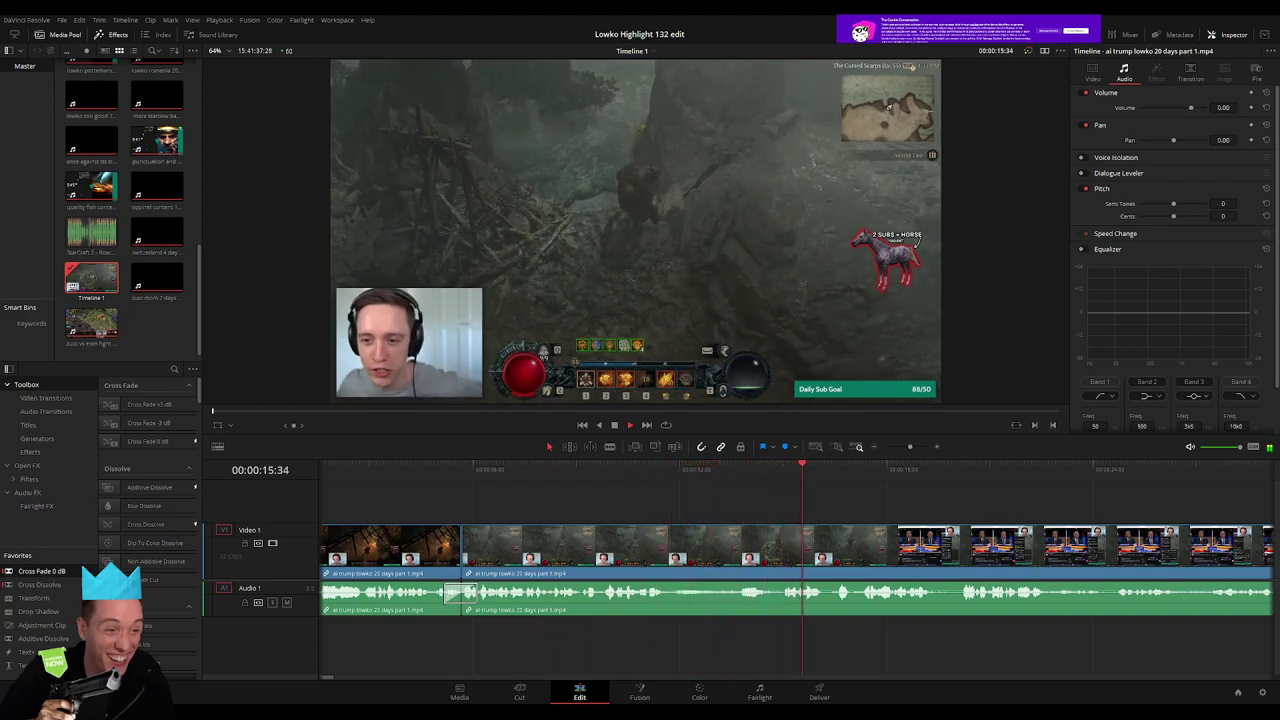
Blade the Diablo clip at two points, delete the stretch between them, and replay the join
{"action": "left_click", "coordinate": [674, 470]}
{"action": "scroll", "coordinate": [487, 506], "scroll_direction": "right", "scroll_amount": 2}
{"action": "key", "text": "b"}
{"action": "left_click", "coordinate": [471, 550]}
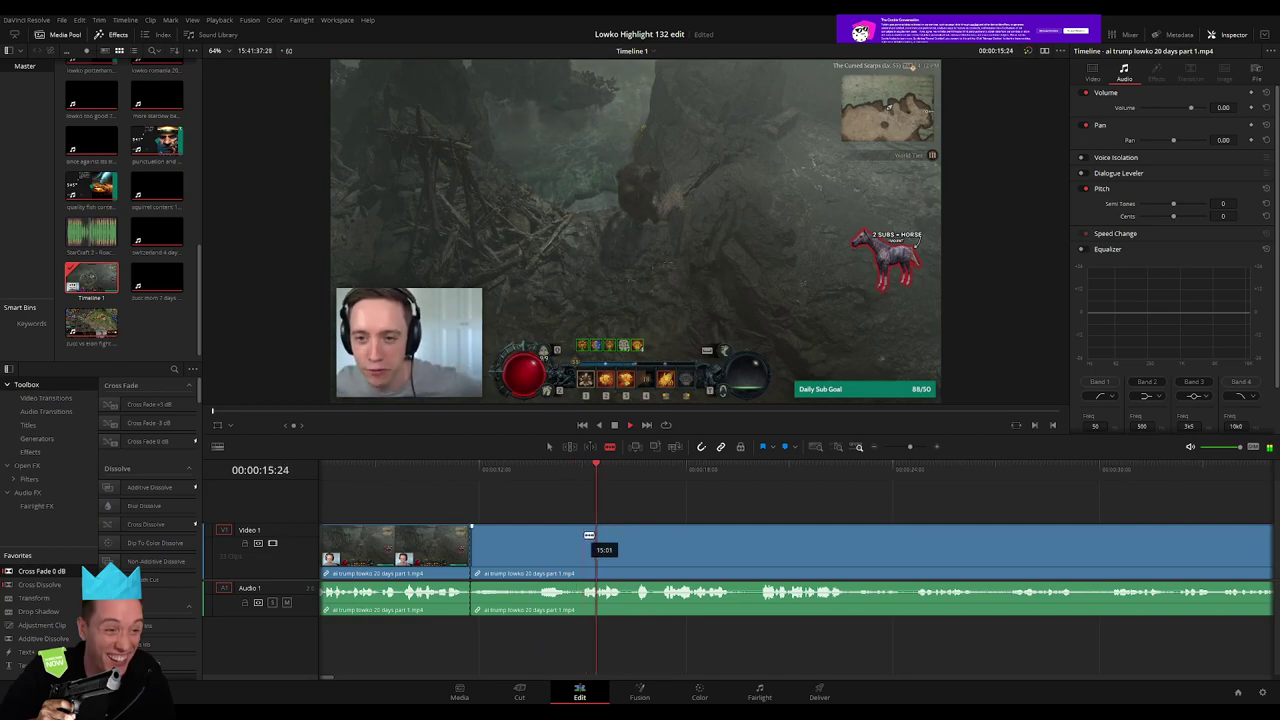
{"action": "left_click", "coordinate": [580, 550]}
{"action": "key", "text": "a"}
{"action": "left_click", "coordinate": [551, 540]}
{"action": "key", "text": "Delete"}
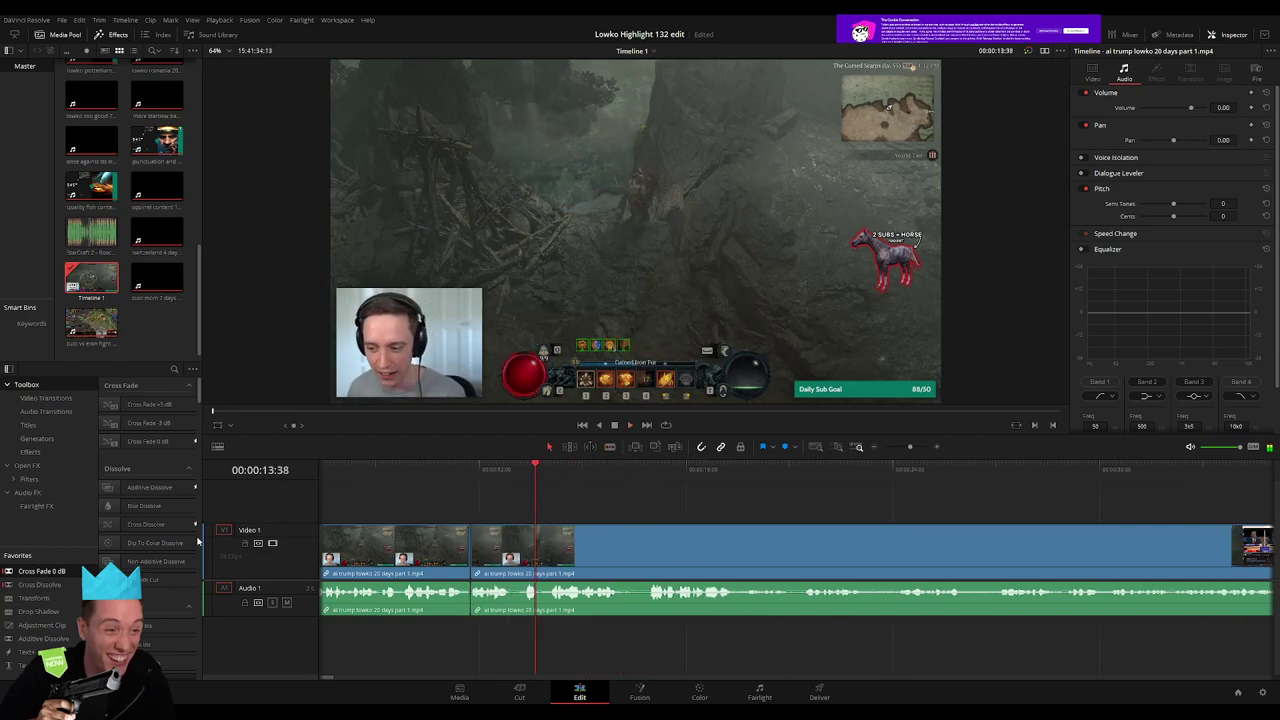
{"action": "left_click", "coordinate": [438, 478]}
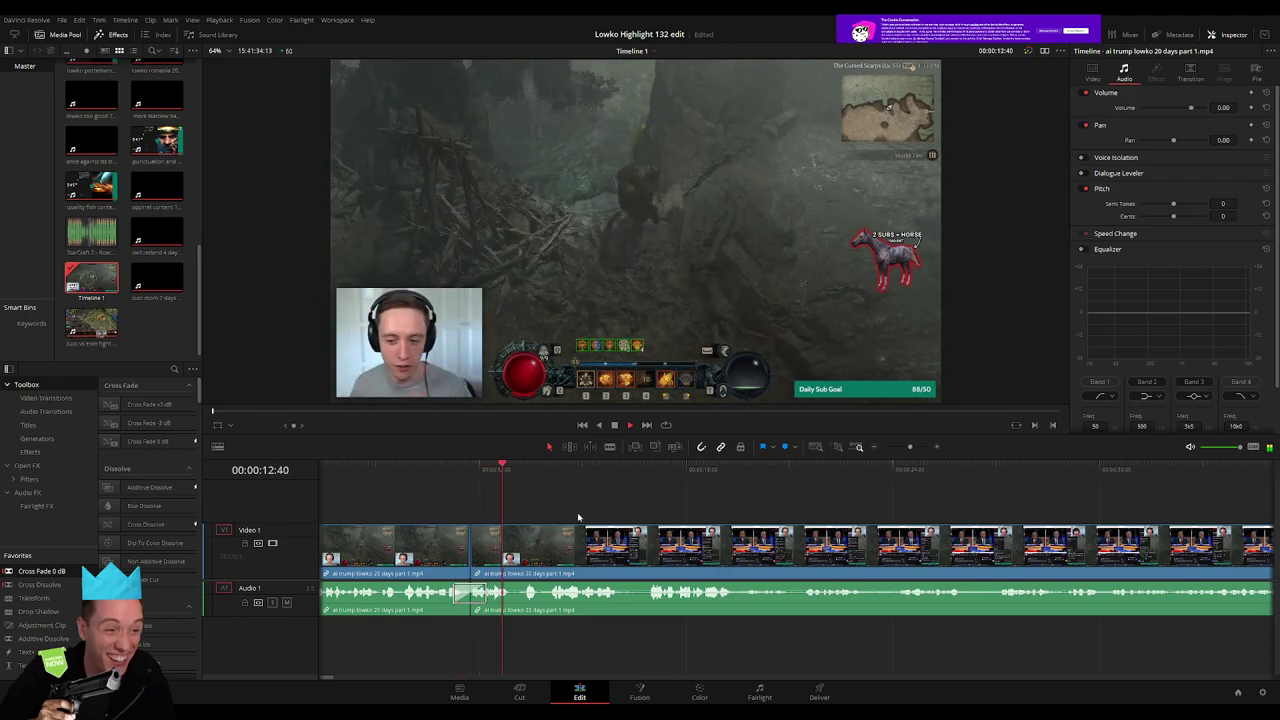
{"action": "key", "text": "space"}
{"action": "key", "text": "space"}
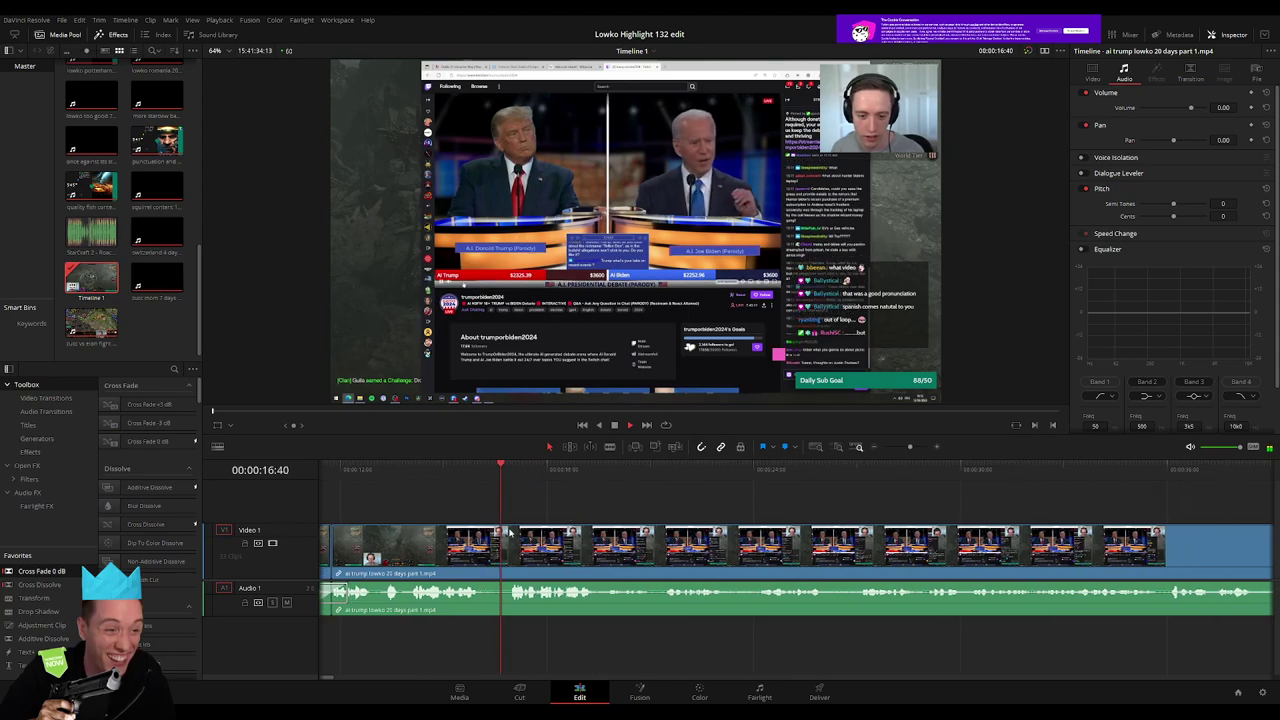
Delete the short leftover clip piece, close the gap, and shorten the Video 1 track
{"action": "left_click", "coordinate": [492, 556]}
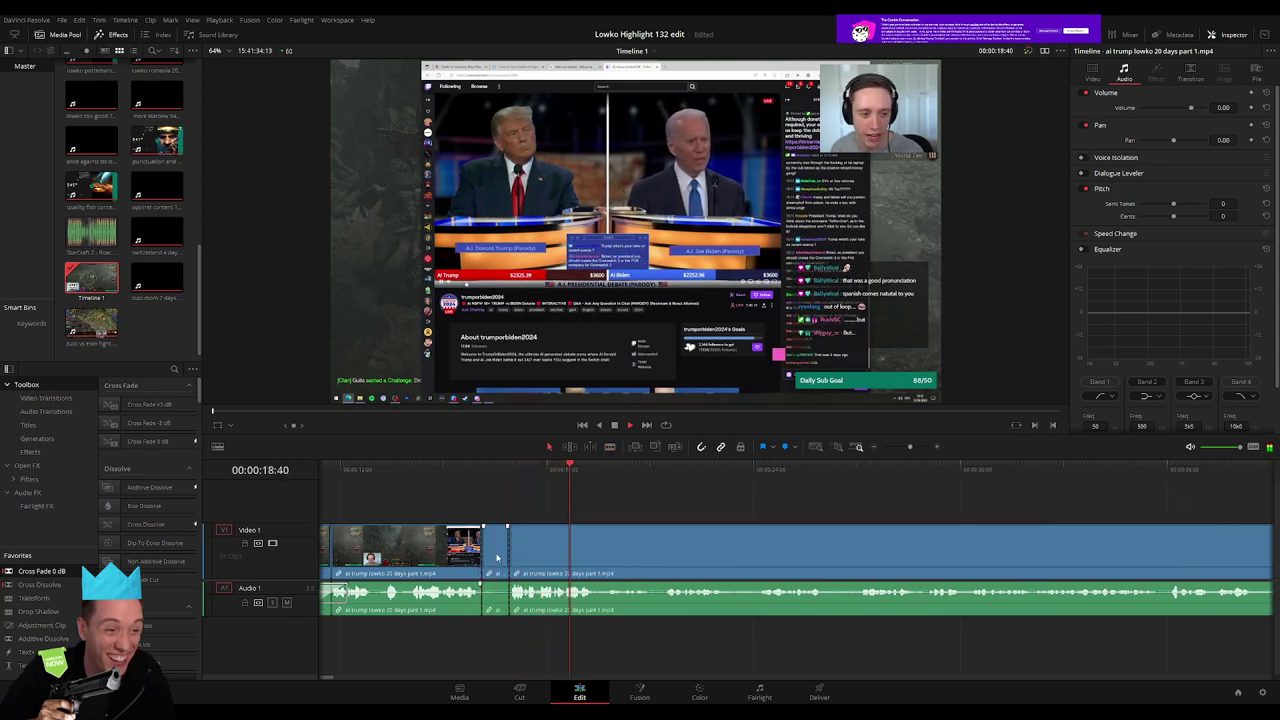
{"action": "key", "text": "Delete"}
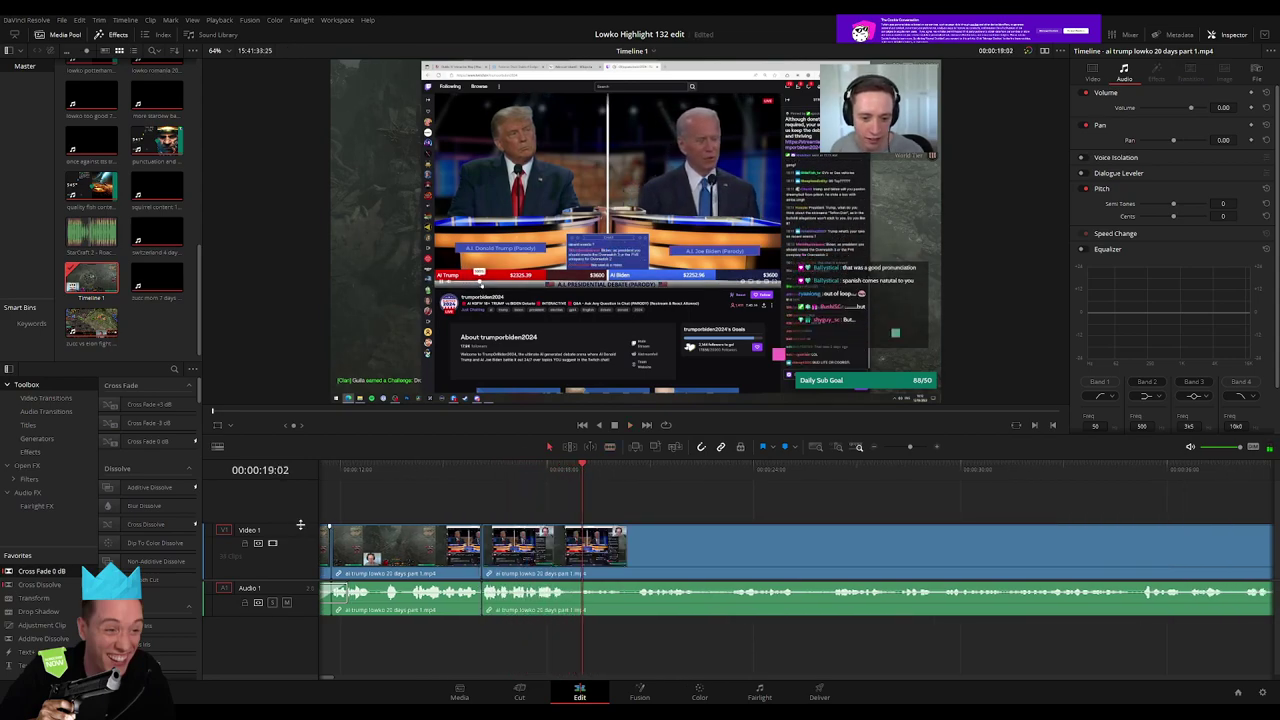
{"action": "left_click_drag", "start_coordinate": [298, 525], "coordinate": [298, 542]}
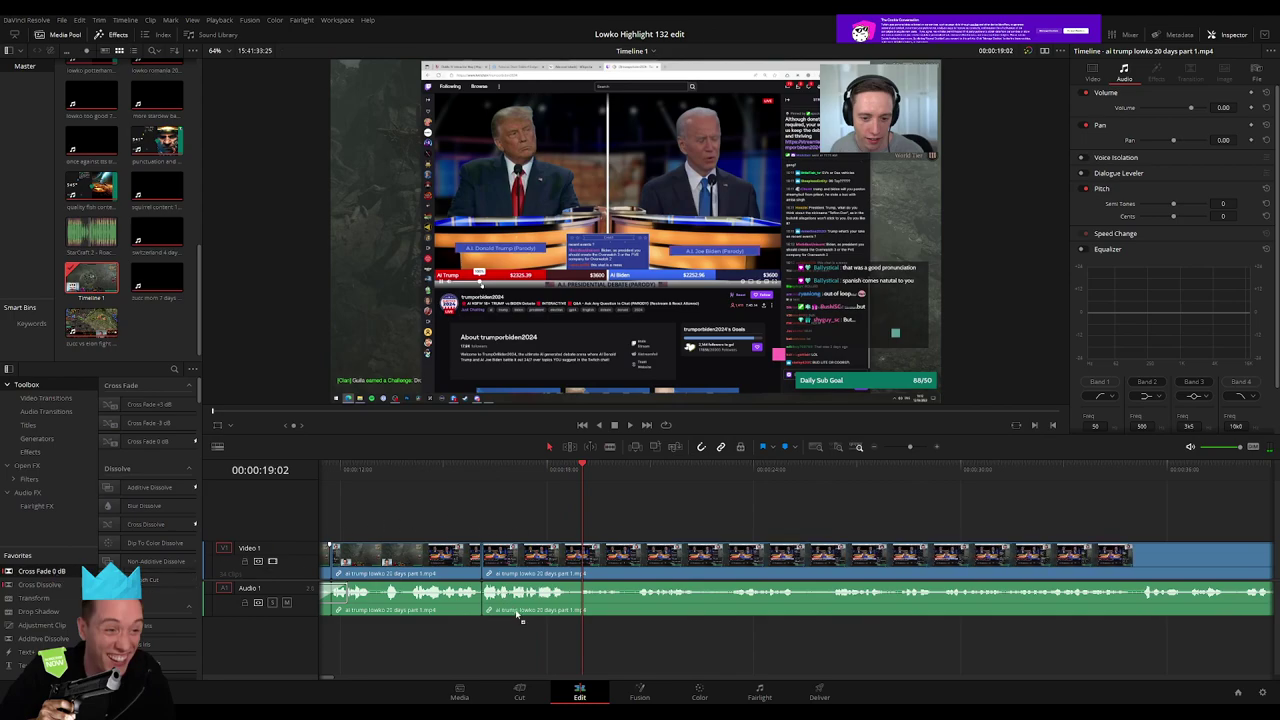
{"action": "key", "text": "space"}
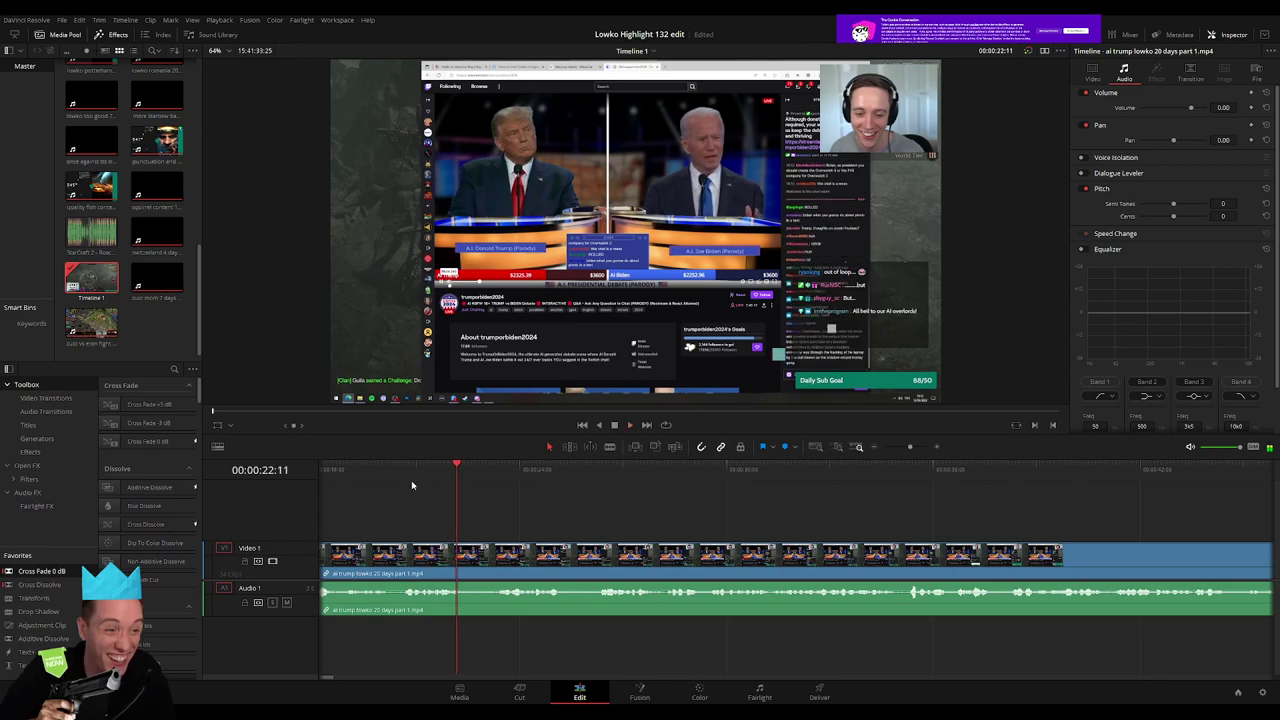
Zoom in and blade the stream clip at two nearby points around 00:00:21
{"action": "left_click", "coordinate": [919, 447]}
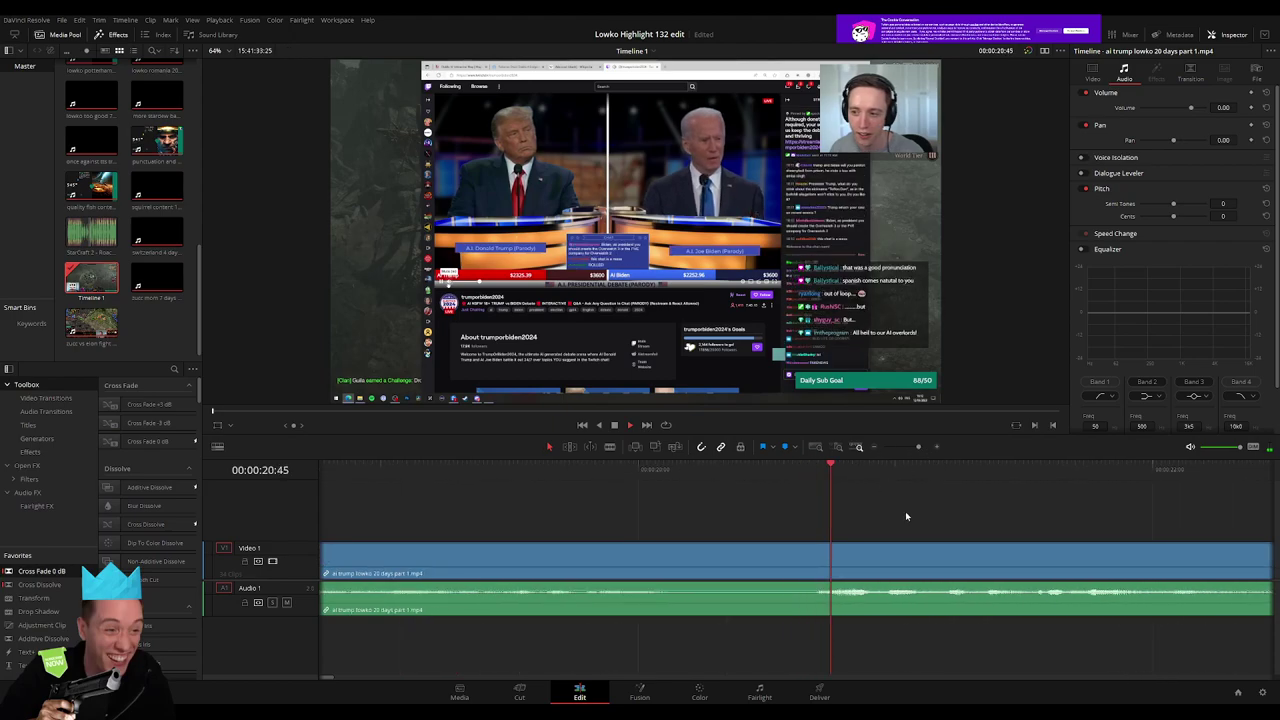
{"action": "left_click", "coordinate": [683, 486]}
{"action": "key", "text": "space"}
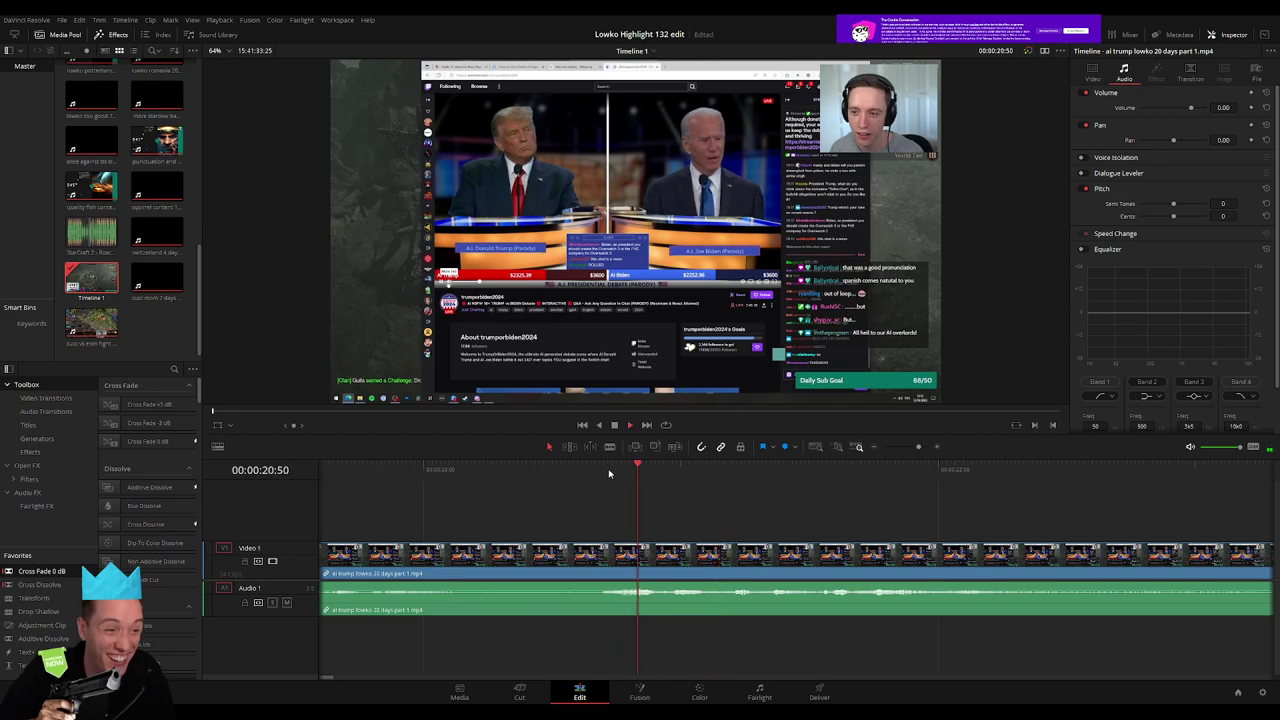
{"action": "key", "text": "b"}
{"action": "key", "text": "ctrl+b"}
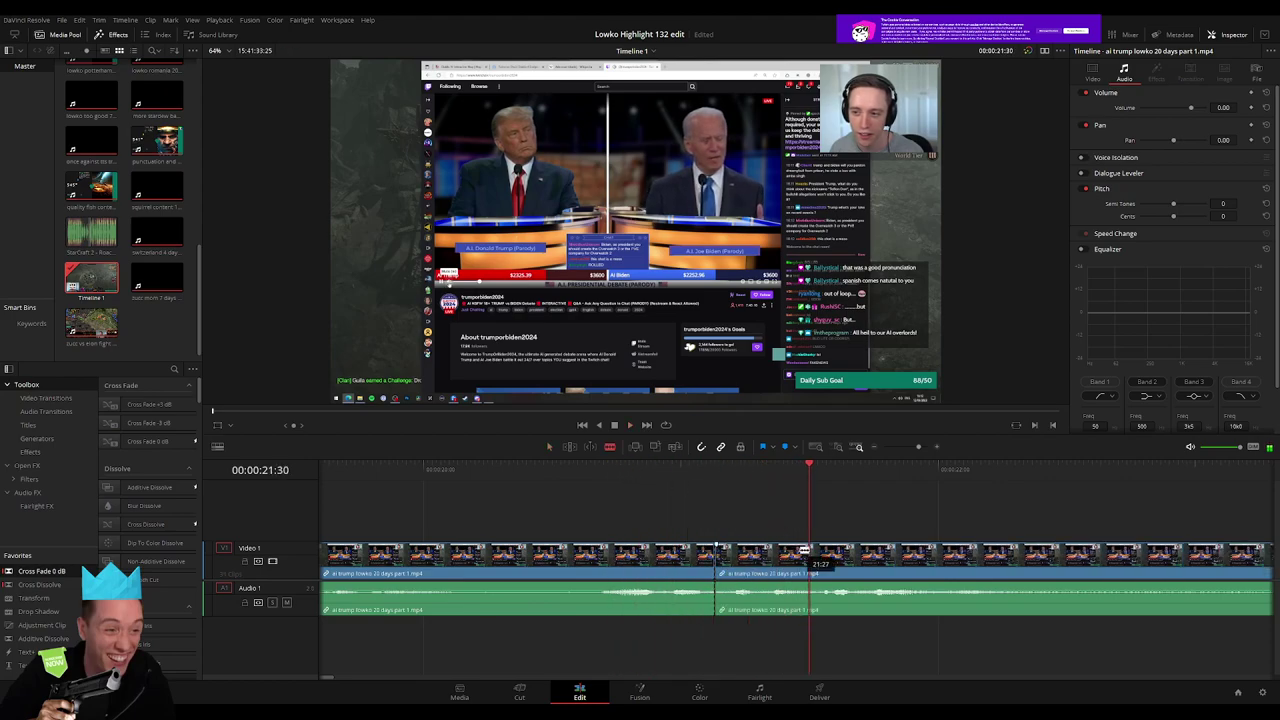
{"action": "left_click", "coordinate": [806, 550]}
{"action": "left_click", "coordinate": [716, 610]}
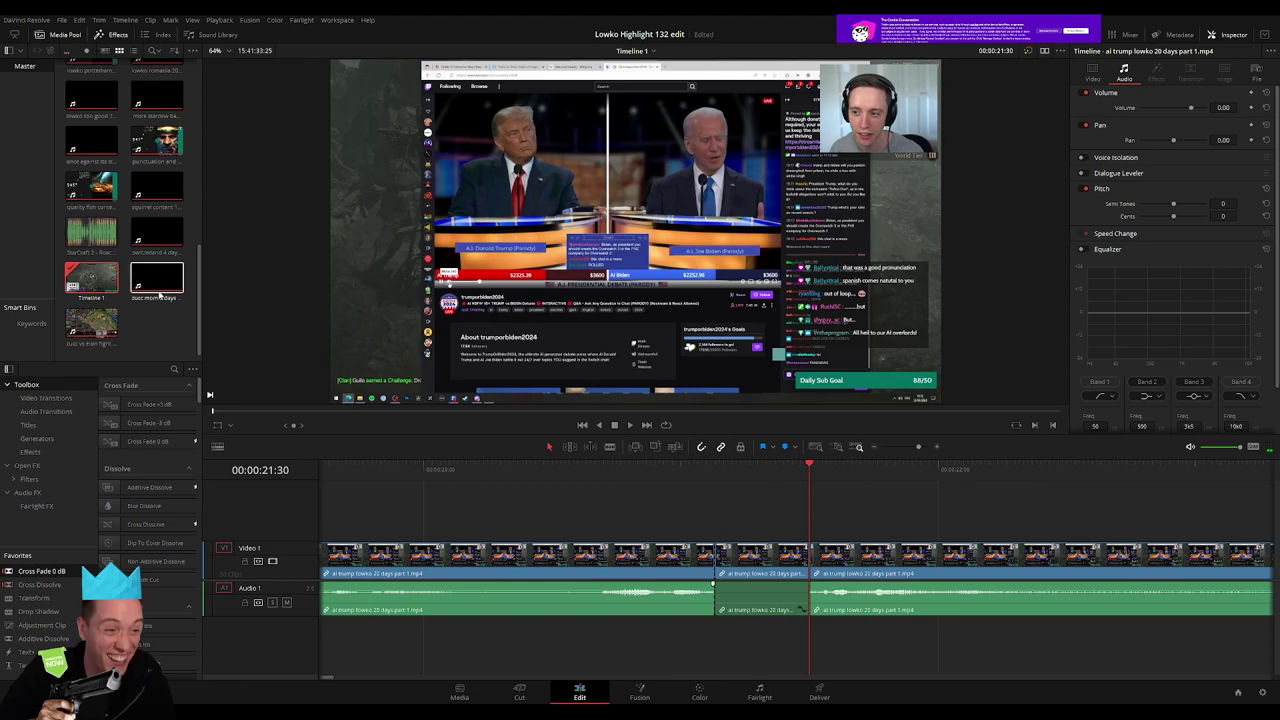
Place the StarCraft 2 Roach Quotes clip on Audio 2 under the cut at volume -23
{"action": "mouse_move", "coordinate": [91, 232]}
{"action": "left_mouse_down"}
{"action": "mouse_move", "coordinate": [693, 643]}
{"action": "mouse_move", "coordinate": [792, 646]}
{"action": "left_mouse_up"}
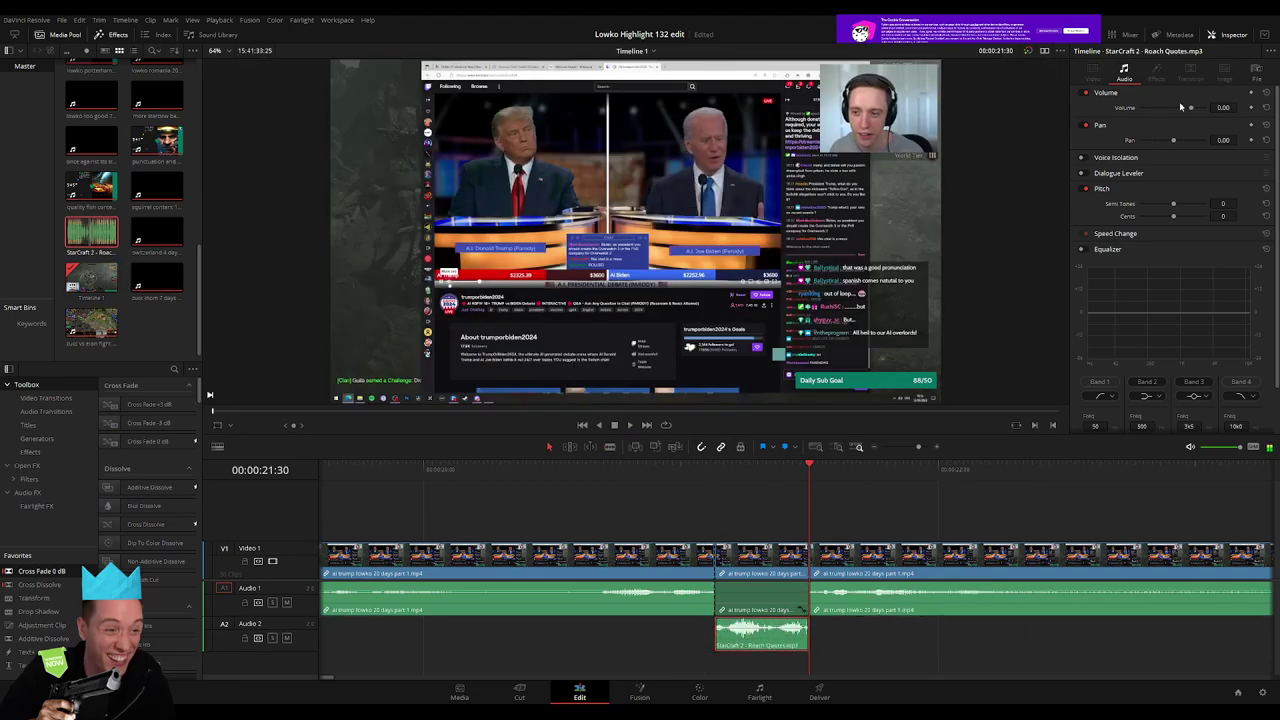
{"action": "left_click_drag", "start_coordinate": [1234, 107], "coordinate": [1236, 107]}
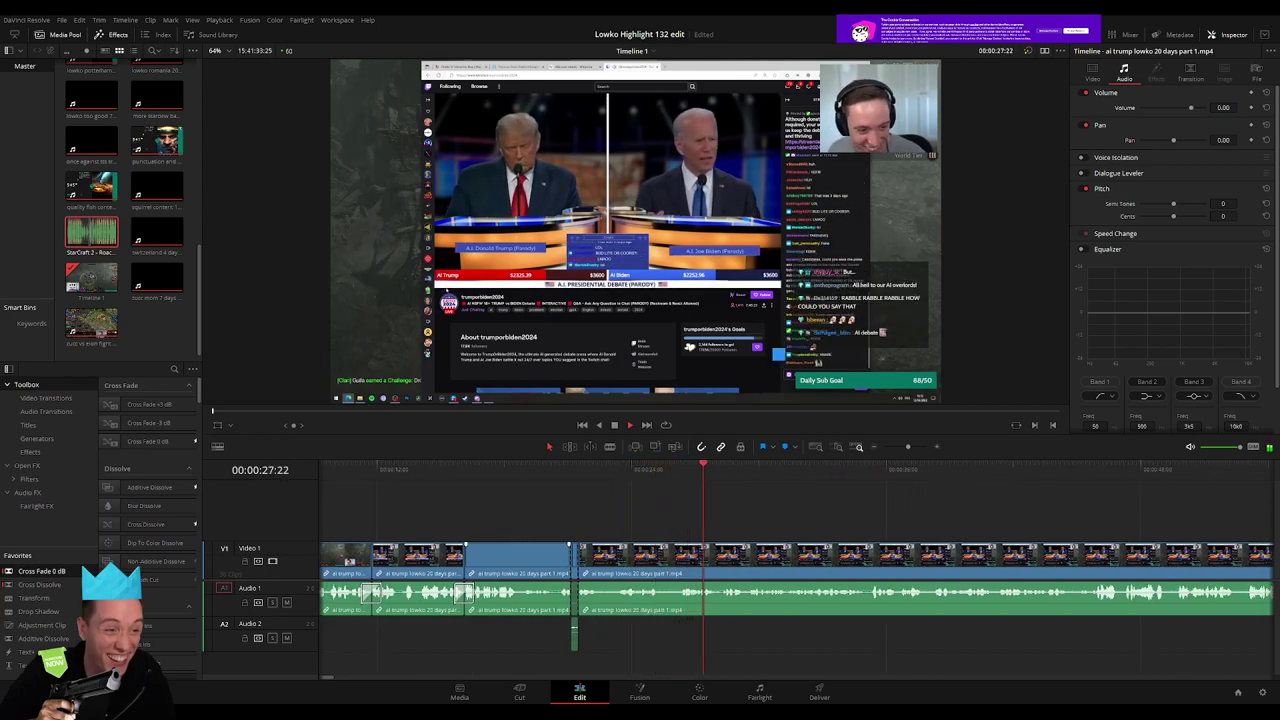
{"action": "left_click", "coordinate": [606, 468]}
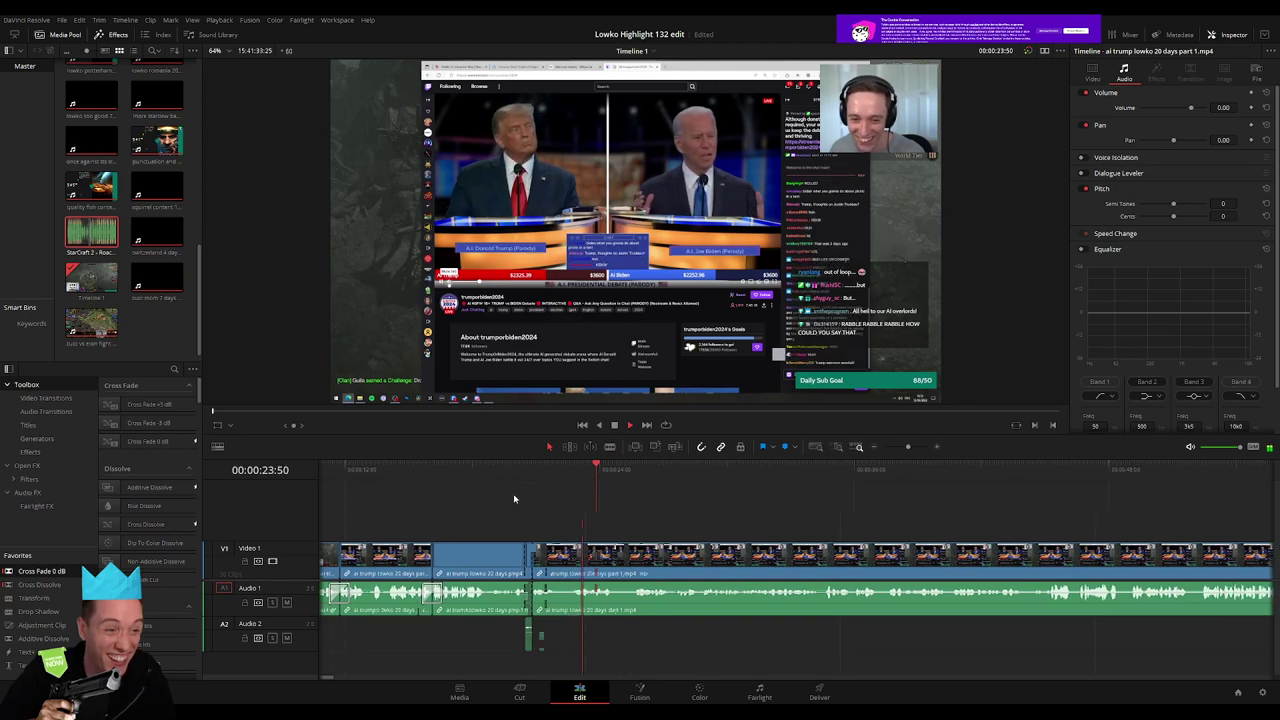
Blade the footage at about 00:00:30:17 and add another Roach Quotes clip there
{"action": "scroll", "coordinate": [539, 510], "scroll_direction": "right", "scroll_amount": 3}
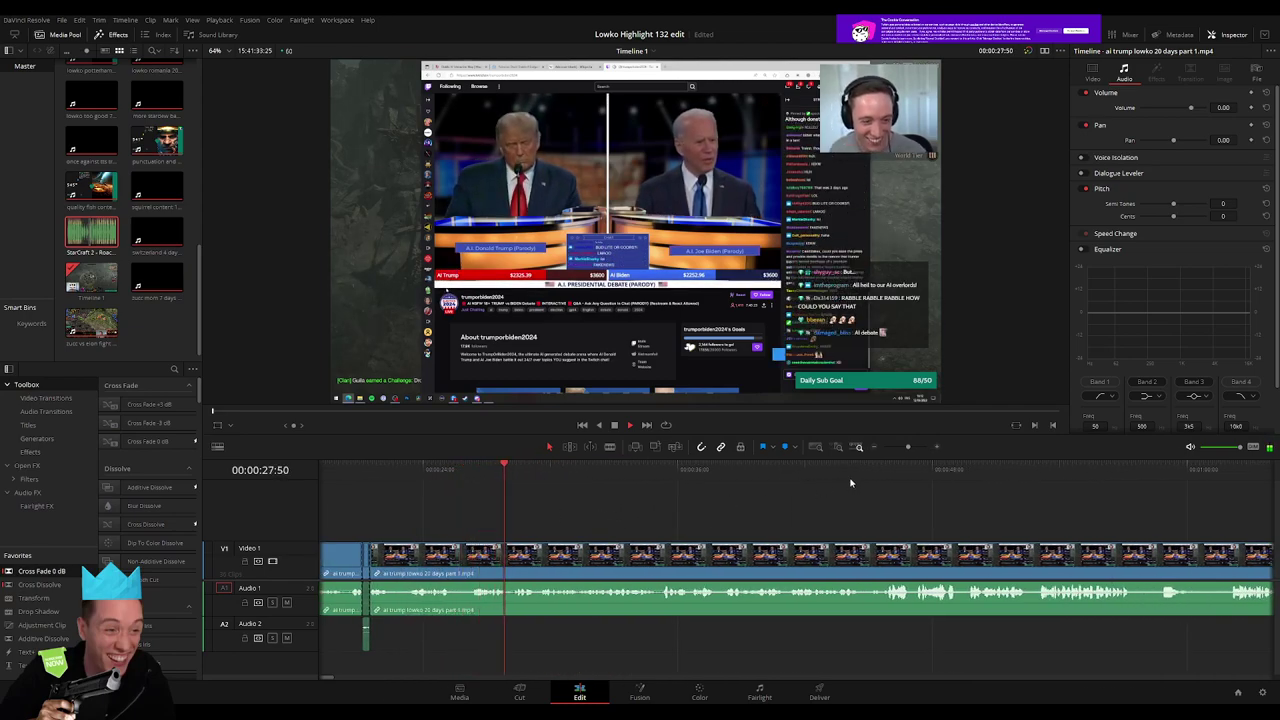
{"action": "left_click_drag", "start_coordinate": [908, 447], "coordinate": [915, 447]}
{"action": "left_click", "coordinate": [621, 475]}
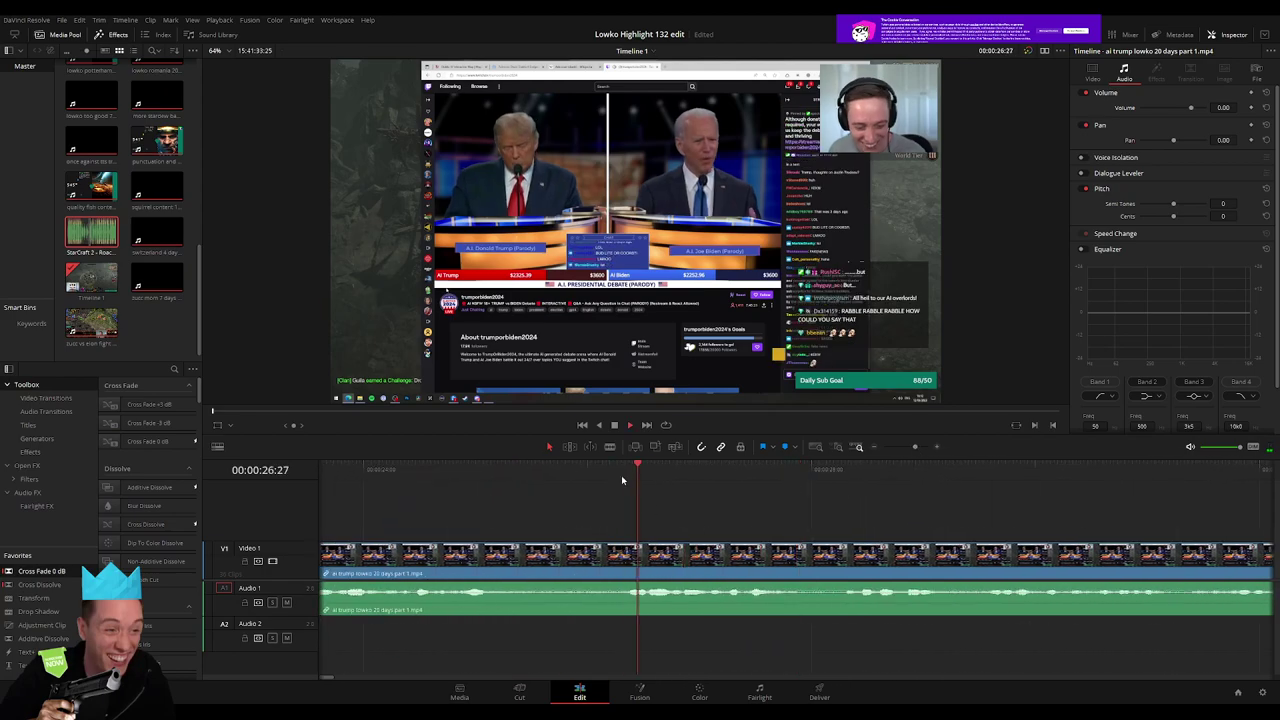
{"action": "left_click", "coordinate": [621, 475]}
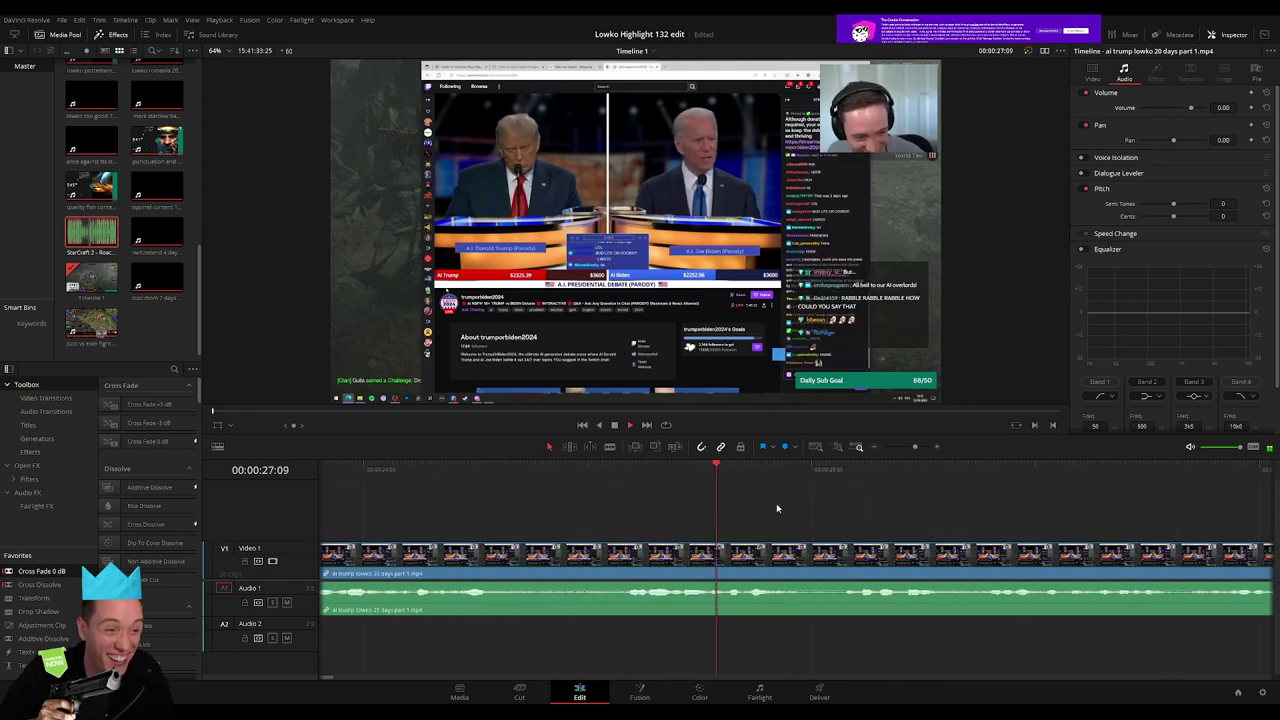
{"action": "scroll", "coordinate": [625, 500], "scroll_direction": "right", "scroll_amount": 3}
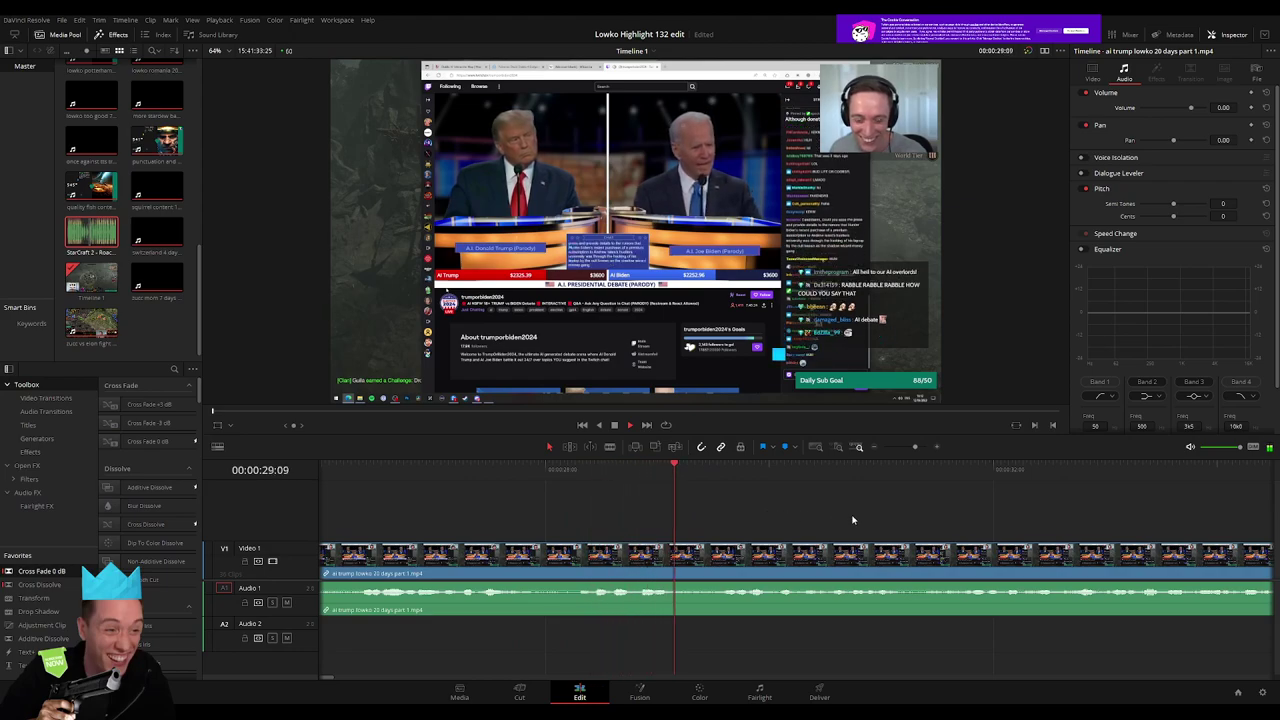
{"action": "scroll", "coordinate": [800, 515], "scroll_direction": "right", "scroll_amount": 3}
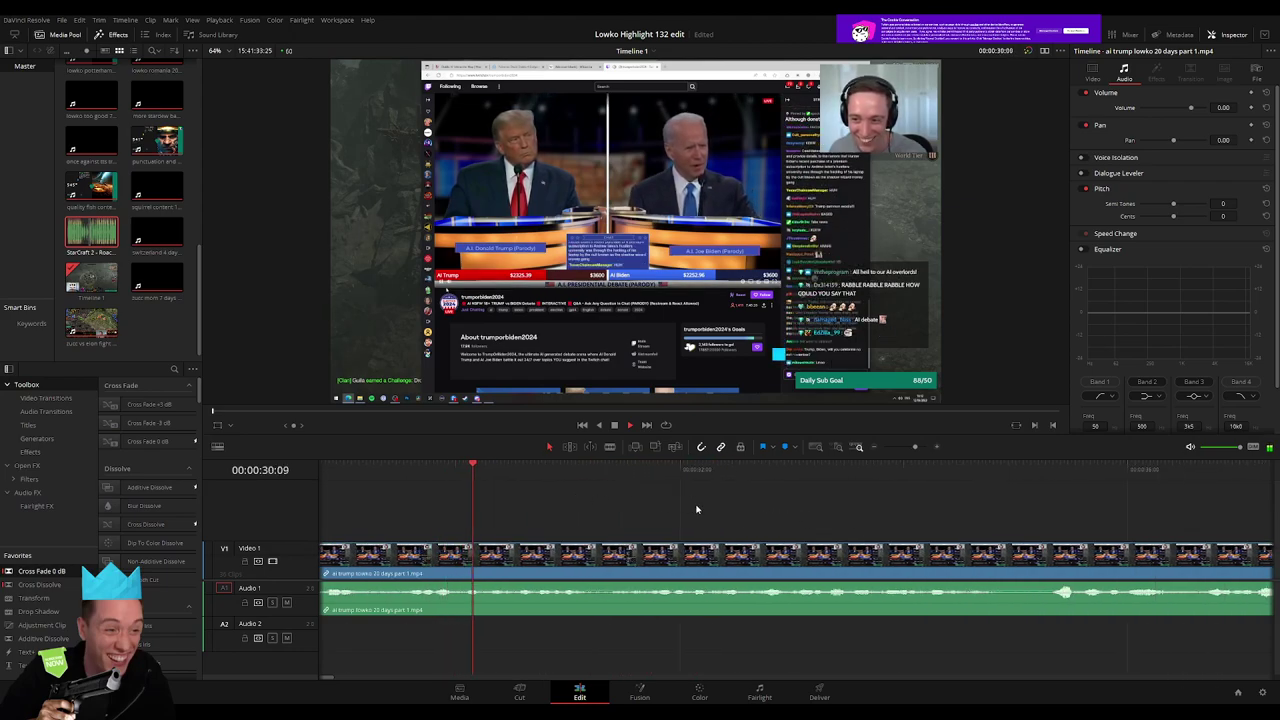
{"action": "left_click", "coordinate": [410, 473]}
{"action": "left_click", "coordinate": [467, 550]}
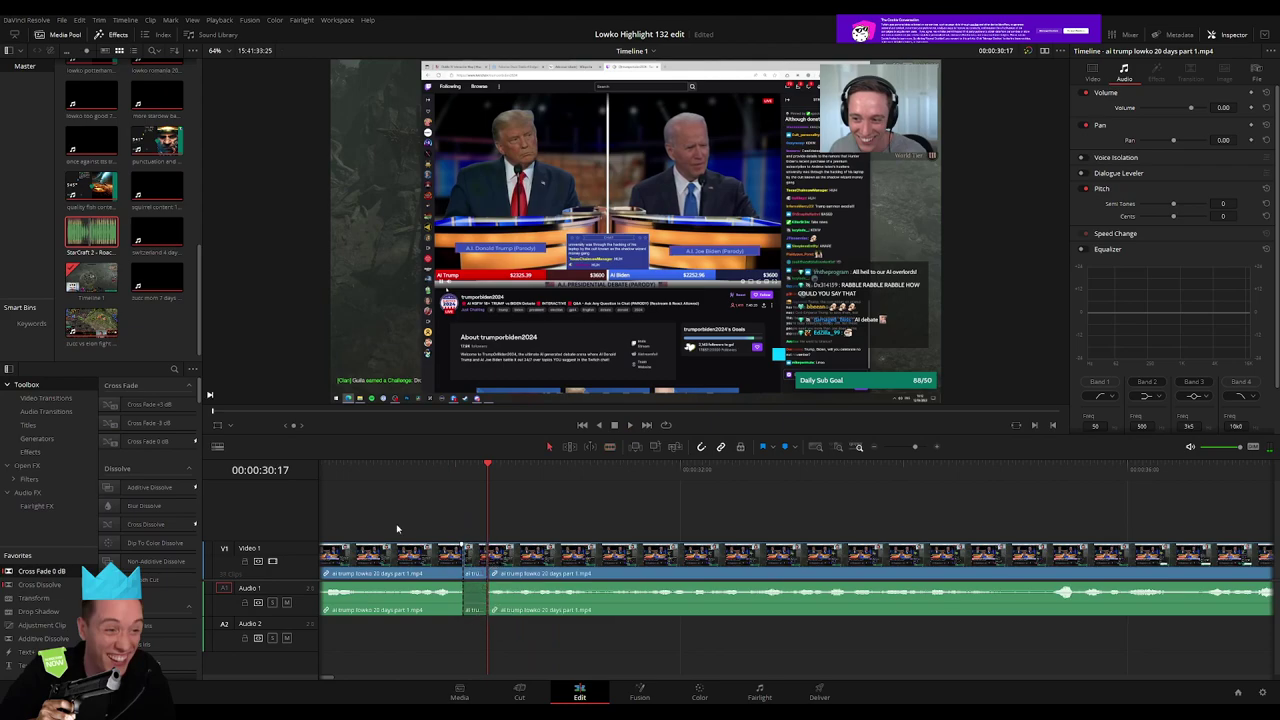
{"action": "mouse_move", "coordinate": [91, 232]}
{"action": "left_mouse_down"}
{"action": "mouse_move", "coordinate": [448, 636]}
{"action": "mouse_move", "coordinate": [488, 642]}
{"action": "left_mouse_up"}
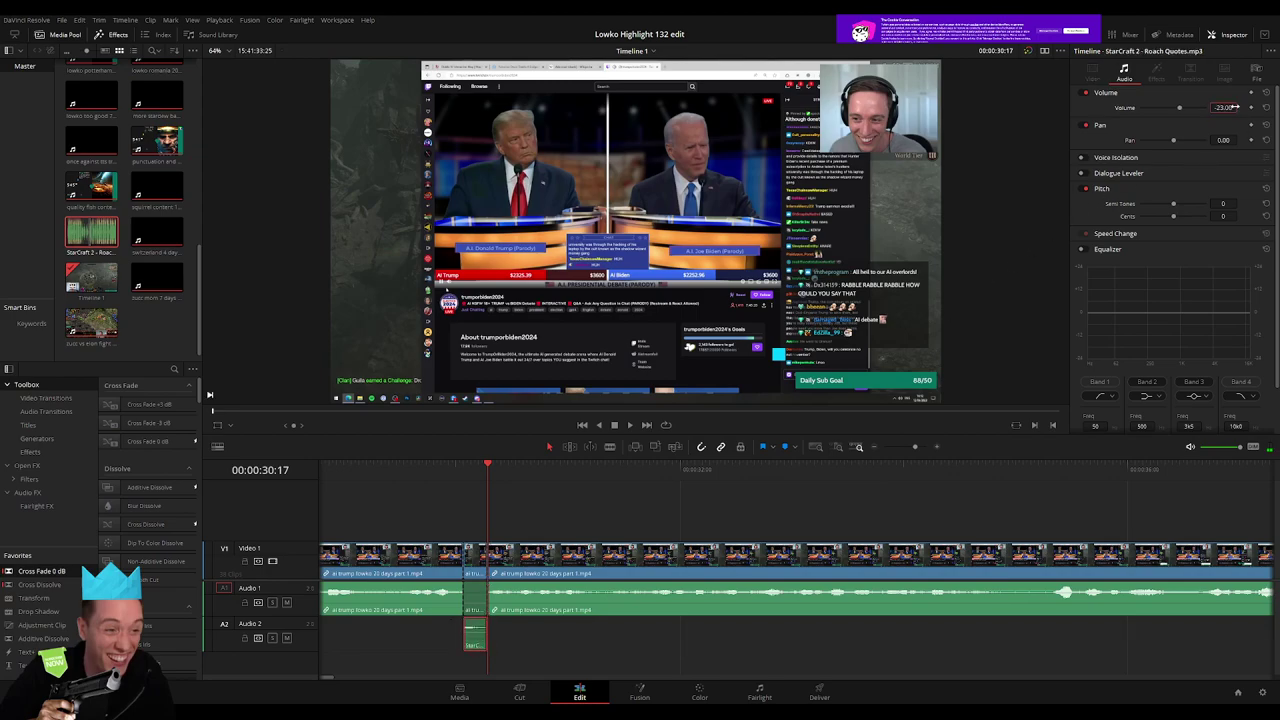
Play back from the new StarCraft sound clip with the timeline zoomed out
{"action": "left_click", "coordinate": [424, 483]}
{"action": "key", "text": "space"}
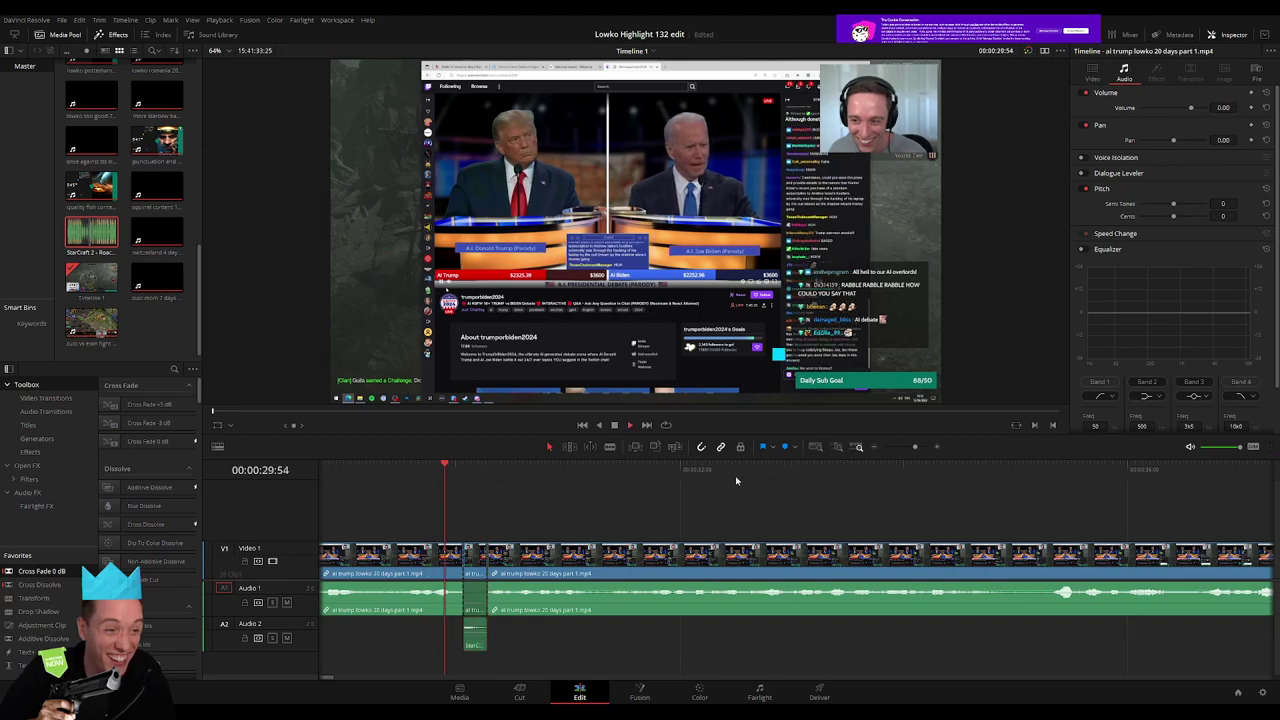
{"action": "left_click_drag", "start_coordinate": [914, 446], "coordinate": [907, 446]}
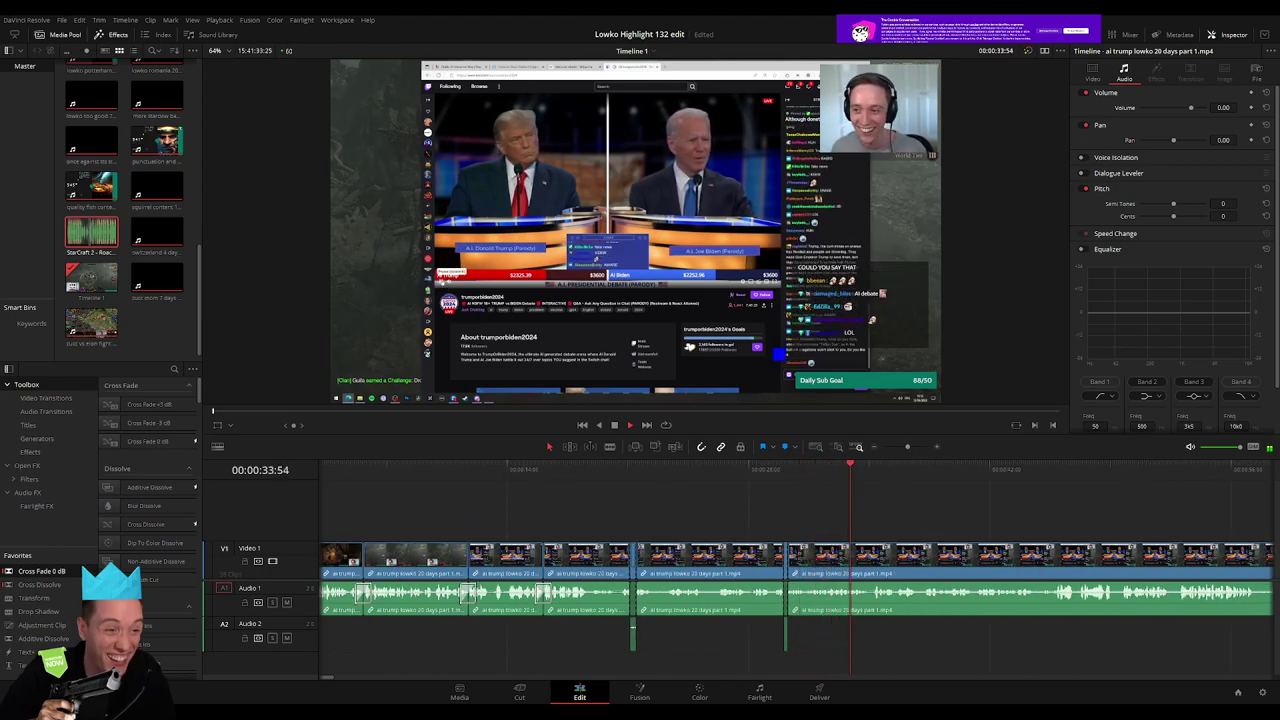
{"action": "left_click", "coordinate": [788, 475]}
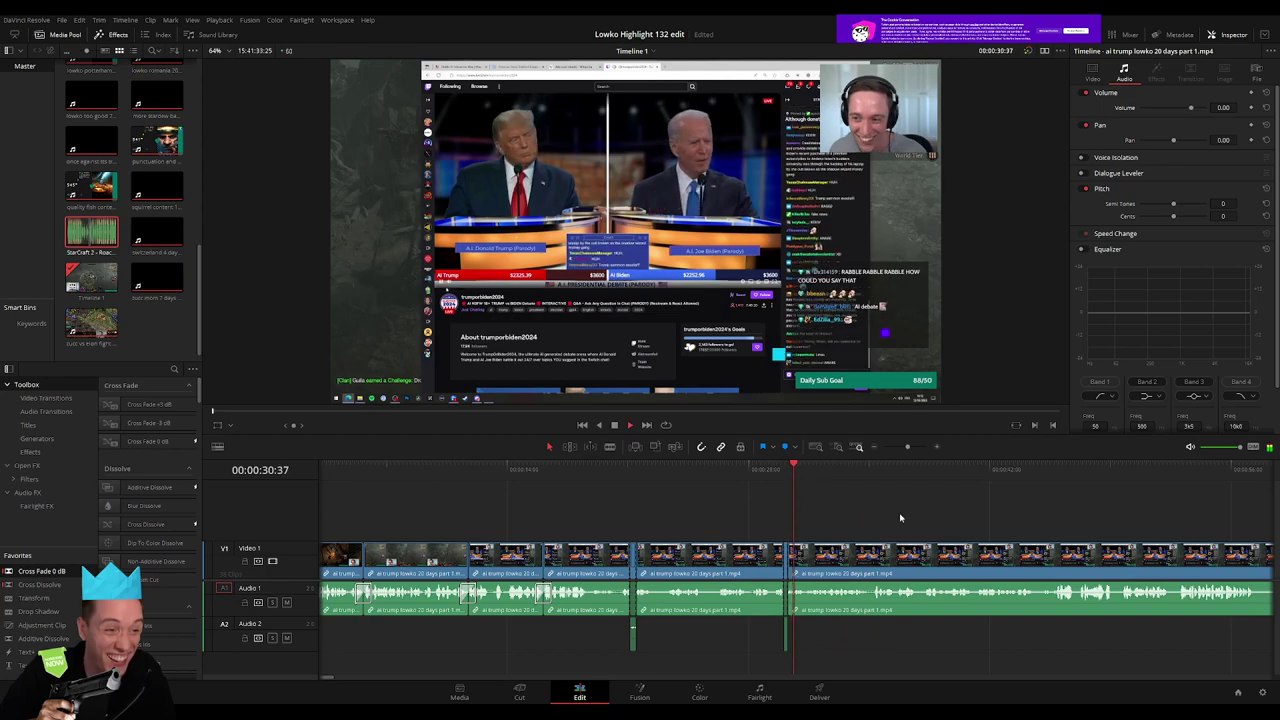
{"action": "scroll", "coordinate": [900, 520], "scroll_direction": "right", "scroll_amount": 3}
{"action": "key", "text": "space"}
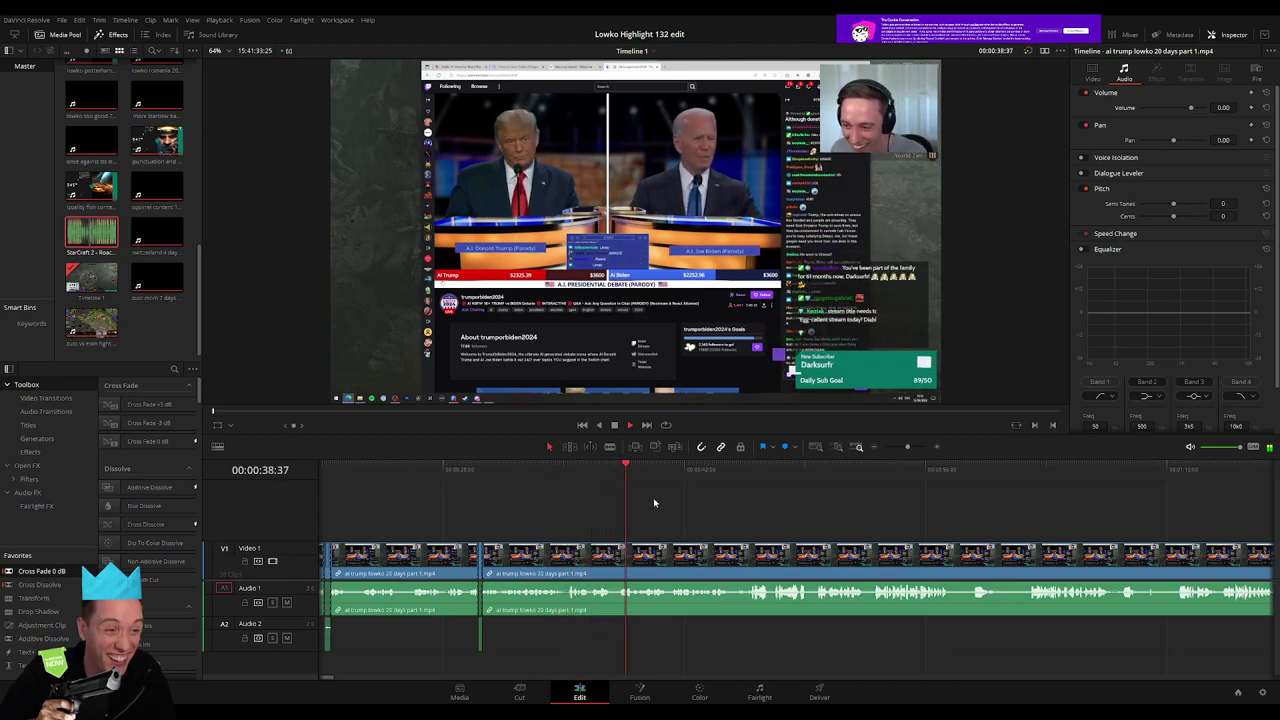
Replay the section around 30–32 seconds, following the playhead along the timeline
{"action": "left_click", "coordinate": [517, 489]}
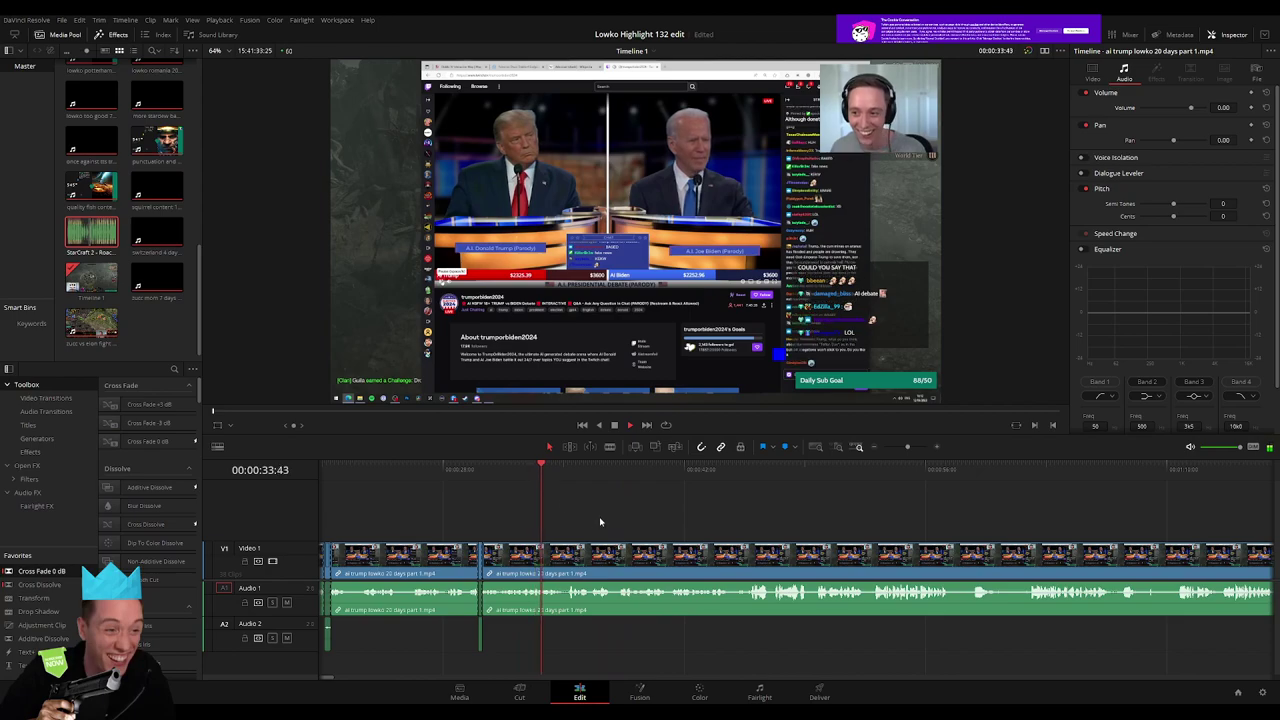
{"action": "scroll", "coordinate": [525, 510], "scroll_direction": "right", "scroll_amount": 3}
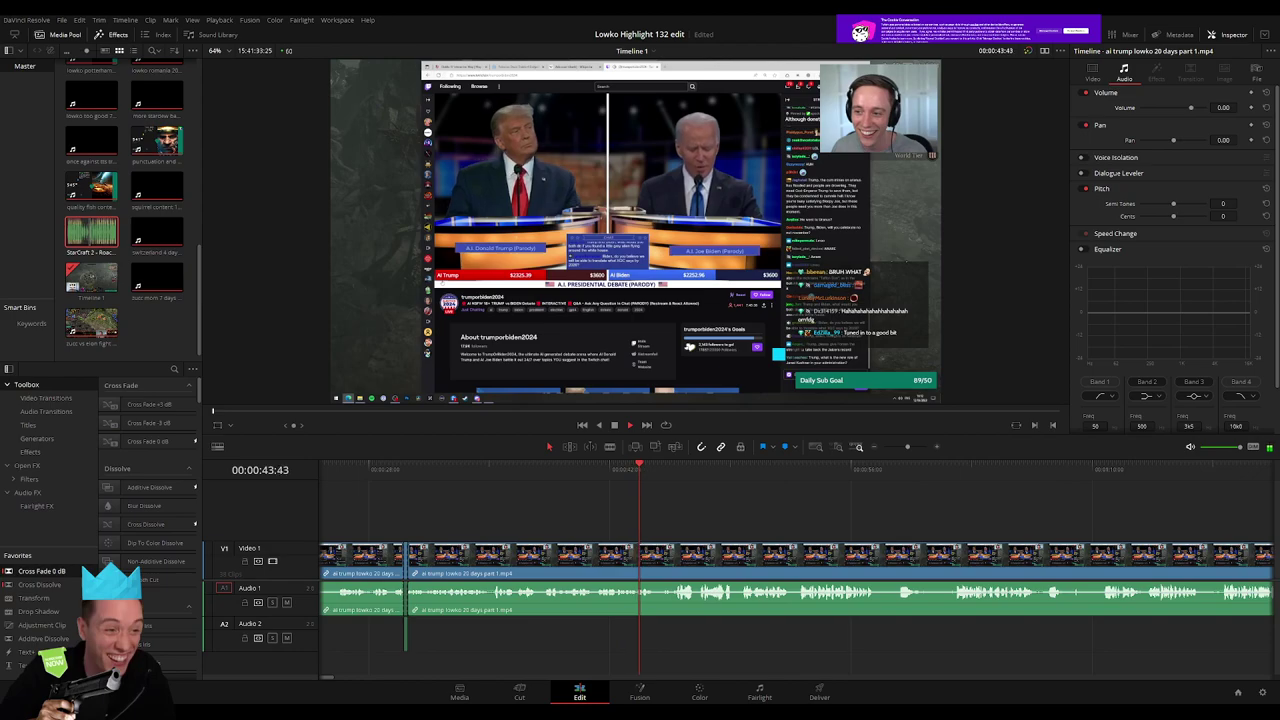
{"action": "left_click", "coordinate": [460, 470]}
{"action": "left_click", "coordinate": [406, 470]}
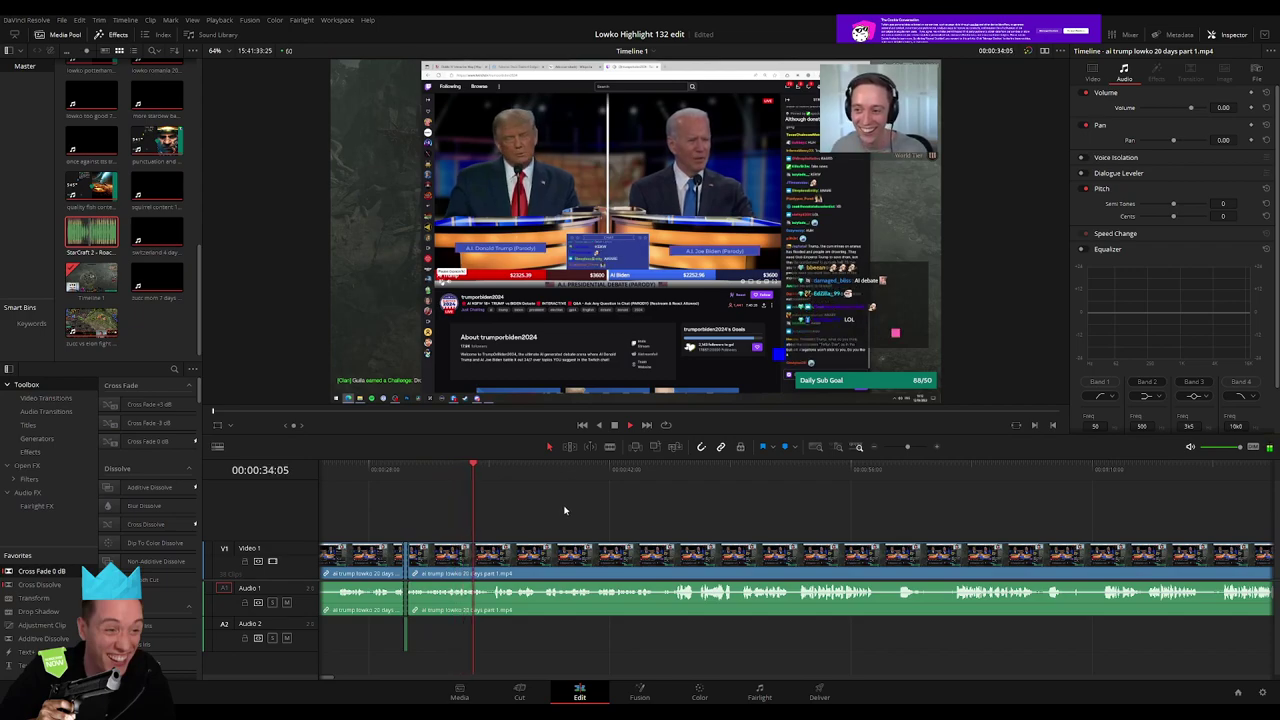
{"action": "scroll", "coordinate": [492, 508], "scroll_direction": "right", "scroll_amount": 3}
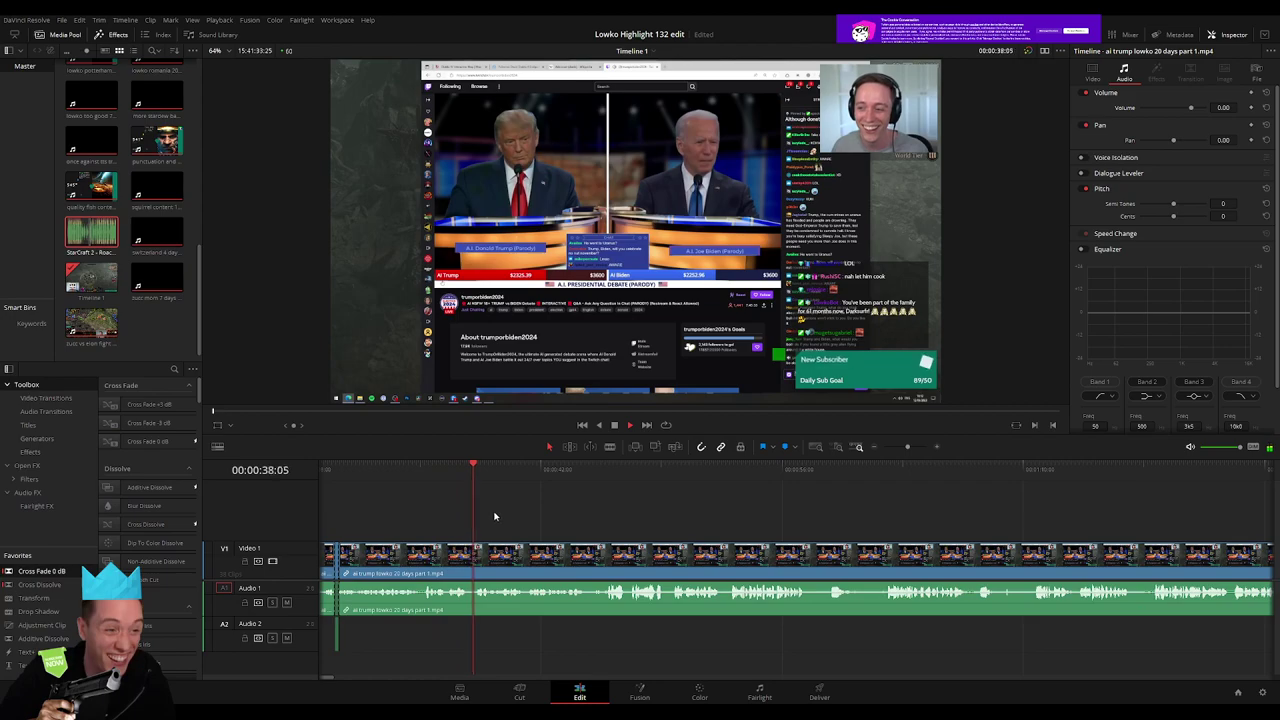
{"action": "scroll", "coordinate": [494, 516], "scroll_direction": "right", "scroll_amount": 1}
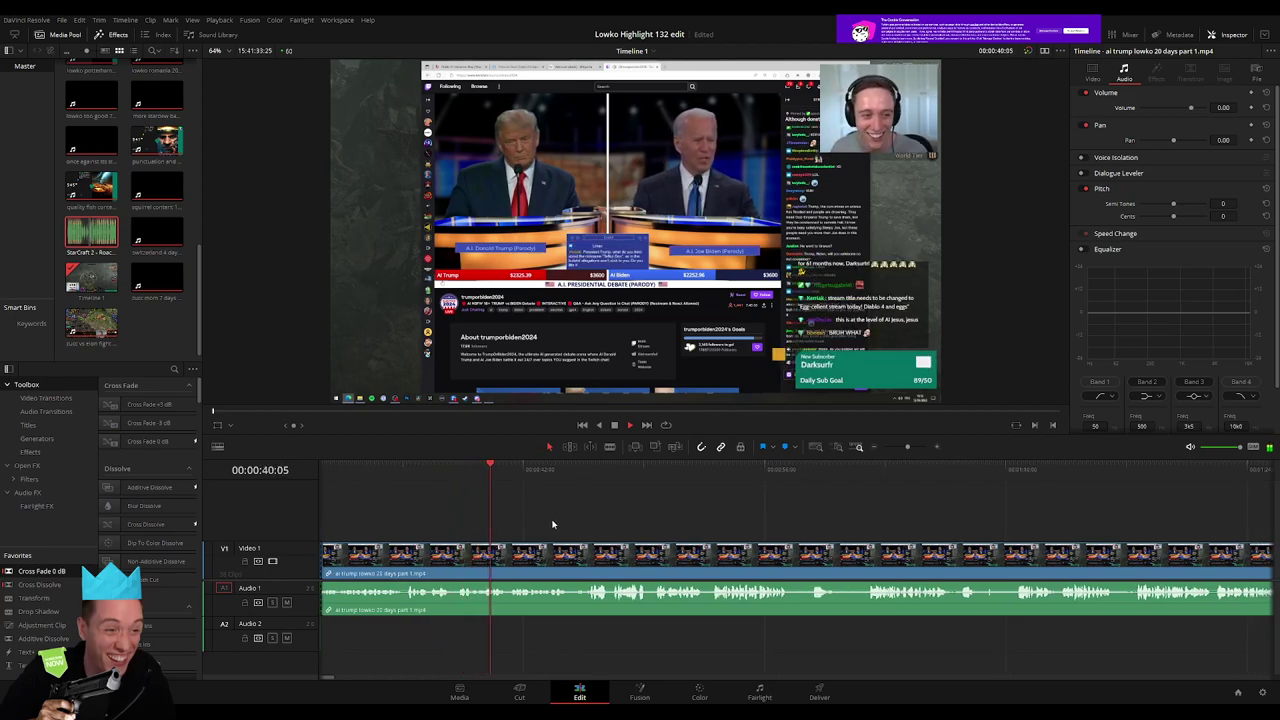
{"action": "scroll", "coordinate": [572, 523], "scroll_direction": "right", "scroll_amount": 3}
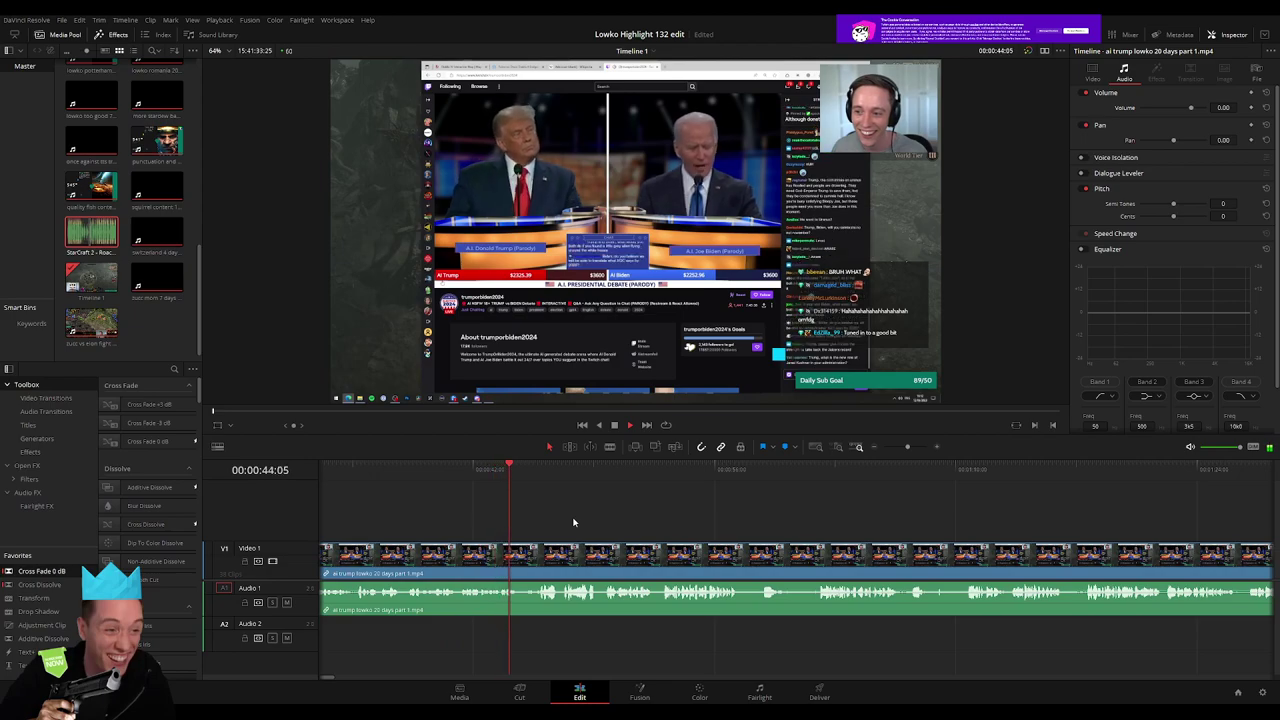
Enlarge the preview viewer and make the Video 1 track taller
{"action": "left_click_drag", "start_coordinate": [782, 456], "coordinate": [781, 497]}
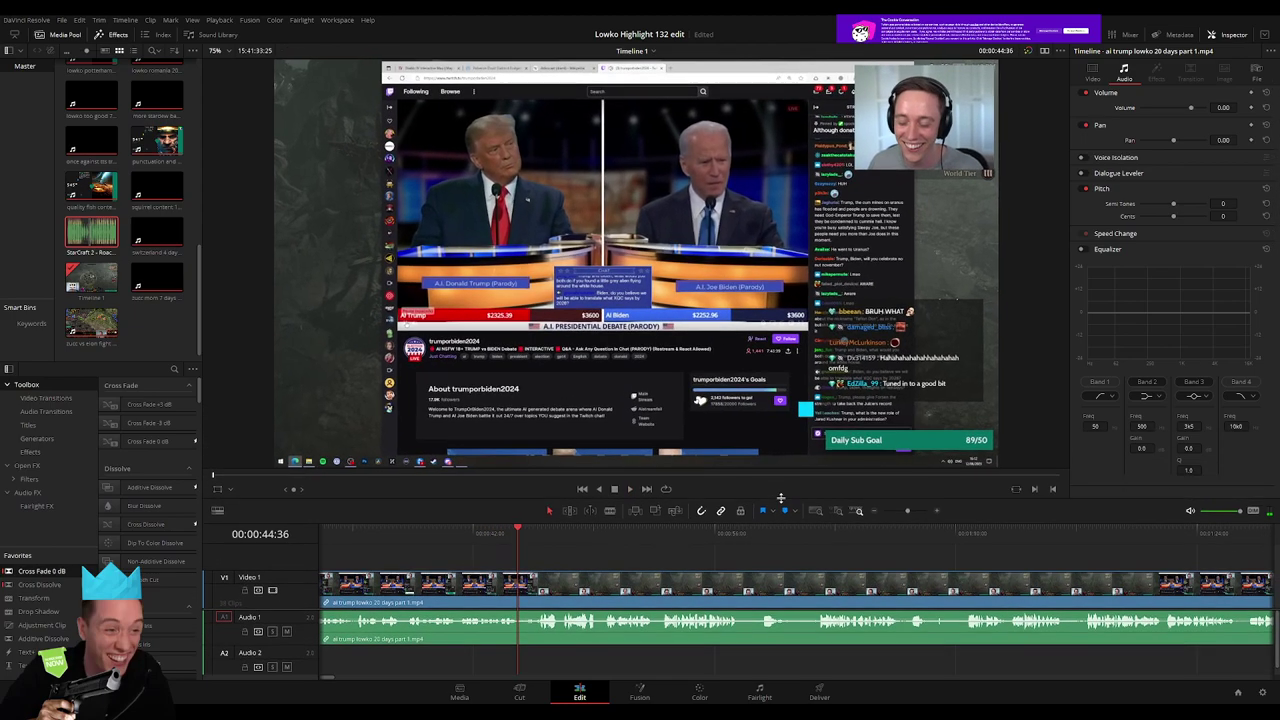
{"action": "scroll", "coordinate": [298, 610], "scroll_direction": "up", "scroll_amount": 1}
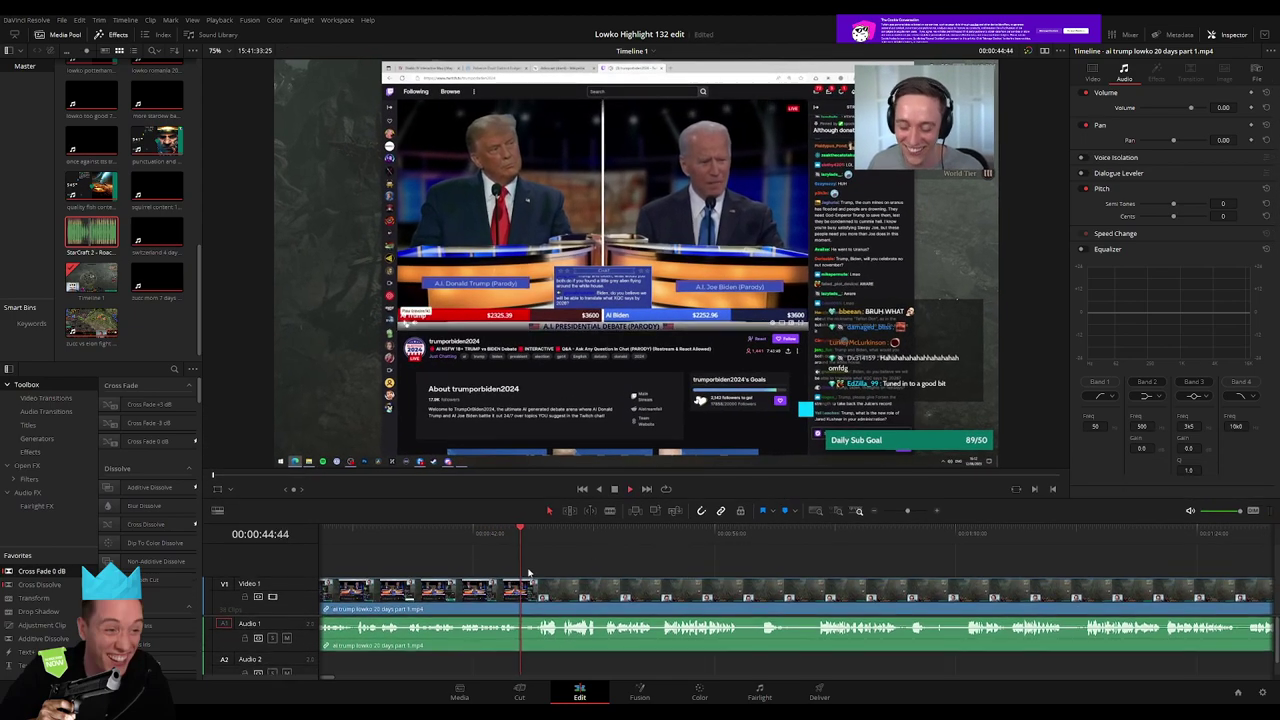
{"action": "left_click_drag", "start_coordinate": [291, 584], "coordinate": [295, 581]}
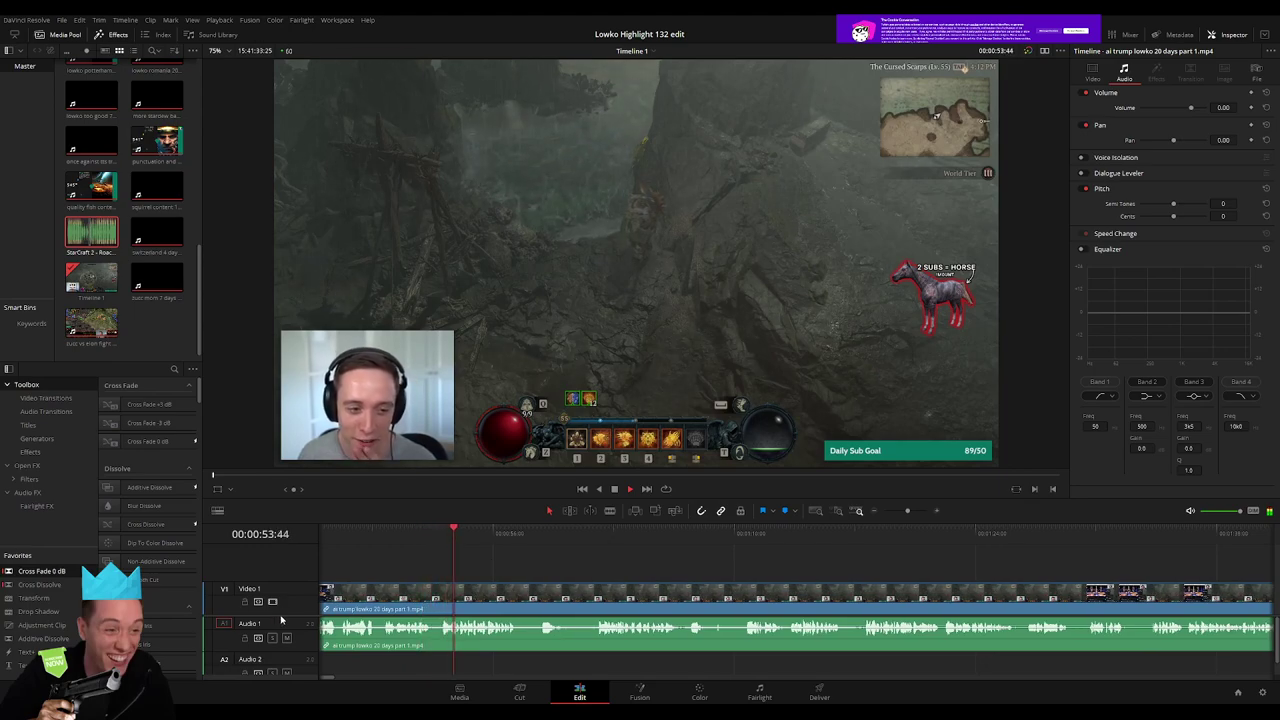
{"action": "scroll", "coordinate": [512, 565], "scroll_direction": "down", "scroll_amount": 1}
{"action": "scroll", "coordinate": [480, 557], "scroll_direction": "right", "scroll_amount": 2}
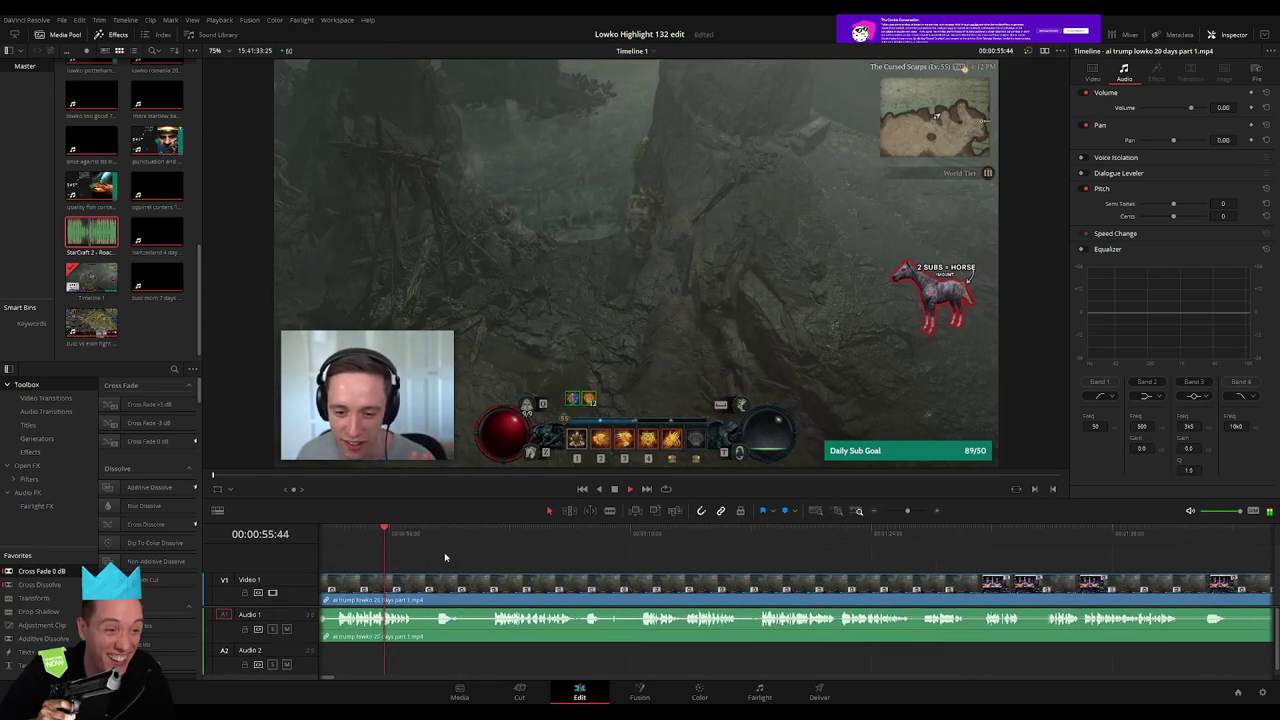
Make a trial blade cut, undo it, and replay the footage to find the dull part
{"action": "key", "text": "b"}
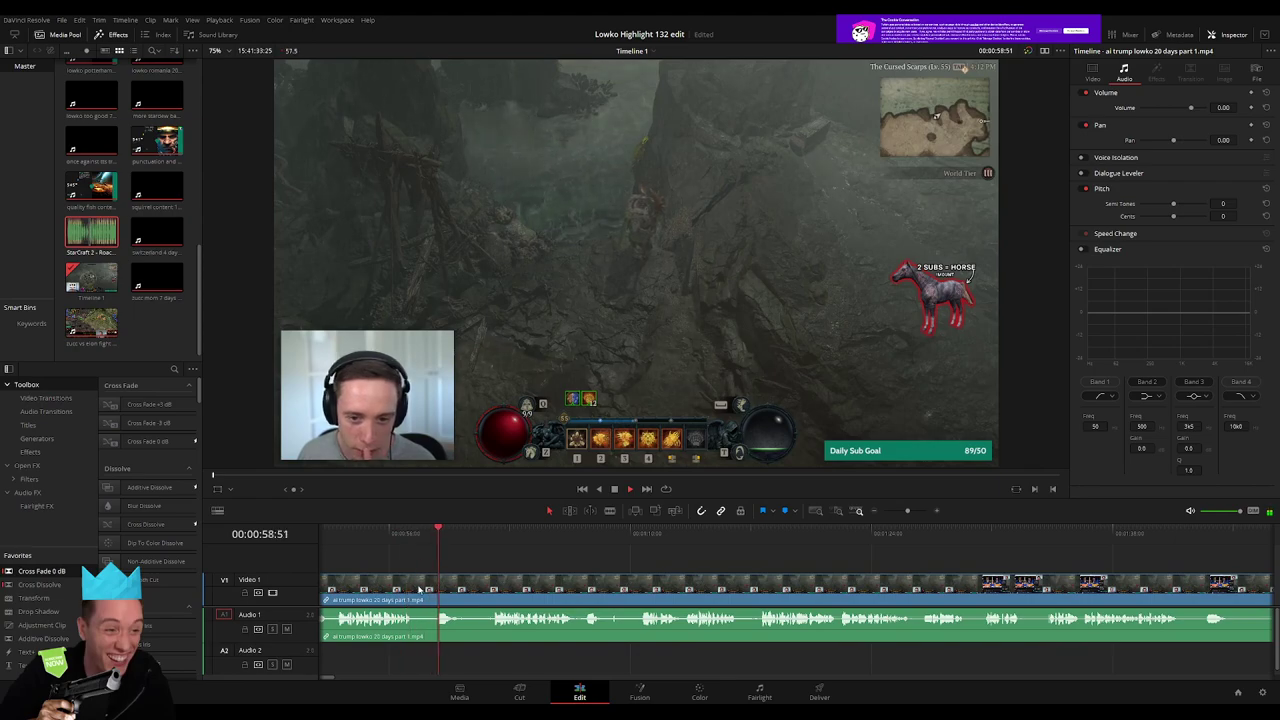
{"action": "left_click", "coordinate": [422, 587]}
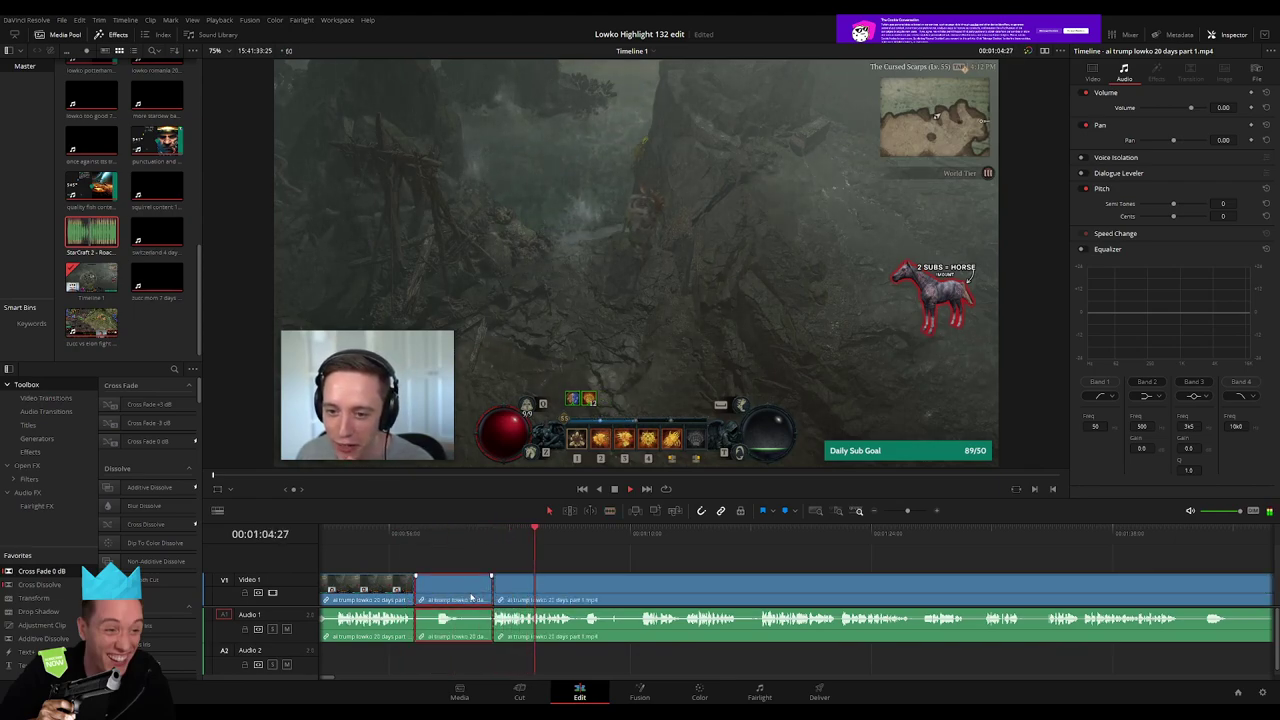
{"action": "key", "text": "ctrl+z"}
{"action": "key", "text": "a"}
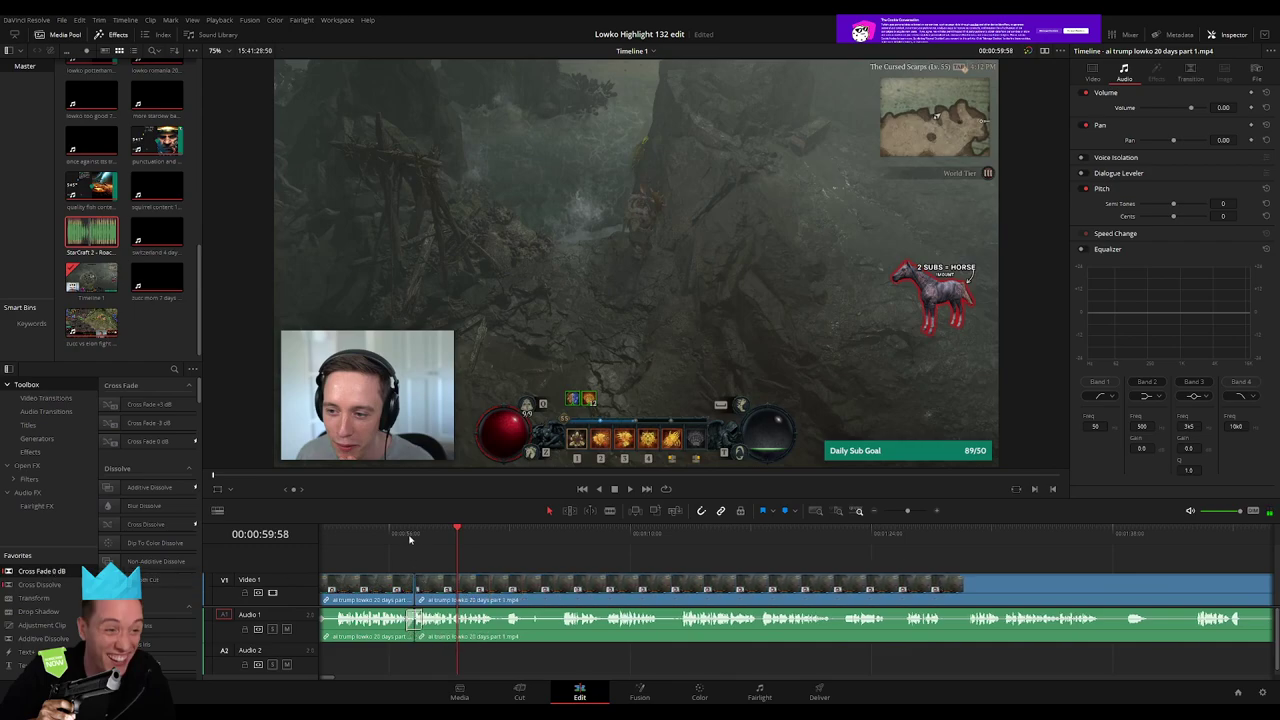
{"action": "left_click", "coordinate": [391, 533]}
{"action": "key", "text": "space"}
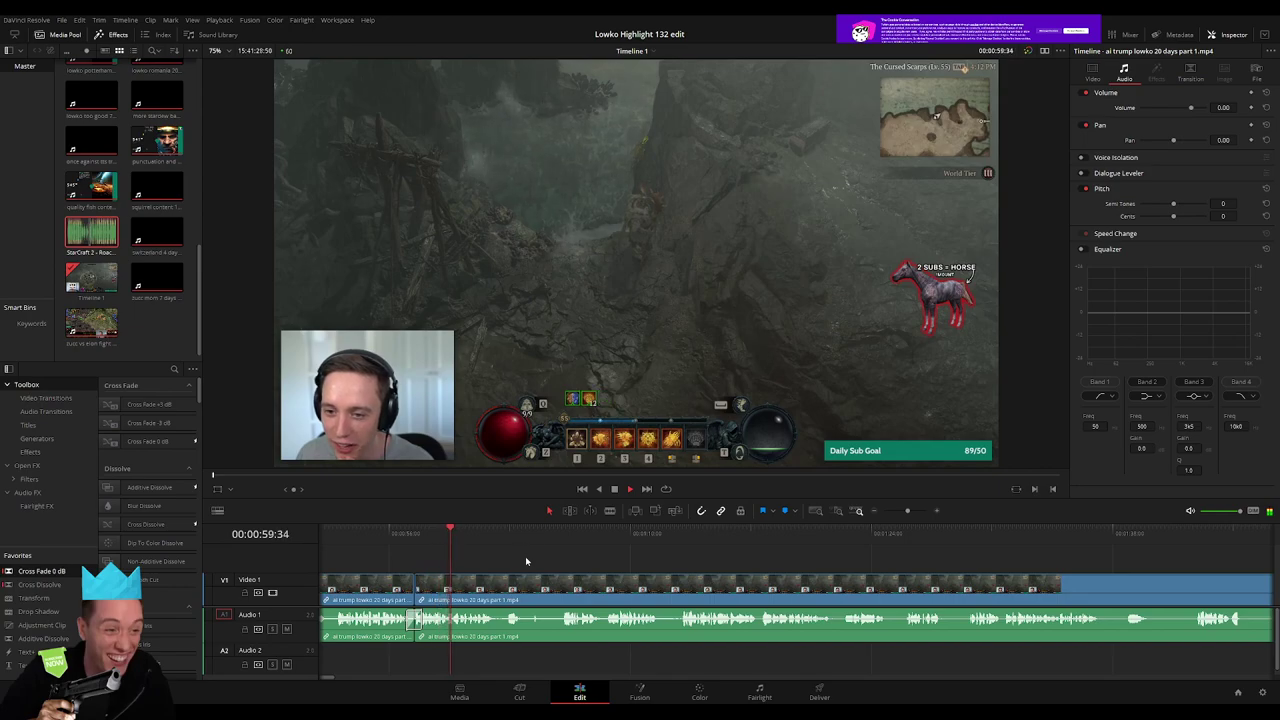
{"action": "scroll", "coordinate": [490, 560], "scroll_direction": "right", "scroll_amount": 3}
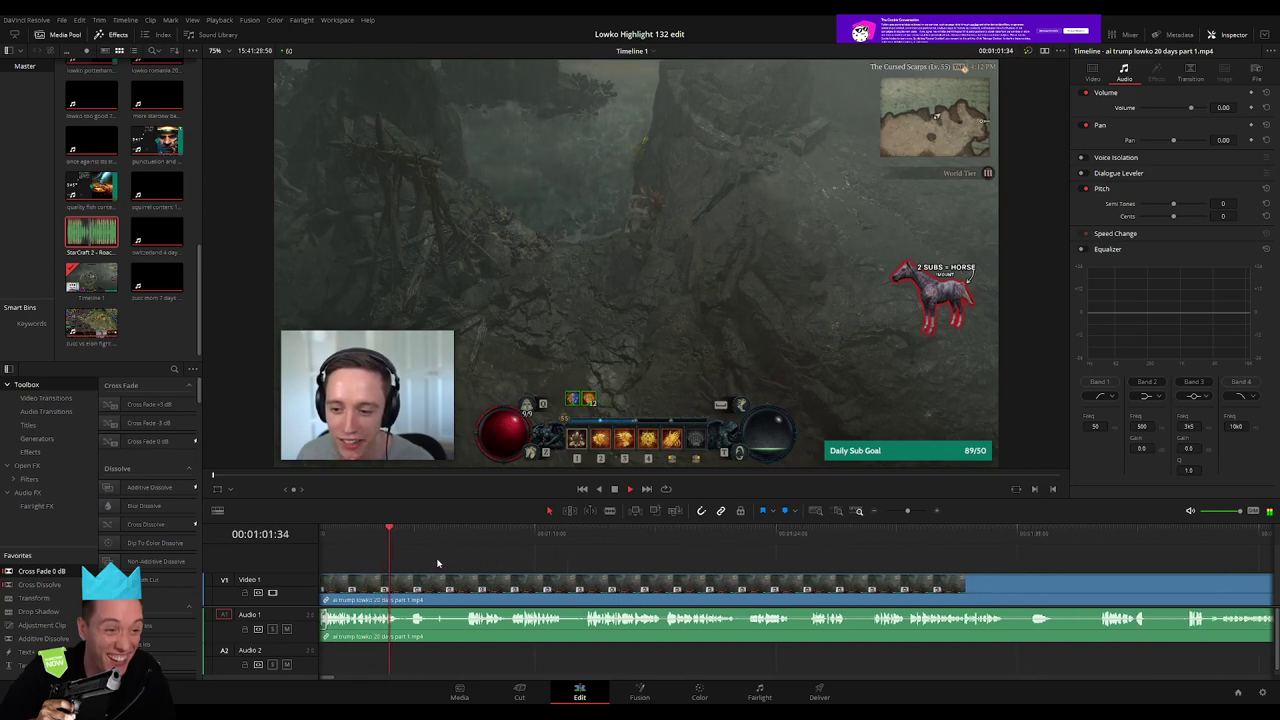
Cut around the dull stretch ending near 01:12:39 and ripple-delete it
{"action": "key", "text": "b"}
{"action": "left_click", "coordinate": [395, 600]}
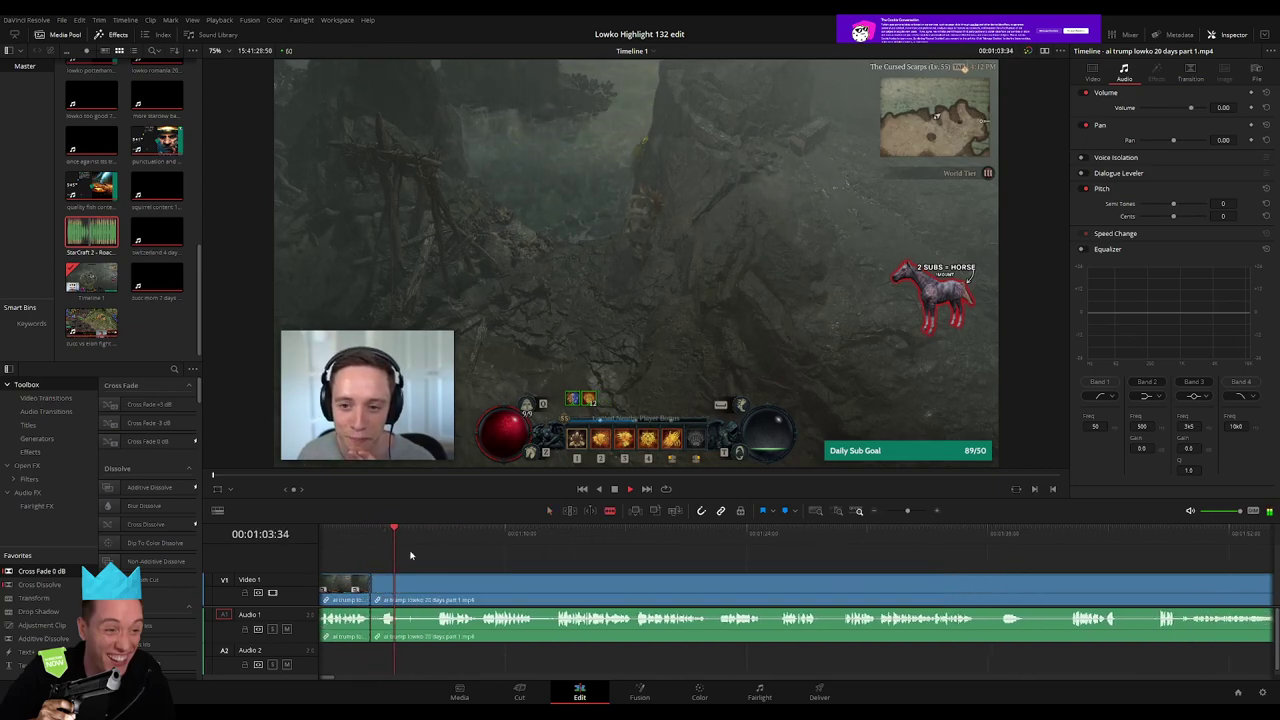
{"action": "left_click", "coordinate": [437, 533]}
{"action": "key", "text": "l"}
{"action": "key", "text": "l"}
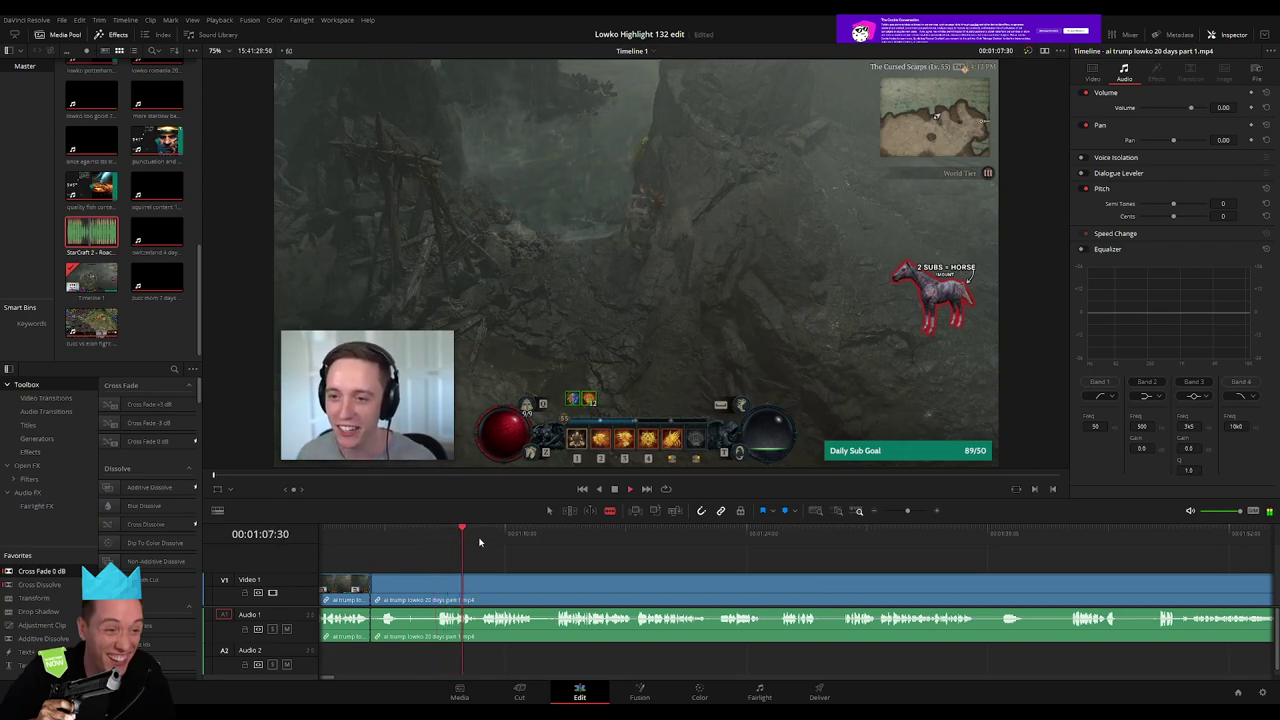
{"action": "left_click", "coordinate": [551, 538]}
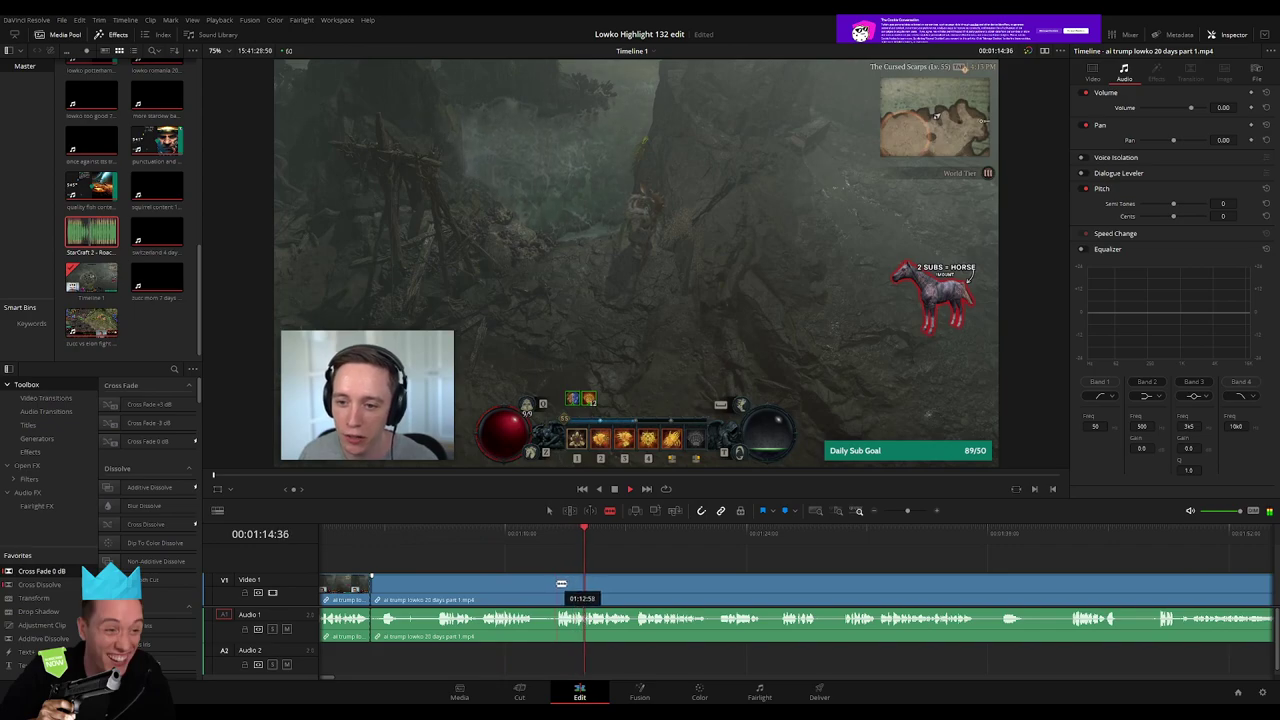
{"action": "left_click", "coordinate": [561, 583]}
{"action": "key", "text": "a"}
{"action": "left_click", "coordinate": [521, 584]}
{"action": "key", "text": "Delete"}
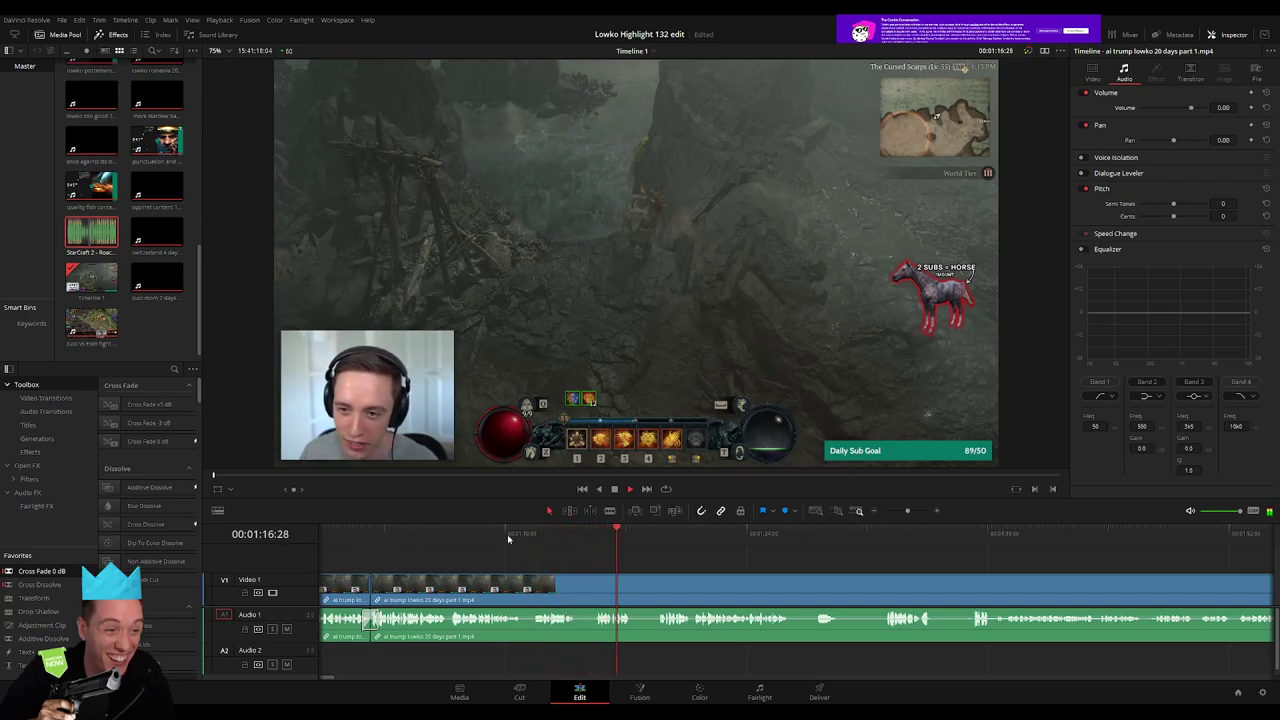
Split near 01:01:10, delete the unwanted section between the cuts, and review the join
{"action": "left_click", "coordinate": [508, 534]}
{"action": "key", "text": "ctrl+b"}
{"action": "key", "text": "b"}
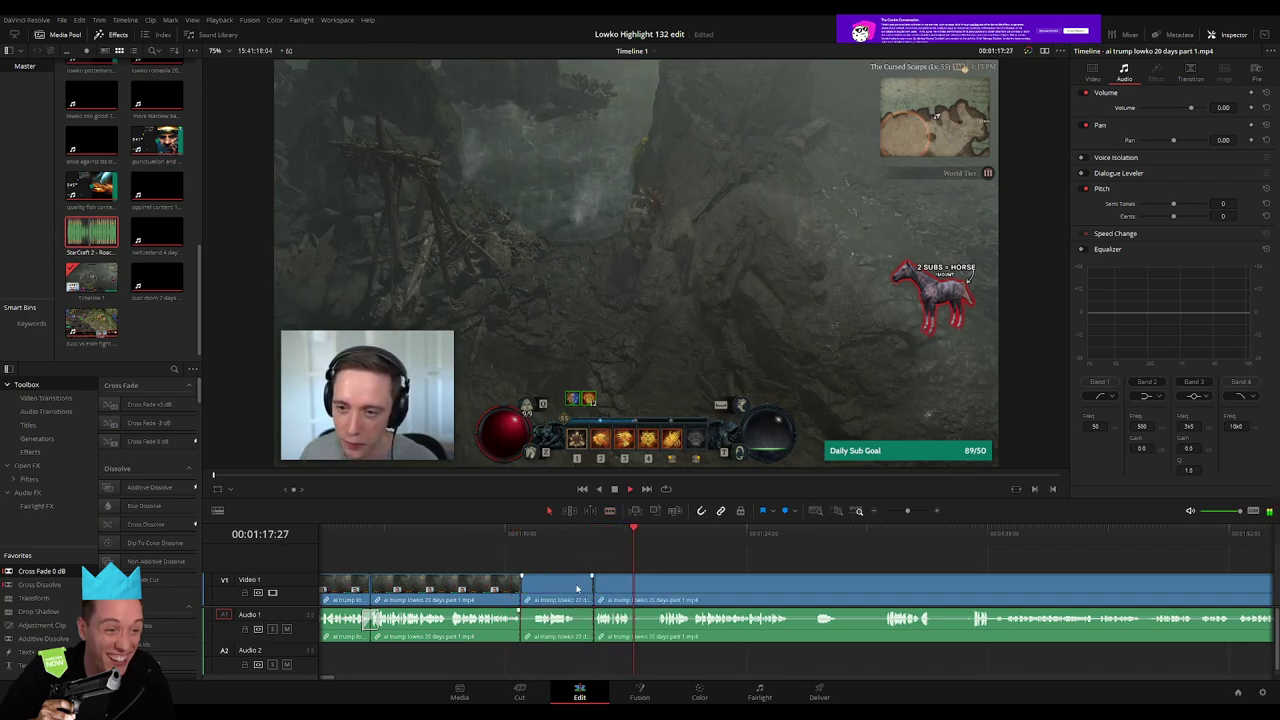
{"action": "key", "text": "a"}
{"action": "left_click", "coordinate": [571, 534]}
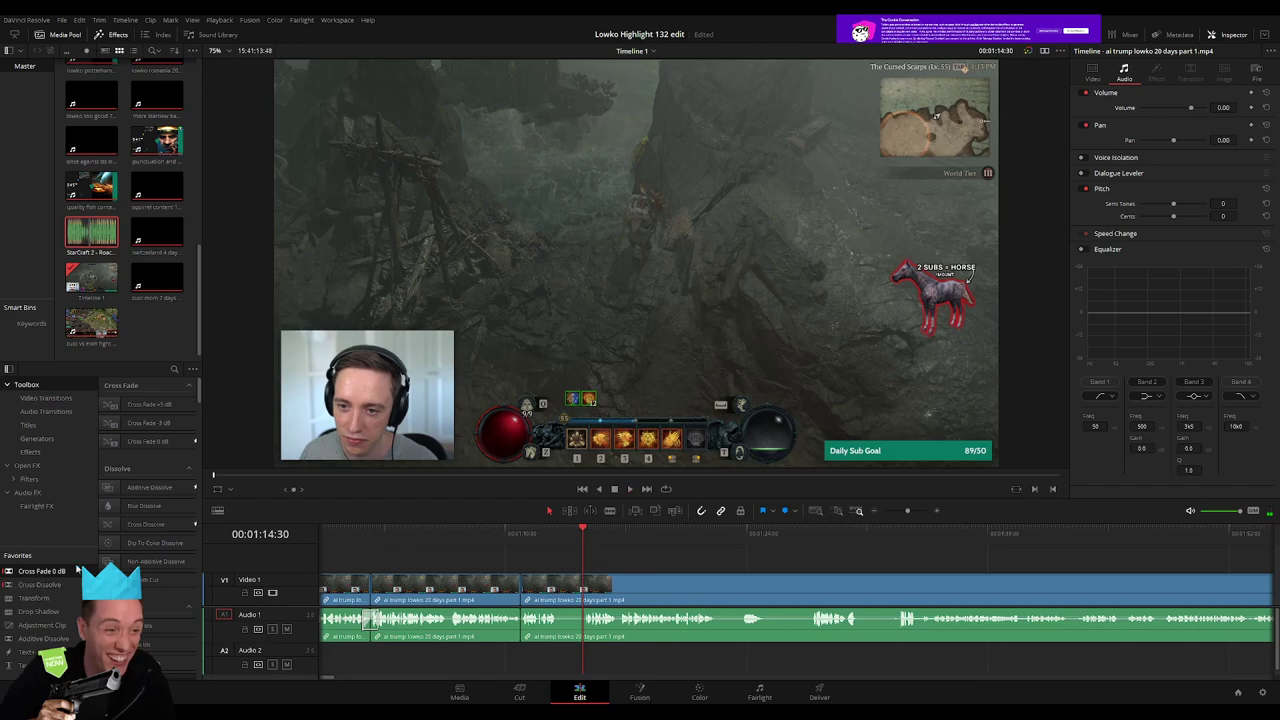
{"action": "left_click_drag", "start_coordinate": [907, 511], "coordinate": [915, 511]}
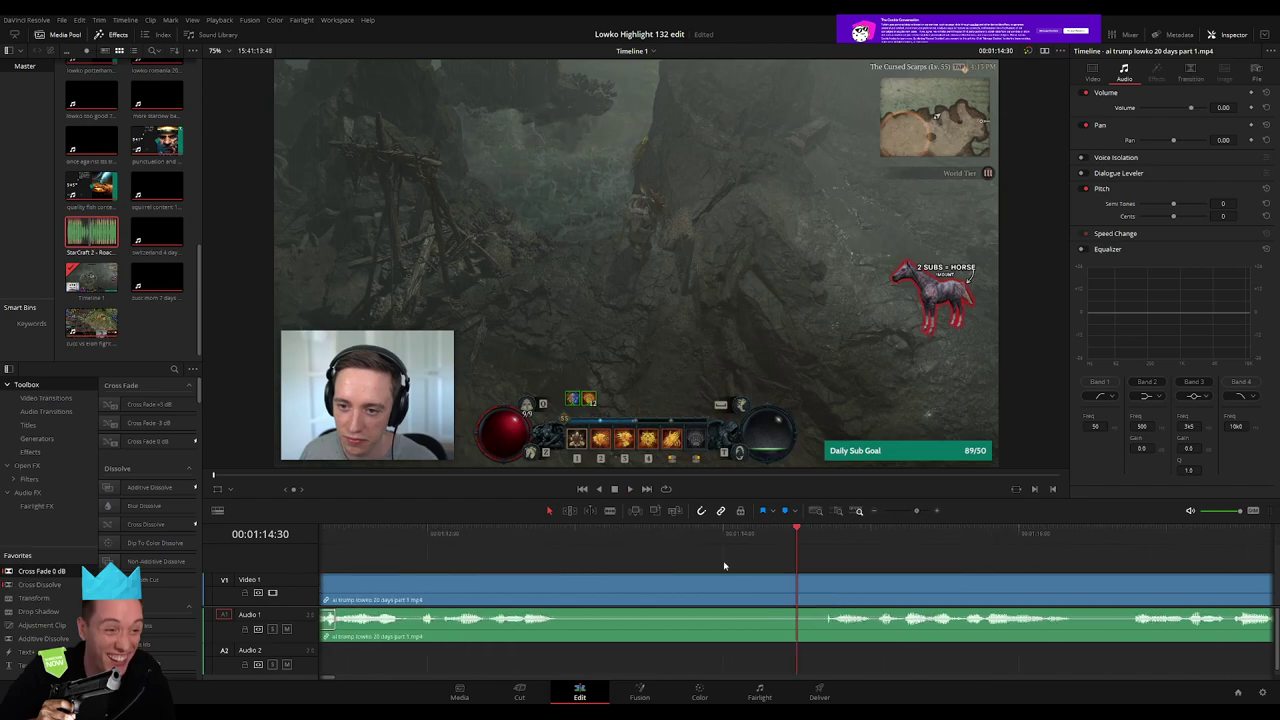
{"action": "left_click", "coordinate": [768, 590]}
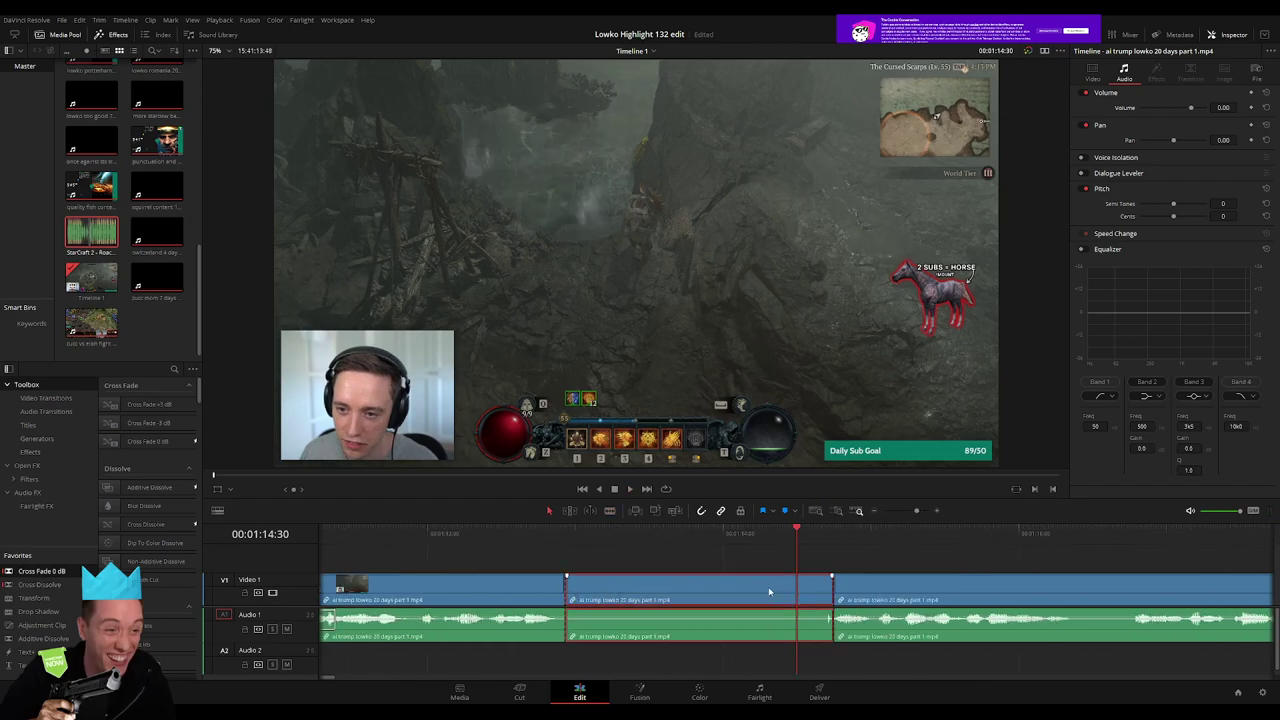
{"action": "key", "text": "Delete"}
{"action": "left_click", "coordinate": [522, 536]}
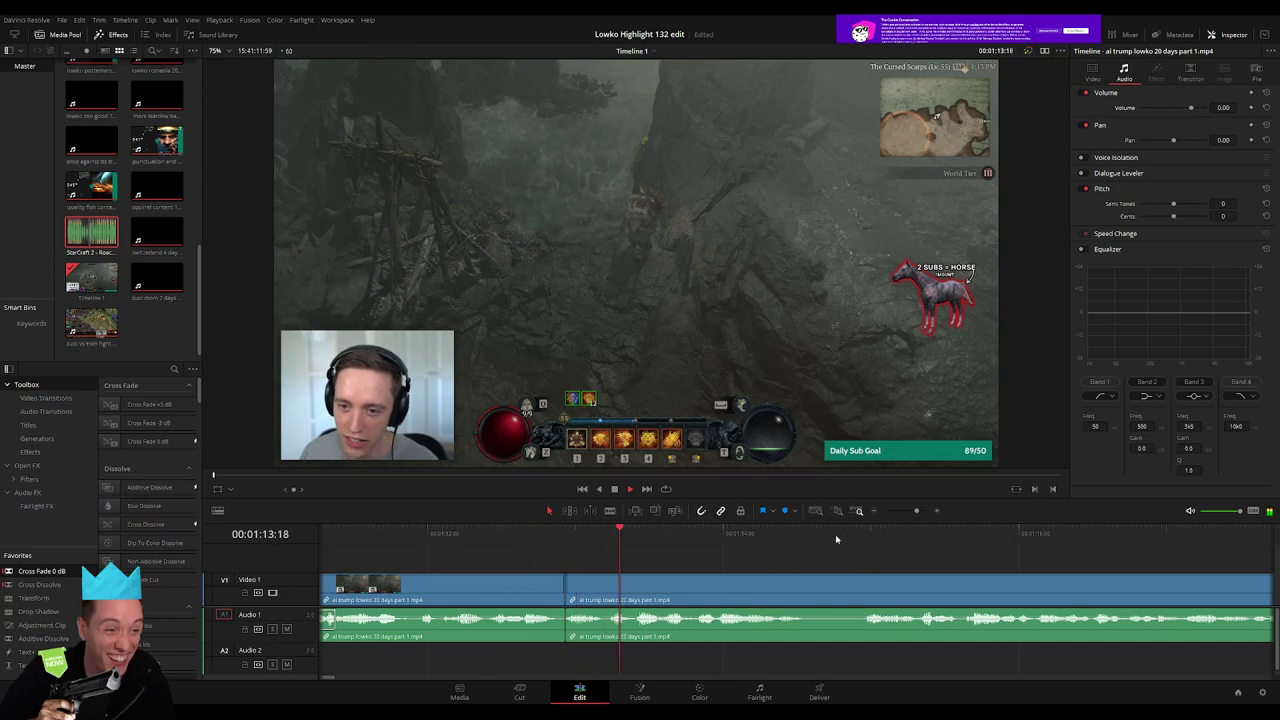
{"action": "left_click_drag", "start_coordinate": [916, 511], "coordinate": [909, 511]}
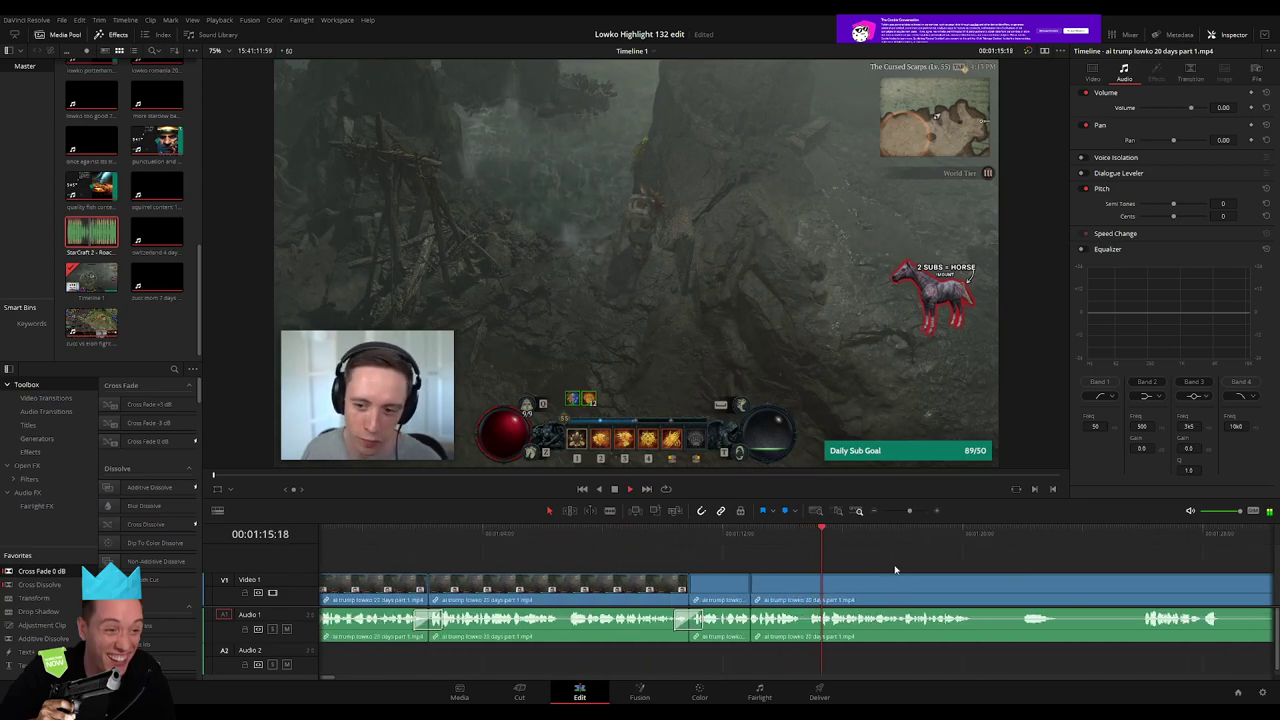
Blade the footage at the start and end of the next dull part around 01:22
{"action": "scroll", "coordinate": [860, 563], "scroll_direction": "right", "scroll_amount": 3}
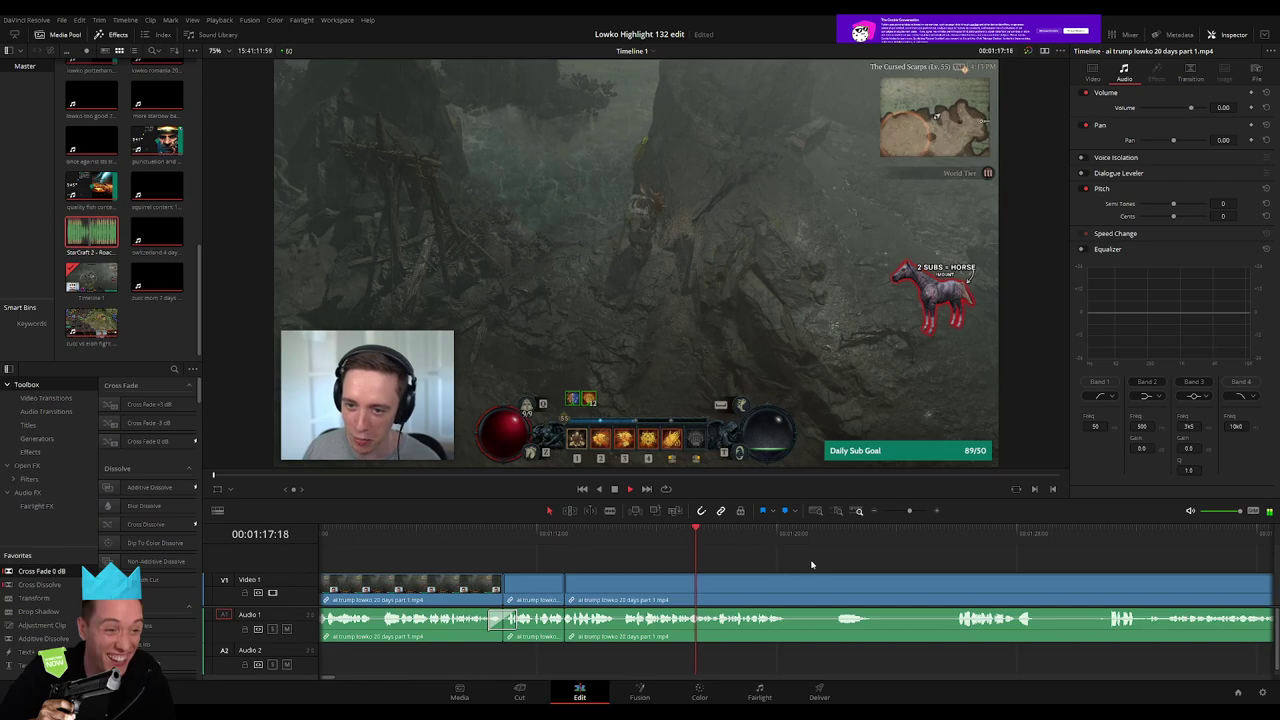
{"action": "scroll", "coordinate": [574, 561], "scroll_direction": "right", "scroll_amount": 4}
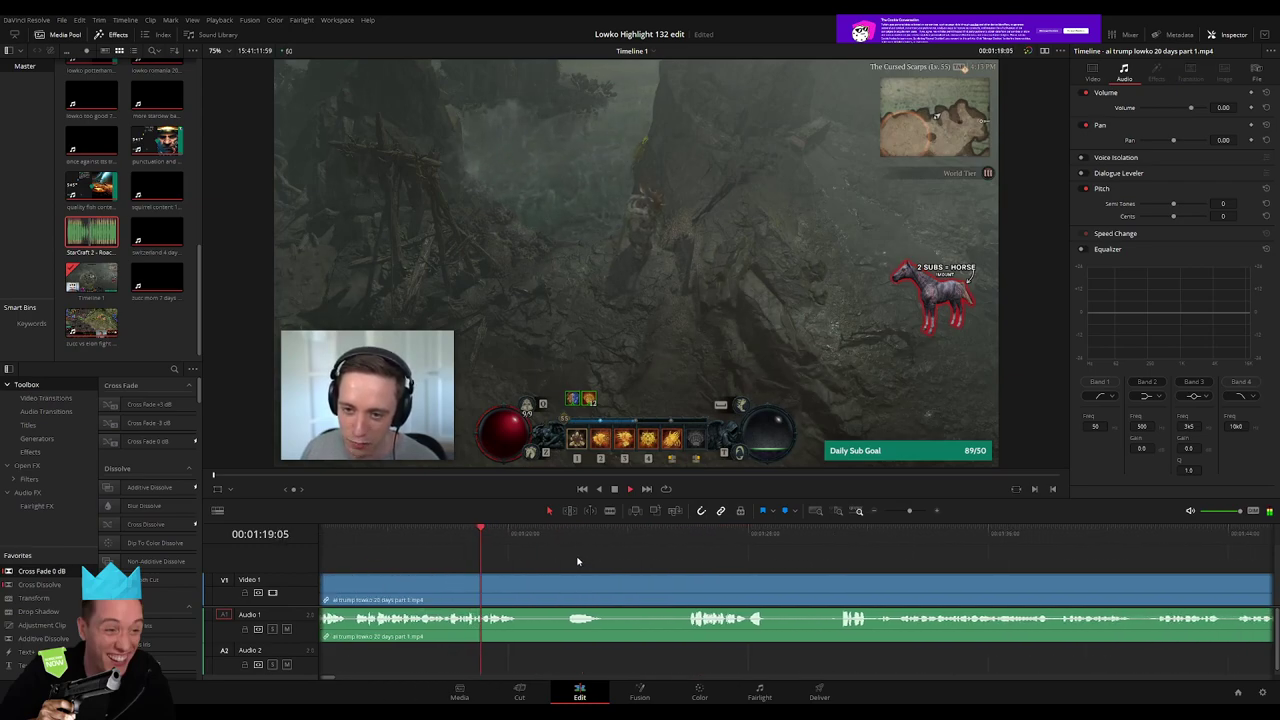
{"action": "left_click", "coordinate": [562, 544]}
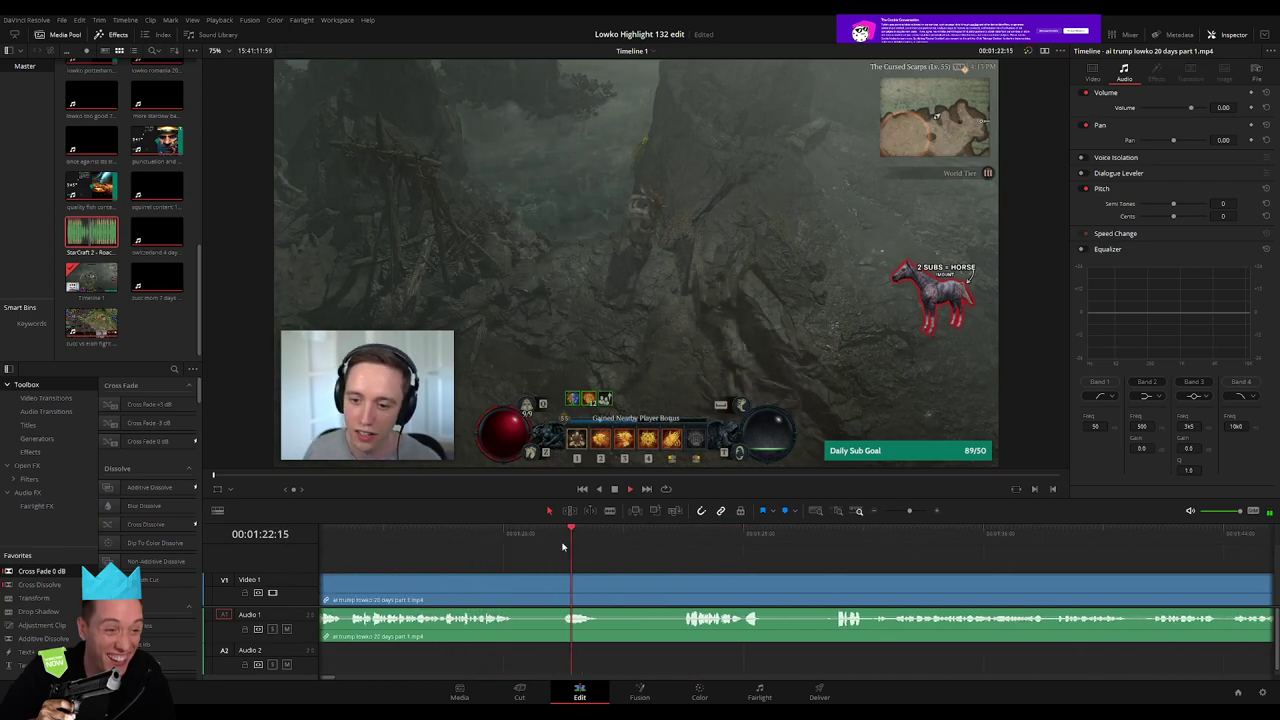
{"action": "left_click", "coordinate": [514, 588]}
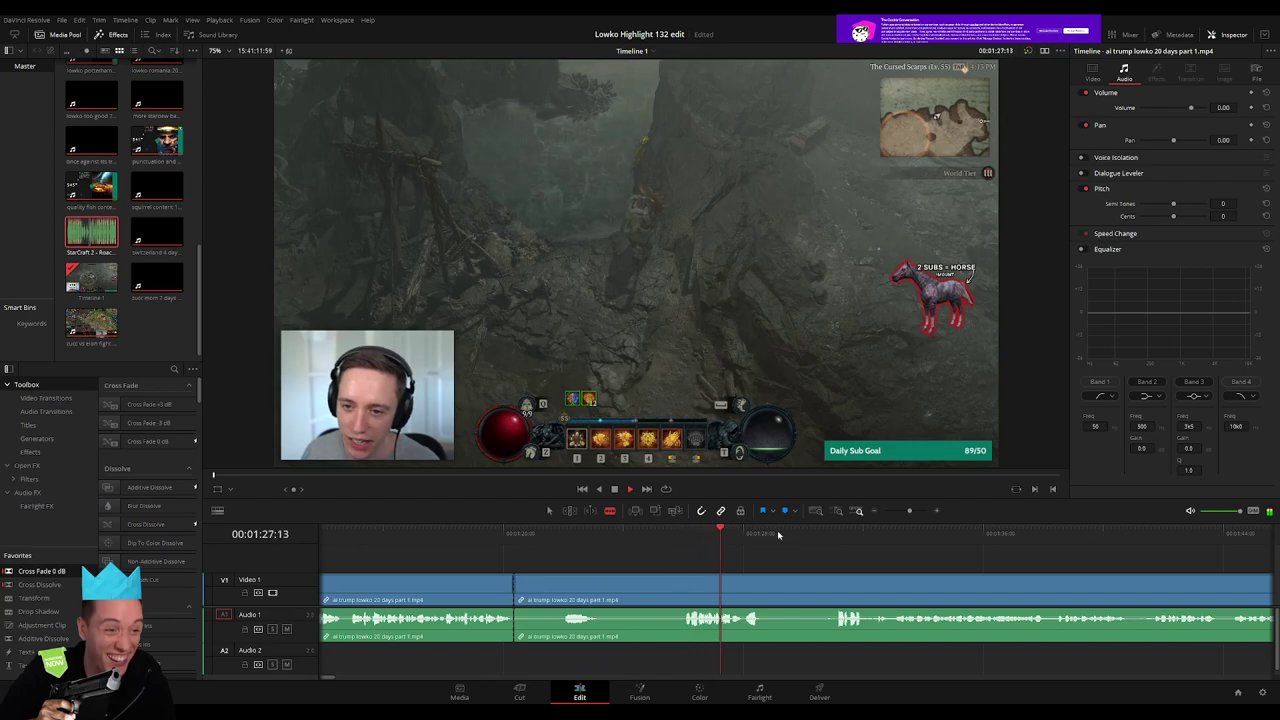
{"action": "left_click", "coordinate": [822, 534]}
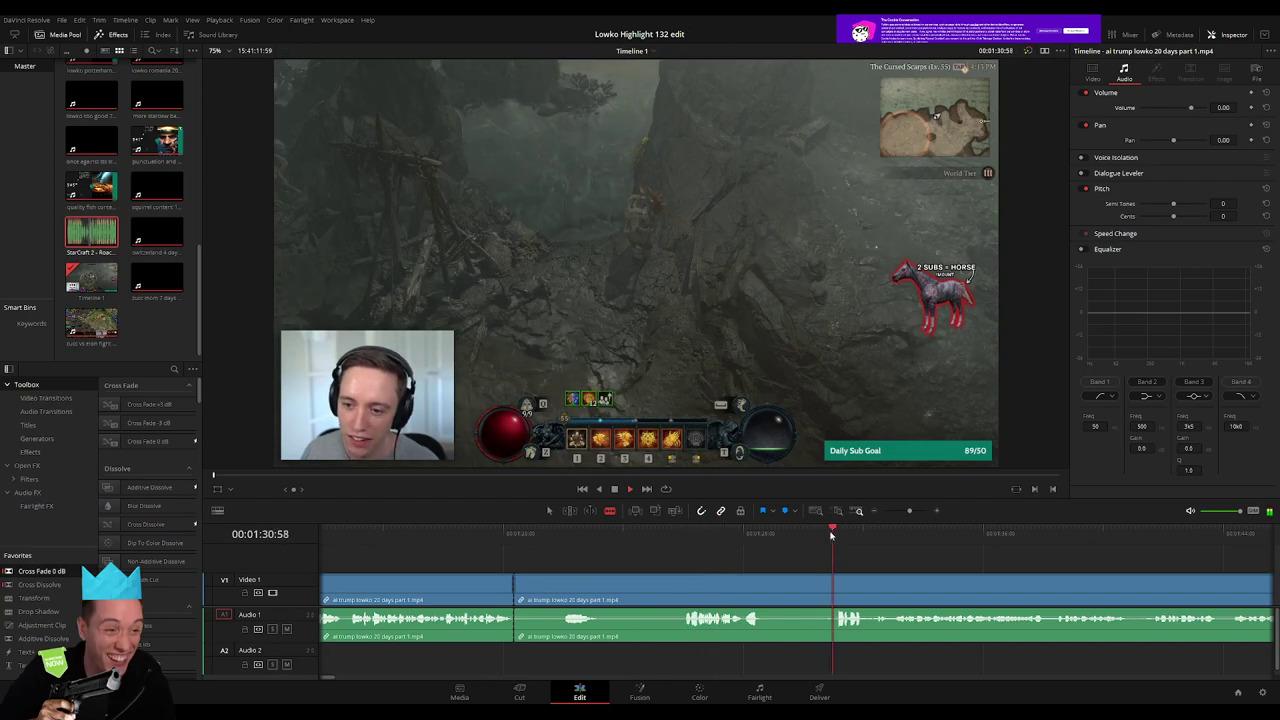
{"action": "left_click", "coordinate": [841, 591]}
Delete the dull section between the cuts, close the gap, and play from the join
{"action": "left_click", "coordinate": [670, 590]}
{"action": "key", "text": "Delete"}
{"action": "left_click", "coordinate": [593, 590]}
{"action": "key", "text": "Delete"}
{"action": "left_click", "coordinate": [480, 537]}
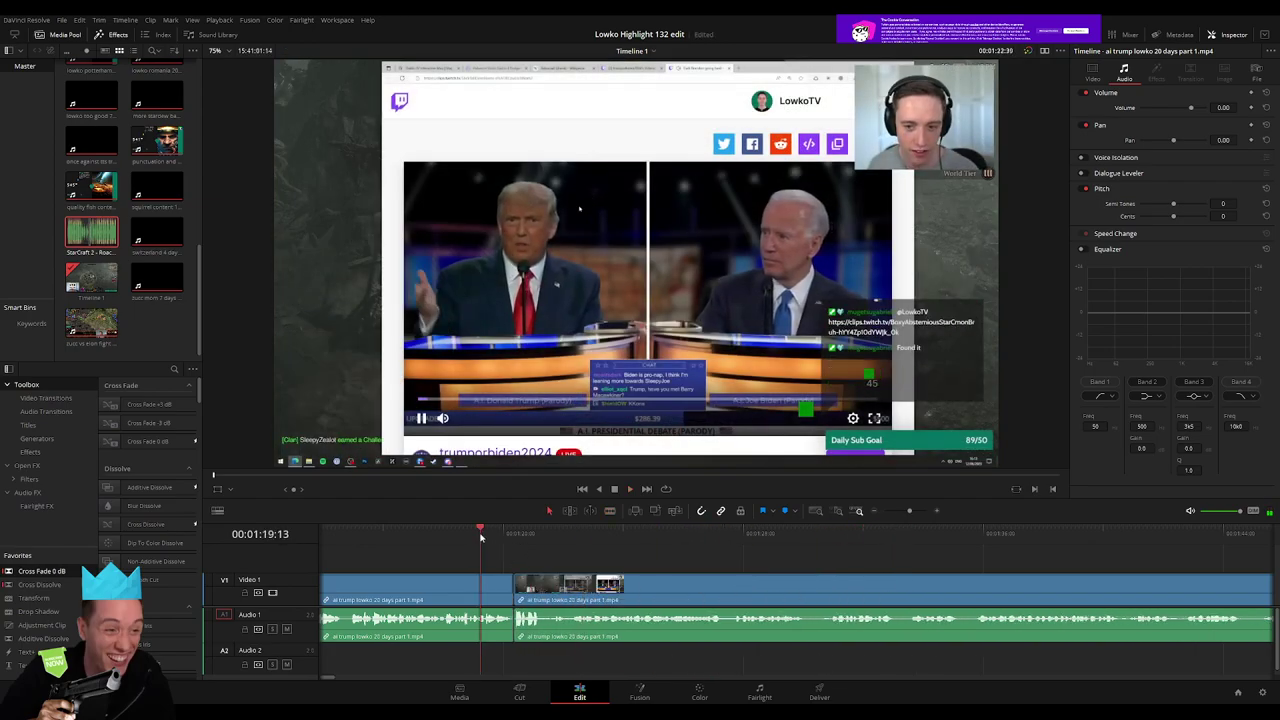
{"action": "key", "text": "space"}
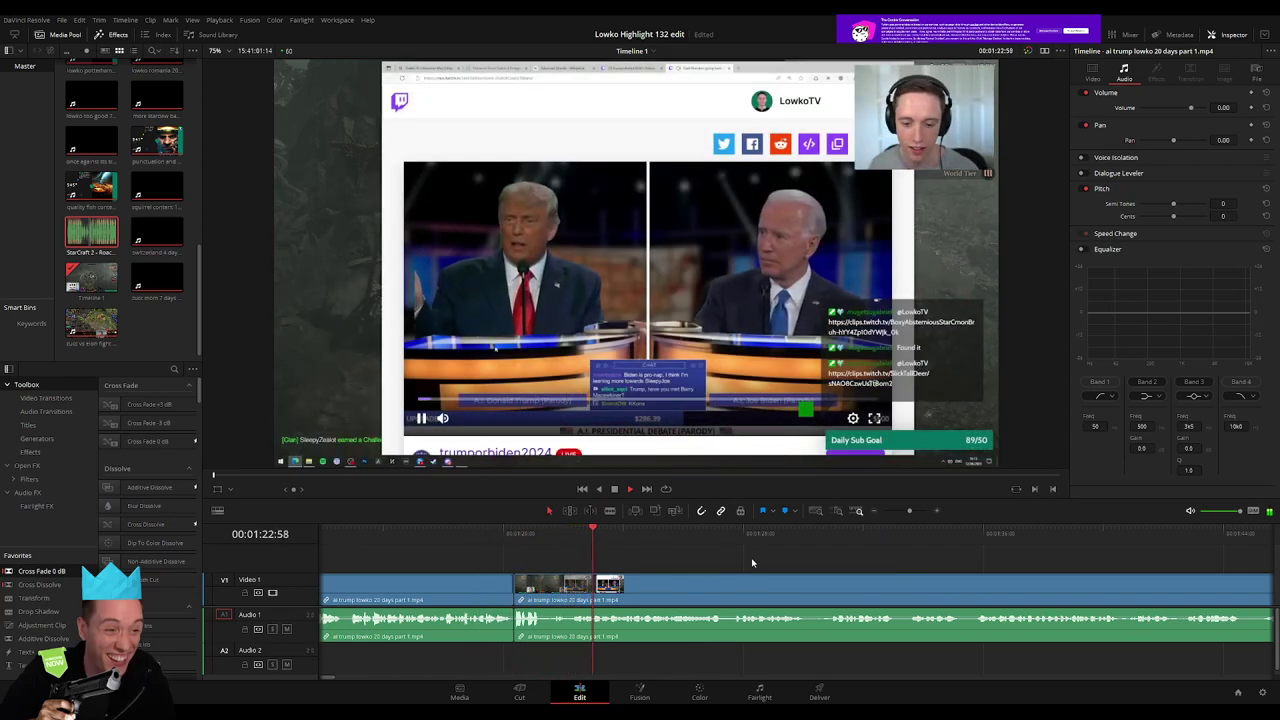
Rewatch the debate footage from about 01:28:47 and scrub to the exact cut point
{"action": "scroll", "coordinate": [636, 545], "scroll_direction": "right", "scroll_amount": 3}
{"action": "scroll", "coordinate": [676, 555], "scroll_direction": "right", "scroll_amount": 3}
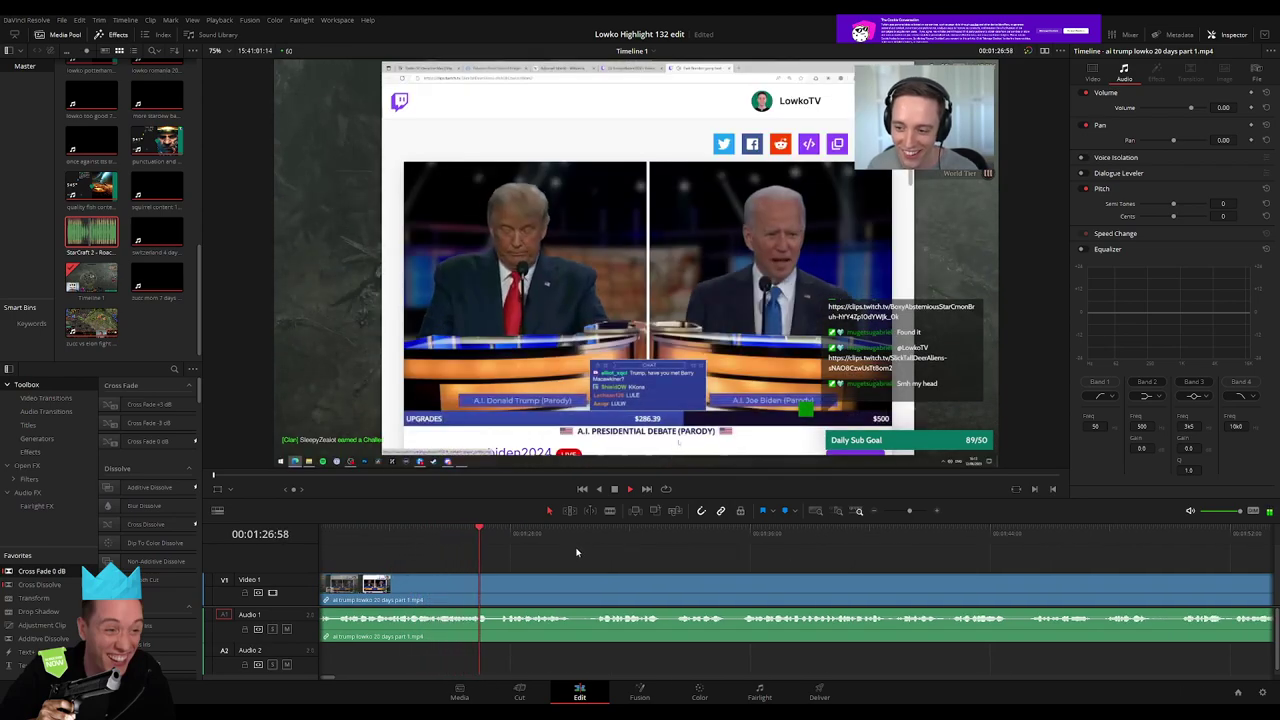
{"action": "scroll", "coordinate": [603, 550], "scroll_direction": "right", "scroll_amount": 2}
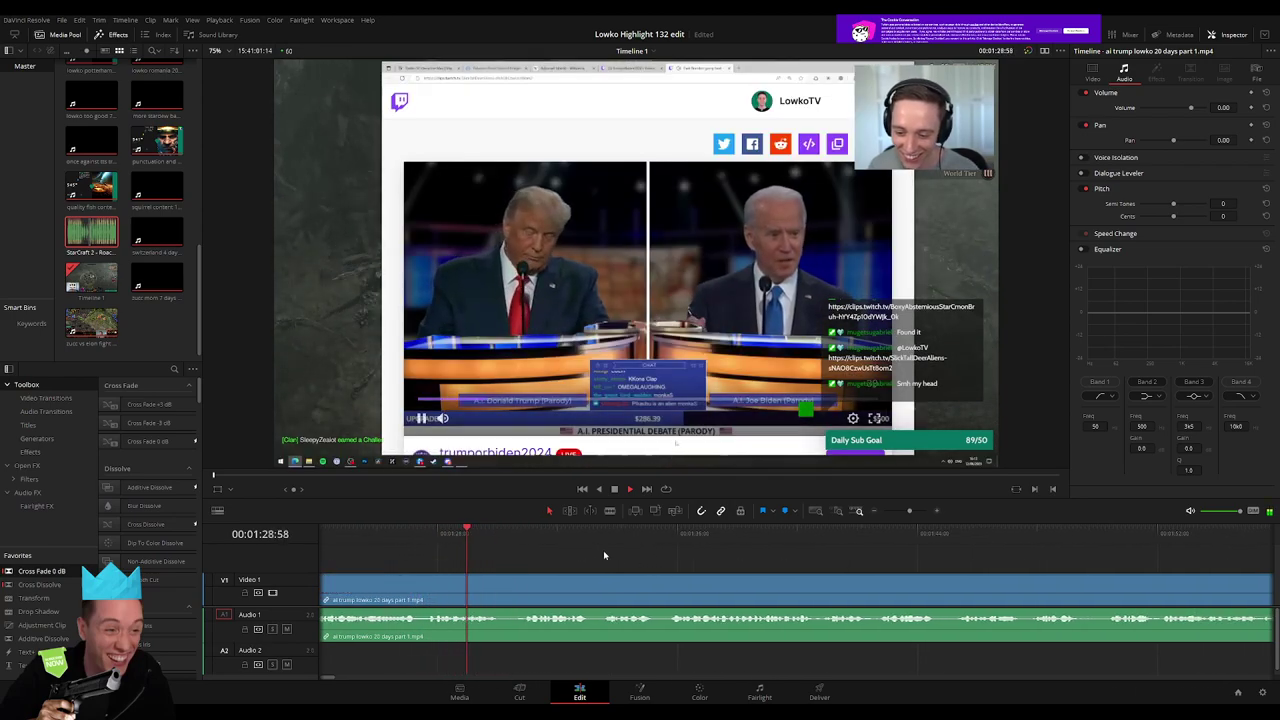
{"action": "left_click", "coordinate": [820, 513]}
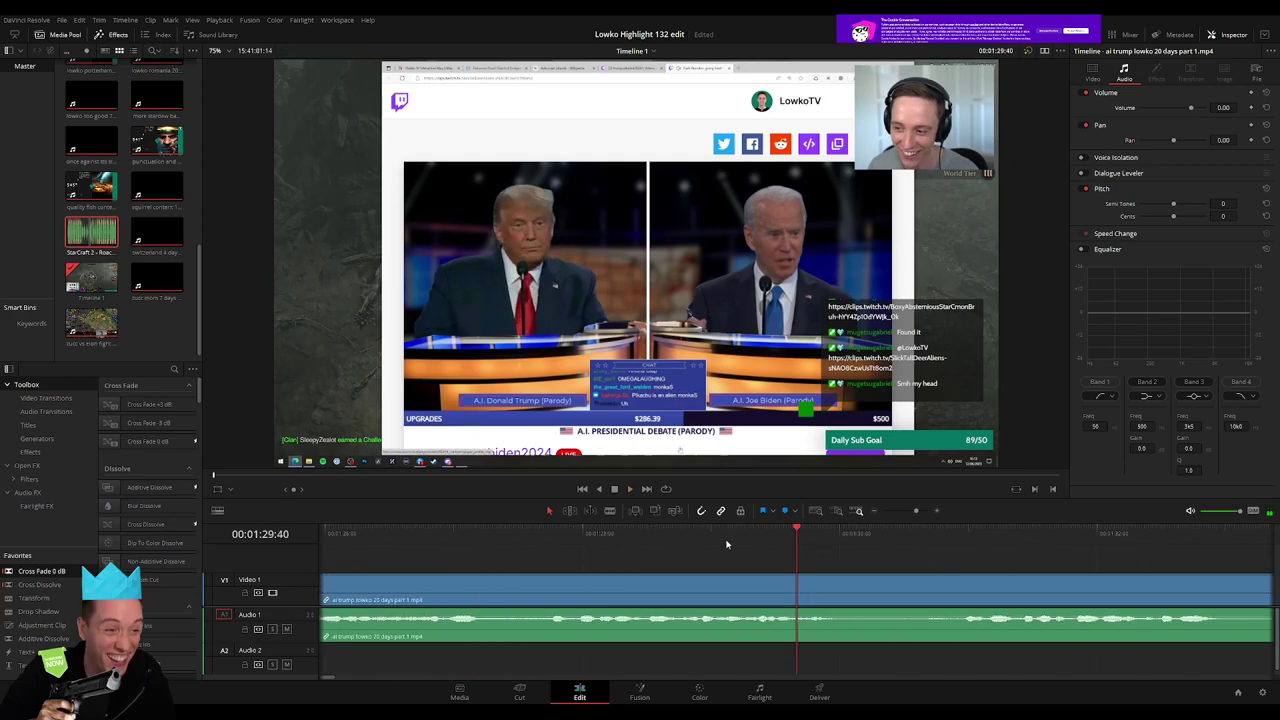
{"action": "left_click", "coordinate": [597, 533]}
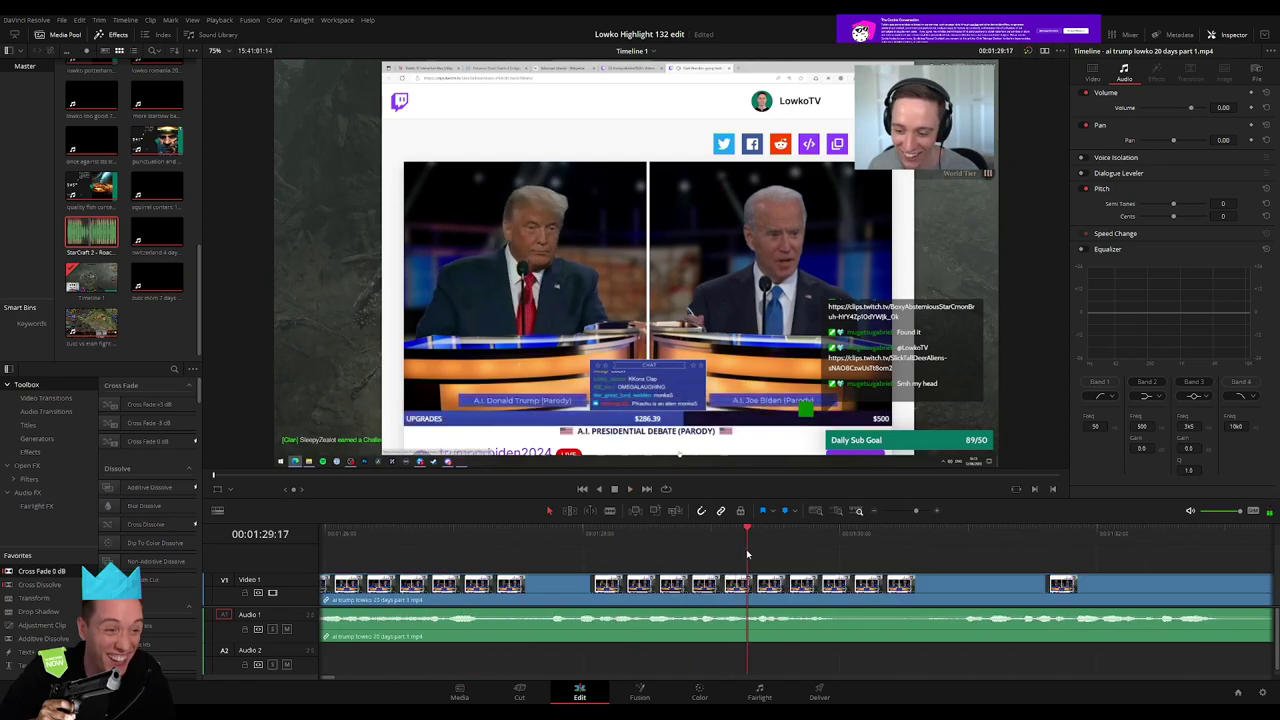
{"action": "key", "text": "space"}
{"action": "left_click_drag", "start_coordinate": [743, 542], "coordinate": [737, 544]}
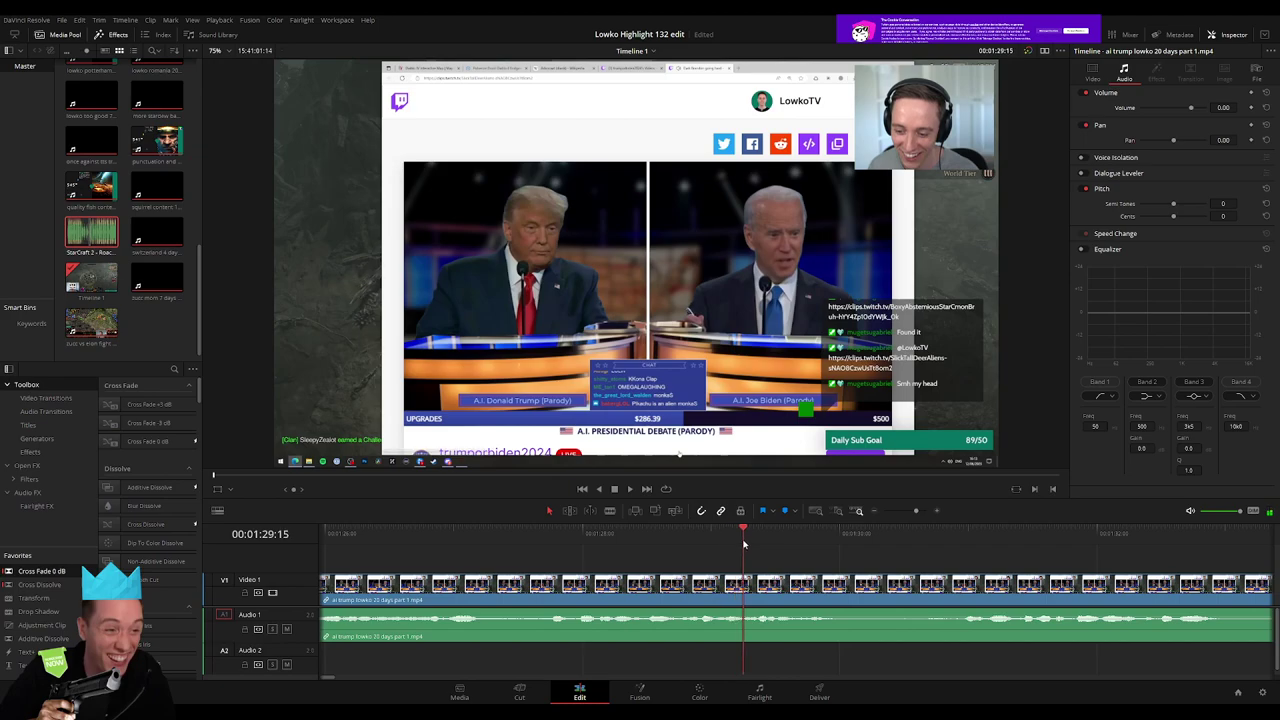
Split the footage twice near 01:29:20, adjust the short audio segment, and remove the stretch
{"action": "key", "text": "ctrl+b"}
{"action": "key", "text": "space"}
{"action": "left_click", "coordinate": [767, 600]}
{"action": "key", "text": "a"}
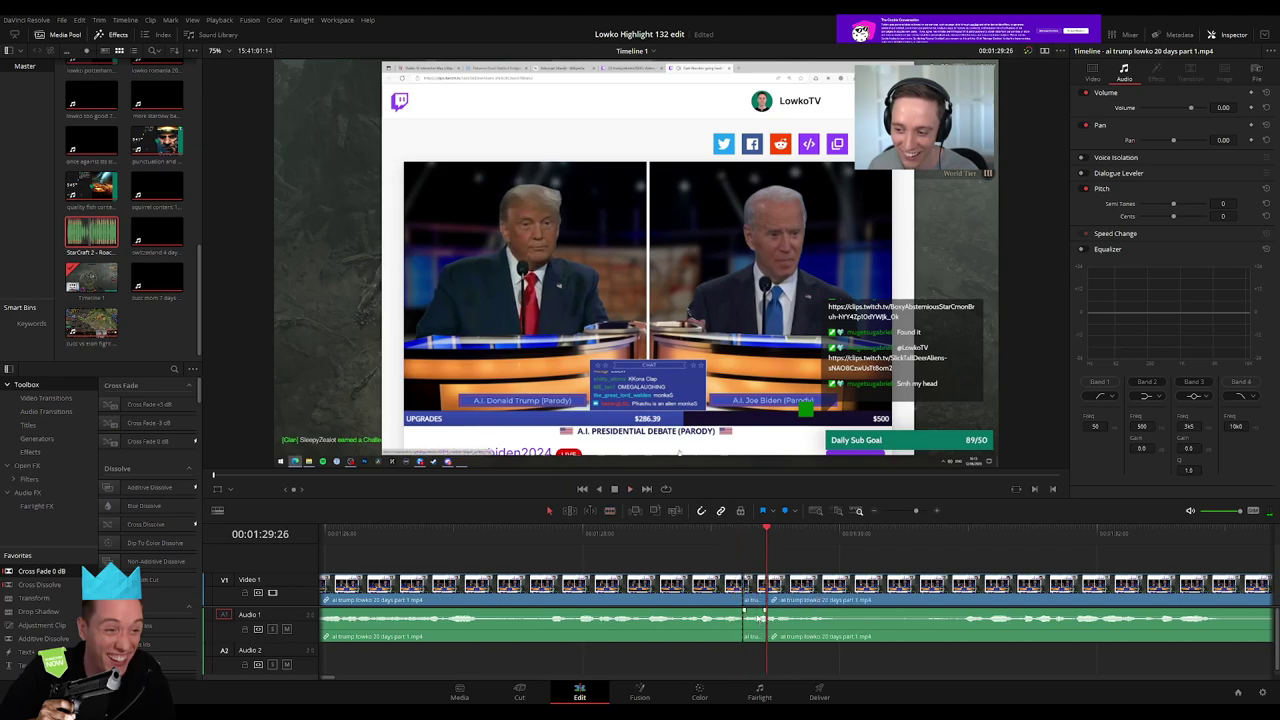
{"action": "left_click_drag", "start_coordinate": [757, 640], "coordinate": [757, 613]}
{"action": "scroll", "coordinate": [811, 566], "scroll_direction": "up", "scroll_amount": 2}
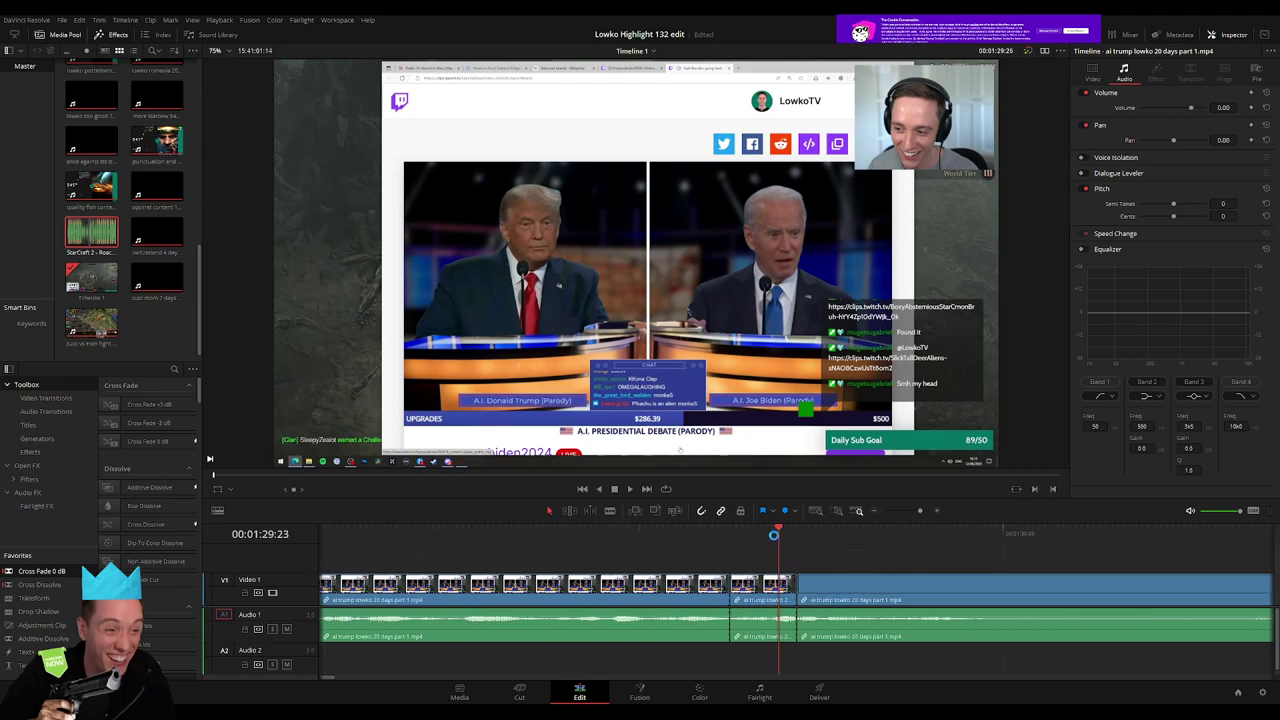
{"action": "mouse_move", "coordinate": [788, 592]}
{"action": "left_mouse_down"}
{"action": "mouse_move", "coordinate": [679, 660]}
{"action": "mouse_move", "coordinate": [731, 658]}
{"action": "left_mouse_up"}
Preview the Roach Quotes sound and trim its Audio 2 clip to end earlier
{"action": "double_click", "coordinate": [80, 237]}
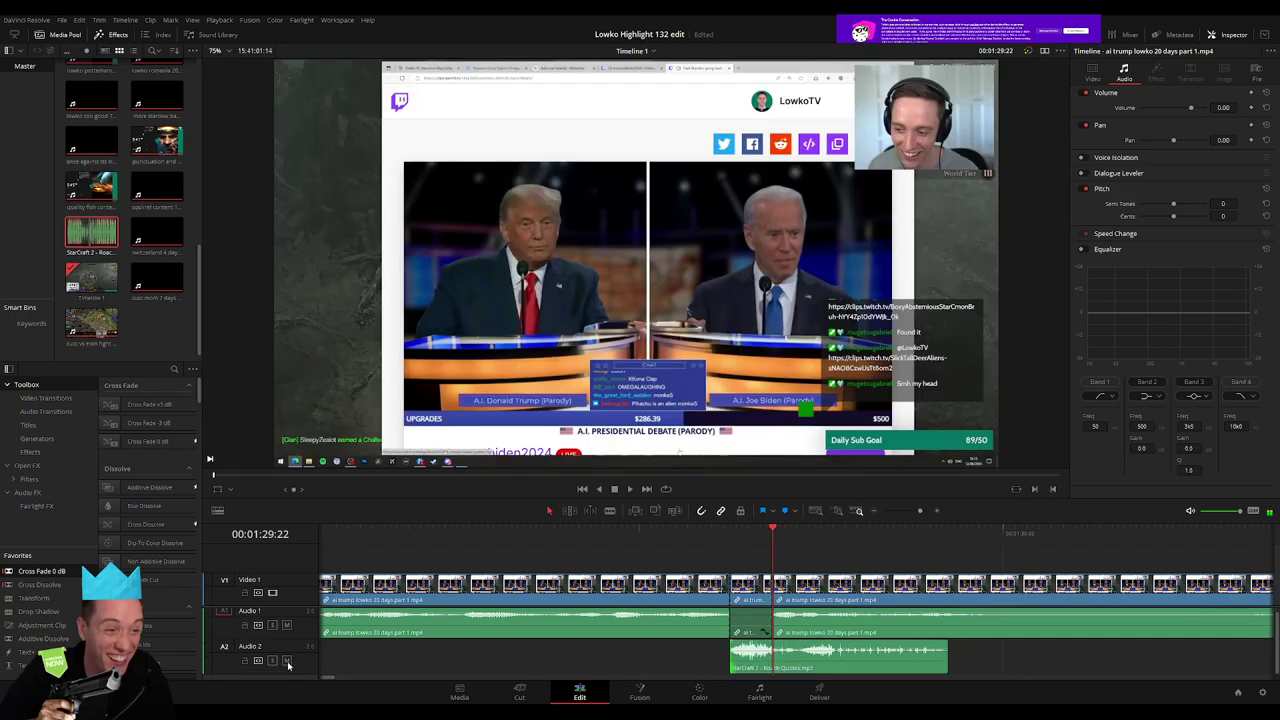
{"action": "left_click_drag", "start_coordinate": [290, 671], "coordinate": [293, 660]}
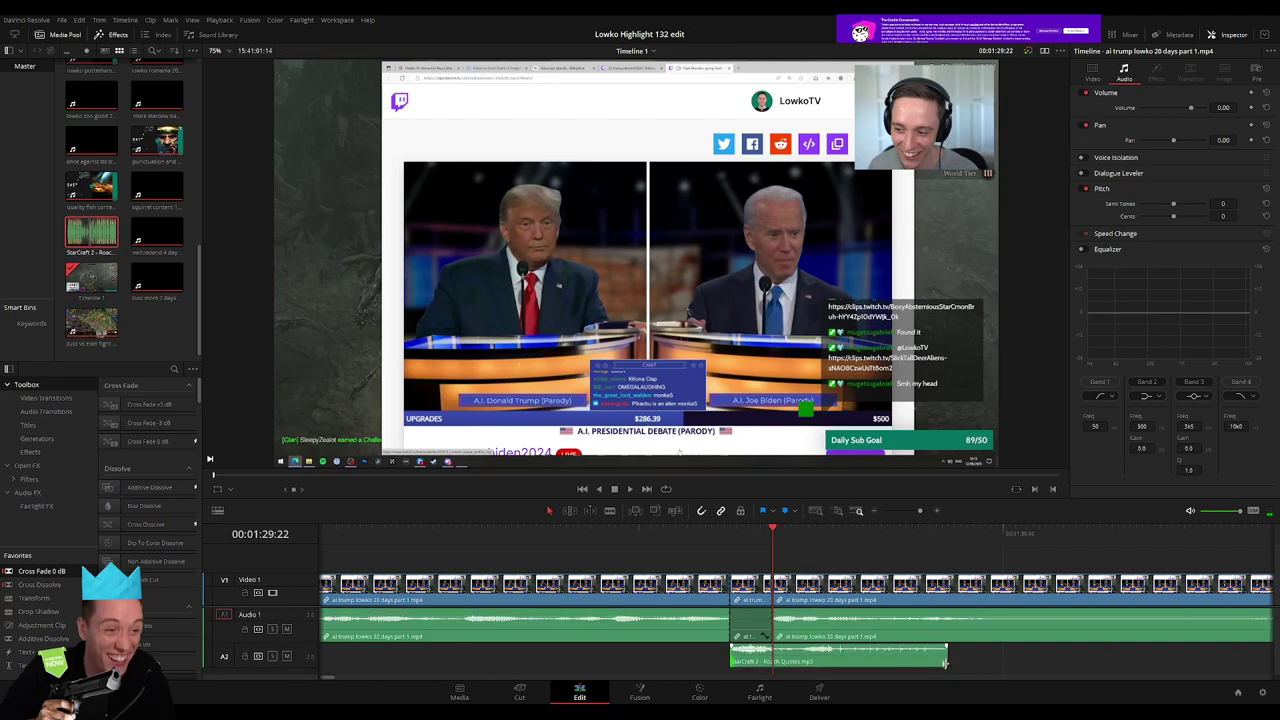
{"action": "left_click_drag", "start_coordinate": [945, 660], "coordinate": [770, 660]}
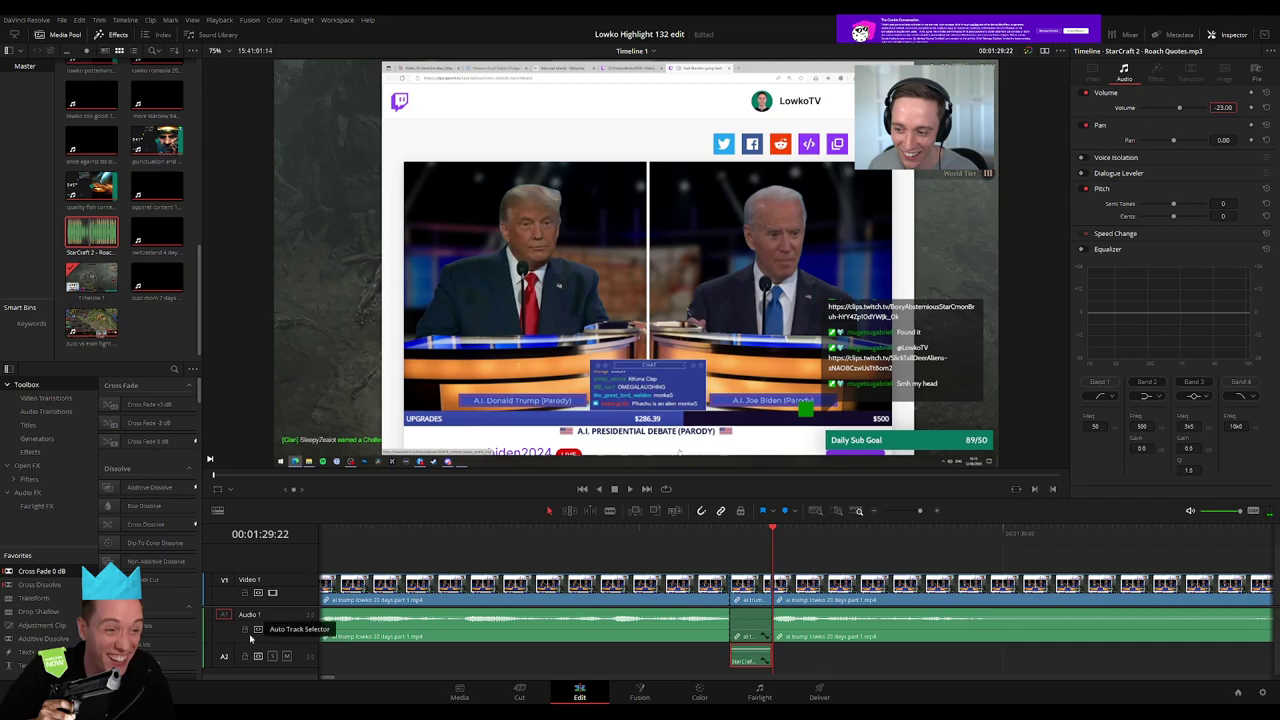
{"action": "scroll", "coordinate": [276, 598], "scroll_direction": "down", "scroll_amount": 2}
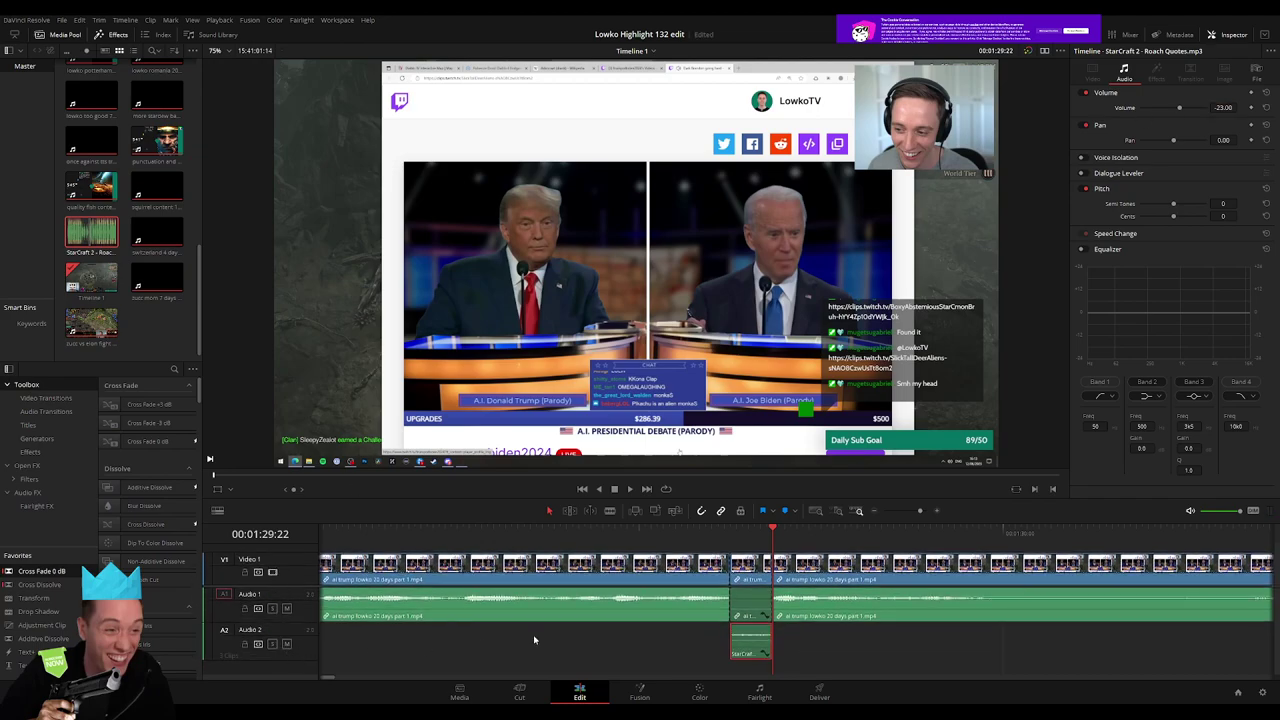
{"action": "left_click", "coordinate": [534, 639]}
Replay the edit and blade the footage at two new points near 01:29:59
{"action": "left_click", "coordinate": [663, 530]}
{"action": "key", "text": "space"}
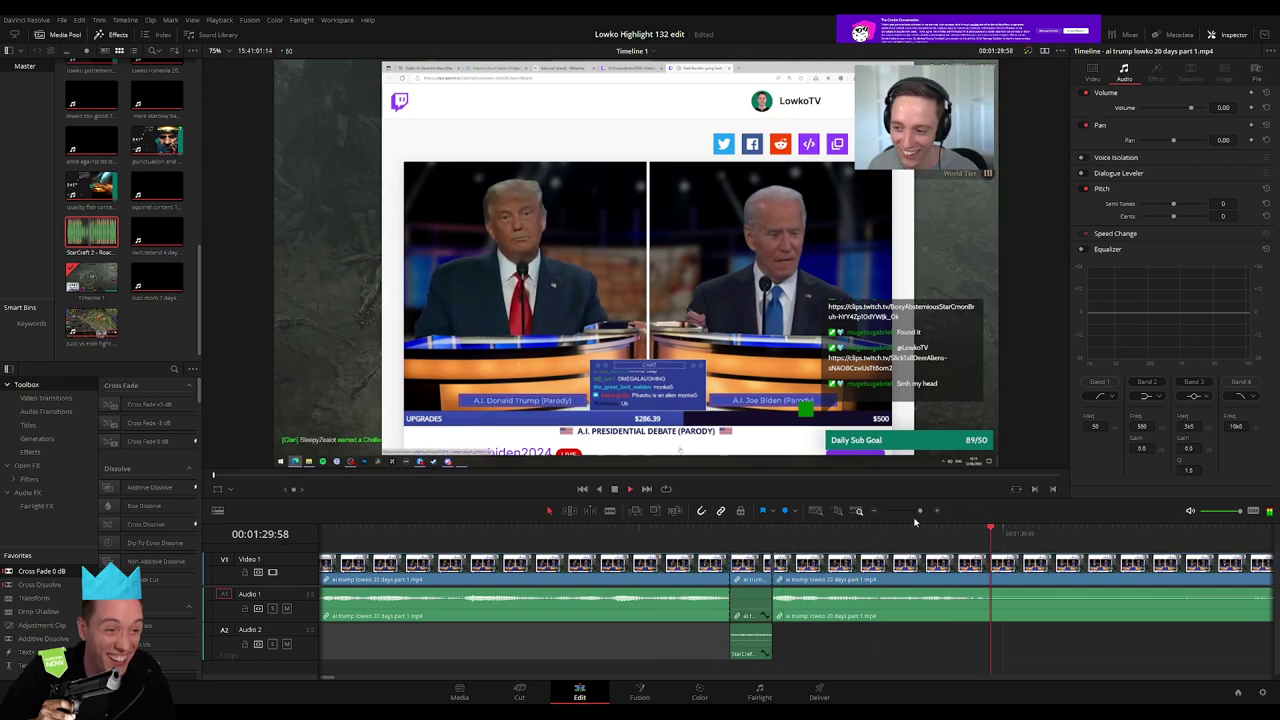
{"action": "left_click", "coordinate": [826, 531]}
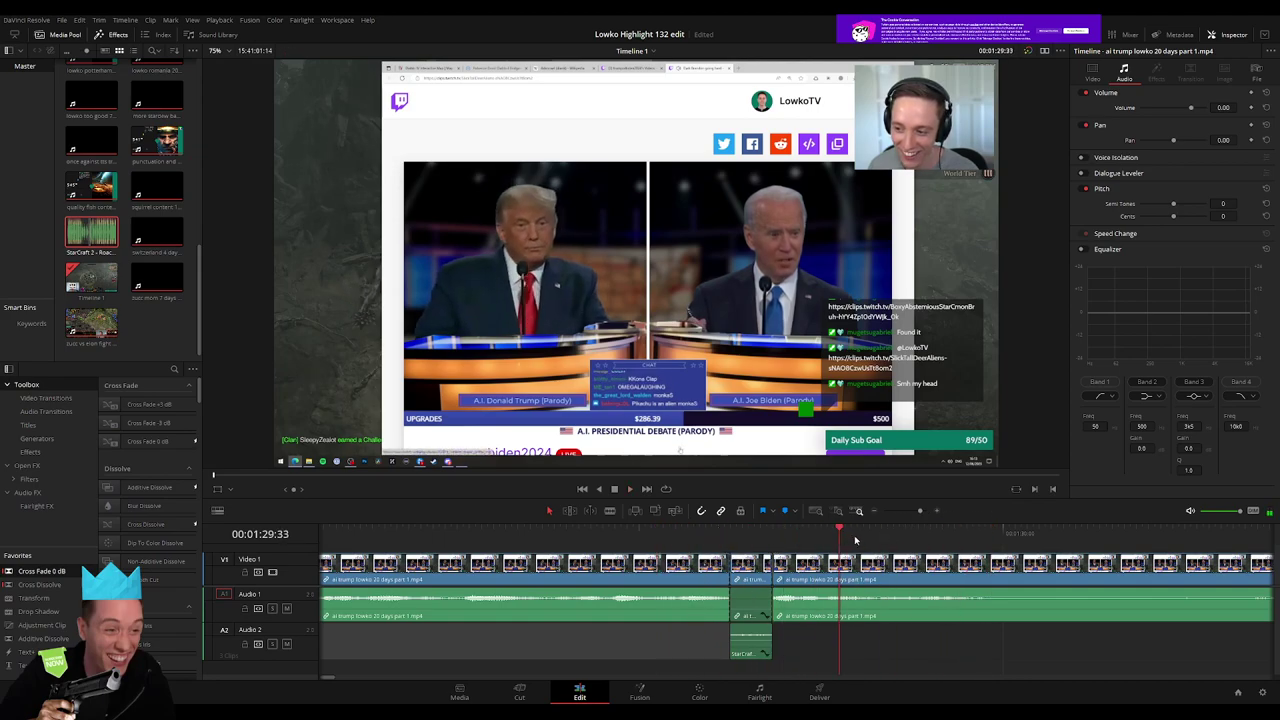
{"action": "key", "text": "b"}
{"action": "left_click", "coordinate": [895, 597]}
{"action": "left_click", "coordinate": [975, 598]}
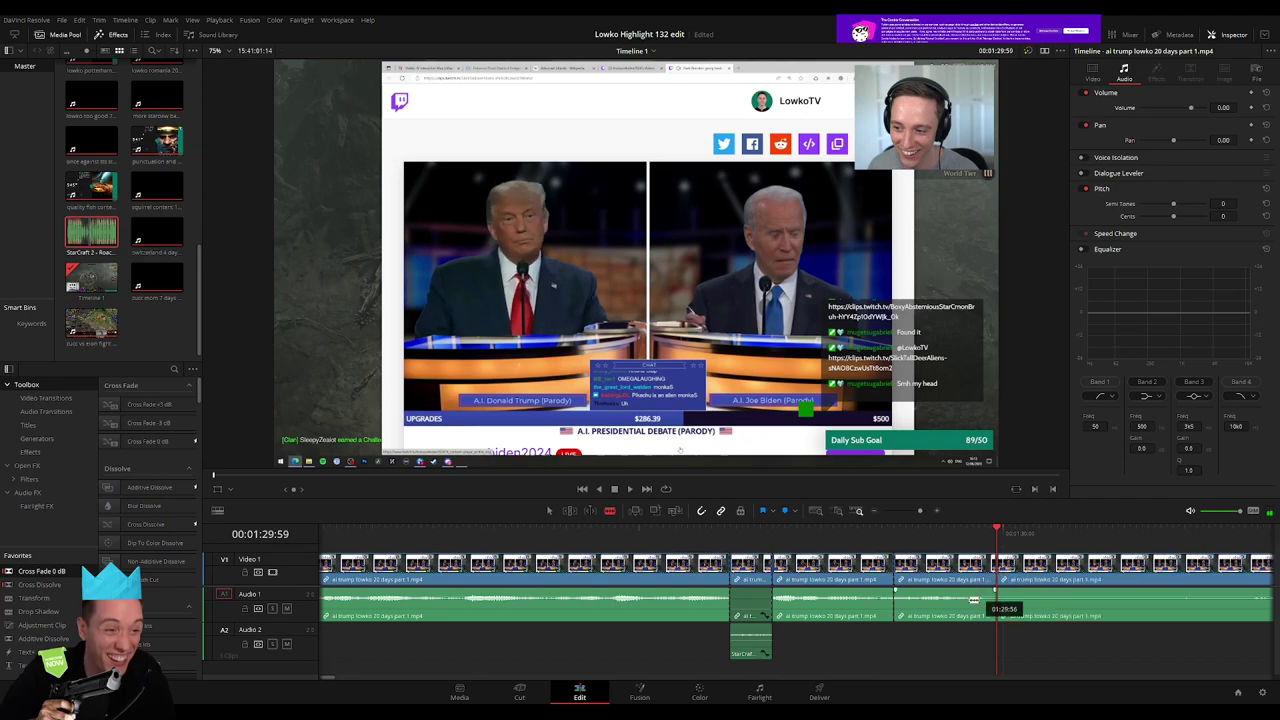
Place another Roach Quotes clip on Audio 2, trim it to the cut, and enter volume -100
{"action": "left_click", "coordinate": [158, 180]}
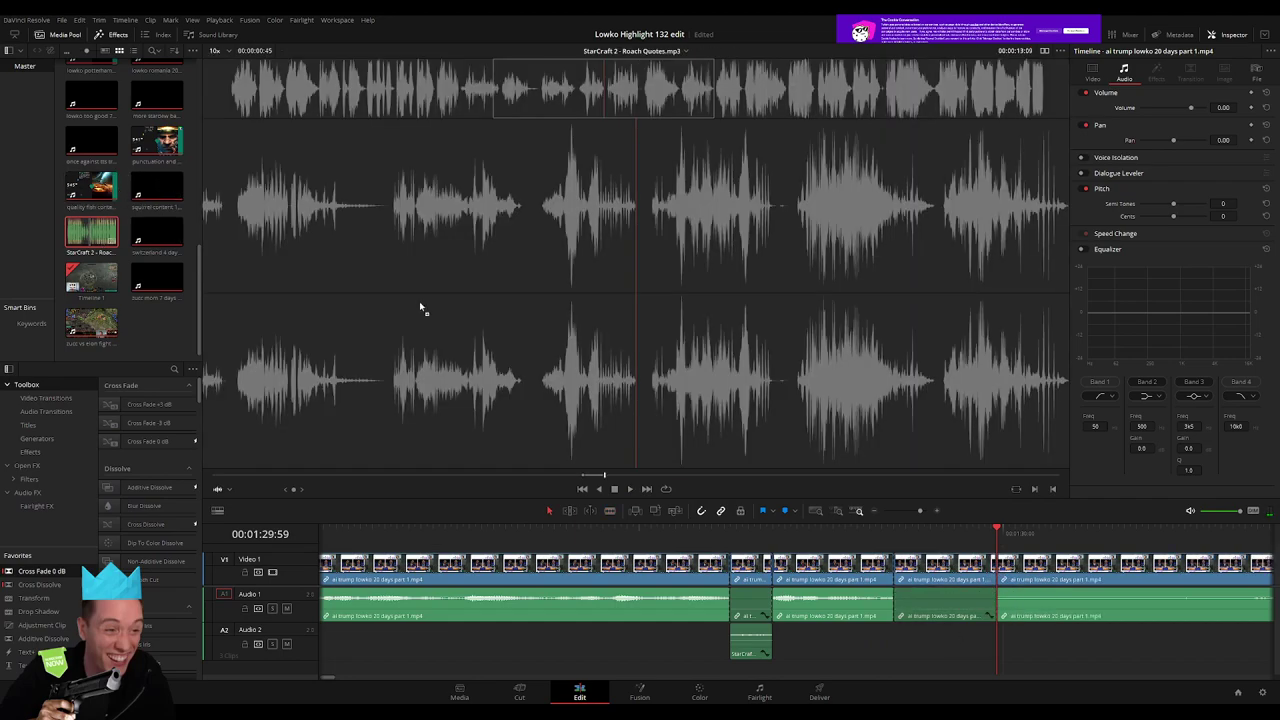
{"action": "left_click_drag", "start_coordinate": [420, 308], "coordinate": [903, 645]}
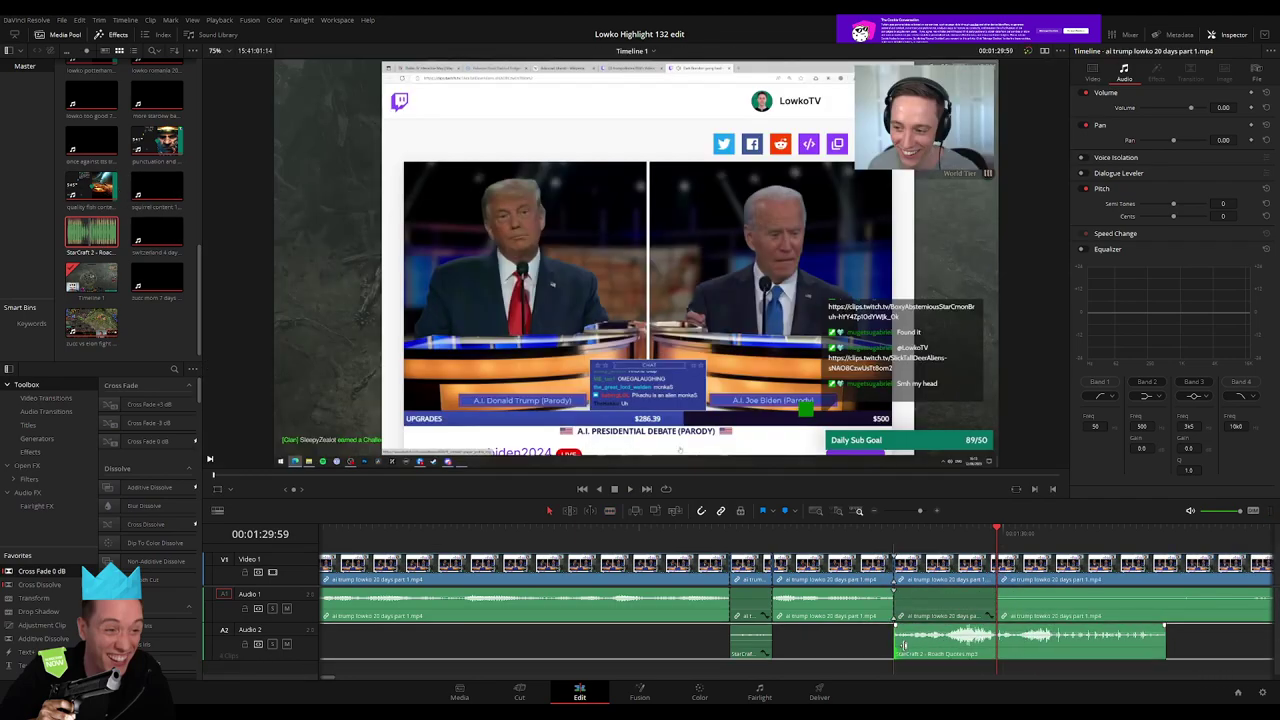
{"action": "left_click", "coordinate": [928, 648]}
{"action": "left_click_drag", "start_coordinate": [1126, 648], "coordinate": [997, 648]}
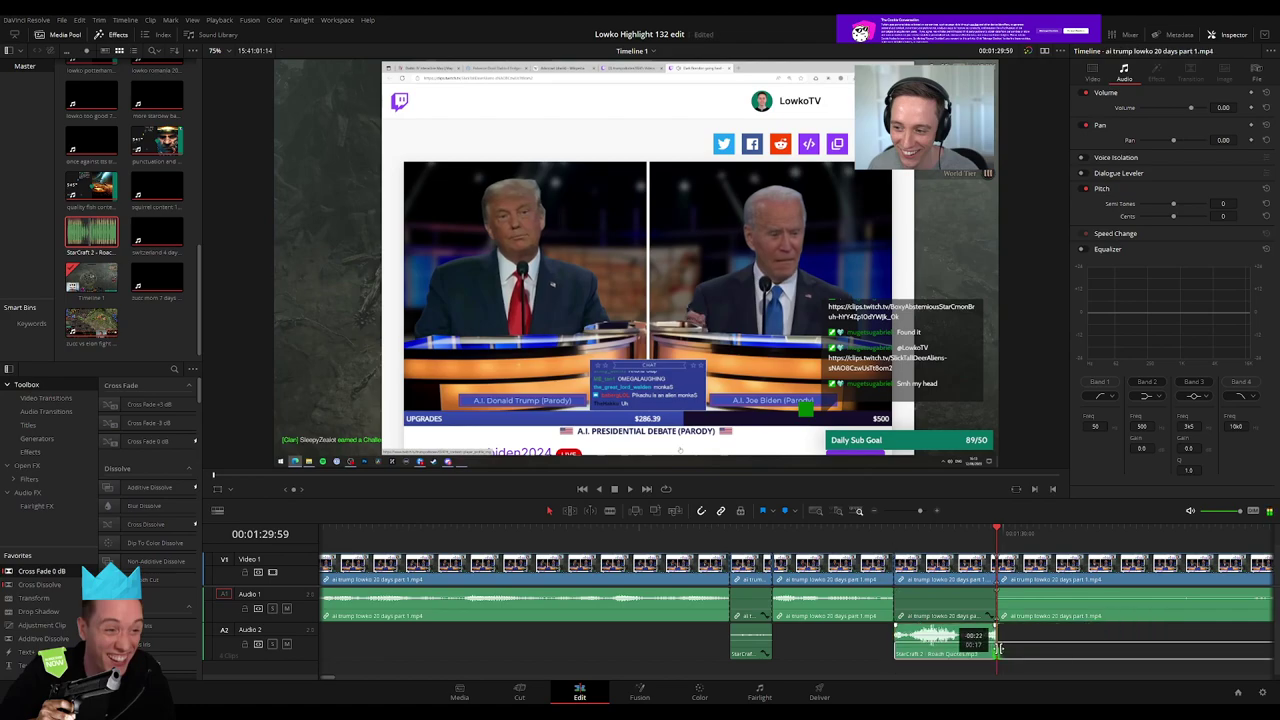
{"action": "left_click", "coordinate": [784, 530]}
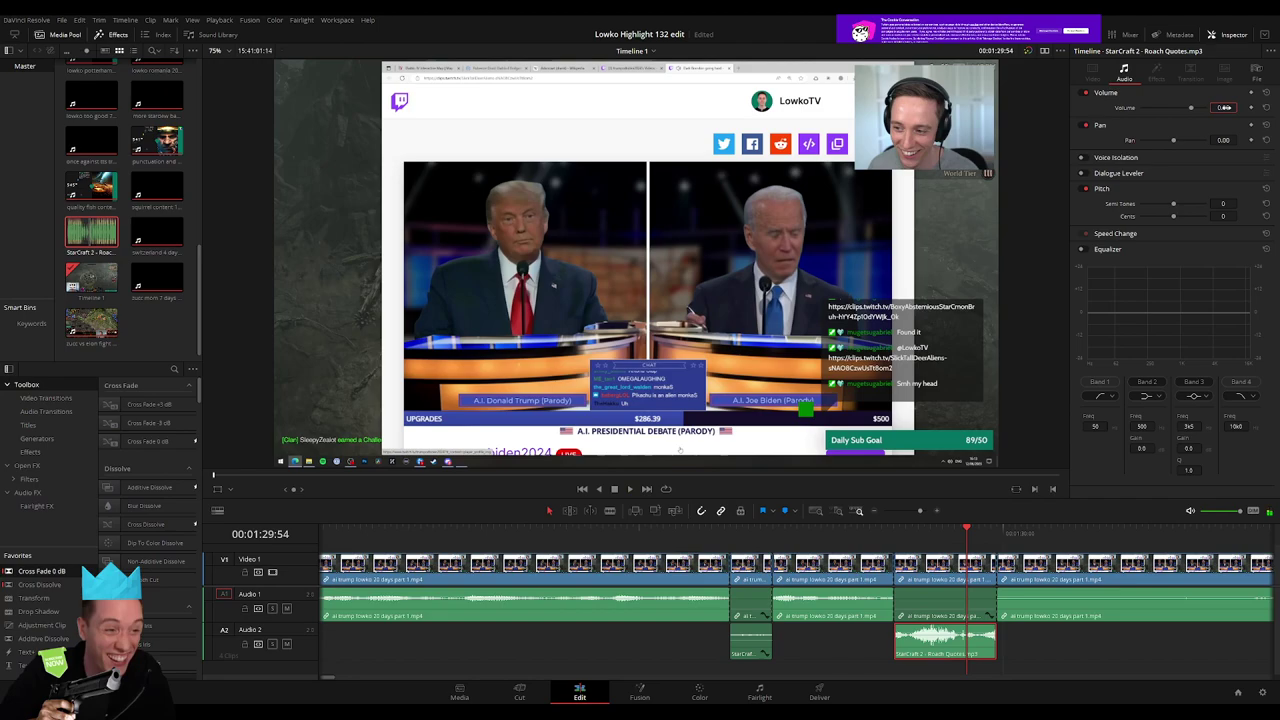
{"action": "type", "text": "-100"}
{"action": "key", "text": "Return"}
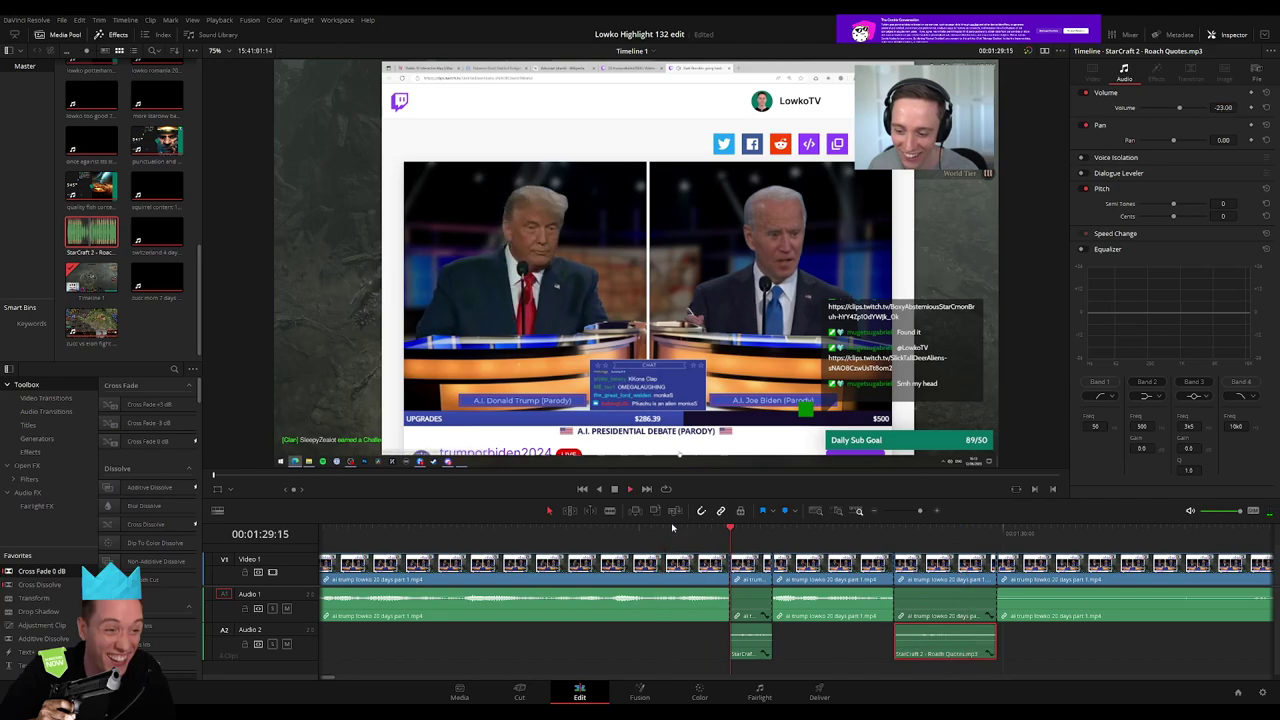
Move the playhead to about 01:37:26 and blade the stream footage there
{"action": "left_click_drag", "start_coordinate": [920, 511], "coordinate": [910, 513]}
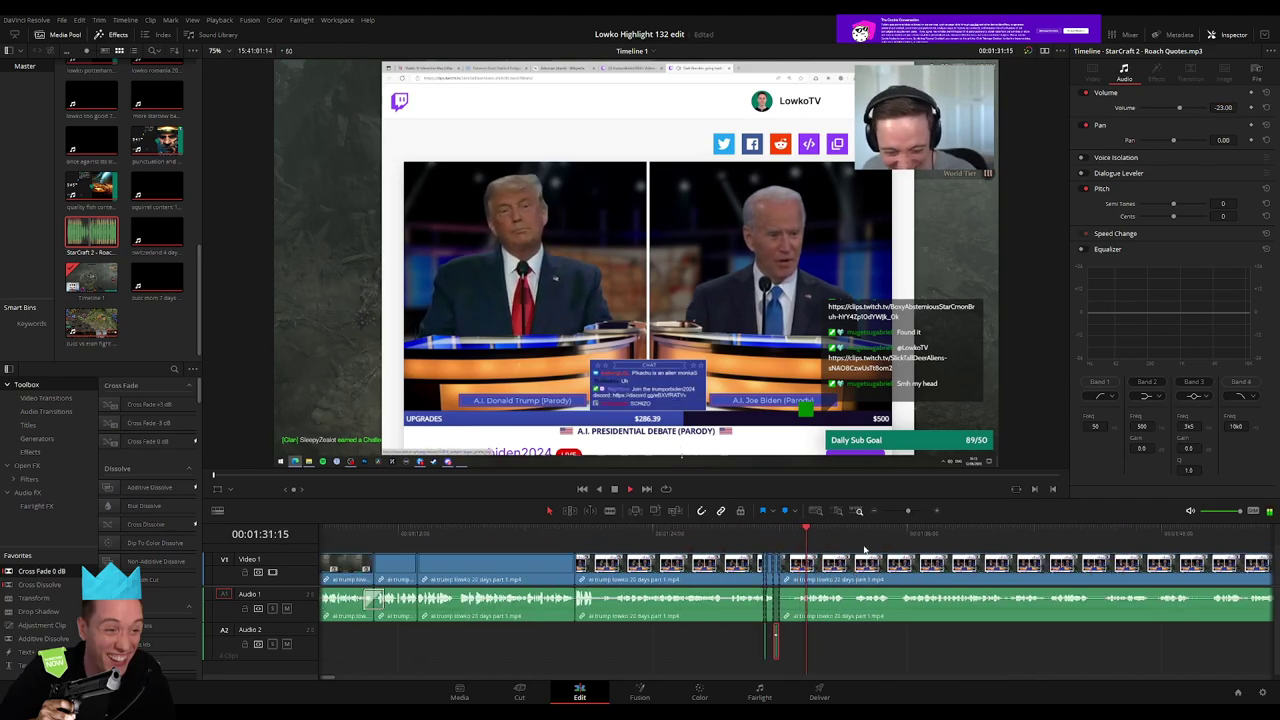
{"action": "left_click", "coordinate": [727, 547]}
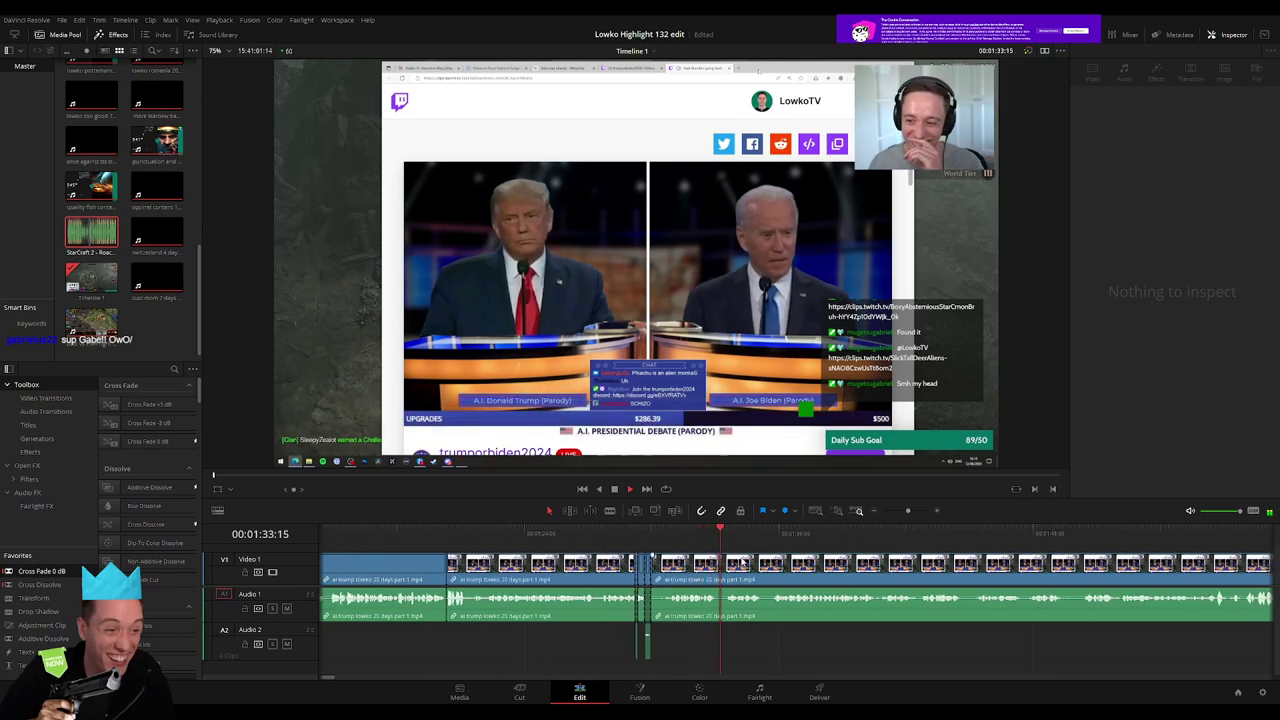
{"action": "left_click", "coordinate": [715, 600]}
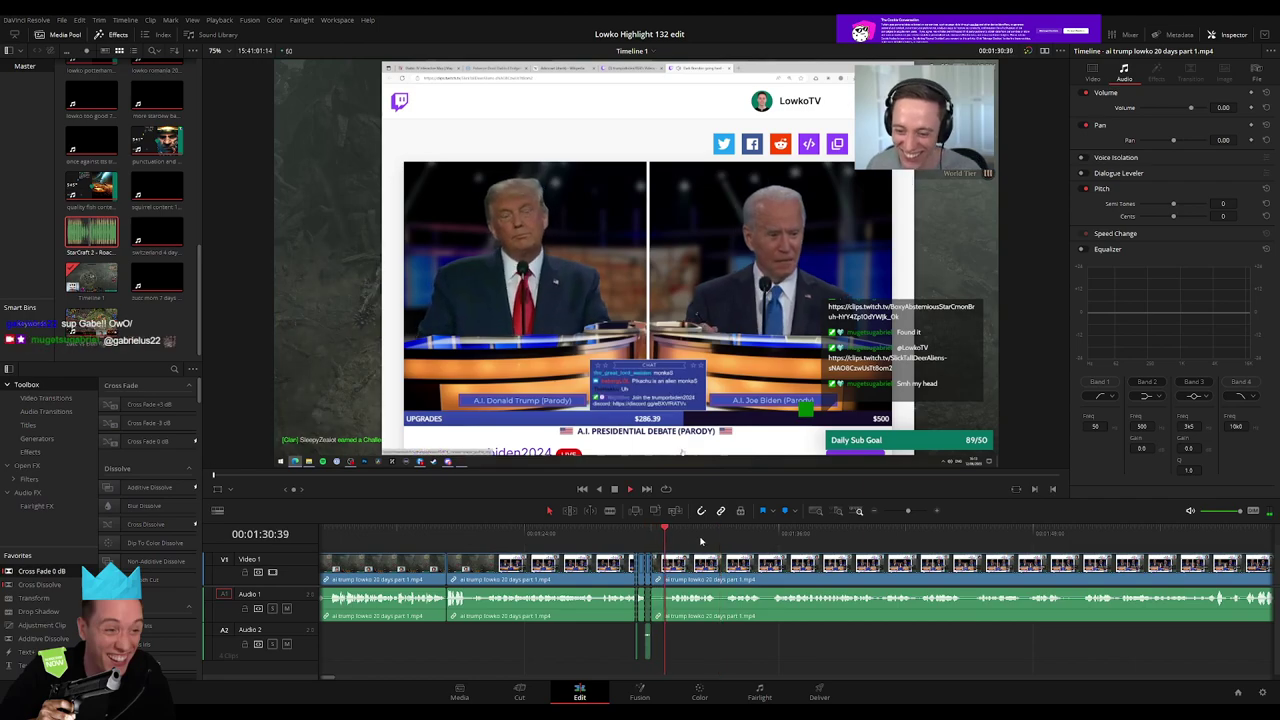
{"action": "left_click_drag", "start_coordinate": [908, 511], "coordinate": [911, 512]}
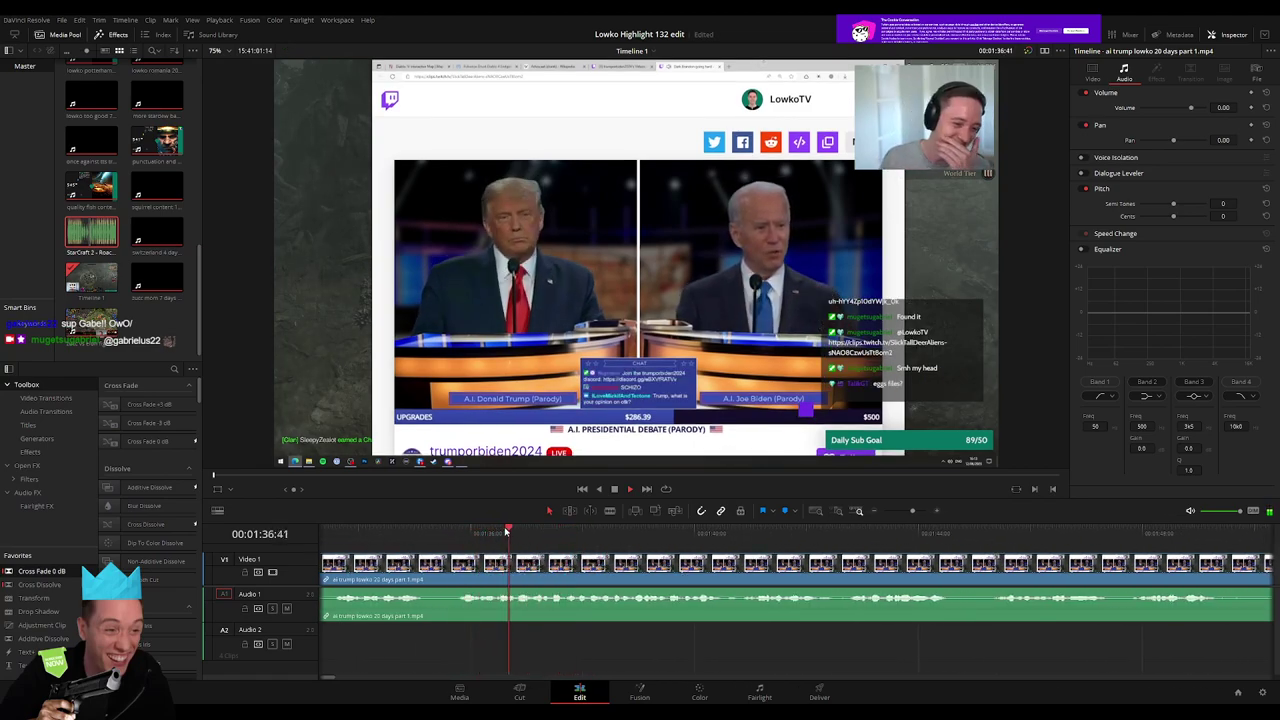
{"action": "left_click", "coordinate": [561, 565]}
{"action": "key", "text": "b"}
{"action": "left_click", "coordinate": [566, 566]}
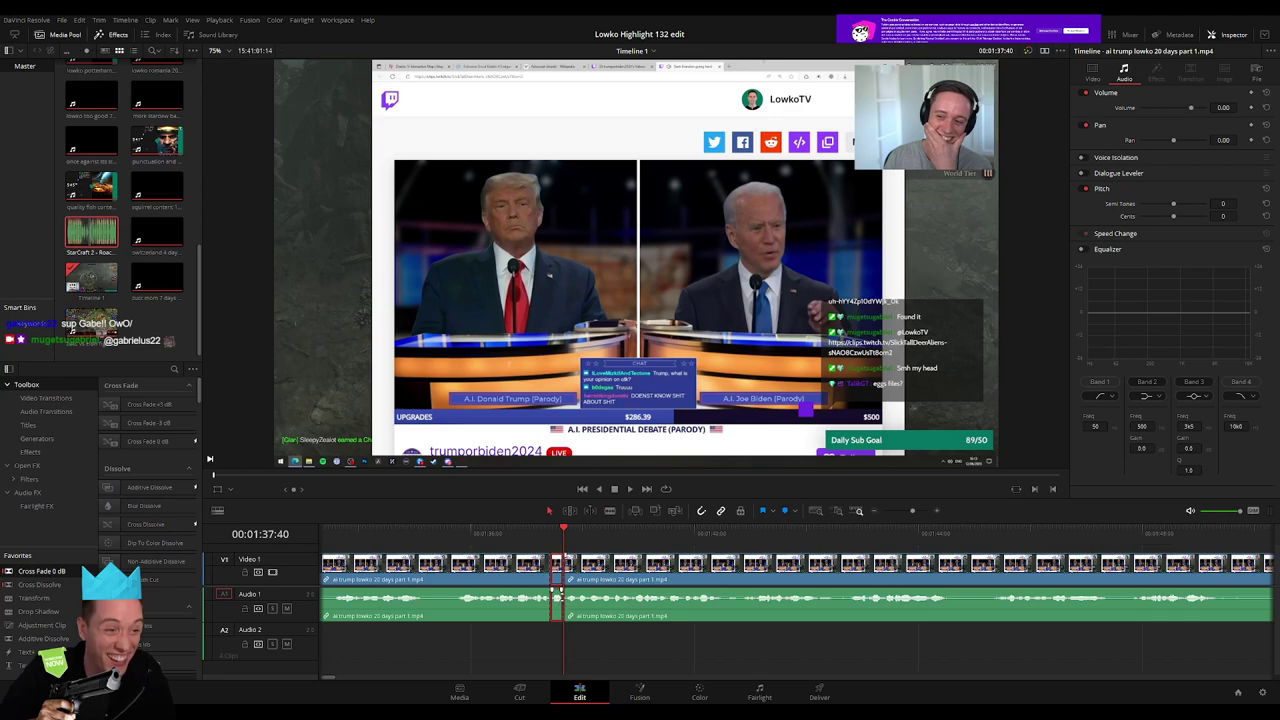
Place a Roach Quotes clip on Audio 2 at the 01:37 cut, trim it to the playhead, and replay it
{"action": "scroll", "coordinate": [559, 595], "scroll_direction": "up", "scroll_amount": 3}
{"action": "double_click", "coordinate": [91, 232]}
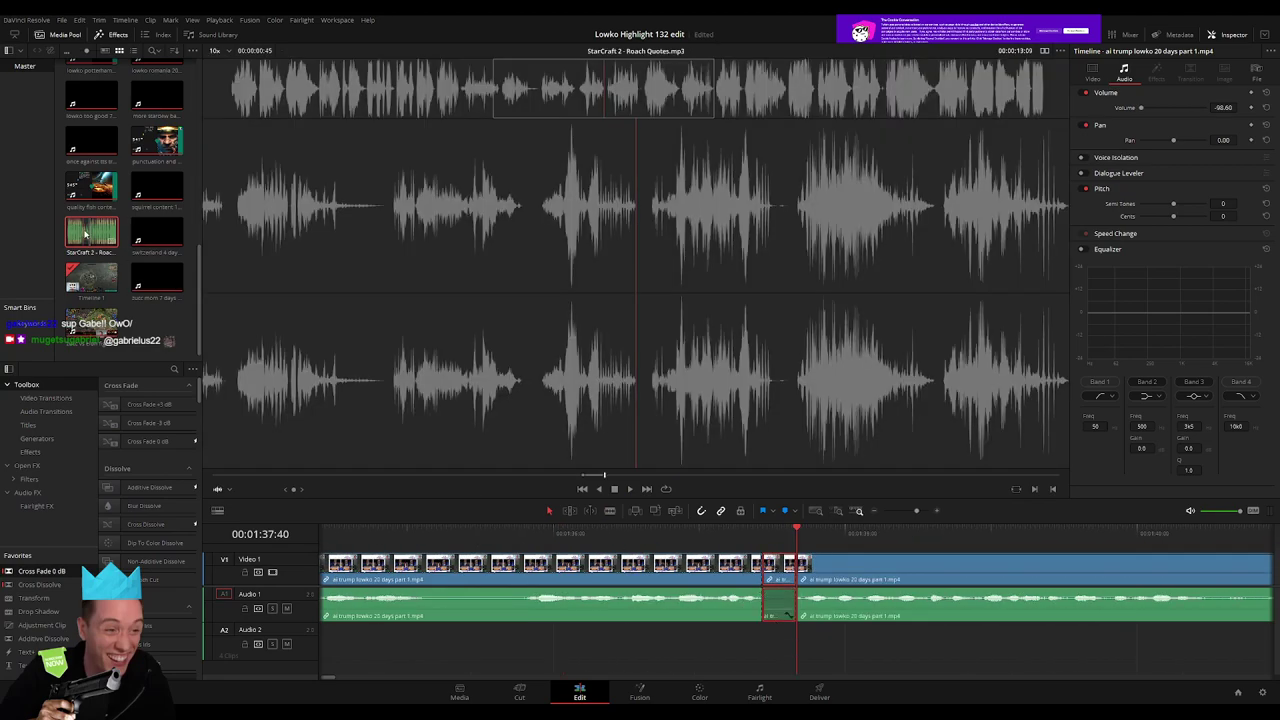
{"action": "mouse_move", "coordinate": [91, 232]}
{"action": "left_mouse_down"}
{"action": "mouse_move", "coordinate": [755, 655]}
{"action": "mouse_move", "coordinate": [762, 645]}
{"action": "left_mouse_up"}
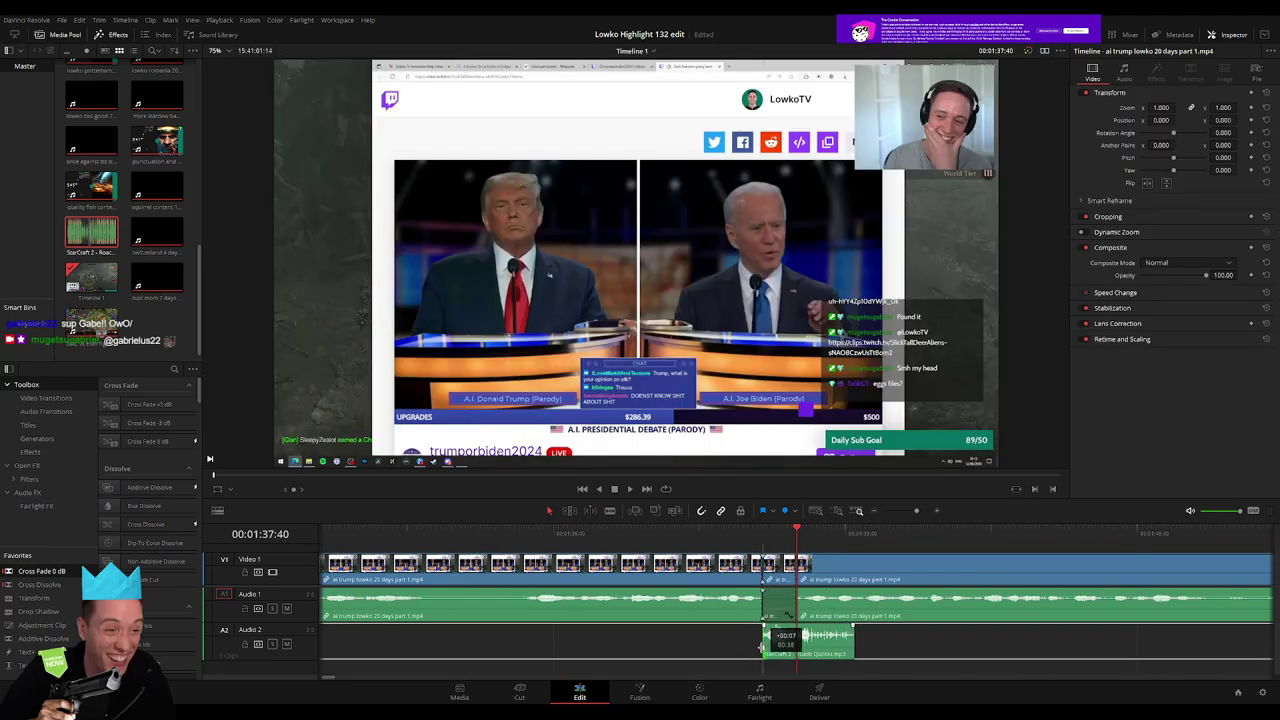
{"action": "left_click_drag", "start_coordinate": [852, 645], "coordinate": [797, 645]}
{"action": "left_click", "coordinate": [780, 640]}
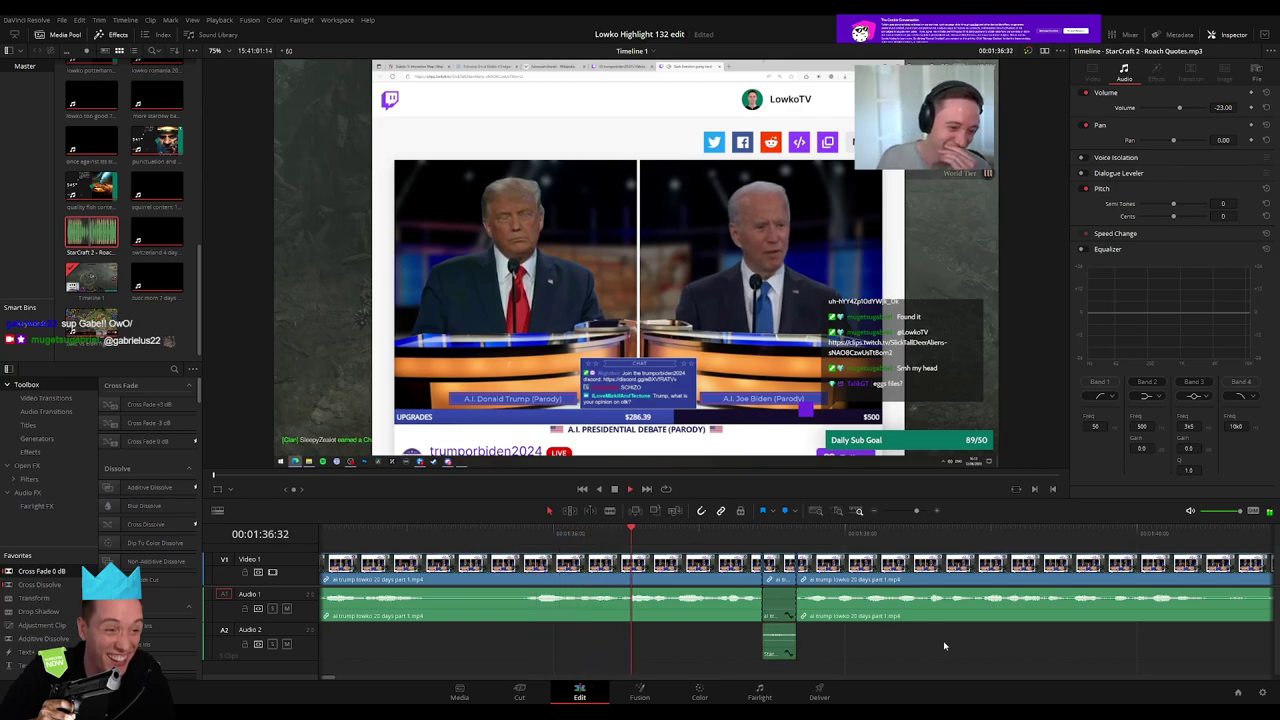
{"action": "left_click", "coordinate": [711, 637]}
{"action": "scroll", "coordinate": [711, 637], "scroll_direction": "up", "scroll_amount": 2}
{"action": "key", "text": "space"}
Blade a short piece near 01:38:49 and drop another Roach Quotes clip on Audio 2 beneath it
{"action": "left_click", "coordinate": [538, 562]}
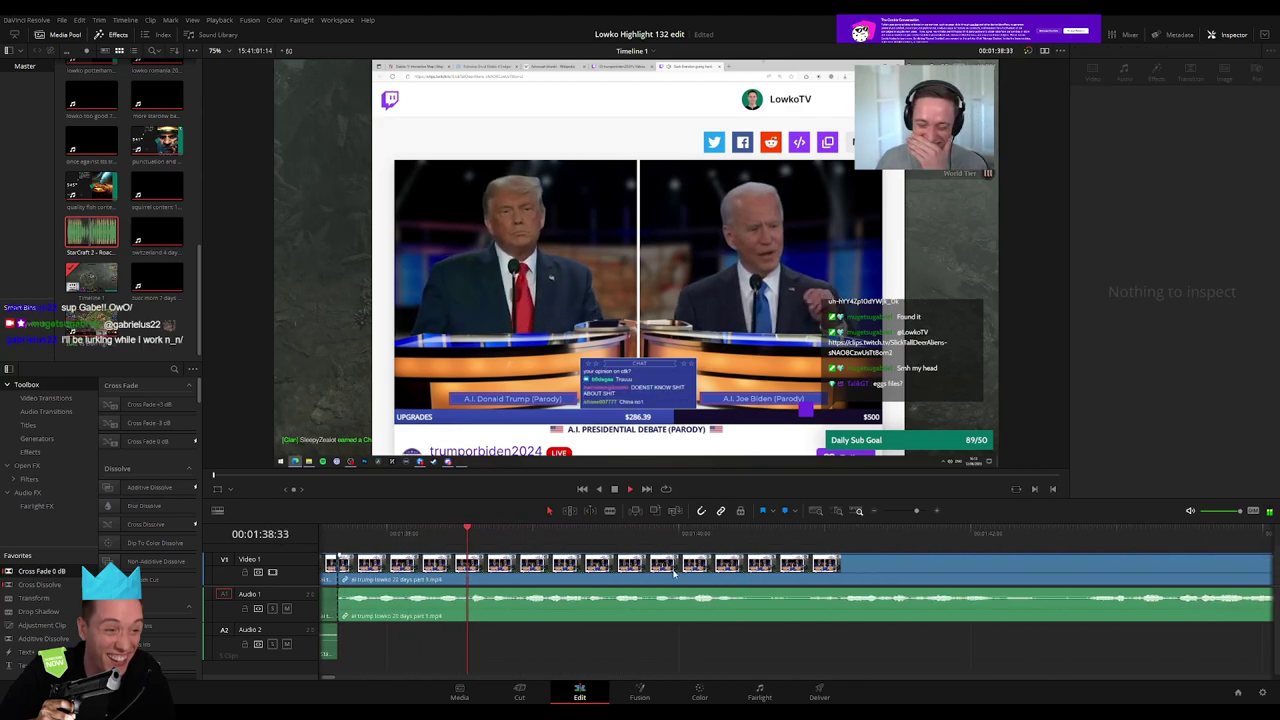
{"action": "left_click", "coordinate": [385, 533]}
{"action": "left_click_drag", "start_coordinate": [396, 537], "coordinate": [472, 577]}
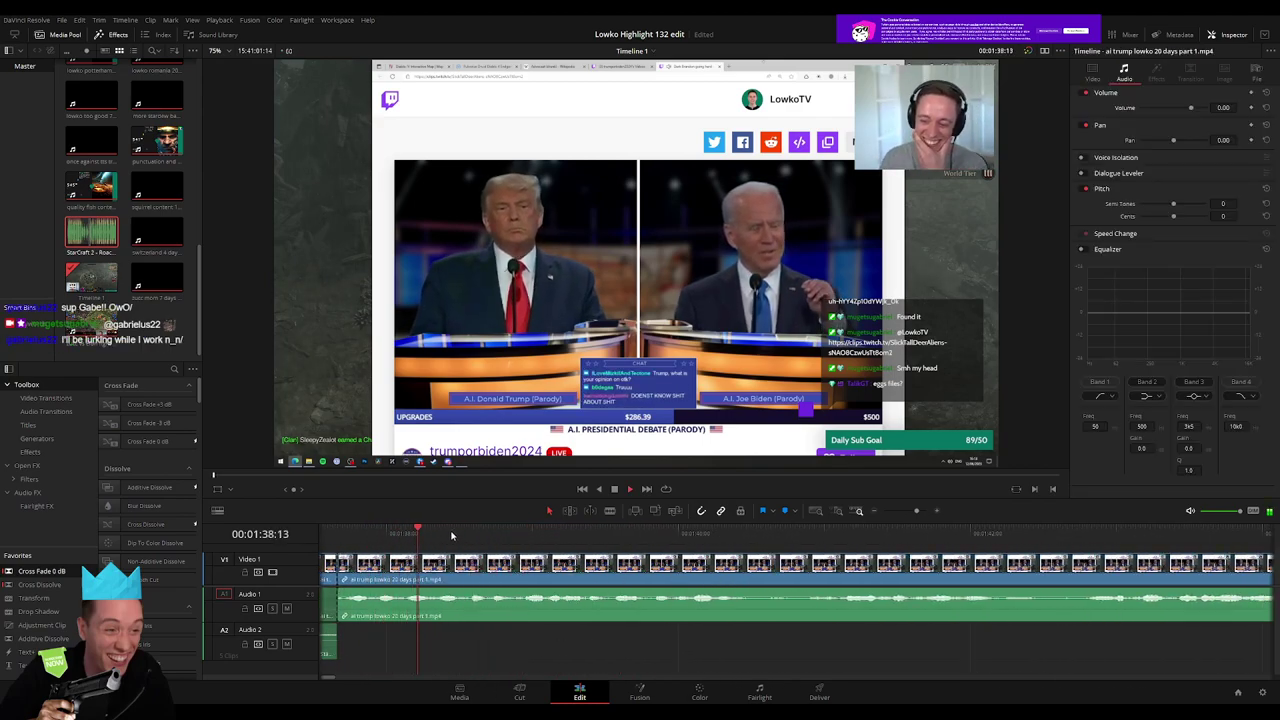
{"action": "left_click", "coordinate": [470, 578]}
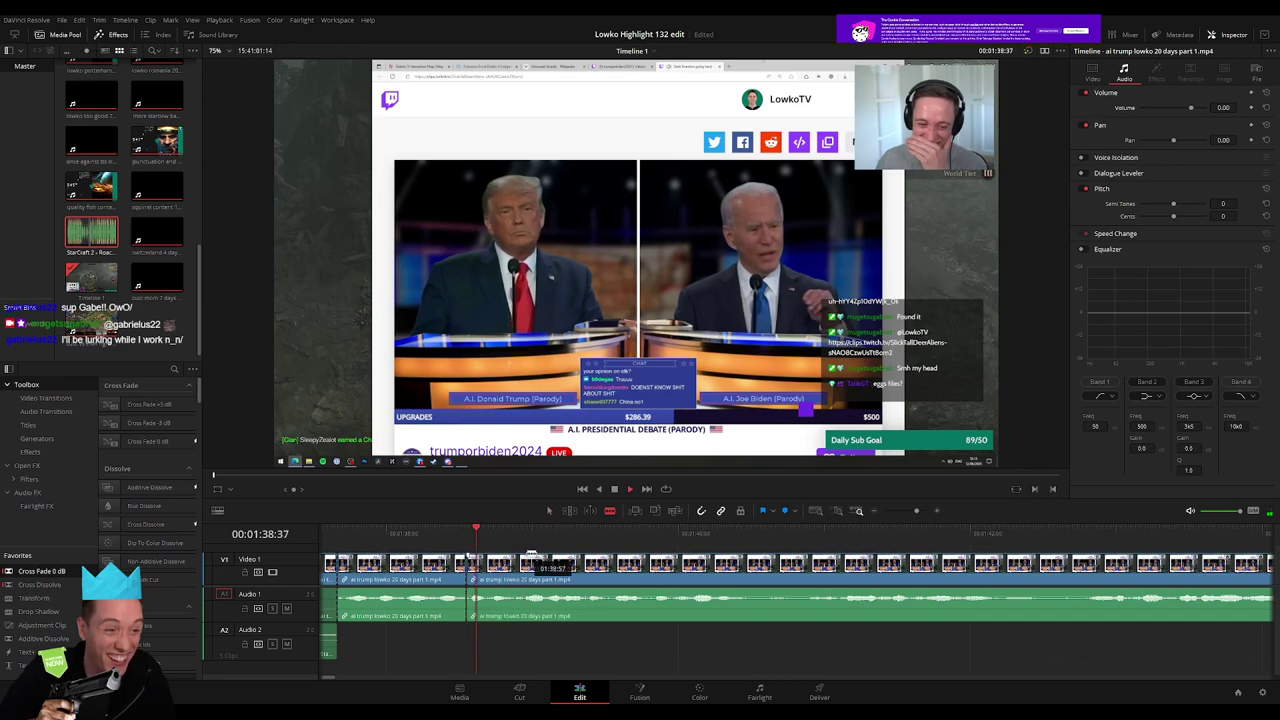
{"action": "left_click", "coordinate": [515, 578]}
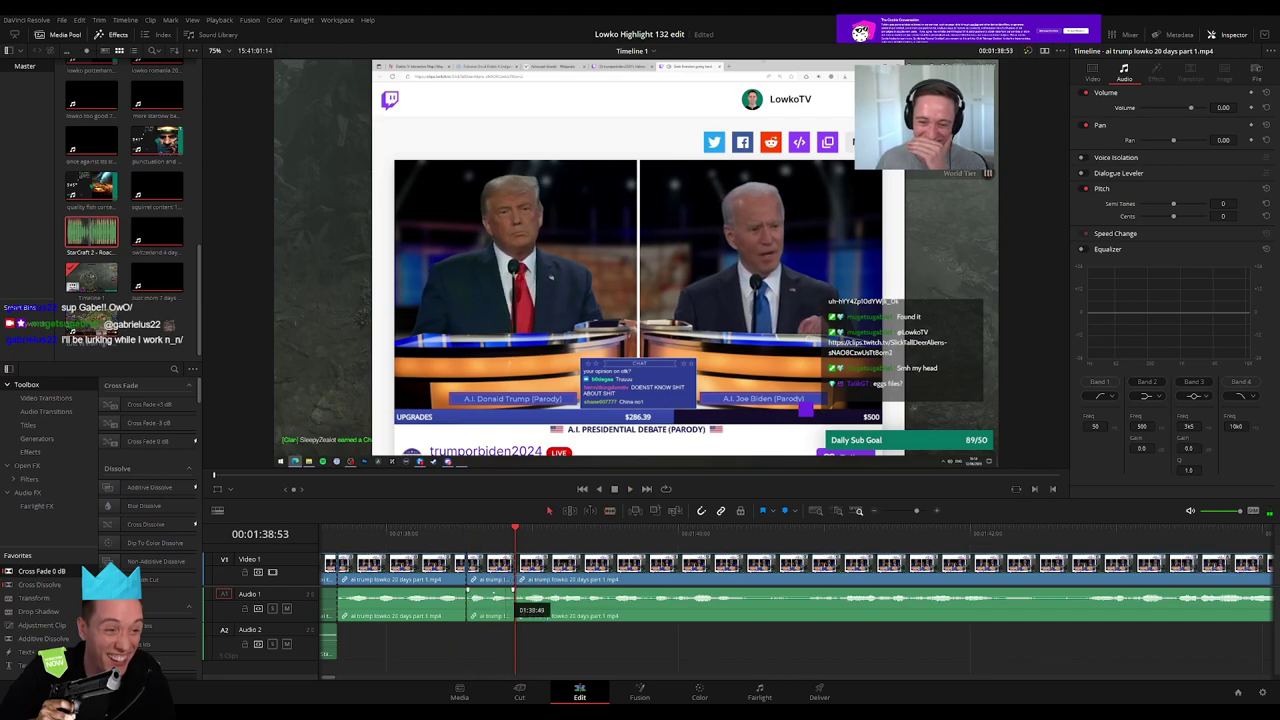
{"action": "key", "text": "a"}
{"action": "left_click", "coordinate": [492, 600]}
{"action": "left_click", "coordinate": [163, 254]}
{"action": "mouse_move", "coordinate": [163, 254]}
{"action": "left_mouse_down"}
{"action": "mouse_move", "coordinate": [497, 650]}
{"action": "mouse_move", "coordinate": [514, 647]}
{"action": "left_mouse_up"}
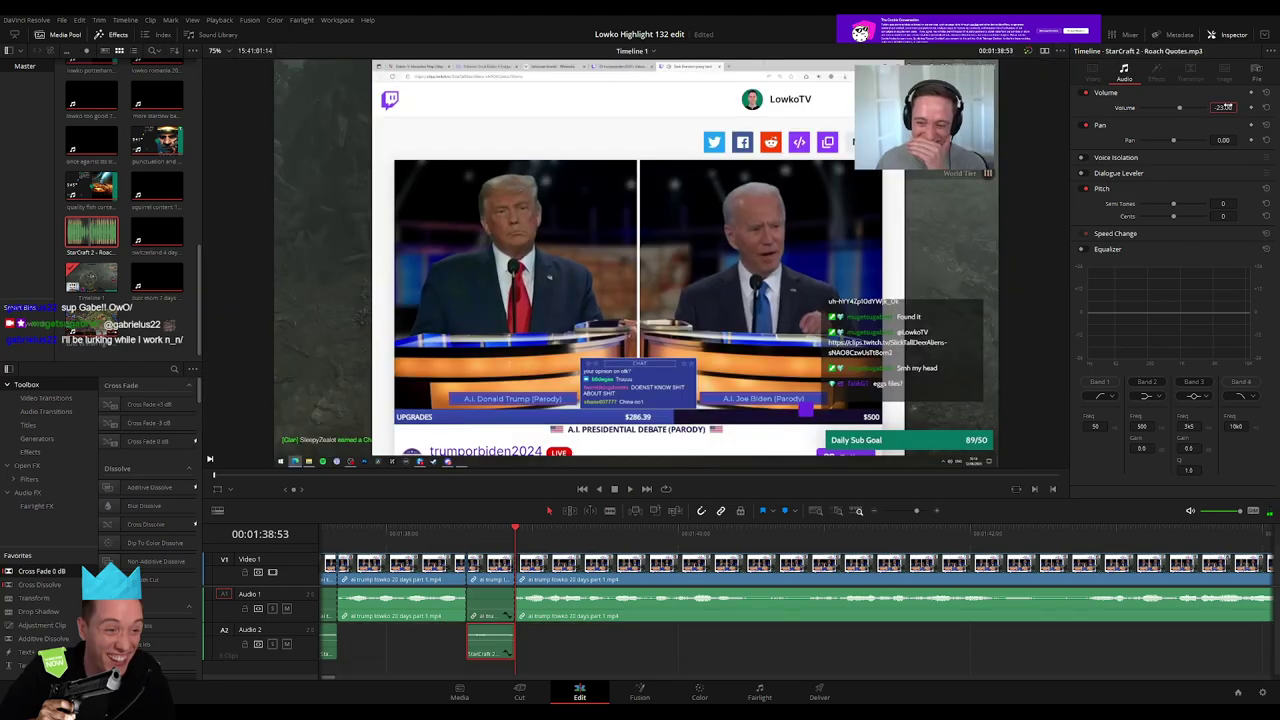
{"action": "key", "text": "space"}
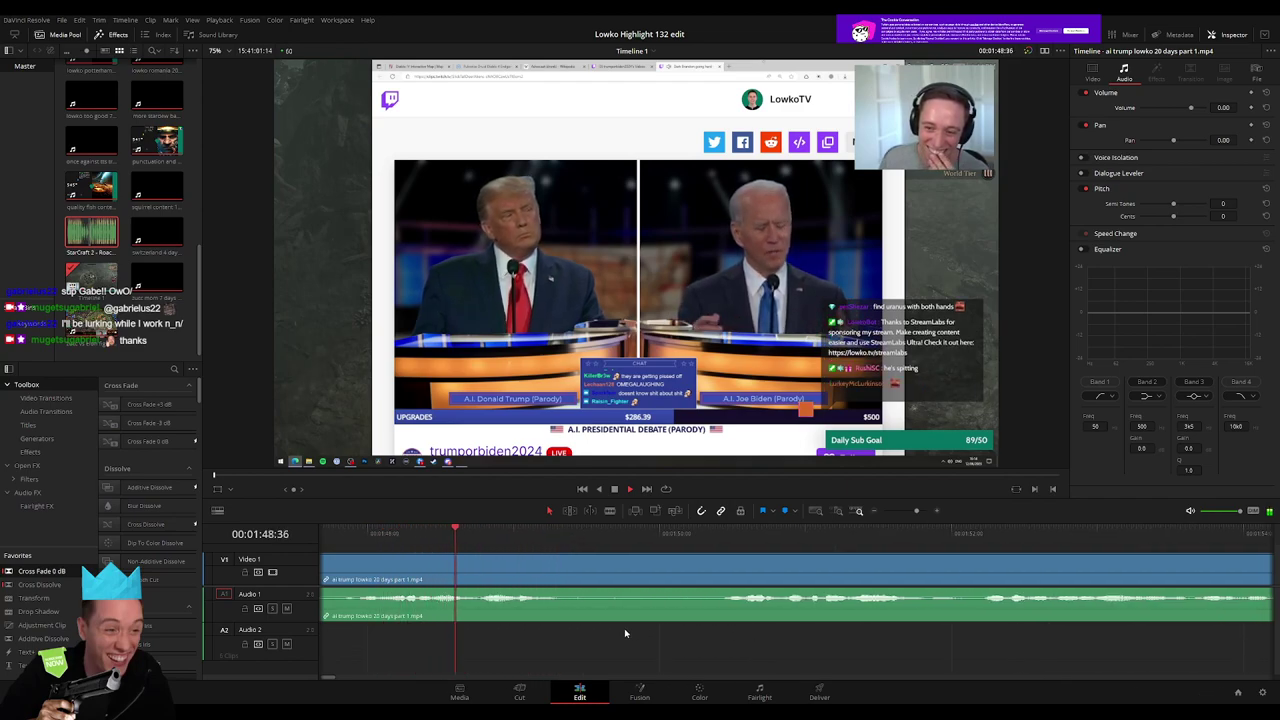
Blade the footage at 01:48:09, place the StarCraft 2 sound on Audio 2 there, and play it back
{"action": "mouse_move", "coordinate": [343, 570]}
{"action": "left_mouse_down"}
{"action": "mouse_move", "coordinate": [390, 575]}
{"action": "mouse_move", "coordinate": [436, 556]}
{"action": "left_mouse_up"}
{"action": "left_click", "coordinate": [423, 576]}
{"action": "key", "text": "a"}
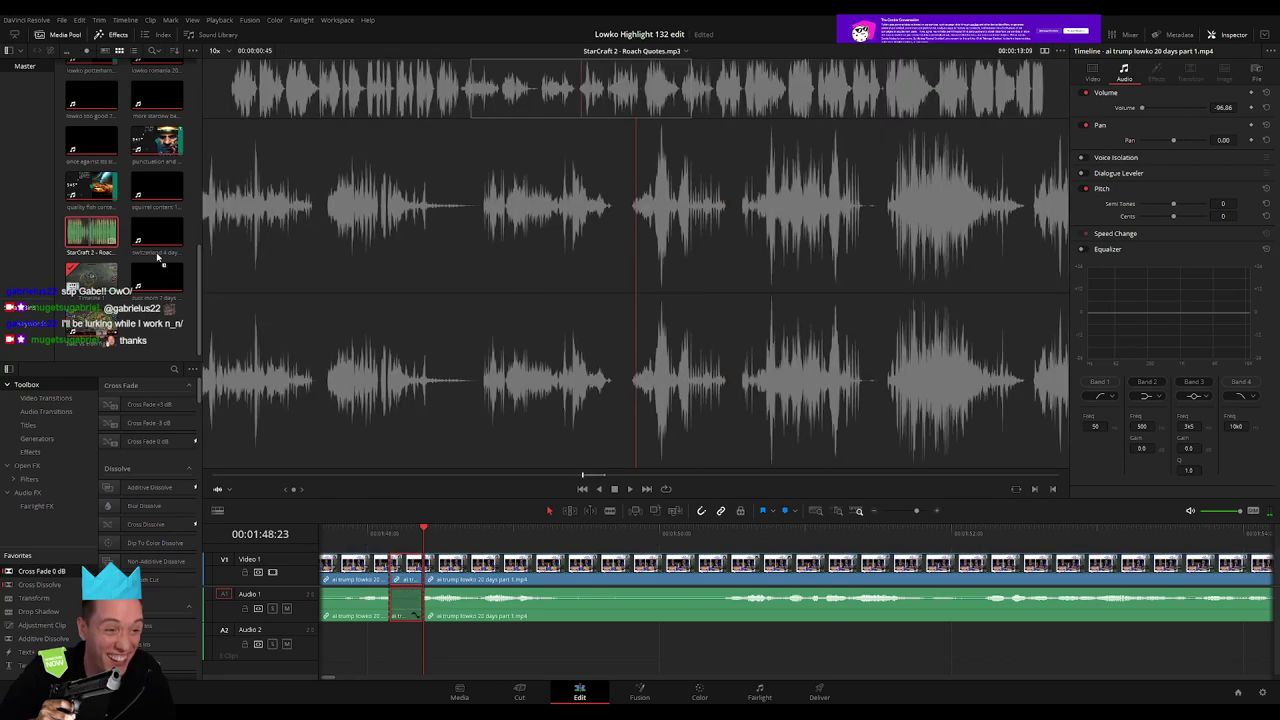
{"action": "mouse_move", "coordinate": [293, 393]}
{"action": "left_mouse_down"}
{"action": "mouse_move", "coordinate": [370, 640]}
{"action": "mouse_move", "coordinate": [390, 645]}
{"action": "left_mouse_up"}
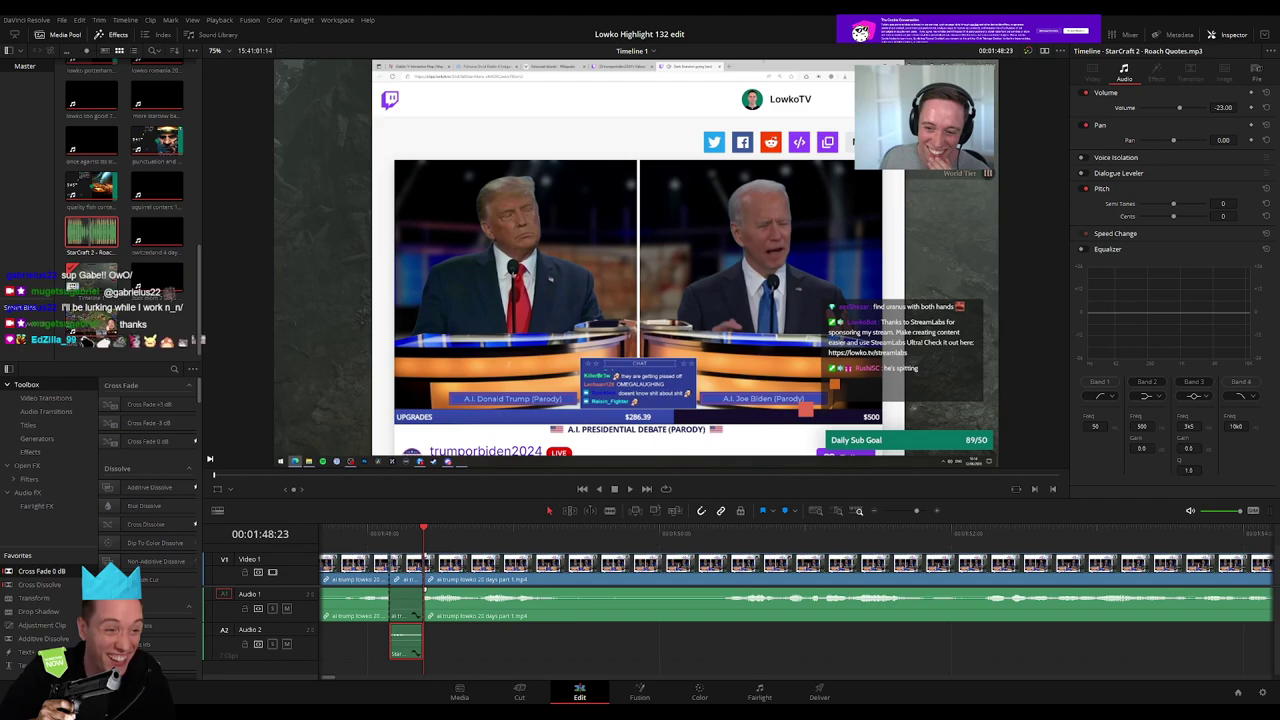
{"action": "key", "text": "space"}
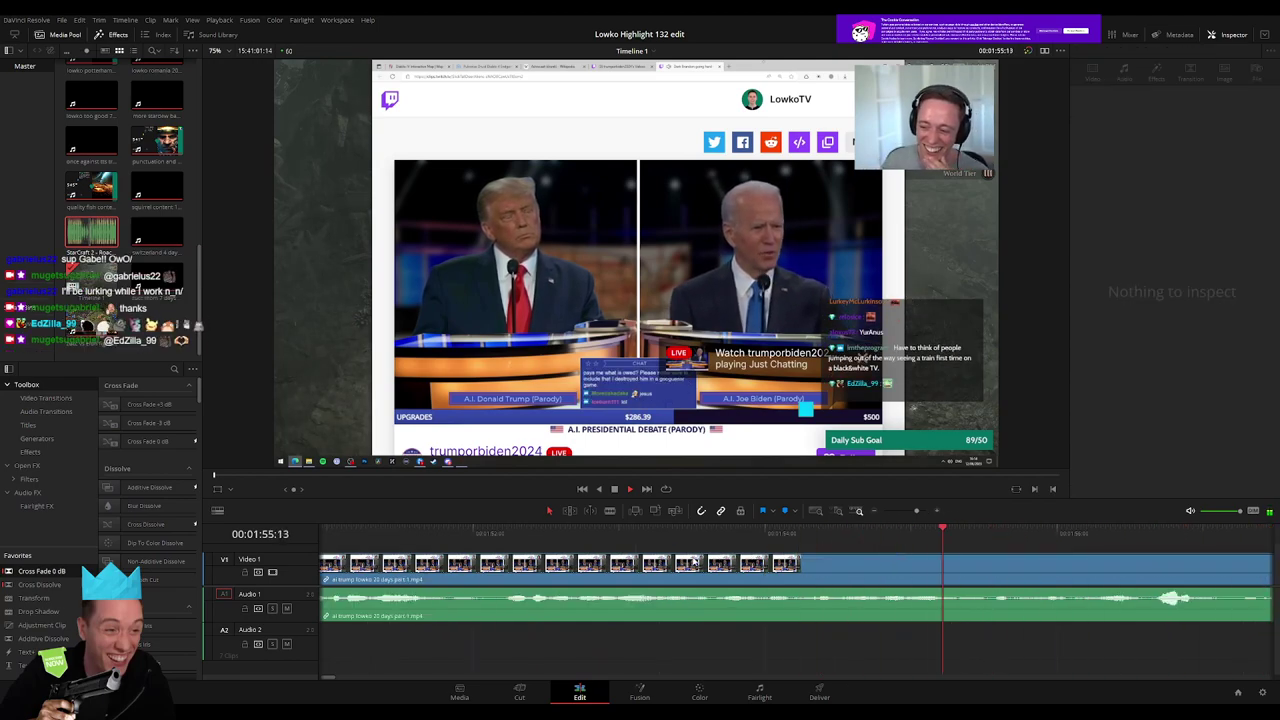
Readjust the viewer/timeline divider, make the Audio 1 track slightly taller, and play on
{"action": "left_click_drag", "start_coordinate": [440, 497], "coordinate": [457, 472]}
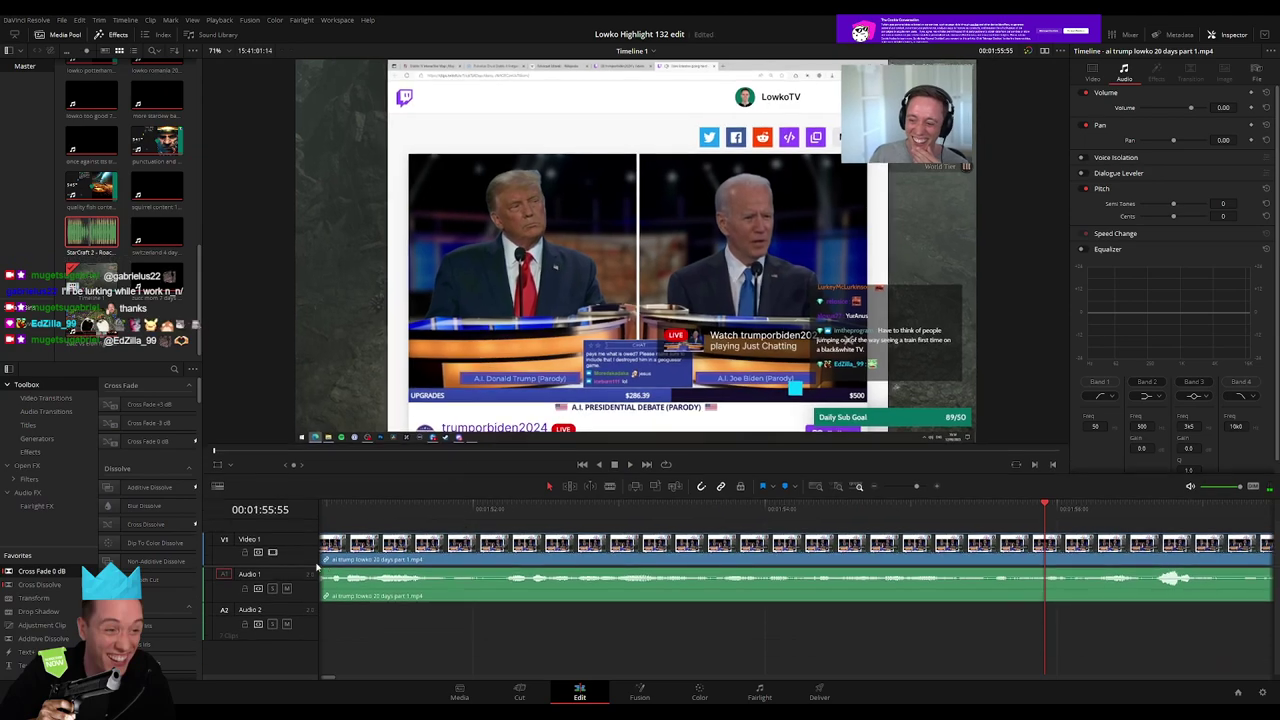
{"action": "left_click_drag", "start_coordinate": [304, 567], "coordinate": [298, 591]}
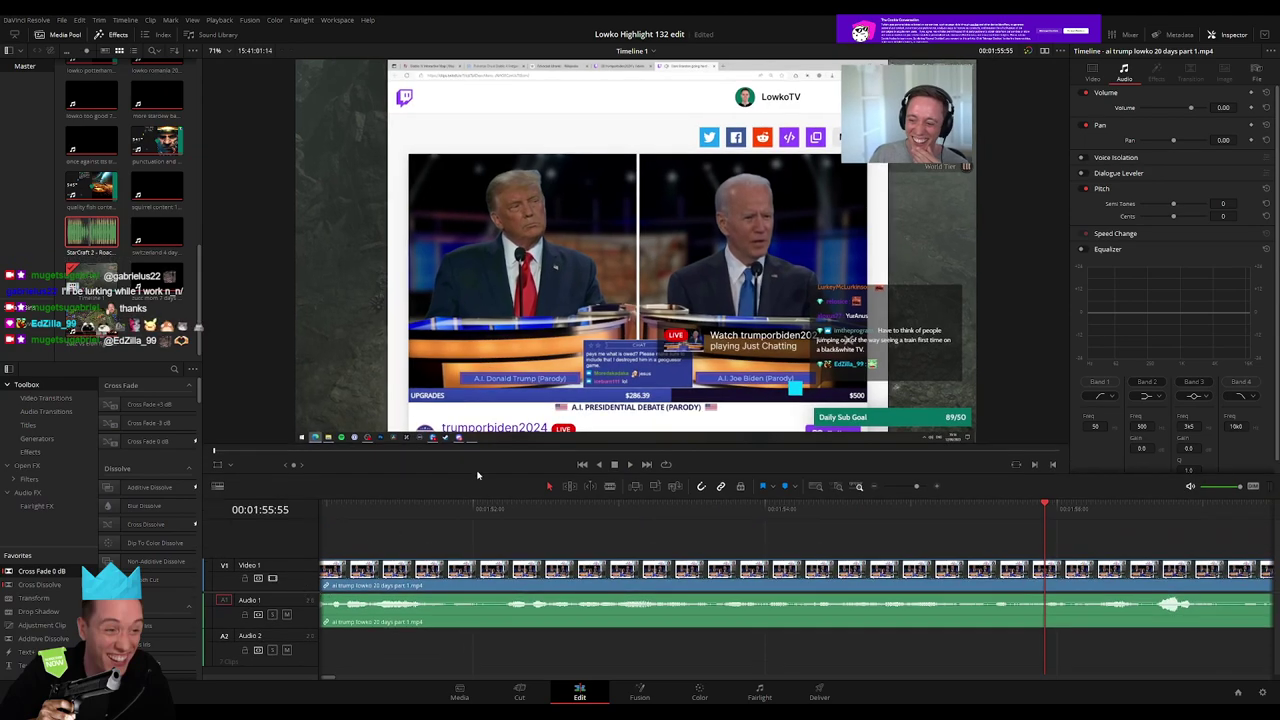
{"action": "left_click_drag", "start_coordinate": [481, 481], "coordinate": [476, 505]}
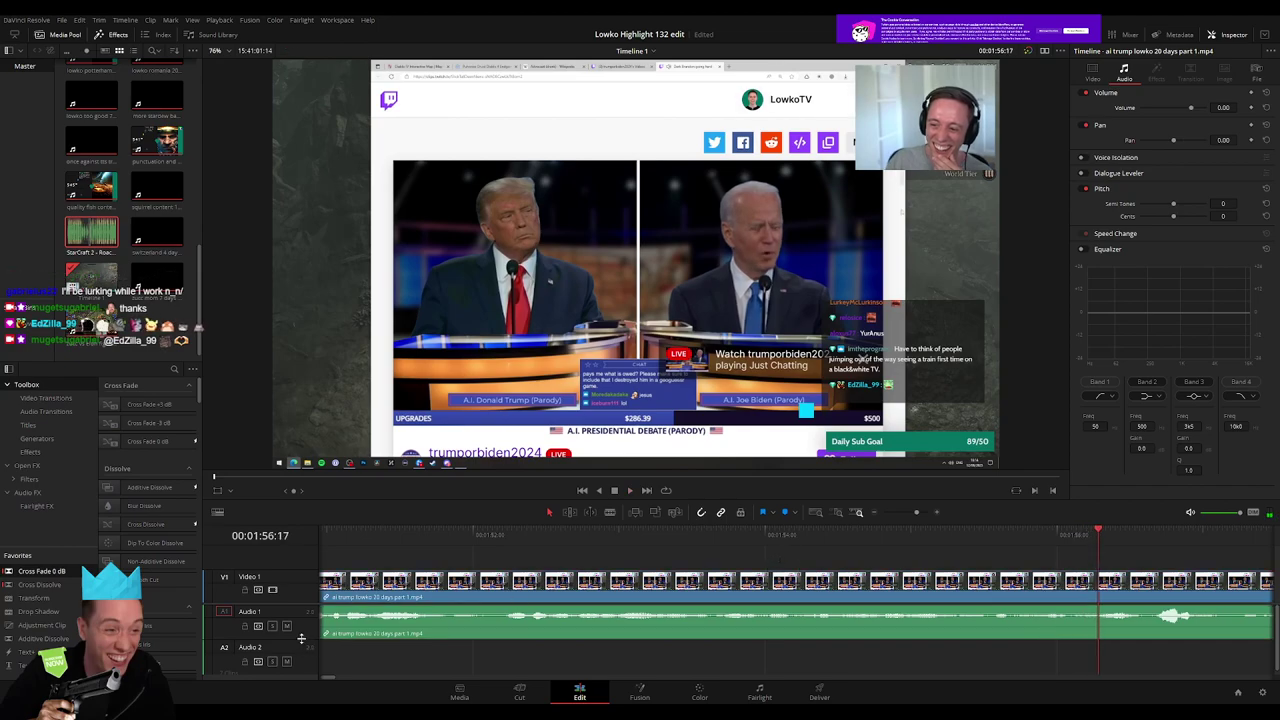
{"action": "left_click_drag", "start_coordinate": [301, 638], "coordinate": [301, 644]}
{"action": "key", "text": "space"}
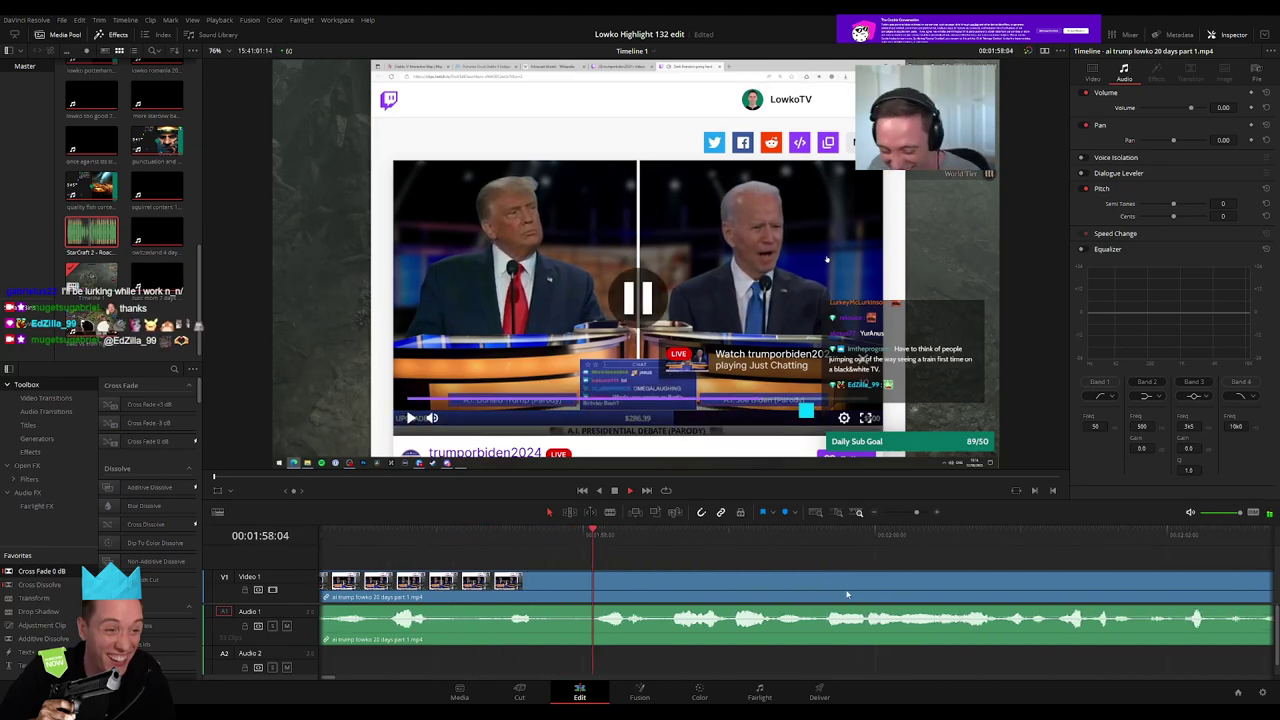
Tighten the clip edge and split the stream clip at the playhead near 02:07
{"action": "left_click_drag", "start_coordinate": [462, 583], "coordinate": [528, 586]}
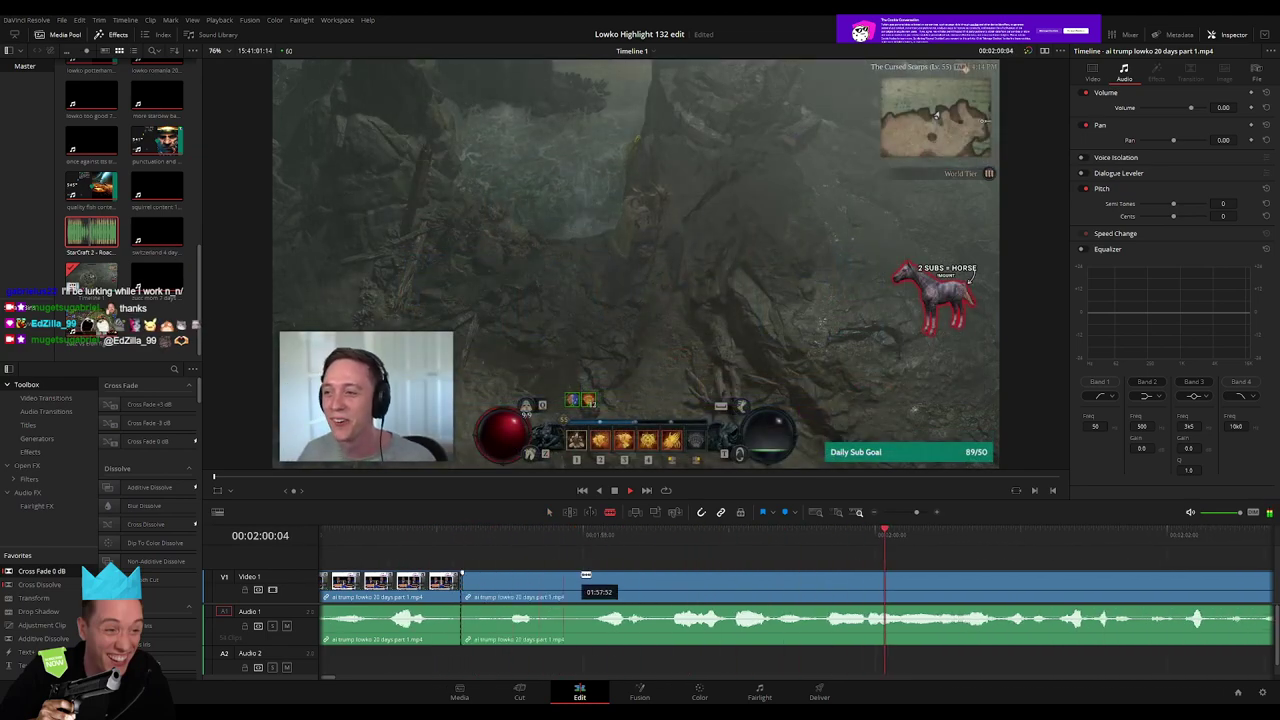
{"action": "left_click_drag", "start_coordinate": [916, 512], "coordinate": [905, 514]}
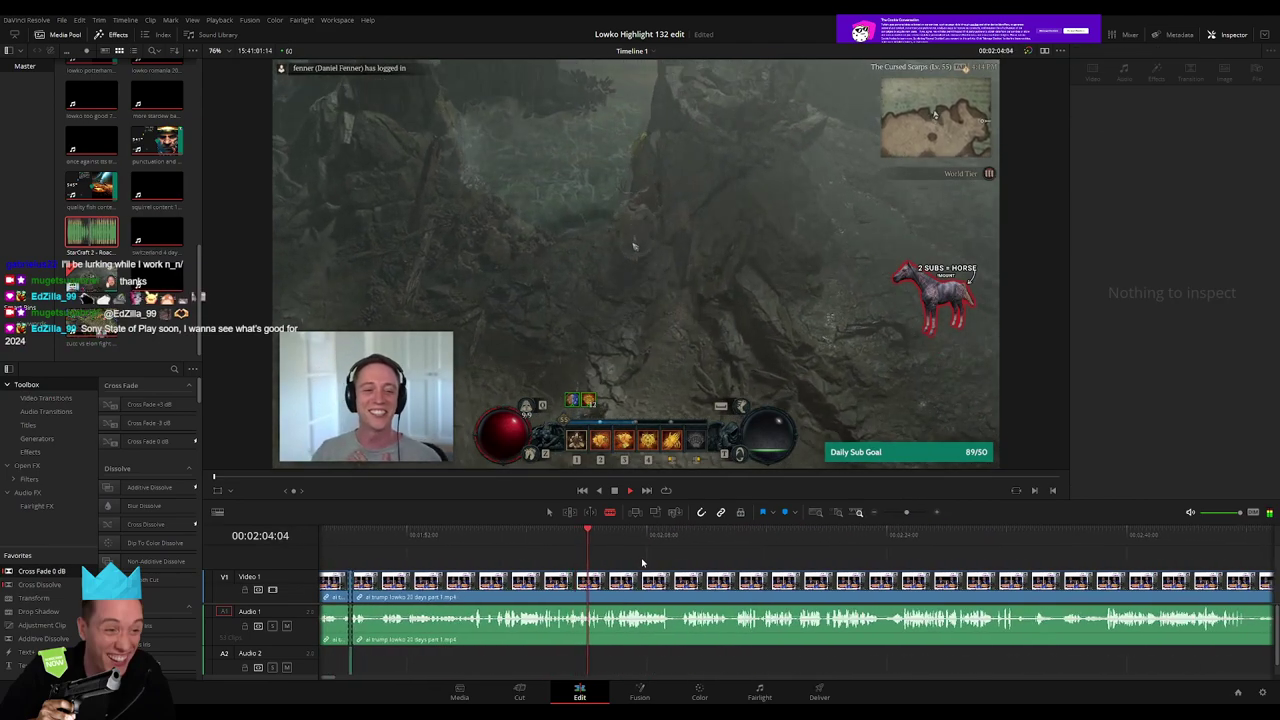
{"action": "scroll", "coordinate": [886, 553], "scroll_direction": "up", "scroll_amount": 2}
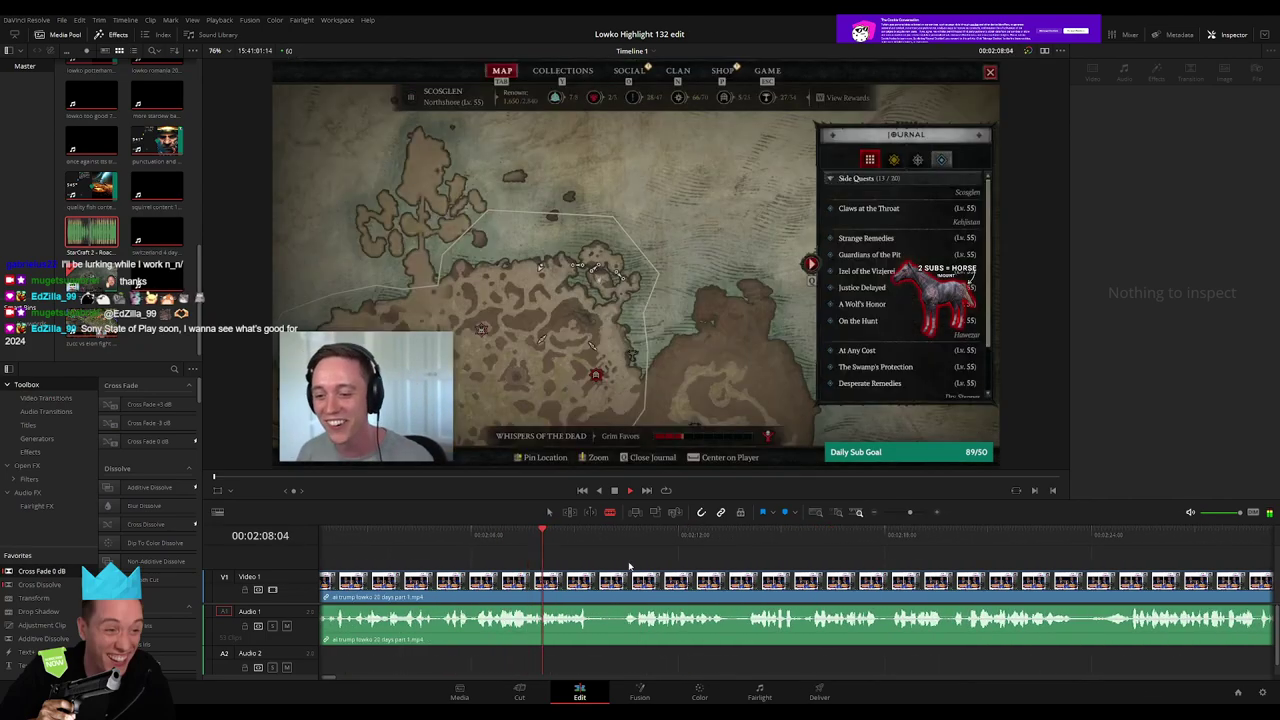
{"action": "left_click", "coordinate": [483, 545]}
{"action": "left_click_drag", "start_coordinate": [483, 545], "coordinate": [508, 545]}
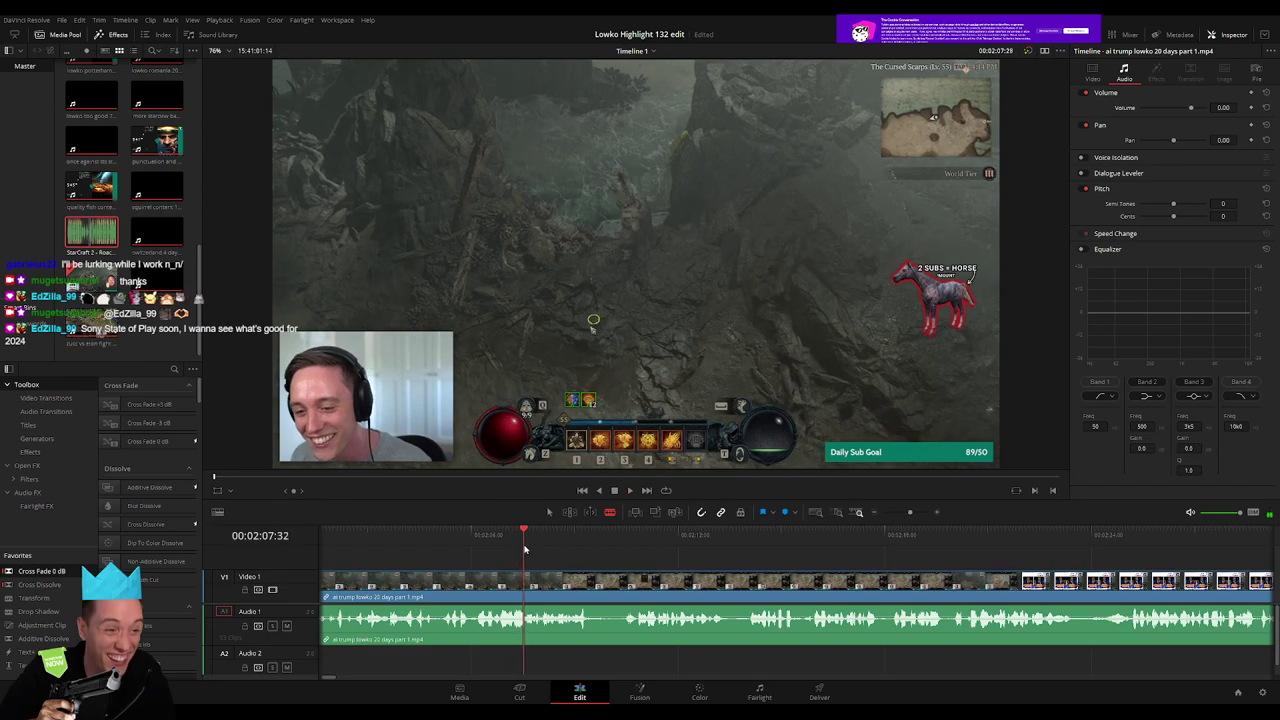
{"action": "key", "text": "ctrl+b"}
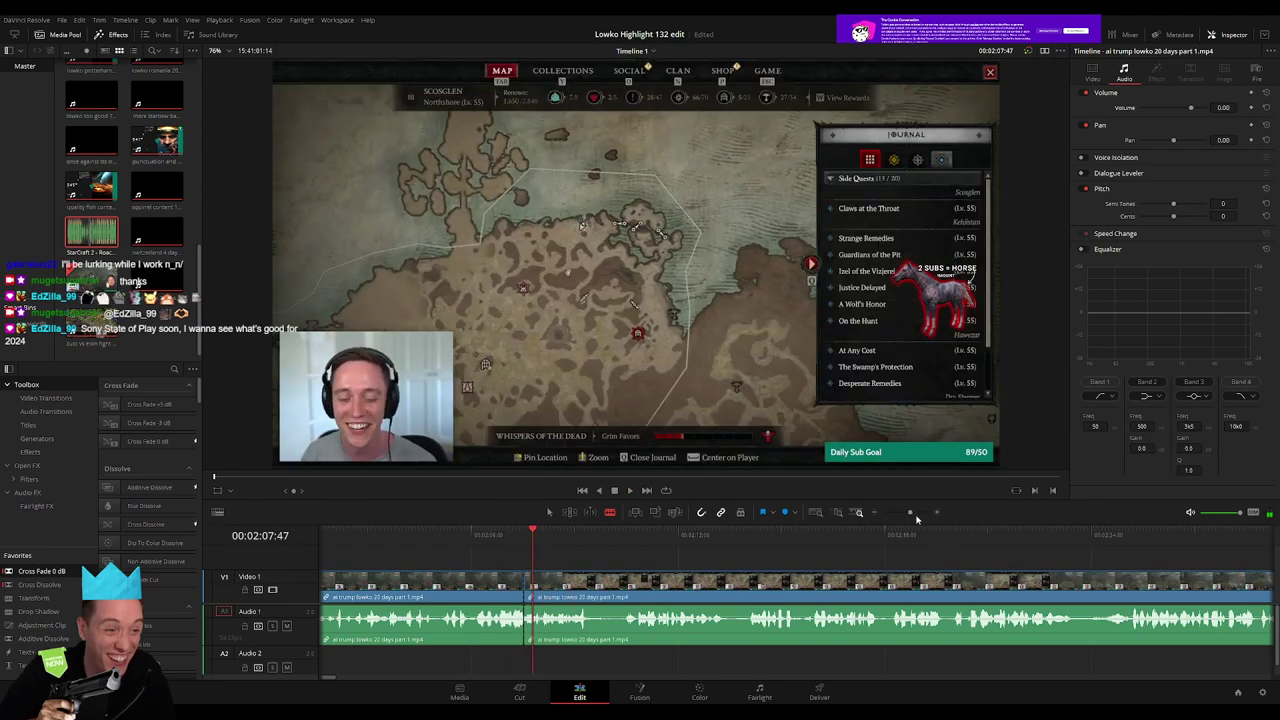
{"action": "left_click", "coordinate": [916, 513]}
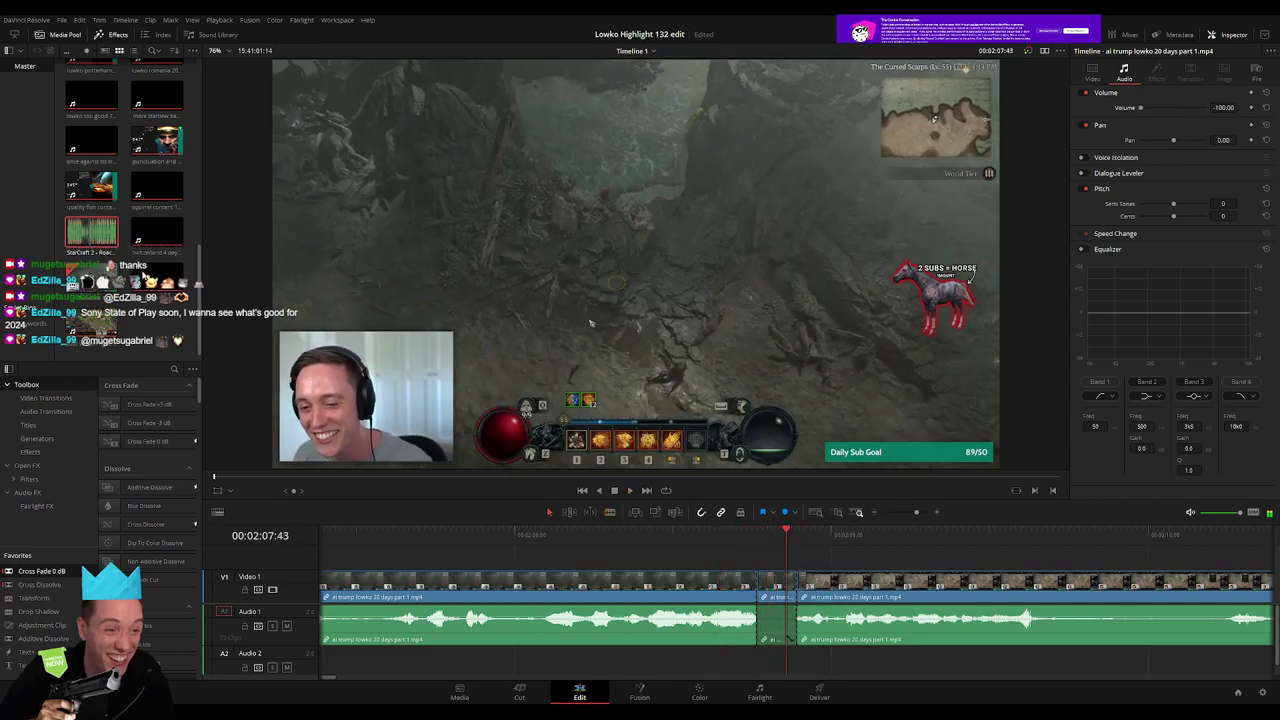
Add a Roach Quotes clip on Audio 2, shorten it to fit the muted slice, and play back
{"action": "key", "text": "q"}
{"action": "left_click_drag", "start_coordinate": [543, 351], "coordinate": [745, 663]}
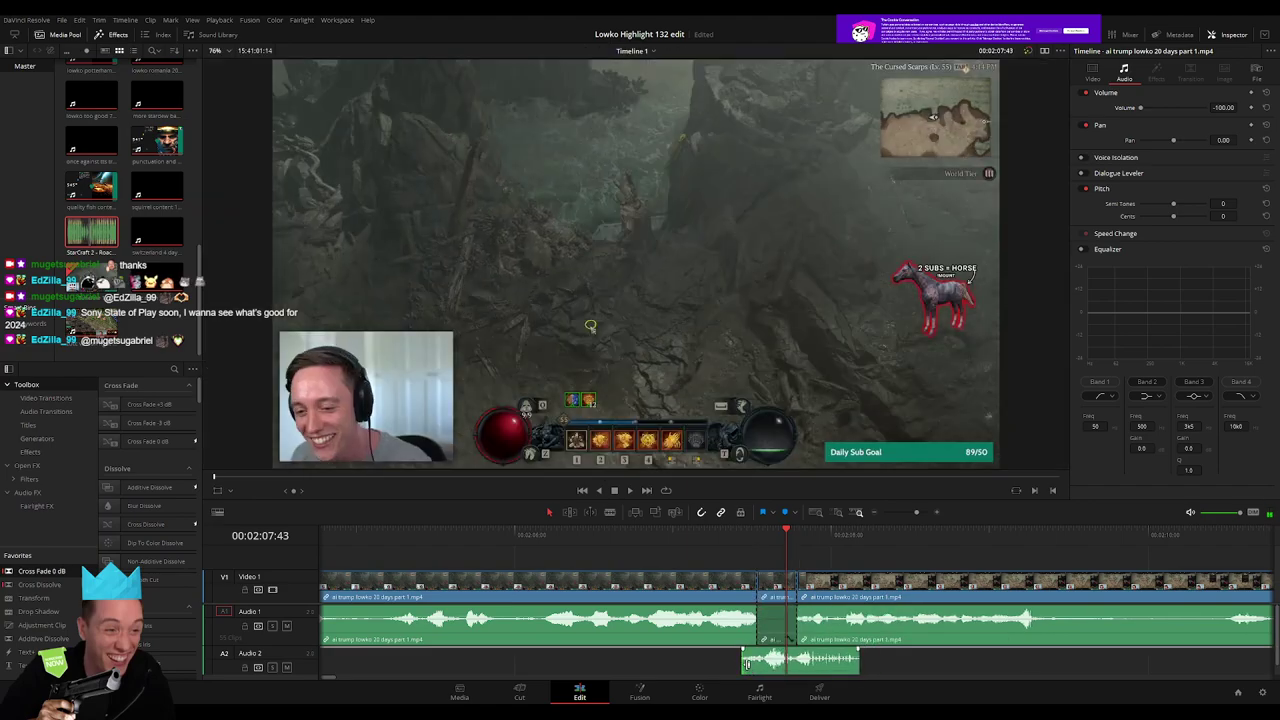
{"action": "mouse_move", "coordinate": [857, 662]}
{"action": "left_mouse_down"}
{"action": "mouse_move", "coordinate": [782, 668]}
{"action": "mouse_move", "coordinate": [794, 668]}
{"action": "left_mouse_up"}
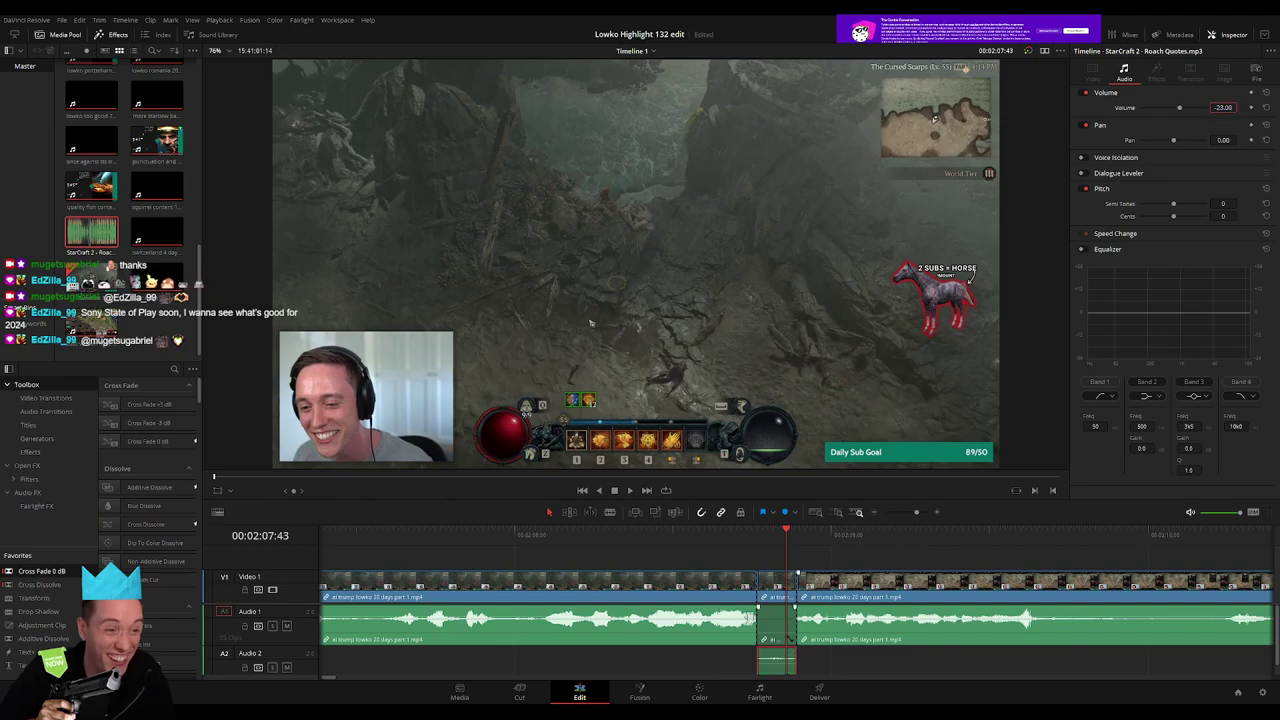
{"action": "key", "text": "space"}
{"action": "scroll", "coordinate": [867, 566], "scroll_direction": "down", "scroll_amount": 2}
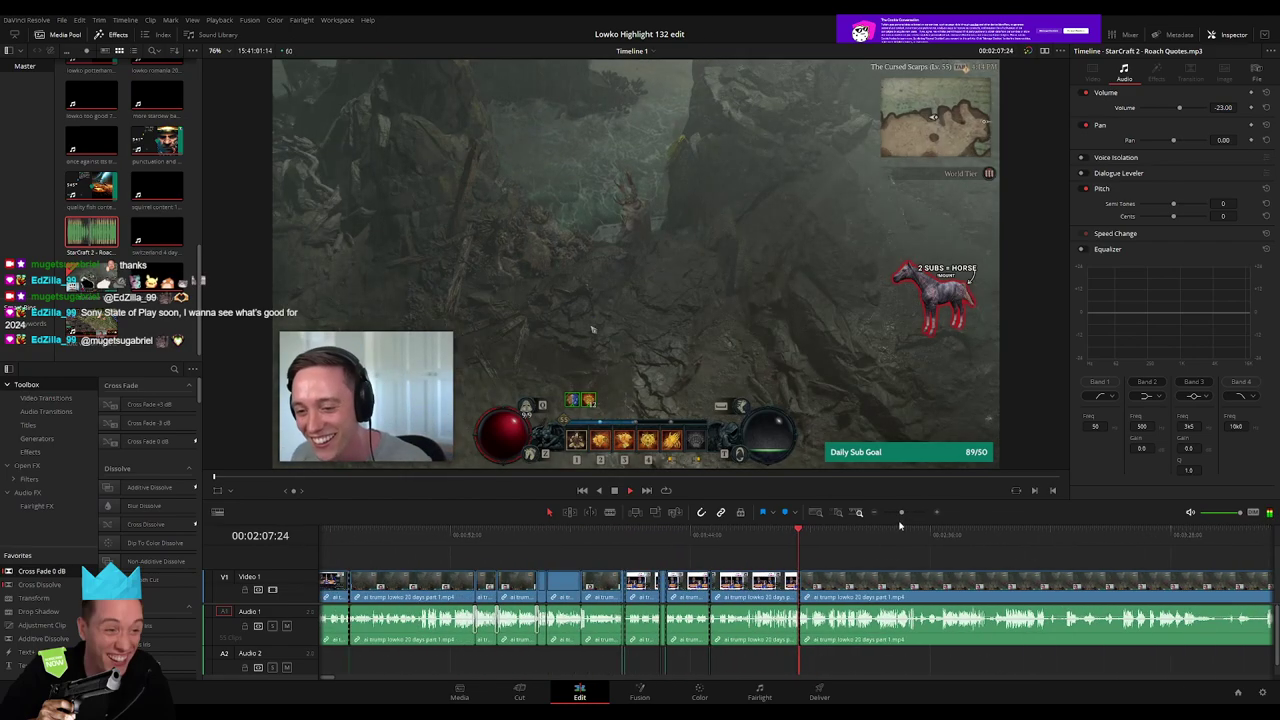
Play through the footage to find the next moment, trying then undoing a -23 volume change
{"action": "scroll", "coordinate": [867, 566], "scroll_direction": "down", "scroll_amount": 2}
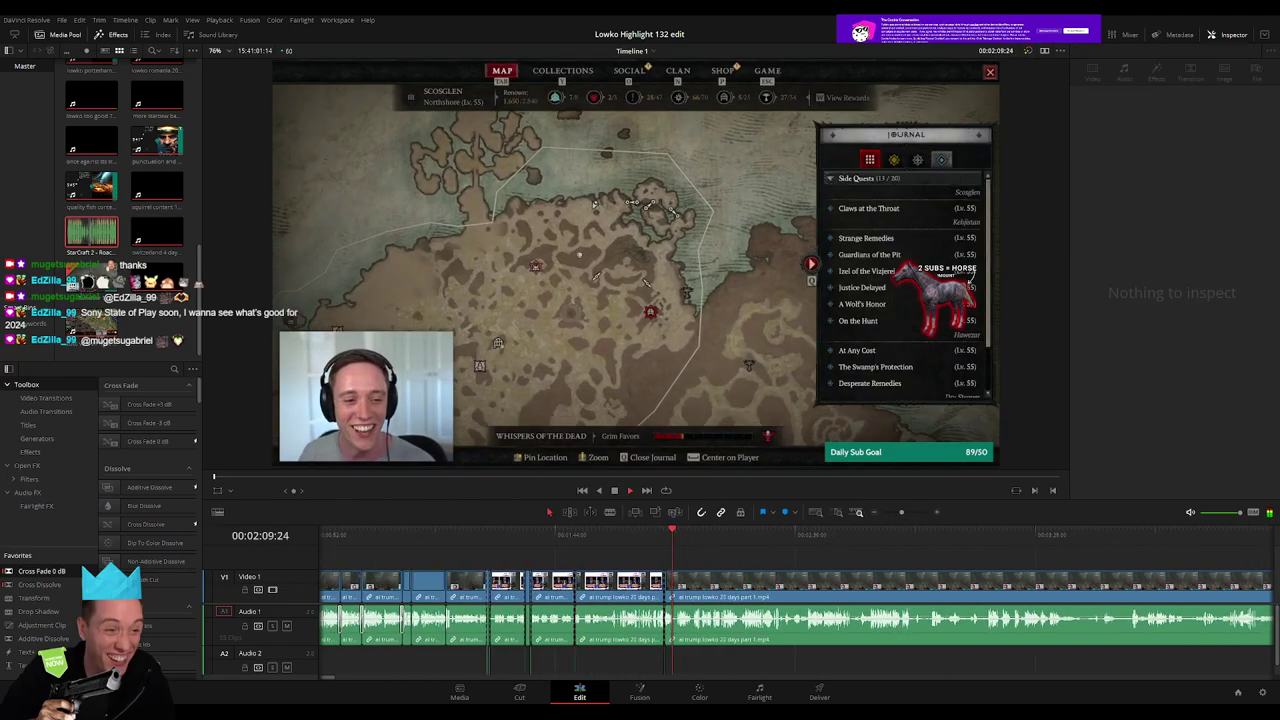
{"action": "key", "text": "space"}
{"action": "left_click", "coordinate": [757, 578]}
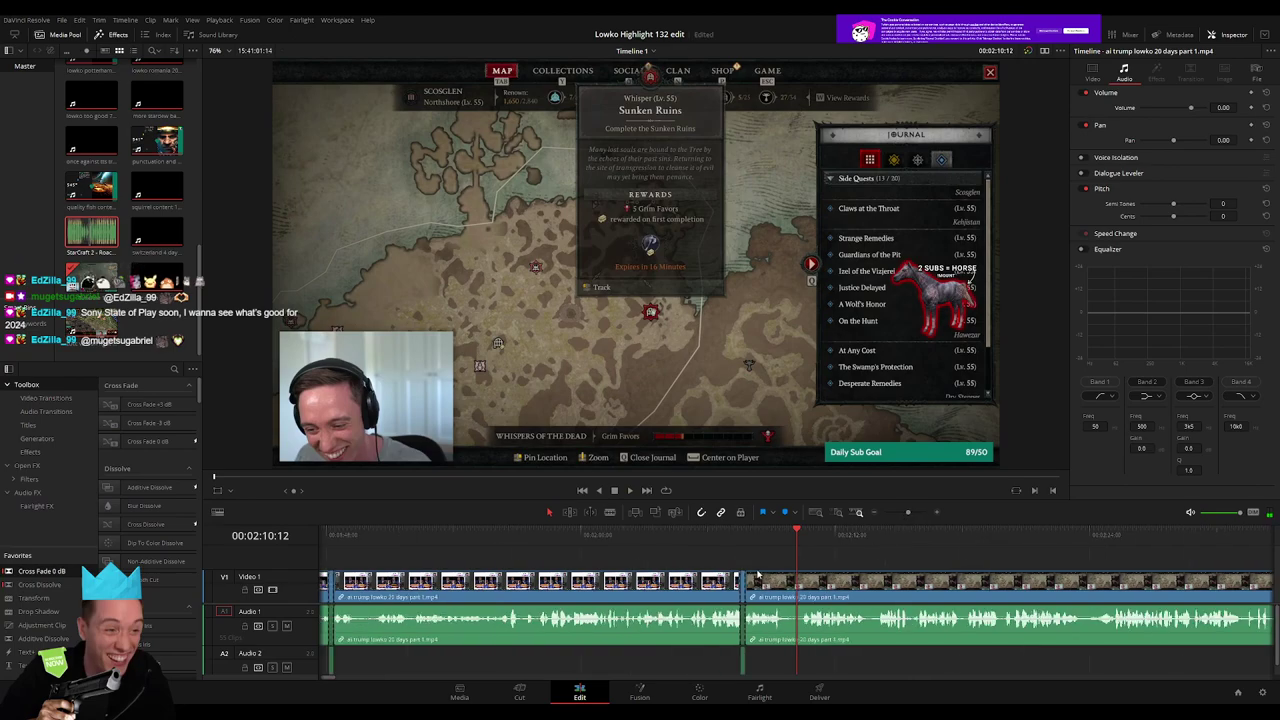
{"action": "key", "text": "space"}
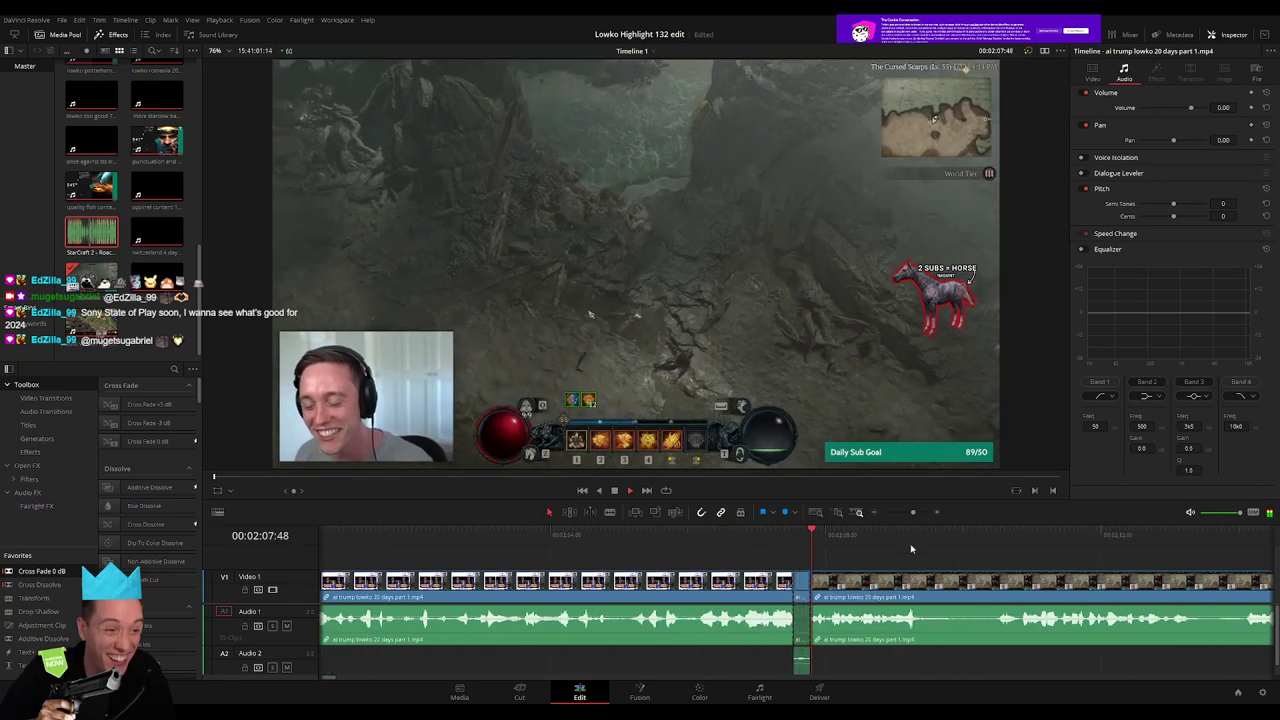
{"action": "scroll", "coordinate": [599, 565], "scroll_direction": "down", "scroll_amount": 2}
{"action": "left_click_drag", "start_coordinate": [531, 542], "coordinate": [568, 547]}
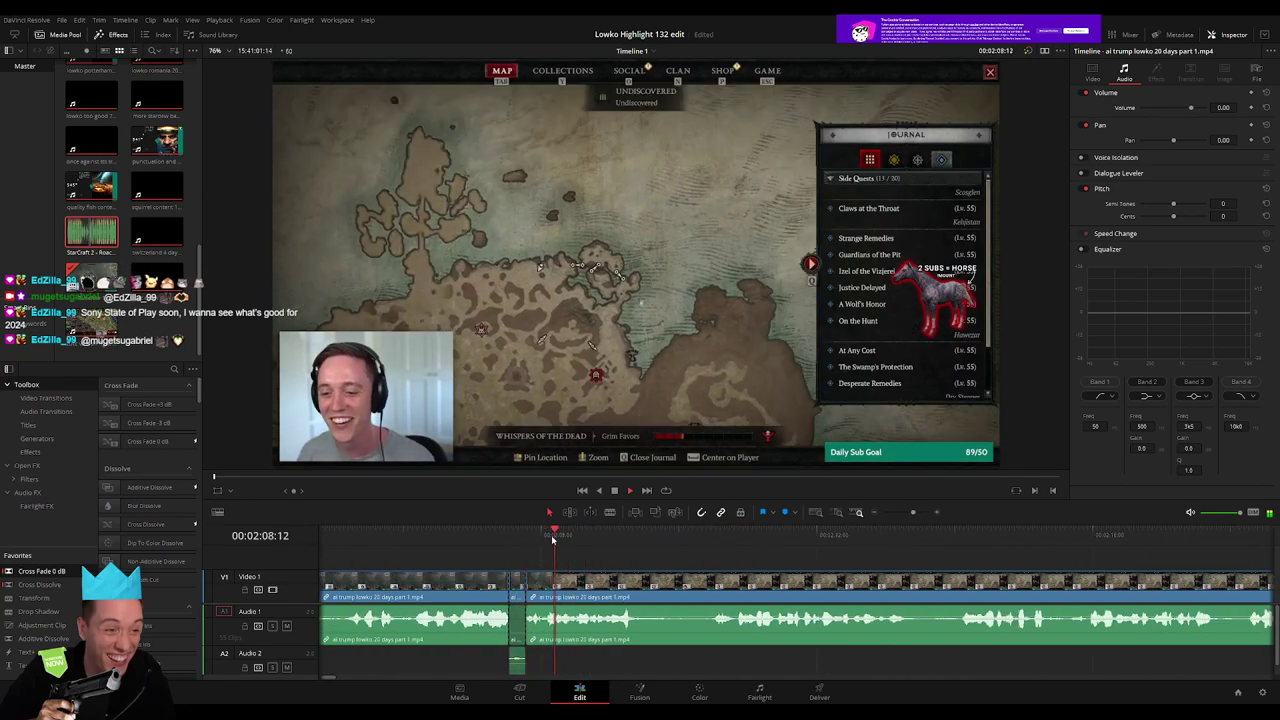
{"action": "key", "text": "space"}
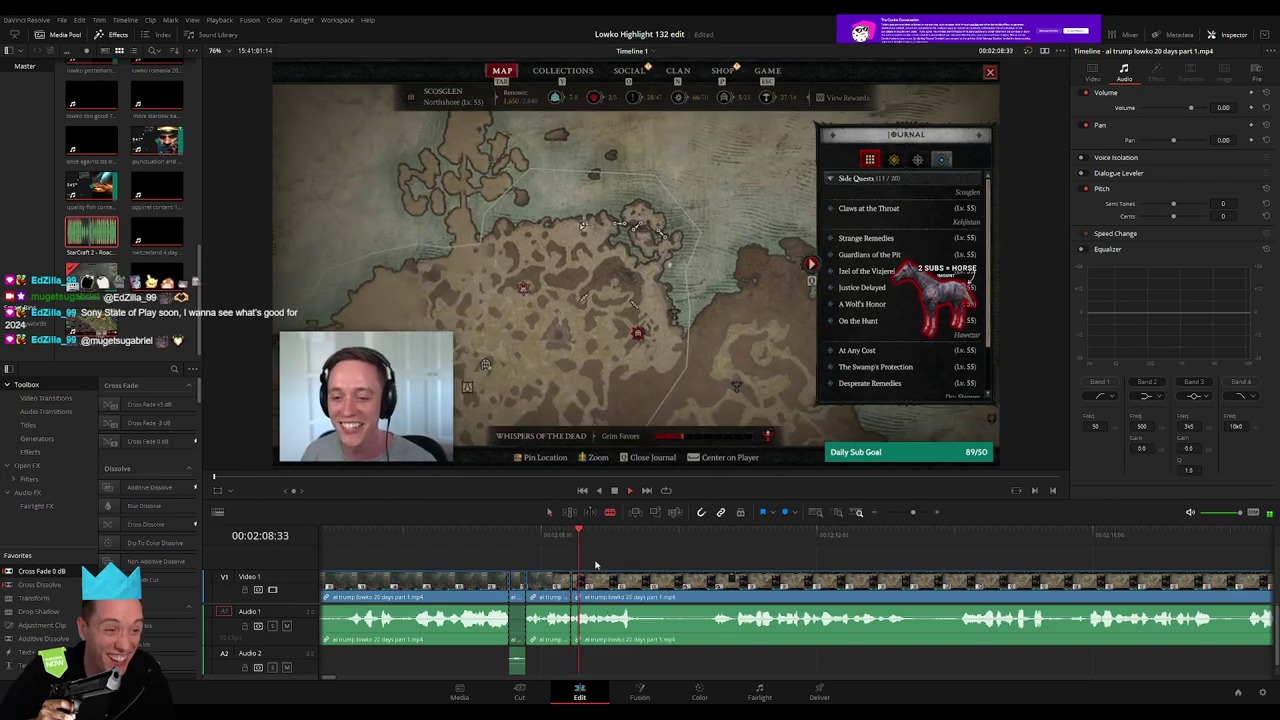
{"action": "left_click", "coordinate": [566, 537]}
{"action": "left_click", "coordinate": [551, 537]}
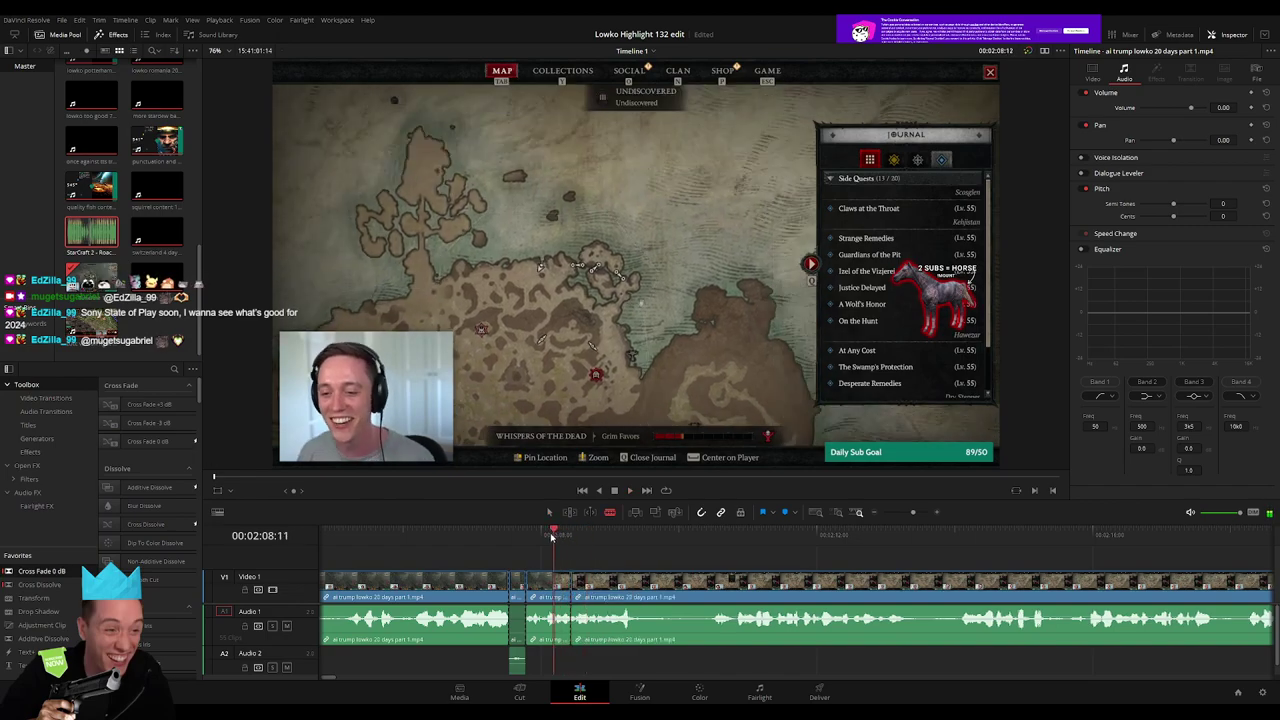
{"action": "mouse_move", "coordinate": [566, 584]}
{"action": "left_mouse_down"}
{"action": "mouse_move", "coordinate": [581, 563]}
{"action": "mouse_move", "coordinate": [571, 606]}
{"action": "left_mouse_up"}
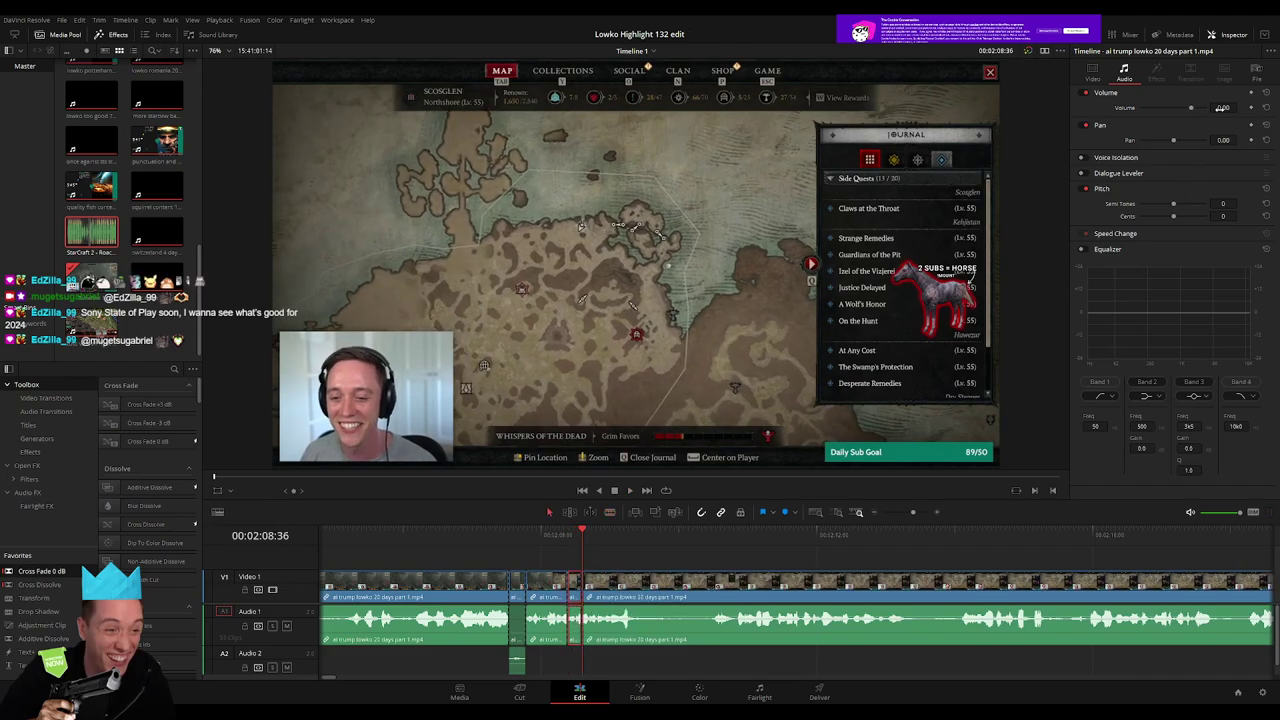
{"action": "key", "text": "Return"}
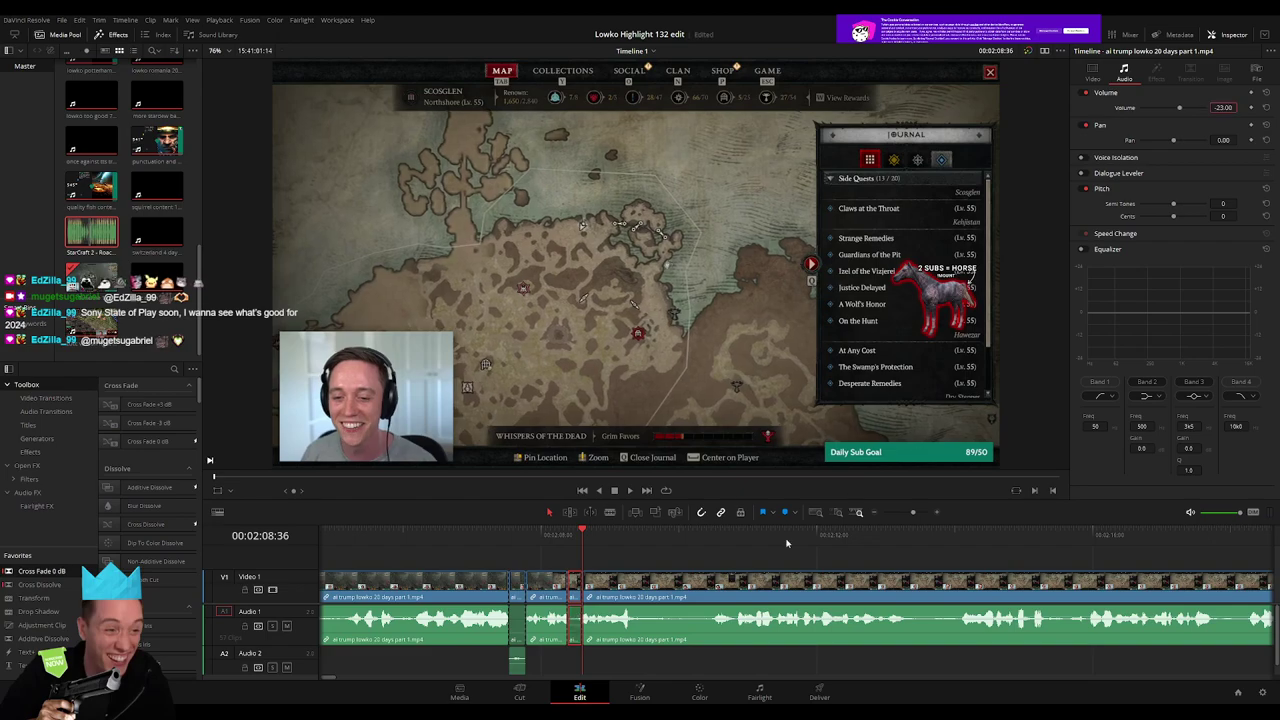
{"action": "key", "text": "ctrl+z"}
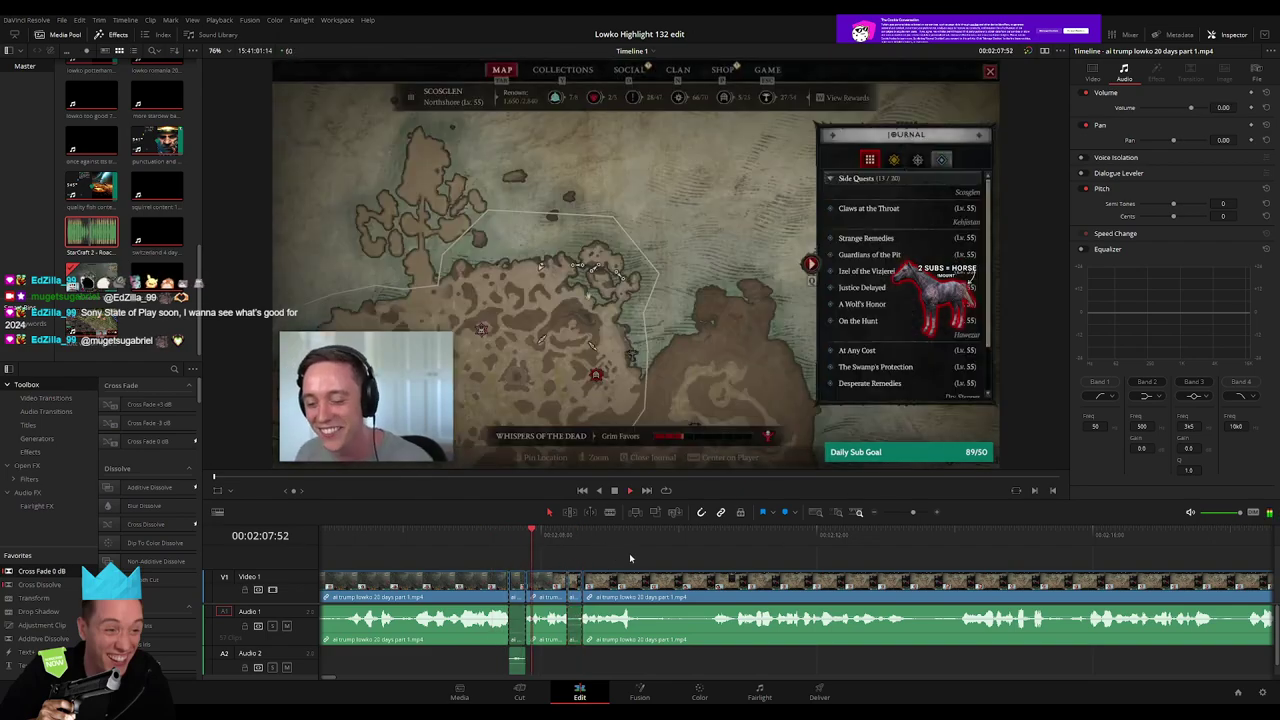
{"action": "key", "text": "space"}
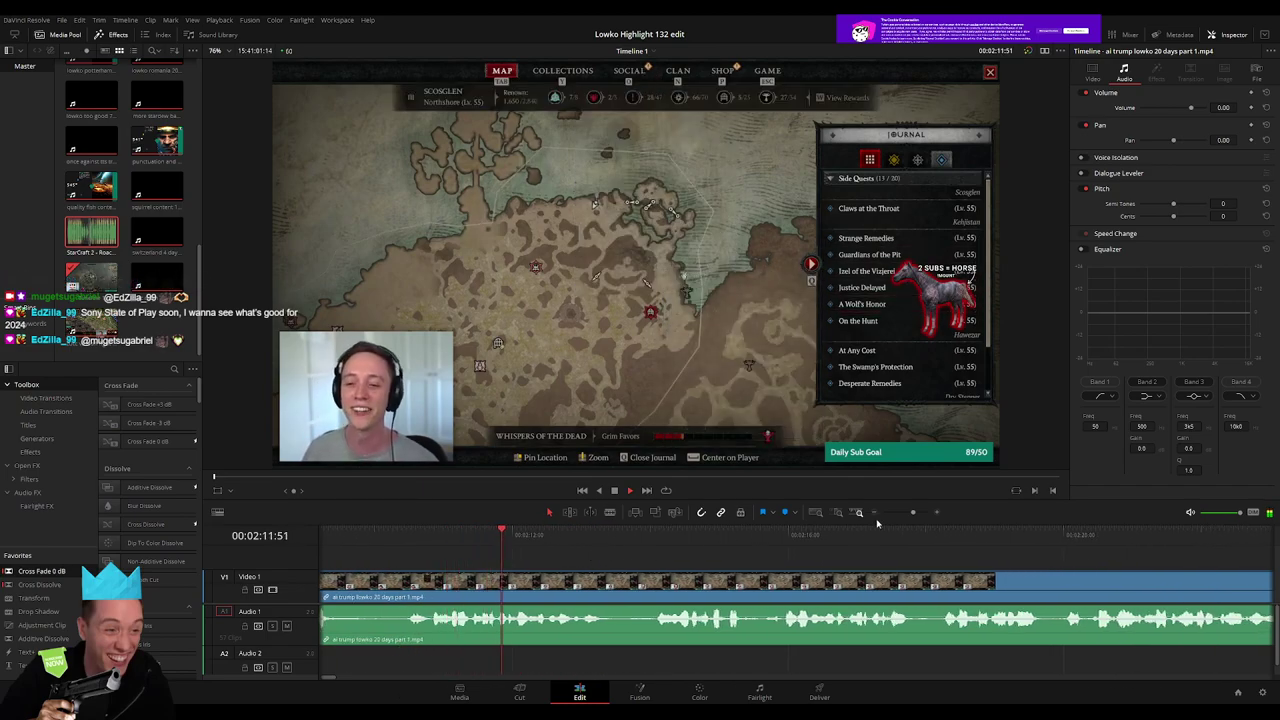
Split the stream clip just after 02:09 and play on through the following footage
{"action": "left_click_drag", "start_coordinate": [906, 513], "coordinate": [914, 515]}
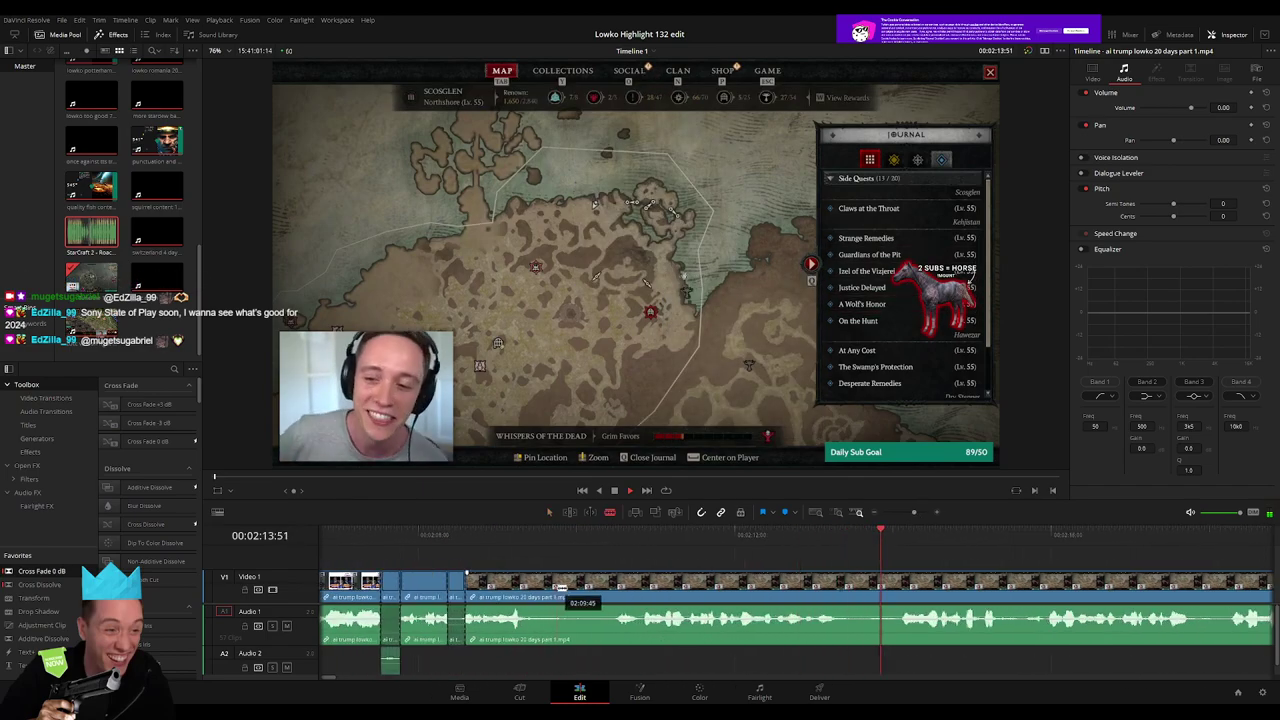
{"action": "left_click", "coordinate": [526, 542]}
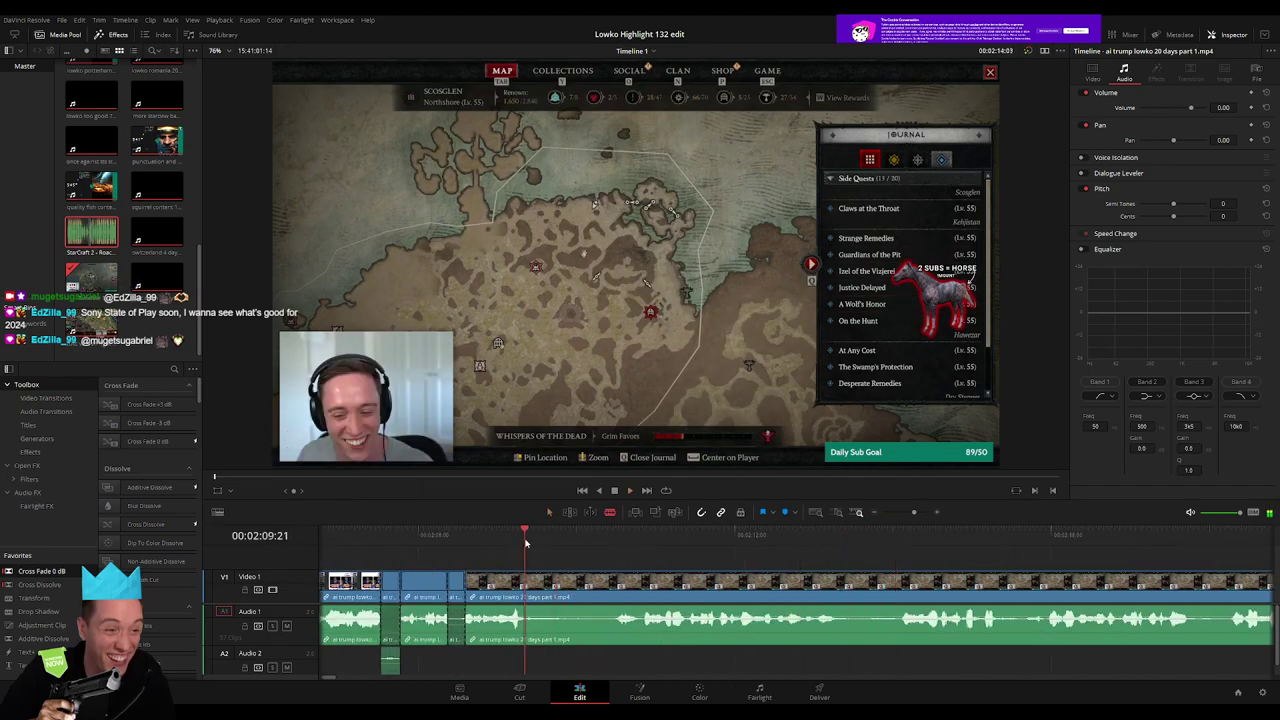
{"action": "left_click", "coordinate": [610, 542]}
{"action": "key", "text": "ctrl+b"}
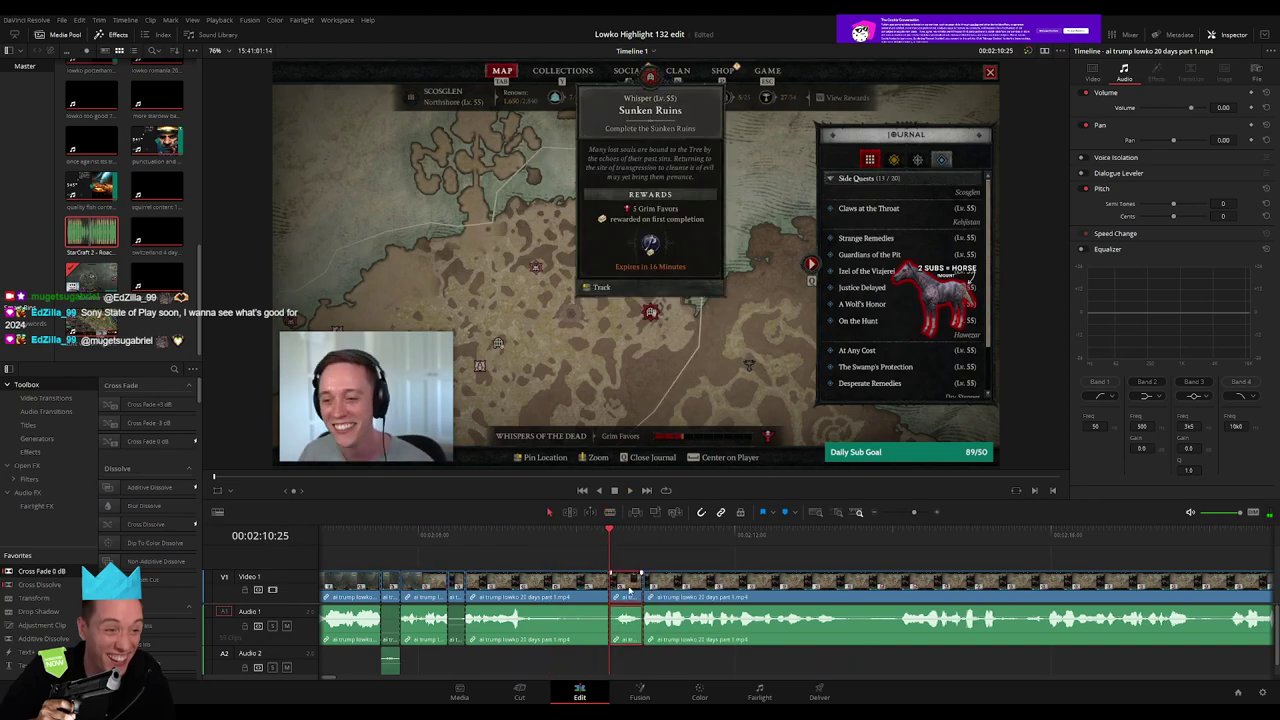
{"action": "key", "text": "space"}
{"action": "left_click_drag", "start_coordinate": [913, 512], "coordinate": [908, 516]}
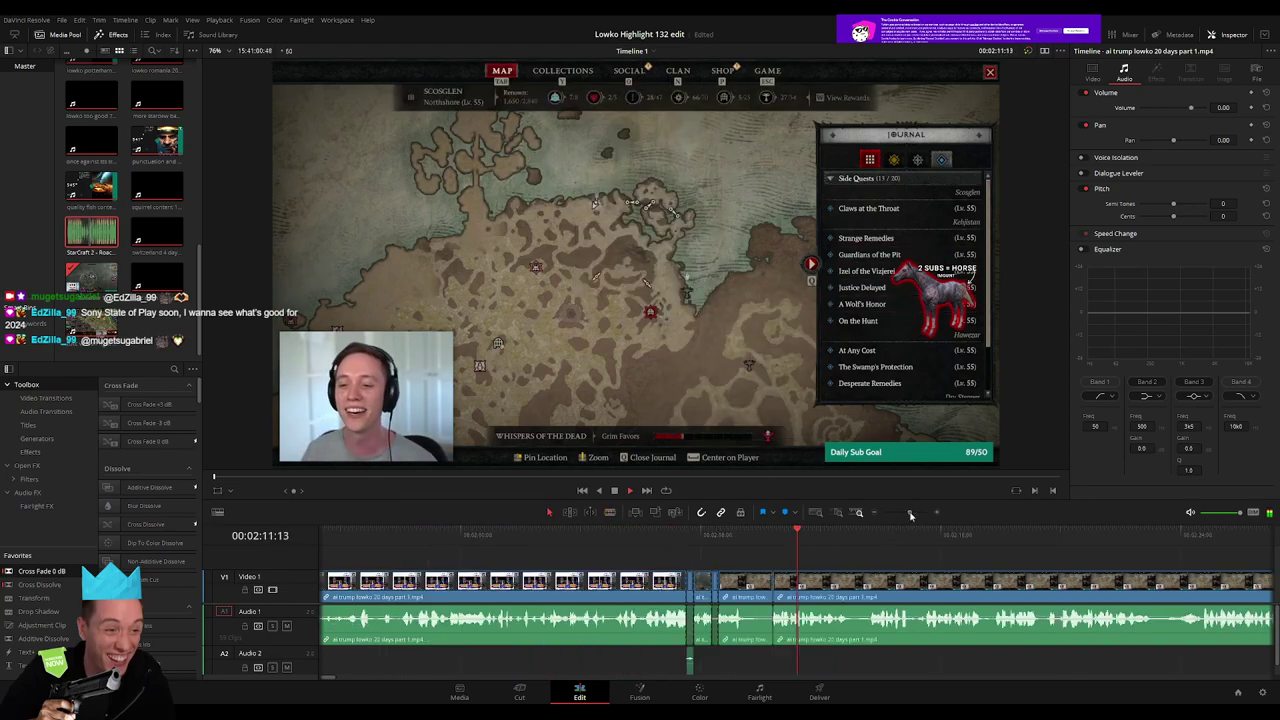
{"action": "scroll", "coordinate": [604, 560], "scroll_direction": "right", "scroll_amount": 3}
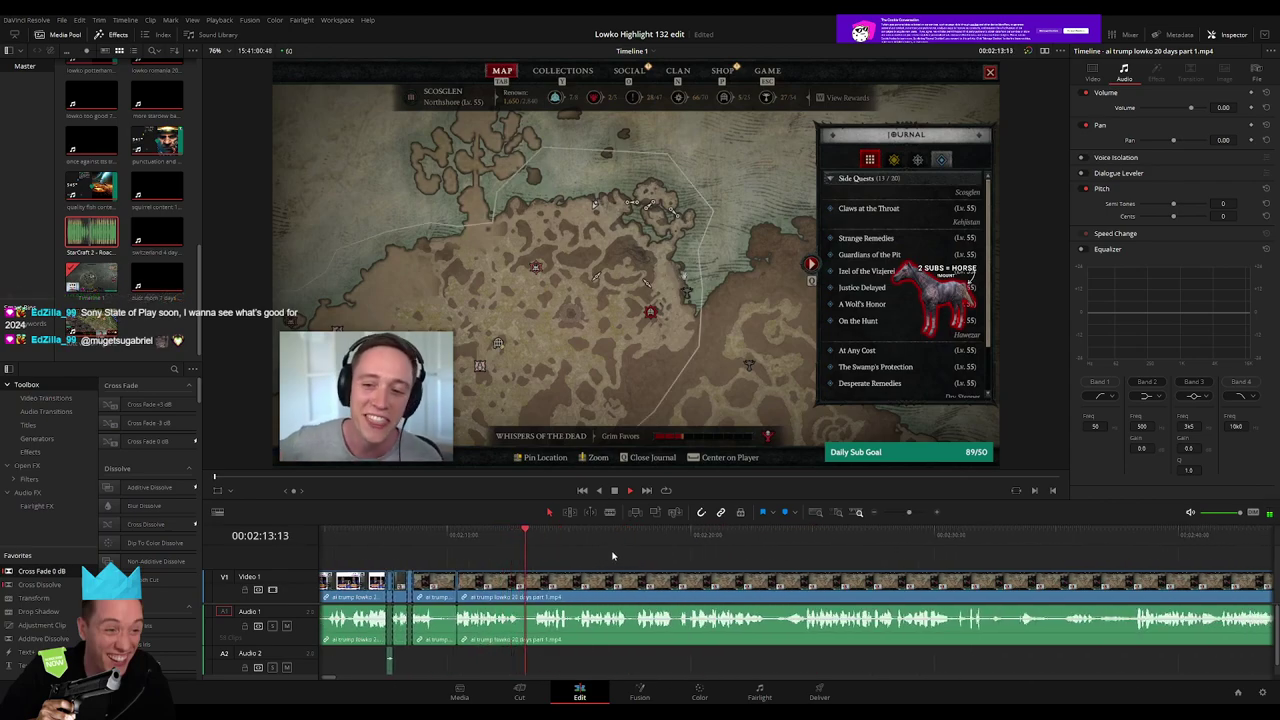
{"action": "scroll", "coordinate": [691, 574], "scroll_direction": "right", "scroll_amount": 2}
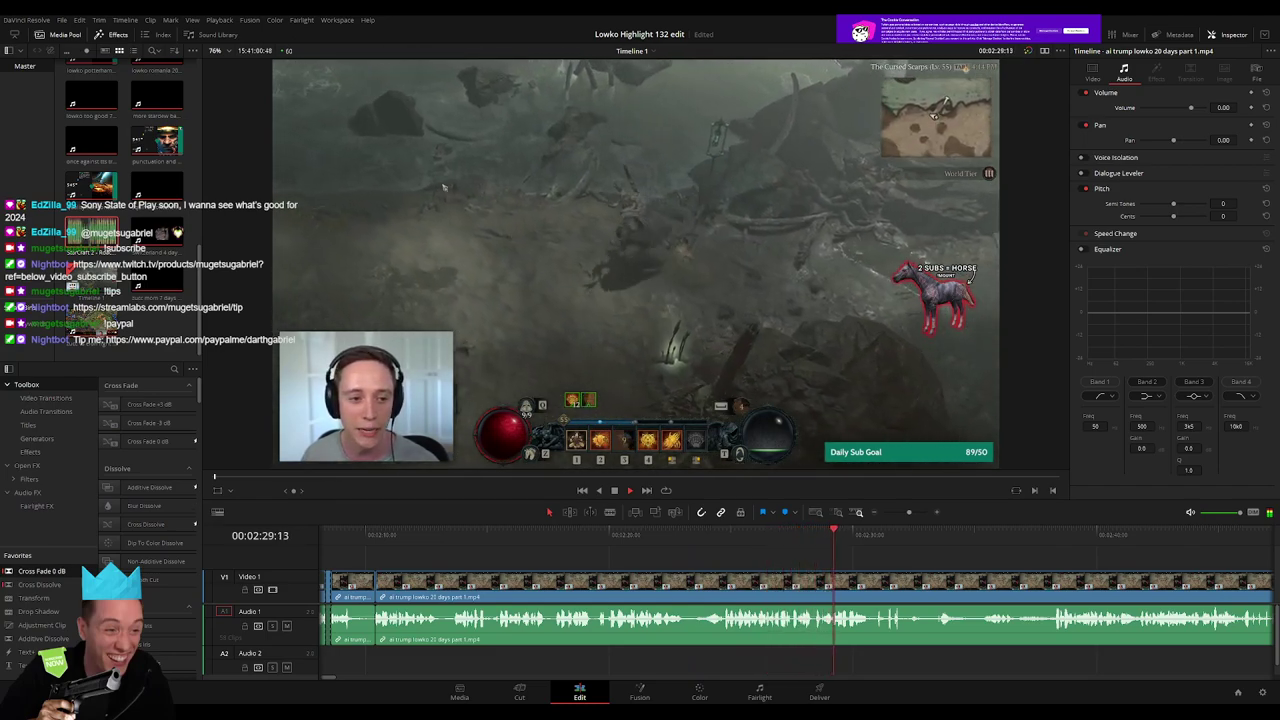
{"action": "scroll", "coordinate": [571, 557], "scroll_direction": "right", "scroll_amount": 3}
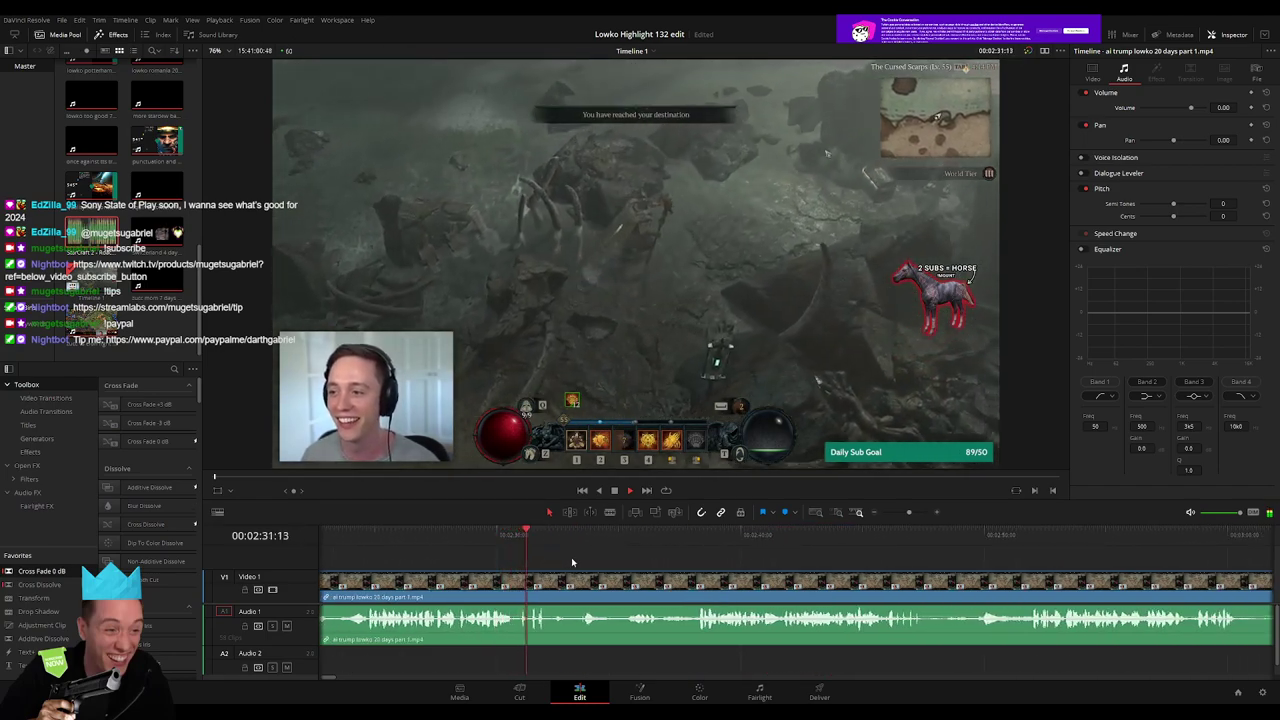
{"action": "scroll", "coordinate": [517, 560], "scroll_direction": "right", "scroll_amount": 3}
Blade out and delete two dull stretches around 2:31–2:33, closing the gaps
{"action": "key", "text": "b"}
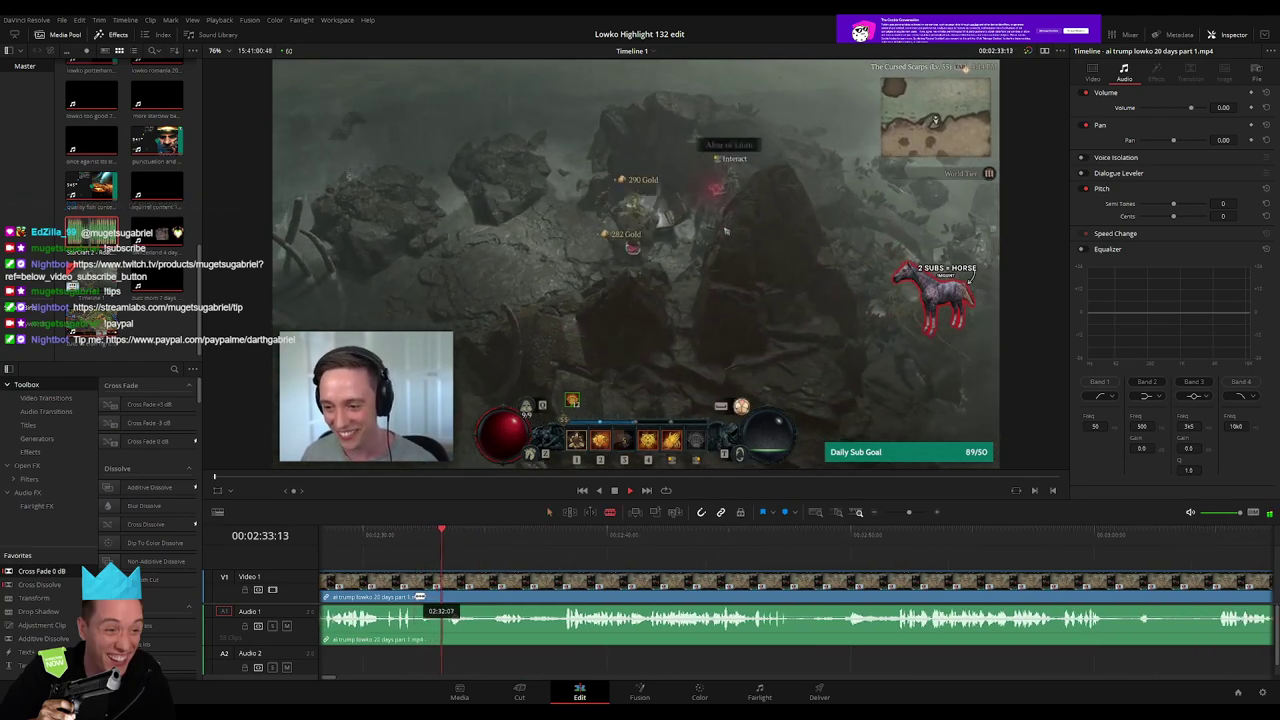
{"action": "left_click", "coordinate": [415, 580]}
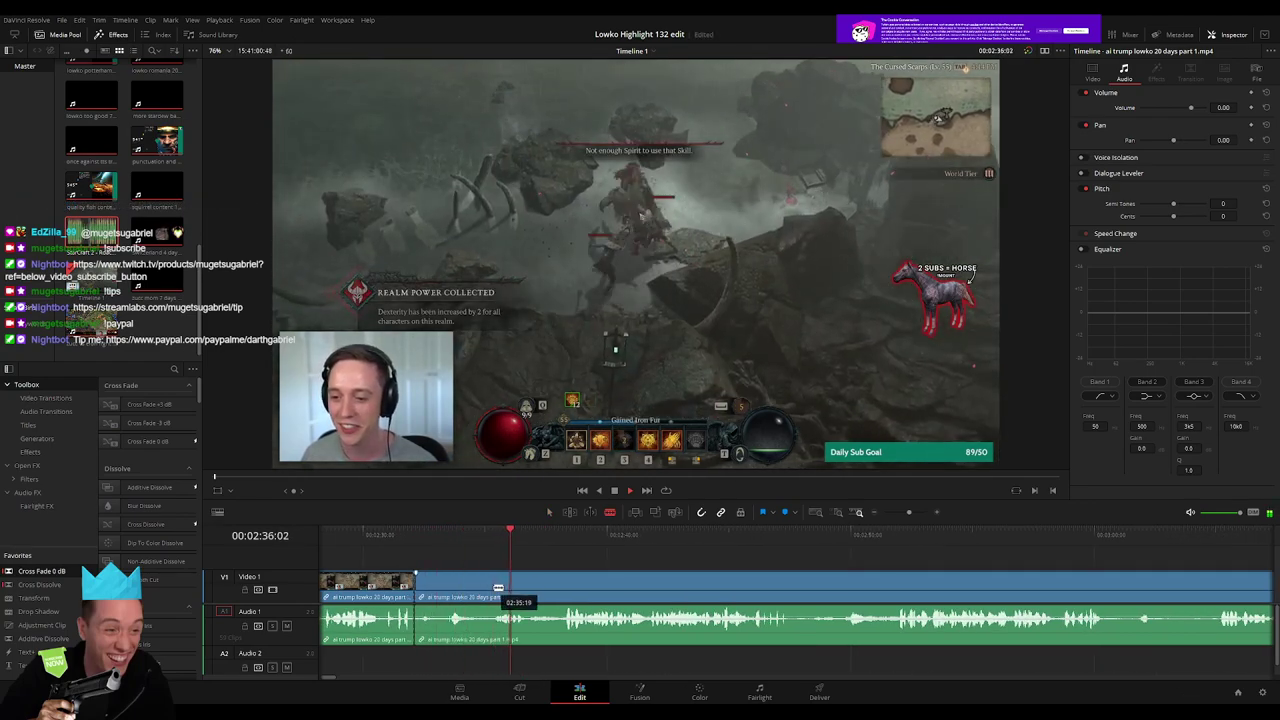
{"action": "key", "text": "Delete"}
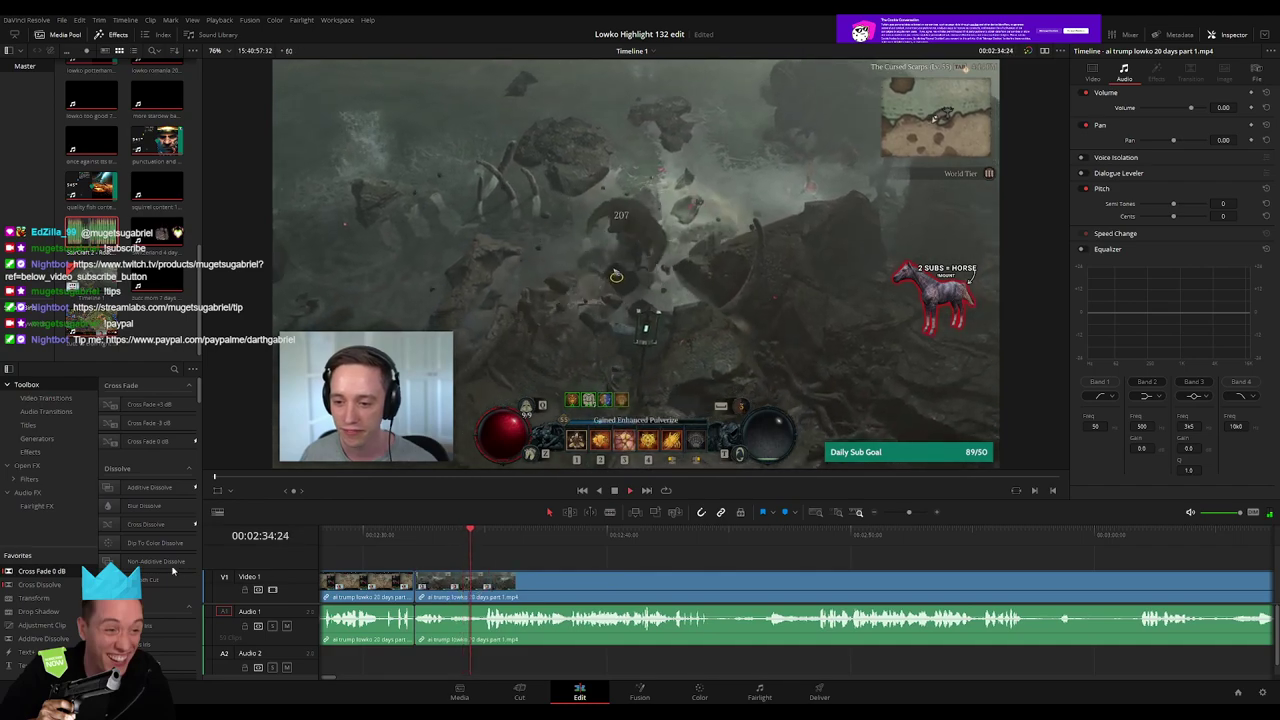
{"action": "left_click", "coordinate": [452, 592]}
{"action": "key", "text": "Delete"}
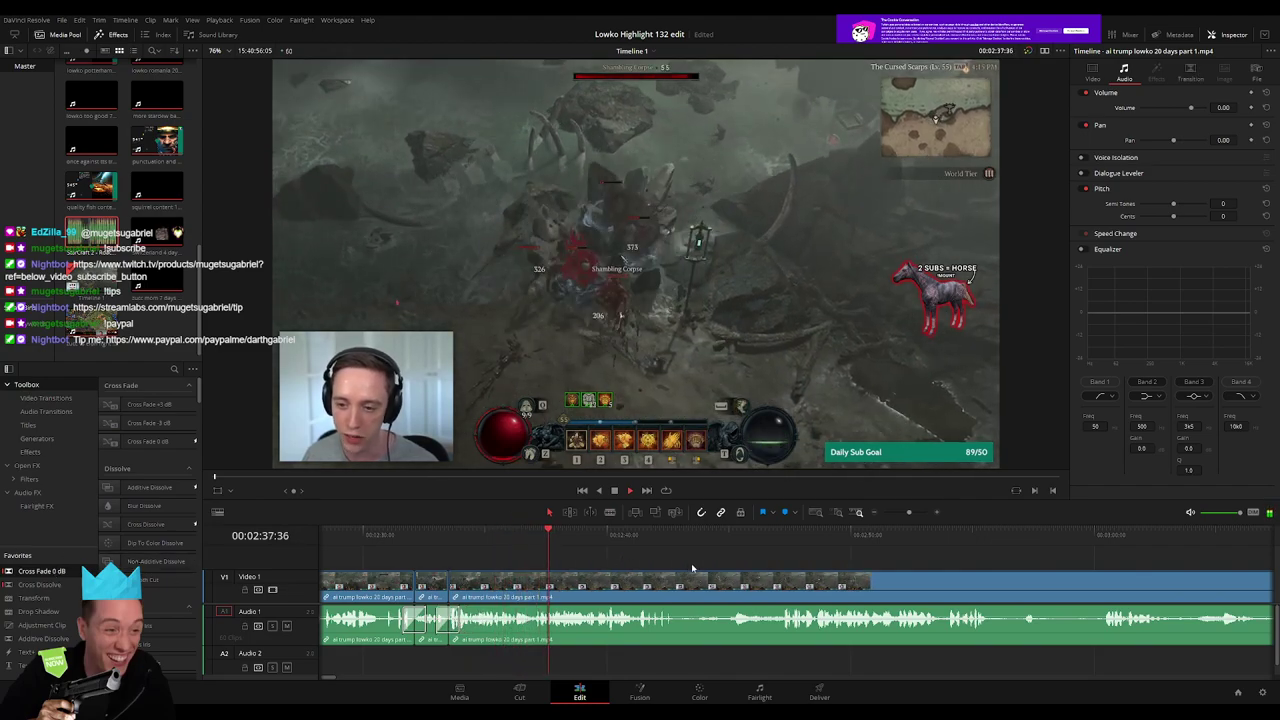
{"action": "left_click_drag", "start_coordinate": [692, 568], "coordinate": [553, 560]}
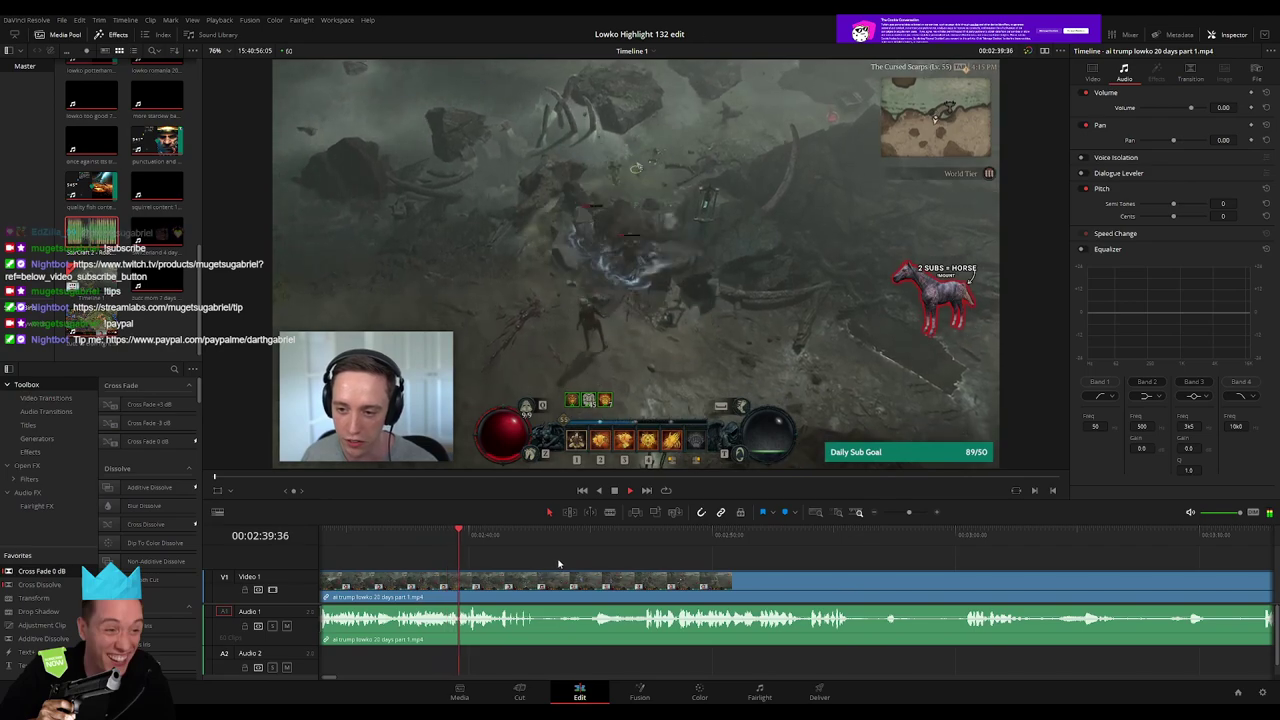
{"action": "left_click_drag", "start_coordinate": [560, 563], "coordinate": [520, 561]}
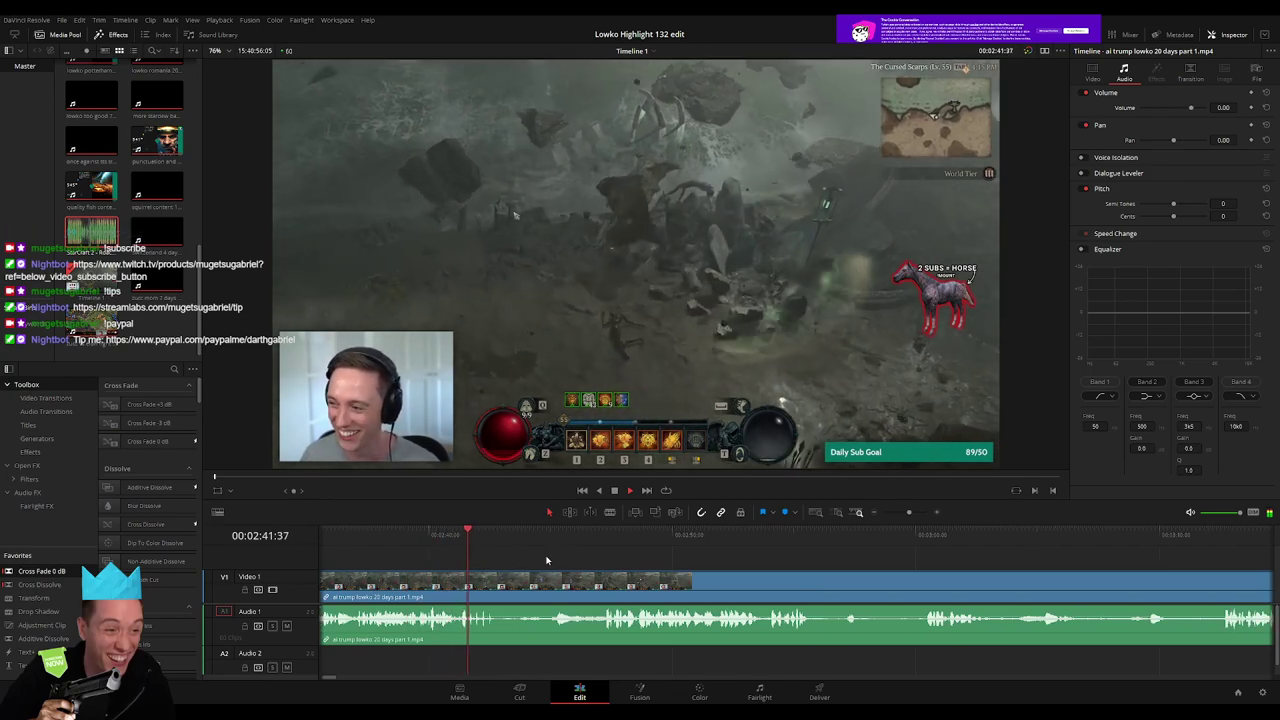
Split the footage at the next dull part, return to Selection, and review the cut
{"action": "key", "text": "b"}
{"action": "left_click", "coordinate": [497, 585]}
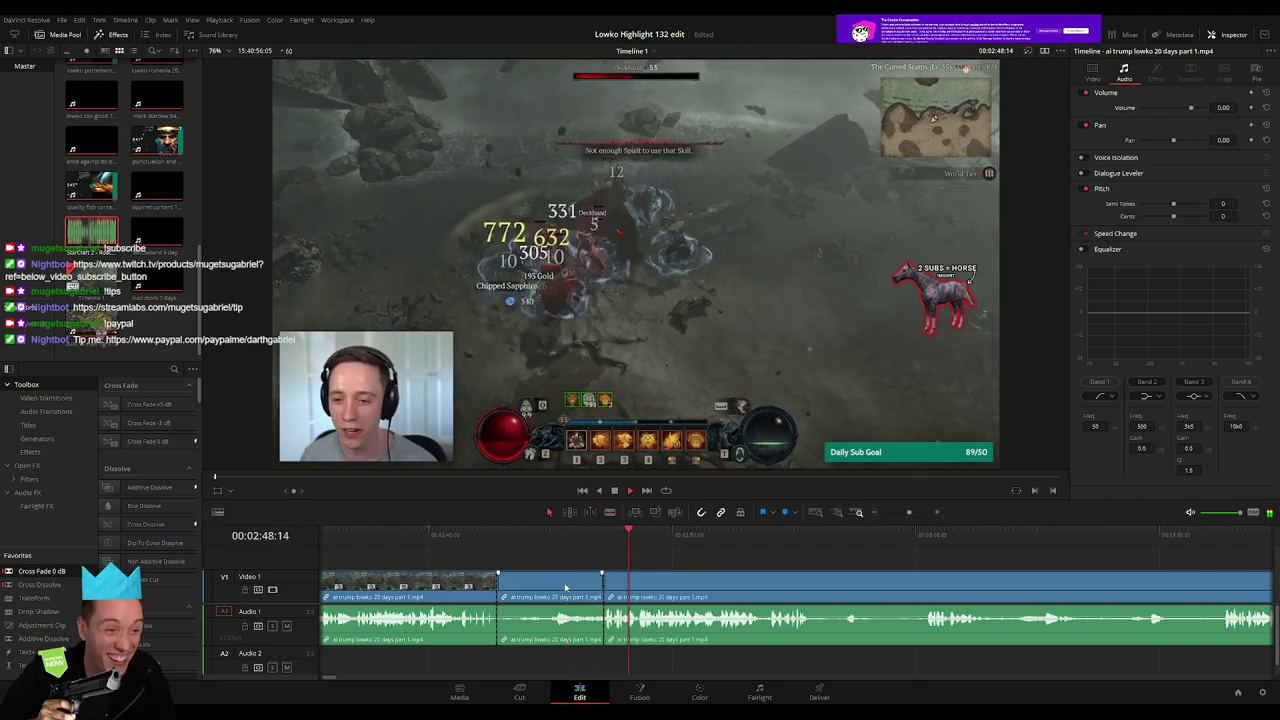
{"action": "key", "text": "a"}
{"action": "left_click", "coordinate": [538, 535]}
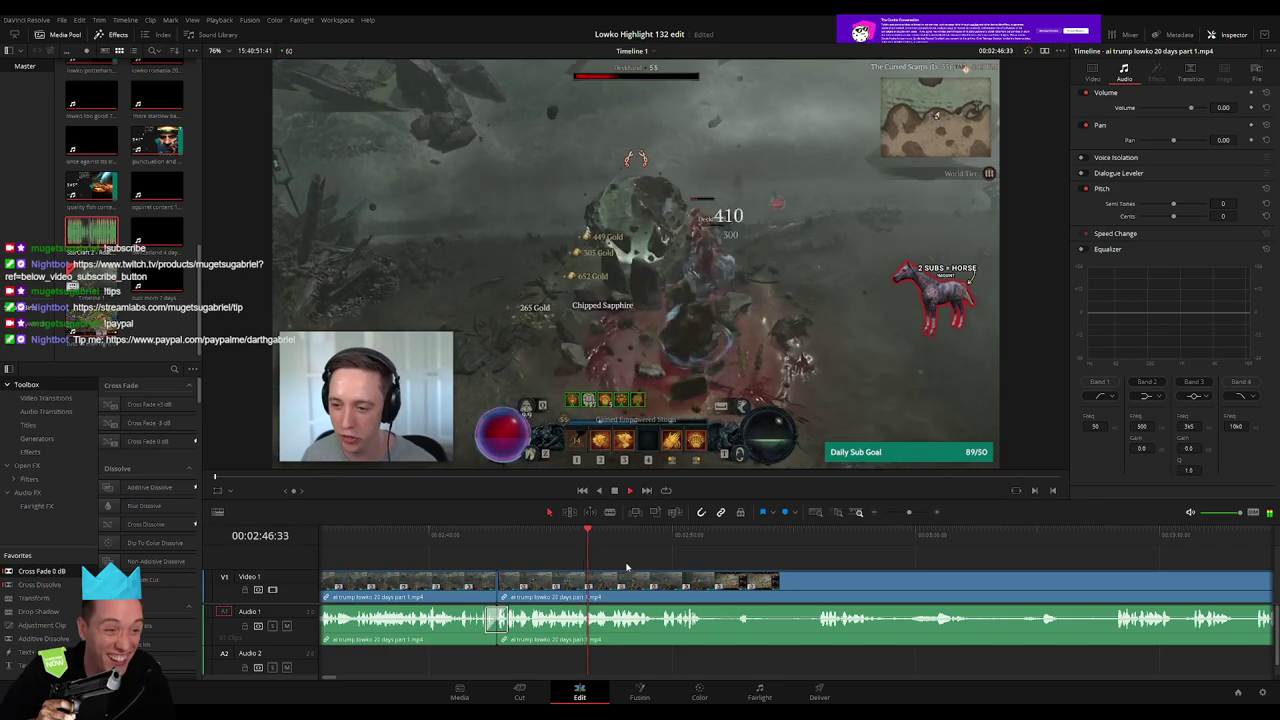
{"action": "scroll", "coordinate": [580, 558], "scroll_direction": "right", "scroll_amount": 3}
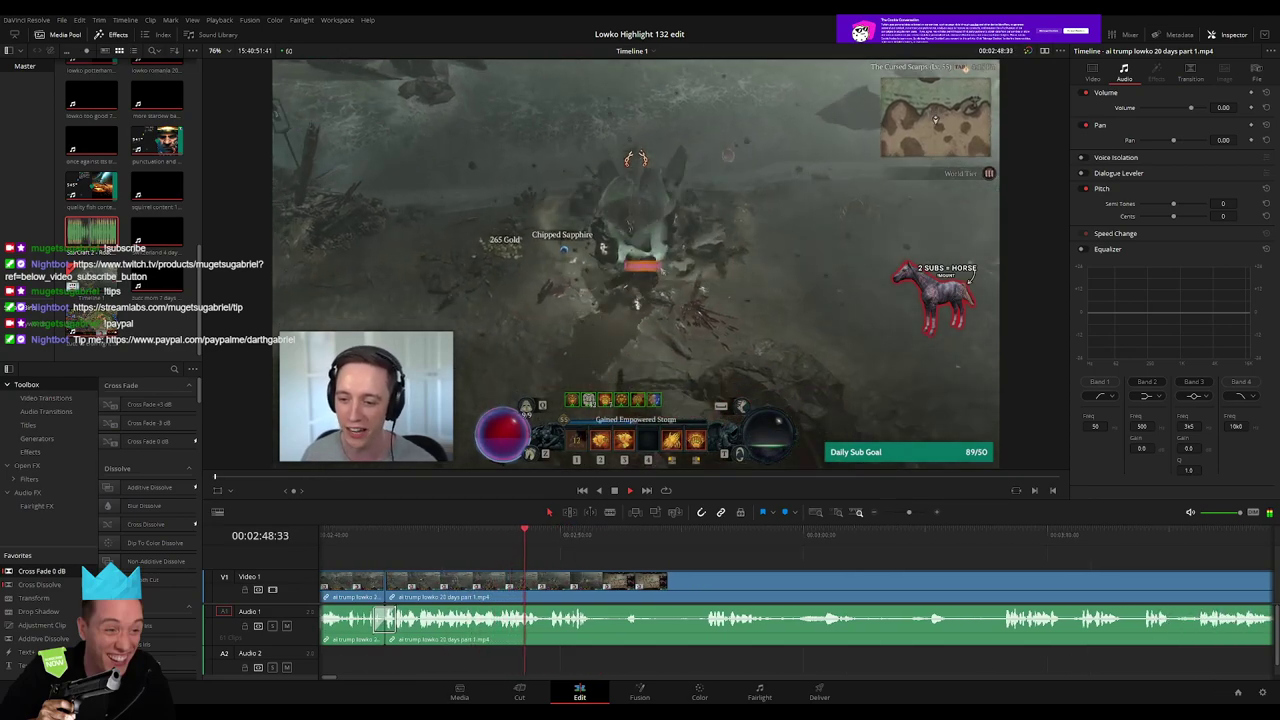
{"action": "scroll", "coordinate": [654, 566], "scroll_direction": "right", "scroll_amount": 3}
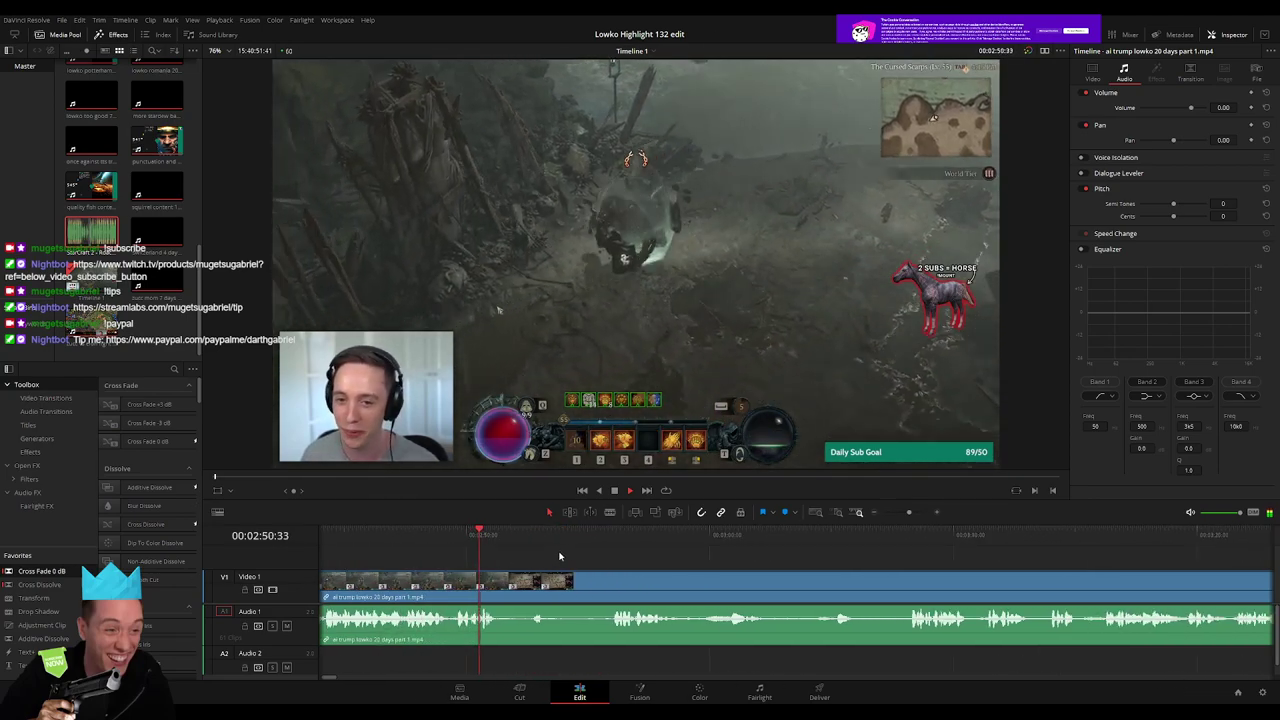
Skip through the remaining debate footage from about 2:55 to 3:55
{"action": "left_click", "coordinate": [606, 545]}
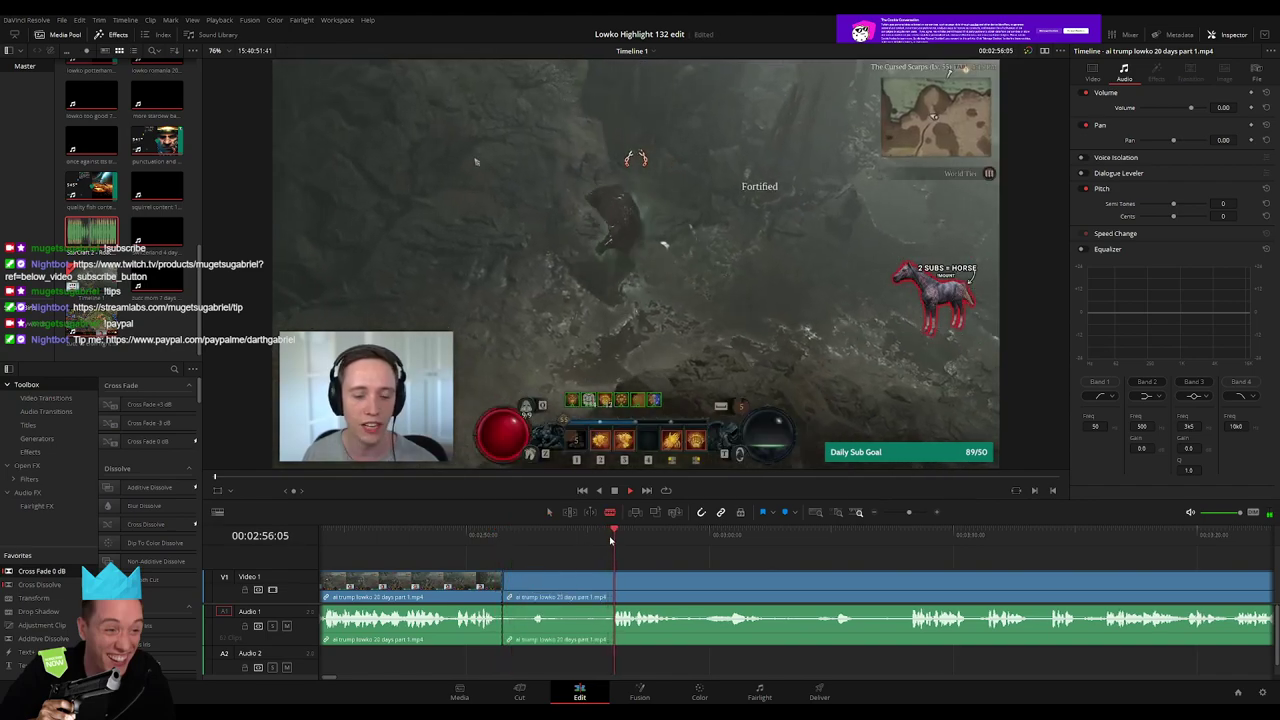
{"action": "scroll", "coordinate": [640, 550], "scroll_direction": "right", "scroll_amount": 2}
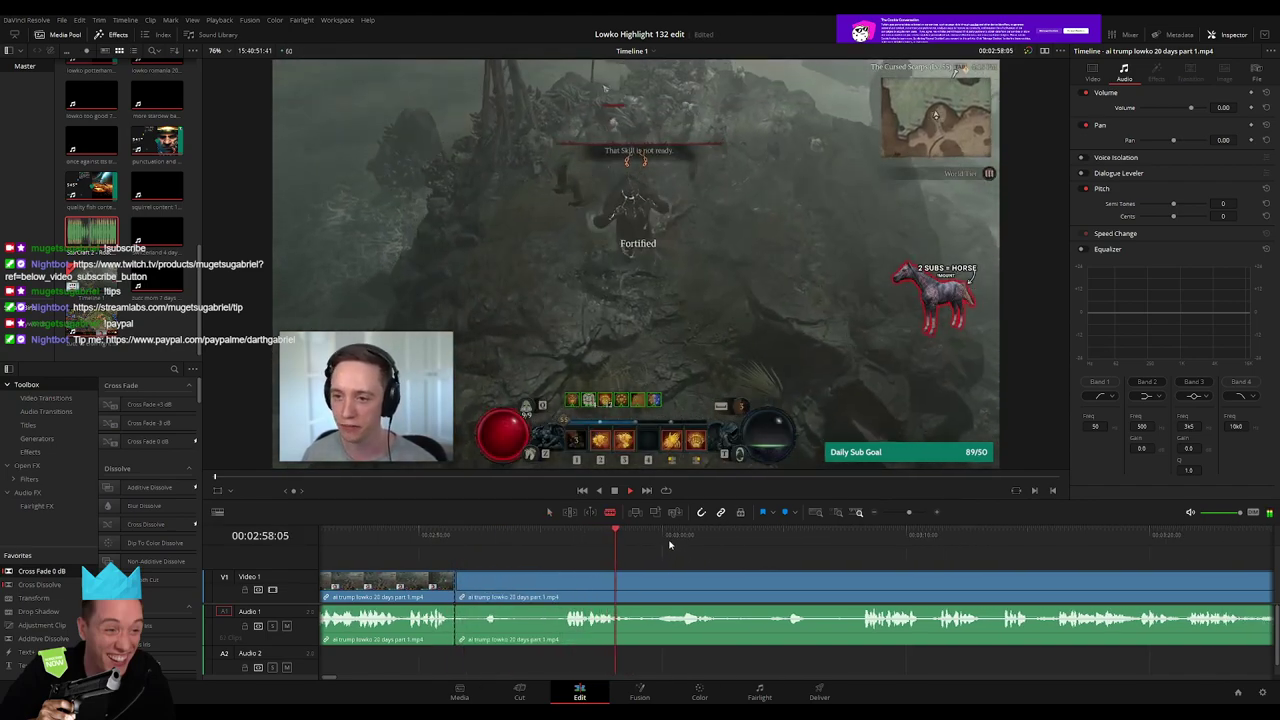
{"action": "left_click", "coordinate": [682, 540]}
{"action": "left_click", "coordinate": [857, 535]}
{"action": "scroll", "coordinate": [760, 540], "scroll_direction": "right", "scroll_amount": 10}
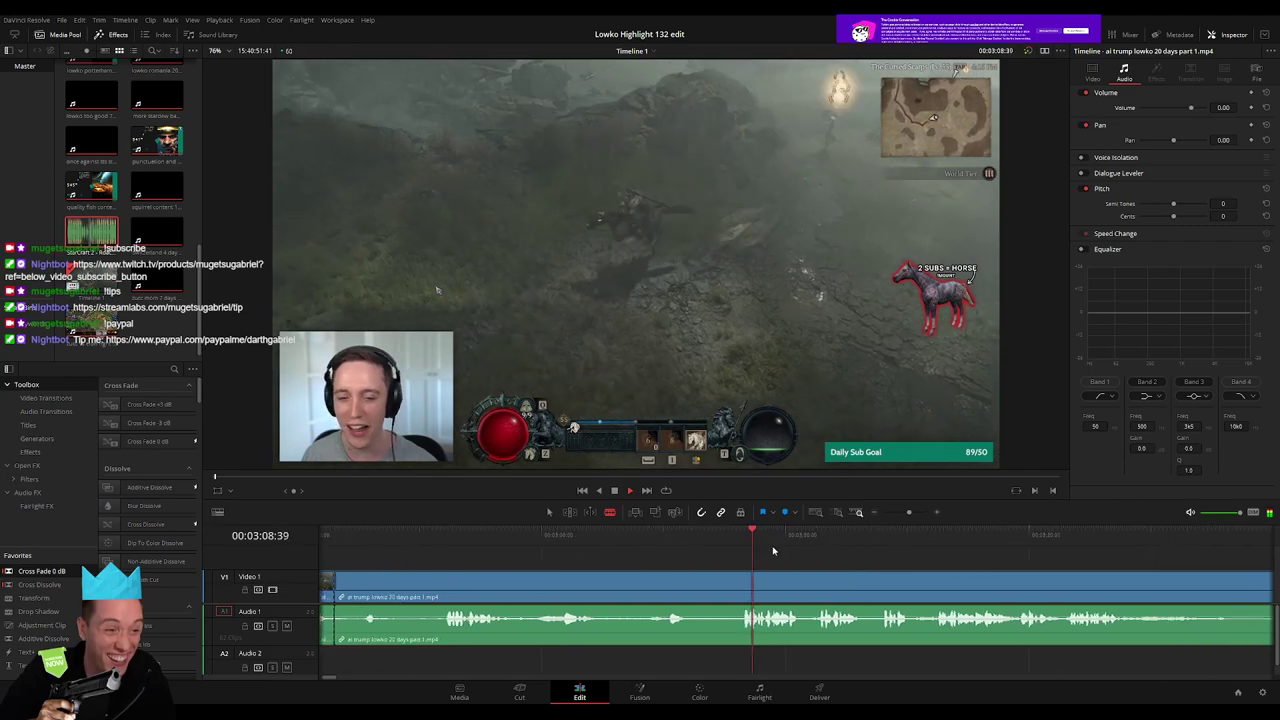
{"action": "left_click", "coordinate": [672, 537]}
{"action": "left_click", "coordinate": [745, 536]}
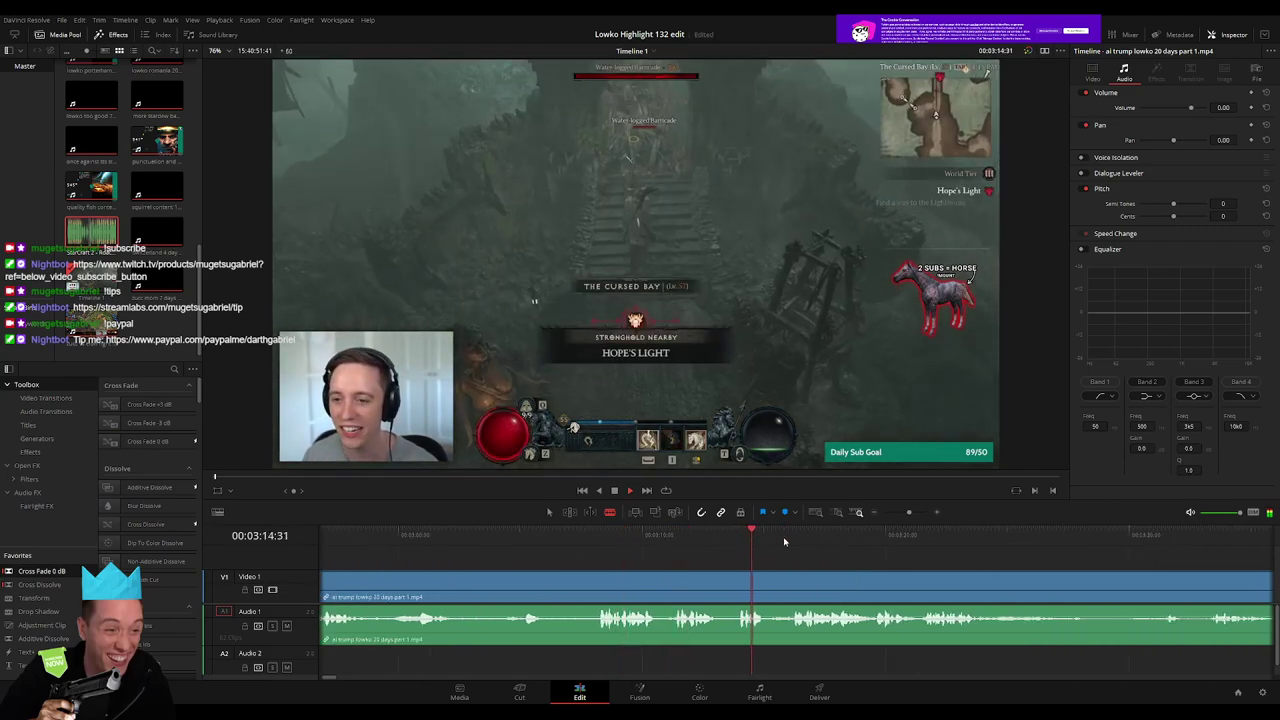
{"action": "left_click", "coordinate": [828, 537]}
{"action": "scroll", "coordinate": [931, 565], "scroll_direction": "right", "scroll_amount": 10}
{"action": "left_click", "coordinate": [871, 537]}
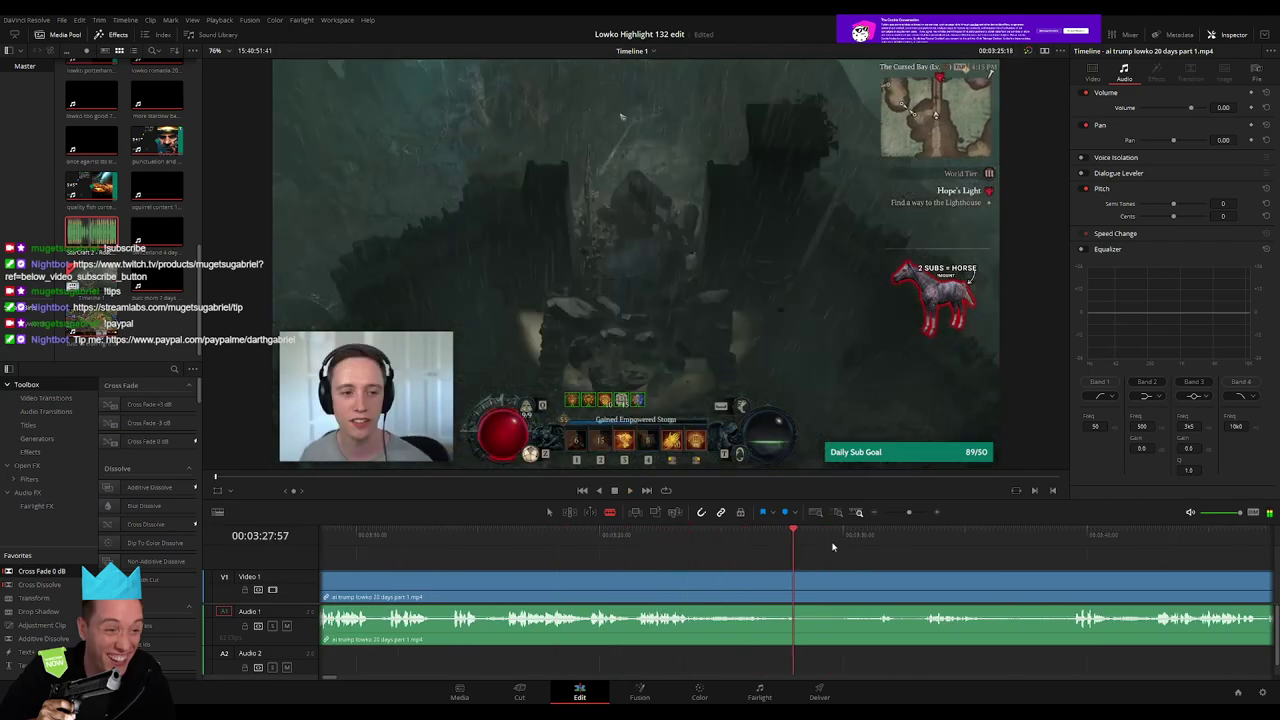
{"action": "left_click", "coordinate": [1057, 540]}
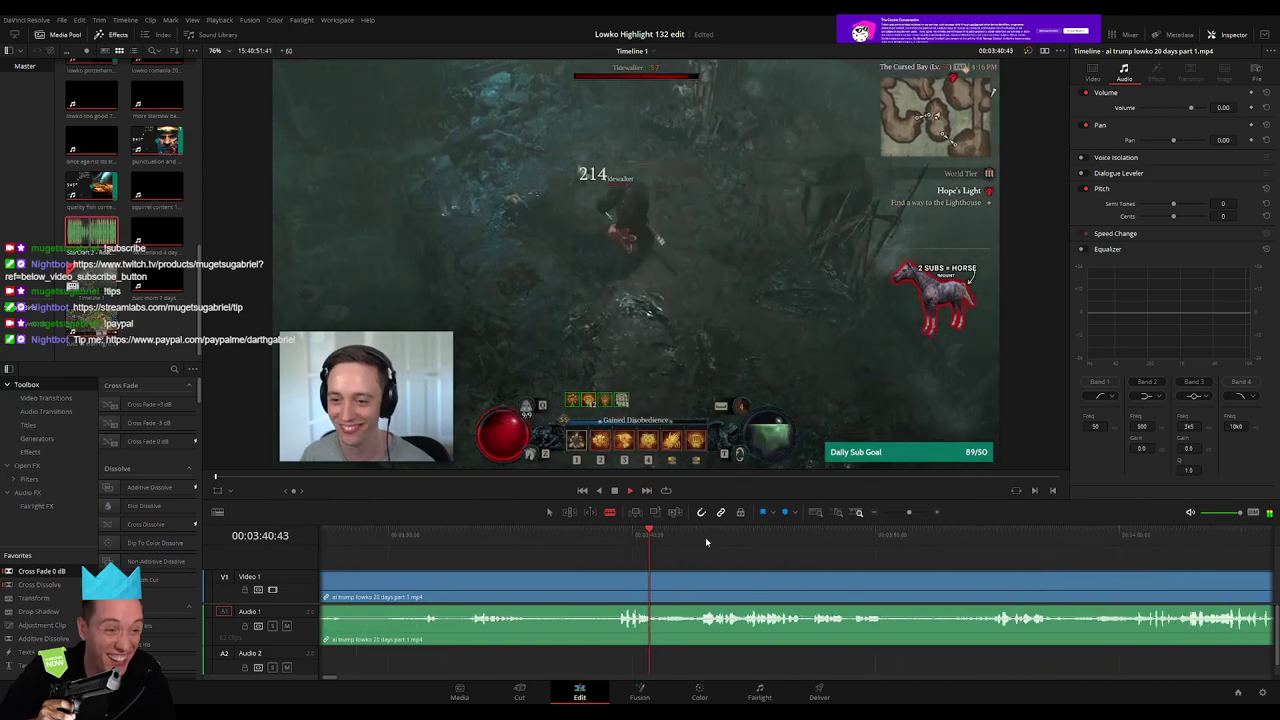
{"action": "left_click", "coordinate": [726, 537]}
{"action": "left_click", "coordinate": [988, 537]}
{"action": "scroll", "coordinate": [592, 557], "scroll_direction": "right", "scroll_amount": 15}
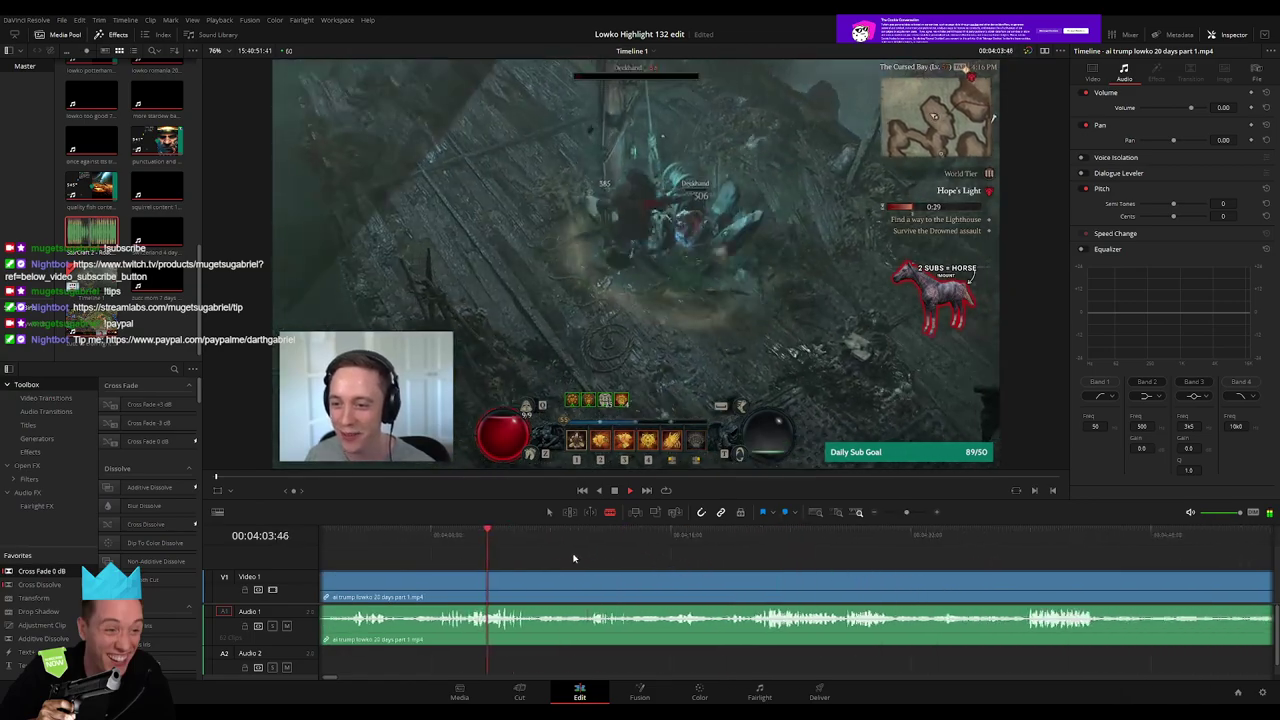
Scrub further ahead from 4:20 to about 17:18 to locate the Romania clip
{"action": "left_click", "coordinate": [745, 535]}
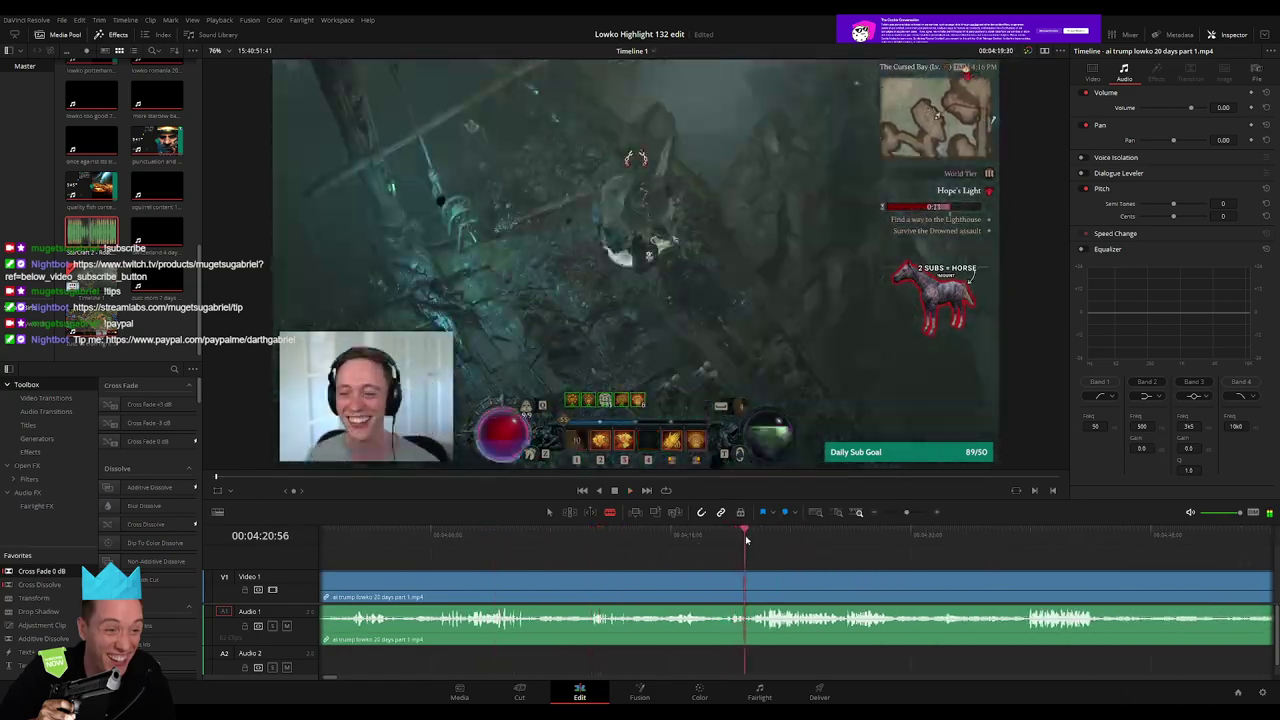
{"action": "left_click", "coordinate": [751, 540]}
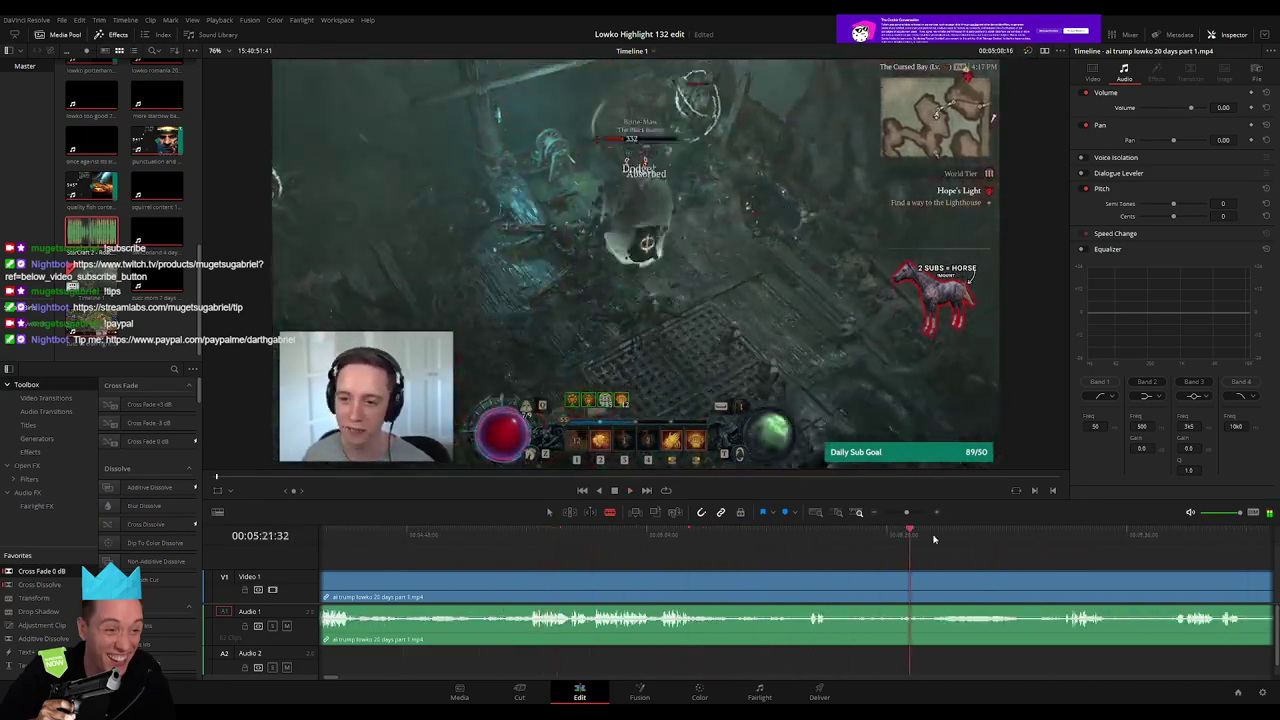
{"action": "left_click", "coordinate": [1150, 535]}
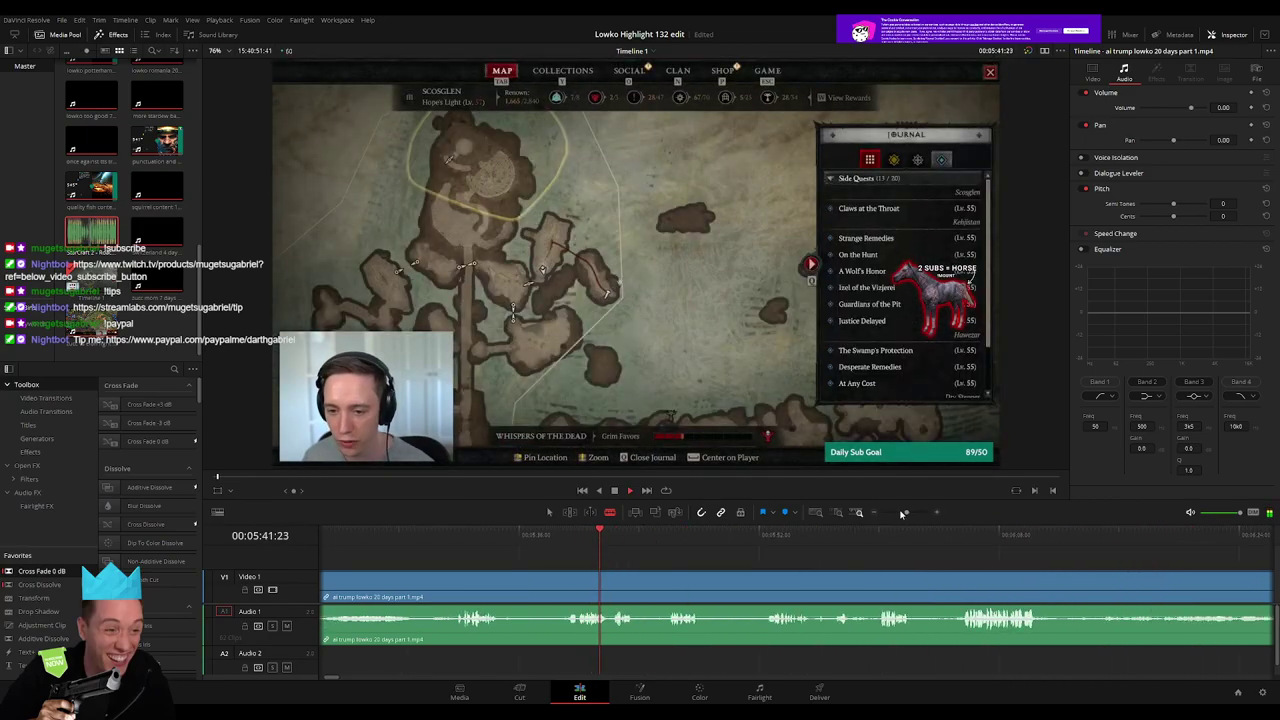
{"action": "left_click", "coordinate": [795, 538]}
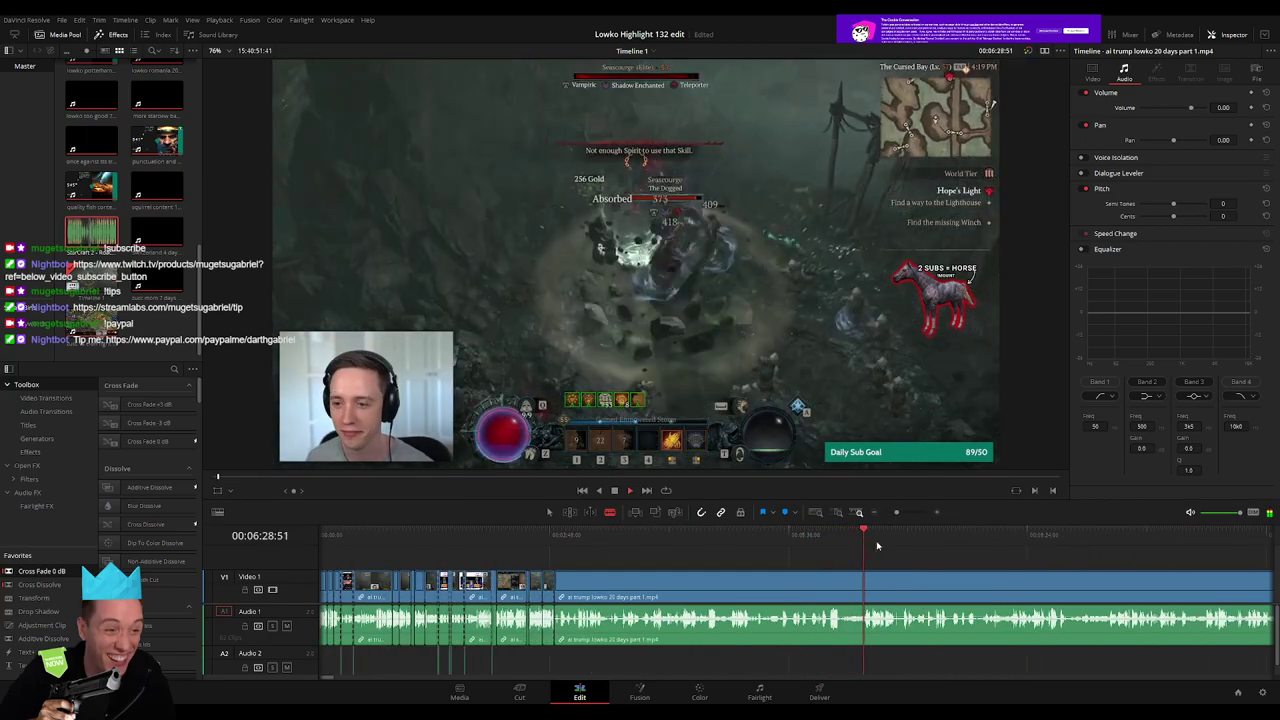
{"action": "left_click", "coordinate": [507, 538]}
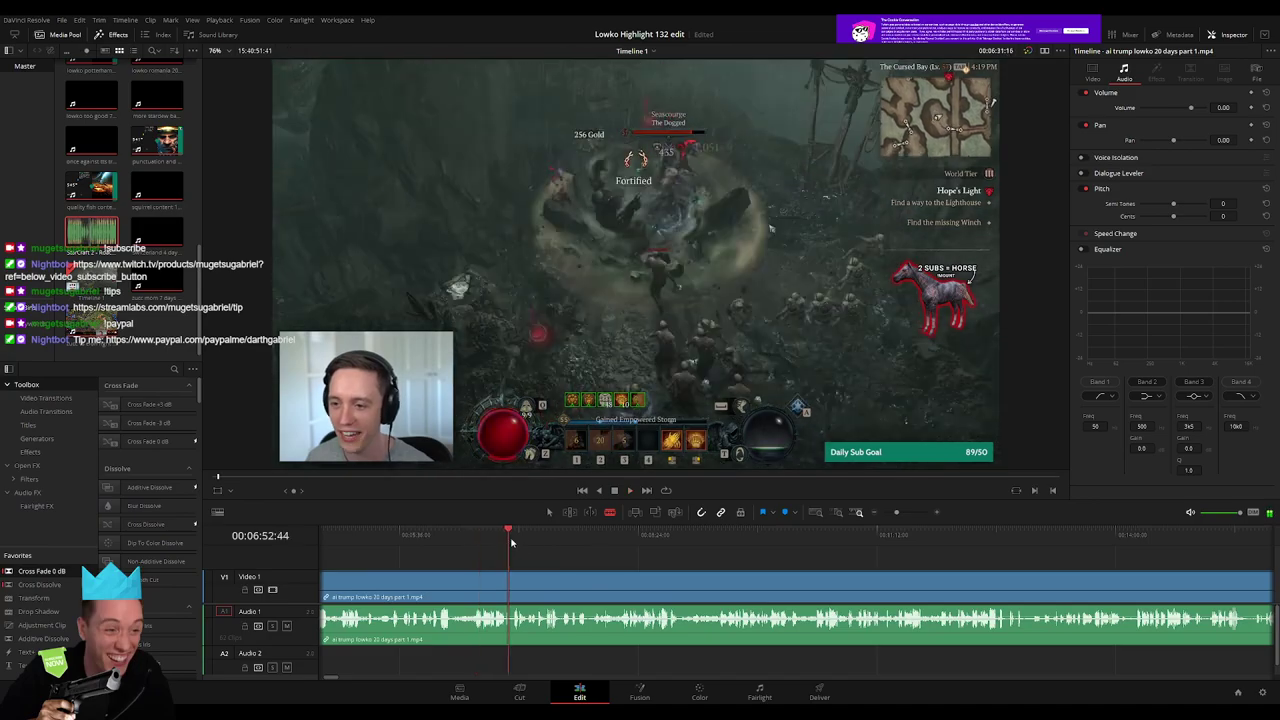
{"action": "left_click_drag", "start_coordinate": [511, 541], "coordinate": [922, 531]}
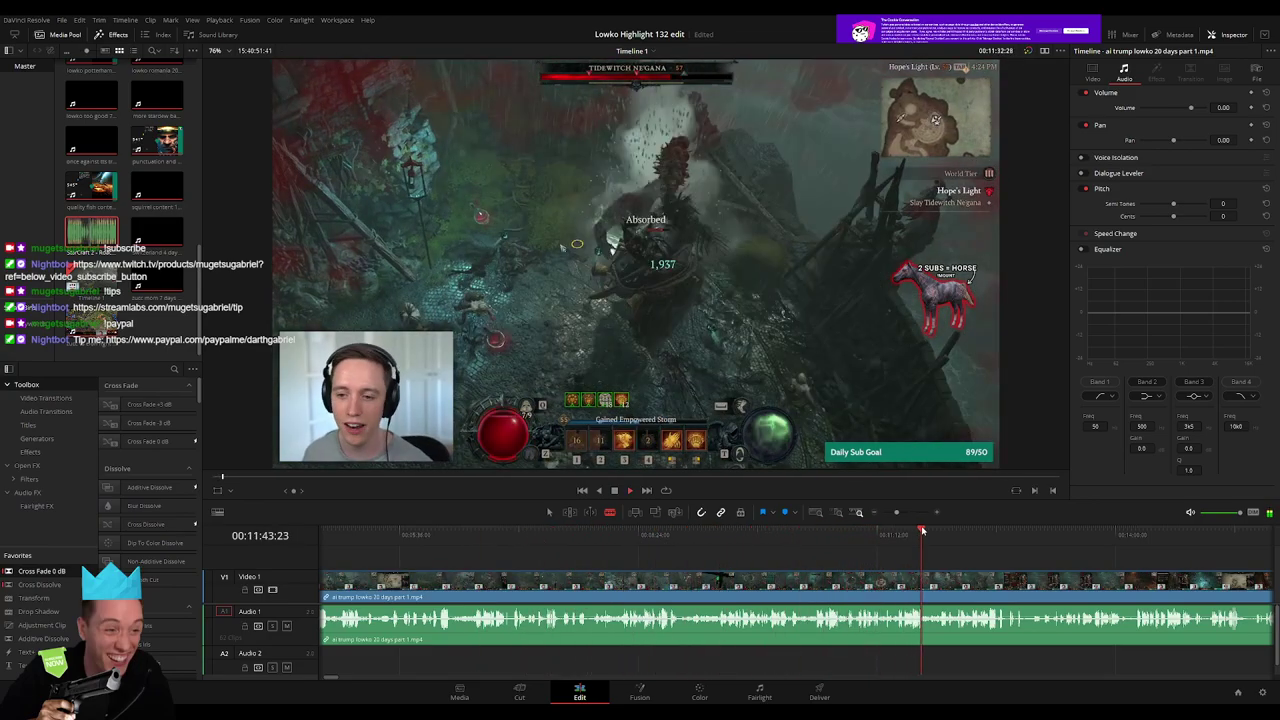
{"action": "scroll", "coordinate": [705, 564], "scroll_direction": "right", "scroll_amount": 5}
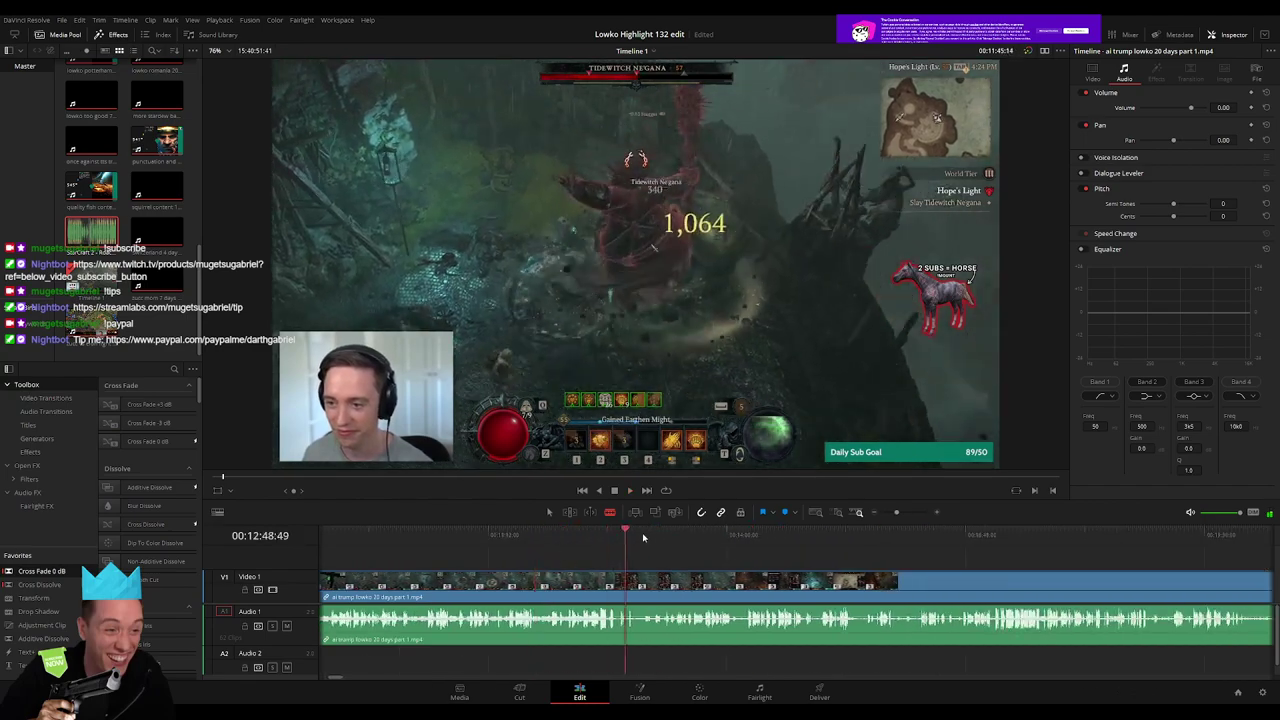
{"action": "left_click_drag", "start_coordinate": [643, 538], "coordinate": [1008, 540]}
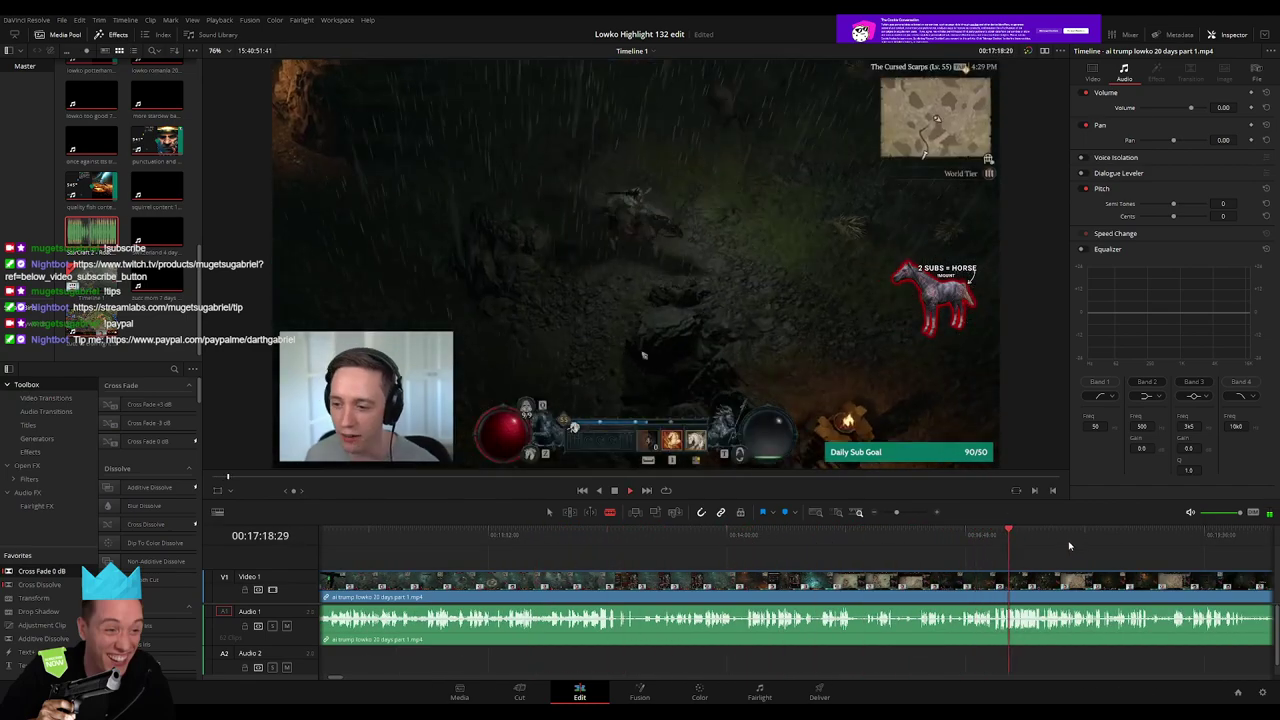
{"action": "scroll", "coordinate": [1069, 546], "scroll_direction": "right", "scroll_amount": 6}
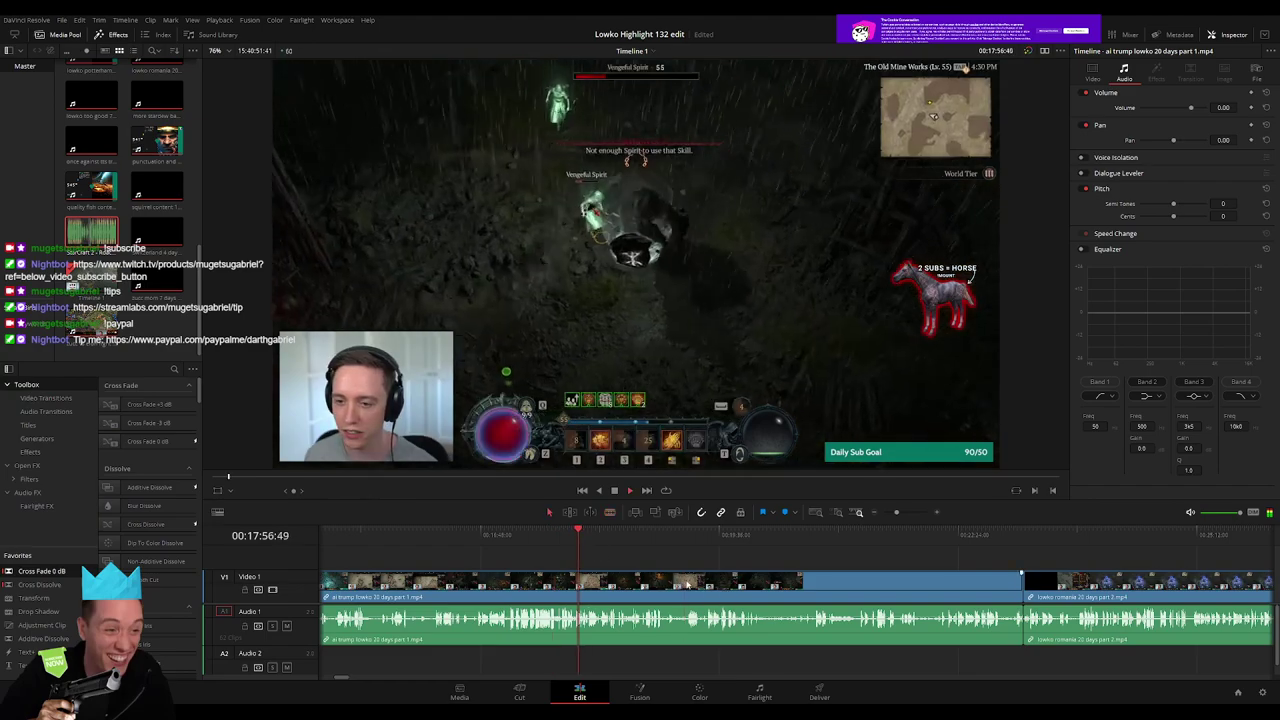
{"action": "scroll", "coordinate": [650, 587], "scroll_direction": "left", "scroll_amount": 15}
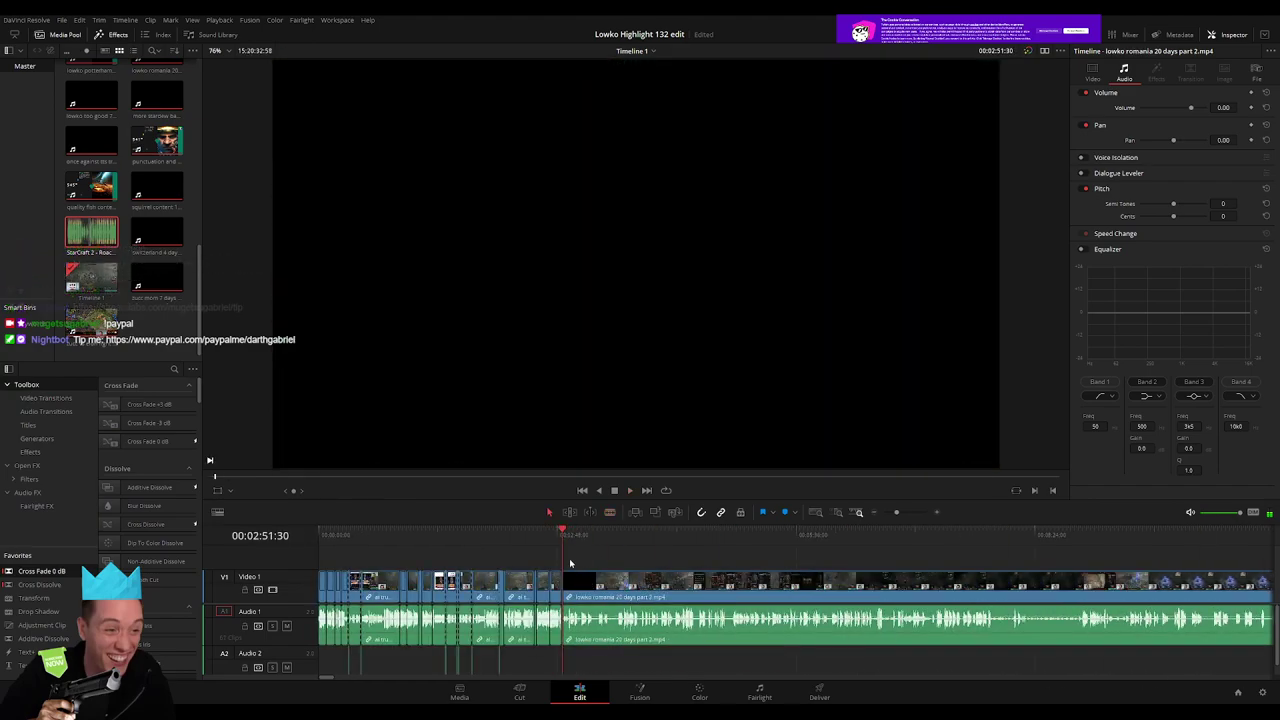
Zoom and scrub around the clip change to review footage near 3:17–3:30
{"action": "left_click_drag", "start_coordinate": [899, 513], "coordinate": [913, 513]}
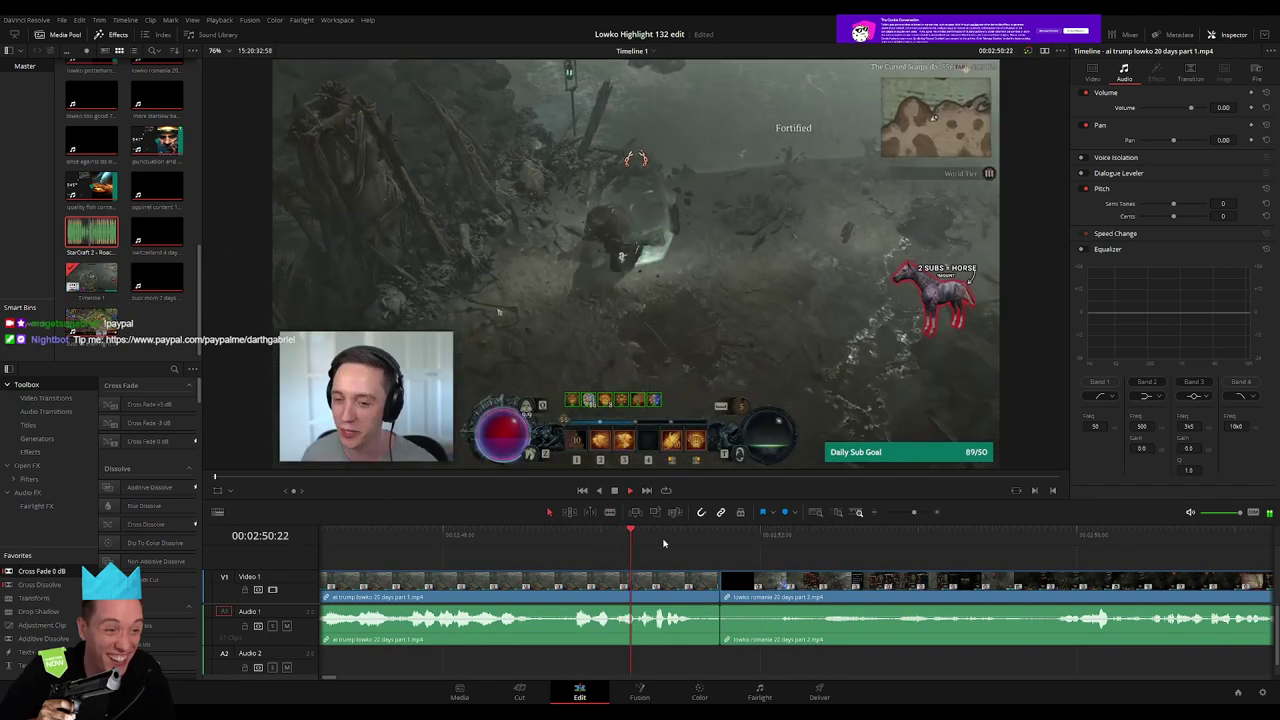
{"action": "left_click", "coordinate": [1042, 535]}
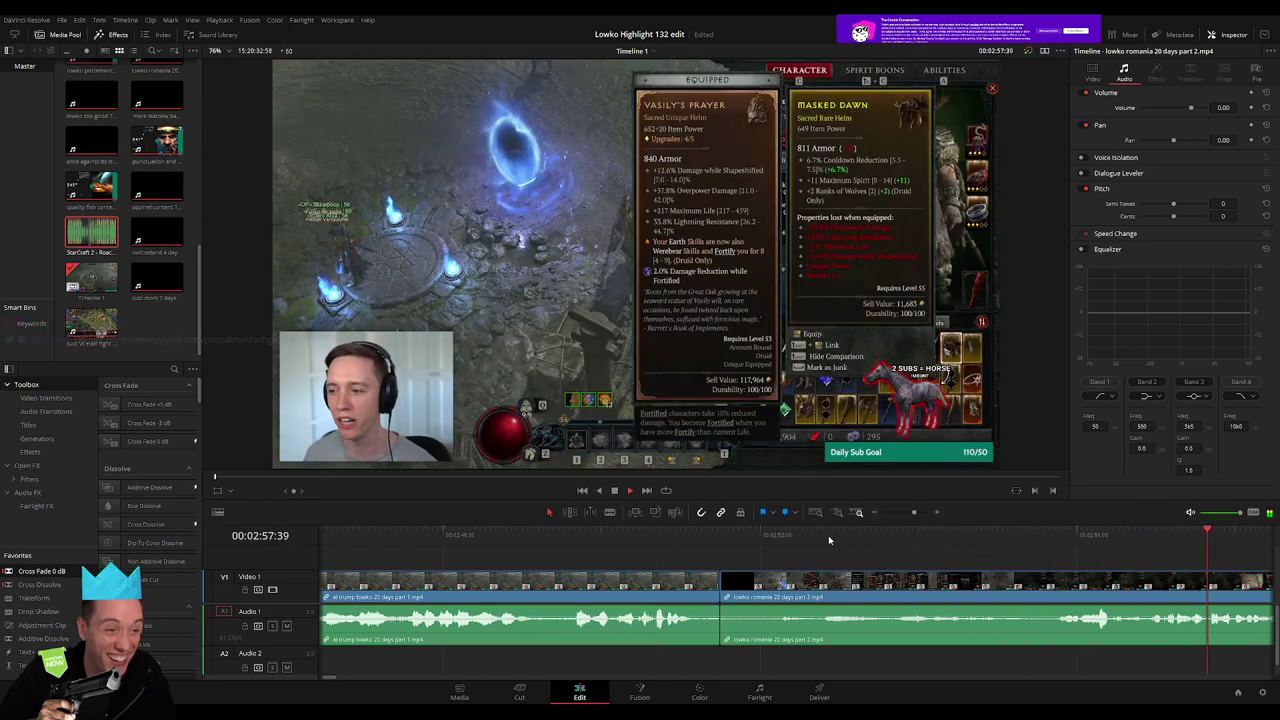
{"action": "left_click_drag", "start_coordinate": [906, 513], "coordinate": [574, 562]}
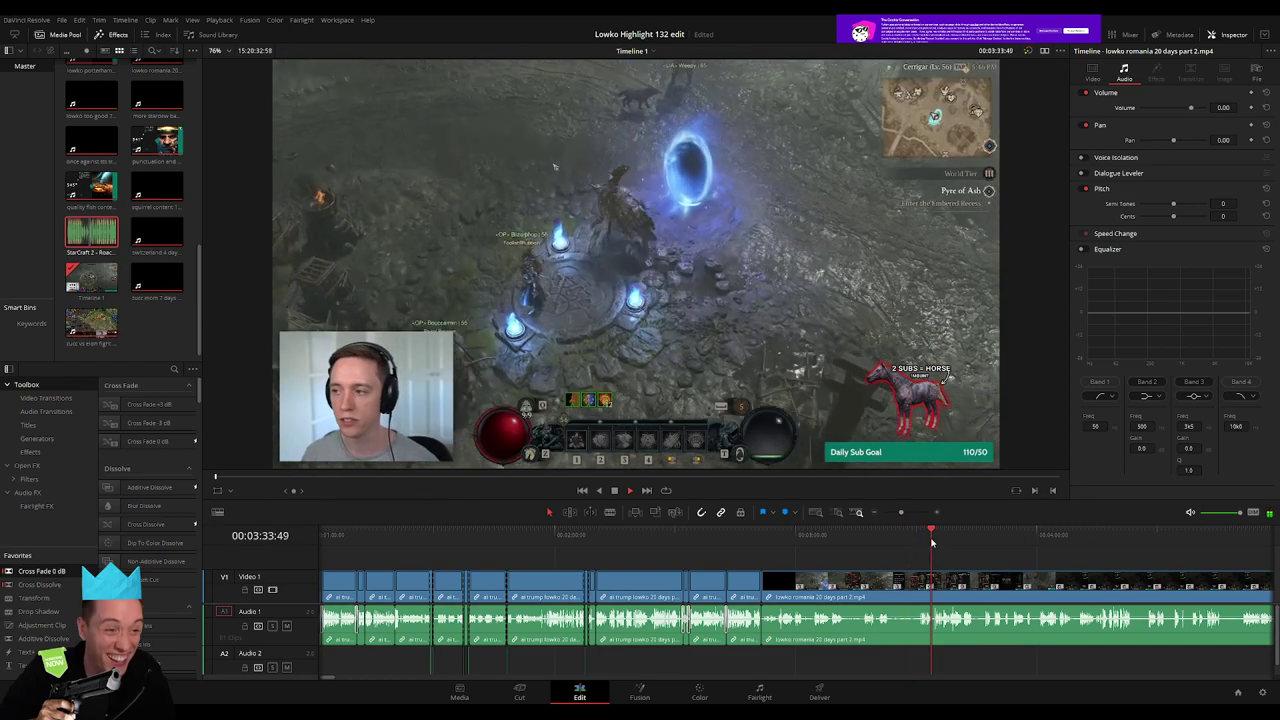
{"action": "scroll", "coordinate": [555, 561], "scroll_direction": "right", "scroll_amount": 3}
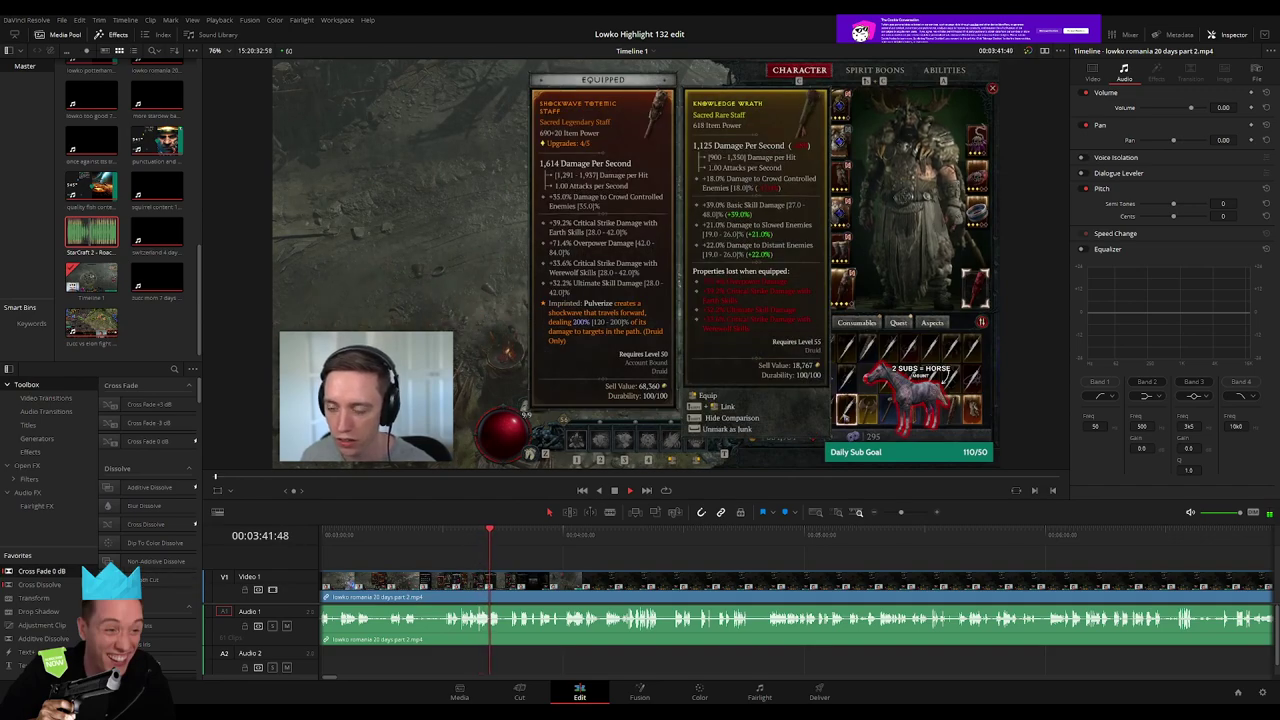
{"action": "left_click_drag", "start_coordinate": [488, 532], "coordinate": [392, 532]}
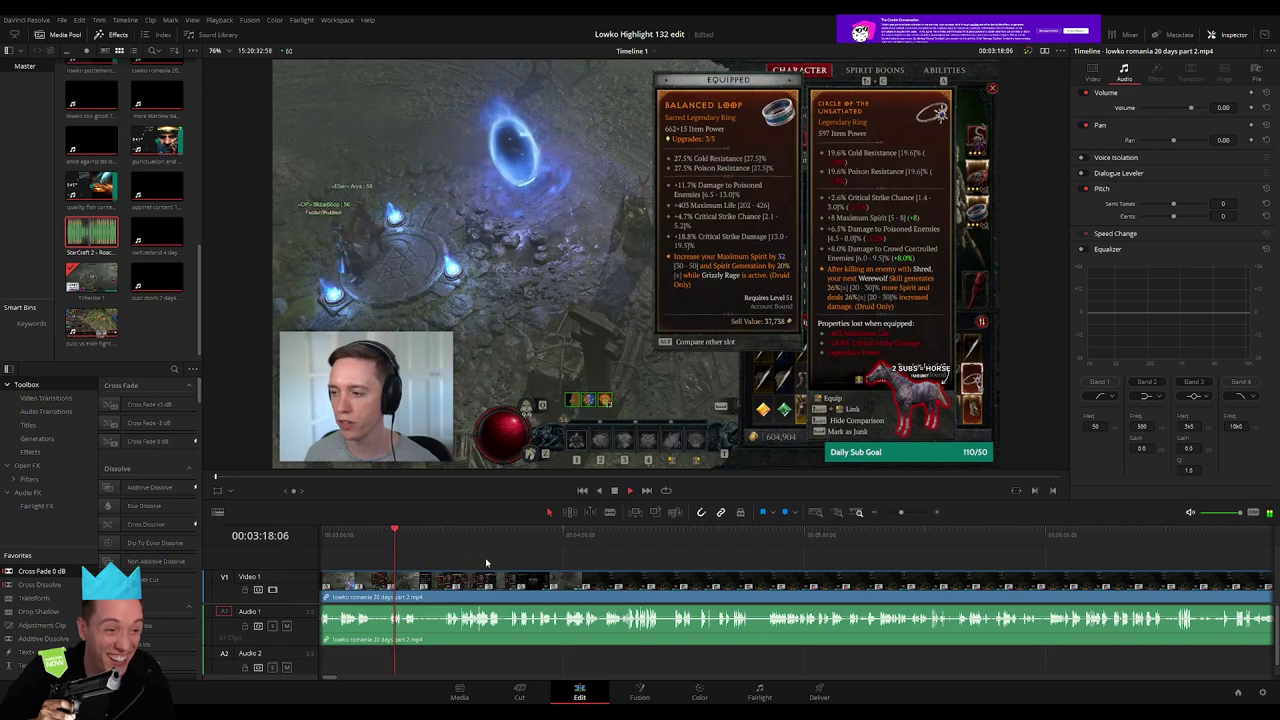
{"action": "left_click", "coordinate": [445, 535]}
{"action": "left_click_drag", "start_coordinate": [901, 512], "coordinate": [908, 512]}
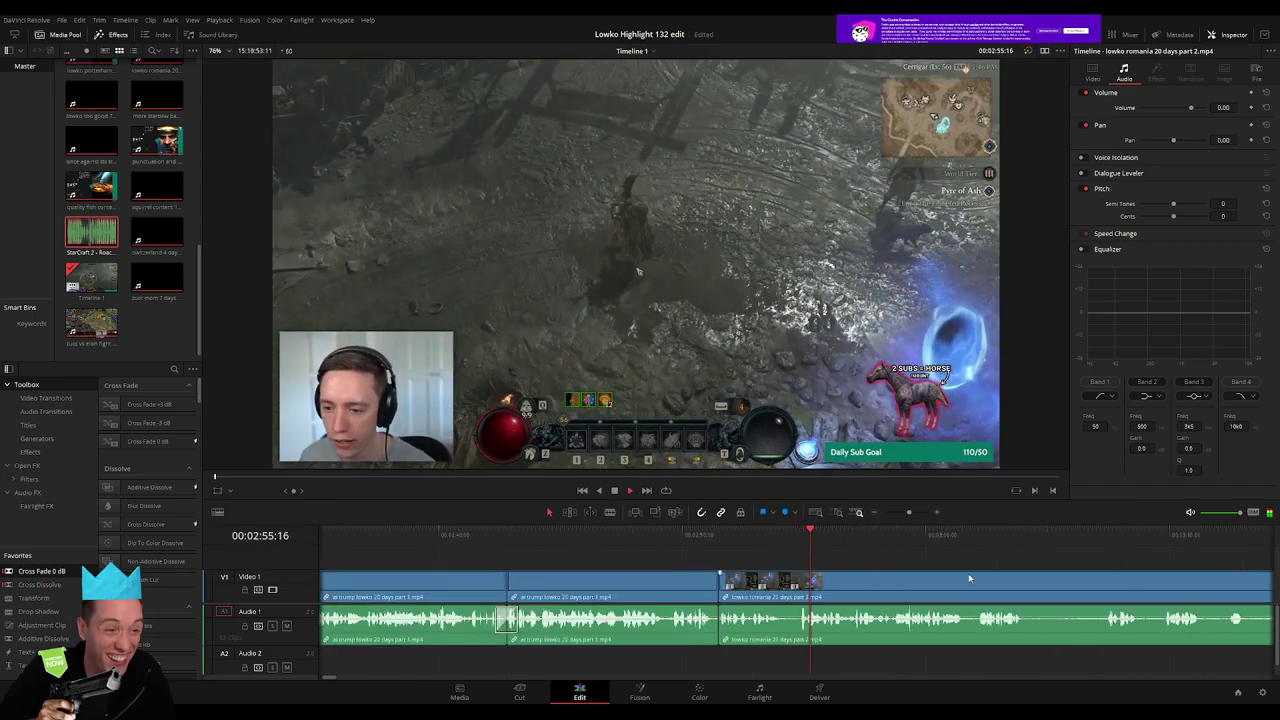
{"action": "scroll", "coordinate": [968, 573], "scroll_direction": "right", "scroll_amount": 5}
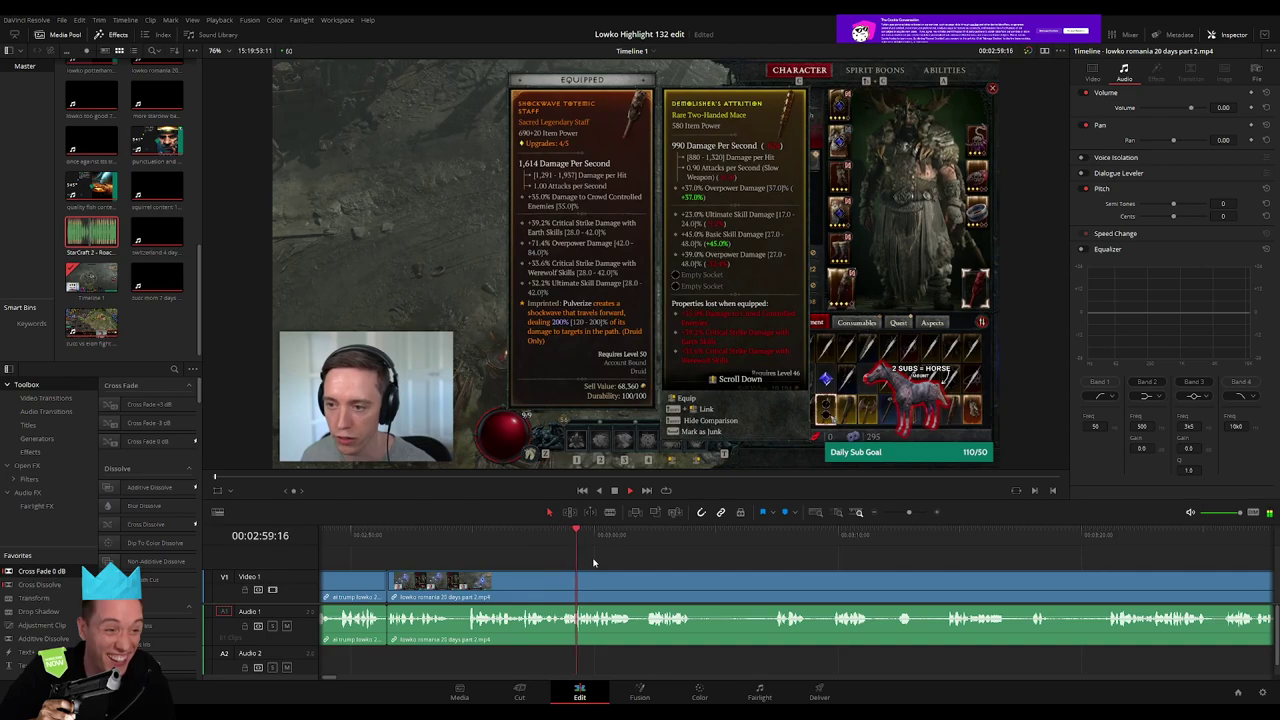
{"action": "scroll", "coordinate": [677, 571], "scroll_direction": "right", "scroll_amount": 5}
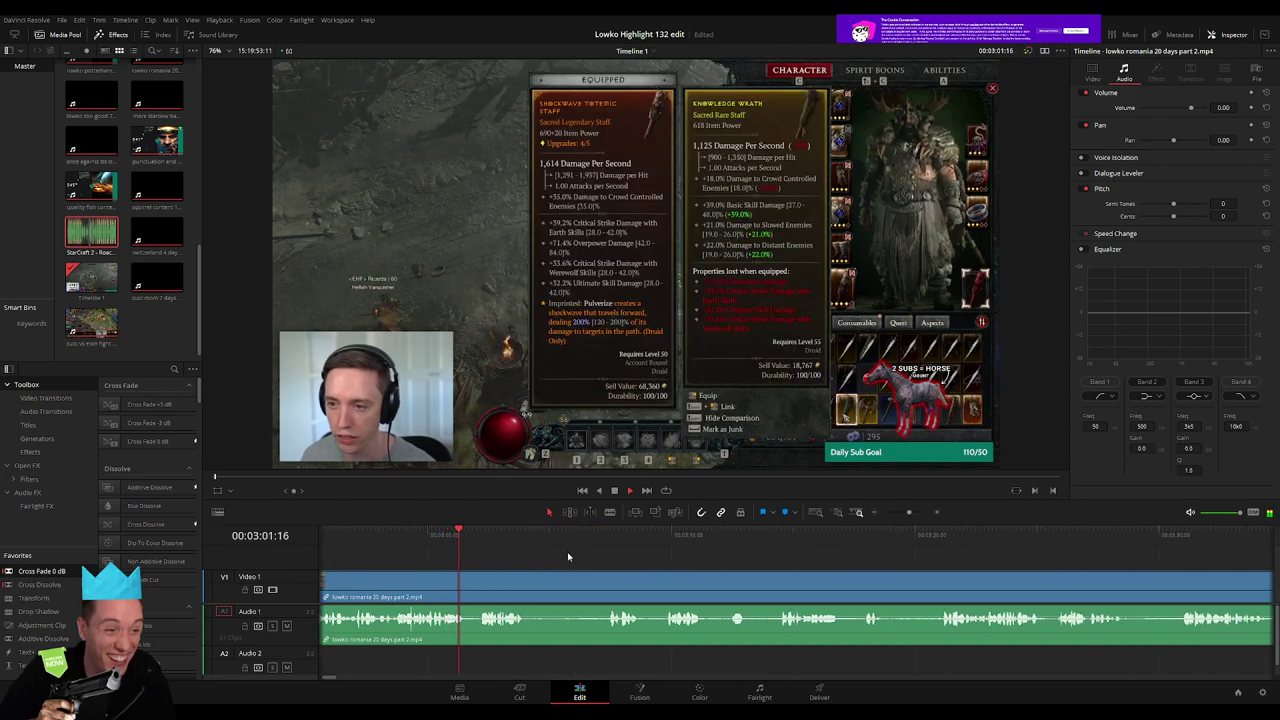
Blade out the first short dead moment and delete it, closing the gap
{"action": "key", "text": "b"}
{"action": "left_click", "coordinate": [531, 585]}
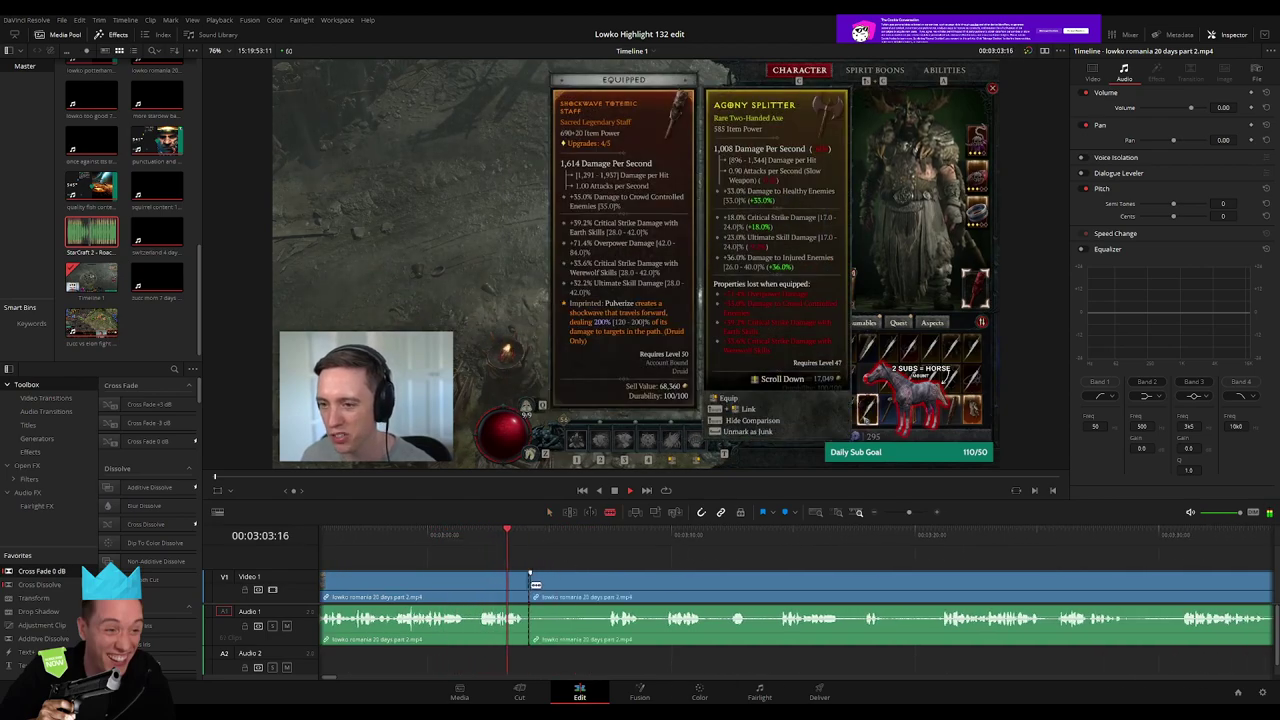
{"action": "left_click", "coordinate": [608, 585]}
{"action": "key", "text": "a"}
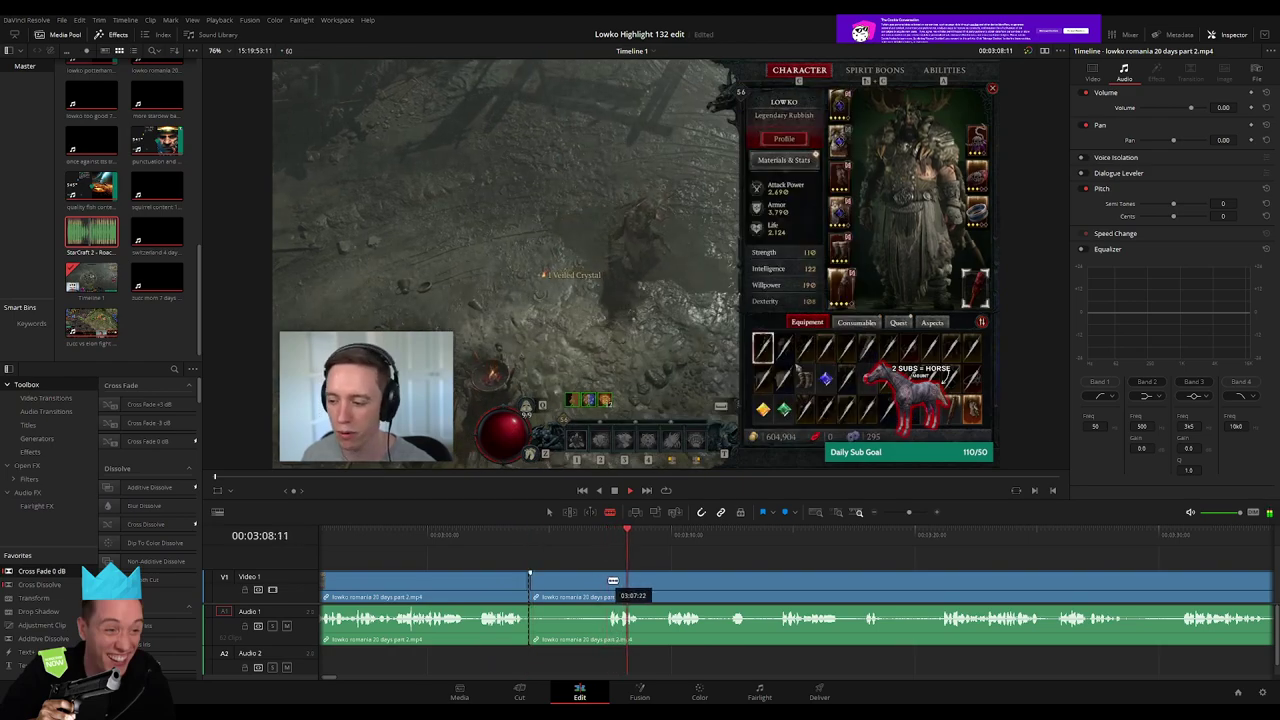
{"action": "left_click", "coordinate": [583, 587]}
{"action": "key", "text": "Delete"}
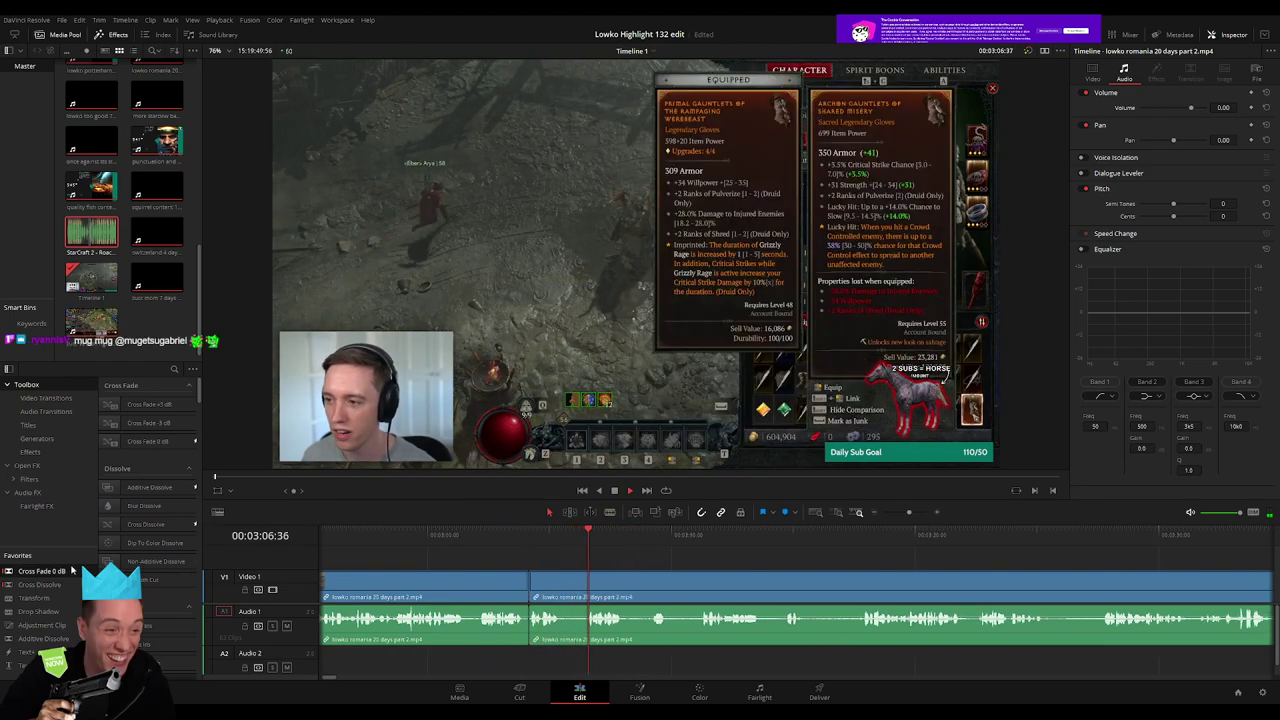
Cut and delete a second dead moment, then recheck near 3:10 and remove another piece
{"action": "key", "text": "b"}
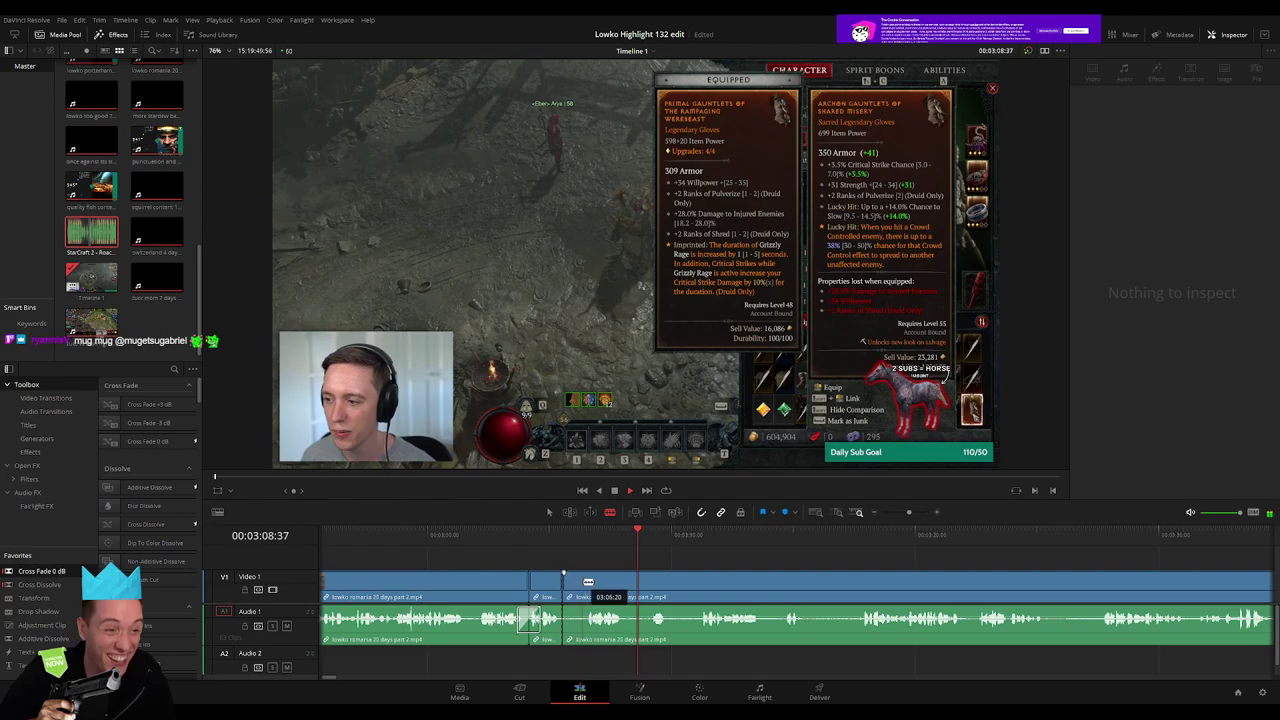
{"action": "key", "text": "a"}
{"action": "left_click", "coordinate": [575, 590]}
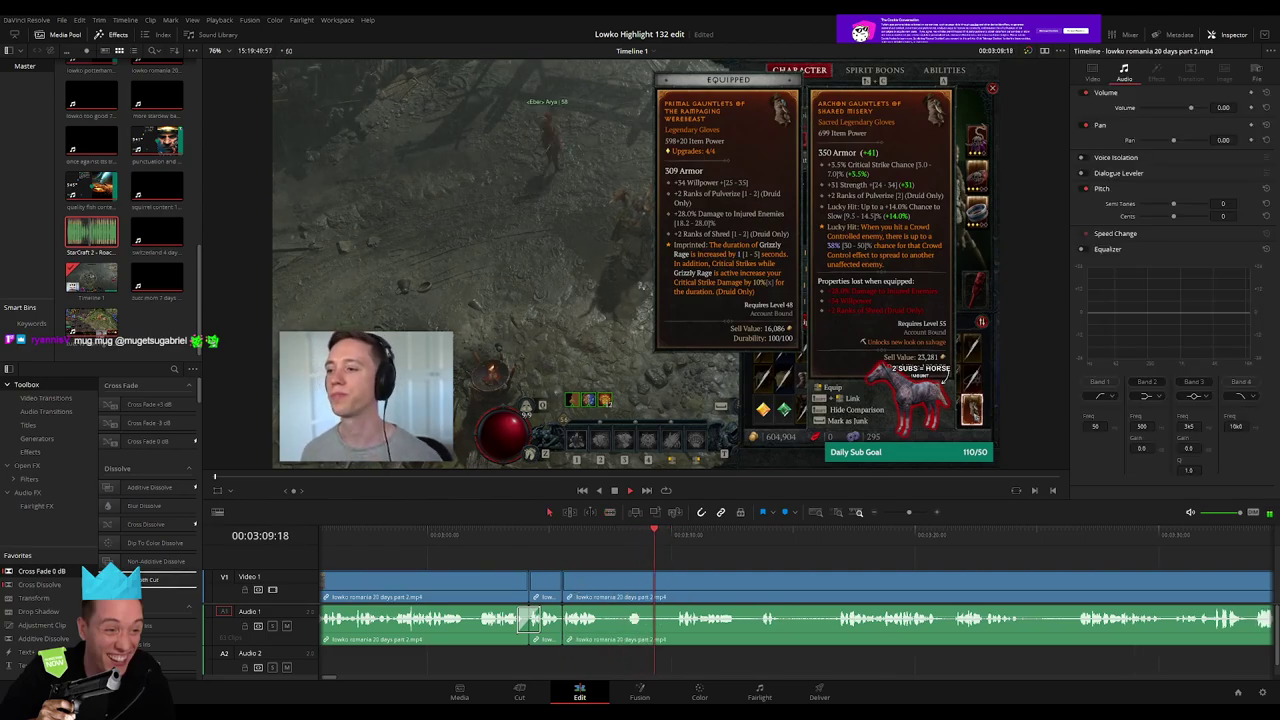
{"action": "key", "text": "b"}
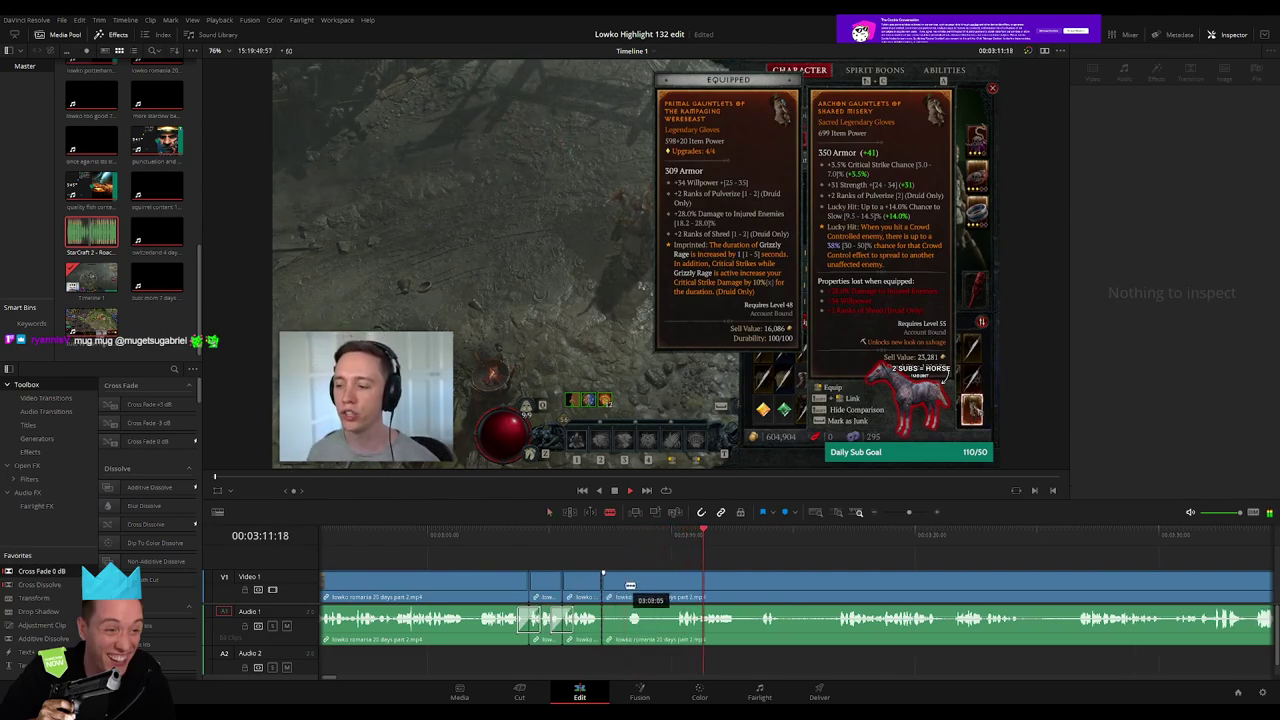
{"action": "left_click", "coordinate": [627, 586]}
{"action": "left_click", "coordinate": [679, 584]}
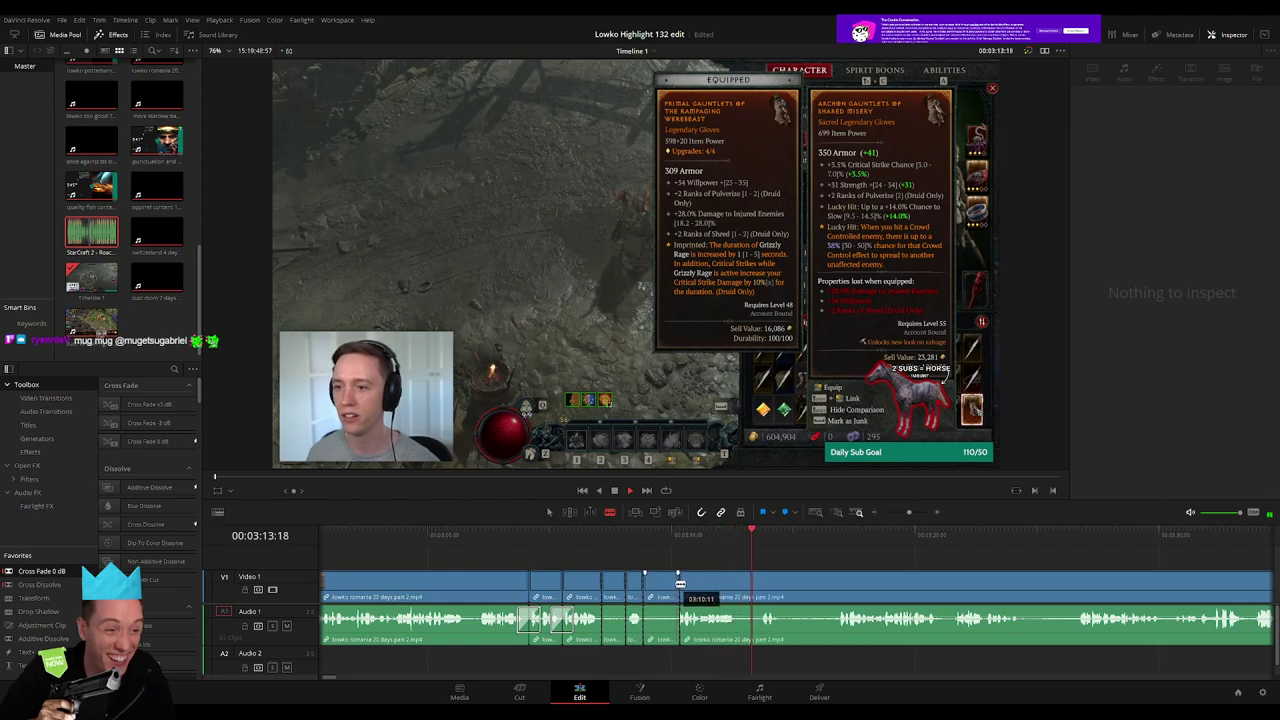
{"action": "key", "text": "a"}
{"action": "left_click", "coordinate": [658, 592]}
{"action": "key", "text": "BackSpace"}
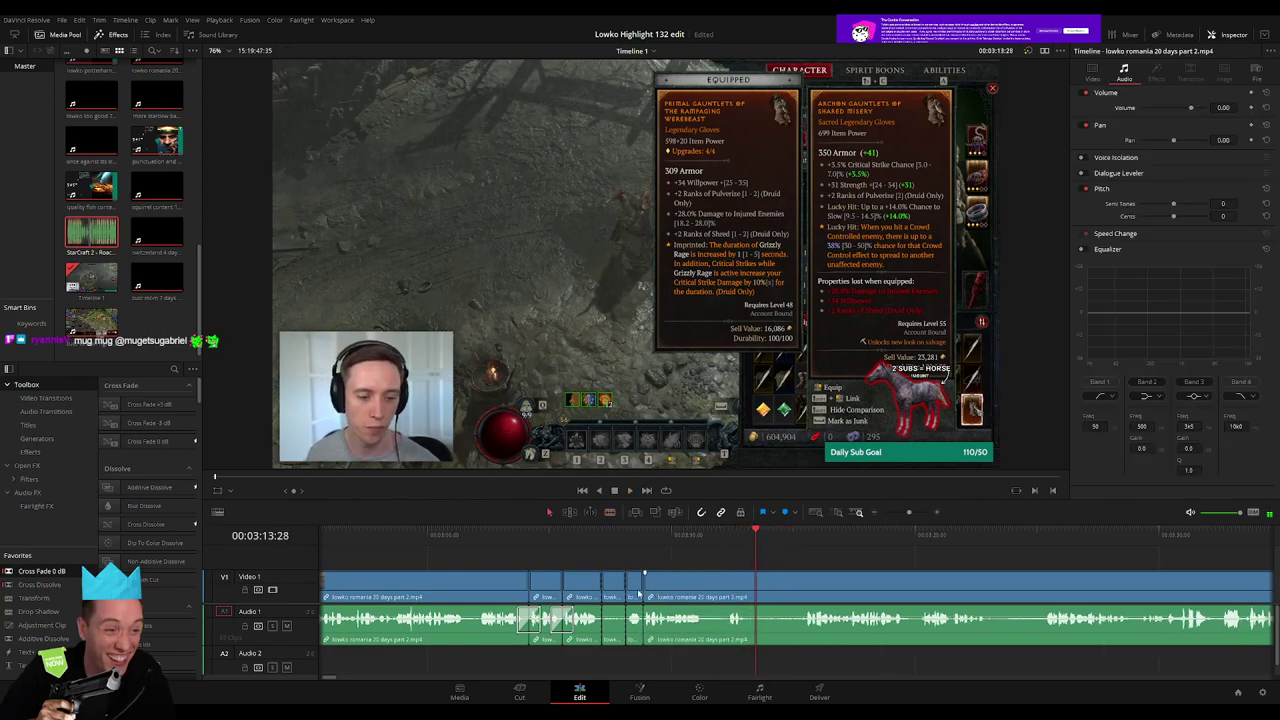
{"action": "key", "text": "BackSpace"}
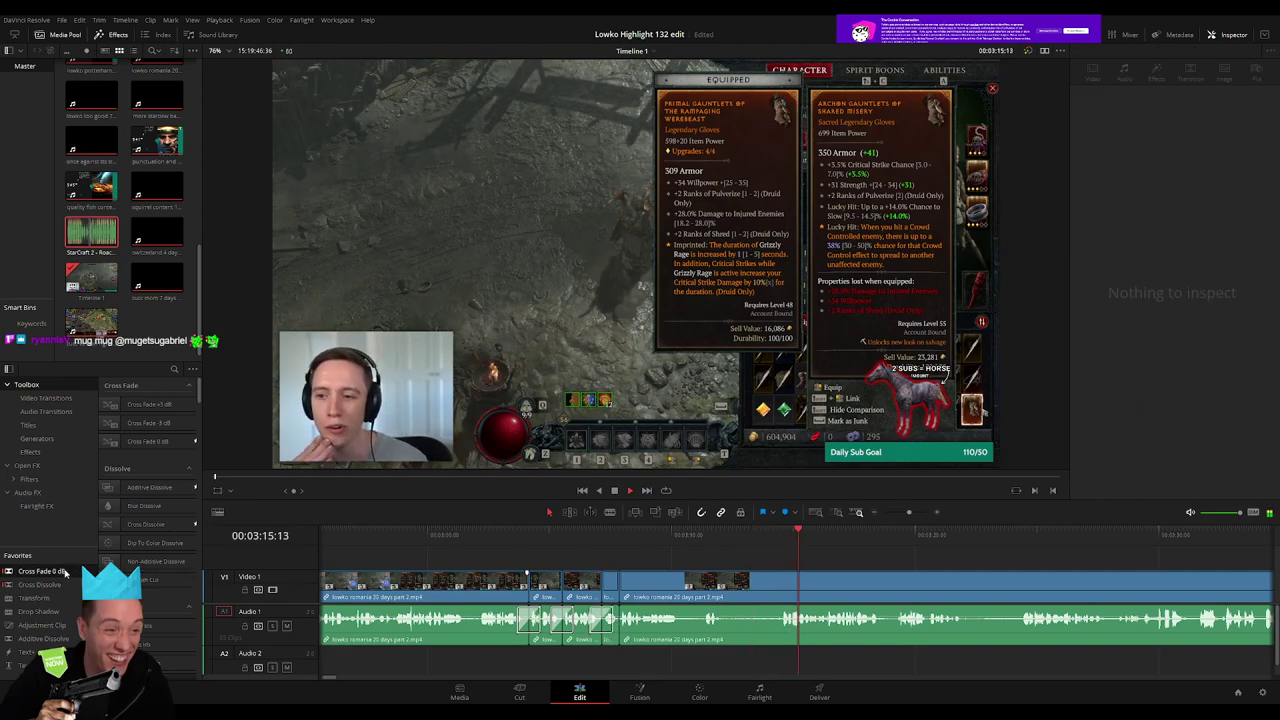
{"action": "left_click", "coordinate": [719, 543]}
{"action": "scroll", "coordinate": [584, 580], "scroll_direction": "right", "scroll_amount": 3}
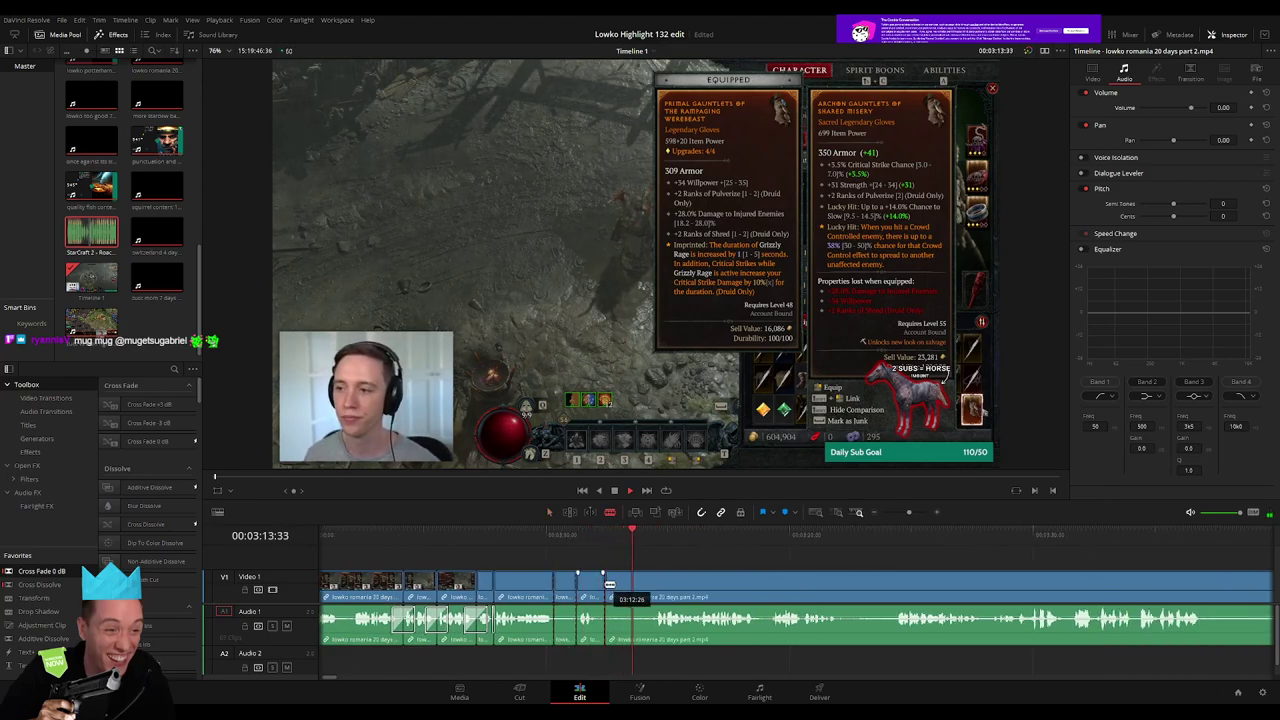
{"action": "key", "text": "Delete"}
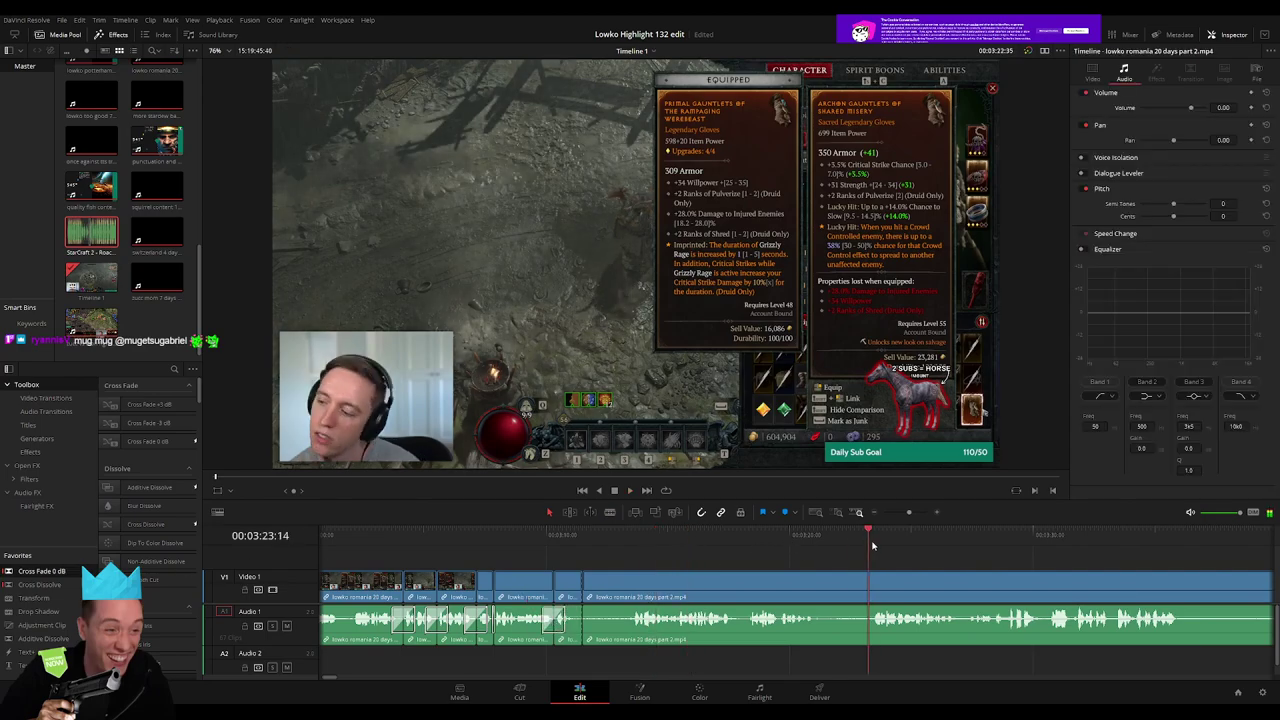
{"action": "scroll", "coordinate": [708, 544], "scroll_direction": "right", "scroll_amount": 5}
{"action": "left_click", "coordinate": [729, 538]}
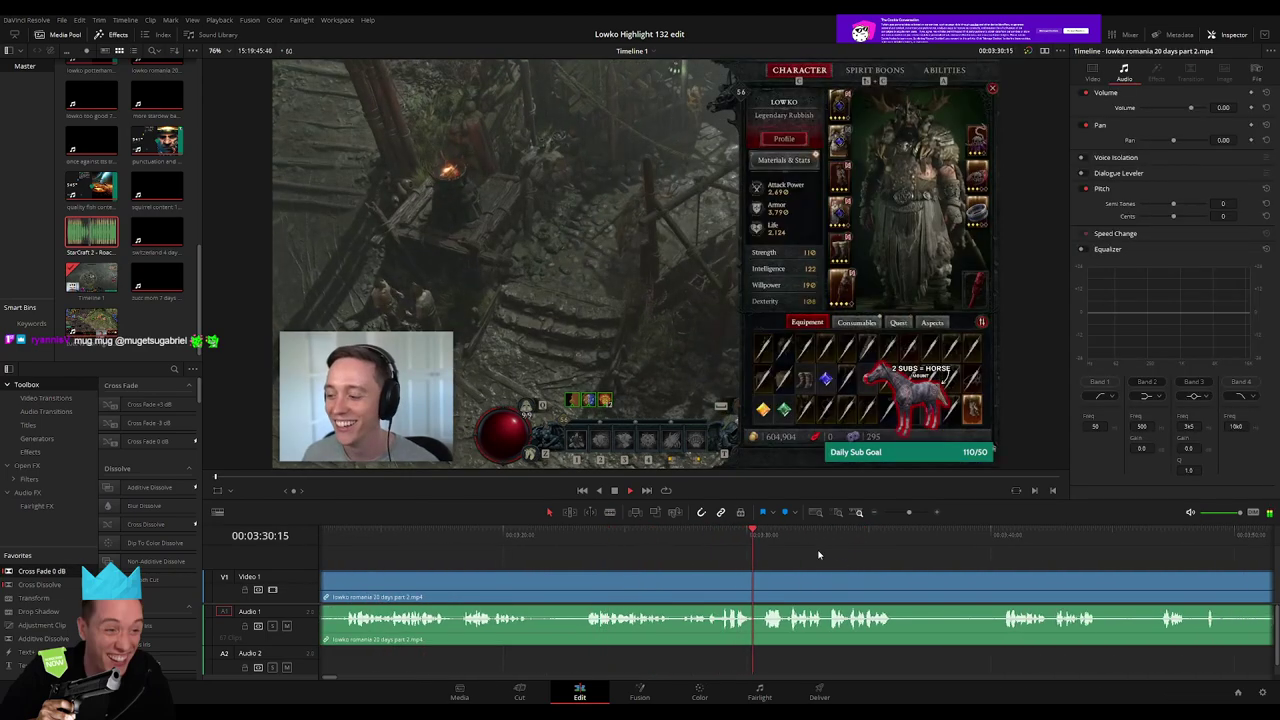
{"action": "left_click", "coordinate": [698, 540]}
{"action": "left_click", "coordinate": [680, 540]}
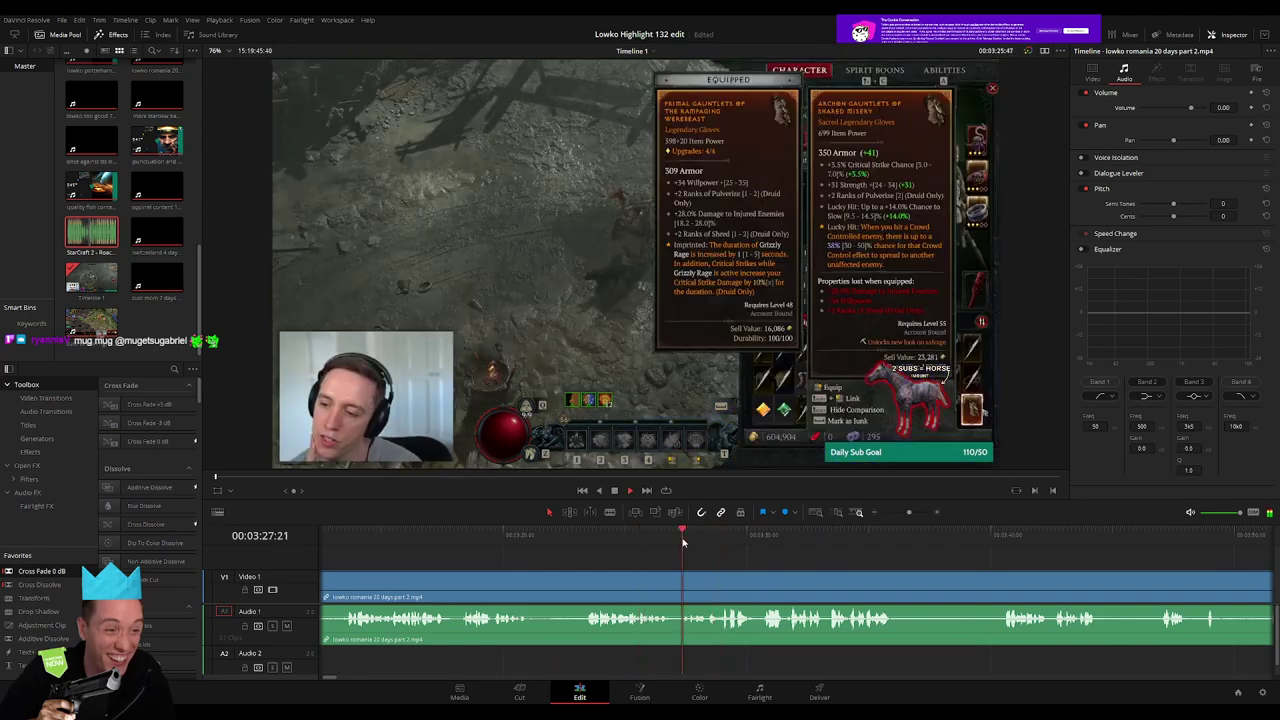
{"action": "left_click_drag", "start_coordinate": [712, 541], "coordinate": [770, 545]}
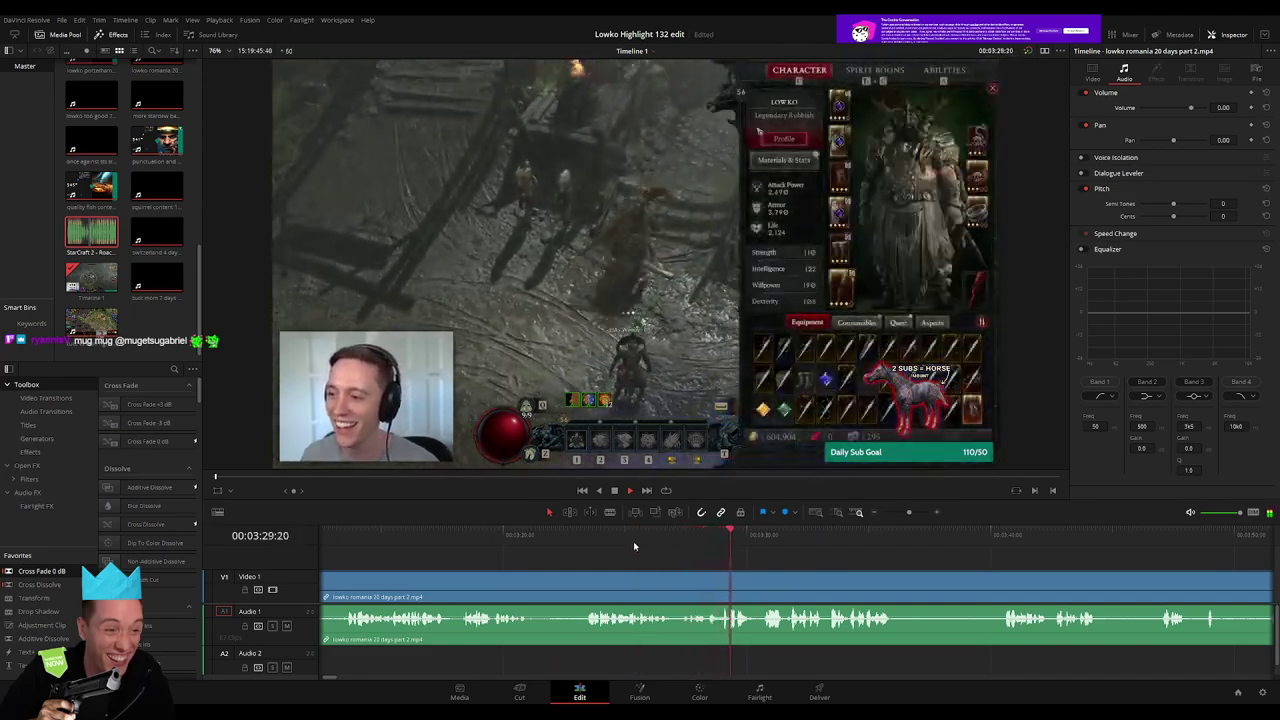
{"action": "left_click", "coordinate": [1000, 540]}
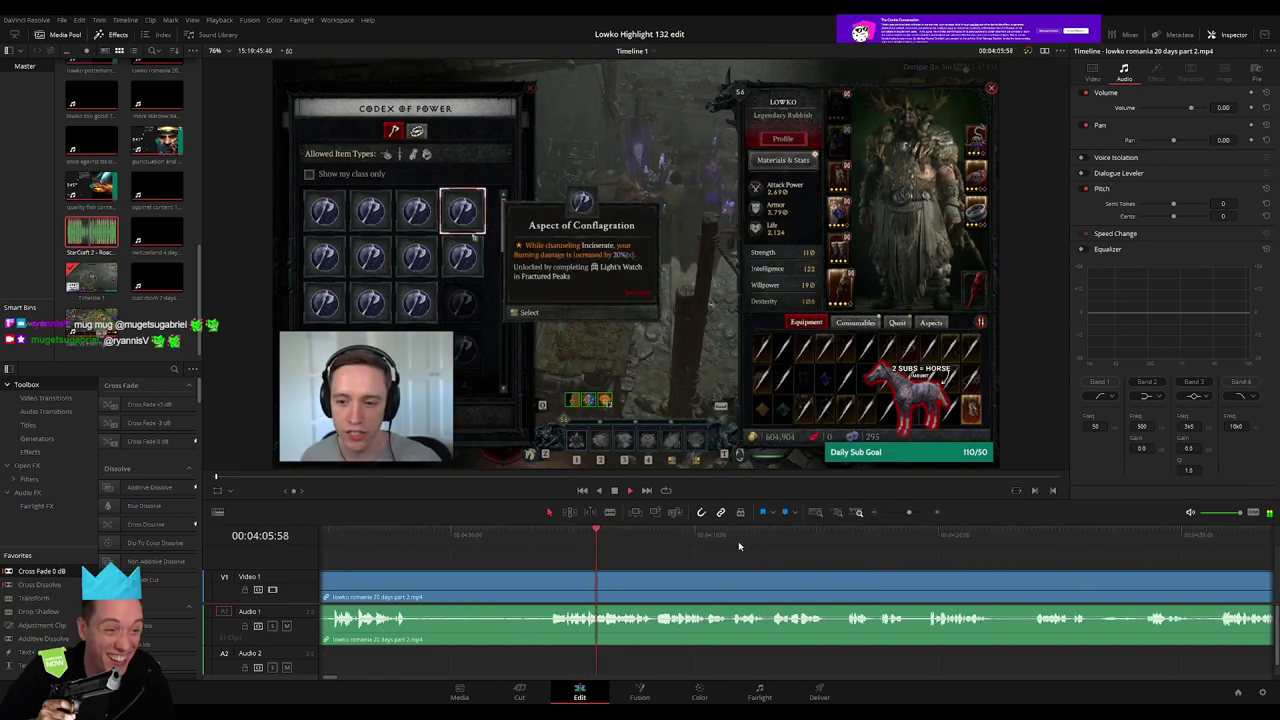
{"action": "key", "text": "l"}
{"action": "key", "text": "l"}
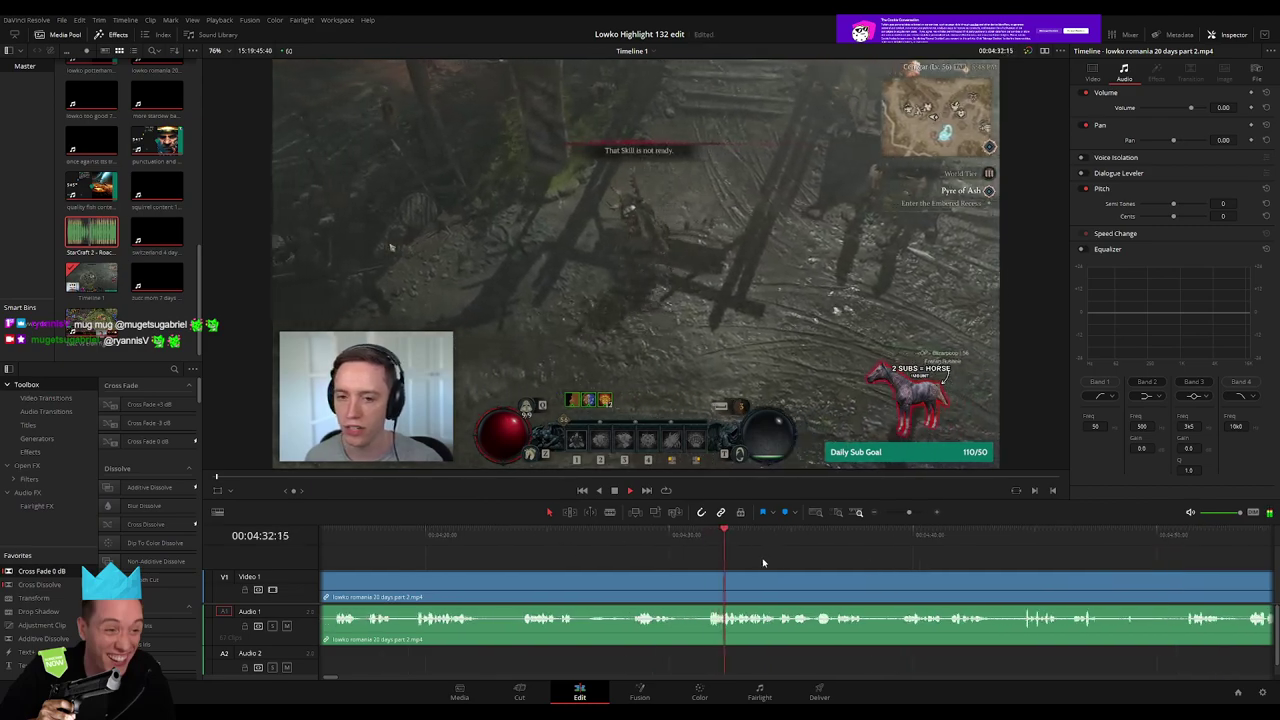
{"action": "left_click_drag", "start_coordinate": [909, 512], "coordinate": [897, 516]}
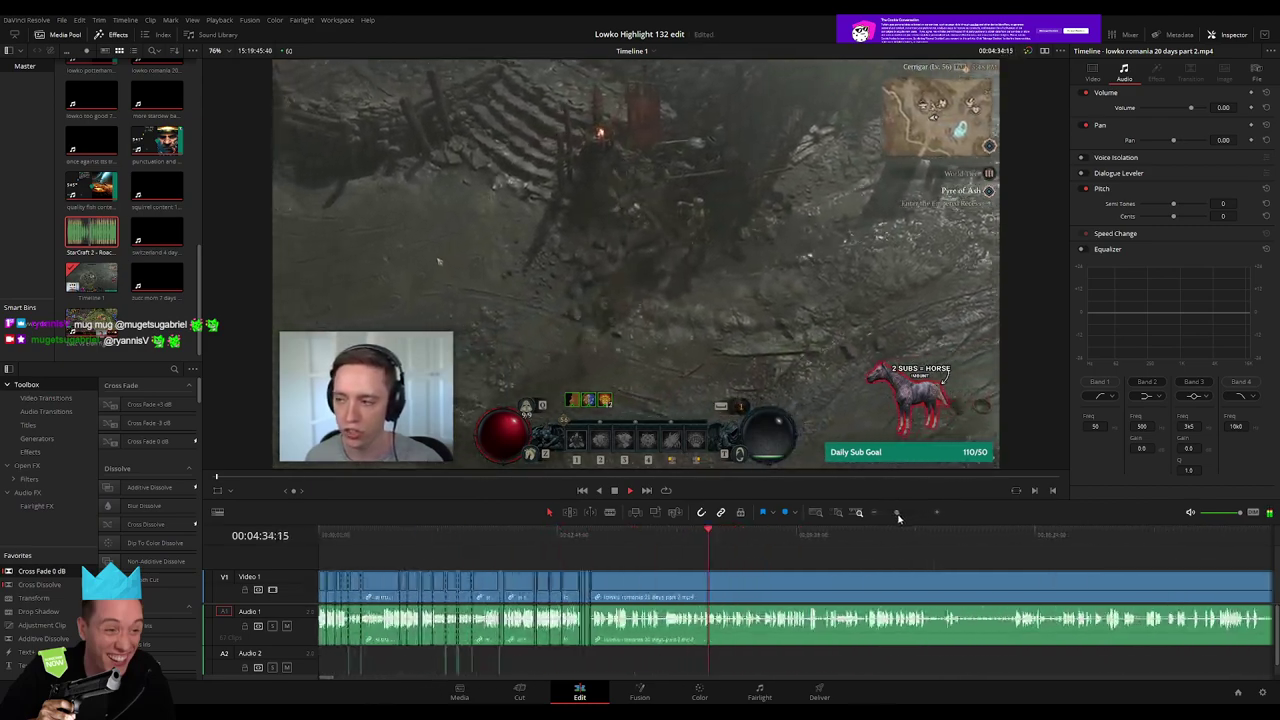
{"action": "left_click", "coordinate": [829, 540]}
{"action": "left_click", "coordinate": [877, 542]}
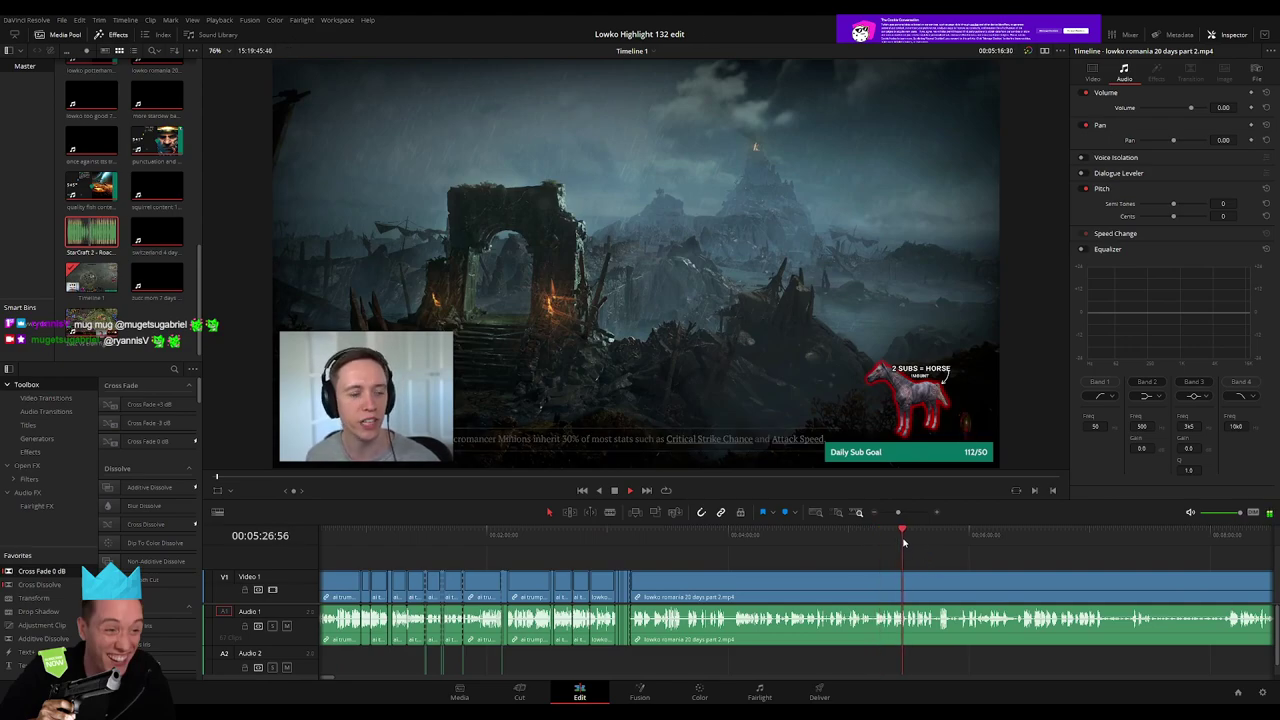
{"action": "left_click_drag", "start_coordinate": [903, 543], "coordinate": [1037, 546]}
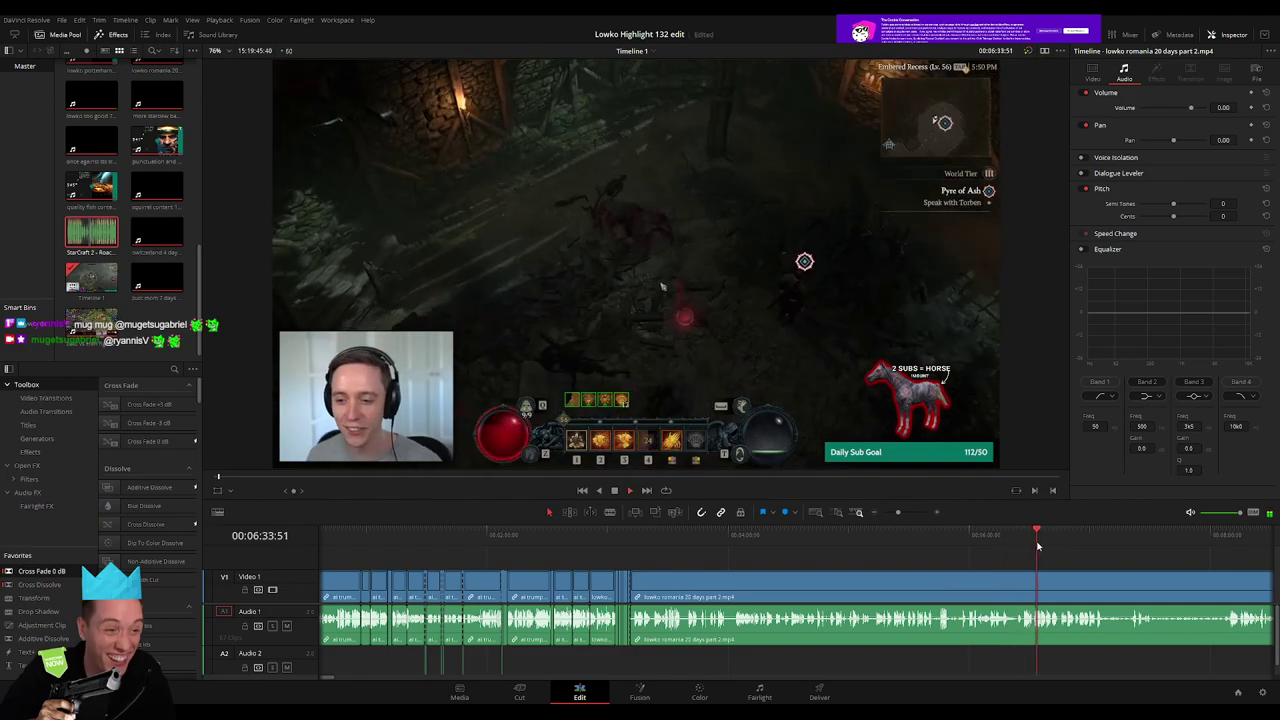
{"action": "left_click", "coordinate": [906, 512]}
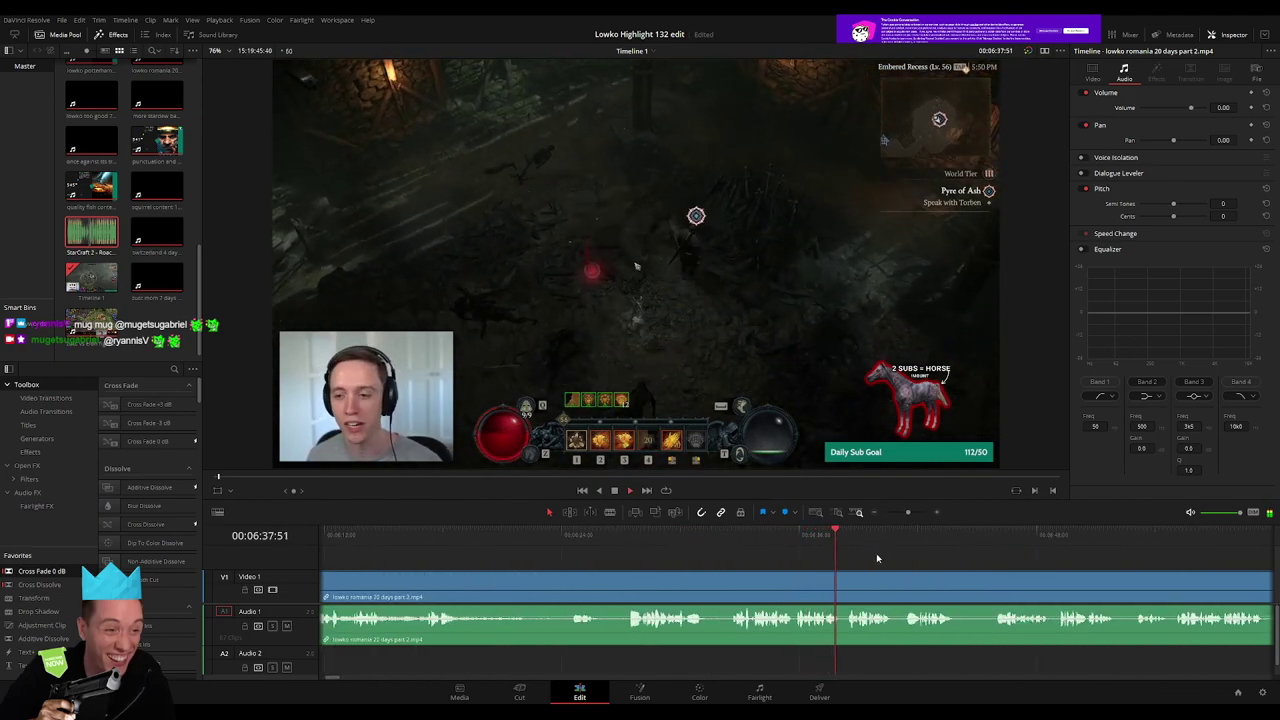
{"action": "left_click", "coordinate": [1004, 550]}
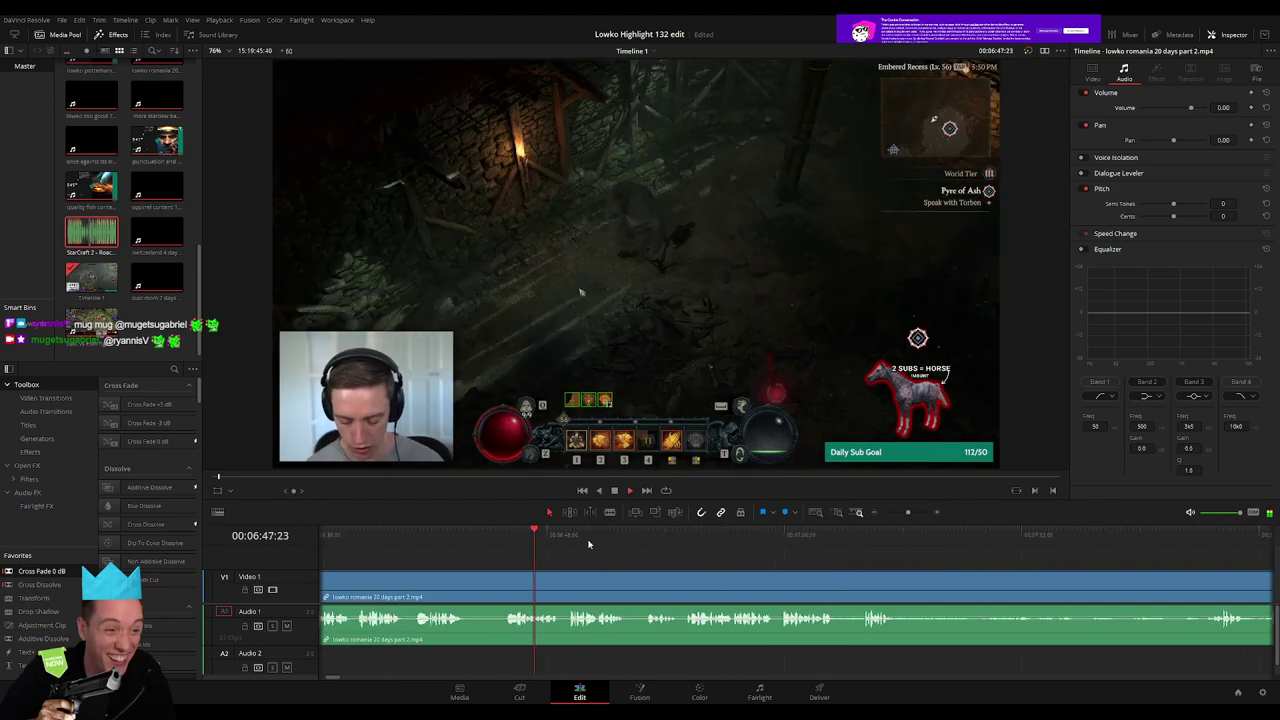
{"action": "left_click", "coordinate": [878, 545]}
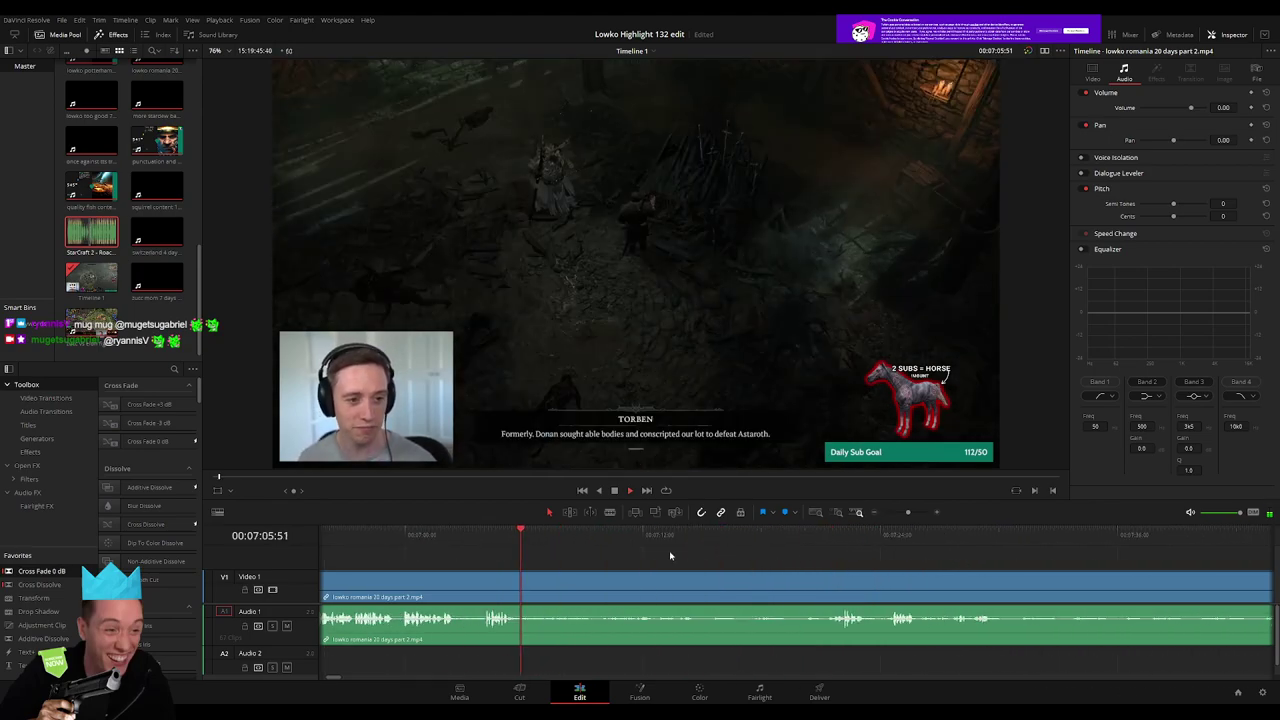
{"action": "left_click", "coordinate": [899, 512]}
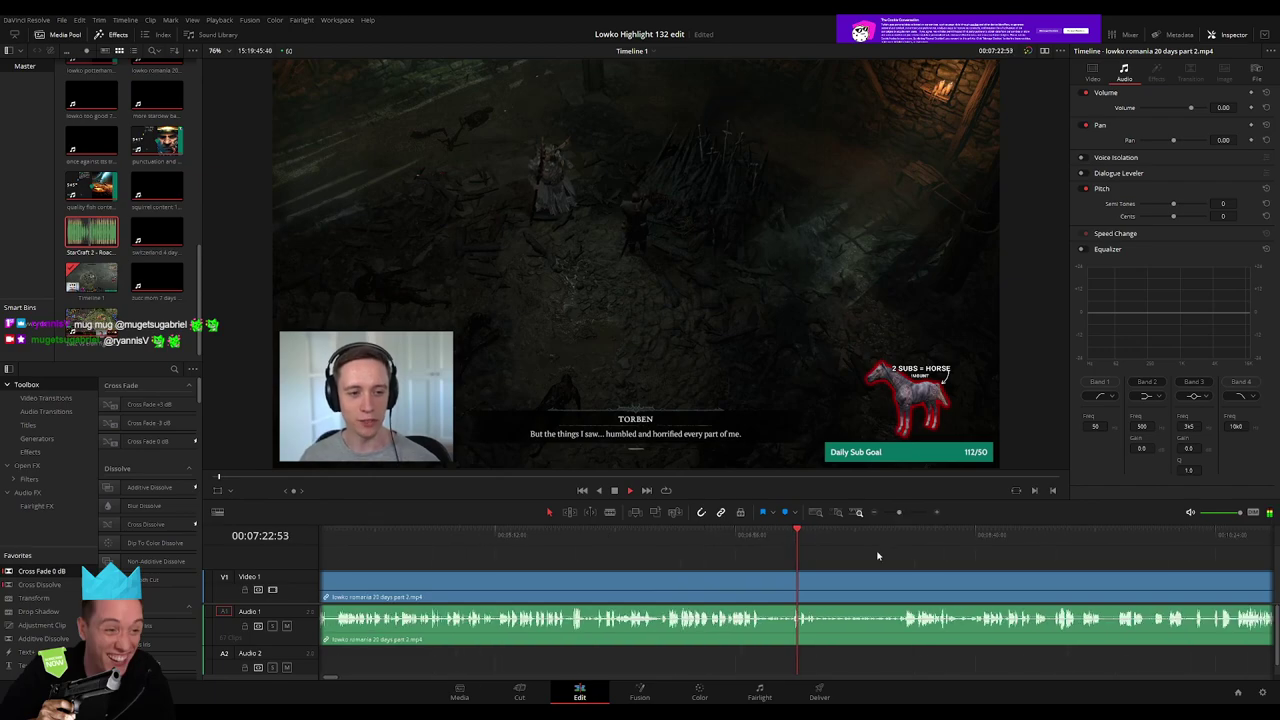
{"action": "left_click", "coordinate": [920, 545]}
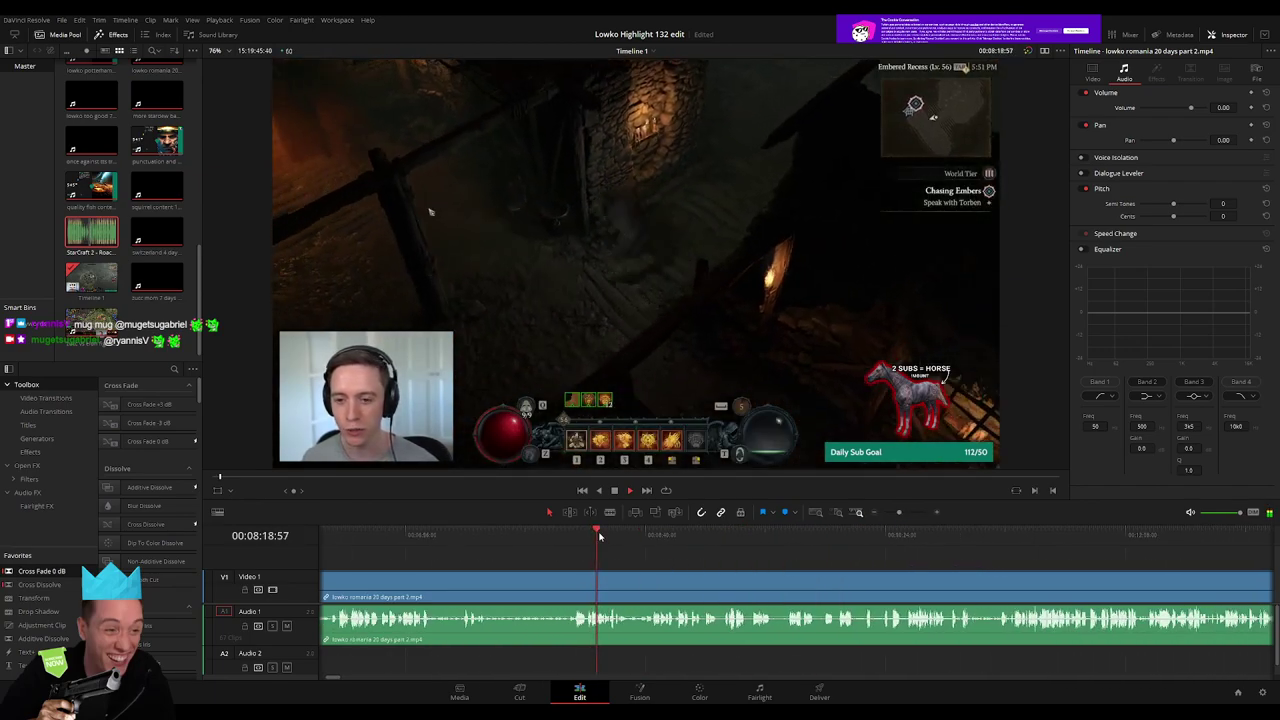
{"action": "left_click_drag", "start_coordinate": [600, 537], "coordinate": [918, 537]}
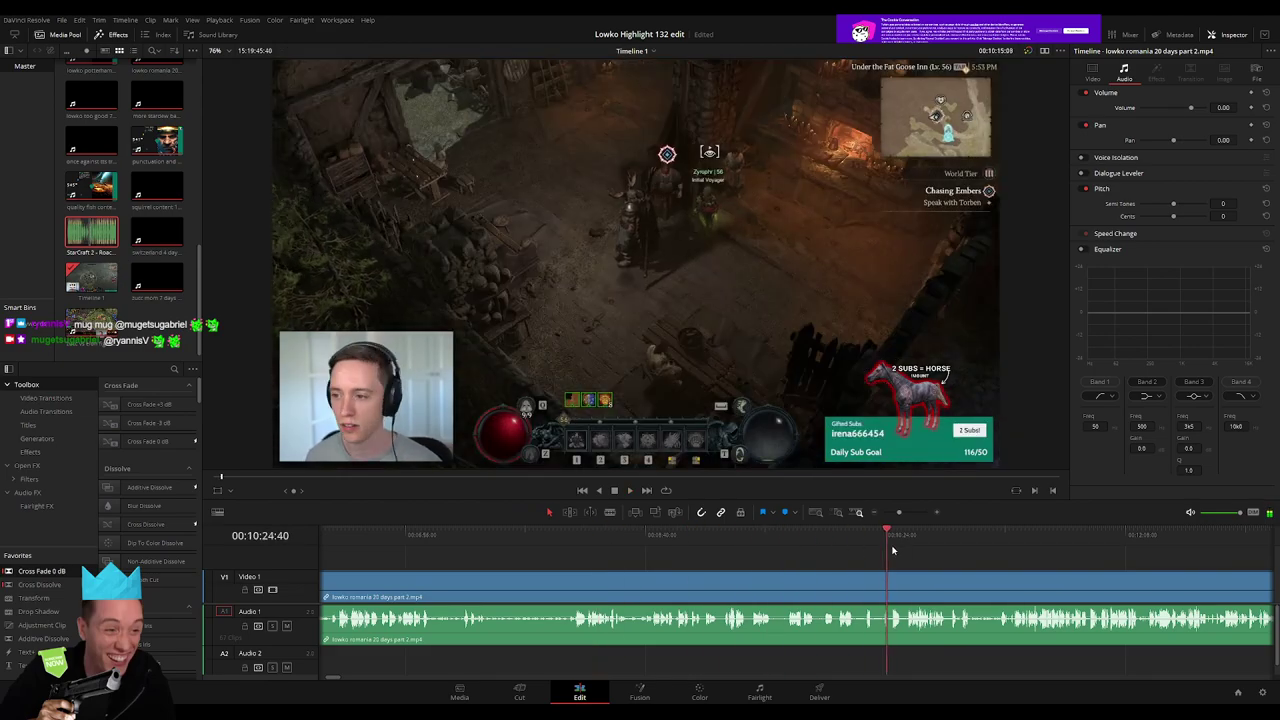
{"action": "left_click_drag", "start_coordinate": [543, 535], "coordinate": [509, 535]}
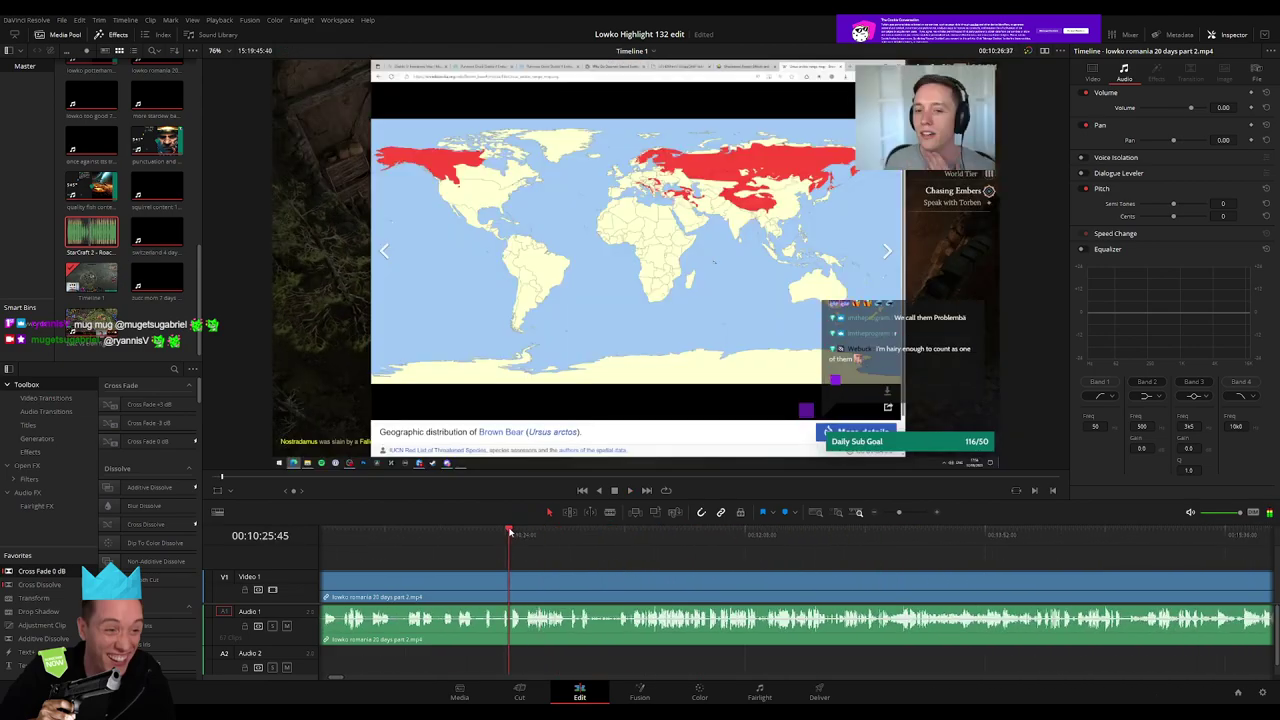
{"action": "left_click_drag", "start_coordinate": [899, 513], "coordinate": [909, 514]}
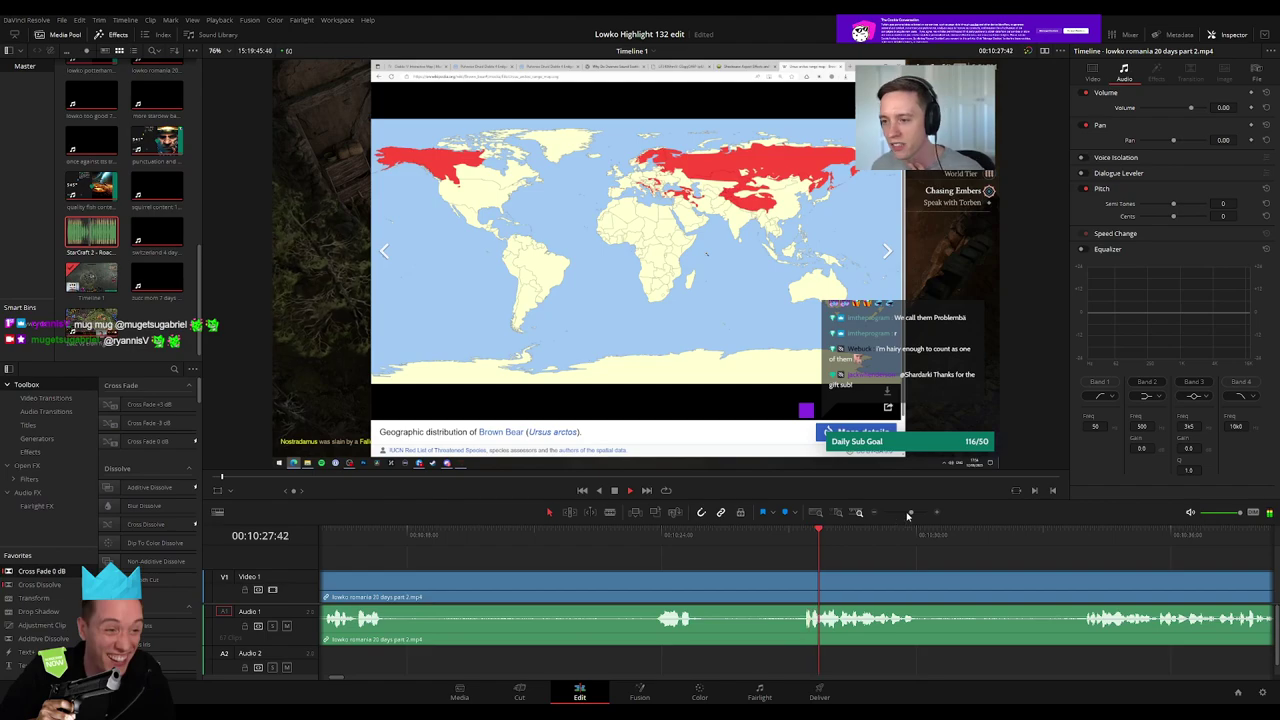
{"action": "left_click", "coordinate": [482, 536]}
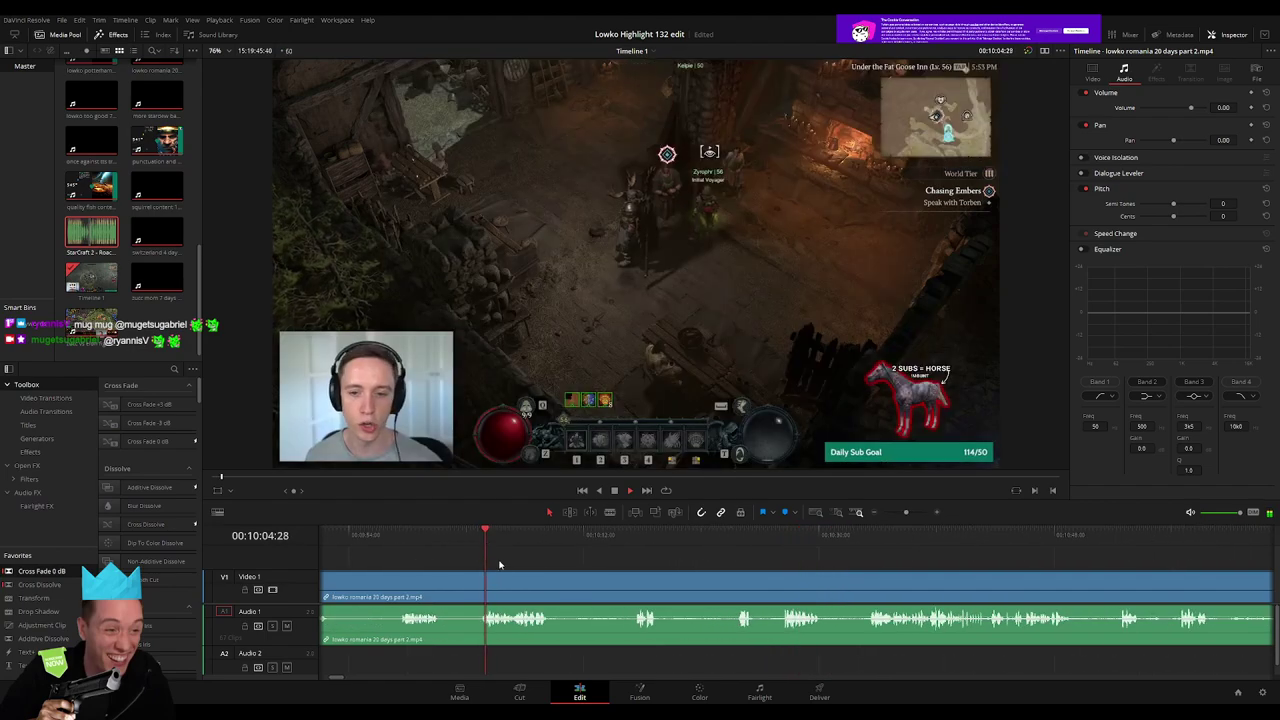
{"action": "scroll", "coordinate": [553, 557], "scroll_direction": "down", "scroll_amount": 3}
{"action": "left_click_drag", "start_coordinate": [536, 542], "coordinate": [731, 567]}
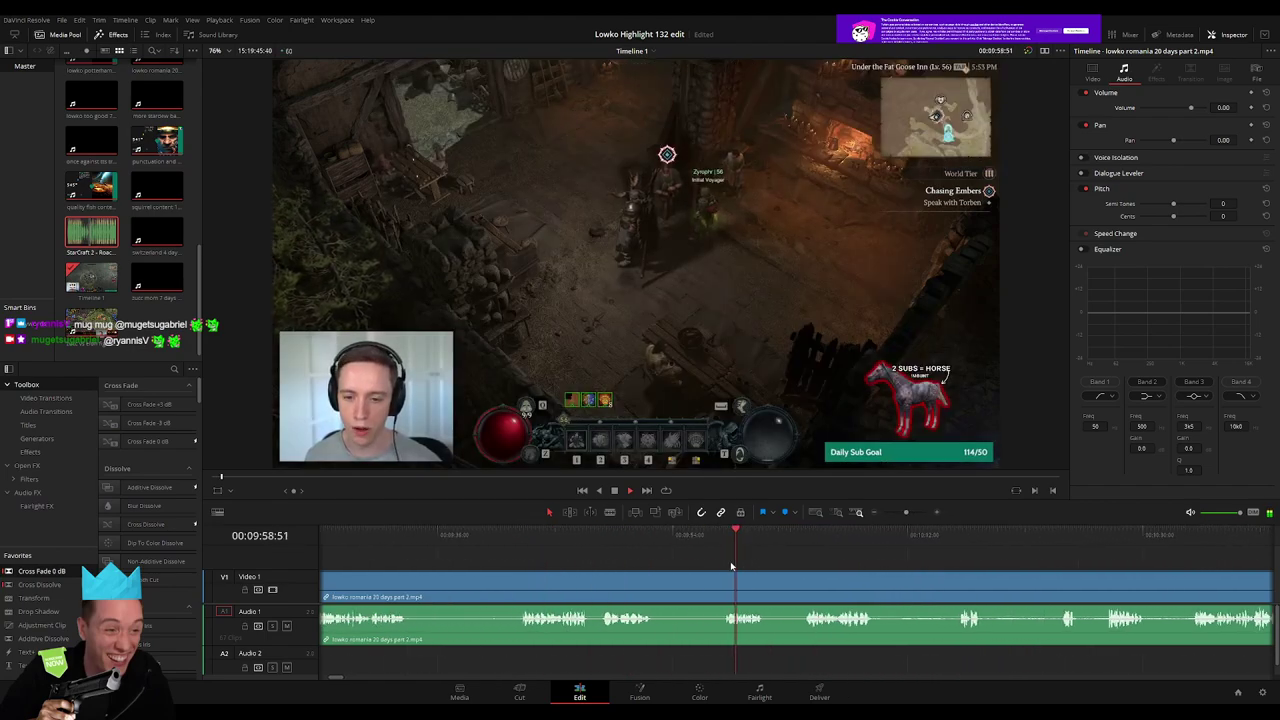
{"action": "left_click", "coordinate": [525, 540]}
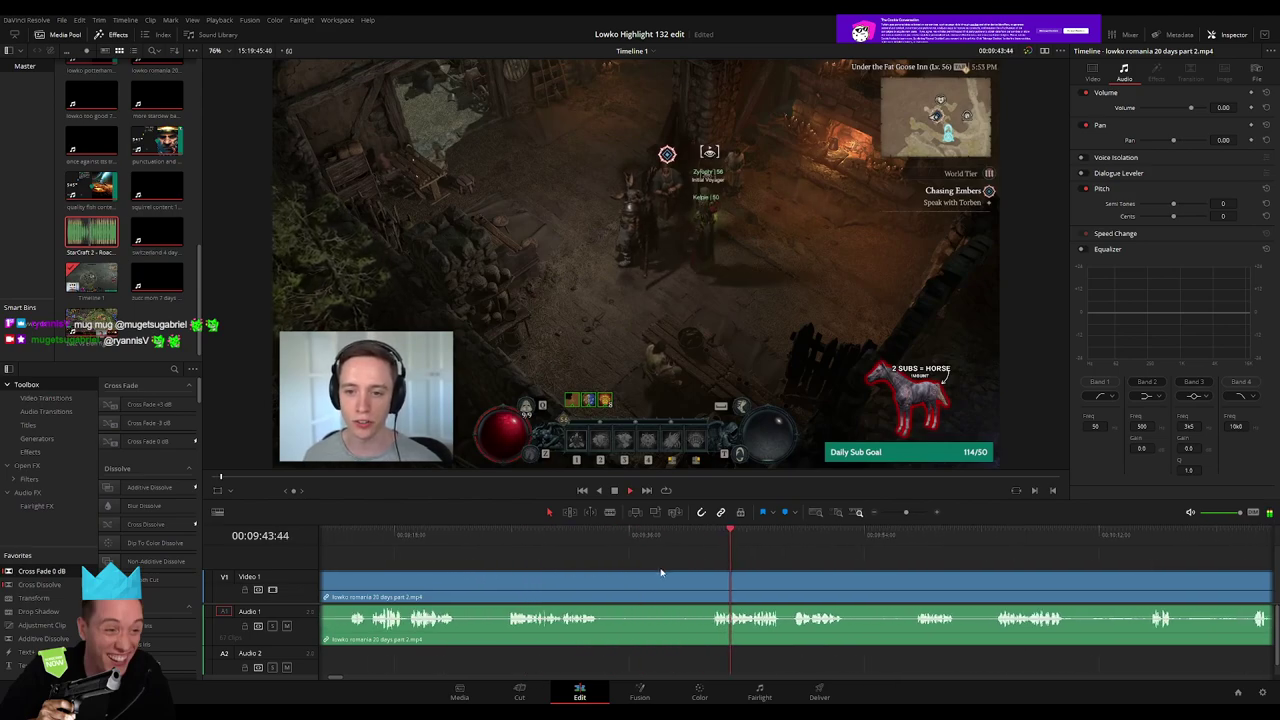
{"action": "left_click", "coordinate": [504, 542]}
{"action": "left_click", "coordinate": [659, 564]}
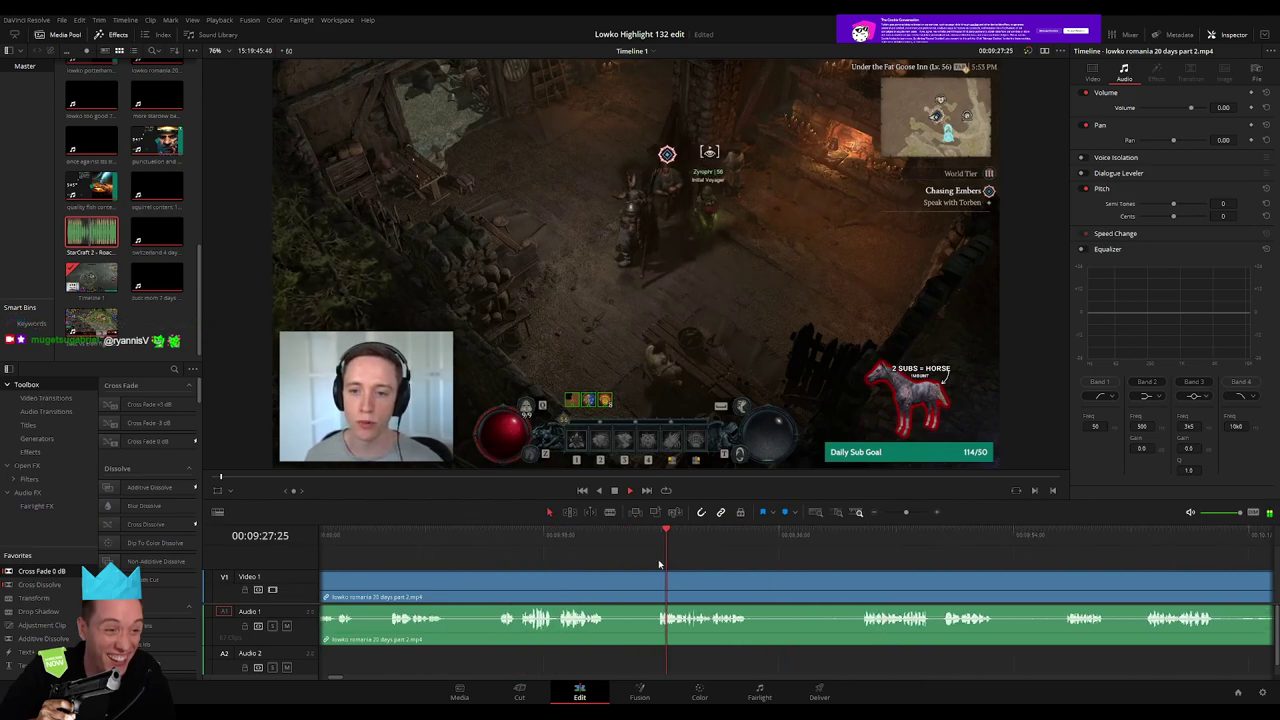
{"action": "left_click", "coordinate": [590, 564]}
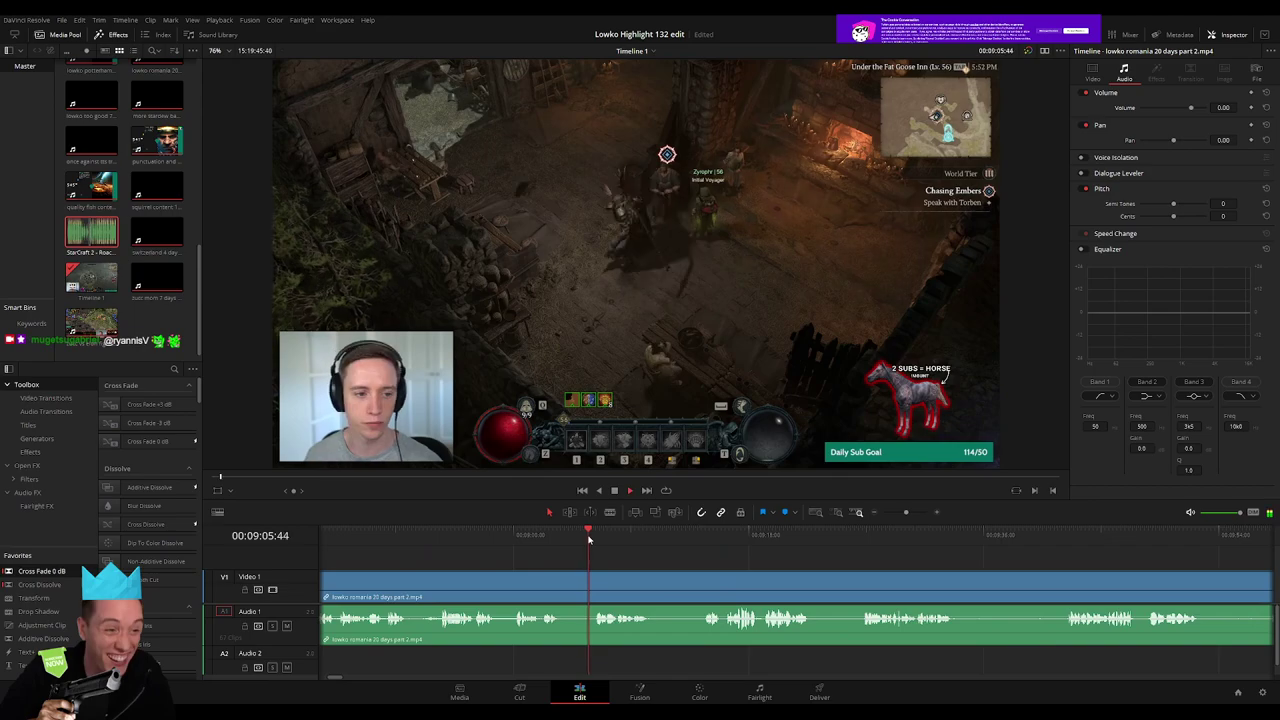
{"action": "left_click", "coordinate": [448, 546]}
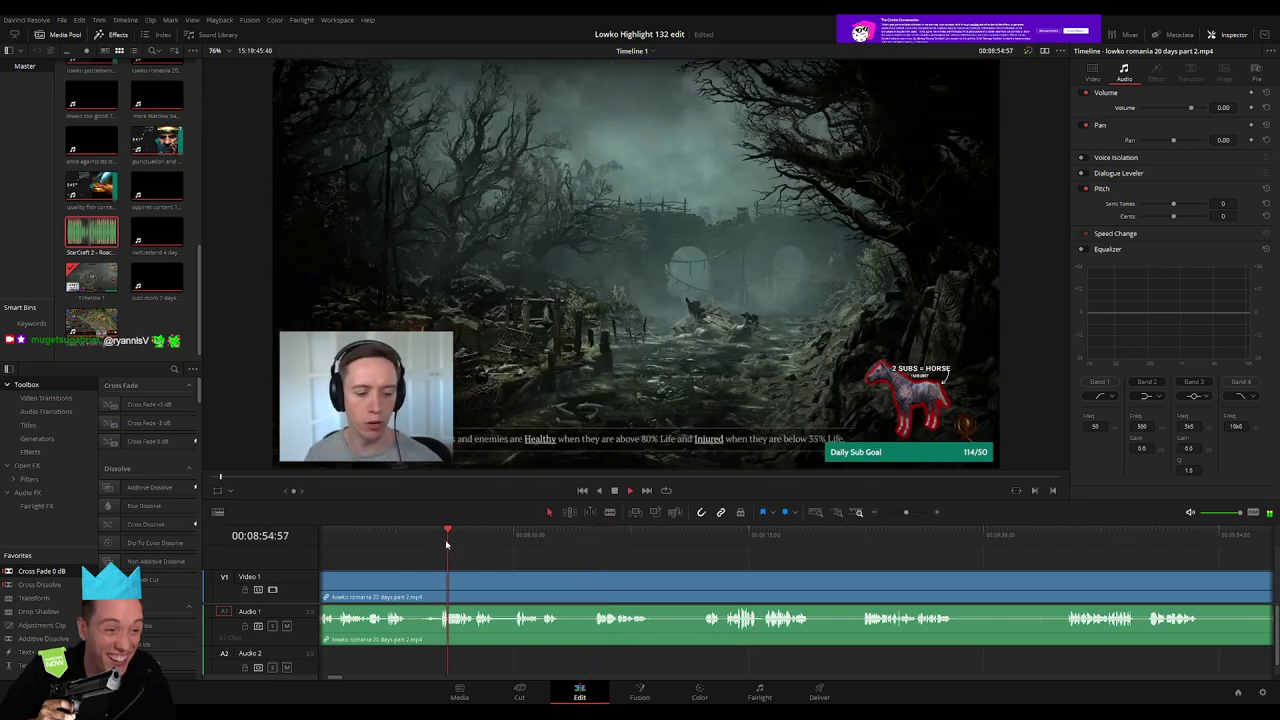
{"action": "left_click", "coordinate": [557, 550]}
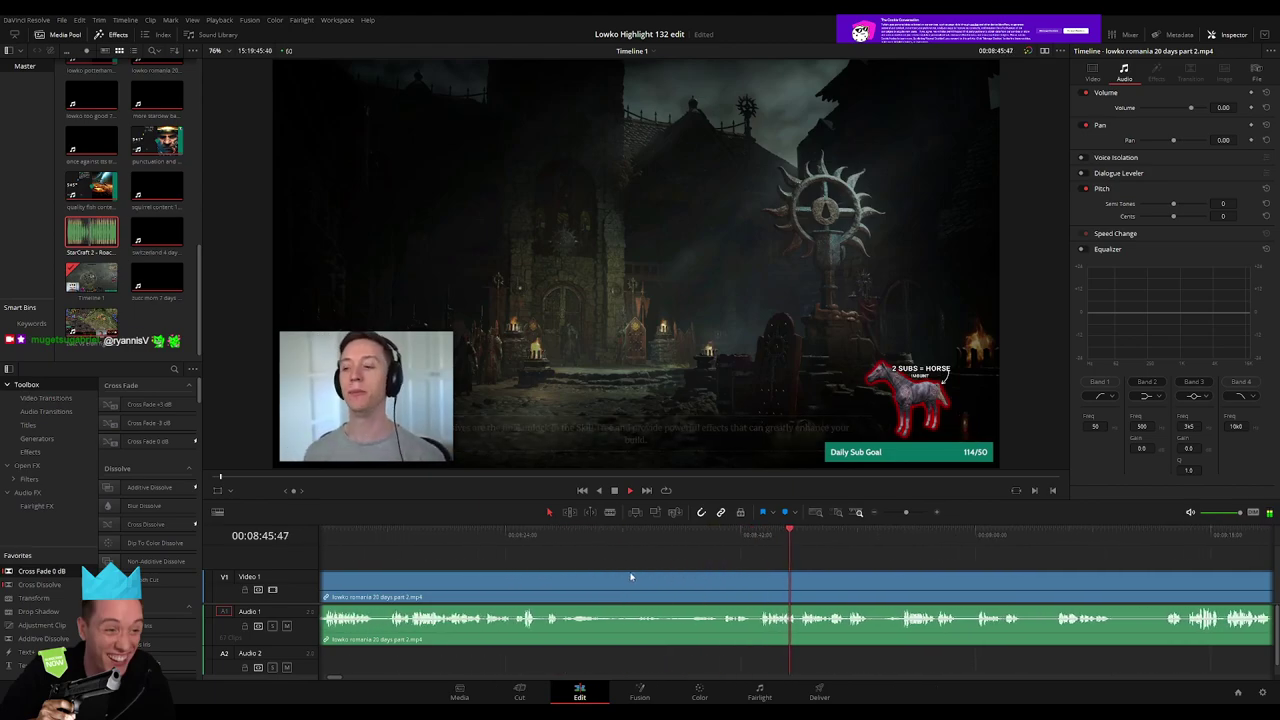
{"action": "left_click", "coordinate": [388, 541]}
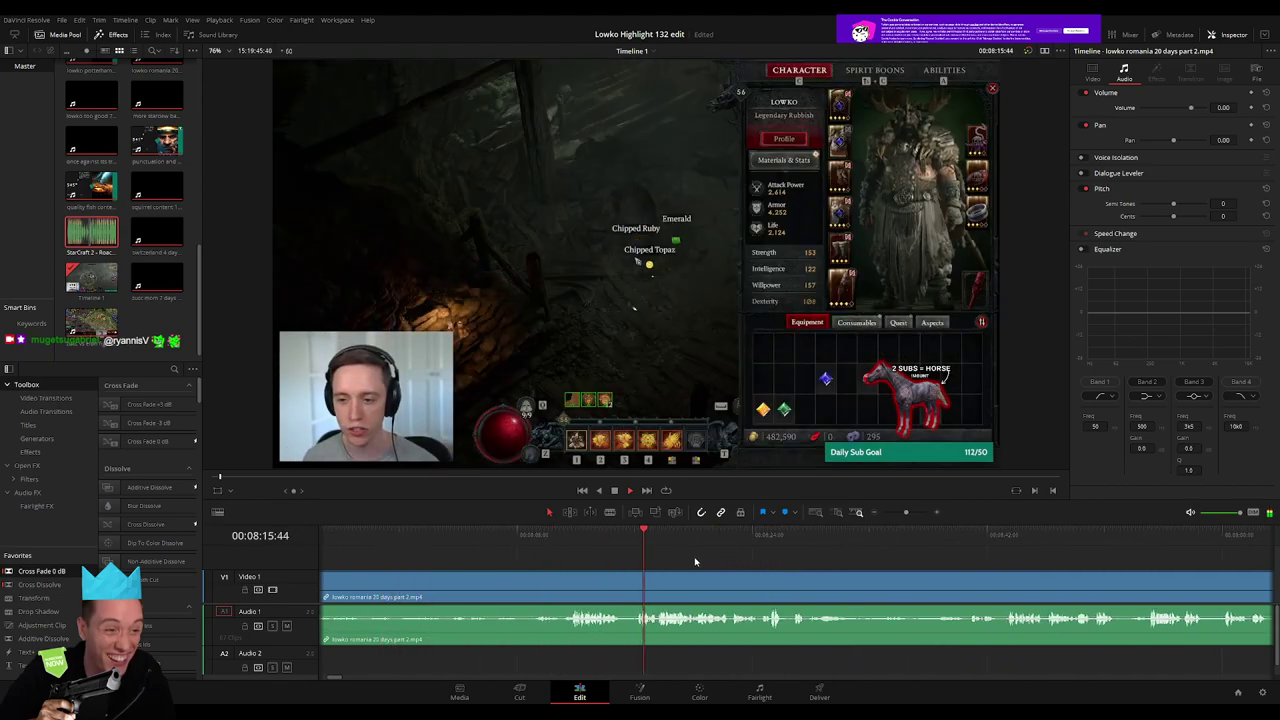
{"action": "left_click", "coordinate": [563, 542]}
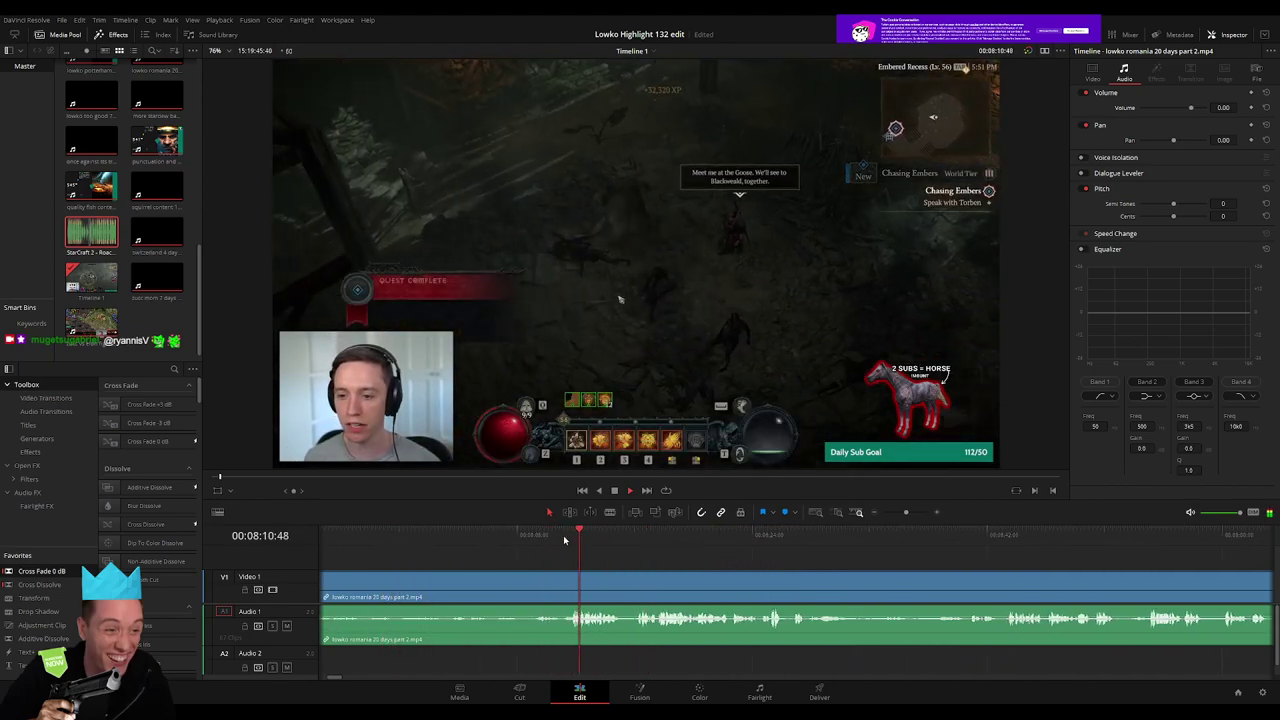
Blade the Romania clip inside the Torben dialogue and delete the earlier stretch, closing the gap
{"action": "key", "text": "b"}
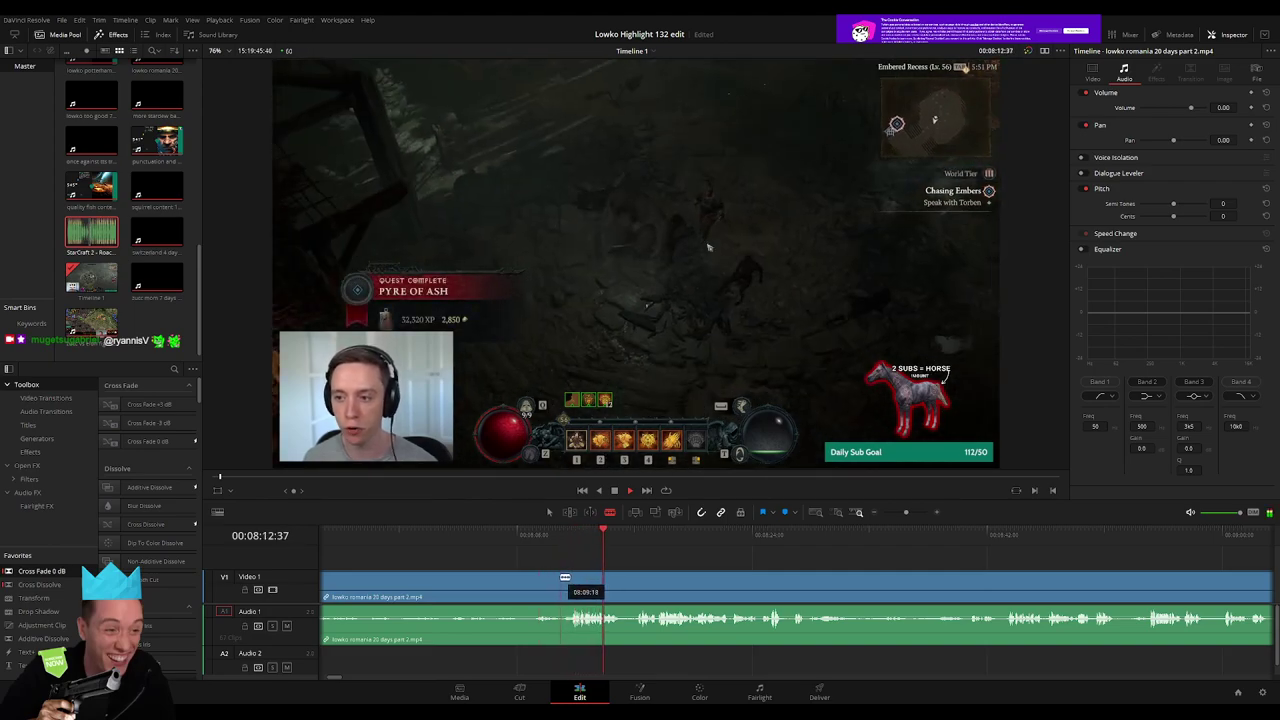
{"action": "left_click", "coordinate": [564, 585]}
{"action": "left_click_drag", "start_coordinate": [557, 535], "coordinate": [516, 538]}
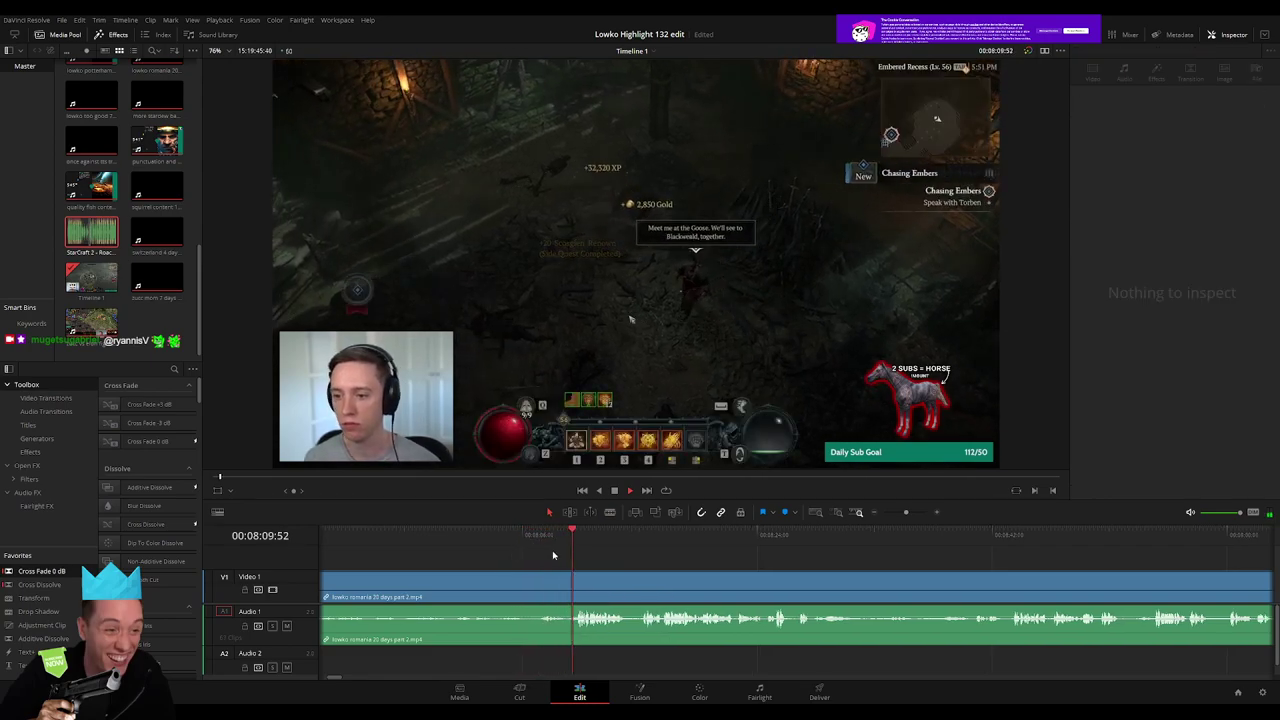
{"action": "left_click", "coordinate": [453, 538]}
{"action": "key", "text": "space"}
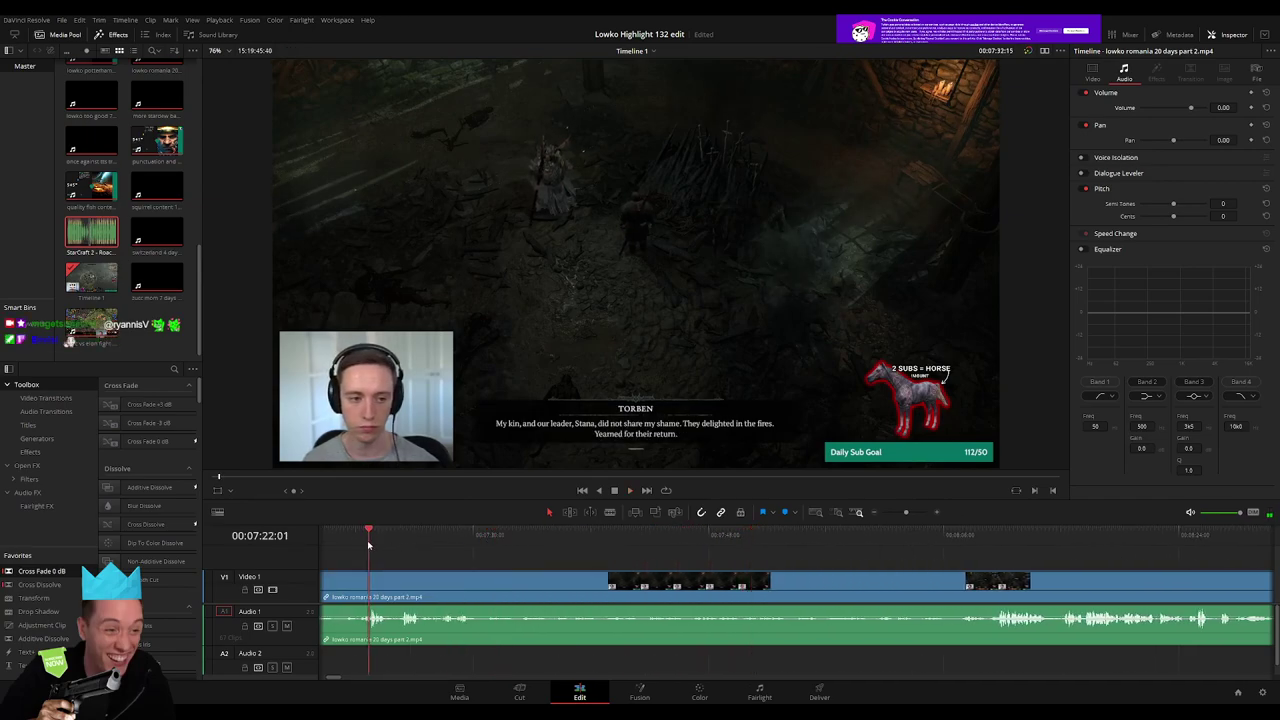
{"action": "left_click", "coordinate": [435, 538]}
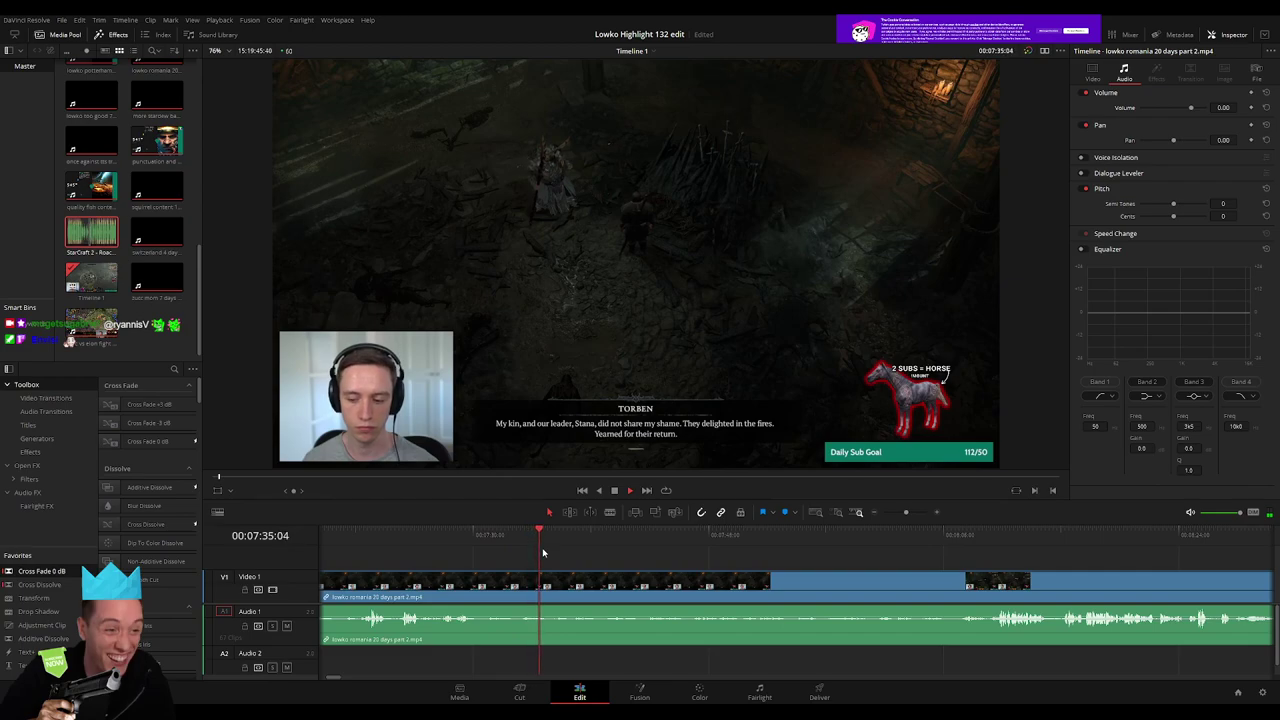
{"action": "left_click", "coordinate": [549, 582]}
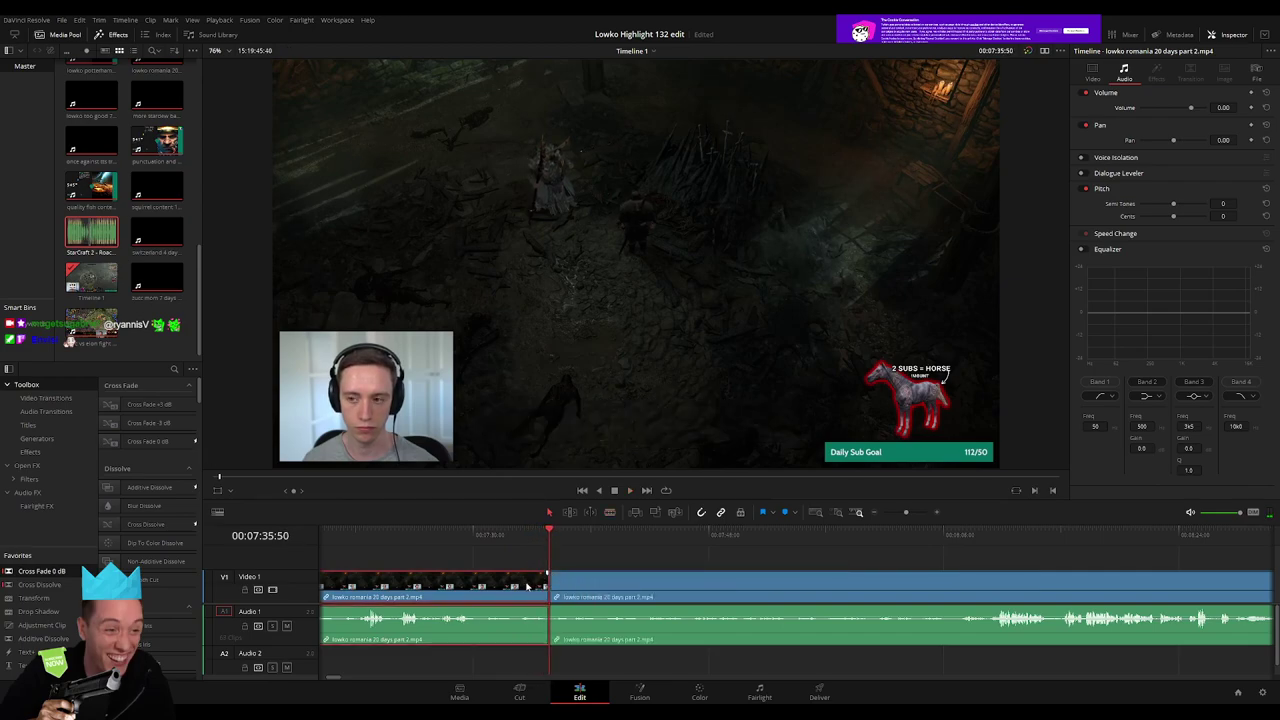
{"action": "key", "text": "Delete"}
Blade and remove the unwanted stretch of Romania stream footage near 04:00, closing the gap
{"action": "scroll", "coordinate": [805, 583], "scroll_direction": "right", "scroll_amount": 3}
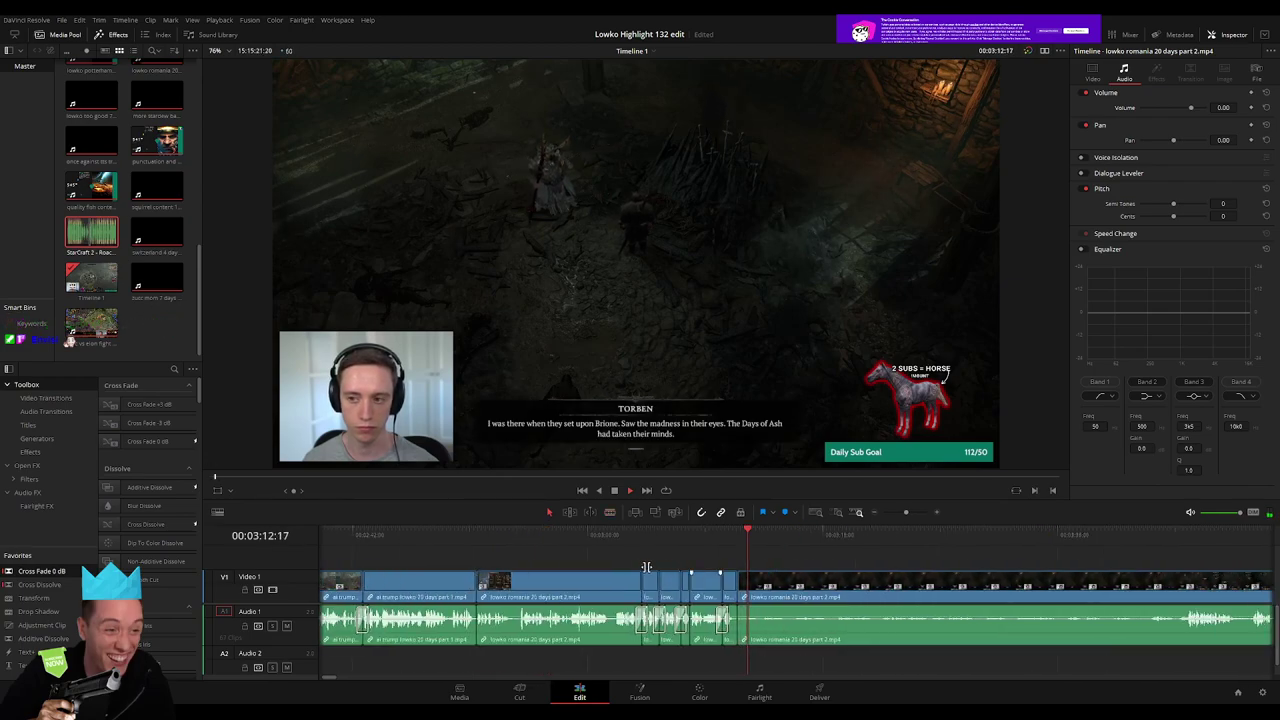
{"action": "scroll", "coordinate": [700, 590], "scroll_direction": "right", "scroll_amount": 3}
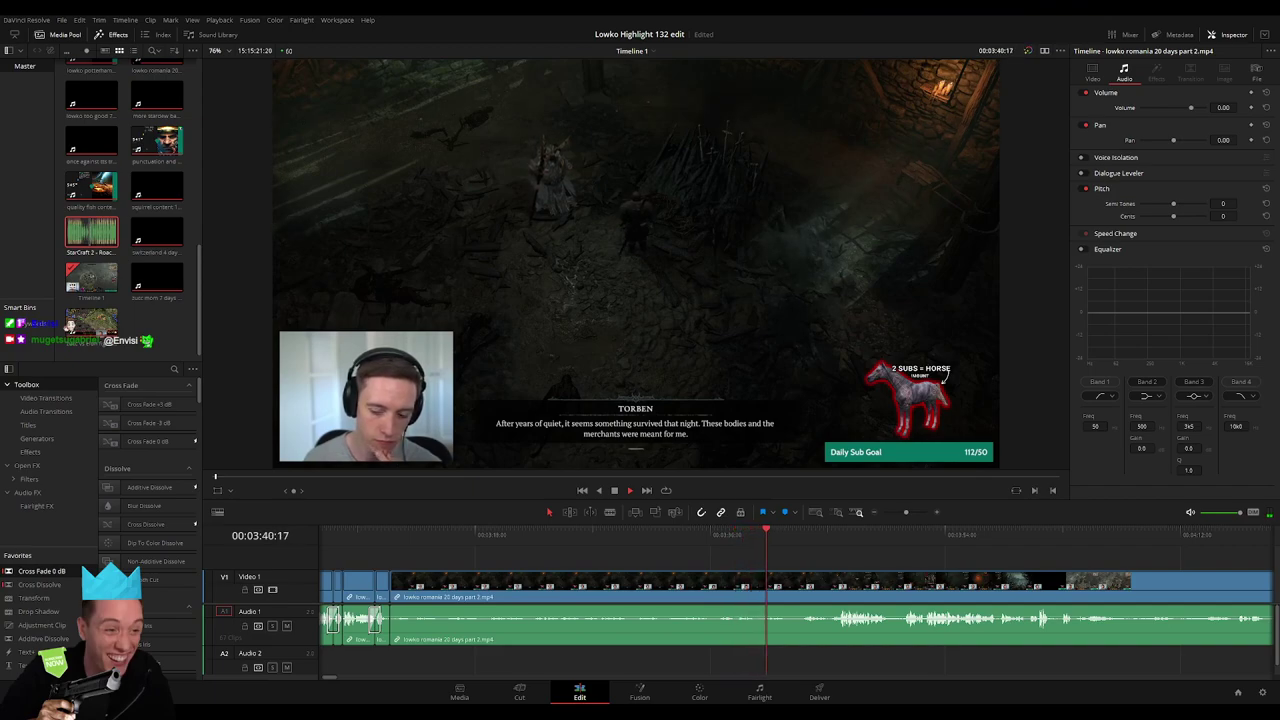
{"action": "scroll", "coordinate": [493, 546], "scroll_direction": "right", "scroll_amount": 3}
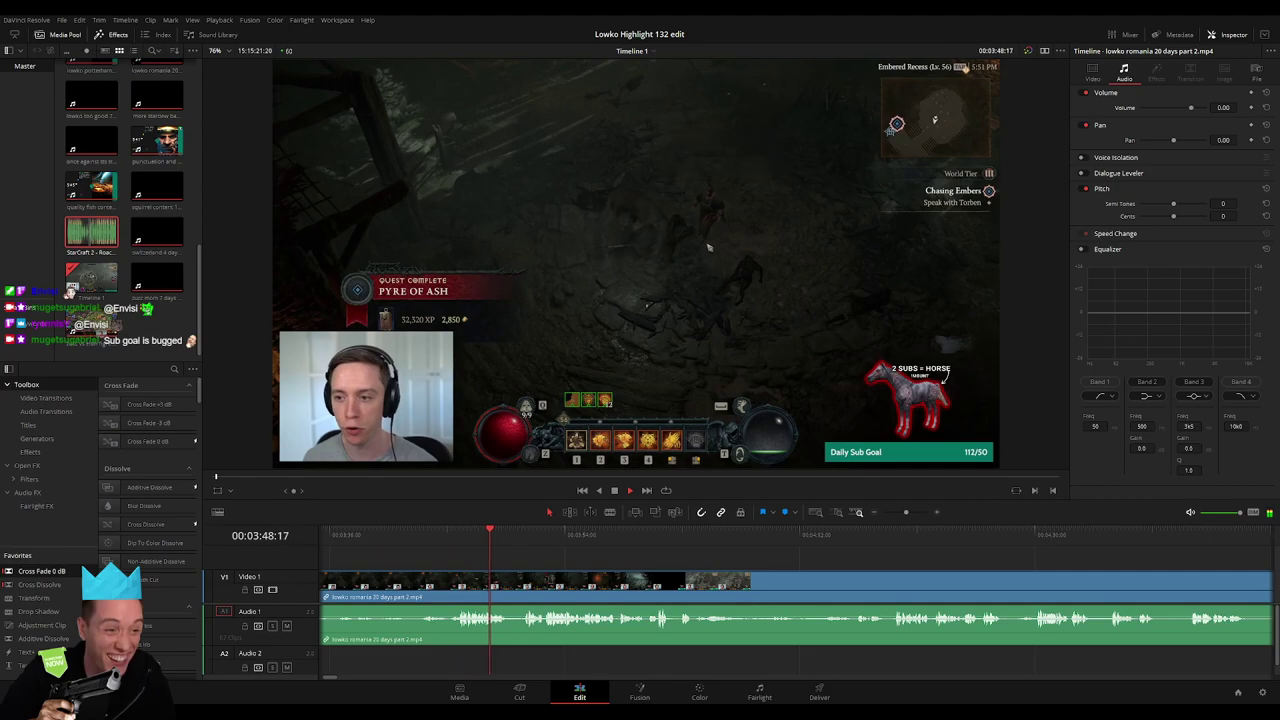
{"action": "scroll", "coordinate": [478, 555], "scroll_direction": "right", "scroll_amount": 3}
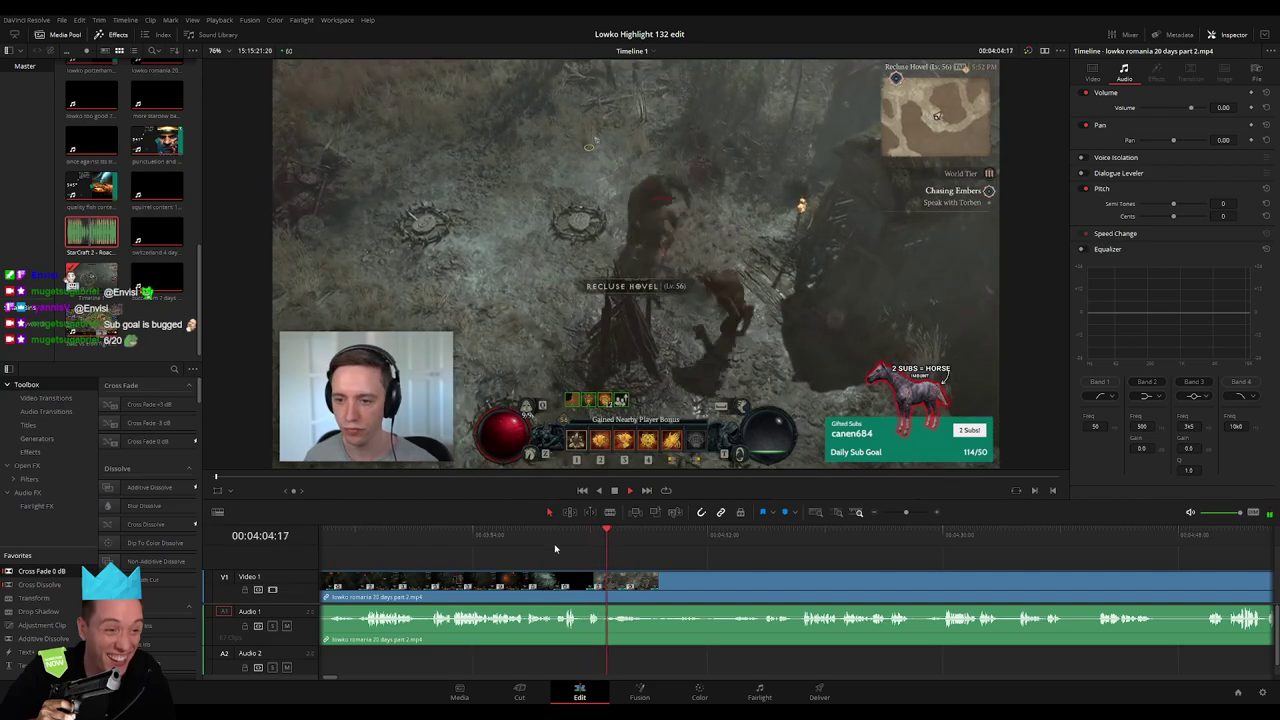
{"action": "left_click", "coordinate": [531, 540]}
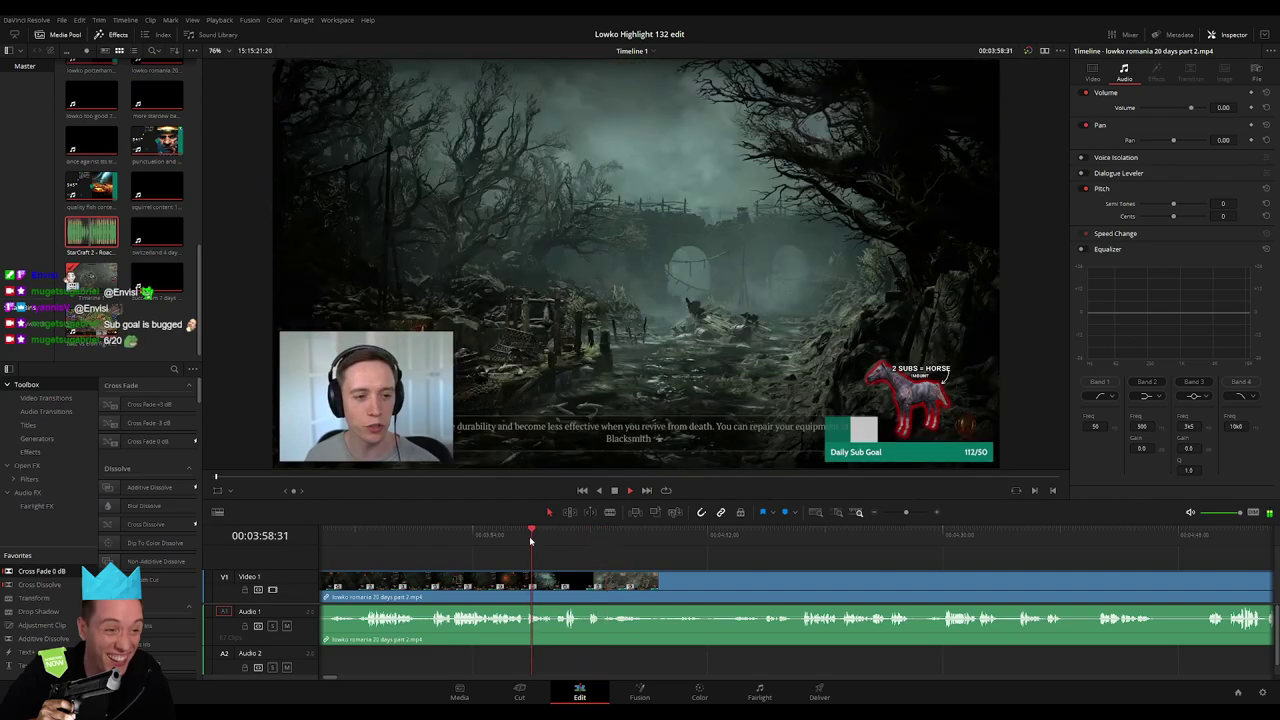
{"action": "key", "text": "b"}
{"action": "left_click", "coordinate": [556, 584]}
{"action": "left_click", "coordinate": [771, 538]}
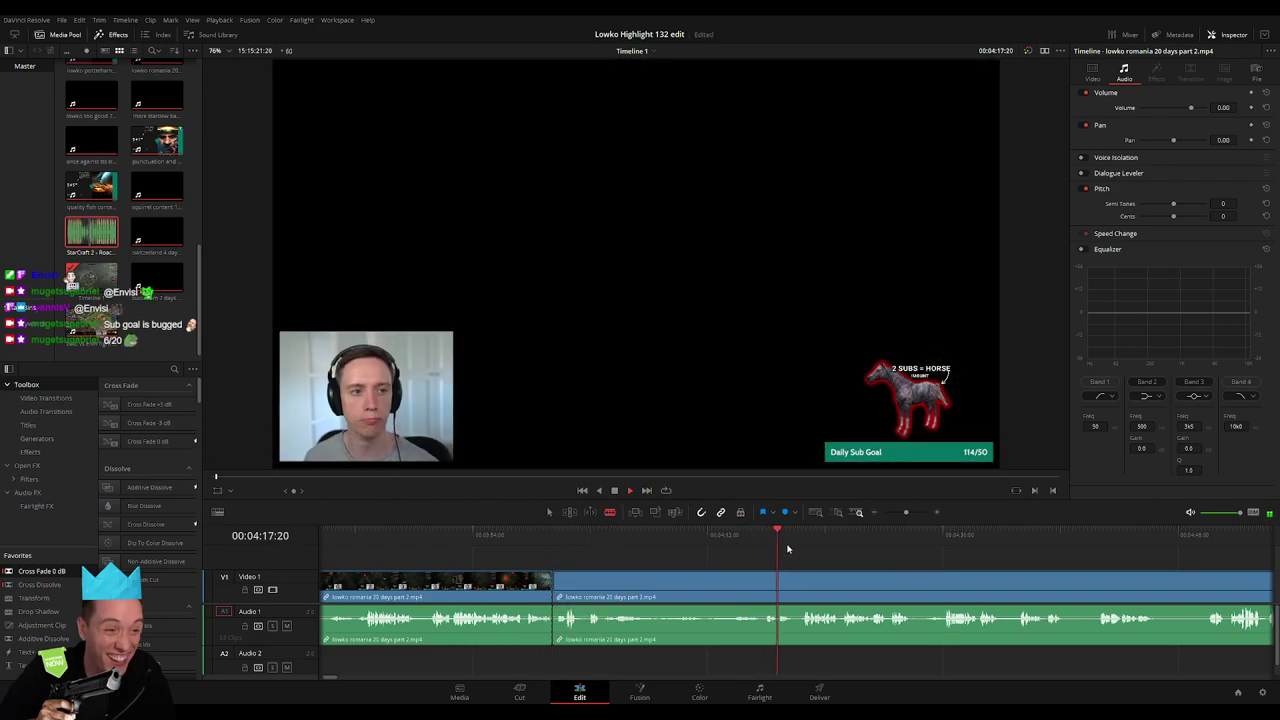
{"action": "left_click", "coordinate": [804, 578]}
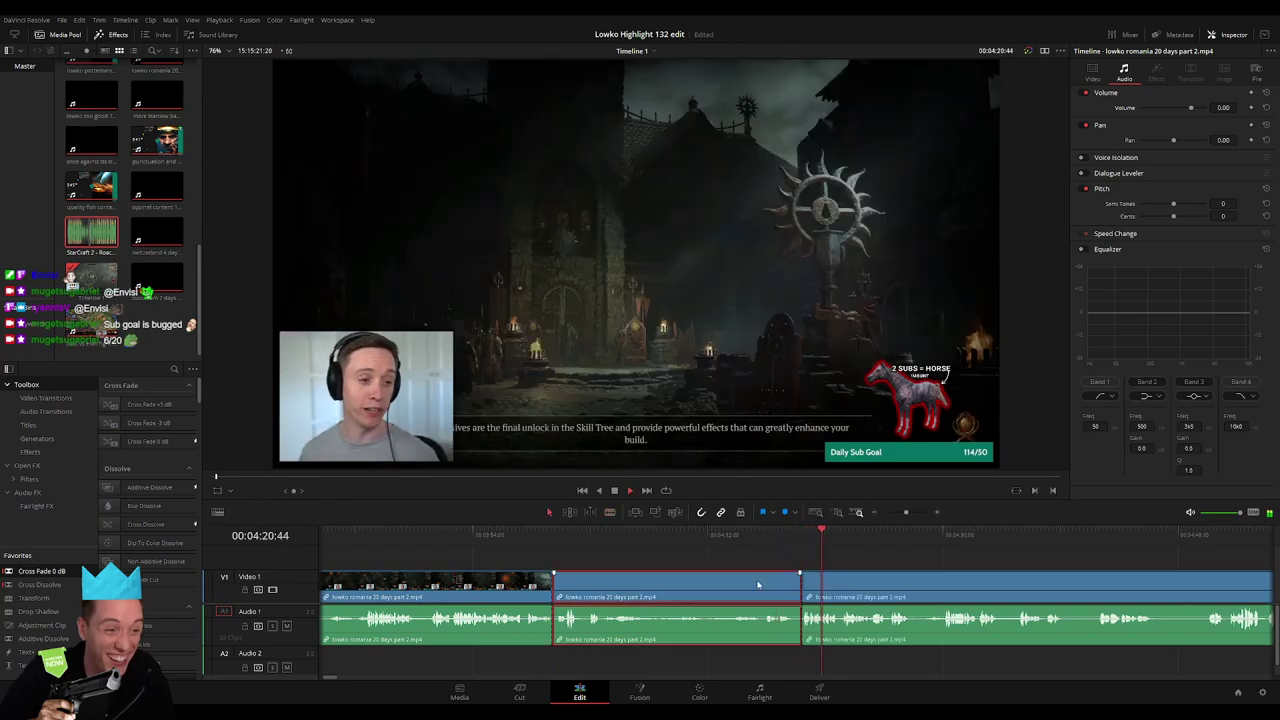
{"action": "key", "text": "a"}
{"action": "left_click", "coordinate": [680, 584]}
{"action": "key", "text": "Delete"}
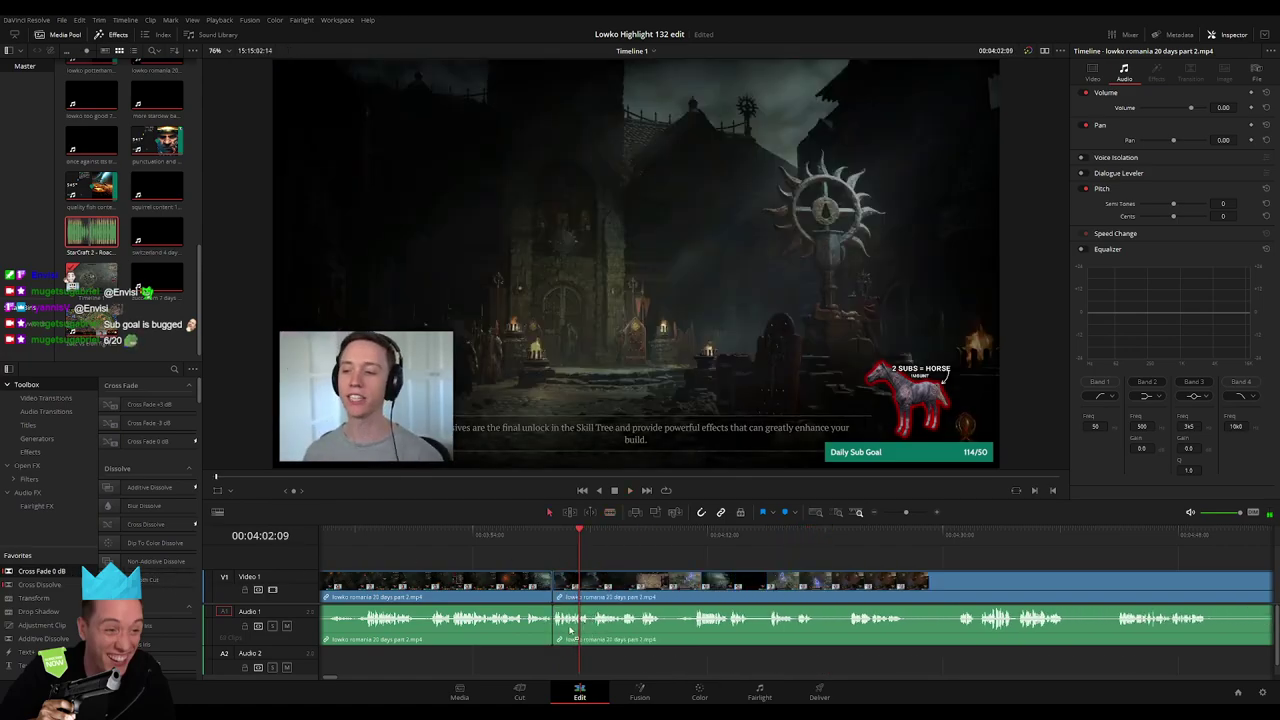
Replay the footage around the new cut to review the map scene
{"action": "key", "text": "/"}
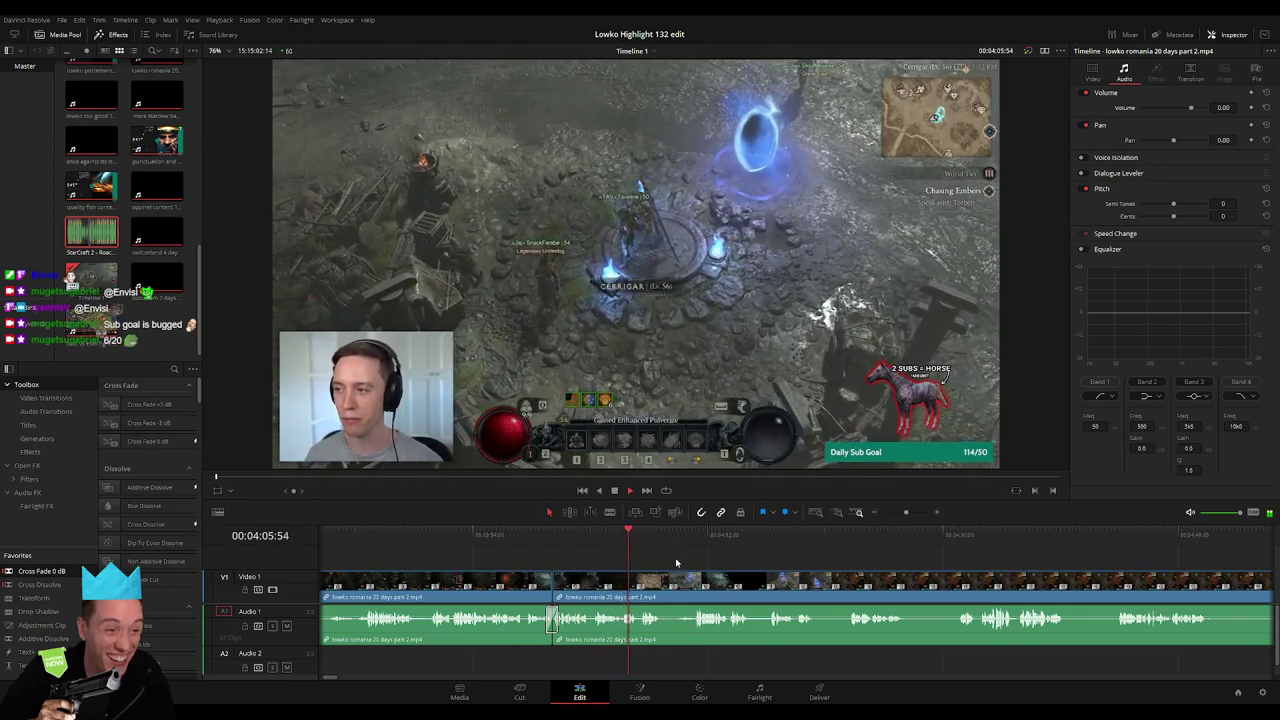
{"action": "scroll", "coordinate": [640, 562], "scroll_direction": "right", "scroll_amount": 2}
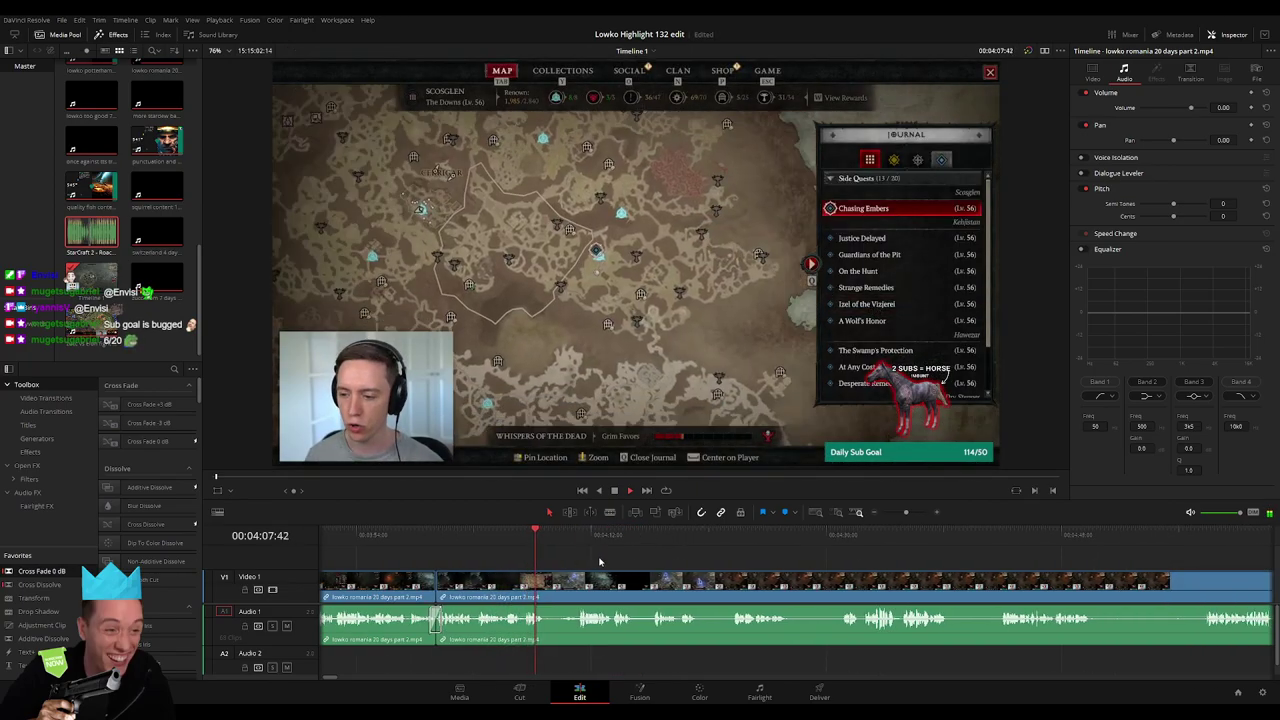
{"action": "scroll", "coordinate": [832, 551], "scroll_direction": "left", "scroll_amount": 3}
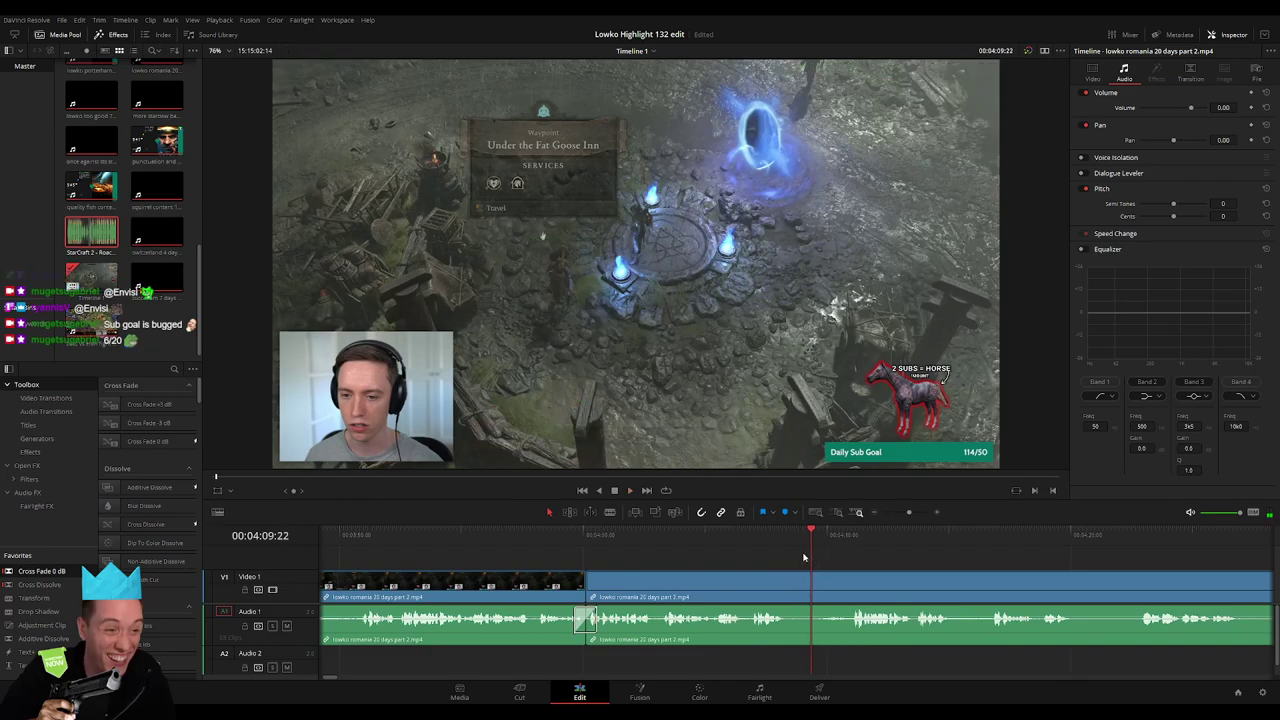
{"action": "left_click", "coordinate": [783, 537]}
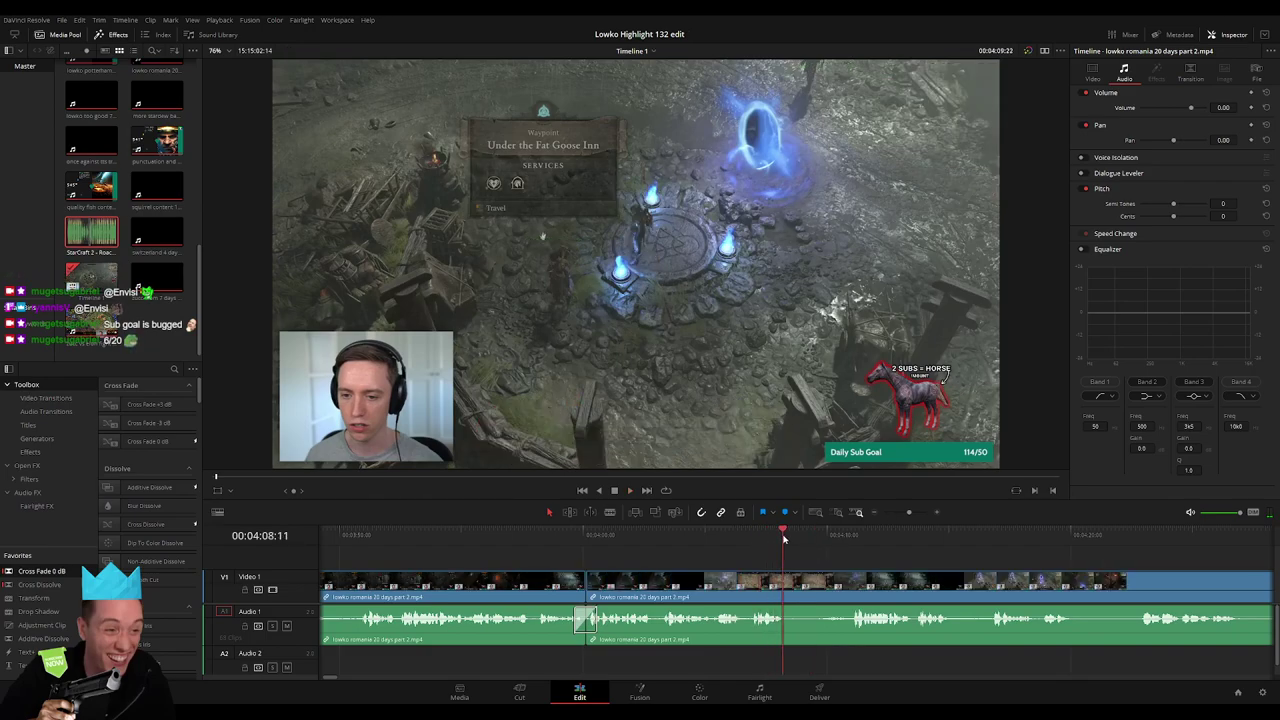
{"action": "left_click", "coordinate": [752, 541]}
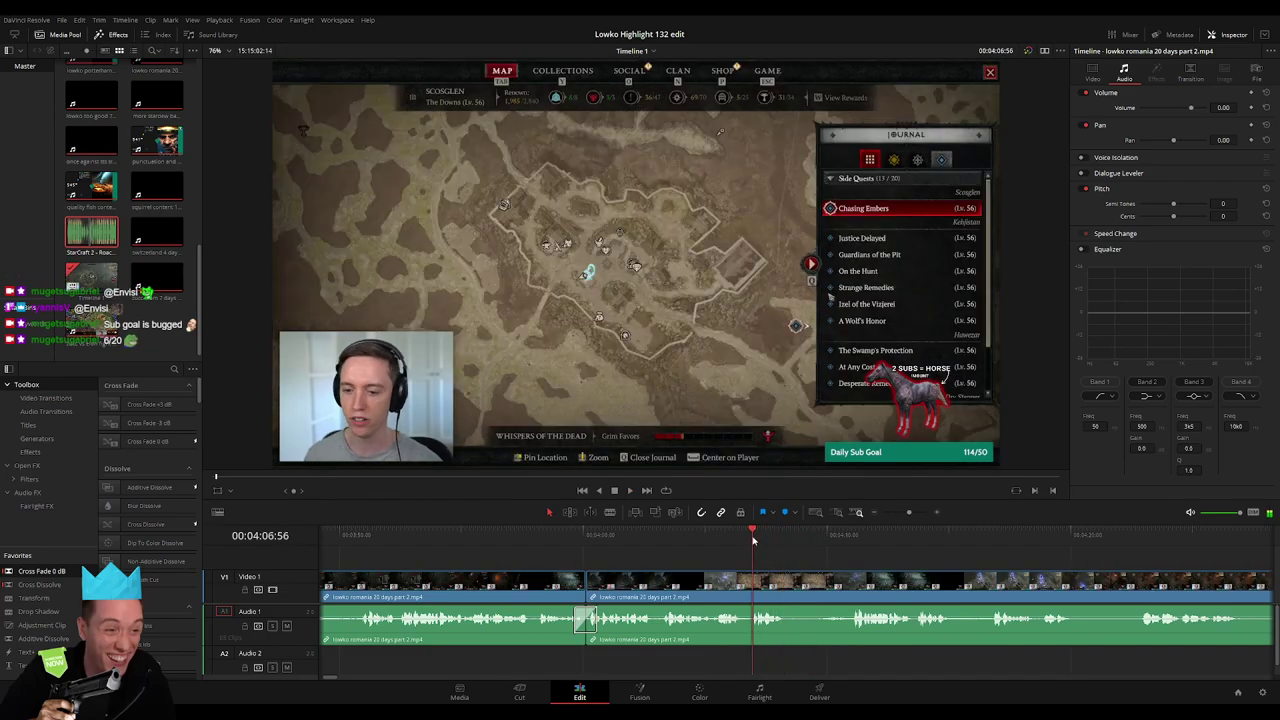
{"action": "key", "text": "space"}
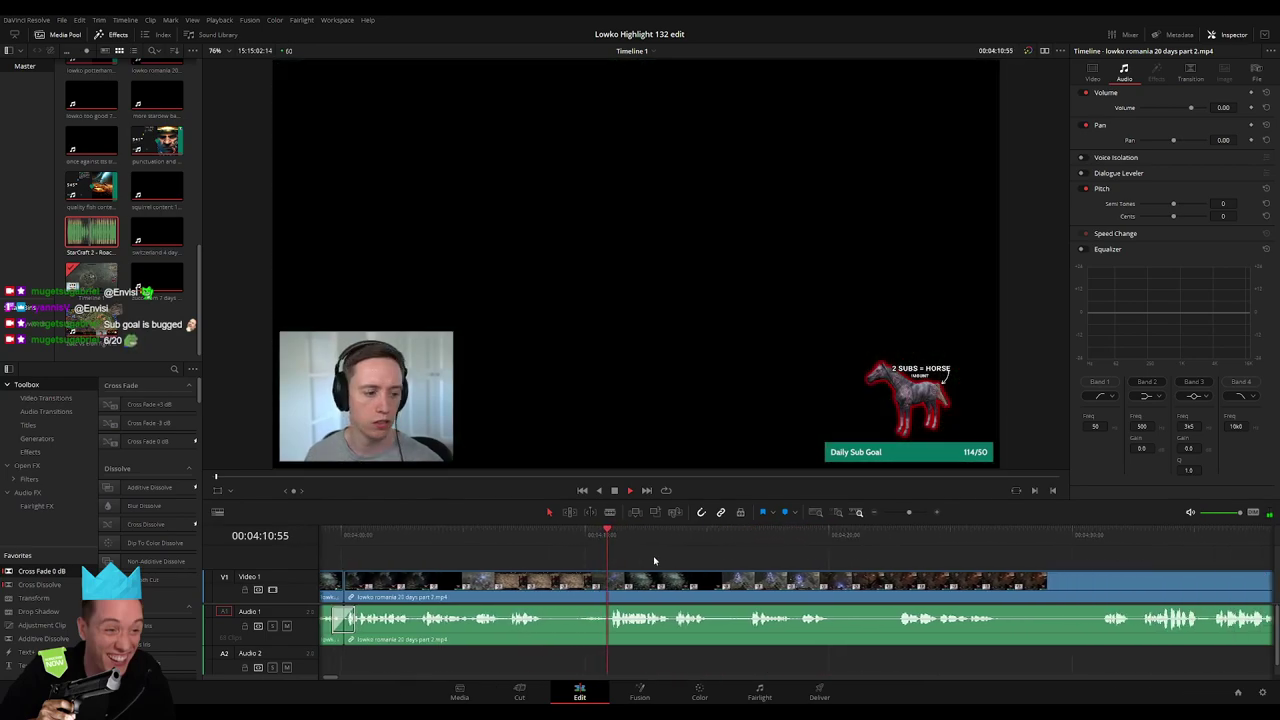
{"action": "key", "text": "space"}
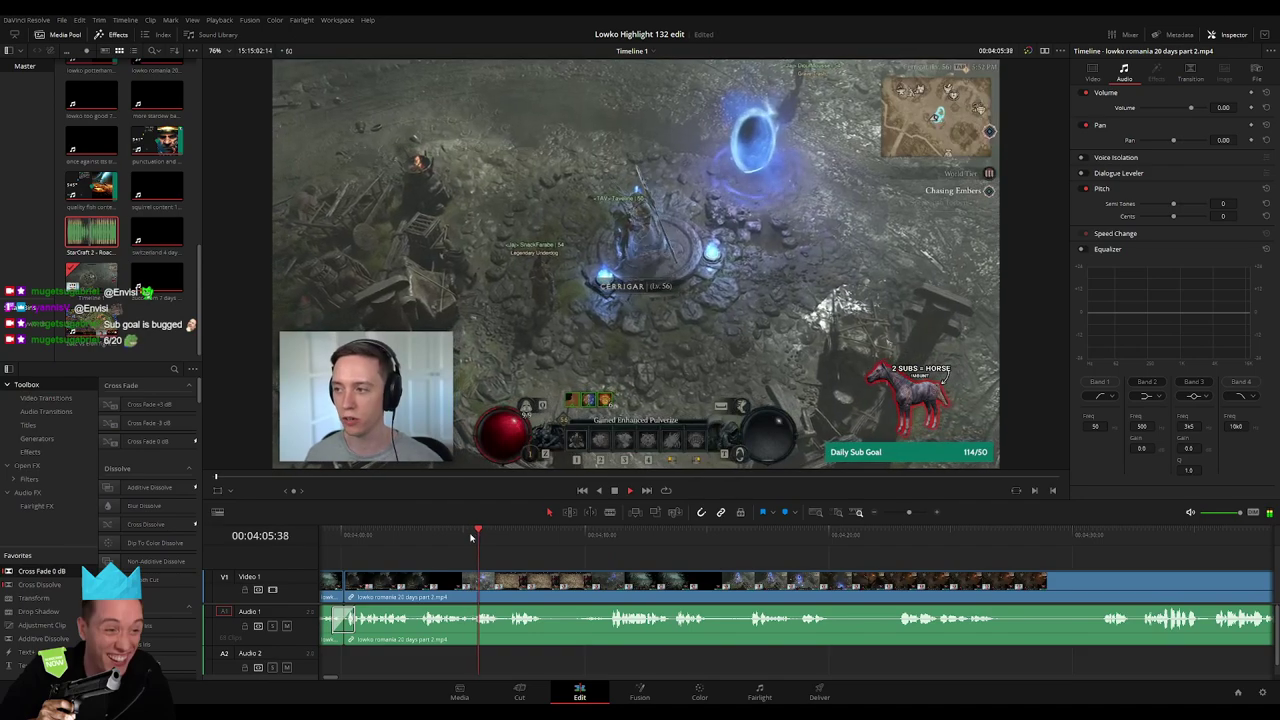
Cut out another short stretch with two blade cuts and play it back
{"action": "key", "text": "b"}
{"action": "left_click", "coordinate": [544, 583]}
{"action": "left_click", "coordinate": [607, 583]}
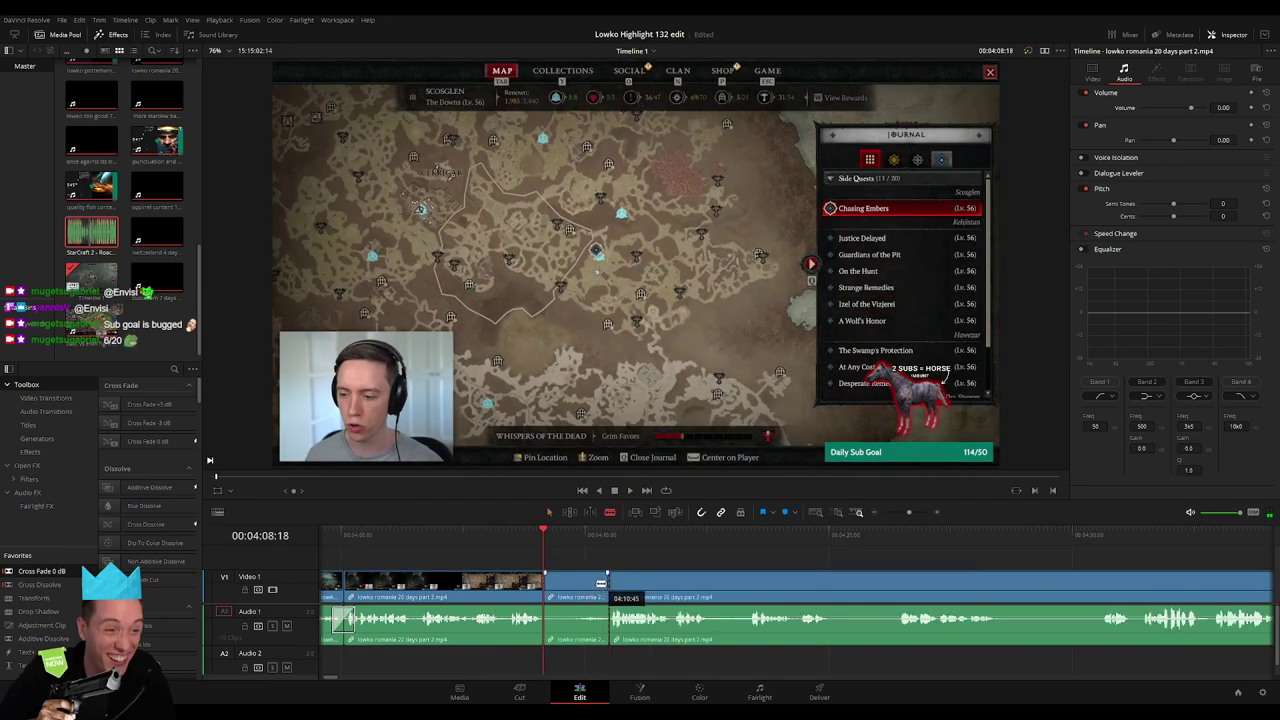
{"action": "key", "text": "Delete"}
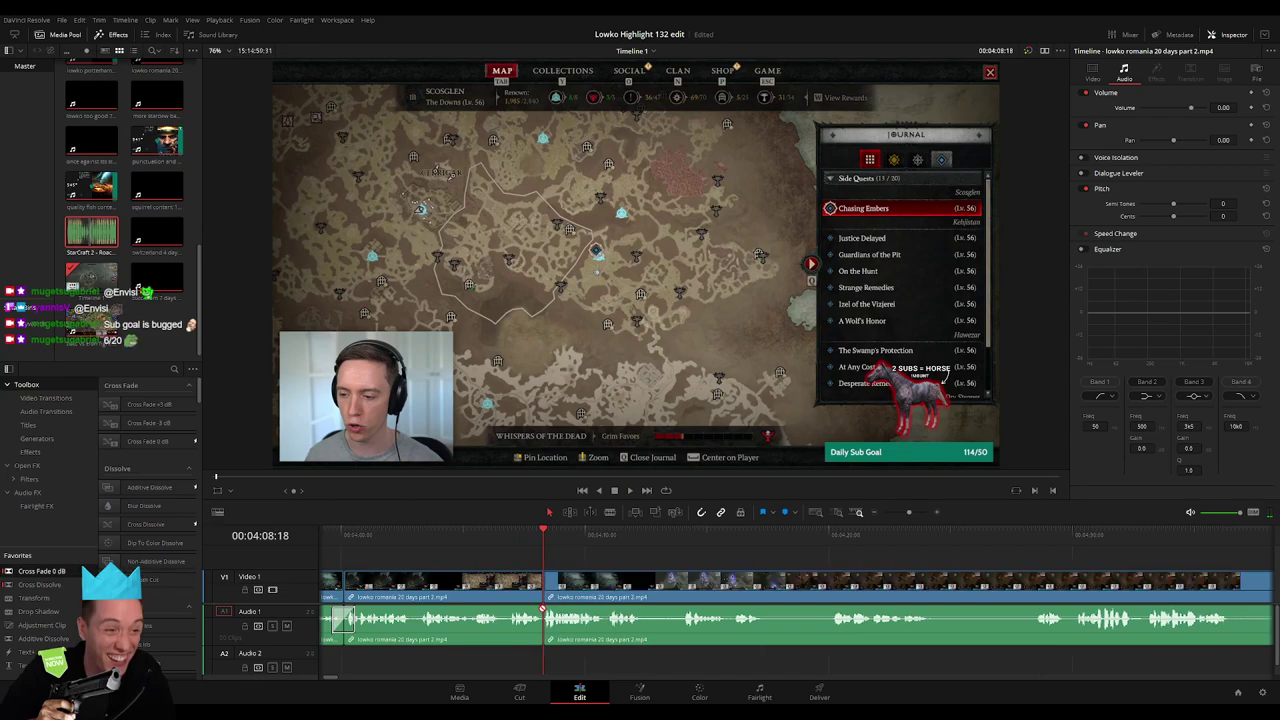
{"action": "key", "text": "space"}
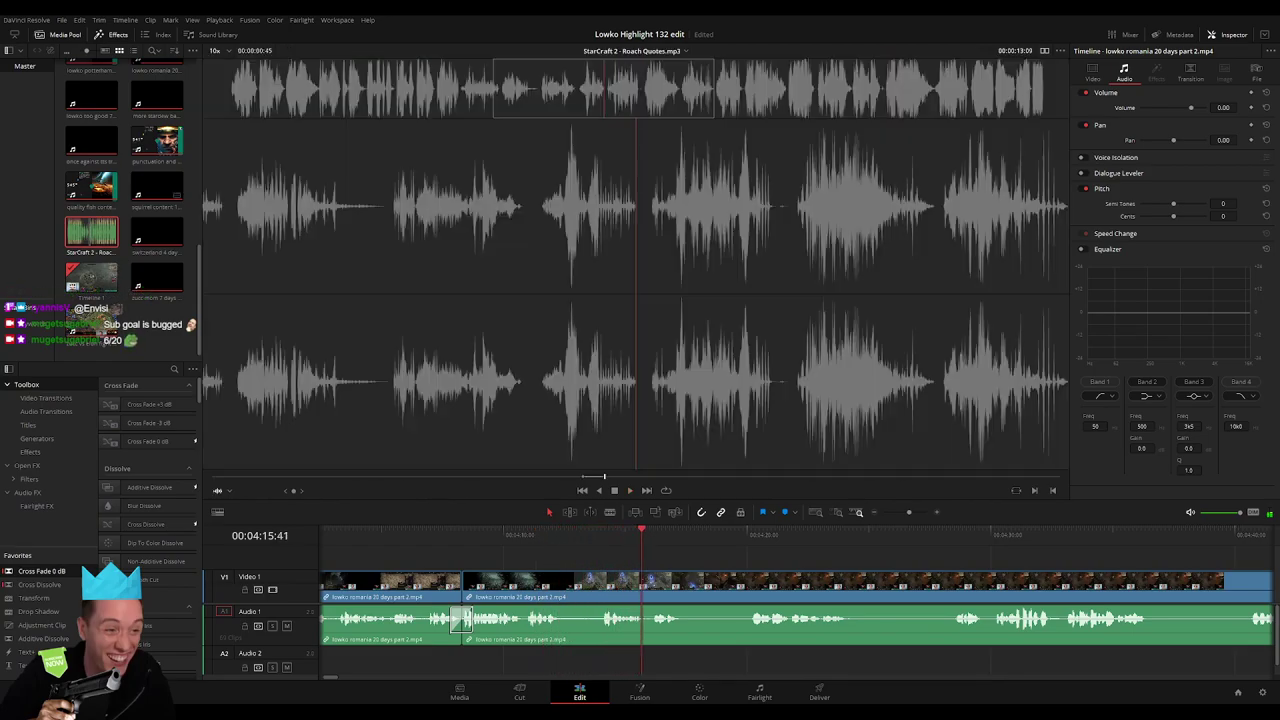
Cut out the first two dull stretches near 04:20 and close the gaps
{"action": "key", "text": "space"}
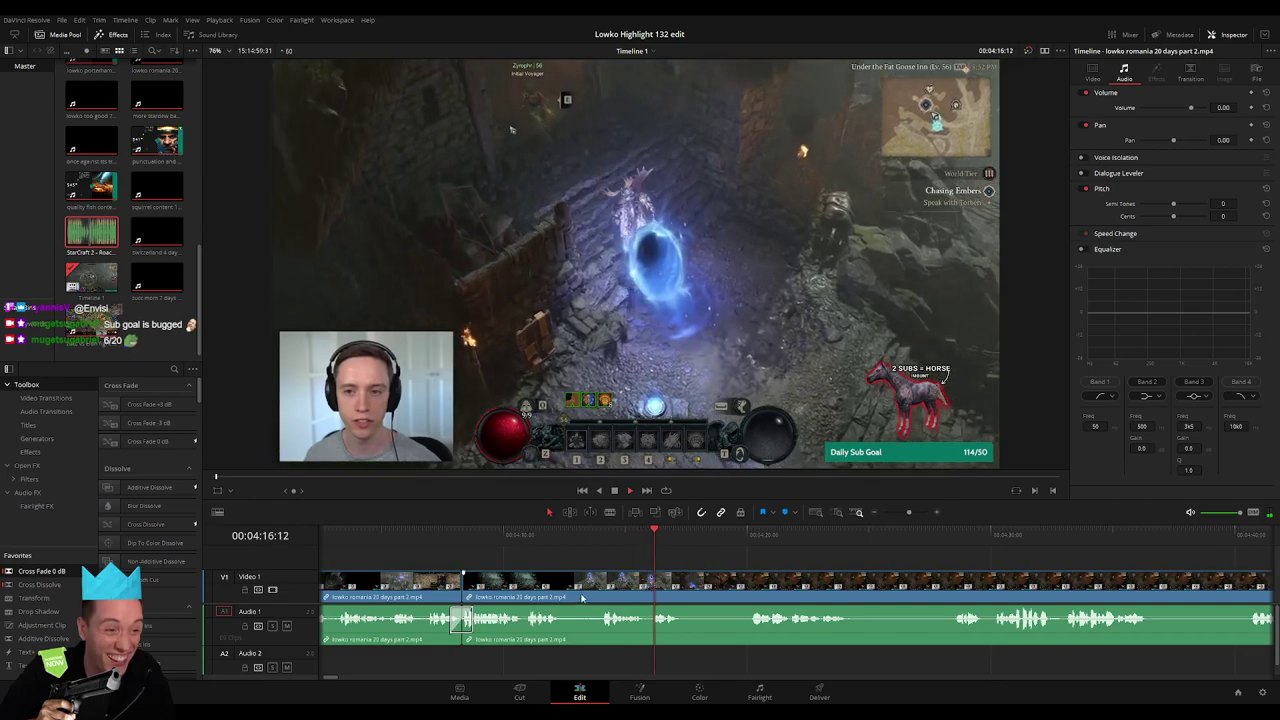
{"action": "key", "text": "b"}
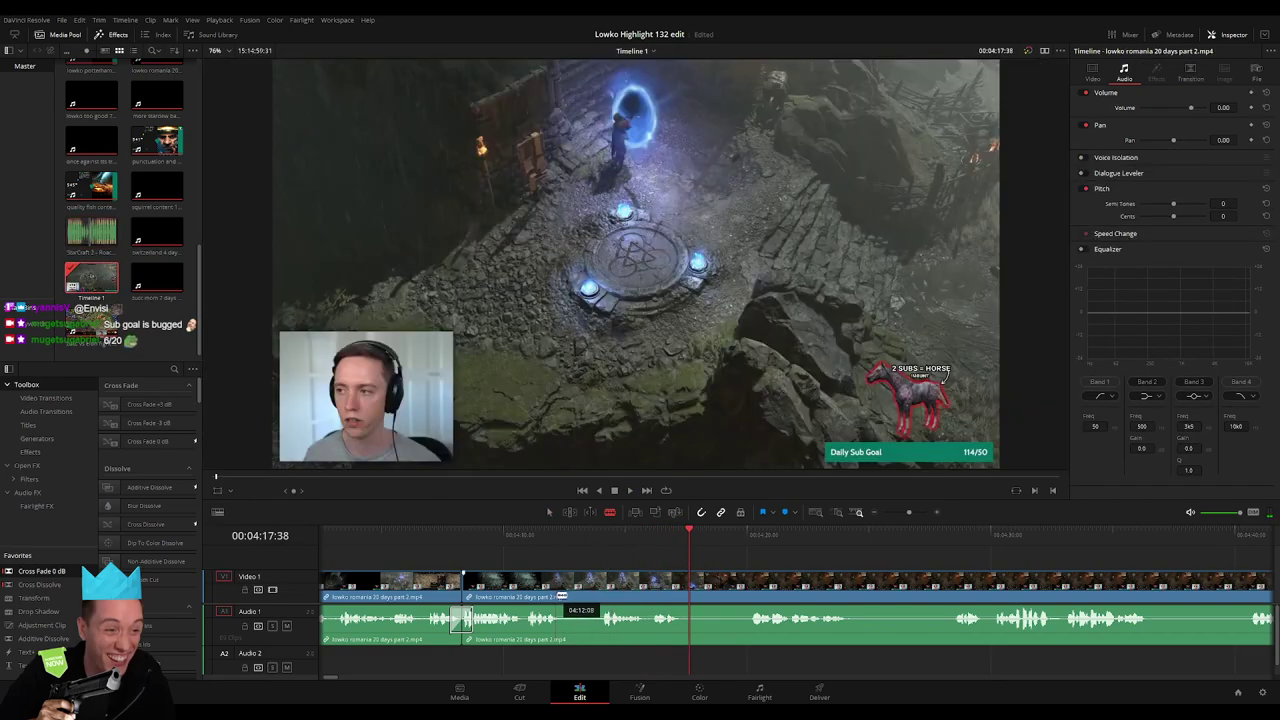
{"action": "left_click", "coordinate": [562, 588]}
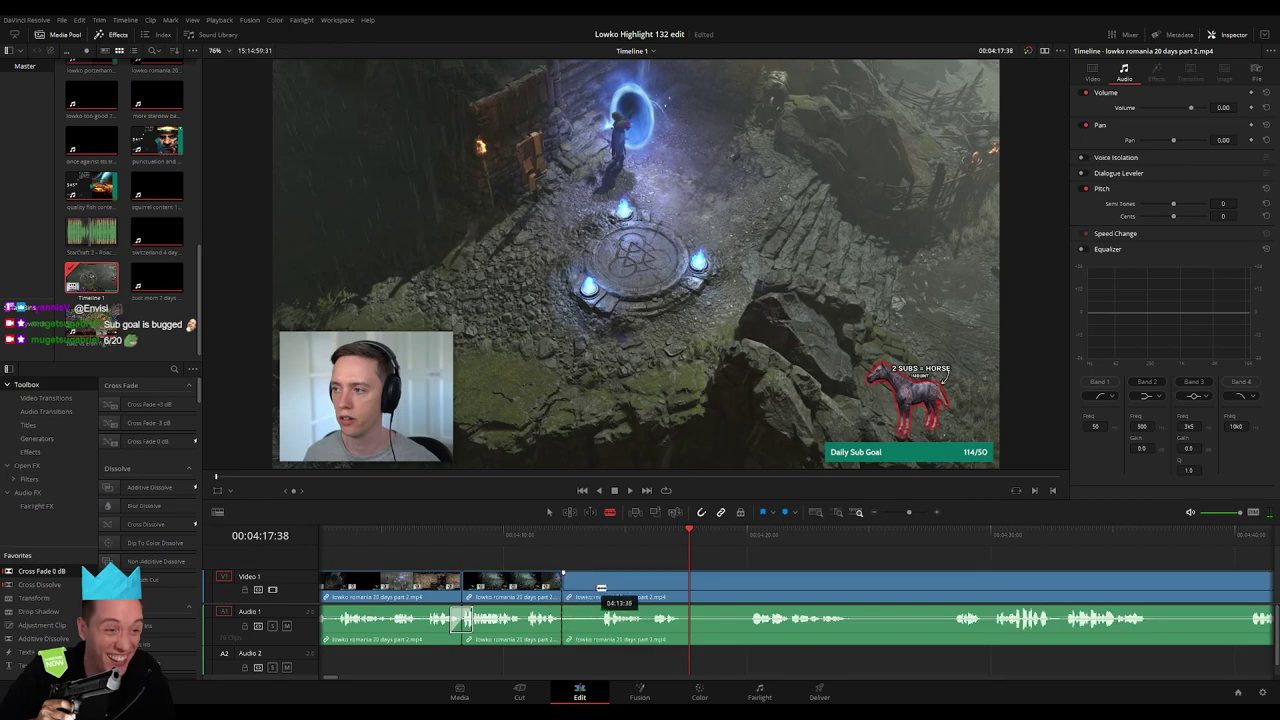
{"action": "left_click", "coordinate": [601, 588]}
{"action": "key", "text": "Delete"}
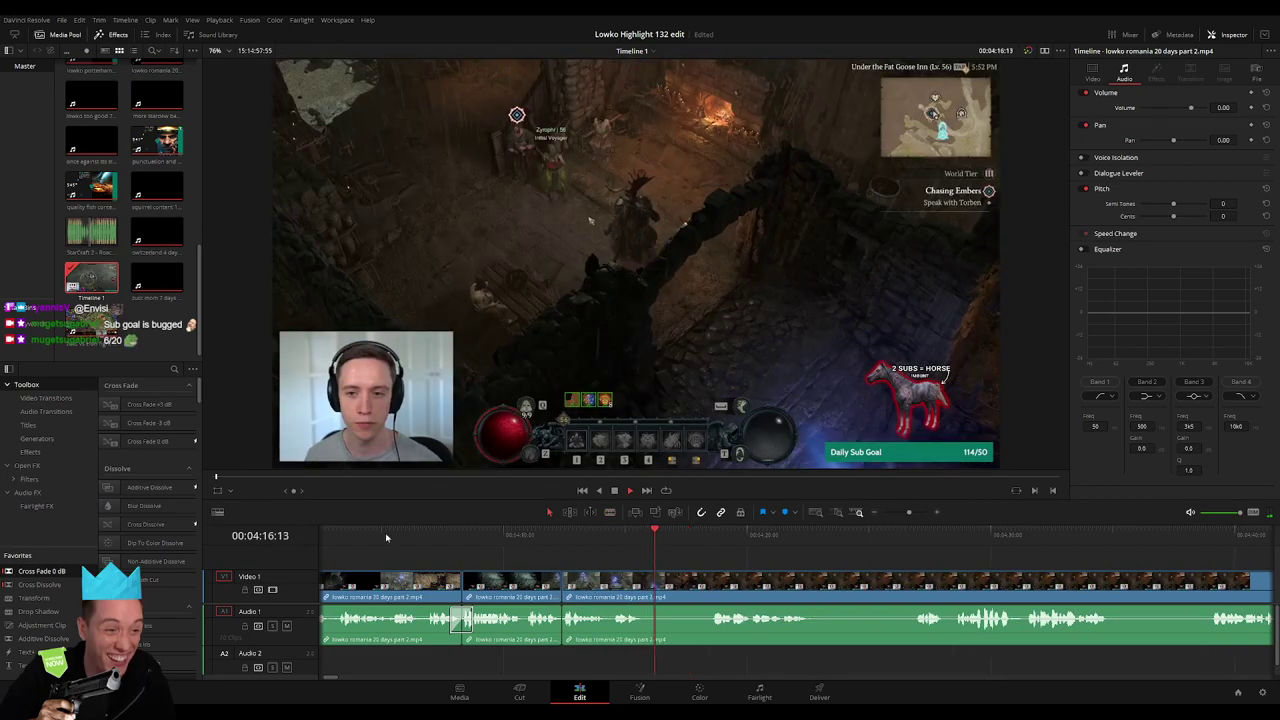
{"action": "key", "text": "b"}
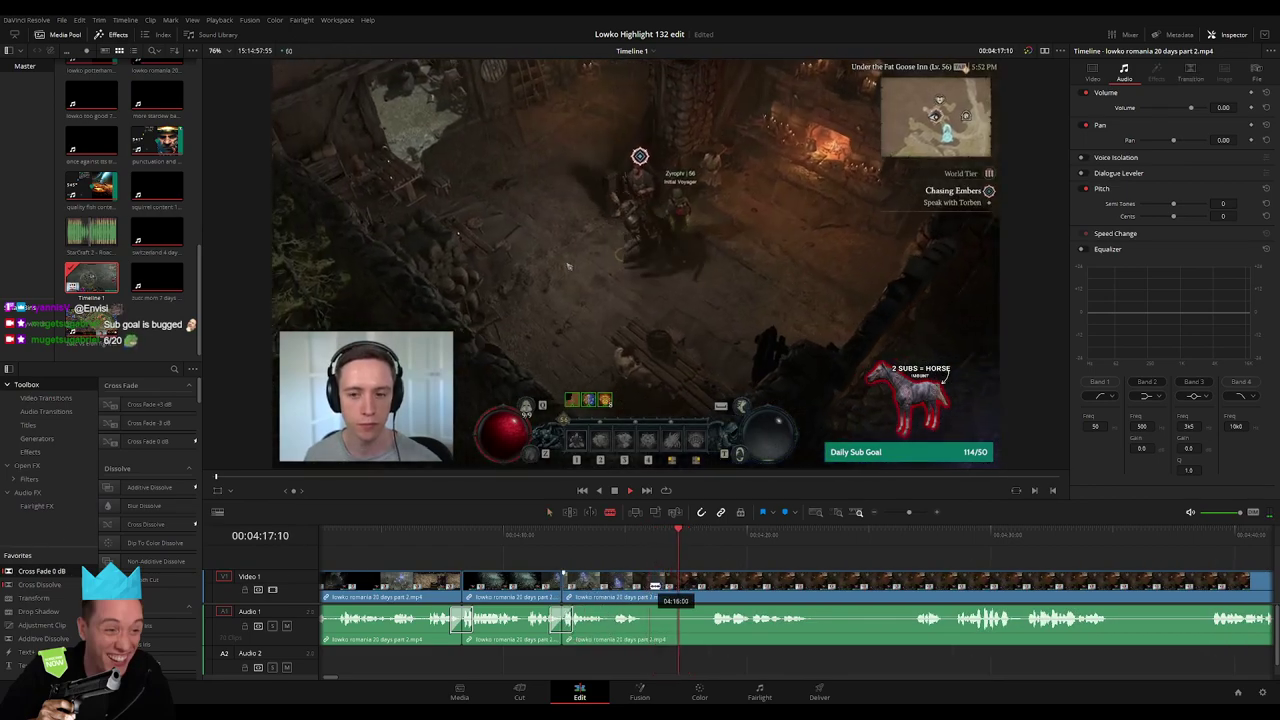
{"action": "left_click", "coordinate": [650, 588]}
{"action": "left_click", "coordinate": [712, 588]}
{"action": "key", "text": "a"}
{"action": "left_click", "coordinate": [680, 588]}
{"action": "key", "text": "Delete"}
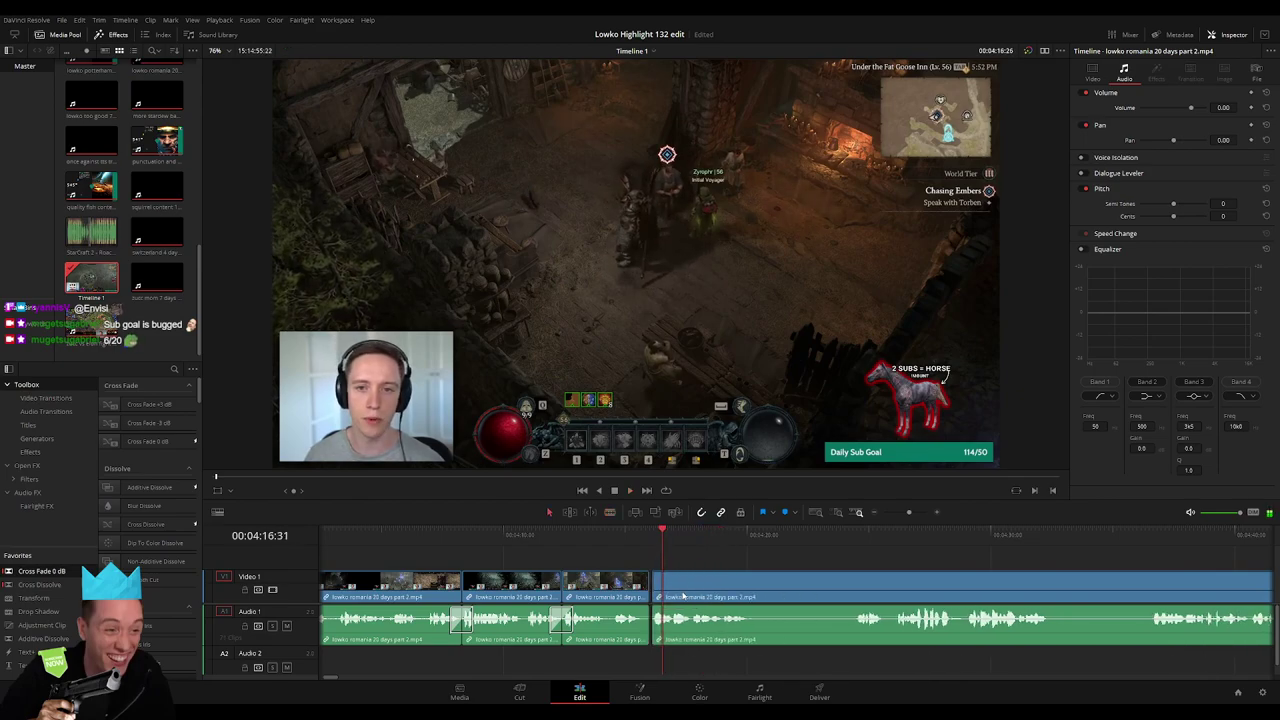
Blade both ends of the next dull stretch and ripple delete it
{"action": "key", "text": "b"}
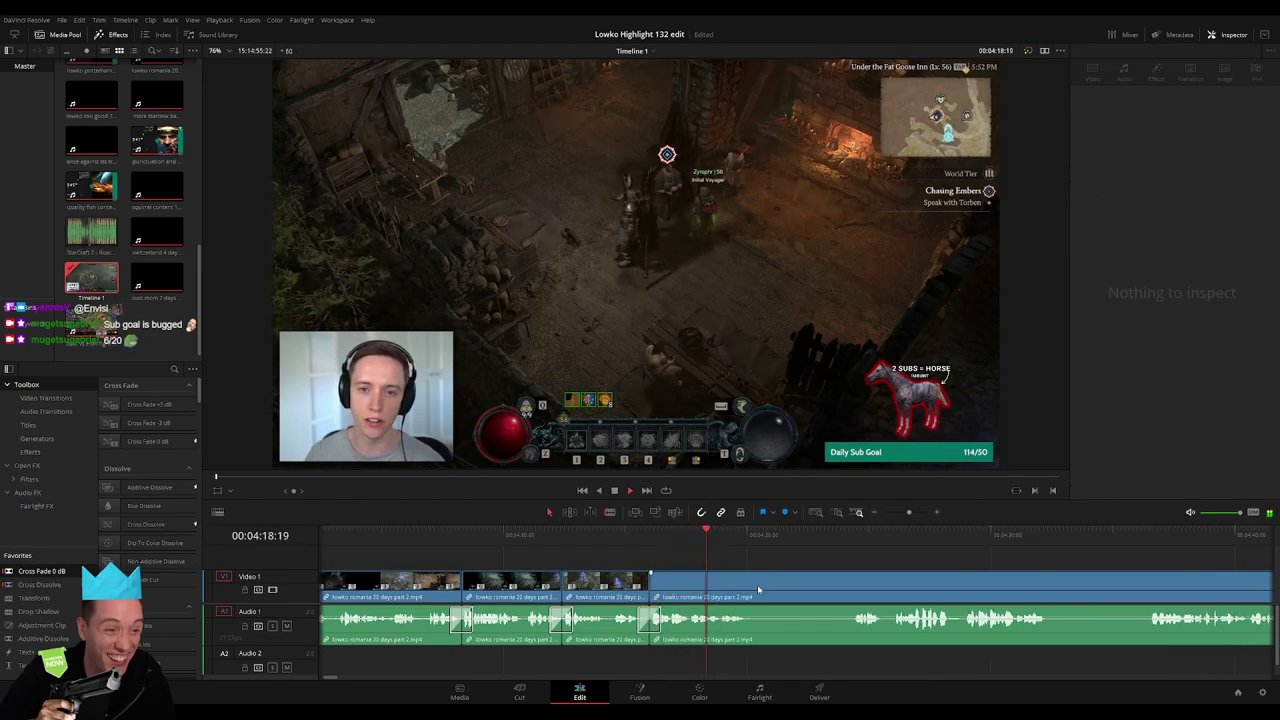
{"action": "left_click", "coordinate": [751, 588]}
{"action": "left_click", "coordinate": [857, 591]}
{"action": "key", "text": "a"}
{"action": "left_click", "coordinate": [790, 588]}
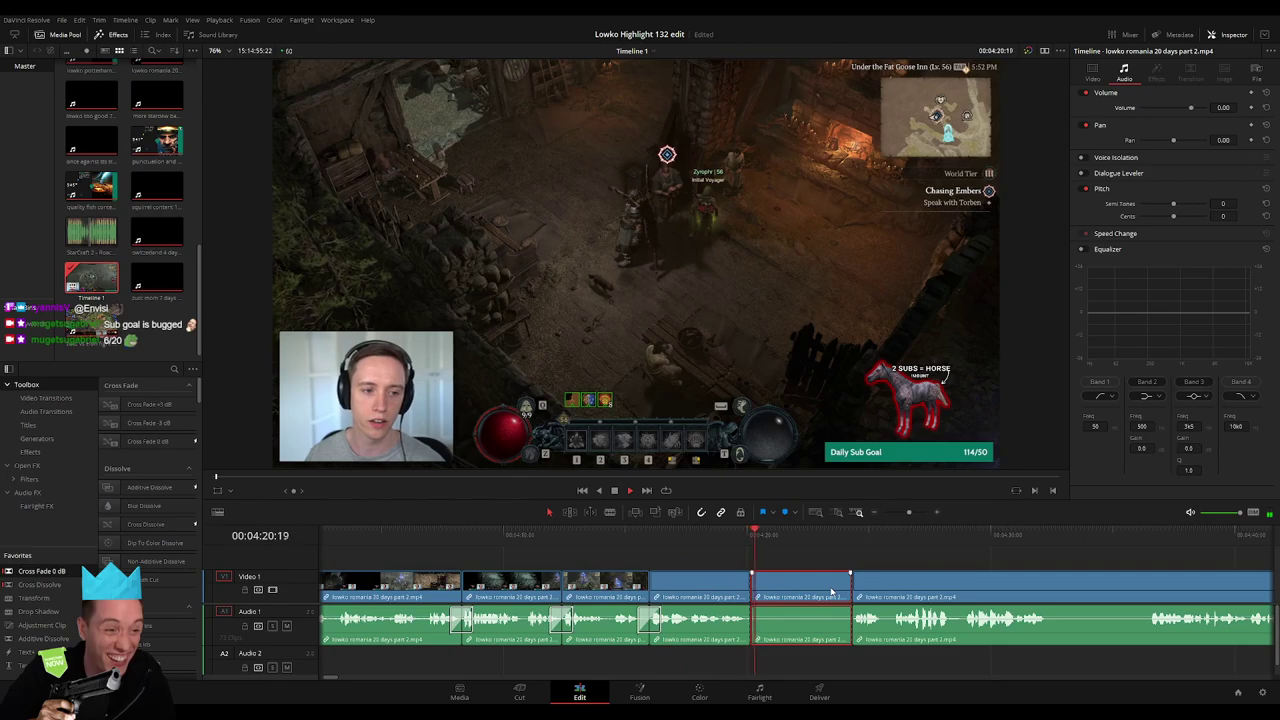
{"action": "key", "text": "Delete"}
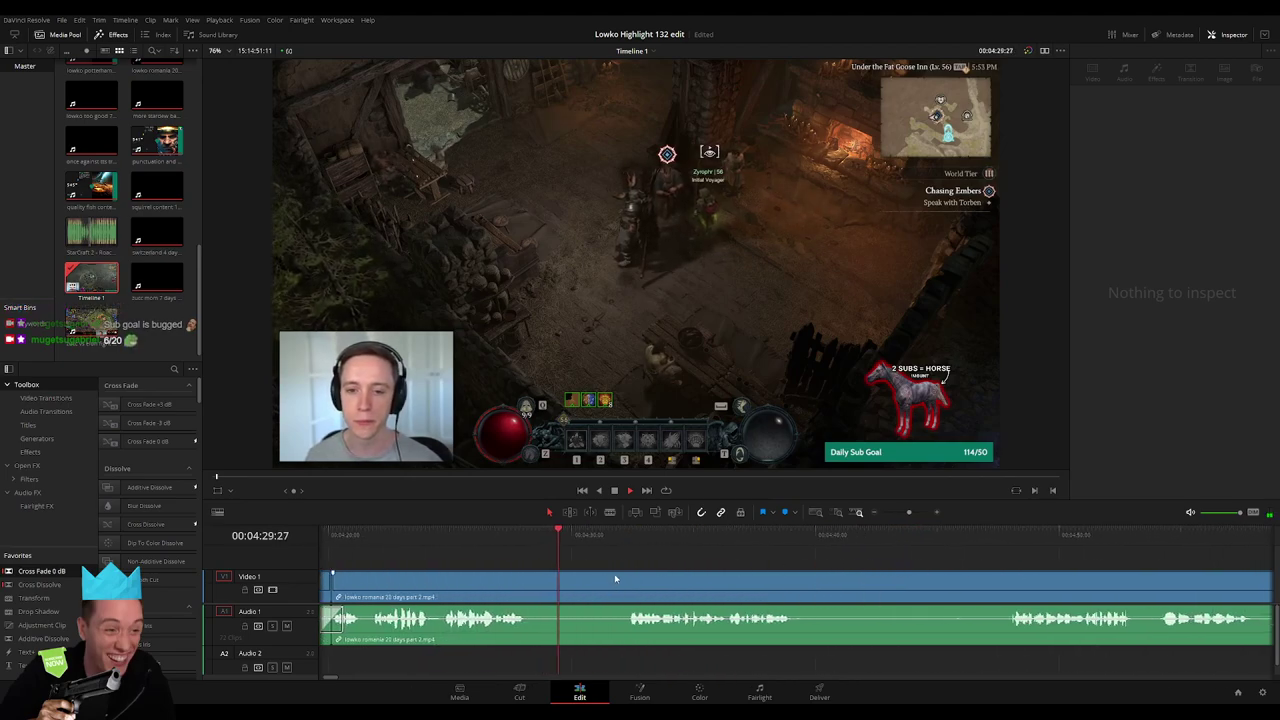
Split the footage at a later moment and drop the following idle stretch
{"action": "left_click", "coordinate": [620, 548]}
{"action": "key", "text": "b"}
{"action": "left_click", "coordinate": [526, 588]}
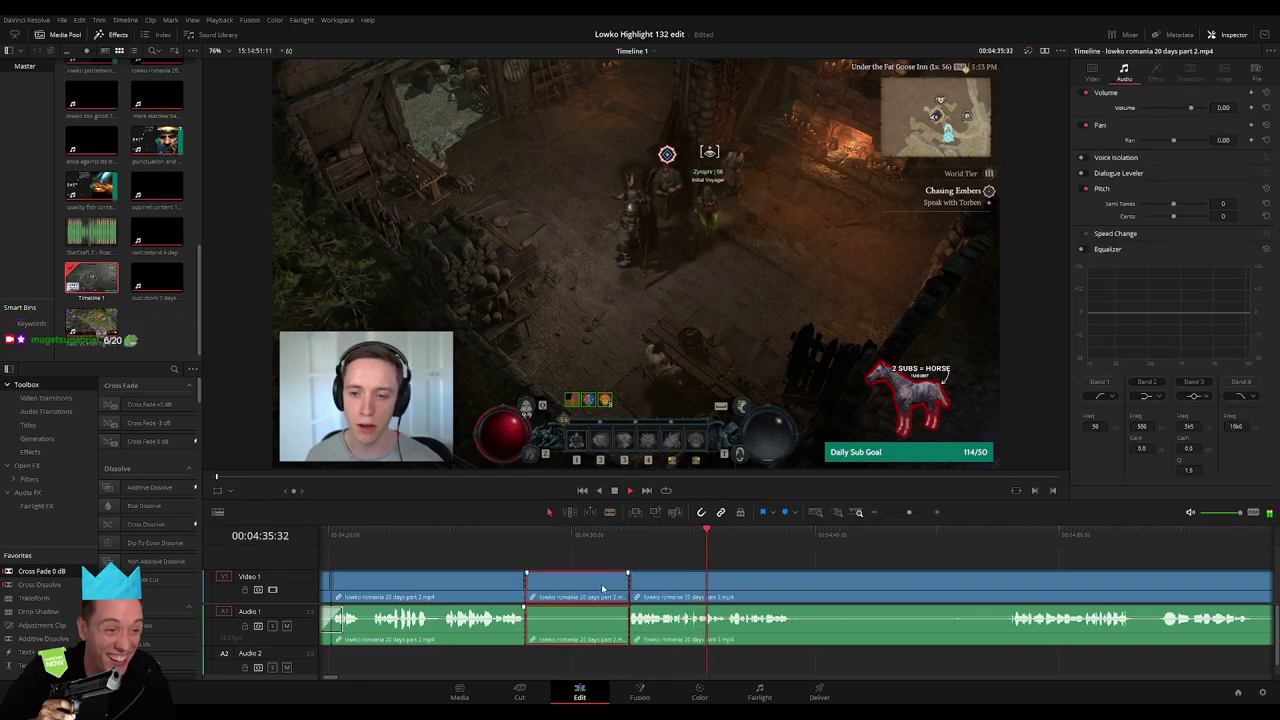
{"action": "key", "text": "Delete"}
{"action": "left_click", "coordinate": [605, 588]}
{"action": "key", "text": "Delete"}
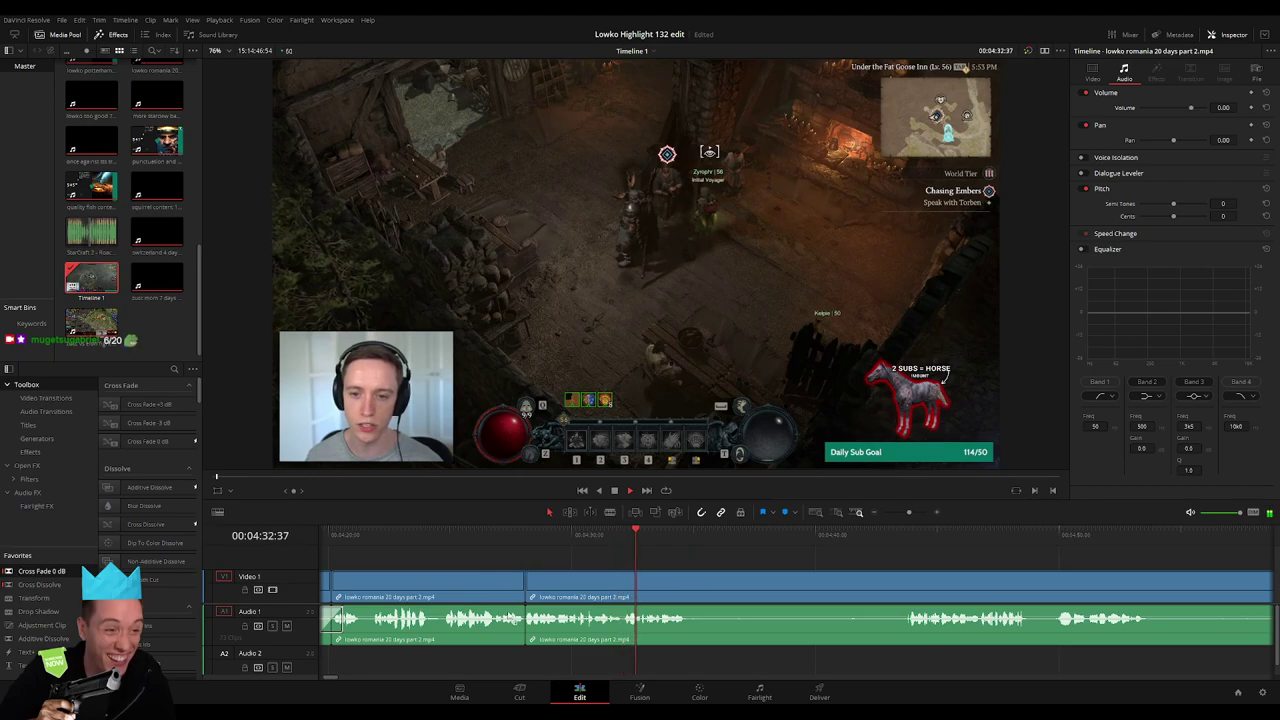
Blade around the second idle stretch near 04:36 and ripple delete it
{"action": "key", "text": "b"}
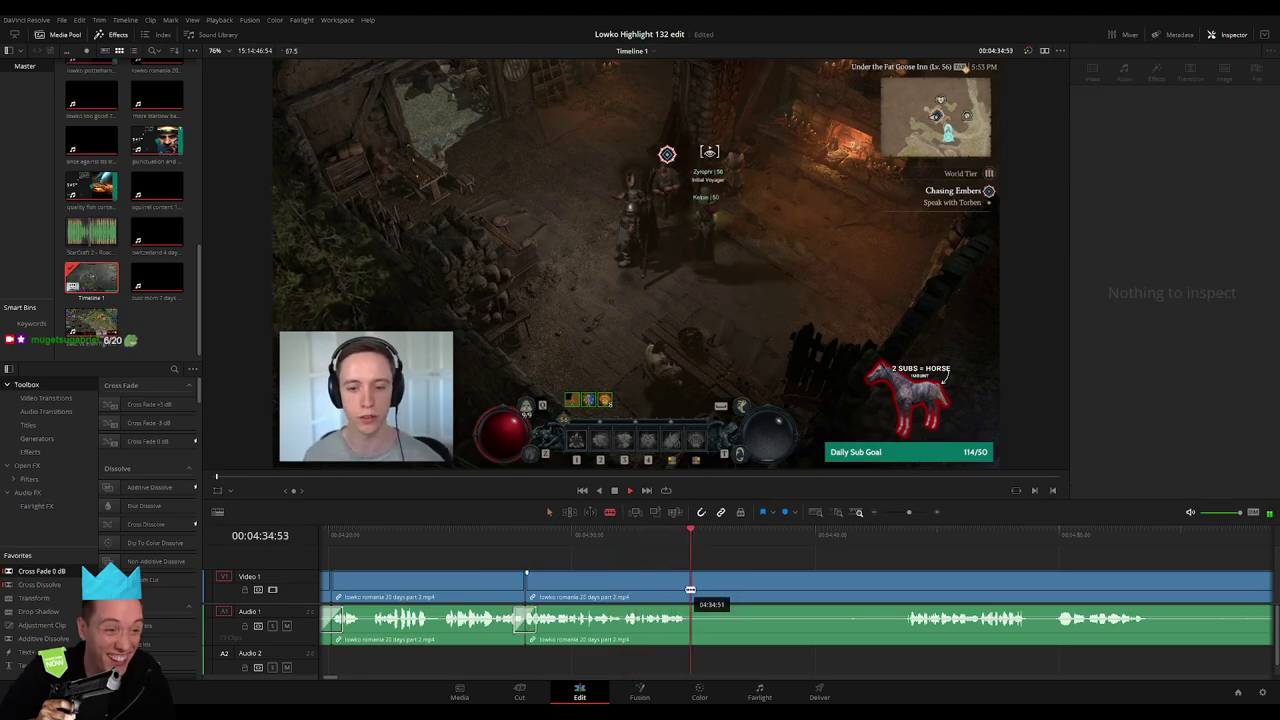
{"action": "left_click", "coordinate": [697, 586]}
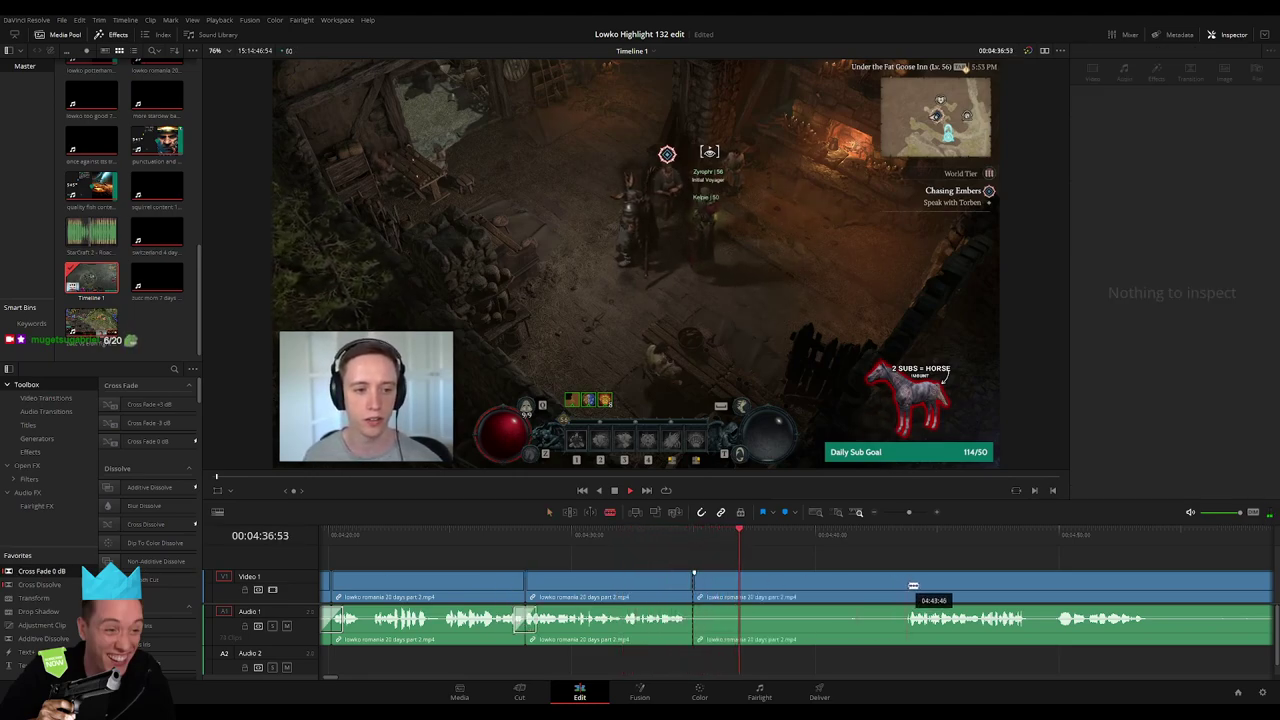
{"action": "left_click", "coordinate": [908, 588]}
{"action": "key", "text": "a"}
{"action": "left_click", "coordinate": [870, 590]}
{"action": "key", "text": "Delete"}
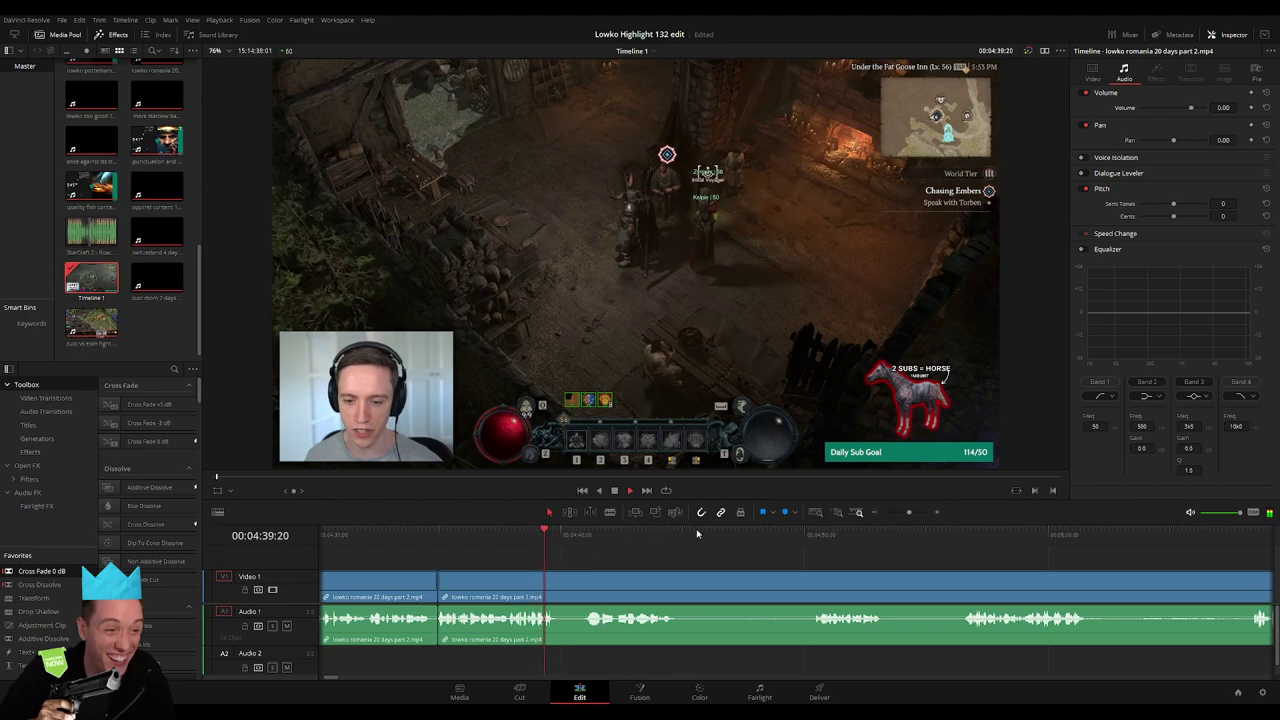
Split the clip at 04:38 where the sound effect will go
{"action": "scroll", "coordinate": [697, 534], "scroll_direction": "up", "scroll_amount": 2}
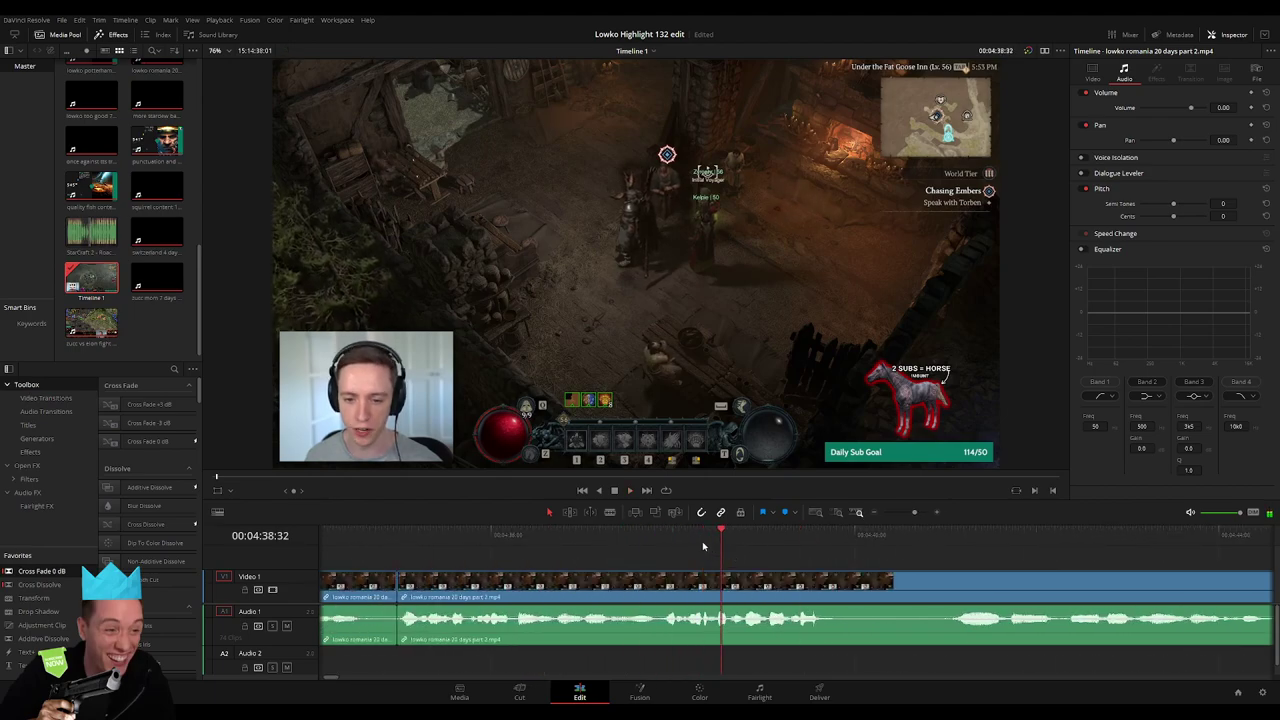
{"action": "key", "text": "b"}
{"action": "left_click", "coordinate": [710, 582]}
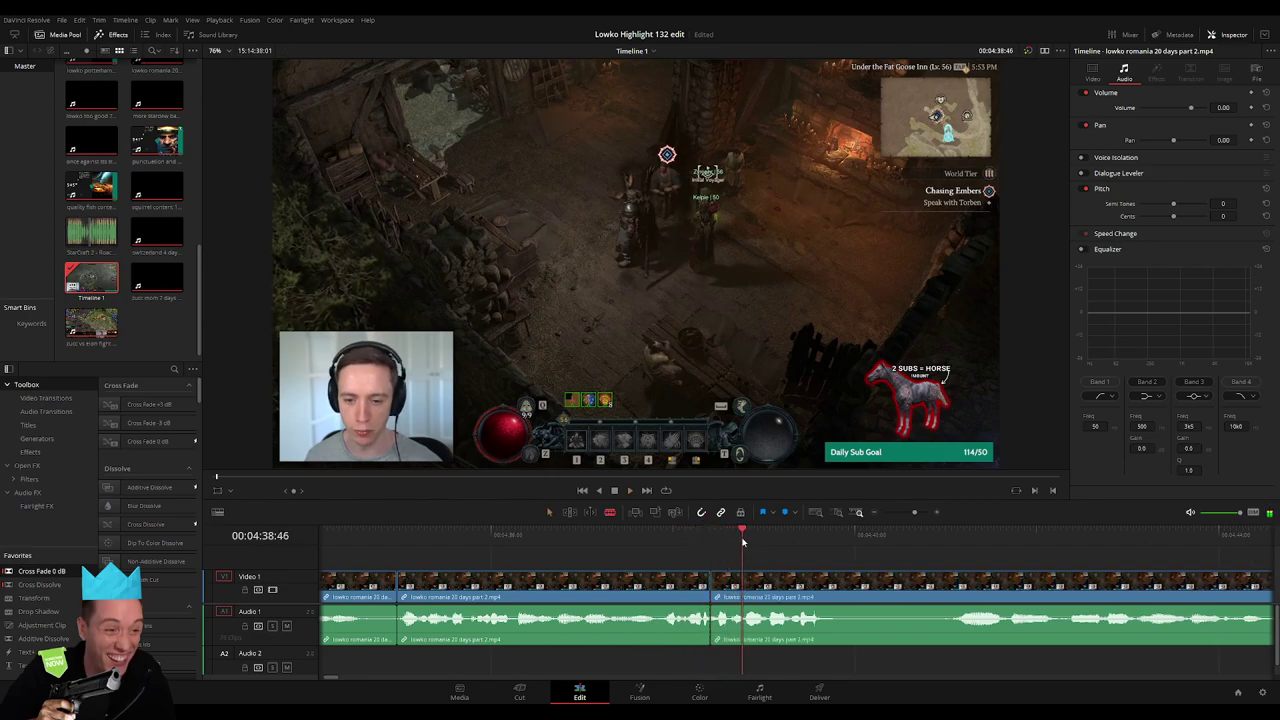
Isolate a short piece near 04:38 and place StarCraft 2 - Roach Quotes.mp3 under it on Audio 2, then play it
{"action": "left_click", "coordinate": [743, 598]}
{"action": "left_click_drag", "start_coordinate": [91, 232], "coordinate": [704, 661]}
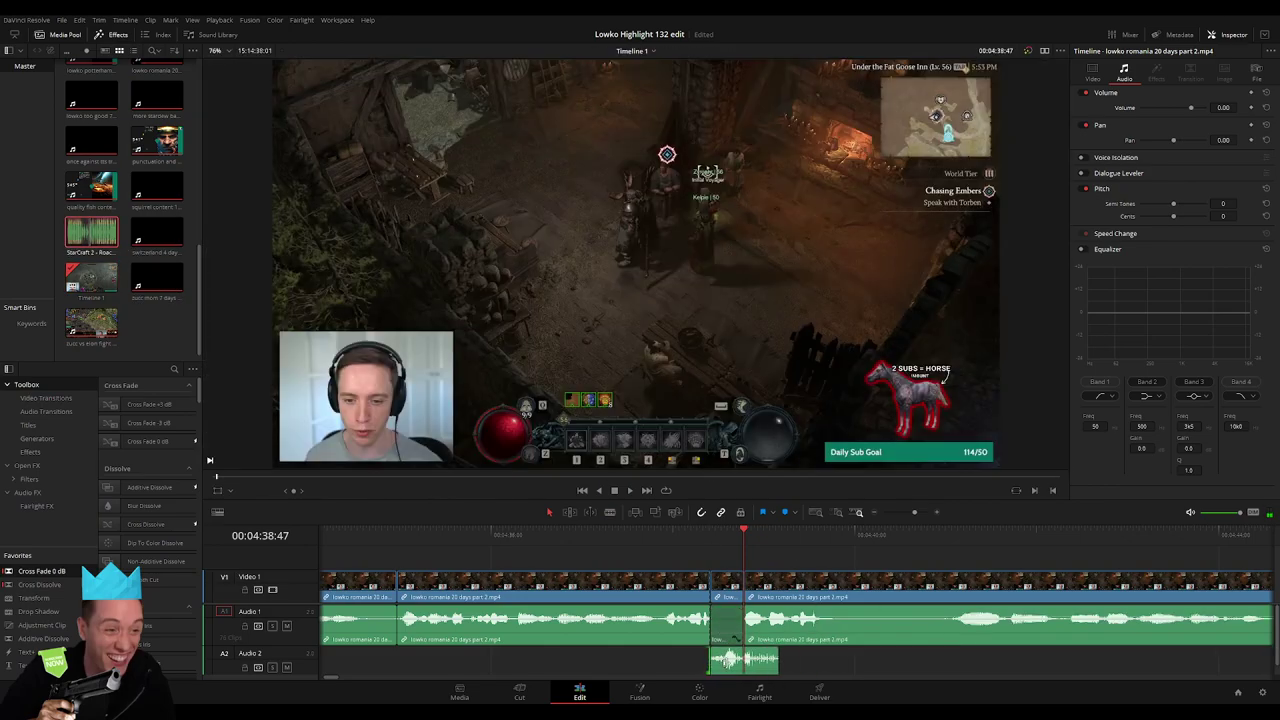
{"action": "mouse_move", "coordinate": [744, 664]}
{"action": "left_mouse_down"}
{"action": "mouse_move", "coordinate": [758, 666]}
{"action": "mouse_move", "coordinate": [744, 662]}
{"action": "left_mouse_up"}
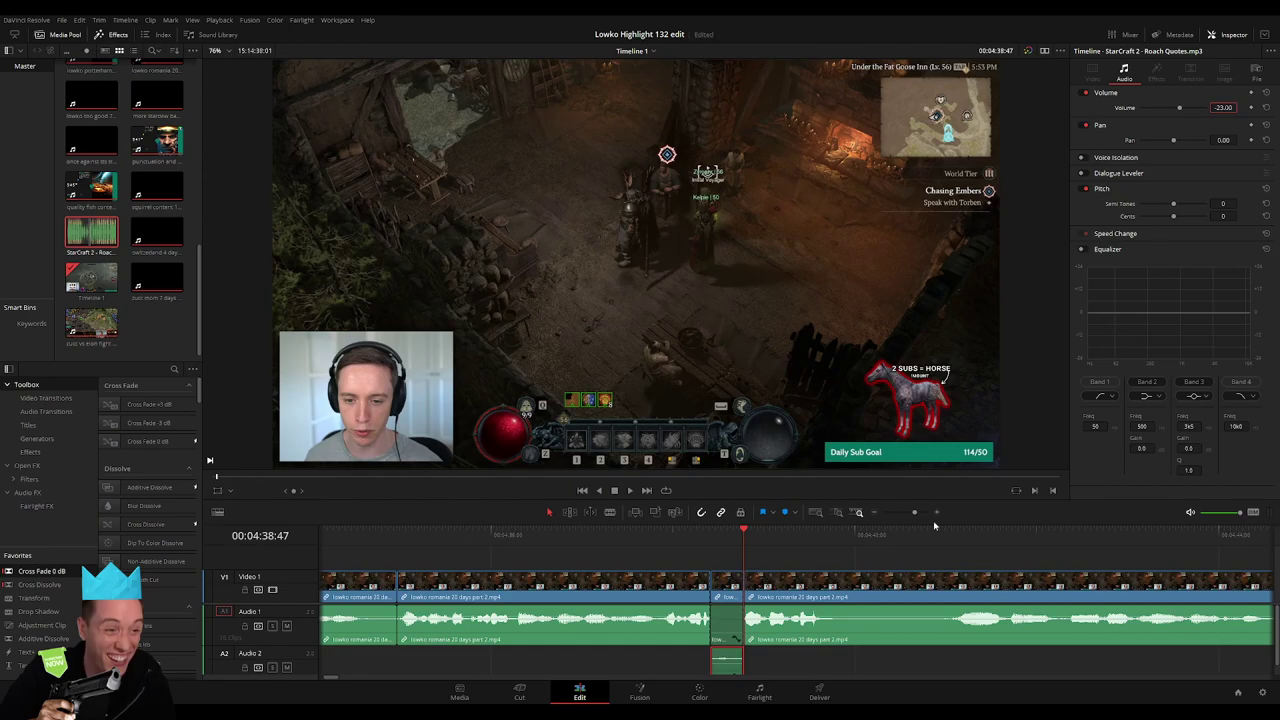
{"action": "left_click", "coordinate": [657, 545]}
{"action": "key", "text": "space"}
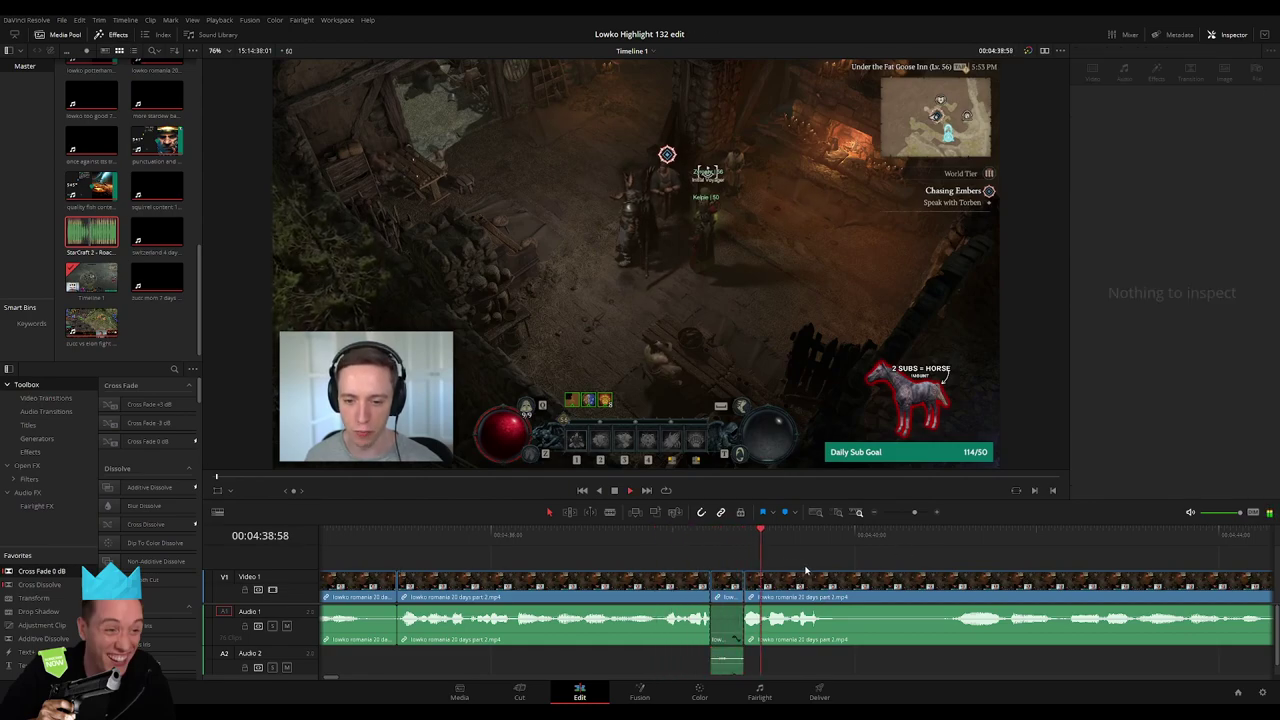
Trim the clip edges near 04:47 and ripple delete the dead stretch between them
{"action": "left_click_drag", "start_coordinate": [914, 512], "coordinate": [909, 512]}
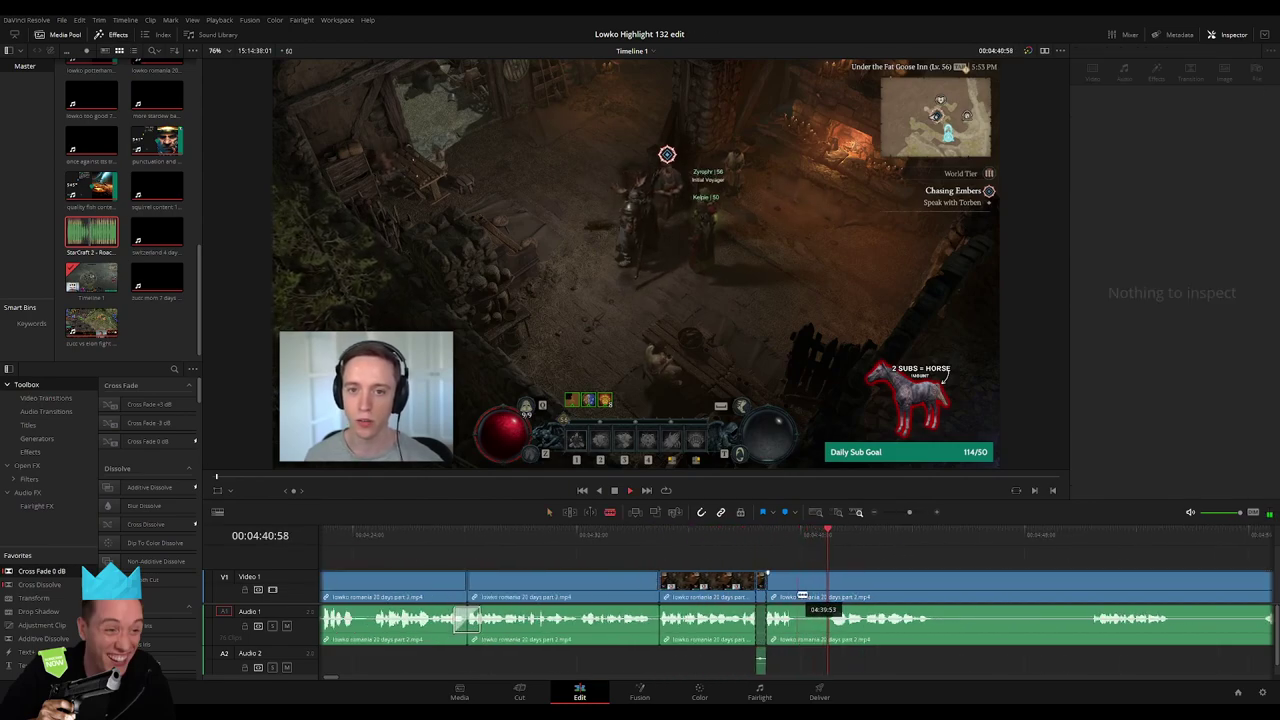
{"action": "mouse_move", "coordinate": [817, 597]}
{"action": "left_mouse_down"}
{"action": "mouse_move", "coordinate": [837, 591]}
{"action": "mouse_move", "coordinate": [570, 598]}
{"action": "mouse_move", "coordinate": [645, 598]}
{"action": "left_mouse_up"}
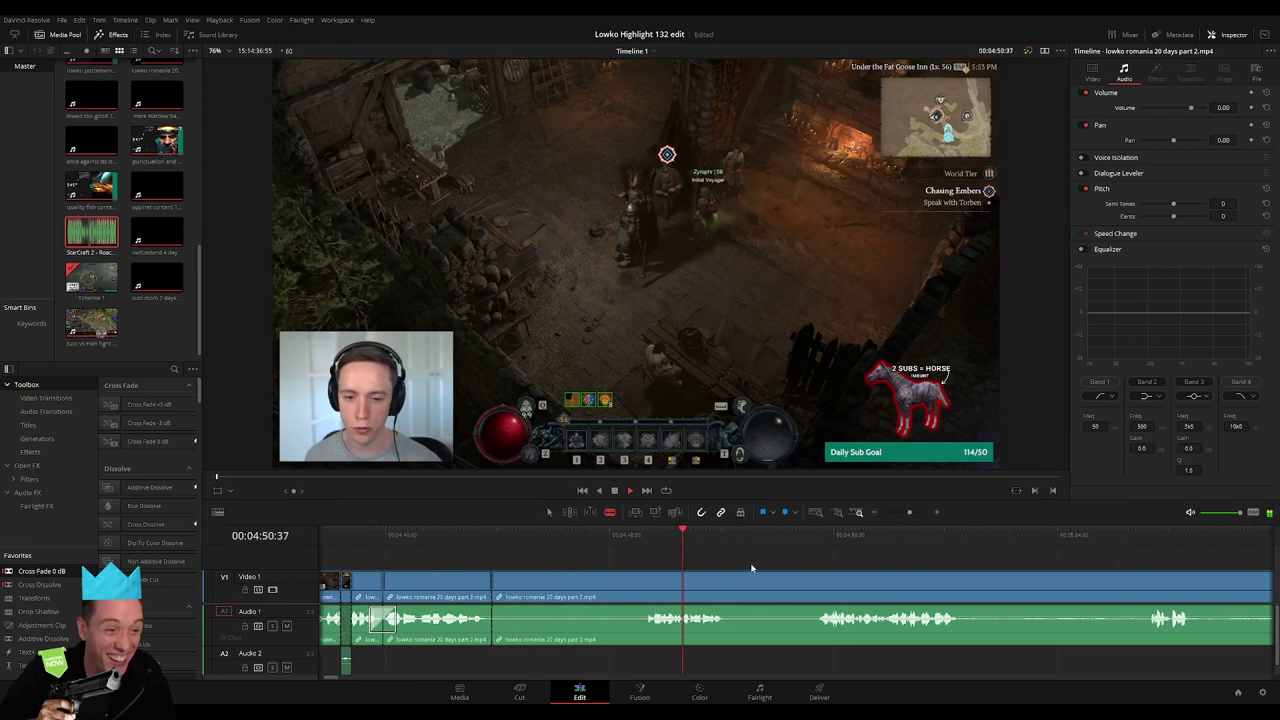
{"action": "left_click_drag", "start_coordinate": [752, 568], "coordinate": [645, 595]}
{"action": "left_click", "coordinate": [627, 595]}
{"action": "key", "text": "Delete"}
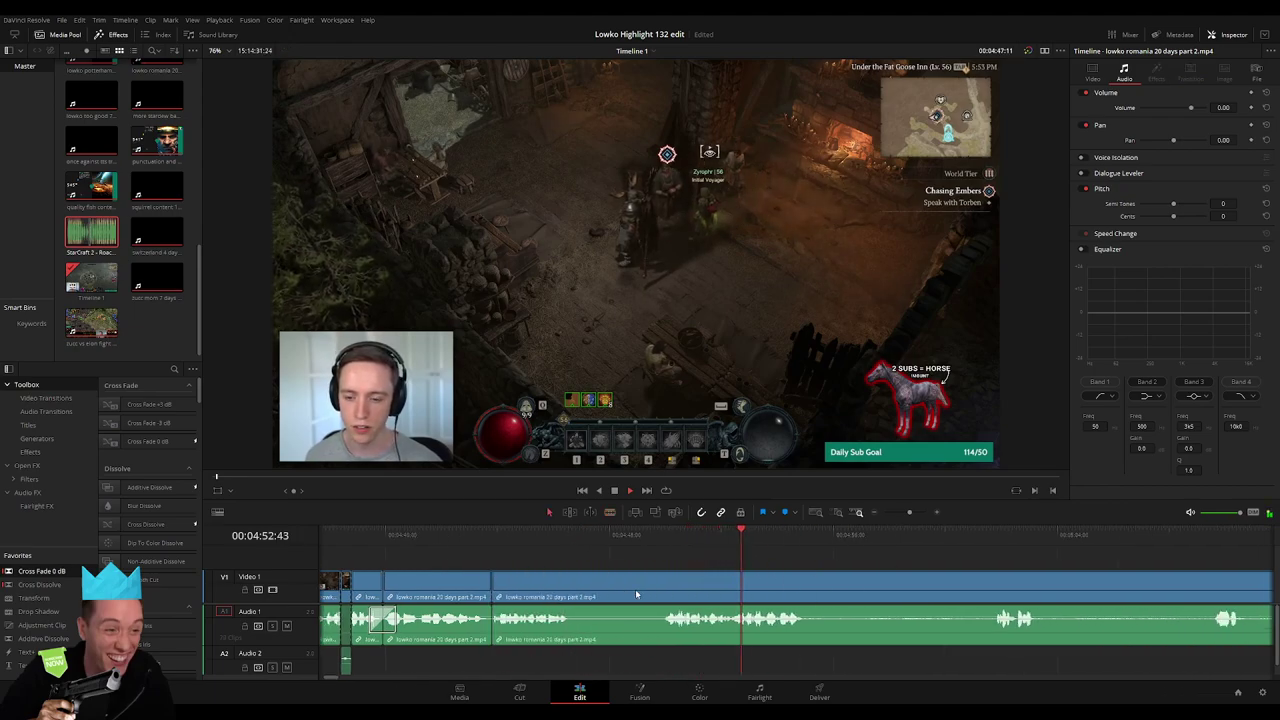
{"action": "mouse_move", "coordinate": [573, 596]}
{"action": "left_mouse_down"}
{"action": "mouse_move", "coordinate": [665, 592]}
{"action": "mouse_move", "coordinate": [641, 596]}
{"action": "left_mouse_up"}
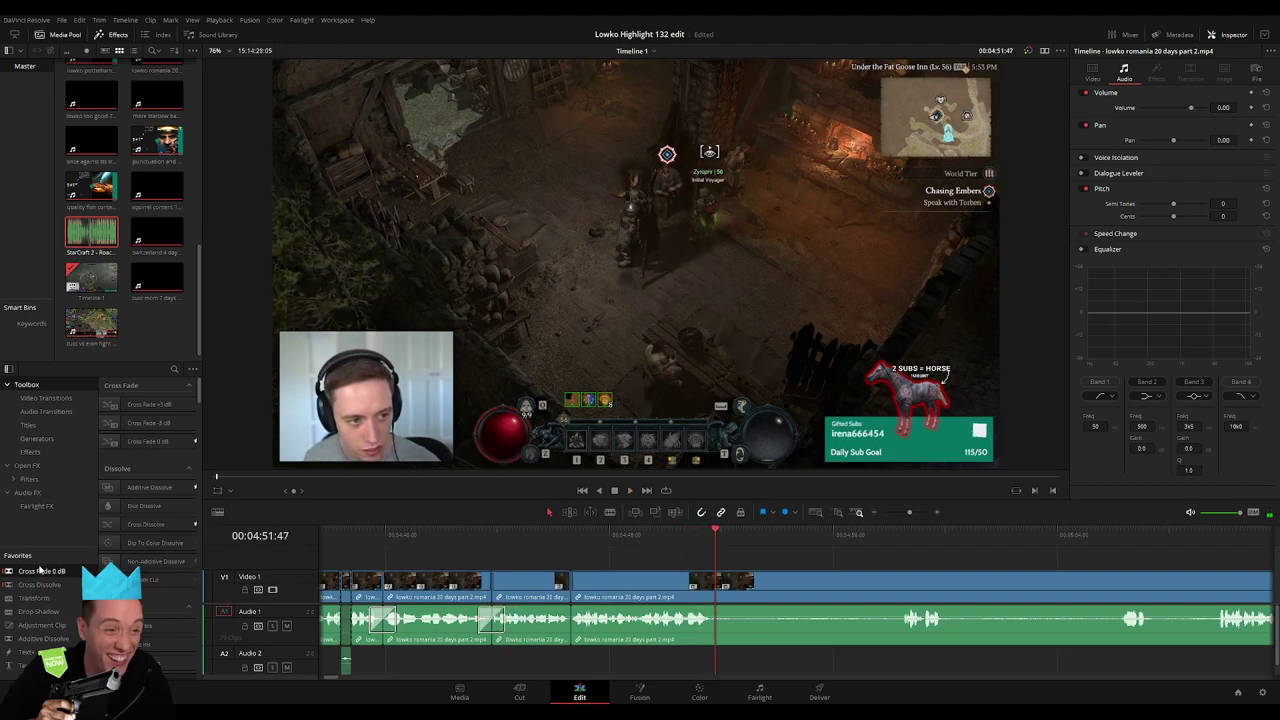
{"action": "scroll", "coordinate": [640, 600], "scroll_direction": "left", "scroll_amount": 1}
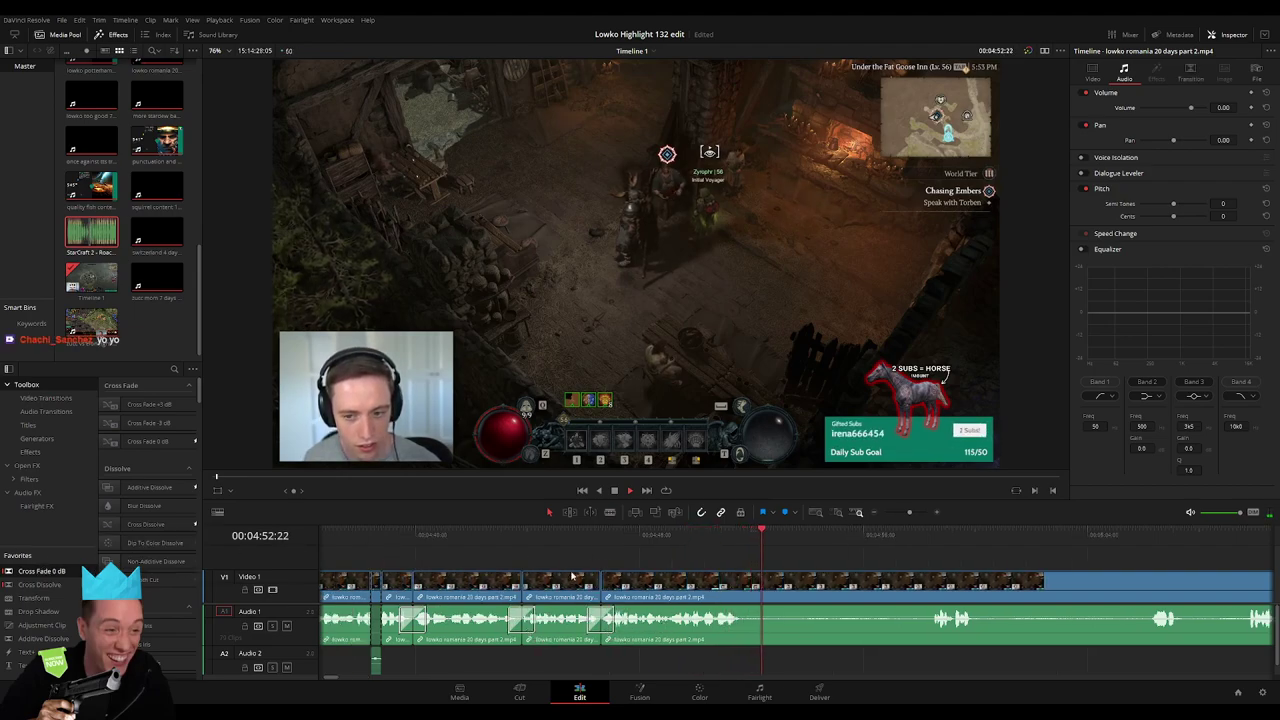
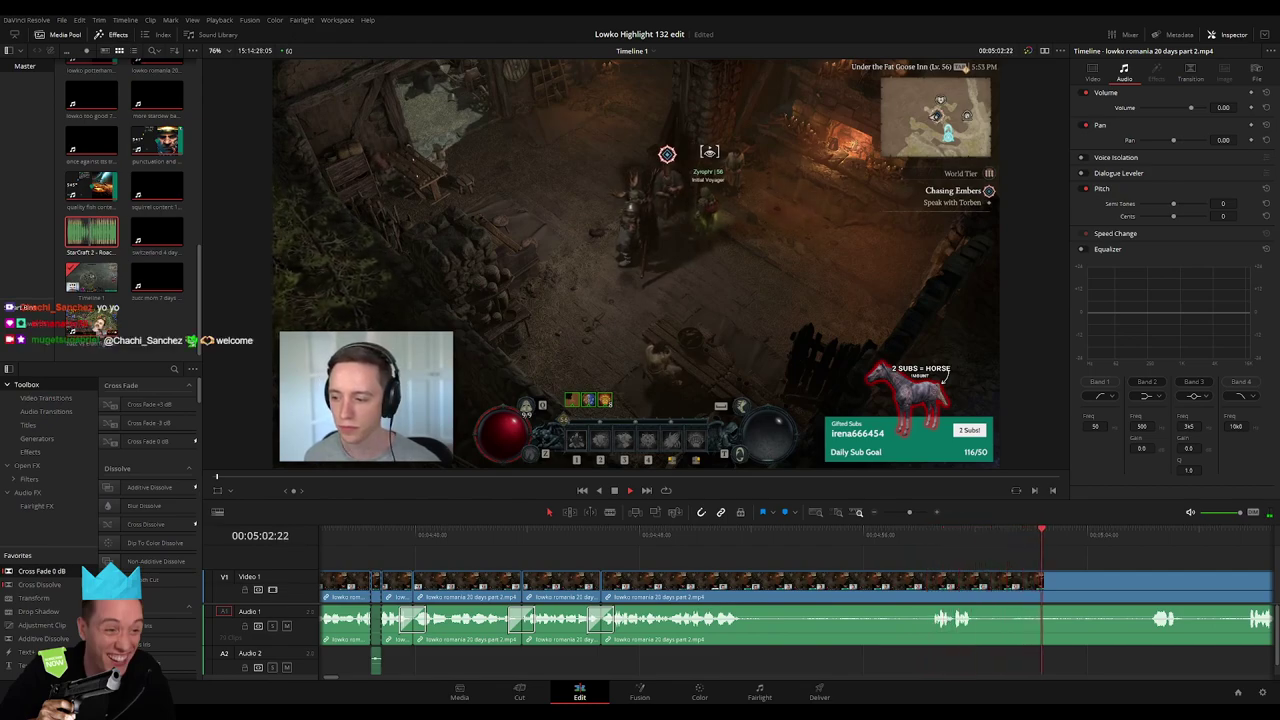
Blade out the first unwanted stretch of brown-bear map footage near 04:50 and close the gap
{"action": "left_click", "coordinate": [713, 535]}
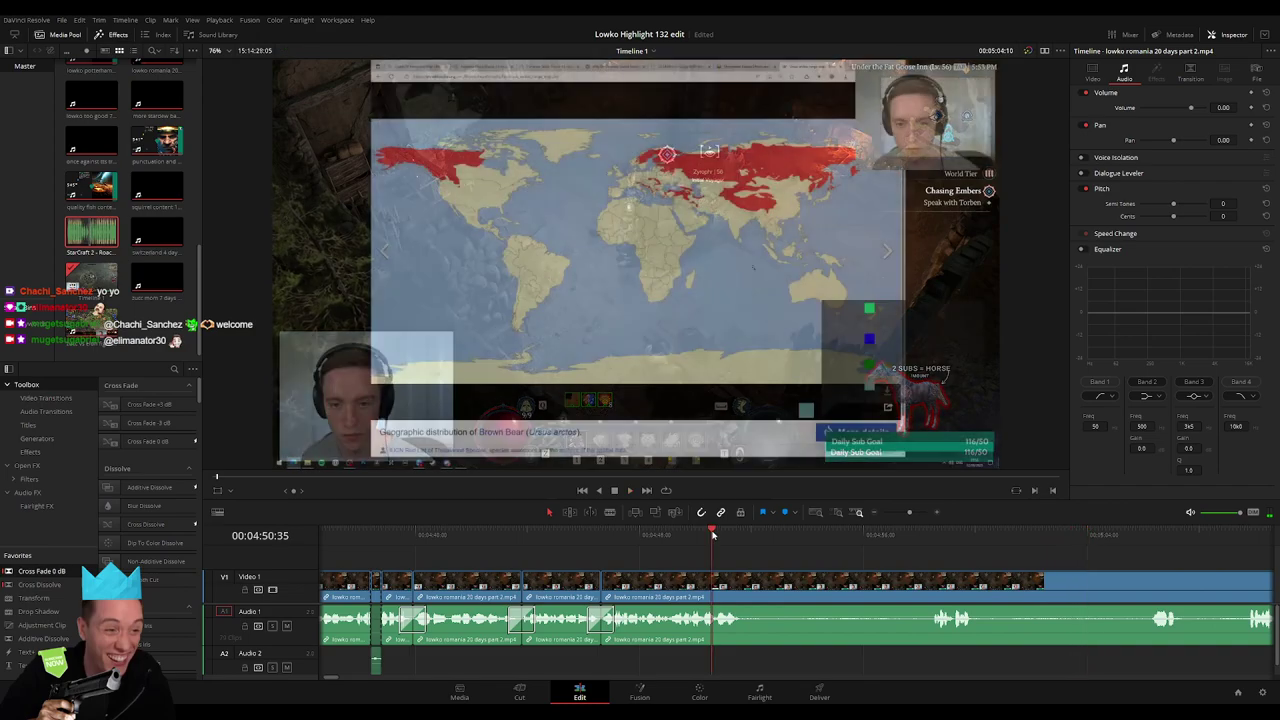
{"action": "scroll", "coordinate": [651, 551], "scroll_direction": "right", "scroll_amount": 3}
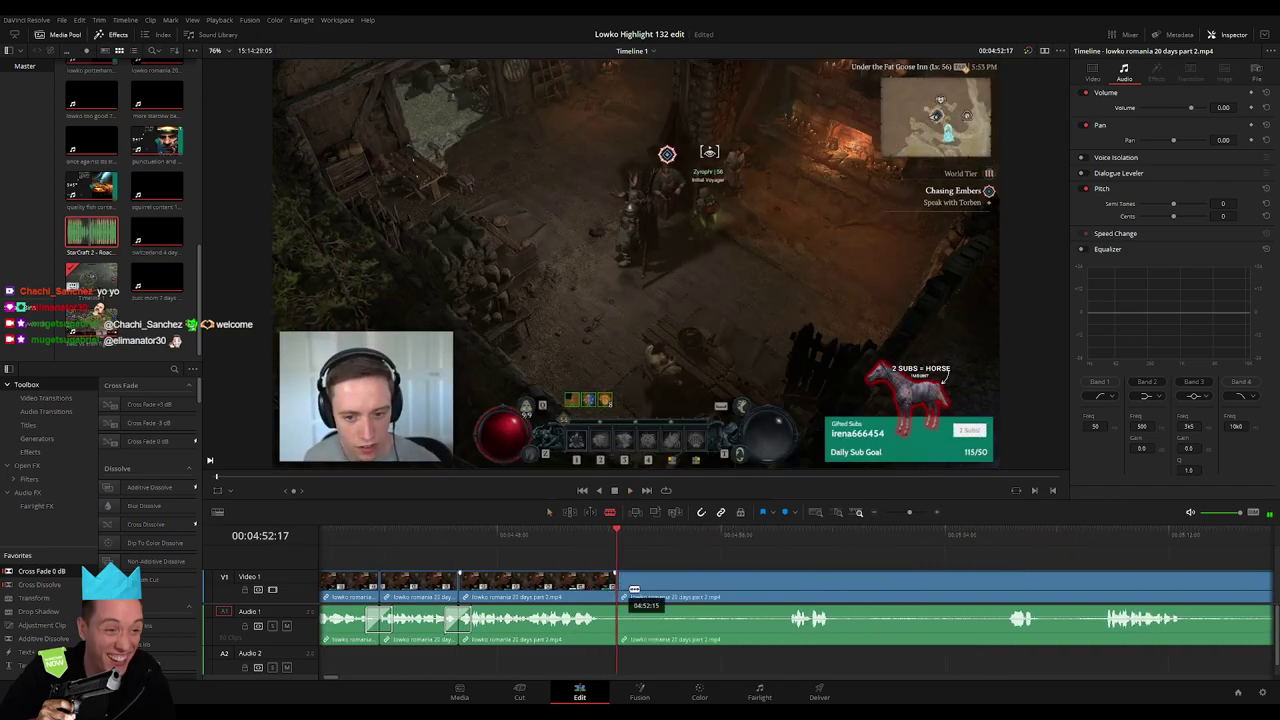
{"action": "left_click_drag", "start_coordinate": [636, 545], "coordinate": [1000, 548]}
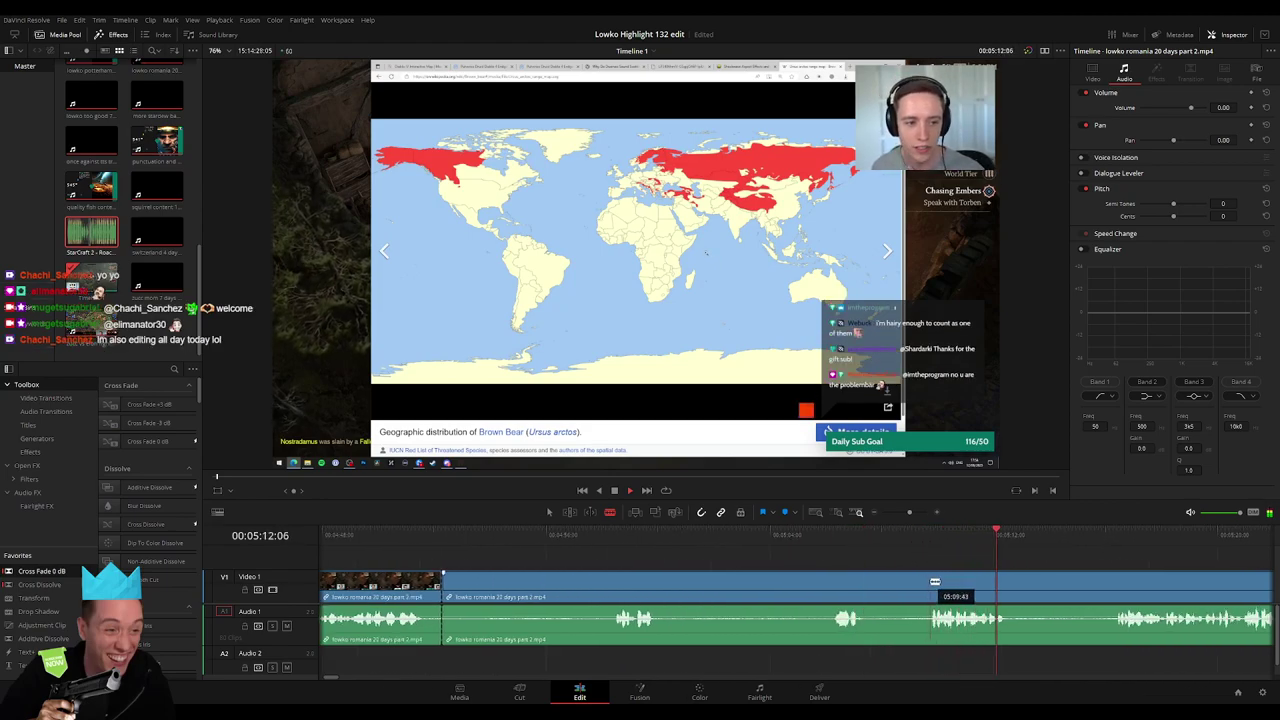
{"action": "left_click", "coordinate": [830, 590]}
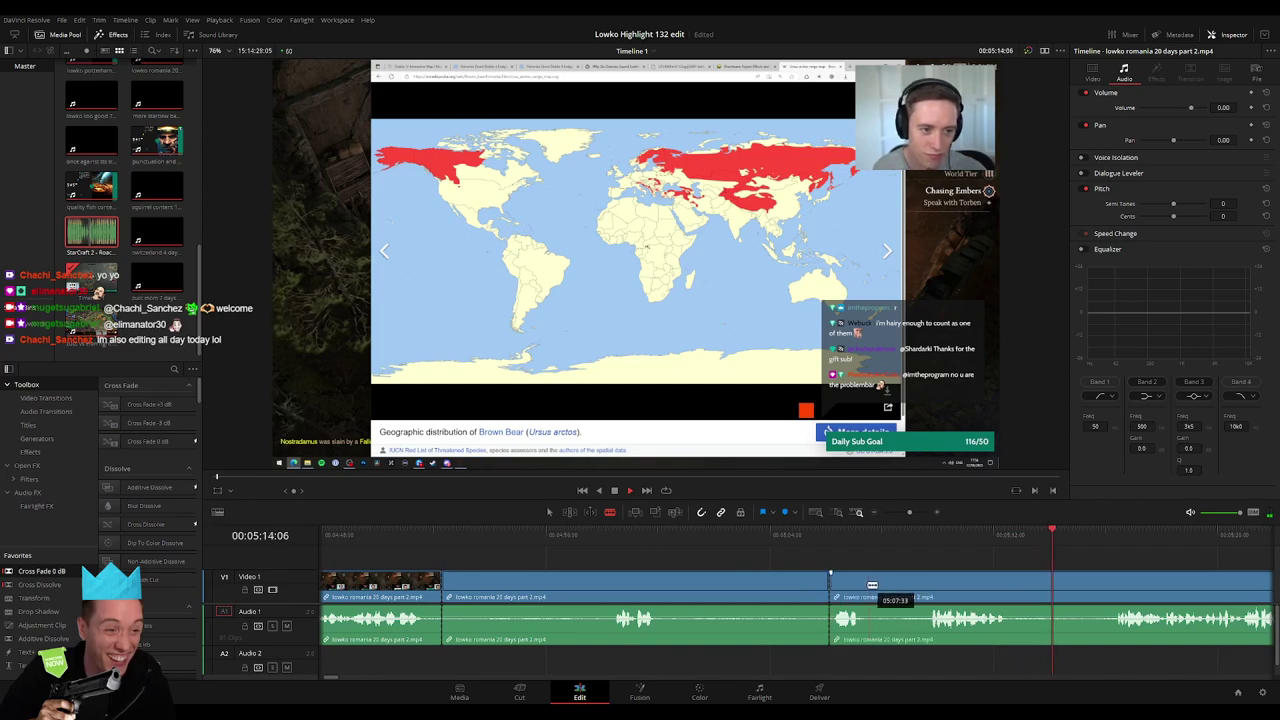
{"action": "left_click", "coordinate": [868, 590]}
{"action": "left_click", "coordinate": [926, 590]}
{"action": "key", "text": "a"}
{"action": "left_click", "coordinate": [897, 589]}
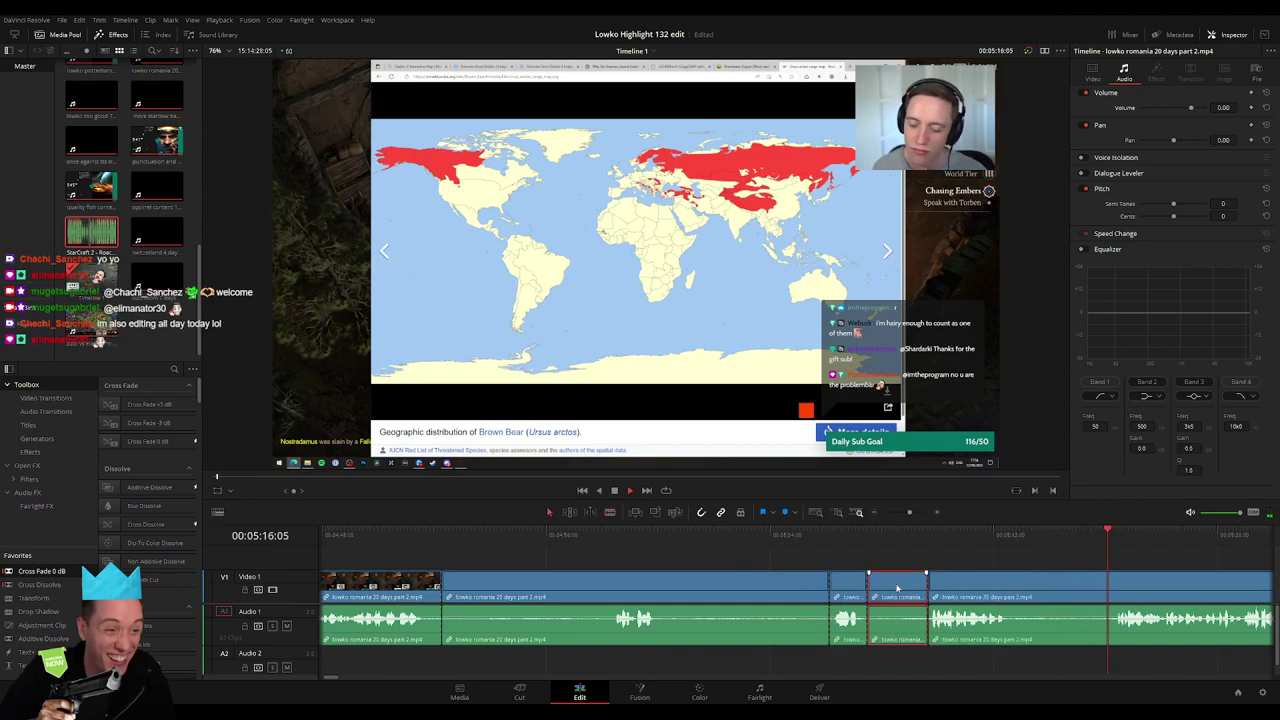
{"action": "key", "text": "Delete"}
{"action": "left_click", "coordinate": [737, 585]}
{"action": "key", "text": "Delete"}
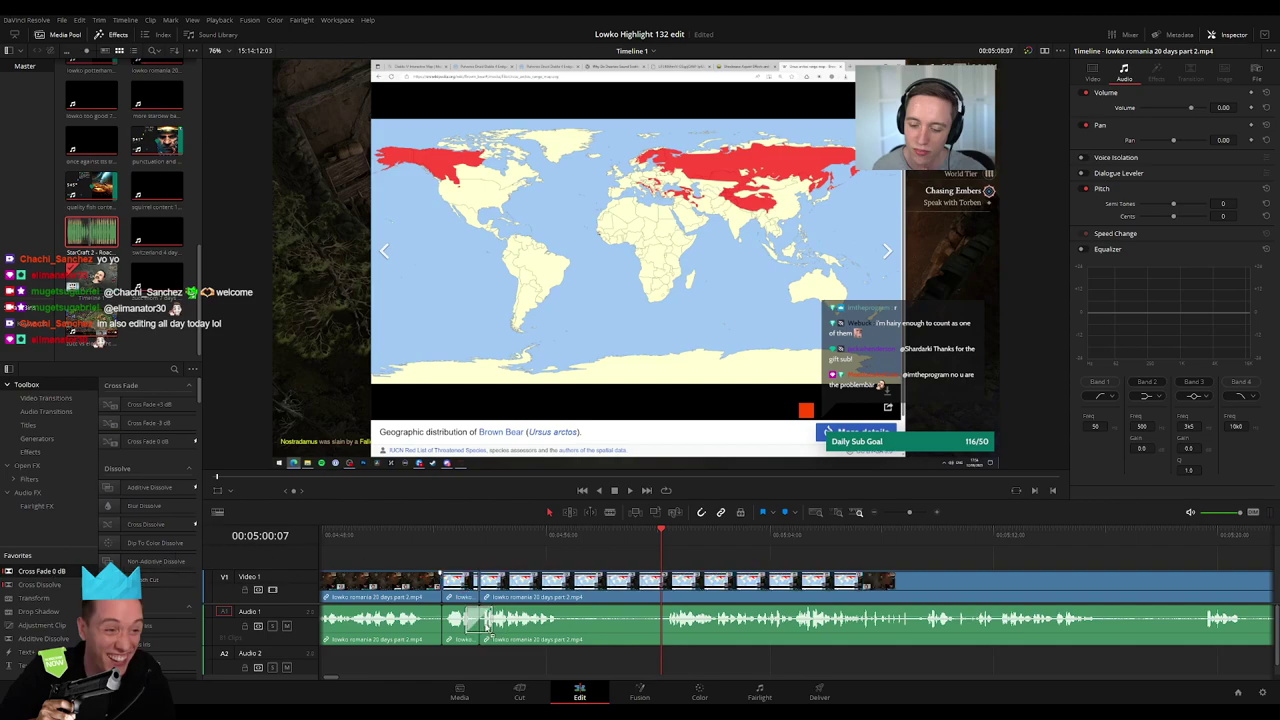
Split the clip at the next cut point, ripple-delete the following piece, and zoom out
{"action": "scroll", "coordinate": [535, 630], "scroll_direction": "left", "scroll_amount": 2}
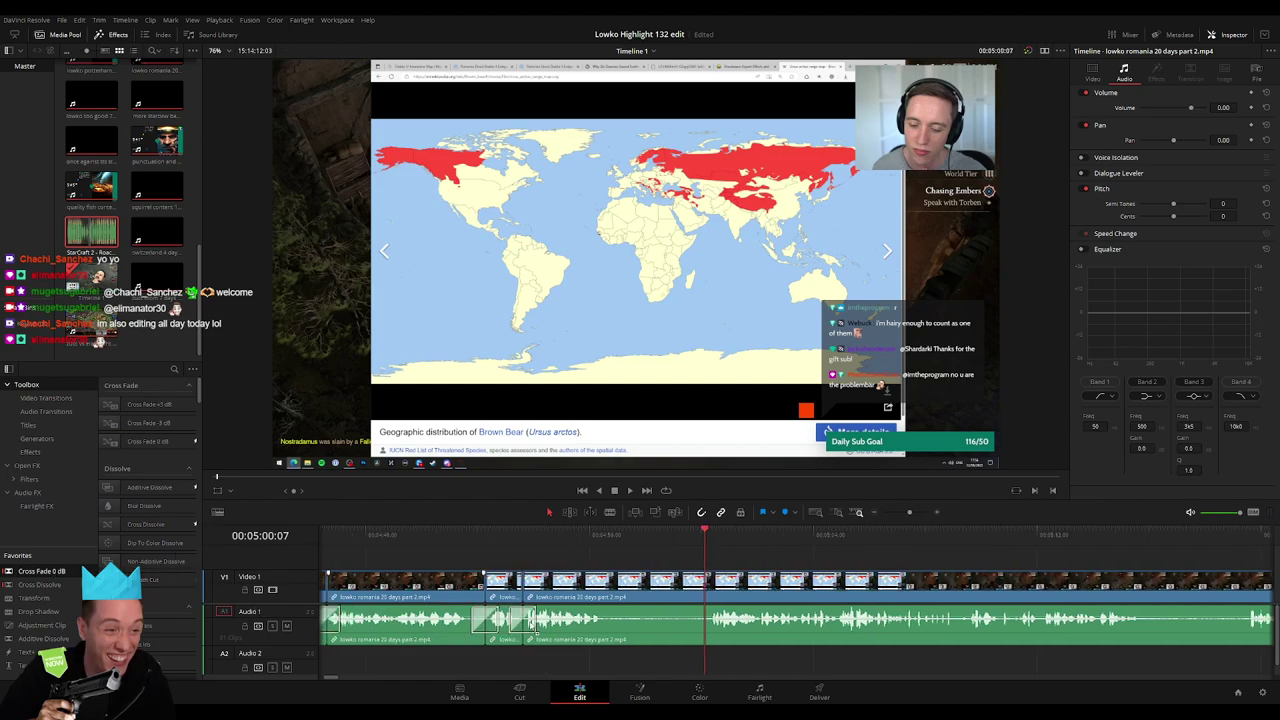
{"action": "left_click", "coordinate": [708, 531]}
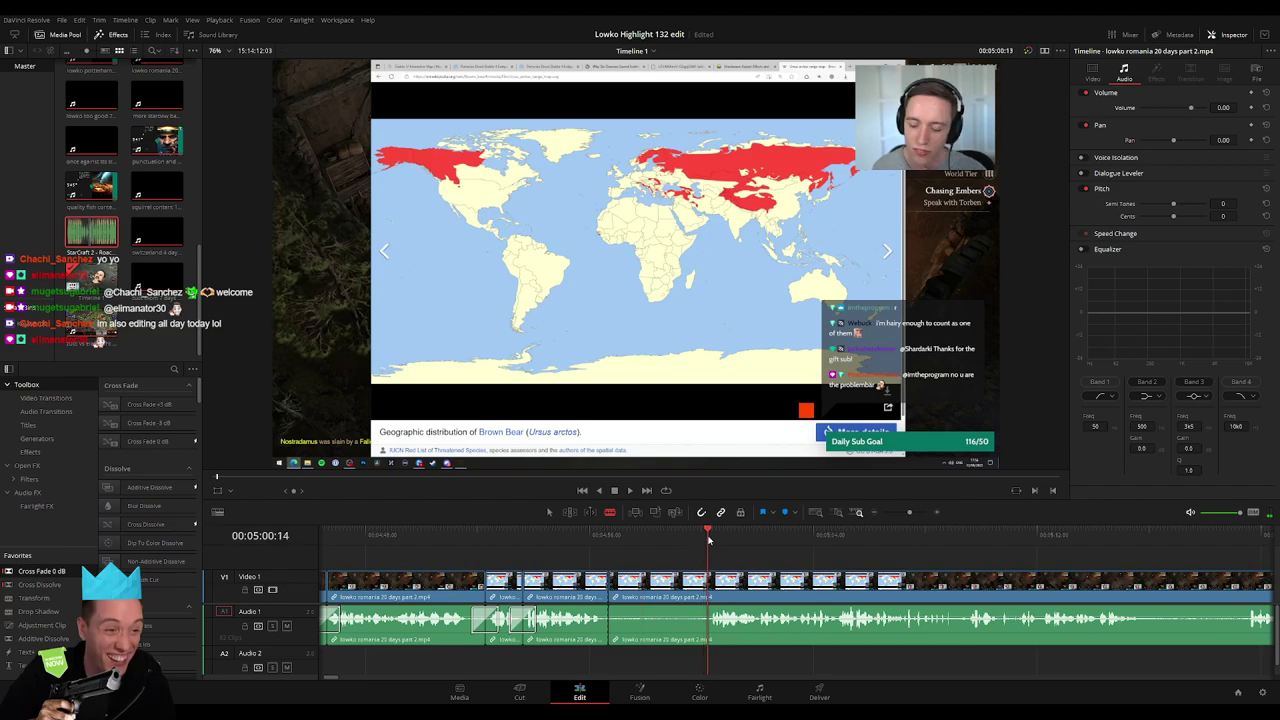
{"action": "key", "text": "b"}
{"action": "left_click", "coordinate": [708, 586]}
{"action": "key", "text": "a"}
{"action": "left_click", "coordinate": [655, 596]}
{"action": "key", "text": "Delete"}
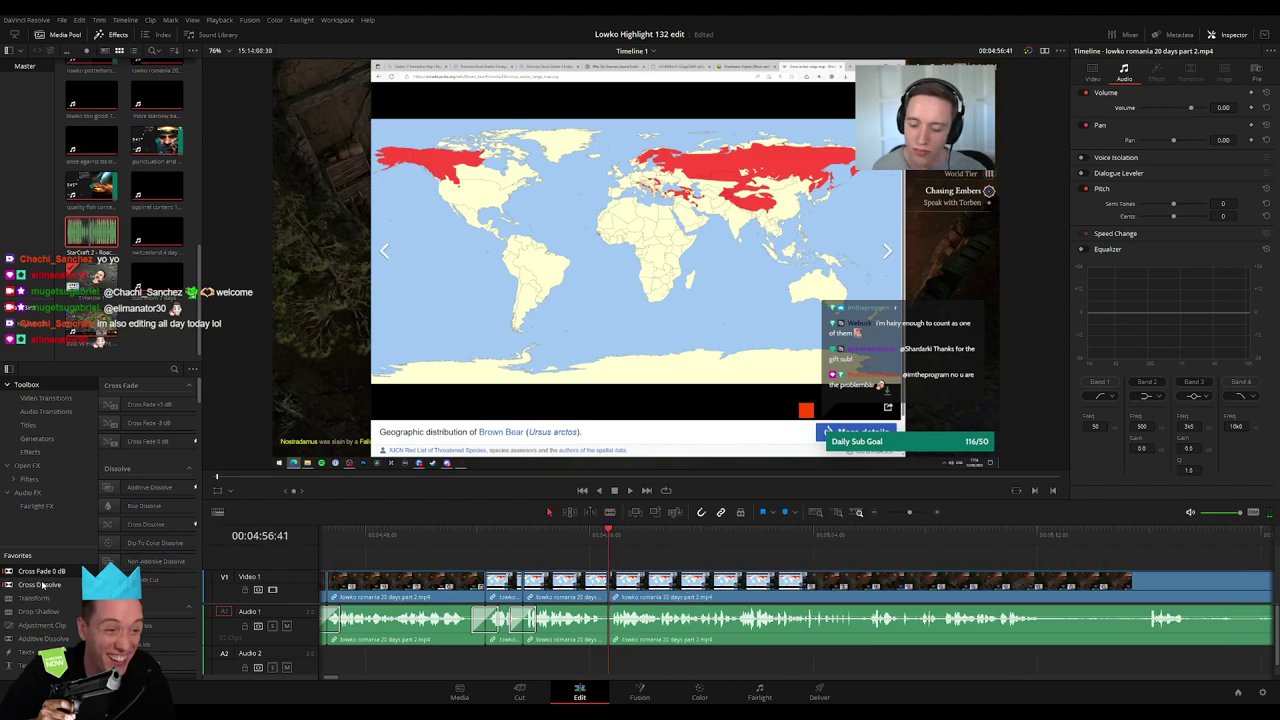
{"action": "left_click", "coordinate": [479, 534]}
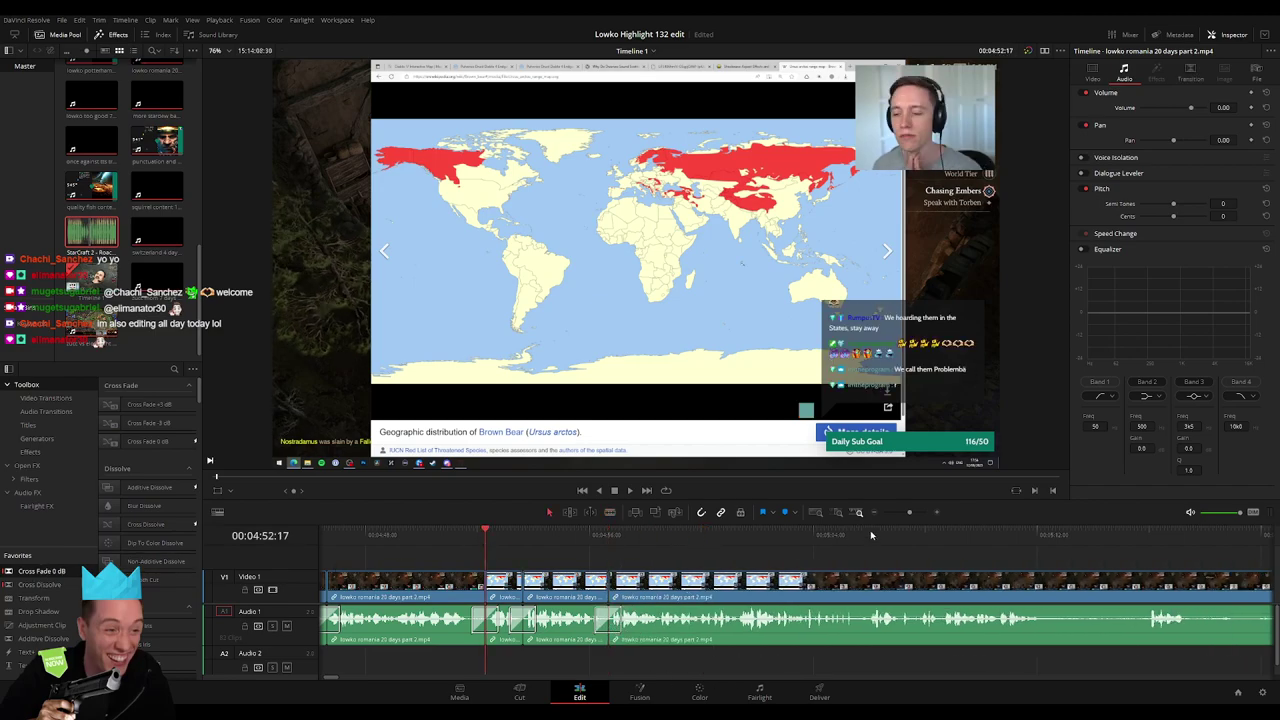
{"action": "left_click_drag", "start_coordinate": [909, 512], "coordinate": [884, 512]}
{"action": "scroll", "coordinate": [978, 586], "scroll_direction": "down", "scroll_amount": 5}
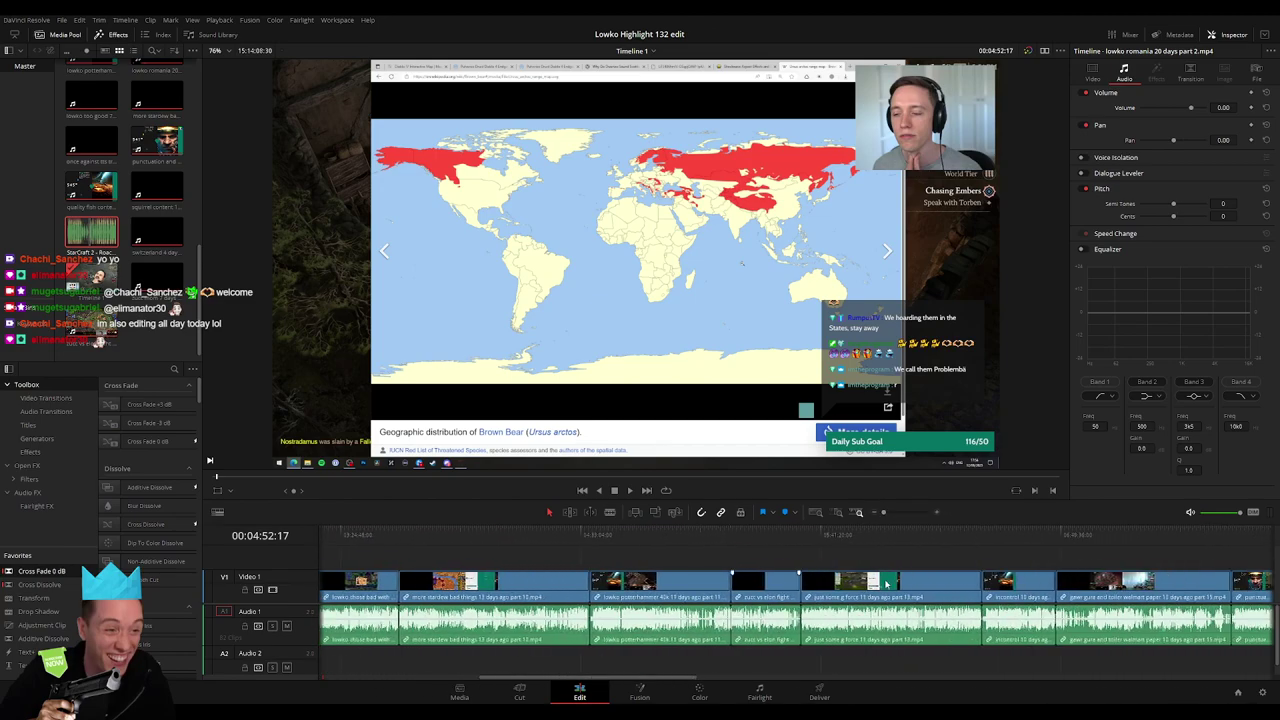
{"action": "scroll", "coordinate": [1000, 590], "scroll_direction": "down", "scroll_amount": 5}
{"action": "scroll", "coordinate": [1030, 596], "scroll_direction": "down", "scroll_amount": 5}
{"action": "scroll", "coordinate": [1064, 602], "scroll_direction": "down", "scroll_amount": 5}
{"action": "scroll", "coordinate": [1040, 604], "scroll_direction": "down", "scroll_amount": 2}
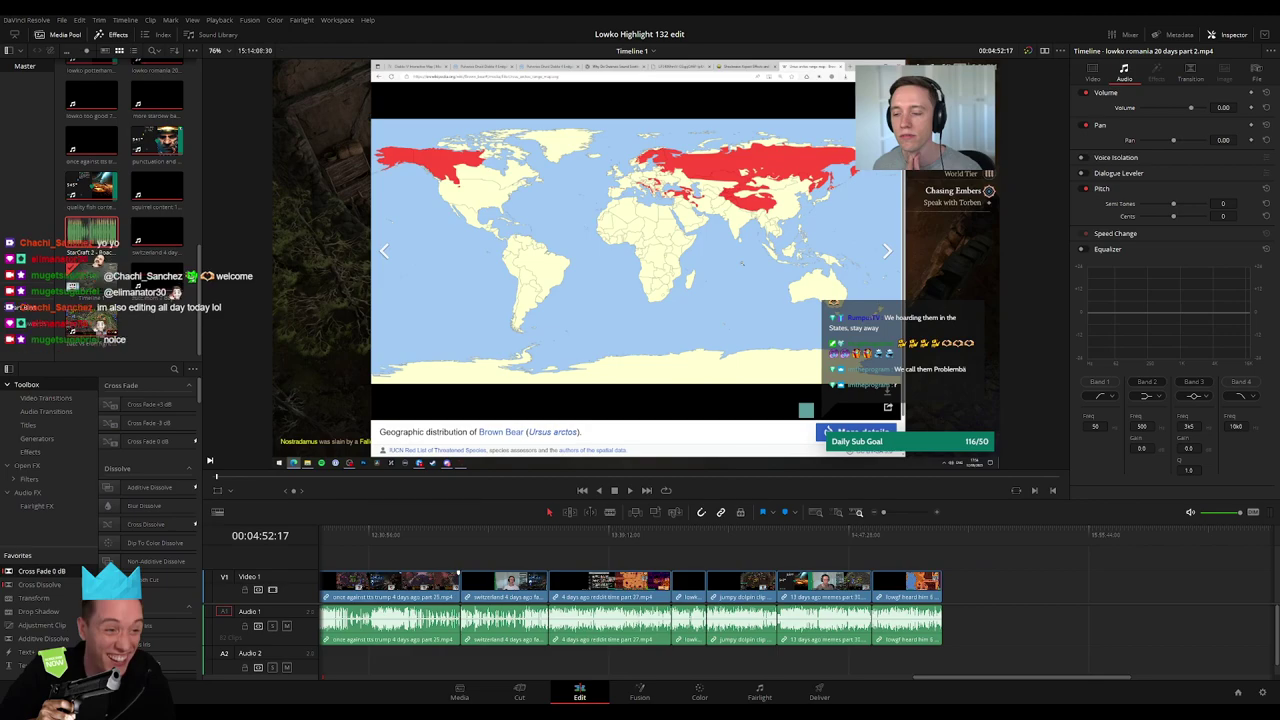
{"action": "left_click", "coordinate": [940, 543]}
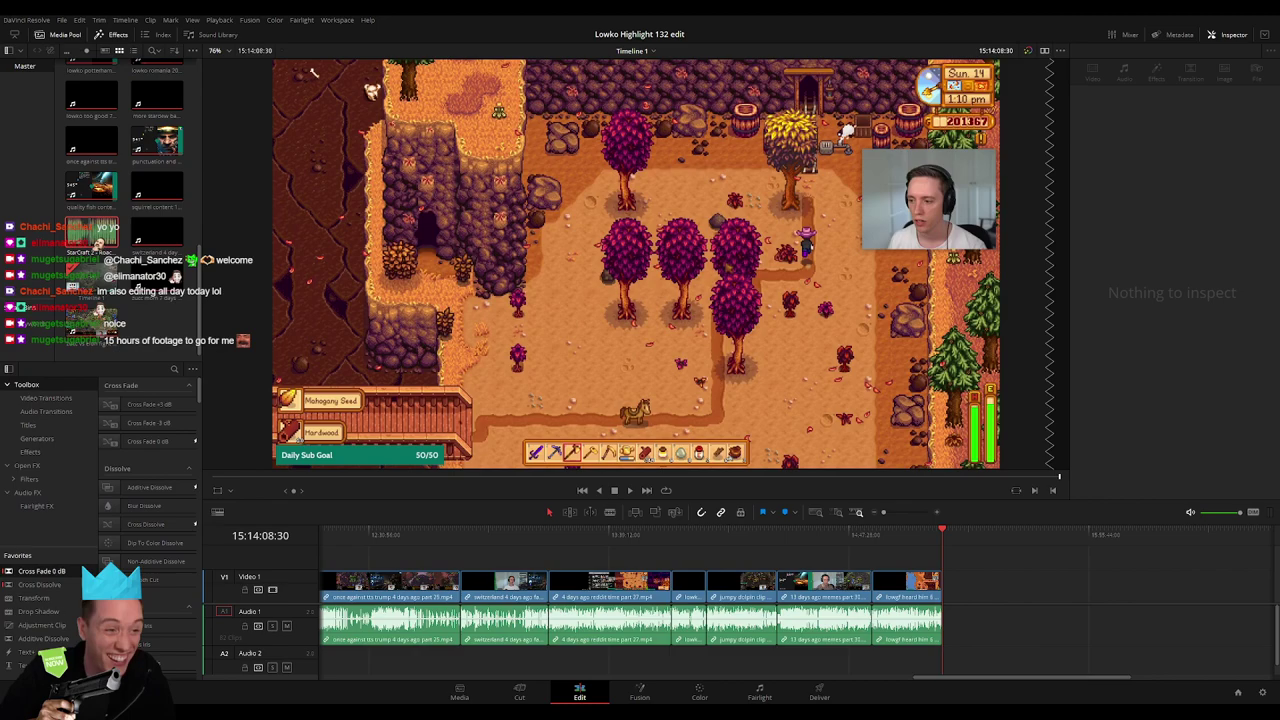
{"action": "scroll", "coordinate": [507, 600], "scroll_direction": "down", "scroll_amount": 8}
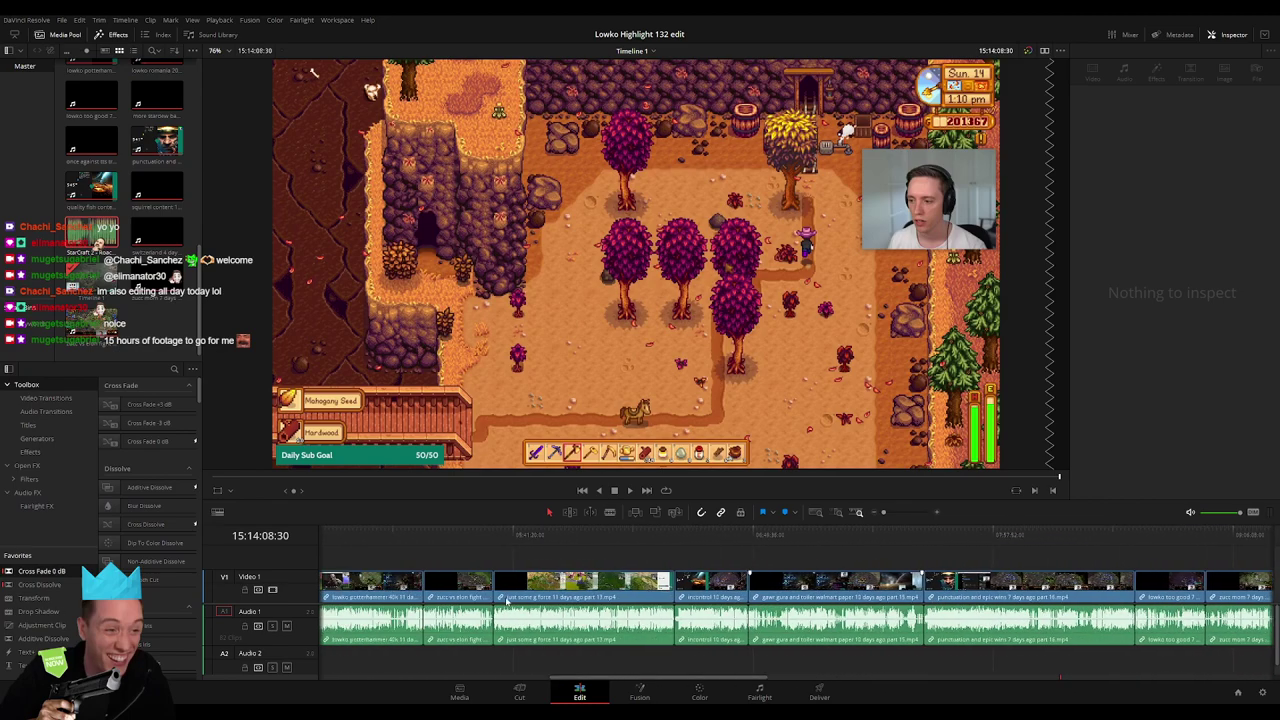
{"action": "scroll", "coordinate": [507, 600], "scroll_direction": "up", "scroll_amount": 10}
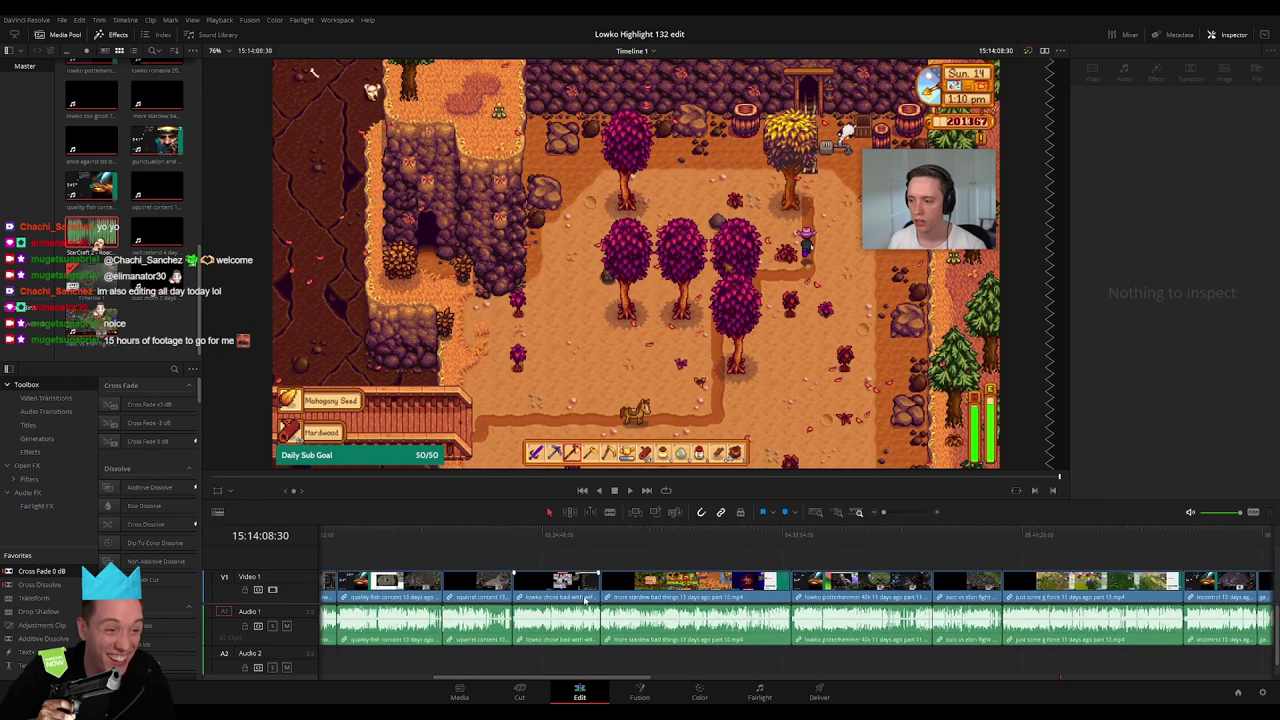
{"action": "left_click", "coordinate": [353, 550]}
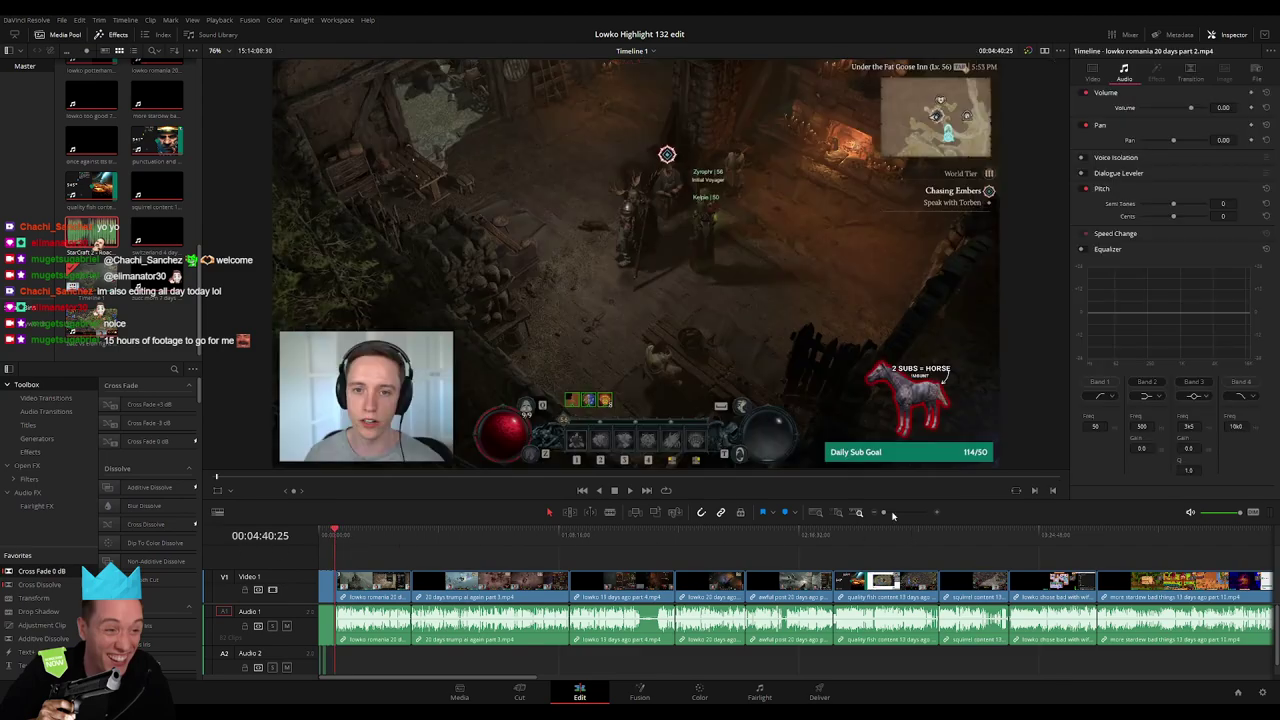
Isolate a short gameplay piece near 05:00 with two blade cuts
{"action": "scroll", "coordinate": [579, 566], "scroll_direction": "right", "scroll_amount": 10}
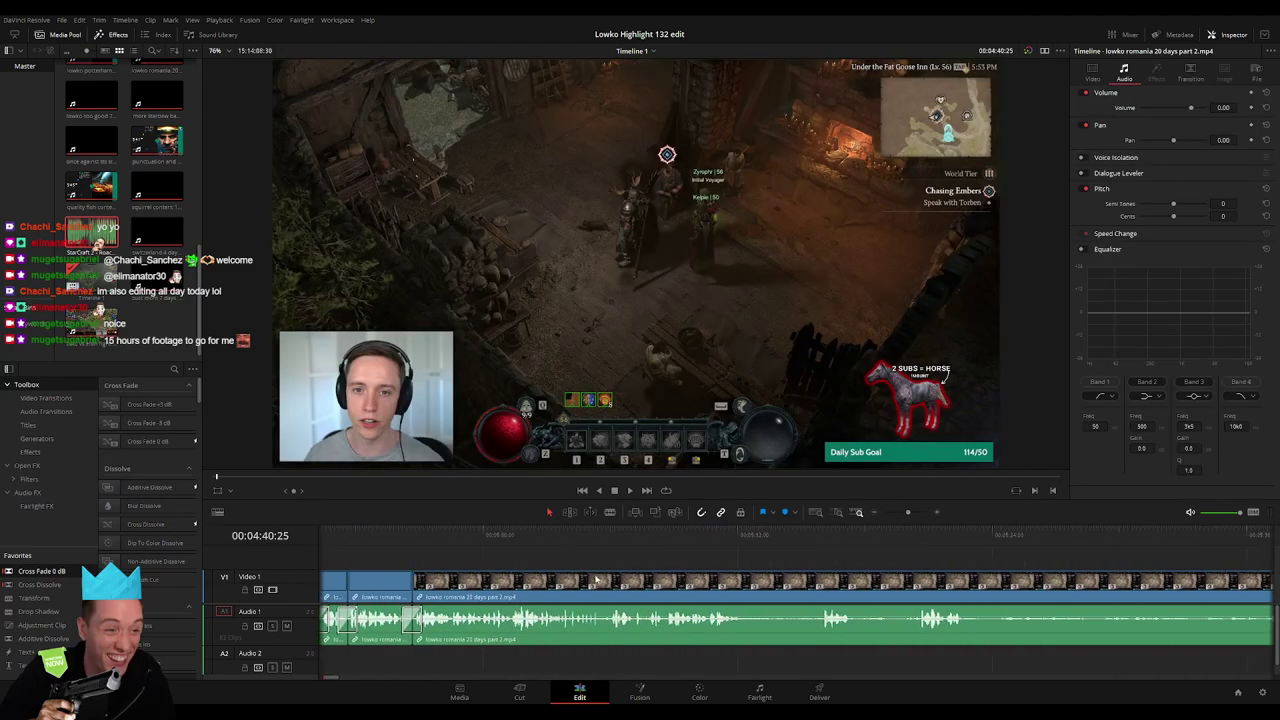
{"action": "key", "text": "space"}
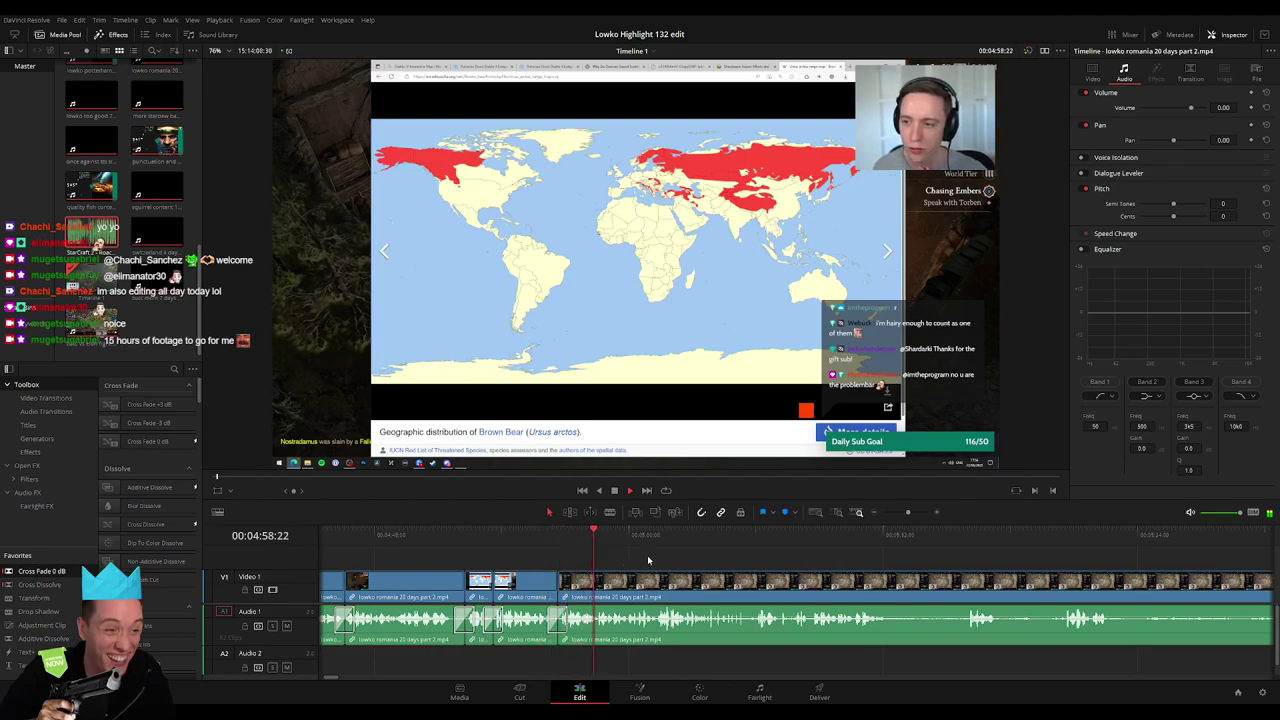
{"action": "scroll", "coordinate": [650, 561], "scroll_direction": "right", "scroll_amount": 1}
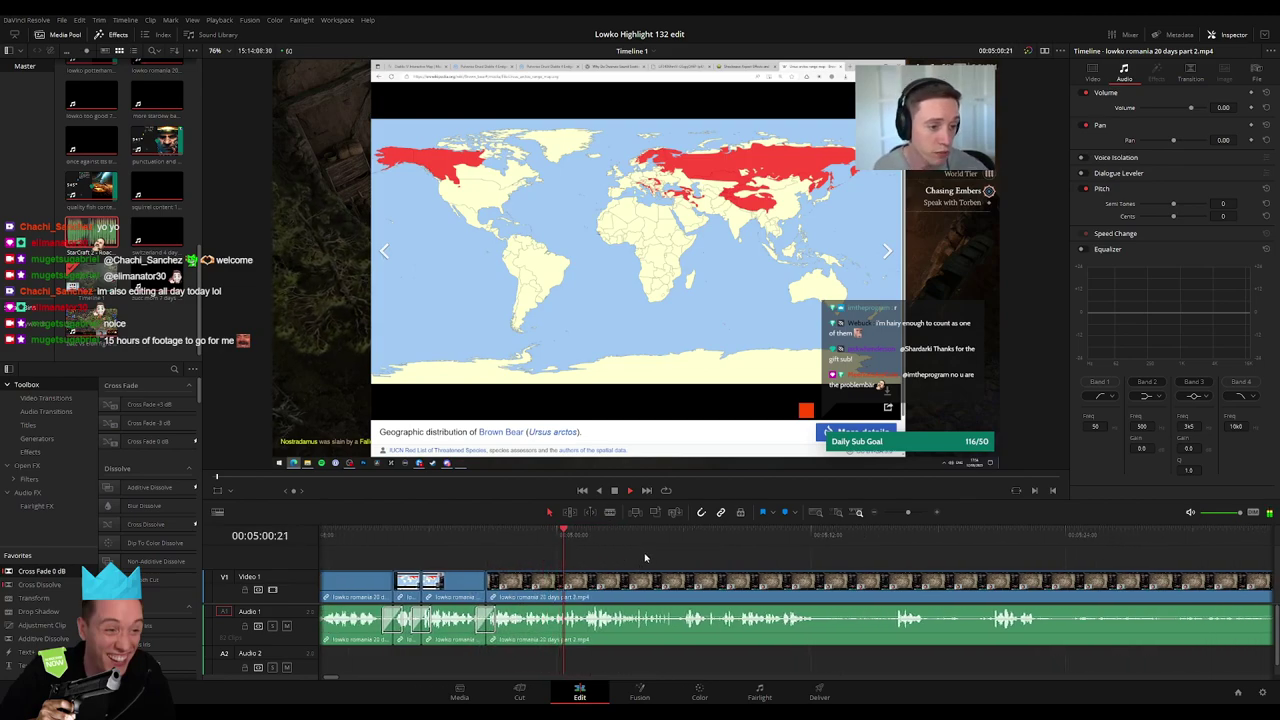
{"action": "left_click_drag", "start_coordinate": [908, 513], "coordinate": [919, 514]}
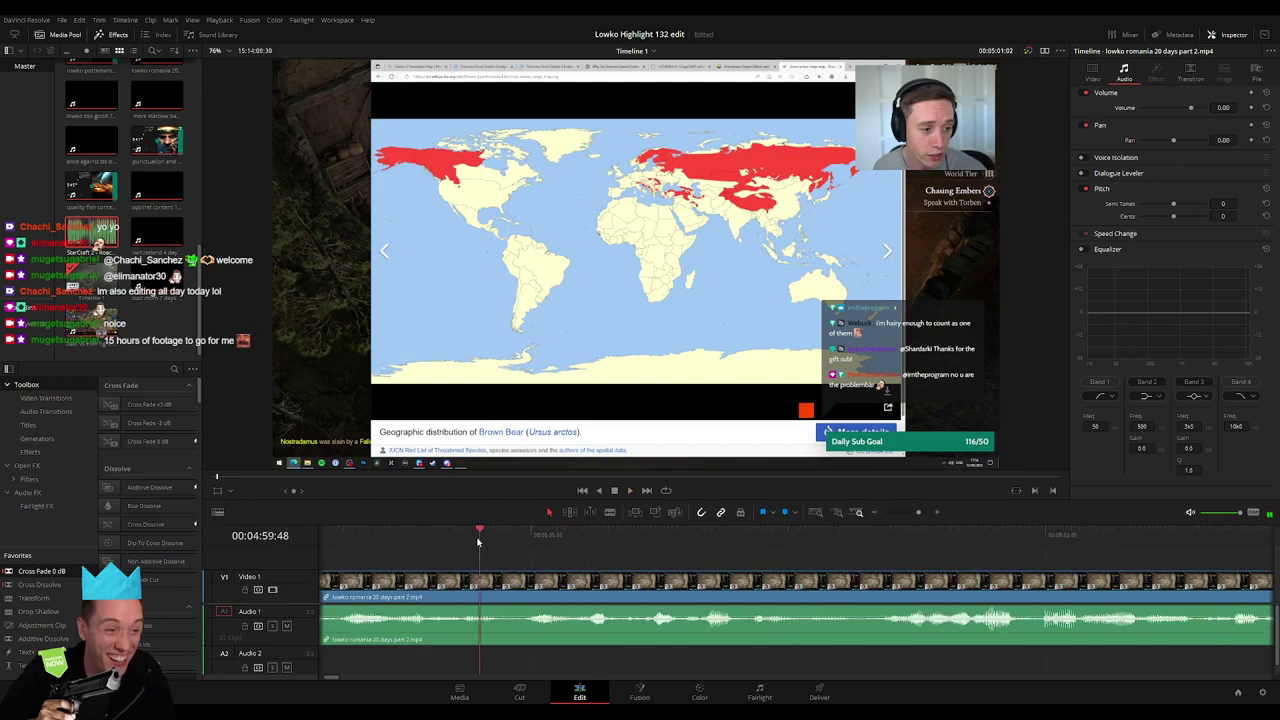
{"action": "left_click_drag", "start_coordinate": [478, 541], "coordinate": [584, 545]}
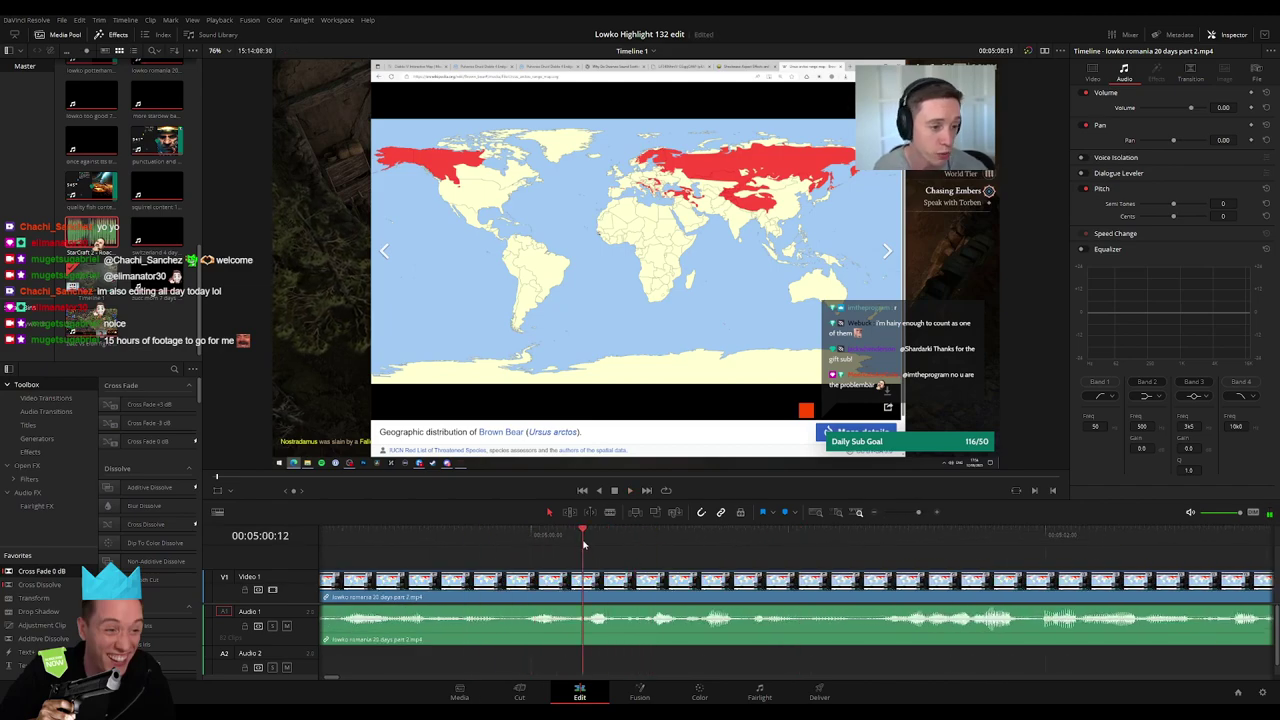
{"action": "key", "text": "b"}
{"action": "left_click", "coordinate": [627, 590]}
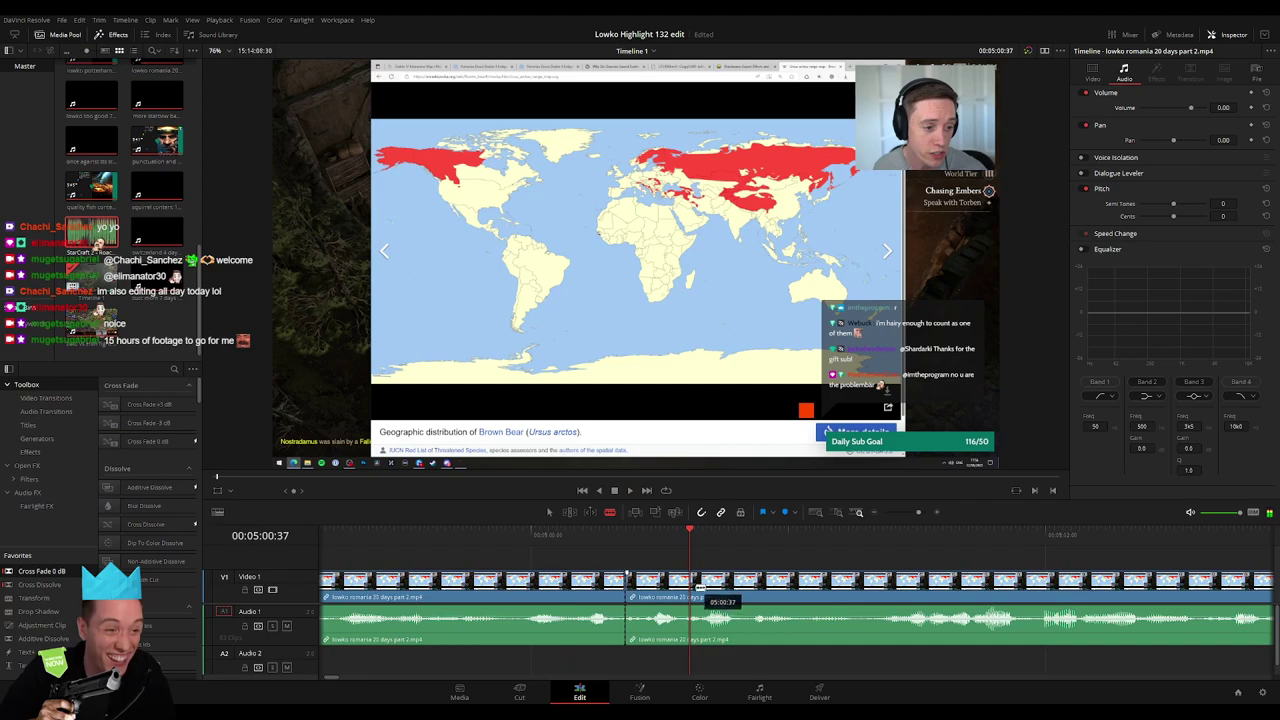
{"action": "left_click", "coordinate": [694, 590]}
{"action": "key", "text": "a"}
{"action": "left_click", "coordinate": [660, 600]}
Place Roach Quotes on Audio 2, trim it to end at the cut, and lower its volume to about -30
{"action": "left_click_drag", "start_coordinate": [91, 232], "coordinate": [643, 670]}
{"action": "left_click_drag", "start_coordinate": [794, 665], "coordinate": [688, 665]}
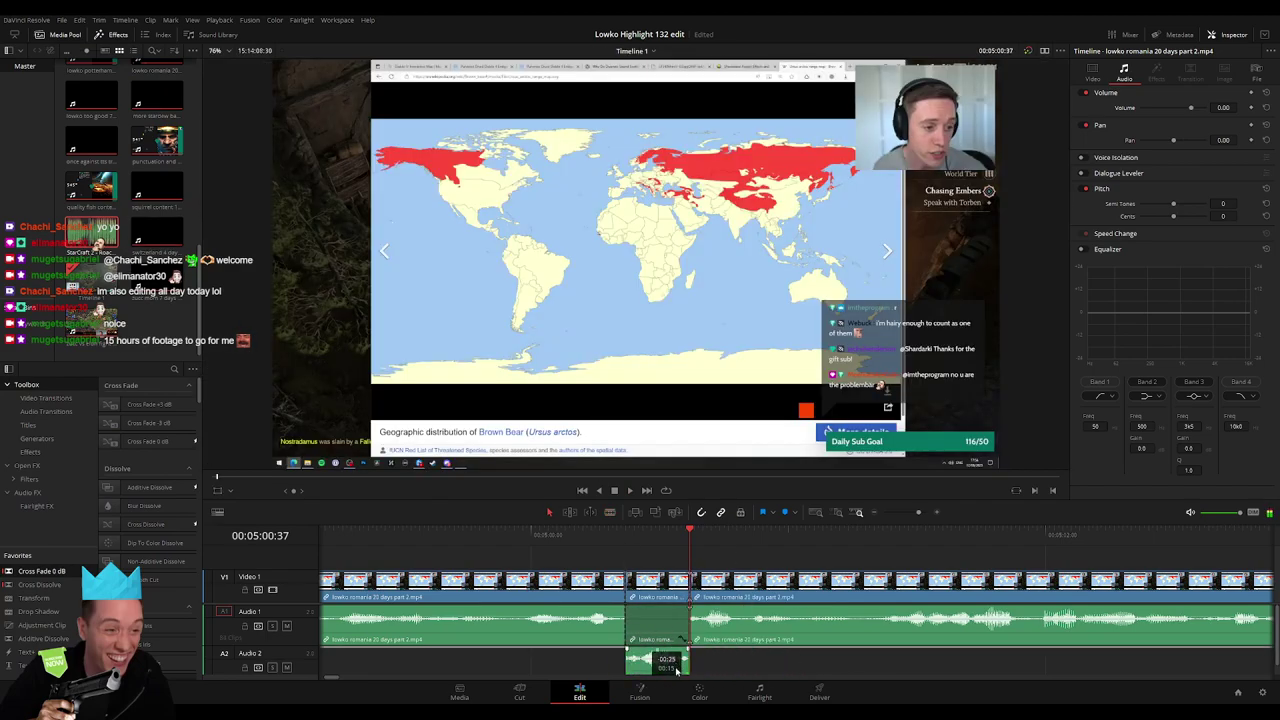
{"action": "left_click_drag", "start_coordinate": [1222, 107], "coordinate": [1210, 107]}
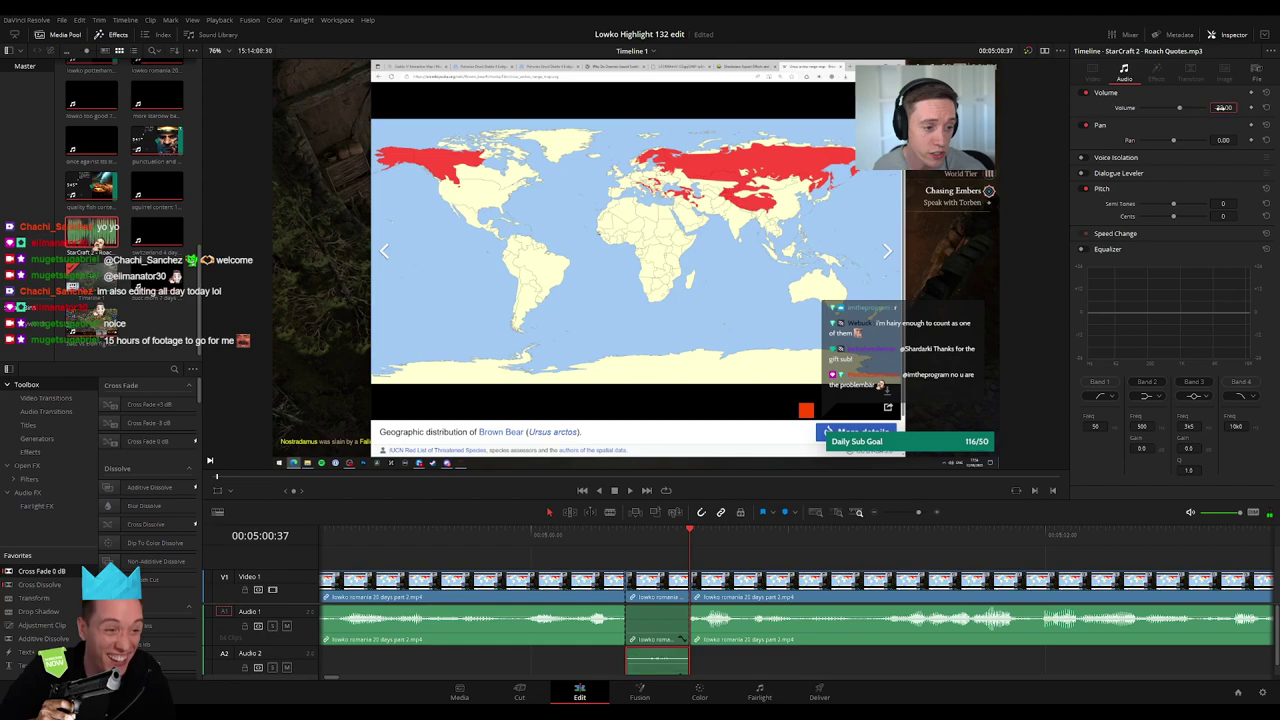
{"action": "left_click", "coordinate": [586, 535]}
{"action": "key", "text": "space"}
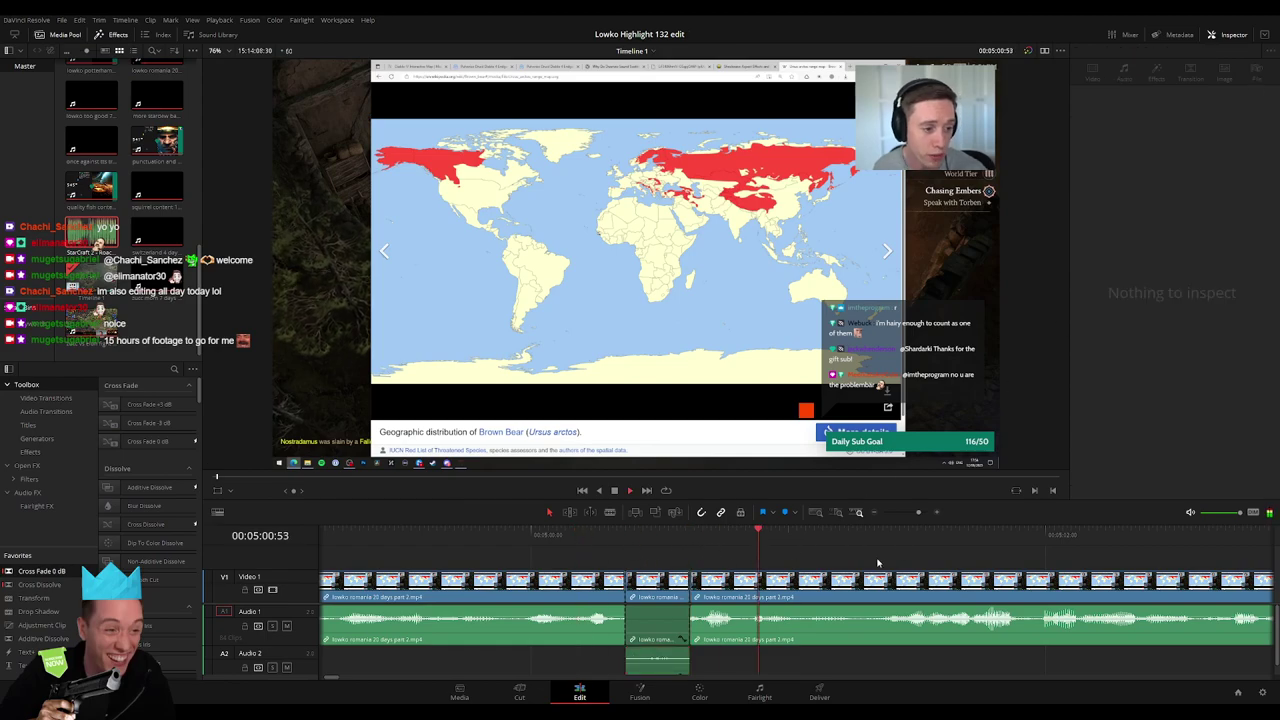
{"action": "scroll", "coordinate": [860, 560], "scroll_direction": "down", "scroll_amount": 5}
{"action": "scroll", "coordinate": [904, 565], "scroll_direction": "down", "scroll_amount": 2}
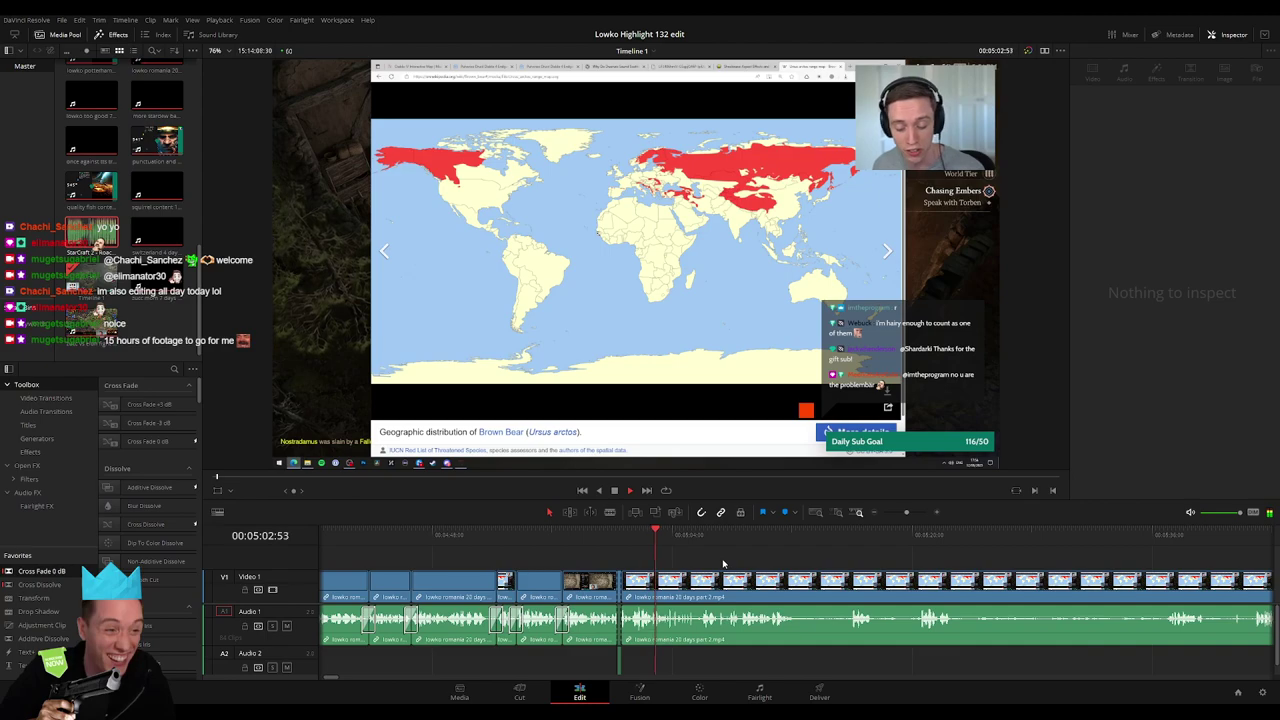
{"action": "key", "text": "space"}
Split the clip near 05:03 and add a second Roach Quotes clip on Audio 2 there
{"action": "left_click_drag", "start_coordinate": [905, 513], "coordinate": [912, 511]}
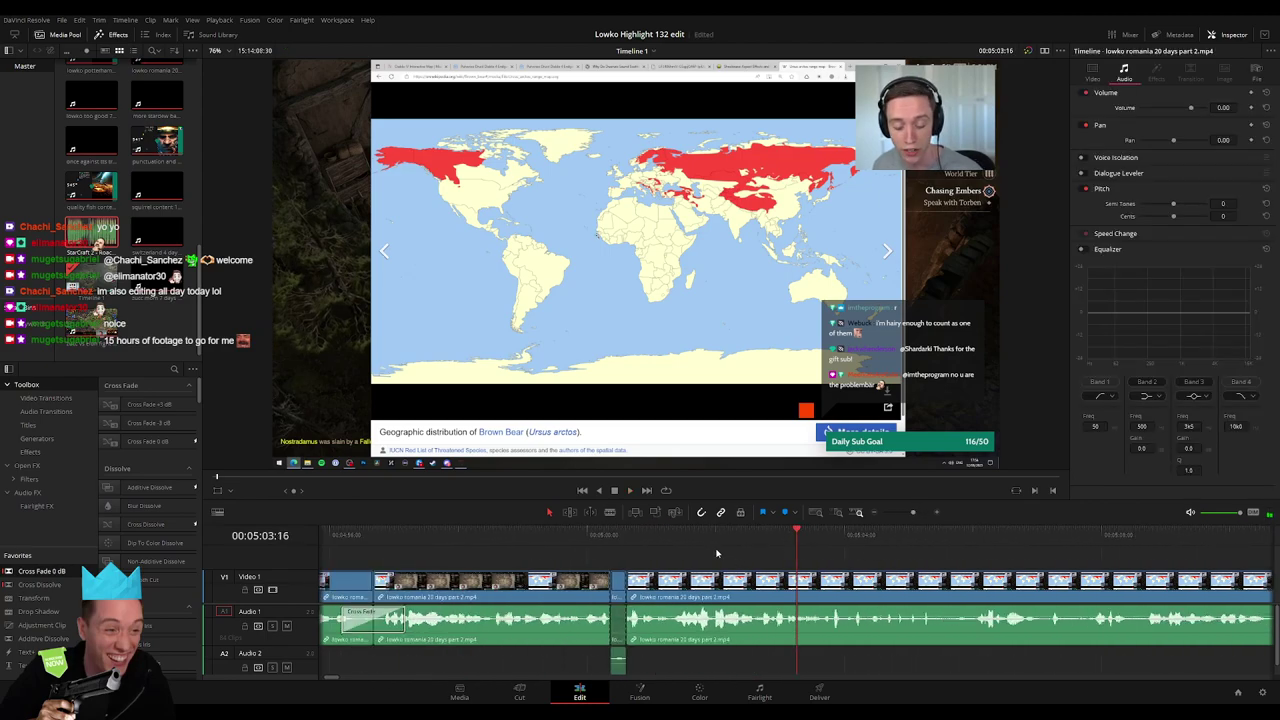
{"action": "scroll", "coordinate": [751, 570], "scroll_direction": "down", "scroll_amount": 1}
{"action": "key", "text": "b"}
{"action": "left_click", "coordinate": [690, 607]}
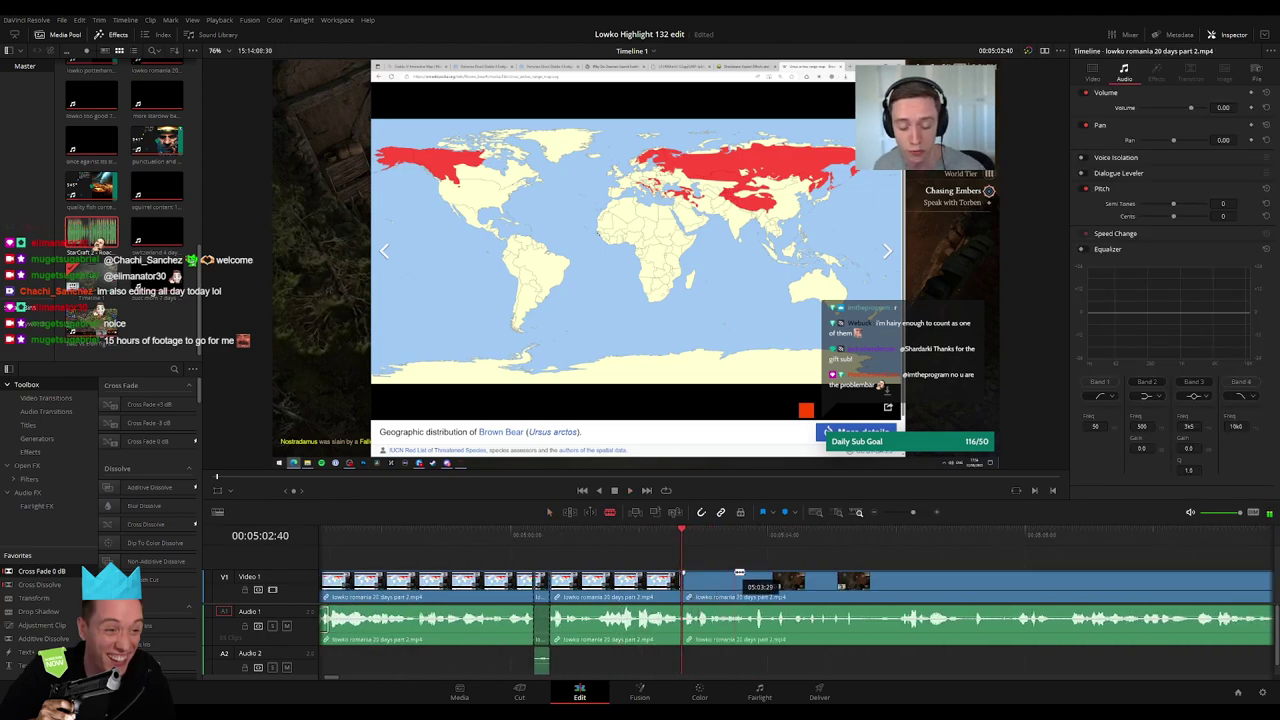
{"action": "key", "text": "a"}
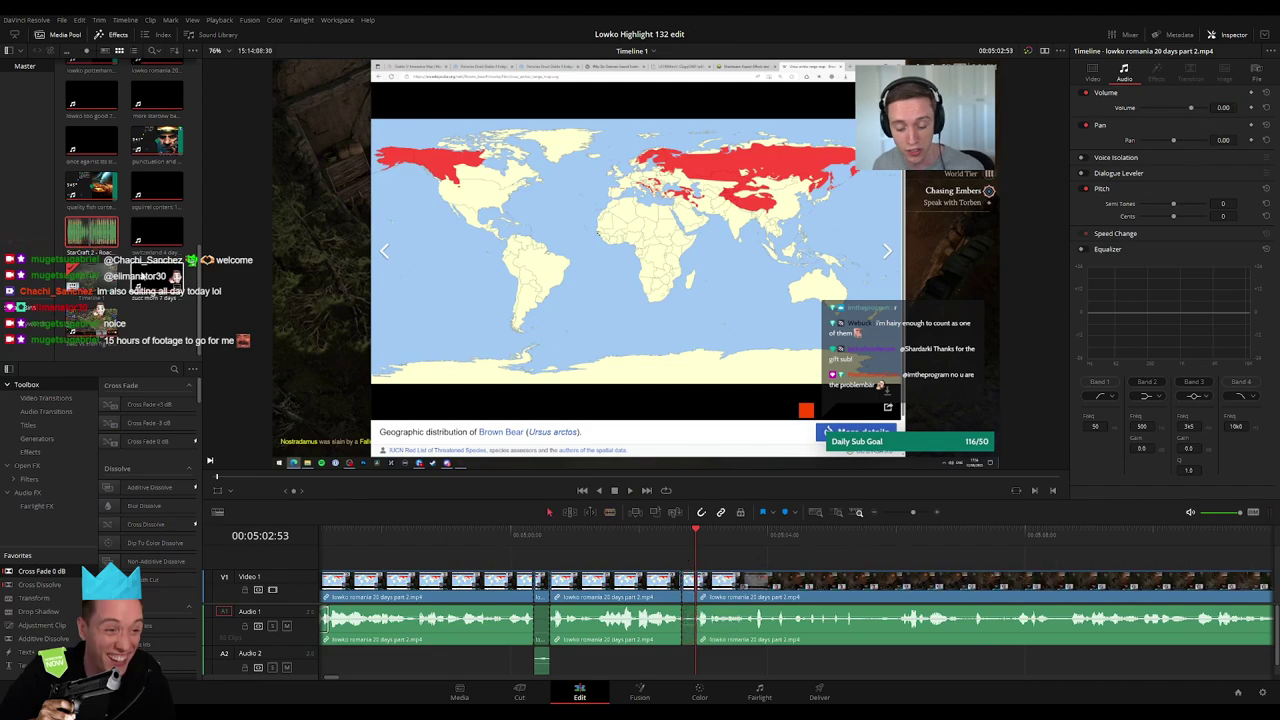
{"action": "key", "text": "q"}
{"action": "left_click_drag", "start_coordinate": [110, 240], "coordinate": [692, 668]}
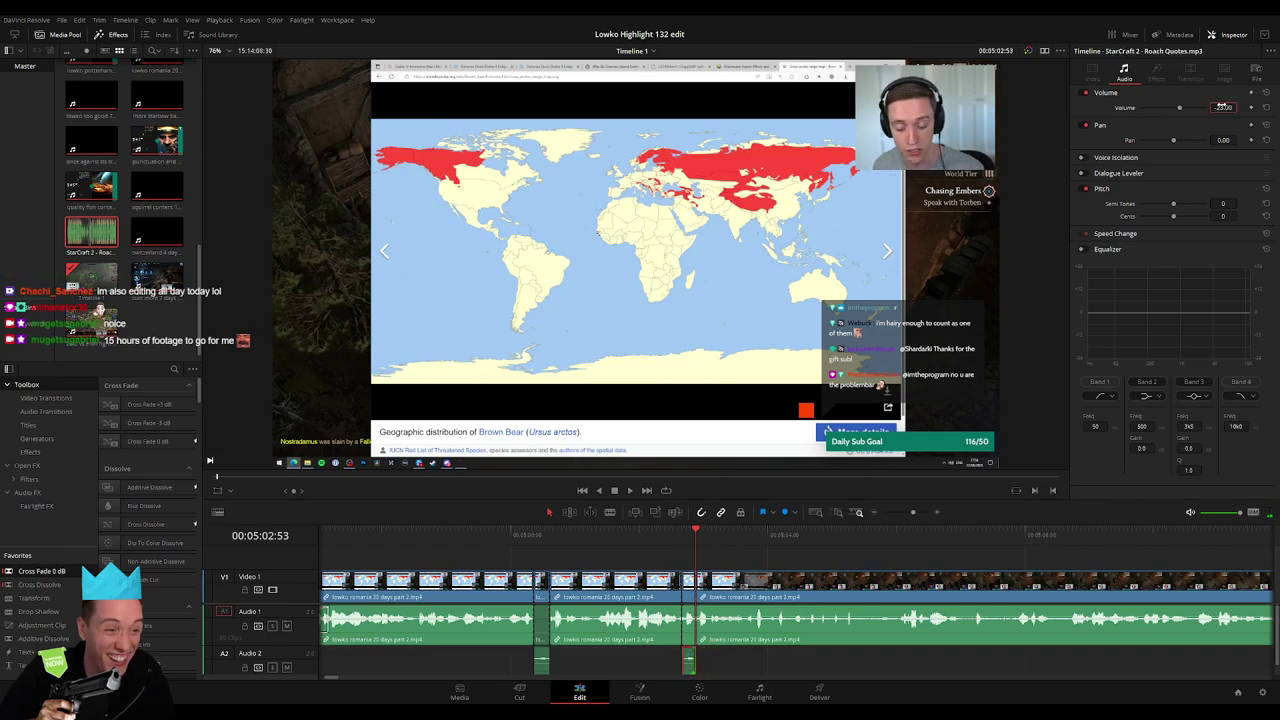
{"action": "left_click_drag", "start_coordinate": [912, 512], "coordinate": [918, 512]}
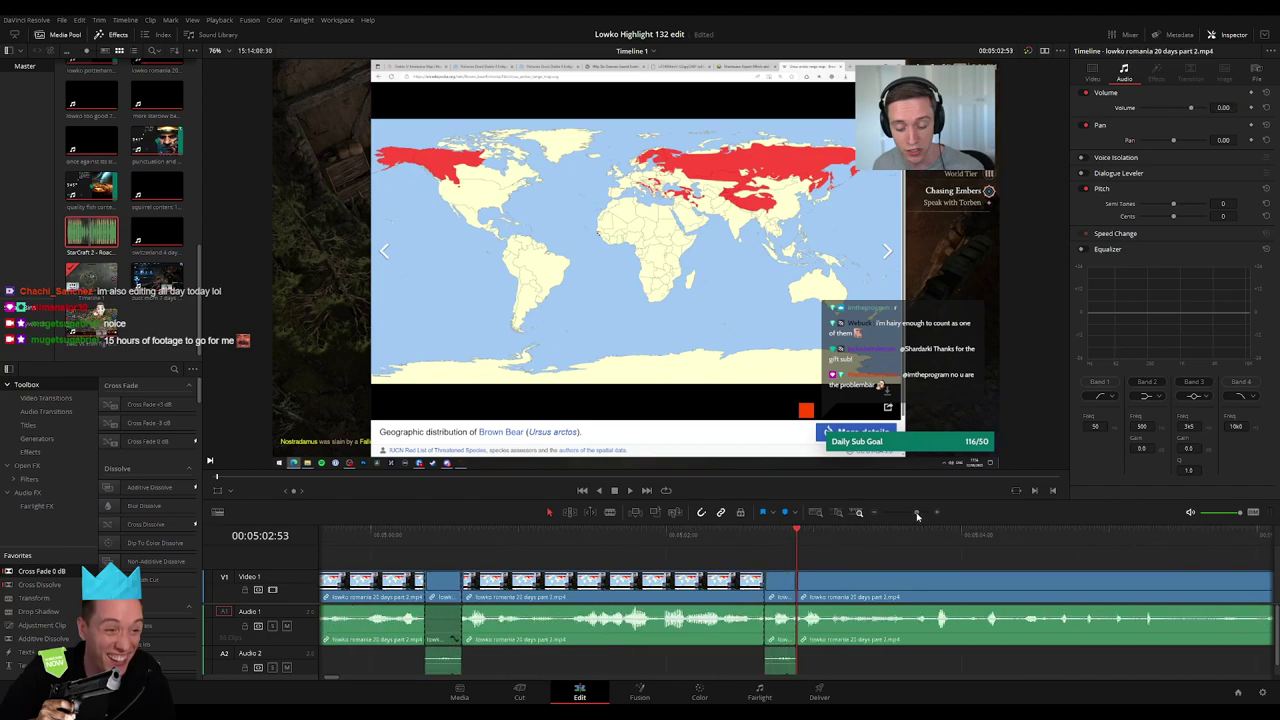
{"action": "left_click", "coordinate": [771, 624]}
{"action": "key", "text": "space"}
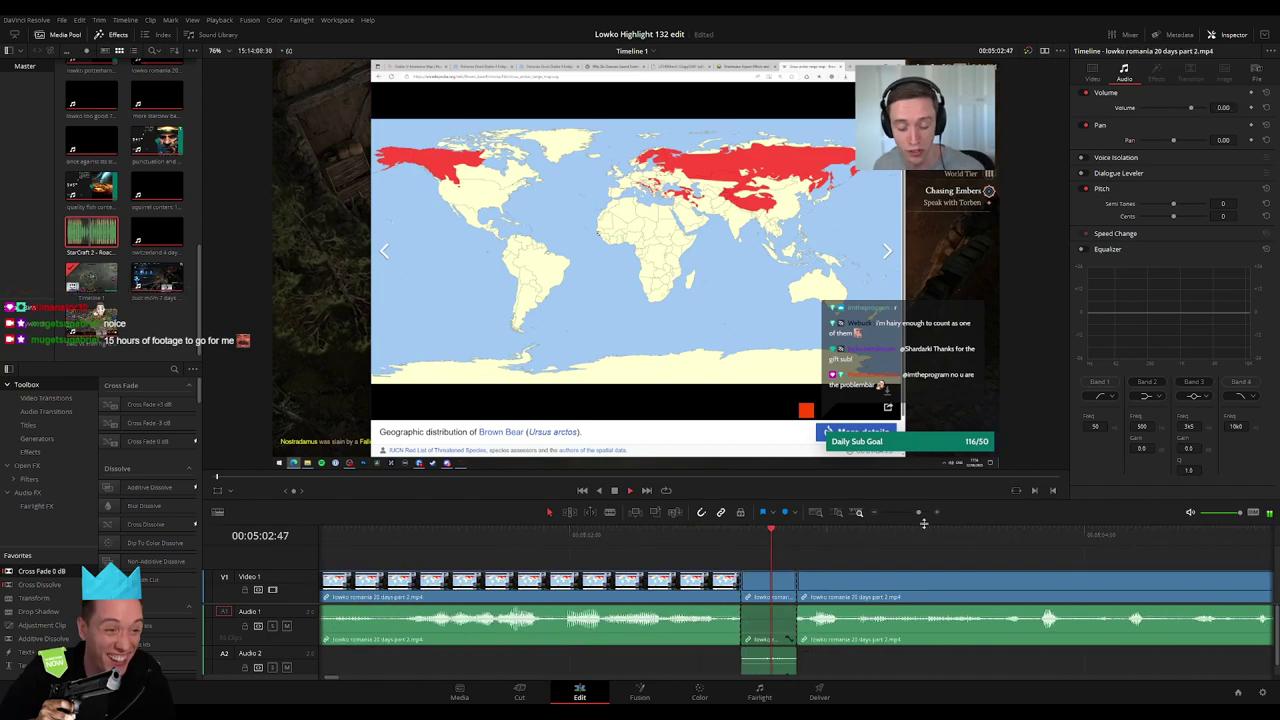
{"action": "mouse_move", "coordinate": [918, 512]}
{"action": "left_mouse_down"}
{"action": "mouse_move", "coordinate": [895, 512]}
{"action": "mouse_move", "coordinate": [909, 514]}
{"action": "left_mouse_up"}
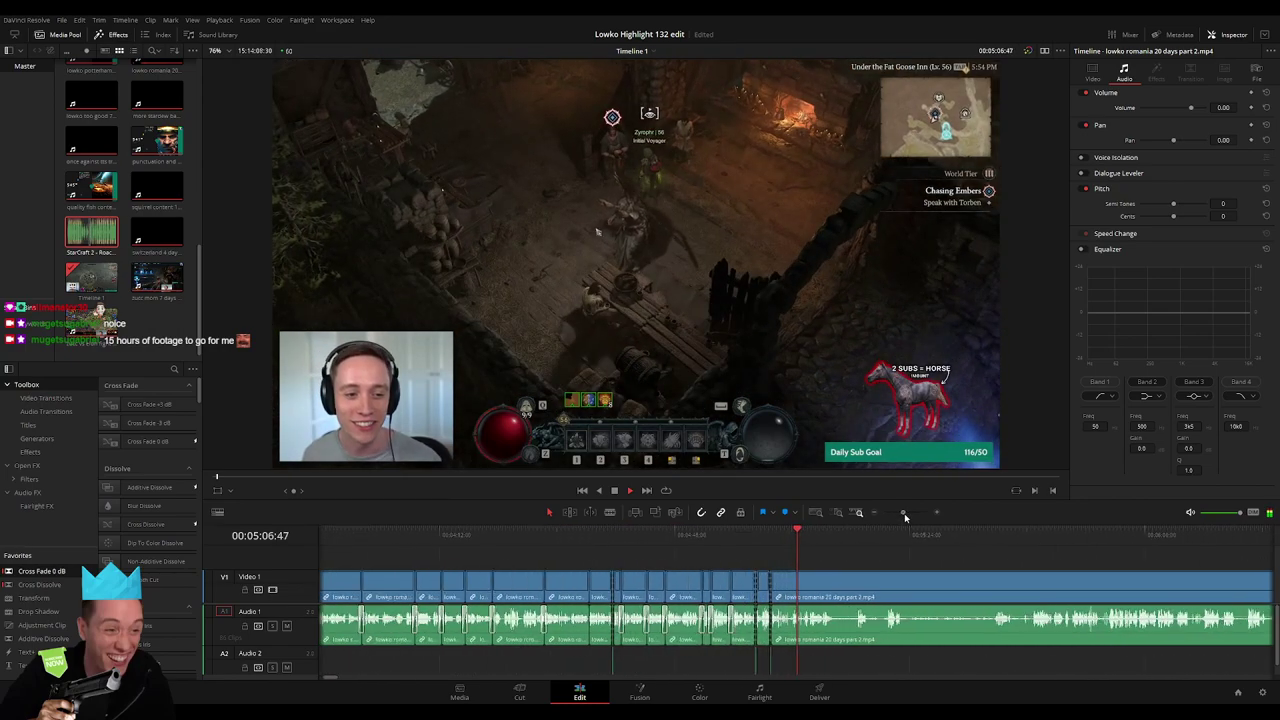
Split at 05:04:32, drop A1 volume to -100 dB, and add a quieter Roach quote on A2
{"action": "left_click", "coordinate": [713, 545]}
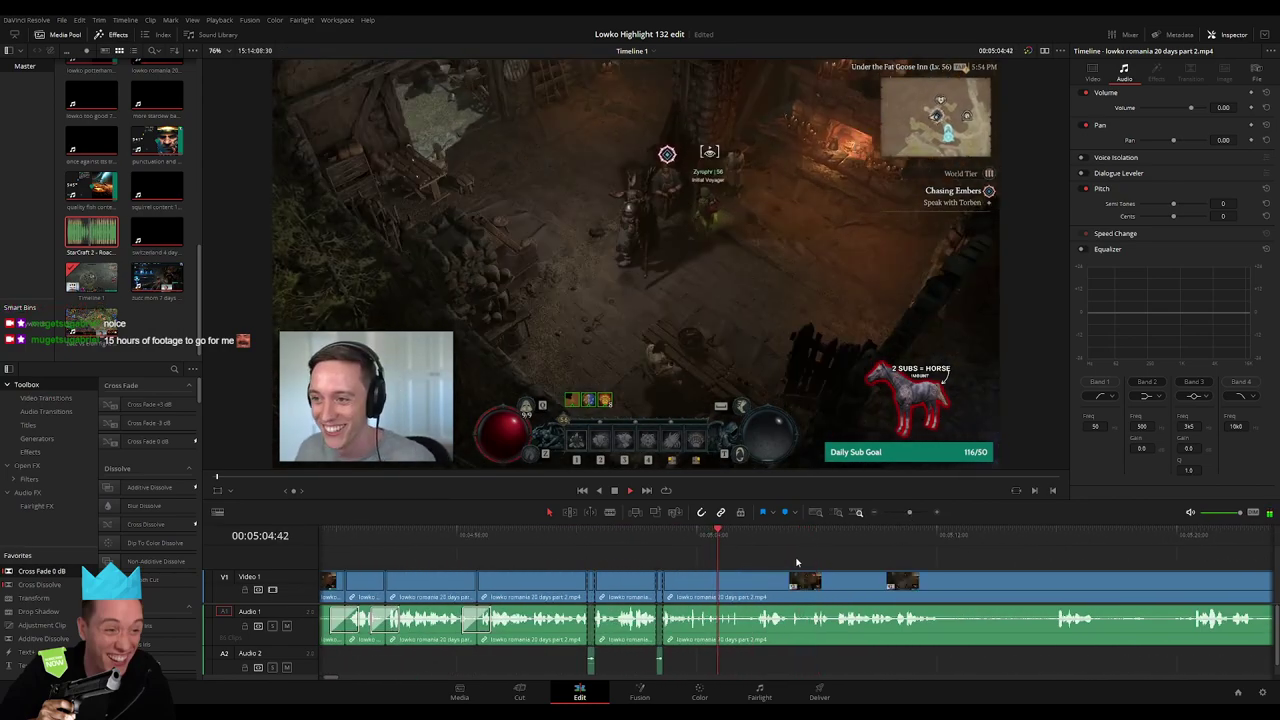
{"action": "scroll", "coordinate": [680, 550], "scroll_direction": "right", "scroll_amount": 3}
{"action": "key", "text": "b"}
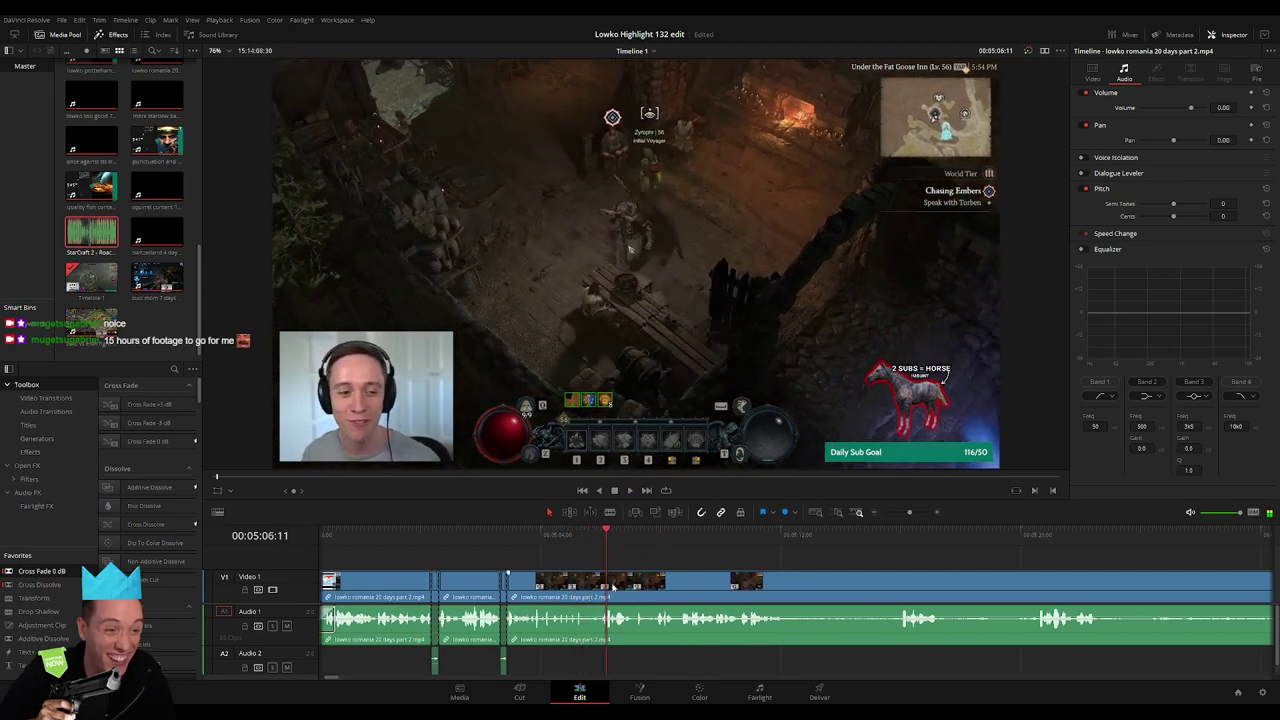
{"action": "left_click", "coordinate": [610, 578]}
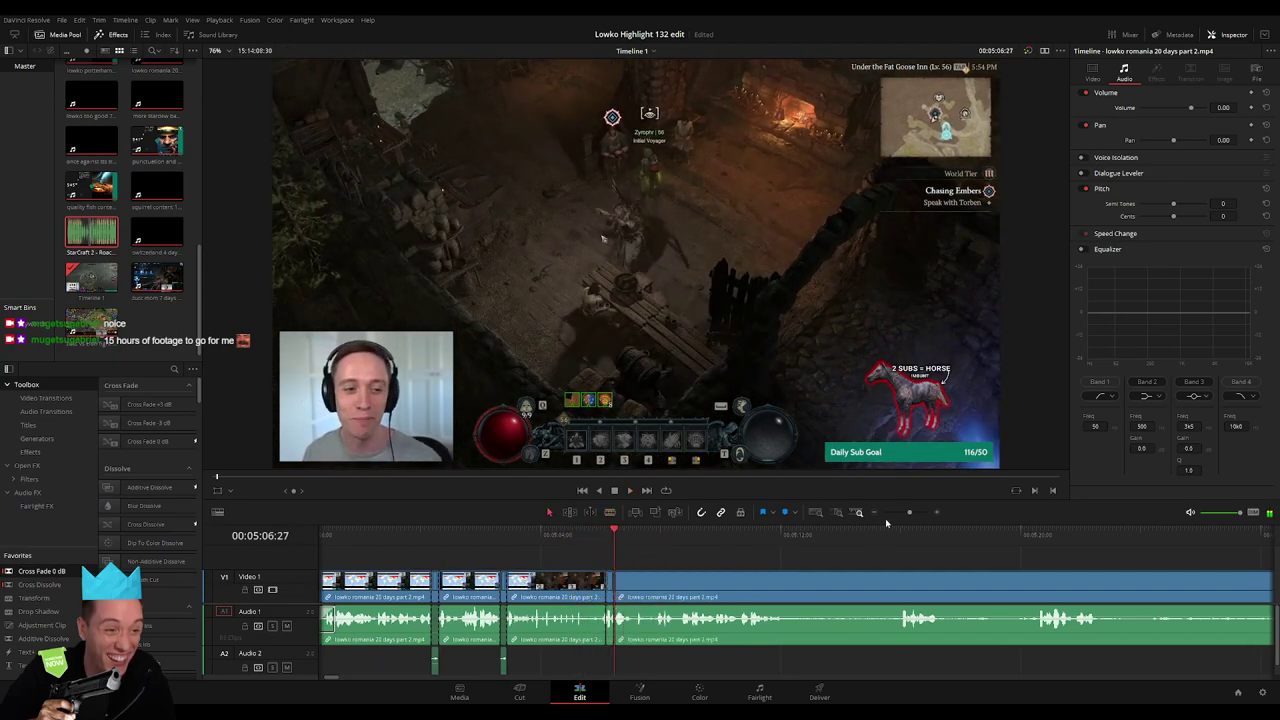
{"action": "left_click_drag", "start_coordinate": [909, 513], "coordinate": [919, 514]}
{"action": "left_click_drag", "start_coordinate": [771, 620], "coordinate": [772, 645]}
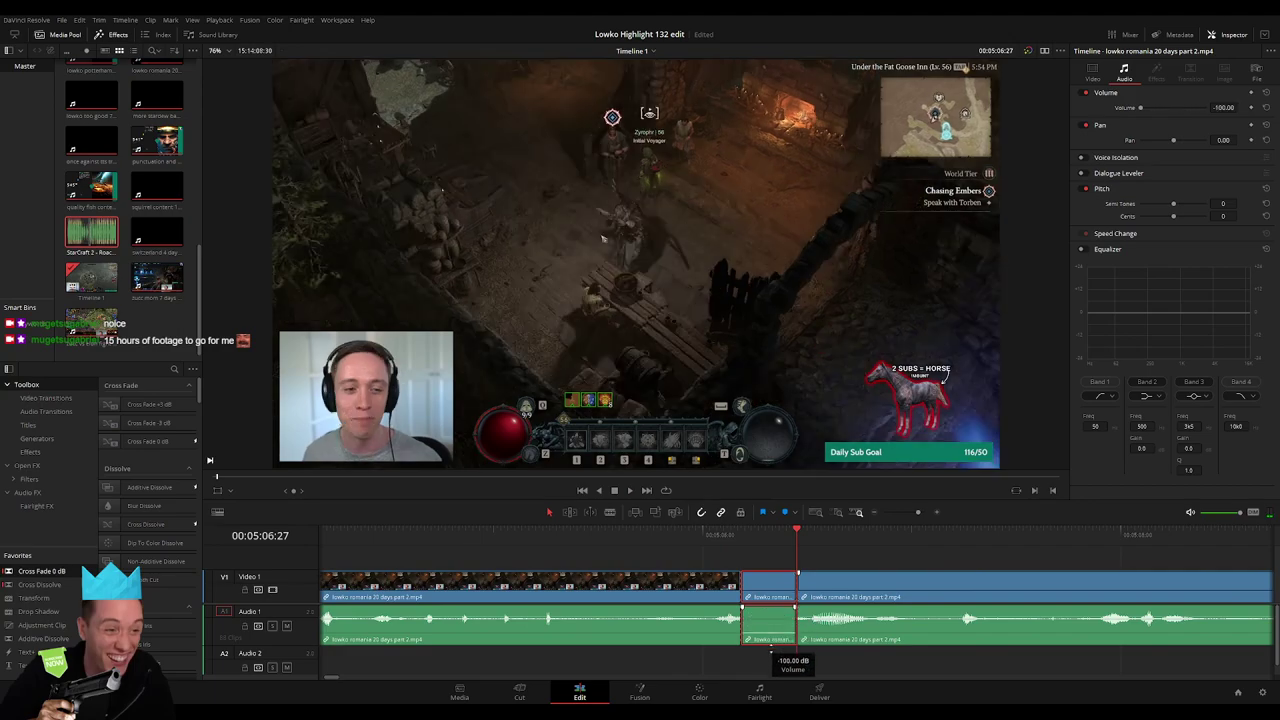
{"action": "left_click", "coordinate": [91, 232]}
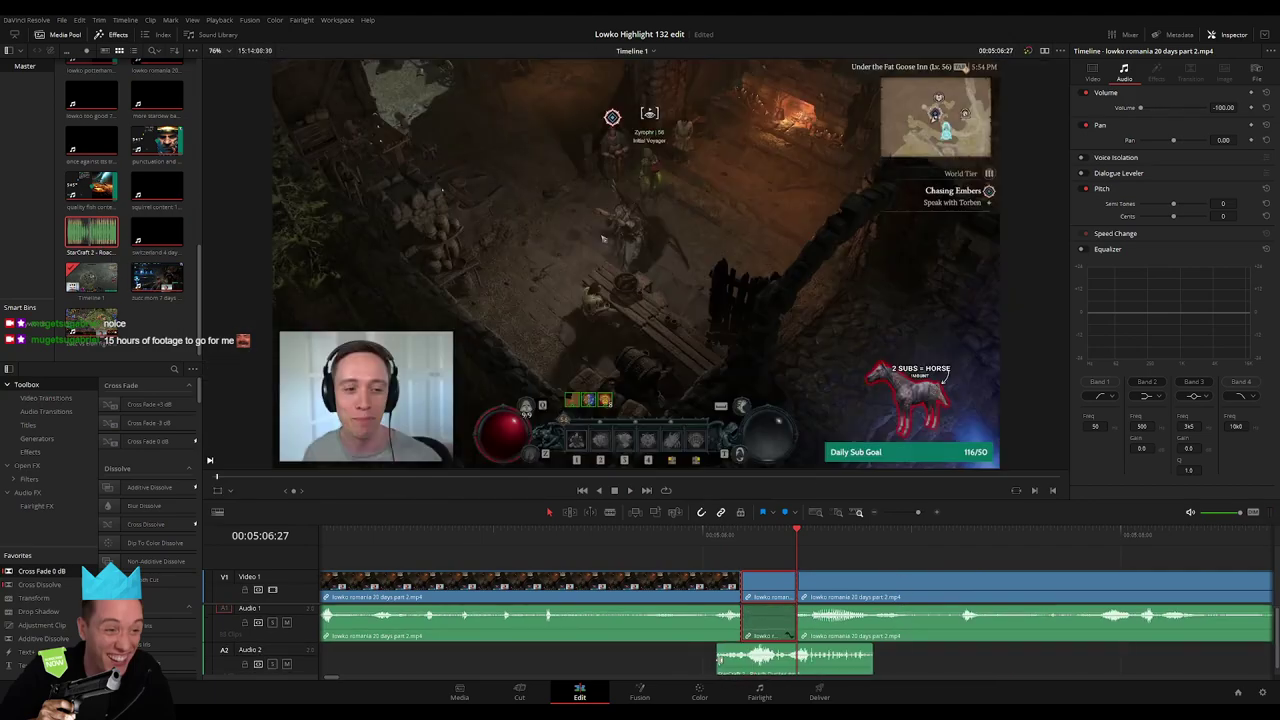
{"action": "mouse_move", "coordinate": [91, 232]}
{"action": "left_mouse_down"}
{"action": "mouse_move", "coordinate": [875, 660]}
{"action": "mouse_move", "coordinate": [797, 665]}
{"action": "left_mouse_up"}
{"action": "type", "text": "-23"}
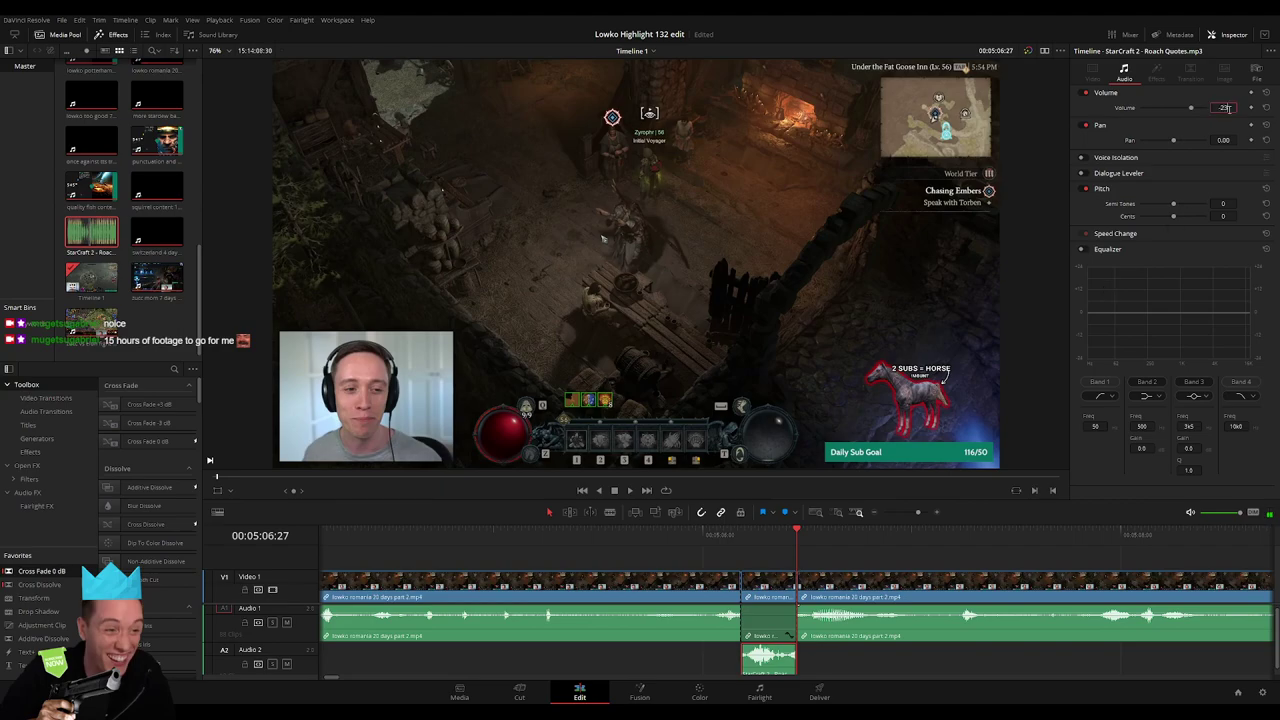
{"action": "key", "text": "Return"}
{"action": "left_click", "coordinate": [735, 549]}
{"action": "key", "text": "space"}
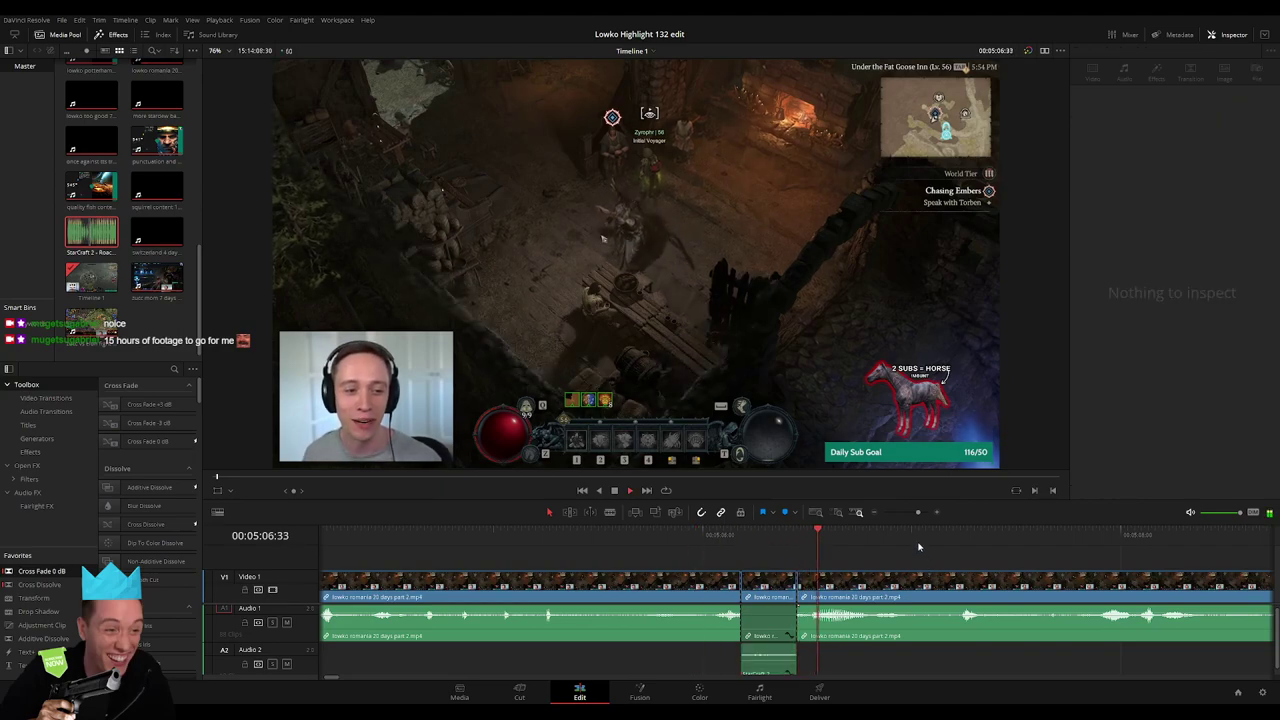
{"action": "left_click_drag", "start_coordinate": [918, 512], "coordinate": [908, 514]}
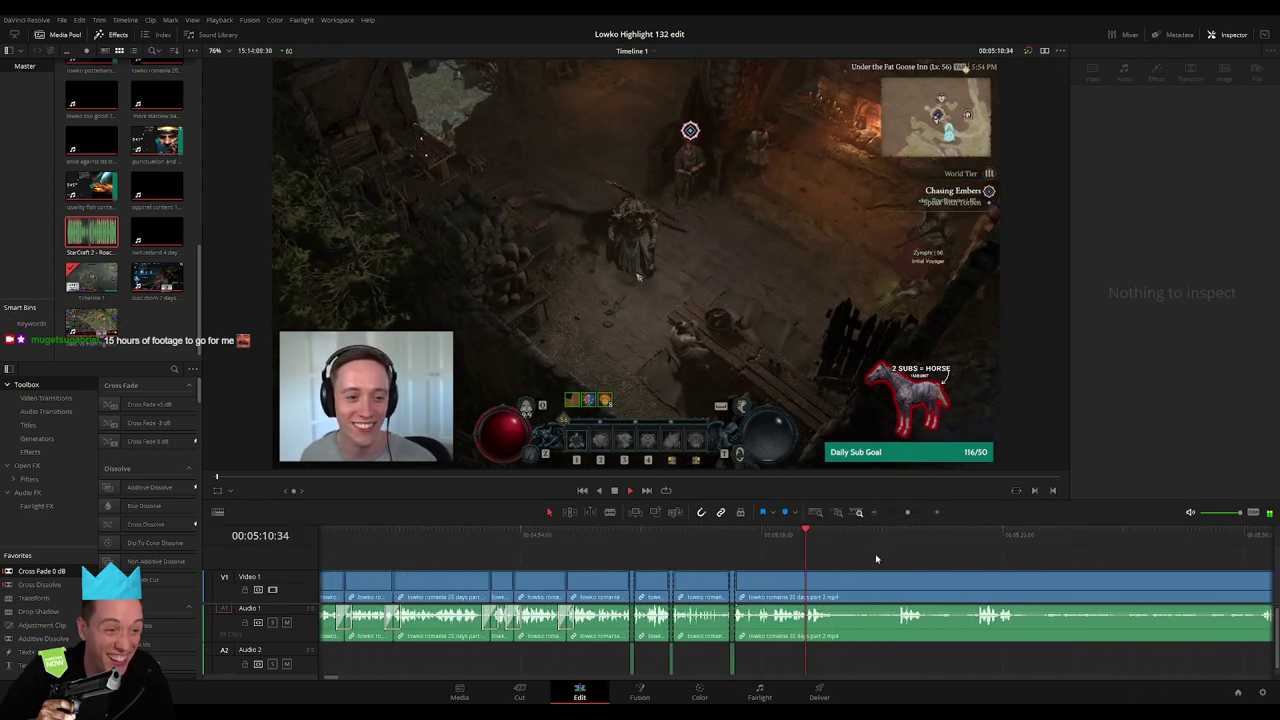
Blade and ripple-delete two slow stretches of the Diablo gameplay
{"action": "scroll", "coordinate": [851, 563], "scroll_direction": "right", "scroll_amount": 3}
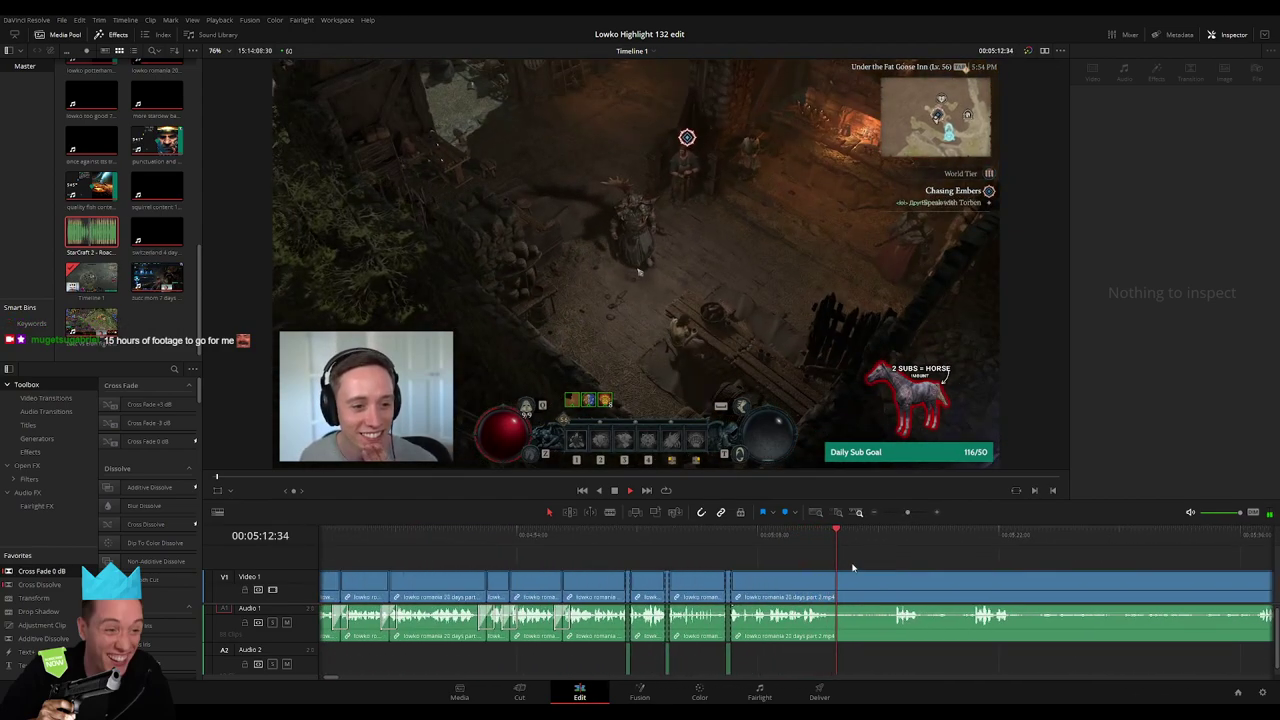
{"action": "left_click", "coordinate": [758, 549]}
{"action": "left_click", "coordinate": [698, 589]}
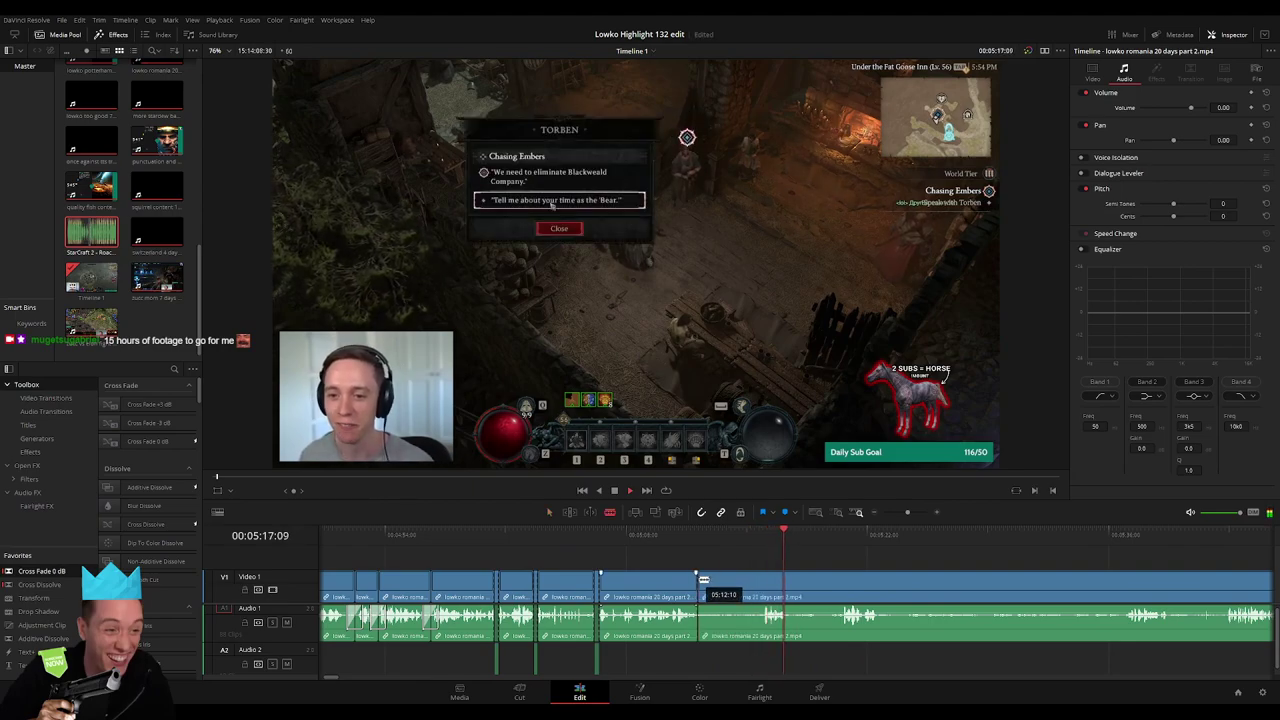
{"action": "left_click", "coordinate": [760, 589]}
{"action": "left_click", "coordinate": [740, 582]}
{"action": "key", "text": "Delete"}
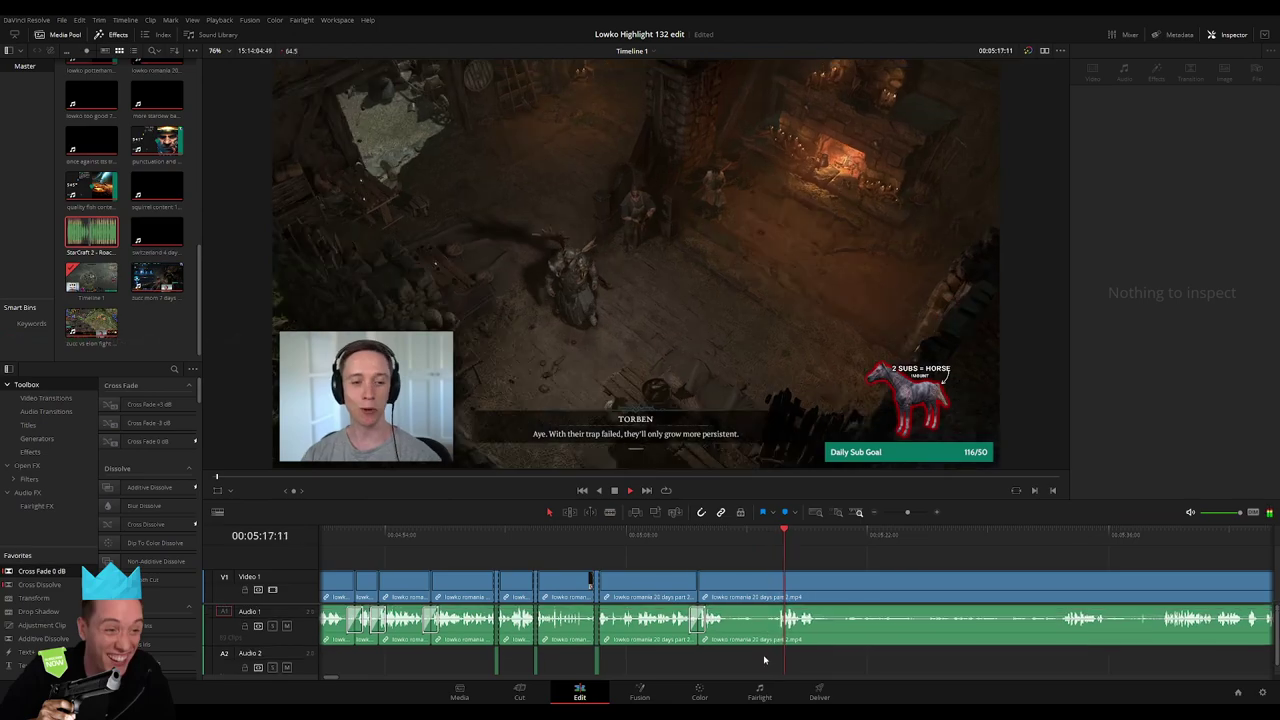
{"action": "key", "text": "b"}
{"action": "left_click", "coordinate": [622, 590]}
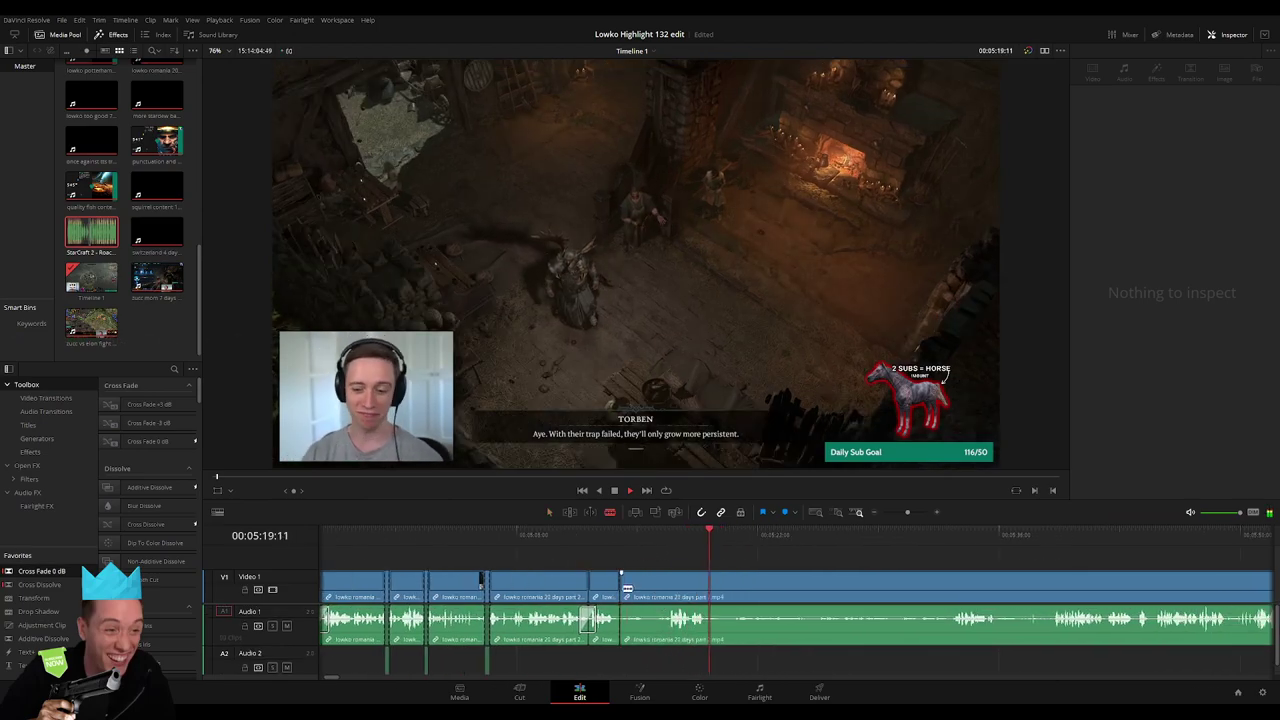
{"action": "left_click", "coordinate": [665, 588]}
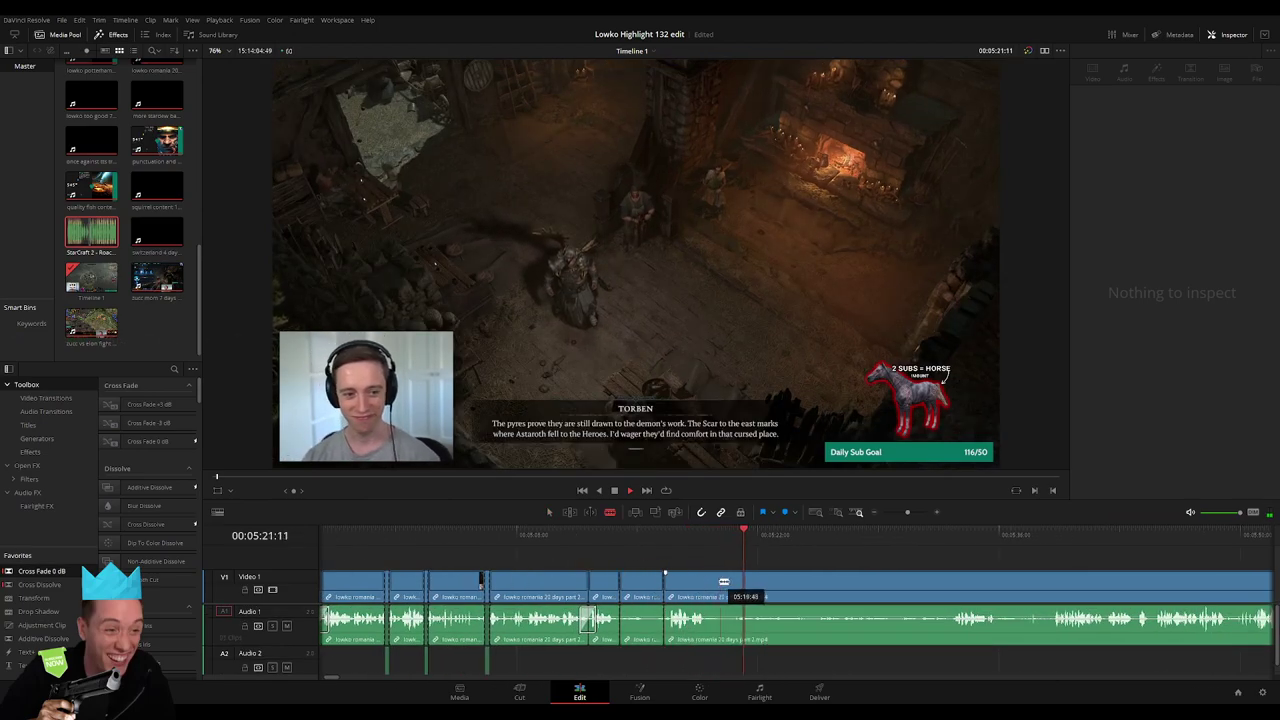
{"action": "left_click", "coordinate": [707, 588]}
{"action": "key", "text": "a"}
{"action": "left_click", "coordinate": [647, 592]}
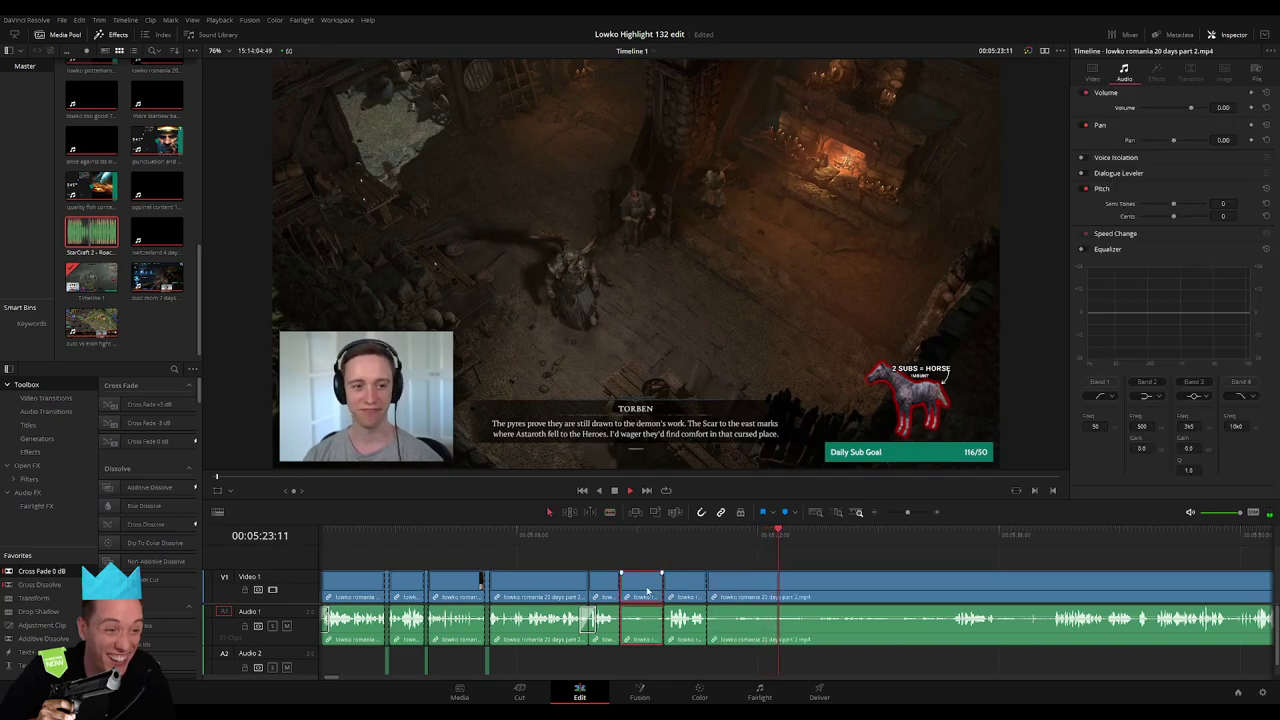
{"action": "key", "text": "Delete"}
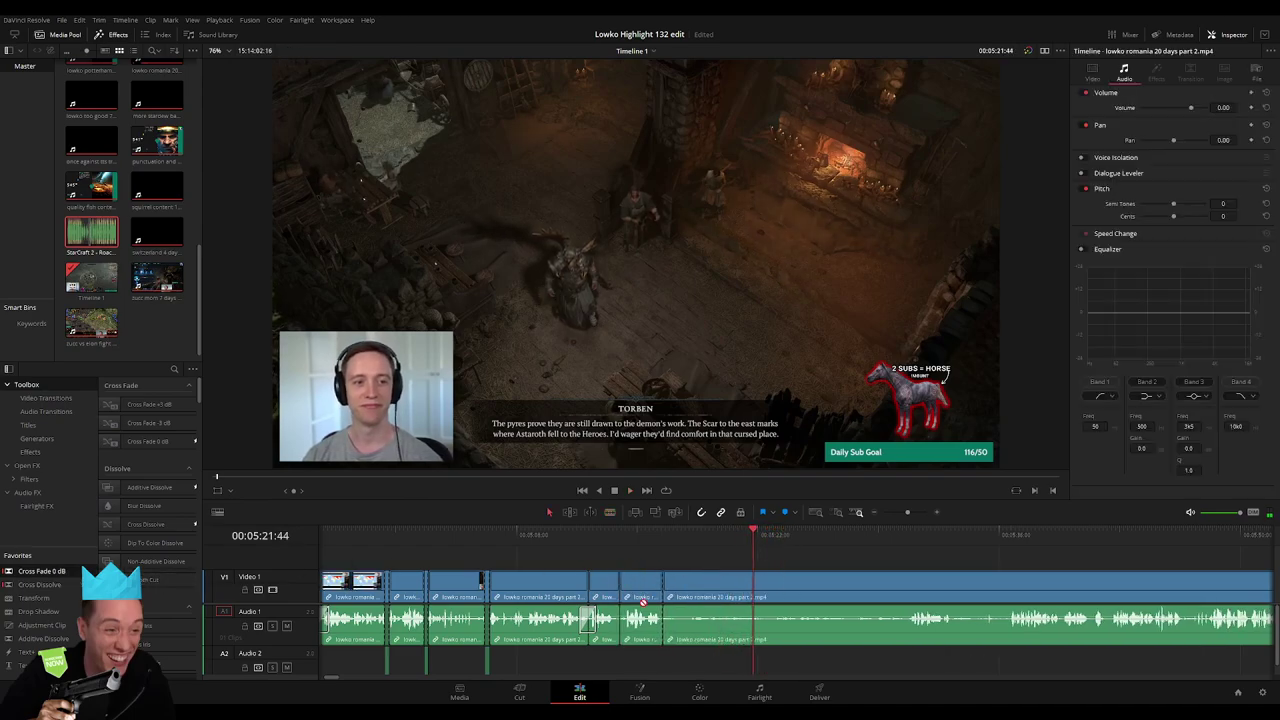
Remove a long stretch ending near 05:31 and a short piece after it, closing both gaps
{"action": "left_click", "coordinate": [922, 537]}
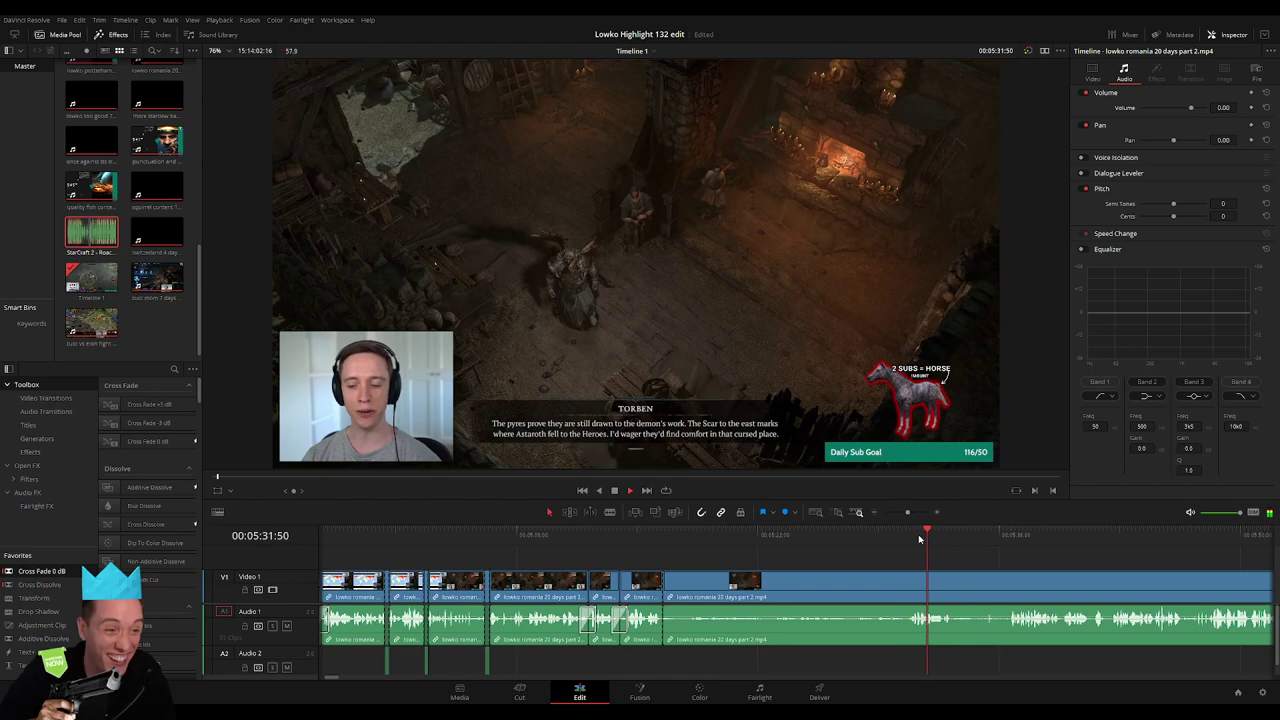
{"action": "key", "text": "b"}
{"action": "left_click", "coordinate": [907, 588]}
{"action": "key", "text": "a"}
{"action": "left_click", "coordinate": [860, 588]}
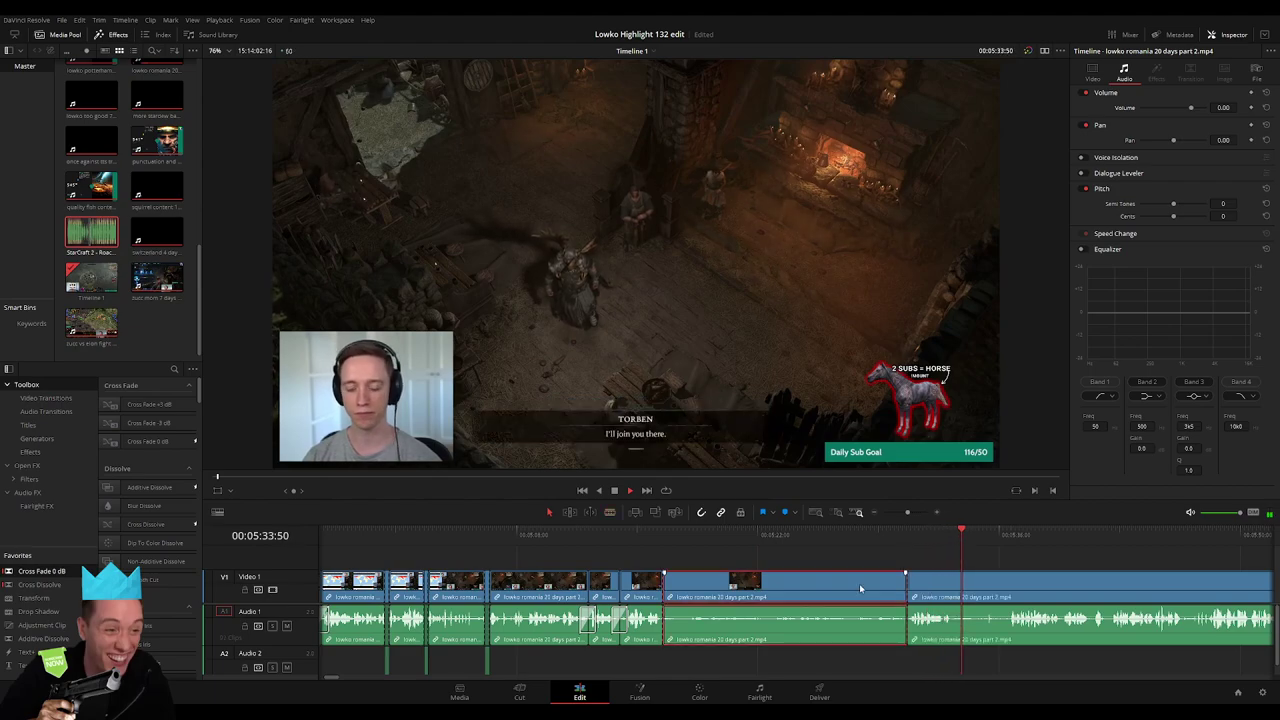
{"action": "key", "text": "Delete"}
{"action": "left_click", "coordinate": [695, 536]}
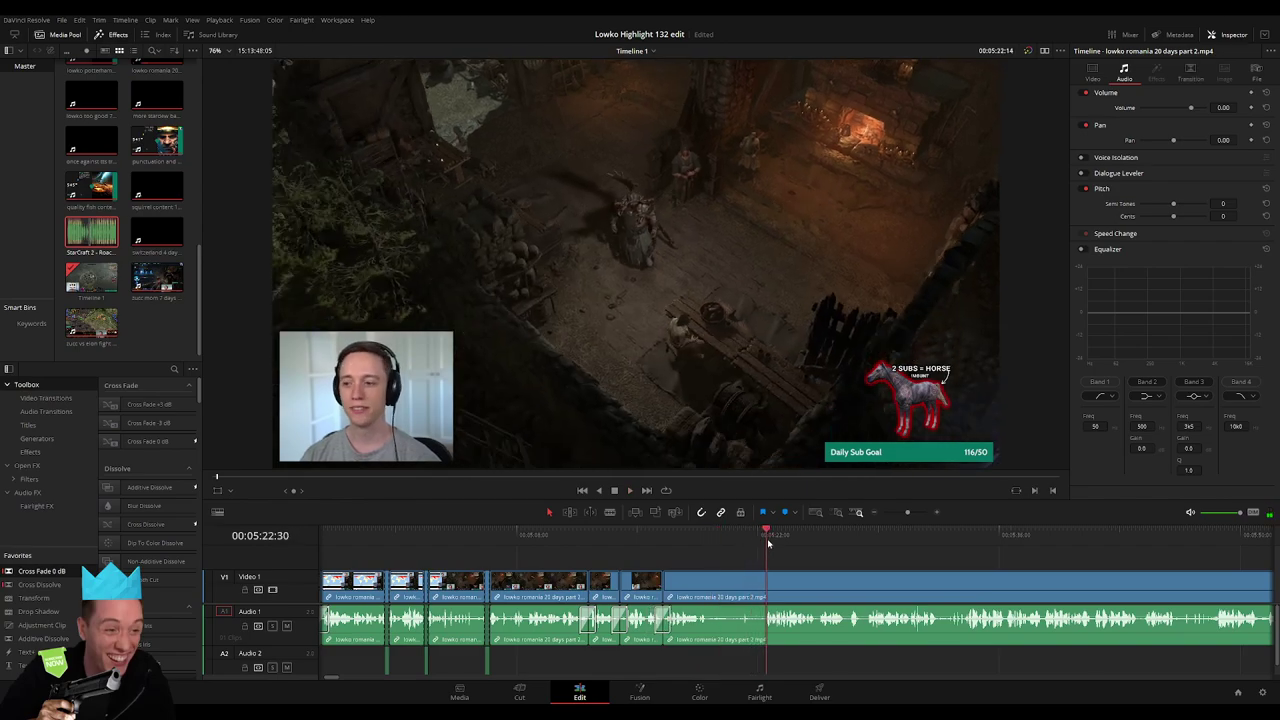
{"action": "key", "text": "b"}
{"action": "left_click", "coordinate": [766, 584]}
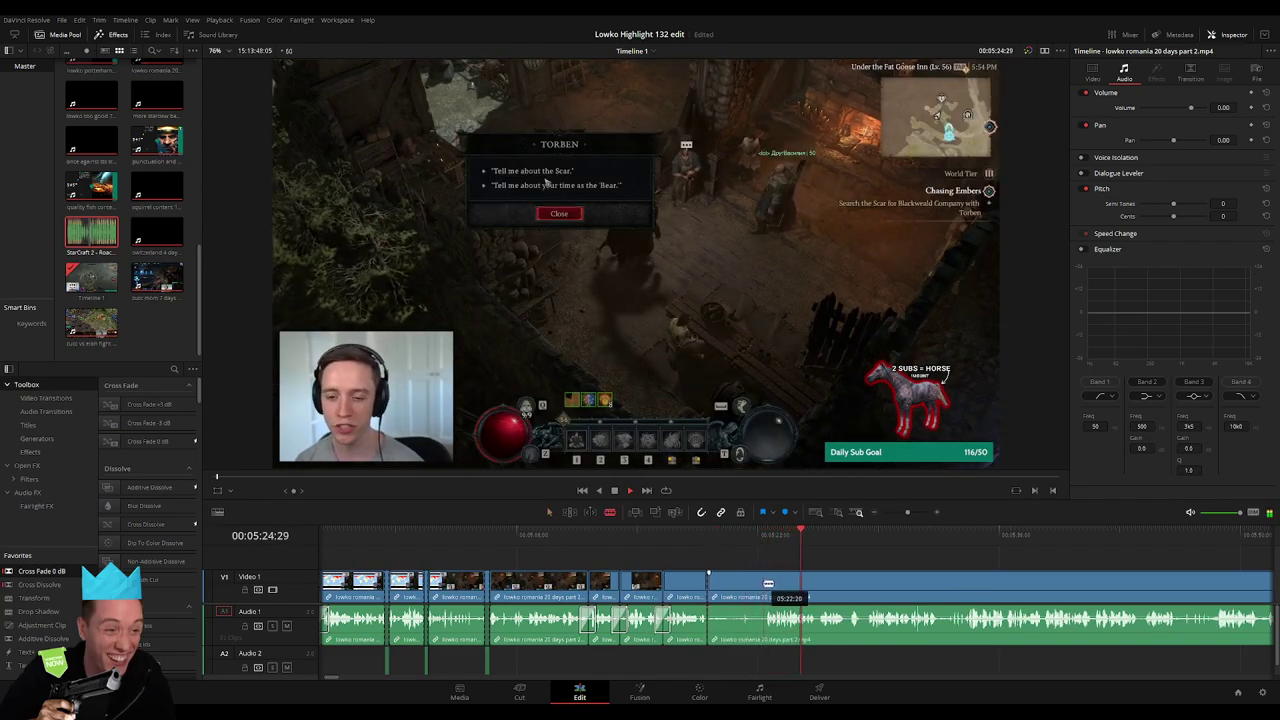
{"action": "key", "text": "a"}
{"action": "left_click", "coordinate": [744, 589]}
{"action": "key", "text": "BackSpace"}
{"action": "left_click", "coordinate": [744, 589]}
{"action": "key", "text": "BackSpace"}
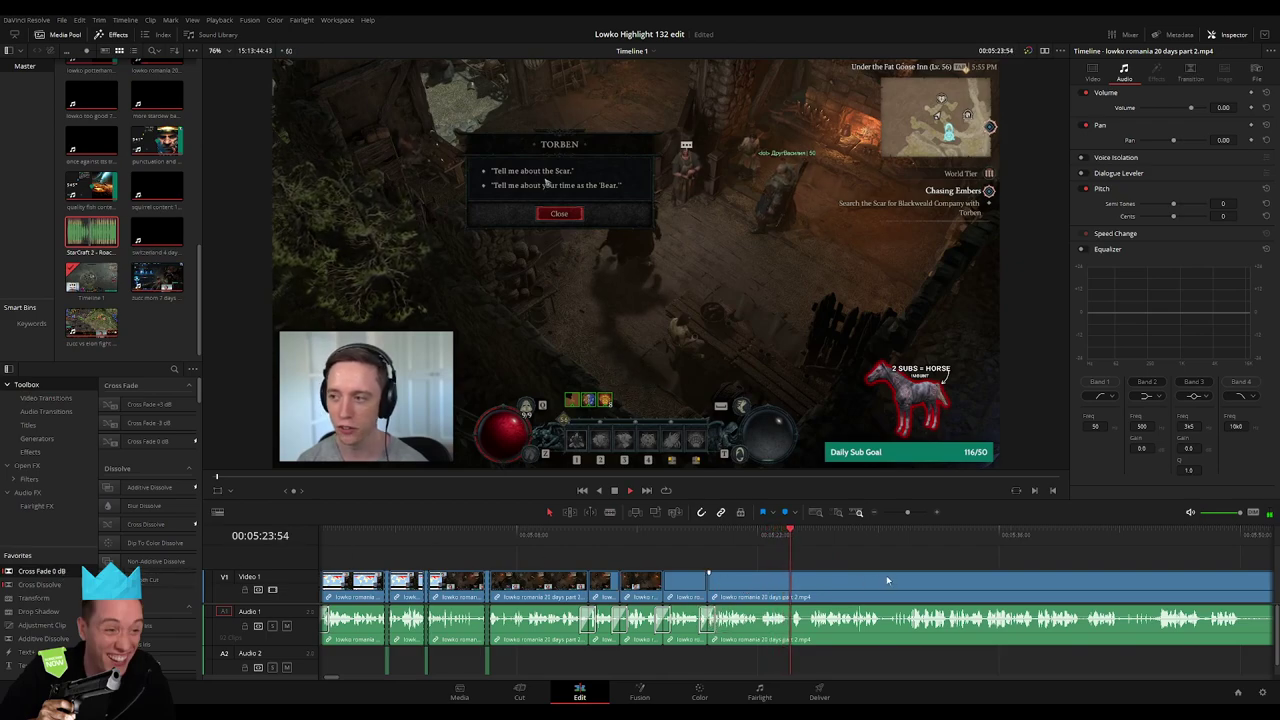
{"action": "scroll", "coordinate": [696, 570], "scroll_direction": "right", "scroll_amount": 3}
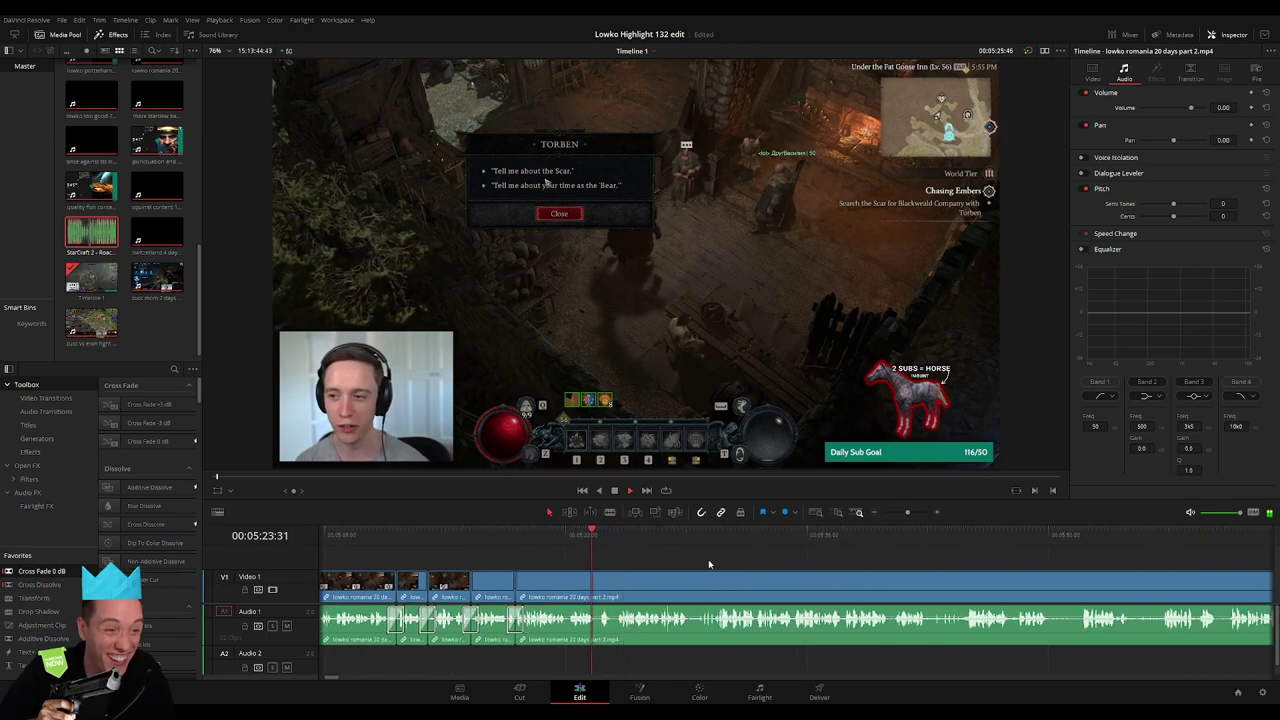
{"action": "scroll", "coordinate": [708, 567], "scroll_direction": "right", "scroll_amount": 2}
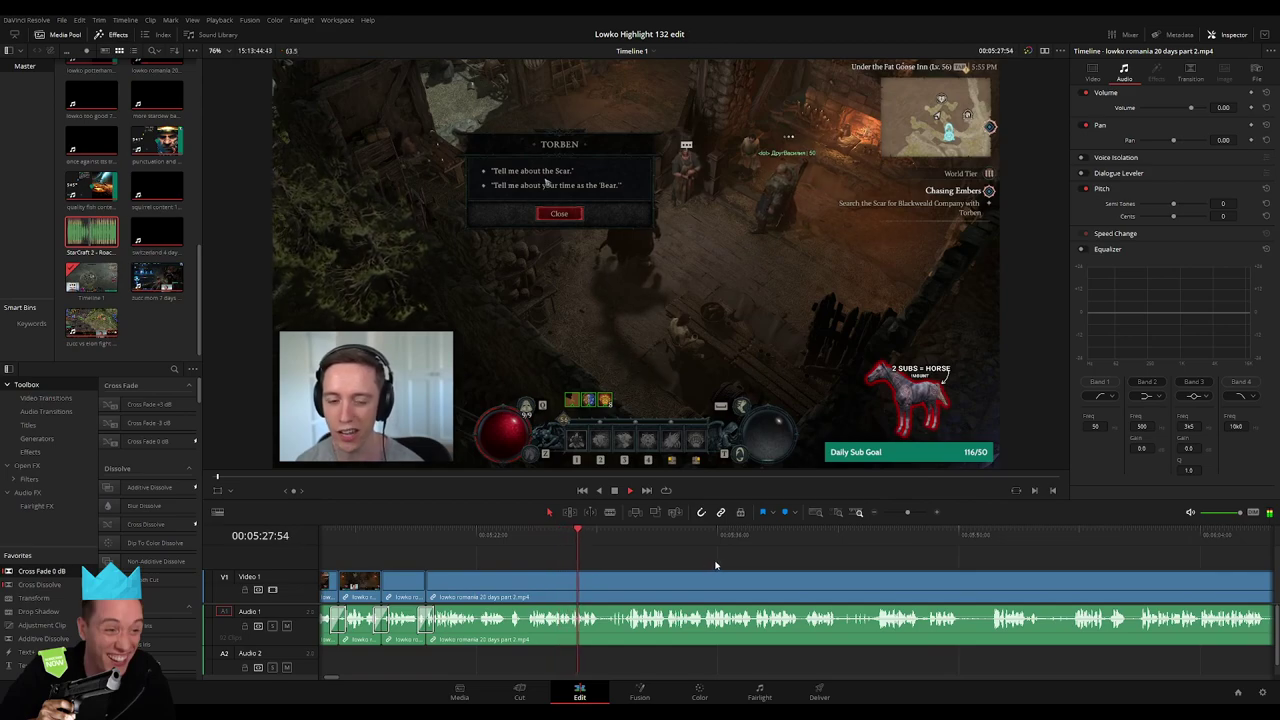
{"action": "scroll", "coordinate": [710, 562], "scroll_direction": "right", "scroll_amount": 1}
{"action": "scroll", "coordinate": [680, 559], "scroll_direction": "right", "scroll_amount": 1}
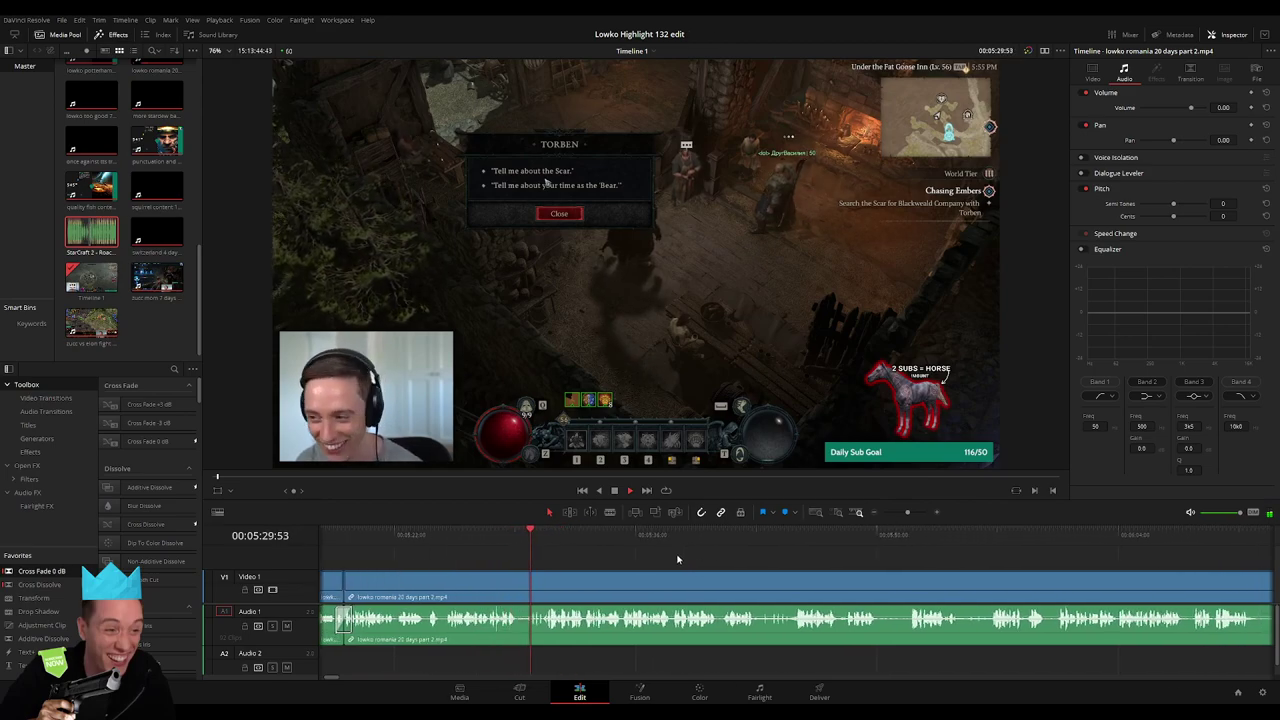
{"action": "scroll", "coordinate": [700, 561], "scroll_direction": "right", "scroll_amount": 1}
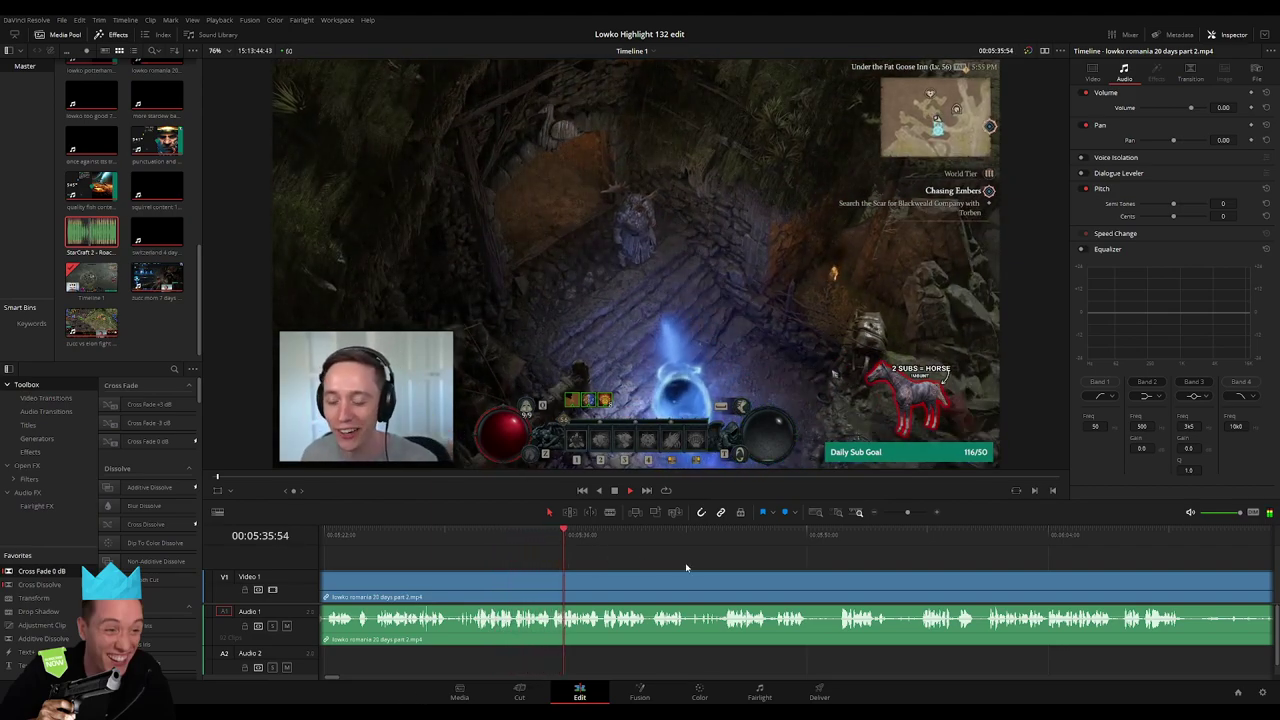
{"action": "scroll", "coordinate": [551, 557], "scroll_direction": "right", "scroll_amount": 1}
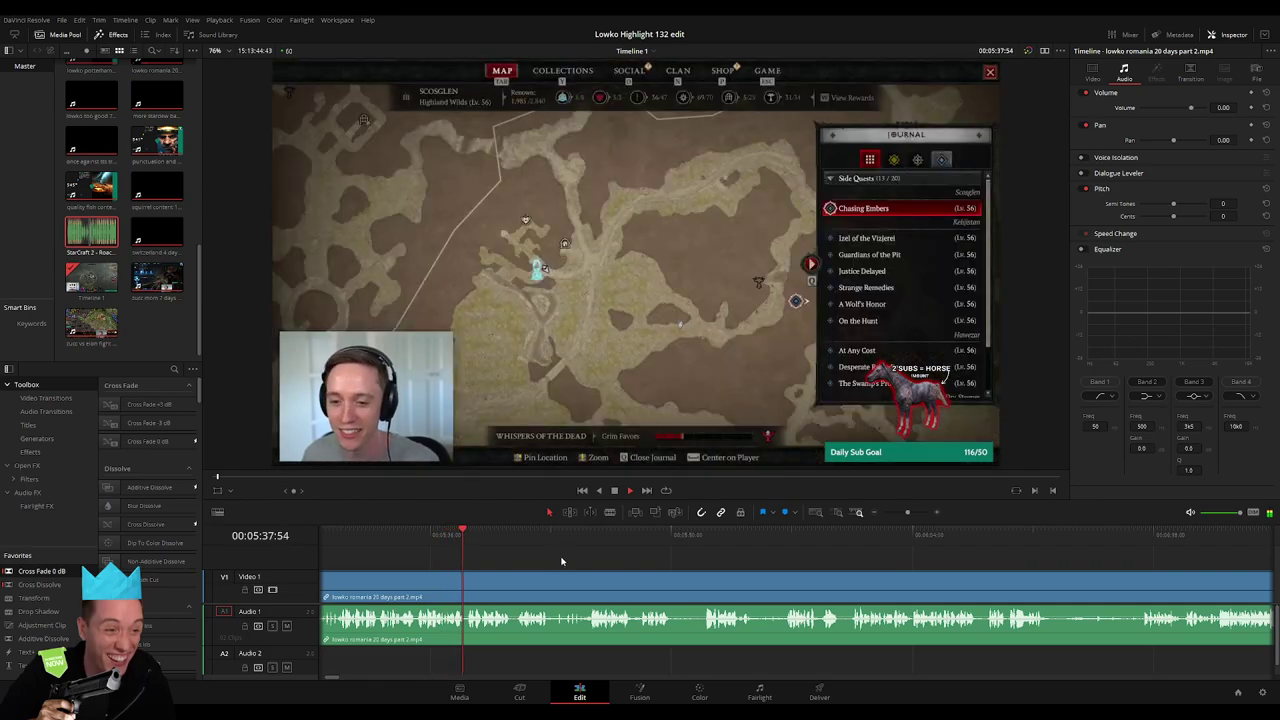
{"action": "scroll", "coordinate": [561, 561], "scroll_direction": "right", "scroll_amount": 1}
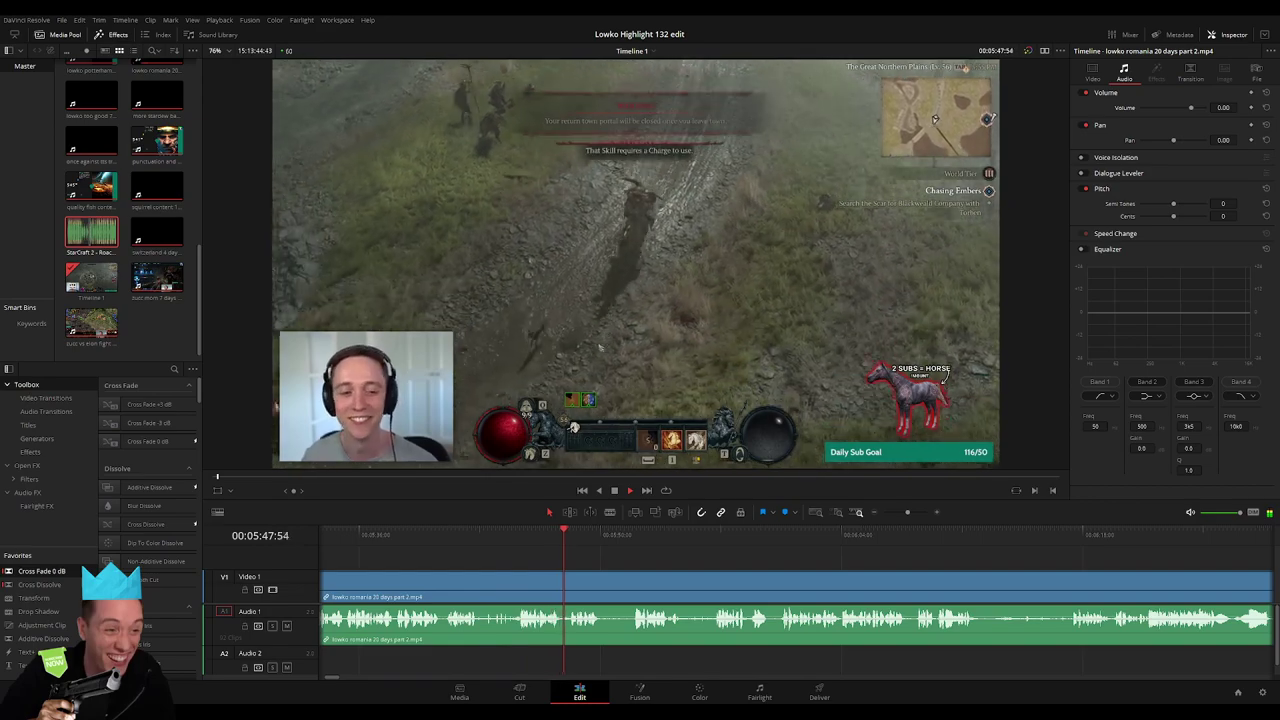
Split the Romania clip at about 05:51, ripple-delete the short piece, and zoom out
{"action": "left_click", "coordinate": [619, 530]}
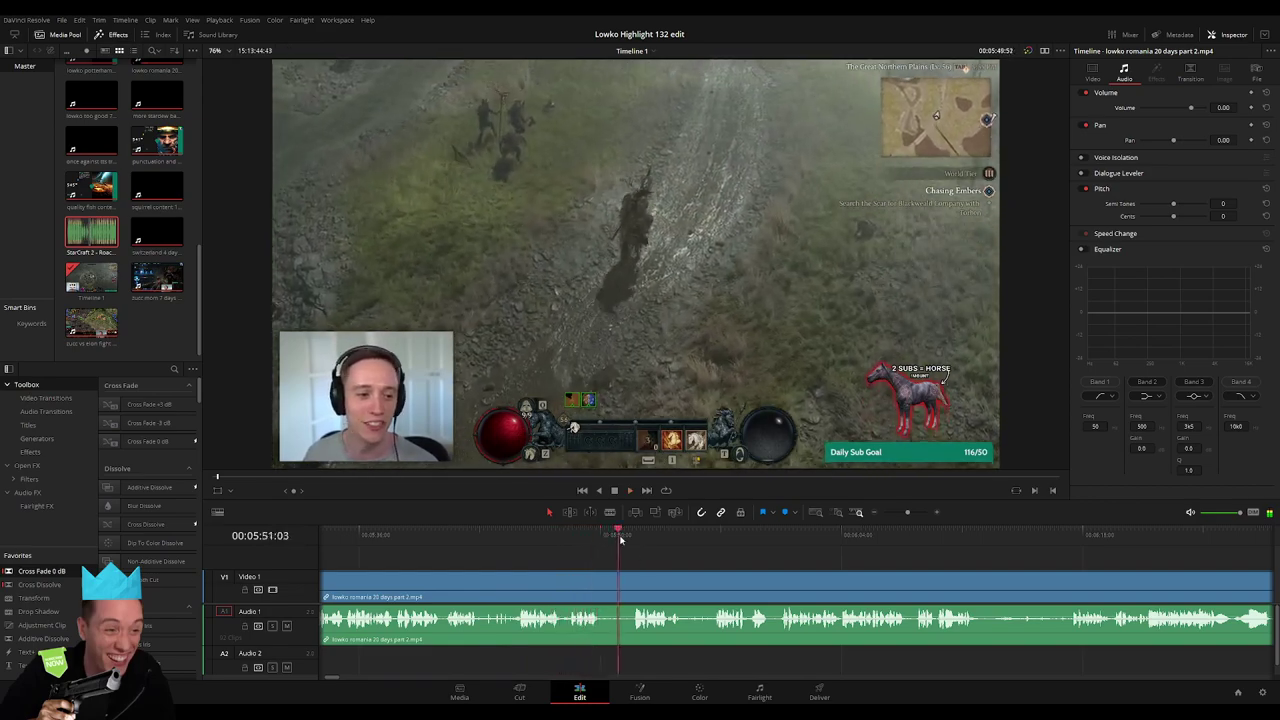
{"action": "key", "text": "ctrl+b"}
{"action": "left_click", "coordinate": [615, 588]}
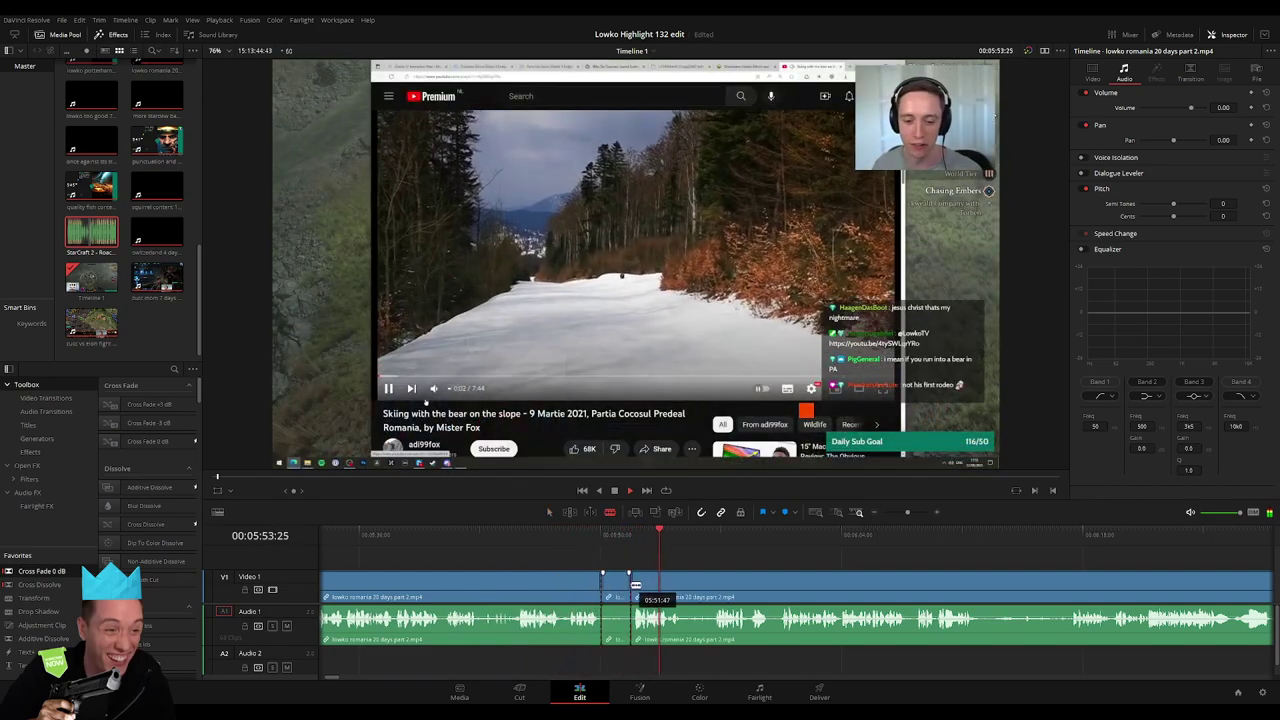
{"action": "key", "text": "Delete"}
{"action": "key", "text": "Up"}
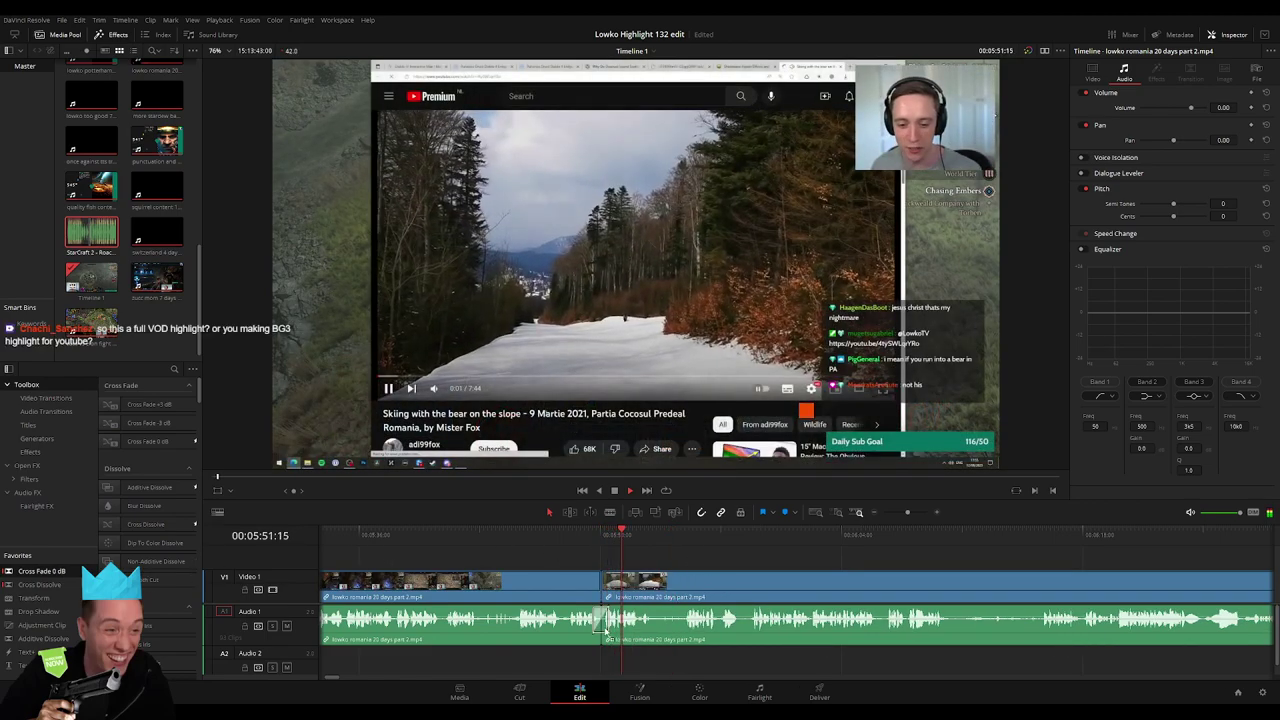
{"action": "left_click", "coordinate": [688, 553]}
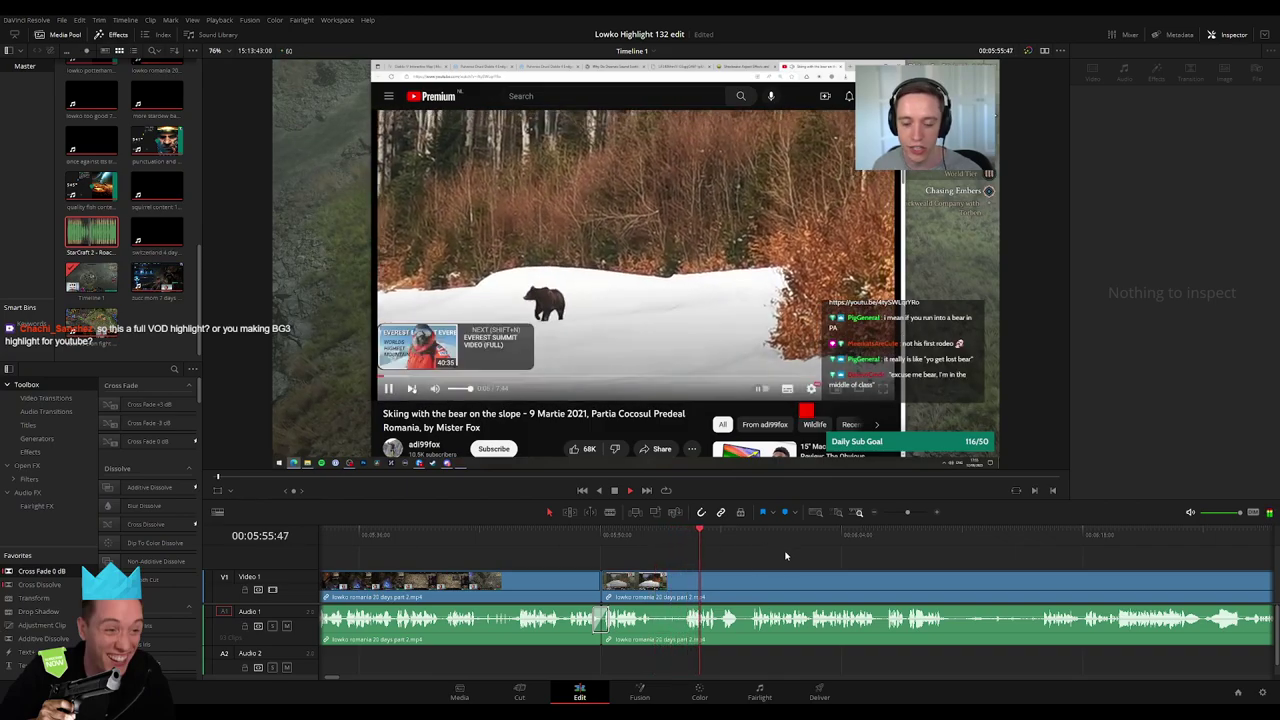
{"action": "left_click_drag", "start_coordinate": [907, 512], "coordinate": [908, 513]}
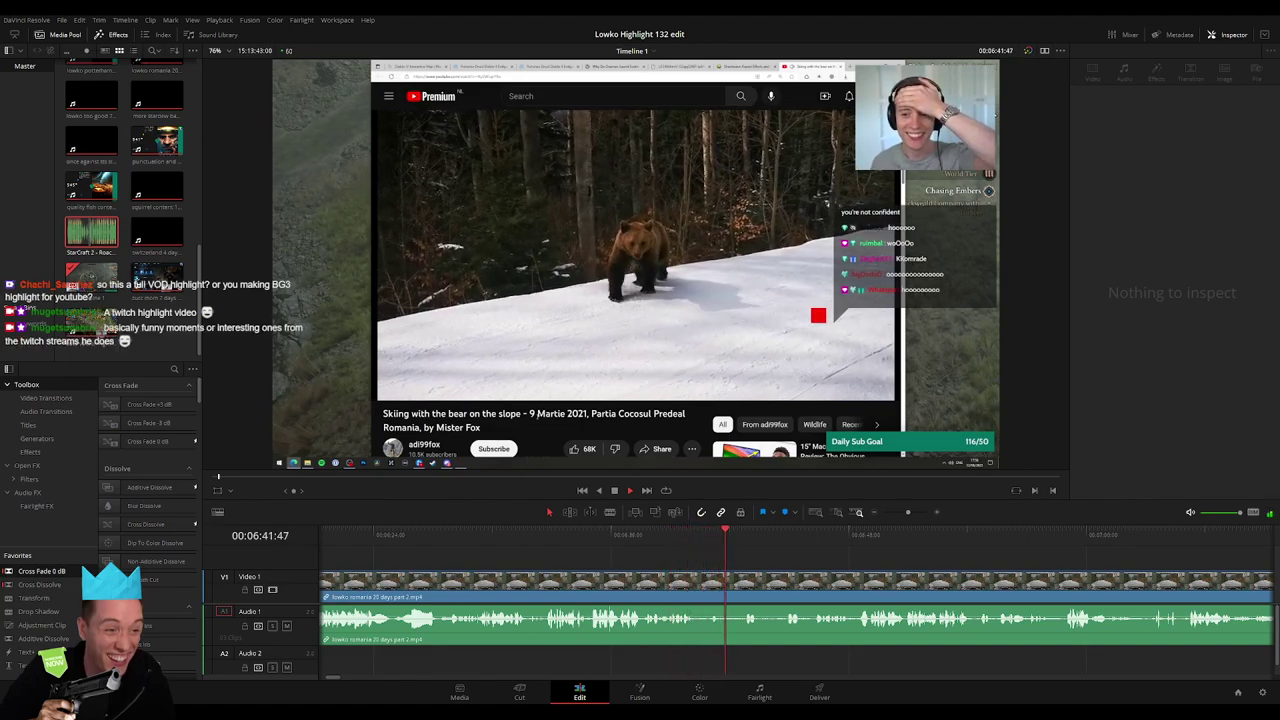
{"action": "scroll", "coordinate": [641, 547], "scroll_direction": "down", "scroll_amount": 3}
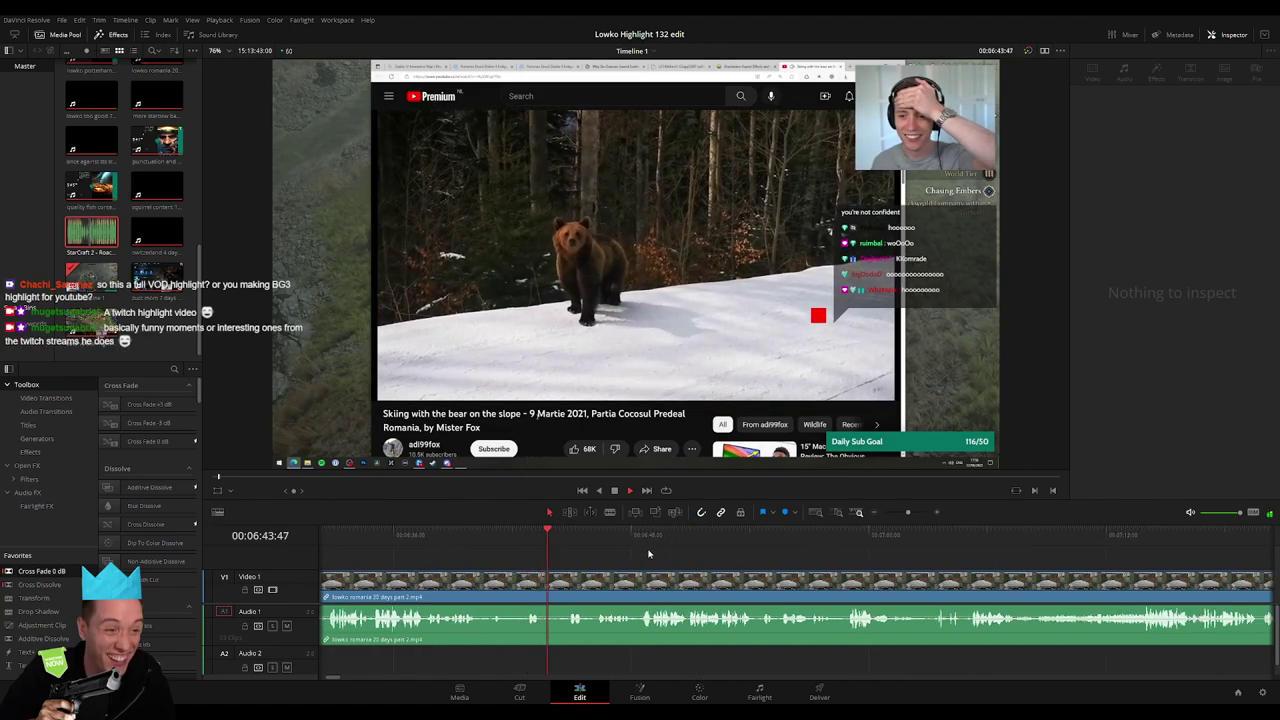
{"action": "scroll", "coordinate": [700, 562], "scroll_direction": "down", "scroll_amount": 2}
{"action": "scroll", "coordinate": [650, 568], "scroll_direction": "down", "scroll_amount": 2}
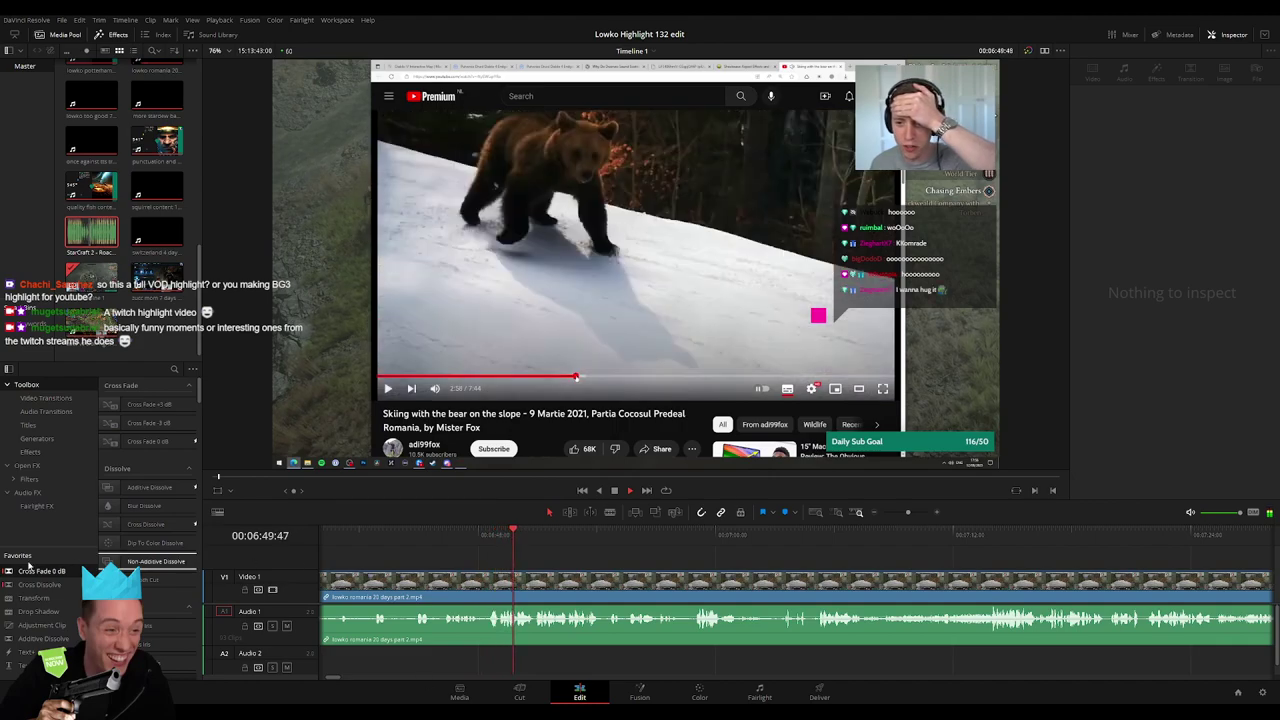
{"action": "scroll", "coordinate": [600, 564], "scroll_direction": "down", "scroll_amount": 2}
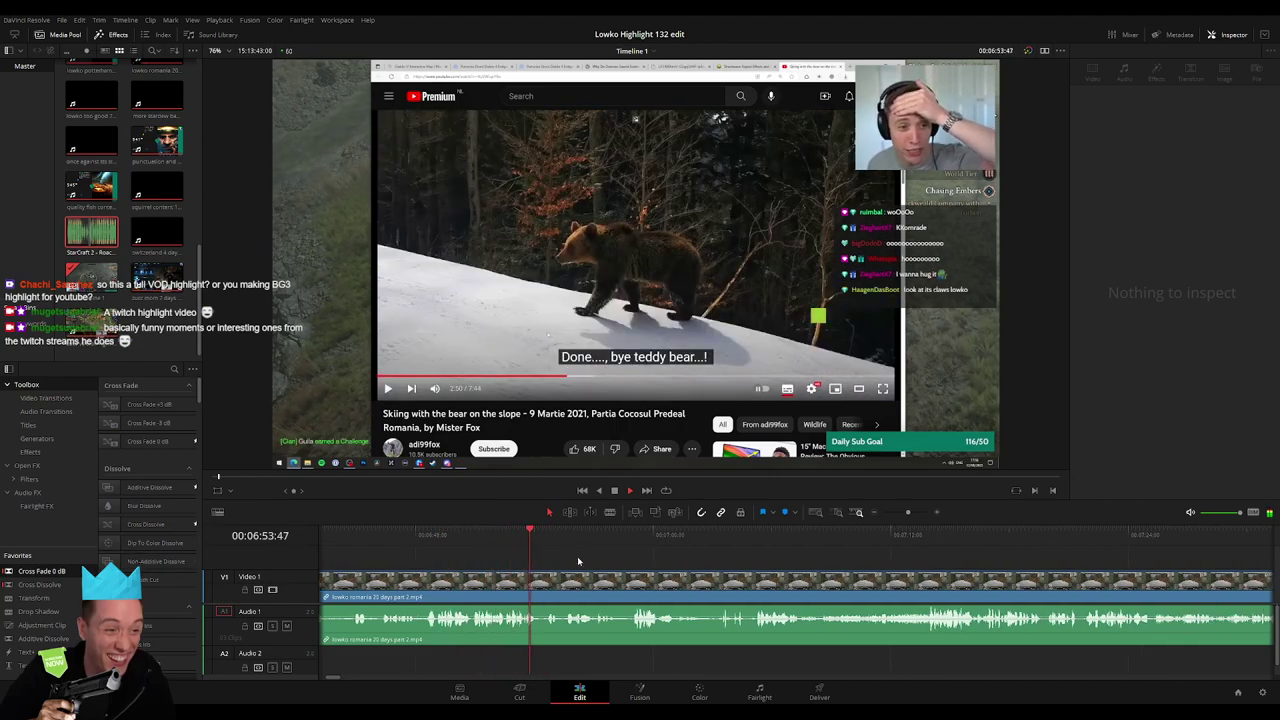
{"action": "scroll", "coordinate": [590, 556], "scroll_direction": "down", "scroll_amount": 2}
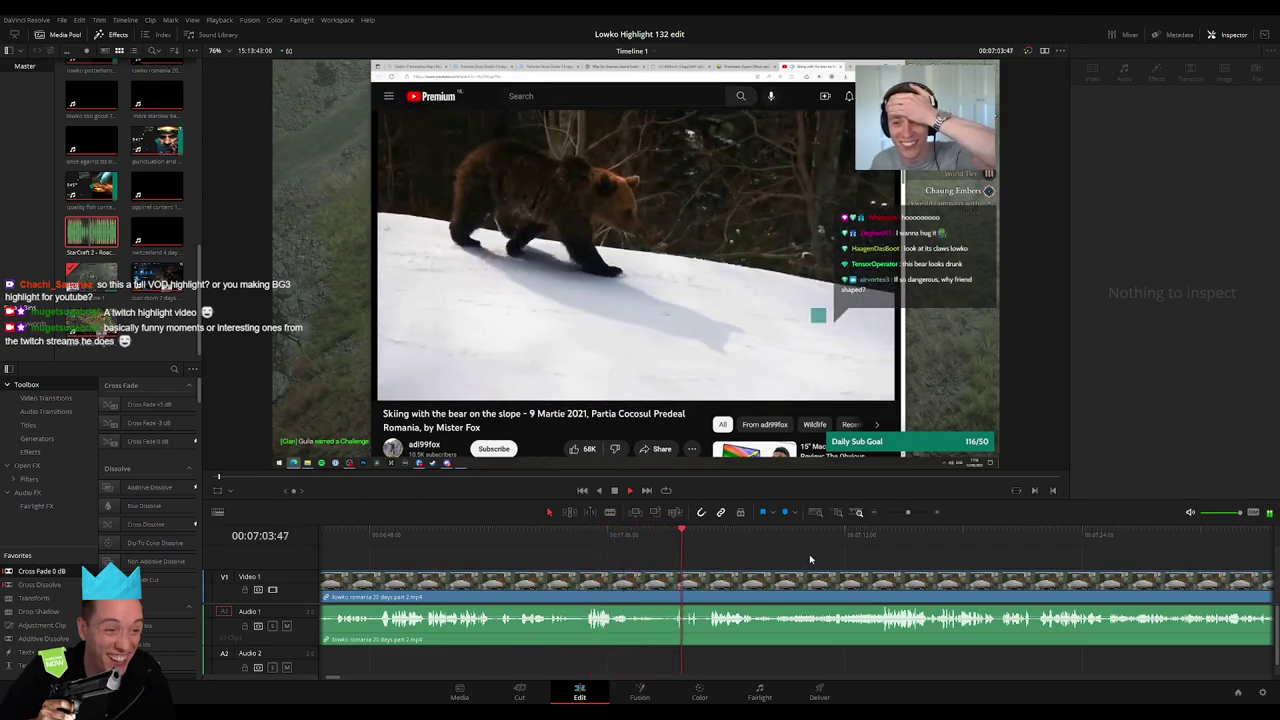
{"action": "scroll", "coordinate": [665, 552], "scroll_direction": "right", "scroll_amount": 3}
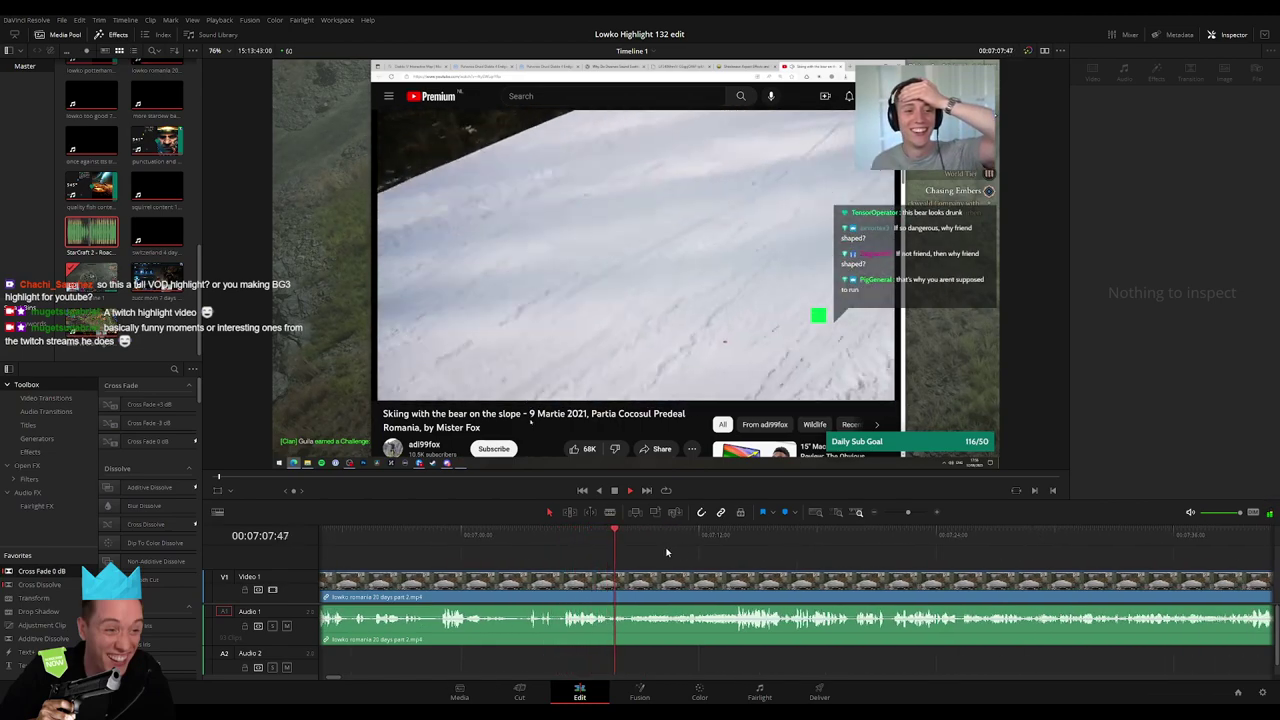
{"action": "scroll", "coordinate": [638, 553], "scroll_direction": "right", "scroll_amount": 3}
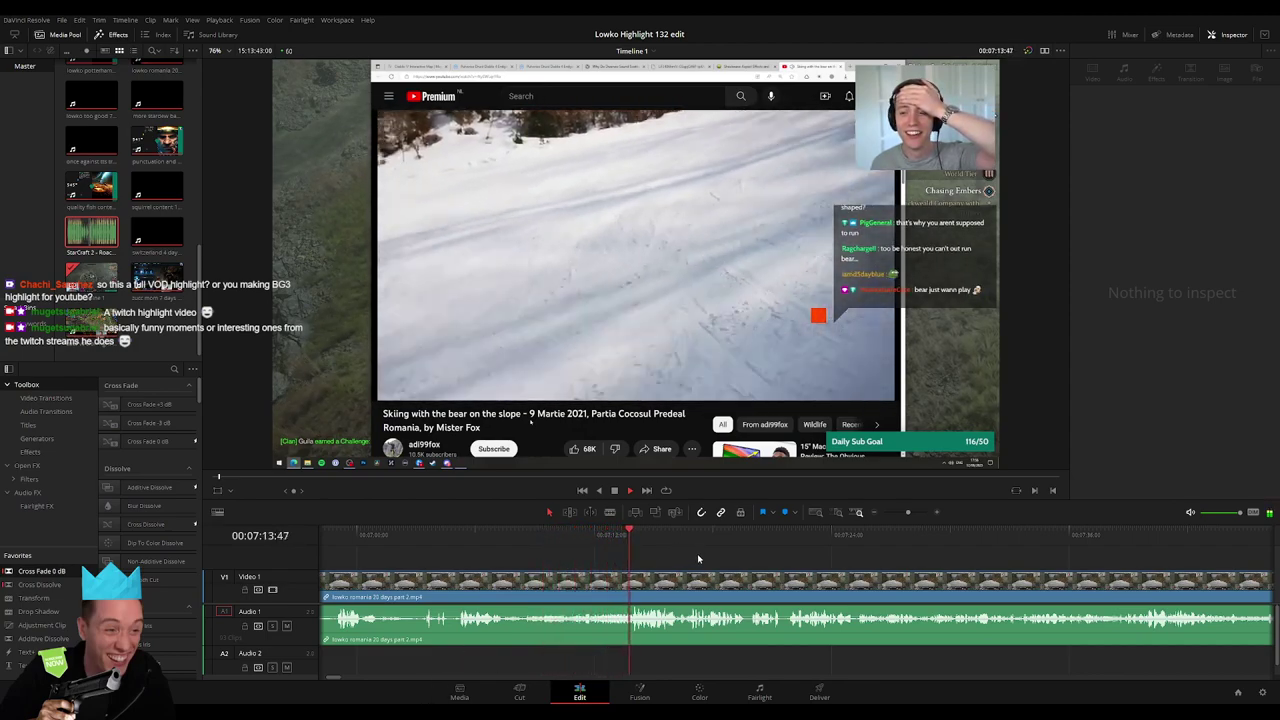
{"action": "scroll", "coordinate": [740, 558], "scroll_direction": "right", "scroll_amount": 2}
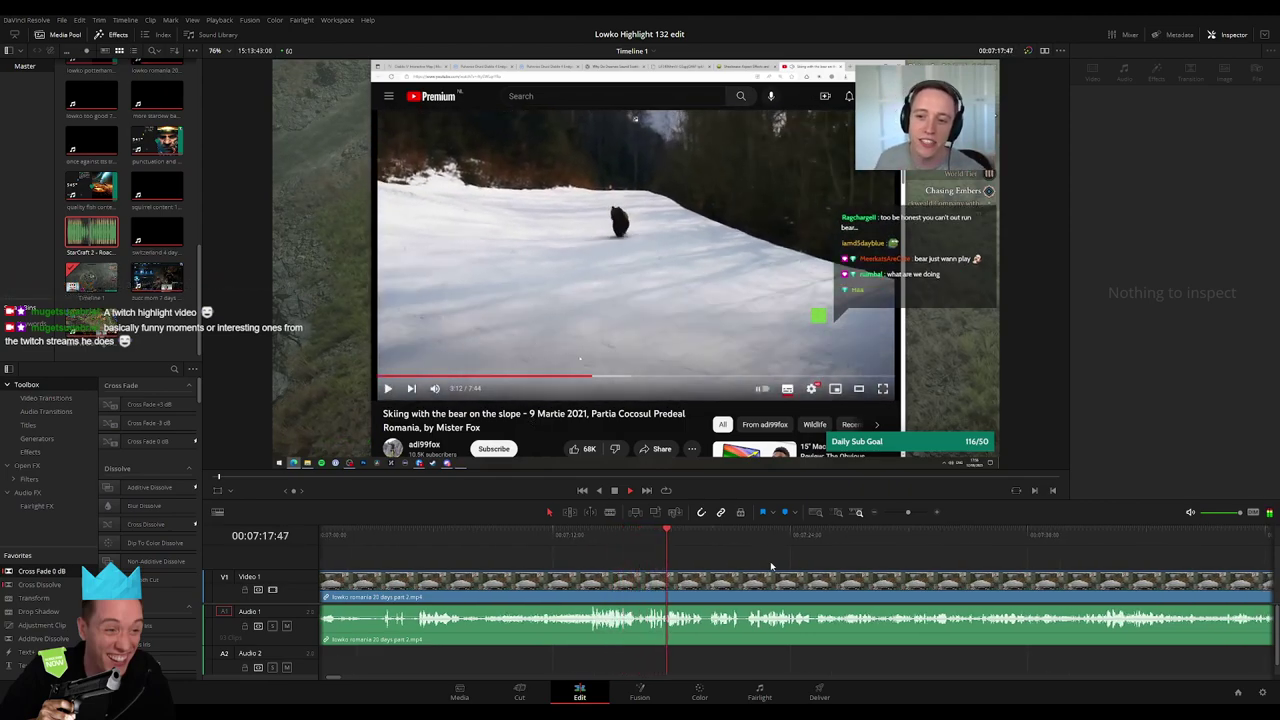
{"action": "scroll", "coordinate": [710, 560], "scroll_direction": "right", "scroll_amount": 2}
{"action": "scroll", "coordinate": [669, 561], "scroll_direction": "right", "scroll_amount": 1}
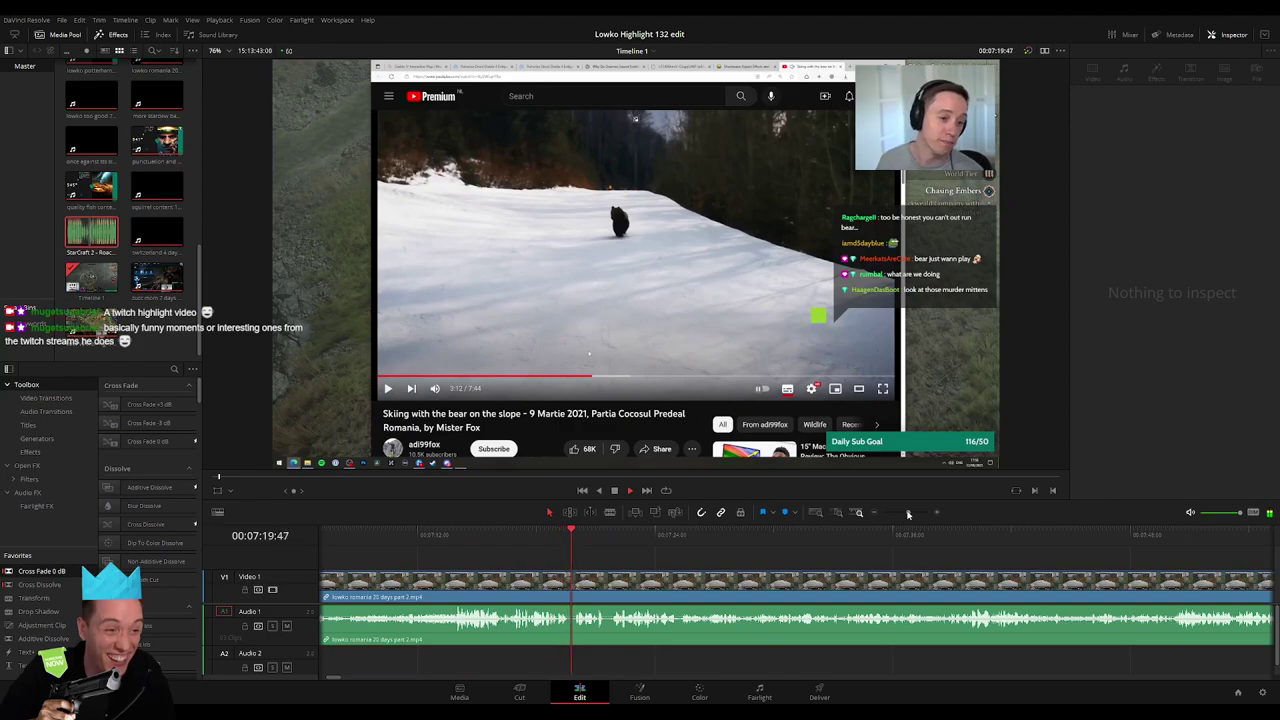
{"action": "scroll", "coordinate": [766, 560], "scroll_direction": "right", "scroll_amount": 3}
{"action": "scroll", "coordinate": [672, 563], "scroll_direction": "right", "scroll_amount": 1}
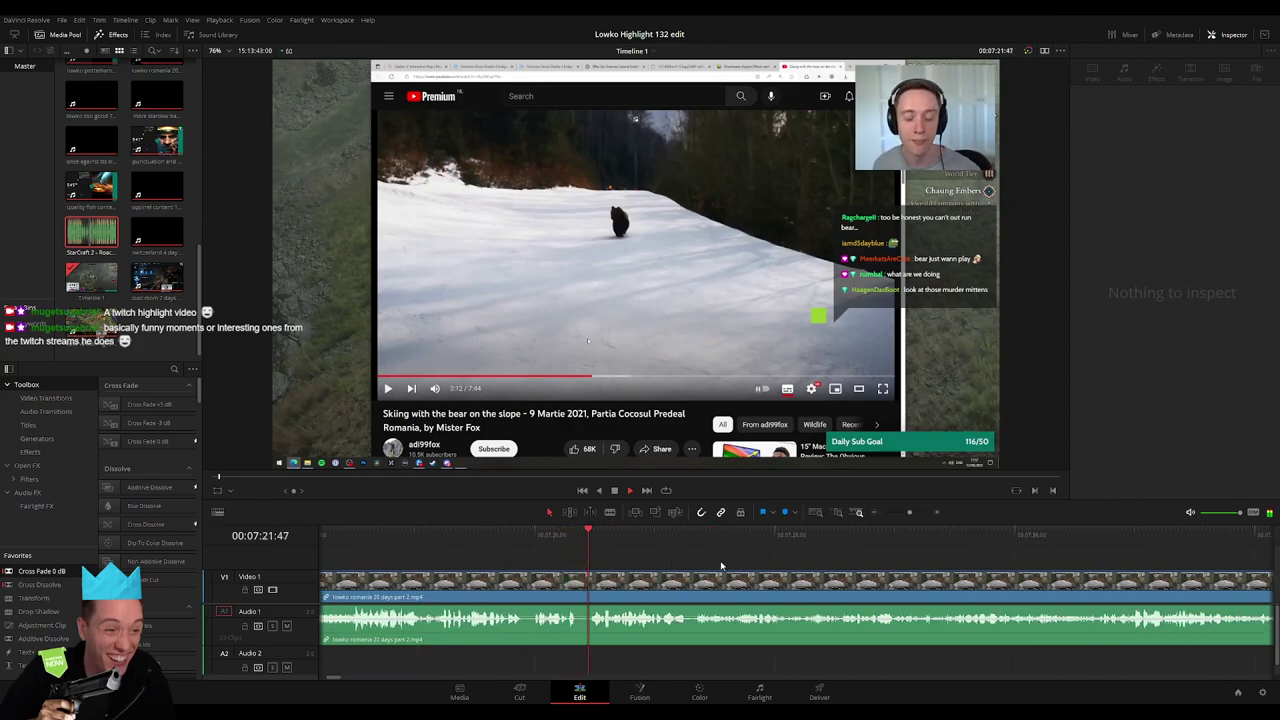
{"action": "scroll", "coordinate": [776, 566], "scroll_direction": "right", "scroll_amount": 2}
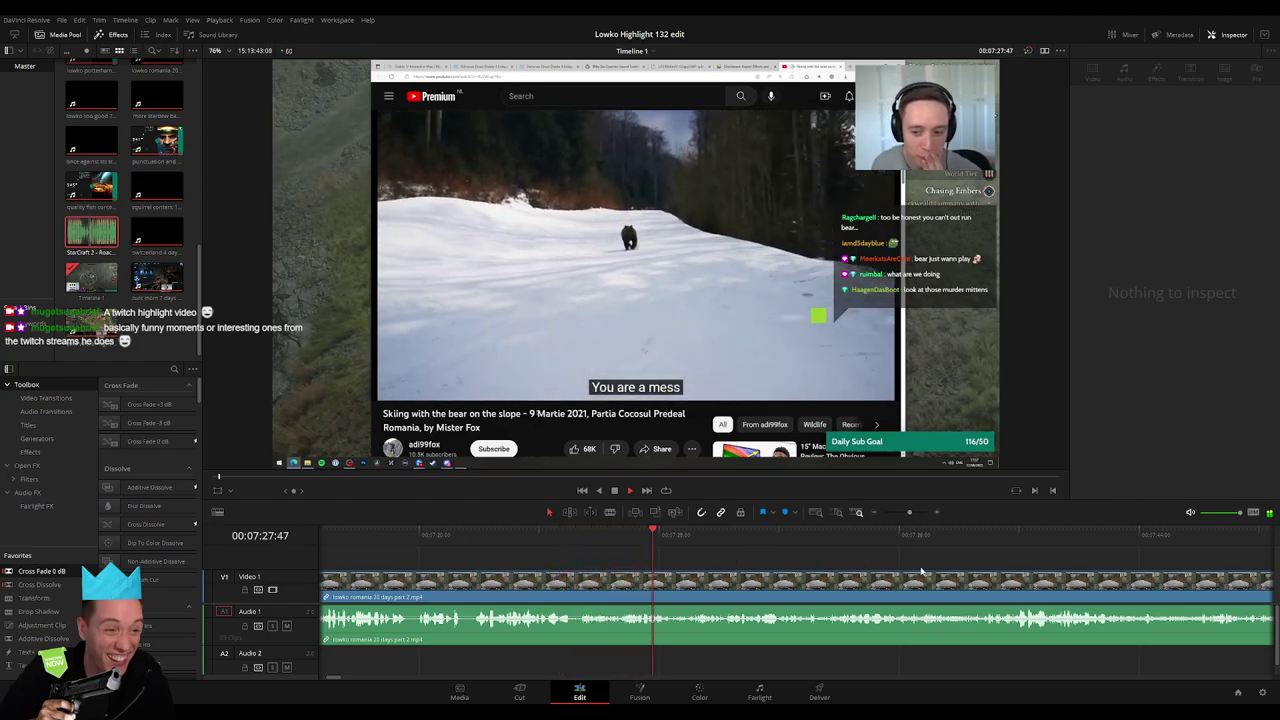
{"action": "scroll", "coordinate": [777, 562], "scroll_direction": "right", "scroll_amount": 1}
{"action": "scroll", "coordinate": [718, 567], "scroll_direction": "right", "scroll_amount": 2}
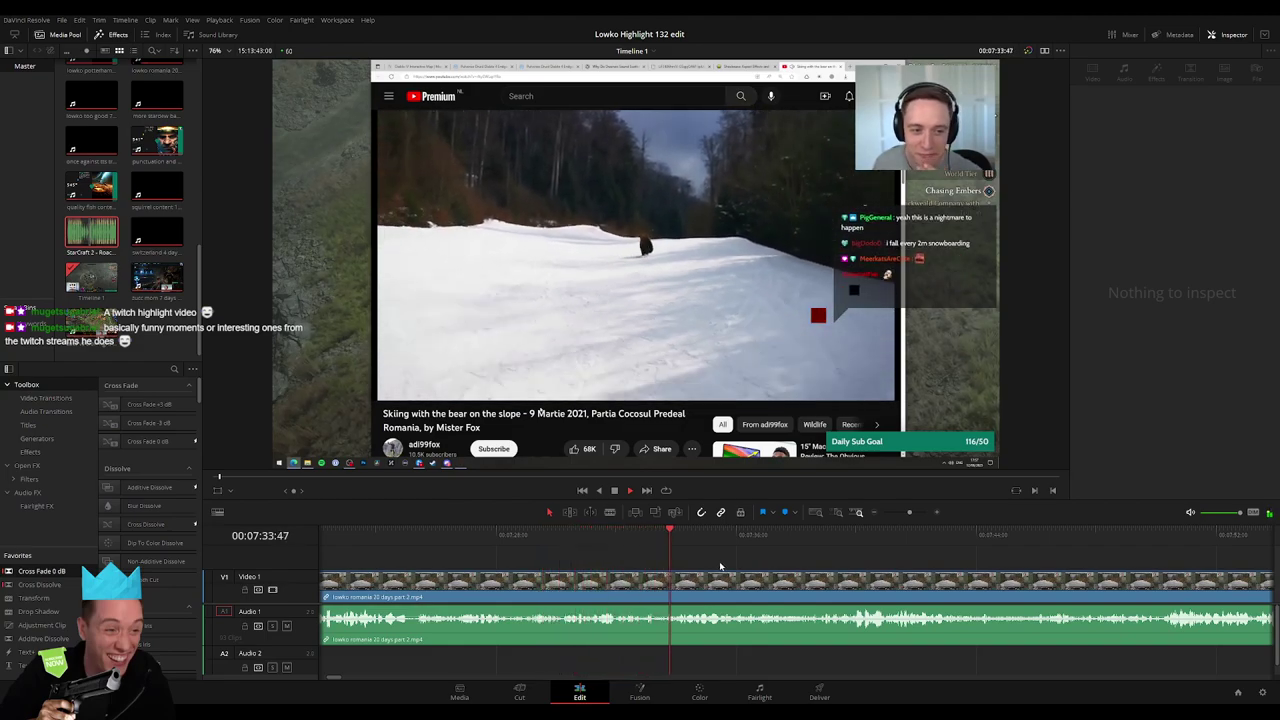
{"action": "scroll", "coordinate": [689, 557], "scroll_direction": "right", "scroll_amount": 3}
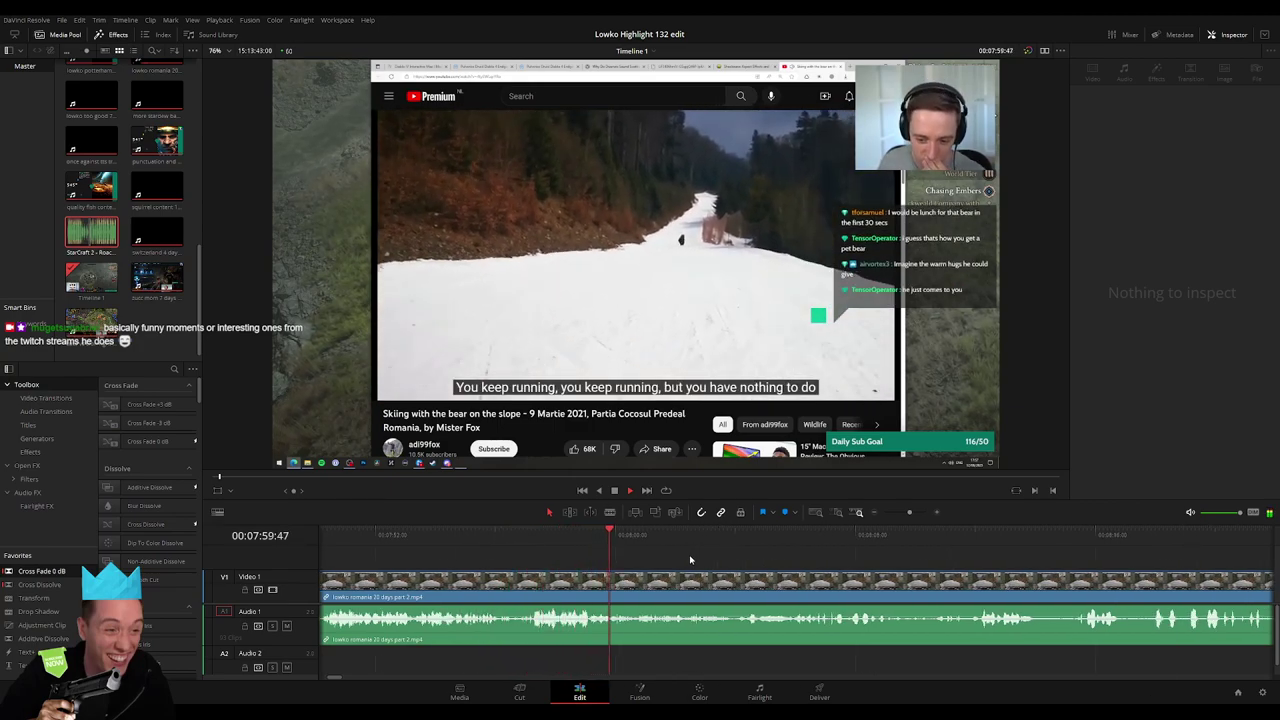
Split the Diablo gameplay near 08:11 and trim the later footage to tighten the cut
{"action": "left_click_drag", "start_coordinate": [628, 555], "coordinate": [644, 537]}
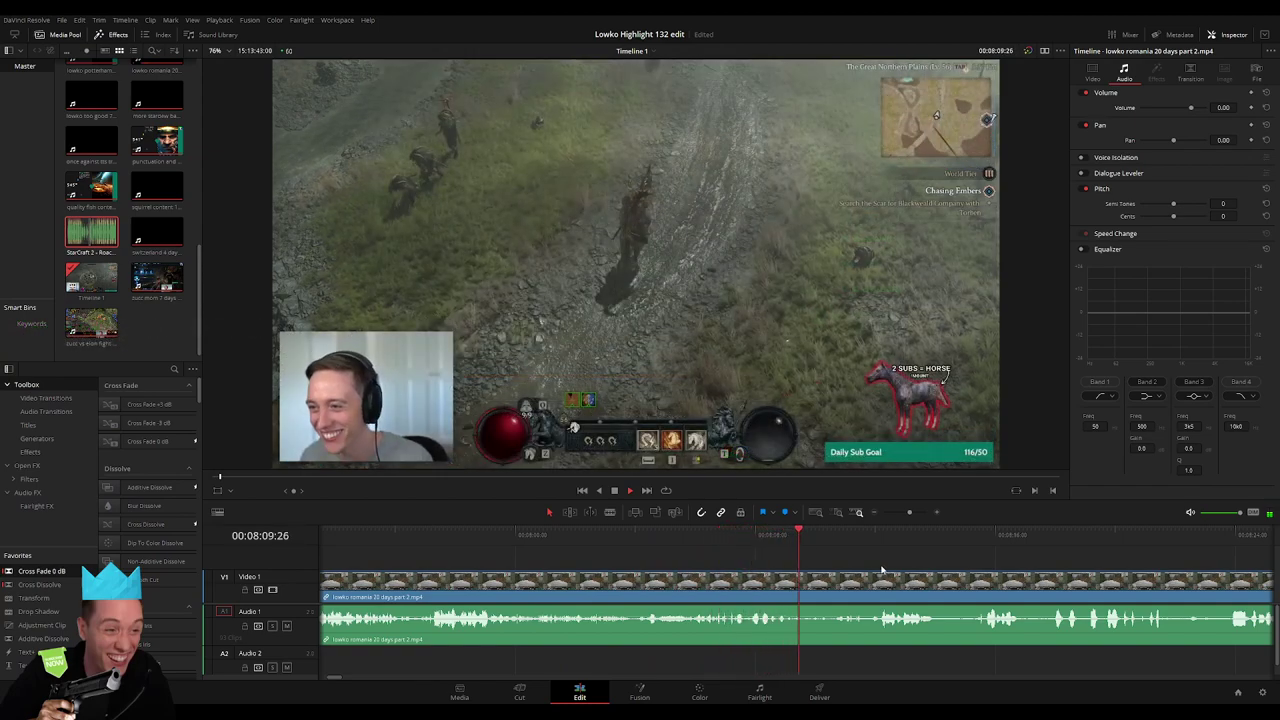
{"action": "left_click", "coordinate": [700, 544]}
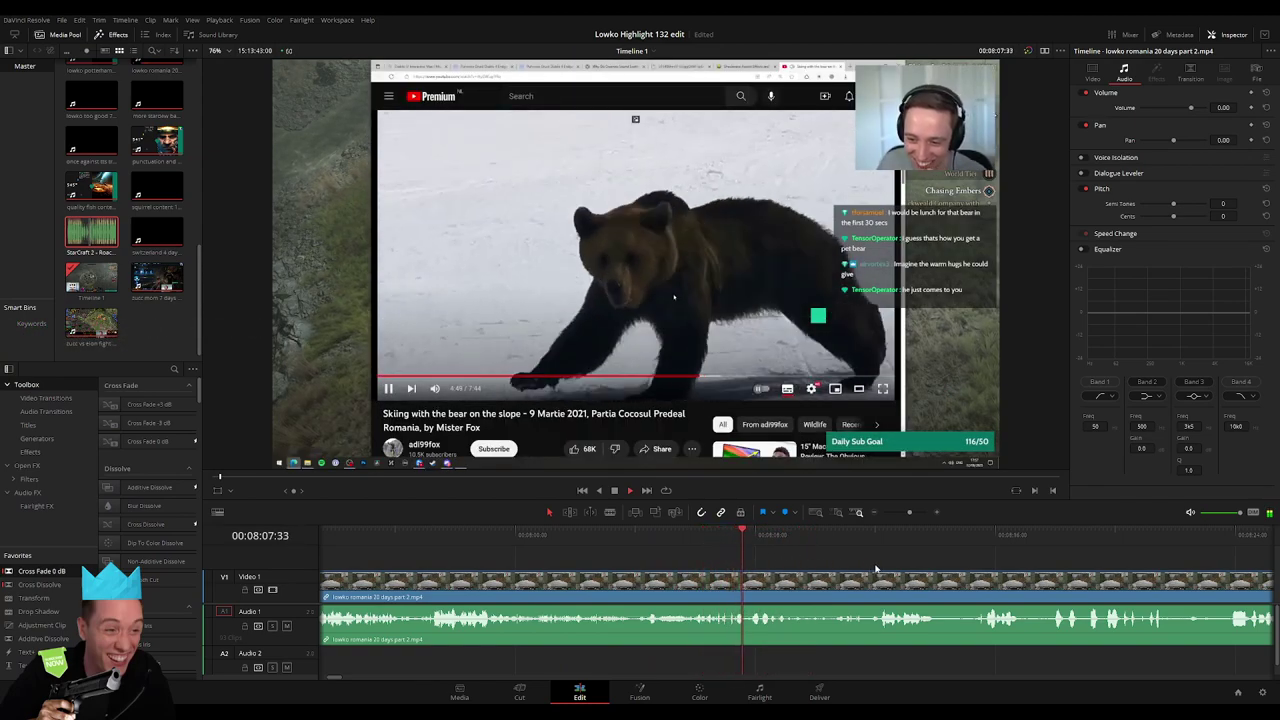
{"action": "left_click_drag", "start_coordinate": [666, 541], "coordinate": [607, 541]}
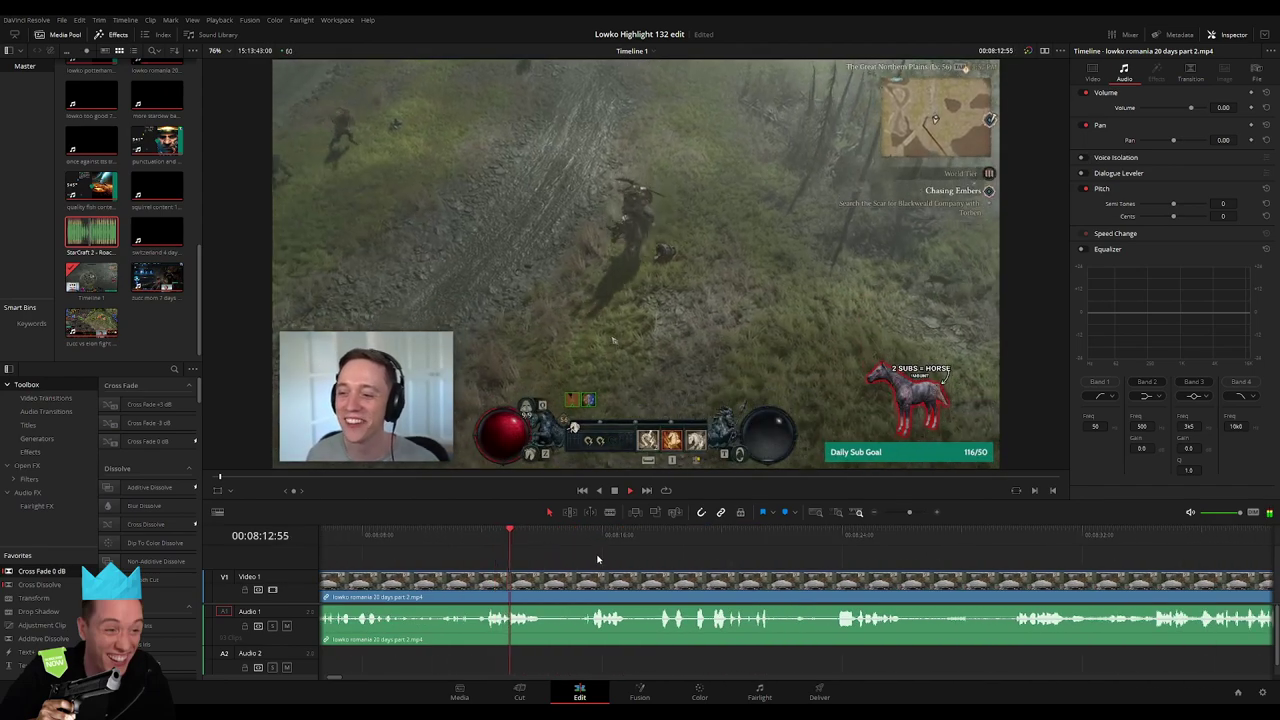
{"action": "key", "text": "ctrl+b"}
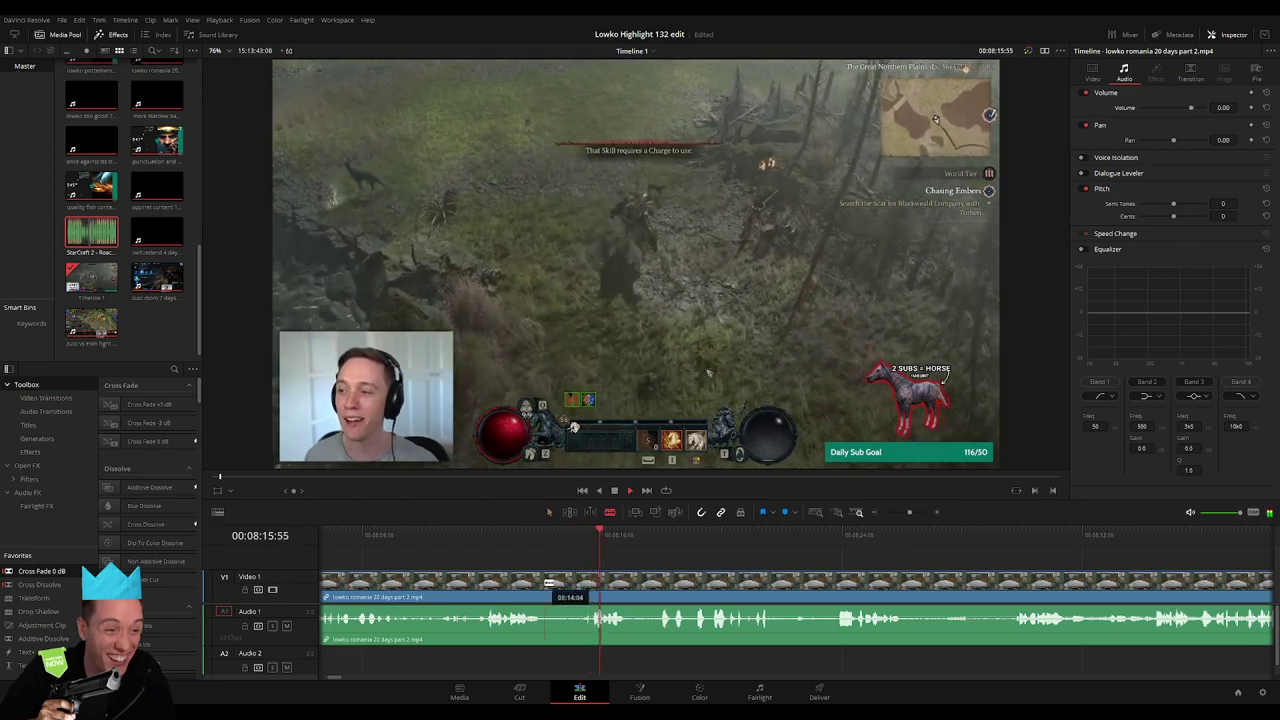
{"action": "left_click", "coordinate": [586, 580]}
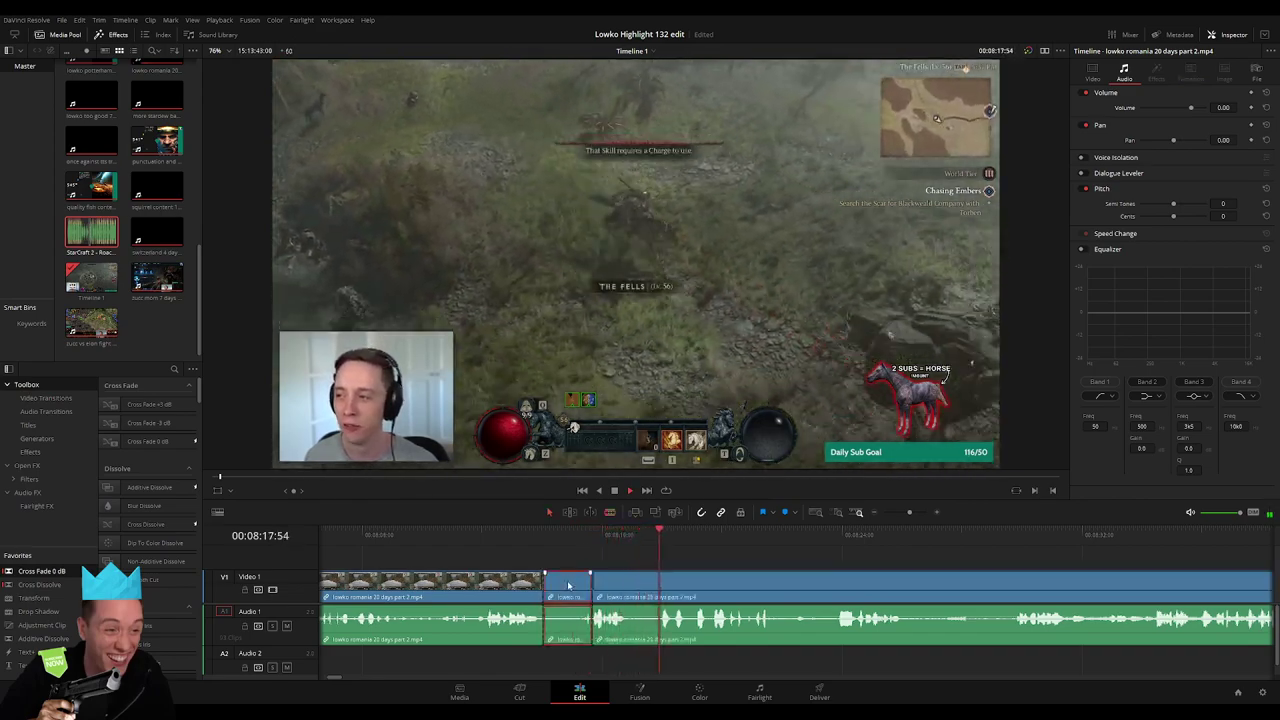
{"action": "left_click_drag", "start_coordinate": [586, 580], "coordinate": [563, 586]}
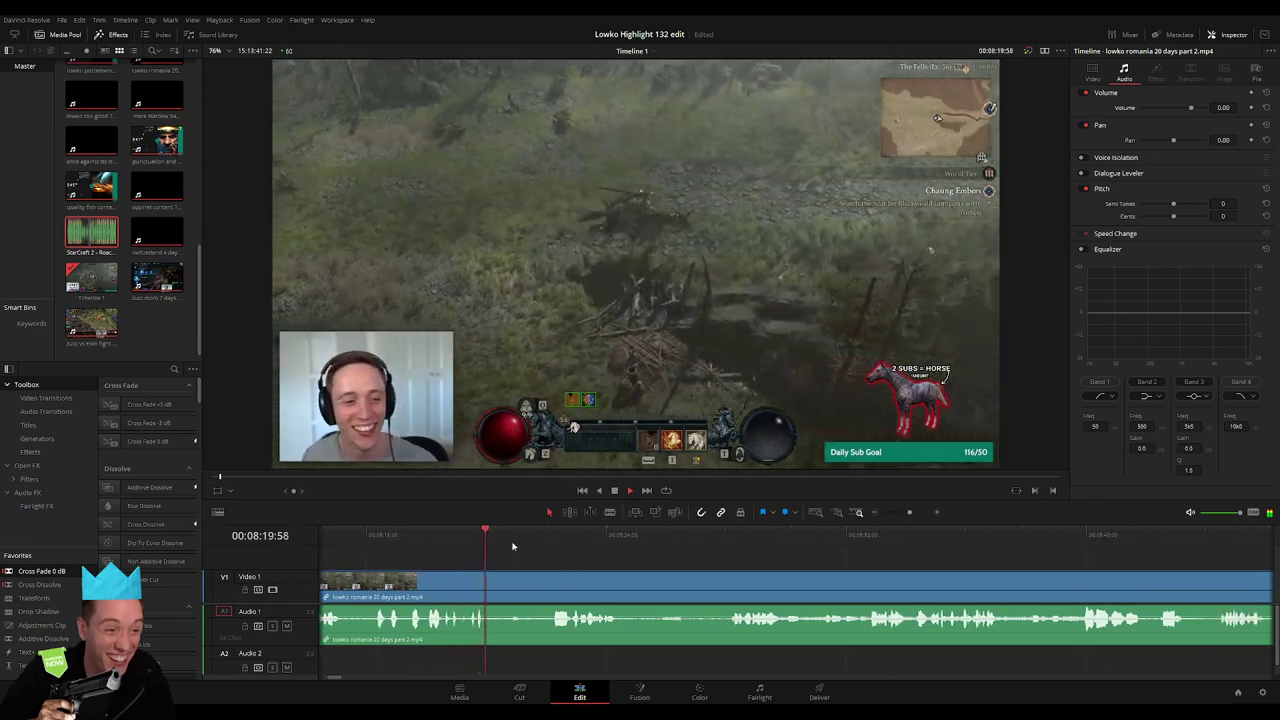
Shorten the second gameplay clip around 08:20 and split it near 08:25
{"action": "left_click", "coordinate": [537, 542]}
{"action": "left_click_drag", "start_coordinate": [490, 578], "coordinate": [578, 575]}
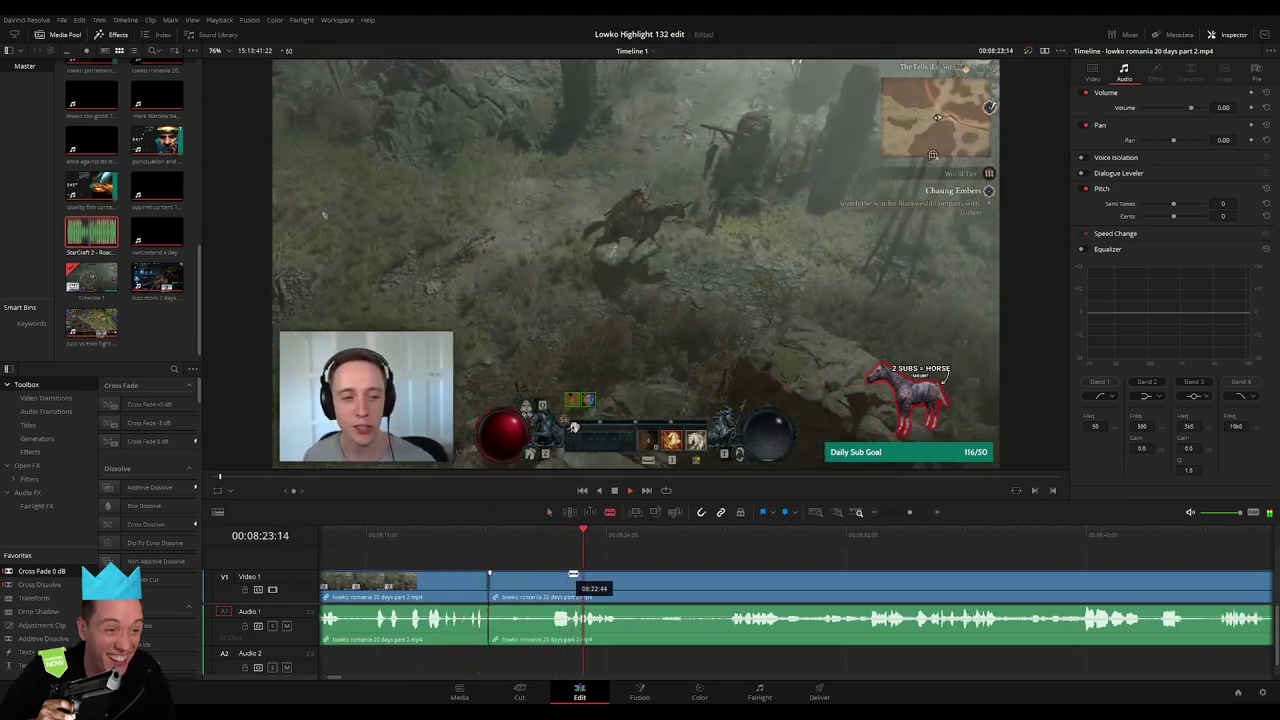
{"action": "left_click_drag", "start_coordinate": [578, 575], "coordinate": [538, 585]}
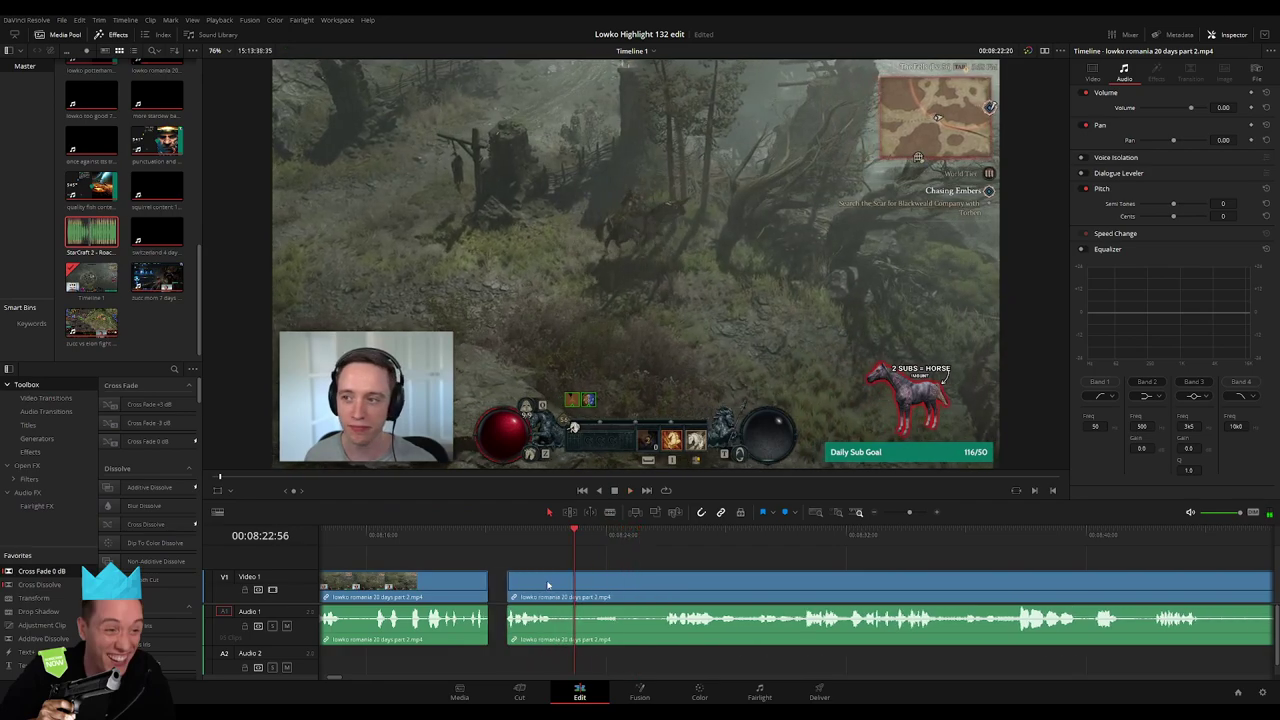
{"action": "key", "text": "b"}
{"action": "left_click", "coordinate": [538, 585]}
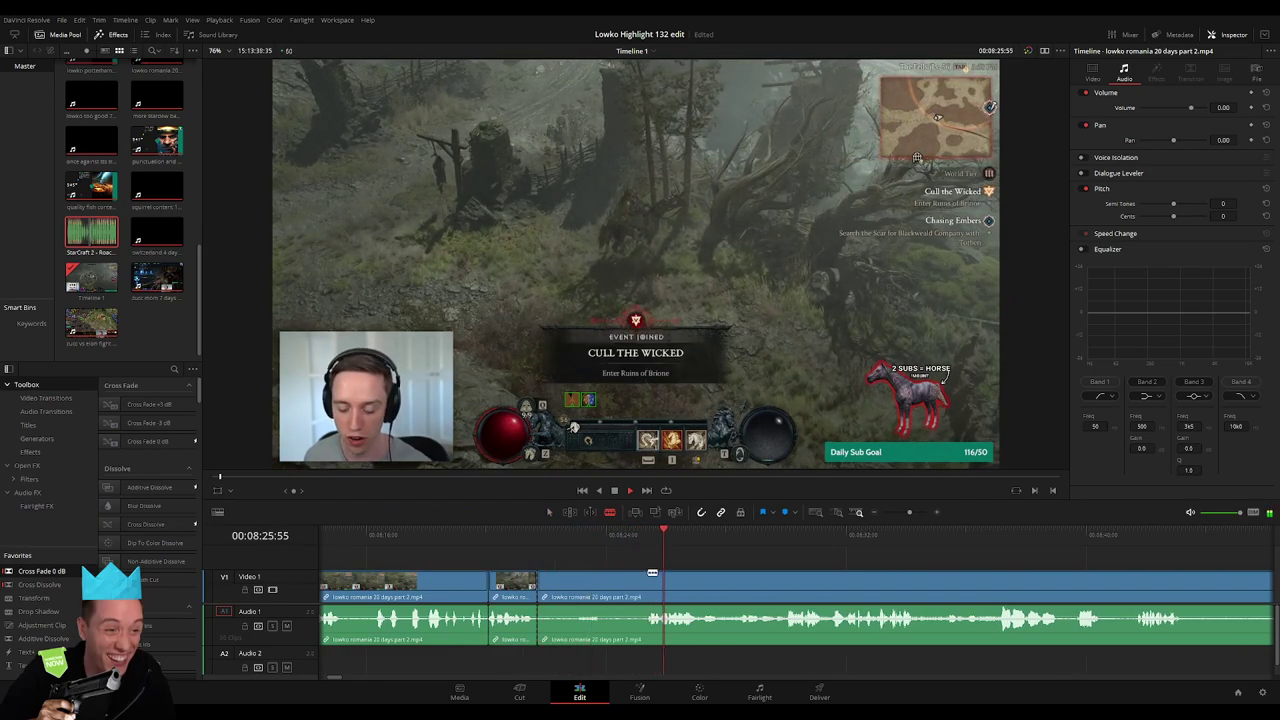
Ripple-delete the unwanted gameplay stretch and add a cross fade at the new edit
{"action": "key", "text": "a"}
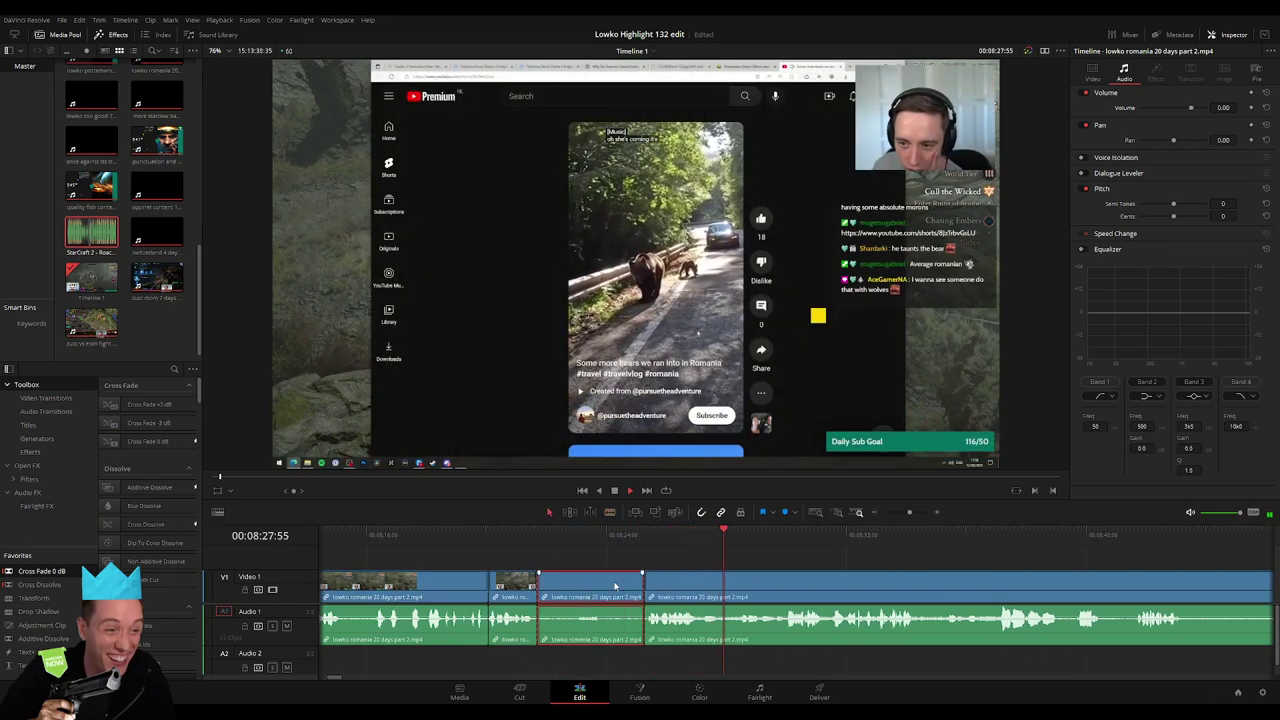
{"action": "left_click", "coordinate": [549, 580]}
{"action": "key", "text": "Delete"}
{"action": "left_click_drag", "start_coordinate": [62, 569], "coordinate": [519, 630]}
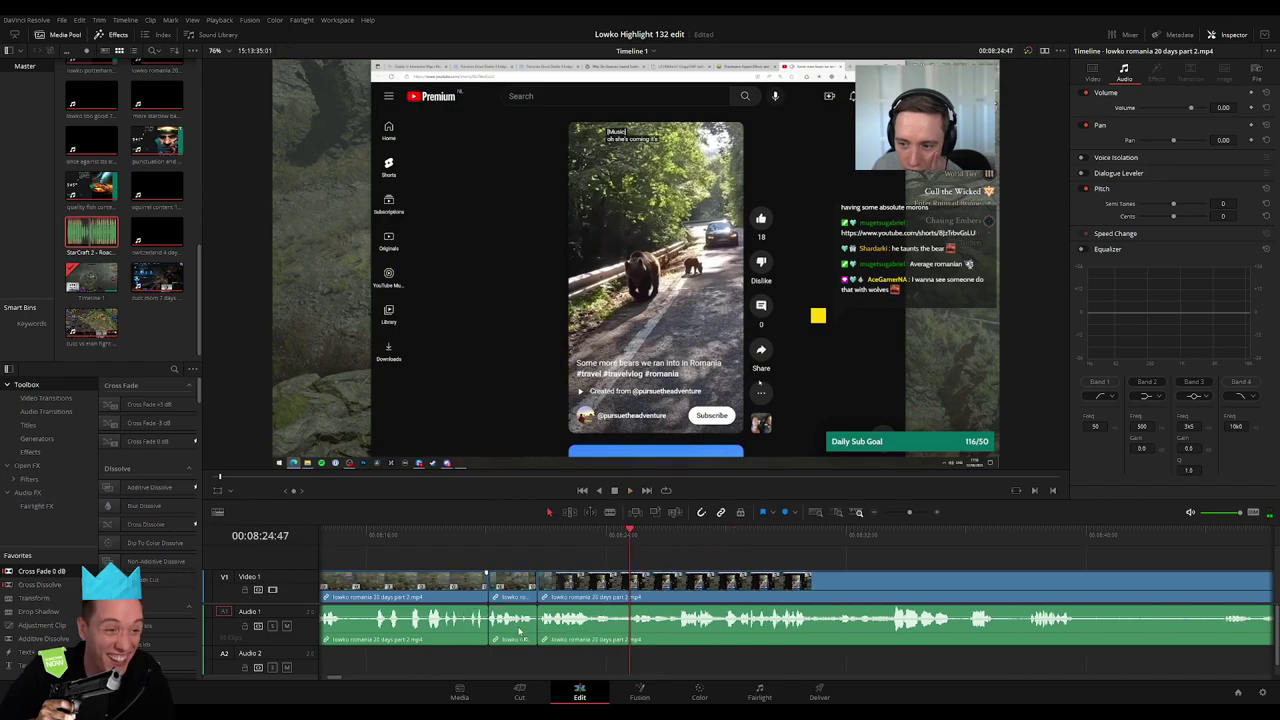
{"action": "left_click", "coordinate": [510, 535]}
{"action": "key", "text": "space"}
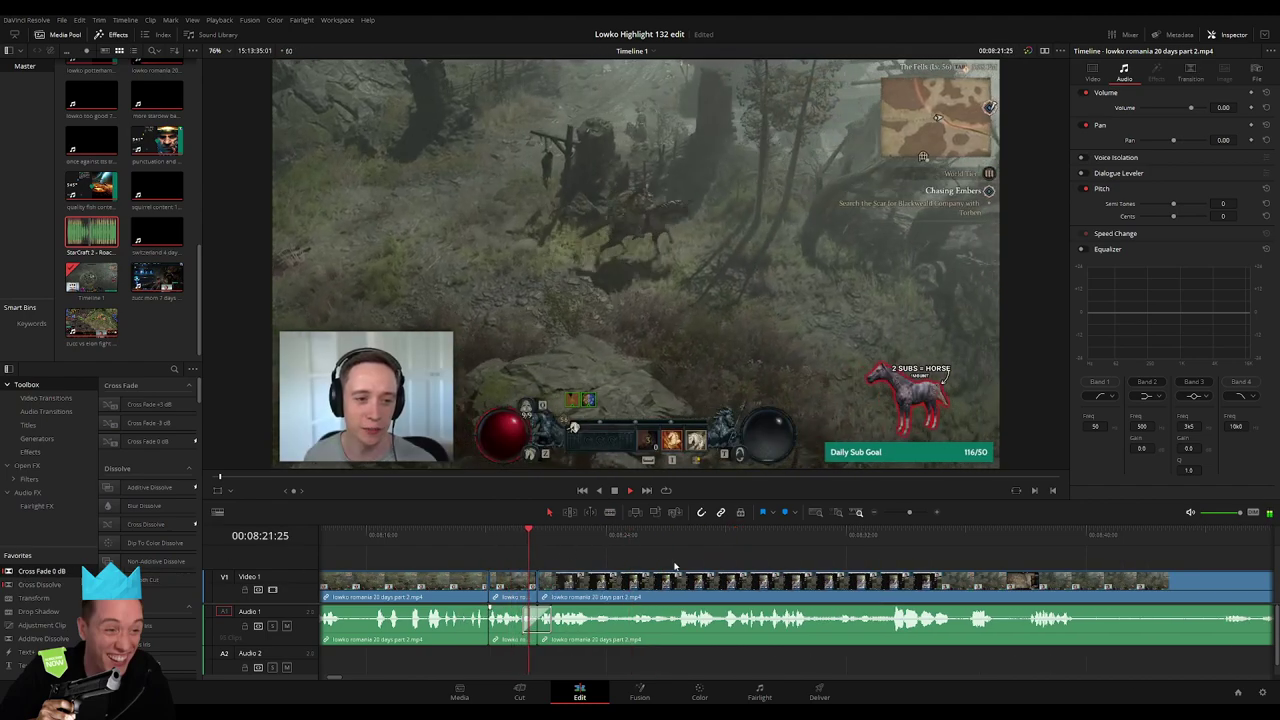
{"action": "scroll", "coordinate": [620, 565], "scroll_direction": "right", "scroll_amount": 3}
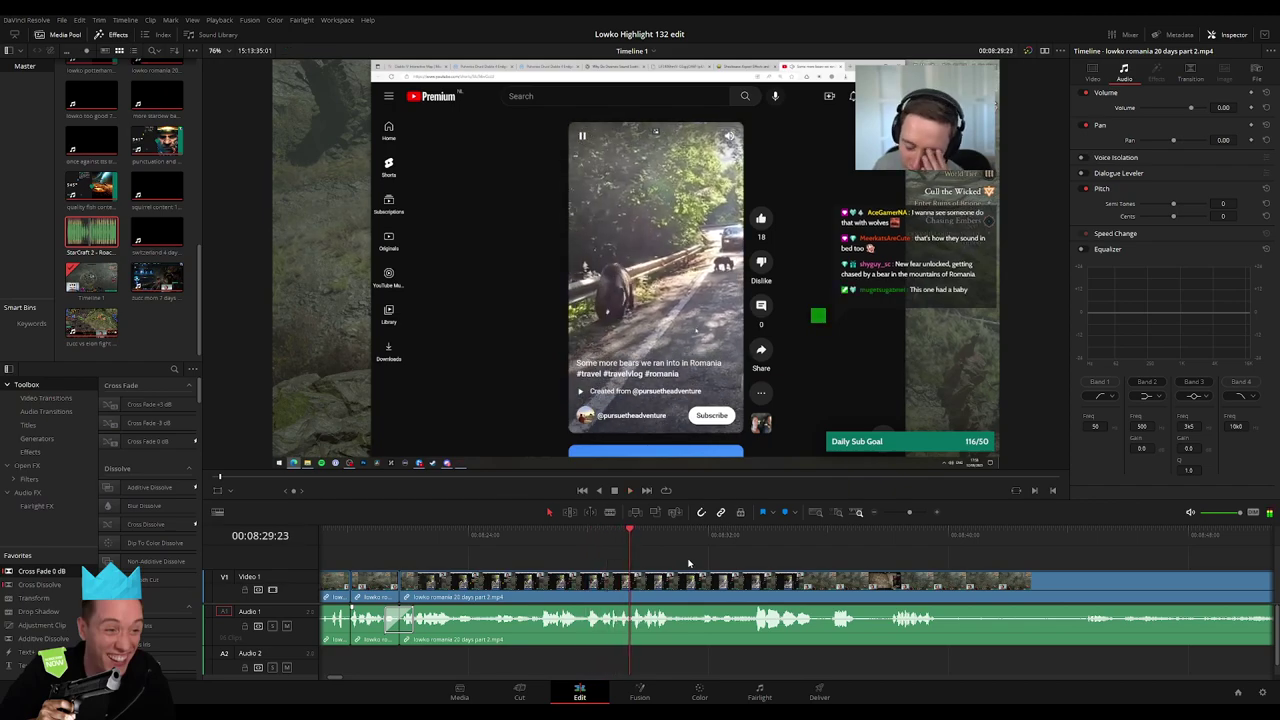
Split the bear clip near 08:29 and add a shortened StarCraft 2 Roach Quotes clip on Audio 2
{"action": "key", "text": "b"}
{"action": "left_click", "coordinate": [620, 583]}
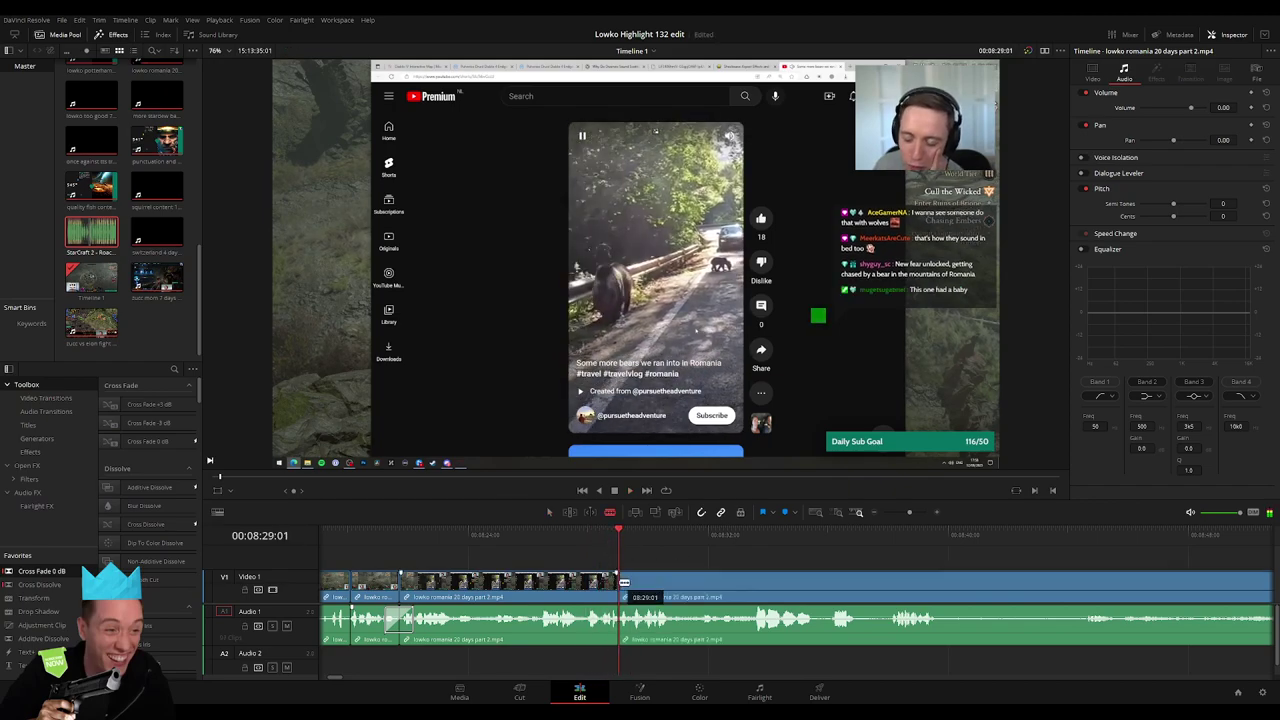
{"action": "key", "text": "a"}
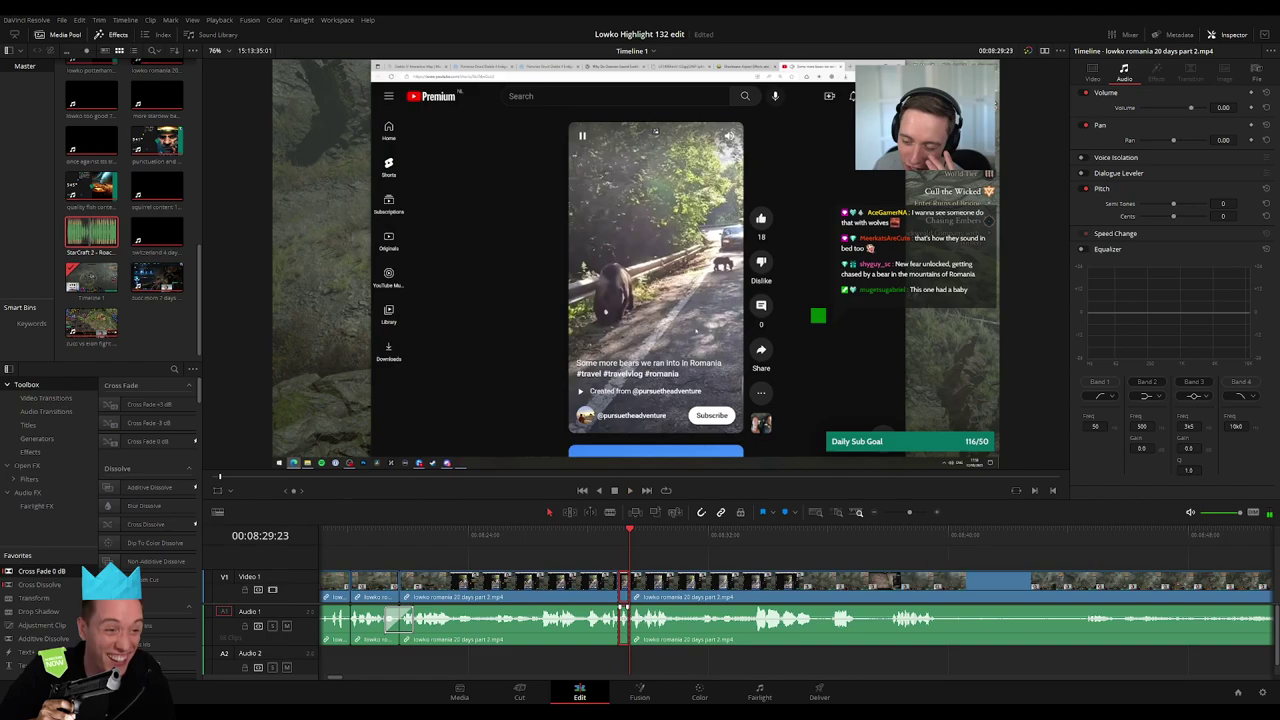
{"action": "double_click", "coordinate": [100, 250]}
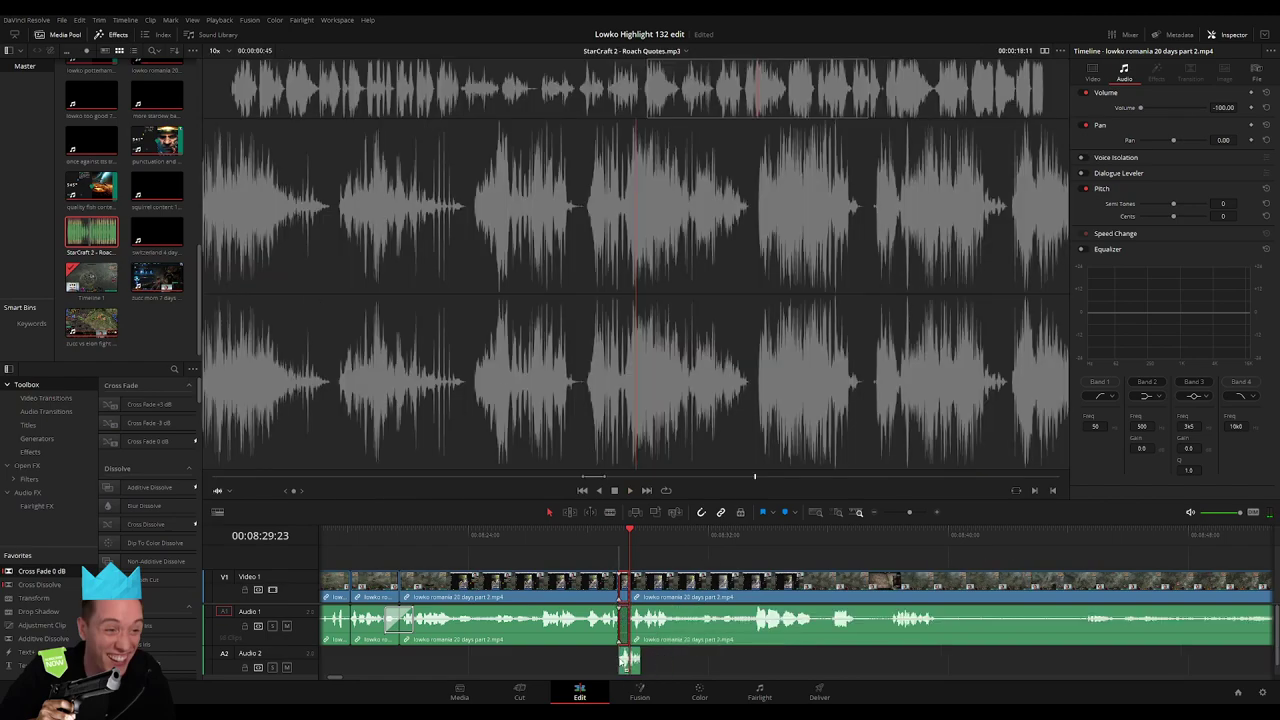
{"action": "left_click", "coordinate": [621, 663]}
{"action": "left_click_drag", "start_coordinate": [909, 512], "coordinate": [914, 512]}
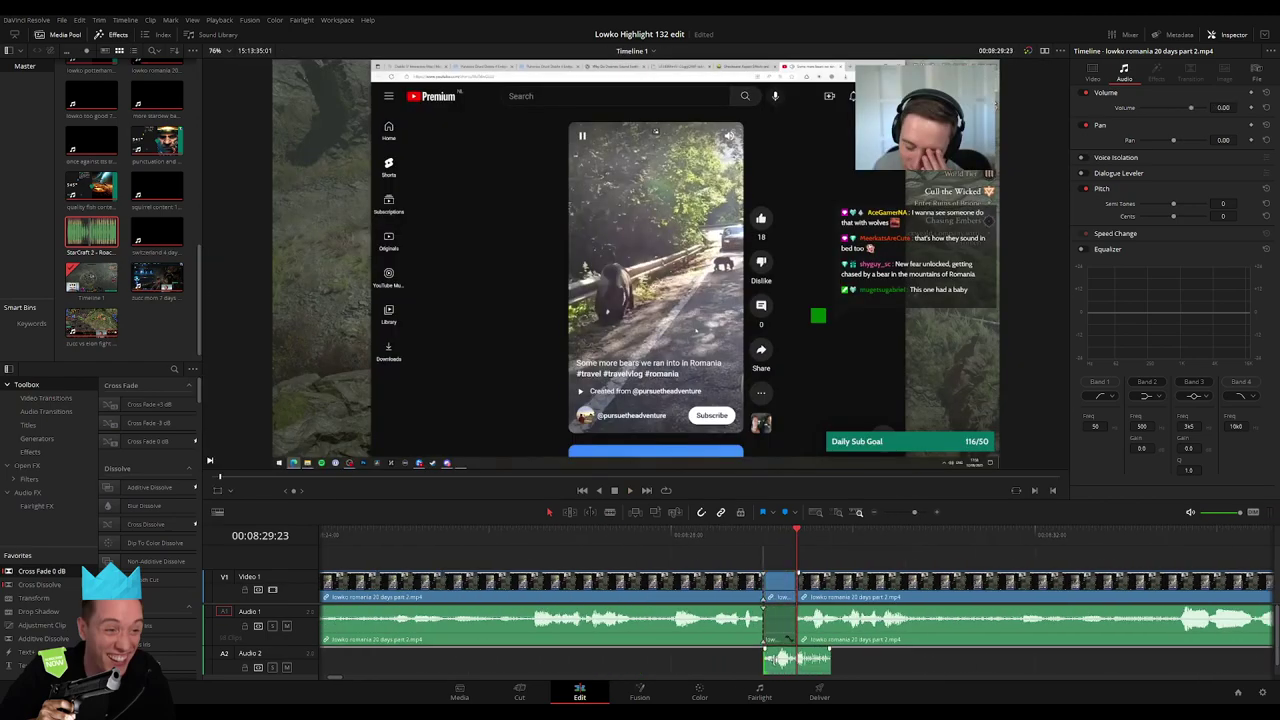
{"action": "left_click_drag", "start_coordinate": [829, 660], "coordinate": [798, 661]}
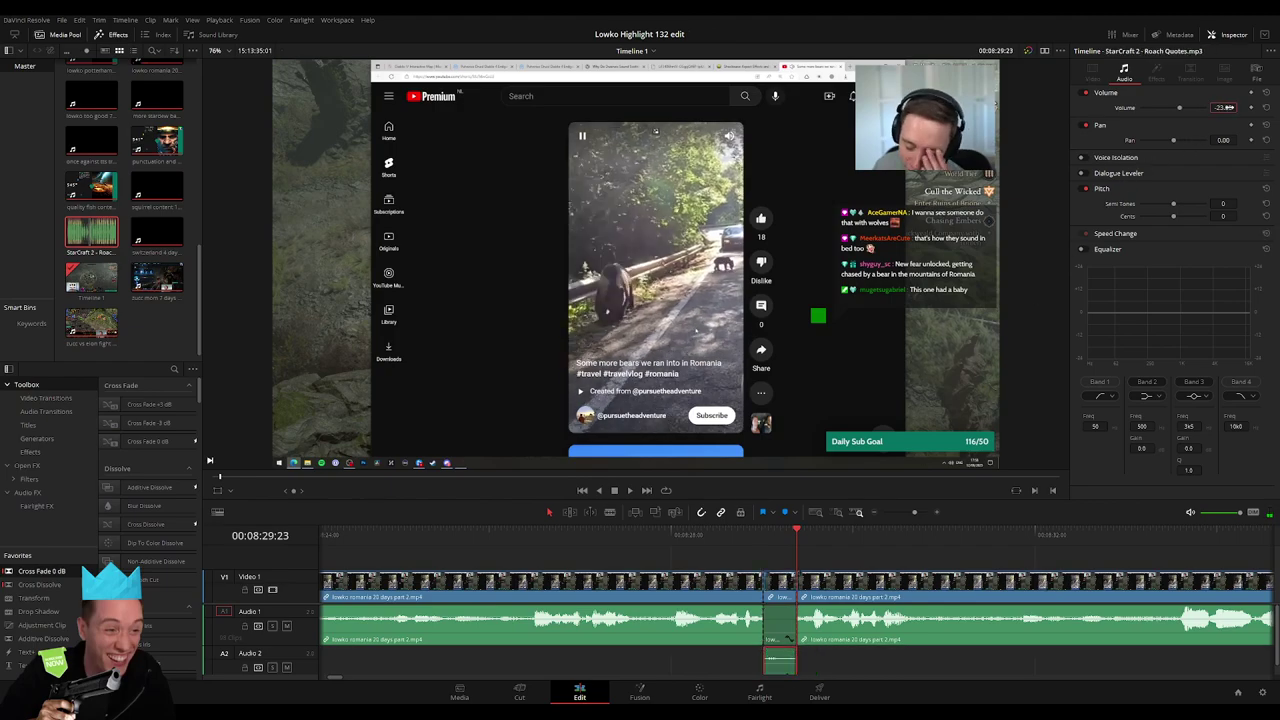
{"action": "key", "text": "slash"}
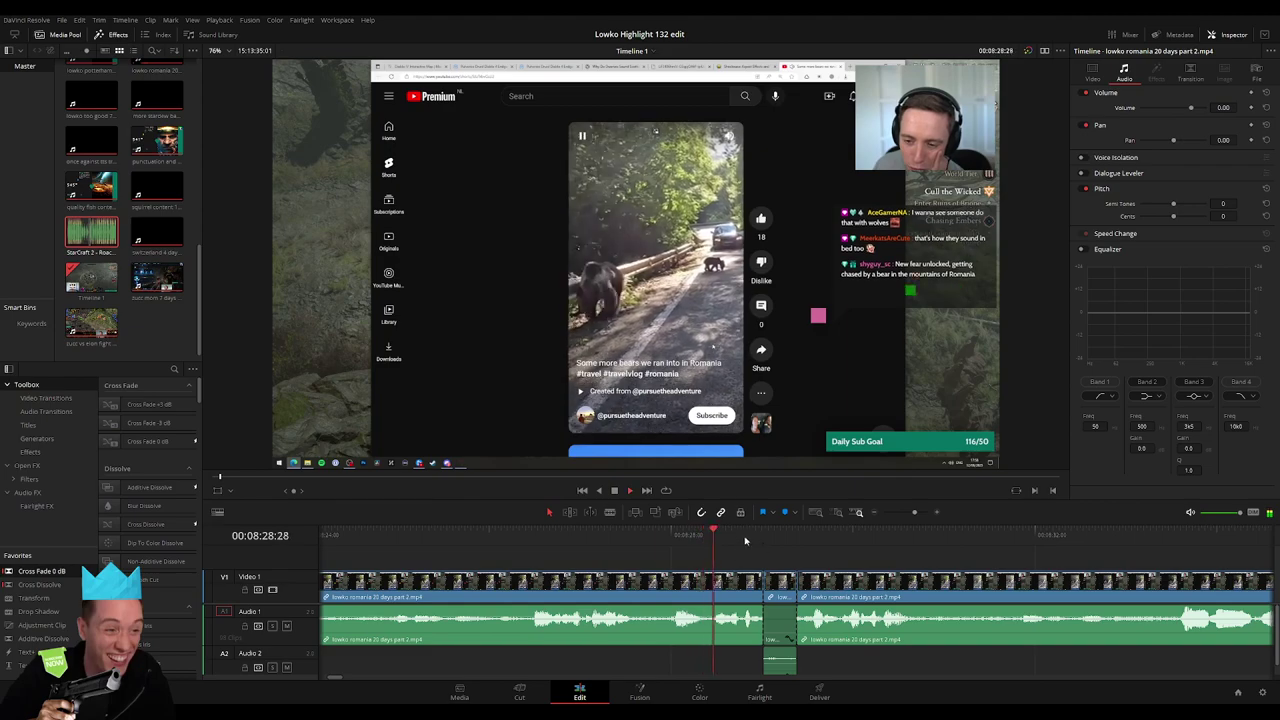
{"action": "scroll", "coordinate": [860, 552], "scroll_direction": "down", "scroll_amount": 2}
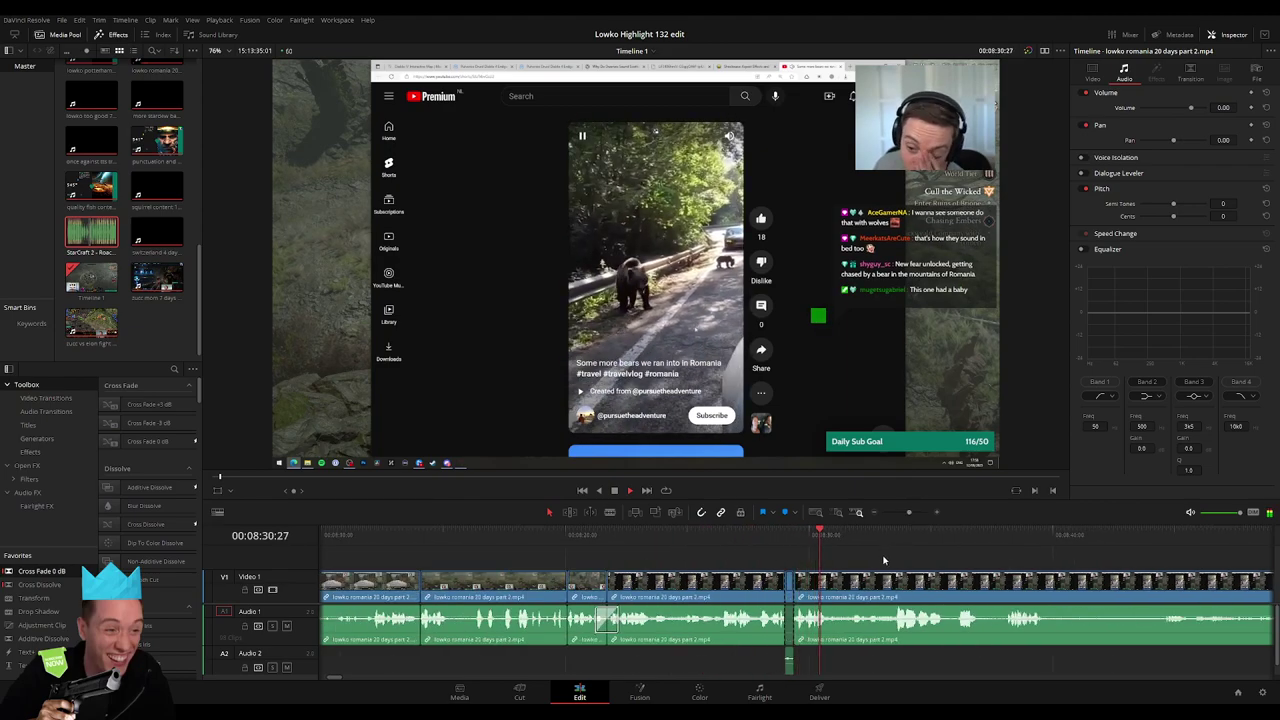
{"action": "scroll", "coordinate": [684, 556], "scroll_direction": "right", "scroll_amount": 3}
{"action": "scroll", "coordinate": [700, 556], "scroll_direction": "right", "scroll_amount": 2}
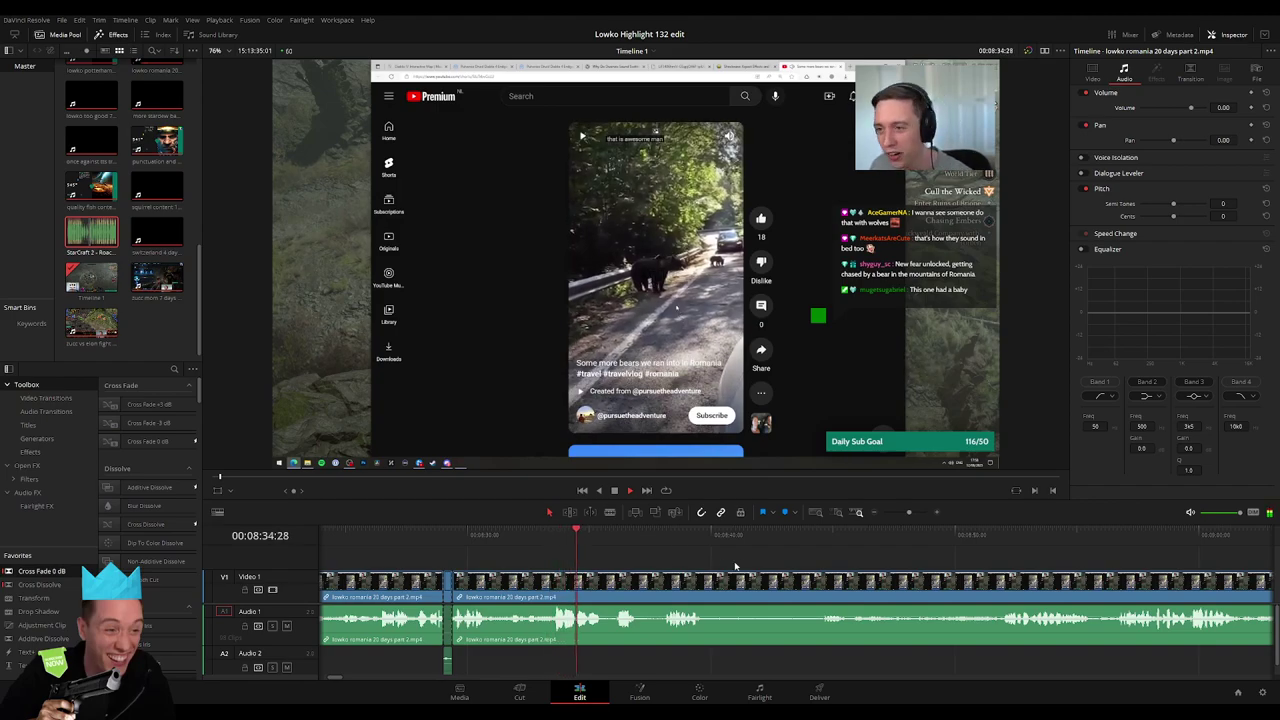
{"action": "scroll", "coordinate": [735, 567], "scroll_direction": "right", "scroll_amount": 2}
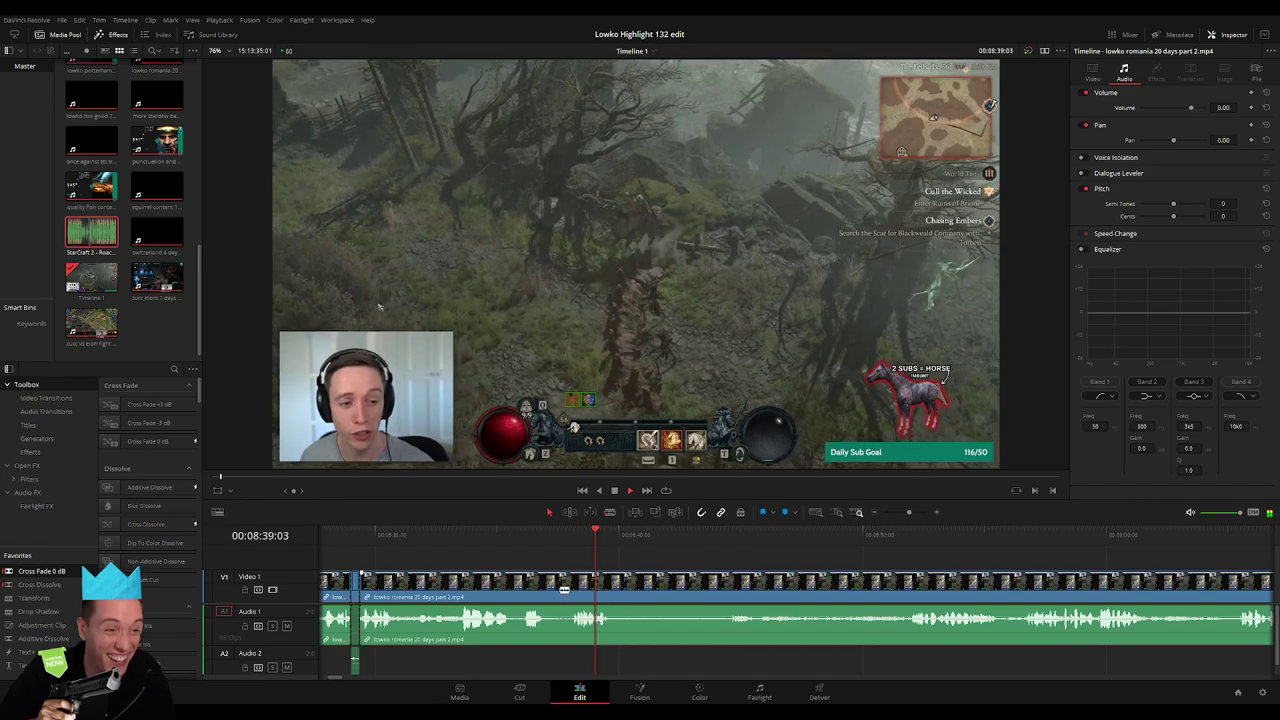
Ripple-delete two short stretches of Diablo gameplay from the Romania part 2 clip
{"action": "left_click", "coordinate": [560, 590]}
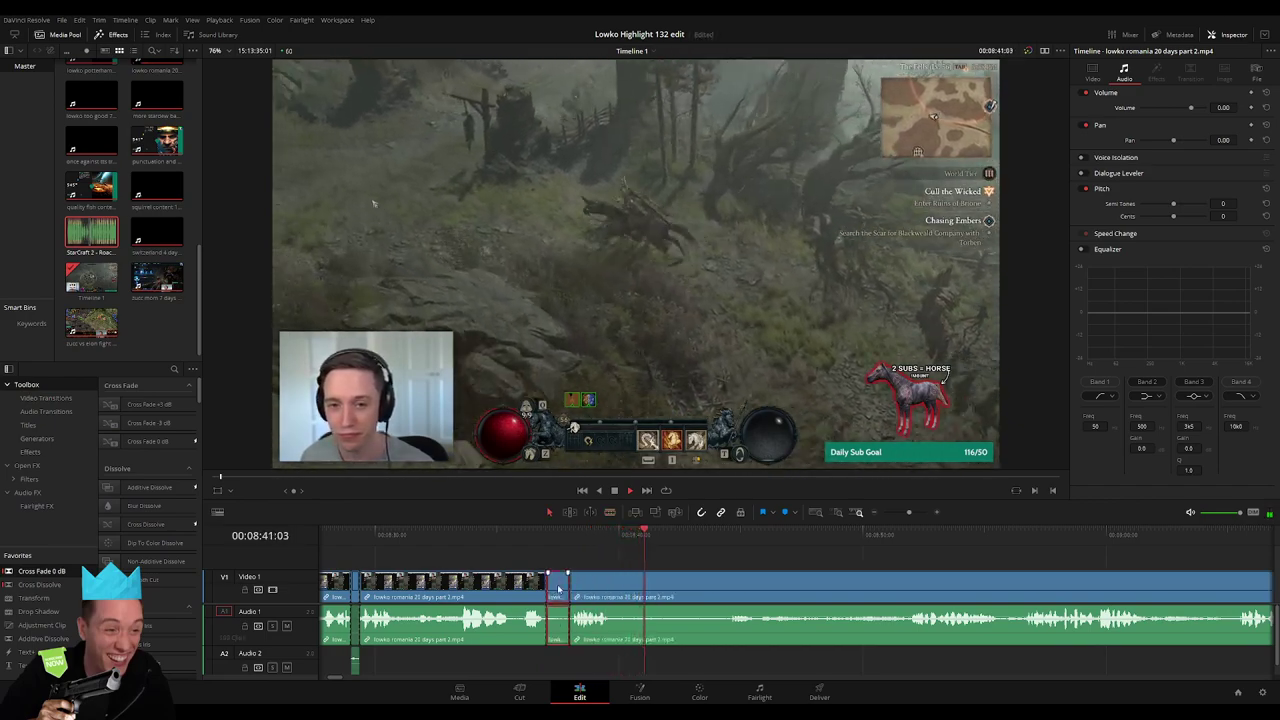
{"action": "key", "text": "Delete"}
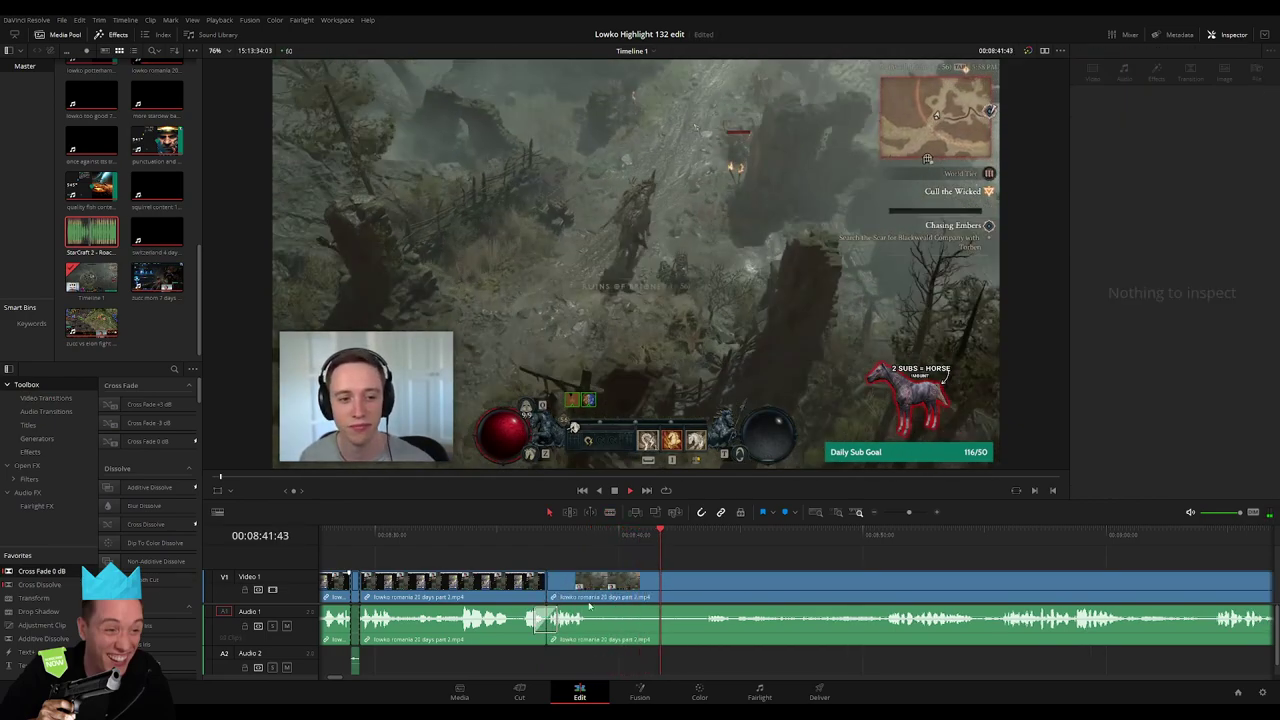
{"action": "key", "text": "b"}
{"action": "left_click", "coordinate": [590, 605]}
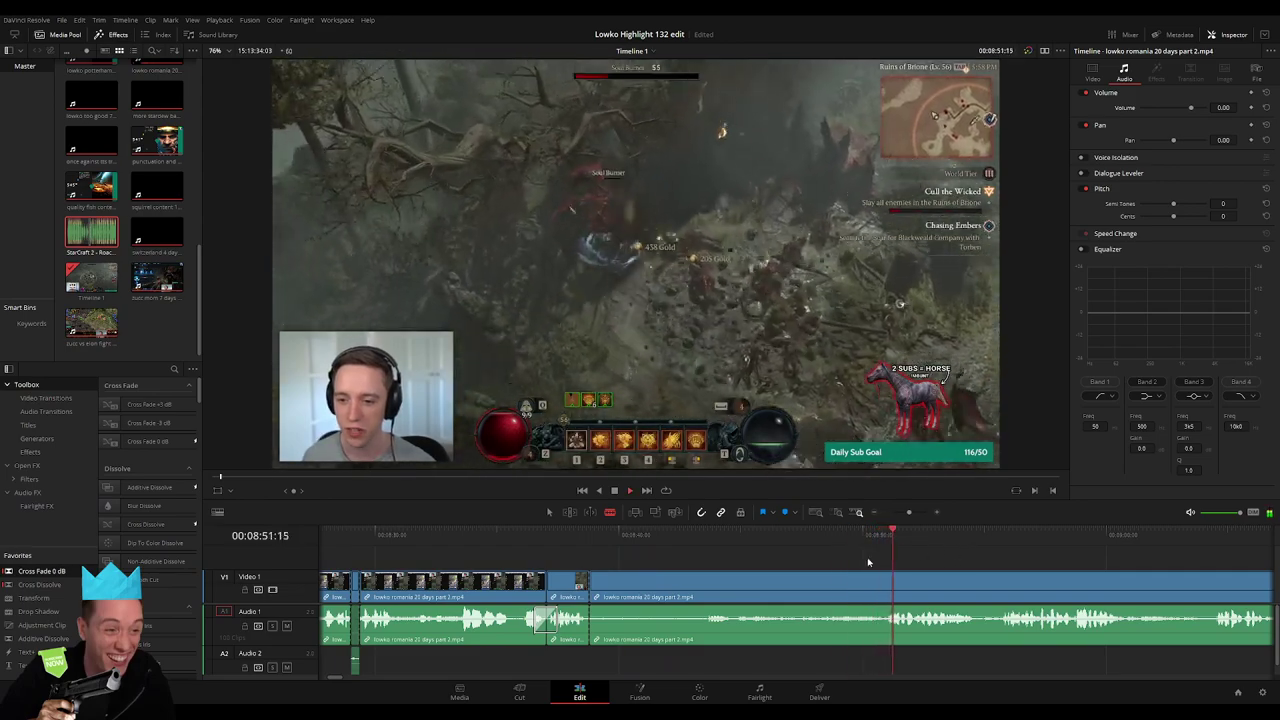
{"action": "left_click", "coordinate": [830, 588]}
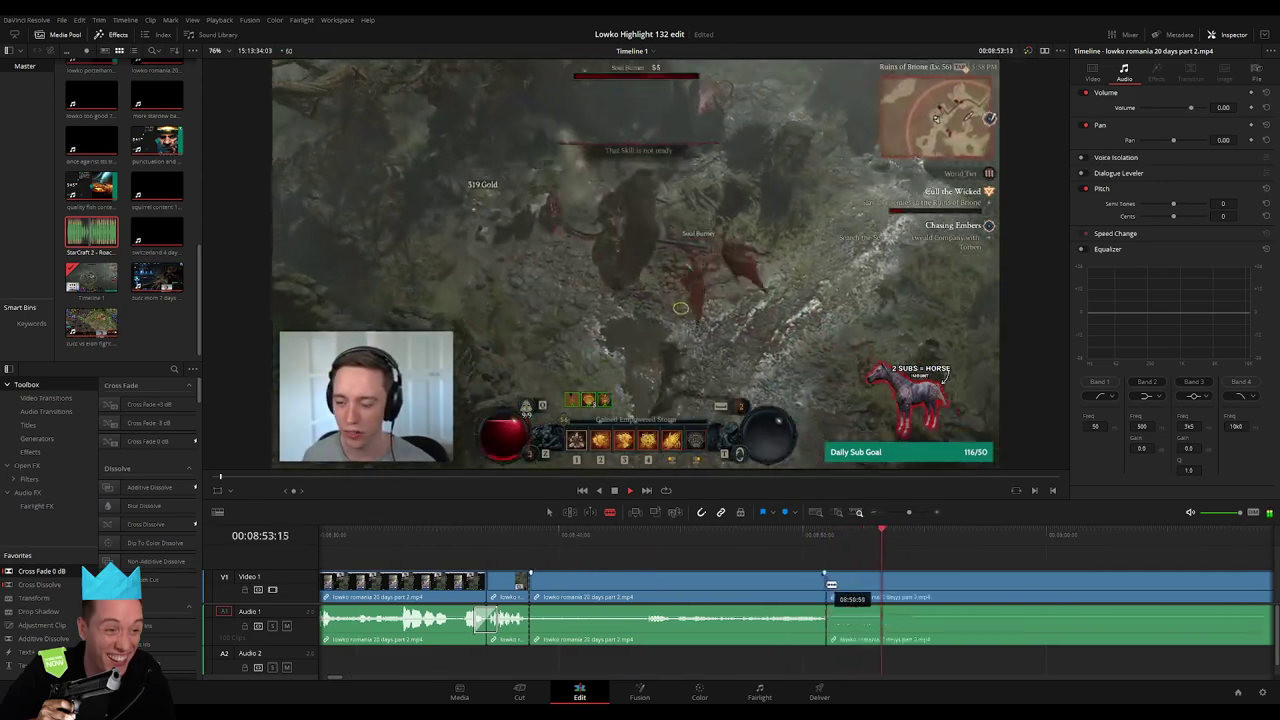
{"action": "key", "text": "a"}
{"action": "left_click", "coordinate": [781, 582]}
{"action": "key", "text": "Delete"}
Replay the tightened section and blade the gameplay again further along
{"action": "left_click", "coordinate": [552, 538]}
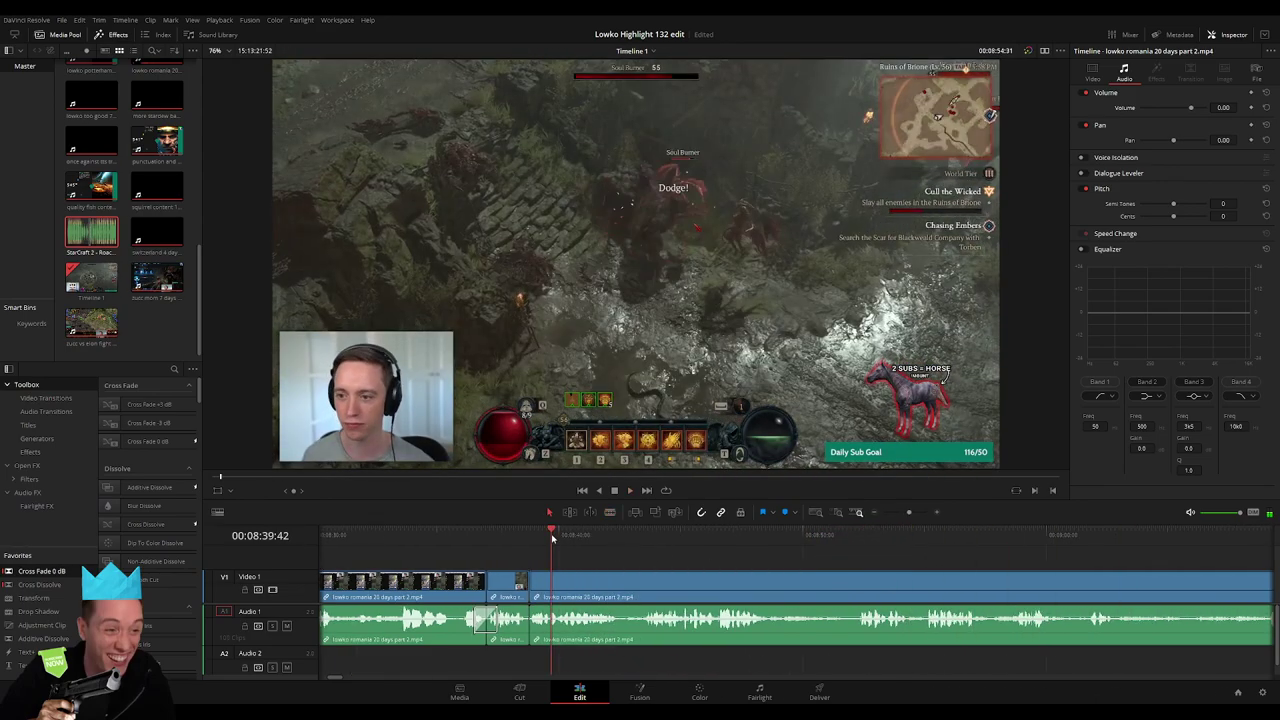
{"action": "key", "text": "space"}
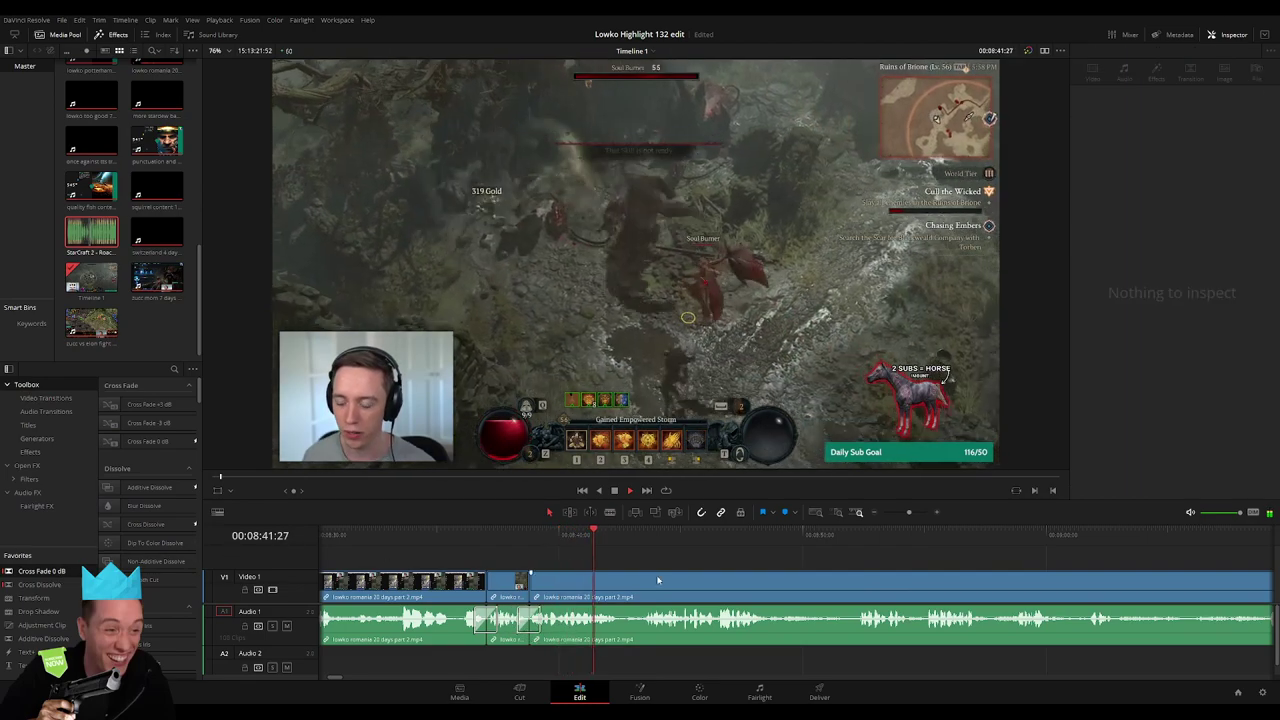
{"action": "scroll", "coordinate": [566, 551], "scroll_direction": "right", "scroll_amount": 3}
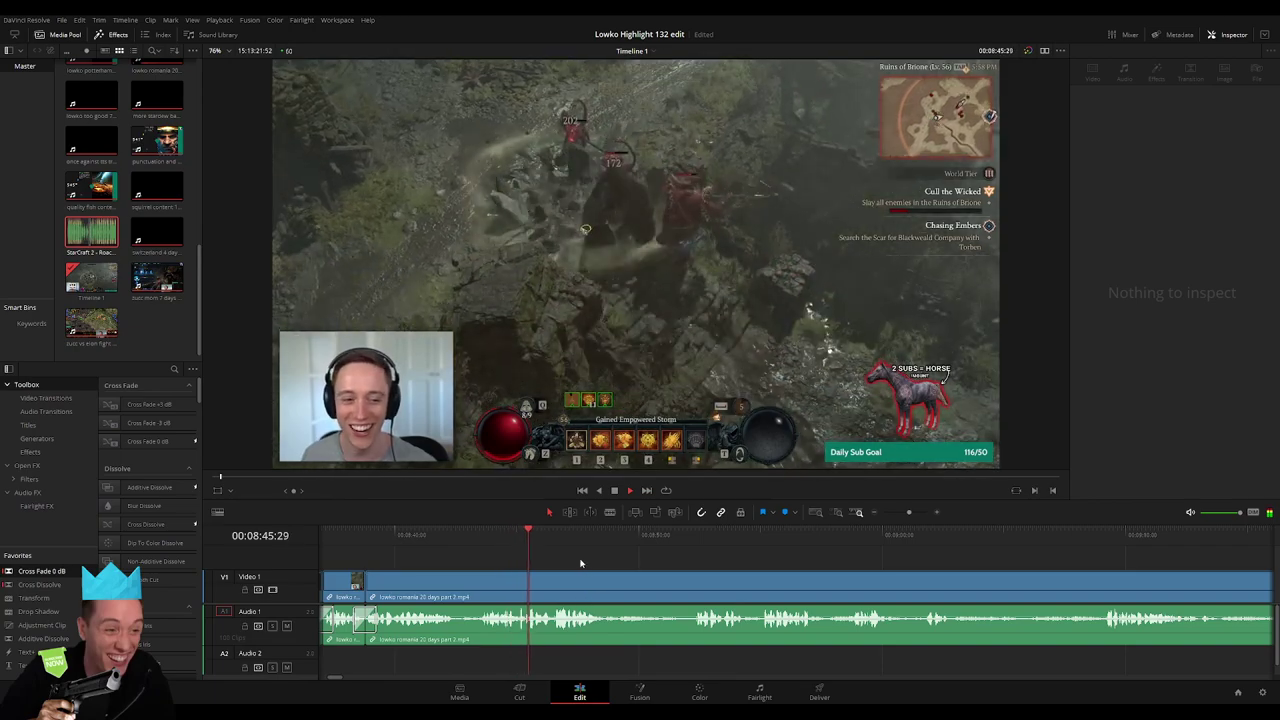
{"action": "scroll", "coordinate": [600, 552], "scroll_direction": "right", "scroll_amount": 2}
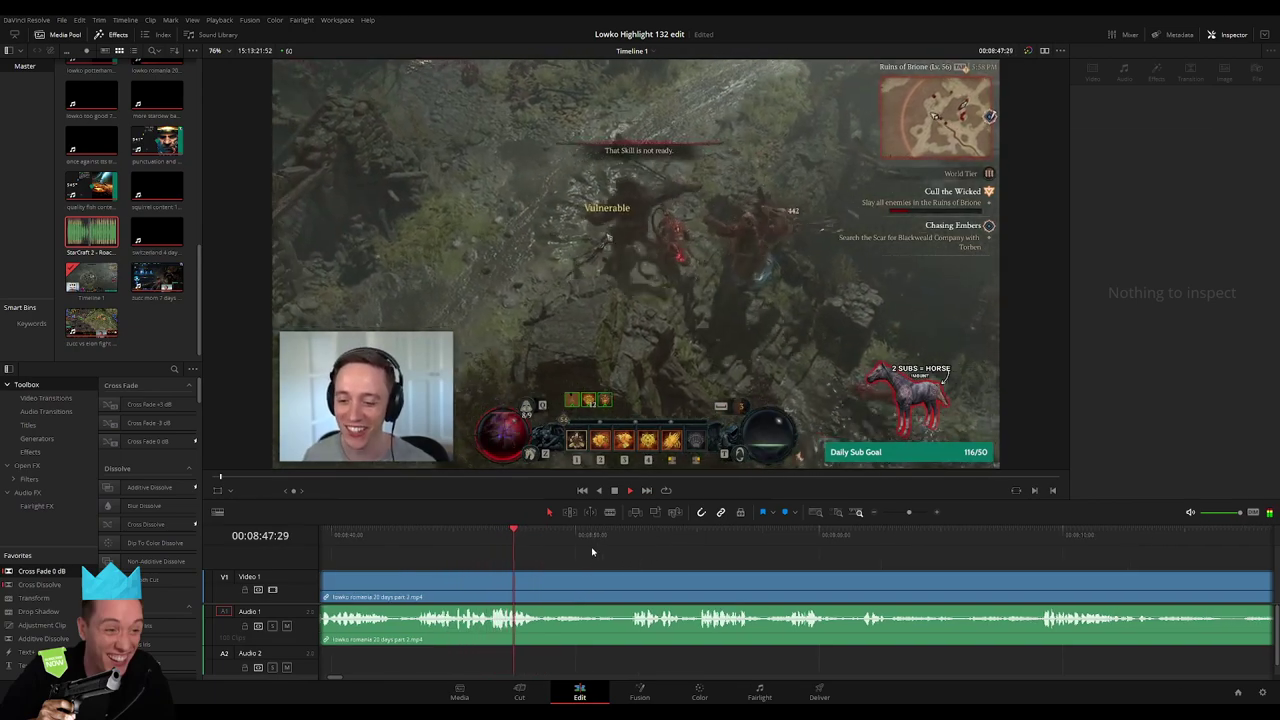
{"action": "key", "text": "b"}
{"action": "left_click", "coordinate": [543, 585]}
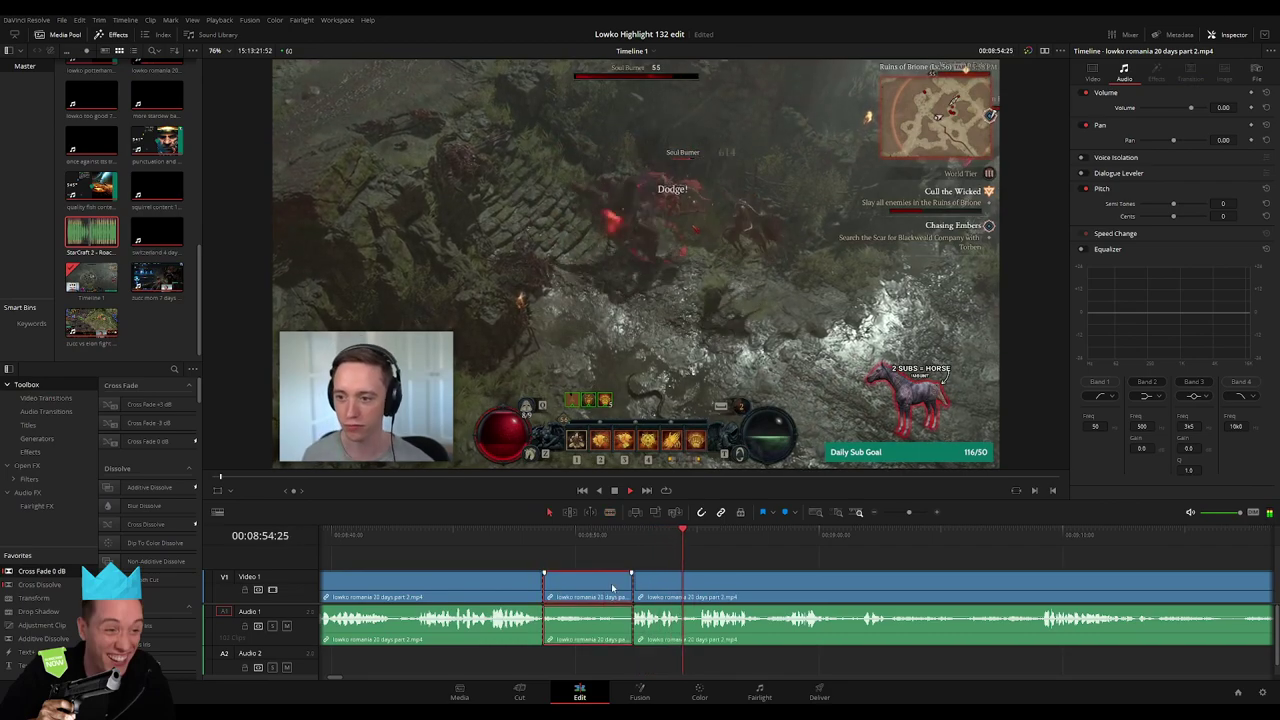
{"action": "key", "text": "a"}
{"action": "left_click", "coordinate": [611, 583]}
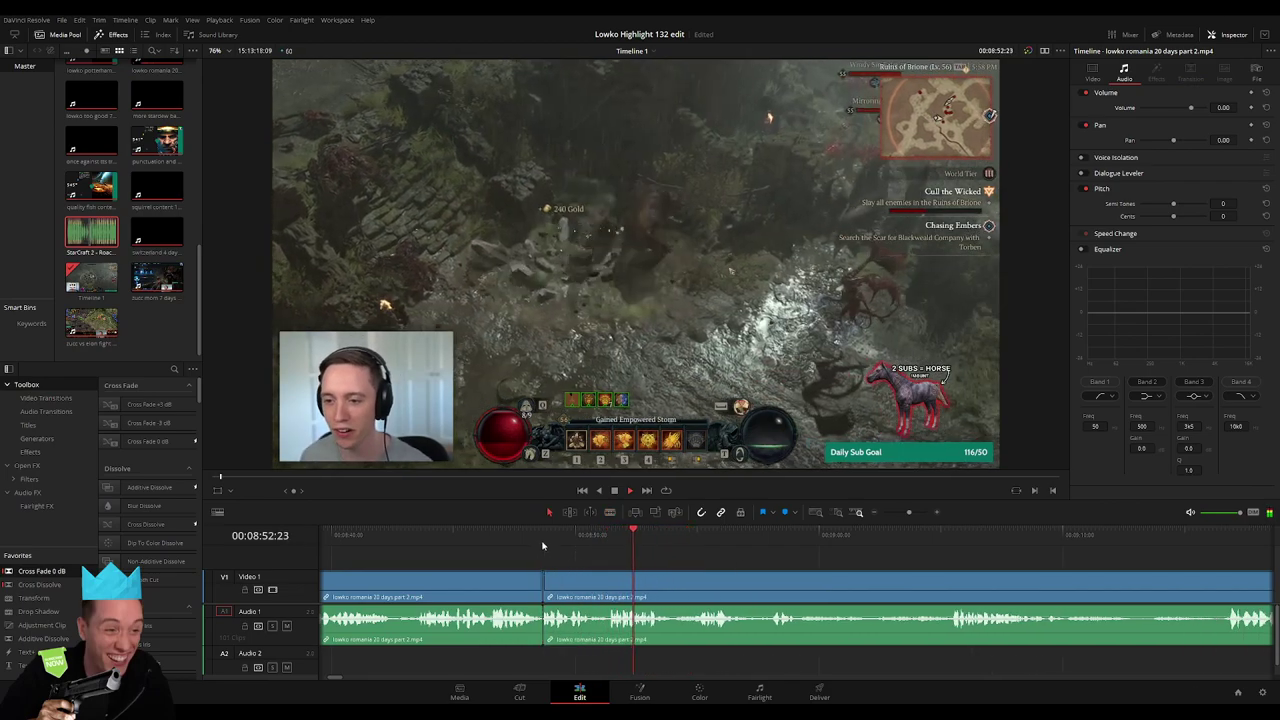
Review past the new cut and split the gameplay clip at the playhead with Ctrl+B
{"action": "left_click", "coordinate": [528, 583]}
{"action": "scroll", "coordinate": [573, 549], "scroll_direction": "right", "scroll_amount": 3}
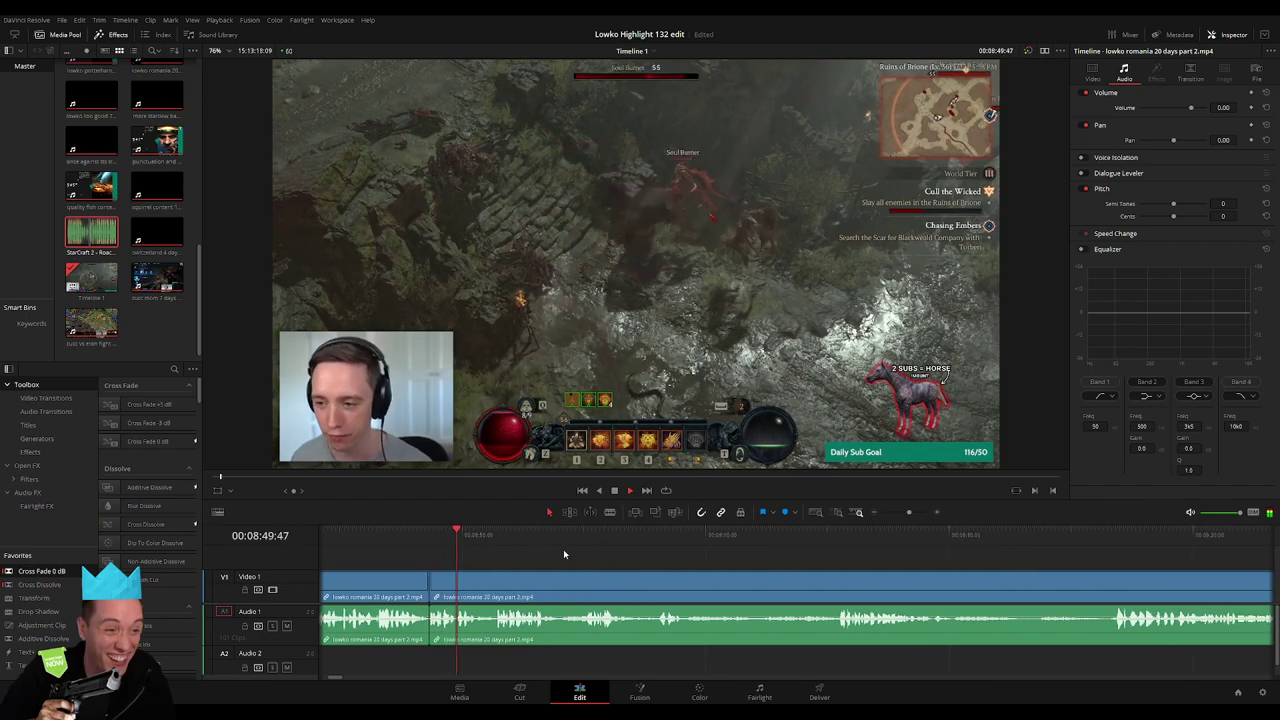
{"action": "scroll", "coordinate": [580, 555], "scroll_direction": "right", "scroll_amount": 2}
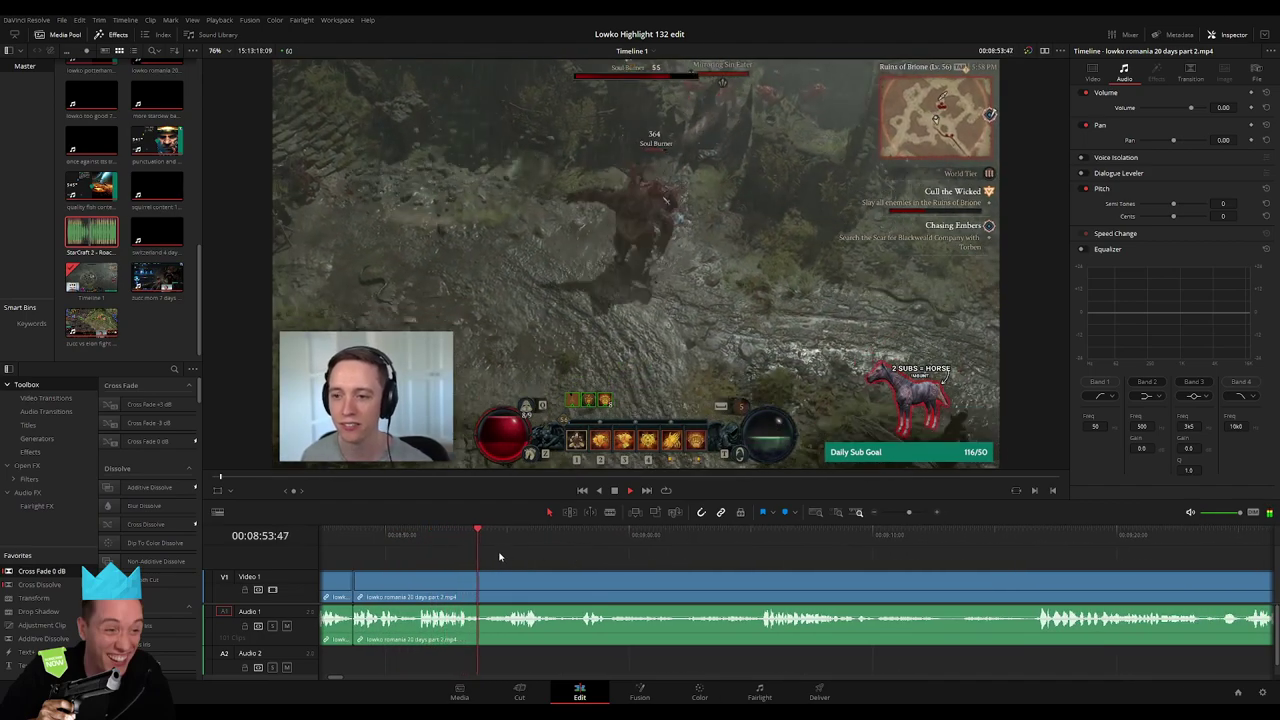
{"action": "scroll", "coordinate": [549, 560], "scroll_direction": "right", "scroll_amount": 2}
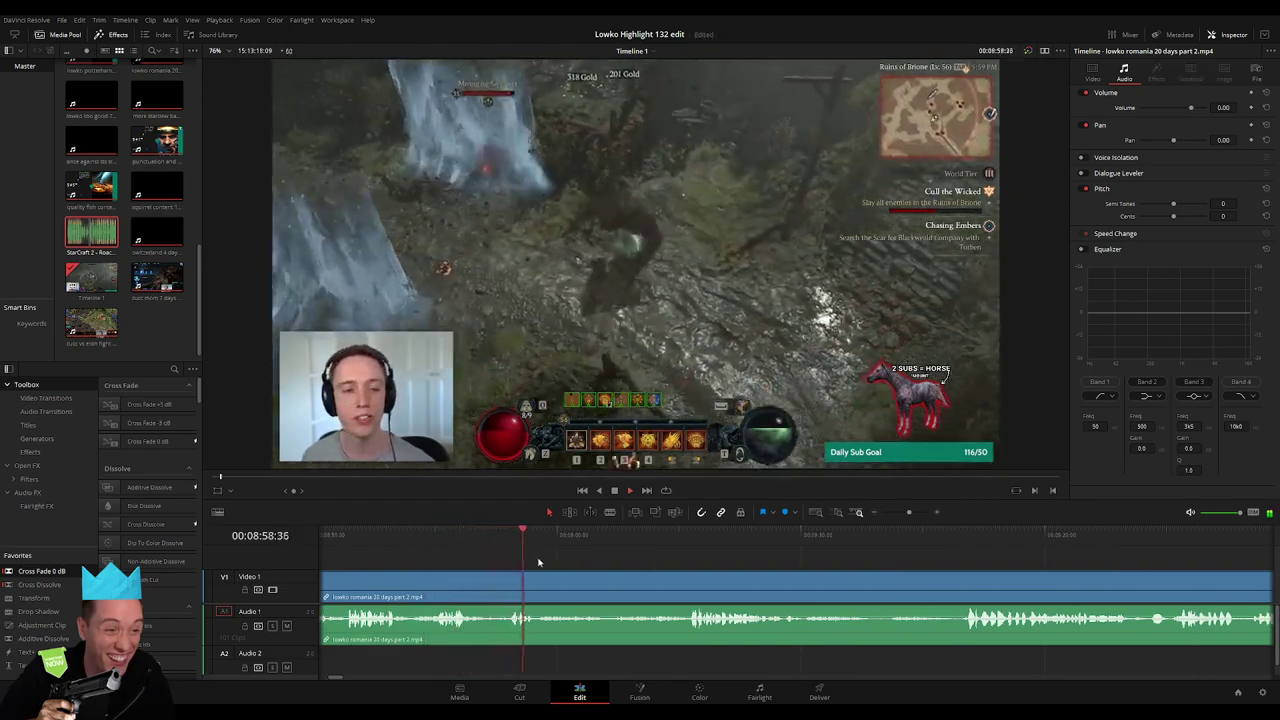
{"action": "key", "text": "ctrl+b"}
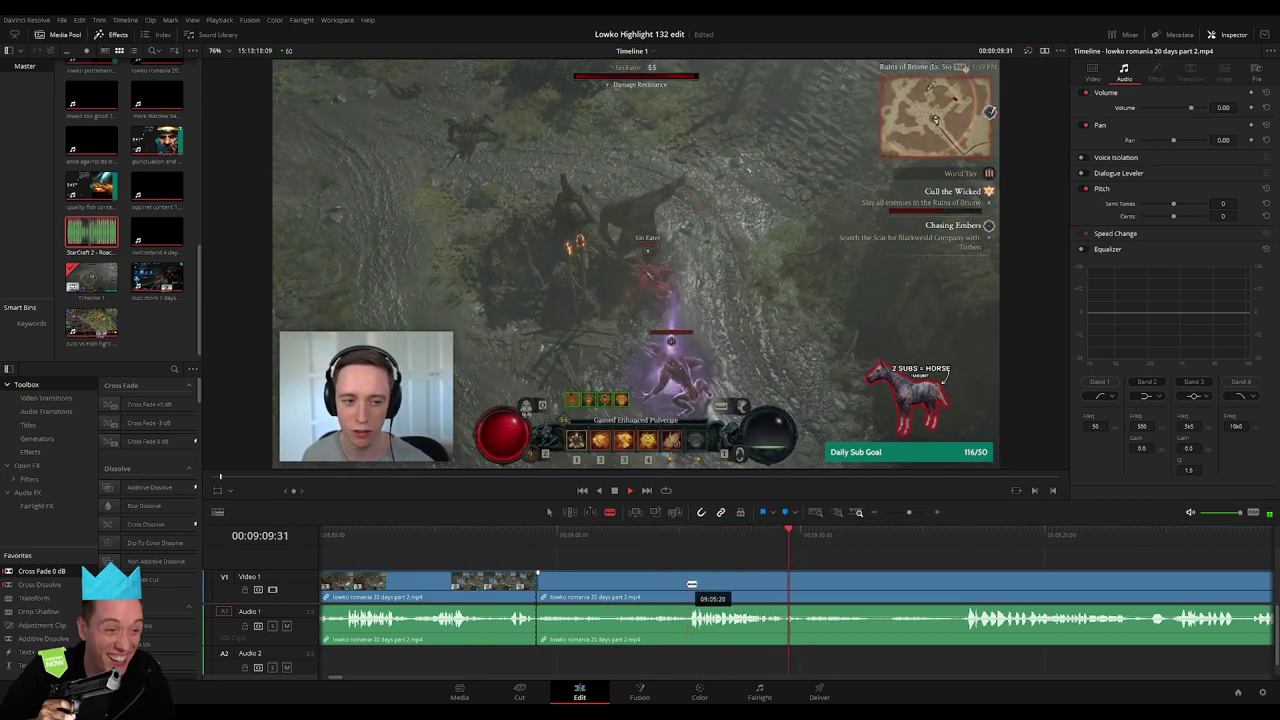
Save the project and ripple-delete two more stretches of gameplay
{"action": "key", "text": "ctrl+s"}
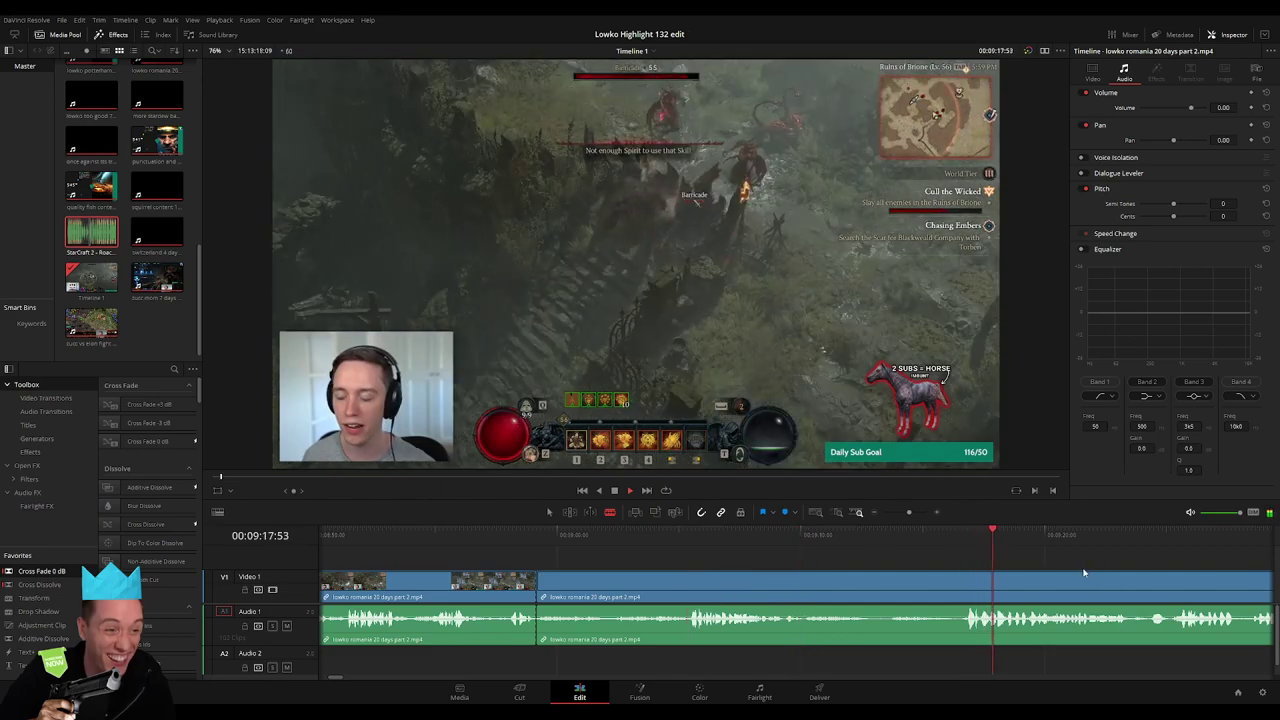
{"action": "scroll", "coordinate": [1083, 572], "scroll_direction": "right", "scroll_amount": 3}
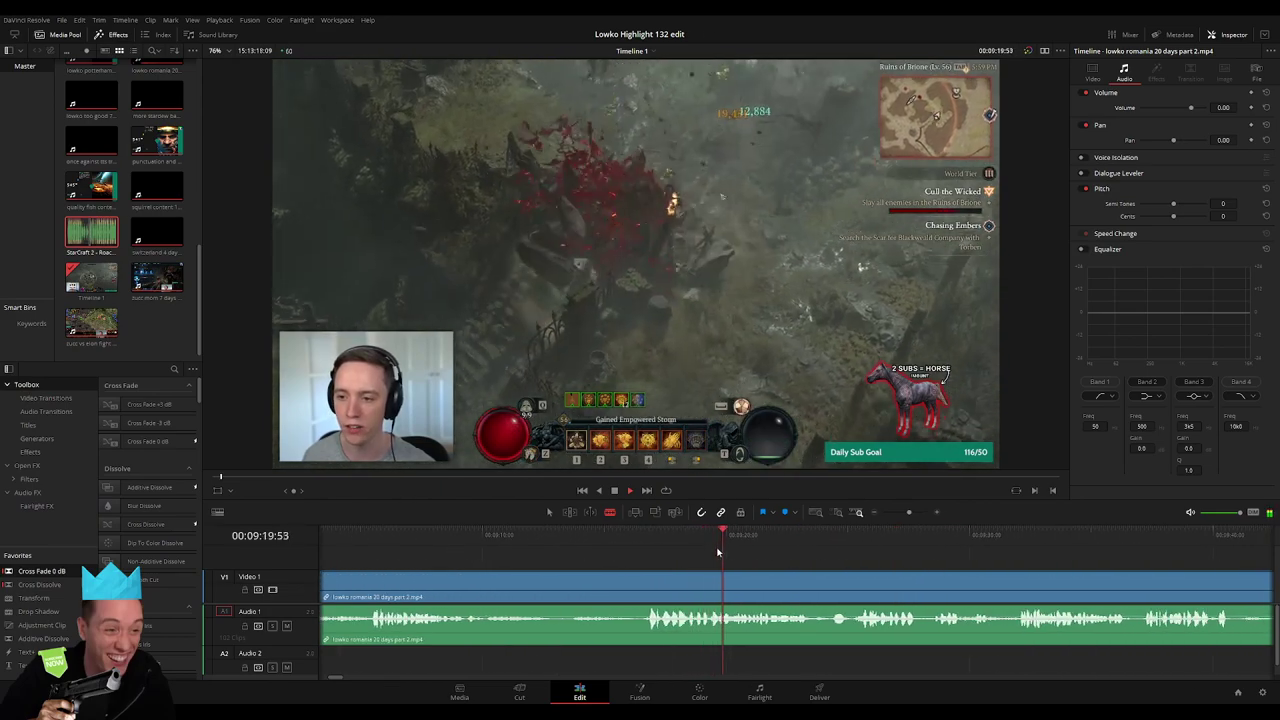
{"action": "left_click", "coordinate": [634, 576]}
{"action": "key", "text": "Delete"}
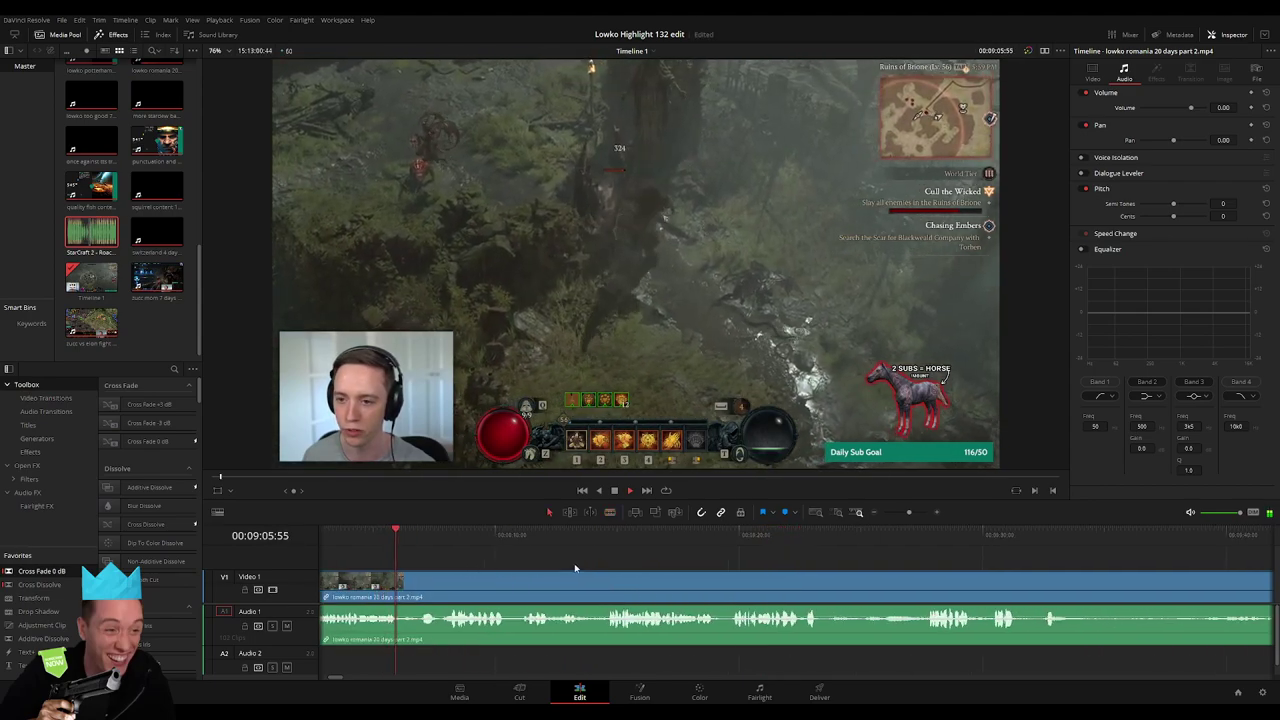
{"action": "key", "text": "ctrl+equal"}
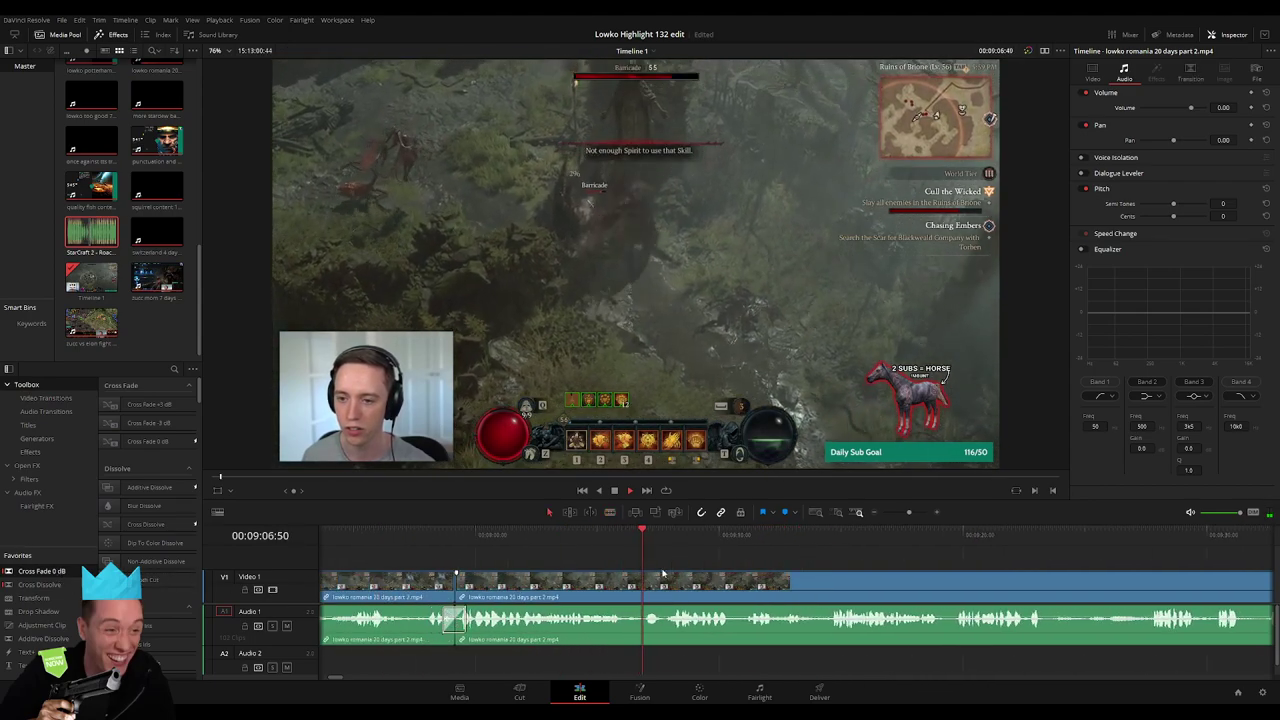
{"action": "key", "text": "ctrl+shift+bracketleft"}
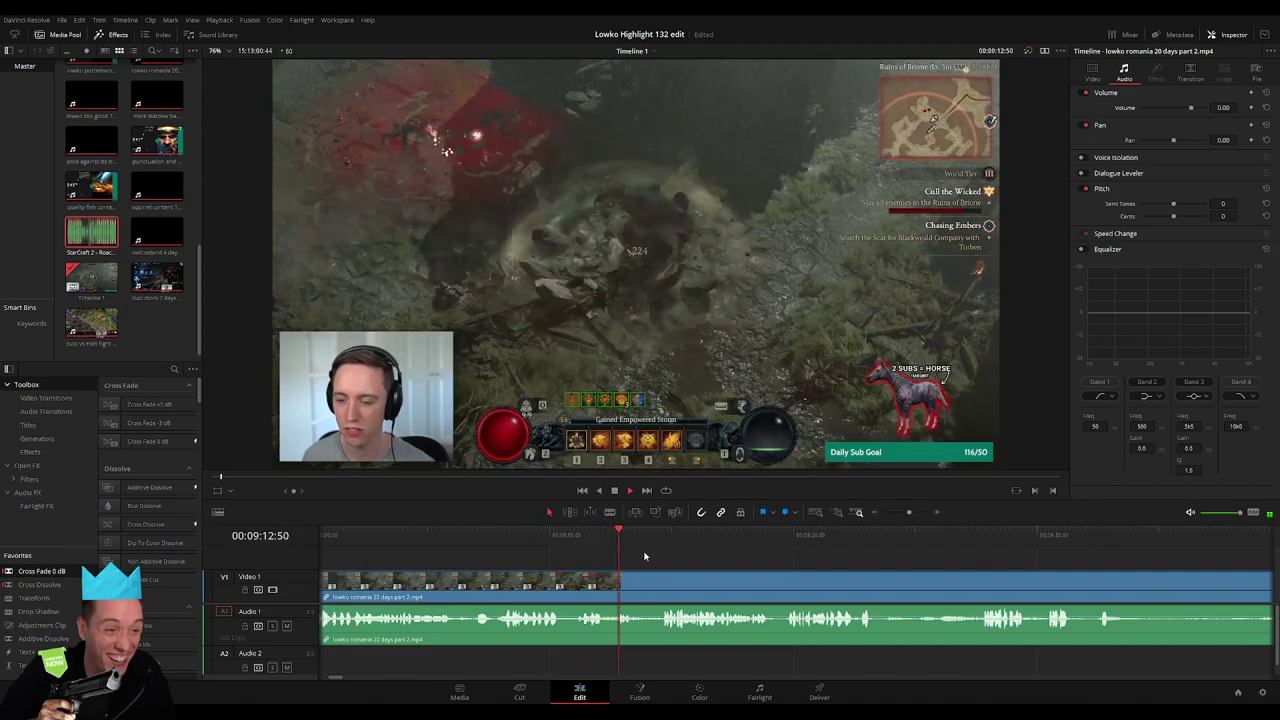
Zoom in and play the timeline, stopping at about 09:17:13
{"action": "scroll", "coordinate": [630, 564], "scroll_direction": "right", "scroll_amount": 2}
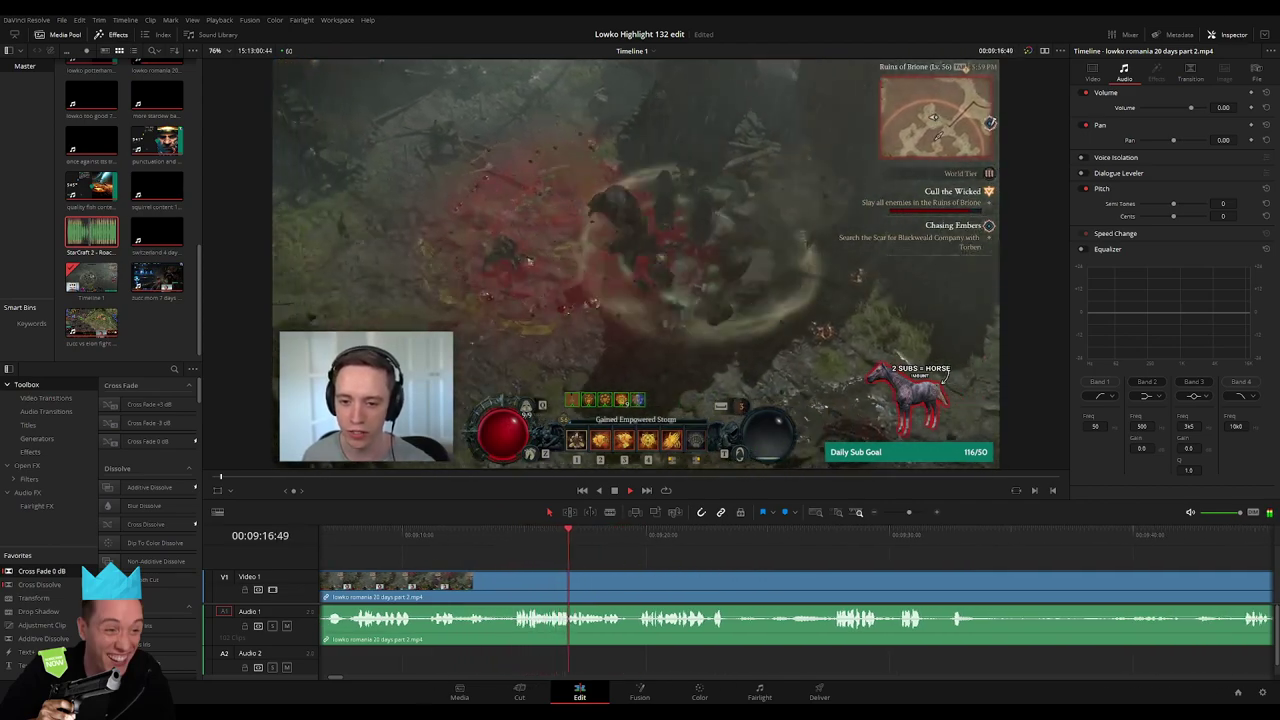
{"action": "left_click_drag", "start_coordinate": [890, 513], "coordinate": [911, 513]}
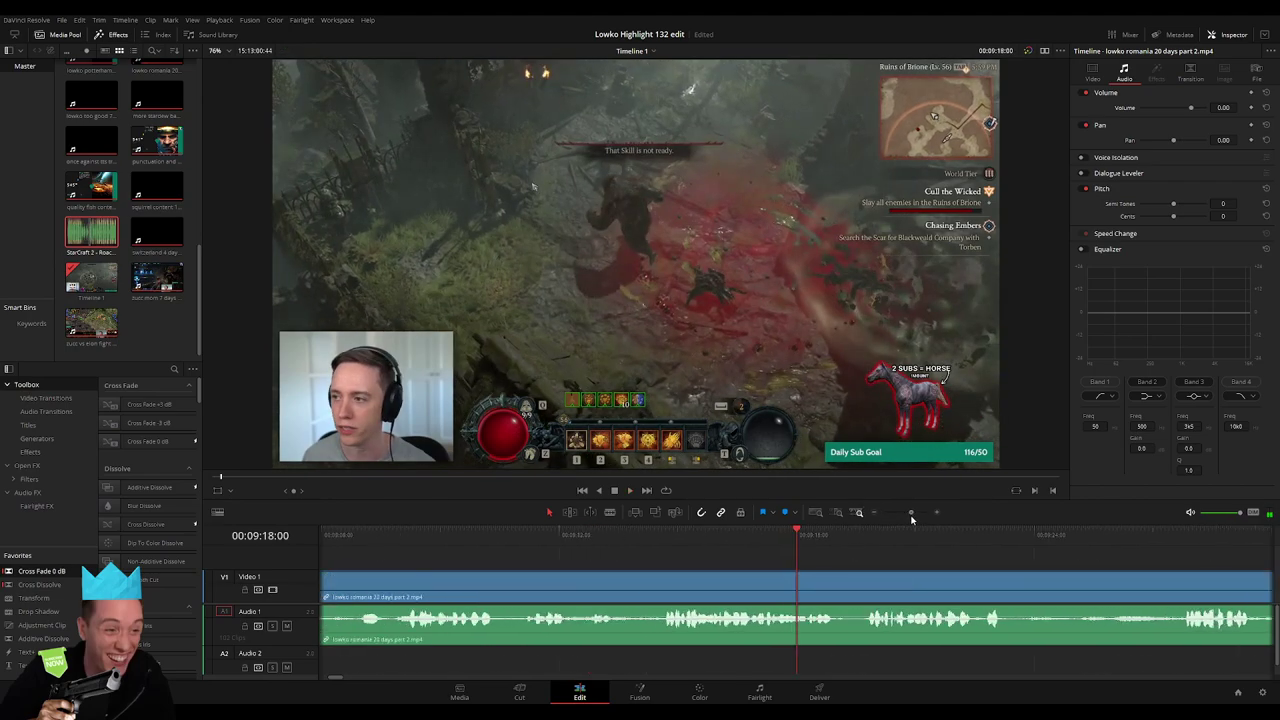
{"action": "key", "text": "space"}
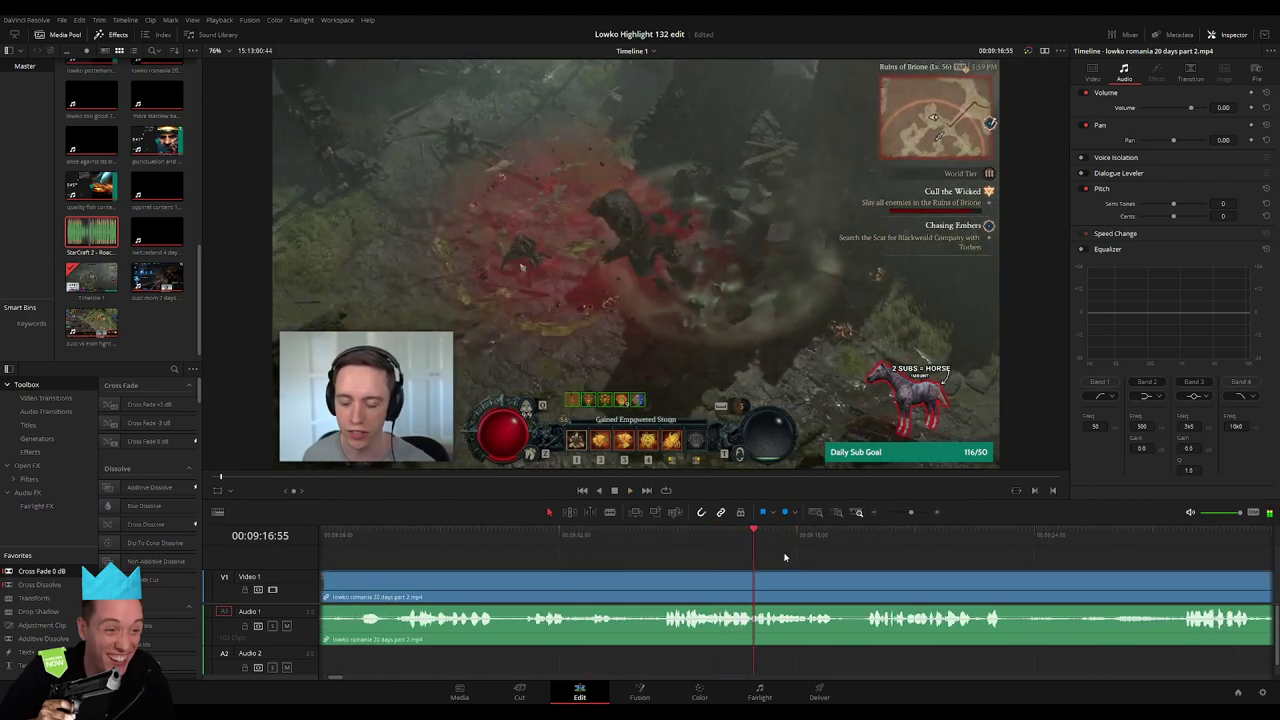
{"action": "key", "text": "space"}
Blade the gameplay clip at the playhead near 09:17 and resume playback
{"action": "key", "text": "b"}
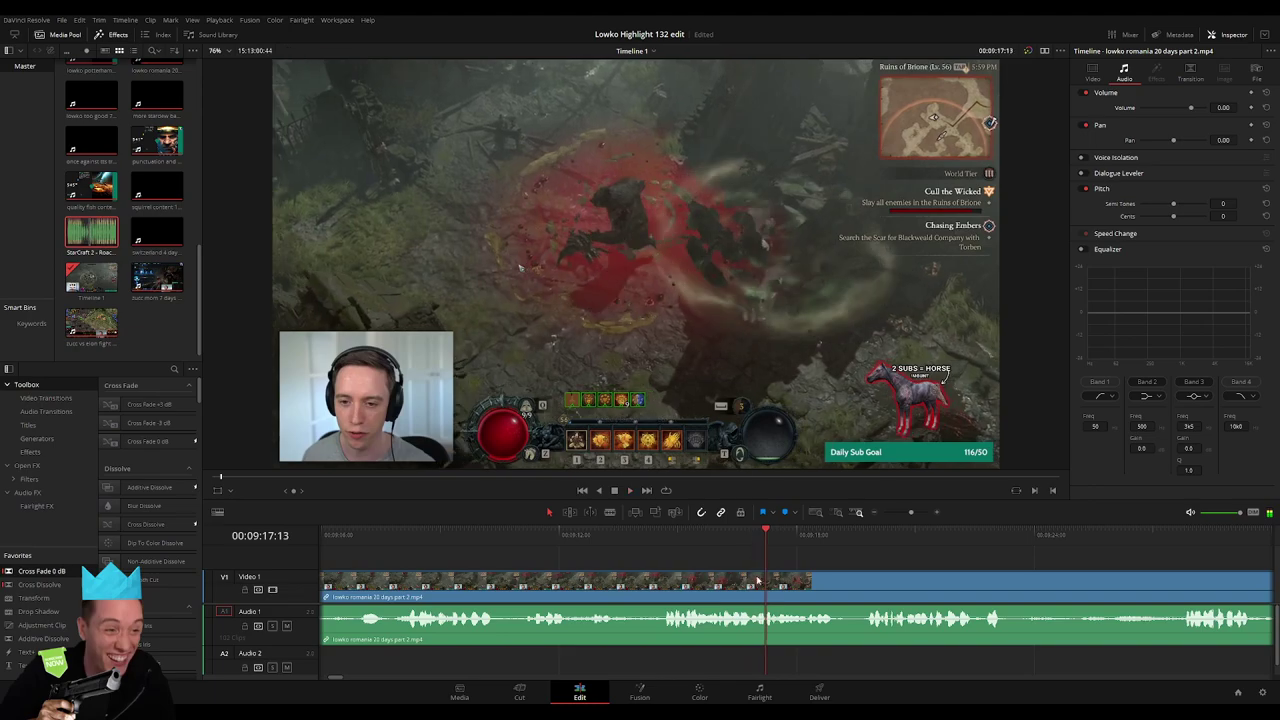
{"action": "left_click", "coordinate": [783, 571]}
{"action": "key", "text": "space"}
{"action": "key", "text": "space"}
{"action": "key", "text": "a"}
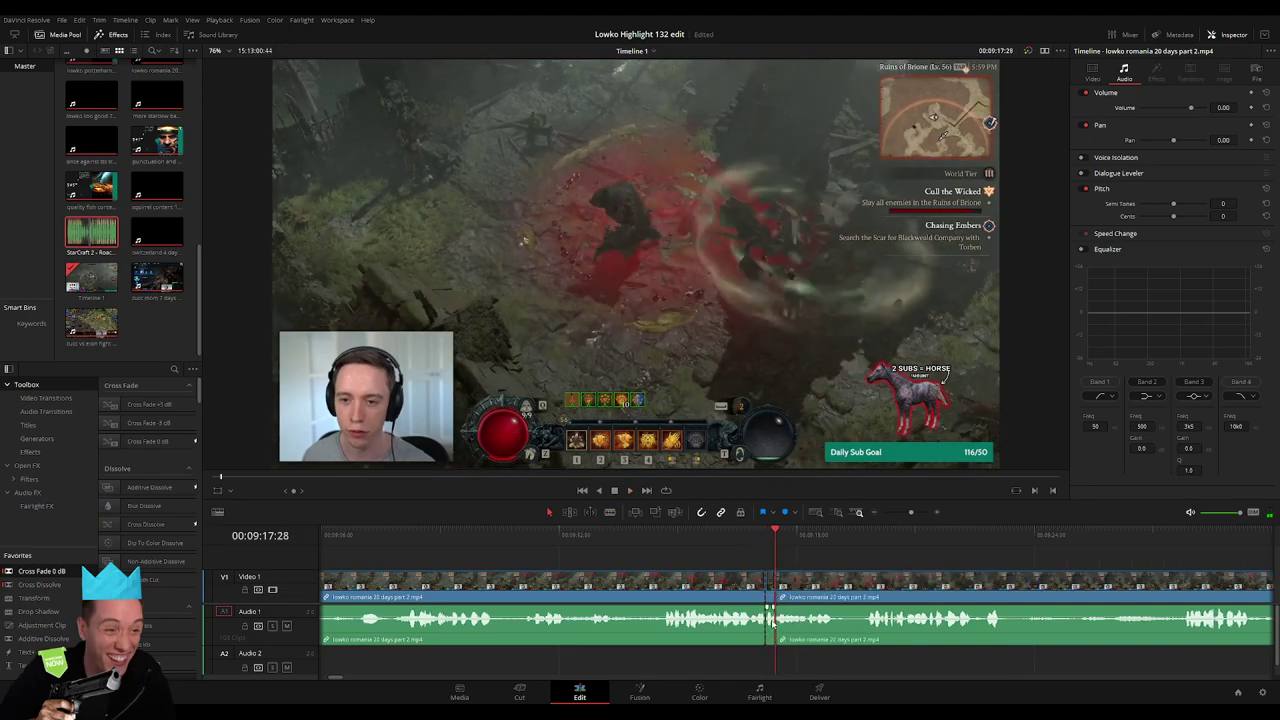
Drop the StarCraft 2 Roach Quotes sound onto Audio 2 at the cut and lower it to -4.6 dB
{"action": "left_click_drag", "start_coordinate": [769, 612], "coordinate": [762, 660]}
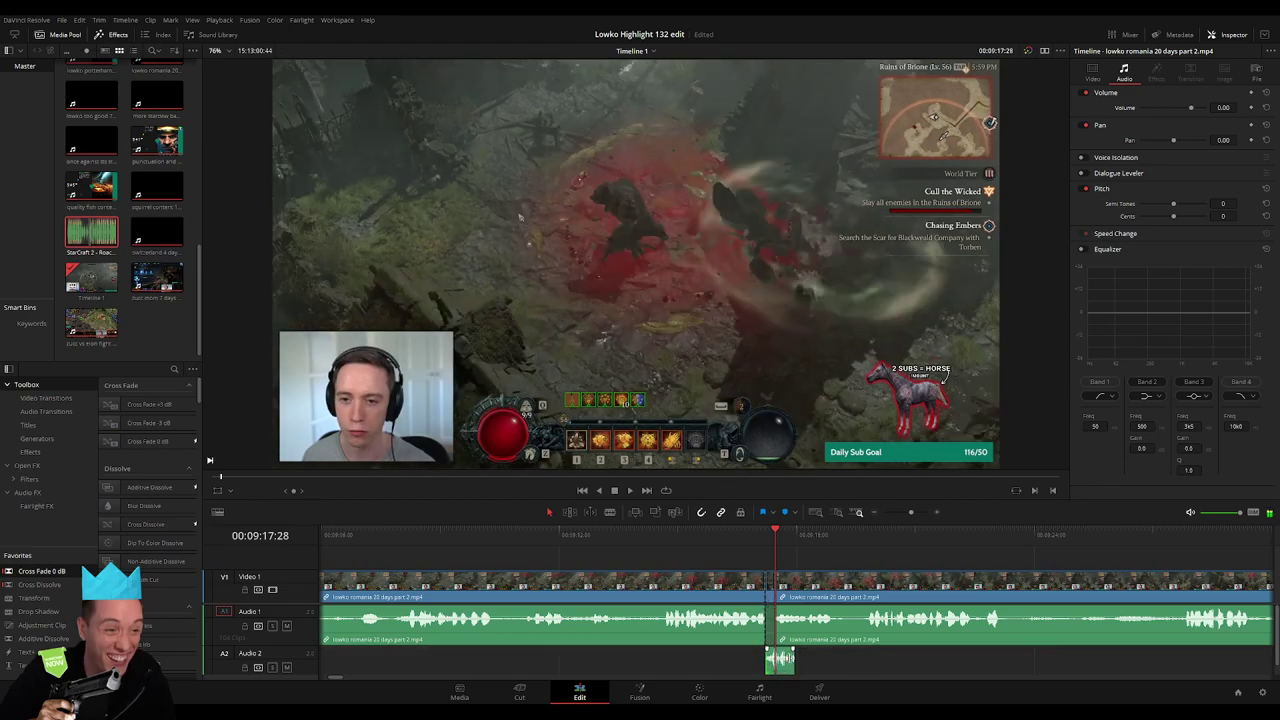
{"action": "scroll", "coordinate": [772, 662], "scroll_direction": "up", "scroll_amount": 3}
{"action": "mouse_move", "coordinate": [820, 657]}
{"action": "left_mouse_down"}
{"action": "mouse_move", "coordinate": [864, 660]}
{"action": "mouse_move", "coordinate": [787, 665]}
{"action": "left_mouse_up"}
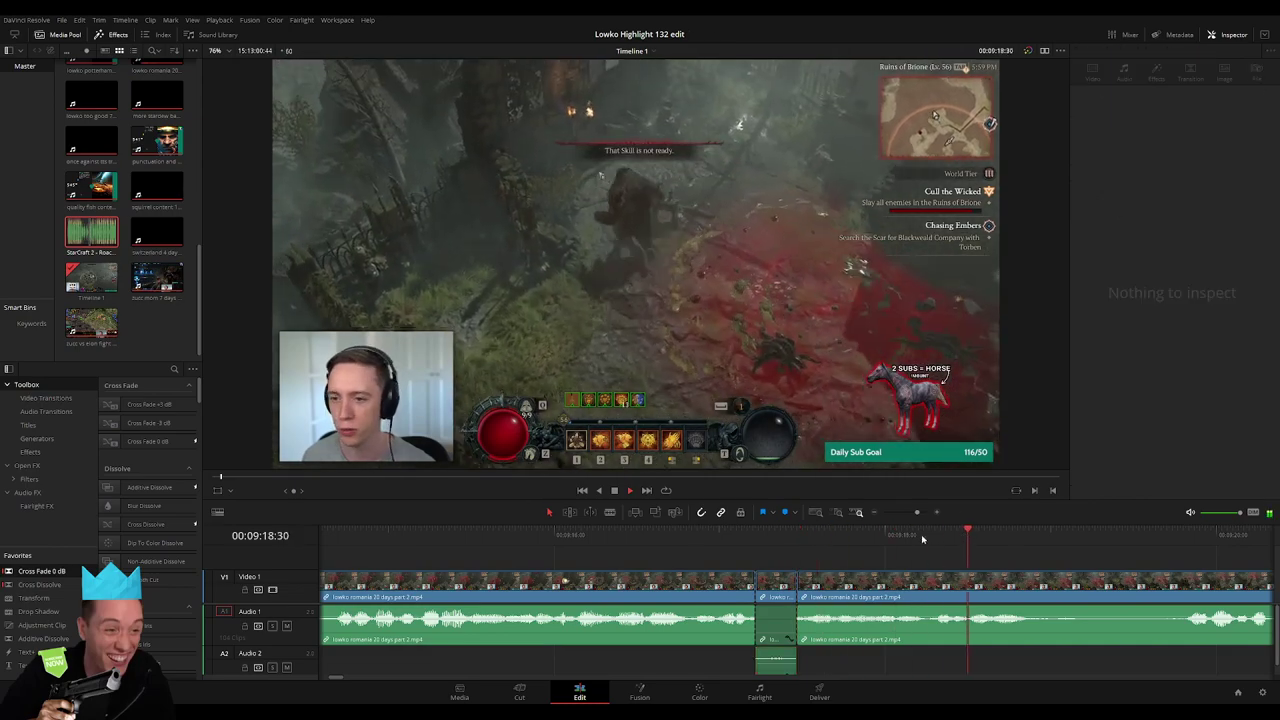
Blade two cuts near 09:27 and ripple-delete the short piece between them
{"action": "scroll", "coordinate": [900, 550], "scroll_direction": "down", "scroll_amount": 2}
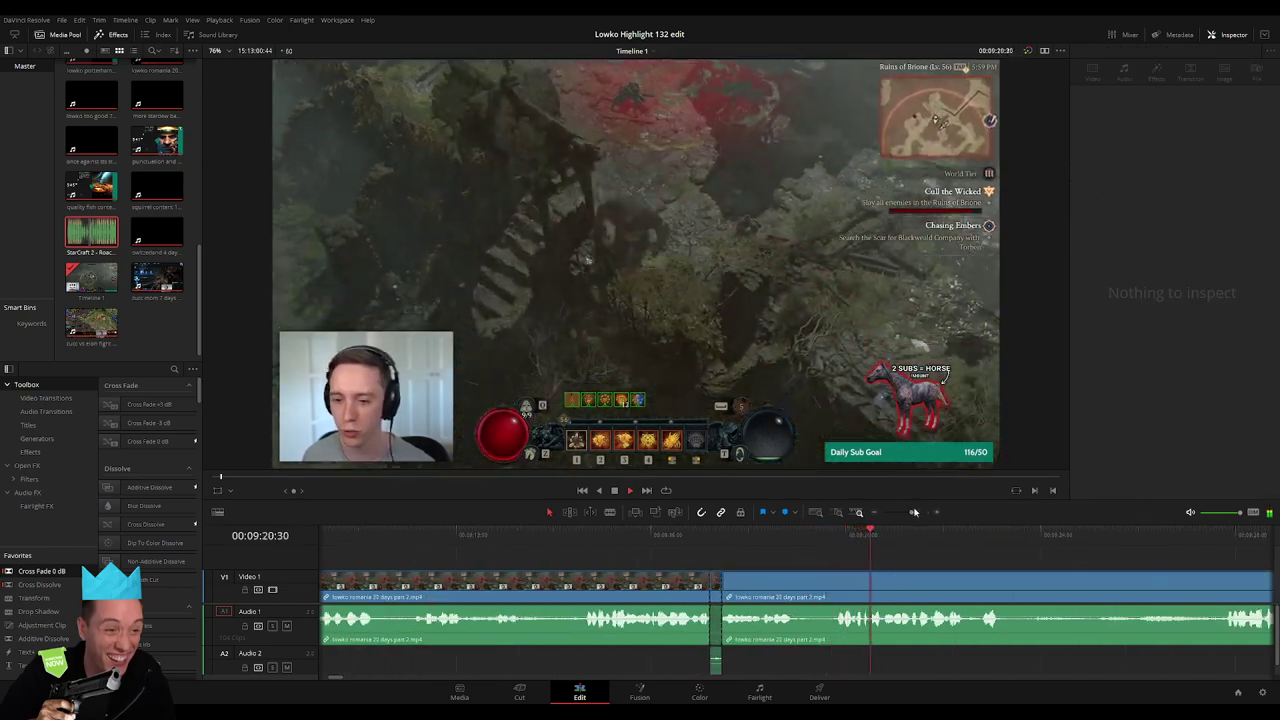
{"action": "scroll", "coordinate": [914, 512], "scroll_direction": "up", "scroll_amount": 2}
{"action": "scroll", "coordinate": [628, 561], "scroll_direction": "right", "scroll_amount": 3}
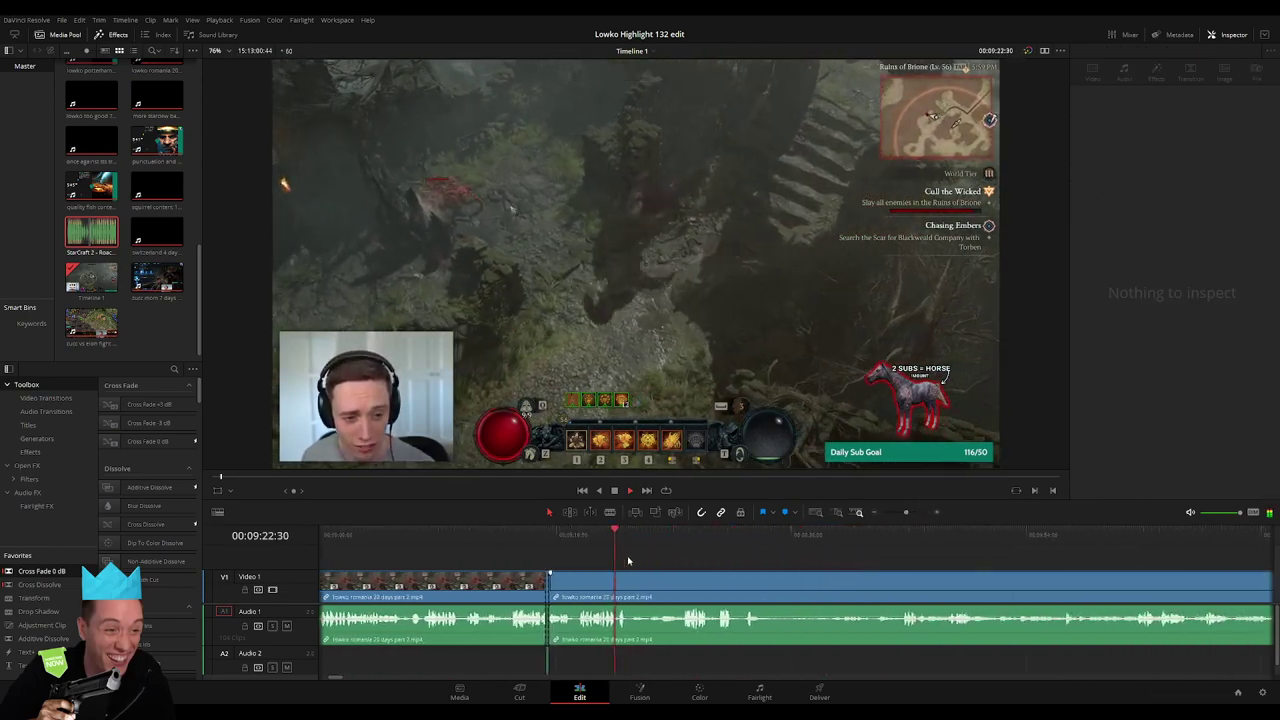
{"action": "scroll", "coordinate": [640, 560], "scroll_direction": "right", "scroll_amount": 1}
{"action": "key", "text": "b"}
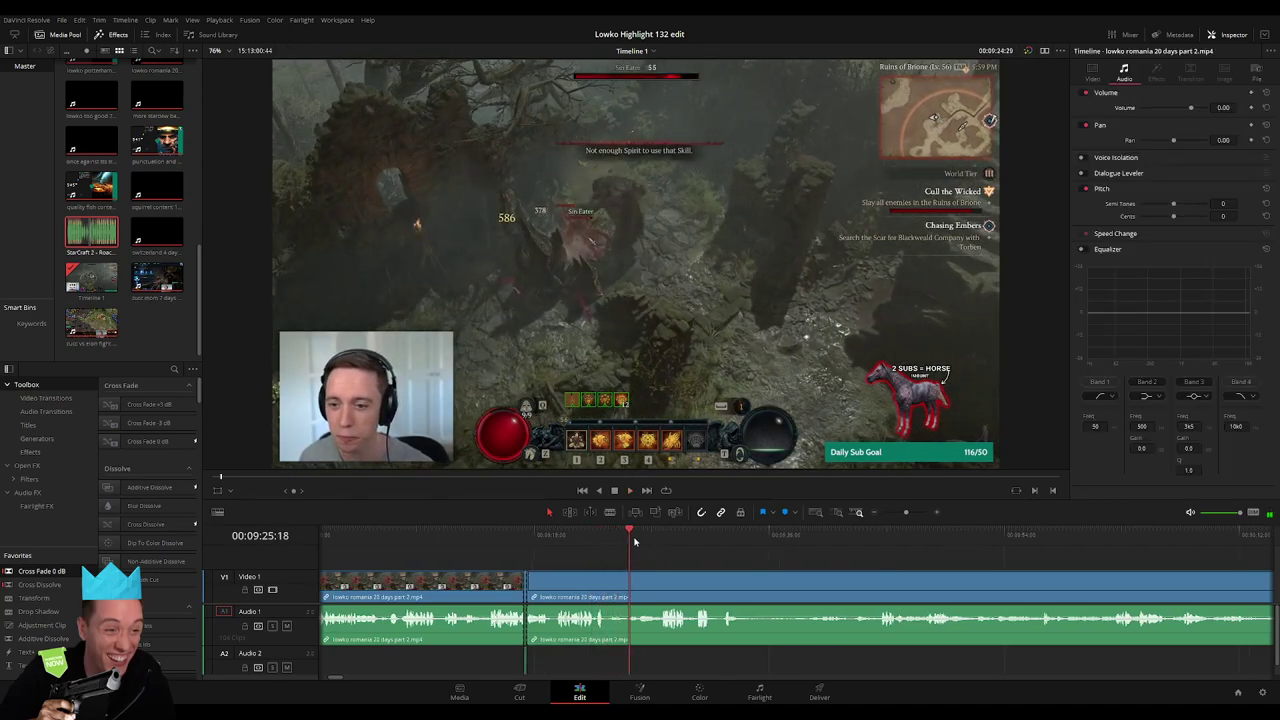
{"action": "left_click", "coordinate": [607, 580]}
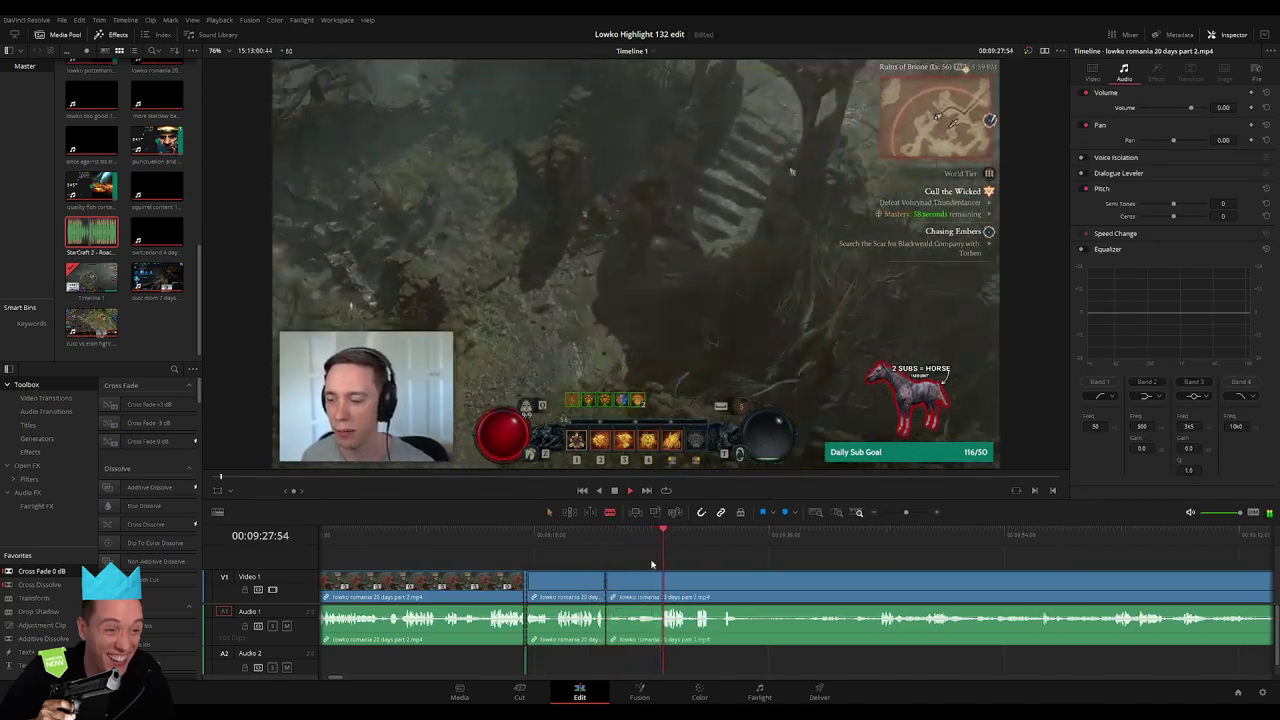
{"action": "left_click", "coordinate": [657, 580]}
{"action": "key", "text": "a"}
{"action": "left_click", "coordinate": [641, 586]}
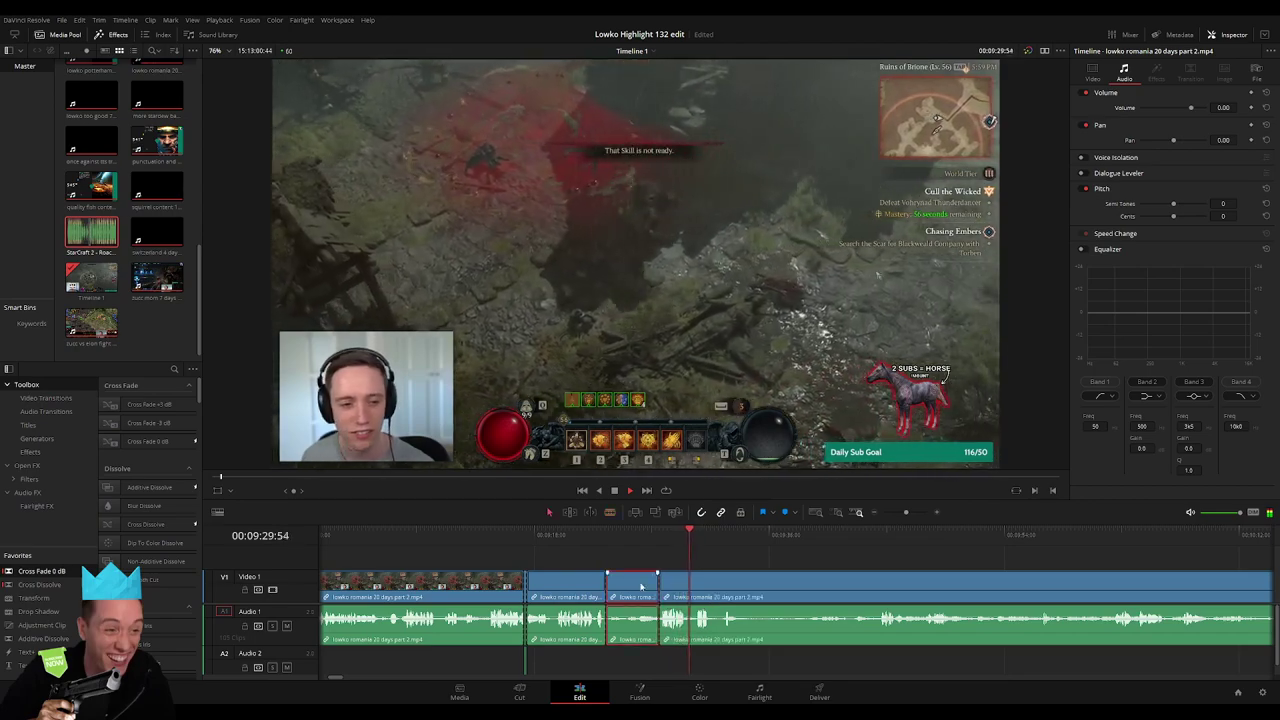
{"action": "key", "text": "Delete"}
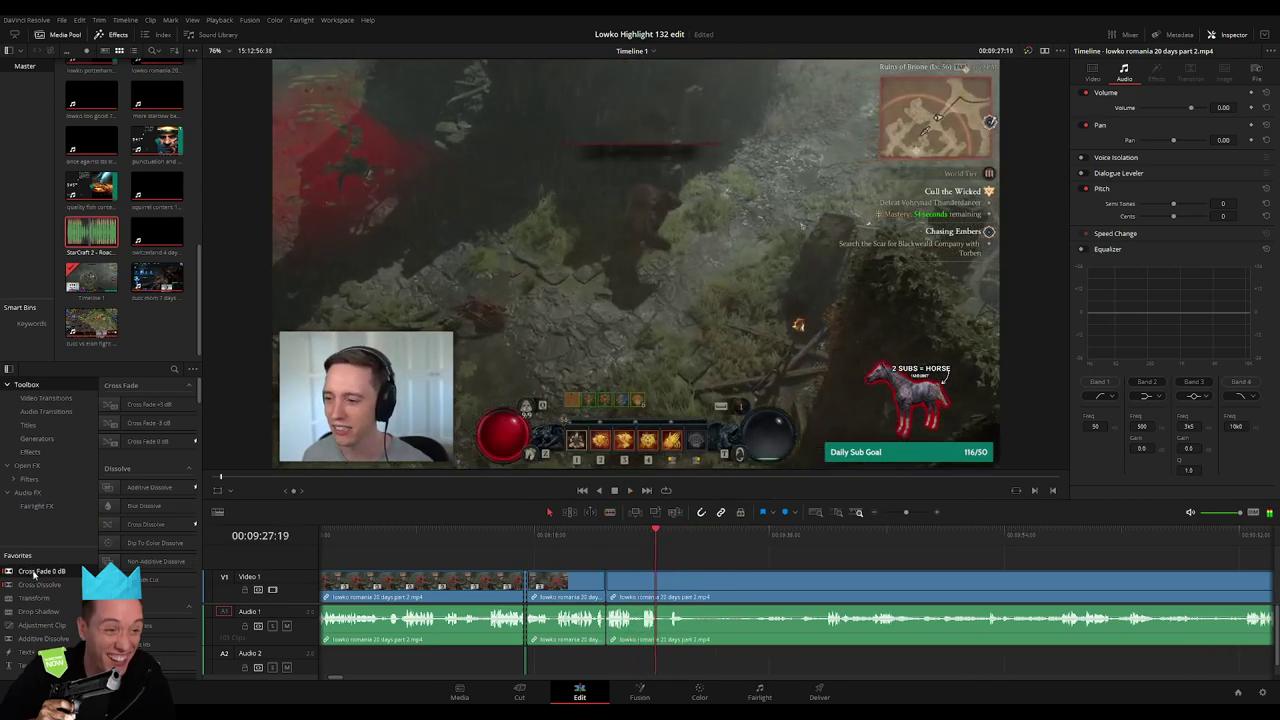
Move the playhead ahead to about 10:12 with the Blade tool ready
{"action": "scroll", "coordinate": [580, 572], "scroll_direction": "right", "scroll_amount": 3}
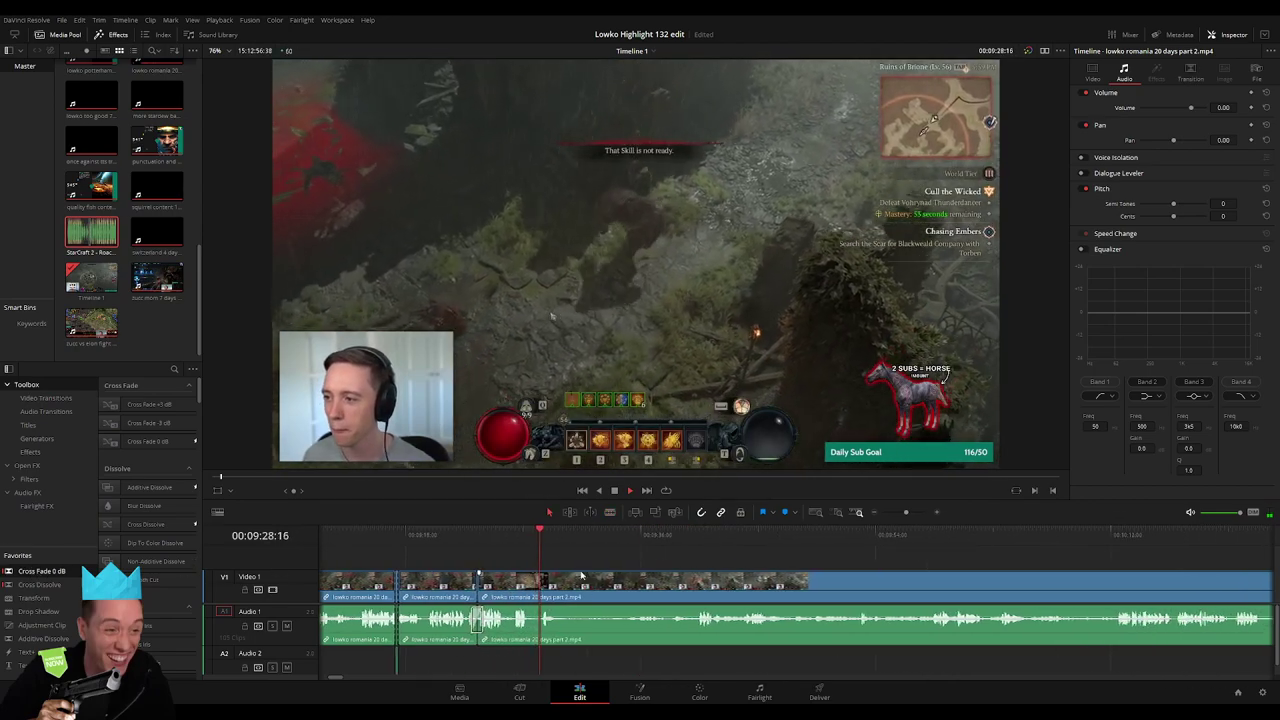
{"action": "key", "text": "b"}
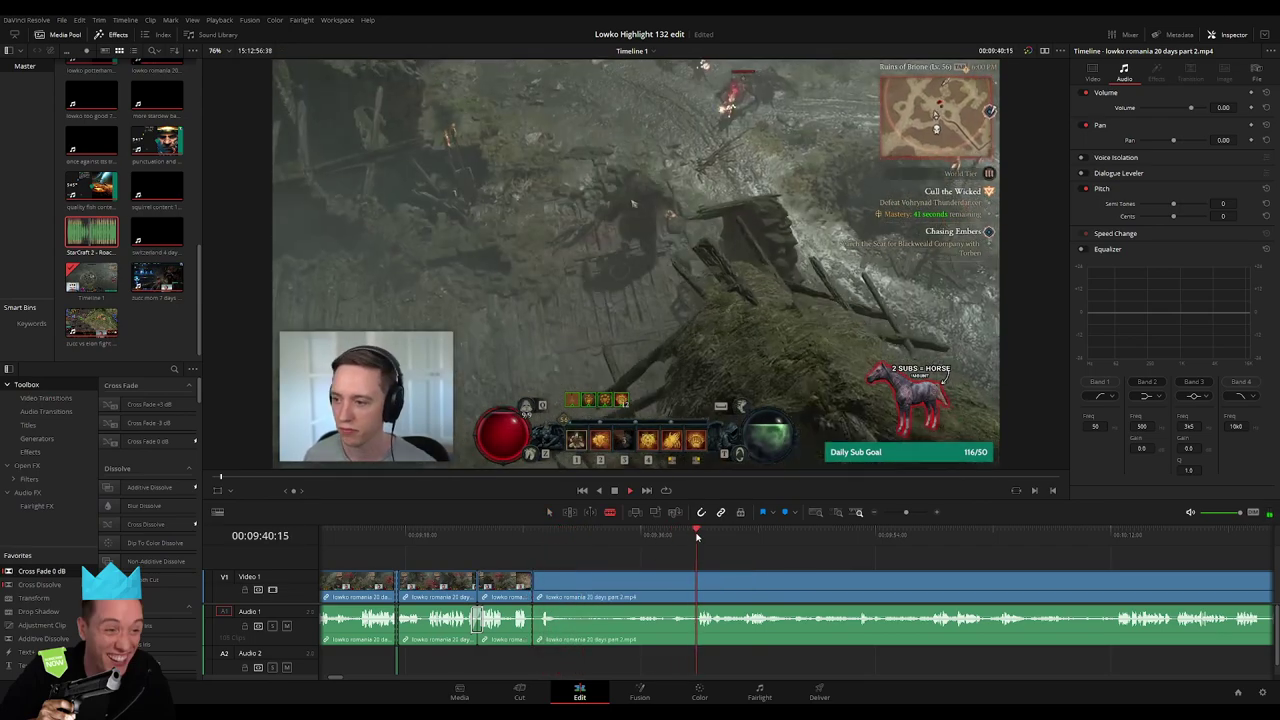
{"action": "scroll", "coordinate": [663, 552], "scroll_direction": "right", "scroll_amount": 3}
{"action": "left_click", "coordinate": [985, 540]}
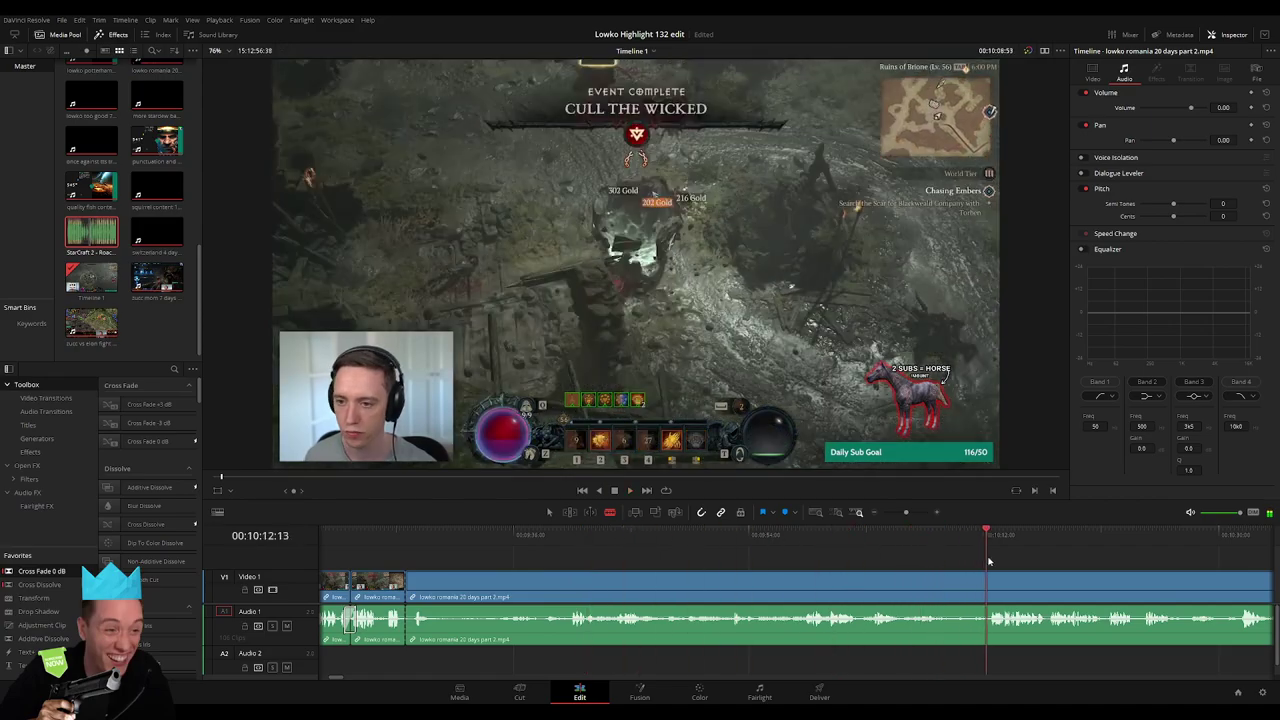
Ripple-delete the unwanted Diablo stretch ending around 10:13
{"action": "mouse_move", "coordinate": [899, 512]}
{"action": "left_mouse_down"}
{"action": "mouse_move", "coordinate": [886, 513]}
{"action": "mouse_move", "coordinate": [905, 513]}
{"action": "left_mouse_up"}
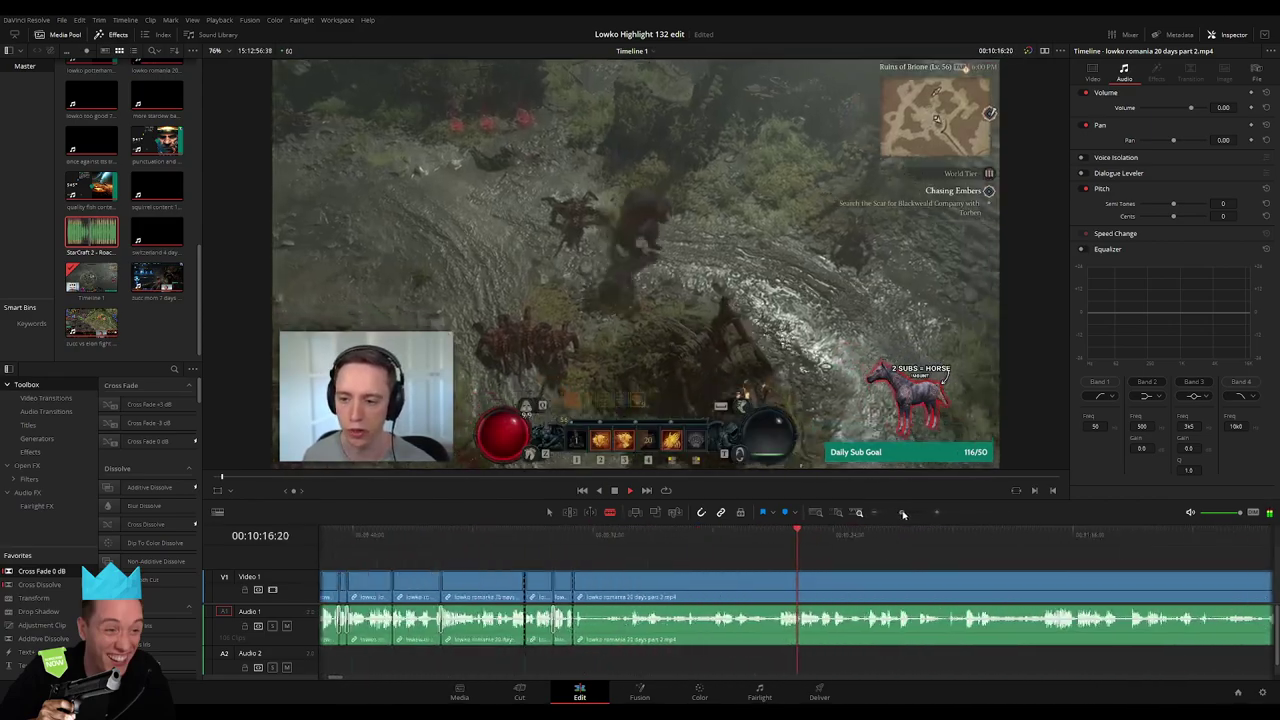
{"action": "left_click", "coordinate": [591, 541]}
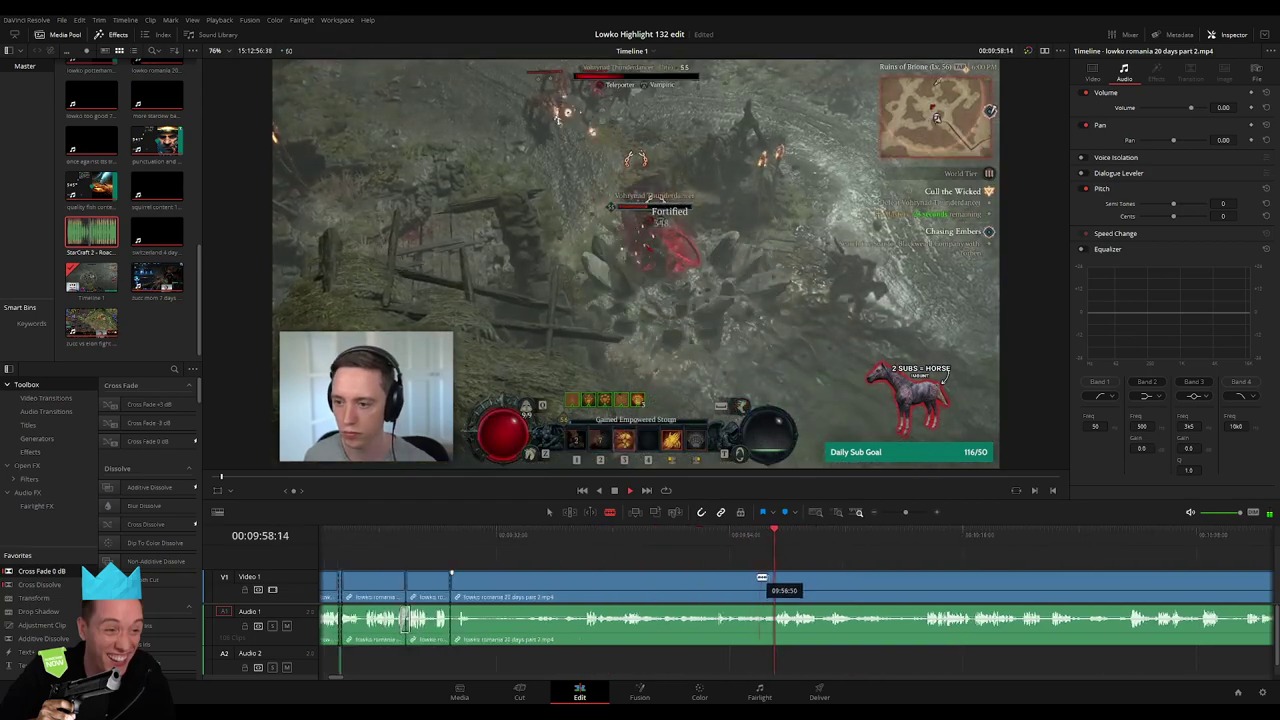
{"action": "left_click", "coordinate": [831, 538]}
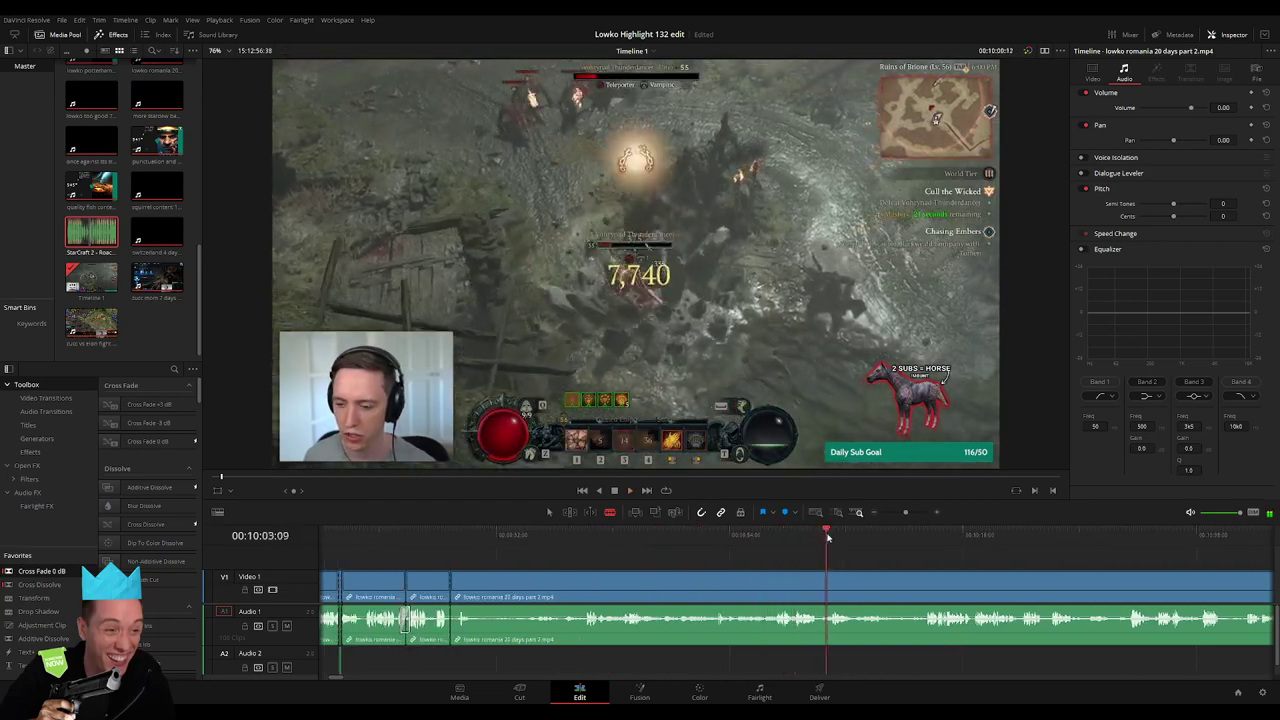
{"action": "left_click_drag", "start_coordinate": [858, 540], "coordinate": [933, 540]}
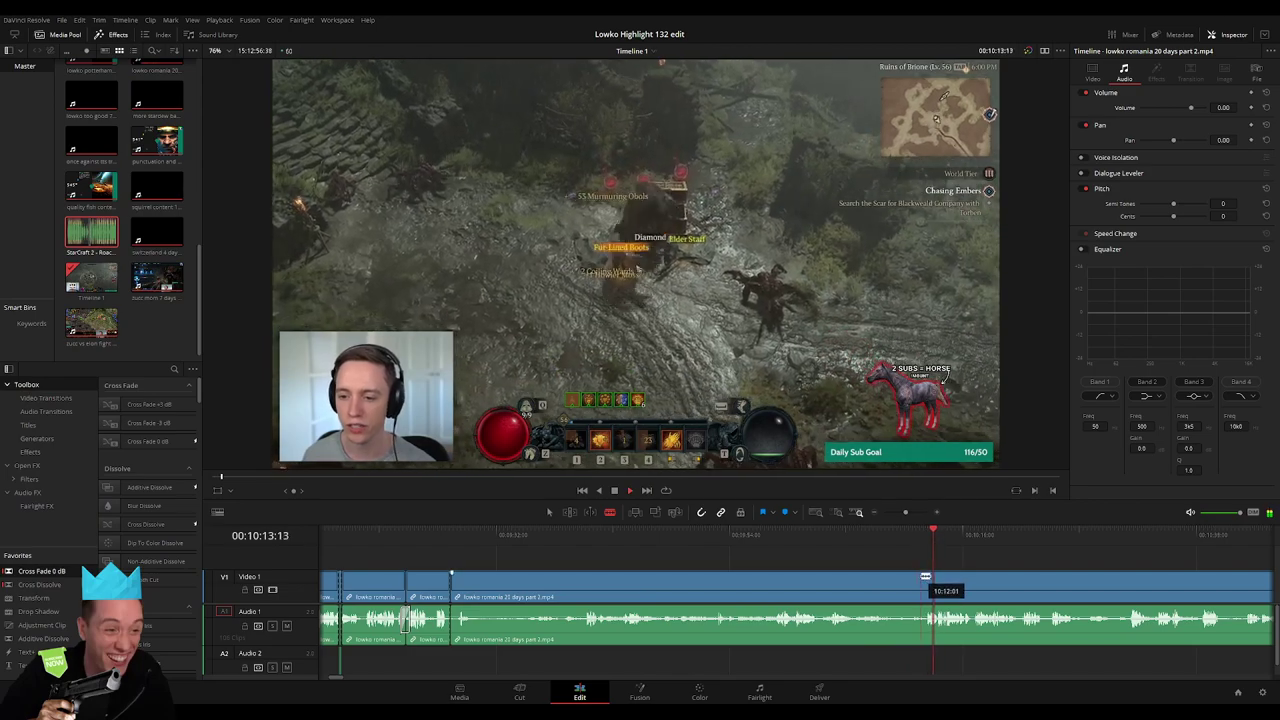
{"action": "left_click", "coordinate": [929, 577]}
{"action": "key", "text": "a"}
{"action": "left_click", "coordinate": [845, 572]}
{"action": "key", "text": "Delete"}
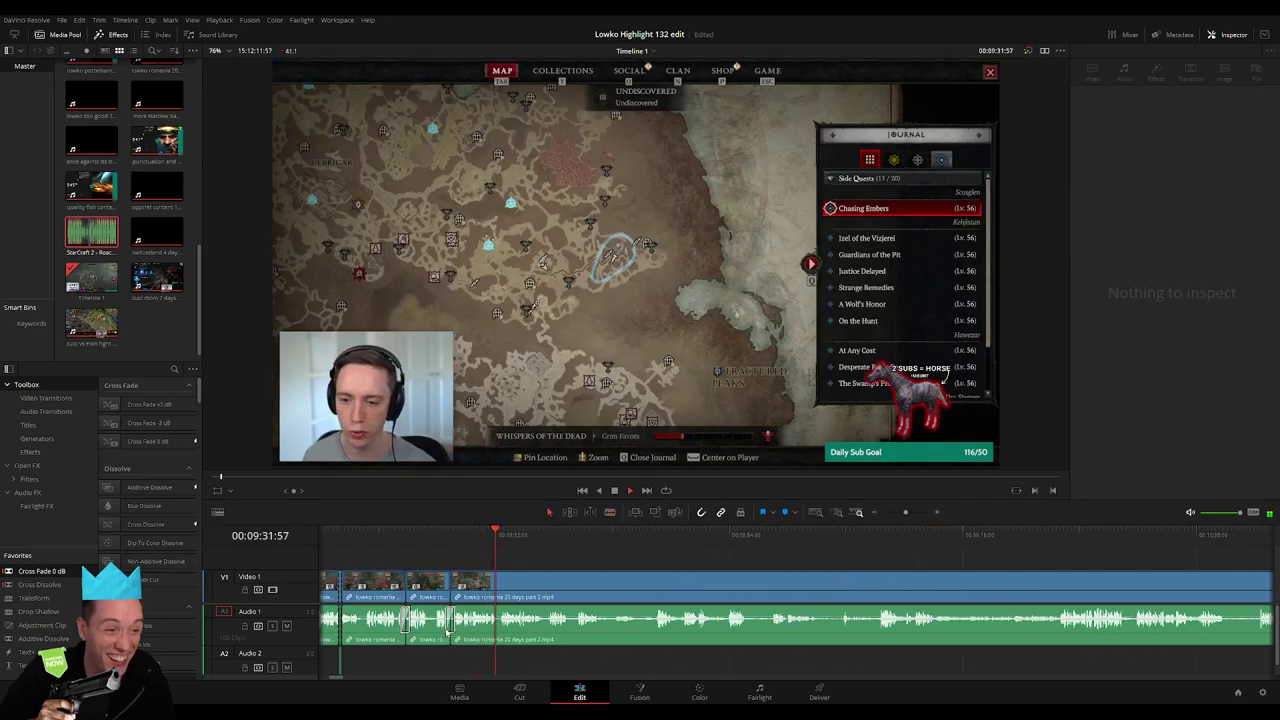
{"action": "key", "text": "space"}
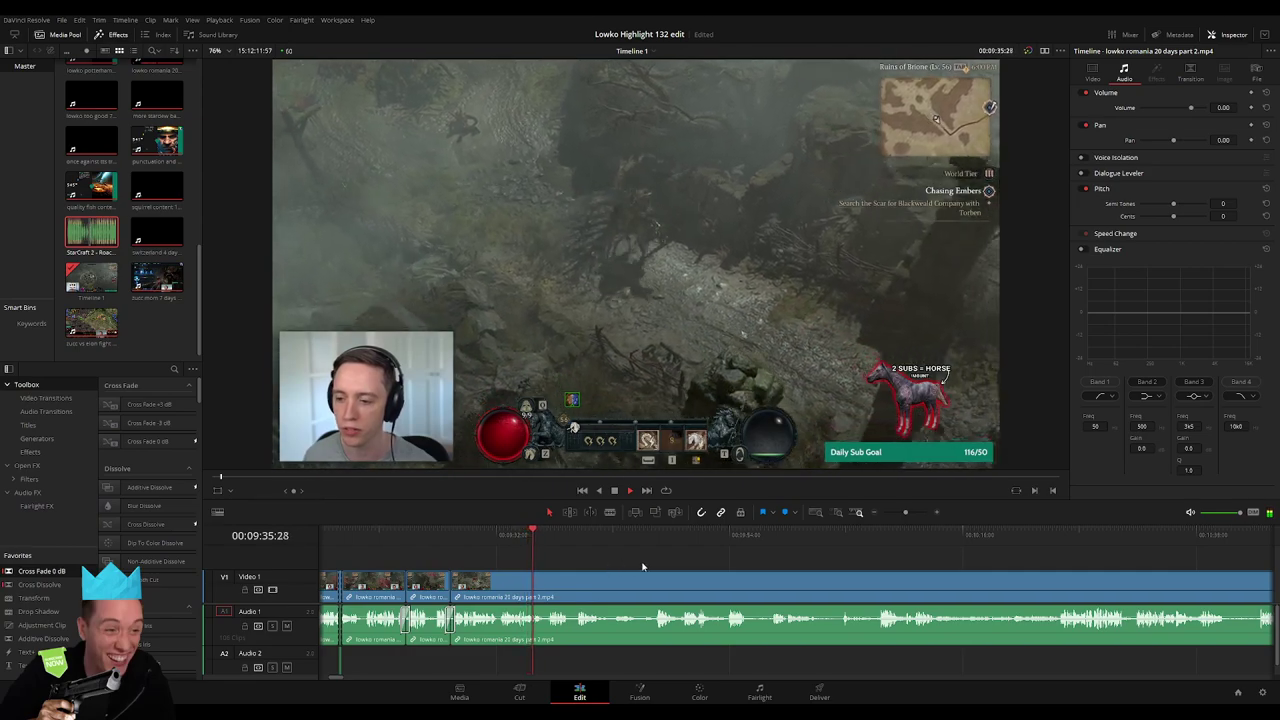
Remove a short piece near 09:44 and add a Cross Fade 0 dB transition at the cut
{"action": "scroll", "coordinate": [642, 567], "scroll_direction": "right", "scroll_amount": 2}
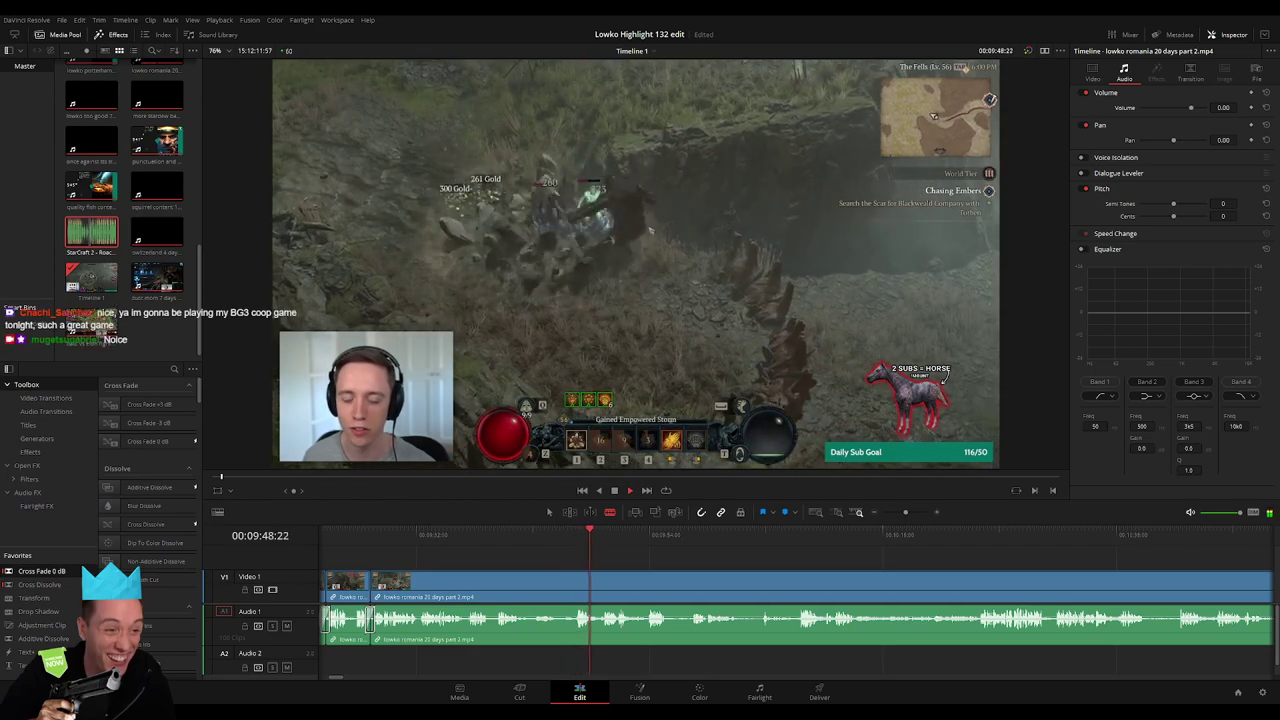
{"action": "left_click_drag", "start_coordinate": [518, 545], "coordinate": [546, 545]}
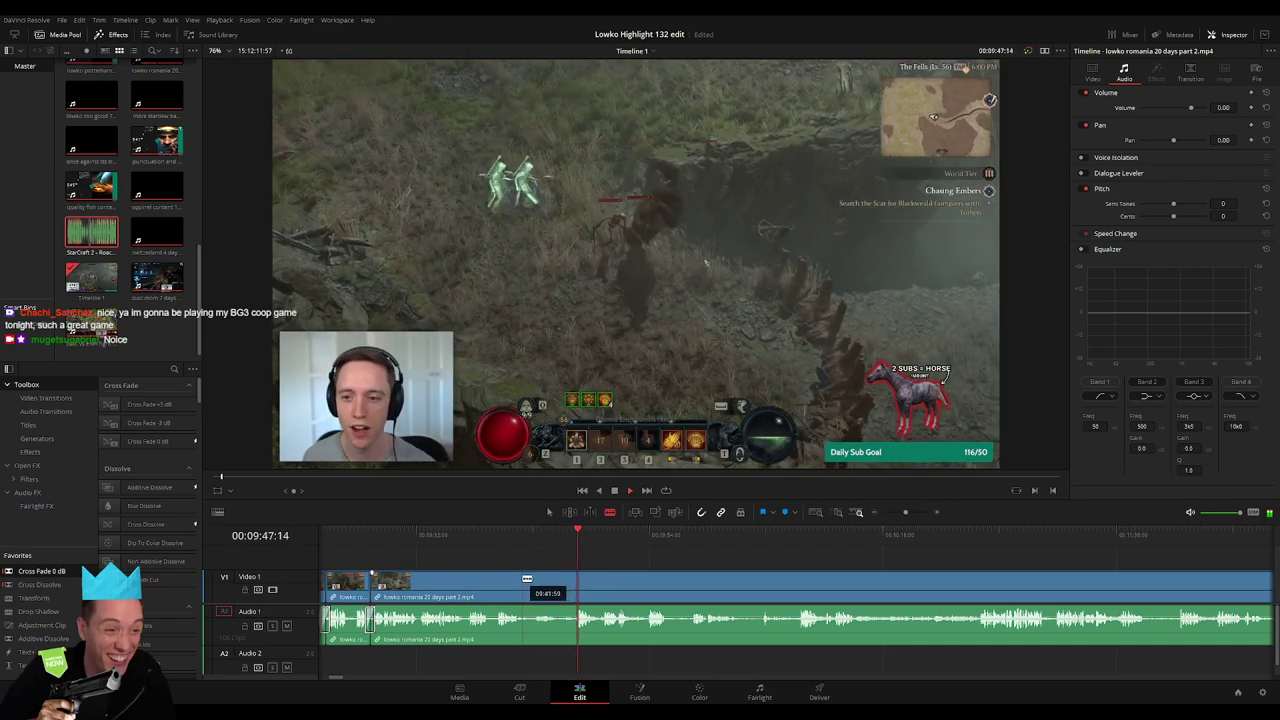
{"action": "left_click", "coordinate": [556, 581]}
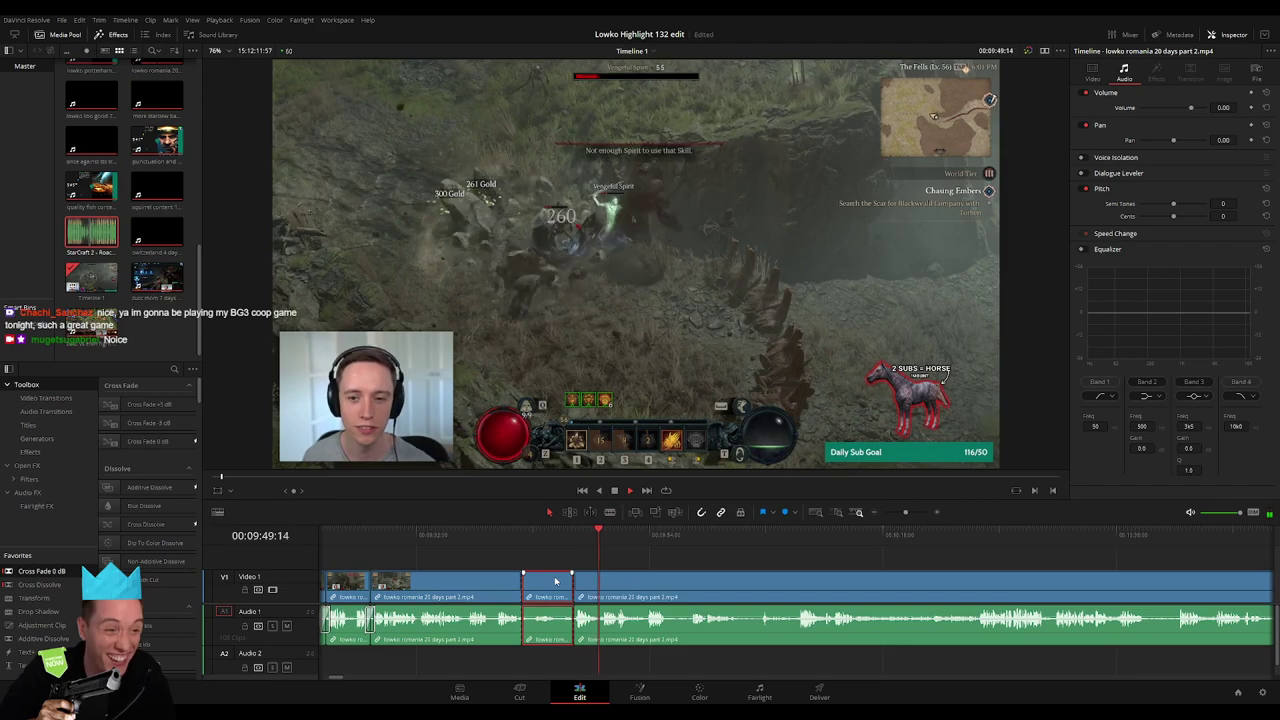
{"action": "key", "text": "Delete"}
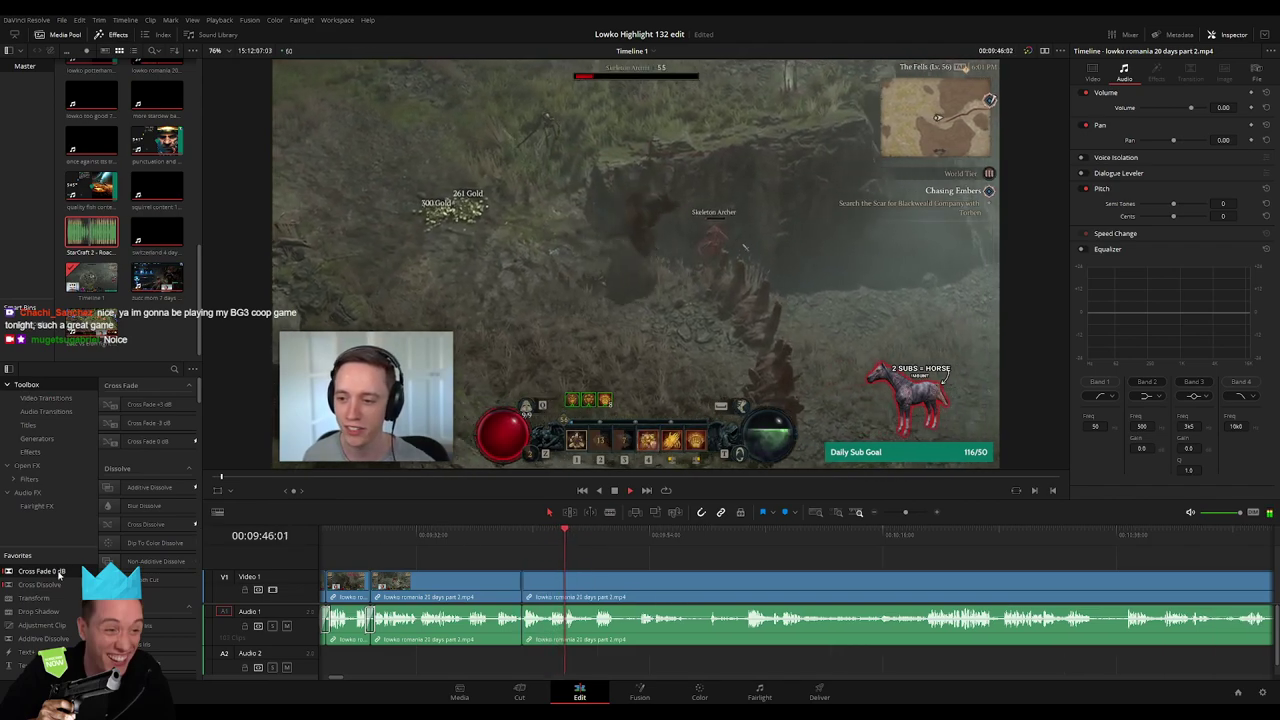
{"action": "left_click_drag", "start_coordinate": [59, 574], "coordinate": [519, 620]}
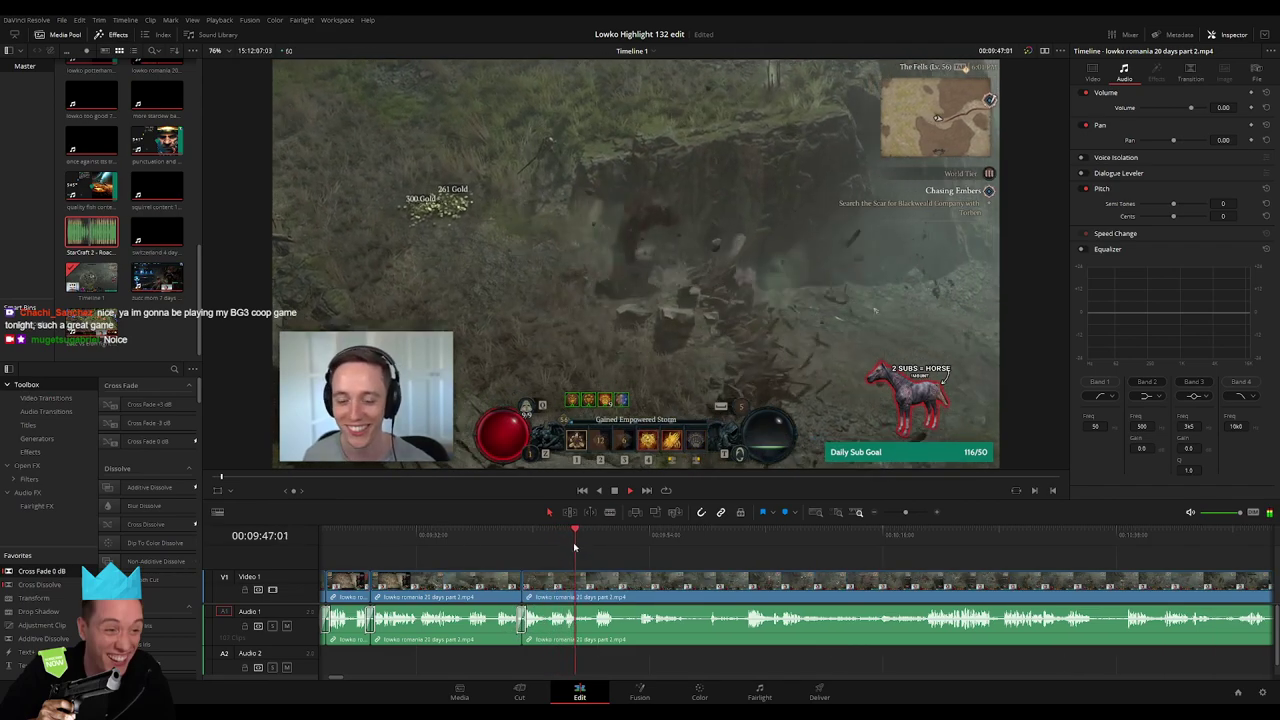
Cut out another short piece and remove the unwanted clip near 09:57
{"action": "scroll", "coordinate": [560, 560], "scroll_direction": "right", "scroll_amount": 2}
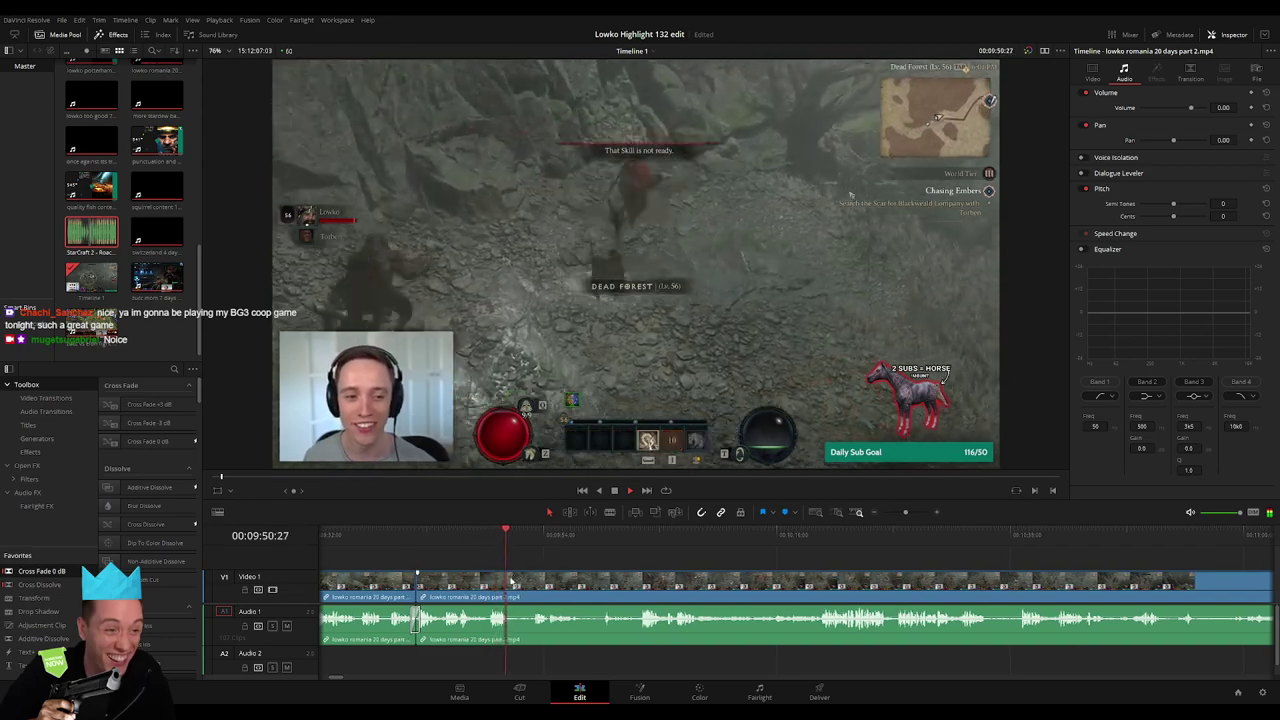
{"action": "key", "text": "ctrl+b"}
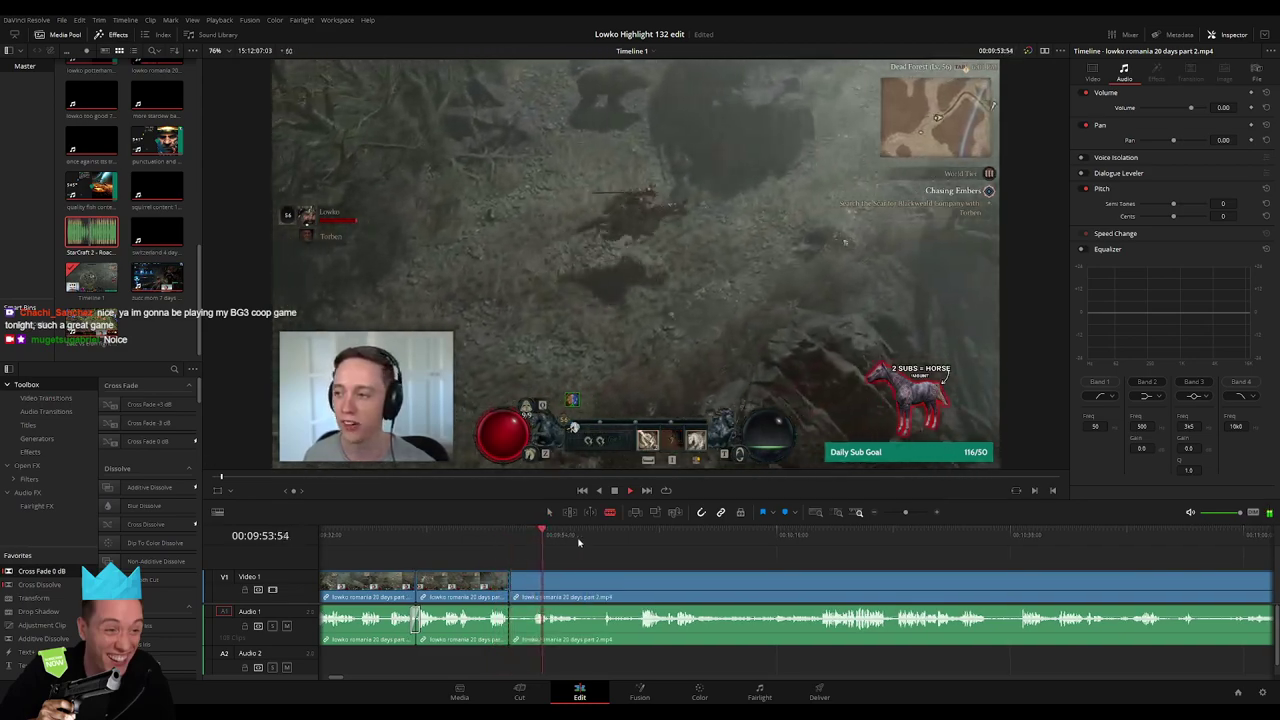
{"action": "left_click", "coordinate": [530, 585]}
{"action": "key", "text": "a"}
{"action": "left_click", "coordinate": [520, 585]}
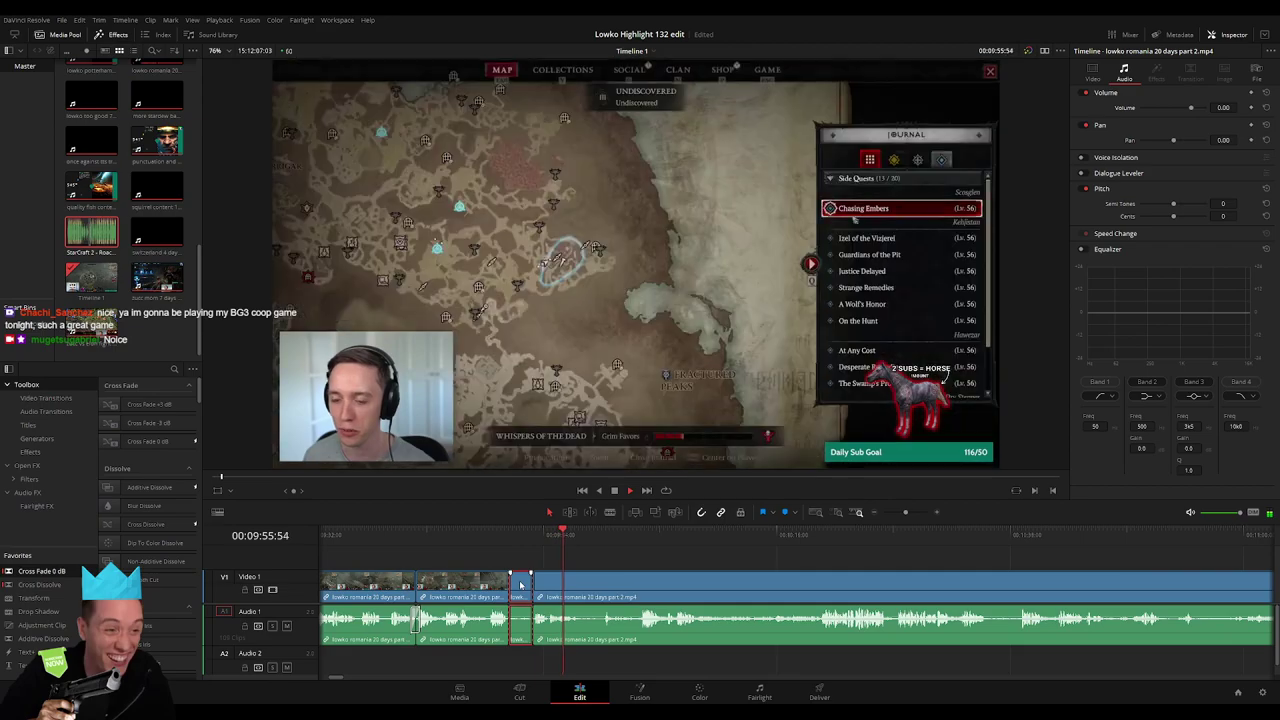
{"action": "key", "text": "Delete"}
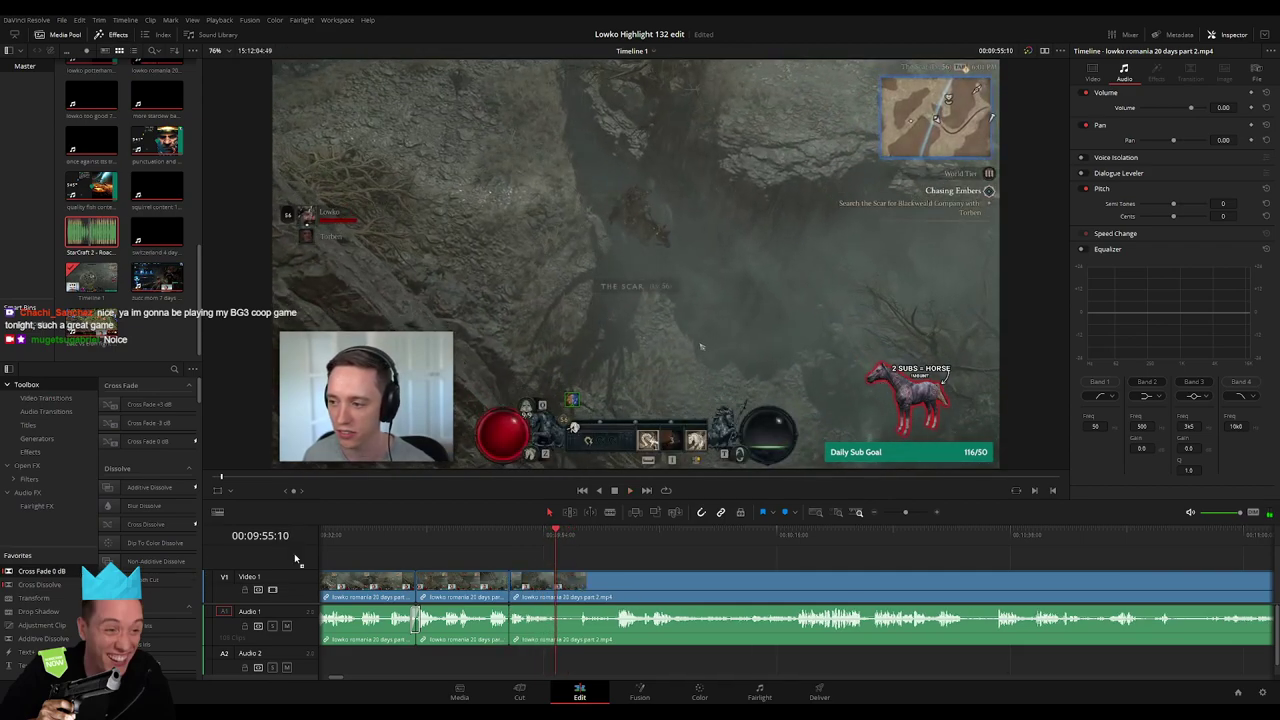
{"action": "left_click", "coordinate": [578, 536]}
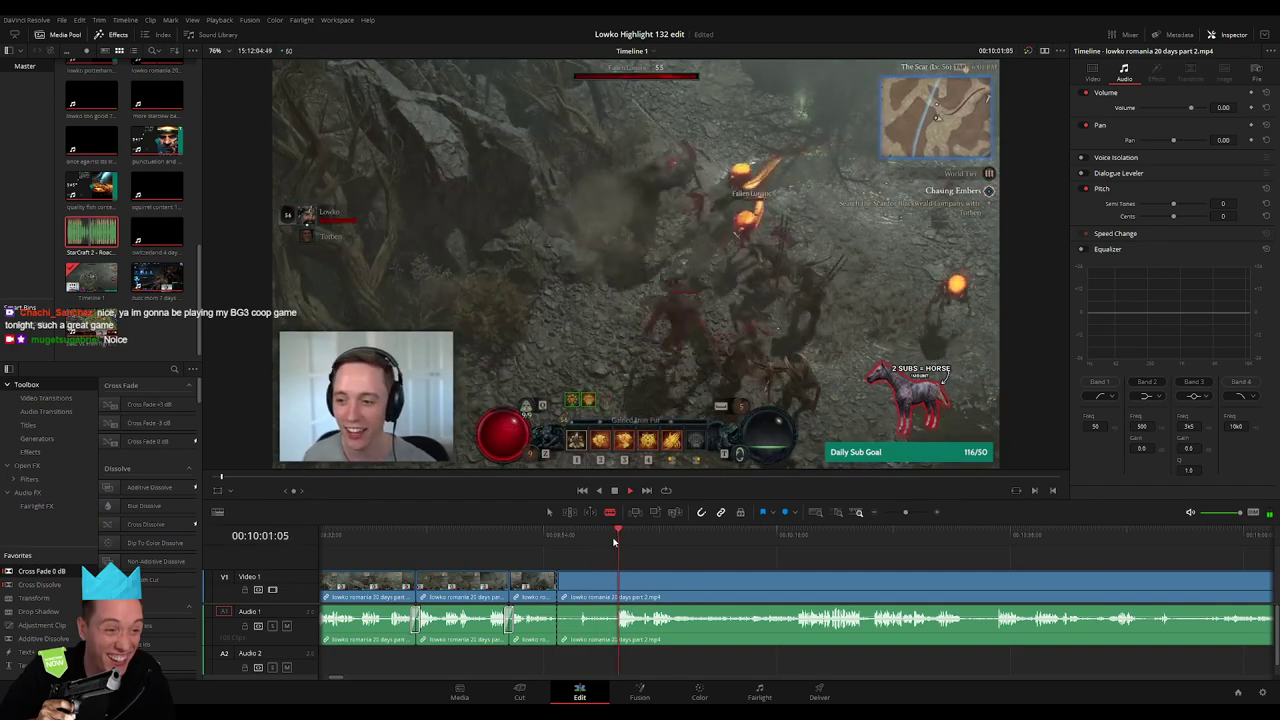
{"action": "key", "text": "Delete"}
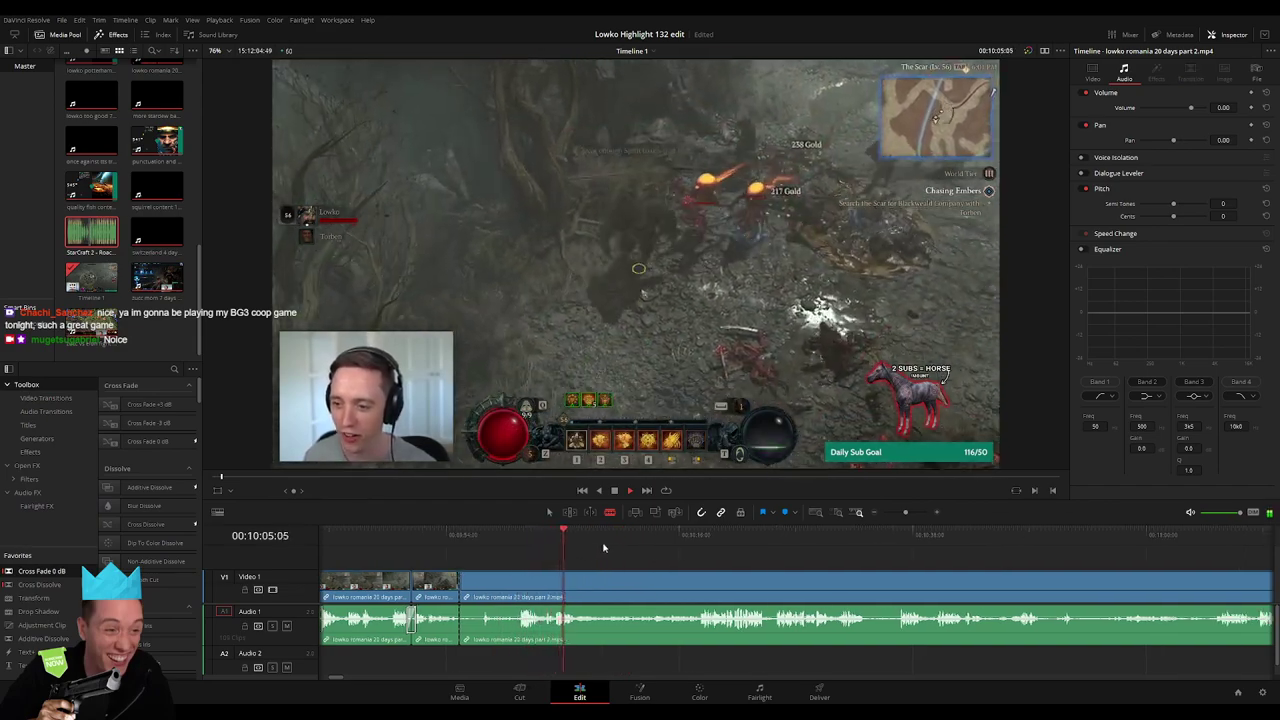
Blade and ripple-delete an unwanted section later in the gameplay
{"action": "left_click", "coordinate": [700, 545]}
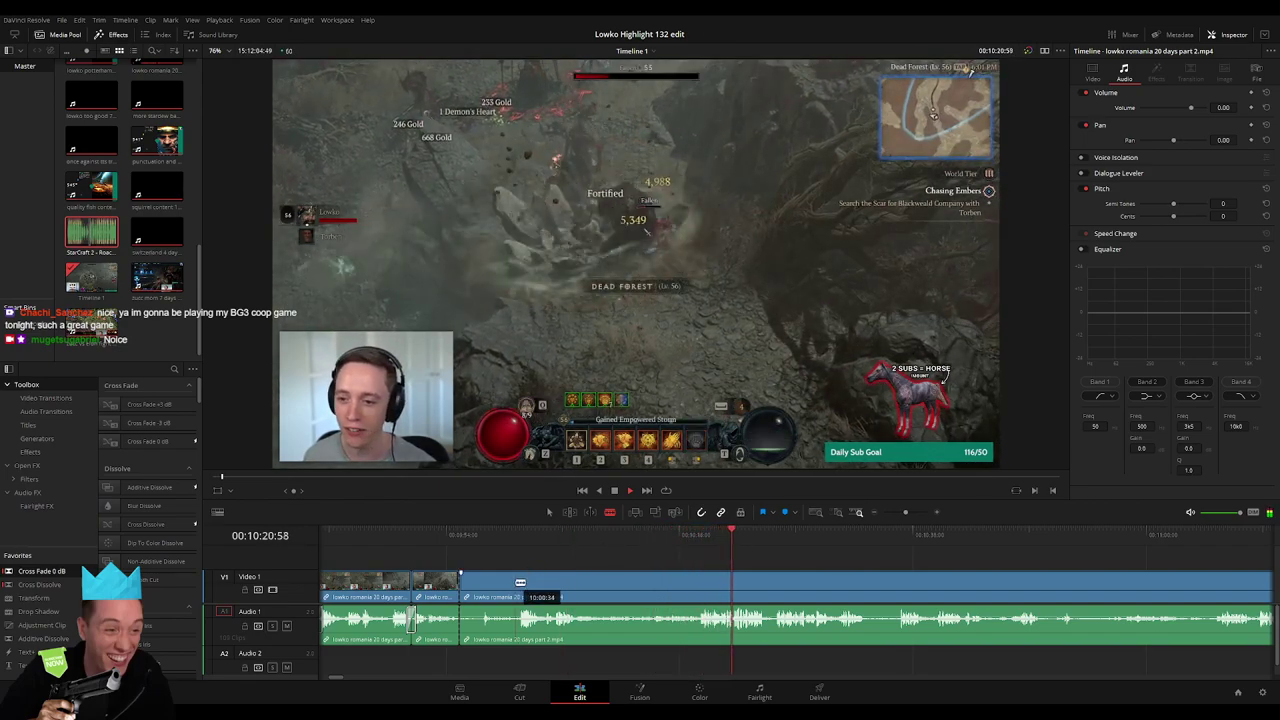
{"action": "left_click", "coordinate": [515, 585]}
{"action": "key", "text": "a"}
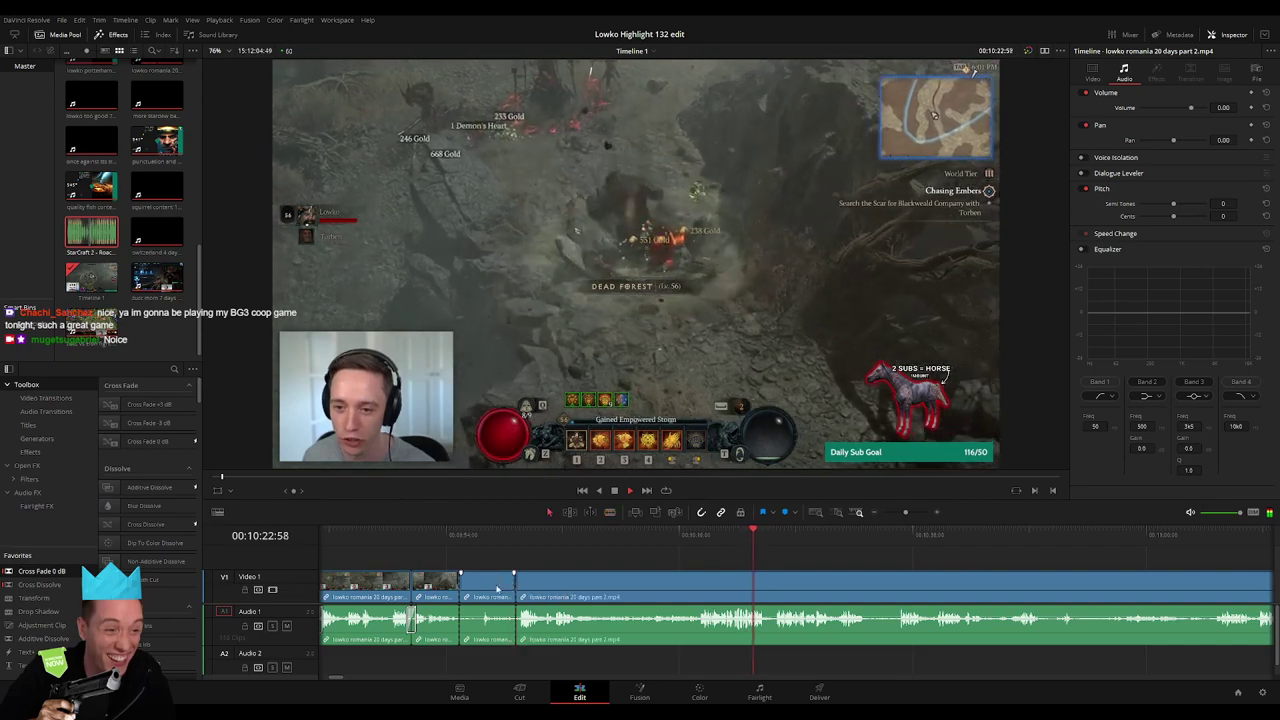
{"action": "left_click", "coordinate": [497, 590]}
{"action": "key", "text": "Delete"}
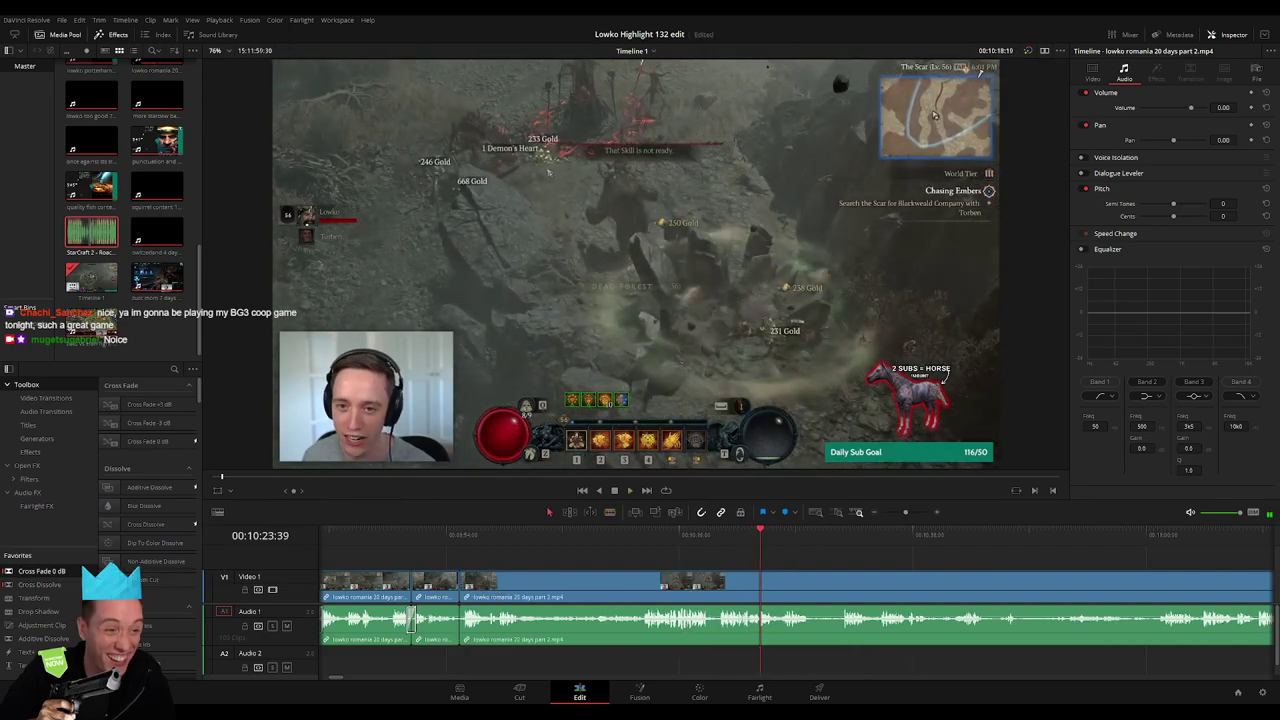
{"action": "left_click", "coordinate": [458, 535]}
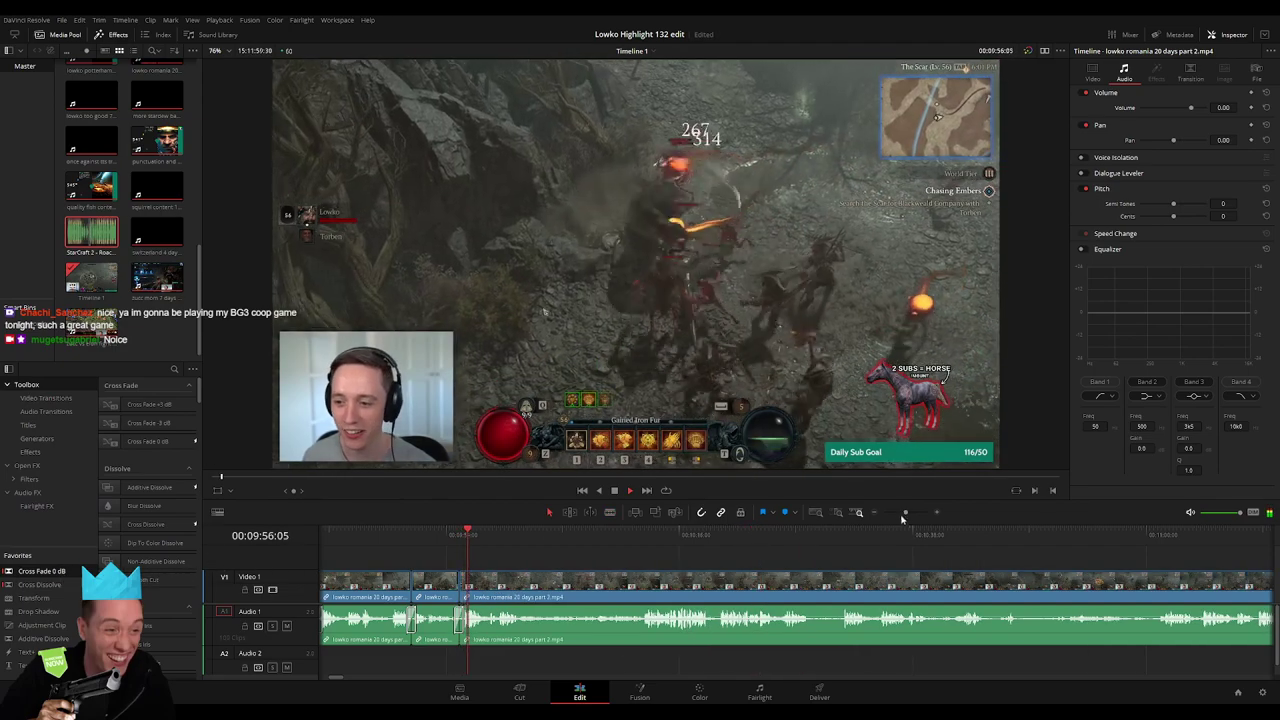
Blade the gameplay twice at the sound-effect spot to isolate a short slice
{"action": "left_click_drag", "start_coordinate": [904, 514], "coordinate": [913, 513]}
{"action": "left_click", "coordinate": [630, 538]}
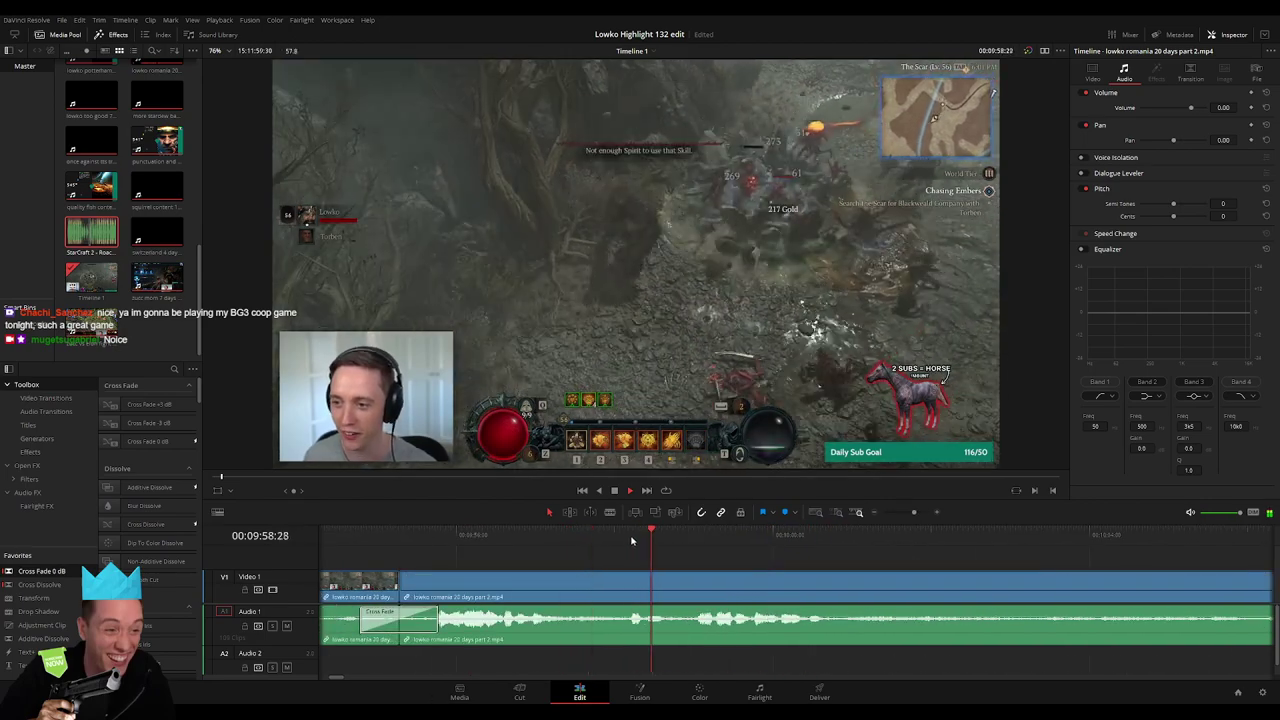
{"action": "key", "text": "space"}
{"action": "key", "text": "b"}
{"action": "left_click", "coordinate": [626, 580]}
{"action": "key", "text": "space"}
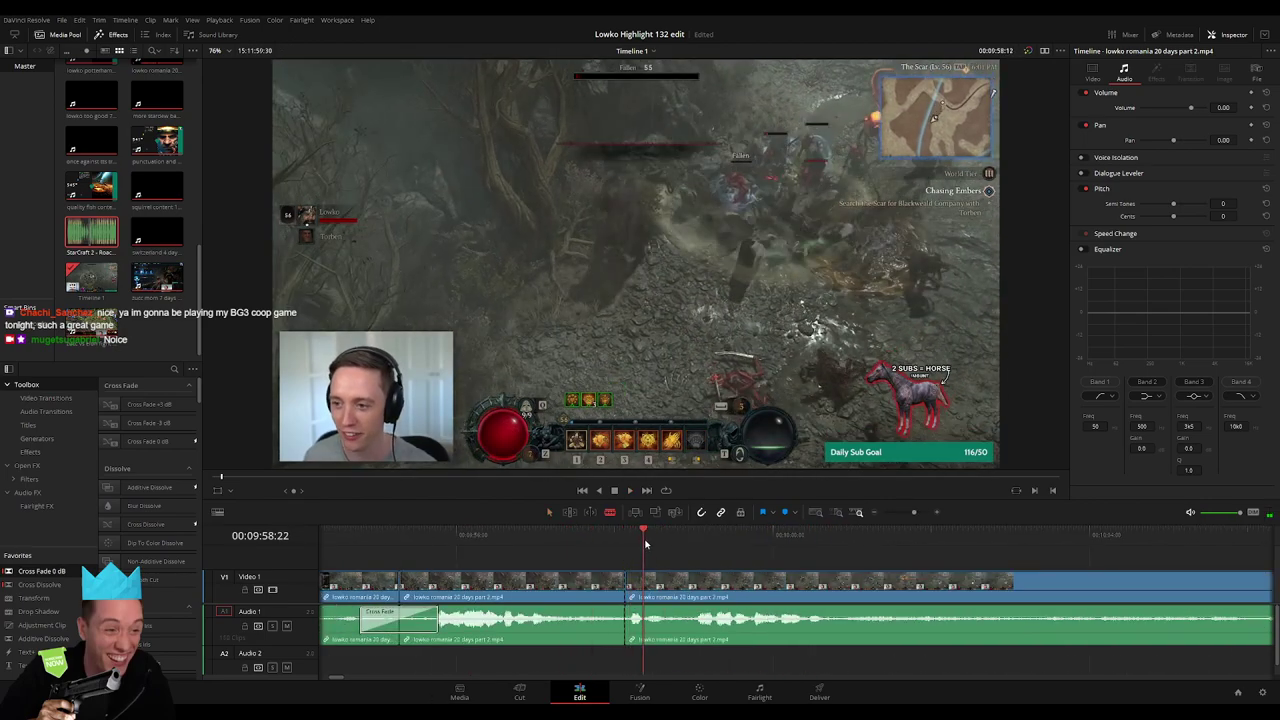
{"action": "key", "text": "space"}
{"action": "left_click", "coordinate": [646, 580]}
Silence the isolated audio slice at -100 dB and drop a Roach Quotes bite onto Audio 2
{"action": "left_click_drag", "start_coordinate": [636, 615], "coordinate": [631, 651]}
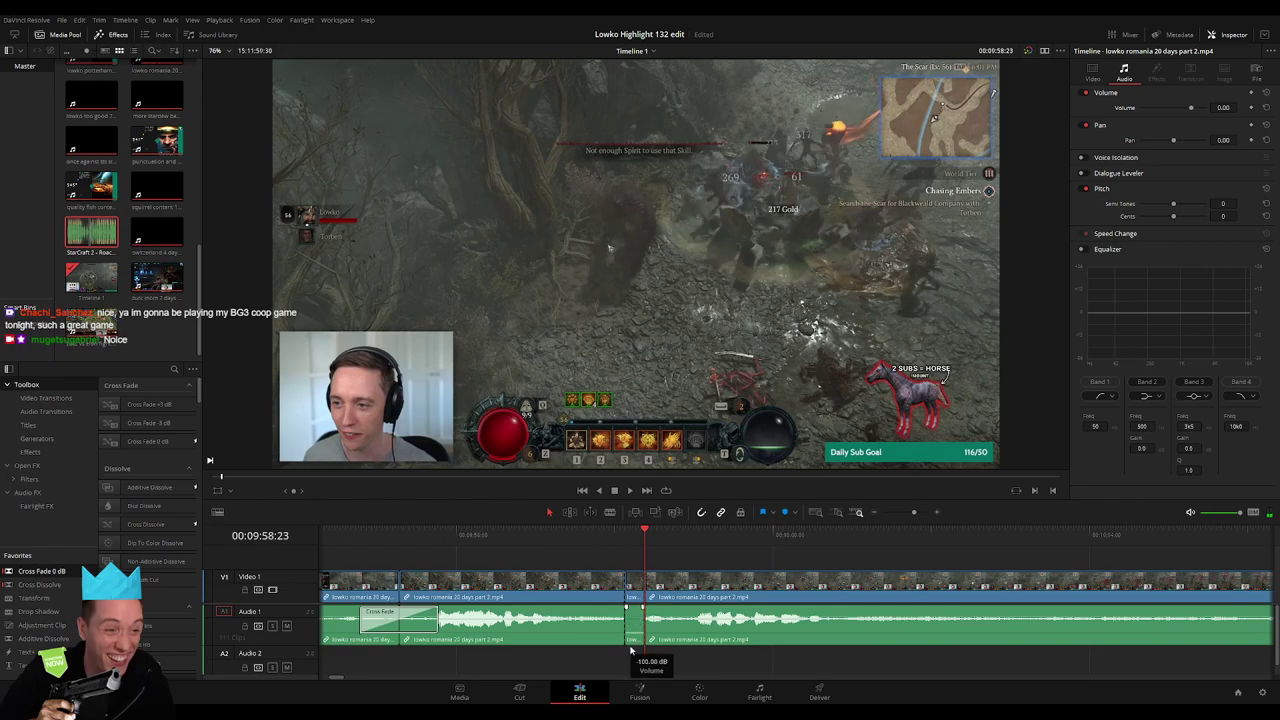
{"action": "double_click", "coordinate": [103, 248]}
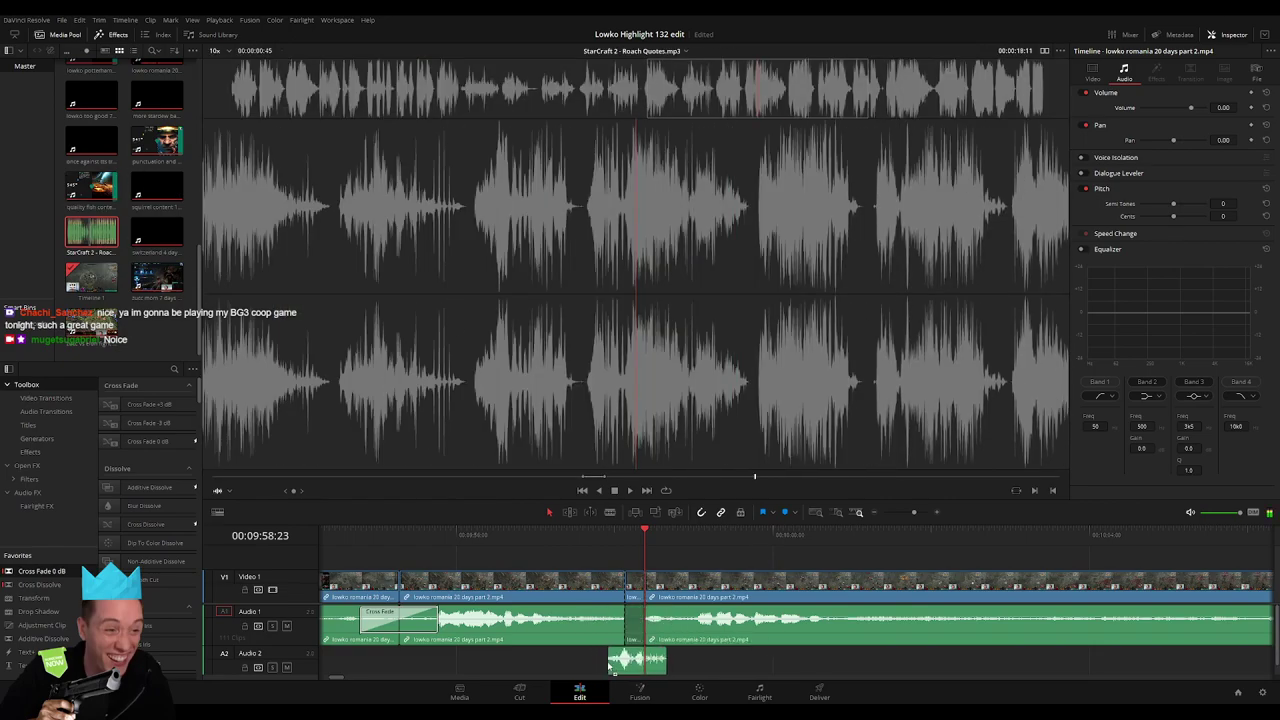
{"action": "mouse_move", "coordinate": [618, 444]}
{"action": "left_mouse_down"}
{"action": "mouse_move", "coordinate": [673, 672]}
{"action": "mouse_move", "coordinate": [643, 666]}
{"action": "left_mouse_up"}
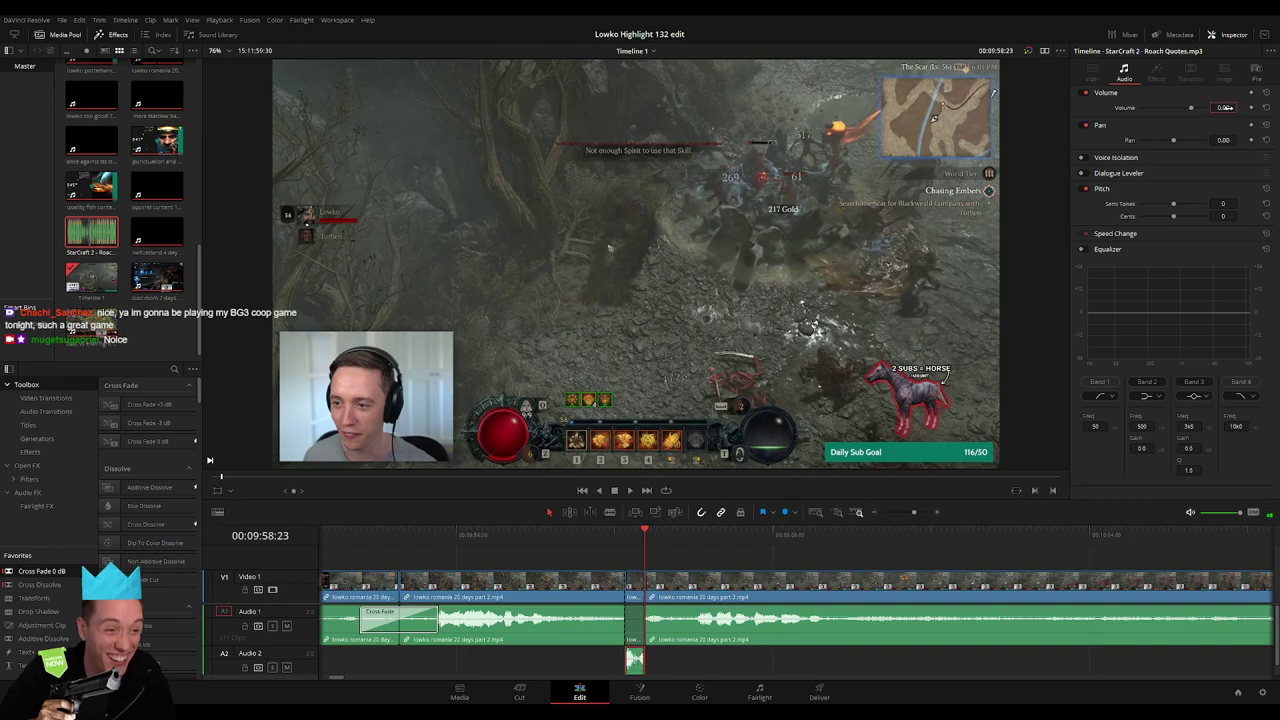
{"action": "key", "text": "space"}
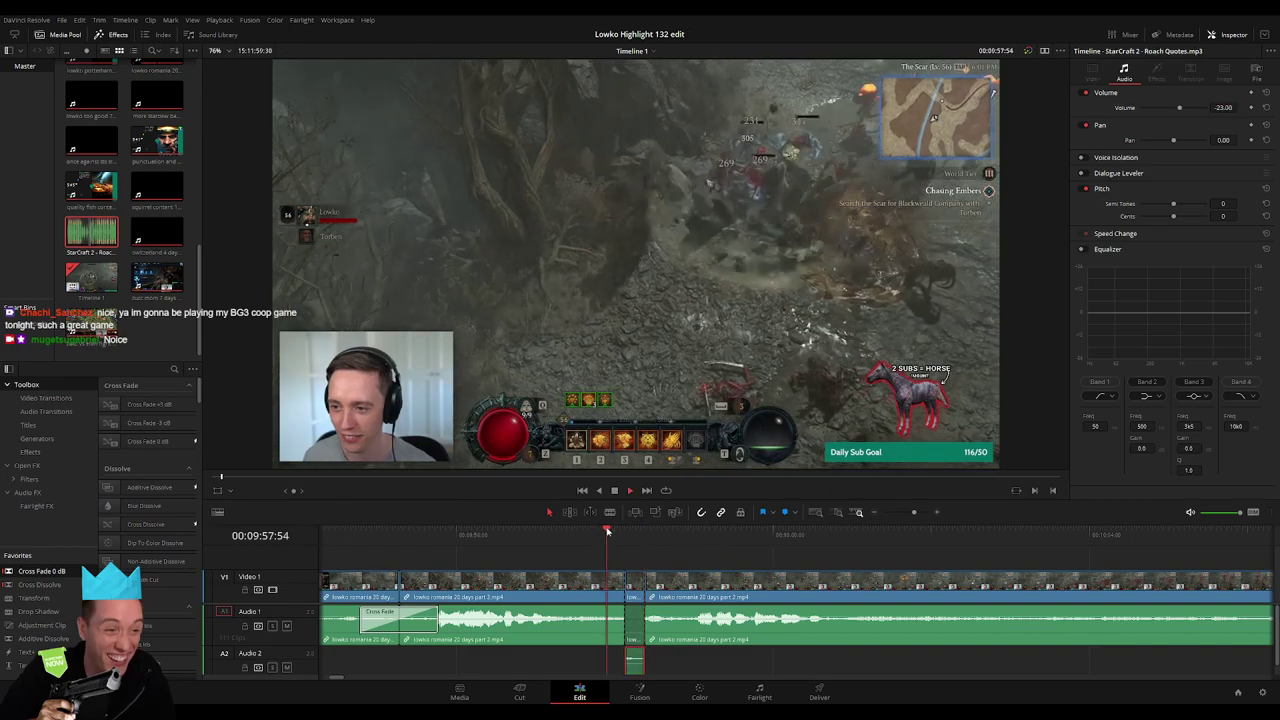
Find the next spot near 10:00:46 and add another Roach Quotes sound on Audio 2
{"action": "left_click_drag", "start_coordinate": [913, 512], "coordinate": [903, 514]}
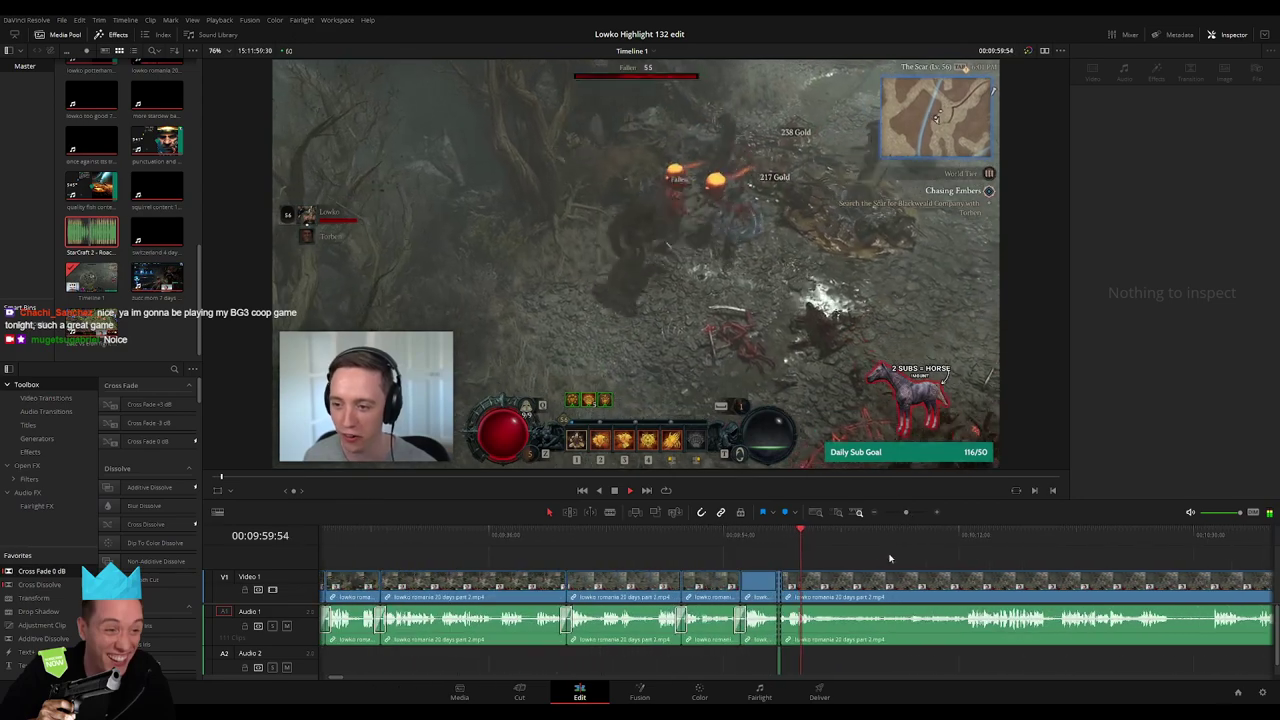
{"action": "left_click", "coordinate": [805, 550]}
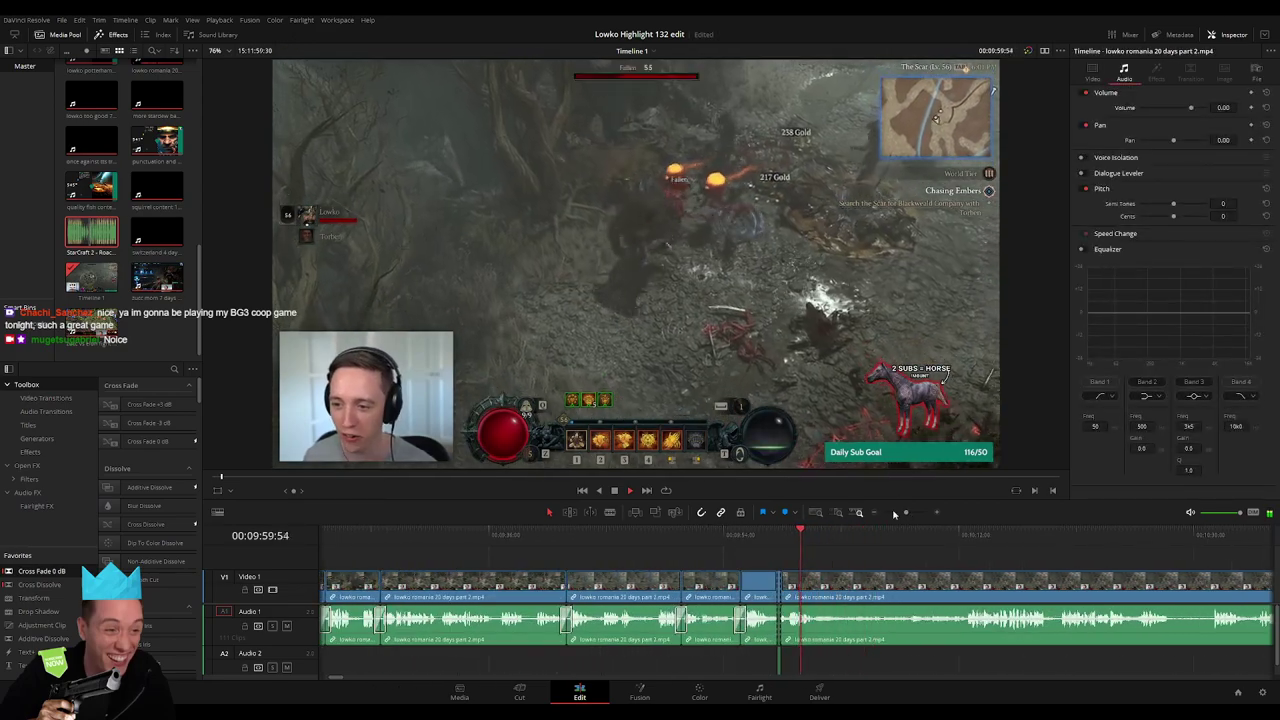
{"action": "left_click_drag", "start_coordinate": [905, 513], "coordinate": [918, 513]}
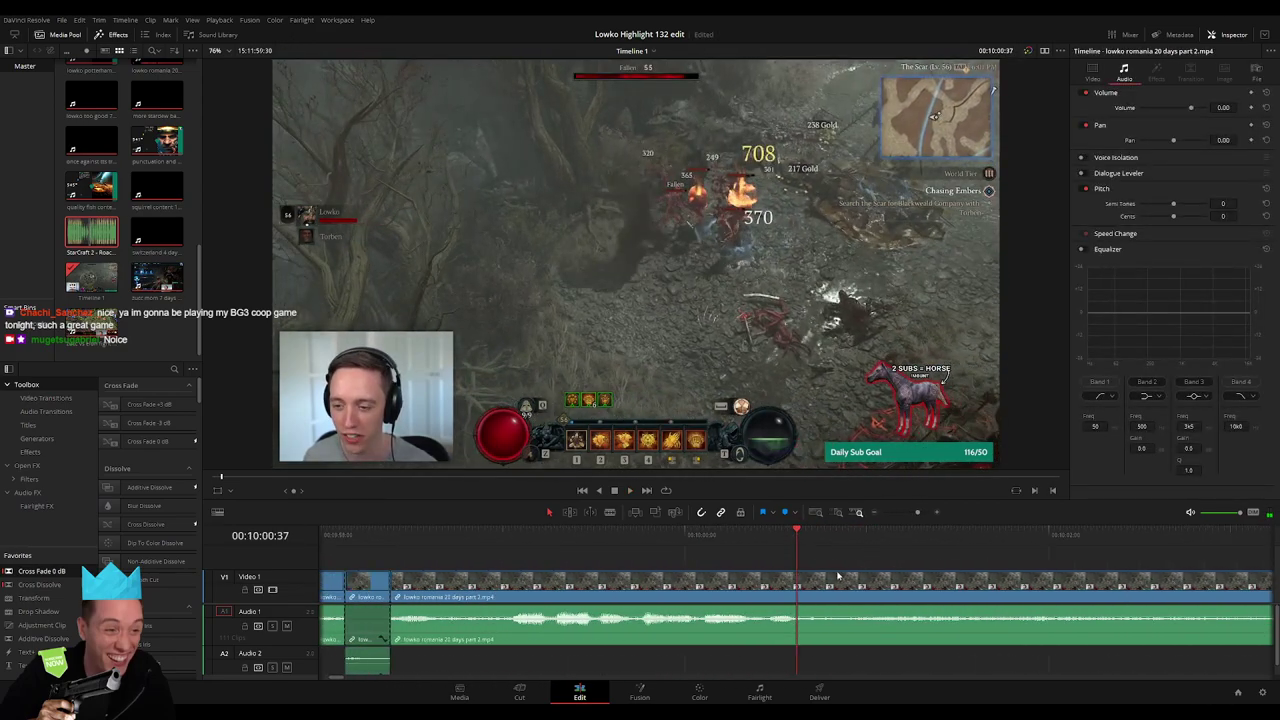
{"action": "left_click_drag", "start_coordinate": [752, 542], "coordinate": [748, 542]}
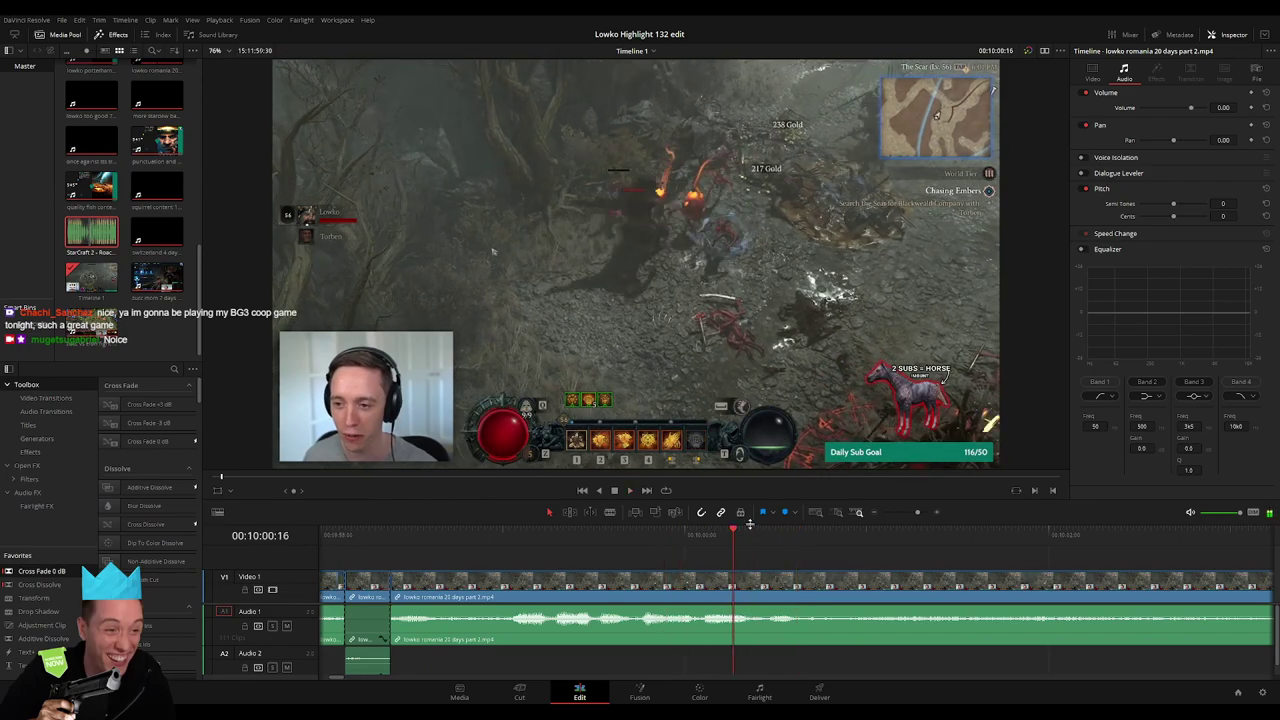
{"action": "key", "text": "space"}
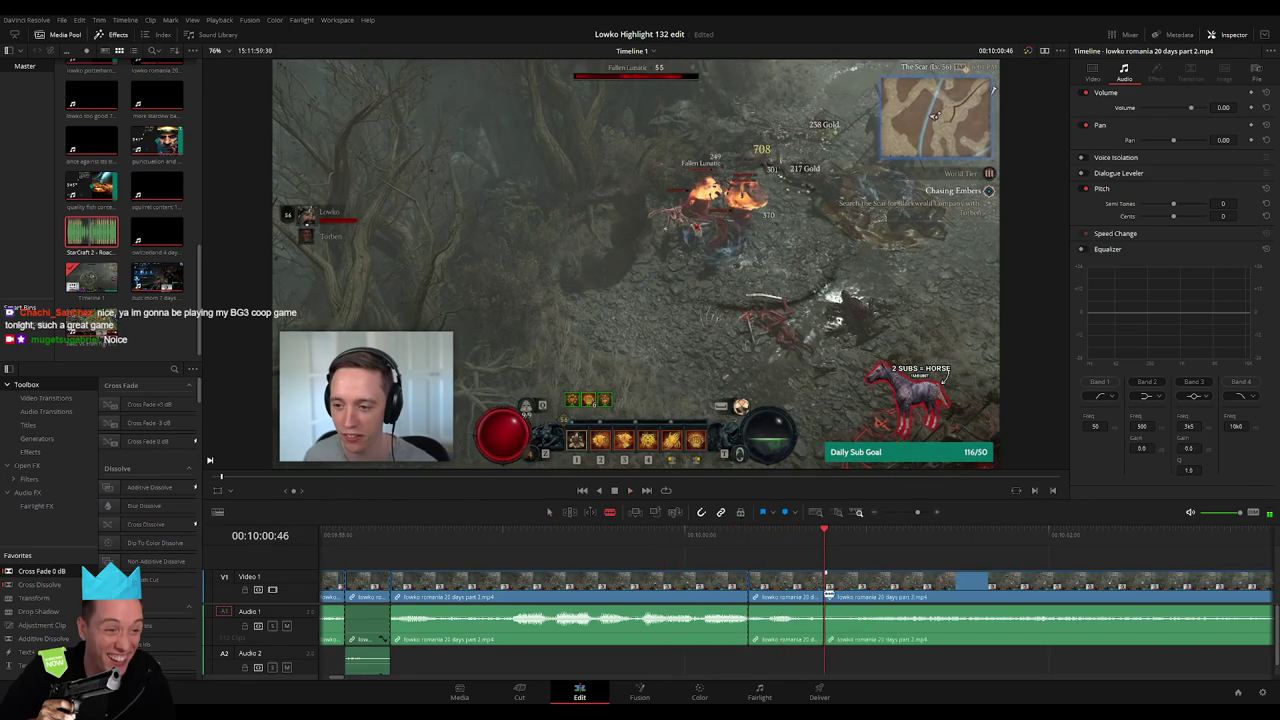
{"action": "mouse_move", "coordinate": [829, 594]}
{"action": "left_mouse_down"}
{"action": "mouse_move", "coordinate": [763, 672]}
{"action": "mouse_move", "coordinate": [828, 668]}
{"action": "left_mouse_up"}
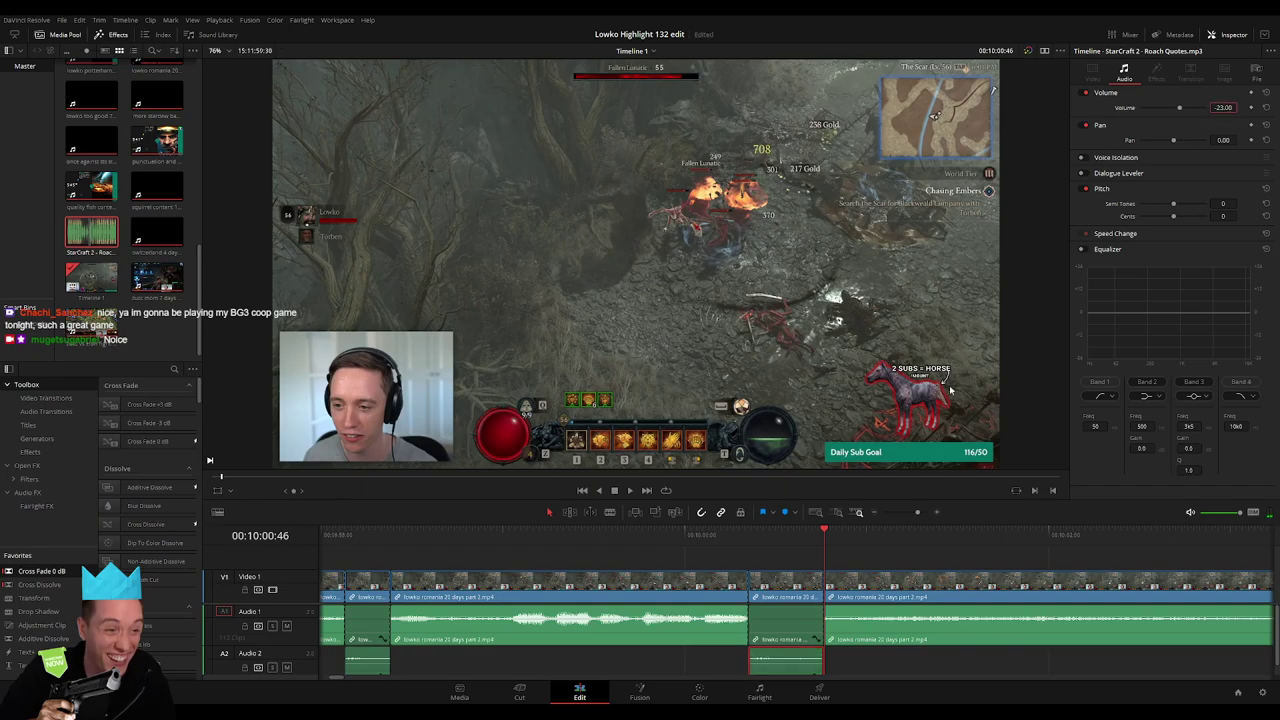
{"action": "scroll", "coordinate": [892, 551], "scroll_direction": "down", "scroll_amount": 2}
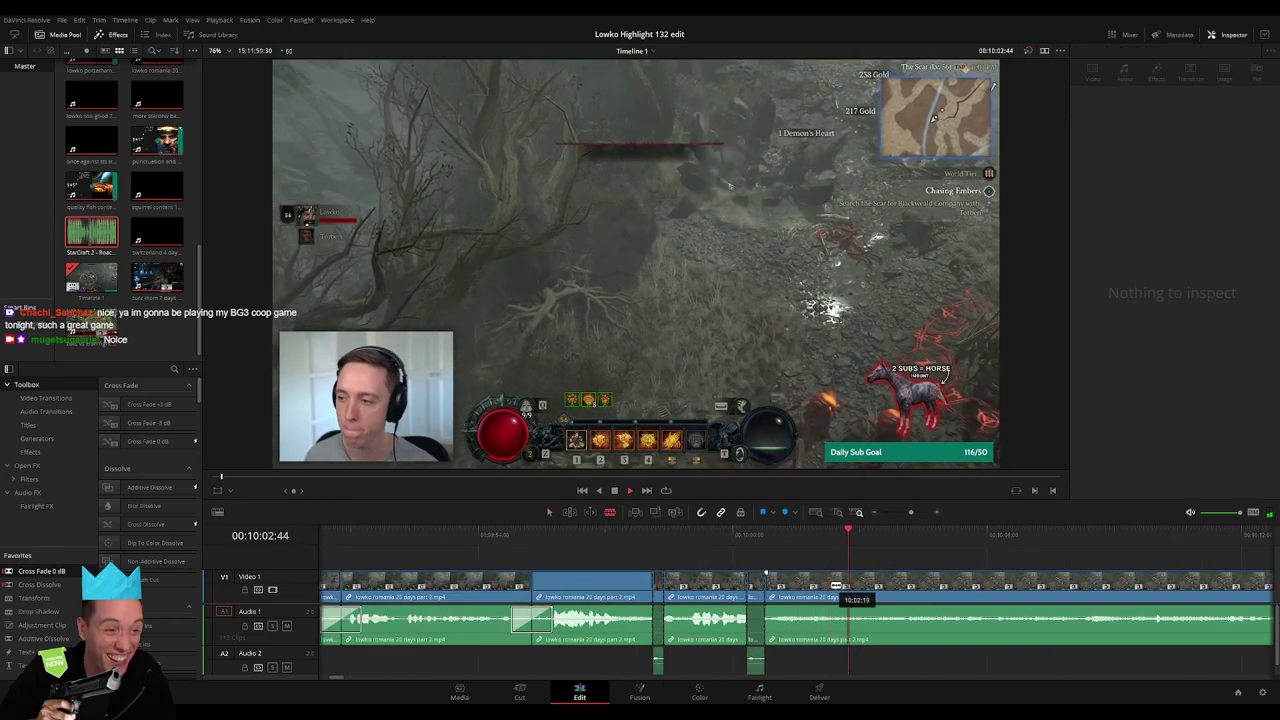
Trim out a short stretch of gameplay and move along the timeline
{"action": "scroll", "coordinate": [858, 585], "scroll_direction": "down", "scroll_amount": 3}
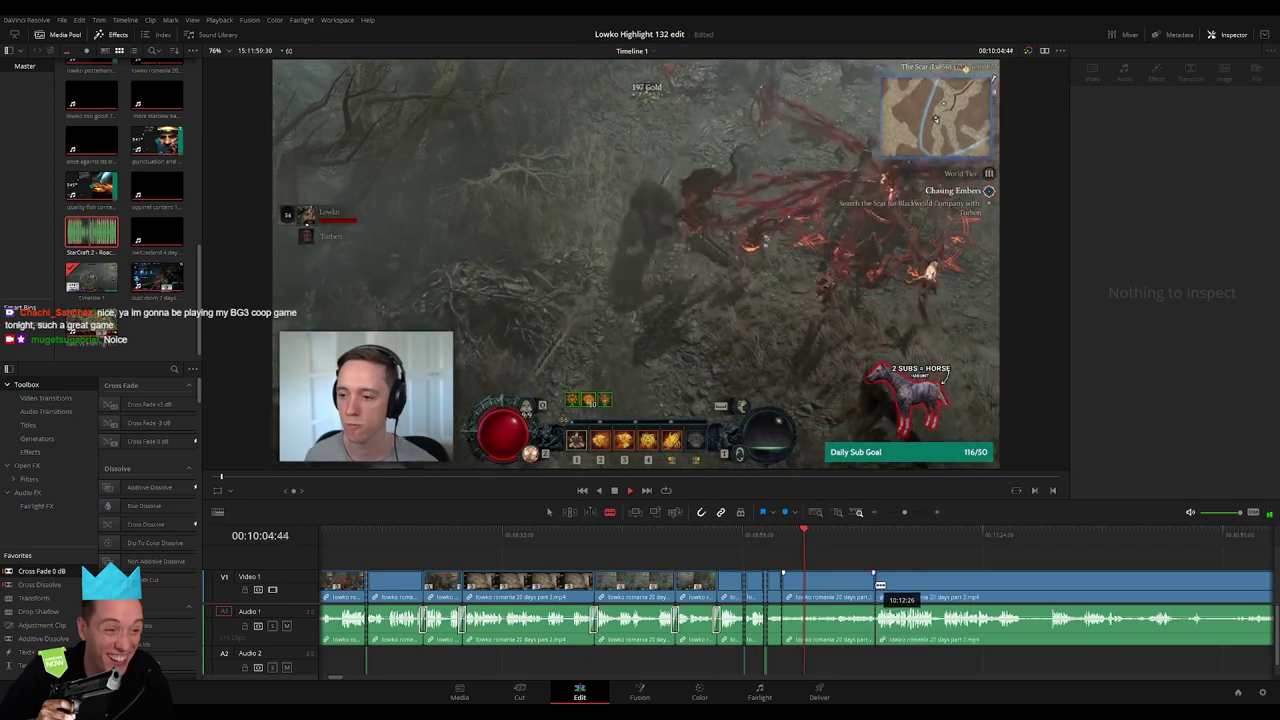
{"action": "left_click_drag", "start_coordinate": [880, 585], "coordinate": [786, 585]}
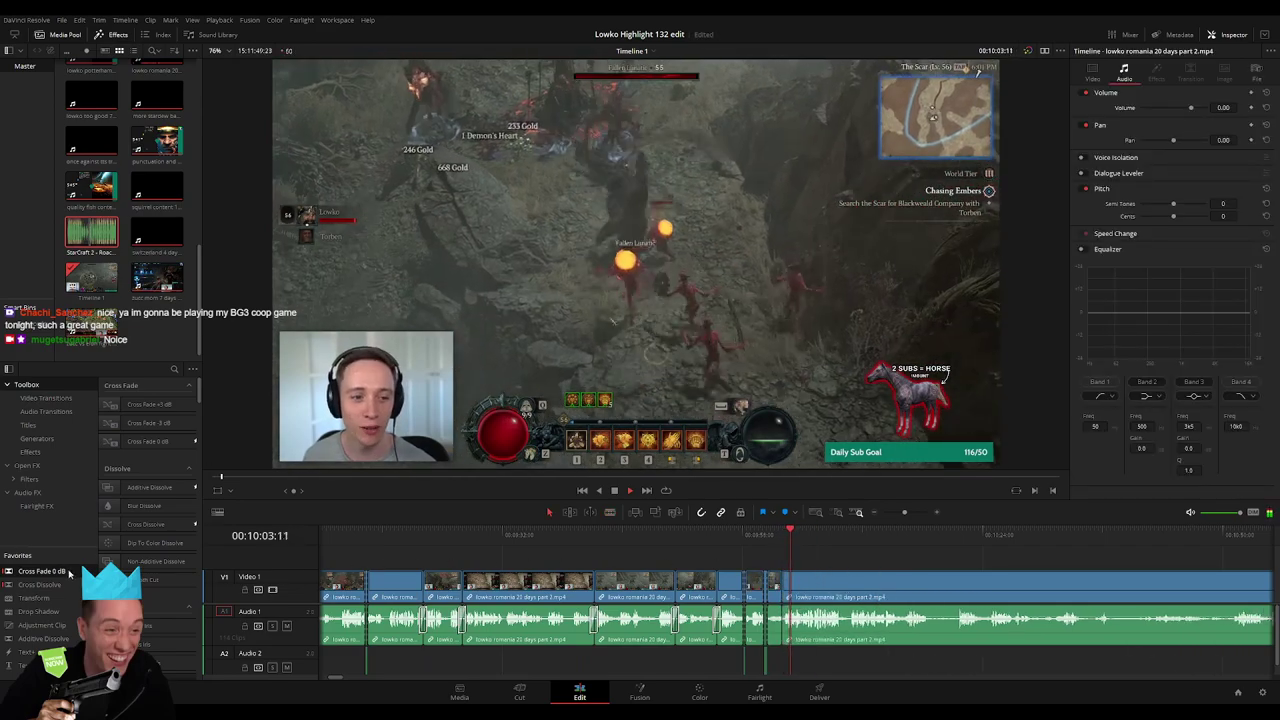
{"action": "scroll", "coordinate": [595, 552], "scroll_direction": "down", "scroll_amount": 2}
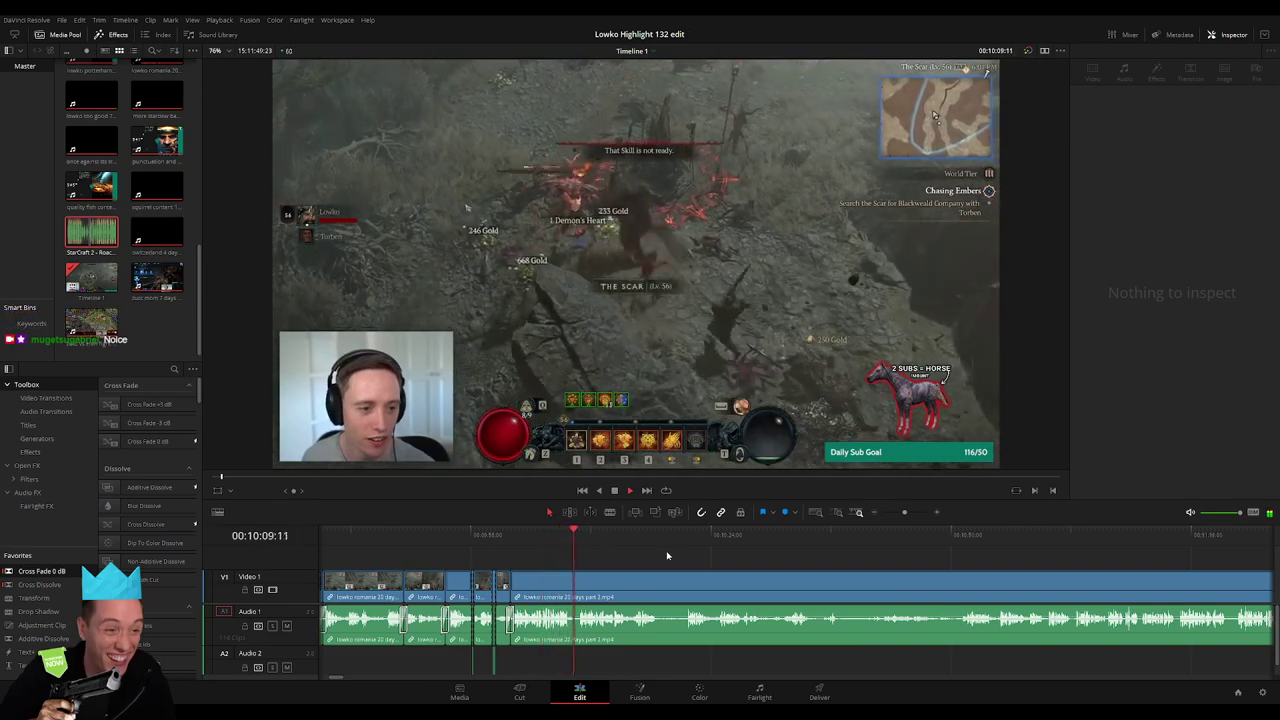
{"action": "scroll", "coordinate": [560, 550], "scroll_direction": "right", "scroll_amount": 3}
{"action": "scroll", "coordinate": [495, 546], "scroll_direction": "up", "scroll_amount": 3}
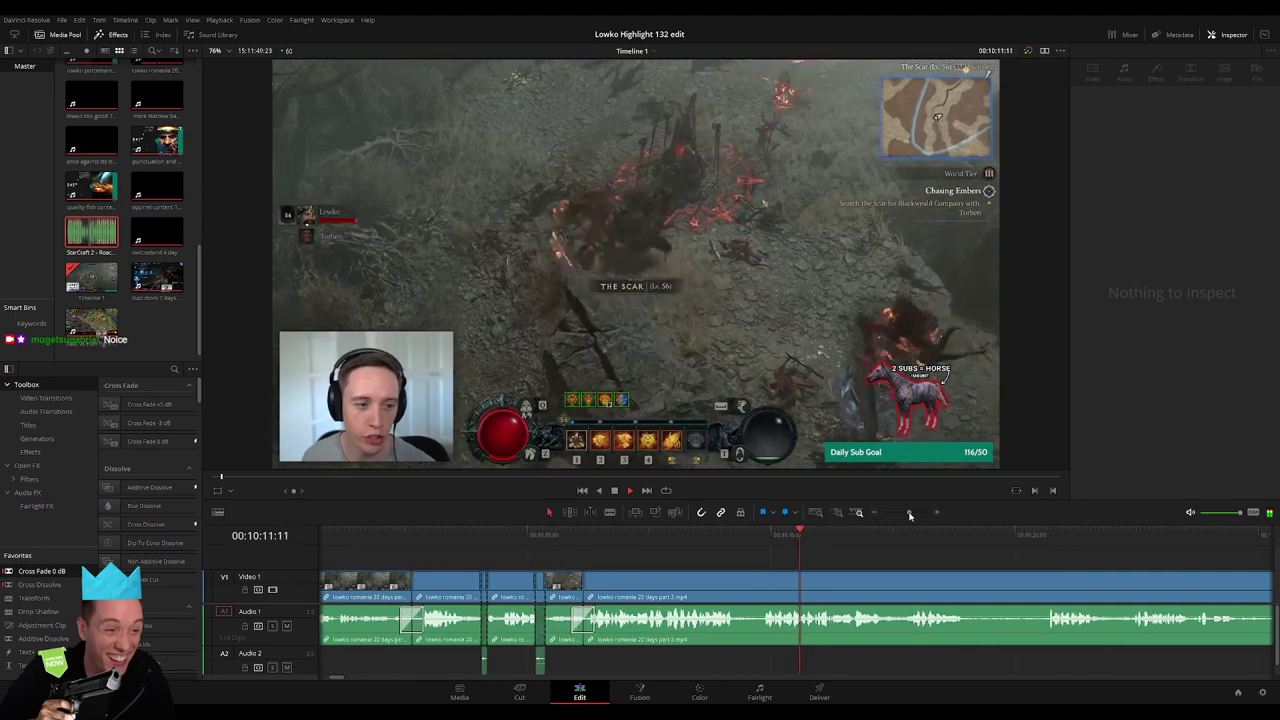
{"action": "scroll", "coordinate": [627, 563], "scroll_direction": "right", "scroll_amount": 3}
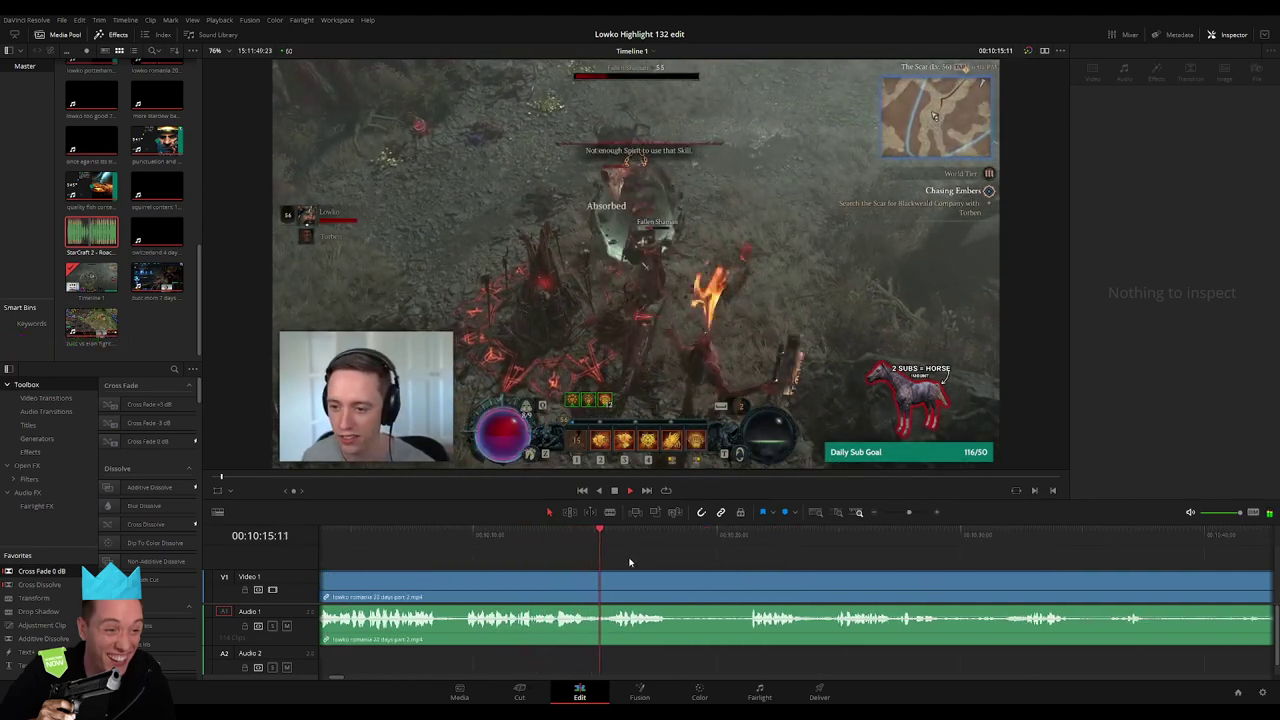
{"action": "scroll", "coordinate": [661, 557], "scroll_direction": "right", "scroll_amount": 3}
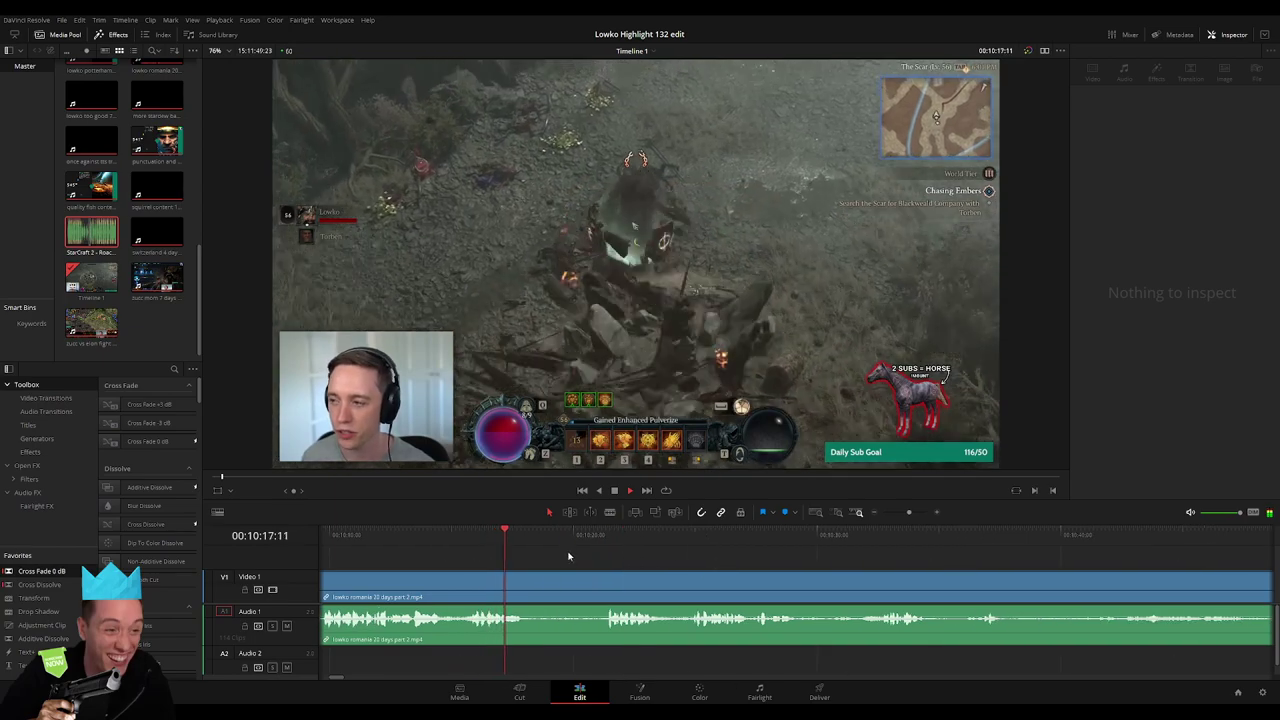
Blade both ends of a dull gameplay stretch and ripple-delete it
{"action": "left_click", "coordinate": [530, 580]}
{"action": "left_click", "coordinate": [530, 580]}
{"action": "left_click", "coordinate": [603, 580]}
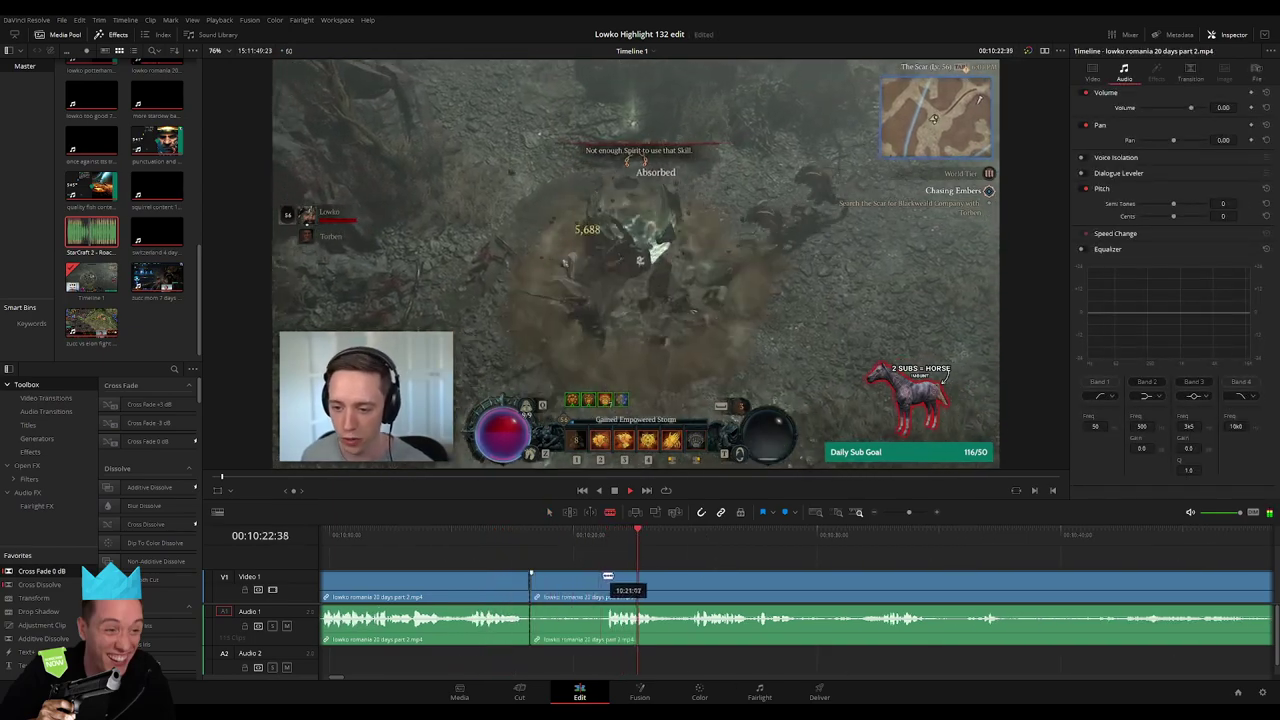
{"action": "left_click", "coordinate": [583, 579]}
{"action": "key", "text": "Delete"}
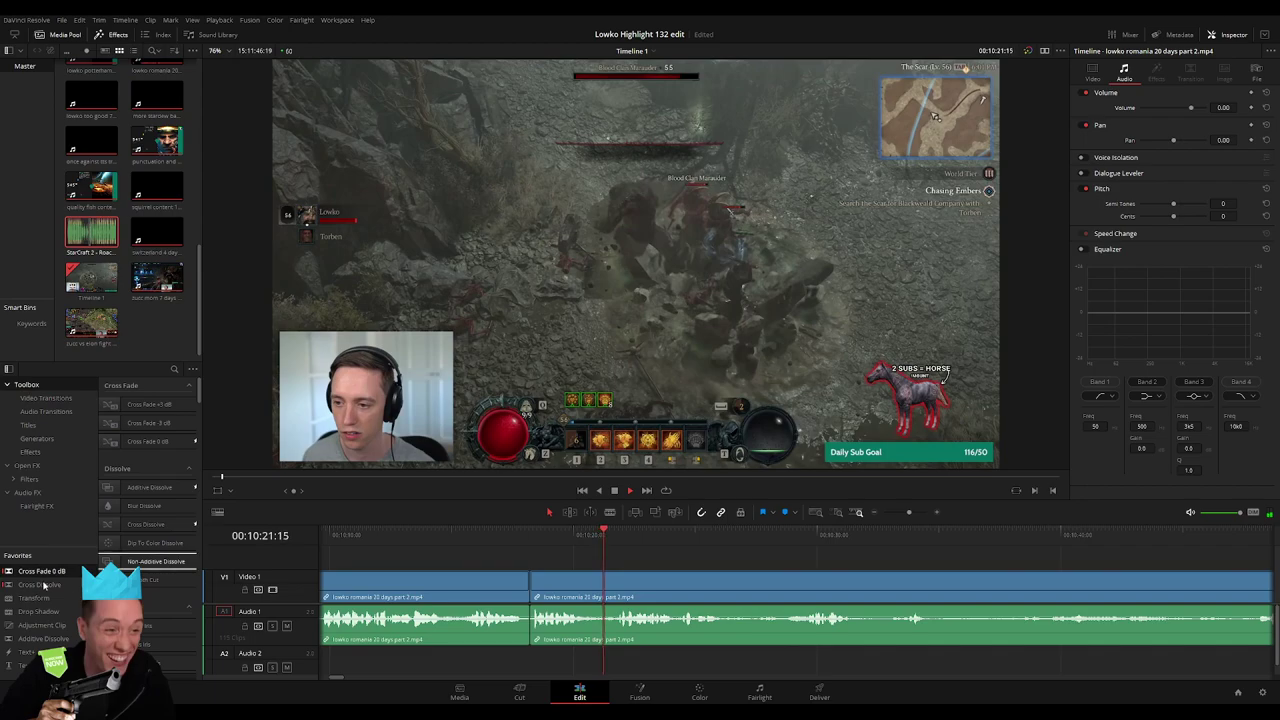
{"action": "left_click", "coordinate": [540, 560]}
Adjust where the next clip's footage starts and delete the small leftover clip, closing the gap
{"action": "scroll", "coordinate": [540, 560], "scroll_direction": "right", "scroll_amount": 3}
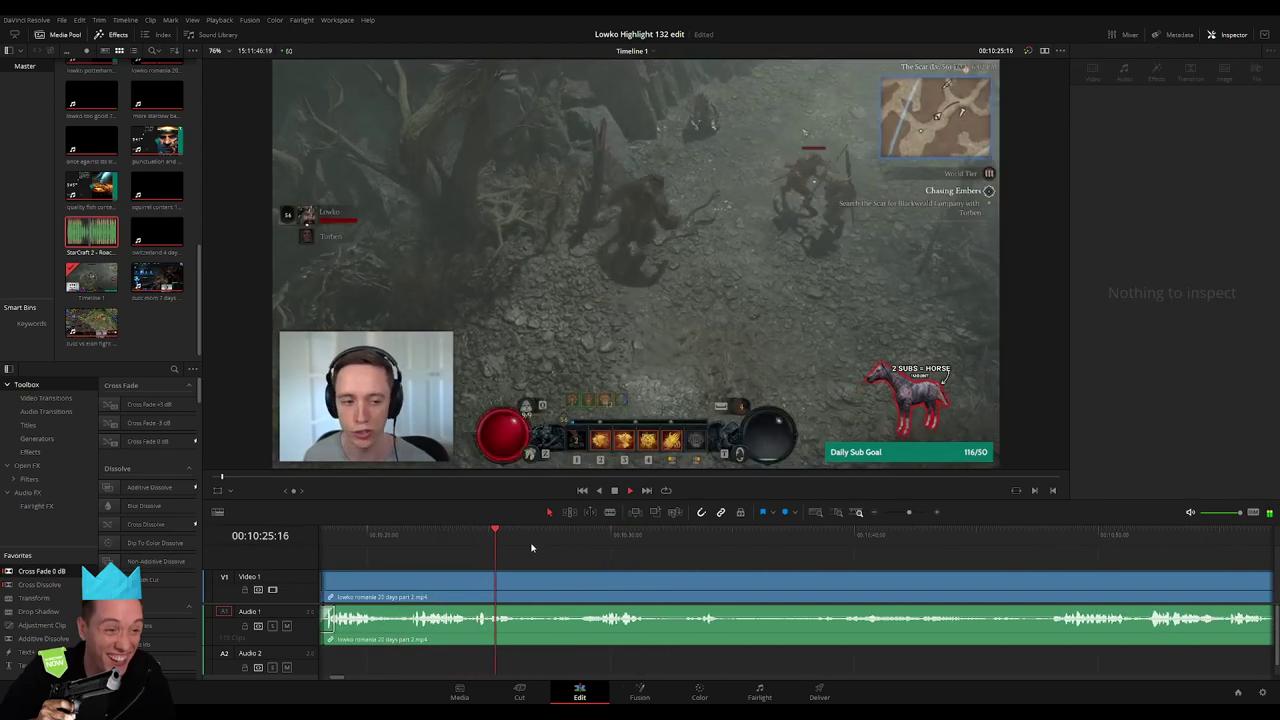
{"action": "left_click", "coordinate": [597, 585]}
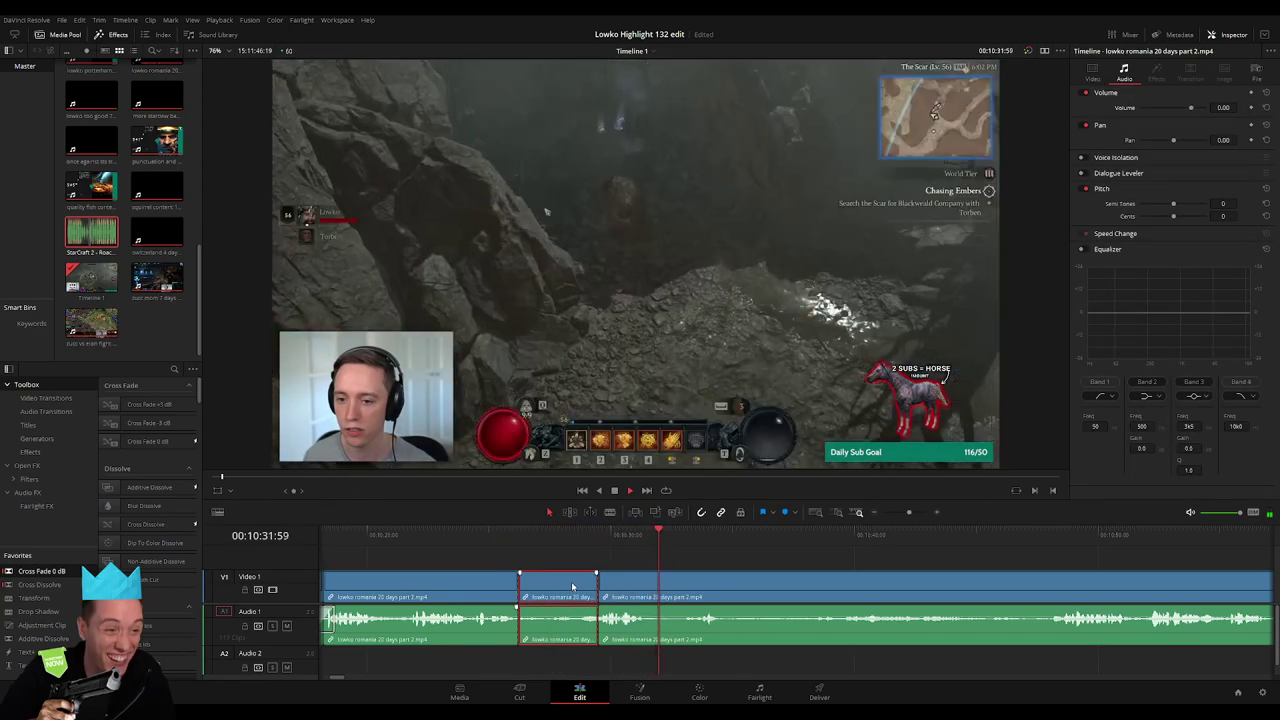
{"action": "left_click", "coordinate": [598, 585]}
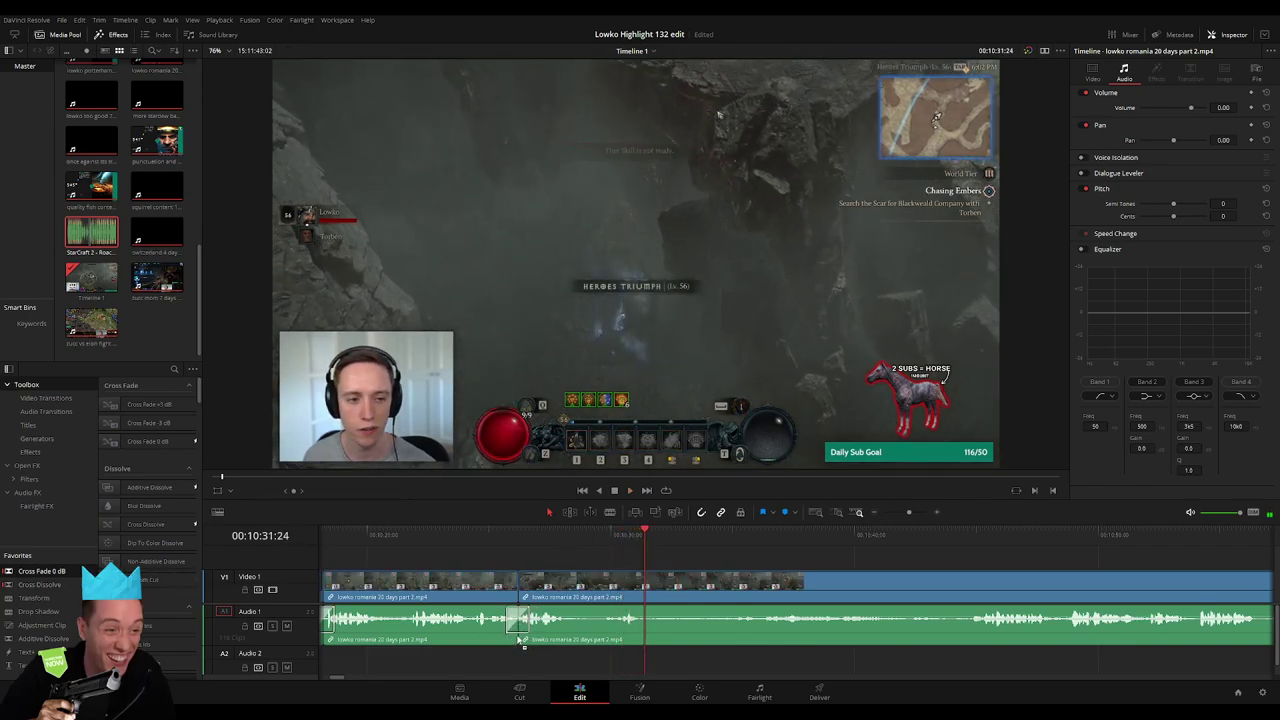
{"action": "left_click_drag", "start_coordinate": [574, 587], "coordinate": [607, 587]}
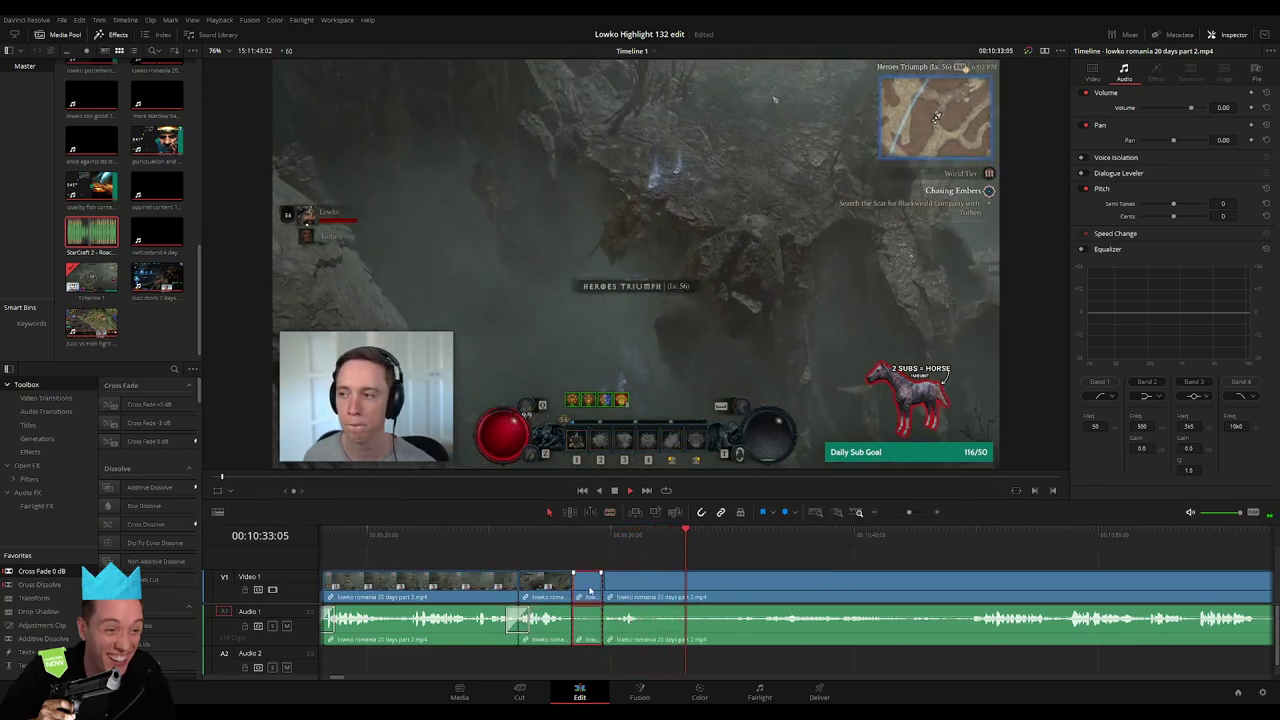
{"action": "key", "text": "BackSpace"}
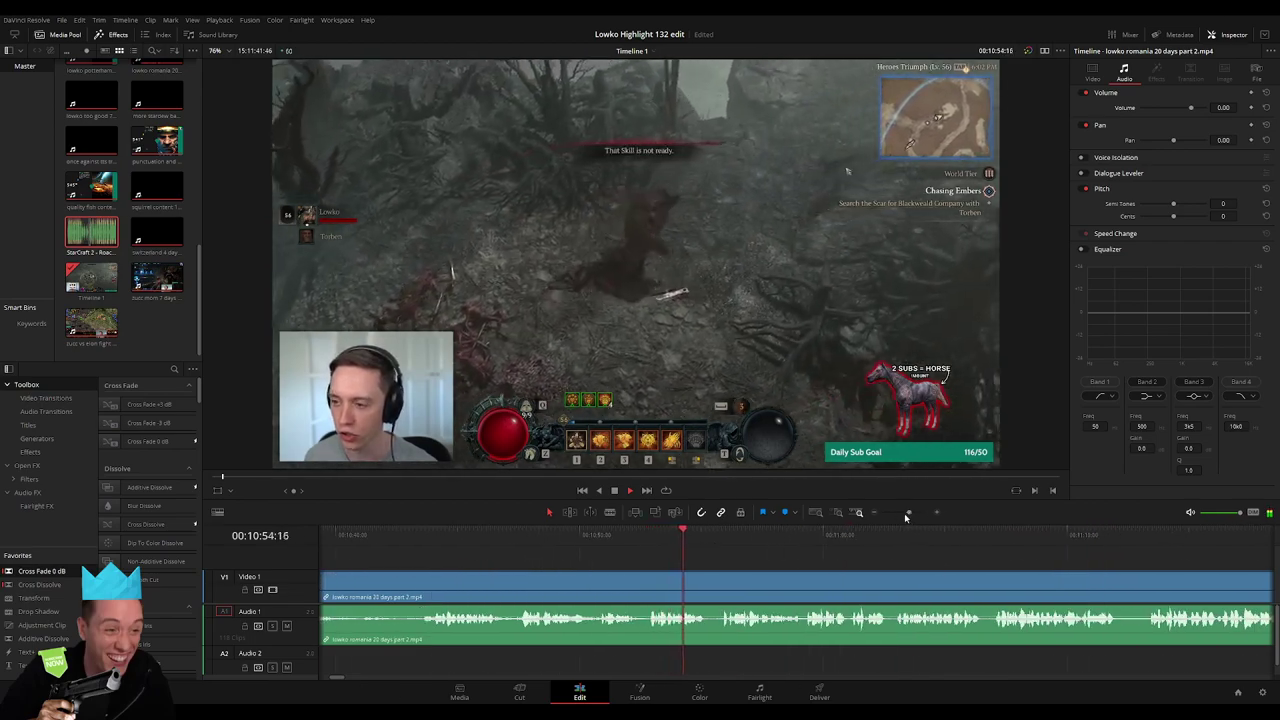
Blade the gameplay again and ripple-delete the unwanted piece
{"action": "left_click_drag", "start_coordinate": [909, 512], "coordinate": [907, 515]}
{"action": "key", "text": "b"}
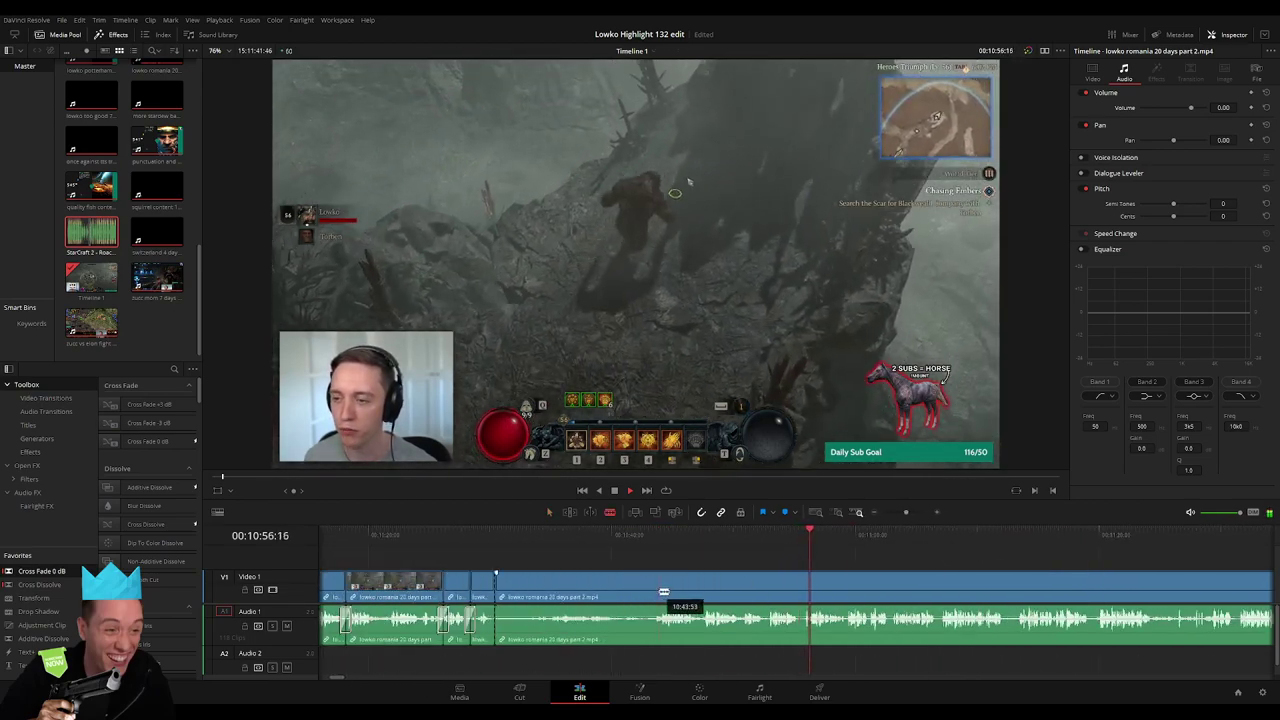
{"action": "left_click", "coordinate": [657, 593]}
{"action": "key", "text": "a"}
{"action": "left_click", "coordinate": [640, 597]}
{"action": "key", "text": "Delete"}
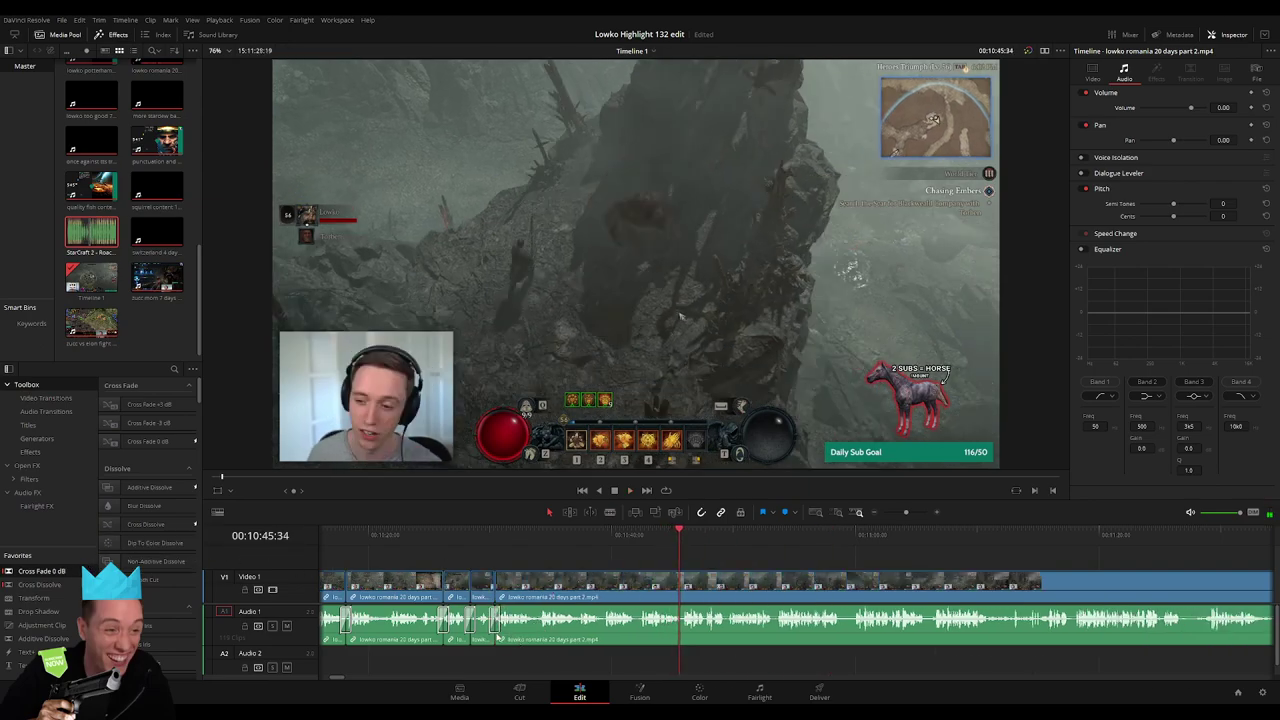
Split the clip and its audio near 10:58:50 and select the 0.4-second audio cross fade
{"action": "scroll", "coordinate": [585, 563], "scroll_direction": "down", "scroll_amount": 2}
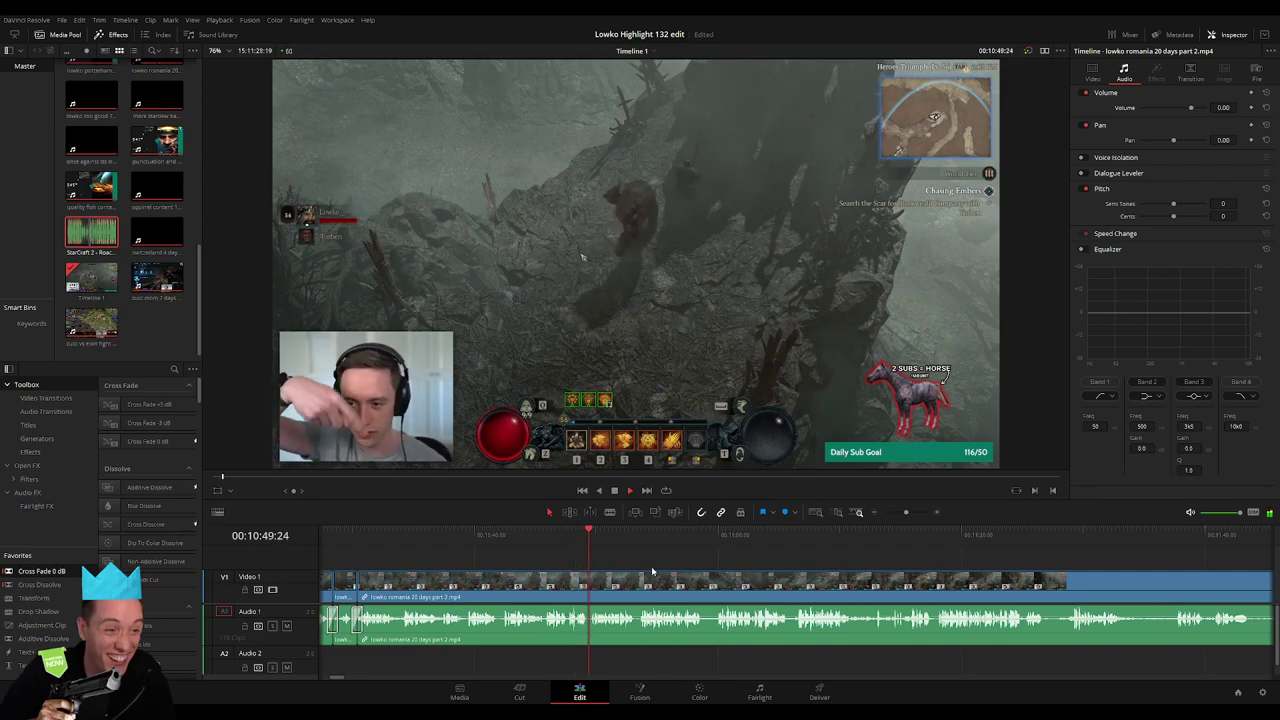
{"action": "scroll", "coordinate": [650, 572], "scroll_direction": "right", "scroll_amount": 2}
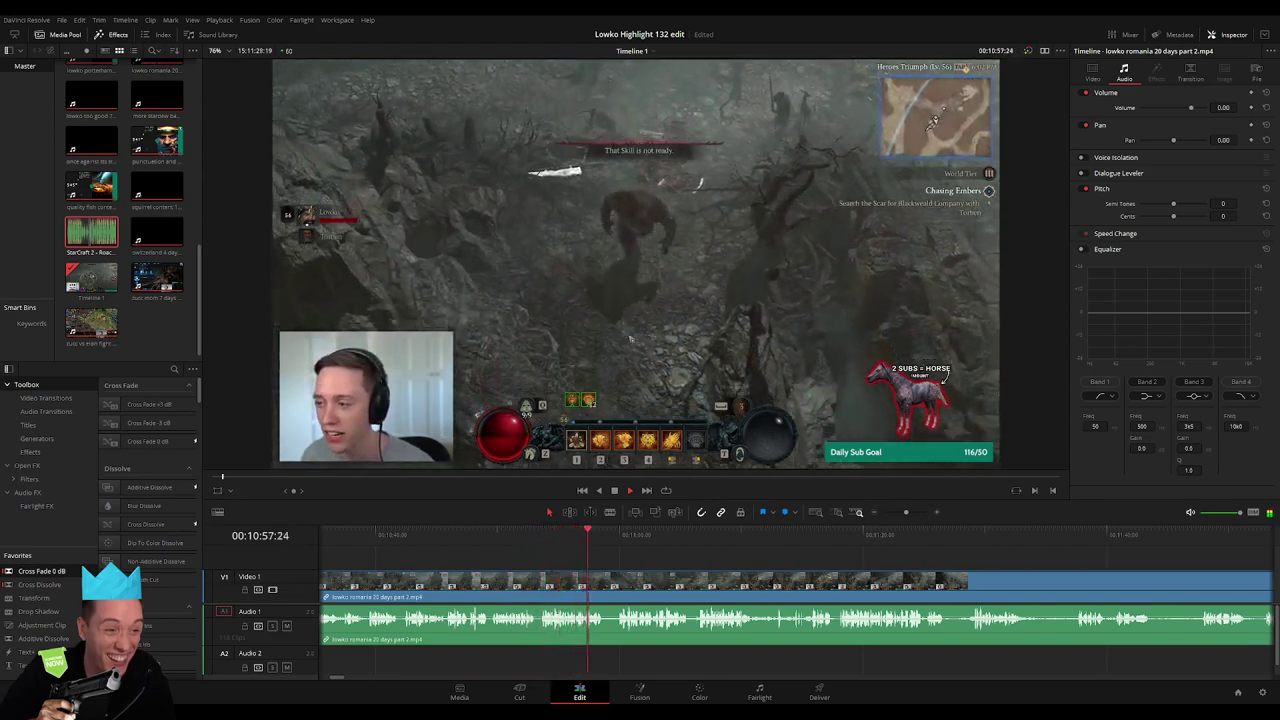
{"action": "scroll", "coordinate": [476, 590], "scroll_direction": "down", "scroll_amount": 2}
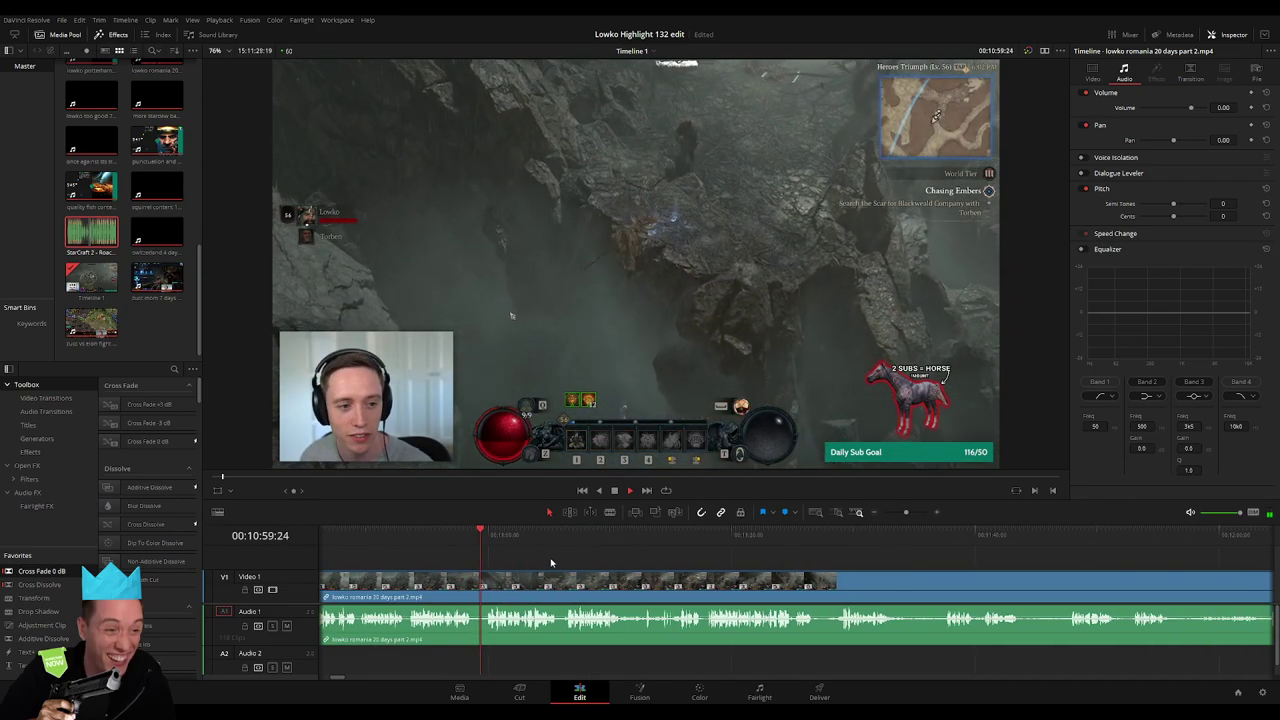
{"action": "left_click", "coordinate": [477, 587]}
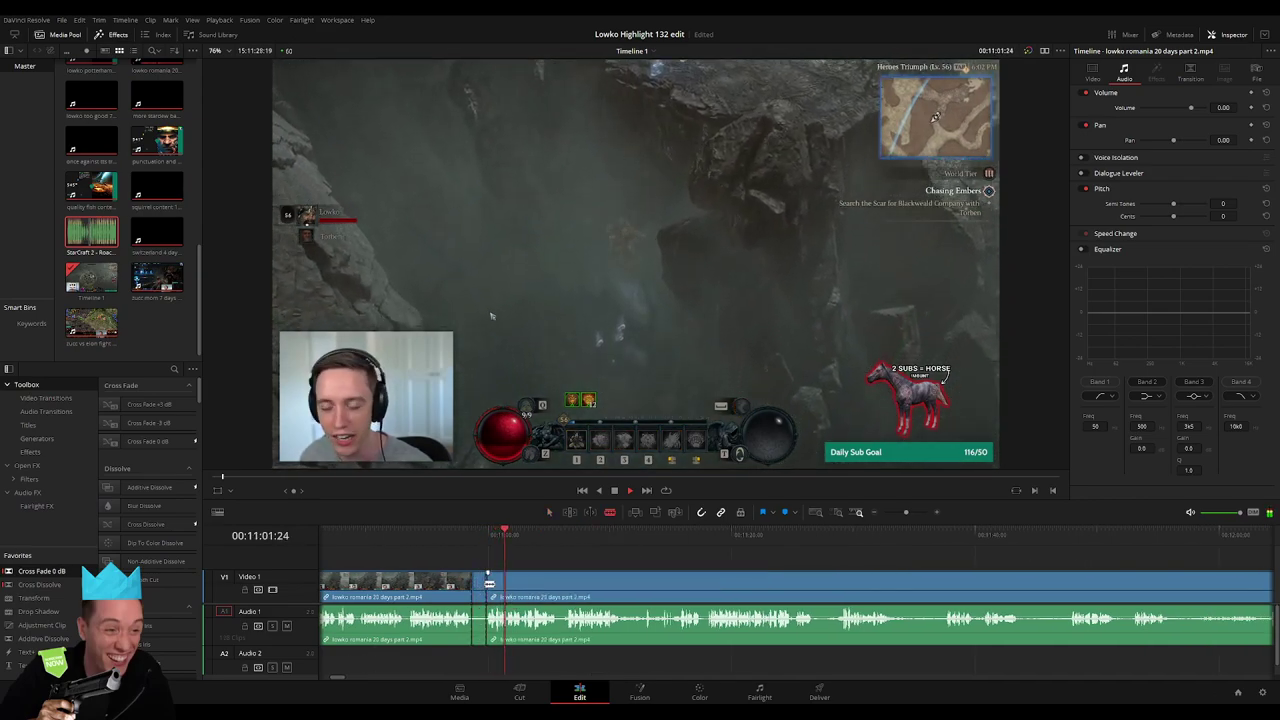
{"action": "left_click", "coordinate": [478, 538]}
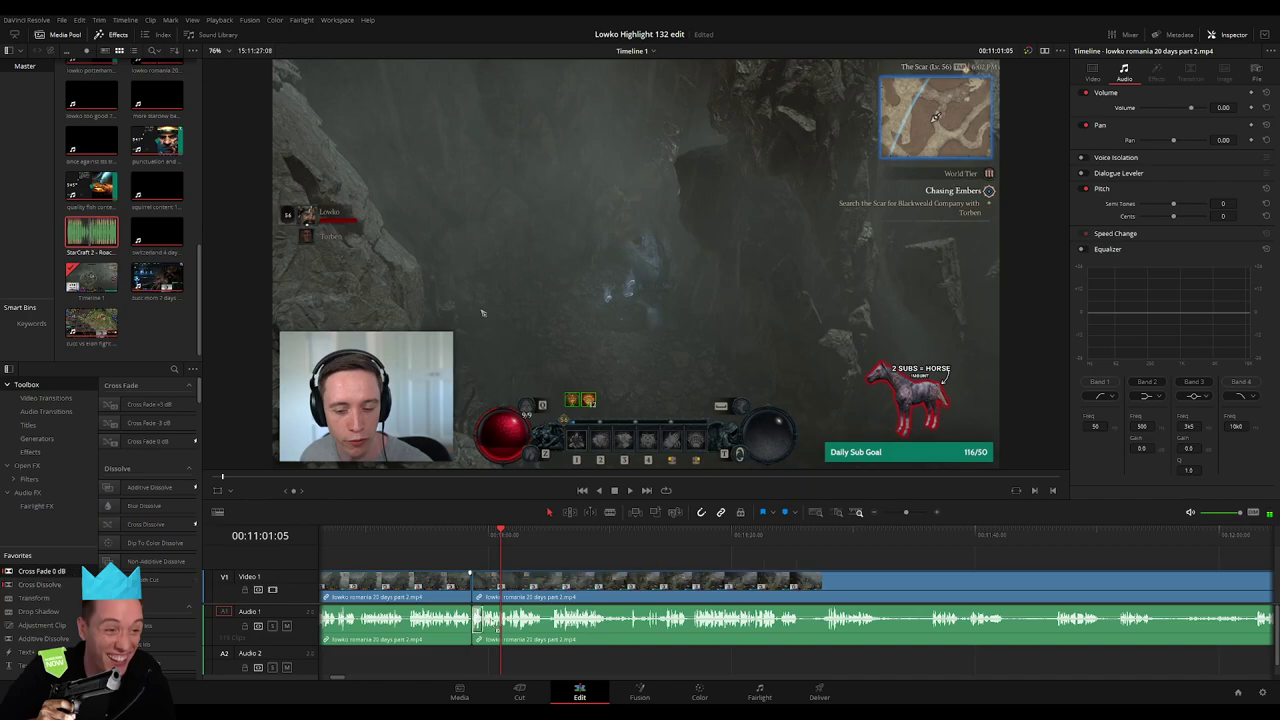
{"action": "left_click_drag", "start_coordinate": [906, 512], "coordinate": [913, 513]}
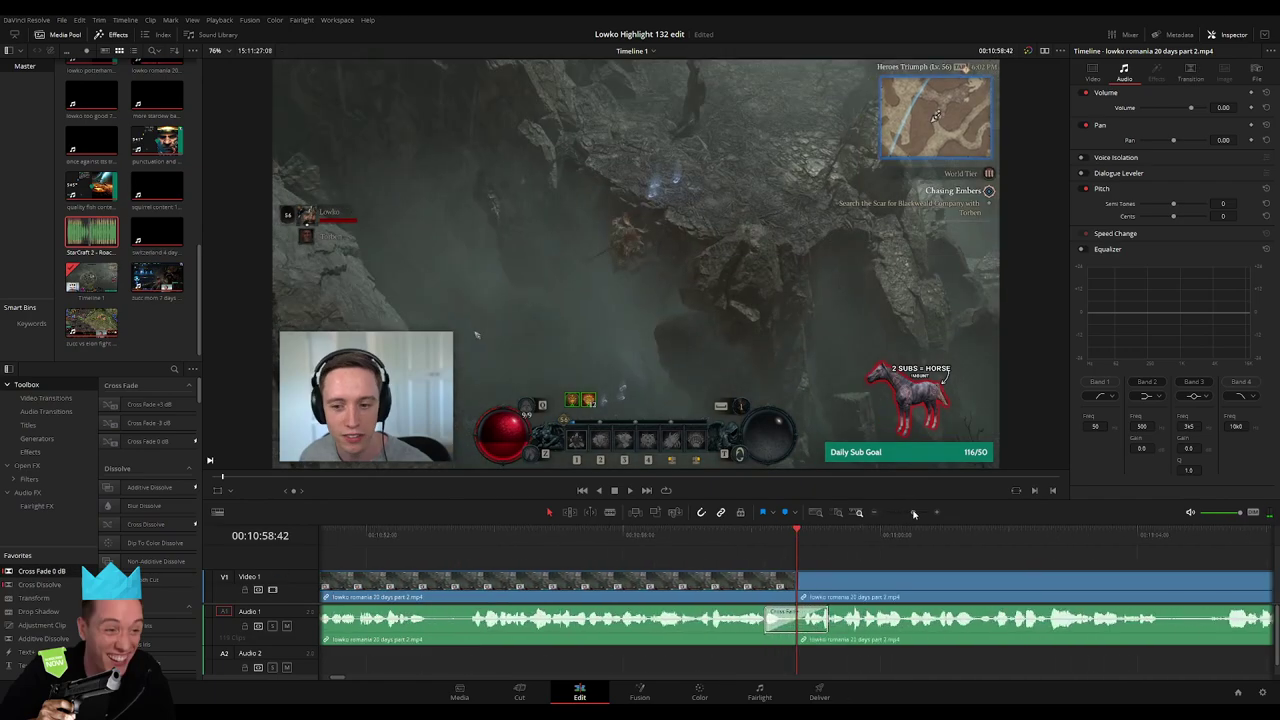
{"action": "left_click_drag", "start_coordinate": [913, 512], "coordinate": [919, 515]}
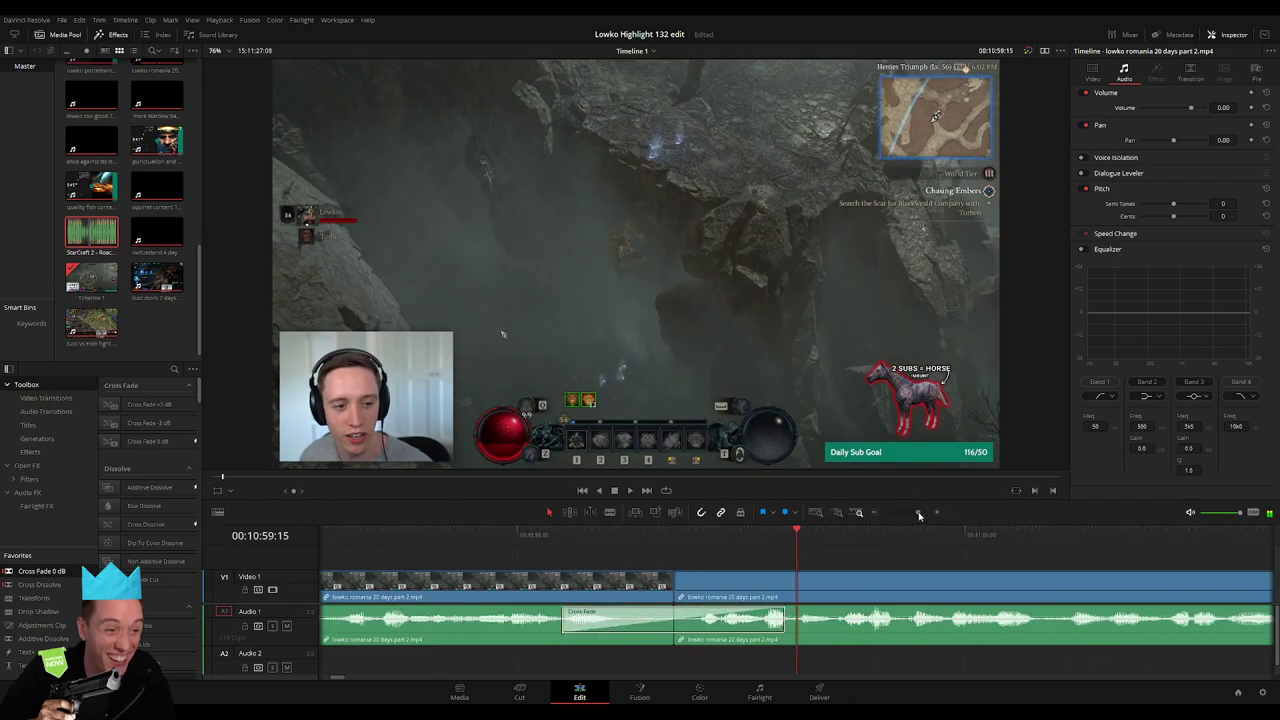
{"action": "left_click", "coordinate": [690, 620]}
{"action": "left_click_drag", "start_coordinate": [706, 540], "coordinate": [730, 543]}
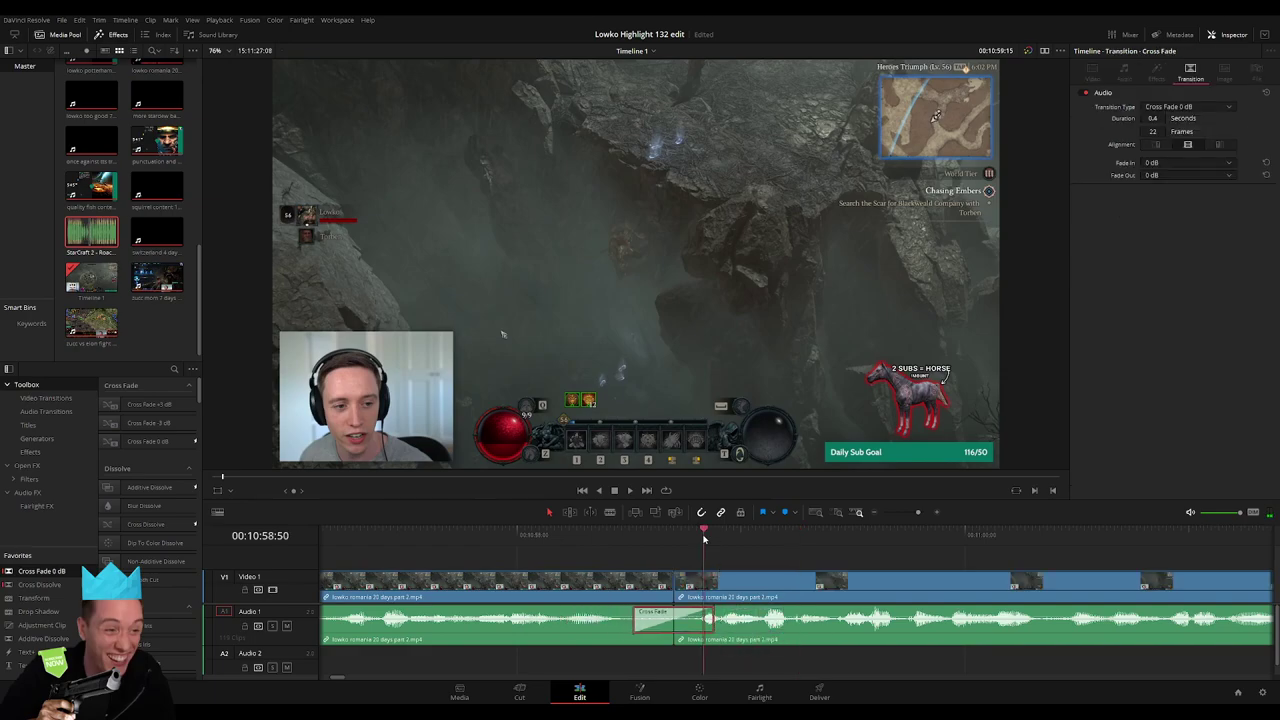
Blade both tracks just after the cross fade to split off a short clip
{"action": "key", "text": "b"}
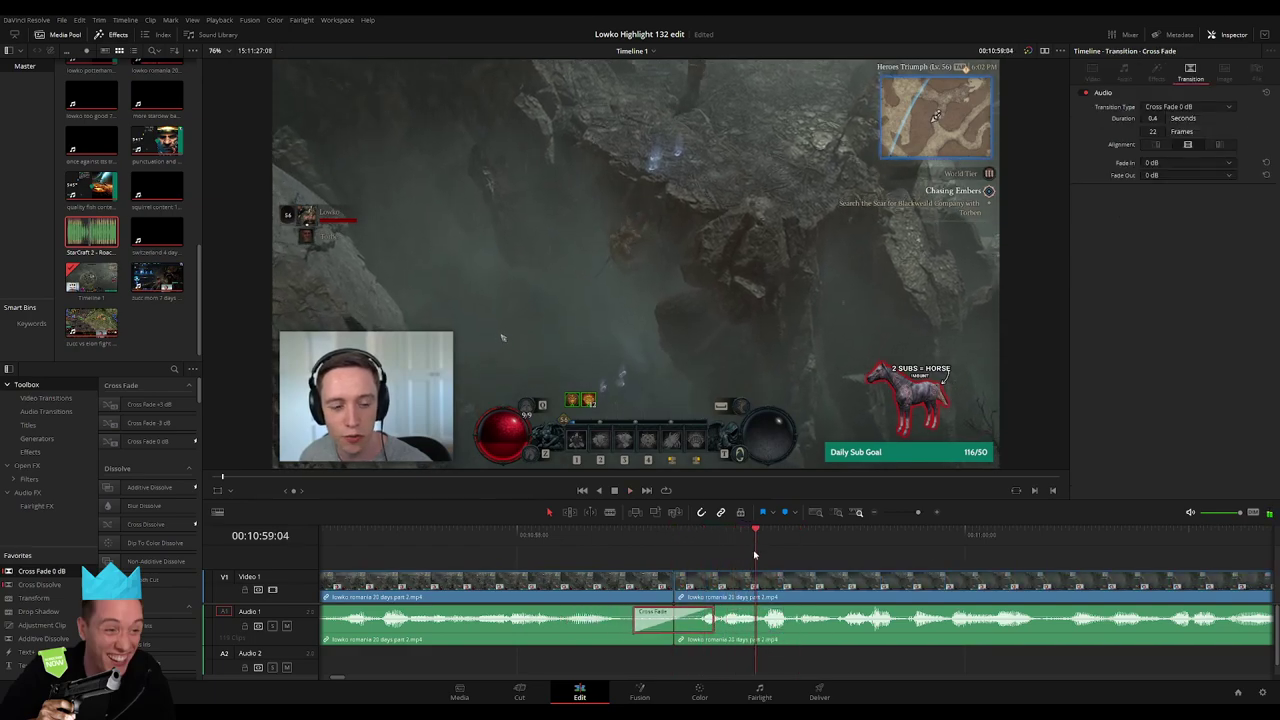
{"action": "left_click", "coordinate": [756, 618]}
{"action": "key", "text": "space"}
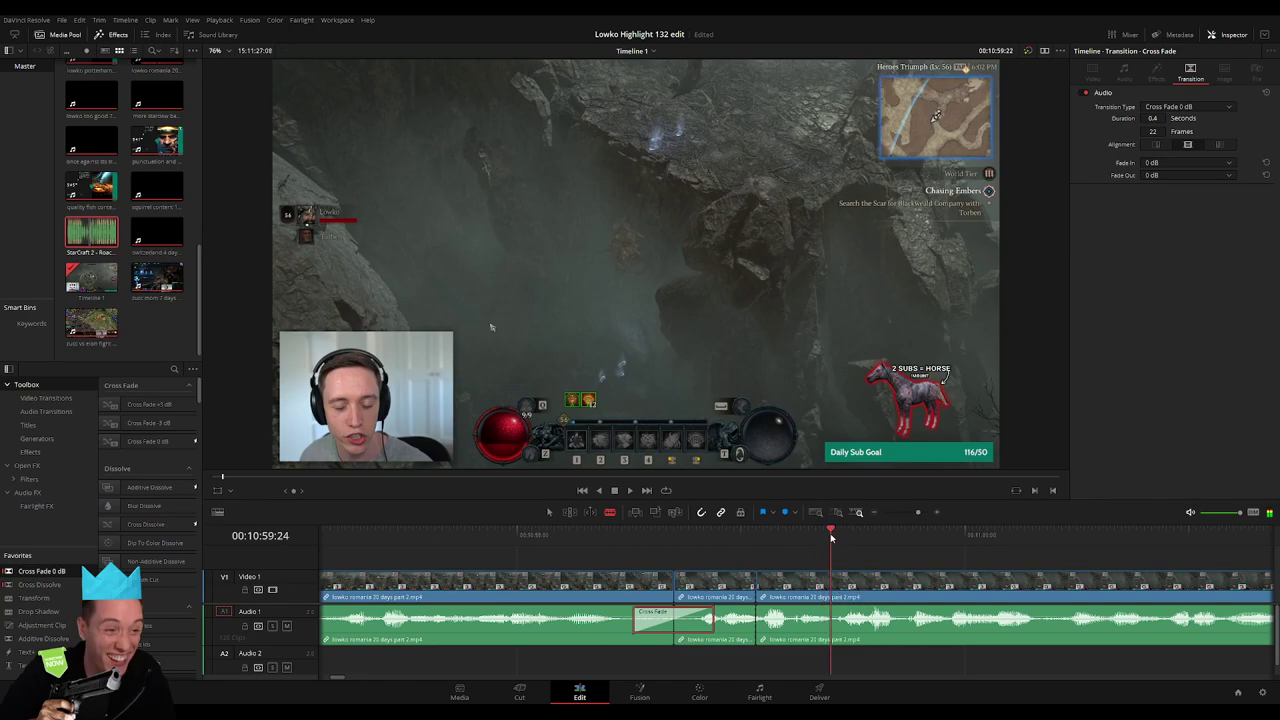
{"action": "left_click", "coordinate": [834, 618]}
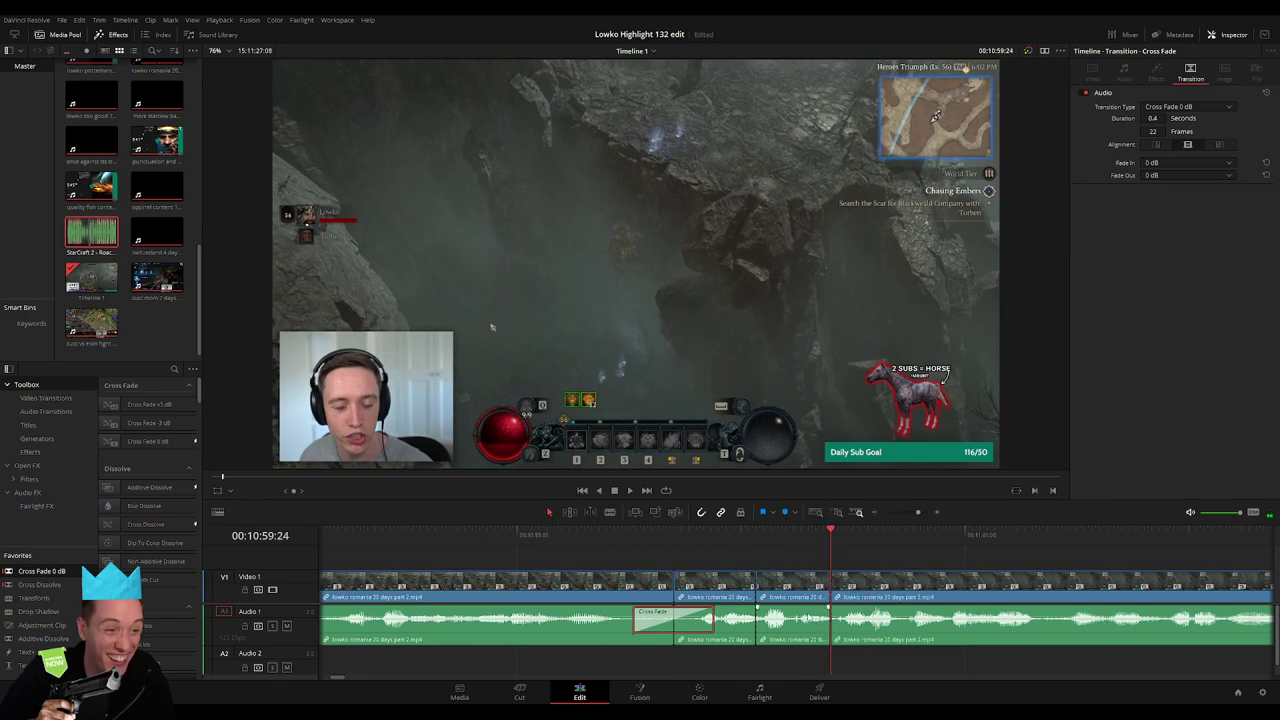
{"action": "key", "text": "a"}
{"action": "left_click", "coordinate": [795, 618]}
Place the StarCraft 2 Roach Quotes sound on Audio 2, trim its end to the playhead, and lower its volume to -25
{"action": "double_click", "coordinate": [92, 232]}
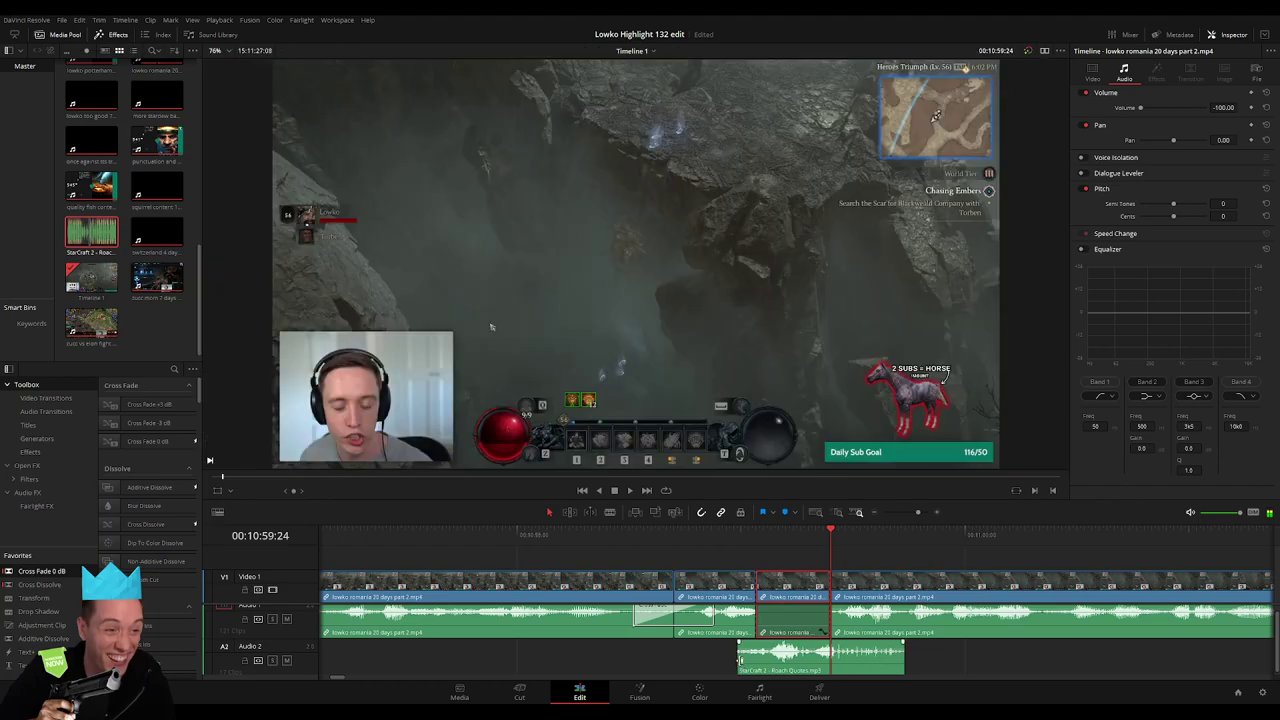
{"action": "left_click_drag", "start_coordinate": [96, 240], "coordinate": [789, 667]}
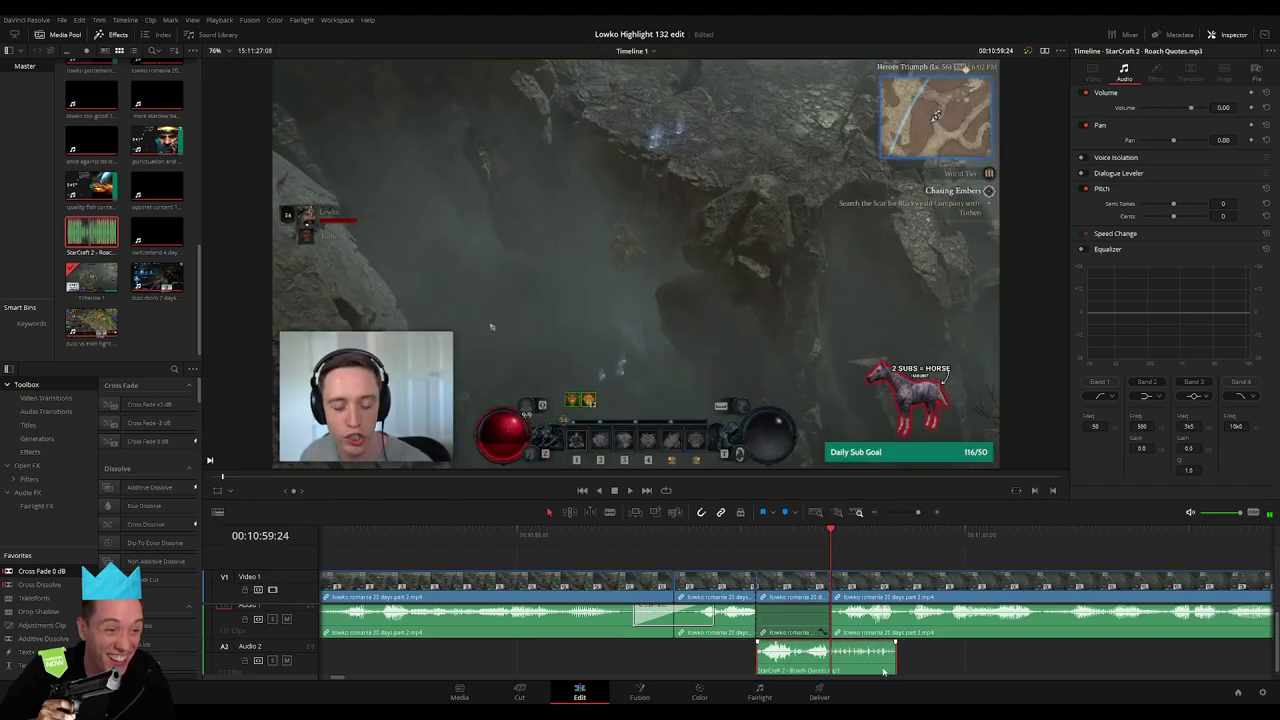
{"action": "left_click_drag", "start_coordinate": [883, 671], "coordinate": [830, 670]}
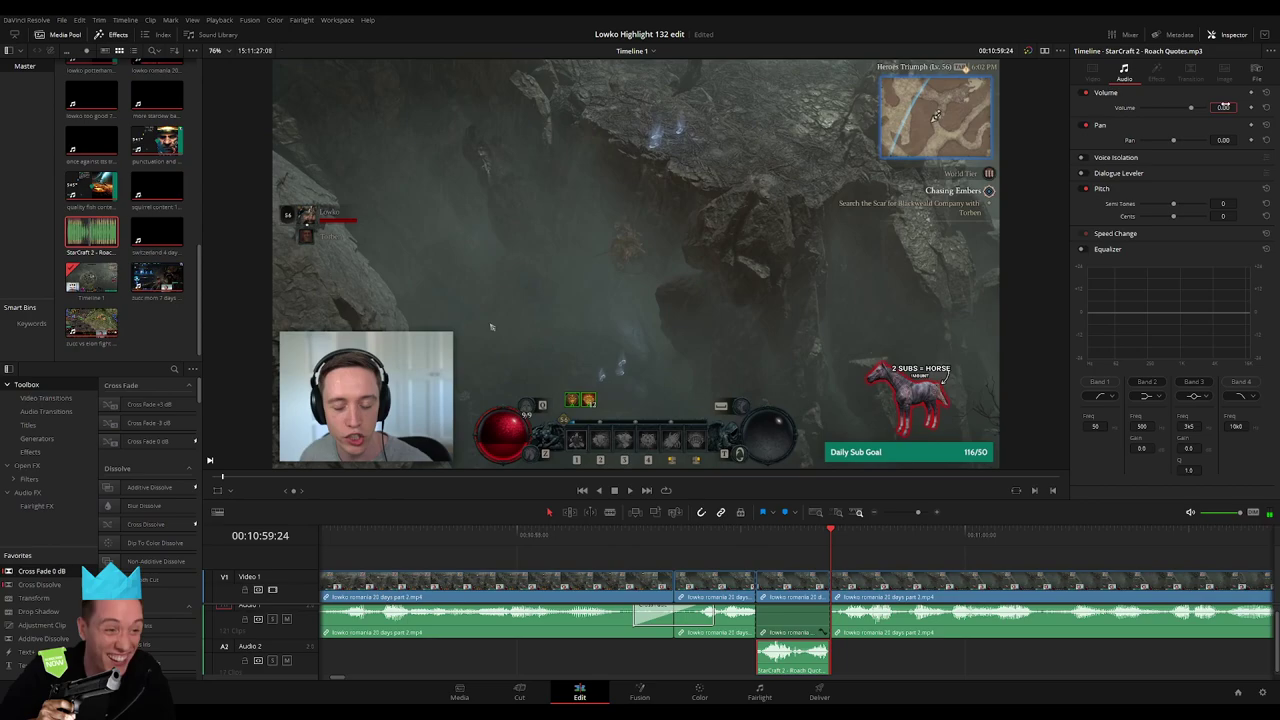
{"action": "left_click_drag", "start_coordinate": [1226, 104], "coordinate": [1225, 105]}
{"action": "key", "text": "slash"}
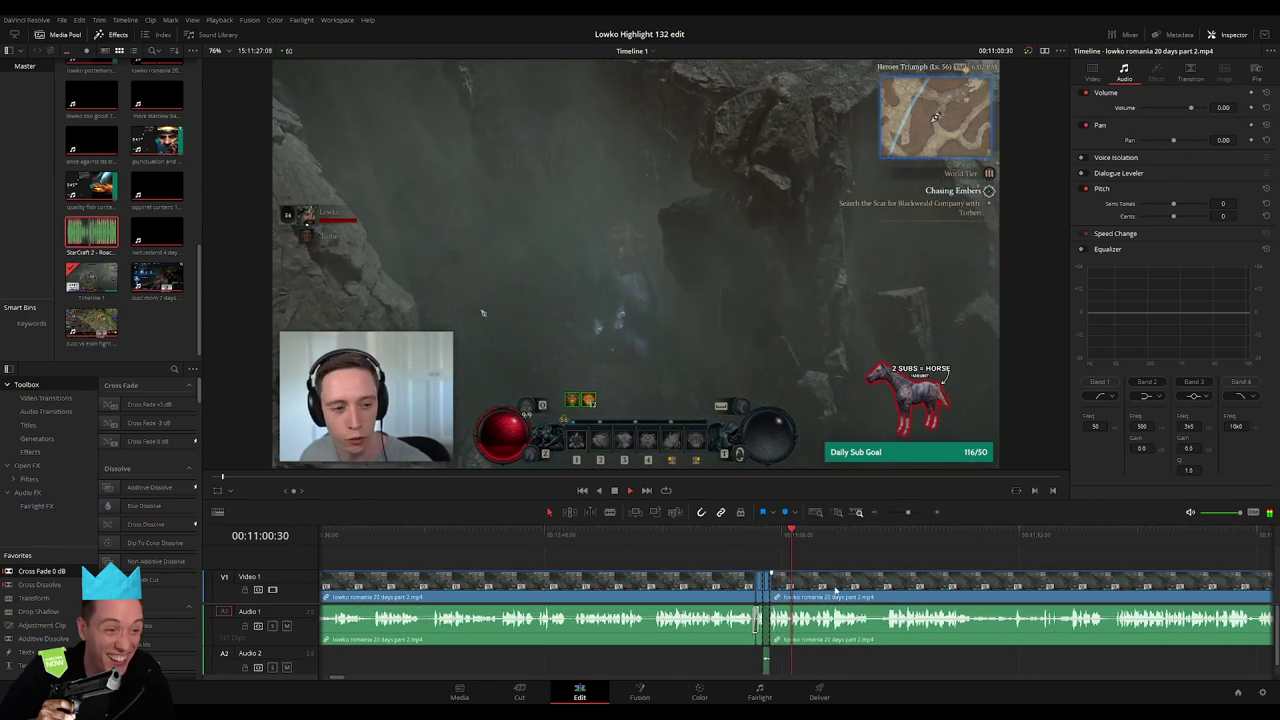
Blade the later Diablo gameplay clip and ripple delete the short unwanted piece
{"action": "scroll", "coordinate": [583, 548], "scroll_direction": "right", "scroll_amount": 3}
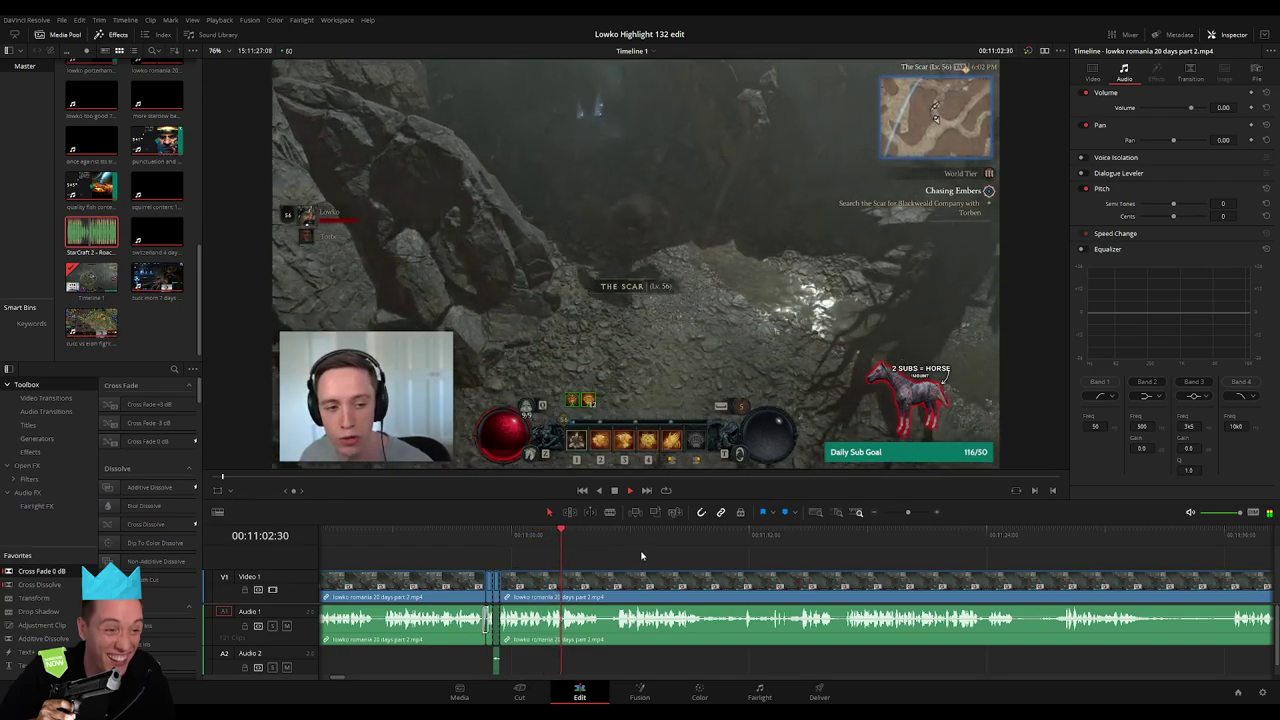
{"action": "scroll", "coordinate": [570, 550], "scroll_direction": "right", "scroll_amount": 1}
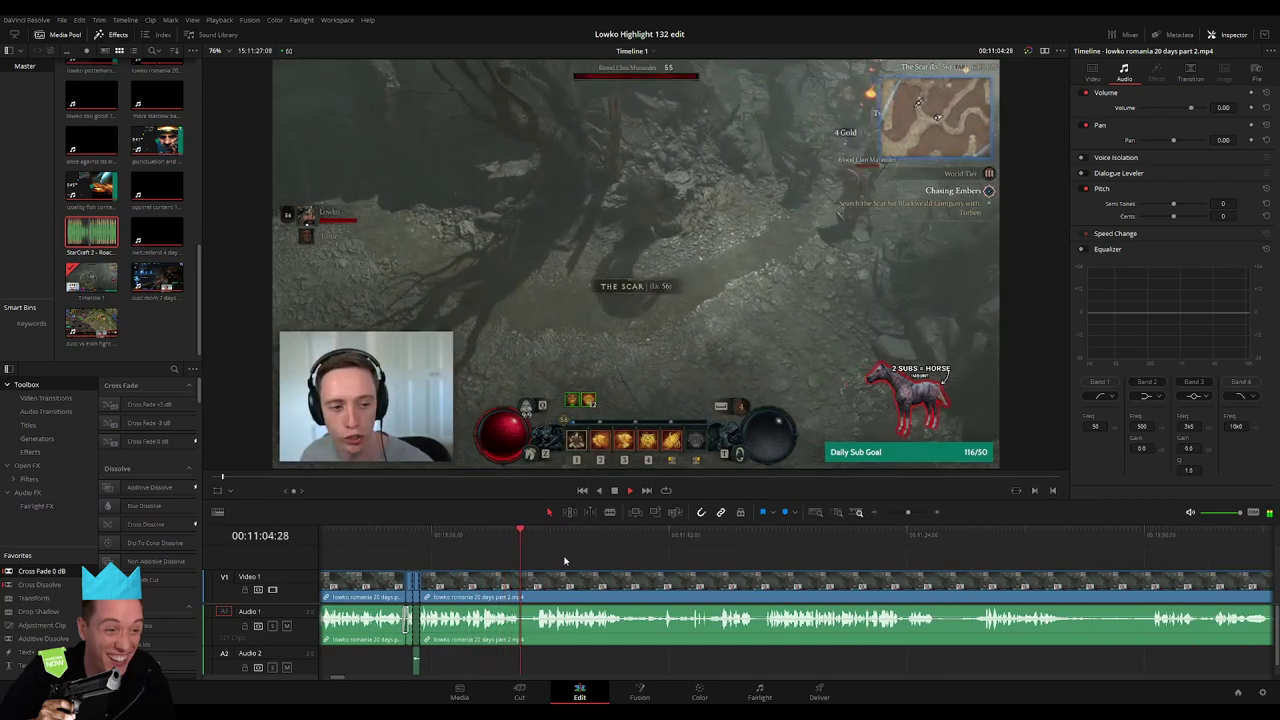
{"action": "scroll", "coordinate": [540, 557], "scroll_direction": "right", "scroll_amount": 2}
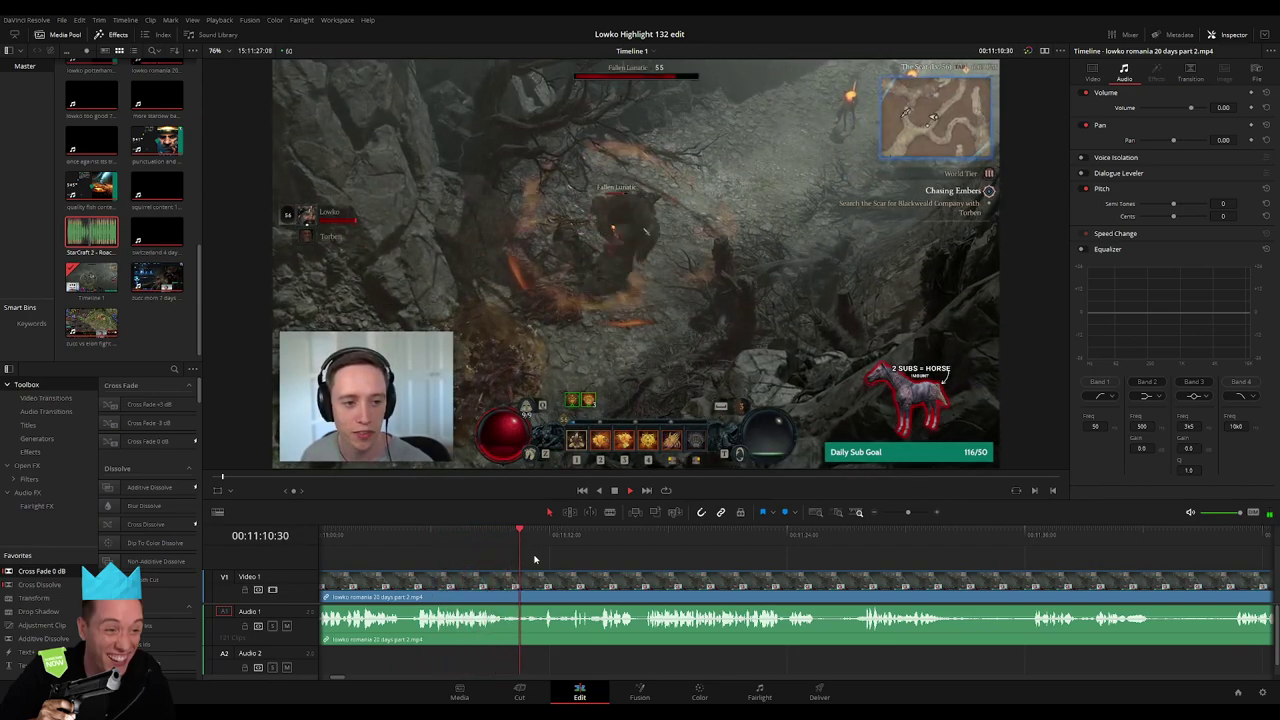
{"action": "key", "text": "b"}
{"action": "left_click", "coordinate": [502, 583]}
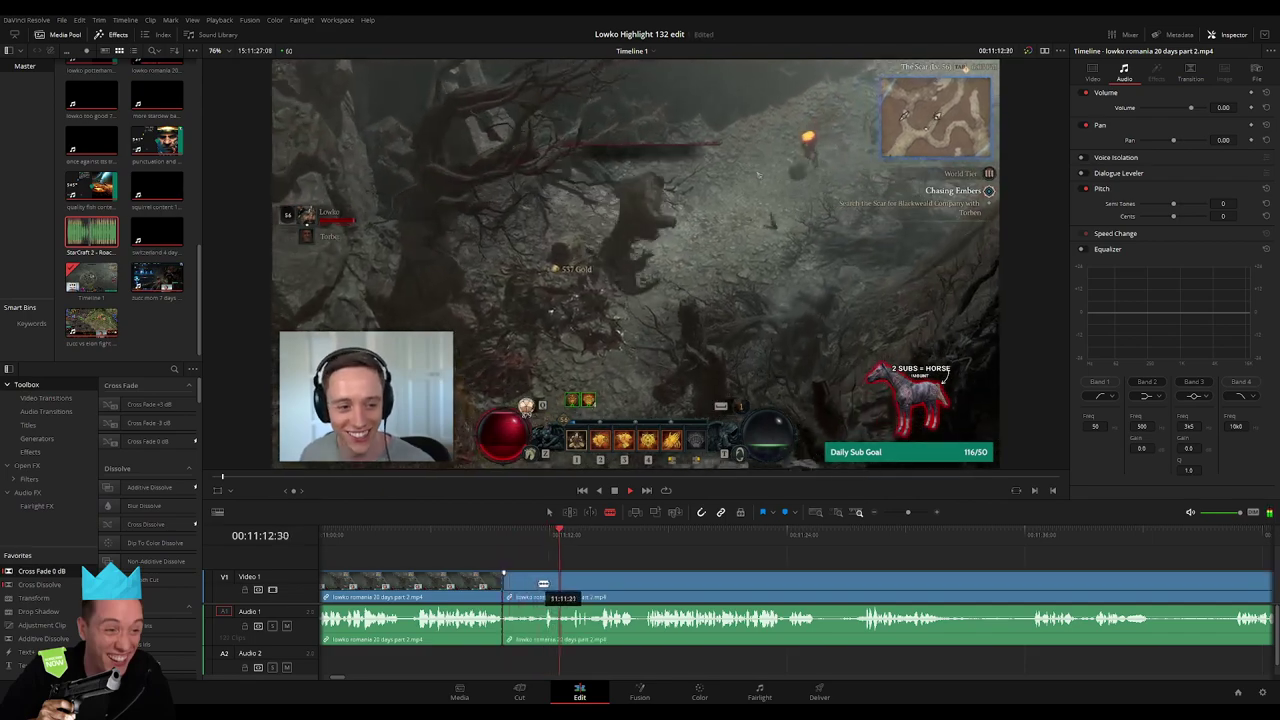
{"action": "left_click", "coordinate": [529, 583]}
{"action": "key", "text": "a"}
{"action": "left_click", "coordinate": [515, 583]}
{"action": "key", "text": "Delete"}
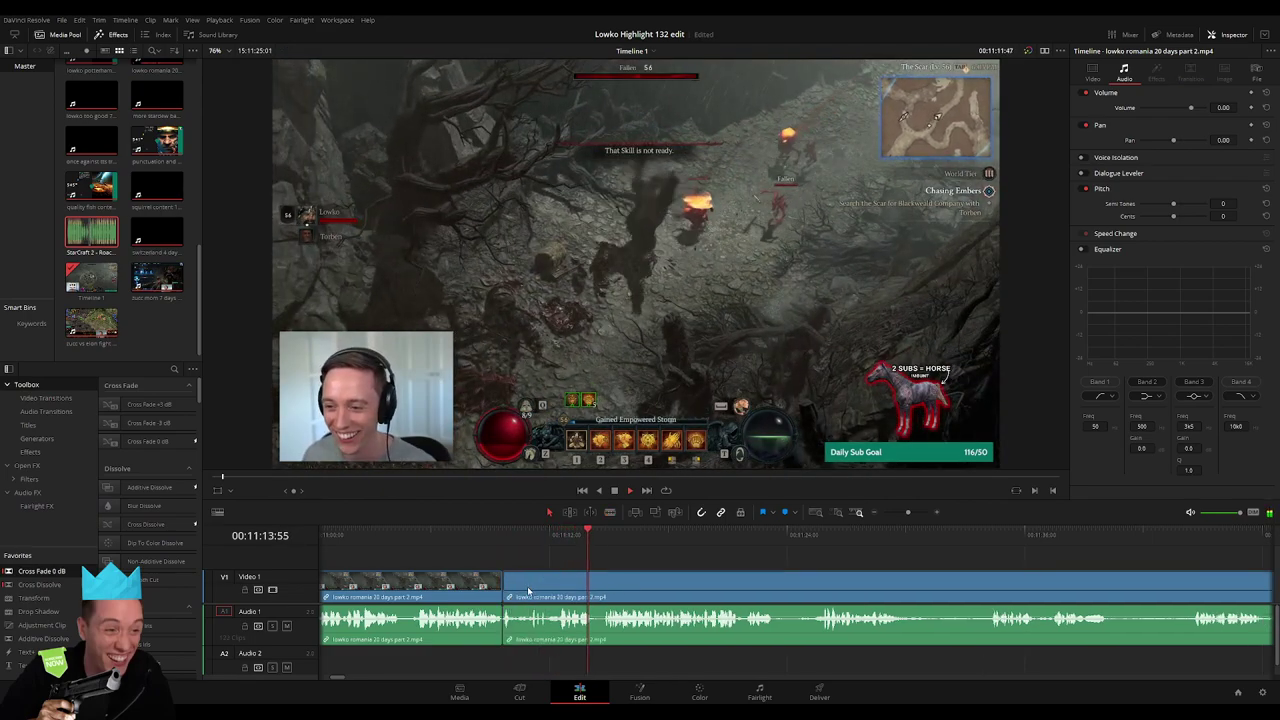
Zoom in near 11:18, trim the stretch up to the cut, and split again where the map opens
{"action": "left_click", "coordinate": [550, 535]}
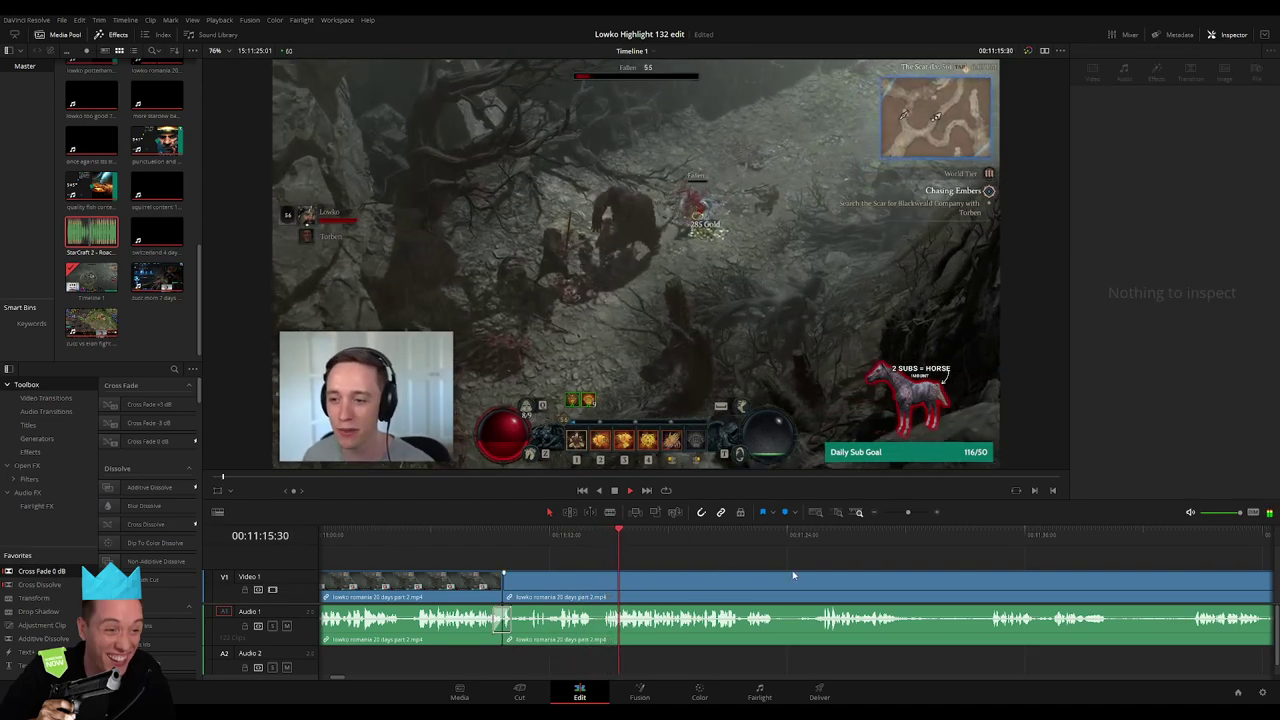
{"action": "left_click", "coordinate": [568, 554]}
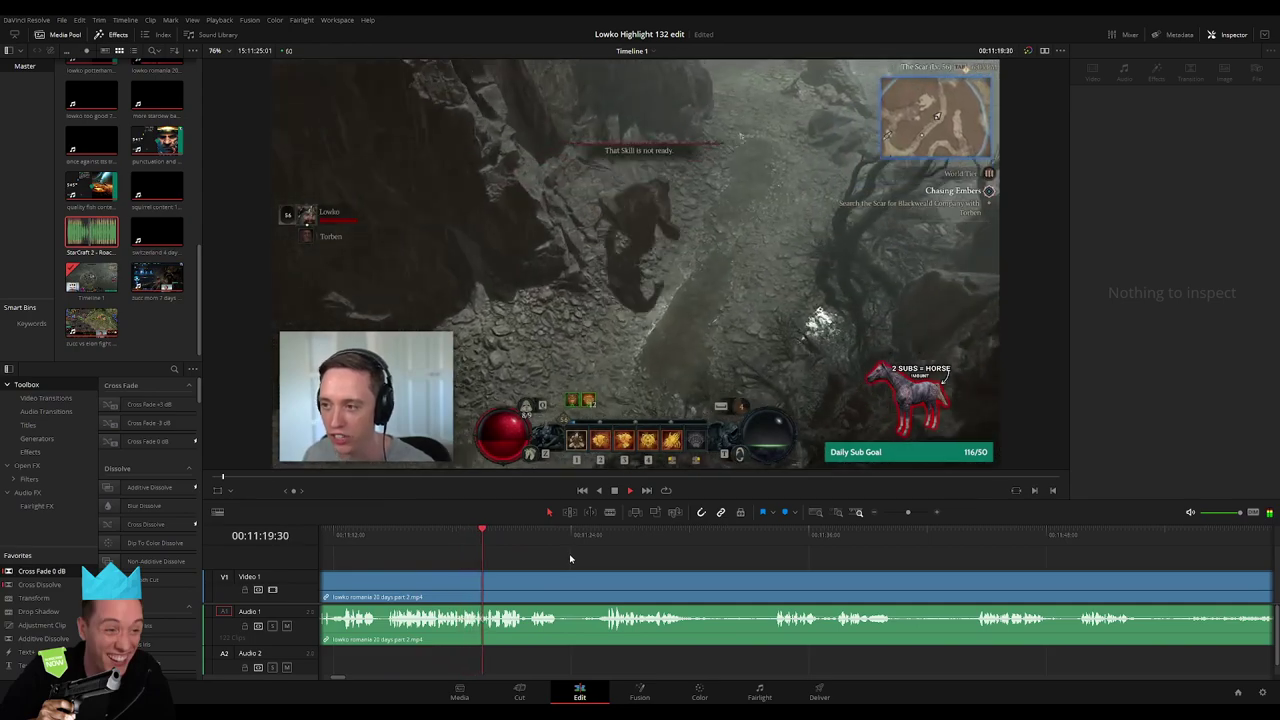
{"action": "left_click", "coordinate": [418, 535]}
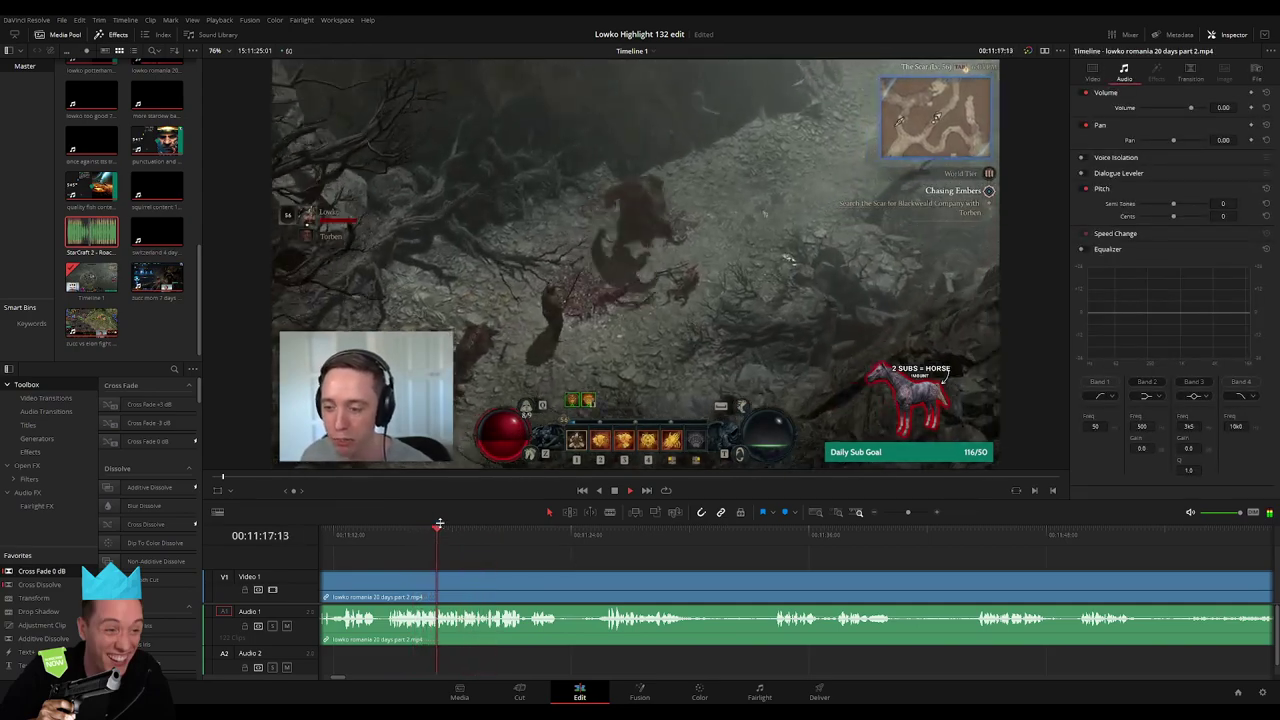
{"action": "key", "text": "space"}
{"action": "left_click_drag", "start_coordinate": [907, 512], "coordinate": [918, 513]}
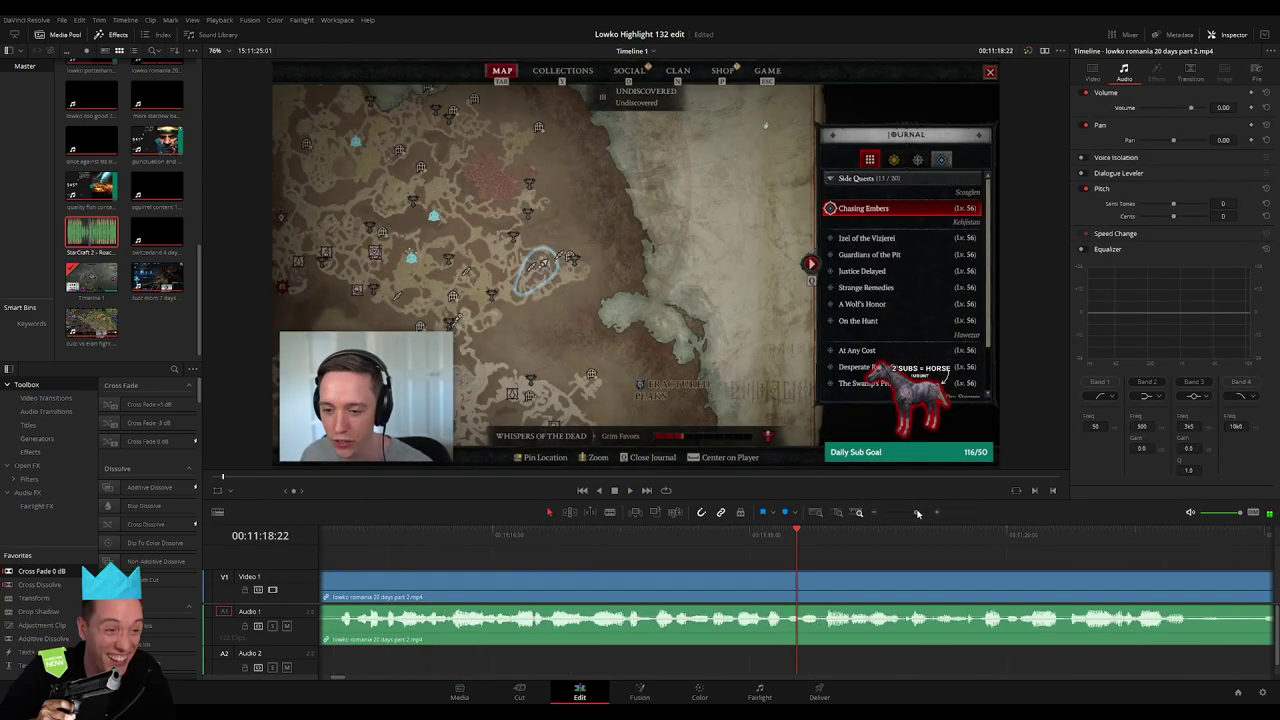
{"action": "left_click", "coordinate": [766, 583]}
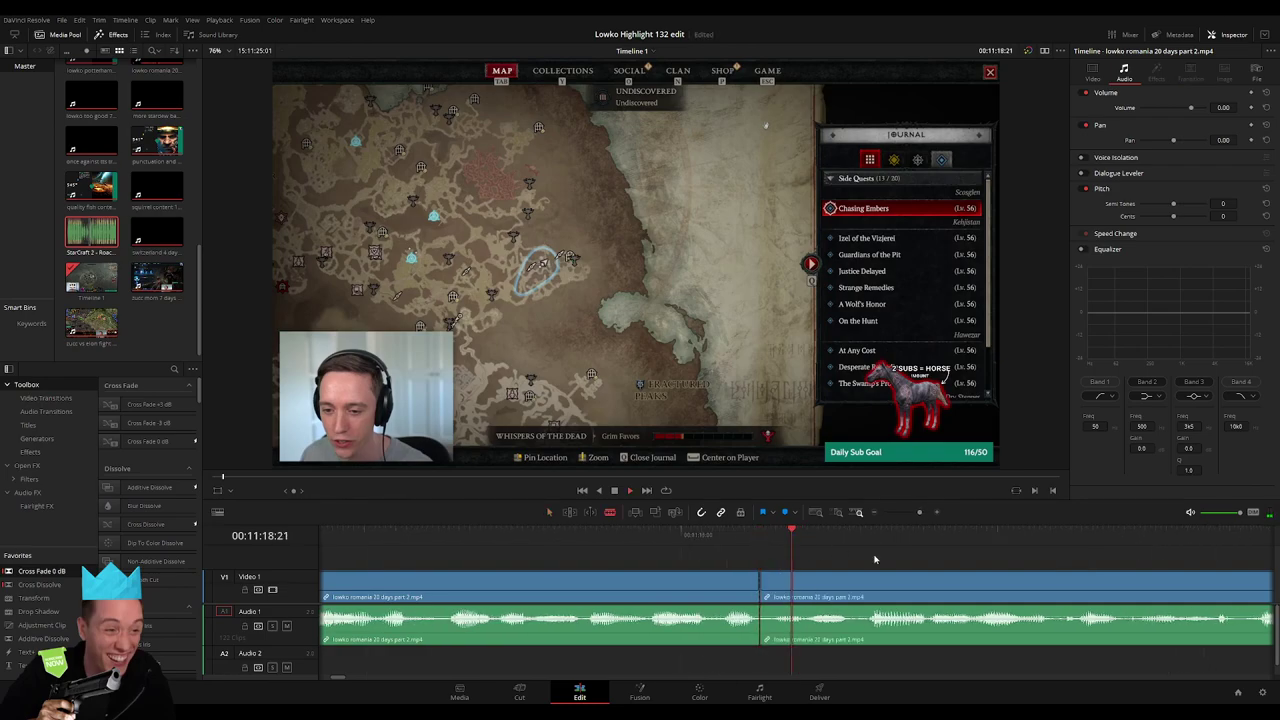
{"action": "left_click", "coordinate": [594, 535]}
{"action": "key", "text": "space"}
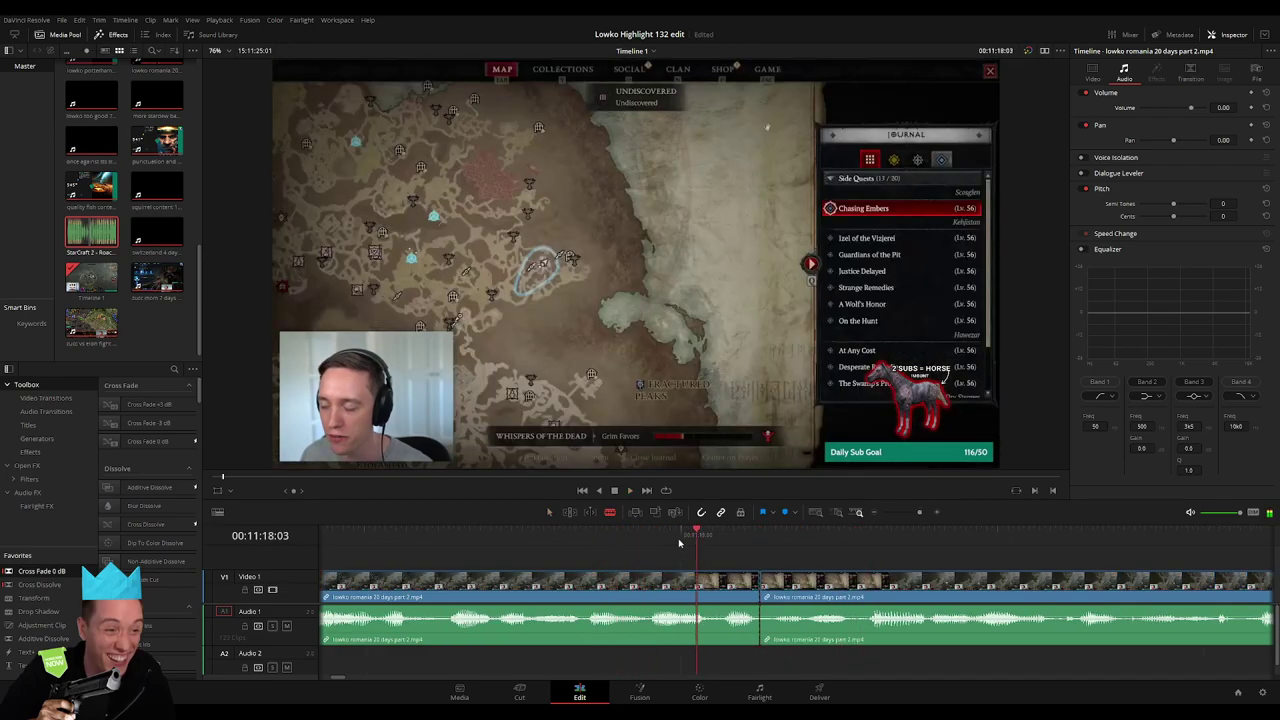
{"action": "key", "text": "ctrl+shift+]"}
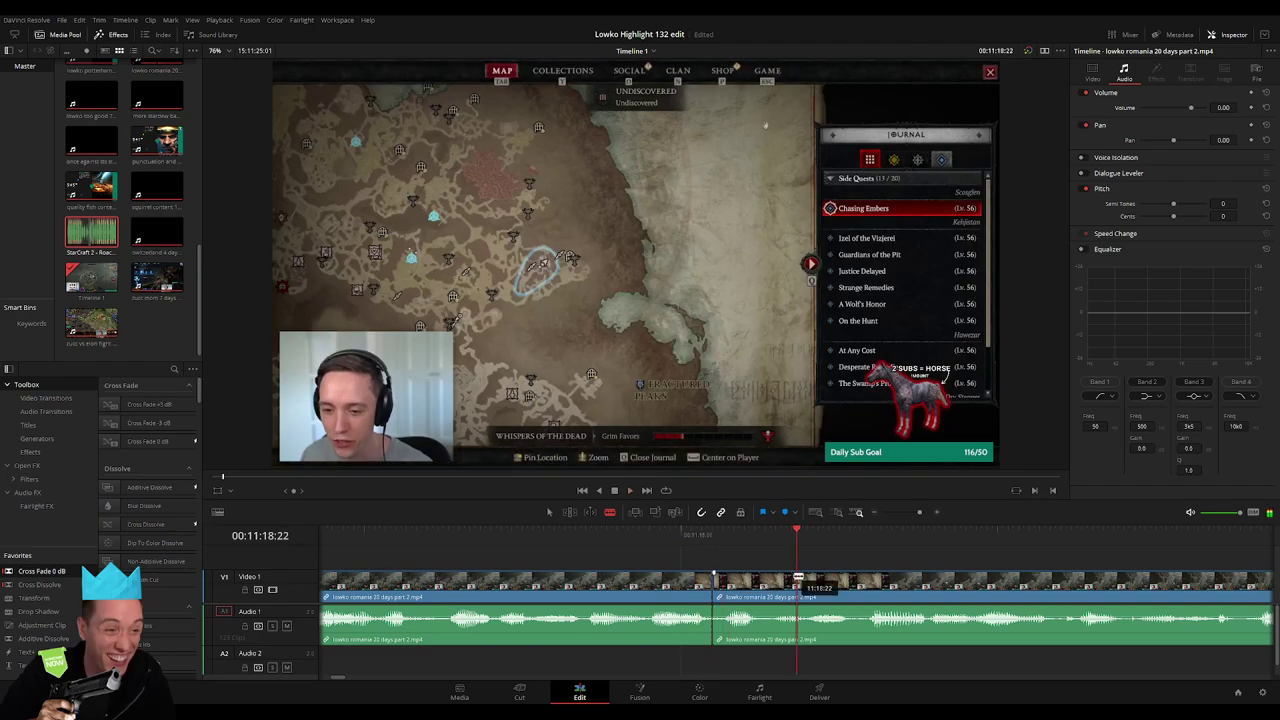
{"action": "left_click", "coordinate": [798, 583]}
Add a Roach Quotes clip on Audio 2 at the cut, shorten it, and lower its volume to -10
{"action": "key", "text": "a"}
{"action": "double_click", "coordinate": [91, 232]}
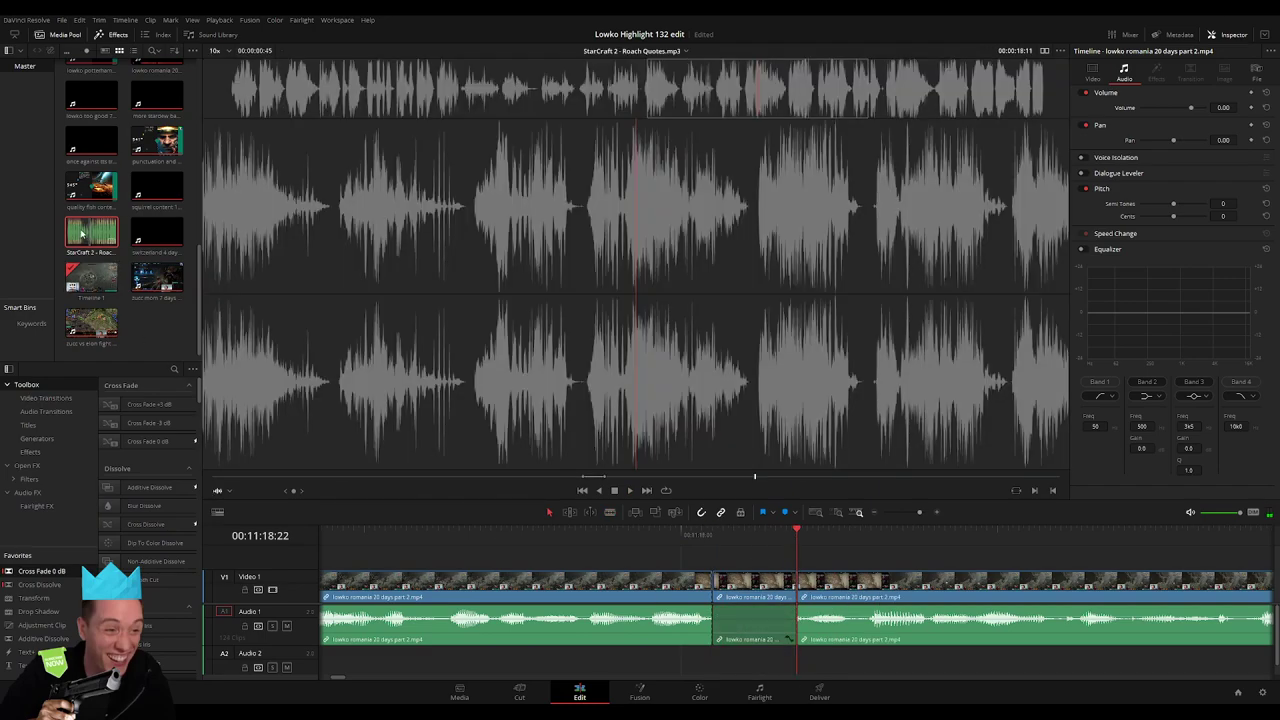
{"action": "mouse_move", "coordinate": [91, 232]}
{"action": "left_mouse_down"}
{"action": "mouse_move", "coordinate": [683, 677]}
{"action": "mouse_move", "coordinate": [709, 677]}
{"action": "left_mouse_up"}
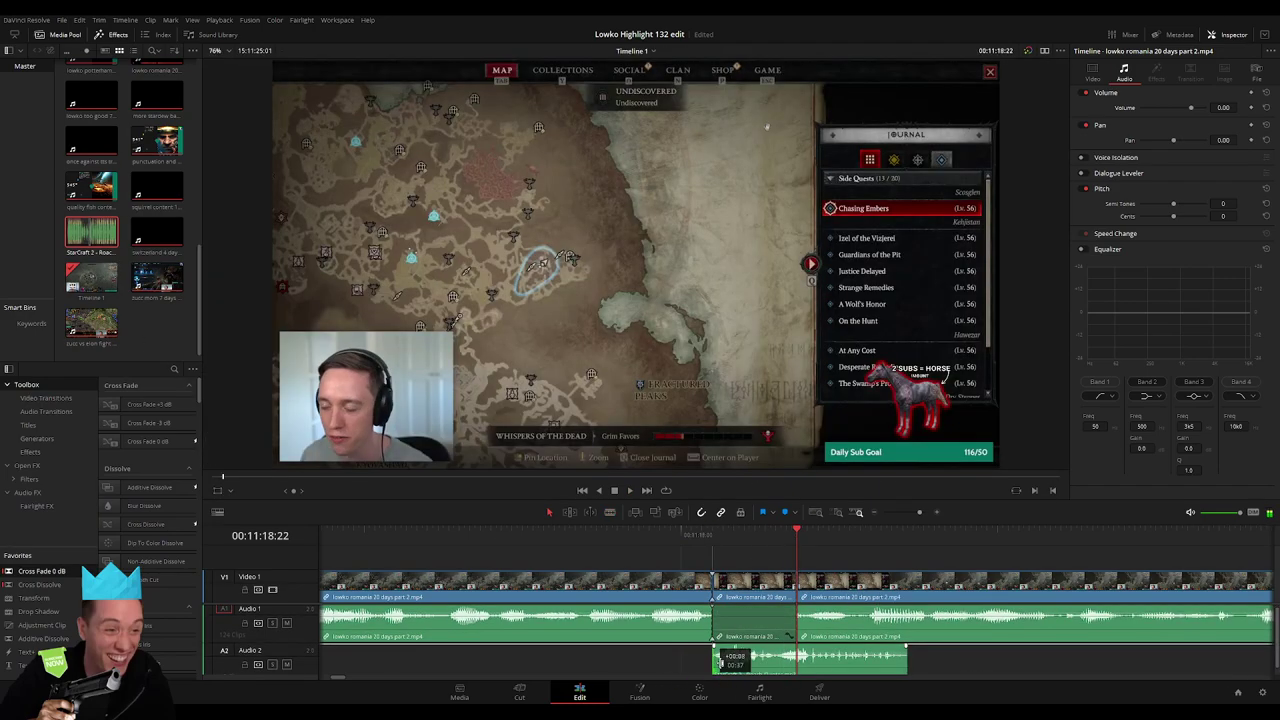
{"action": "left_click_drag", "start_coordinate": [920, 660], "coordinate": [797, 667]}
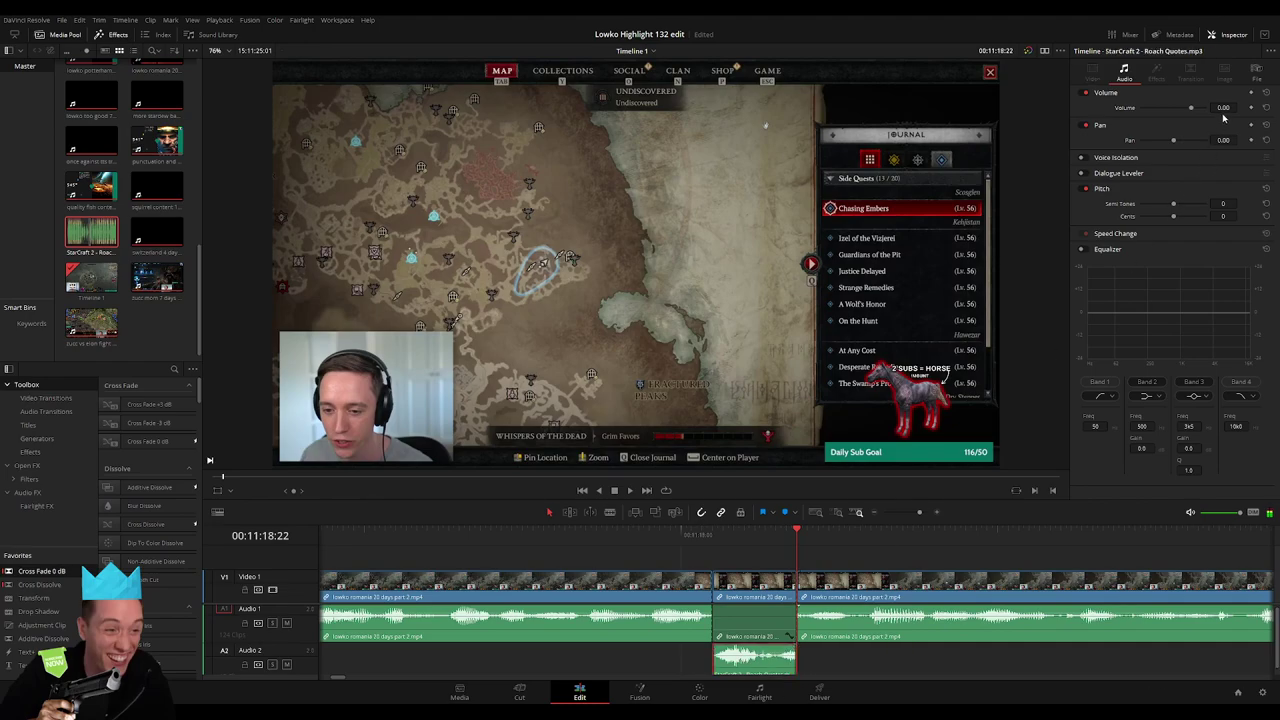
{"action": "type", "text": "-10"}
{"action": "key", "text": "Return"}
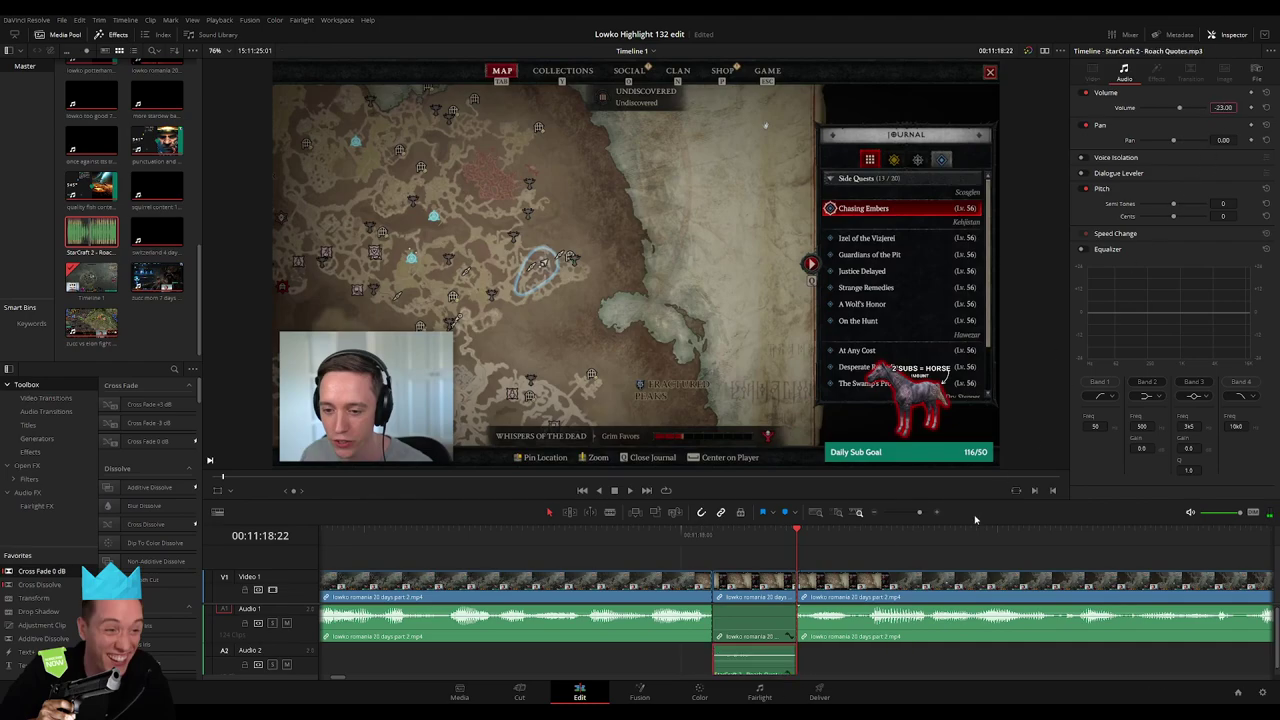
{"action": "left_click", "coordinate": [908, 571]}
{"action": "key", "text": "space"}
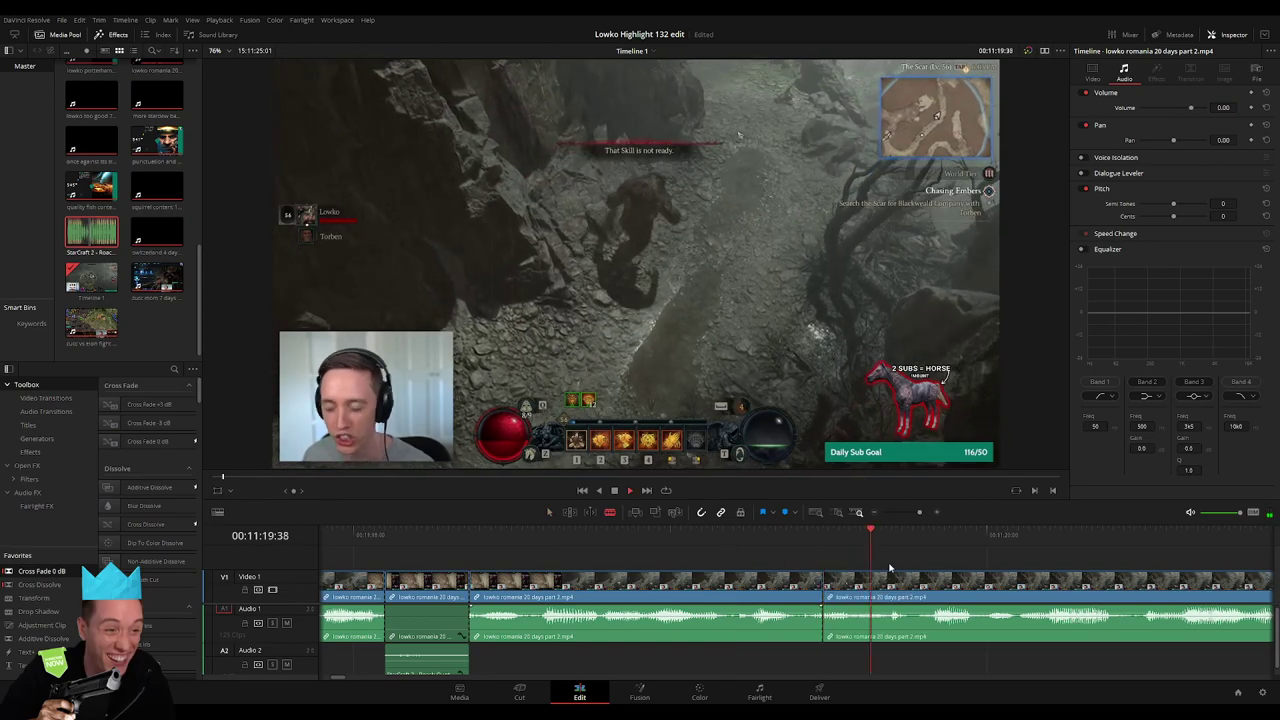
Scrub the Diablo gameplay near 11:19 and cut the clip twice around a short section
{"action": "left_click", "coordinate": [813, 538]}
{"action": "left_click", "coordinate": [771, 538]}
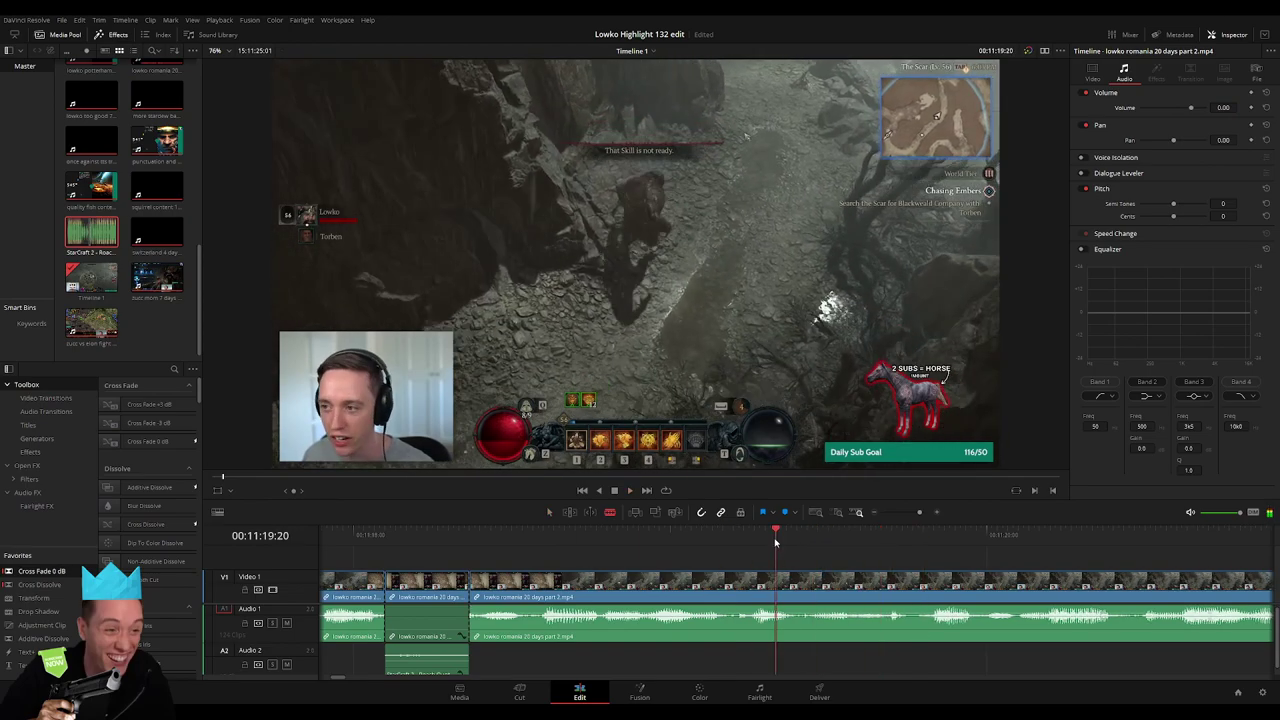
{"action": "left_click", "coordinate": [750, 541]}
{"action": "left_click_drag", "start_coordinate": [709, 538], "coordinate": [828, 551]}
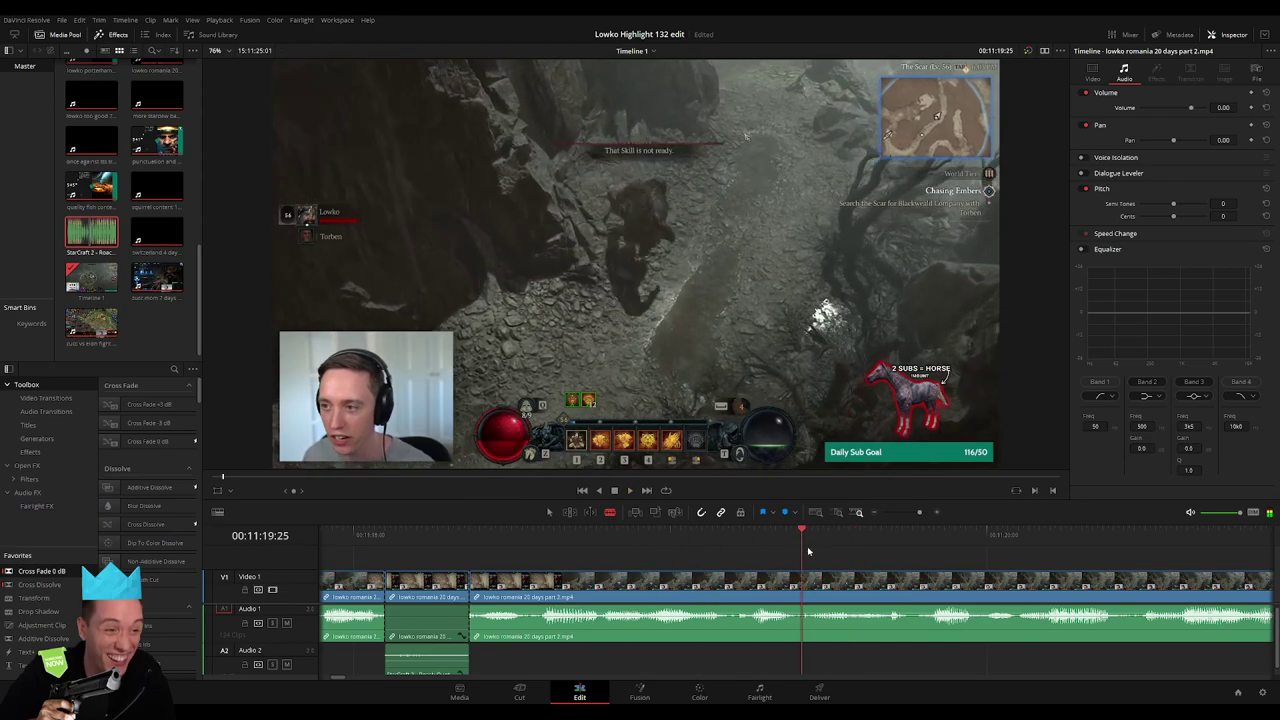
{"action": "key", "text": "ctrl+b"}
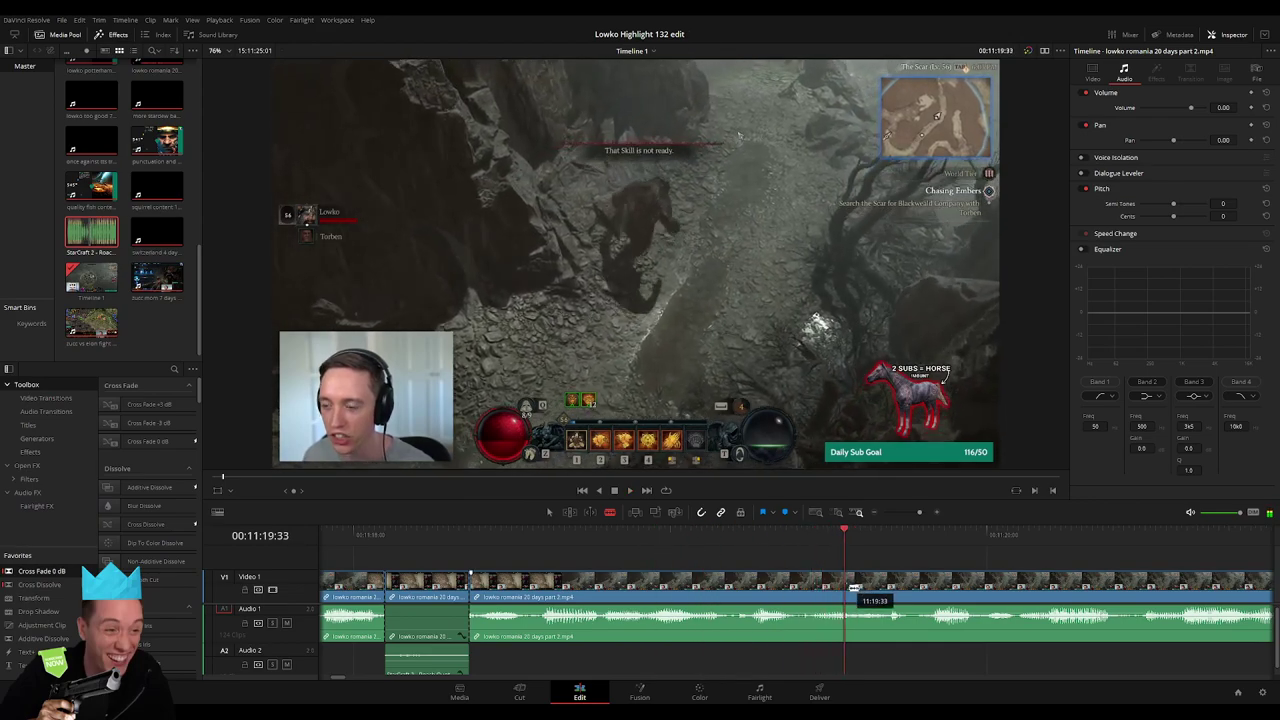
{"action": "left_click", "coordinate": [933, 580]}
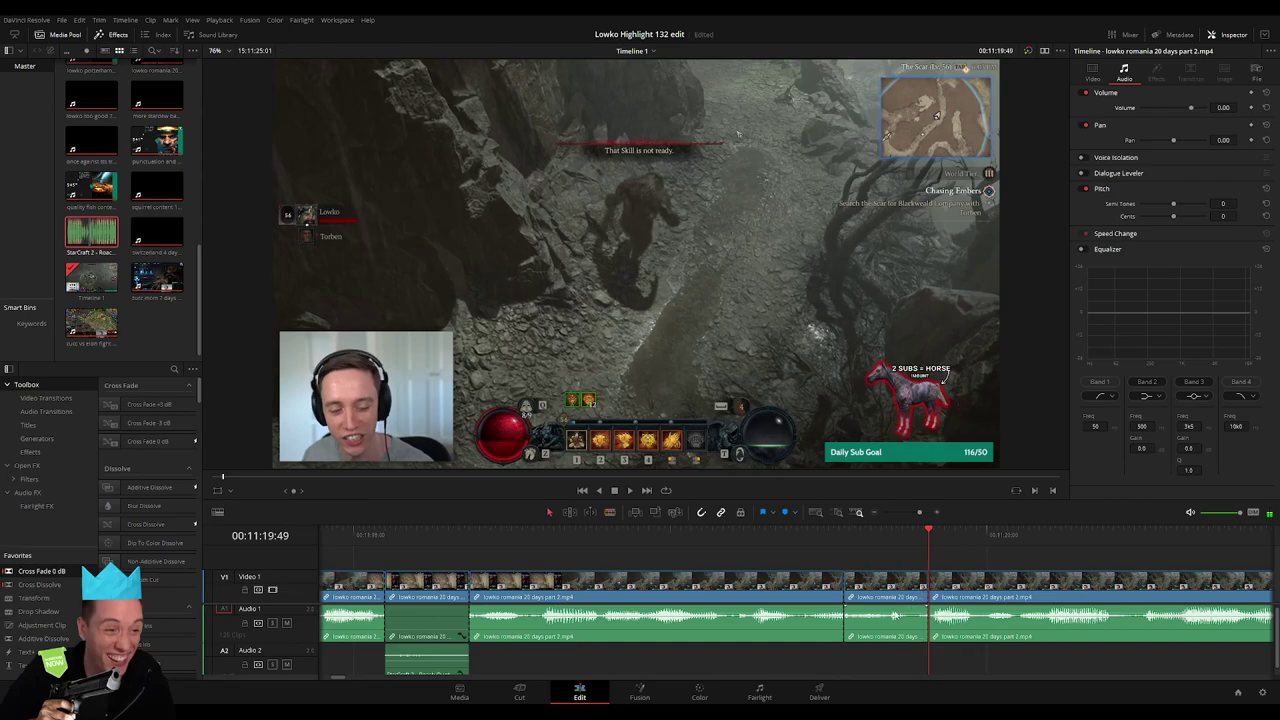
Add a second Roach Quotes clip under the short section, shorten it, and set volume to -23
{"action": "left_click", "coordinate": [66, 248]}
{"action": "left_click_drag", "start_coordinate": [80, 240], "coordinate": [965, 668]}
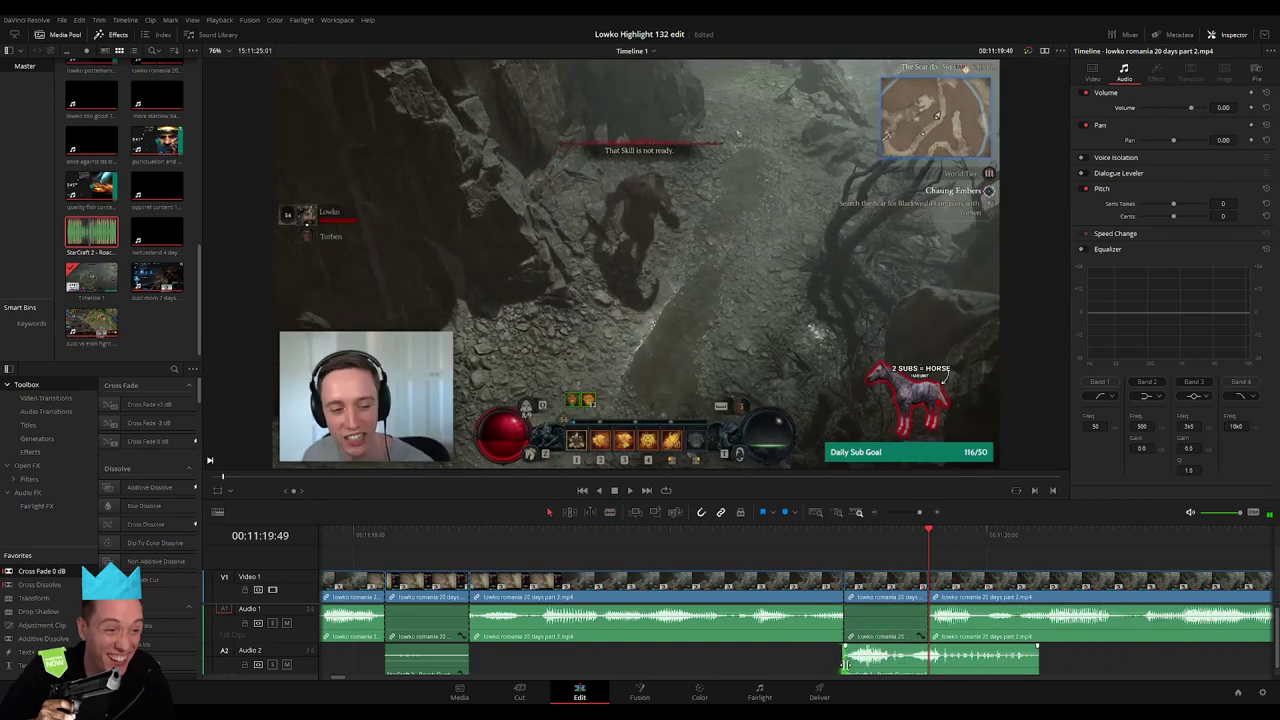
{"action": "left_click_drag", "start_coordinate": [845, 663], "coordinate": [873, 667]}
{"action": "left_click_drag", "start_coordinate": [980, 664], "coordinate": [927, 664]}
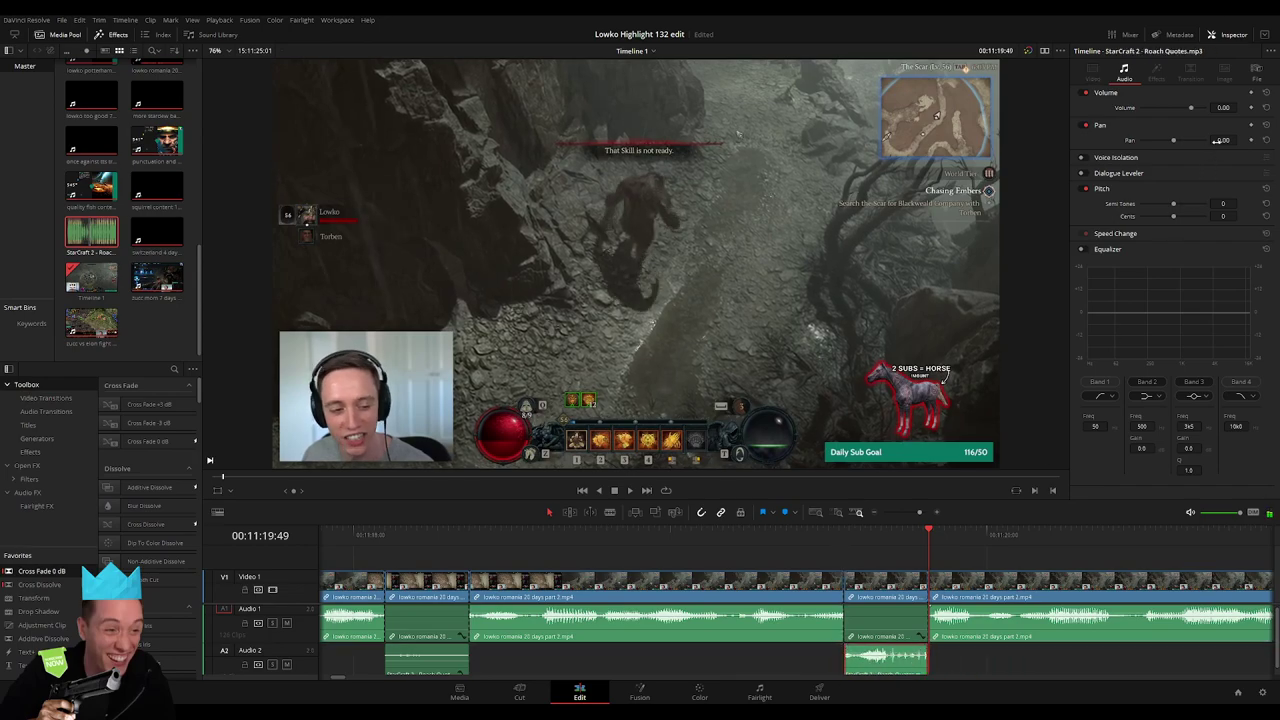
{"action": "left_click_drag", "start_coordinate": [1223, 103], "coordinate": [1215, 103]}
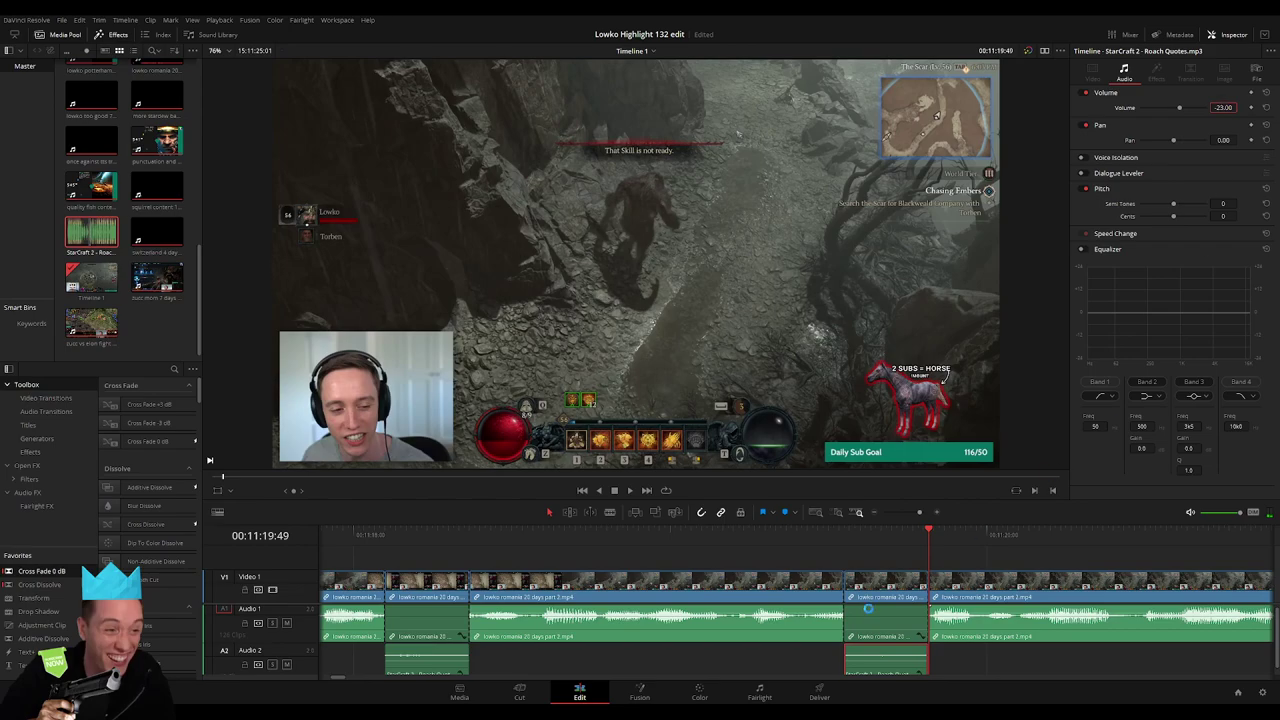
{"action": "key", "text": "space"}
{"action": "key", "text": "ctrl+minus"}
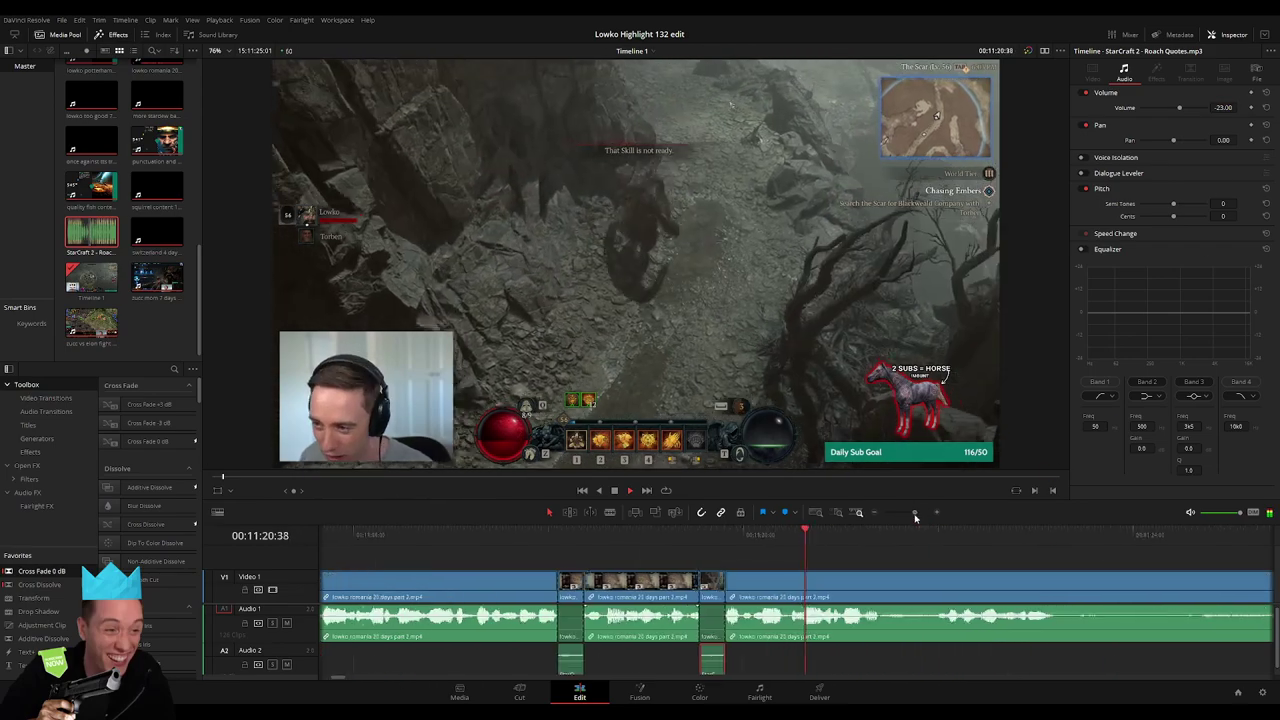
Split the gameplay clip at the first unwanted stretch and ripple delete that section
{"action": "left_click", "coordinate": [932, 559]}
{"action": "scroll", "coordinate": [605, 546], "scroll_direction": "right", "scroll_amount": 3}
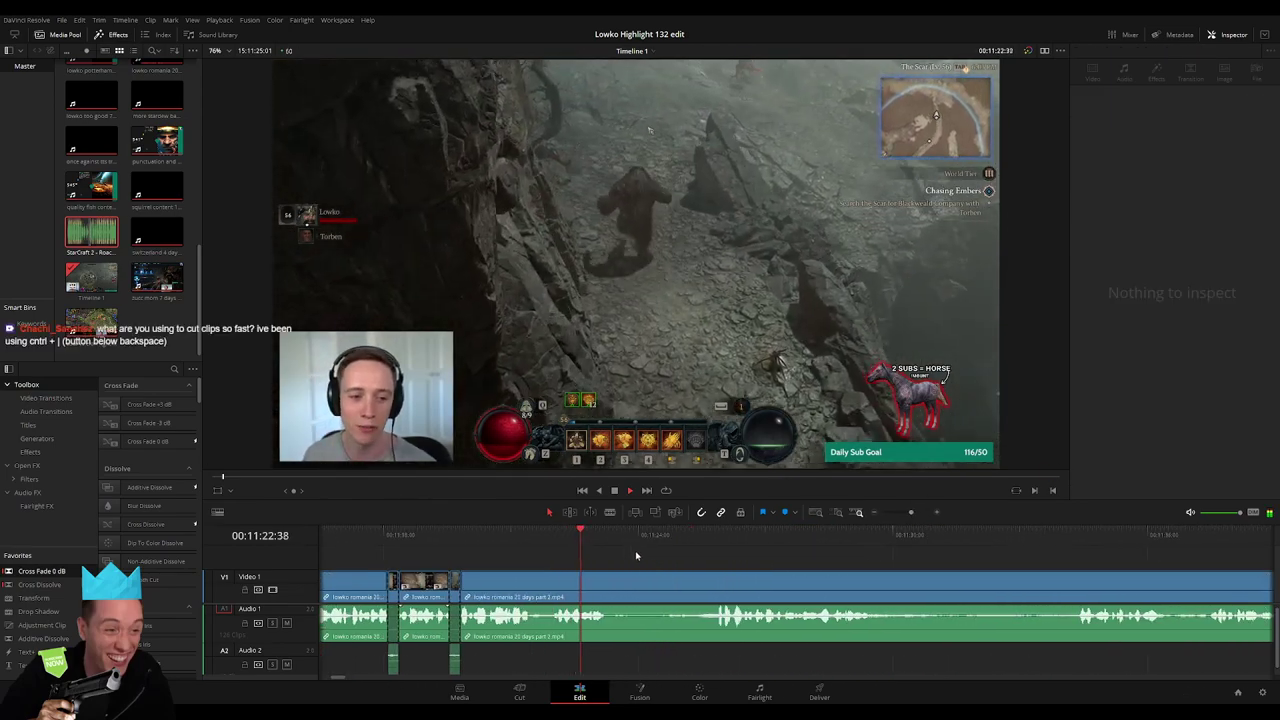
{"action": "left_click", "coordinate": [624, 582]}
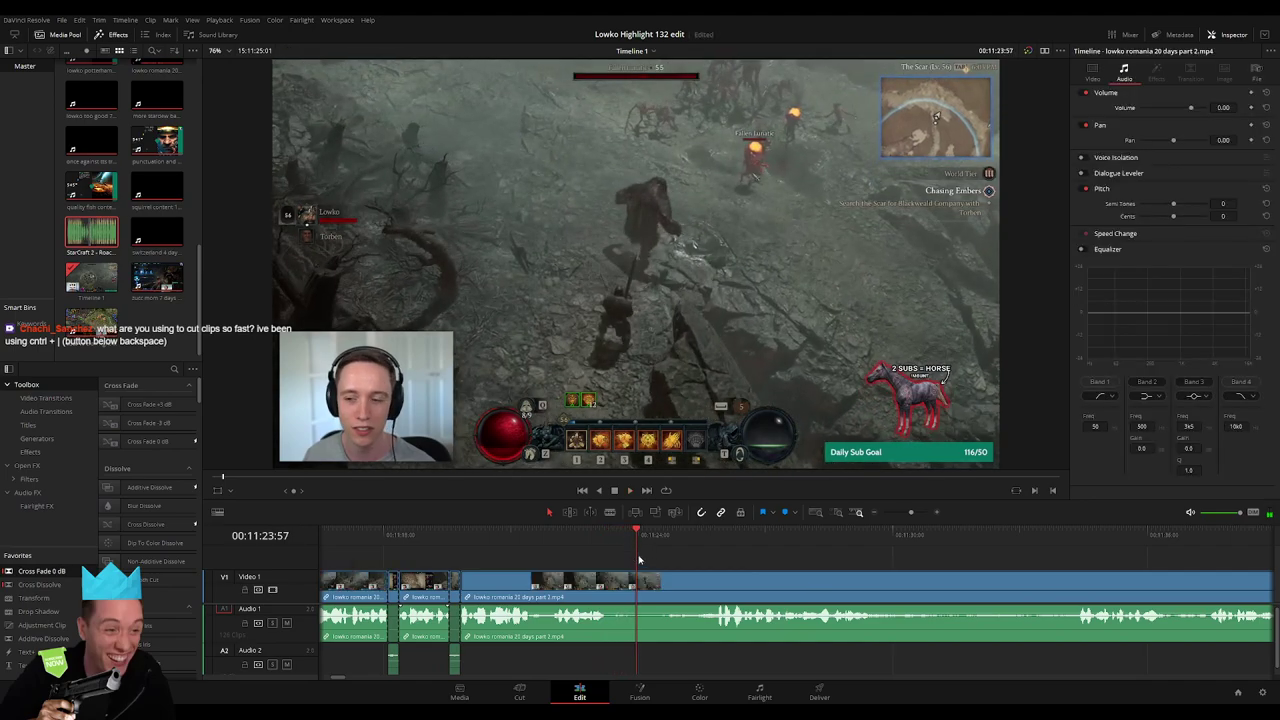
{"action": "left_click", "coordinate": [565, 567]}
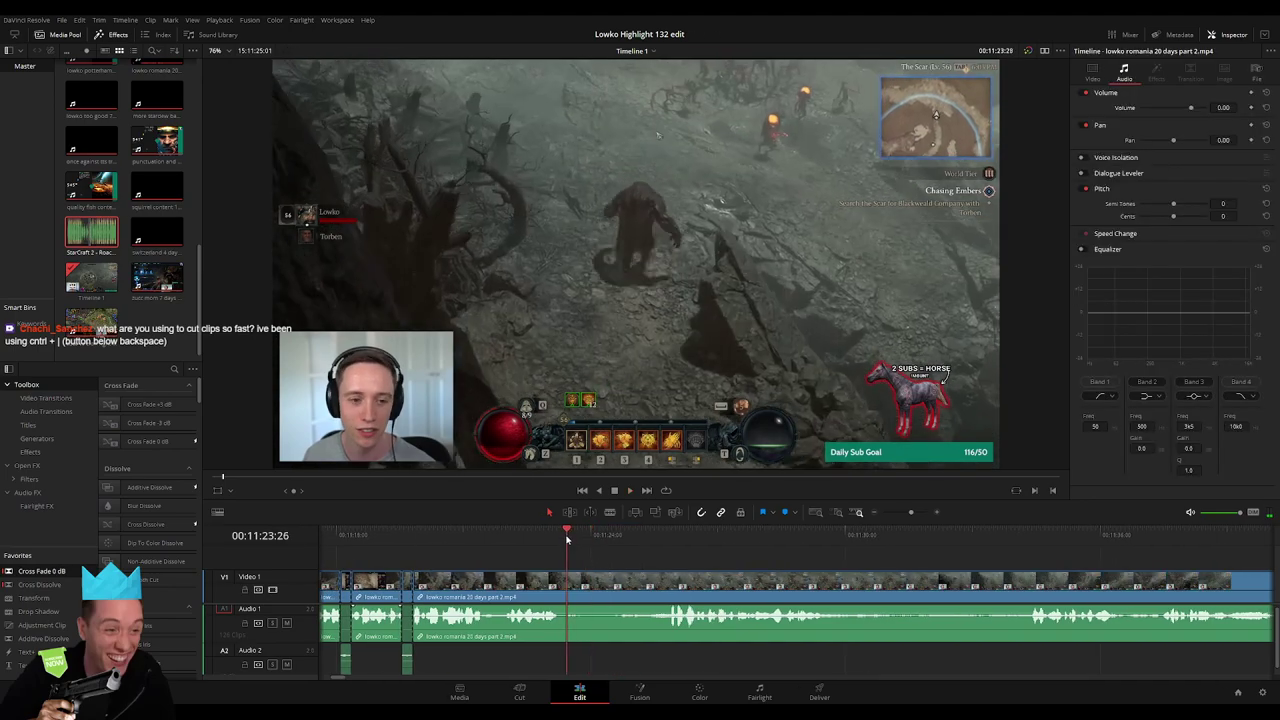
{"action": "key", "text": "ctrl+backslash"}
{"action": "left_click", "coordinate": [616, 589]}
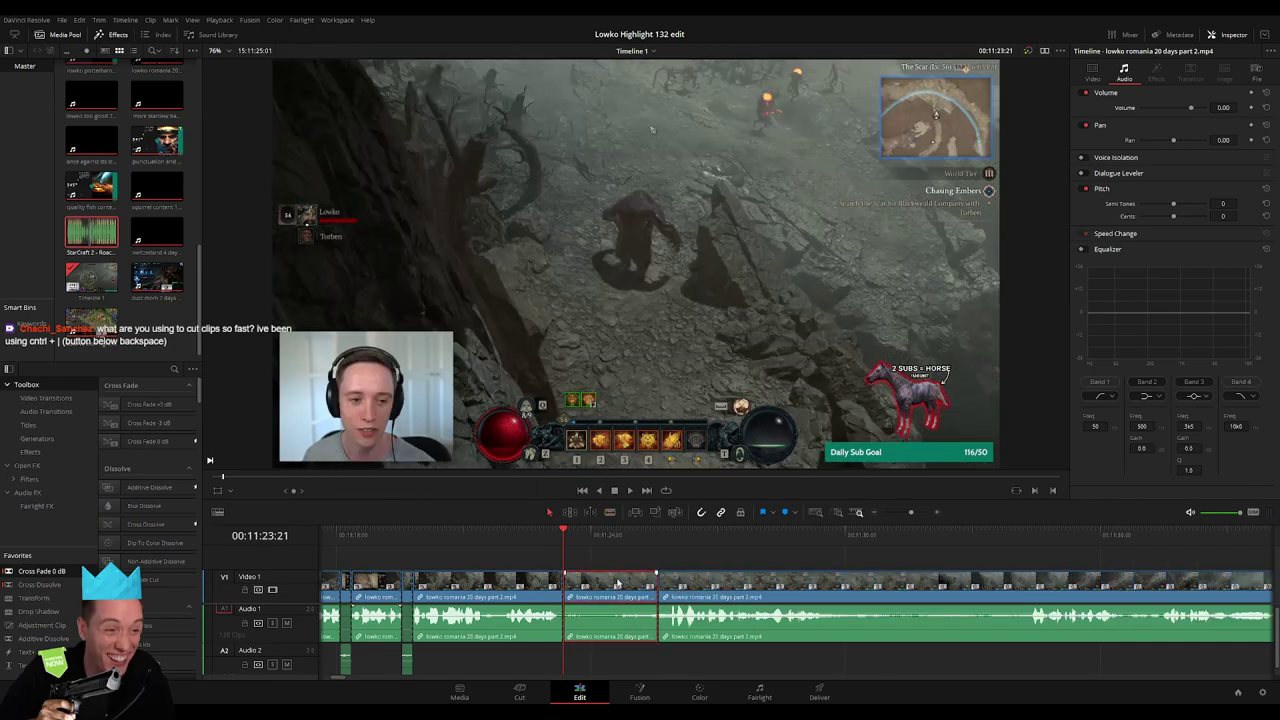
{"action": "key", "text": "Delete"}
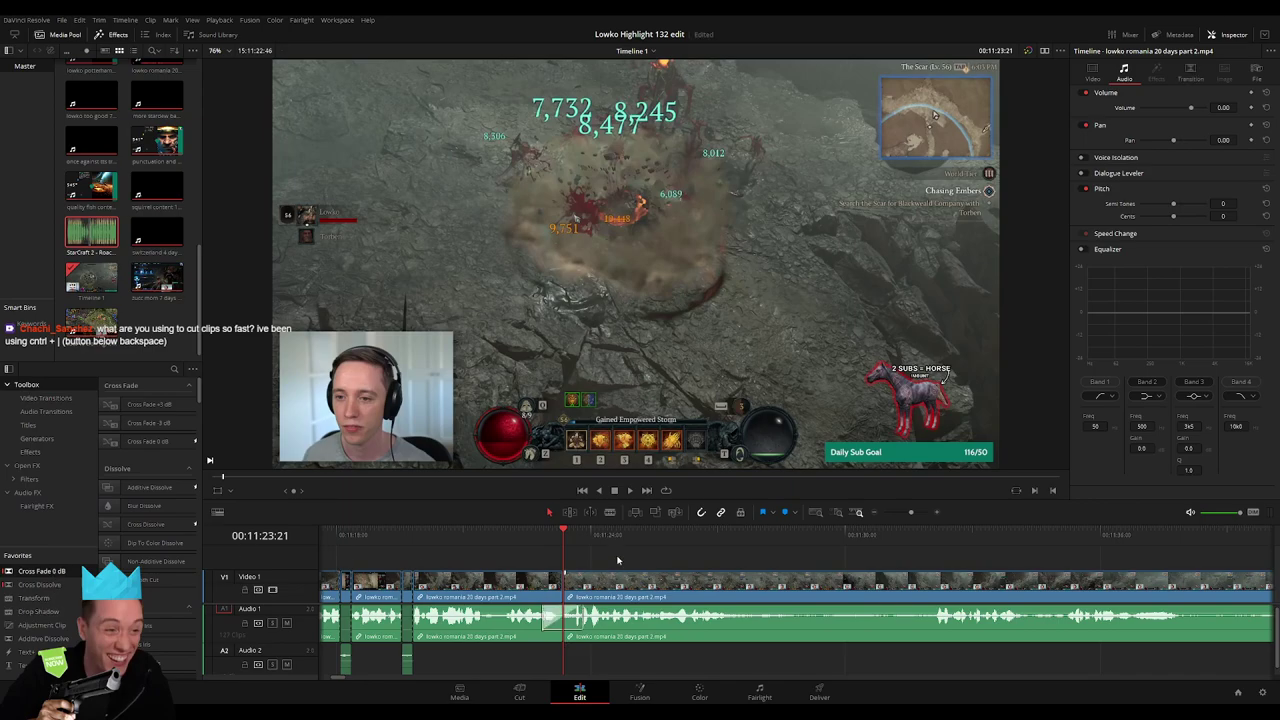
Split the clip at both ends of the second unwanted stretch, remove it, and review the join
{"action": "scroll", "coordinate": [557, 560], "scroll_direction": "right", "scroll_amount": 2}
{"action": "key", "text": "space"}
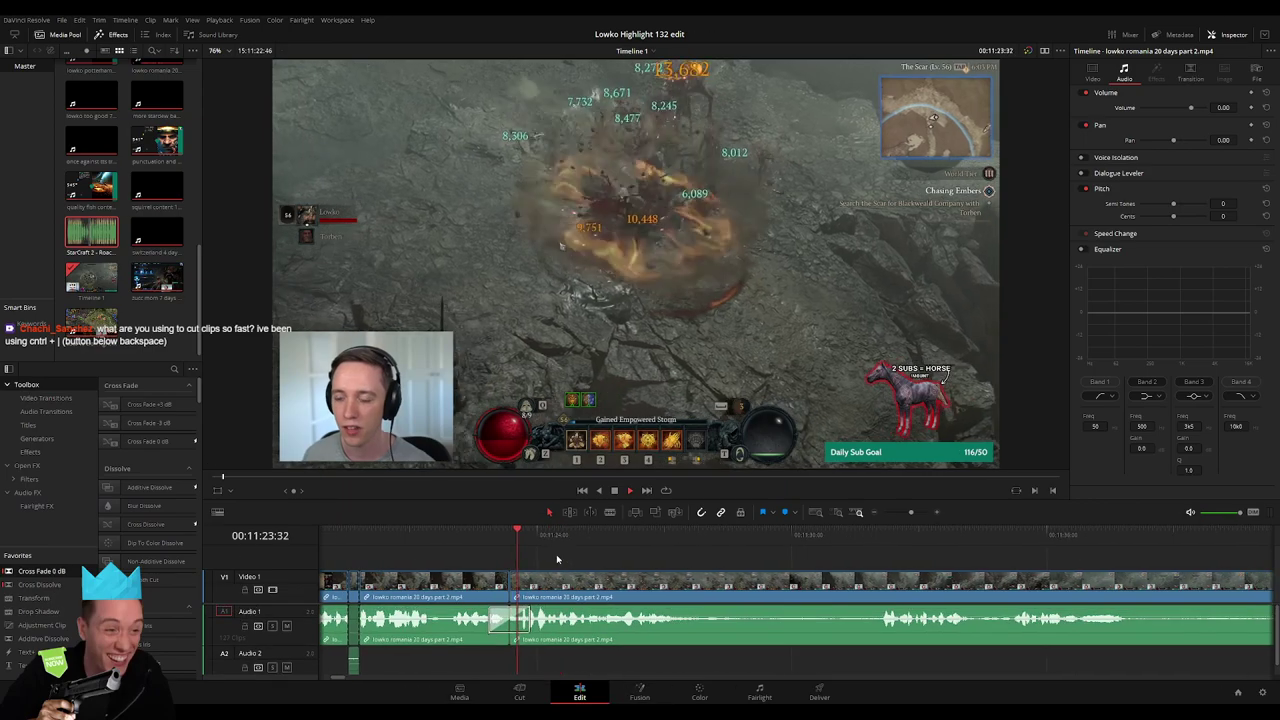
{"action": "scroll", "coordinate": [620, 578], "scroll_direction": "right", "scroll_amount": 5}
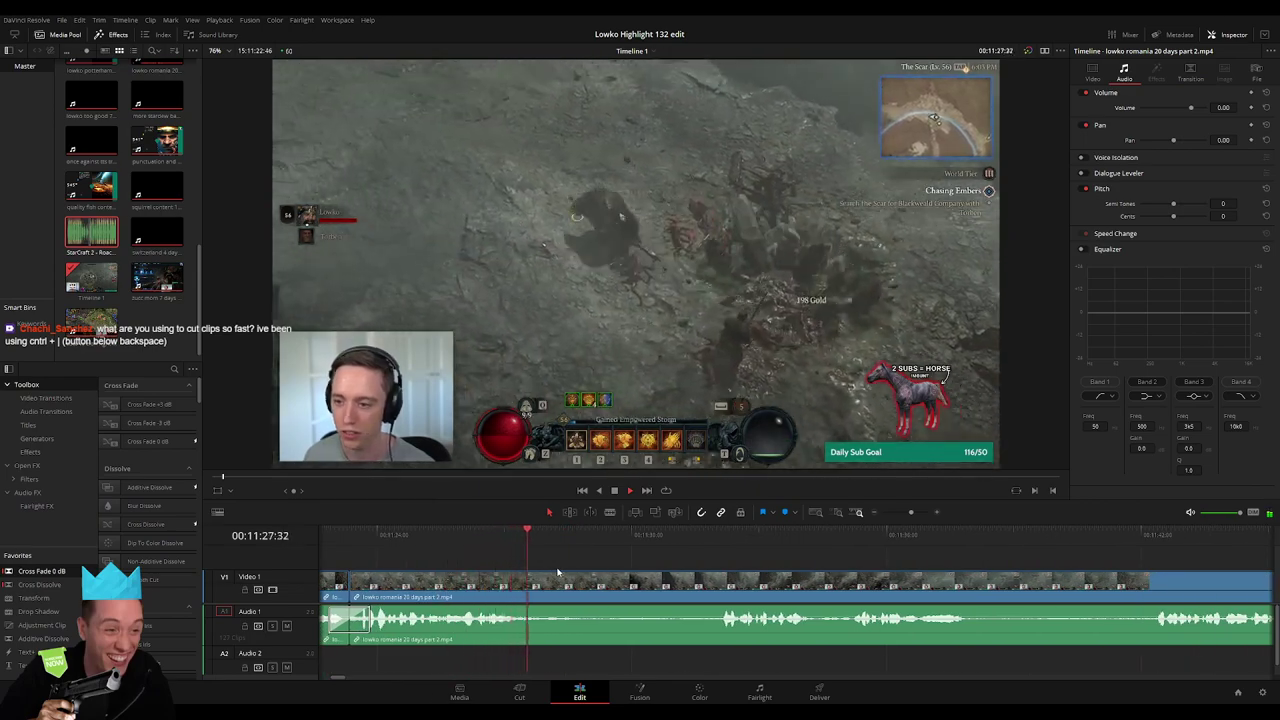
{"action": "key", "text": "ctrl+backslash"}
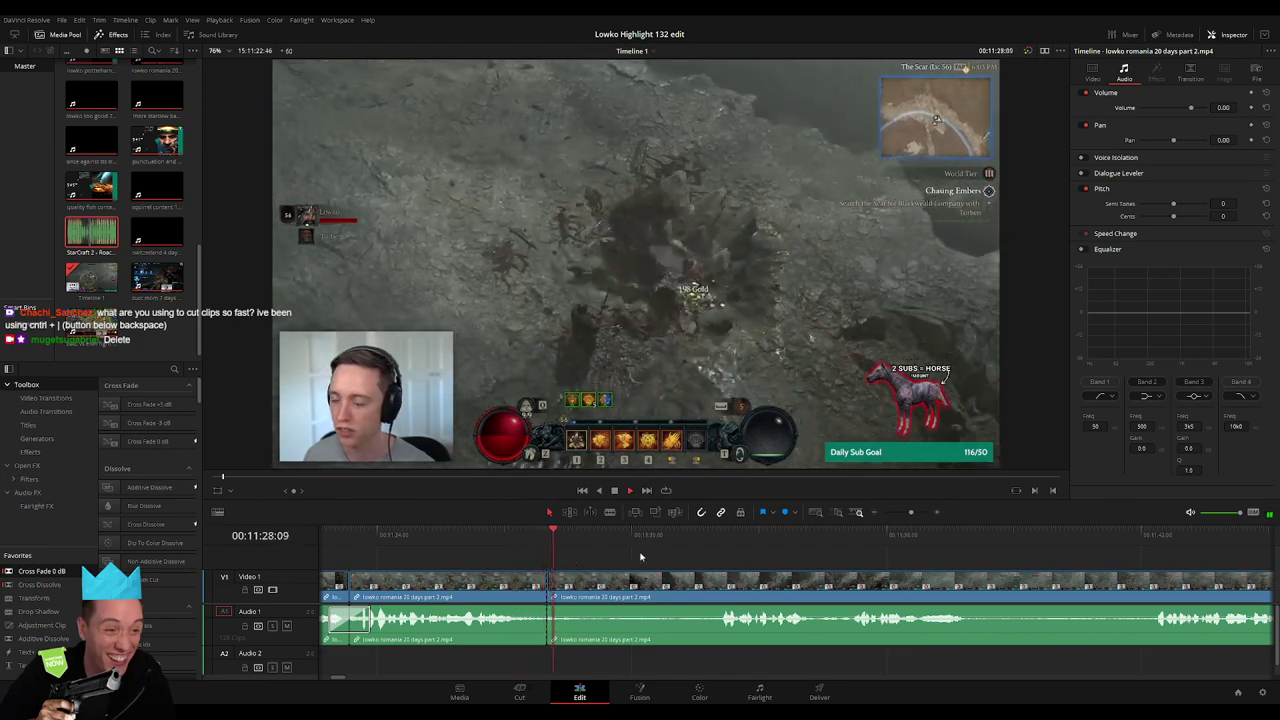
{"action": "left_click", "coordinate": [712, 543]}
{"action": "key", "text": "ctrl+backslash"}
{"action": "left_click", "coordinate": [640, 591]}
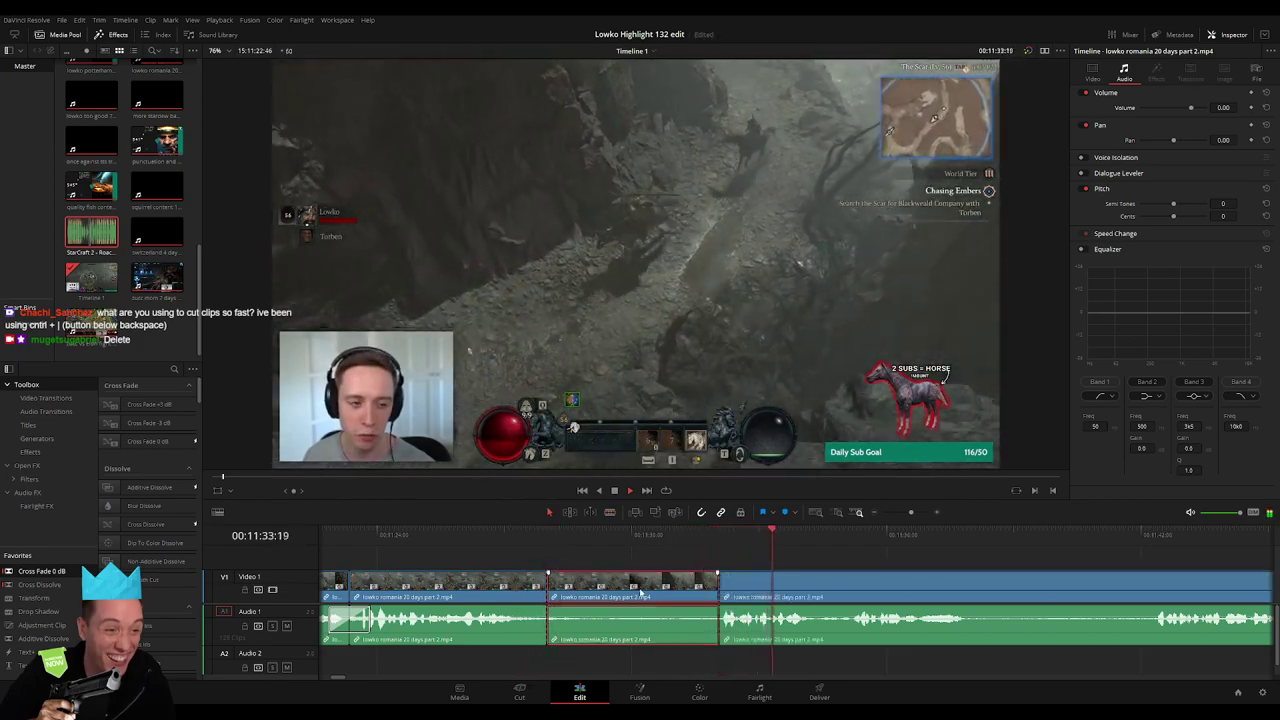
{"action": "key", "text": "Delete"}
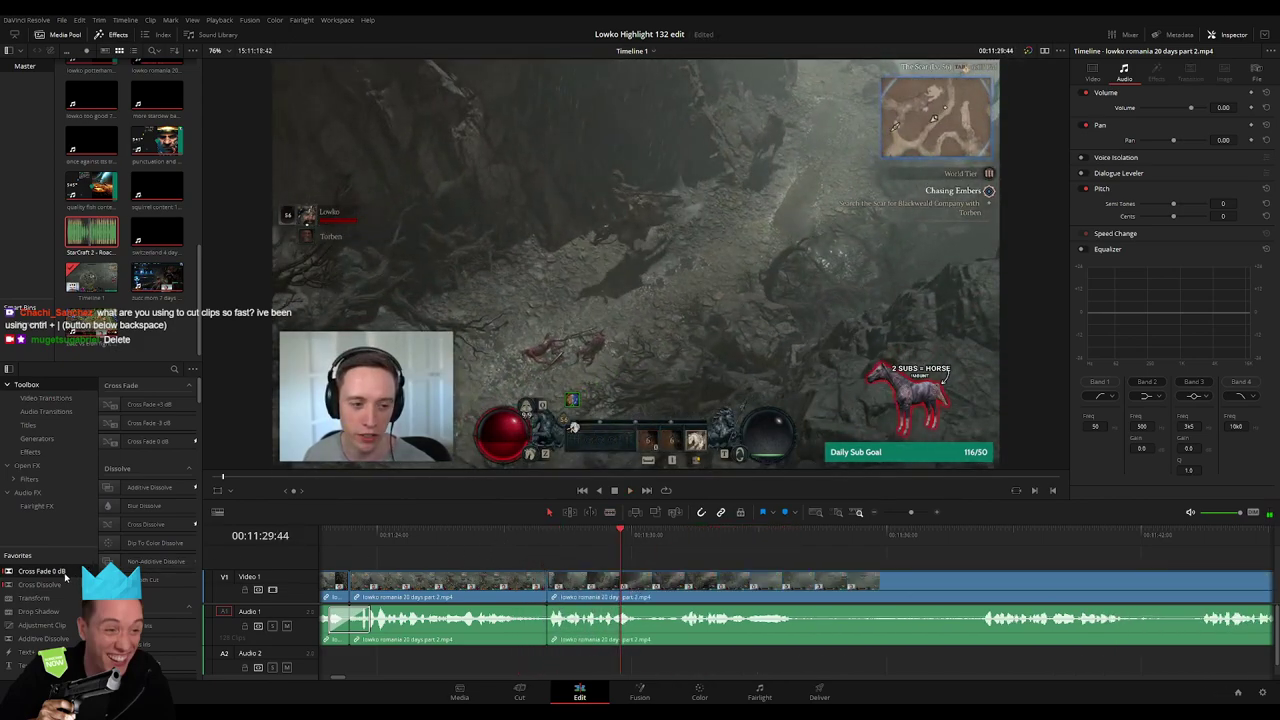
{"action": "left_click", "coordinate": [516, 541]}
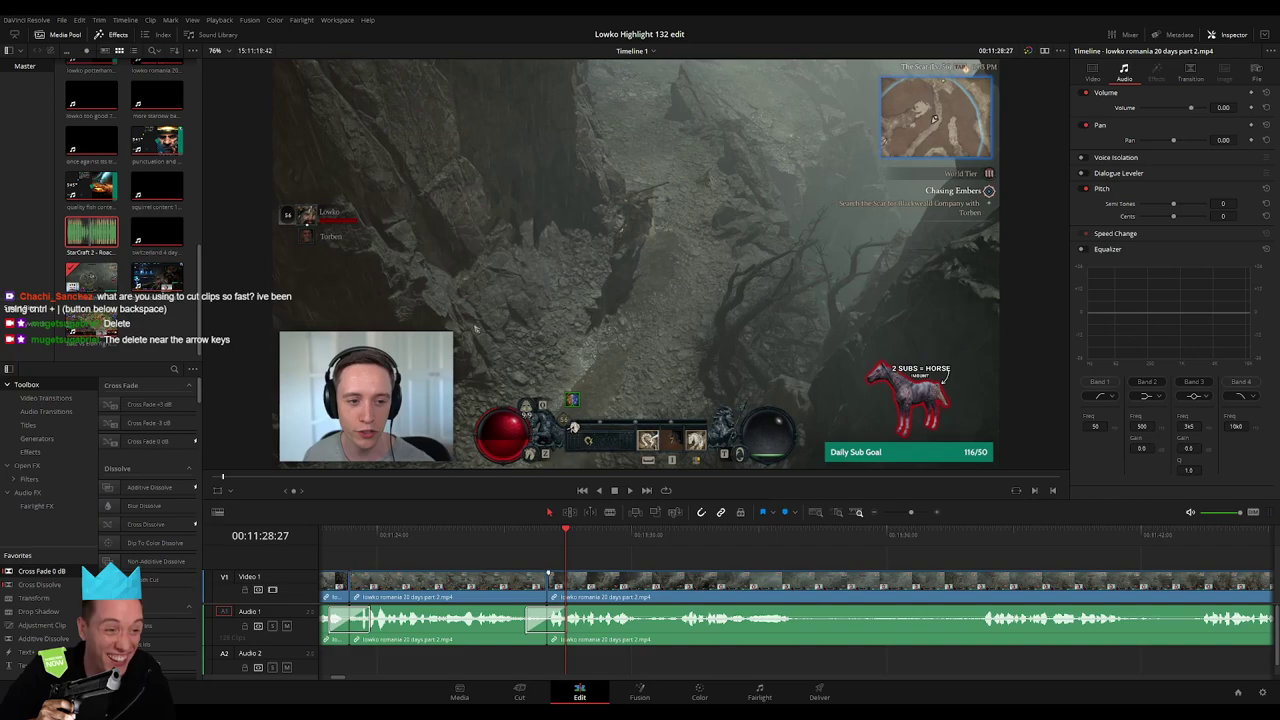
{"action": "key", "text": "space"}
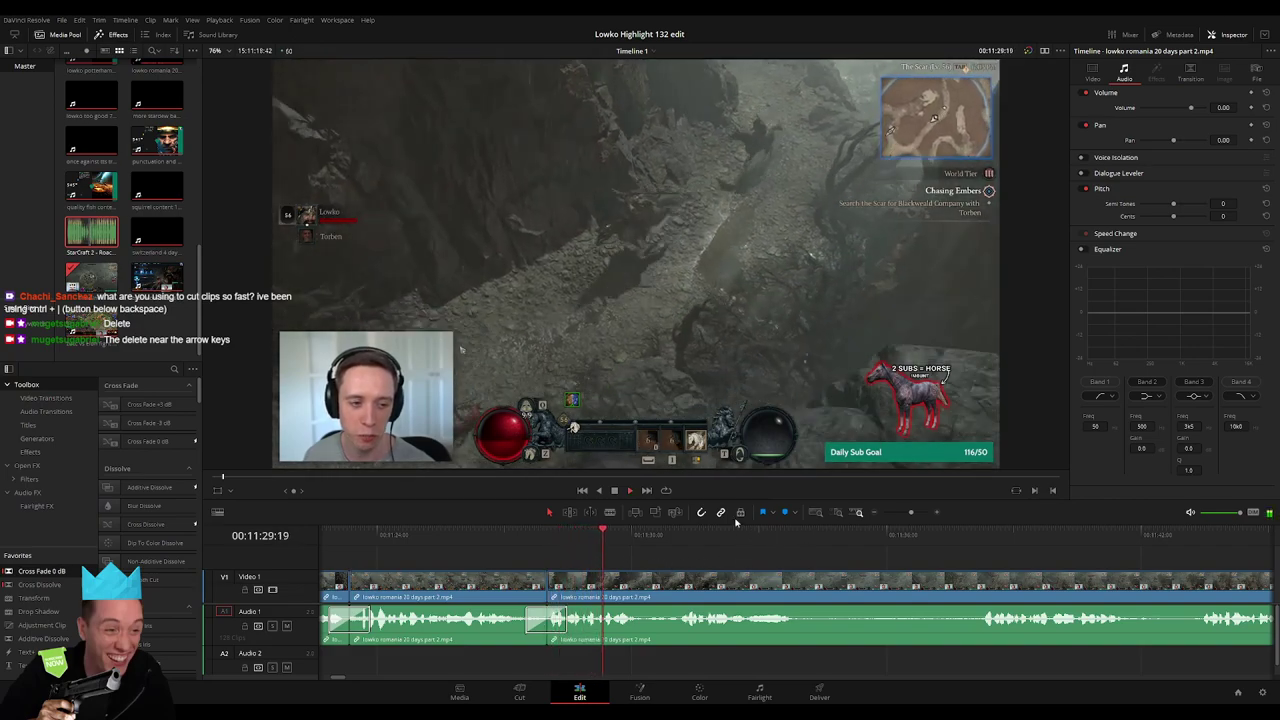
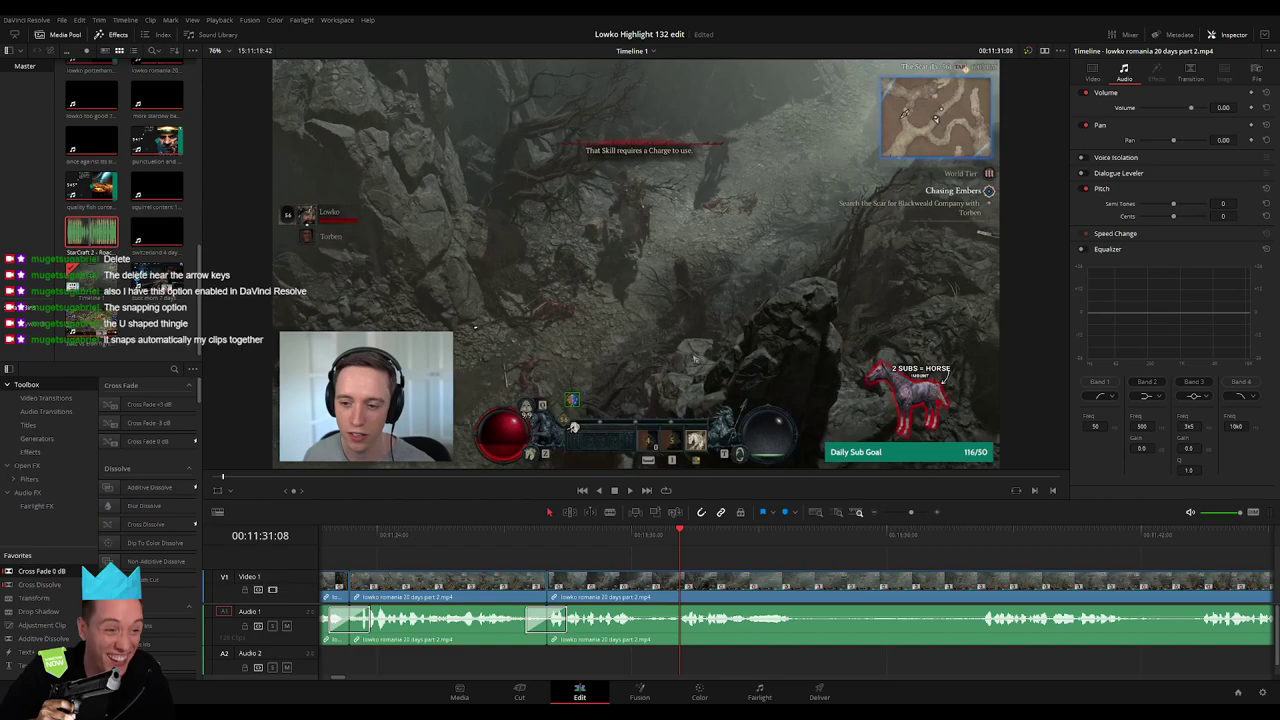
Blade-split the Romania Diablo clip and ripple-delete the unwanted stretch between the cuts
{"action": "left_click", "coordinate": [535, 535]}
{"action": "key", "text": "space"}
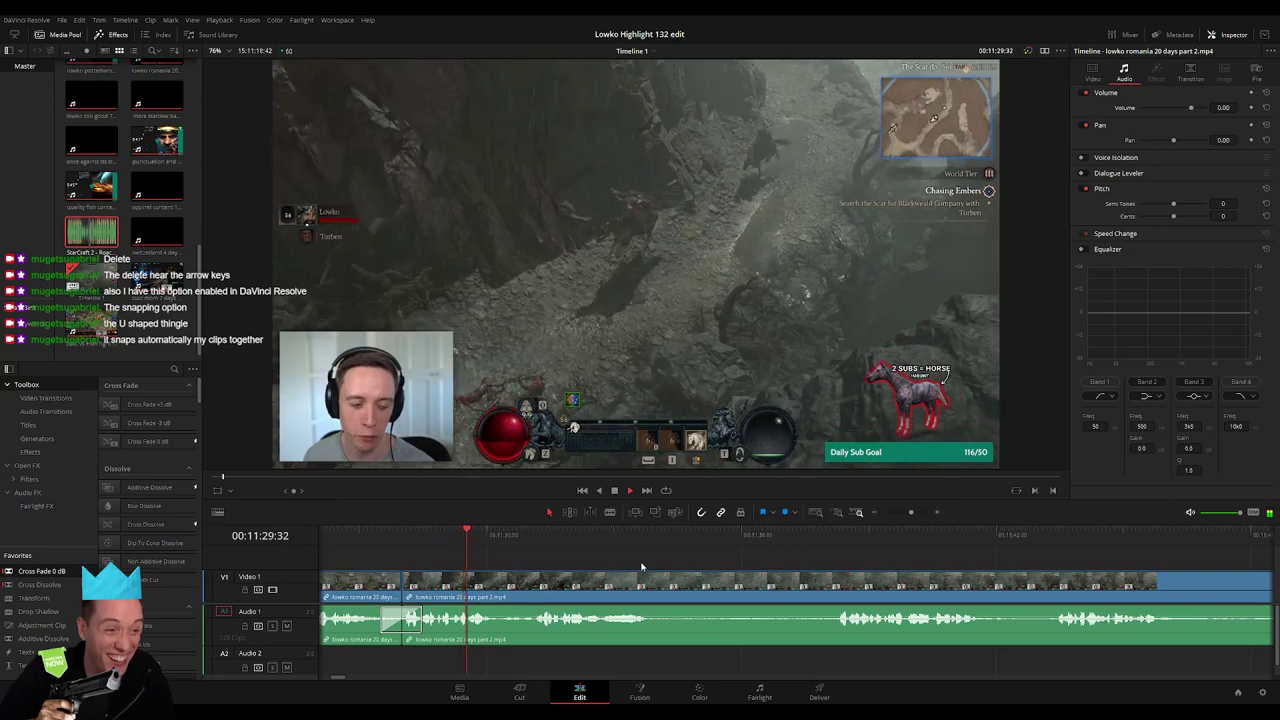
{"action": "scroll", "coordinate": [549, 558], "scroll_direction": "right", "scroll_amount": 3}
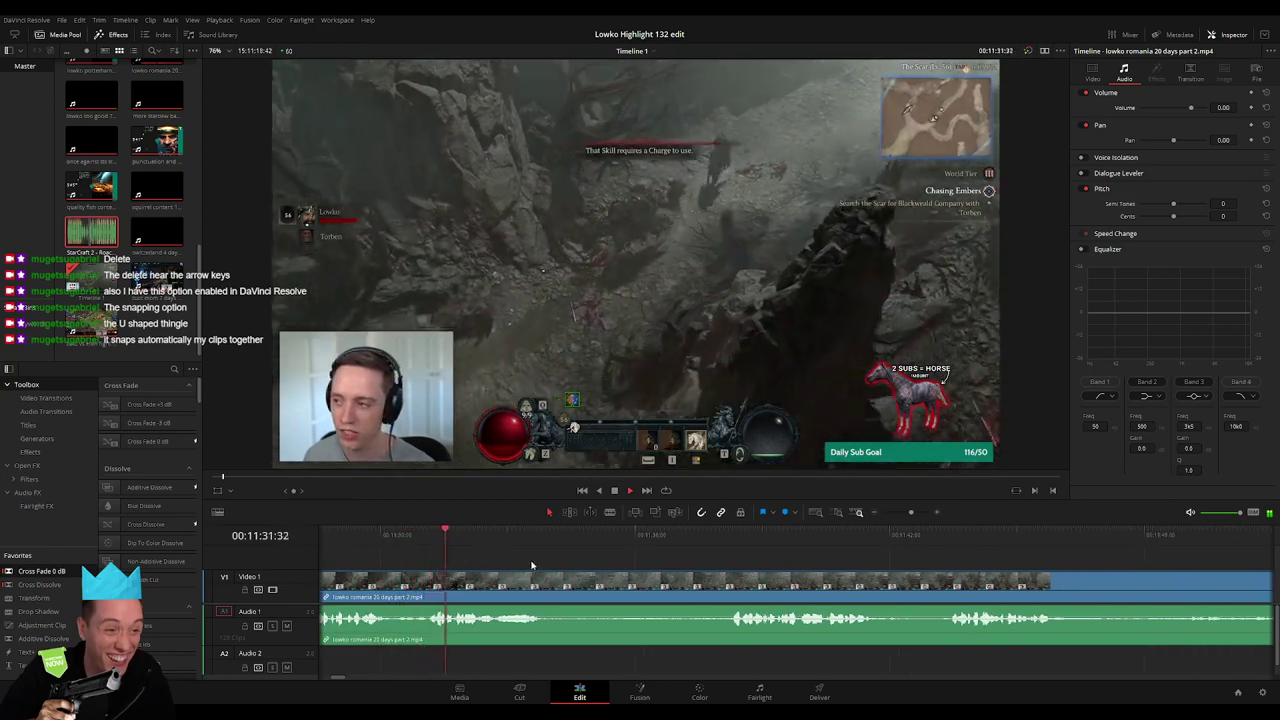
{"action": "key", "text": "b"}
{"action": "left_click", "coordinate": [567, 585]}
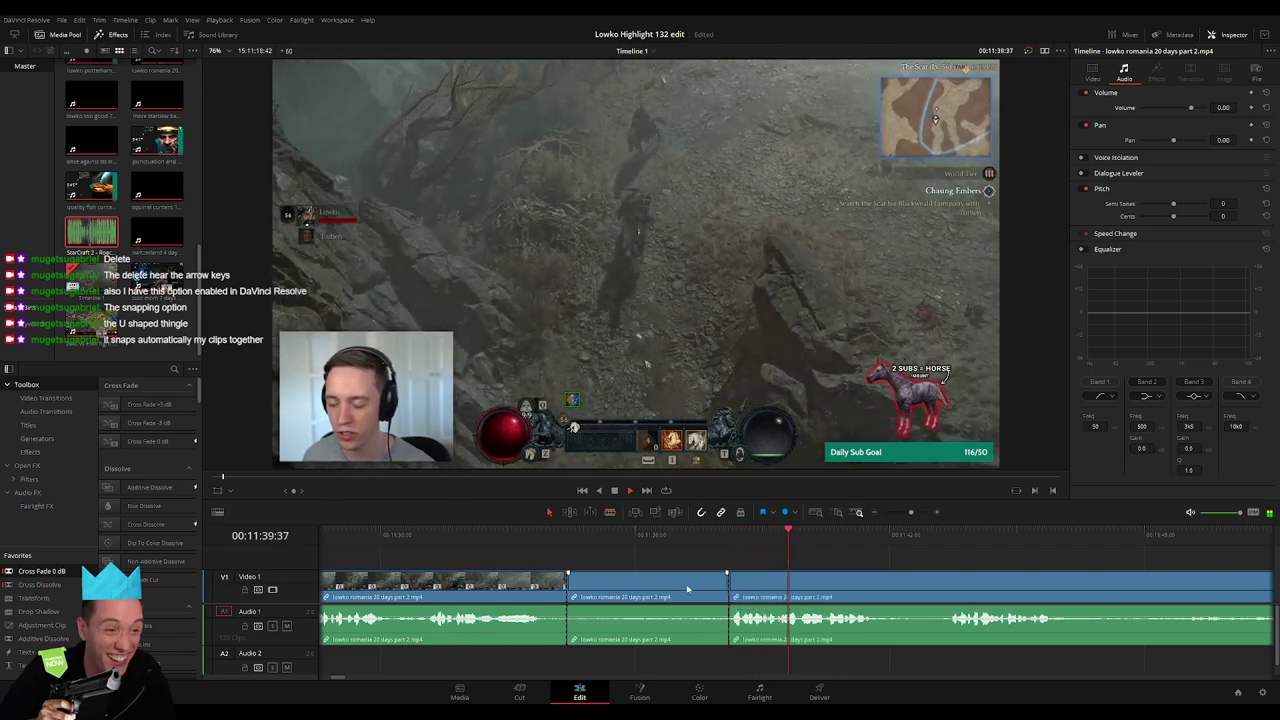
{"action": "key", "text": "Up"}
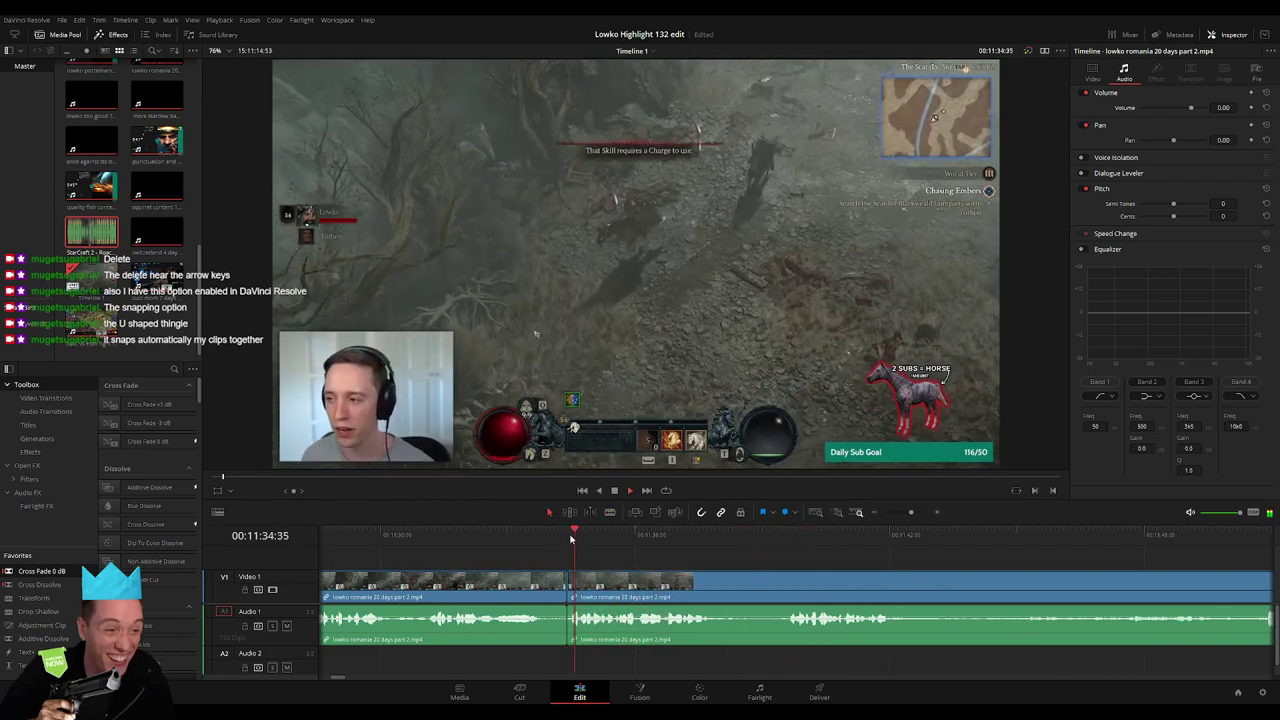
{"action": "left_click_drag", "start_coordinate": [551, 637], "coordinate": [567, 622]}
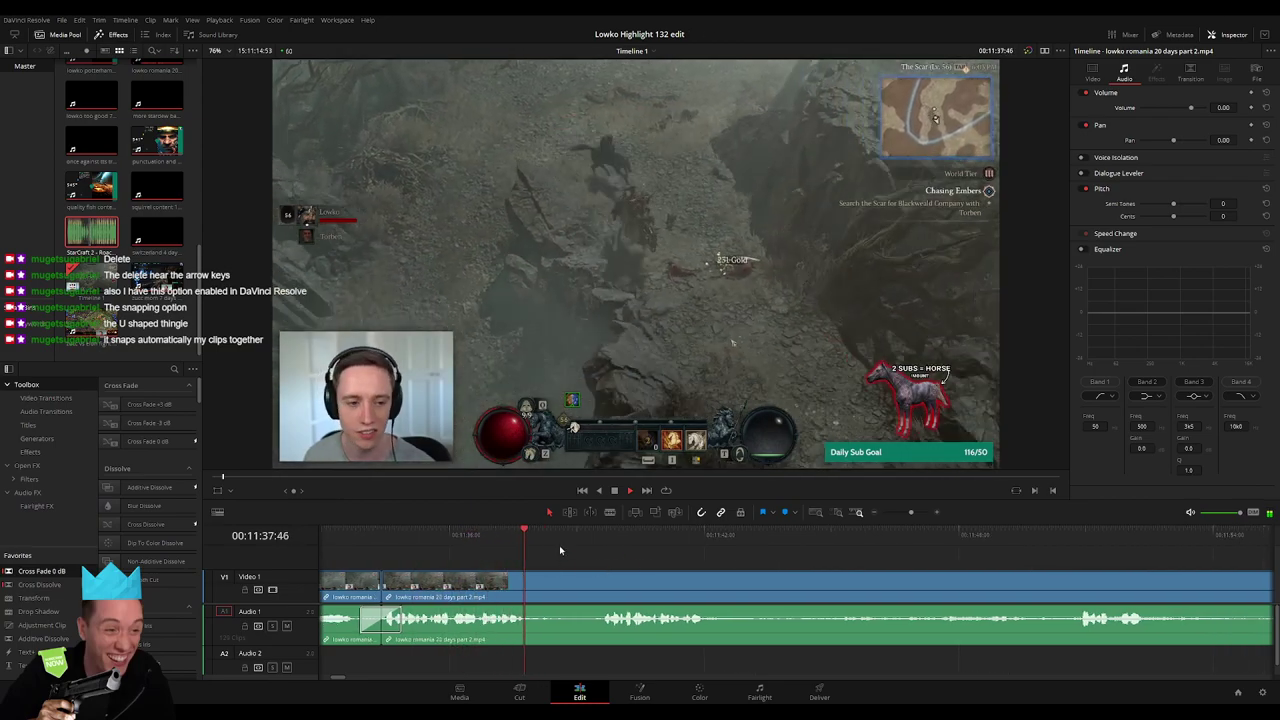
{"action": "left_click", "coordinate": [567, 587]}
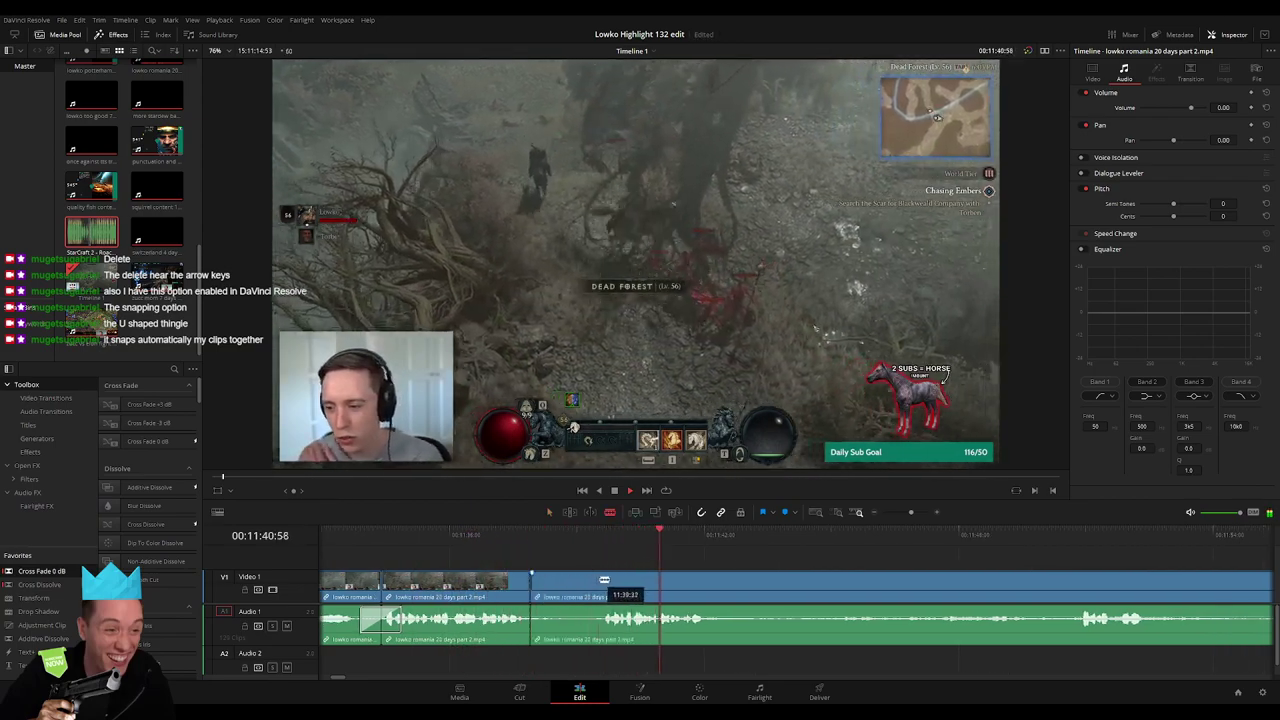
{"action": "key", "text": "Delete"}
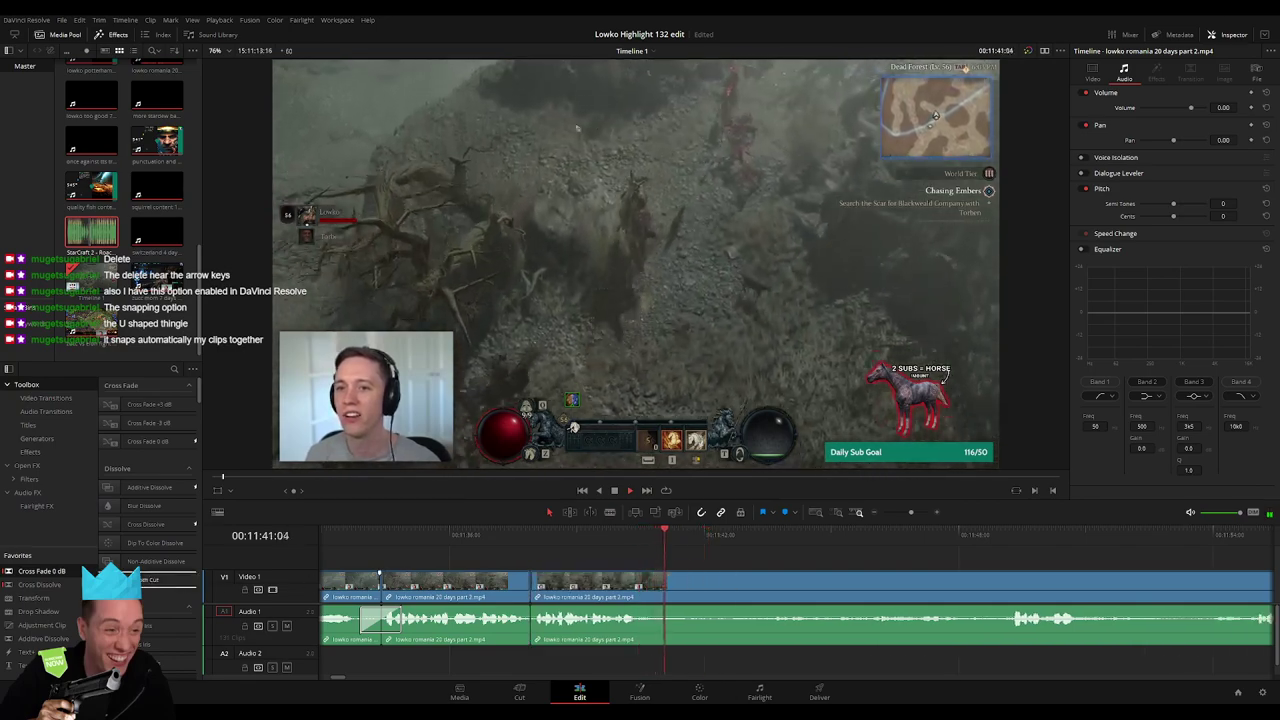
Review the later footage and trim the clip edge to tighten the join
{"action": "left_click", "coordinate": [1006, 536]}
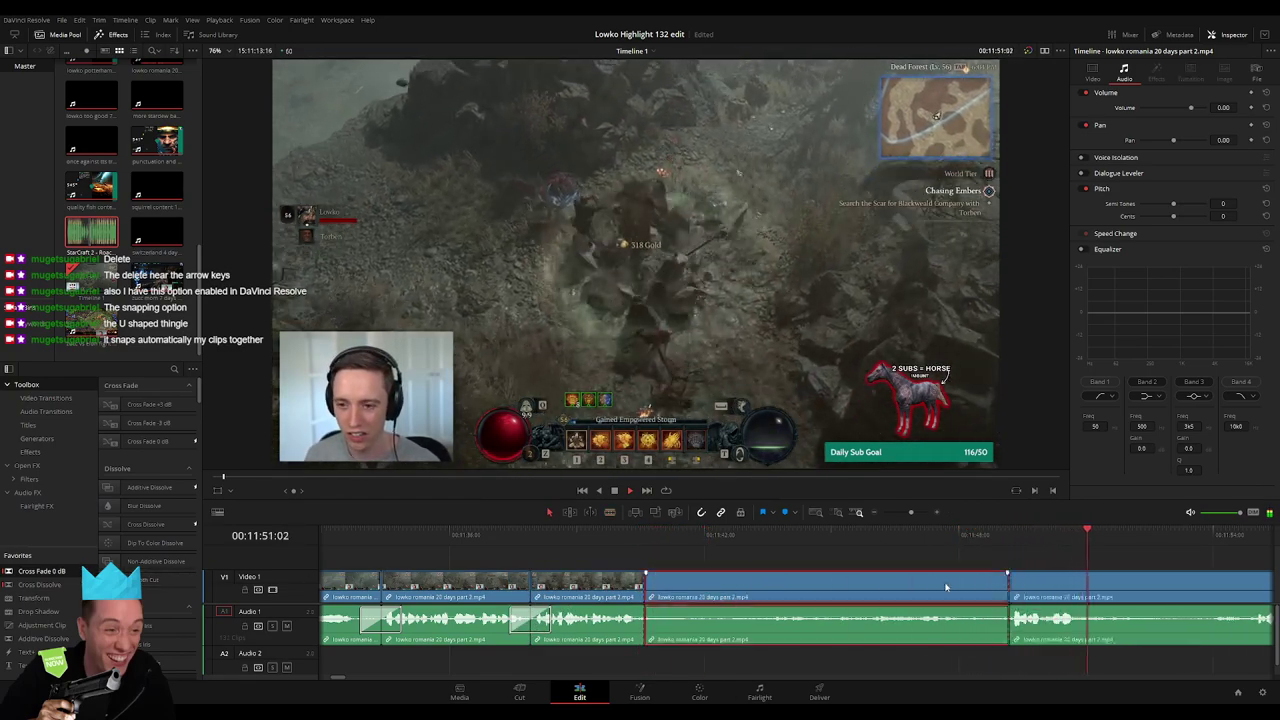
{"action": "left_click", "coordinate": [744, 536]}
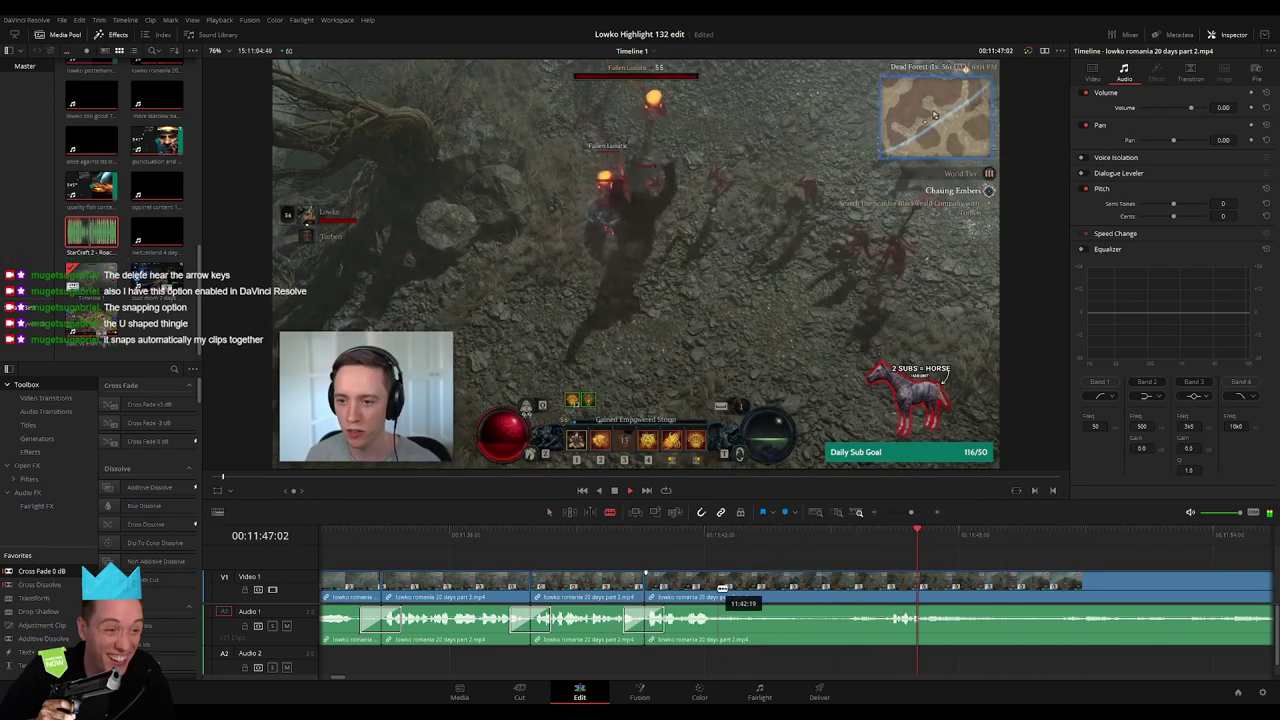
{"action": "mouse_move", "coordinate": [722, 588]}
{"action": "left_mouse_down"}
{"action": "mouse_move", "coordinate": [849, 594]}
{"action": "mouse_move", "coordinate": [816, 581]}
{"action": "left_mouse_up"}
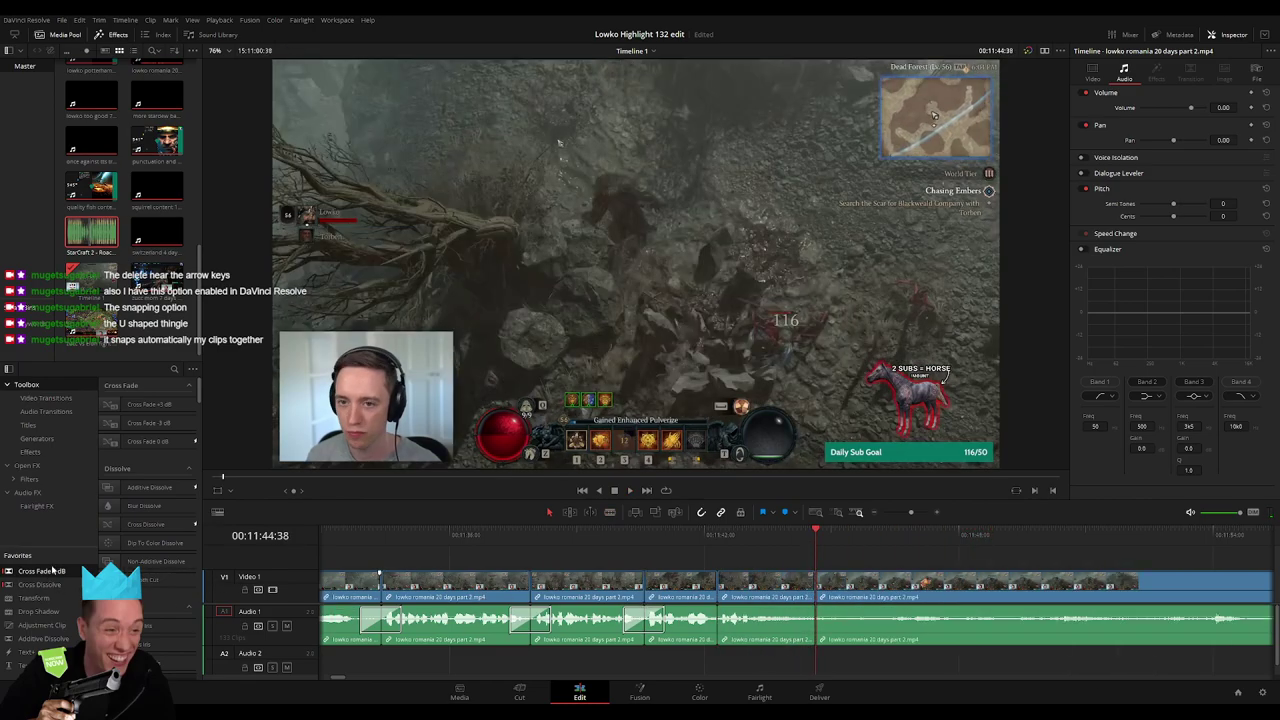
{"action": "left_click", "coordinate": [709, 630]}
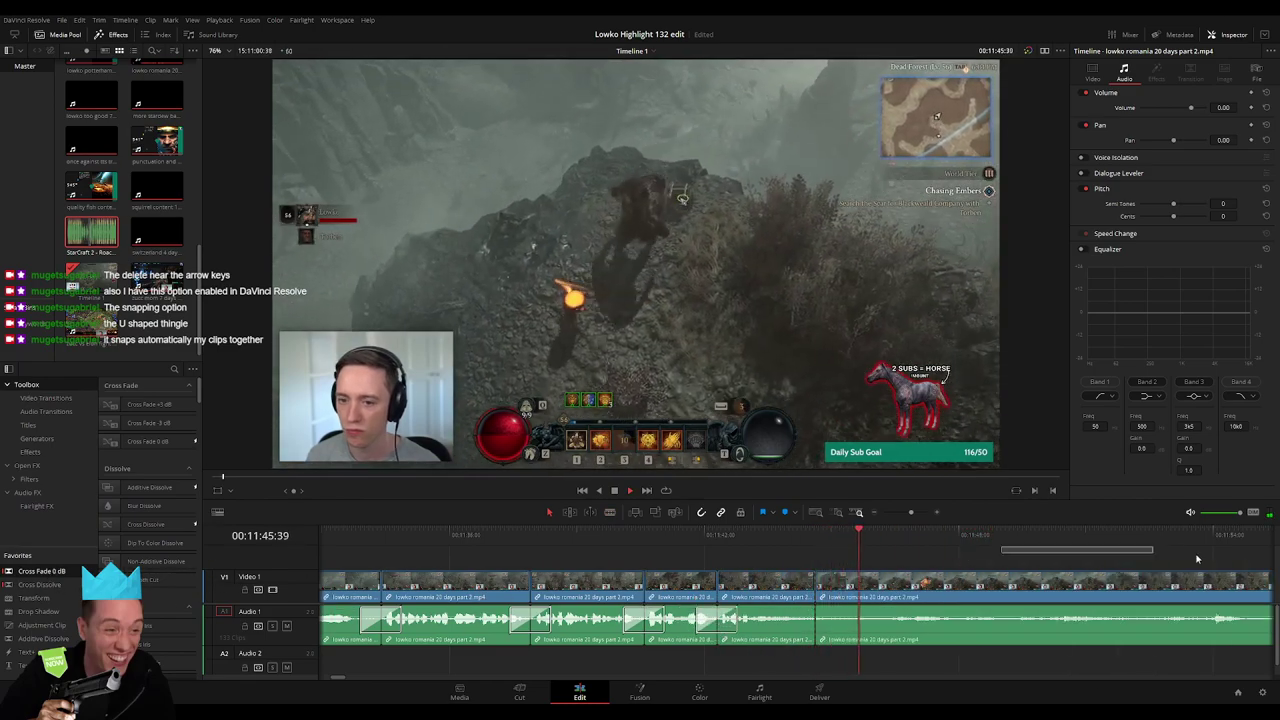
{"action": "left_click_drag", "start_coordinate": [910, 512], "coordinate": [895, 514]}
Delete the long remaining Romania clip so the gap closes up
{"action": "left_click_drag", "start_coordinate": [813, 544], "coordinate": [668, 543]}
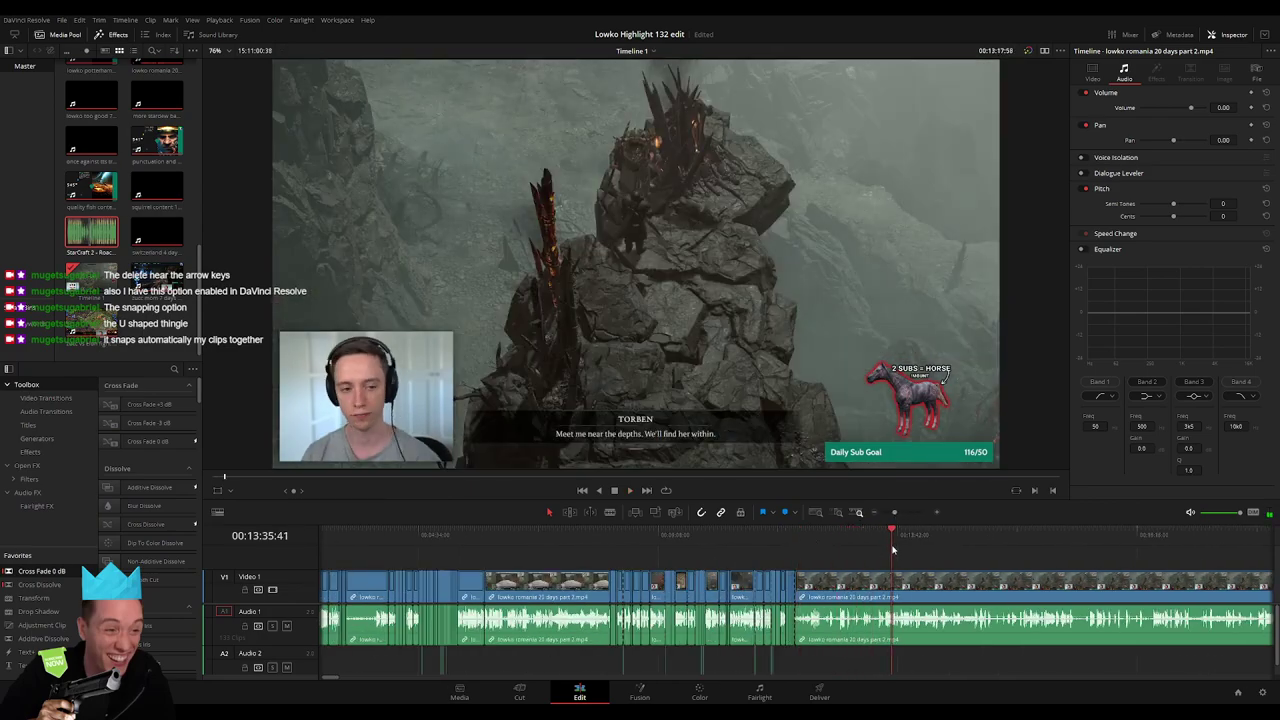
{"action": "left_click", "coordinate": [904, 540]}
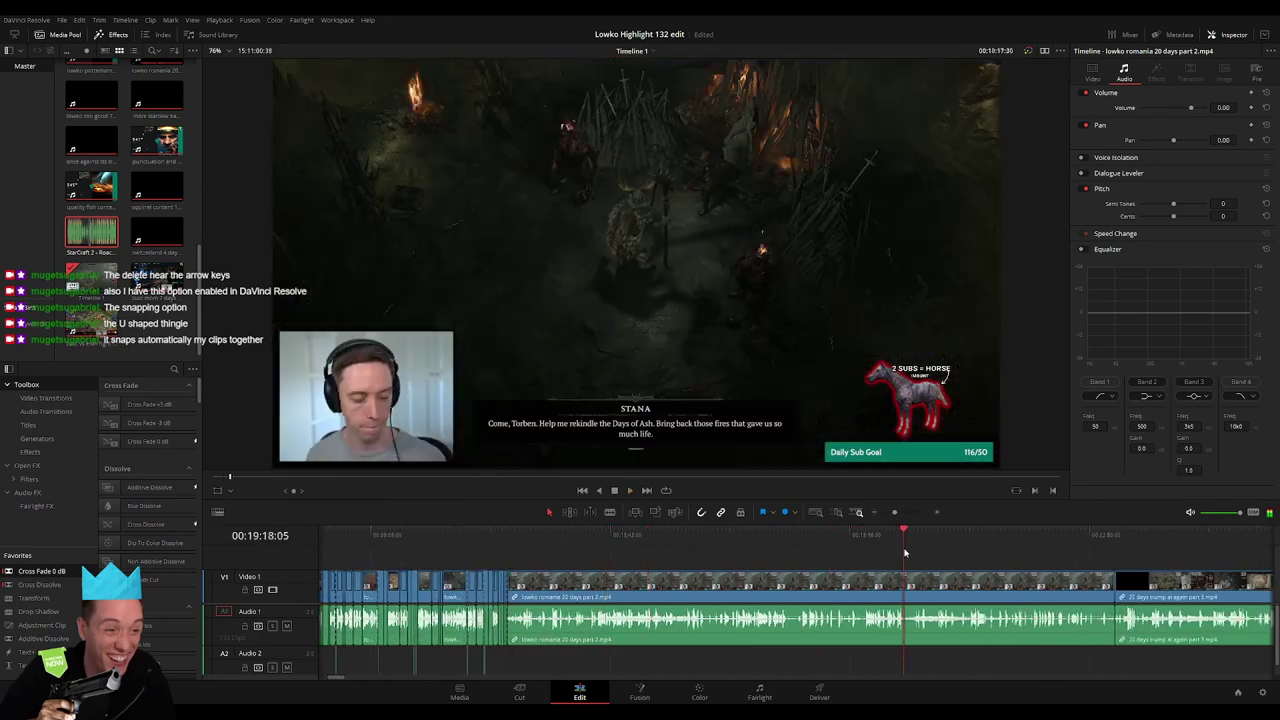
{"action": "left_click", "coordinate": [829, 589]}
{"action": "key", "text": "Delete"}
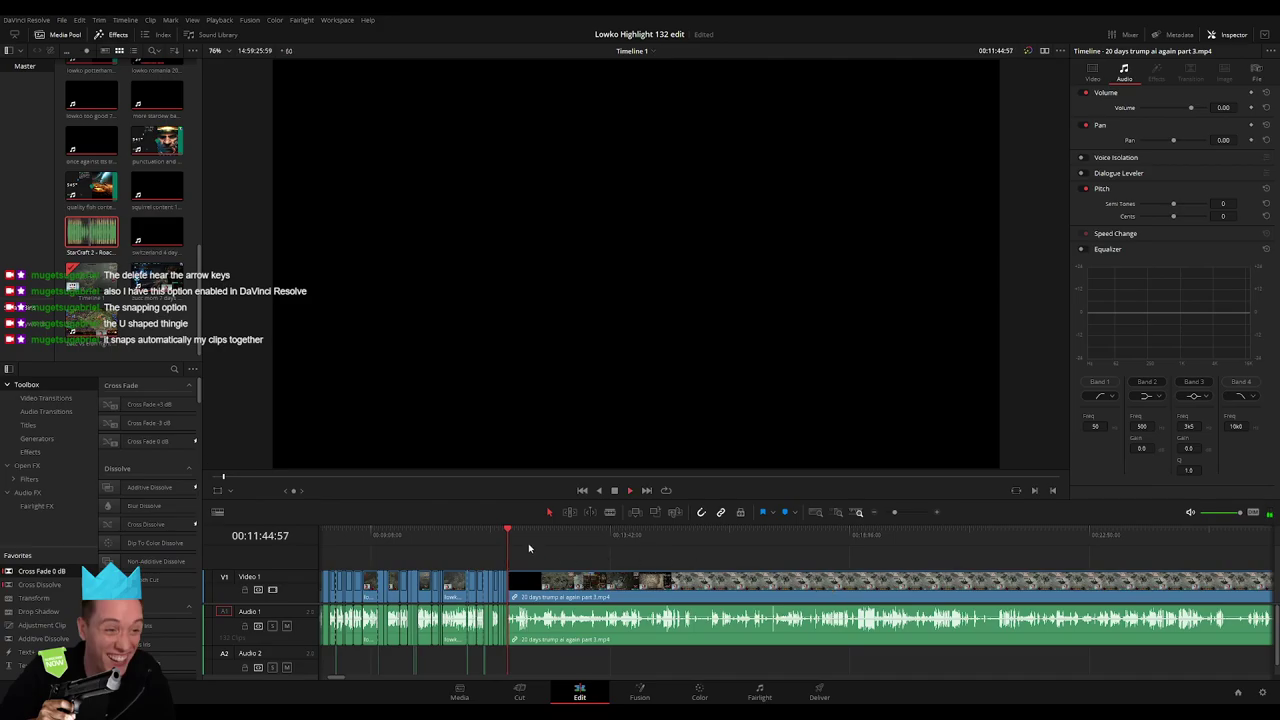
Scrub and play through the part 3 snowy gameplay footage
{"action": "left_click", "coordinate": [540, 546]}
{"action": "left_click_drag", "start_coordinate": [534, 548], "coordinate": [857, 547]}
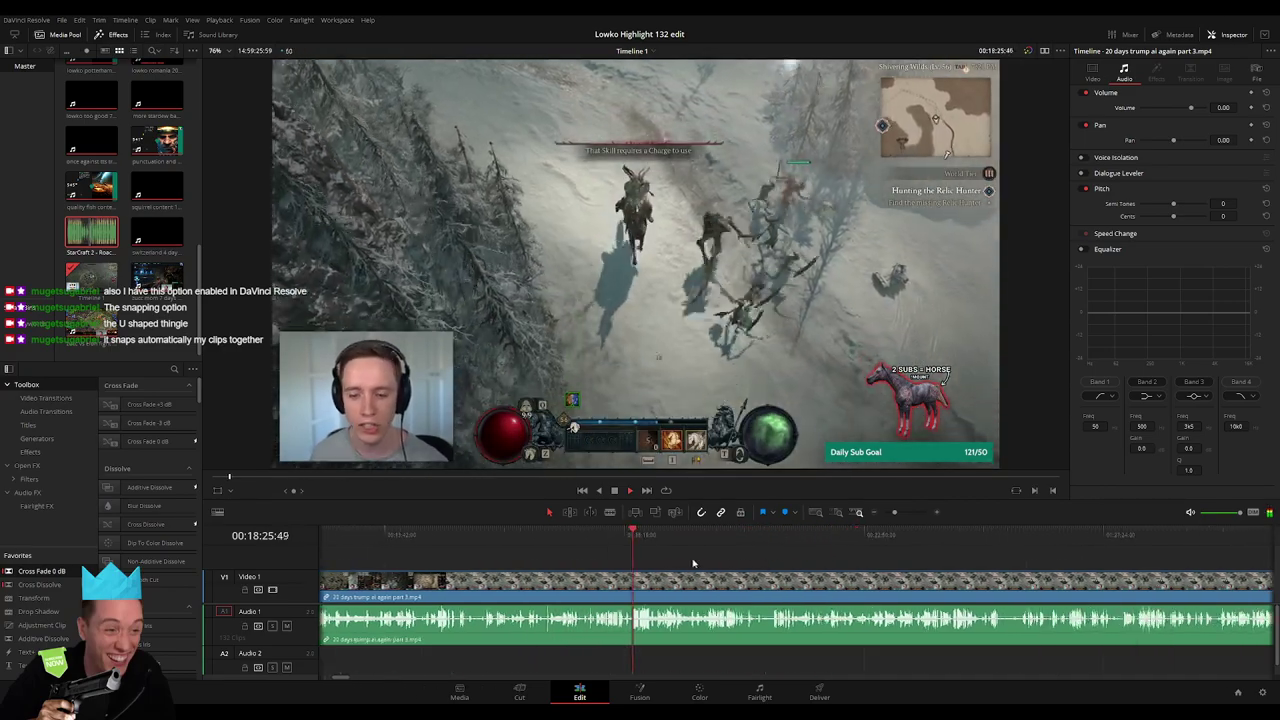
{"action": "left_click_drag", "start_coordinate": [641, 544], "coordinate": [822, 543]}
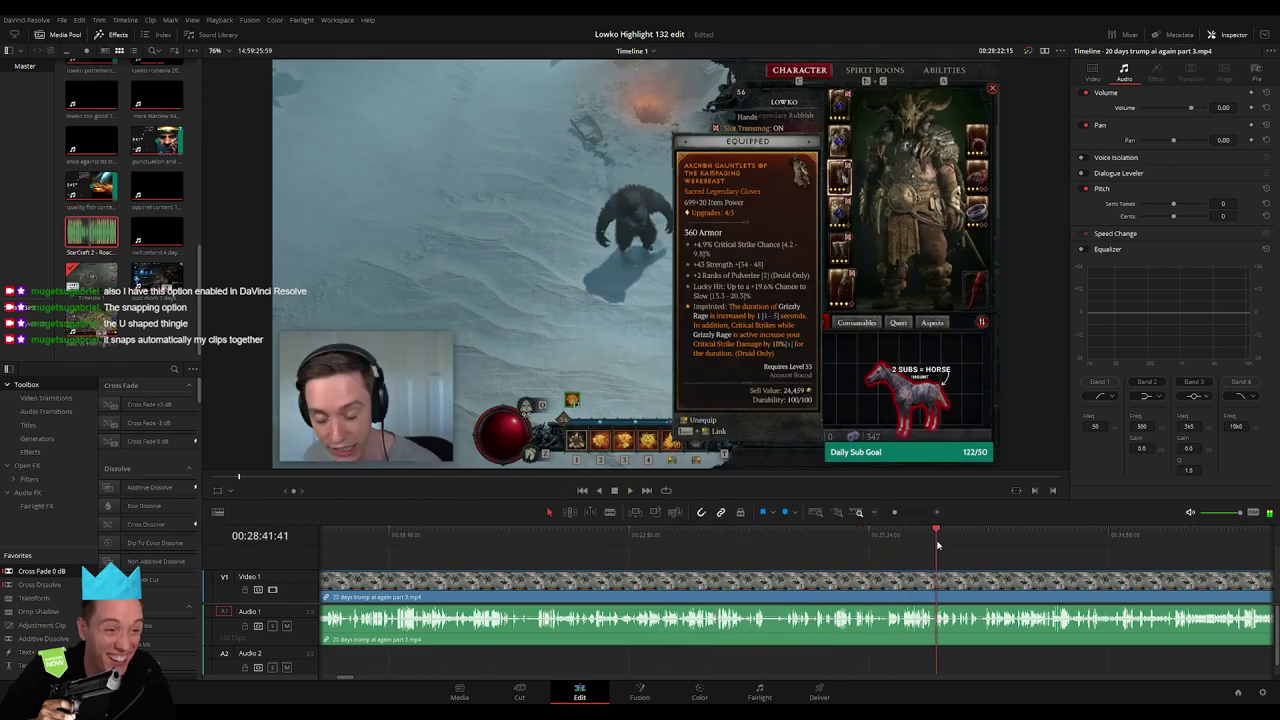
{"action": "left_click_drag", "start_coordinate": [938, 545], "coordinate": [615, 549]}
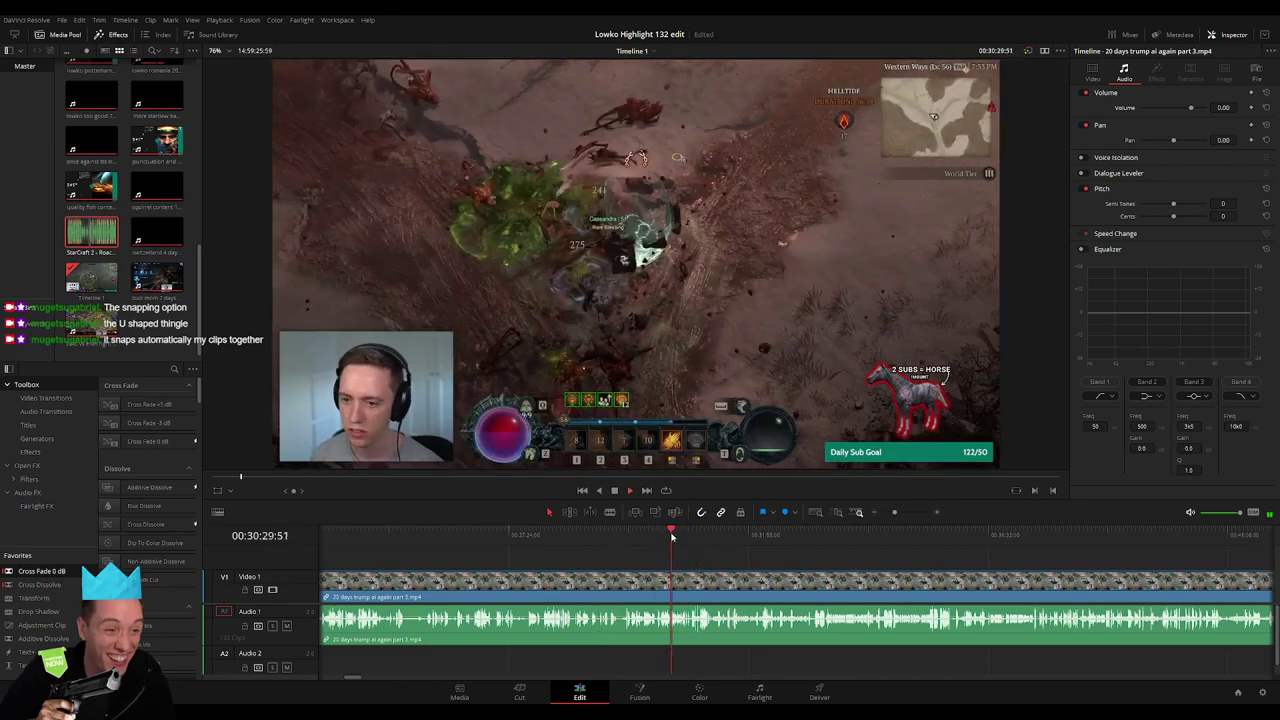
{"action": "key", "text": "space"}
{"action": "left_click", "coordinate": [799, 539]}
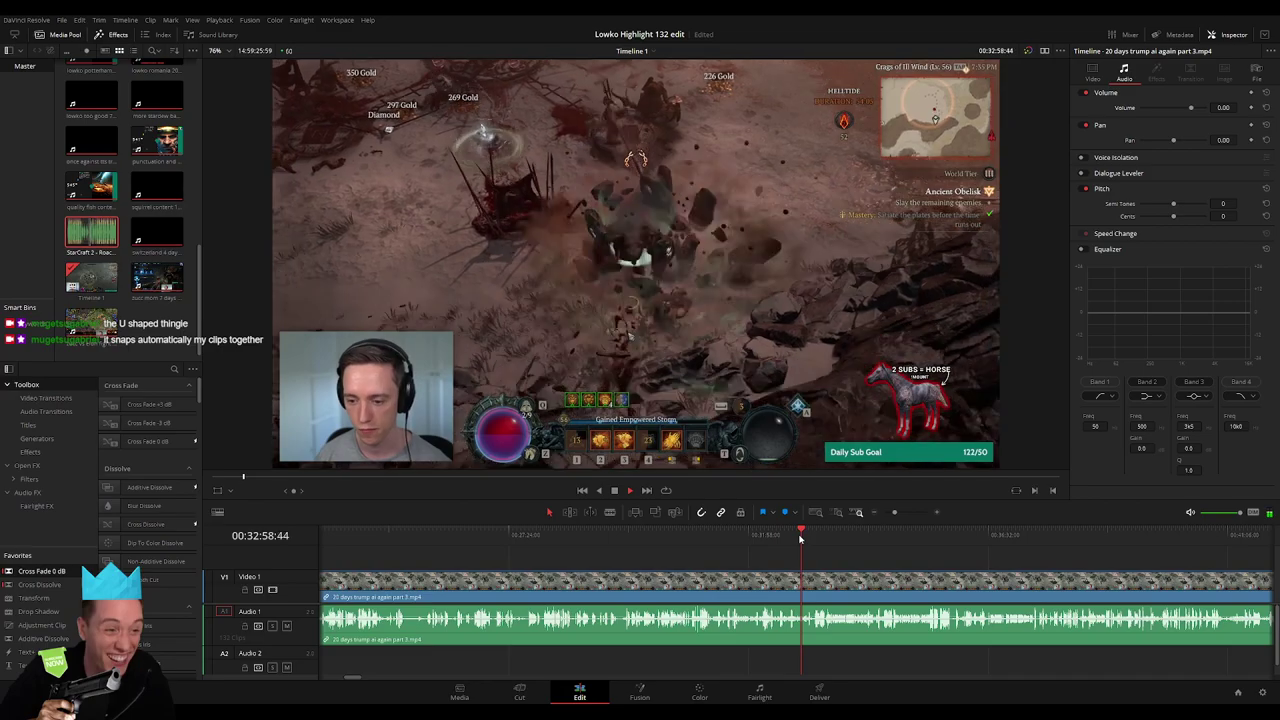
{"action": "left_click", "coordinate": [774, 537]}
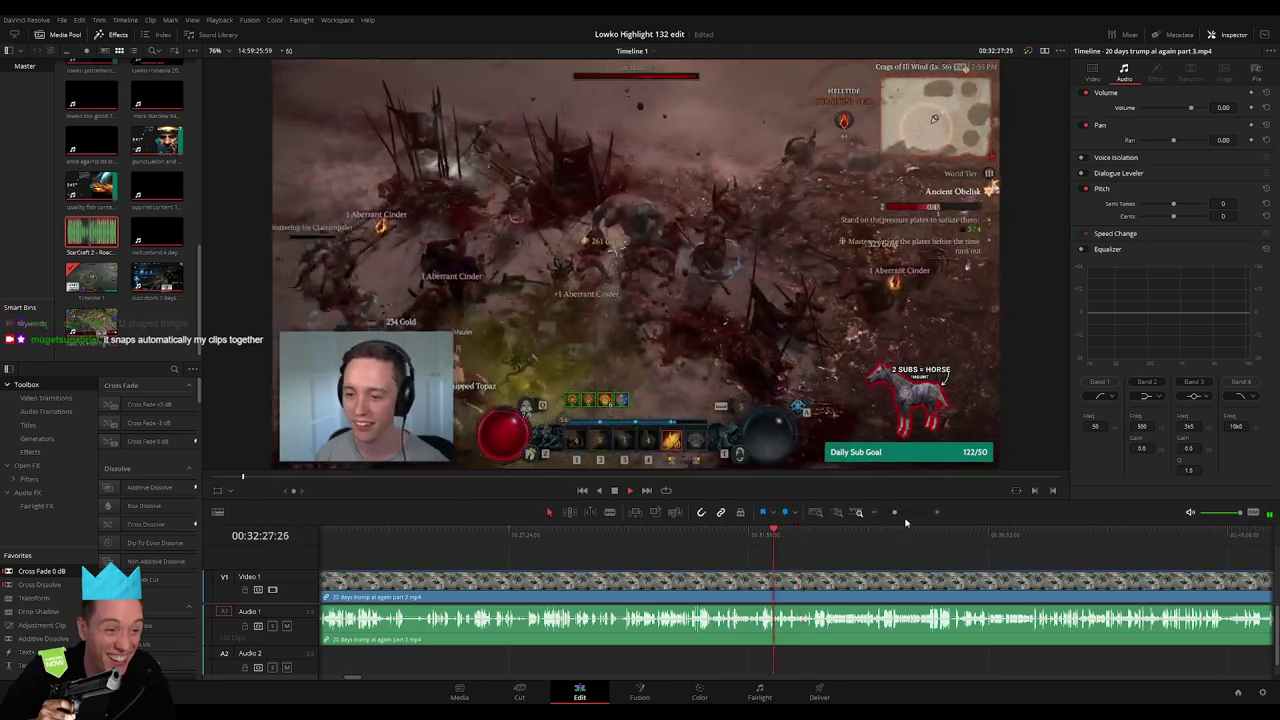
Rewatch the obelisk fight zoomed in to locate the next cut point
{"action": "left_click", "coordinate": [905, 514]}
{"action": "left_click", "coordinate": [659, 535]}
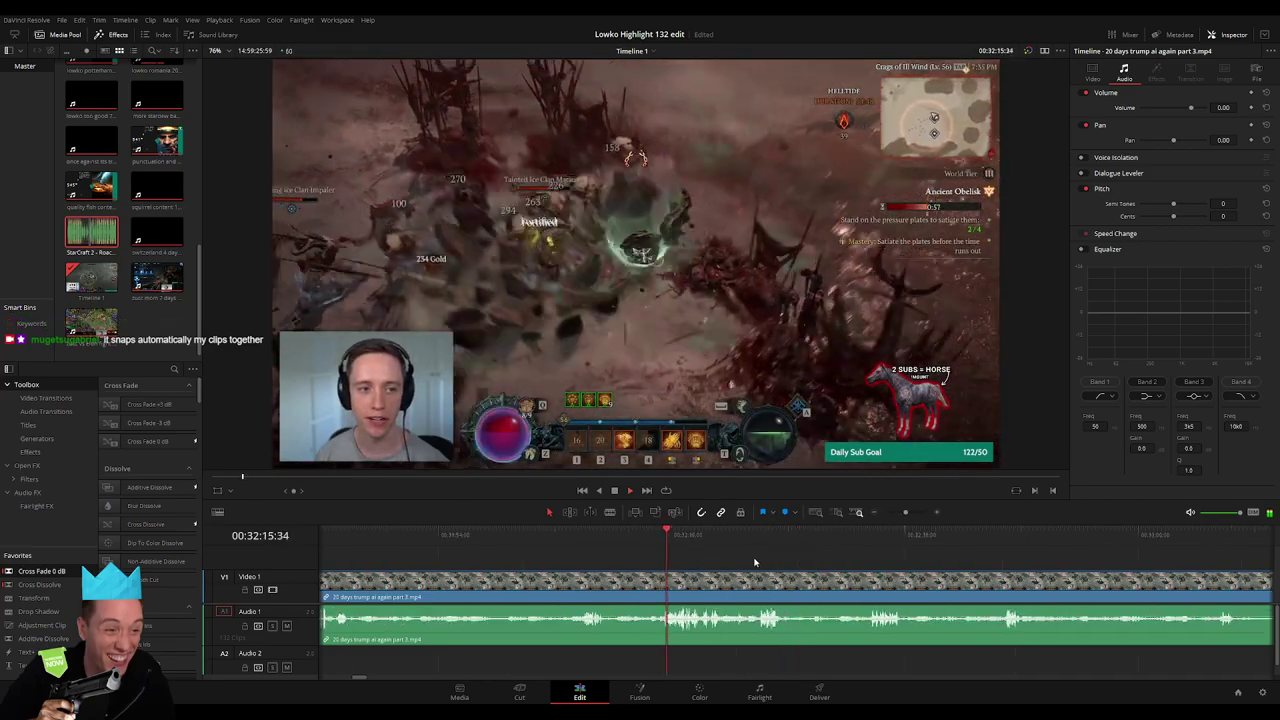
{"action": "left_click", "coordinate": [581, 541]}
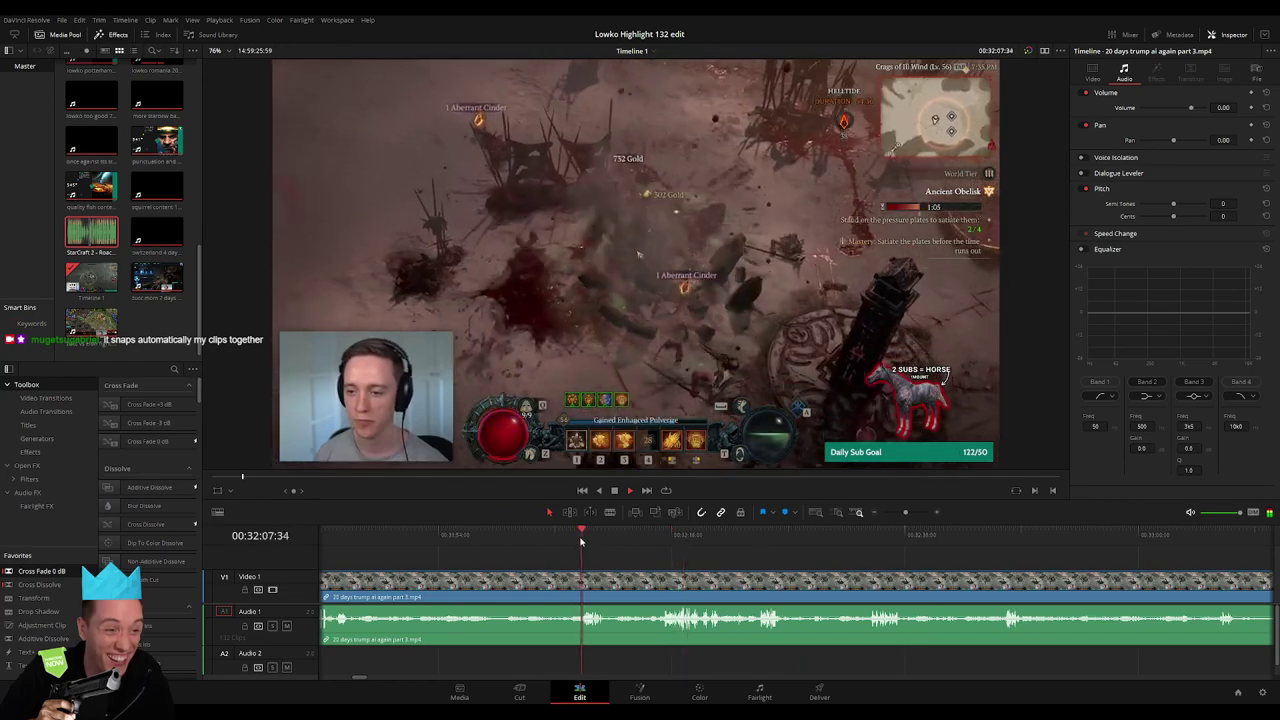
{"action": "scroll", "coordinate": [585, 565], "scroll_direction": "left", "scroll_amount": 3}
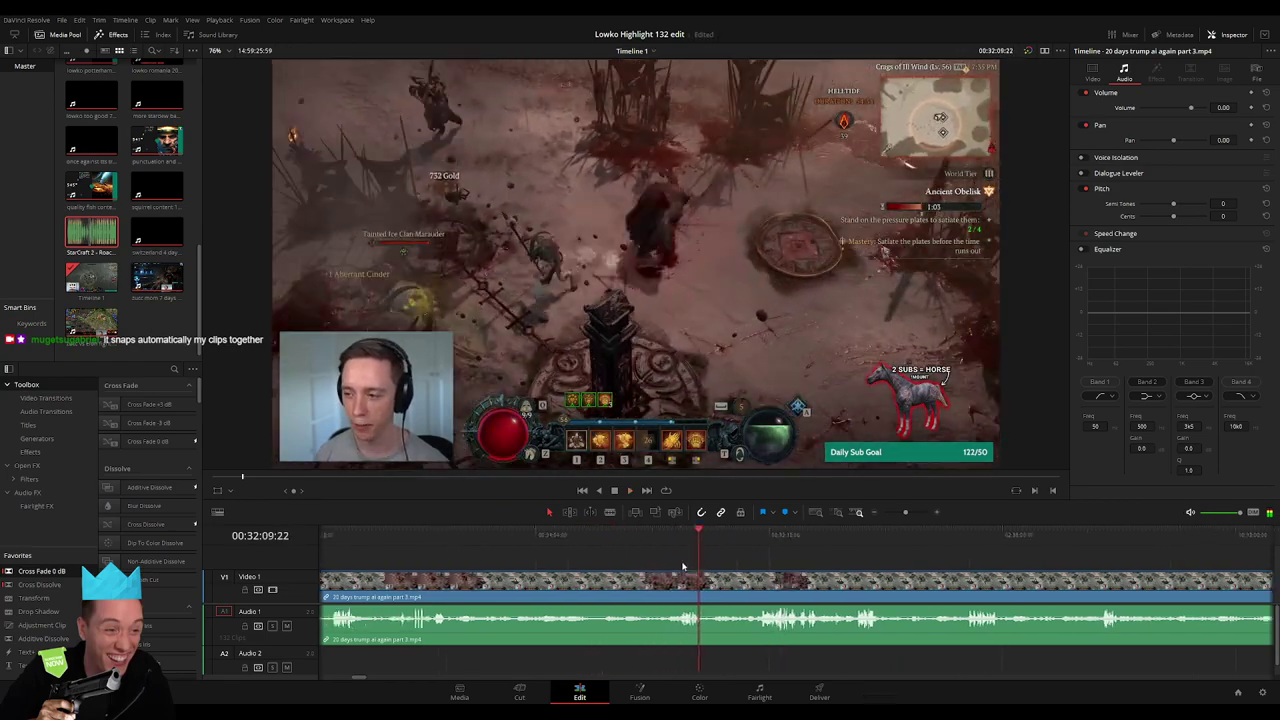
{"action": "left_click", "coordinate": [393, 546]}
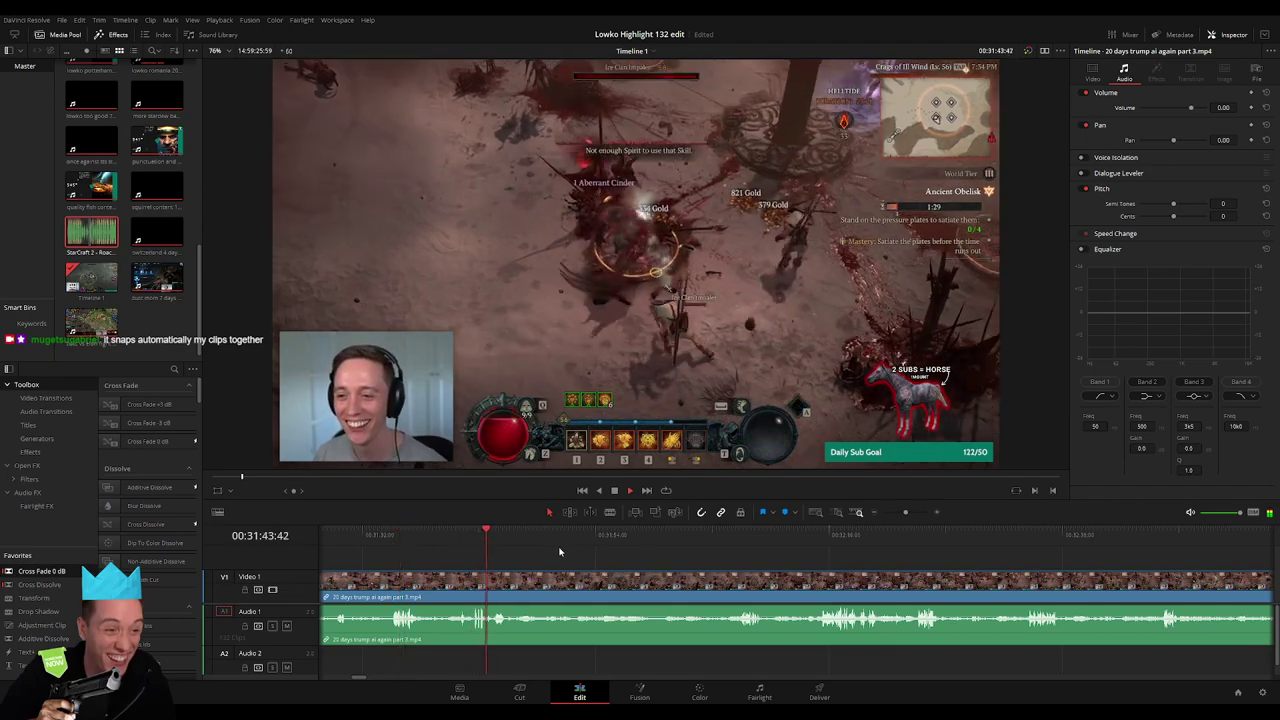
{"action": "left_click", "coordinate": [737, 541]}
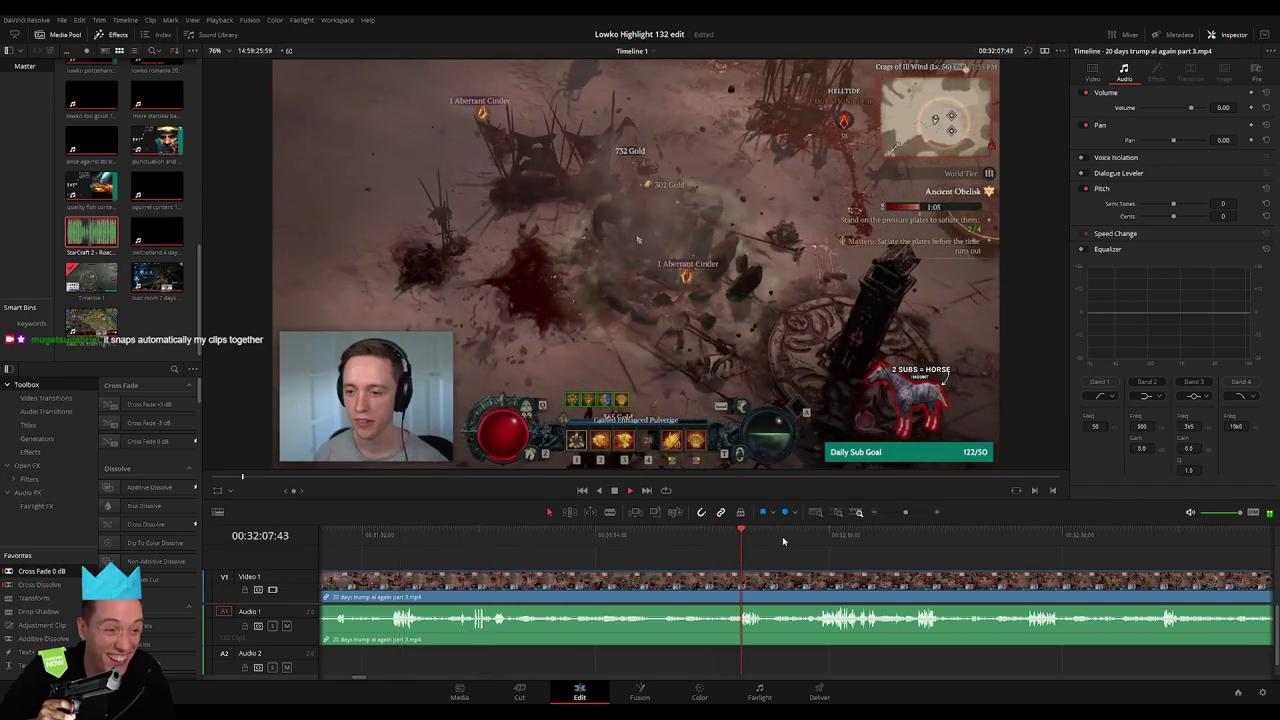
{"action": "left_click", "coordinate": [812, 540]}
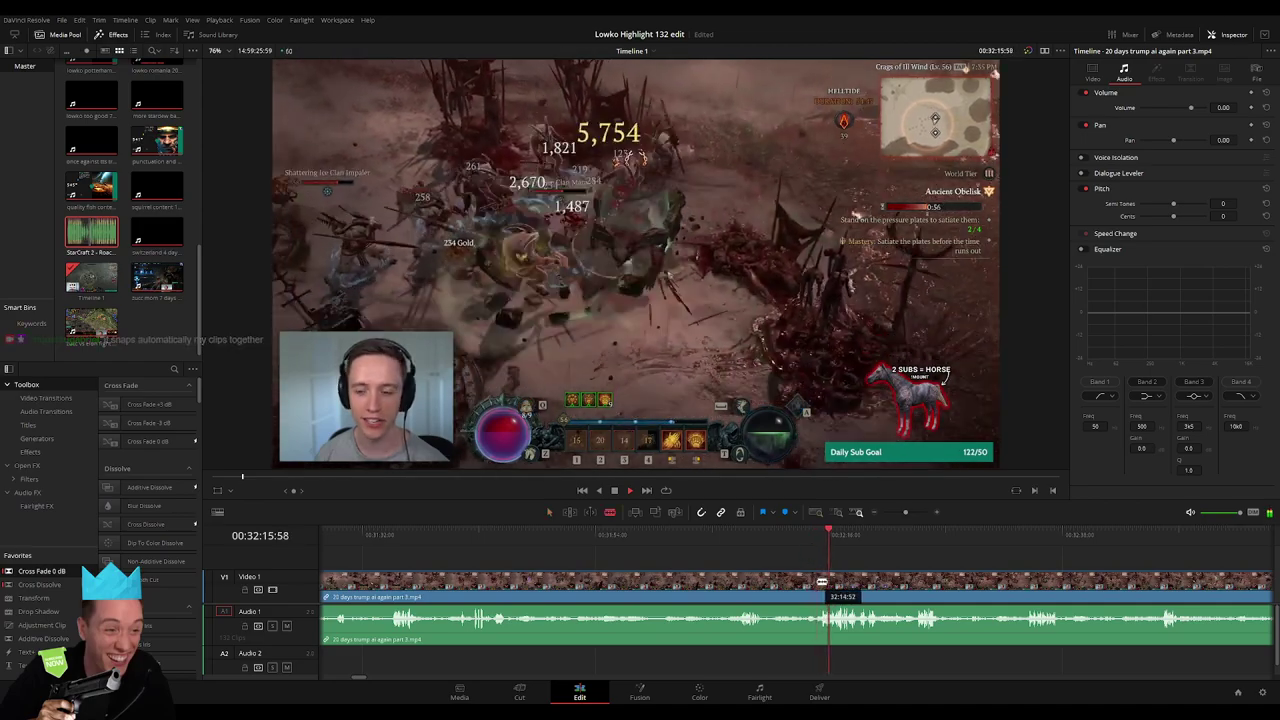
Split the part 3 clip and delete the footage before the cut
{"action": "left_click", "coordinate": [820, 584]}
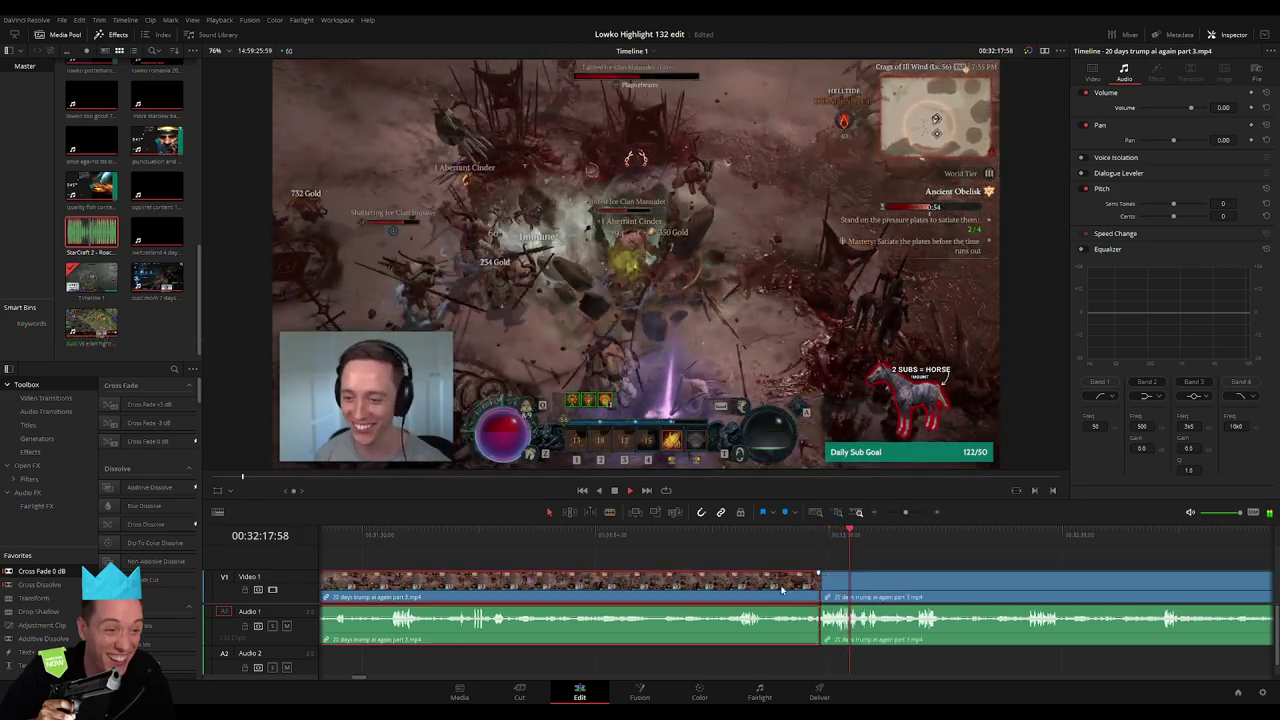
{"action": "key", "text": "BackSpace"}
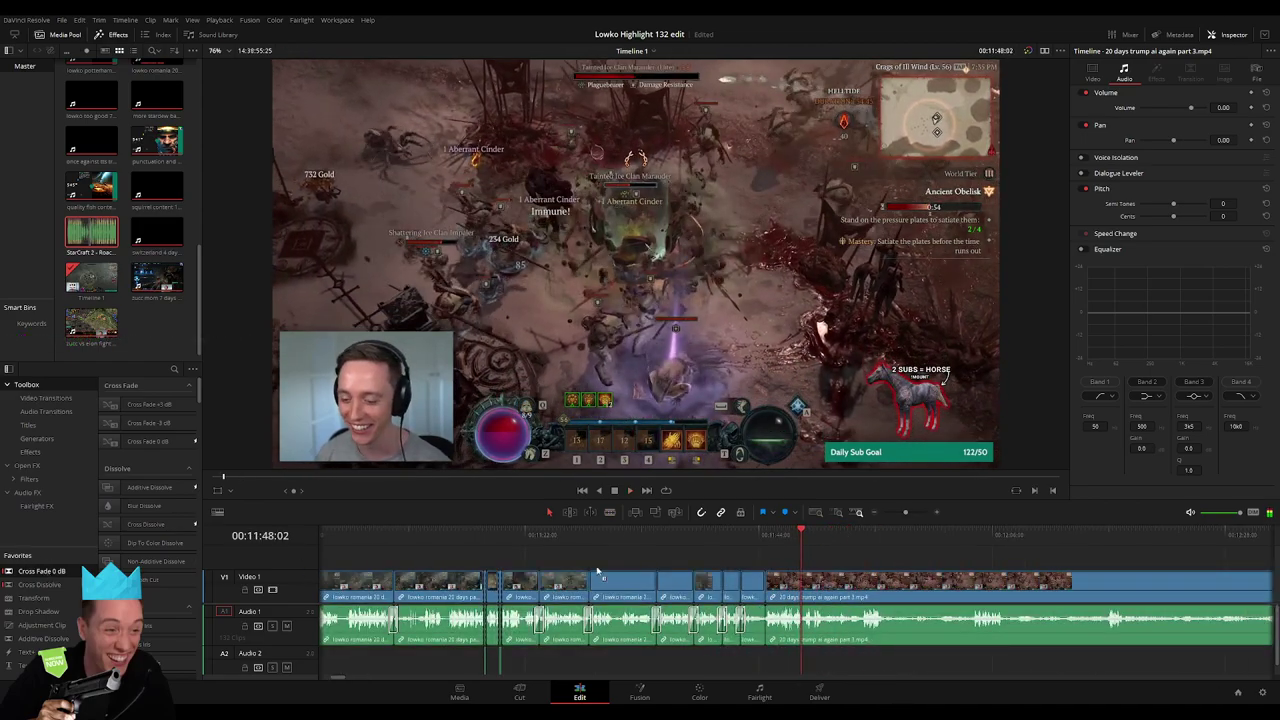
{"action": "scroll", "coordinate": [700, 550], "scroll_direction": "right", "scroll_amount": 3}
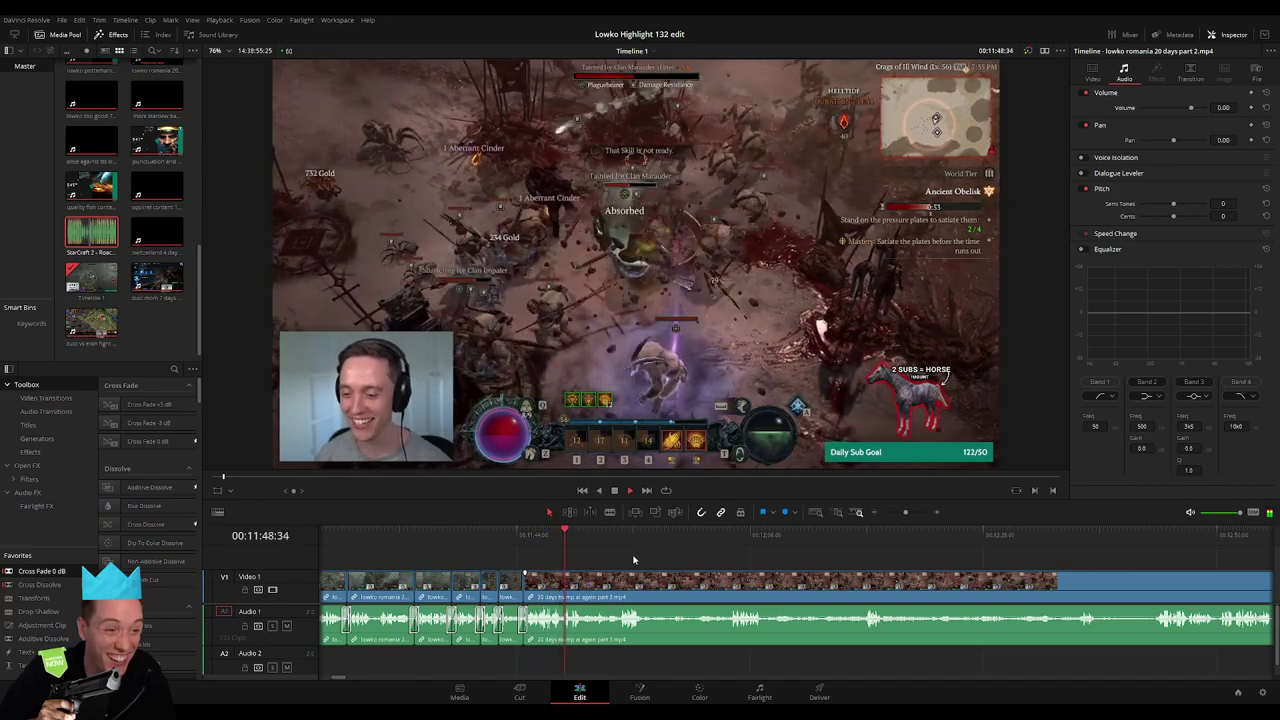
{"action": "scroll", "coordinate": [644, 562], "scroll_direction": "right", "scroll_amount": 1}
{"action": "left_click_drag", "start_coordinate": [800, 534], "coordinate": [595, 540]}
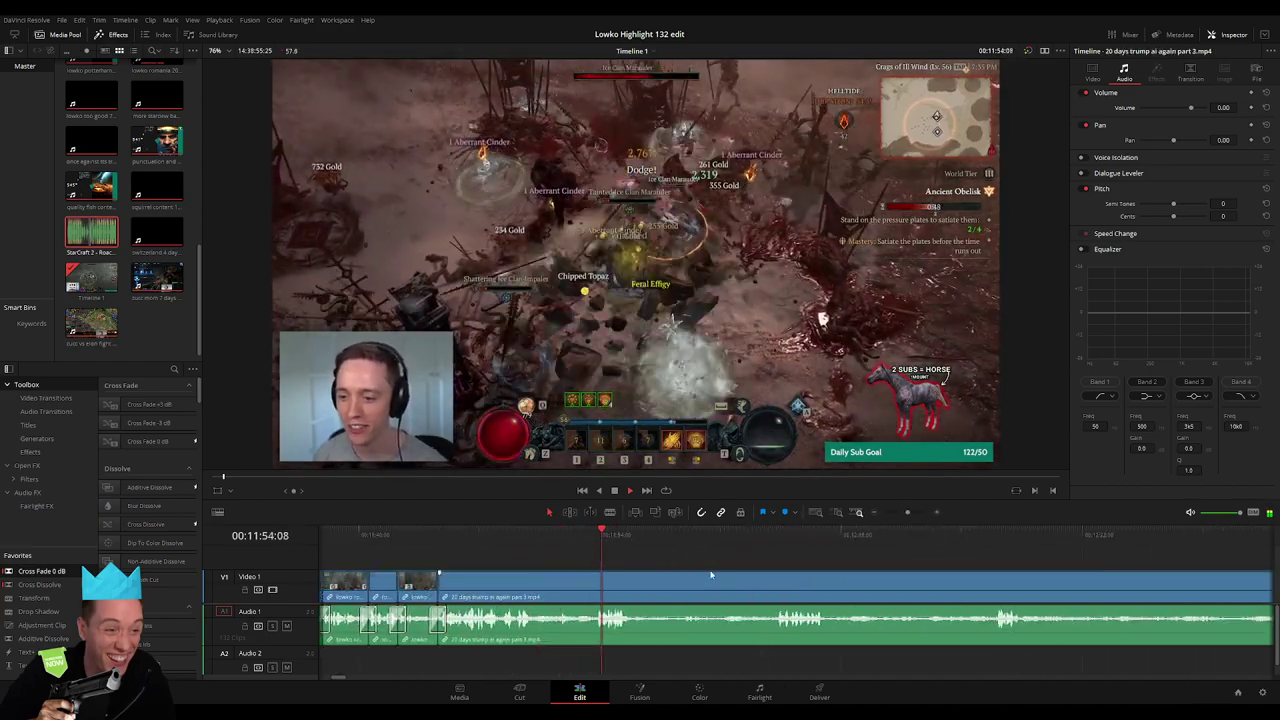
{"action": "scroll", "coordinate": [650, 570], "scroll_direction": "right", "scroll_amount": 2}
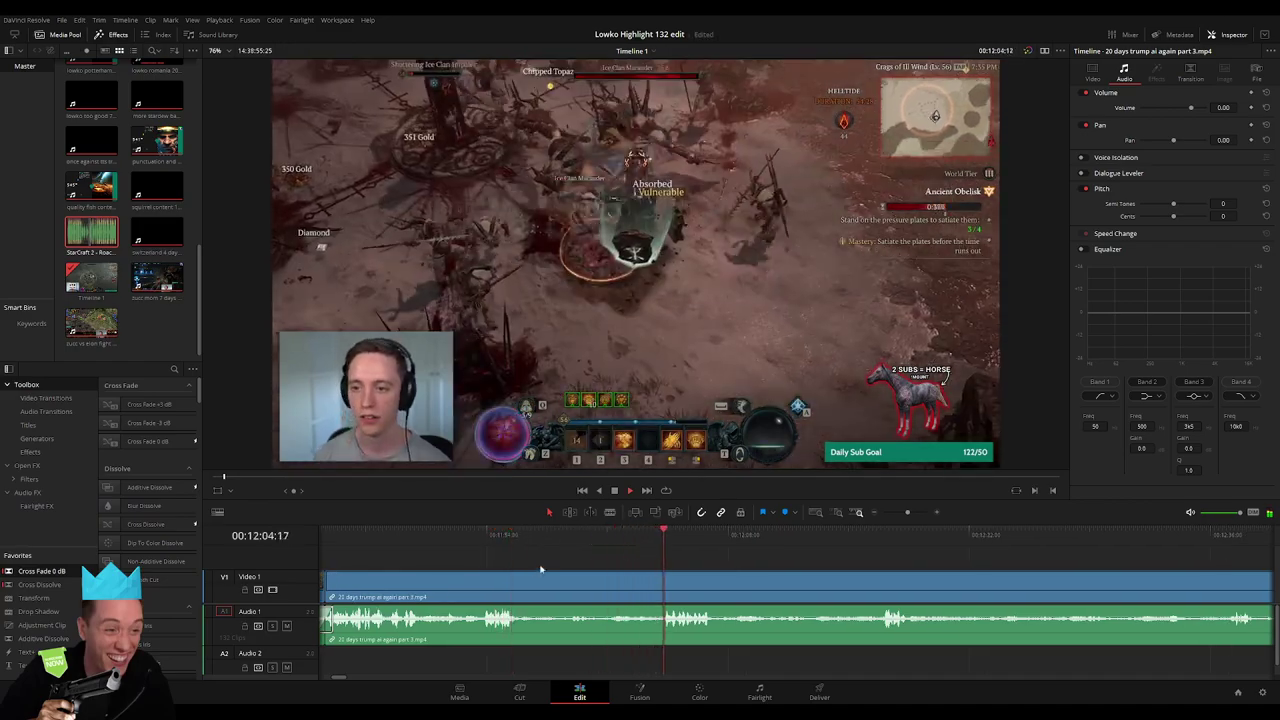
Blade out a middle unwanted stretch of the part 3 clip and close the gap
{"action": "key", "text": "b"}
{"action": "left_click", "coordinate": [521, 590]}
{"action": "left_click", "coordinate": [659, 590]}
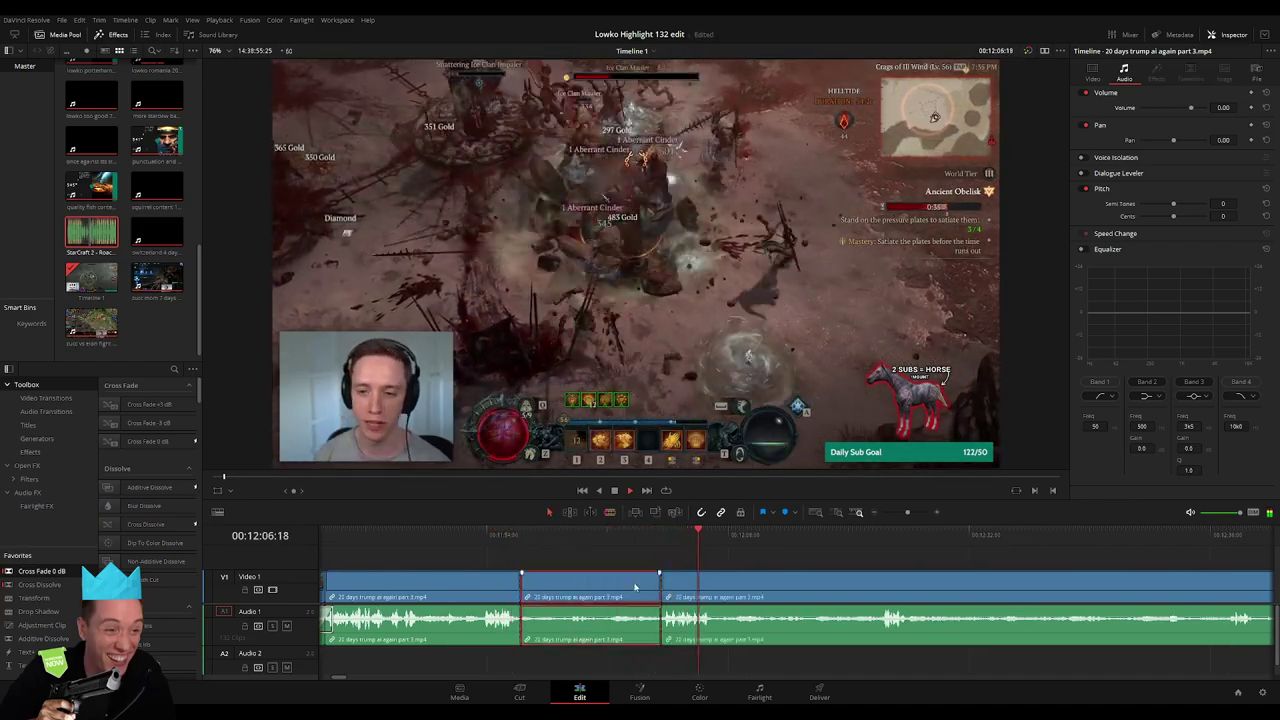
{"action": "key", "text": "Delete"}
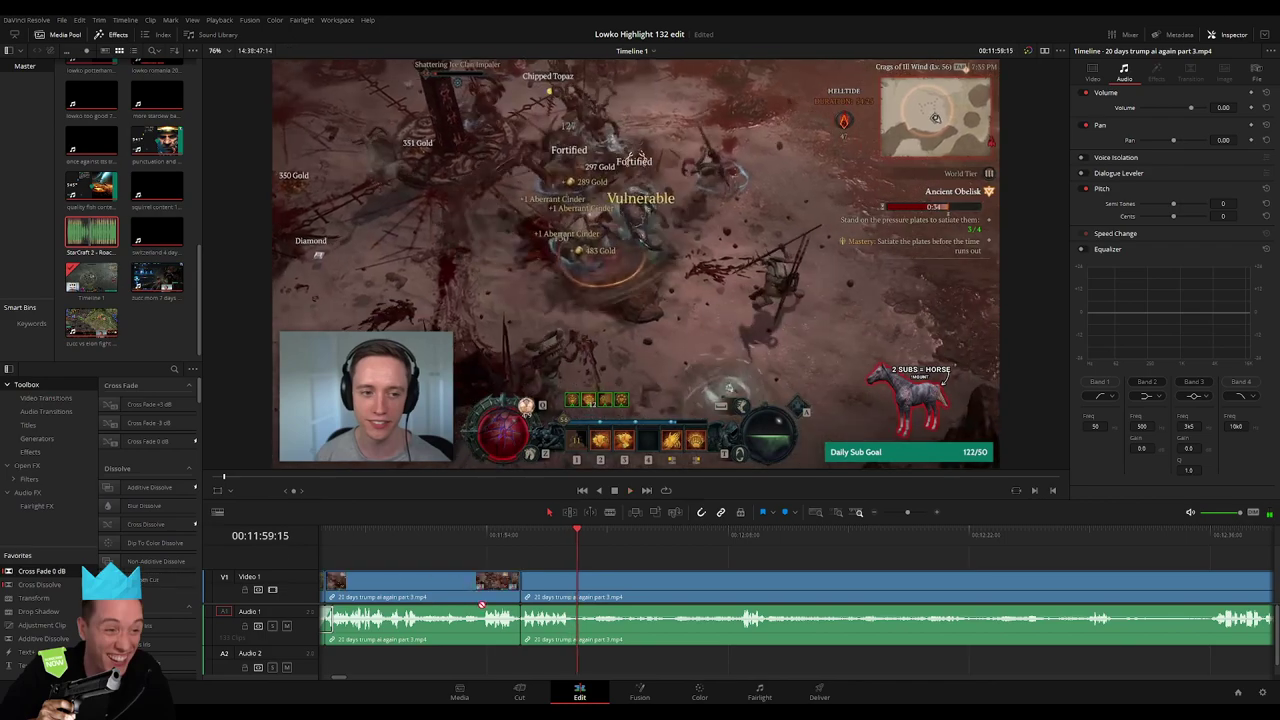
Cut where the Diablo gameplay section ends and delete the long stretch
{"action": "key", "text": "ctrl+b"}
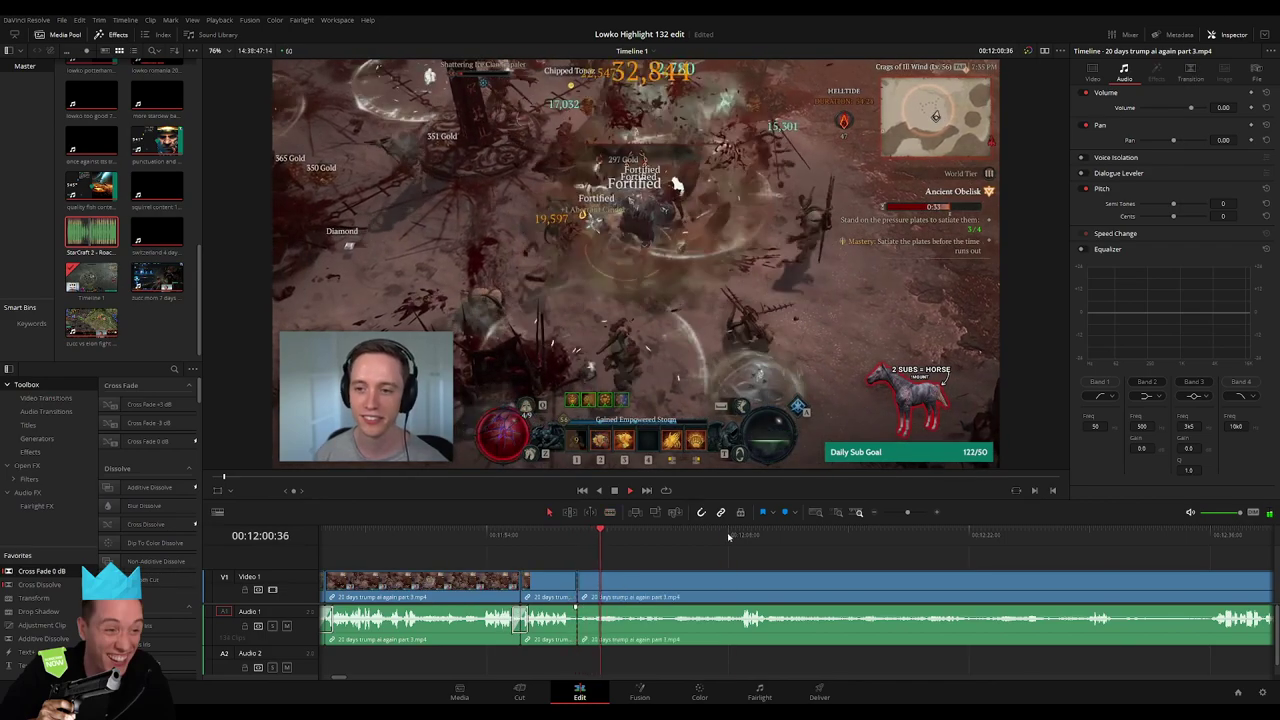
{"action": "left_click", "coordinate": [744, 535]}
{"action": "left_click", "coordinate": [1006, 535]}
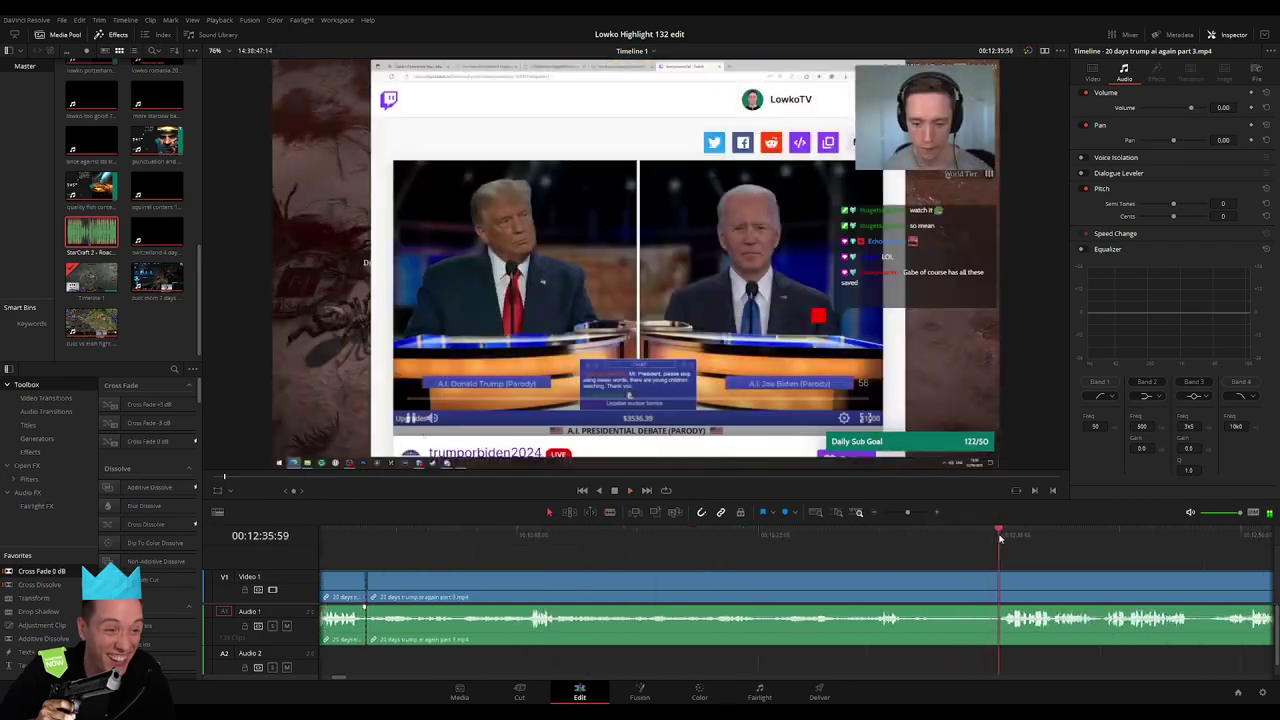
{"action": "left_click", "coordinate": [875, 535]}
{"action": "left_click", "coordinate": [978, 535]}
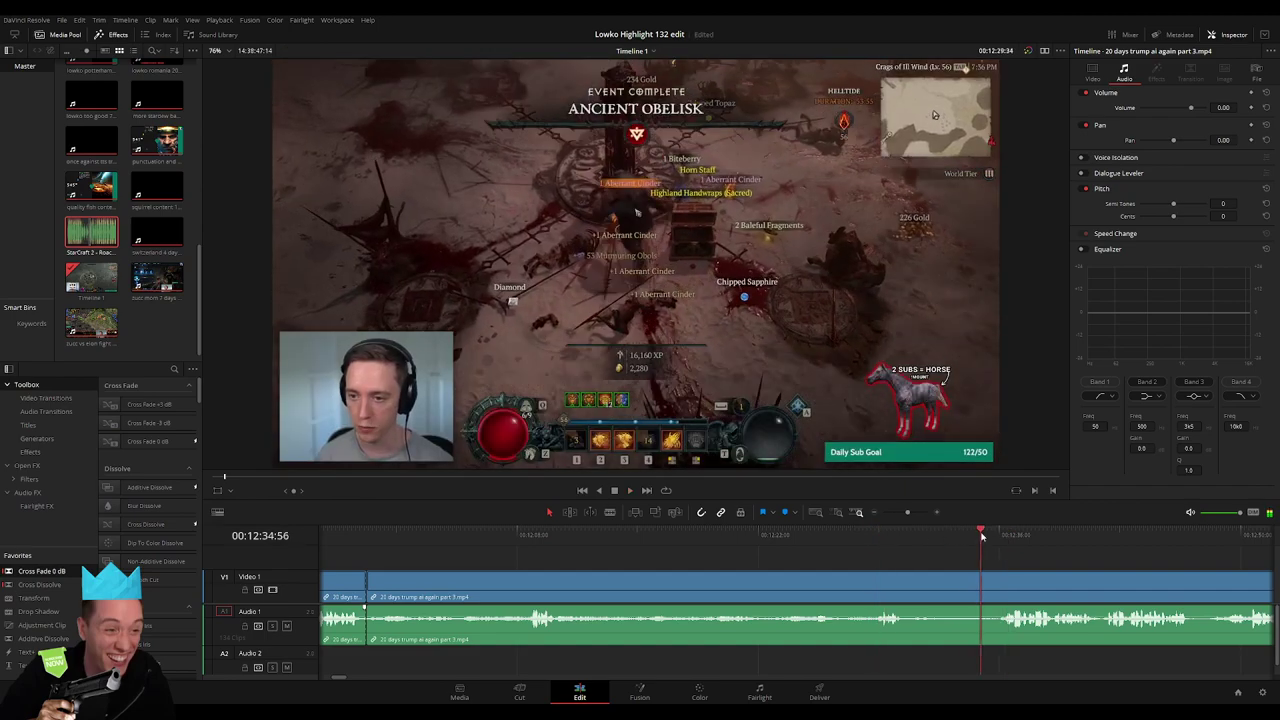
{"action": "left_click", "coordinate": [934, 590]}
{"action": "key", "text": "Delete"}
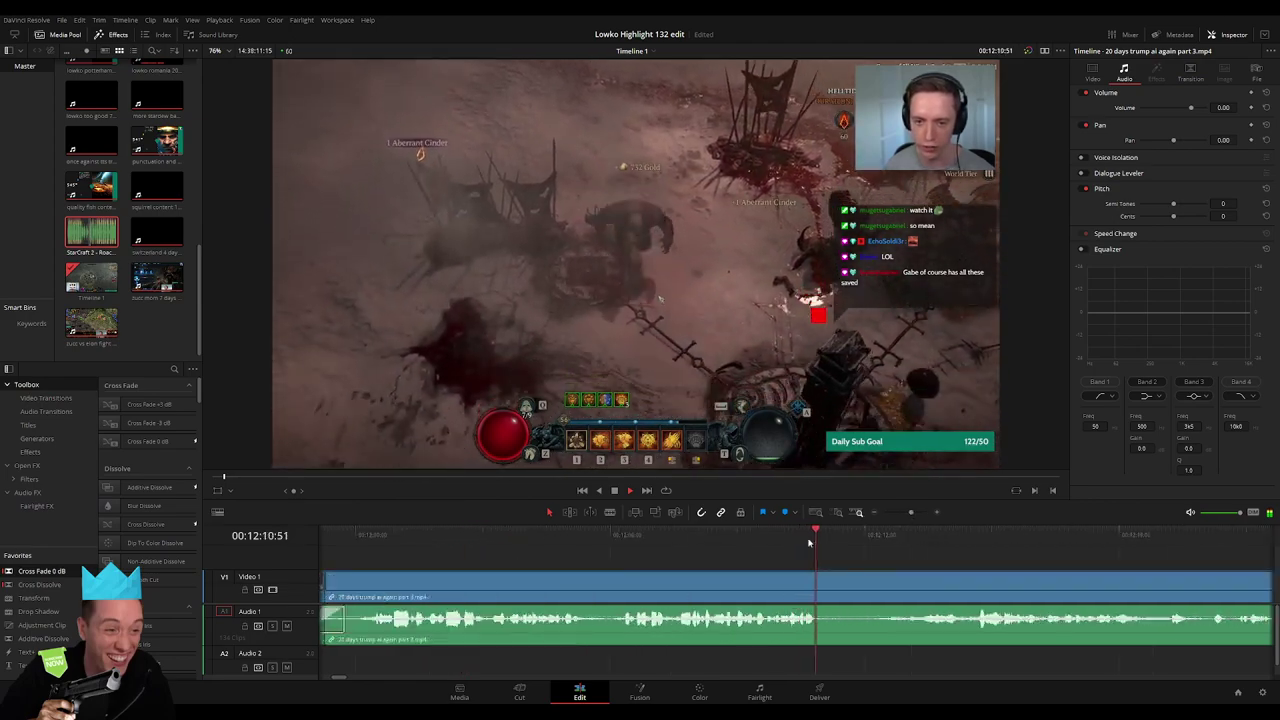
Split the part 3 clip at about 12:07:31 and replay the cut
{"action": "left_click", "coordinate": [641, 537]}
{"action": "left_click_drag", "start_coordinate": [642, 539], "coordinate": [666, 545]}
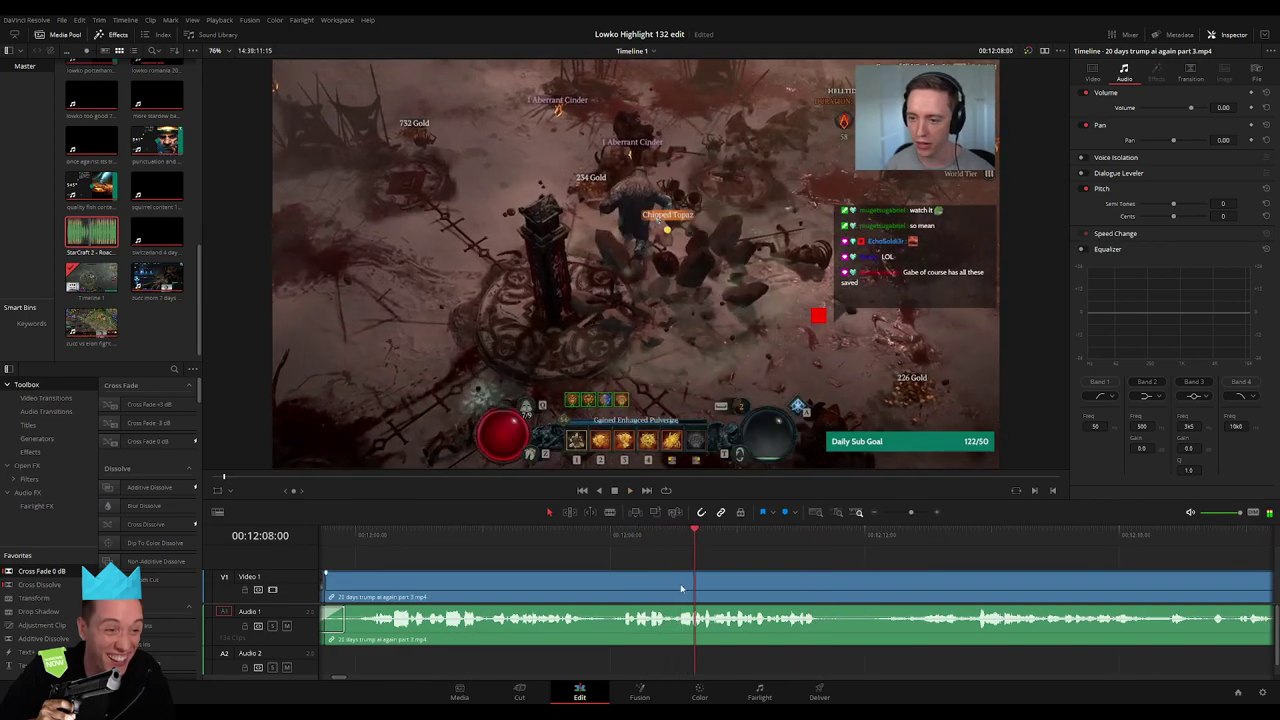
{"action": "left_click", "coordinate": [684, 584]}
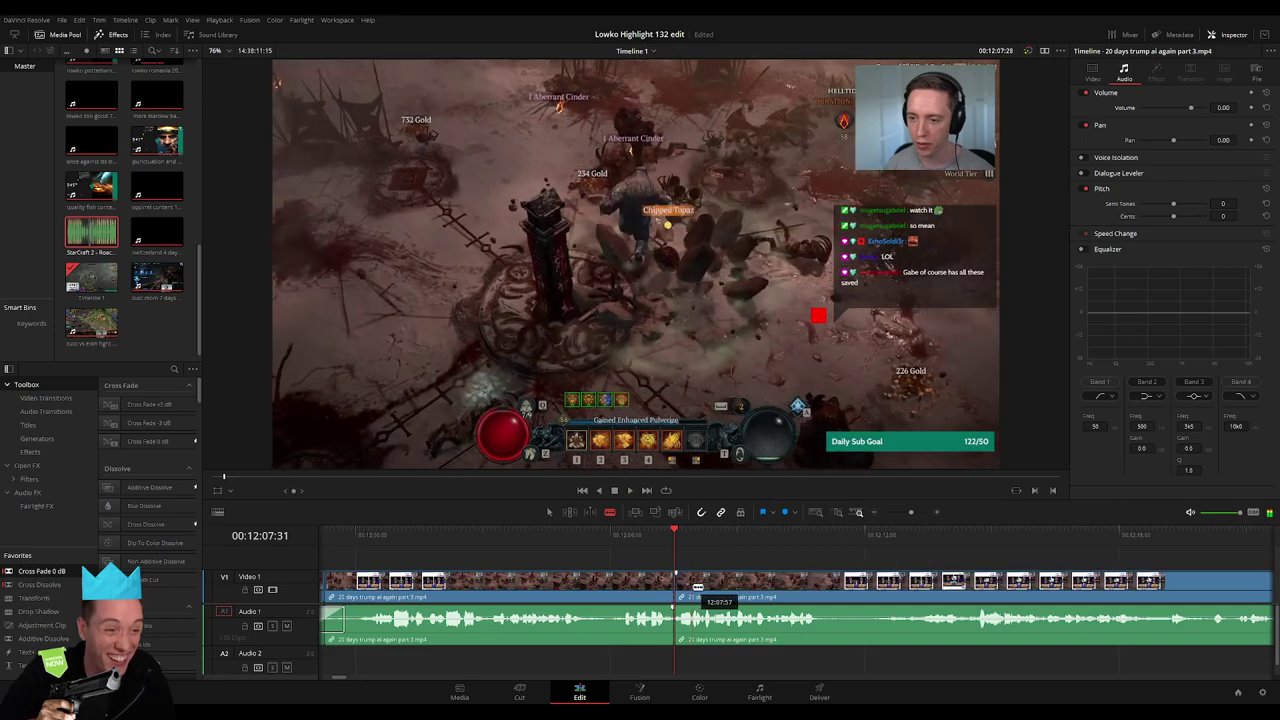
{"action": "key", "text": "space"}
{"action": "left_click", "coordinate": [655, 538]}
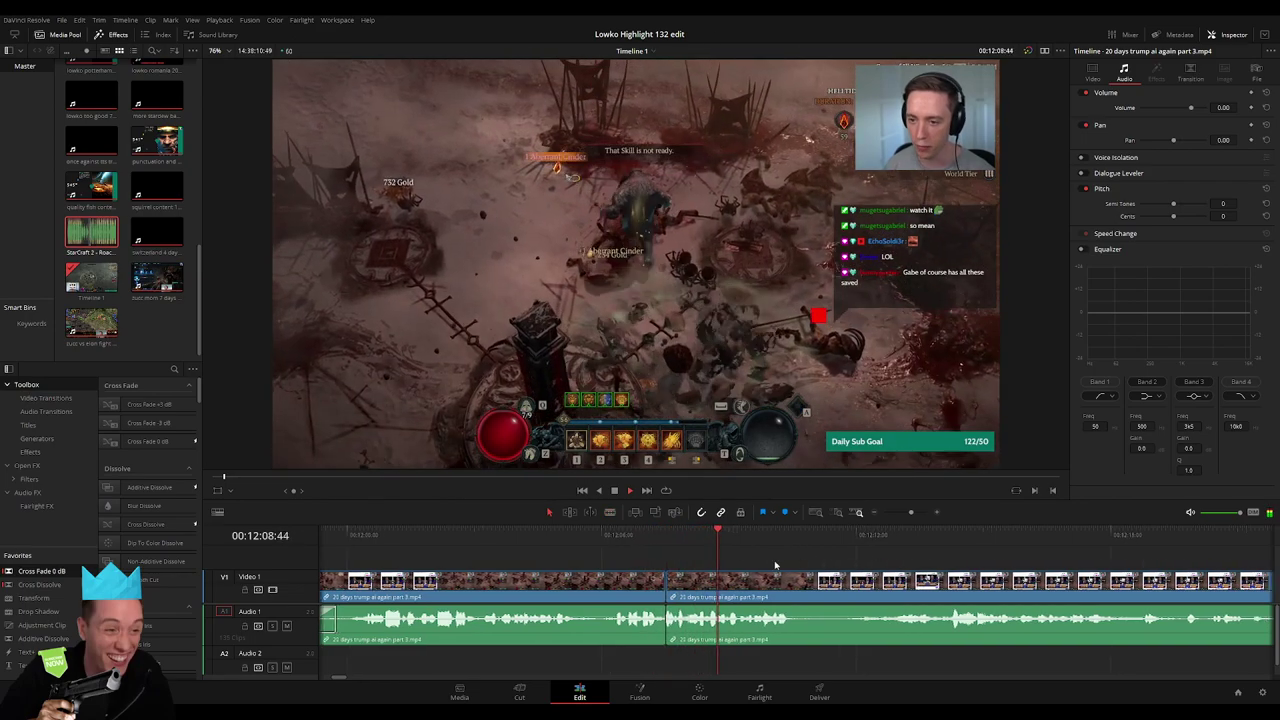
Follow playback through the AI debate footage to find the next highlight
{"action": "scroll", "coordinate": [813, 563], "scroll_direction": "right", "scroll_amount": 3}
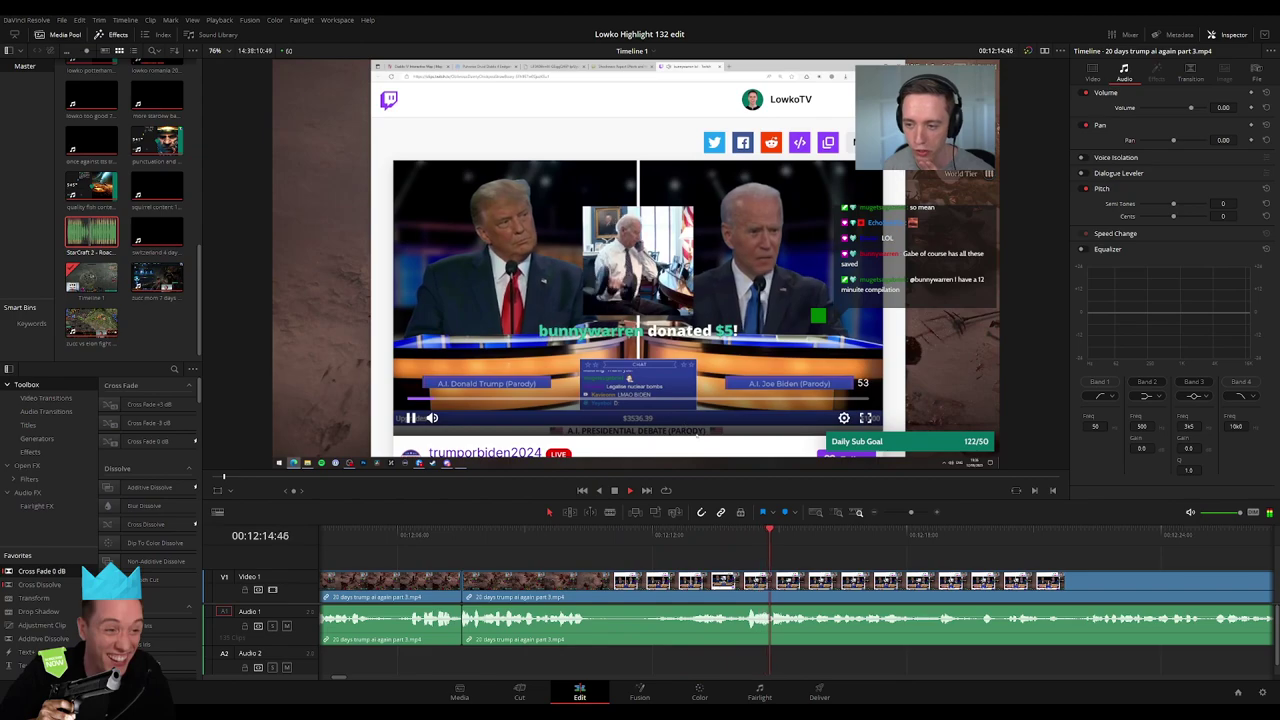
{"action": "scroll", "coordinate": [583, 553], "scroll_direction": "right", "scroll_amount": 3}
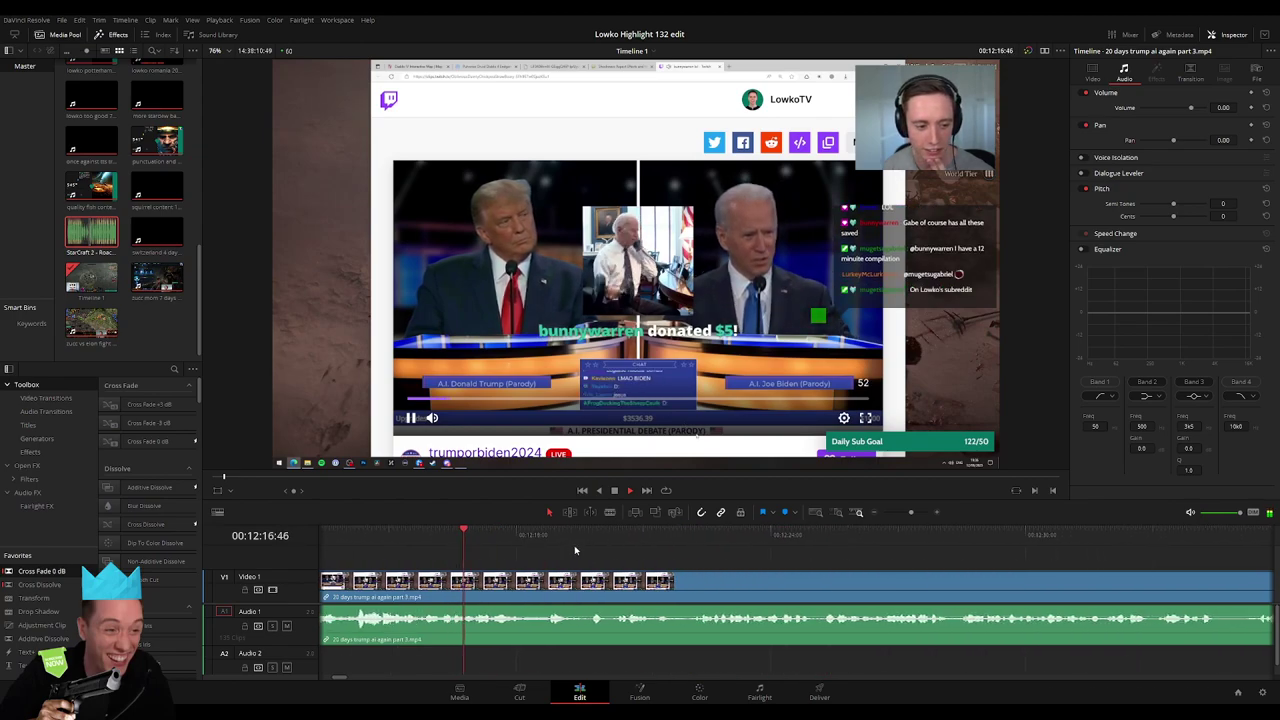
{"action": "scroll", "coordinate": [617, 557], "scroll_direction": "right", "scroll_amount": 1}
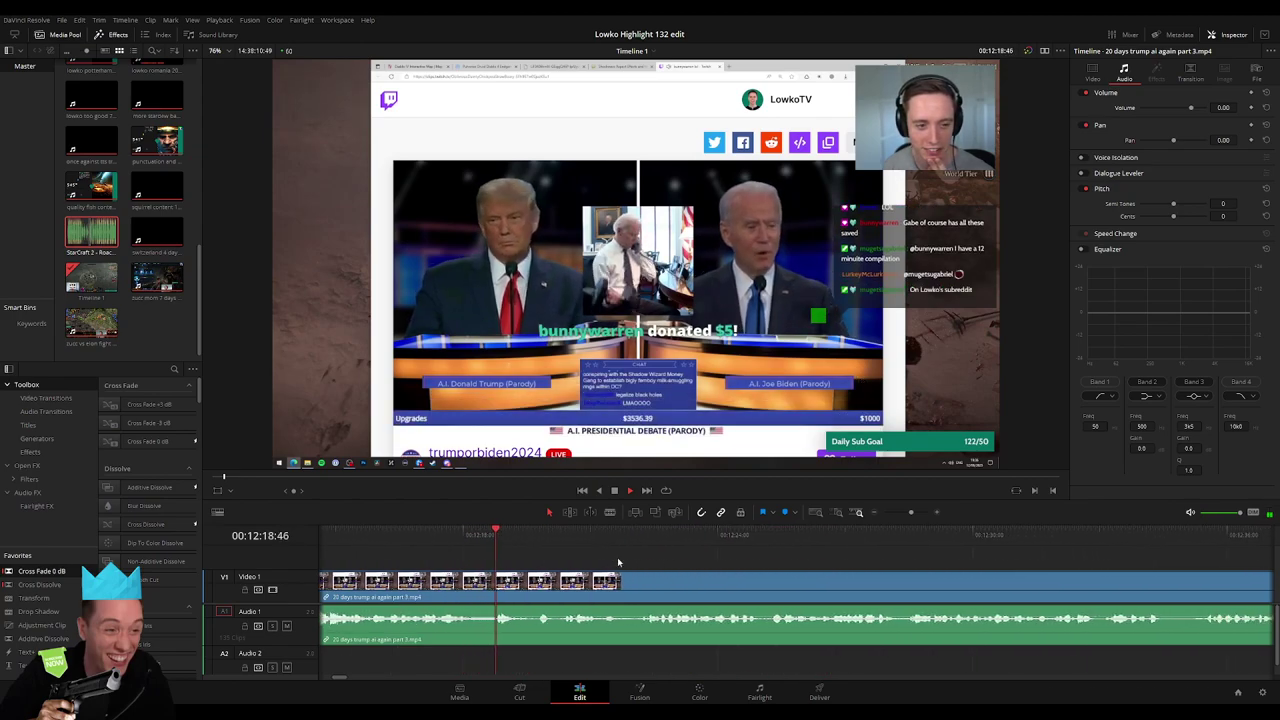
{"action": "scroll", "coordinate": [650, 563], "scroll_direction": "right", "scroll_amount": 2}
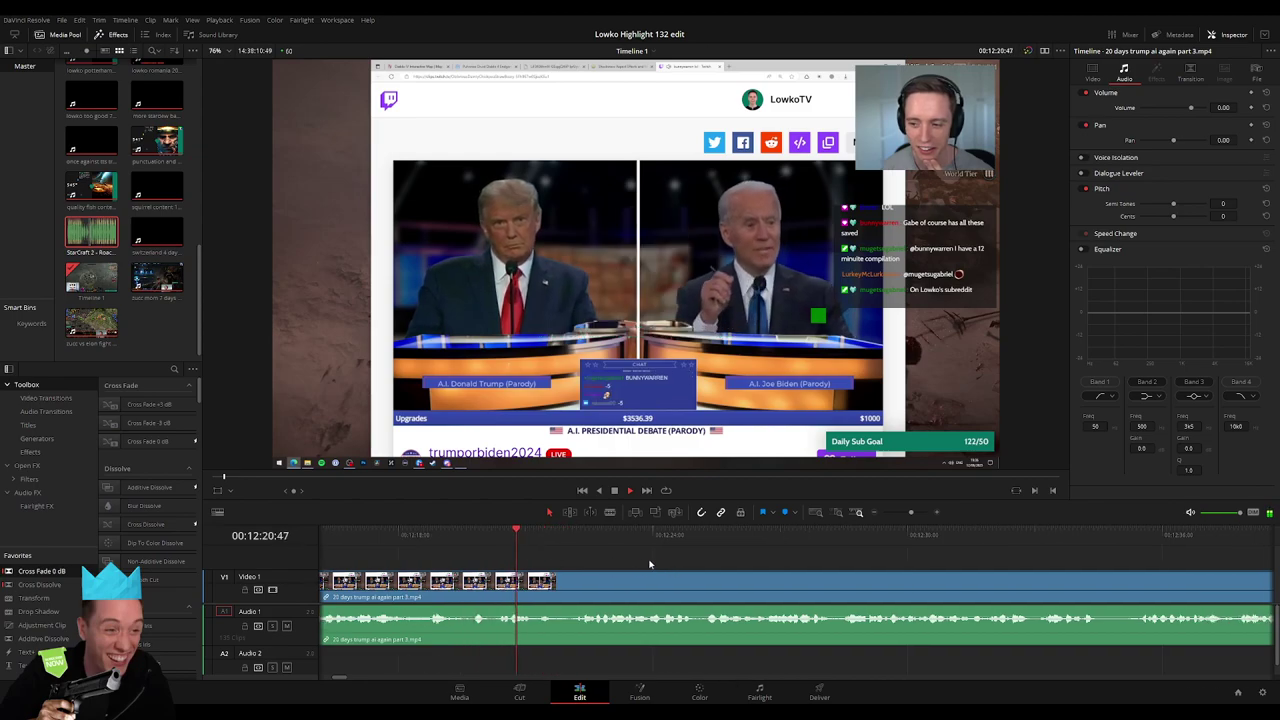
{"action": "scroll", "coordinate": [650, 565], "scroll_direction": "right", "scroll_amount": 2}
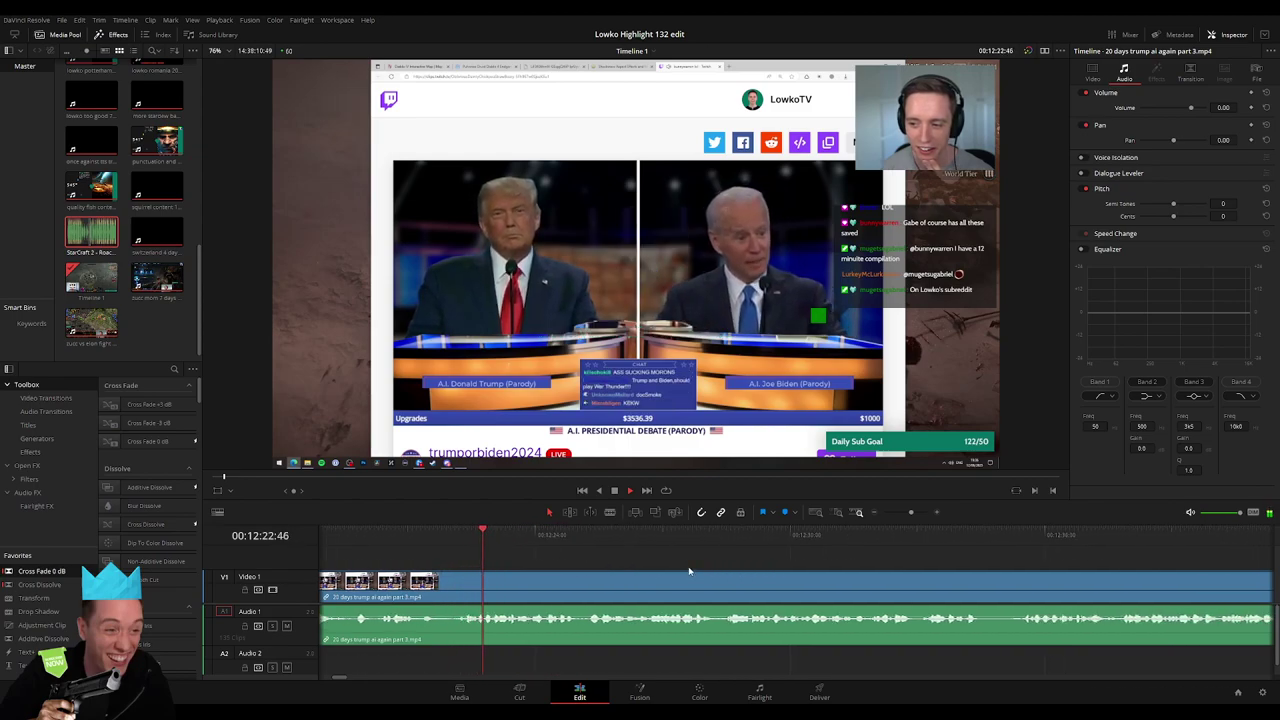
{"action": "scroll", "coordinate": [700, 568], "scroll_direction": "right", "scroll_amount": 1}
{"action": "scroll", "coordinate": [700, 568], "scroll_direction": "right", "scroll_amount": 1}
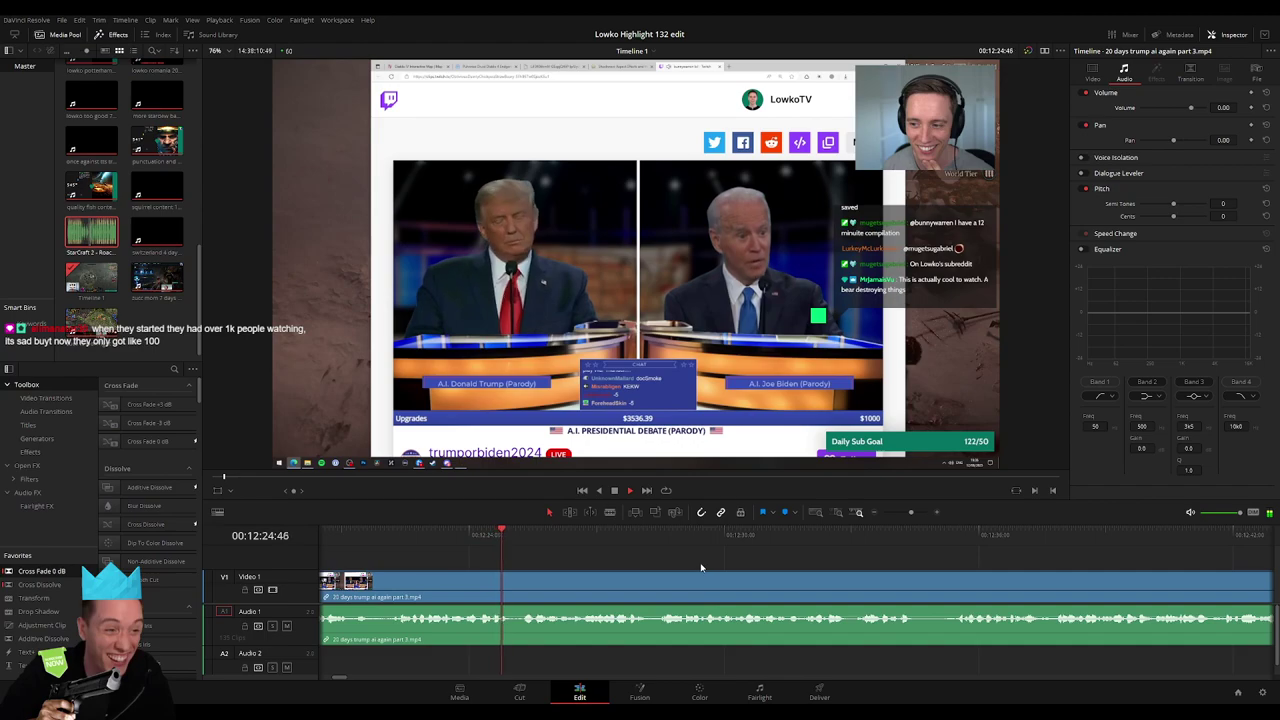
{"action": "scroll", "coordinate": [711, 562], "scroll_direction": "right", "scroll_amount": 1}
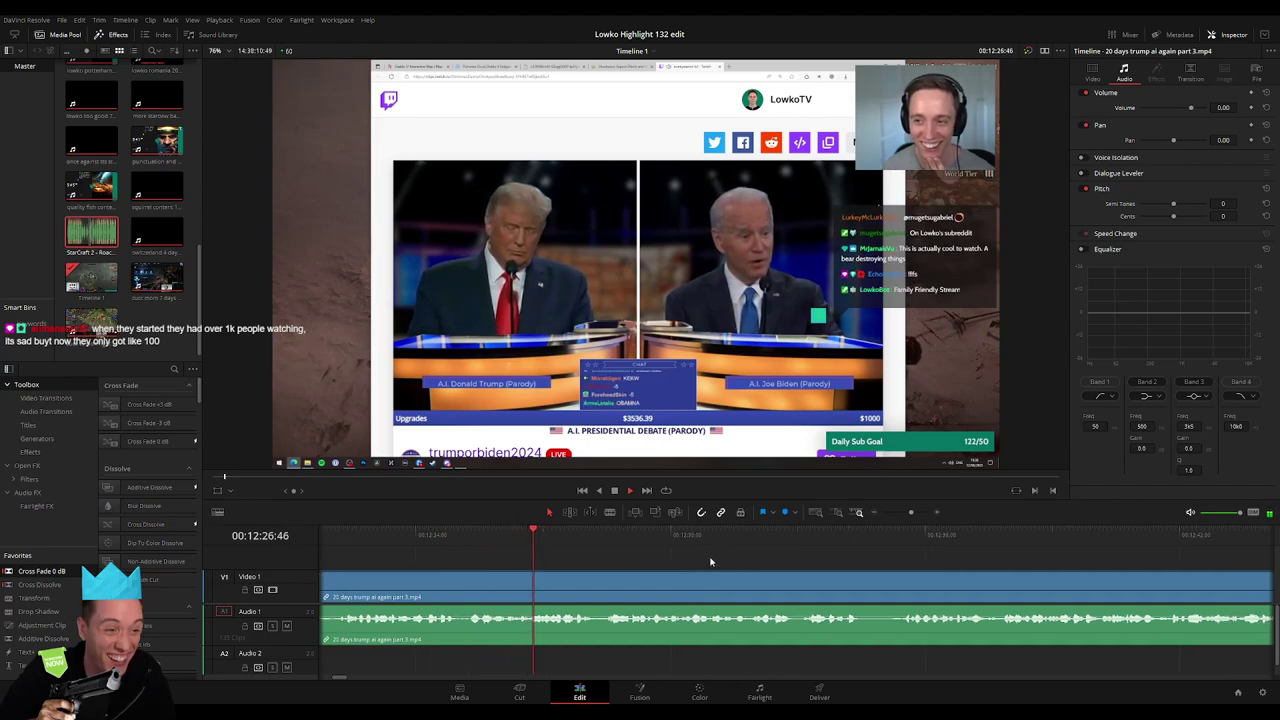
{"action": "scroll", "coordinate": [710, 562], "scroll_direction": "right", "scroll_amount": 1}
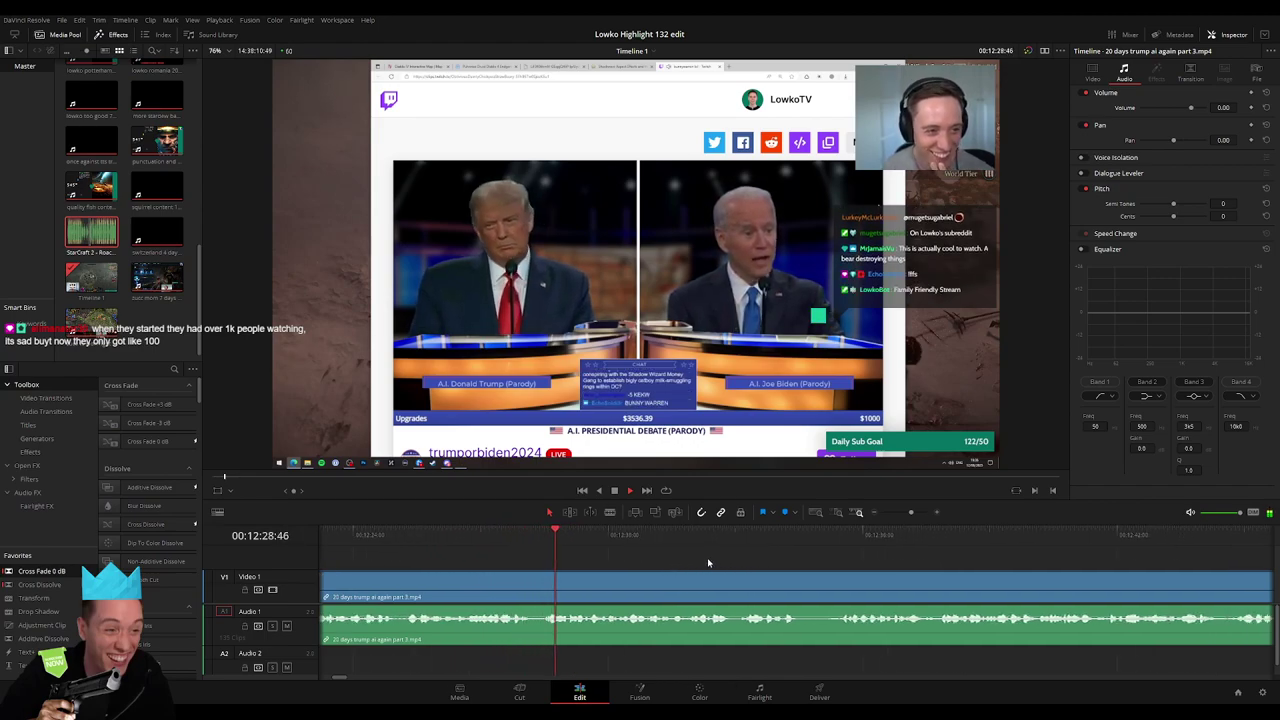
{"action": "scroll", "coordinate": [712, 563], "scroll_direction": "right", "scroll_amount": 2}
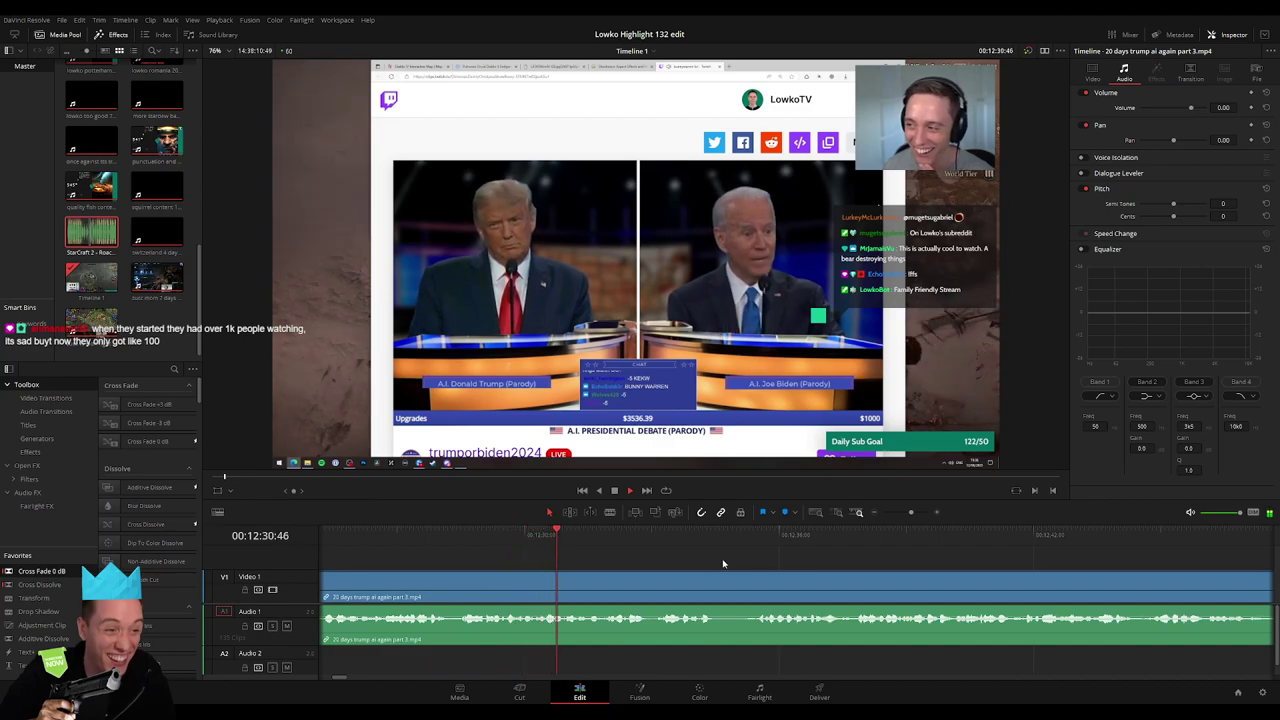
{"action": "scroll", "coordinate": [700, 562], "scroll_direction": "right", "scroll_amount": 2}
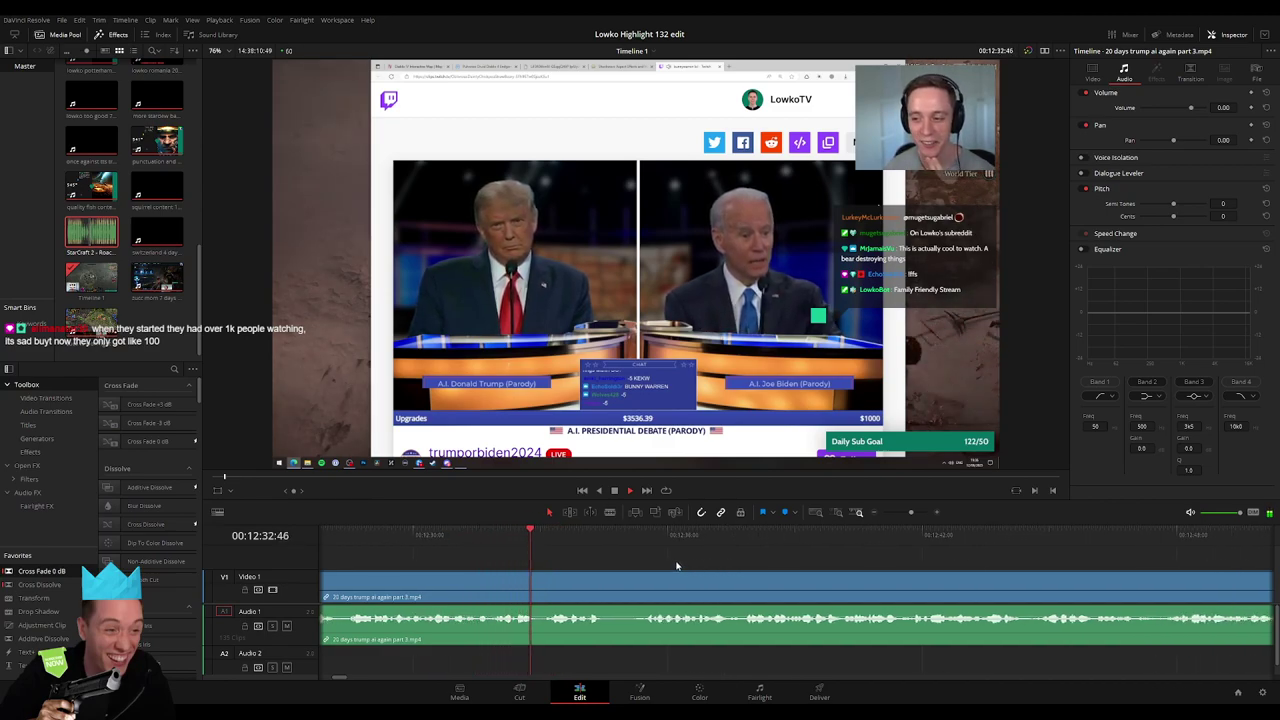
{"action": "scroll", "coordinate": [678, 566], "scroll_direction": "right", "scroll_amount": 2}
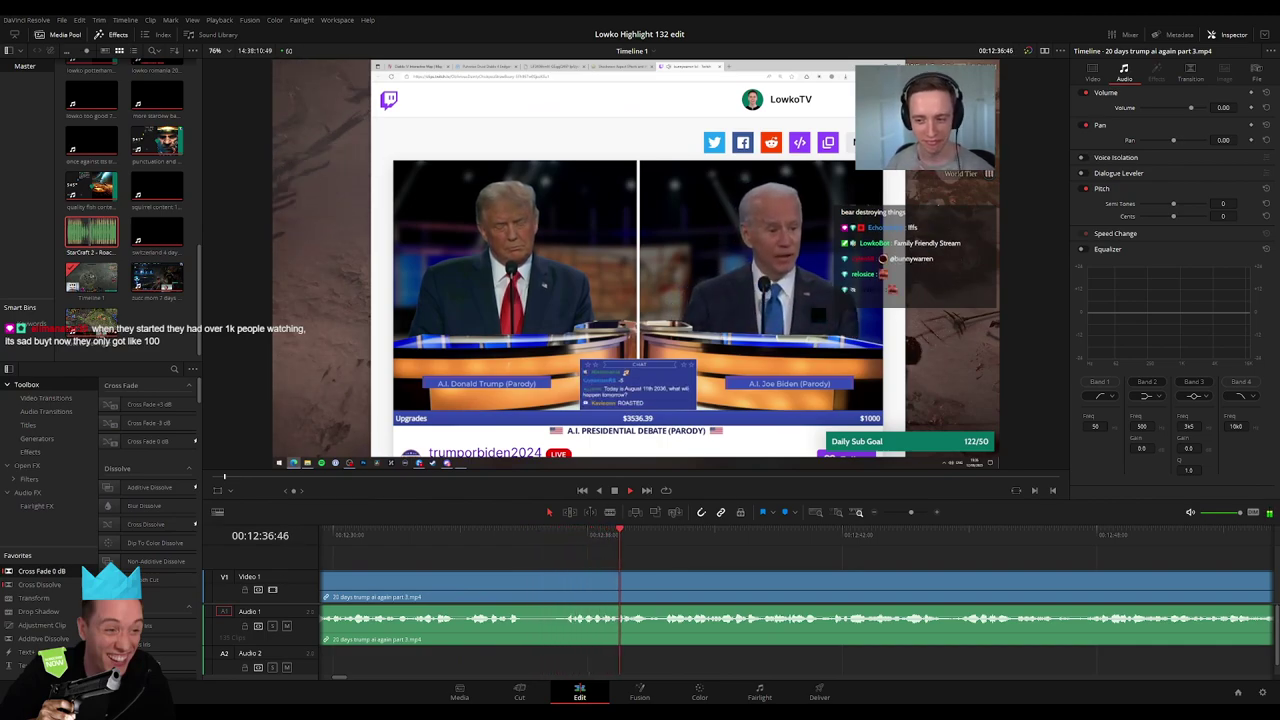
{"action": "left_click", "coordinate": [558, 543]}
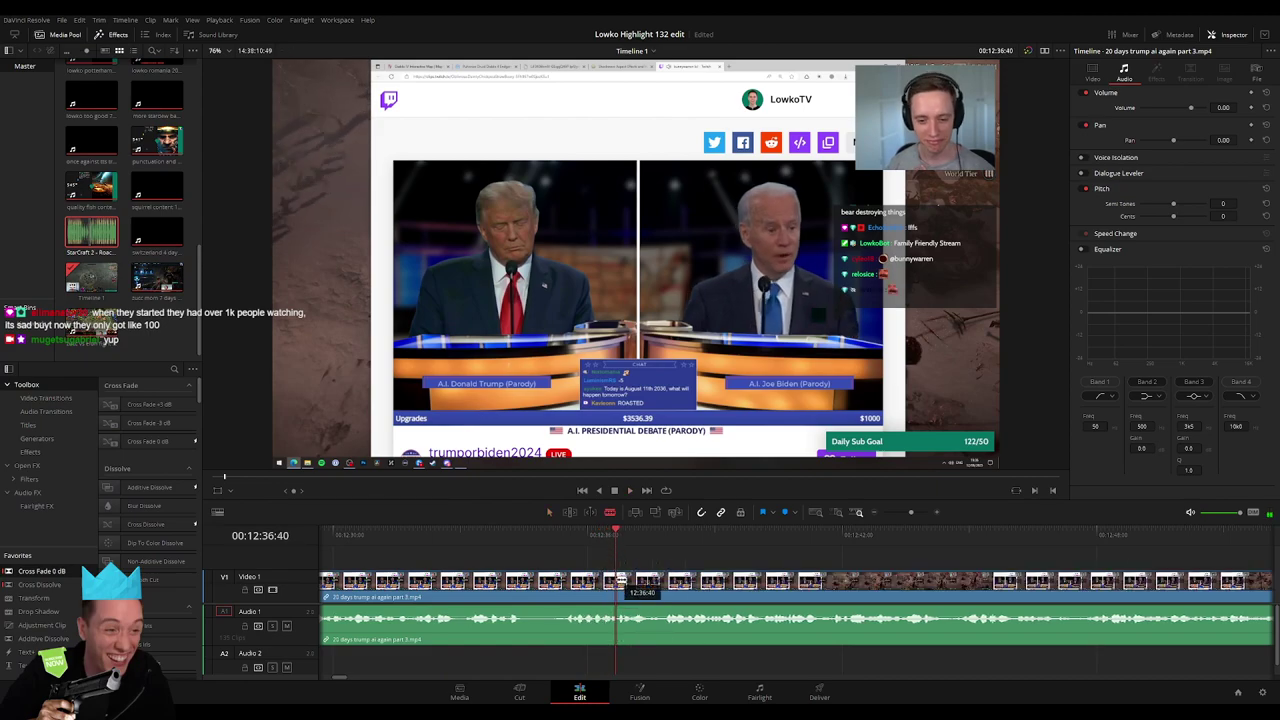
Split at 12:37:02 and place StarCraft 2 Roach Quotes on A2, trimmed to the short section
{"action": "key", "text": "space"}
{"action": "left_click", "coordinate": [633, 596]}
{"action": "key", "text": "a"}
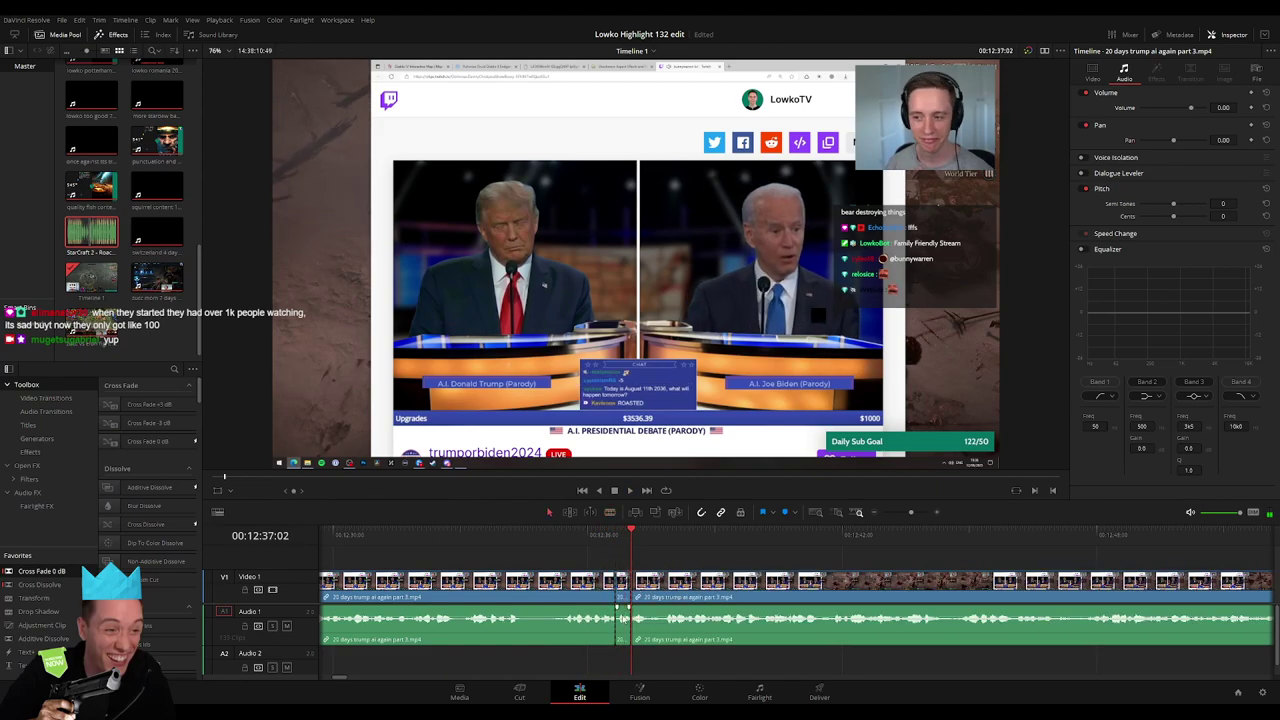
{"action": "scroll", "coordinate": [621, 611], "scroll_direction": "up", "scroll_amount": 3}
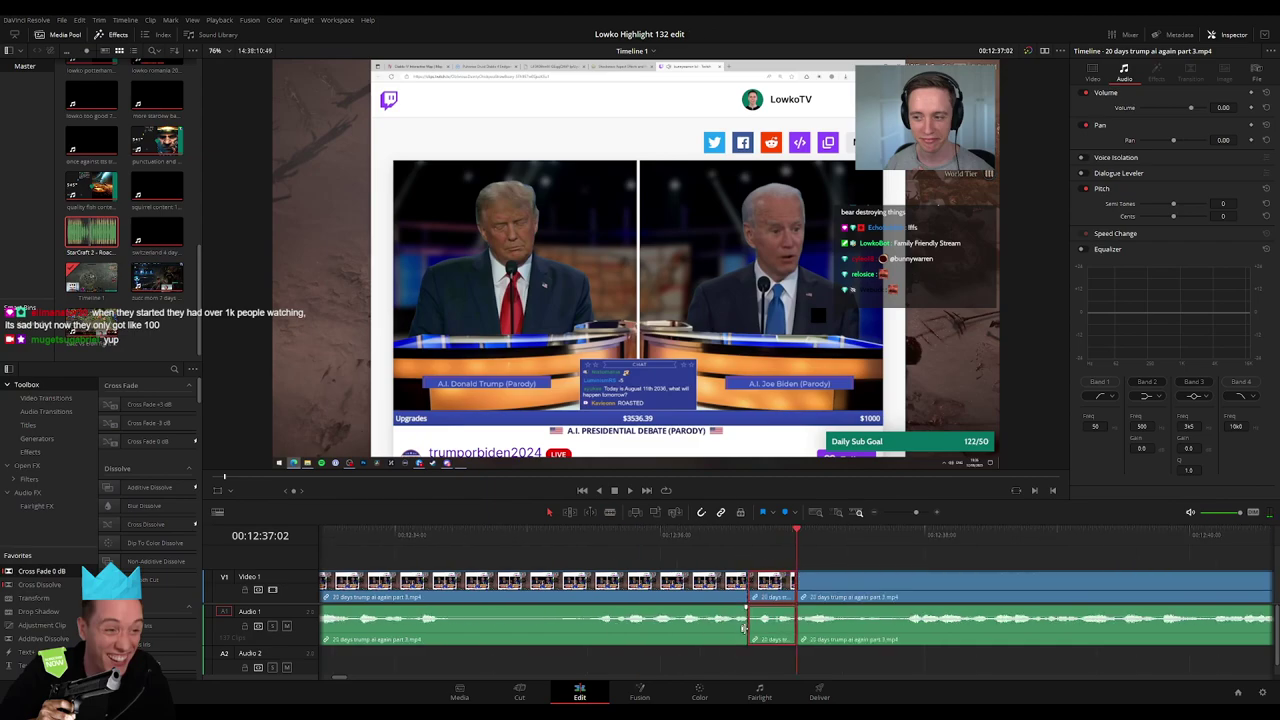
{"action": "mouse_move", "coordinate": [91, 232]}
{"action": "left_mouse_down"}
{"action": "mouse_move", "coordinate": [770, 658]}
{"action": "mouse_move", "coordinate": [749, 668]}
{"action": "left_mouse_up"}
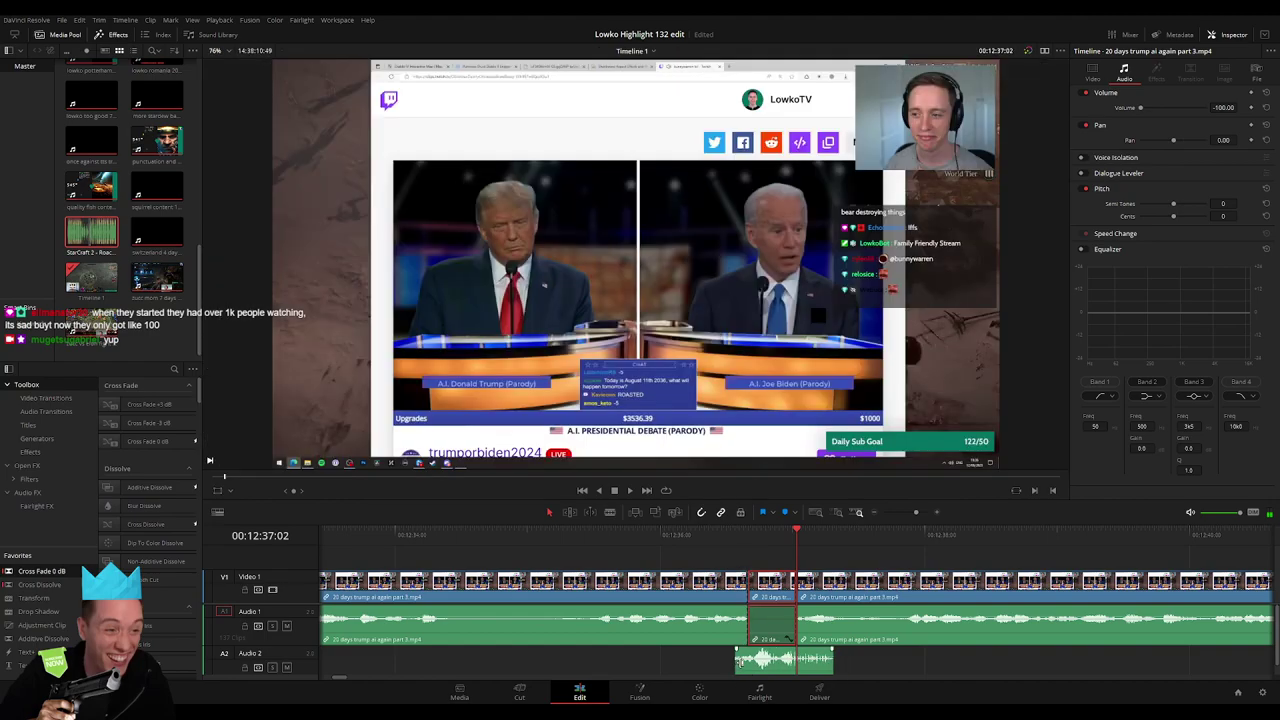
{"action": "left_click_drag", "start_coordinate": [835, 660], "coordinate": [796, 660]}
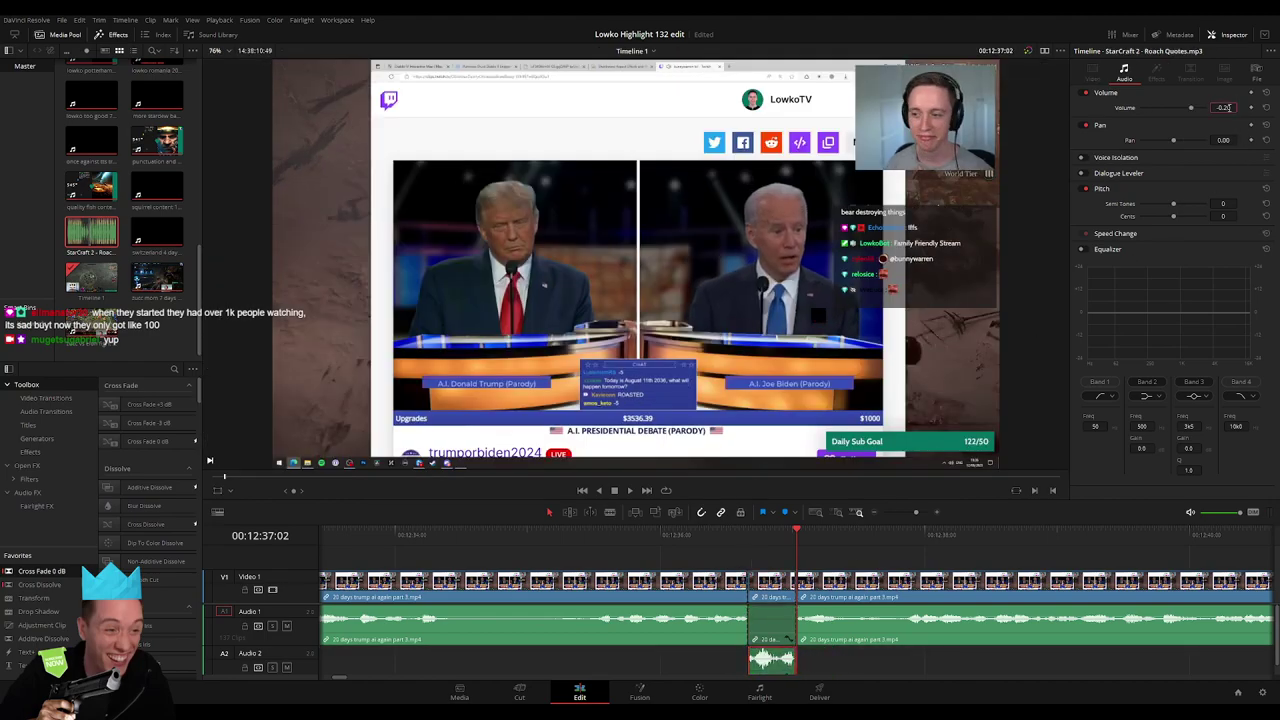
{"action": "key", "text": "space"}
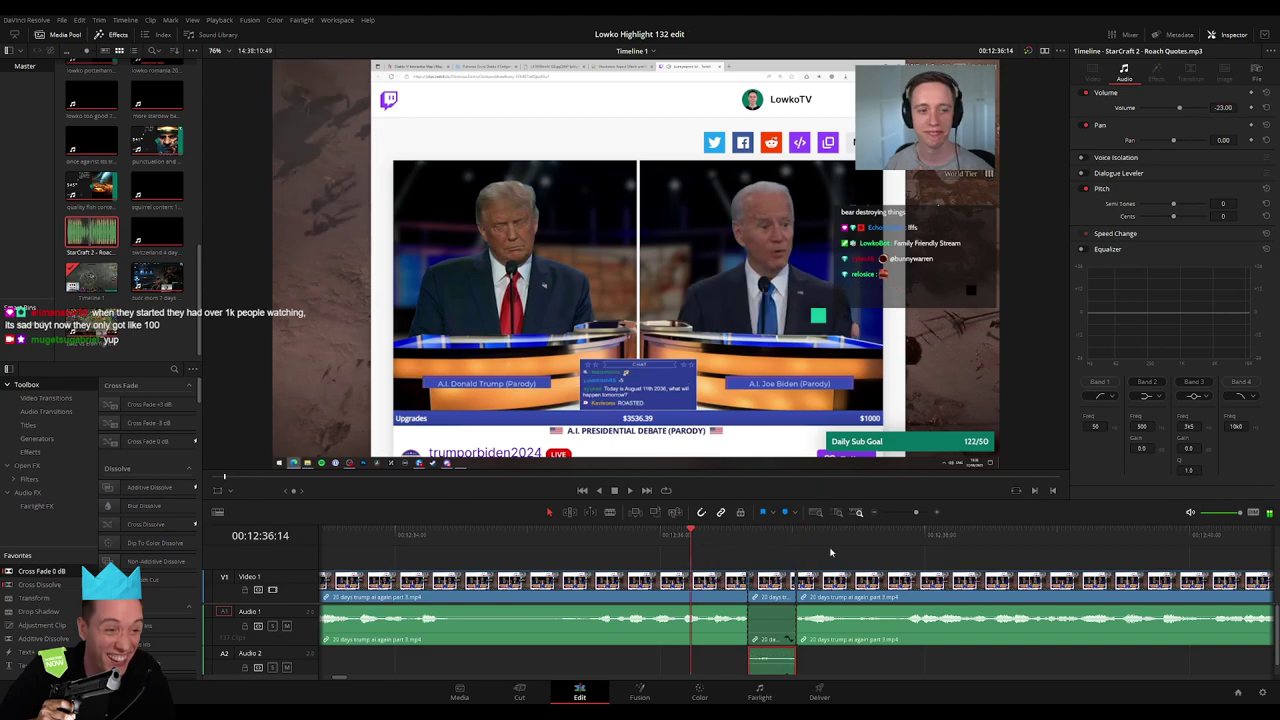
{"action": "left_click_drag", "start_coordinate": [915, 512], "coordinate": [903, 512]}
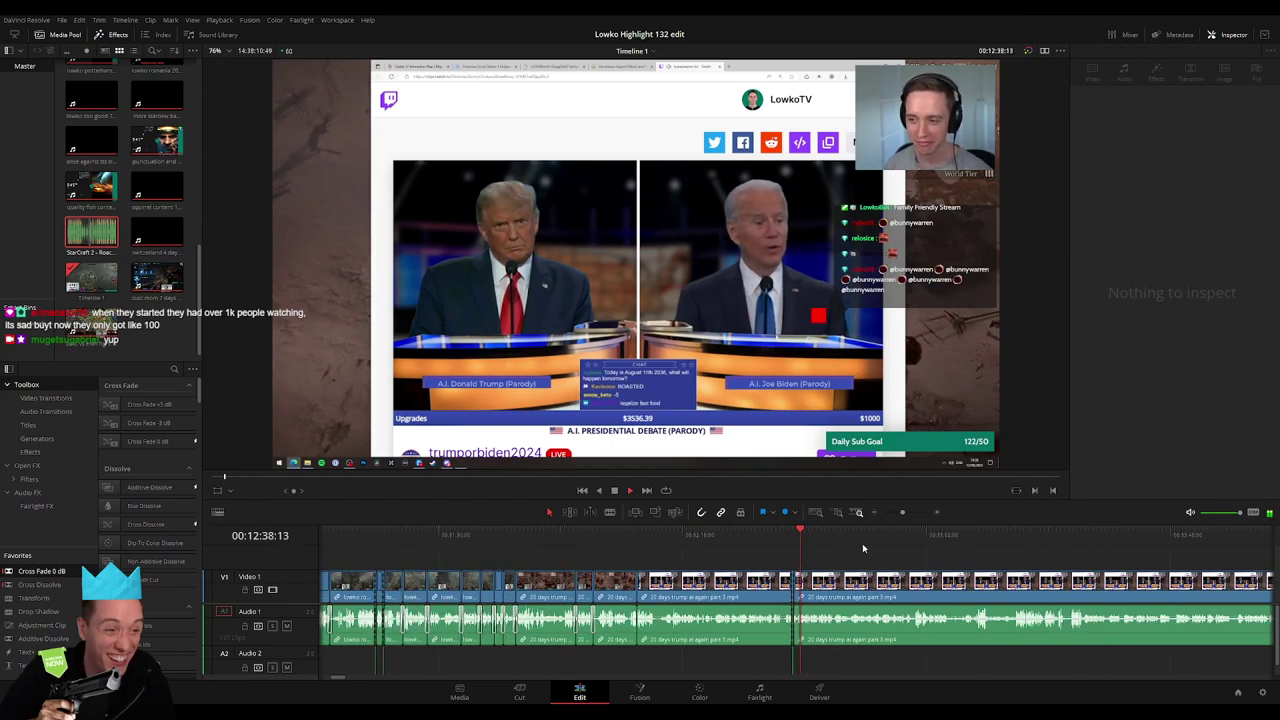
{"action": "scroll", "coordinate": [705, 580], "scroll_direction": "up", "scroll_amount": 2}
{"action": "scroll", "coordinate": [705, 580], "scroll_direction": "up", "scroll_amount": 1}
{"action": "scroll", "coordinate": [705, 580], "scroll_direction": "right", "scroll_amount": 1}
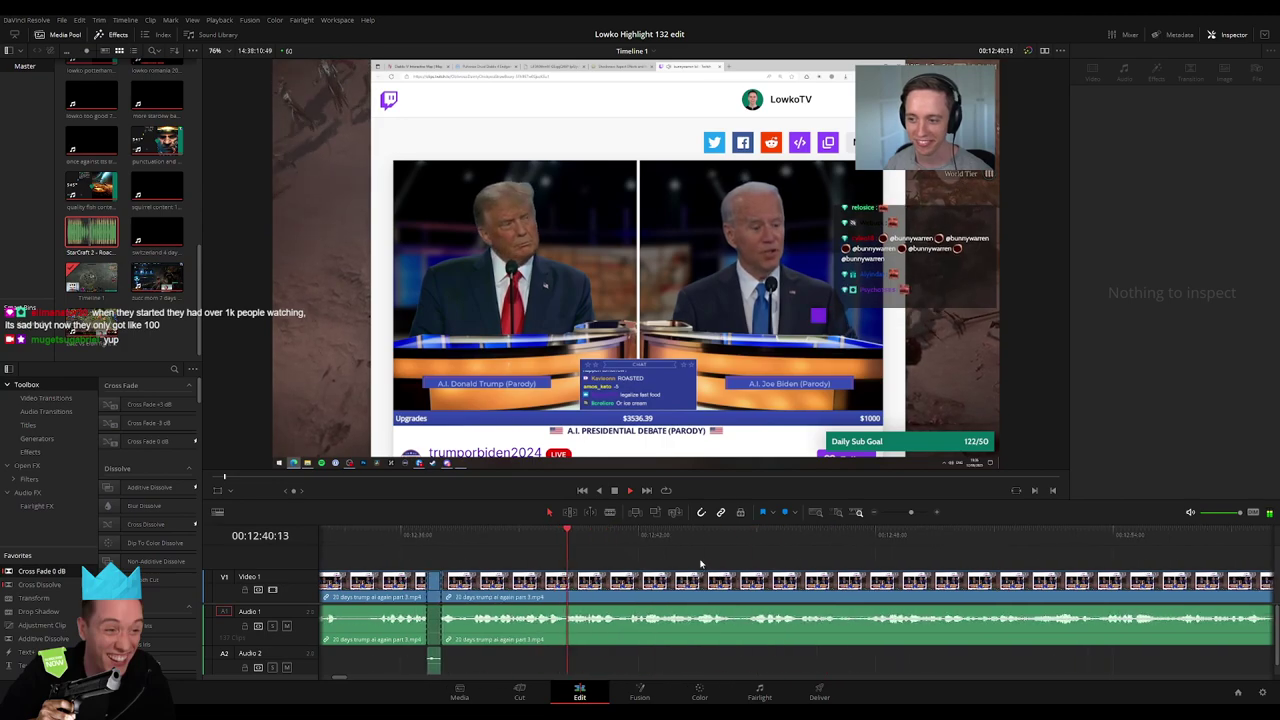
{"action": "scroll", "coordinate": [657, 553], "scroll_direction": "right", "scroll_amount": 2}
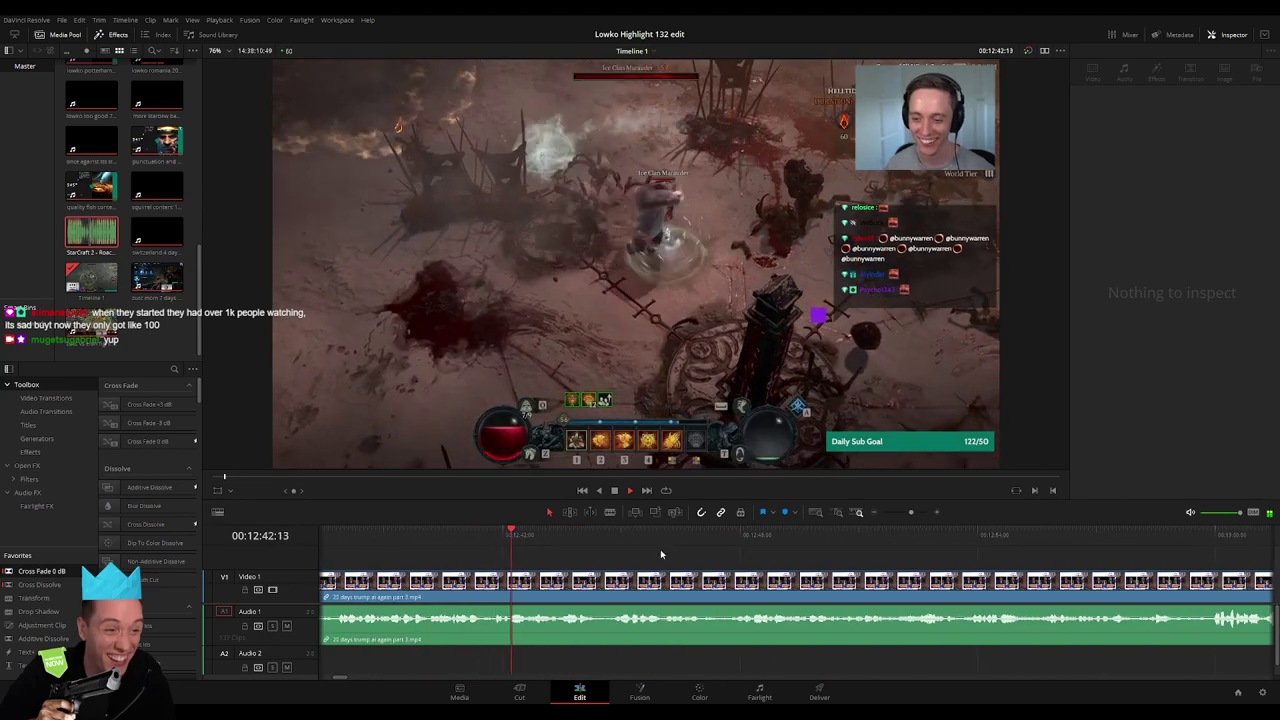
{"action": "scroll", "coordinate": [713, 563], "scroll_direction": "right", "scroll_amount": 1}
{"action": "scroll", "coordinate": [713, 563], "scroll_direction": "right", "scroll_amount": 1}
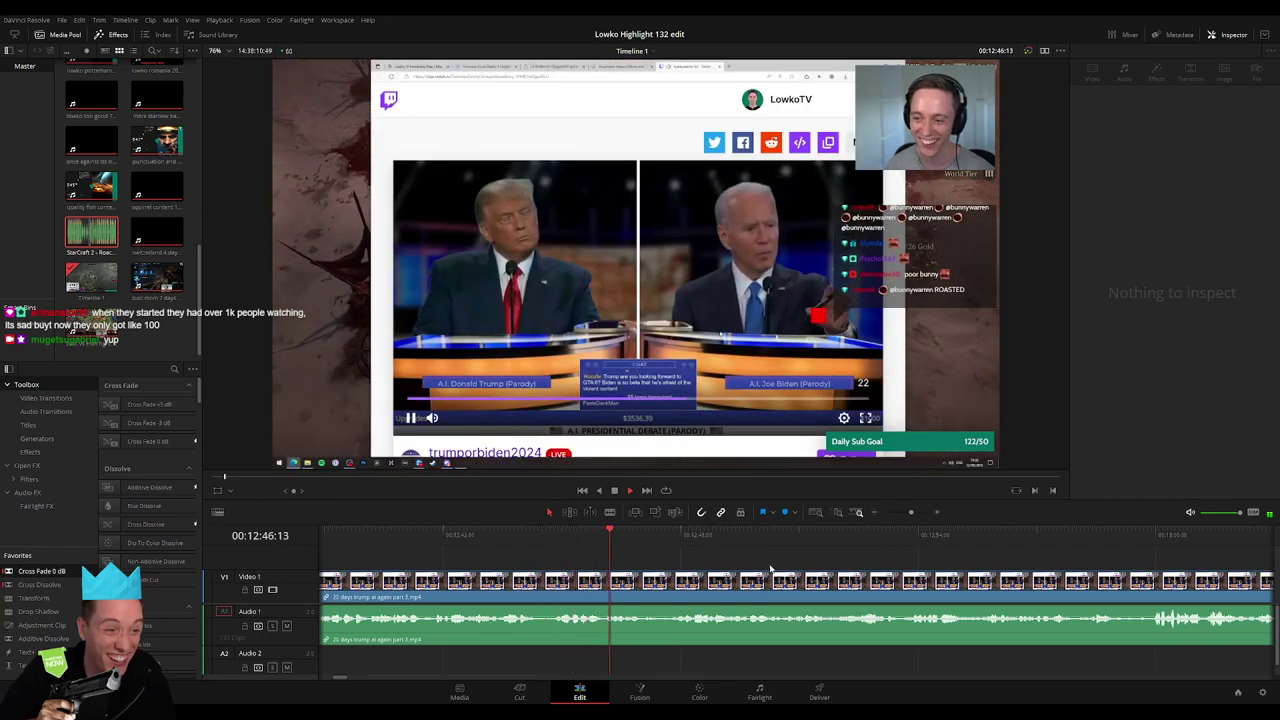
{"action": "scroll", "coordinate": [713, 566], "scroll_direction": "right", "scroll_amount": 2}
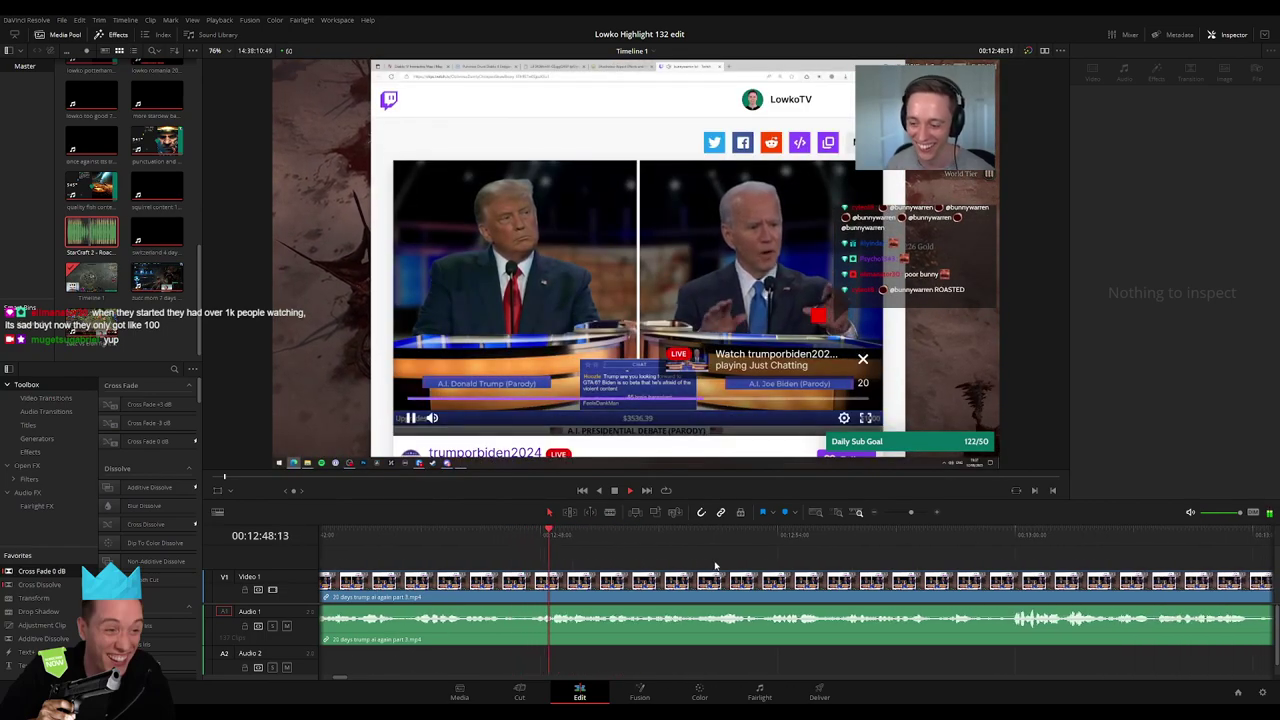
{"action": "scroll", "coordinate": [740, 560], "scroll_direction": "right", "scroll_amount": 2}
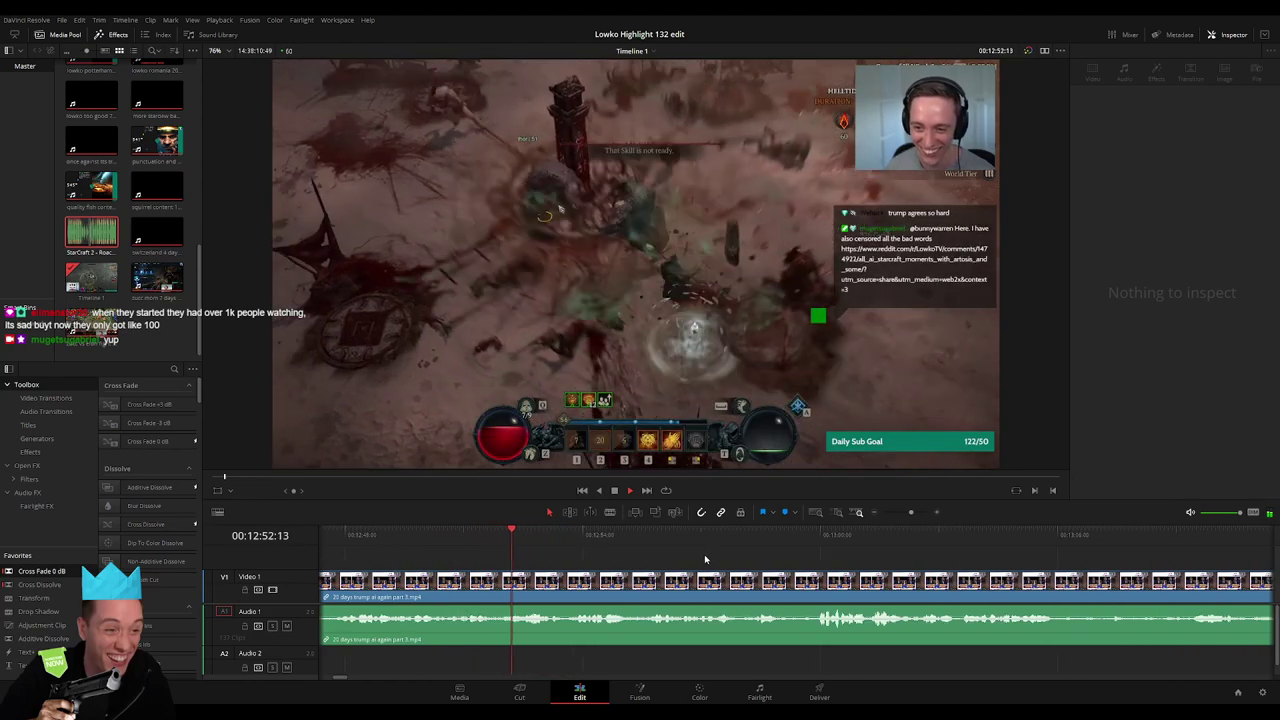
{"action": "scroll", "coordinate": [765, 552], "scroll_direction": "right", "scroll_amount": 2}
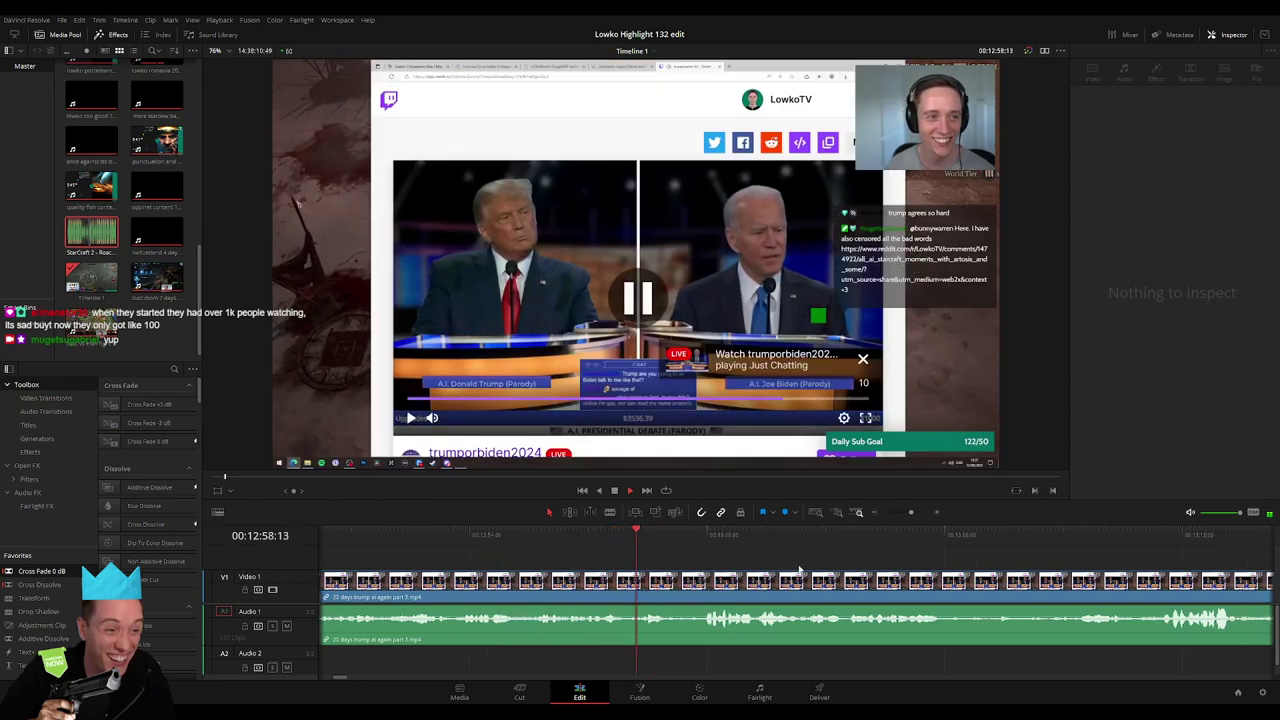
{"action": "scroll", "coordinate": [699, 555], "scroll_direction": "right", "scroll_amount": 8}
{"action": "scroll", "coordinate": [655, 563], "scroll_direction": "right", "scroll_amount": 1}
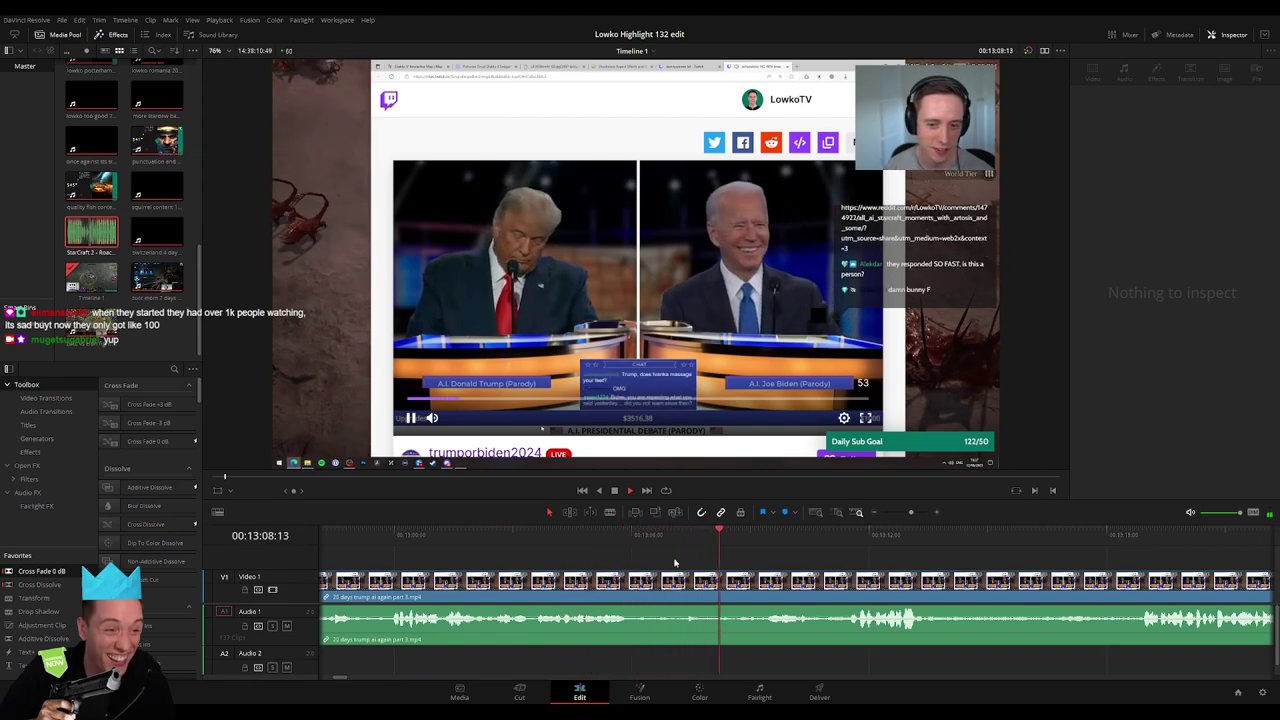
Cut out the footage between about 13:02 and 13:09 and close the gap
{"action": "left_click", "coordinate": [465, 535]}
{"action": "left_click_drag", "start_coordinate": [458, 540], "coordinate": [372, 537]}
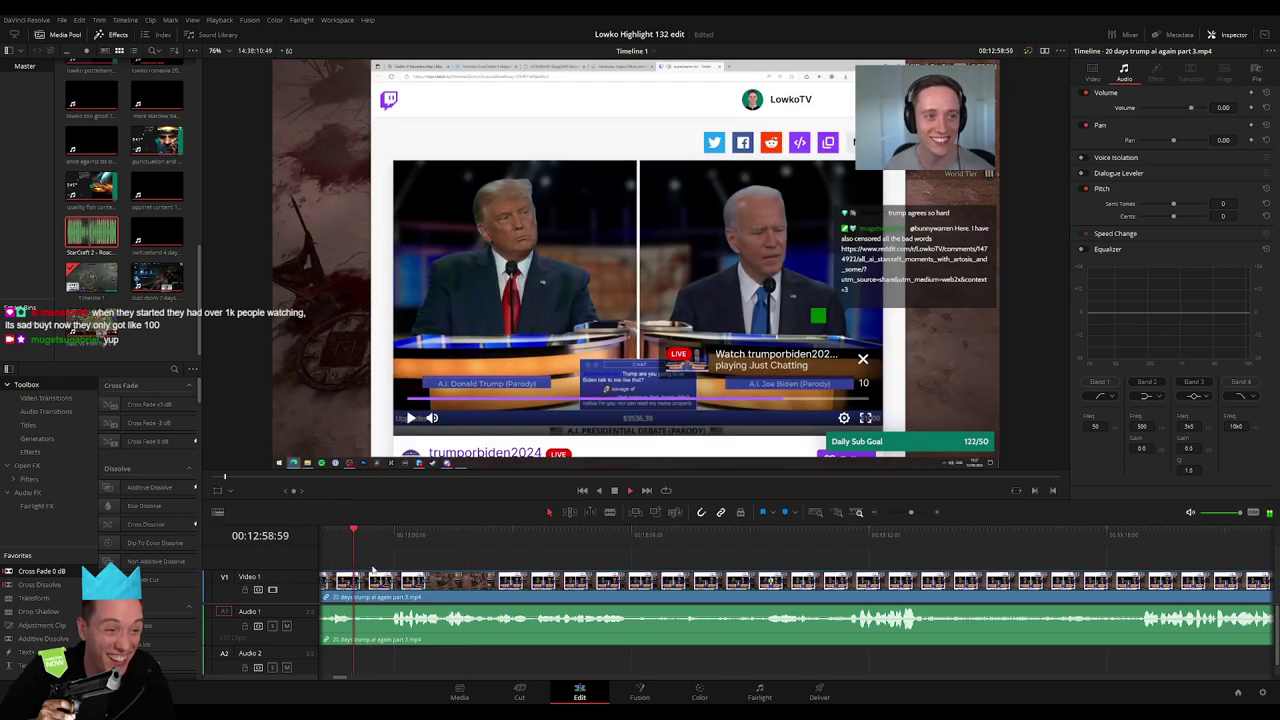
{"action": "key", "text": "space"}
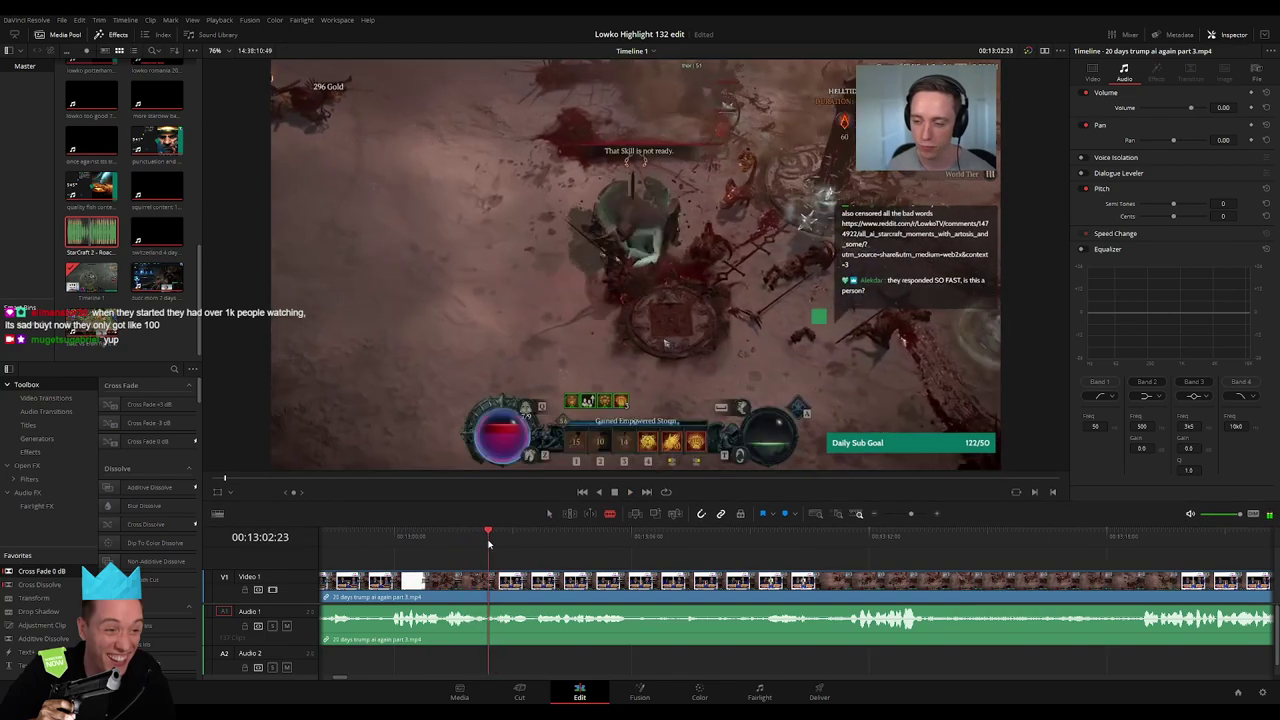
{"action": "key", "text": "ctrl+b"}
{"action": "left_click", "coordinate": [727, 537]}
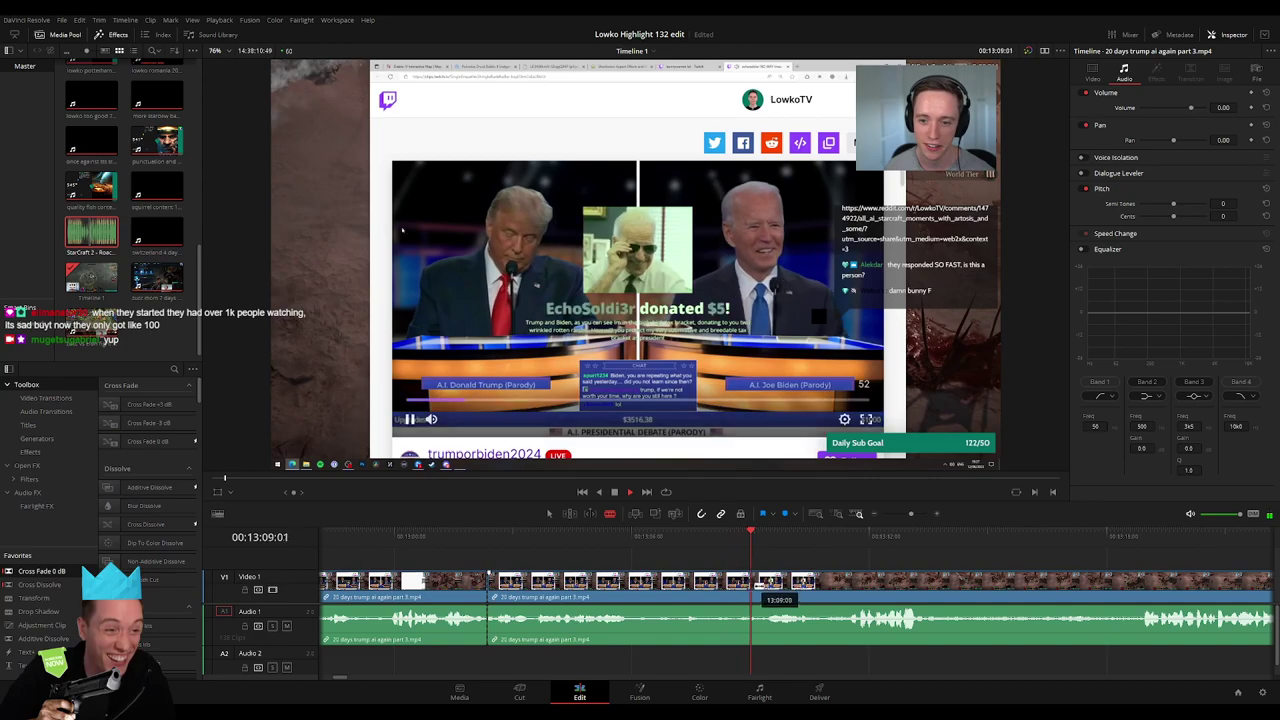
{"action": "key", "text": "ctrl+b"}
{"action": "left_click", "coordinate": [693, 591]}
{"action": "key", "text": "BackSpace"}
{"action": "left_click", "coordinate": [547, 575]}
{"action": "key", "text": "Delete"}
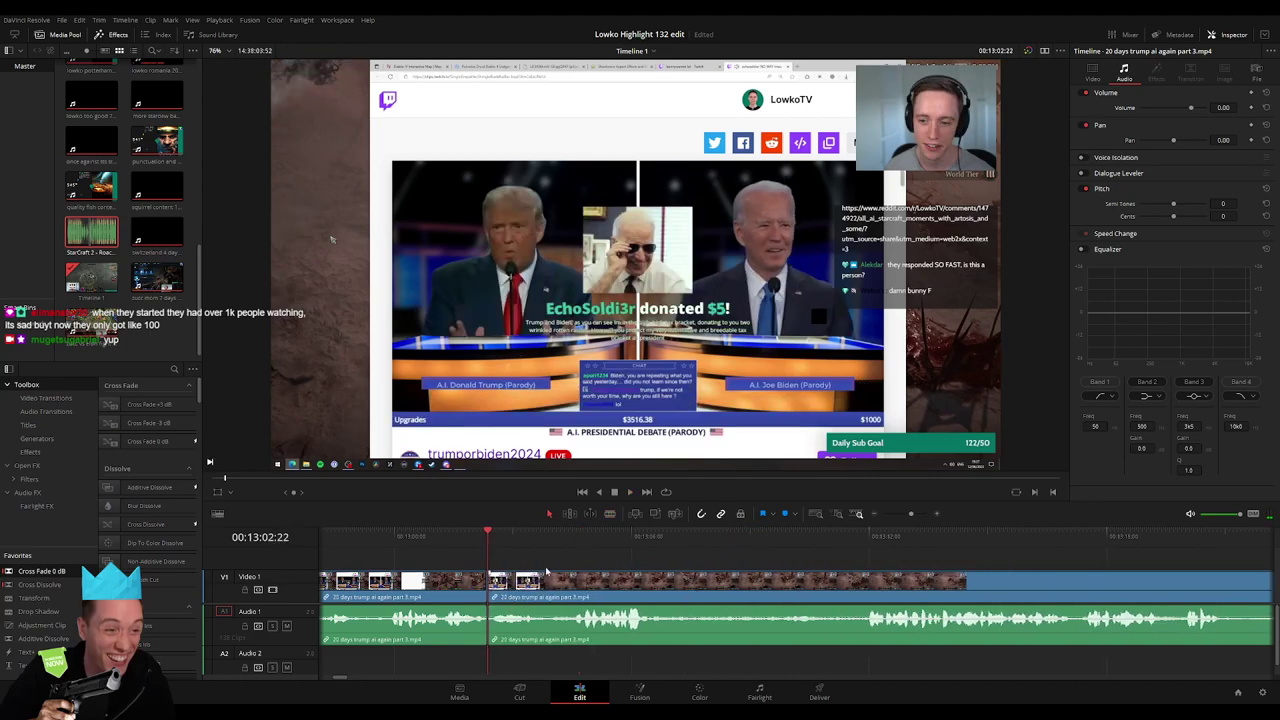
Skip ahead to about 13:21, split the clip there and keep reviewing
{"action": "key", "text": "space"}
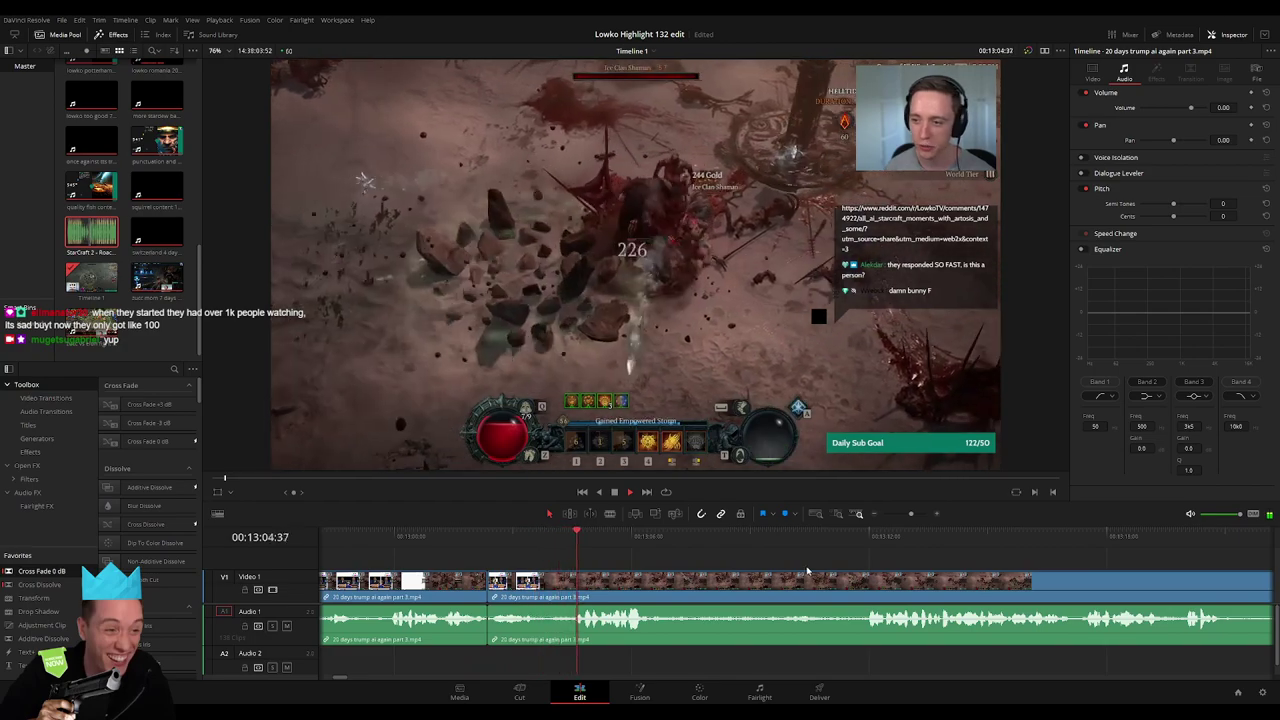
{"action": "left_click", "coordinate": [852, 538]}
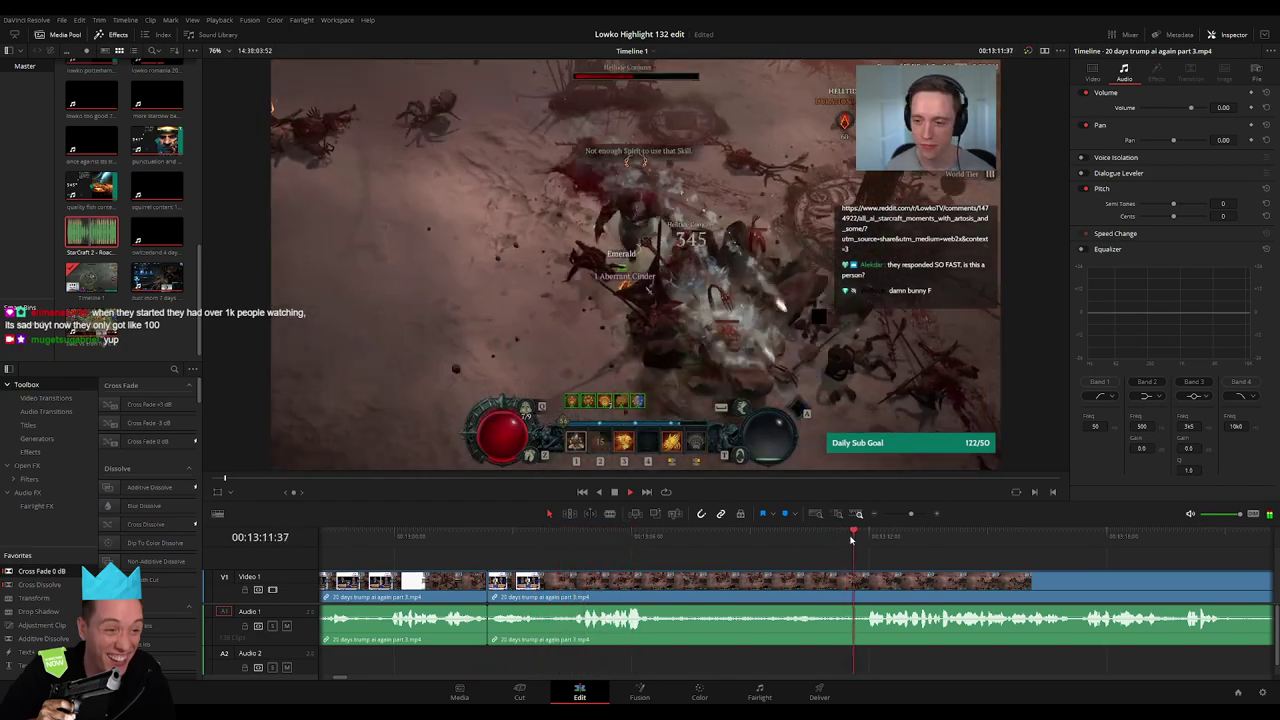
{"action": "left_click", "coordinate": [872, 538]}
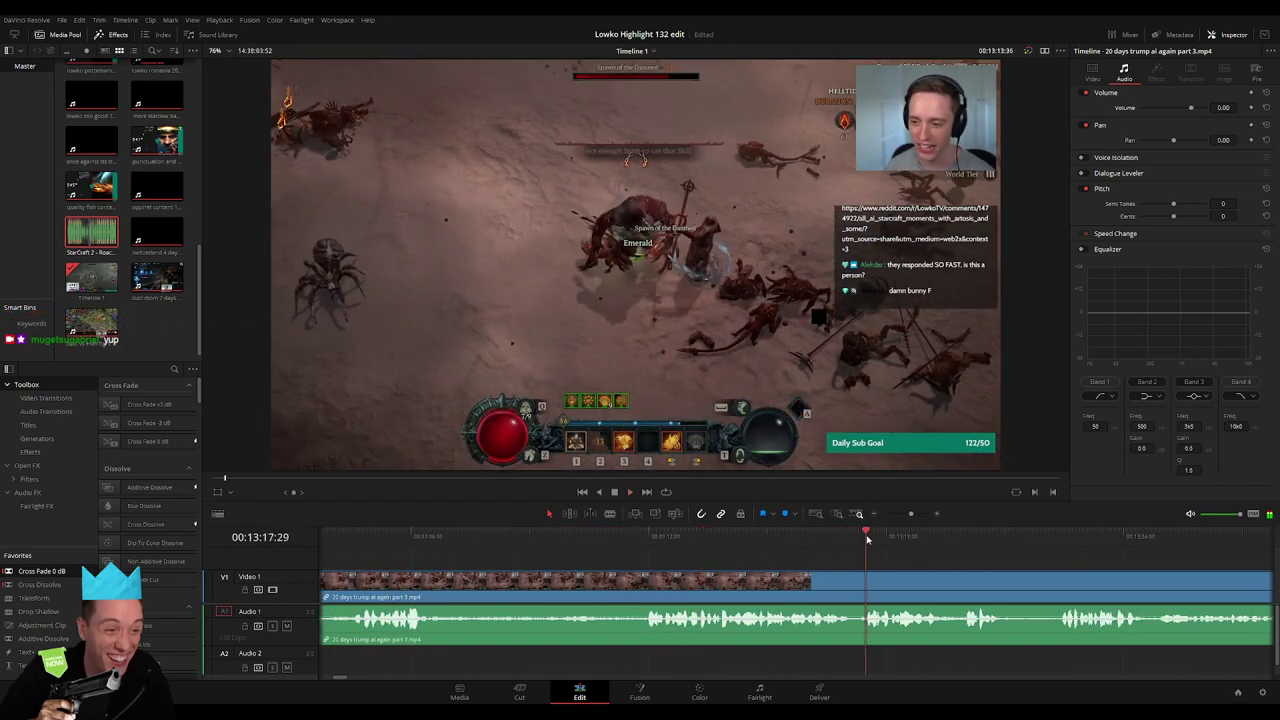
{"action": "left_click", "coordinate": [1057, 538]}
{"action": "left_click", "coordinate": [977, 538]}
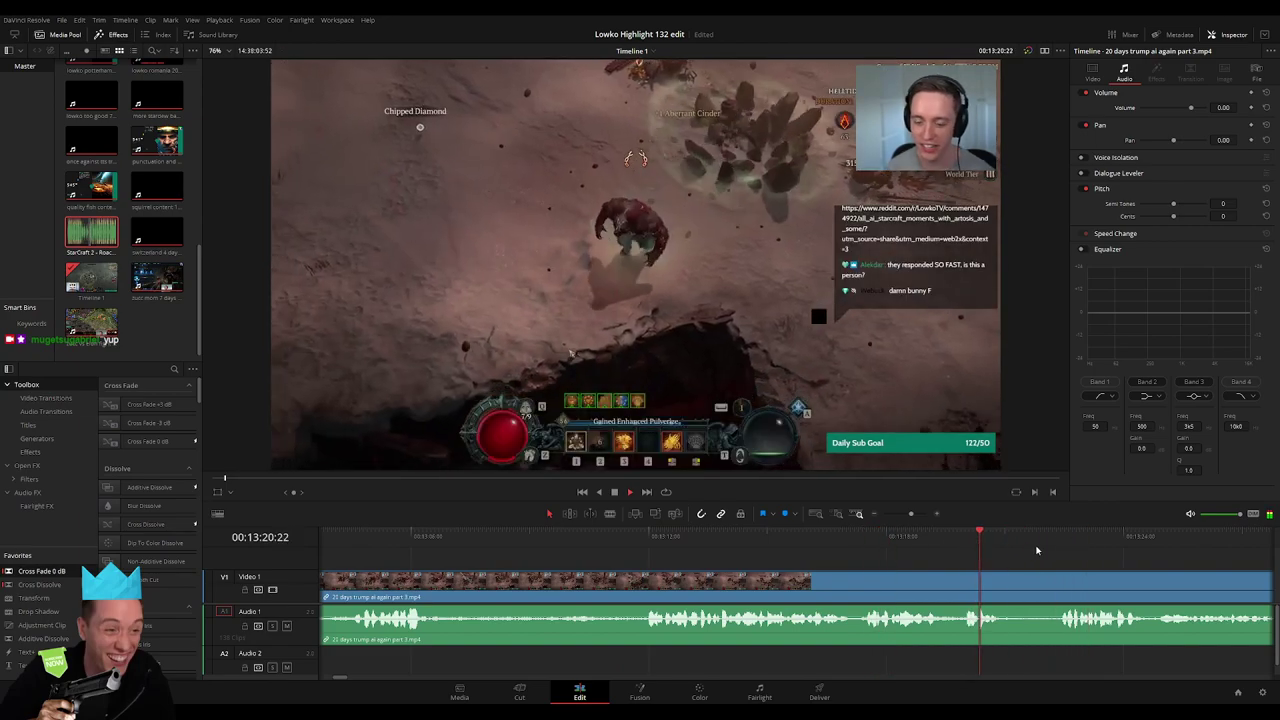
{"action": "left_click", "coordinate": [1036, 543]}
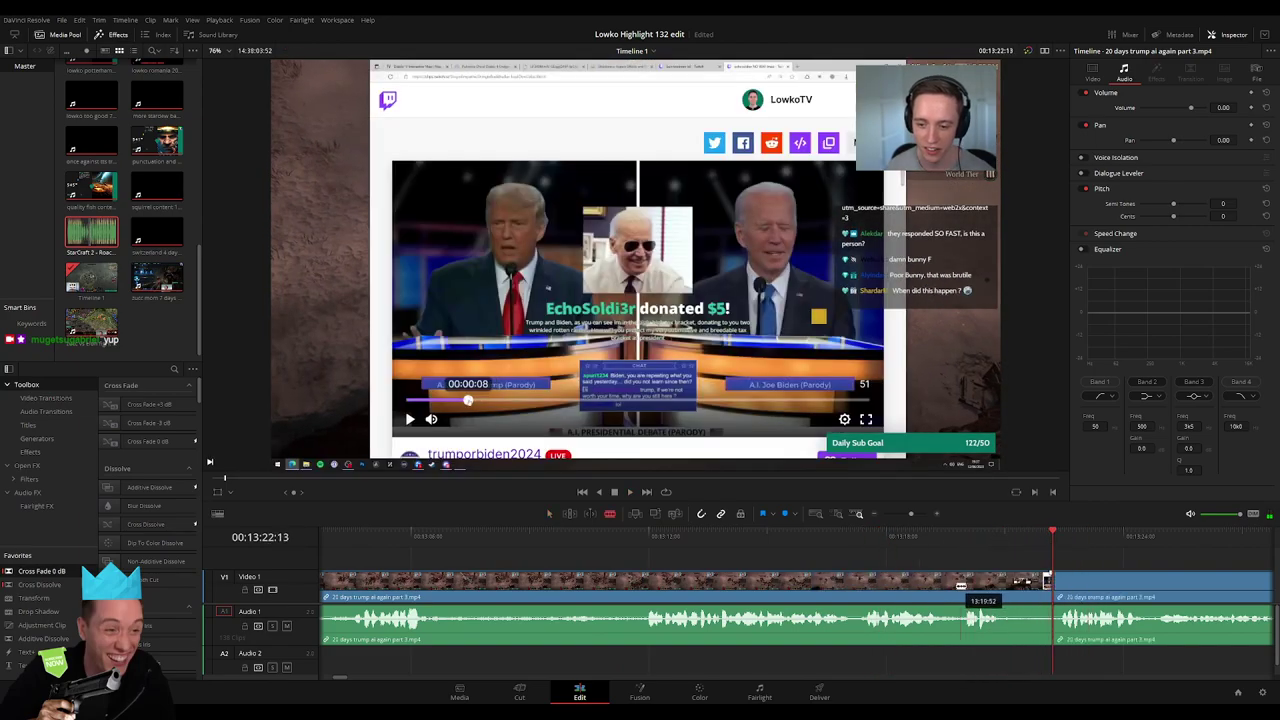
{"action": "key", "text": "ctrl+b"}
{"action": "scroll", "coordinate": [957, 590], "scroll_direction": "right", "scroll_amount": 3}
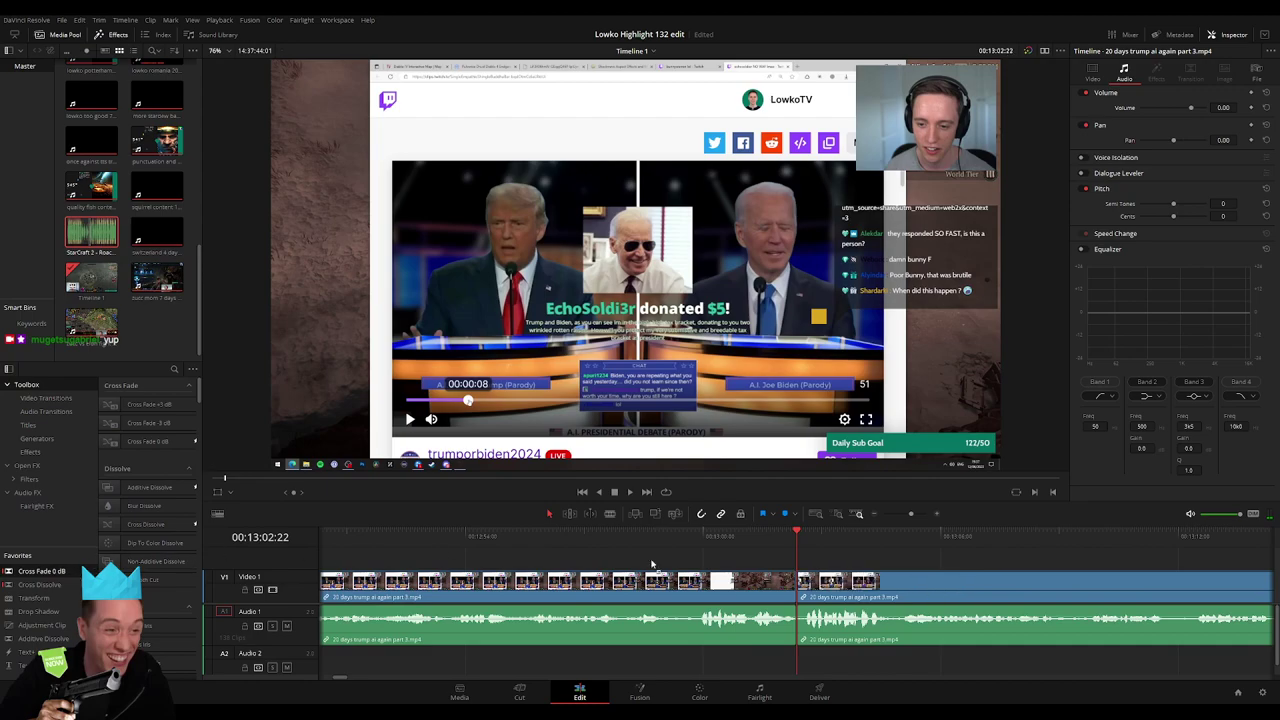
{"action": "key", "text": "space"}
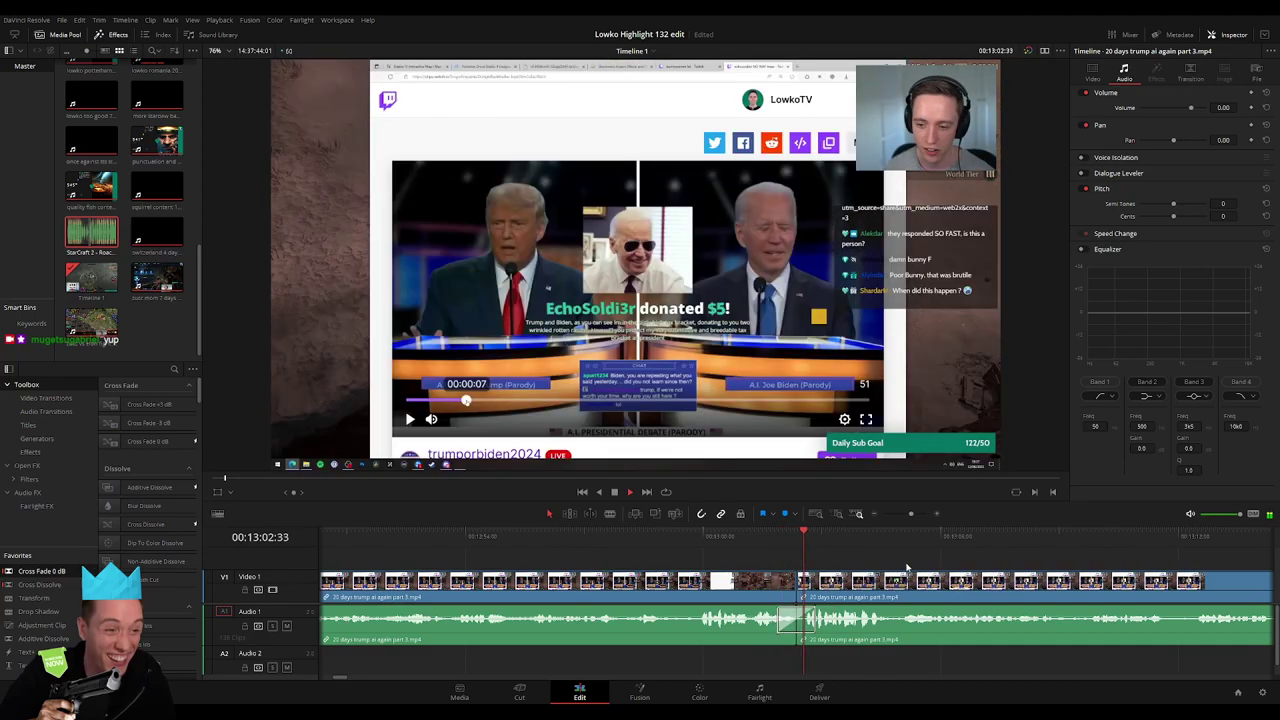
{"action": "scroll", "coordinate": [990, 573], "scroll_direction": "right", "scroll_amount": 3}
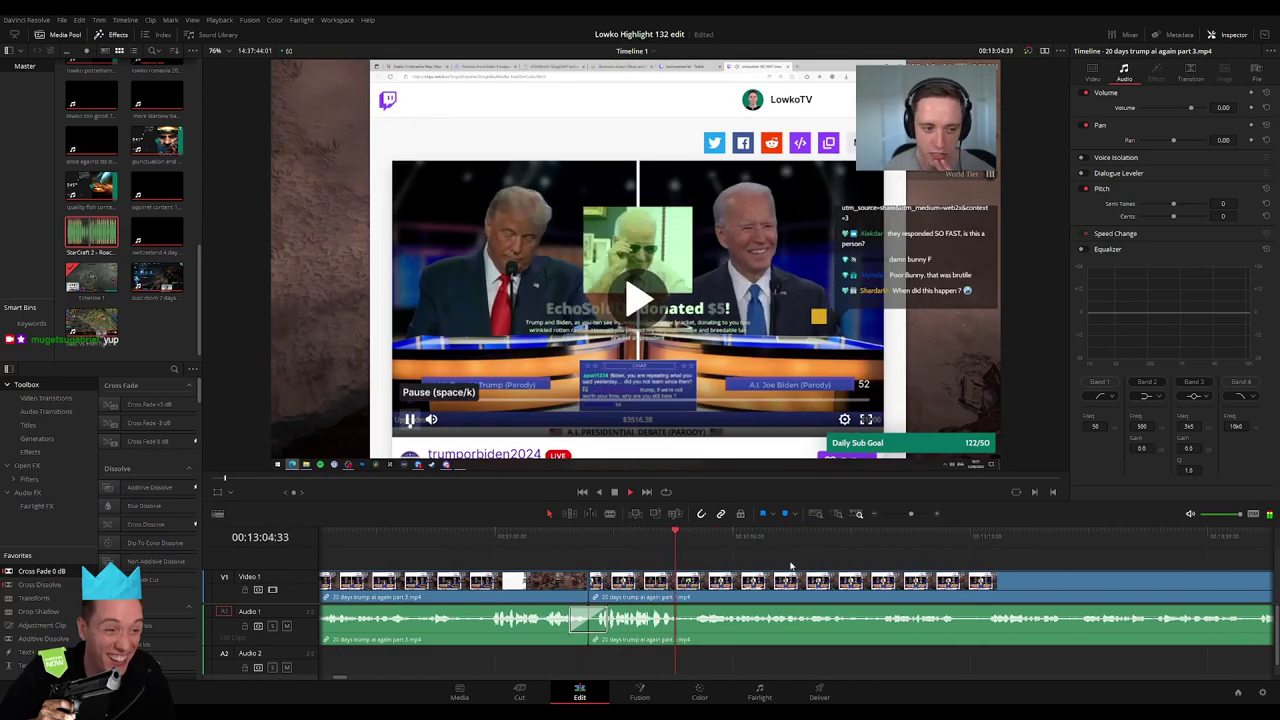
{"action": "scroll", "coordinate": [850, 568], "scroll_direction": "right", "scroll_amount": 3}
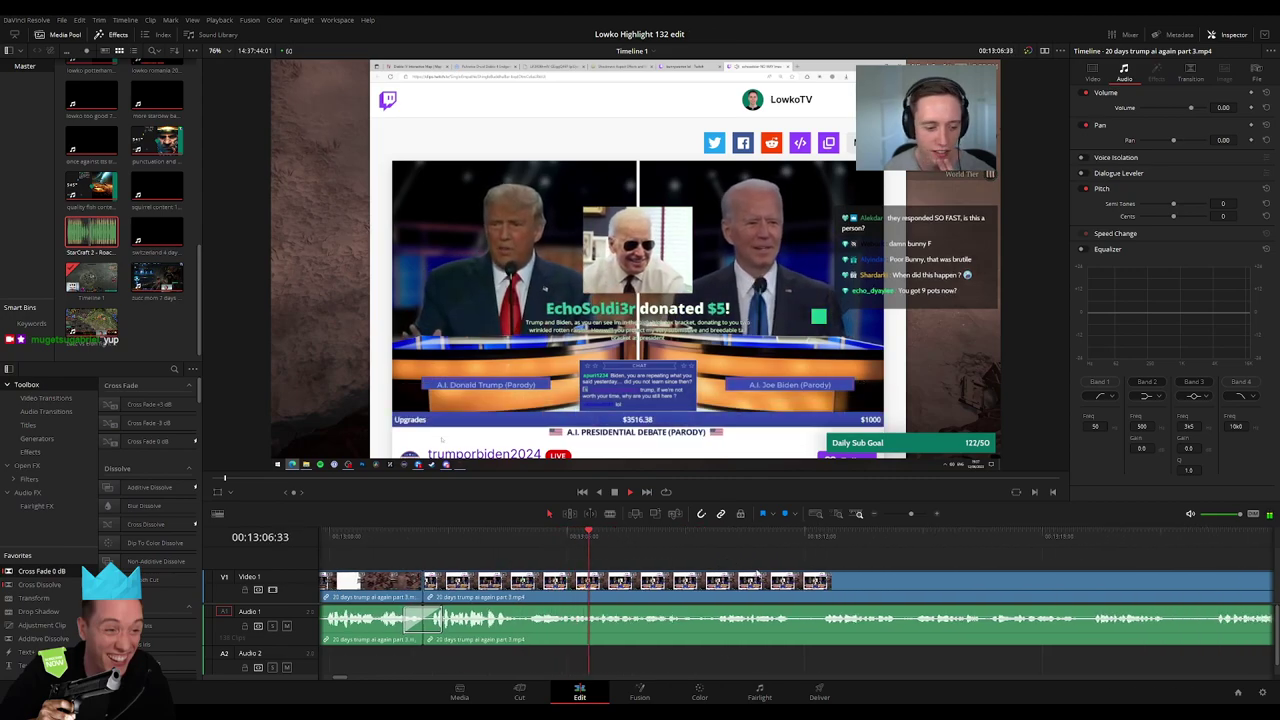
{"action": "scroll", "coordinate": [850, 570], "scroll_direction": "right", "scroll_amount": 3}
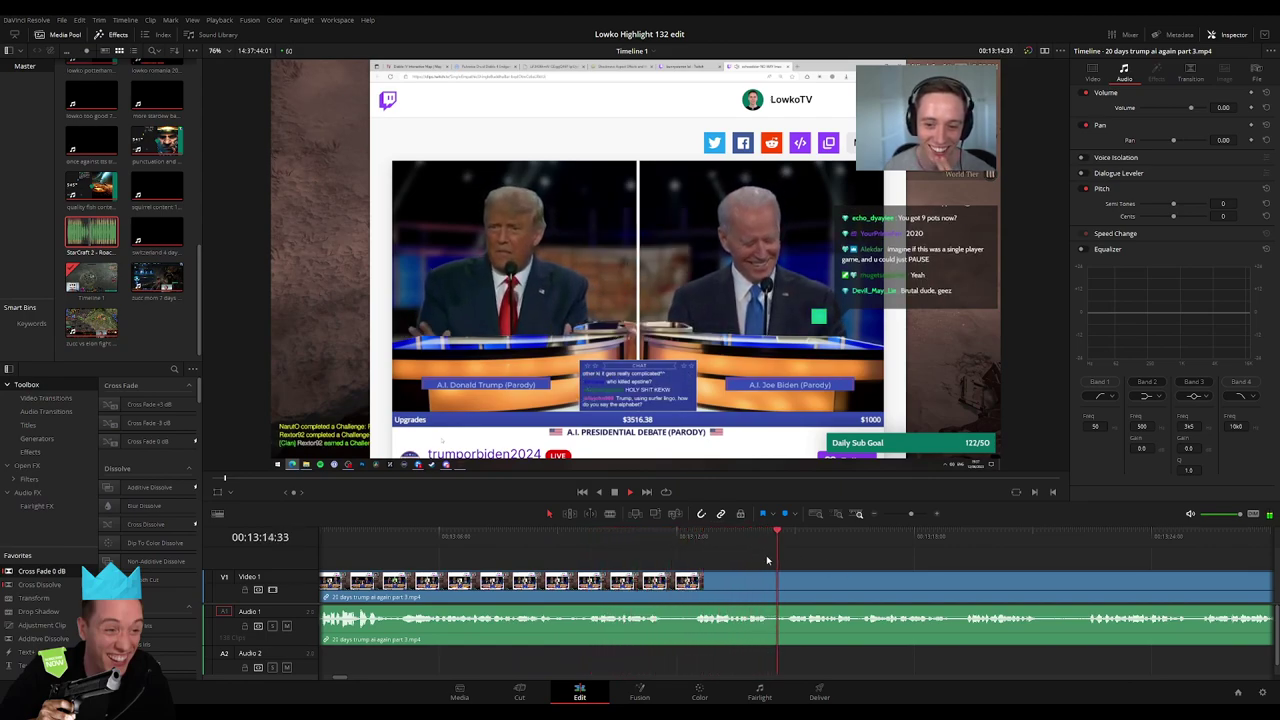
Split at the playhead and add the Roach Quotes sound, trimmed, at volume -3
{"action": "left_click", "coordinate": [685, 536]}
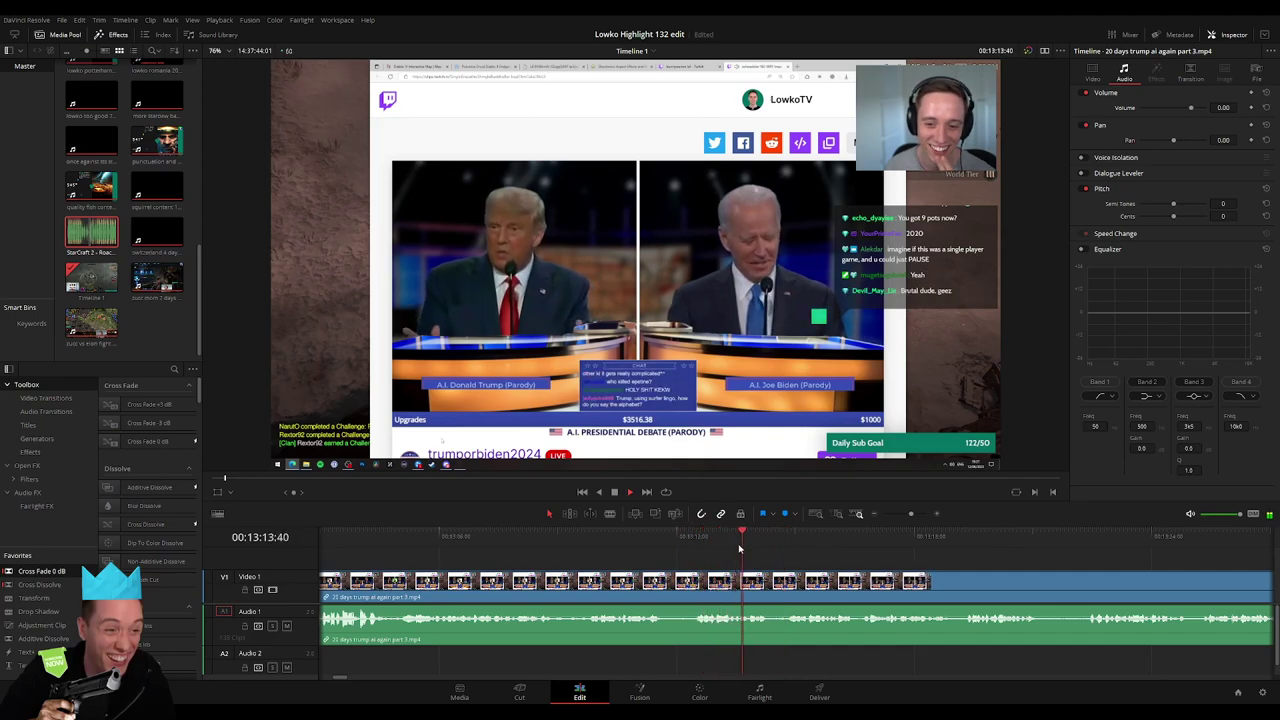
{"action": "key", "text": "ctrl+b"}
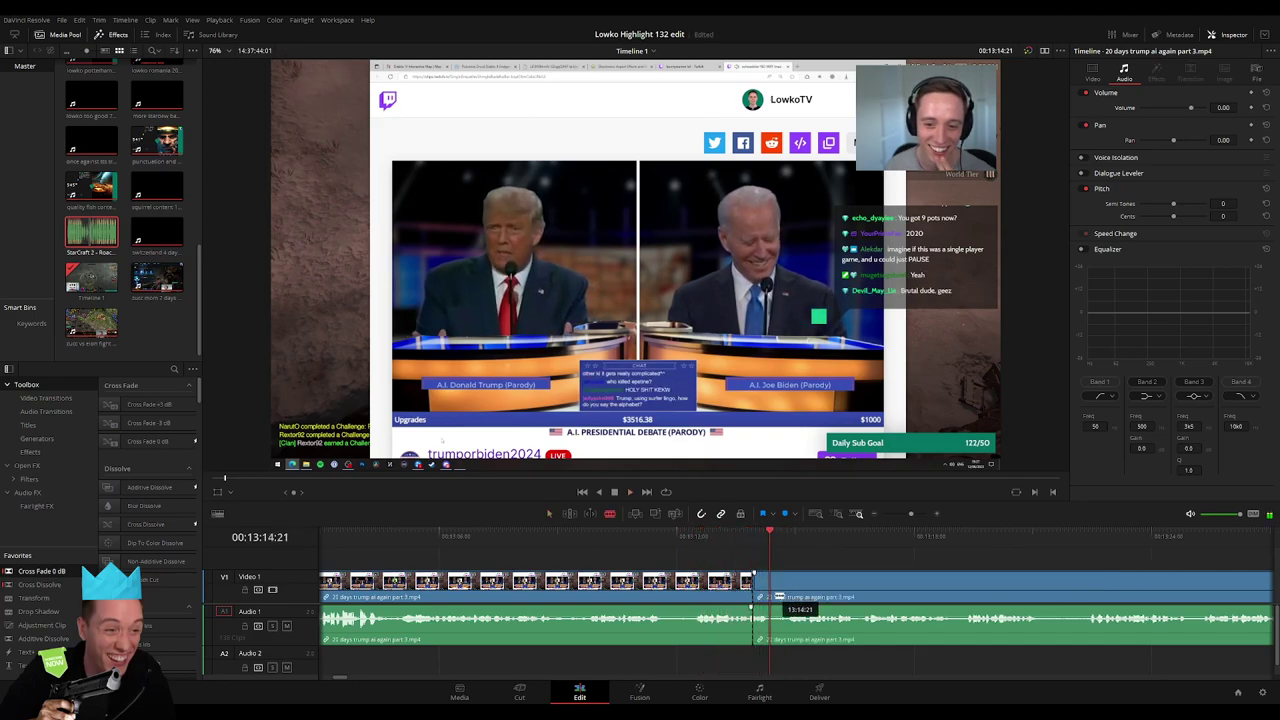
{"action": "key", "text": "q"}
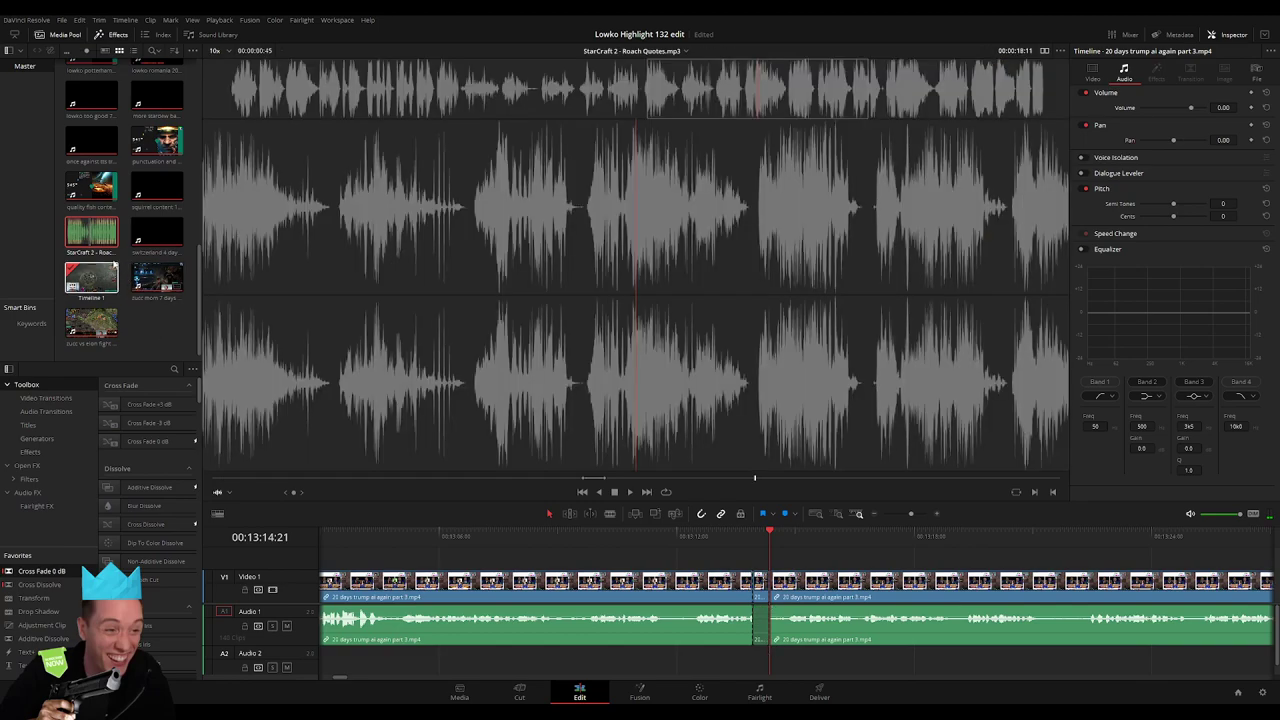
{"action": "key", "text": "q"}
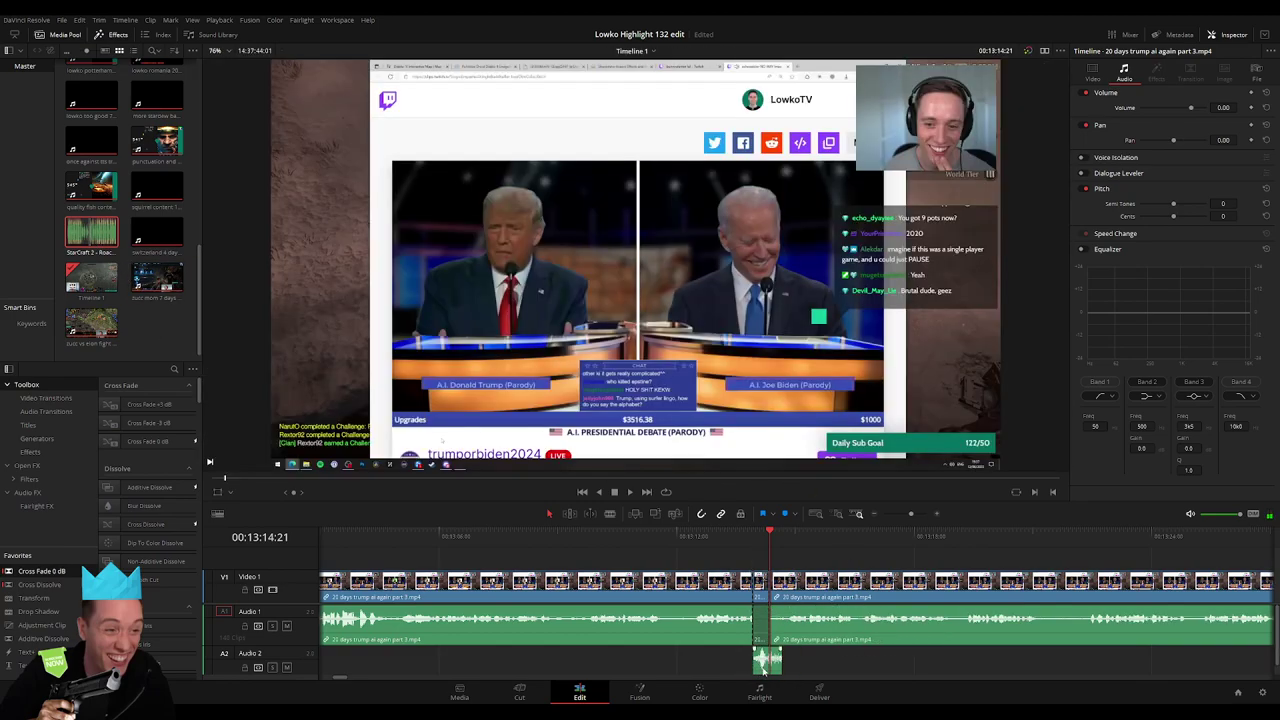
{"action": "left_click_drag", "start_coordinate": [741, 660], "coordinate": [754, 665]}
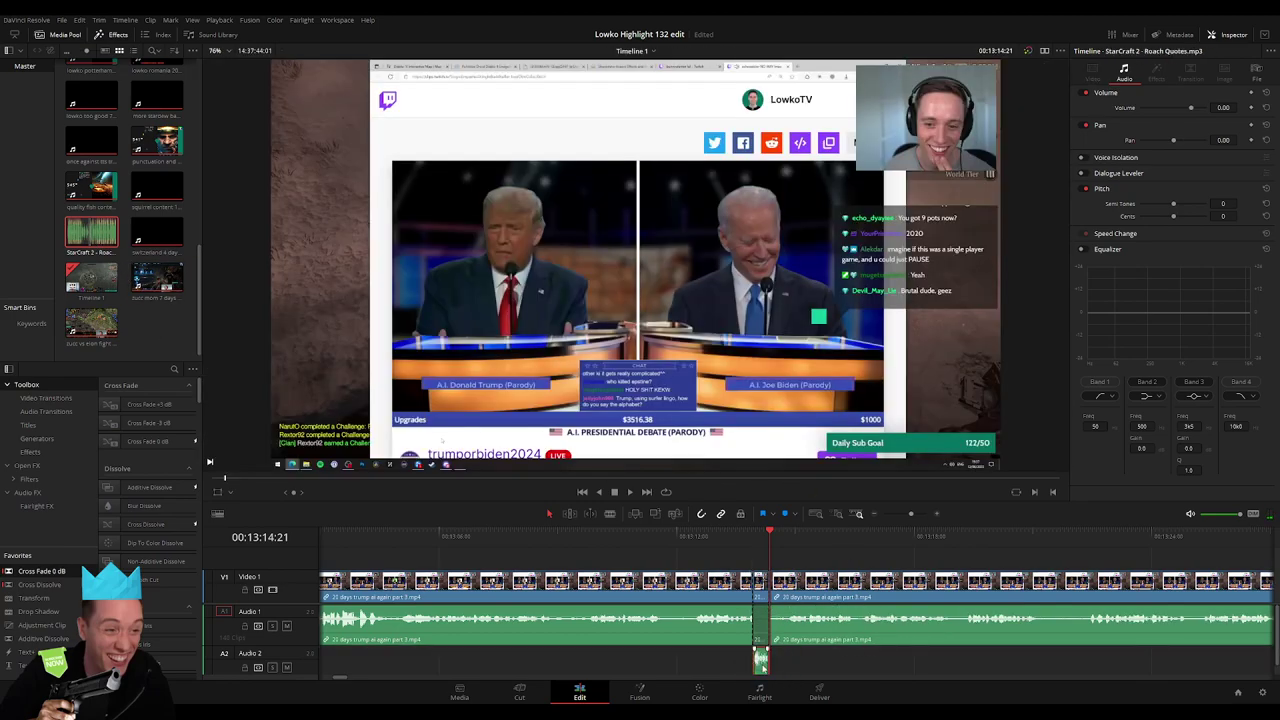
{"action": "left_click", "coordinate": [1222, 107]}
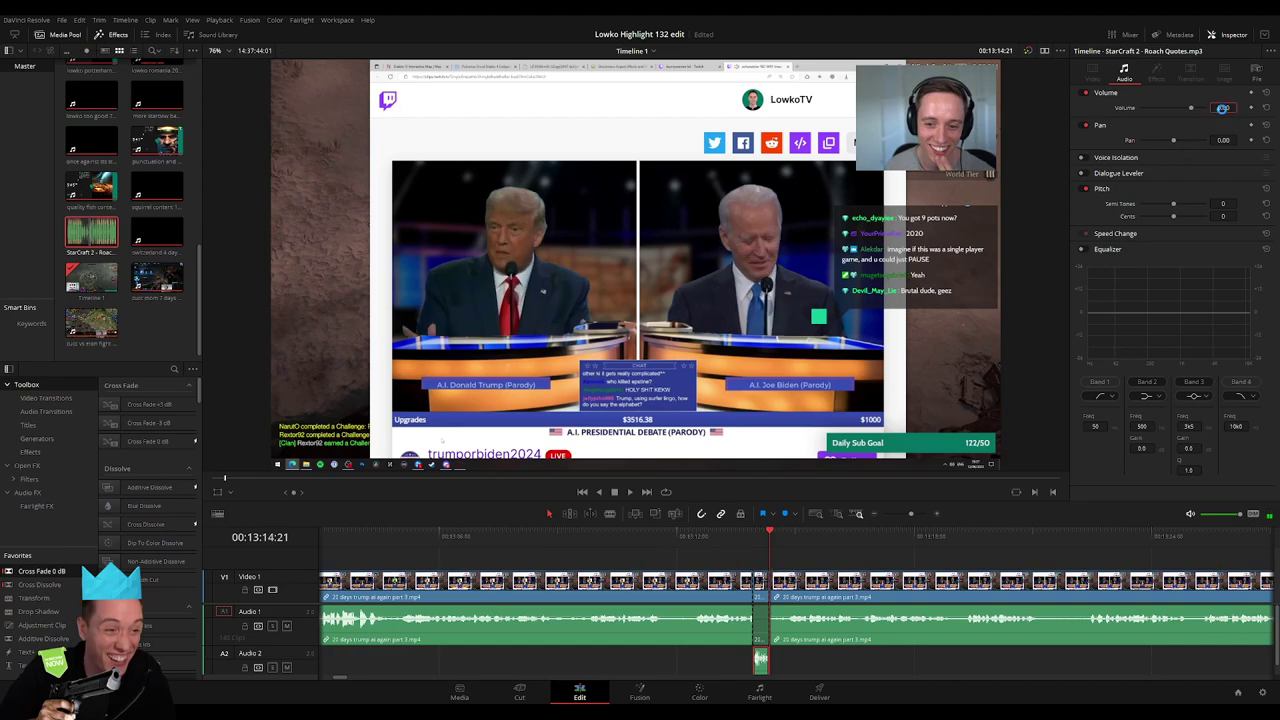
{"action": "type", "text": "-3"}
{"action": "key", "text": "Return"}
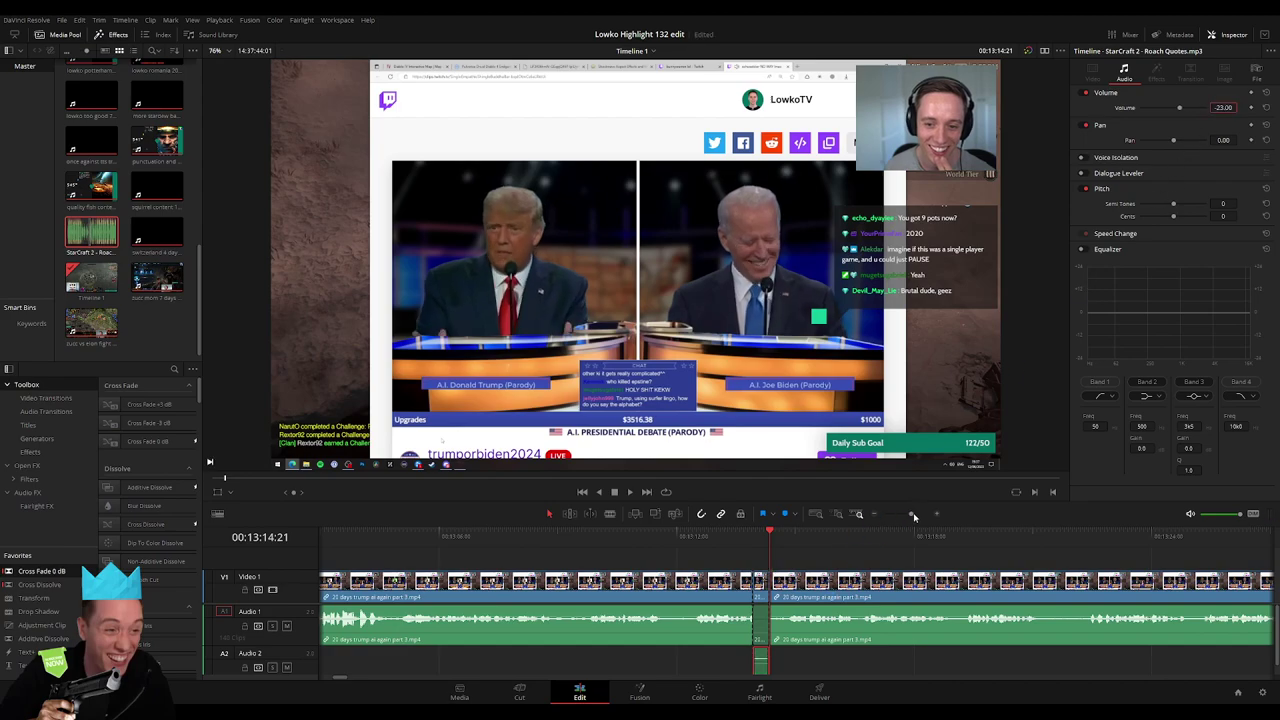
Play back the cut with the sound effect to check it
{"action": "left_click_drag", "start_coordinate": [913, 516], "coordinate": [919, 518]}
{"action": "key", "text": "space"}
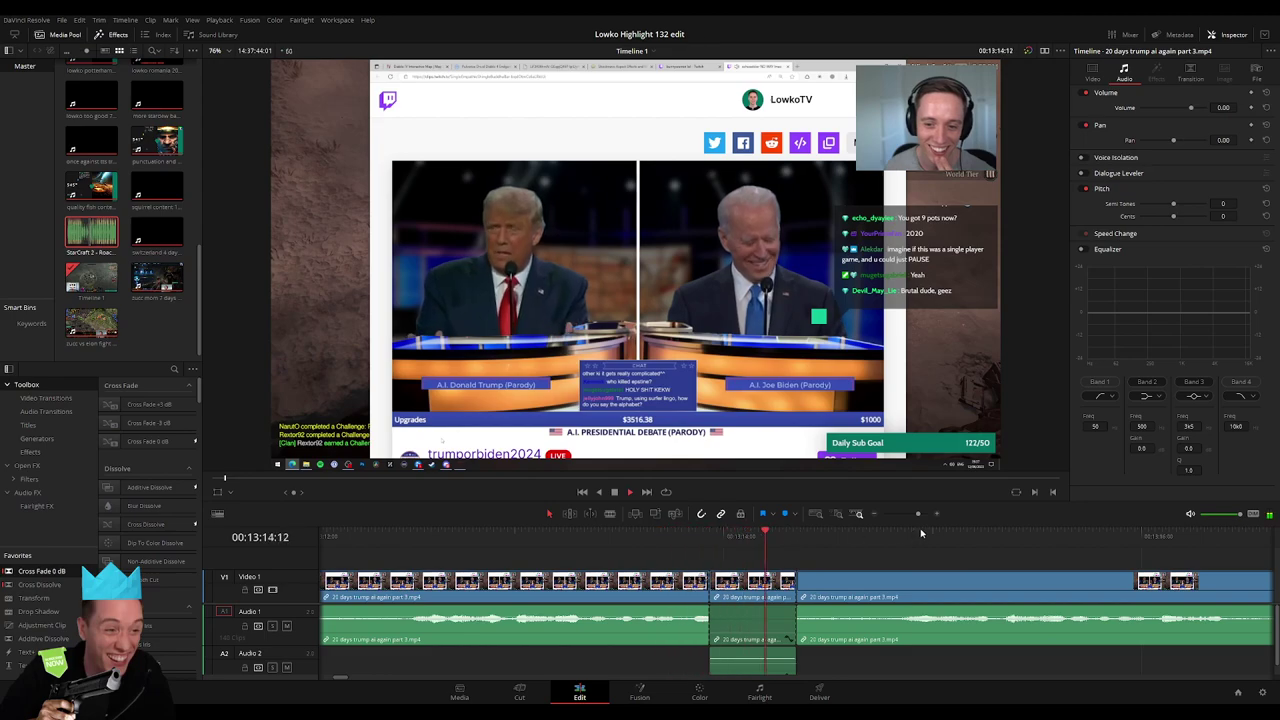
{"action": "scroll", "coordinate": [860, 565], "scroll_direction": "down", "scroll_amount": 1}
{"action": "scroll", "coordinate": [895, 561], "scroll_direction": "down", "scroll_amount": 2}
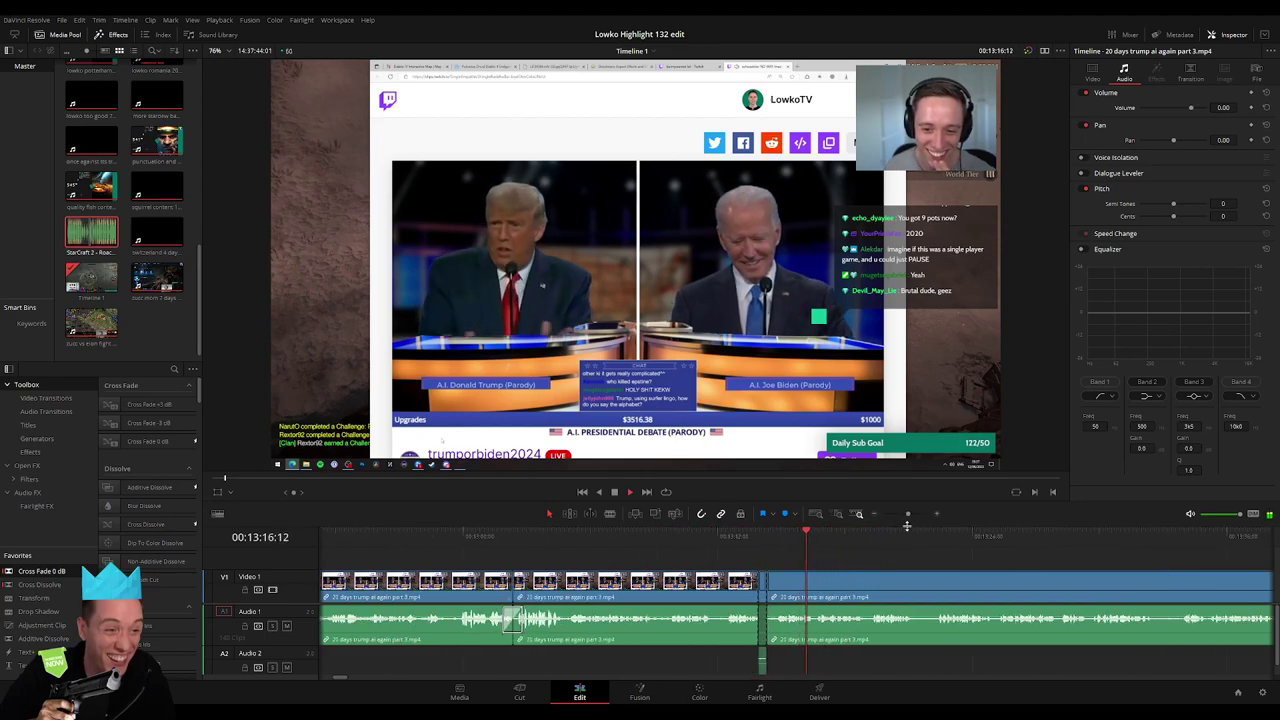
{"action": "left_click", "coordinate": [913, 516]}
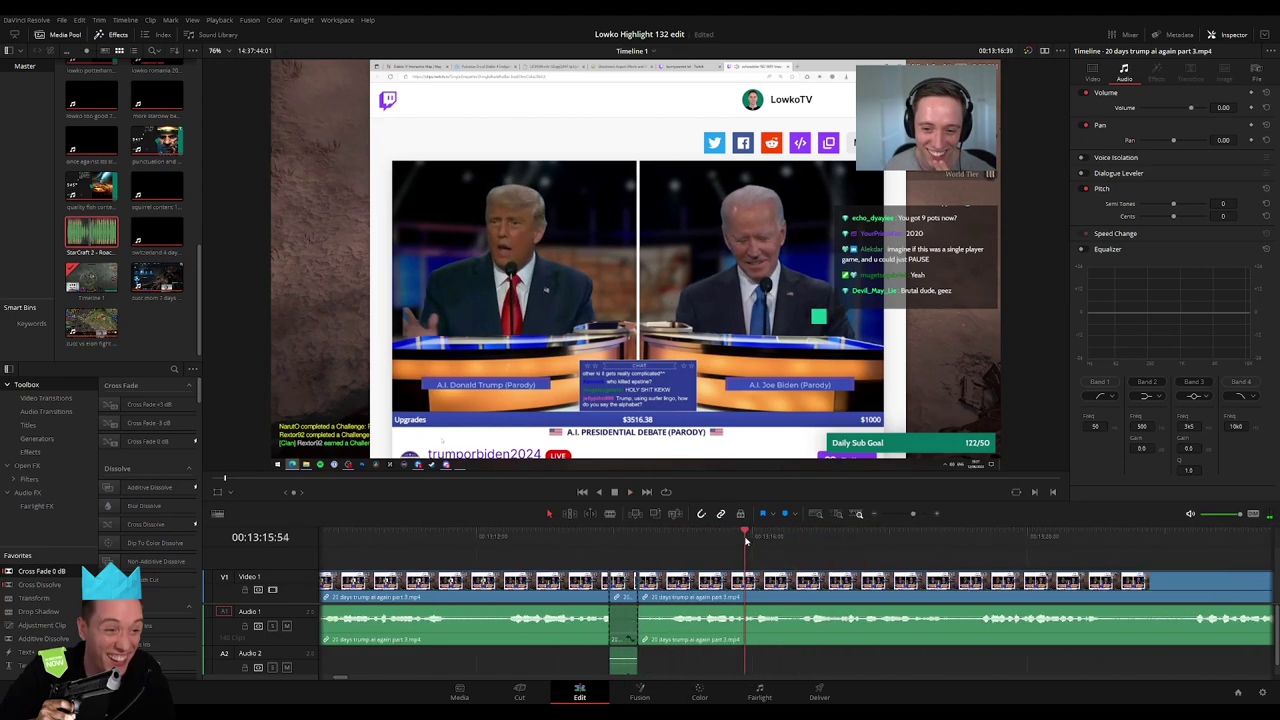
Remove a short part of the clips and place Roach Quotes at the new cut on A2
{"action": "left_click_drag", "start_coordinate": [745, 541], "coordinate": [762, 533]}
{"action": "left_click", "coordinate": [766, 600]}
{"action": "left_click", "coordinate": [786, 605]}
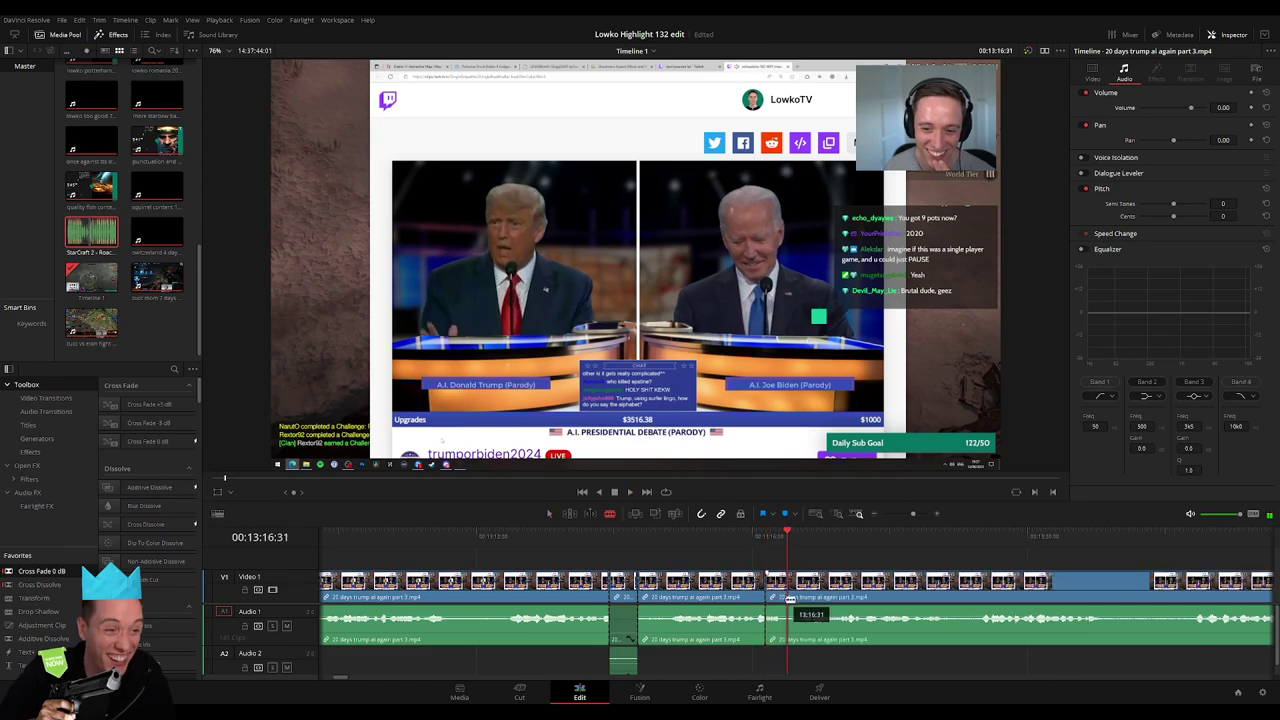
{"action": "key", "text": "a"}
{"action": "key", "text": "Delete"}
{"action": "double_click", "coordinate": [92, 233]}
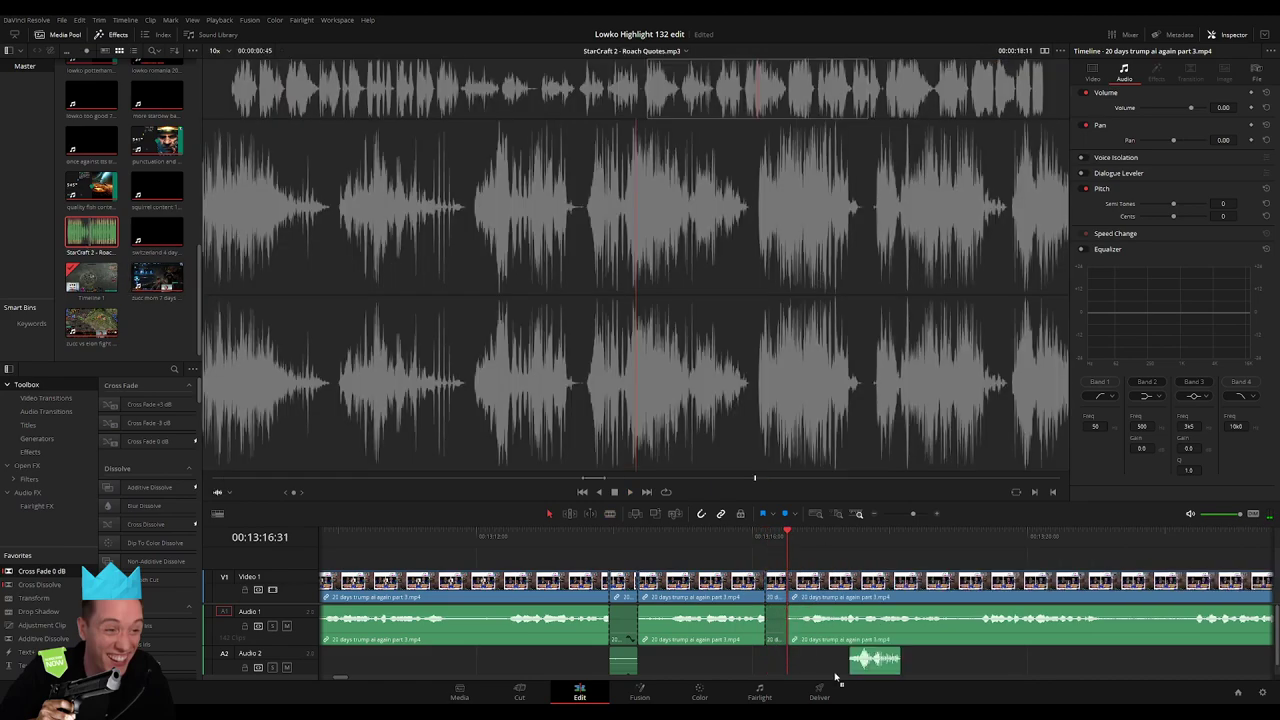
{"action": "mouse_move", "coordinate": [838, 678]}
{"action": "left_mouse_down"}
{"action": "mouse_move", "coordinate": [766, 657]}
{"action": "mouse_move", "coordinate": [782, 663]}
{"action": "left_mouse_up"}
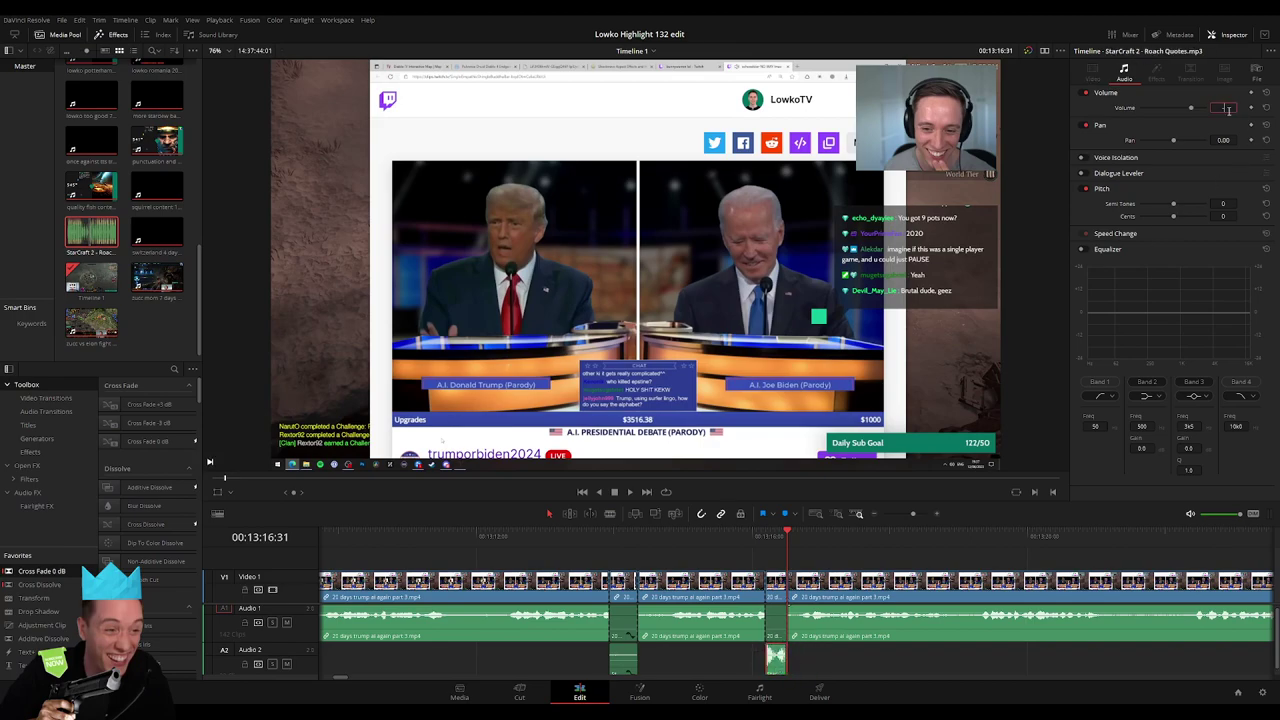
{"action": "left_click", "coordinate": [955, 552]}
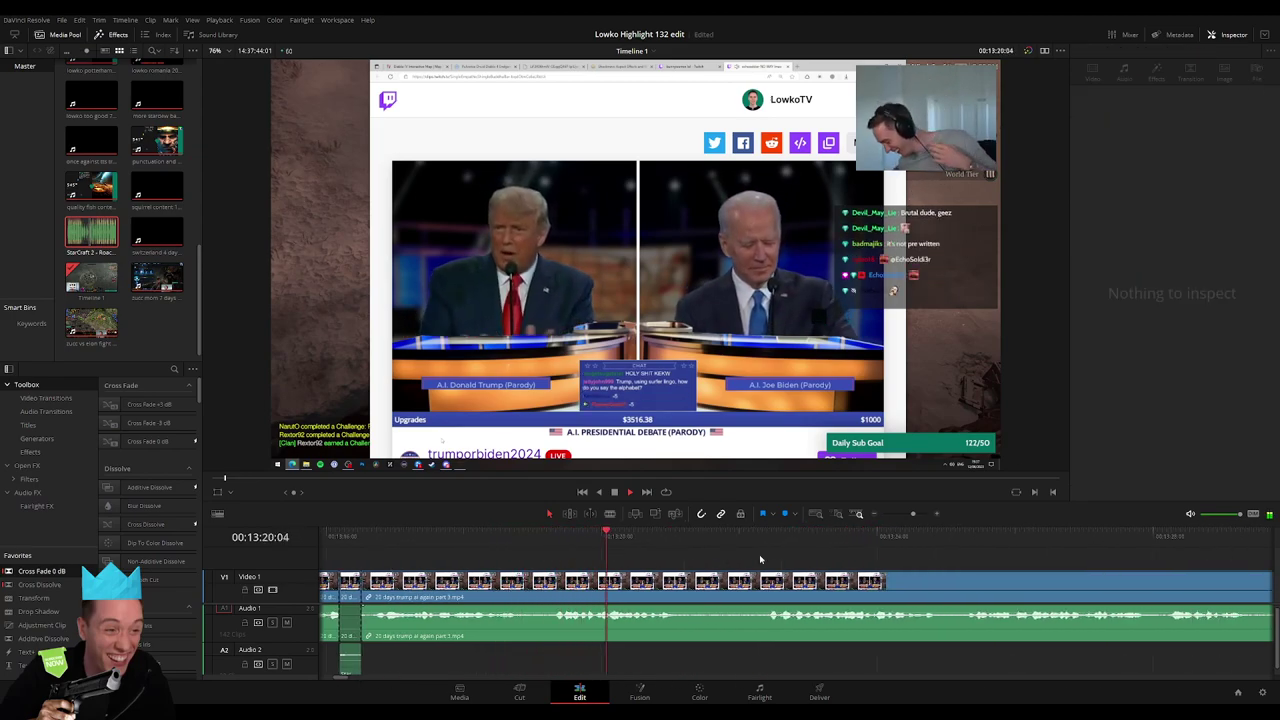
Scroll through the timeline and select the debate clip for review
{"action": "scroll", "coordinate": [632, 560], "scroll_direction": "right", "scroll_amount": 2}
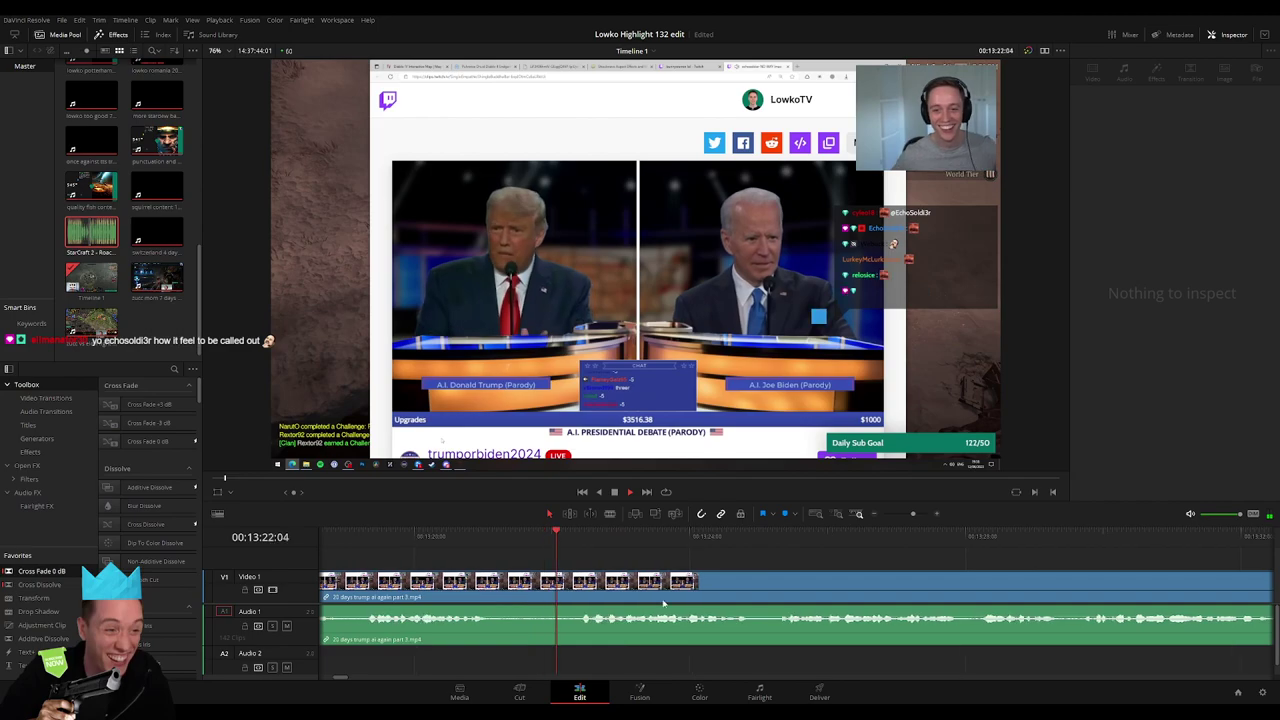
{"action": "scroll", "coordinate": [645, 581], "scroll_direction": "right", "scroll_amount": 2}
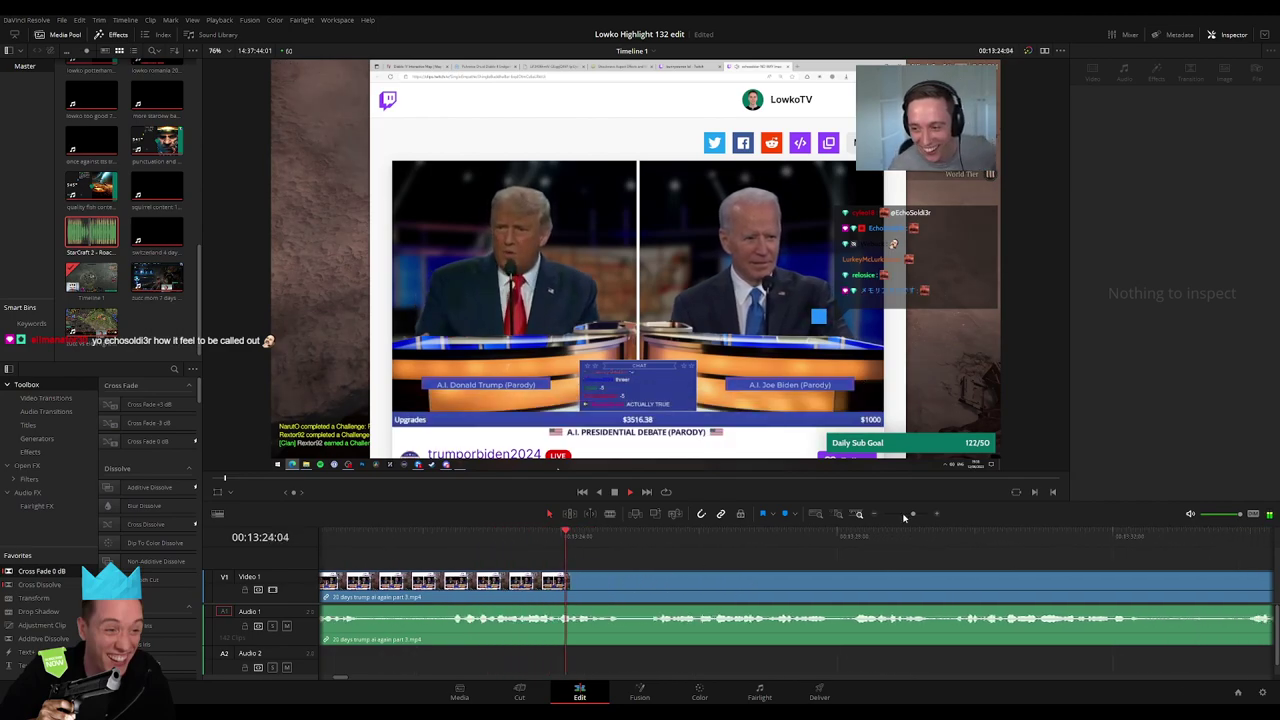
{"action": "scroll", "coordinate": [700, 570], "scroll_direction": "down", "scroll_amount": 3}
{"action": "scroll", "coordinate": [708, 570], "scroll_direction": "right", "scroll_amount": 2}
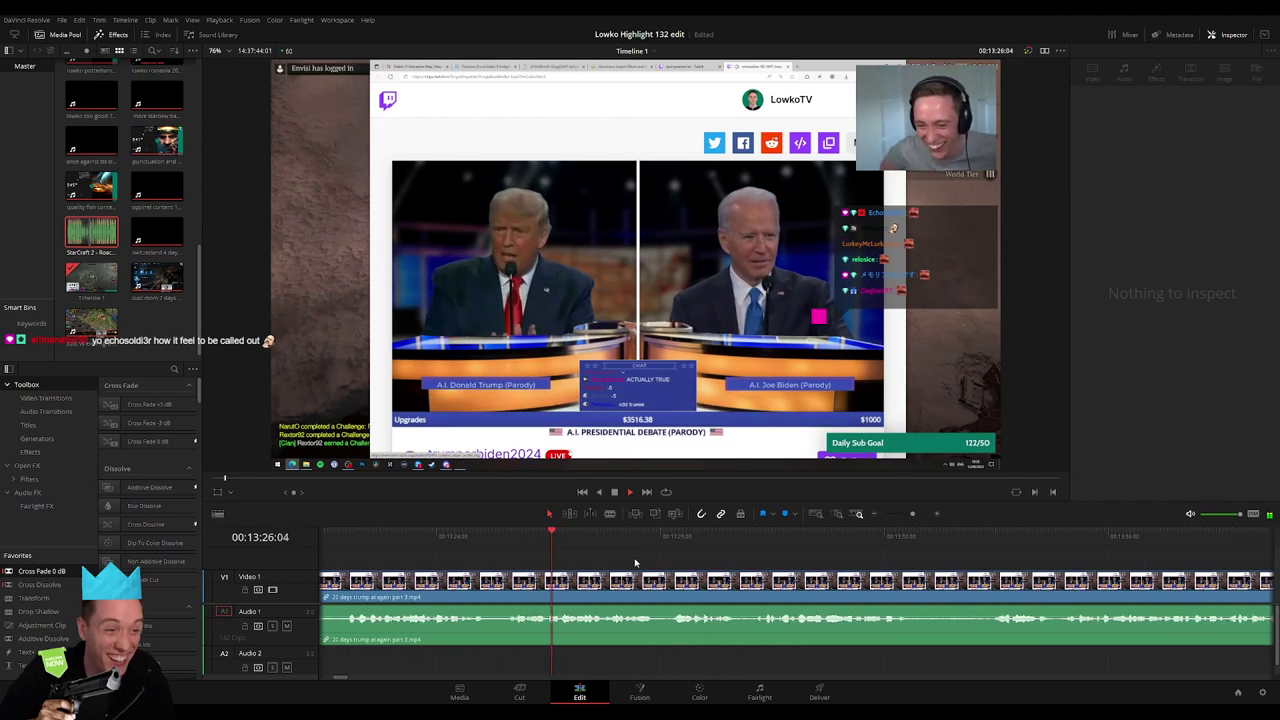
{"action": "scroll", "coordinate": [609, 556], "scroll_direction": "right", "scroll_amount": 2}
{"action": "scroll", "coordinate": [600, 560], "scroll_direction": "right", "scroll_amount": 1}
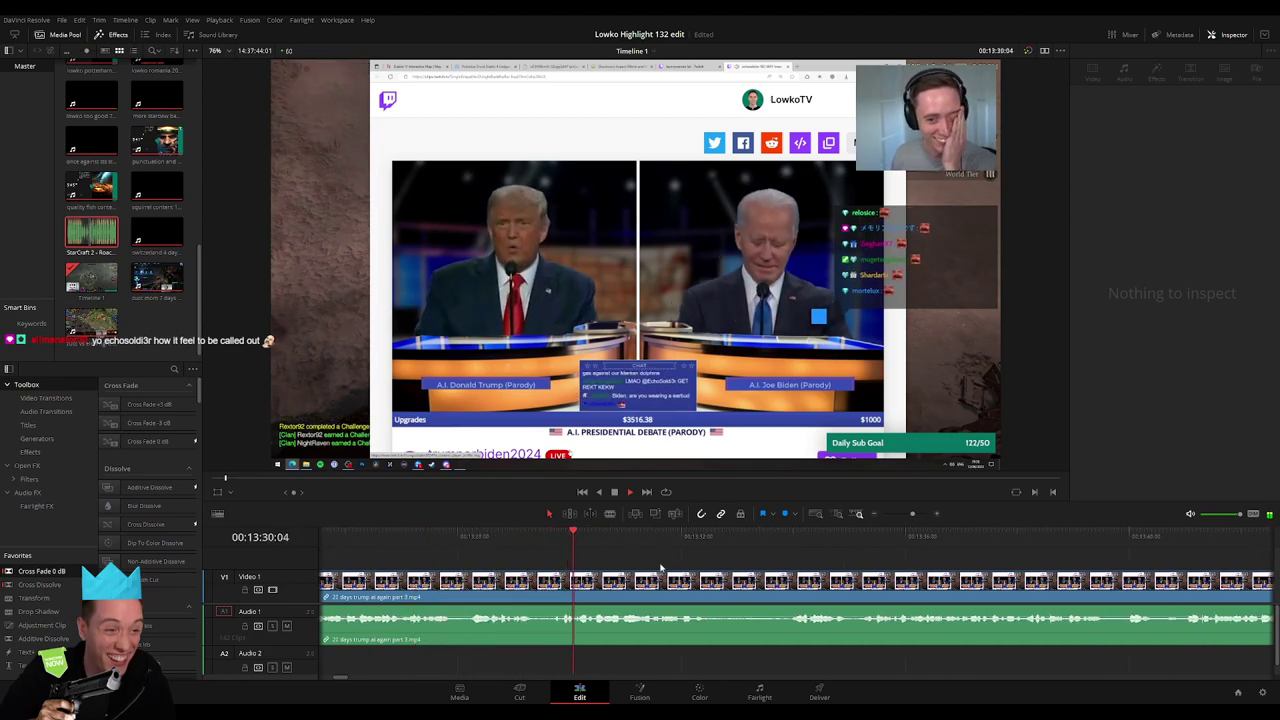
{"action": "scroll", "coordinate": [655, 570], "scroll_direction": "right", "scroll_amount": 2}
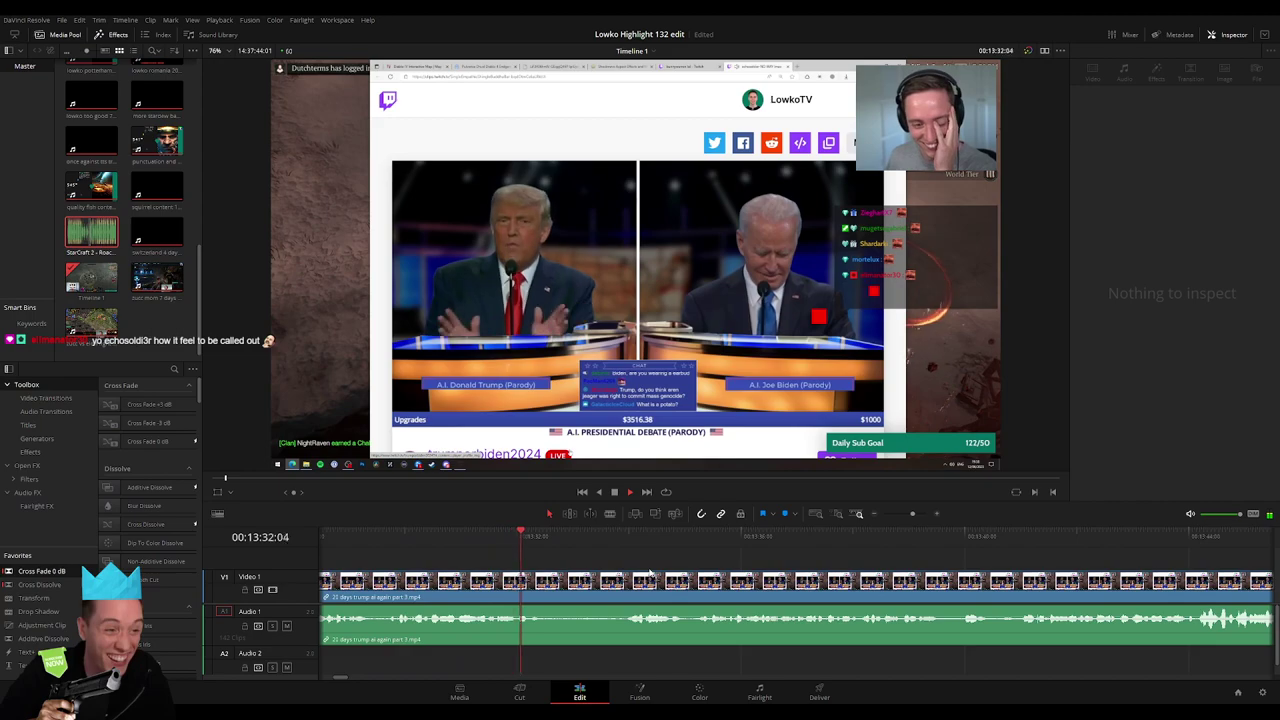
{"action": "left_click", "coordinate": [800, 575]}
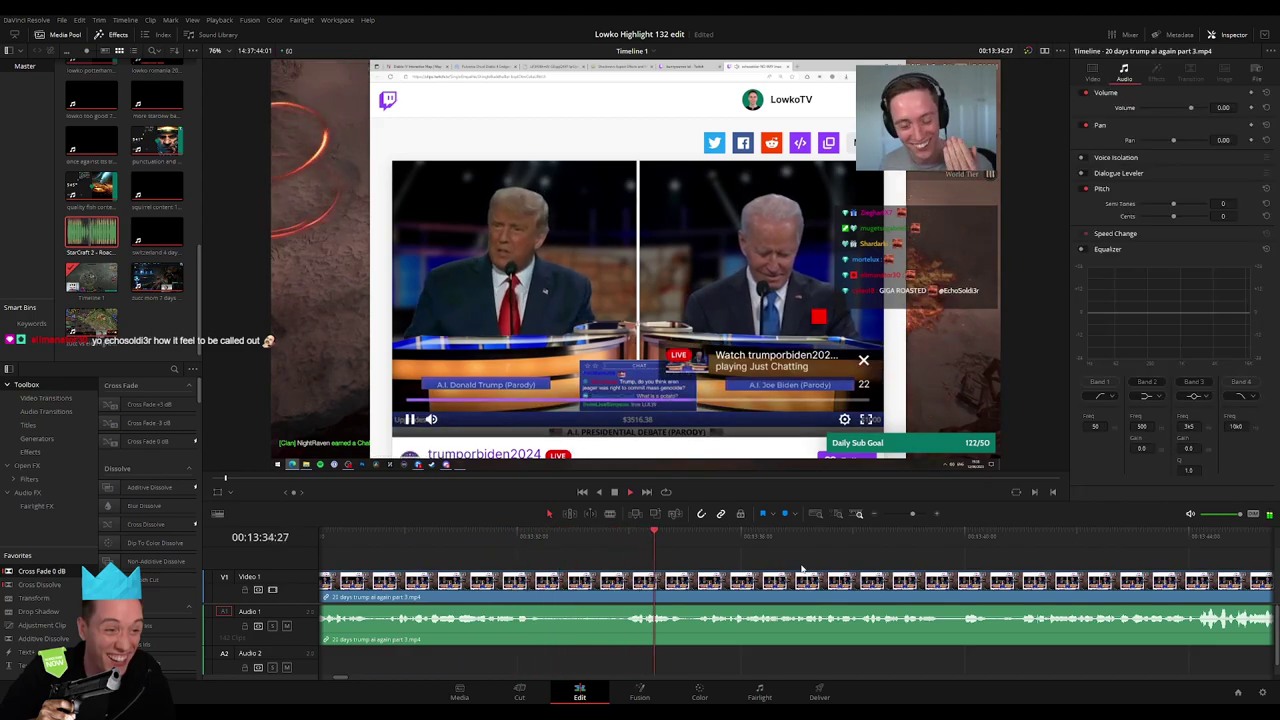
{"action": "scroll", "coordinate": [886, 570], "scroll_direction": "right", "scroll_amount": 2}
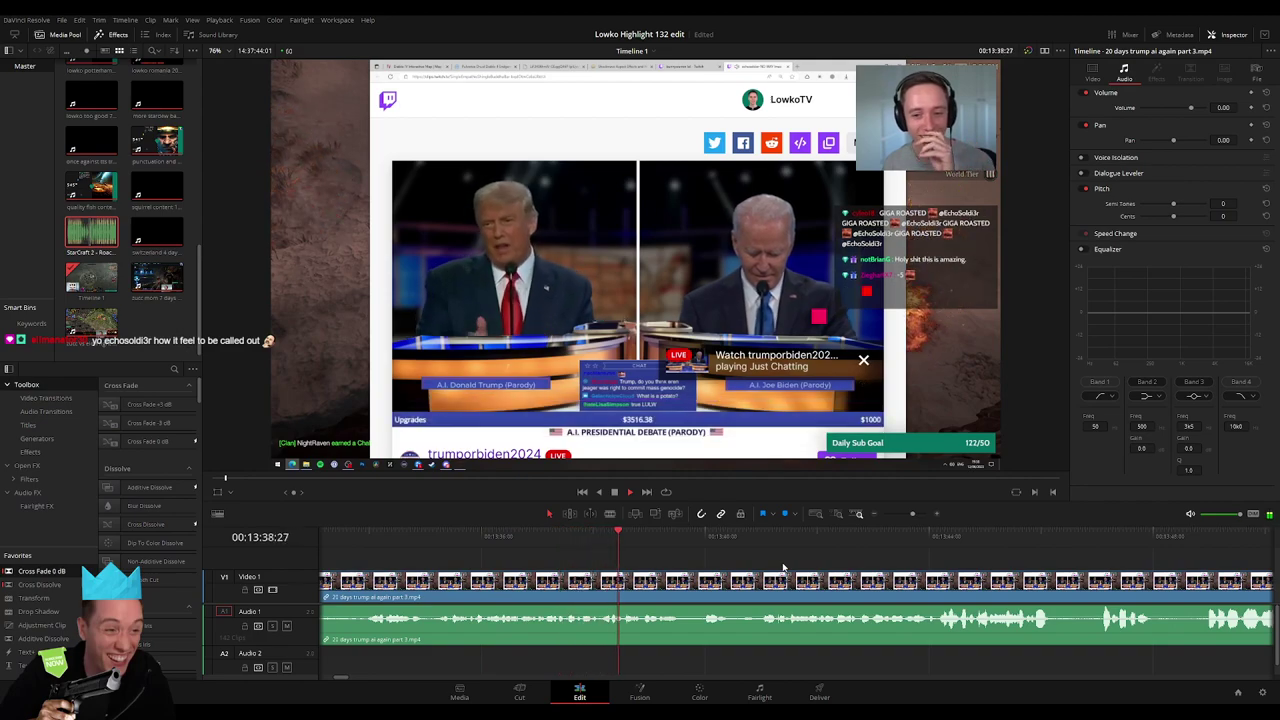
{"action": "scroll", "coordinate": [846, 578], "scroll_direction": "right", "scroll_amount": 2}
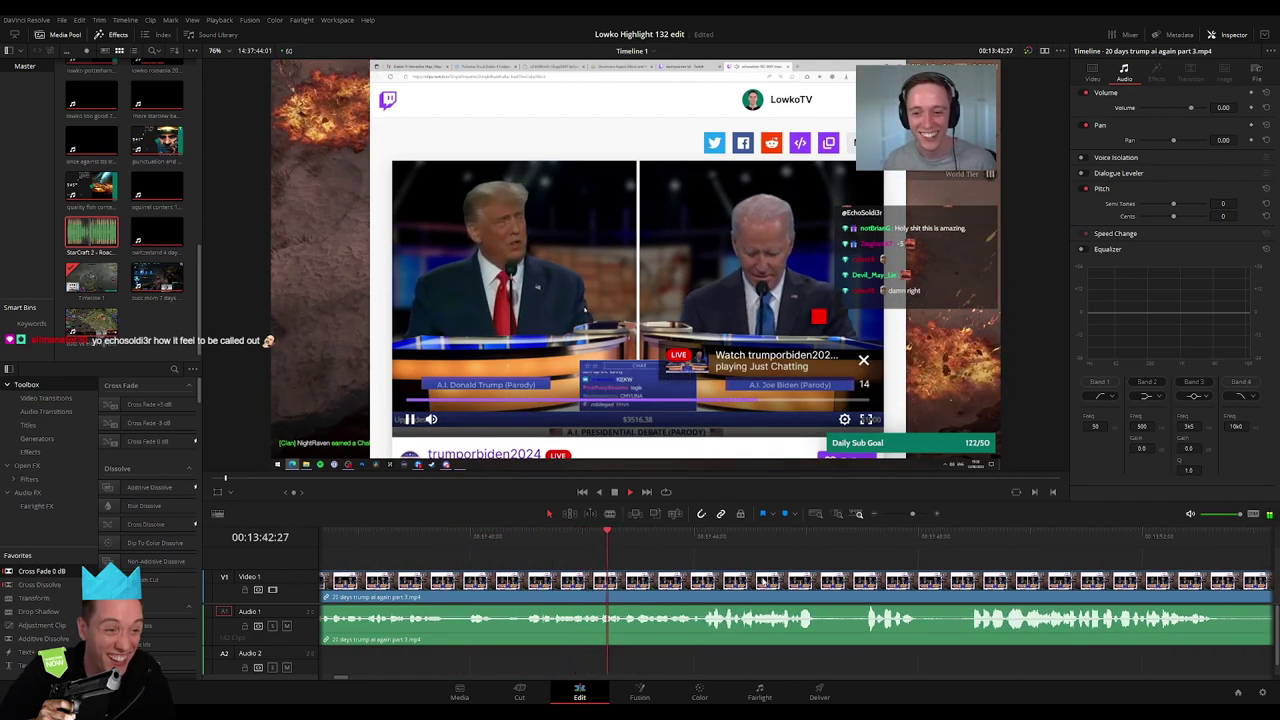
Place a shortened Roach Quotes sound on A2 under the debate reaction moment
{"action": "left_click", "coordinate": [512, 580]}
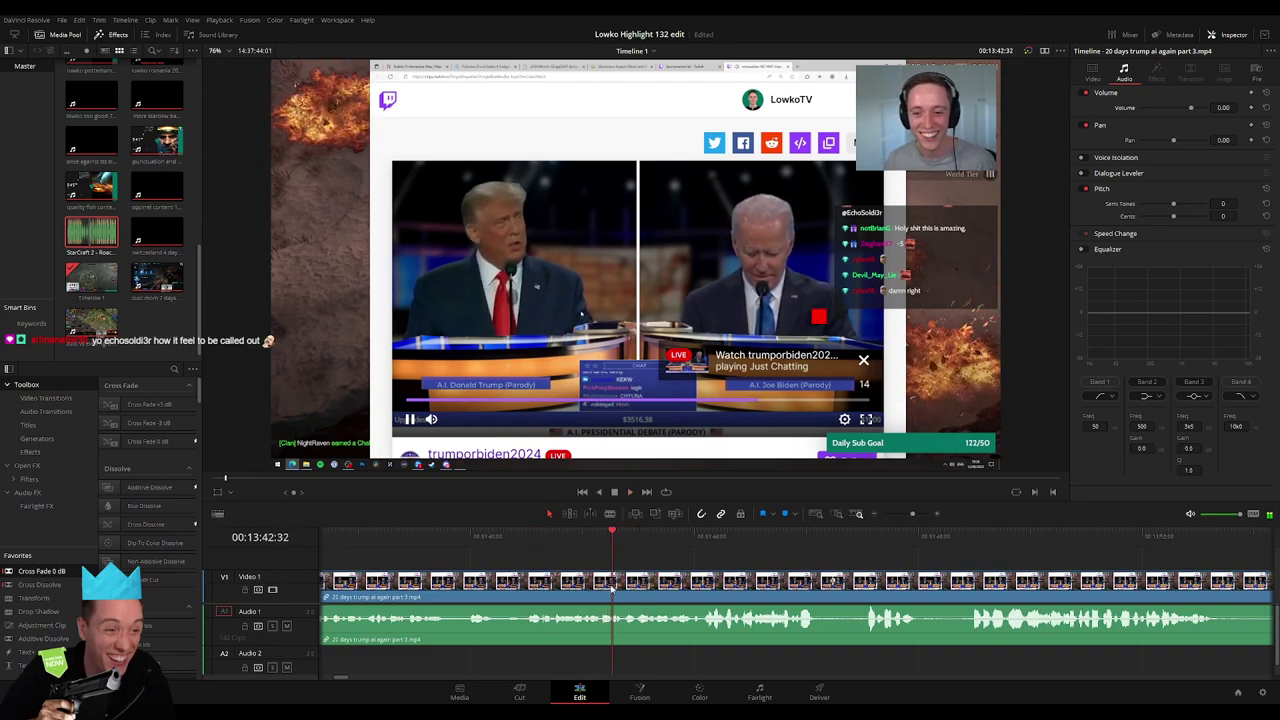
{"action": "left_click", "coordinate": [600, 538]}
{"action": "left_click_drag", "start_coordinate": [600, 538], "coordinate": [607, 571]}
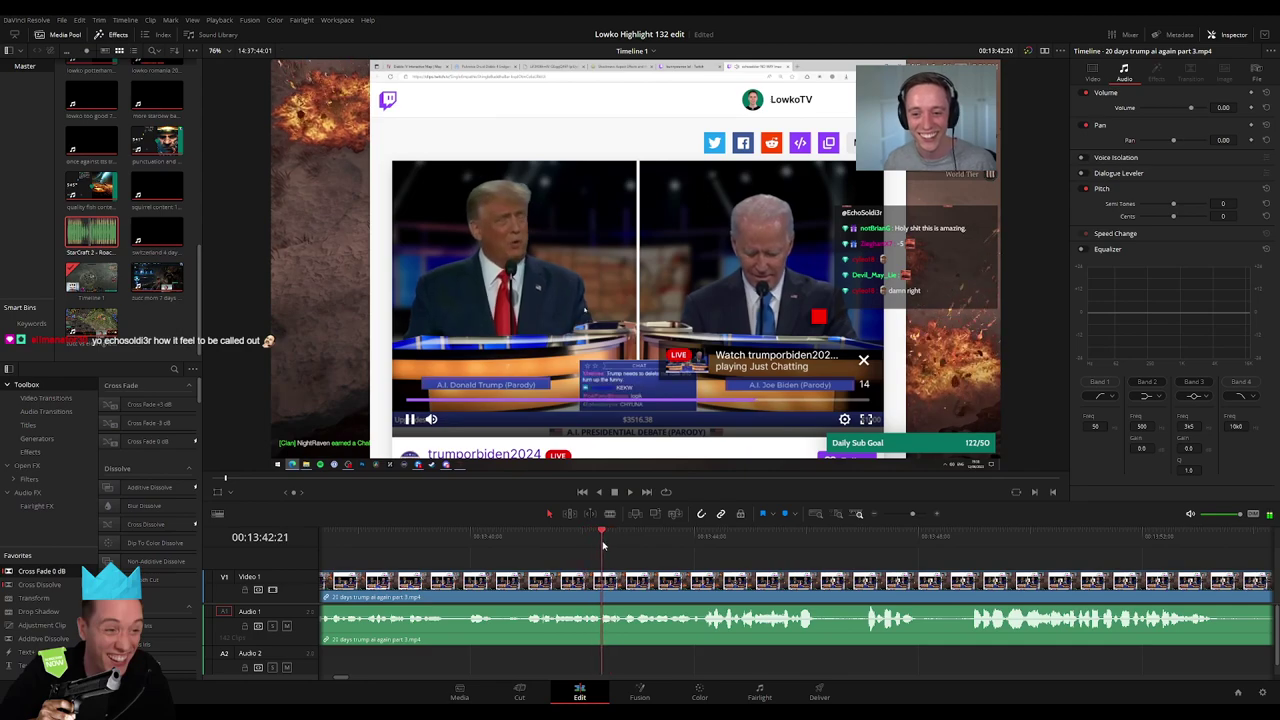
{"action": "key", "text": "space"}
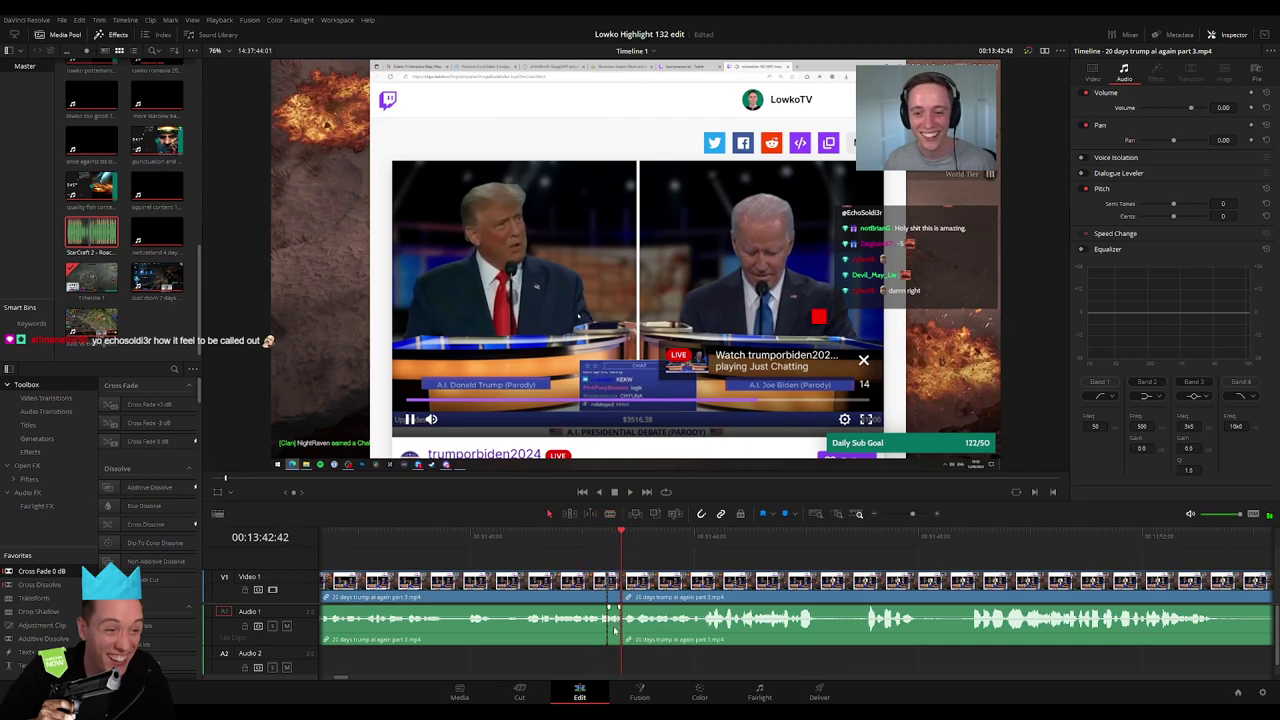
{"action": "scroll", "coordinate": [750, 622], "scroll_direction": "up", "scroll_amount": 2}
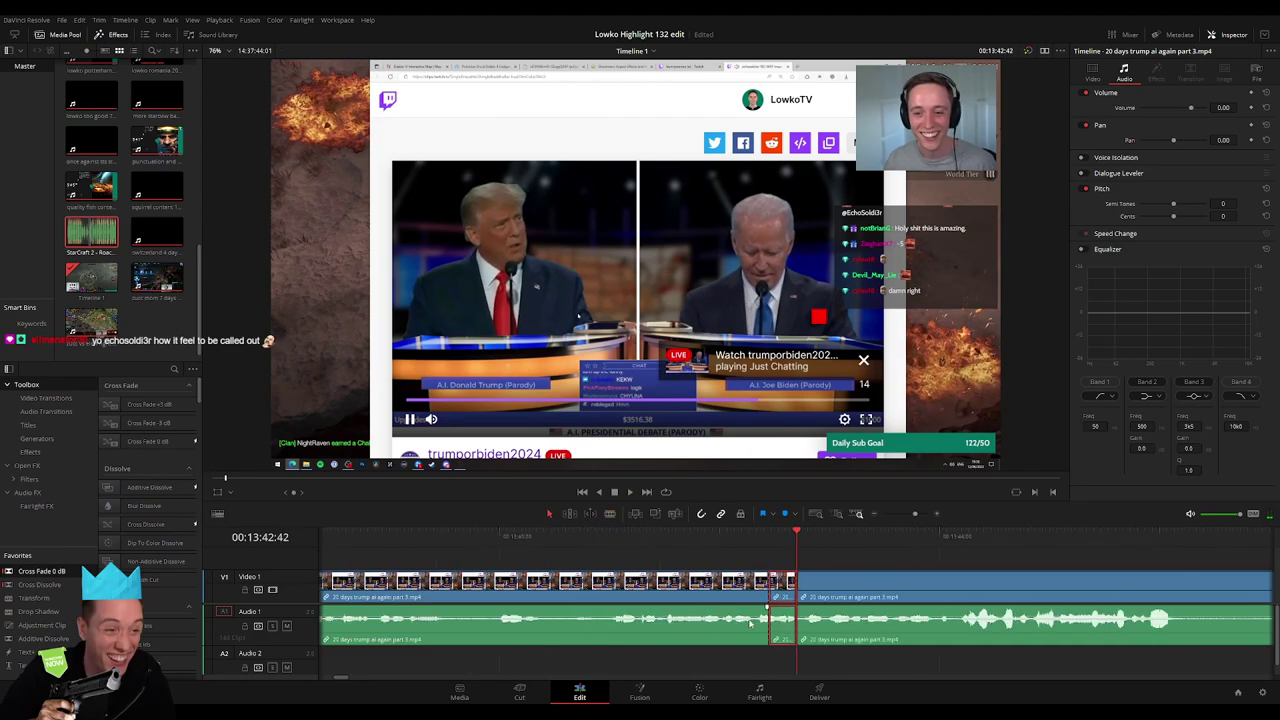
{"action": "left_click_drag", "start_coordinate": [91, 232], "coordinate": [762, 667]}
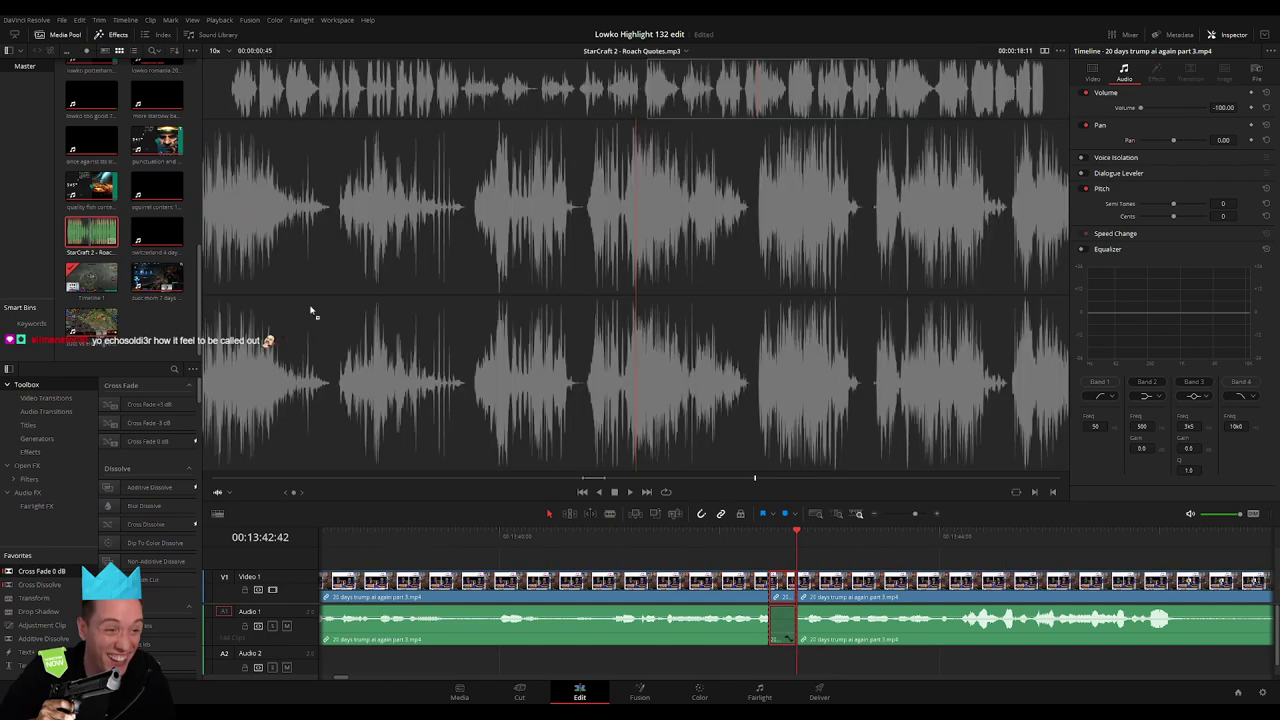
{"action": "left_click_drag", "start_coordinate": [851, 660], "coordinate": [791, 660]}
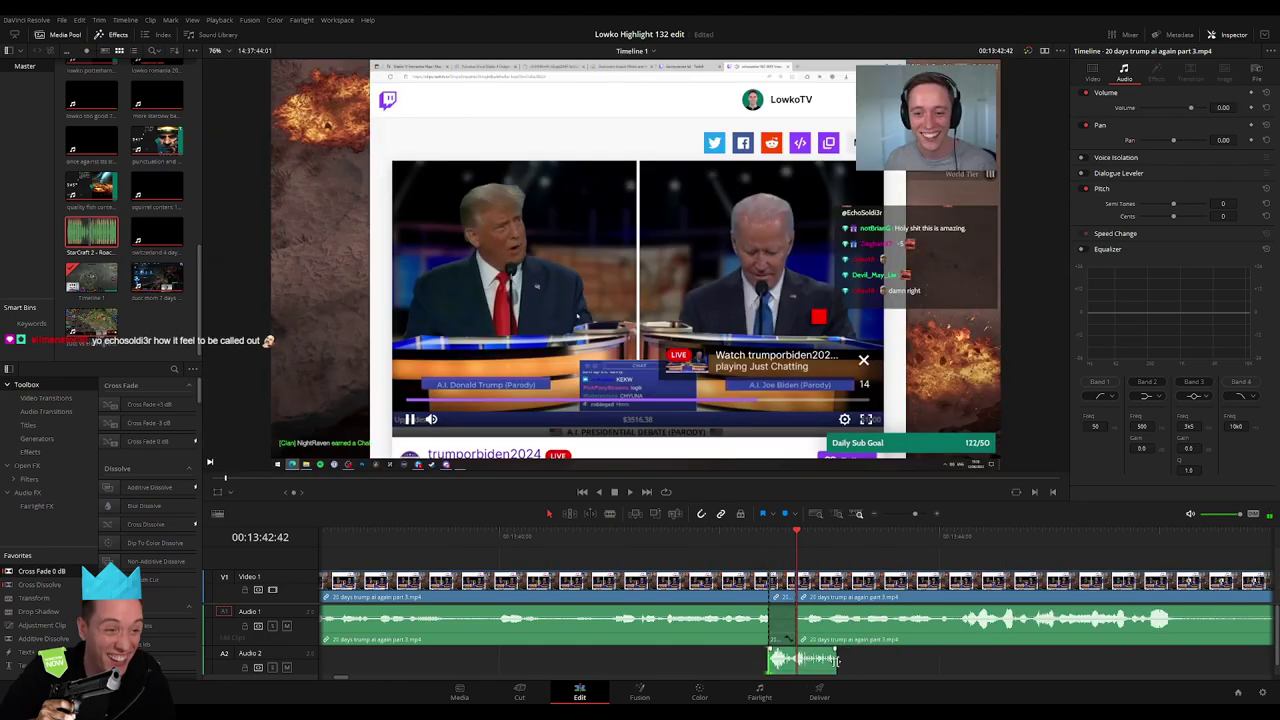
{"action": "left_click", "coordinate": [784, 660]}
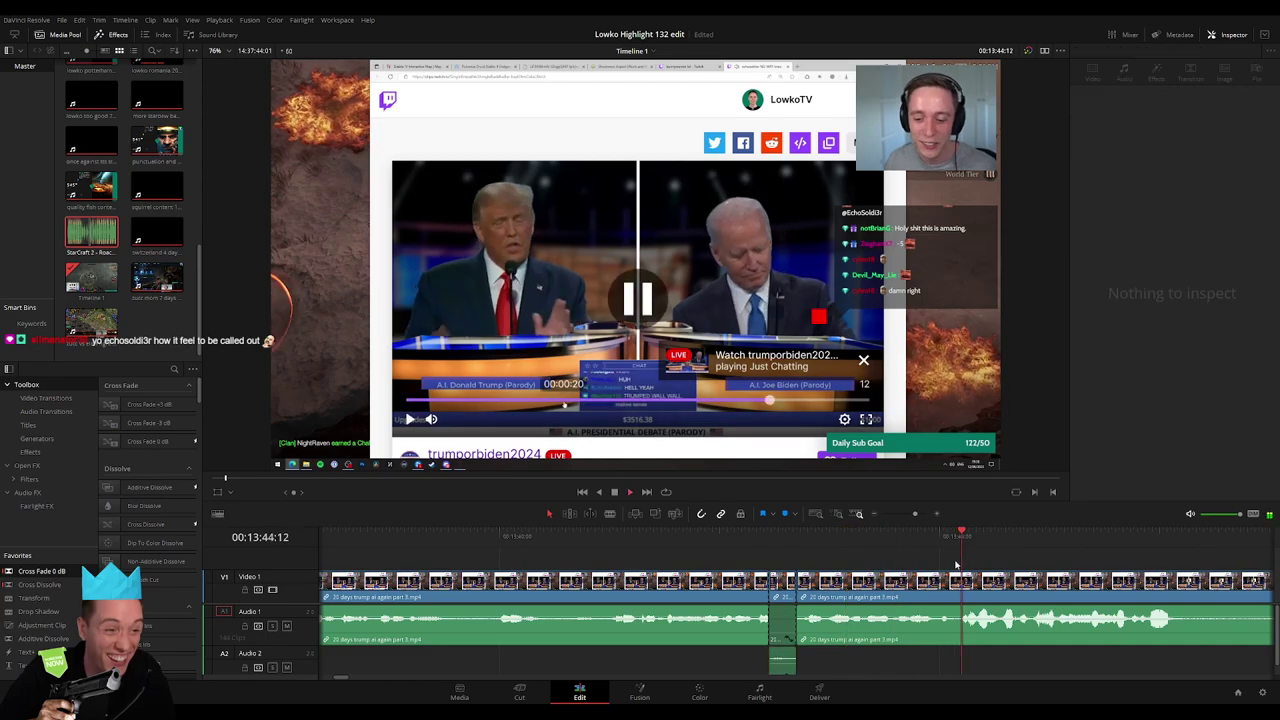
Split the part 3 debate clip near 00:13:57, delete the short piece and close the gap
{"action": "left_click", "coordinate": [907, 516]}
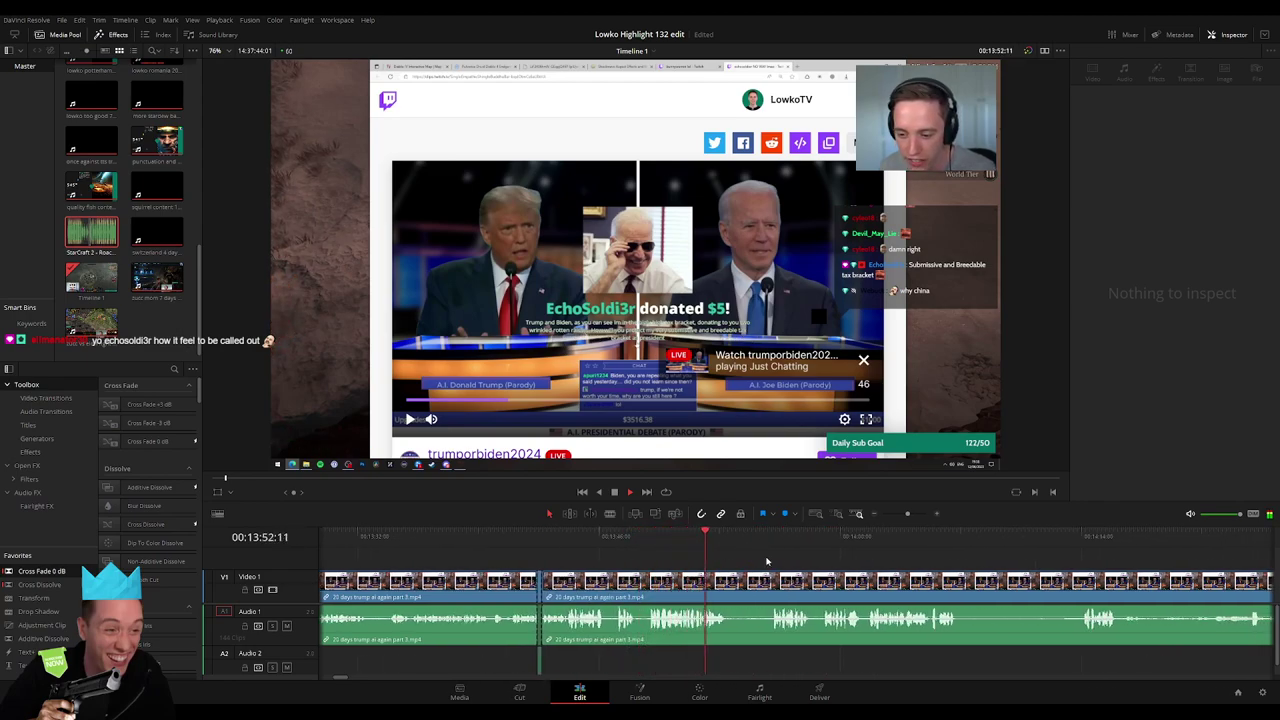
{"action": "left_click", "coordinate": [598, 538]}
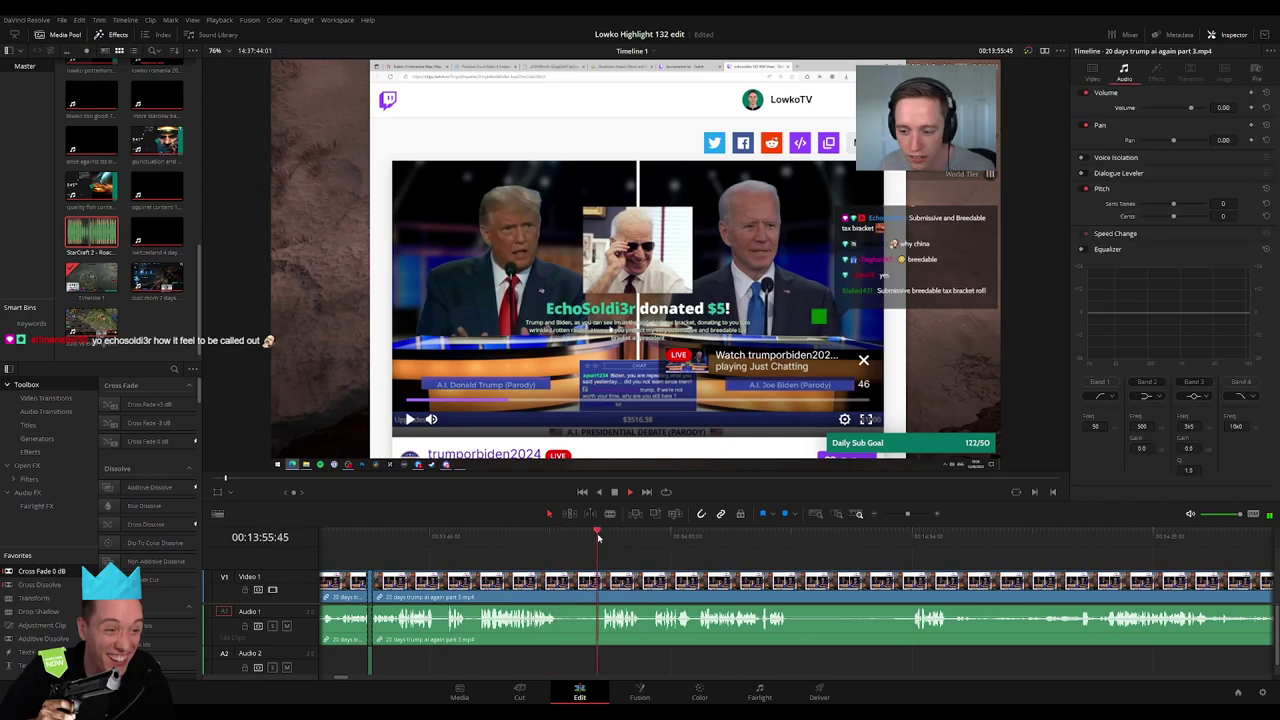
{"action": "left_click", "coordinate": [563, 575]}
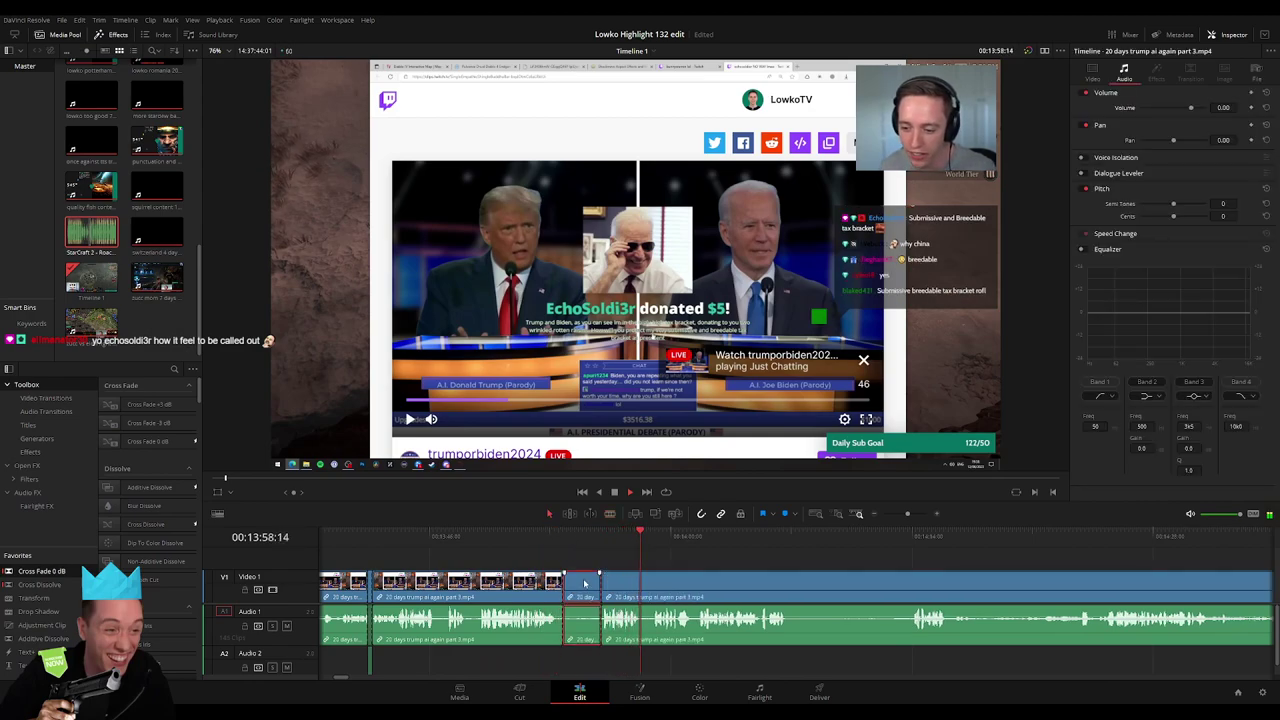
{"action": "key", "text": "Delete"}
{"action": "key", "text": "space"}
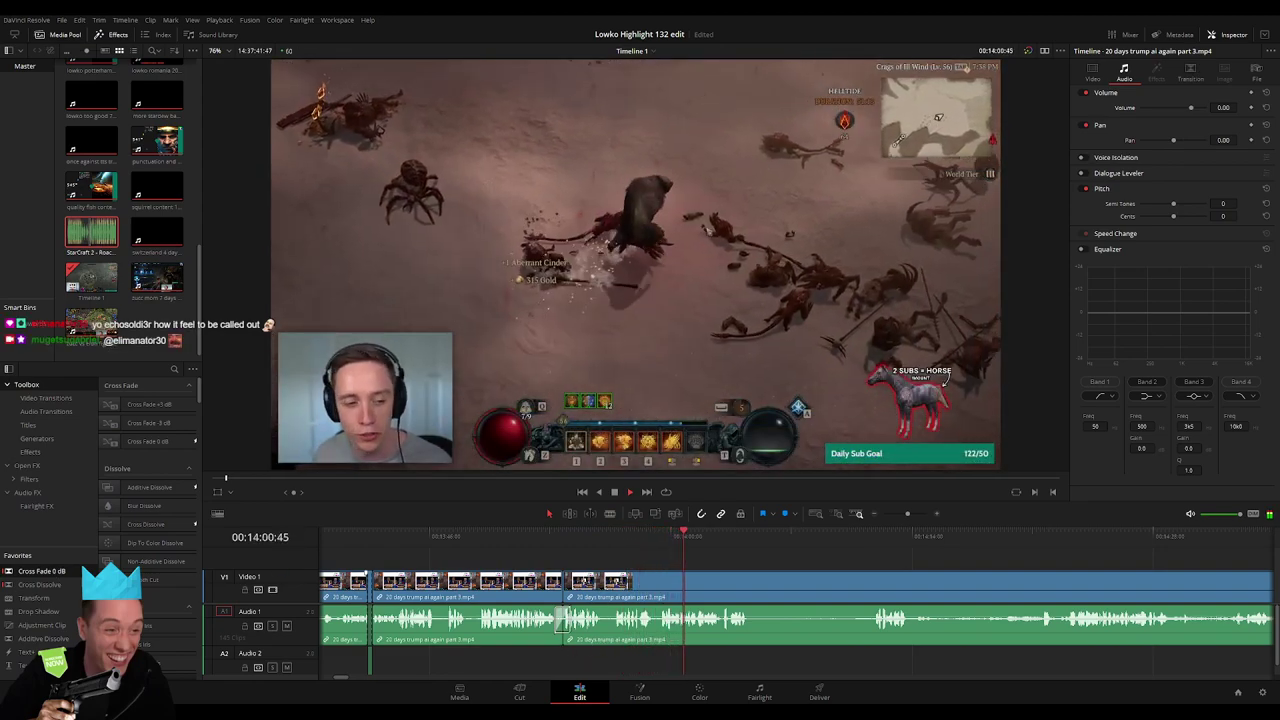
Split the Diablo footage at the playhead and trim the clip edge past dull gameplay
{"action": "scroll", "coordinate": [659, 577], "scroll_direction": "right", "scroll_amount": 1}
{"action": "scroll", "coordinate": [659, 577], "scroll_direction": "right", "scroll_amount": 3}
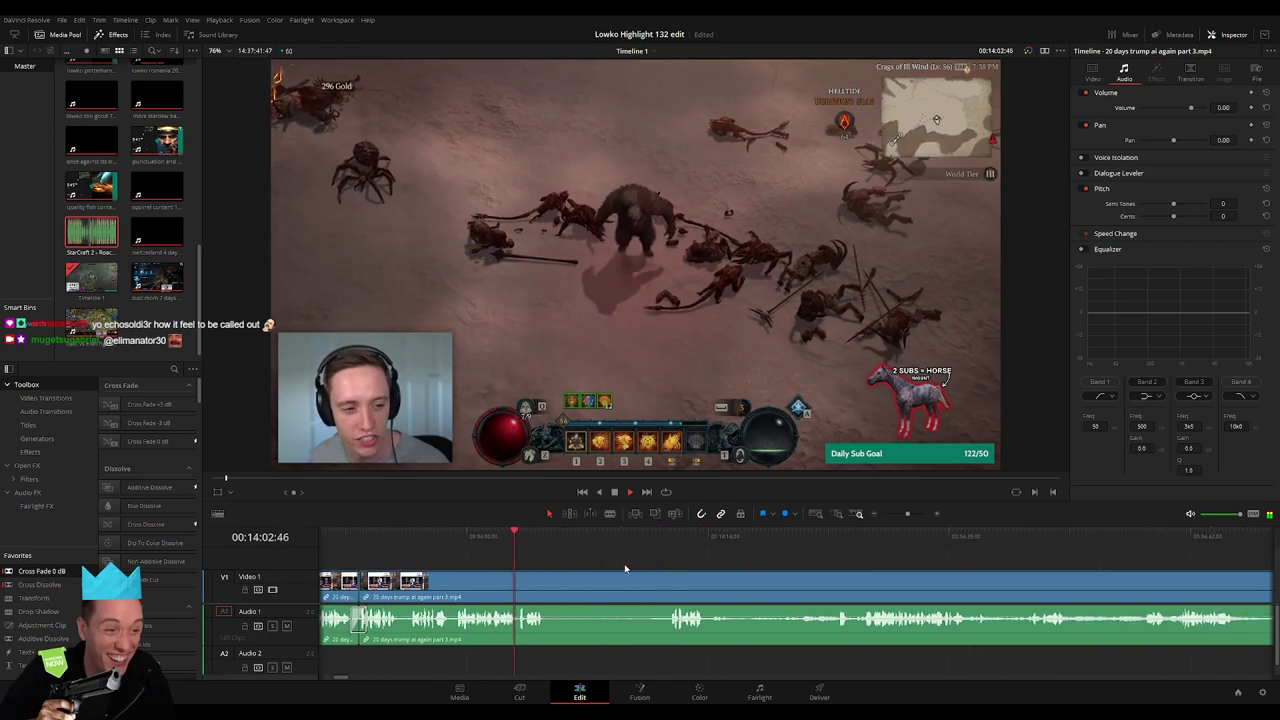
{"action": "key", "text": "ctrl+b"}
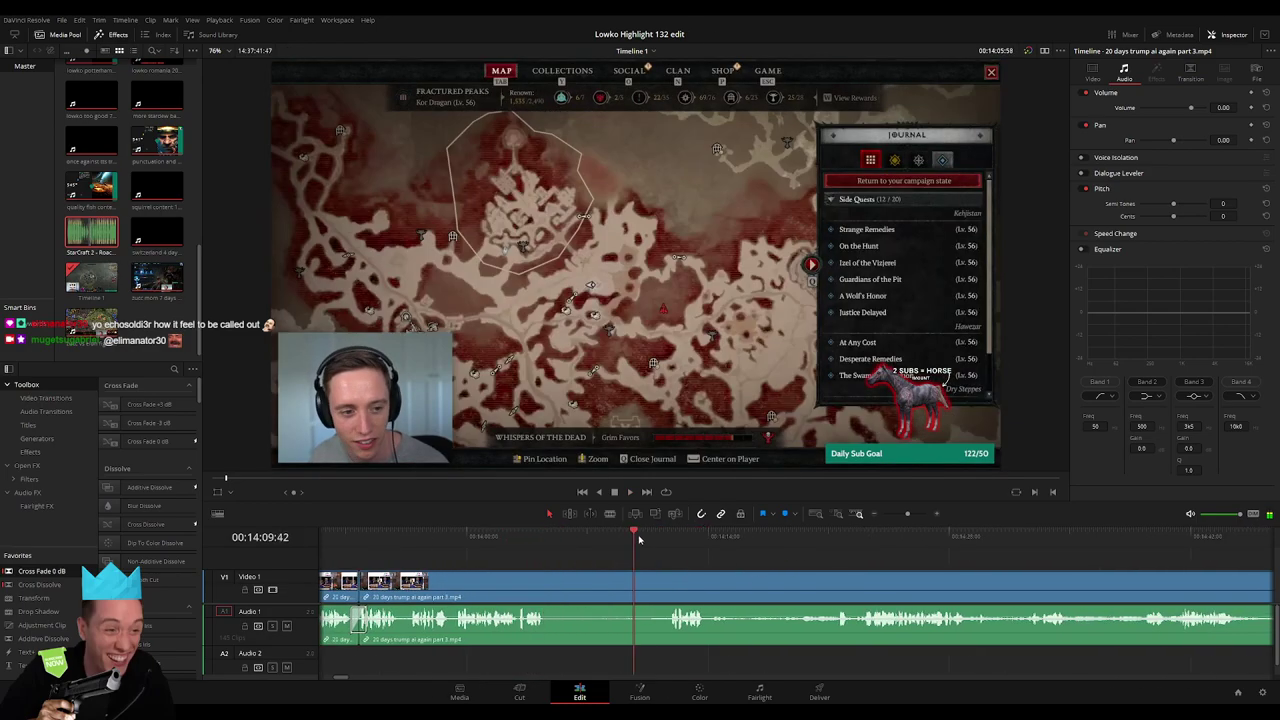
{"action": "mouse_move", "coordinate": [546, 580]}
{"action": "left_mouse_down"}
{"action": "mouse_move", "coordinate": [655, 579]}
{"action": "mouse_move", "coordinate": [645, 588]}
{"action": "left_mouse_up"}
{"action": "key", "text": "space"}
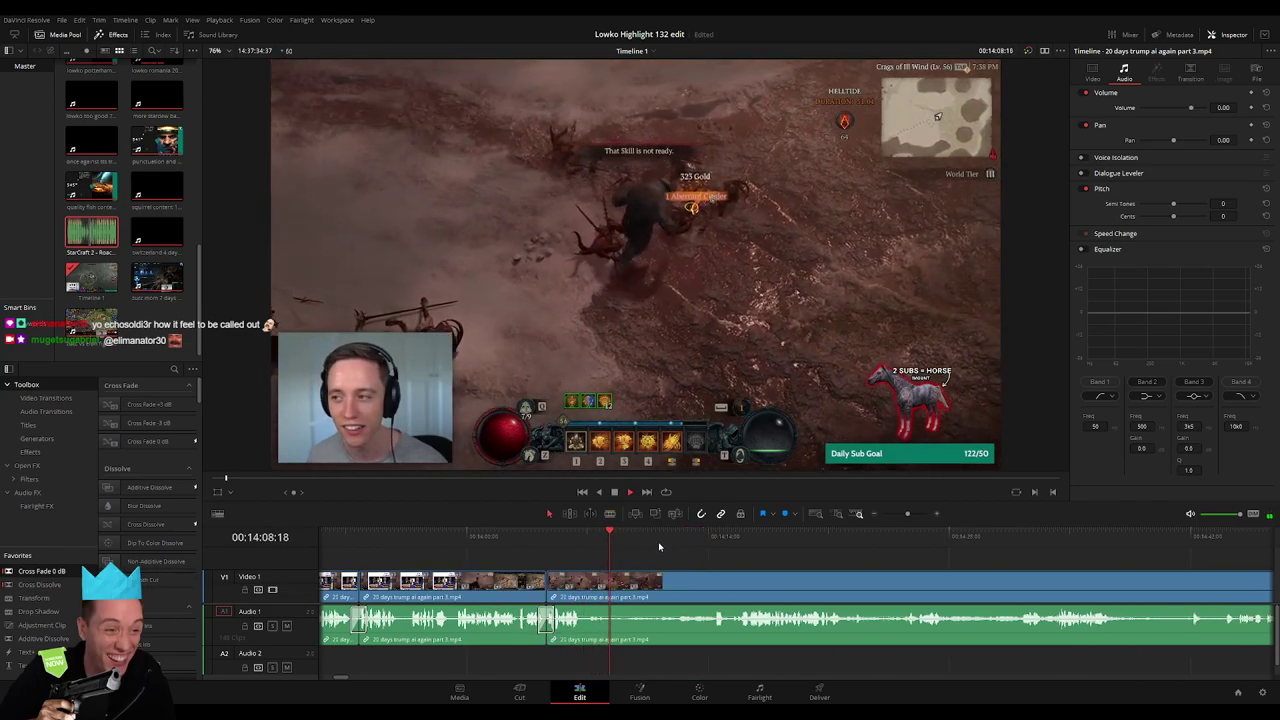
{"action": "left_click", "coordinate": [711, 541]}
{"action": "mouse_move", "coordinate": [588, 588]}
{"action": "left_mouse_down"}
{"action": "mouse_move", "coordinate": [706, 585]}
{"action": "mouse_move", "coordinate": [585, 587]}
{"action": "left_mouse_up"}
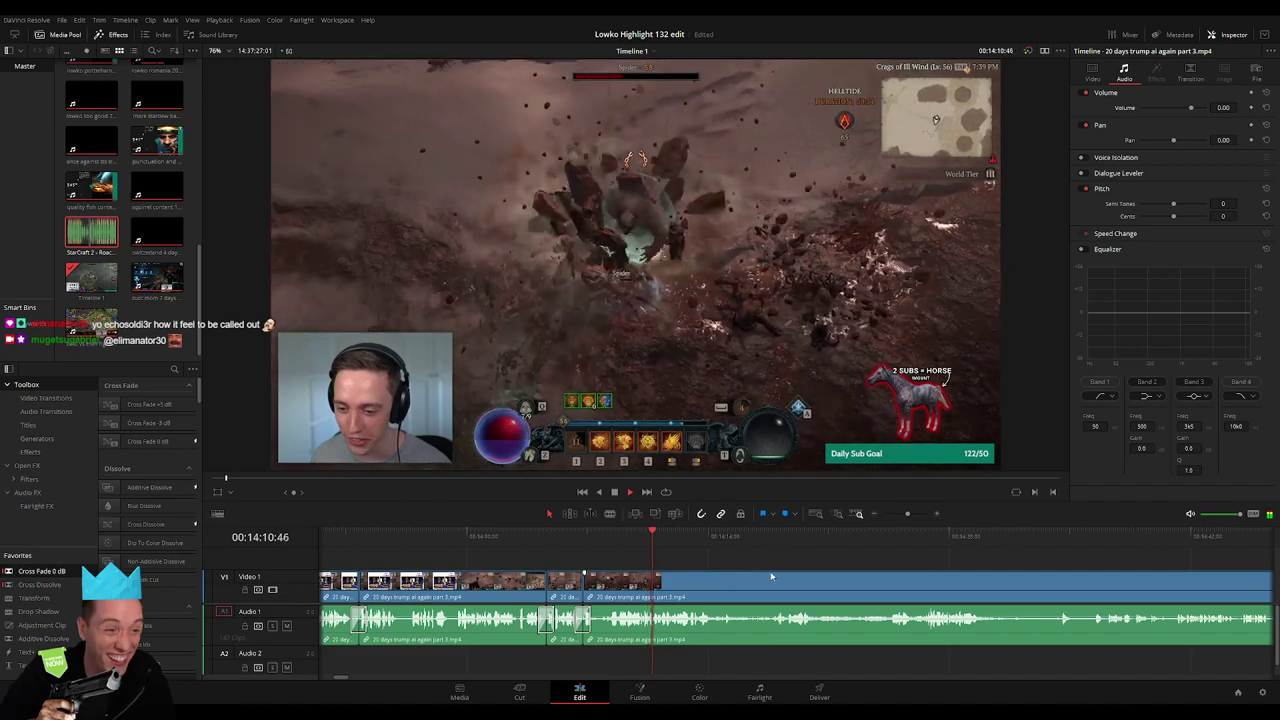
Ripple-trim away the slow Diablo stretch before the playhead and review the result
{"action": "scroll", "coordinate": [629, 565], "scroll_direction": "right", "scroll_amount": 3}
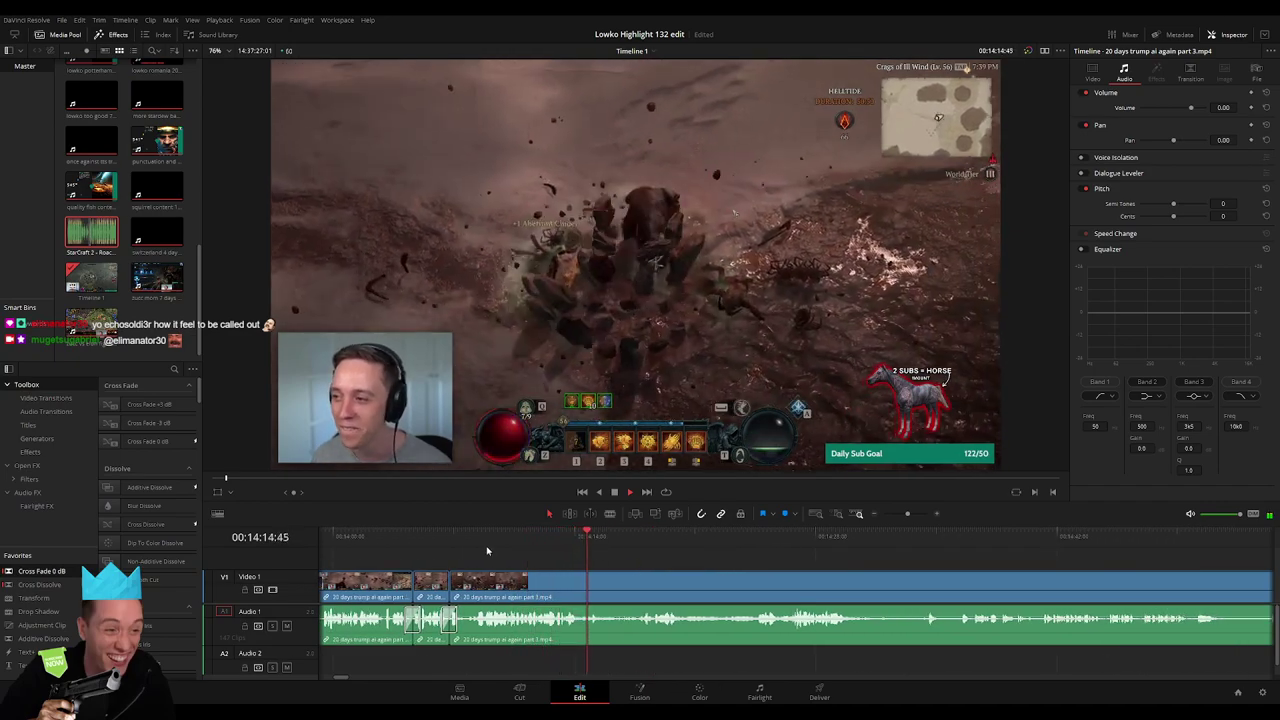
{"action": "left_click", "coordinate": [638, 541]}
{"action": "left_click_drag", "start_coordinate": [638, 541], "coordinate": [756, 540]}
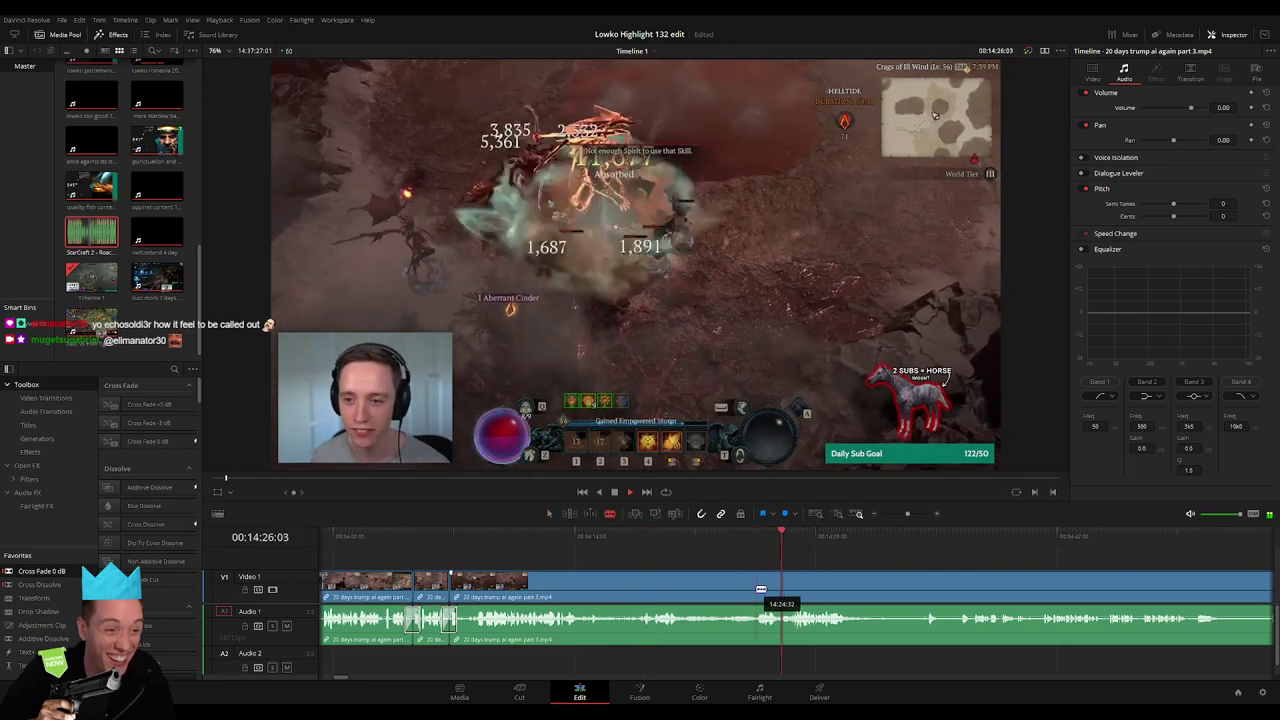
{"action": "key", "text": "ctrl+shift+bracketleft"}
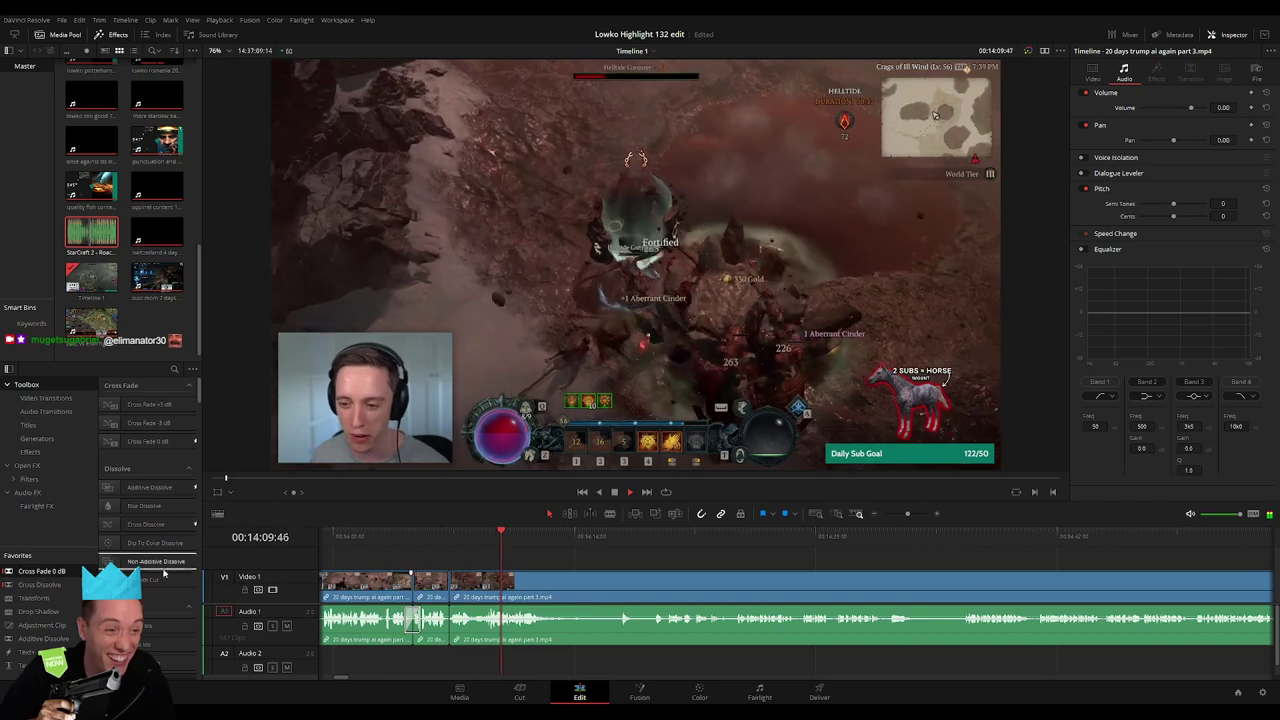
{"action": "key", "text": "space"}
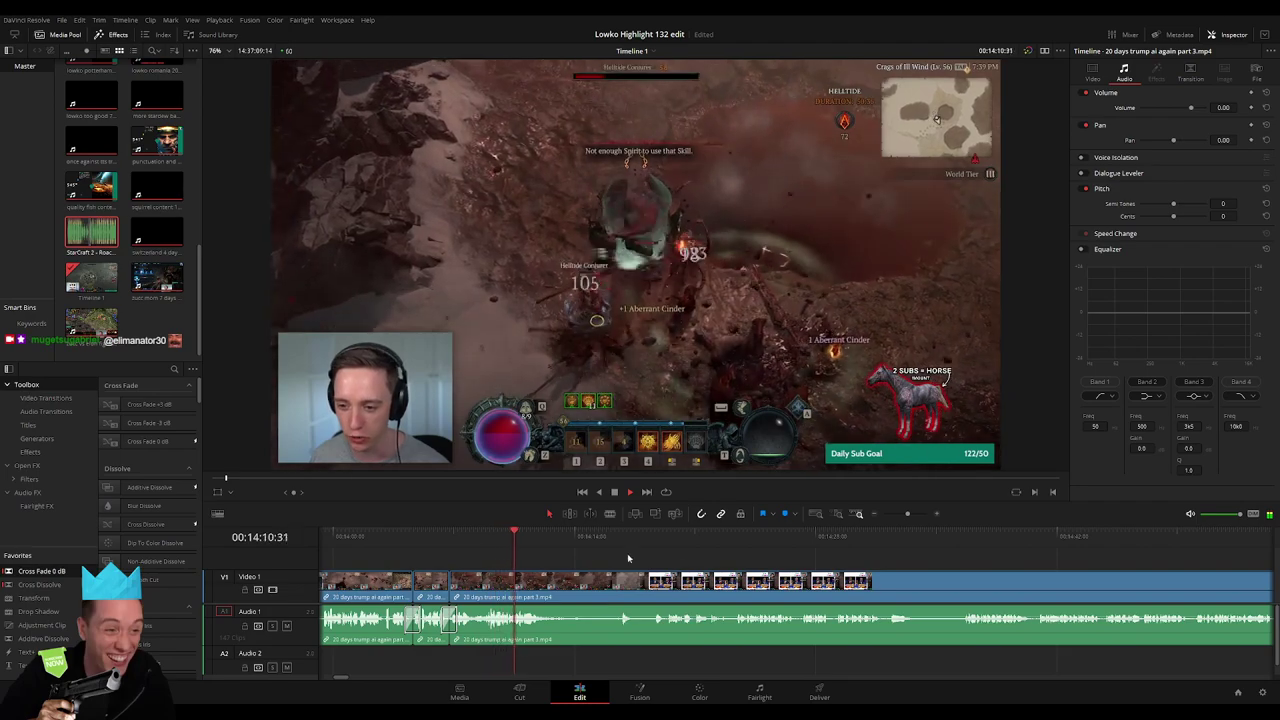
{"action": "left_click", "coordinate": [558, 538]}
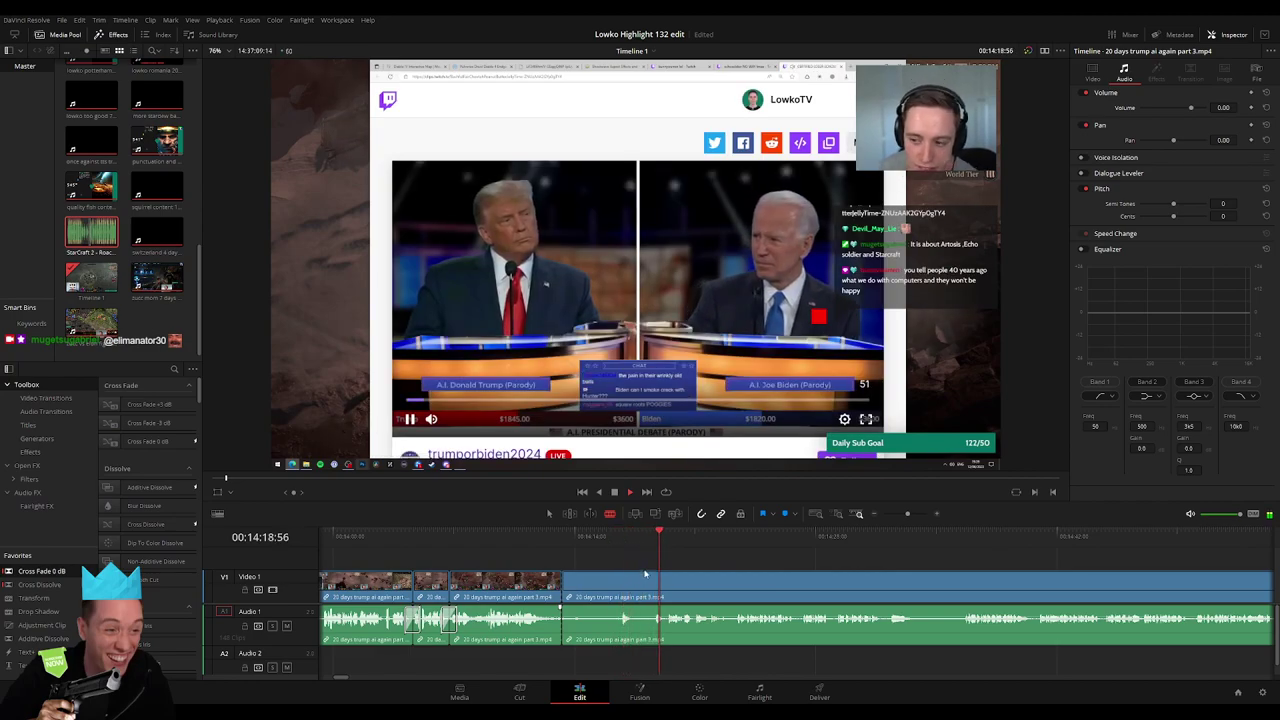
Delete the unwanted clip with the gap closed, then blade the debate footage at the new moment
{"action": "key", "text": "Delete"}
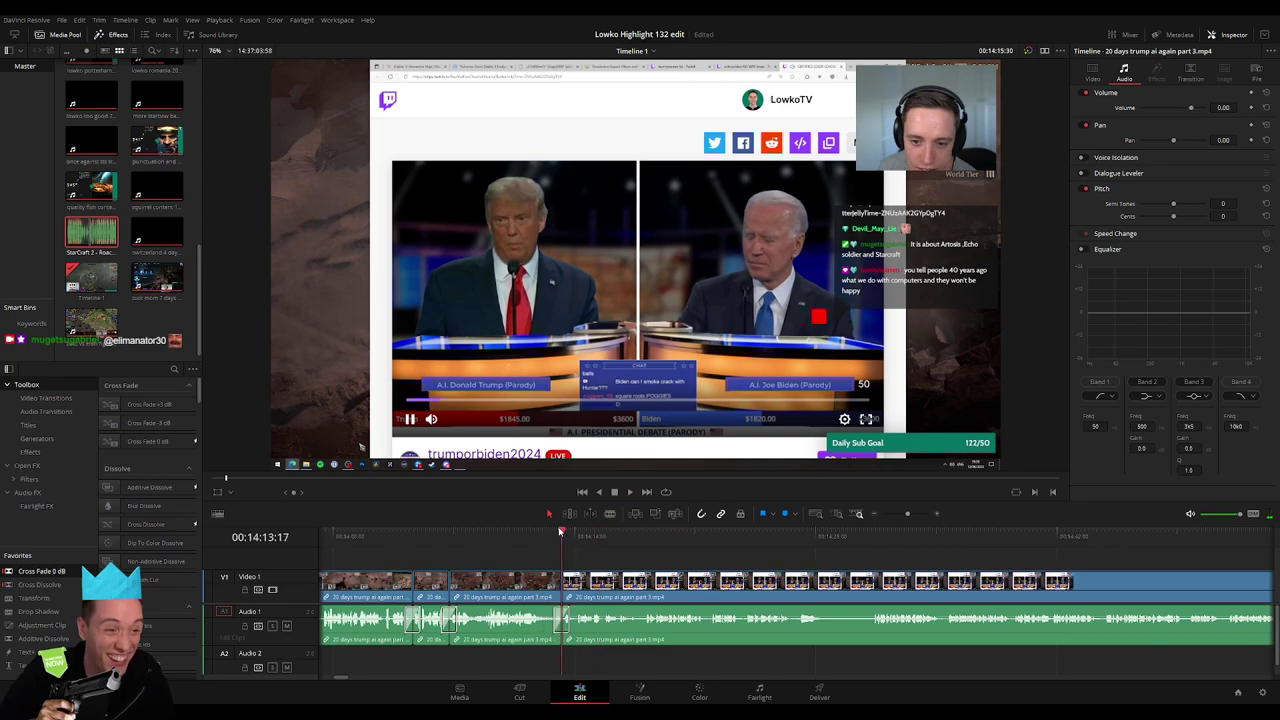
{"action": "scroll", "coordinate": [950, 566], "scroll_direction": "up", "scroll_amount": 3}
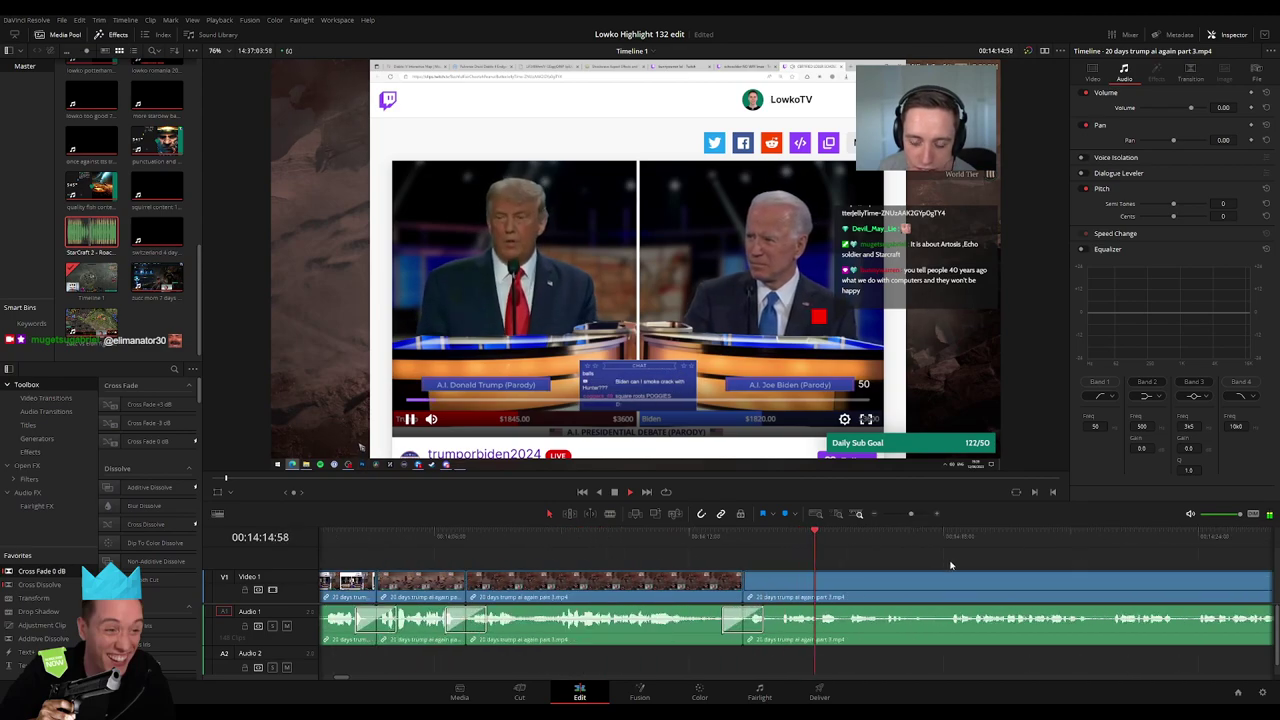
{"action": "scroll", "coordinate": [950, 566], "scroll_direction": "right", "scroll_amount": 3}
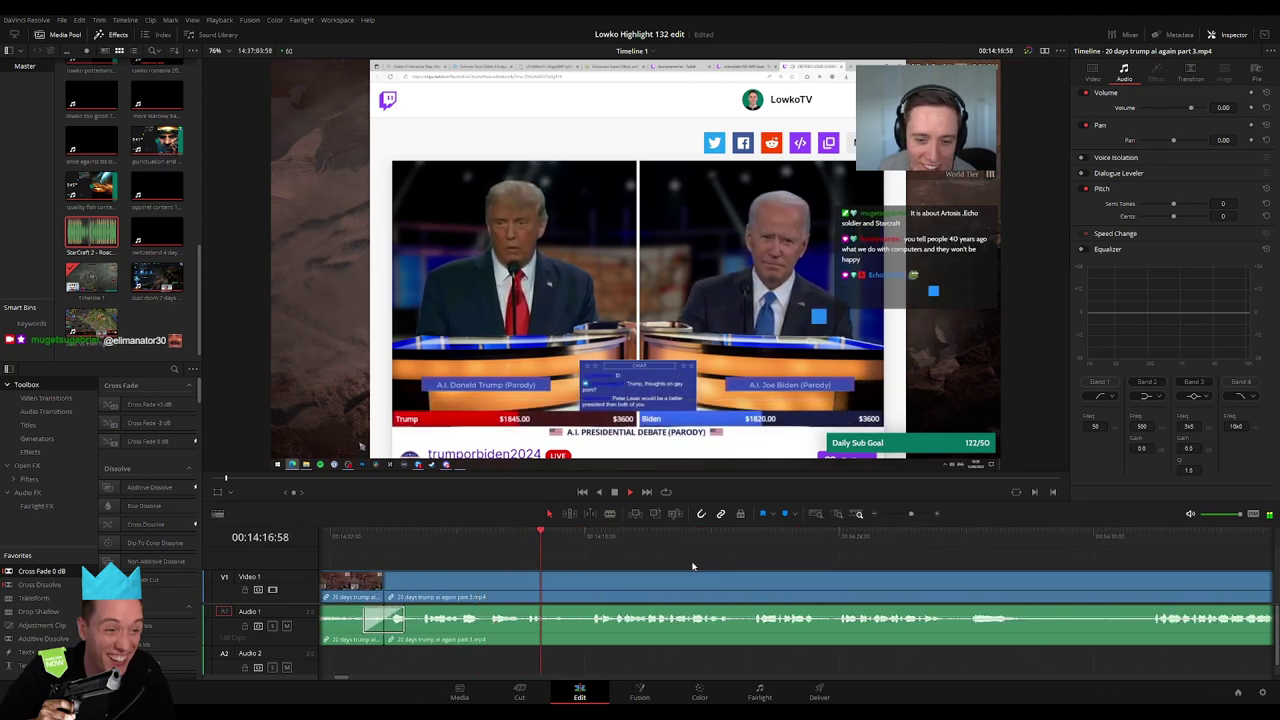
{"action": "left_click_drag", "start_coordinate": [486, 550], "coordinate": [520, 550]}
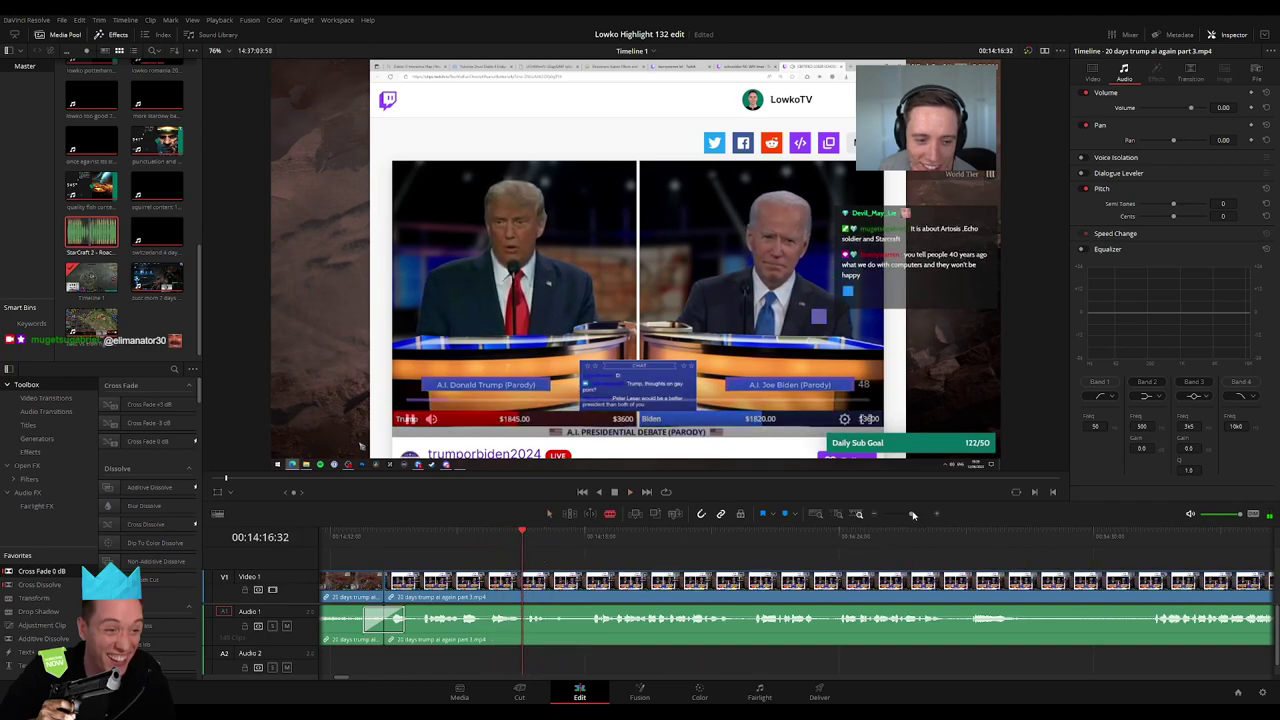
{"action": "left_click_drag", "start_coordinate": [912, 515], "coordinate": [915, 514]}
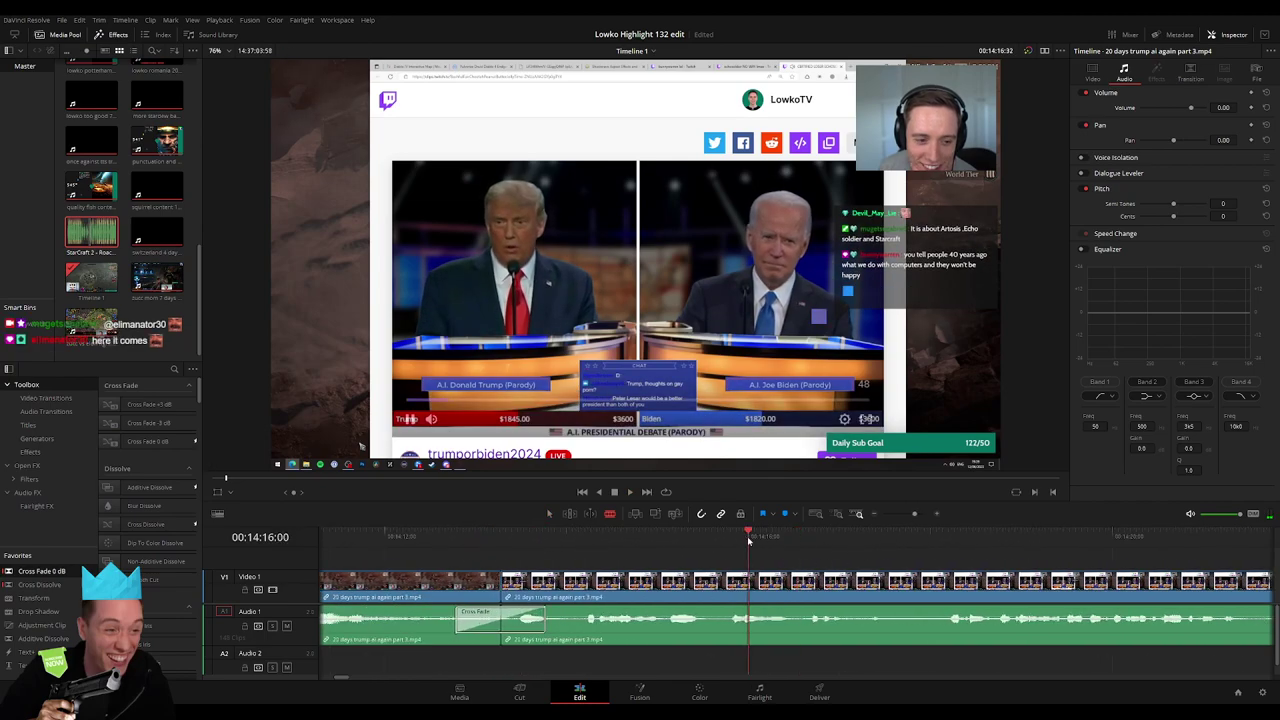
{"action": "key", "text": "space"}
{"action": "key", "text": "ctrl+b"}
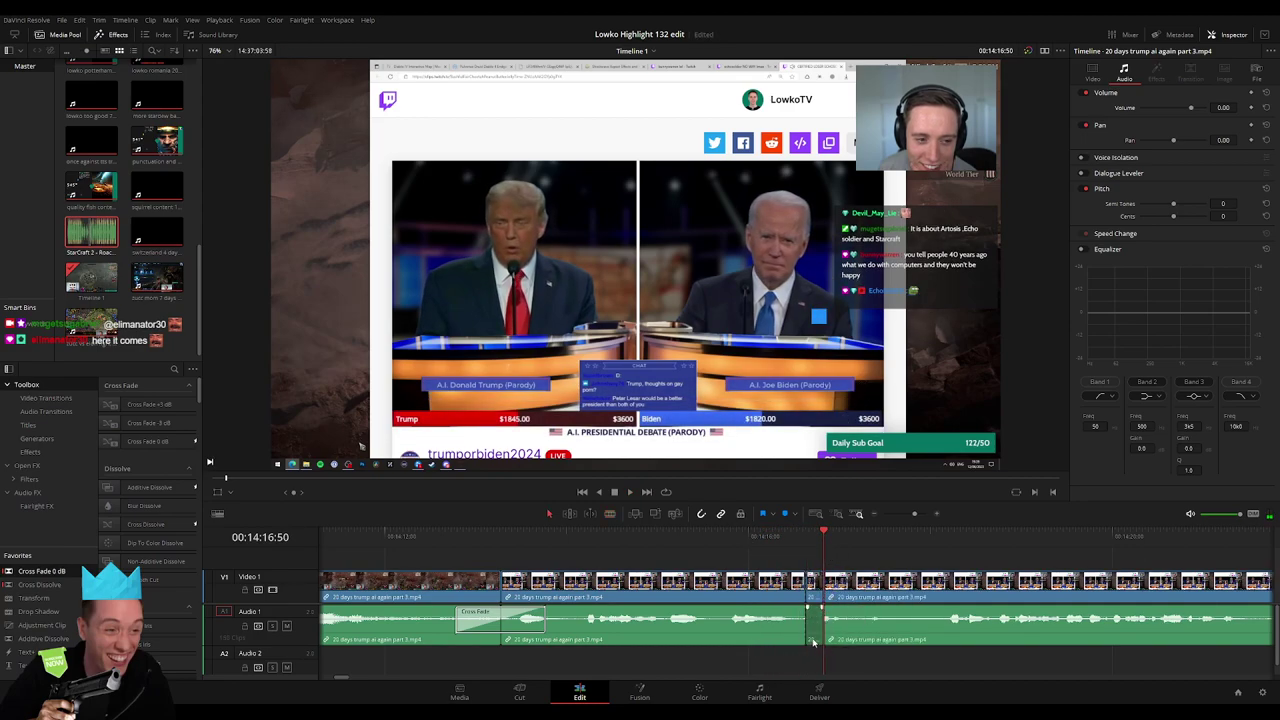
Place 'StarCraft 2 - Roach Quotes.mp3' on Audio 2 at the cut, at -23 dB
{"action": "double_click", "coordinate": [72, 242]}
{"action": "mouse_move", "coordinate": [883, 537]}
{"action": "left_mouse_down"}
{"action": "mouse_move", "coordinate": [807, 668]}
{"action": "mouse_move", "coordinate": [818, 661]}
{"action": "left_mouse_up"}
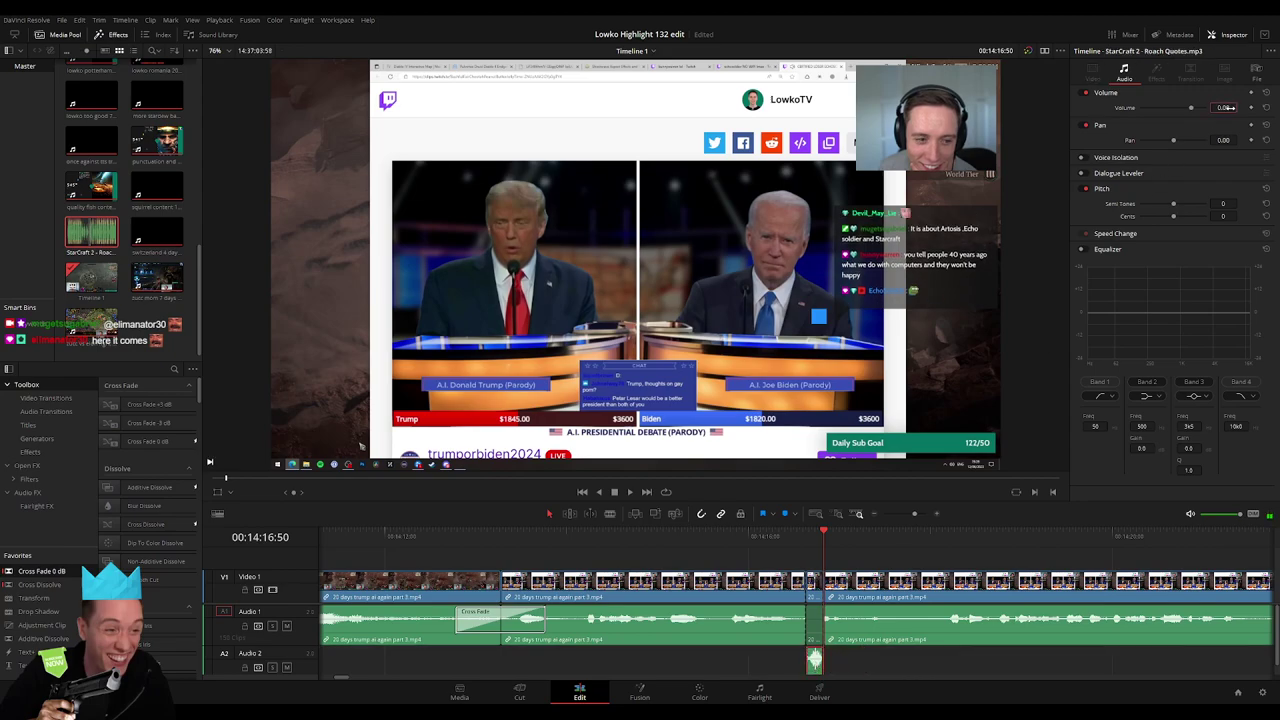
{"action": "type", "text": "-23"}
{"action": "left_click_drag", "start_coordinate": [913, 513], "coordinate": [902, 513]}
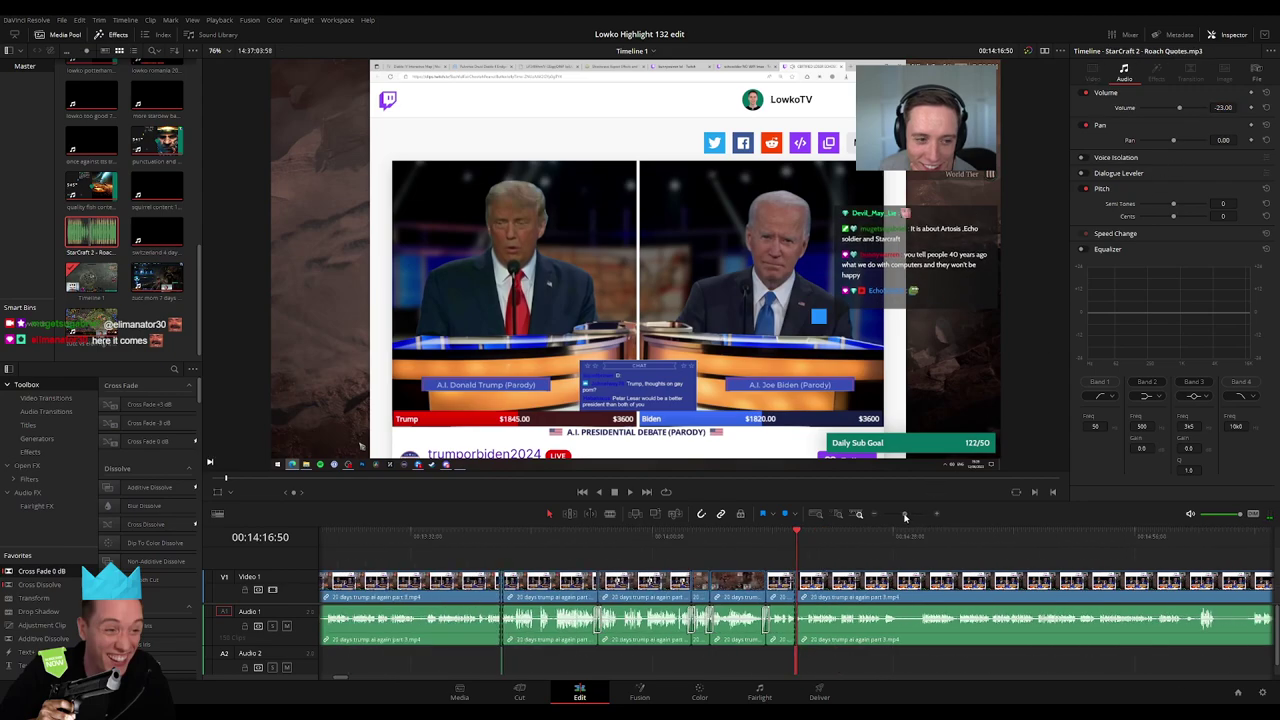
Blade both ends of the dull AI debate section, delete it and close the gap
{"action": "left_click", "coordinate": [870, 558]}
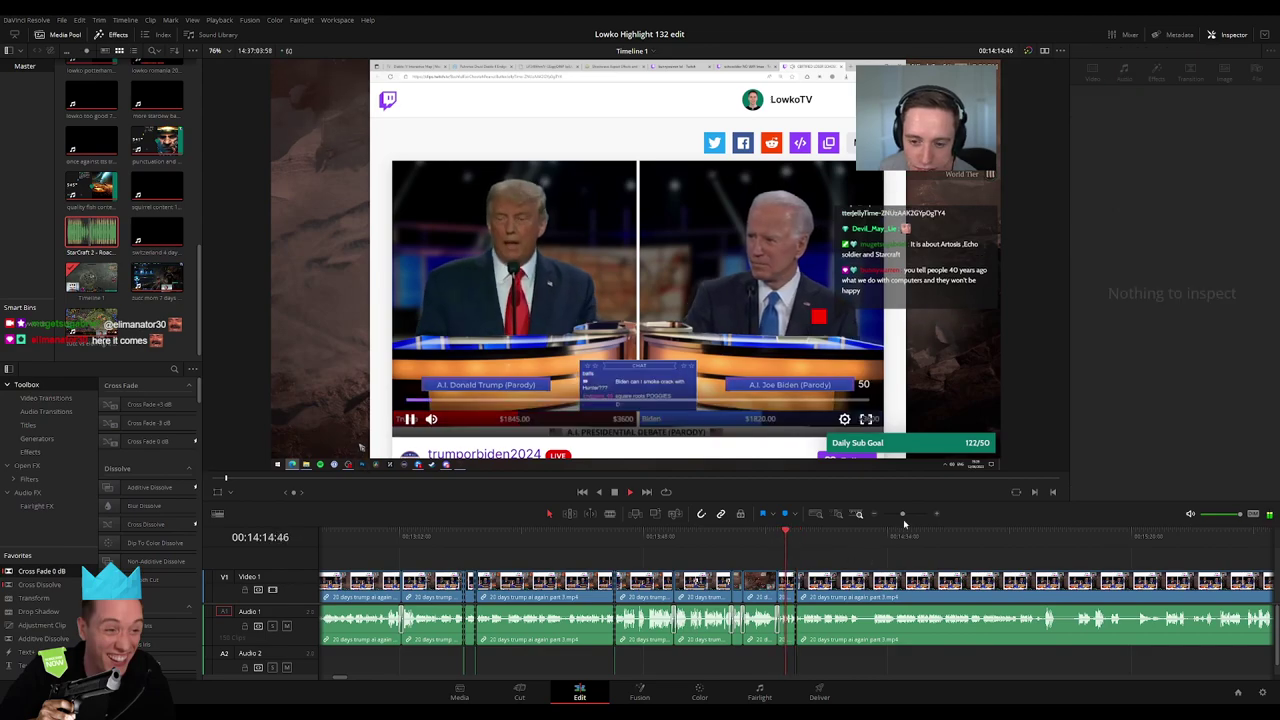
{"action": "scroll", "coordinate": [800, 556], "scroll_direction": "right", "scroll_amount": 2}
{"action": "scroll", "coordinate": [740, 556], "scroll_direction": "right", "scroll_amount": 1}
{"action": "scroll", "coordinate": [667, 555], "scroll_direction": "right", "scroll_amount": 2}
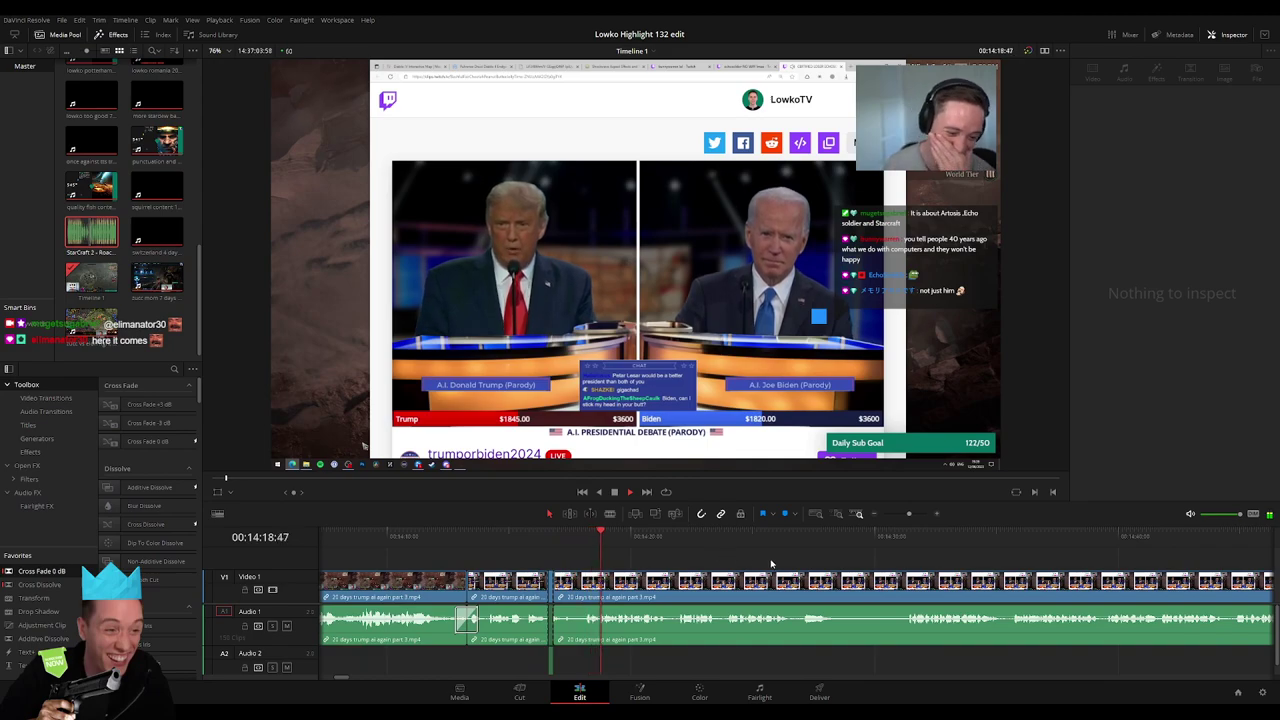
{"action": "scroll", "coordinate": [656, 566], "scroll_direction": "right", "scroll_amount": 2}
{"action": "scroll", "coordinate": [645, 561], "scroll_direction": "right", "scroll_amount": 2}
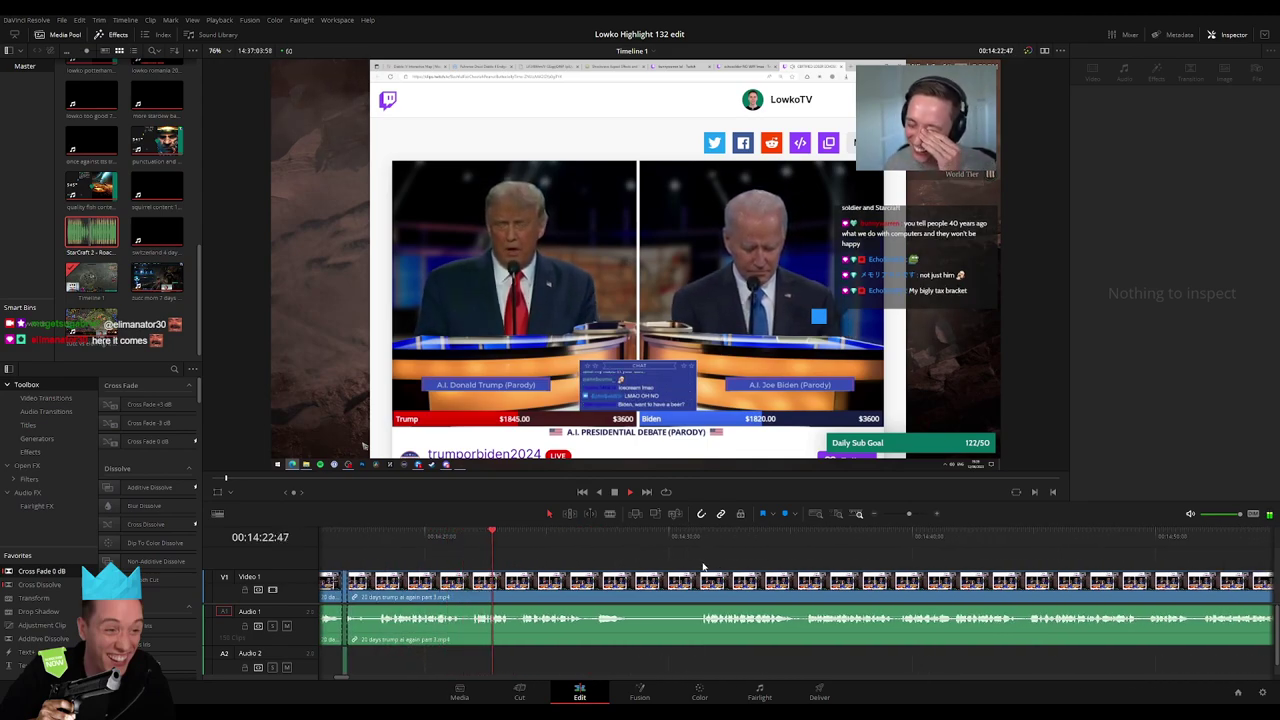
{"action": "scroll", "coordinate": [615, 562], "scroll_direction": "right", "scroll_amount": 2}
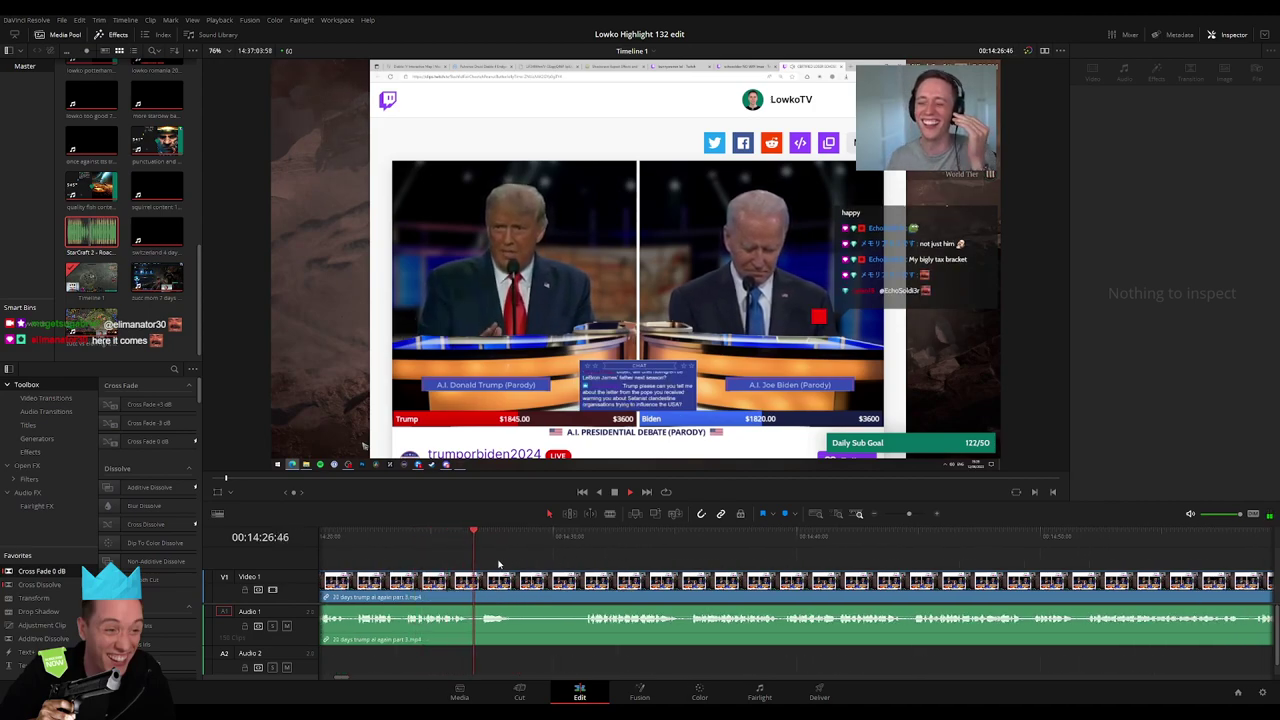
{"action": "key", "text": "b"}
{"action": "left_click", "coordinate": [470, 583]}
{"action": "left_click", "coordinate": [553, 583]}
{"action": "key", "text": "a"}
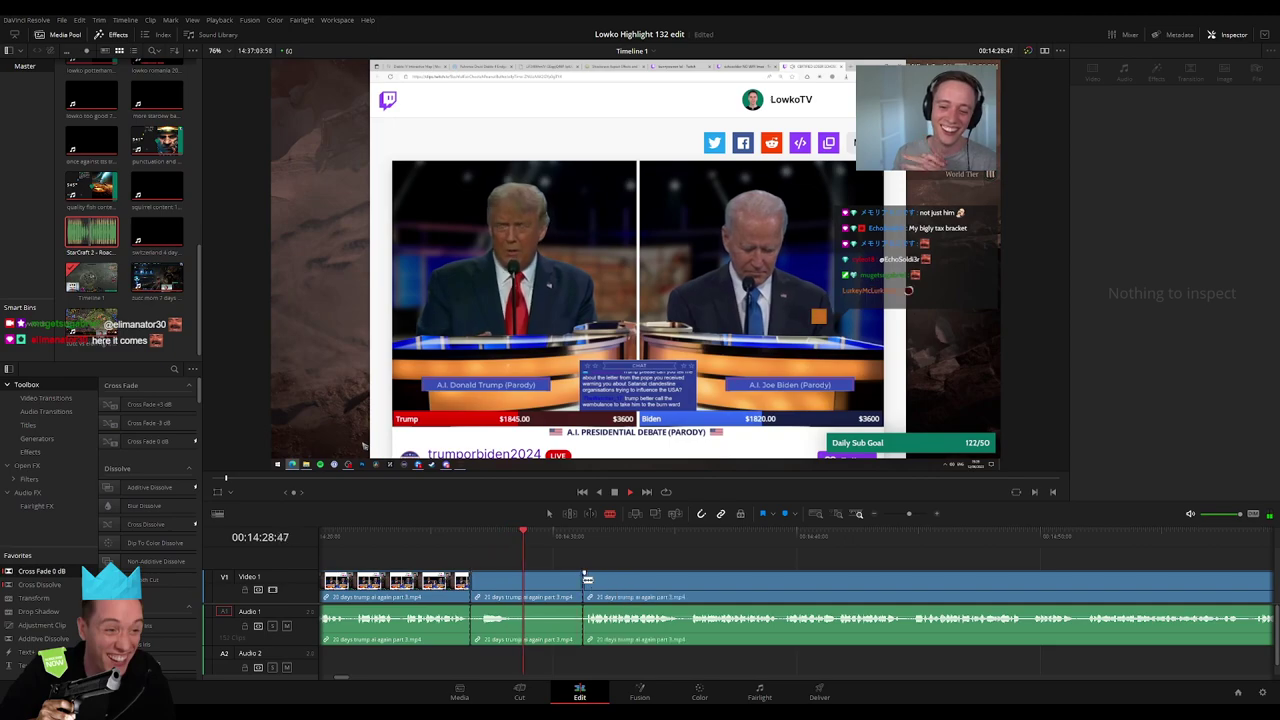
{"action": "left_click", "coordinate": [548, 583]}
{"action": "key", "text": "BackSpace"}
{"action": "key", "text": "Delete"}
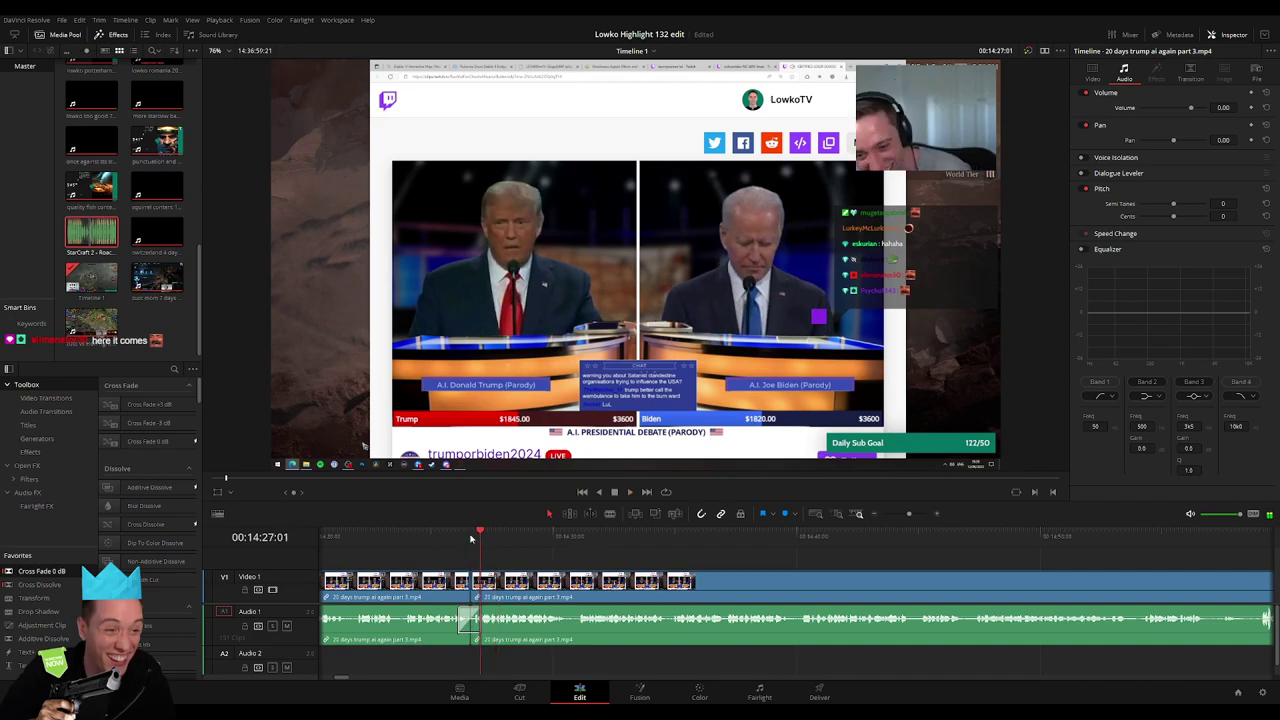
Shorten the A1 audio cross fade from its right end and play the cut back
{"action": "left_click_drag", "start_coordinate": [897, 517], "coordinate": [918, 516]}
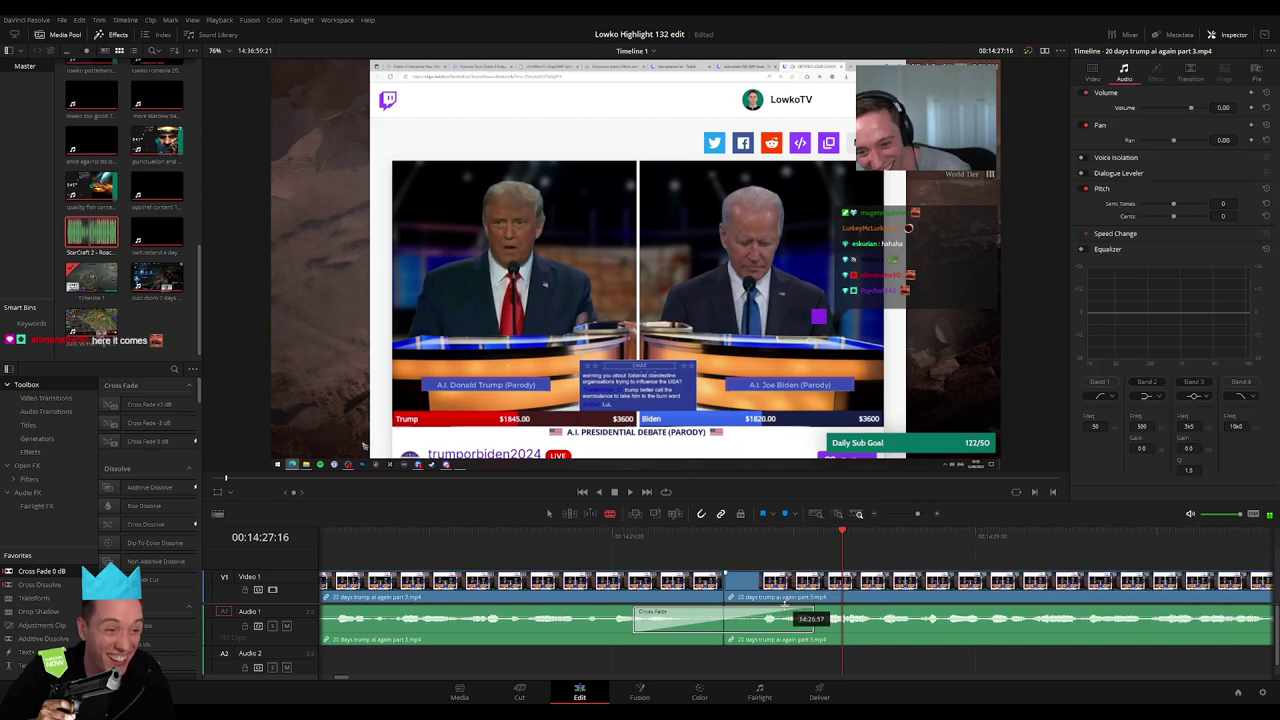
{"action": "left_click_drag", "start_coordinate": [813, 624], "coordinate": [768, 620]}
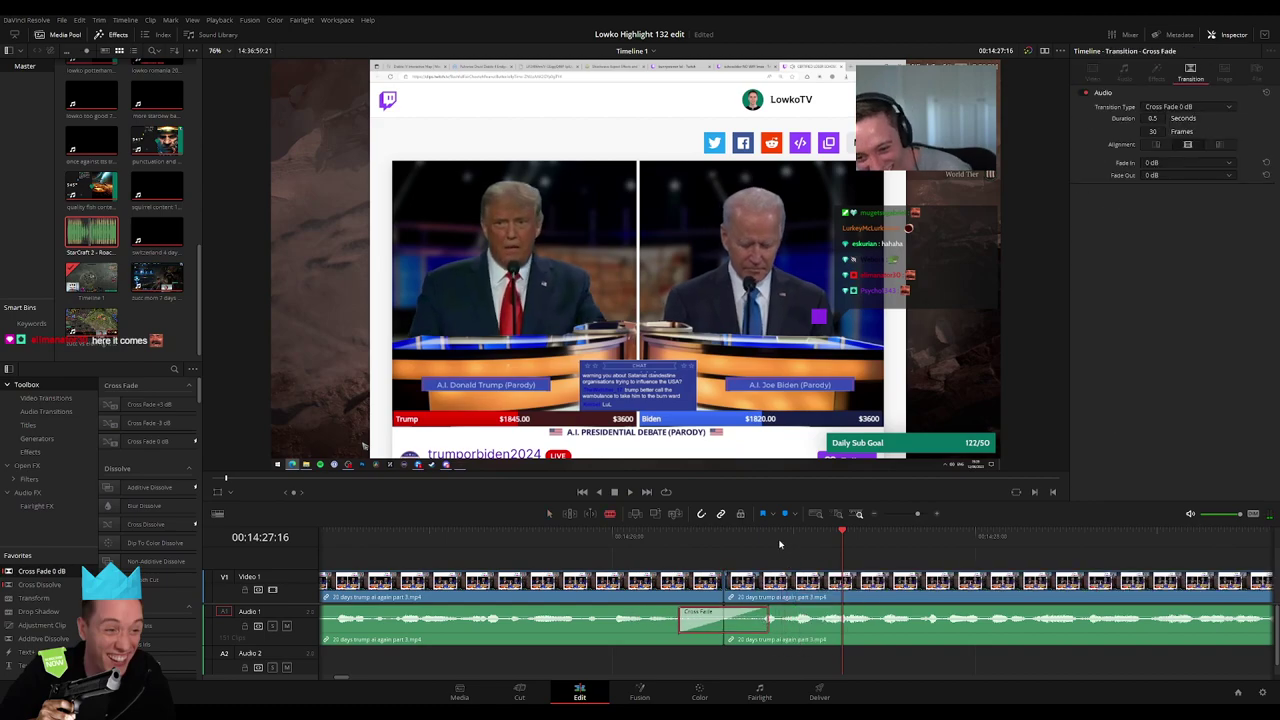
{"action": "left_click", "coordinate": [779, 538]}
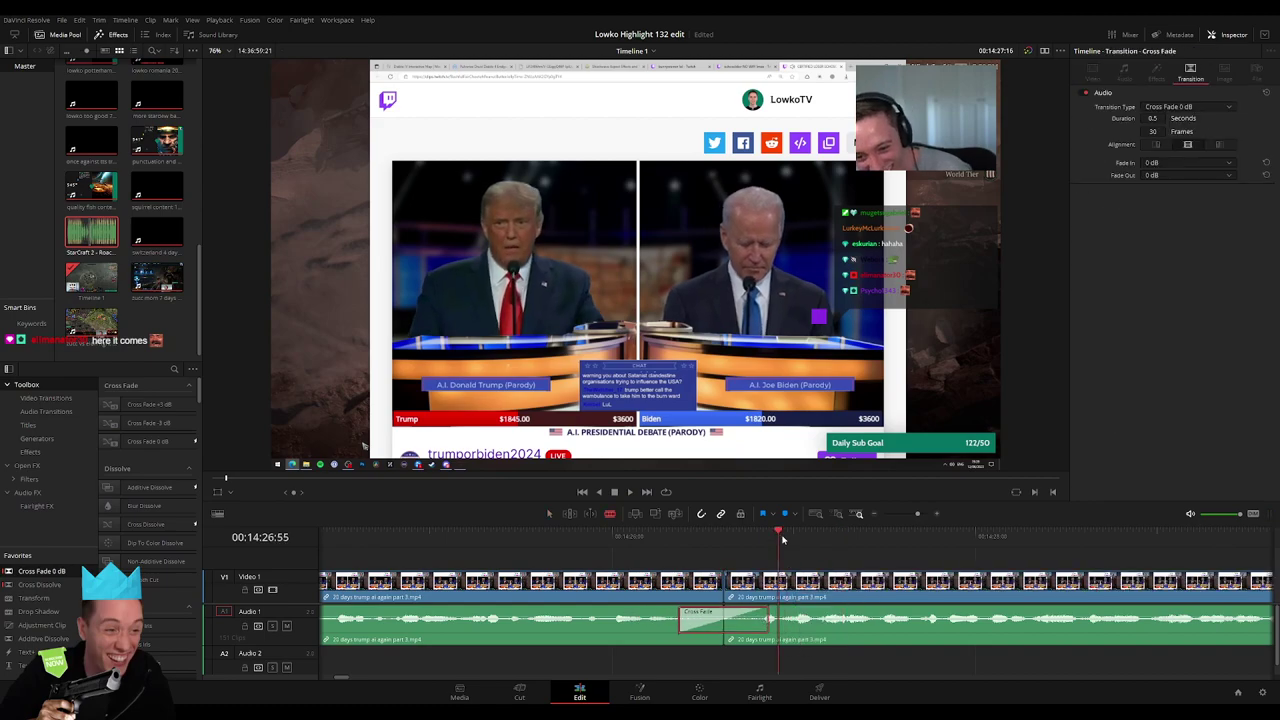
{"action": "key", "text": "space"}
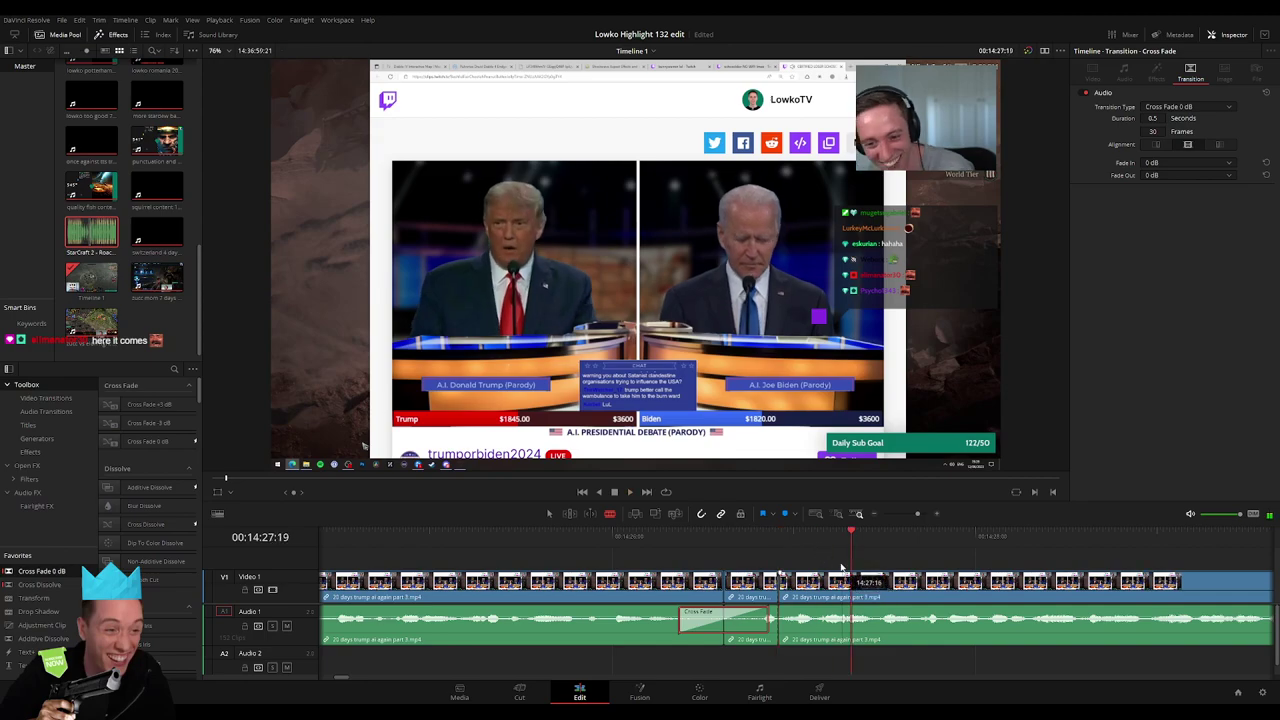
Place another Roach Quotes sound on Audio 2 at the cut, shorten it, and set -23 dB
{"action": "left_click", "coordinate": [786, 537]}
{"action": "left_click", "coordinate": [834, 537]}
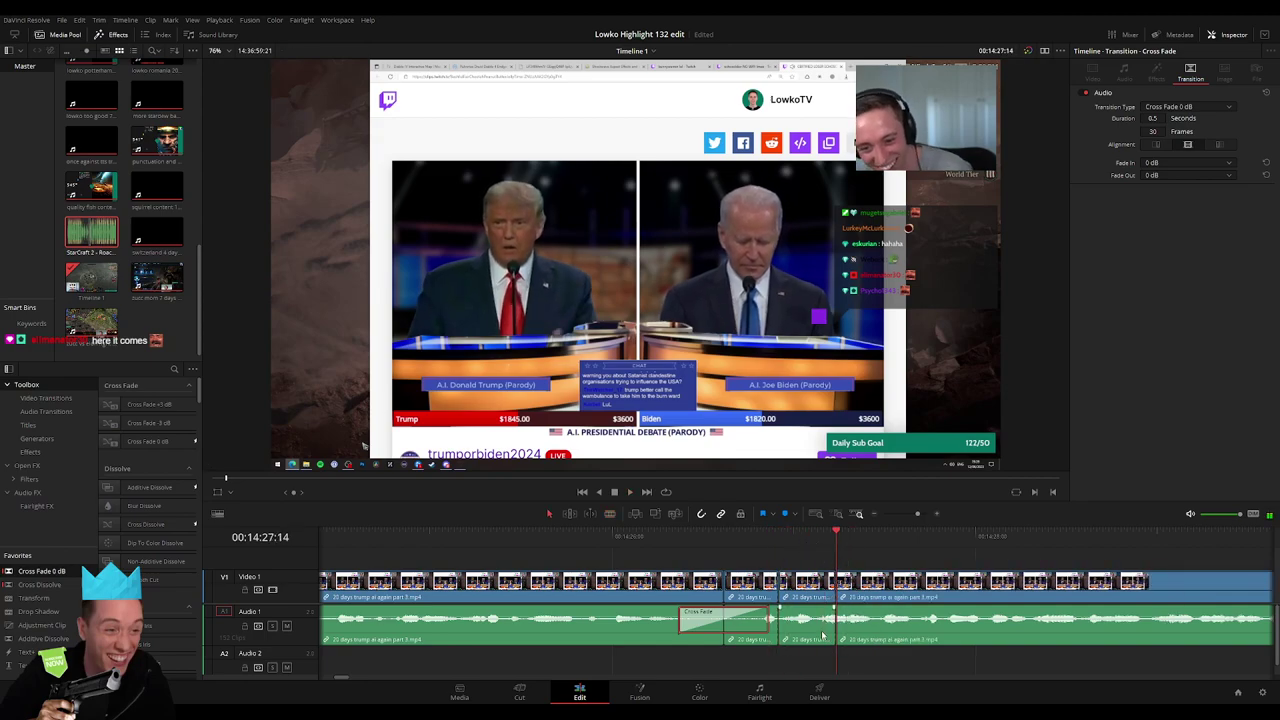
{"action": "mouse_move", "coordinate": [128, 255]}
{"action": "left_mouse_down"}
{"action": "mouse_move", "coordinate": [912, 662]}
{"action": "mouse_move", "coordinate": [763, 660]}
{"action": "mouse_move", "coordinate": [793, 660]}
{"action": "left_mouse_up"}
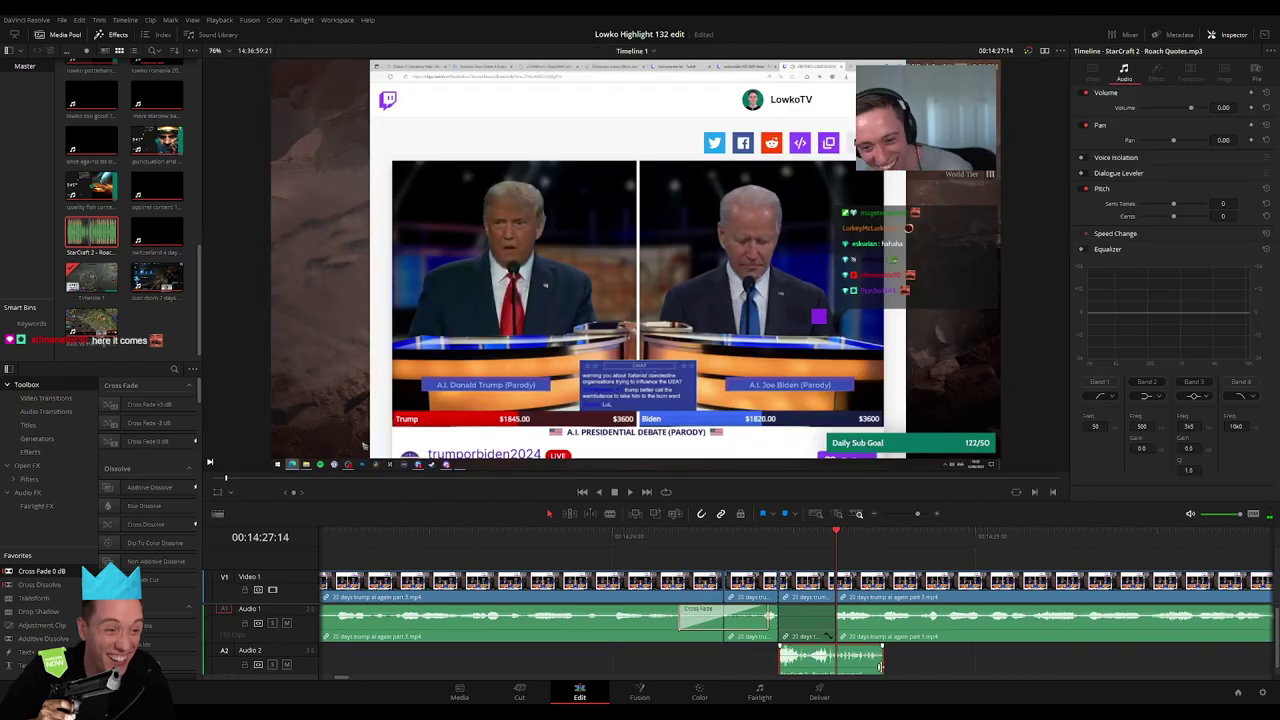
{"action": "left_click_drag", "start_coordinate": [880, 665], "coordinate": [834, 665]}
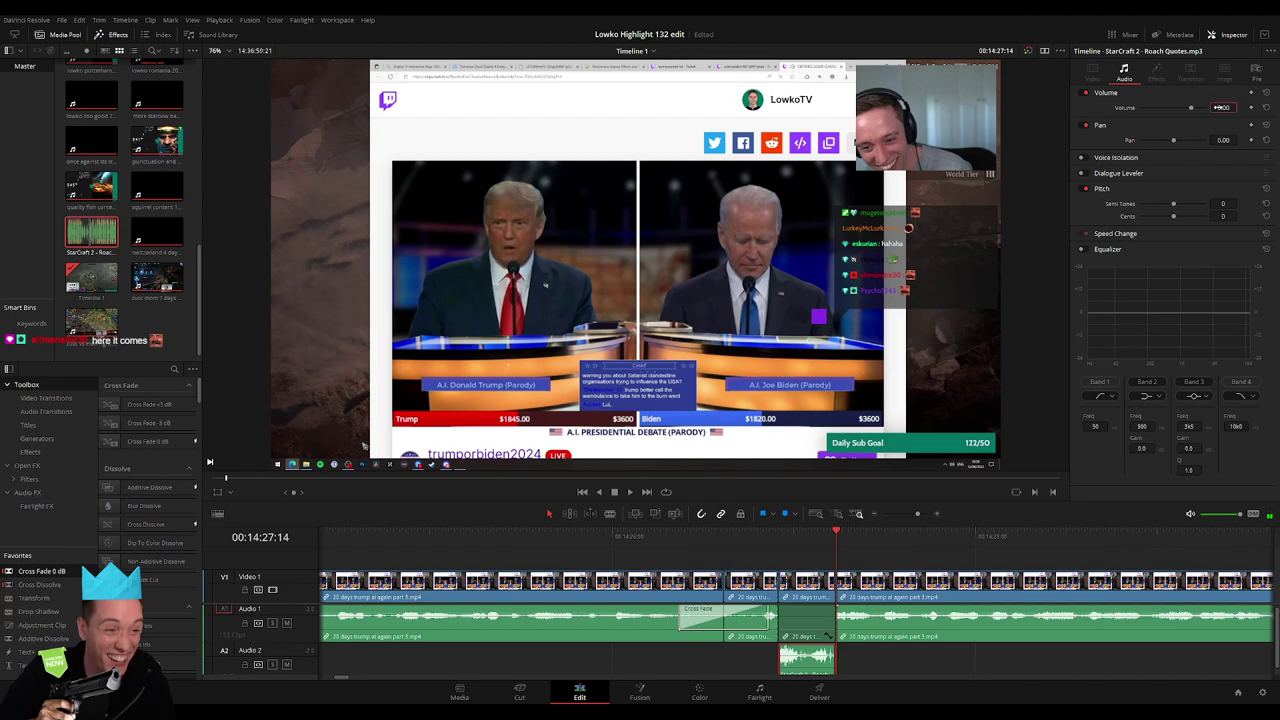
{"action": "key", "text": "slash"}
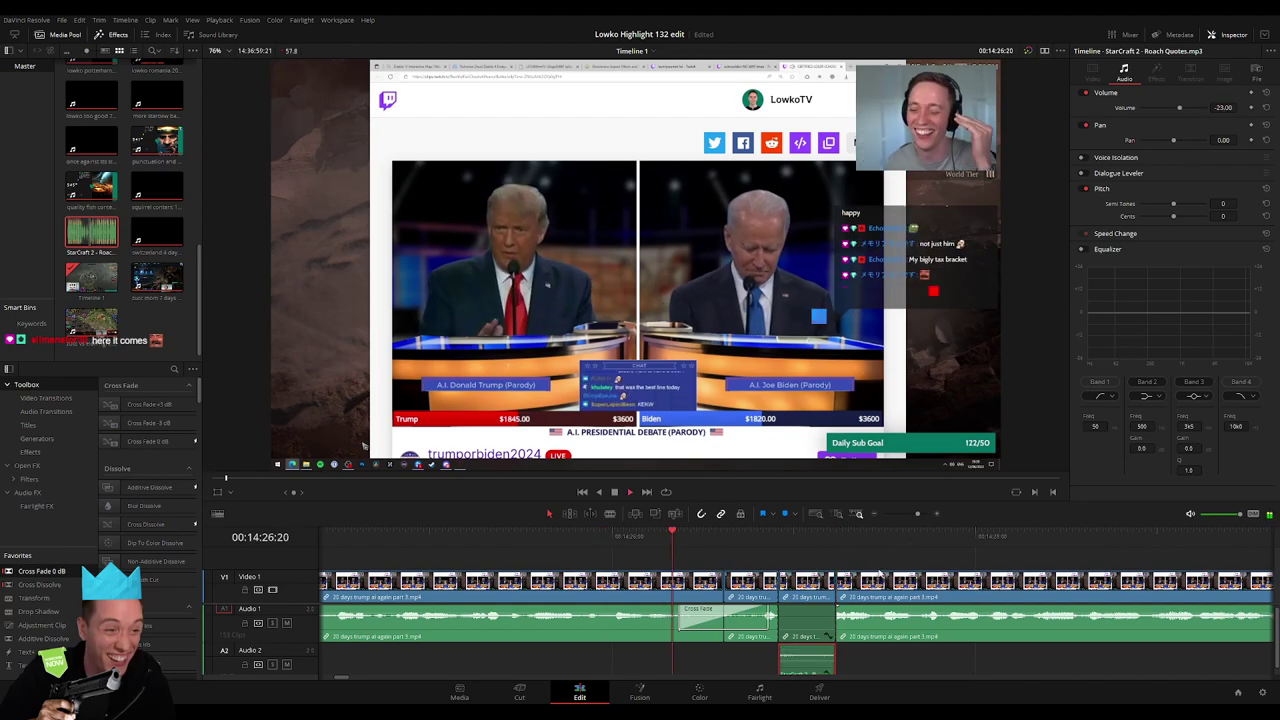
Play back the edits until the review reaches Diablo gameplay around 00:14:59
{"action": "scroll", "coordinate": [936, 546], "scroll_direction": "down", "scroll_amount": 3}
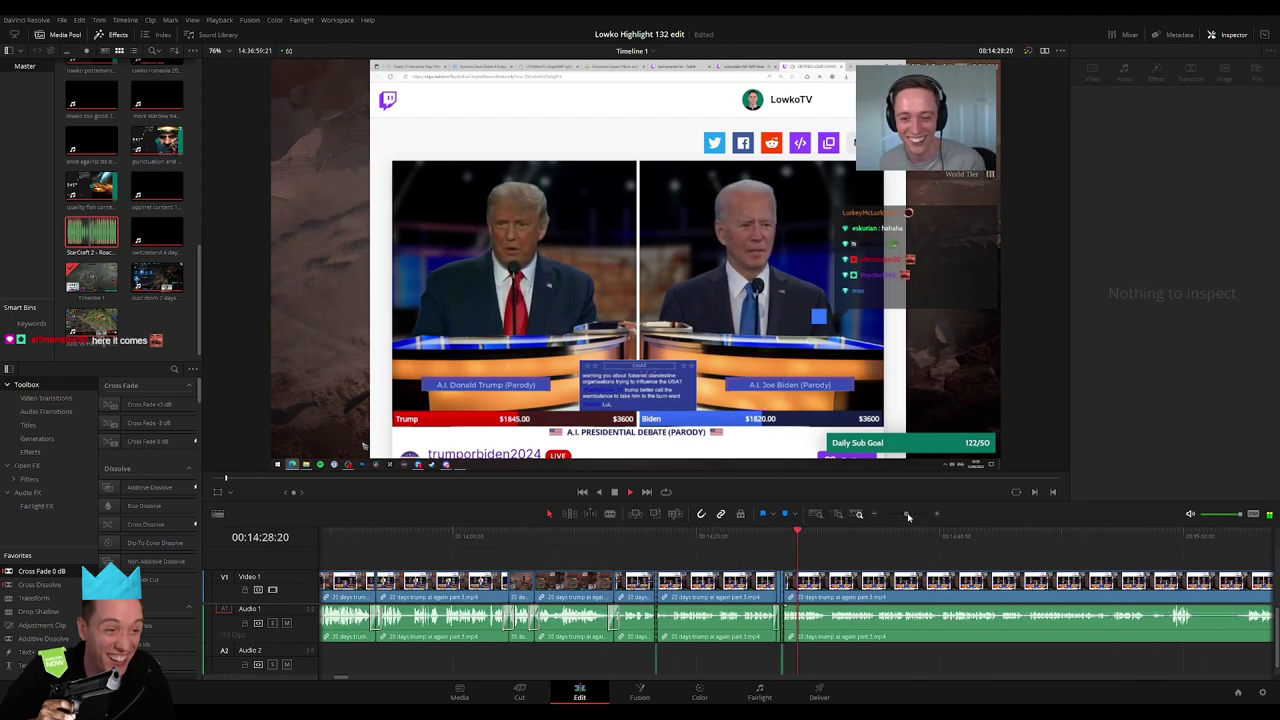
{"action": "scroll", "coordinate": [907, 566], "scroll_direction": "right", "scroll_amount": 3}
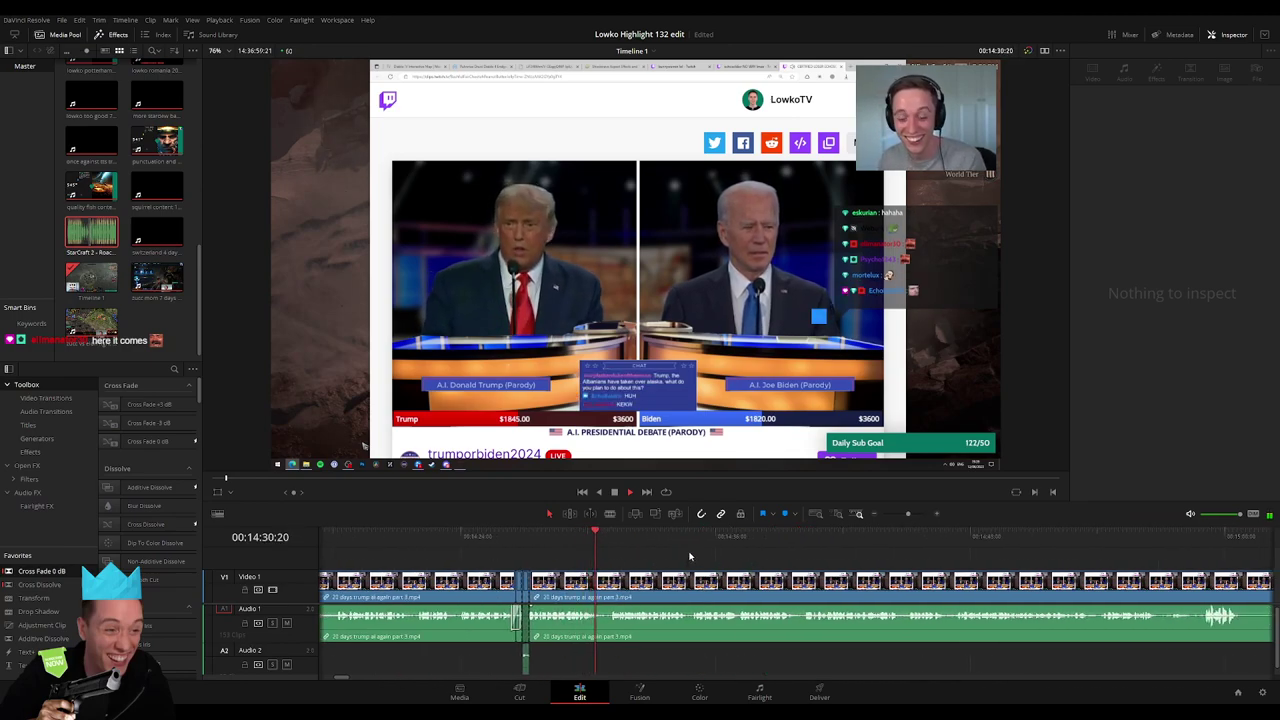
{"action": "scroll", "coordinate": [650, 560], "scroll_direction": "right", "scroll_amount": 2}
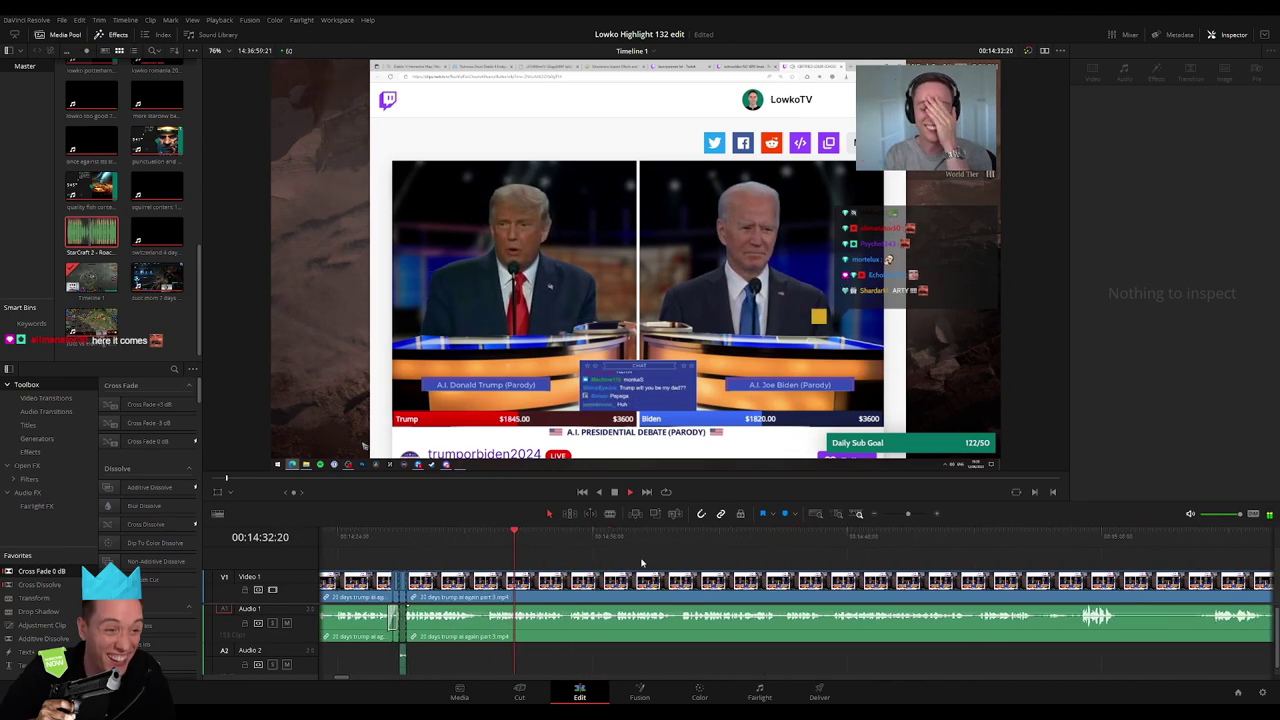
{"action": "scroll", "coordinate": [630, 560], "scroll_direction": "right", "scroll_amount": 1}
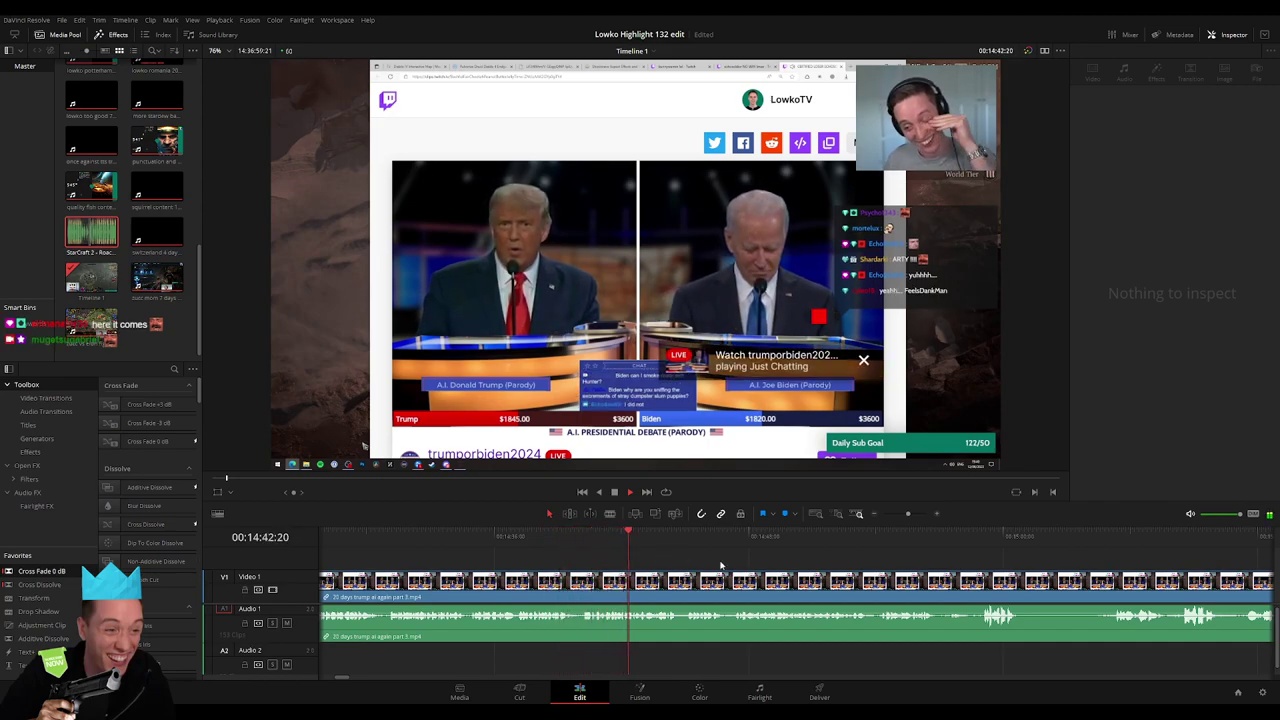
{"action": "scroll", "coordinate": [600, 560], "scroll_direction": "right", "scroll_amount": 2}
{"action": "scroll", "coordinate": [620, 566], "scroll_direction": "right", "scroll_amount": 2}
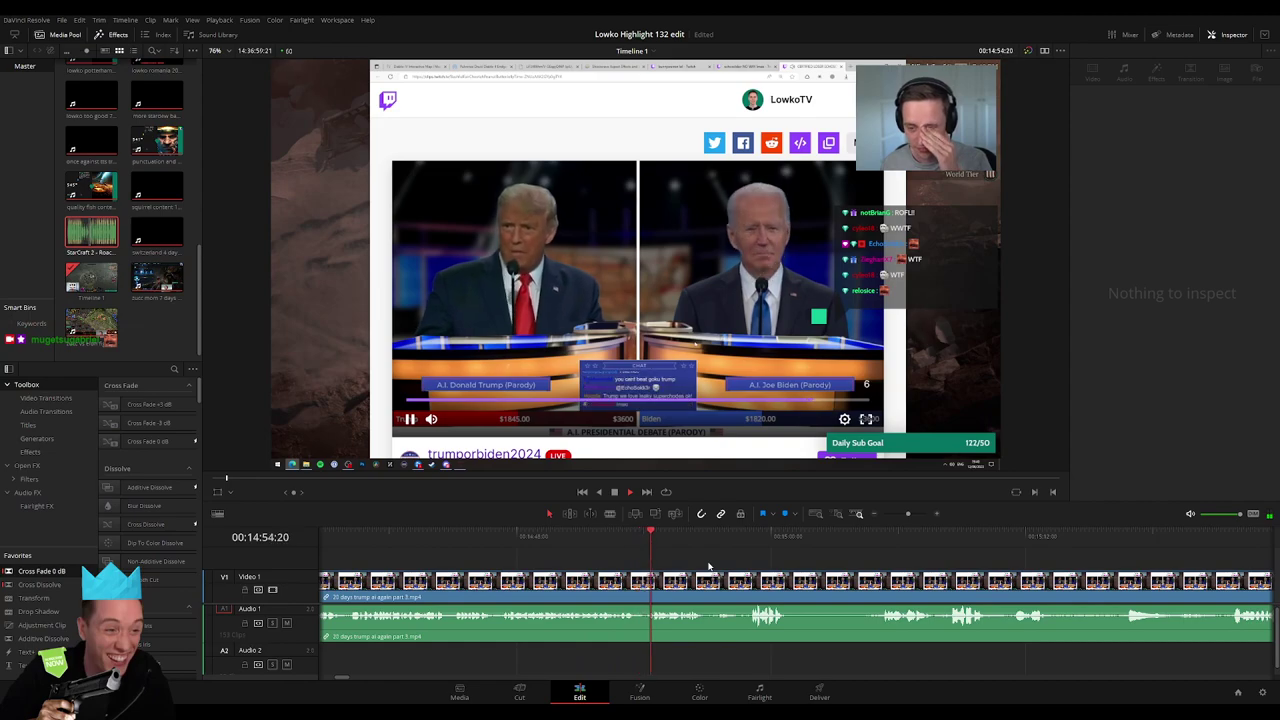
{"action": "left_click_drag", "start_coordinate": [911, 518], "coordinate": [906, 518]}
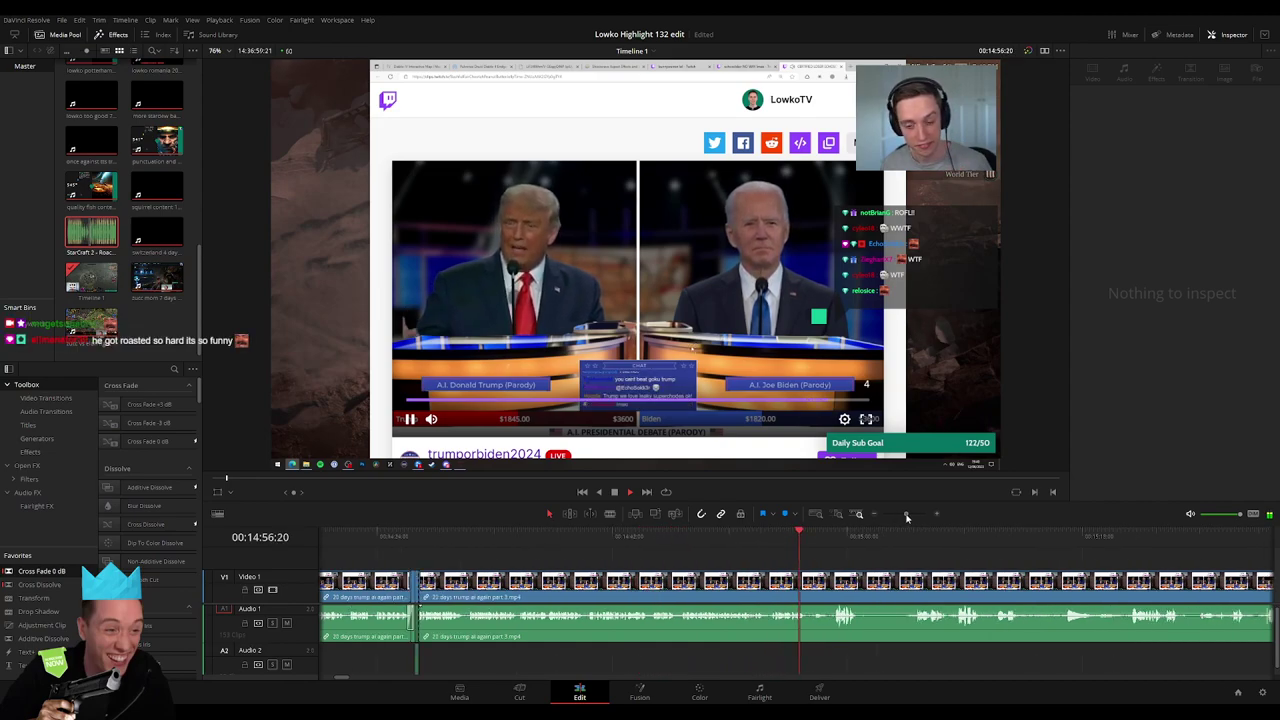
{"action": "key", "text": "space"}
{"action": "key", "text": "space"}
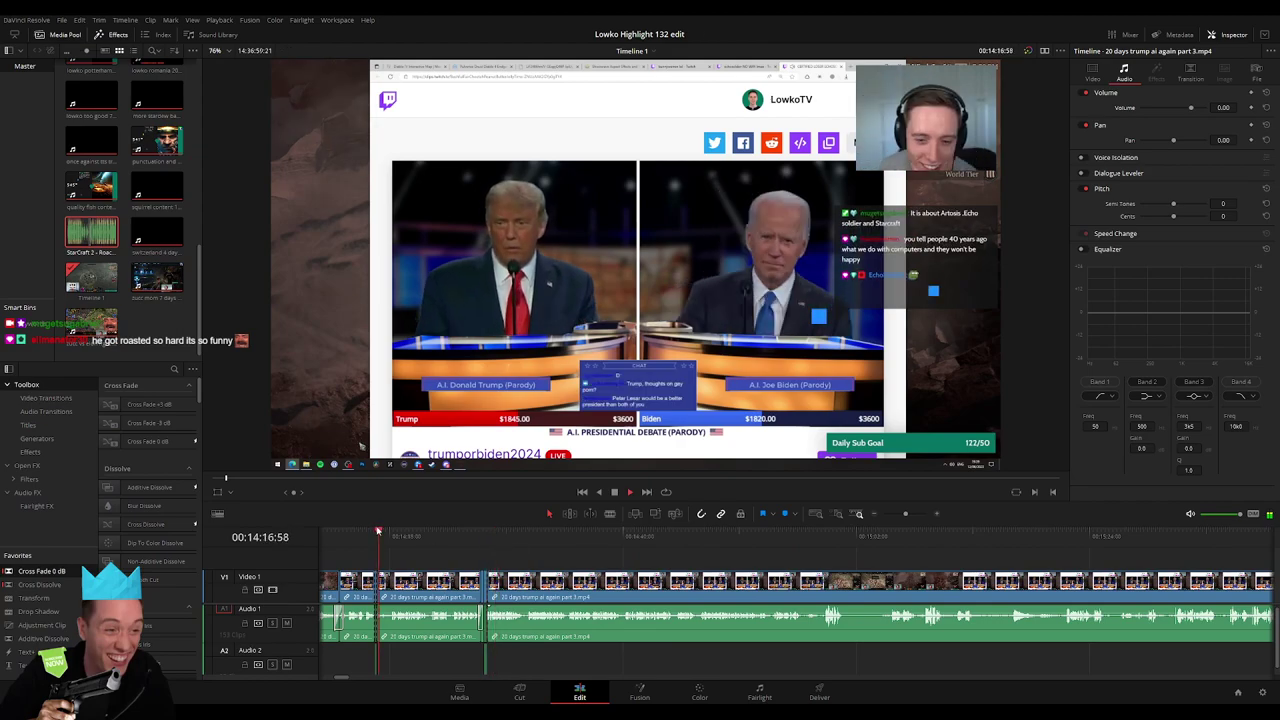
{"action": "key", "text": "j"}
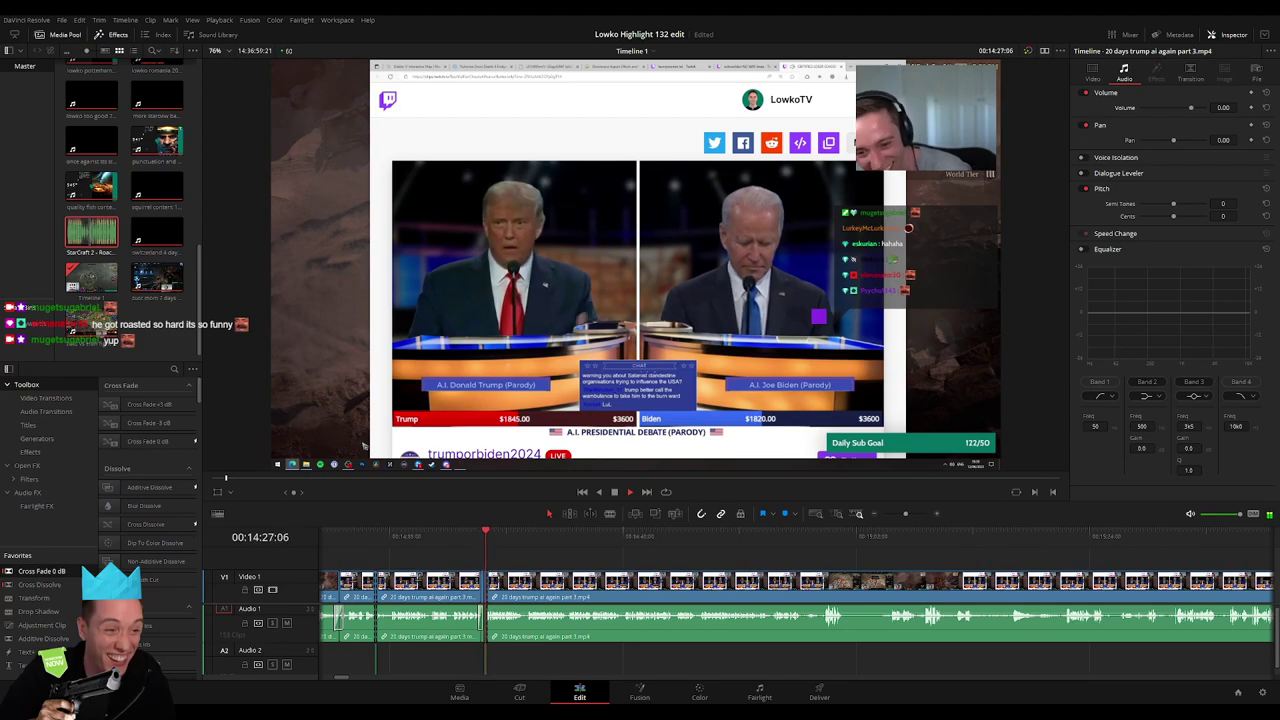
{"action": "scroll", "coordinate": [545, 563], "scroll_direction": "right", "scroll_amount": 2}
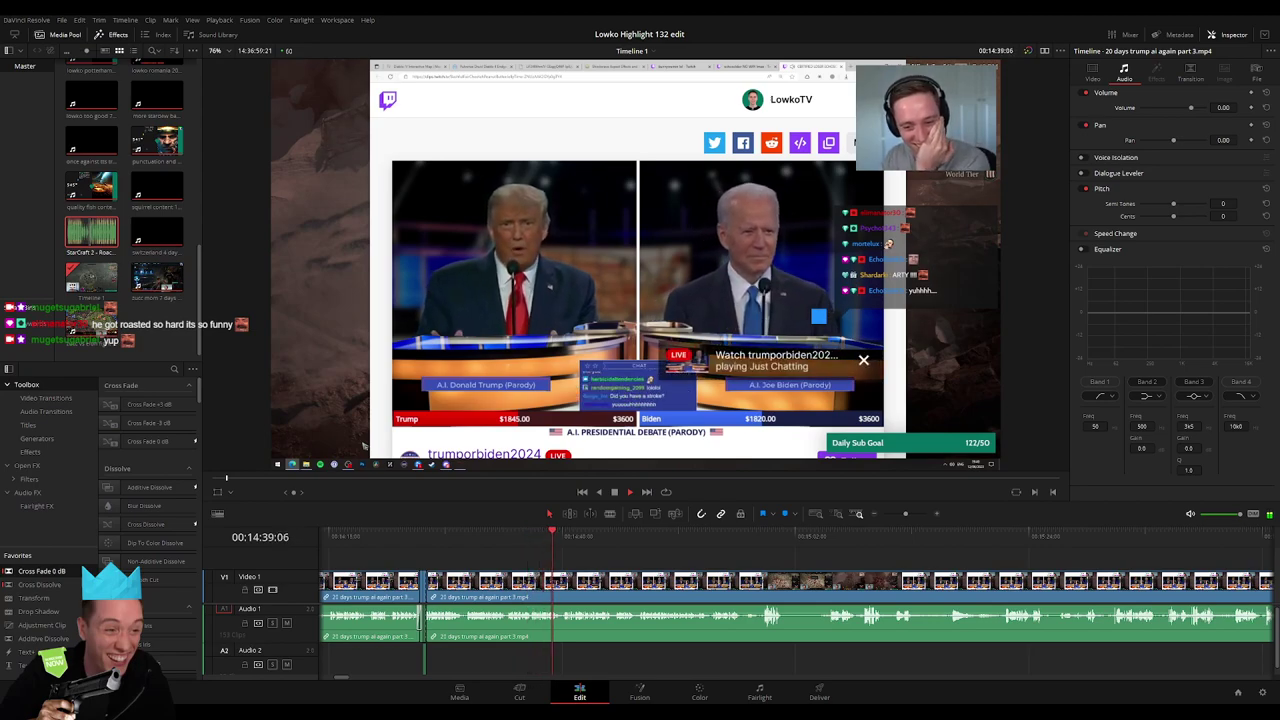
{"action": "scroll", "coordinate": [581, 553], "scroll_direction": "right", "scroll_amount": 2}
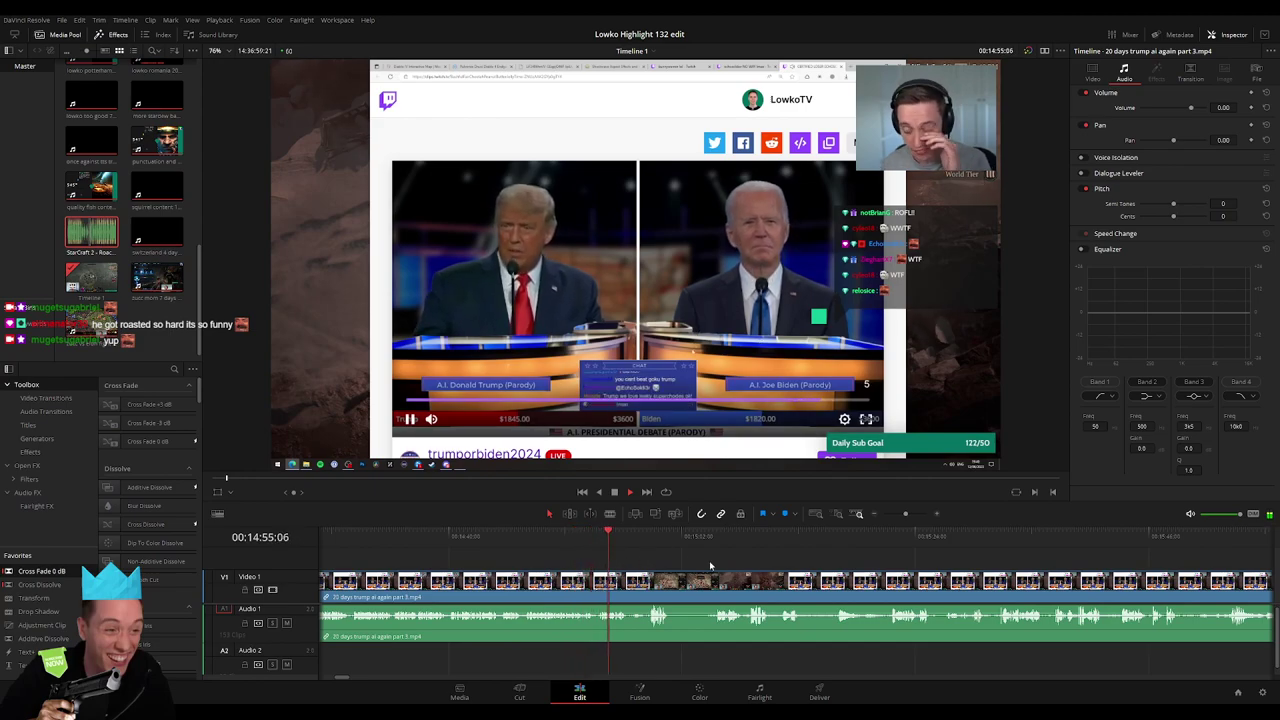
{"action": "scroll", "coordinate": [566, 557], "scroll_direction": "right", "scroll_amount": 3}
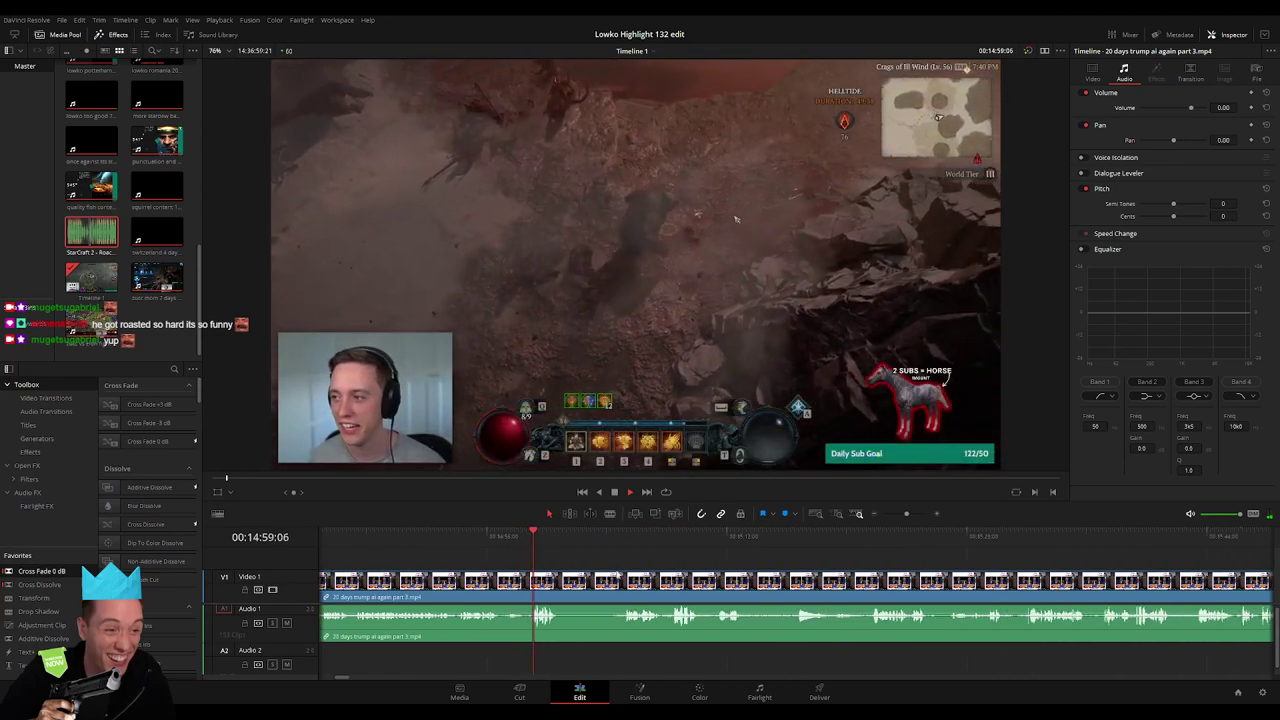
Cut a first dull section out of the Diablo footage and close the gap
{"action": "scroll", "coordinate": [502, 557], "scroll_direction": "right", "scroll_amount": 2}
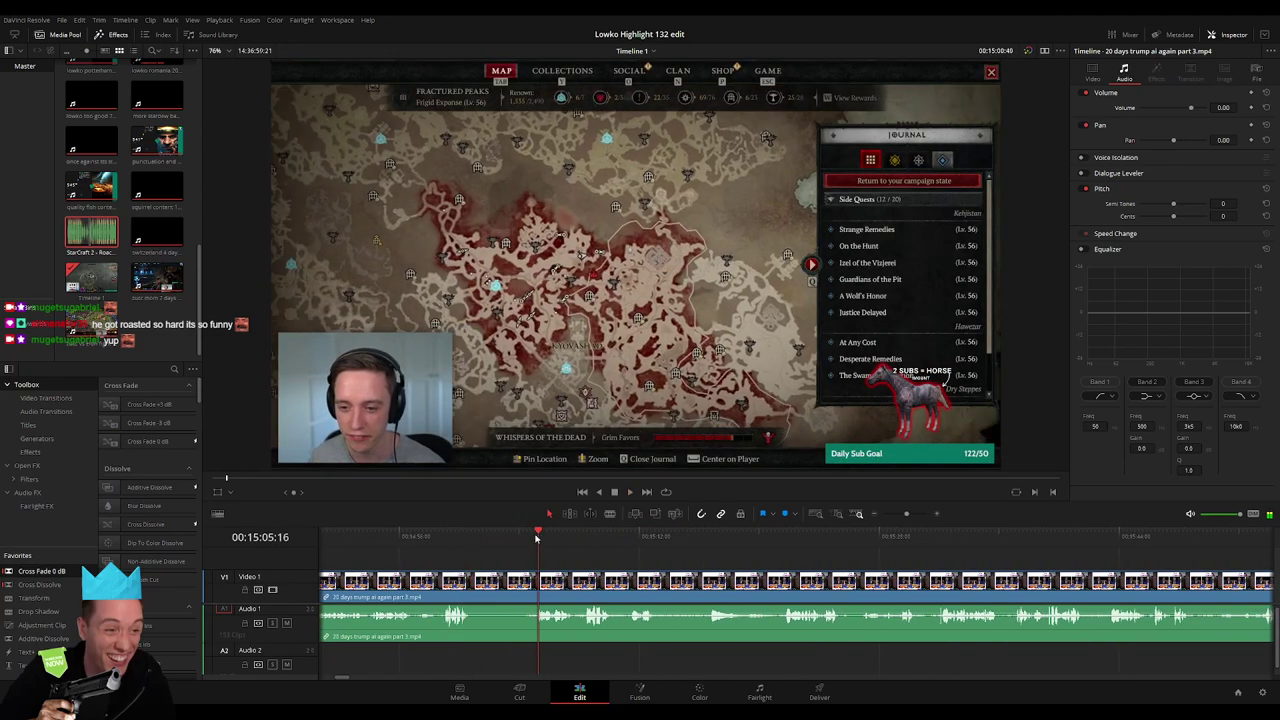
{"action": "key", "text": "ctrl+b"}
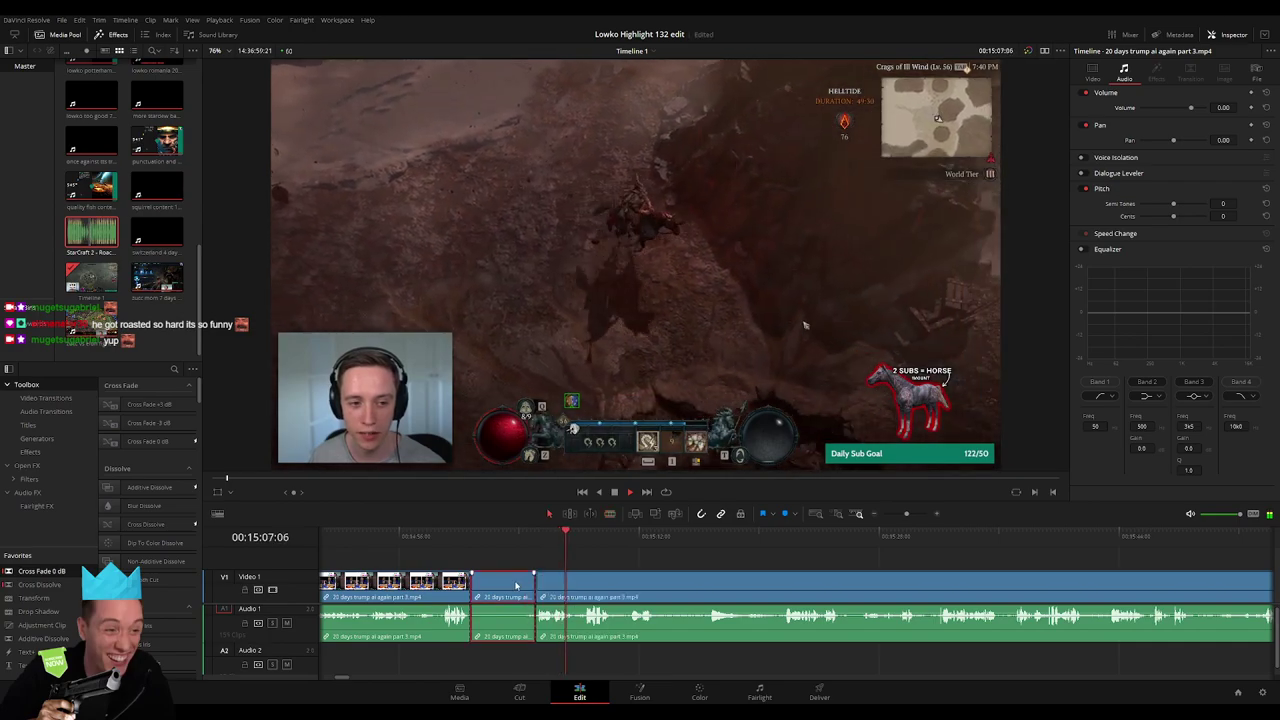
{"action": "key", "text": "Delete"}
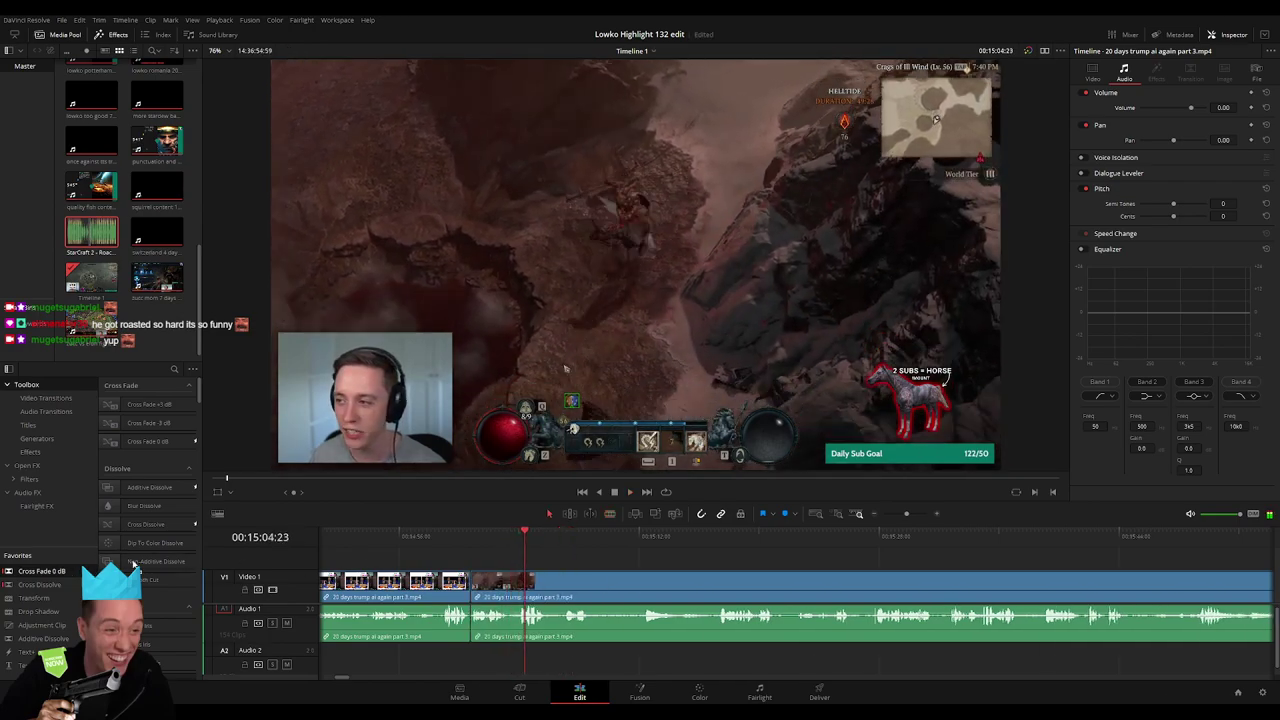
{"action": "key", "text": "space"}
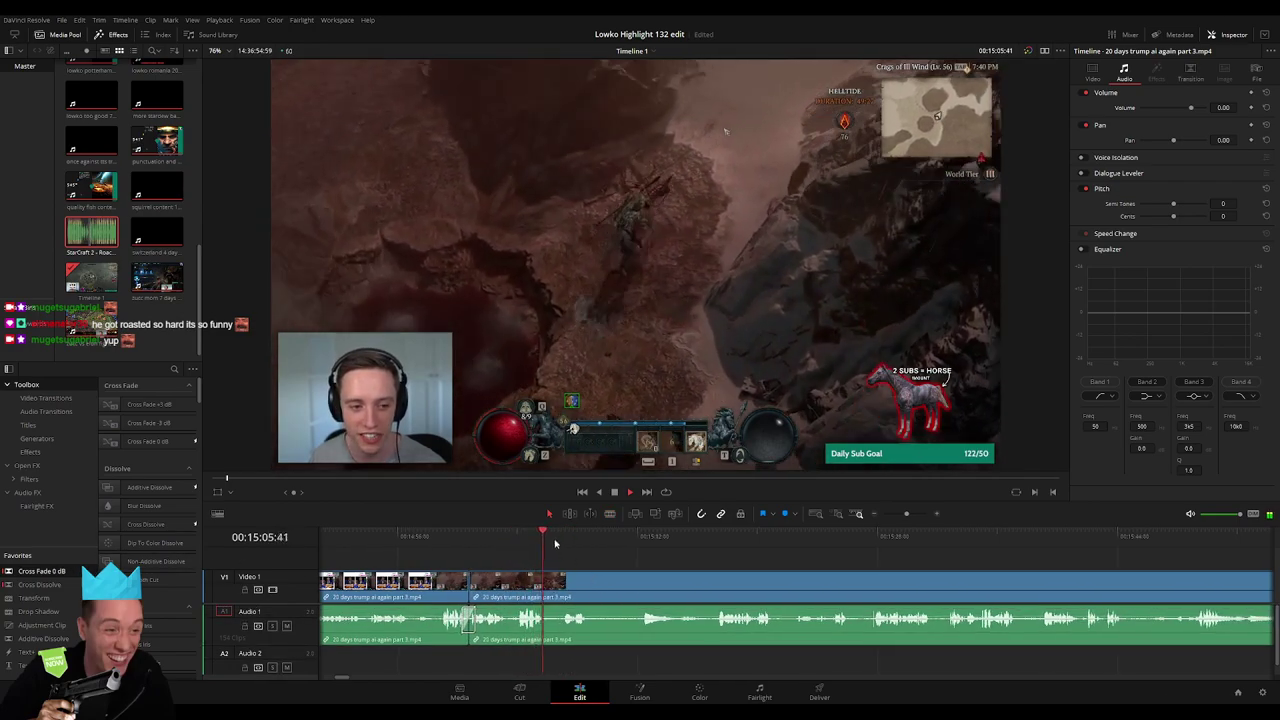
Delete another unwanted Diablo section and blade the clip where the next dull part begins
{"action": "scroll", "coordinate": [501, 559], "scroll_direction": "down", "scroll_amount": 3}
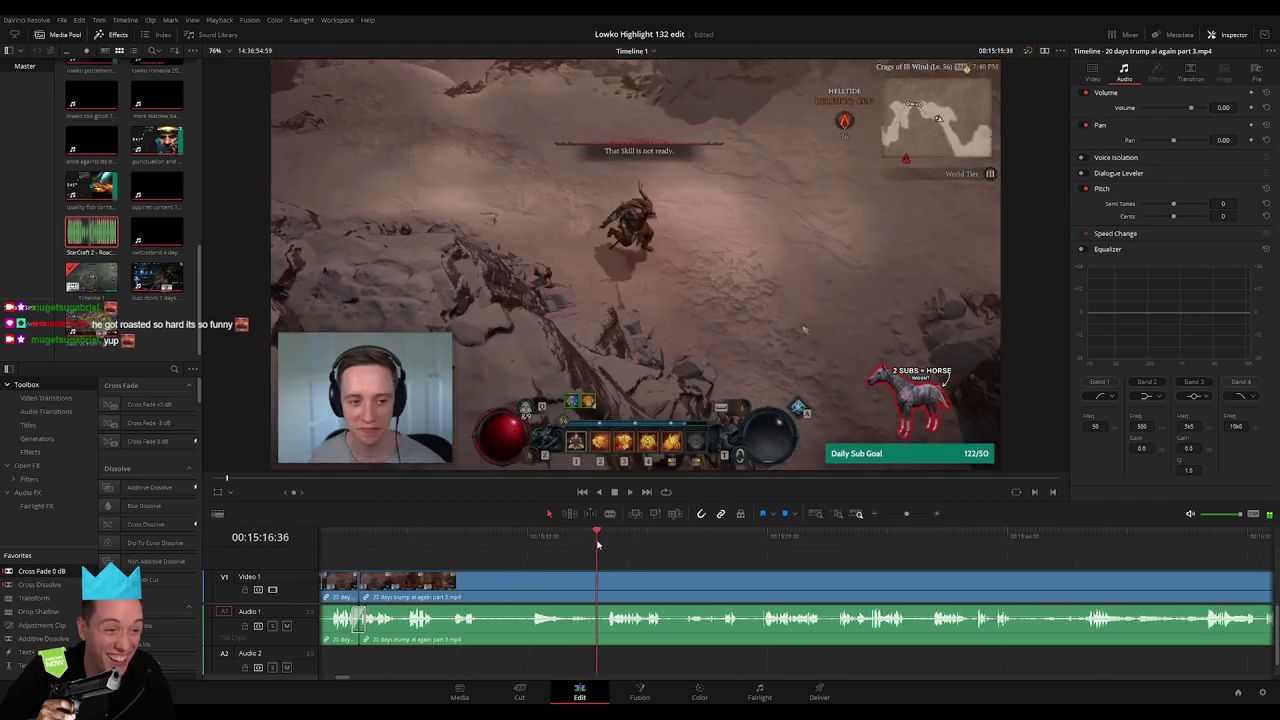
{"action": "key", "text": "b"}
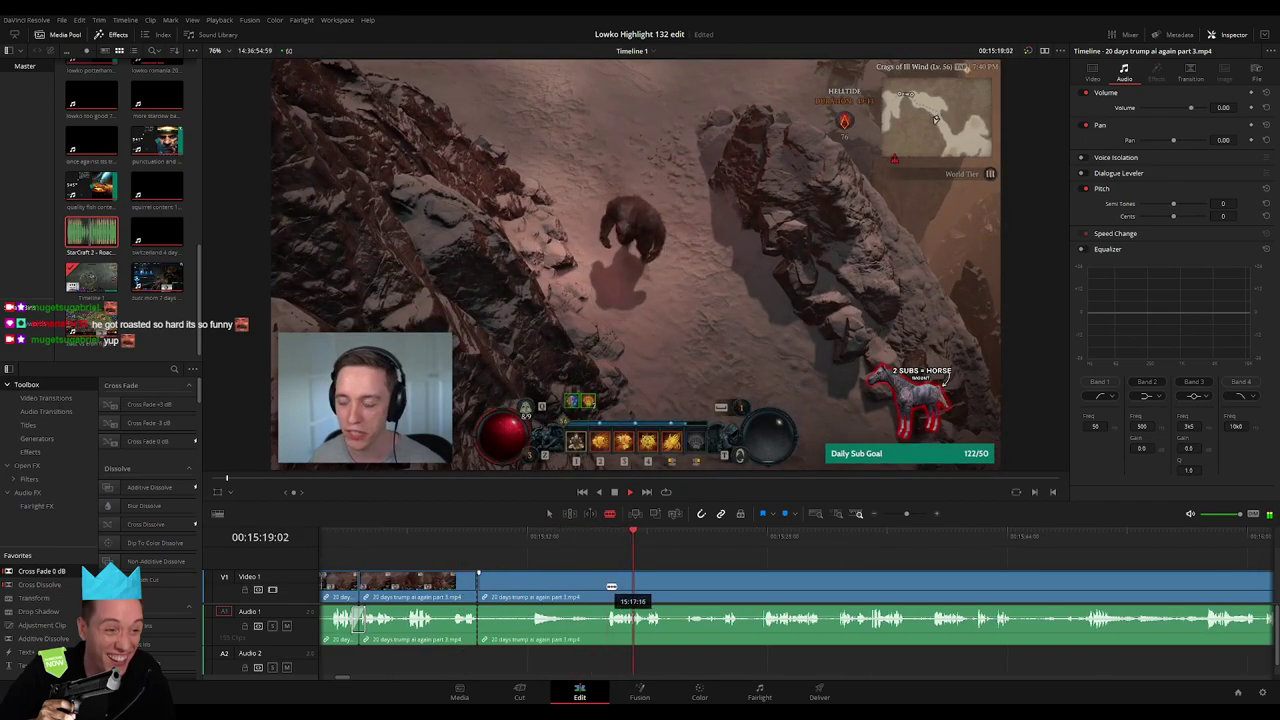
{"action": "key", "text": "Delete"}
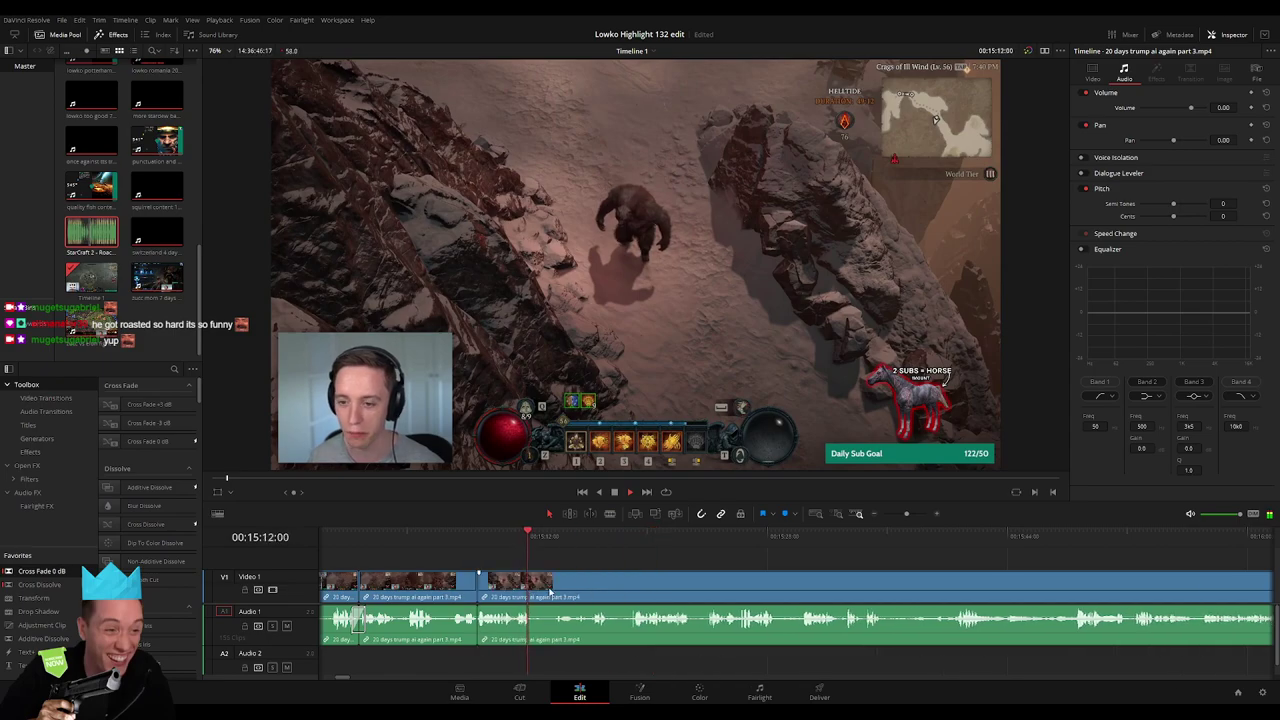
{"action": "left_click", "coordinate": [477, 620]}
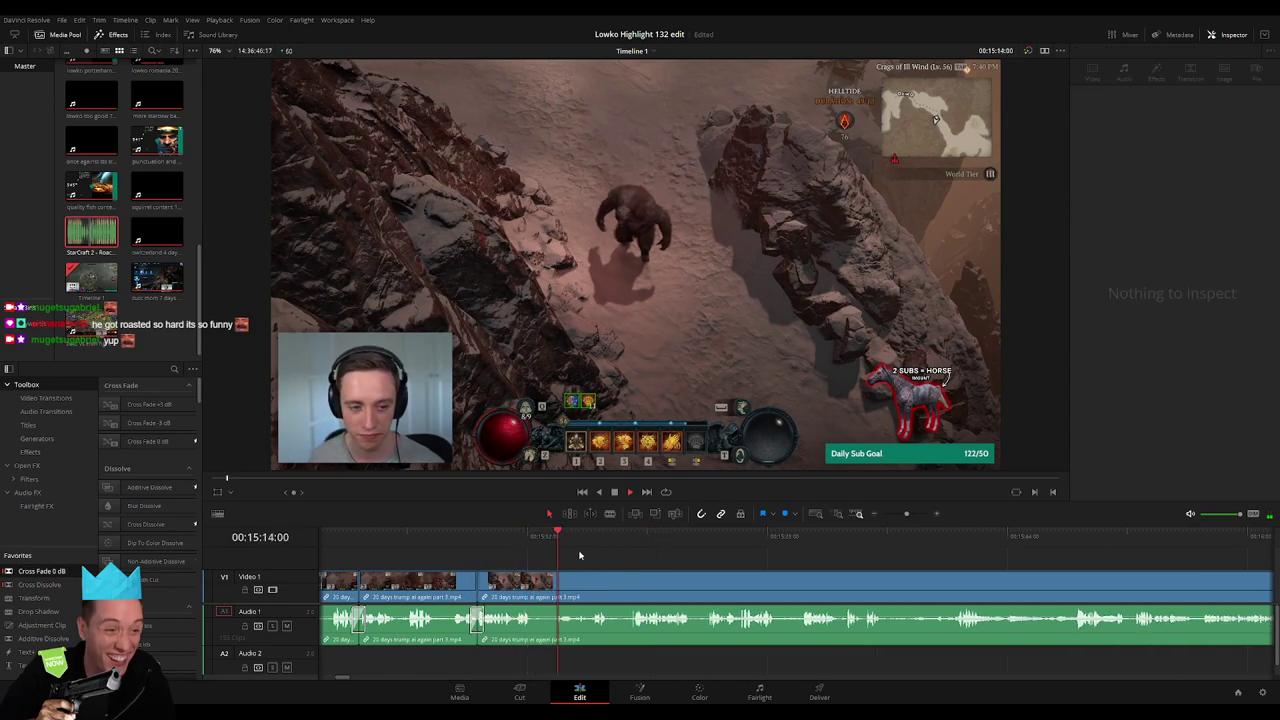
{"action": "left_click", "coordinate": [536, 596]}
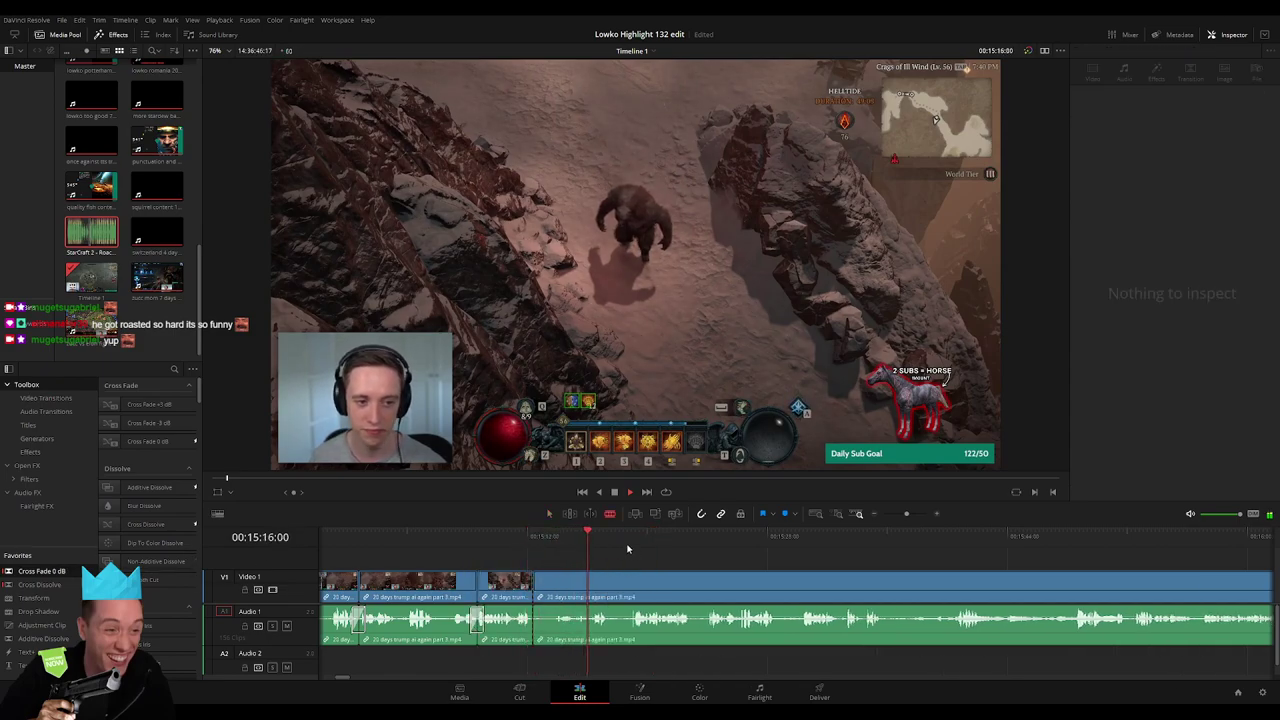
{"action": "left_click", "coordinate": [629, 537]}
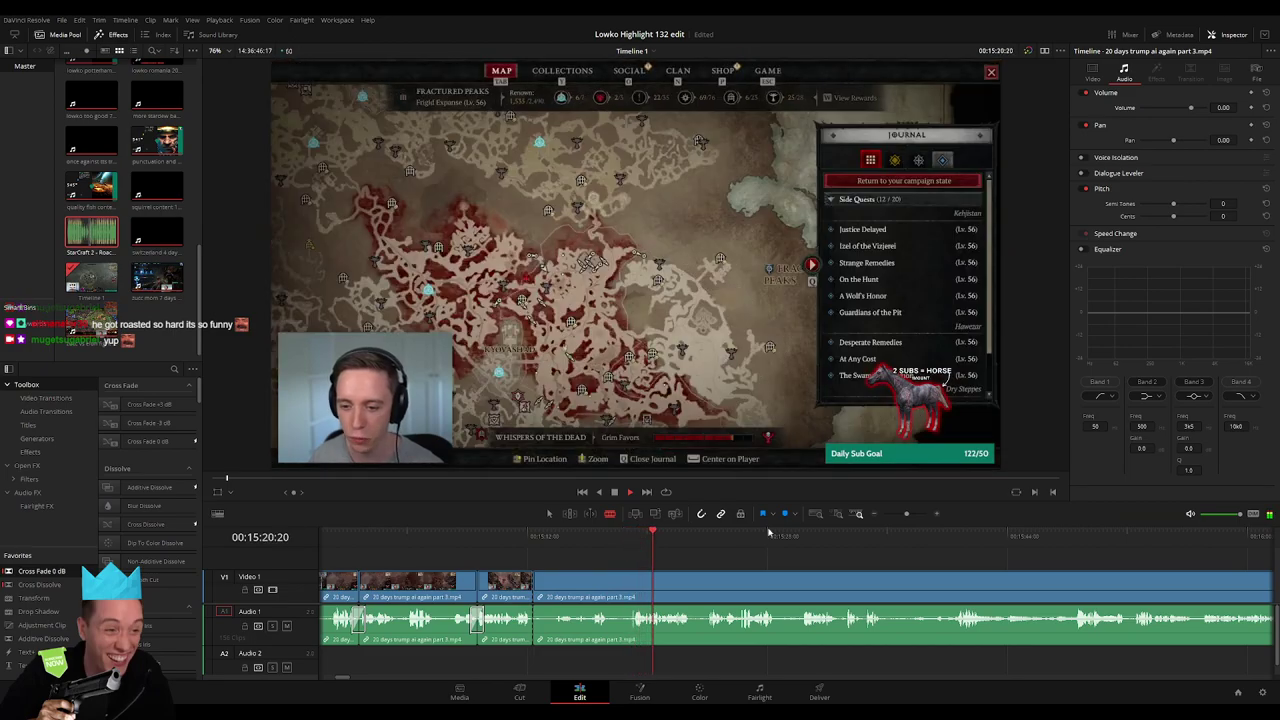
{"action": "left_click", "coordinate": [907, 514]}
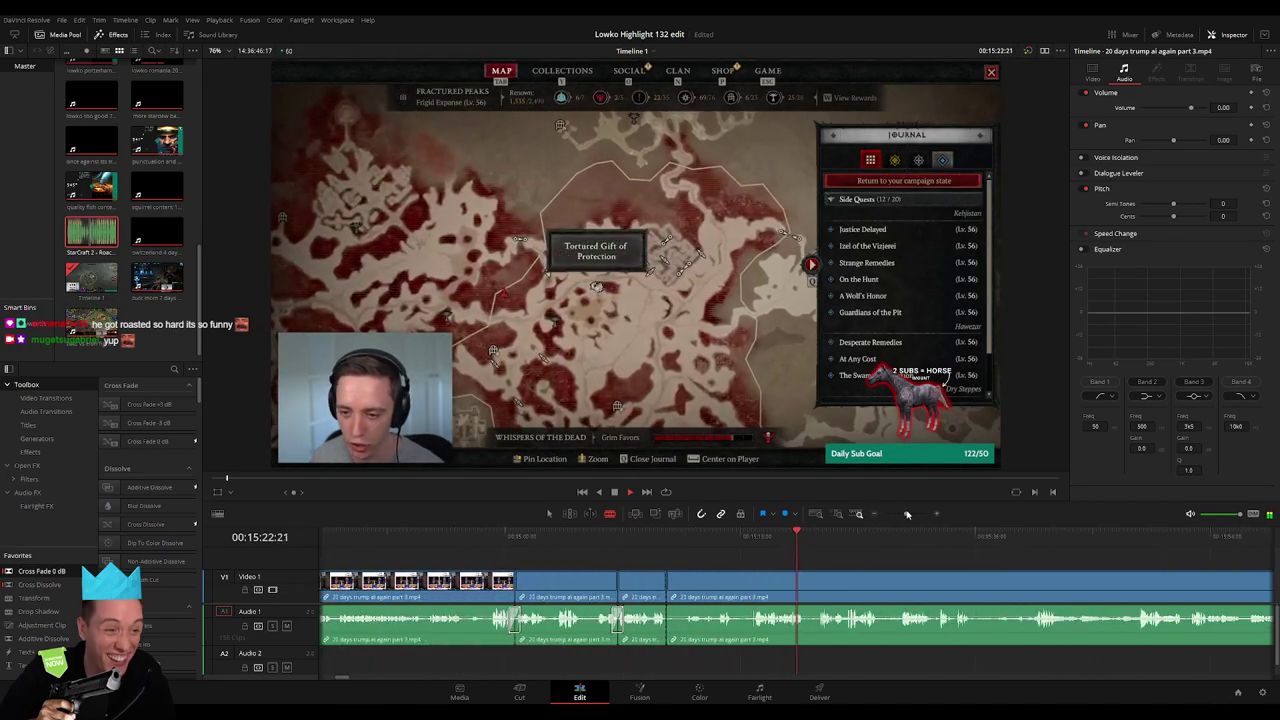
{"action": "key", "text": "ctrl+z"}
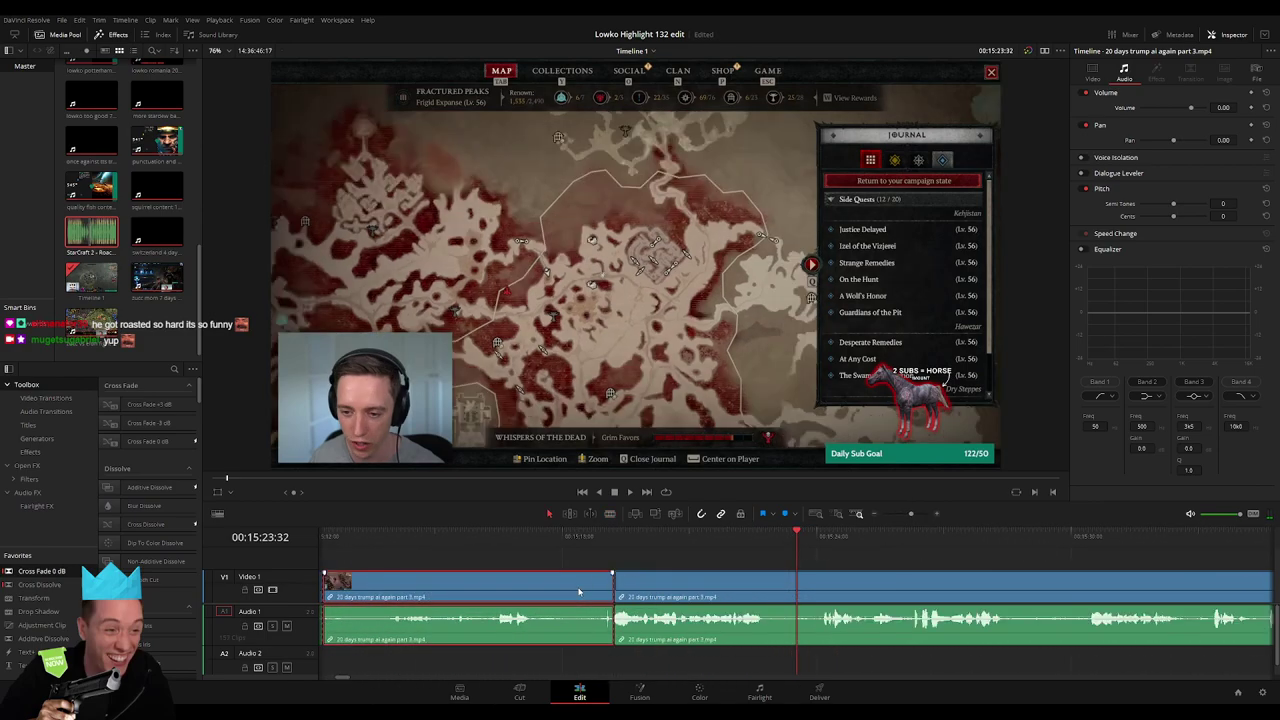
{"action": "key", "text": "space"}
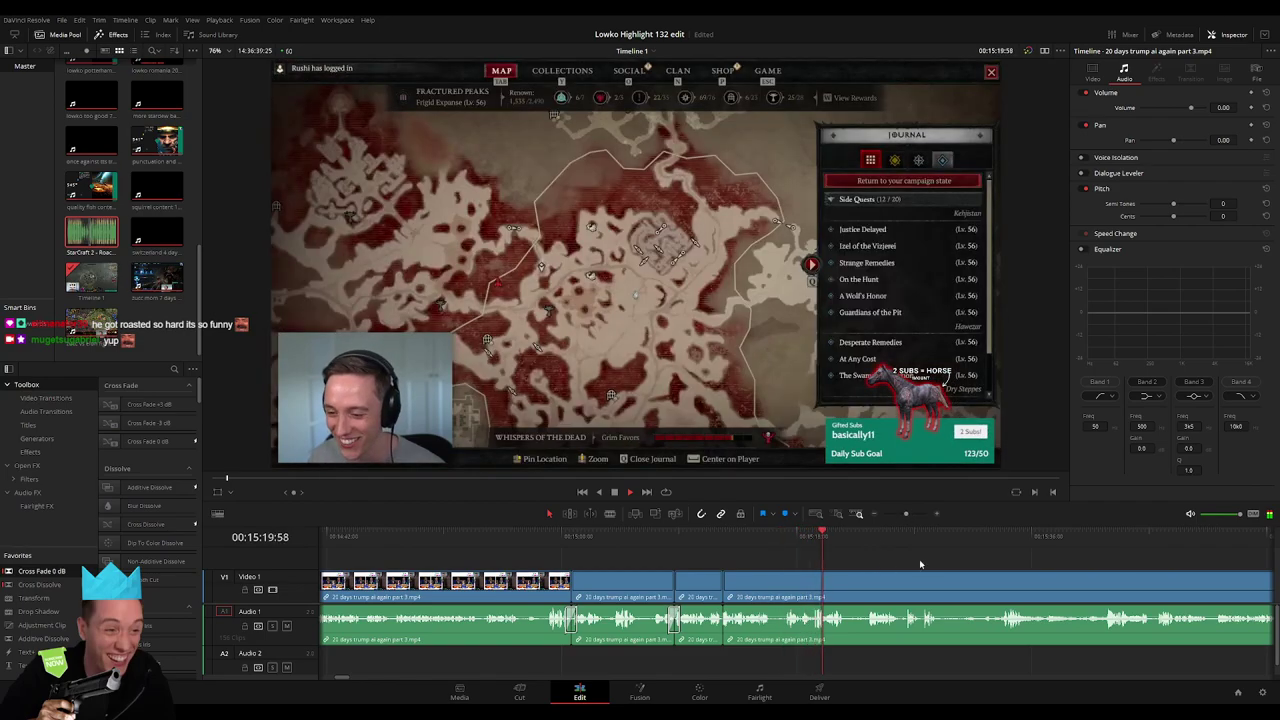
Blade out a short Diablo slice near 00:15:25–00:15:33, delete it gaplessly, and review the footage
{"action": "key", "text": "b"}
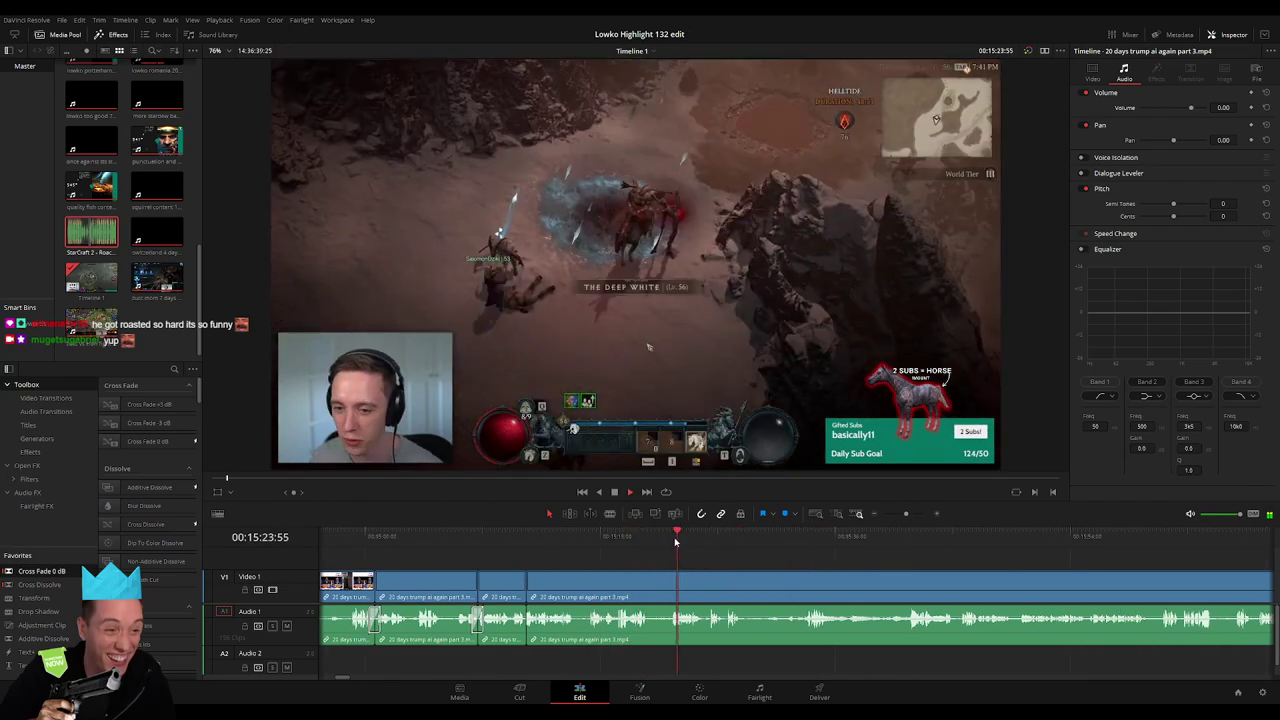
{"action": "left_click", "coordinate": [651, 583]}
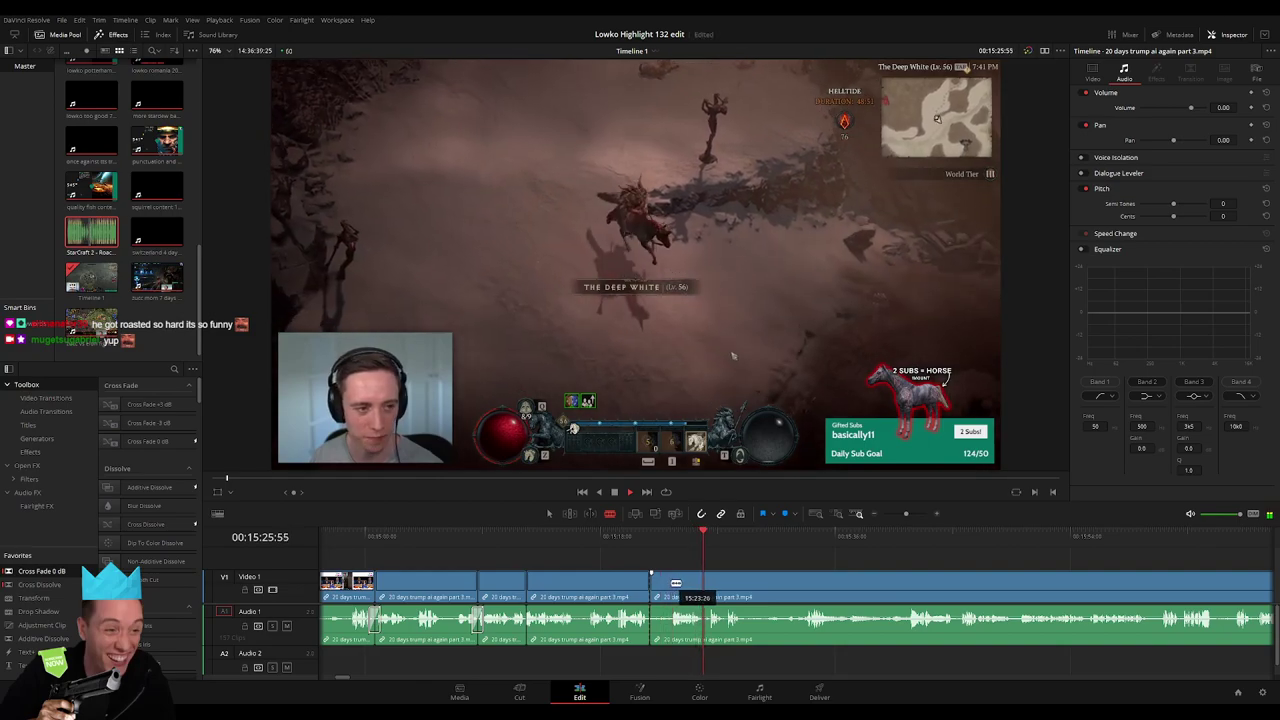
{"action": "left_click", "coordinate": [663, 583]}
{"action": "key", "text": "a"}
{"action": "left_click", "coordinate": [657, 587]}
{"action": "key", "text": "Delete"}
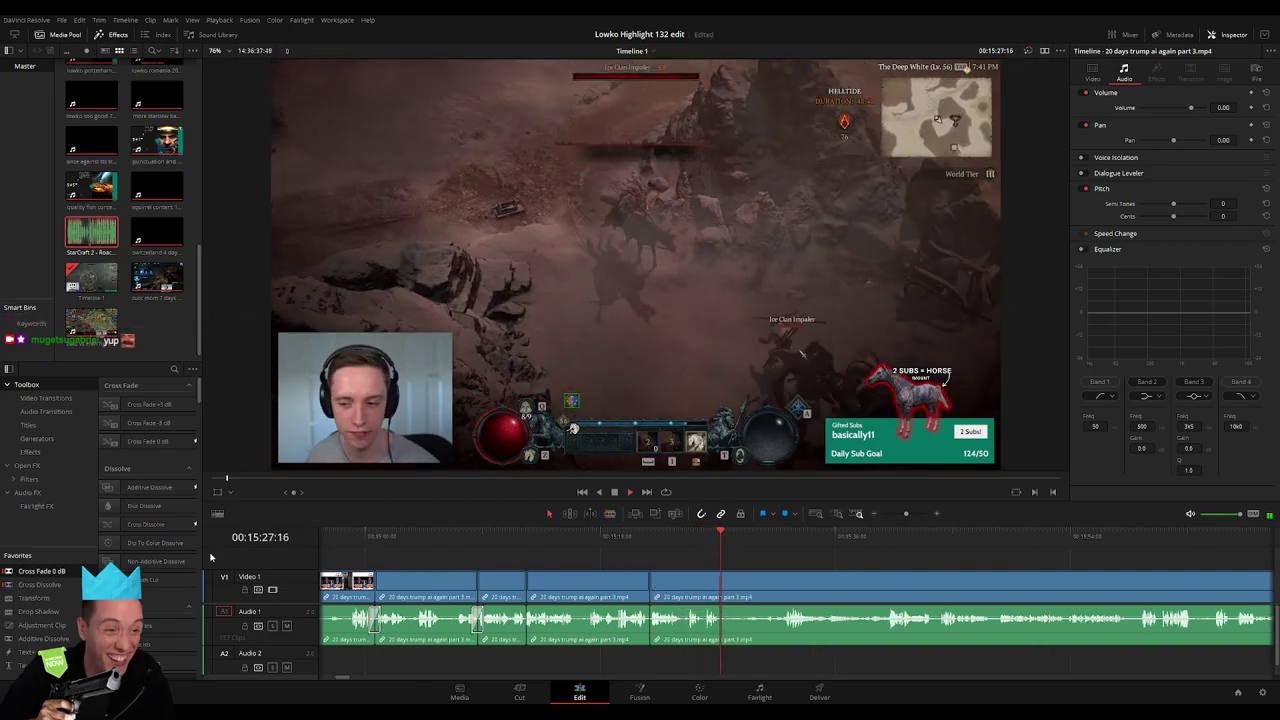
{"action": "left_click", "coordinate": [665, 632]}
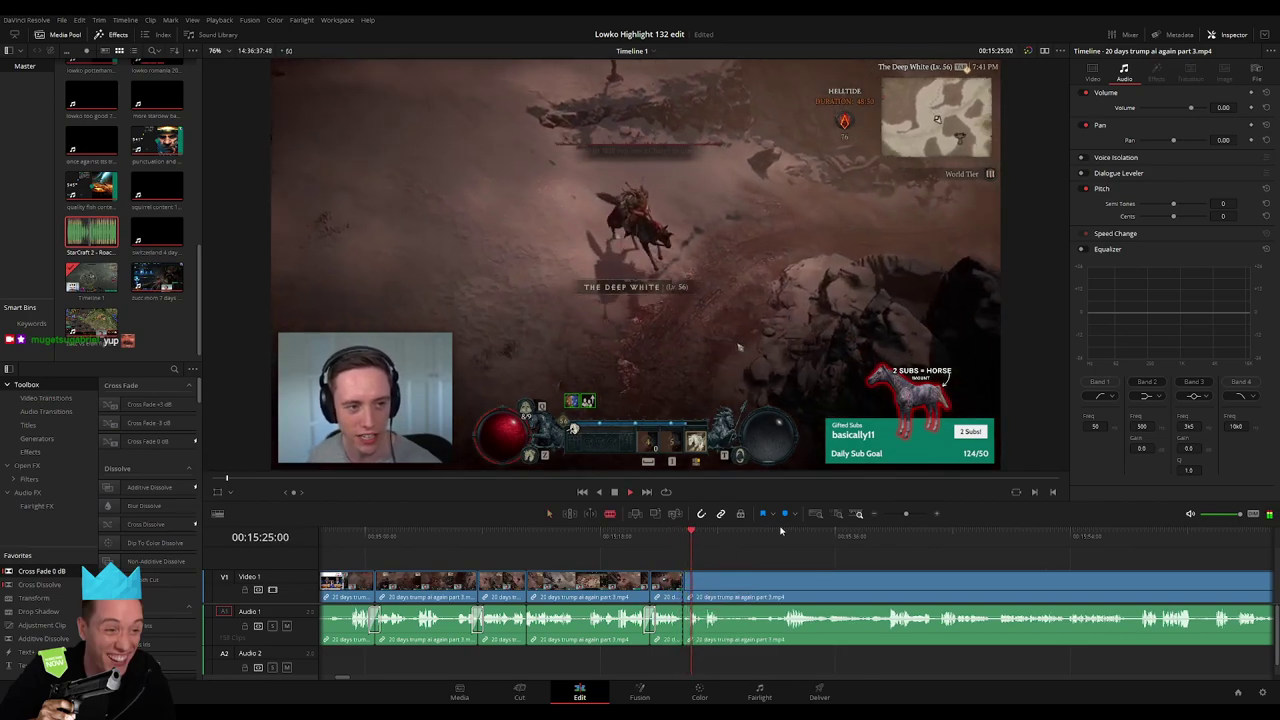
{"action": "left_click", "coordinate": [779, 537]}
{"action": "scroll", "coordinate": [861, 567], "scroll_direction": "right", "scroll_amount": 3}
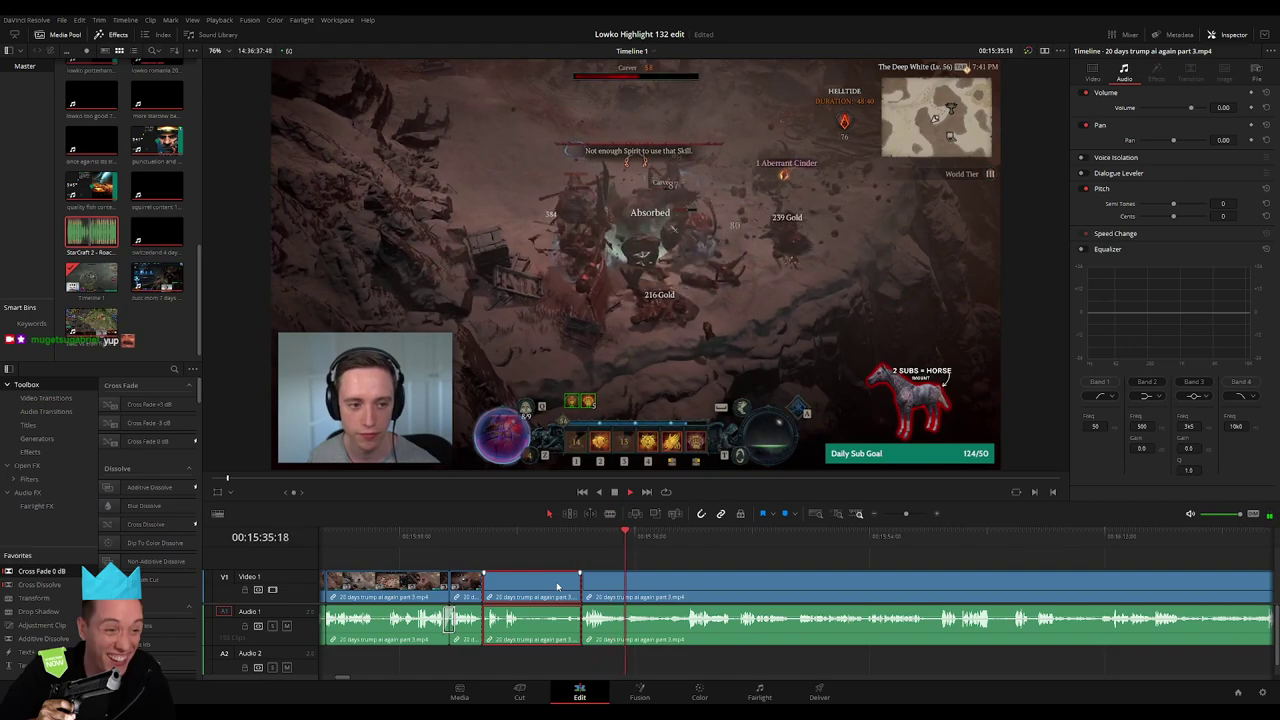
{"action": "left_click", "coordinate": [507, 538]}
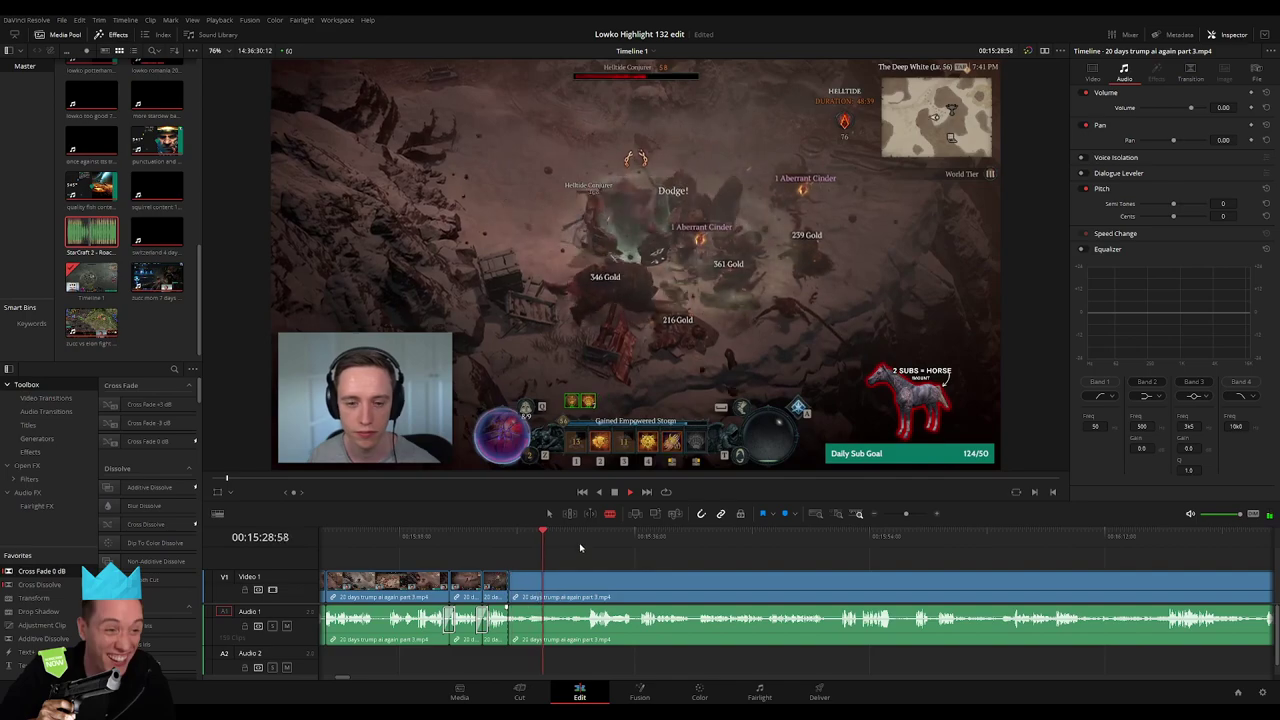
{"action": "left_click", "coordinate": [591, 538]}
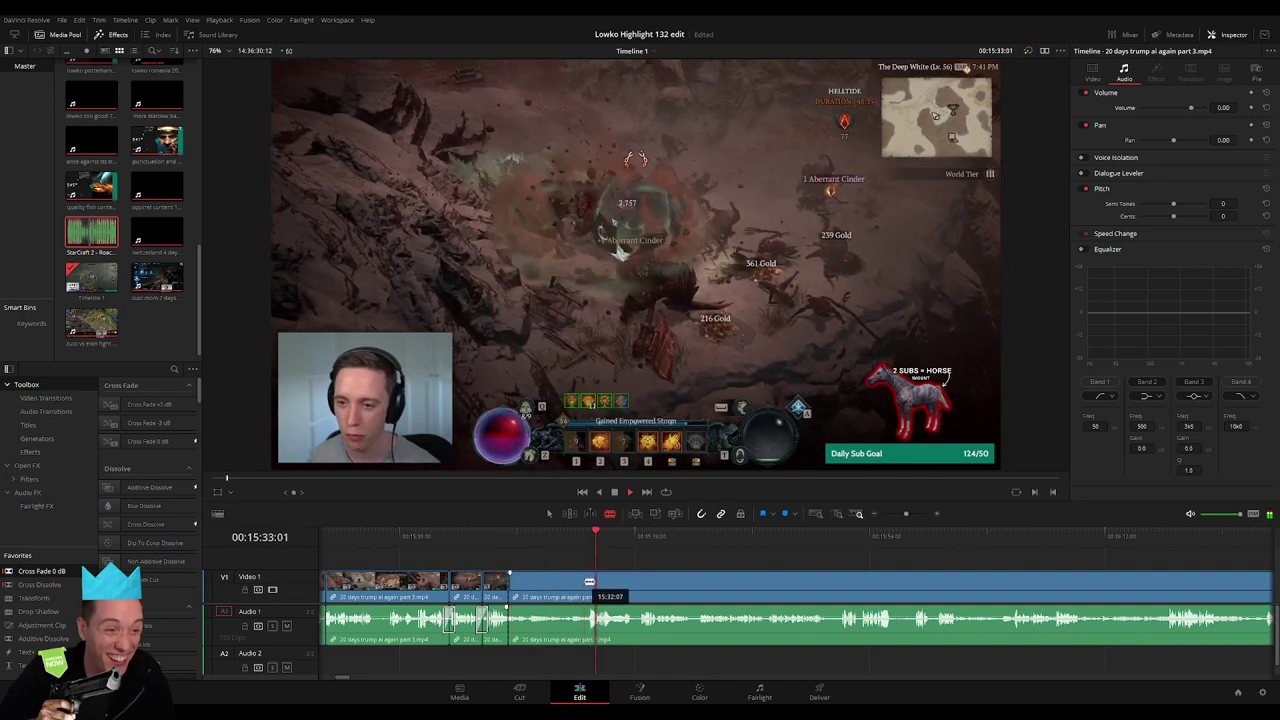
{"action": "left_click", "coordinate": [645, 540]}
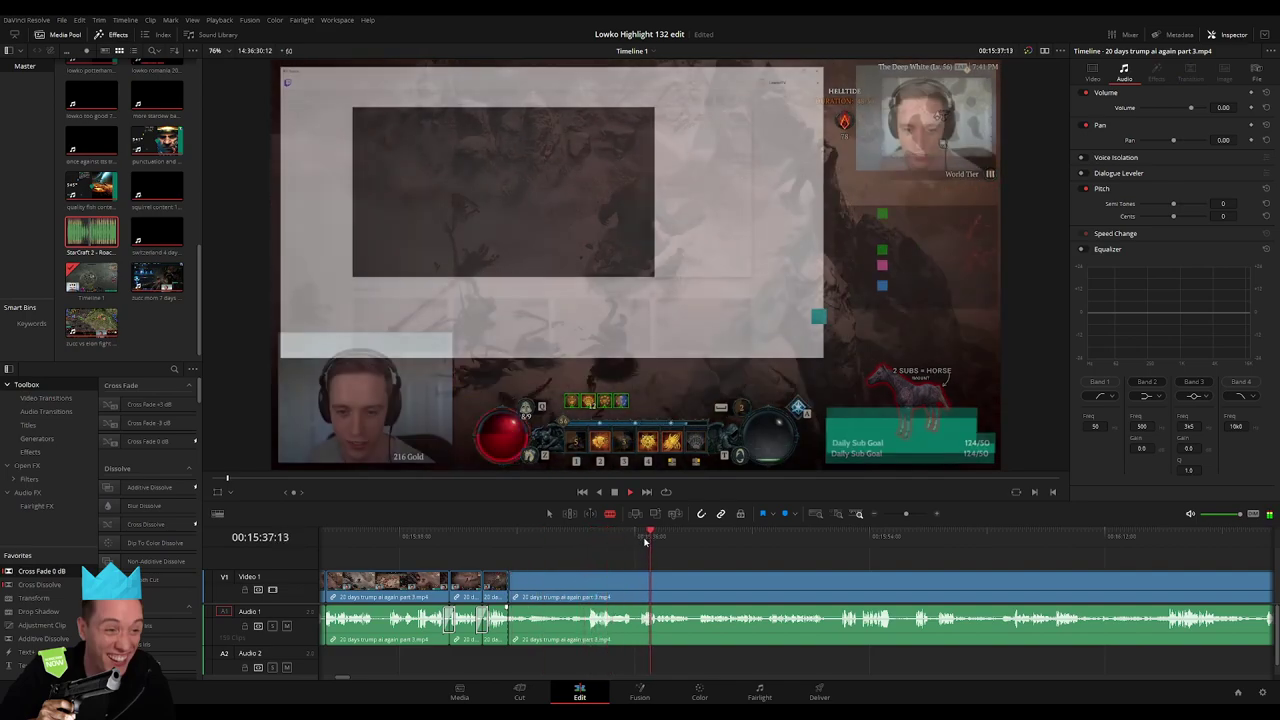
Drag the debate clip's edit point left so the AI debate page ends near 00:15:37
{"action": "left_click", "coordinate": [633, 578]}
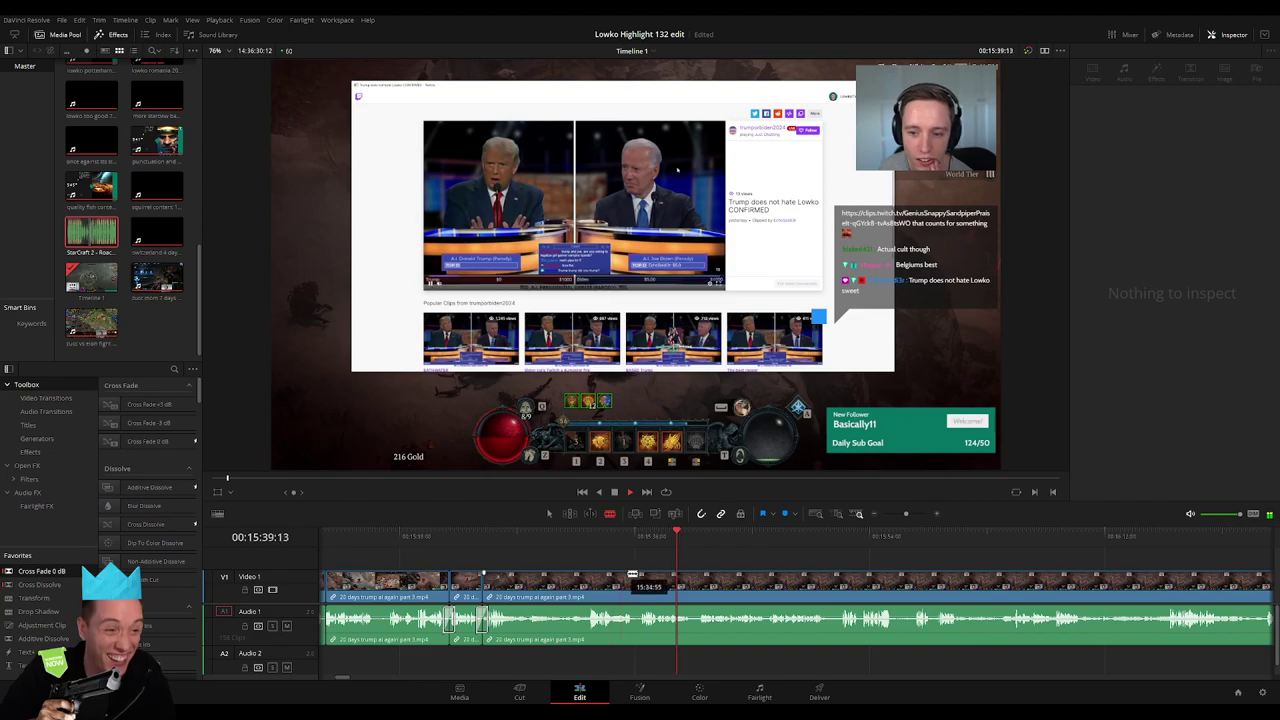
{"action": "left_click", "coordinate": [638, 580]}
{"action": "key", "text": "space"}
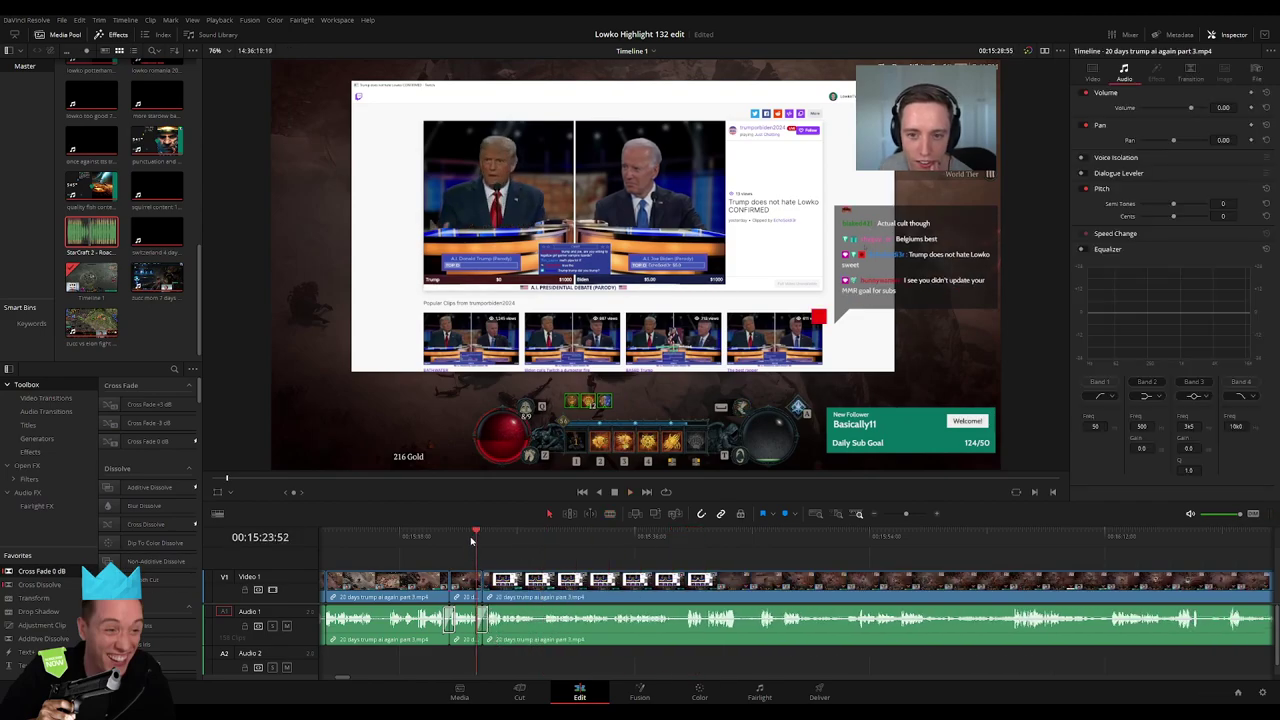
{"action": "key", "text": "space"}
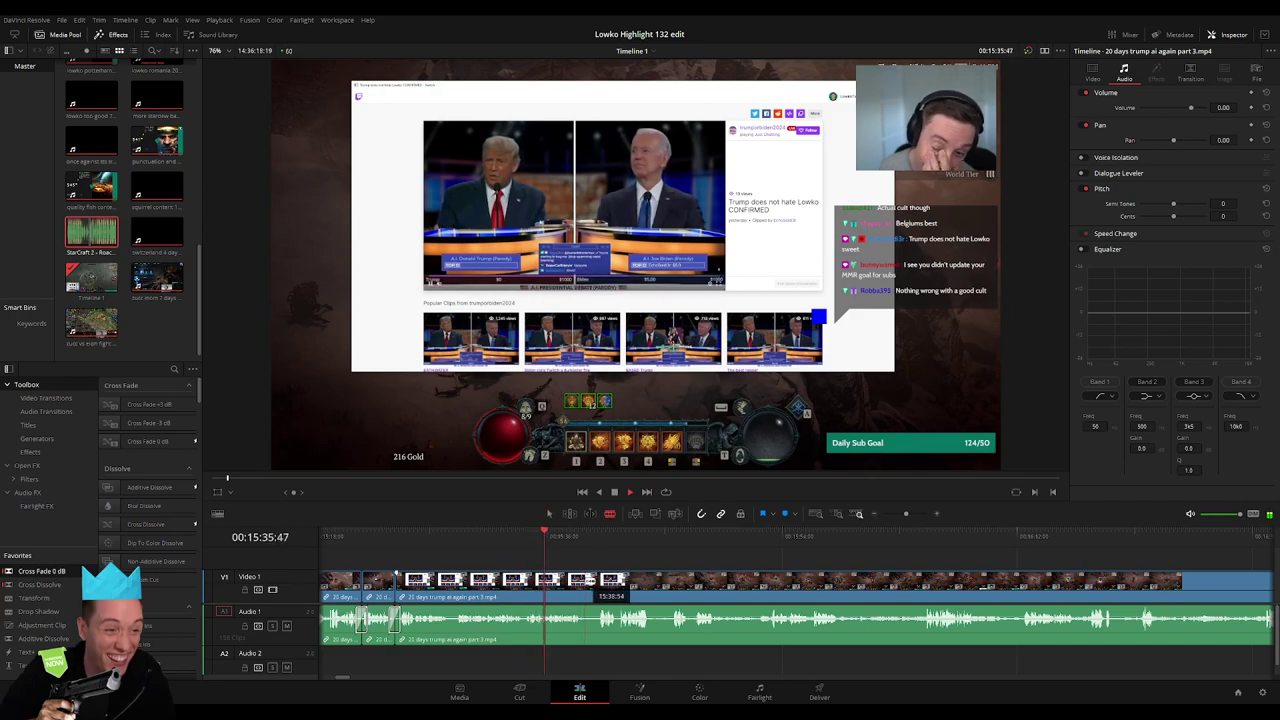
{"action": "mouse_move", "coordinate": [612, 586]}
{"action": "left_mouse_down"}
{"action": "mouse_move", "coordinate": [600, 580]}
{"action": "mouse_move", "coordinate": [591, 595]}
{"action": "left_mouse_up"}
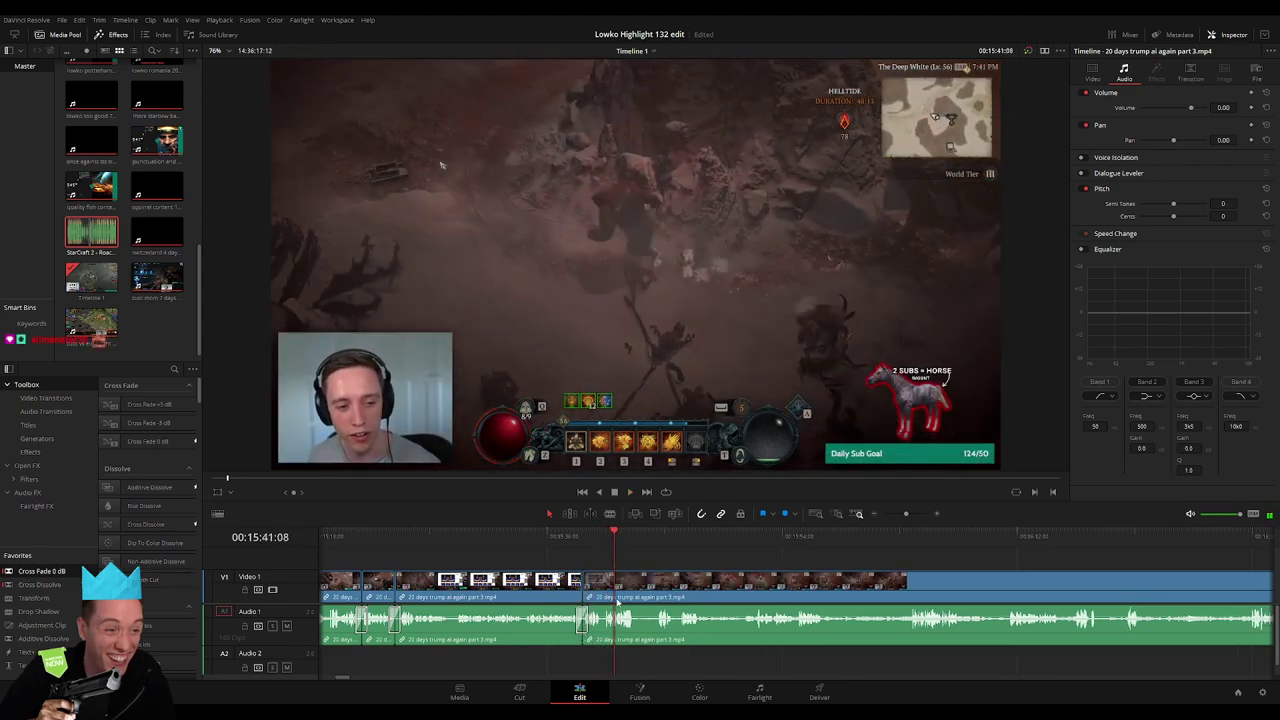
Ripple-delete the leftover debate slice and clip, leaving no gap before the Diablo footage
{"action": "scroll", "coordinate": [689, 572], "scroll_direction": "right", "scroll_amount": 3}
{"action": "left_click", "coordinate": [522, 548]}
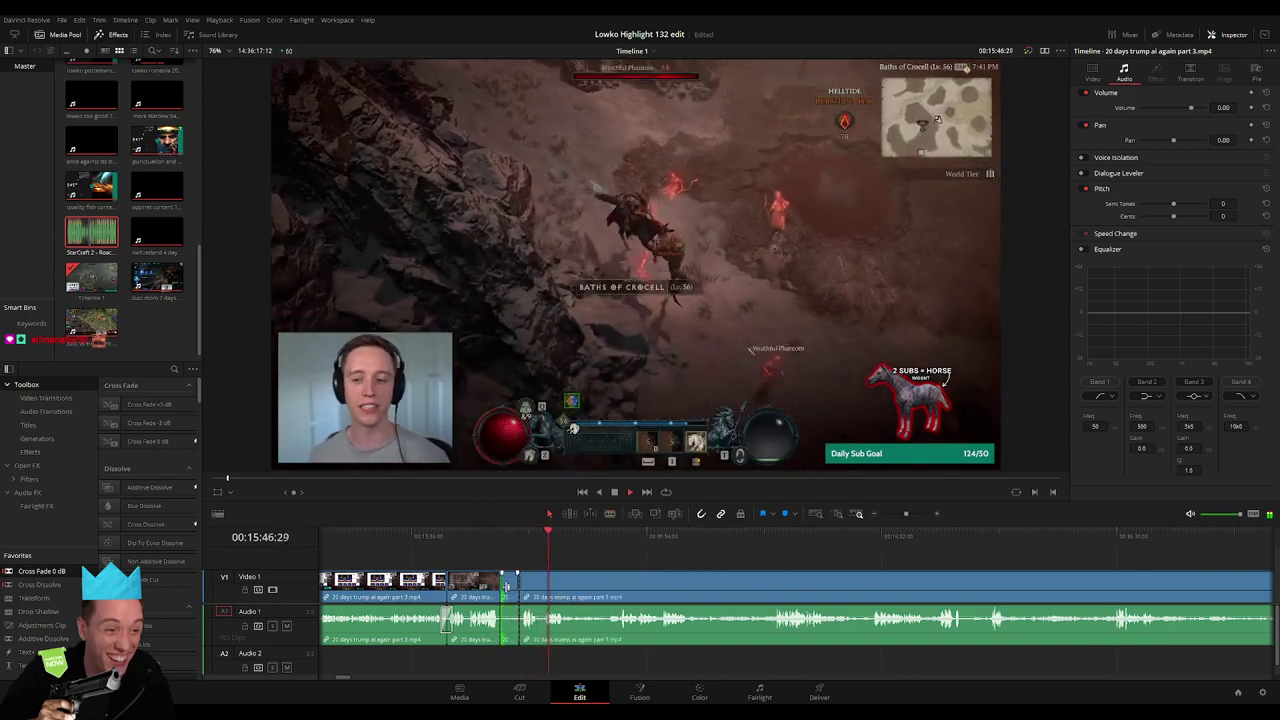
{"action": "key", "text": "Delete"}
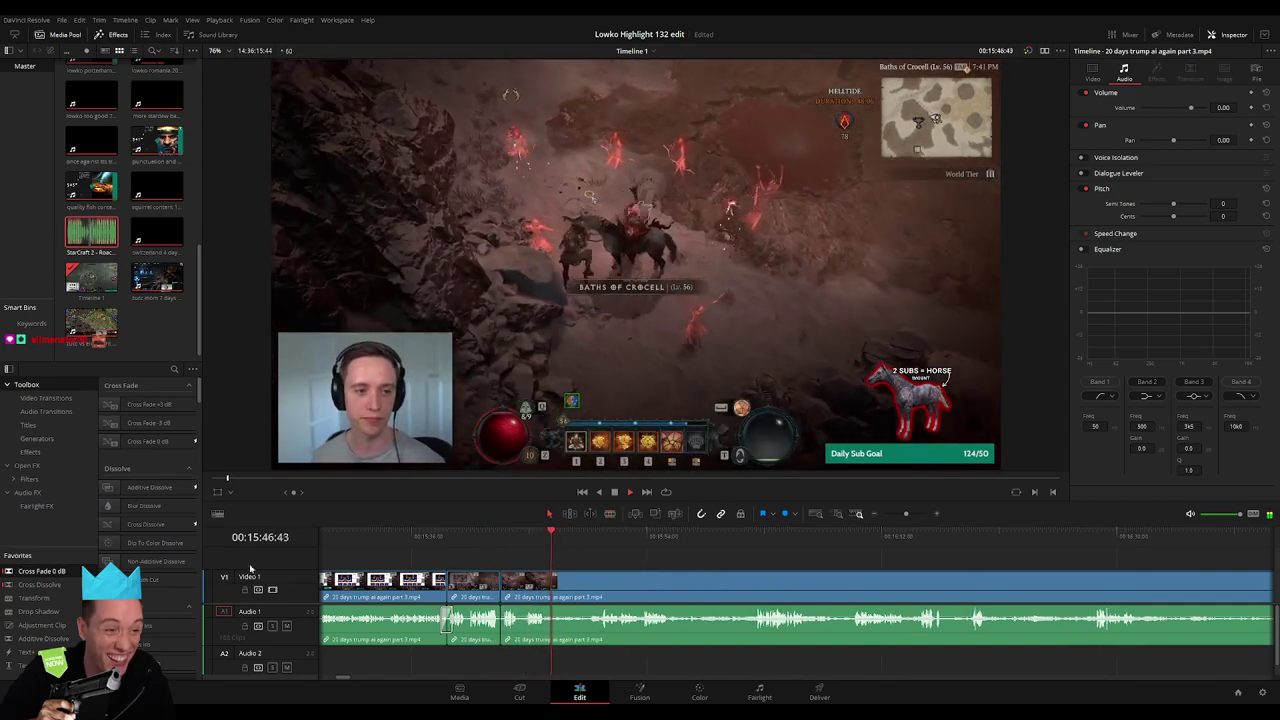
{"action": "left_click", "coordinate": [529, 538]}
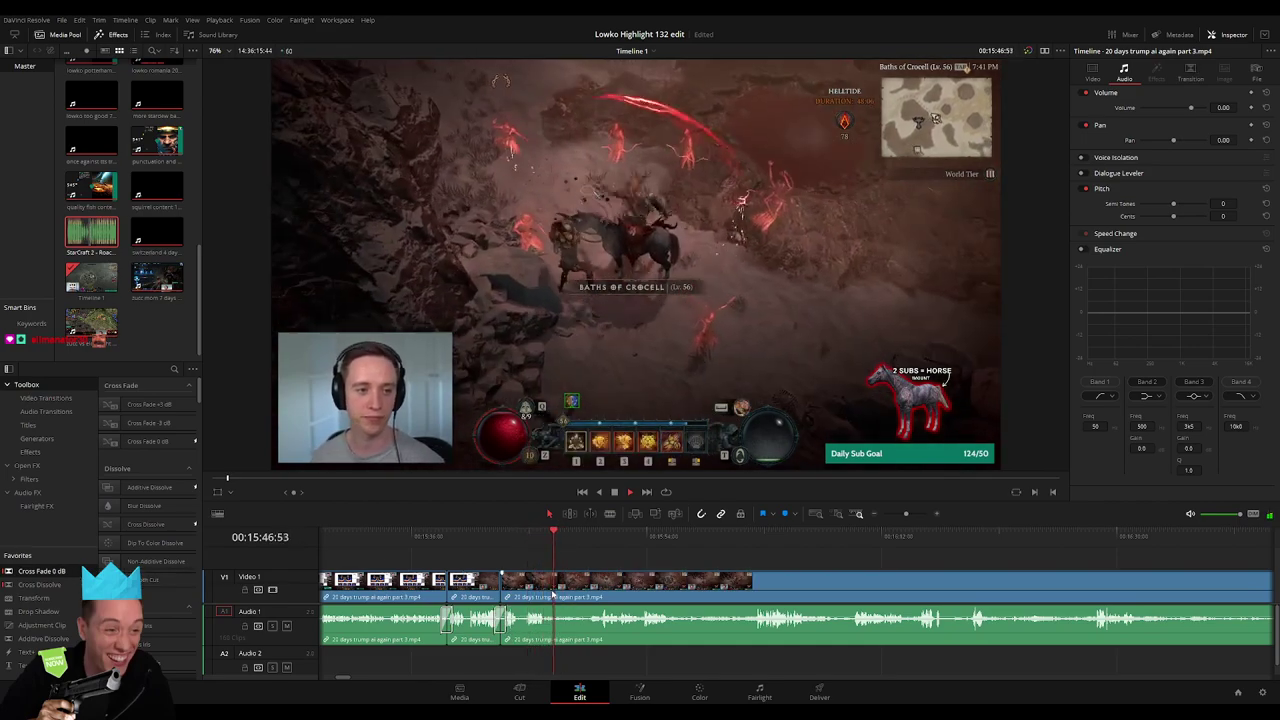
{"action": "left_click", "coordinate": [594, 540]}
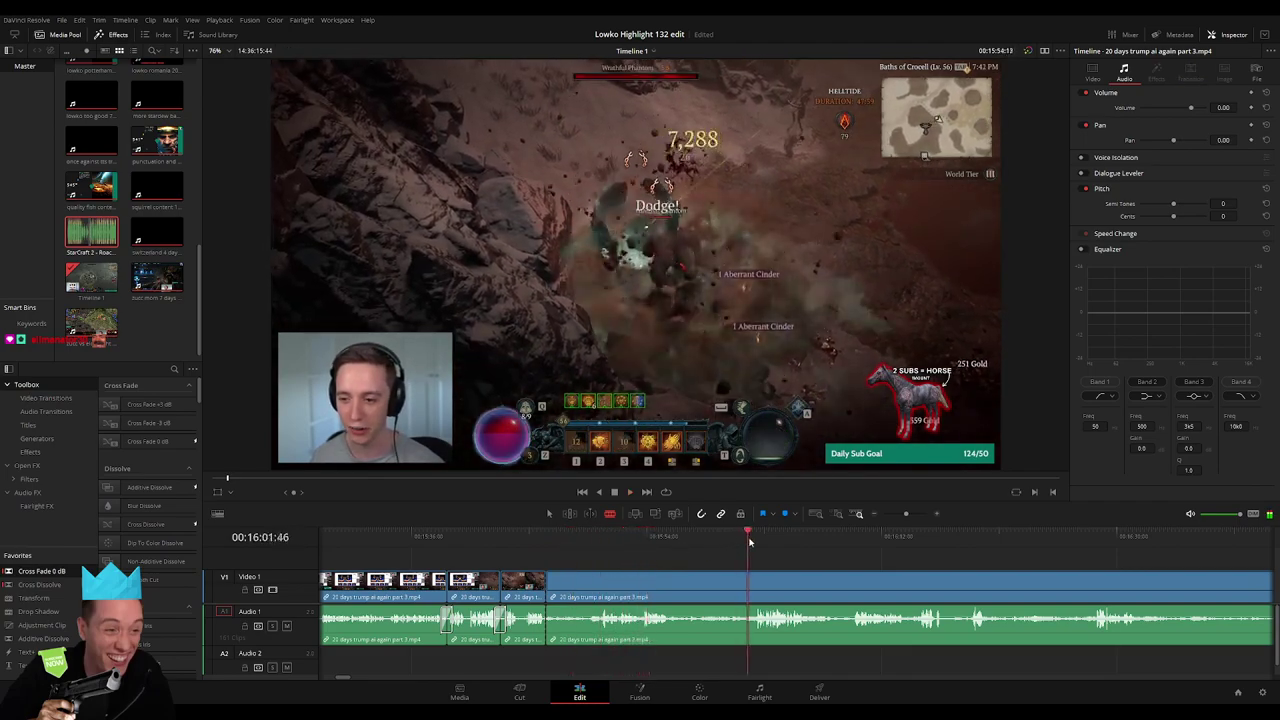
{"action": "scroll", "coordinate": [663, 557], "scroll_direction": "right", "scroll_amount": 2}
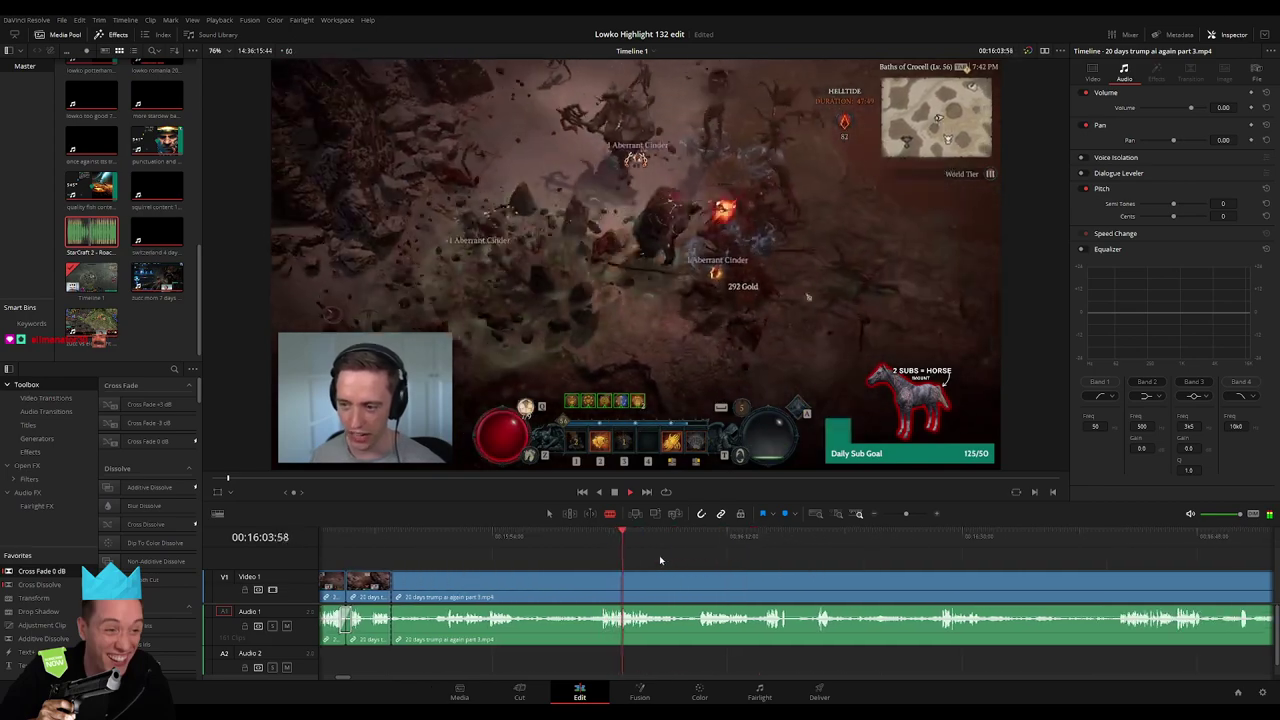
{"action": "left_click", "coordinate": [702, 540]}
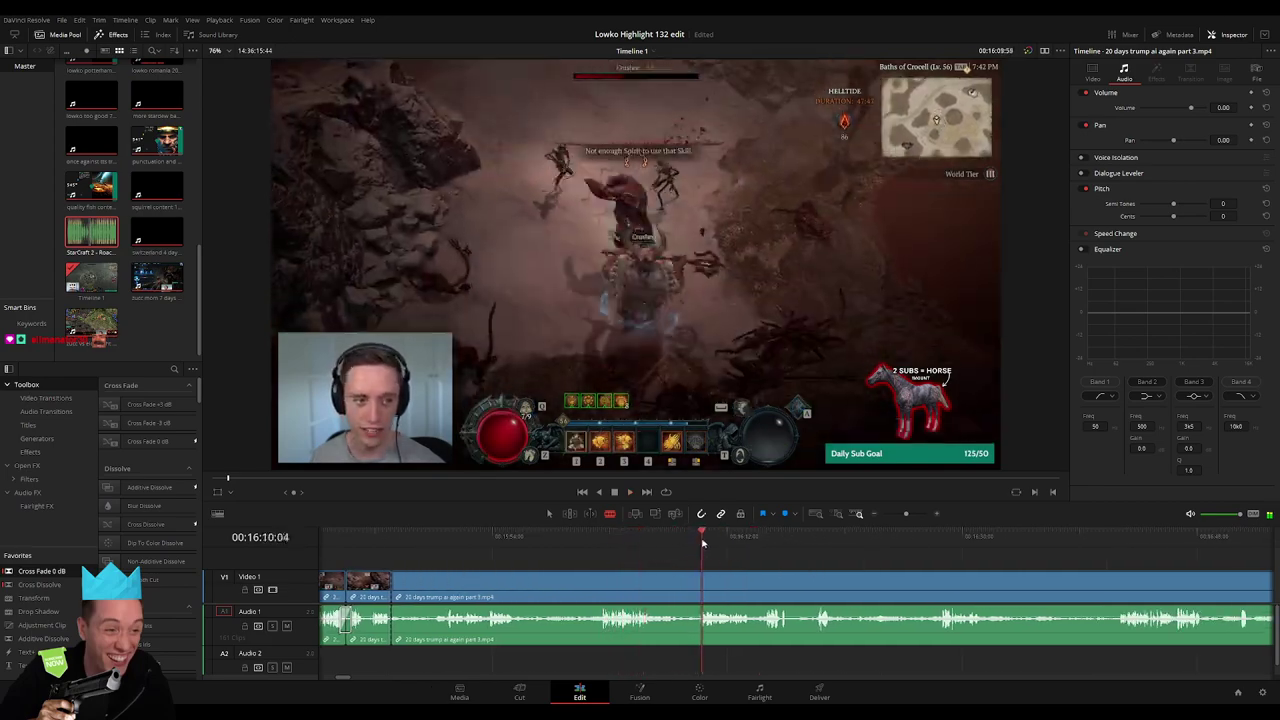
{"action": "left_click_drag", "start_coordinate": [789, 539], "coordinate": [813, 539]}
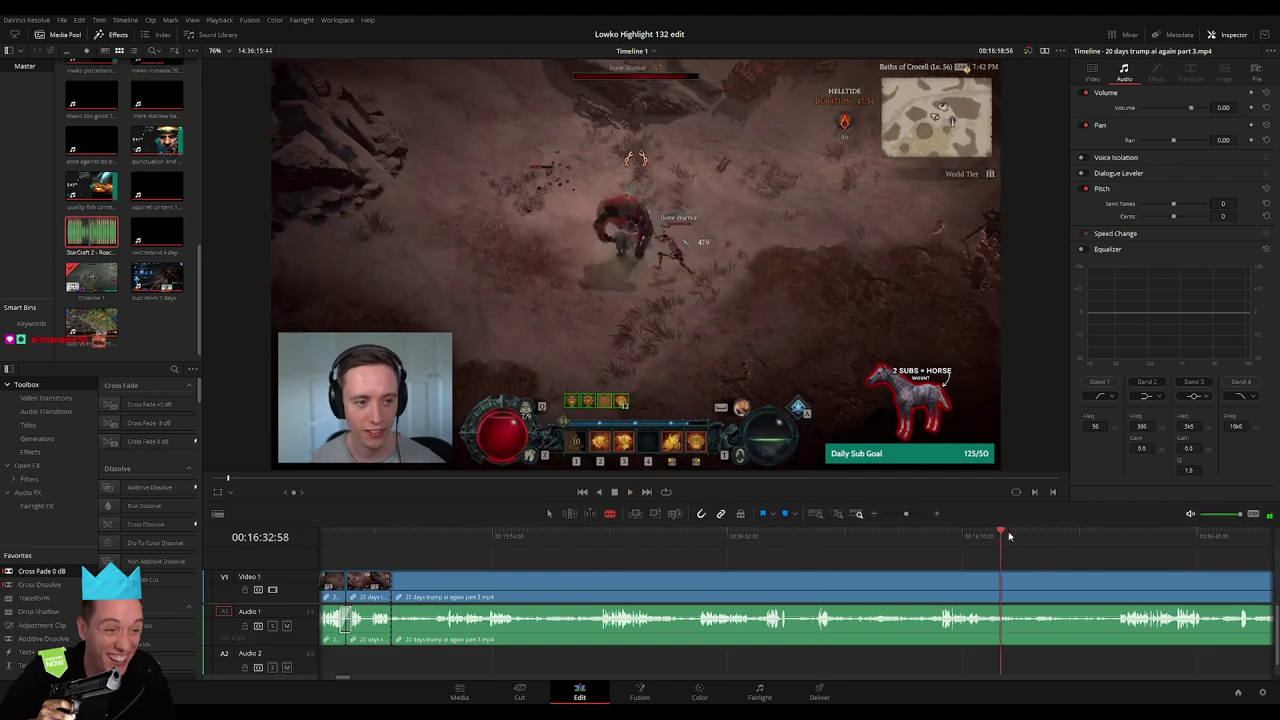
{"action": "left_click_drag", "start_coordinate": [1009, 537], "coordinate": [1128, 537]}
{"action": "scroll", "coordinate": [684, 532], "scroll_direction": "right", "scroll_amount": 6}
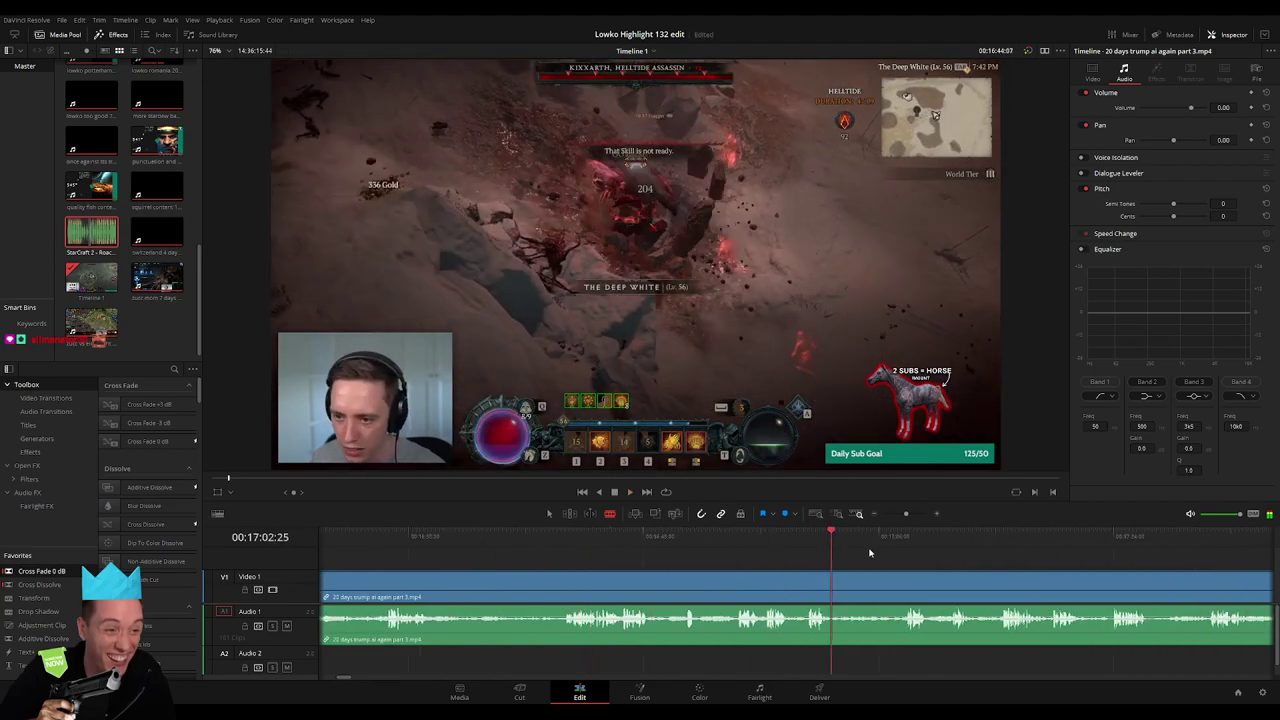
{"action": "left_click", "coordinate": [1036, 565]}
{"action": "left_click_drag", "start_coordinate": [905, 514], "coordinate": [894, 515]}
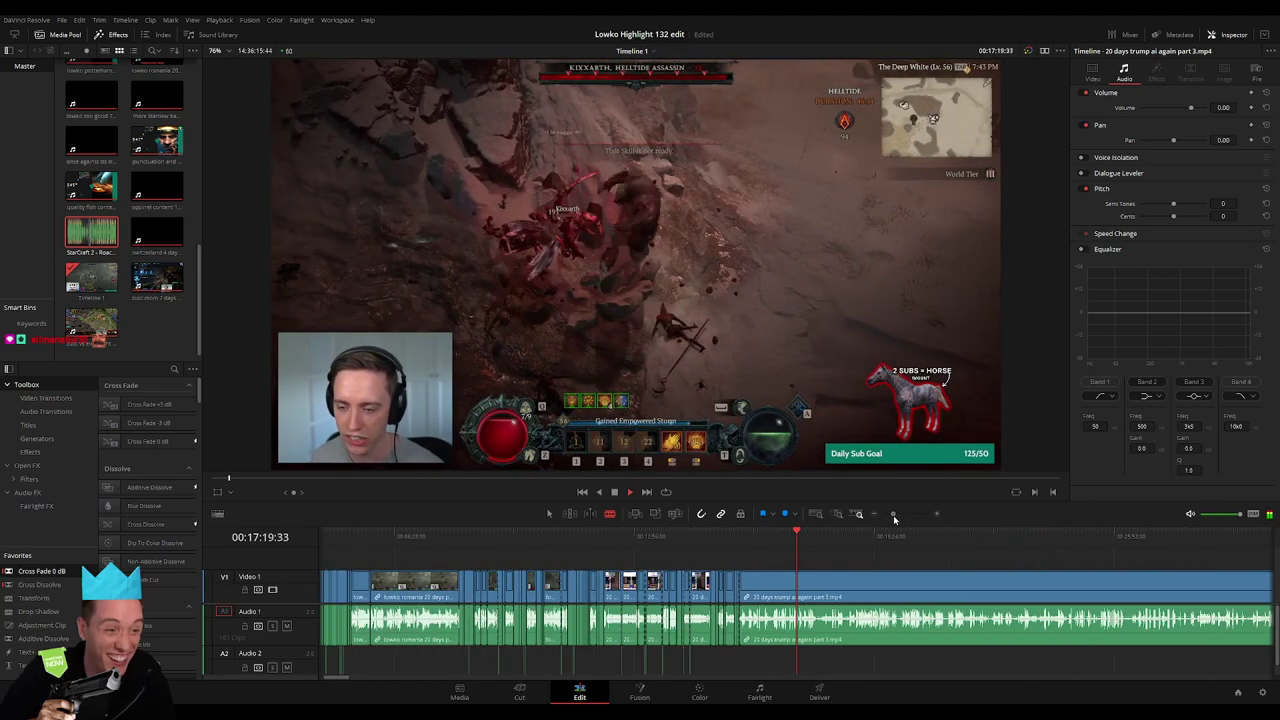
{"action": "left_click_drag", "start_coordinate": [489, 545], "coordinate": [990, 540]}
{"action": "key", "text": "ctrl+z"}
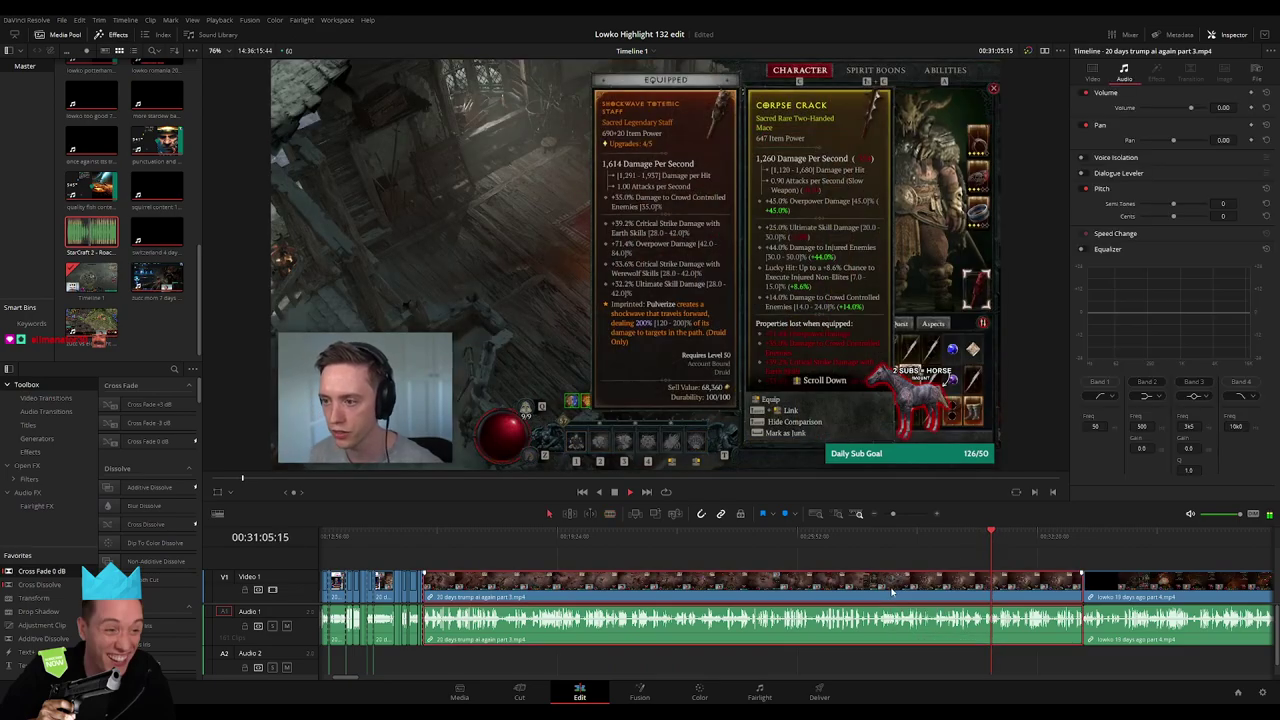
{"action": "key", "text": "Delete"}
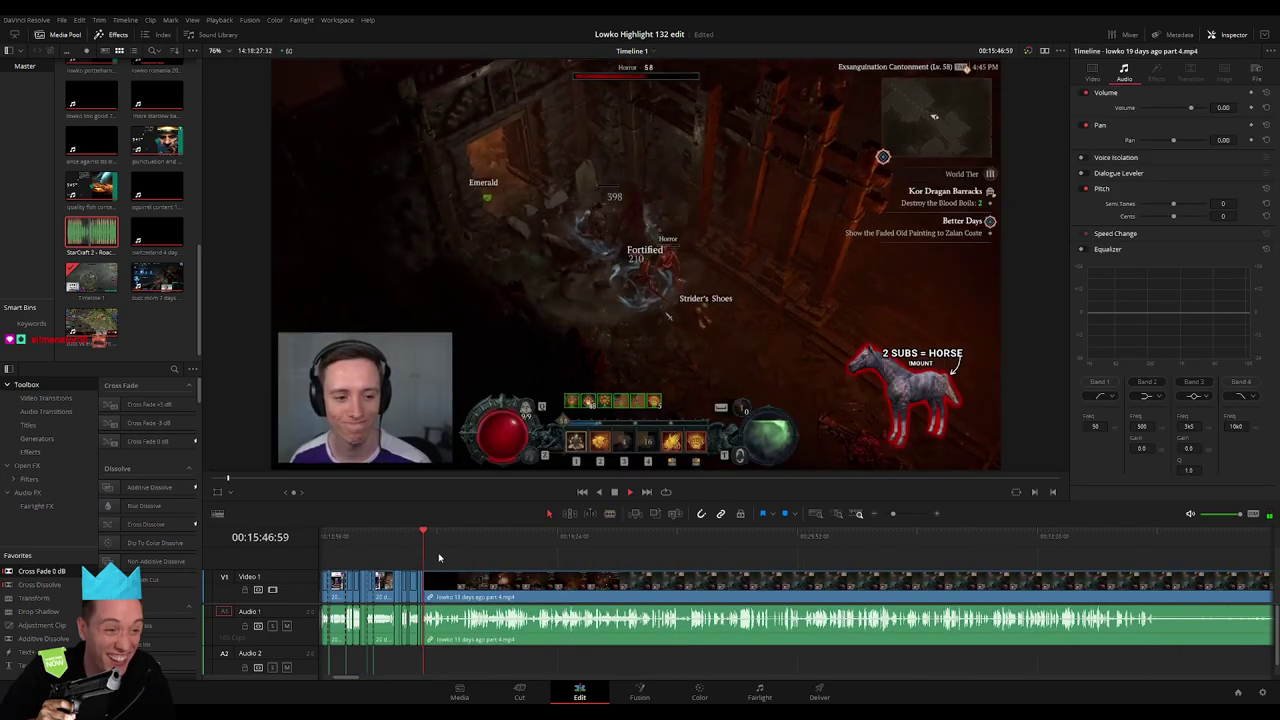
Skim the long Diablo stream clip through to its end, then ripple-delete it
{"action": "key", "text": "space"}
{"action": "left_click_drag", "start_coordinate": [892, 514], "coordinate": [900, 514]}
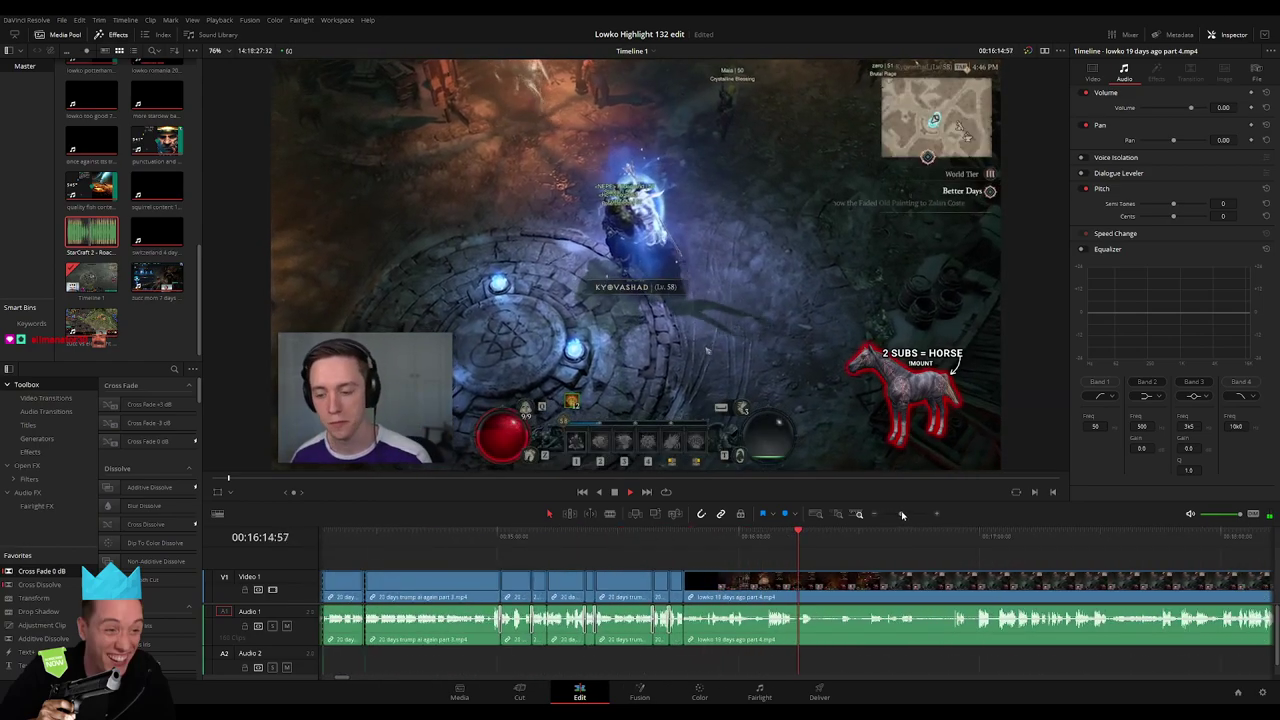
{"action": "left_click", "coordinate": [685, 541]}
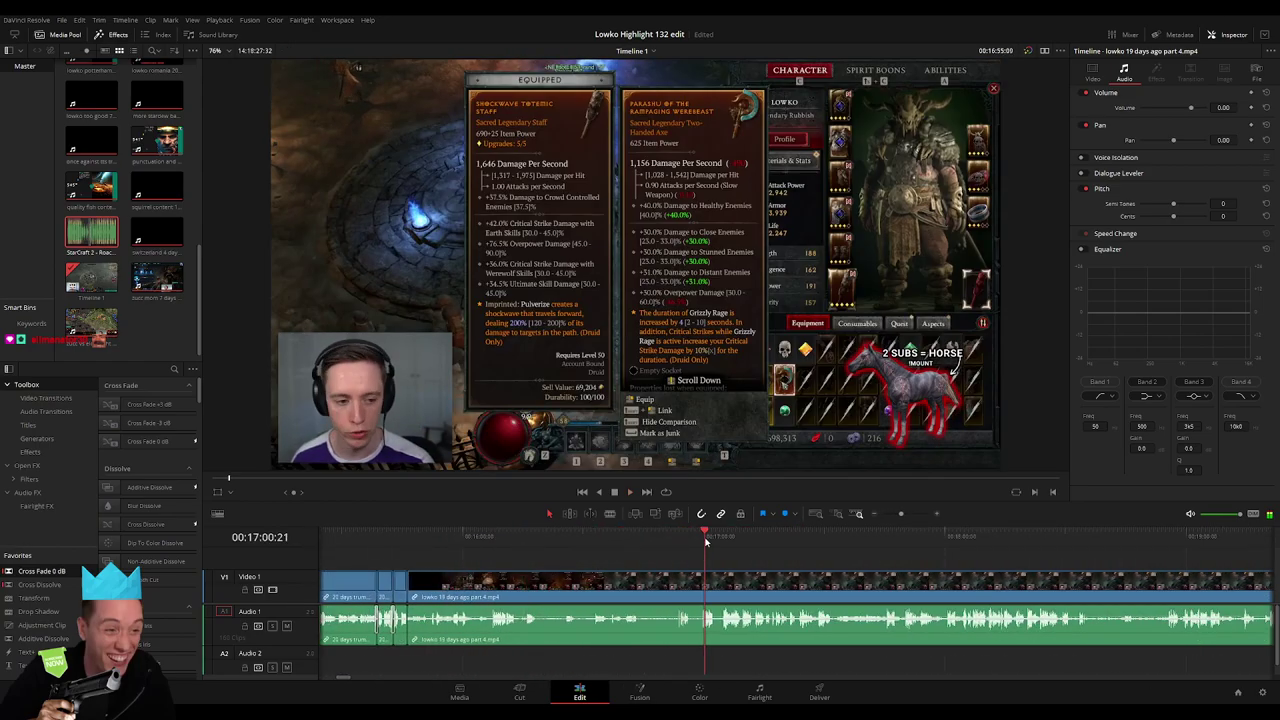
{"action": "scroll", "coordinate": [700, 565], "scroll_direction": "right", "scroll_amount": 3}
{"action": "left_click", "coordinate": [528, 541]}
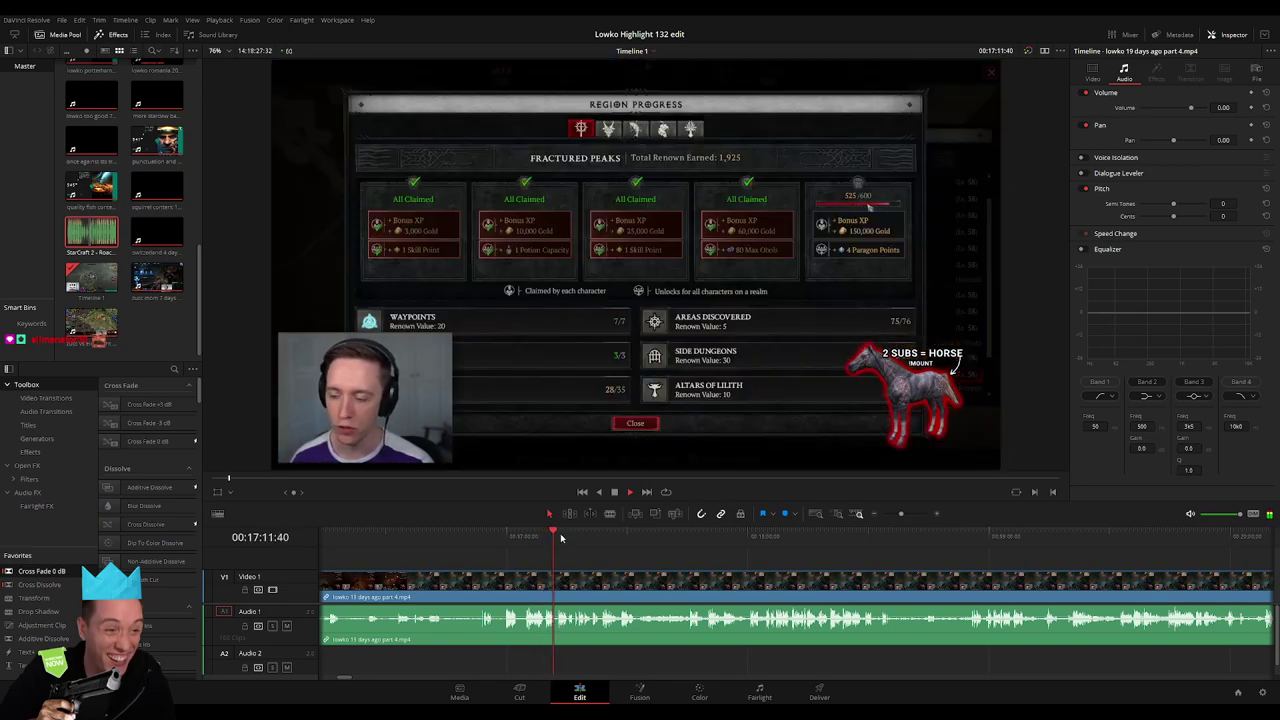
{"action": "left_click_drag", "start_coordinate": [561, 538], "coordinate": [799, 545]}
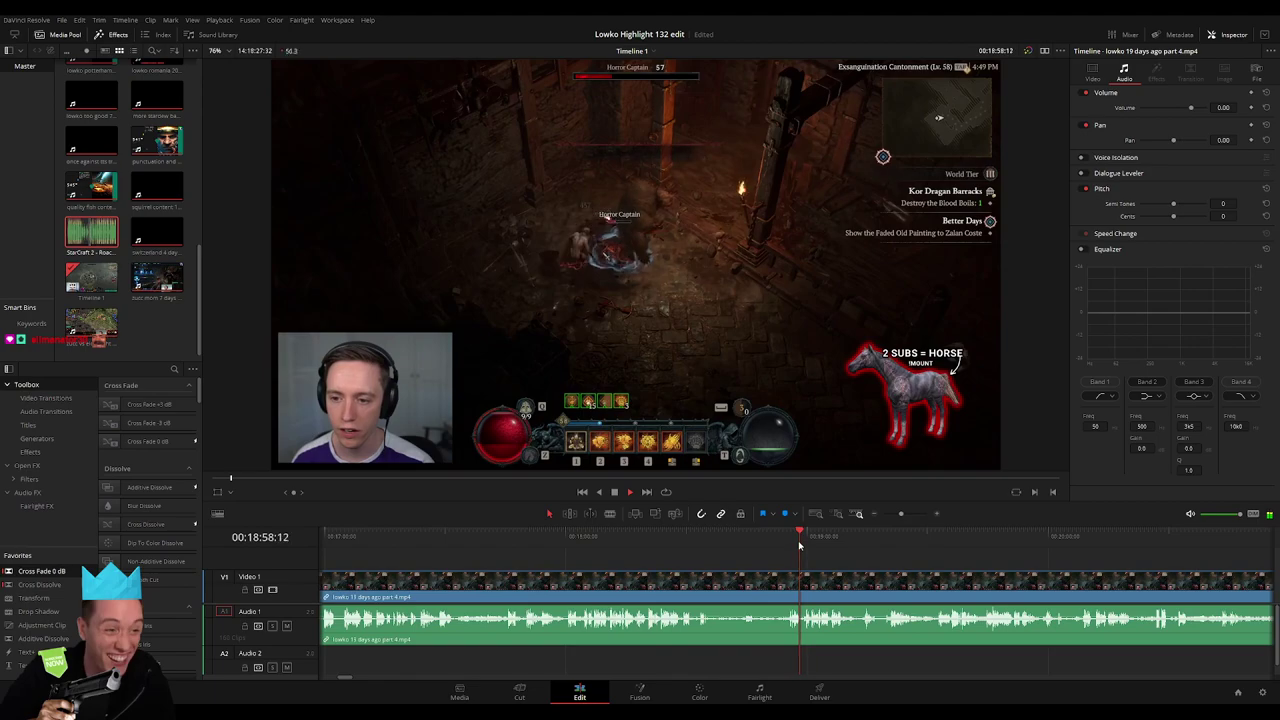
{"action": "scroll", "coordinate": [618, 565], "scroll_direction": "right", "scroll_amount": 3}
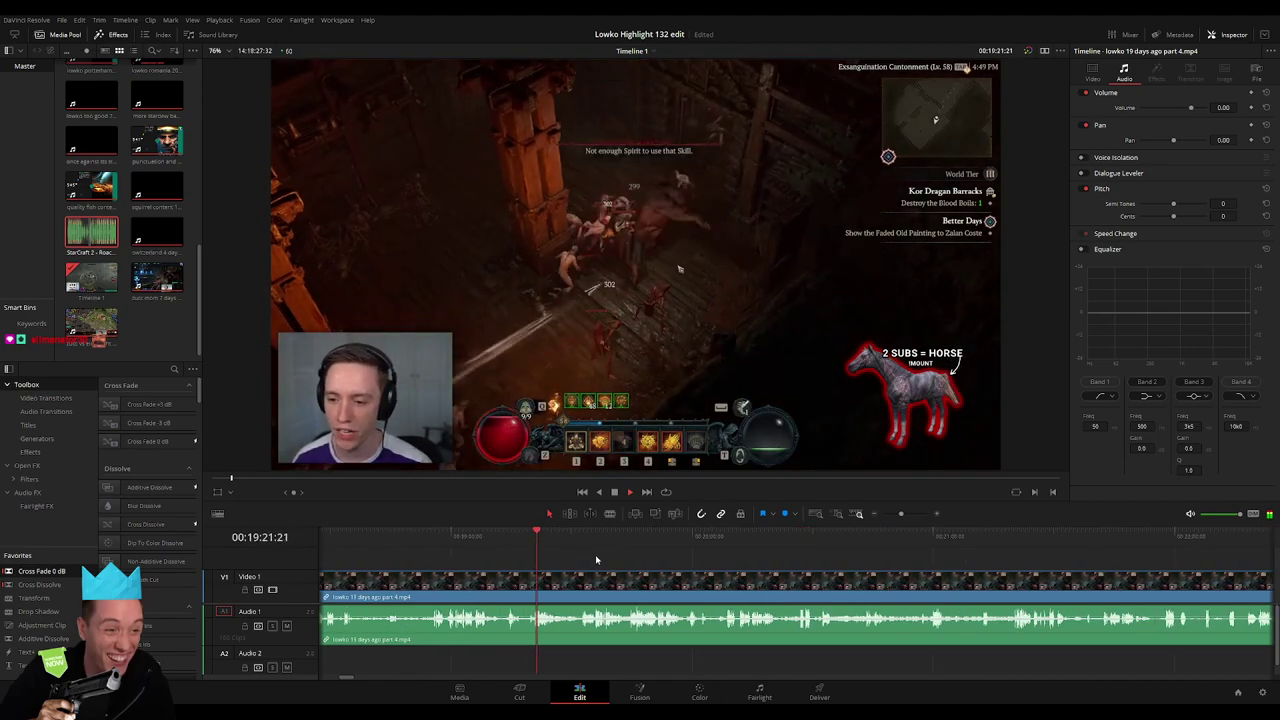
{"action": "left_click_drag", "start_coordinate": [585, 536], "coordinate": [1029, 552]}
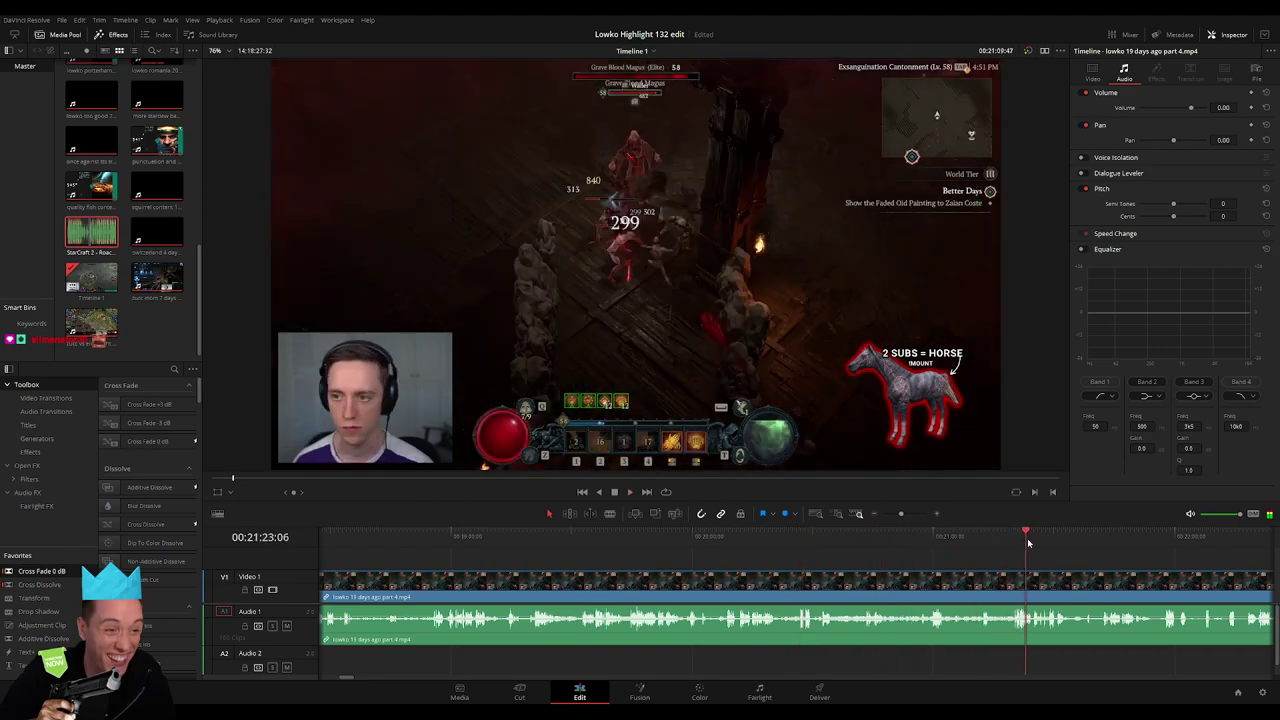
{"action": "scroll", "coordinate": [855, 565], "scroll_direction": "right", "scroll_amount": 3}
{"action": "scroll", "coordinate": [855, 565], "scroll_direction": "right", "scroll_amount": 3}
{"action": "left_click_drag", "start_coordinate": [751, 536], "coordinate": [791, 536]}
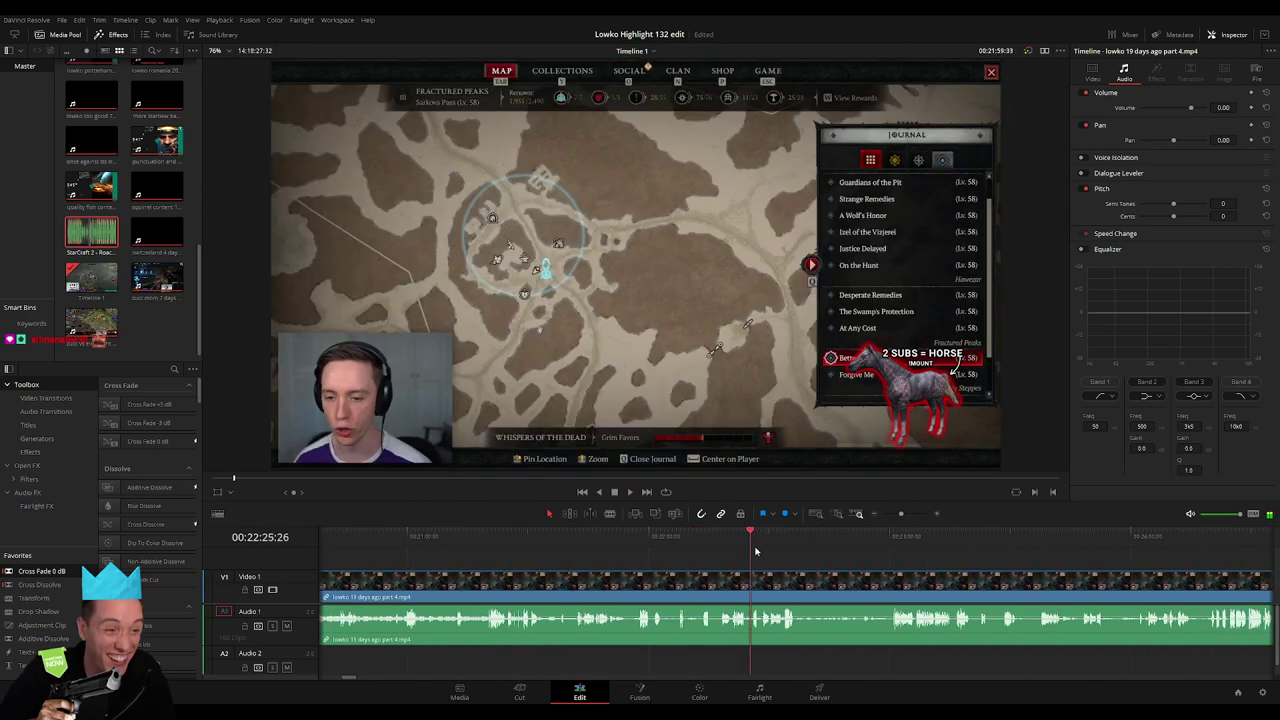
{"action": "scroll", "coordinate": [868, 570], "scroll_direction": "right", "scroll_amount": 3}
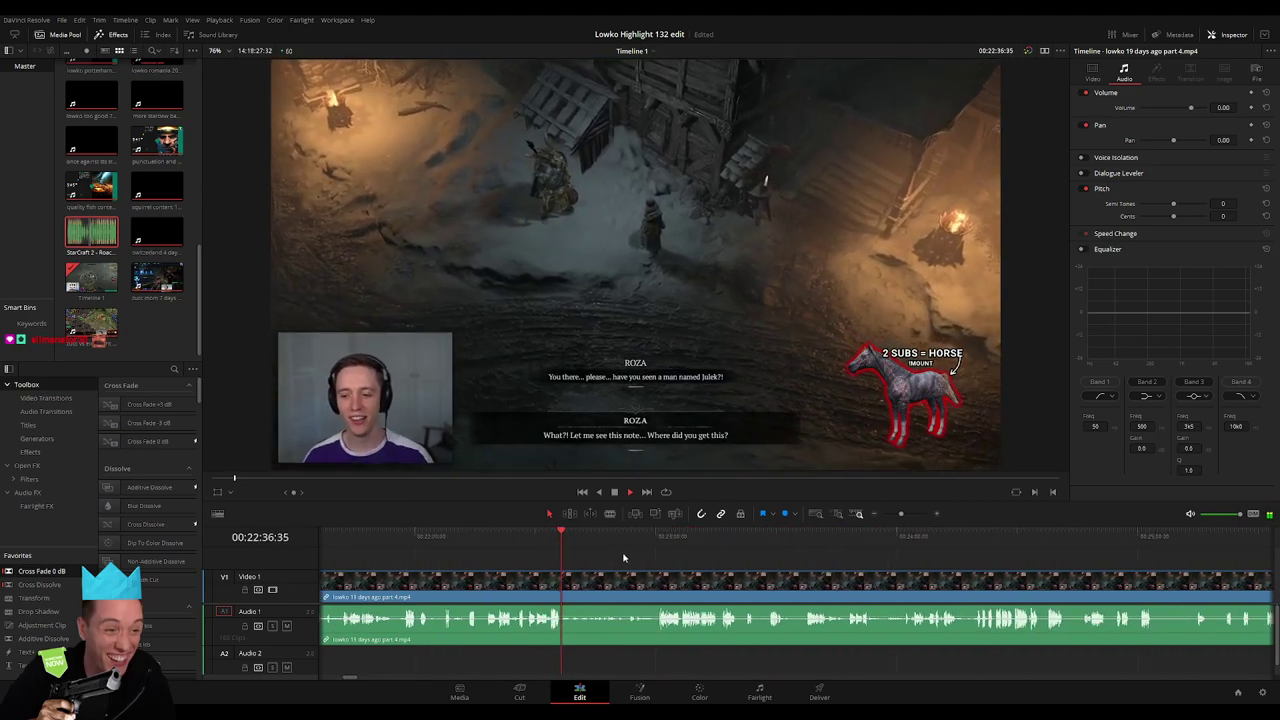
{"action": "left_click_drag", "start_coordinate": [557, 540], "coordinate": [659, 547]}
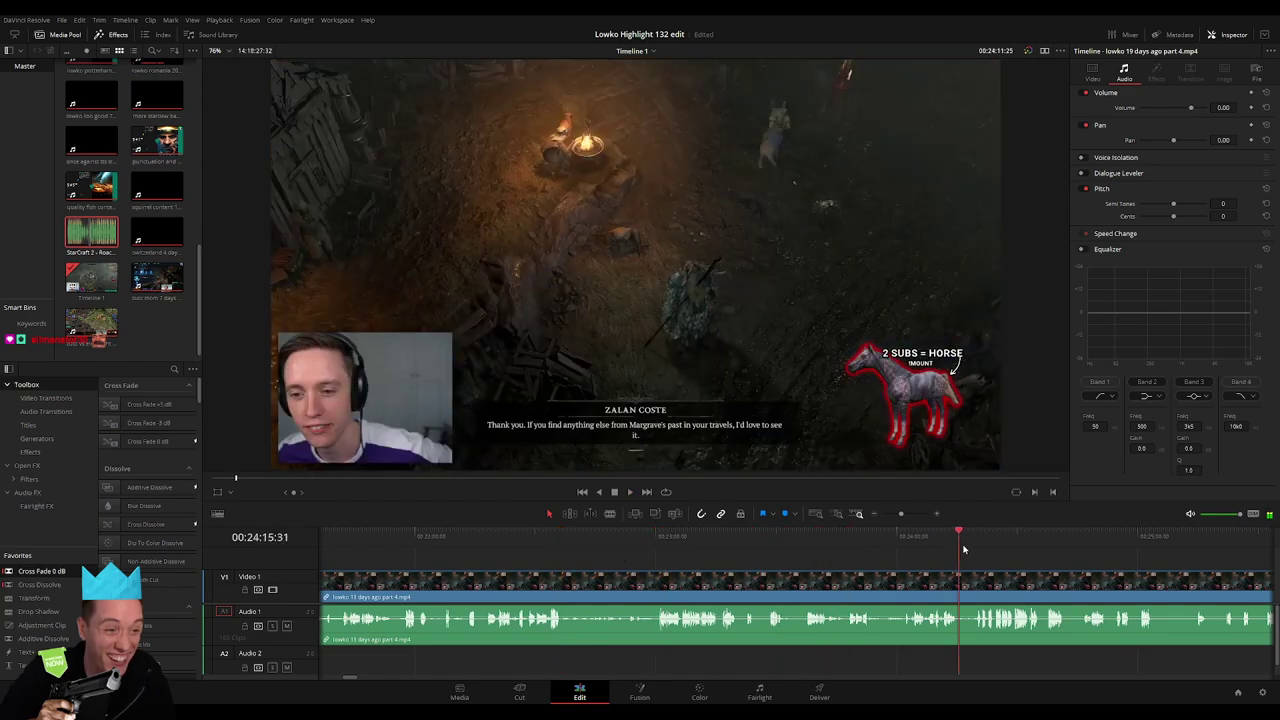
{"action": "left_click_drag", "start_coordinate": [697, 549], "coordinate": [963, 545]}
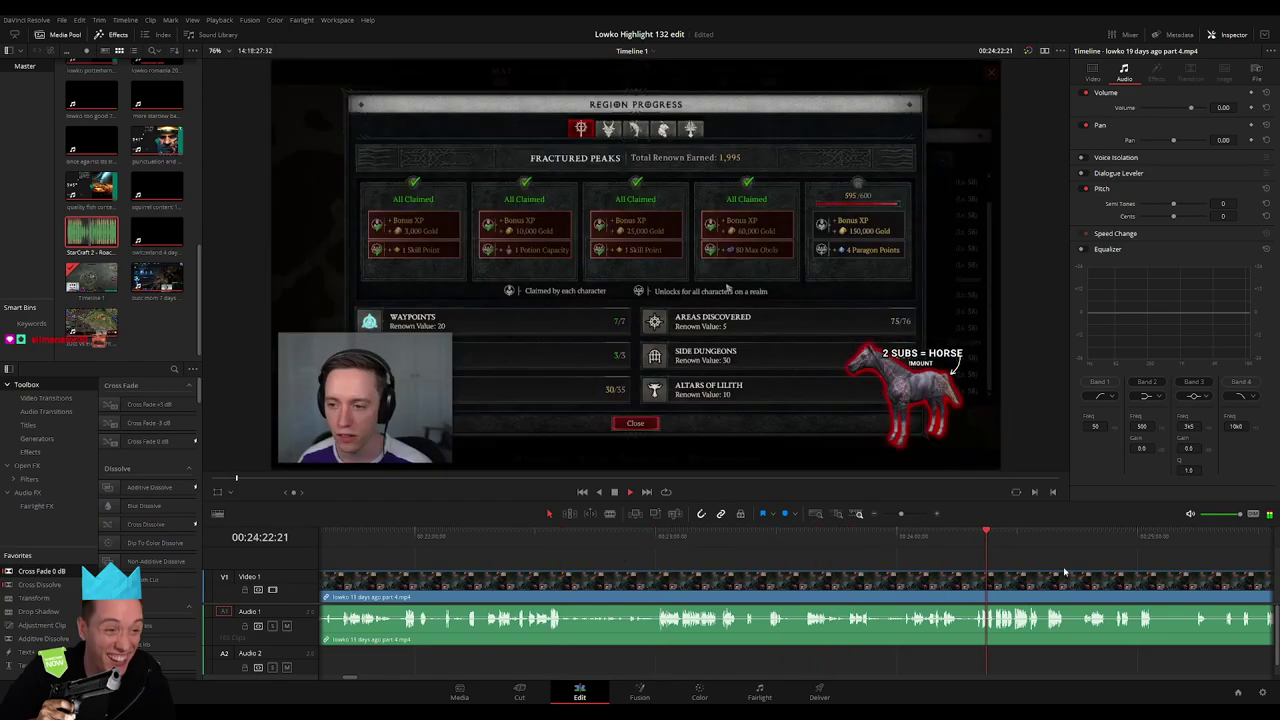
{"action": "scroll", "coordinate": [580, 572], "scroll_direction": "right", "scroll_amount": 3}
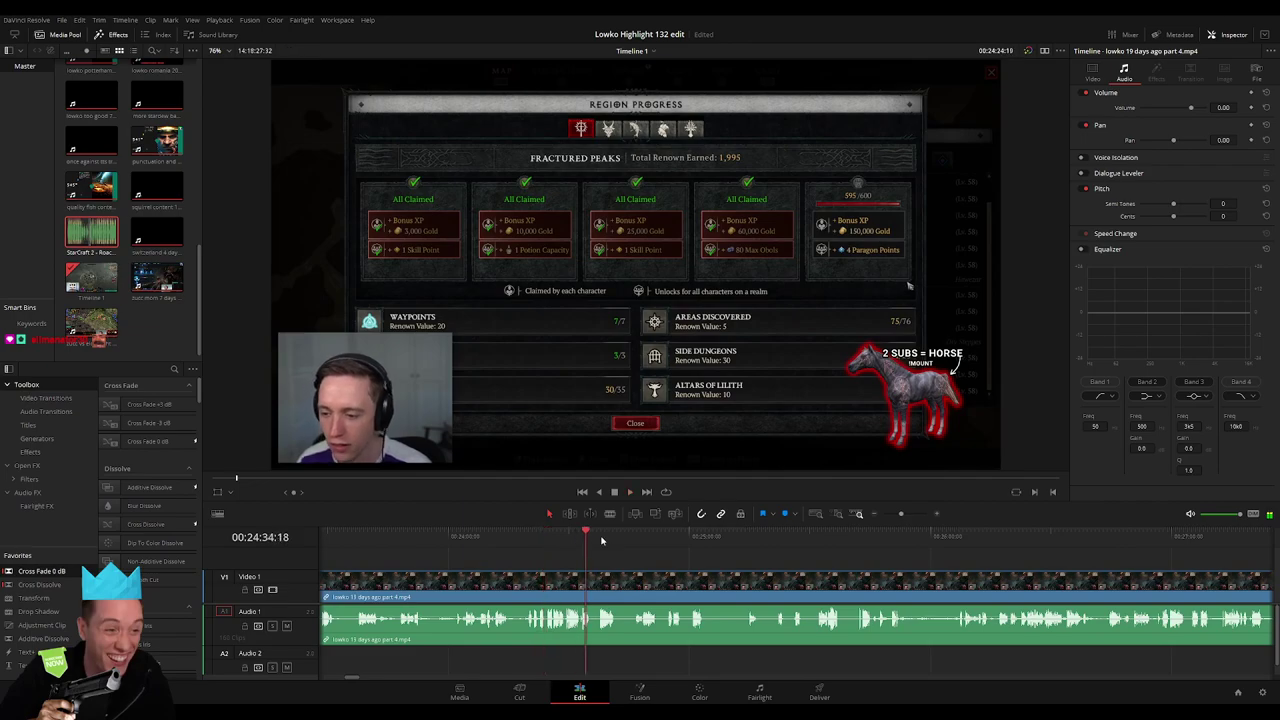
{"action": "mouse_move", "coordinate": [601, 541]}
{"action": "left_mouse_down"}
{"action": "mouse_move", "coordinate": [969, 545]}
{"action": "mouse_move", "coordinate": [809, 544]}
{"action": "mouse_move", "coordinate": [940, 537]}
{"action": "left_mouse_up"}
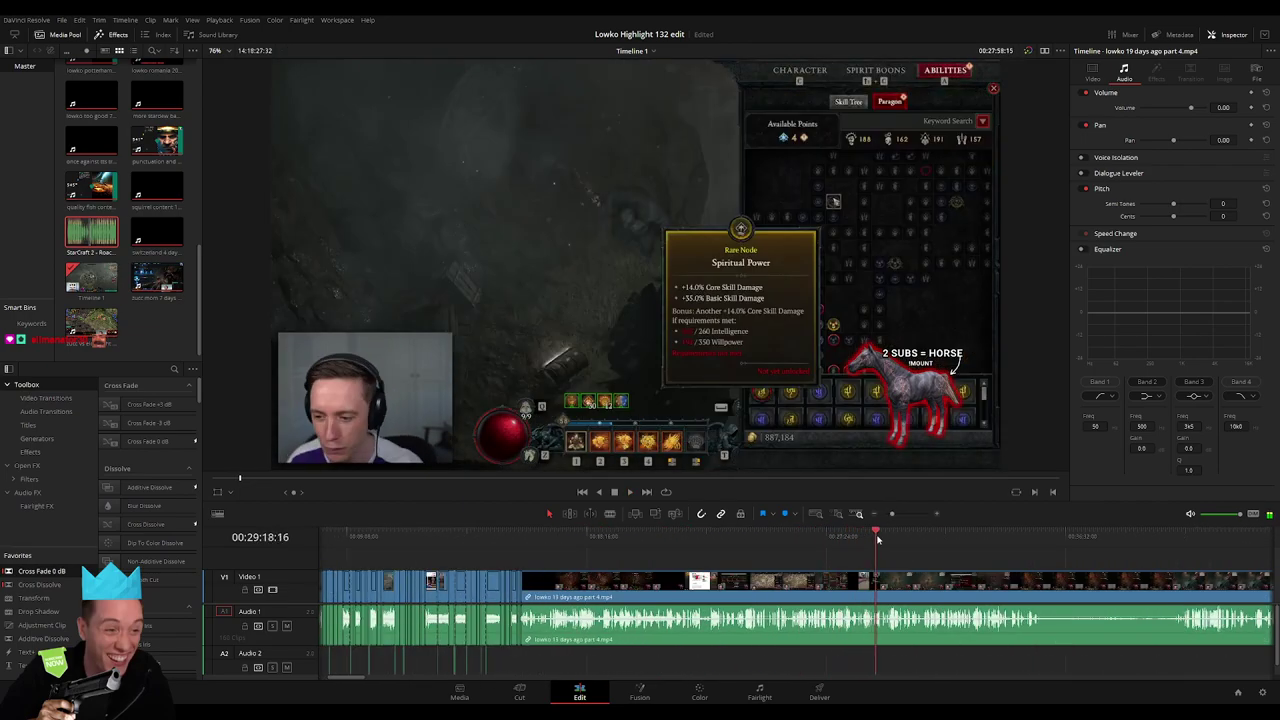
{"action": "scroll", "coordinate": [691, 570], "scroll_direction": "right", "scroll_amount": 3}
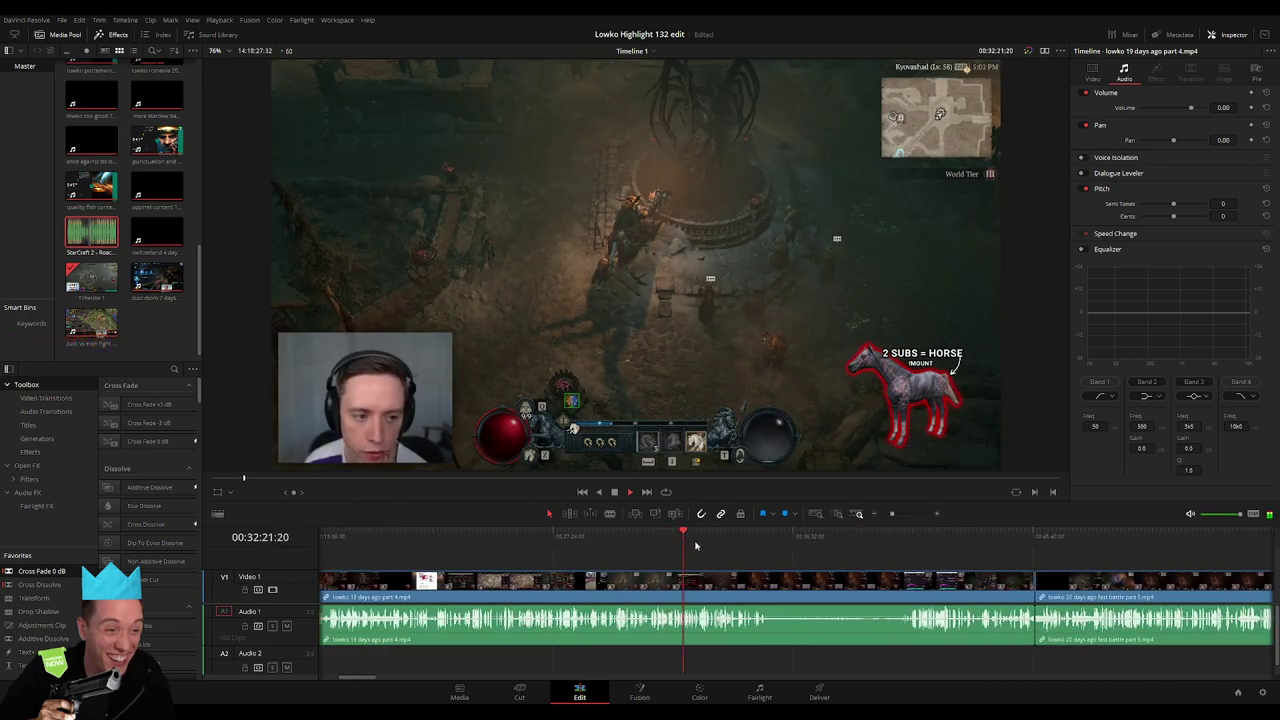
{"action": "left_click_drag", "start_coordinate": [699, 546], "coordinate": [762, 545]}
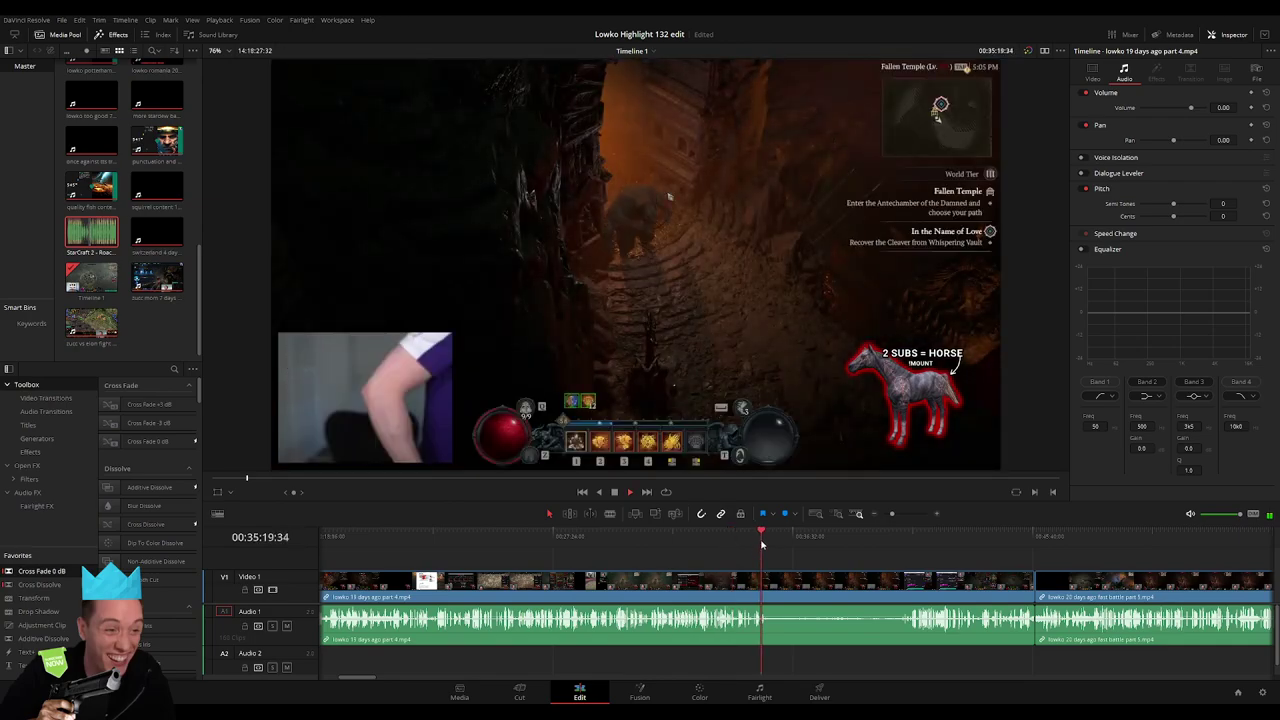
{"action": "left_click_drag", "start_coordinate": [858, 543], "coordinate": [979, 546]}
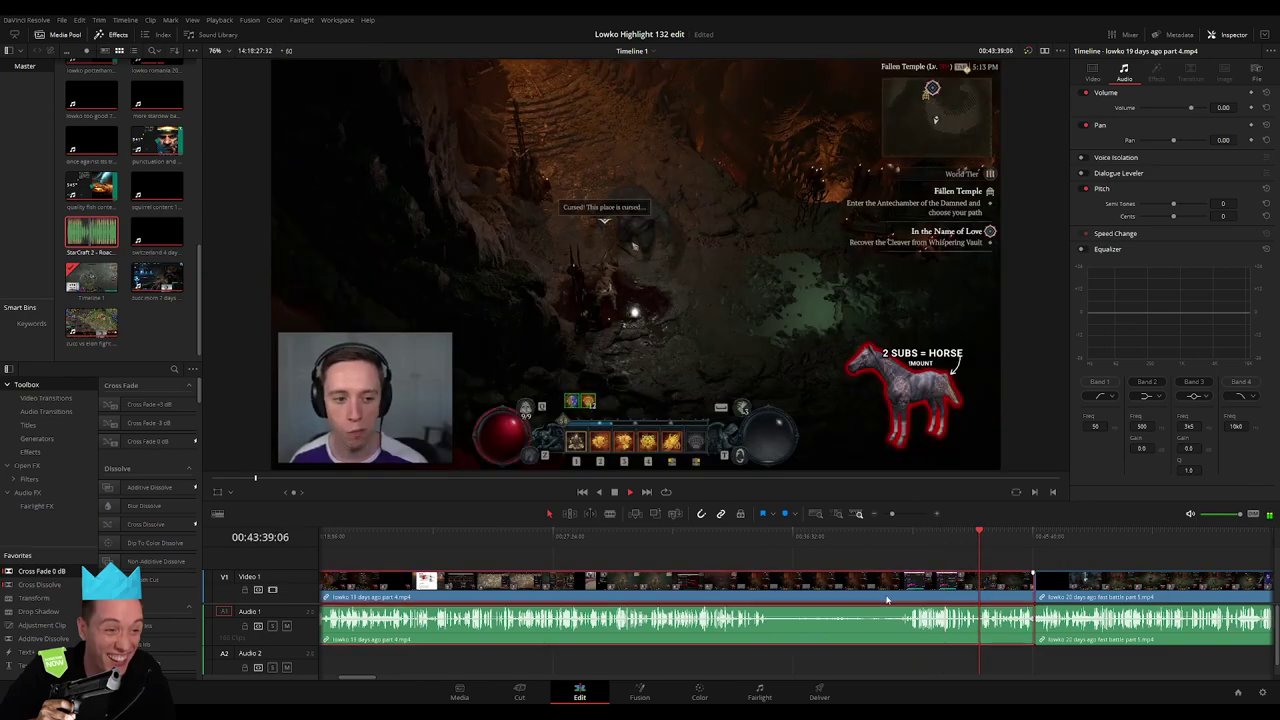
{"action": "key", "text": "Delete"}
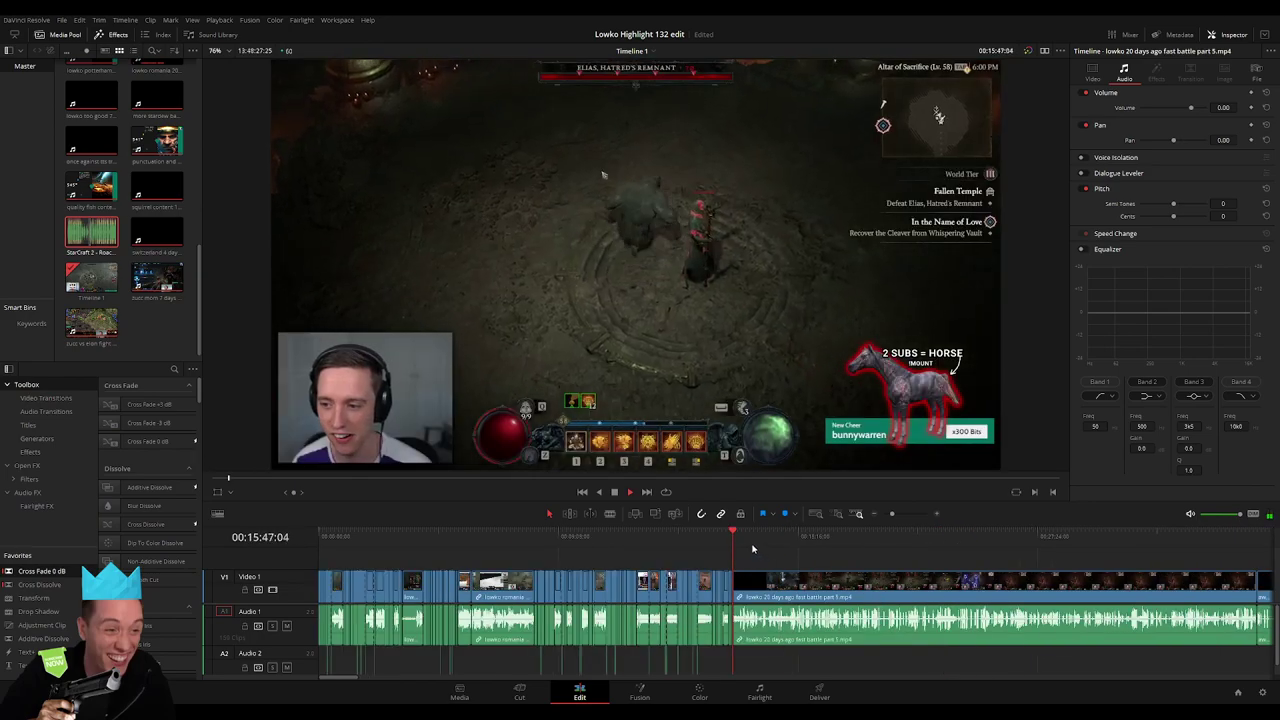
Preview 'fast battle part 5' to its end and ripple-delete it
{"action": "mouse_move", "coordinate": [753, 548]}
{"action": "left_mouse_down"}
{"action": "mouse_move", "coordinate": [737, 553]}
{"action": "mouse_move", "coordinate": [854, 546]}
{"action": "left_mouse_up"}
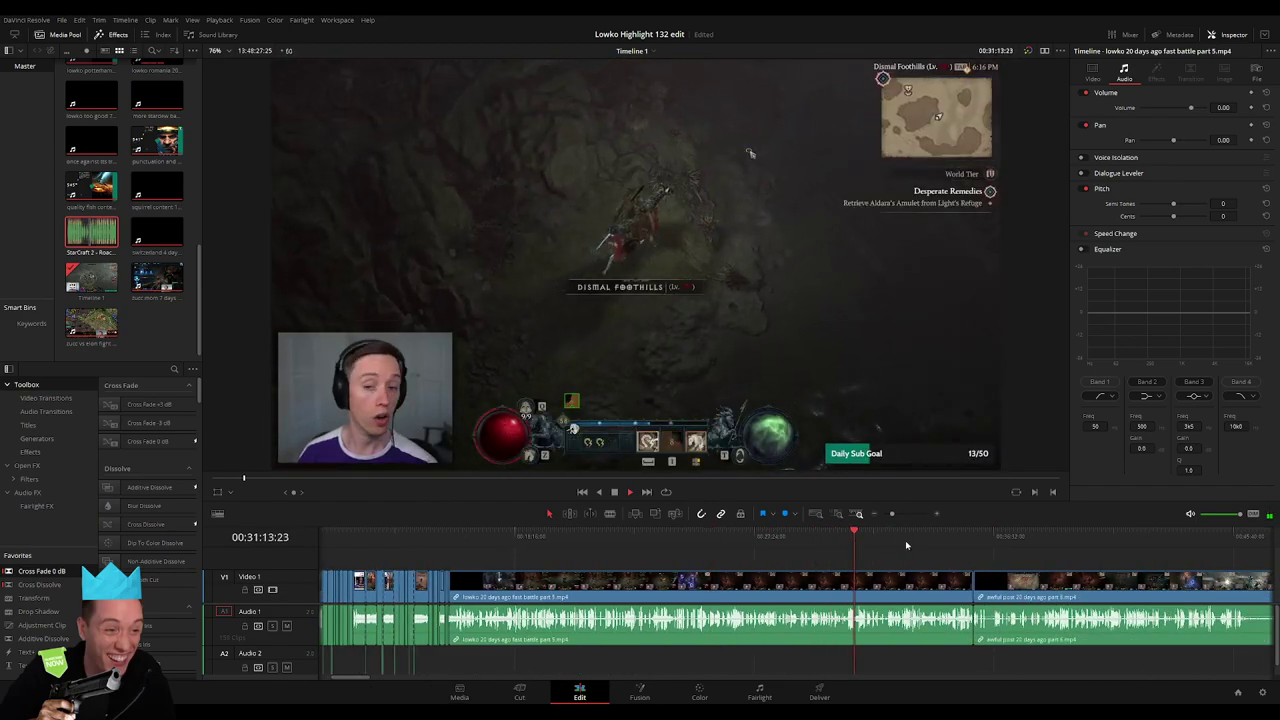
{"action": "left_click", "coordinate": [905, 540]}
{"action": "left_click", "coordinate": [937, 540]}
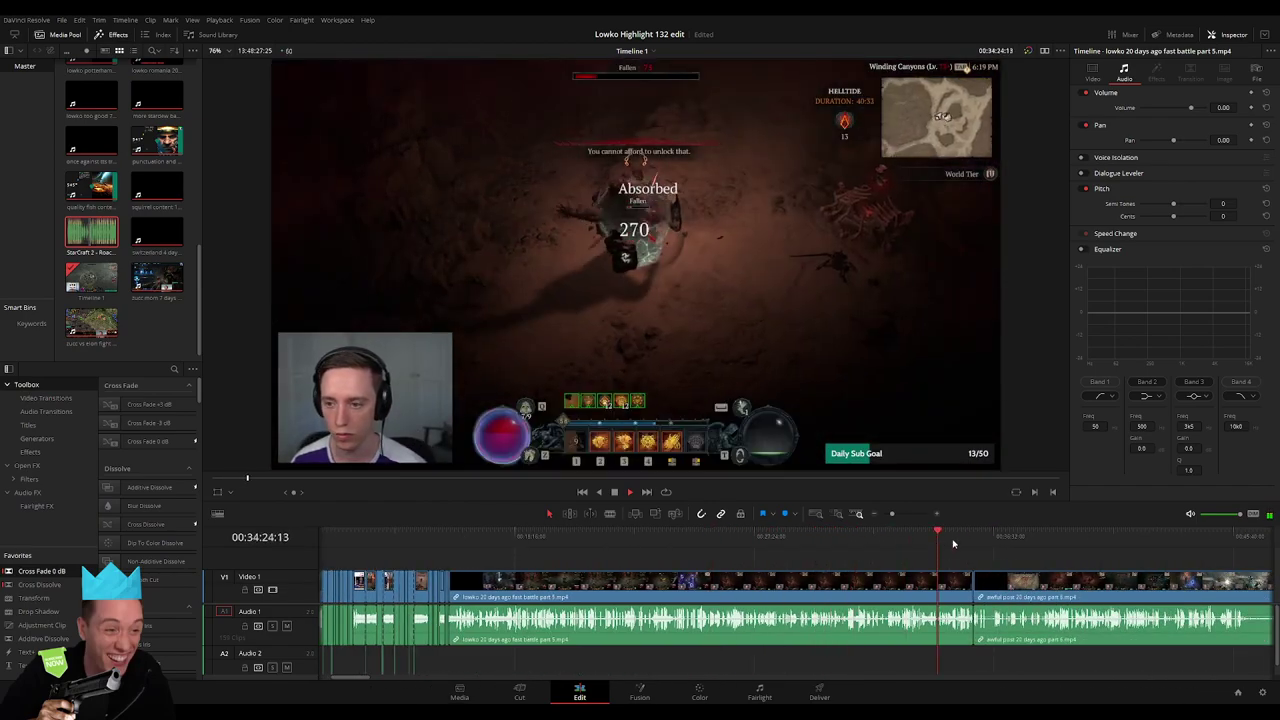
{"action": "left_click_drag", "start_coordinate": [953, 544], "coordinate": [990, 541]}
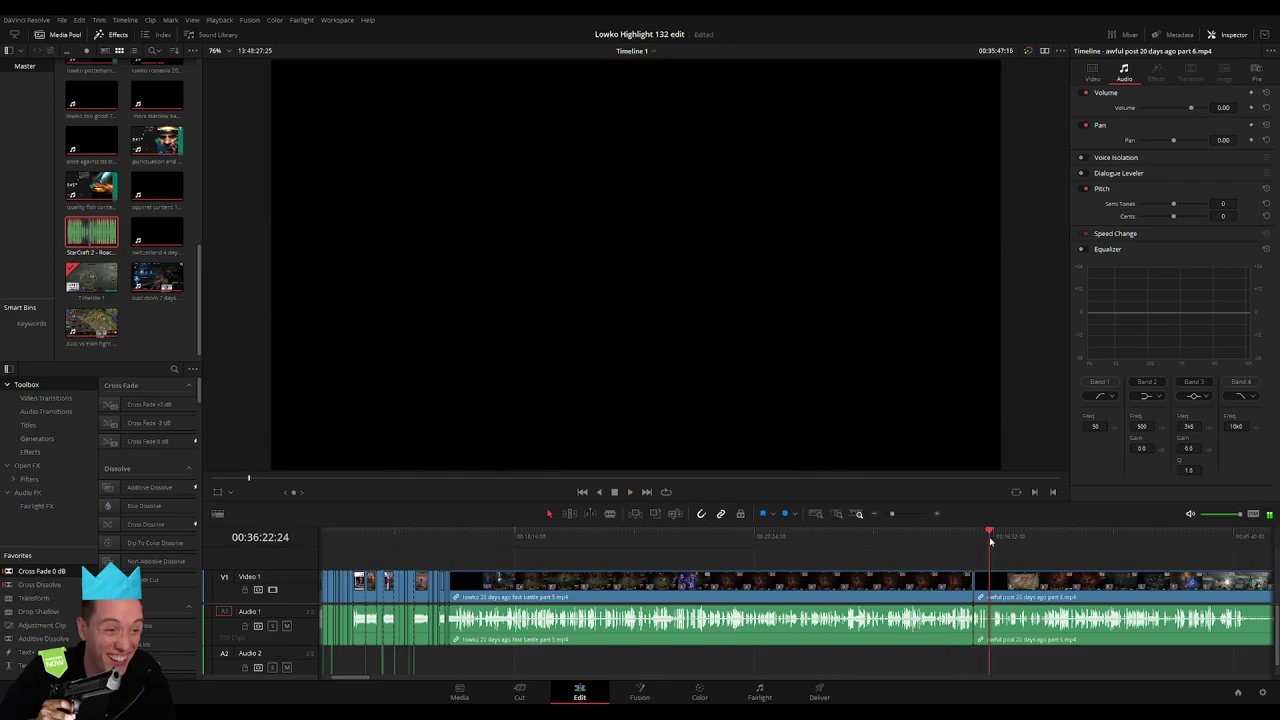
{"action": "key", "text": "space"}
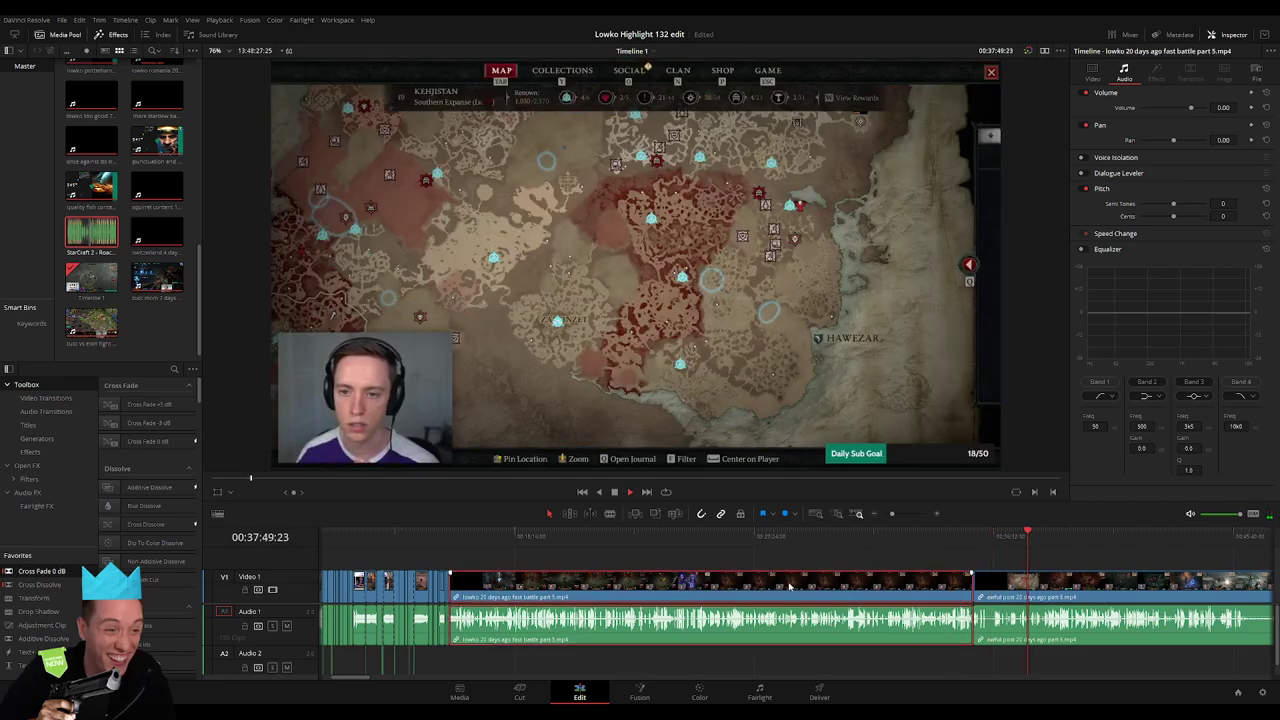
{"action": "key", "text": "Delete"}
Skim 'awful post 20 days ago part 6.mp4' ahead to the YouTube-comments footage near 00:31:27
{"action": "left_click_drag", "start_coordinate": [450, 547], "coordinate": [489, 545]}
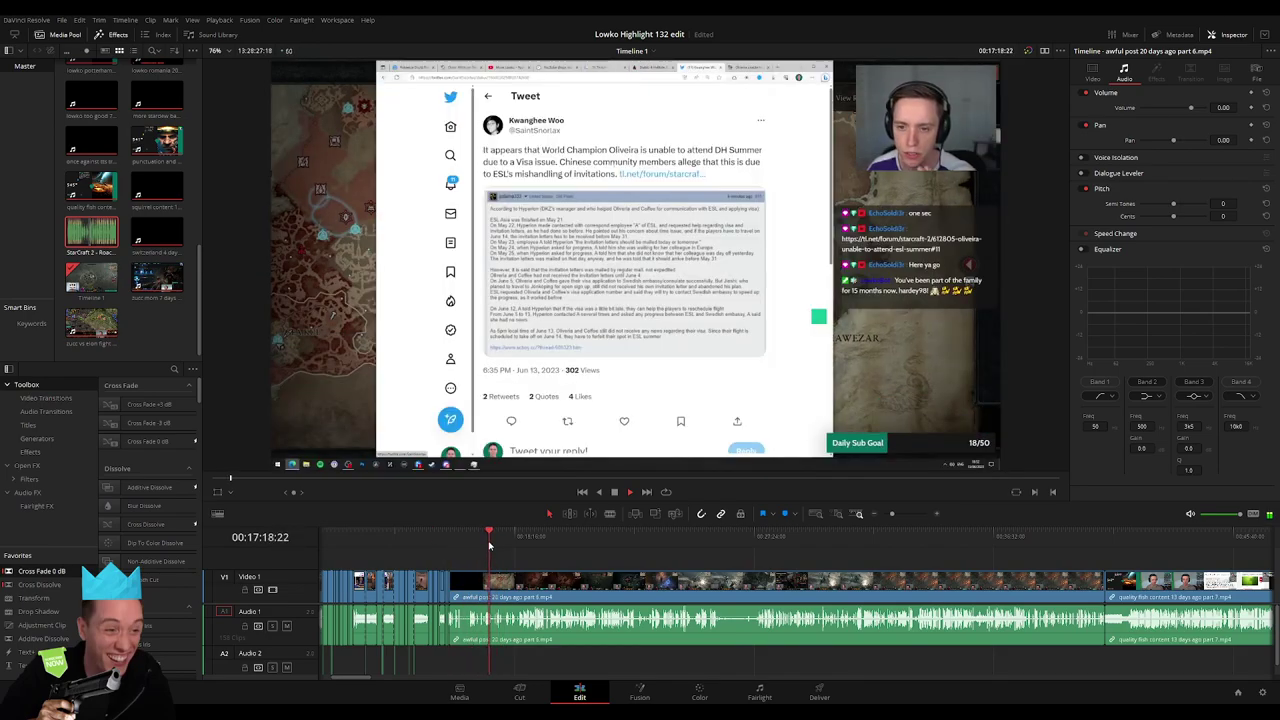
{"action": "mouse_move", "coordinate": [490, 545]}
{"action": "left_mouse_down"}
{"action": "mouse_move", "coordinate": [689, 540]}
{"action": "mouse_move", "coordinate": [703, 552]}
{"action": "mouse_move", "coordinate": [851, 537]}
{"action": "left_mouse_up"}
{"action": "key", "text": "space"}
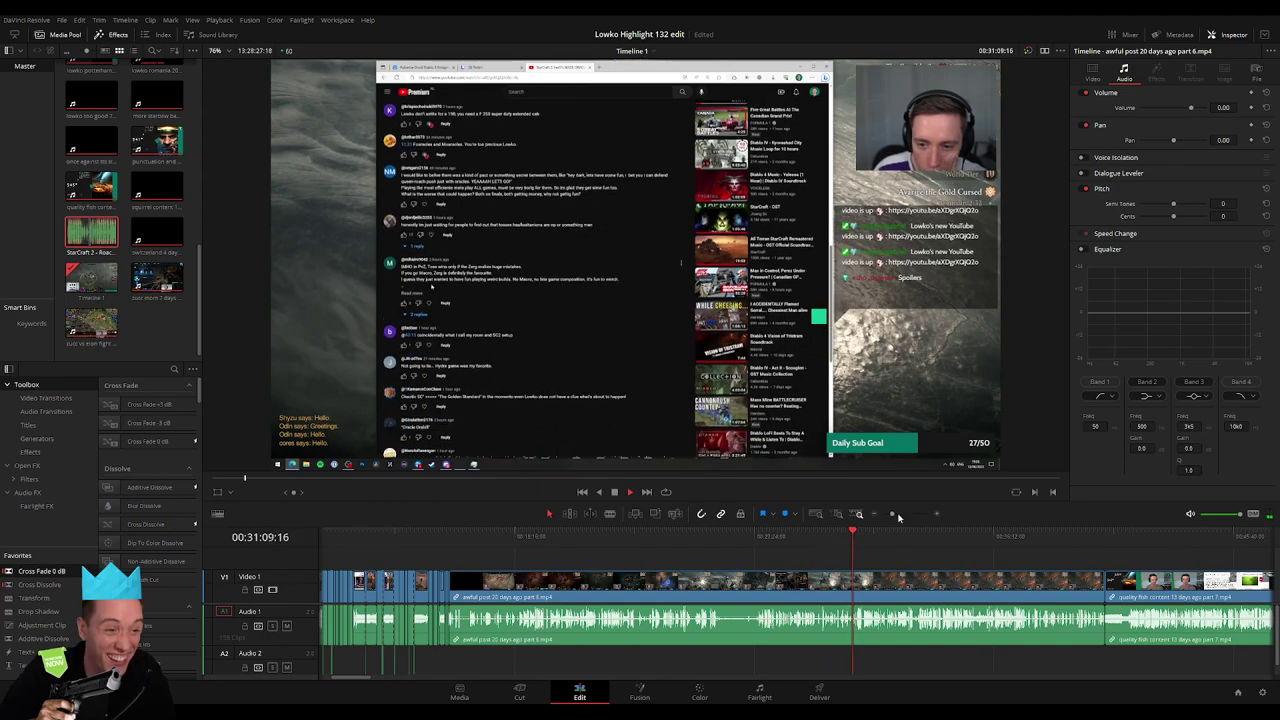
{"action": "scroll", "coordinate": [815, 546], "scroll_direction": "up", "scroll_amount": 3}
{"action": "left_click_drag", "start_coordinate": [808, 548], "coordinate": [881, 537]}
{"action": "scroll", "coordinate": [936, 568], "scroll_direction": "right", "scroll_amount": 3}
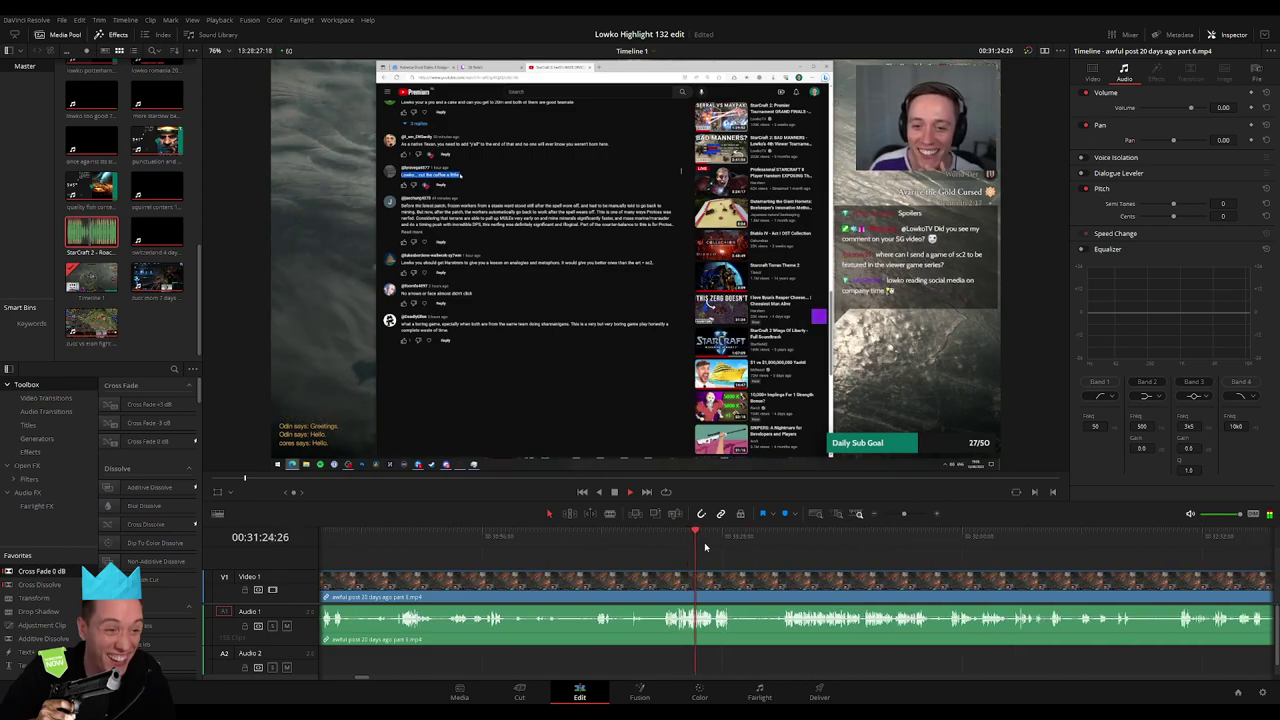
Split the awful post clip just before the Reddit item screenshot and ripple-delete the gameplay before it
{"action": "left_click", "coordinate": [787, 540]}
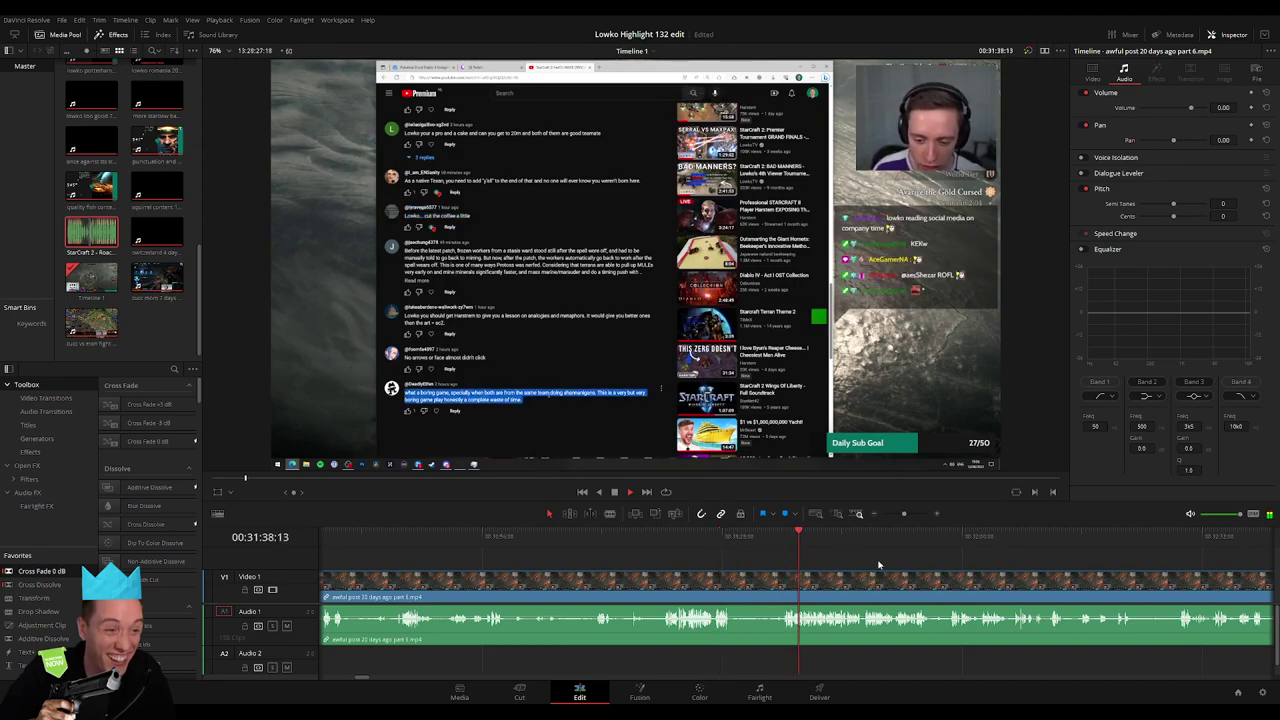
{"action": "scroll", "coordinate": [722, 566], "scroll_direction": "right", "scroll_amount": 2}
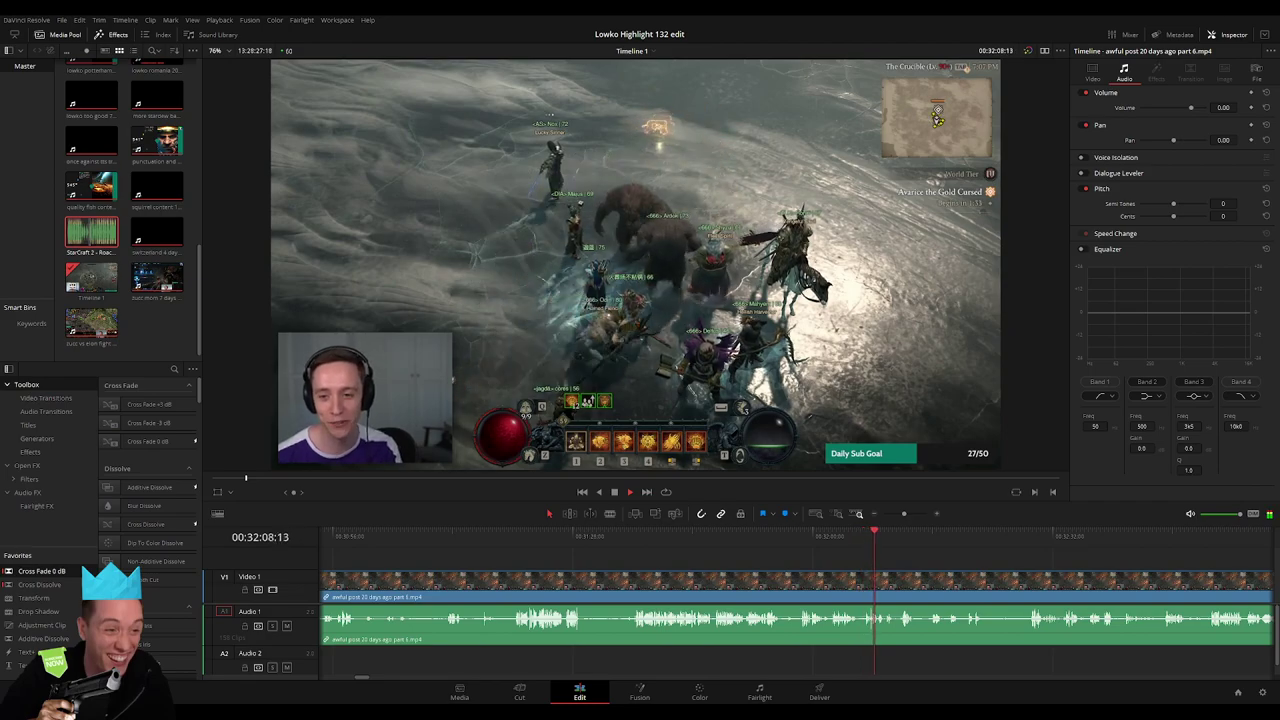
{"action": "left_click", "coordinate": [905, 537]}
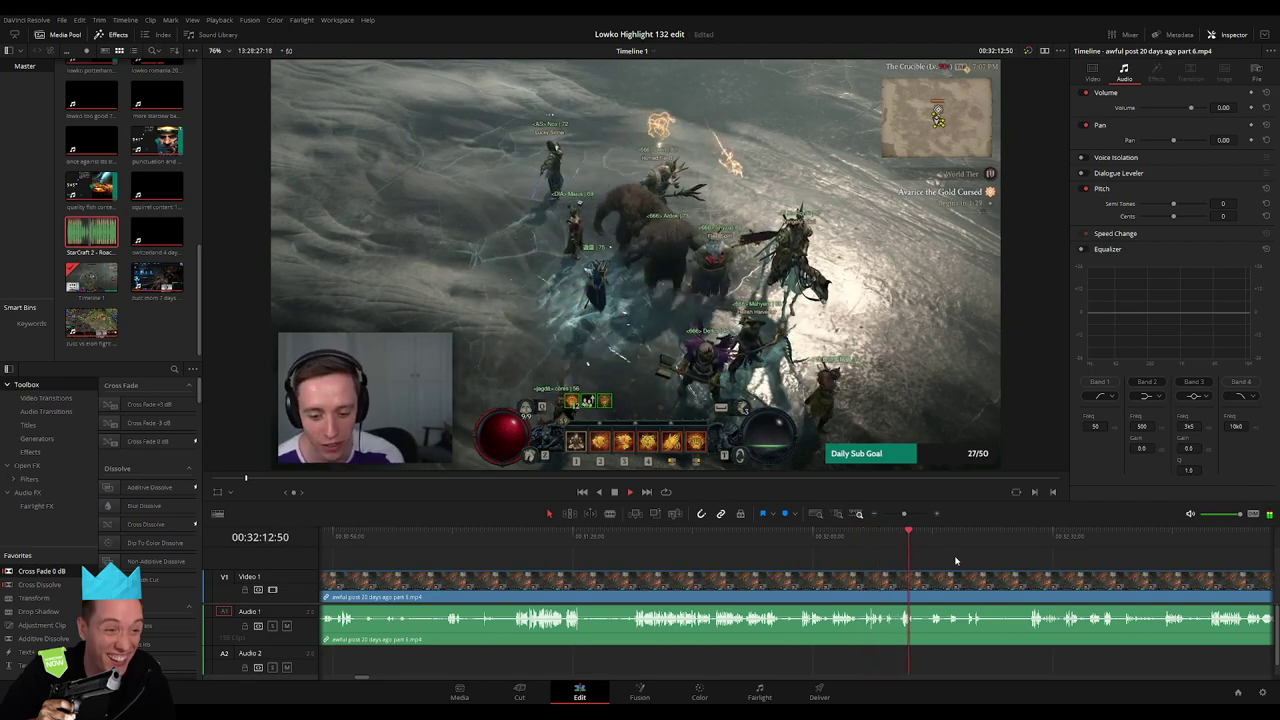
{"action": "scroll", "coordinate": [537, 538], "scroll_direction": "right", "scroll_amount": 3}
{"action": "left_click", "coordinate": [603, 537]}
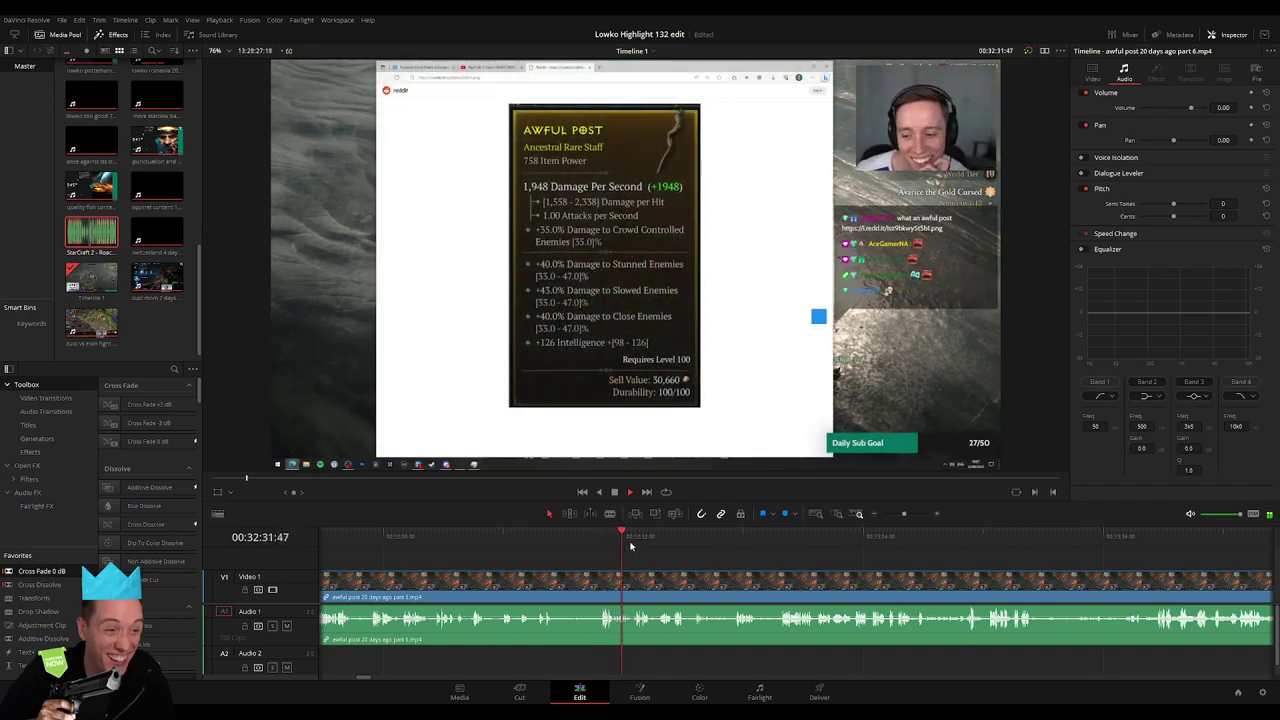
{"action": "scroll", "coordinate": [761, 568], "scroll_direction": "left", "scroll_amount": 3}
{"action": "left_click", "coordinate": [807, 538]}
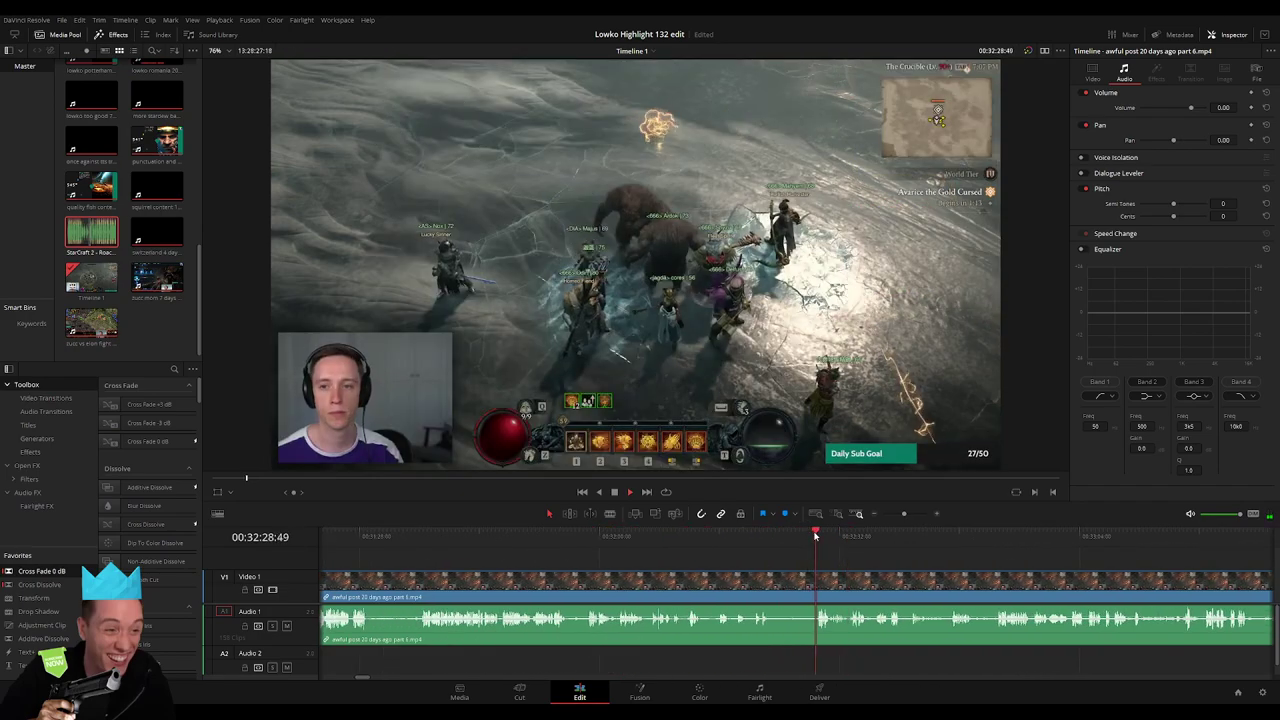
{"action": "scroll", "coordinate": [732, 578], "scroll_direction": "left", "scroll_amount": 2}
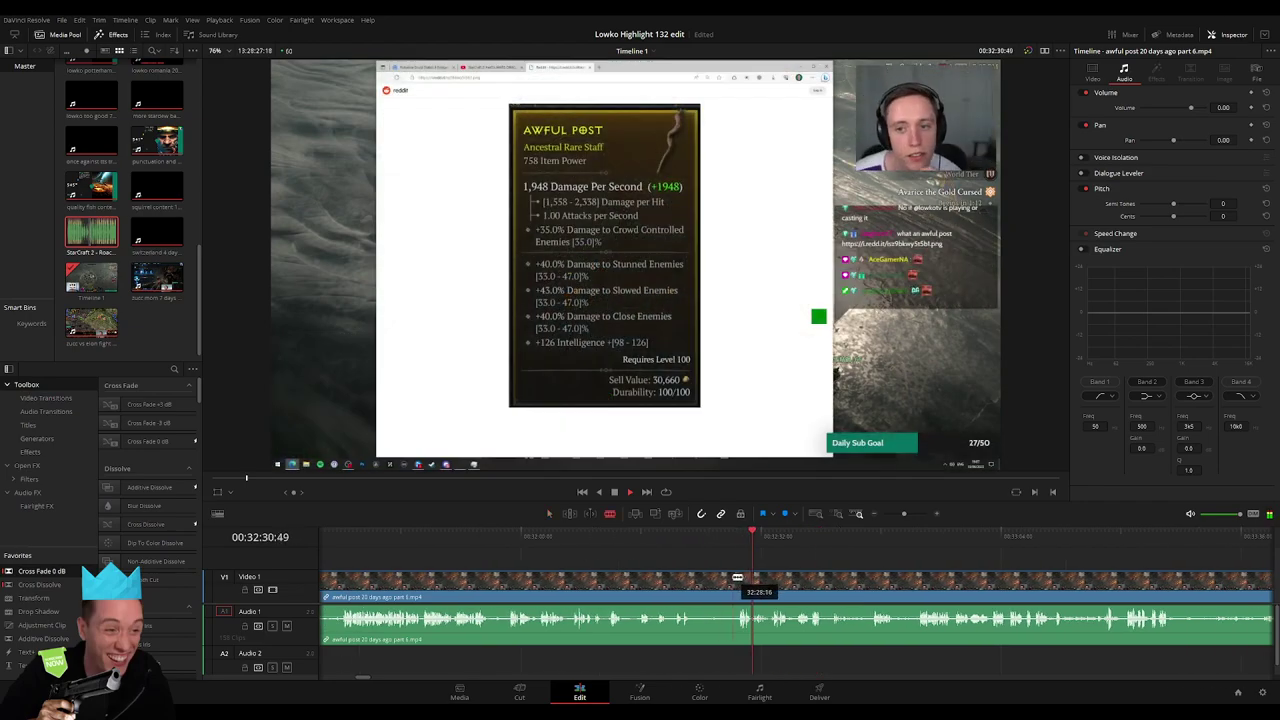
{"action": "left_click", "coordinate": [726, 537]}
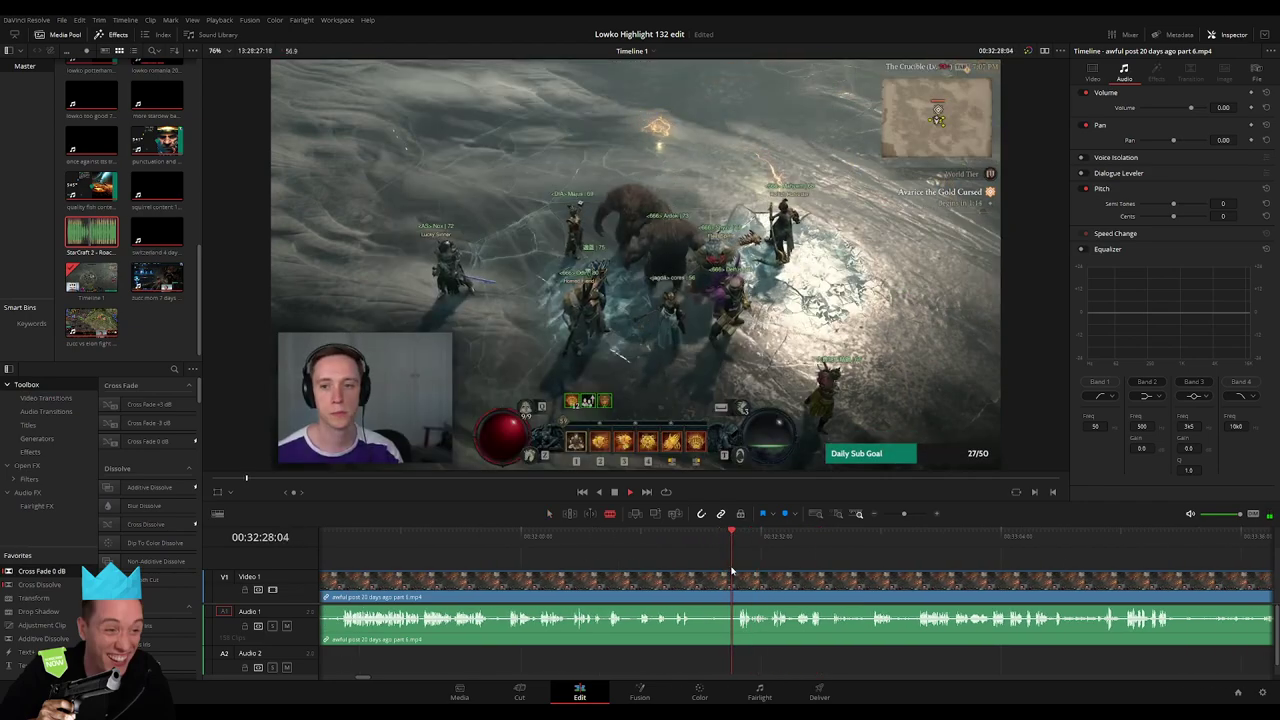
{"action": "key", "text": "ctrl+b"}
{"action": "key", "text": "Delete"}
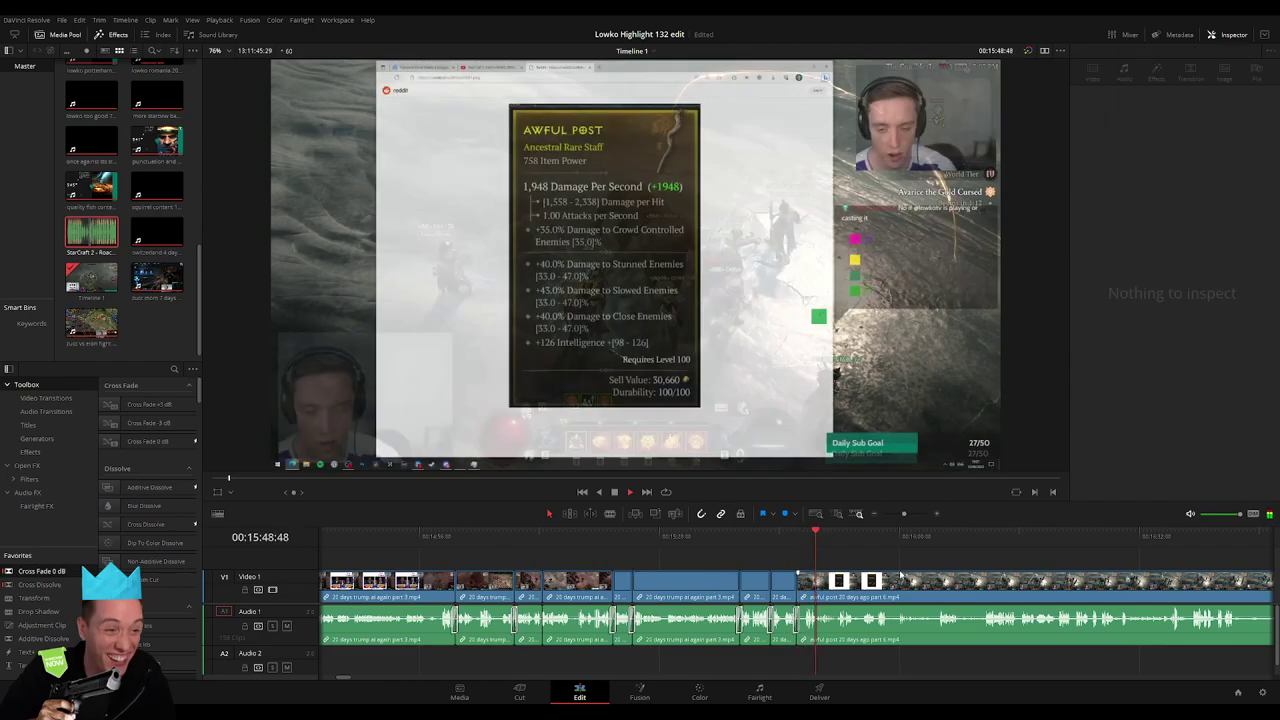
Blade the awful post clip at the Reddit screenshot near 15:52 and shift the cut to 15:53:09
{"action": "scroll", "coordinate": [697, 566], "scroll_direction": "down", "scroll_amount": 2}
{"action": "left_click", "coordinate": [607, 547]}
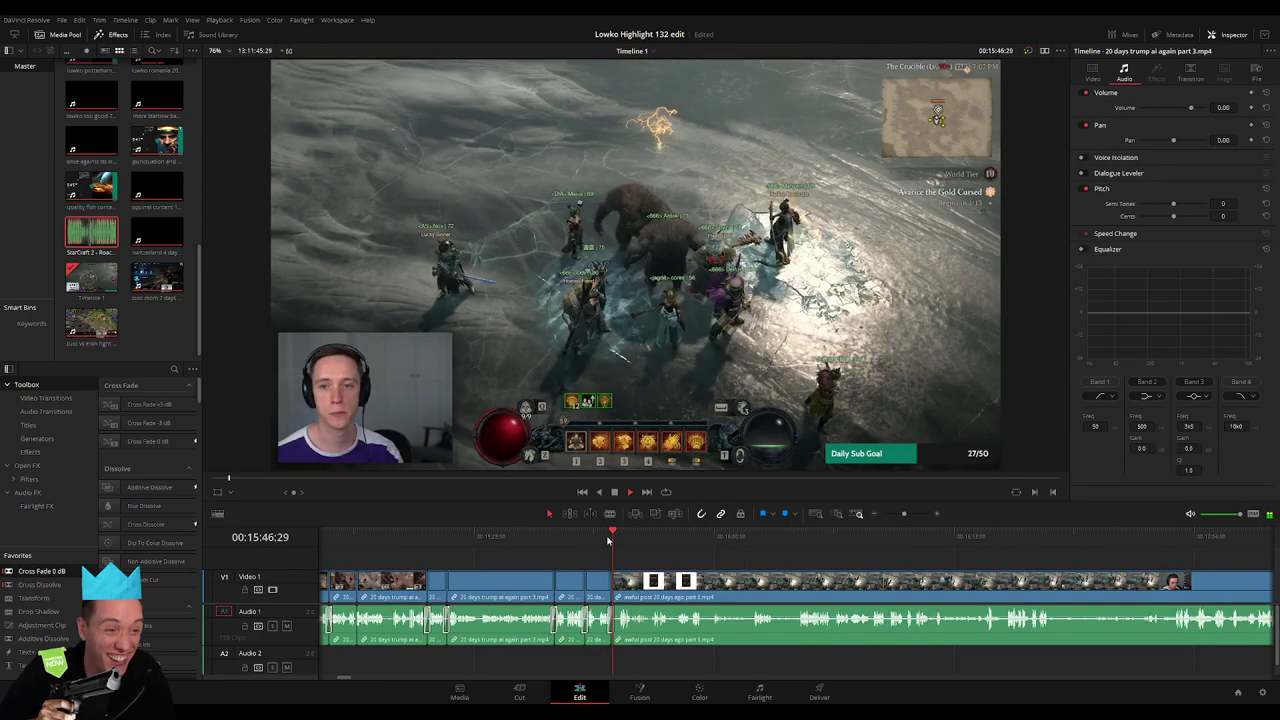
{"action": "left_click", "coordinate": [630, 541]}
{"action": "left_click", "coordinate": [653, 542]}
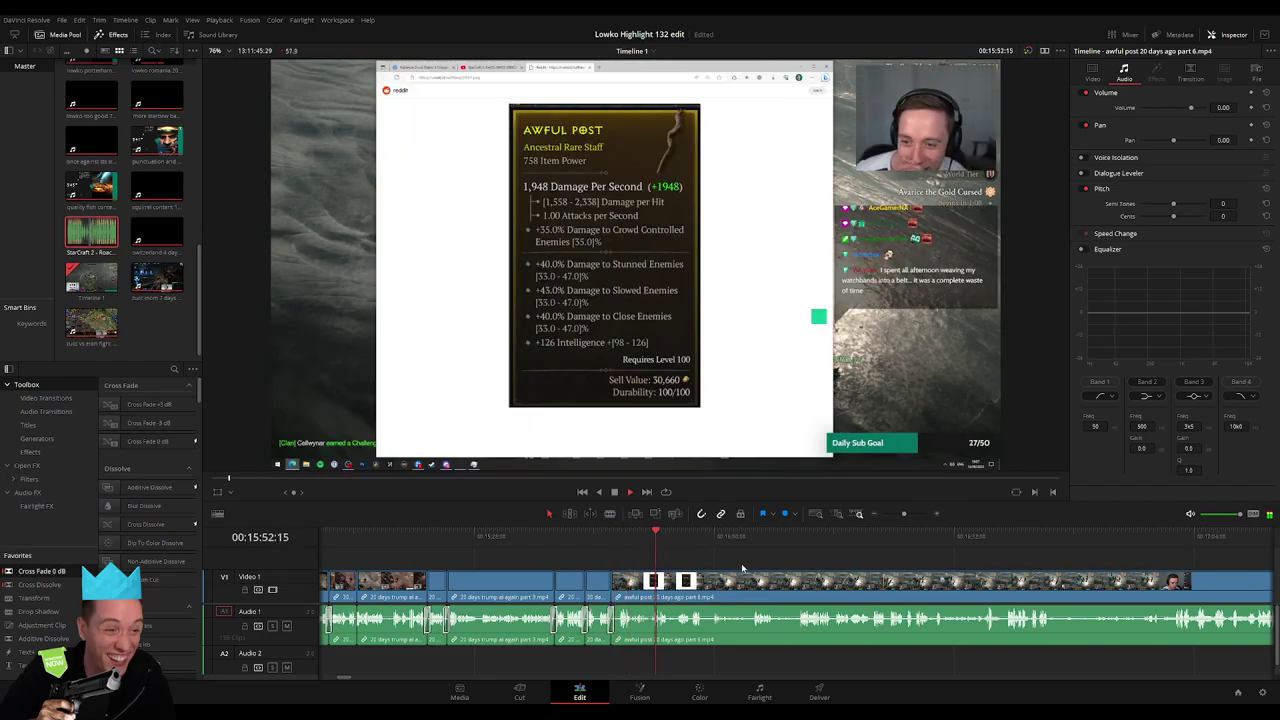
{"action": "scroll", "coordinate": [602, 559], "scroll_direction": "down", "scroll_amount": 2}
{"action": "left_click_drag", "start_coordinate": [904, 513], "coordinate": [913, 513]}
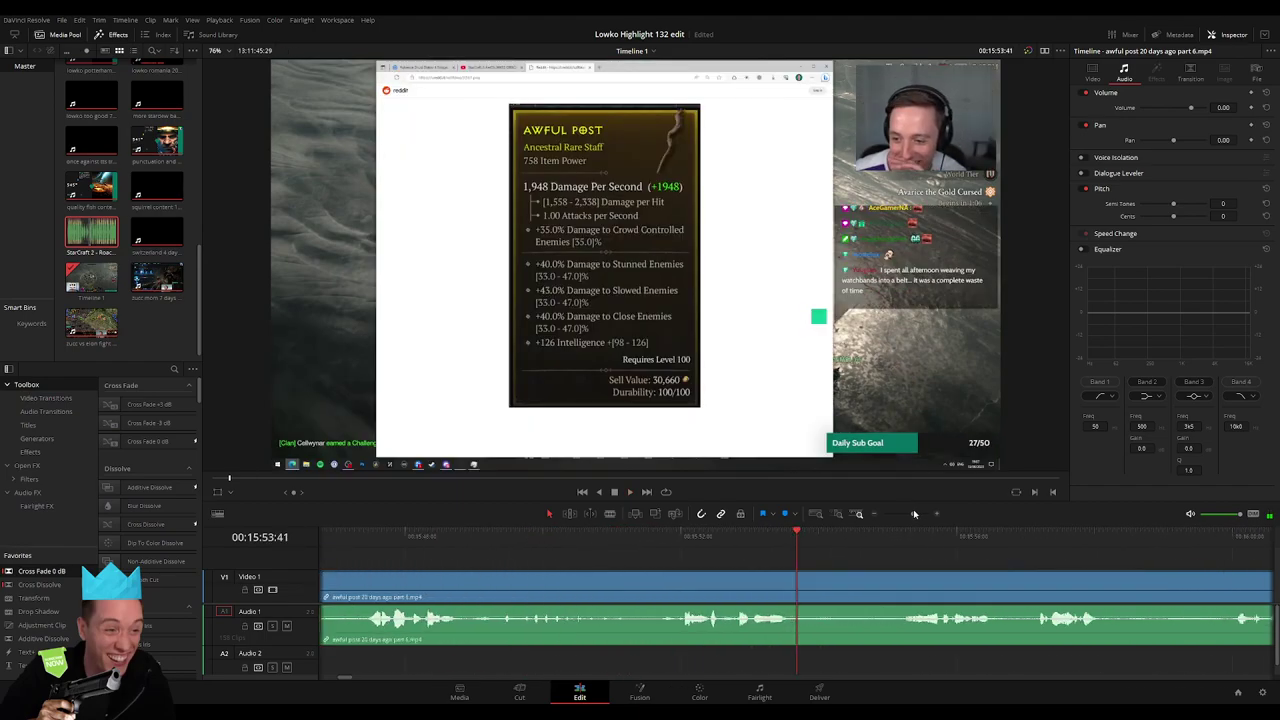
{"action": "left_click", "coordinate": [655, 535]}
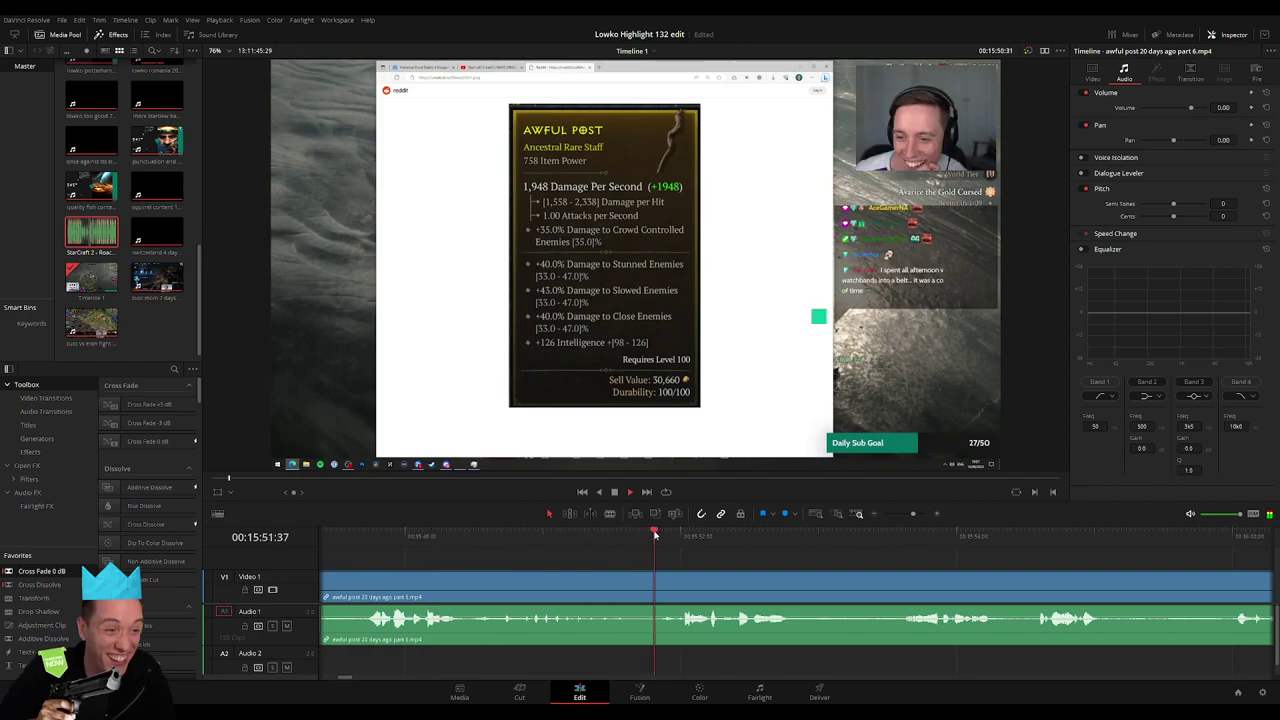
{"action": "key", "text": "space"}
{"action": "key", "text": "b"}
{"action": "left_click", "coordinate": [716, 581]}
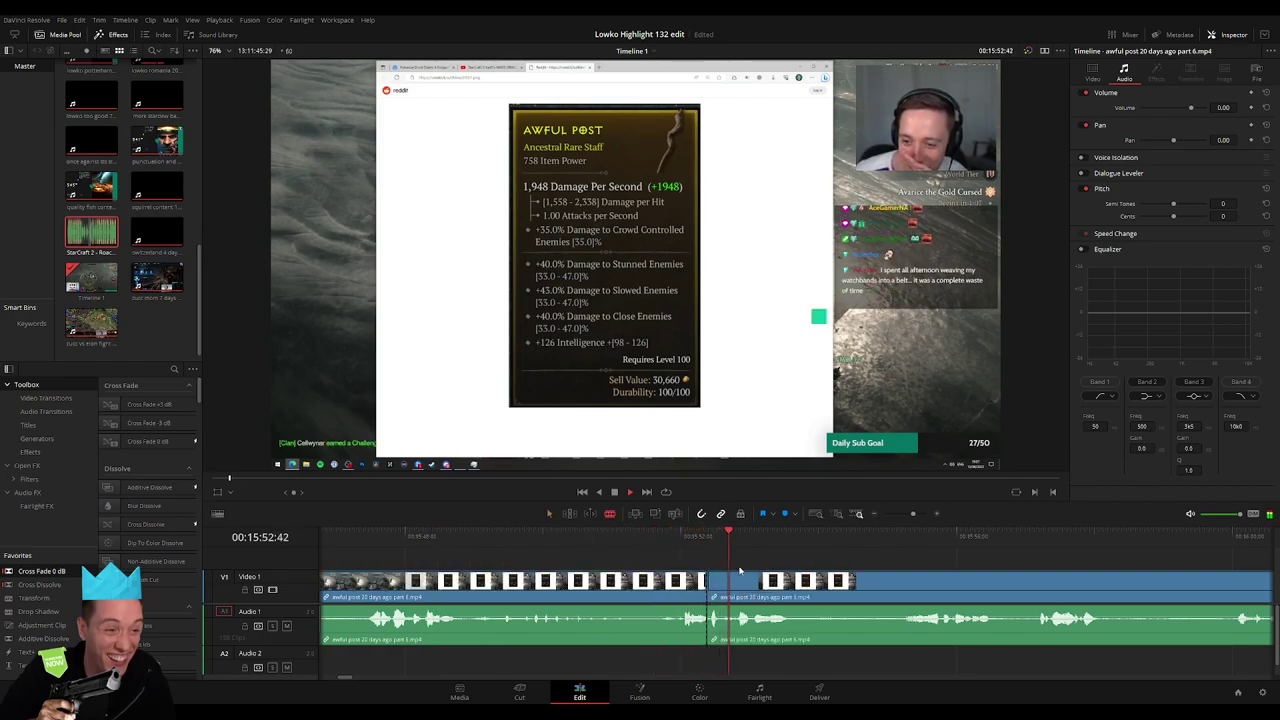
{"action": "left_click_drag", "start_coordinate": [740, 570], "coordinate": [768, 578]}
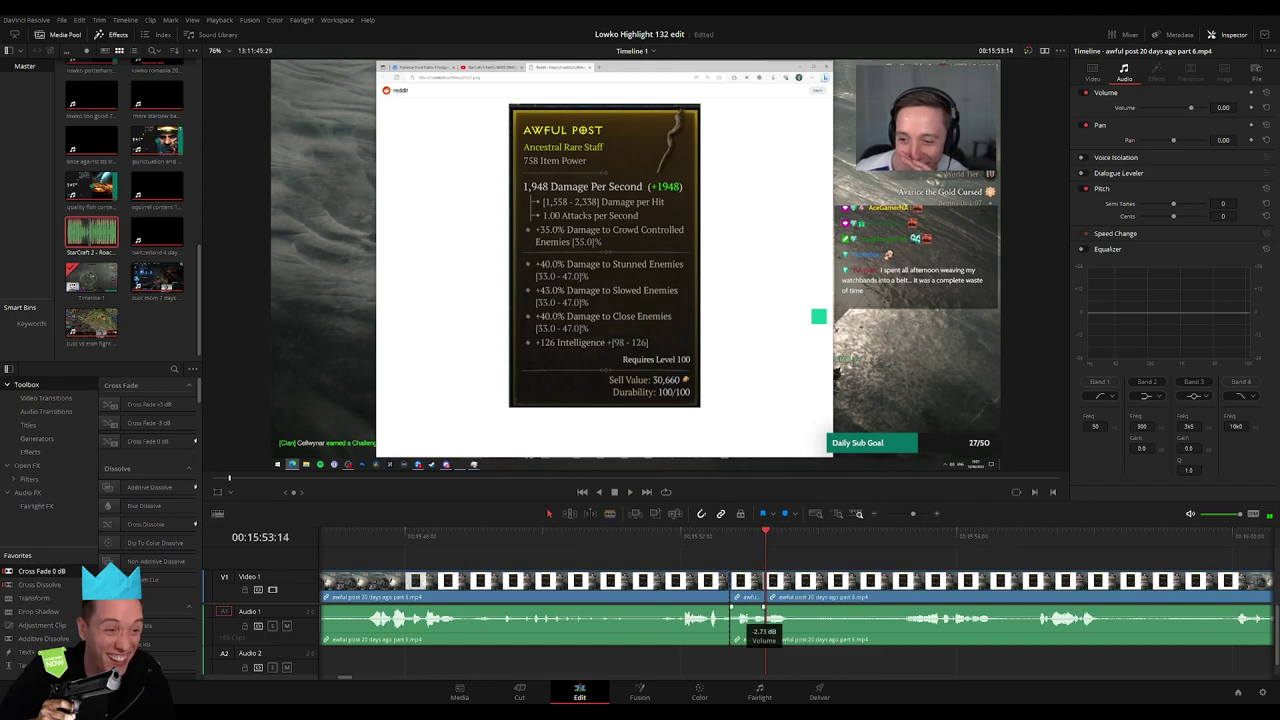
Place the StarCraft 2 Roach Quotes sound on Audio 2 under the cut at -23 volume
{"action": "left_click", "coordinate": [93, 240]}
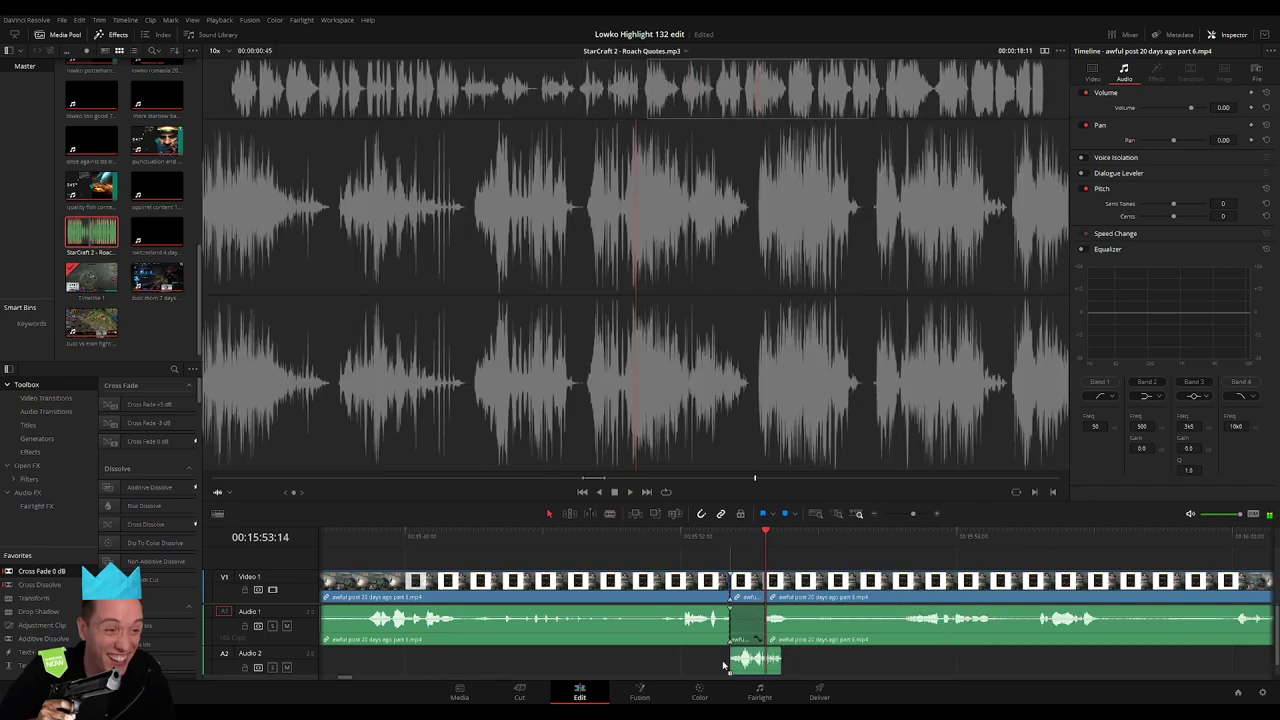
{"action": "left_click_drag", "start_coordinate": [714, 668], "coordinate": [765, 667]}
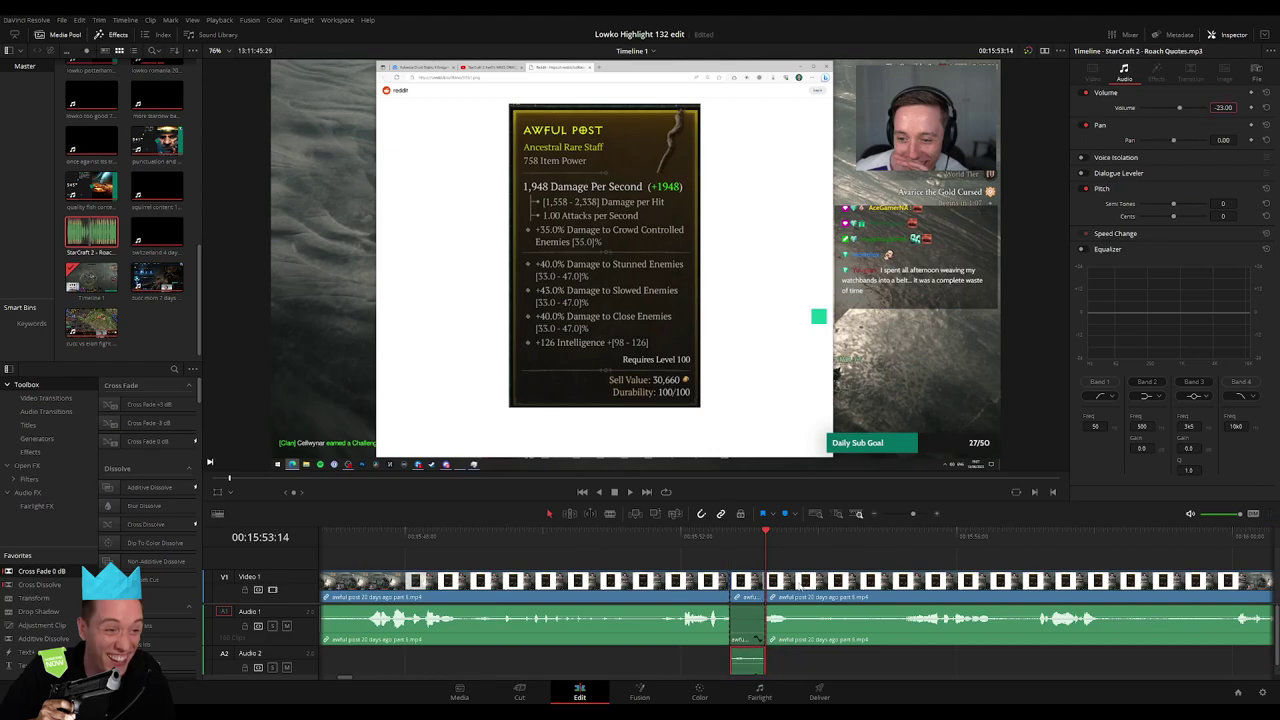
{"action": "left_click", "coordinate": [864, 561]}
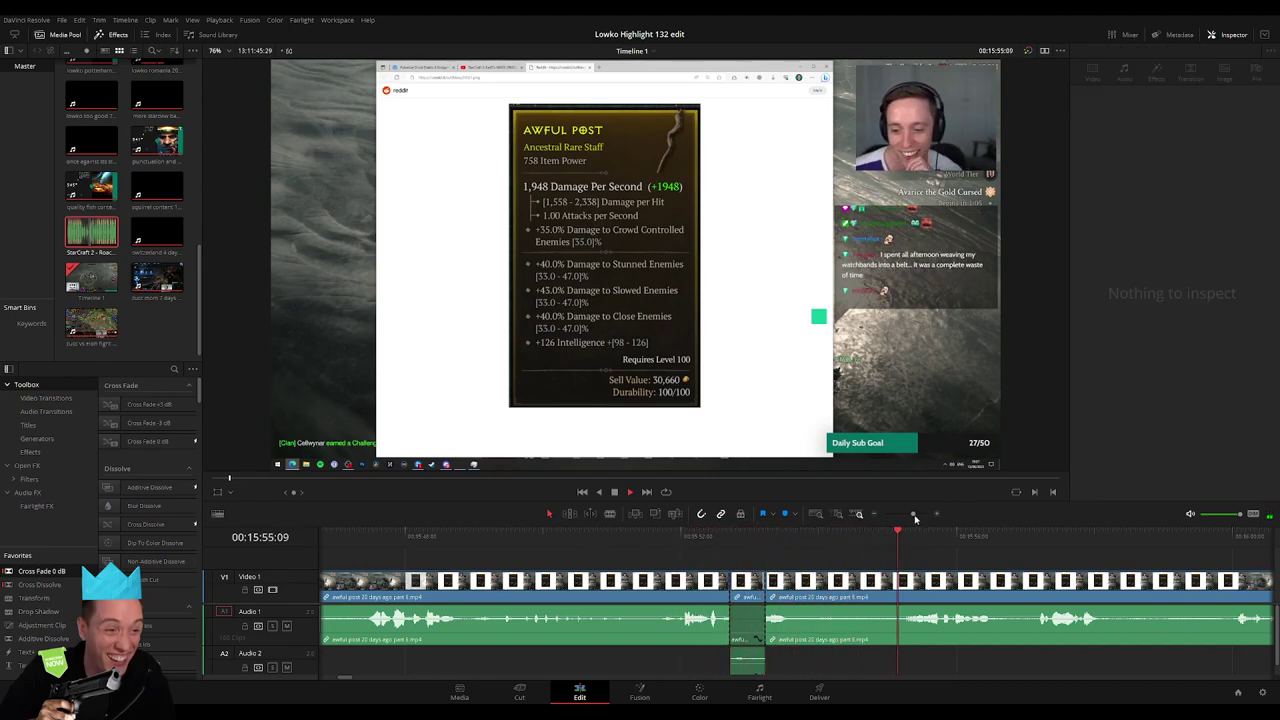
Cut a dull stretch from the part 6 gameplay and trim away a short leftover piece, closing the gaps
{"action": "left_click_drag", "start_coordinate": [914, 518], "coordinate": [907, 521]}
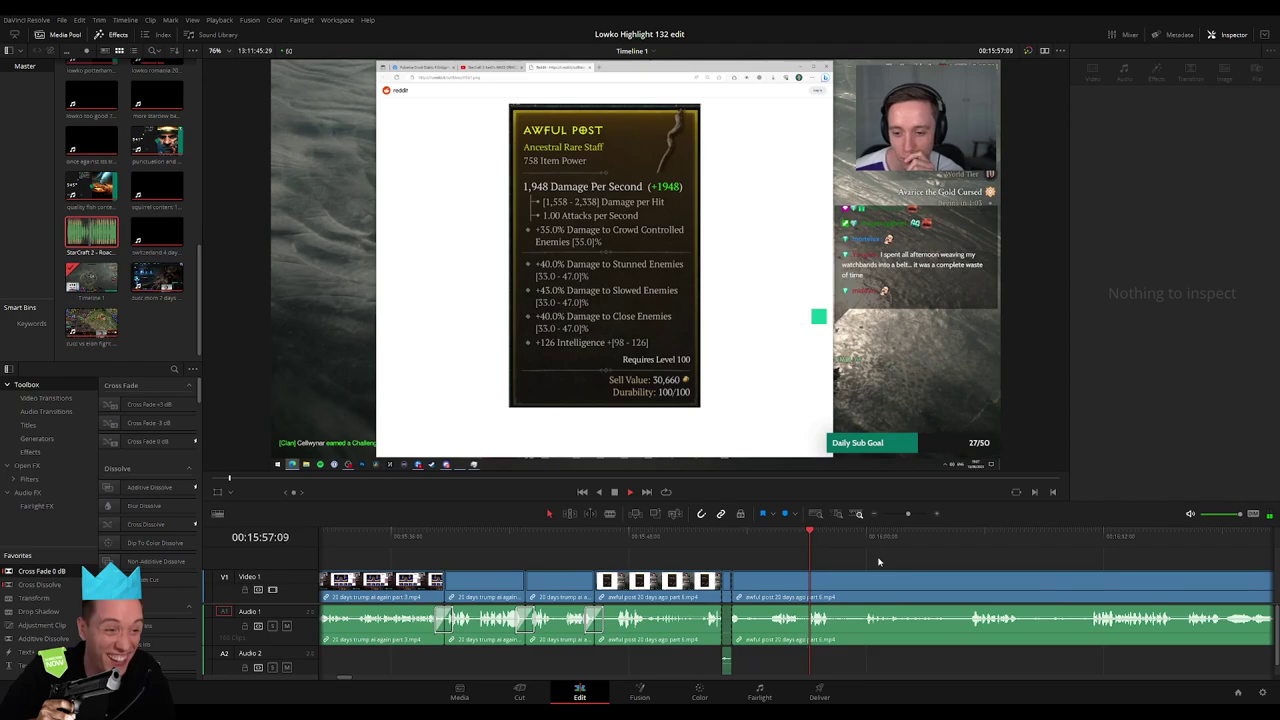
{"action": "scroll", "coordinate": [908, 560], "scroll_direction": "right", "scroll_amount": 3}
{"action": "left_click", "coordinate": [628, 593]}
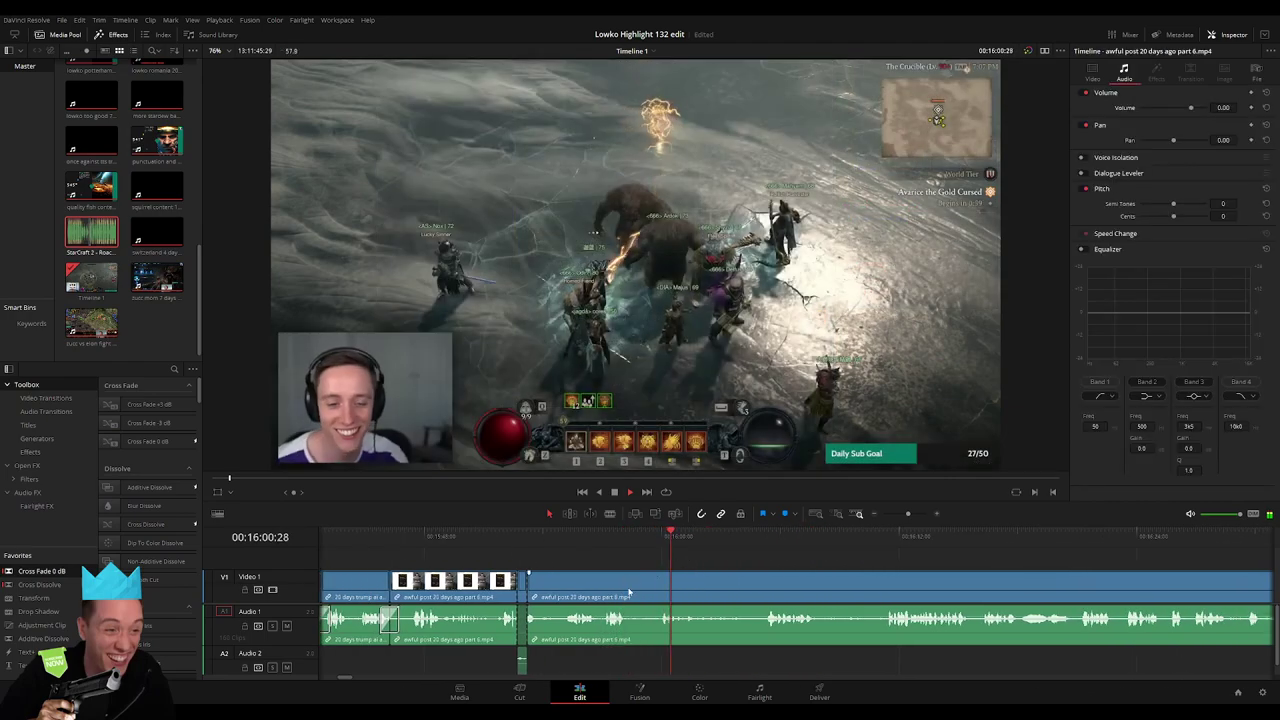
{"action": "key", "text": "b"}
{"action": "left_click", "coordinate": [630, 593]}
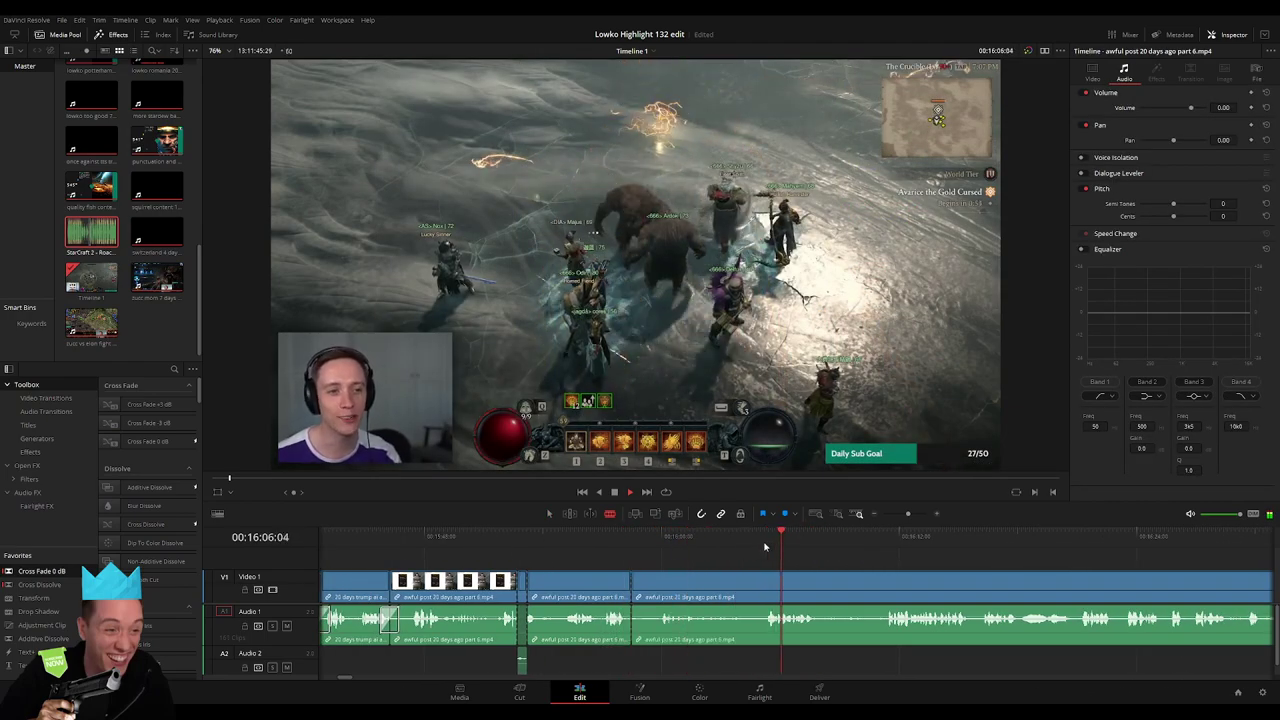
{"action": "left_click", "coordinate": [757, 593]}
{"action": "key", "text": "a"}
{"action": "left_click", "coordinate": [740, 592]}
{"action": "key", "text": "Delete"}
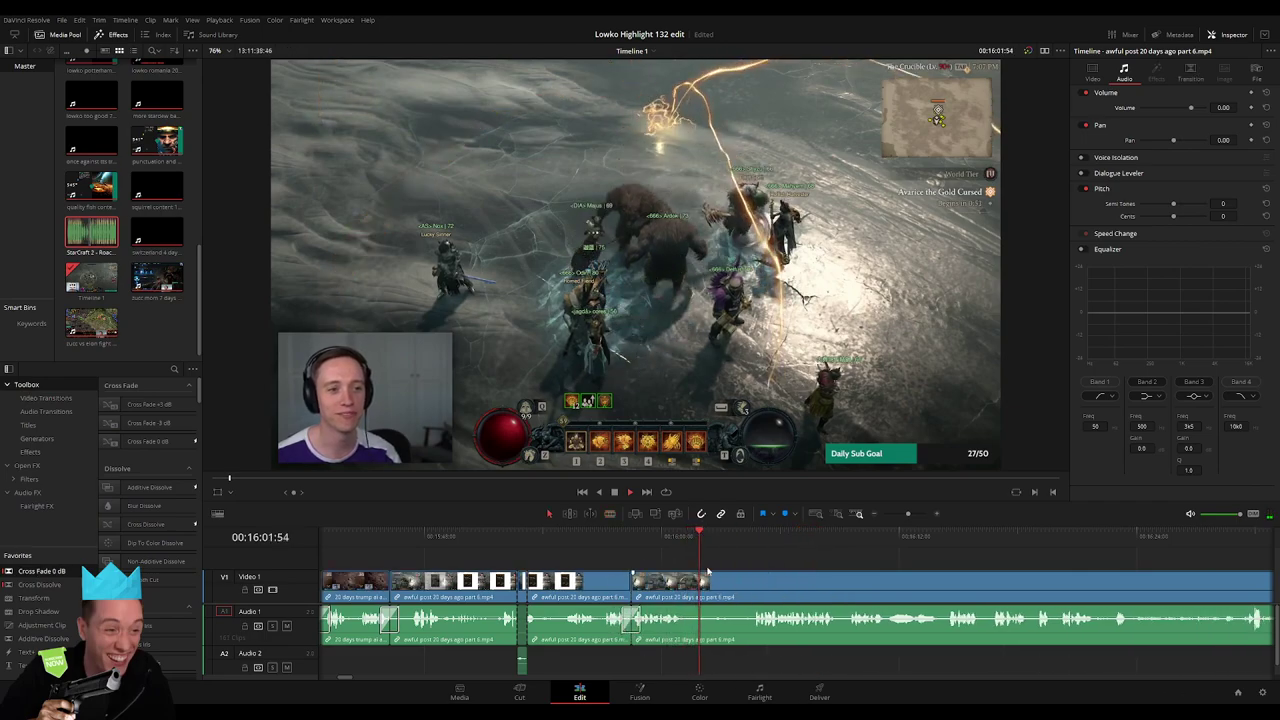
{"action": "left_click_drag", "start_coordinate": [707, 571], "coordinate": [692, 594]}
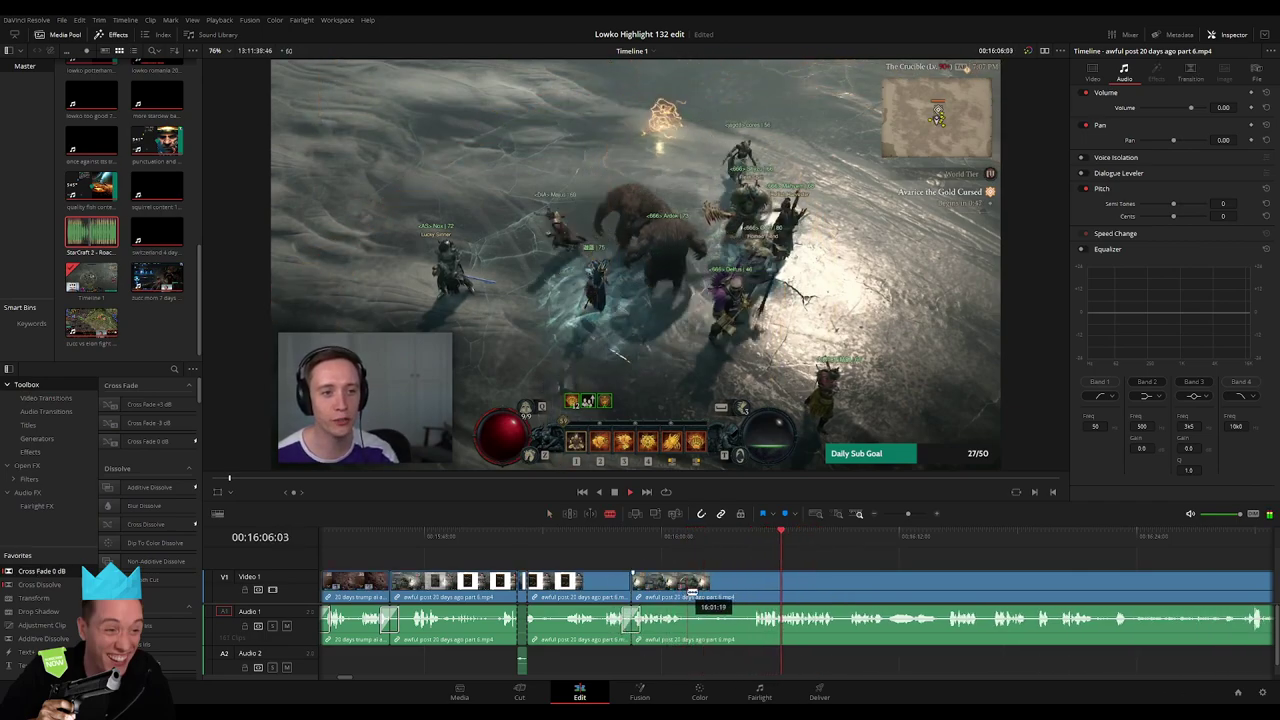
{"action": "left_click_drag", "start_coordinate": [692, 594], "coordinate": [733, 586]}
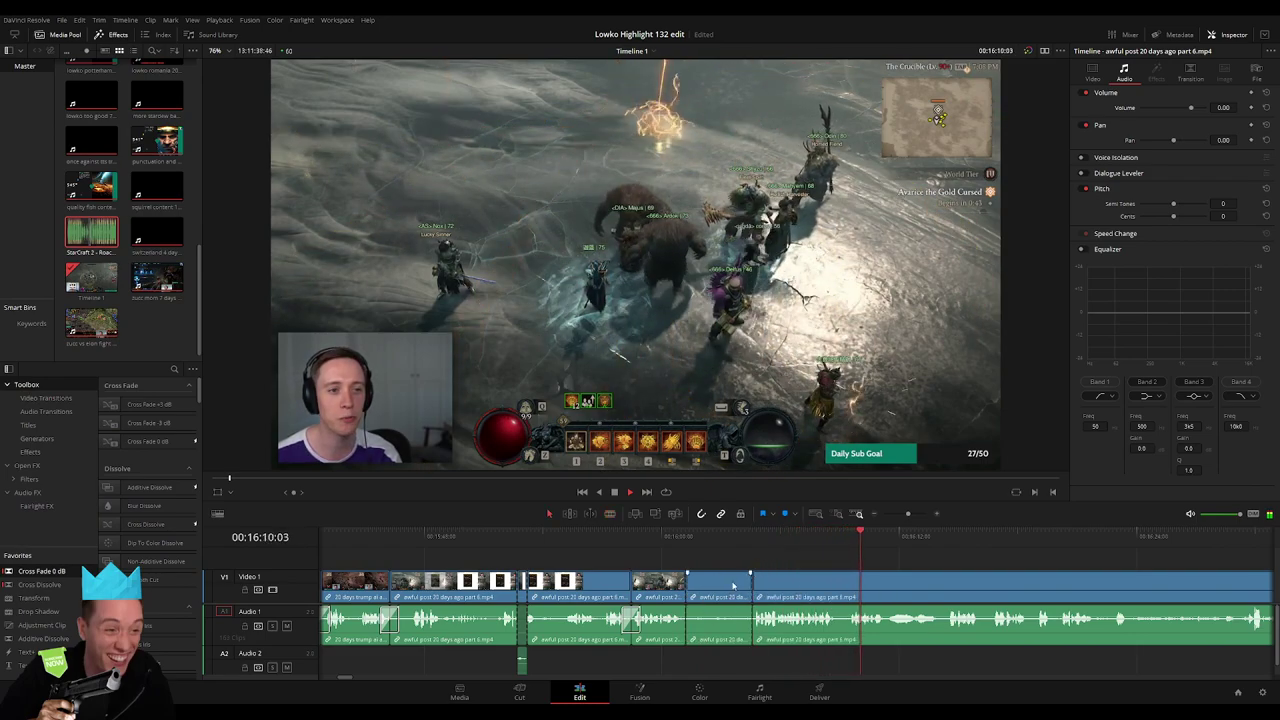
{"action": "key", "text": "Delete"}
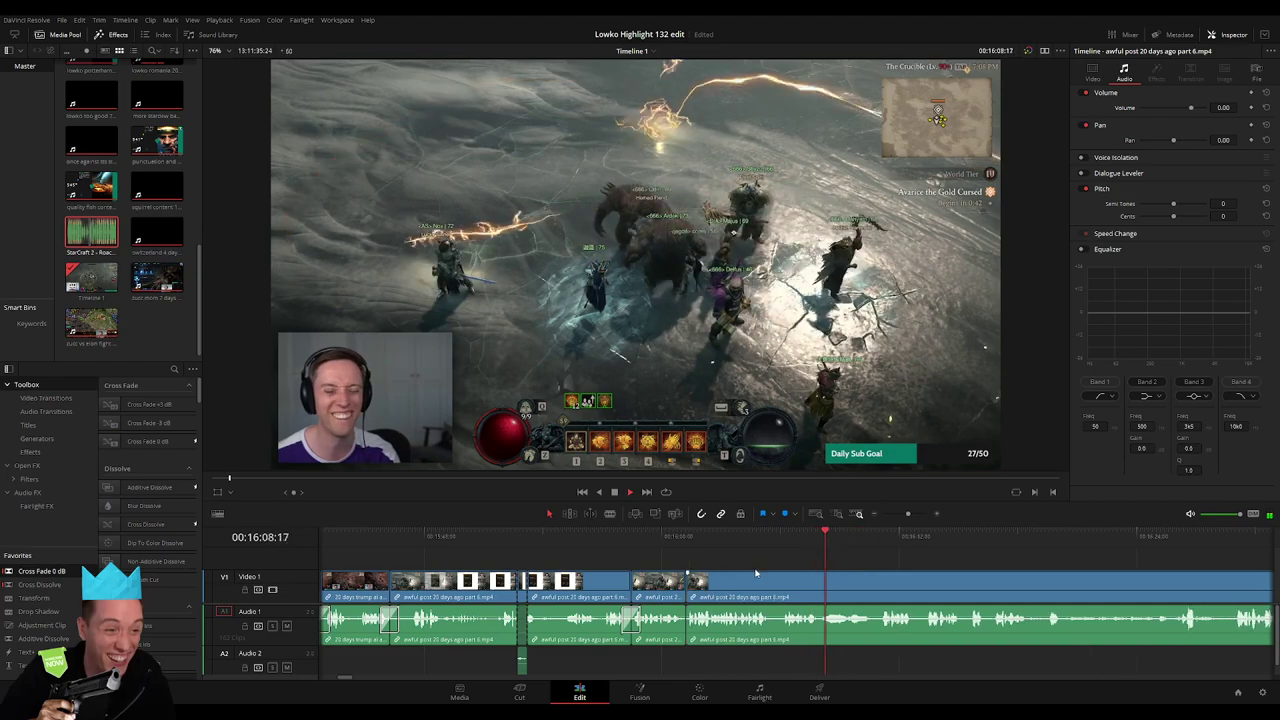
Review the new cut and blade the gameplay clip again near 16:26
{"action": "left_click", "coordinate": [780, 549]}
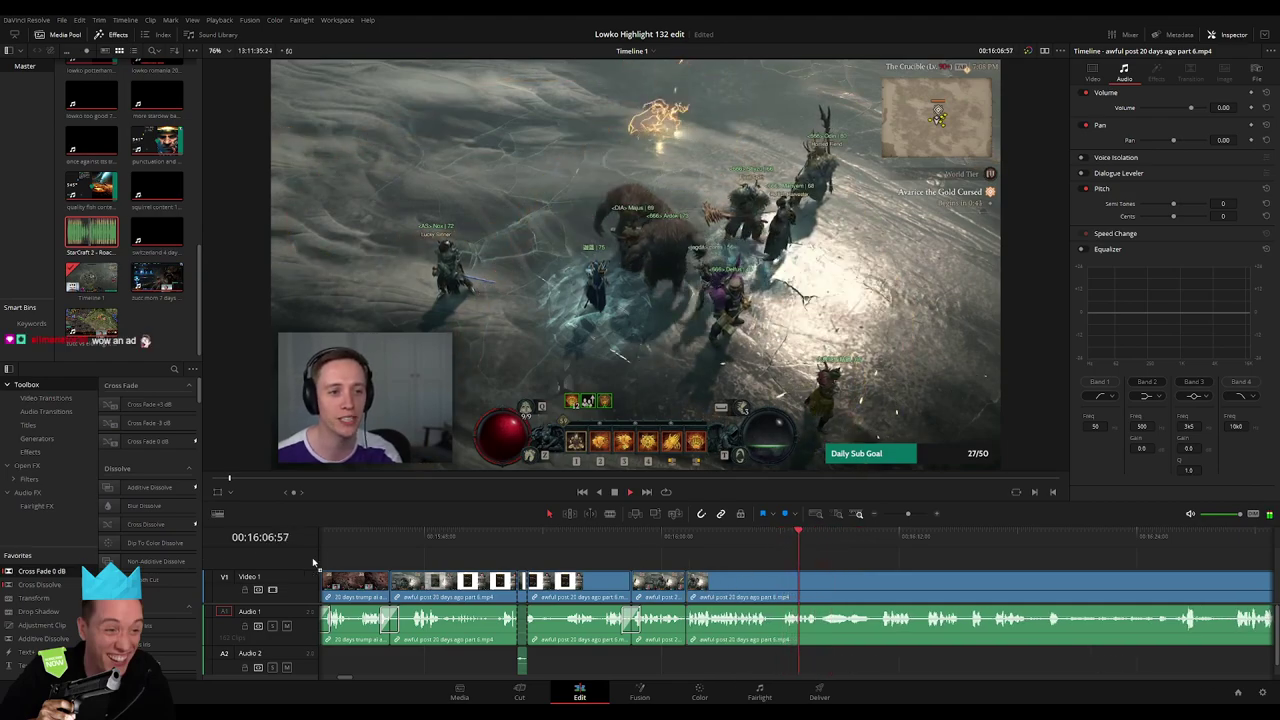
{"action": "scroll", "coordinate": [683, 626], "scroll_direction": "right", "scroll_amount": 3}
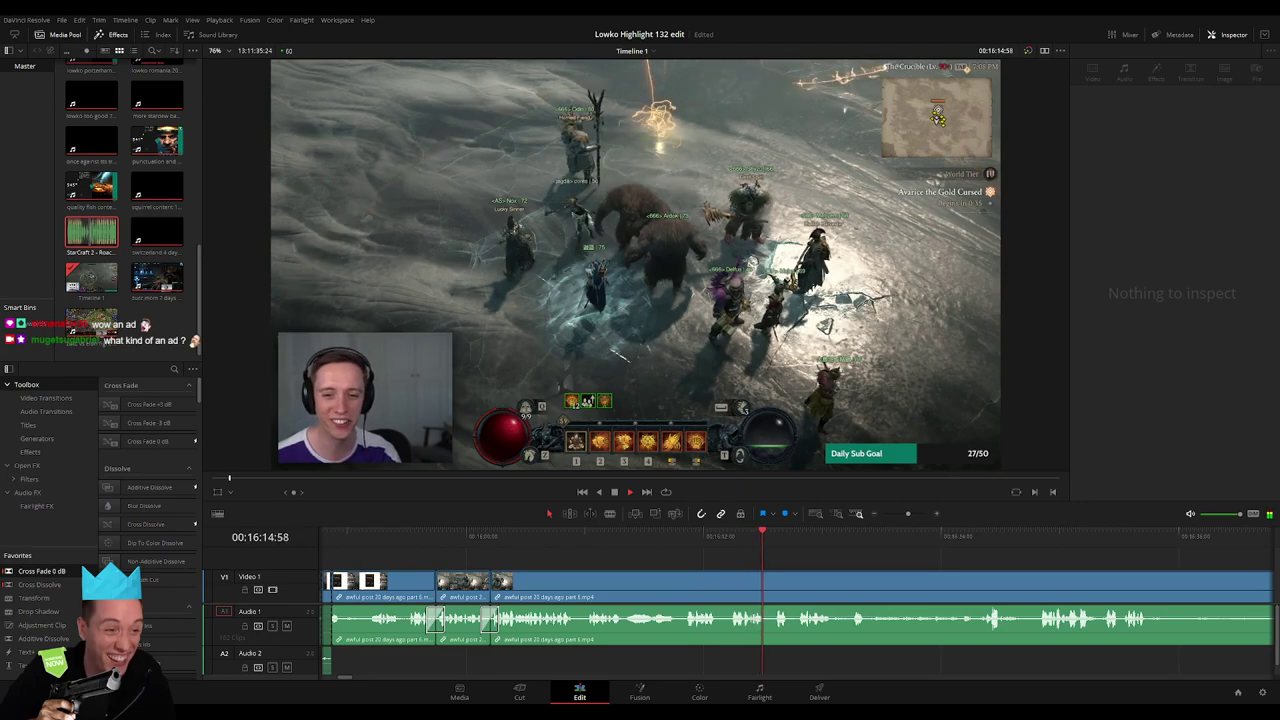
{"action": "scroll", "coordinate": [737, 571], "scroll_direction": "right", "scroll_amount": 3}
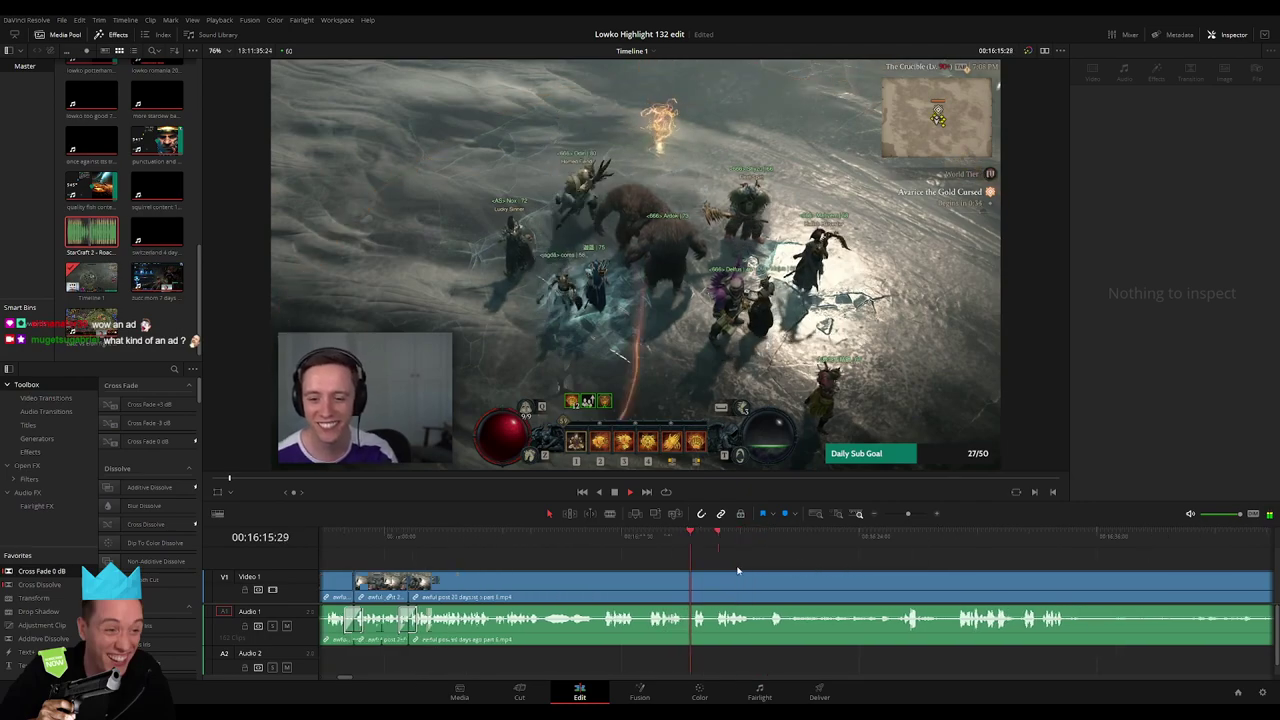
{"action": "left_click", "coordinate": [638, 540]}
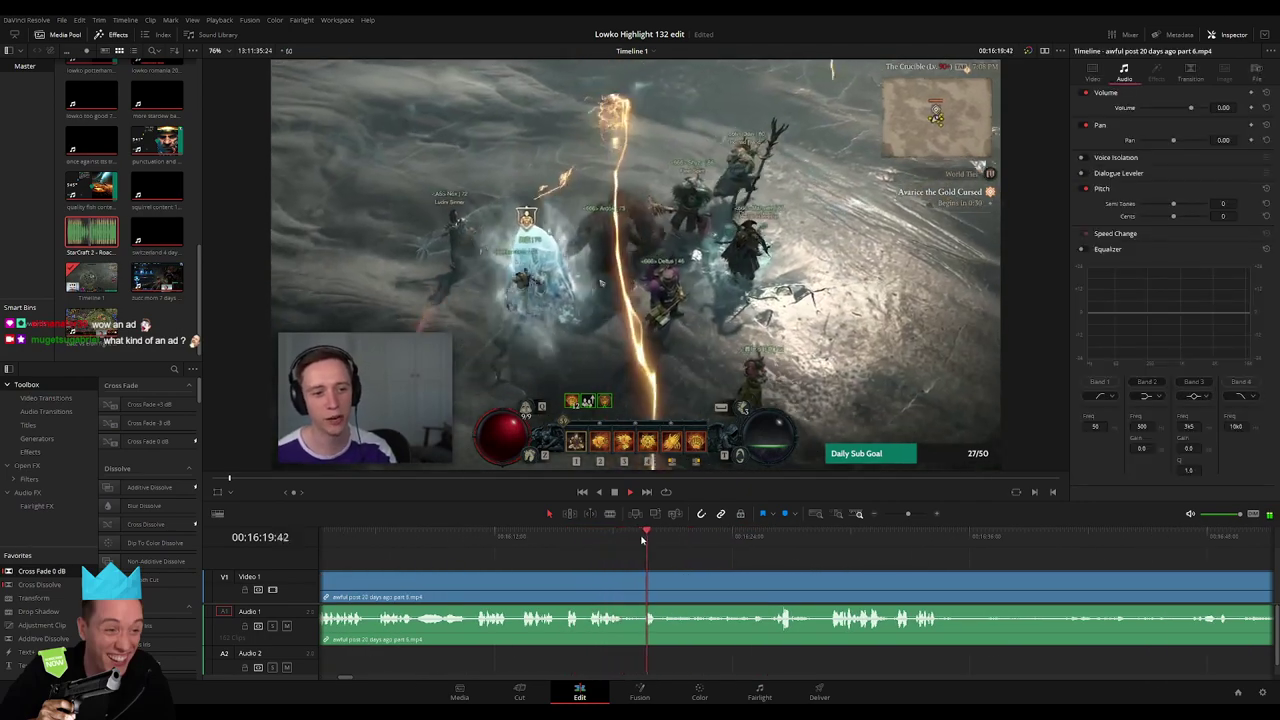
{"action": "left_click", "coordinate": [745, 538]}
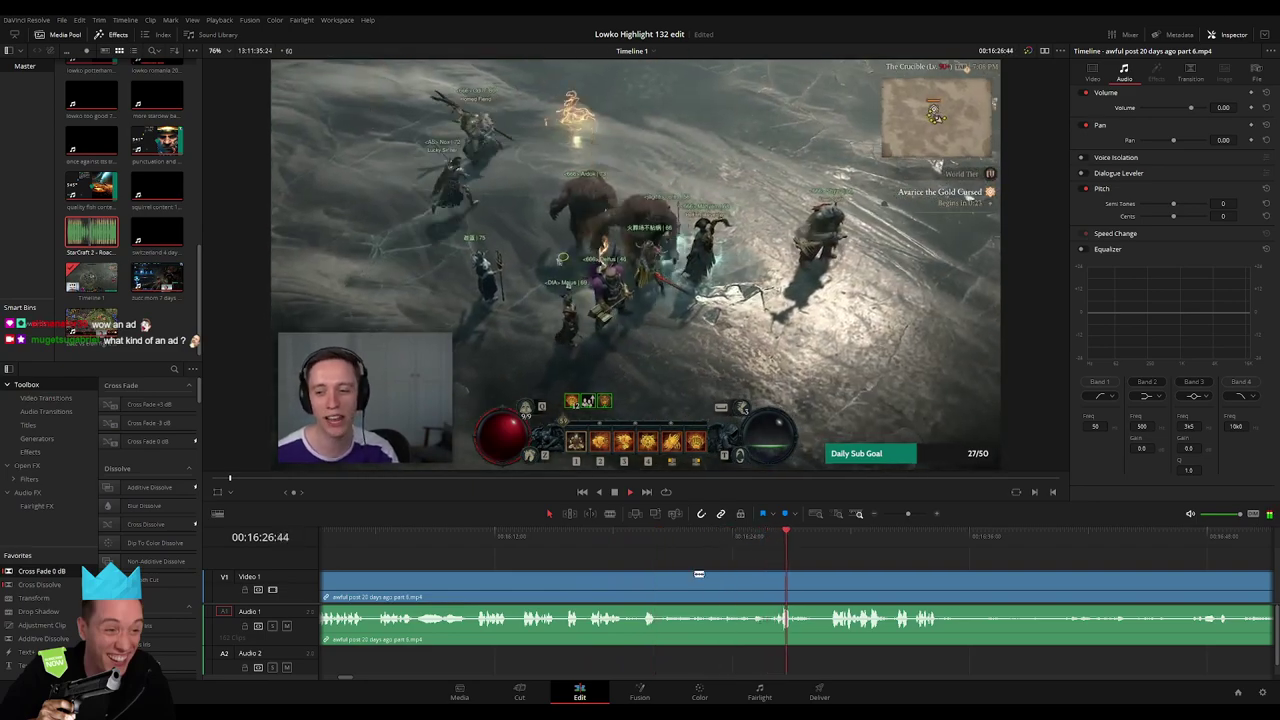
{"action": "key", "text": "b"}
{"action": "left_click", "coordinate": [657, 580]}
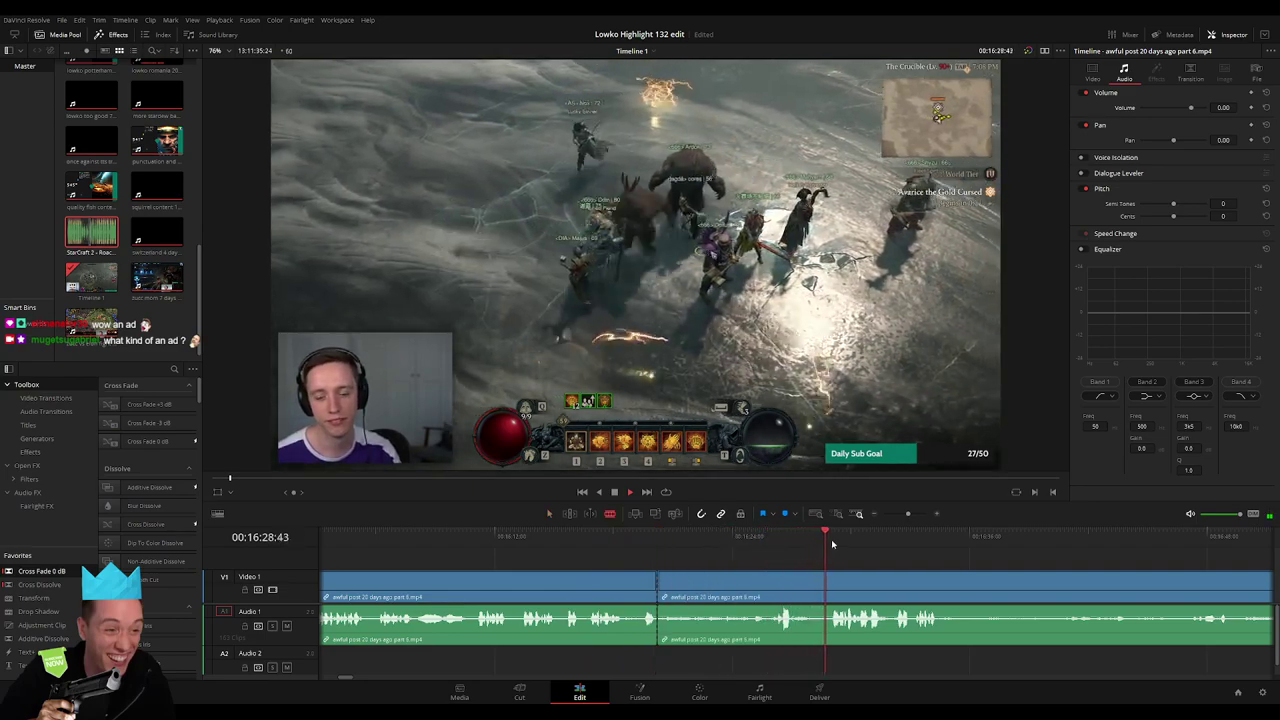
Skim ahead through the part 6 footage to the Avarice boss fight around 17:10
{"action": "scroll", "coordinate": [703, 560], "scroll_direction": "right", "scroll_amount": 3}
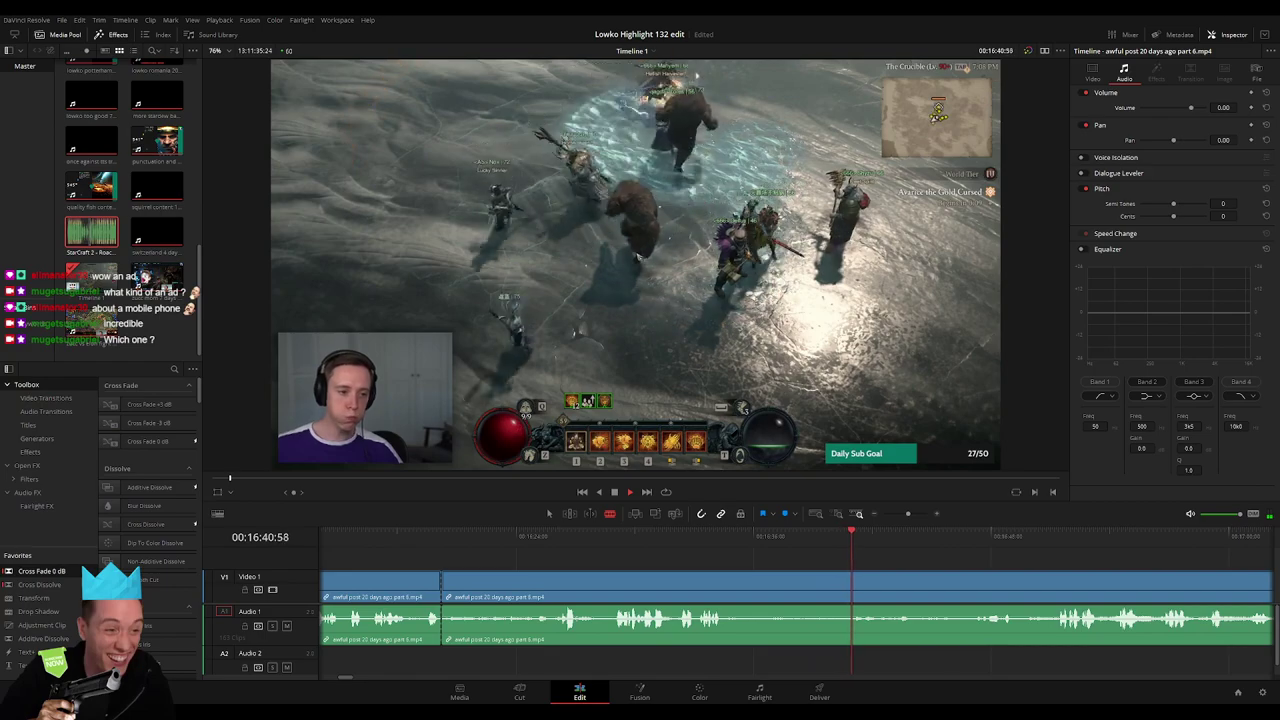
{"action": "left_click", "coordinate": [1057, 537]}
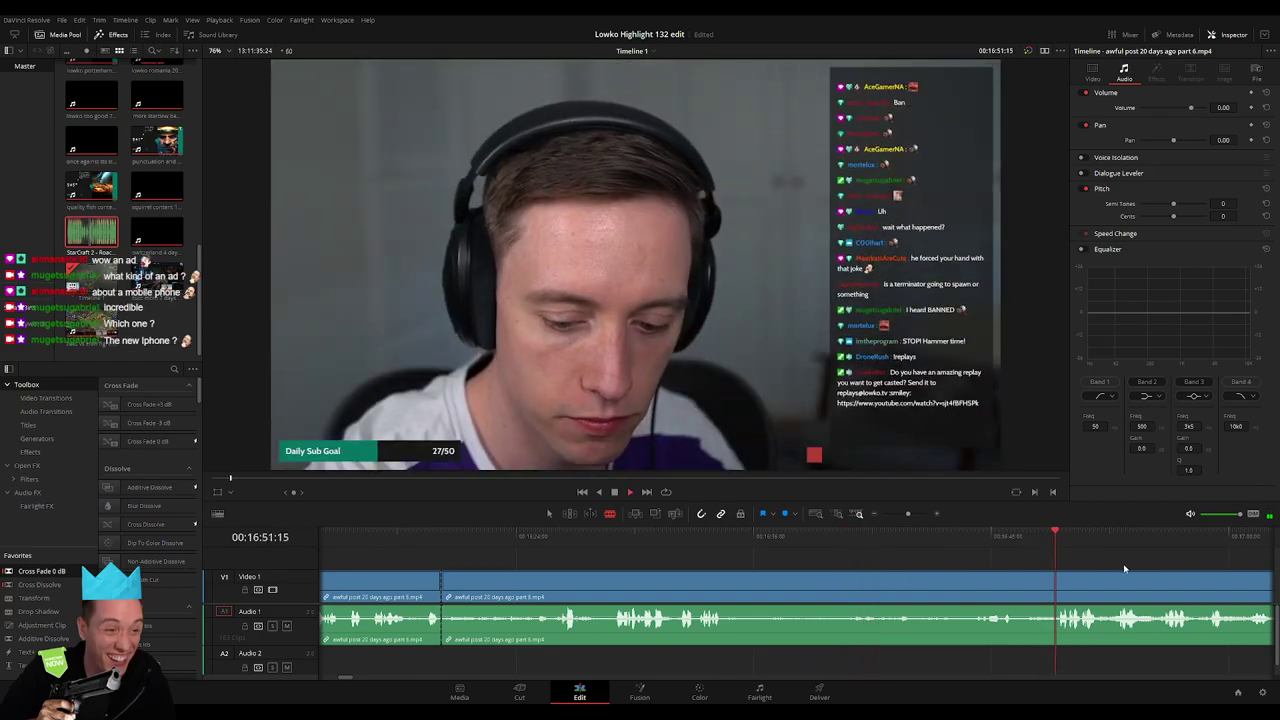
{"action": "left_click", "coordinate": [943, 537]}
{"action": "left_click", "coordinate": [1109, 537]}
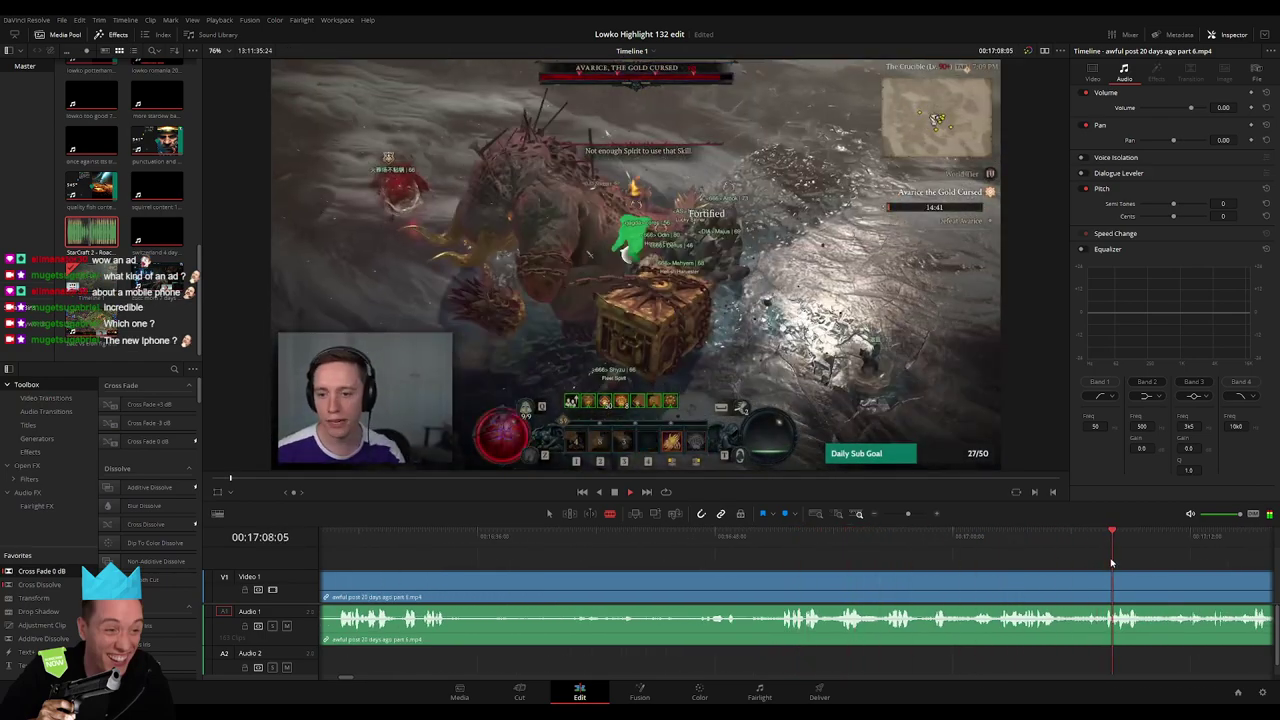
{"action": "left_click_drag", "start_coordinate": [905, 515], "coordinate": [894, 515]}
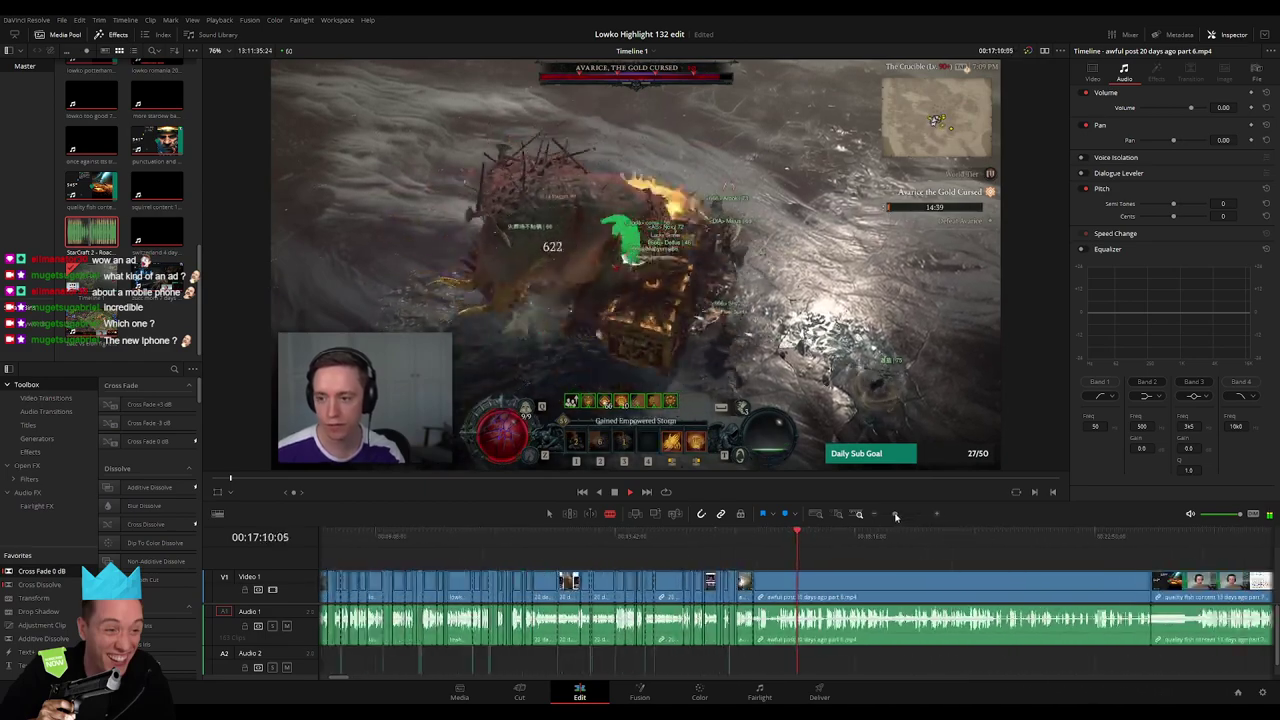
Skim to the character screen section and ripple-delete the selected unwanted clip
{"action": "left_click", "coordinate": [651, 538]}
{"action": "left_click", "coordinate": [674, 538]}
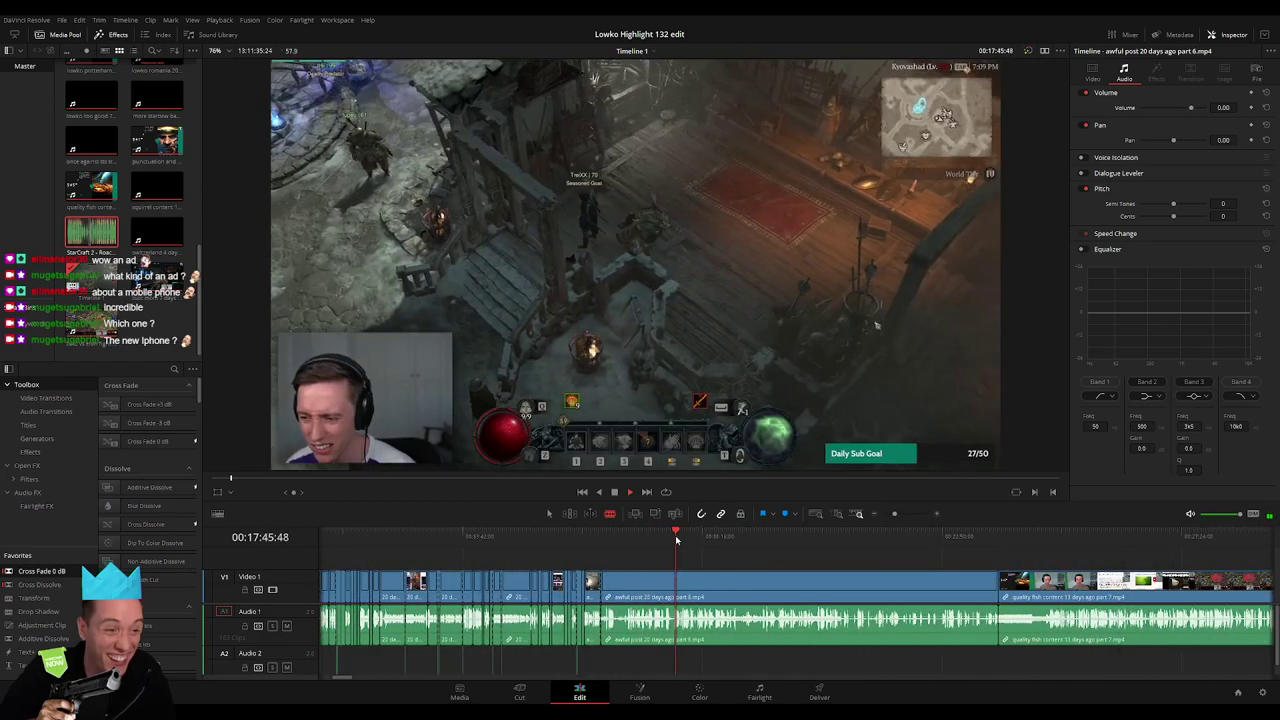
{"action": "left_click", "coordinate": [706, 538]}
{"action": "left_click", "coordinate": [727, 540]}
{"action": "left_click", "coordinate": [768, 538]}
{"action": "left_click", "coordinate": [829, 538]}
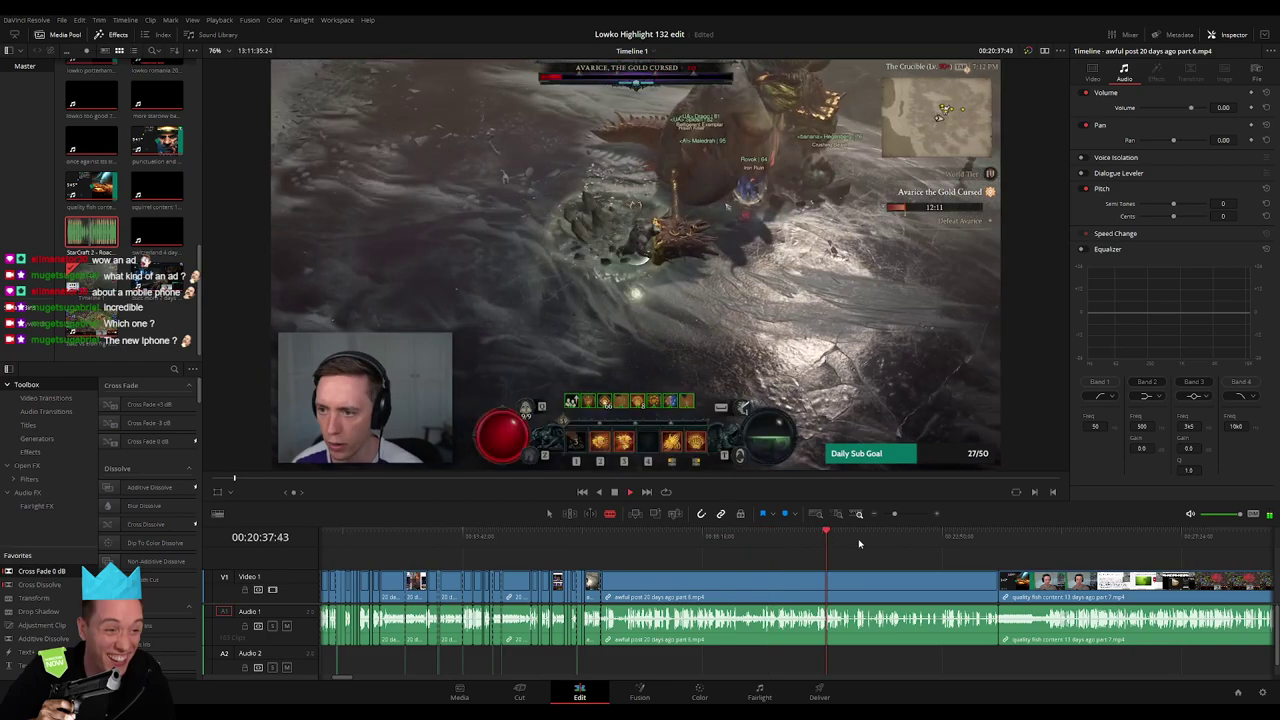
{"action": "left_click", "coordinate": [874, 538]}
{"action": "left_click", "coordinate": [928, 540]}
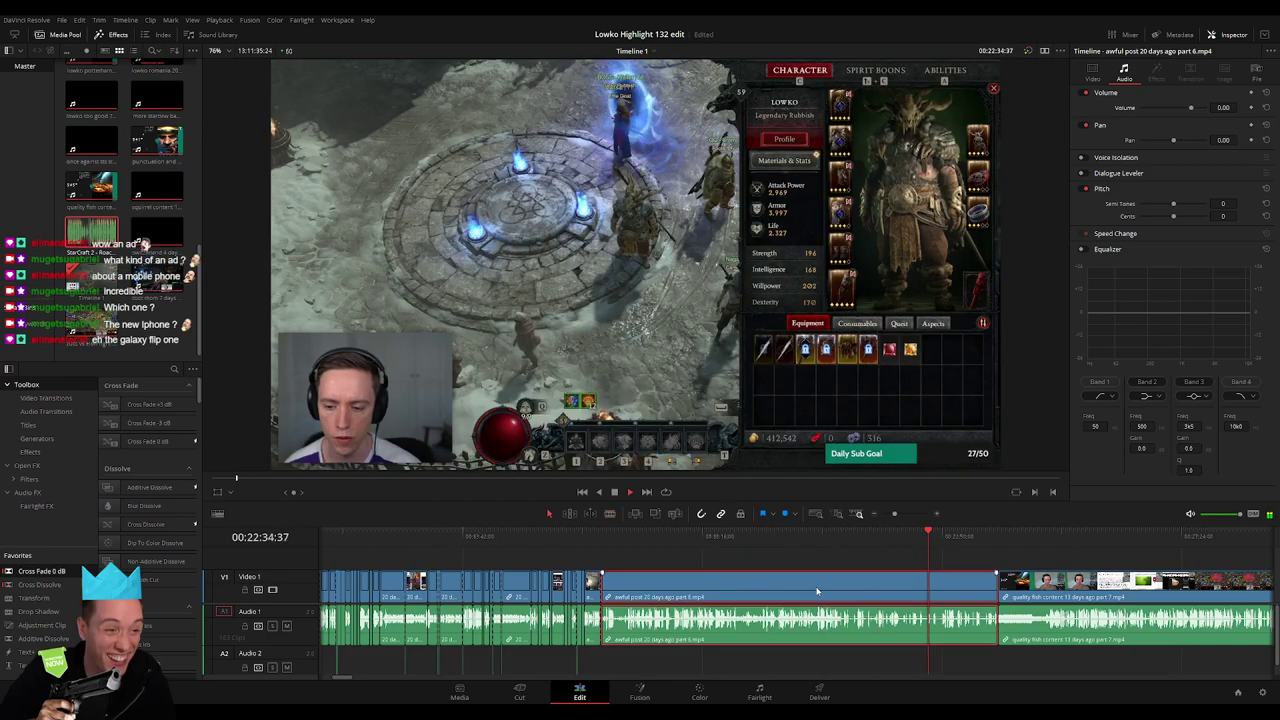
{"action": "key", "text": "Delete"}
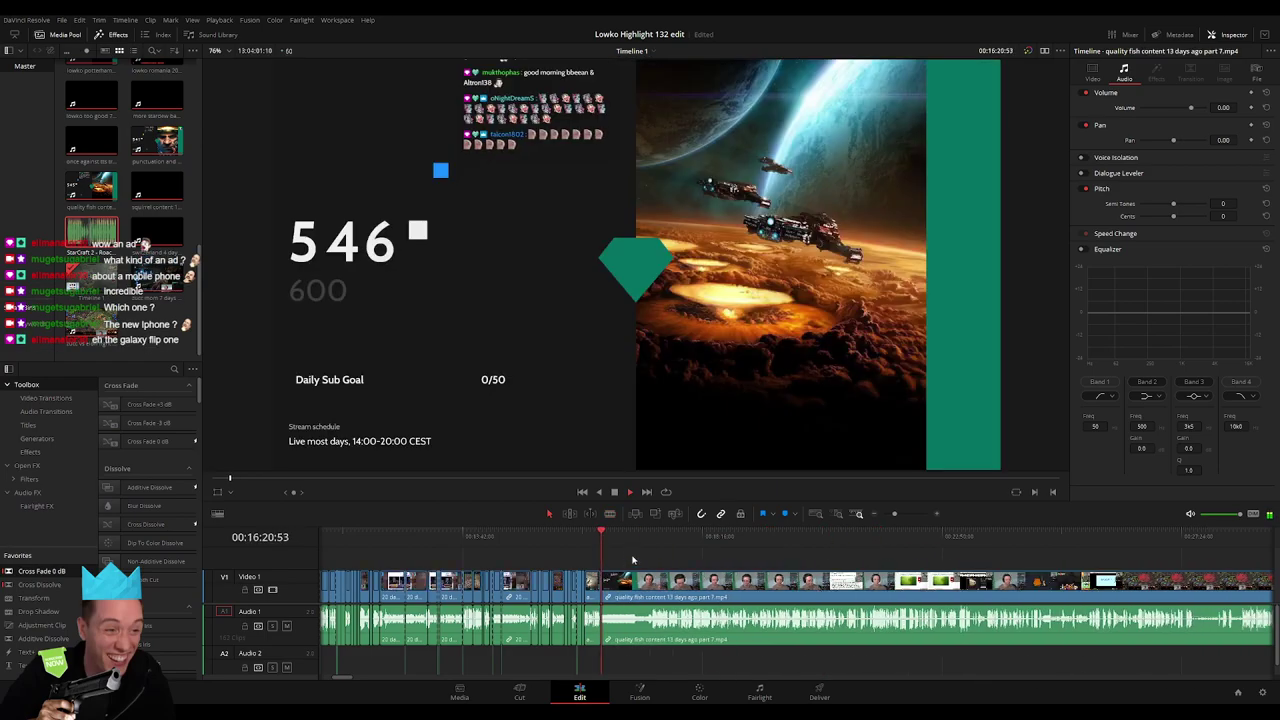
Review the quality fish content part 7 webcam footage up to about 20:46
{"action": "left_click", "coordinate": [648, 543]}
{"action": "left_click", "coordinate": [686, 540]}
{"action": "key", "text": "space"}
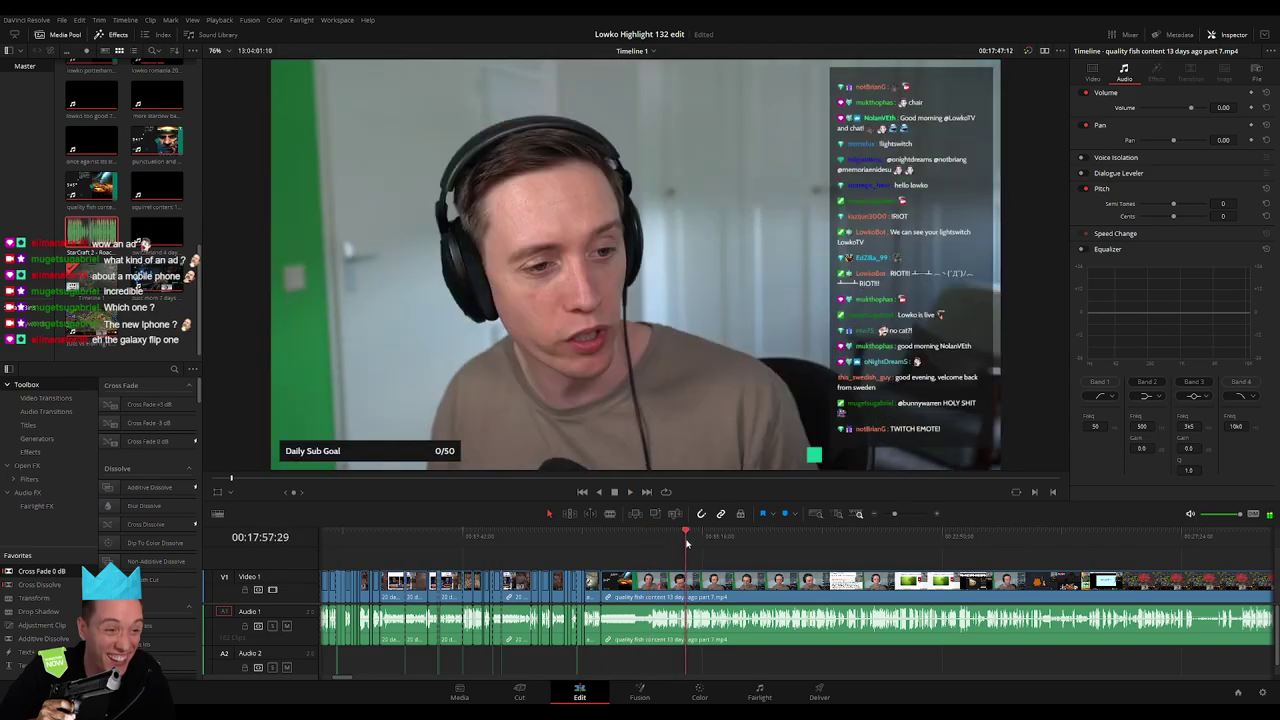
{"action": "left_click", "coordinate": [724, 540]}
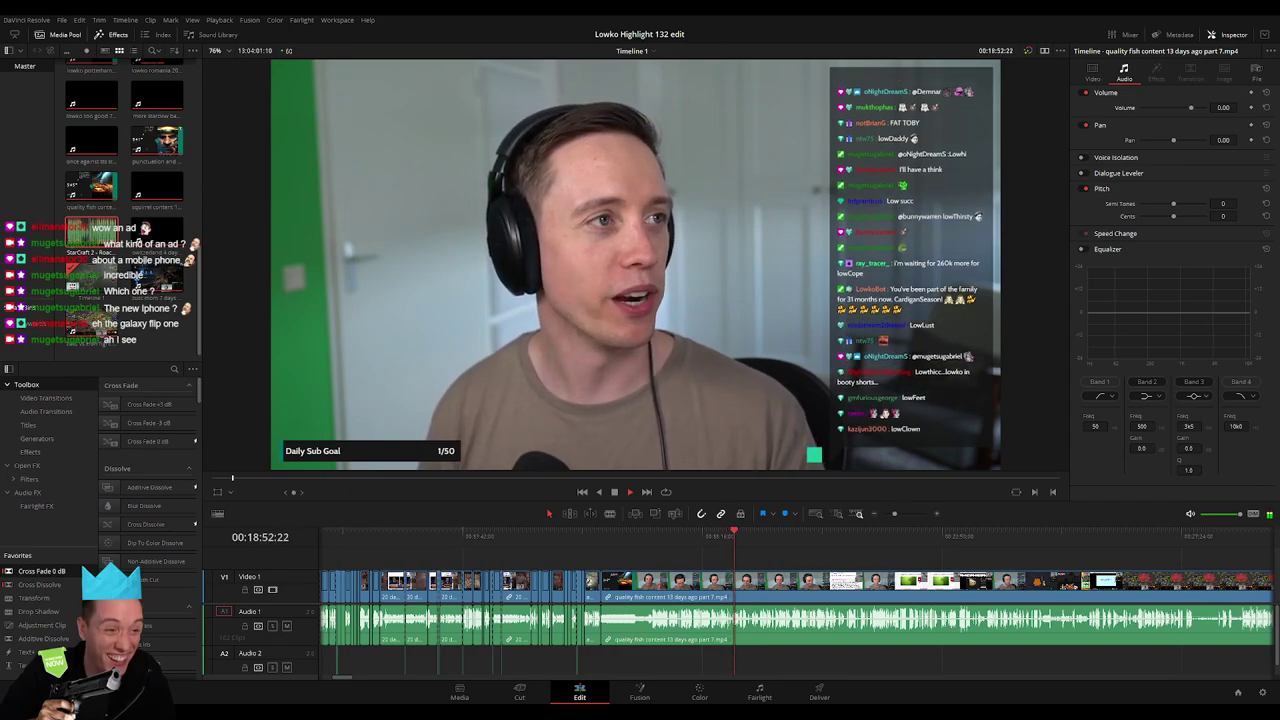
{"action": "left_click_drag", "start_coordinate": [734, 560], "coordinate": [763, 562]}
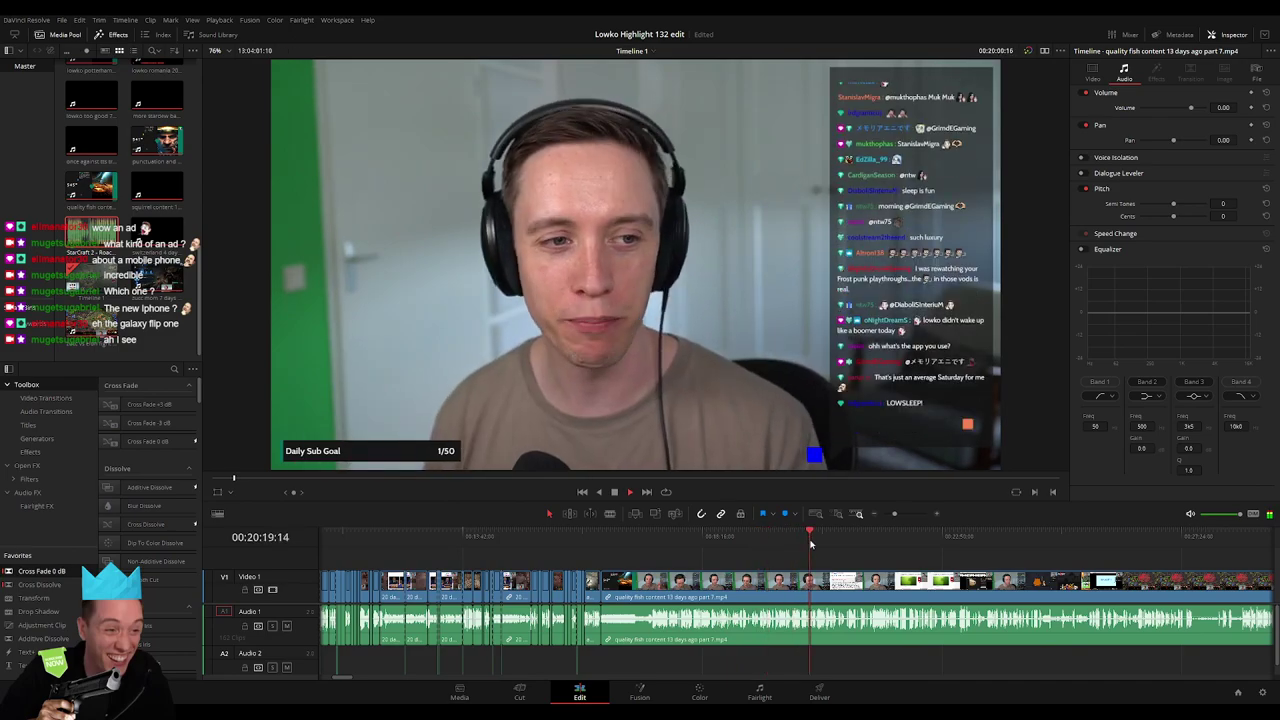
{"action": "left_click_drag", "start_coordinate": [792, 544], "coordinate": [830, 548]}
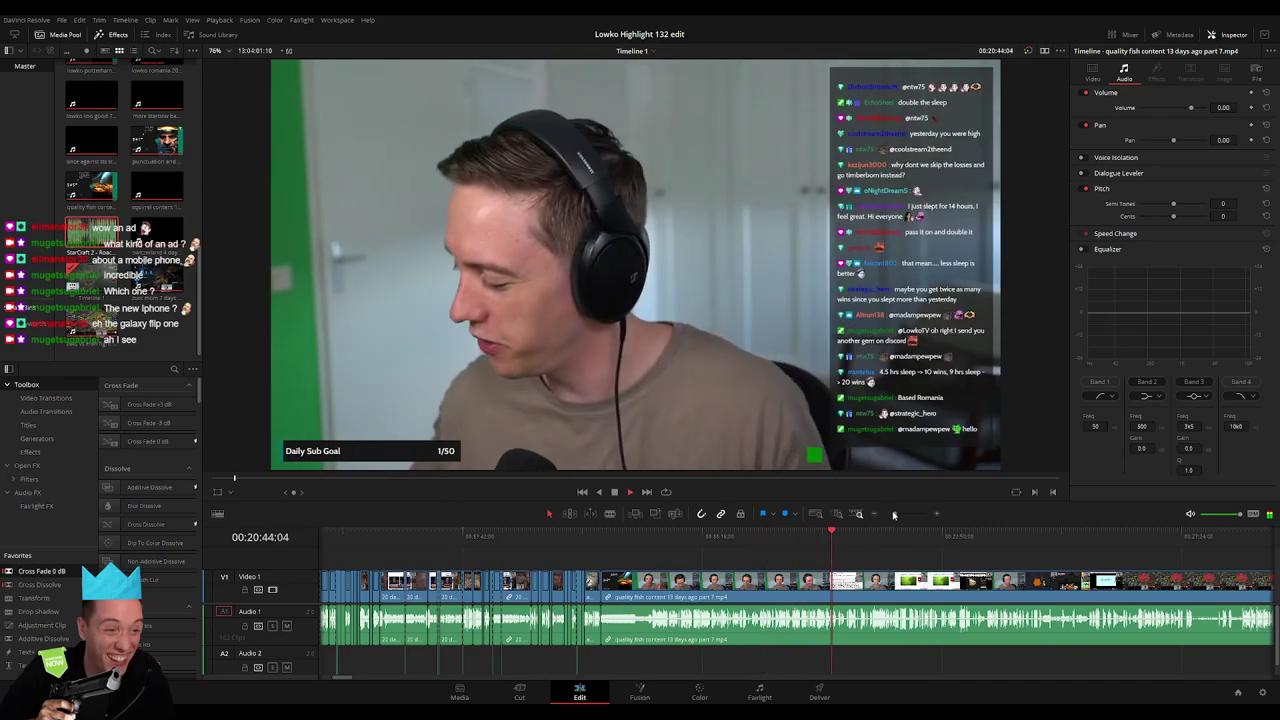
{"action": "left_click", "coordinate": [874, 516]}
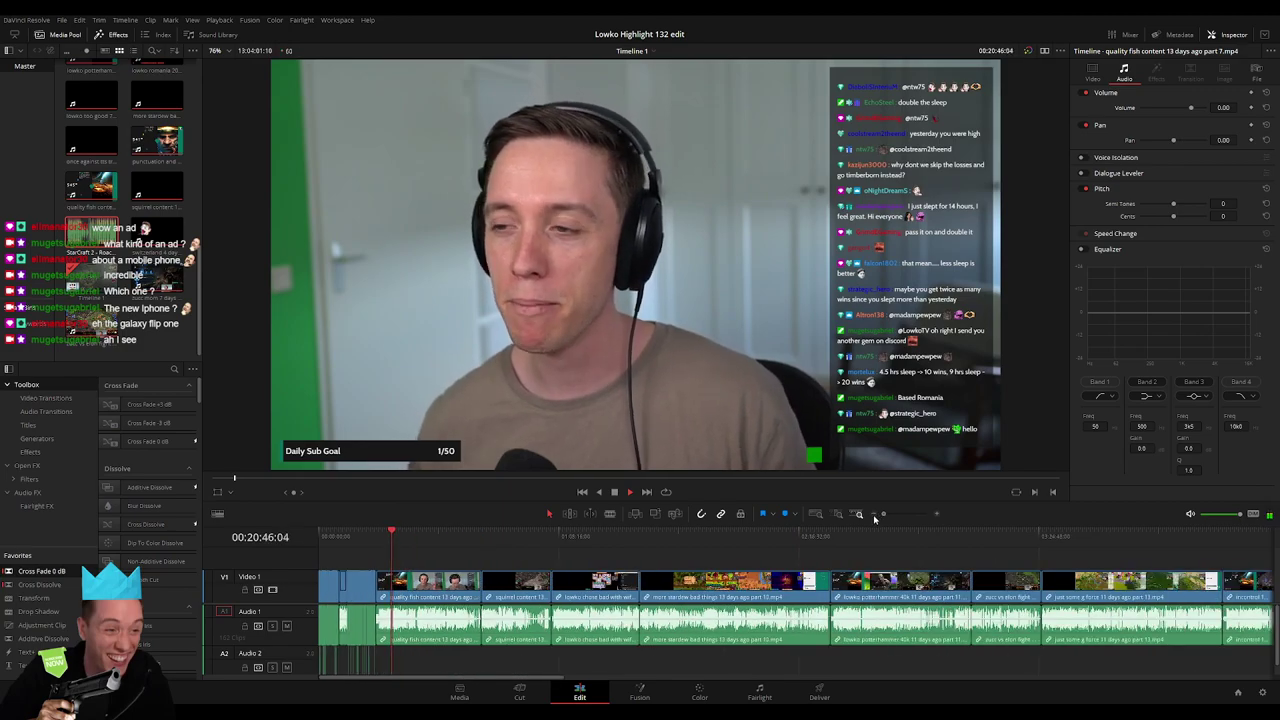
Blade out the first dull stretch of the Visdeurbel webpage footage and close the gap
{"action": "left_click_drag", "start_coordinate": [882, 514], "coordinate": [901, 514]}
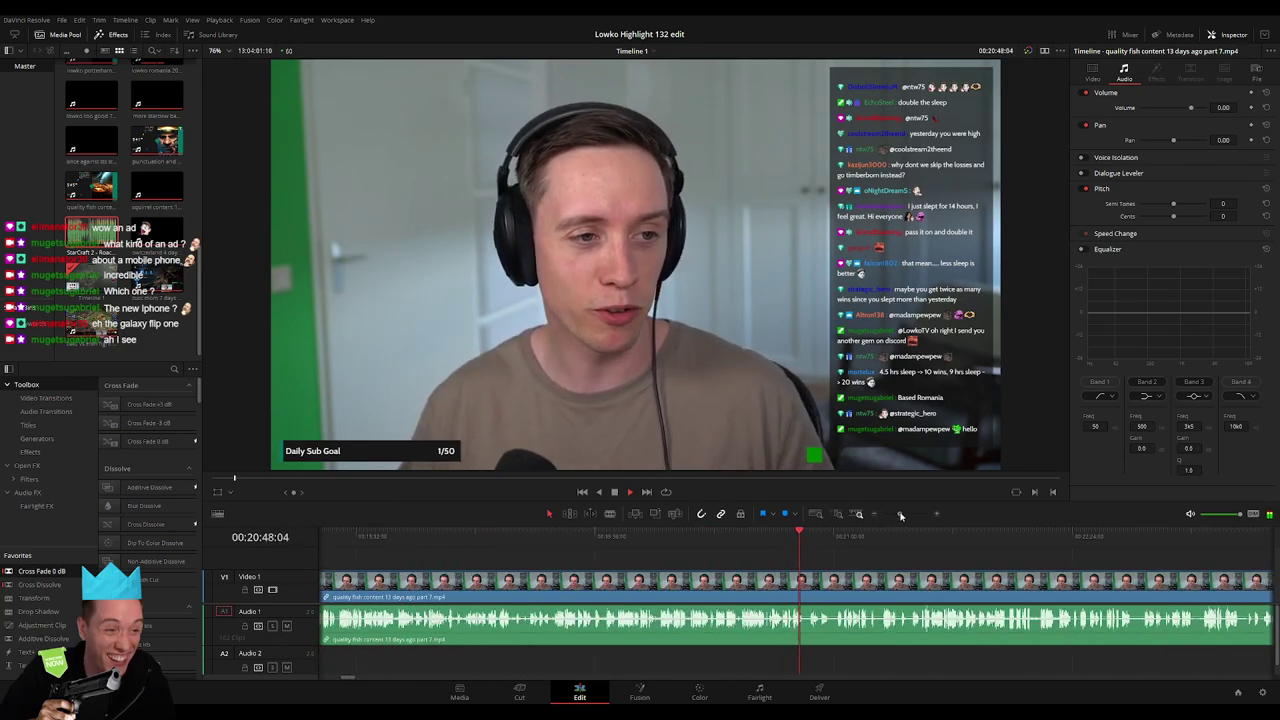
{"action": "left_click", "coordinate": [1037, 541]}
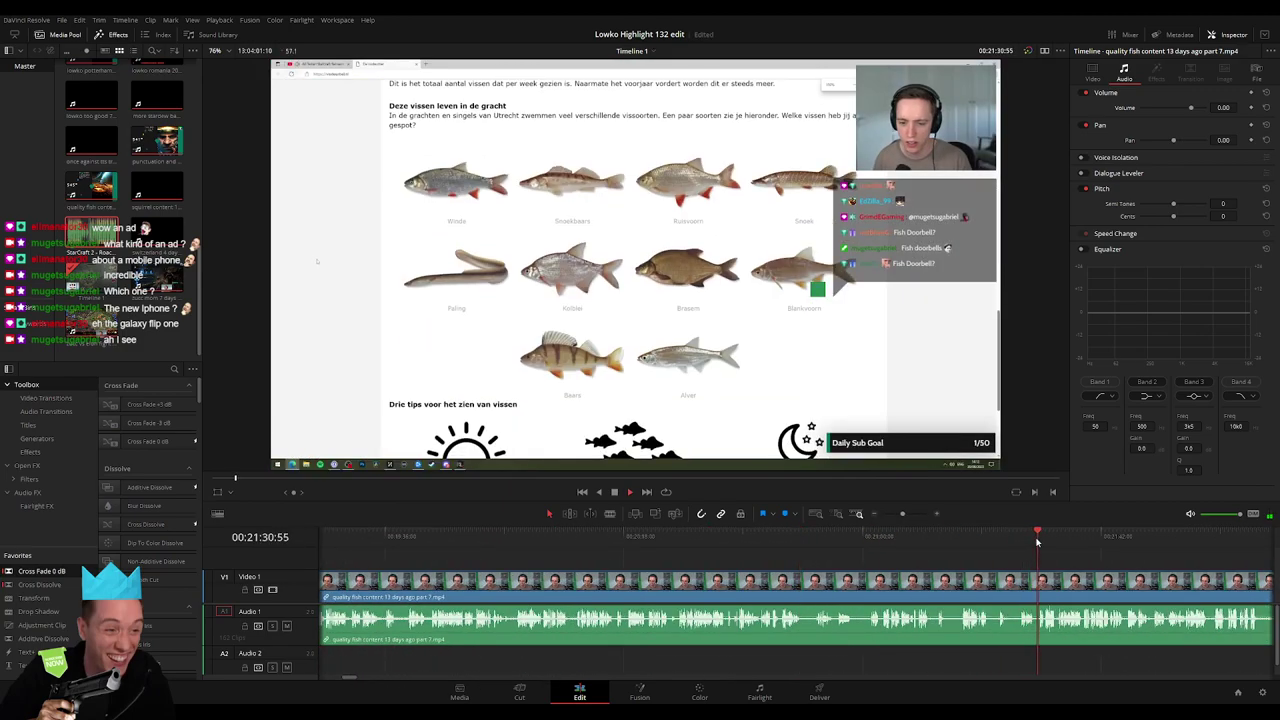
{"action": "left_click", "coordinate": [580, 541]}
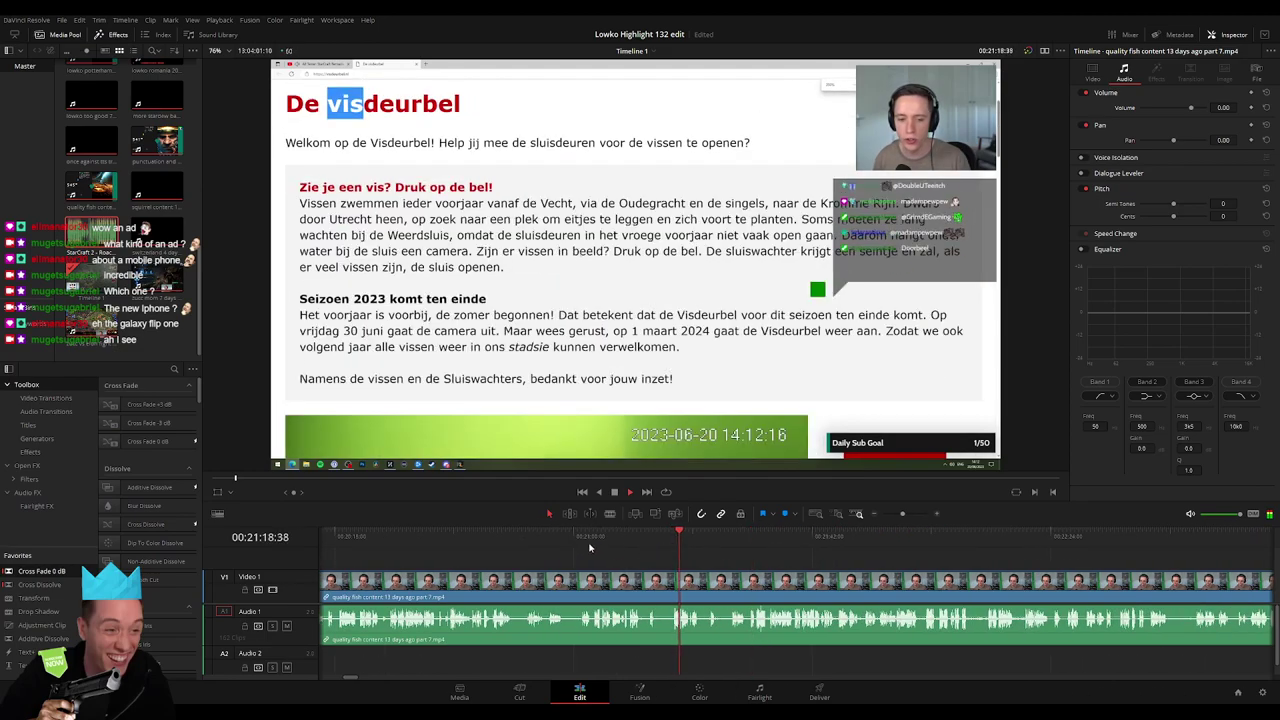
{"action": "left_click", "coordinate": [580, 541]}
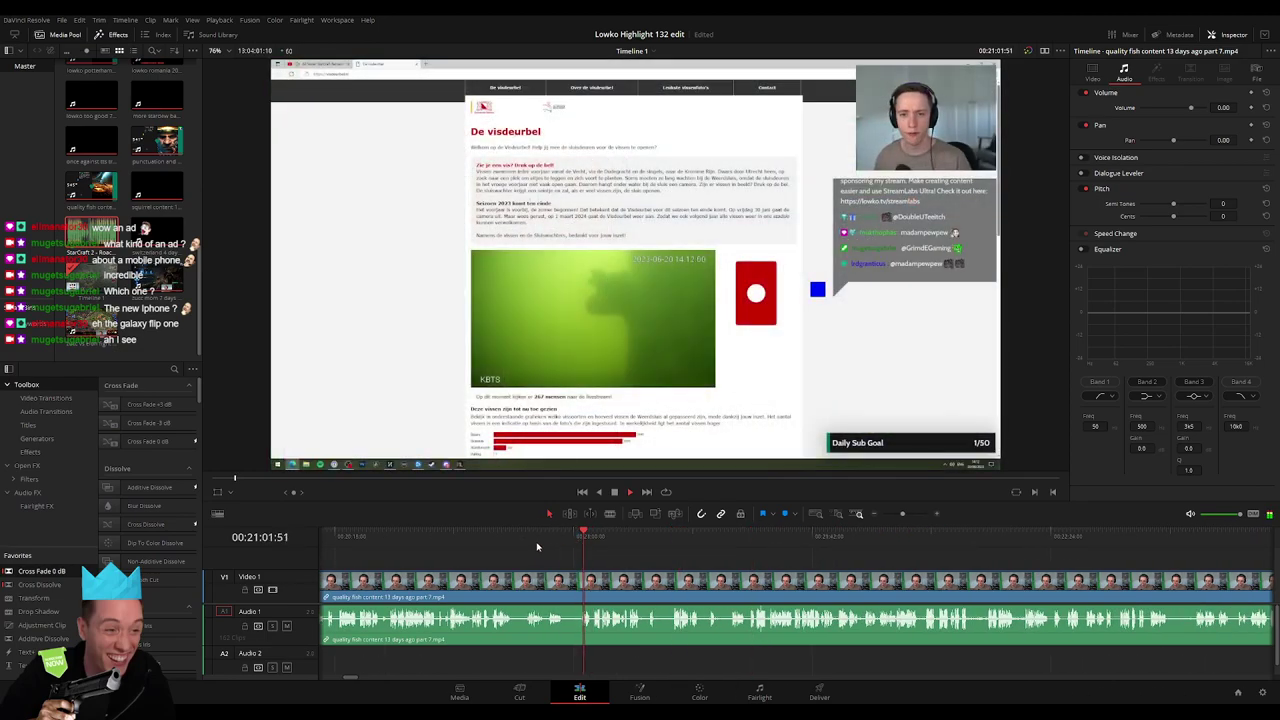
{"action": "left_click", "coordinate": [537, 541]}
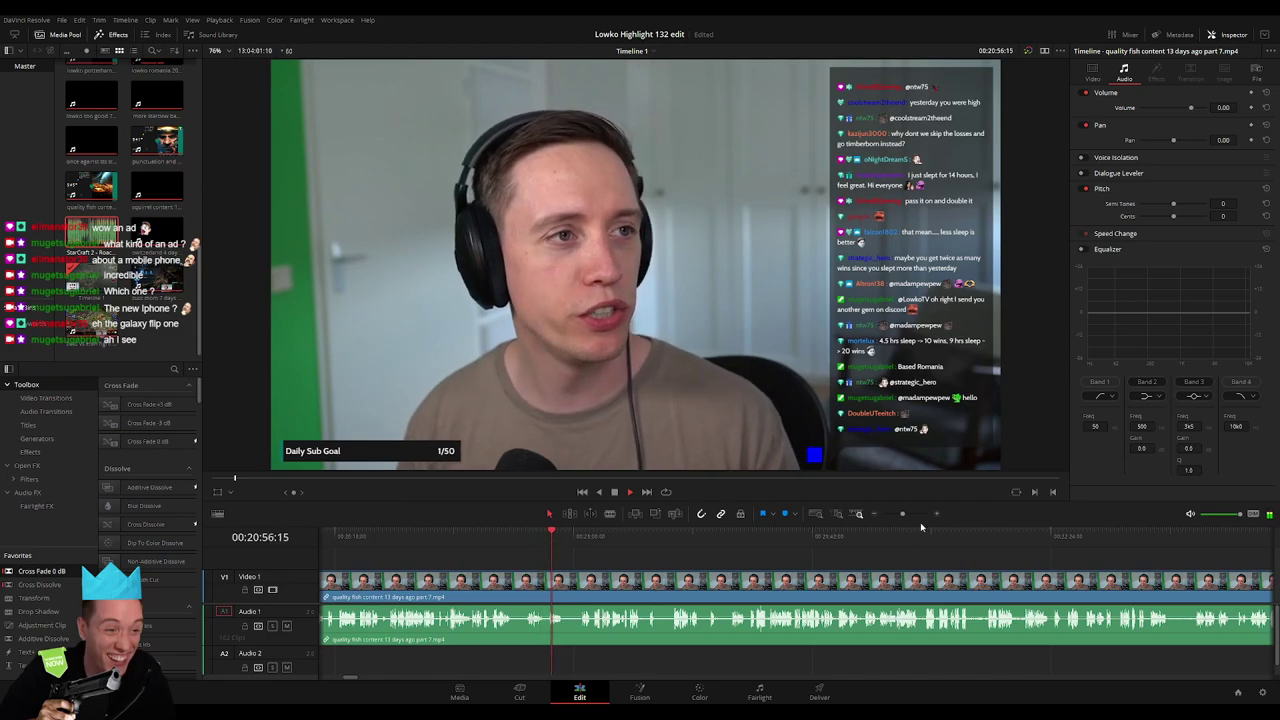
{"action": "scroll", "coordinate": [728, 563], "scroll_direction": "up", "scroll_amount": 2}
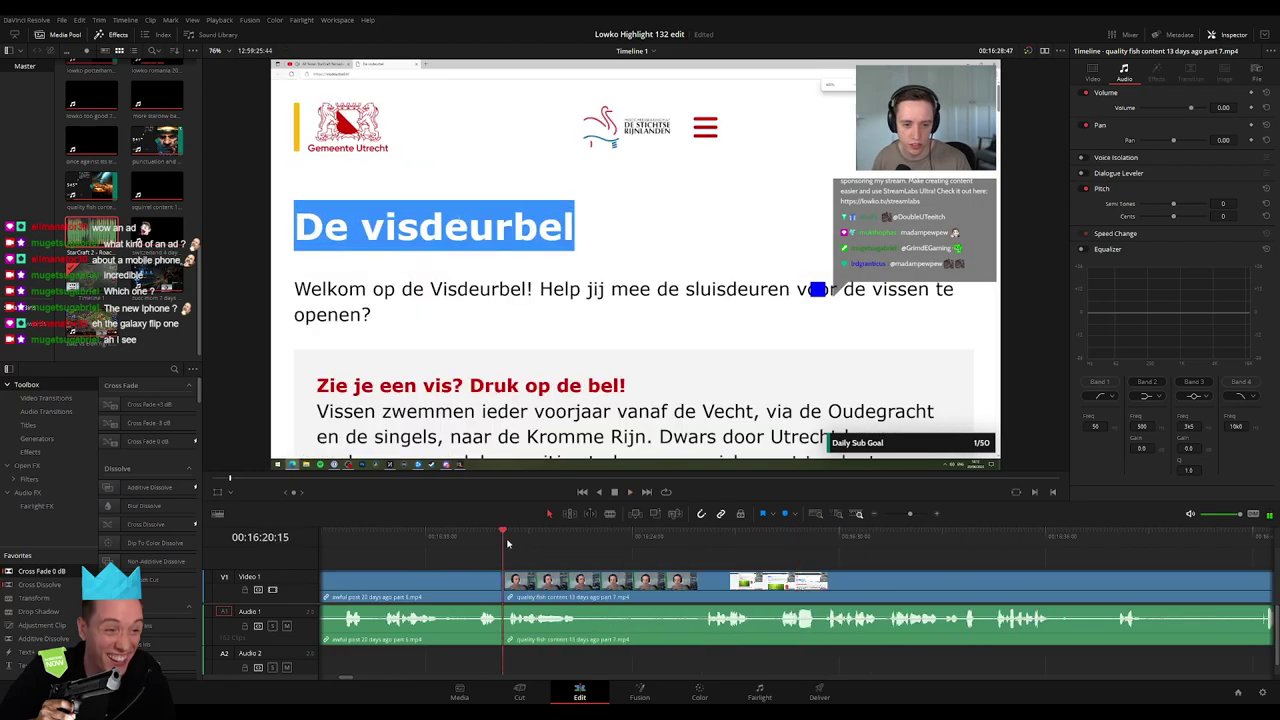
{"action": "left_click_drag", "start_coordinate": [507, 543], "coordinate": [697, 543]}
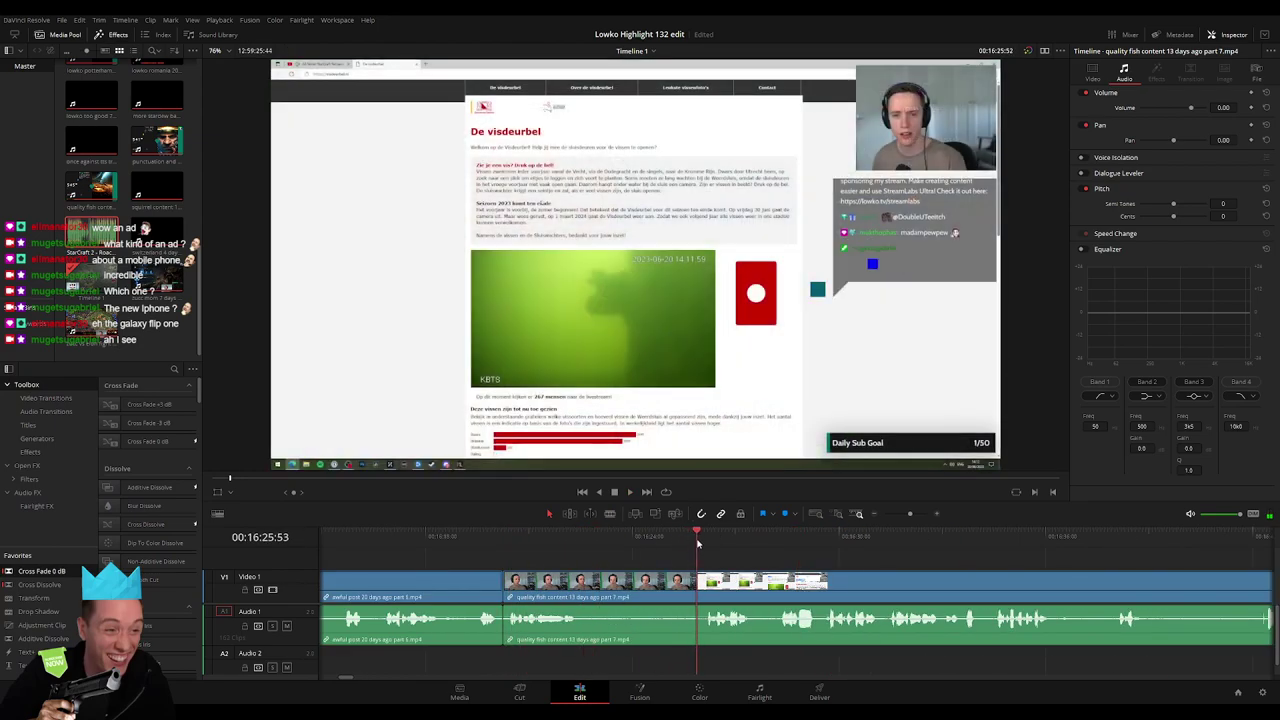
{"action": "left_click", "coordinate": [582, 588]}
{"action": "left_click", "coordinate": [706, 588]}
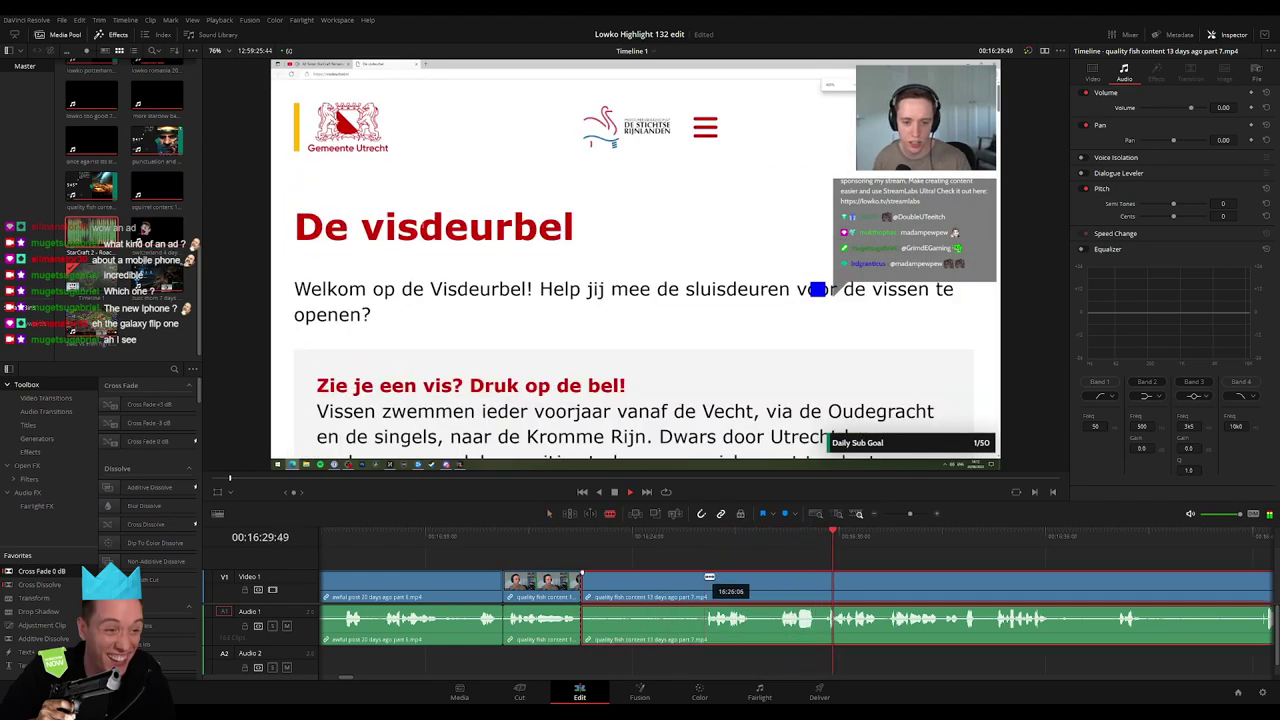
{"action": "key", "text": "Delete"}
{"action": "key", "text": "Delete"}
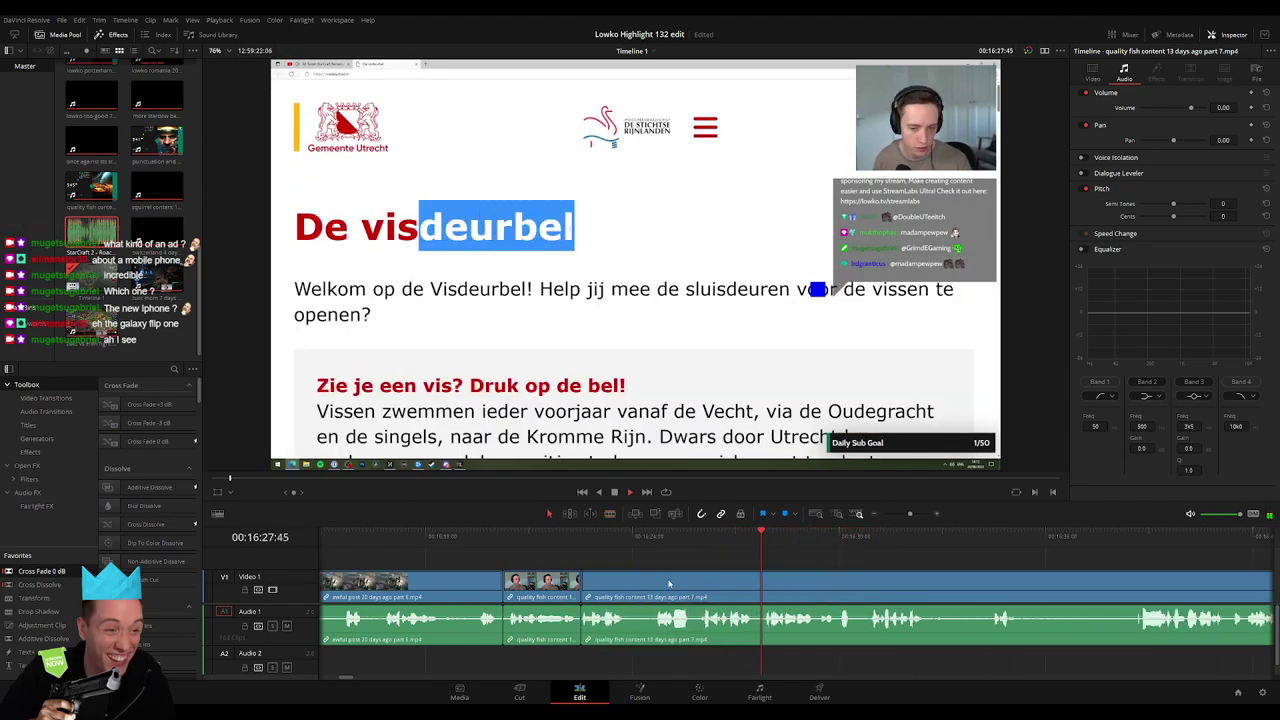
Remove a second dull stretch near 16:35 from the part 7 fish clip, leaving no gap
{"action": "scroll", "coordinate": [830, 590], "scroll_direction": "right", "scroll_amount": 3}
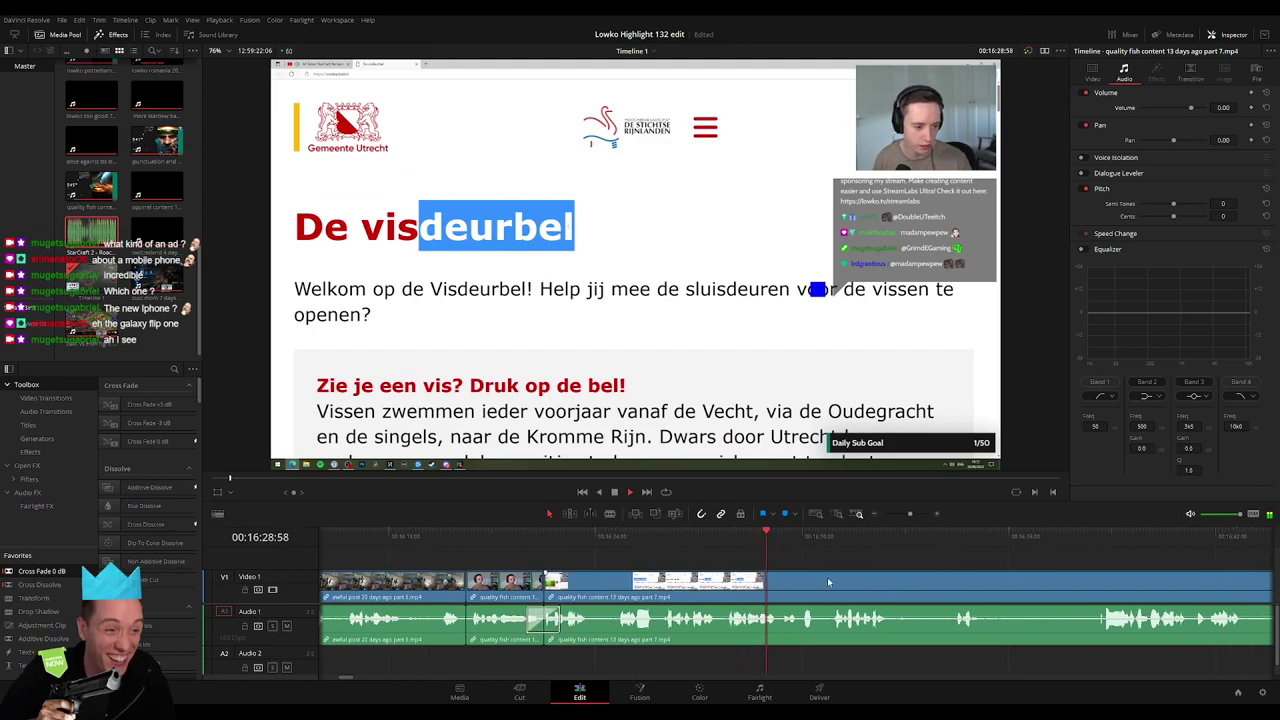
{"action": "scroll", "coordinate": [669, 577], "scroll_direction": "right", "scroll_amount": 1}
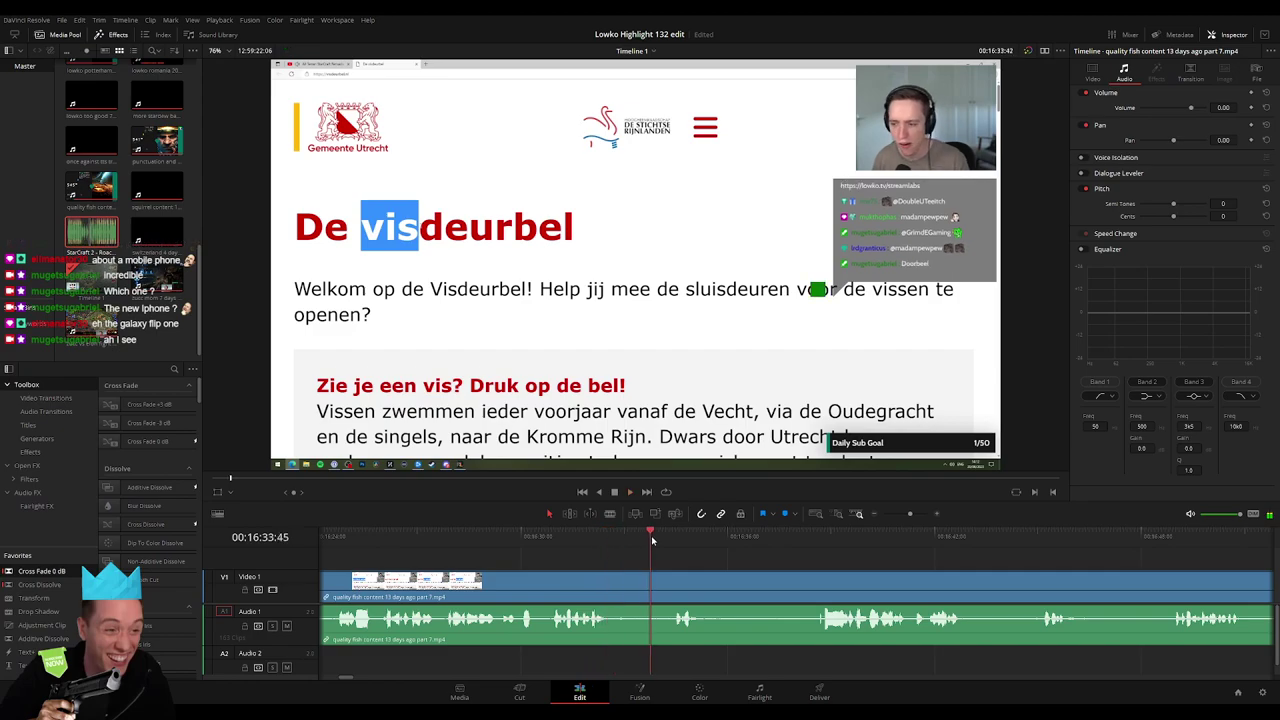
{"action": "left_click_drag", "start_coordinate": [652, 540], "coordinate": [712, 548]}
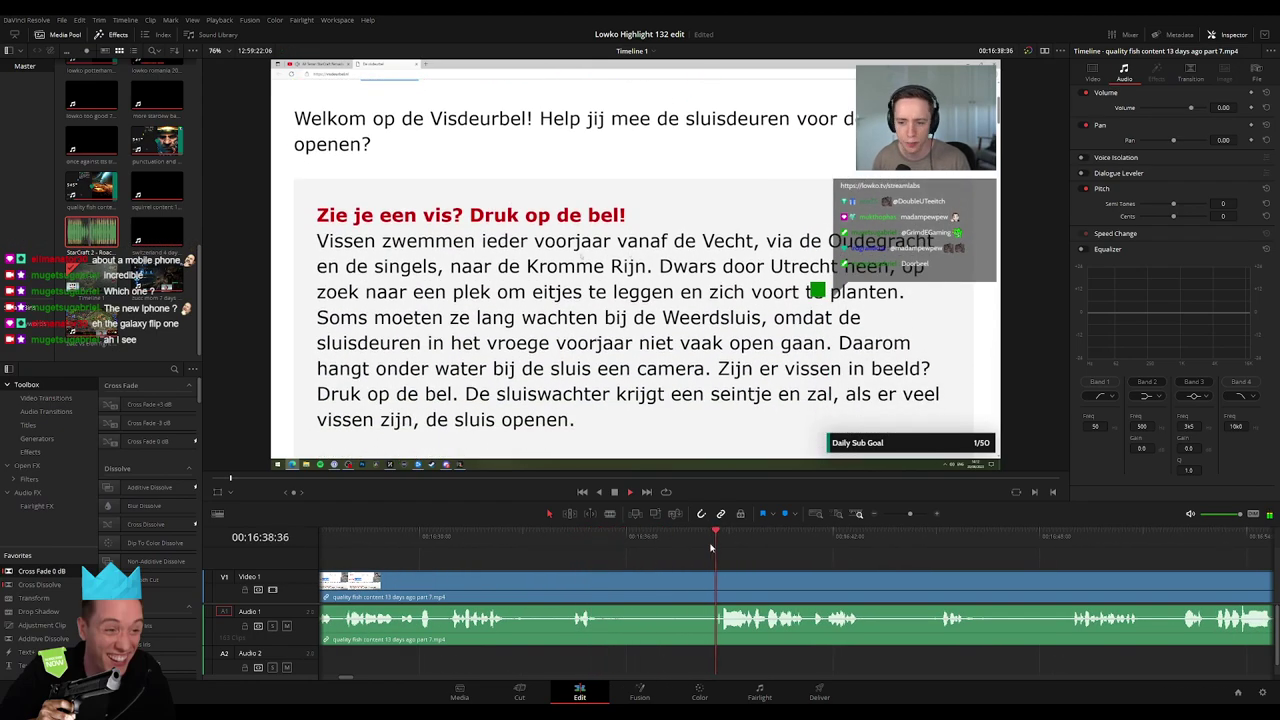
{"action": "key", "text": "ctrl+b"}
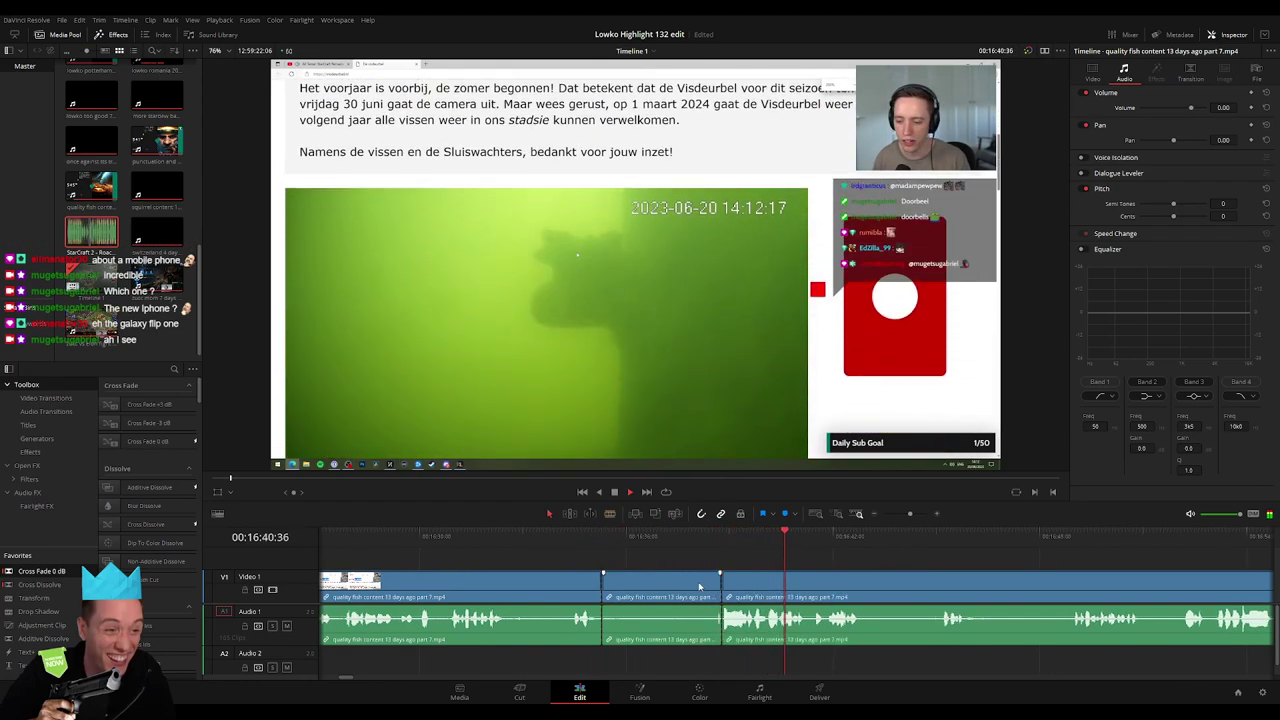
{"action": "left_click", "coordinate": [699, 587]}
{"action": "key", "text": "Delete"}
{"action": "scroll", "coordinate": [610, 580], "scroll_direction": "right", "scroll_amount": 1}
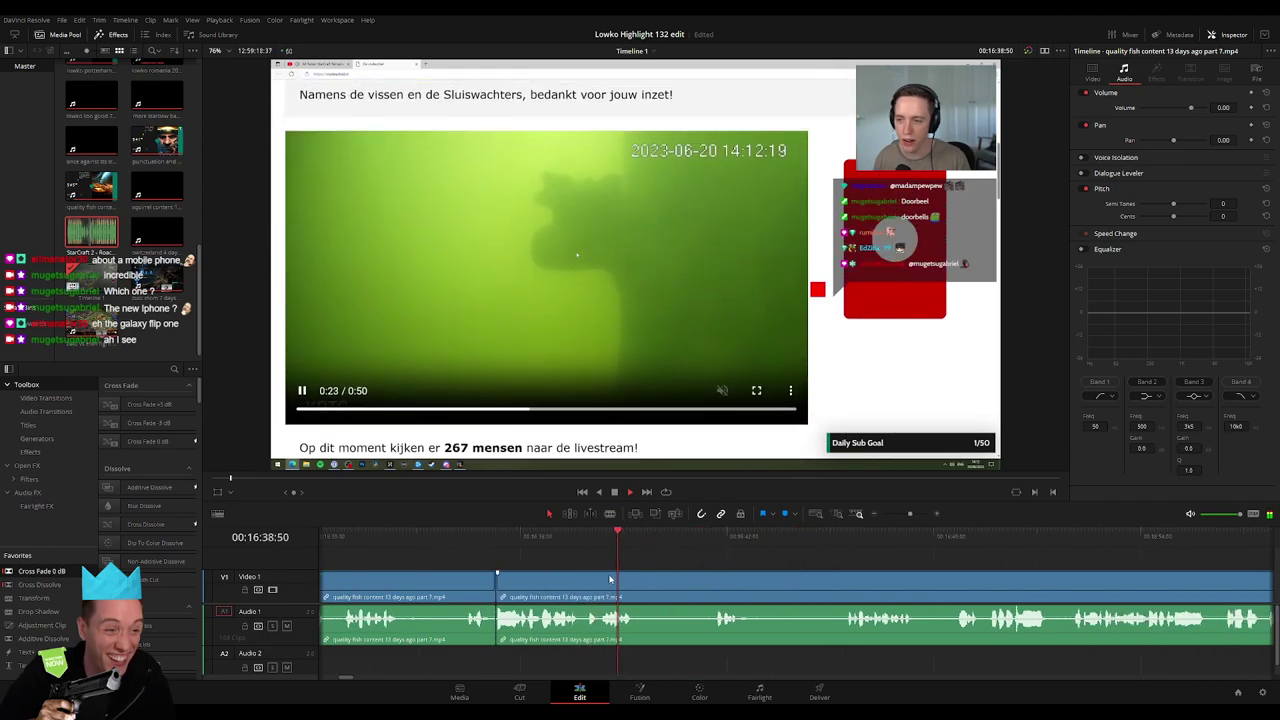
{"action": "left_click", "coordinate": [785, 540]}
{"action": "scroll", "coordinate": [674, 561], "scroll_direction": "right", "scroll_amount": 2}
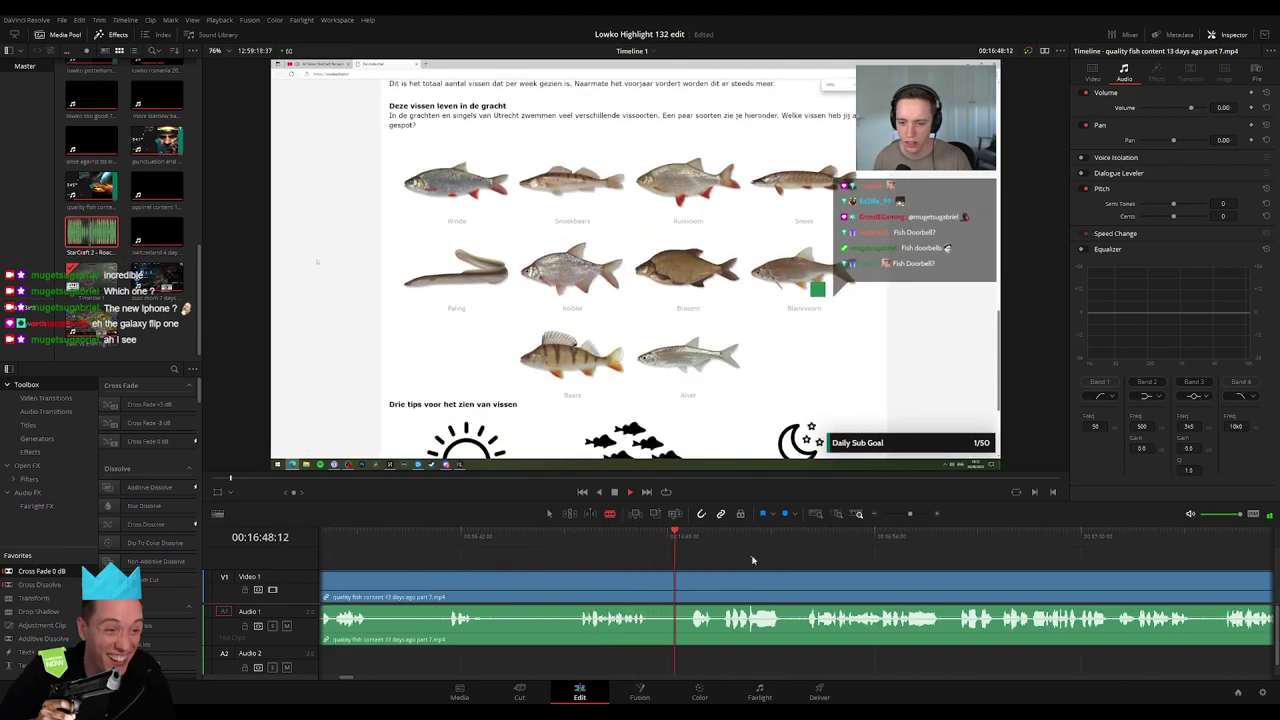
Split the part 7 fish clip at the webcam moment
{"action": "scroll", "coordinate": [654, 562], "scroll_direction": "right", "scroll_amount": 1}
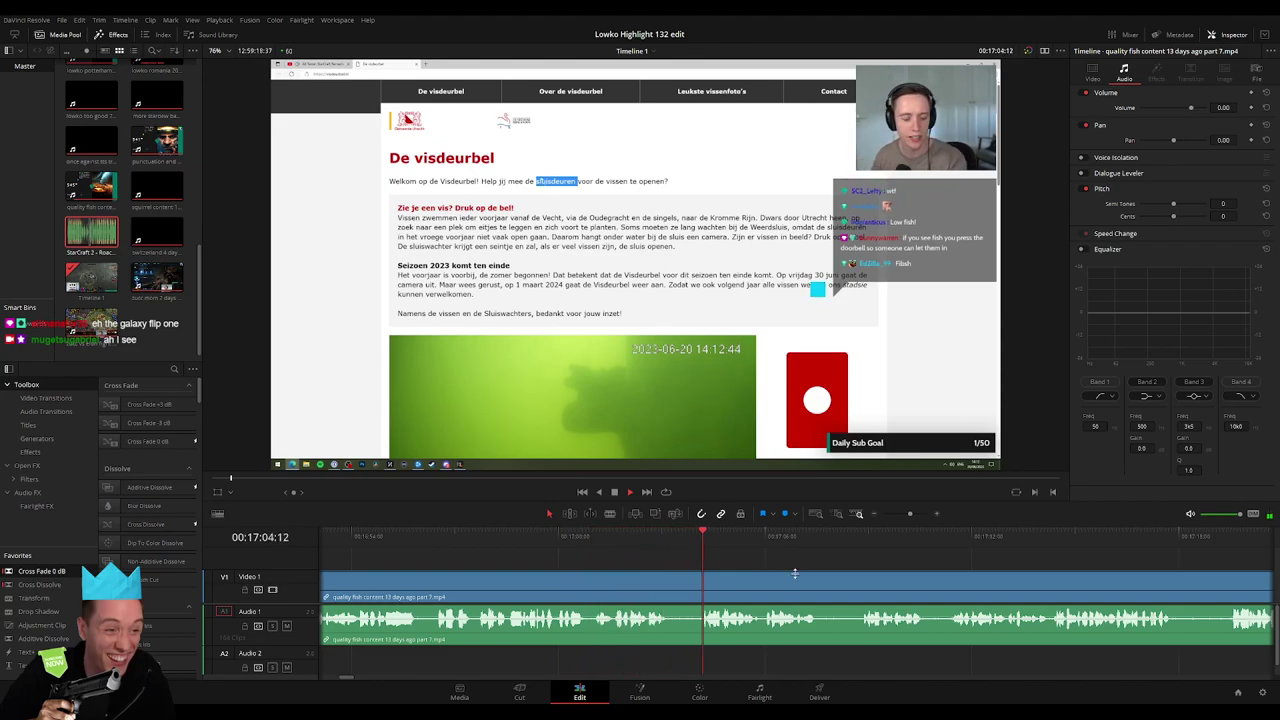
{"action": "key", "text": "b"}
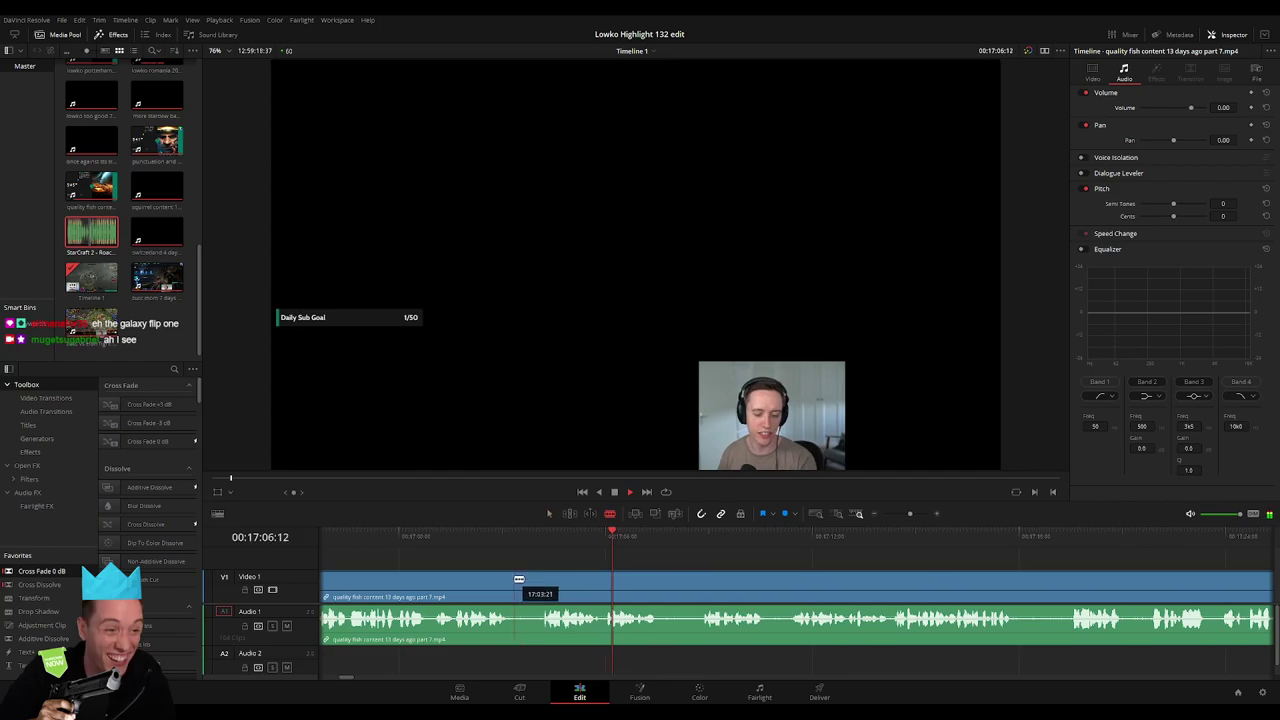
{"action": "left_click", "coordinate": [512, 581]}
{"action": "key", "text": "a"}
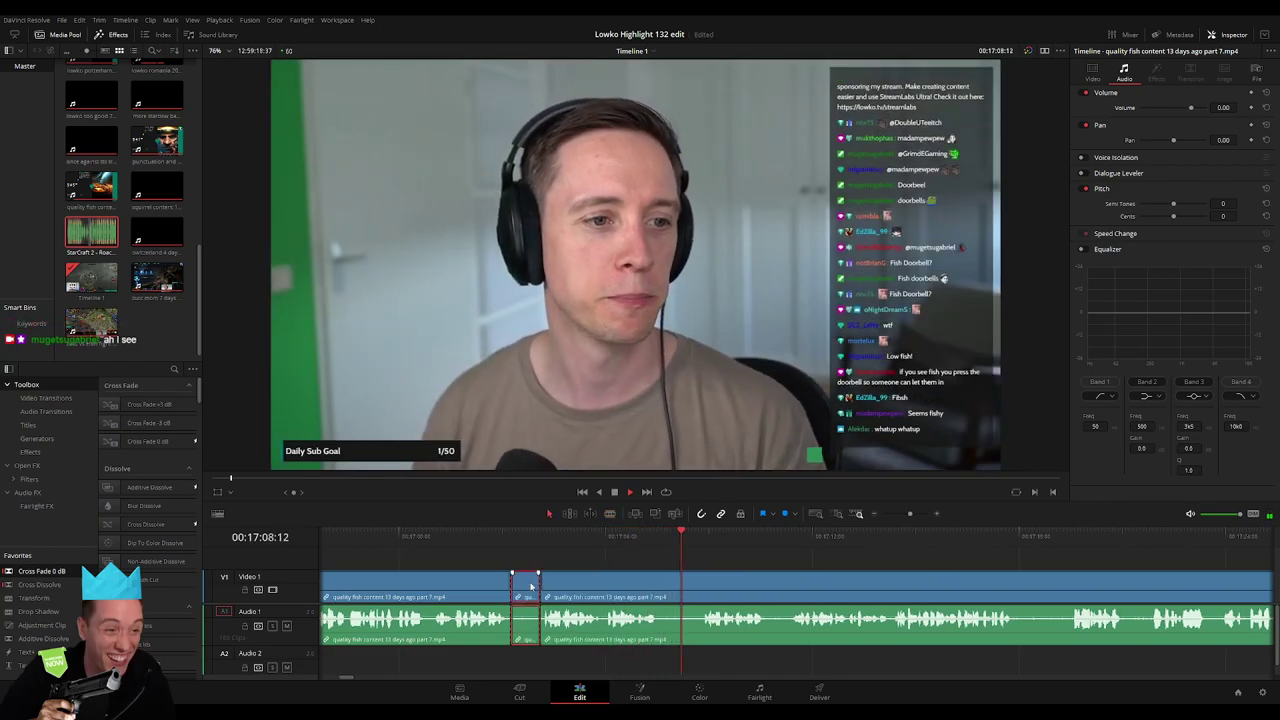
{"action": "left_click", "coordinate": [511, 620]}
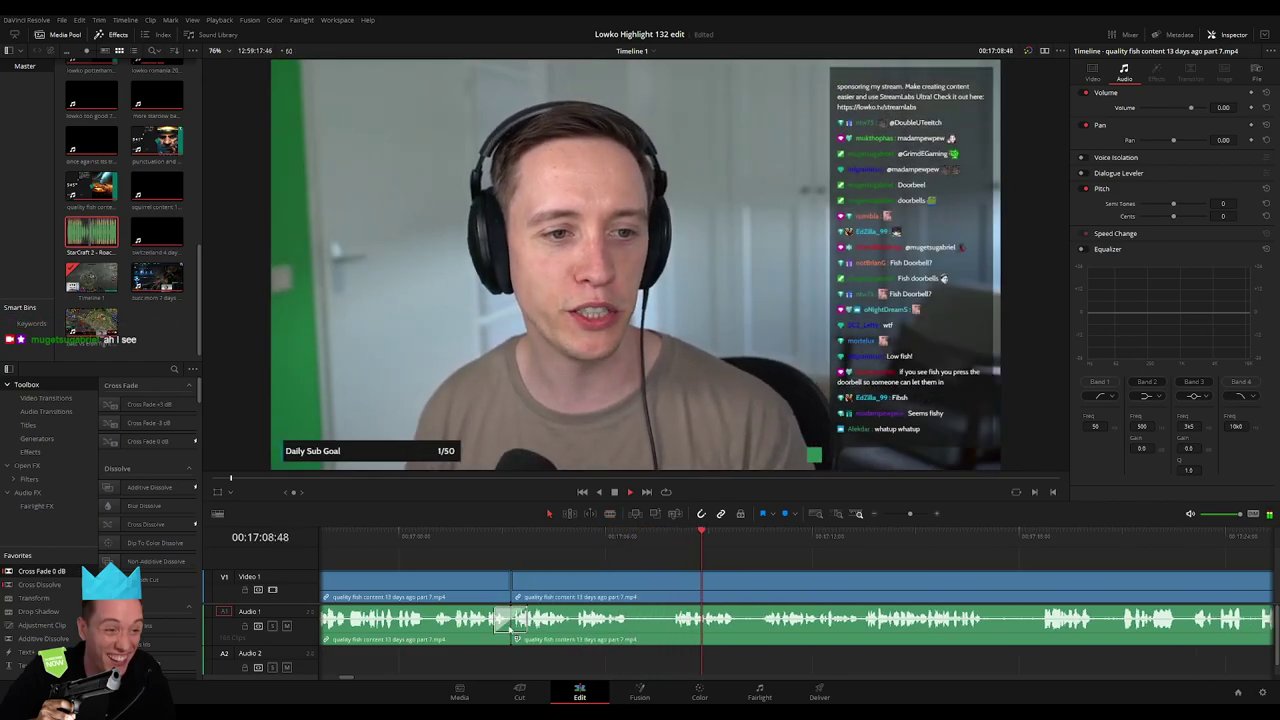
Blade out the brief unwanted moment around 17:07 and ripple-delete it
{"action": "key", "text": "b"}
{"action": "left_click", "coordinate": [629, 590]}
{"action": "left_click", "coordinate": [669, 590]}
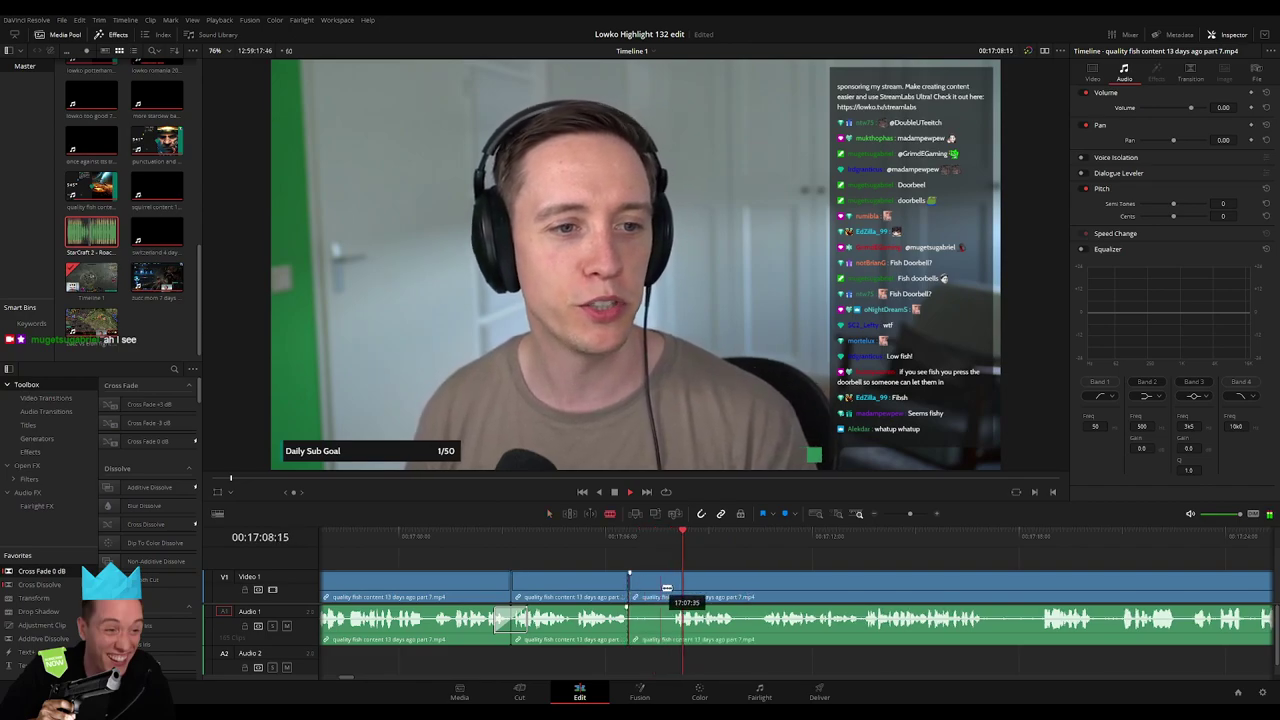
{"action": "key", "text": "a"}
{"action": "left_click", "coordinate": [650, 590]}
{"action": "key", "text": "BackSpace"}
{"action": "left_click", "coordinate": [655, 590]}
{"action": "key", "text": "BackSpace"}
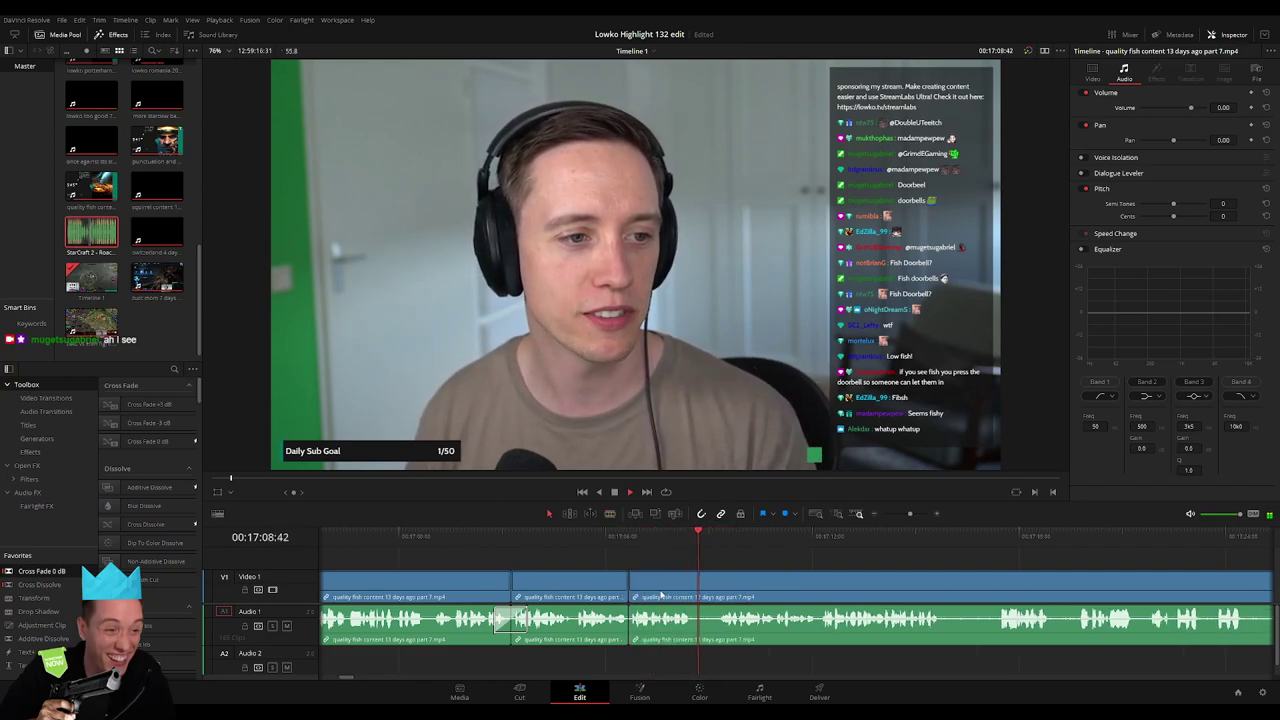
Drag the edit point slightly later to tighten the cut
{"action": "left_click", "coordinate": [632, 621]}
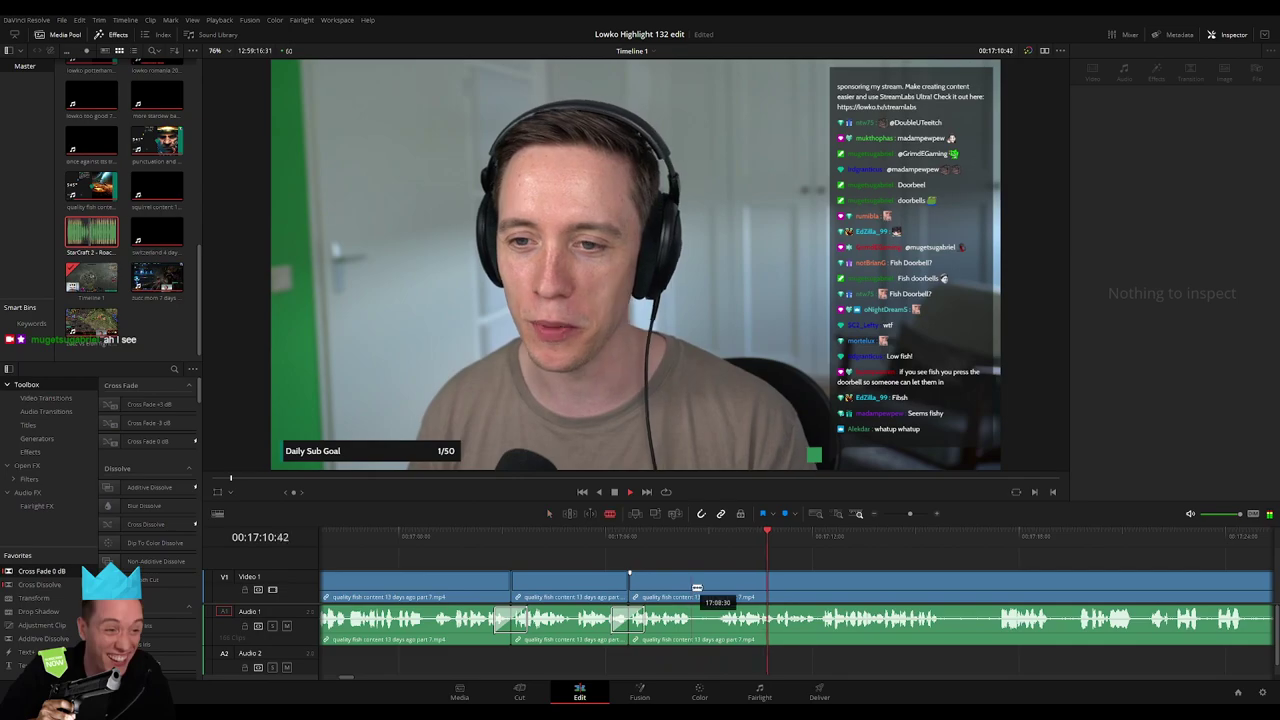
{"action": "mouse_move", "coordinate": [697, 588]}
{"action": "left_mouse_down"}
{"action": "mouse_move", "coordinate": [721, 584]}
{"action": "mouse_move", "coordinate": [707, 591]}
{"action": "left_mouse_up"}
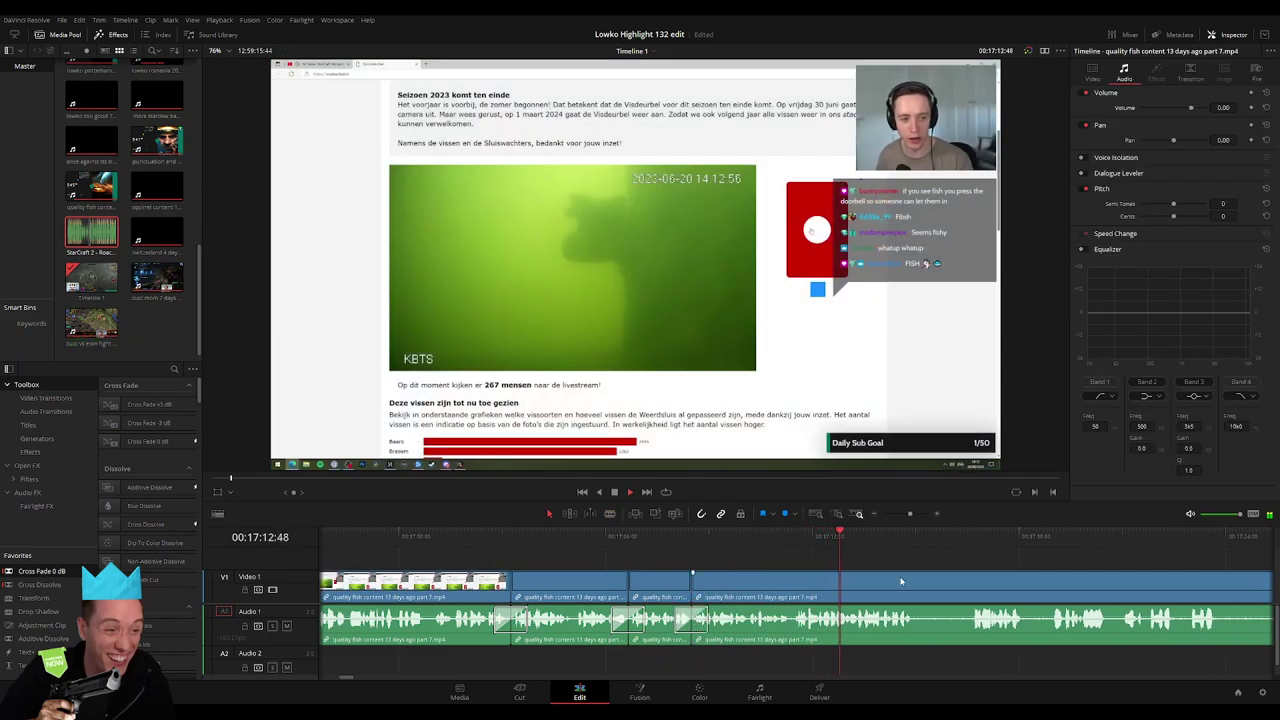
{"action": "scroll", "coordinate": [607, 568], "scroll_direction": "right", "scroll_amount": 3}
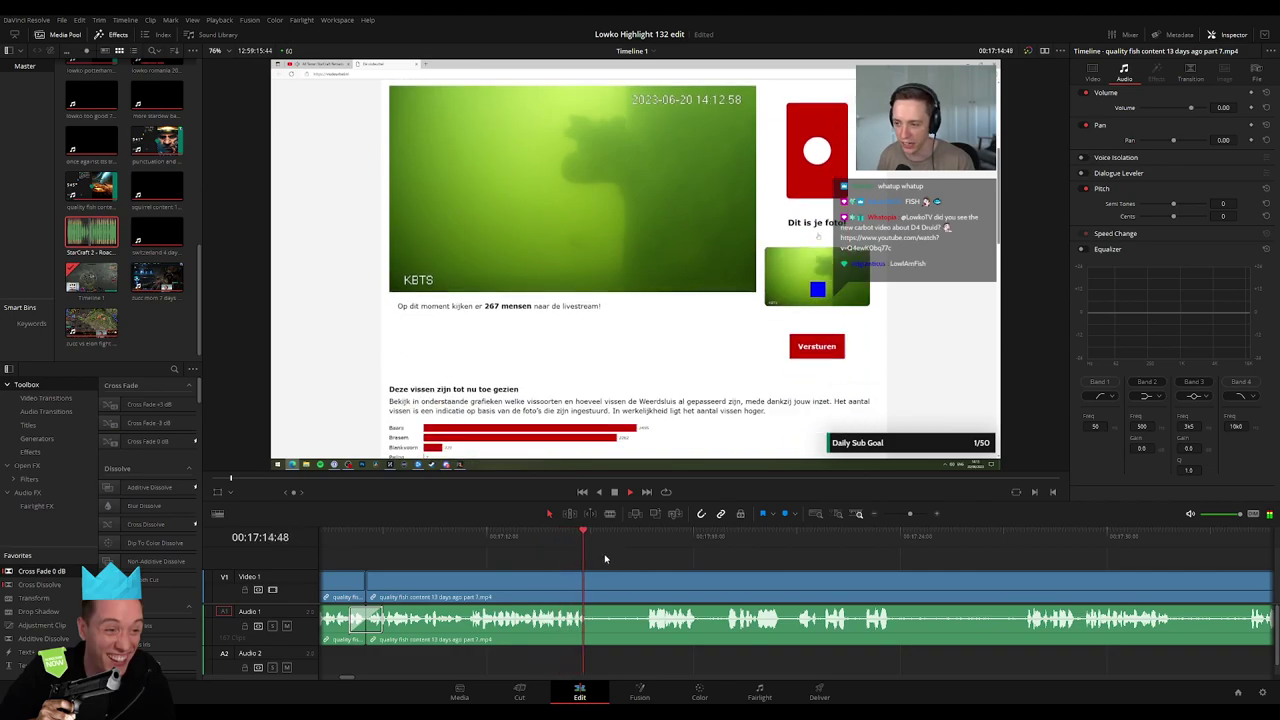
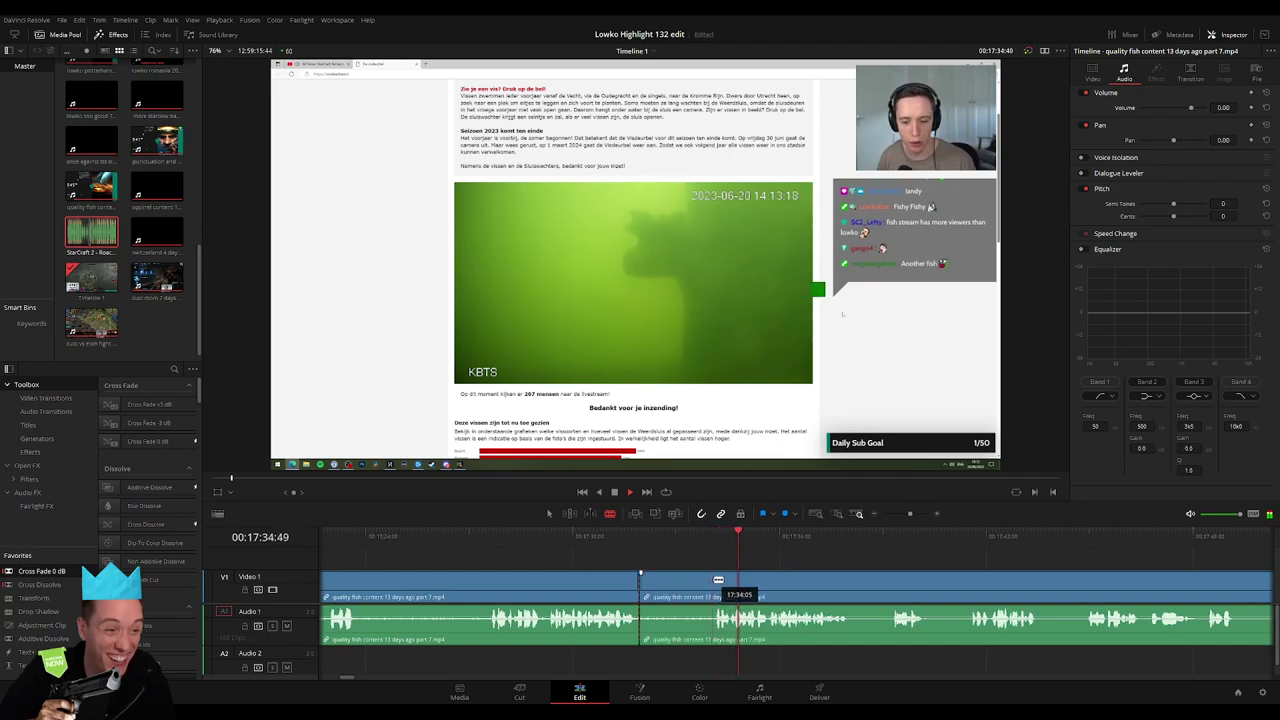
Trim the fish clip at the earlier cut and ripple-delete a short dull piece
{"action": "left_click_drag", "start_coordinate": [673, 578], "coordinate": [699, 585]}
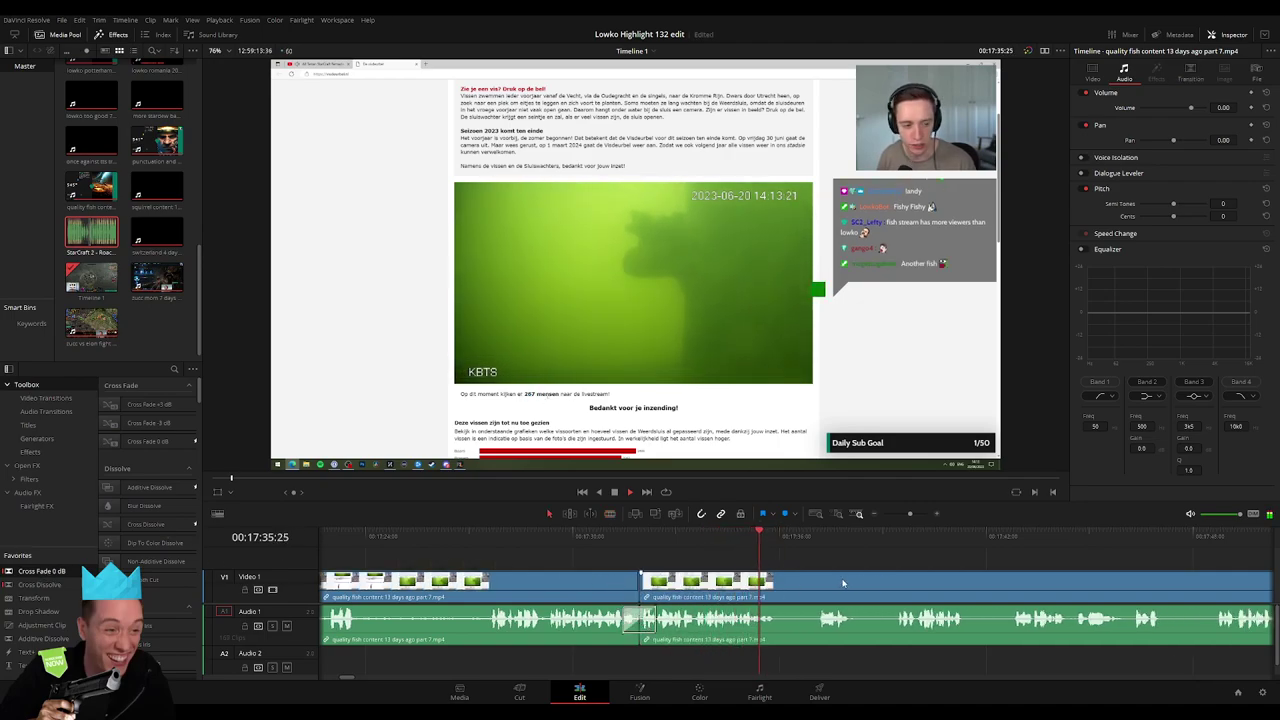
{"action": "scroll", "coordinate": [843, 583], "scroll_direction": "right", "scroll_amount": 3}
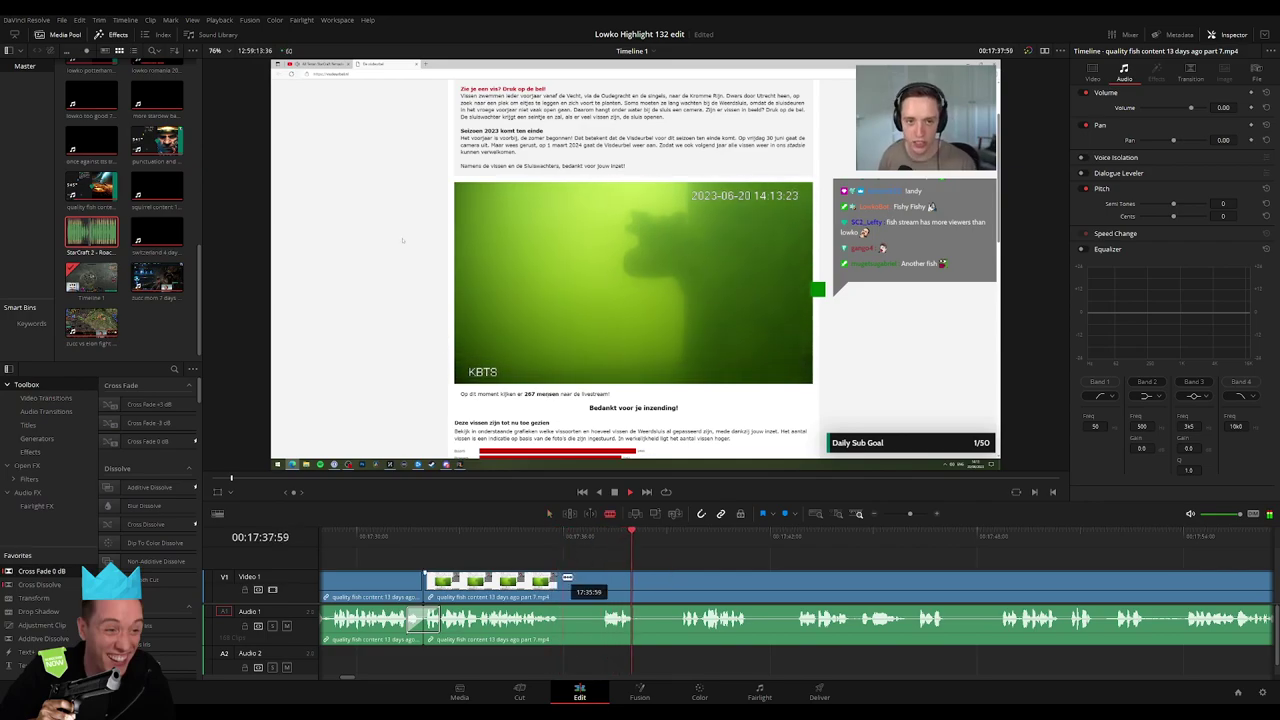
{"action": "left_click_drag", "start_coordinate": [567, 578], "coordinate": [587, 582]}
{"action": "key", "text": "Delete"}
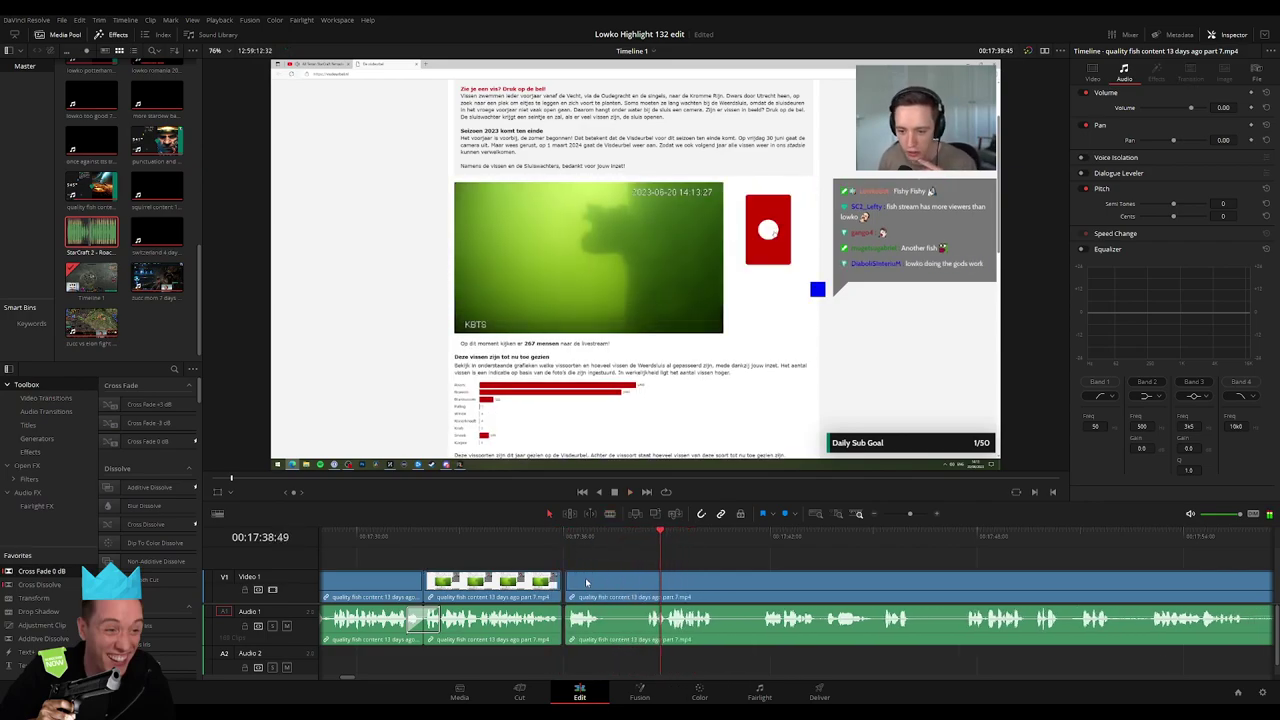
{"action": "left_click", "coordinate": [716, 563]}
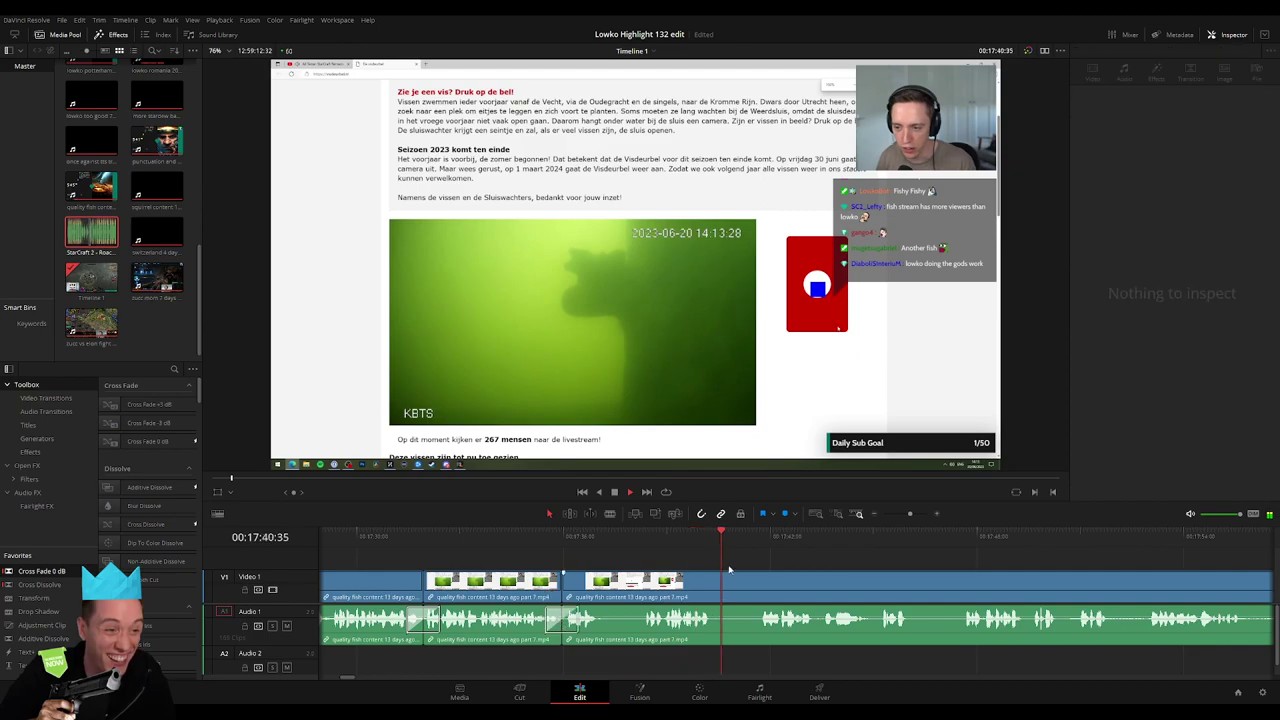
Further along, razor around a boring stretch and ripple-delete it
{"action": "scroll", "coordinate": [760, 566], "scroll_direction": "right", "scroll_amount": 3}
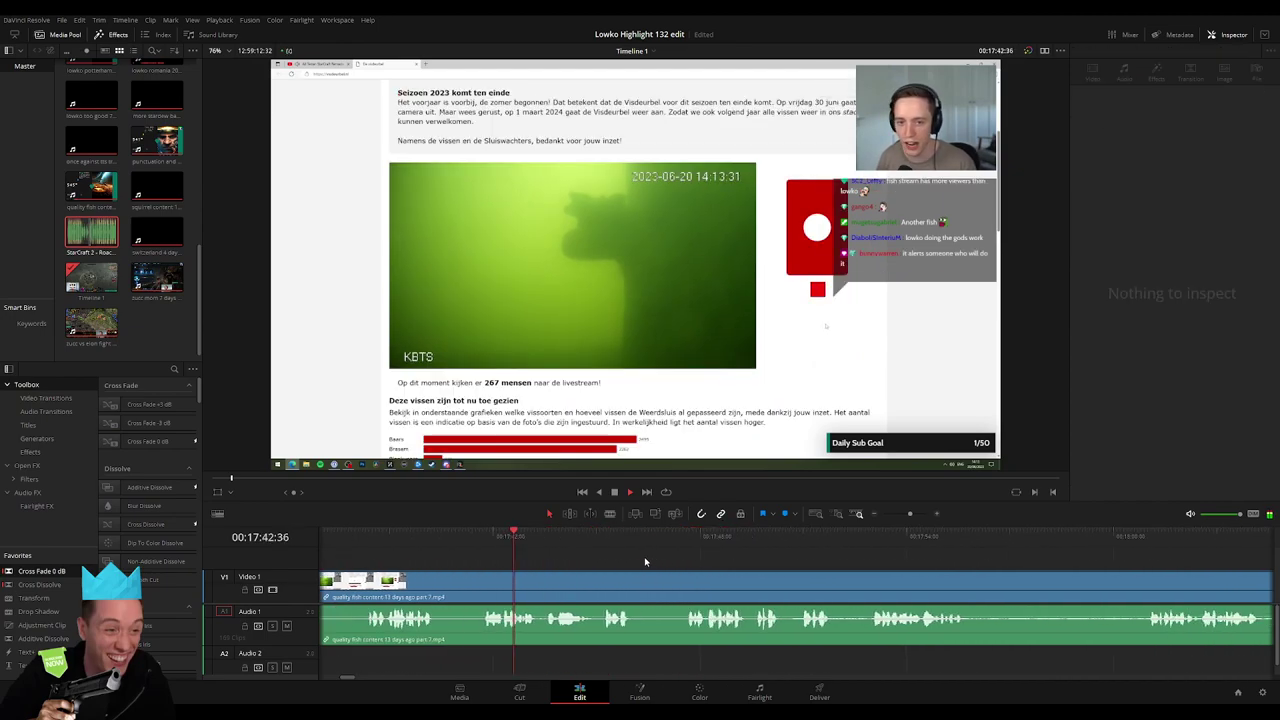
{"action": "scroll", "coordinate": [640, 556], "scroll_direction": "right", "scroll_amount": 3}
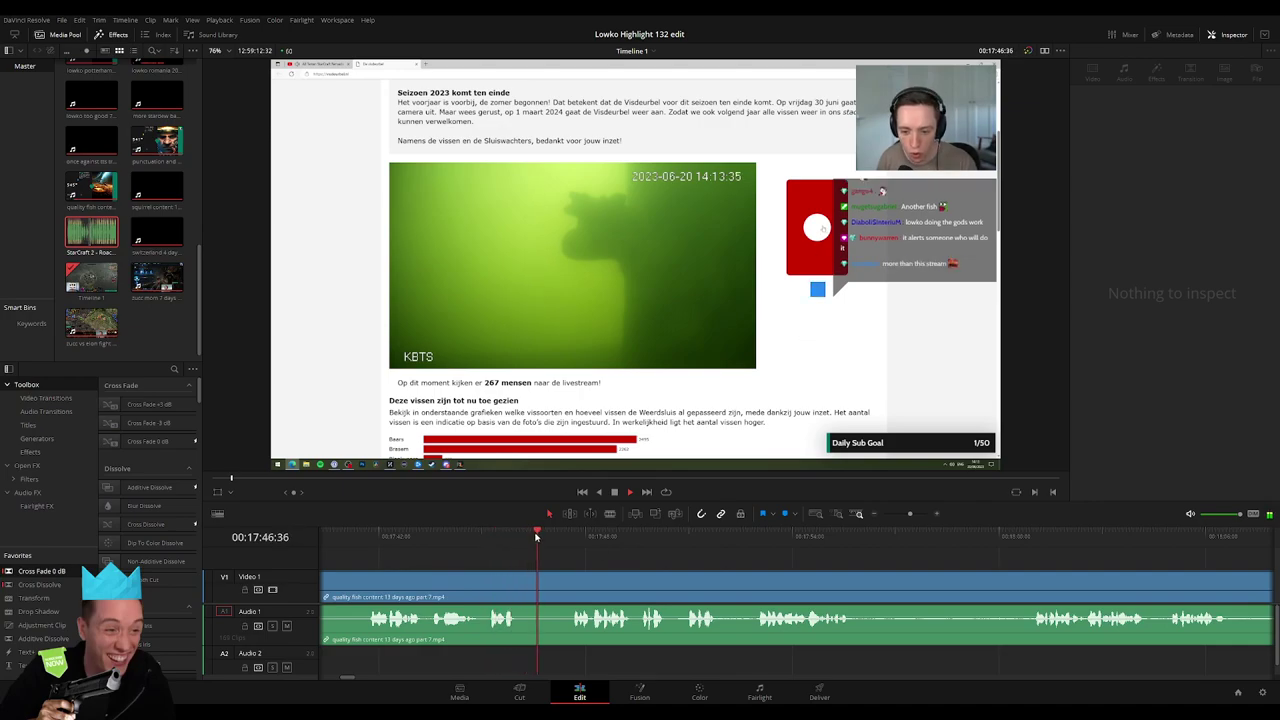
{"action": "left_click_drag", "start_coordinate": [536, 537], "coordinate": [566, 540]}
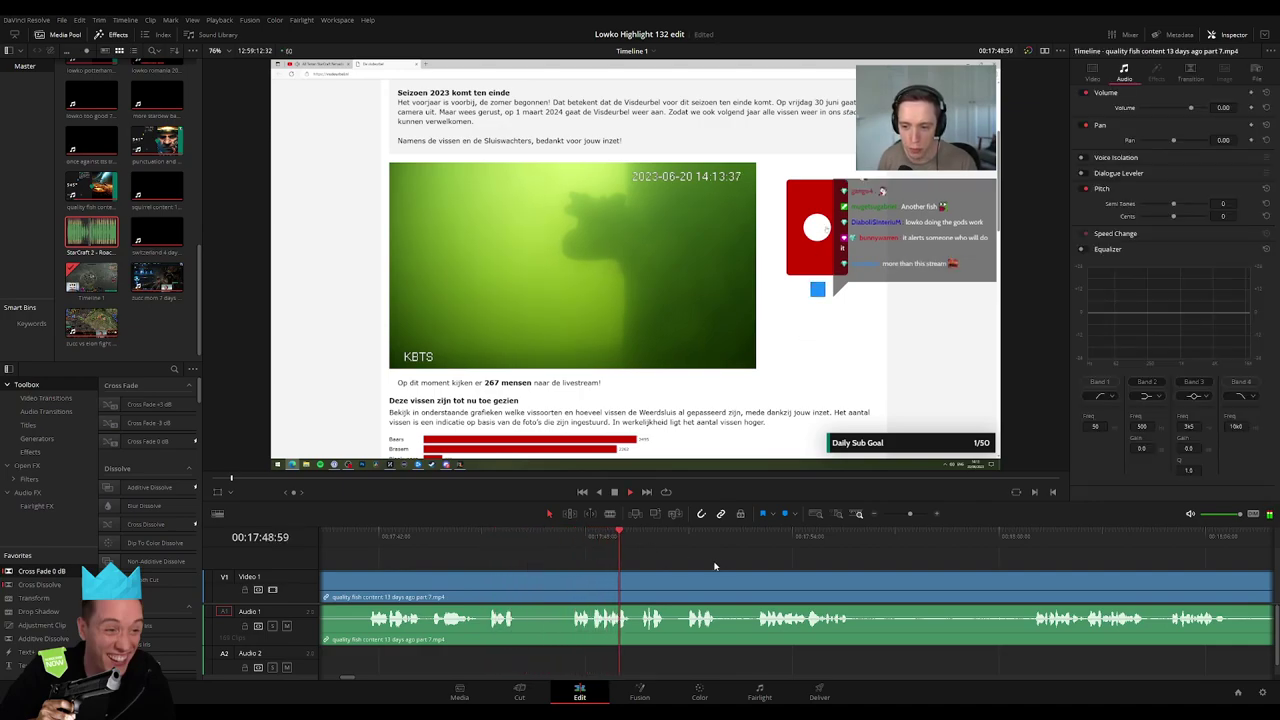
{"action": "scroll", "coordinate": [787, 571], "scroll_direction": "right", "scroll_amount": 2}
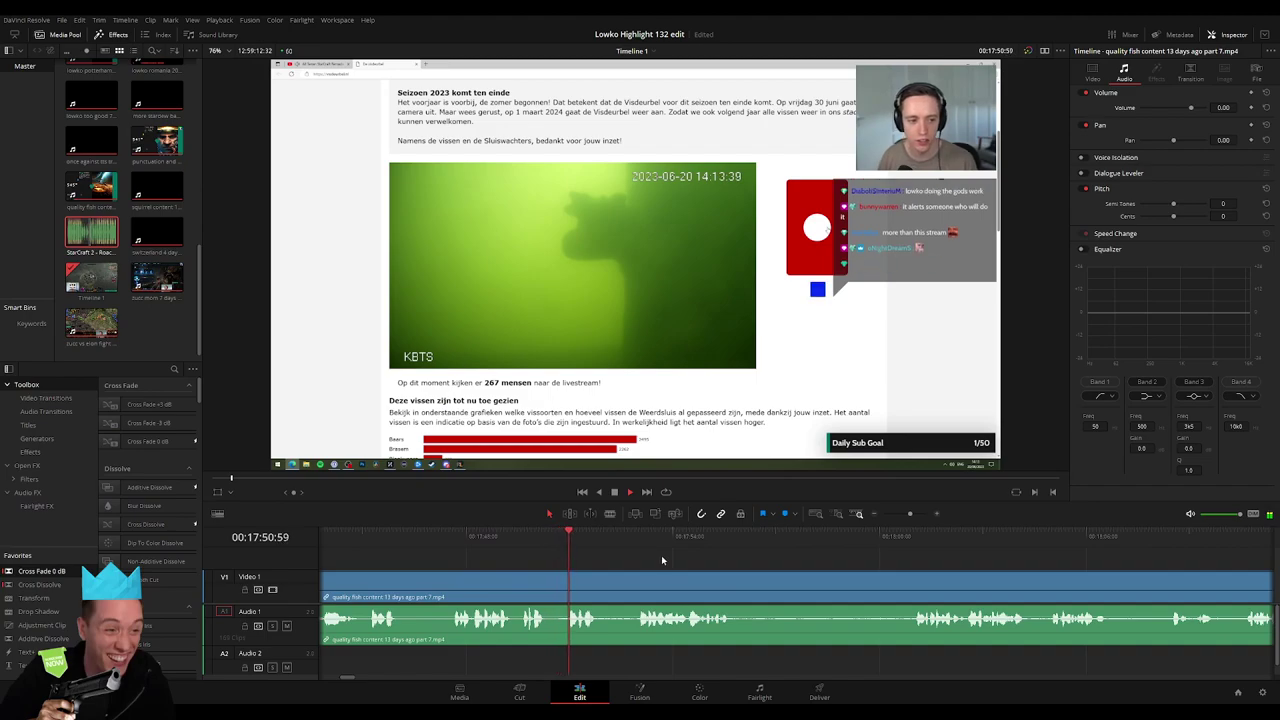
{"action": "scroll", "coordinate": [640, 561], "scroll_direction": "right", "scroll_amount": 2}
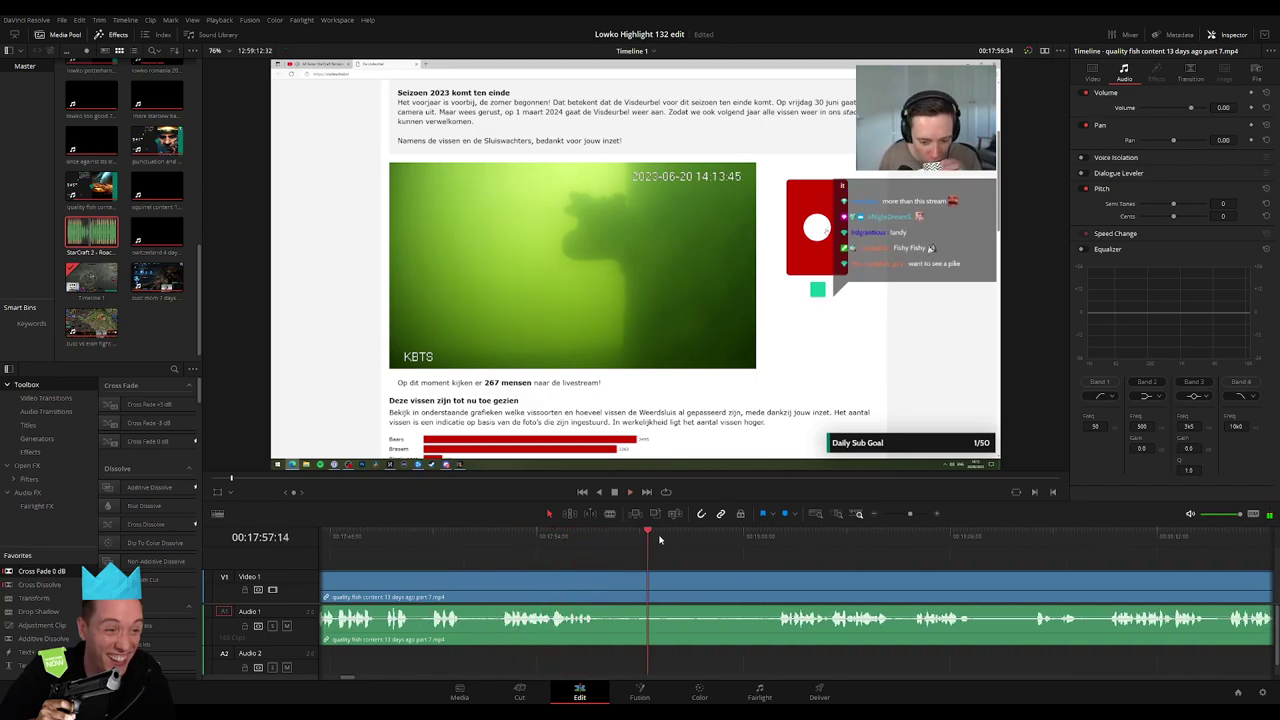
{"action": "key", "text": "b"}
{"action": "left_click", "coordinate": [602, 581]}
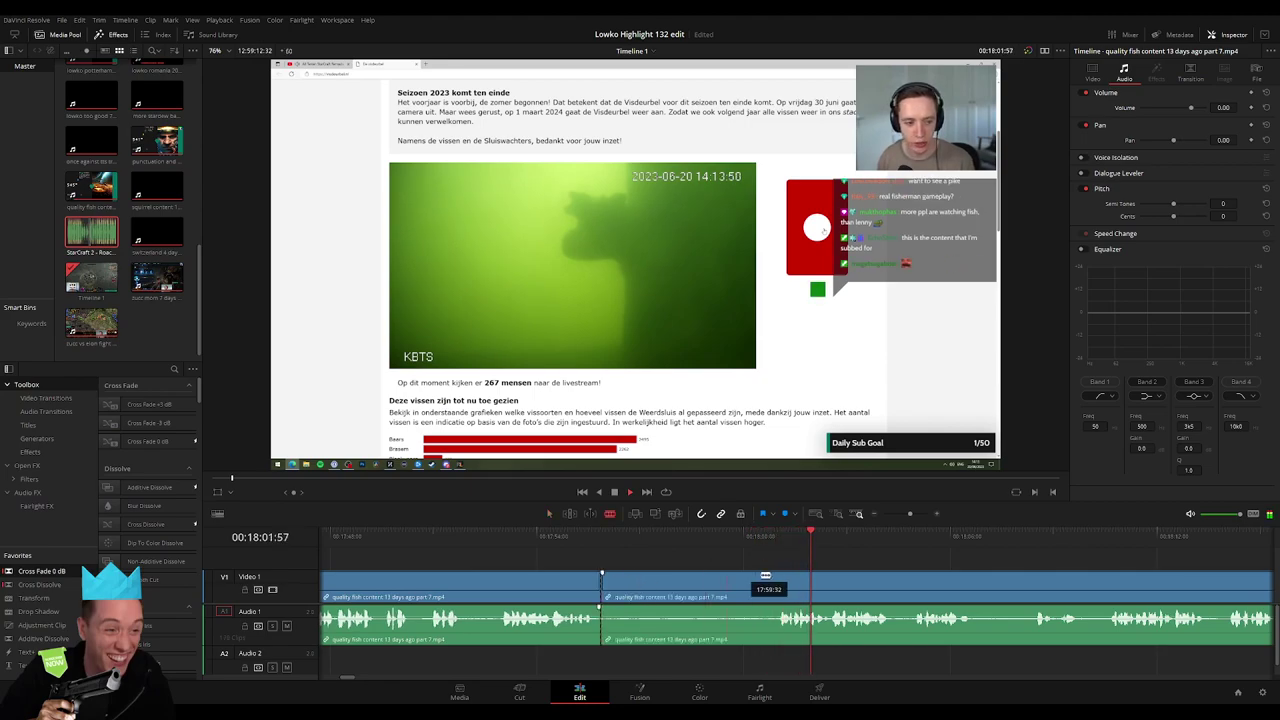
{"action": "left_click", "coordinate": [774, 582]}
{"action": "key", "text": "a"}
{"action": "left_click", "coordinate": [726, 586]}
{"action": "key", "text": "Delete"}
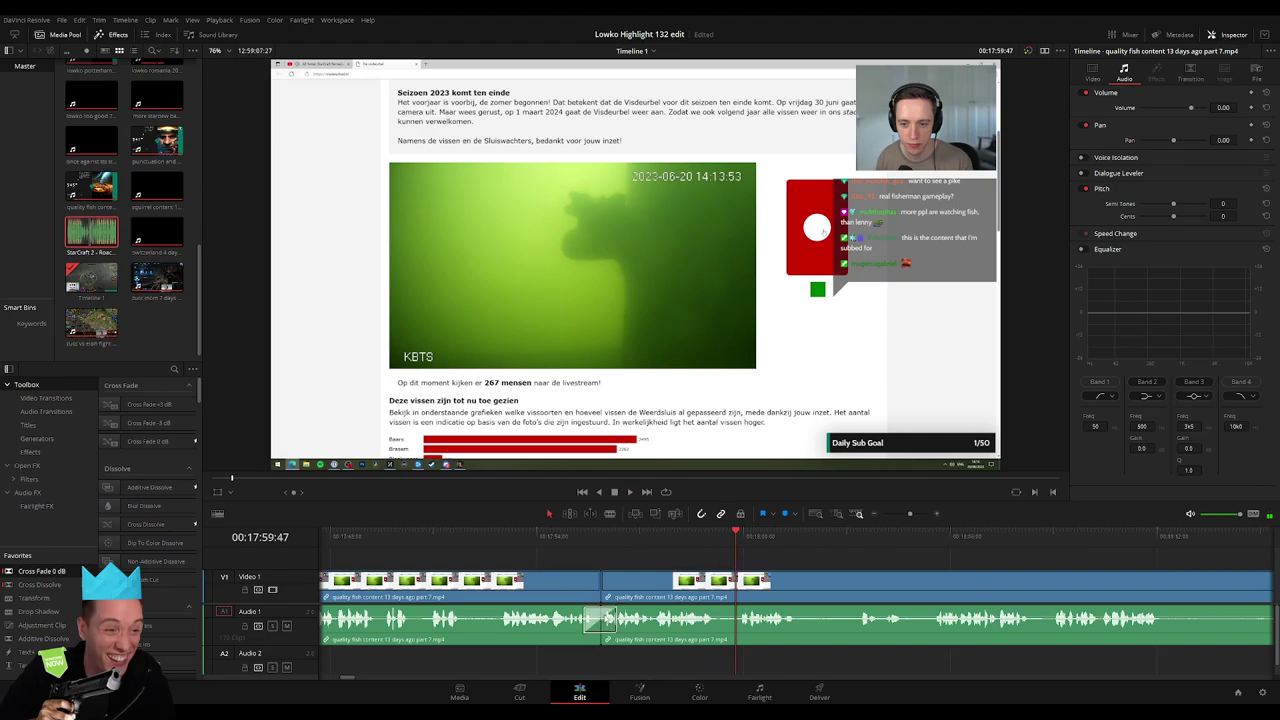
Cut out another short piece between two razor cuts and close the gap
{"action": "scroll", "coordinate": [585, 556], "scroll_direction": "right", "scroll_amount": 3}
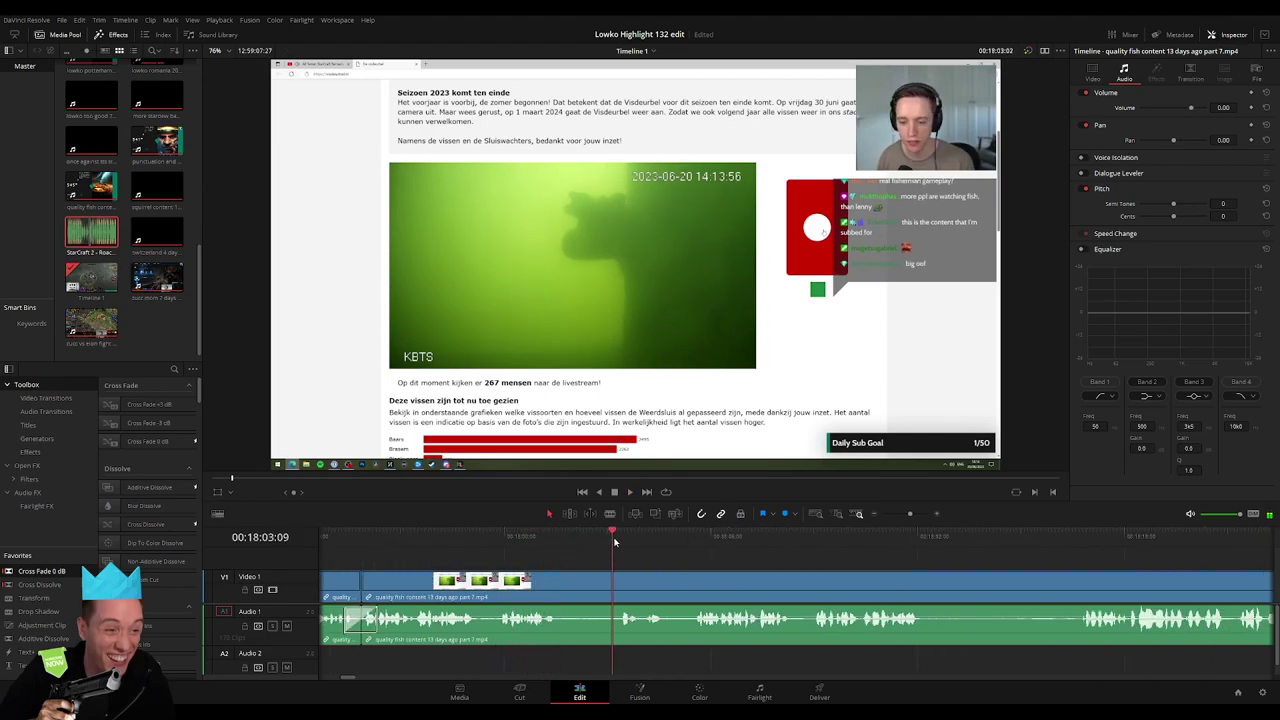
{"action": "key", "text": "b"}
{"action": "left_click", "coordinate": [559, 581]}
{"action": "left_click", "coordinate": [615, 581]}
{"action": "key", "text": "a"}
{"action": "left_click", "coordinate": [598, 584]}
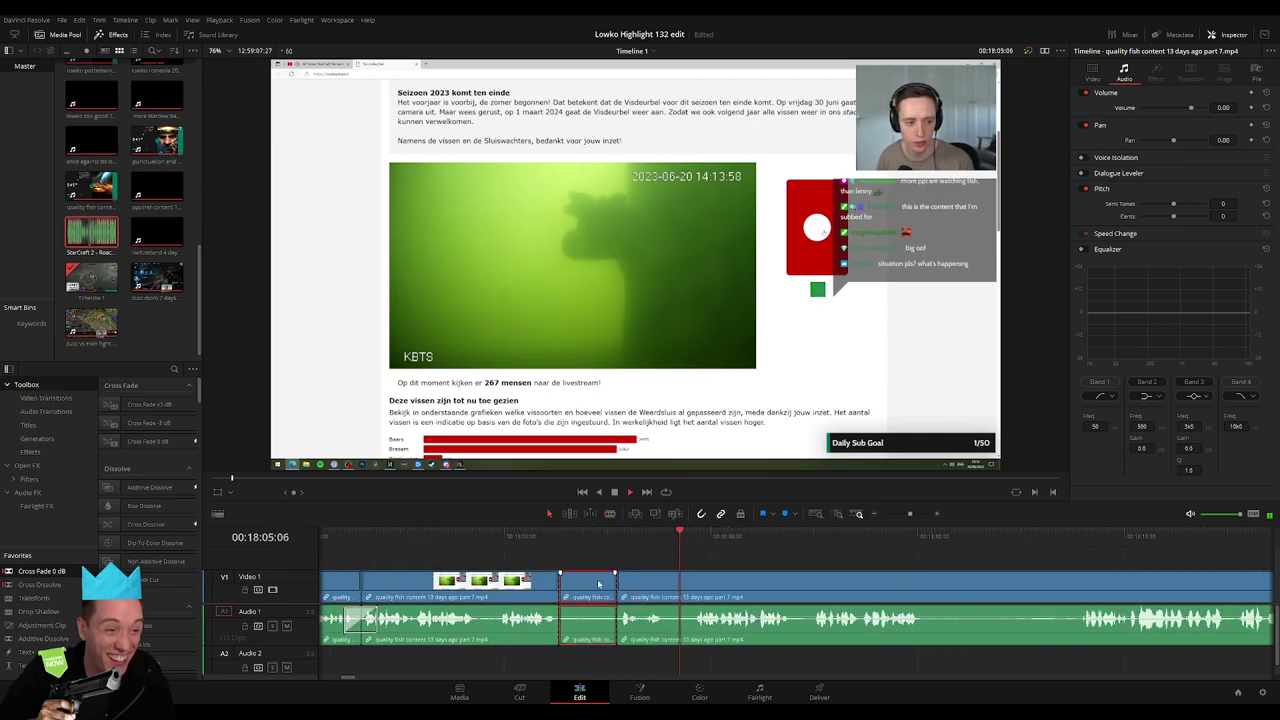
{"action": "key", "text": "Delete"}
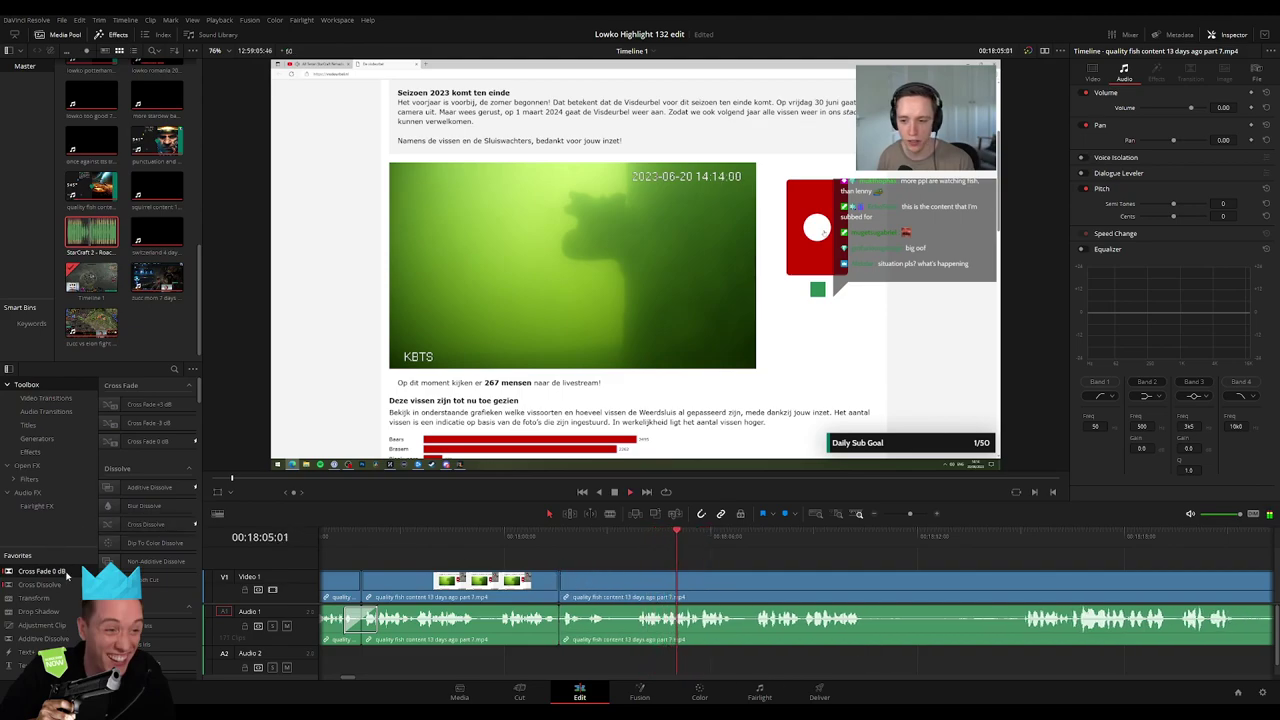
Add an audio crossfade at the new join and play it back to review
{"action": "key", "text": "alt+t"}
{"action": "key", "text": "space"}
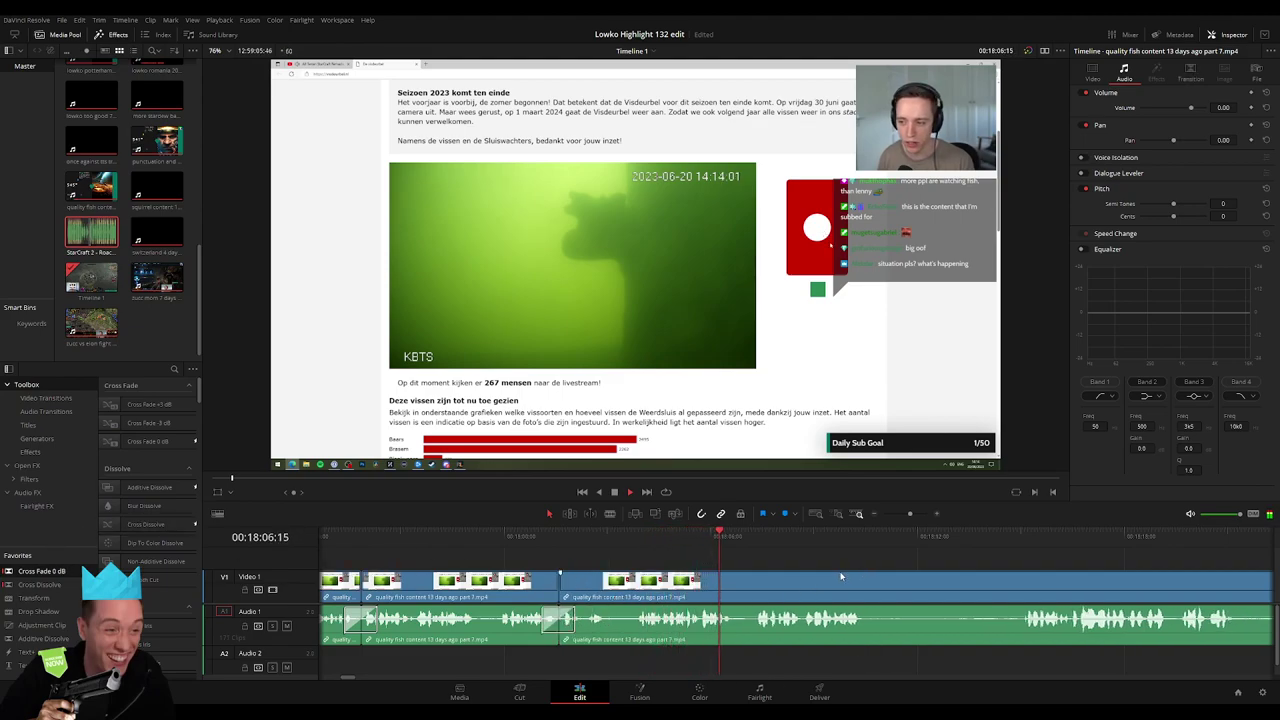
{"action": "scroll", "coordinate": [800, 575], "scroll_direction": "right", "scroll_amount": 5}
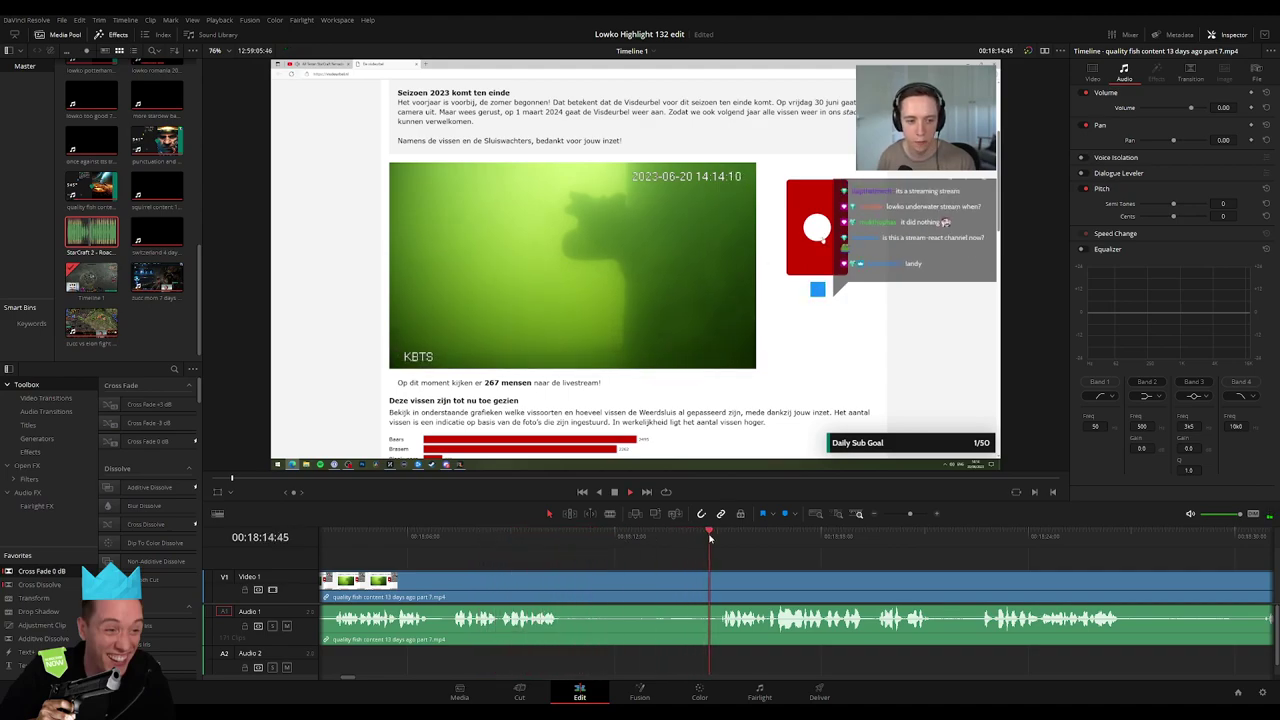
{"action": "left_click", "coordinate": [550, 537]}
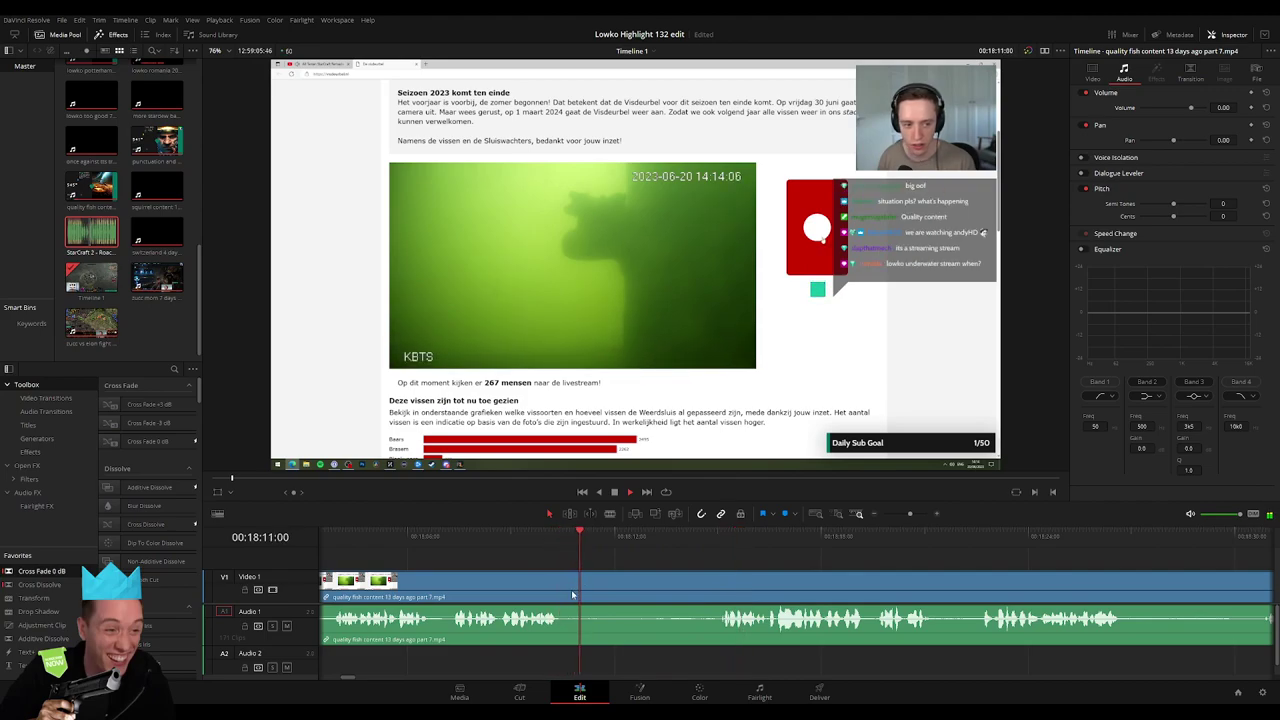
Razor the fish clip at two more points after zooming in on the timeline
{"action": "key", "text": "b"}
{"action": "left_click", "coordinate": [588, 595]}
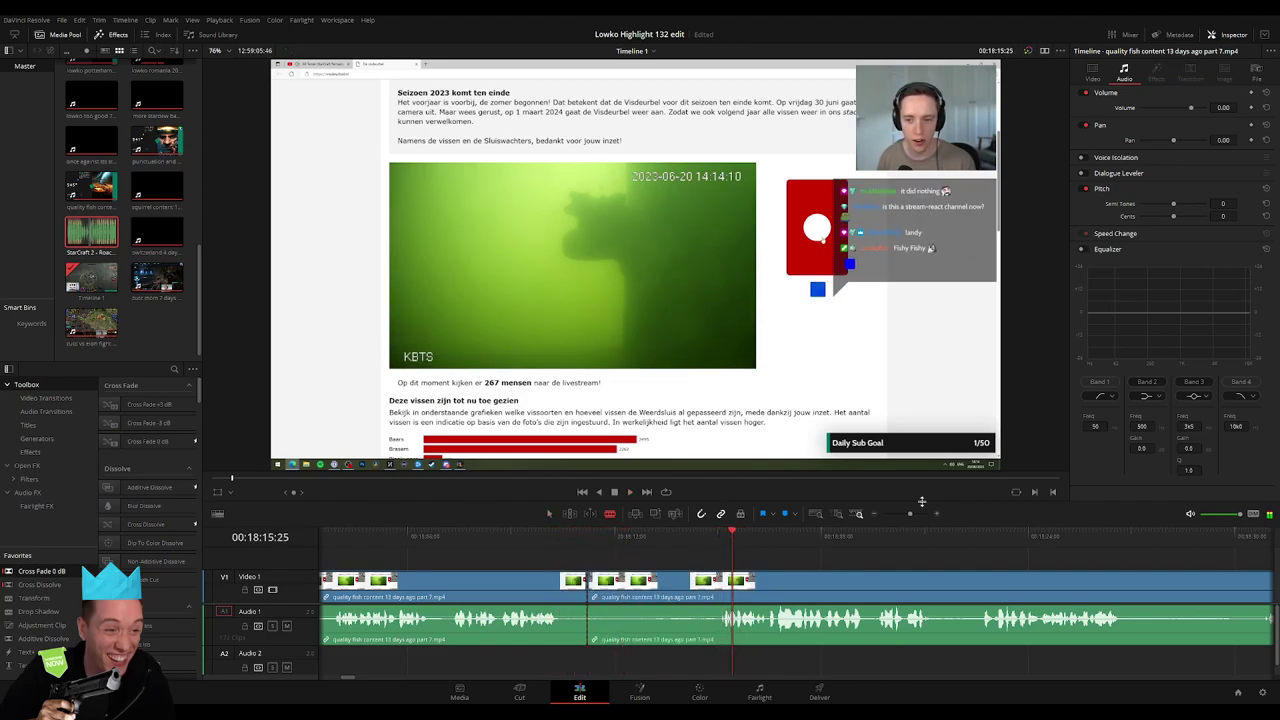
{"action": "left_click_drag", "start_coordinate": [910, 513], "coordinate": [920, 514]}
{"action": "left_click", "coordinate": [740, 580]}
{"action": "key", "text": "a"}
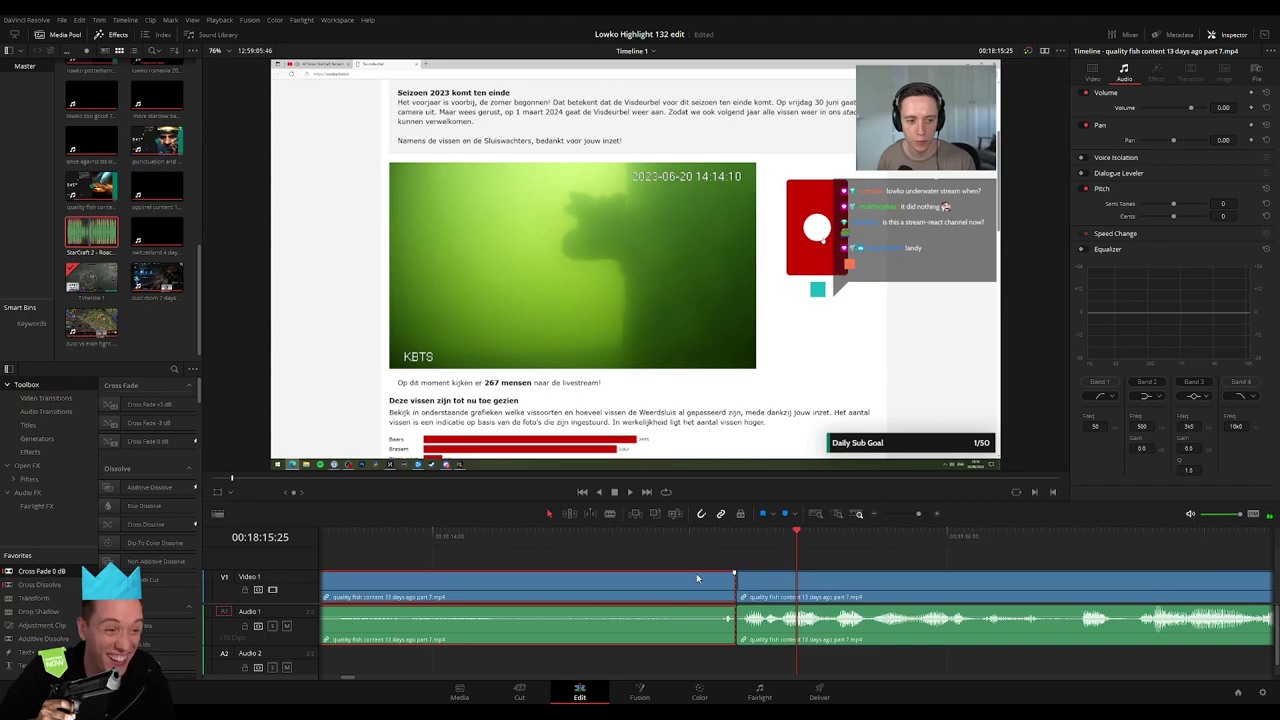
{"action": "scroll", "coordinate": [945, 550], "scroll_direction": "down", "scroll_amount": 2}
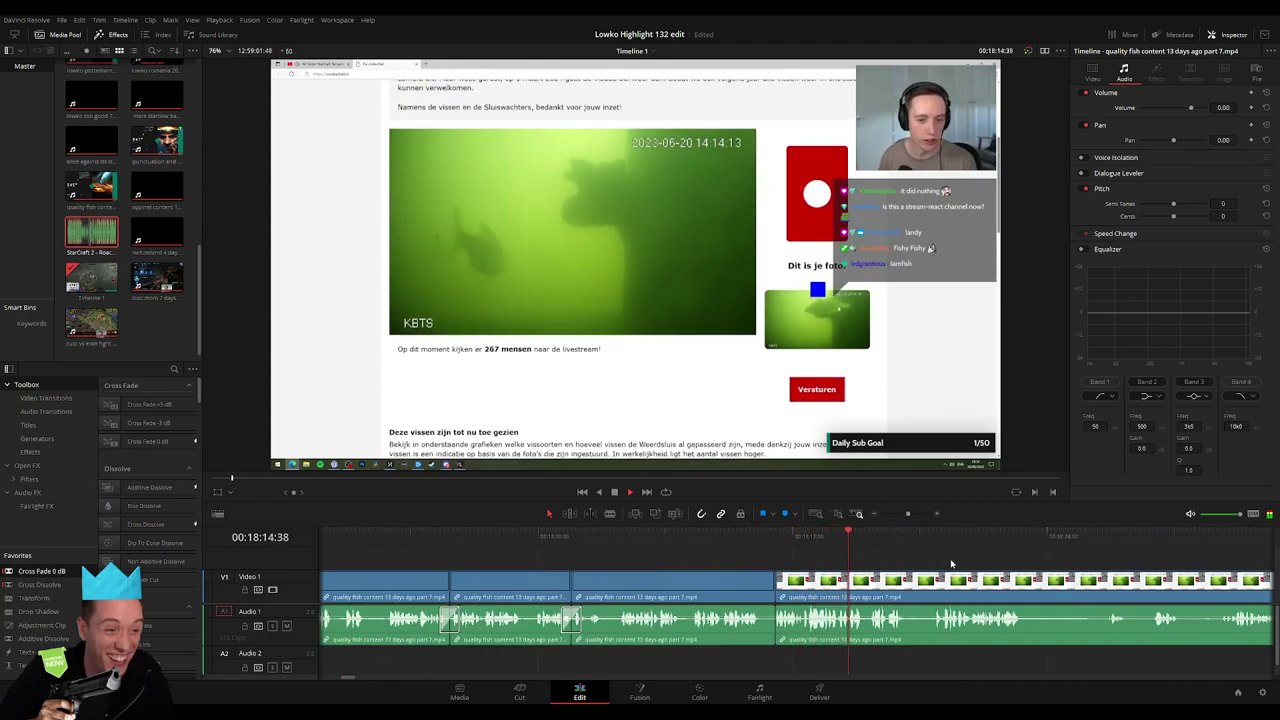
{"action": "scroll", "coordinate": [850, 560], "scroll_direction": "right", "scroll_amount": 2}
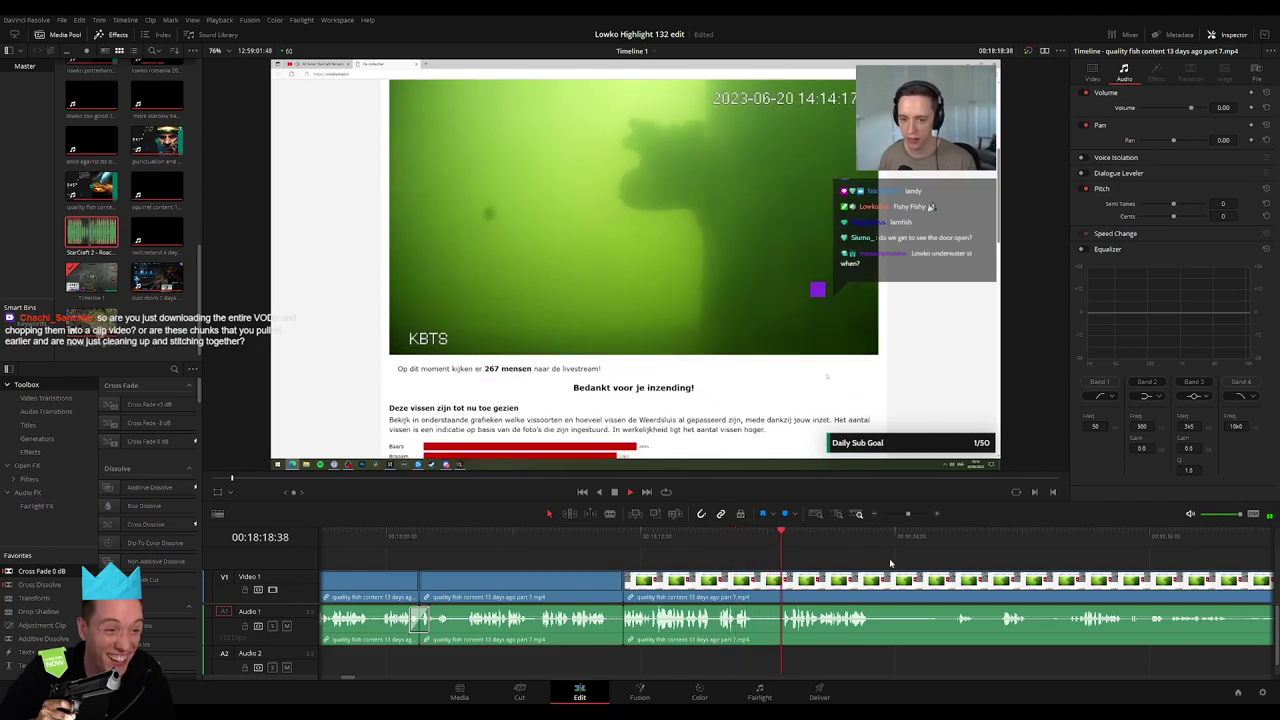
Skip ahead in the stream and split the clip where an unwanted part starts
{"action": "scroll", "coordinate": [790, 558], "scroll_direction": "right", "scroll_amount": 2}
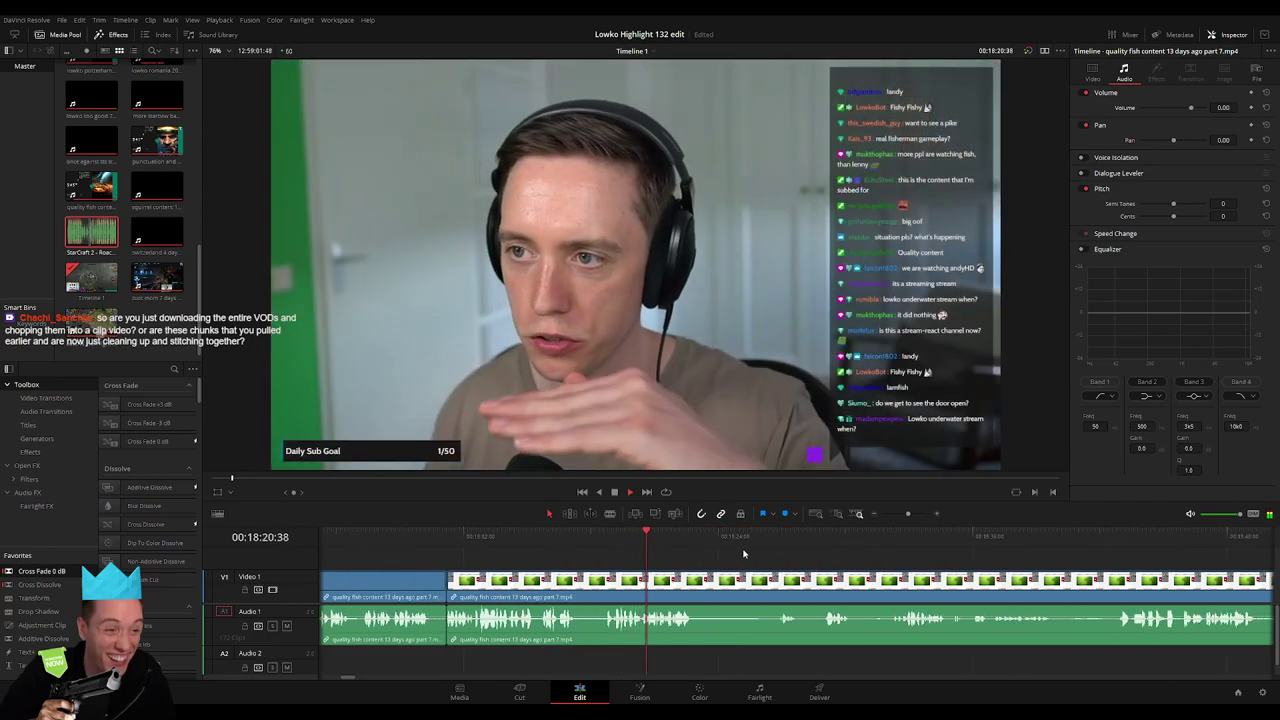
{"action": "scroll", "coordinate": [725, 555], "scroll_direction": "right", "scroll_amount": 2}
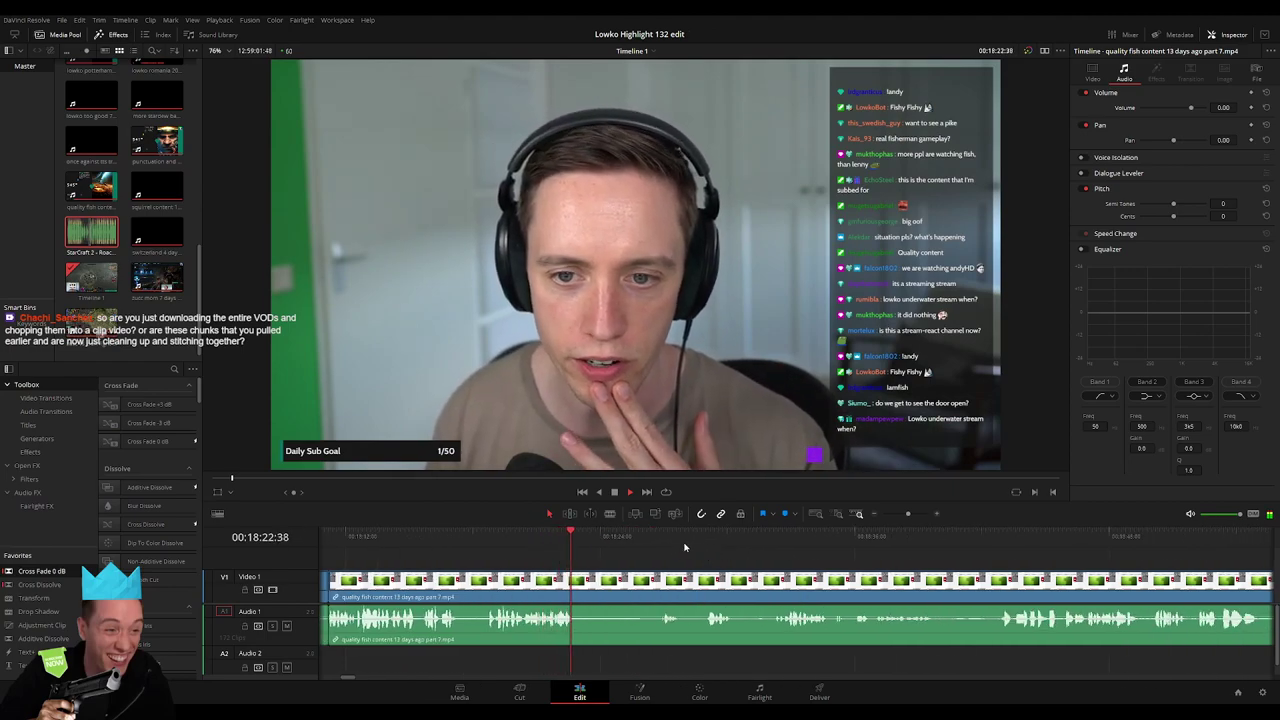
{"action": "left_click_drag", "start_coordinate": [626, 537], "coordinate": [660, 537]}
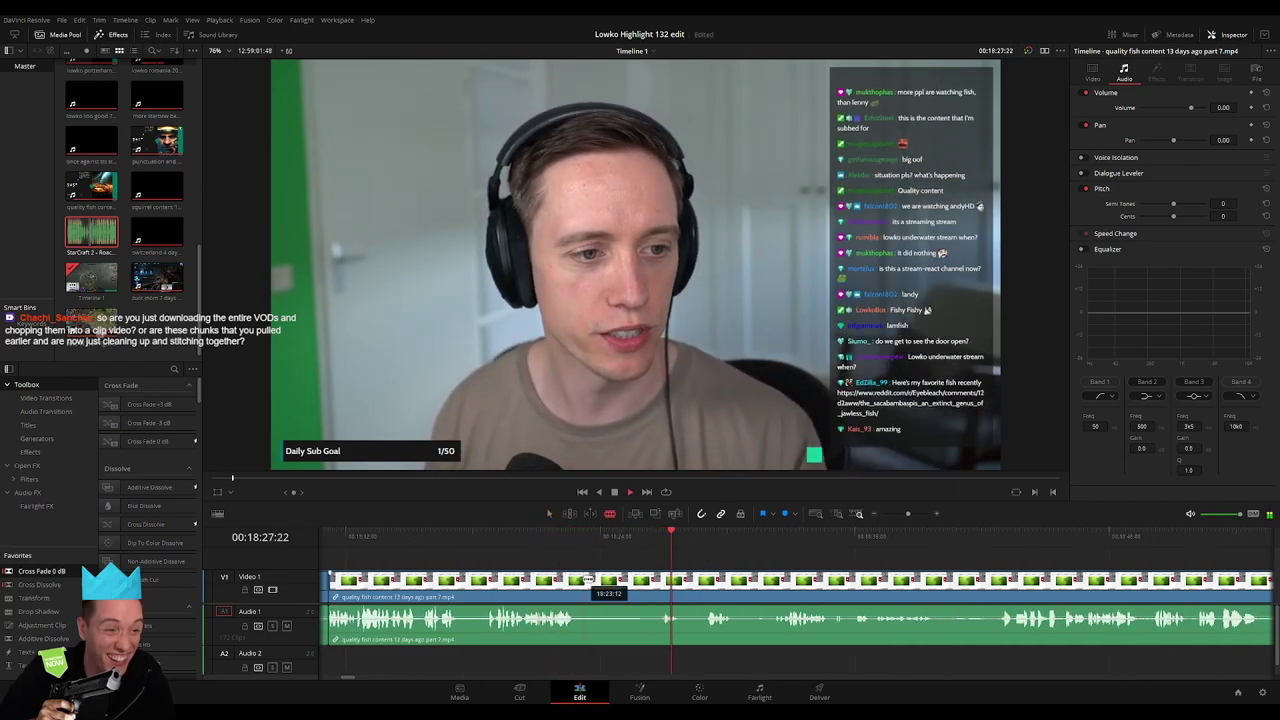
{"action": "key", "text": "b"}
{"action": "left_click", "coordinate": [575, 582]}
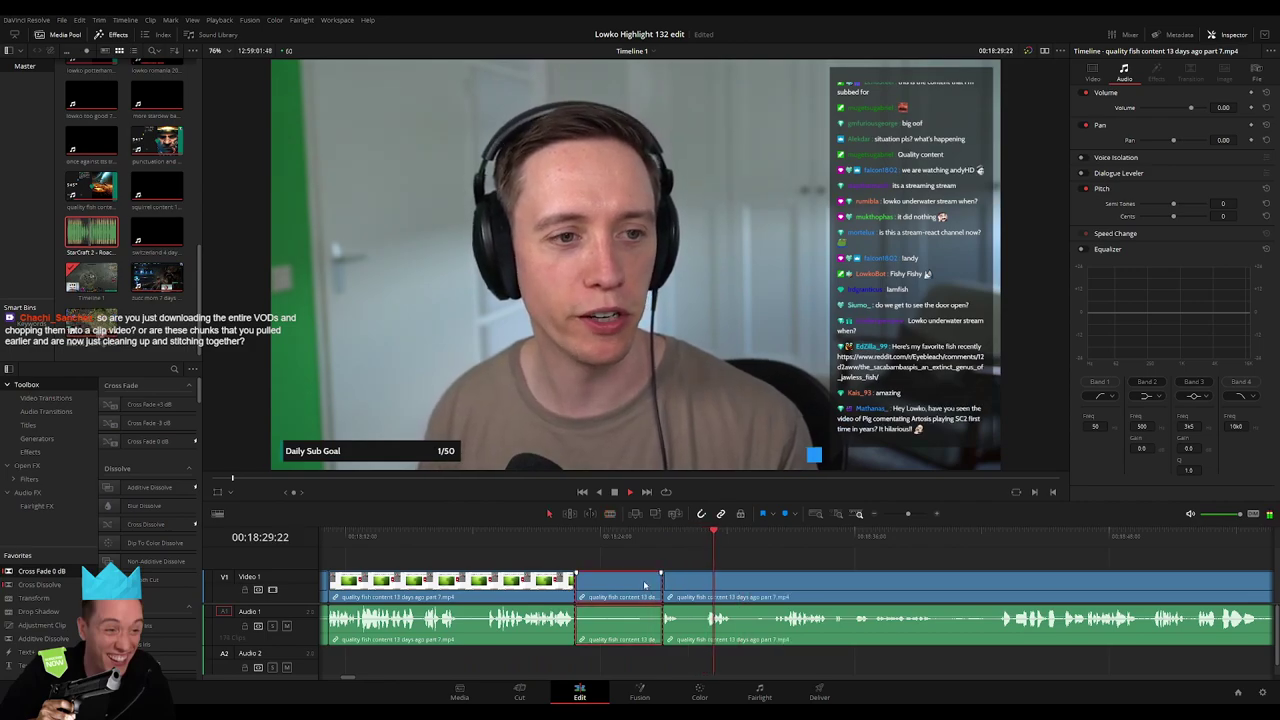
{"action": "key", "text": "a"}
{"action": "left_click", "coordinate": [634, 537]}
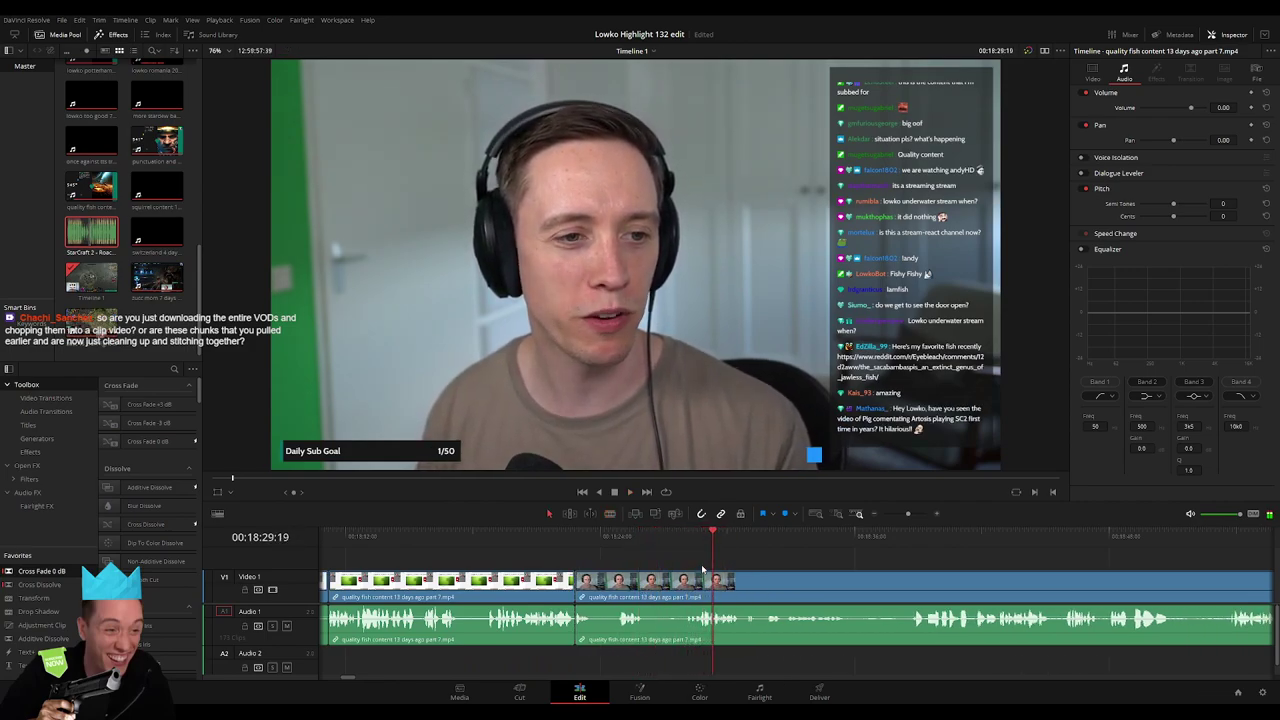
Razor both ends of a short unwanted bit and ripple-delete it
{"action": "key", "text": "b"}
{"action": "left_click", "coordinate": [646, 582]}
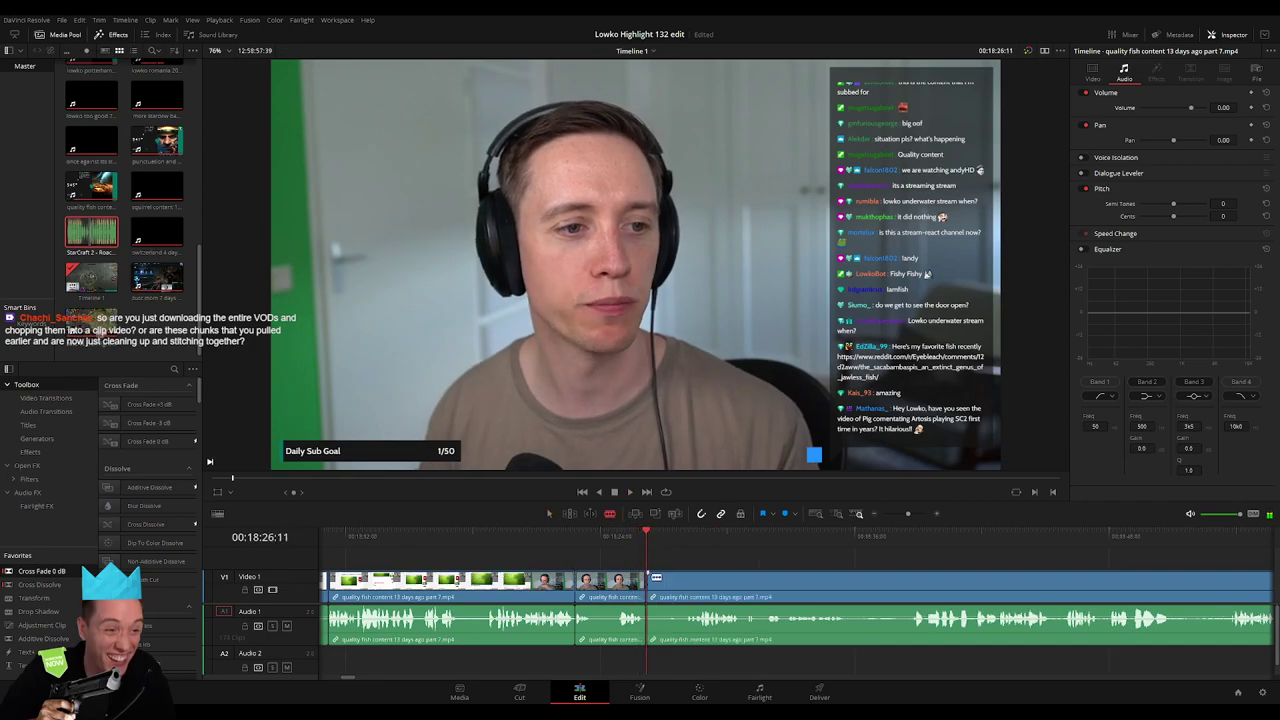
{"action": "left_click", "coordinate": [684, 537]}
{"action": "left_click", "coordinate": [684, 584]}
{"action": "key", "text": "a"}
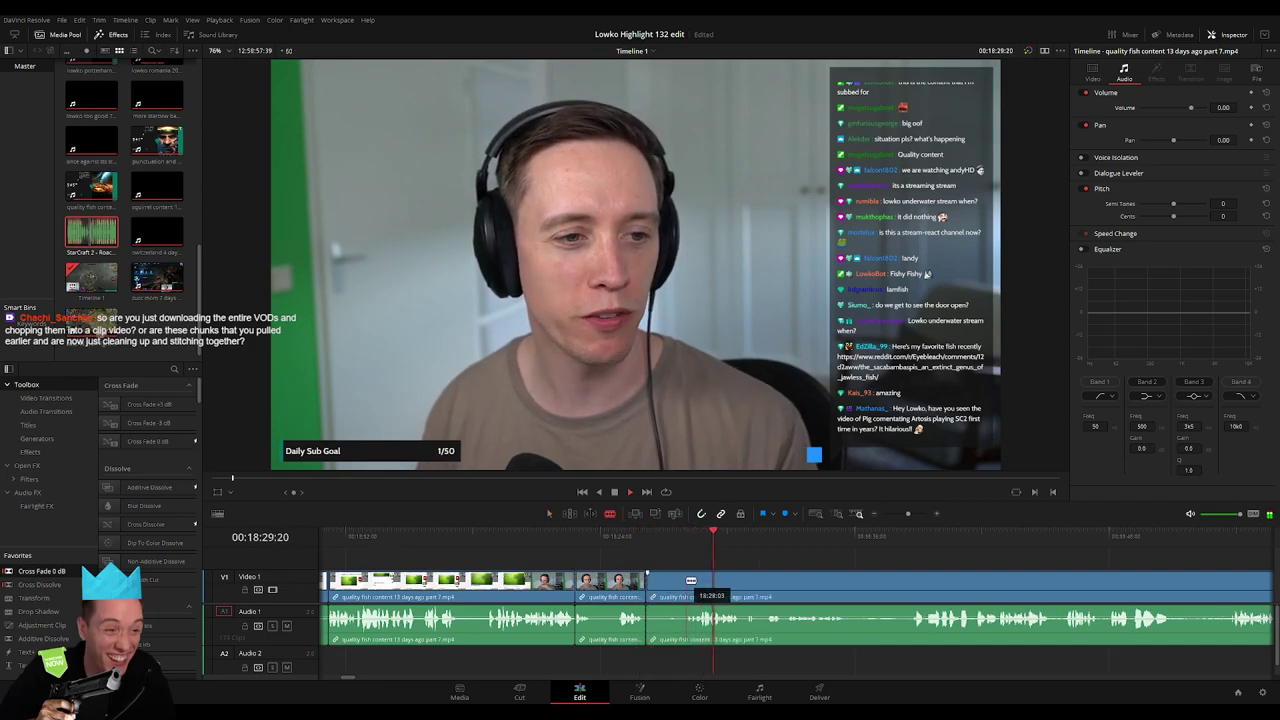
{"action": "left_click", "coordinate": [664, 588]}
{"action": "key", "text": "BackSpace"}
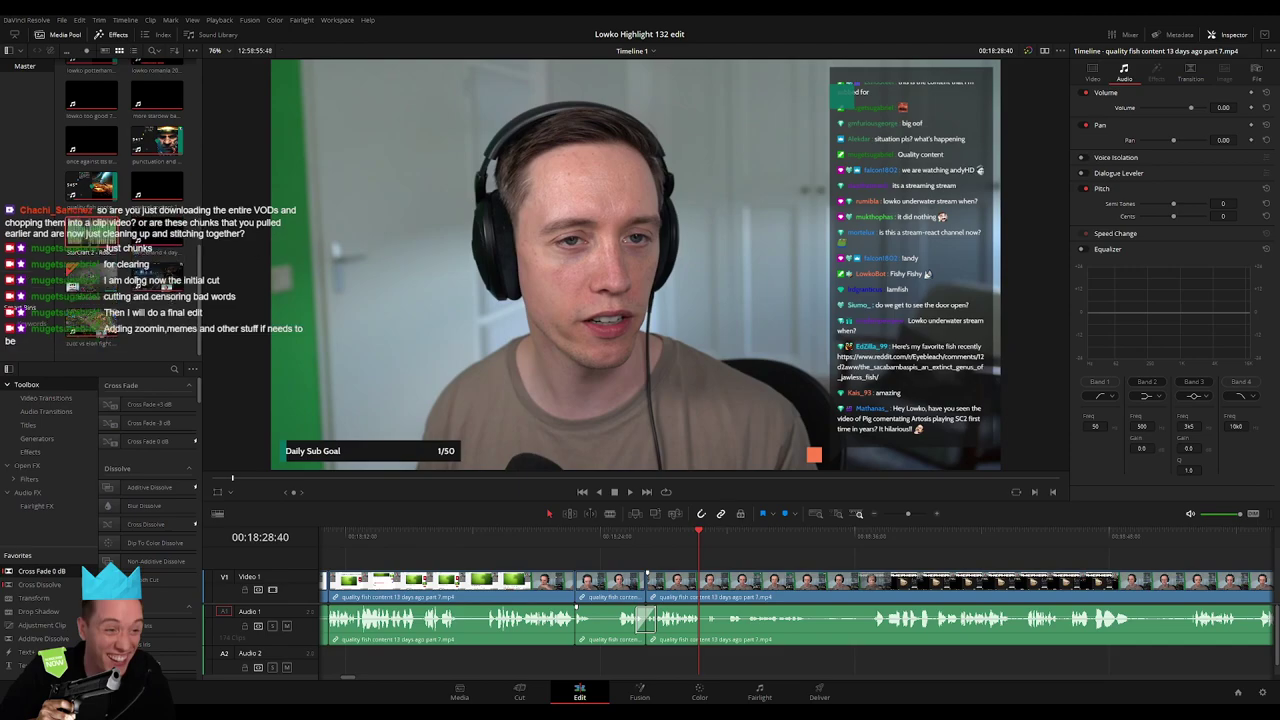
Review the edit, then razor around an unwanted section and ripple-delete it
{"action": "key", "text": "space"}
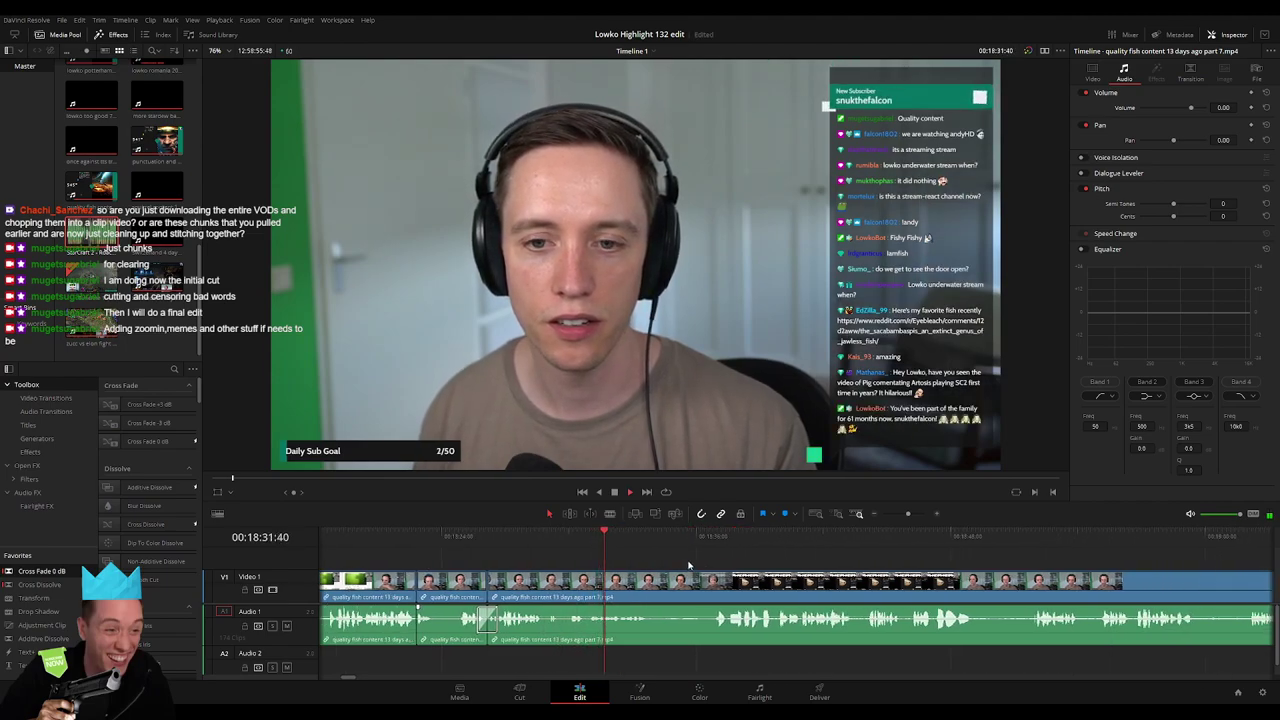
{"action": "key", "text": "b"}
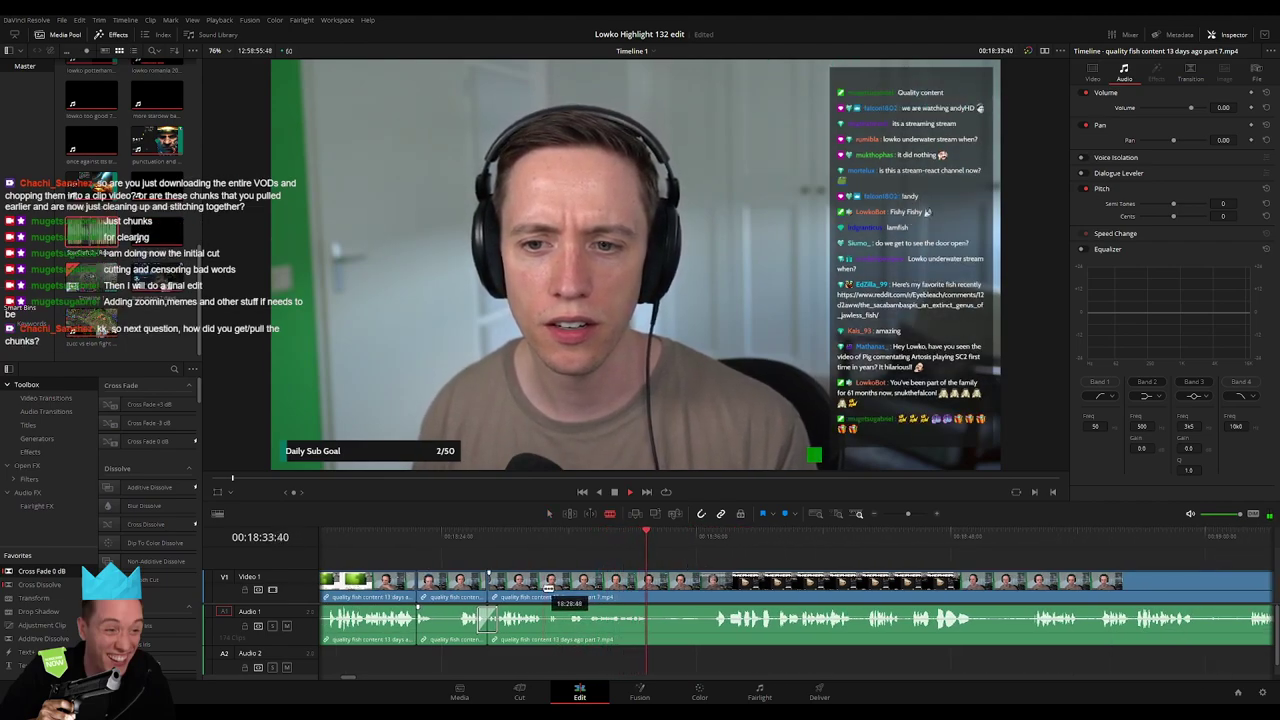
{"action": "left_click", "coordinate": [543, 590]}
{"action": "left_click", "coordinate": [714, 584]}
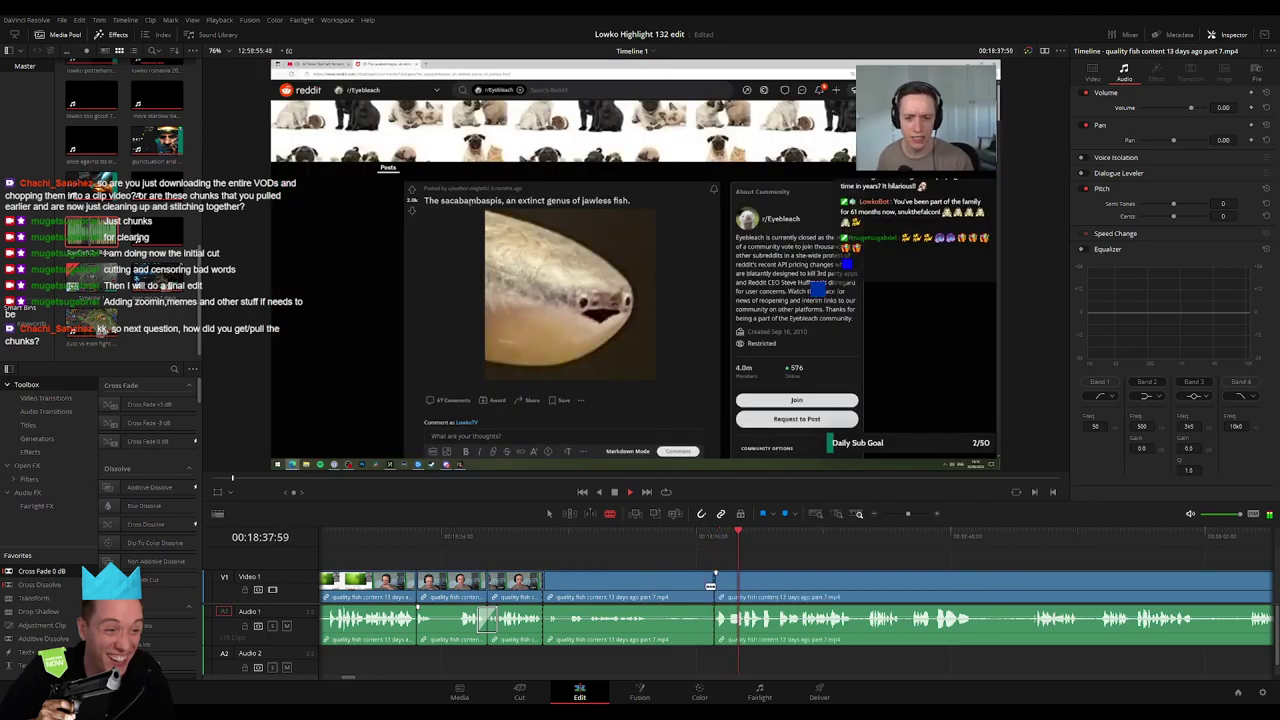
{"action": "key", "text": "a"}
{"action": "left_click", "coordinate": [677, 592]}
{"action": "key", "text": "Delete"}
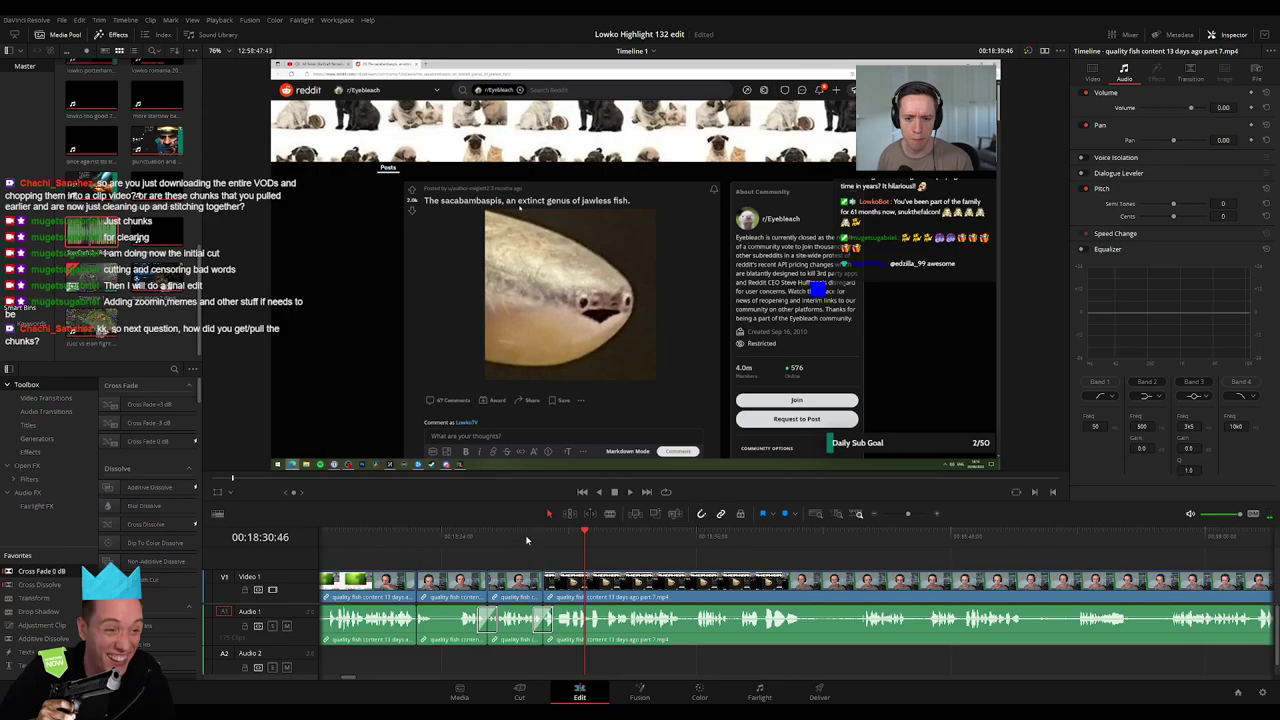
Replay the new edit point, then cut out the next unwanted part
{"action": "left_click", "coordinate": [527, 540]}
{"action": "key", "text": "space"}
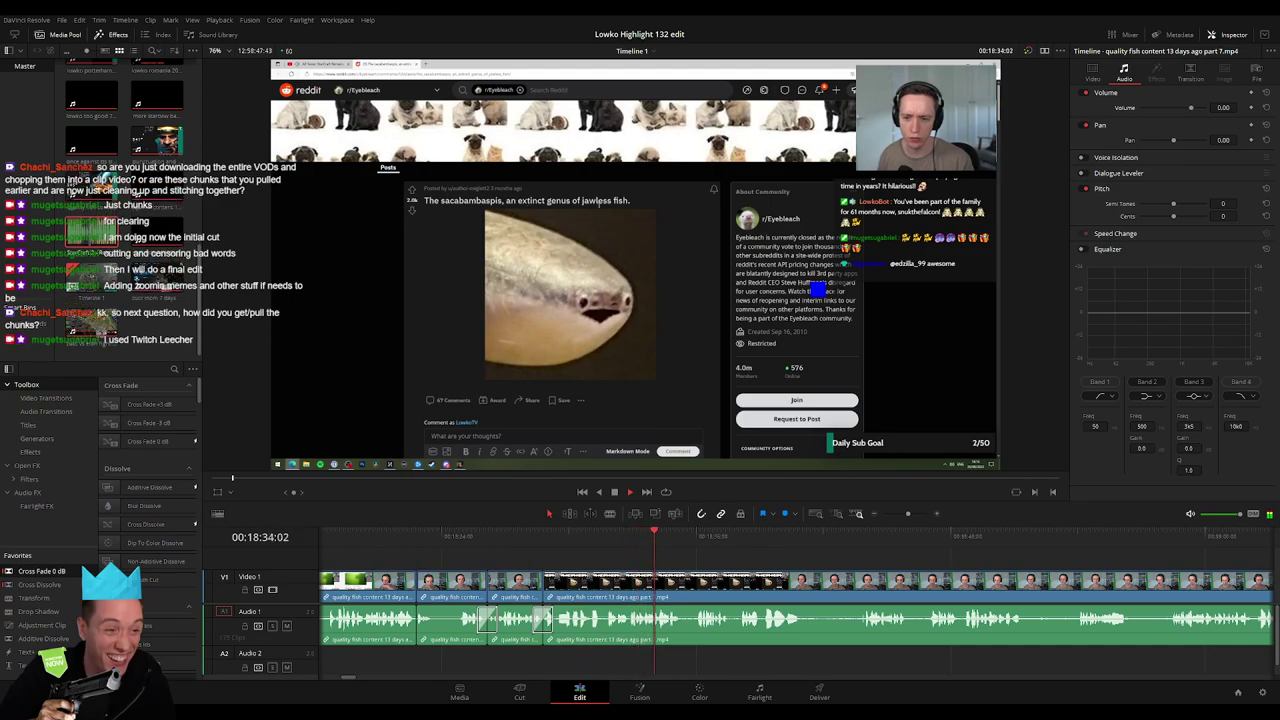
{"action": "scroll", "coordinate": [796, 620], "scroll_direction": "right", "scroll_amount": 3}
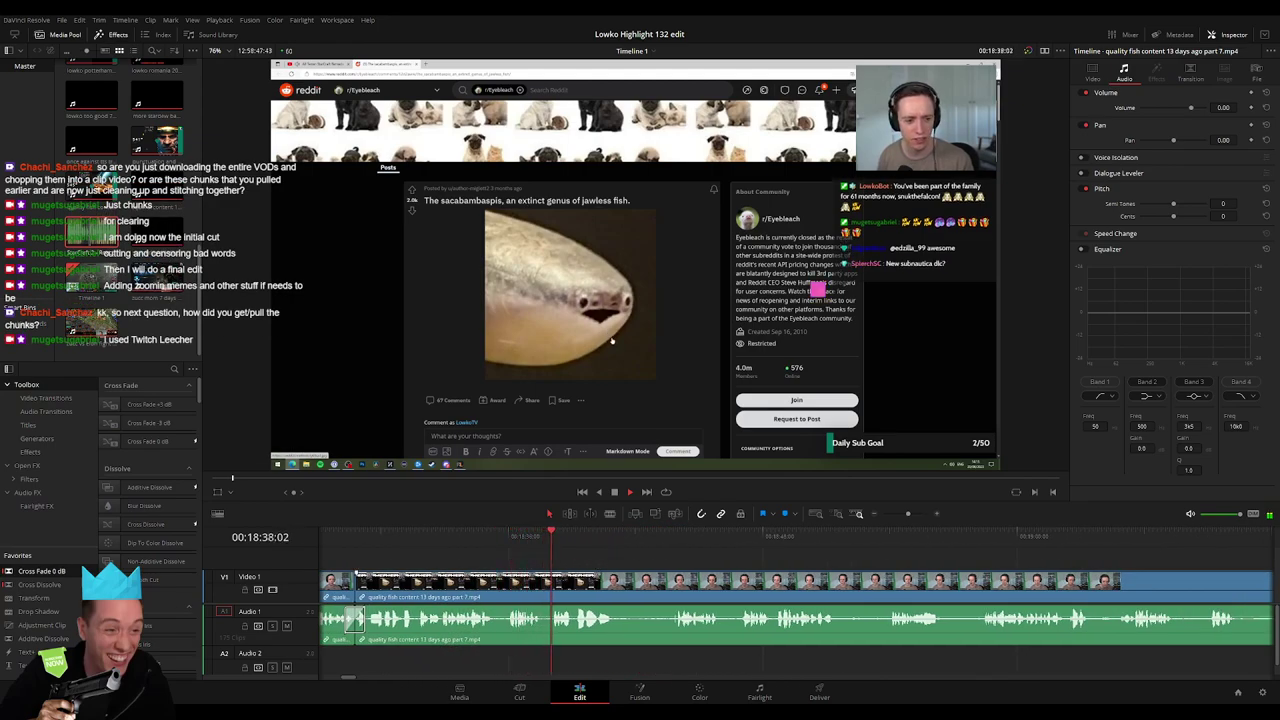
{"action": "scroll", "coordinate": [679, 571], "scroll_direction": "right", "scroll_amount": 2}
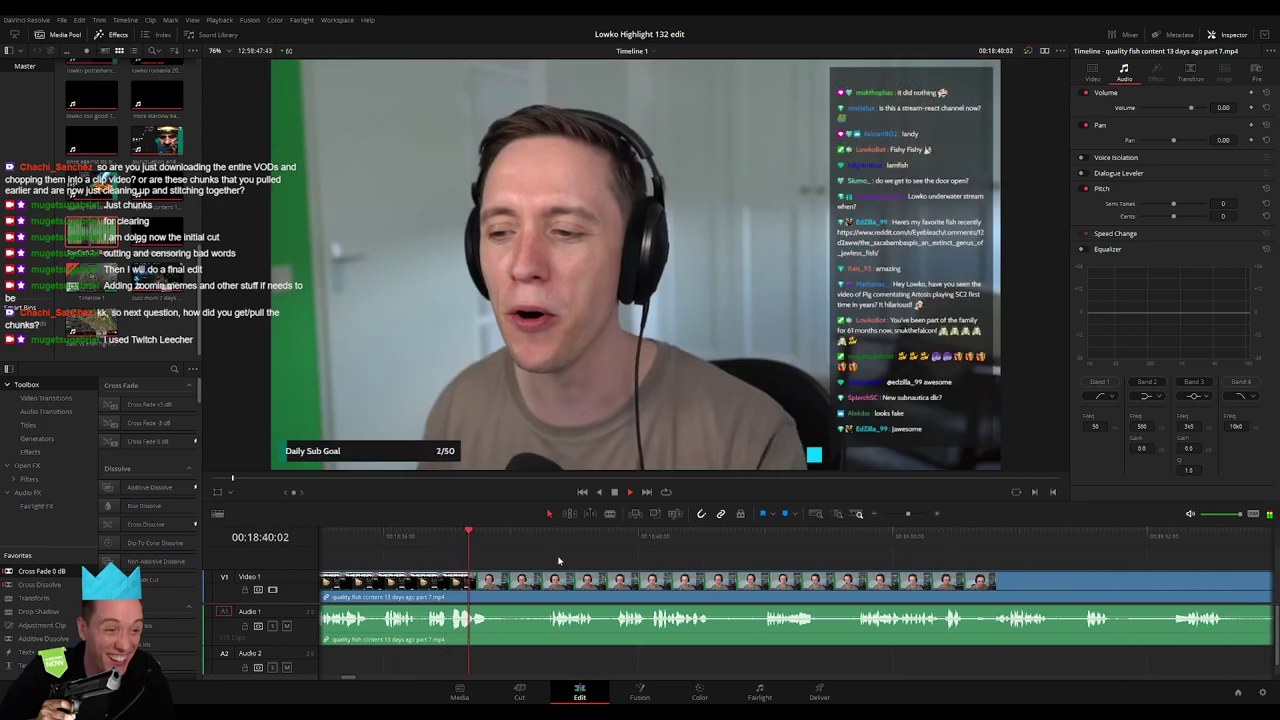
{"action": "key", "text": "b"}
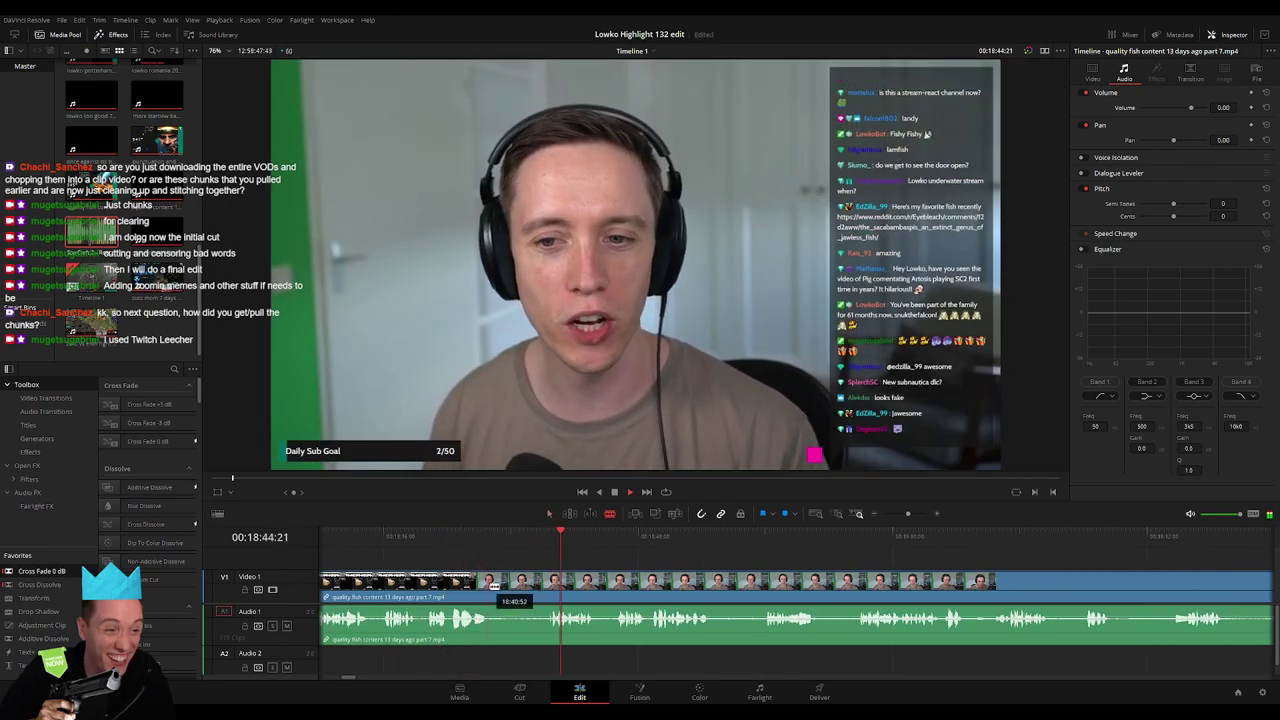
{"action": "left_click", "coordinate": [489, 582]}
{"action": "scroll", "coordinate": [684, 588], "scroll_direction": "up", "scroll_amount": 2}
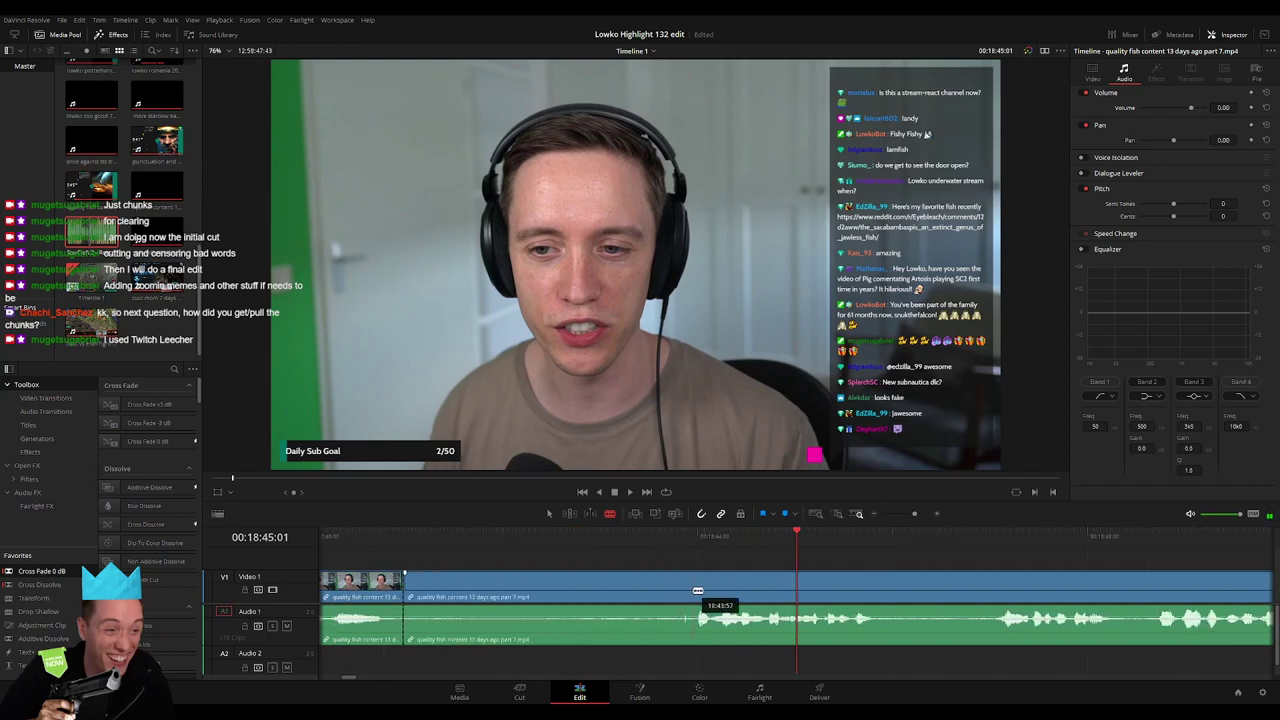
{"action": "left_click", "coordinate": [698, 591]}
{"action": "key", "text": "a"}
{"action": "left_click", "coordinate": [679, 587]}
{"action": "key", "text": "Delete"}
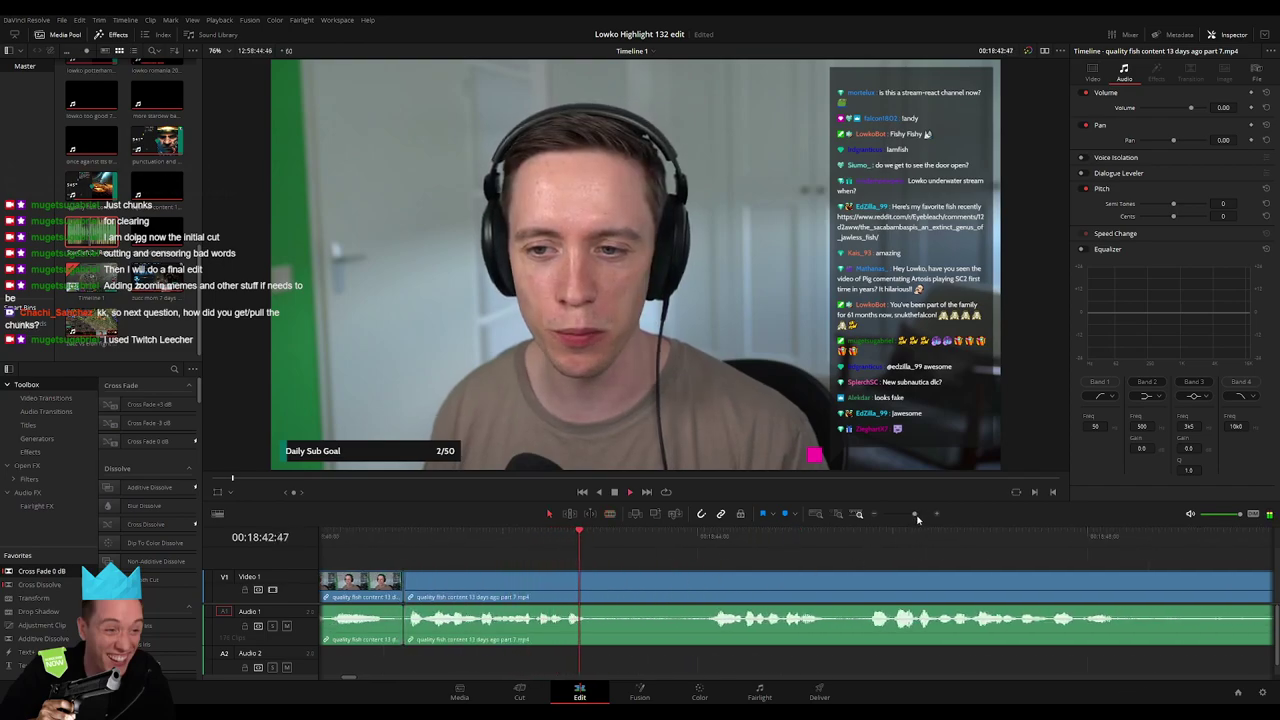
Split at the end of another unwanted part and ripple-delete that piece
{"action": "key", "text": "ctrl+minus"}
{"action": "key", "text": "b"}
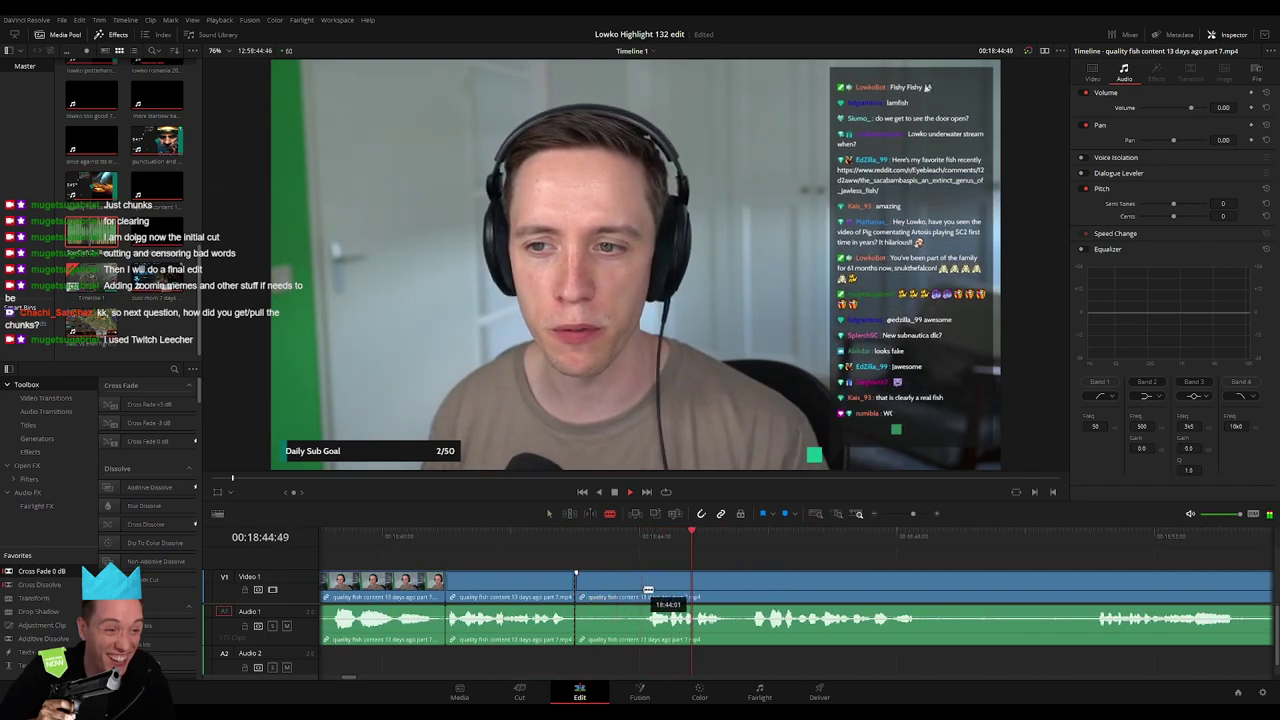
{"action": "left_click", "coordinate": [648, 591]}
{"action": "key", "text": "a"}
{"action": "left_click", "coordinate": [610, 590]}
{"action": "key", "text": "Delete"}
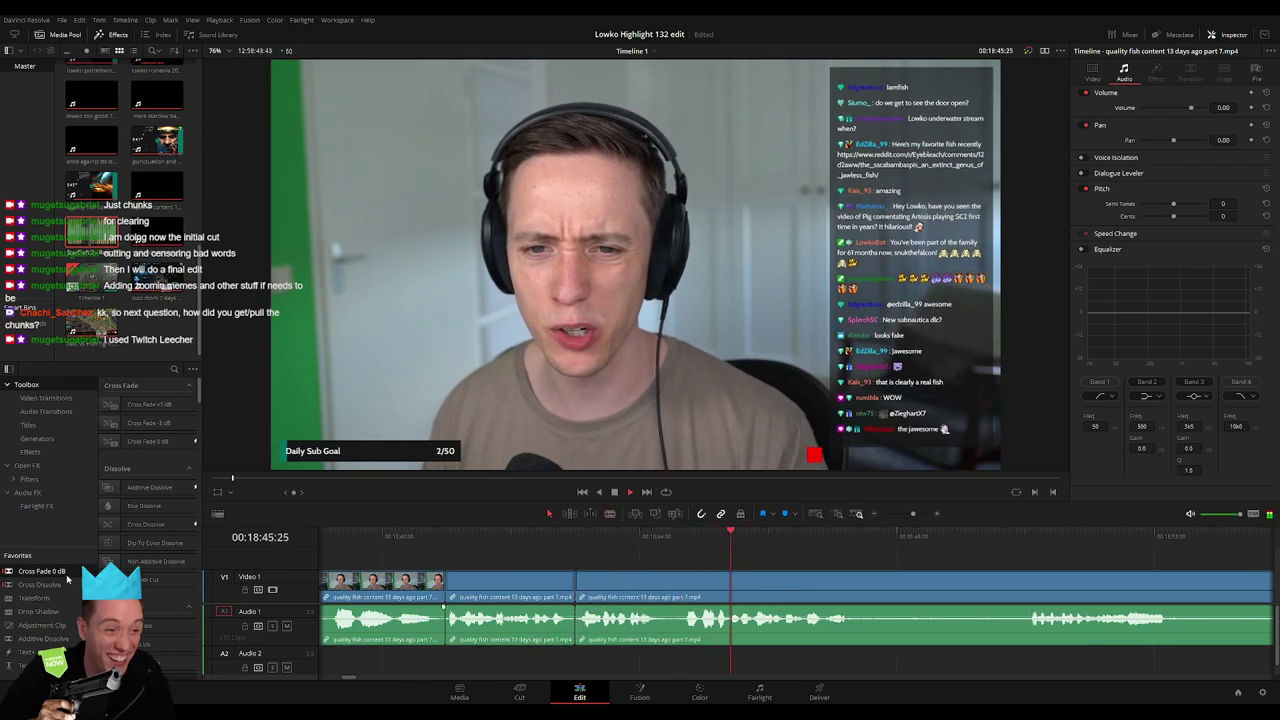
{"action": "left_click", "coordinate": [877, 558]}
Trim clip edges later and delete a short leftover piece, closing the gap
{"action": "key", "text": "ctrl+minus"}
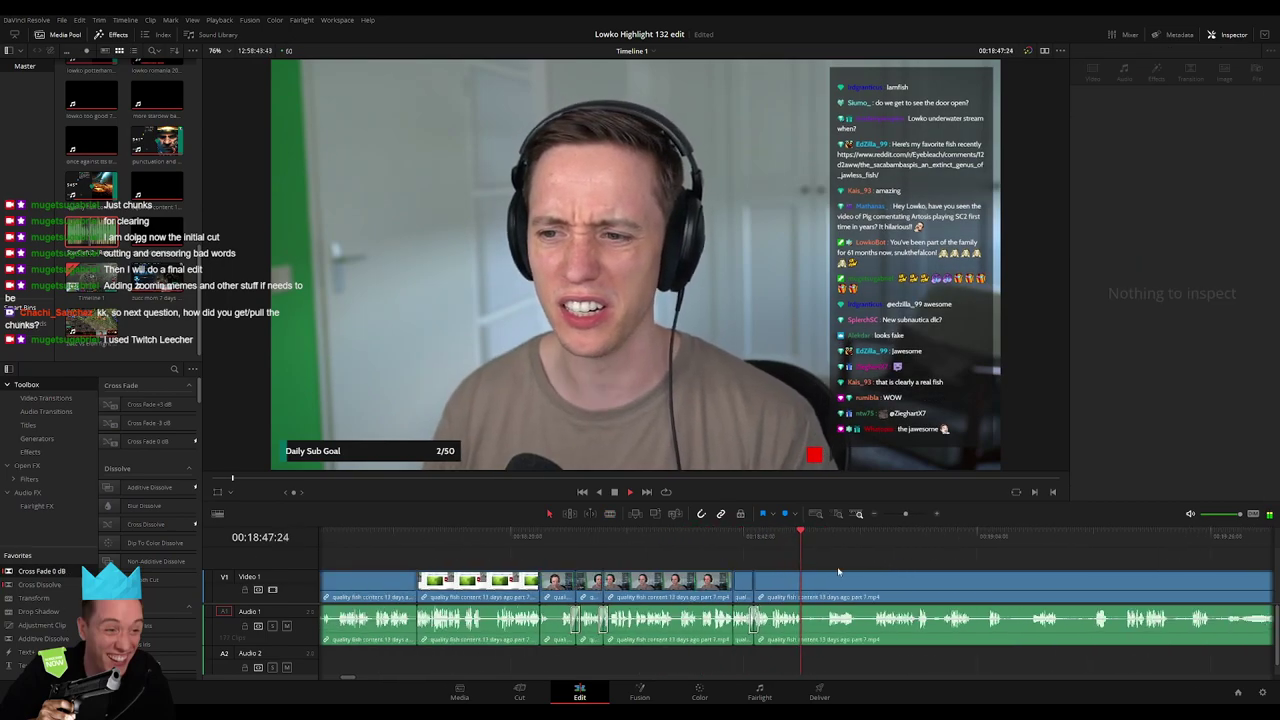
{"action": "scroll", "coordinate": [838, 571], "scroll_direction": "right", "scroll_amount": 3}
{"action": "left_click", "coordinate": [622, 538]}
{"action": "left_click_drag", "start_coordinate": [598, 589], "coordinate": [617, 586]}
{"action": "key", "text": "Delete"}
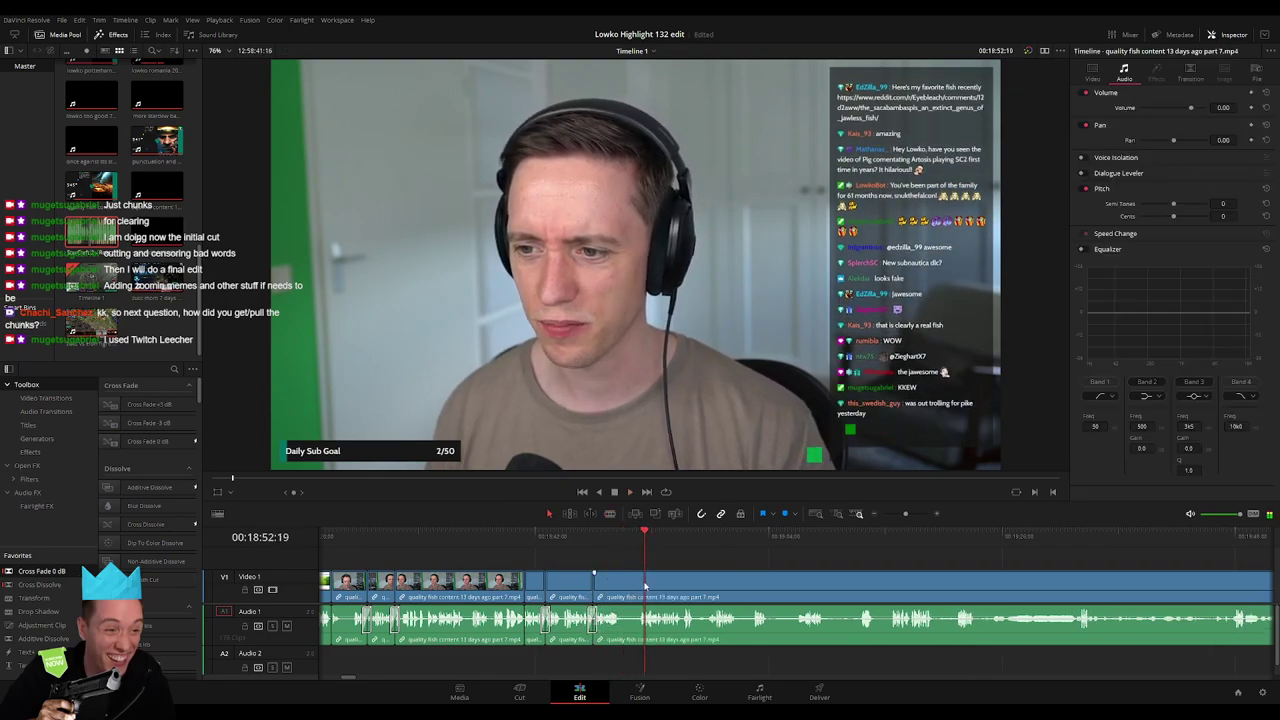
{"action": "left_click_drag", "start_coordinate": [596, 588], "coordinate": [643, 588]}
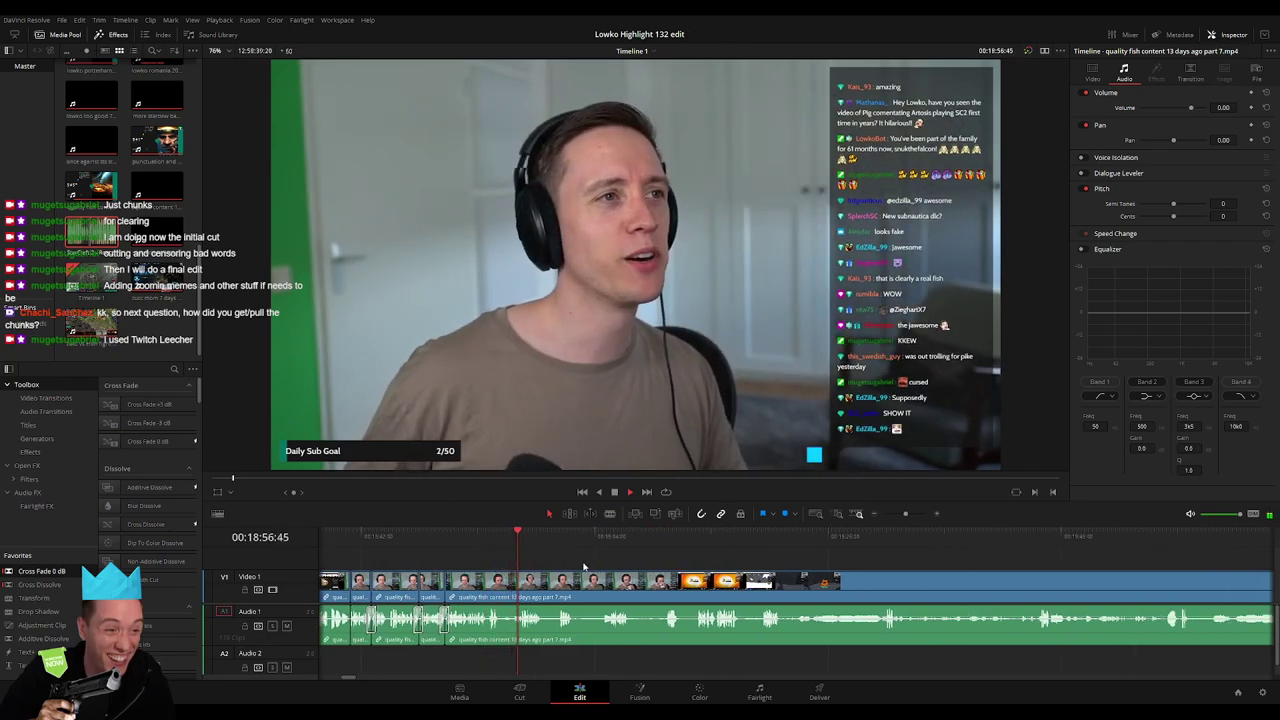
Split the footage near the 00:22:11 mark and replay around the cut
{"action": "key", "text": "b"}
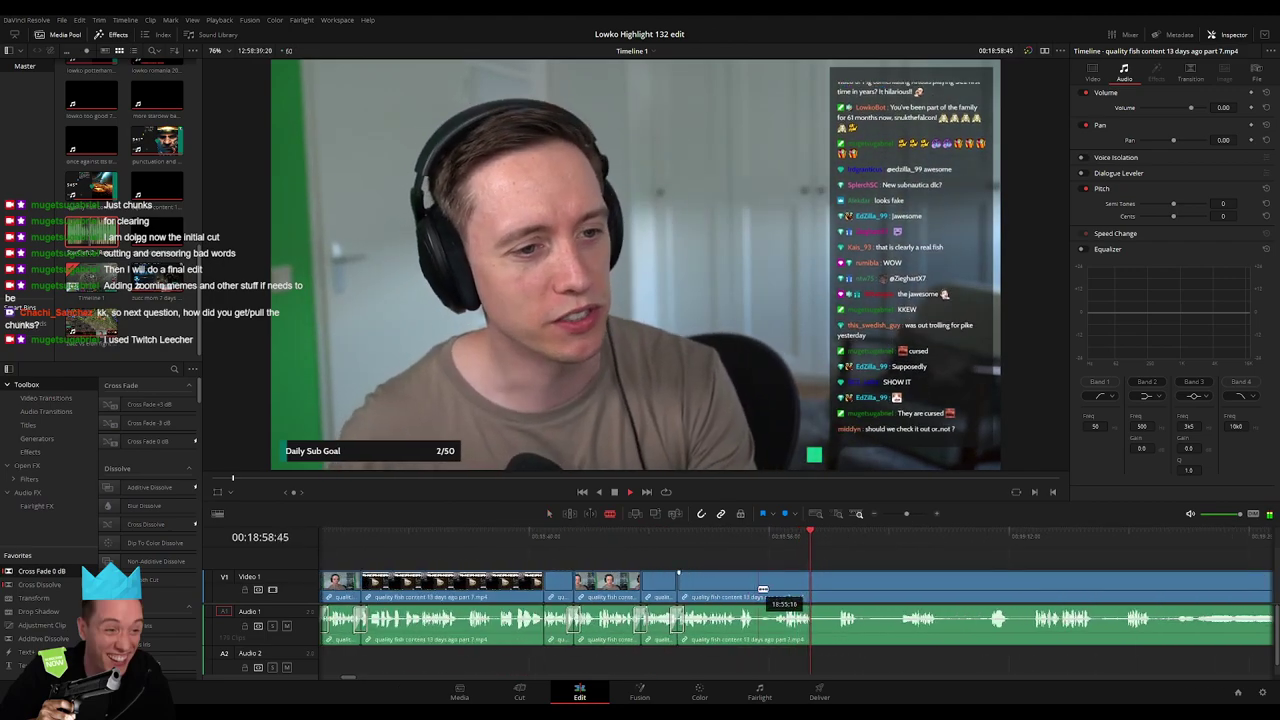
{"action": "left_click", "coordinate": [757, 590]}
{"action": "left_click", "coordinate": [740, 546]}
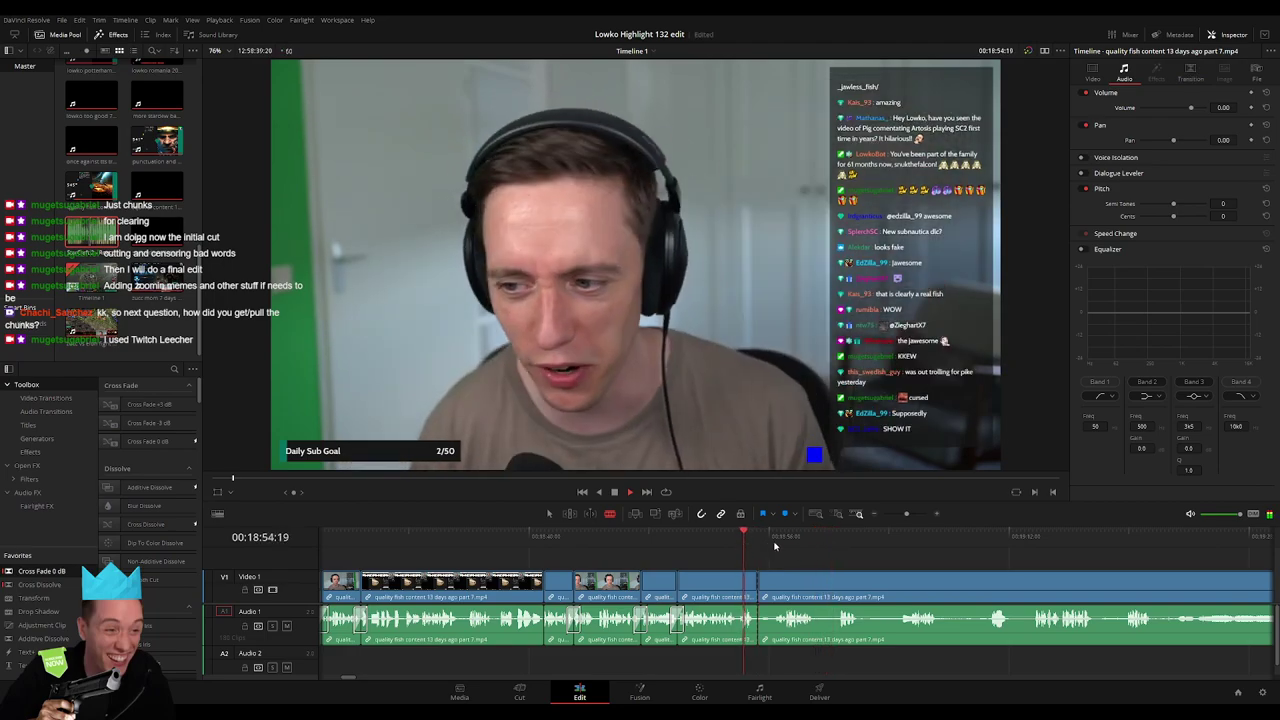
Skim through the Carbot video and Reddit page section to the Twitch StarCraft clip
{"action": "left_click", "coordinate": [866, 536]}
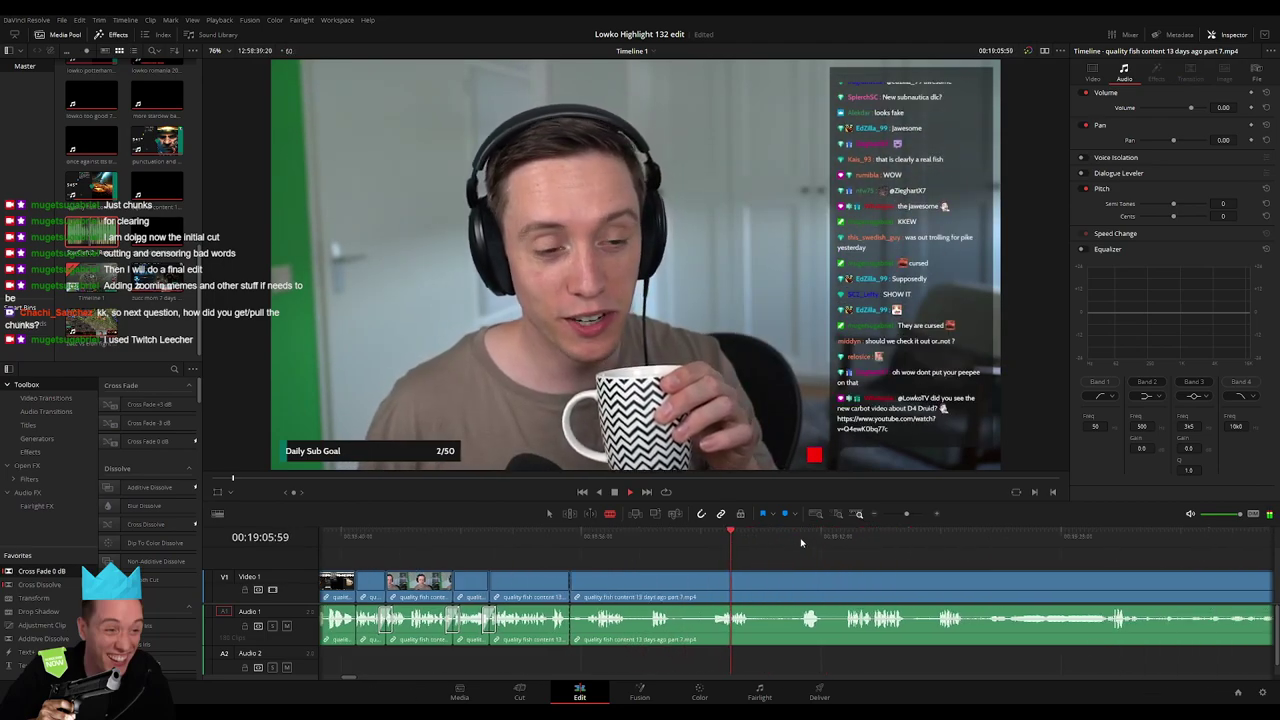
{"action": "left_click", "coordinate": [849, 545]}
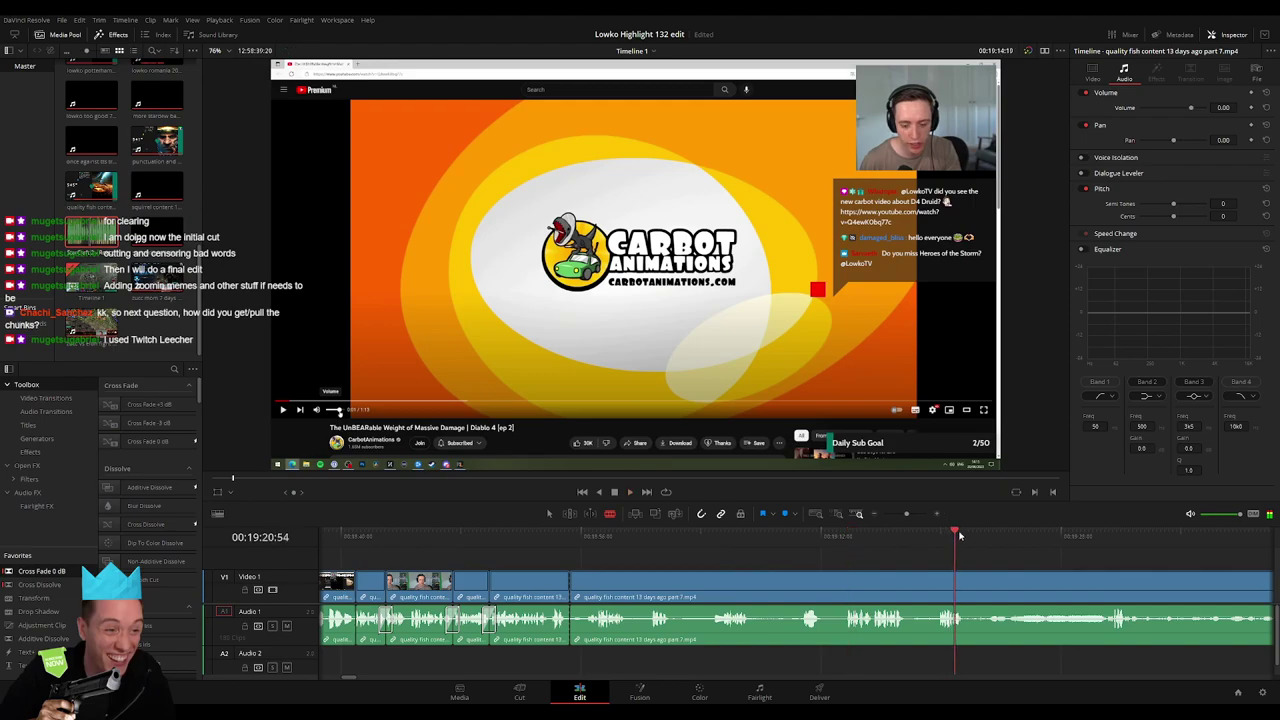
{"action": "left_click", "coordinate": [1048, 536]}
{"action": "left_click", "coordinate": [1180, 536]}
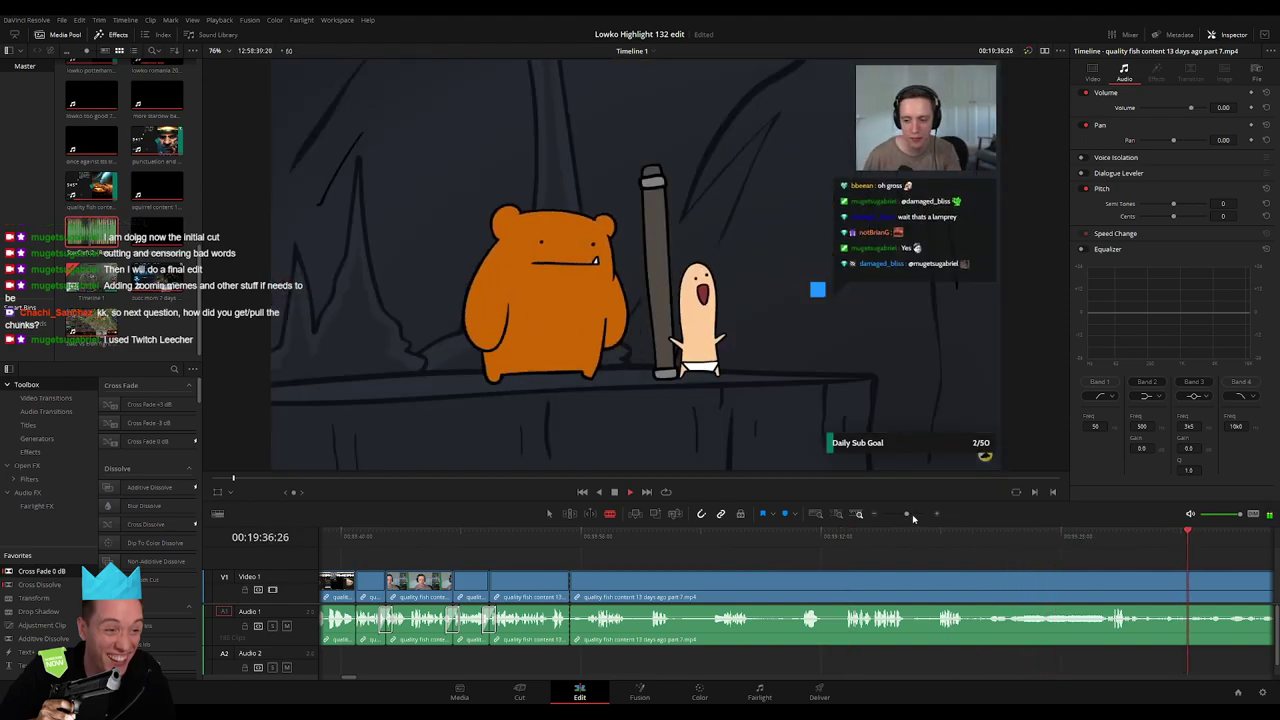
{"action": "left_click_drag", "start_coordinate": [906, 514], "coordinate": [900, 514]}
{"action": "left_click", "coordinate": [834, 536]}
{"action": "left_click", "coordinate": [960, 536]}
{"action": "left_click", "coordinate": [970, 536]}
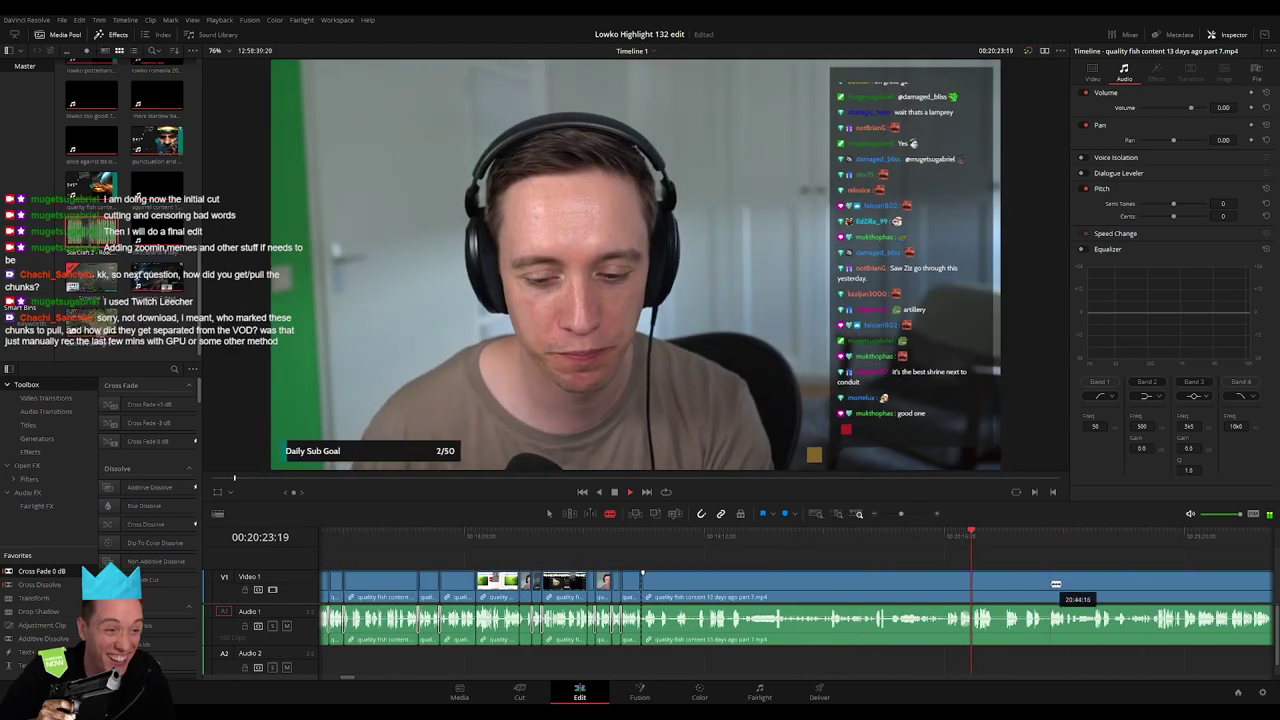
{"action": "scroll", "coordinate": [633, 546], "scroll_direction": "right", "scroll_amount": 3}
{"action": "left_click", "coordinate": [751, 542]}
{"action": "left_click", "coordinate": [826, 542]}
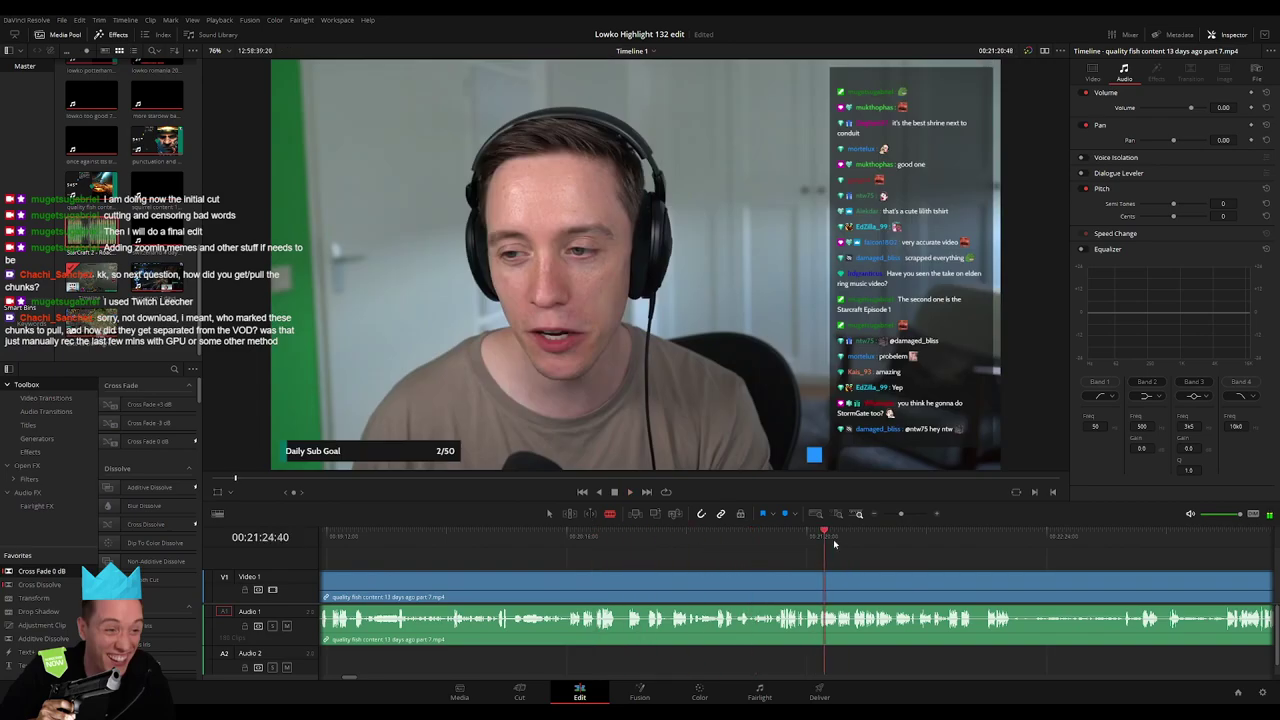
{"action": "left_click", "coordinate": [886, 542]}
{"action": "left_click", "coordinate": [1086, 542]}
{"action": "scroll", "coordinate": [720, 558], "scroll_direction": "right", "scroll_amount": 2}
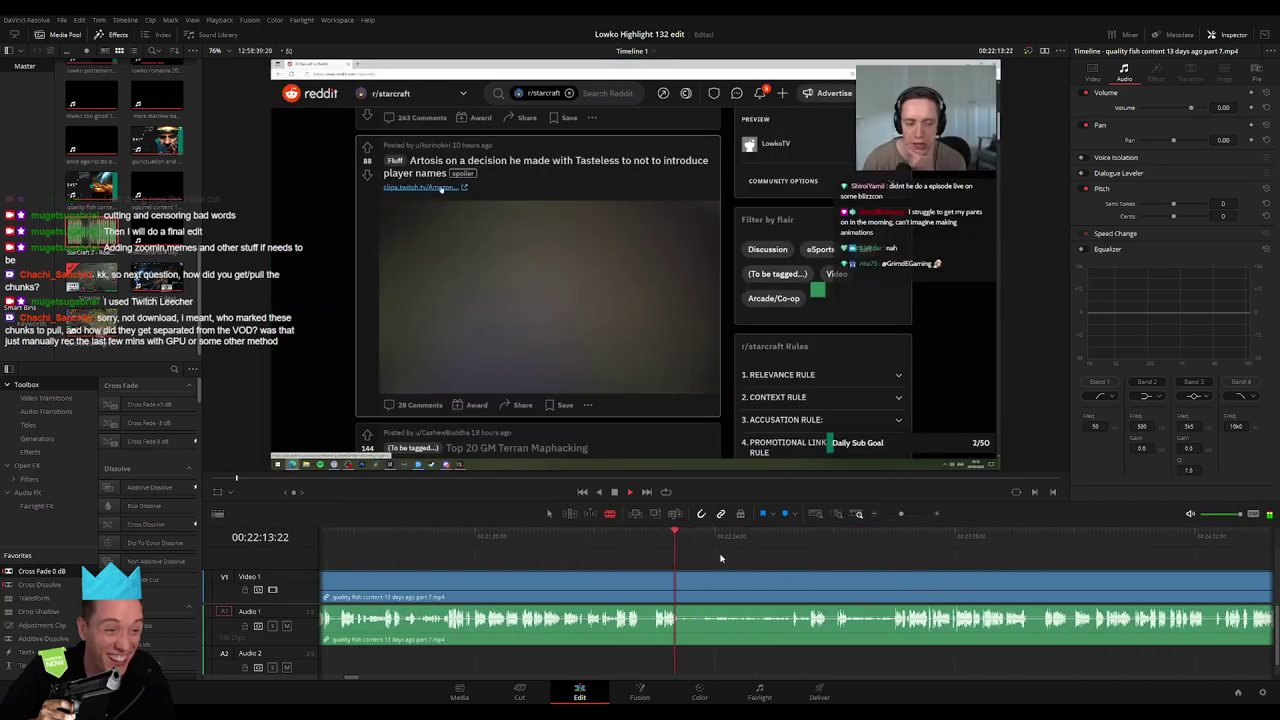
{"action": "left_click", "coordinate": [716, 542]}
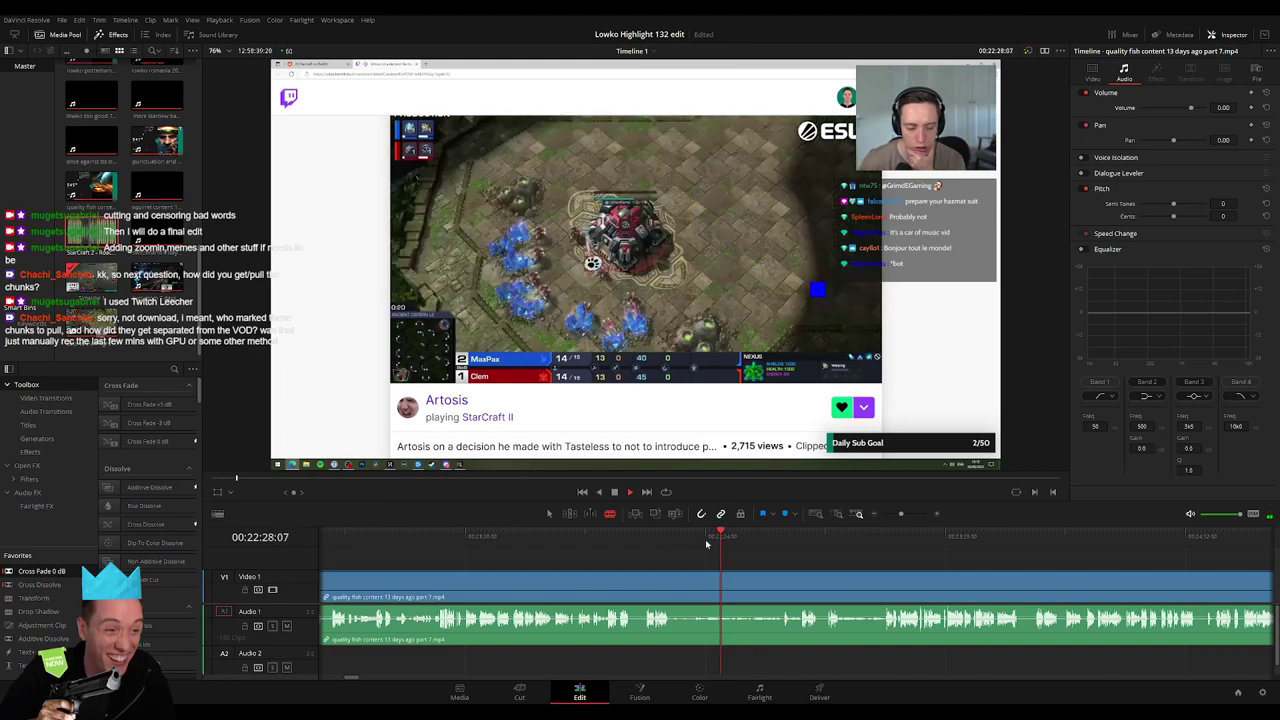
Nudge the edit point earlier and ripple-delete the long piece before the StarCraft clip
{"action": "left_click", "coordinate": [648, 535]}
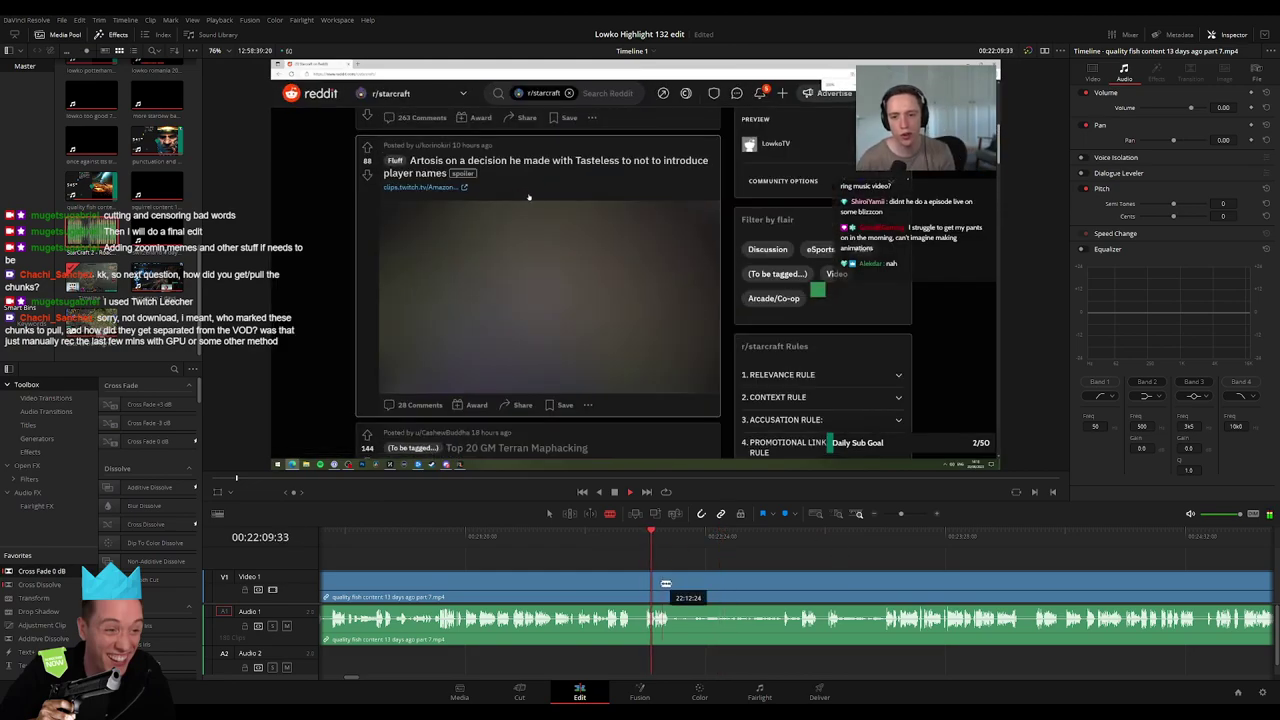
{"action": "left_click_drag", "start_coordinate": [666, 583], "coordinate": [644, 583]}
{"action": "left_click", "coordinate": [604, 588]}
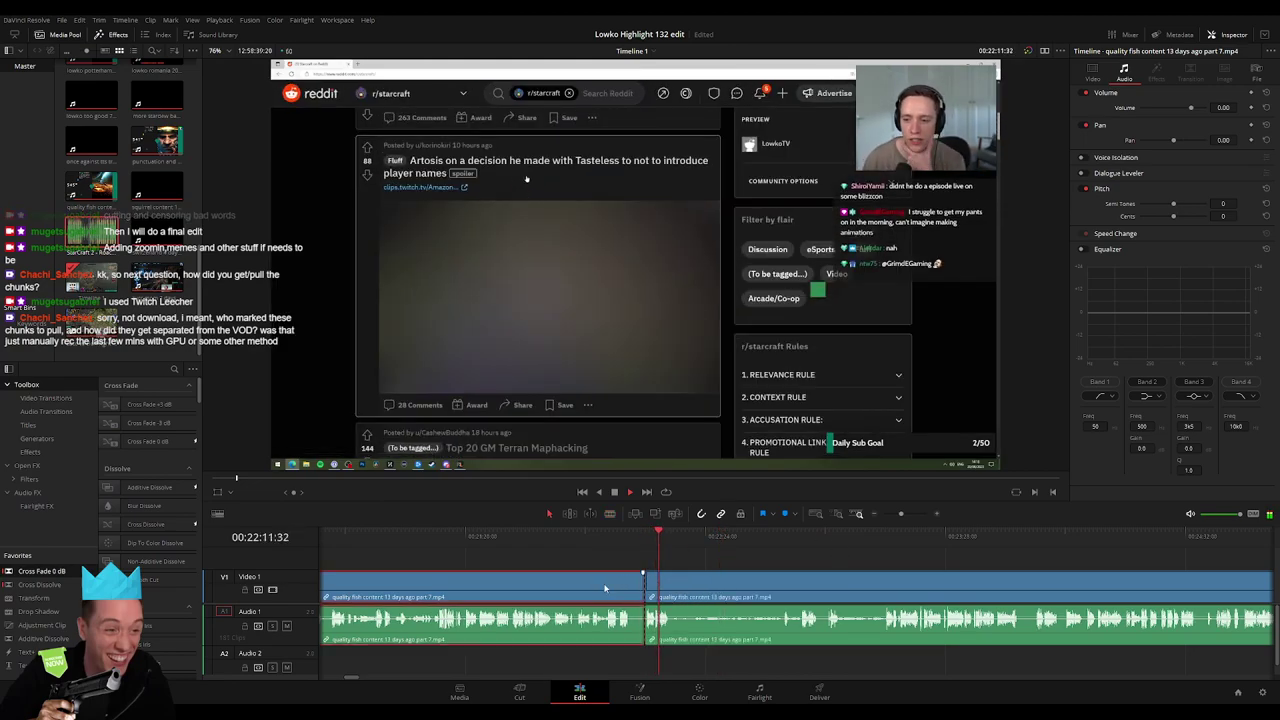
{"action": "key", "text": "BackSpace"}
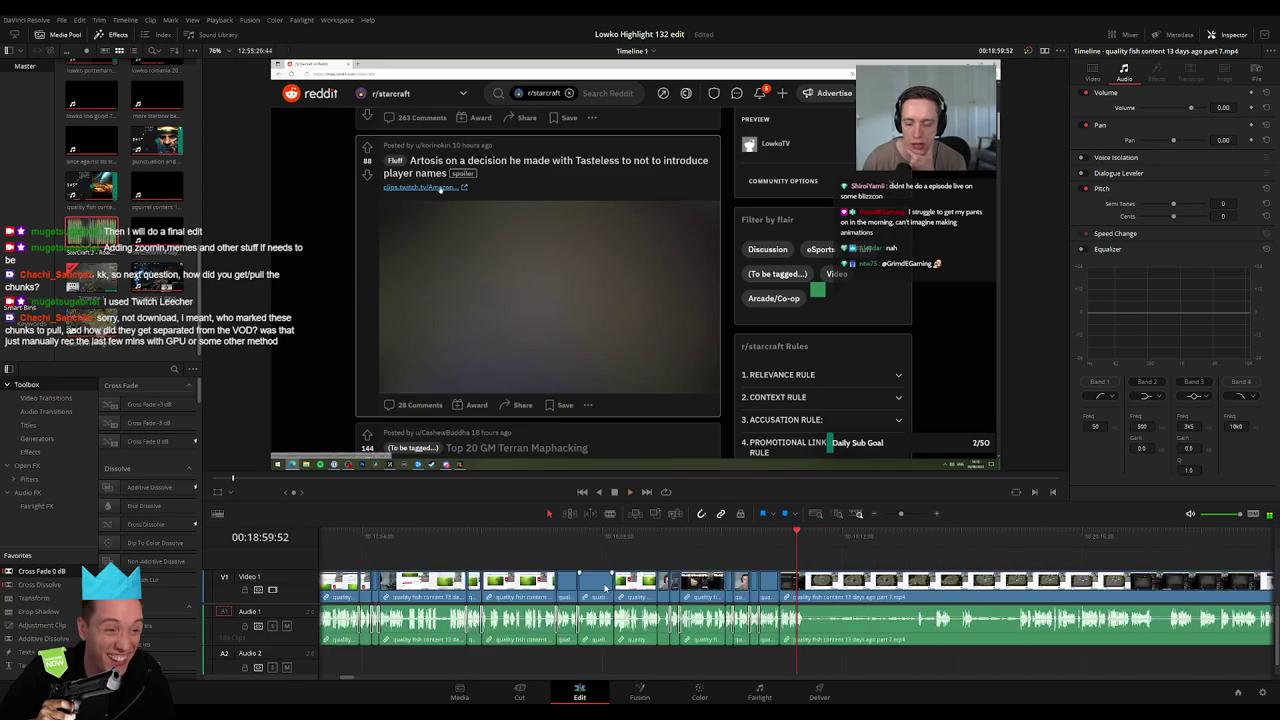
{"action": "left_click", "coordinate": [908, 514]}
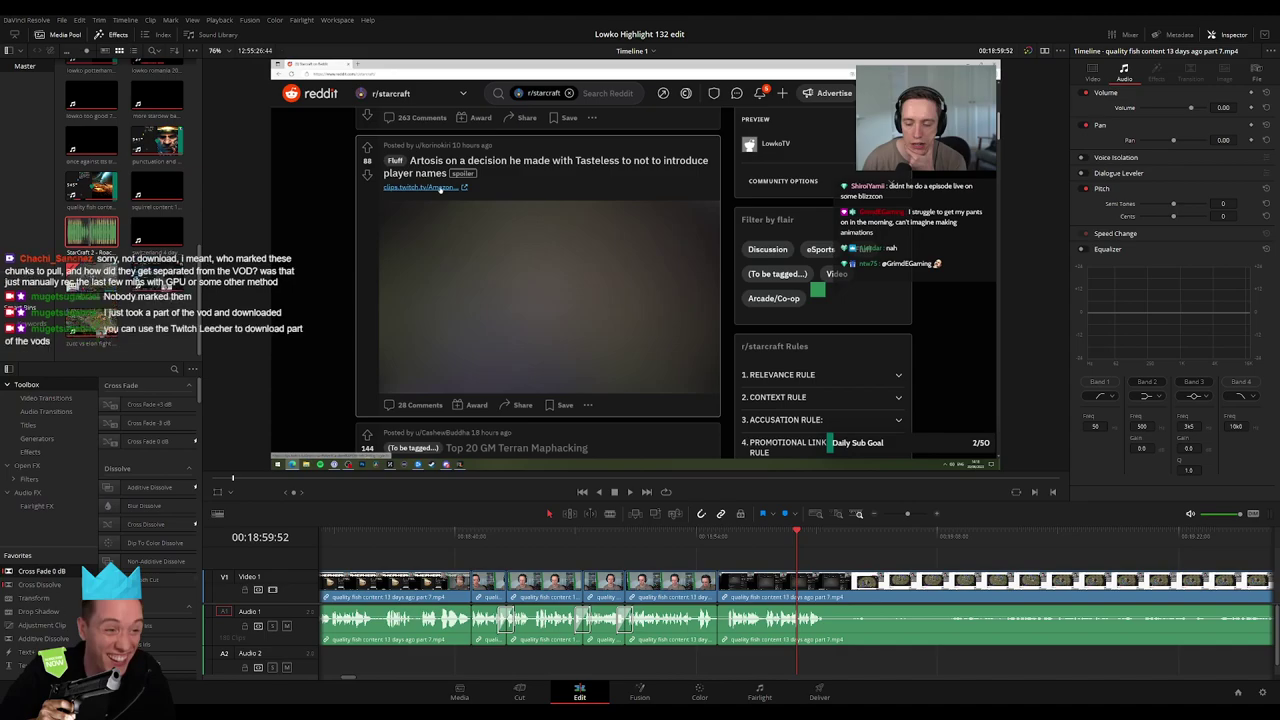
{"action": "key", "text": "space"}
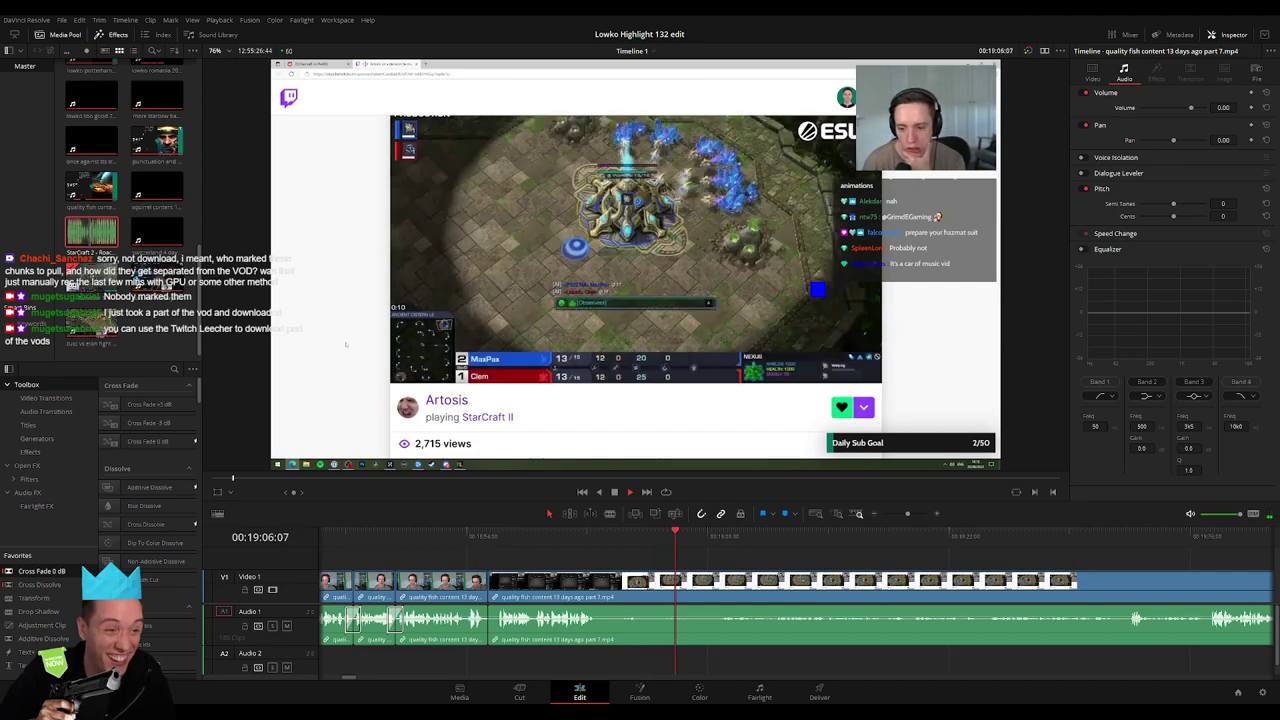
{"action": "scroll", "coordinate": [537, 557], "scroll_direction": "right", "scroll_amount": 3}
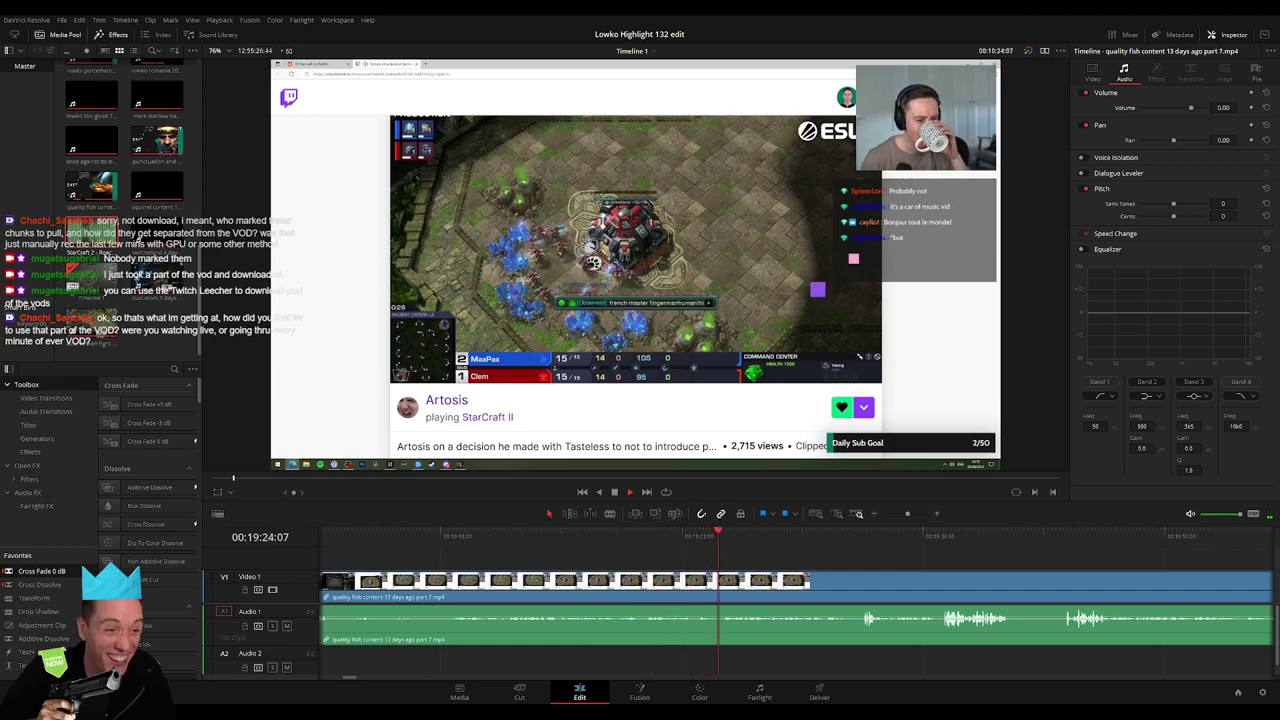
{"action": "key", "text": "space"}
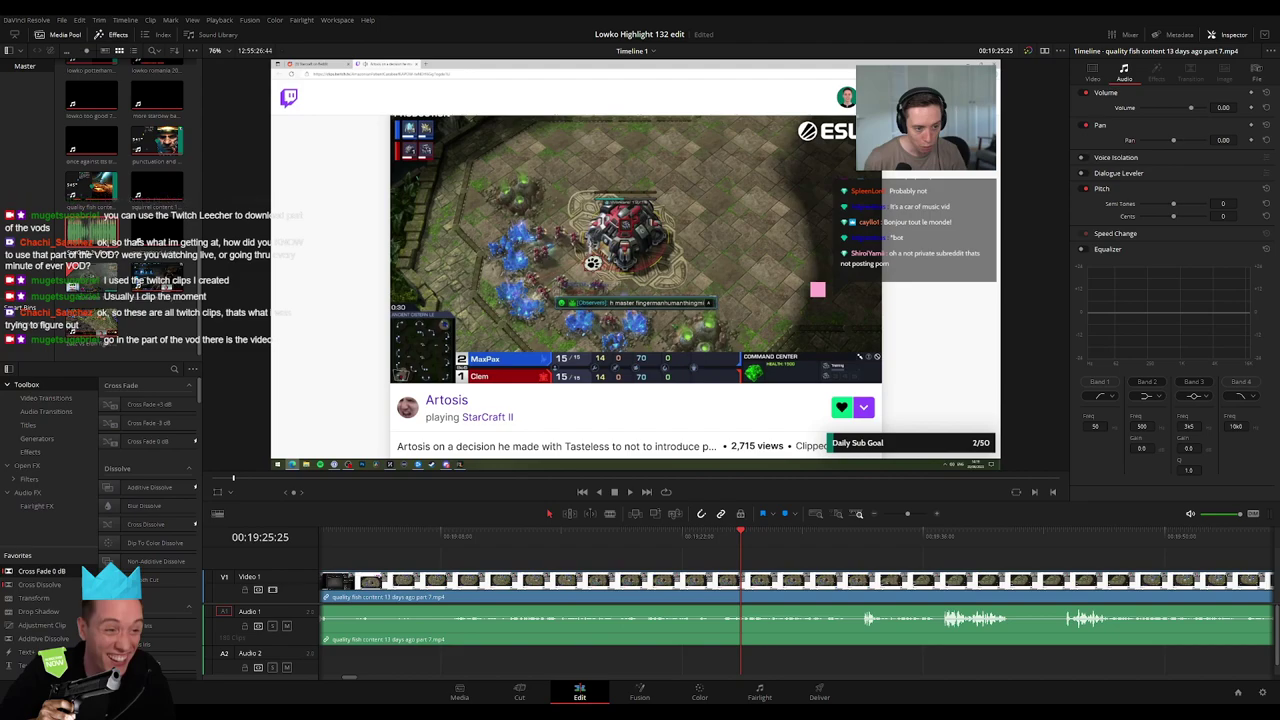
{"action": "key", "text": "space"}
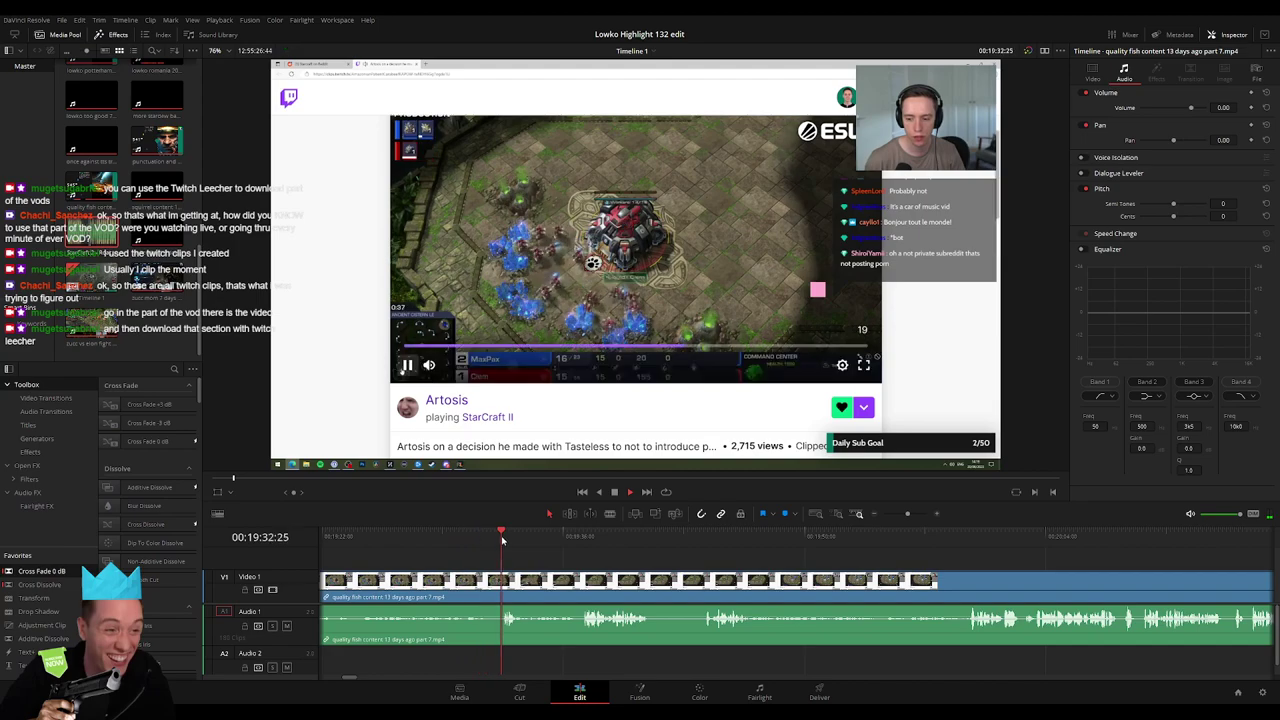
{"action": "left_click", "coordinate": [578, 537]}
{"action": "left_click_drag", "start_coordinate": [578, 537], "coordinate": [970, 548]}
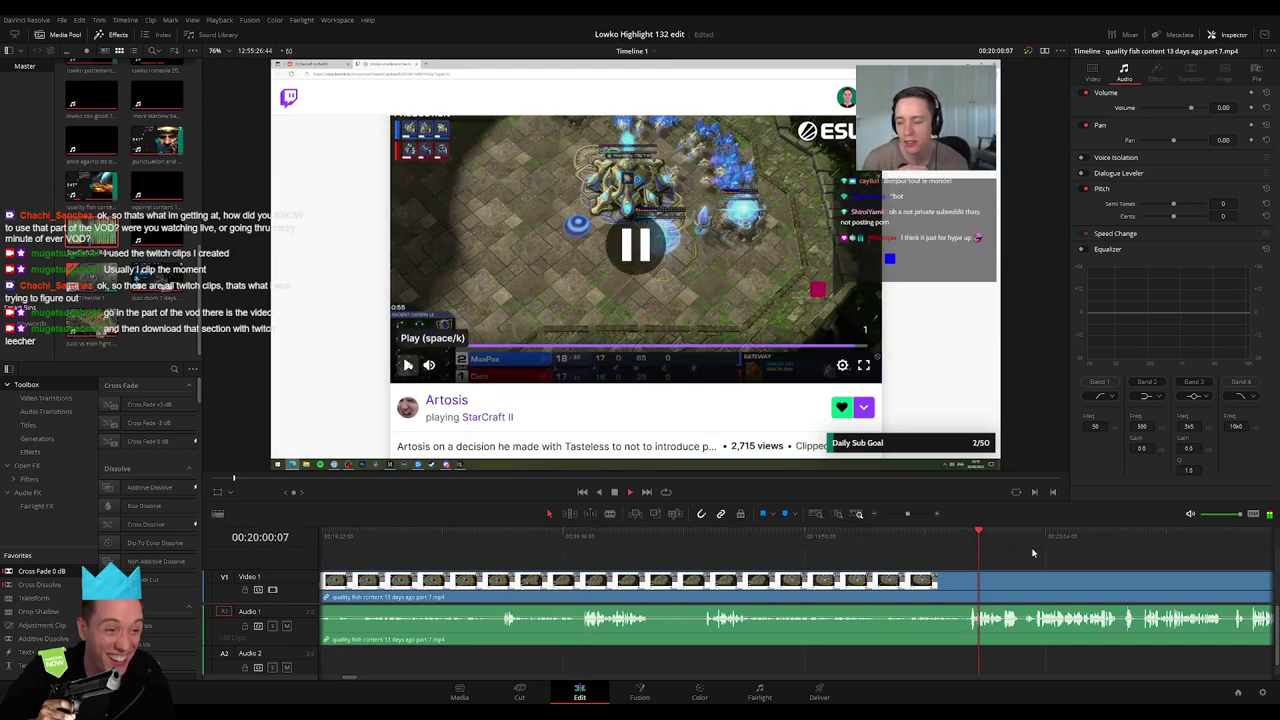
{"action": "key", "text": "l"}
{"action": "key", "text": "l"}
{"action": "key", "text": "l"}
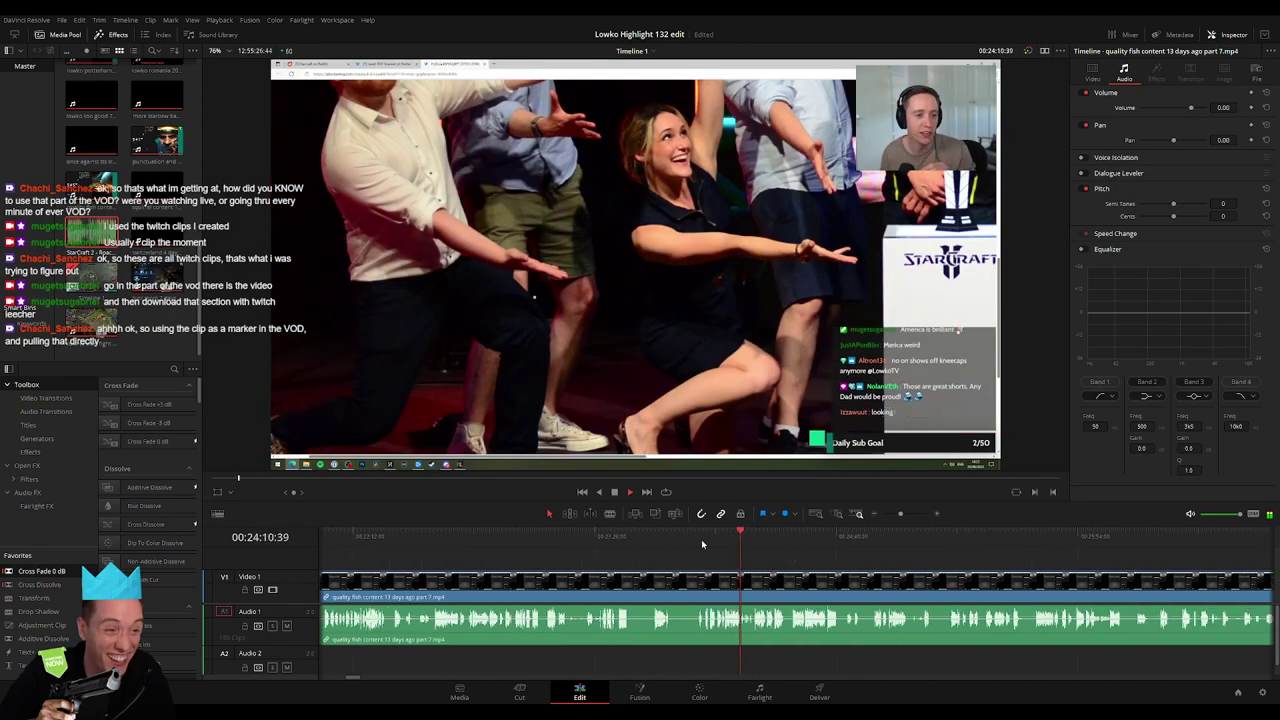
{"action": "left_click_drag", "start_coordinate": [702, 544], "coordinate": [1043, 558]}
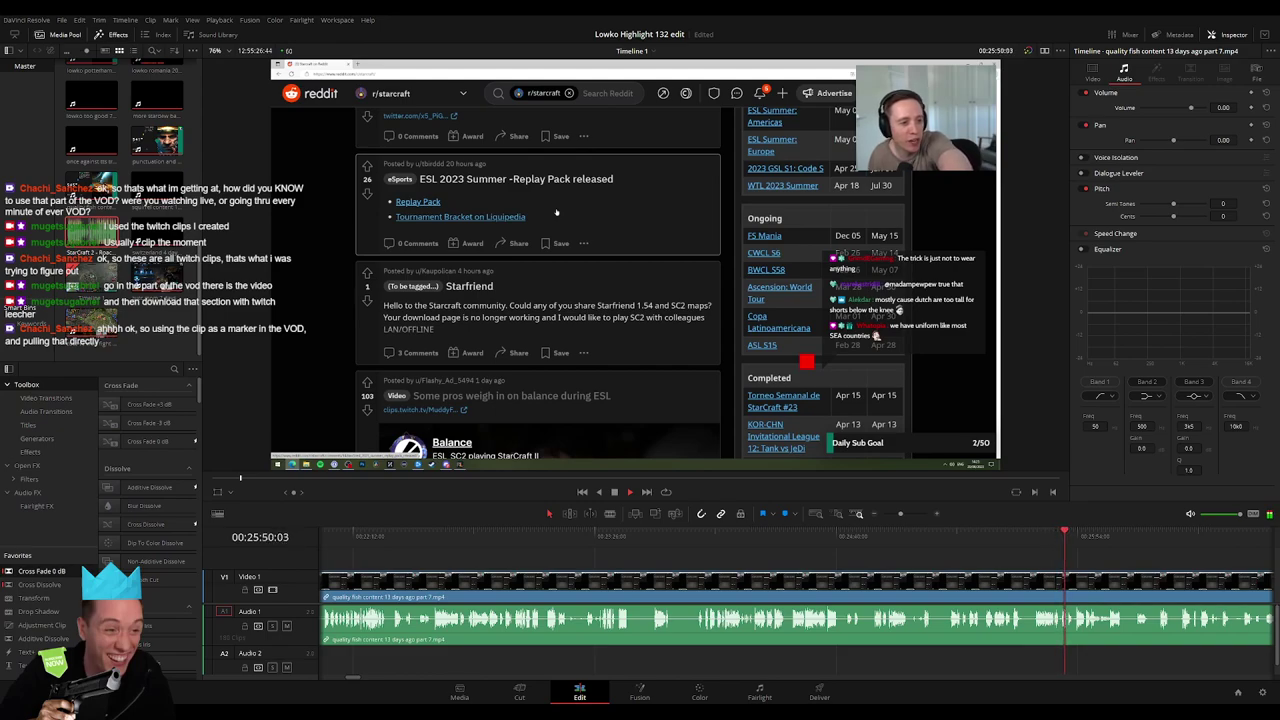
{"action": "scroll", "coordinate": [771, 541], "scroll_direction": "right", "scroll_amount": 5}
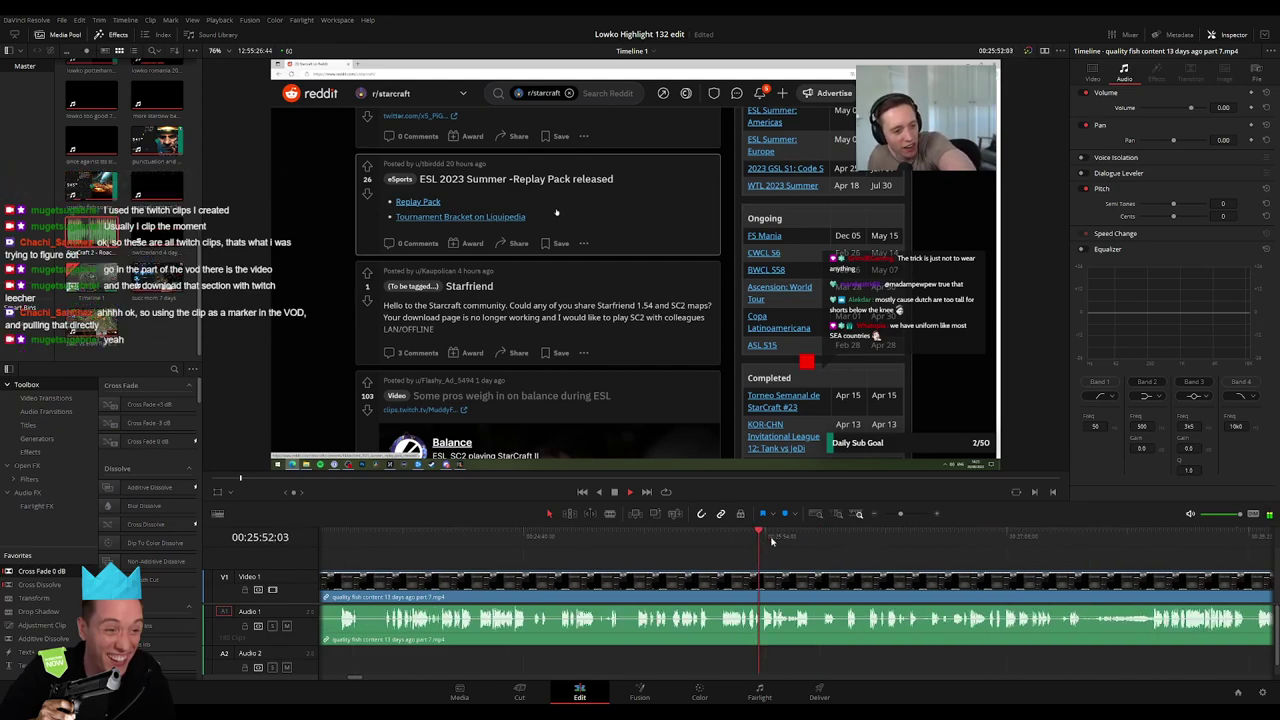
{"action": "left_click_drag", "start_coordinate": [771, 541], "coordinate": [1113, 537]}
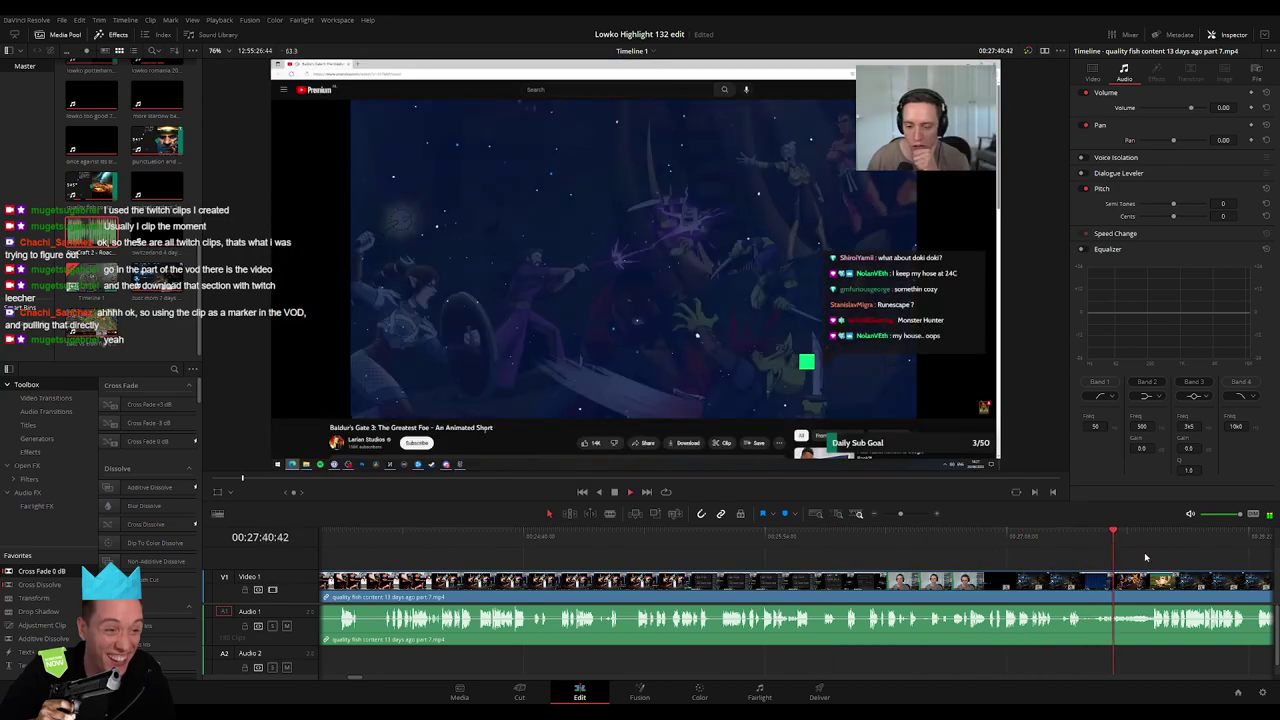
{"action": "scroll", "coordinate": [930, 550], "scroll_direction": "right", "scroll_amount": 2}
{"action": "left_click", "coordinate": [718, 541]}
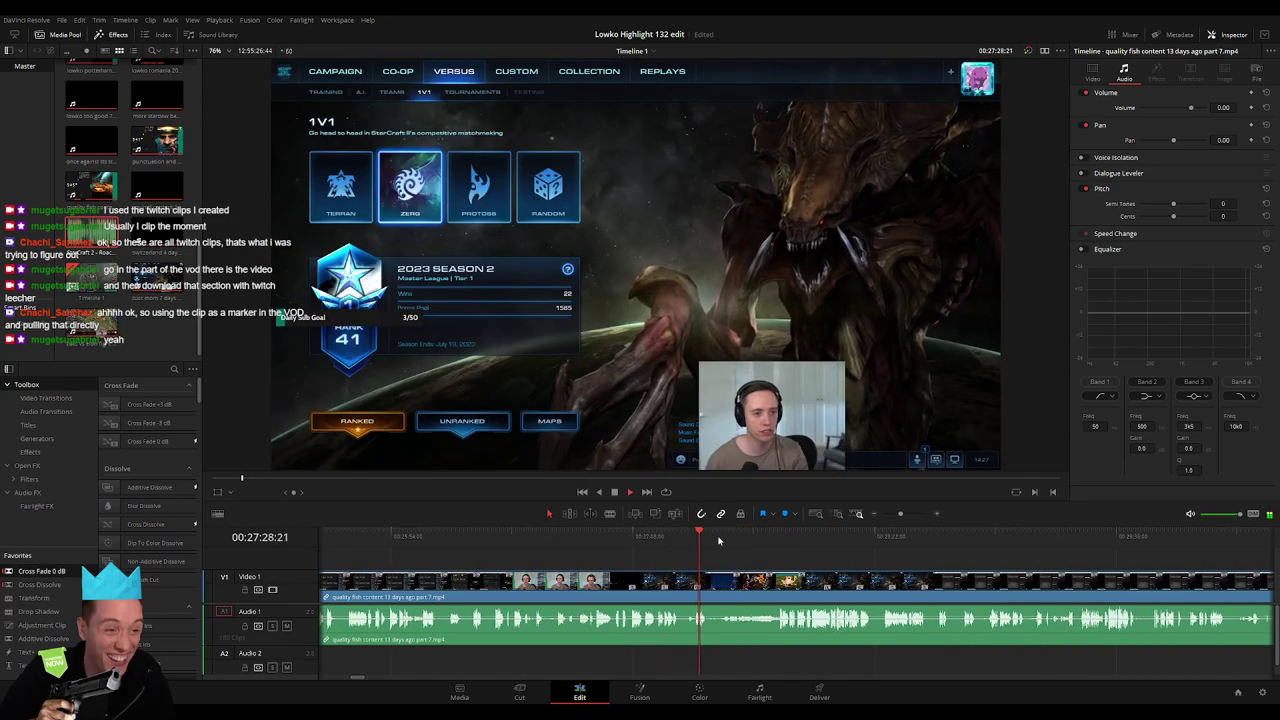
{"action": "left_click_drag", "start_coordinate": [718, 541], "coordinate": [770, 540]}
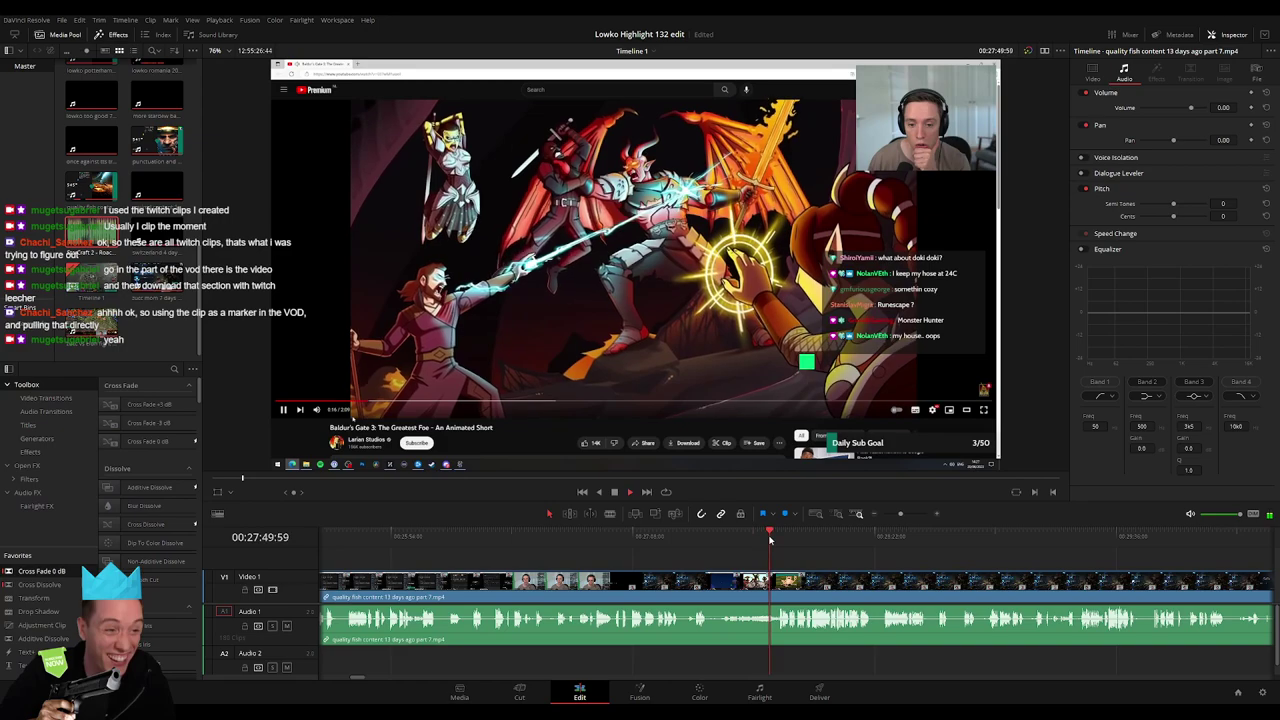
{"action": "left_click_drag", "start_coordinate": [770, 540], "coordinate": [1040, 541]}
{"action": "scroll", "coordinate": [683, 556], "scroll_direction": "right", "scroll_amount": 6}
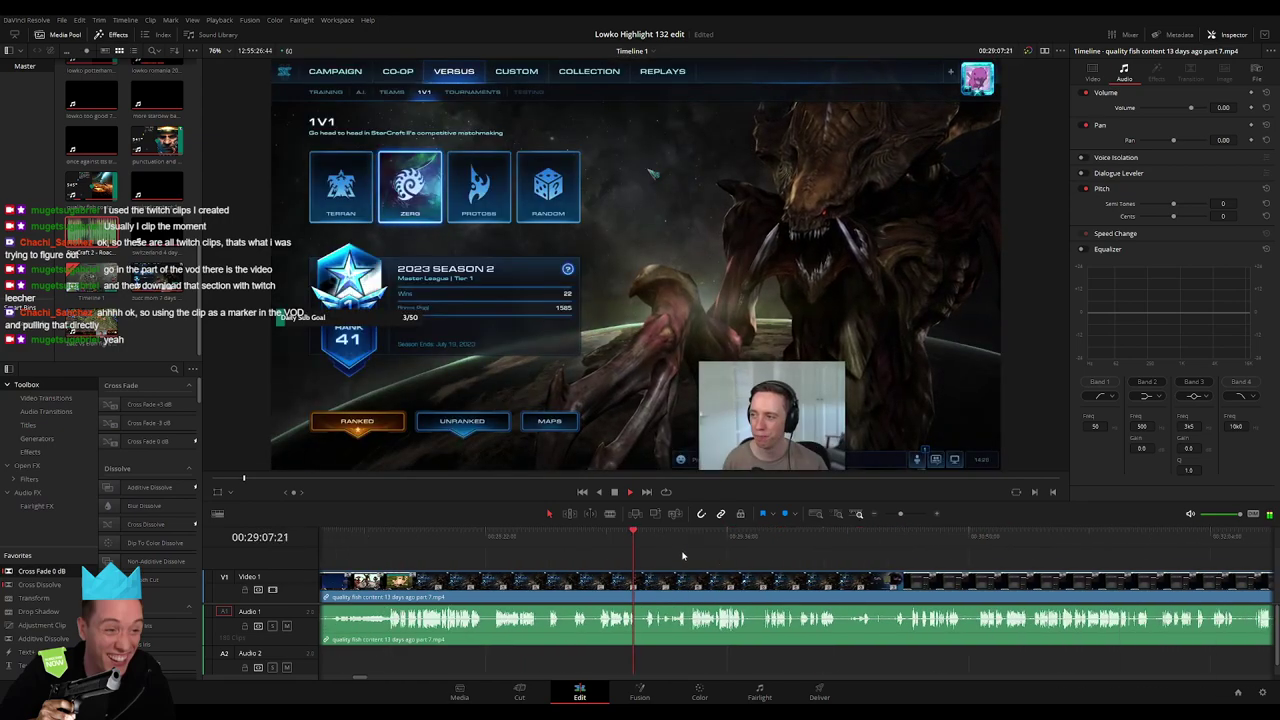
{"action": "left_click_drag", "start_coordinate": [626, 543], "coordinate": [970, 540]}
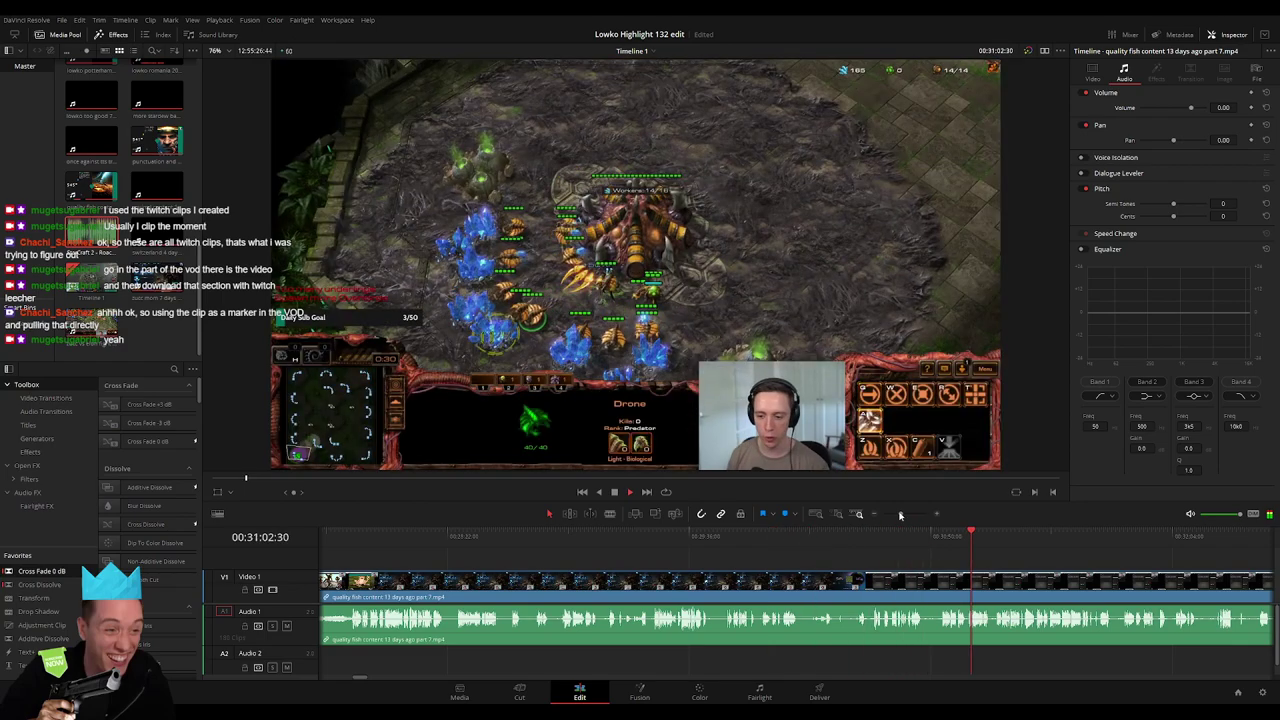
{"action": "left_click_drag", "start_coordinate": [900, 515], "coordinate": [889, 514]}
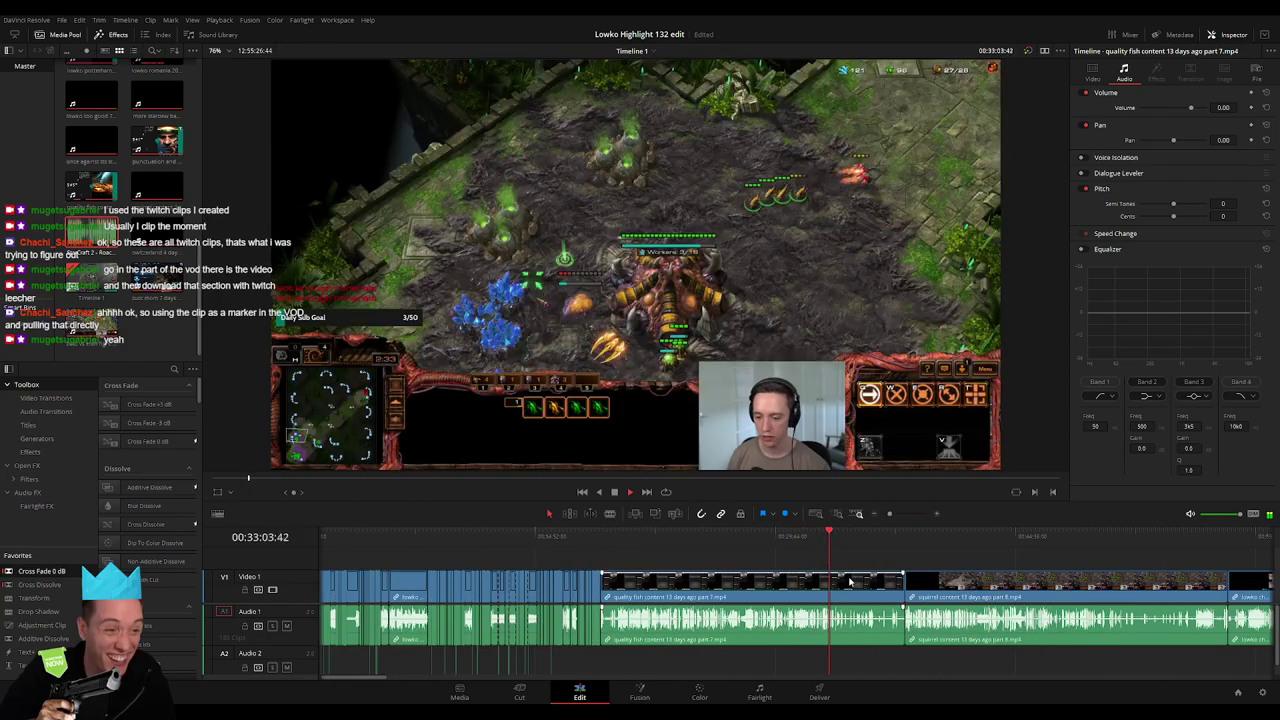
Ripple-delete the leftover quality fish content clip so squirrel content follows
{"action": "key", "text": "Delete"}
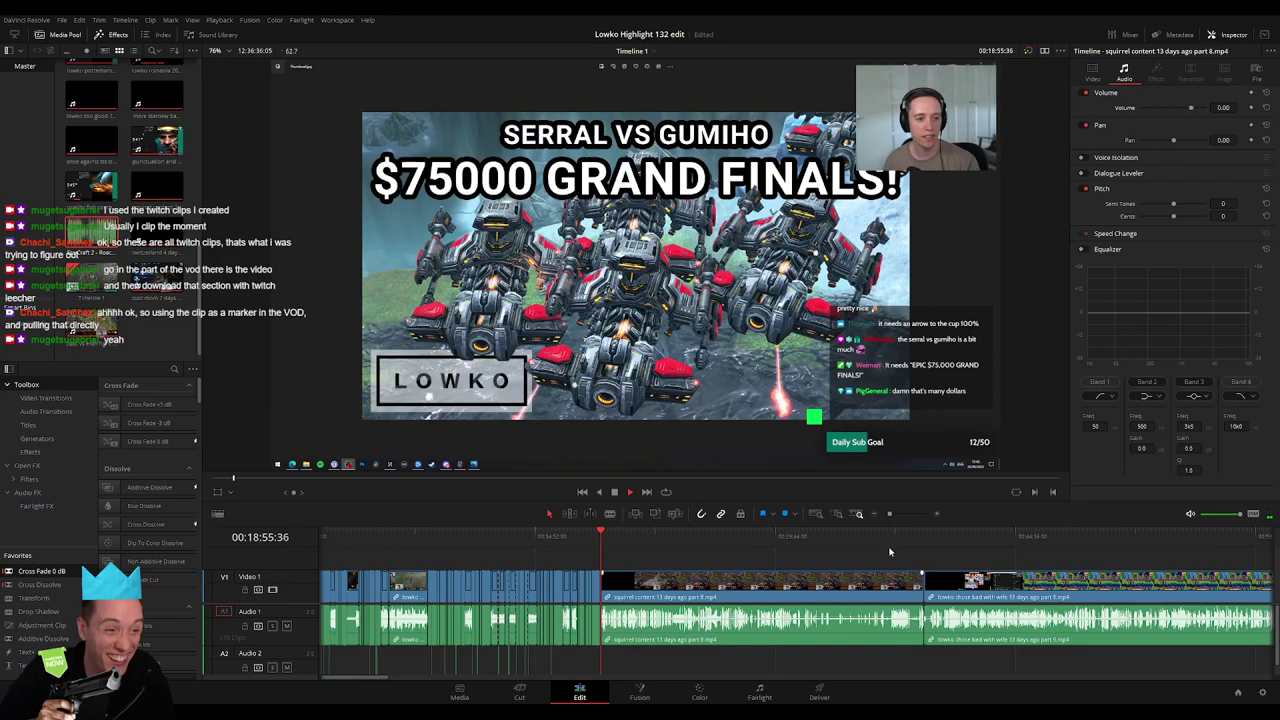
{"action": "left_click_drag", "start_coordinate": [899, 514], "coordinate": [896, 514]}
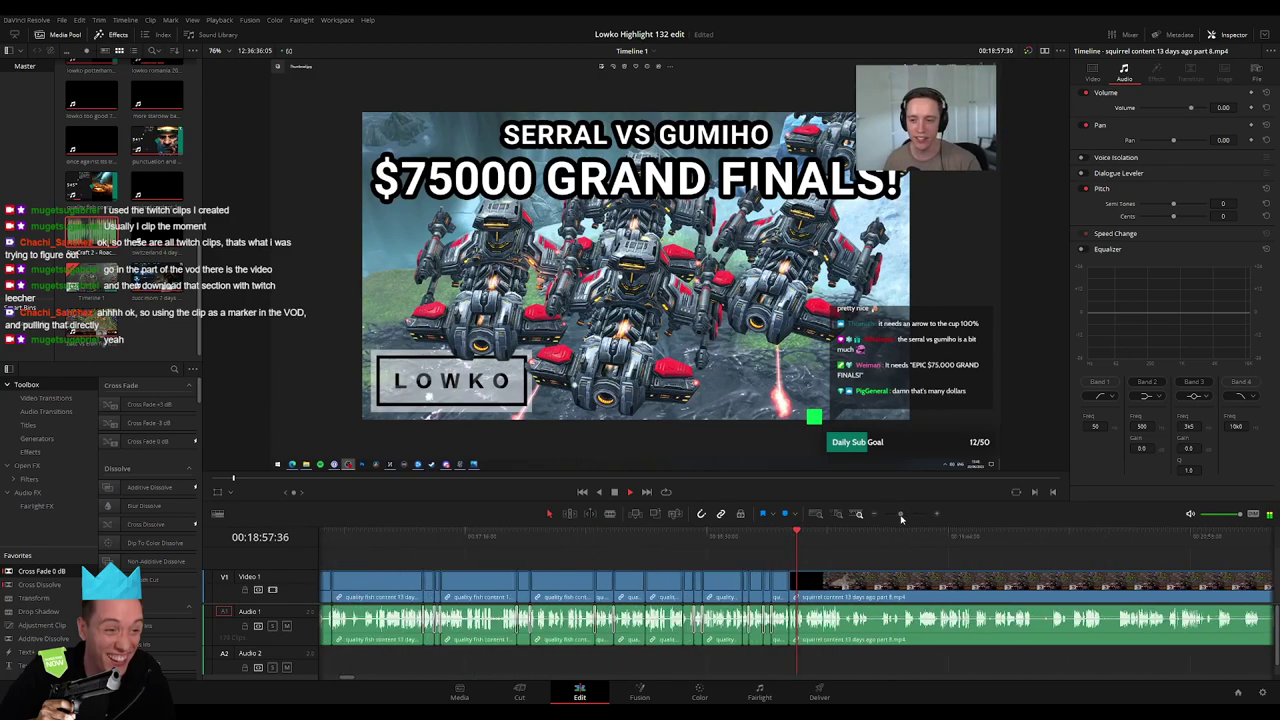
{"action": "scroll", "coordinate": [902, 567], "scroll_direction": "up", "scroll_amount": 5}
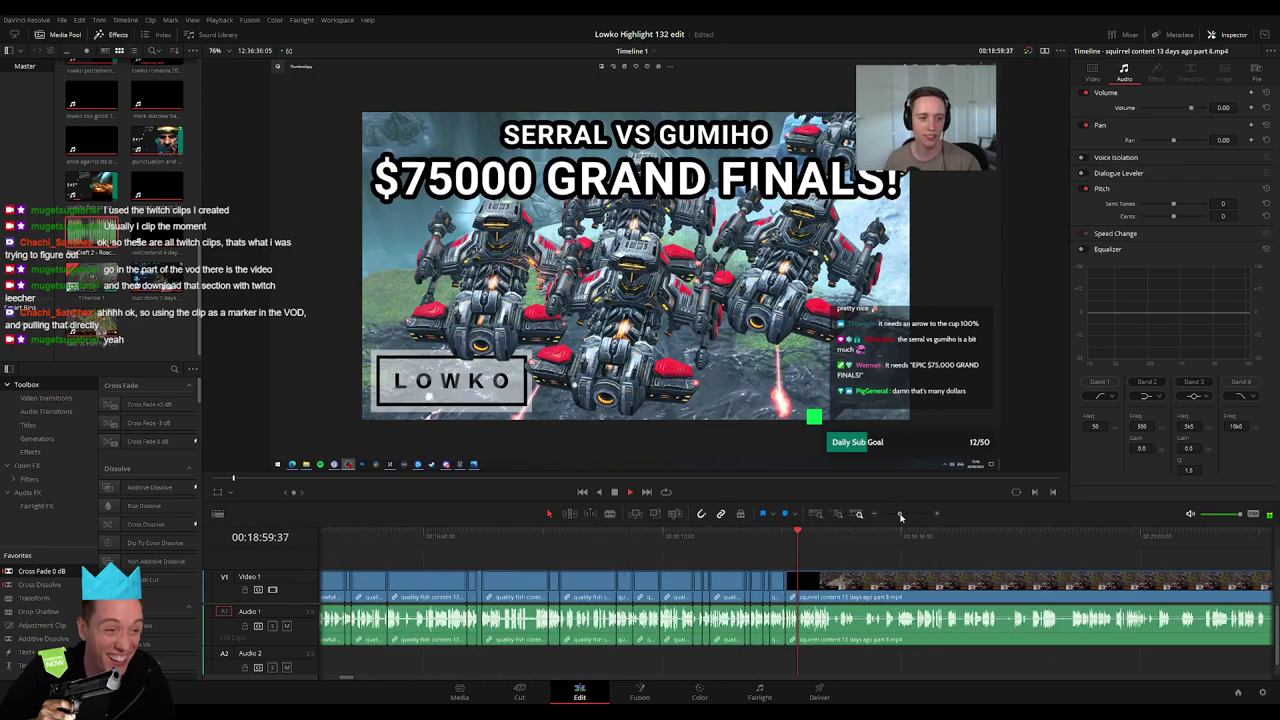
{"action": "scroll", "coordinate": [921, 564], "scroll_direction": "right", "scroll_amount": 3}
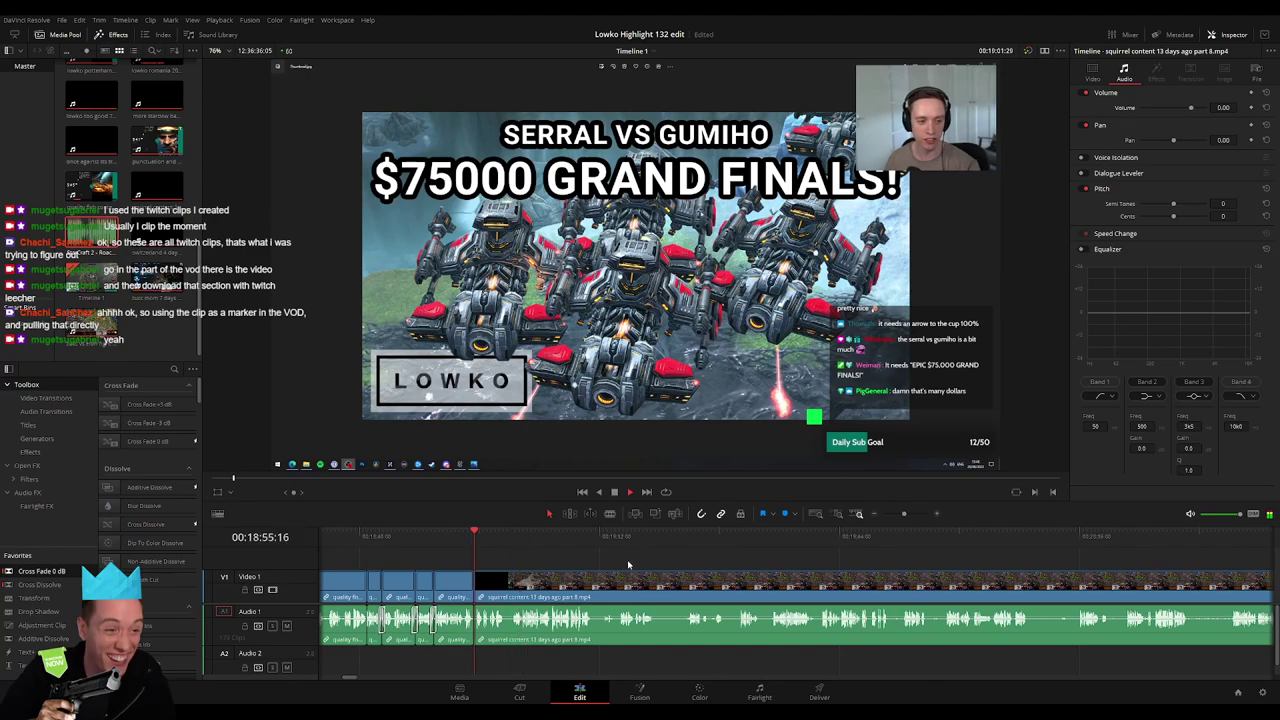
{"action": "scroll", "coordinate": [683, 587], "scroll_direction": "up", "scroll_amount": 3}
{"action": "scroll", "coordinate": [683, 587], "scroll_direction": "down", "scroll_amount": 3}
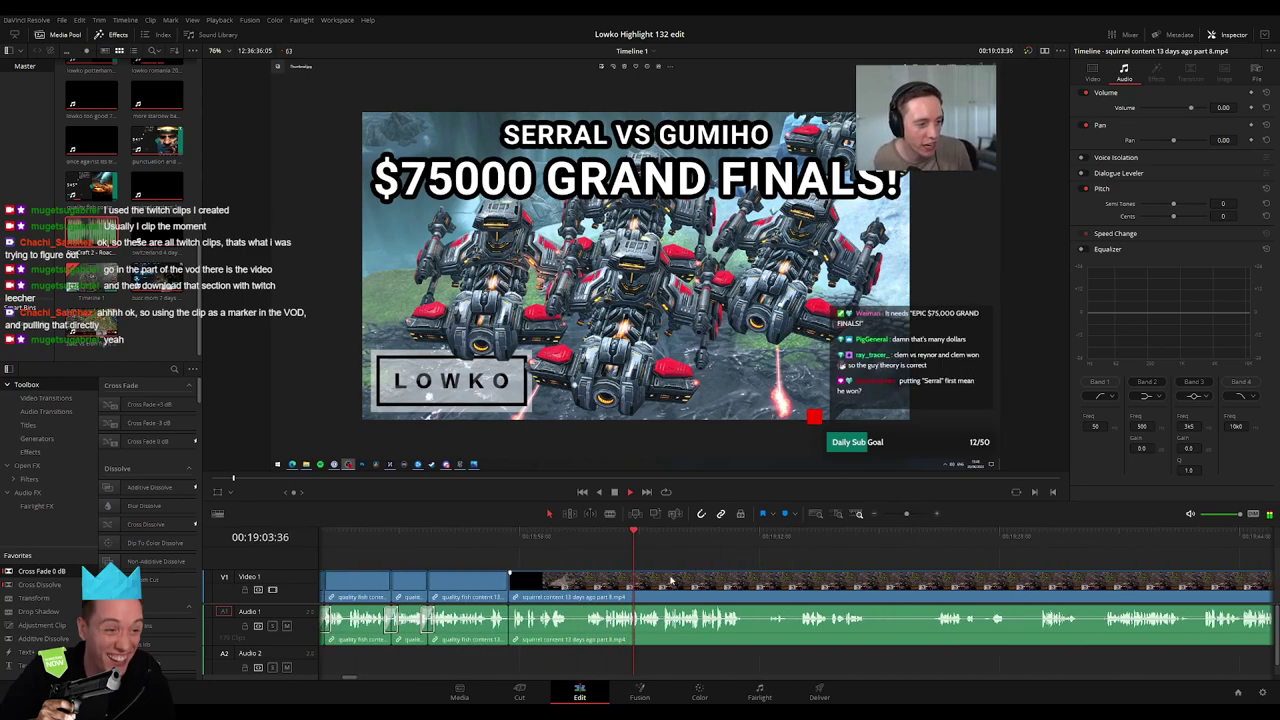
{"action": "scroll", "coordinate": [683, 587], "scroll_direction": "right", "scroll_amount": 2}
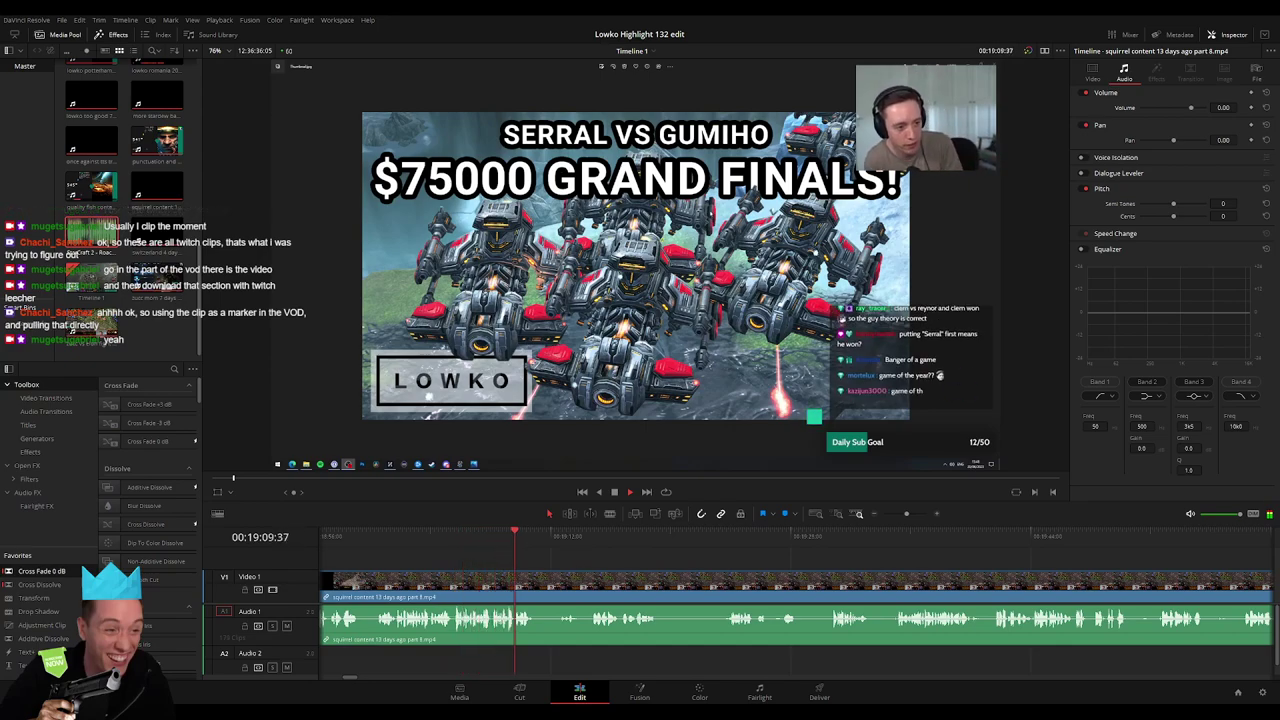
Skim through the squirrel content footage and split it at the playhead with Ctrl+B
{"action": "left_click_drag", "start_coordinate": [578, 538], "coordinate": [590, 538]}
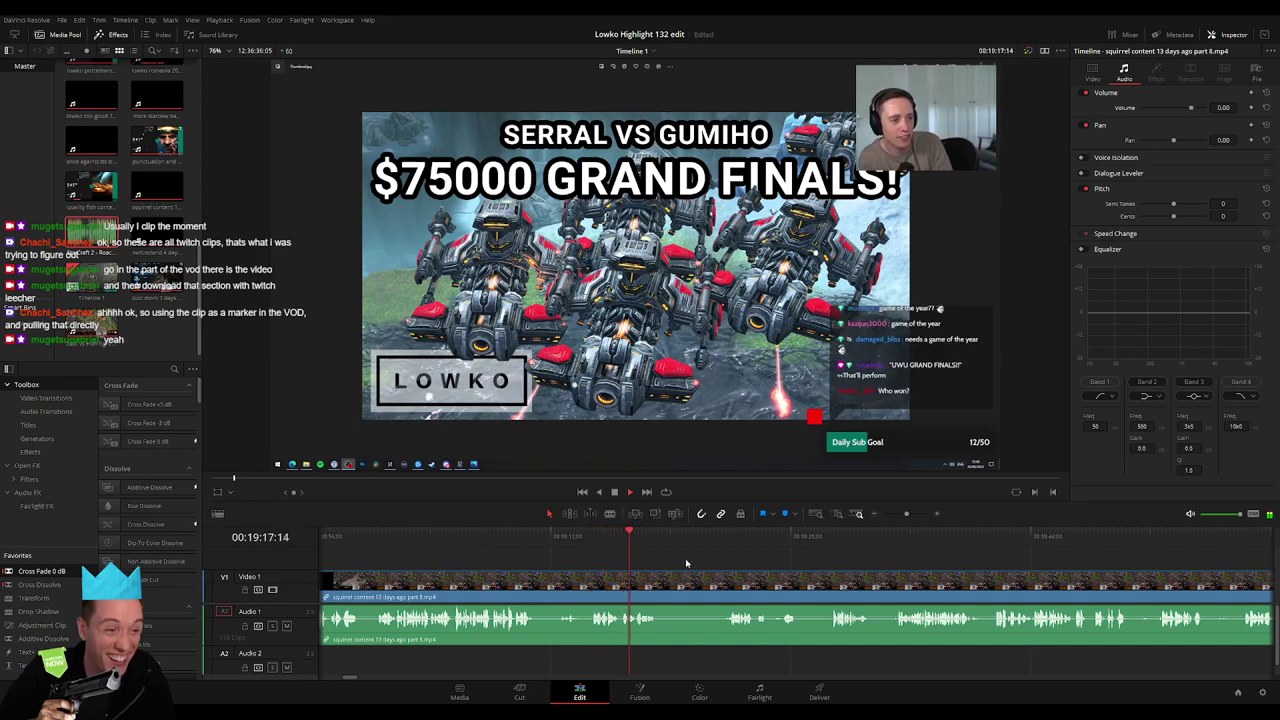
{"action": "key", "text": "l"}
{"action": "key", "text": "l"}
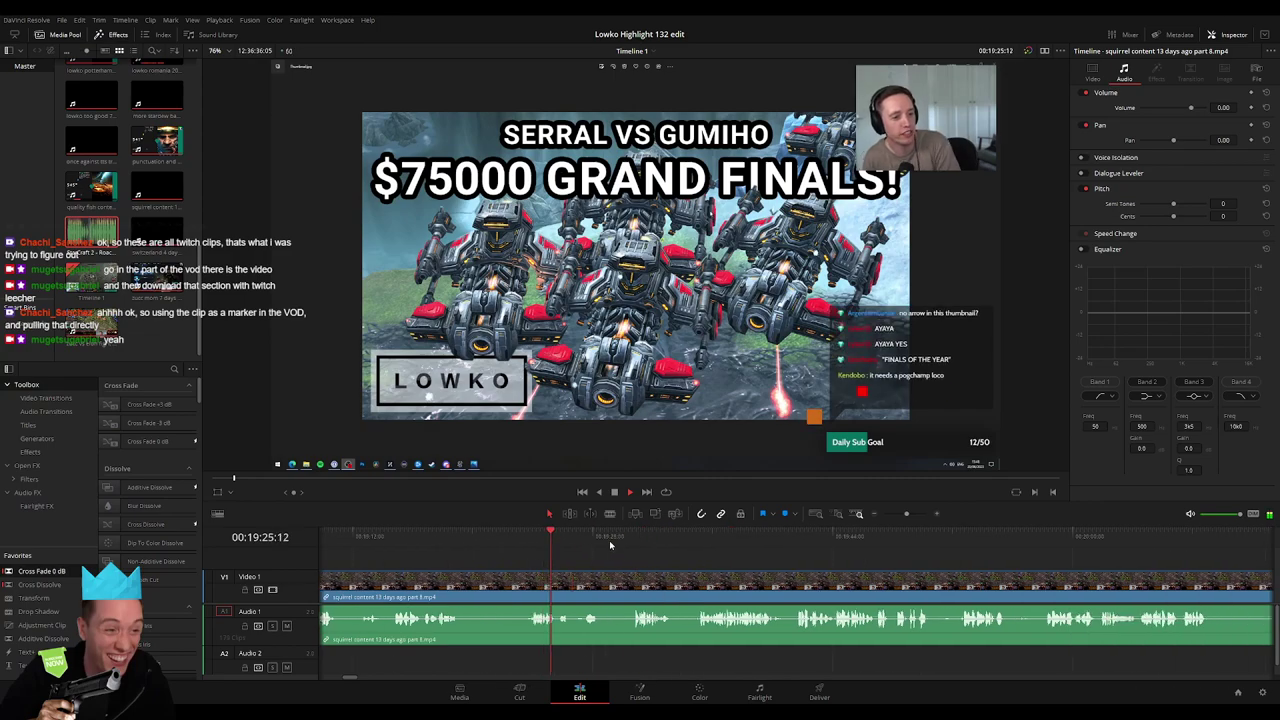
{"action": "left_click", "coordinate": [636, 540]}
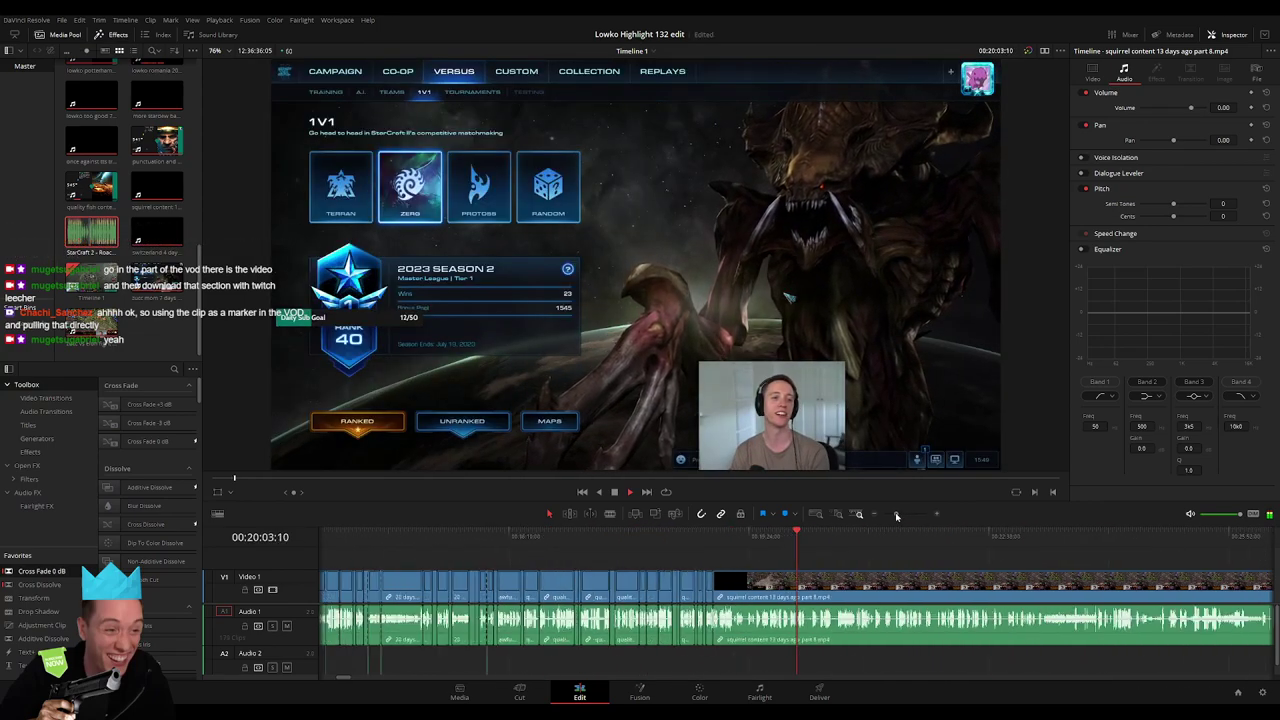
{"action": "left_click_drag", "start_coordinate": [824, 545], "coordinate": [850, 541]}
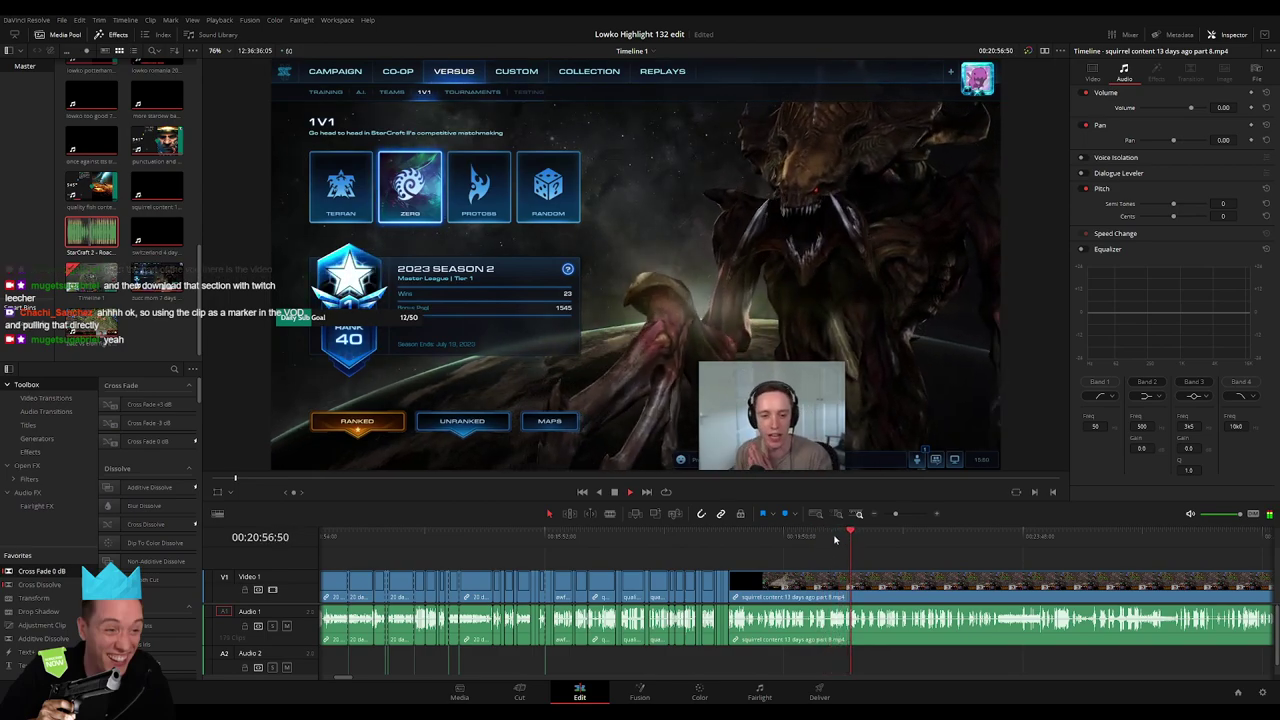
{"action": "mouse_move", "coordinate": [851, 540]}
{"action": "left_mouse_down"}
{"action": "mouse_move", "coordinate": [604, 543]}
{"action": "mouse_move", "coordinate": [710, 541]}
{"action": "left_mouse_up"}
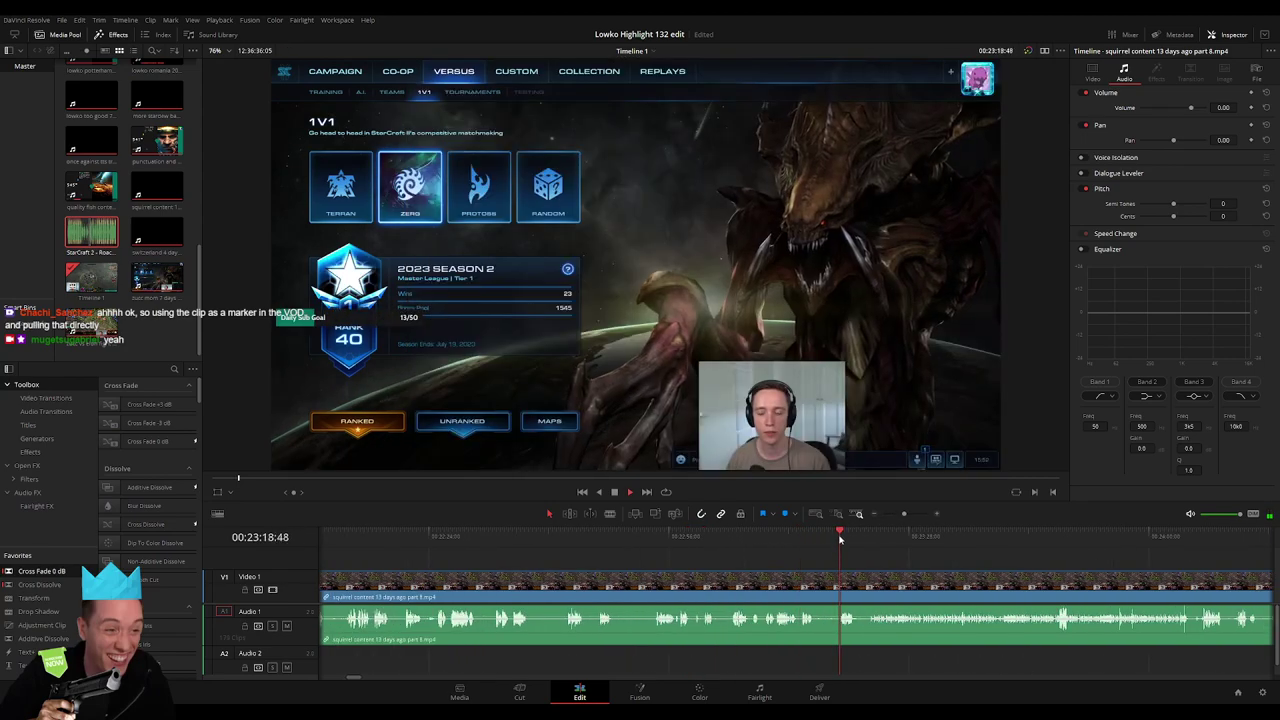
{"action": "key", "text": "ctrl+b"}
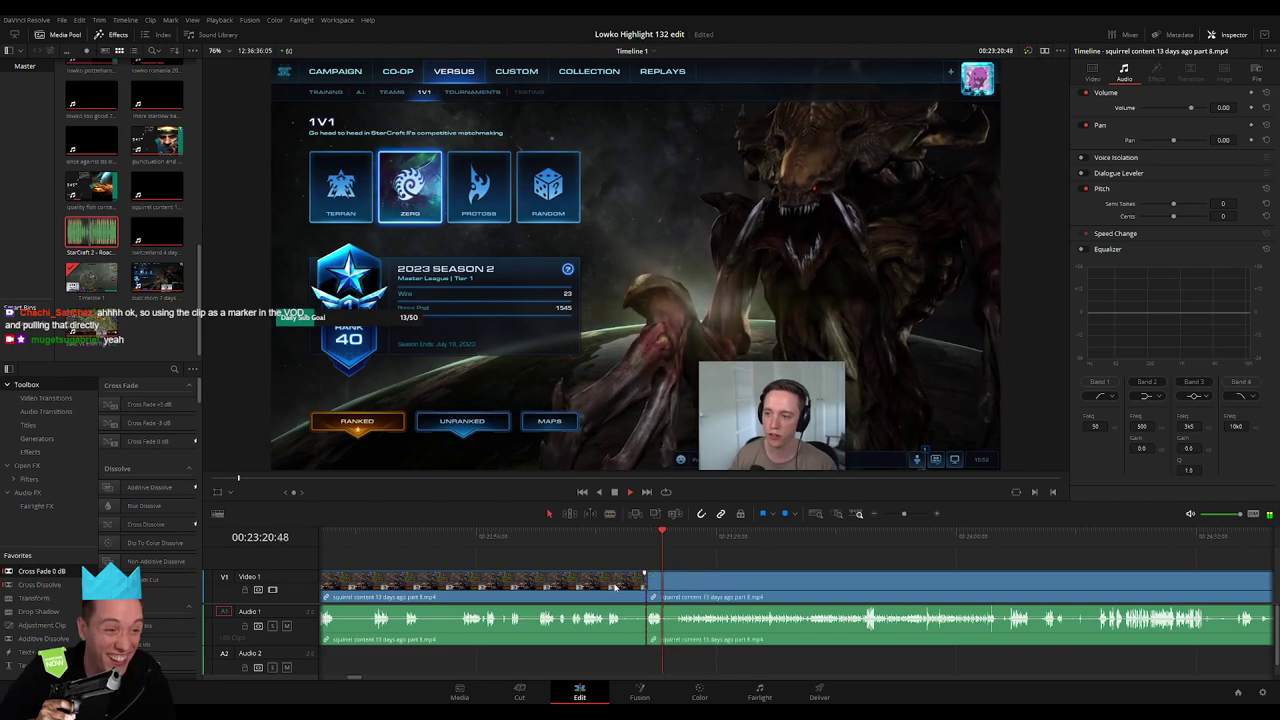
Return to 00:18:56 in the squirrel footage and play it back for review
{"action": "key", "text": "Up"}
{"action": "key", "text": "Up"}
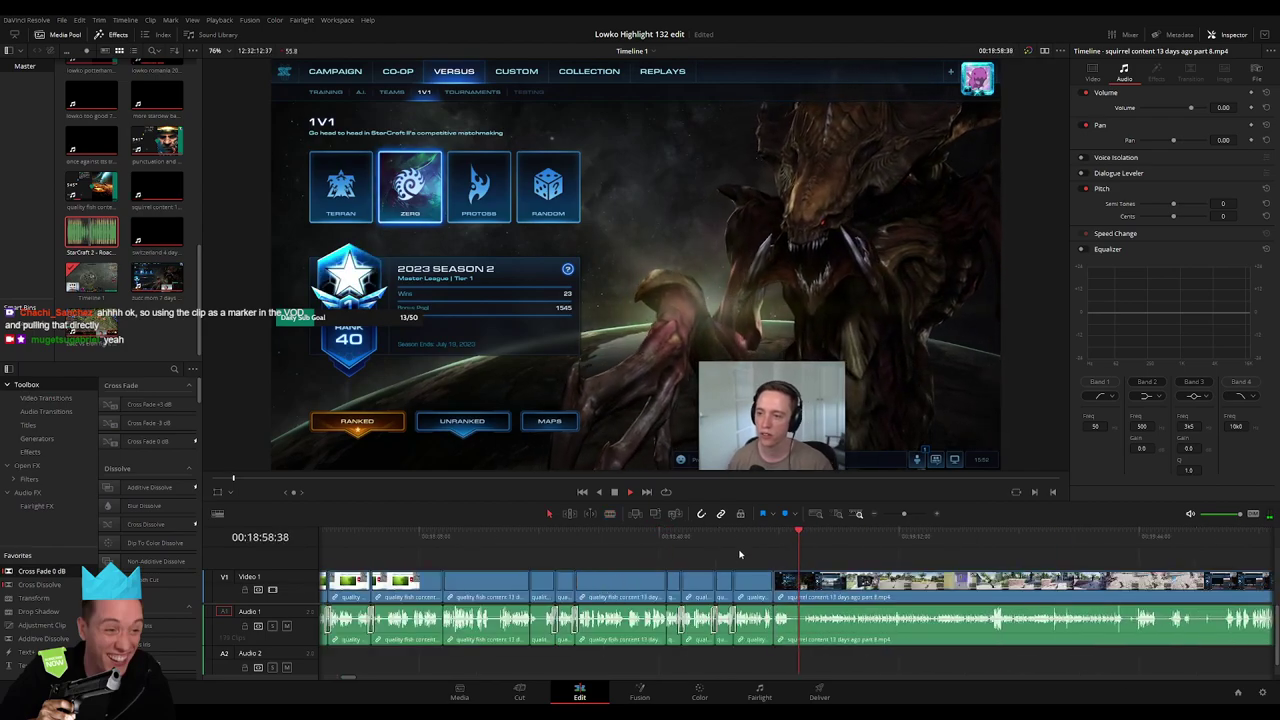
{"action": "left_click_drag", "start_coordinate": [904, 513], "coordinate": [914, 513]}
{"action": "key", "text": "b"}
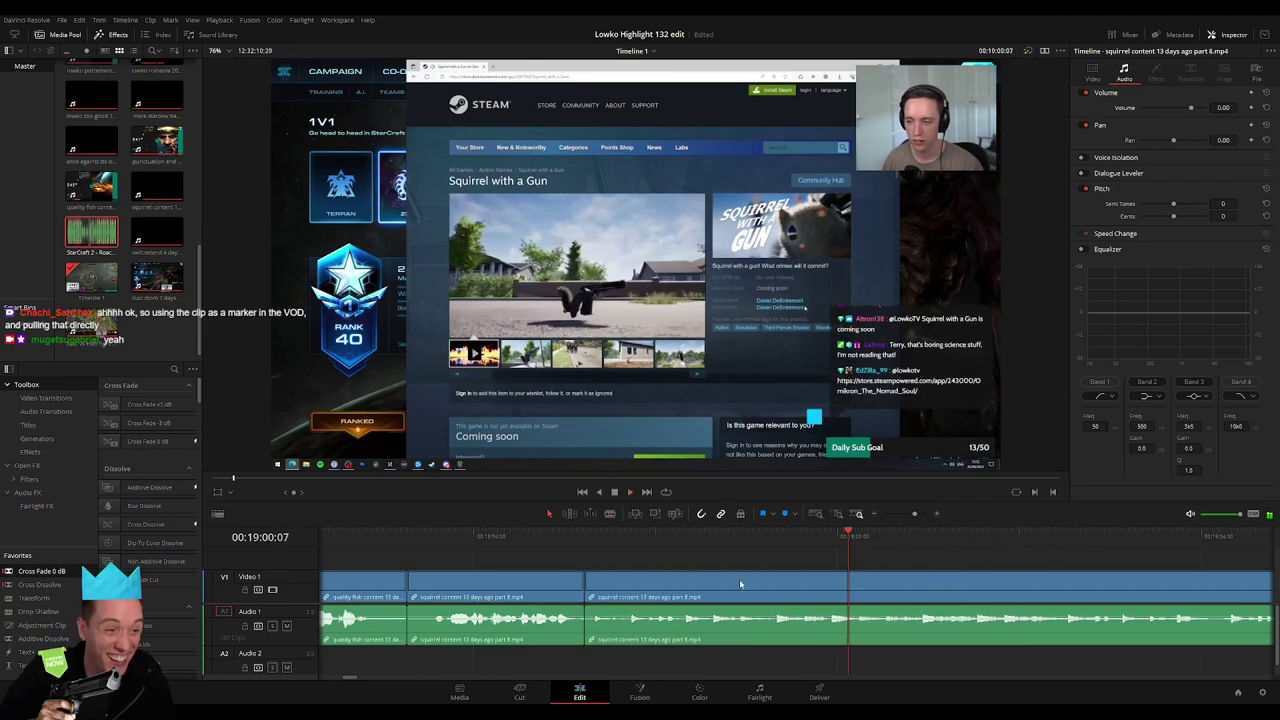
{"action": "key", "text": "a"}
{"action": "left_click", "coordinate": [558, 540]}
{"action": "key", "text": "space"}
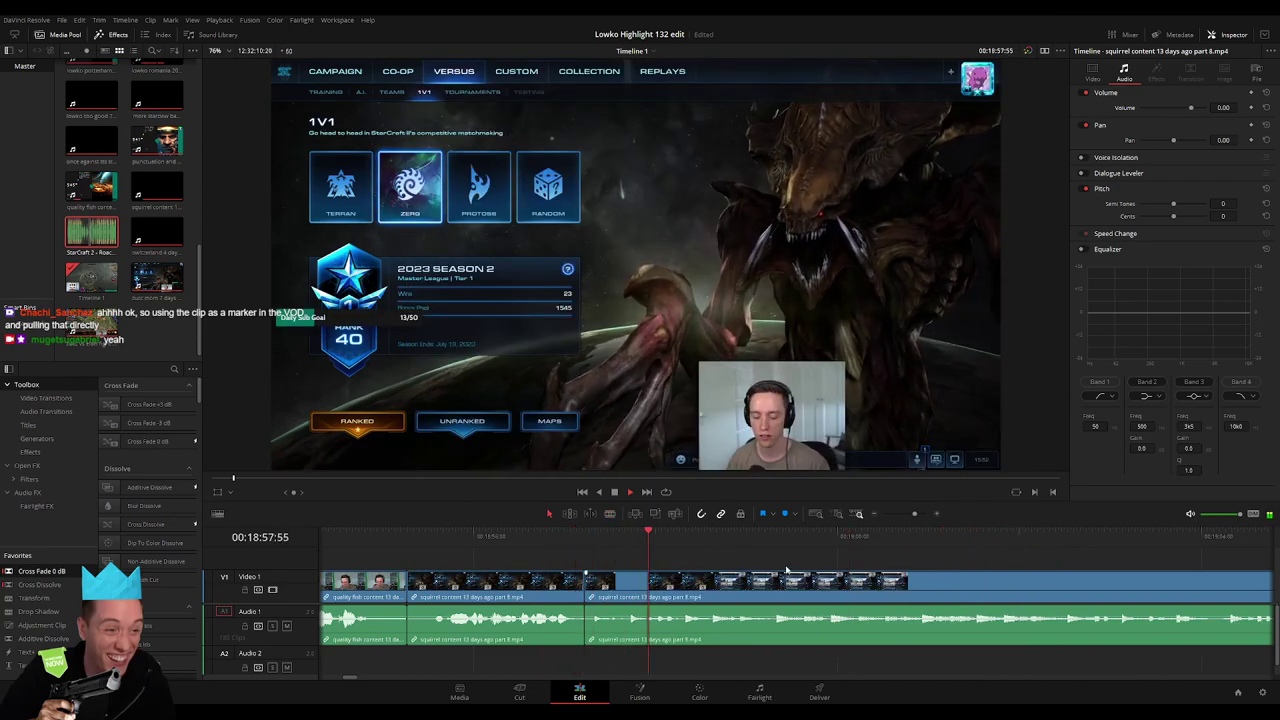
{"action": "left_click_drag", "start_coordinate": [914, 514], "coordinate": [906, 516]}
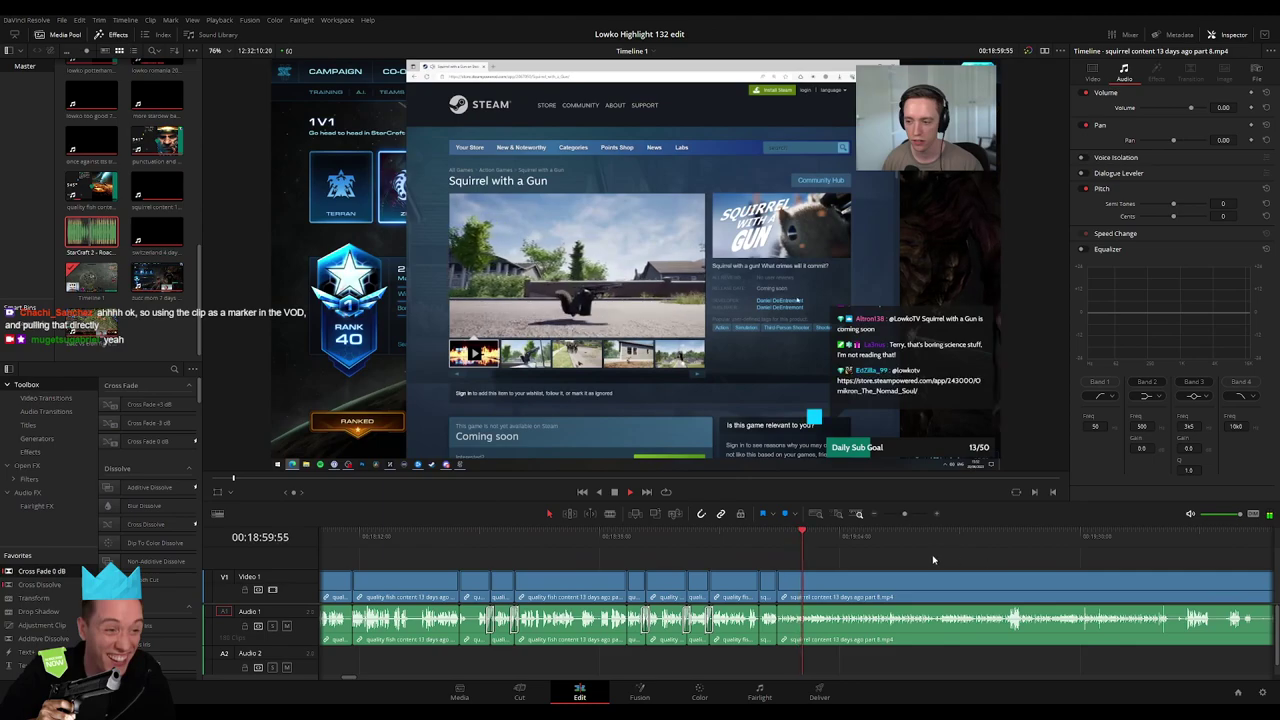
{"action": "scroll", "coordinate": [800, 560], "scroll_direction": "right", "scroll_amount": 5}
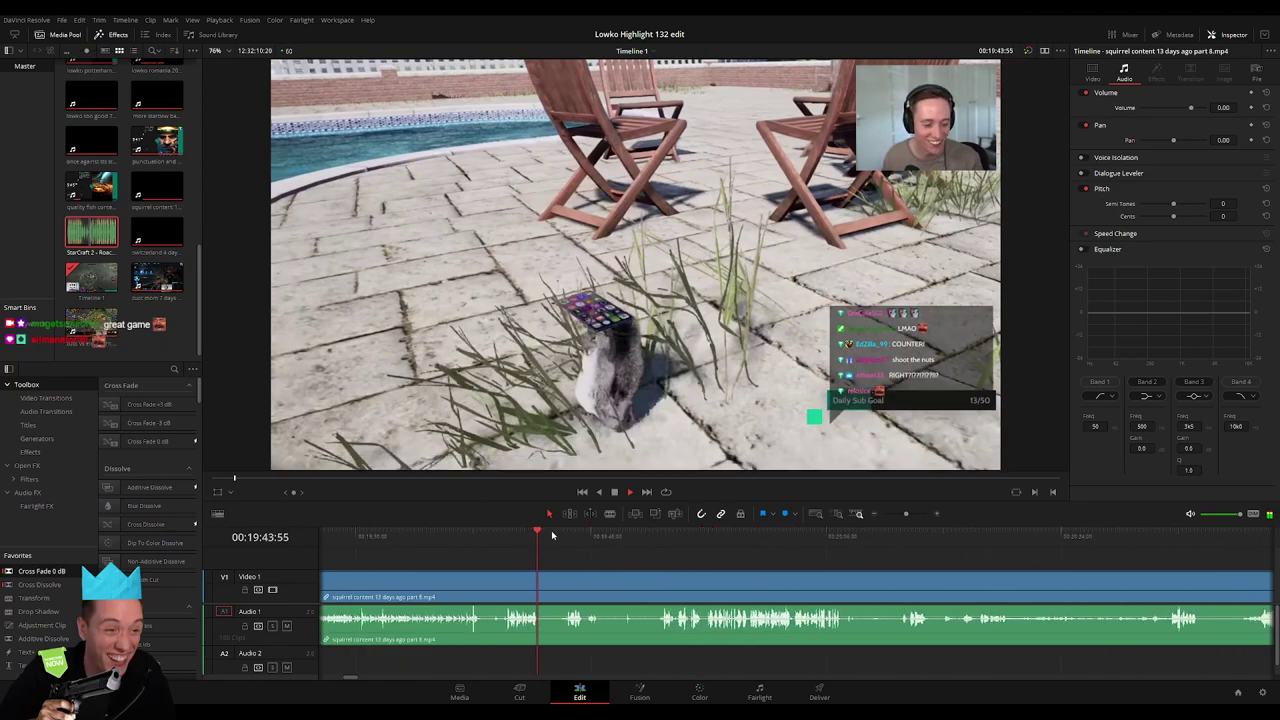
Cut the squirrel clip and ripple-delete the short piece between the two cuts
{"action": "left_click", "coordinate": [541, 584]}
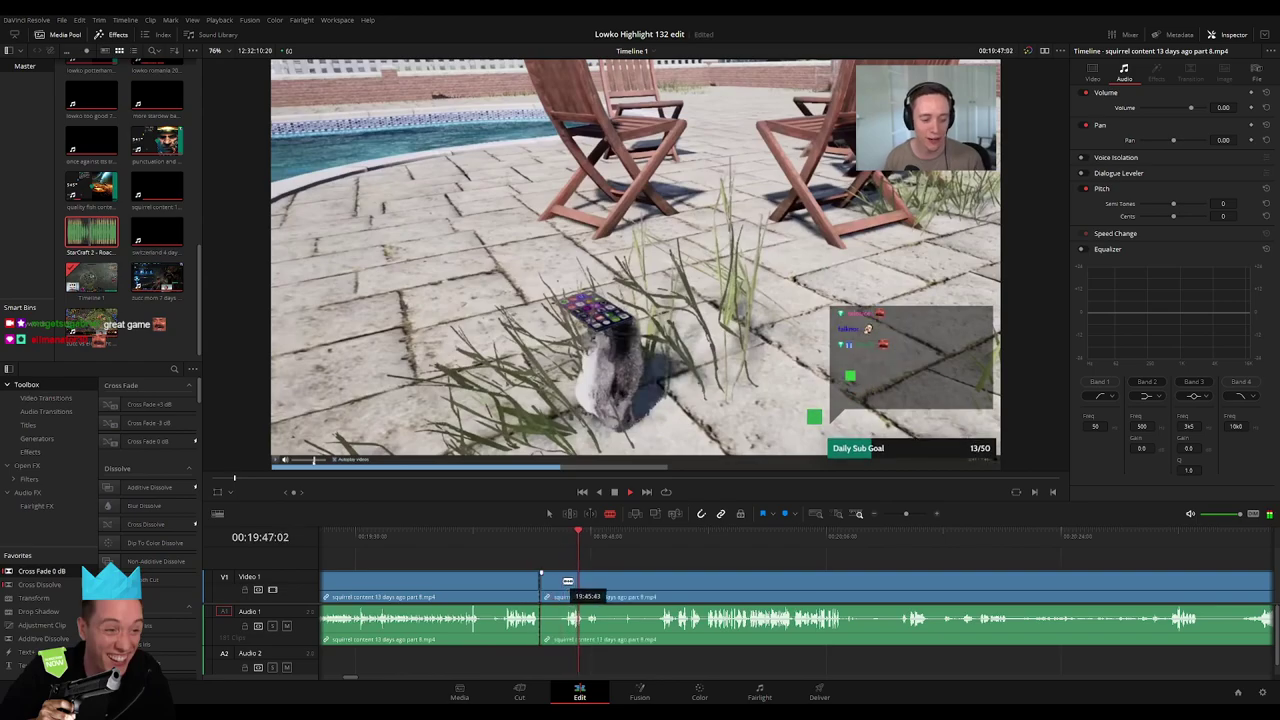
{"action": "key", "text": "a"}
{"action": "left_click", "coordinate": [555, 584]}
{"action": "key", "text": "Delete"}
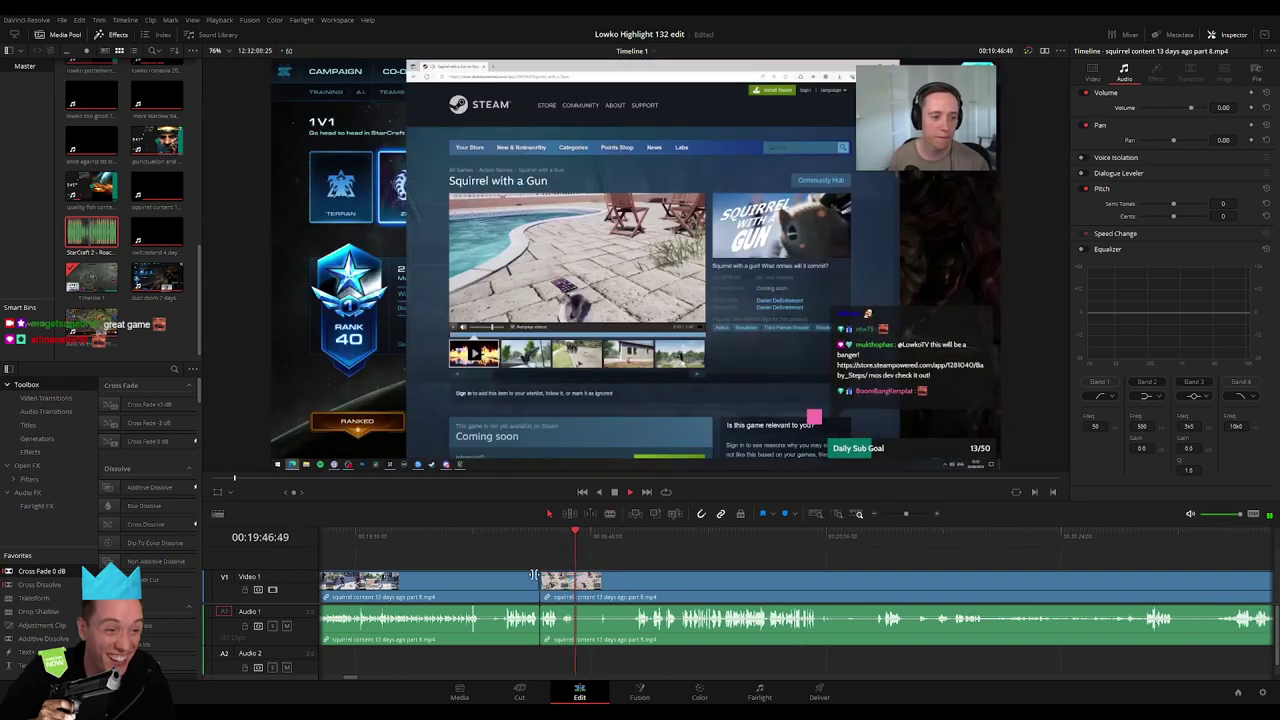
Blade the clip where the Baby Steps part begins and ripple-delete the unwanted VOD stretch
{"action": "key", "text": "b"}
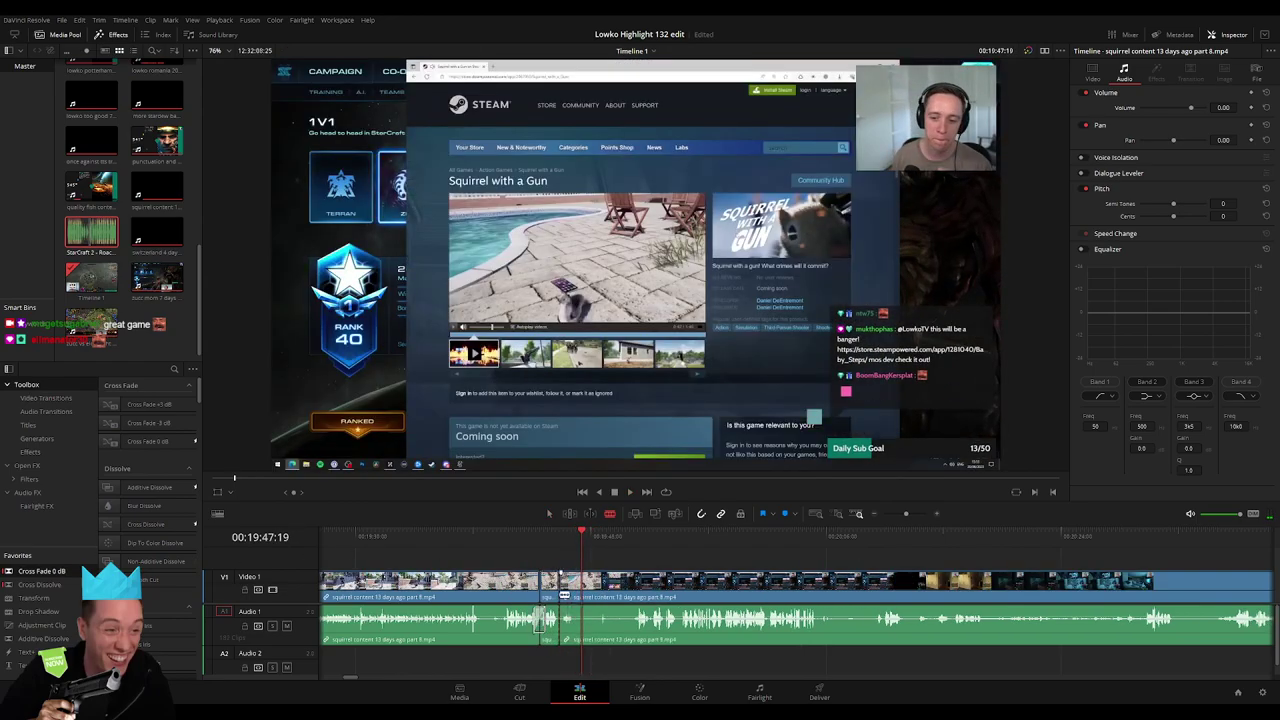
{"action": "left_click", "coordinate": [634, 535]}
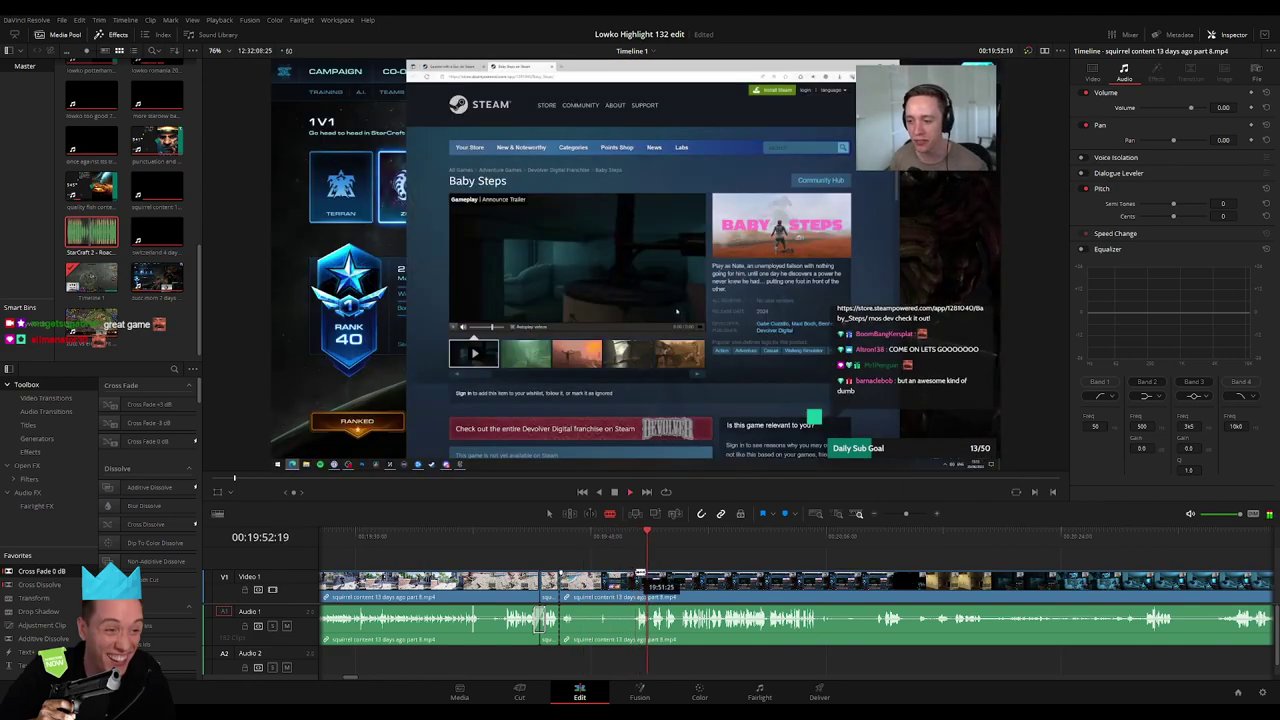
{"action": "left_click", "coordinate": [637, 580]}
{"action": "key", "text": "Delete"}
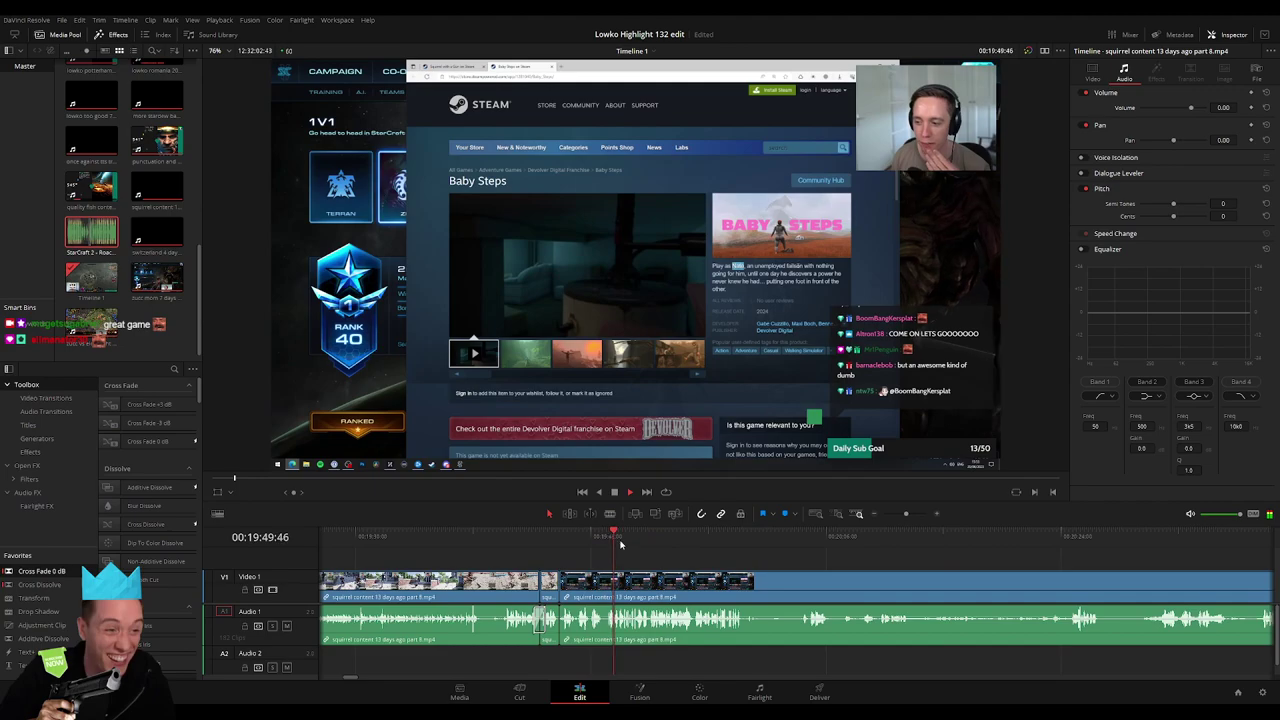
{"action": "left_click", "coordinate": [697, 535]}
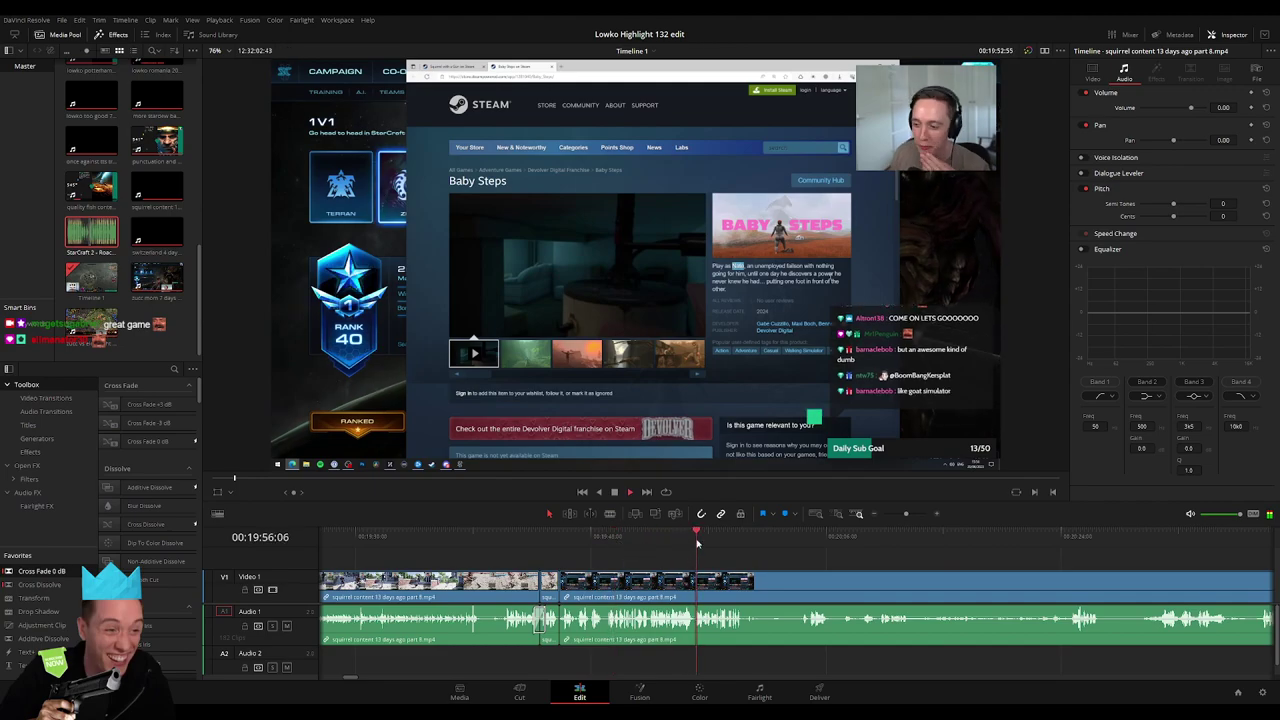
{"action": "left_click", "coordinate": [634, 535]}
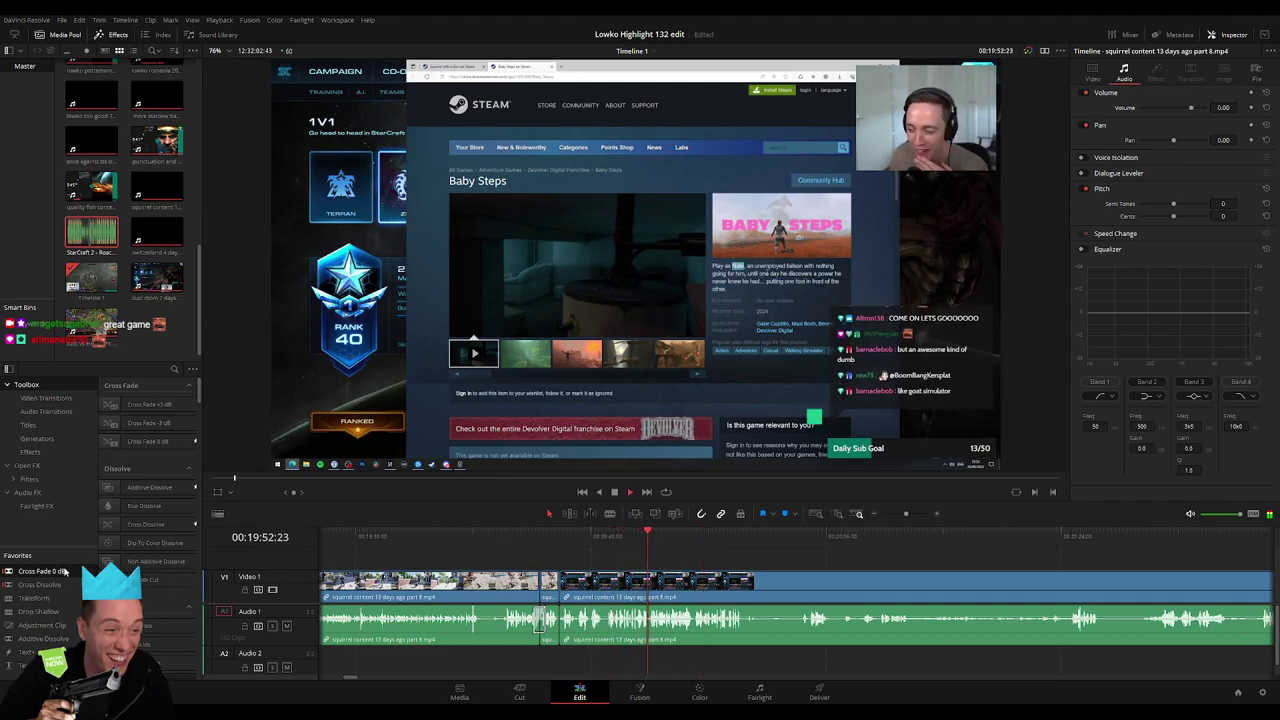
{"action": "key", "text": "ctrl+shift+a"}
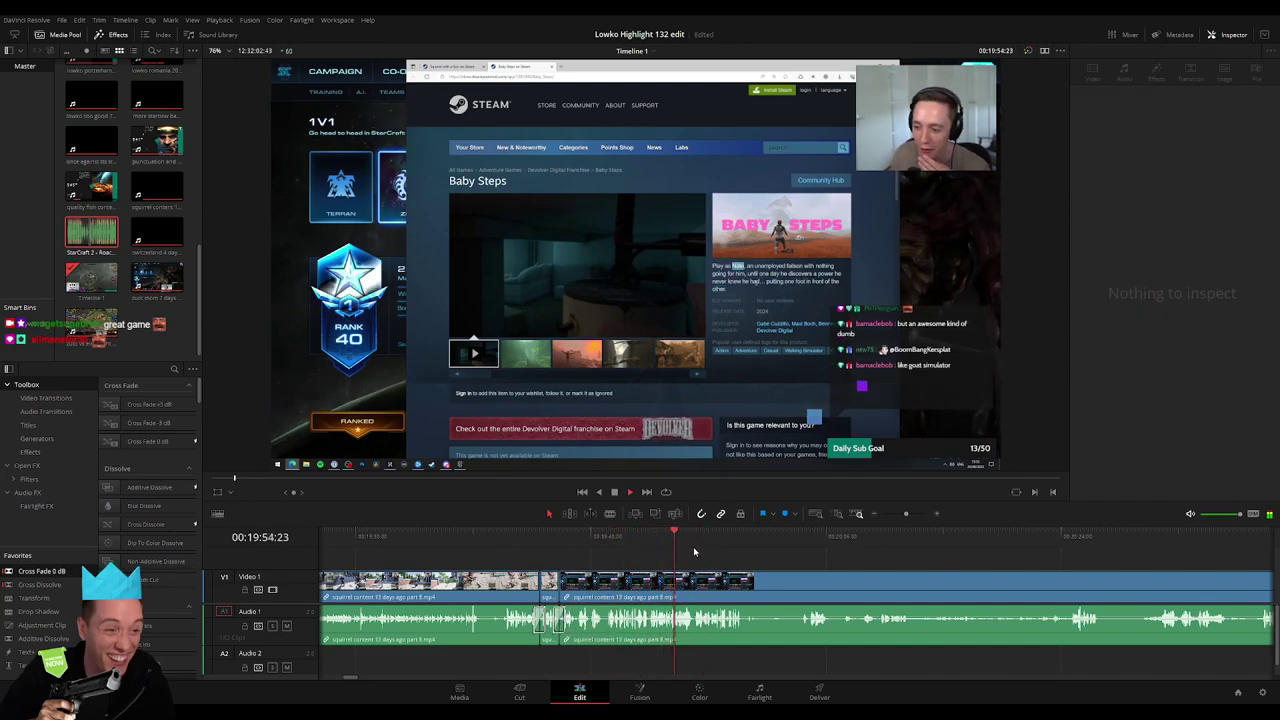
Blade both ends of a later unwanted VOD stretch and ripple-delete it
{"action": "left_click", "coordinate": [718, 546]}
{"action": "scroll", "coordinate": [642, 556], "scroll_direction": "right", "scroll_amount": 3}
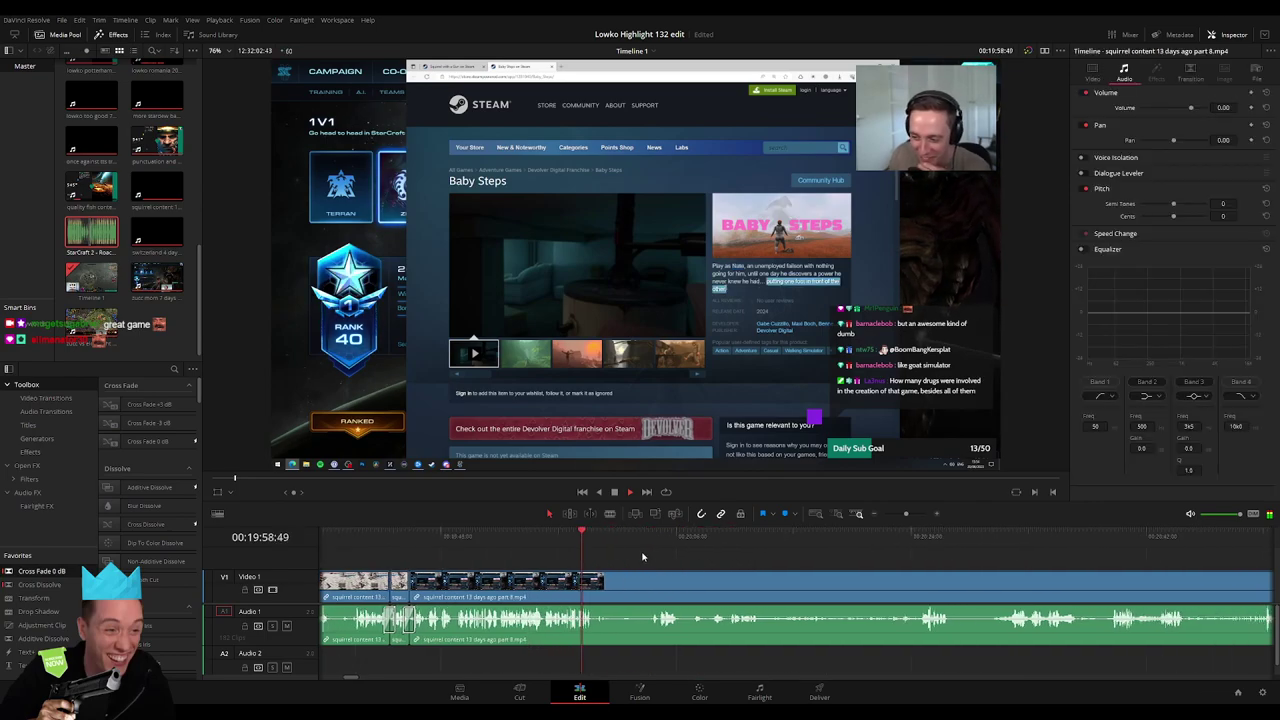
{"action": "left_click_drag", "start_coordinate": [628, 540], "coordinate": [648, 538]}
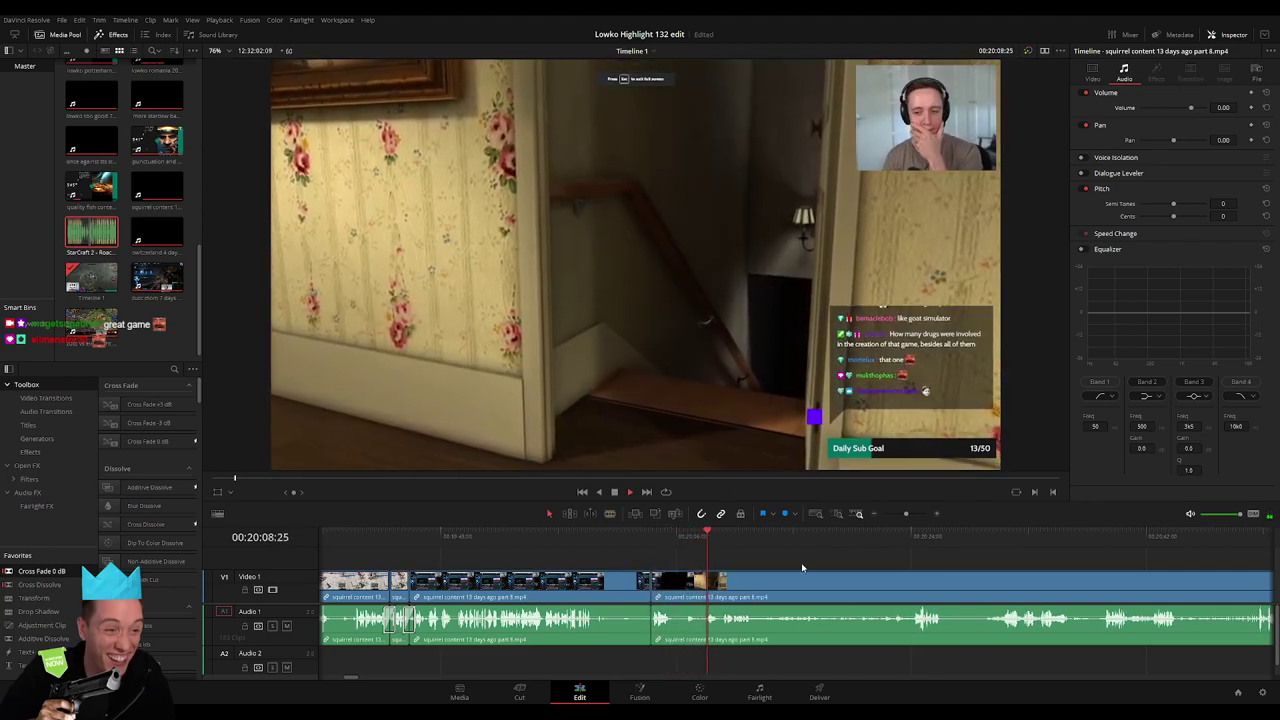
{"action": "scroll", "coordinate": [689, 560], "scroll_direction": "right", "scroll_amount": 4}
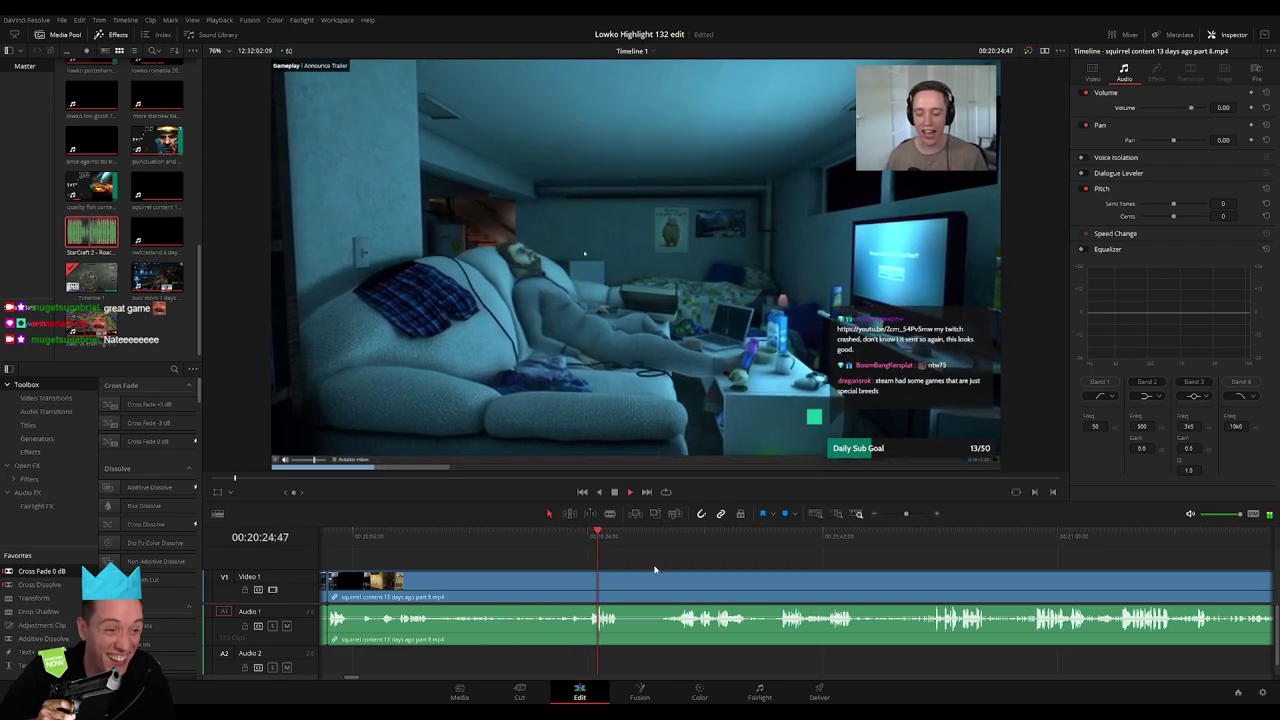
{"action": "key", "text": "b"}
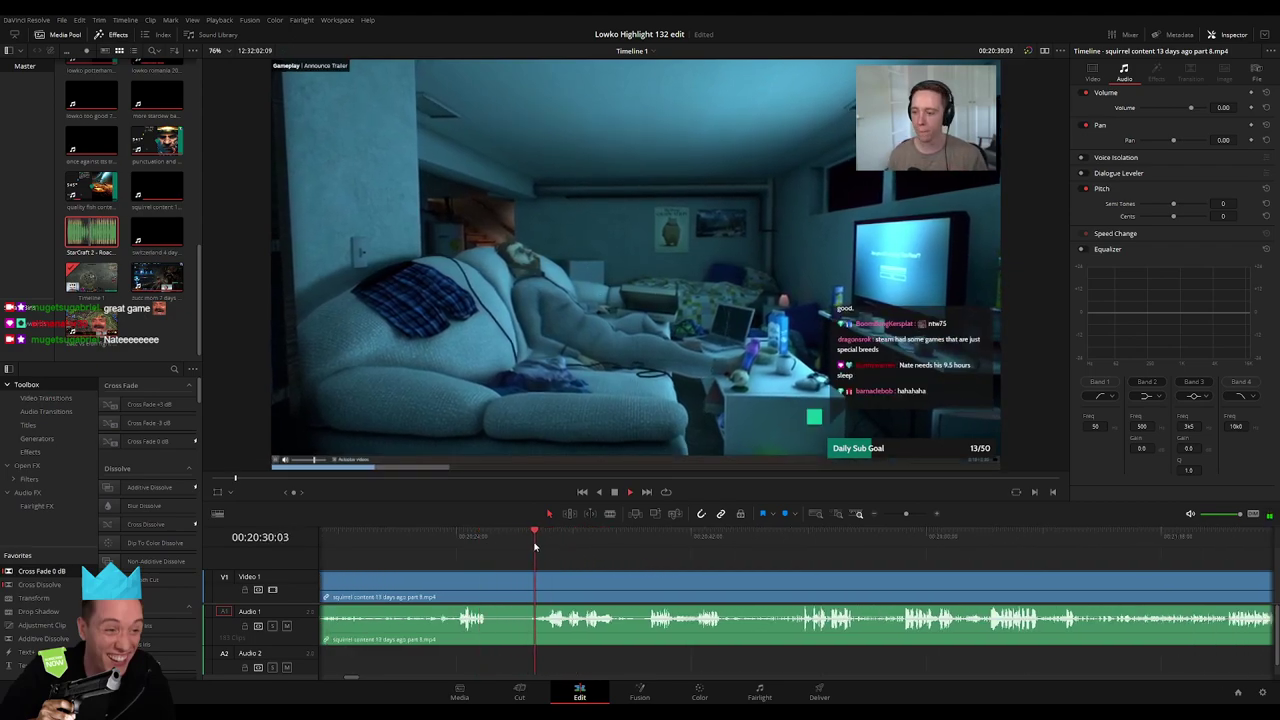
{"action": "left_click", "coordinate": [489, 578]}
{"action": "left_click", "coordinate": [540, 580]}
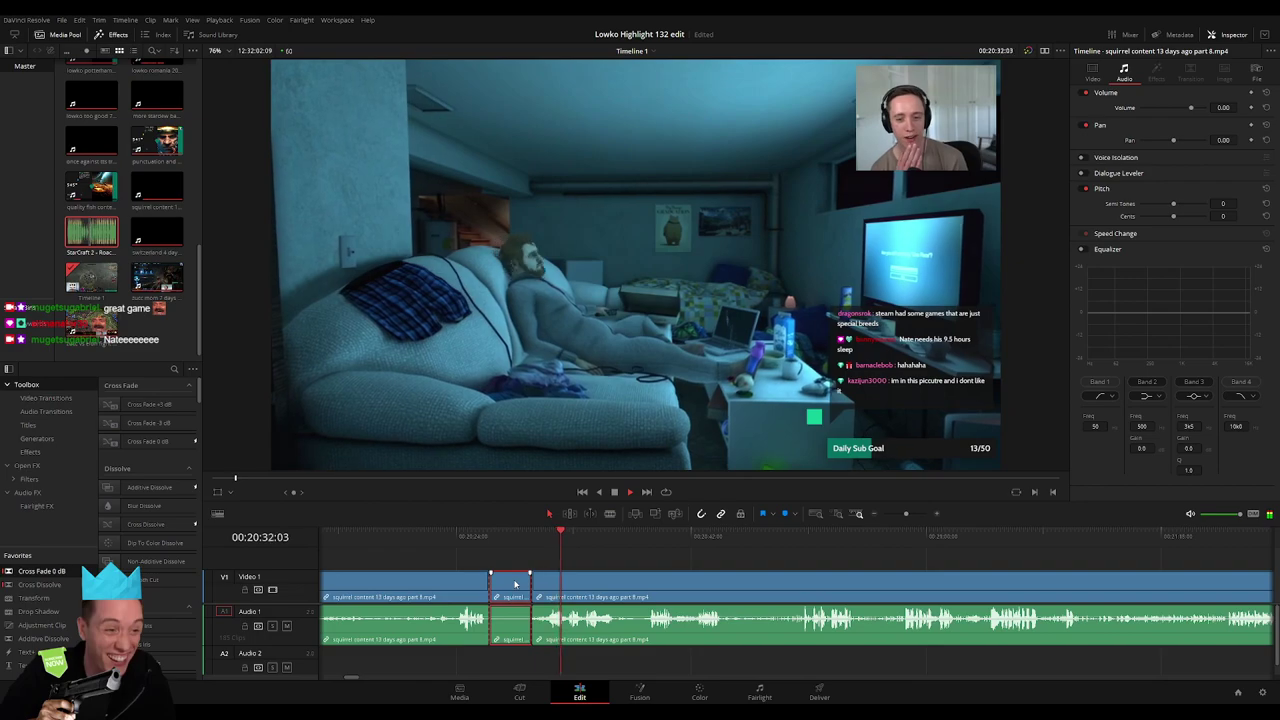
{"action": "key", "text": "a"}
{"action": "left_click", "coordinate": [515, 584]}
{"action": "key", "text": "Delete"}
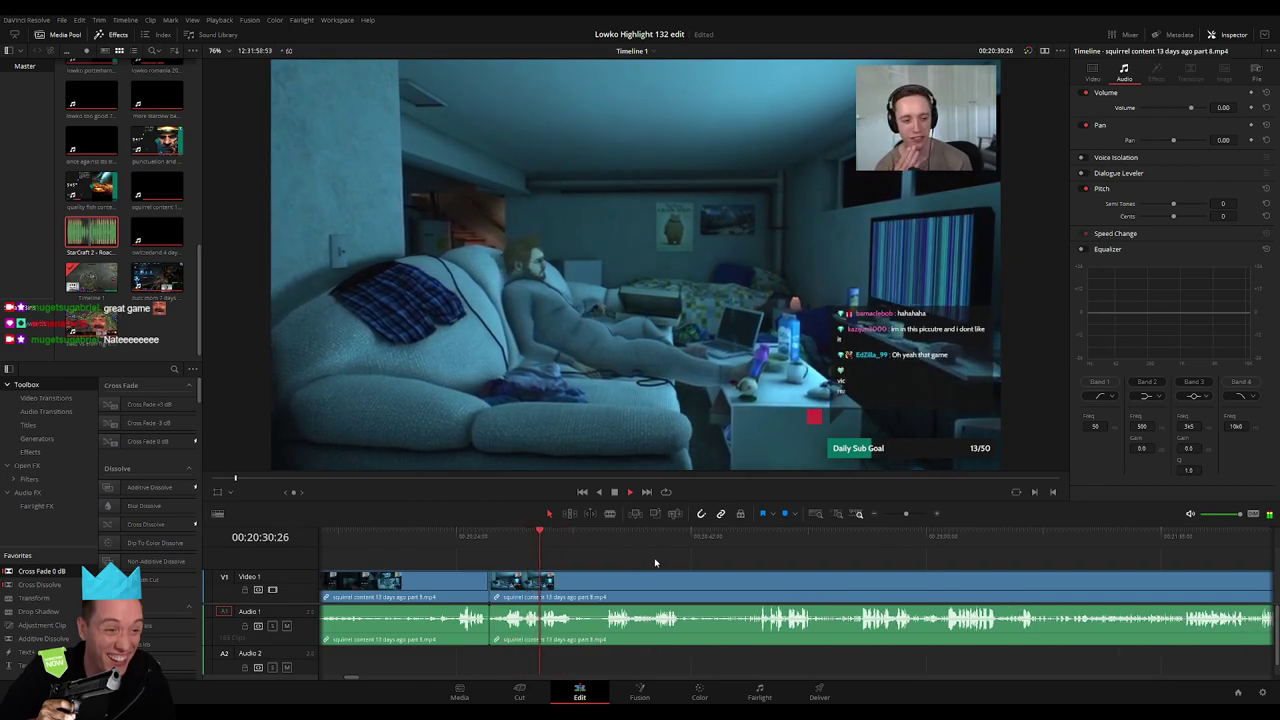
{"action": "left_click_drag", "start_coordinate": [552, 537], "coordinate": [600, 543]}
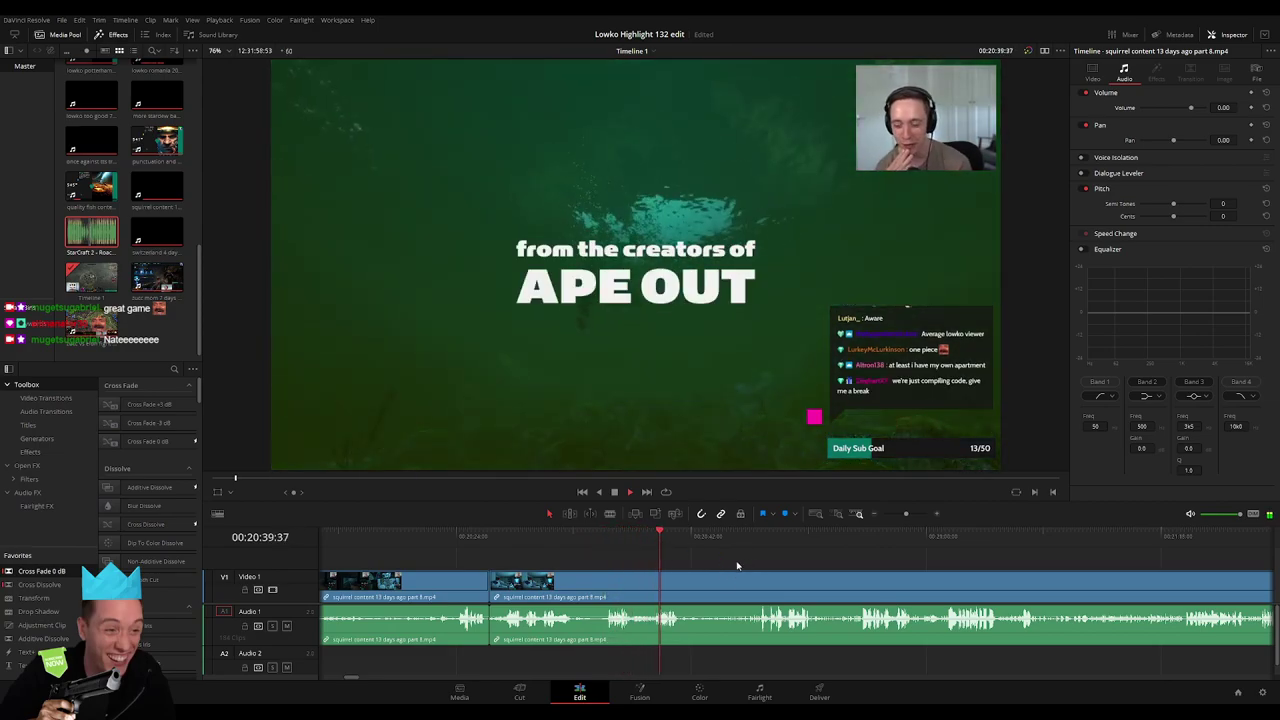
Move to the cliff scene near 21:01 and zoom the timeline in tightly there
{"action": "scroll", "coordinate": [562, 560], "scroll_direction": "right", "scroll_amount": 3}
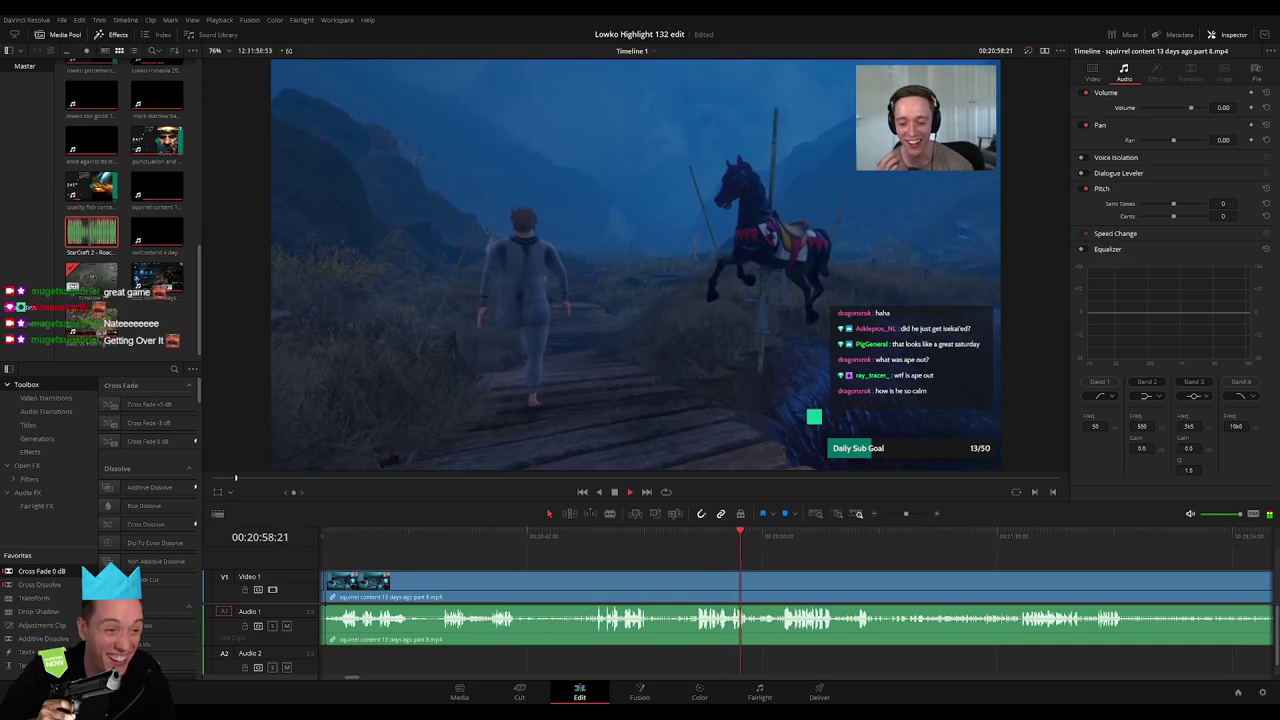
{"action": "scroll", "coordinate": [685, 562], "scroll_direction": "right", "scroll_amount": 3}
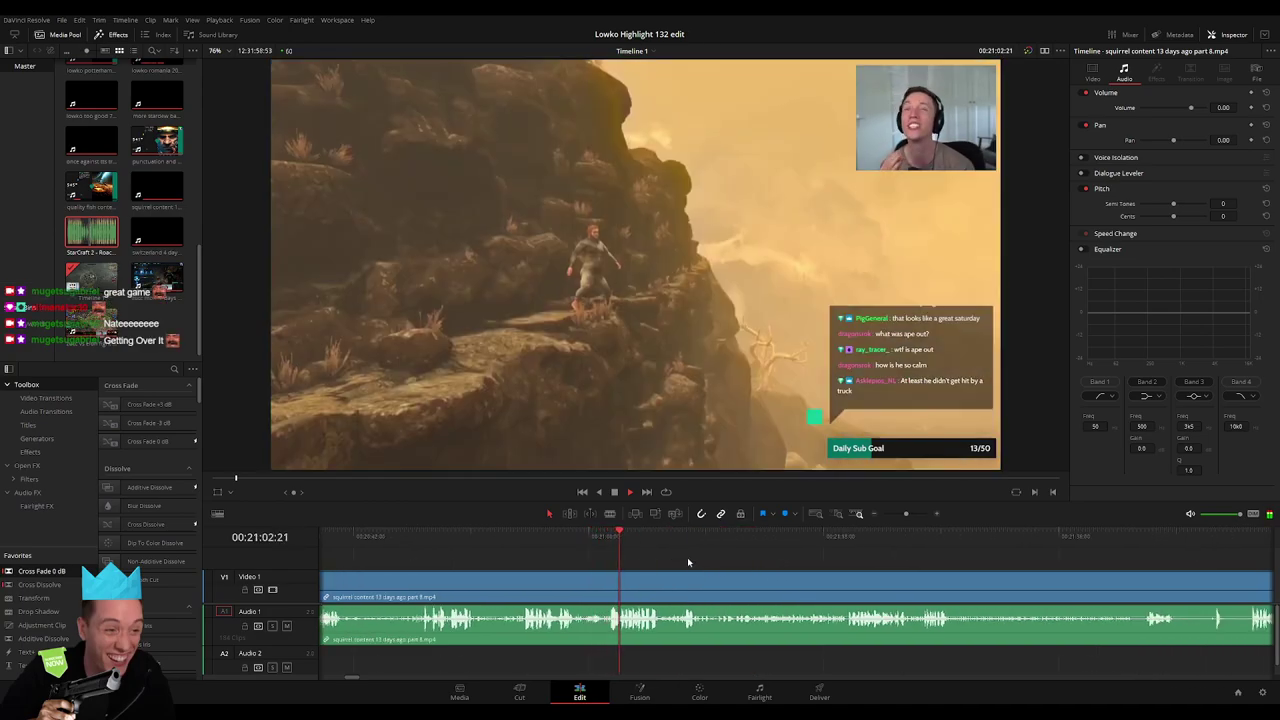
{"action": "left_click", "coordinate": [606, 540]}
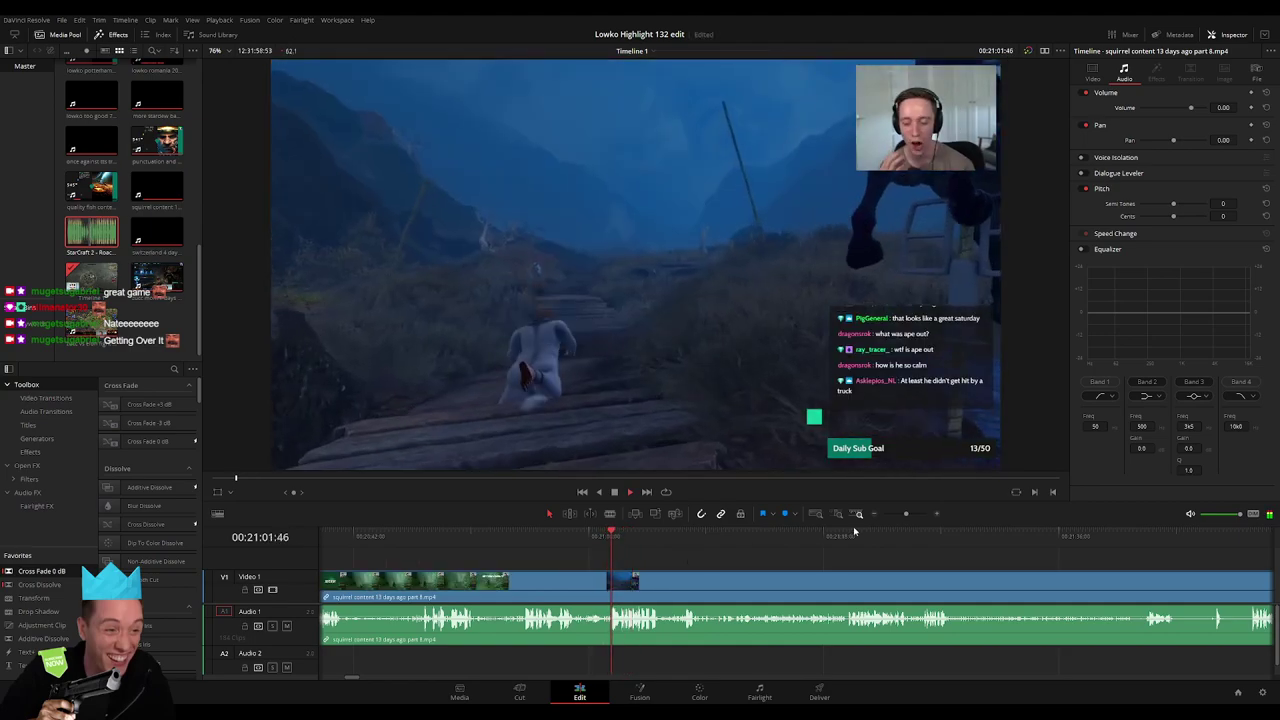
{"action": "left_click_drag", "start_coordinate": [906, 514], "coordinate": [917, 514]}
Split the VOD at the playhead and drop StarCraft 2 - Roach Quotes.mp3 onto audio track 2 there
{"action": "key", "text": "b"}
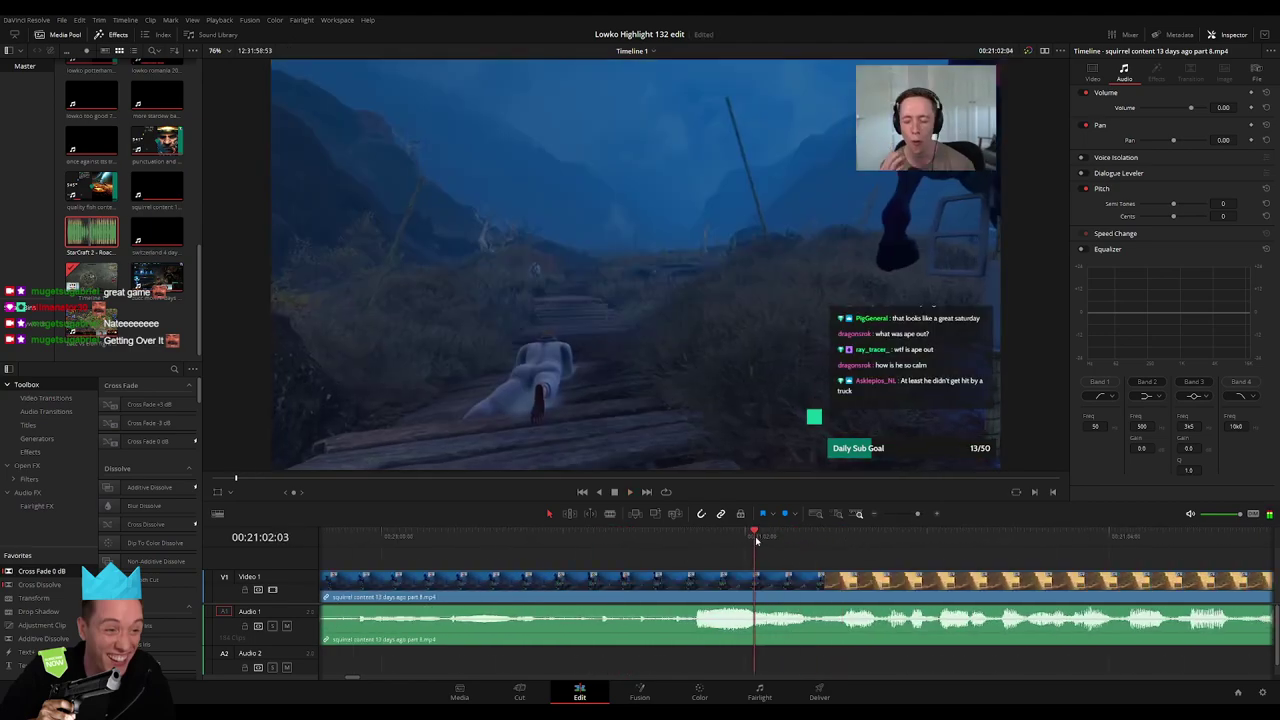
{"action": "left_click", "coordinate": [817, 579]}
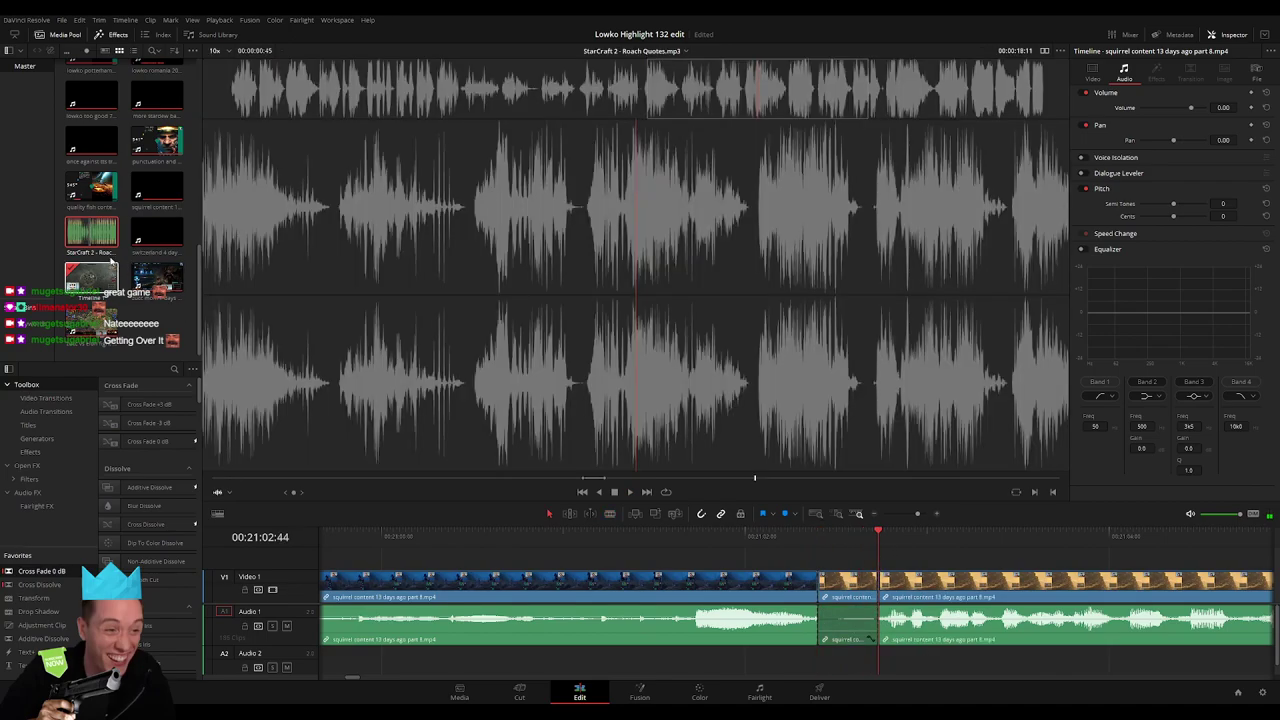
{"action": "mouse_move", "coordinate": [91, 232]}
{"action": "left_mouse_down"}
{"action": "mouse_move", "coordinate": [792, 660]}
{"action": "mouse_move", "coordinate": [853, 667]}
{"action": "left_mouse_up"}
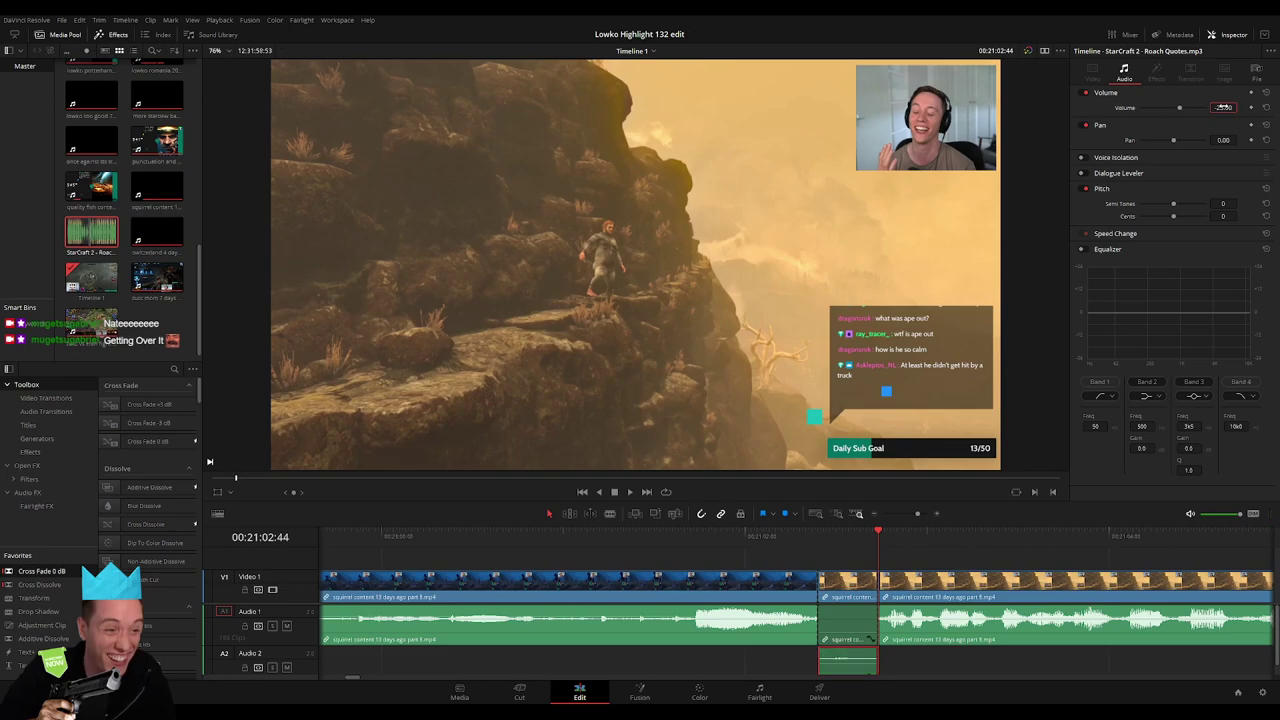
{"action": "key", "text": "space"}
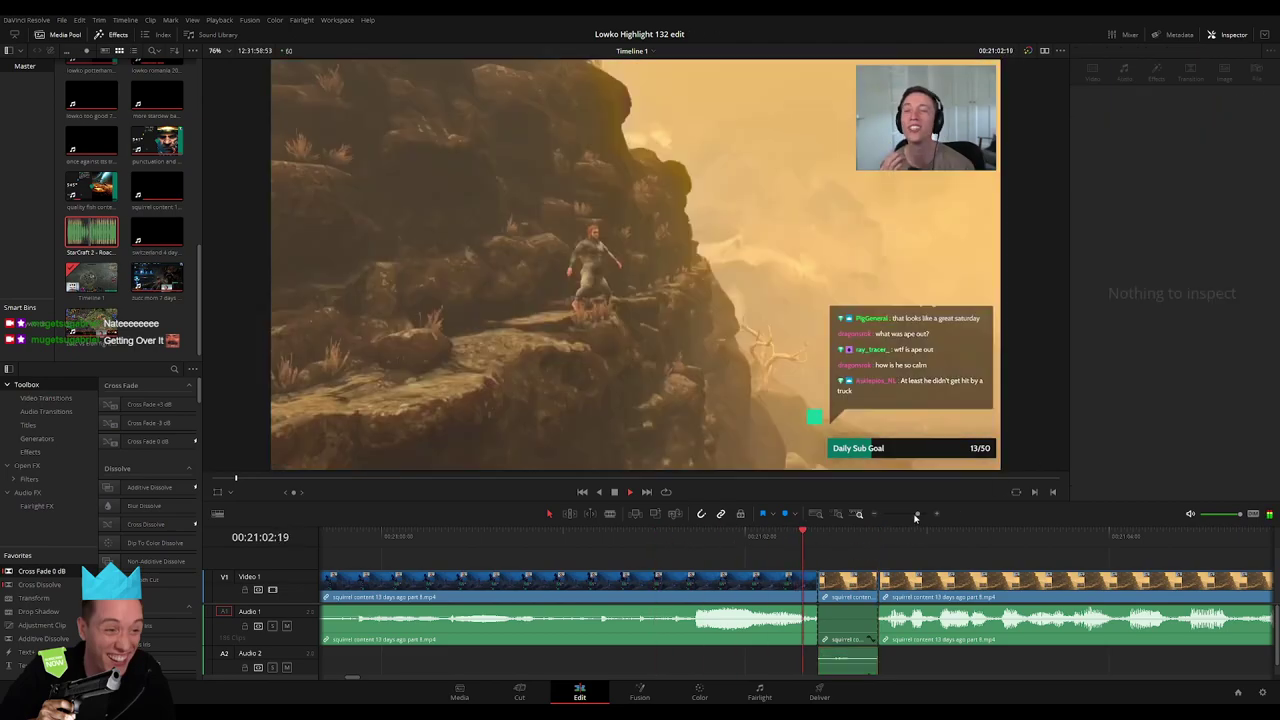
{"action": "key", "text": "ctrl+z"}
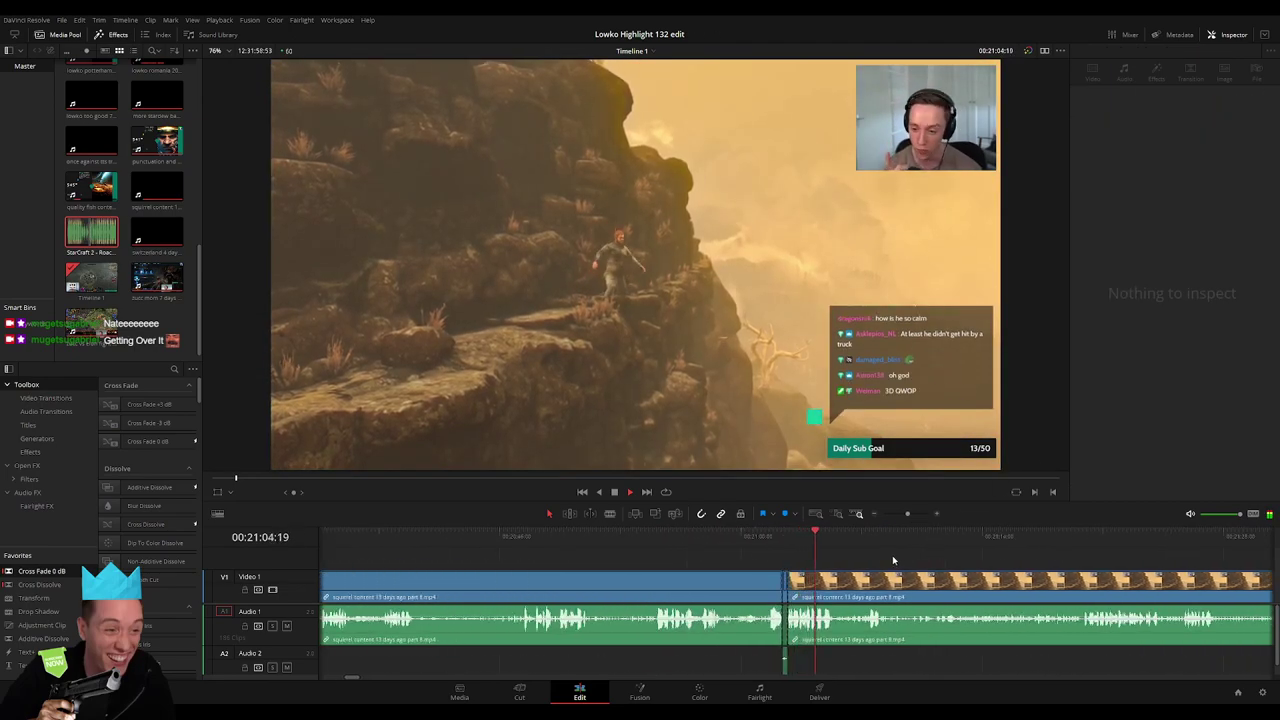
Scroll ahead along the VOD to where the Steam page appears
{"action": "scroll", "coordinate": [765, 553], "scroll_direction": "right", "scroll_amount": 2}
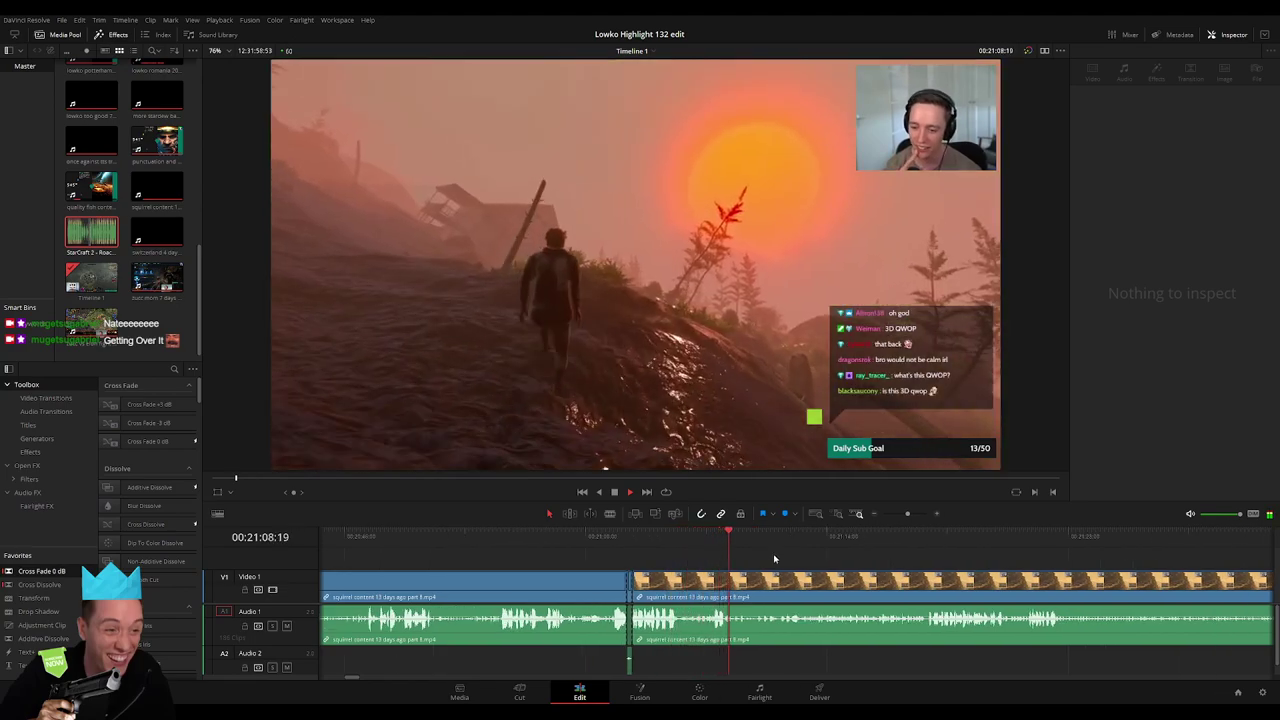
{"action": "scroll", "coordinate": [718, 569], "scroll_direction": "right", "scroll_amount": 1}
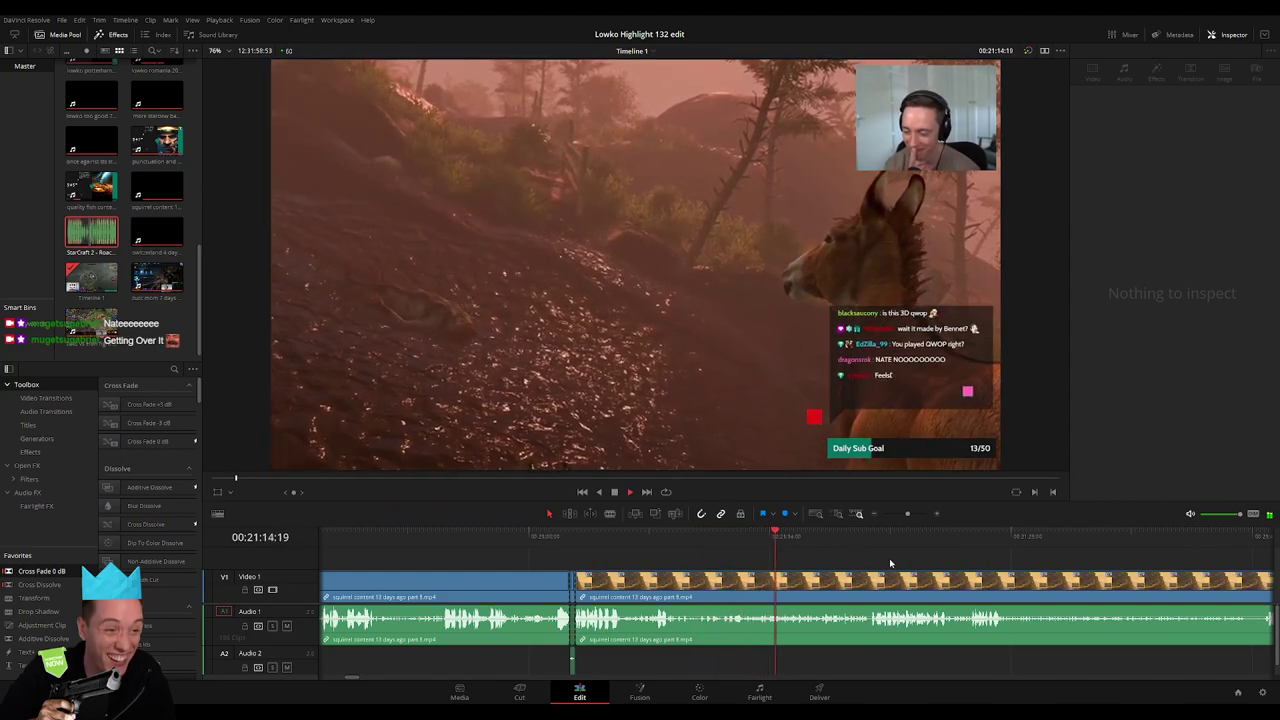
{"action": "scroll", "coordinate": [860, 565], "scroll_direction": "right", "scroll_amount": 3}
{"action": "scroll", "coordinate": [800, 565], "scroll_direction": "right", "scroll_amount": 2}
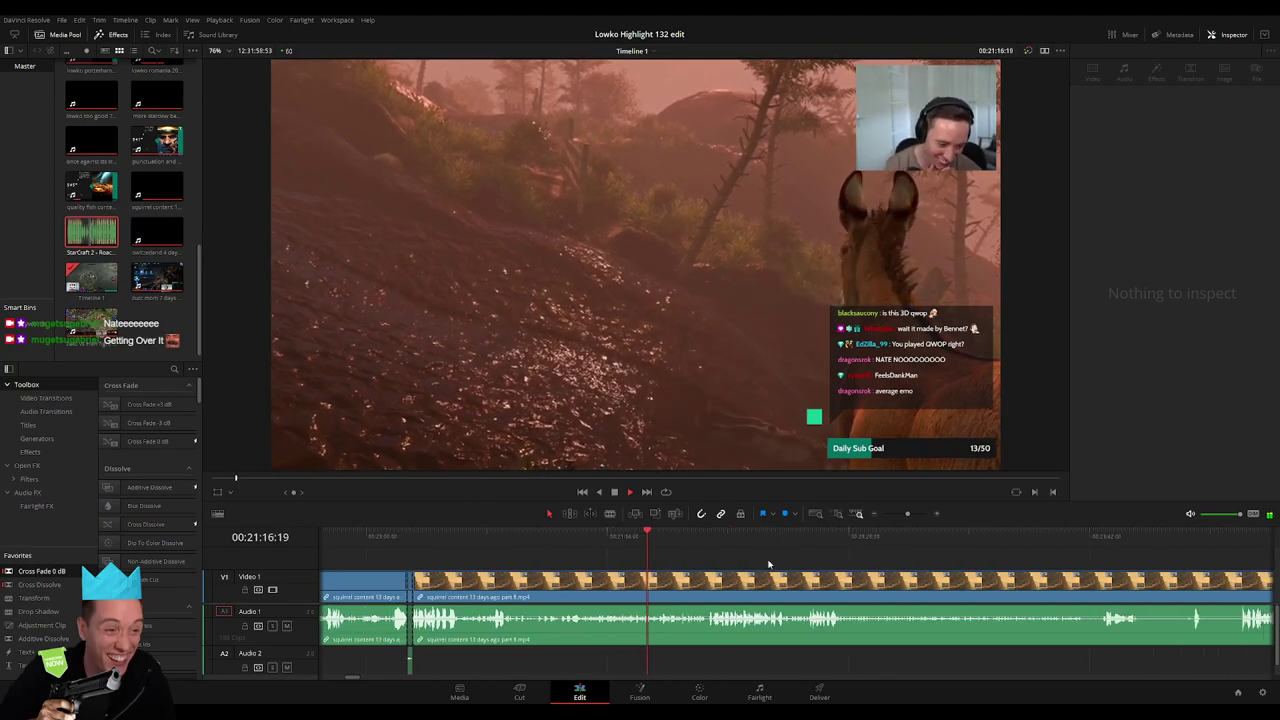
{"action": "scroll", "coordinate": [720, 561], "scroll_direction": "right", "scroll_amount": 3}
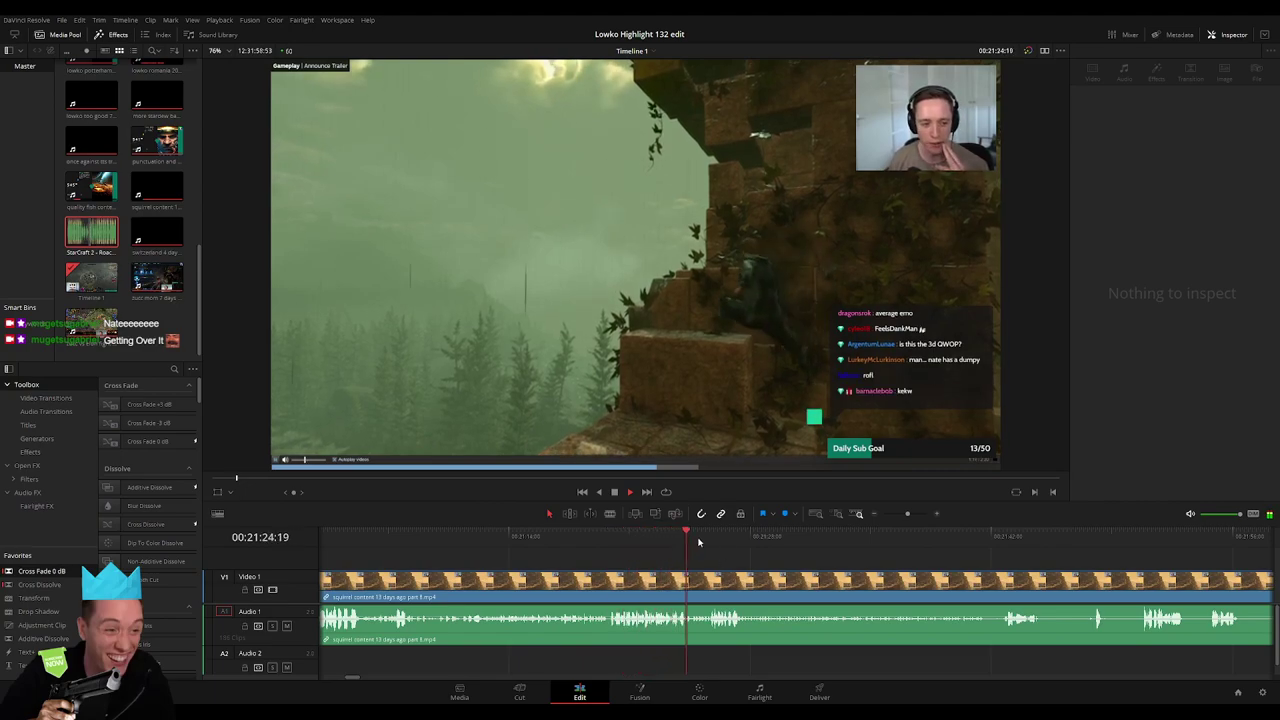
{"action": "left_click", "coordinate": [849, 580]}
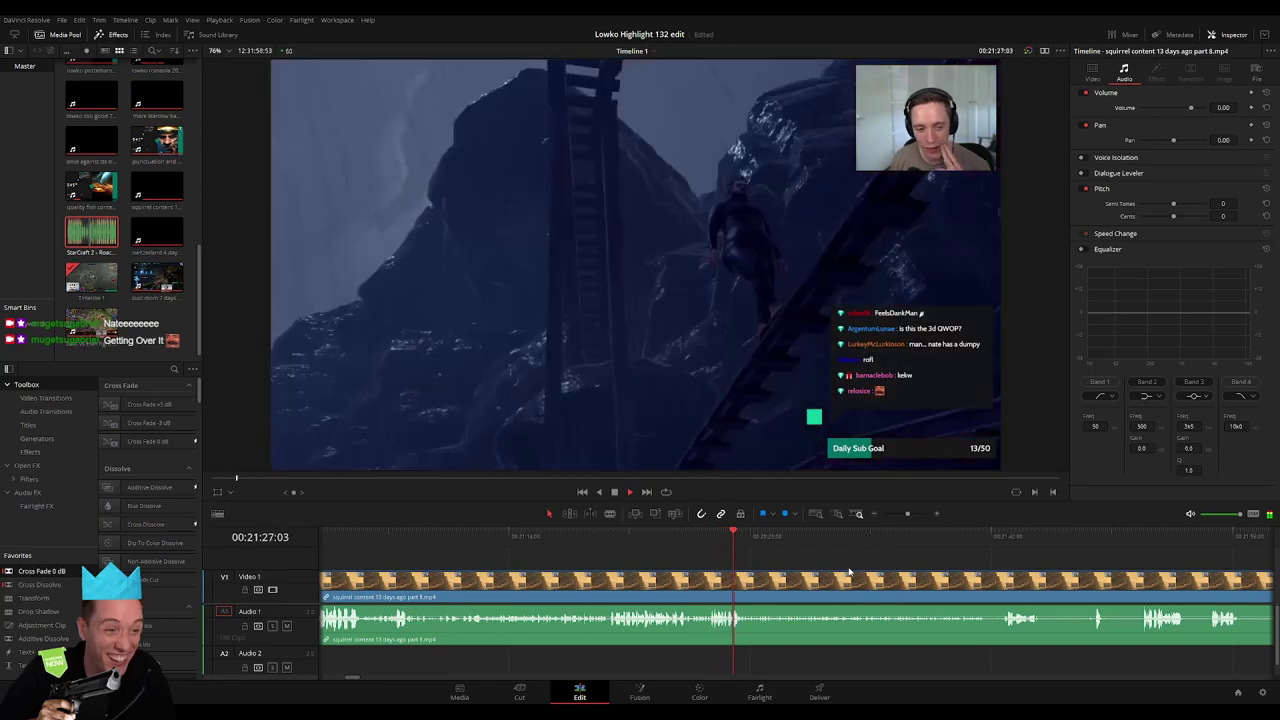
{"action": "scroll", "coordinate": [706, 561], "scroll_direction": "right", "scroll_amount": 3}
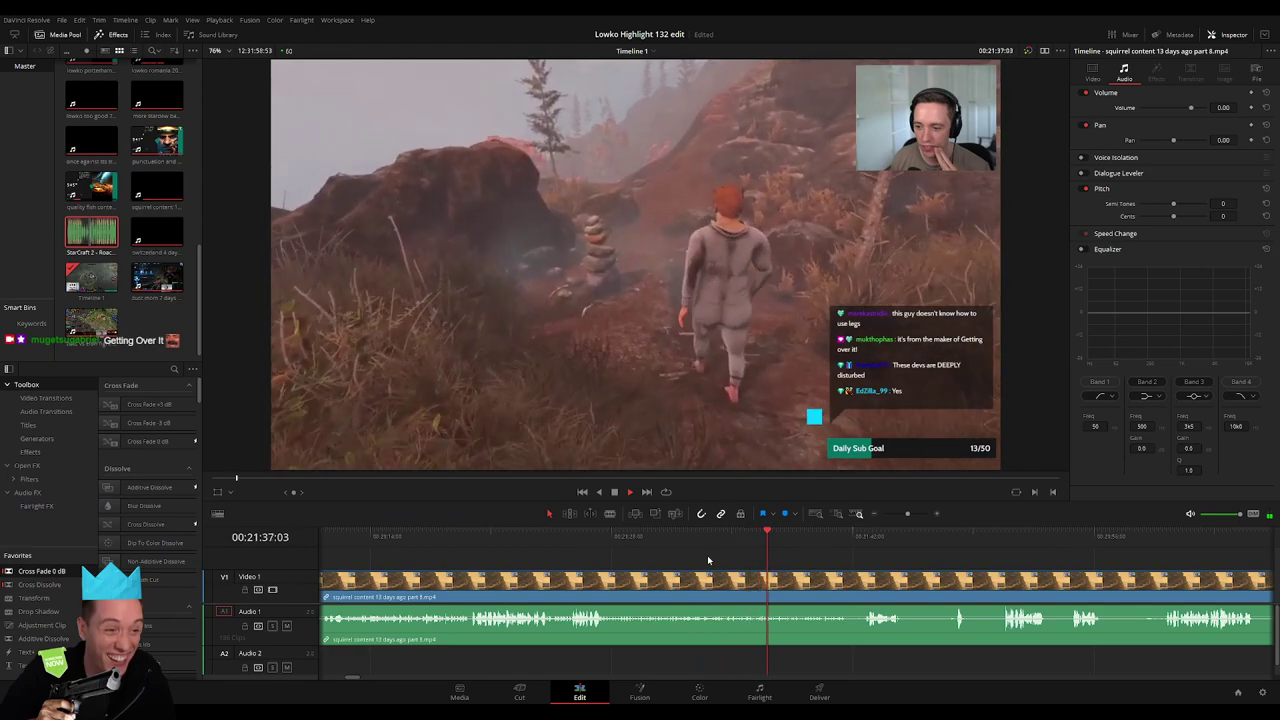
{"action": "left_click", "coordinate": [807, 540]}
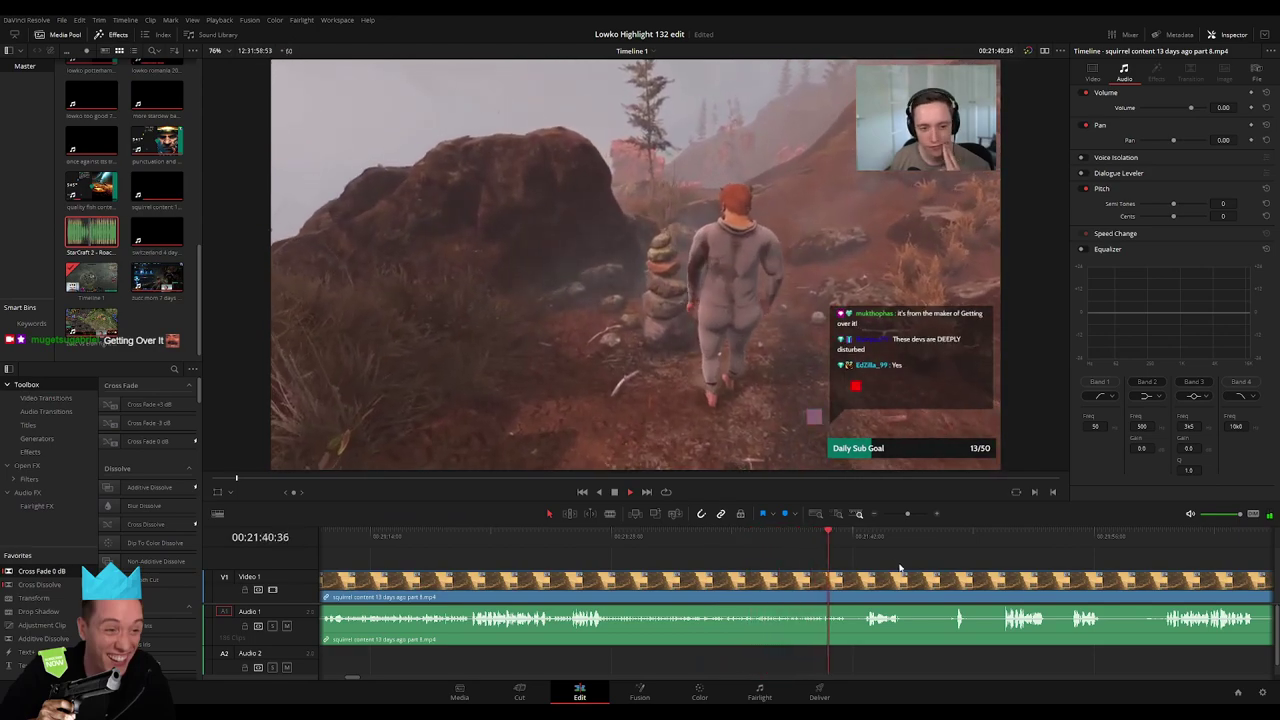
{"action": "scroll", "coordinate": [643, 549], "scroll_direction": "right", "scroll_amount": 3}
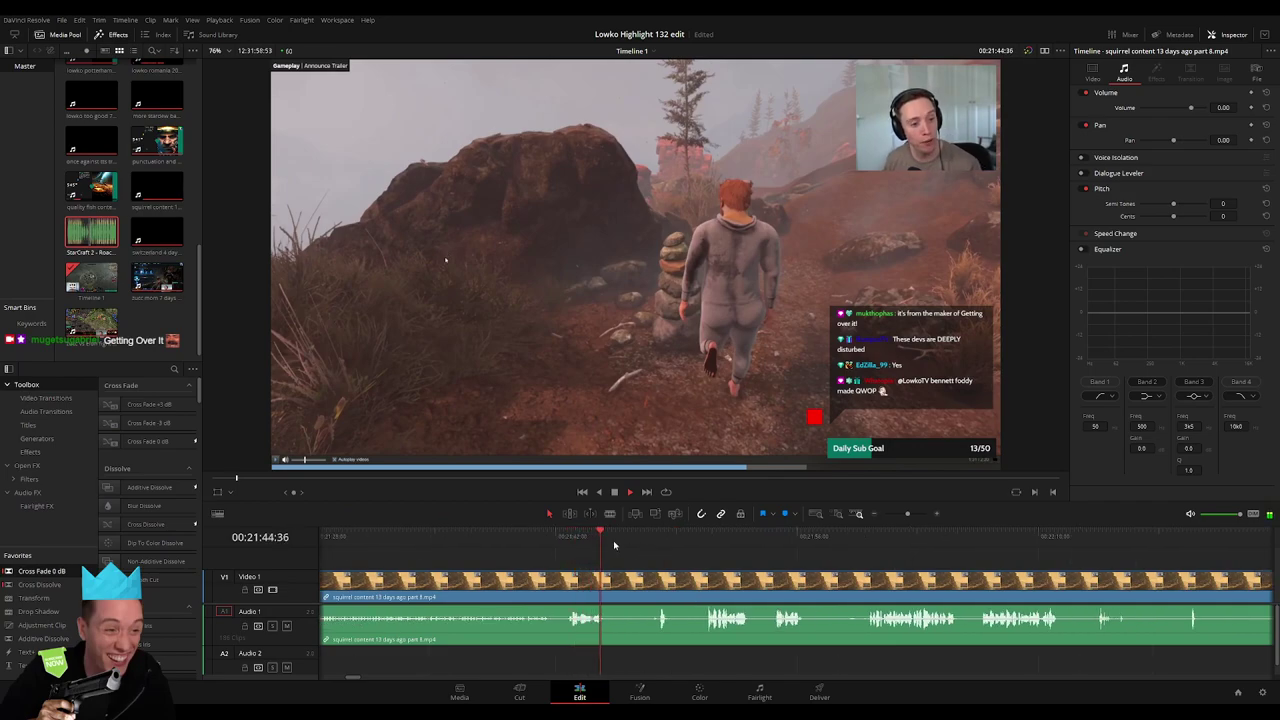
{"action": "left_click", "coordinate": [646, 541]}
Blade out the Steam page stretch and ripple-delete it plus the unwanted stretches after it
{"action": "left_click", "coordinate": [607, 583]}
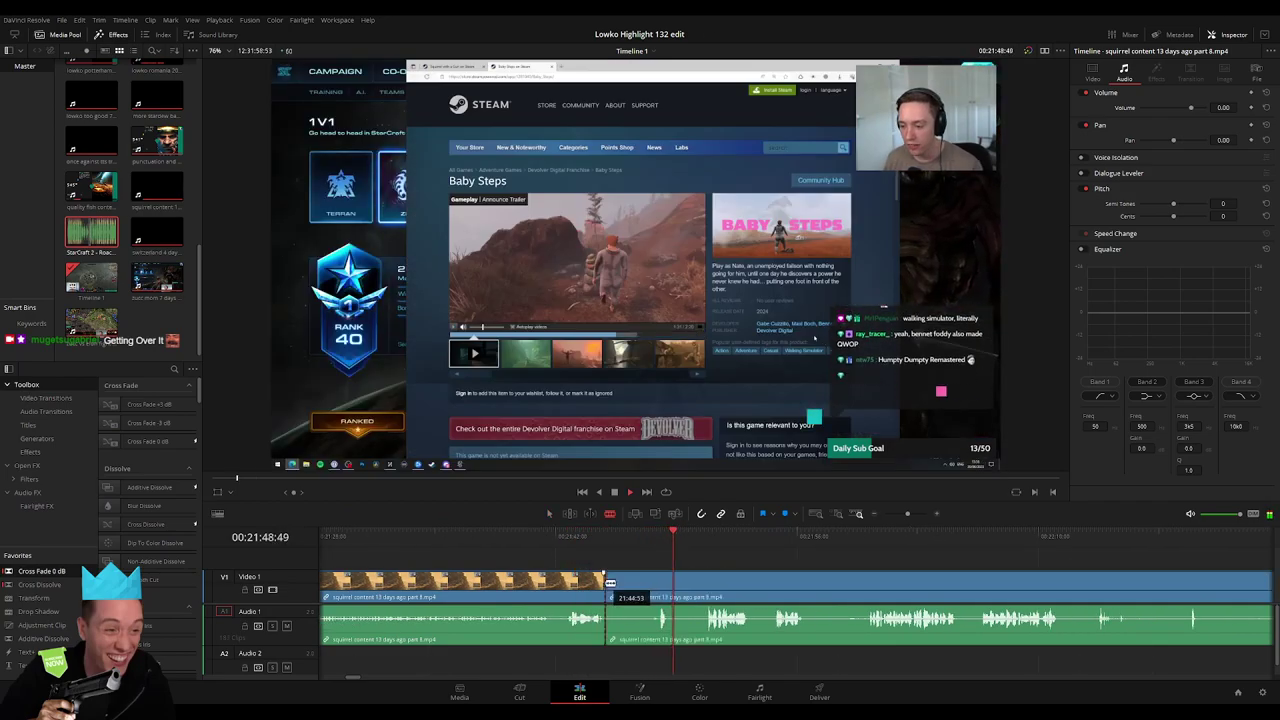
{"action": "left_click", "coordinate": [657, 583]}
{"action": "key", "text": "a"}
{"action": "left_click", "coordinate": [642, 585]}
{"action": "key", "text": "Delete"}
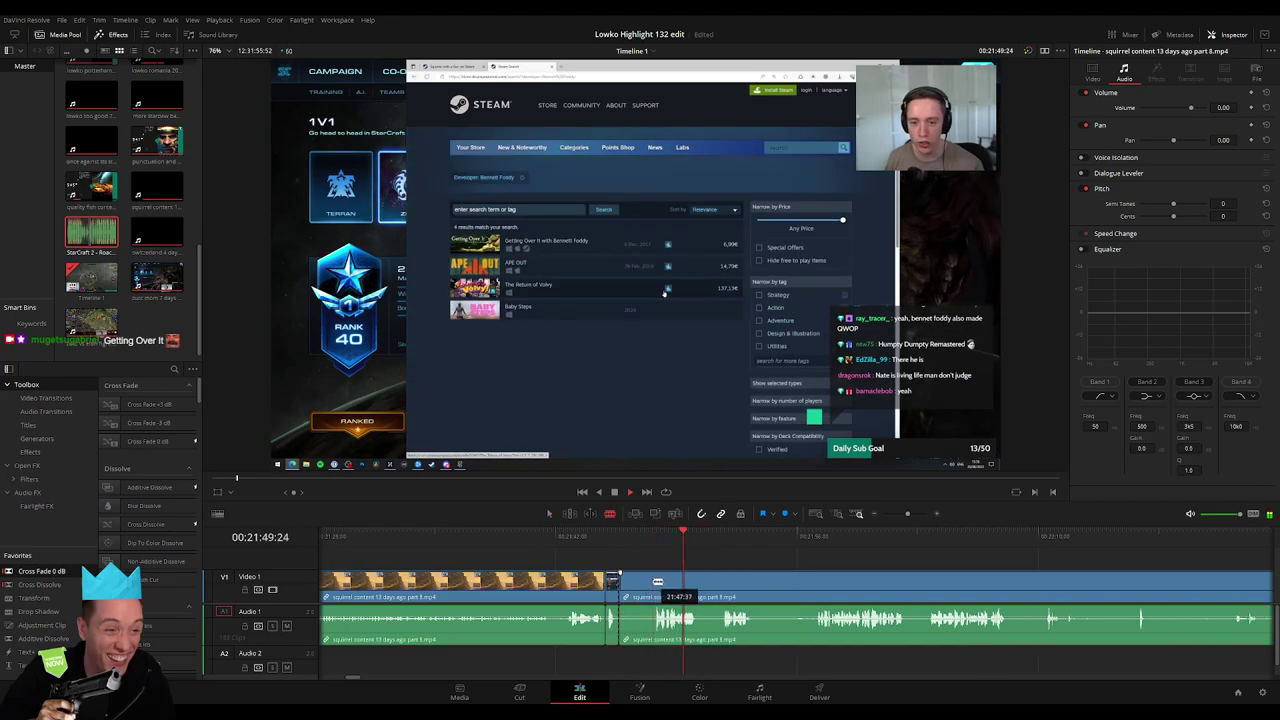
{"action": "key", "text": "Delete"}
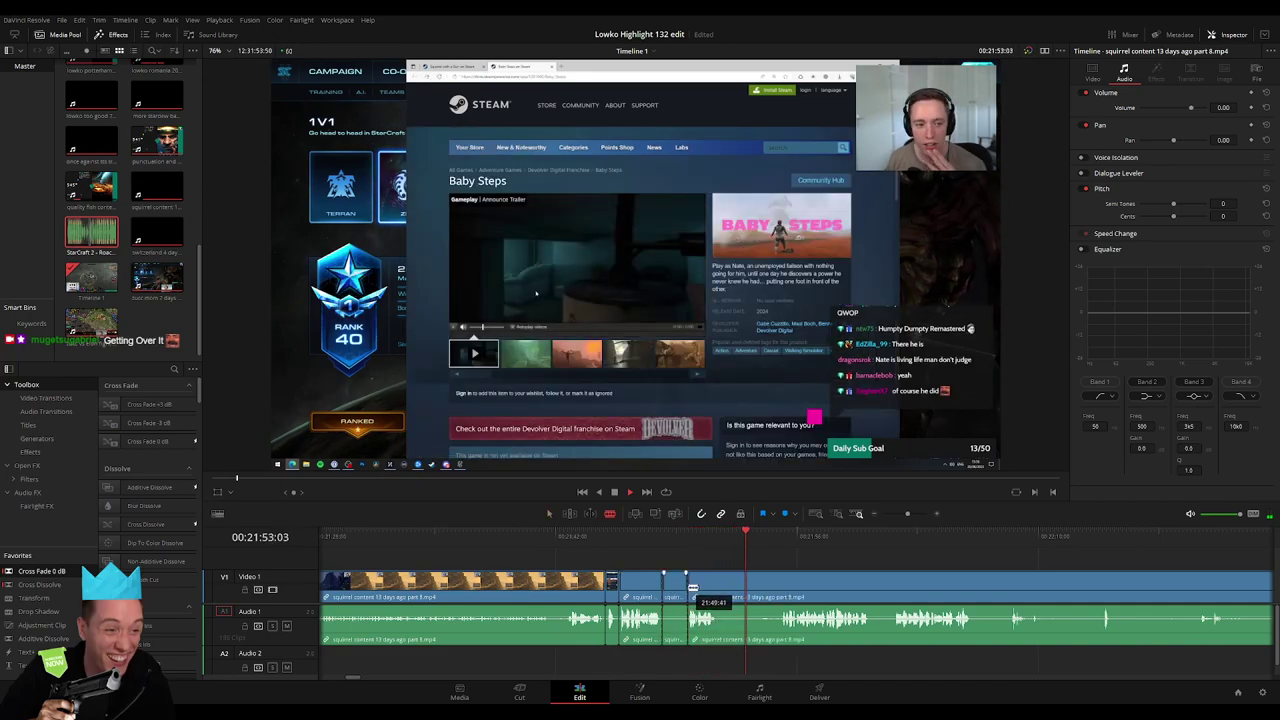
{"action": "key", "text": "Delete"}
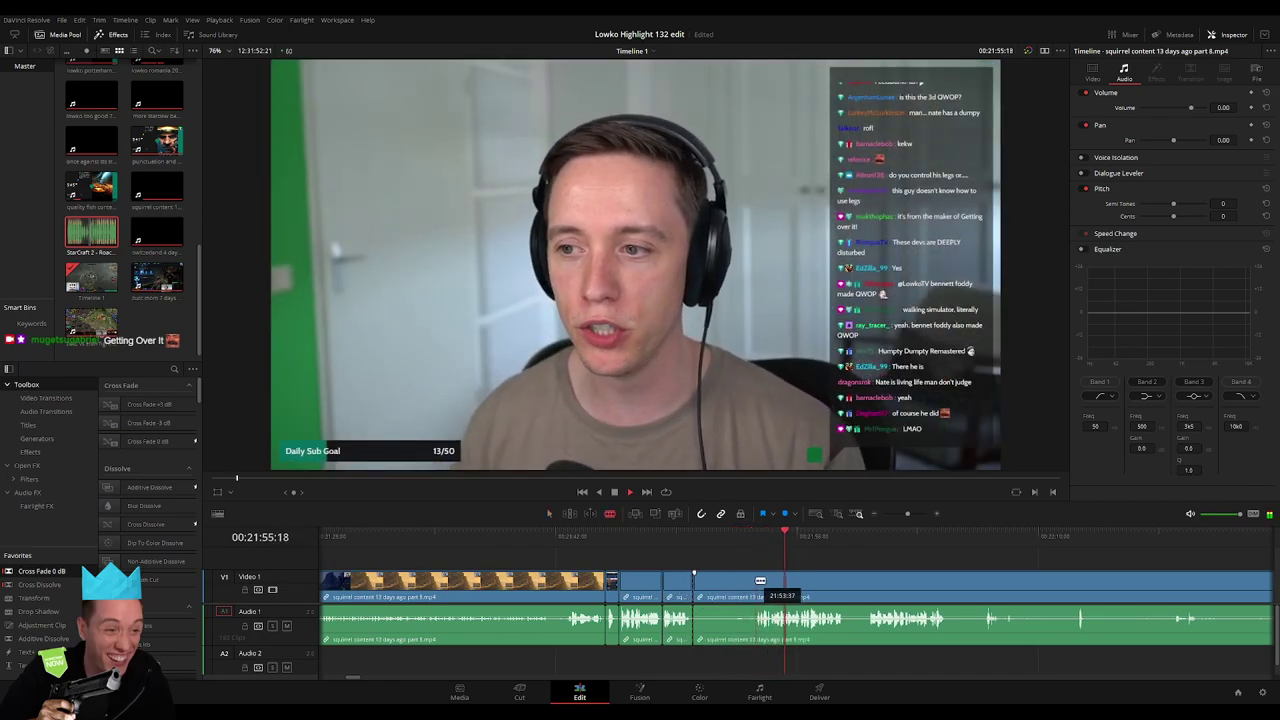
{"action": "left_click", "coordinate": [731, 588]}
{"action": "key", "text": "Delete"}
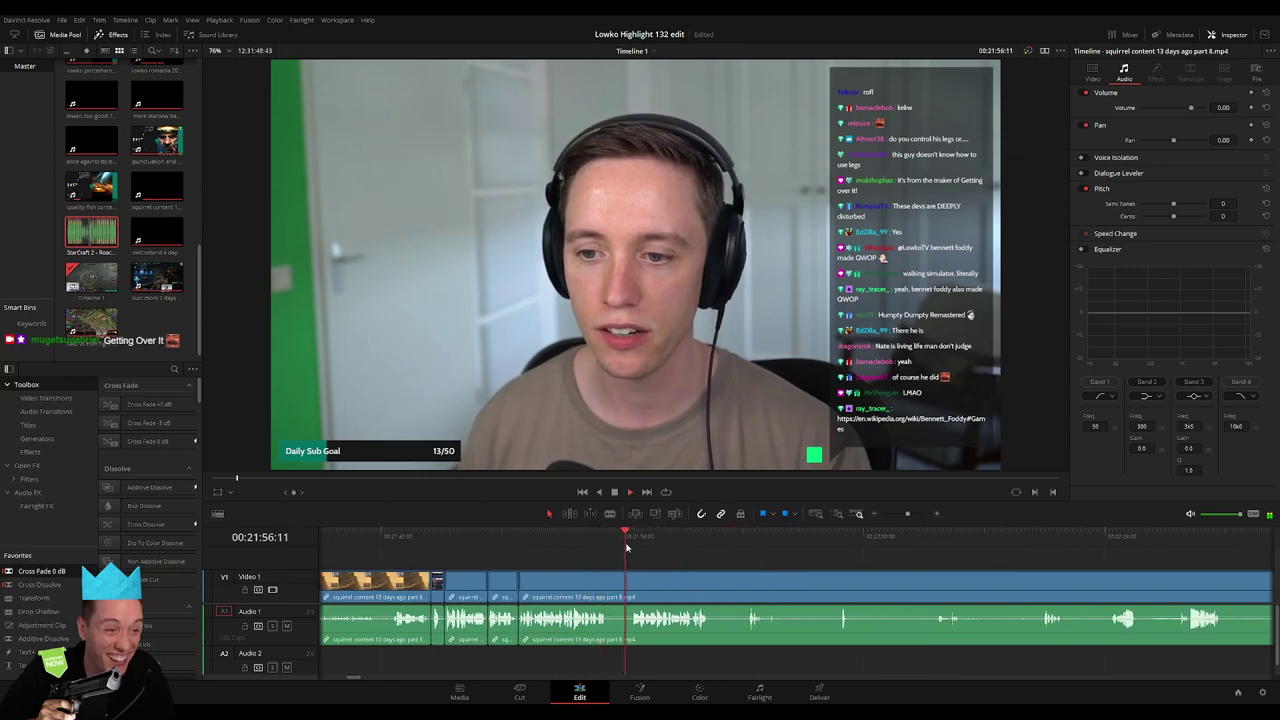
Blade both ends of another short unwanted moment and select the piece between
{"action": "key", "text": "b"}
{"action": "left_click", "coordinate": [607, 585]}
{"action": "left_click", "coordinate": [630, 585]}
{"action": "key", "text": "a"}
{"action": "left_click", "coordinate": [619, 587]}
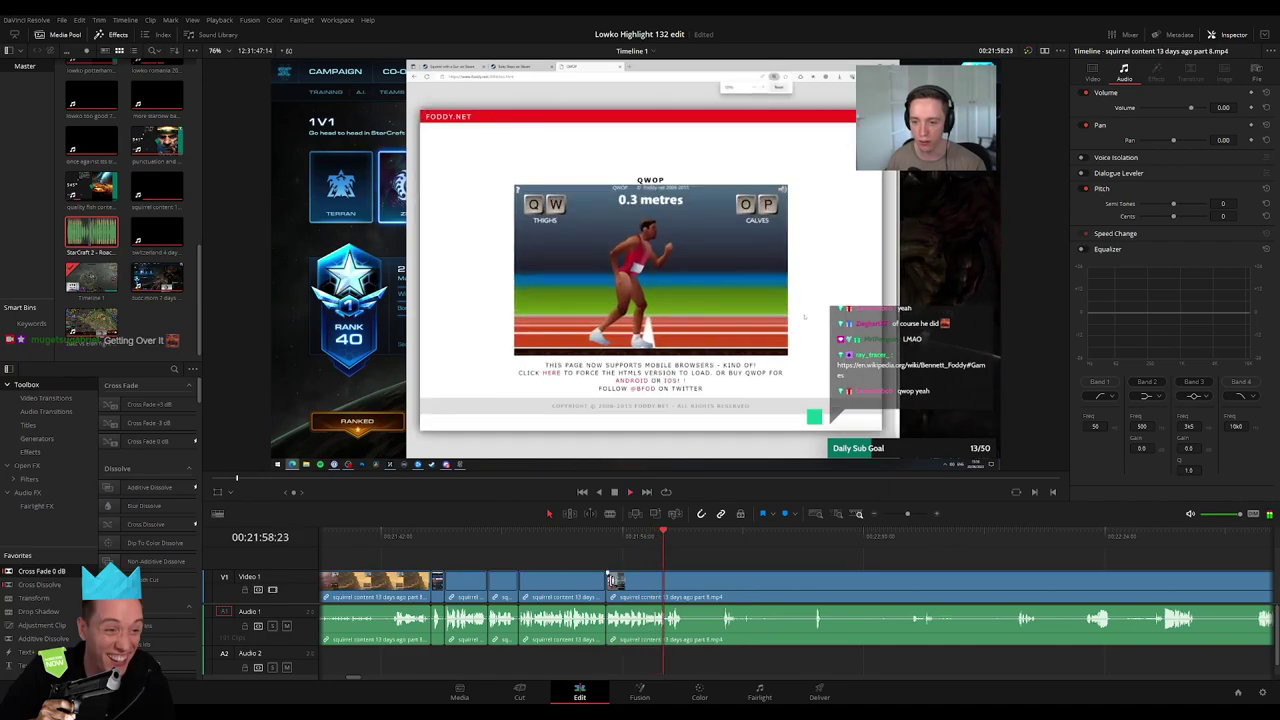
Scrub and scroll through the QWOP footage to review it
{"action": "scroll", "coordinate": [600, 537], "scroll_direction": "right", "scroll_amount": 2}
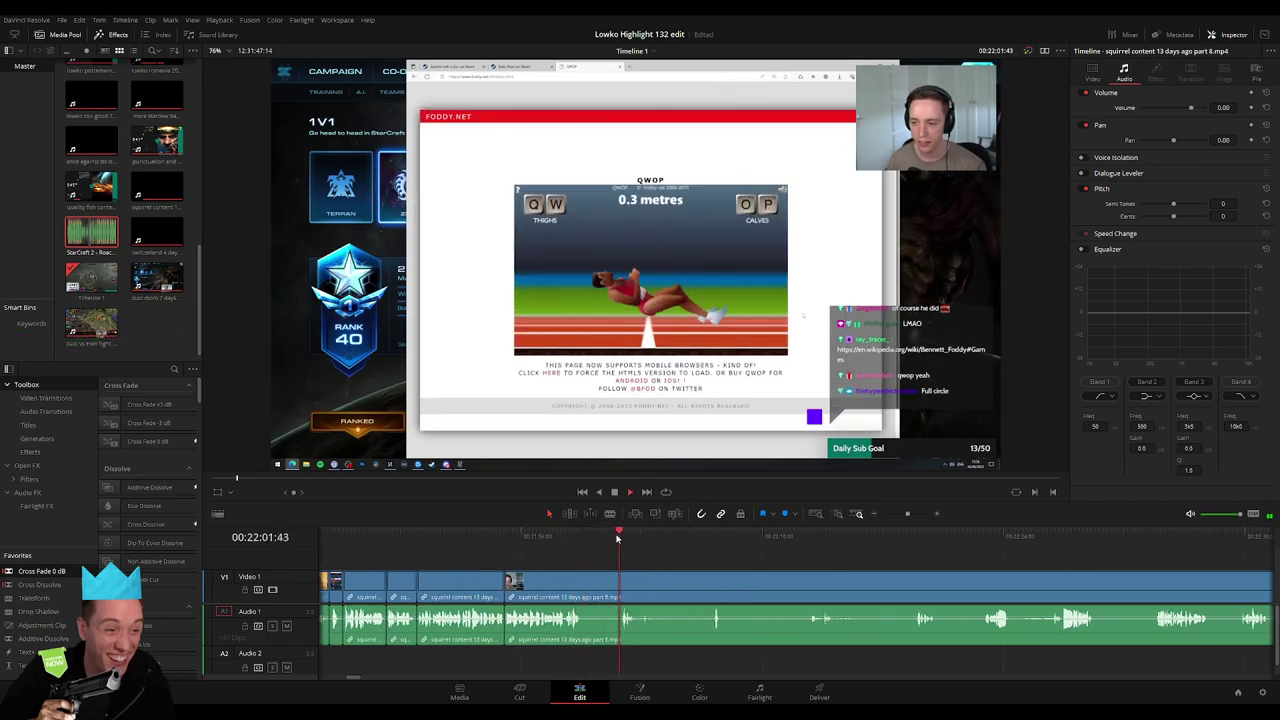
{"action": "left_click_drag", "start_coordinate": [642, 541], "coordinate": [688, 545]}
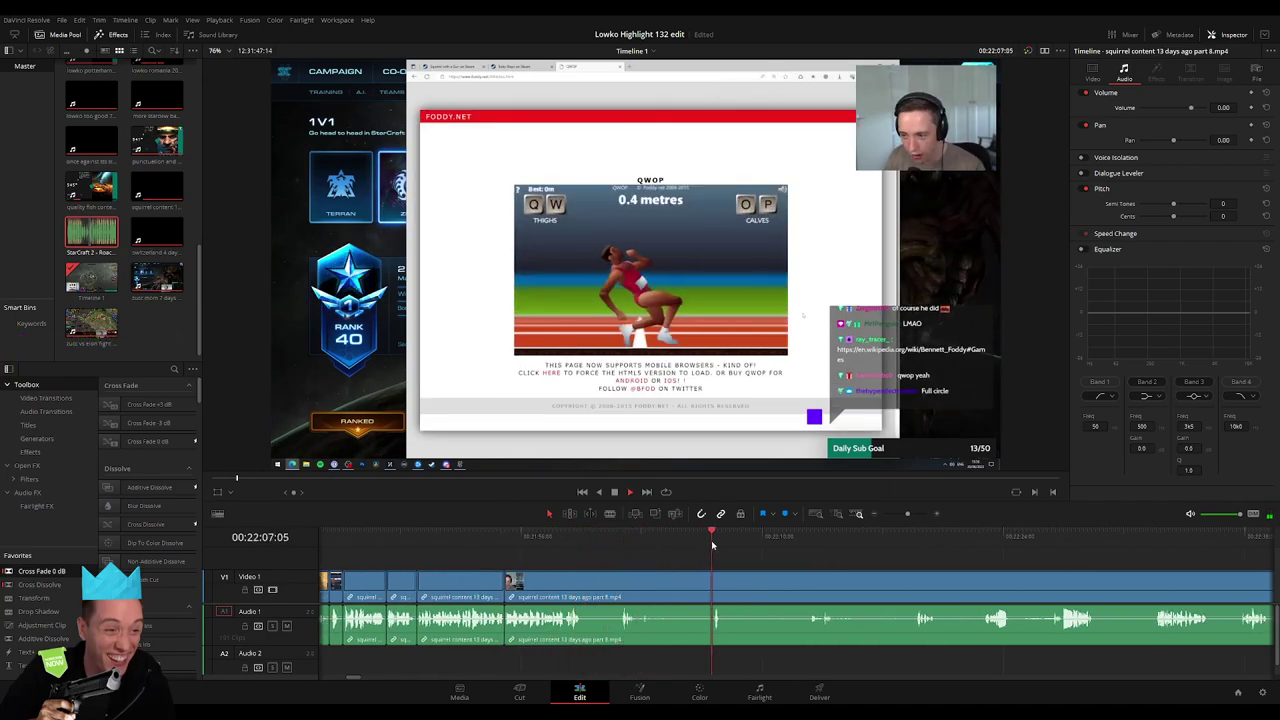
{"action": "scroll", "coordinate": [763, 568], "scroll_direction": "right", "scroll_amount": 2}
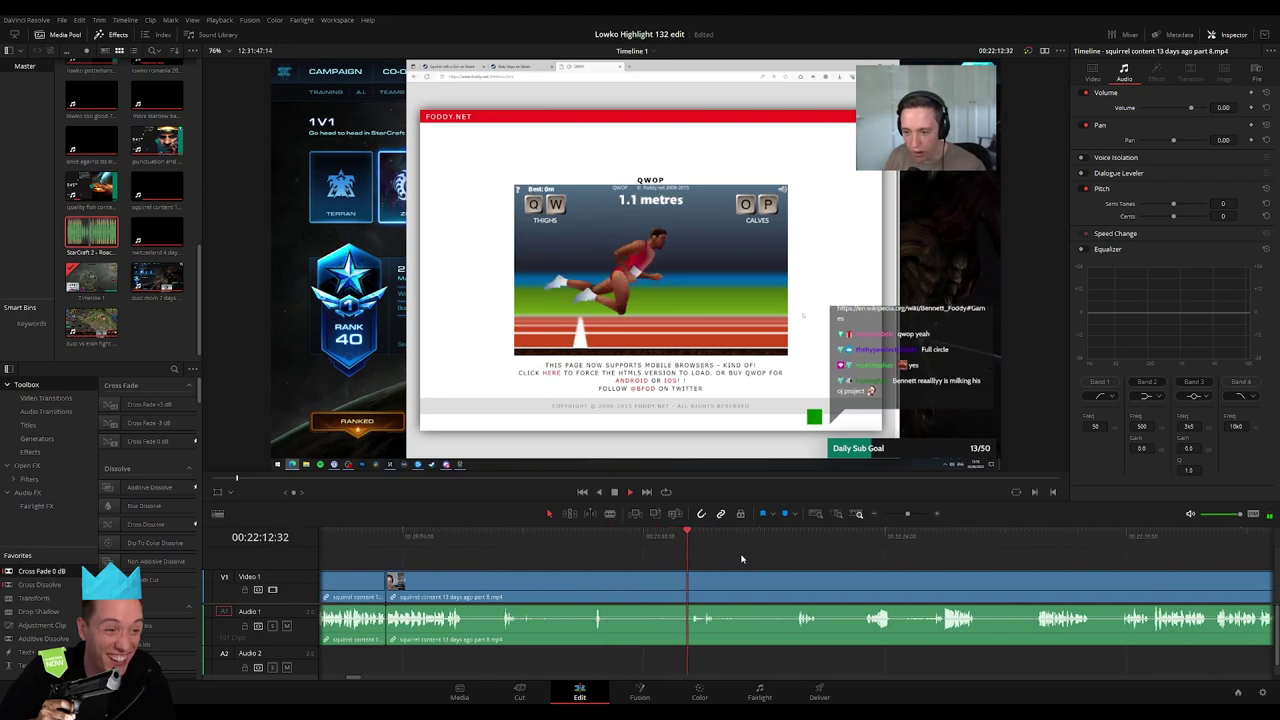
{"action": "scroll", "coordinate": [801, 575], "scroll_direction": "right", "scroll_amount": 2}
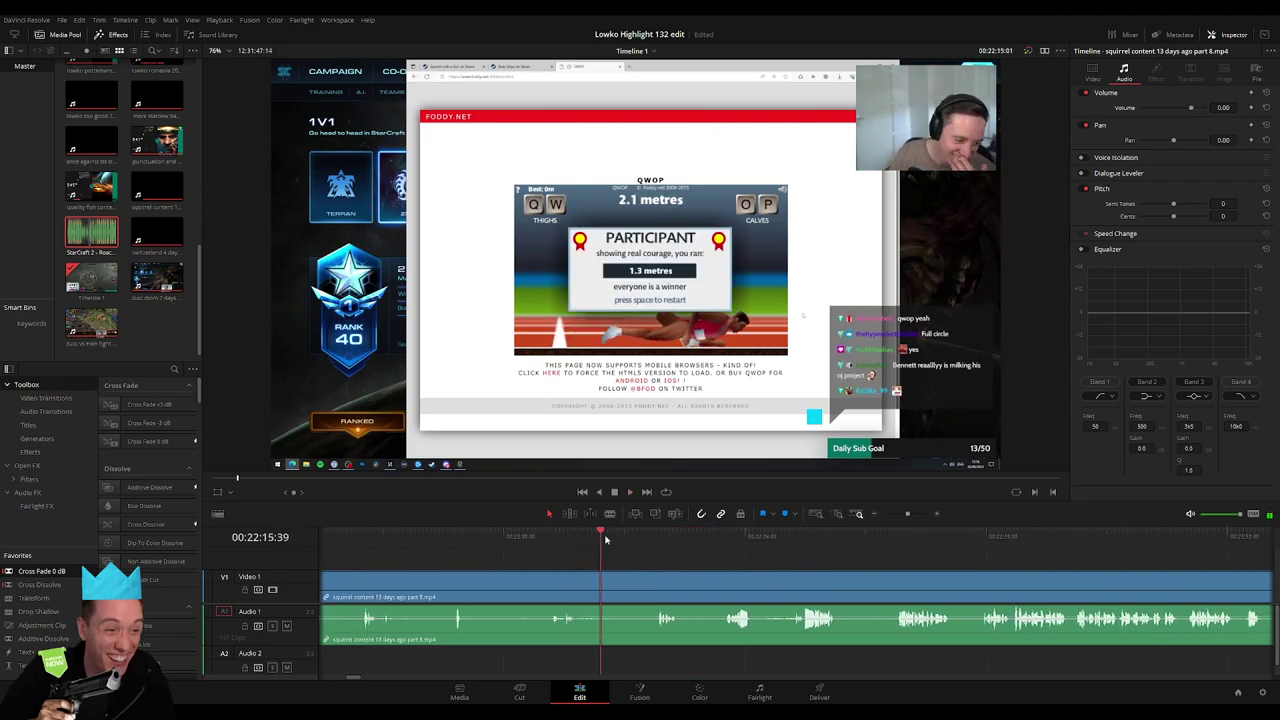
{"action": "scroll", "coordinate": [590, 555], "scroll_direction": "right", "scroll_amount": 2}
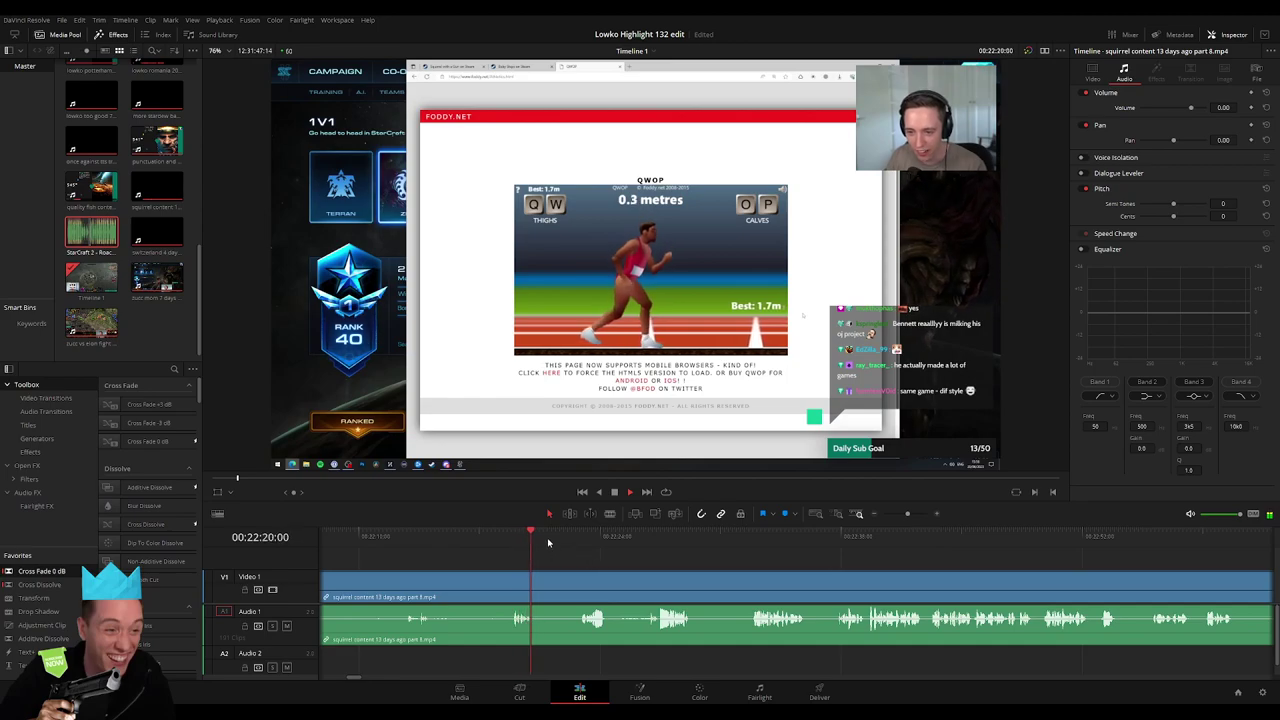
{"action": "scroll", "coordinate": [633, 565], "scroll_direction": "right", "scroll_amount": 1}
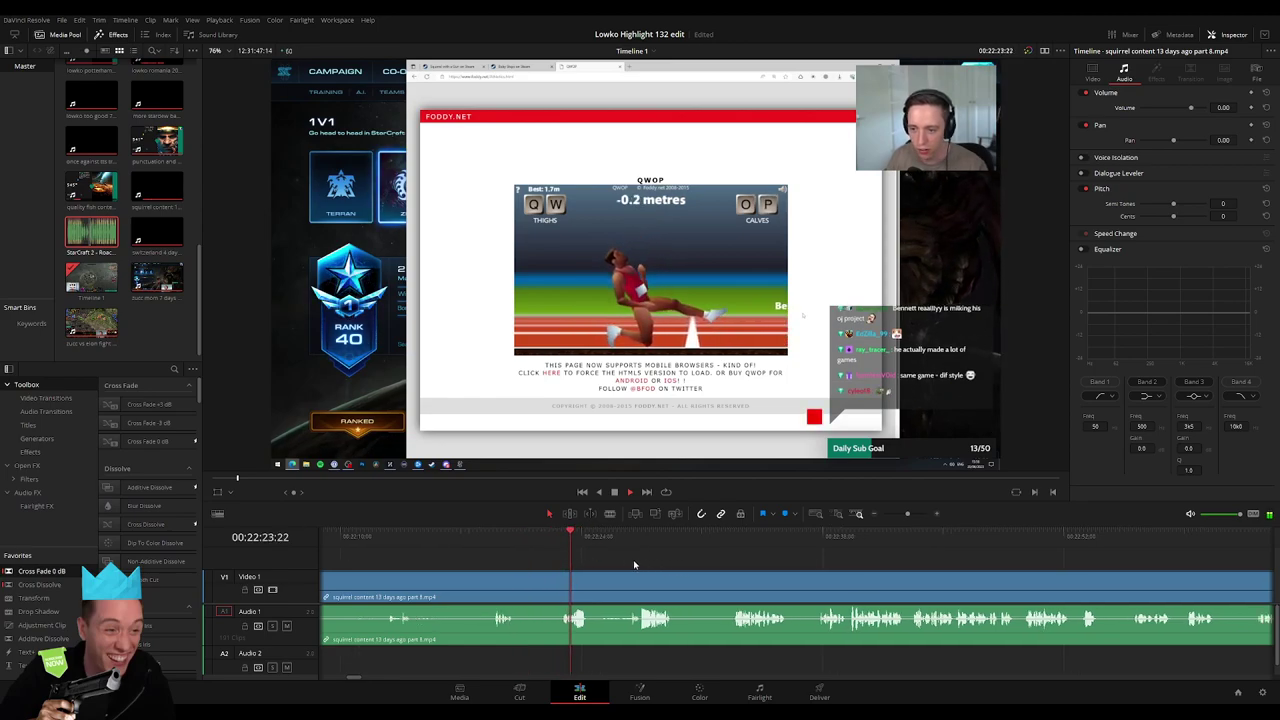
{"action": "left_click_drag", "start_coordinate": [534, 537], "coordinate": [575, 542]}
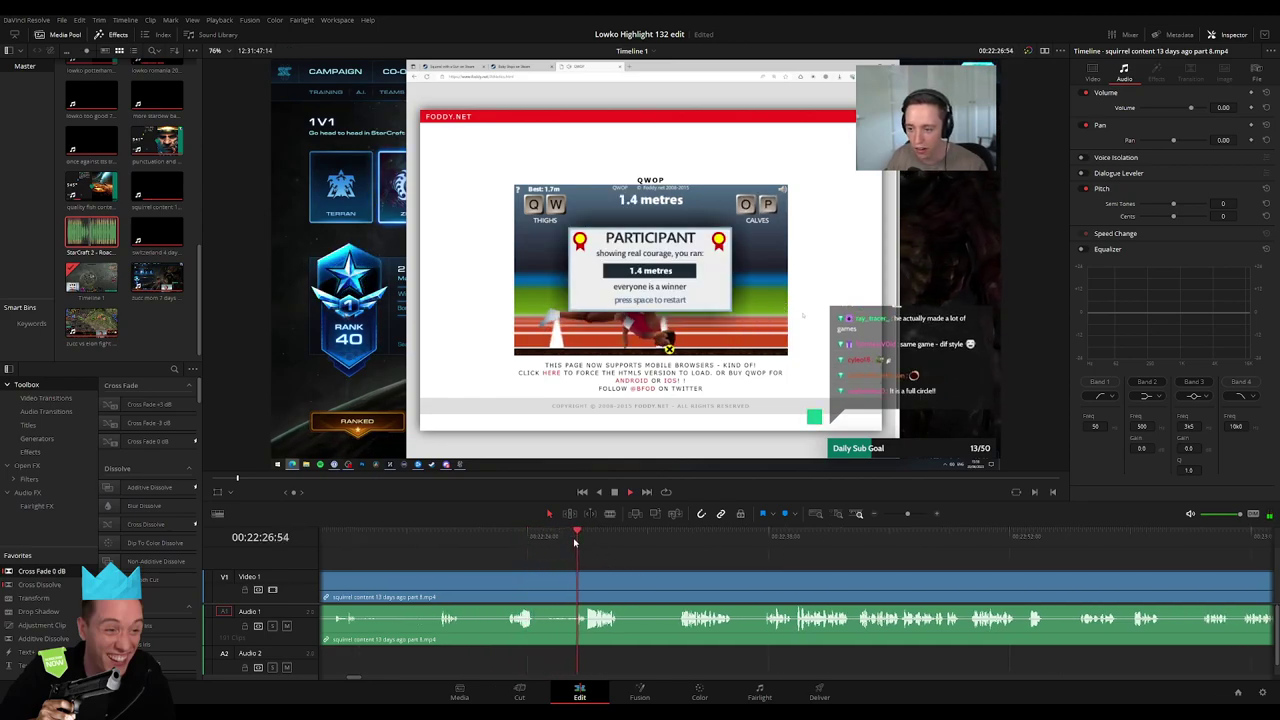
{"action": "scroll", "coordinate": [620, 562], "scroll_direction": "right", "scroll_amount": 2}
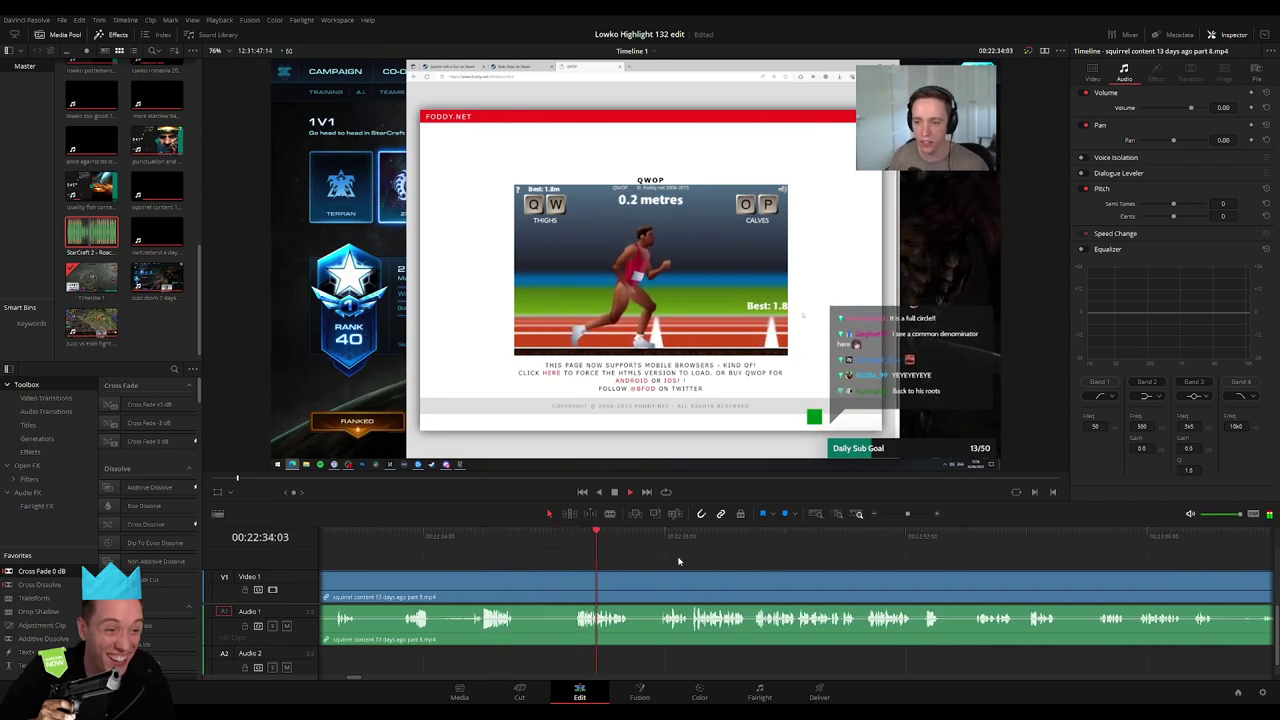
{"action": "scroll", "coordinate": [532, 559], "scroll_direction": "right", "scroll_amount": 1}
{"action": "scroll", "coordinate": [532, 554], "scroll_direction": "right", "scroll_amount": 2}
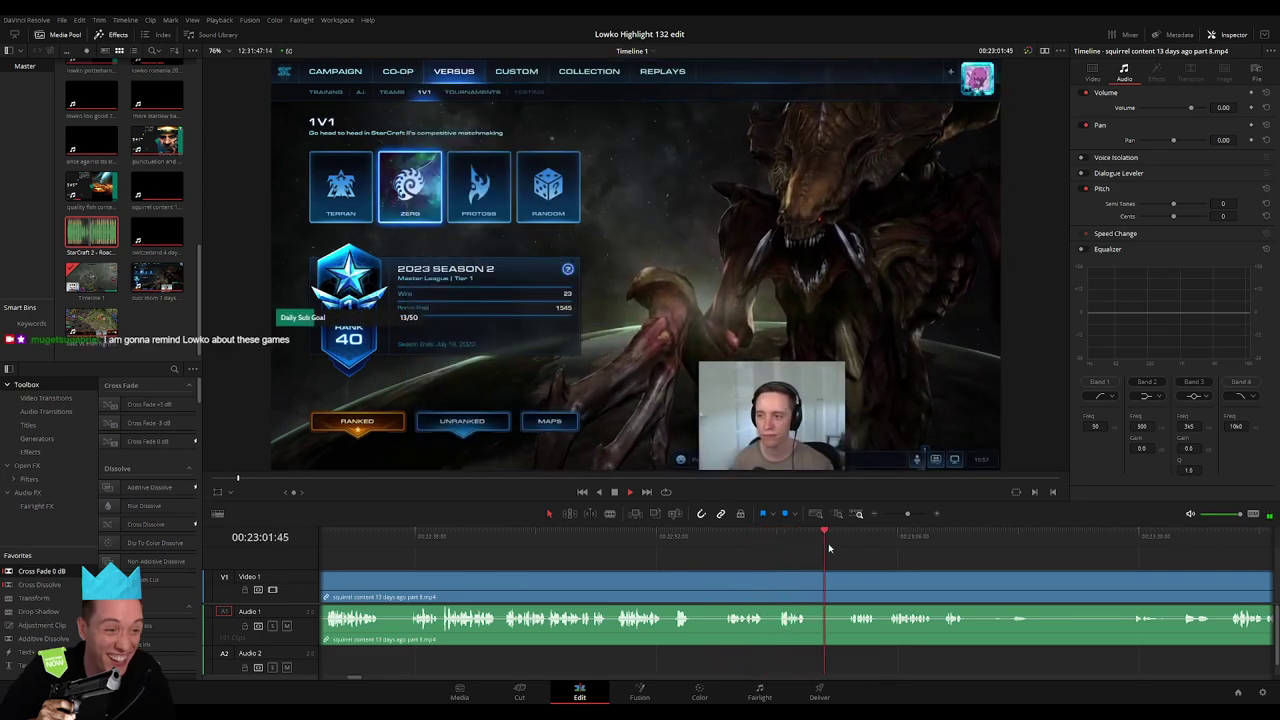
Blade out a short moment of the StarCraft menu footage and ripple-delete it
{"action": "key", "text": "b"}
{"action": "left_click", "coordinate": [808, 585]}
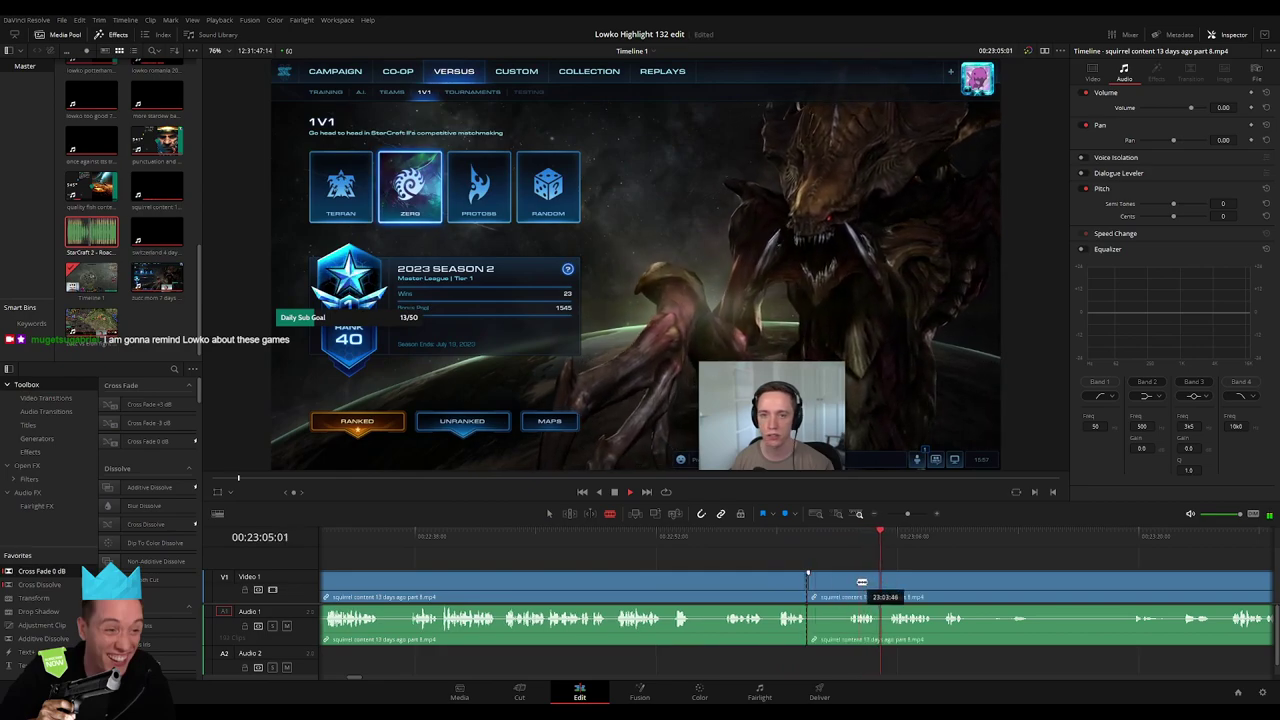
{"action": "left_click", "coordinate": [850, 582]}
{"action": "key", "text": "Delete"}
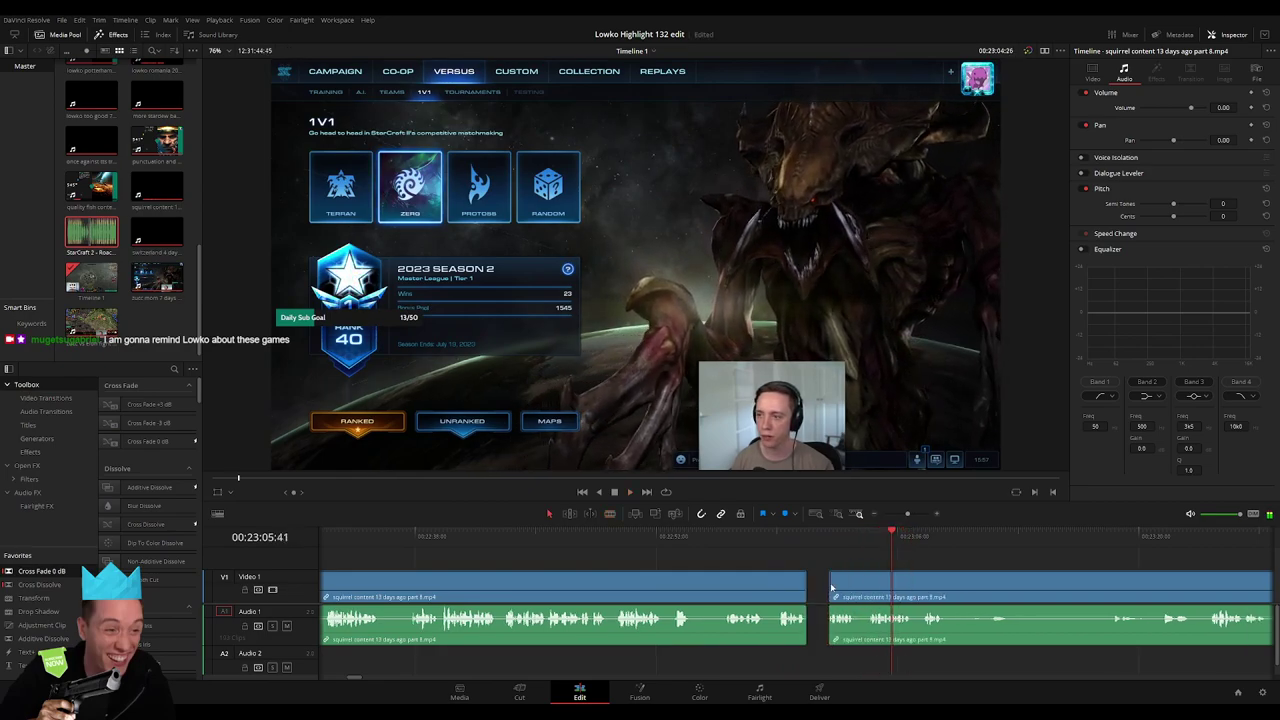
Check the new join, then zoom out and jump ahead to later clips
{"action": "left_click", "coordinate": [670, 546]}
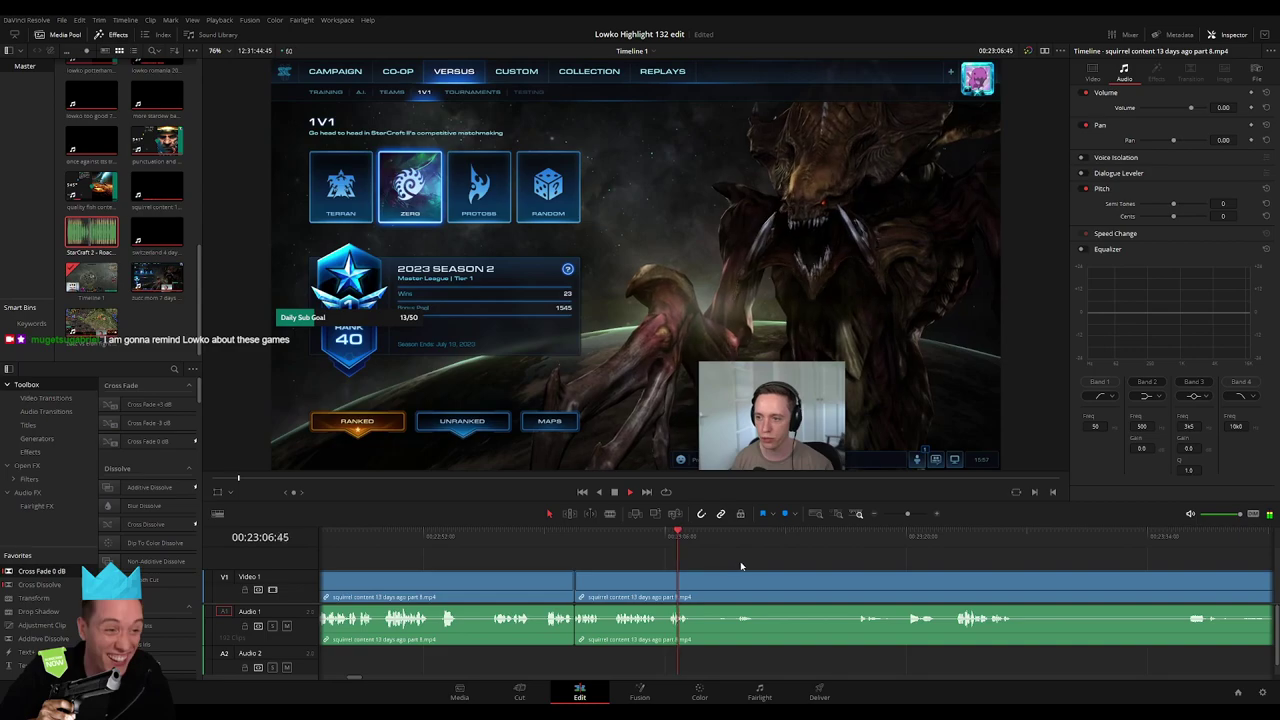
{"action": "left_click", "coordinate": [903, 545]}
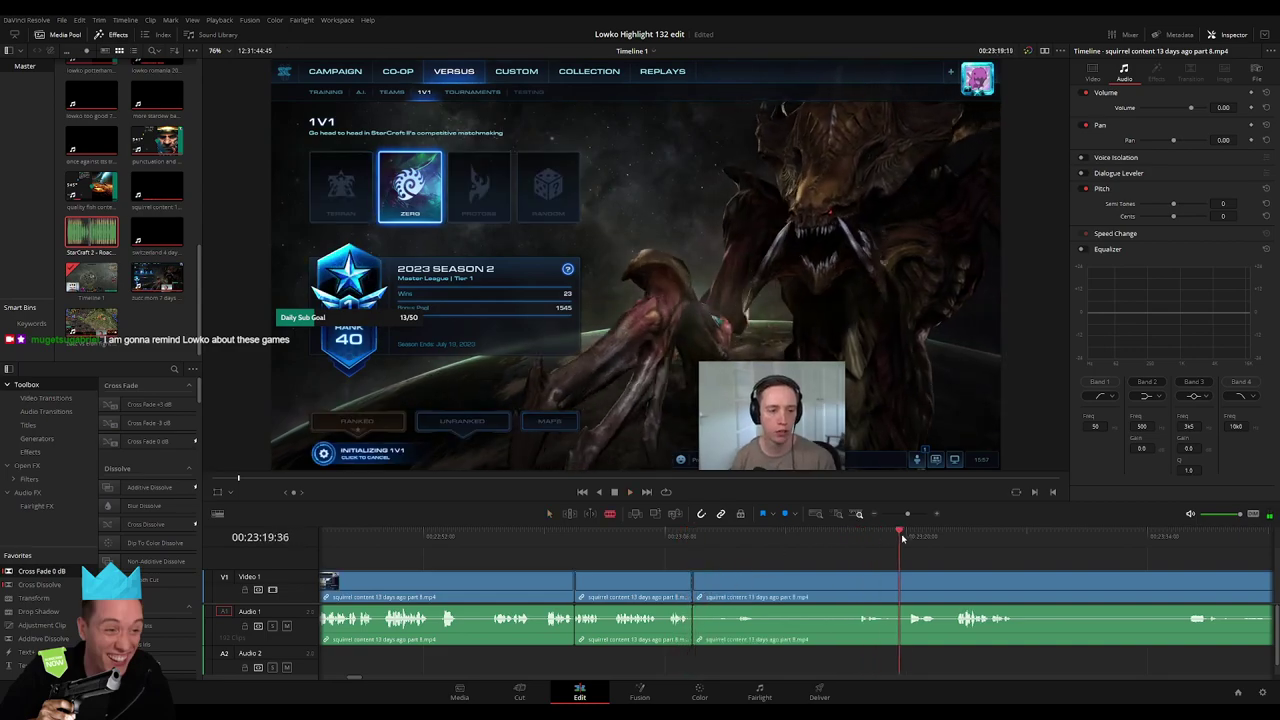
{"action": "scroll", "coordinate": [960, 560], "scroll_direction": "down", "scroll_amount": 2}
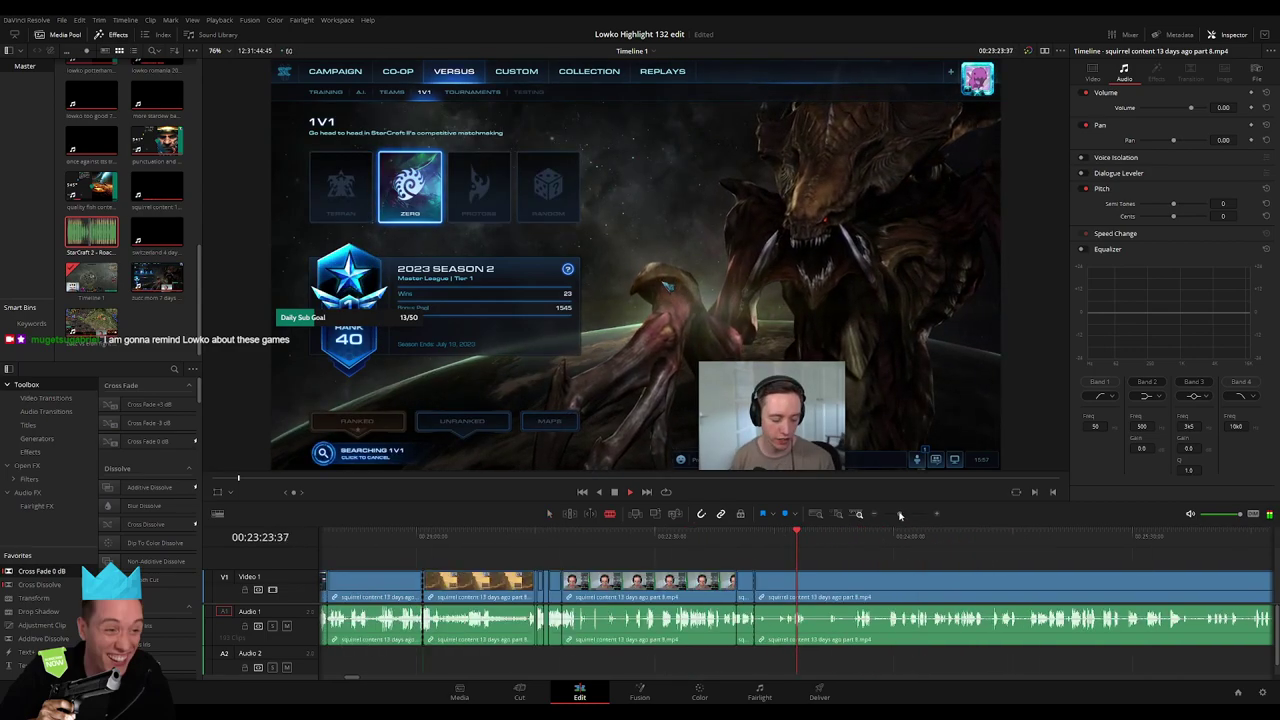
{"action": "left_click", "coordinate": [833, 545]}
{"action": "mouse_move", "coordinate": [671, 545]}
{"action": "left_mouse_down"}
{"action": "mouse_move", "coordinate": [661, 540]}
{"action": "mouse_move", "coordinate": [726, 546]}
{"action": "mouse_move", "coordinate": [702, 538]}
{"action": "left_mouse_up"}
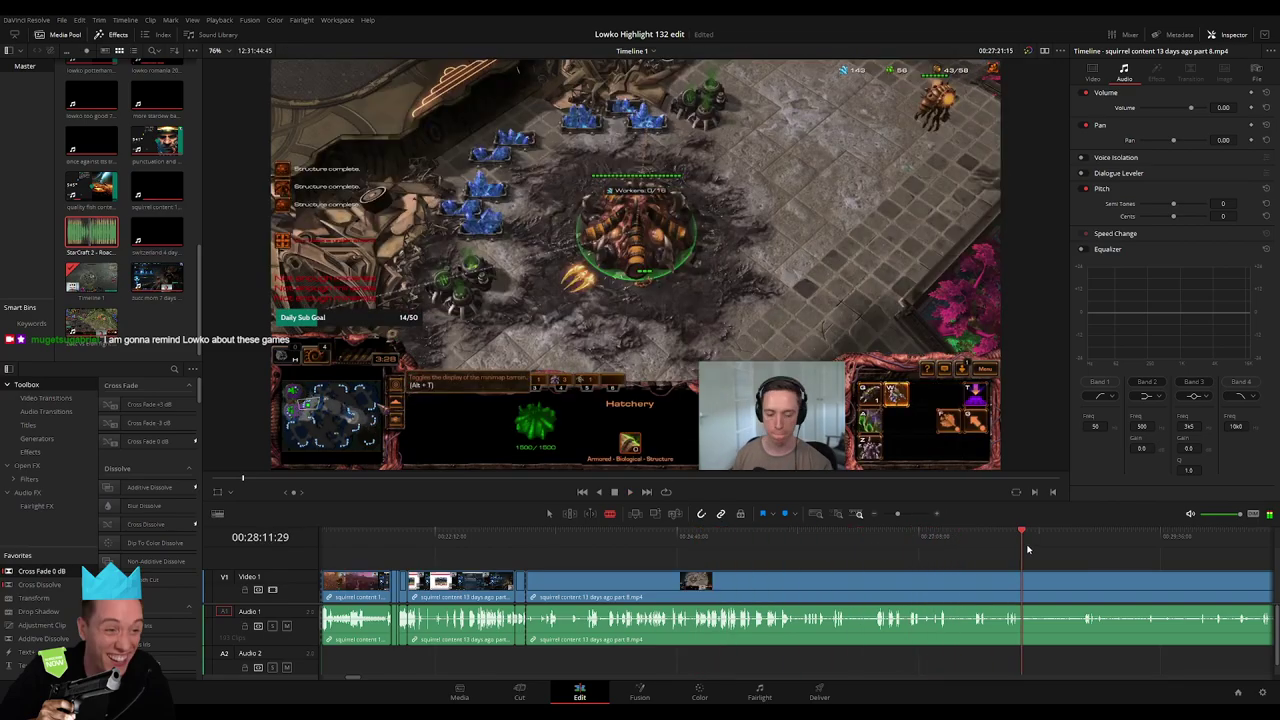
{"action": "left_click", "coordinate": [931, 538]}
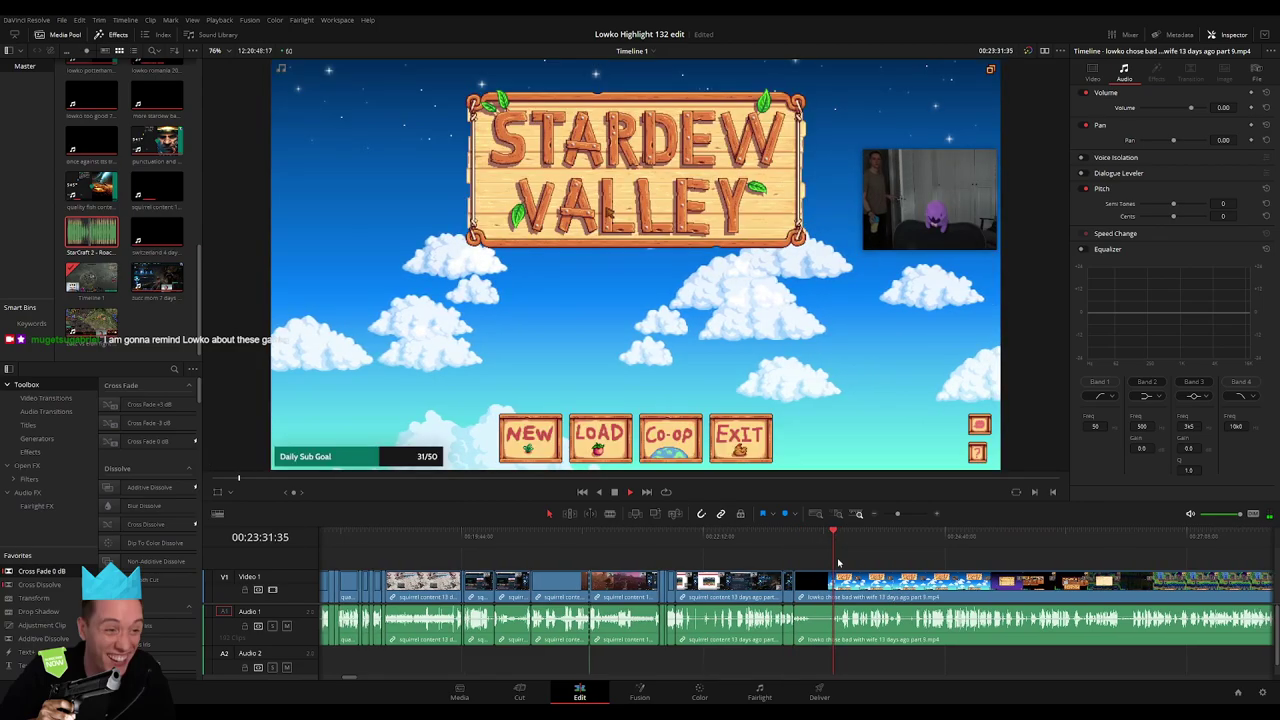
Split the Stardew Valley clip and ripple-delete the part before the split
{"action": "left_click", "coordinate": [672, 545]}
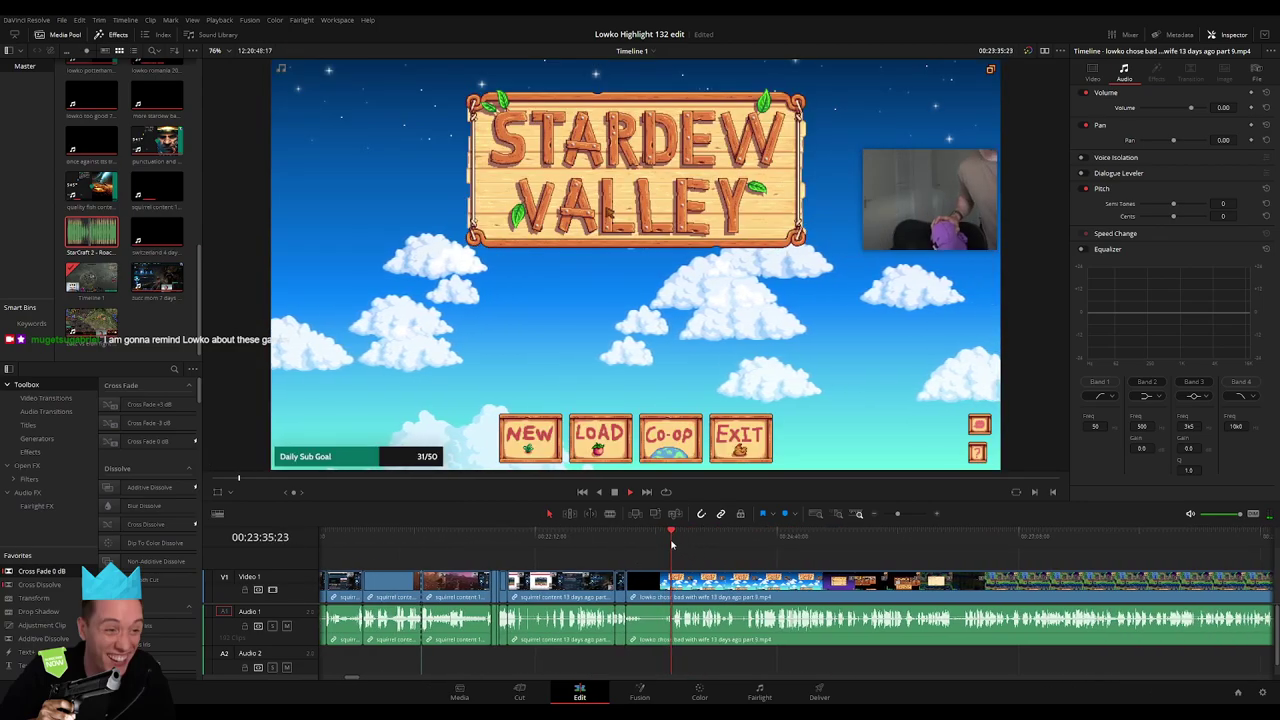
{"action": "left_click_drag", "start_coordinate": [673, 545], "coordinate": [719, 547]}
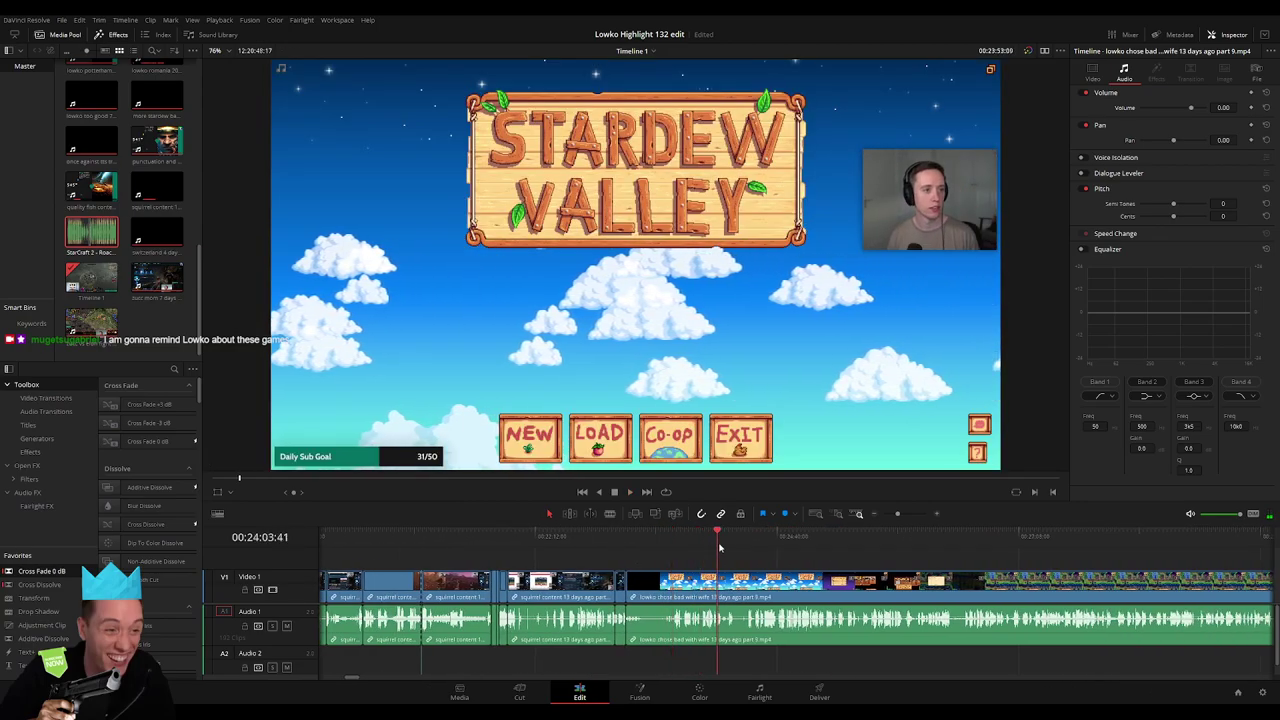
{"action": "key", "text": "space"}
{"action": "left_click_drag", "start_coordinate": [897, 514], "coordinate": [902, 519]}
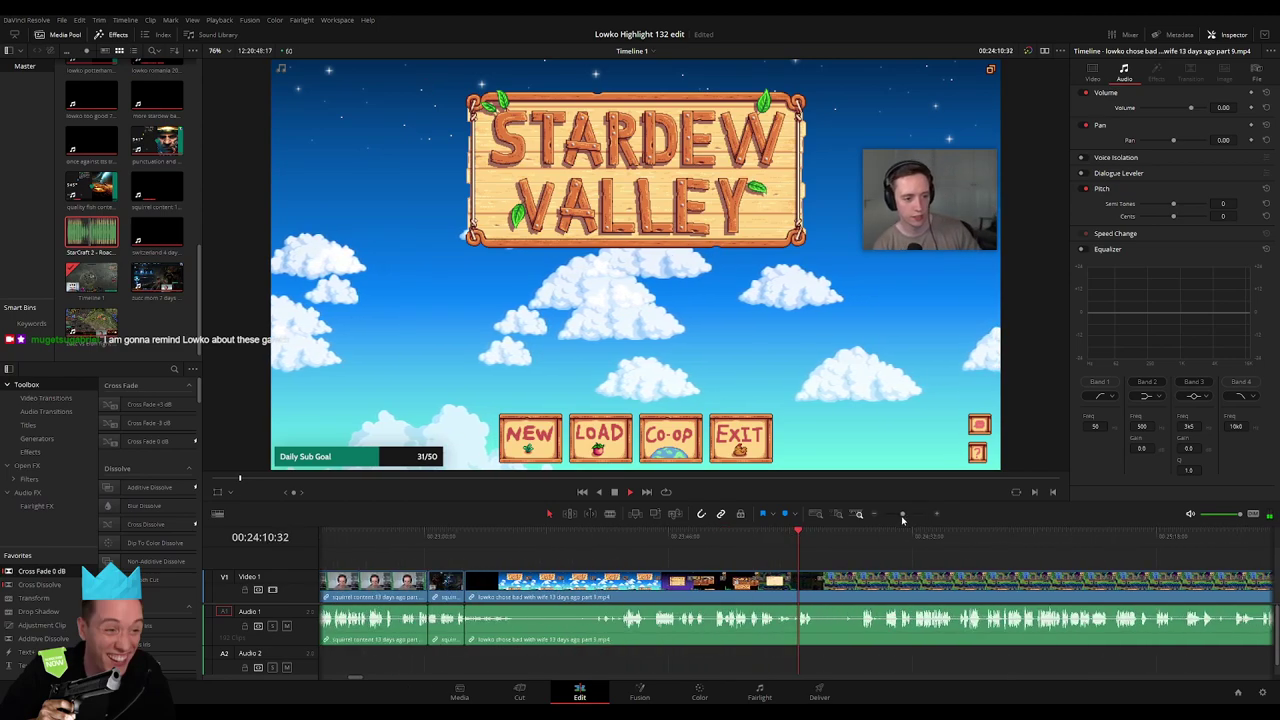
{"action": "left_click", "coordinate": [863, 543]}
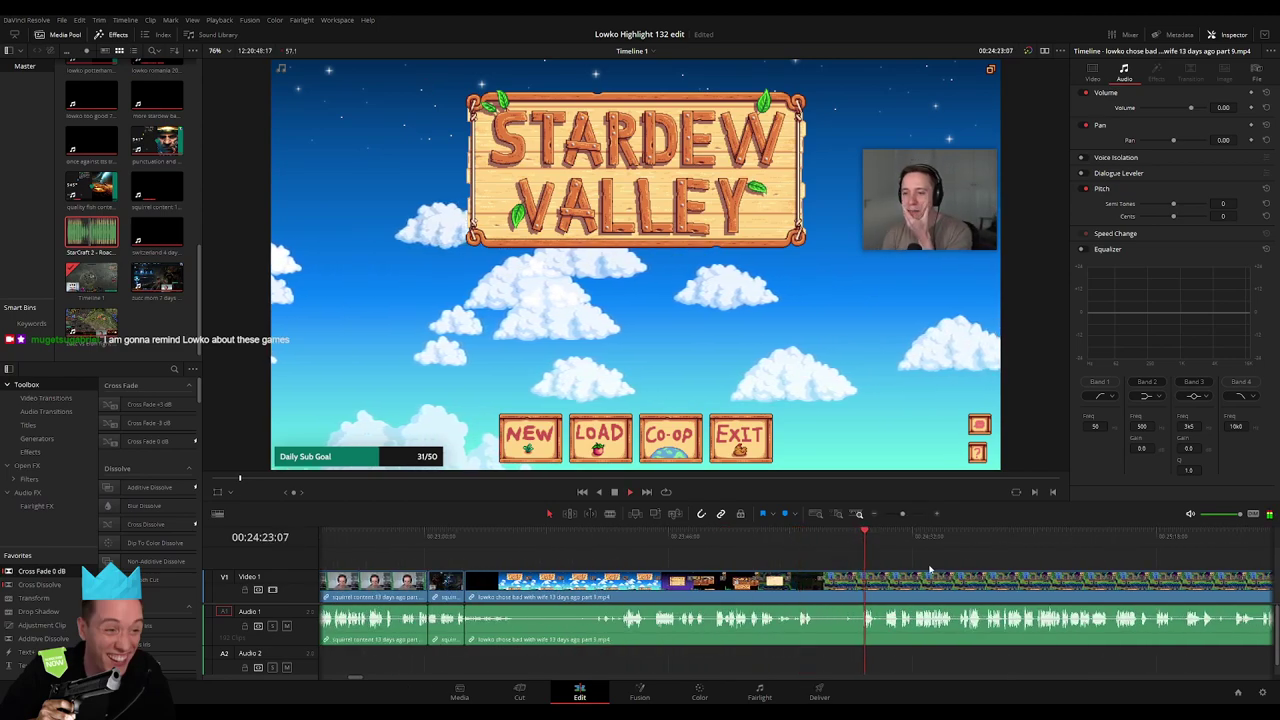
{"action": "scroll", "coordinate": [707, 561], "scroll_direction": "right", "scroll_amount": 5}
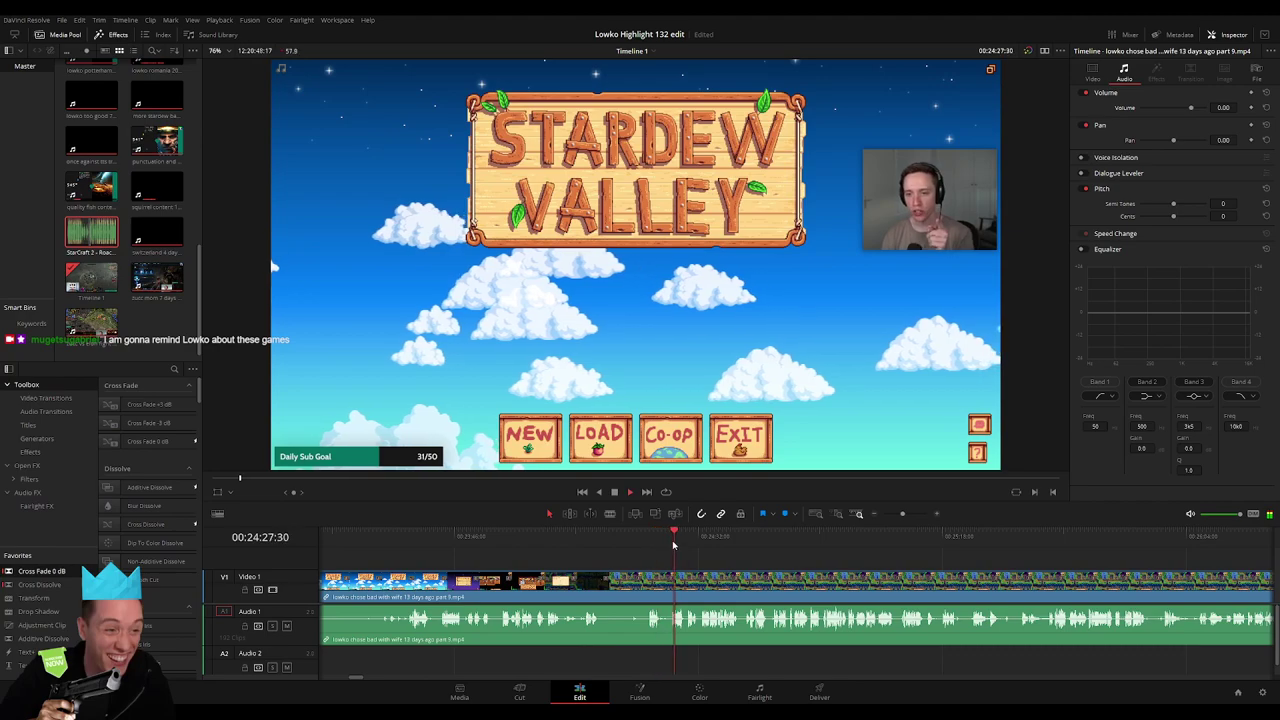
{"action": "left_click_drag", "start_coordinate": [903, 516], "coordinate": [905, 516]}
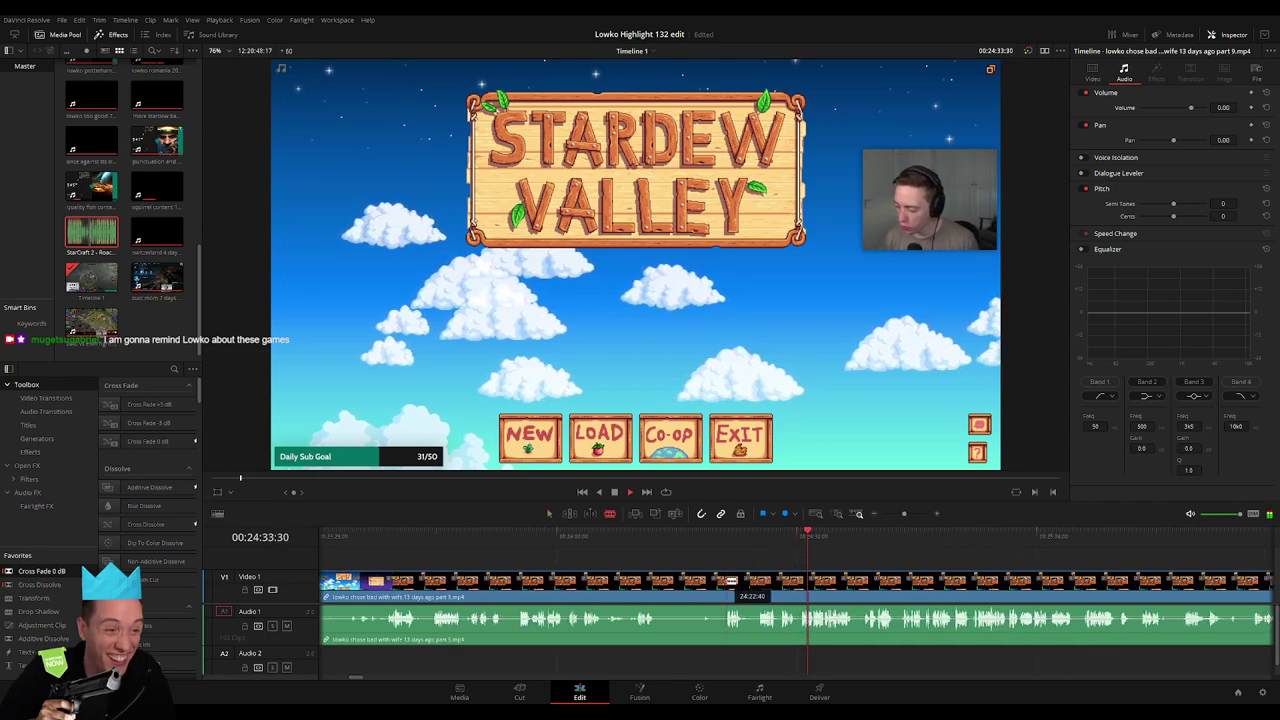
{"action": "left_click", "coordinate": [724, 582]}
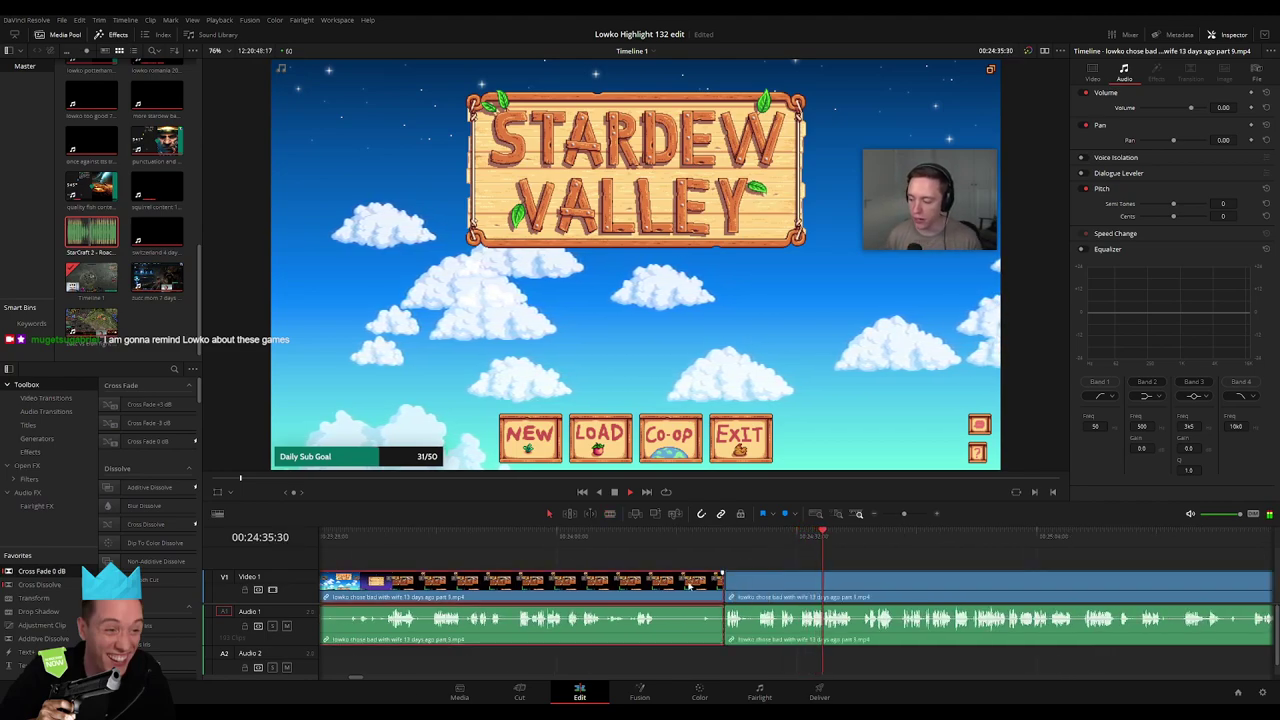
{"action": "key", "text": "BackSpace"}
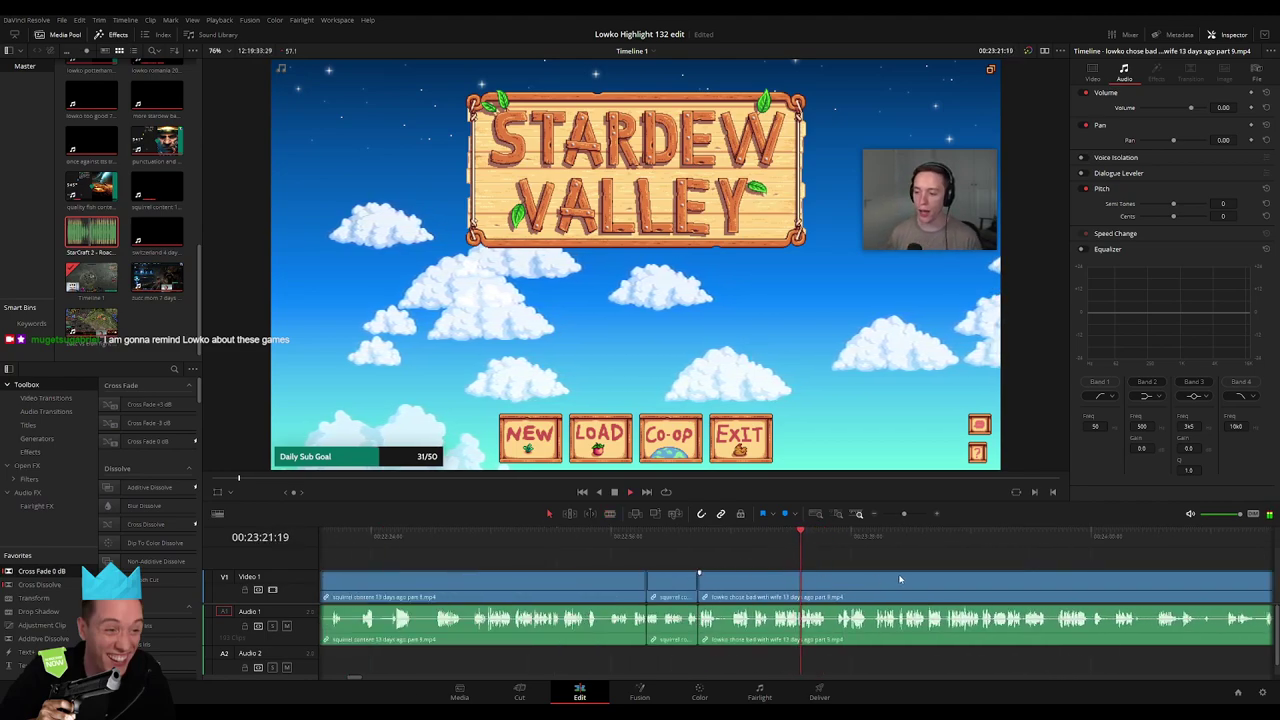
Fast-forward past Penny's dialogue to the farm and barn footage
{"action": "scroll", "coordinate": [634, 560], "scroll_direction": "right", "scroll_amount": 3}
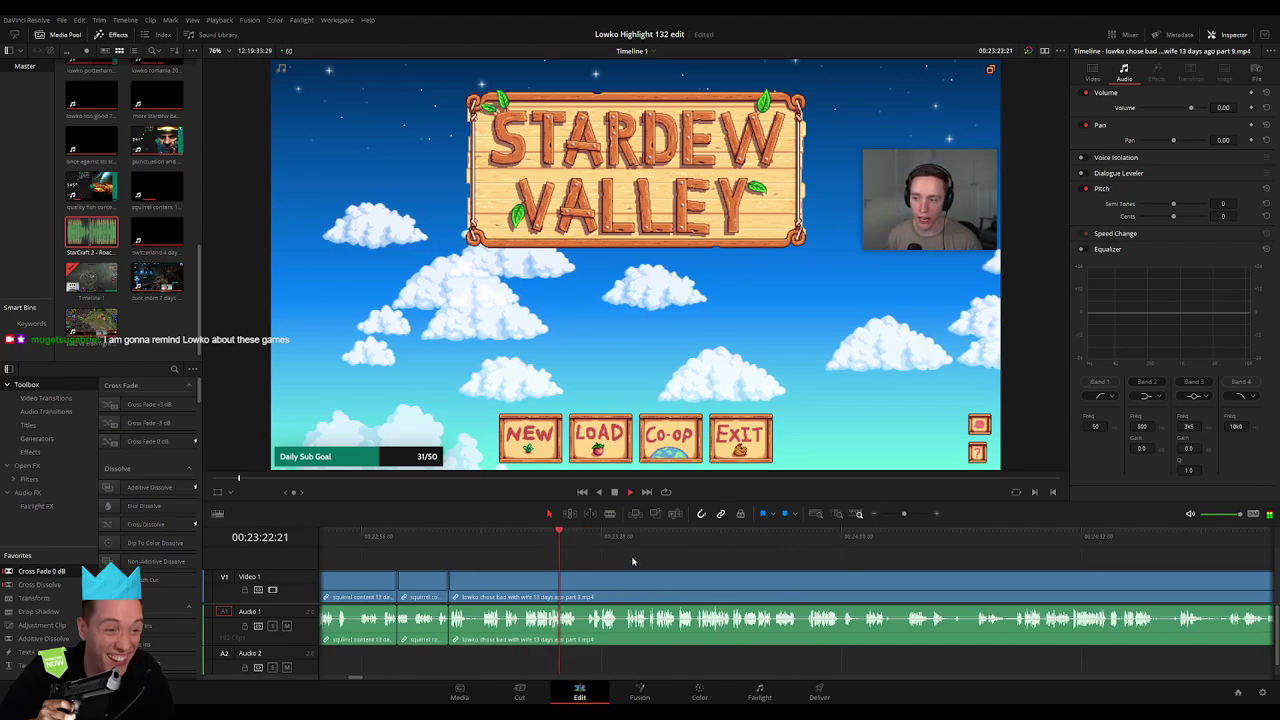
{"action": "left_click_drag", "start_coordinate": [595, 555], "coordinate": [1089, 560]}
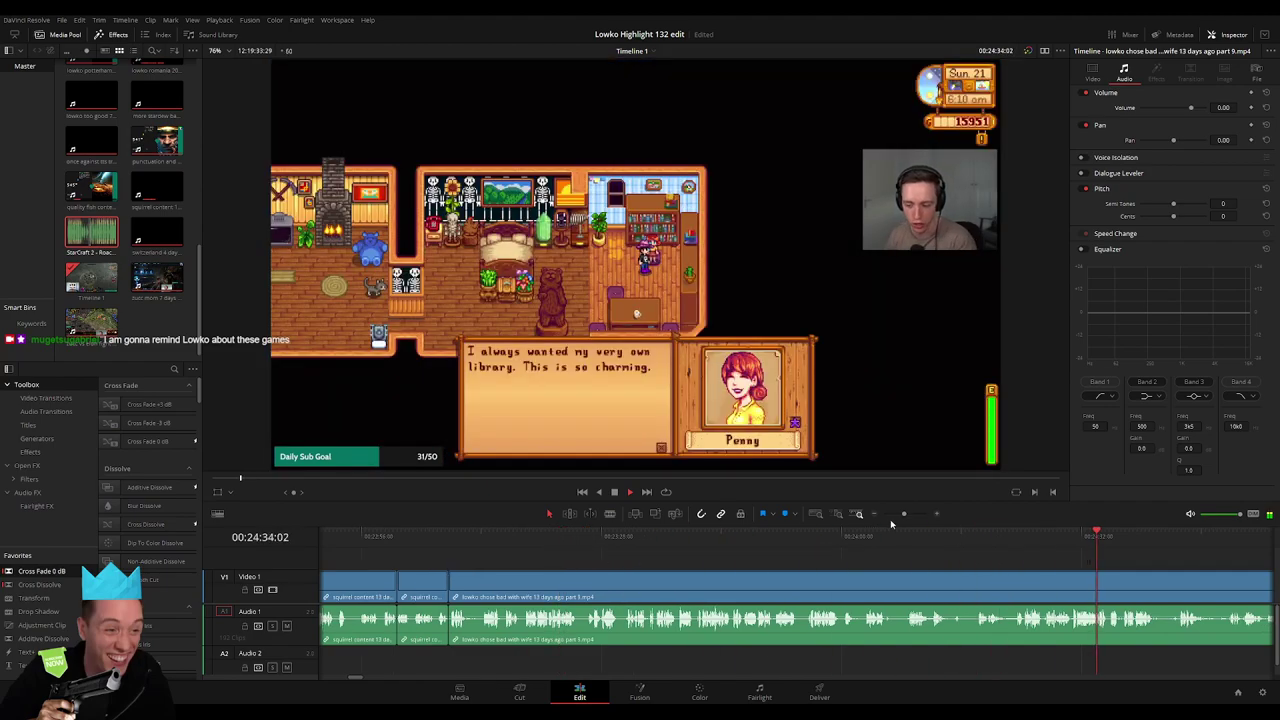
{"action": "key", "text": "l"}
{"action": "key", "text": "l"}
{"action": "key", "text": "l"}
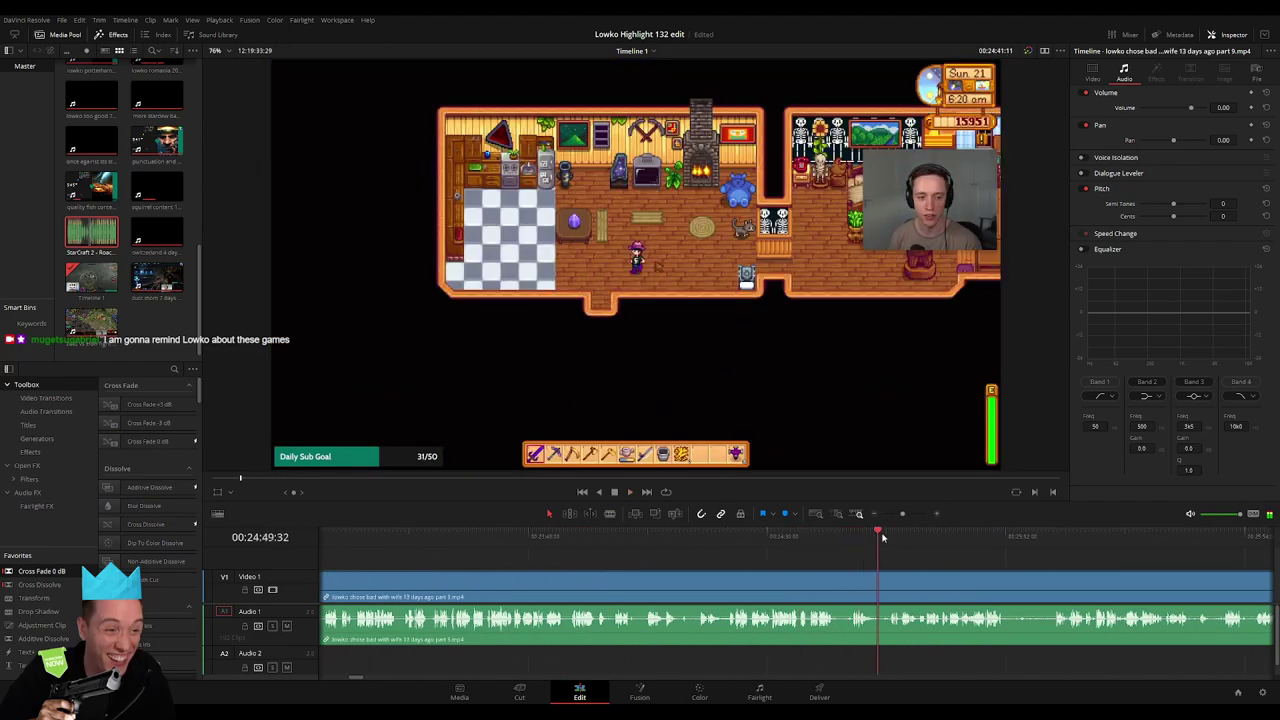
{"action": "key", "text": "l"}
{"action": "key", "text": "l"}
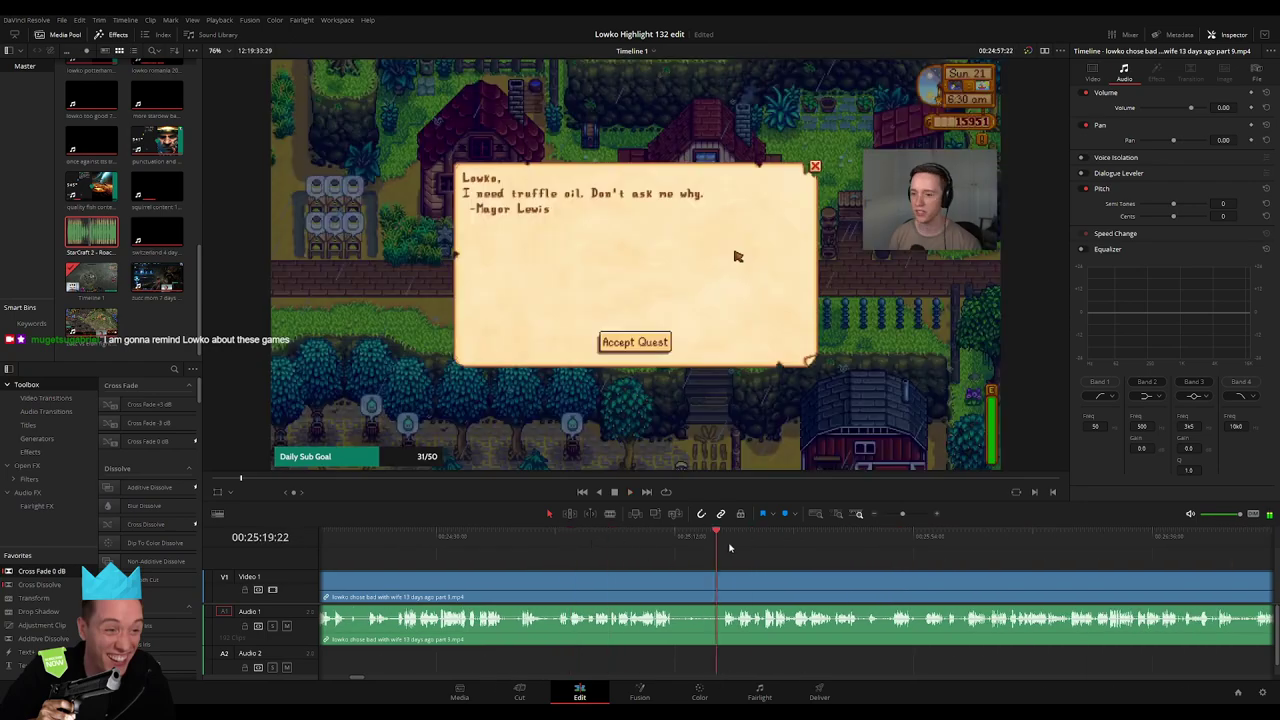
{"action": "key", "text": "l"}
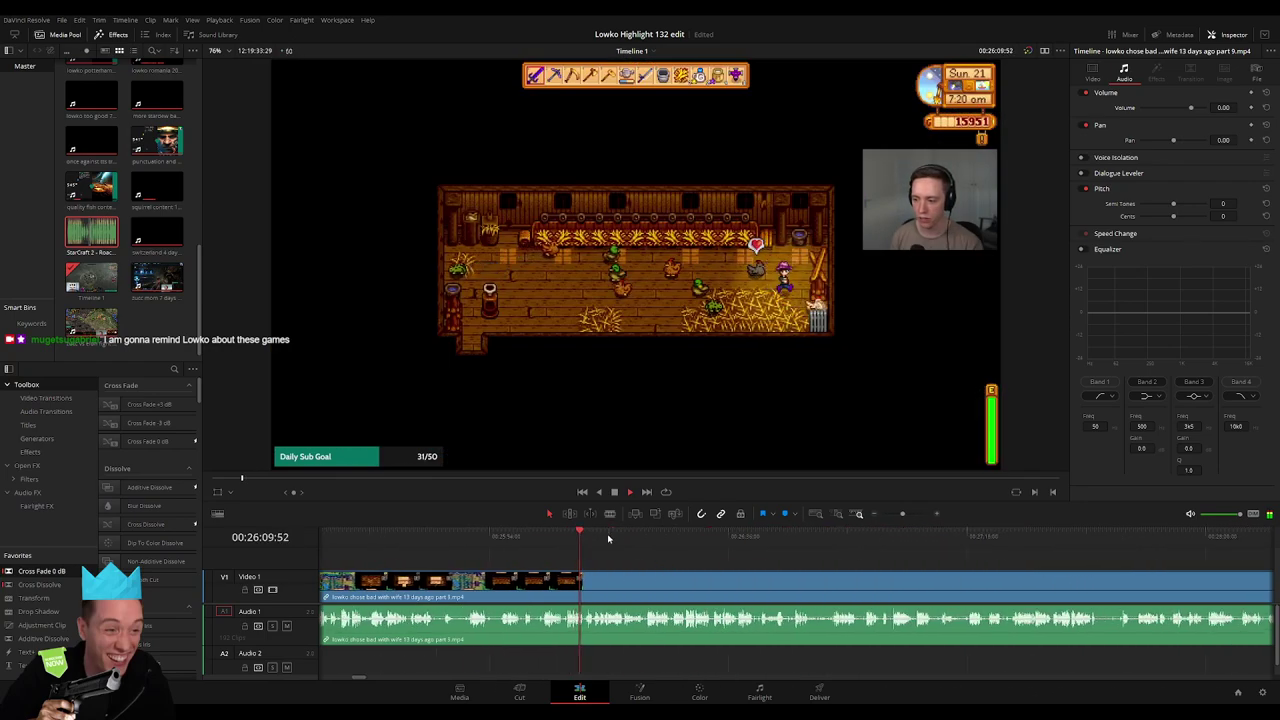
{"action": "left_click", "coordinate": [668, 537]}
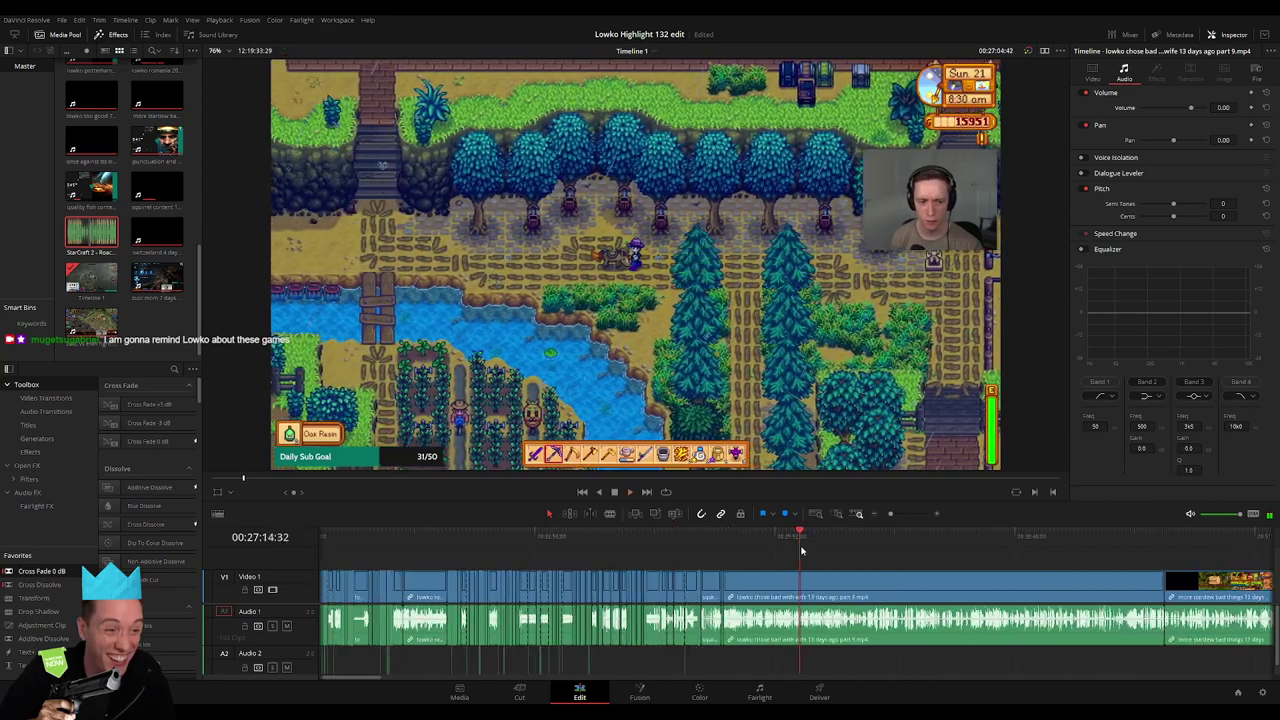
{"action": "left_click_drag", "start_coordinate": [806, 540], "coordinate": [877, 548]}
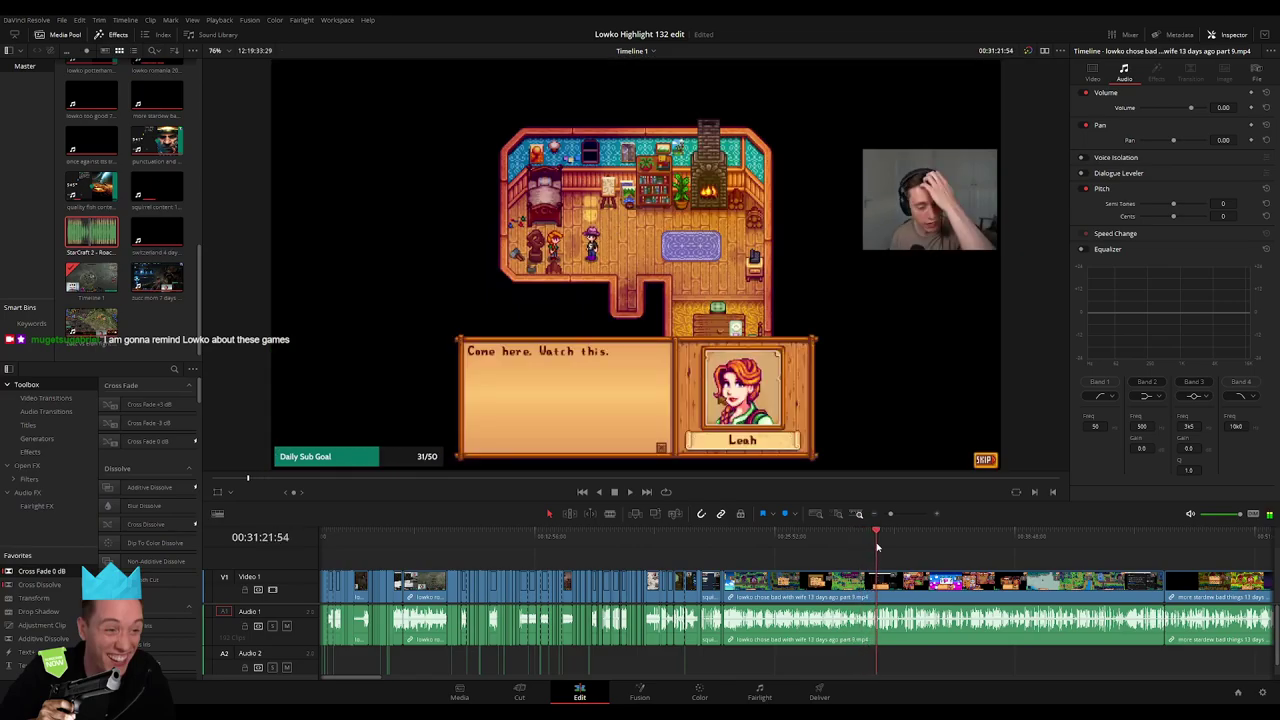
Zoom in and park the playhead near 00:30:51 as the cut point
{"action": "left_click_drag", "start_coordinate": [890, 513], "coordinate": [904, 515]}
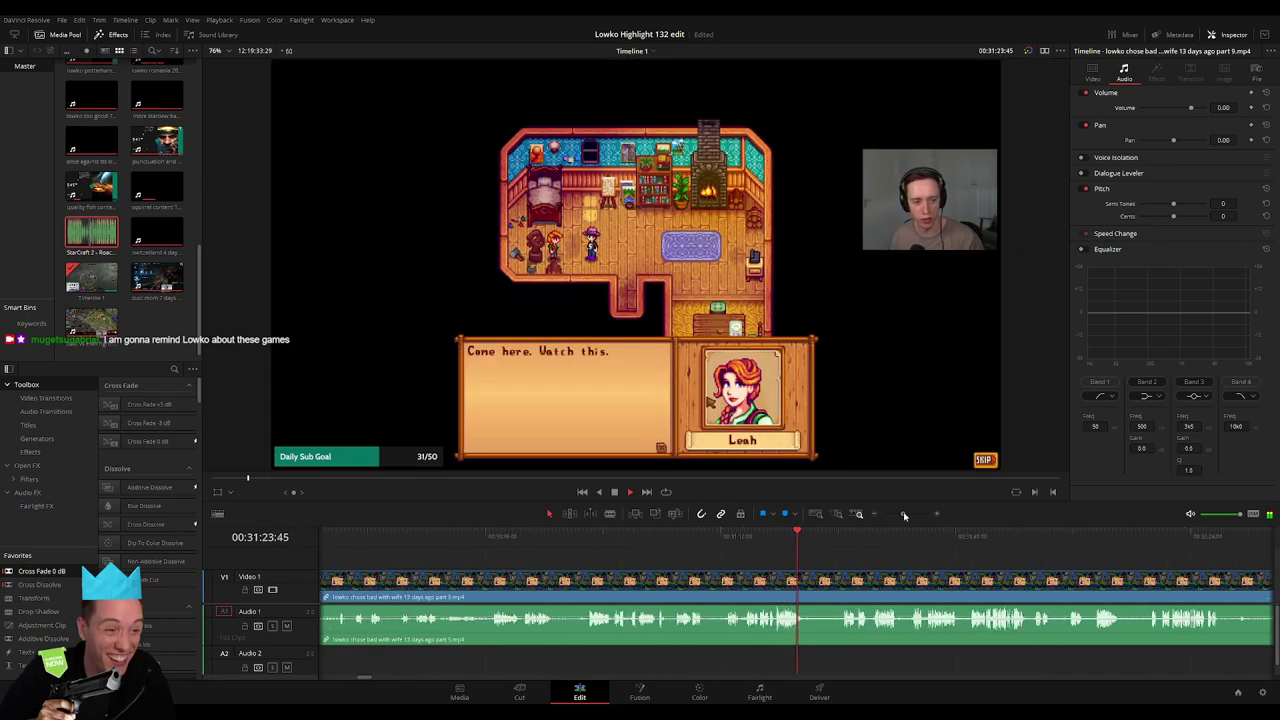
{"action": "left_click", "coordinate": [587, 541]}
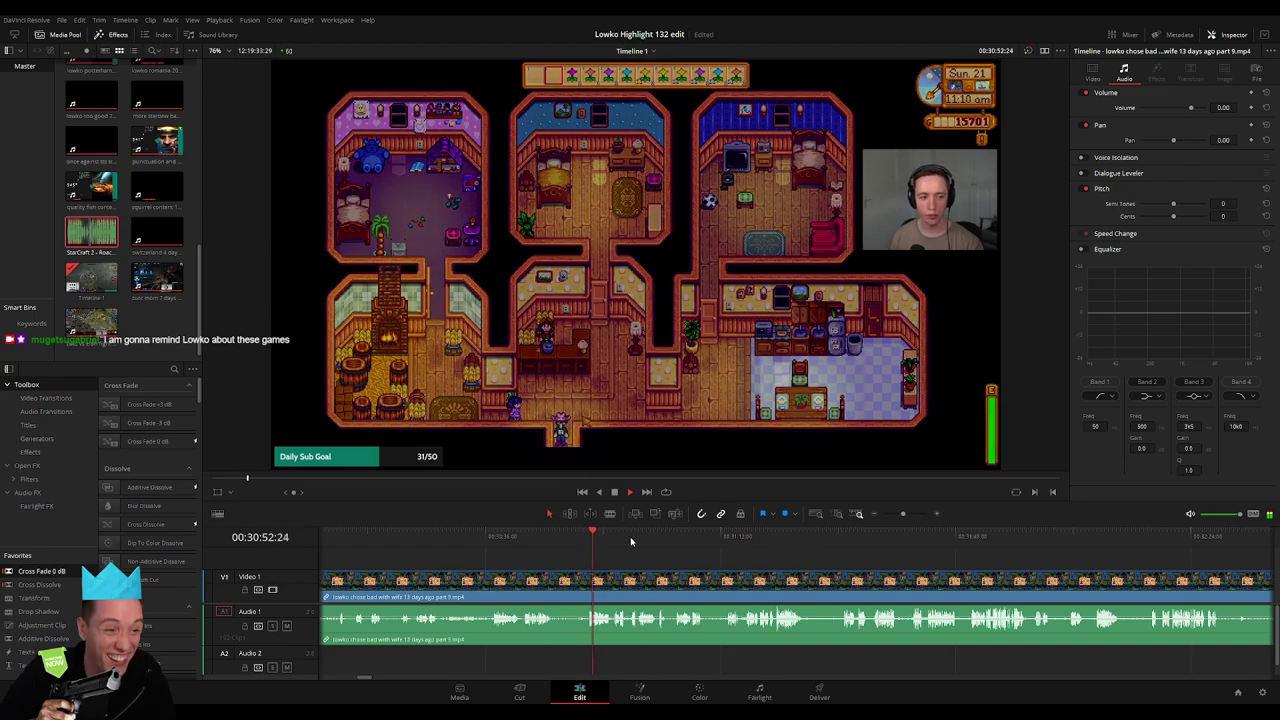
{"action": "left_click_drag", "start_coordinate": [589, 542], "coordinate": [655, 542]}
{"action": "left_click", "coordinate": [610, 541]}
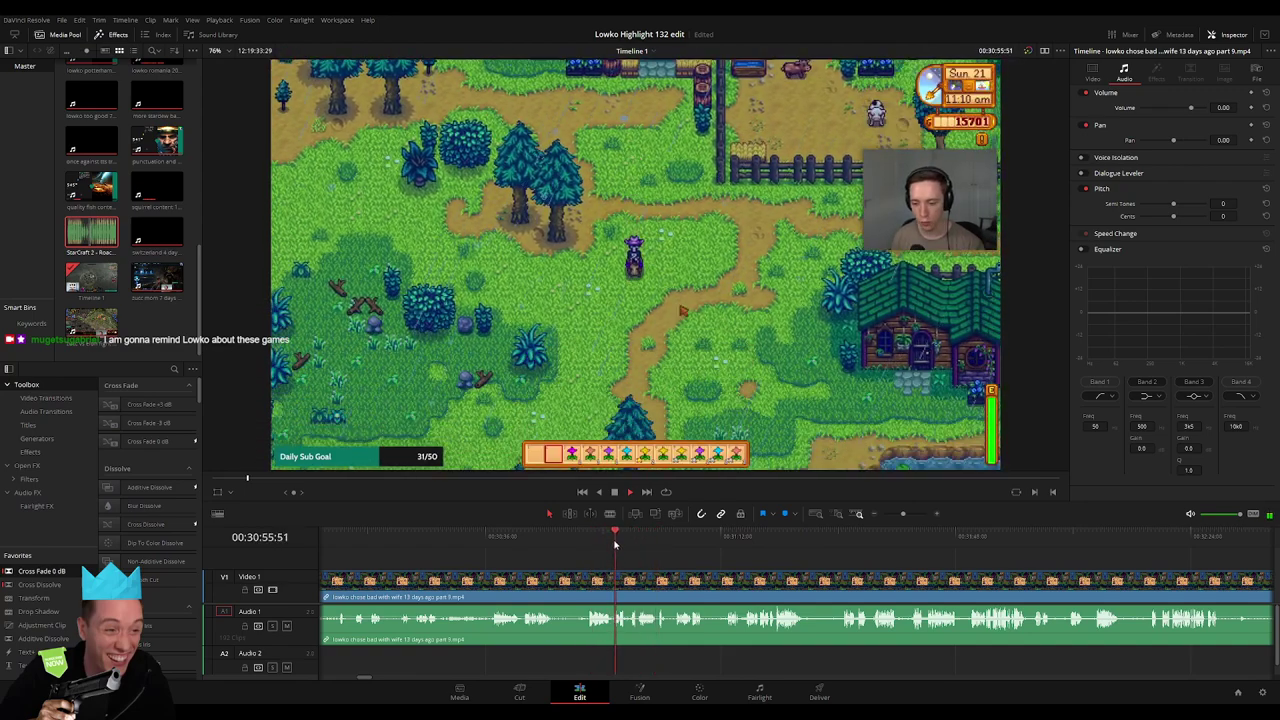
{"action": "left_click", "coordinate": [583, 545]}
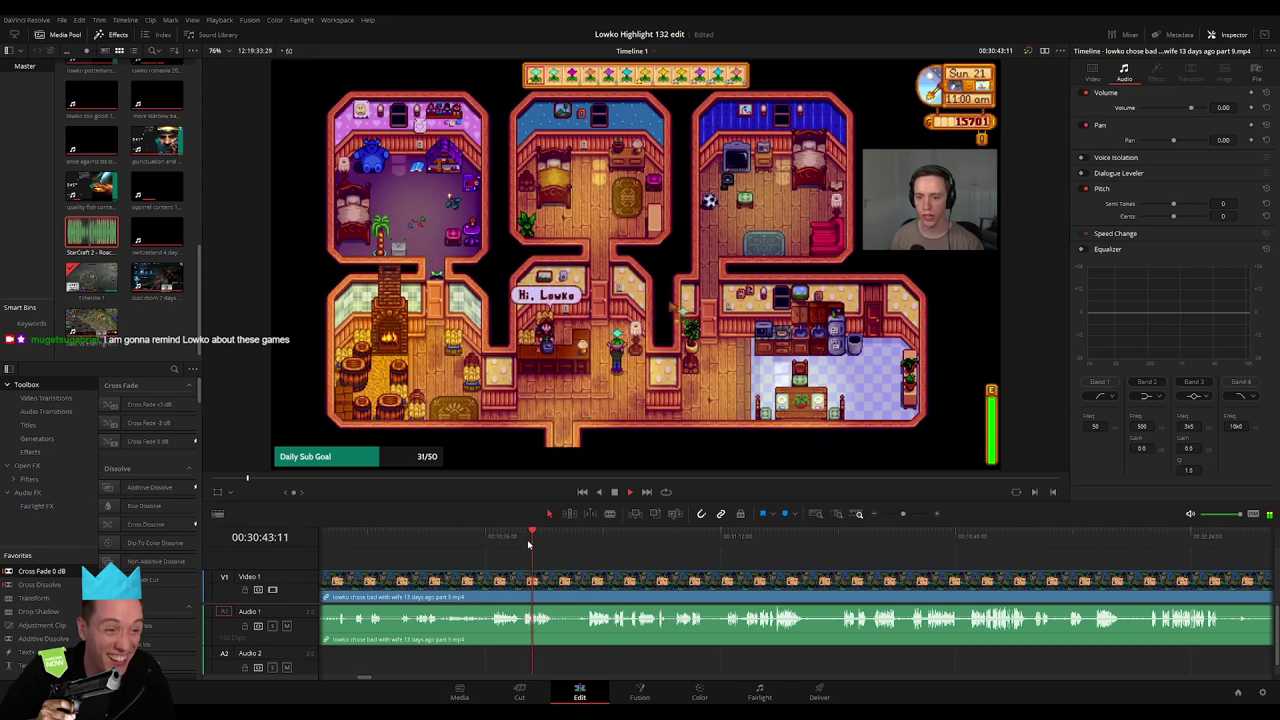
Split the clip at the playhead and delete the unwanted part after the cut
{"action": "key", "text": "ctrl+b"}
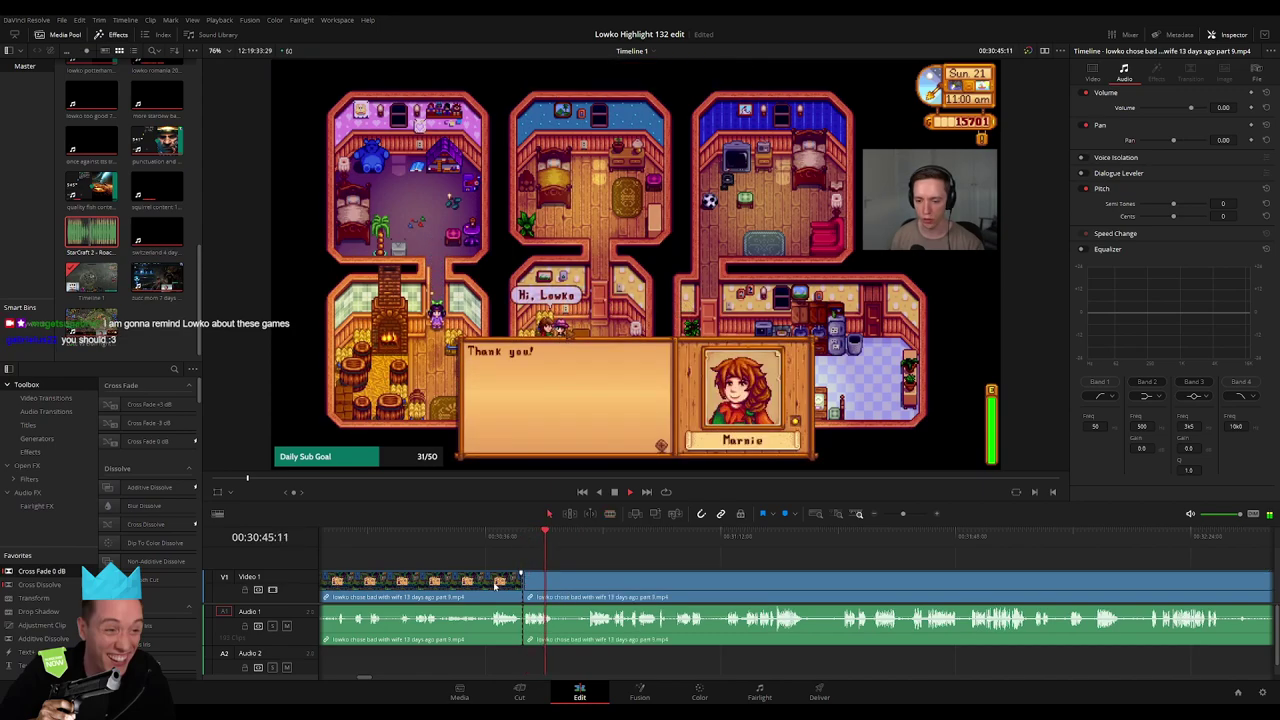
{"action": "key", "text": "Delete"}
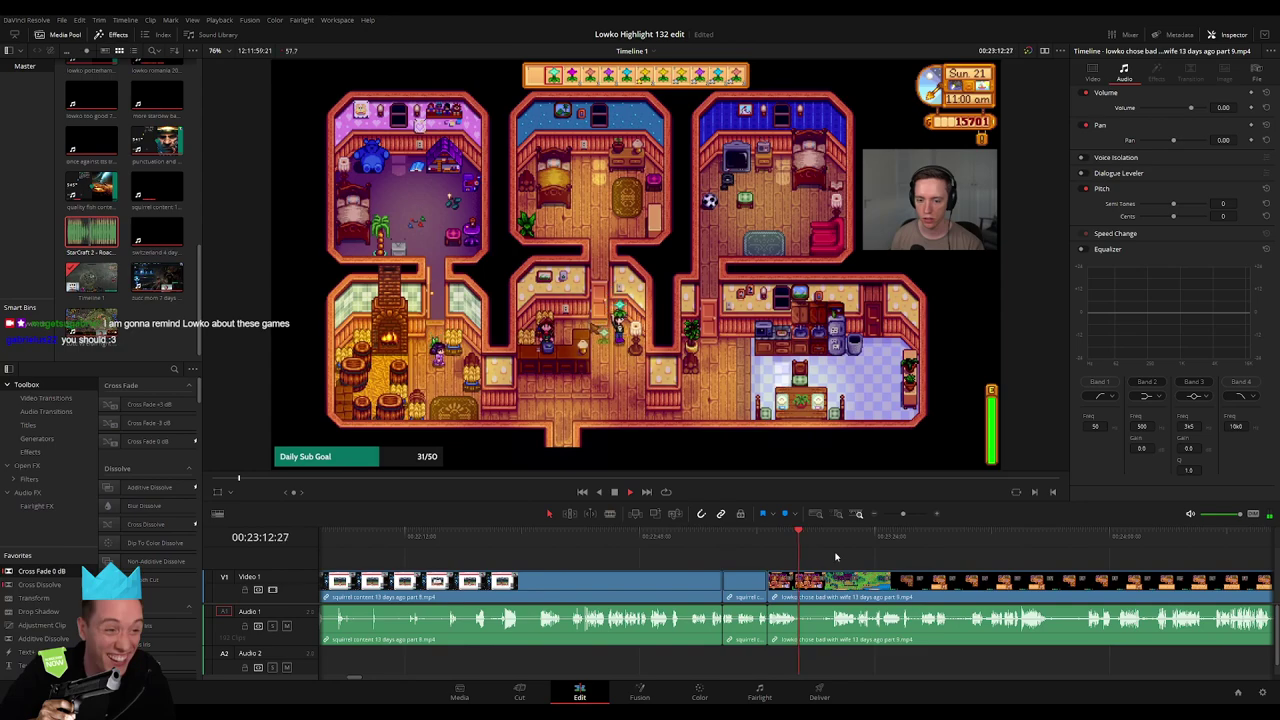
{"action": "scroll", "coordinate": [697, 568], "scroll_direction": "right", "scroll_amount": 3}
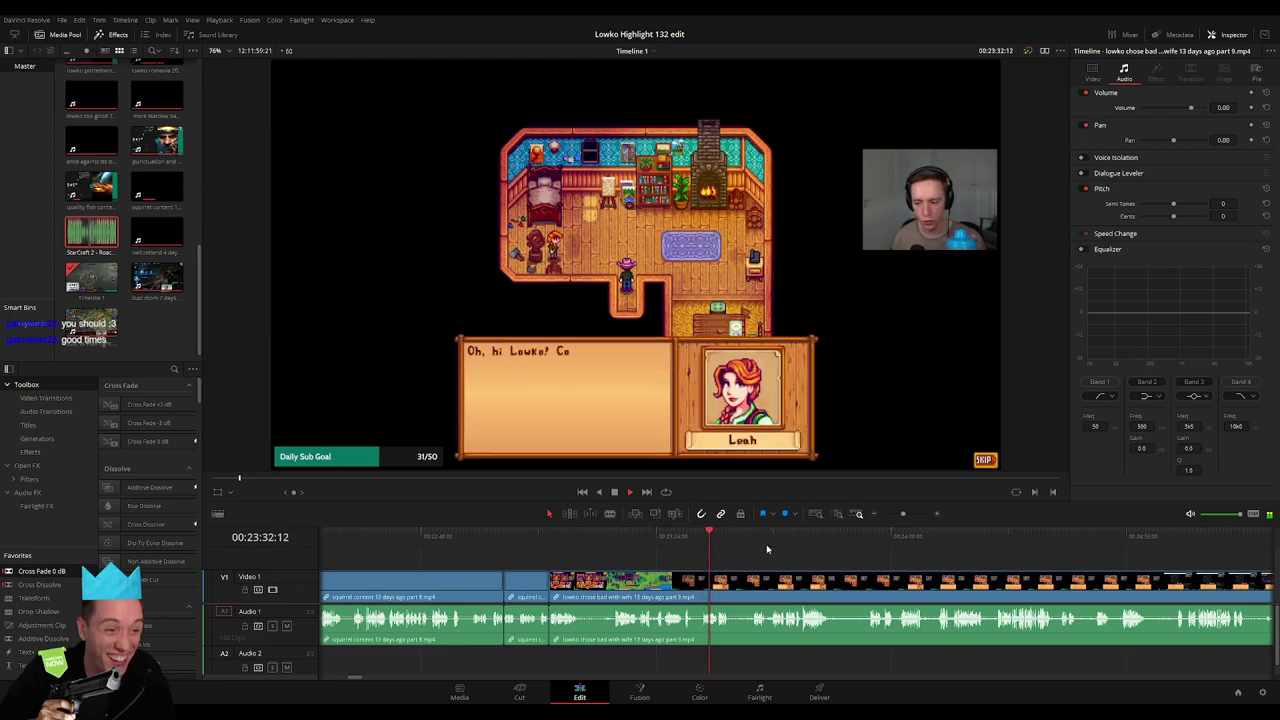
Zoom in and scrub through the Leah dialogue, then zoom back out
{"action": "left_click", "coordinate": [908, 514]}
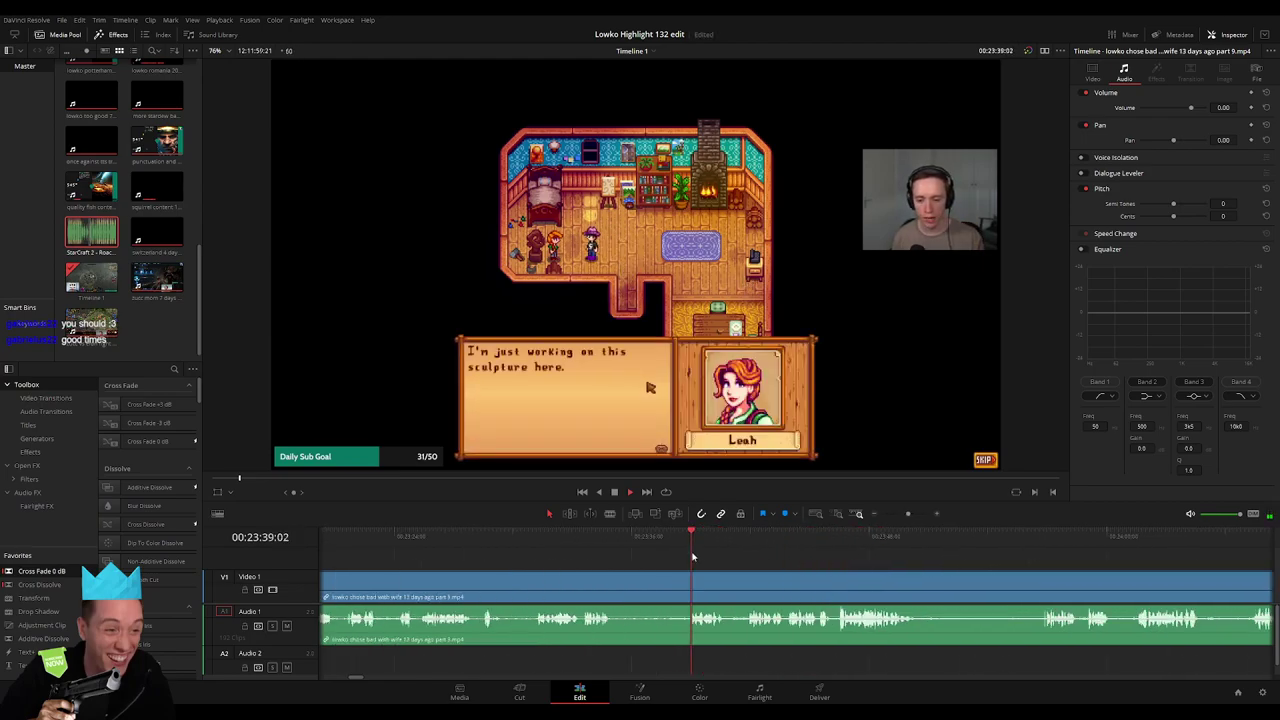
{"action": "left_click", "coordinate": [556, 538]}
{"action": "left_click_drag", "start_coordinate": [571, 538], "coordinate": [651, 541]}
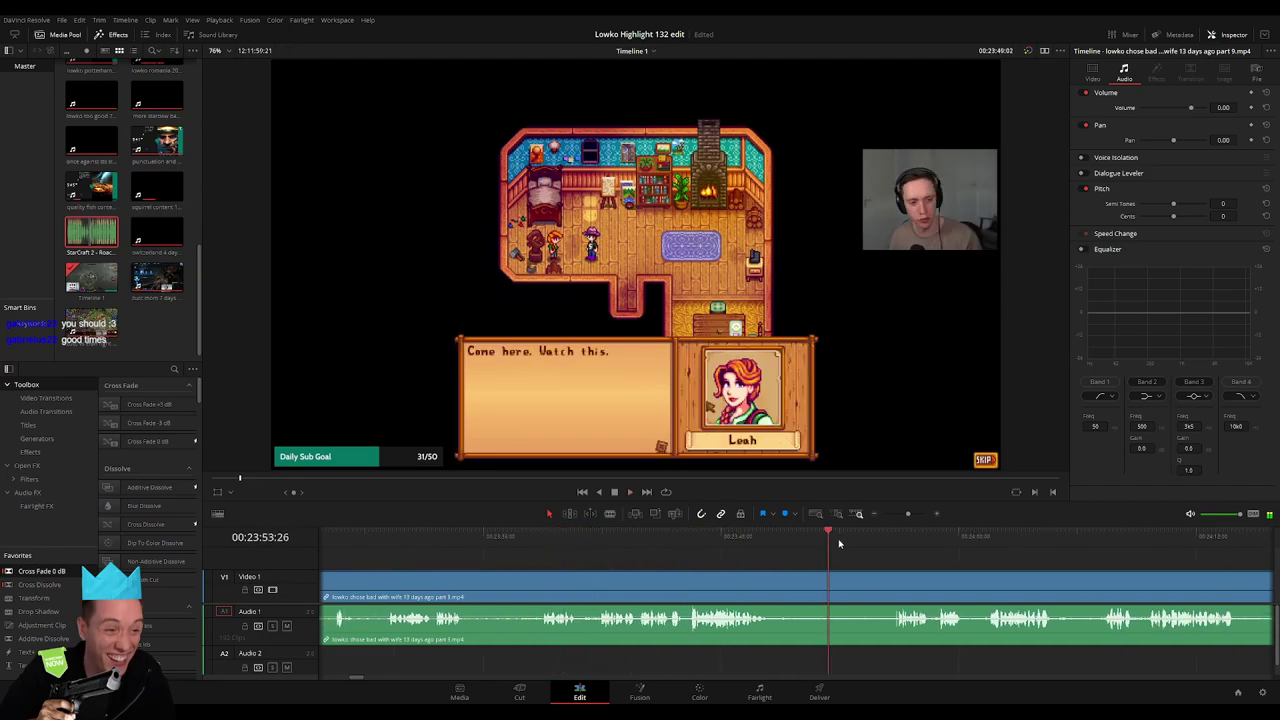
{"action": "left_click_drag", "start_coordinate": [839, 543], "coordinate": [900, 548]}
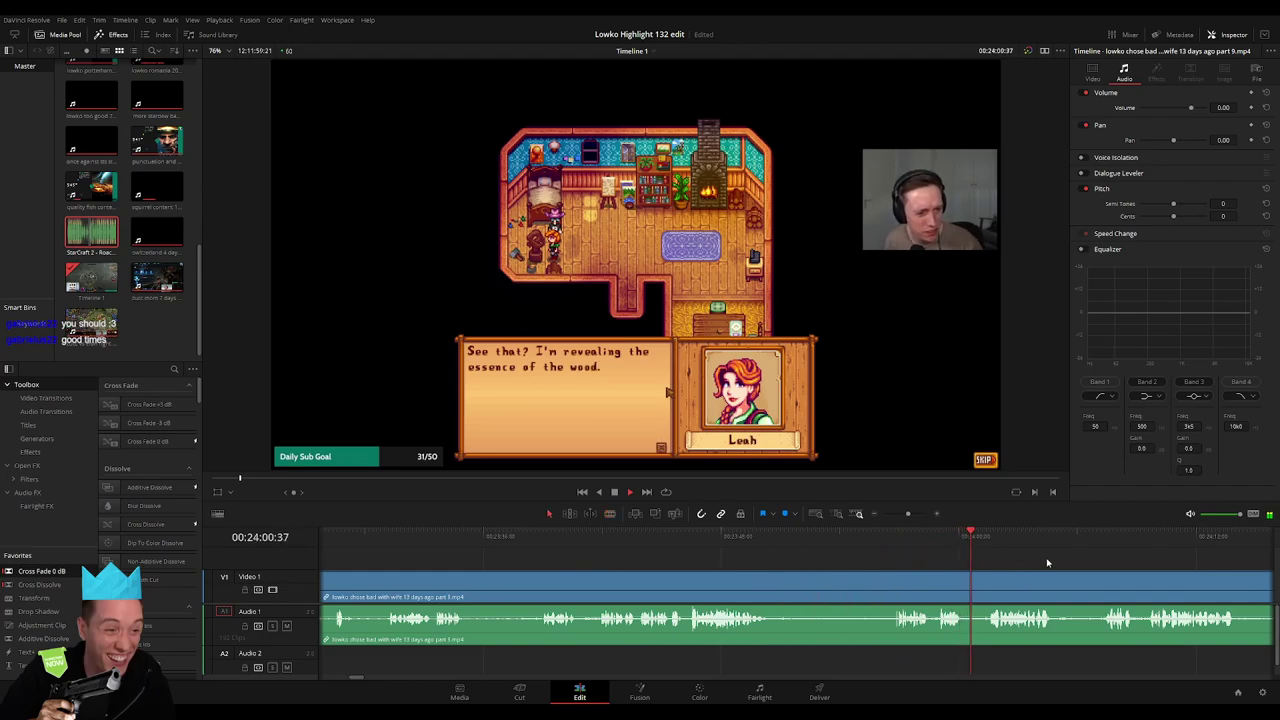
{"action": "scroll", "coordinate": [1047, 563], "scroll_direction": "right", "scroll_amount": 5}
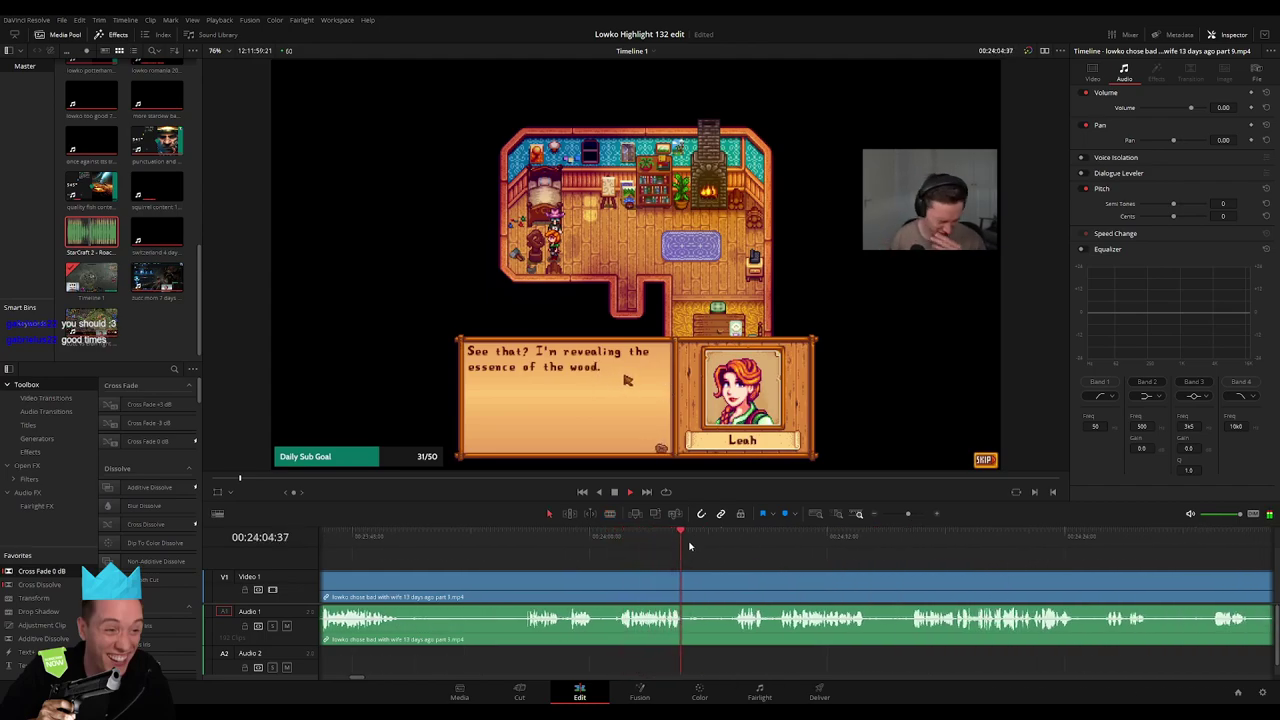
{"action": "scroll", "coordinate": [607, 561], "scroll_direction": "right", "scroll_amount": 4}
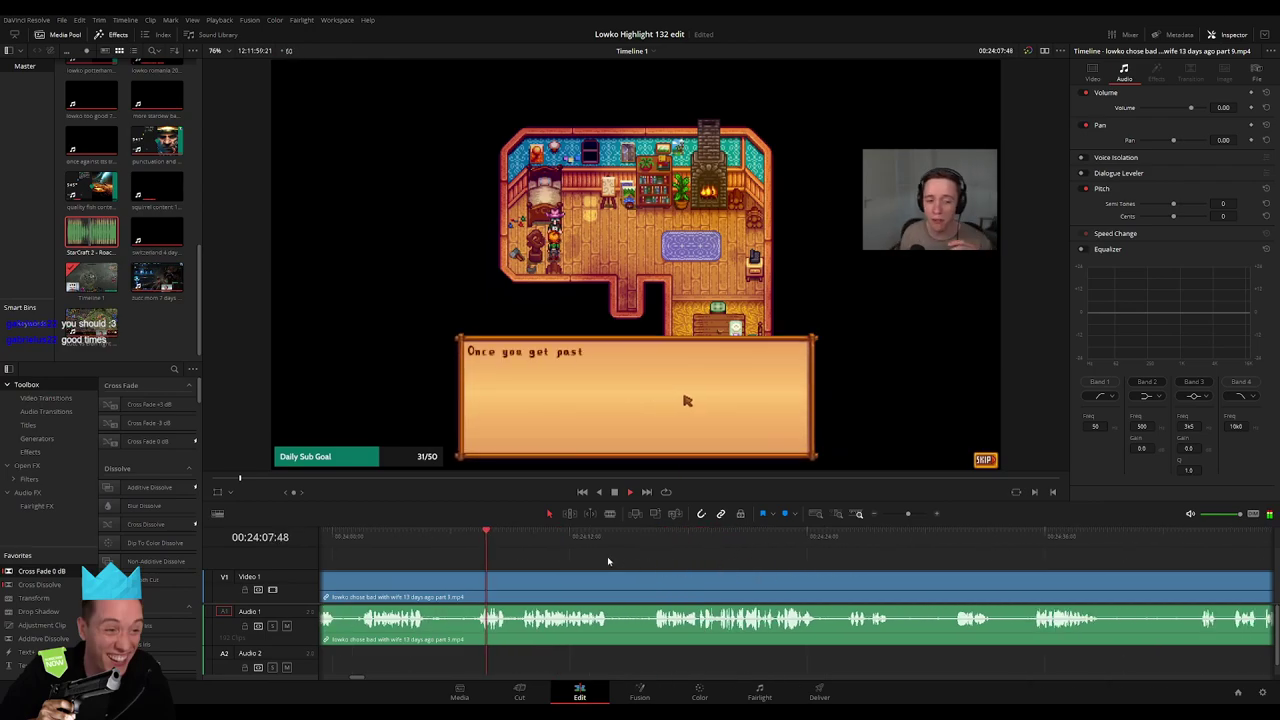
{"action": "mouse_move", "coordinate": [907, 514]}
{"action": "left_mouse_down"}
{"action": "mouse_move", "coordinate": [894, 516]}
{"action": "mouse_move", "coordinate": [905, 522]}
{"action": "left_mouse_up"}
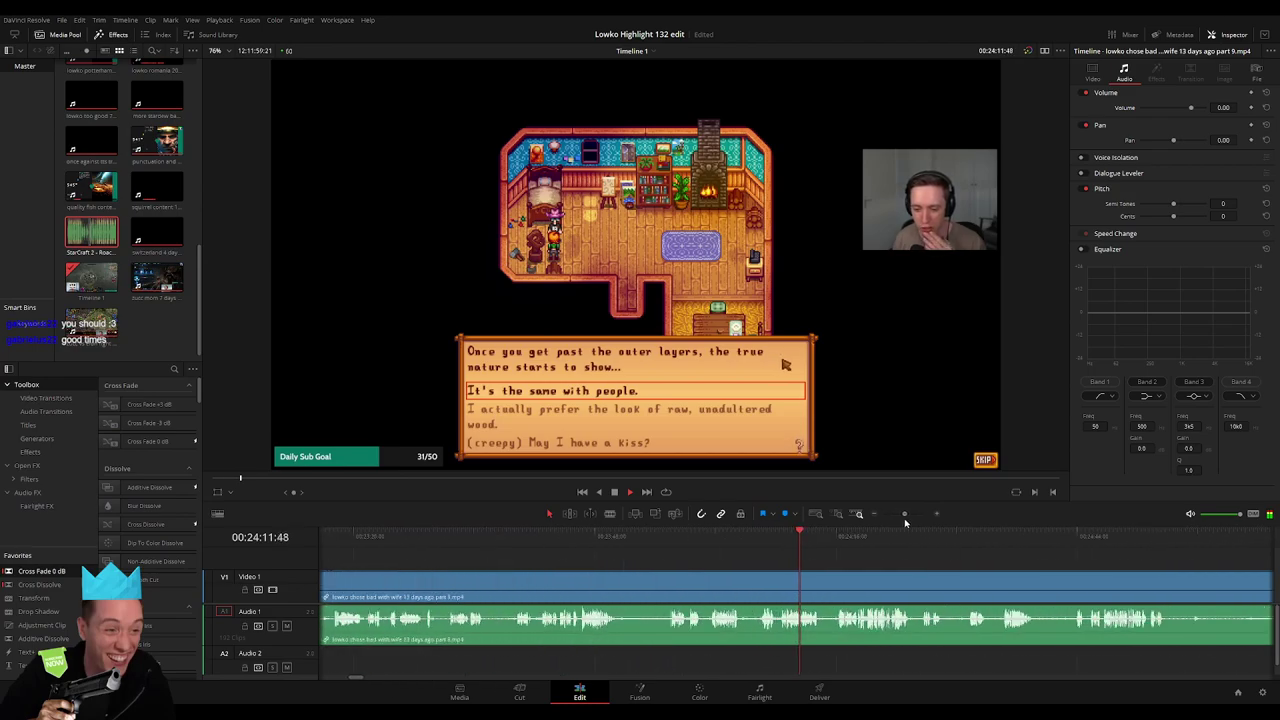
{"action": "scroll", "coordinate": [757, 576], "scroll_direction": "right", "scroll_amount": 2}
{"action": "scroll", "coordinate": [757, 576], "scroll_direction": "right", "scroll_amount": 2}
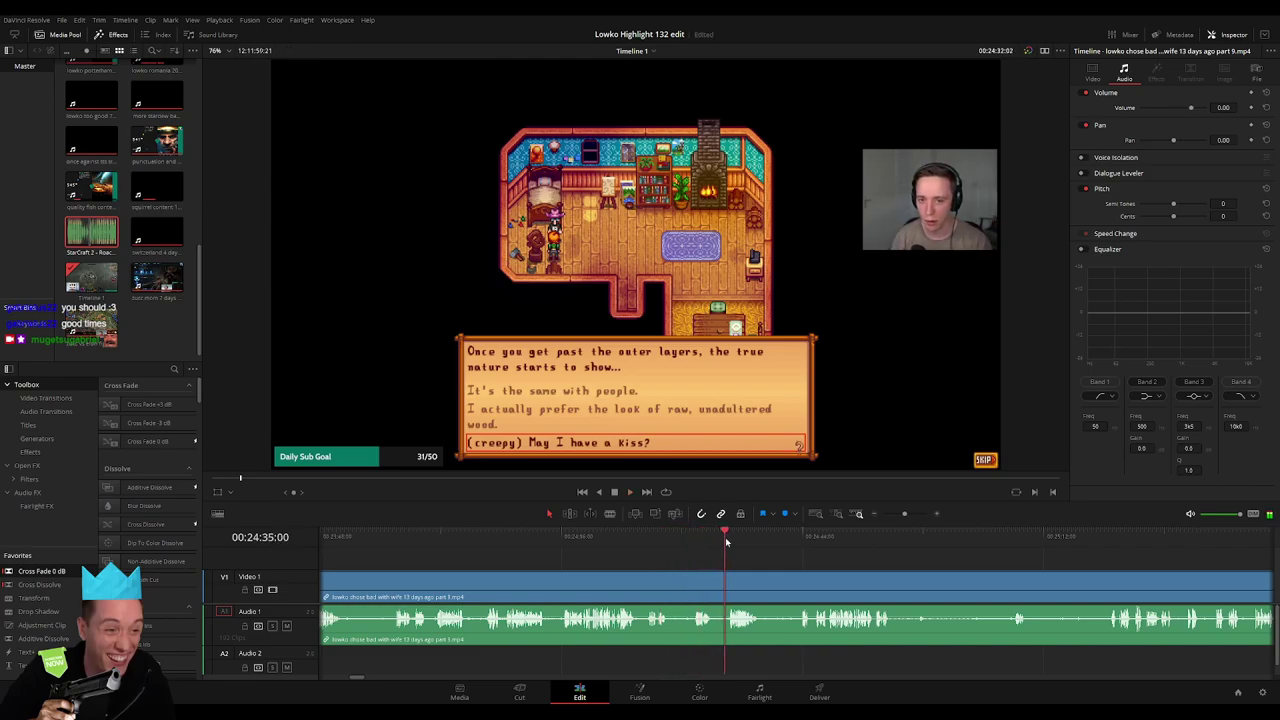
Cut and ripple-delete a short section, then adjust the start of the following piece
{"action": "left_click", "coordinate": [668, 588]}
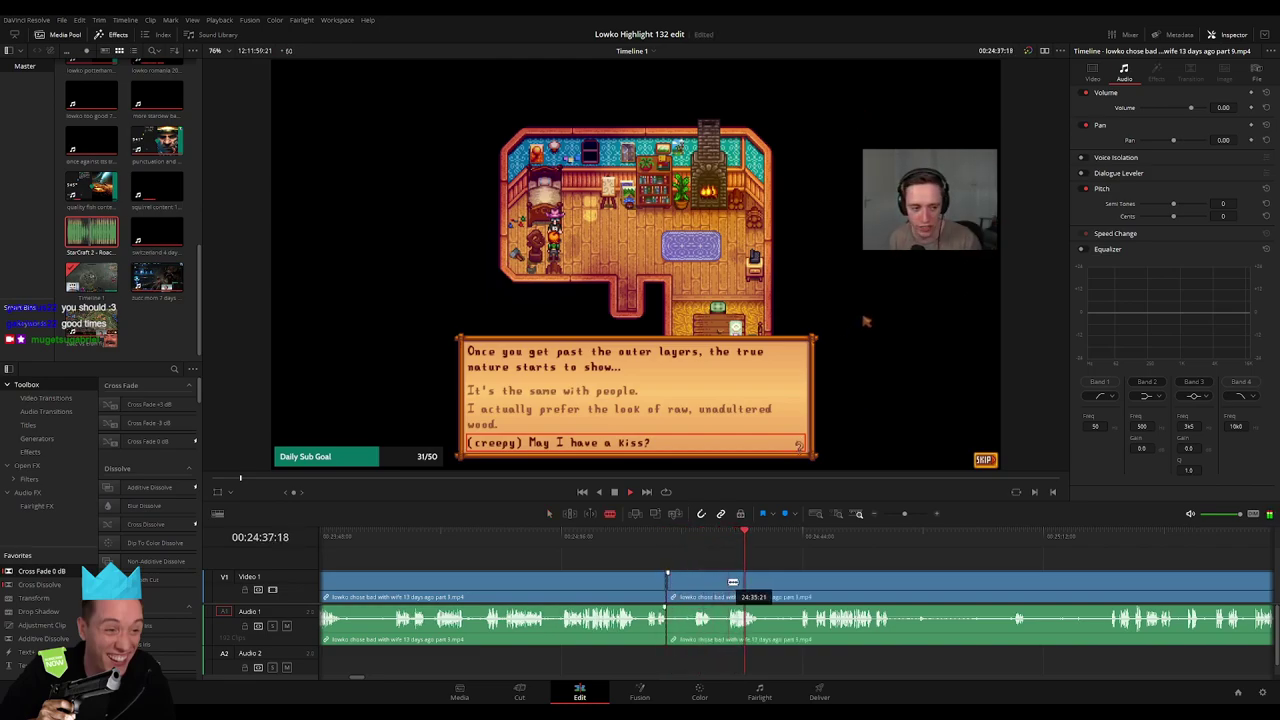
{"action": "key", "text": "Delete"}
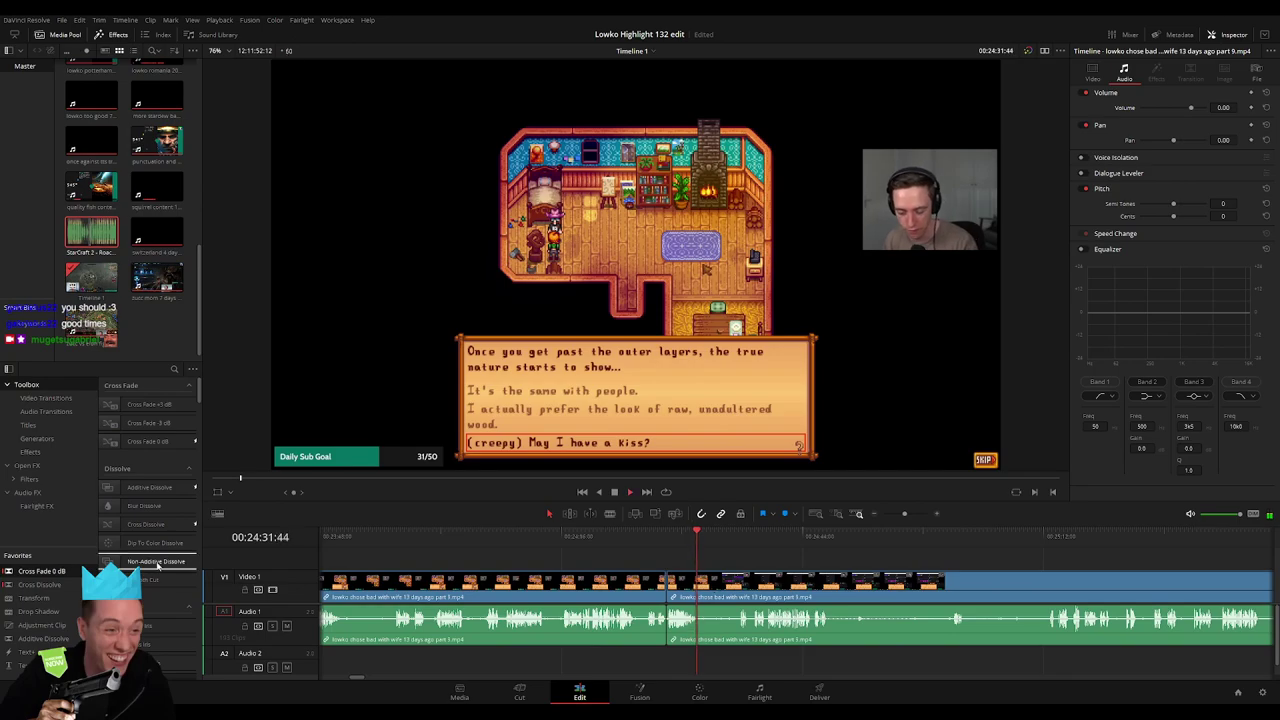
{"action": "left_click", "coordinate": [748, 541]}
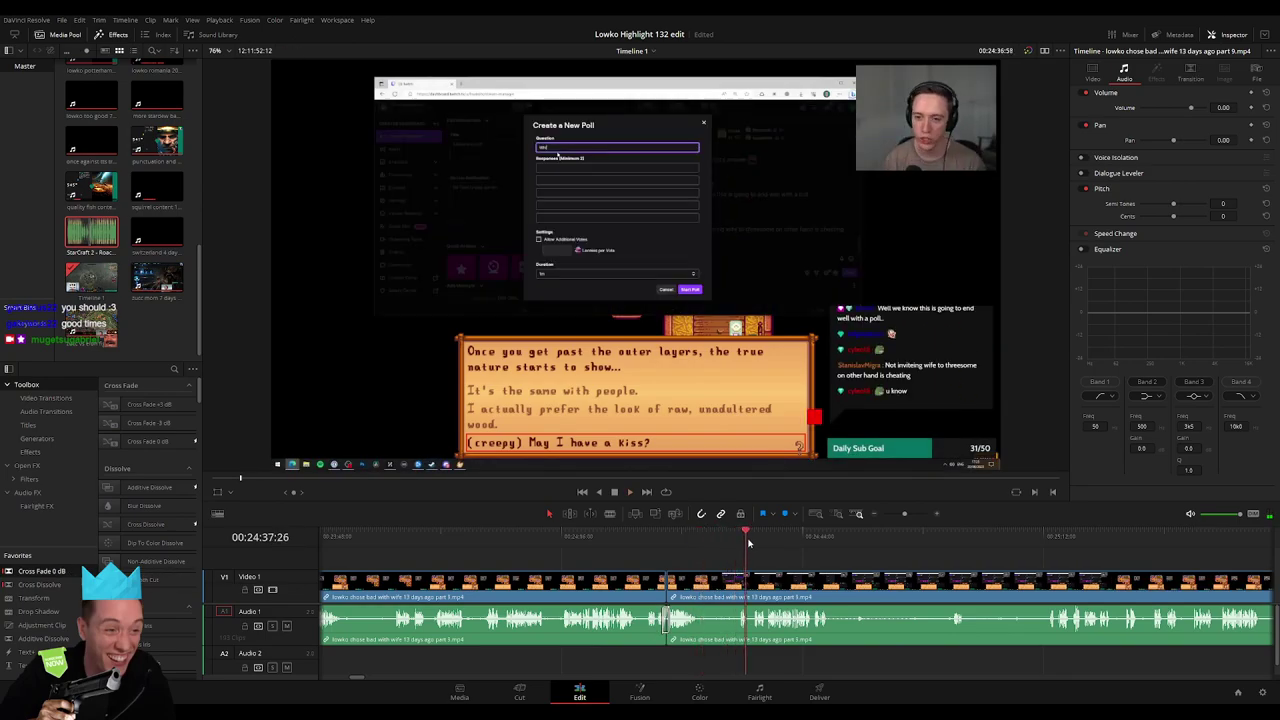
{"action": "scroll", "coordinate": [740, 560], "scroll_direction": "right", "scroll_amount": 3}
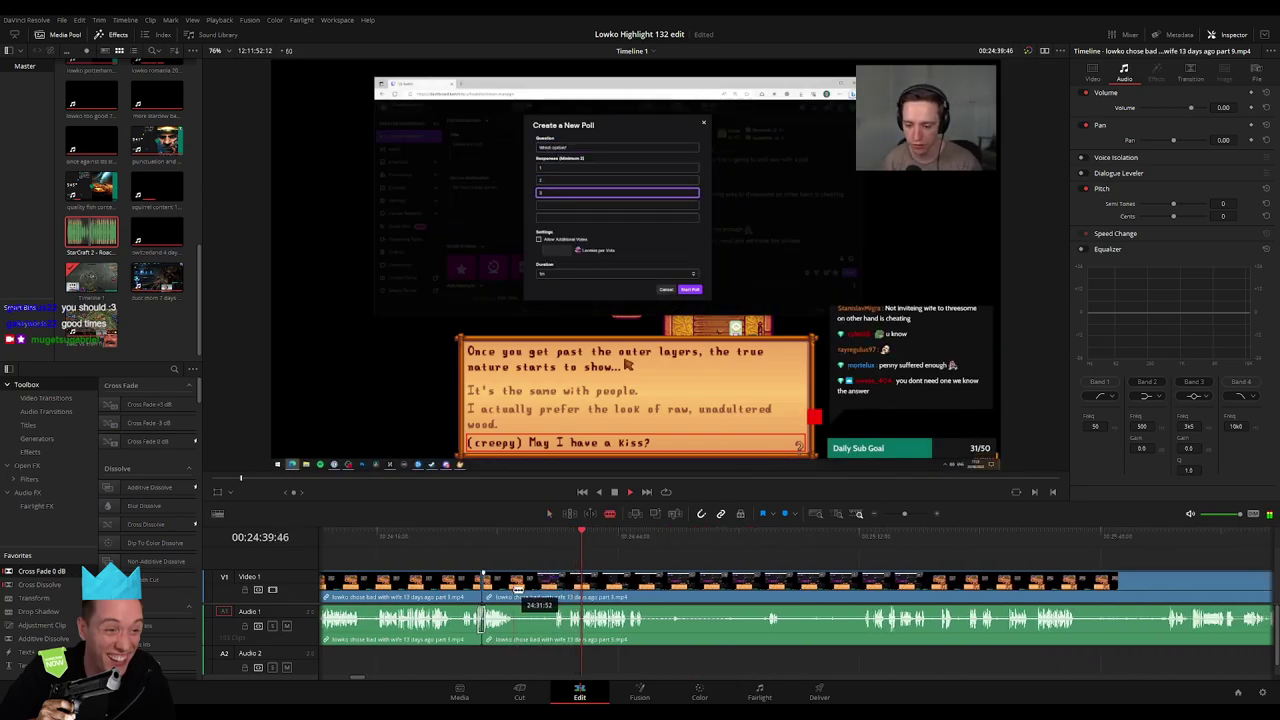
{"action": "left_click_drag", "start_coordinate": [518, 590], "coordinate": [556, 587]}
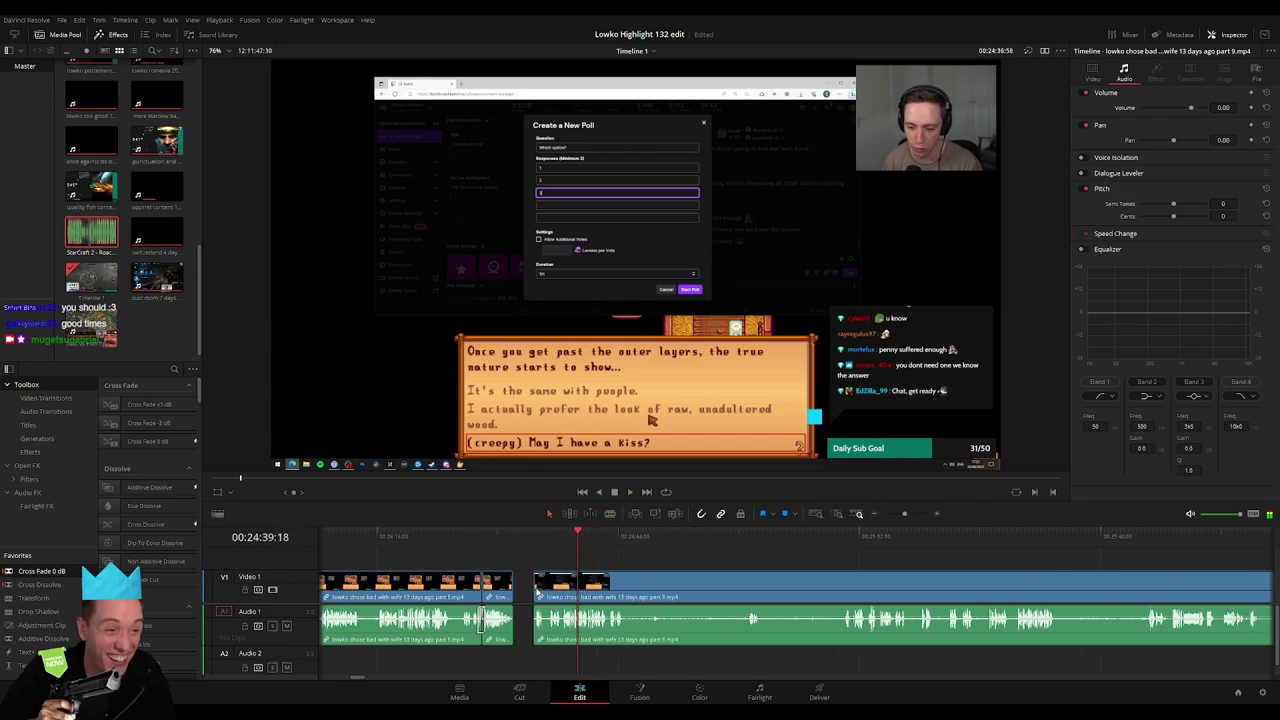
{"action": "key", "text": "space"}
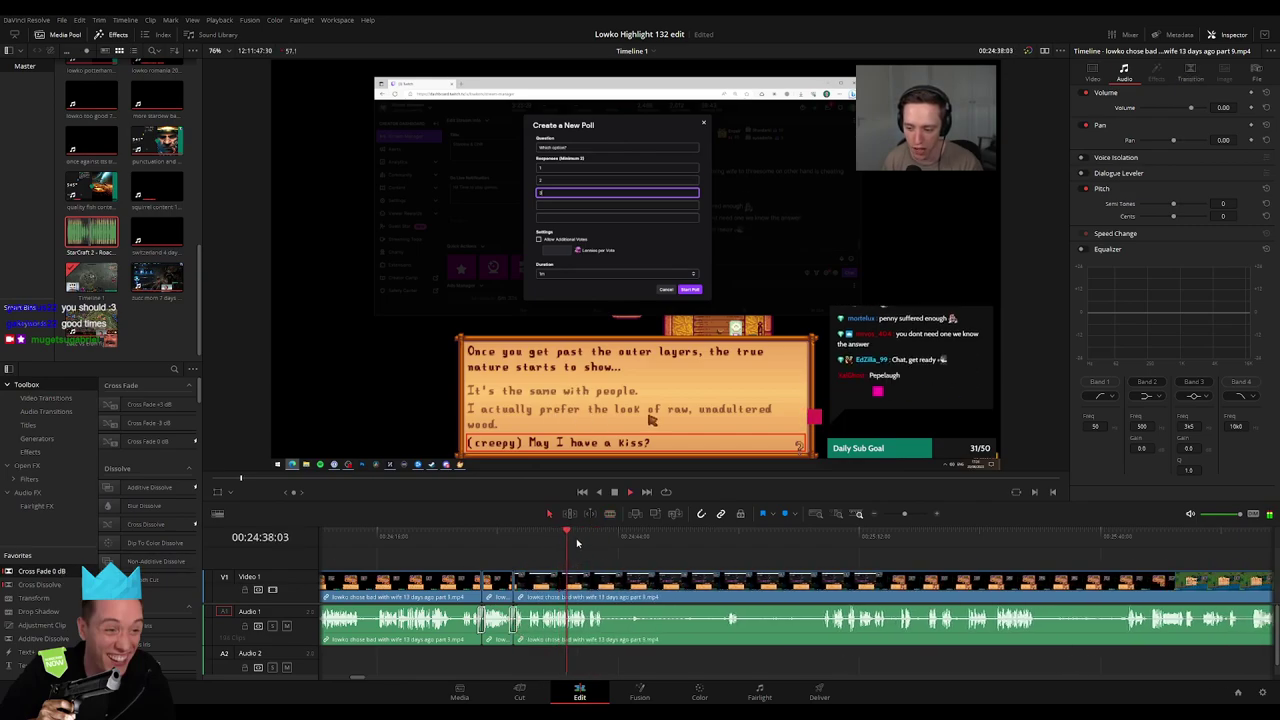
Split around the next unwanted stretch, delete it, and scrub to the "You pig!" moment
{"action": "left_click_drag", "start_coordinate": [620, 537], "coordinate": [595, 545]}
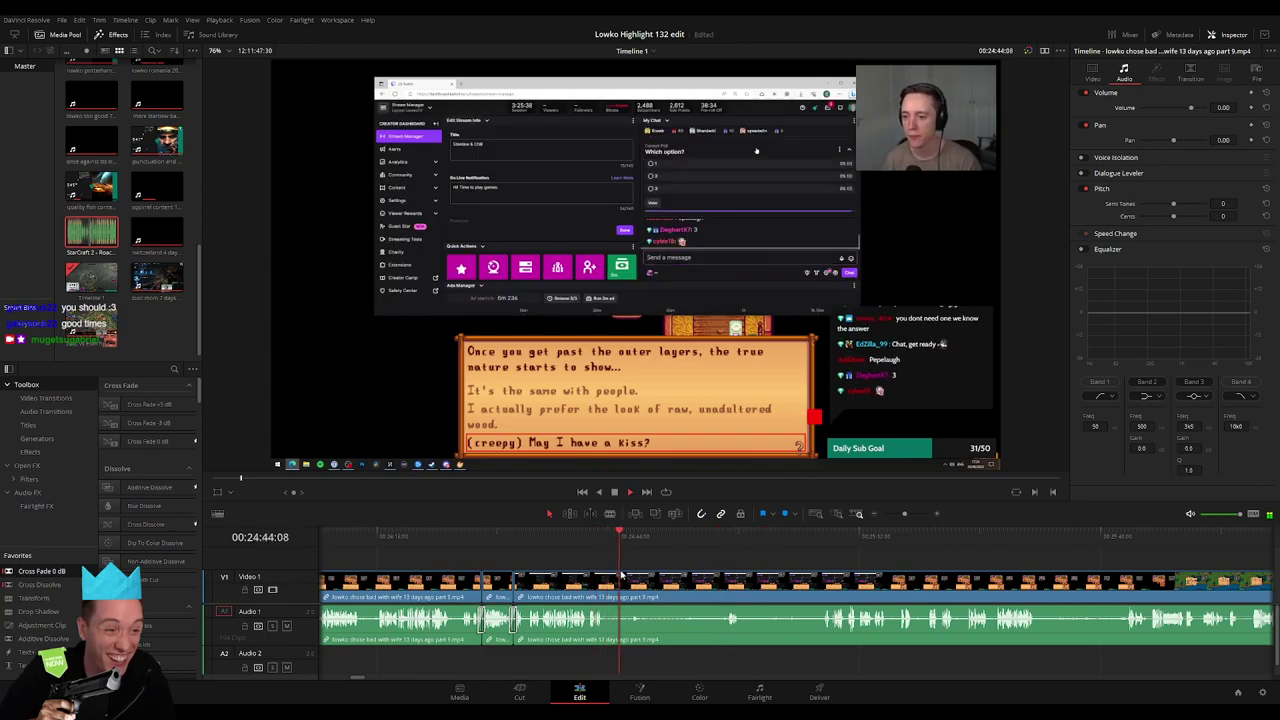
{"action": "key", "text": "ctrl+b"}
{"action": "left_click", "coordinate": [729, 538]}
{"action": "key", "text": "space"}
{"action": "mouse_move", "coordinate": [745, 542]}
{"action": "left_mouse_down"}
{"action": "mouse_move", "coordinate": [823, 540]}
{"action": "mouse_move", "coordinate": [638, 593]}
{"action": "left_mouse_up"}
{"action": "key", "text": "BackSpace"}
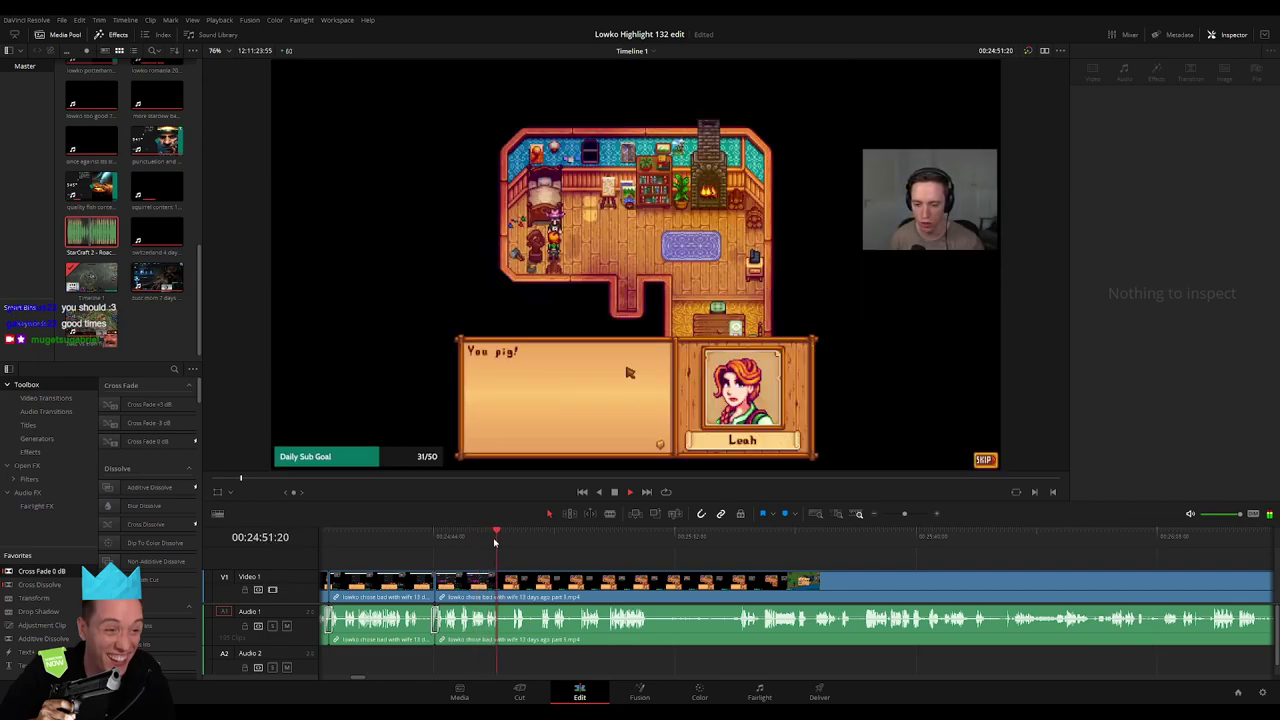
{"action": "left_click_drag", "start_coordinate": [504, 542], "coordinate": [538, 547]}
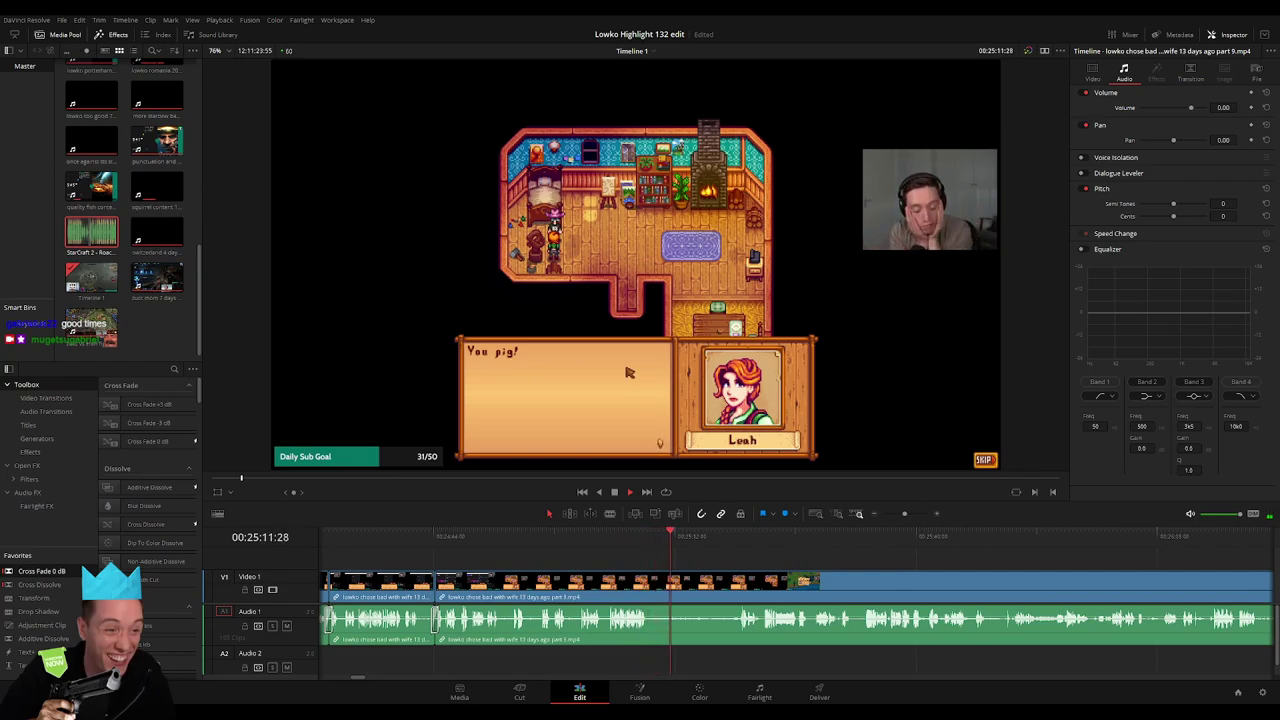
{"action": "mouse_move", "coordinate": [690, 542]}
{"action": "left_mouse_down"}
{"action": "mouse_move", "coordinate": [734, 540]}
{"action": "mouse_move", "coordinate": [595, 550]}
{"action": "left_mouse_up"}
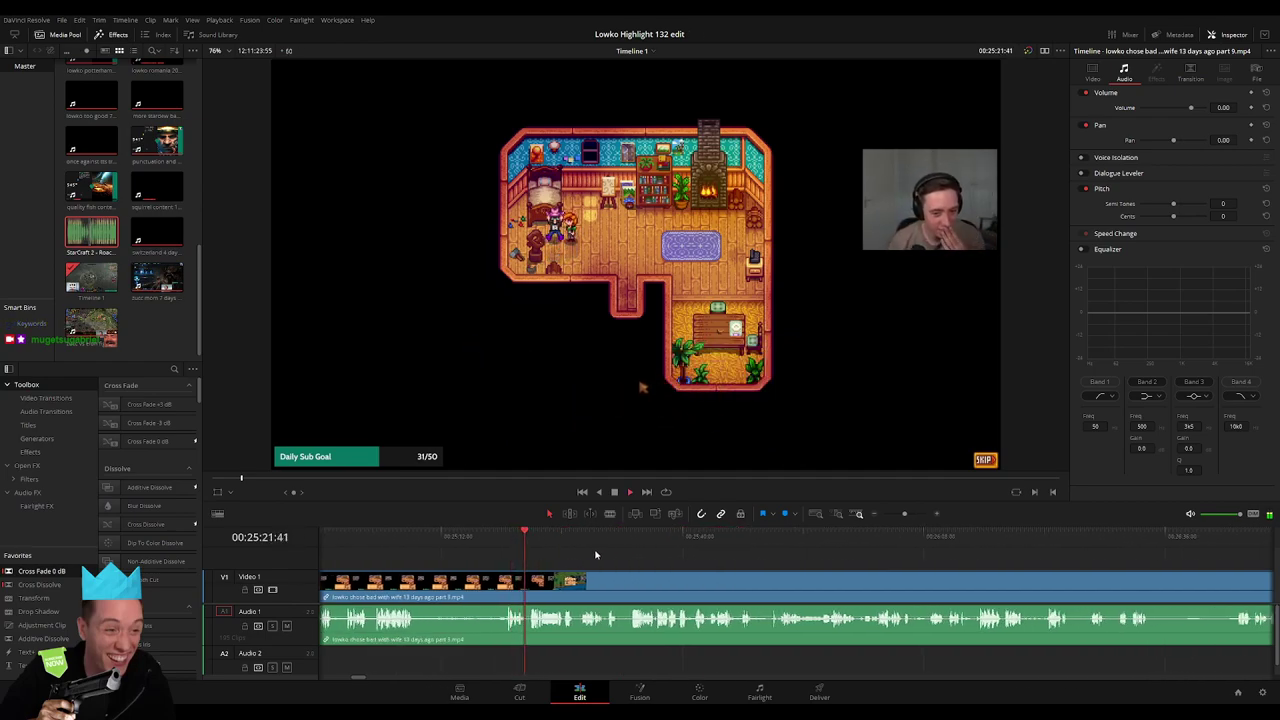
Zoom in and make two cuts at the moment for the sound effect
{"action": "left_click_drag", "start_coordinate": [904, 514], "coordinate": [913, 514]}
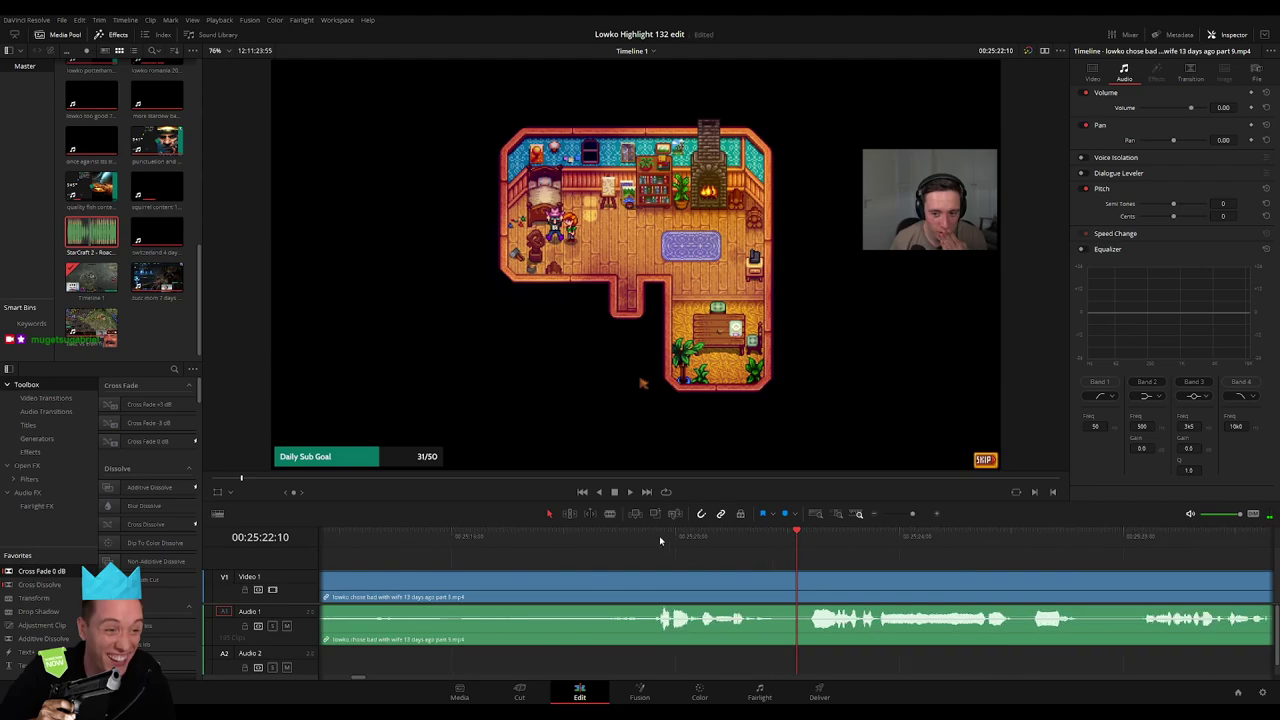
{"action": "left_click_drag", "start_coordinate": [657, 540], "coordinate": [700, 562]}
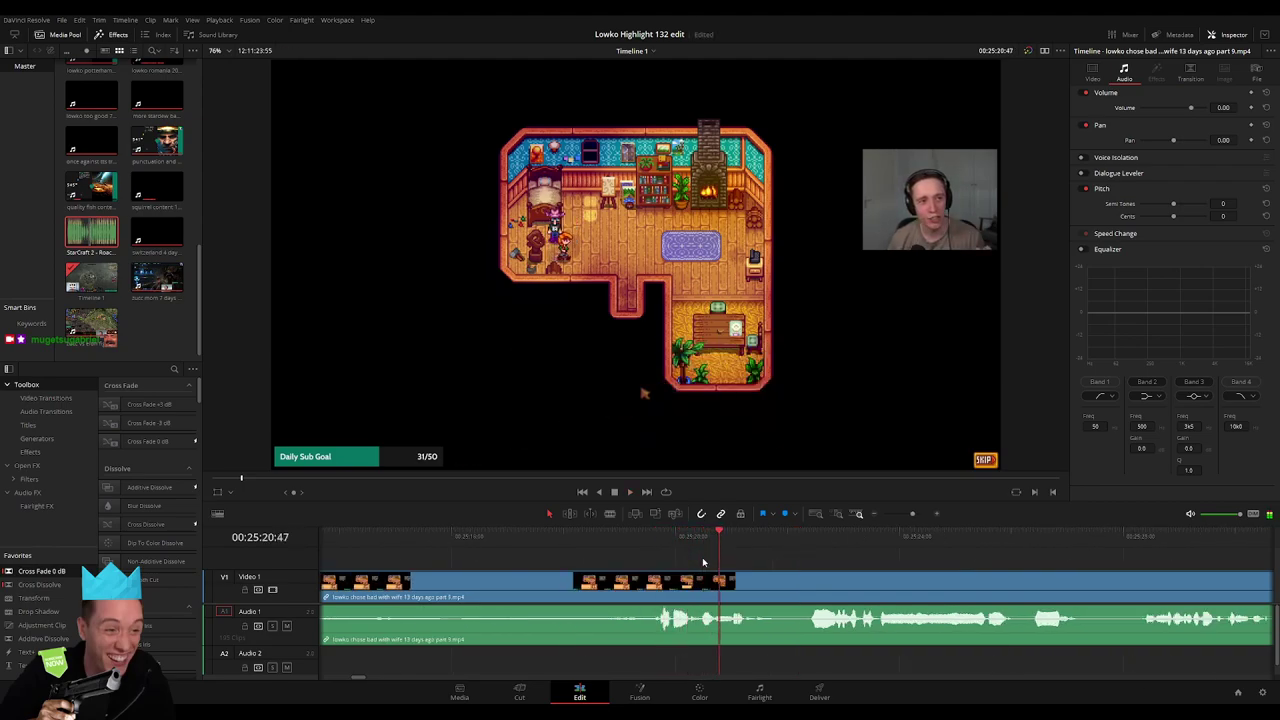
{"action": "key", "text": "ctrl+b"}
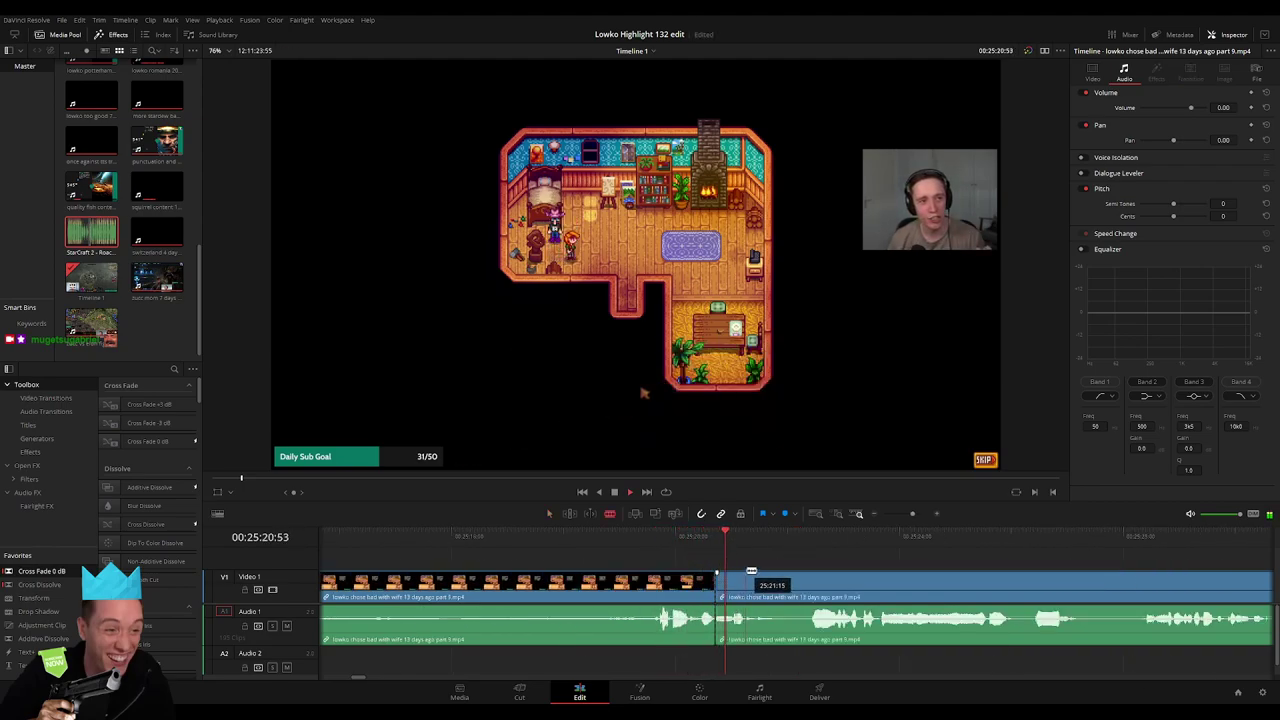
{"action": "left_click", "coordinate": [749, 578]}
{"action": "key", "text": "a"}
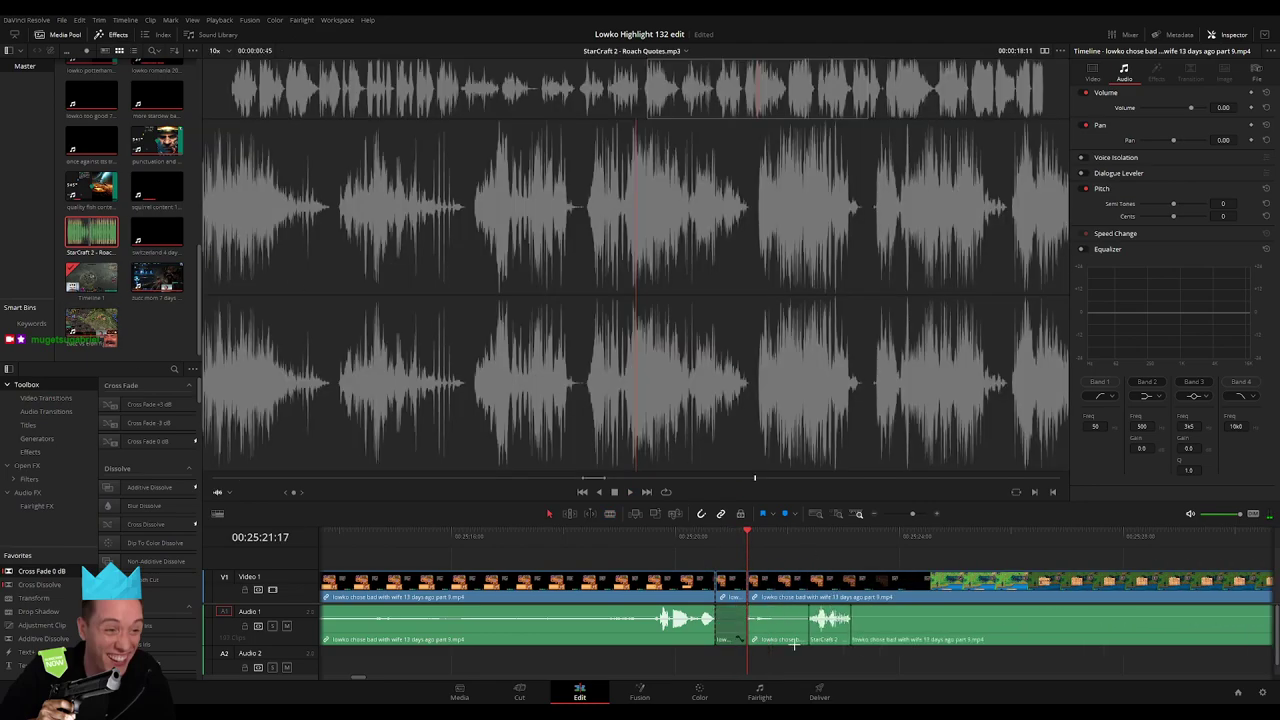
Place StarCraft 2 - Roach Quotes.mp3 on audio track 2, trim it to the cut, volume -20
{"action": "mouse_move", "coordinate": [91, 232]}
{"action": "left_mouse_down"}
{"action": "mouse_move", "coordinate": [707, 662]}
{"action": "mouse_move", "coordinate": [745, 665]}
{"action": "mouse_move", "coordinate": [700, 665]}
{"action": "left_mouse_up"}
{"action": "left_click", "coordinate": [720, 665]}
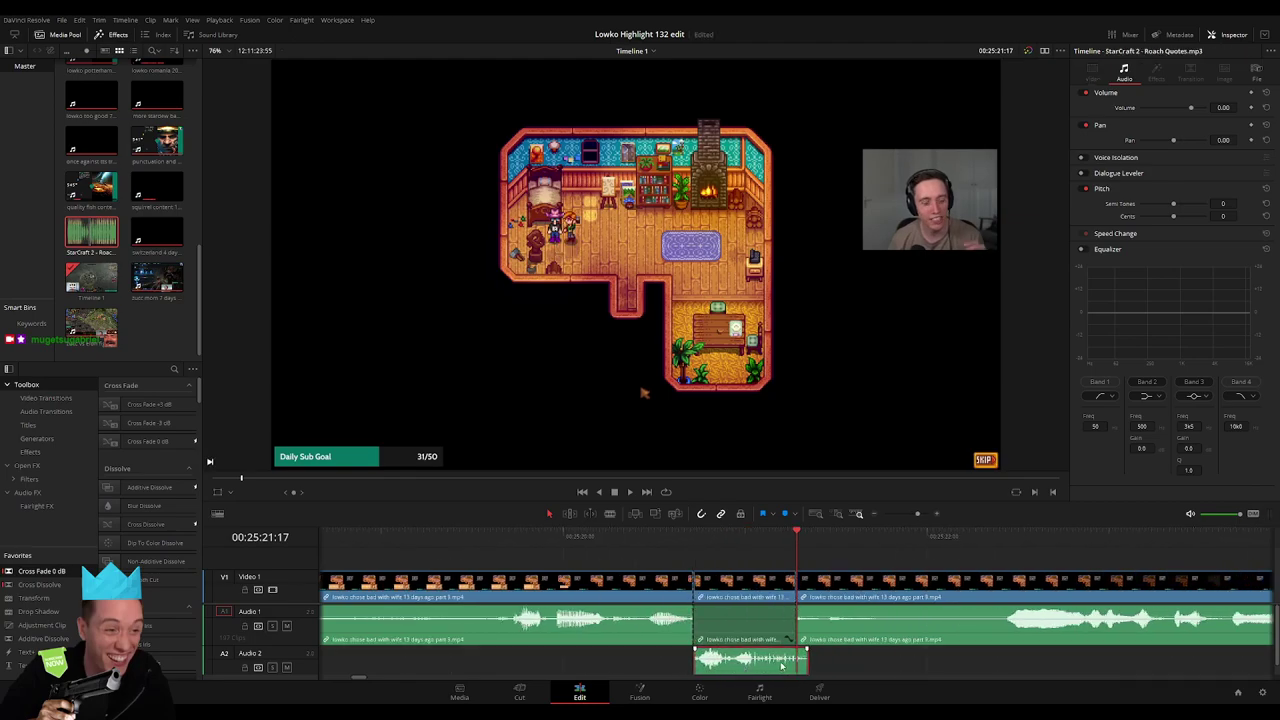
{"action": "left_click_drag", "start_coordinate": [802, 662], "coordinate": [780, 668]}
{"action": "type", "text": "-20"}
{"action": "key", "text": "Return"}
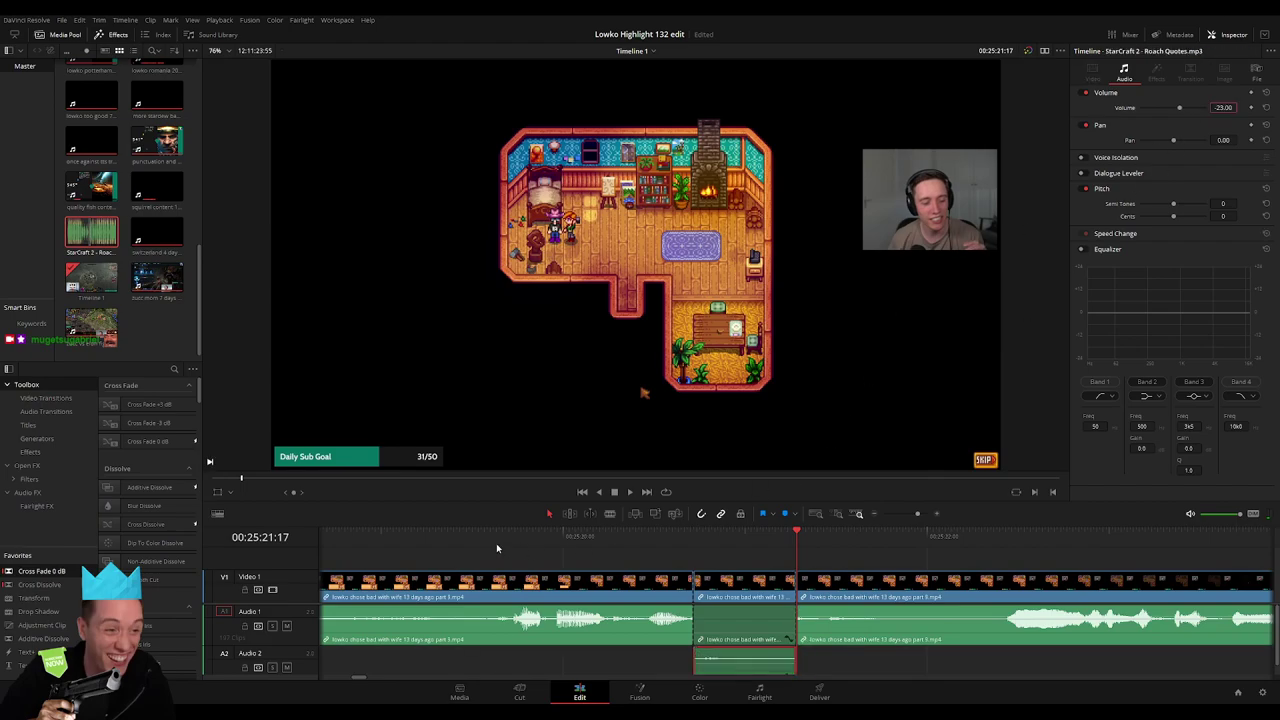
Play back from just before the sound effect to hear it in the edit
{"action": "left_click", "coordinate": [557, 536]}
{"action": "key", "text": "space"}
{"action": "left_click_drag", "start_coordinate": [917, 513], "coordinate": [909, 513]}
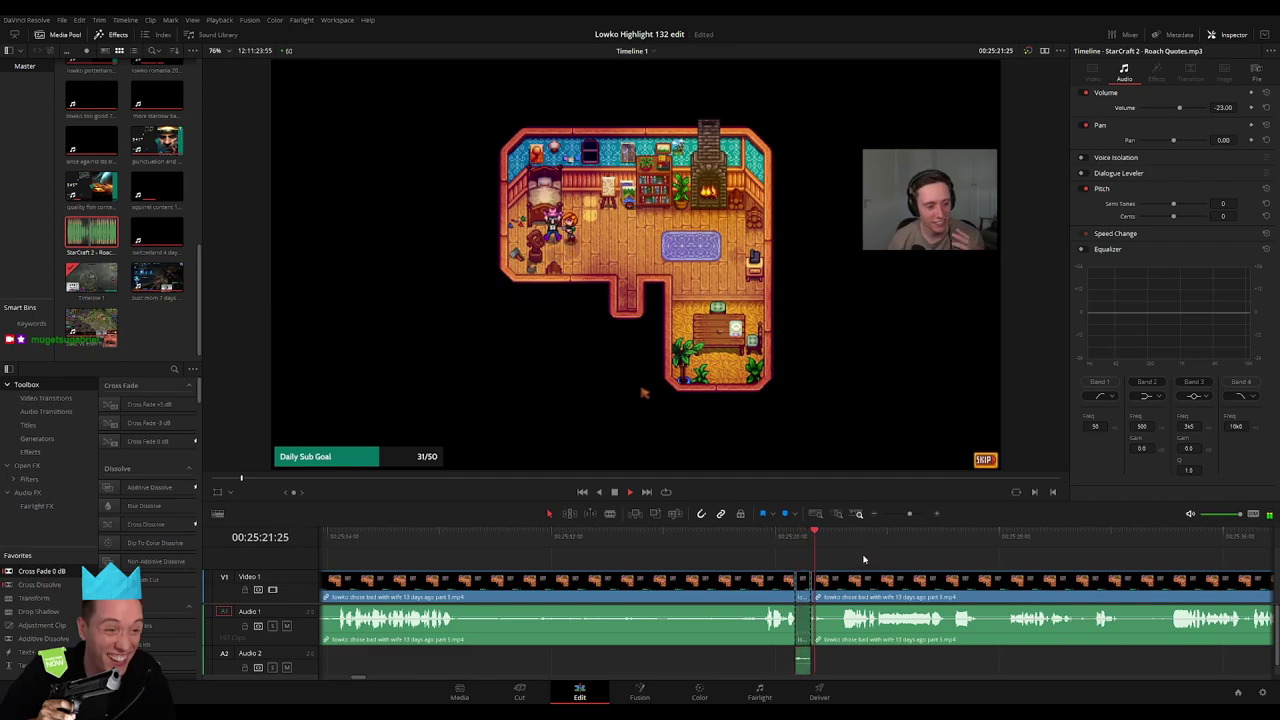
{"action": "left_click_drag", "start_coordinate": [620, 540], "coordinate": [756, 546]}
Blade the V1/A1 stream clip and ripple-delete the menu-browsing sections, closing the gaps
{"action": "left_click", "coordinate": [690, 592]}
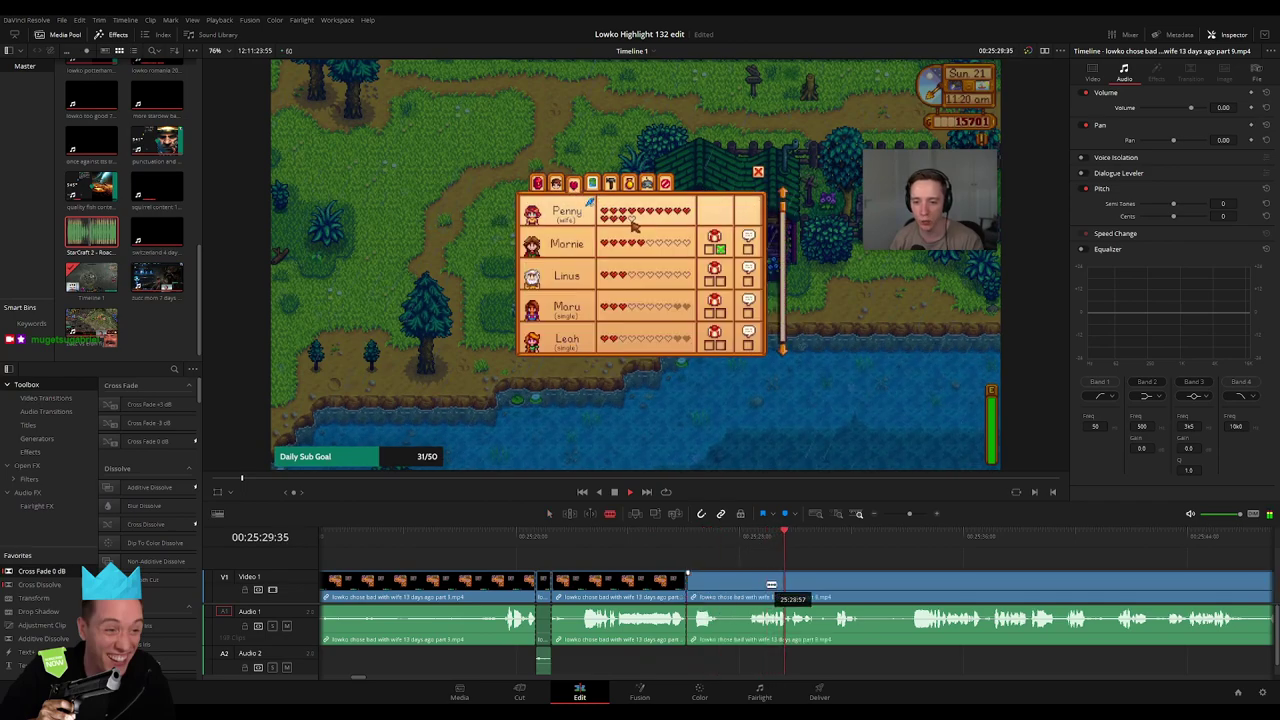
{"action": "left_click", "coordinate": [753, 545]}
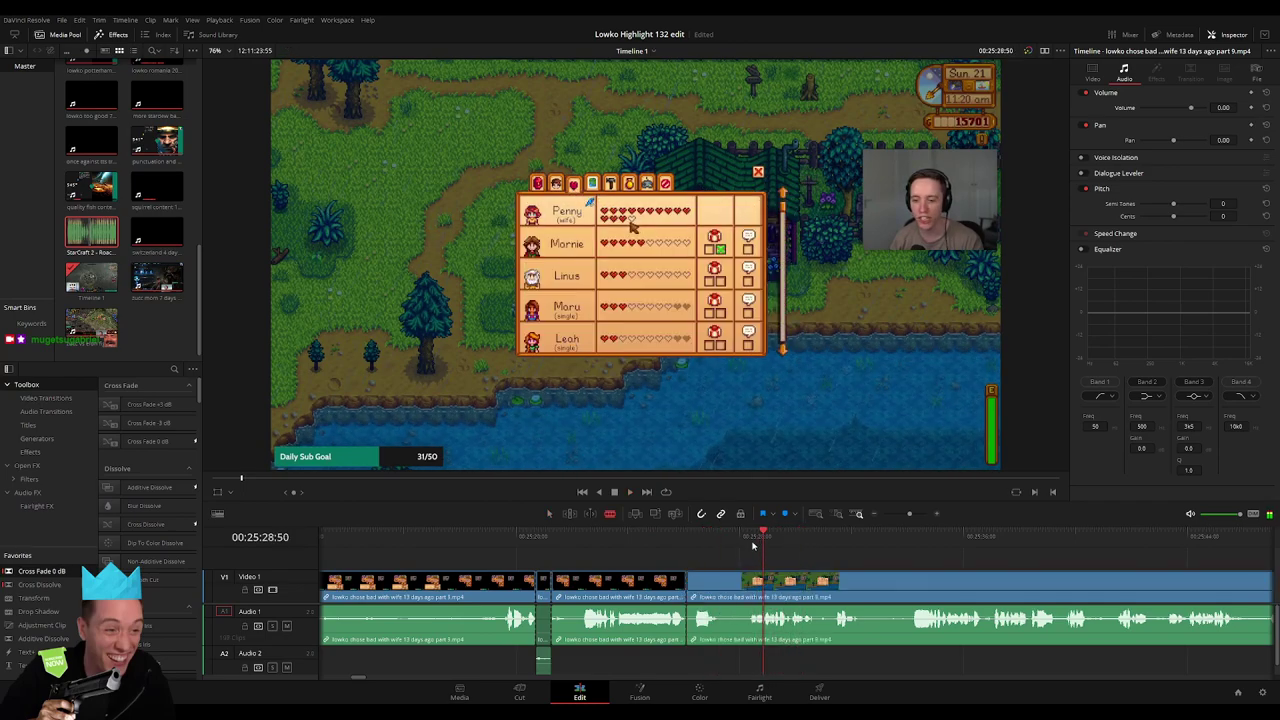
{"action": "key", "text": "BackSpace"}
{"action": "left_click", "coordinate": [917, 514]}
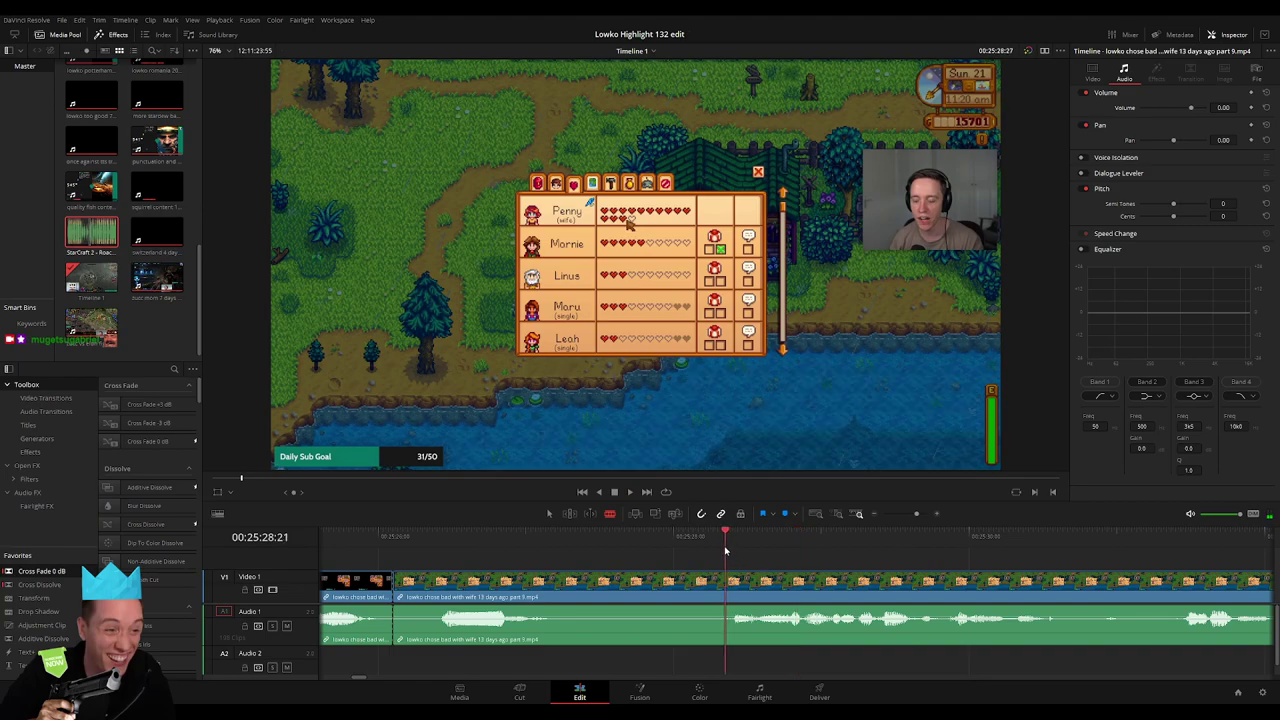
{"action": "key", "text": "ctrl+b"}
{"action": "key", "text": "BackSpace"}
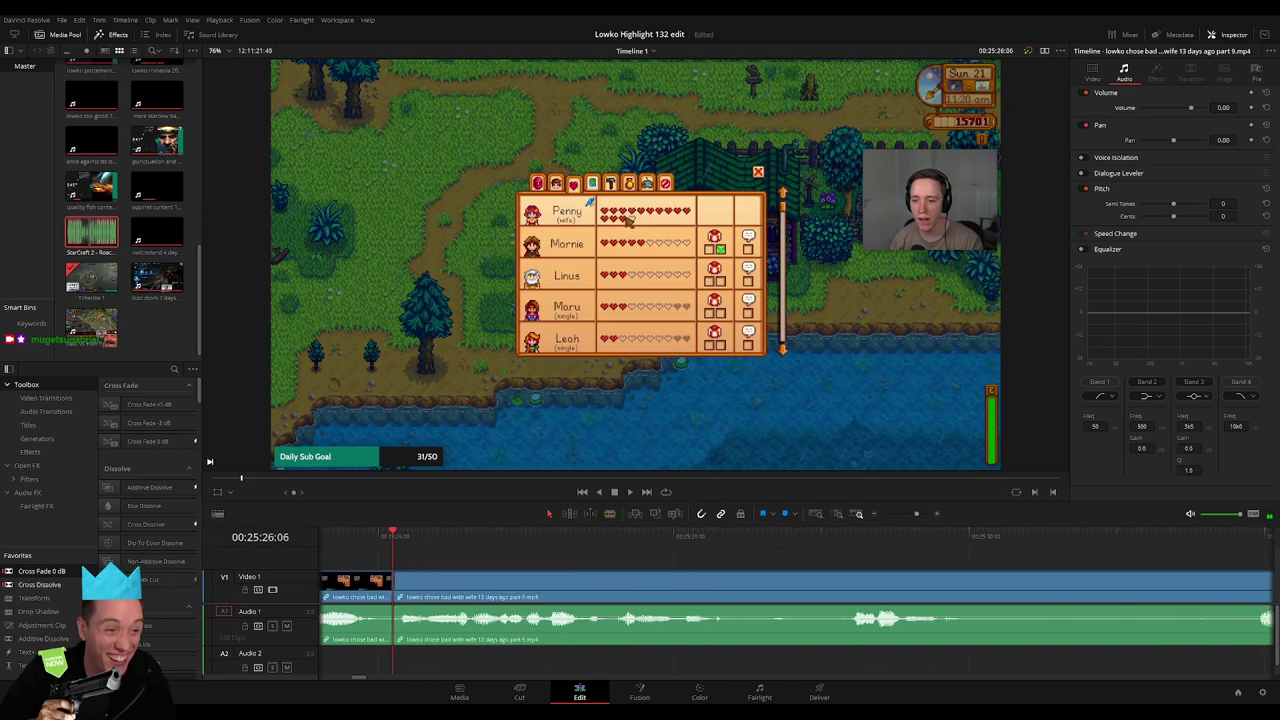
{"action": "key", "text": "space"}
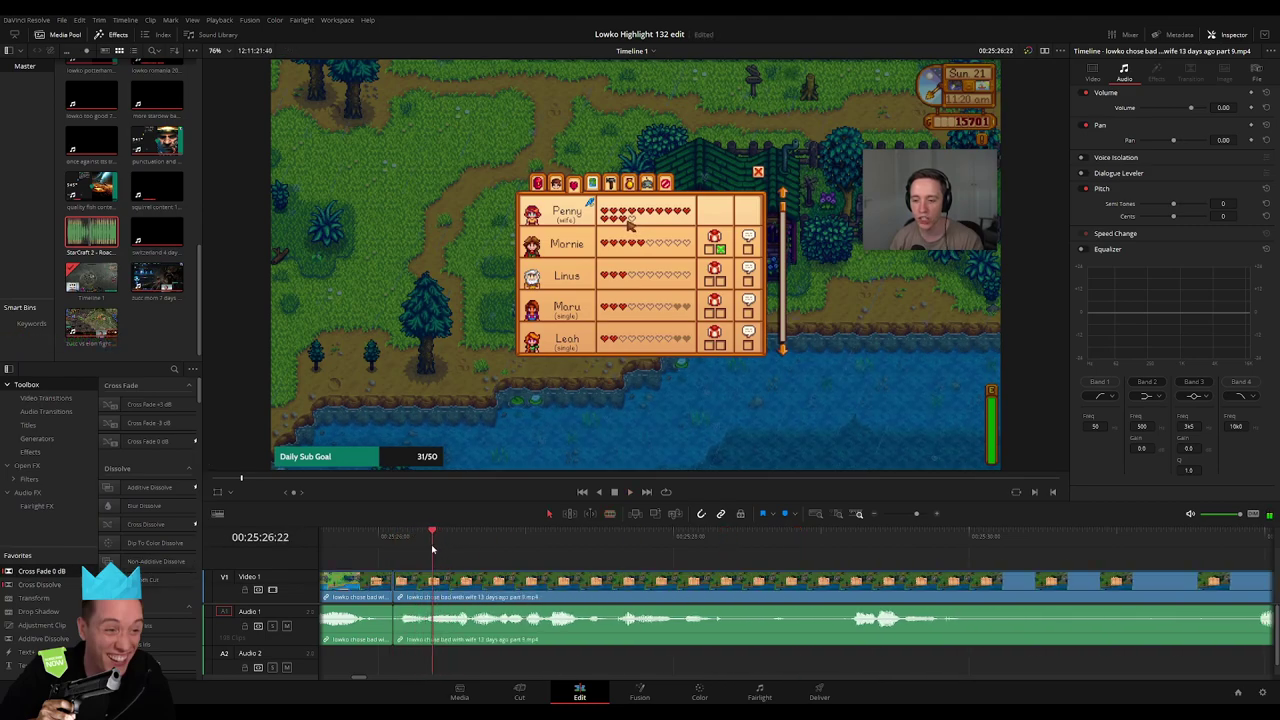
{"action": "key", "text": "ctrl+b"}
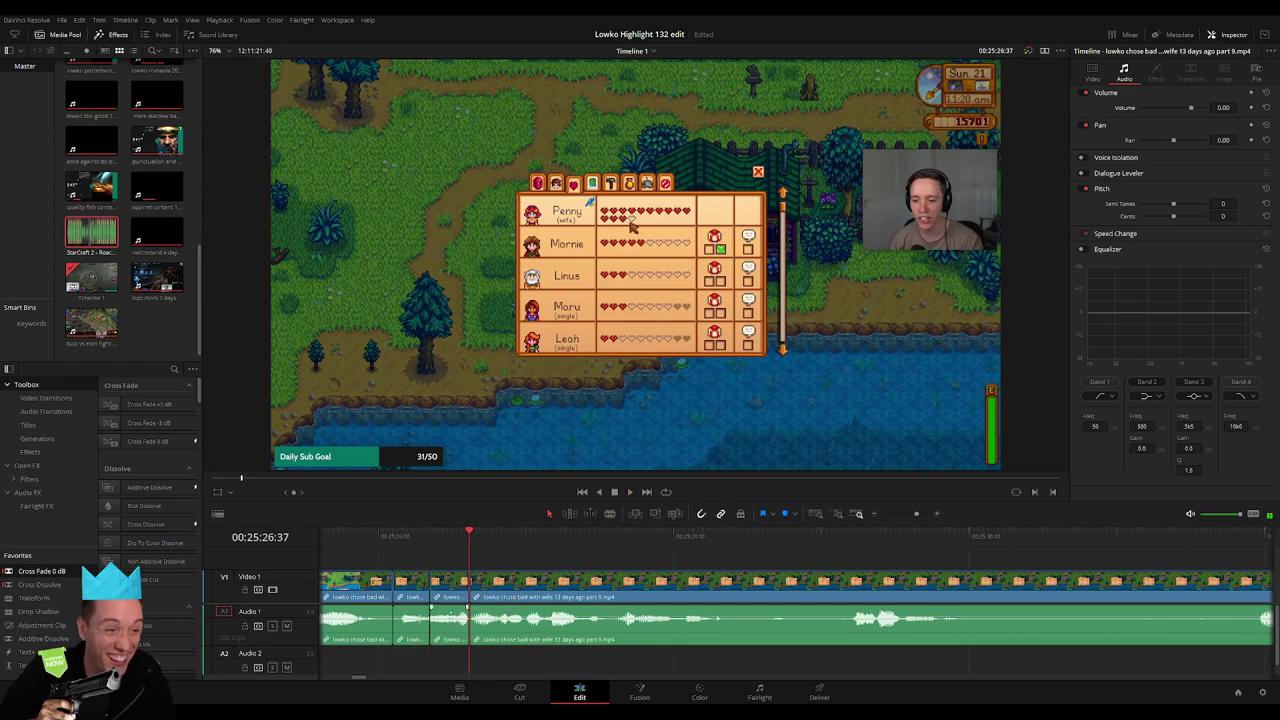
Place the 'StarCraft 2 - Roach Quotes' clip on audio track 2 beneath the stream footage
{"action": "left_click_drag", "start_coordinate": [166, 344], "coordinate": [456, 670]}
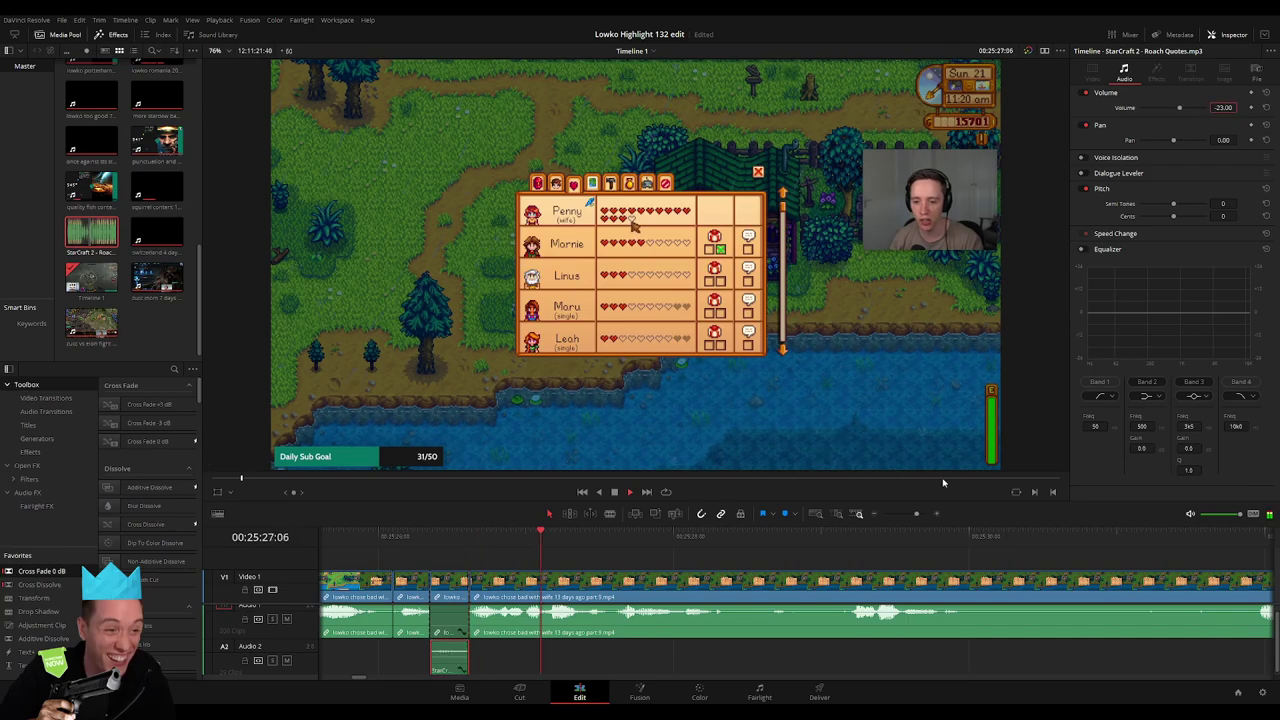
{"action": "key", "text": "Up"}
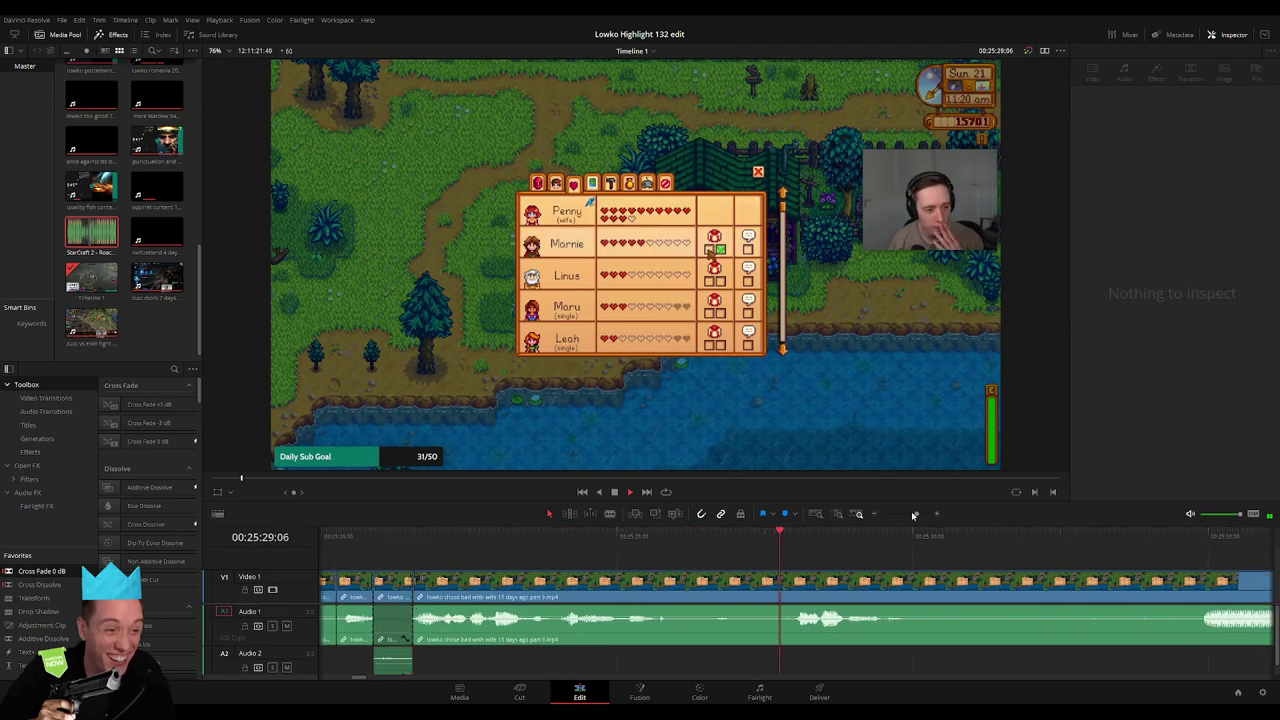
{"action": "left_click", "coordinate": [872, 535]}
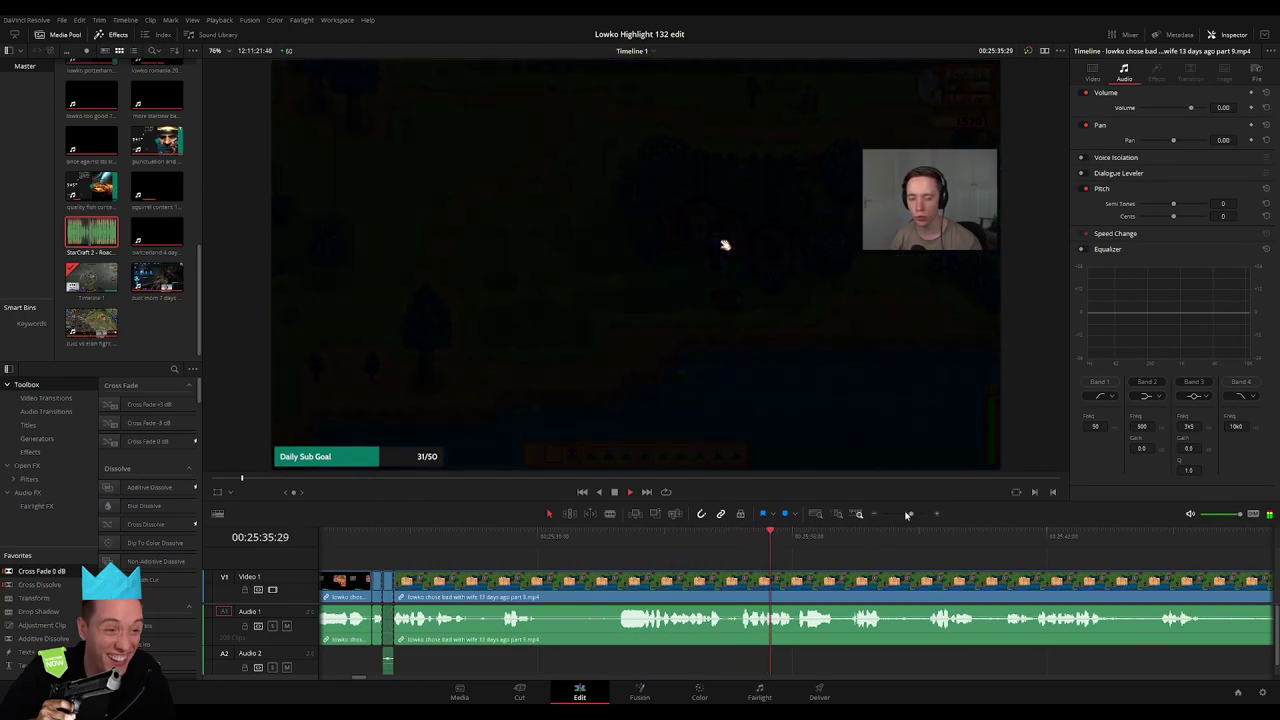
{"action": "left_click_drag", "start_coordinate": [910, 514], "coordinate": [907, 515]}
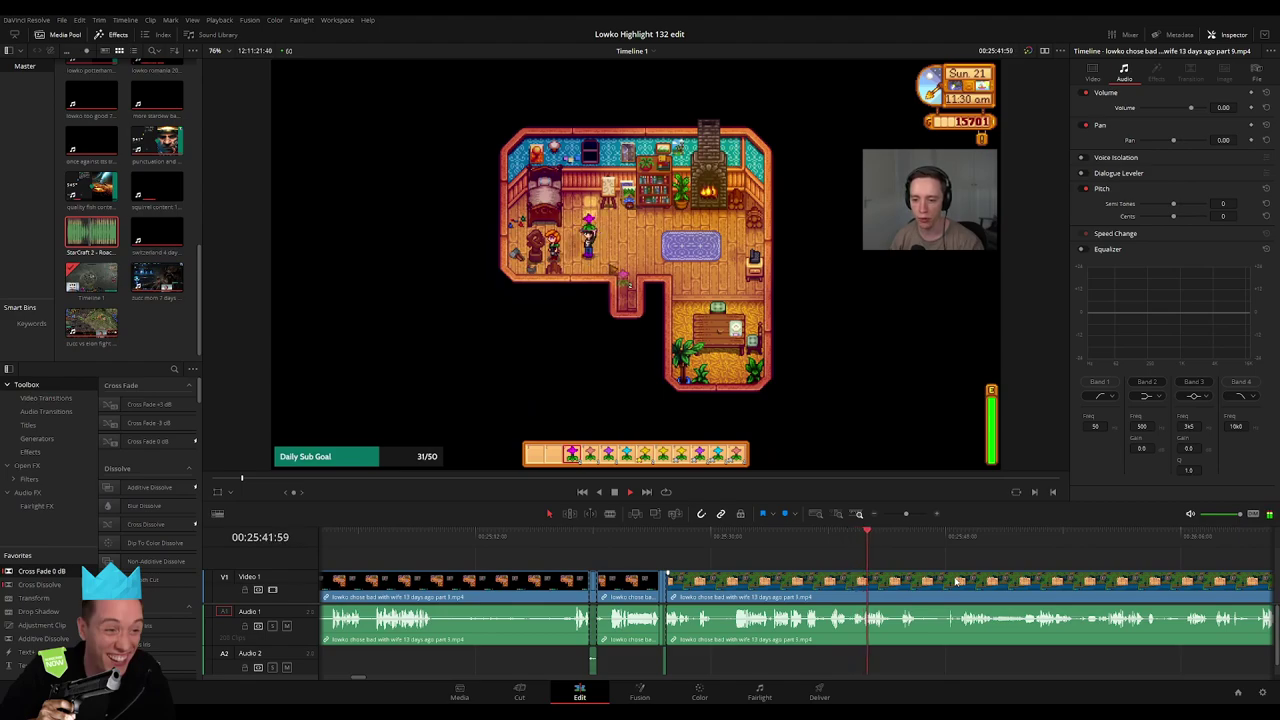
Split the stream clip at two points further along, then play past the cuts to check them
{"action": "scroll", "coordinate": [683, 559], "scroll_direction": "right", "scroll_amount": 3}
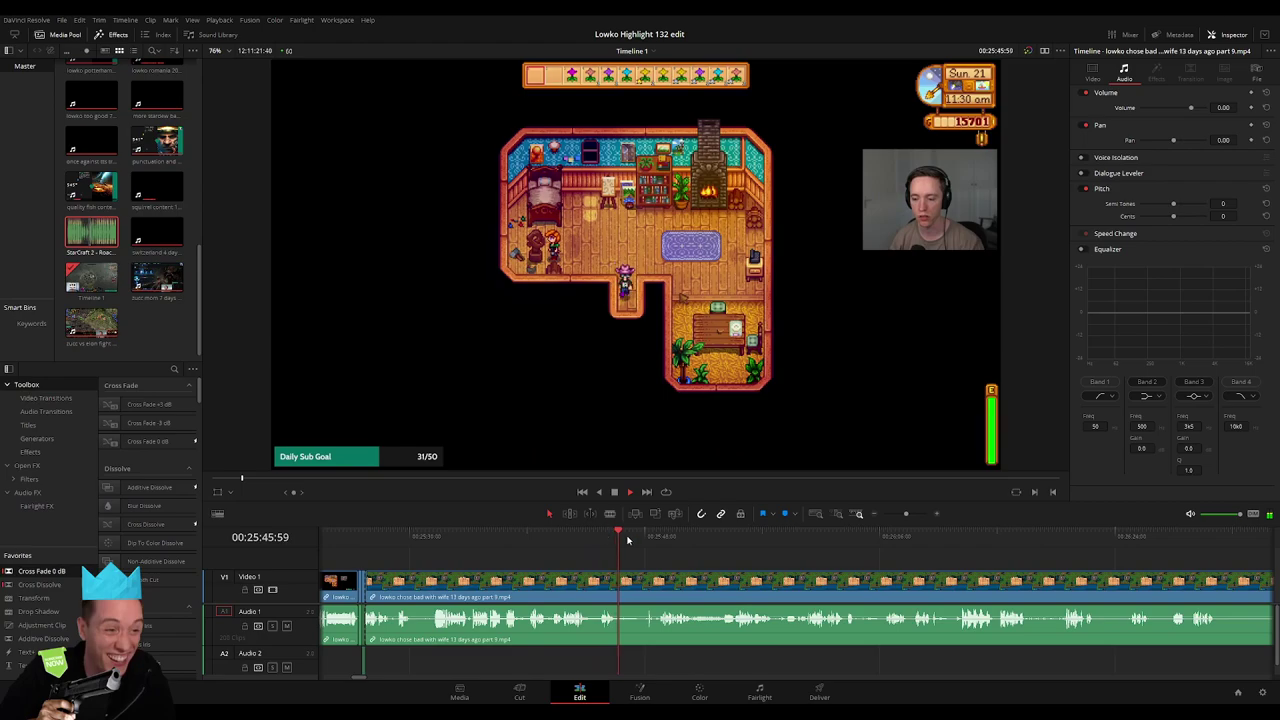
{"action": "left_click", "coordinate": [640, 556]}
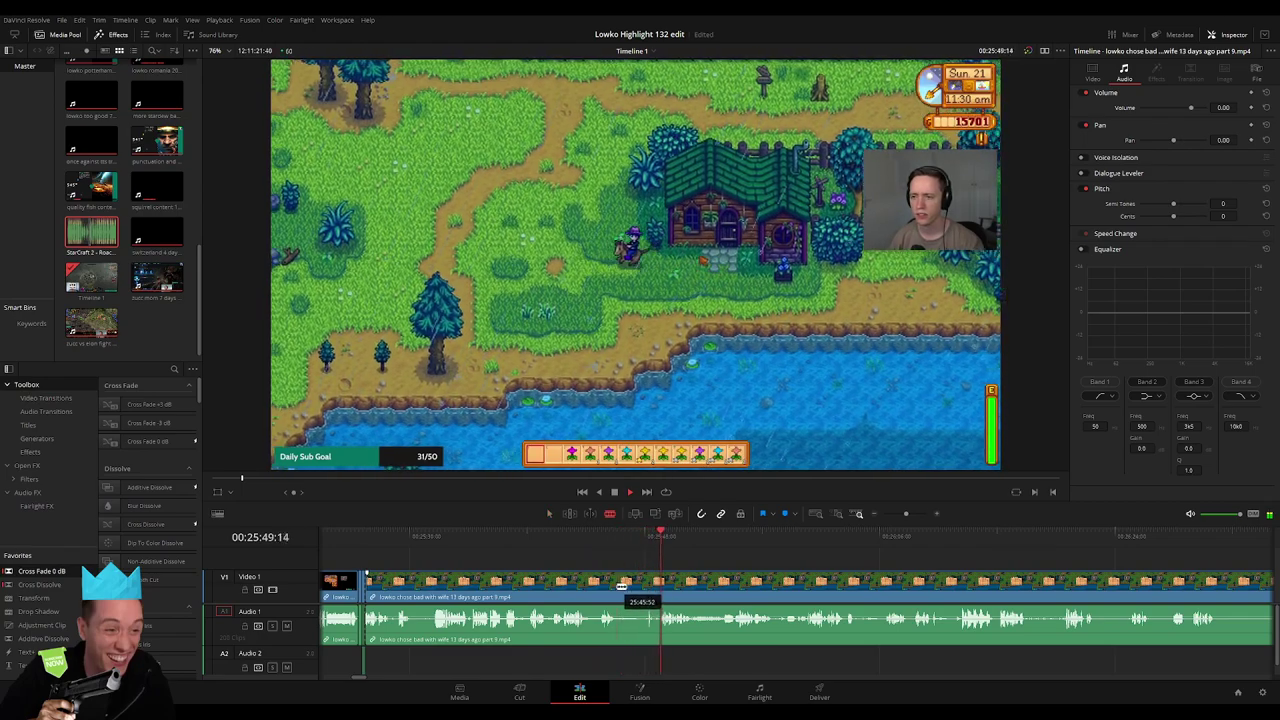
{"action": "key", "text": "b"}
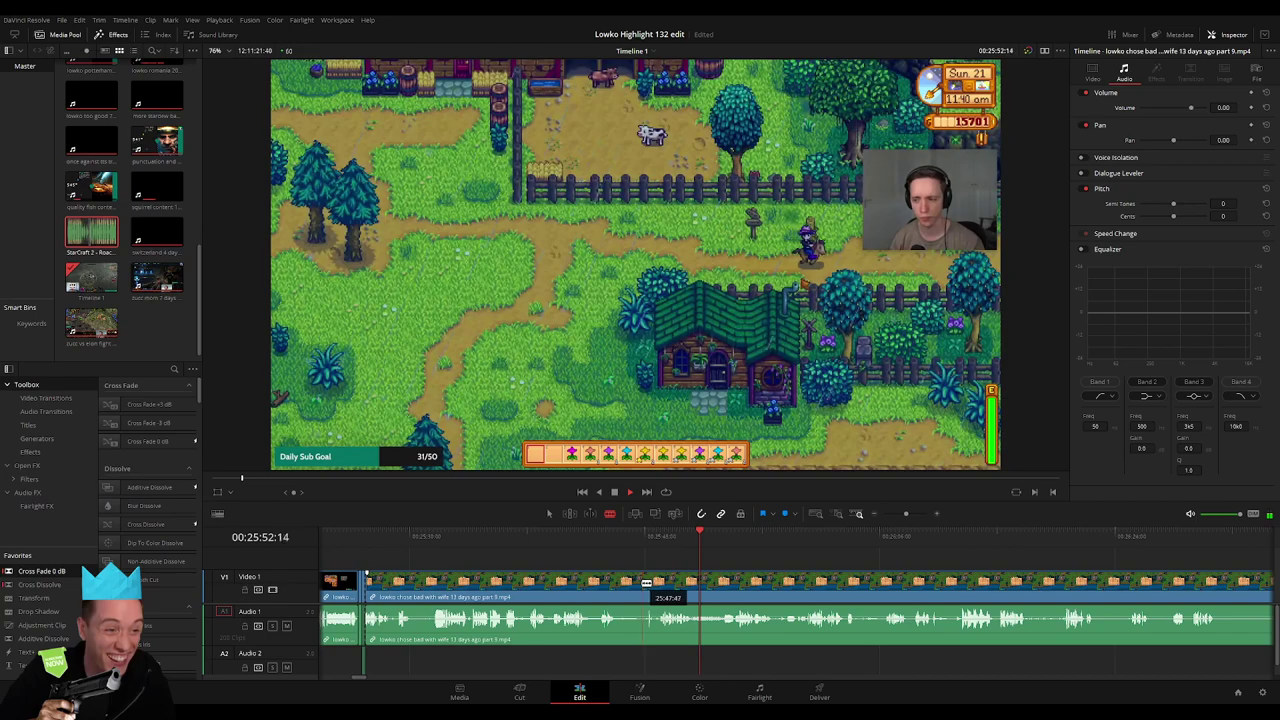
{"action": "left_click", "coordinate": [643, 581]}
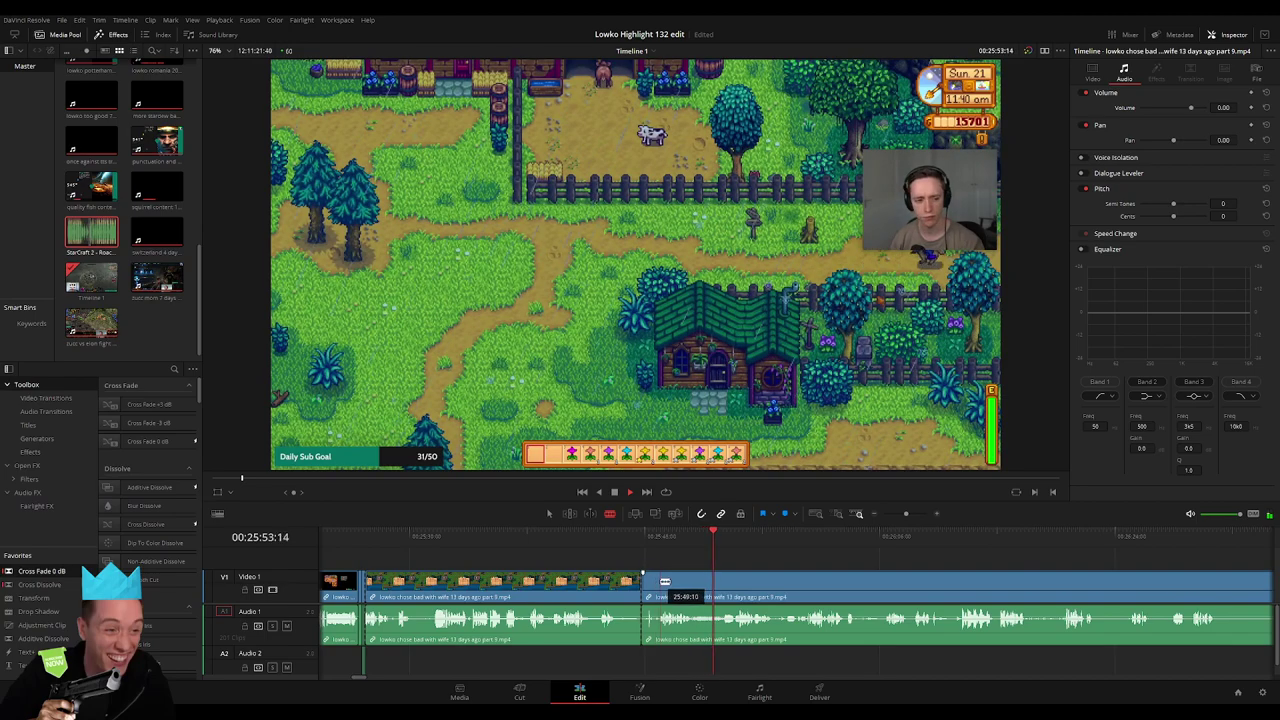
{"action": "key", "text": "a"}
{"action": "key", "text": "b"}
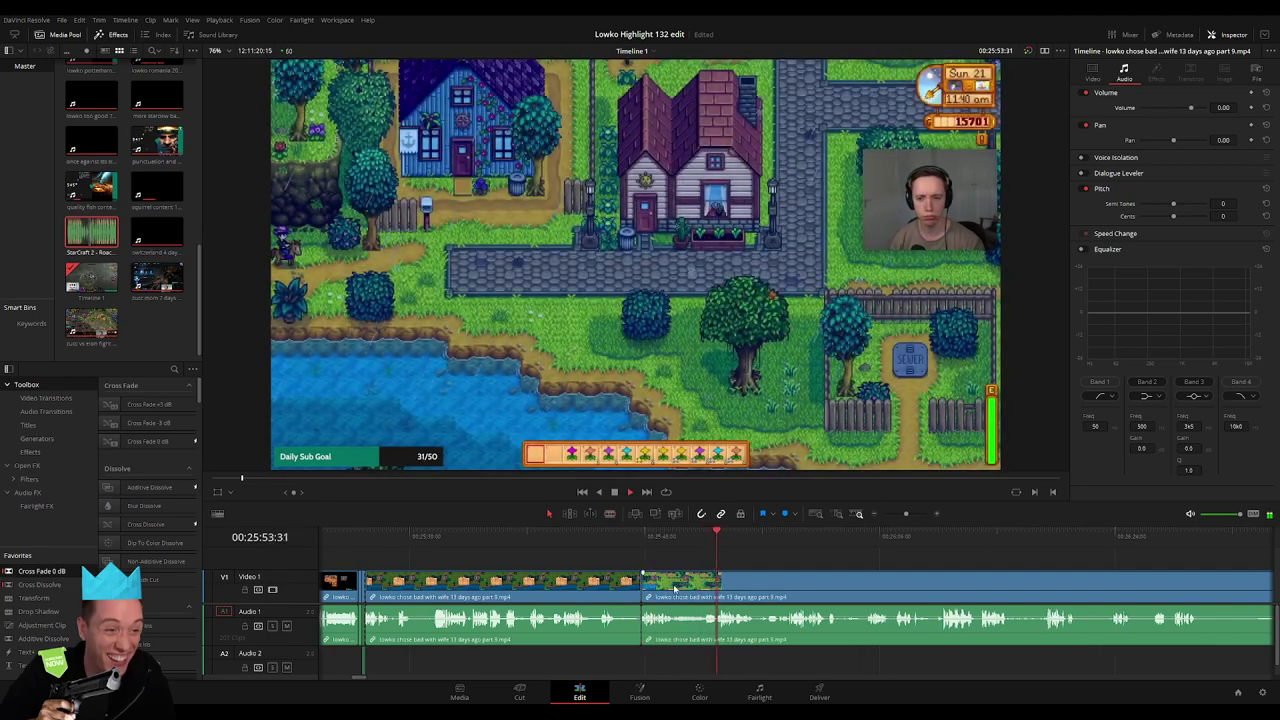
{"action": "left_click", "coordinate": [674, 584]}
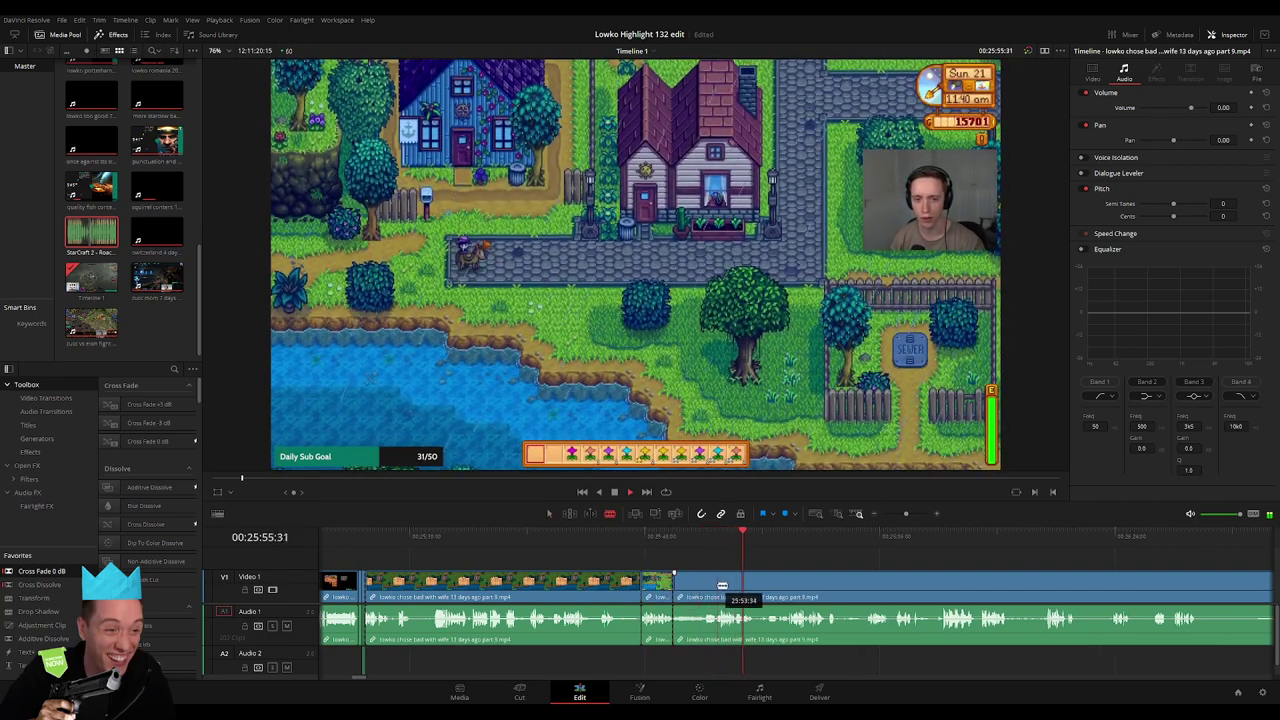
{"action": "key", "text": "a"}
{"action": "key", "text": "space"}
{"action": "key", "text": "space"}
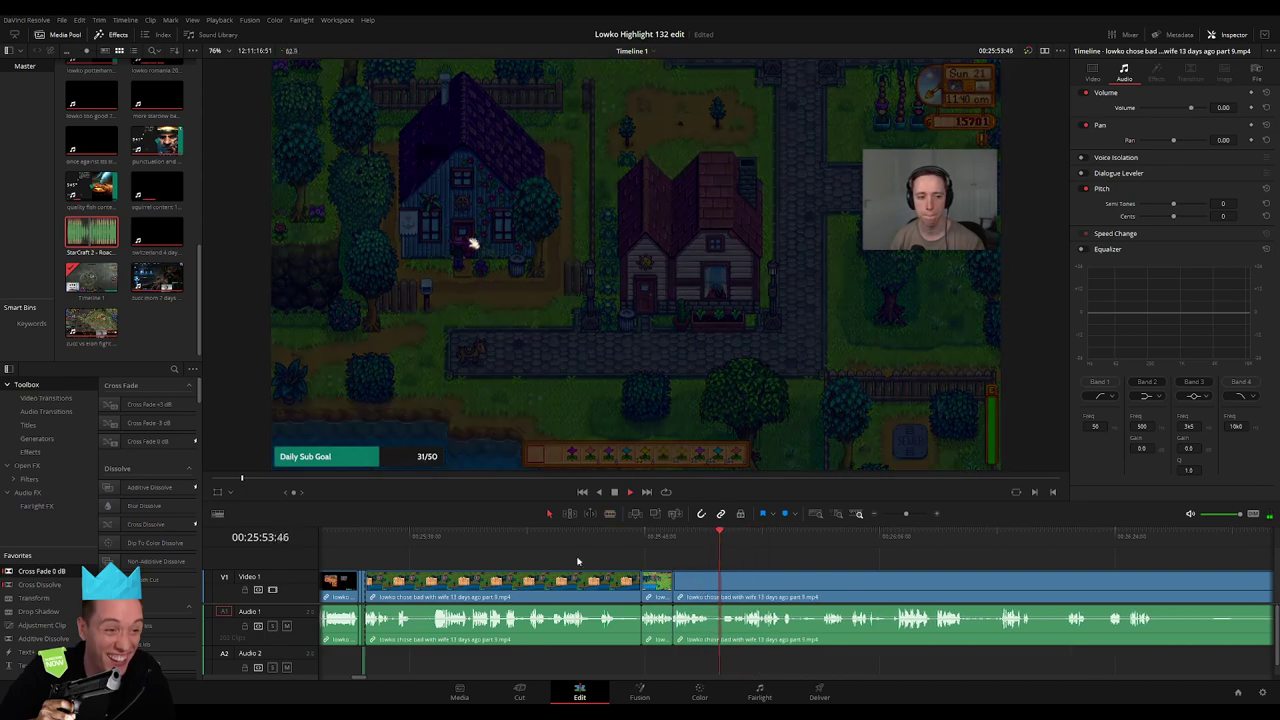
{"action": "key", "text": "space"}
{"action": "key", "text": "space"}
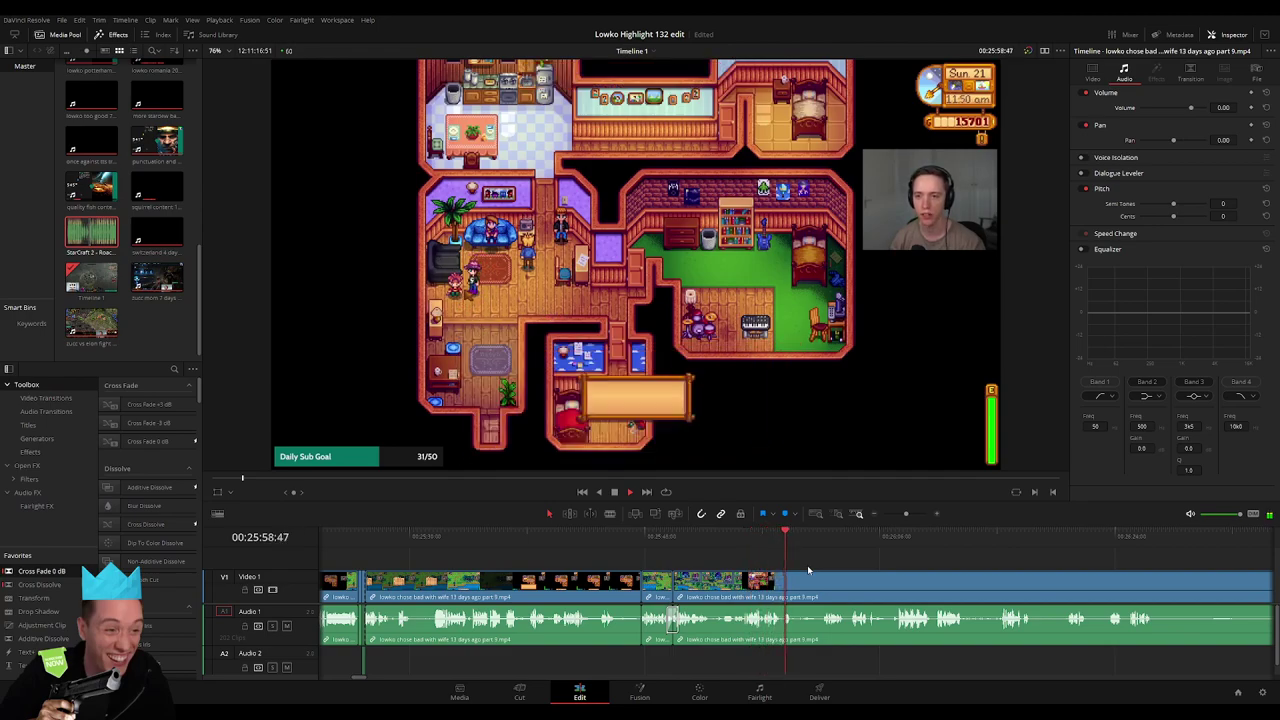
Cut the clip at the current frame and ripple-delete the short unwanted section around 00:26:10
{"action": "left_click", "coordinate": [689, 541]}
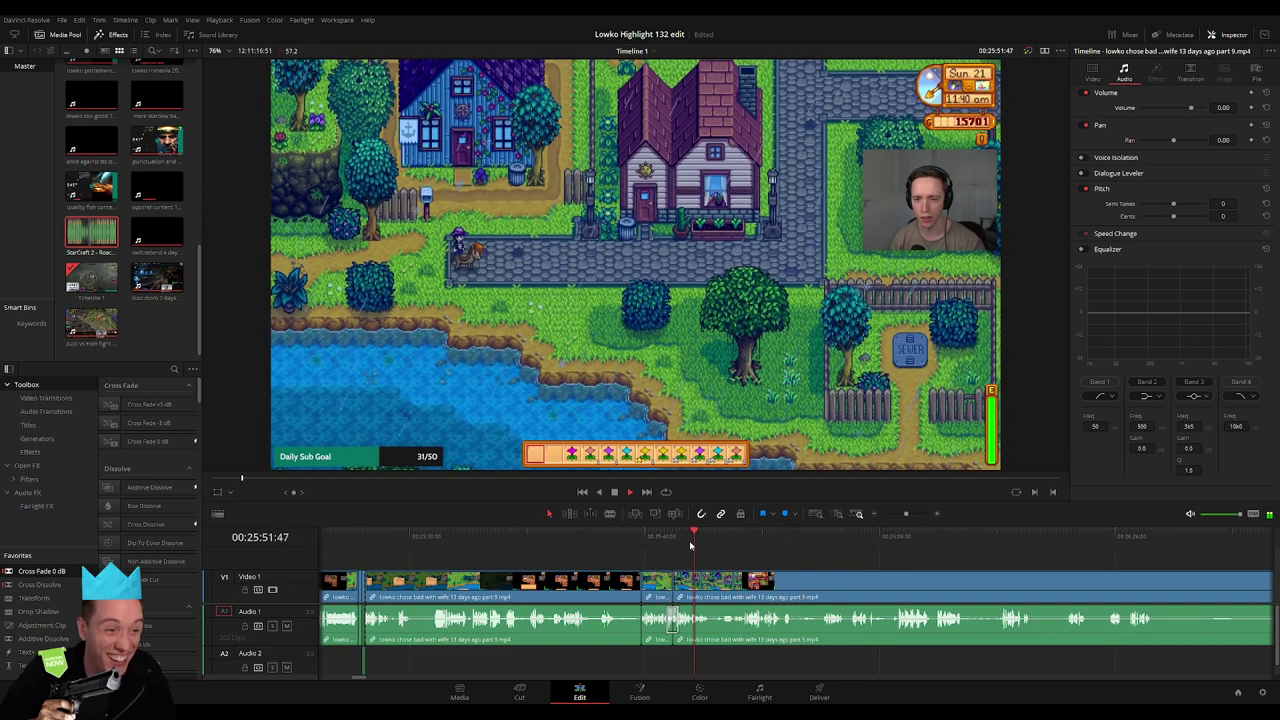
{"action": "left_click_drag", "start_coordinate": [857, 543], "coordinate": [893, 543]}
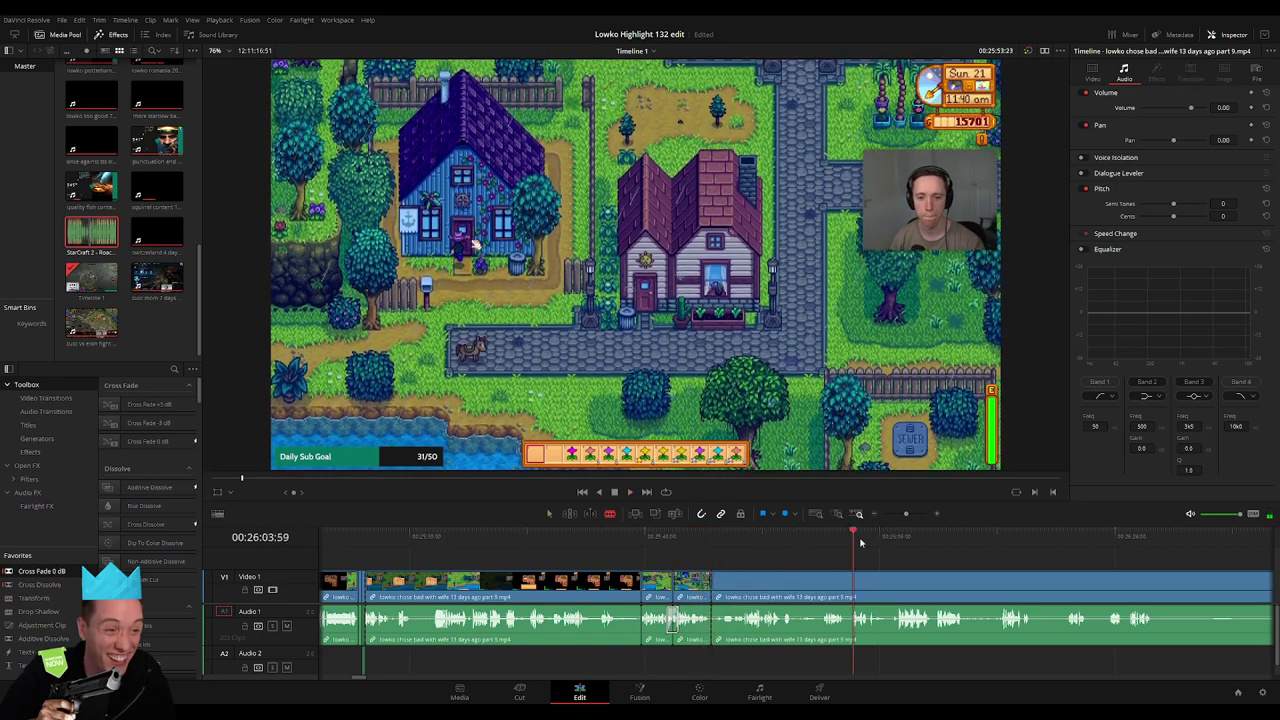
{"action": "left_click", "coordinate": [825, 541]}
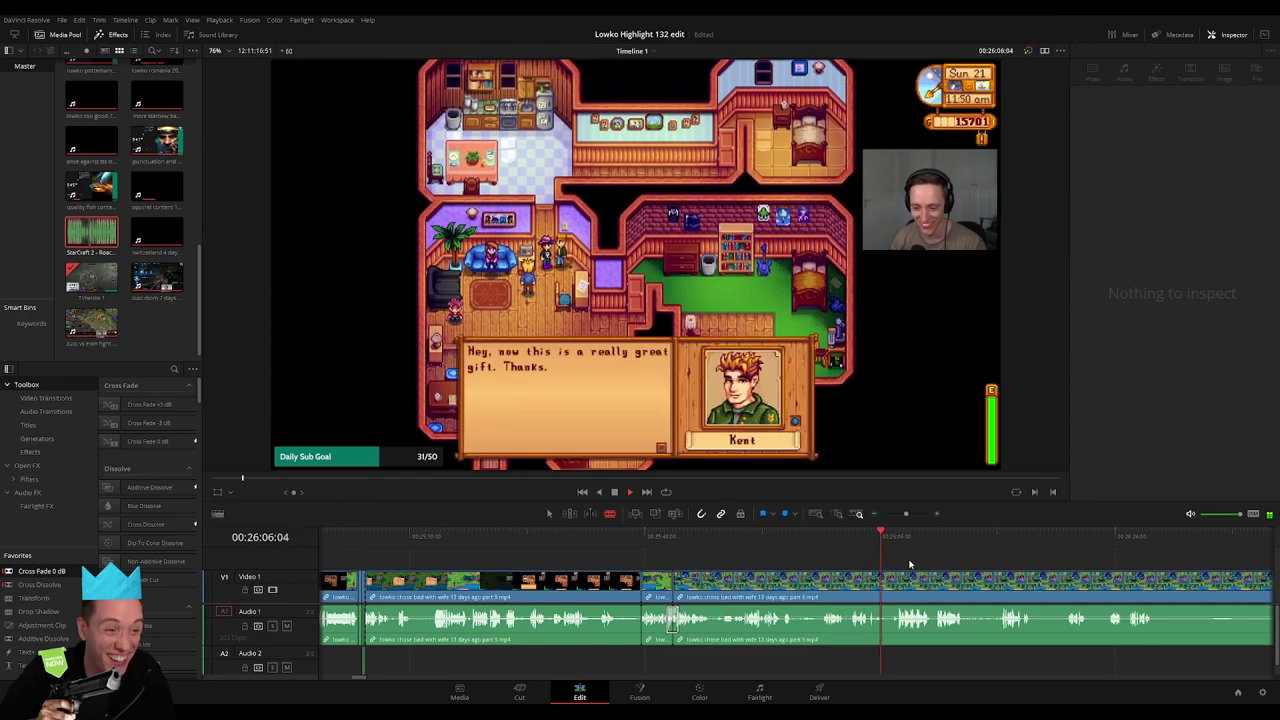
{"action": "left_click", "coordinate": [700, 561]}
{"action": "scroll", "coordinate": [700, 561], "scroll_direction": "right", "scroll_amount": 3}
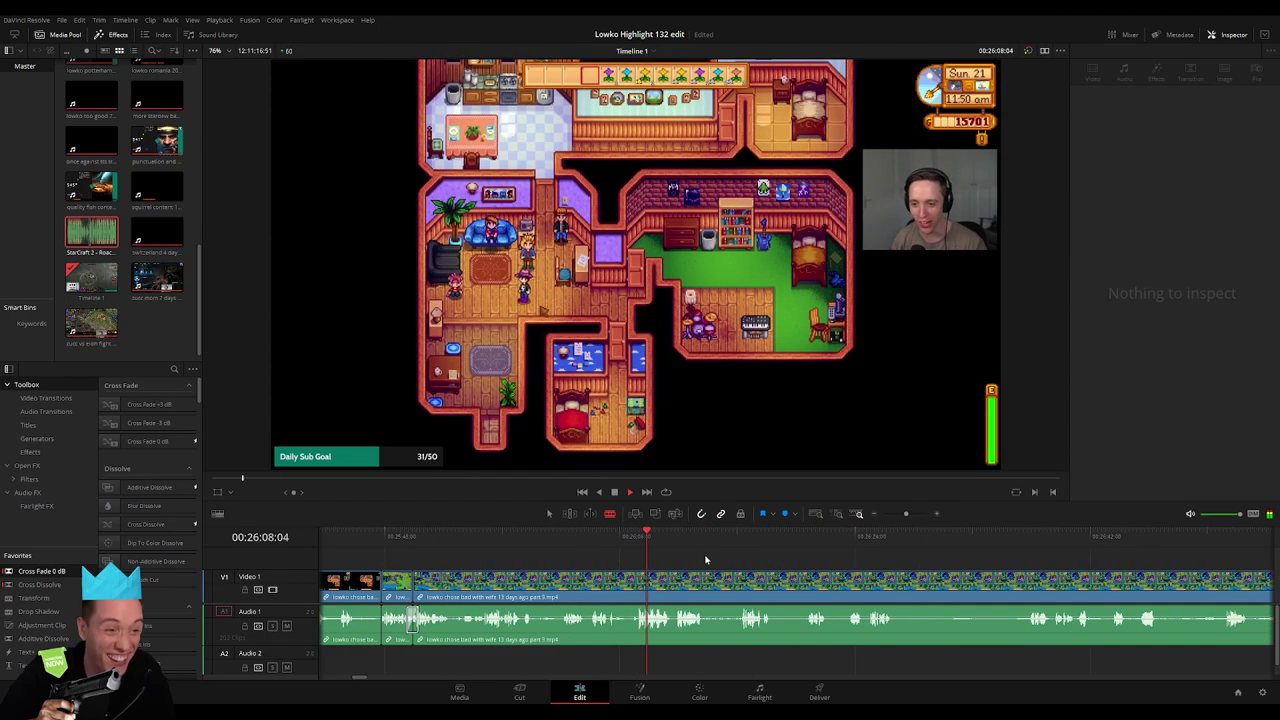
{"action": "left_click", "coordinate": [692, 578]}
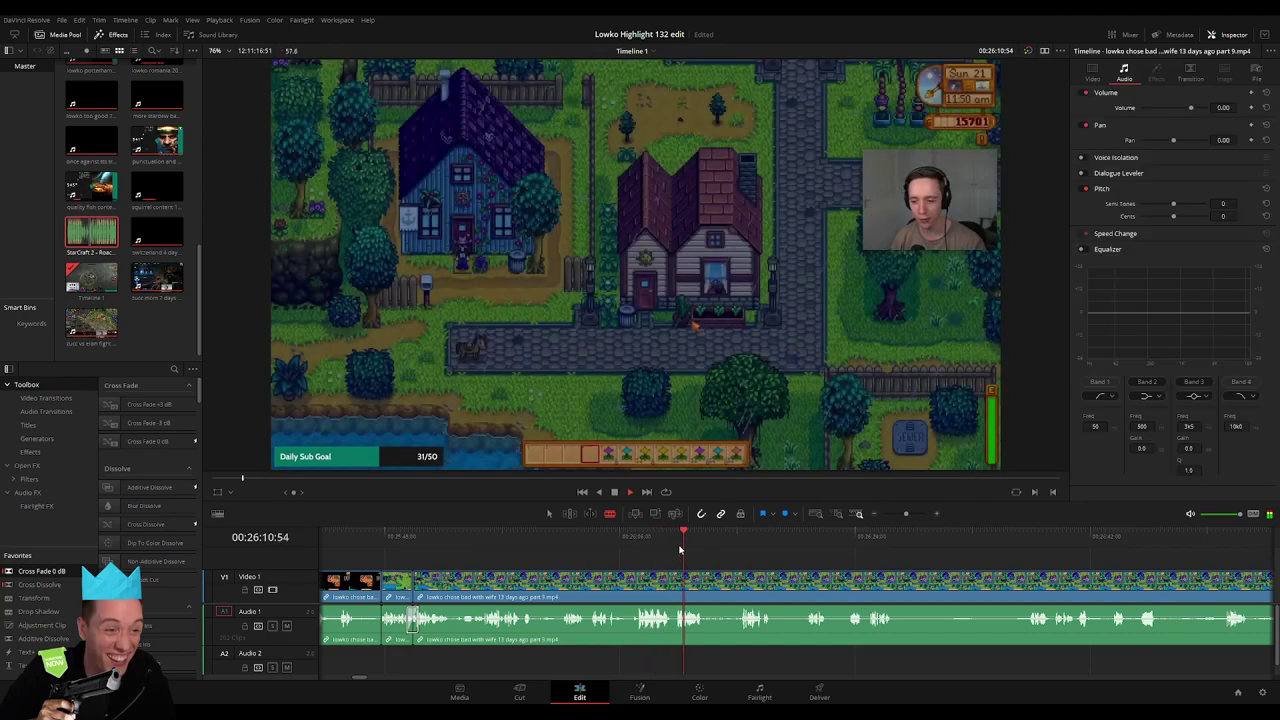
{"action": "key", "text": "ctrl+b"}
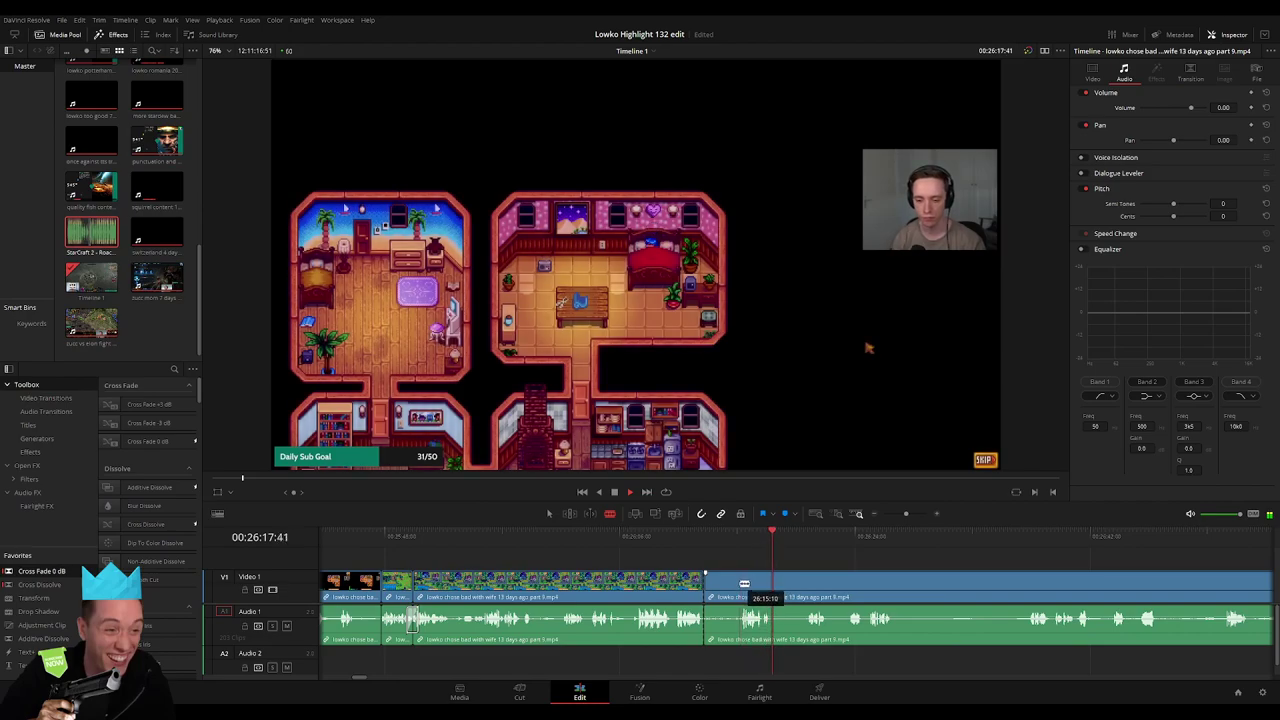
{"action": "key", "text": "Delete"}
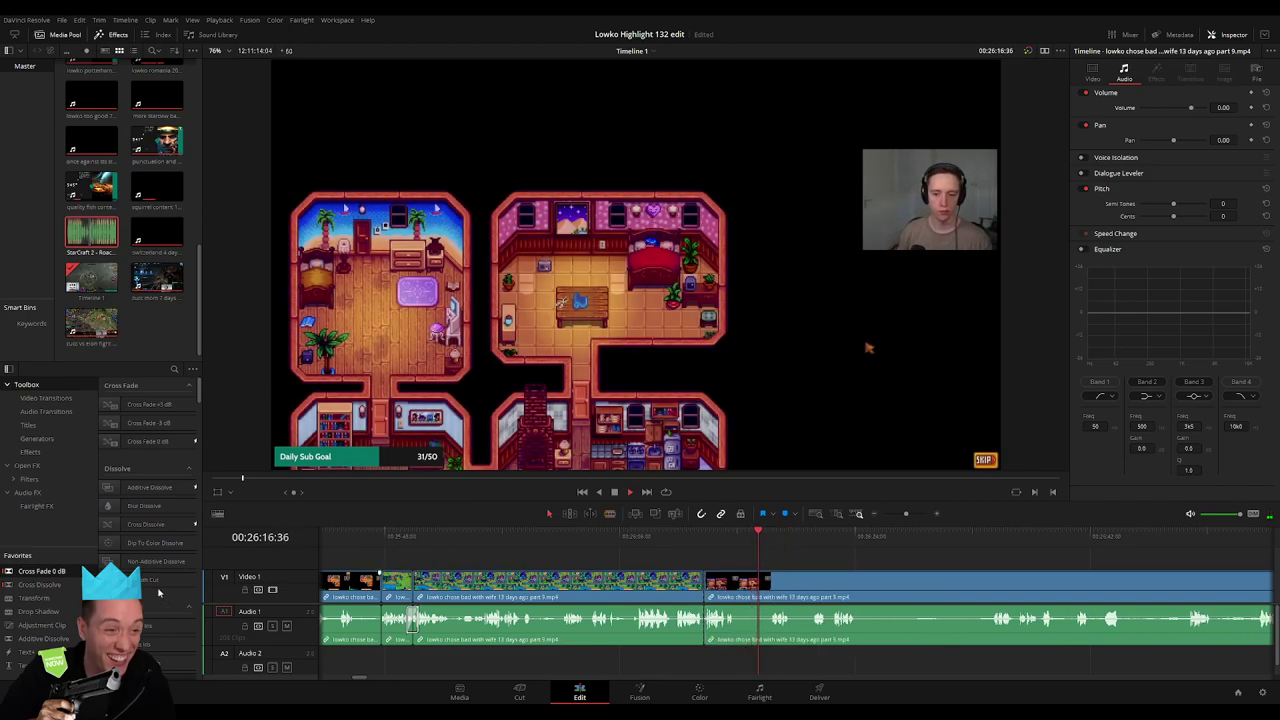
{"action": "left_click", "coordinate": [710, 640]}
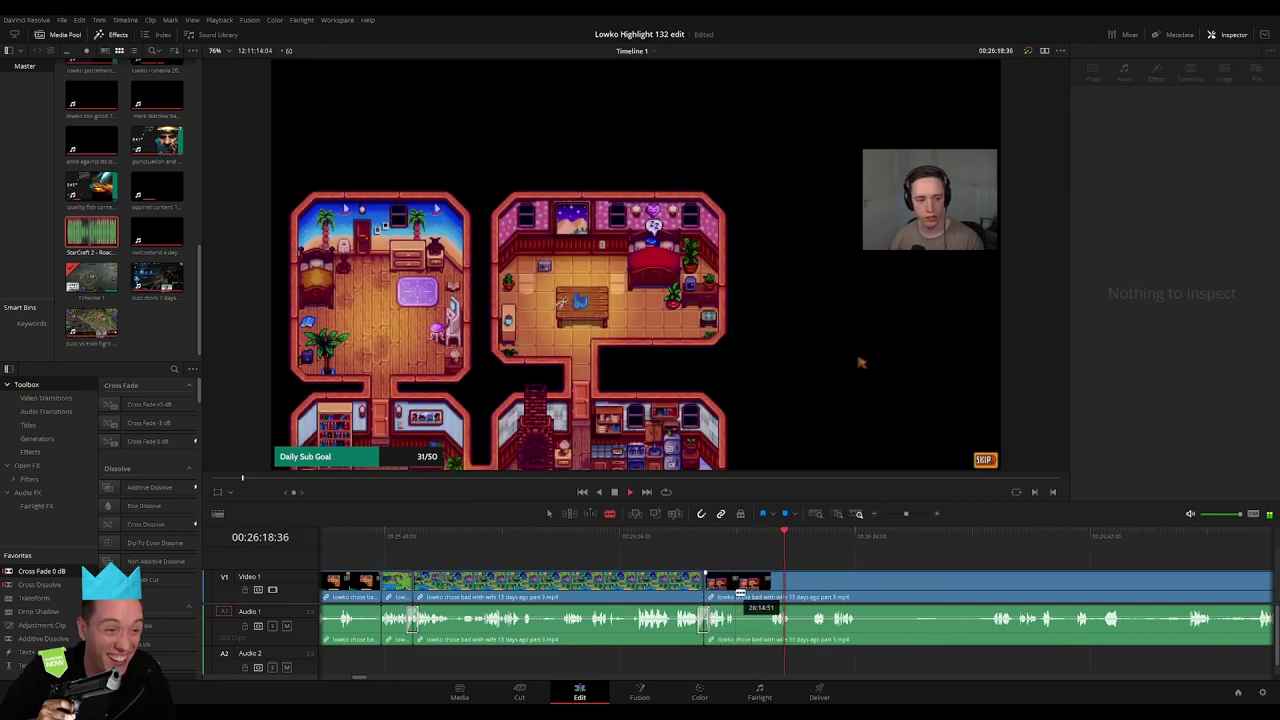
{"action": "left_click_drag", "start_coordinate": [740, 592], "coordinate": [774, 580]}
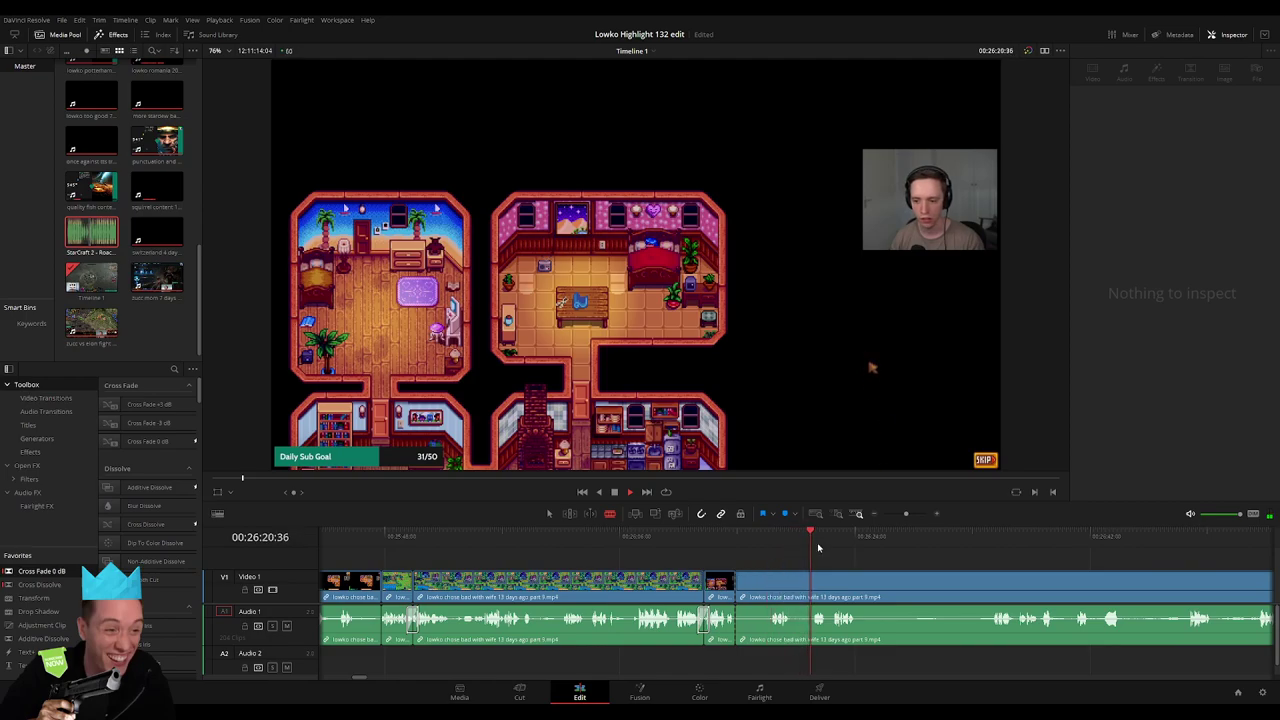
Scrub through the part 9 clip's town and indoor scenes to find where the wanted footage ends
{"action": "scroll", "coordinate": [714, 553], "scroll_direction": "right", "scroll_amount": 5}
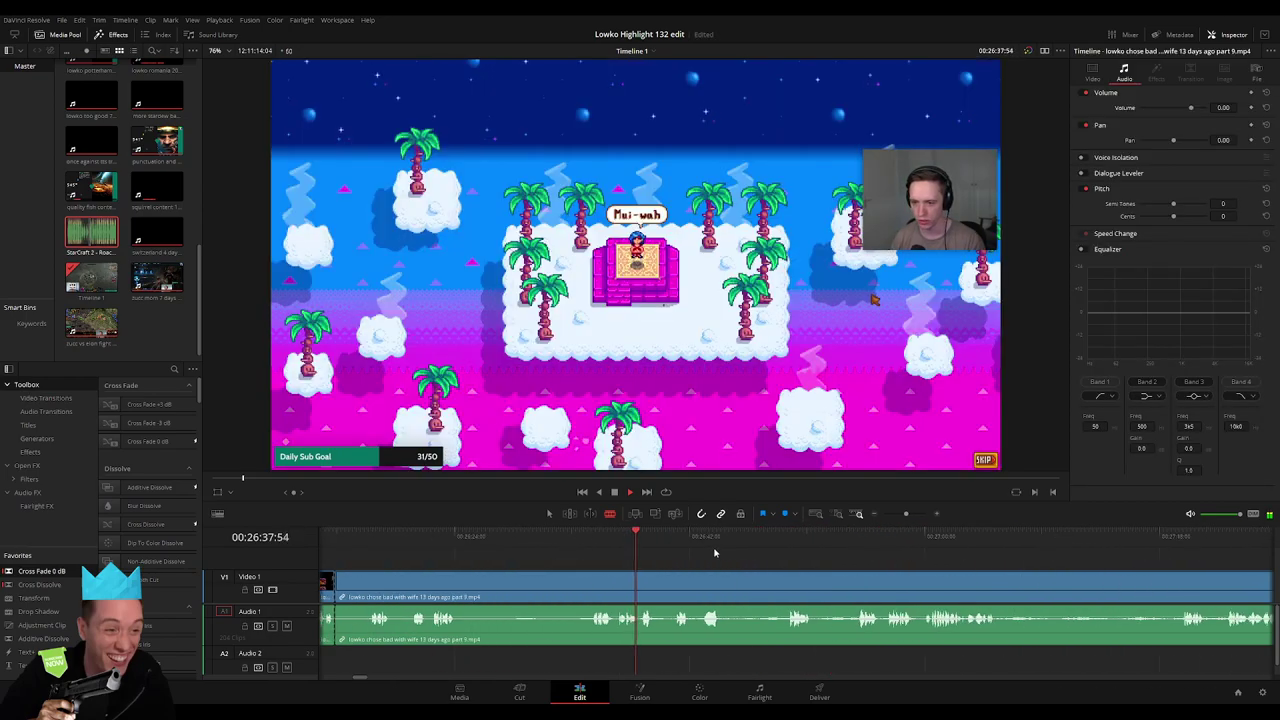
{"action": "scroll", "coordinate": [900, 550], "scroll_direction": "right", "scroll_amount": 3}
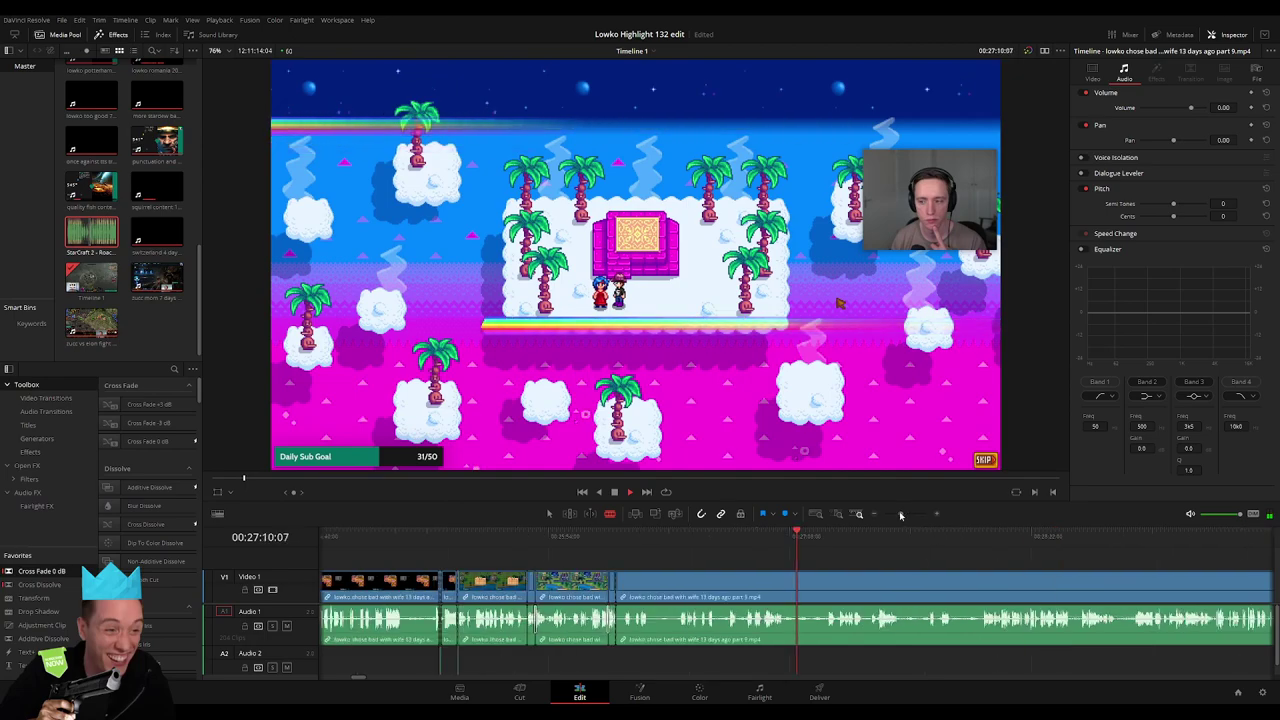
{"action": "scroll", "coordinate": [740, 554], "scroll_direction": "right", "scroll_amount": 3}
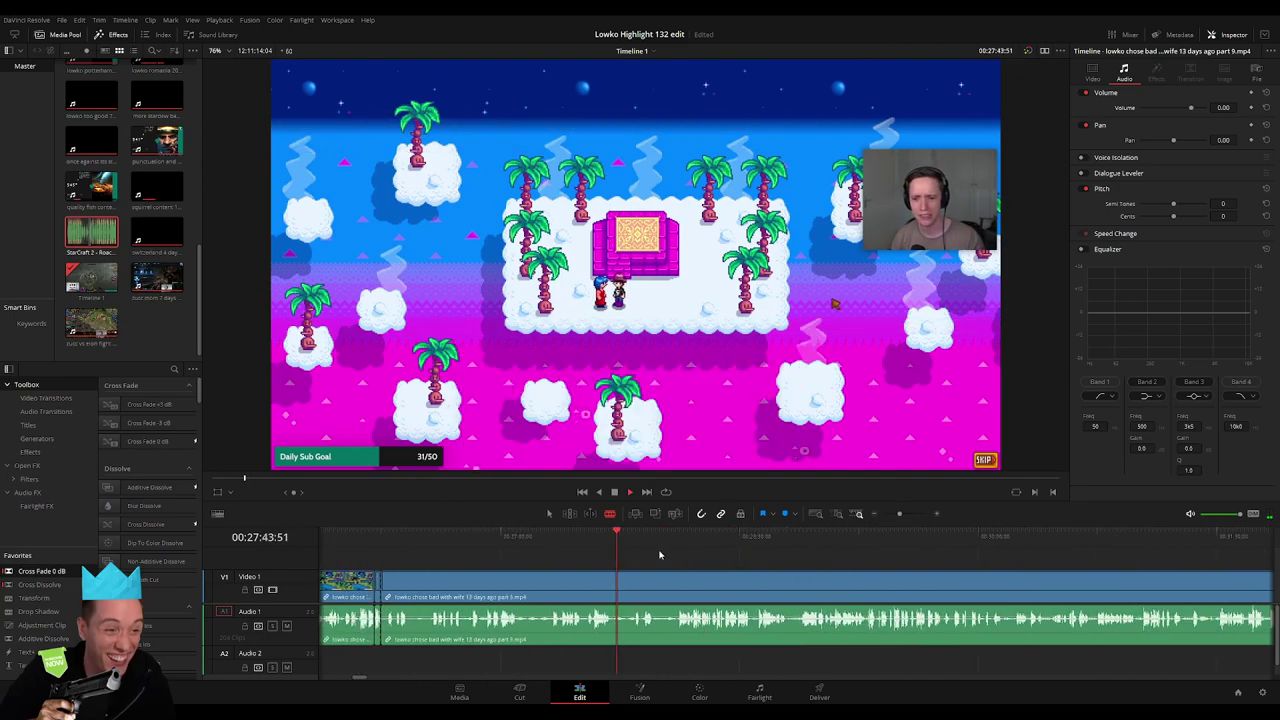
{"action": "key", "text": "space"}
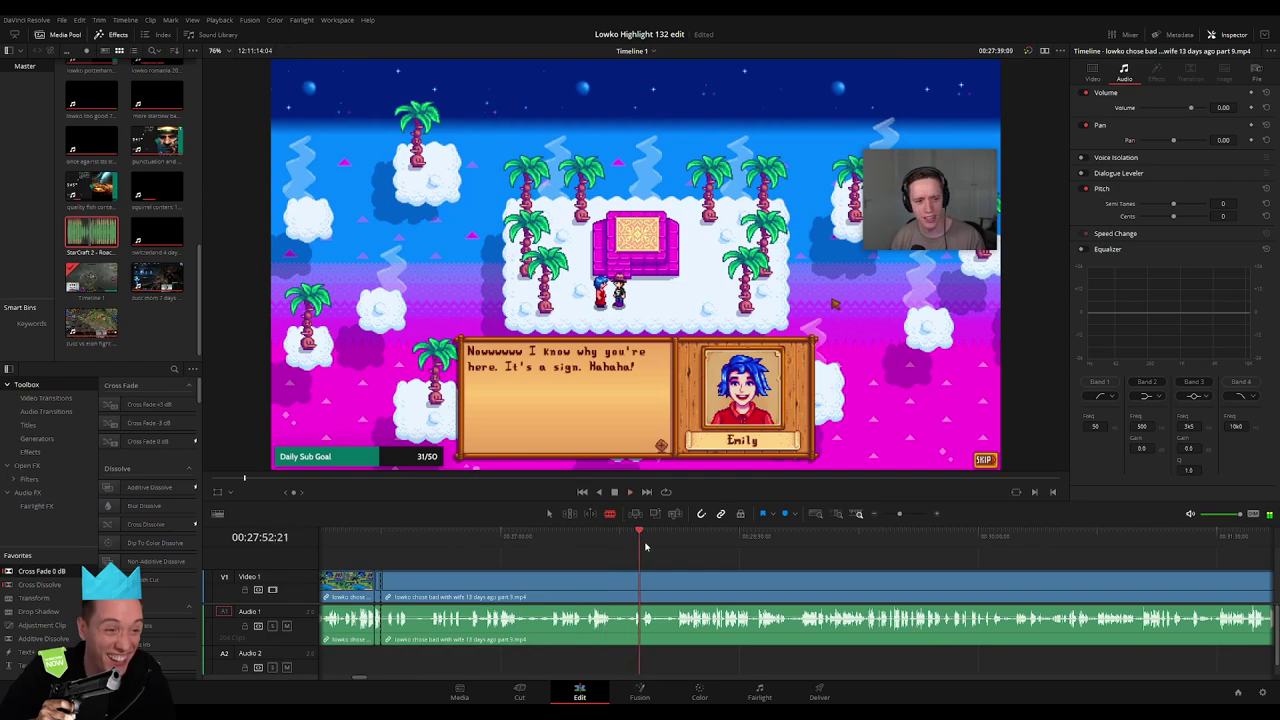
{"action": "left_click_drag", "start_coordinate": [645, 547], "coordinate": [970, 545]}
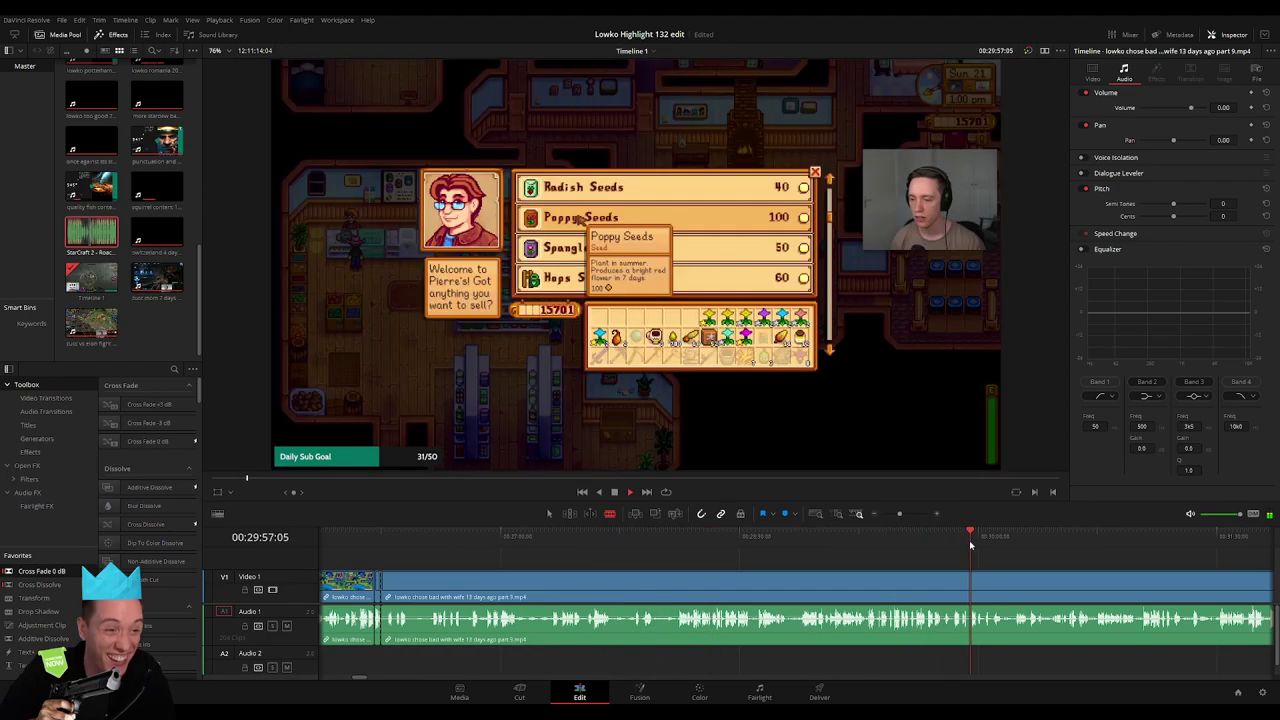
{"action": "left_click", "coordinate": [803, 548]}
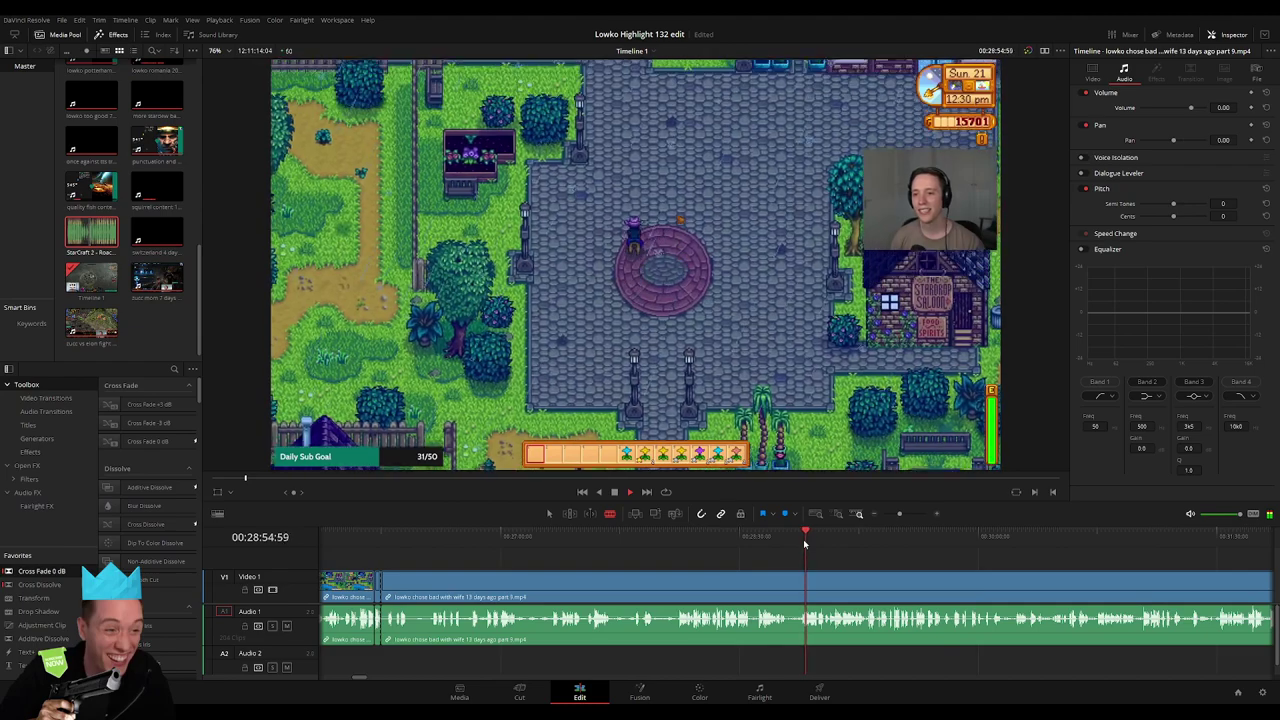
{"action": "left_click", "coordinate": [770, 548]}
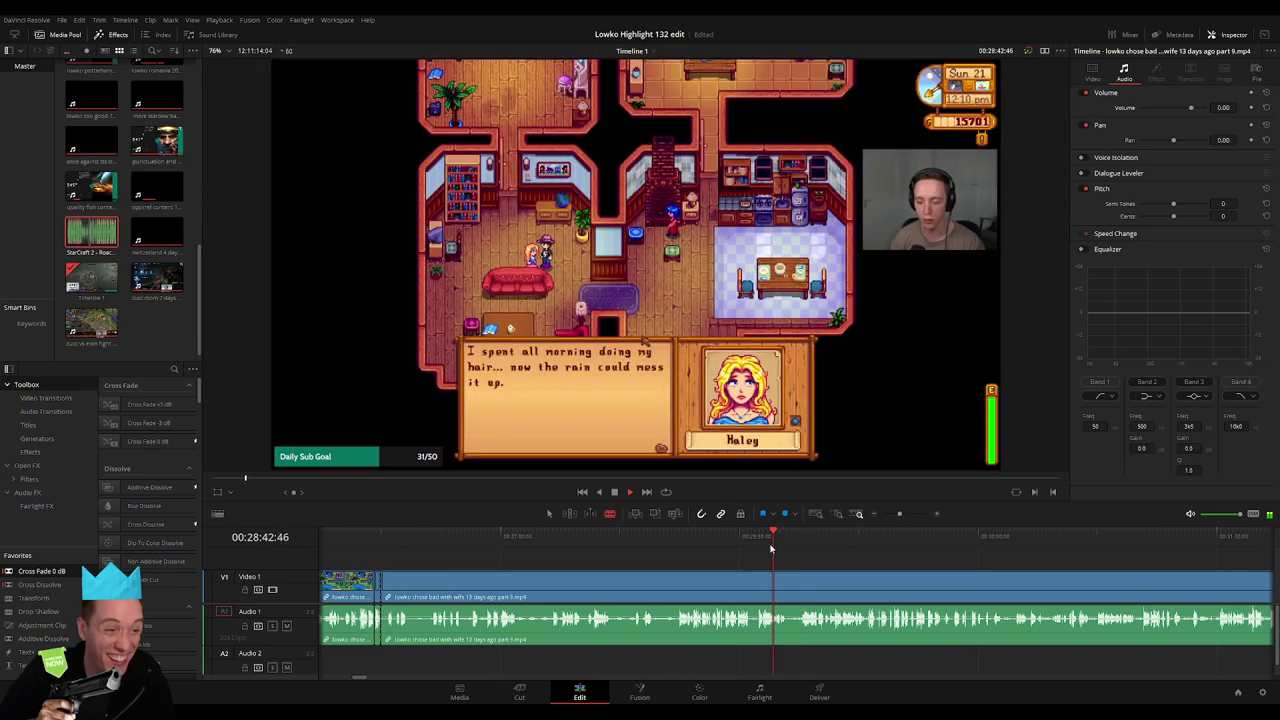
{"action": "left_click", "coordinate": [1124, 548]}
{"action": "left_click", "coordinate": [1148, 548]}
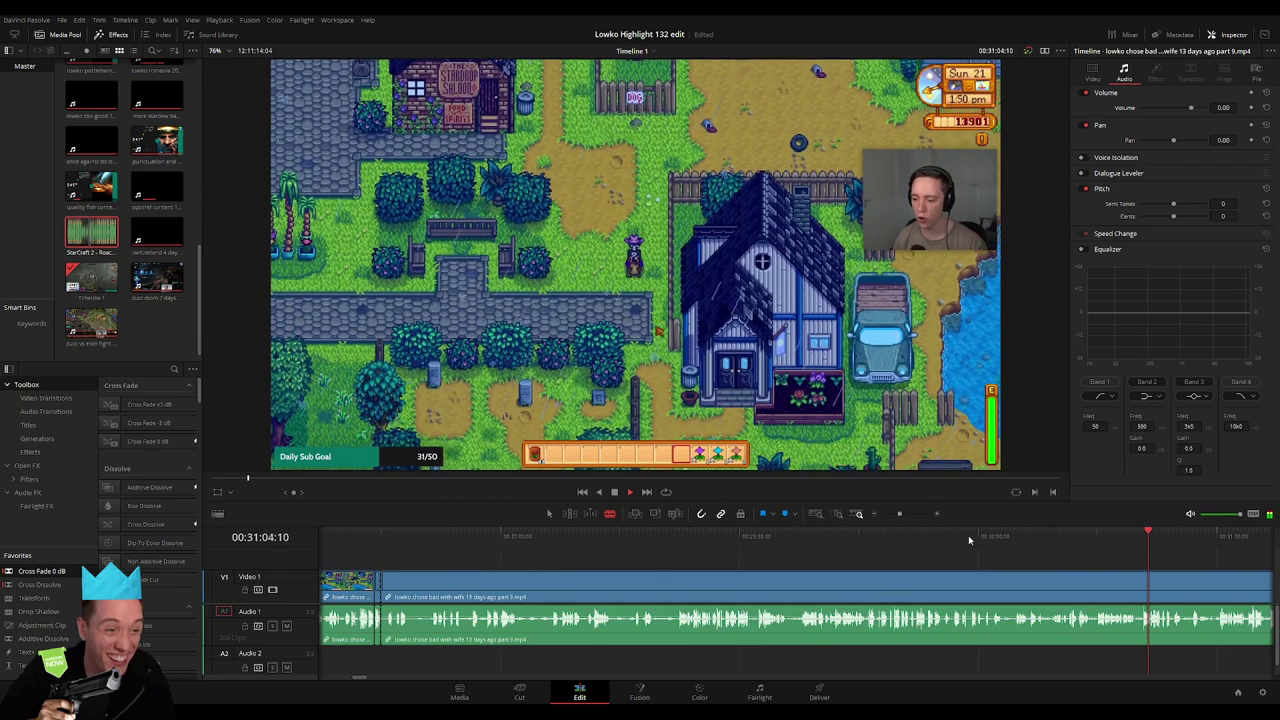
{"action": "scroll", "coordinate": [760, 550], "scroll_direction": "right", "scroll_amount": 5}
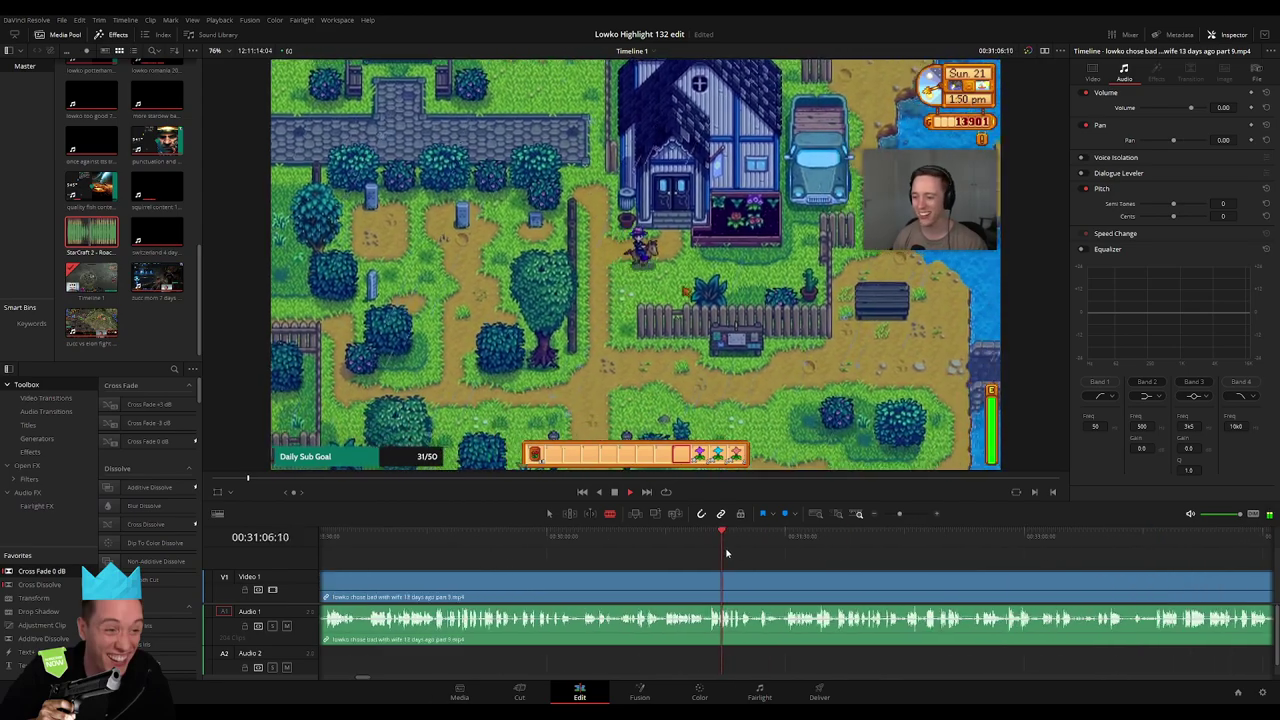
{"action": "left_click", "coordinate": [696, 540]}
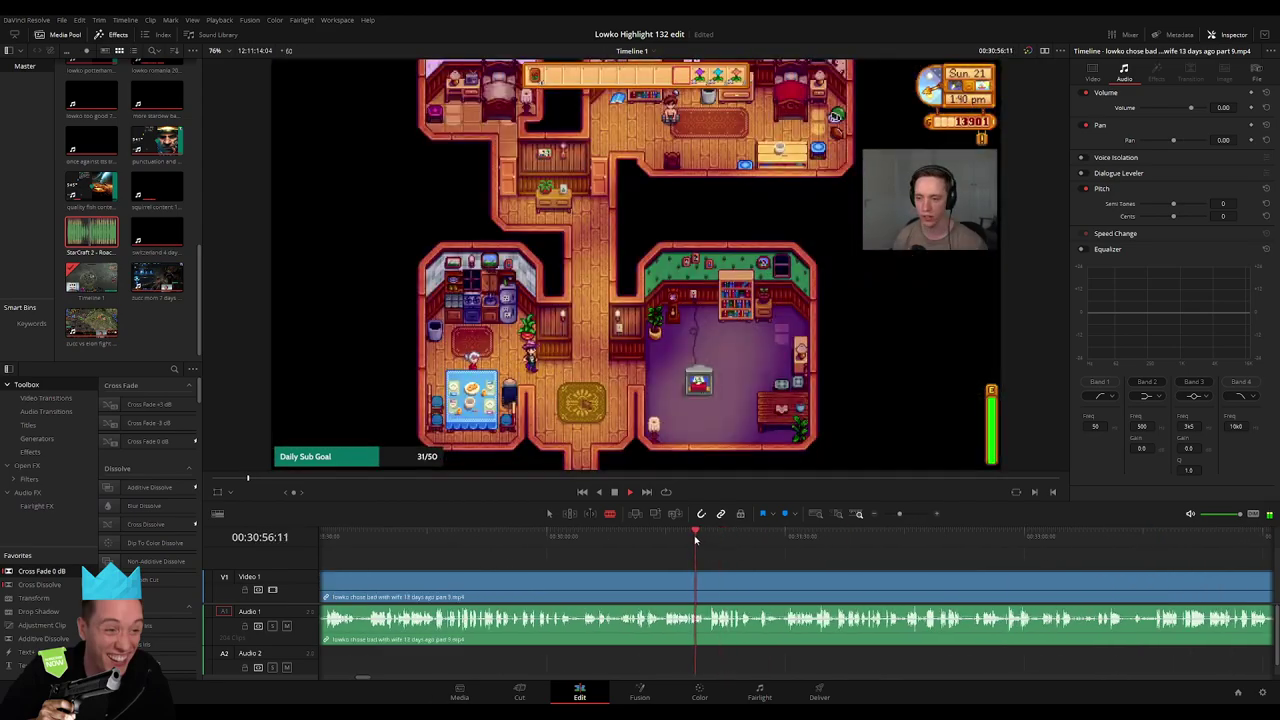
{"action": "left_click", "coordinate": [714, 540]}
{"action": "left_click", "coordinate": [809, 540]}
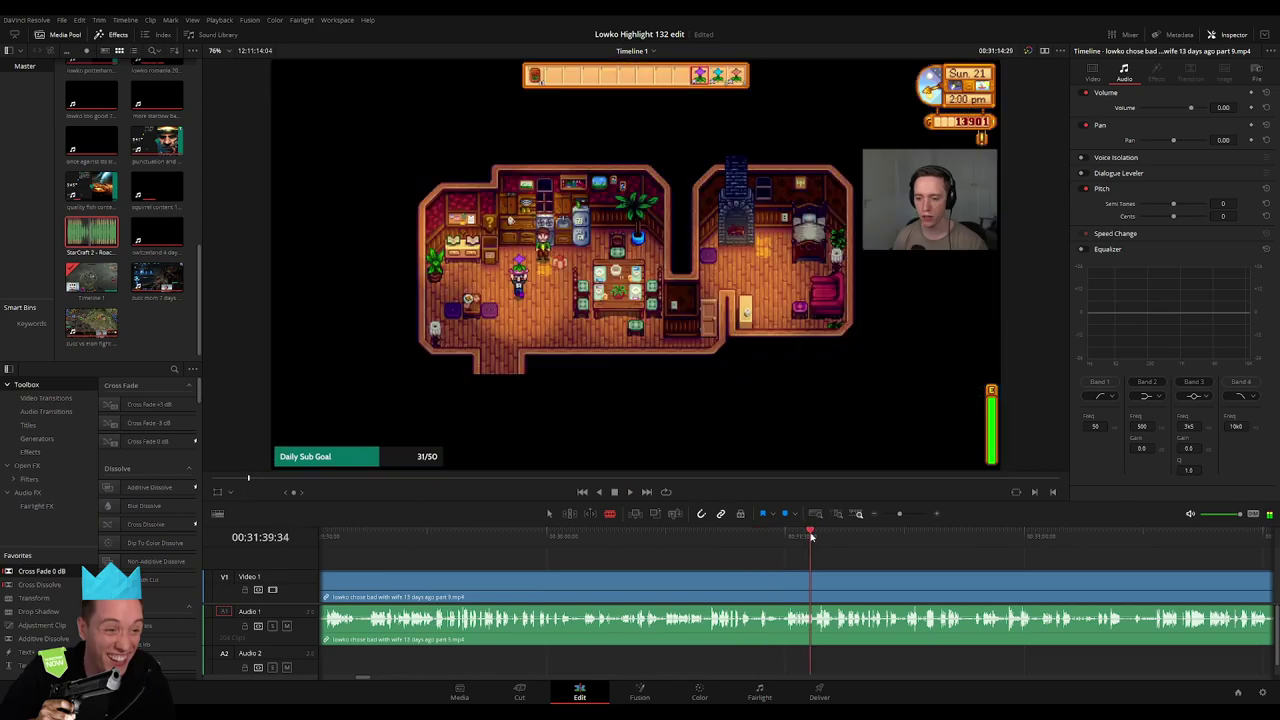
Ripple-delete the leftover part 9 footage so the part 10 clip follows at 00:26:15
{"action": "scroll", "coordinate": [893, 560], "scroll_direction": "right", "scroll_amount": 5}
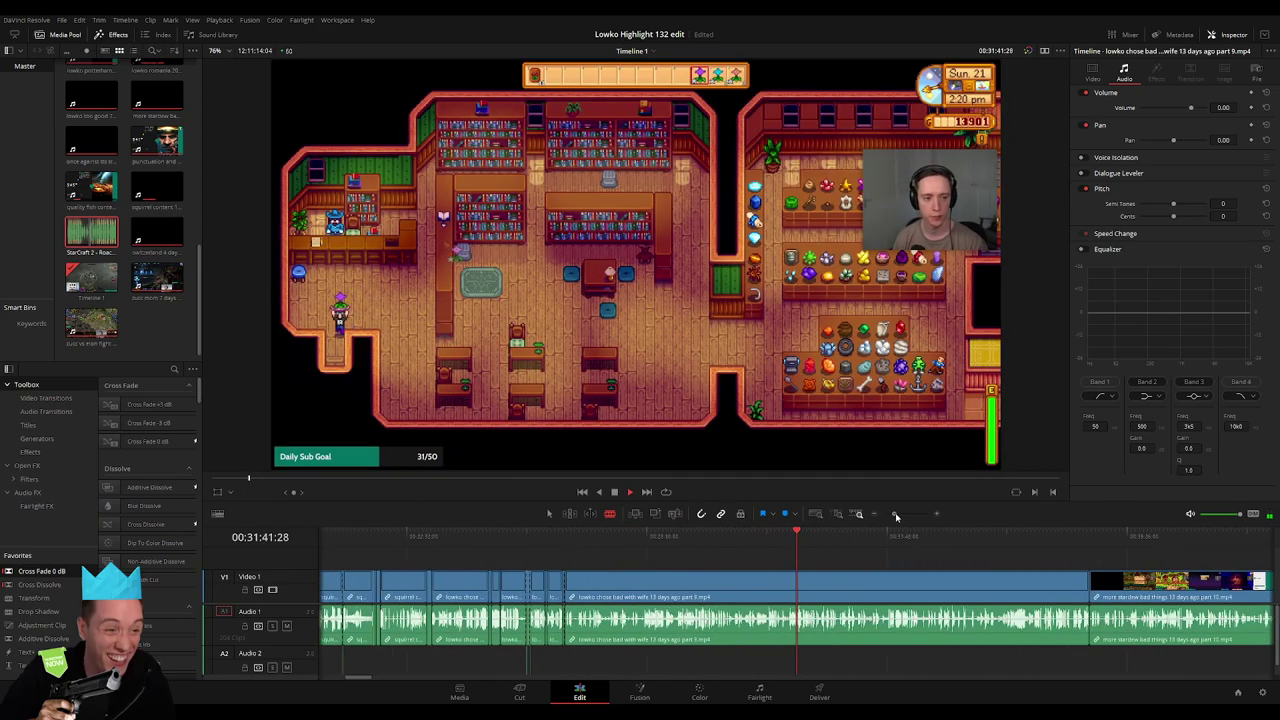
{"action": "left_click", "coordinate": [810, 540]}
{"action": "scroll", "coordinate": [700, 560], "scroll_direction": "right", "scroll_amount": 5}
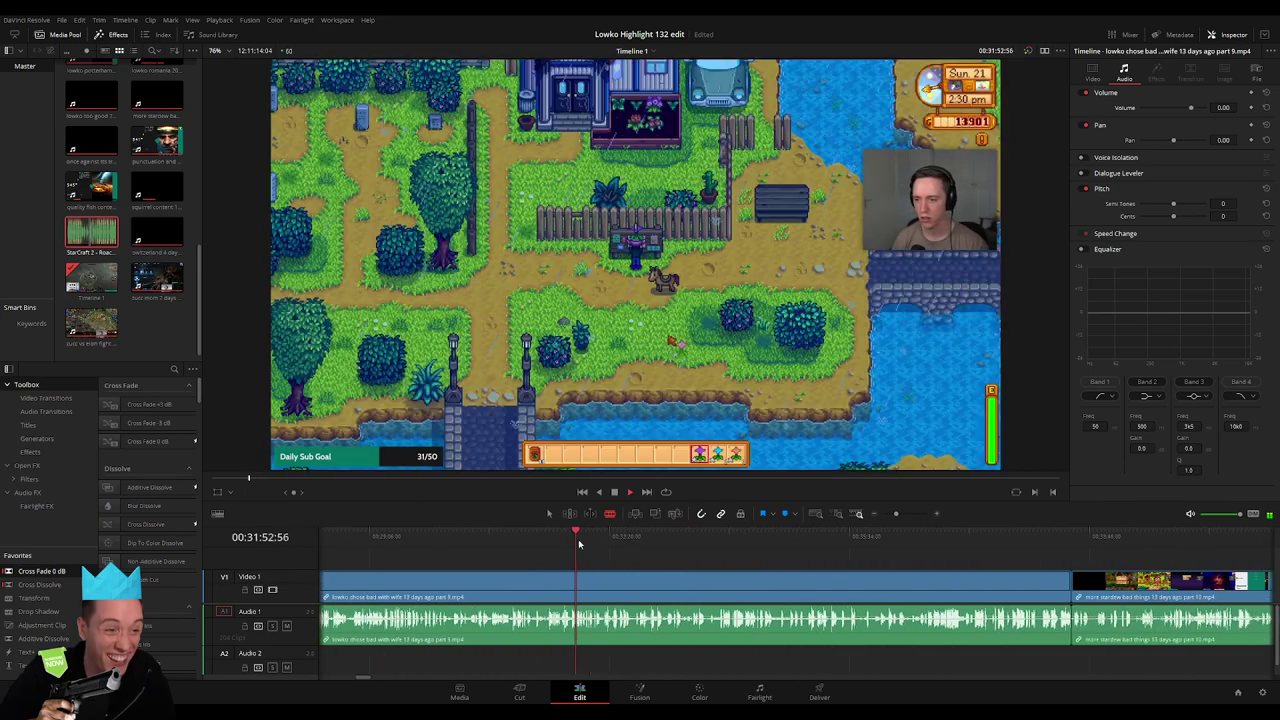
{"action": "mouse_move", "coordinate": [580, 540]}
{"action": "left_mouse_down"}
{"action": "mouse_move", "coordinate": [688, 545]}
{"action": "mouse_move", "coordinate": [591, 547]}
{"action": "left_mouse_up"}
{"action": "key", "text": "space"}
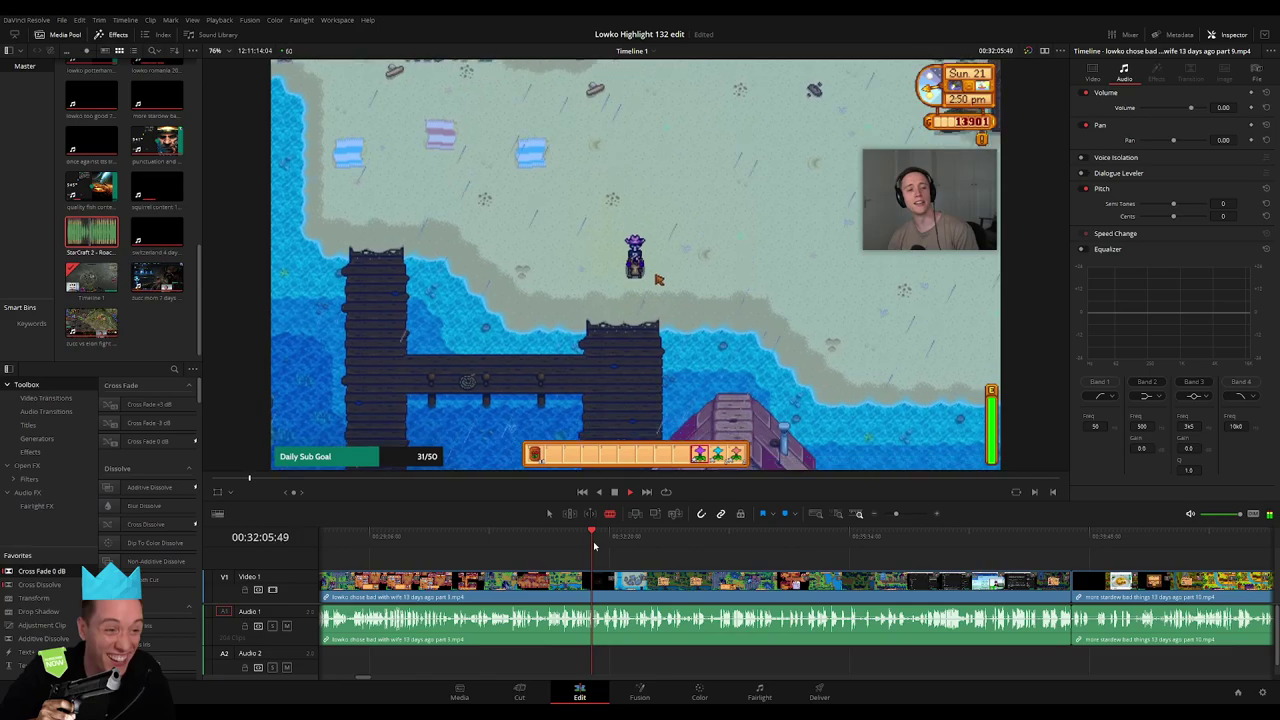
{"action": "left_click_drag", "start_coordinate": [591, 547], "coordinate": [934, 543]}
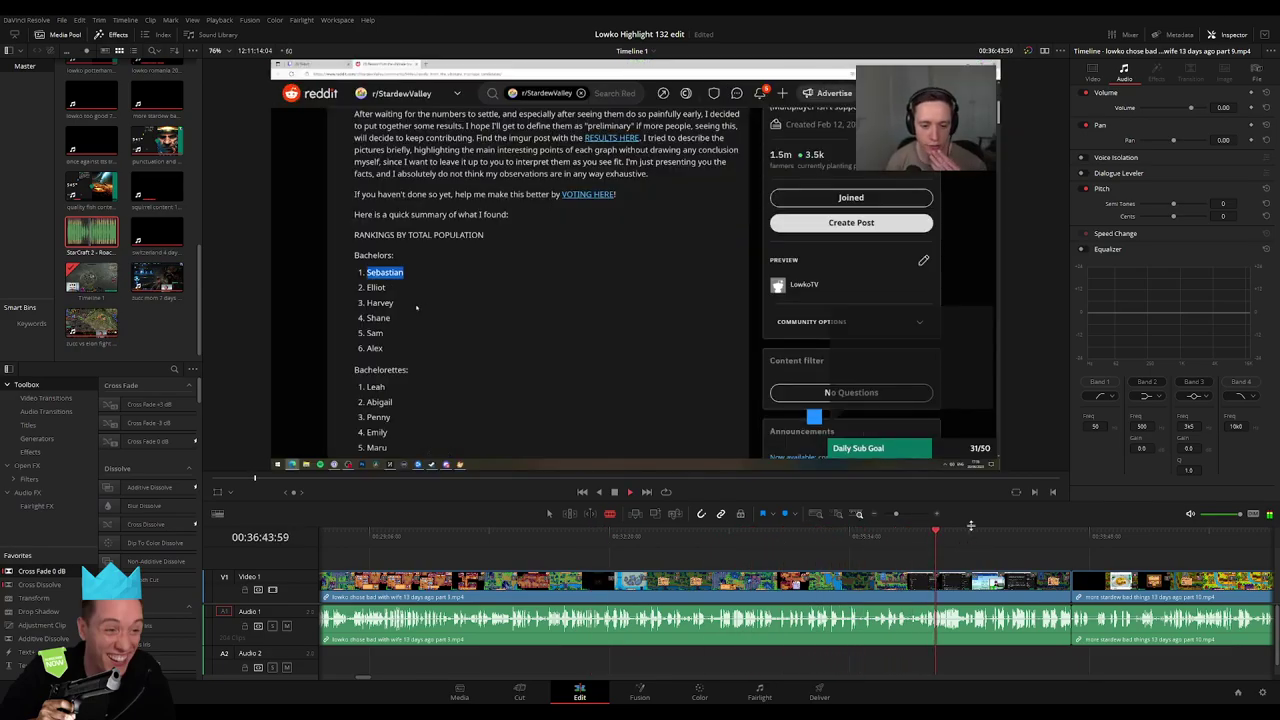
{"action": "left_click_drag", "start_coordinate": [1018, 543], "coordinate": [1053, 543]}
{"action": "key", "text": "space"}
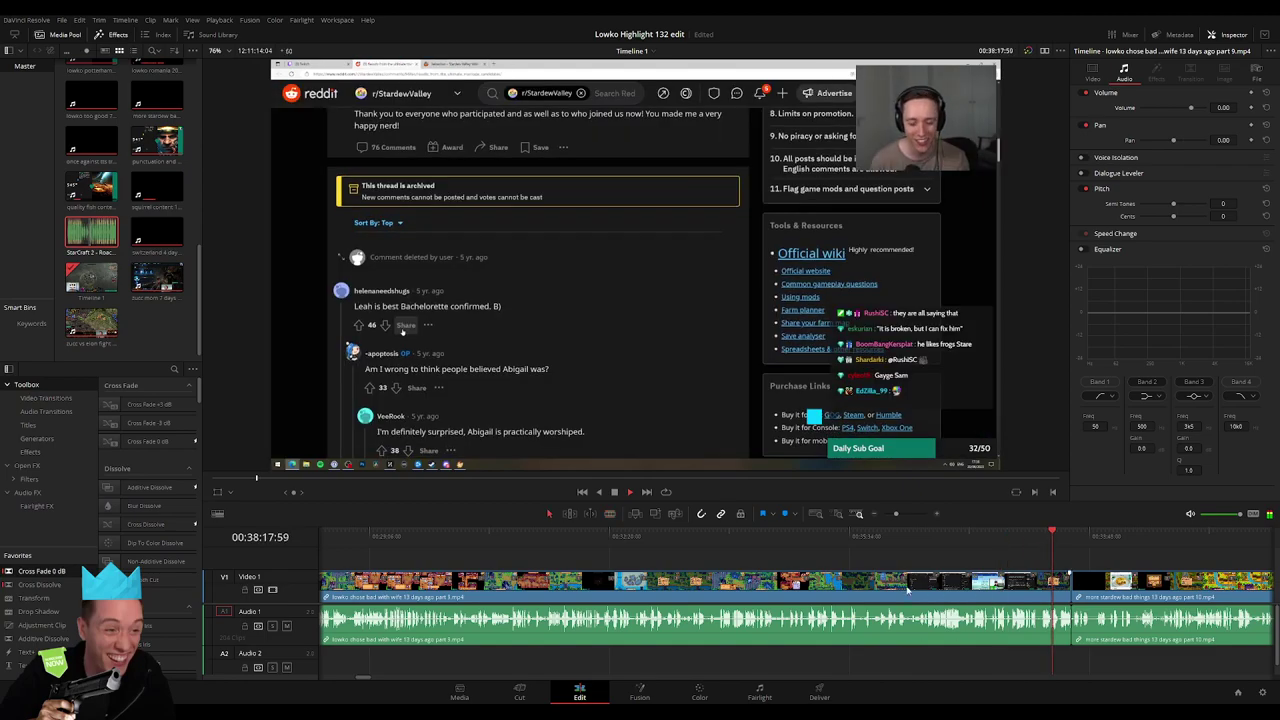
{"action": "key", "text": "BackSpace"}
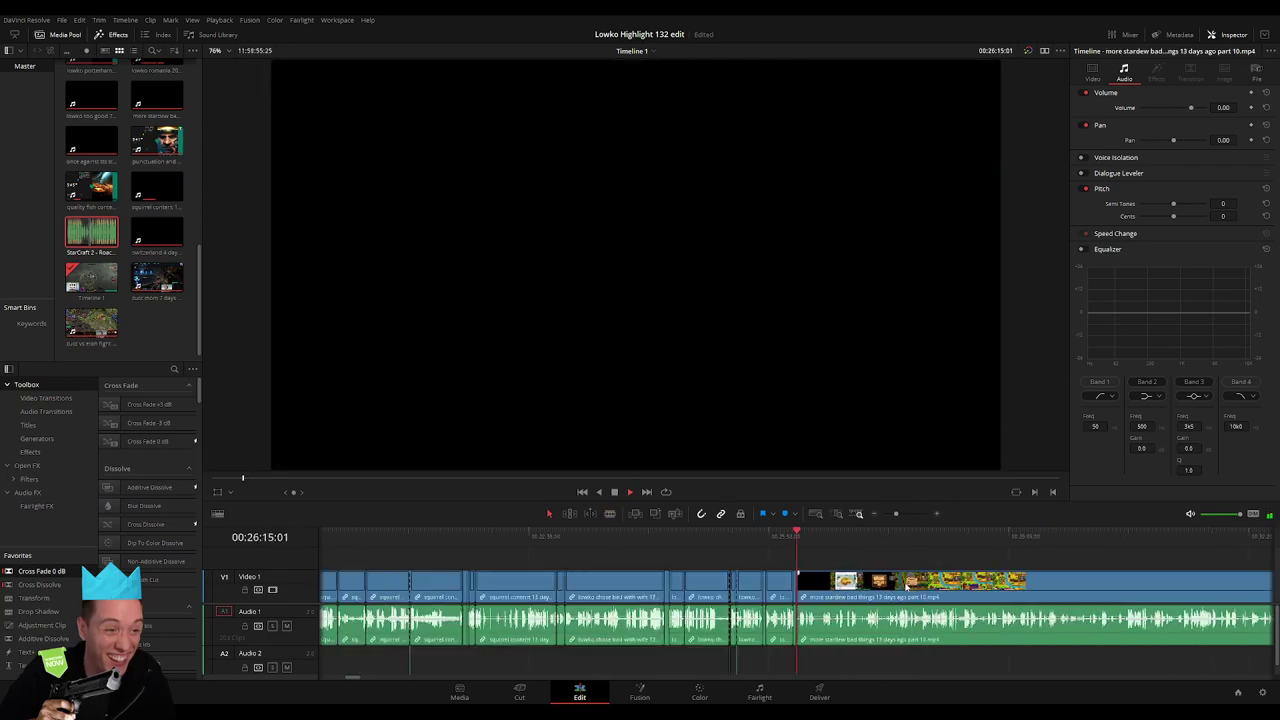
{"action": "left_click", "coordinate": [826, 543]}
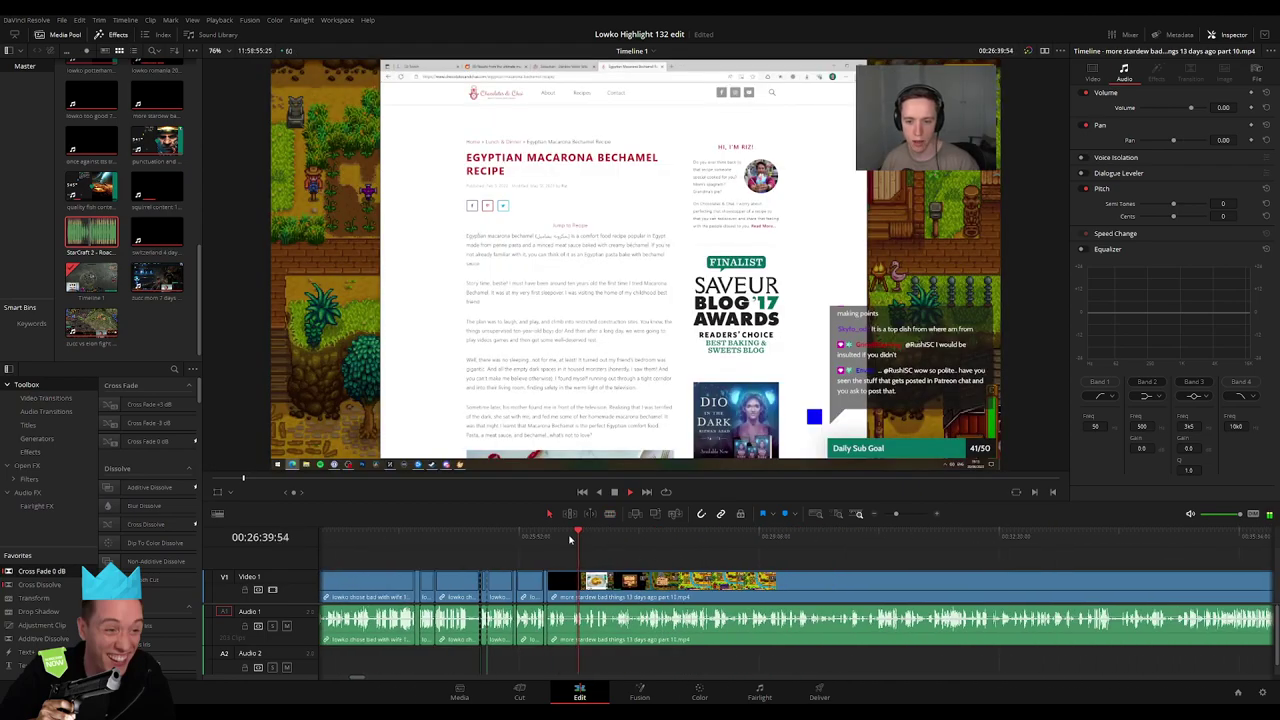
{"action": "left_click_drag", "start_coordinate": [613, 536], "coordinate": [686, 531]}
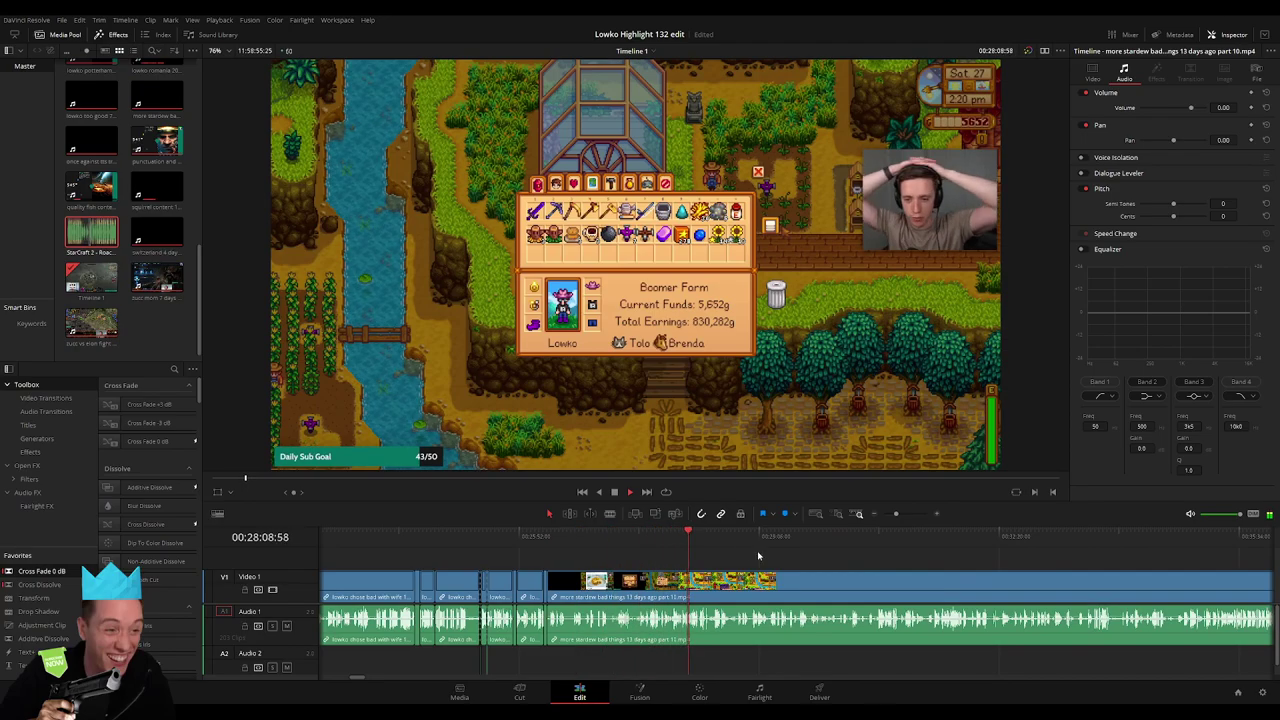
{"action": "key", "text": "space"}
{"action": "left_click_drag", "start_coordinate": [522, 541], "coordinate": [703, 537]}
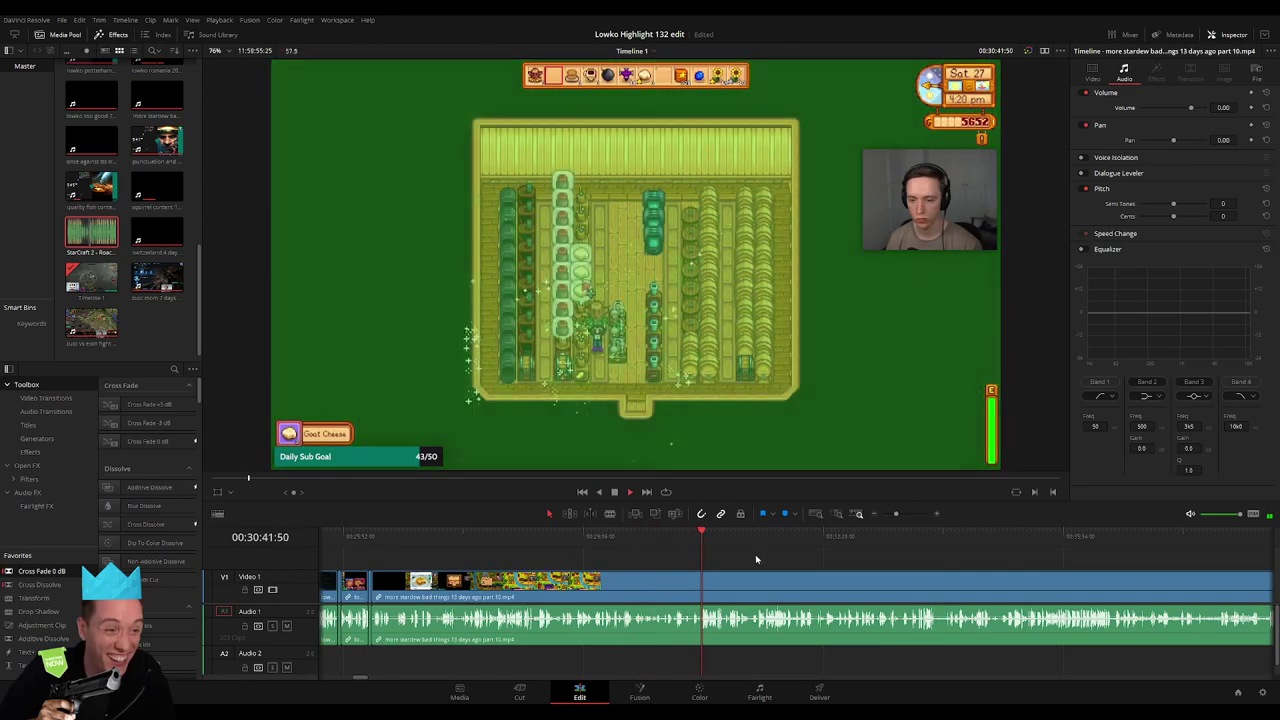
{"action": "left_click", "coordinate": [901, 515]}
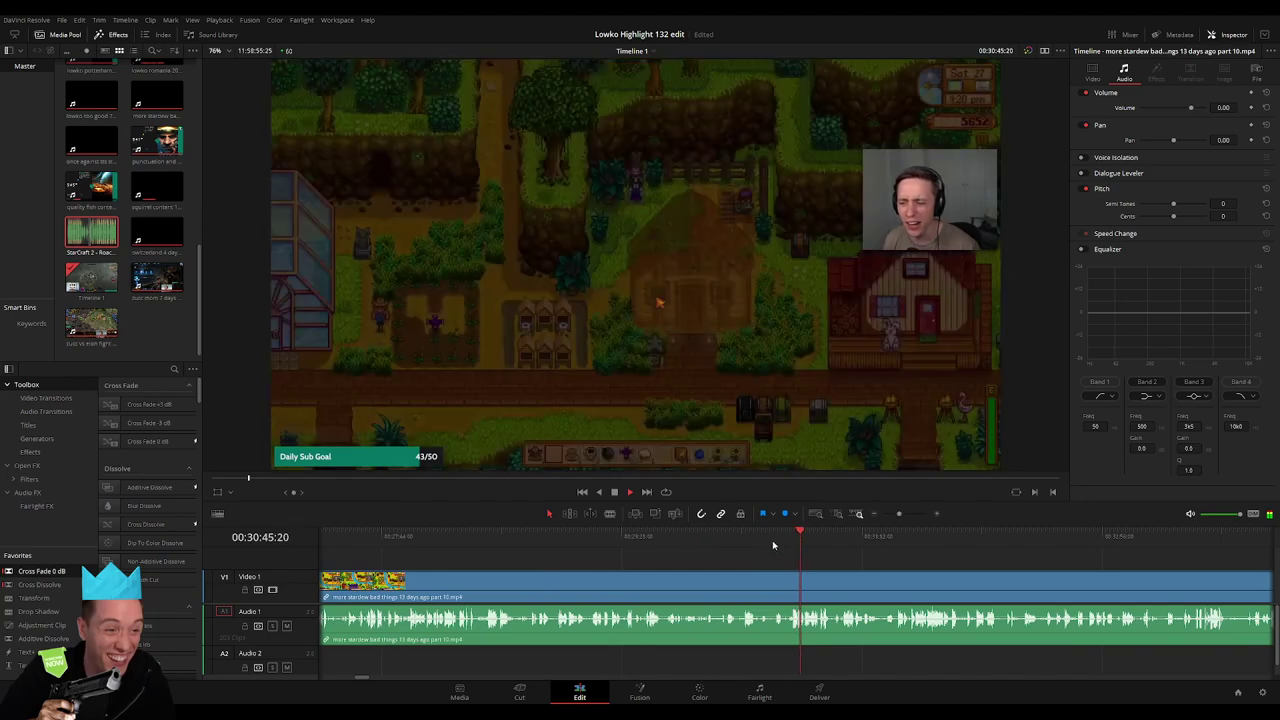
{"action": "mouse_move", "coordinate": [773, 545]}
{"action": "left_mouse_down"}
{"action": "mouse_move", "coordinate": [829, 545]}
{"action": "mouse_move", "coordinate": [686, 537]}
{"action": "left_mouse_up"}
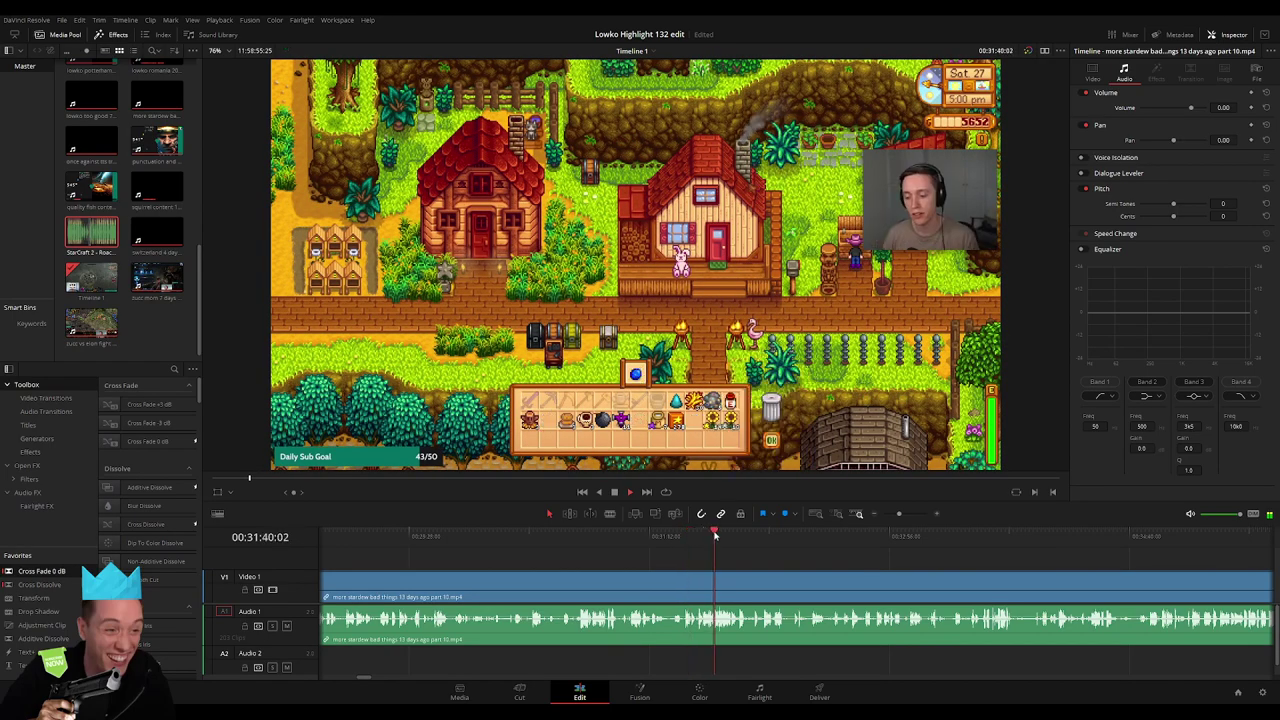
{"action": "left_click_drag", "start_coordinate": [723, 537], "coordinate": [671, 541]}
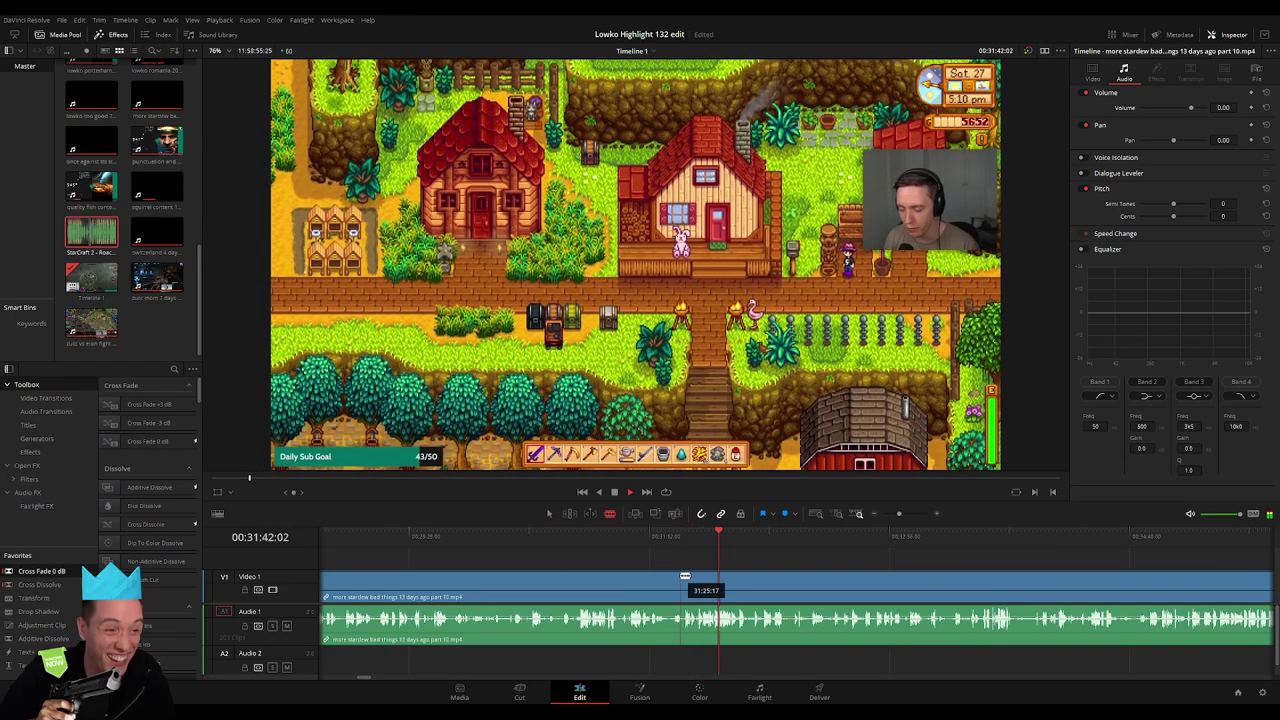
{"action": "key", "text": "space"}
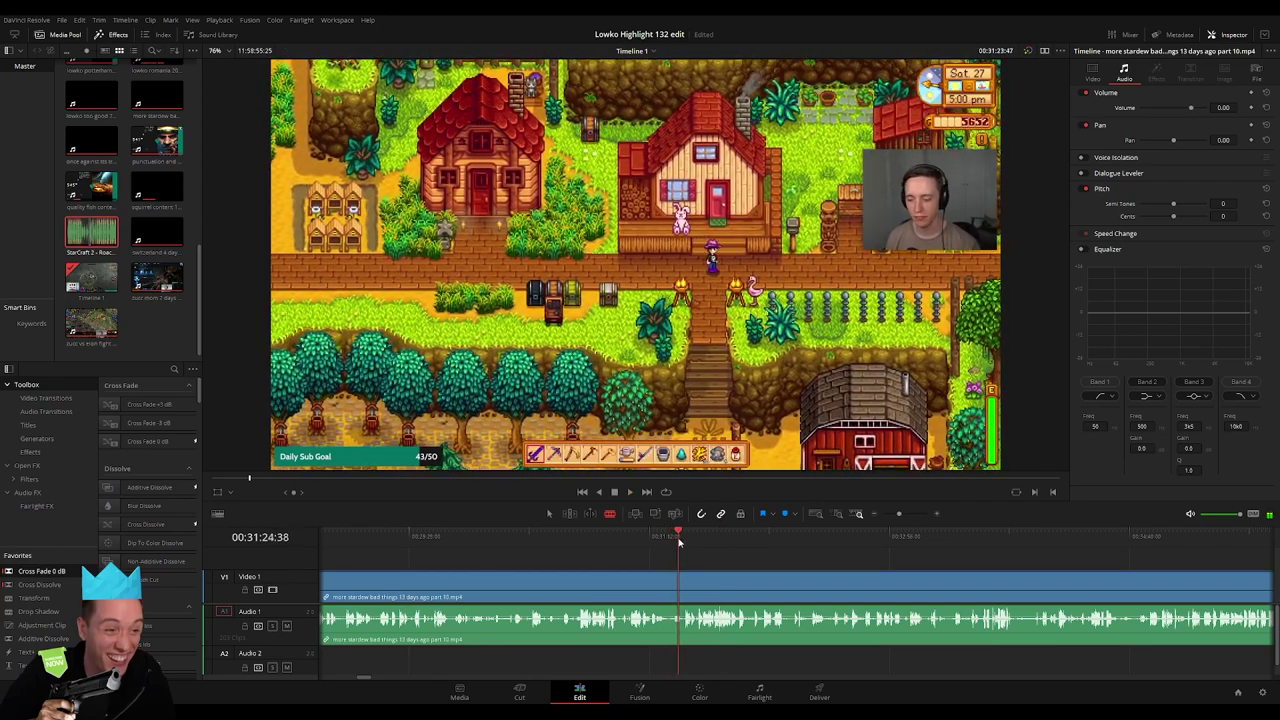
Blade the part 10 clip at the chosen point and ripple-delete the first five minutes
{"action": "left_click_drag", "start_coordinate": [676, 541], "coordinate": [696, 543]}
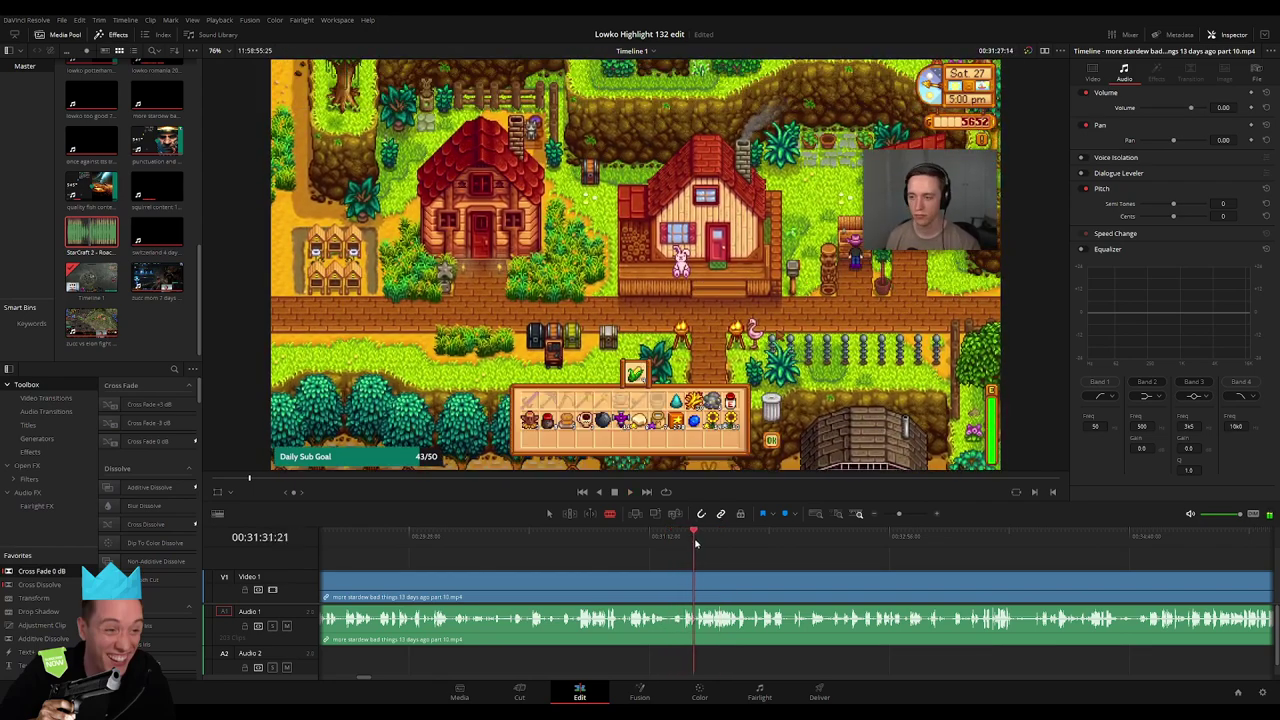
{"action": "left_click", "coordinate": [688, 579]}
{"action": "key", "text": "a"}
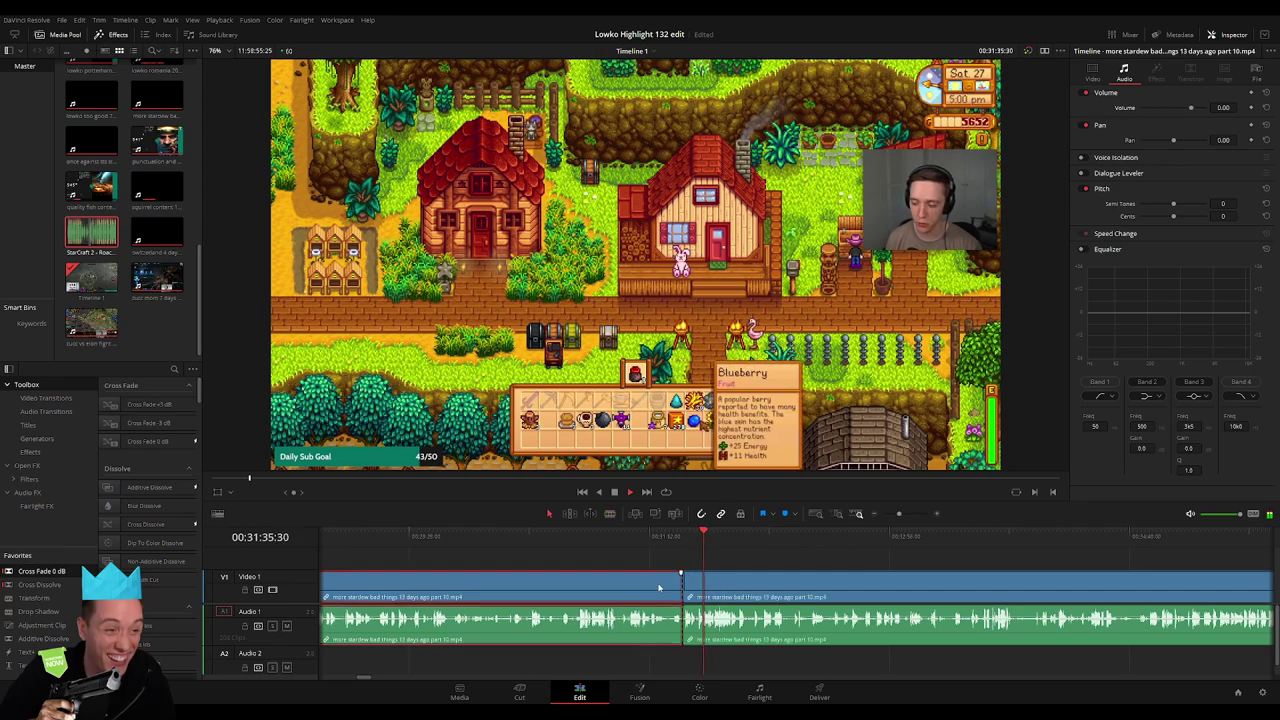
{"action": "key", "text": "Delete"}
{"action": "key", "text": "ctrl+equal"}
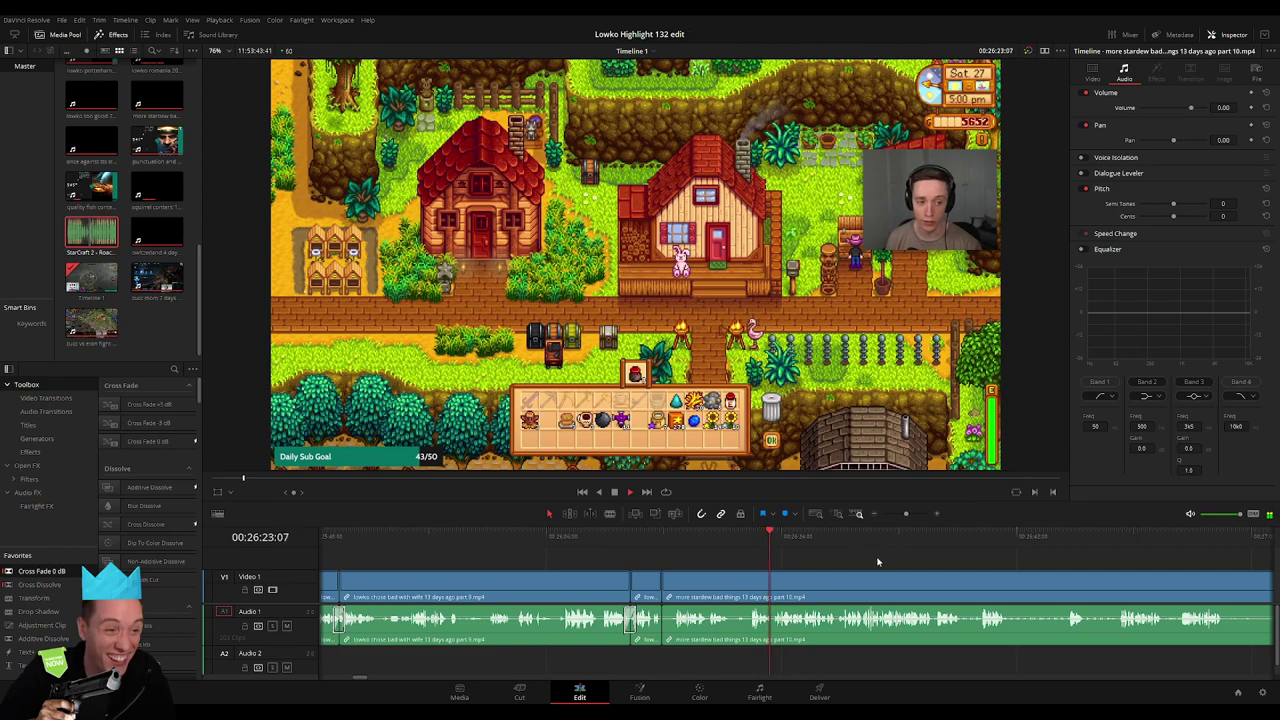
{"action": "scroll", "coordinate": [878, 561], "scroll_direction": "right", "scroll_amount": 3}
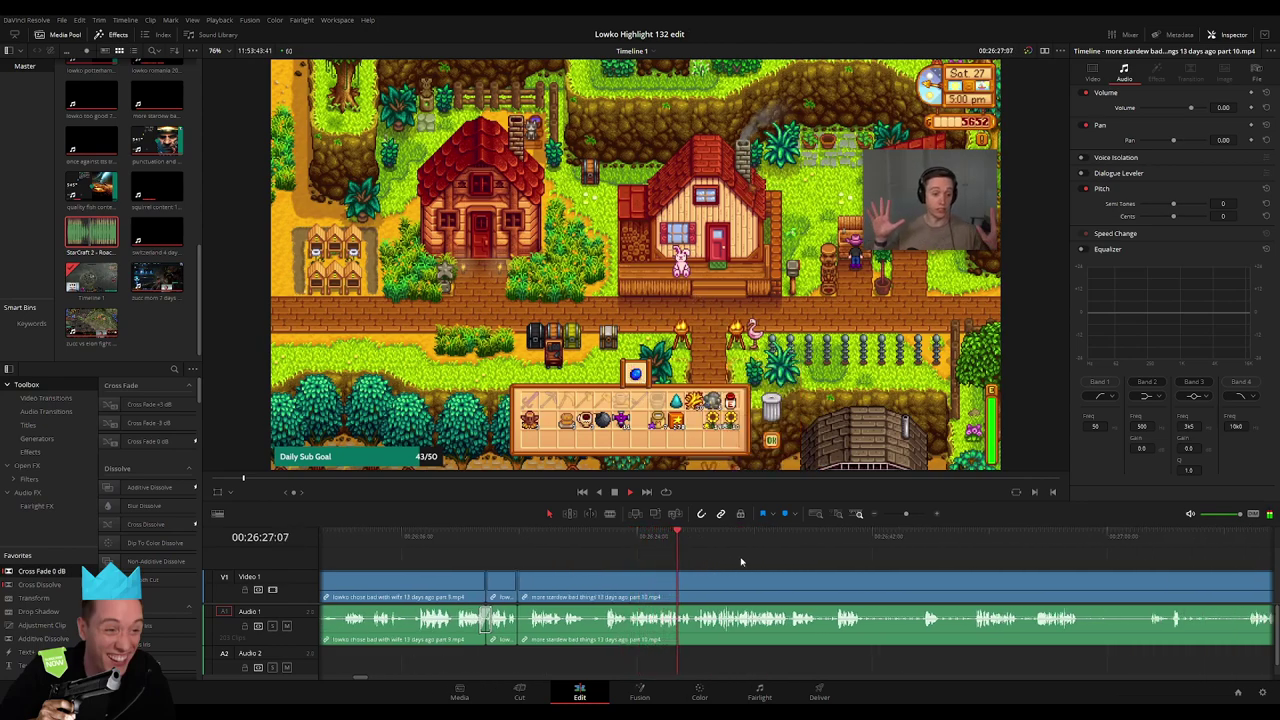
{"action": "scroll", "coordinate": [568, 563], "scroll_direction": "right", "scroll_amount": 4}
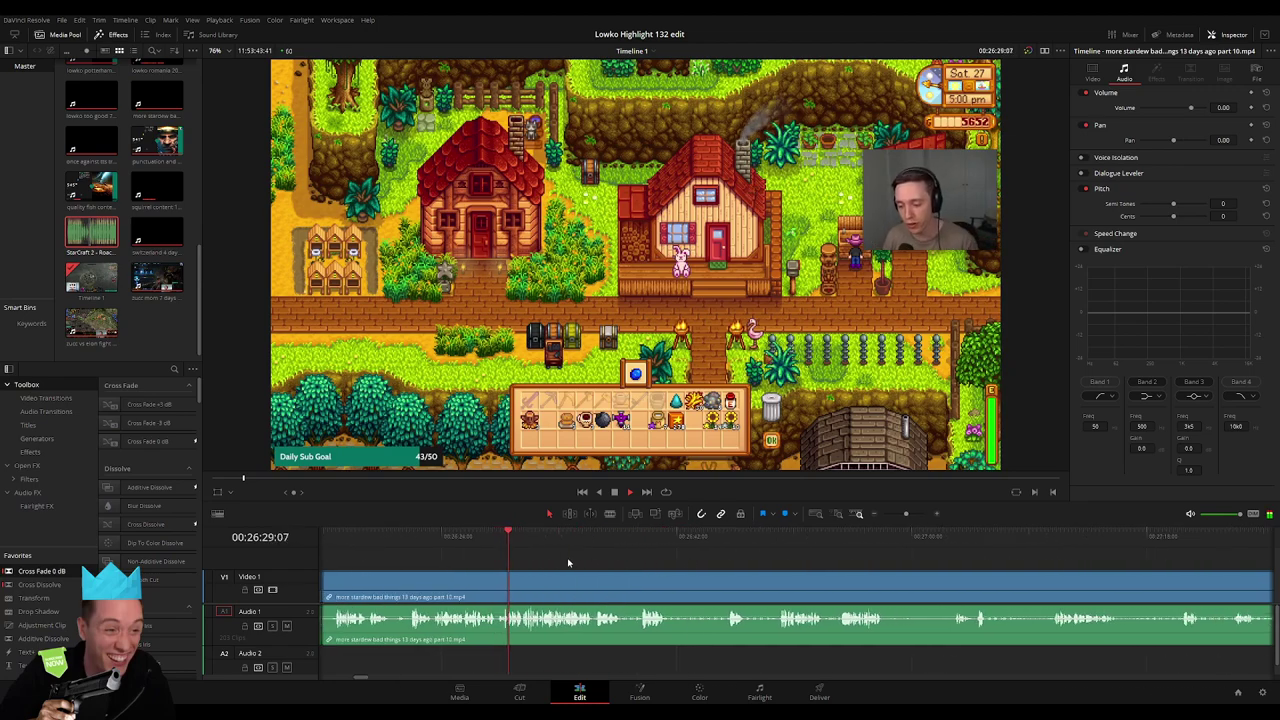
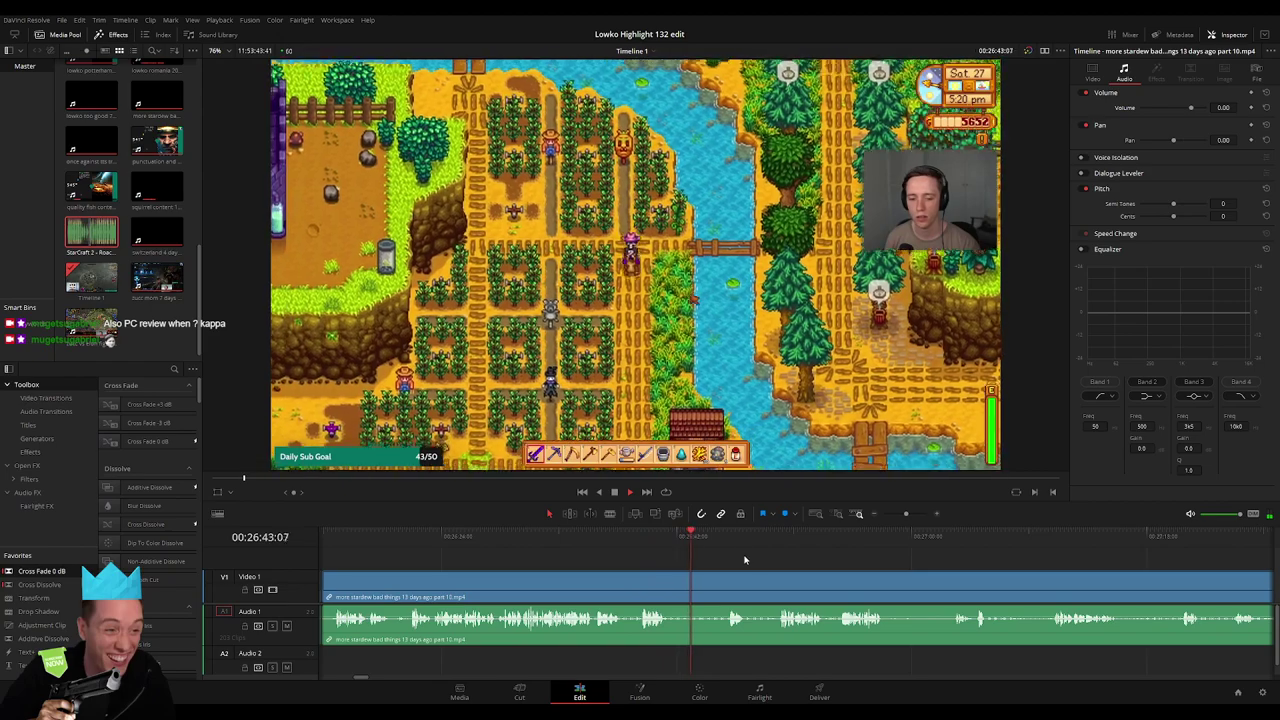
Cut a short section out of the Stardew stream footage and tighten the resulting edit point
{"action": "left_click", "coordinate": [672, 581]}
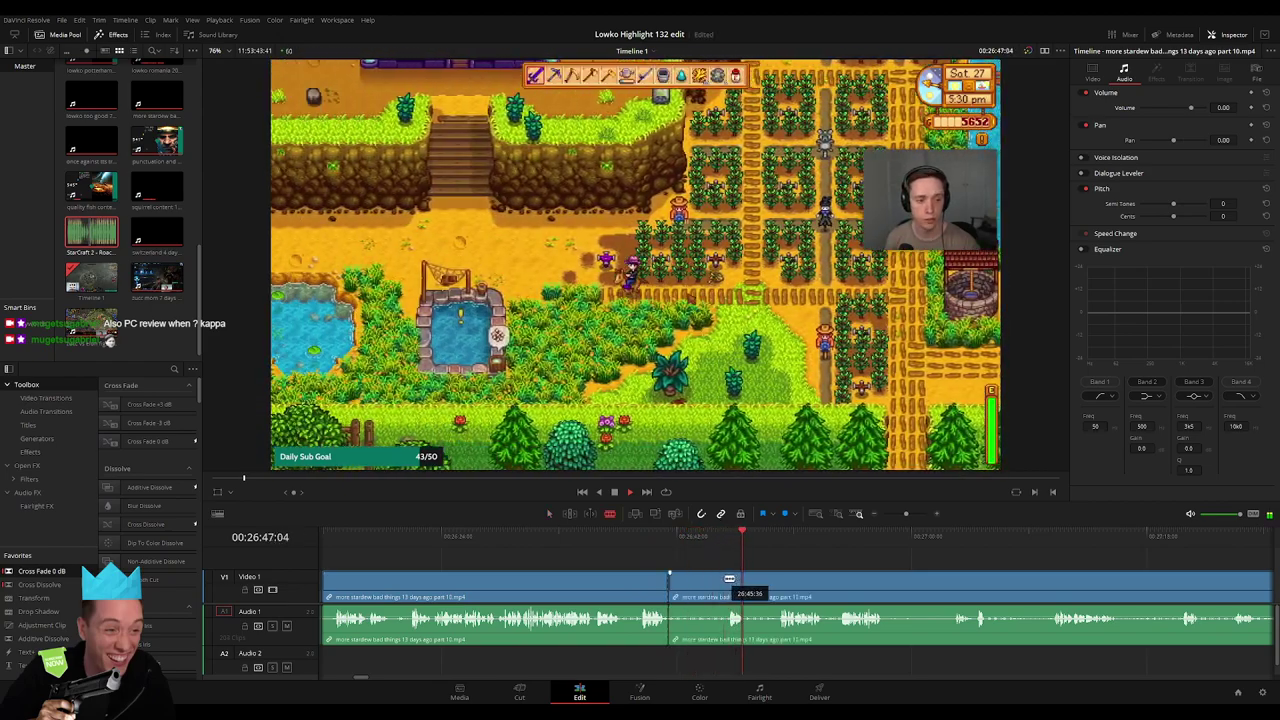
{"action": "left_click", "coordinate": [727, 581]}
{"action": "key", "text": "a"}
{"action": "left_click", "coordinate": [712, 584]}
{"action": "key", "text": "Delete"}
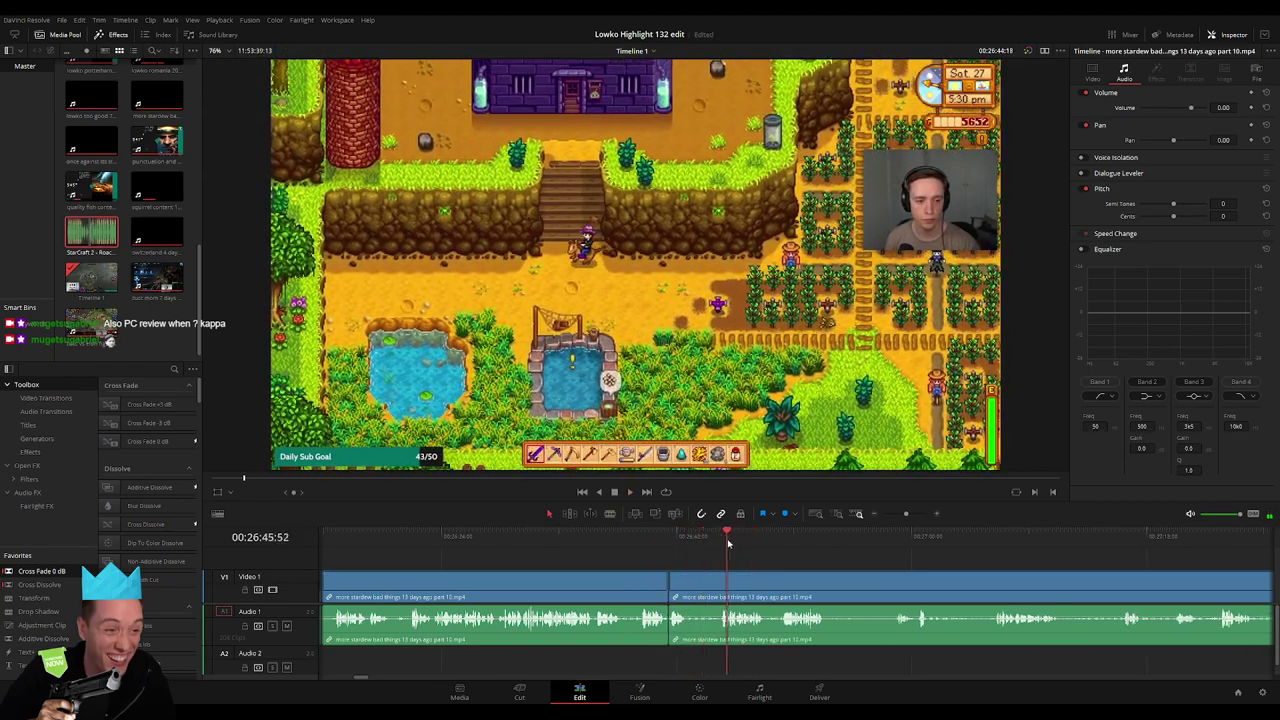
{"action": "left_click", "coordinate": [673, 628]}
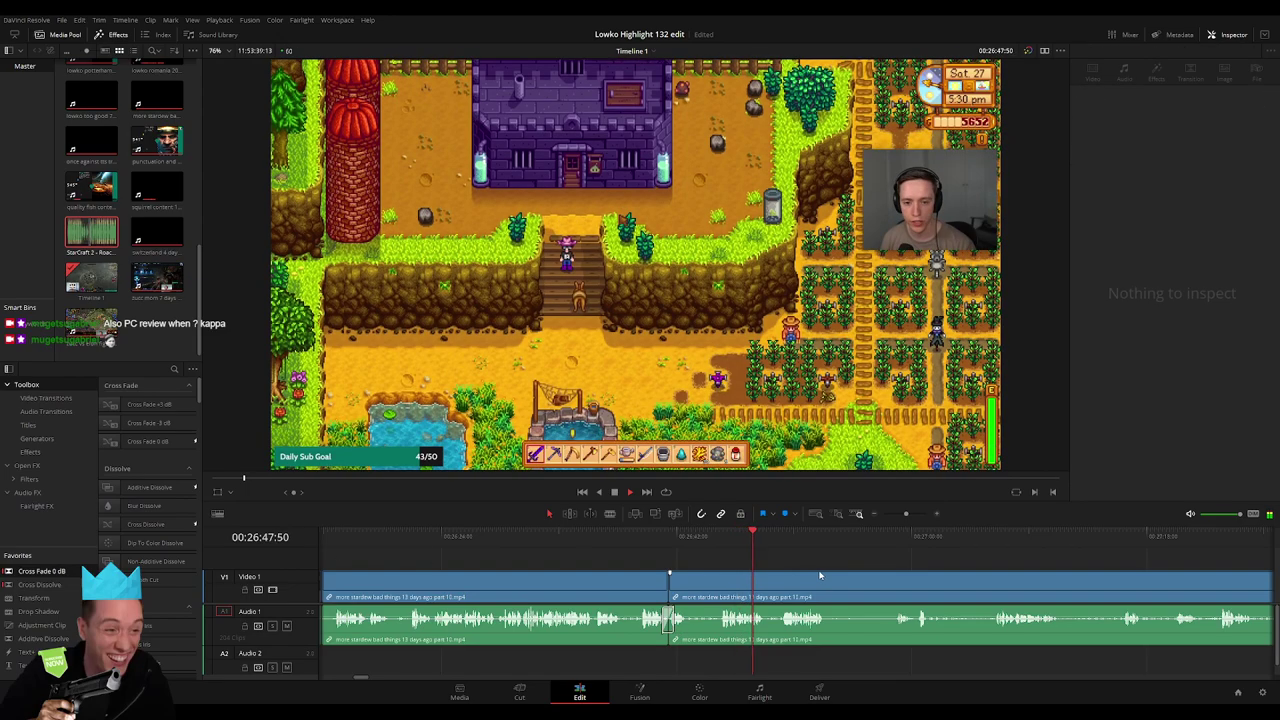
{"action": "left_click_drag", "start_coordinate": [692, 590], "coordinate": [686, 590]}
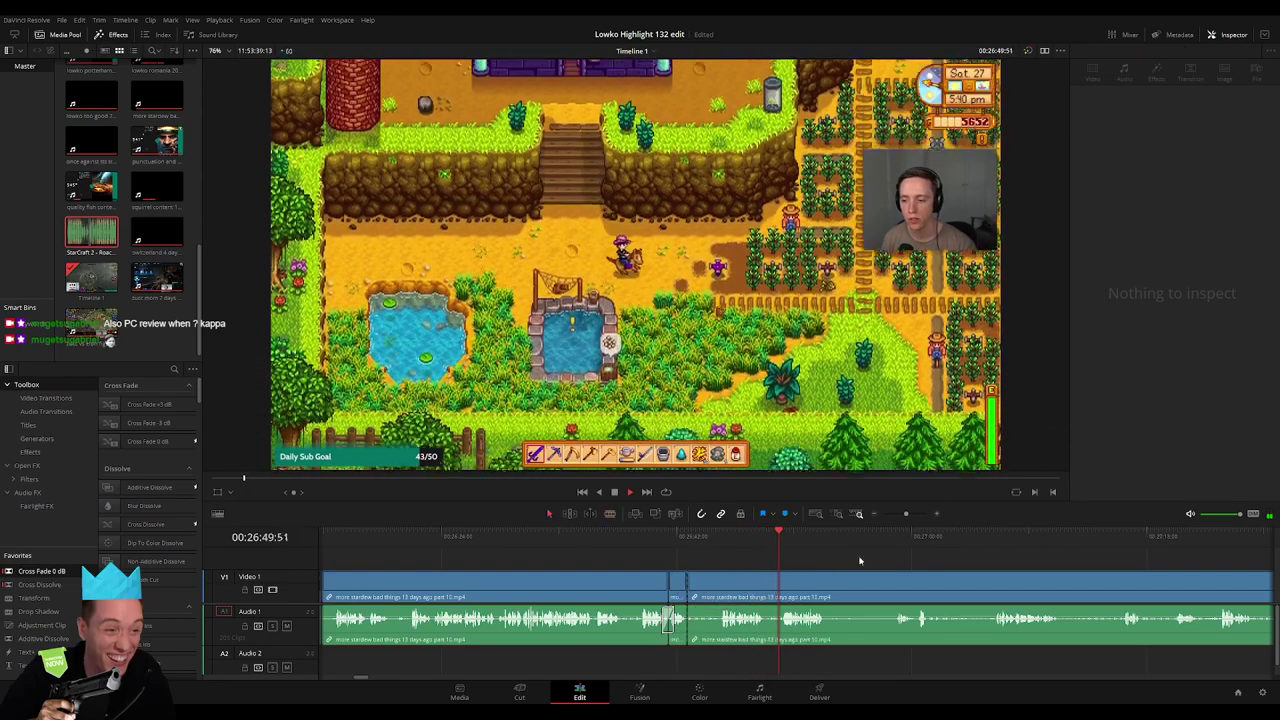
Zoom and scrub the timeline through the letter, house interior and farm scenes
{"action": "left_click", "coordinate": [1047, 537]}
{"action": "left_click_drag", "start_coordinate": [906, 514], "coordinate": [893, 514]}
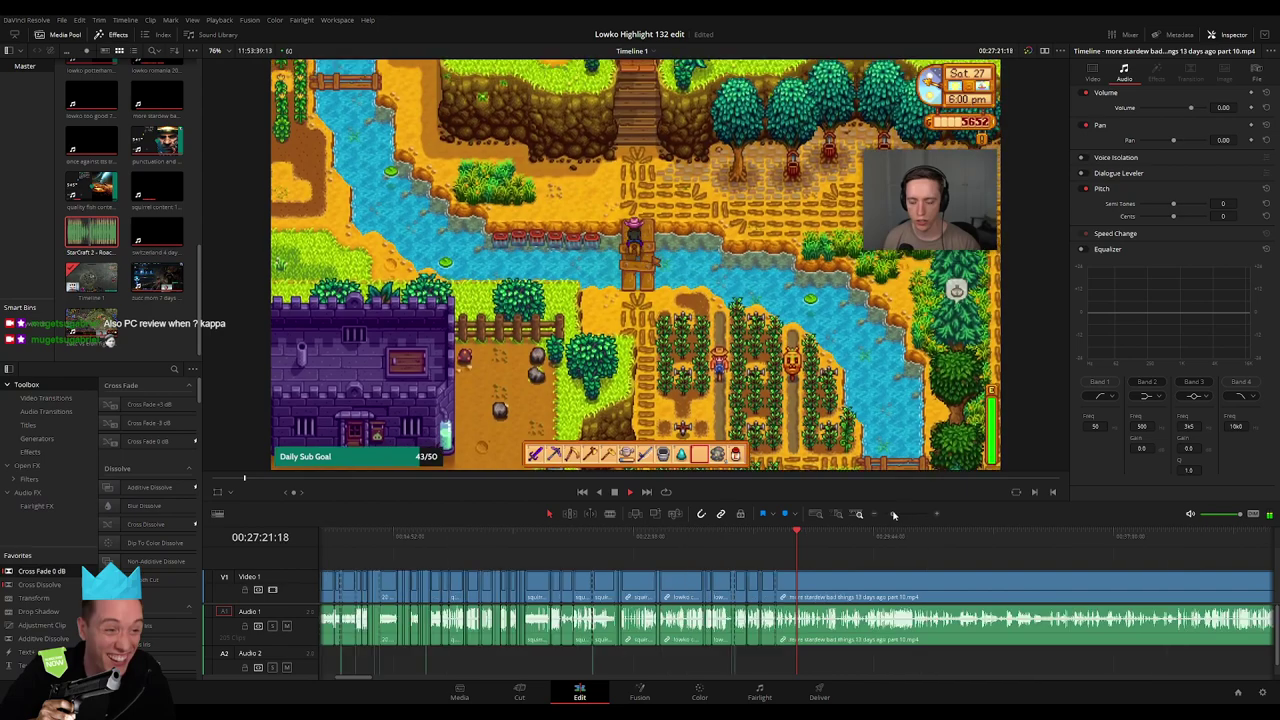
{"action": "left_click", "coordinate": [920, 537]}
{"action": "scroll", "coordinate": [767, 582], "scroll_direction": "down", "scroll_amount": 2}
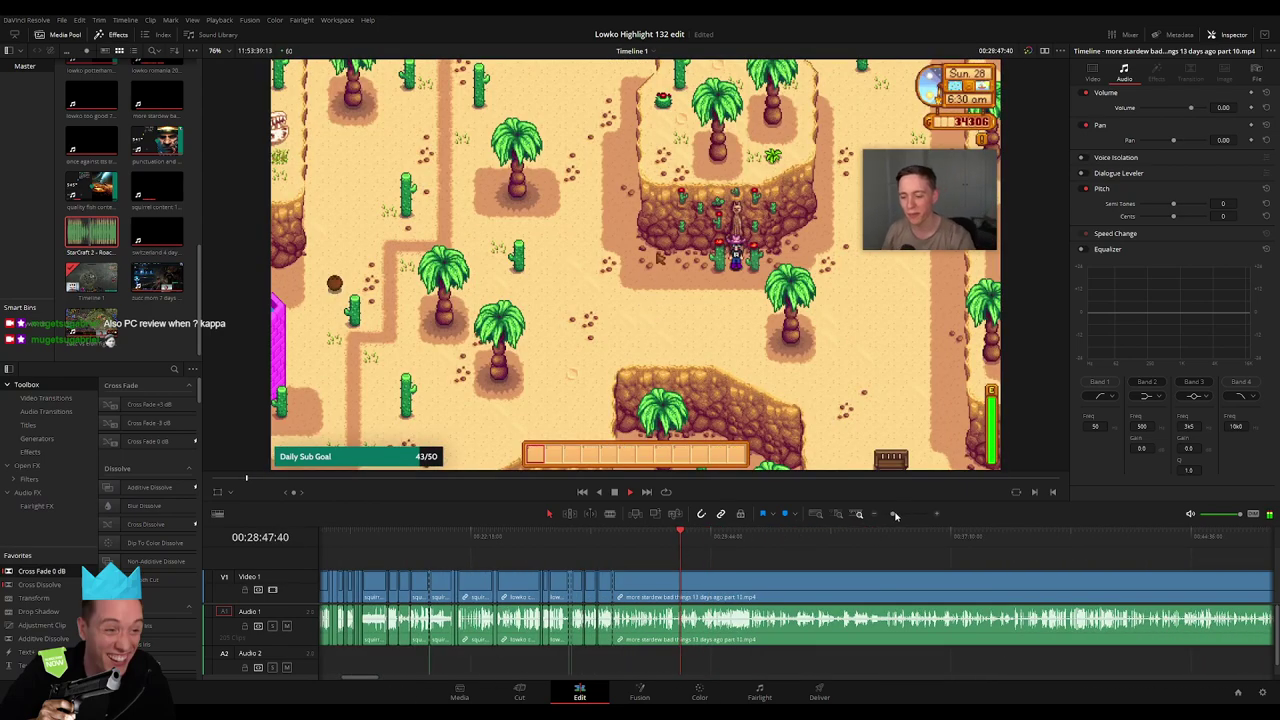
{"action": "left_click_drag", "start_coordinate": [895, 514], "coordinate": [899, 514]}
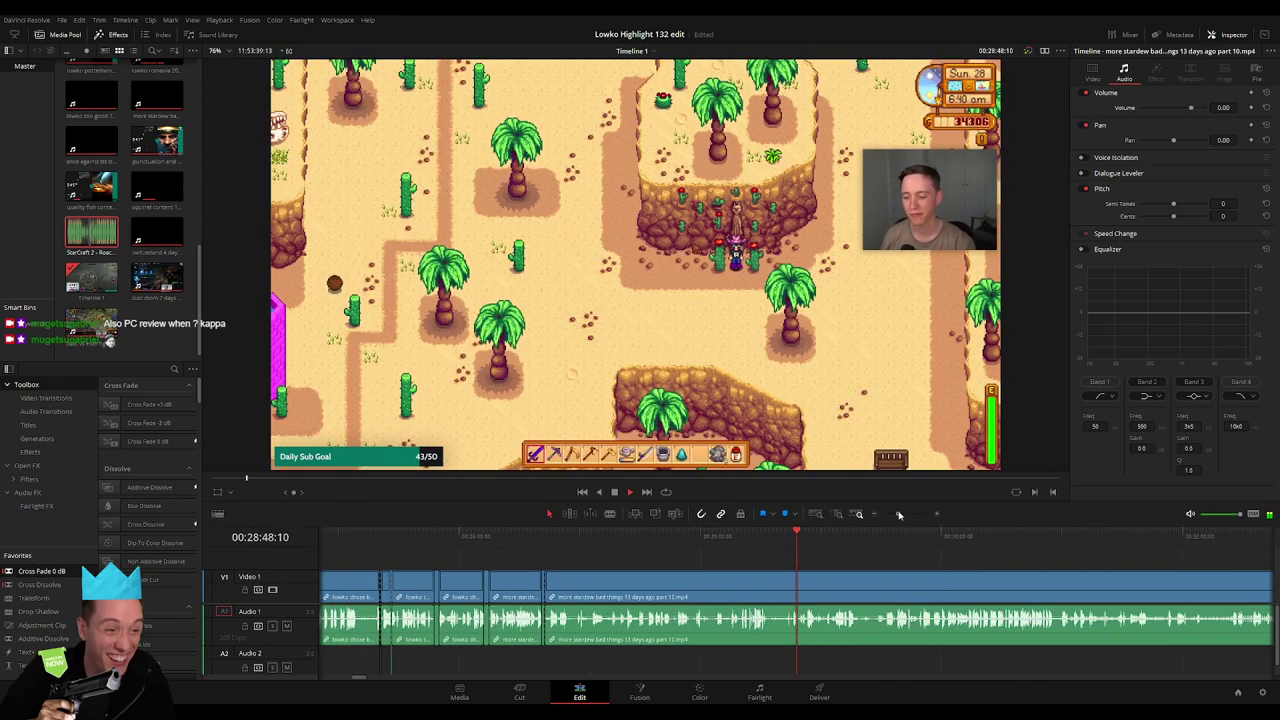
{"action": "left_click", "coordinate": [805, 544]}
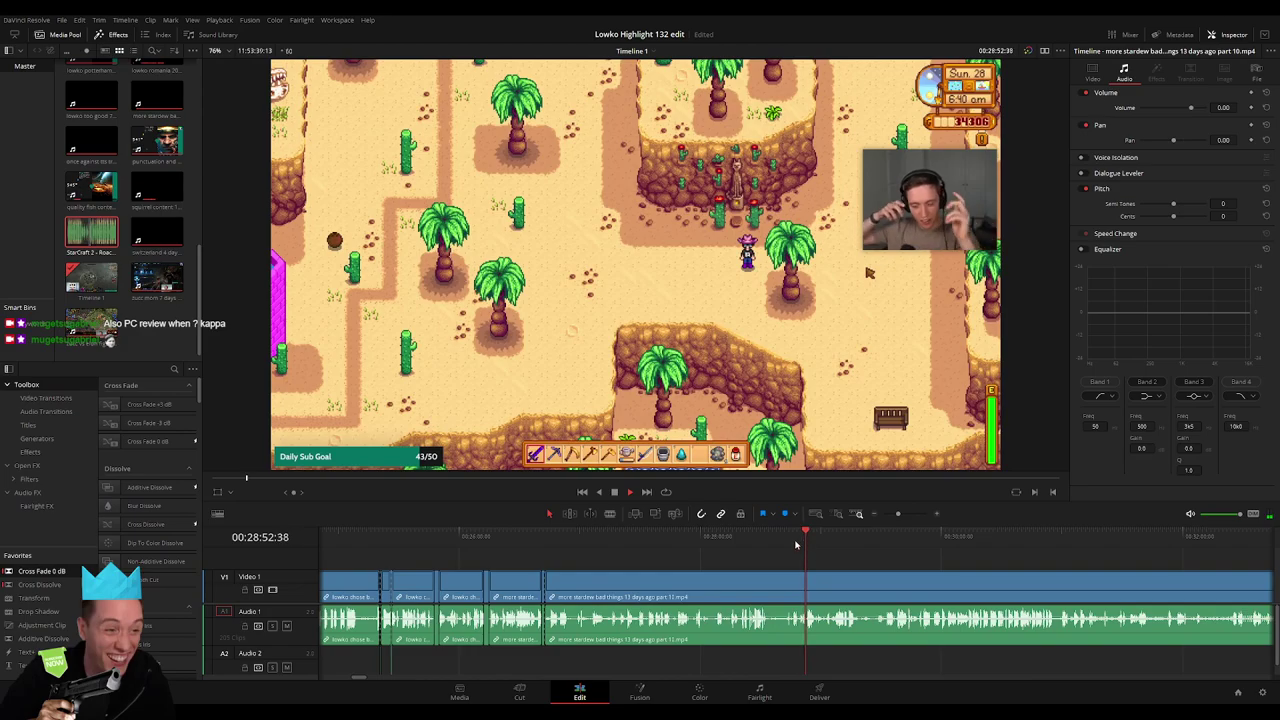
{"action": "left_click_drag", "start_coordinate": [797, 544], "coordinate": [755, 546]}
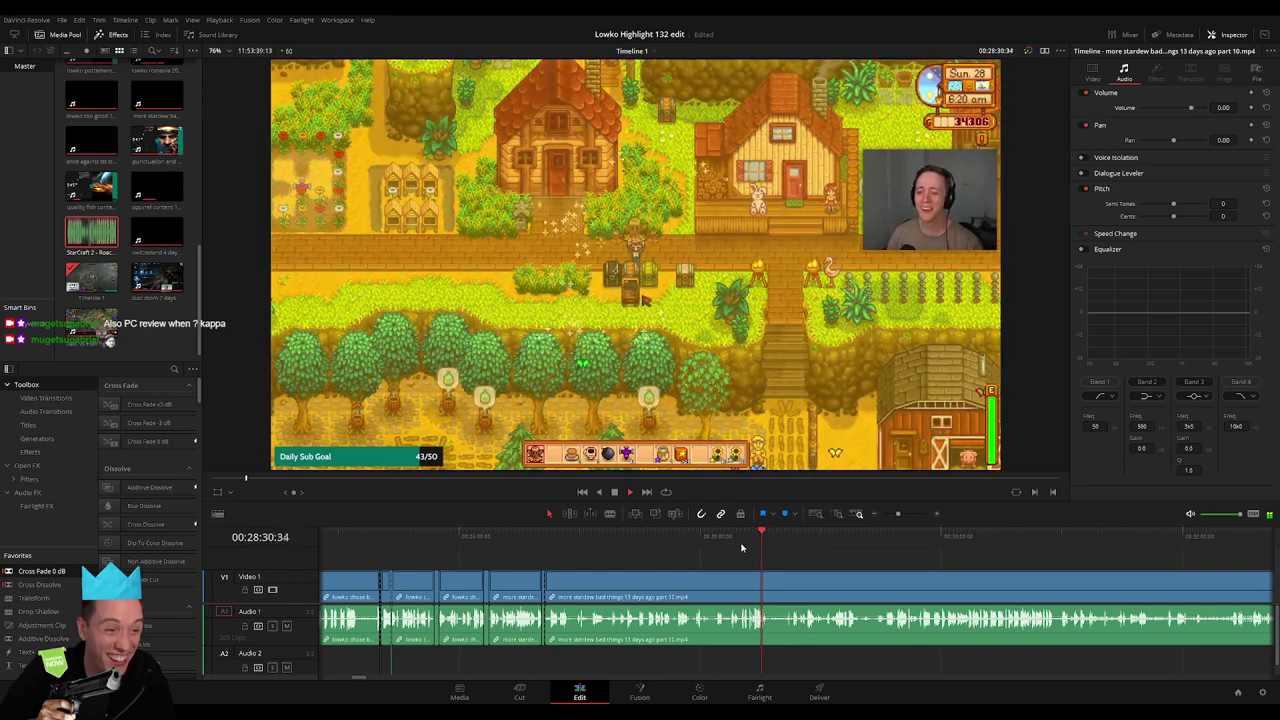
{"action": "left_click", "coordinate": [730, 544]}
{"action": "left_click", "coordinate": [897, 514]}
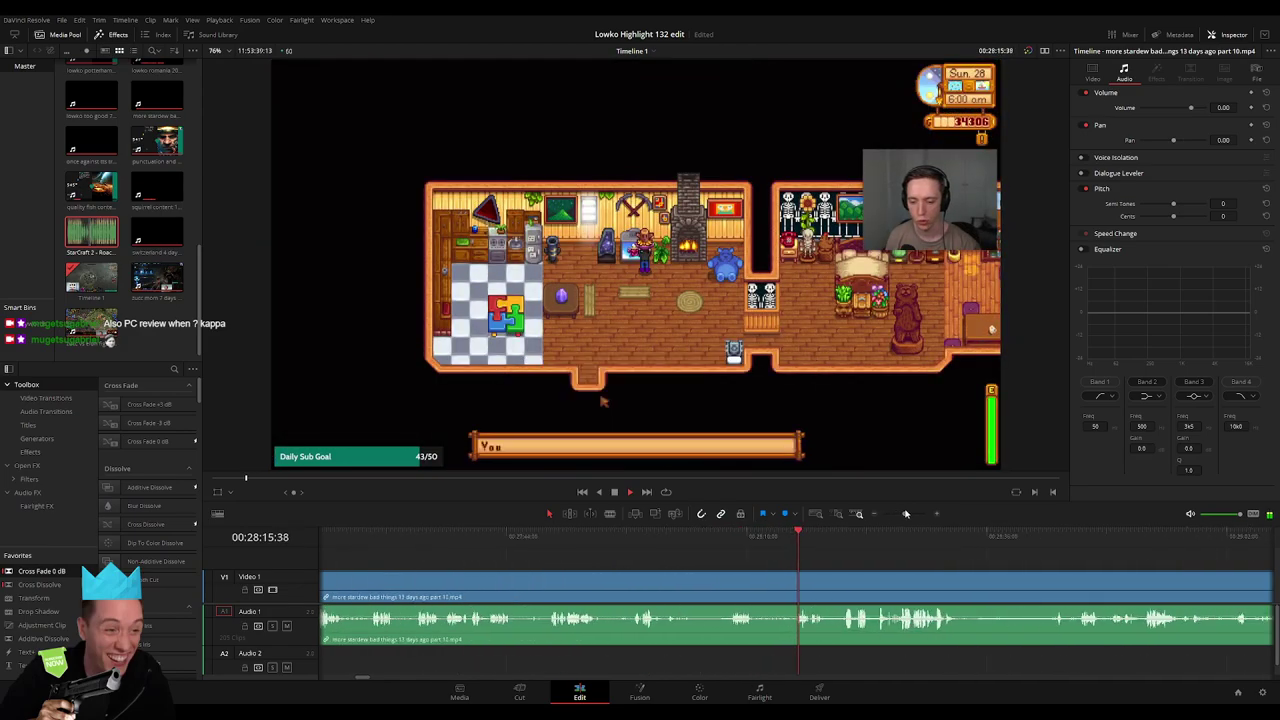
Split the farm clip at the chosen moment in the farm scene
{"action": "left_click", "coordinate": [838, 540]}
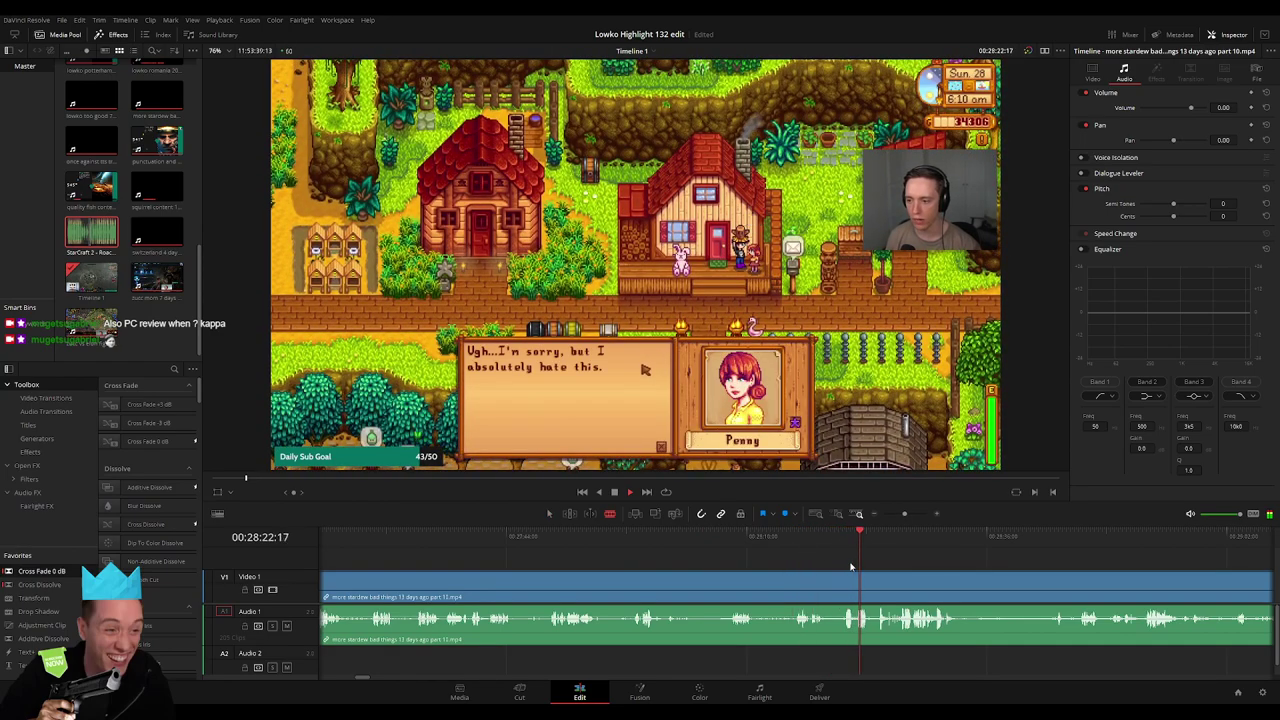
{"action": "left_click", "coordinate": [797, 580]}
{"action": "key", "text": "a"}
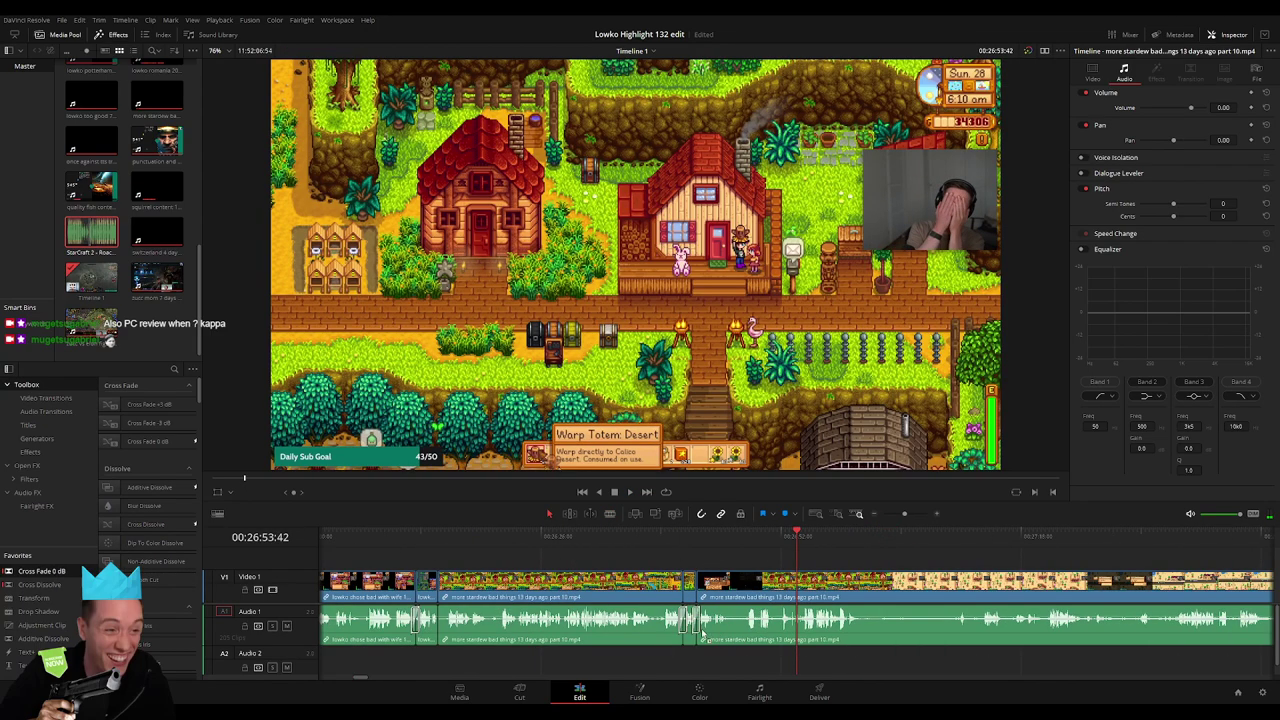
Play back from an earlier moment, then zoom in and scrub to the next cut point
{"action": "left_click", "coordinate": [704, 551]}
{"action": "key", "text": "space"}
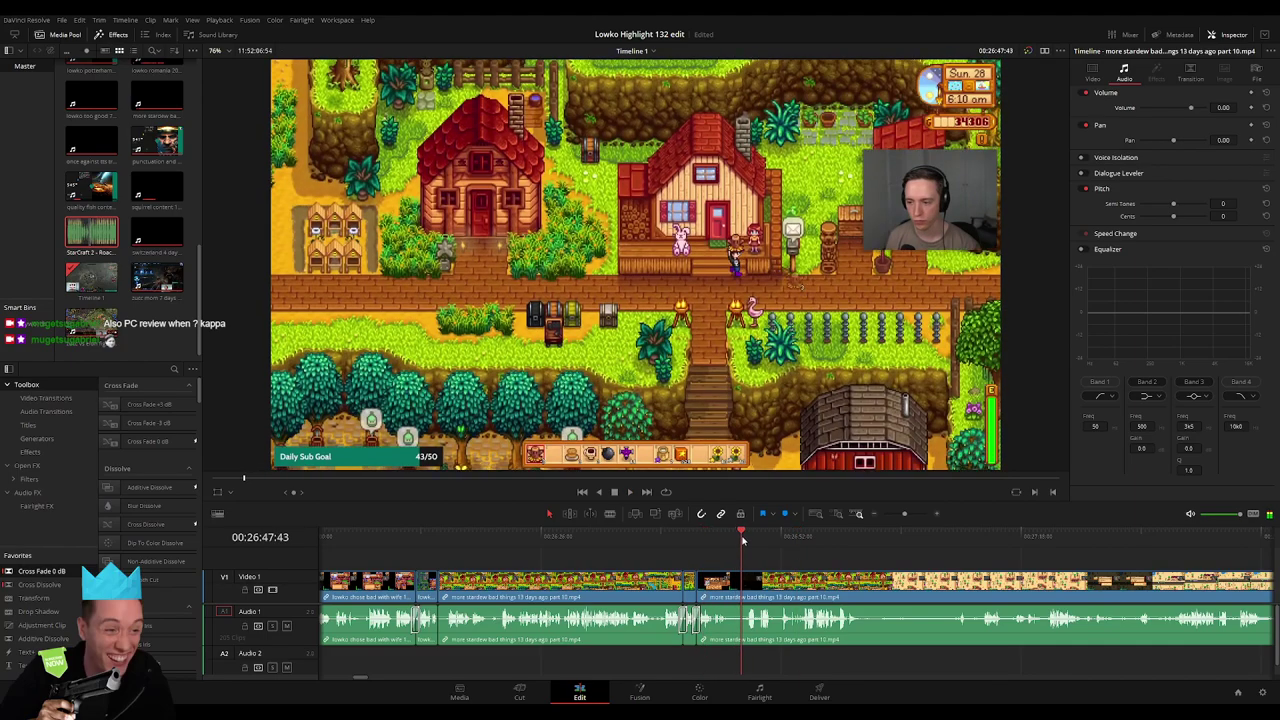
{"action": "left_click_drag", "start_coordinate": [905, 514], "coordinate": [913, 514]}
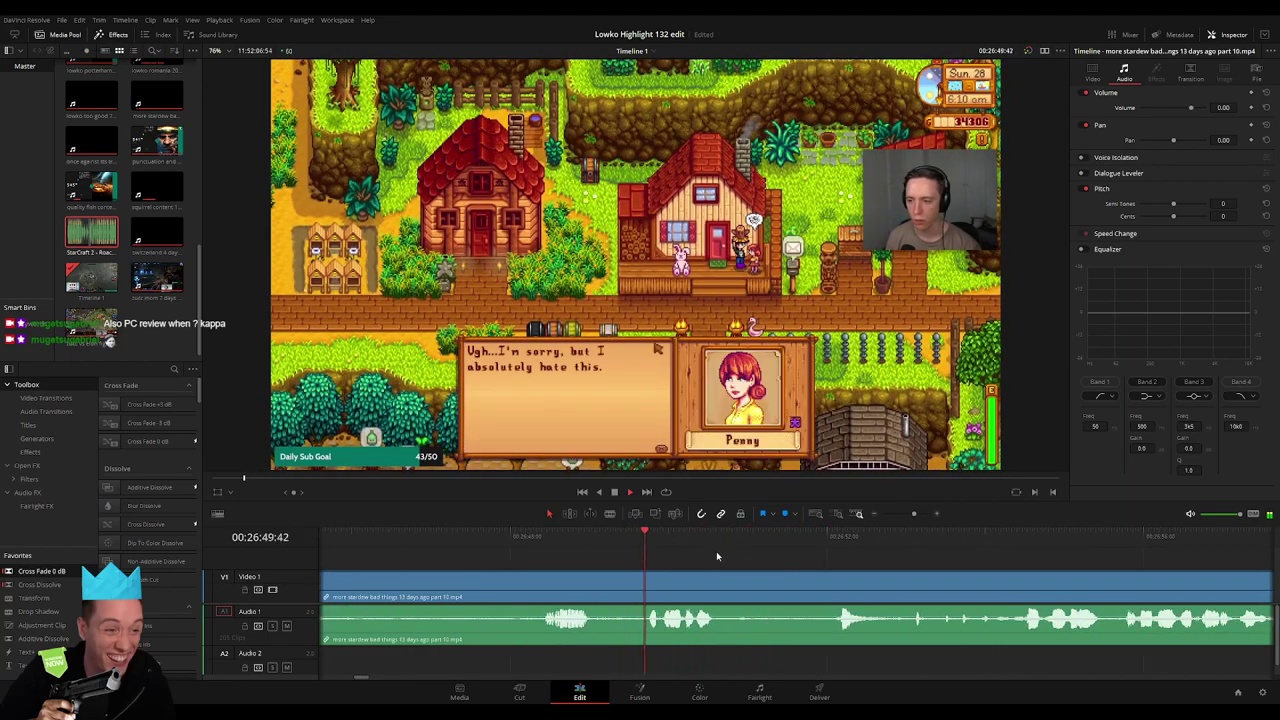
{"action": "left_click_drag", "start_coordinate": [716, 551], "coordinate": [833, 545]}
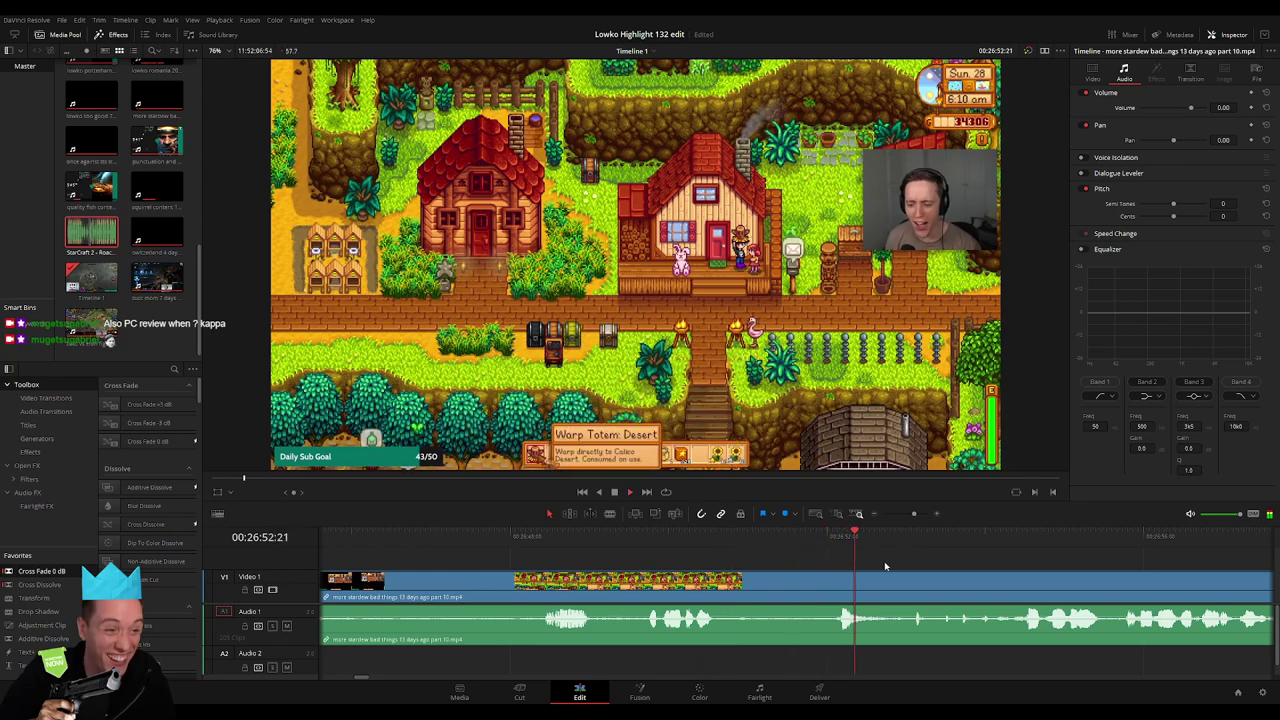
Blade a short section and place 'StarCraft 2 - Roach Quotes.mp3' beneath it, then play it back
{"action": "key", "text": "ctrl+b"}
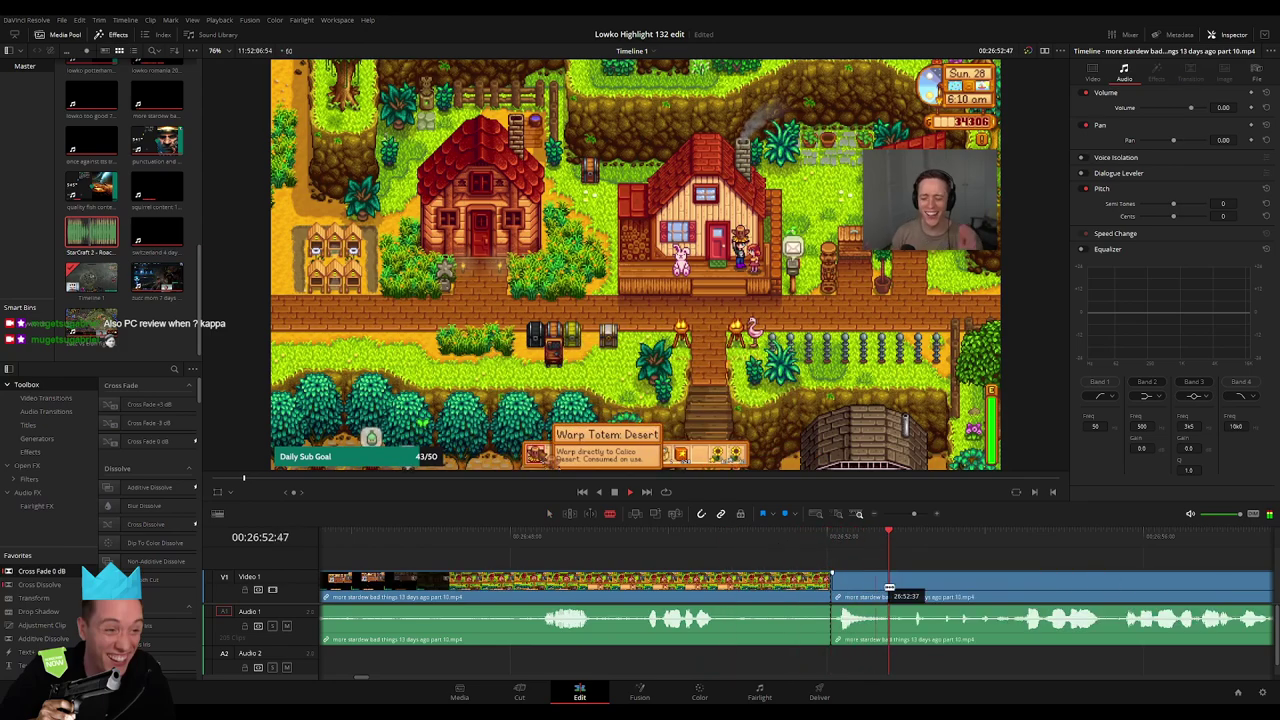
{"action": "key", "text": "ctrl+b"}
{"action": "left_click", "coordinate": [865, 622]}
{"action": "left_click", "coordinate": [115, 254]}
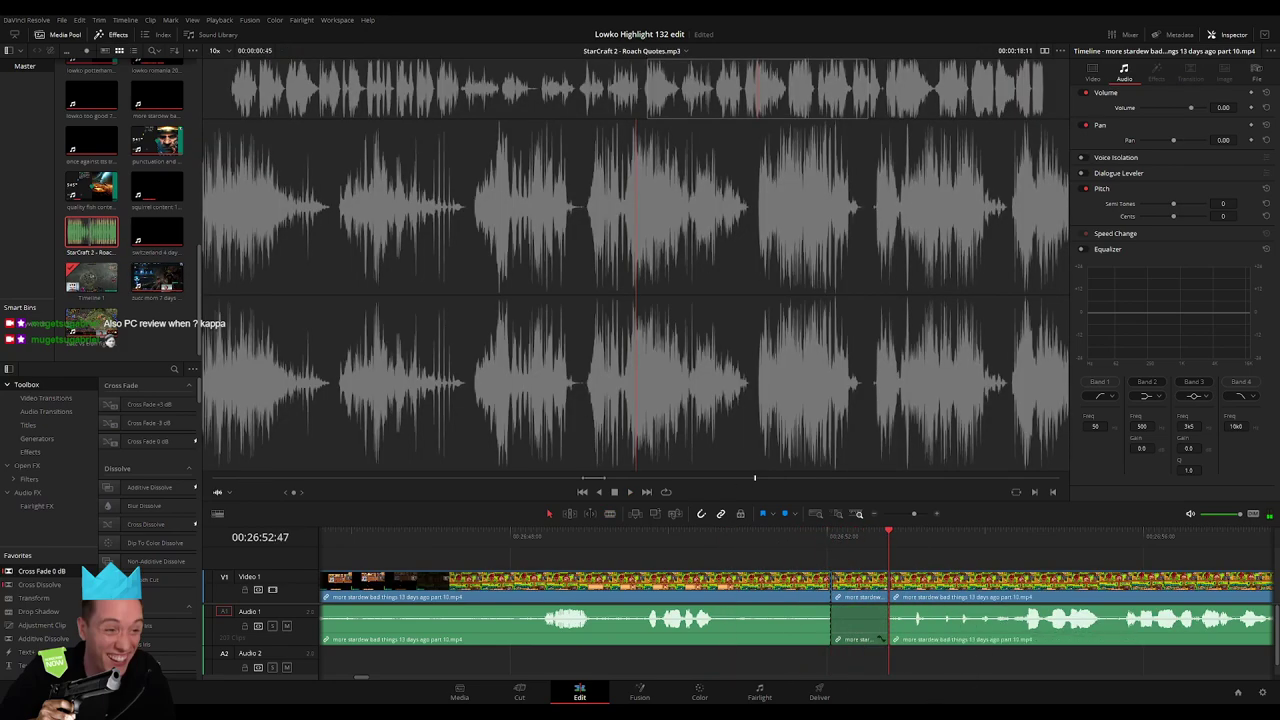
{"action": "left_click", "coordinate": [840, 665]}
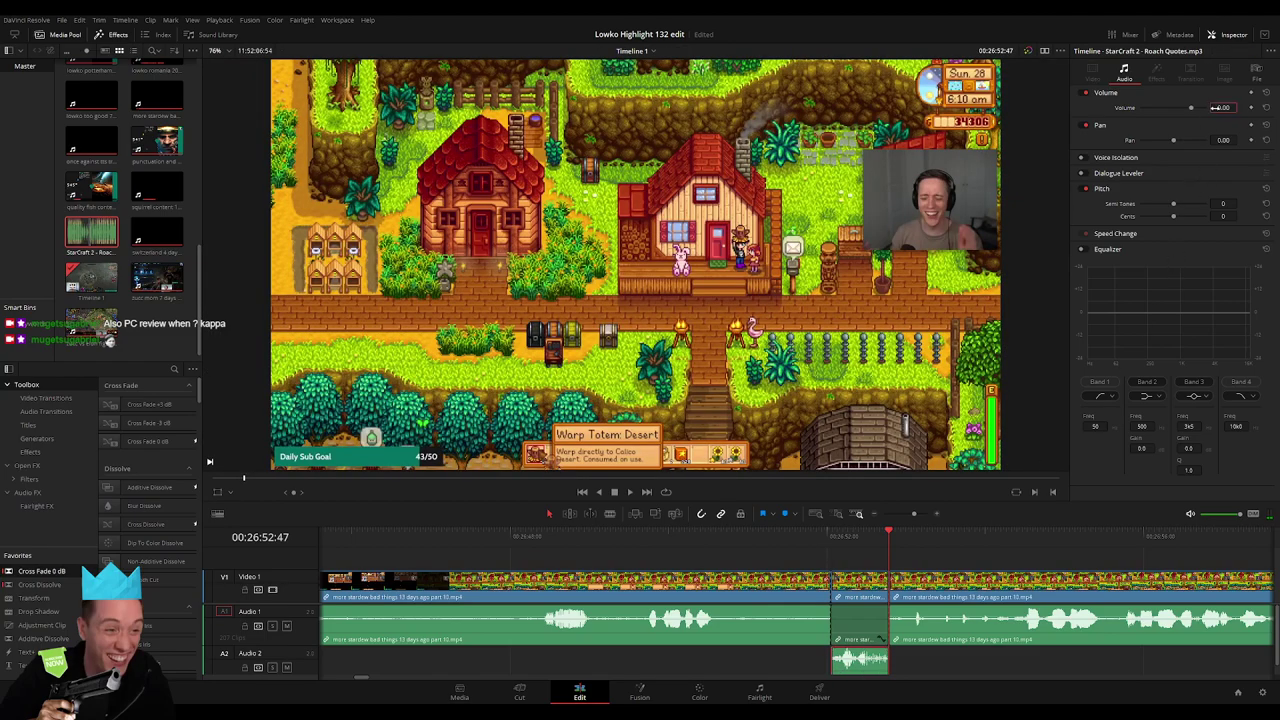
{"action": "key", "text": "space"}
{"action": "left_click", "coordinate": [708, 566]}
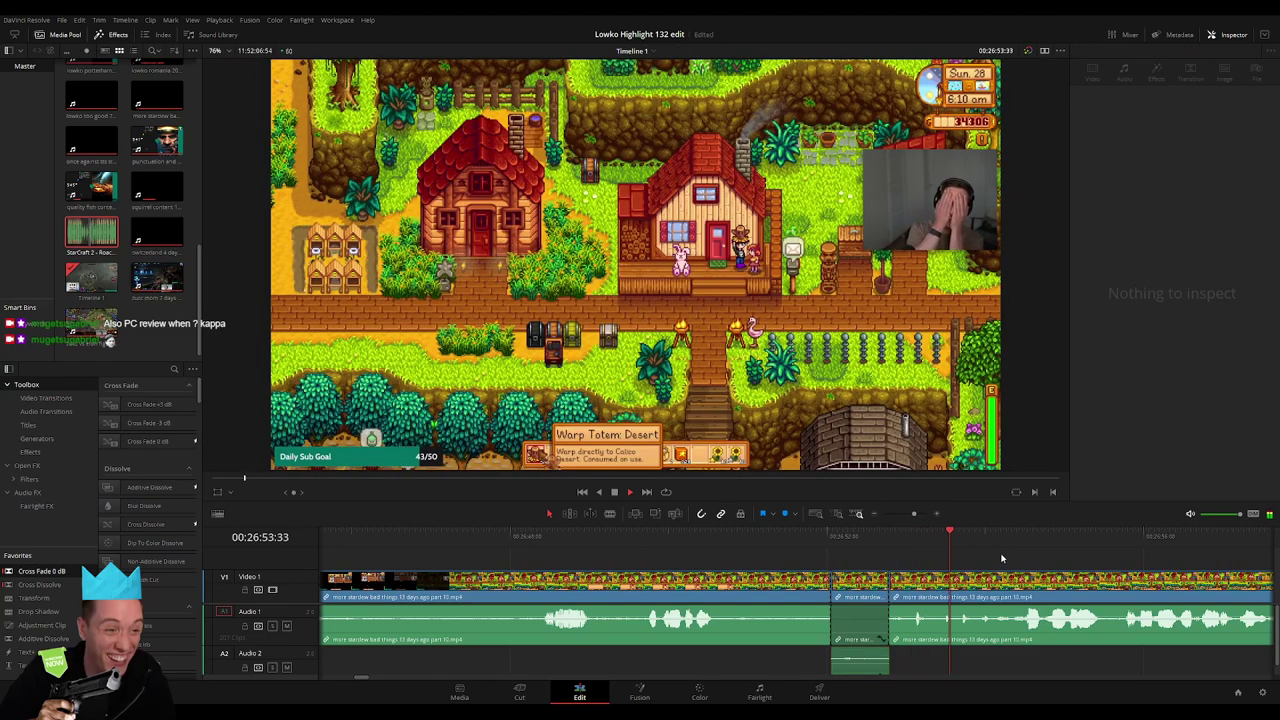
{"action": "key", "text": "space"}
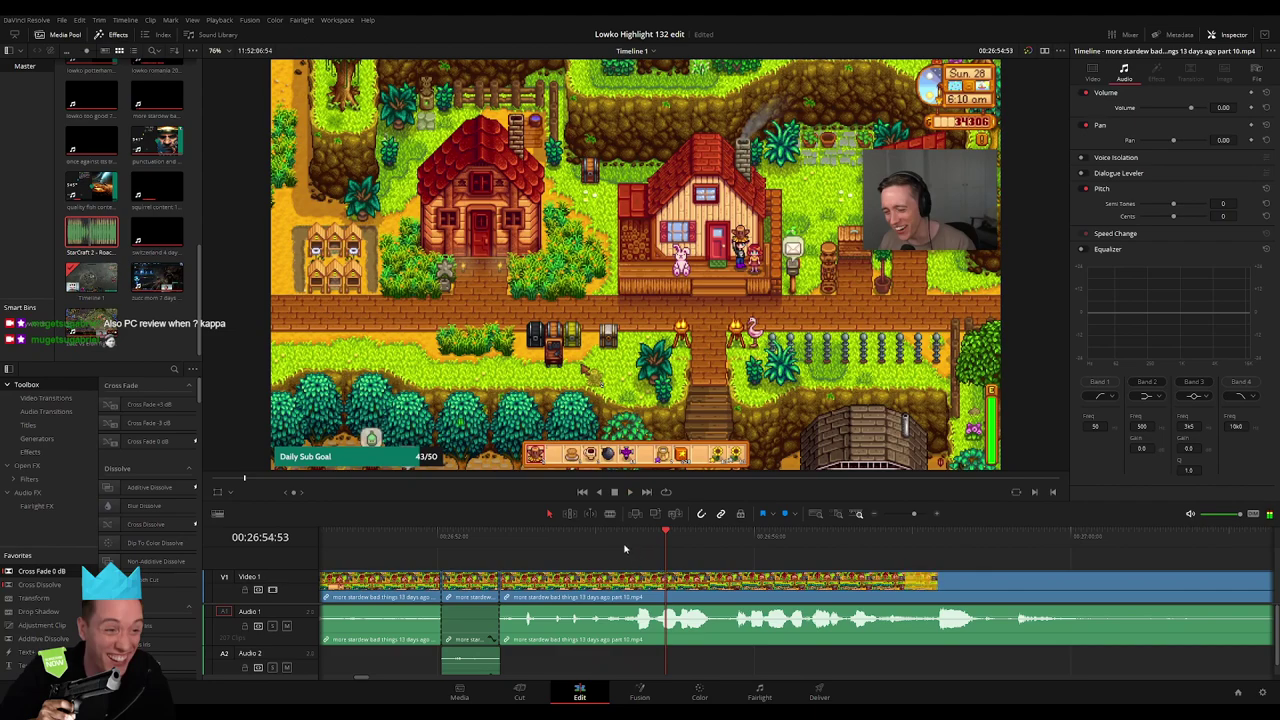
Split the farm clip again, drop another Roach Quotes clip on A2 and adjust its volume
{"action": "key", "text": "b"}
{"action": "left_click", "coordinate": [625, 582]}
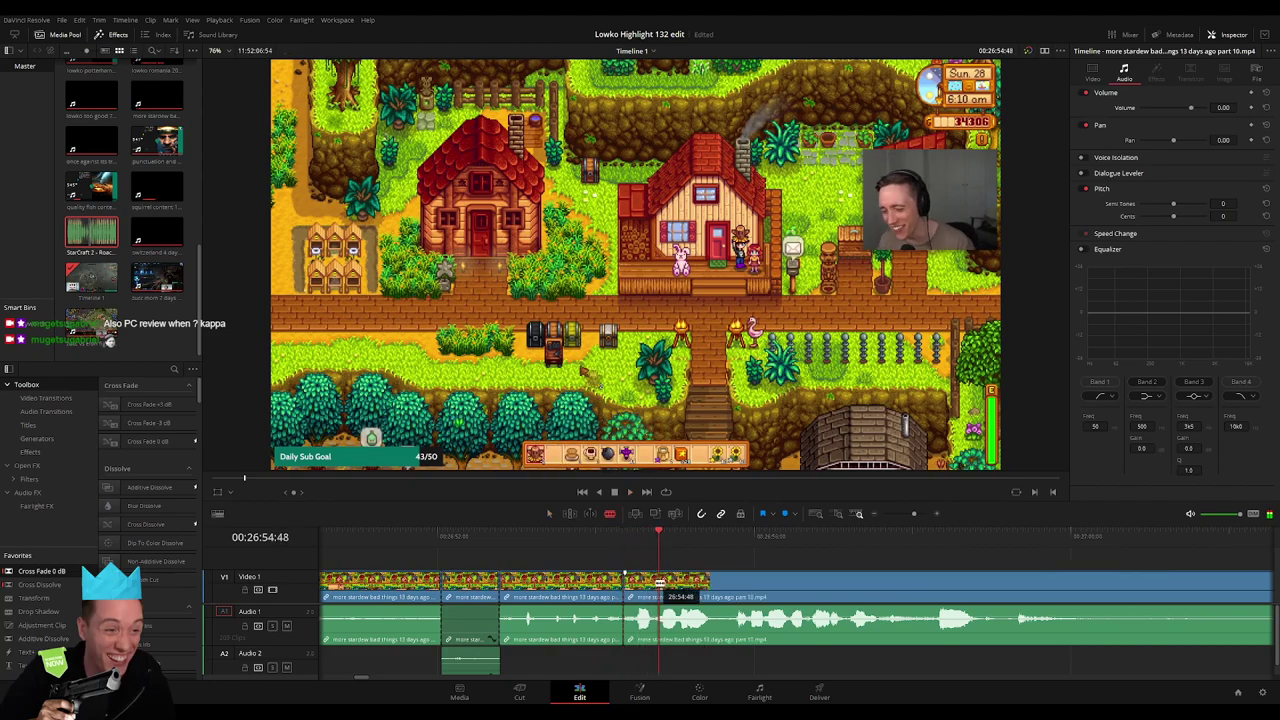
{"action": "key", "text": "q"}
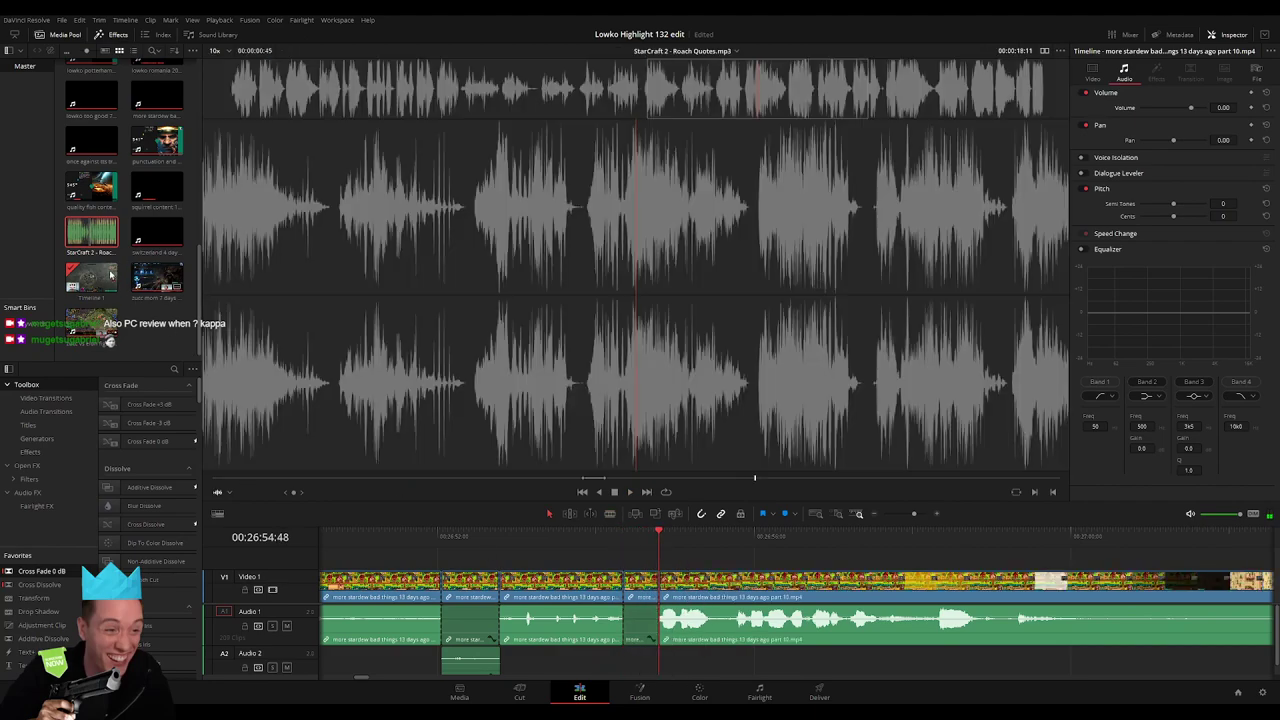
{"action": "mouse_move", "coordinate": [112, 274]}
{"action": "left_mouse_down"}
{"action": "mouse_move", "coordinate": [606, 663]}
{"action": "mouse_move", "coordinate": [652, 668]}
{"action": "left_mouse_up"}
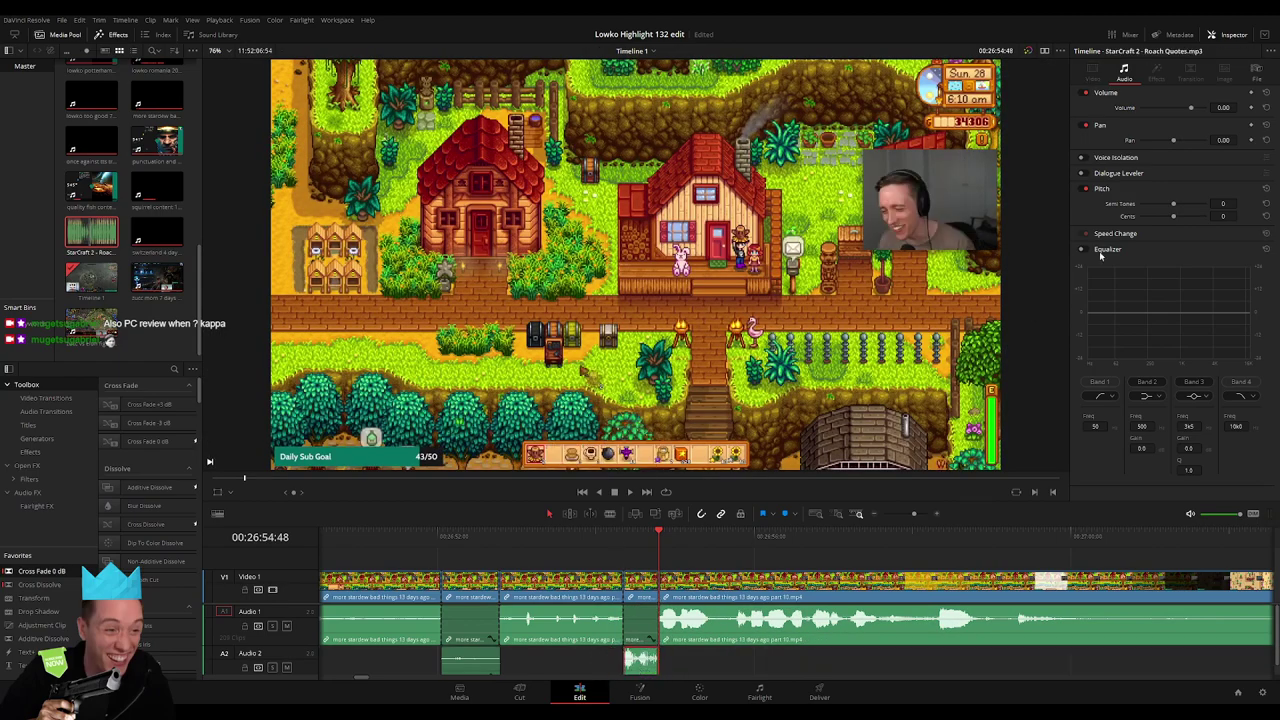
{"action": "left_click", "coordinate": [1218, 107]}
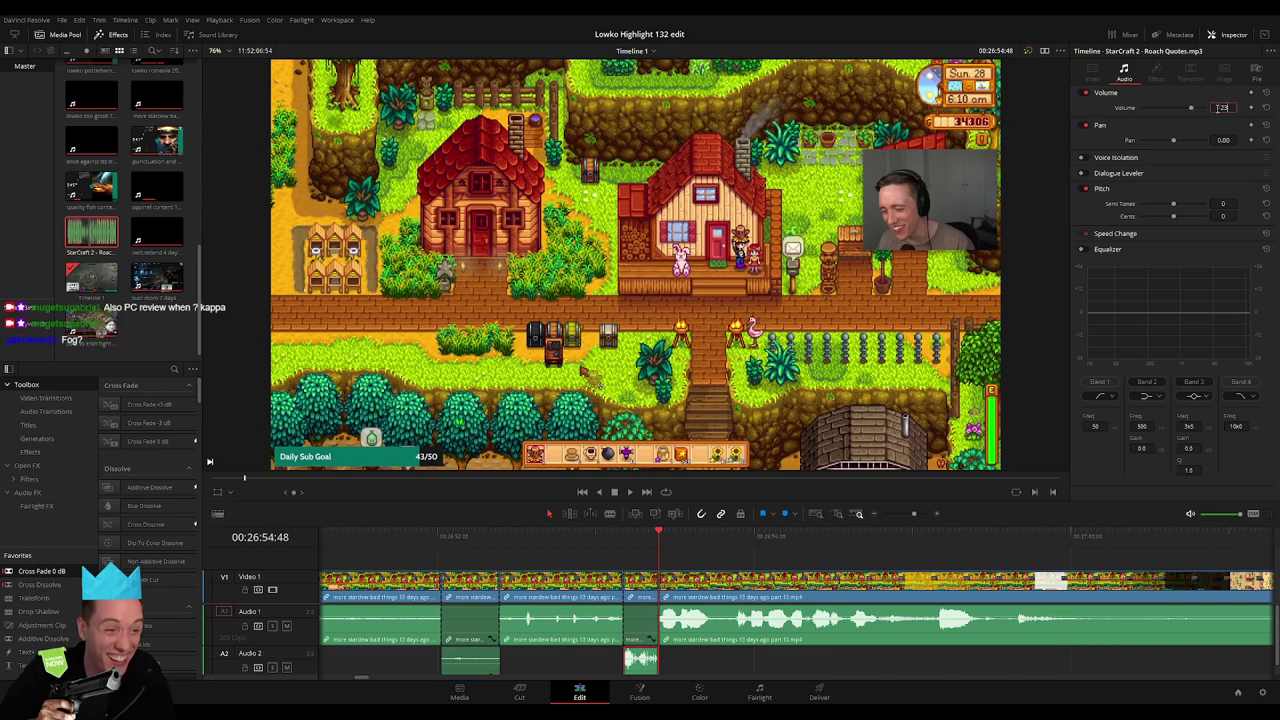
{"action": "key", "text": "space"}
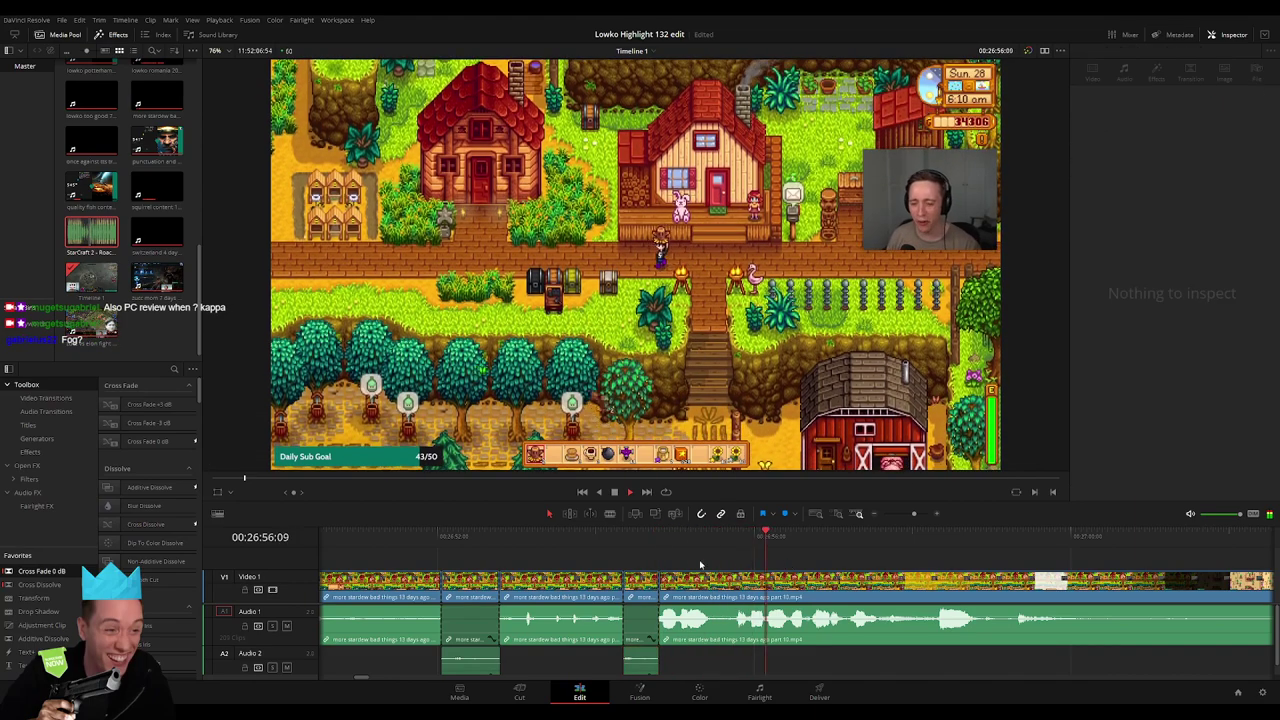
{"action": "left_click", "coordinate": [612, 542]}
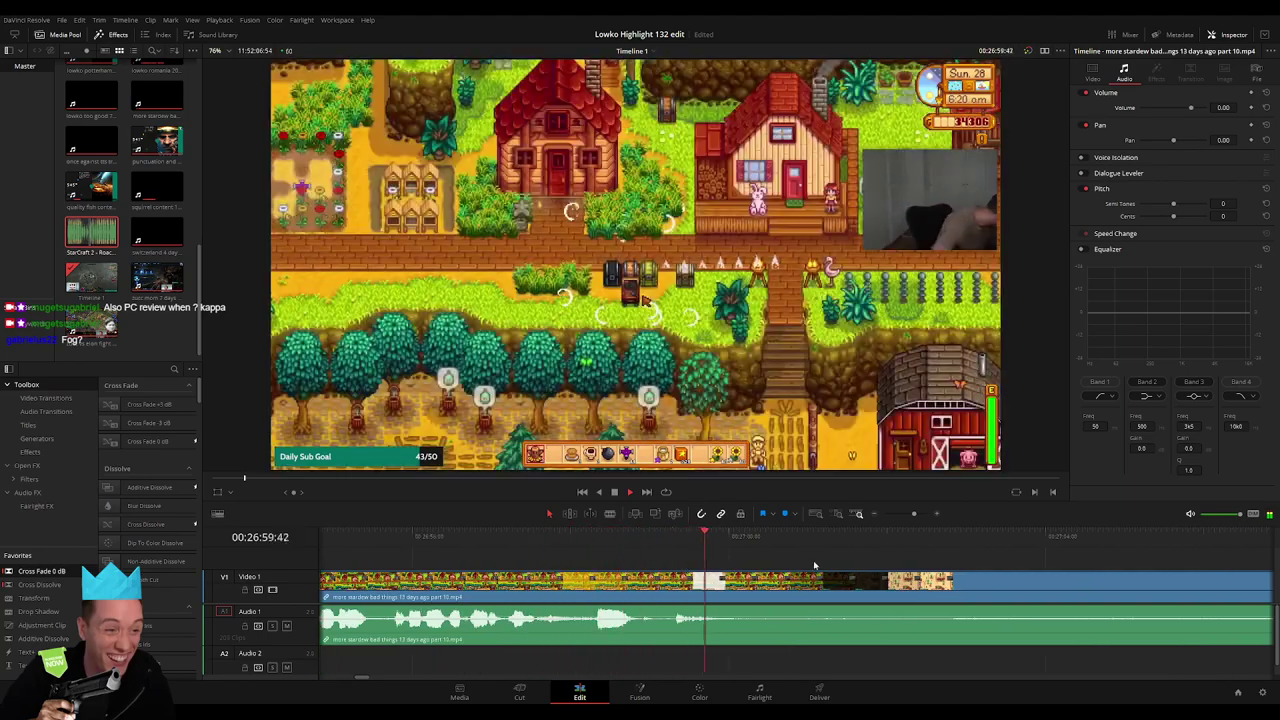
Blade and ripple-delete an unwanted section of the desert scene
{"action": "left_click_drag", "start_coordinate": [915, 515], "coordinate": [905, 515]}
{"action": "left_click_drag", "start_coordinate": [800, 537], "coordinate": [815, 537]}
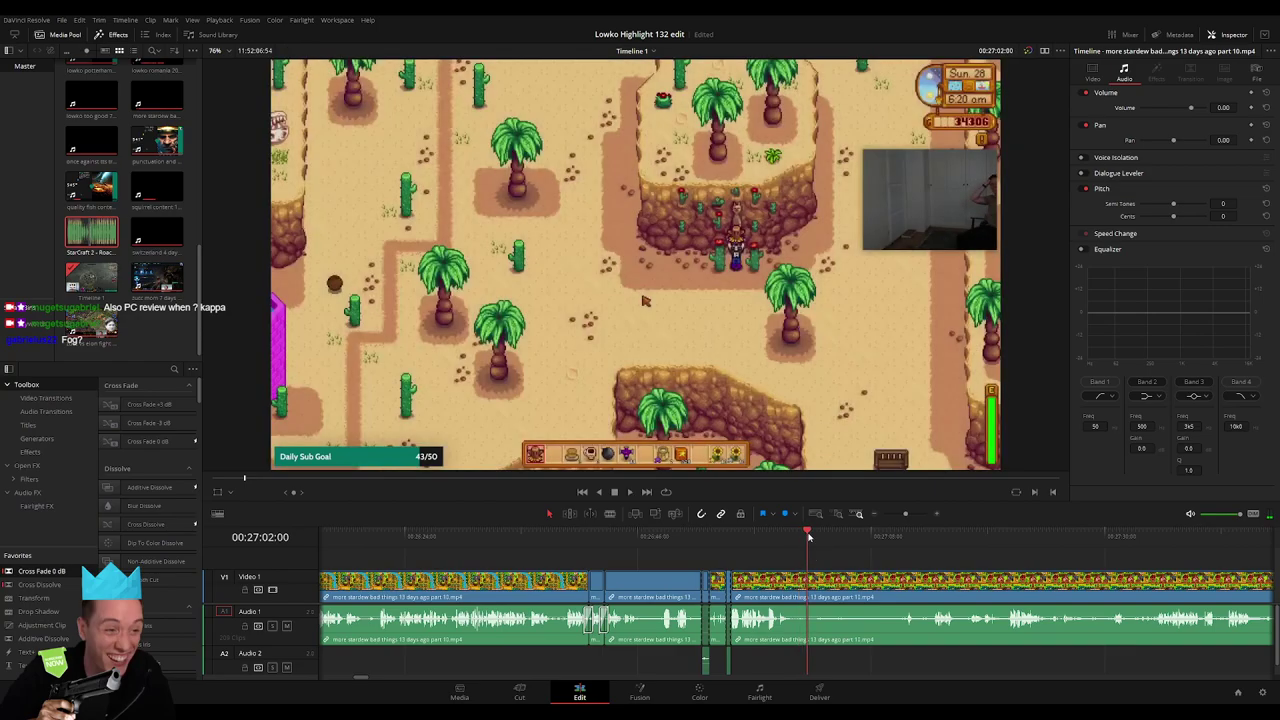
{"action": "key", "text": "b"}
{"action": "left_click", "coordinate": [836, 588]}
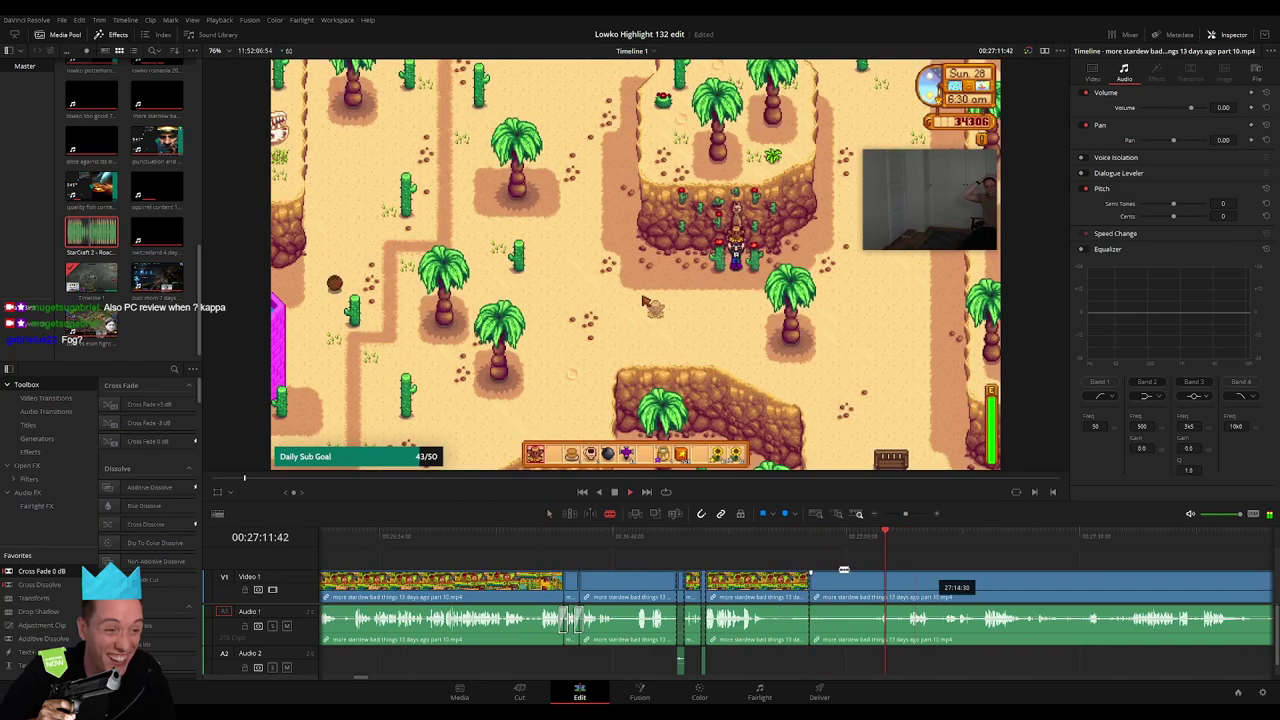
{"action": "scroll", "coordinate": [746, 578], "scroll_direction": "down", "scroll_amount": 3}
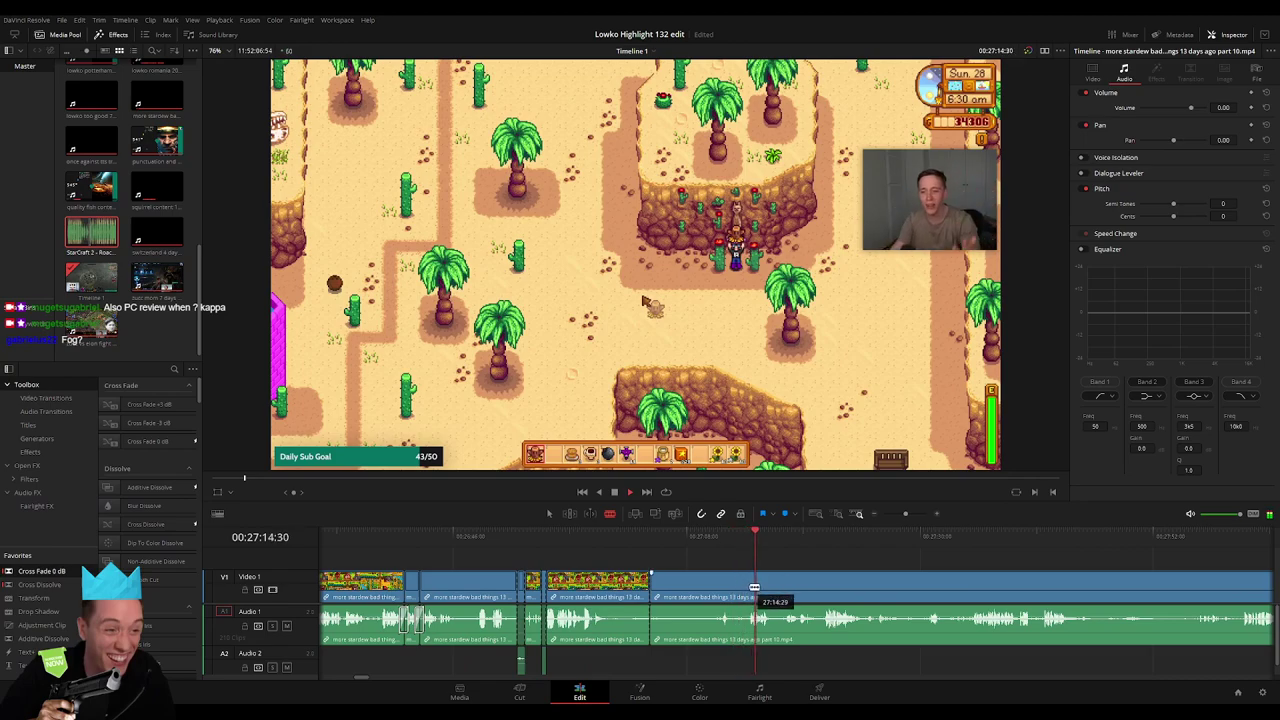
{"action": "left_click", "coordinate": [754, 586]}
{"action": "key", "text": "a"}
{"action": "left_click", "coordinate": [722, 593]}
{"action": "key", "text": "Delete"}
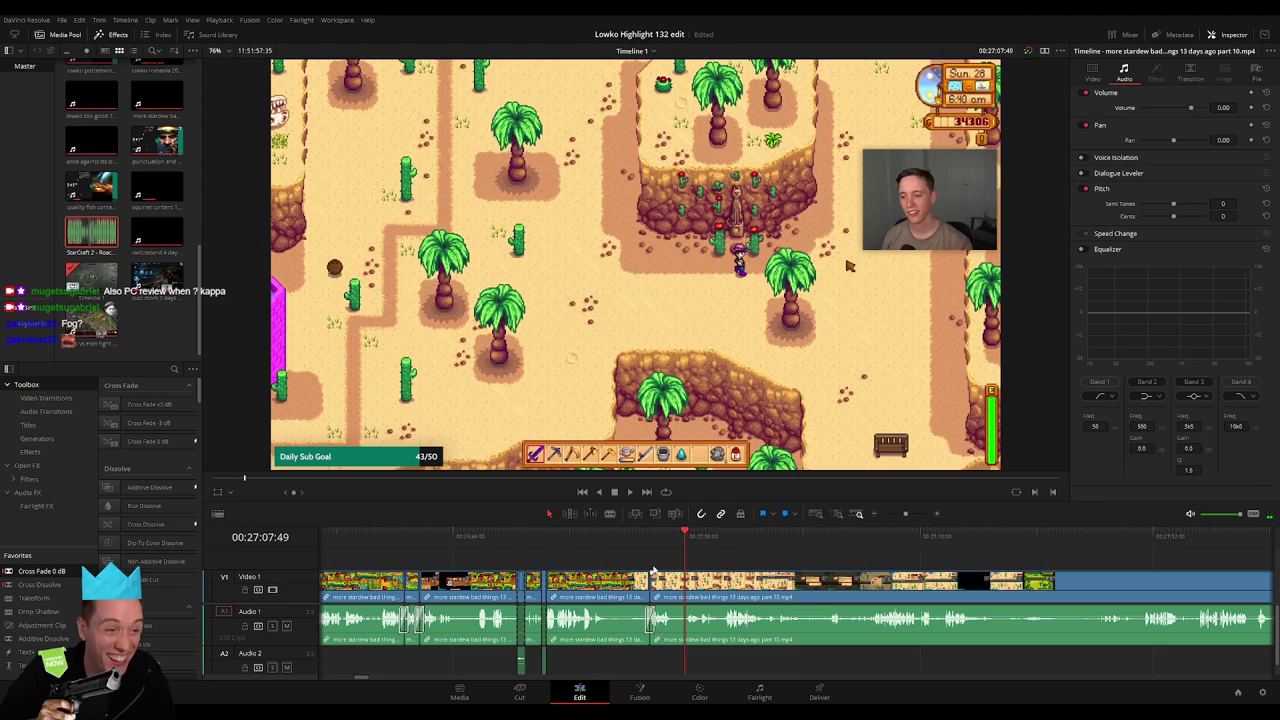
{"action": "key", "text": "Up"}
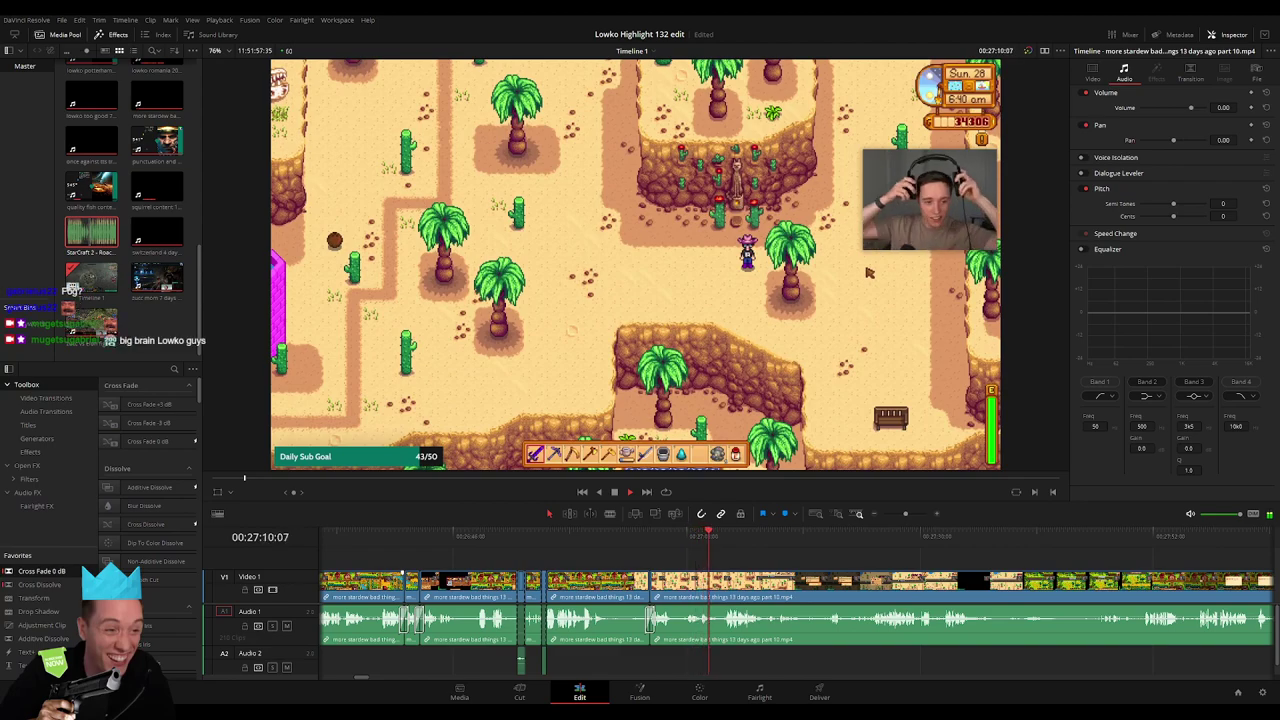
Extend the clip edge to the bus road, then cut out the trade-menu footage up to the bus road scene
{"action": "left_click", "coordinate": [709, 590]}
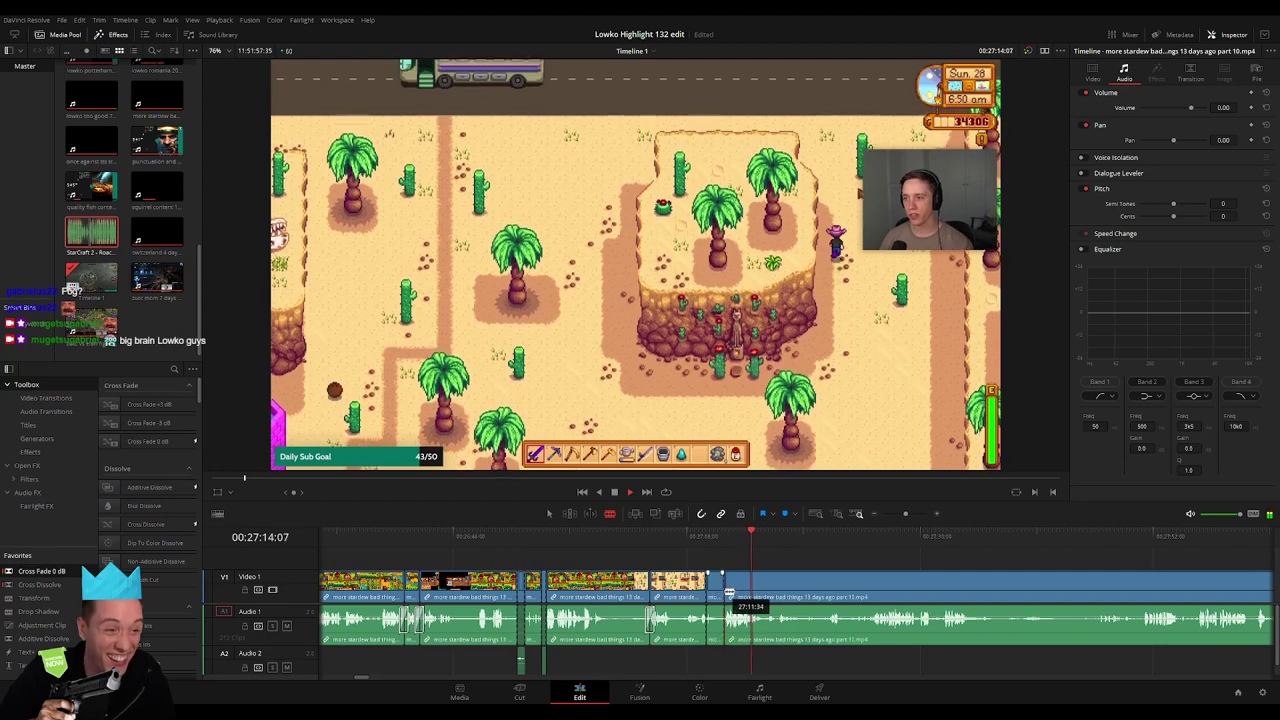
{"action": "left_click_drag", "start_coordinate": [727, 592], "coordinate": [714, 594]}
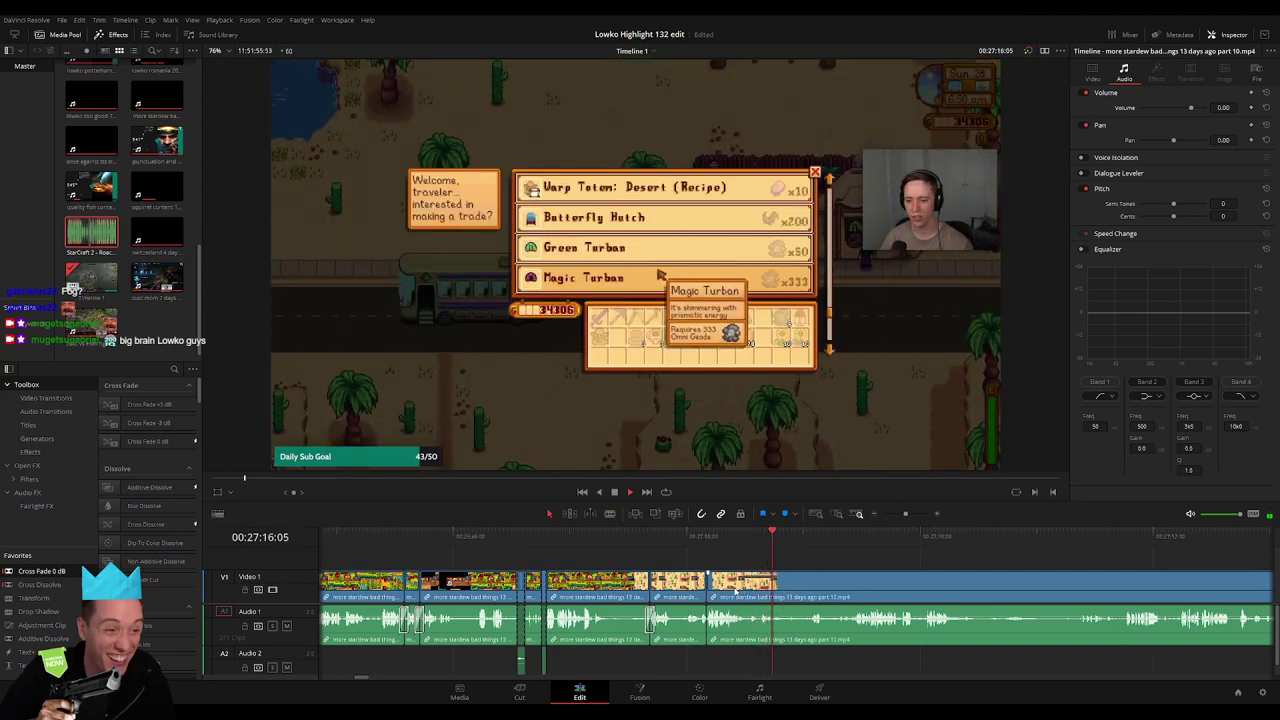
{"action": "key", "text": "b"}
{"action": "left_click", "coordinate": [745, 590]}
{"action": "left_click", "coordinate": [810, 540]}
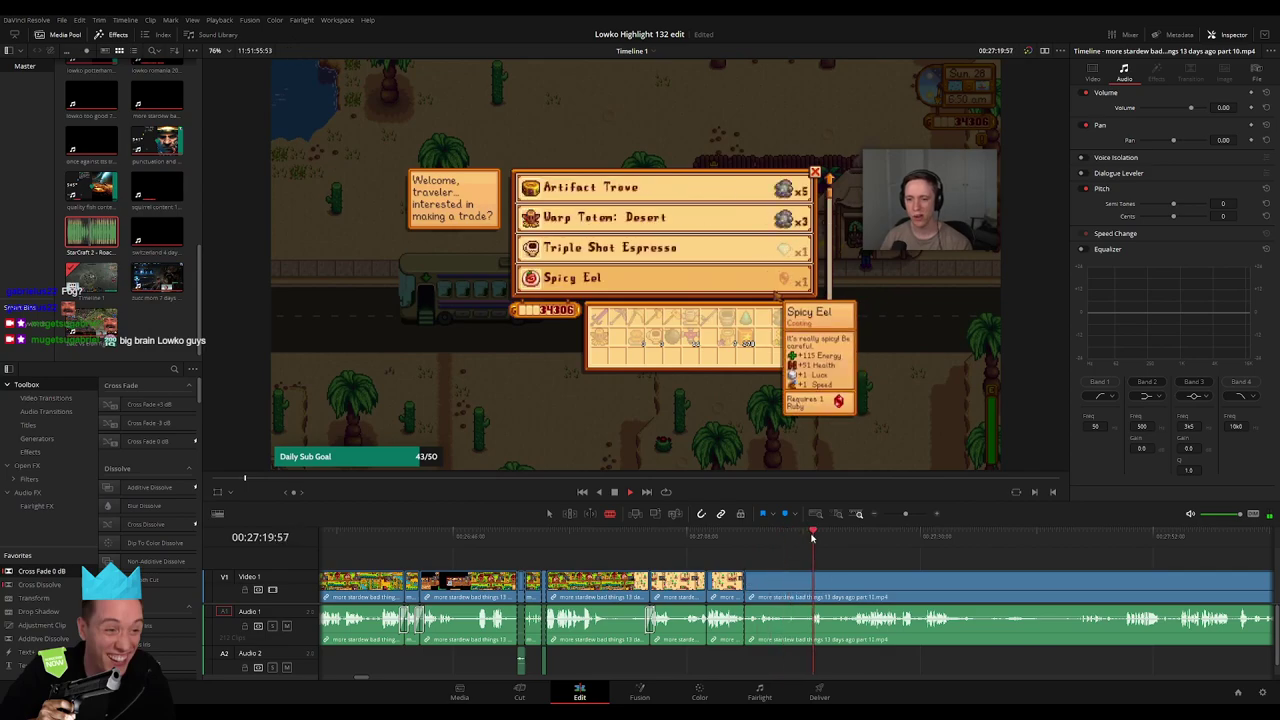
{"action": "left_click", "coordinate": [840, 548]}
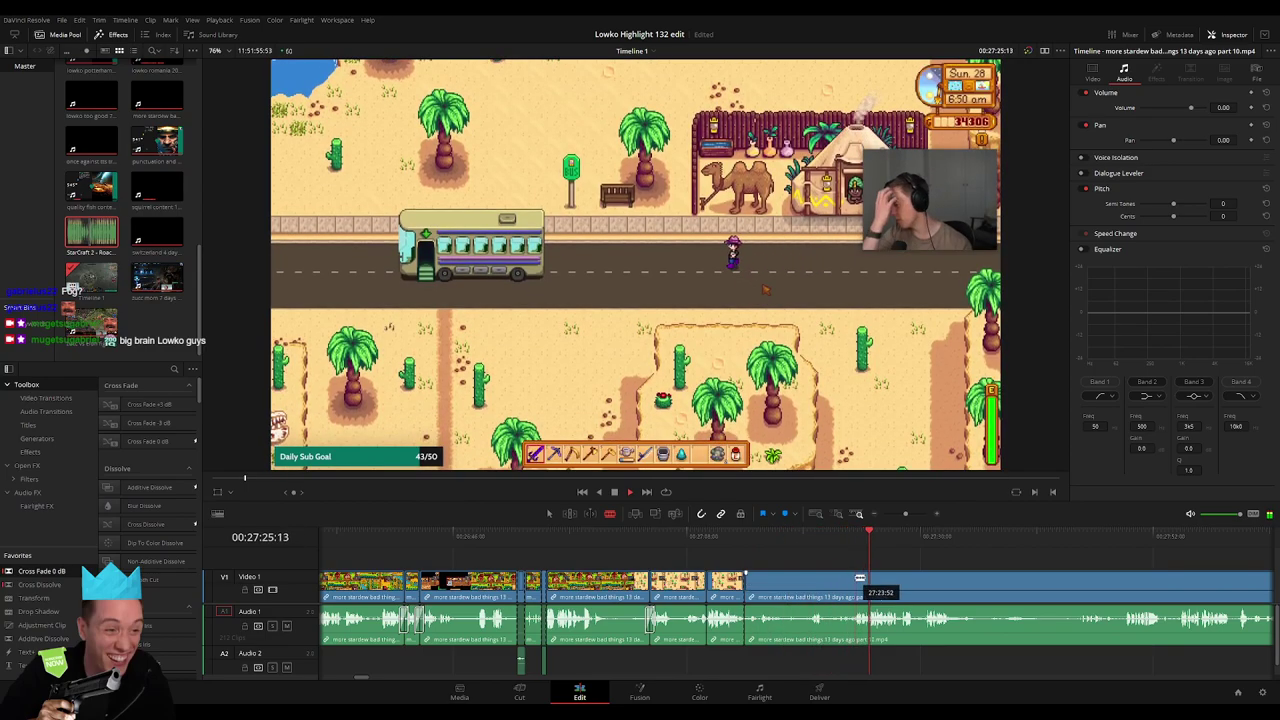
{"action": "left_click", "coordinate": [848, 590]}
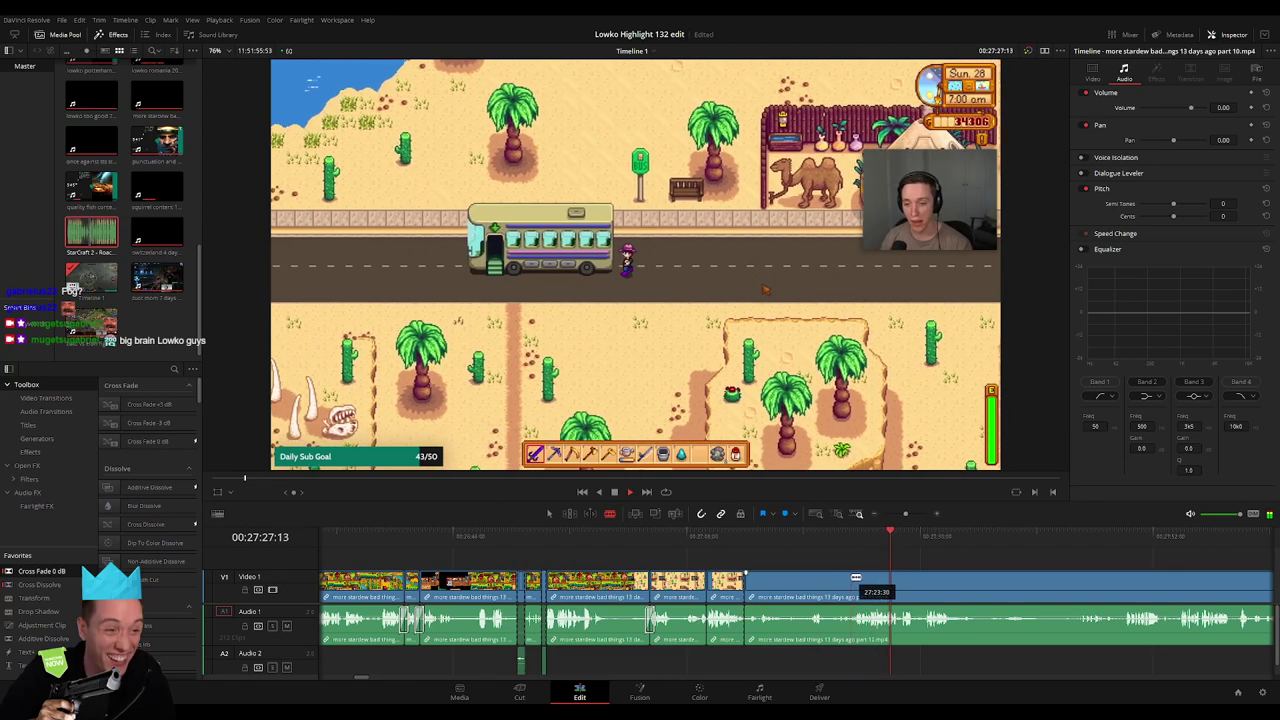
{"action": "key", "text": "a"}
{"action": "left_click", "coordinate": [816, 592]}
{"action": "key", "text": "Delete"}
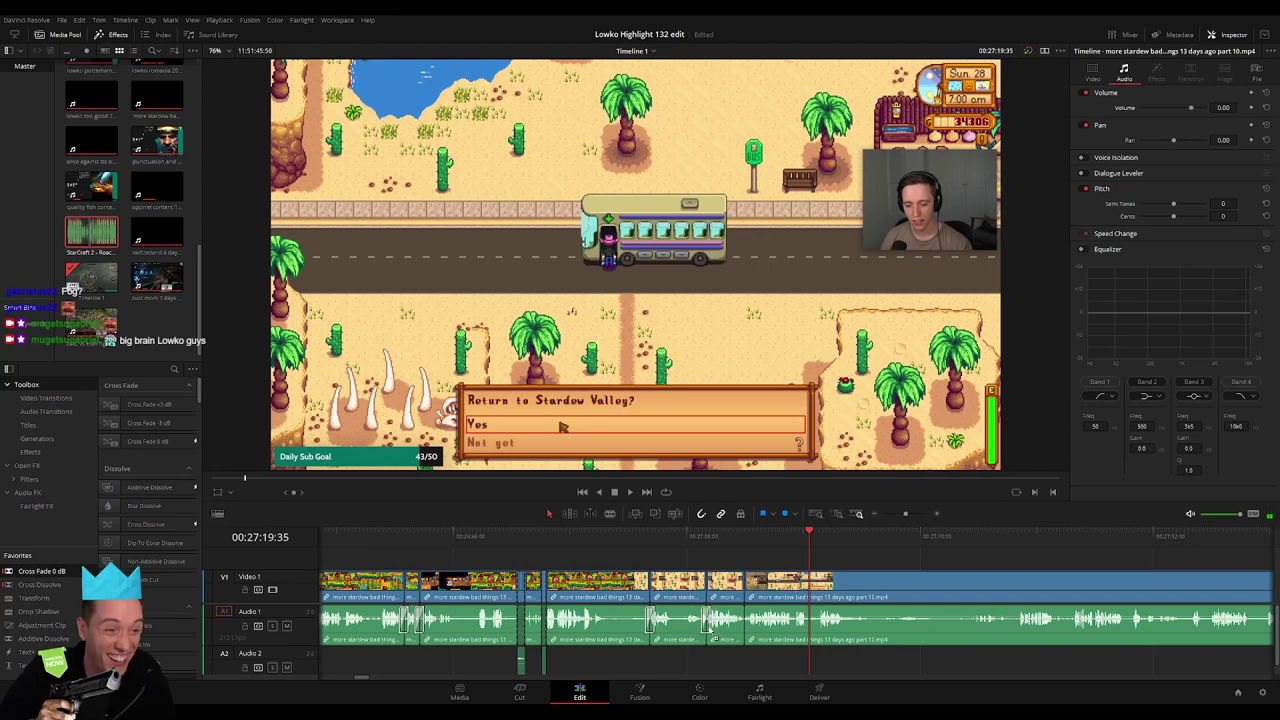
Split the footage at the bus departure
{"action": "scroll", "coordinate": [933, 593], "scroll_direction": "right", "scroll_amount": 3}
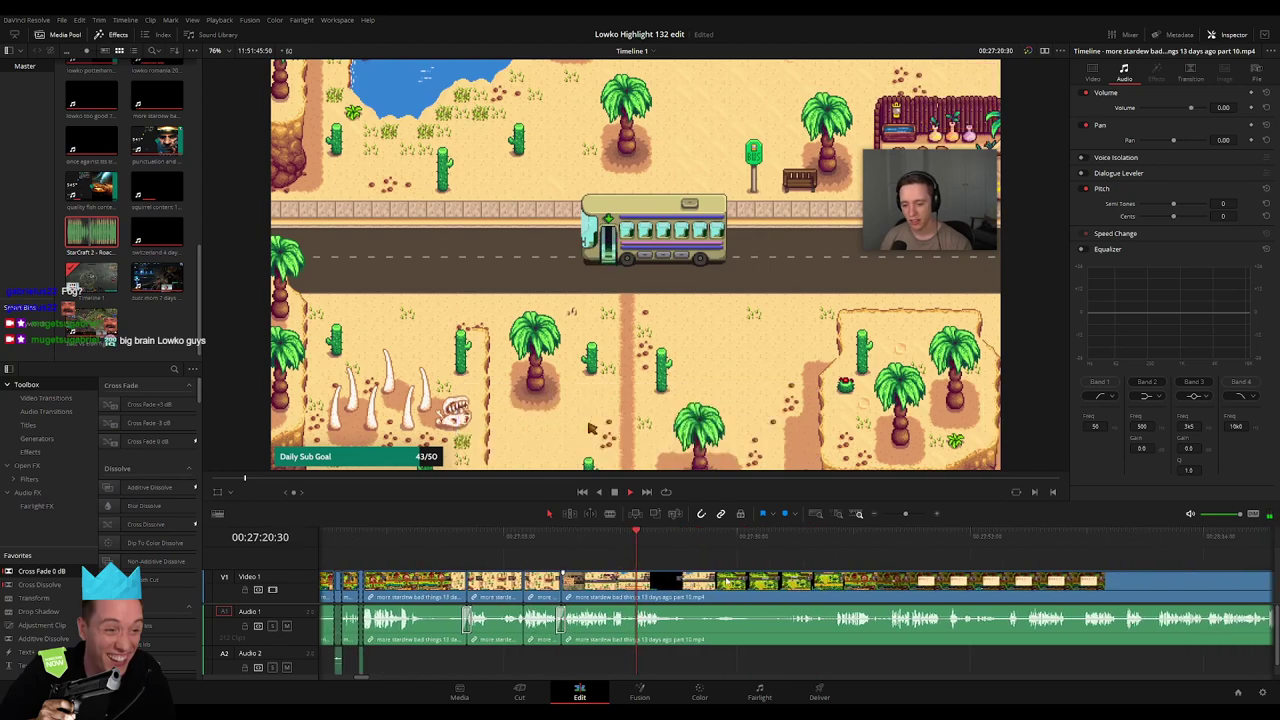
{"action": "scroll", "coordinate": [655, 583], "scroll_direction": "right", "scroll_amount": 2}
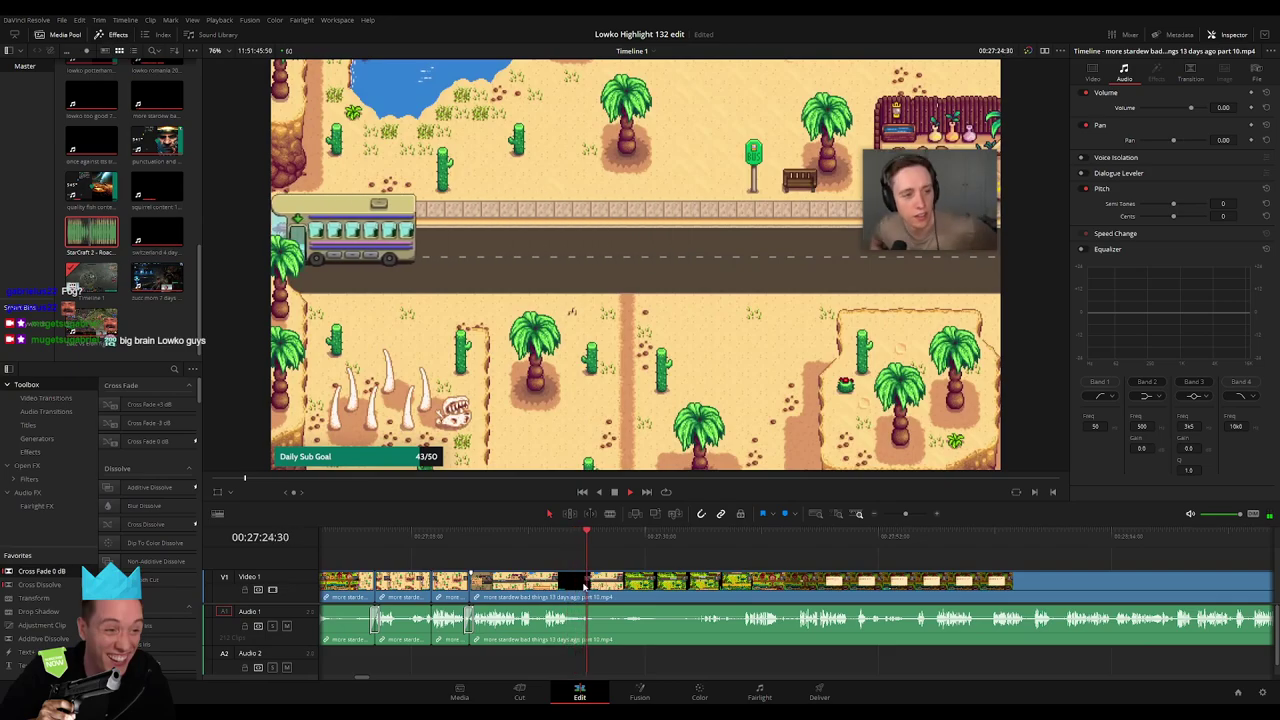
{"action": "key", "text": "b"}
{"action": "left_click", "coordinate": [594, 594]}
{"action": "left_click_drag", "start_coordinate": [600, 536], "coordinate": [743, 536]}
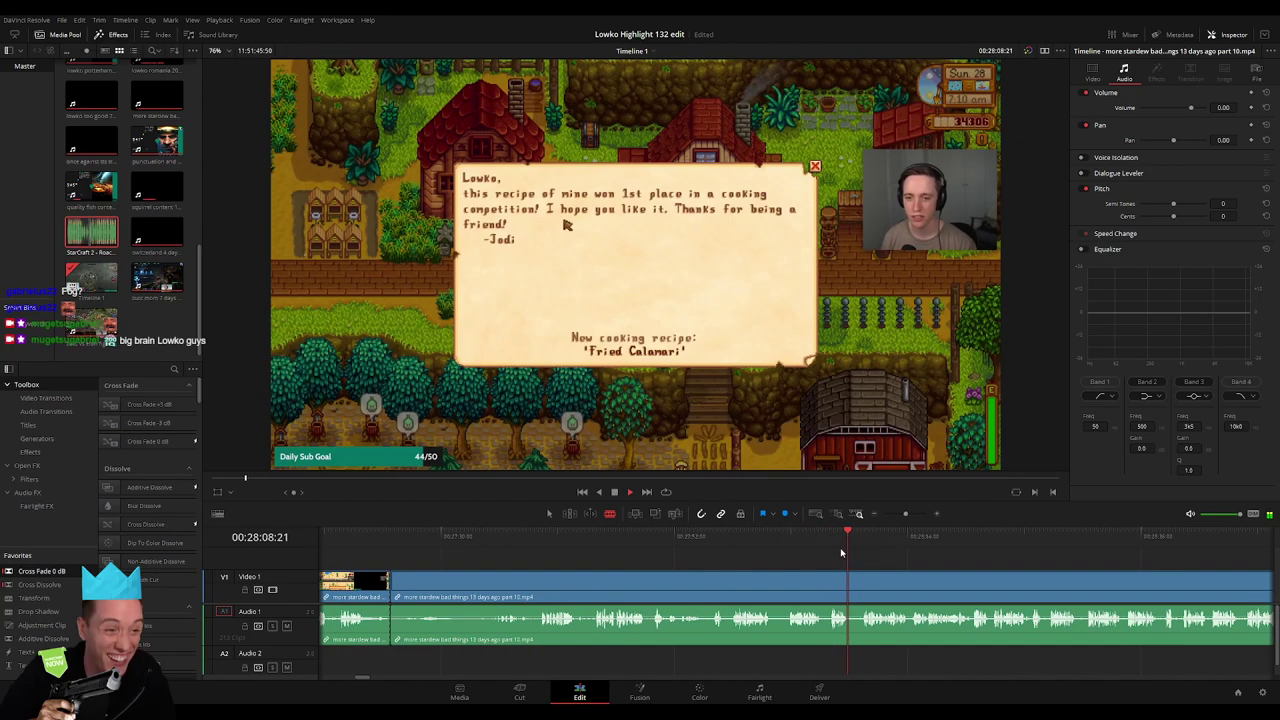
Zoom out and skip ahead through the farm and house interior footage
{"action": "left_click_drag", "start_coordinate": [905, 514], "coordinate": [897, 516]}
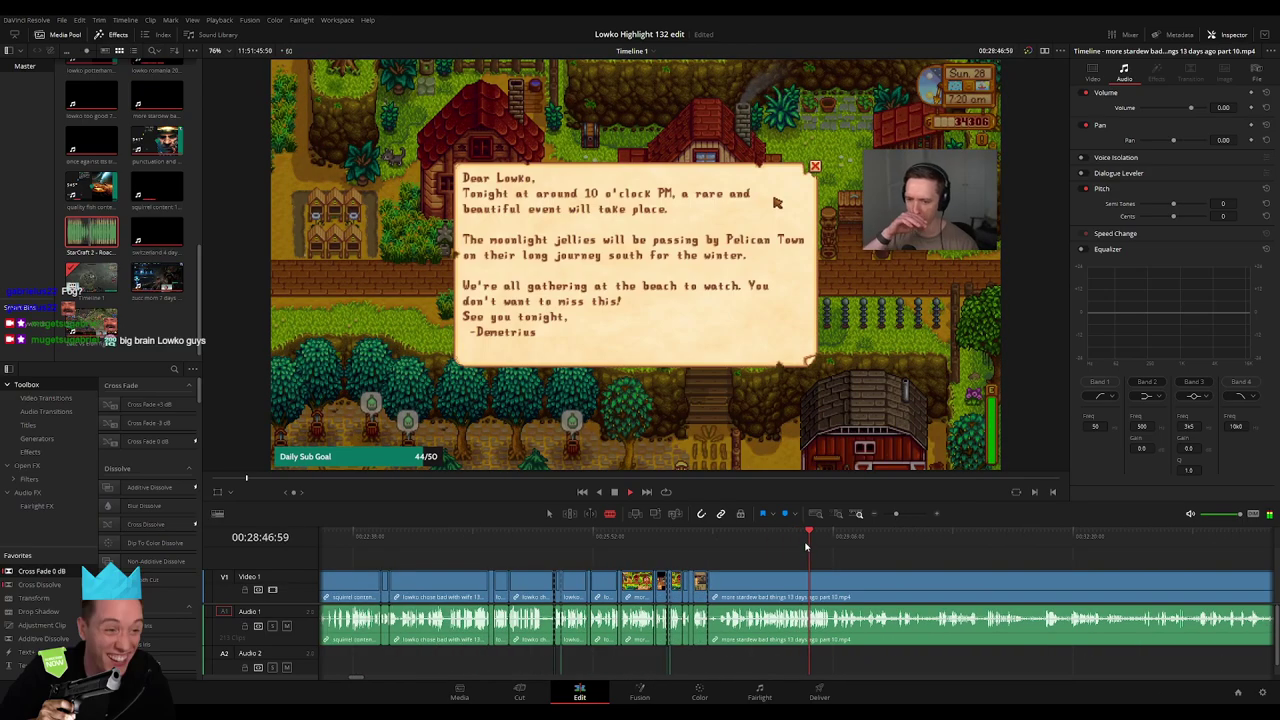
{"action": "left_click", "coordinate": [957, 545]}
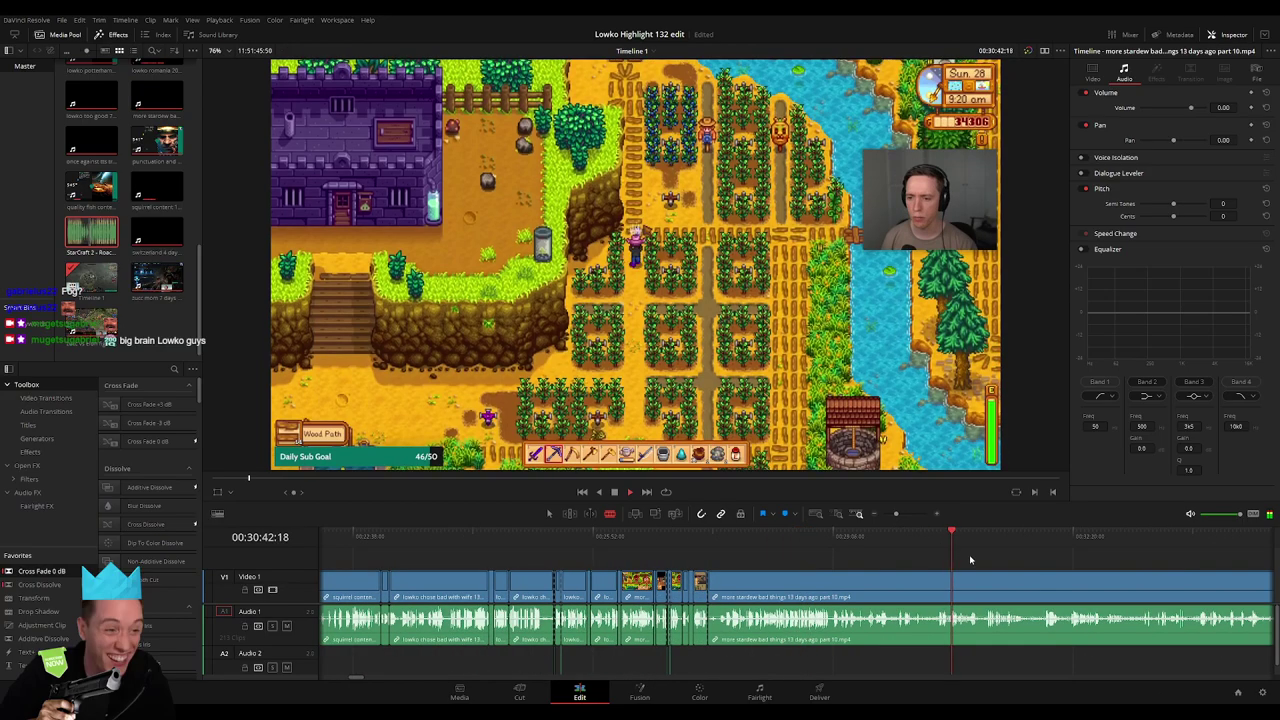
{"action": "scroll", "coordinate": [711, 558], "scroll_direction": "right", "scroll_amount": 3}
{"action": "left_click", "coordinate": [711, 557]}
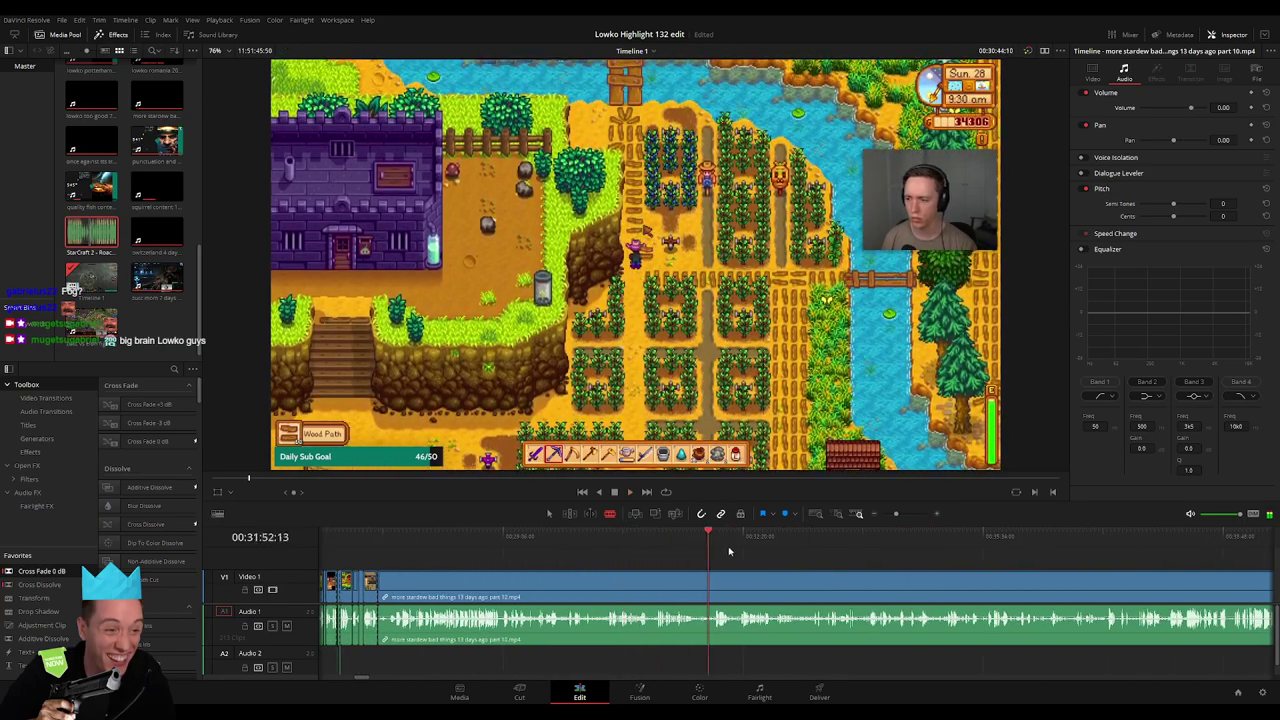
{"action": "left_click", "coordinate": [997, 561]}
{"action": "left_click", "coordinate": [1100, 561]}
{"action": "left_click", "coordinate": [1143, 561]}
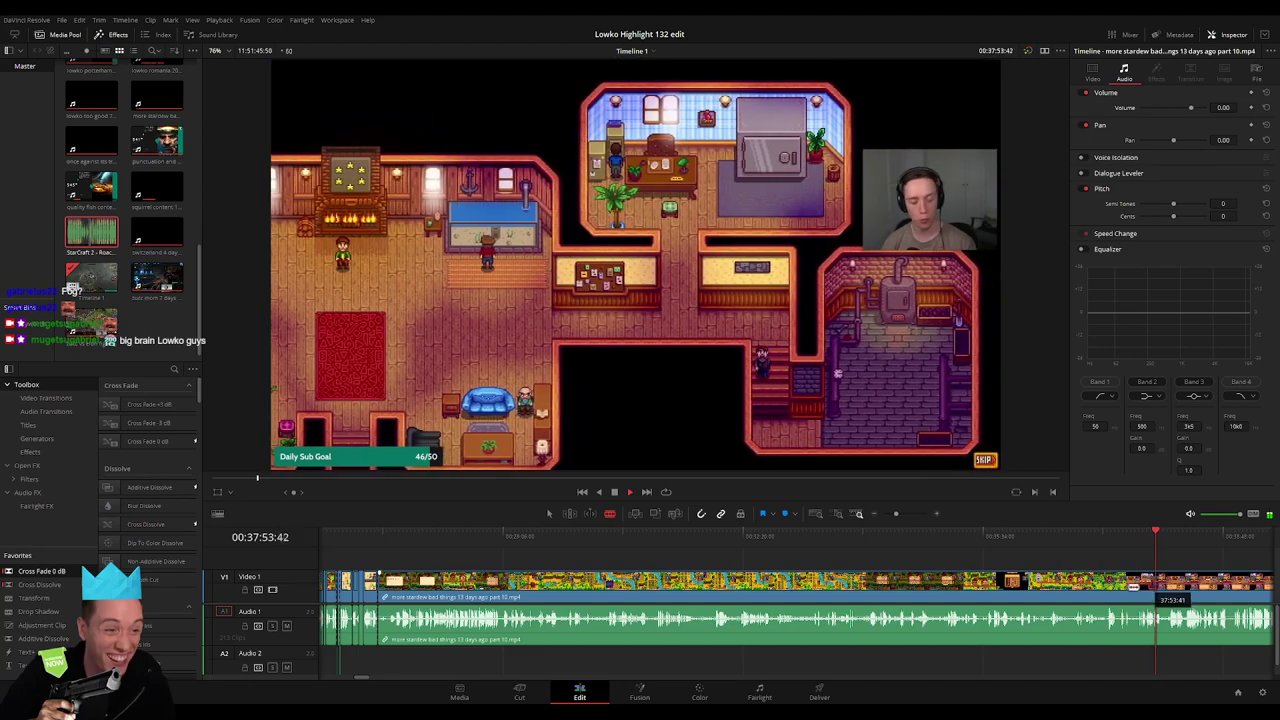
{"action": "scroll", "coordinate": [690, 561], "scroll_direction": "right", "scroll_amount": 3}
{"action": "left_click", "coordinate": [806, 561]}
{"action": "left_click", "coordinate": [911, 561]}
{"action": "left_click", "coordinate": [832, 561]}
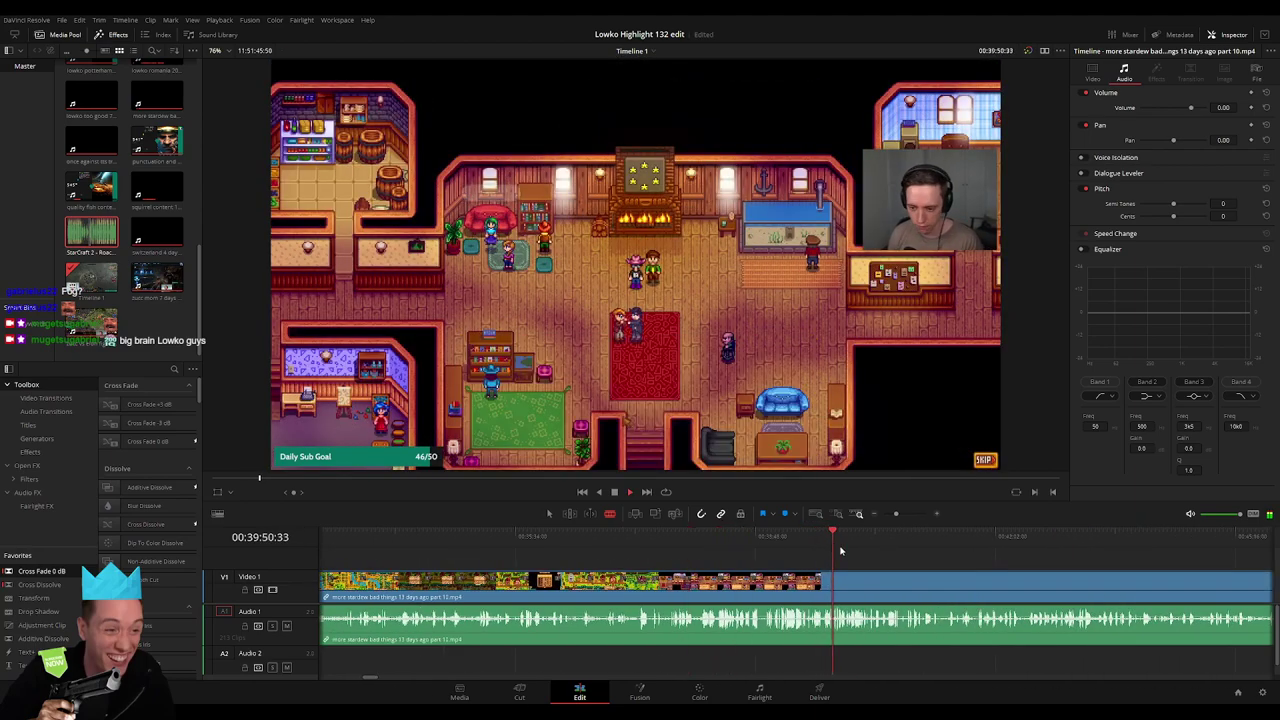
{"action": "scroll", "coordinate": [668, 541], "scroll_direction": "right", "scroll_amount": 3}
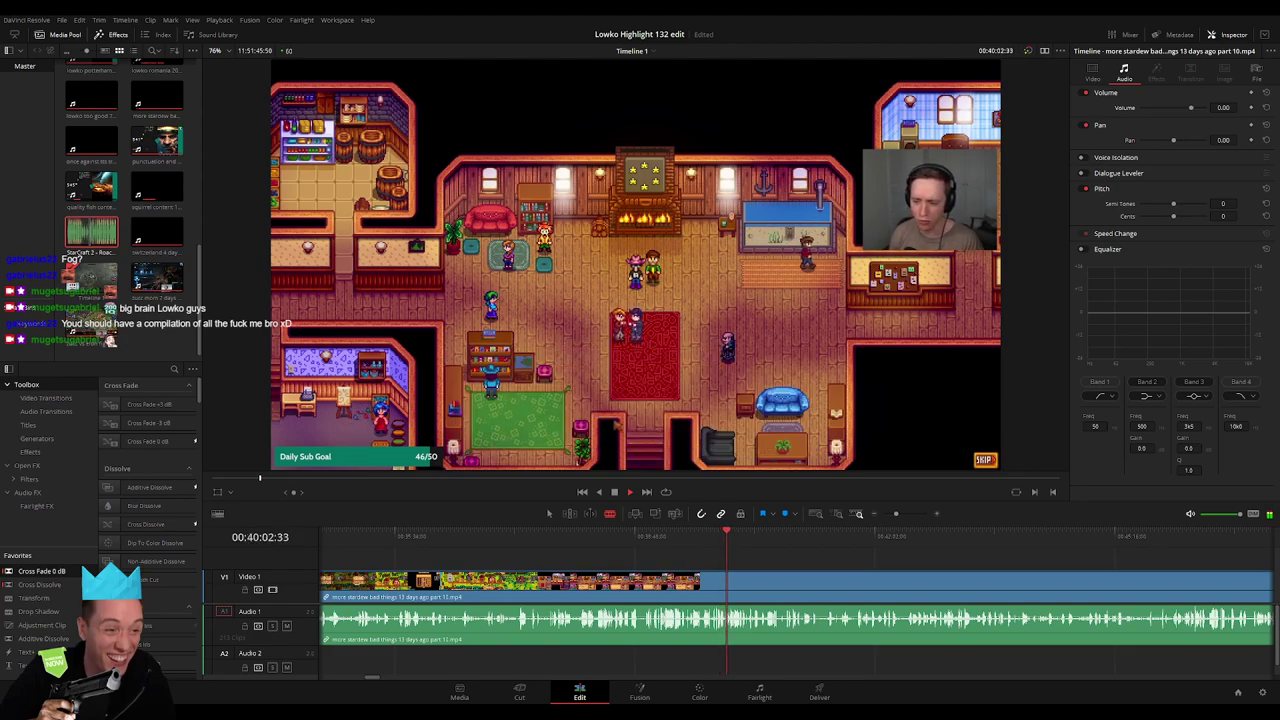
Scrub ahead to a later scene and select the long unwanted stream clip
{"action": "key", "text": "Down"}
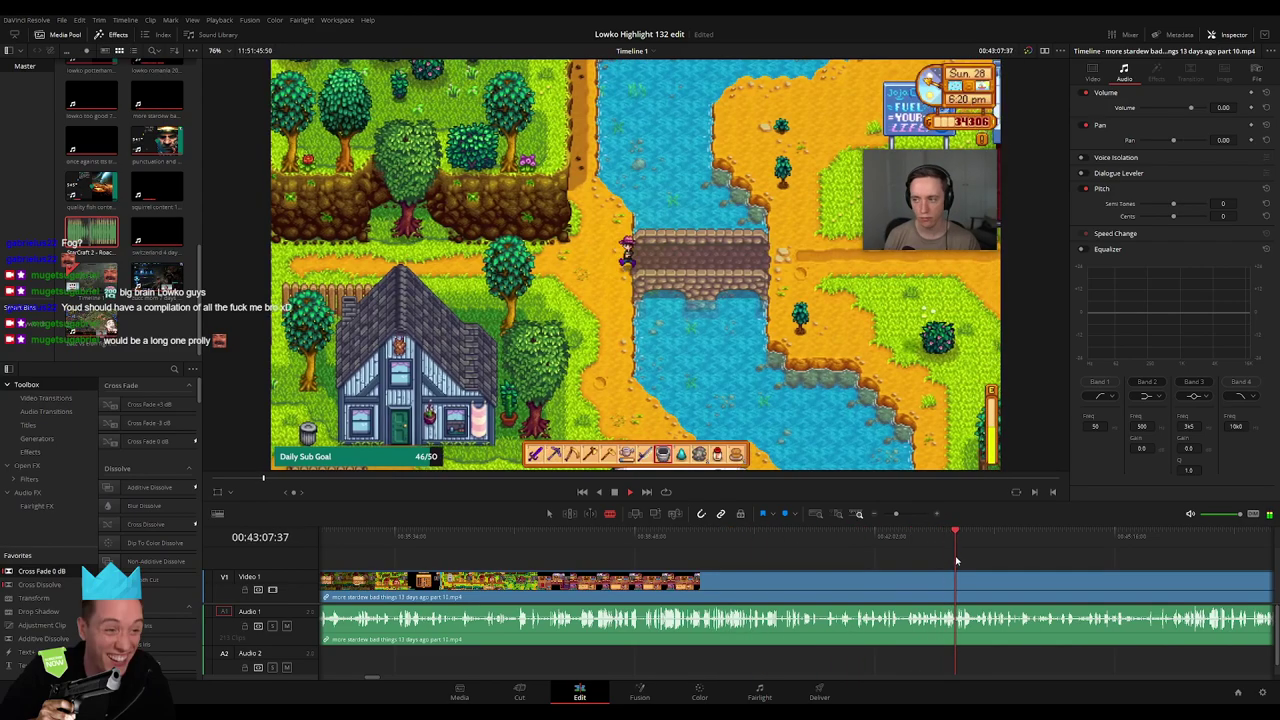
{"action": "mouse_move", "coordinate": [746, 546]}
{"action": "left_mouse_down"}
{"action": "mouse_move", "coordinate": [727, 546]}
{"action": "mouse_move", "coordinate": [755, 537]}
{"action": "left_mouse_up"}
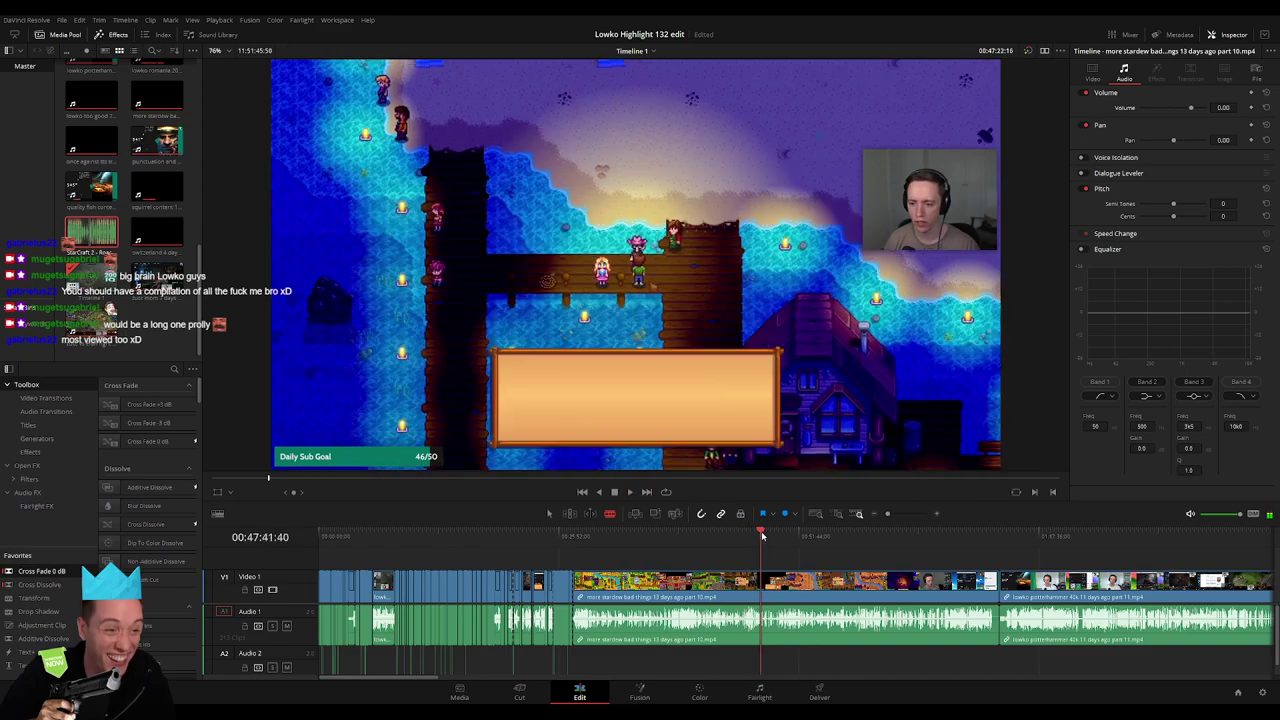
{"action": "left_click_drag", "start_coordinate": [773, 533], "coordinate": [971, 546]}
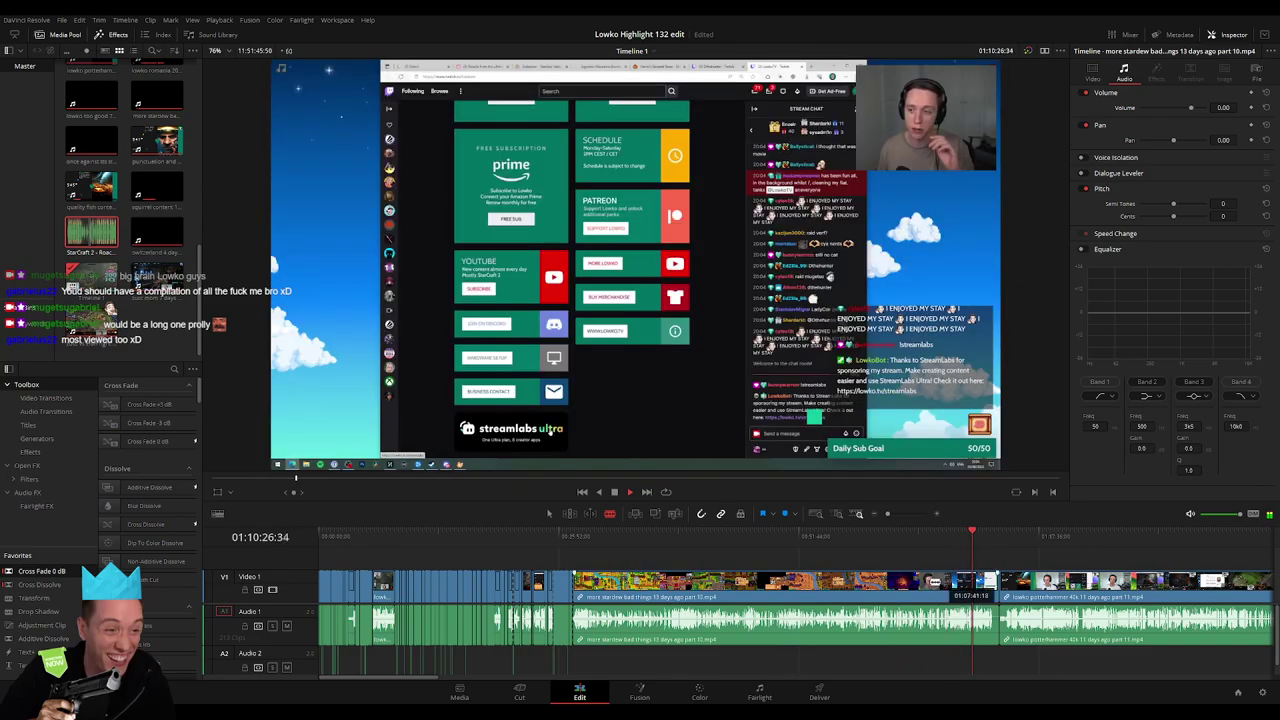
{"action": "left_click", "coordinate": [903, 583]}
{"action": "key", "text": "Delete"}
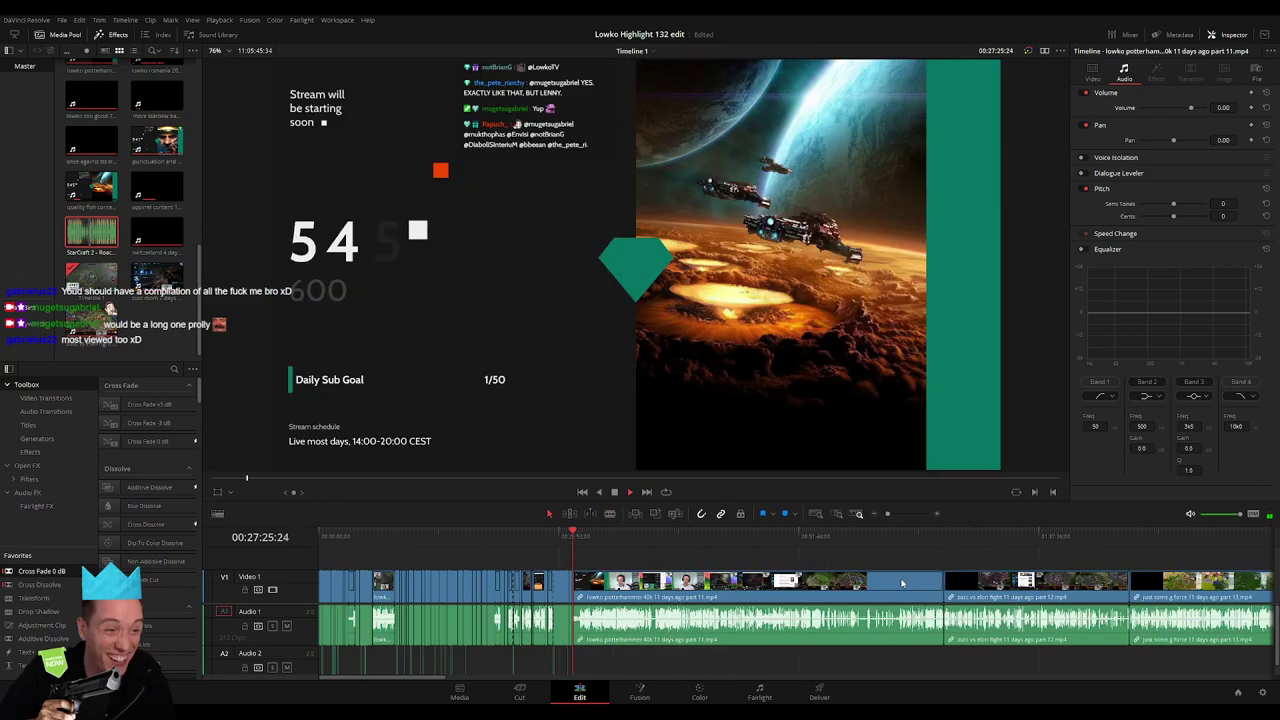
{"action": "left_click_drag", "start_coordinate": [585, 548], "coordinate": [592, 548]}
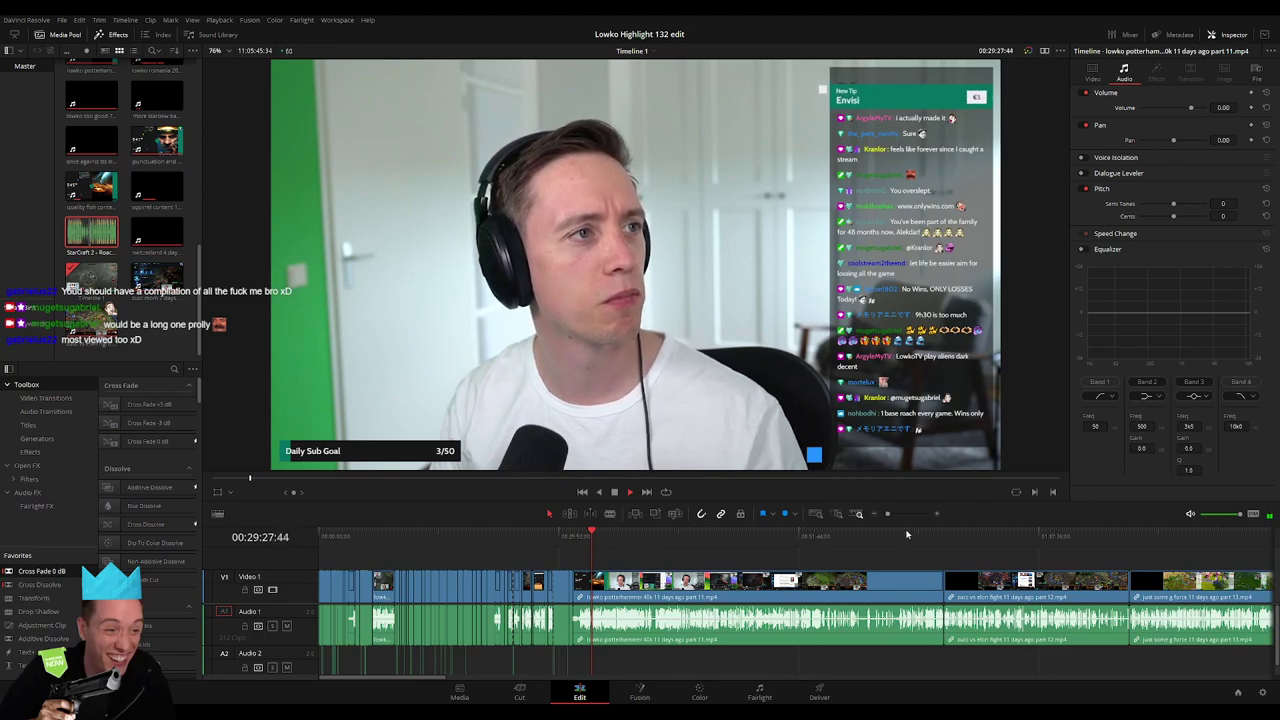
{"action": "left_click_drag", "start_coordinate": [893, 516], "coordinate": [895, 513]}
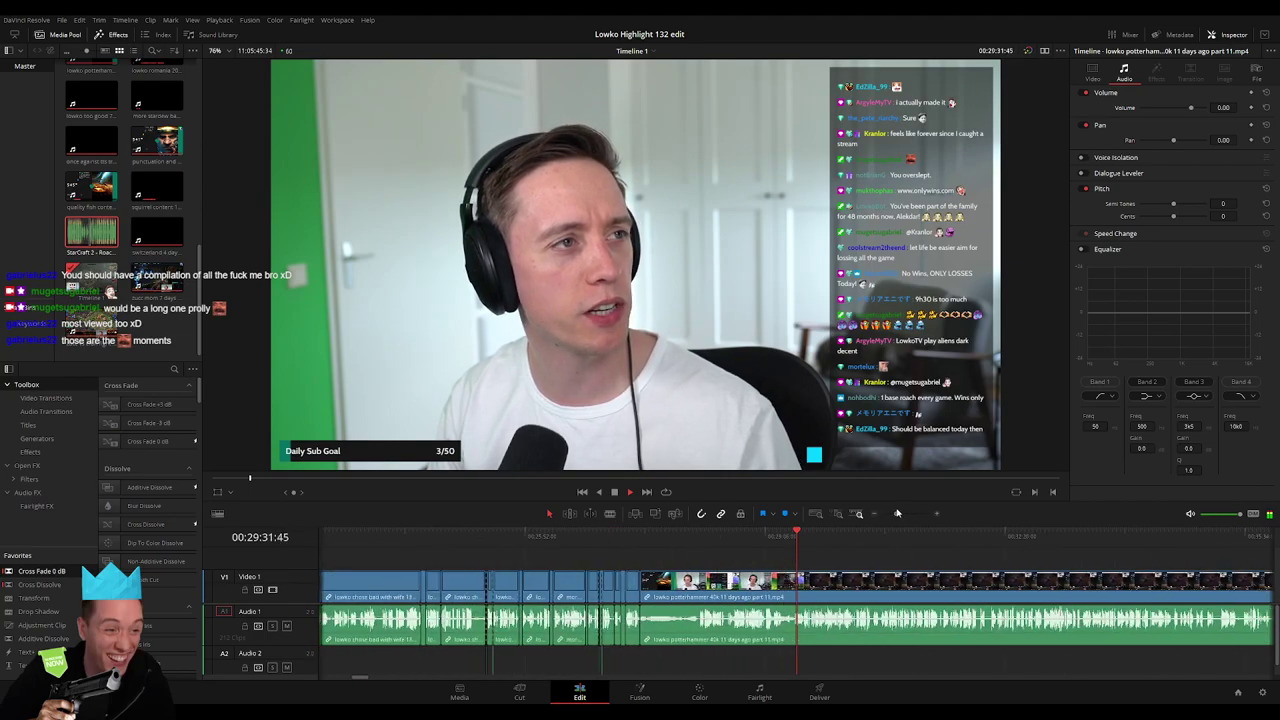
{"action": "scroll", "coordinate": [461, 541], "scroll_direction": "right", "scroll_amount": 5}
{"action": "left_click_drag", "start_coordinate": [460, 540], "coordinate": [933, 533]}
{"action": "scroll", "coordinate": [670, 565], "scroll_direction": "right", "scroll_amount": 3}
{"action": "scroll", "coordinate": [616, 561], "scroll_direction": "right", "scroll_amount": 4}
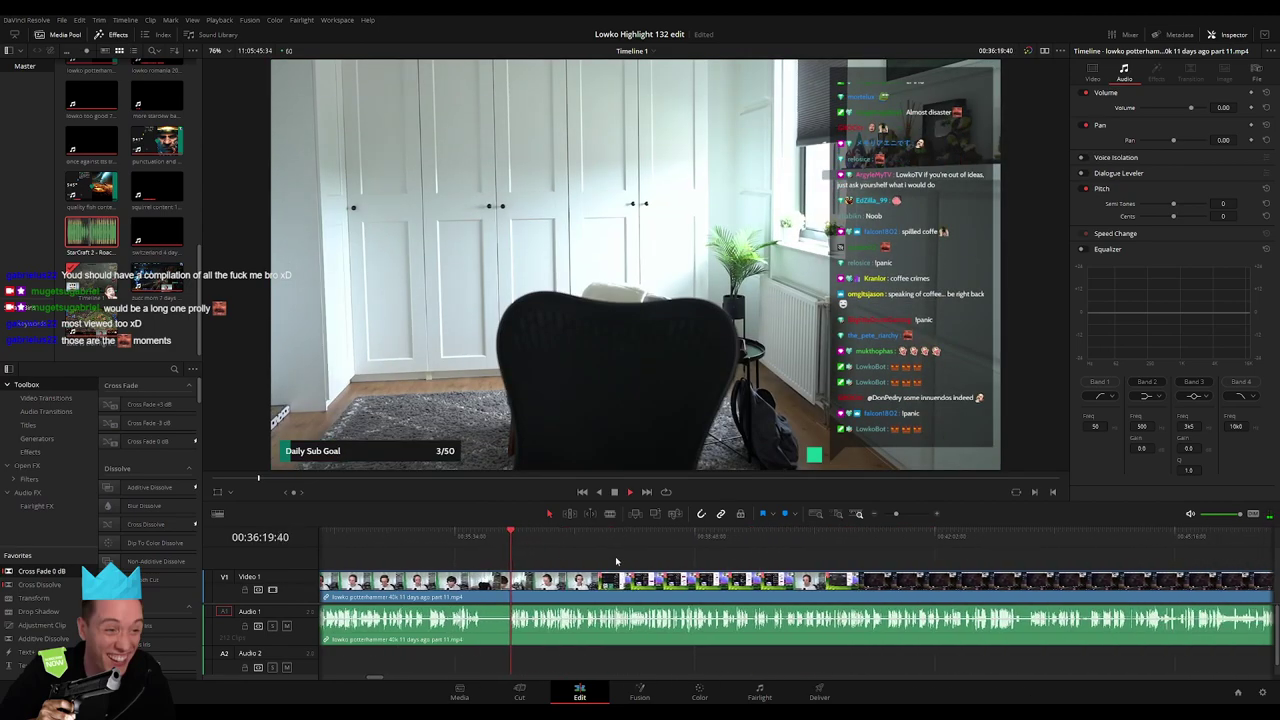
{"action": "left_click_drag", "start_coordinate": [513, 547], "coordinate": [843, 545]}
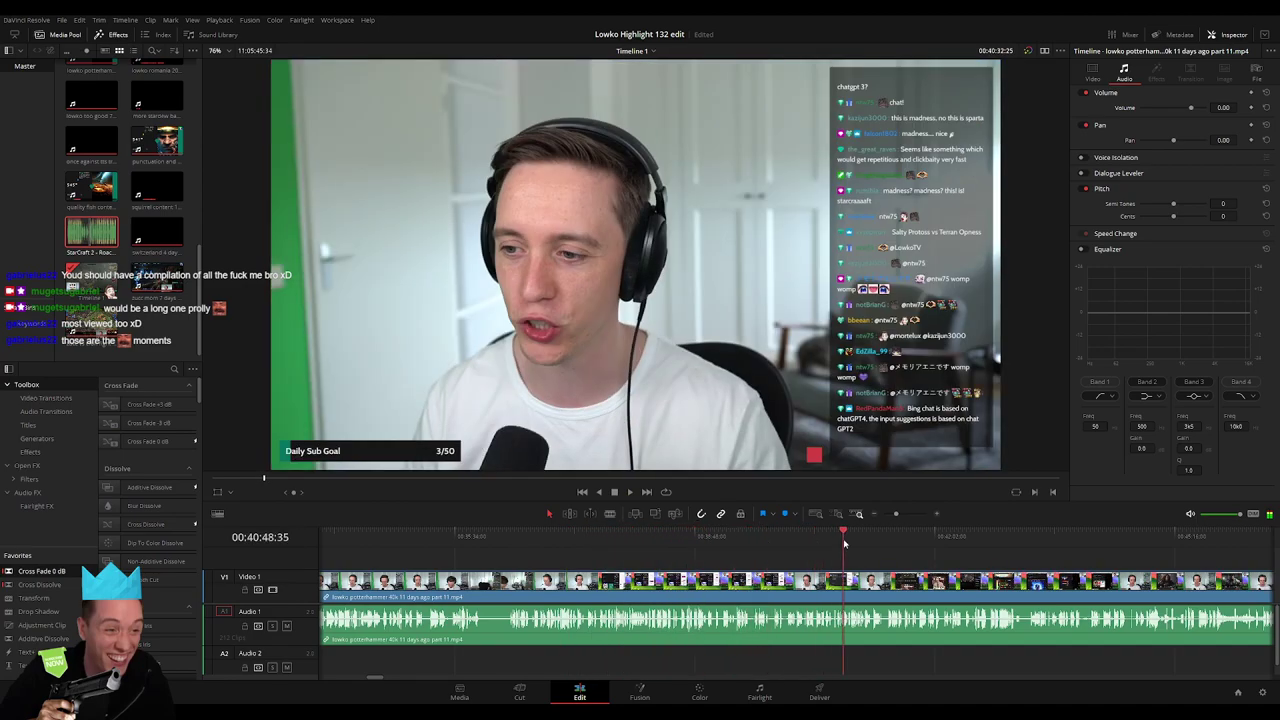
{"action": "scroll", "coordinate": [897, 566], "scroll_direction": "right", "scroll_amount": 3}
{"action": "mouse_move", "coordinate": [606, 545]}
{"action": "left_mouse_down"}
{"action": "mouse_move", "coordinate": [711, 545]}
{"action": "mouse_move", "coordinate": [670, 537]}
{"action": "left_mouse_up"}
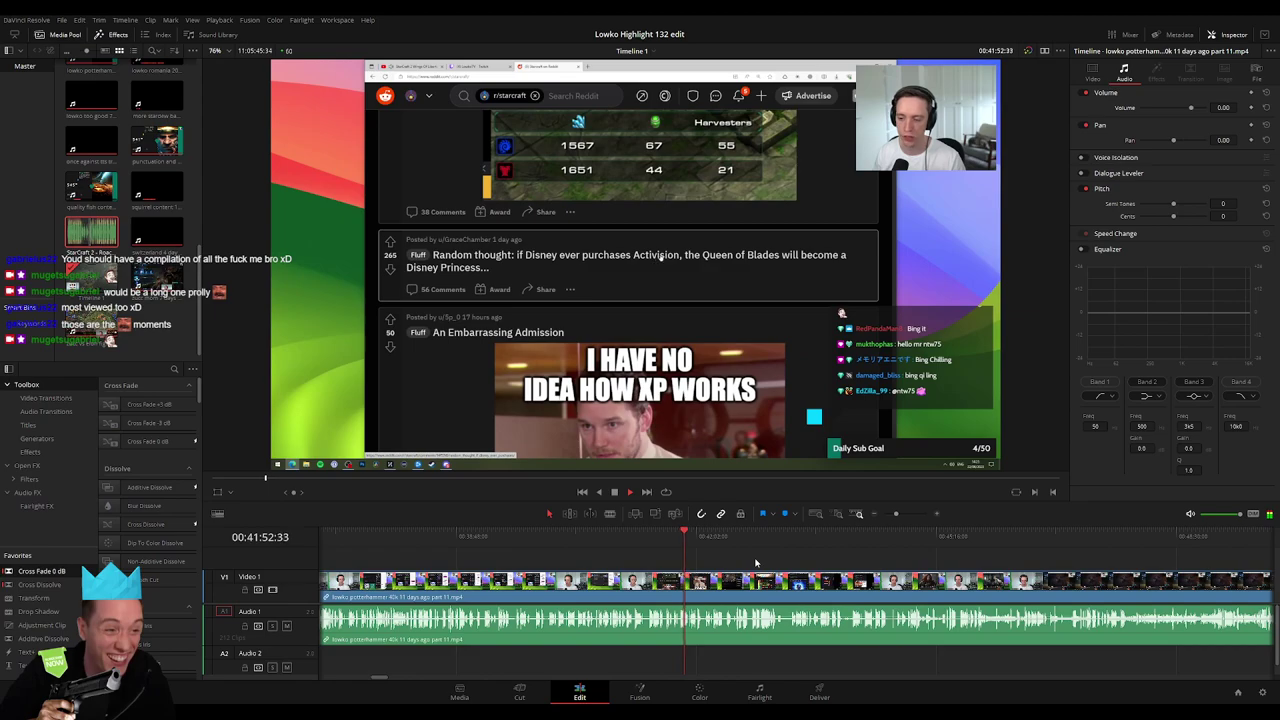
{"action": "left_click_drag", "start_coordinate": [896, 517], "coordinate": [904, 517]}
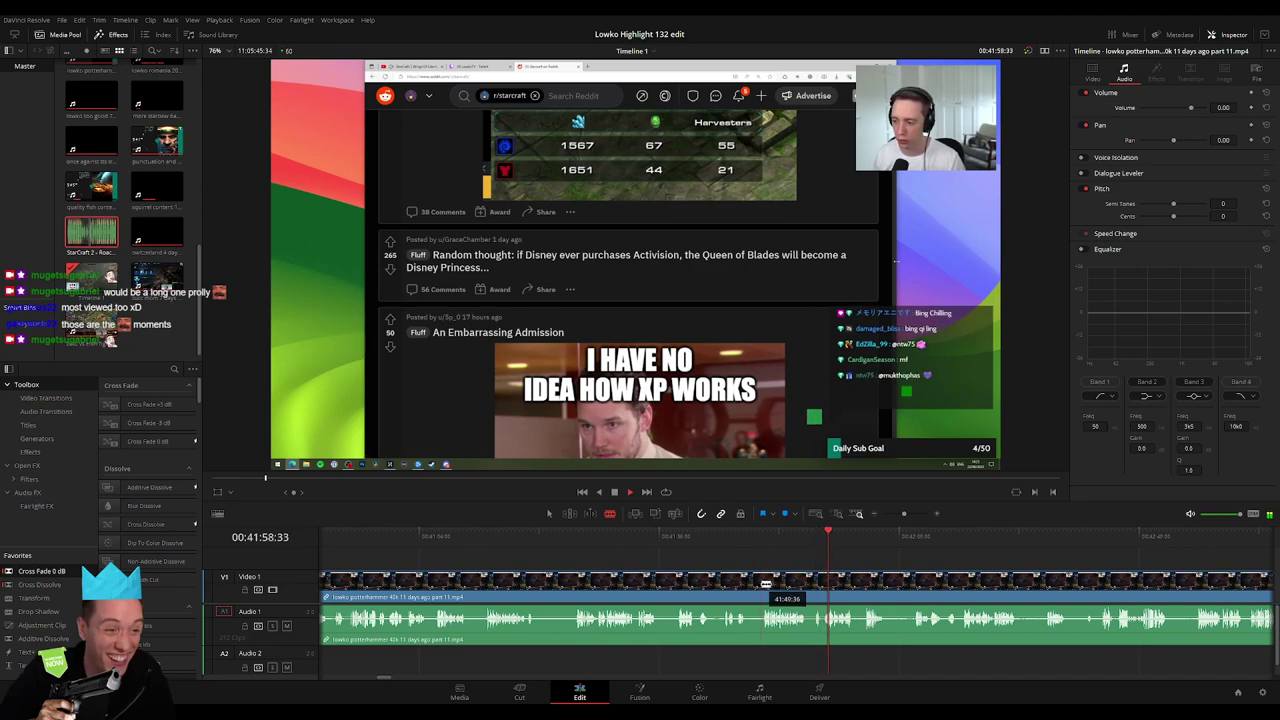
{"action": "left_click", "coordinate": [678, 545]}
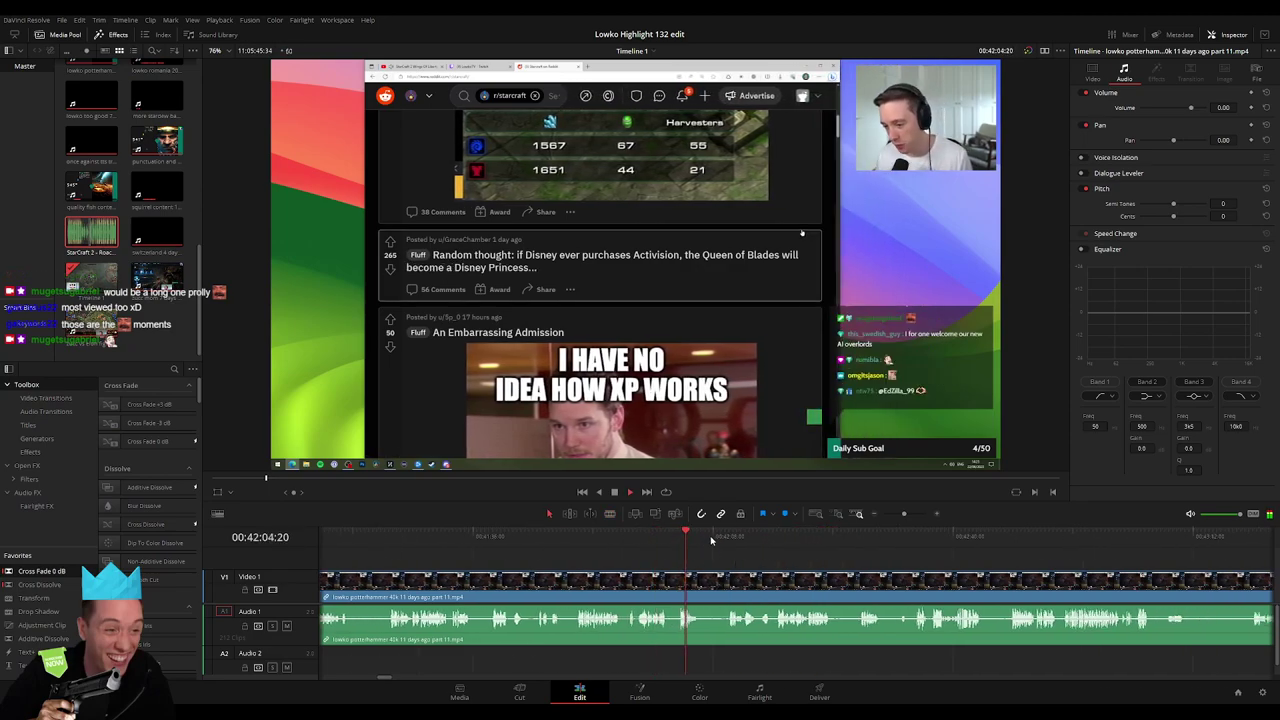
{"action": "left_click", "coordinate": [724, 540]}
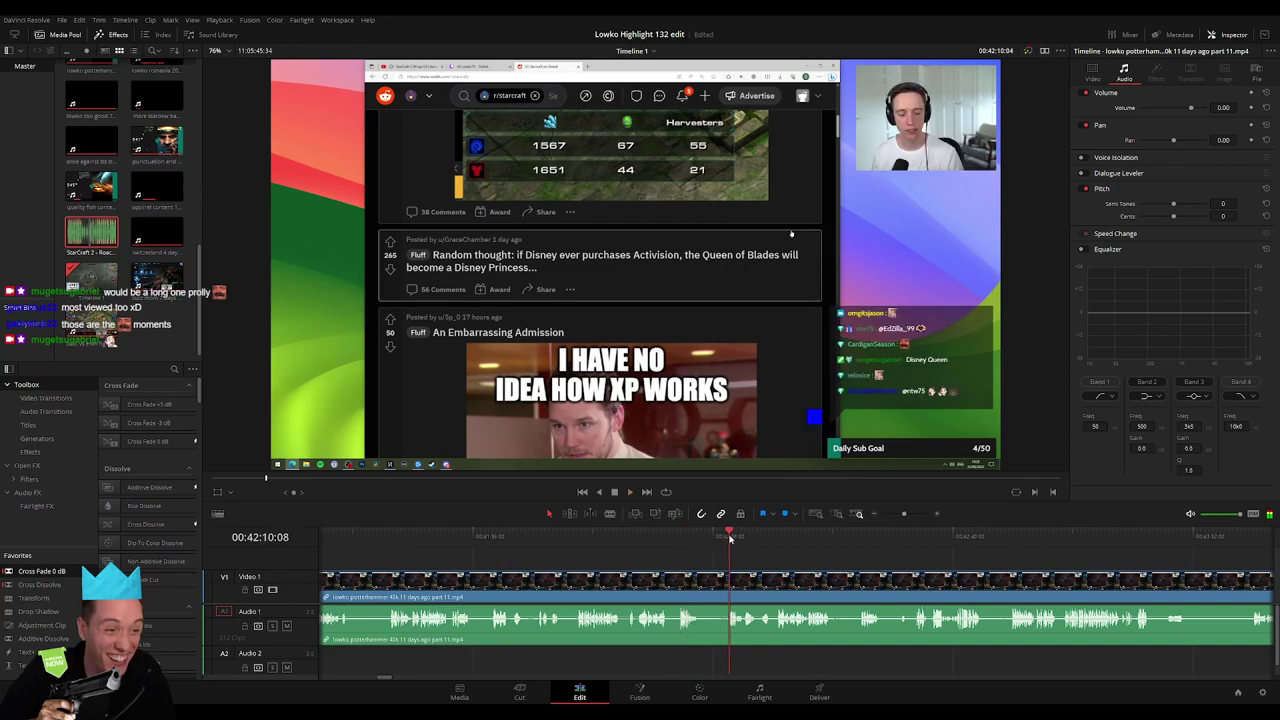
{"action": "left_click", "coordinate": [779, 537]}
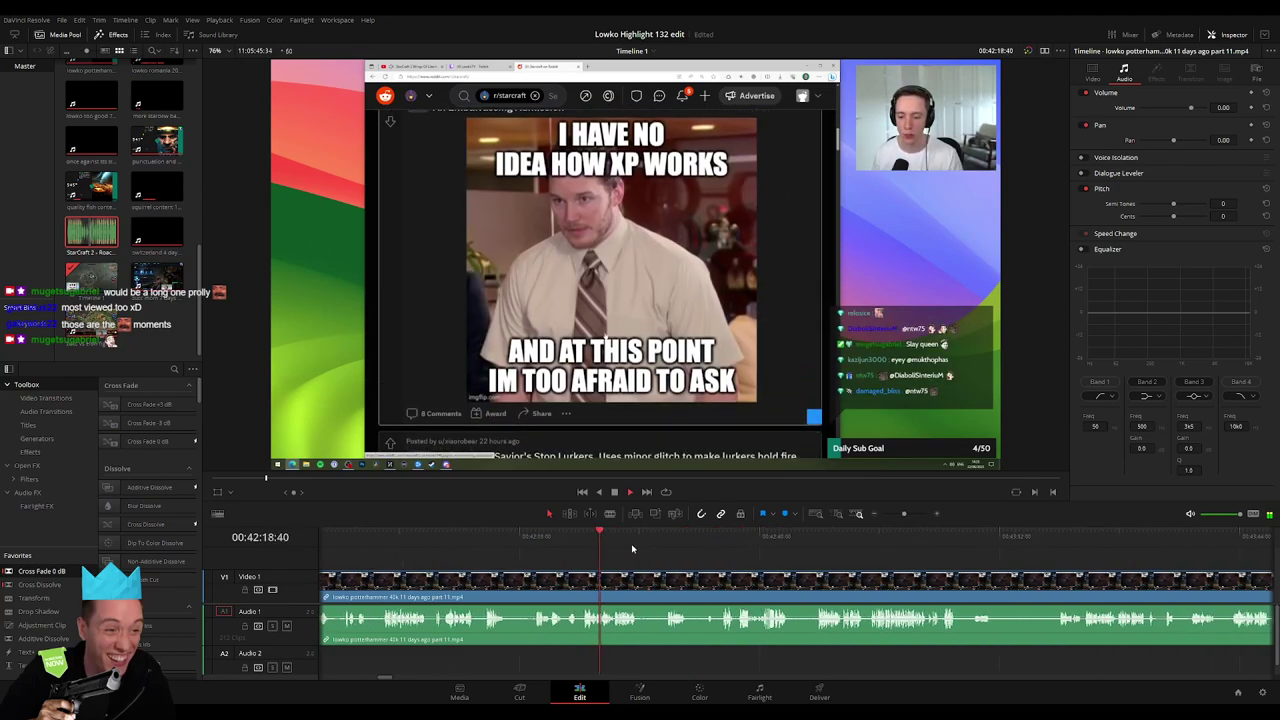
{"action": "left_click", "coordinate": [620, 541]}
{"action": "left_click", "coordinate": [669, 540]}
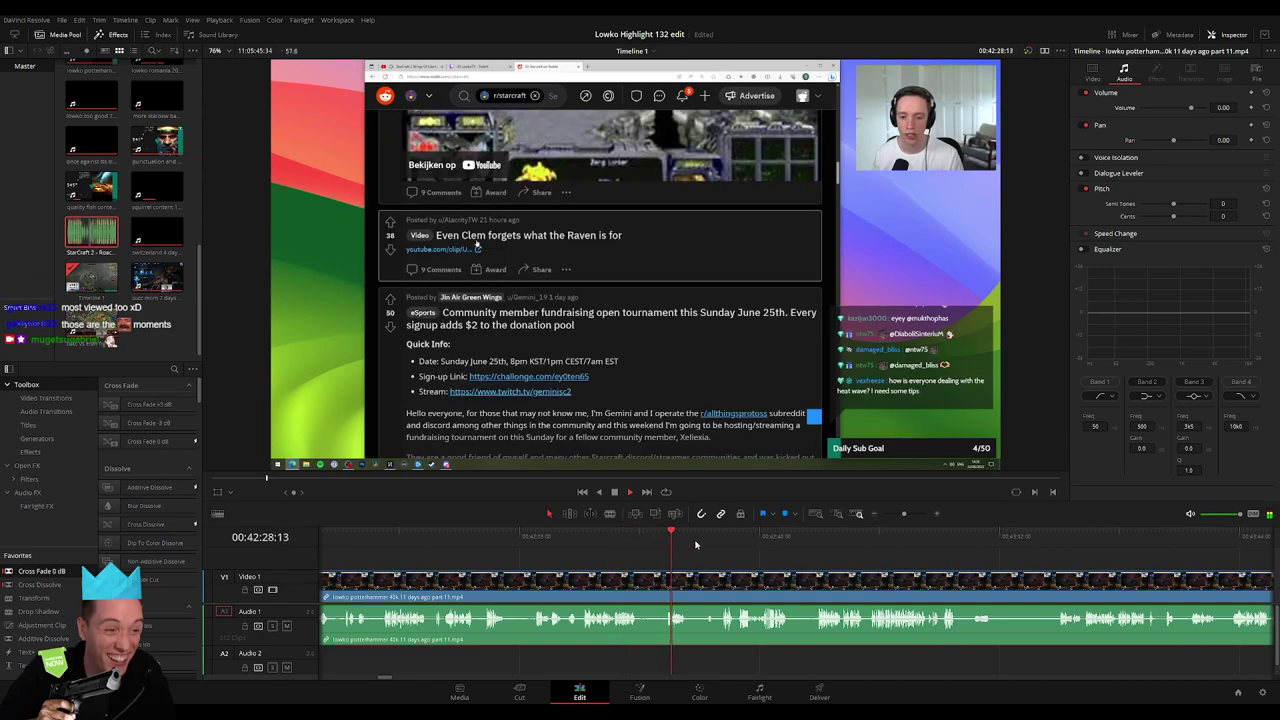
{"action": "key", "text": "space"}
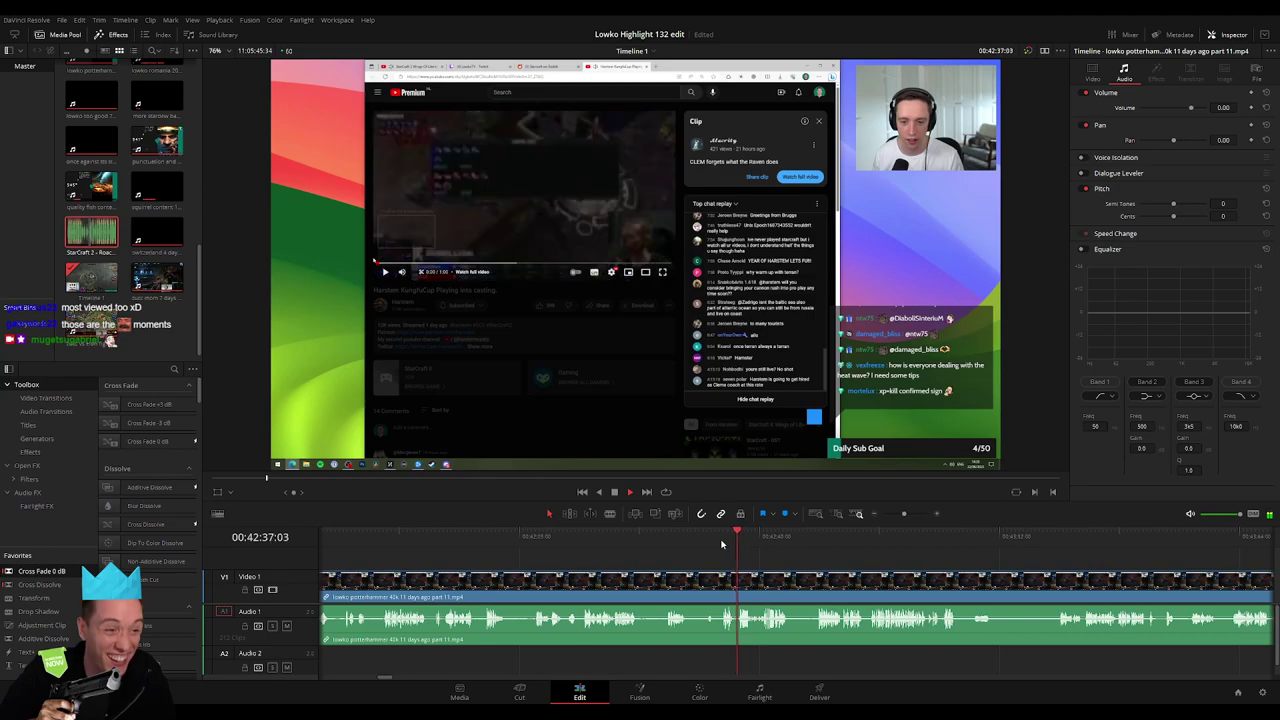
{"action": "left_click", "coordinate": [764, 541]}
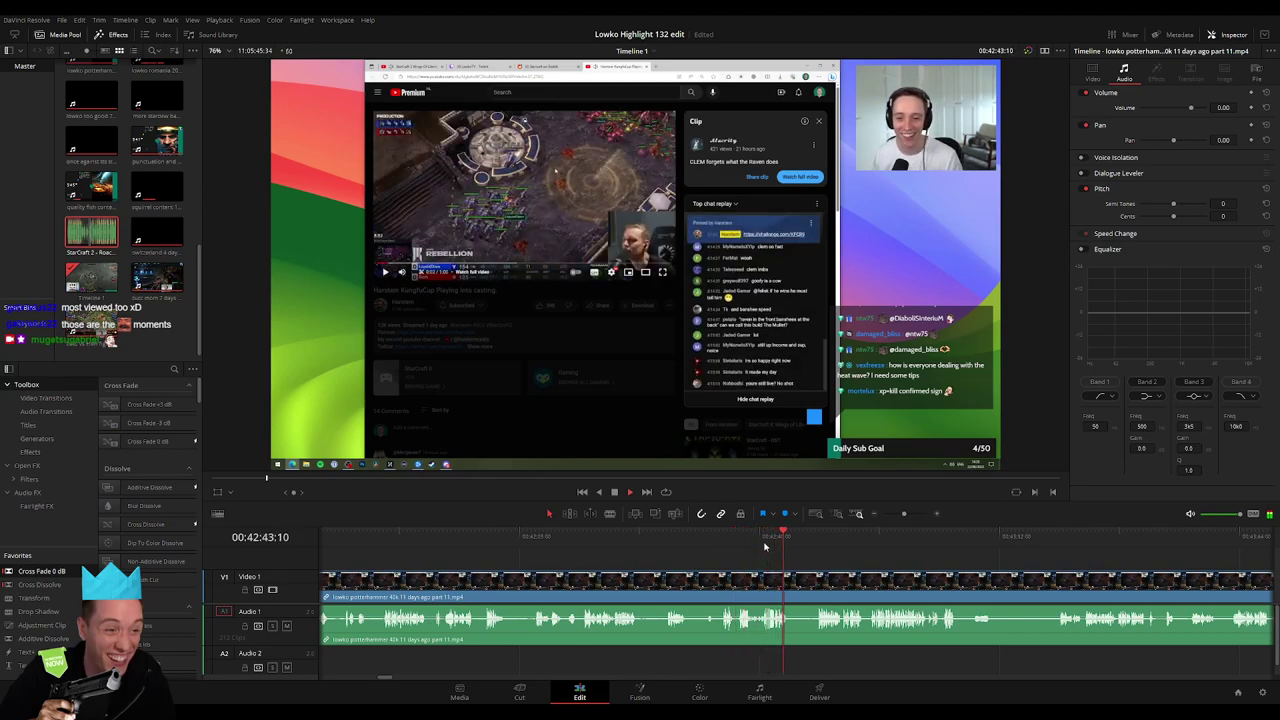
{"action": "left_click", "coordinate": [671, 538]}
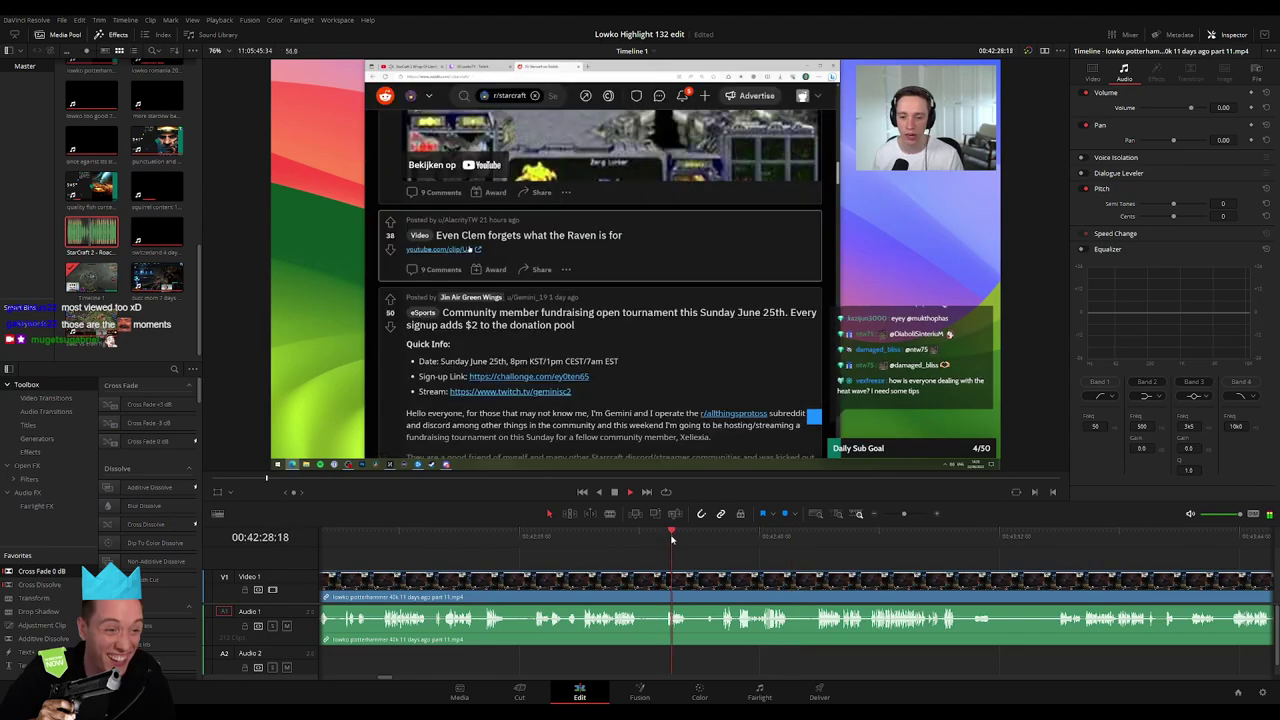
Return to around 27:28, blade the stream clip and ripple-delete the short piece
{"action": "key", "text": "Up"}
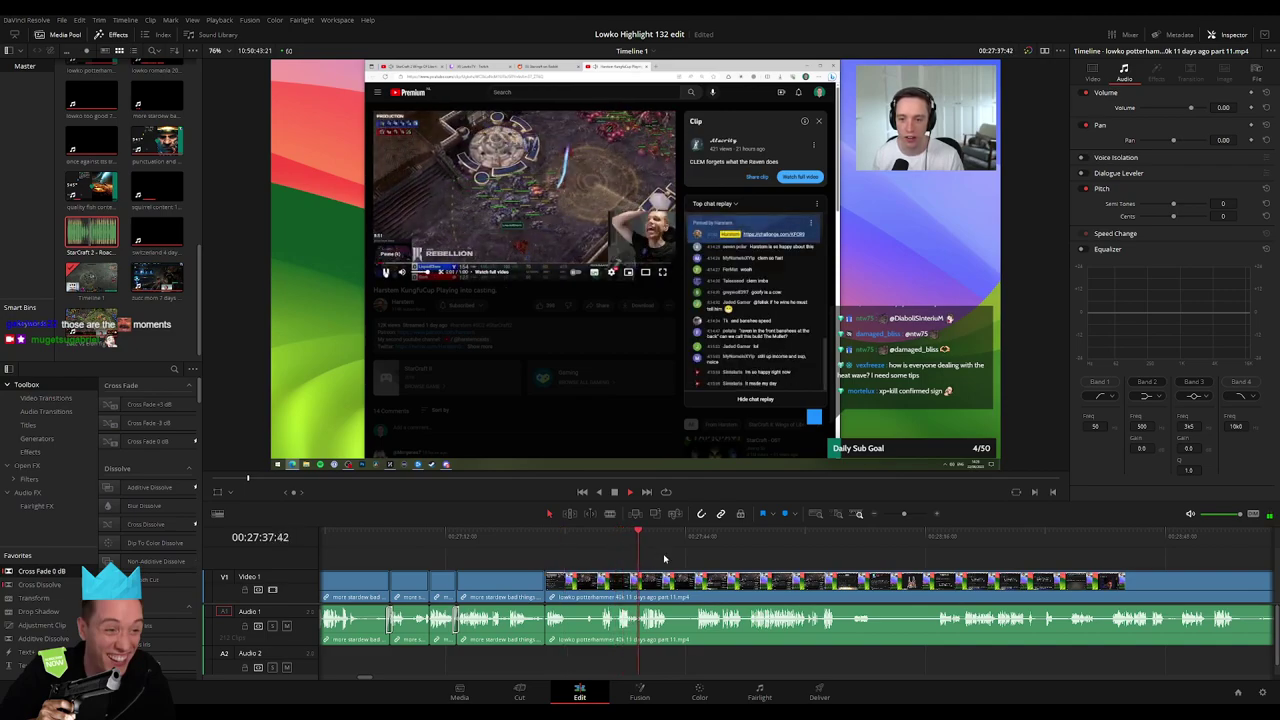
{"action": "scroll", "coordinate": [533, 554], "scroll_direction": "right", "scroll_amount": 4}
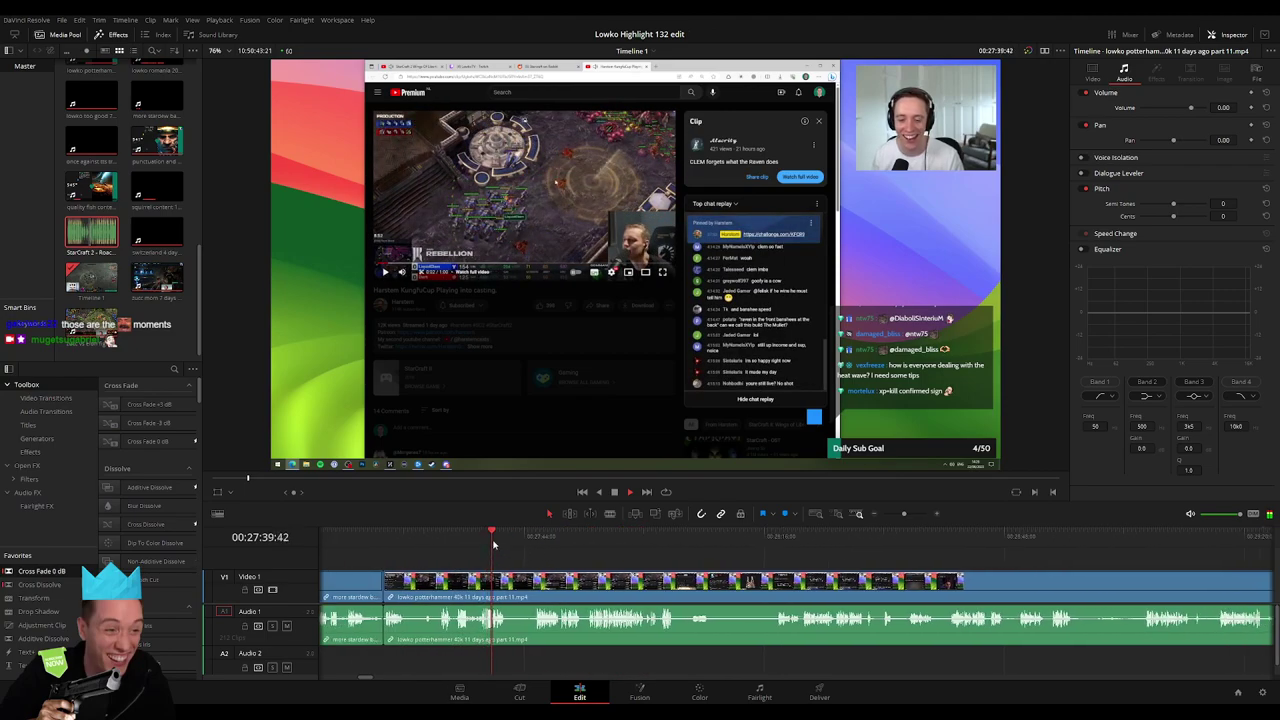
{"action": "key", "text": "b"}
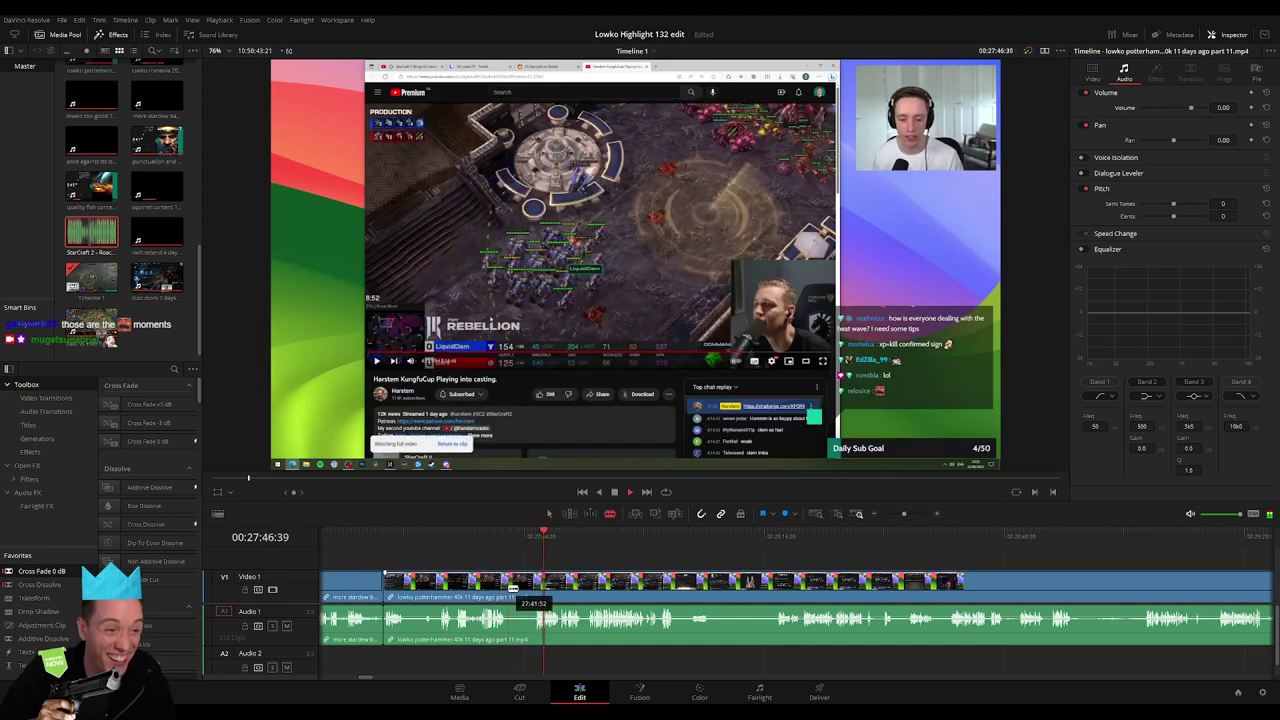
{"action": "left_click", "coordinate": [507, 585]}
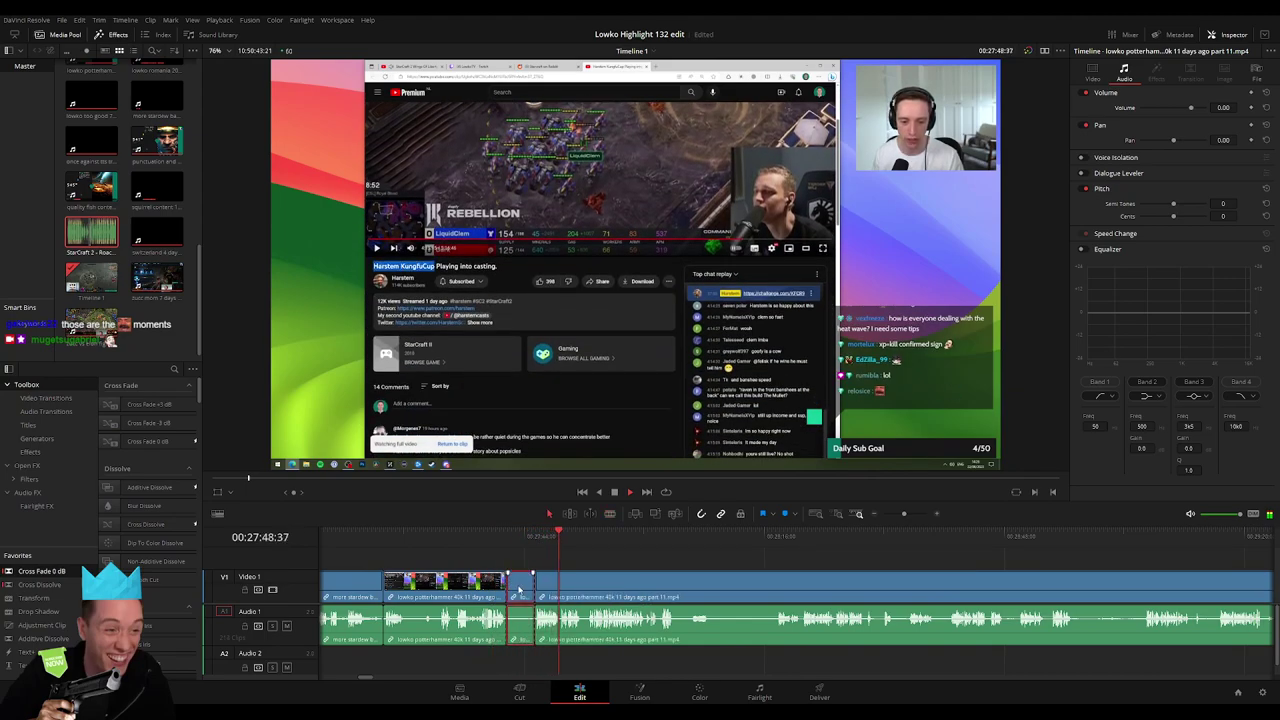
{"action": "key", "text": "Delete"}
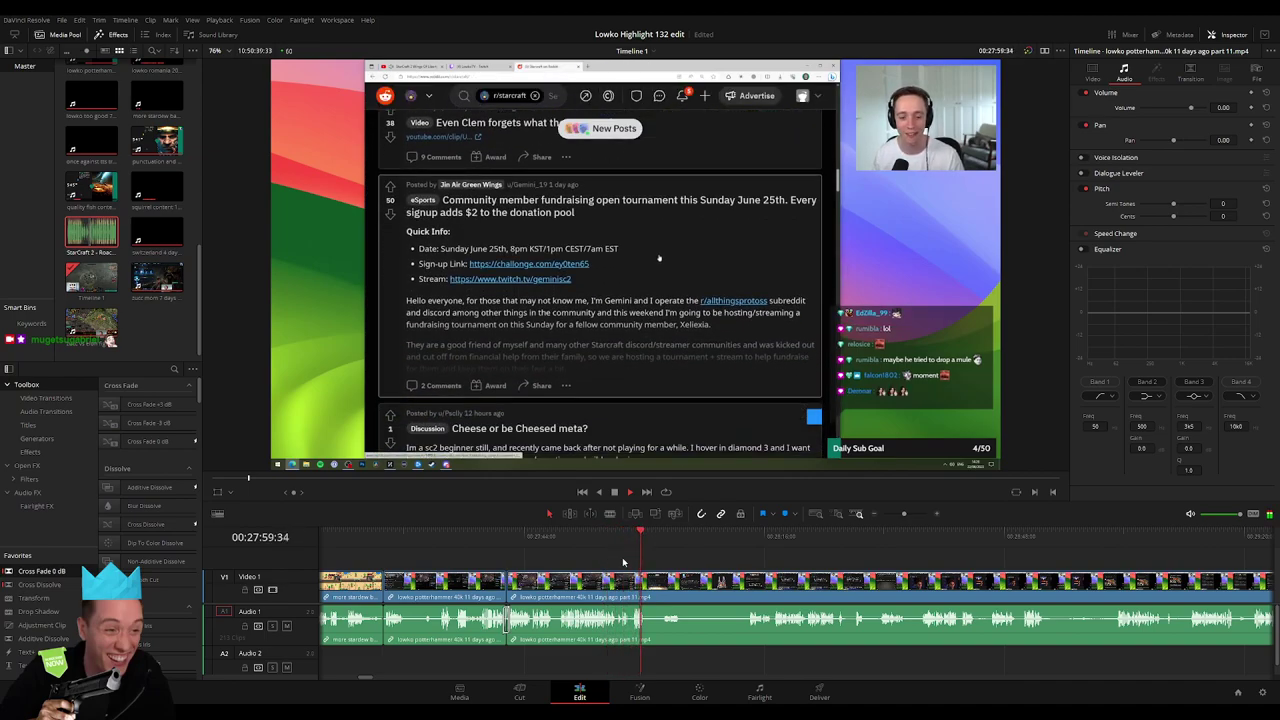
Scrub ahead past 30:00 and back to 29:44, zoom the timeline out and resume playback
{"action": "left_click_drag", "start_coordinate": [647, 590], "coordinate": [651, 594]}
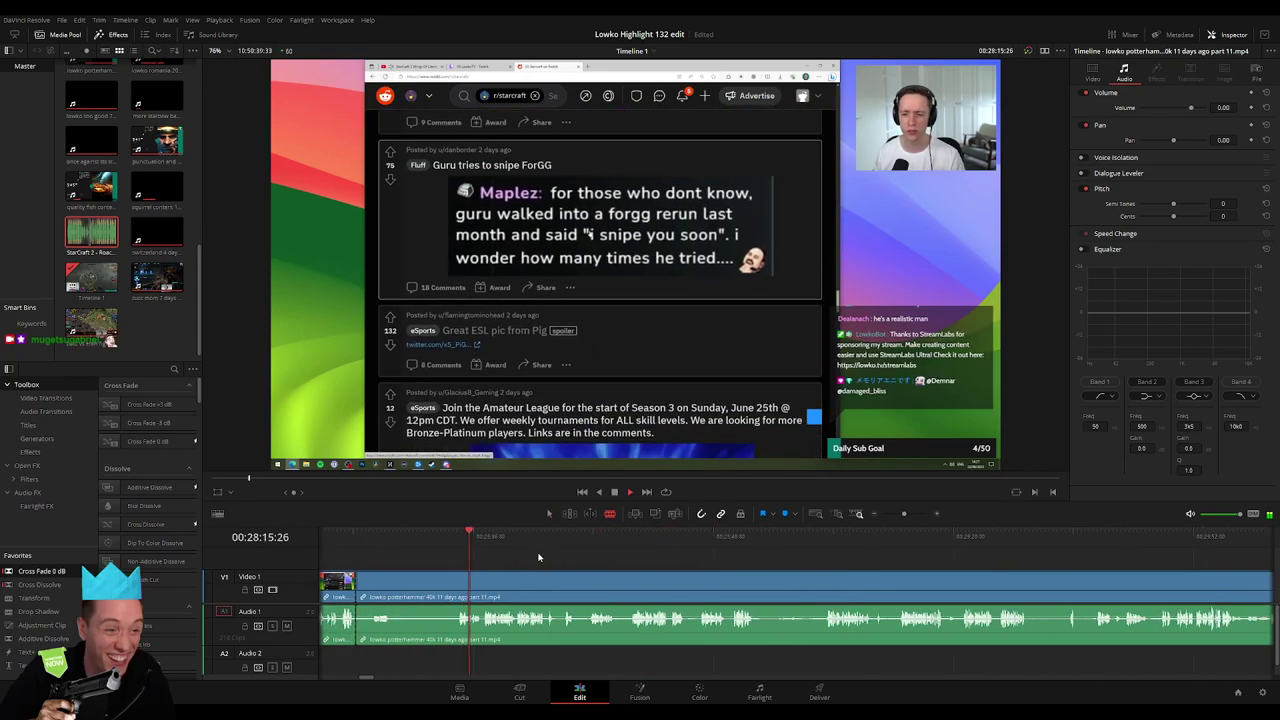
{"action": "left_click_drag", "start_coordinate": [490, 541], "coordinate": [639, 538]}
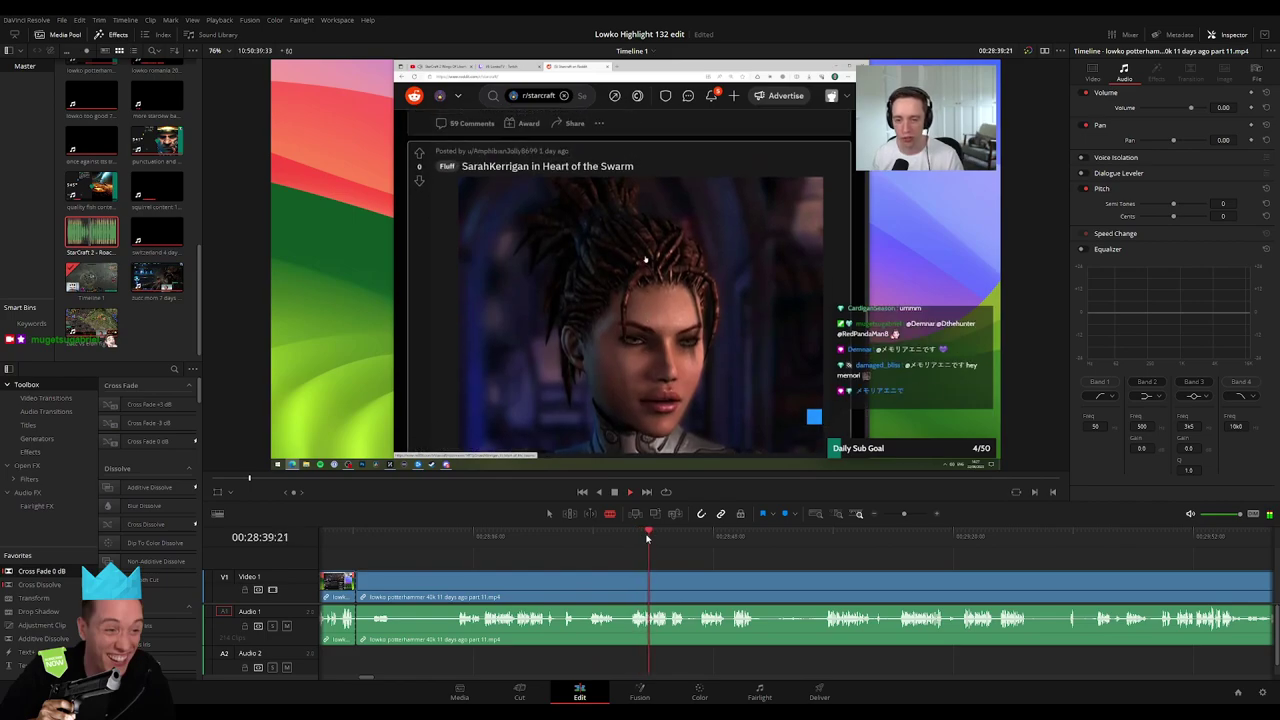
{"action": "left_click_drag", "start_coordinate": [639, 538], "coordinate": [832, 541]}
{"action": "left_click_drag", "start_coordinate": [525, 533], "coordinate": [901, 572]}
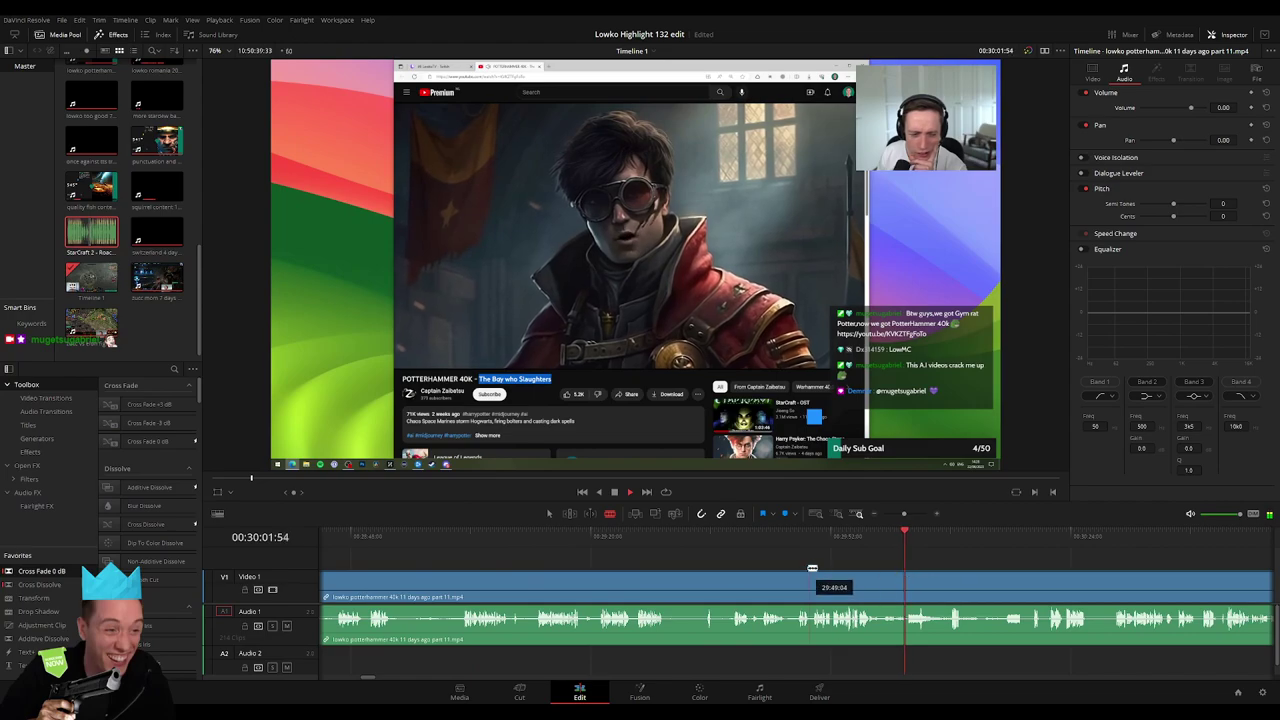
{"action": "left_click", "coordinate": [798, 545]}
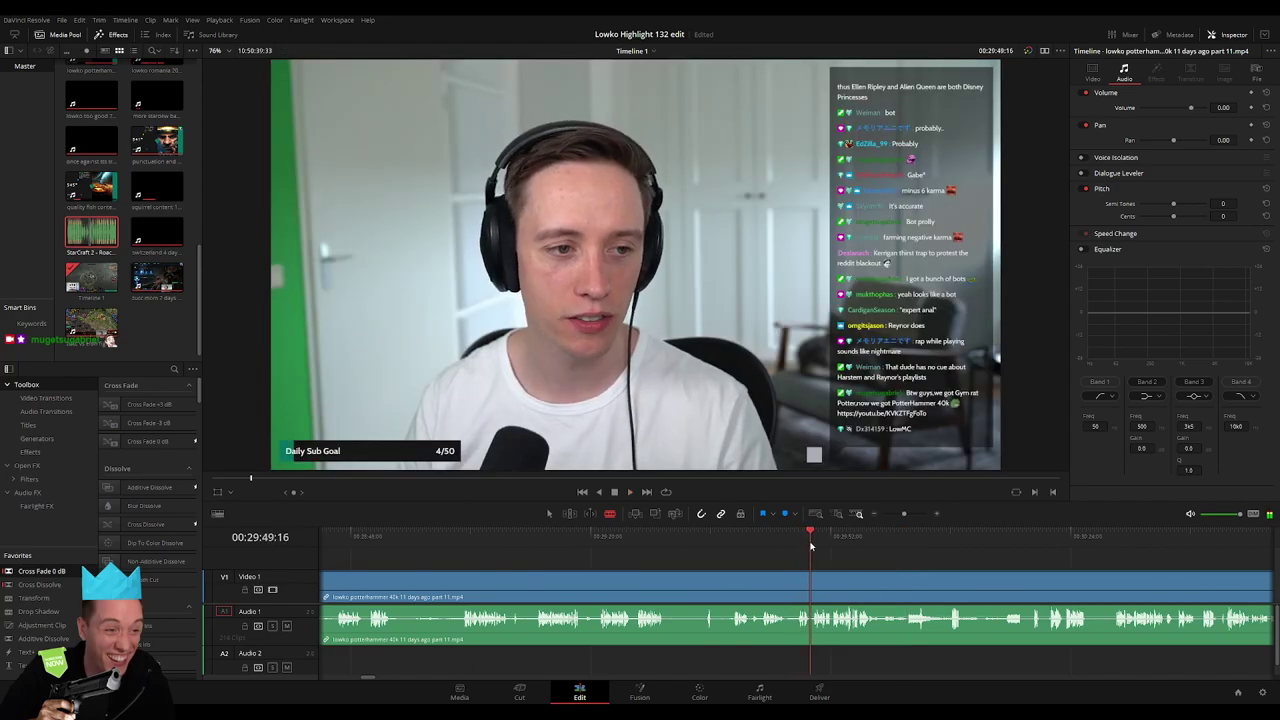
{"action": "left_click", "coordinate": [768, 549]}
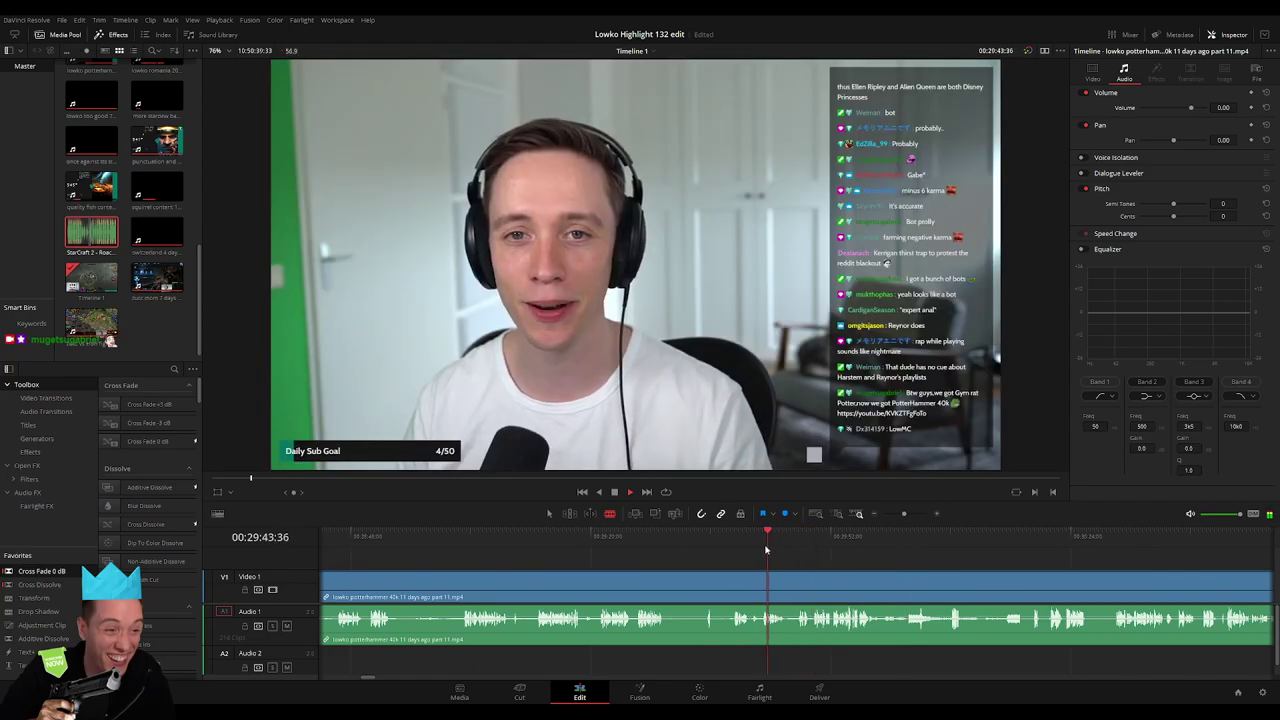
{"action": "left_click", "coordinate": [800, 588]}
{"action": "key", "text": "space"}
{"action": "key", "text": "a"}
{"action": "key", "text": "ctrl+minus"}
{"action": "key", "text": "space"}
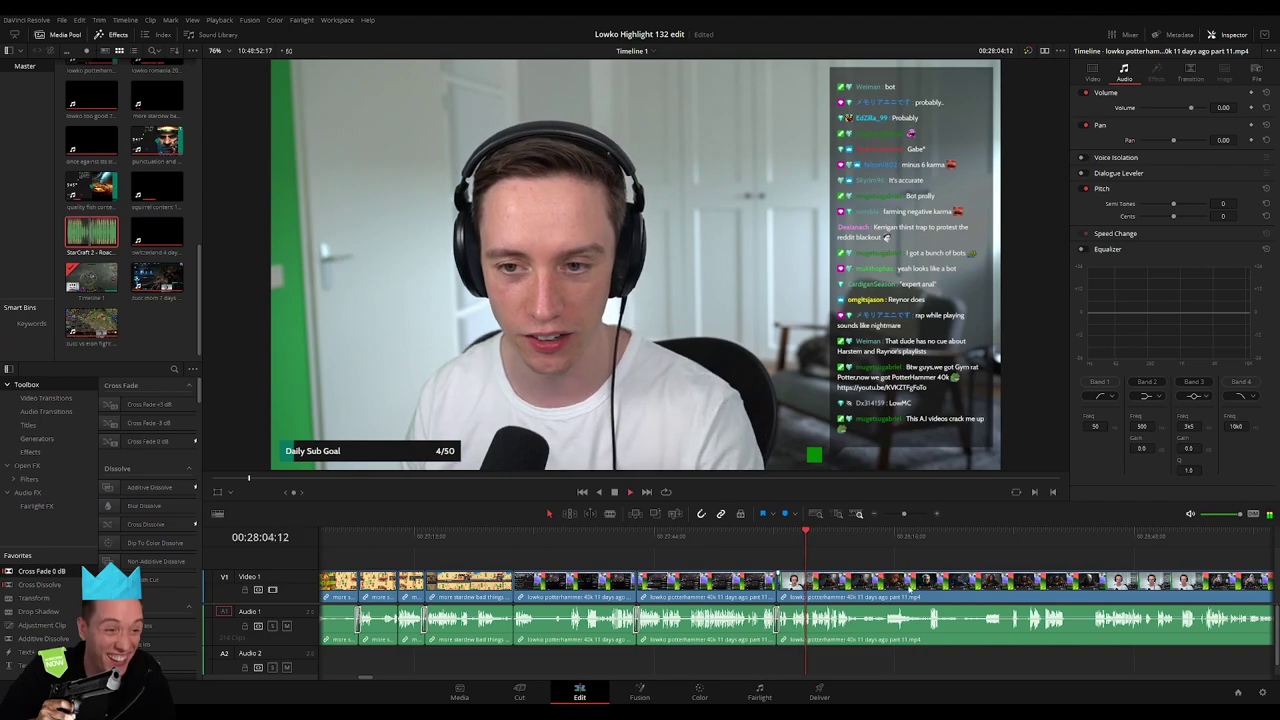
Split the clip at 28:37 and ripple-delete the short piece there
{"action": "scroll", "coordinate": [632, 572], "scroll_direction": "right", "scroll_amount": 5}
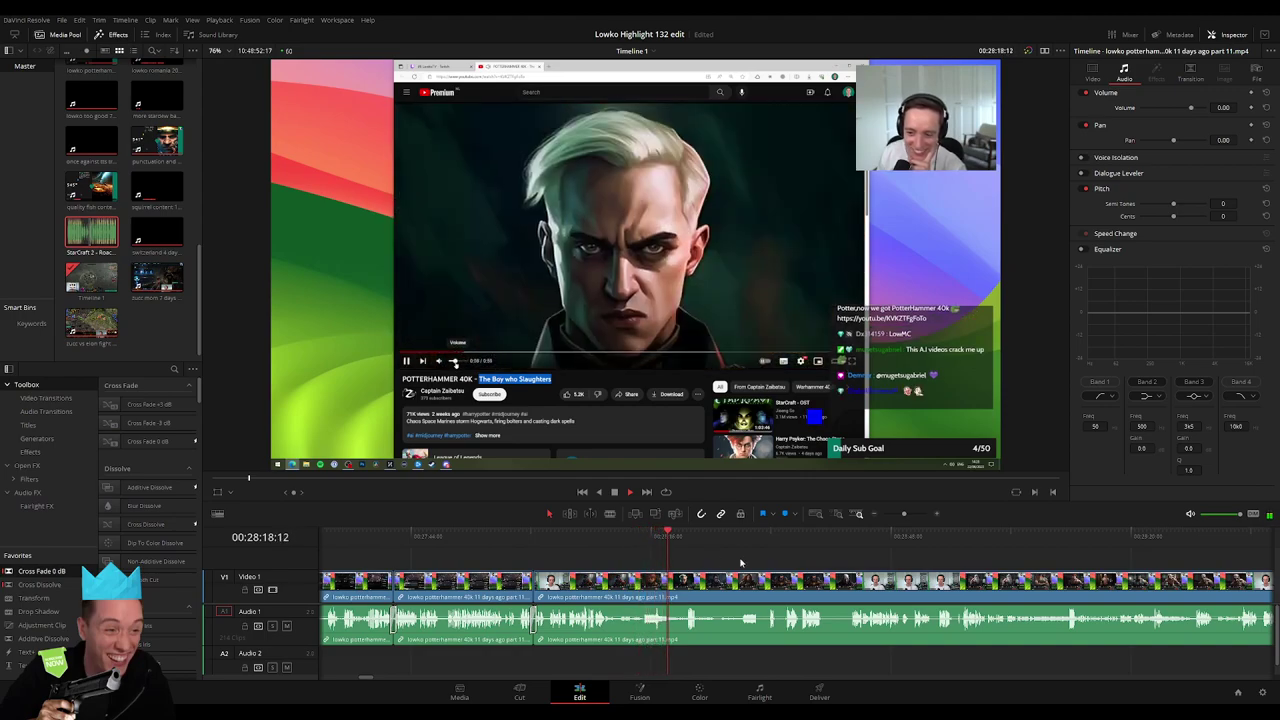
{"action": "scroll", "coordinate": [614, 551], "scroll_direction": "right", "scroll_amount": 3}
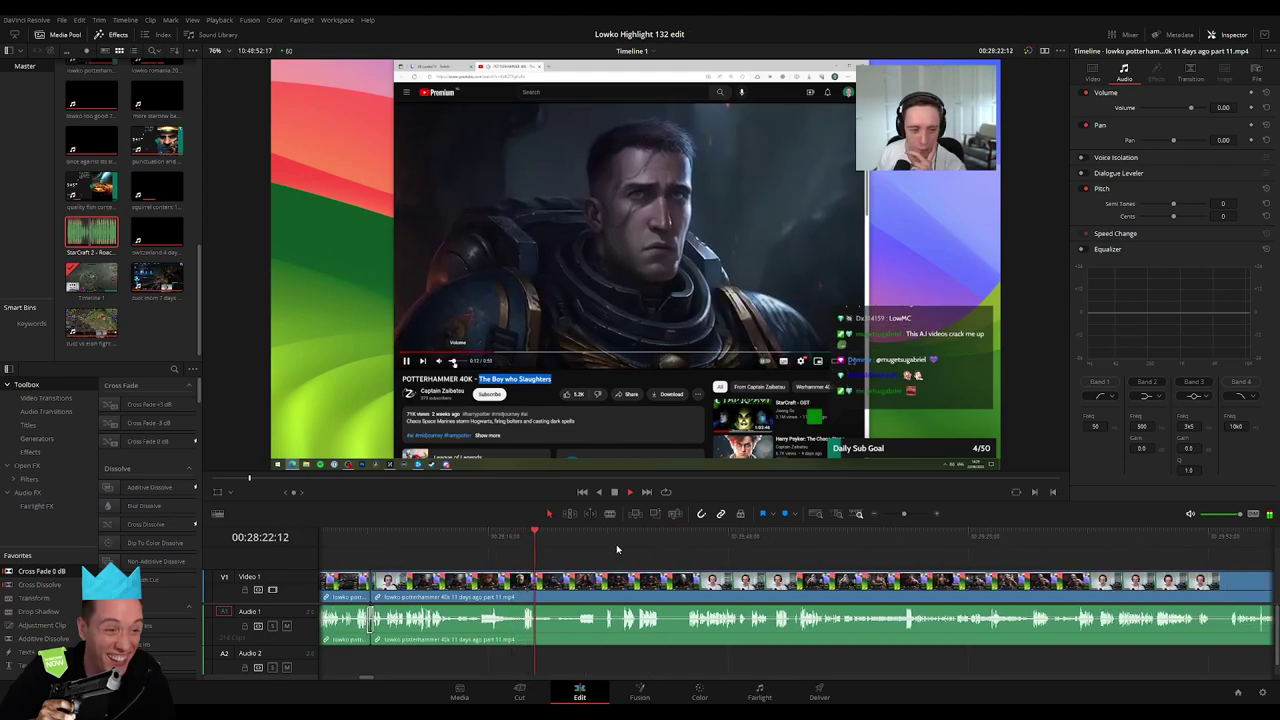
{"action": "left_click", "coordinate": [561, 535]}
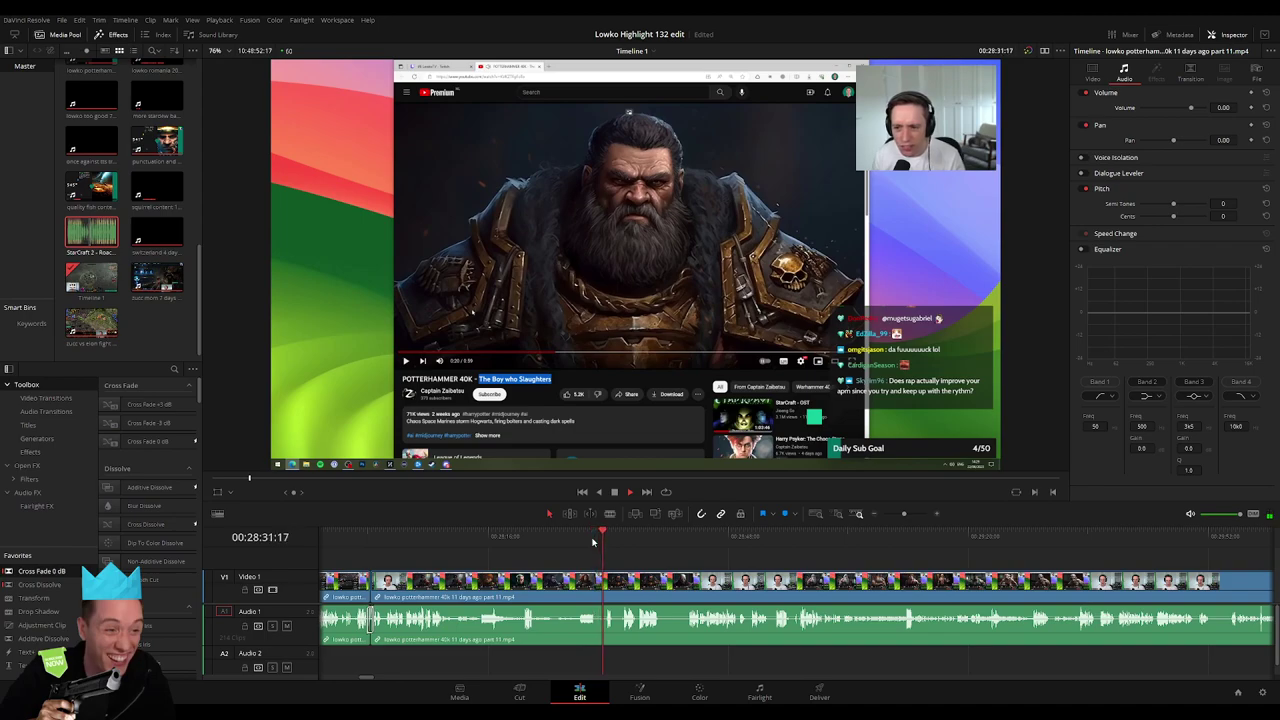
{"action": "left_click_drag", "start_coordinate": [616, 543], "coordinate": [620, 543]}
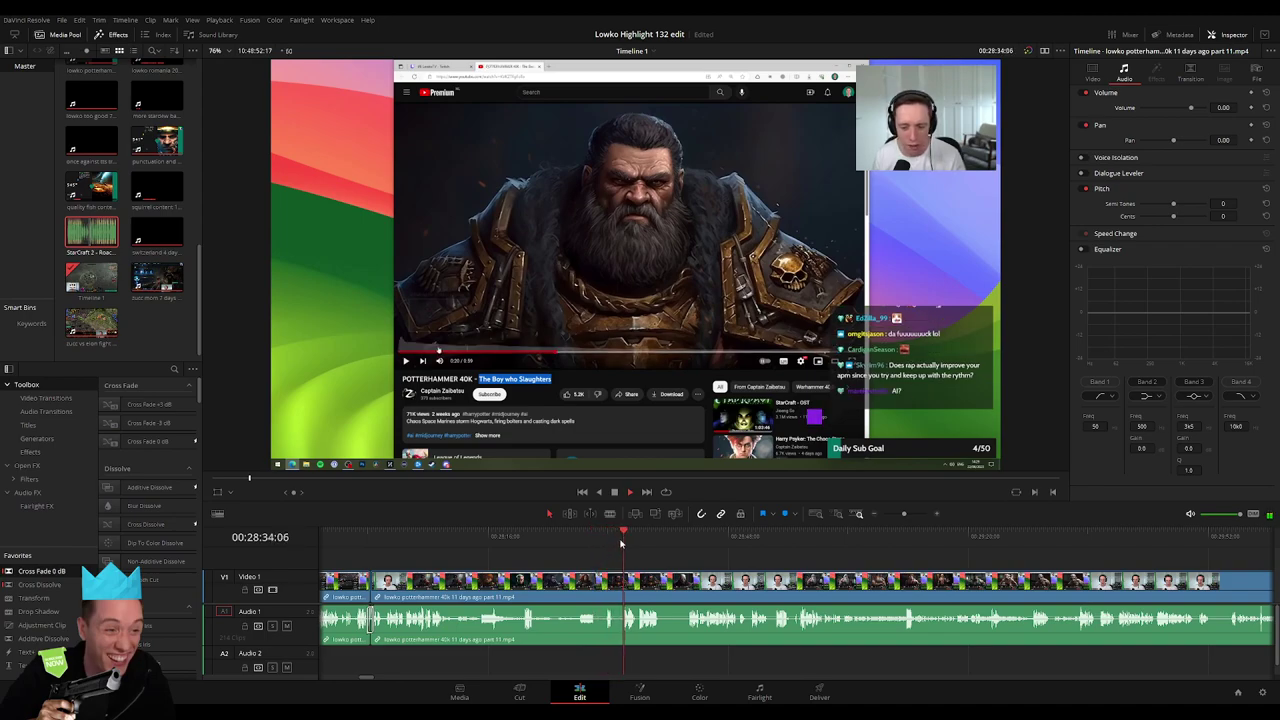
{"action": "left_click", "coordinate": [615, 583]}
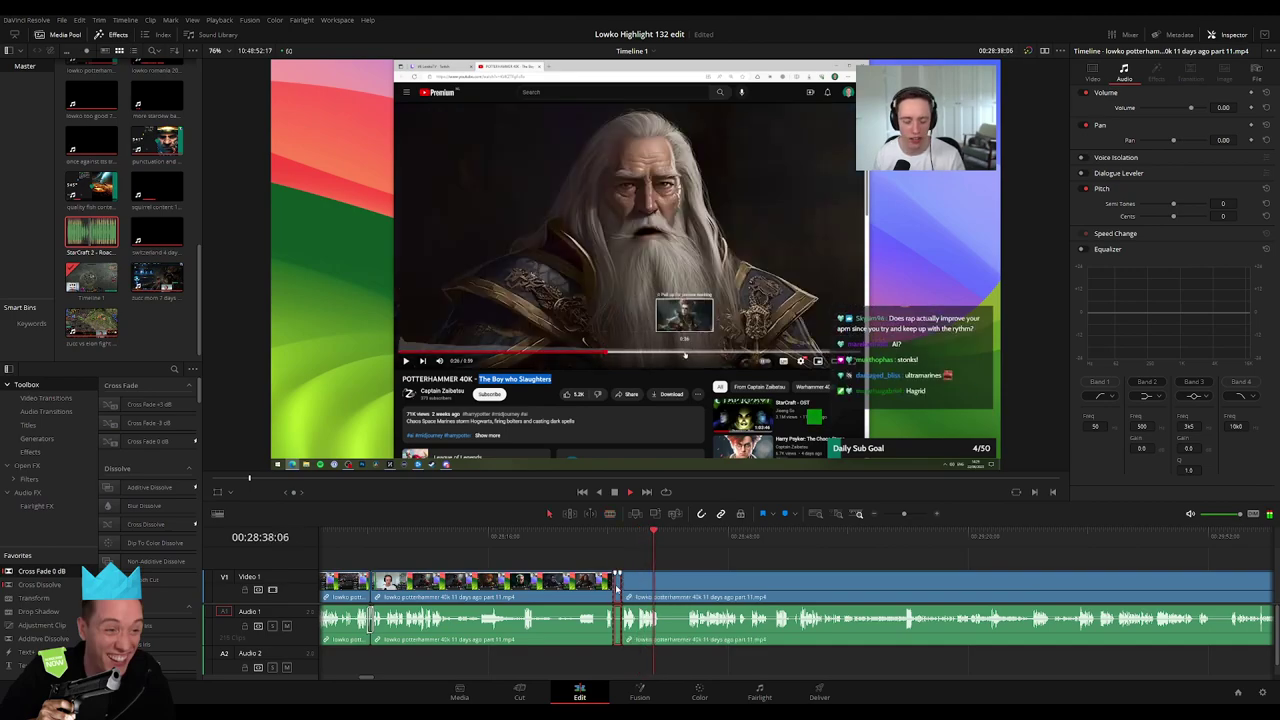
{"action": "key", "text": "Delete"}
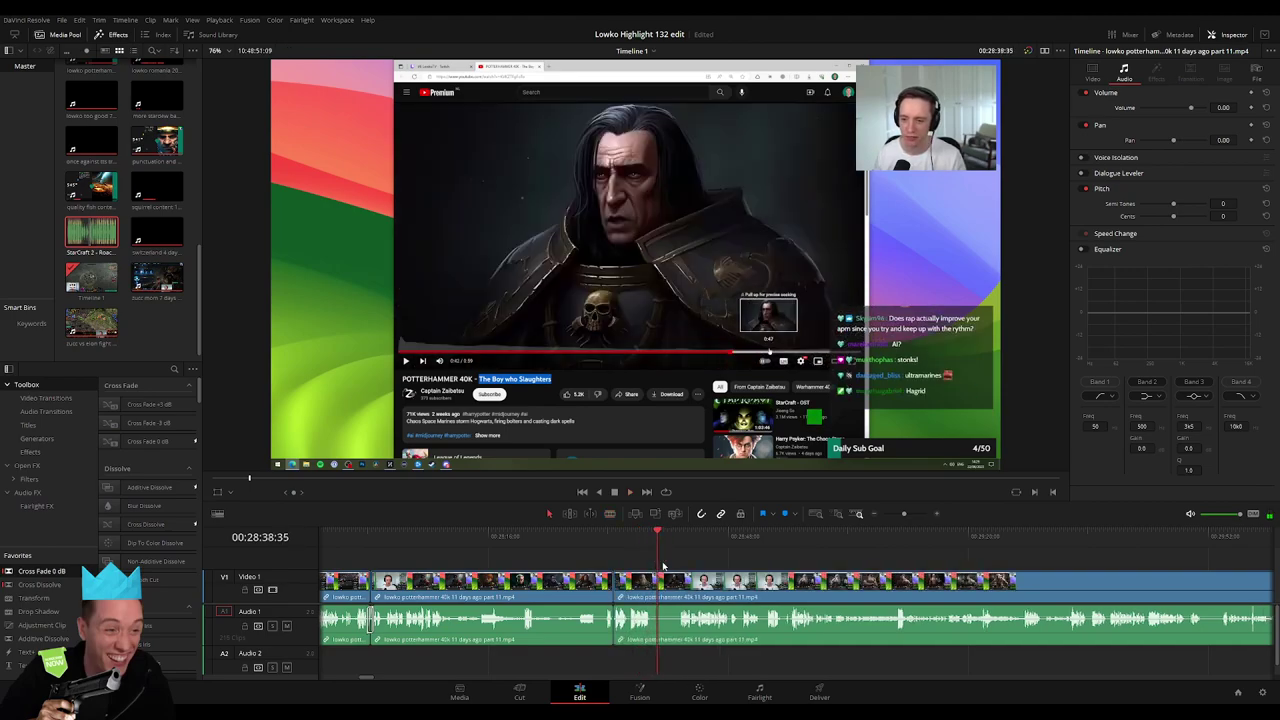
Split the clip near 28:51 and ripple-delete that short piece too
{"action": "left_click", "coordinate": [684, 540]}
{"action": "scroll", "coordinate": [494, 545], "scroll_direction": "right", "scroll_amount": 5}
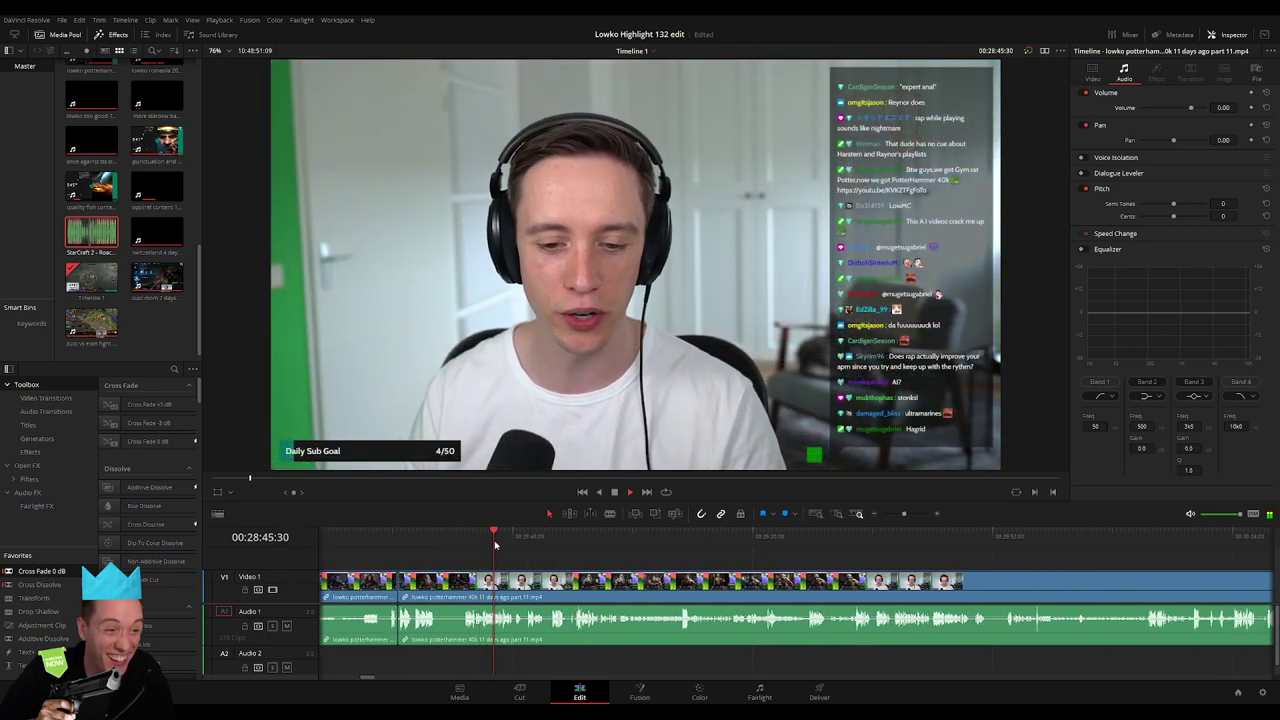
{"action": "left_click_drag", "start_coordinate": [494, 545], "coordinate": [515, 543]}
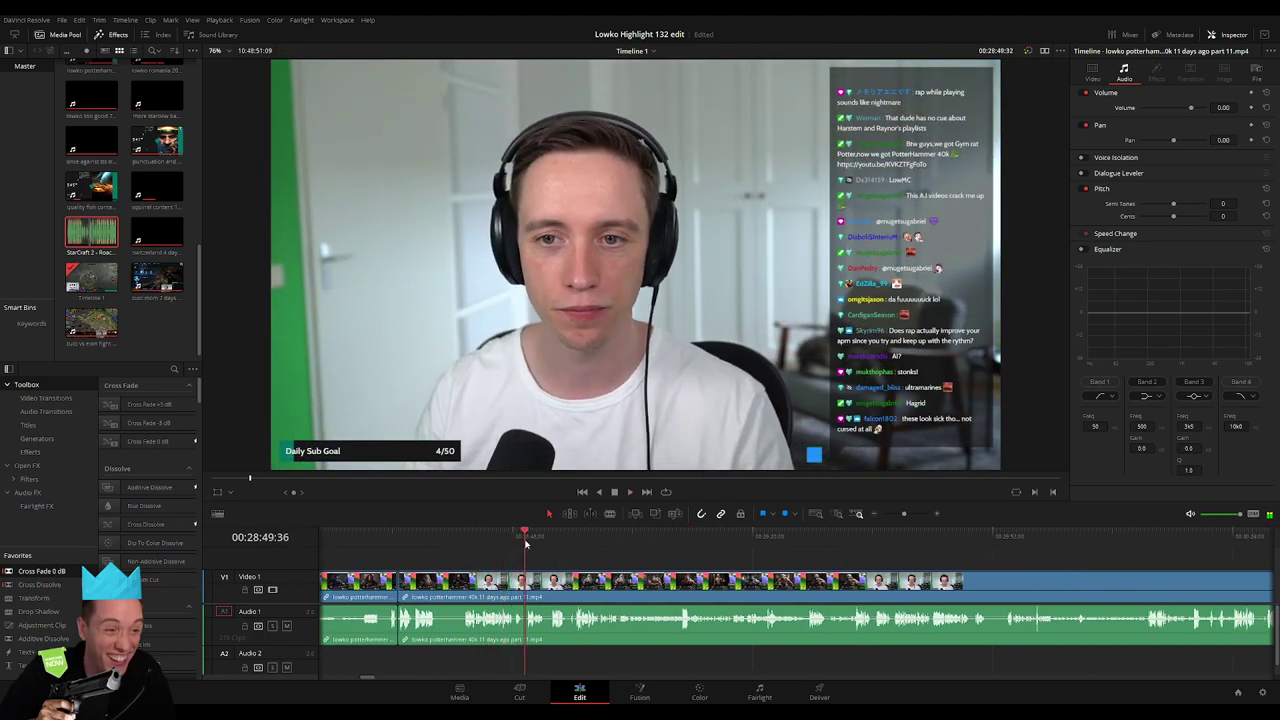
{"action": "left_click", "coordinate": [516, 594]}
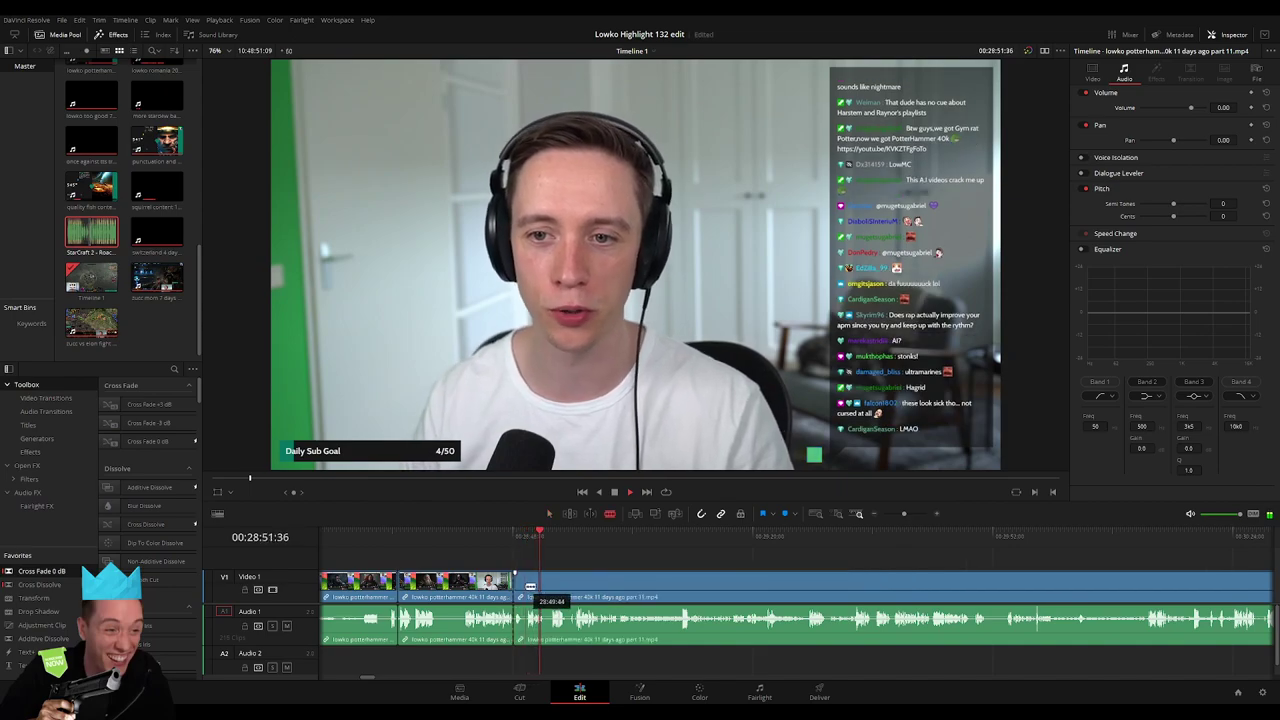
{"action": "key", "text": "Delete"}
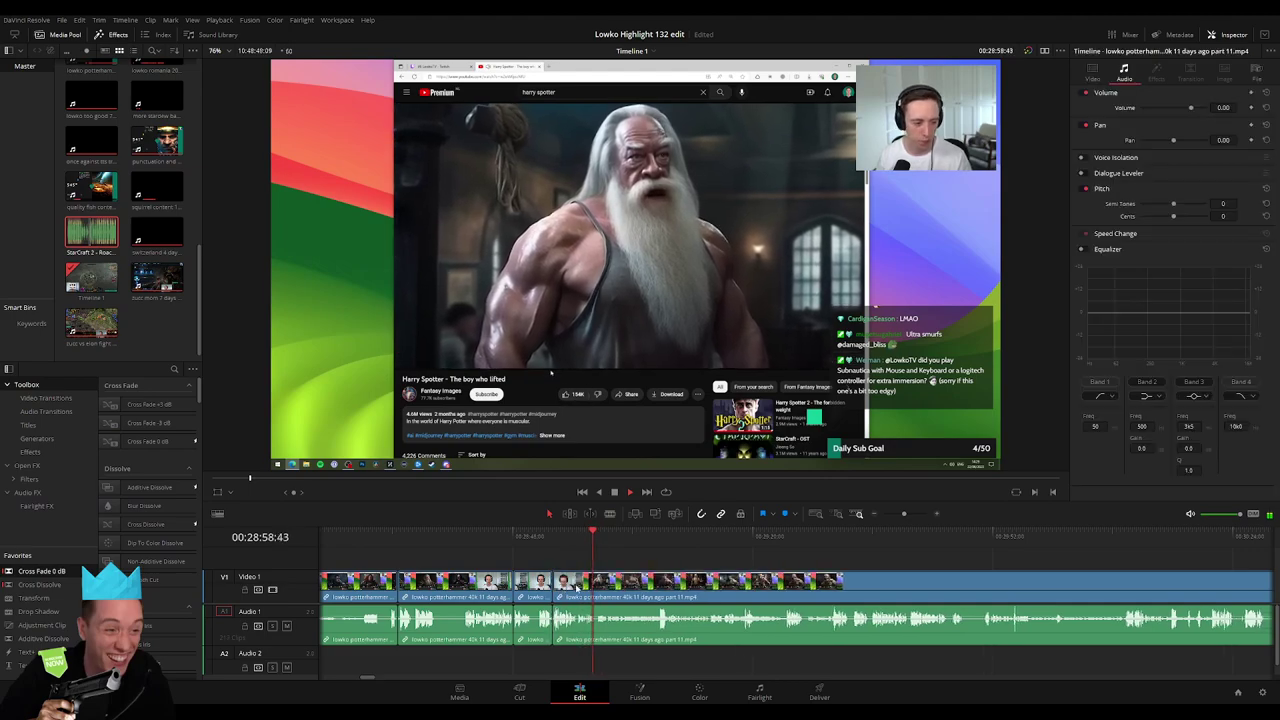
Zoom in on the timeline and ripple-delete two short unwanted clips
{"action": "scroll", "coordinate": [565, 578], "scroll_direction": "right", "scroll_amount": 3}
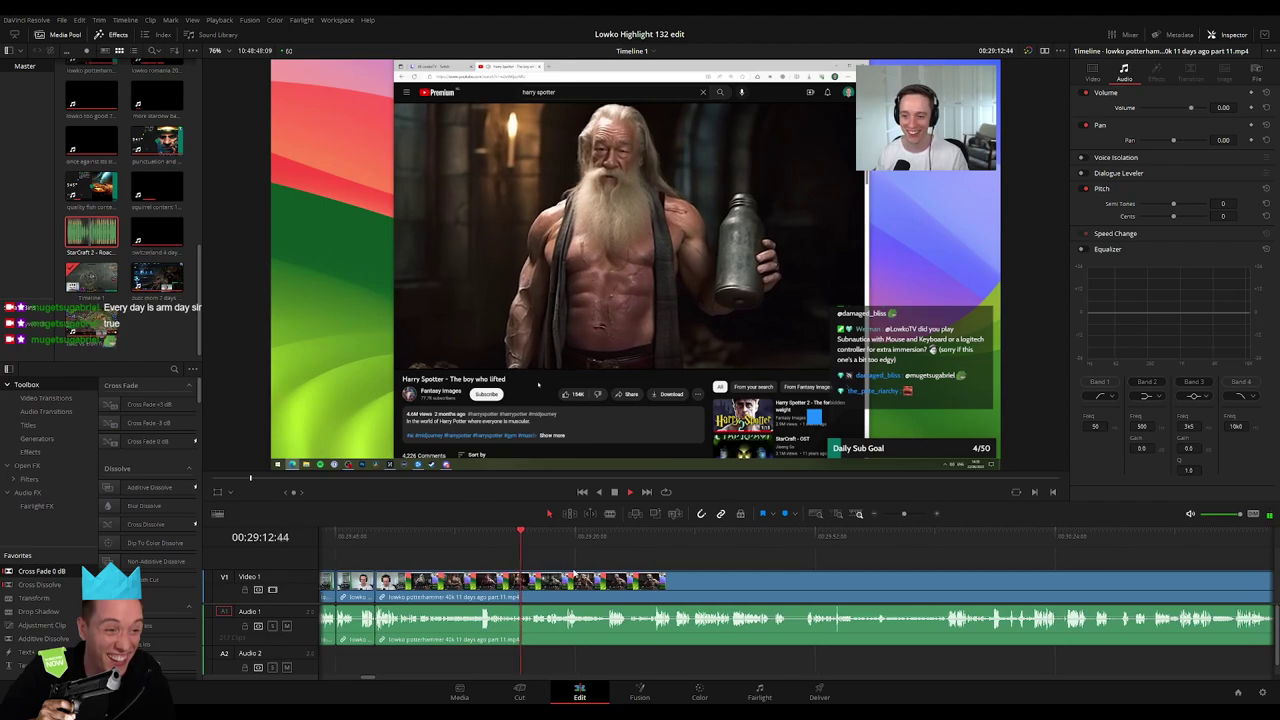
{"action": "scroll", "coordinate": [453, 561], "scroll_direction": "right", "scroll_amount": 3}
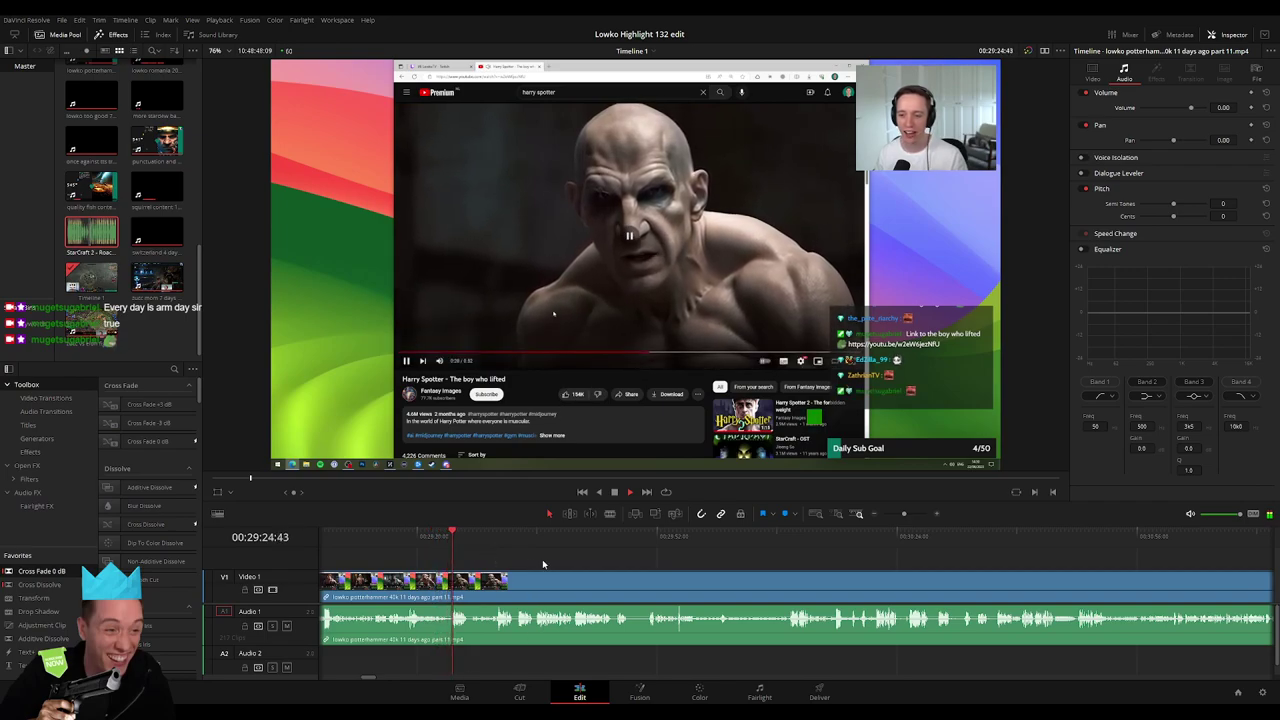
{"action": "scroll", "coordinate": [542, 559], "scroll_direction": "right", "scroll_amount": 2}
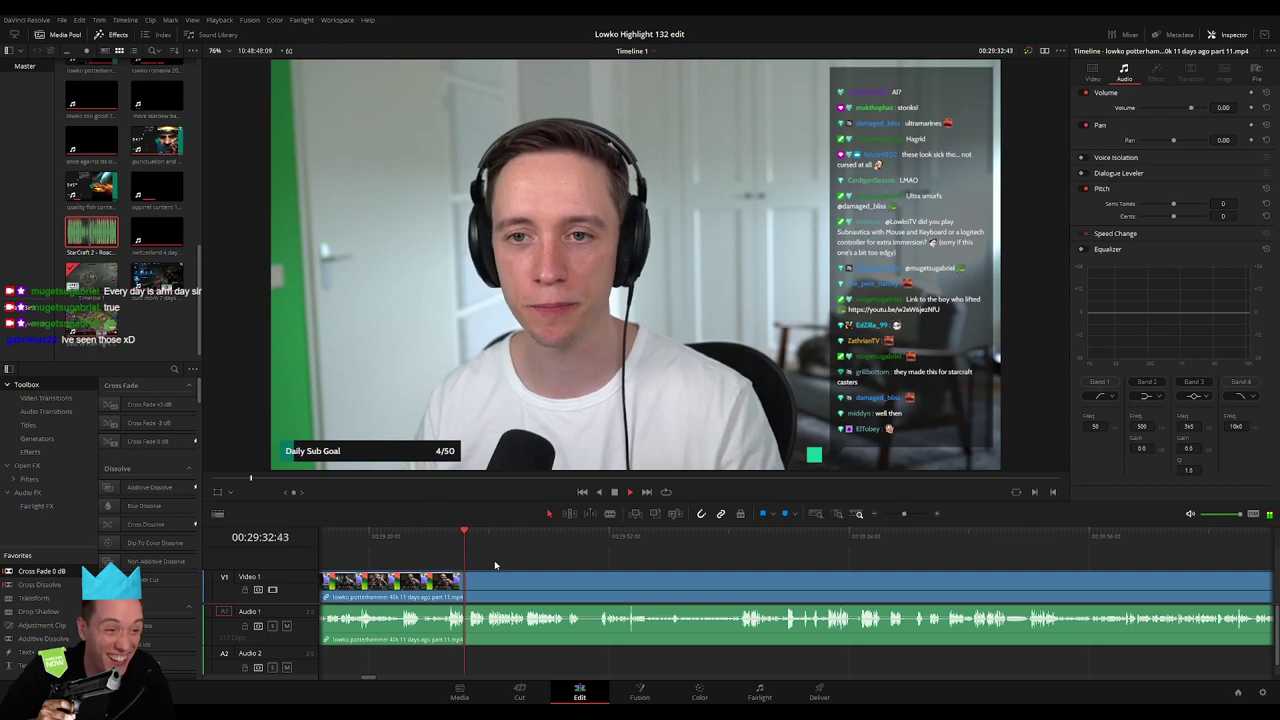
{"action": "left_click_drag", "start_coordinate": [903, 514], "coordinate": [913, 514]}
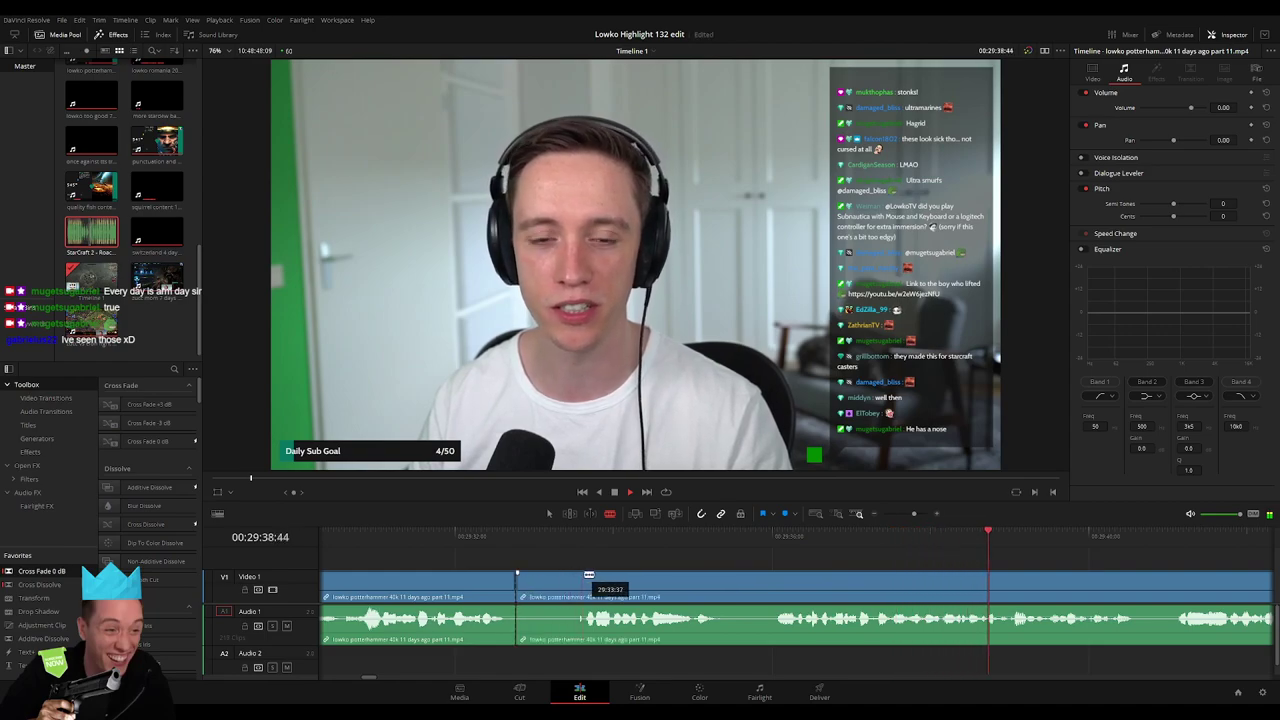
{"action": "key", "text": "Delete"}
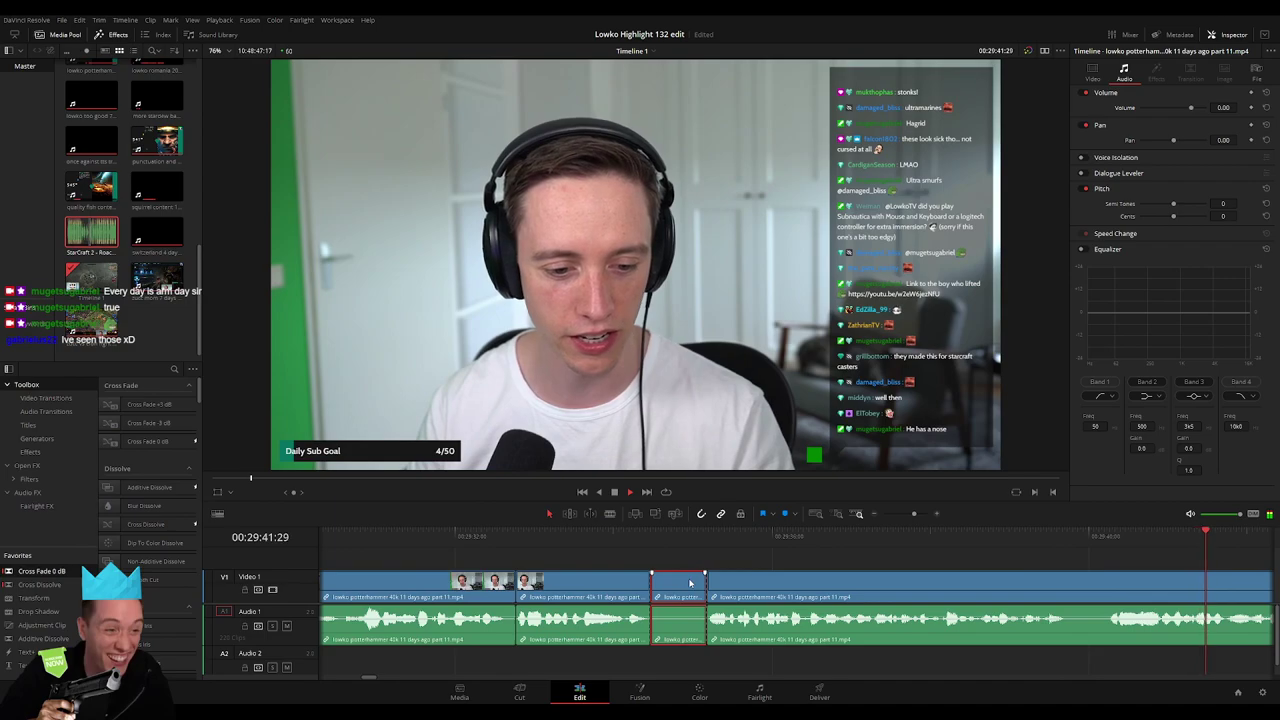
{"action": "key", "text": "Delete"}
Zoom out and blade the V1 clip at the start and end of the next unwanted stretch
{"action": "scroll", "coordinate": [620, 563], "scroll_direction": "right", "scroll_amount": 5}
{"action": "left_click_drag", "start_coordinate": [911, 516], "coordinate": [908, 517]}
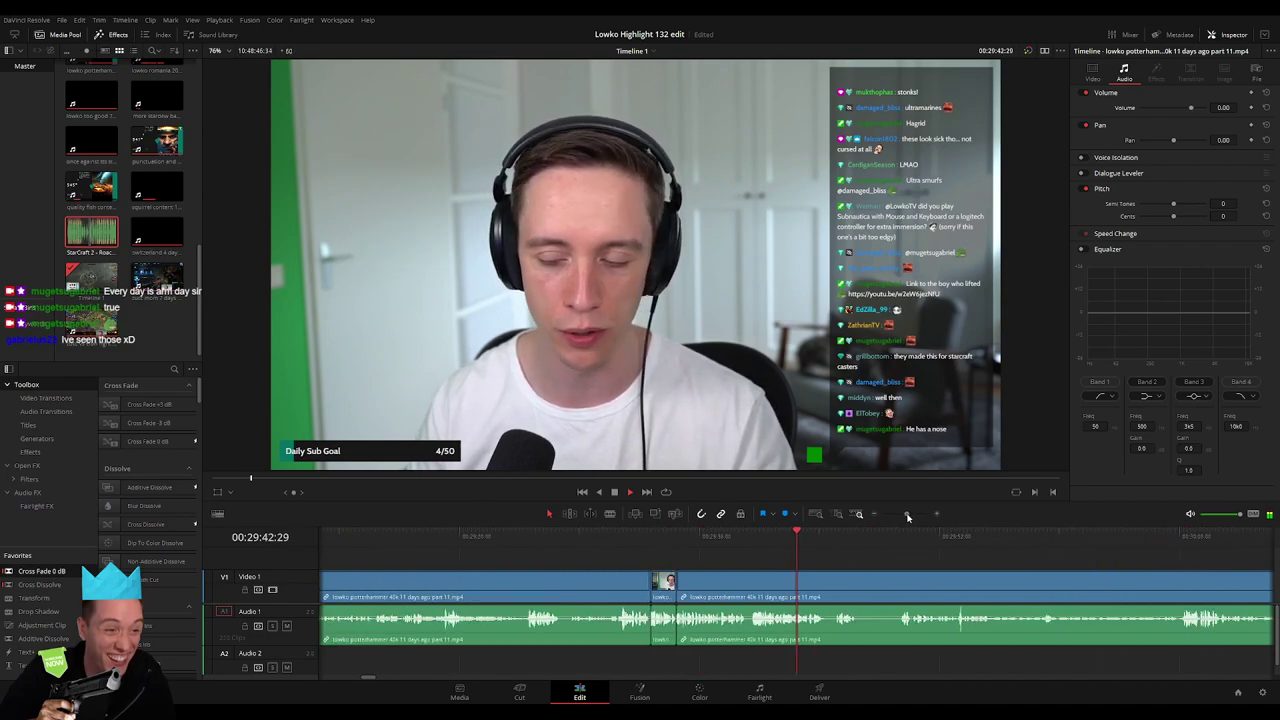
{"action": "scroll", "coordinate": [551, 551], "scroll_direction": "right", "scroll_amount": 3}
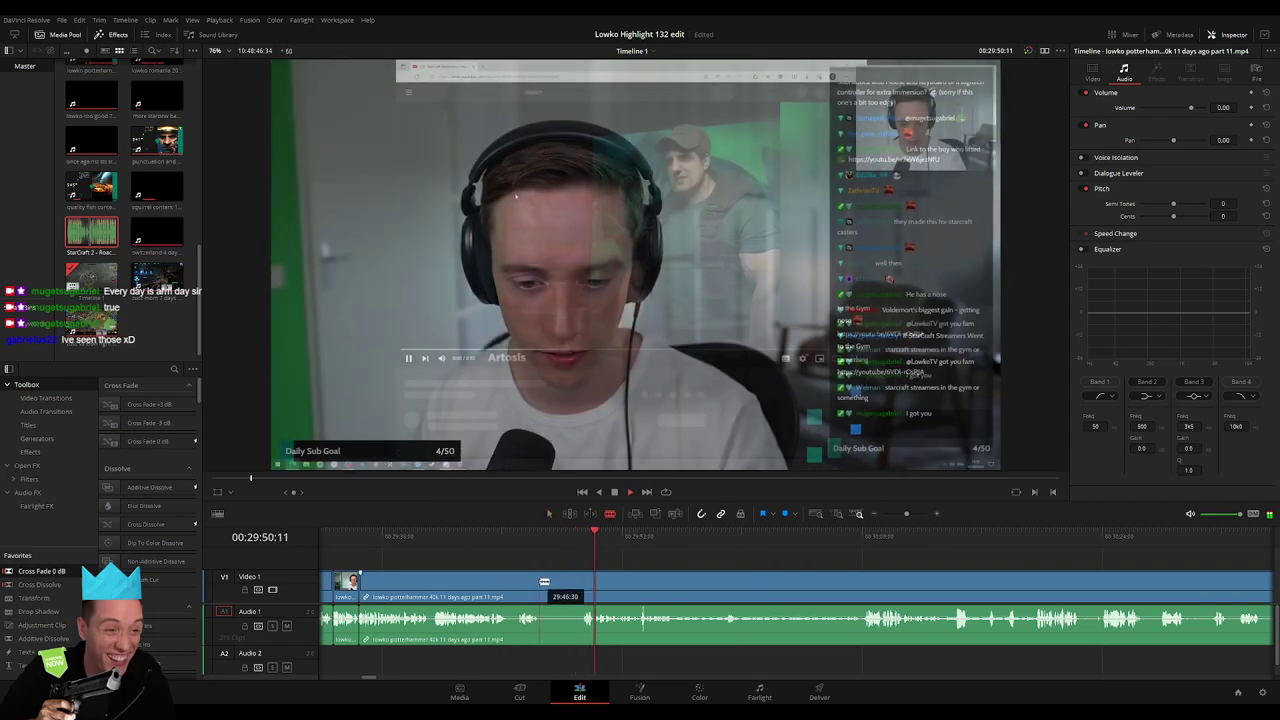
{"action": "left_click", "coordinate": [544, 581]}
{"action": "left_click", "coordinate": [580, 581]}
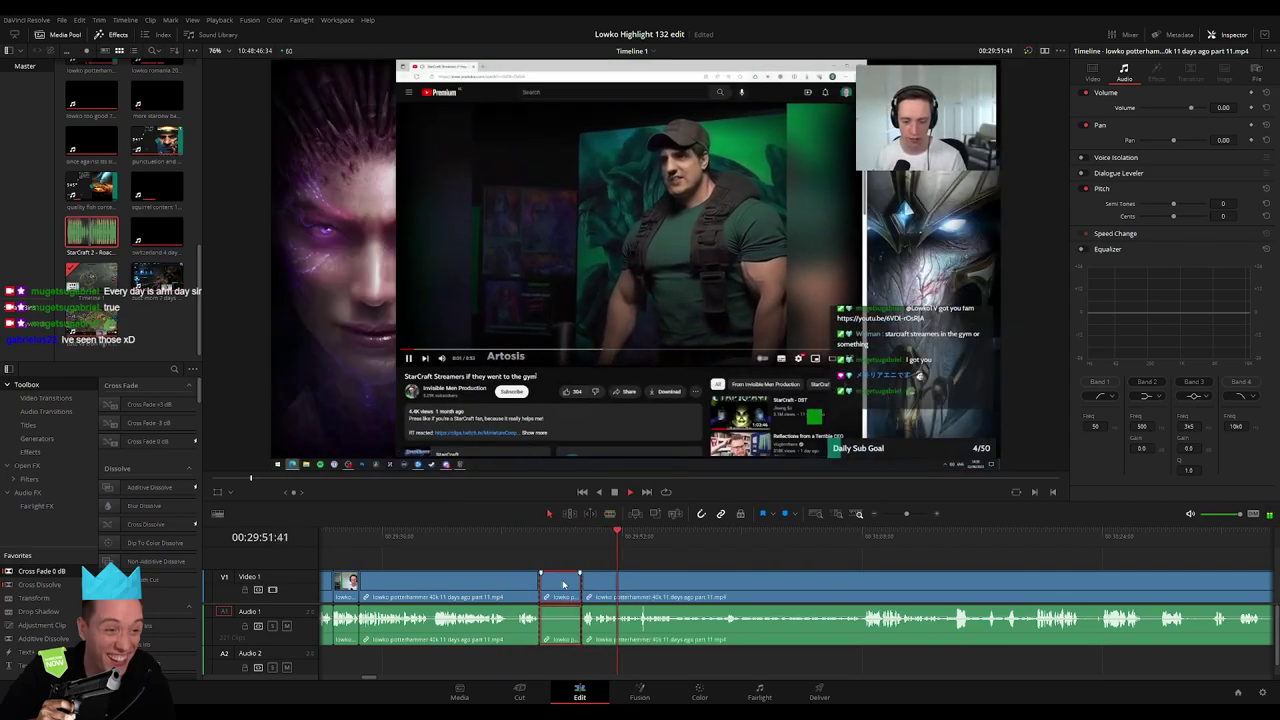
Ripple-delete the short stretch between the cuts and jump back to check the edit
{"action": "left_click", "coordinate": [563, 584]}
{"action": "key", "text": "Delete"}
{"action": "key", "text": "Up"}
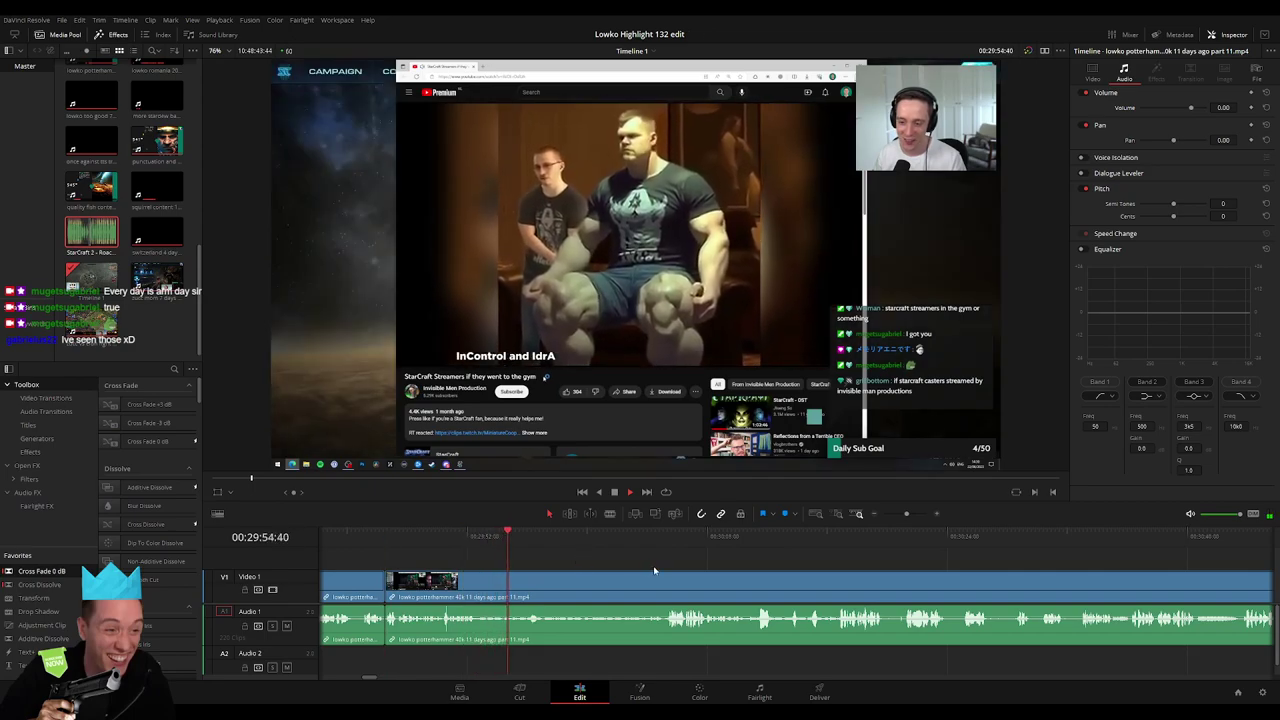
Scrub forward through the gym video reaction toward 30:19
{"action": "scroll", "coordinate": [603, 567], "scroll_direction": "right", "scroll_amount": 1}
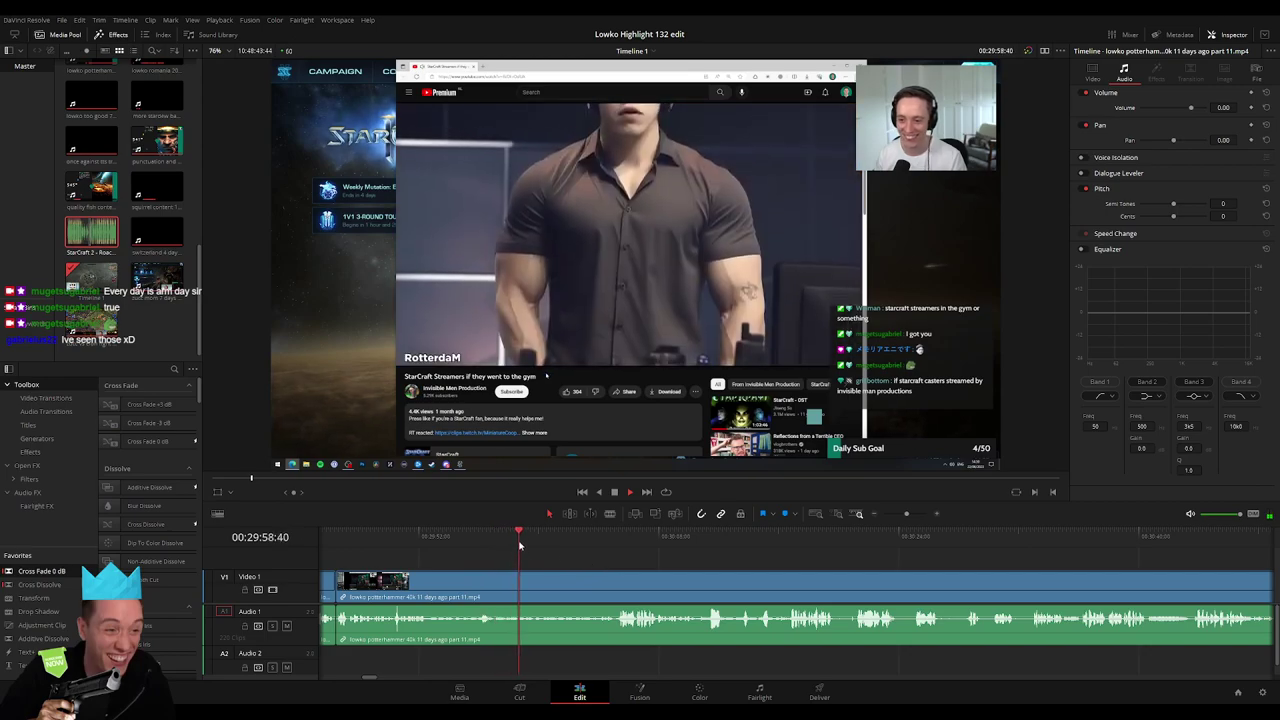
{"action": "left_click_drag", "start_coordinate": [519, 545], "coordinate": [598, 543]}
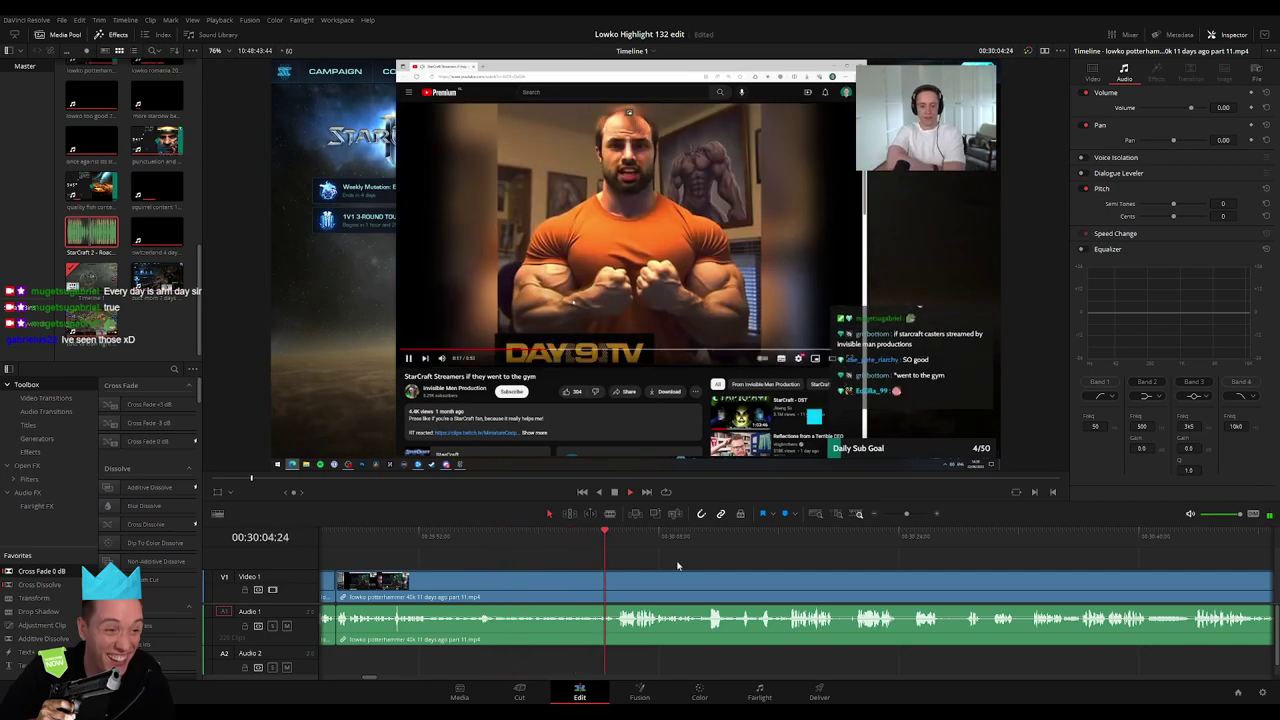
{"action": "scroll", "coordinate": [740, 567], "scroll_direction": "right", "scroll_amount": 3}
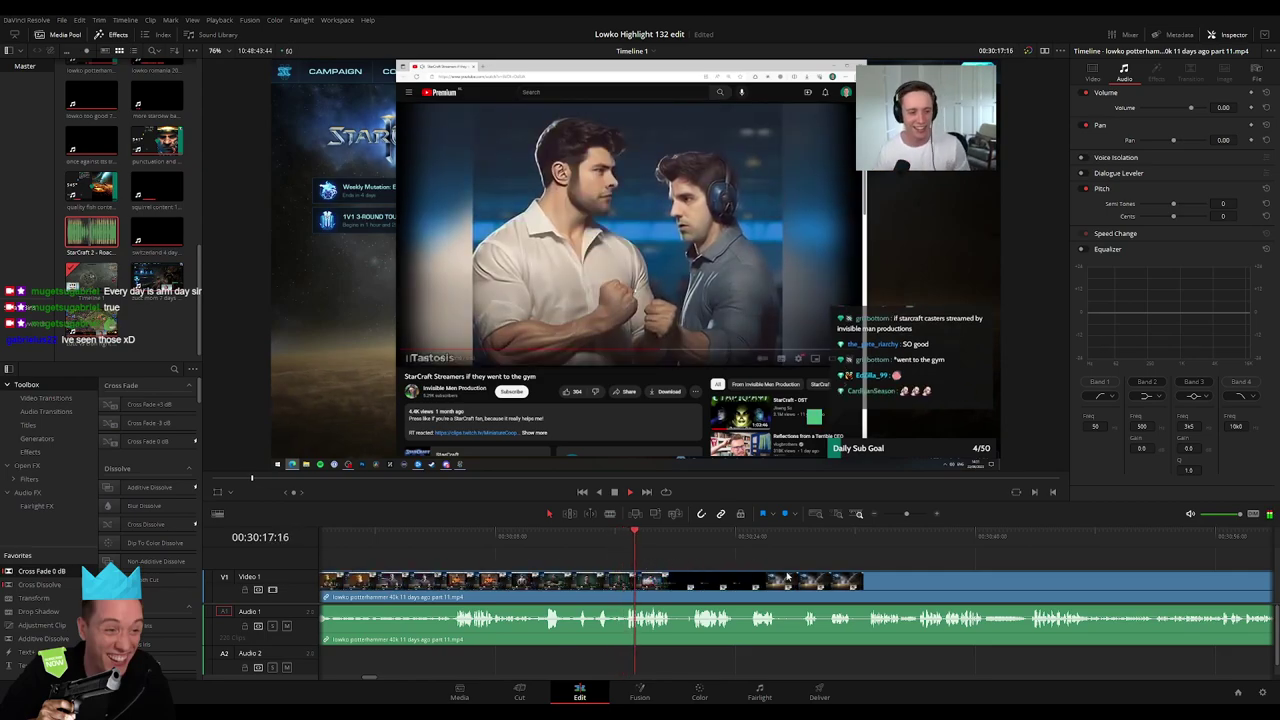
{"action": "scroll", "coordinate": [760, 558], "scroll_direction": "down", "scroll_amount": 2}
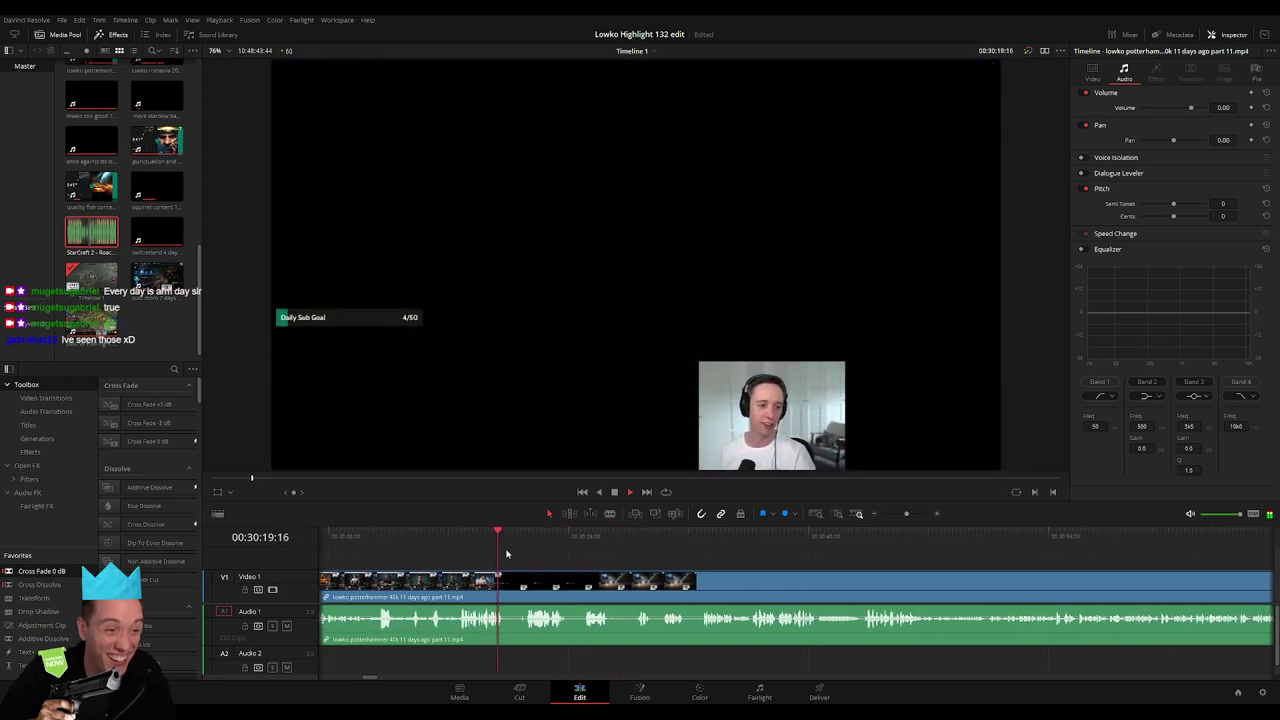
Blade and ripple-delete the first two dead stretches of the webcam footage near 30:22
{"action": "left_click", "coordinate": [504, 584]}
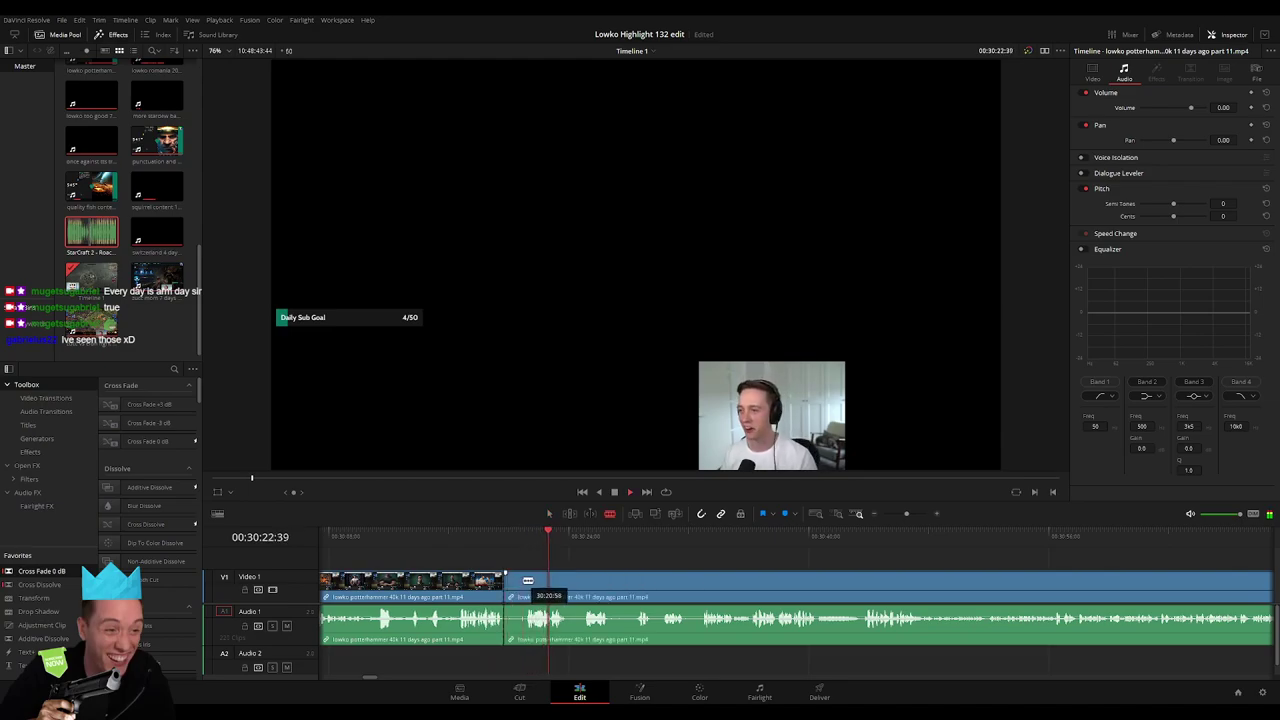
{"action": "key", "text": "Delete"}
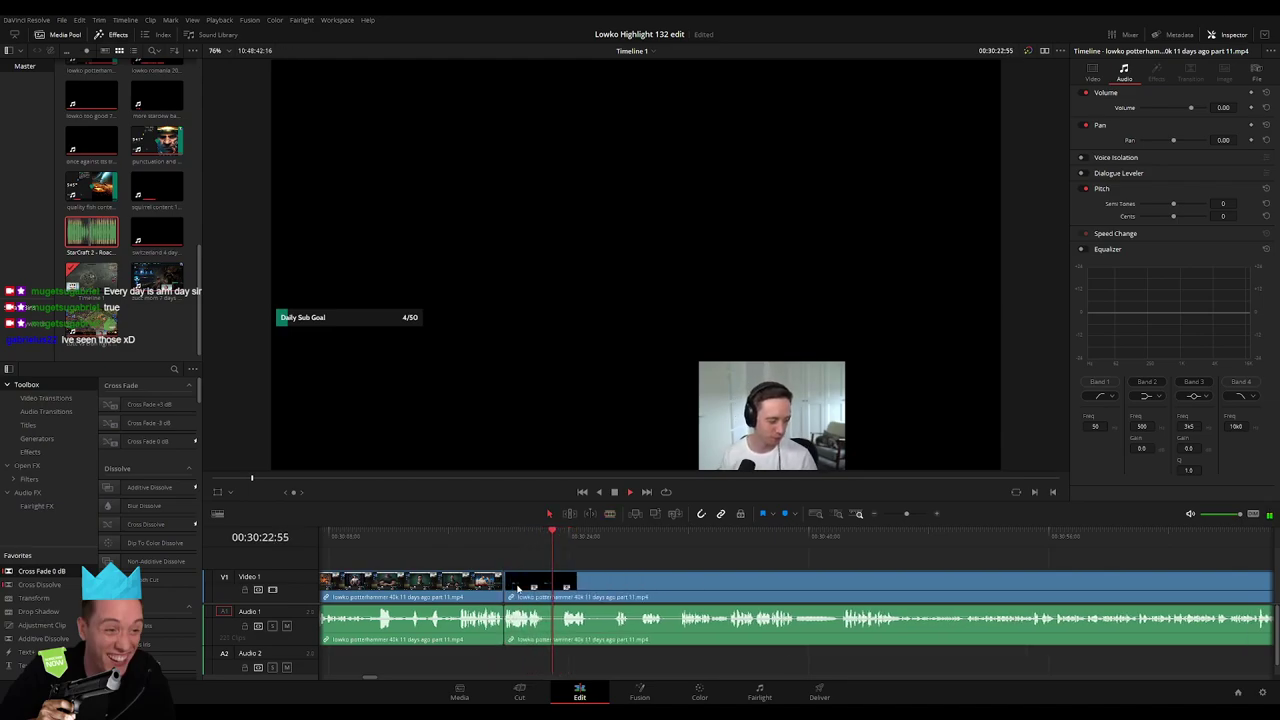
{"action": "left_click", "coordinate": [545, 584]}
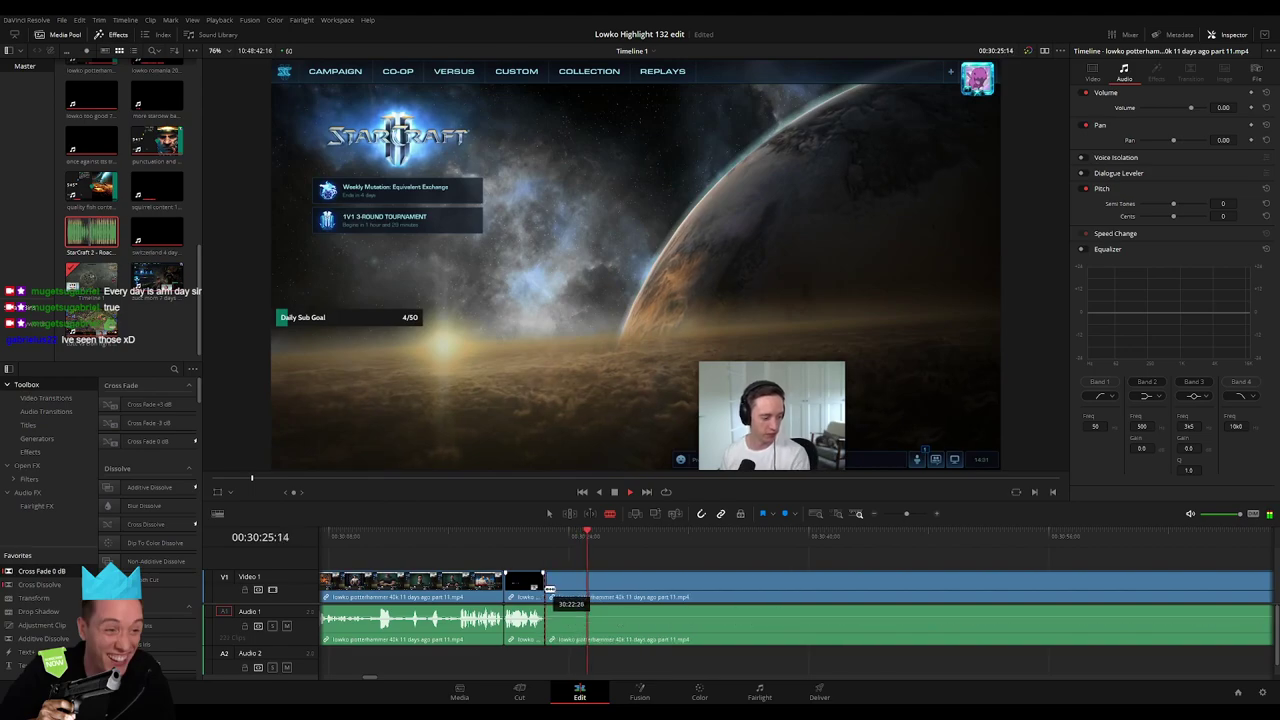
{"action": "left_click", "coordinate": [560, 584]}
{"action": "key", "text": "a"}
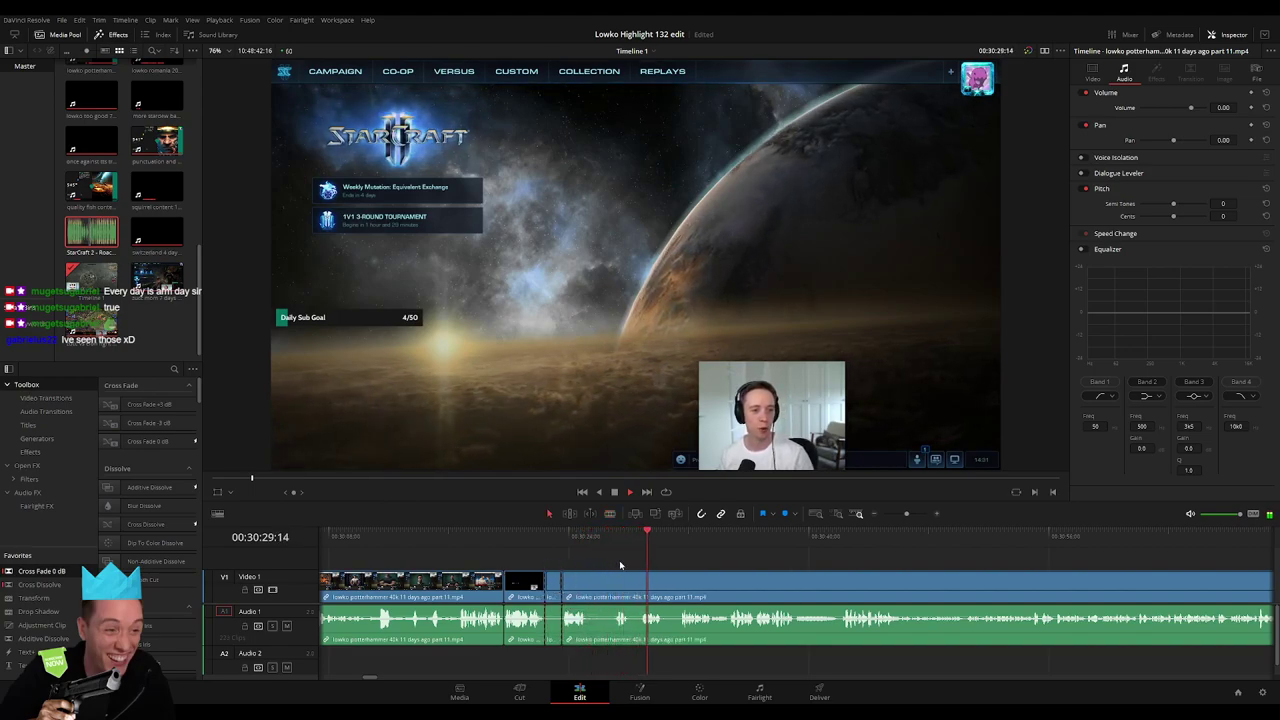
{"action": "key", "text": "Delete"}
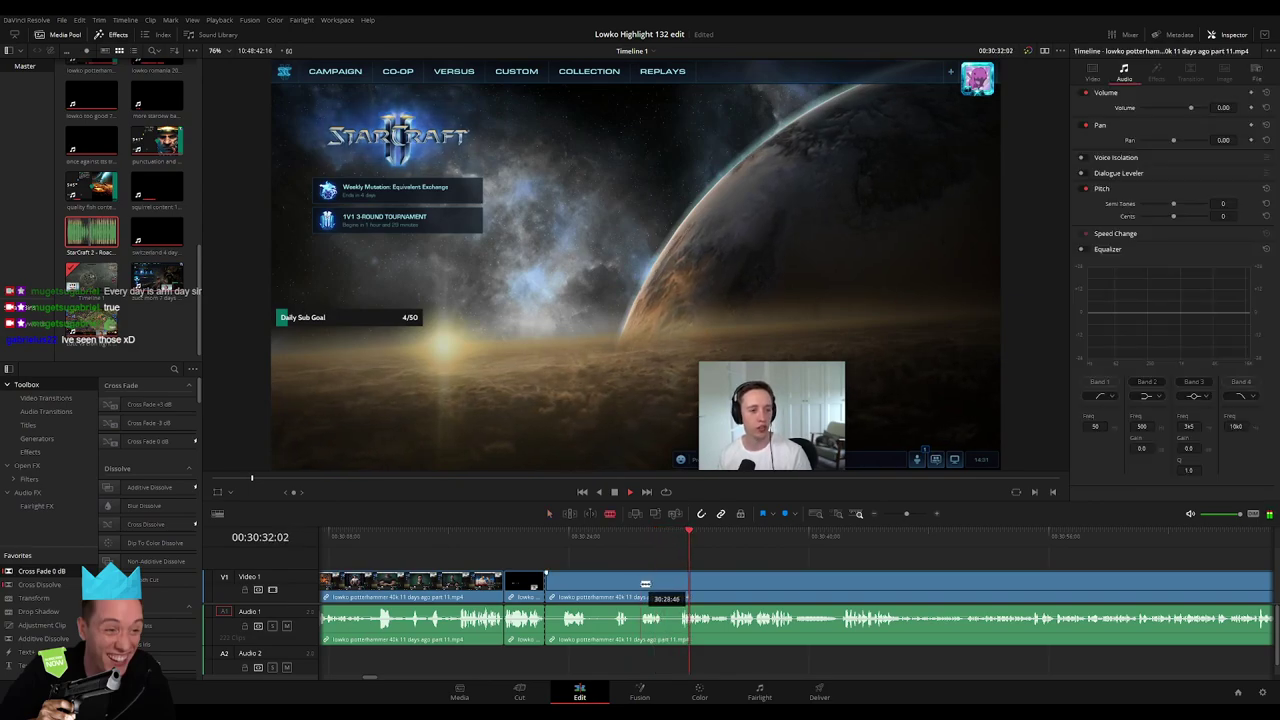
Cut and ripple-delete the remaining dead stretches before the Diablo IV trailer
{"action": "left_click", "coordinate": [641, 584]}
{"action": "key", "text": "a"}
{"action": "left_click", "coordinate": [618, 594]}
{"action": "key", "text": "Delete"}
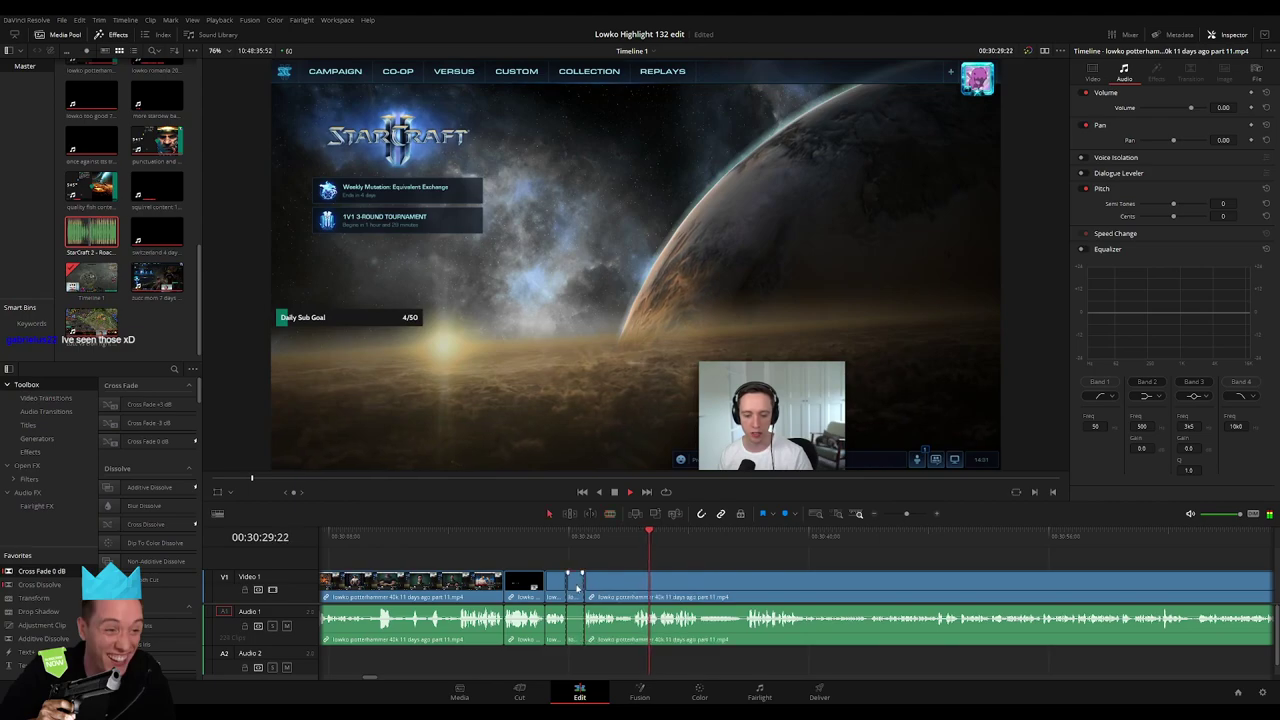
{"action": "key", "text": "Delete"}
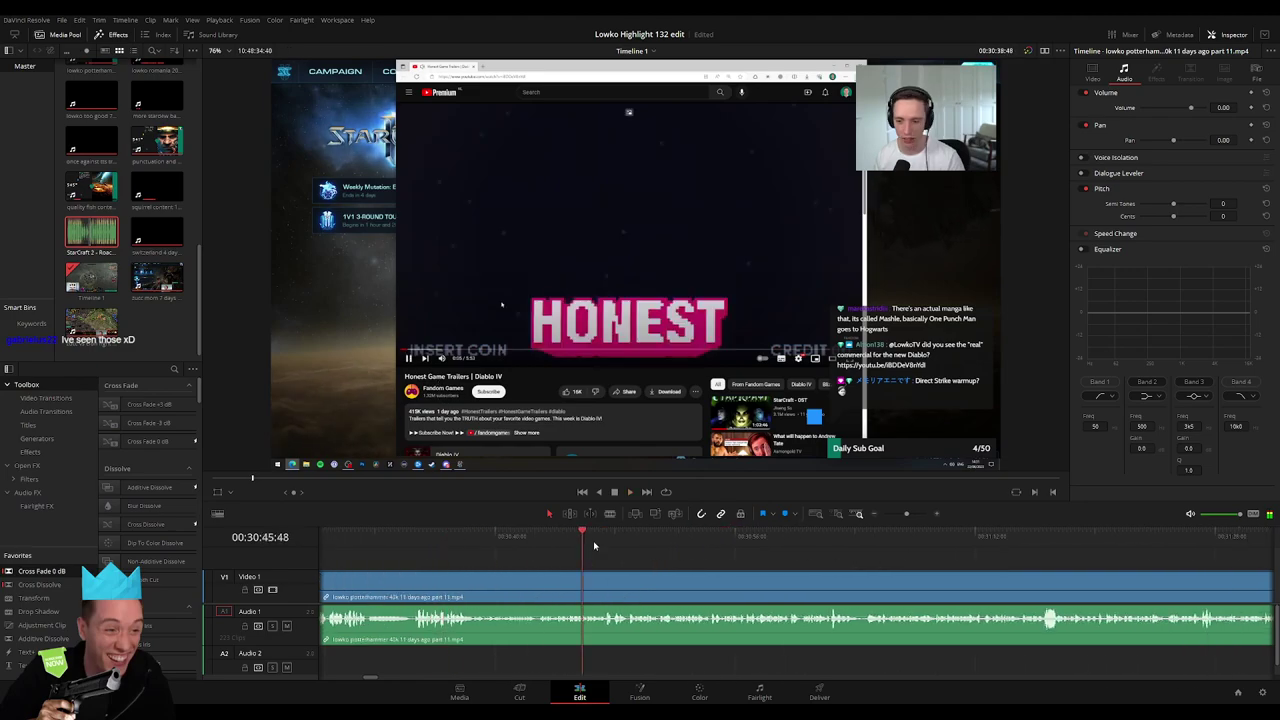
Scrub and play through the Diablo IV trailer reaction in the 'lowko potterhammer 40k' clip
{"action": "left_click_drag", "start_coordinate": [462, 551], "coordinate": [724, 545]}
{"action": "left_click", "coordinate": [840, 546]}
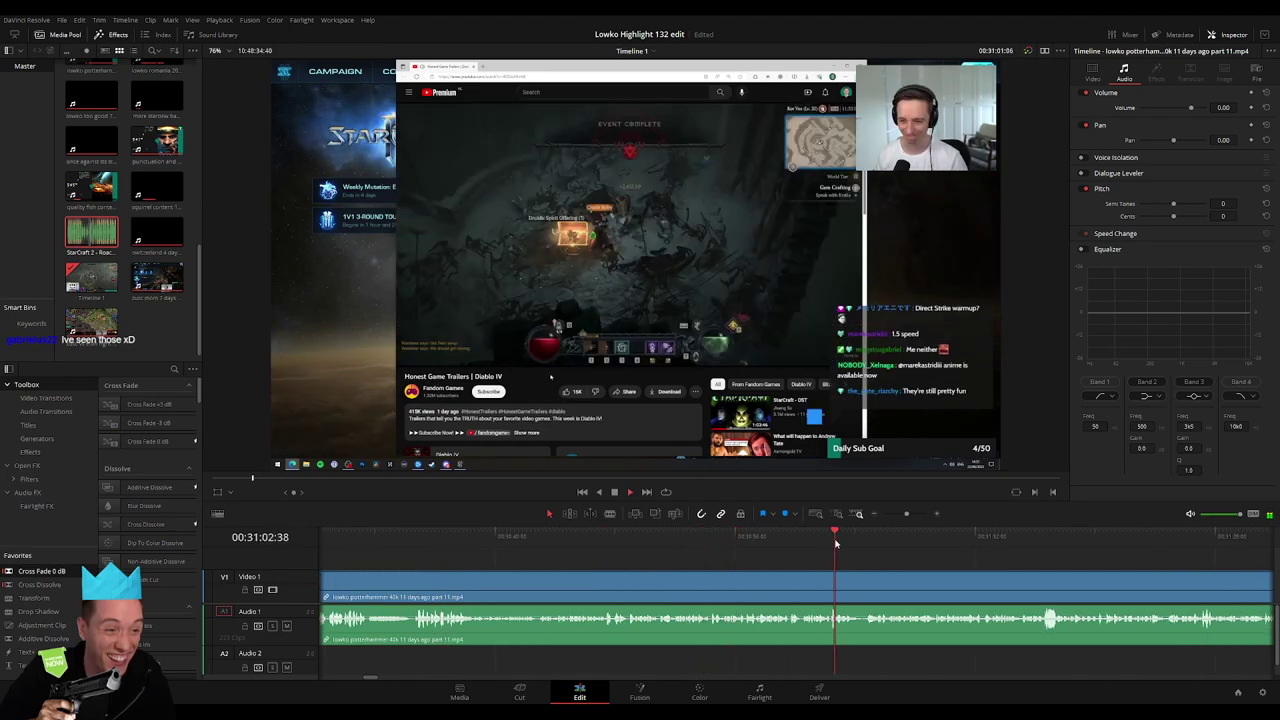
{"action": "left_click", "coordinate": [1029, 531]}
{"action": "key", "text": "space"}
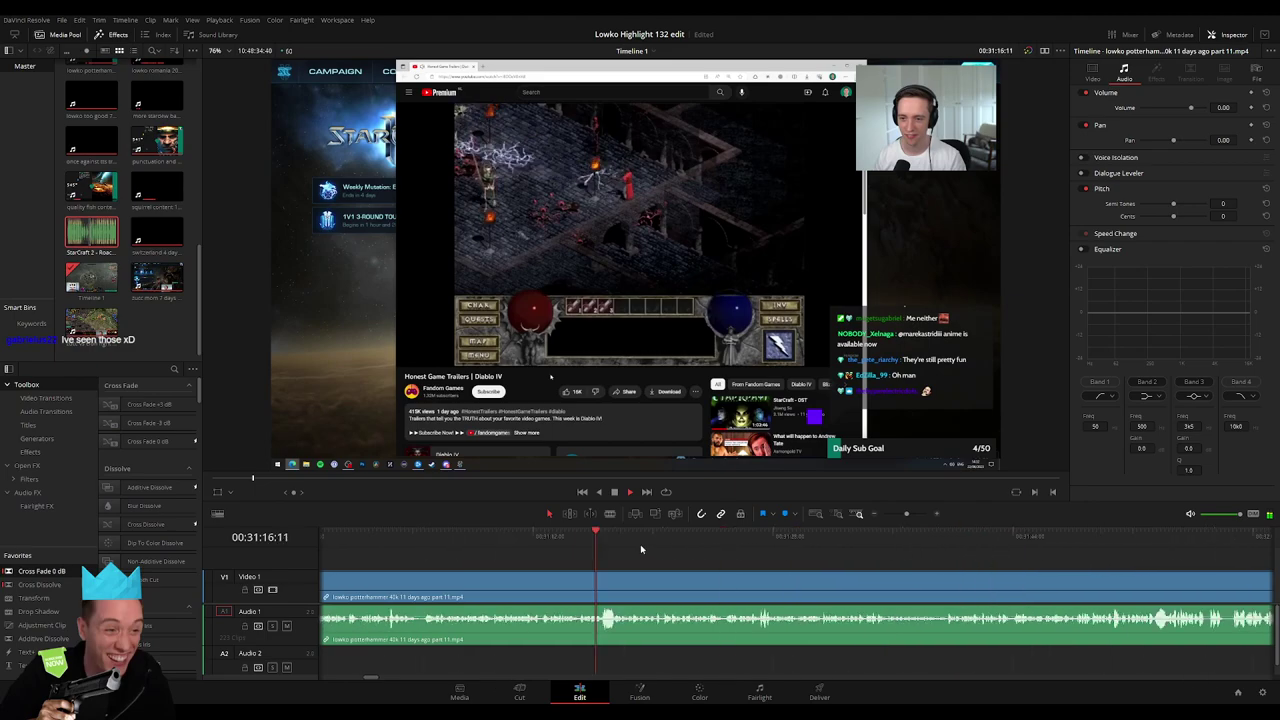
{"action": "left_click", "coordinate": [1034, 540]}
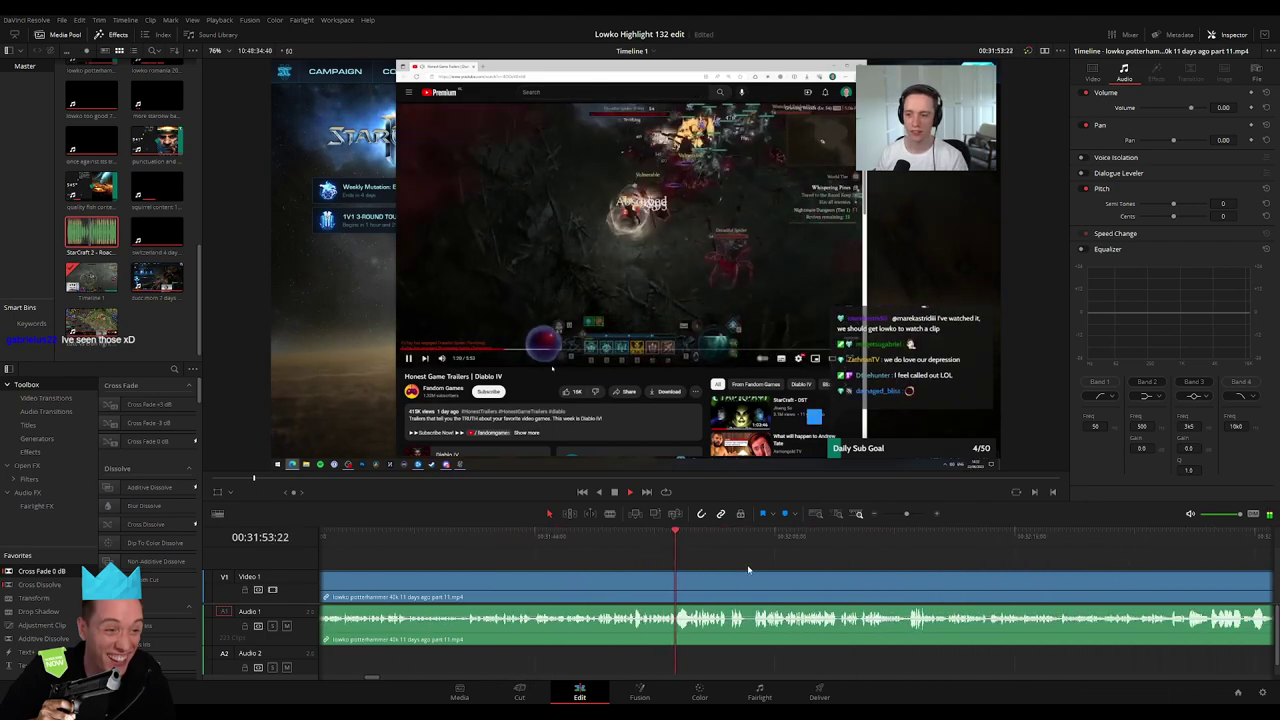
Zoom the timeline out and move the playhead near the trailer's end, around 33:07
{"action": "left_click", "coordinate": [875, 513]}
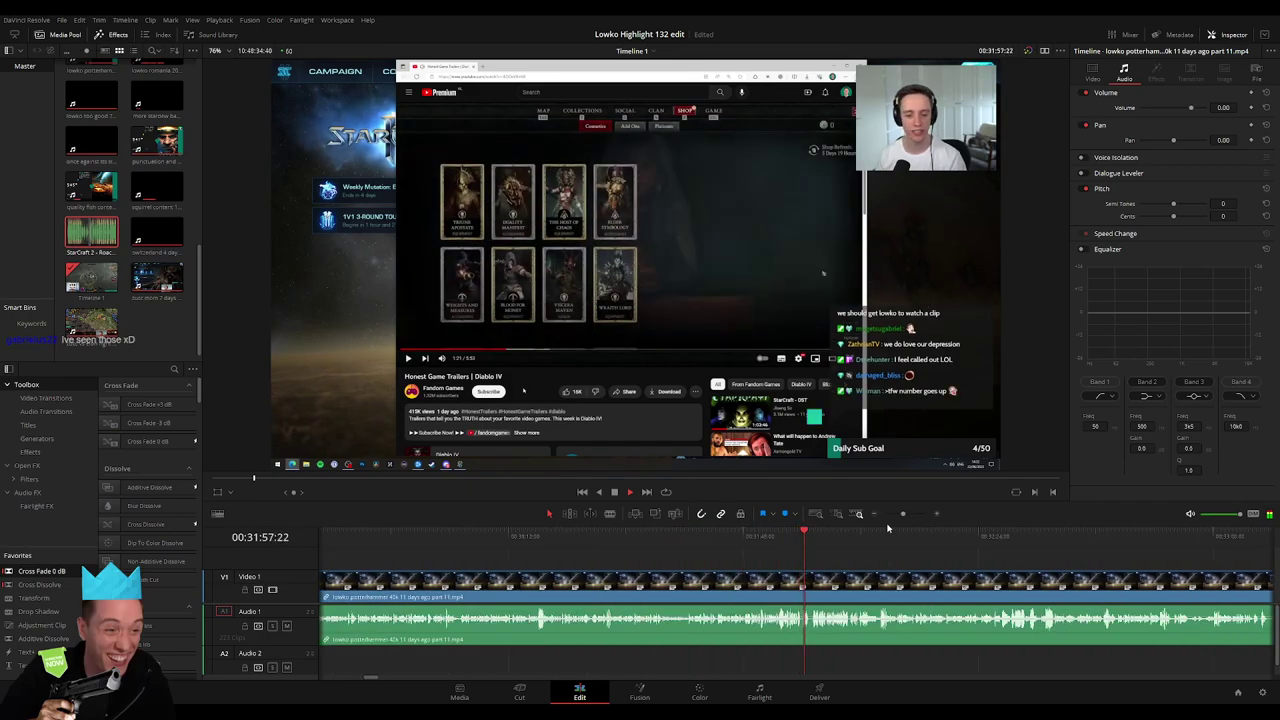
{"action": "scroll", "coordinate": [760, 565], "scroll_direction": "right", "scroll_amount": 2}
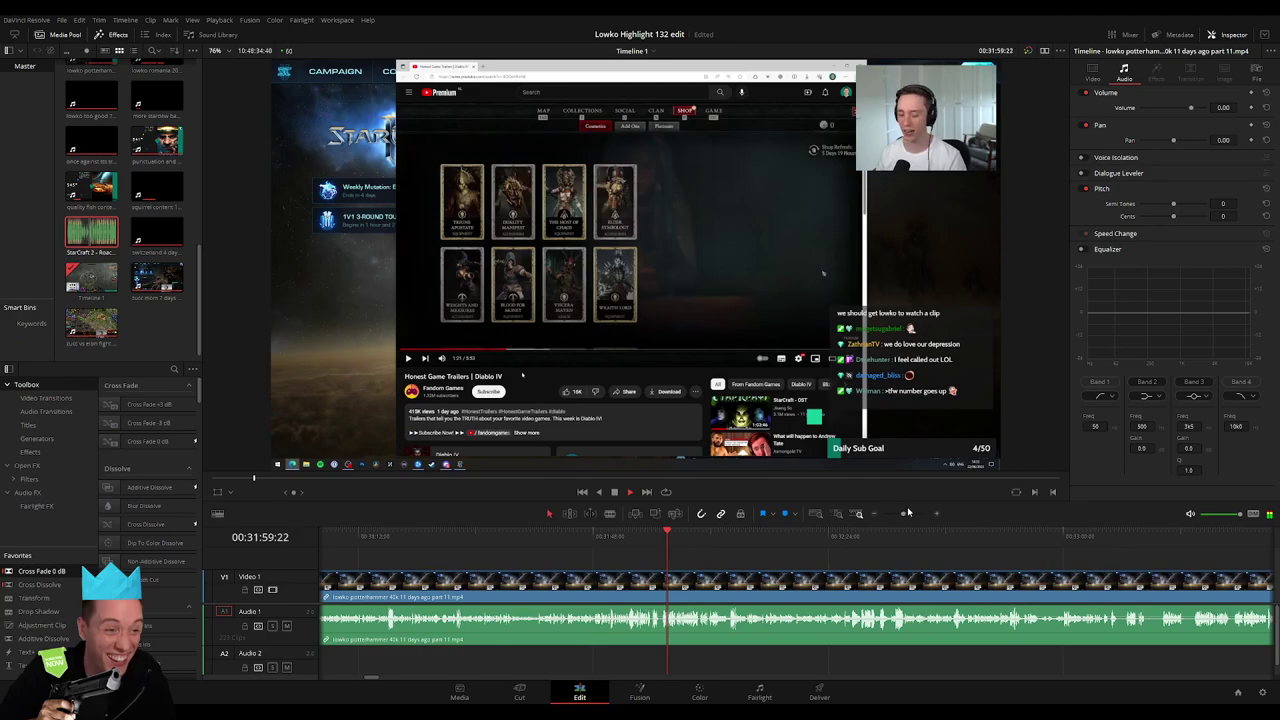
{"action": "mouse_move", "coordinate": [905, 513]}
{"action": "left_mouse_down"}
{"action": "mouse_move", "coordinate": [890, 516]}
{"action": "mouse_move", "coordinate": [924, 516]}
{"action": "left_mouse_up"}
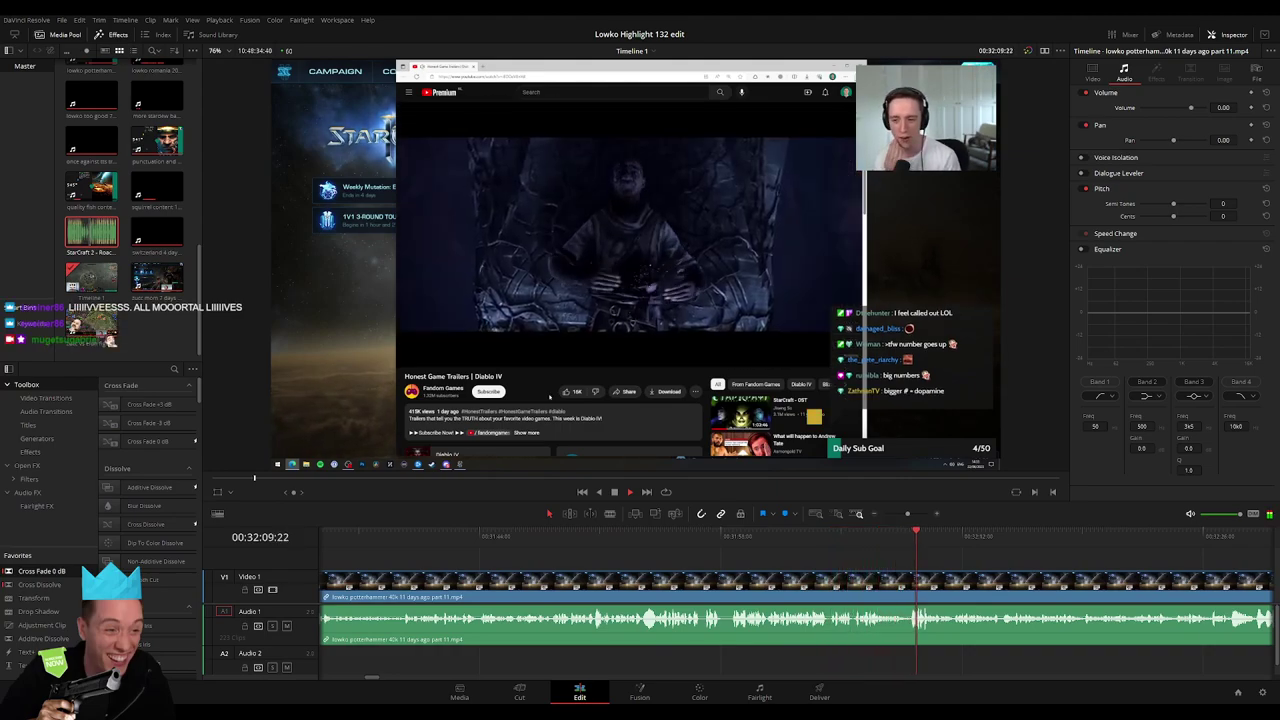
{"action": "scroll", "coordinate": [722, 583], "scroll_direction": "right", "scroll_amount": 3}
{"action": "scroll", "coordinate": [722, 583], "scroll_direction": "right", "scroll_amount": 2}
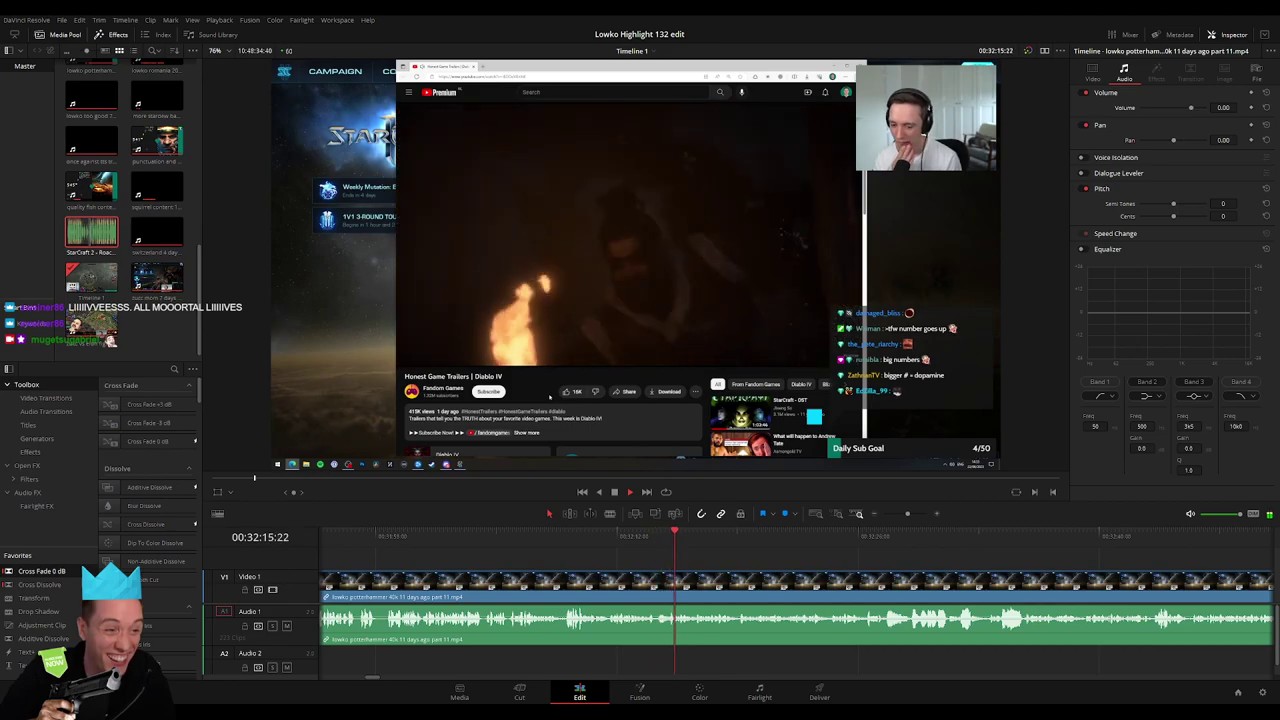
{"action": "scroll", "coordinate": [653, 565], "scroll_direction": "right", "scroll_amount": 5}
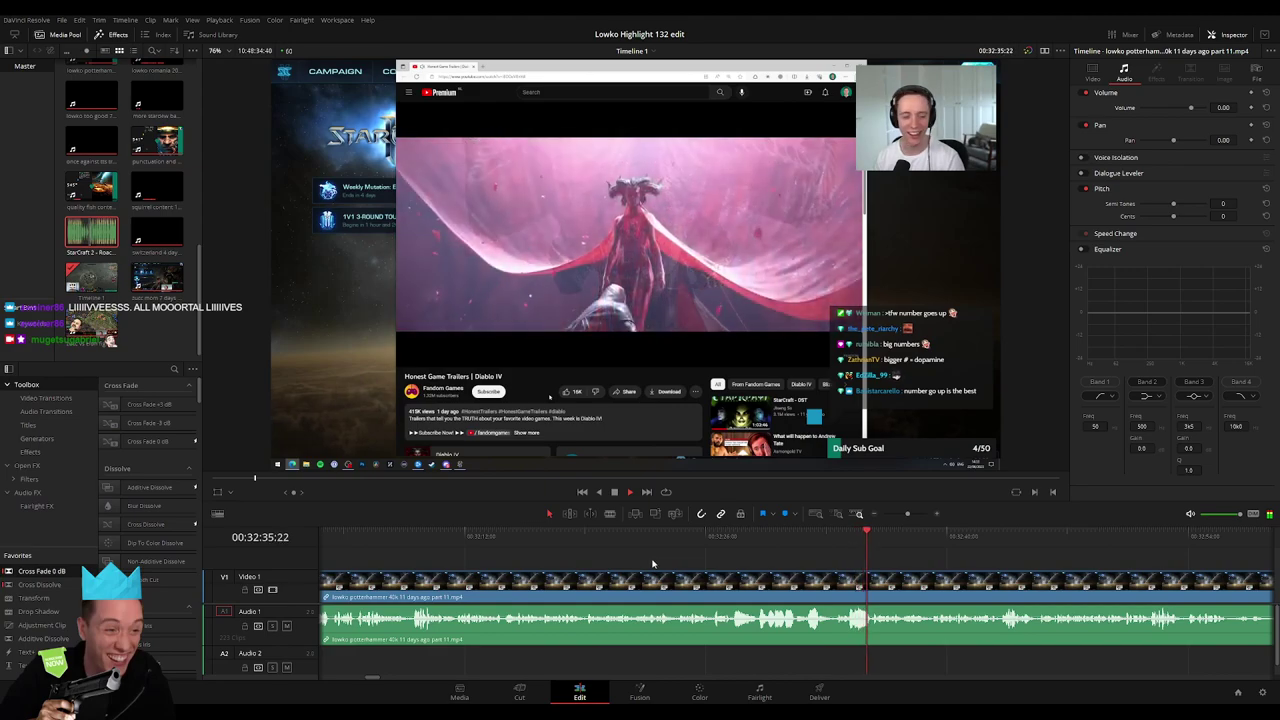
{"action": "scroll", "coordinate": [951, 575], "scroll_direction": "right", "scroll_amount": 5}
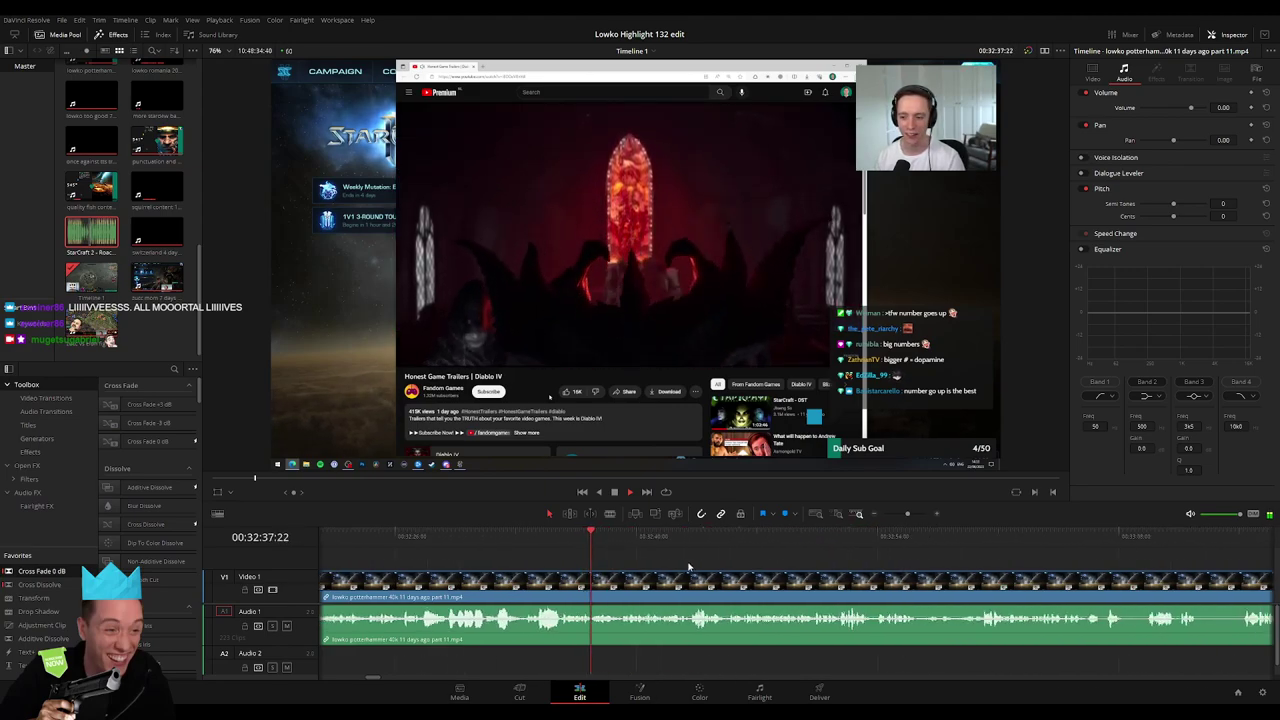
{"action": "scroll", "coordinate": [653, 570], "scroll_direction": "right", "scroll_amount": 2}
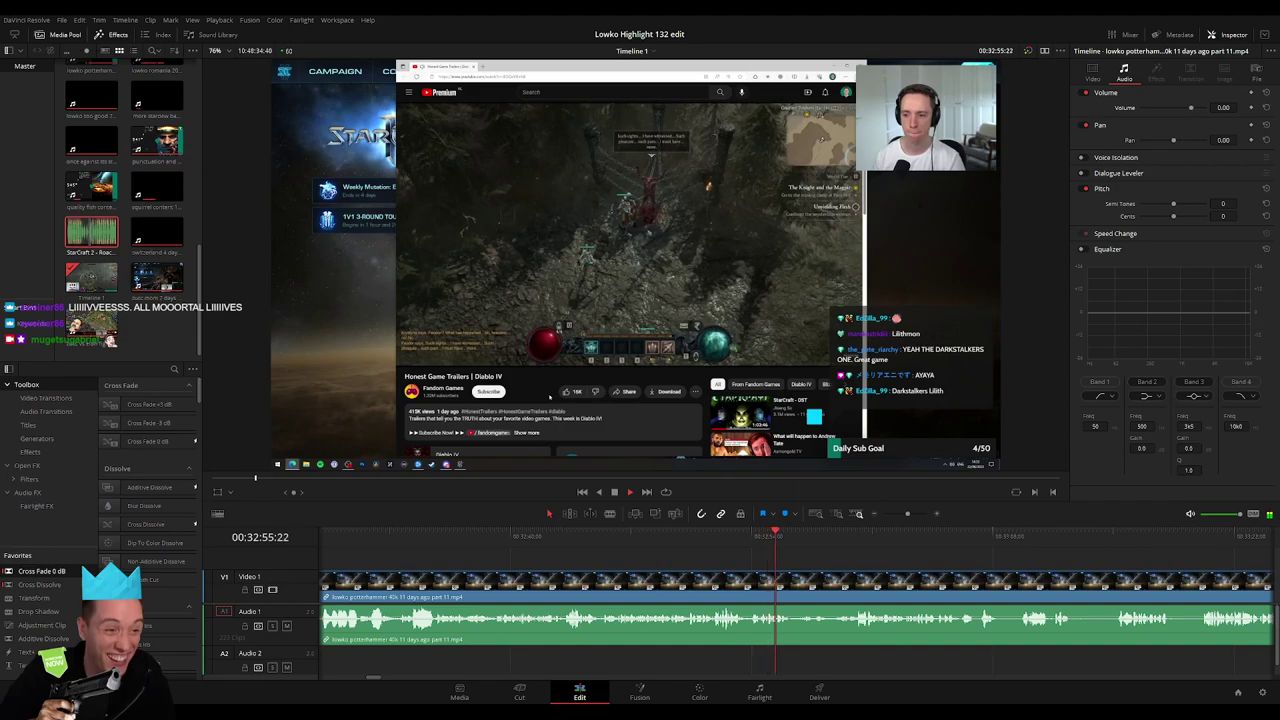
{"action": "scroll", "coordinate": [435, 596], "scroll_direction": "down", "scroll_amount": 3}
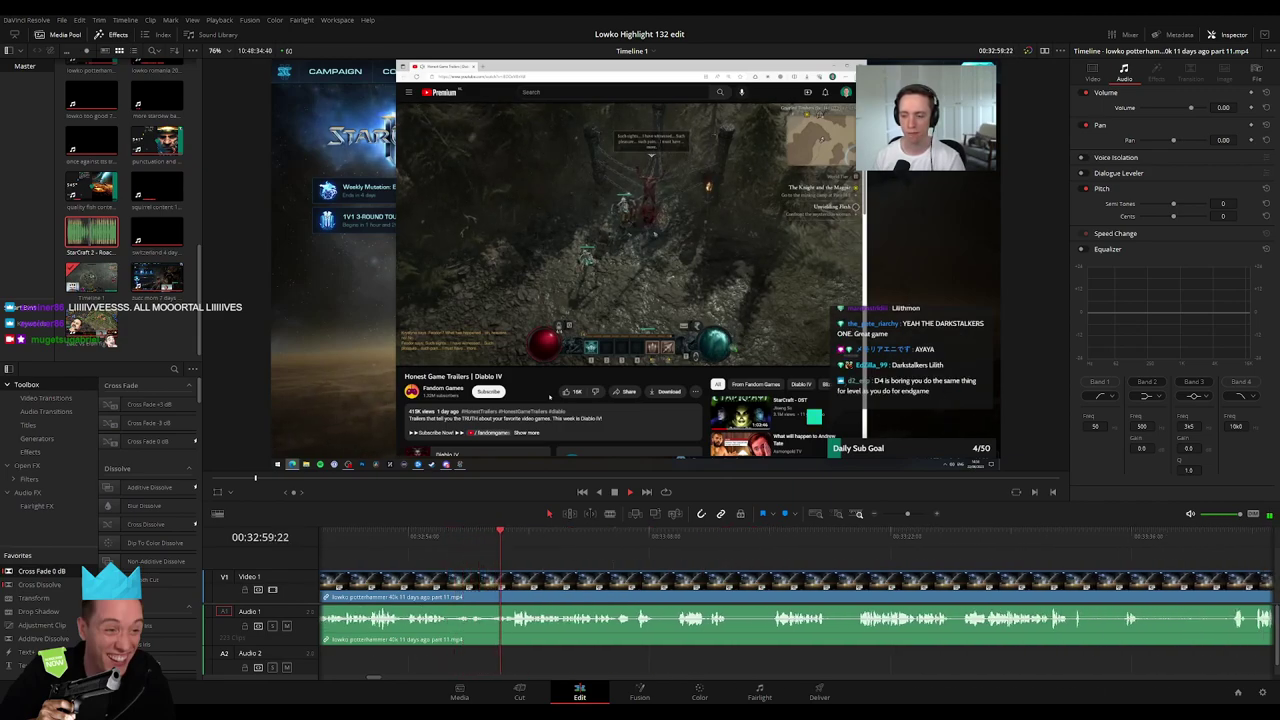
{"action": "left_click", "coordinate": [633, 540]}
Blade-cut and ripple-delete the short options-menu stretches after the trailer reaction, closing each gap
{"action": "left_click", "coordinate": [676, 562]}
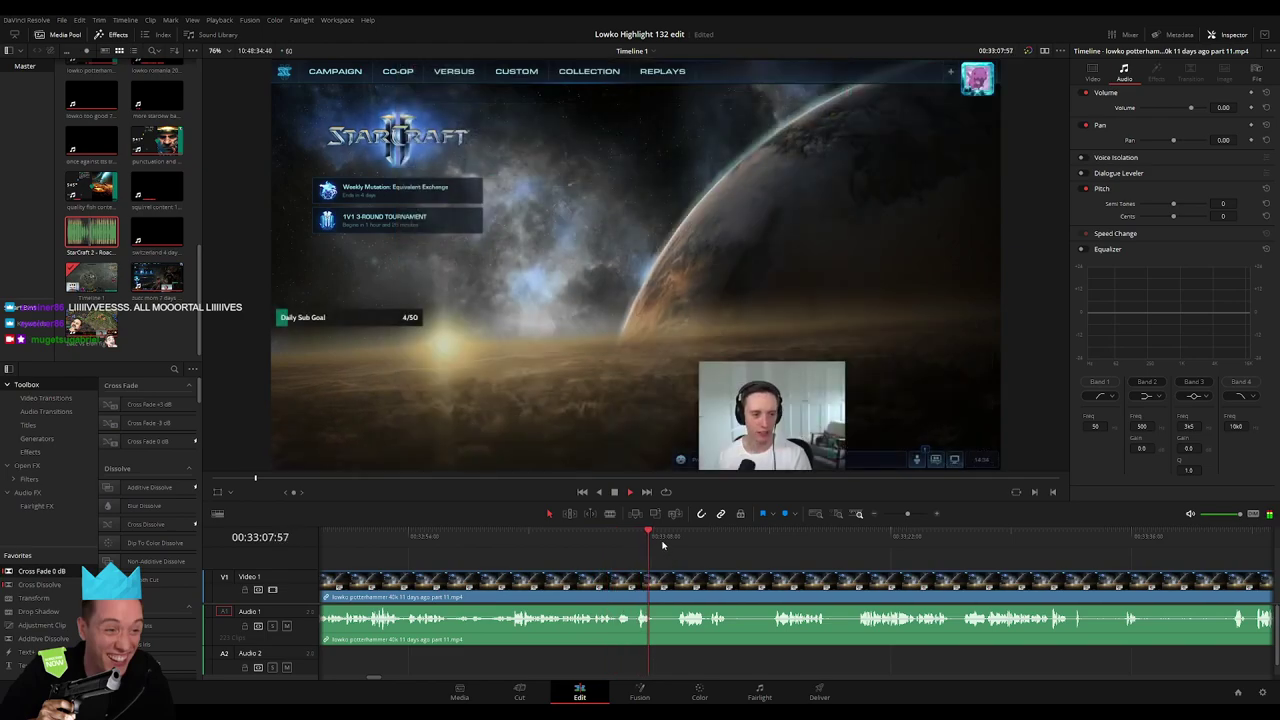
{"action": "left_click", "coordinate": [659, 589]}
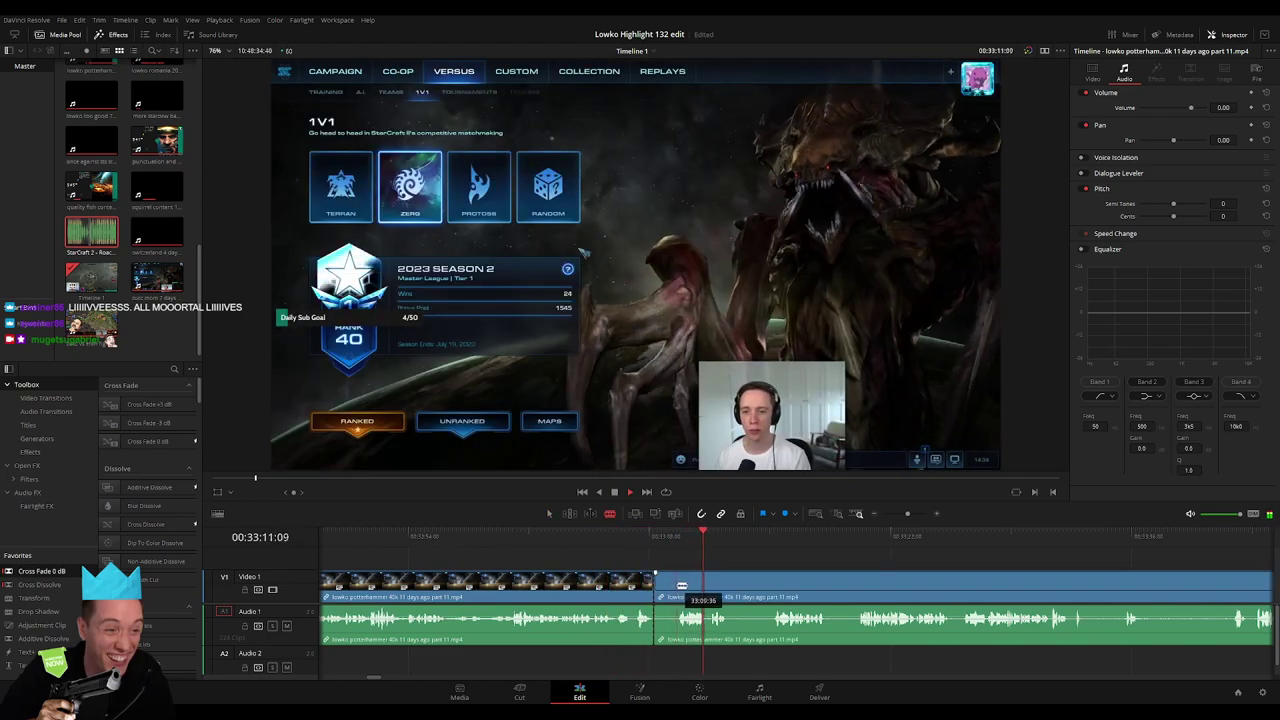
{"action": "key", "text": "Delete"}
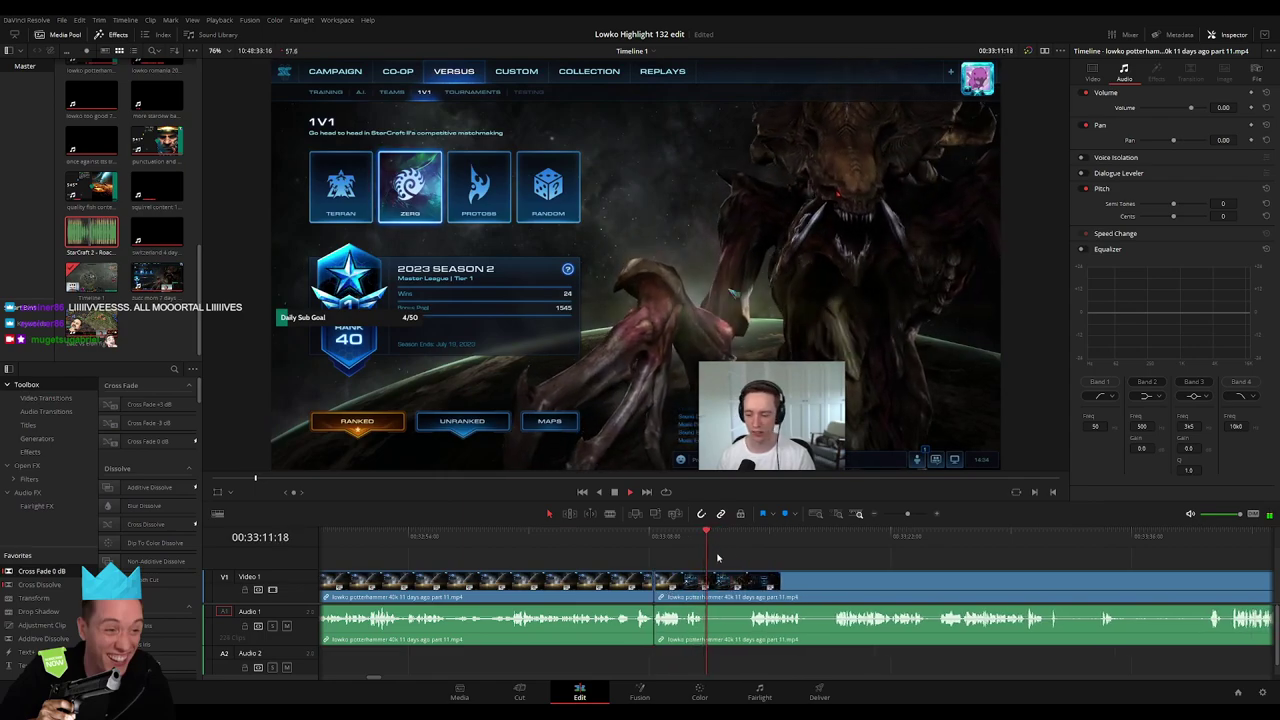
{"action": "left_click", "coordinate": [704, 580]}
{"action": "left_click", "coordinate": [748, 582]}
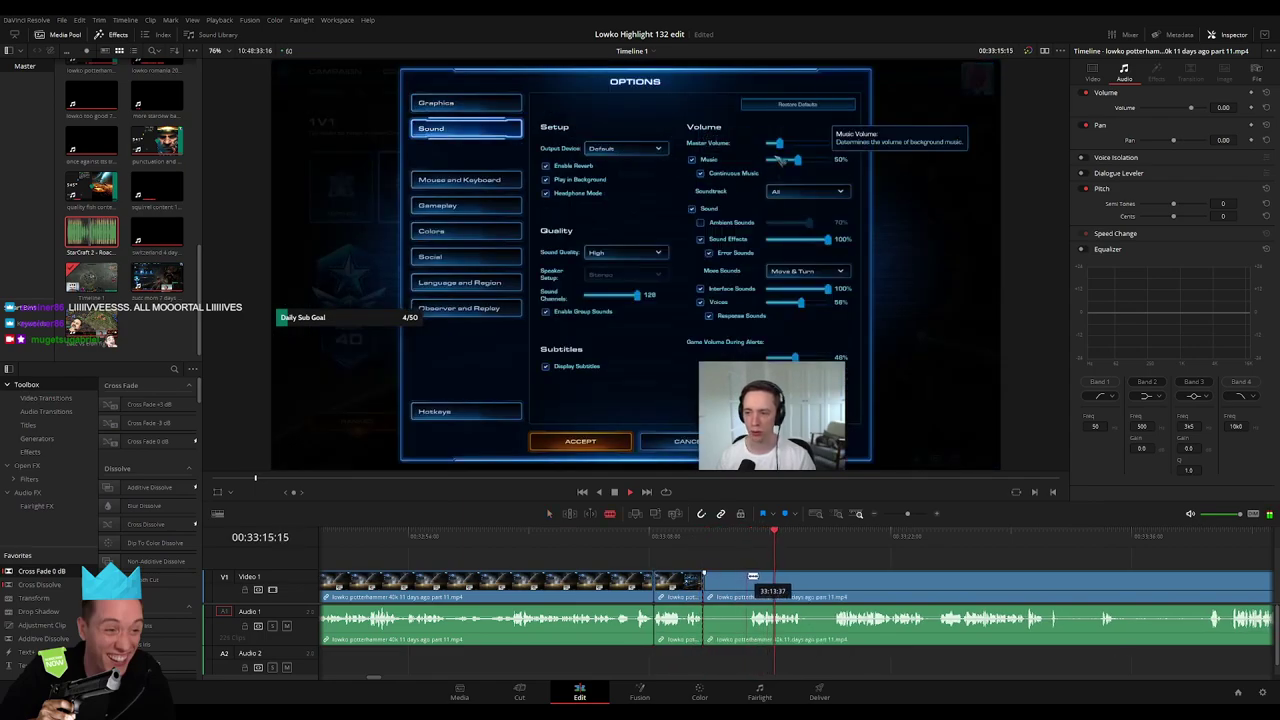
{"action": "key", "text": "a"}
{"action": "key", "text": "Delete"}
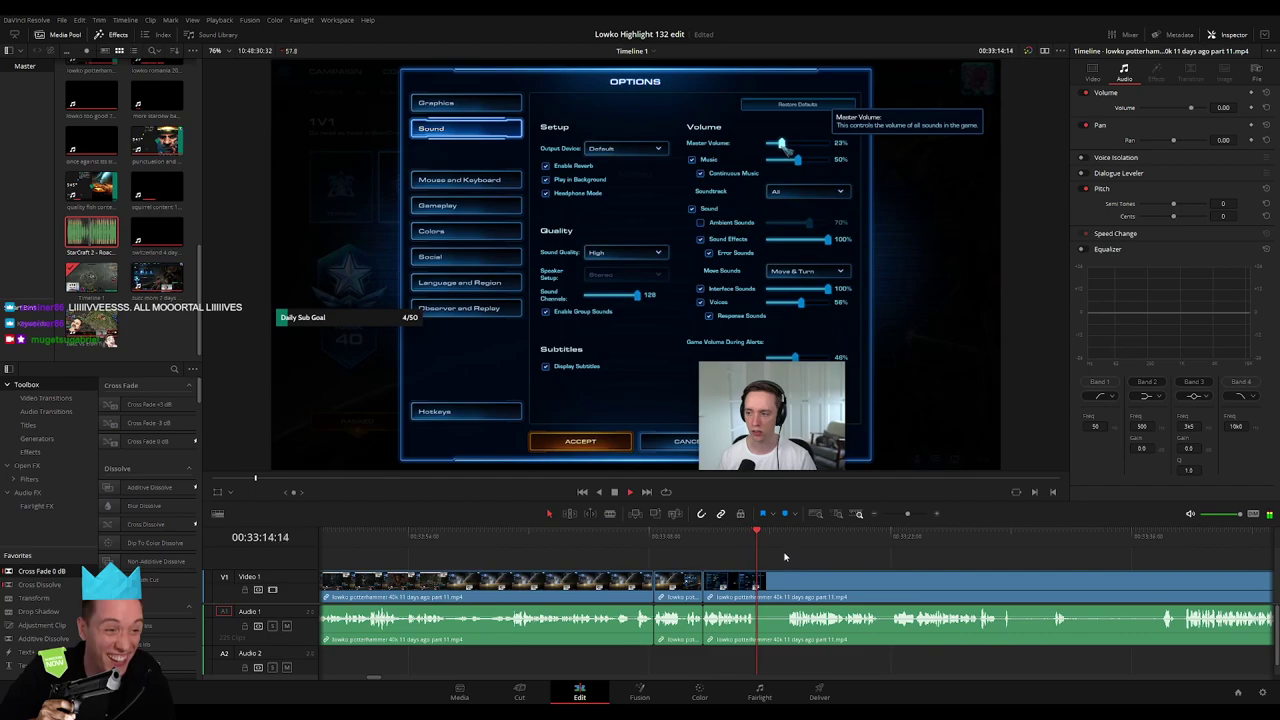
{"action": "scroll", "coordinate": [600, 580], "scroll_direction": "right", "scroll_amount": 3}
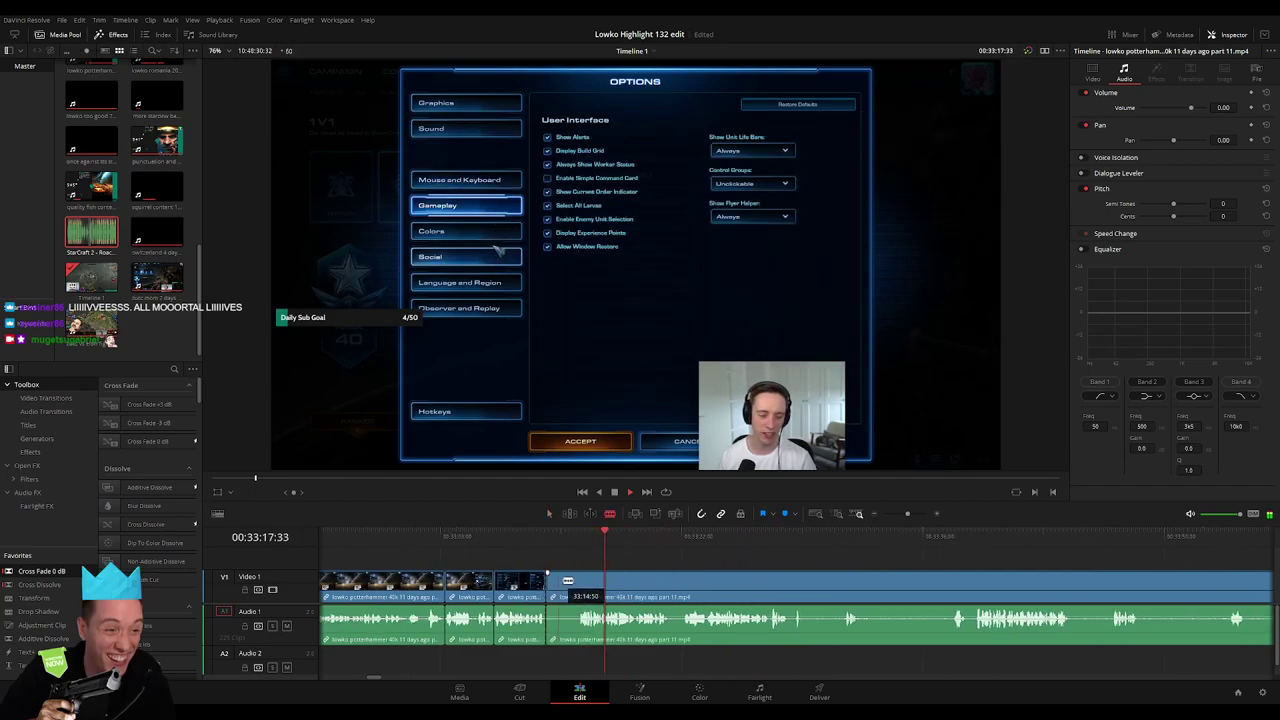
{"action": "left_click_drag", "start_coordinate": [567, 580], "coordinate": [580, 580]}
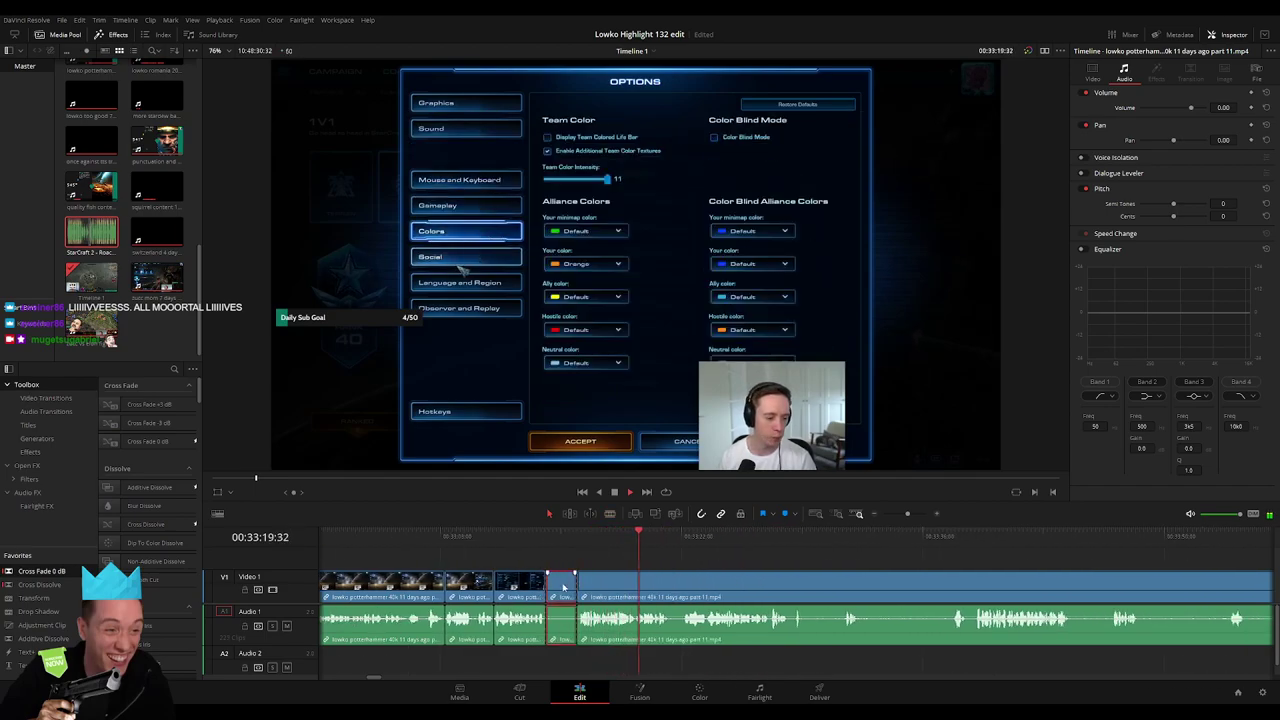
{"action": "key", "text": "Delete"}
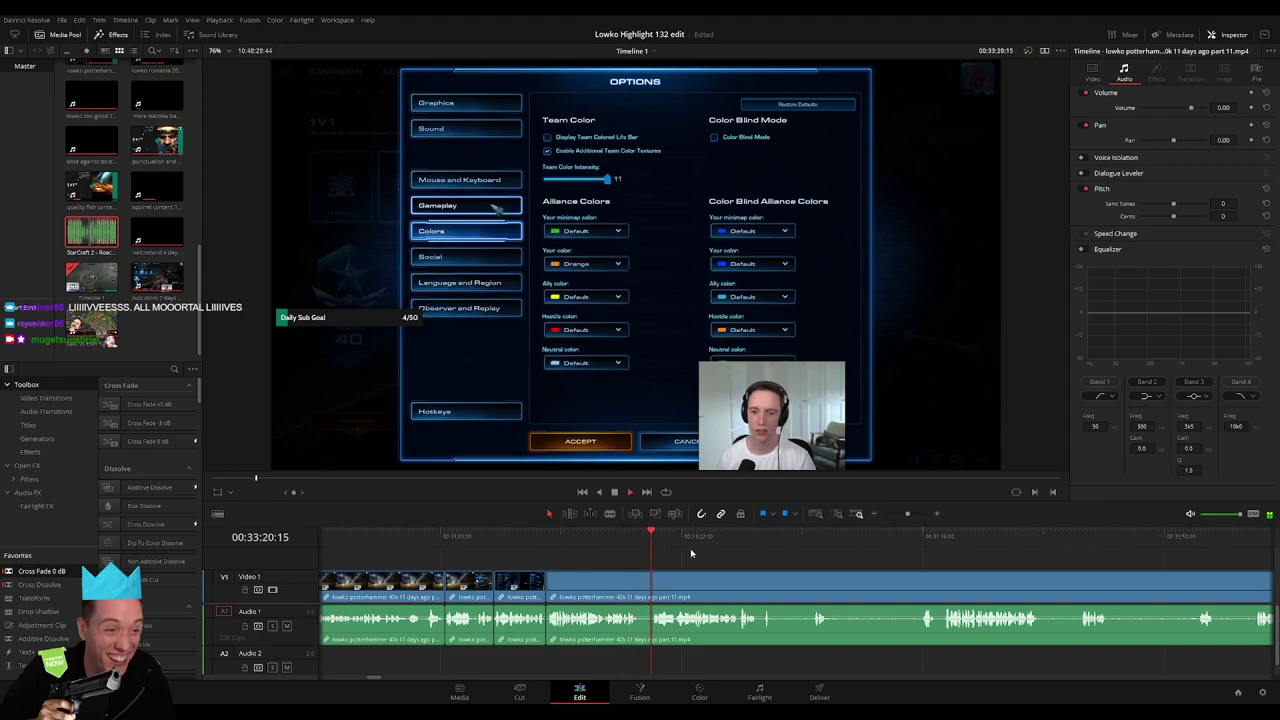
{"action": "scroll", "coordinate": [537, 571], "scroll_direction": "right", "scroll_amount": 3}
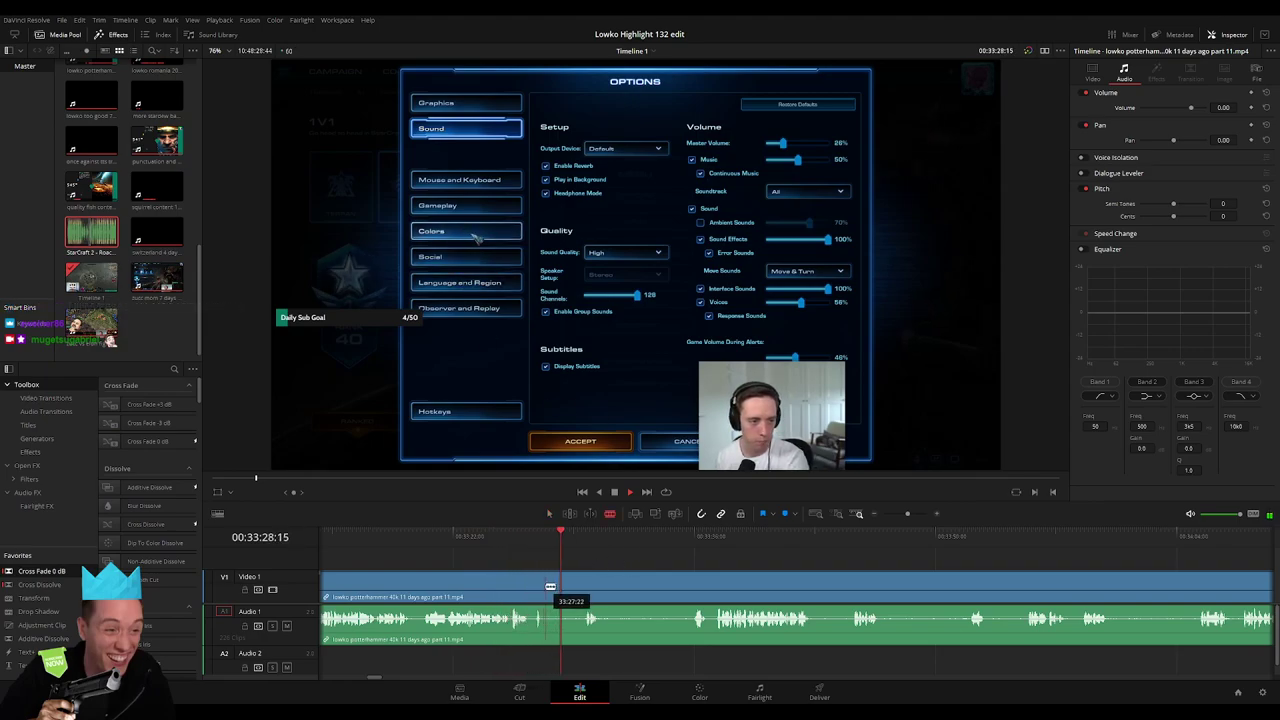
Review the later gameplay footage near 46:54 and select the long remaining part 11 clip
{"action": "left_click", "coordinate": [689, 538]}
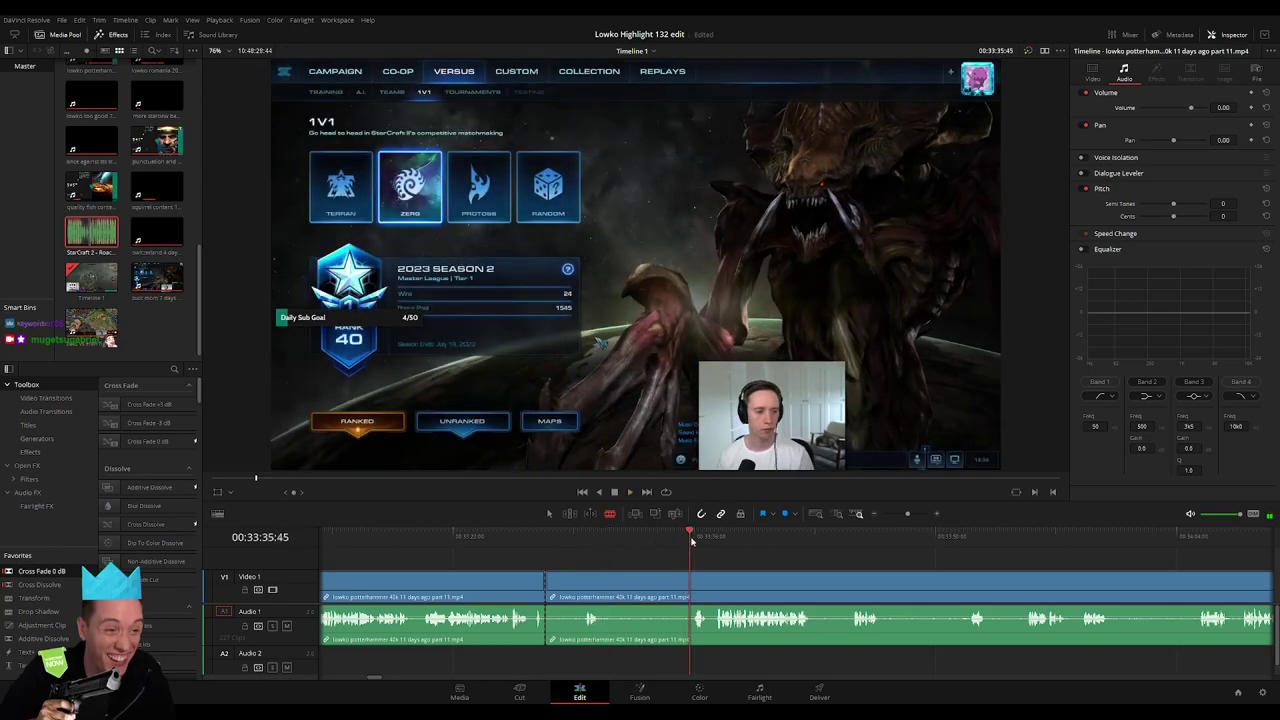
{"action": "scroll", "coordinate": [700, 558], "scroll_direction": "right", "scroll_amount": 3}
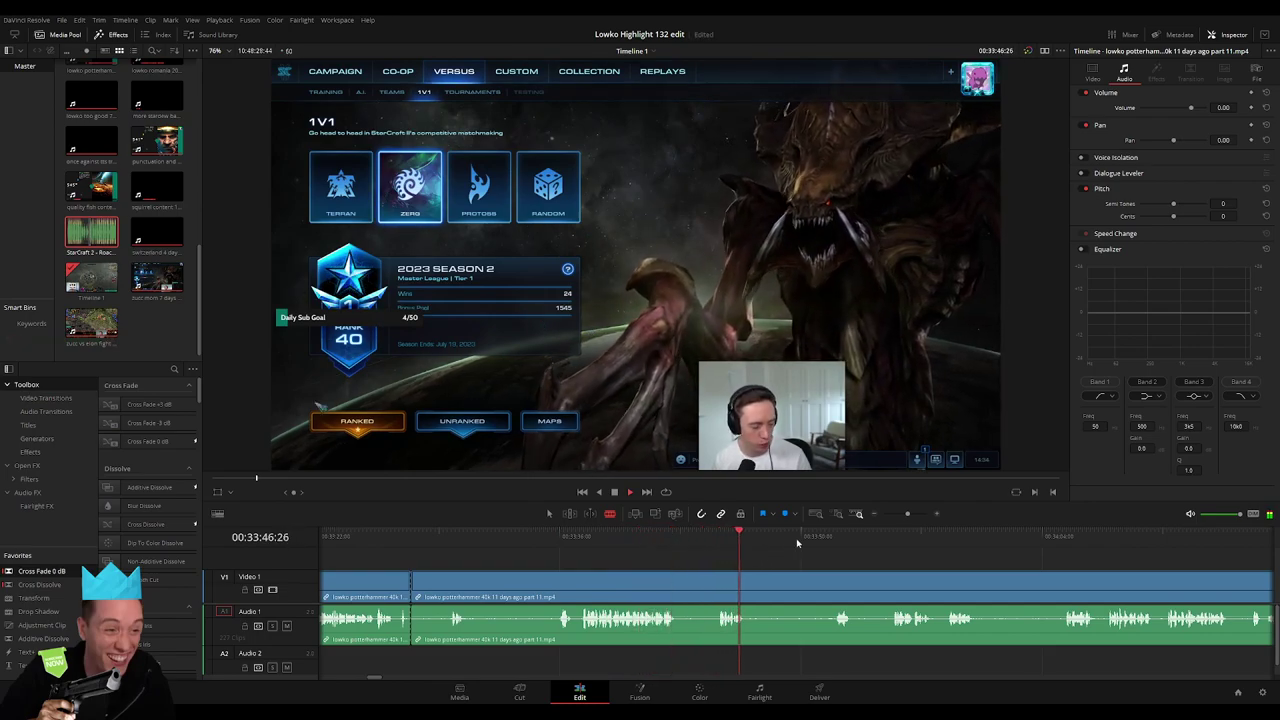
{"action": "left_click", "coordinate": [824, 538]}
{"action": "scroll", "coordinate": [760, 560], "scroll_direction": "right", "scroll_amount": 3}
{"action": "left_click", "coordinate": [707, 538]}
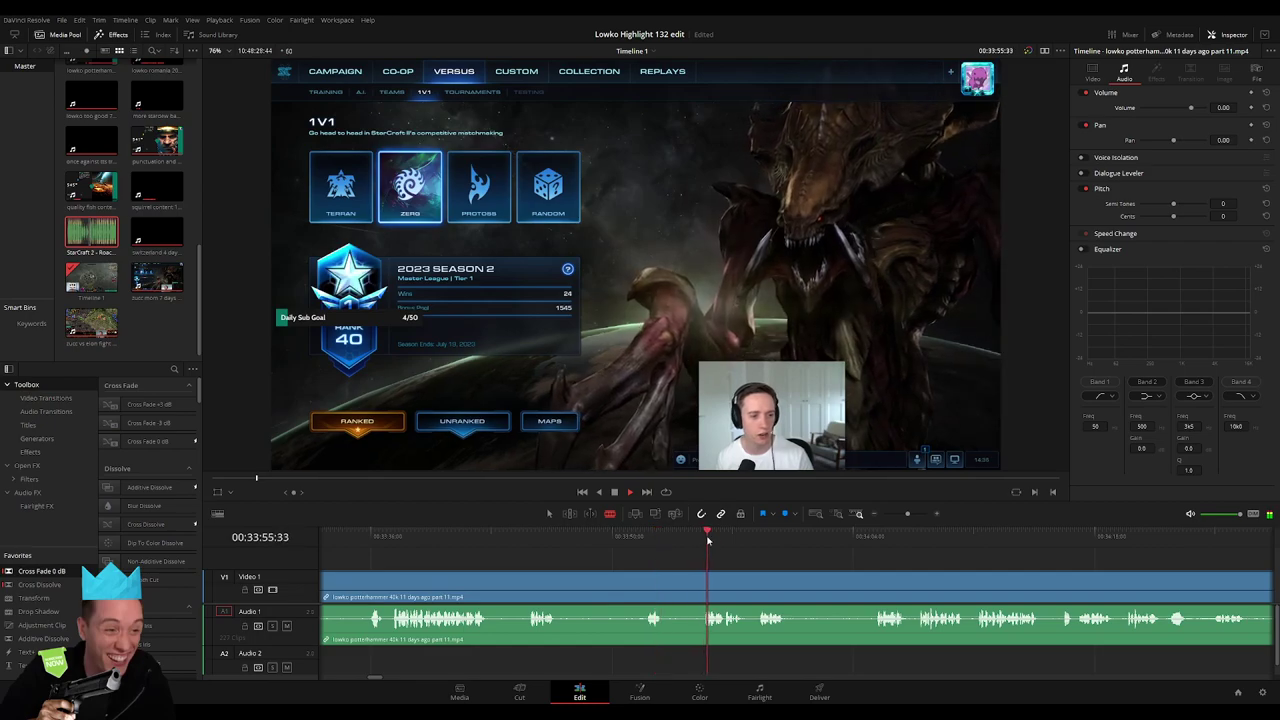
{"action": "scroll", "coordinate": [677, 558], "scroll_direction": "right", "scroll_amount": 2}
{"action": "scroll", "coordinate": [603, 552], "scroll_direction": "right", "scroll_amount": 1}
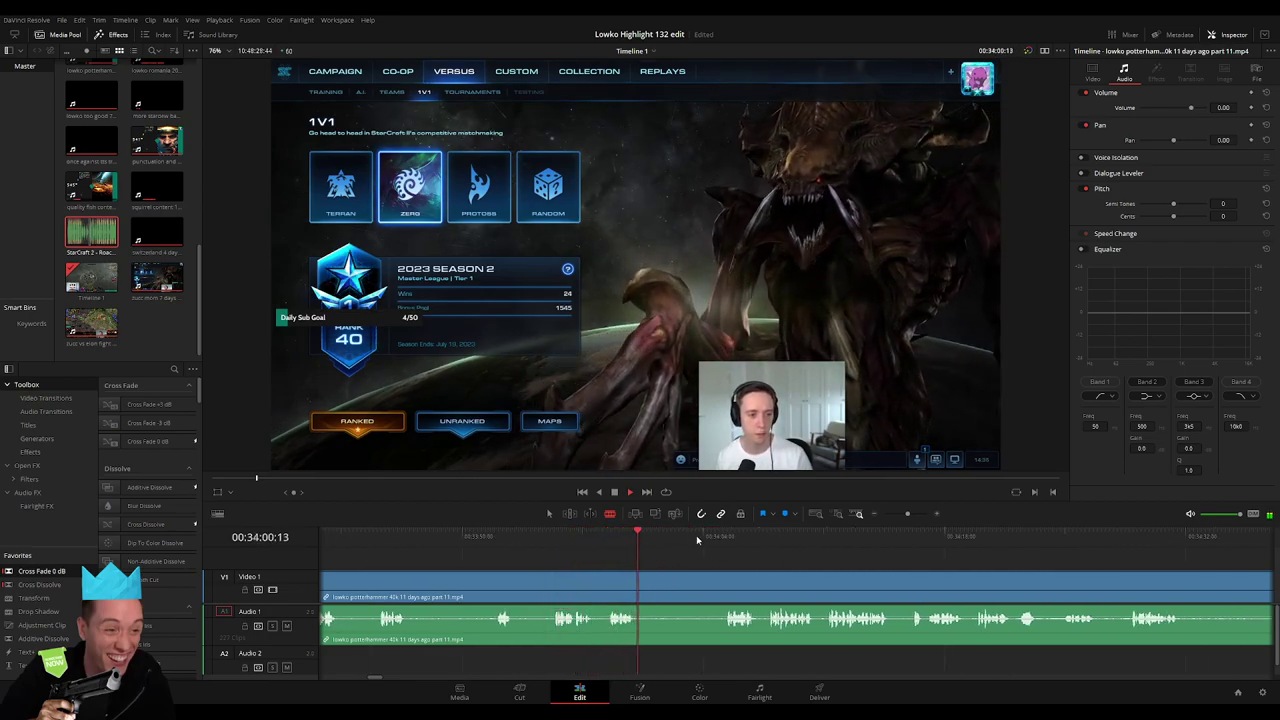
{"action": "left_click", "coordinate": [729, 537]}
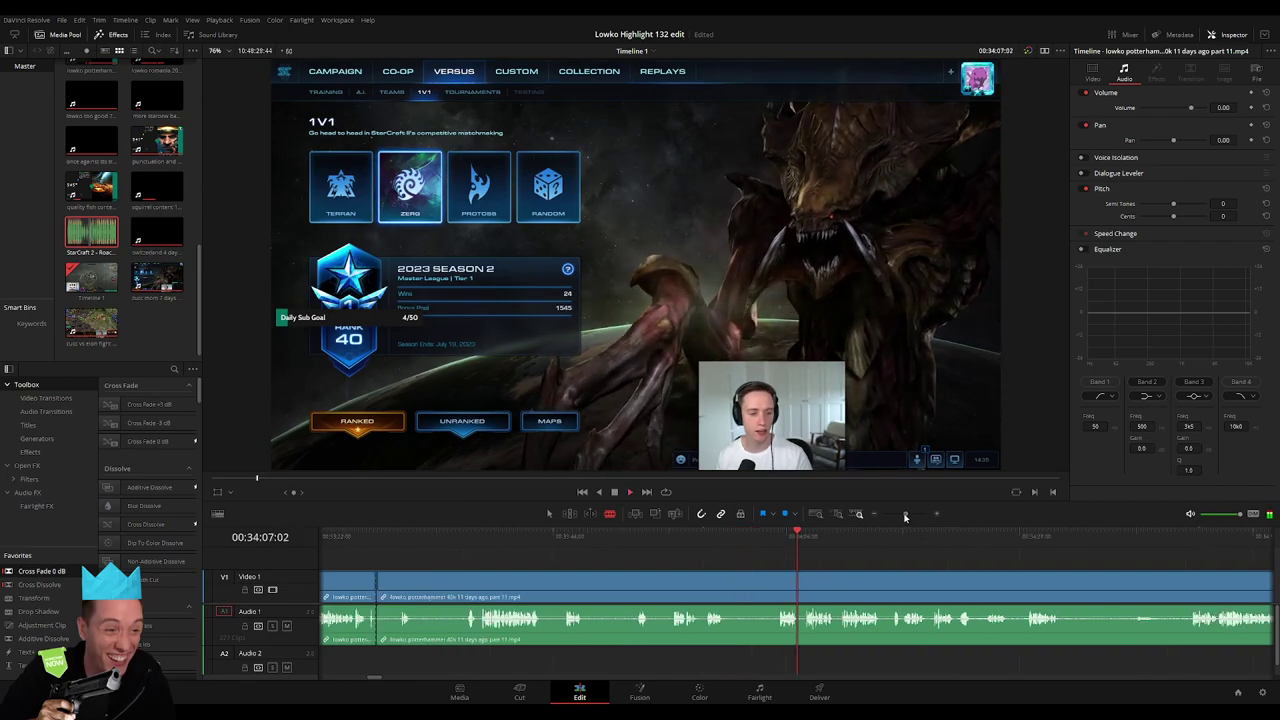
{"action": "left_click_drag", "start_coordinate": [907, 514], "coordinate": [796, 541]}
{"action": "left_click", "coordinate": [828, 545]}
{"action": "key", "text": "space"}
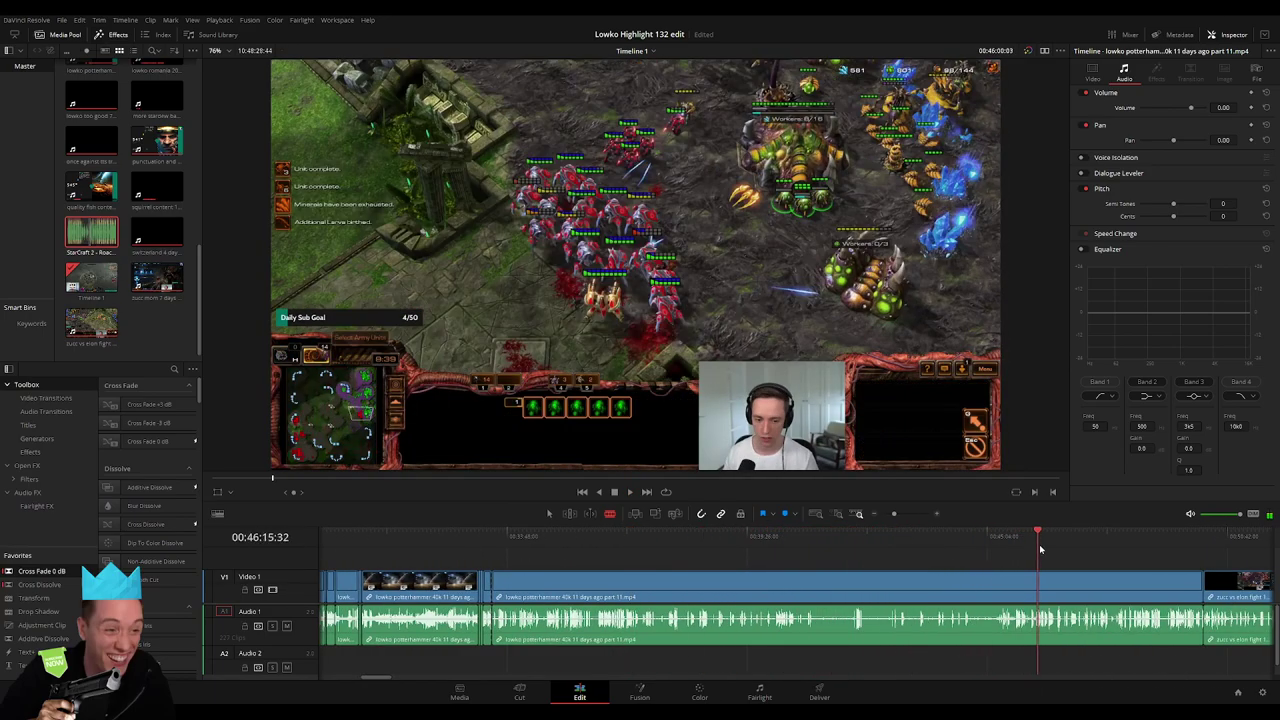
{"action": "left_click", "coordinate": [994, 588]}
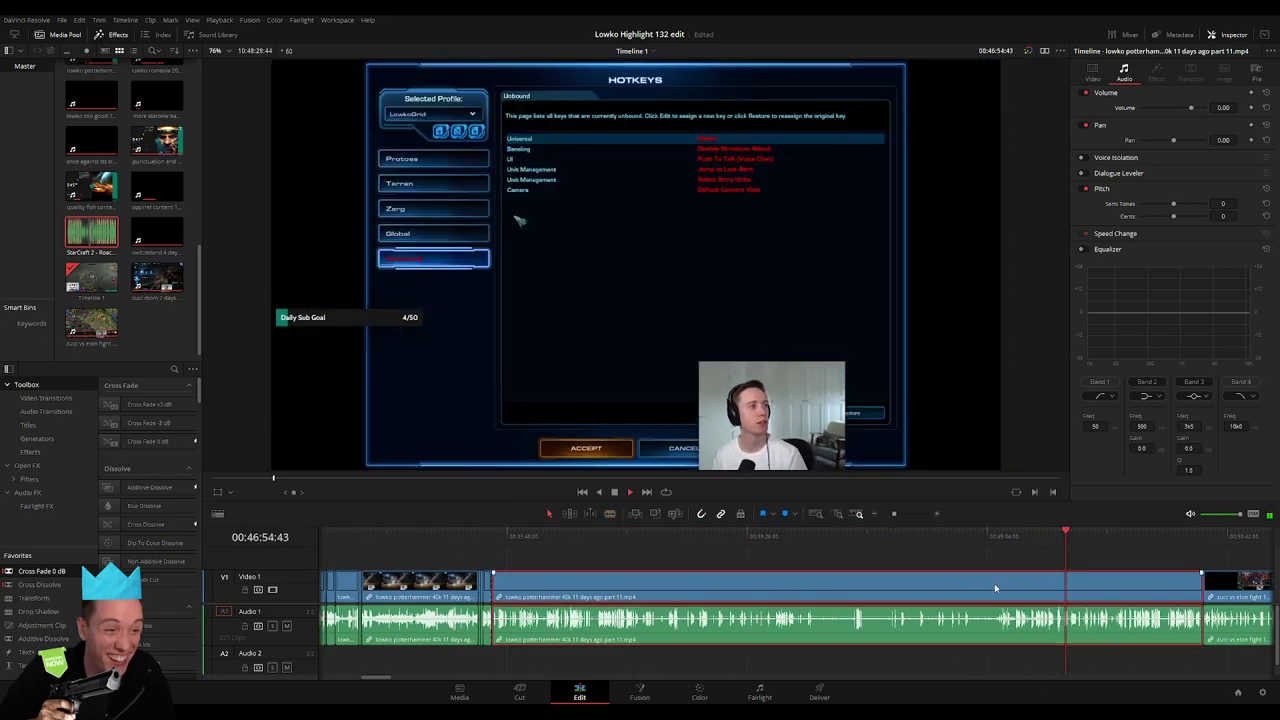
Ripple-delete the leftover part 11 clip and scrub through the part 12 footage
{"action": "key", "text": "Delete"}
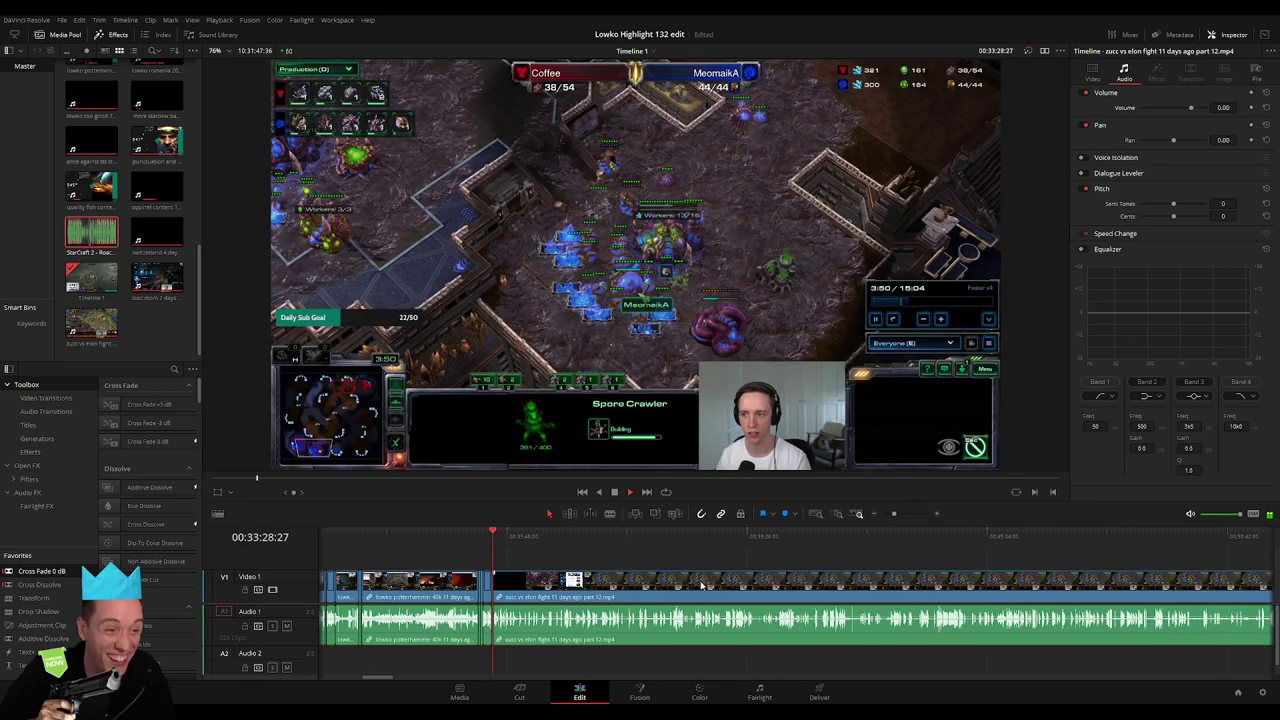
{"action": "left_click", "coordinate": [549, 538]}
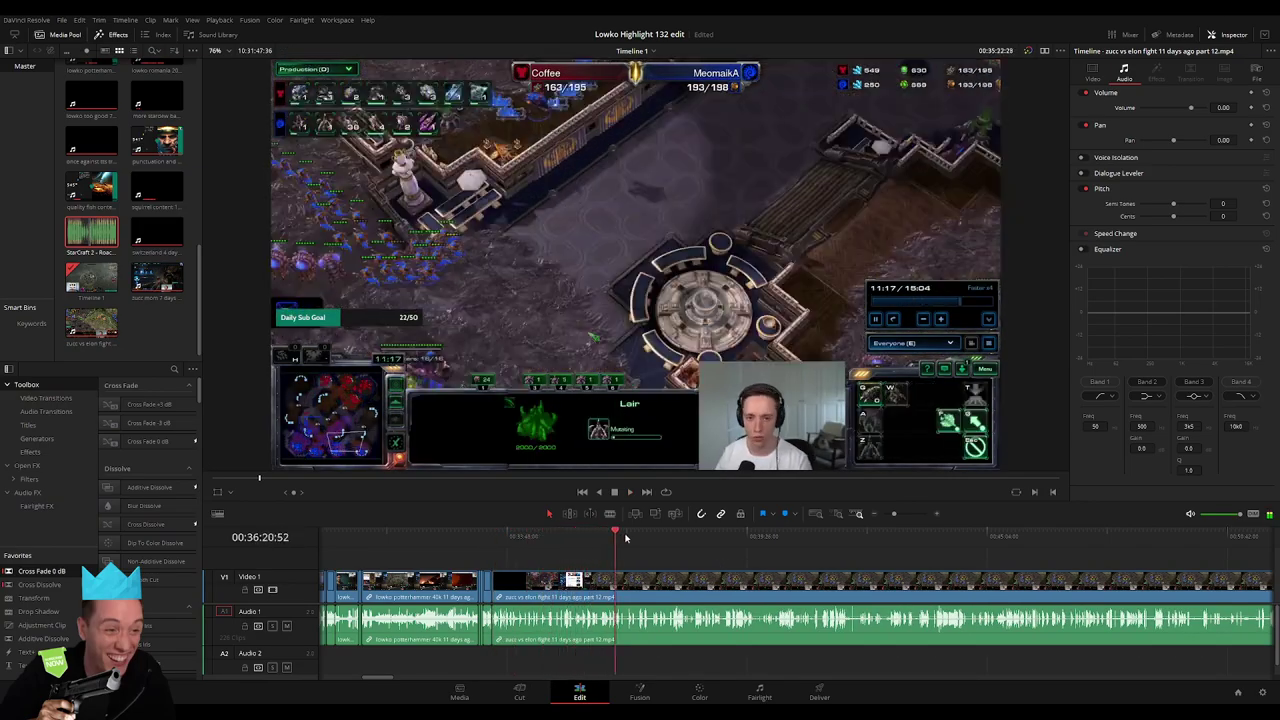
{"action": "mouse_move", "coordinate": [549, 538]}
{"action": "left_mouse_down"}
{"action": "mouse_move", "coordinate": [915, 553]}
{"action": "mouse_move", "coordinate": [822, 540]}
{"action": "left_mouse_up"}
{"action": "key", "text": "space"}
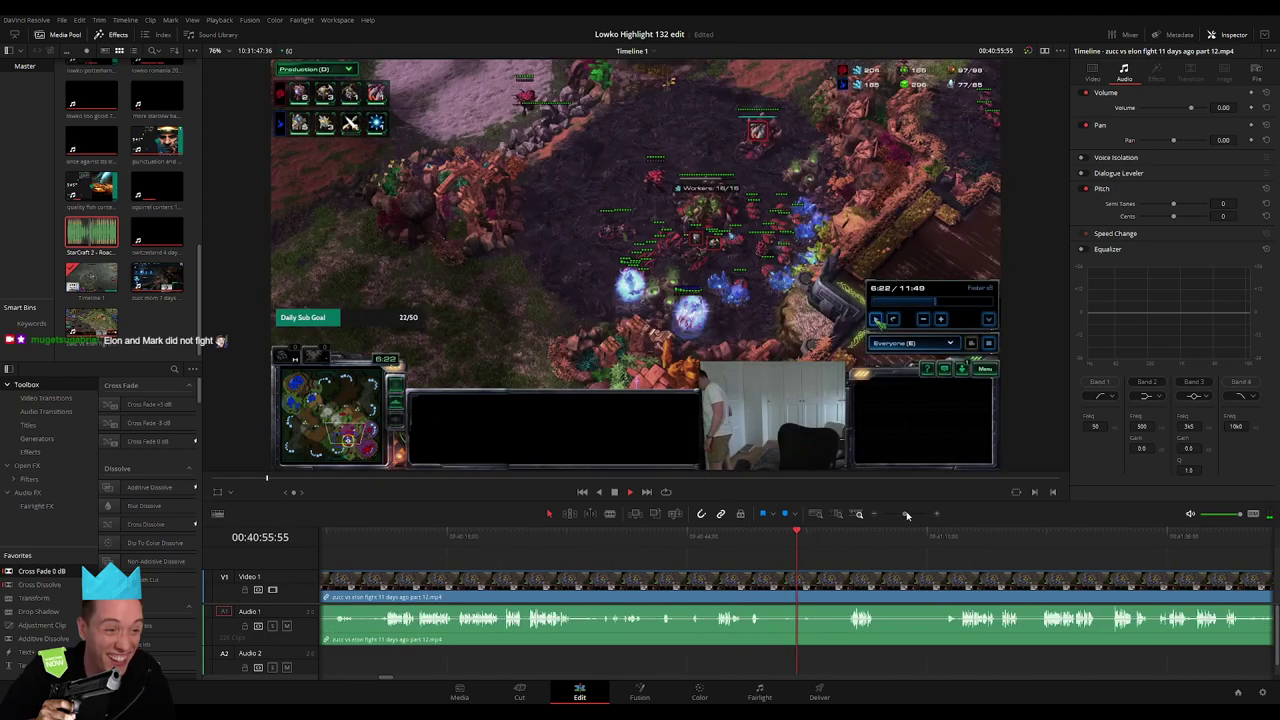
Ripple-delete the part 12 footage before the tweet moment and split the clip near 33:35
{"action": "left_click", "coordinate": [737, 545]}
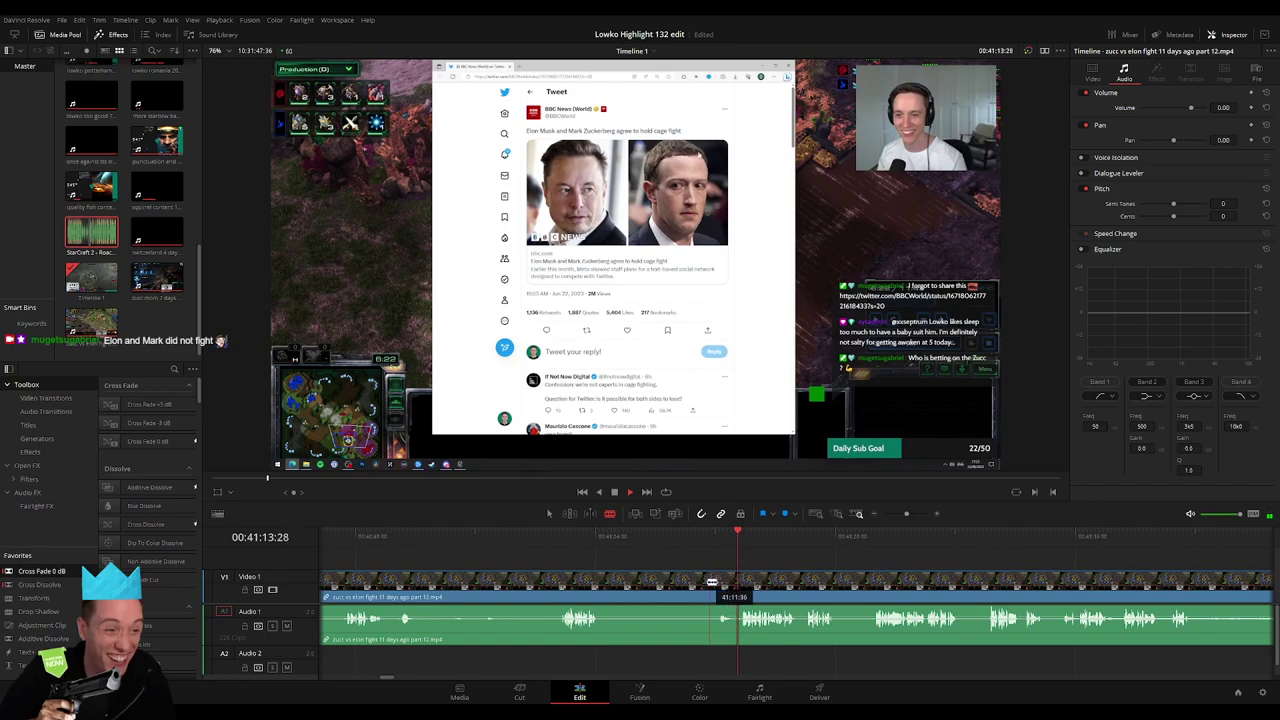
{"action": "left_click_drag", "start_coordinate": [711, 581], "coordinate": [684, 584]}
{"action": "key", "text": "Delete"}
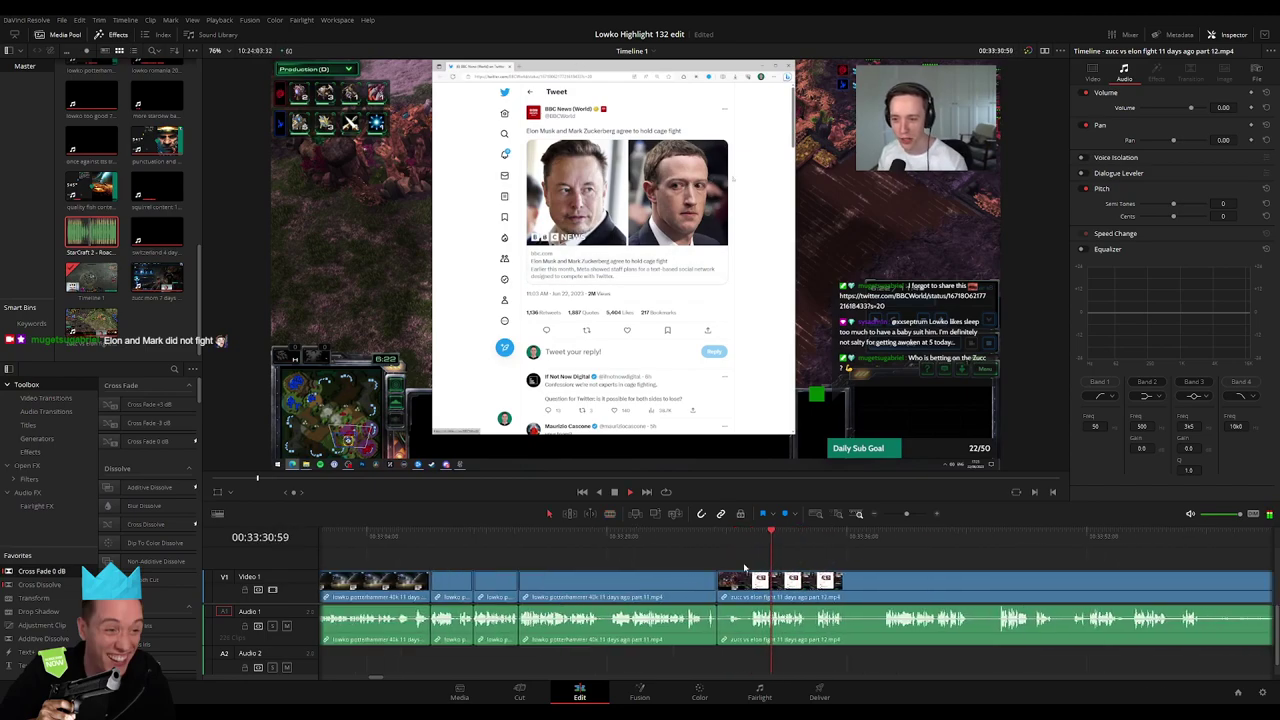
{"action": "left_click", "coordinate": [638, 543]}
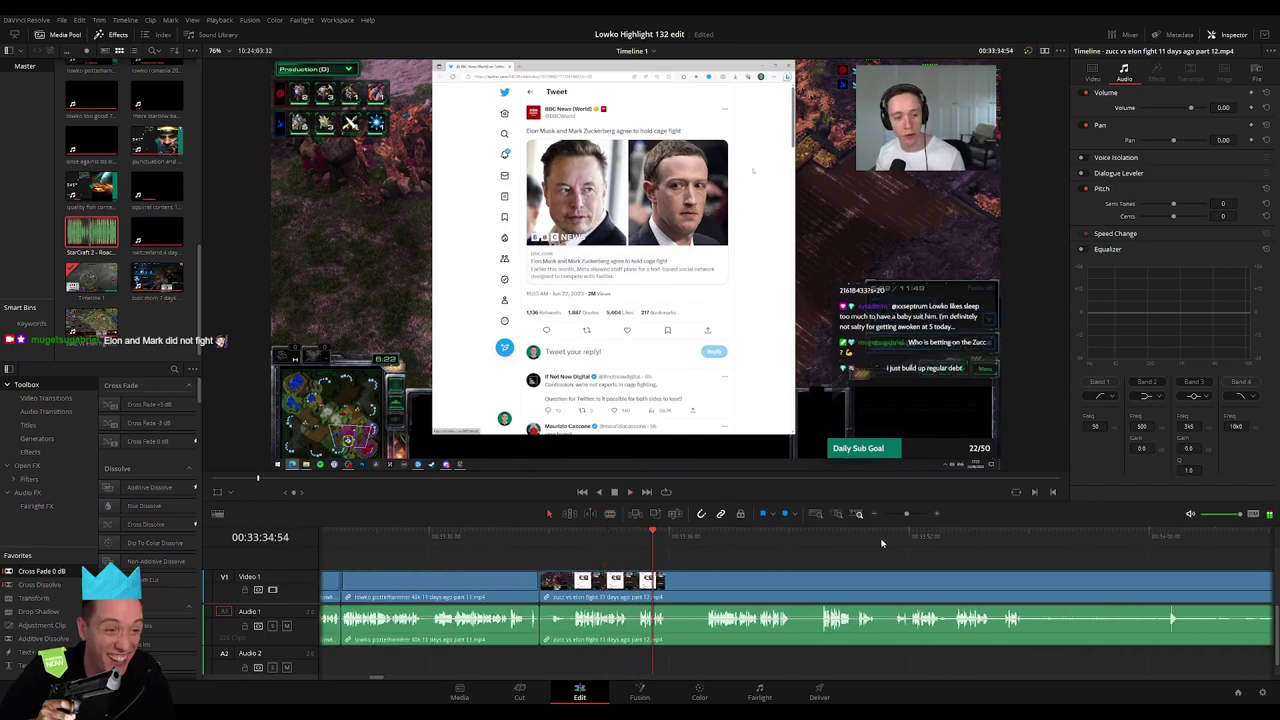
{"action": "scroll", "coordinate": [880, 546], "scroll_direction": "up", "scroll_amount": 2}
{"action": "key", "text": "b"}
{"action": "left_click", "coordinate": [820, 586]}
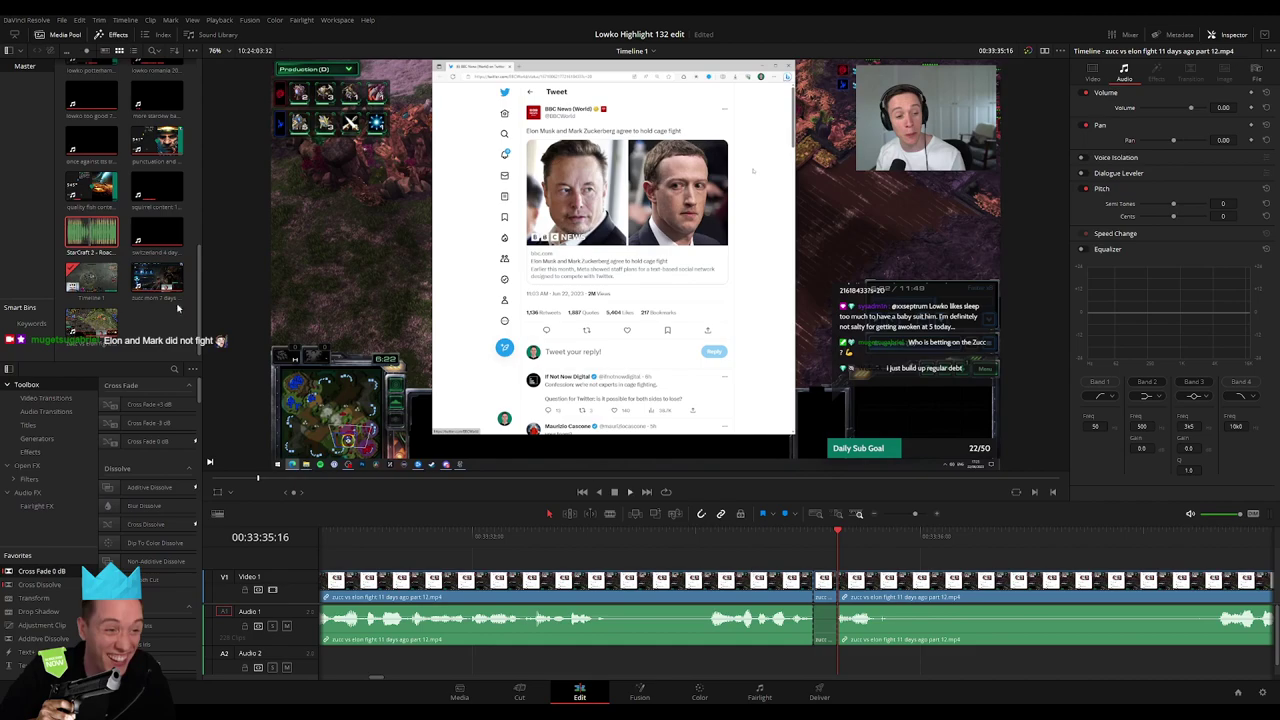
Place the Roach Quotes sound effect on audio track 2 and shorten it
{"action": "left_click_drag", "start_coordinate": [178, 308], "coordinate": [817, 659]}
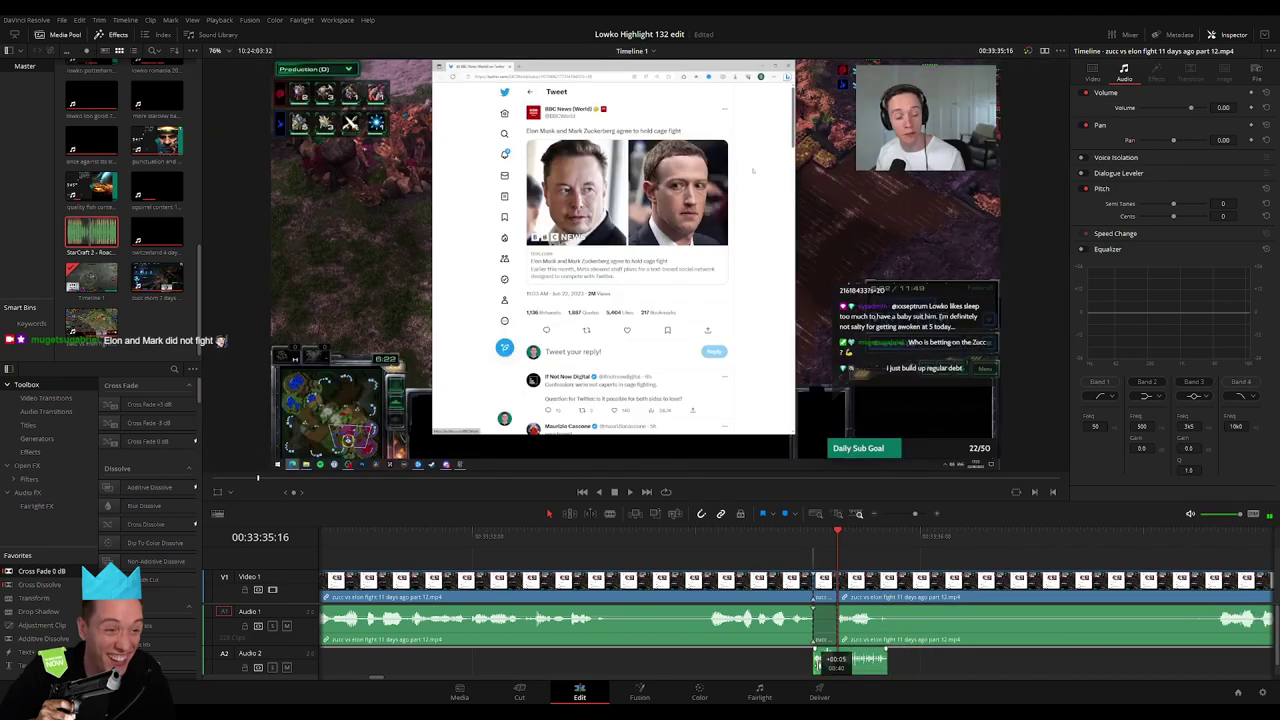
{"action": "left_click_drag", "start_coordinate": [882, 662], "coordinate": [834, 660]}
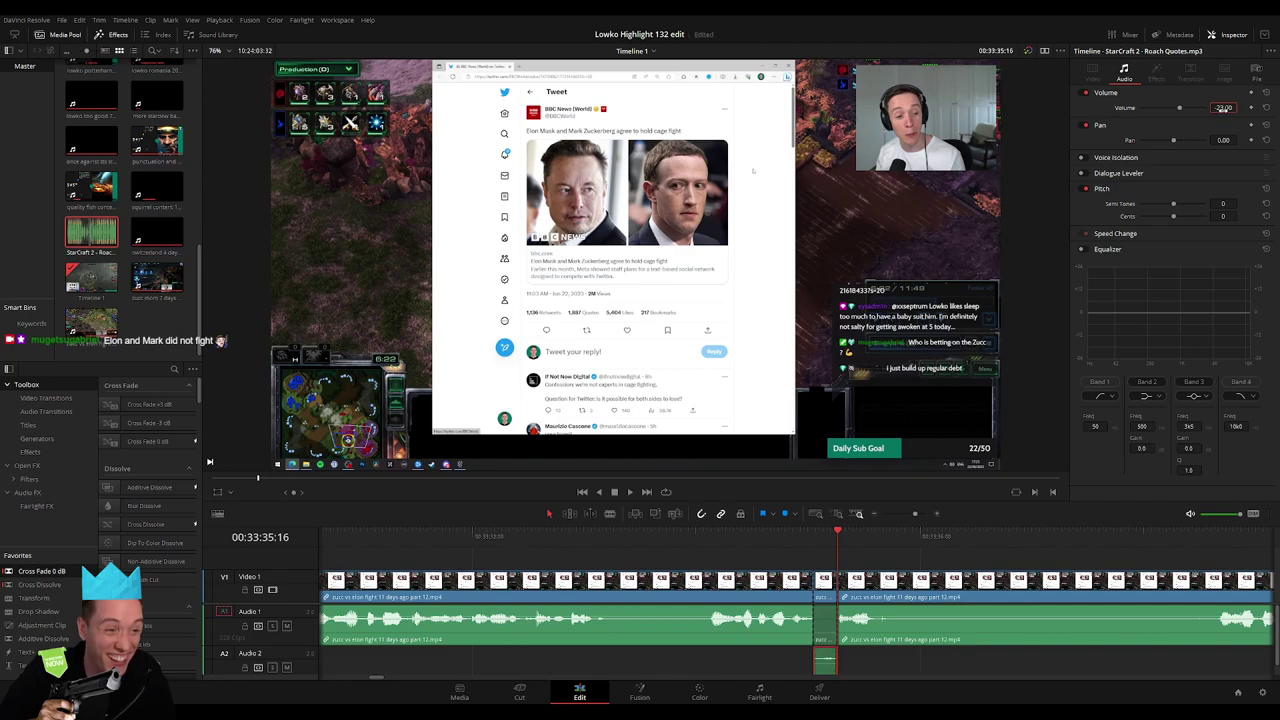
{"action": "left_click", "coordinate": [855, 549]}
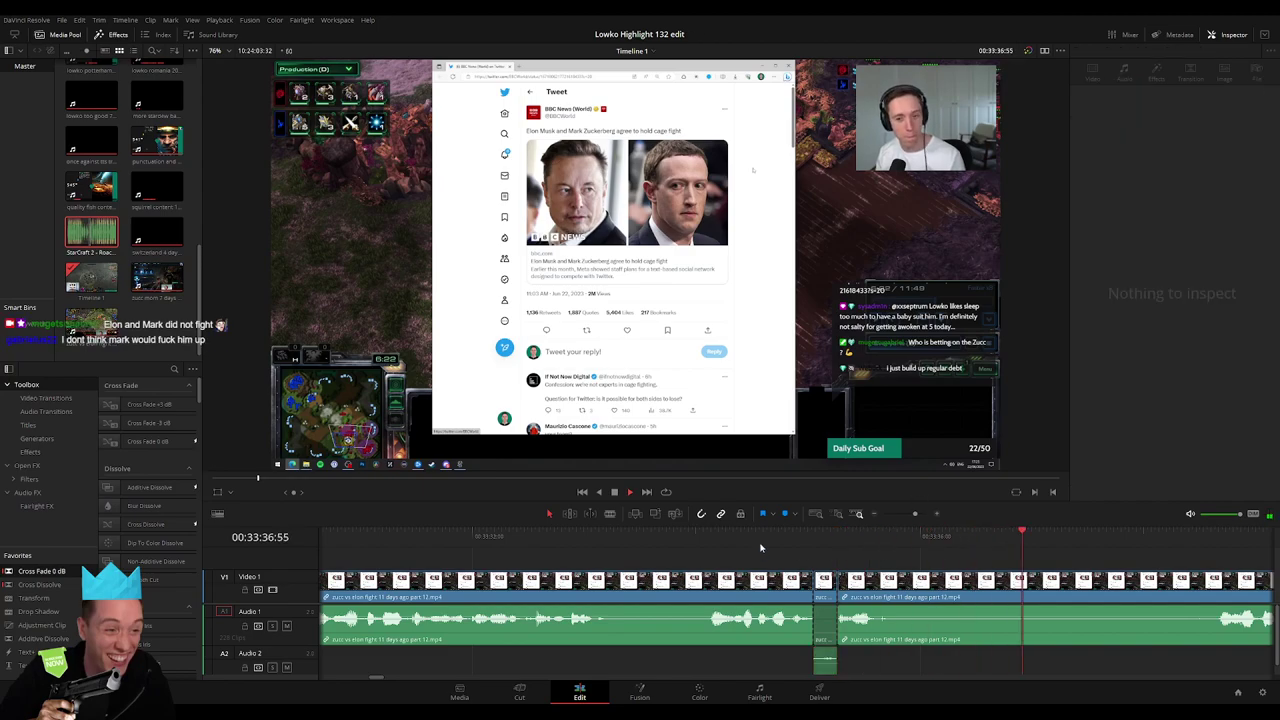
Cut out and ripple-delete the short unwanted stretches of part 12 near 33:41
{"action": "key", "text": "Up"}
{"action": "scroll", "coordinate": [850, 555], "scroll_direction": "down", "scroll_amount": 2}
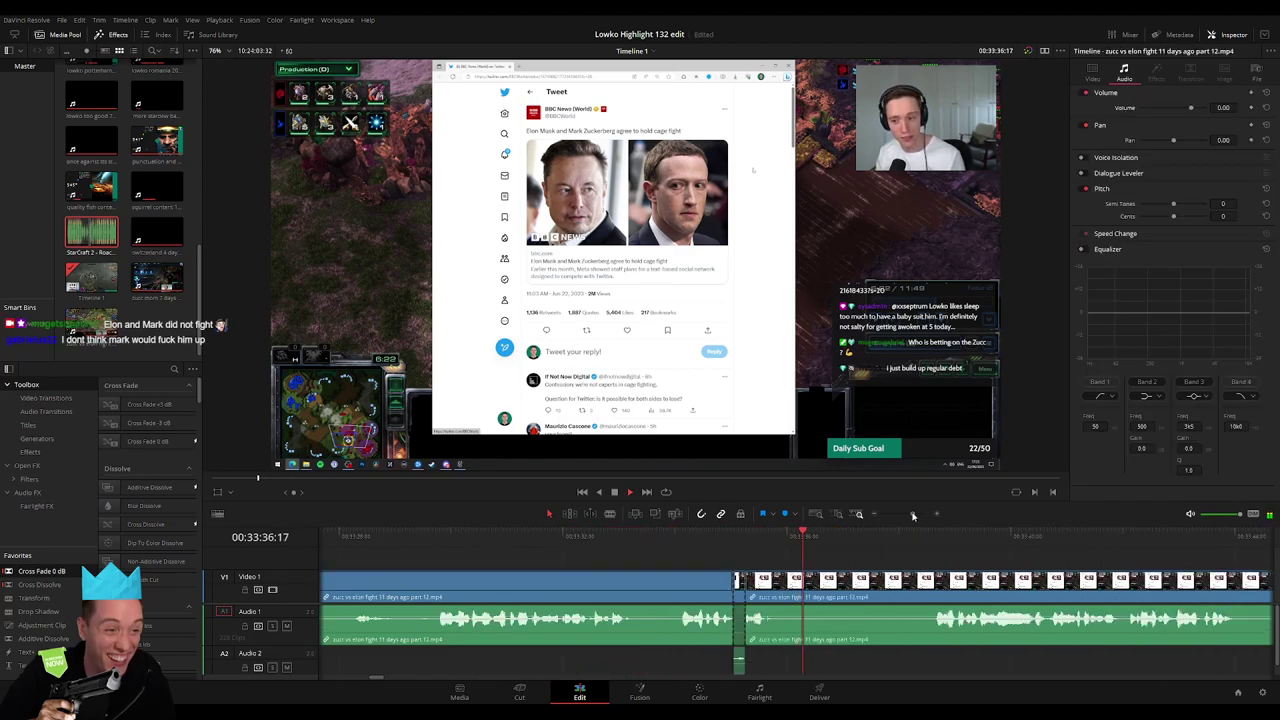
{"action": "key", "text": "ctrl+b"}
{"action": "key", "text": "ctrl+b"}
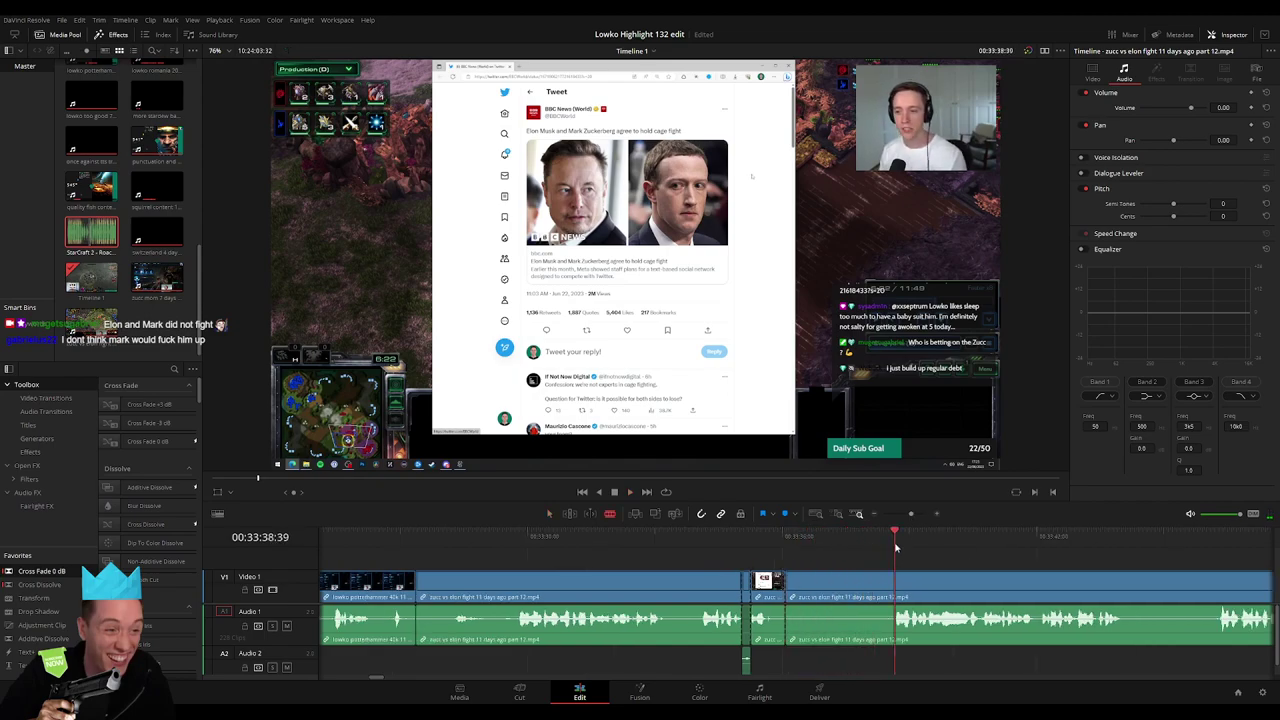
{"action": "left_click", "coordinate": [856, 597]}
{"action": "key", "text": "Delete"}
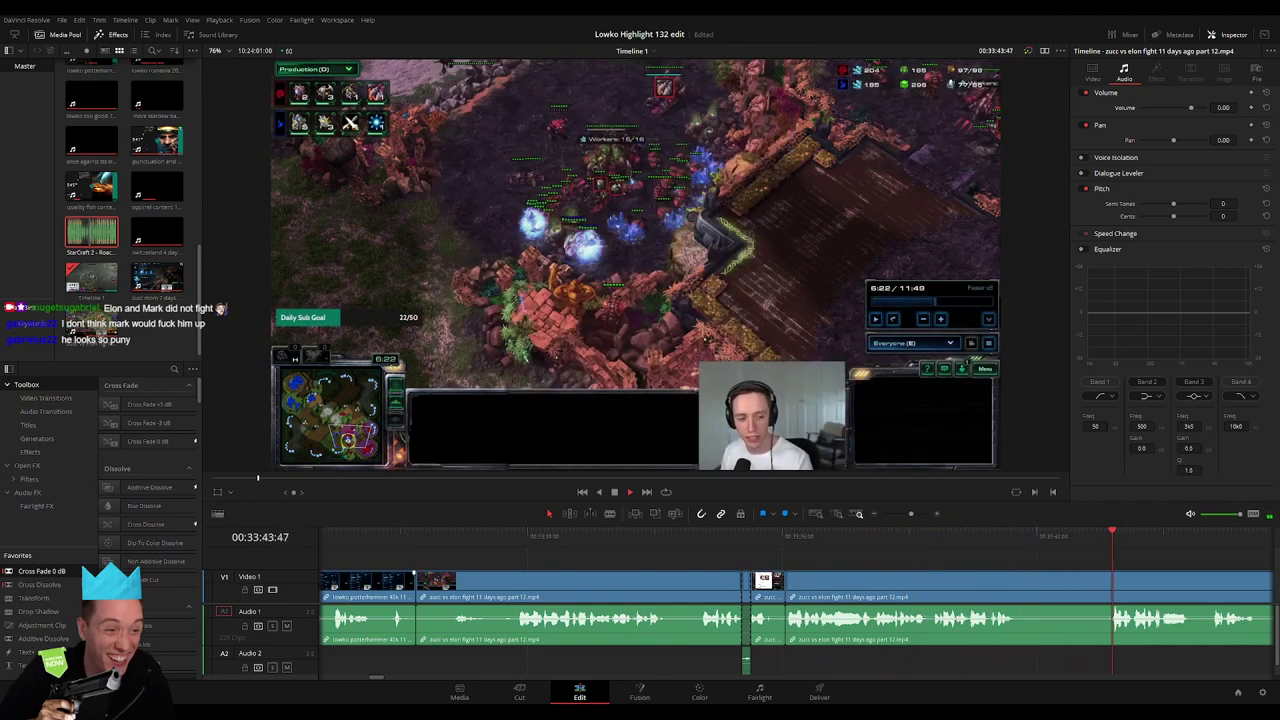
{"action": "scroll", "coordinate": [747, 573], "scroll_direction": "right", "scroll_amount": 3}
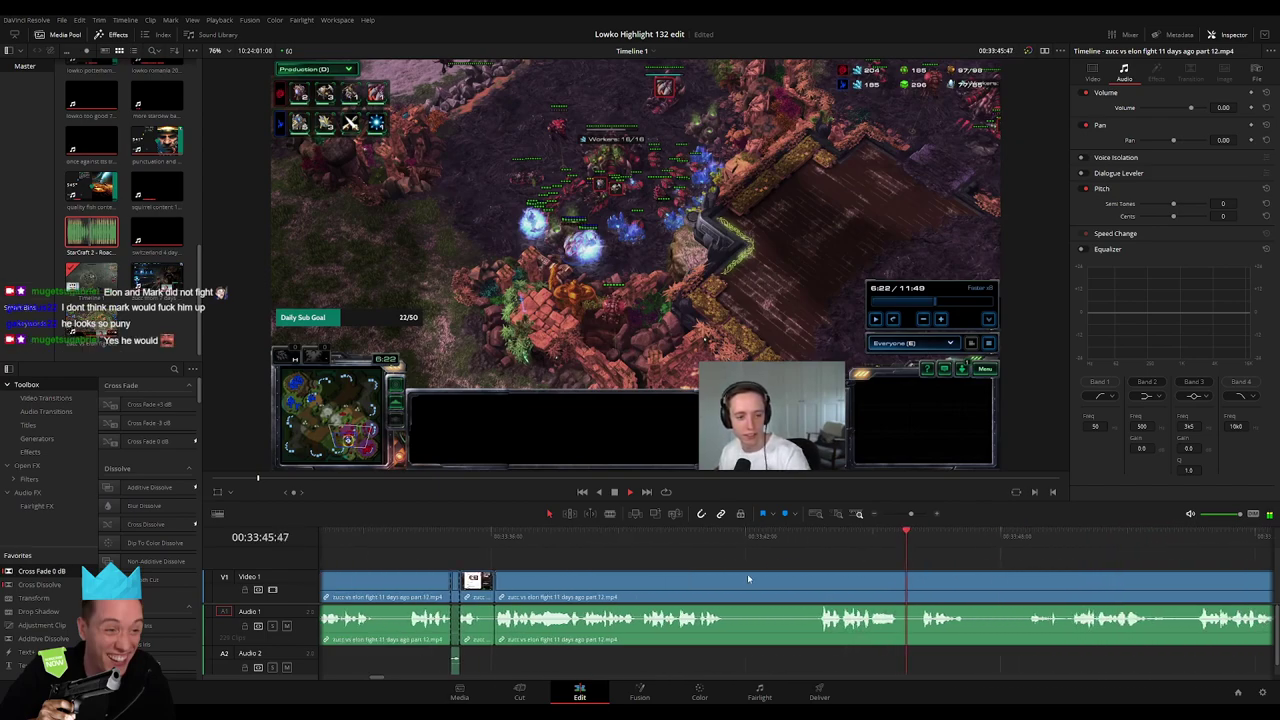
{"action": "left_click", "coordinate": [816, 594]}
{"action": "key", "text": "a"}
{"action": "left_click", "coordinate": [803, 597]}
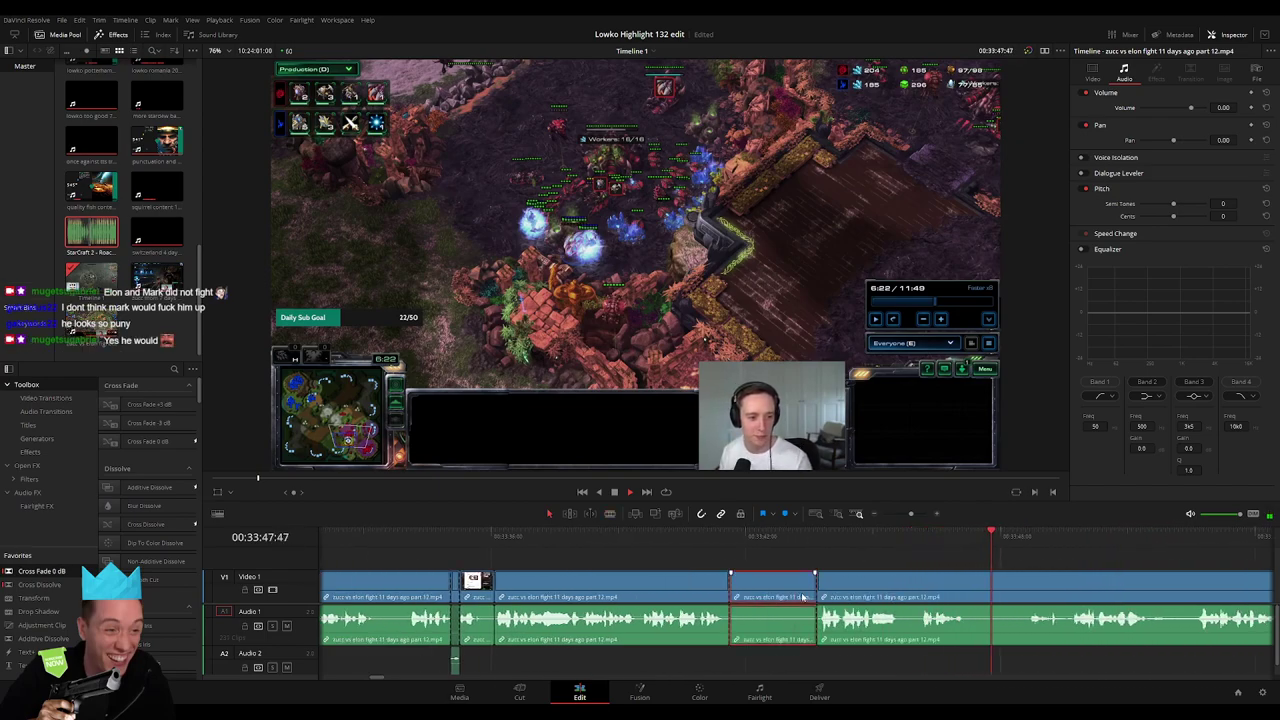
{"action": "key", "text": "Delete"}
{"action": "key", "text": "space"}
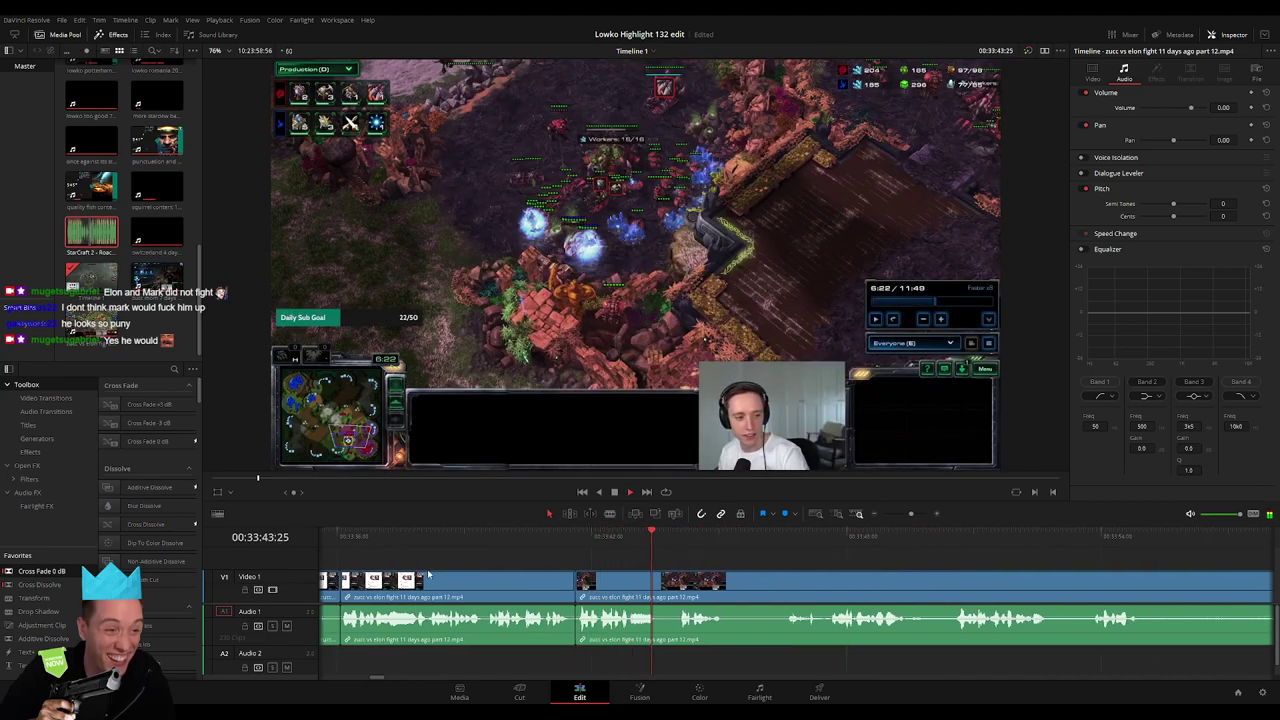
Split the stream footage clip at the playhead near 33:55 with Ctrl+B
{"action": "left_click", "coordinate": [805, 574]}
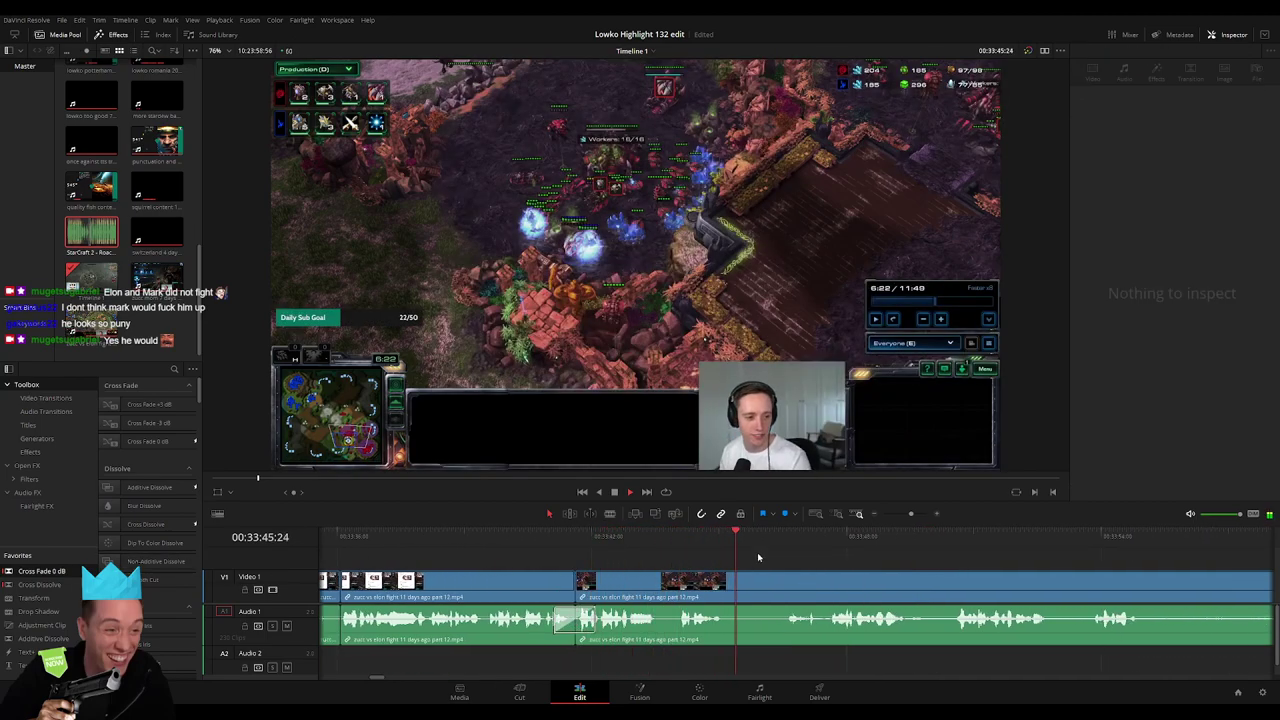
{"action": "left_click", "coordinate": [905, 578]}
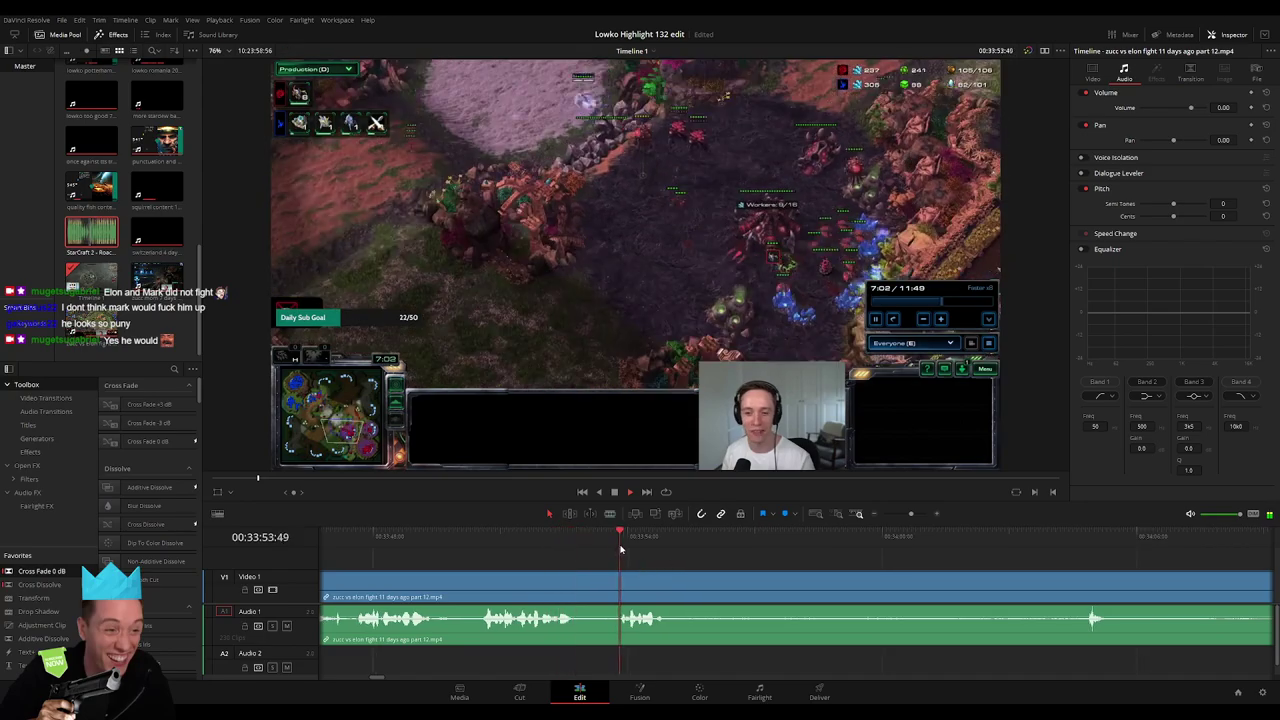
{"action": "key", "text": "ctrl+b"}
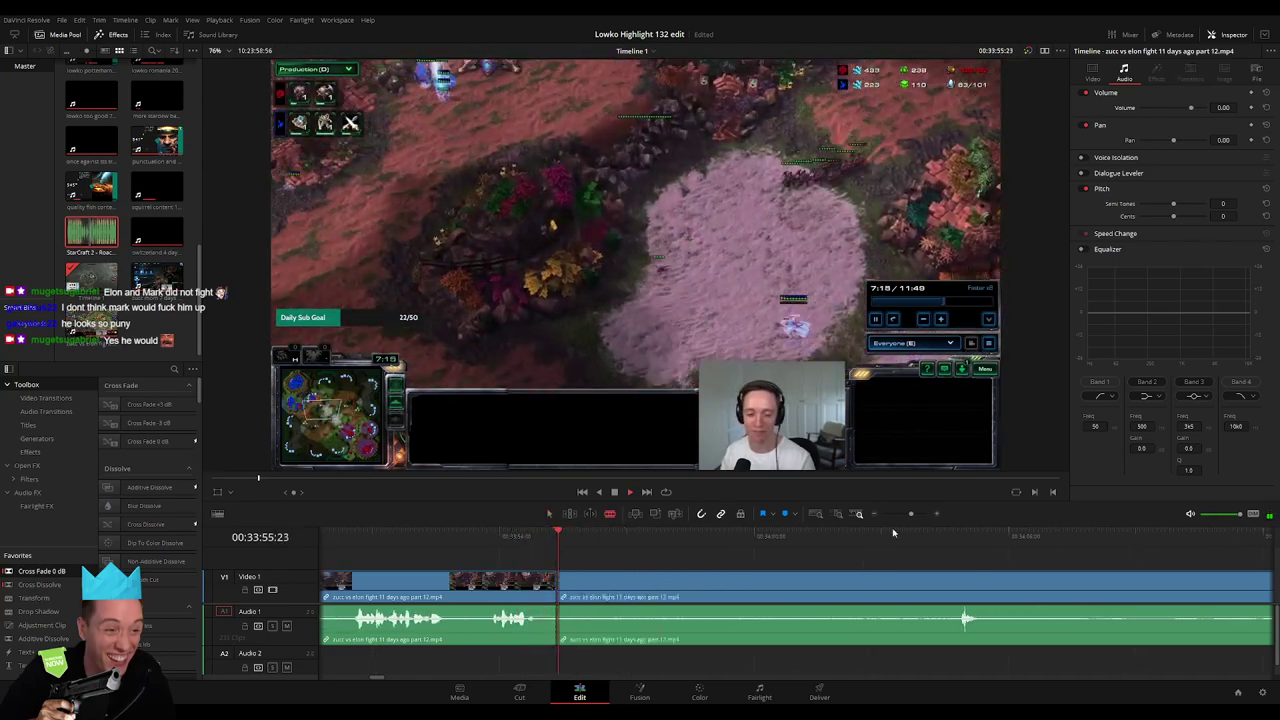
Play through the part 12 footage to locate the next unwanted stretch
{"action": "left_click_drag", "start_coordinate": [910, 514], "coordinate": [903, 516]}
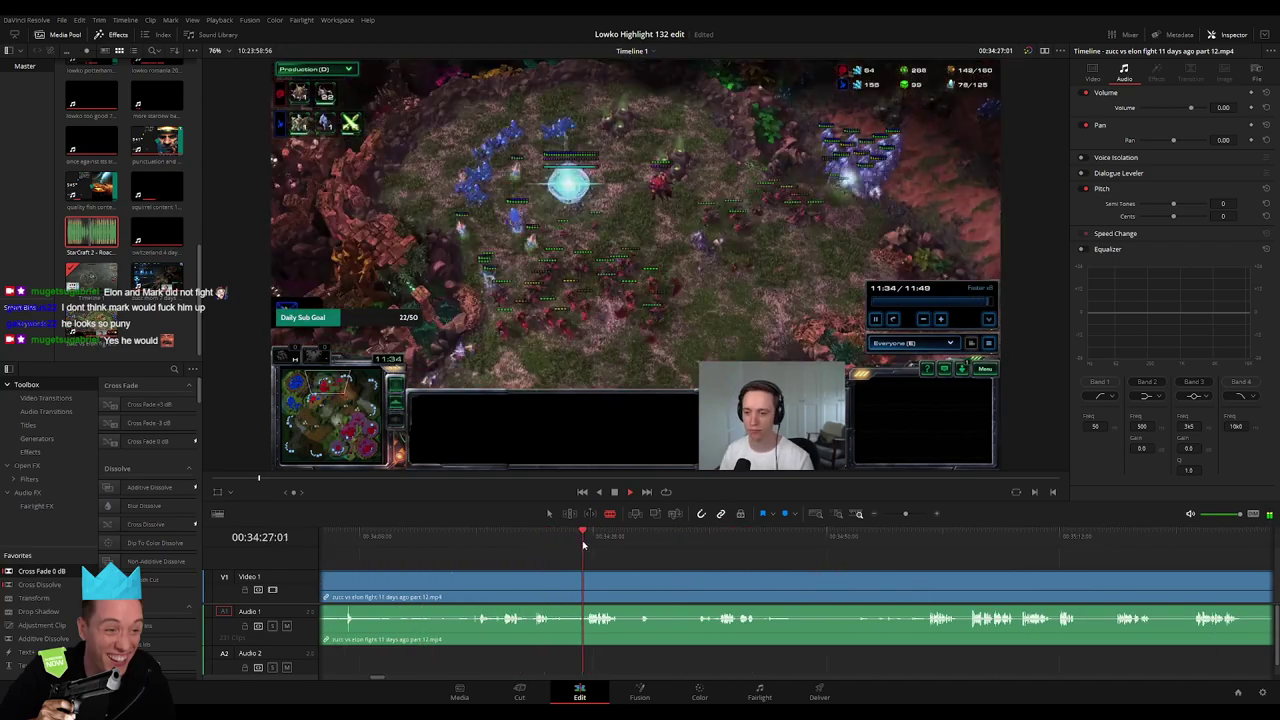
{"action": "left_click_drag", "start_coordinate": [1000, 557], "coordinate": [1022, 562]}
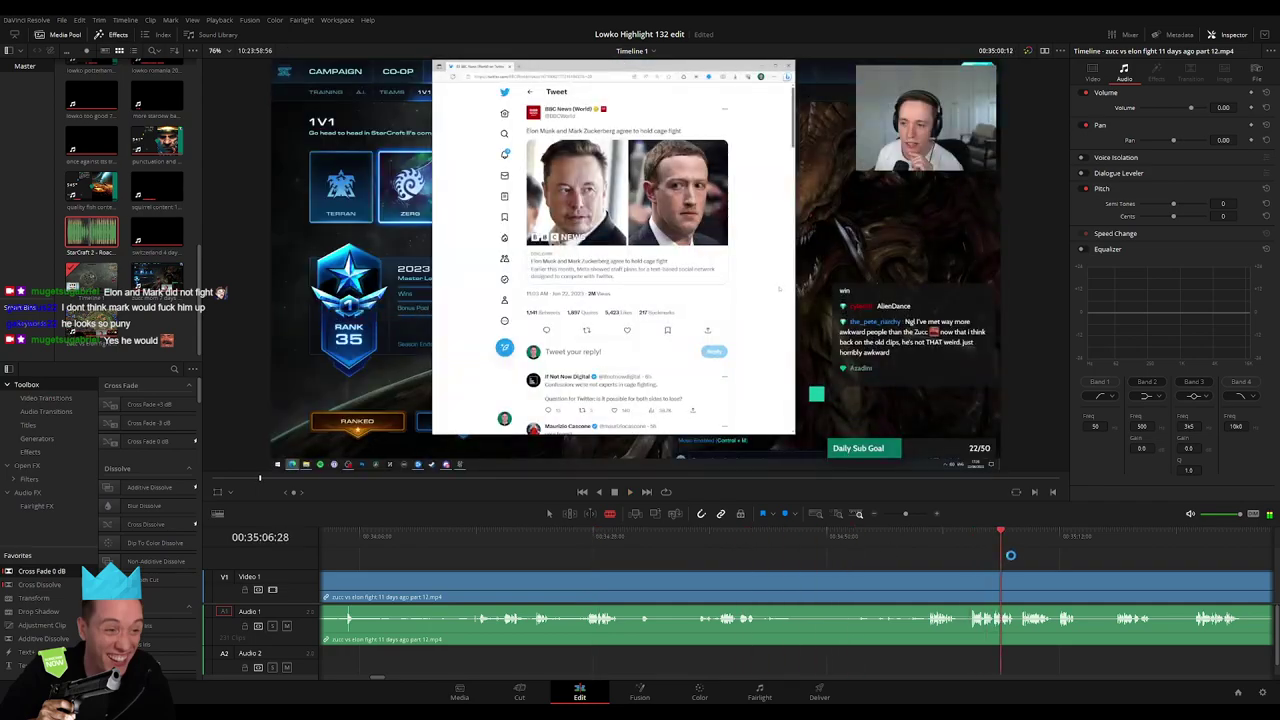
{"action": "key", "text": "space"}
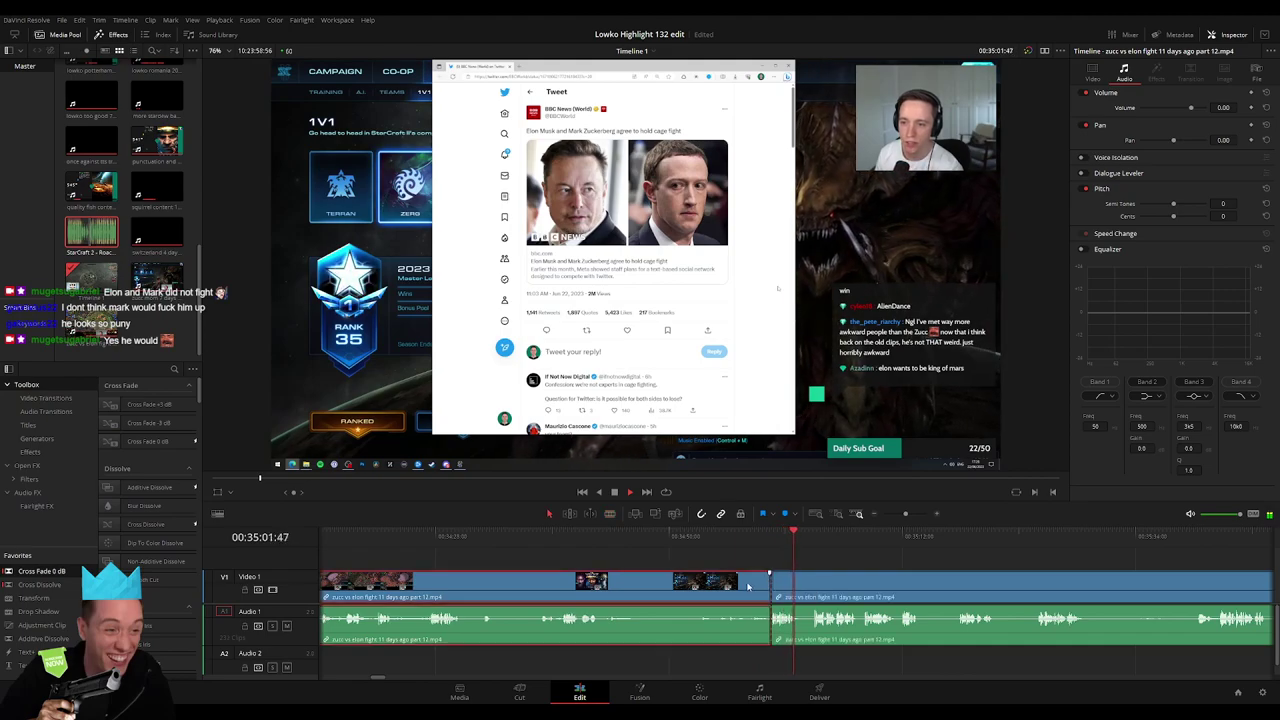
{"action": "scroll", "coordinate": [590, 586], "scroll_direction": "up", "scroll_amount": 10}
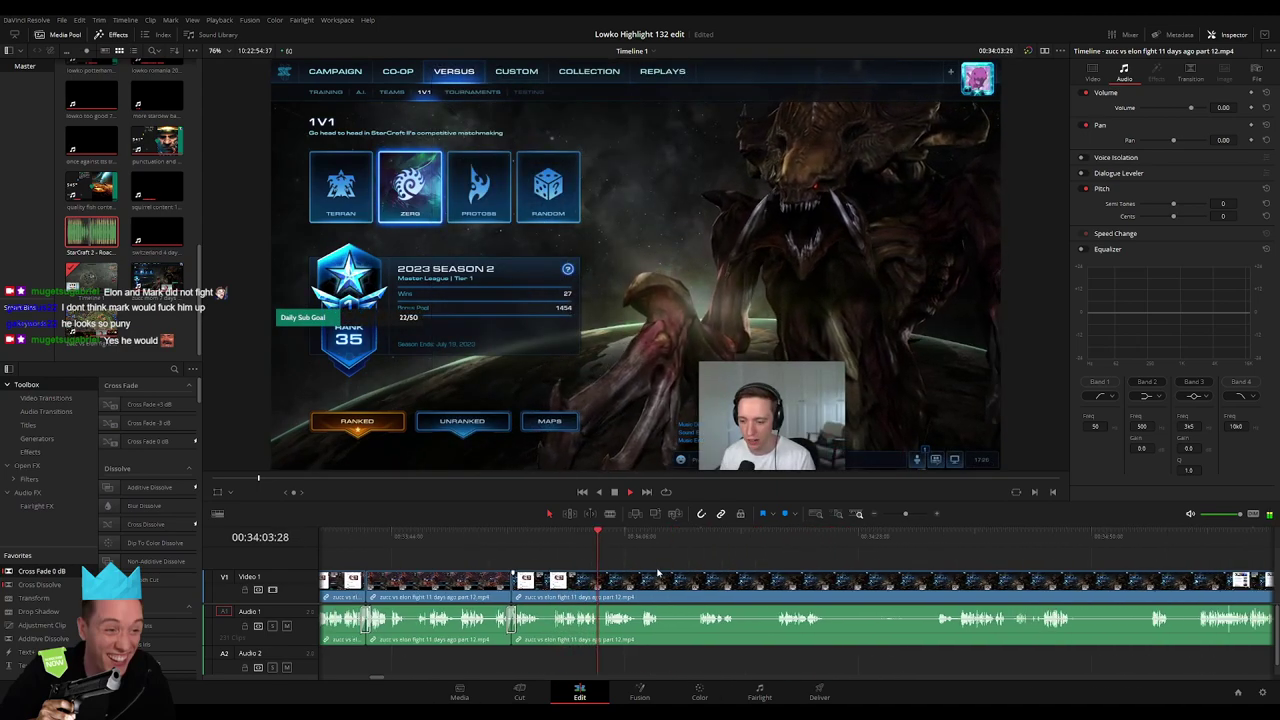
{"action": "scroll", "coordinate": [878, 578], "scroll_direction": "right", "scroll_amount": 5}
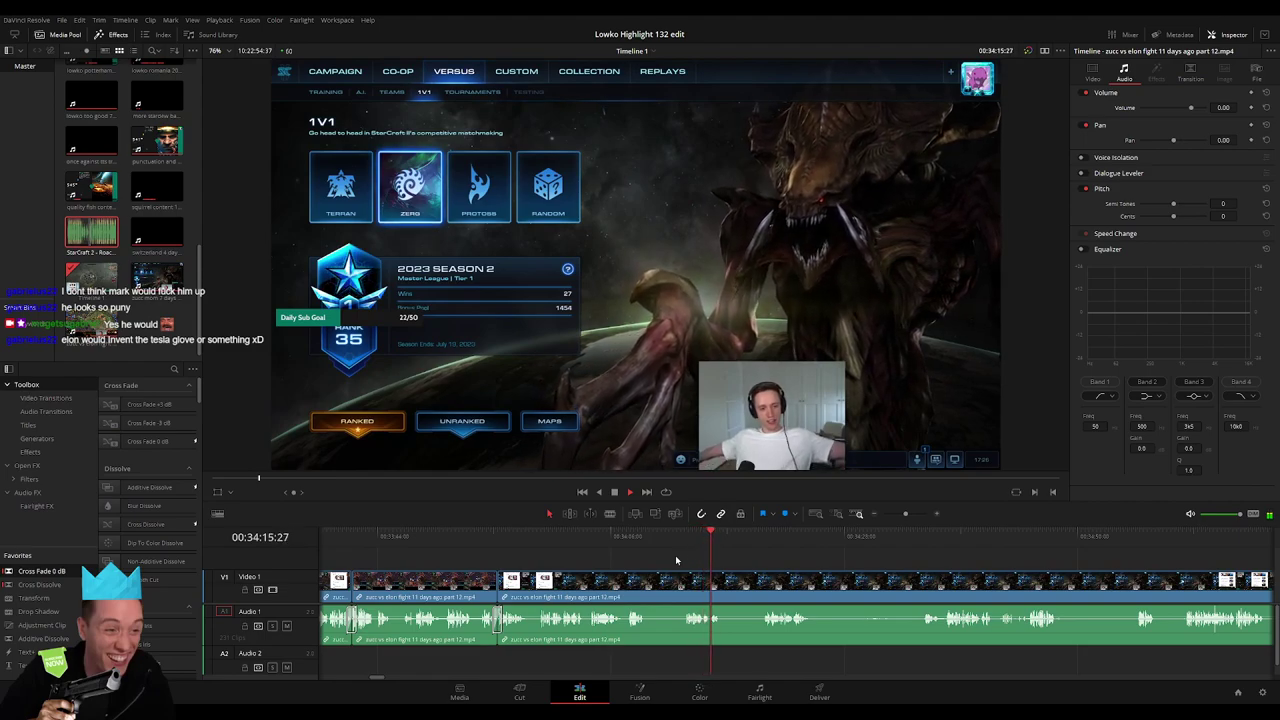
{"action": "left_click", "coordinate": [629, 545]}
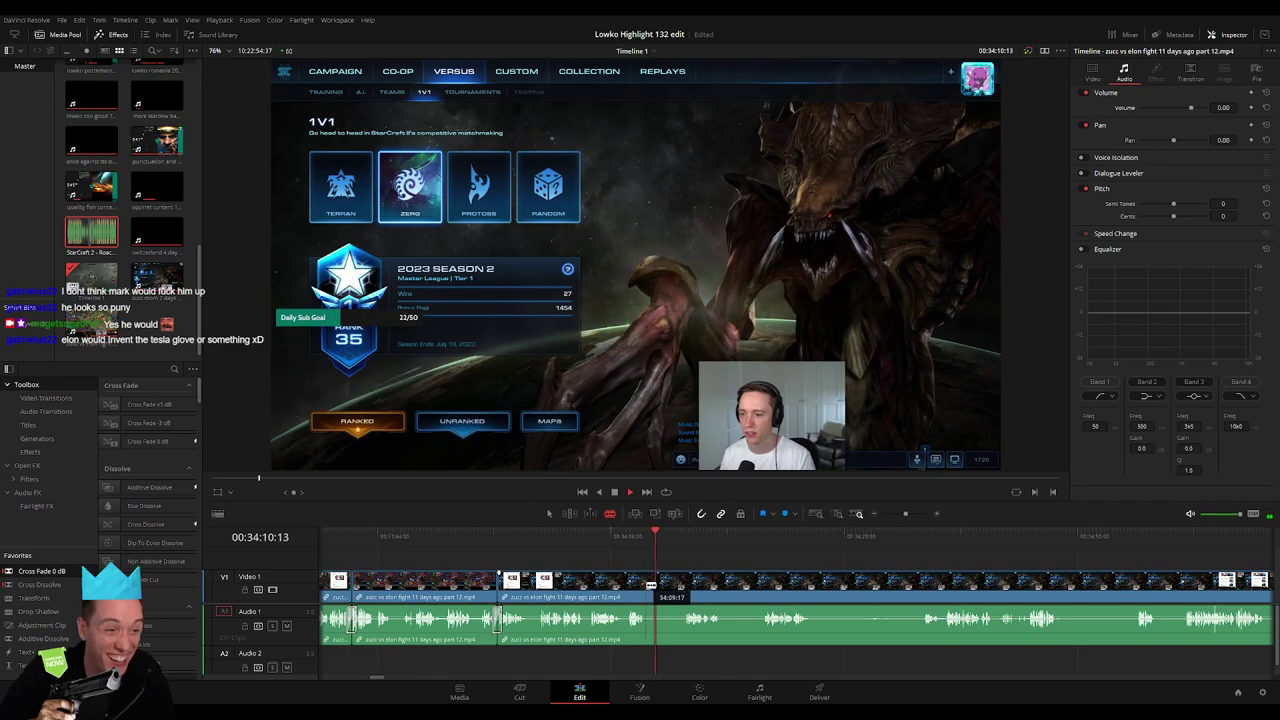
Blade out and ripple-delete the first short unwanted piece of part 12
{"action": "left_click", "coordinate": [646, 583]}
{"action": "left_click", "coordinate": [685, 583]}
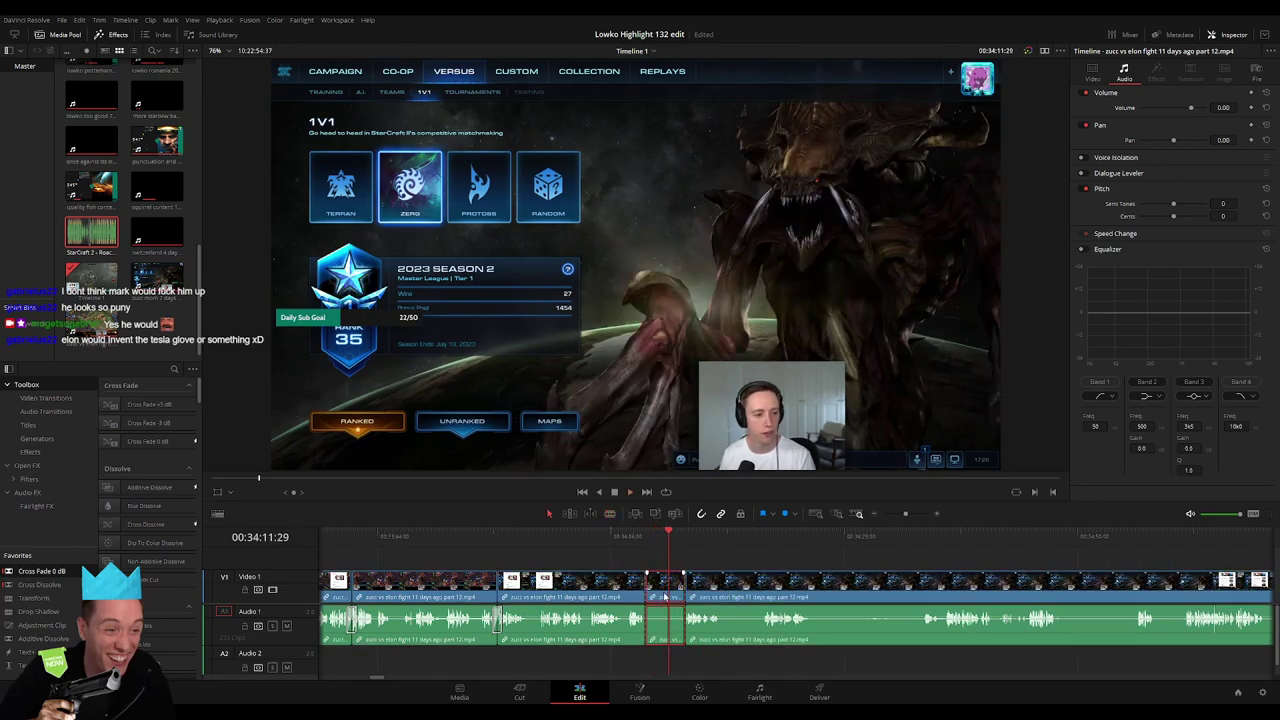
{"action": "key", "text": "Delete"}
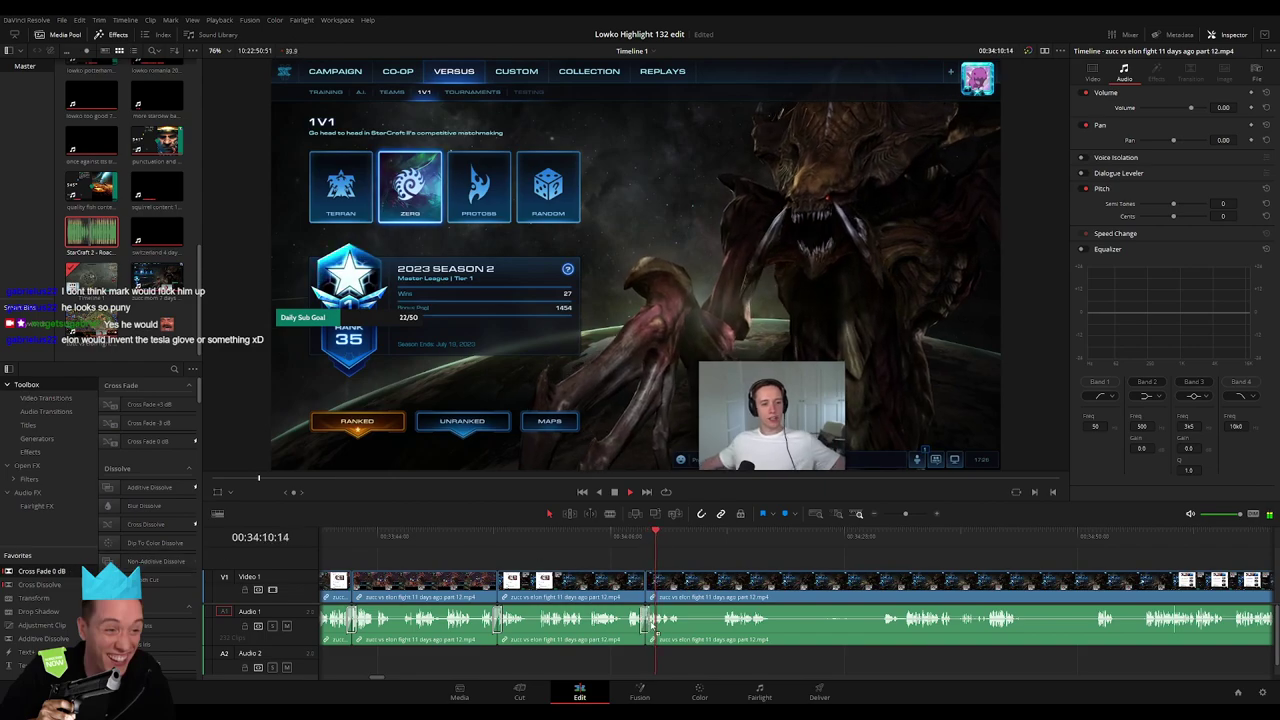
{"action": "scroll", "coordinate": [590, 582], "scroll_direction": "right", "scroll_amount": 2}
Cut and ripple-delete two more short stretches before the fight news article, near 34:25–34:41
{"action": "key", "text": "b"}
{"action": "left_click", "coordinate": [552, 594]}
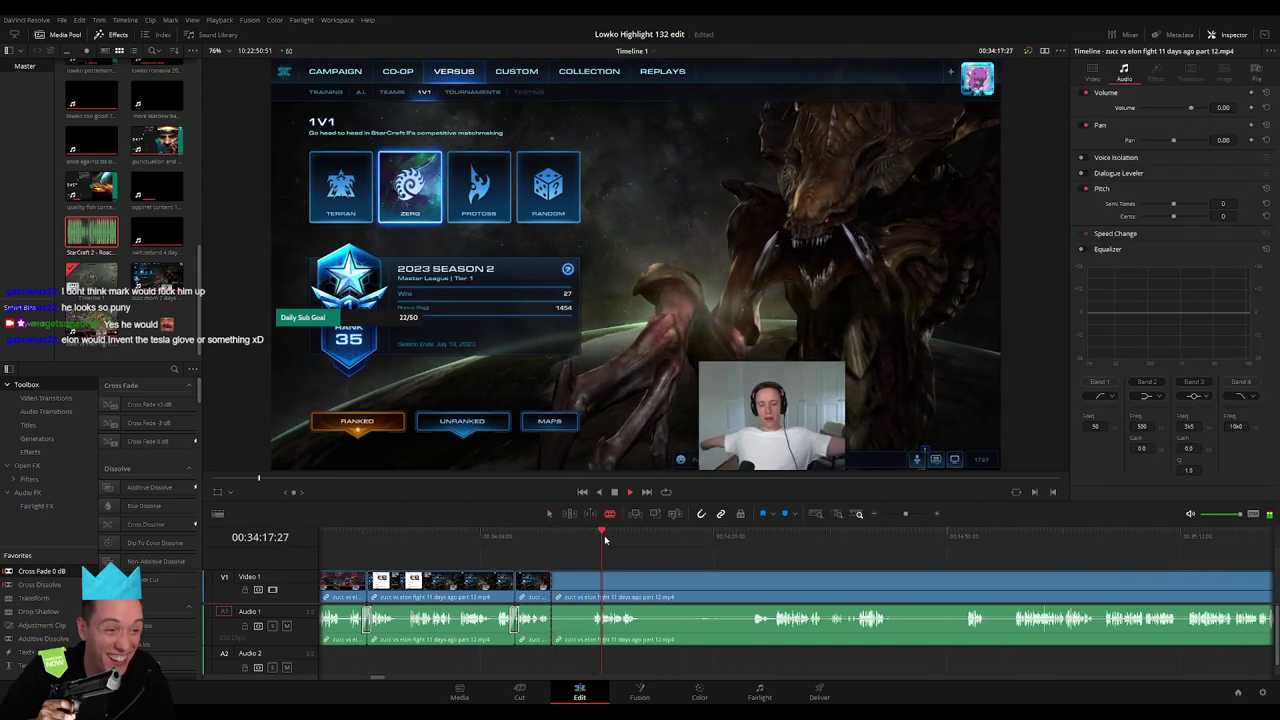
{"action": "left_click", "coordinate": [590, 580]}
{"action": "key", "text": "a"}
{"action": "left_click", "coordinate": [575, 590]}
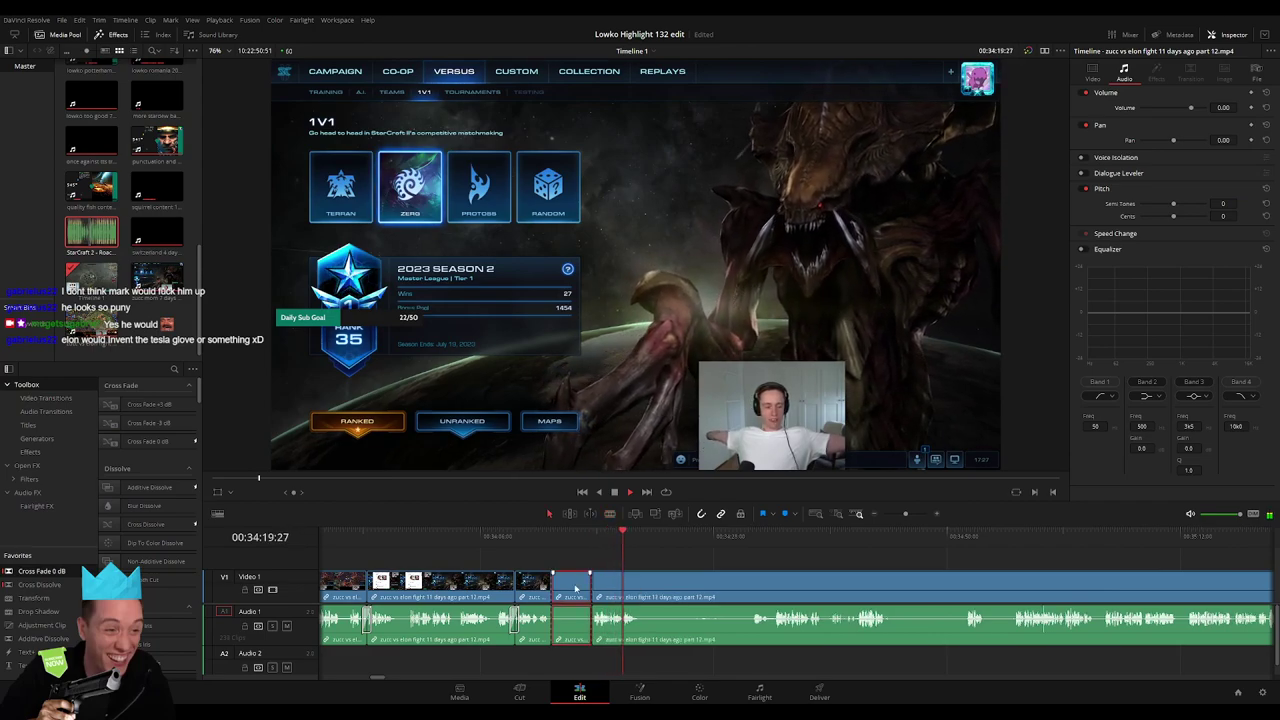
{"action": "key", "text": "Delete"}
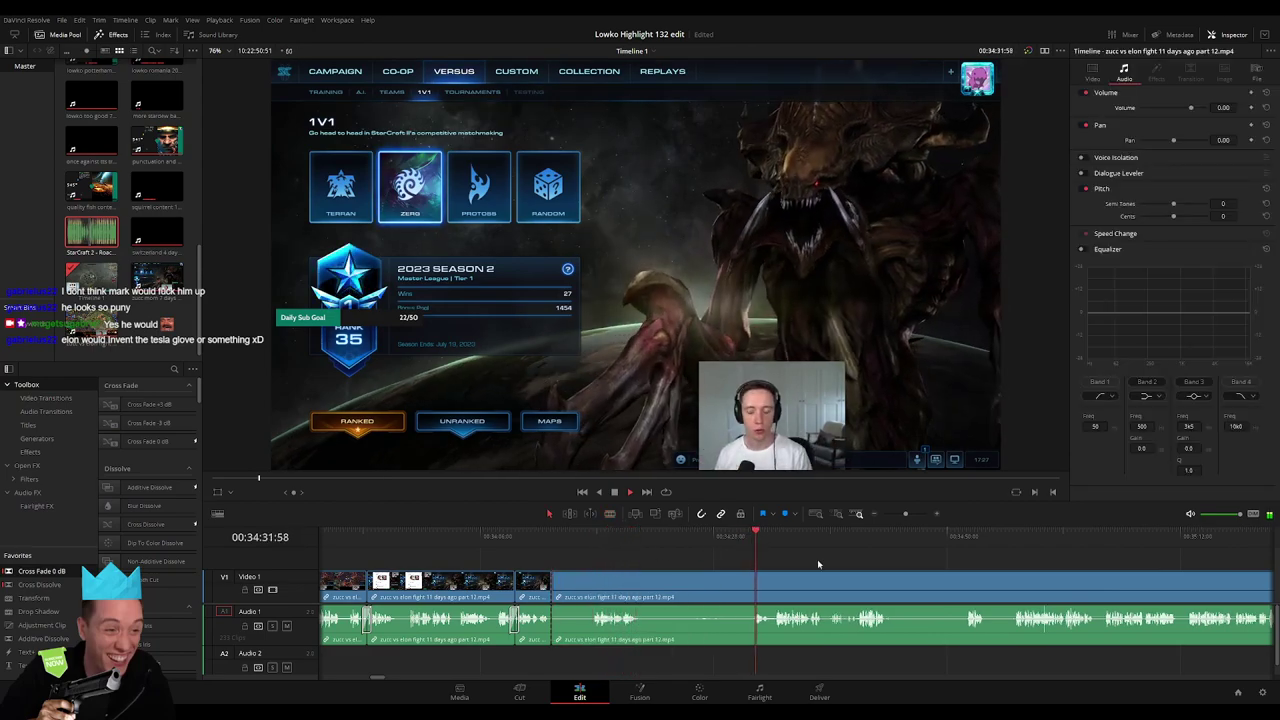
{"action": "scroll", "coordinate": [700, 570], "scroll_direction": "right", "scroll_amount": 3}
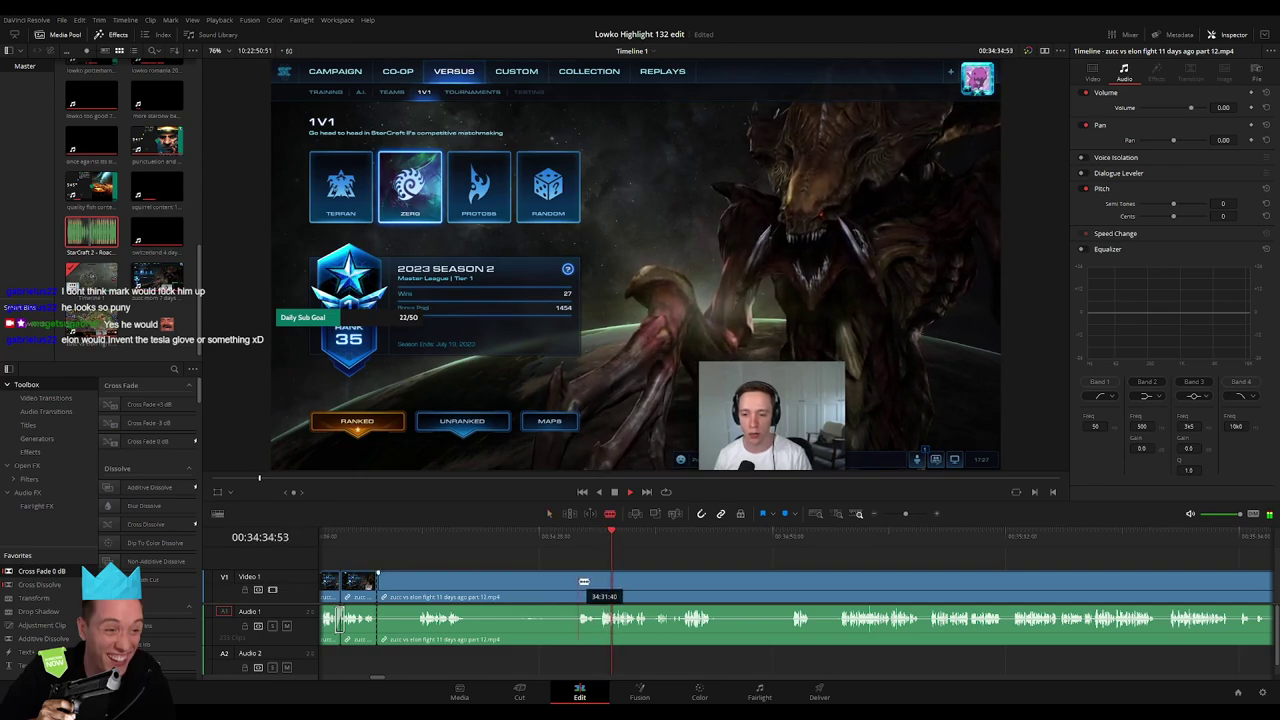
{"action": "key", "text": "Delete"}
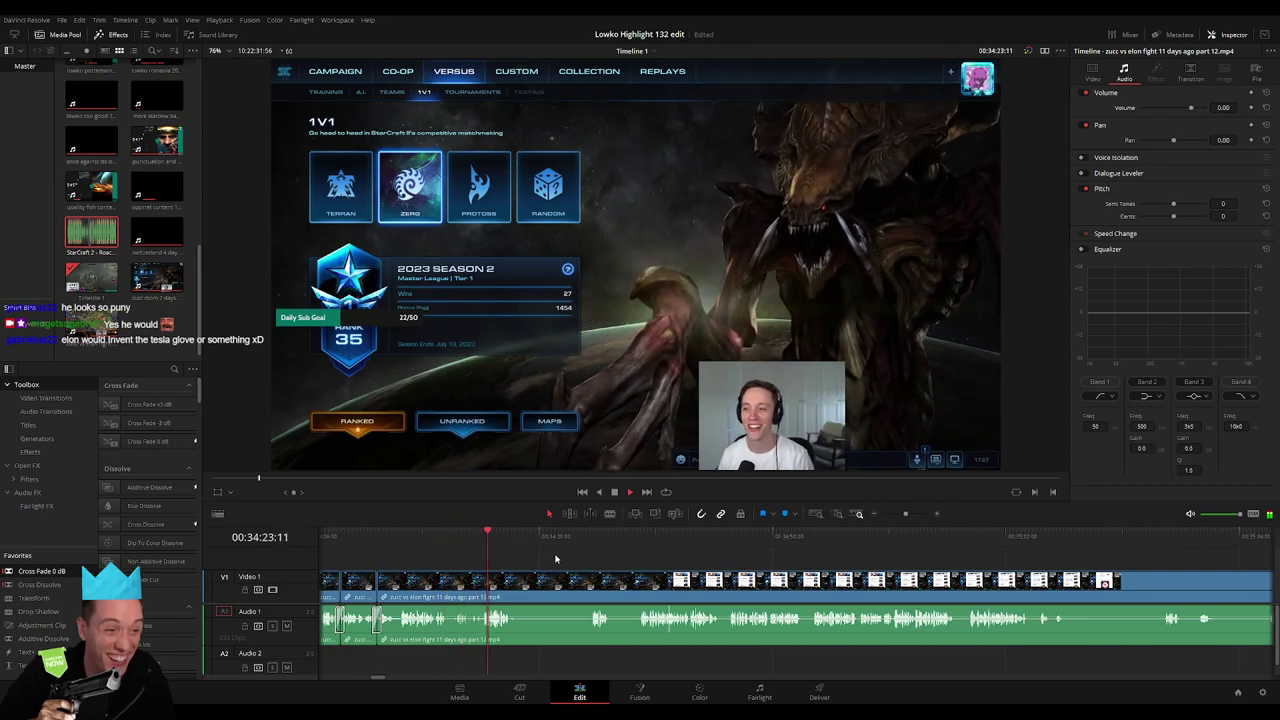
{"action": "scroll", "coordinate": [489, 567], "scroll_direction": "right", "scroll_amount": 3}
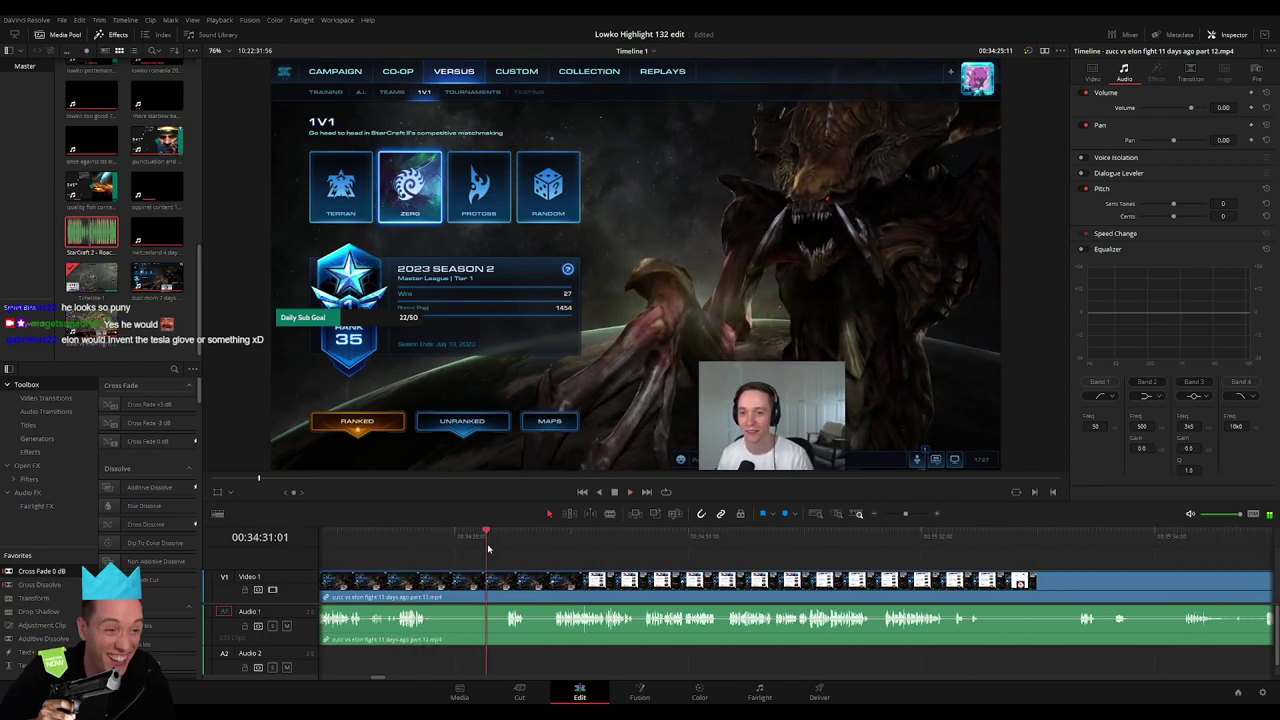
Blade the part 12 clip near 34:45 and ripple-delete the short piece between the cuts
{"action": "key", "text": "b"}
{"action": "left_click", "coordinate": [428, 581]}
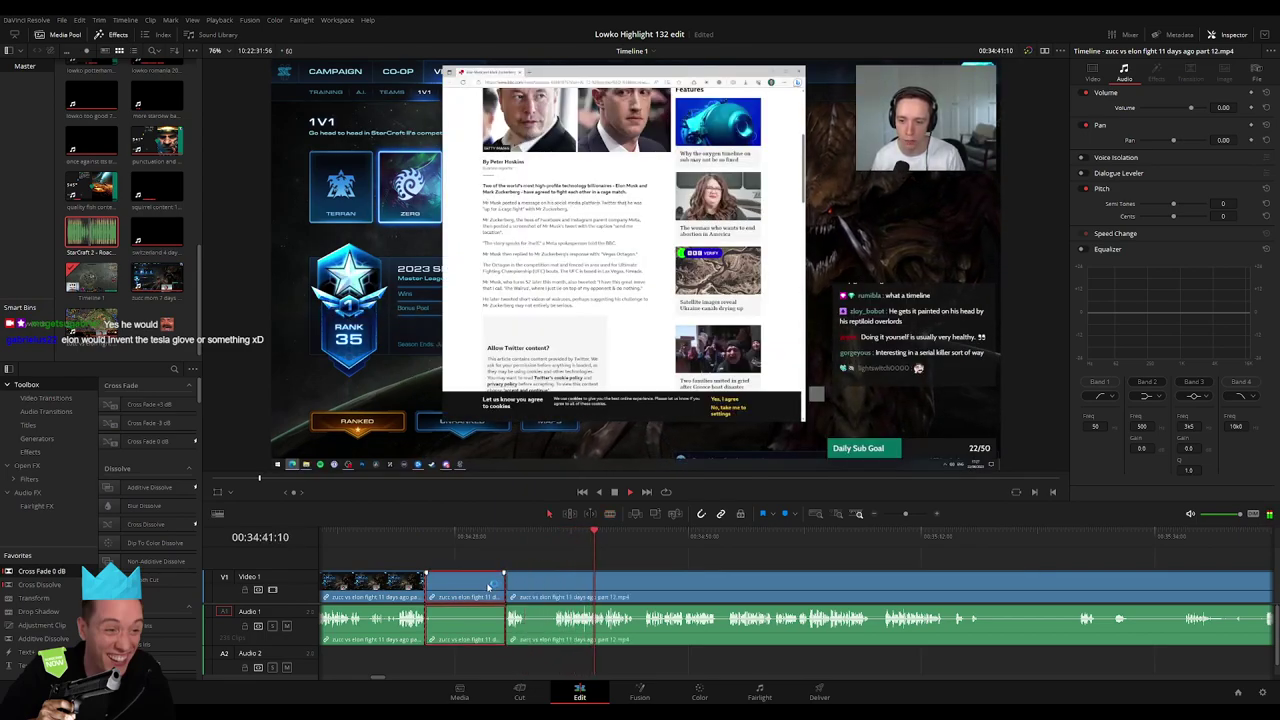
{"action": "key", "text": "a"}
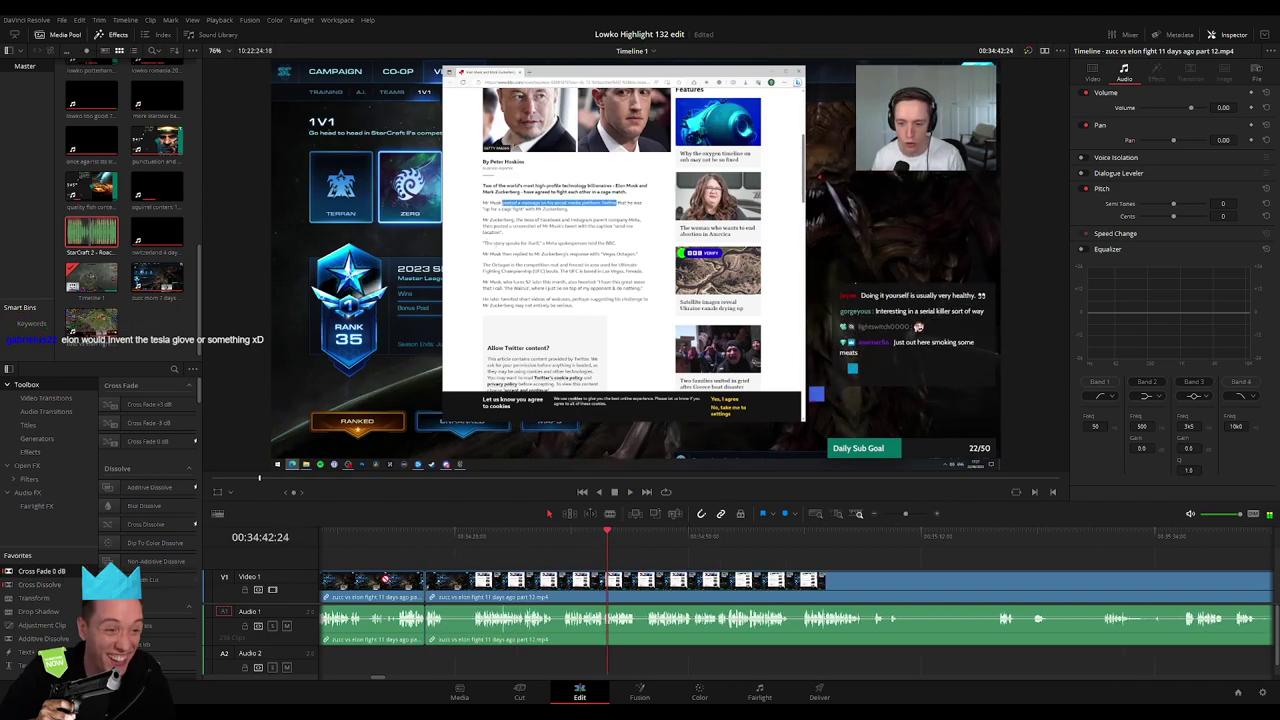
{"action": "left_click_drag", "start_coordinate": [443, 597], "coordinate": [478, 587]}
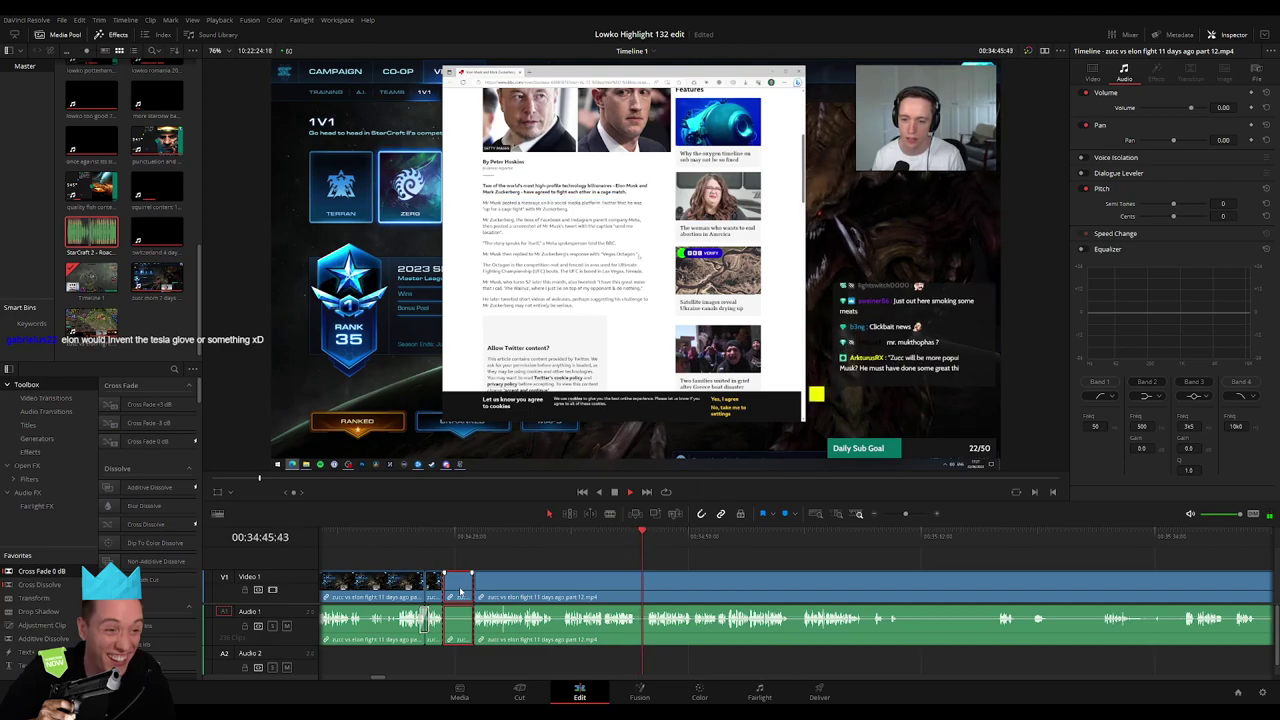
{"action": "key", "text": "Delete"}
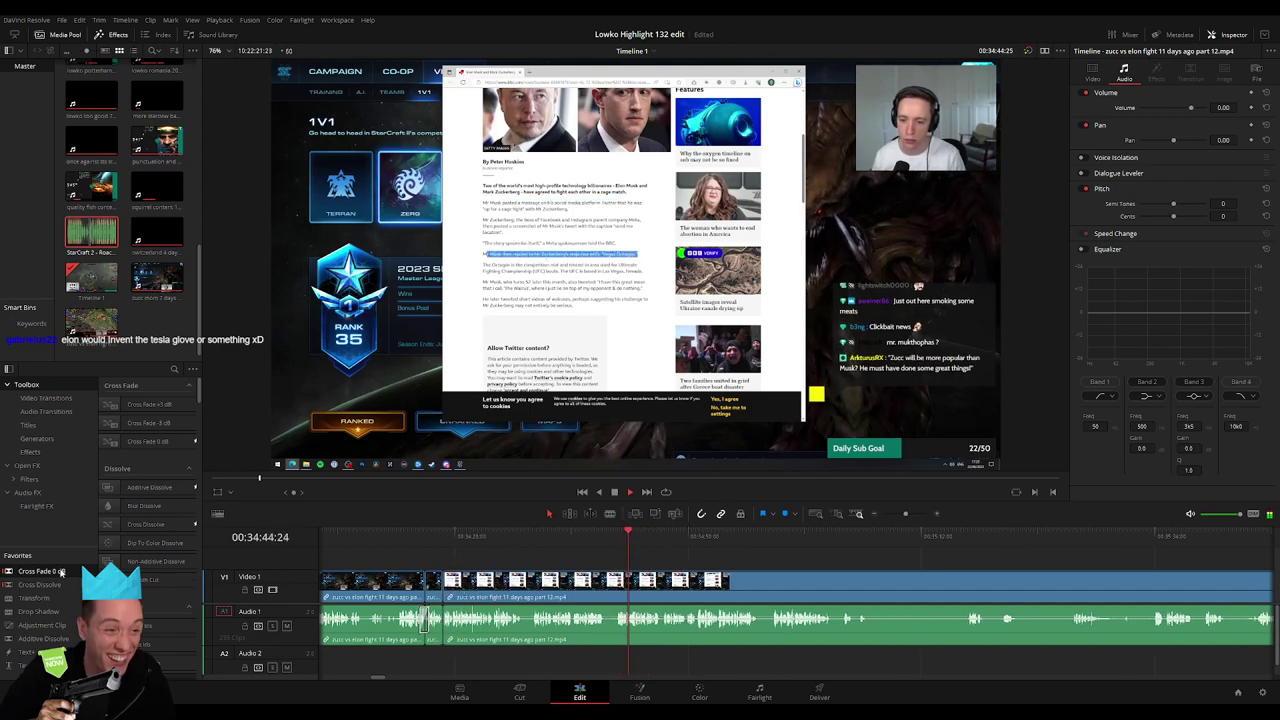
{"action": "left_click", "coordinate": [503, 640]}
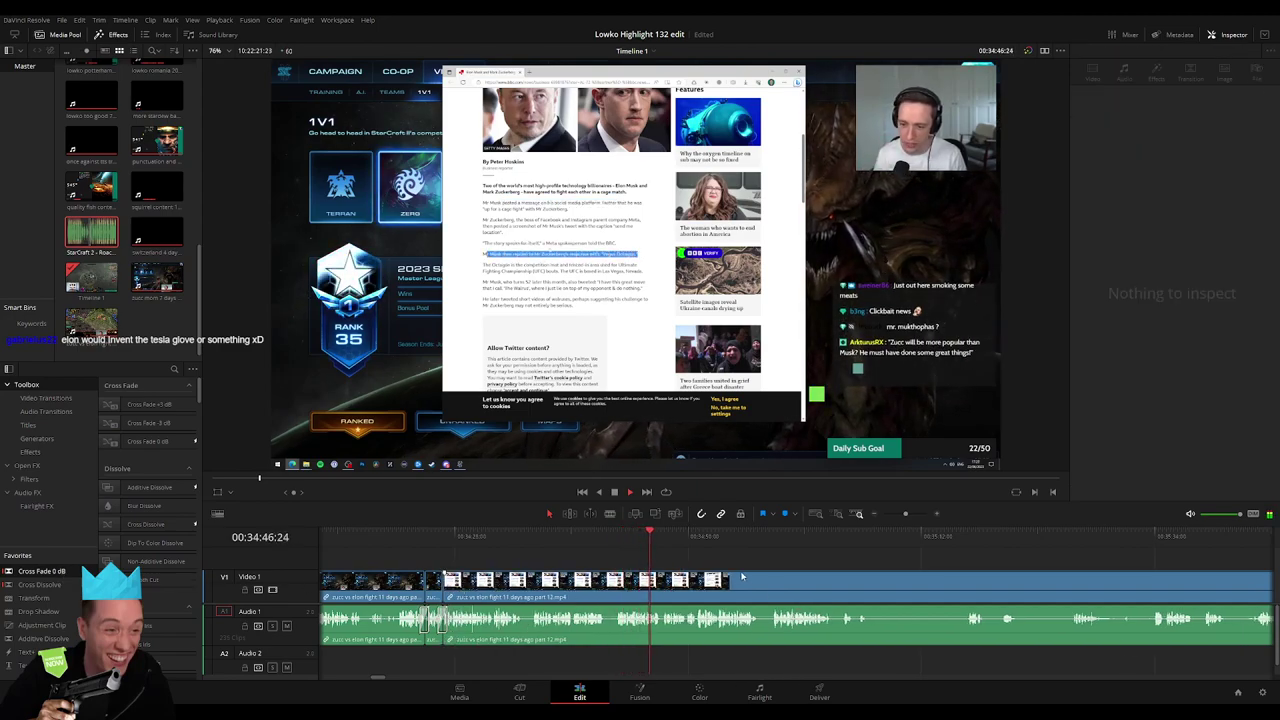
{"action": "scroll", "coordinate": [524, 558], "scroll_direction": "right", "scroll_amount": 3}
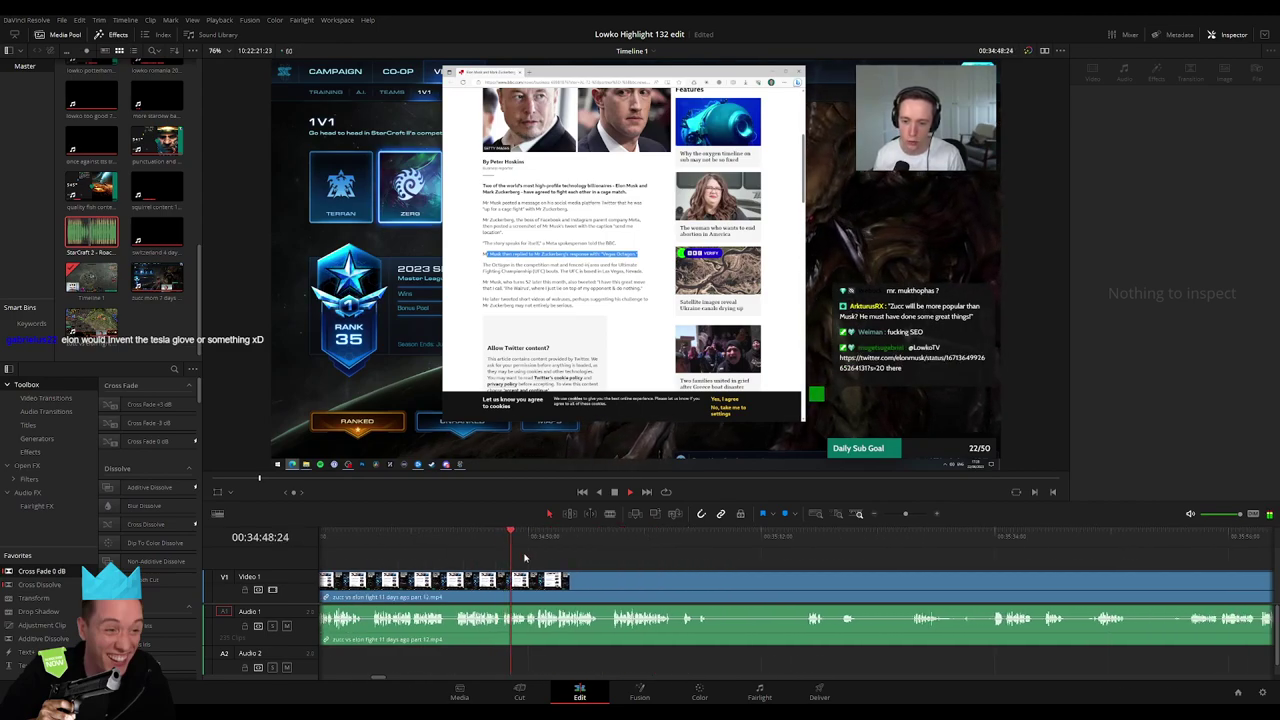
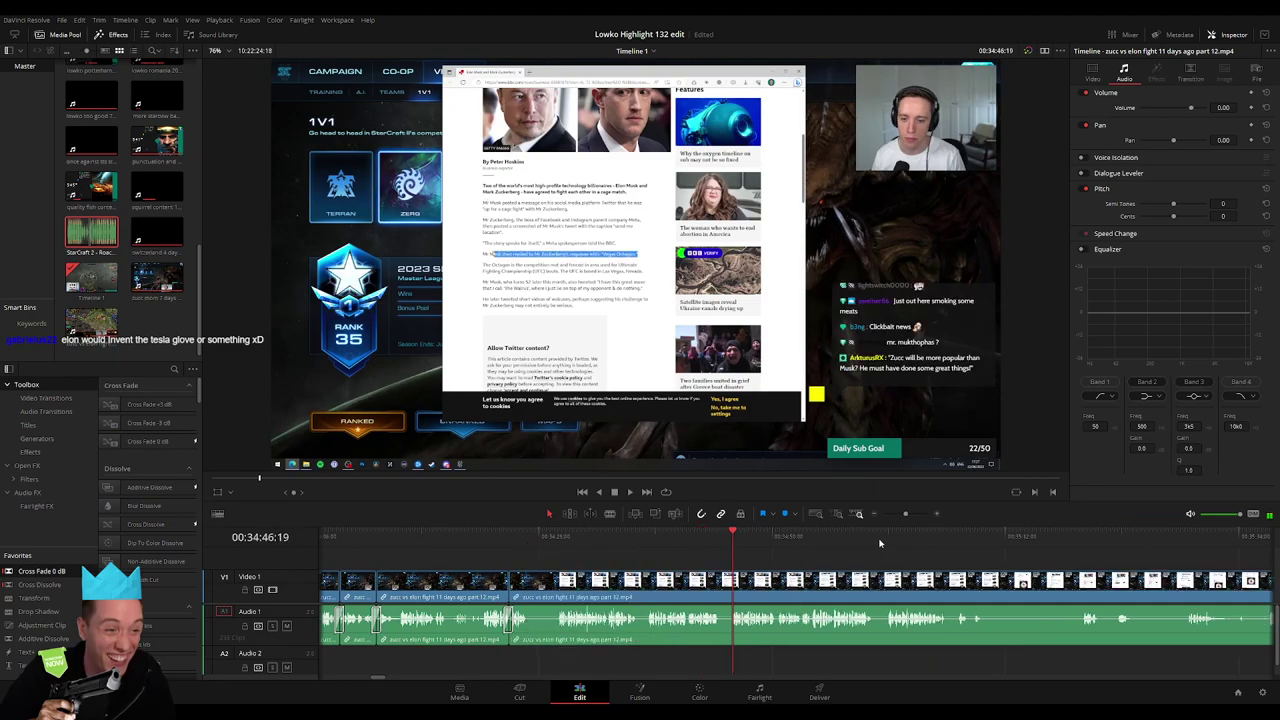
Delete the StarCraft gameplay tail of the 'zucc vs elon fight' clip and ripple-close the gap
{"action": "left_click", "coordinate": [1189, 545]}
{"action": "left_click_drag", "start_coordinate": [420, 537], "coordinate": [822, 541]}
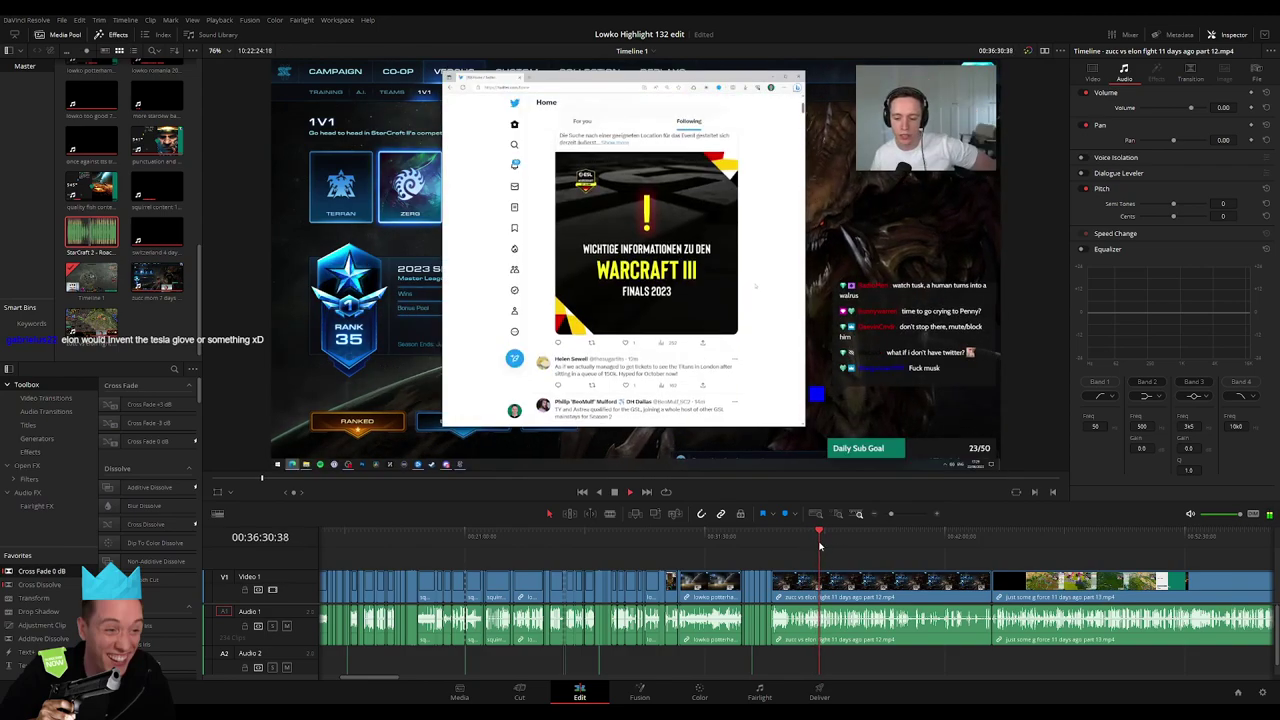
{"action": "left_click_drag", "start_coordinate": [822, 546], "coordinate": [956, 543]}
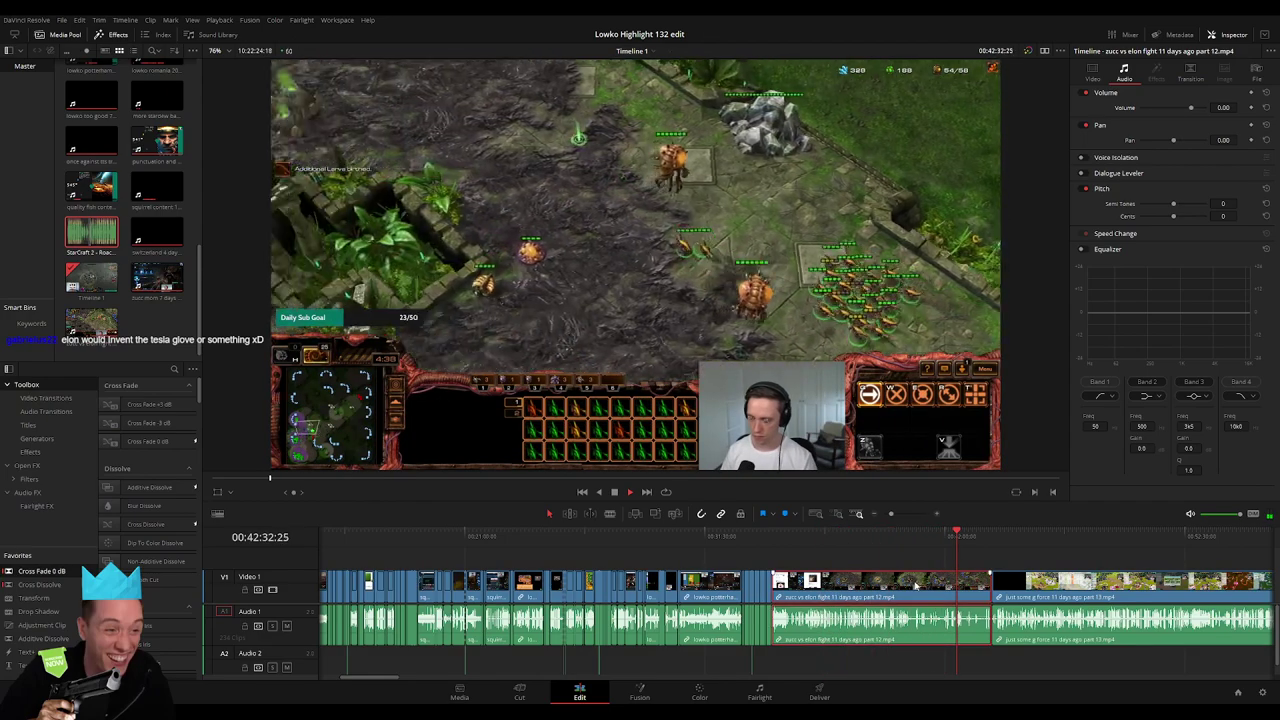
{"action": "key", "text": "BackSpace"}
{"action": "left_click", "coordinate": [914, 586]}
{"action": "key", "text": "BackSpace"}
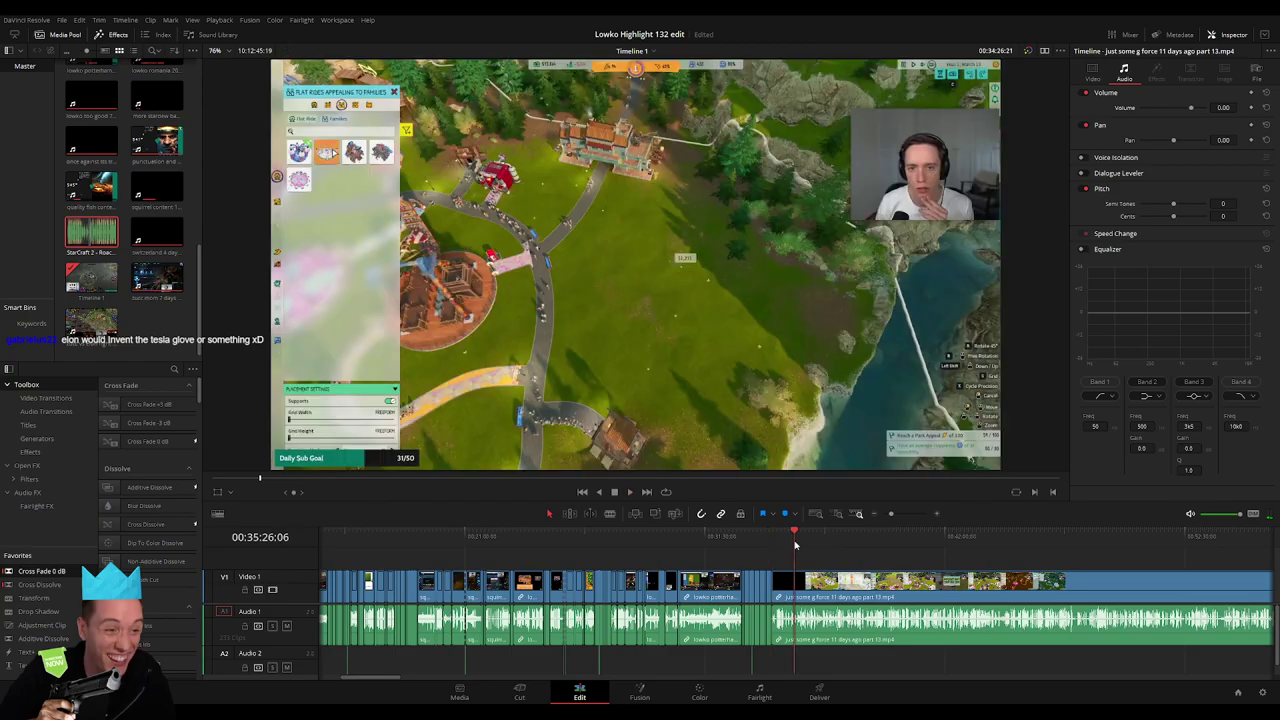
{"action": "left_click", "coordinate": [1035, 543]}
Cut the g force clip at the coaster station moment and ripple-delete everything before it
{"action": "scroll", "coordinate": [1035, 543], "scroll_direction": "down", "scroll_amount": 3}
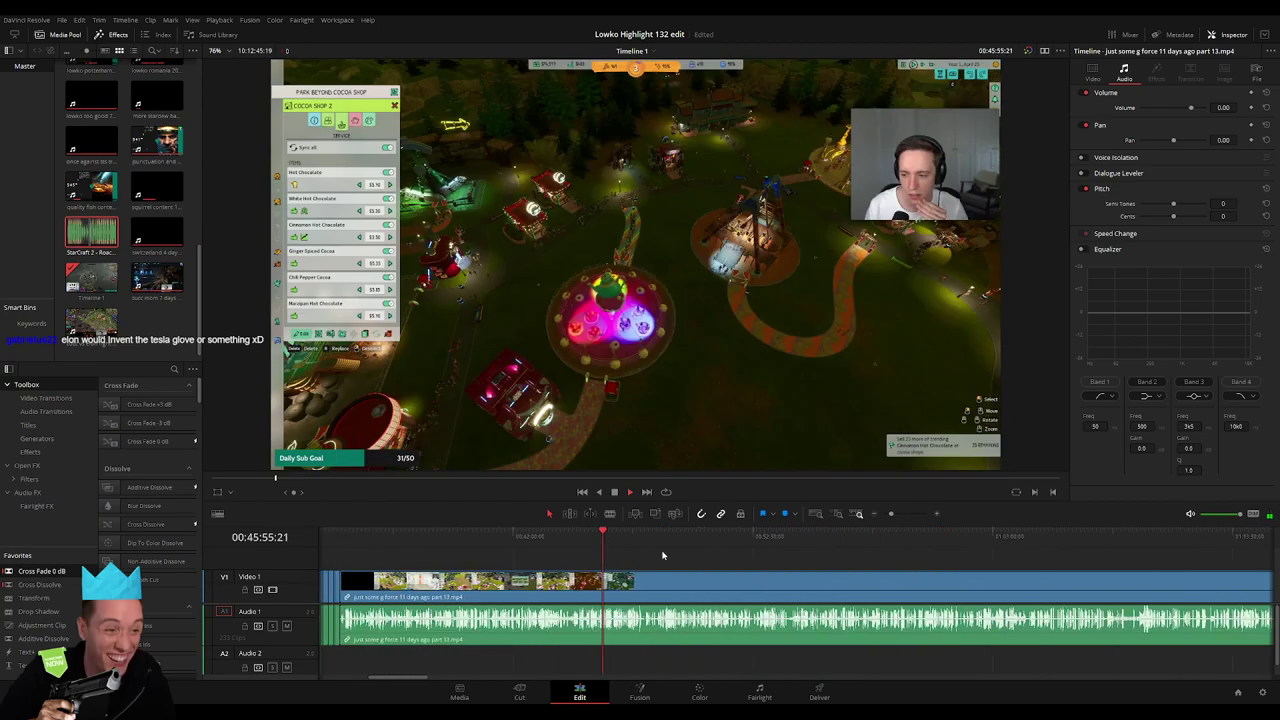
{"action": "left_click_drag", "start_coordinate": [903, 543], "coordinate": [1046, 541]}
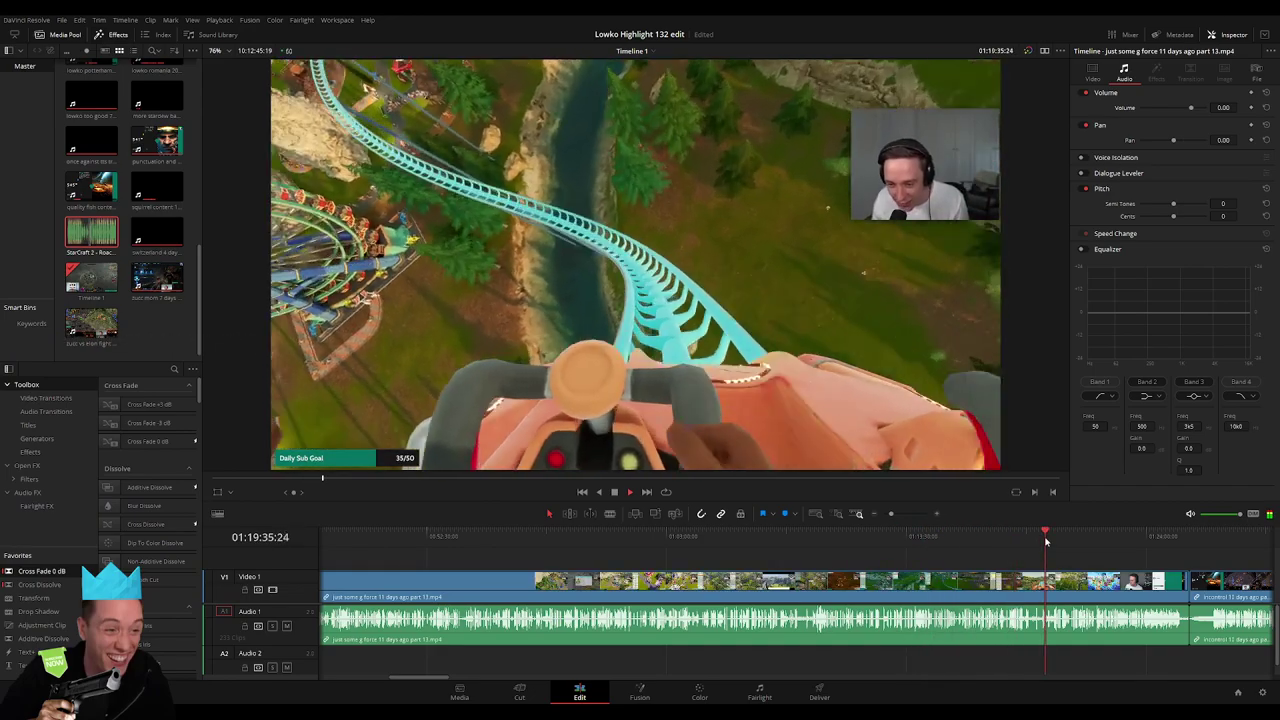
{"action": "left_click", "coordinate": [1008, 545]}
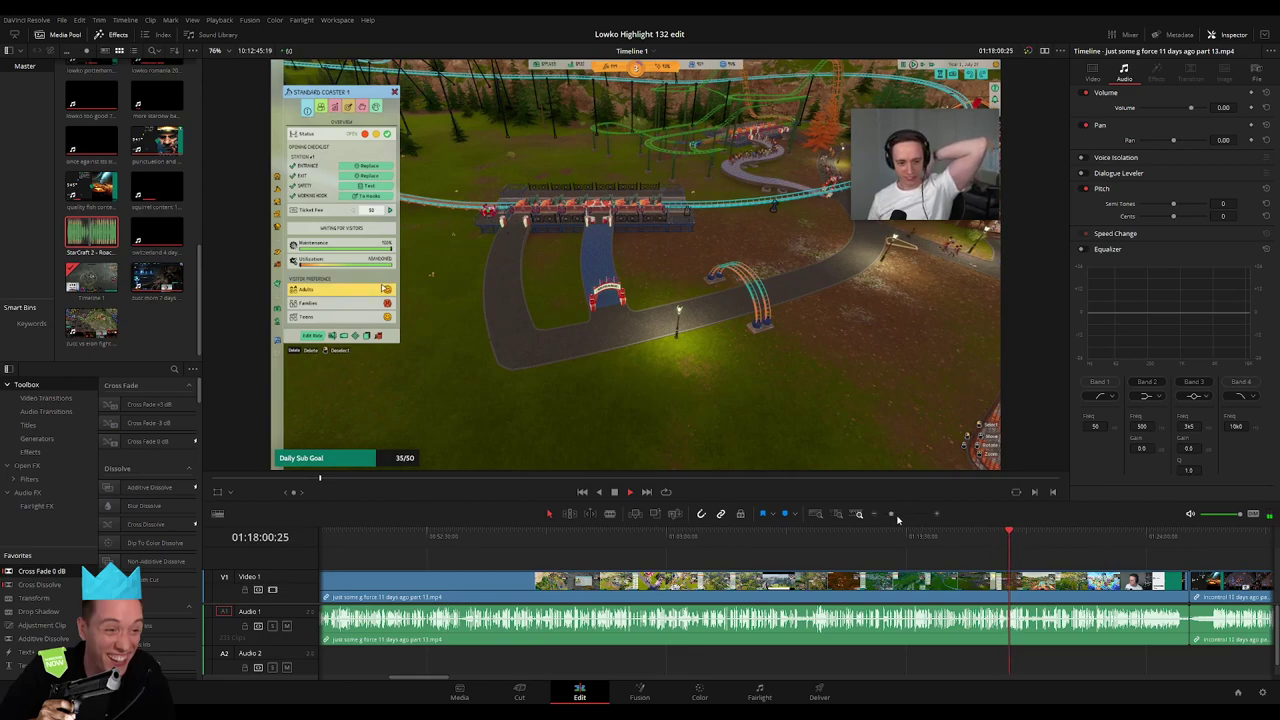
{"action": "left_click_drag", "start_coordinate": [897, 519], "coordinate": [903, 519]}
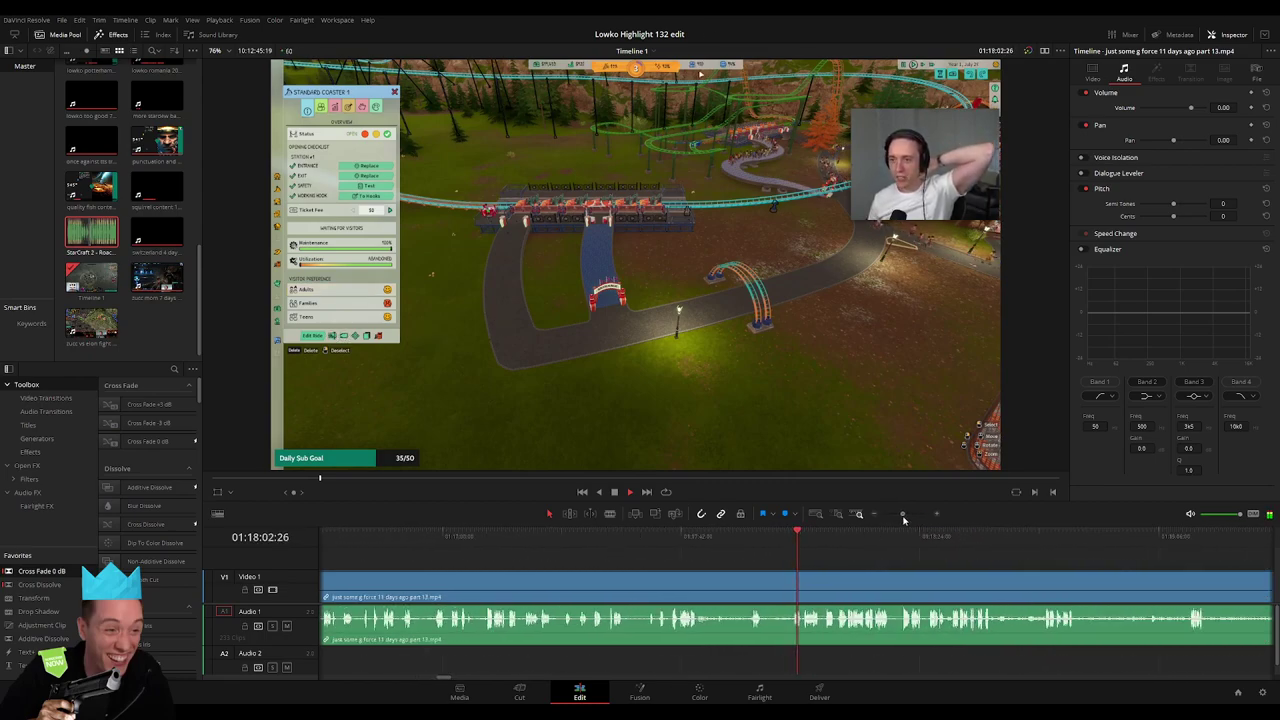
{"action": "left_click", "coordinate": [834, 541]}
{"action": "left_click", "coordinate": [587, 541]}
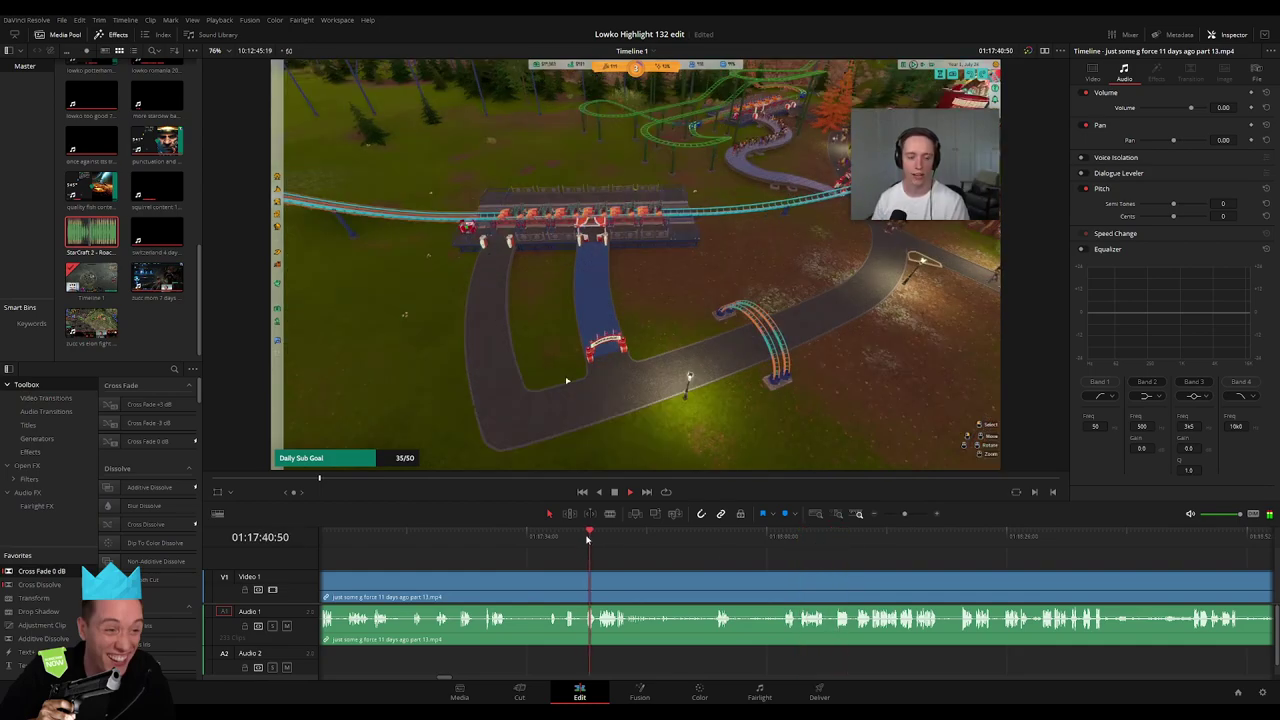
{"action": "left_click", "coordinate": [710, 581]}
{"action": "key", "text": "a"}
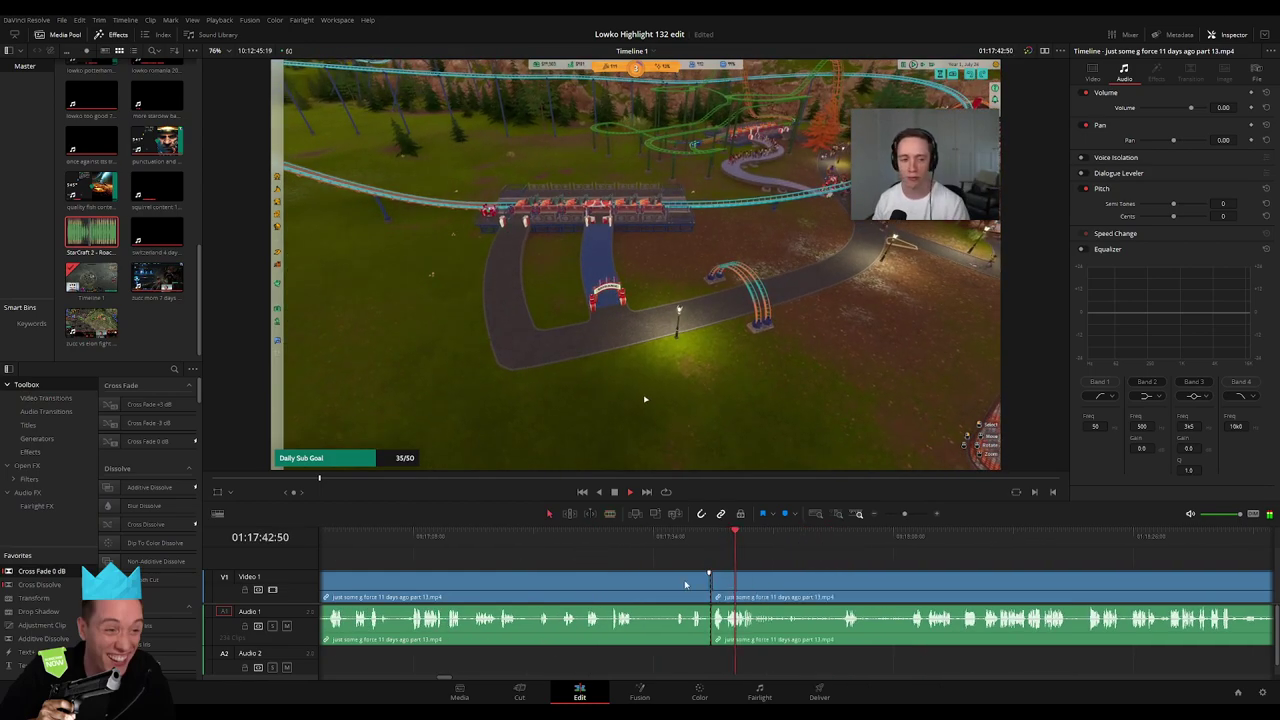
{"action": "key", "text": "Delete"}
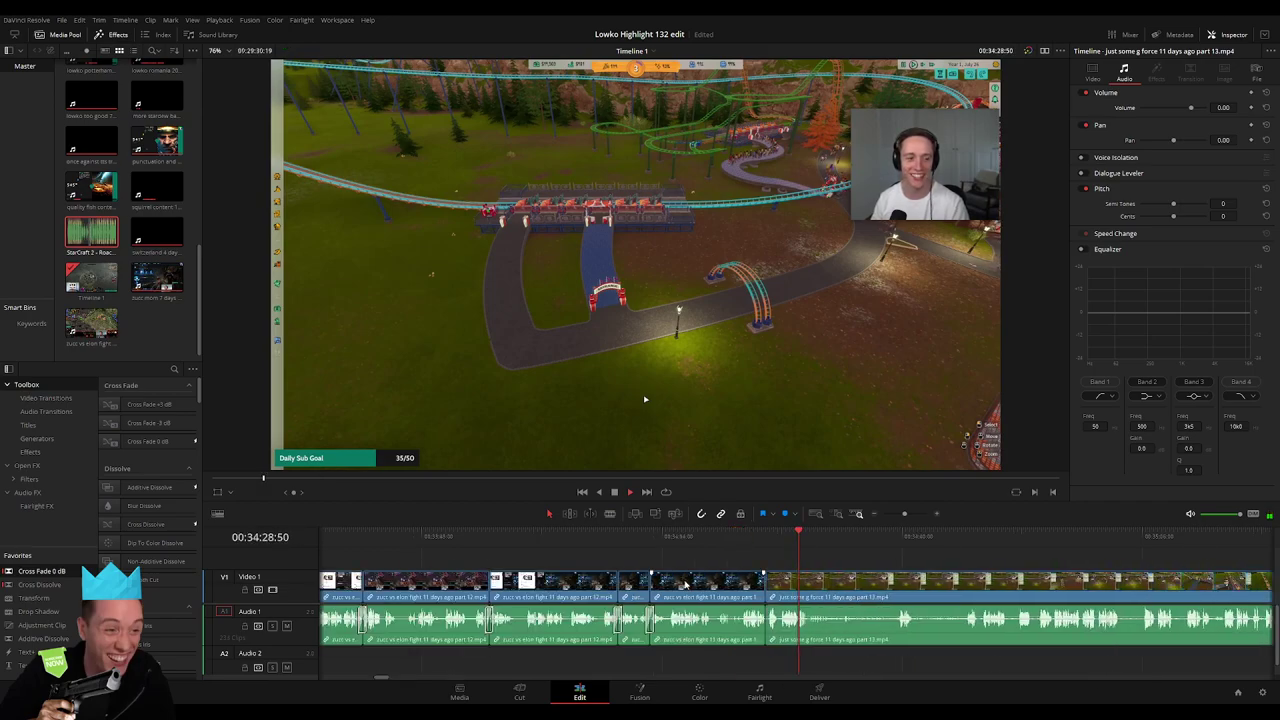
{"action": "left_click", "coordinate": [765, 622]}
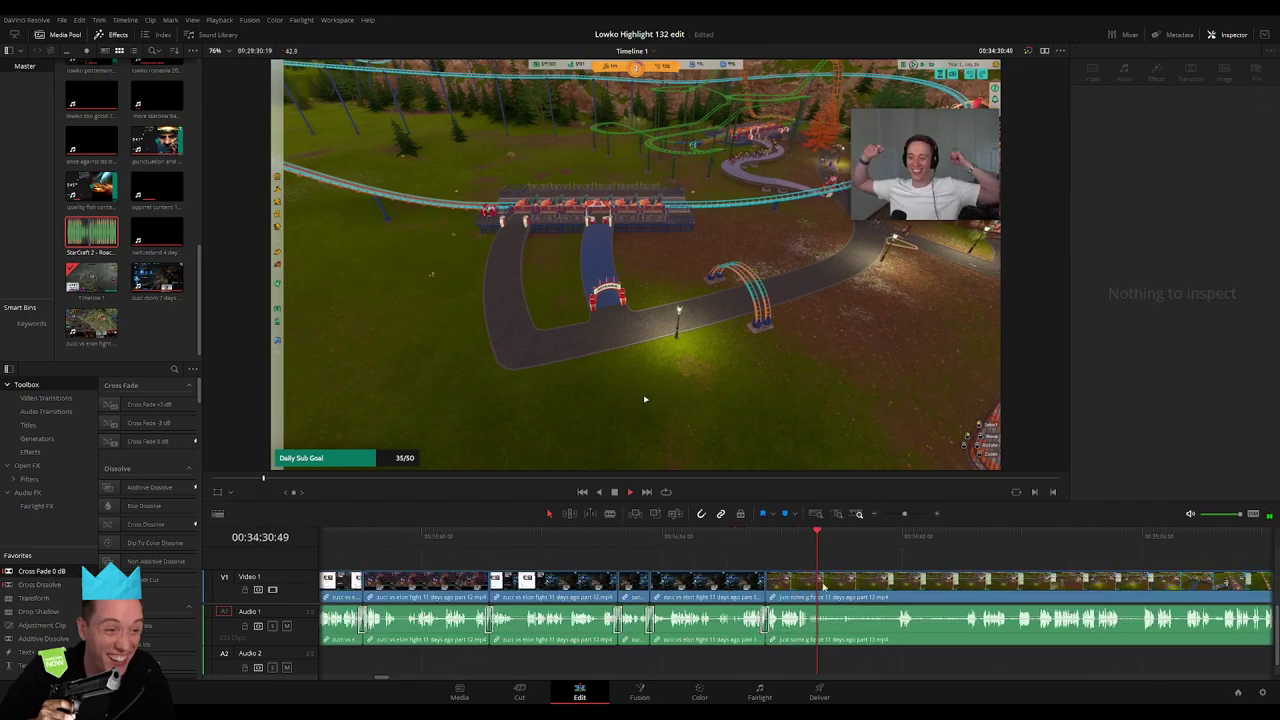
Review the trimmed 'just some g force part 13' clip further along the timeline
{"action": "left_click", "coordinate": [842, 547]}
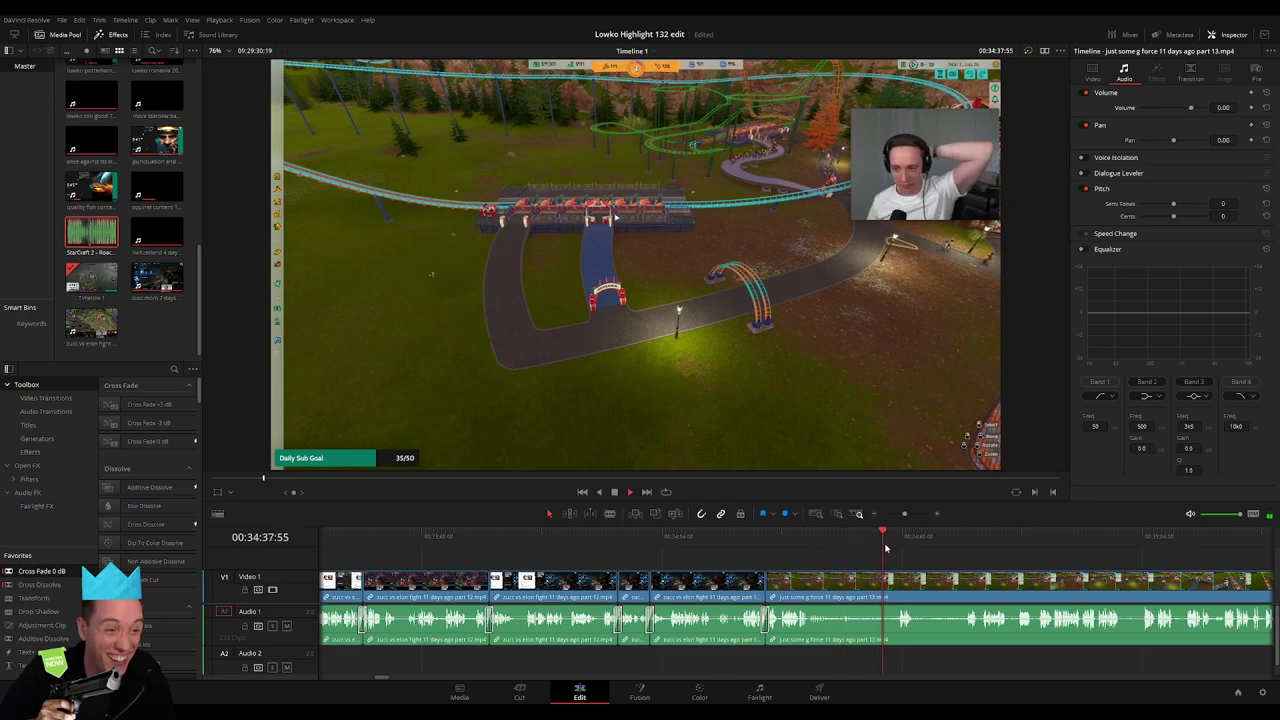
{"action": "scroll", "coordinate": [649, 563], "scroll_direction": "right", "scroll_amount": 5}
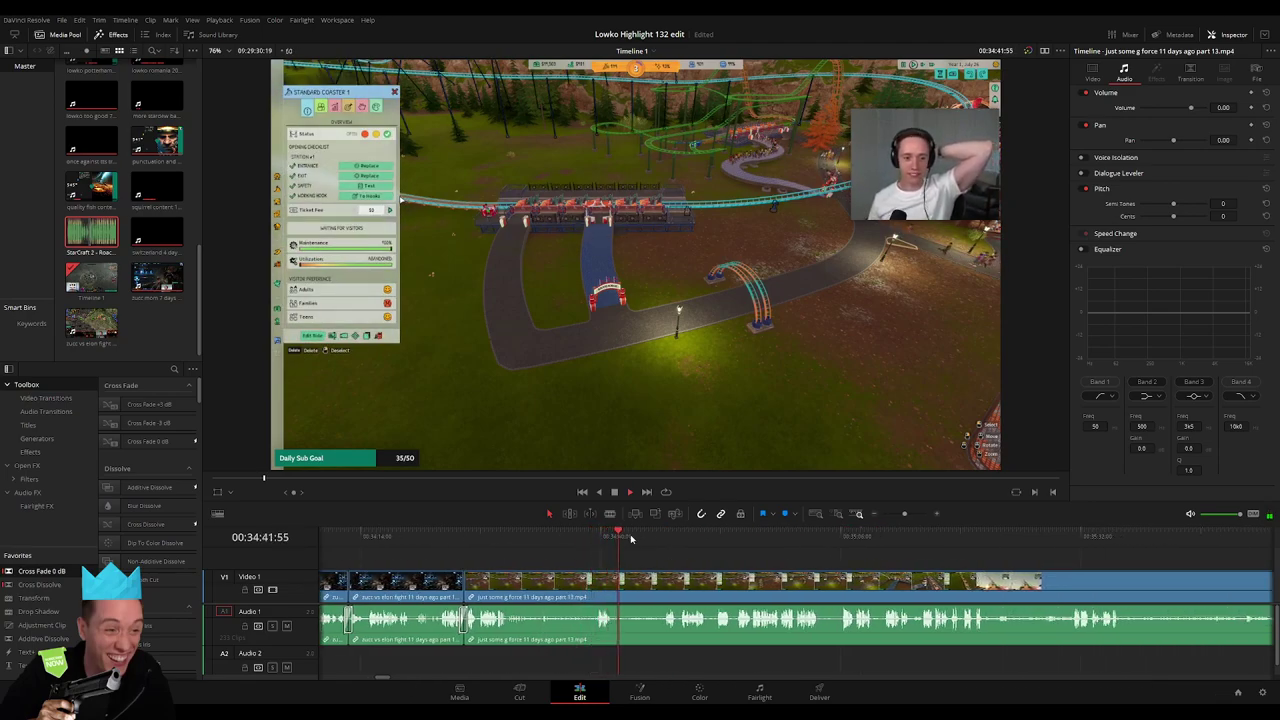
{"action": "scroll", "coordinate": [586, 555], "scroll_direction": "right", "scroll_amount": 3}
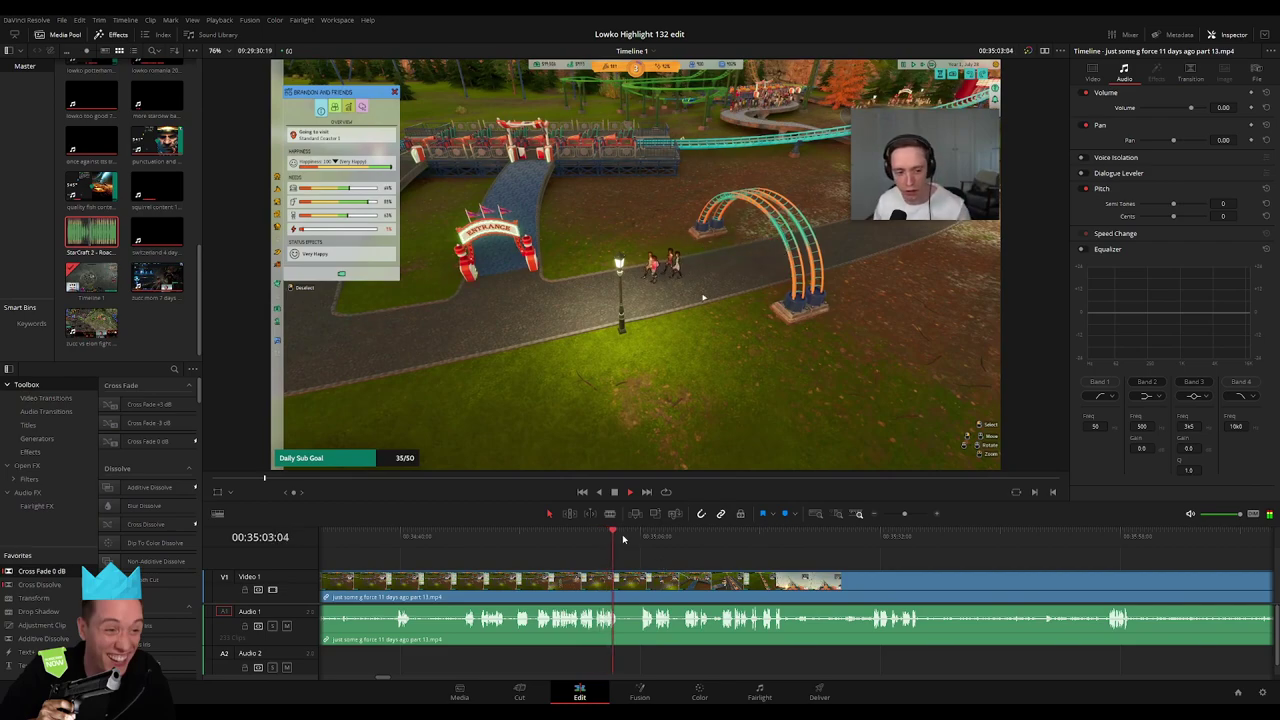
{"action": "key", "text": "b"}
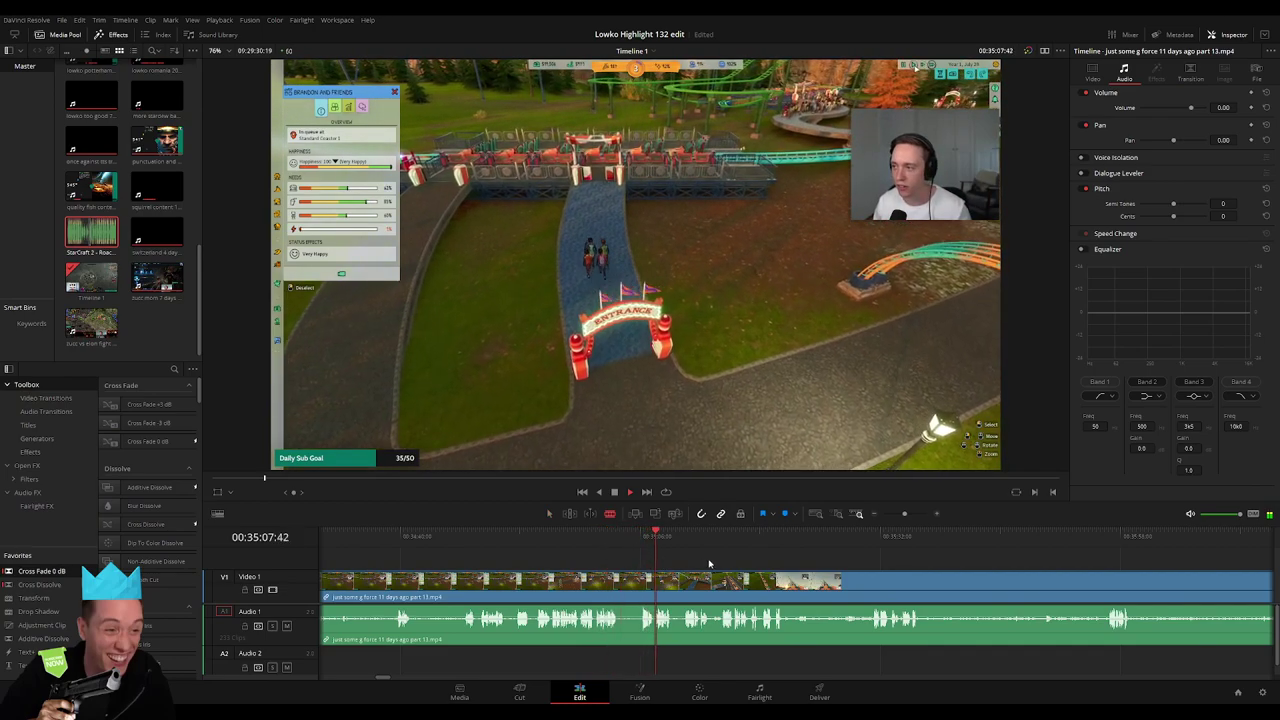
{"action": "key", "text": "a"}
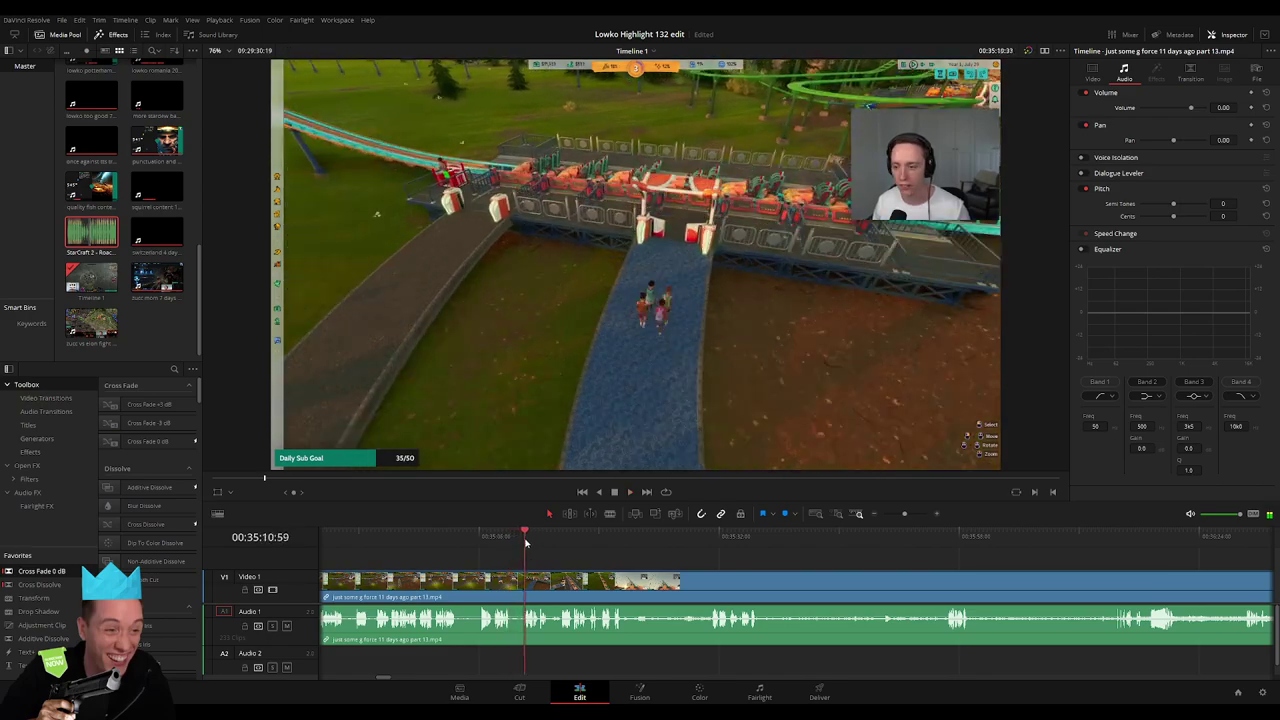
{"action": "left_click_drag", "start_coordinate": [526, 543], "coordinate": [568, 545]}
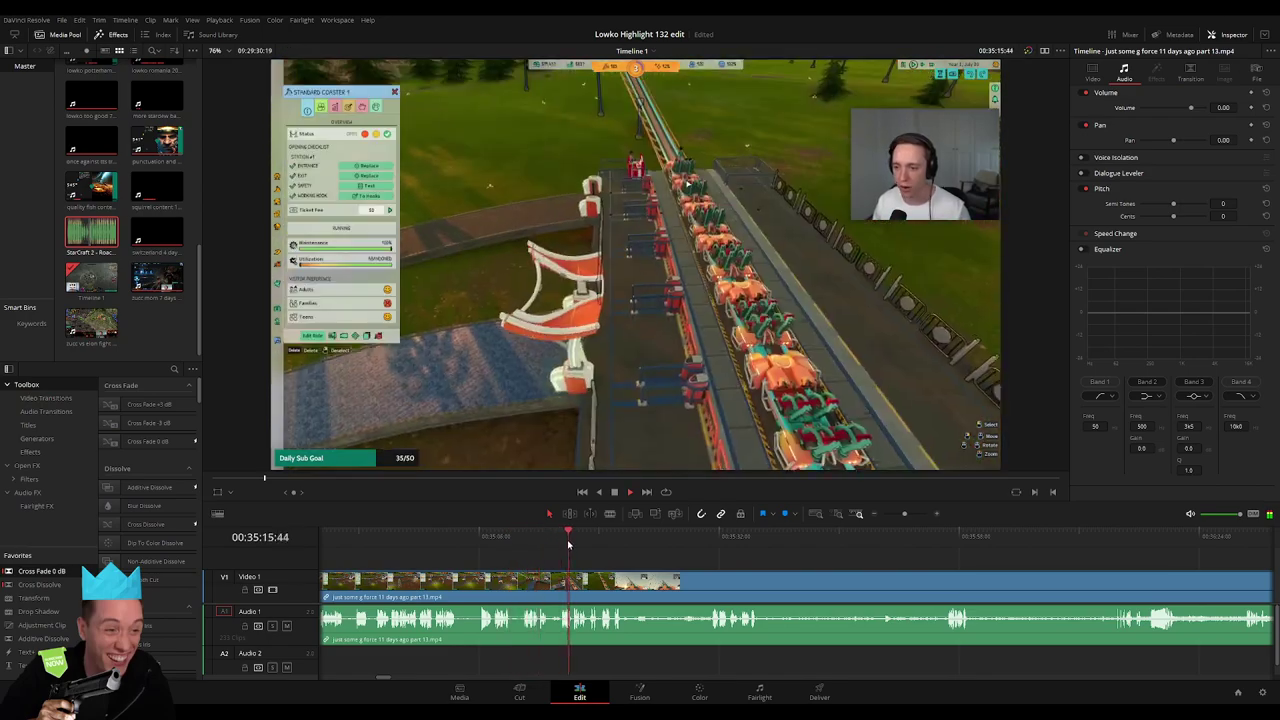
{"action": "left_click", "coordinate": [561, 545]}
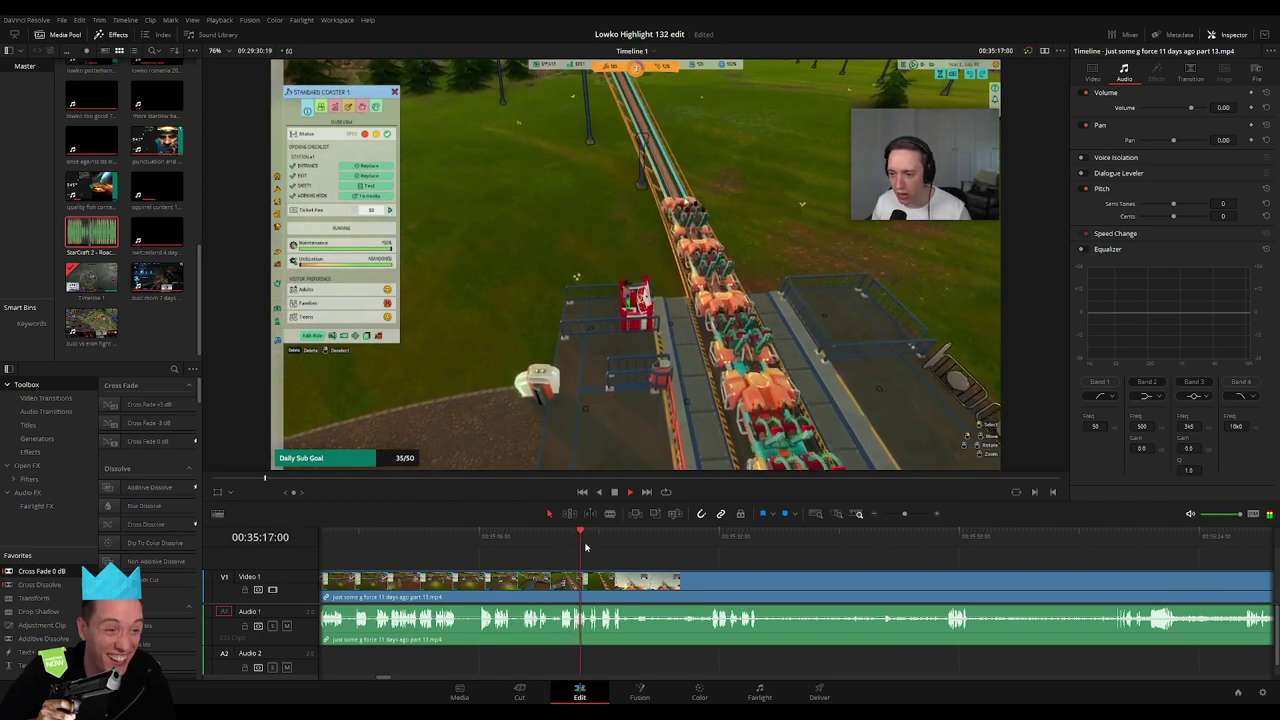
{"action": "left_click", "coordinate": [601, 545]}
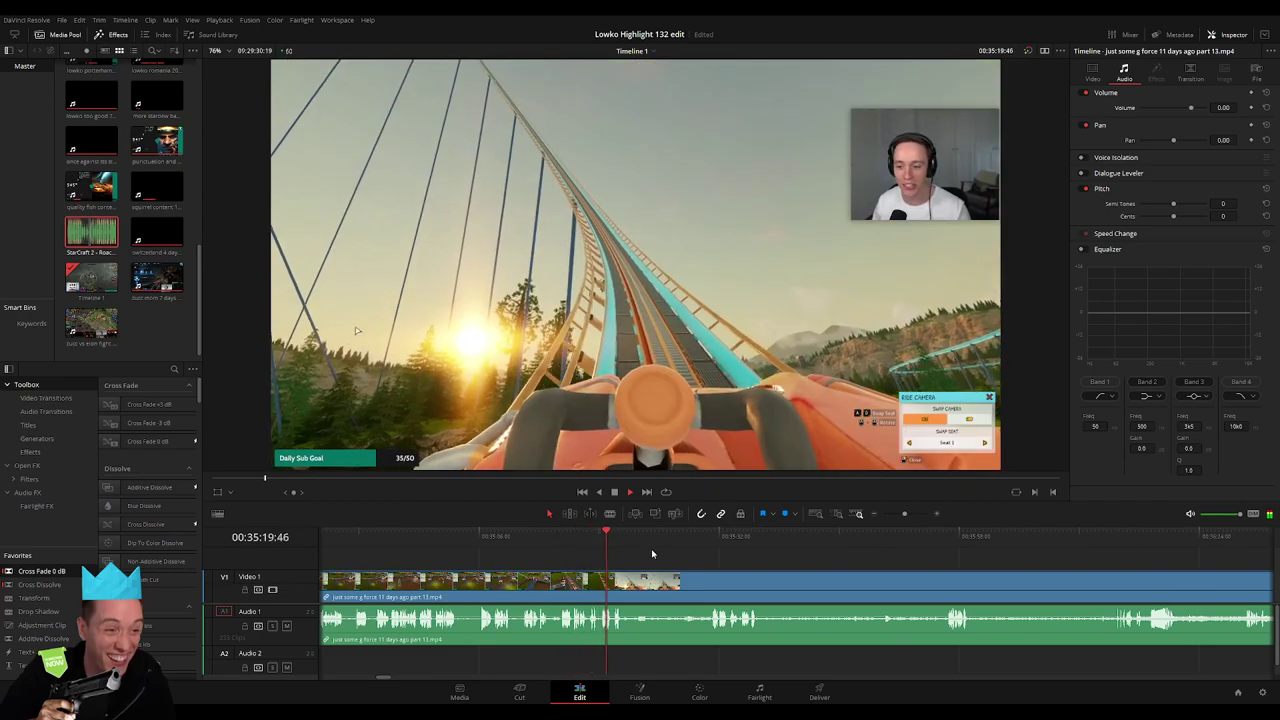
{"action": "left_click", "coordinate": [646, 541]}
{"action": "left_click", "coordinate": [708, 541]}
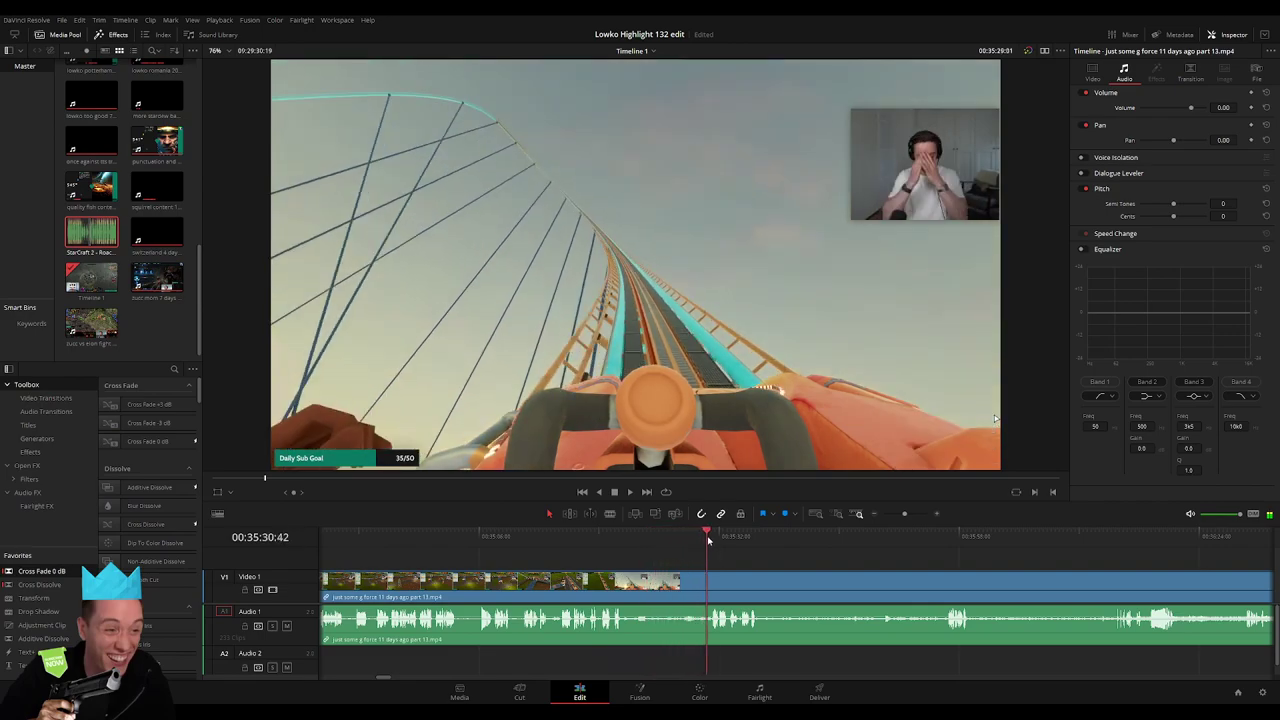
{"action": "left_click_drag", "start_coordinate": [831, 567], "coordinate": [651, 559]}
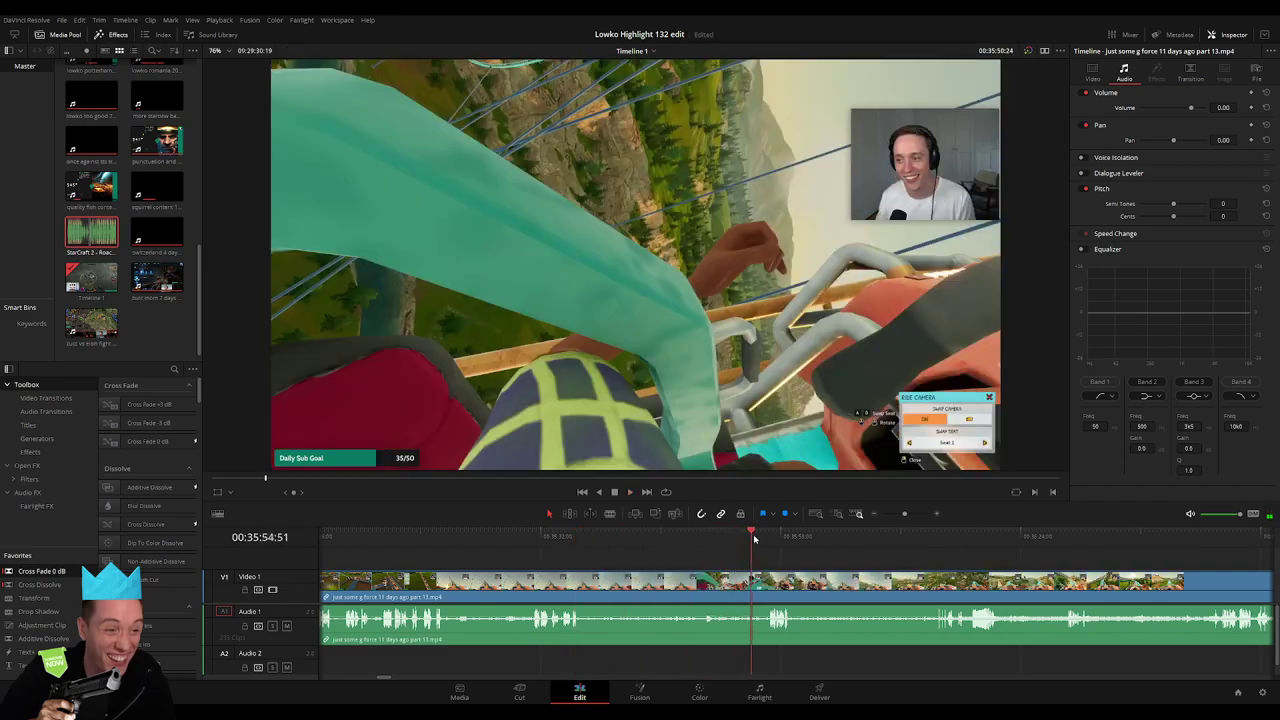
{"action": "left_click_drag", "start_coordinate": [627, 541], "coordinate": [765, 545]}
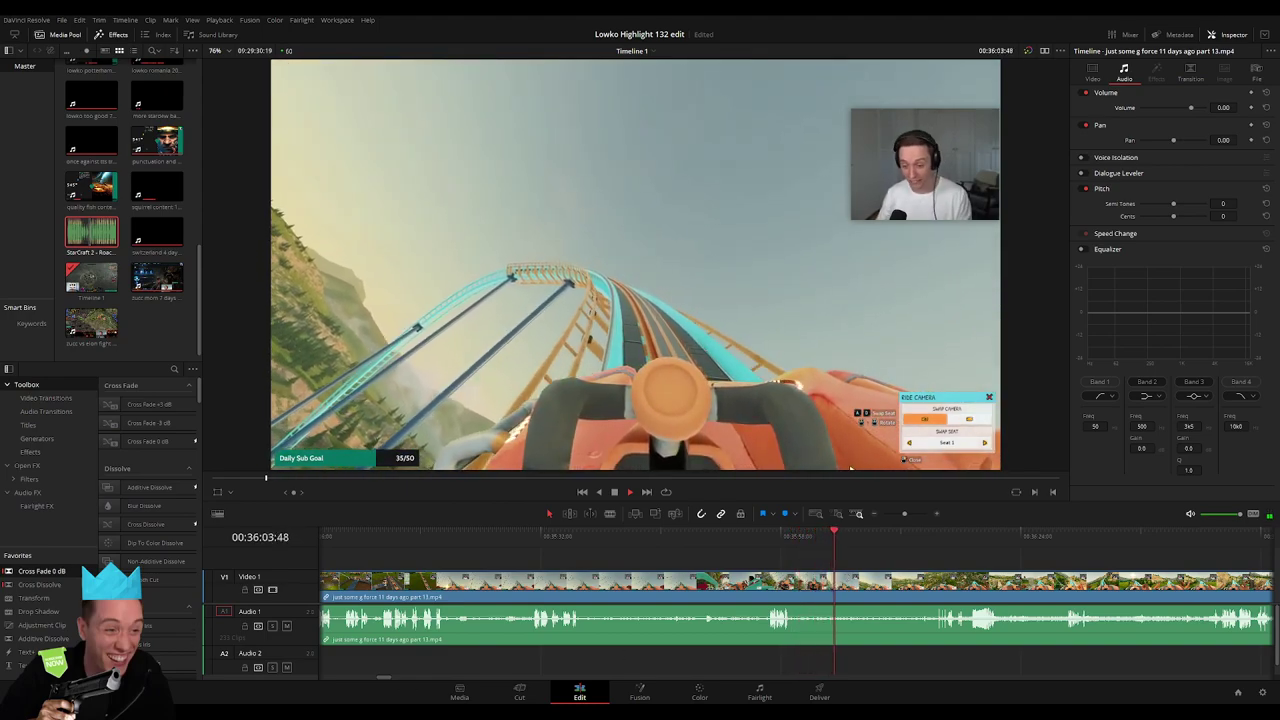
{"action": "left_click", "coordinate": [886, 535]}
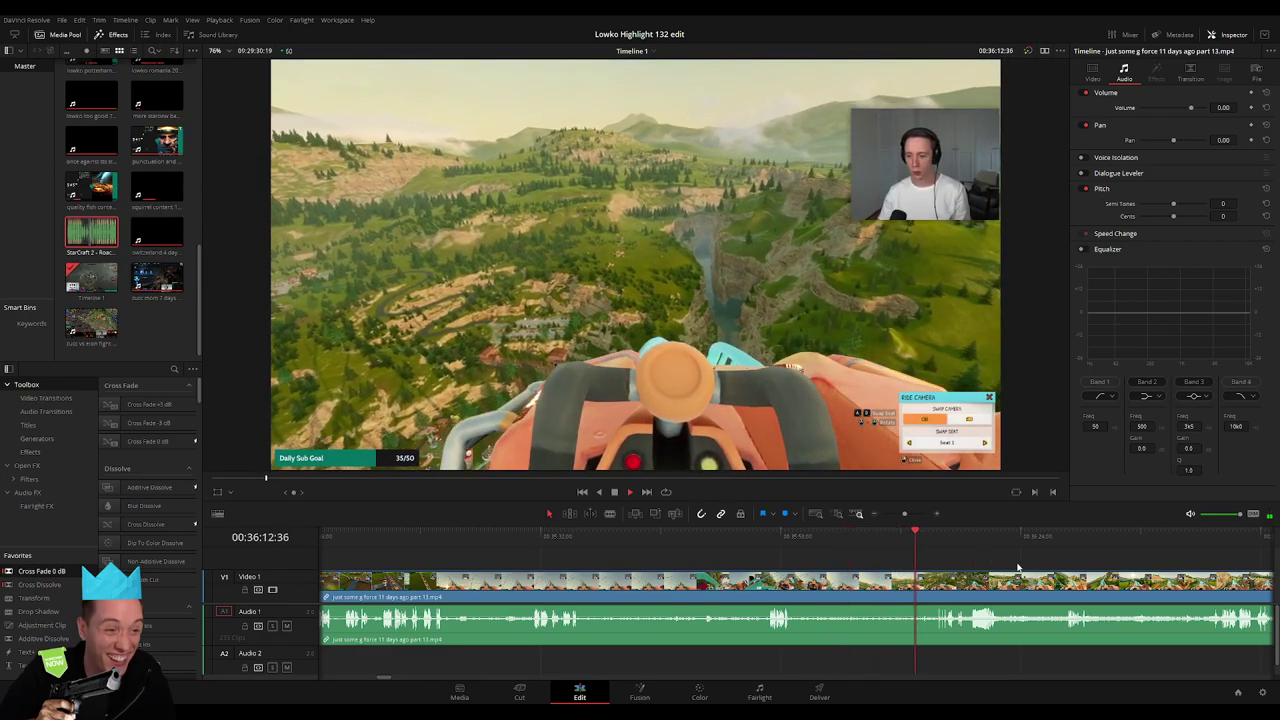
{"action": "scroll", "coordinate": [870, 560], "scroll_direction": "right", "scroll_amount": 3}
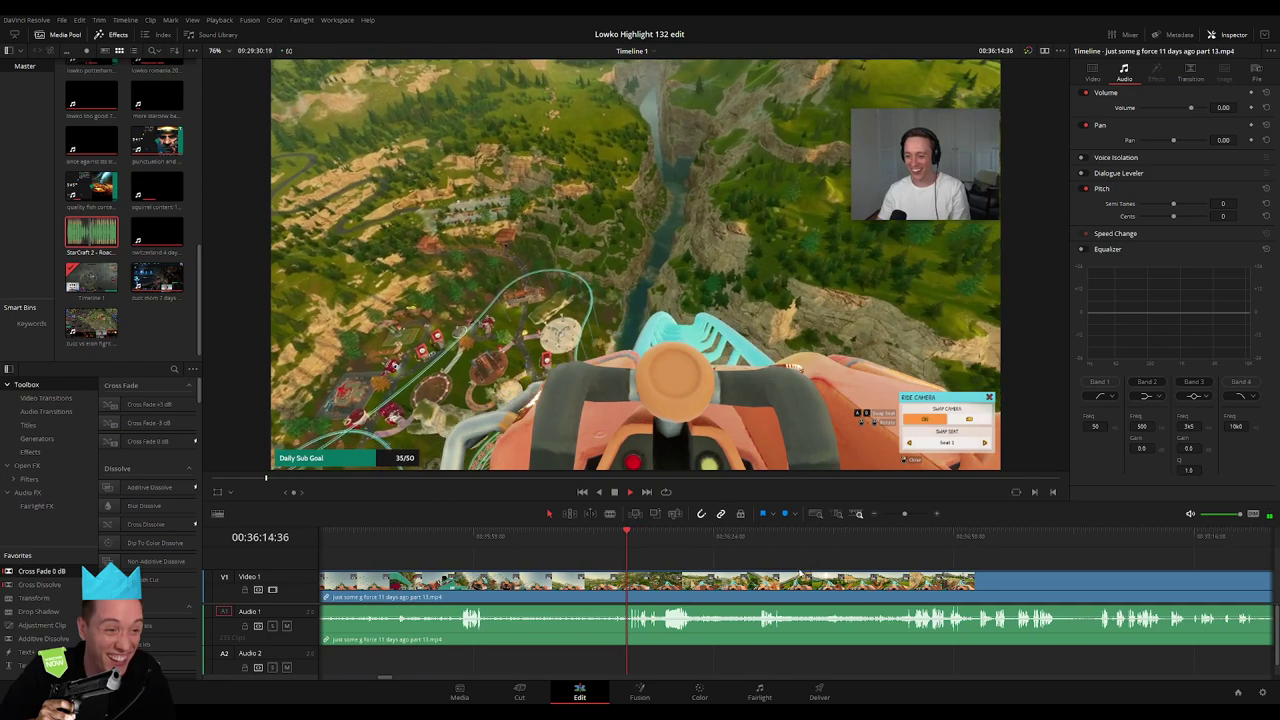
{"action": "scroll", "coordinate": [763, 565], "scroll_direction": "right", "scroll_amount": 2}
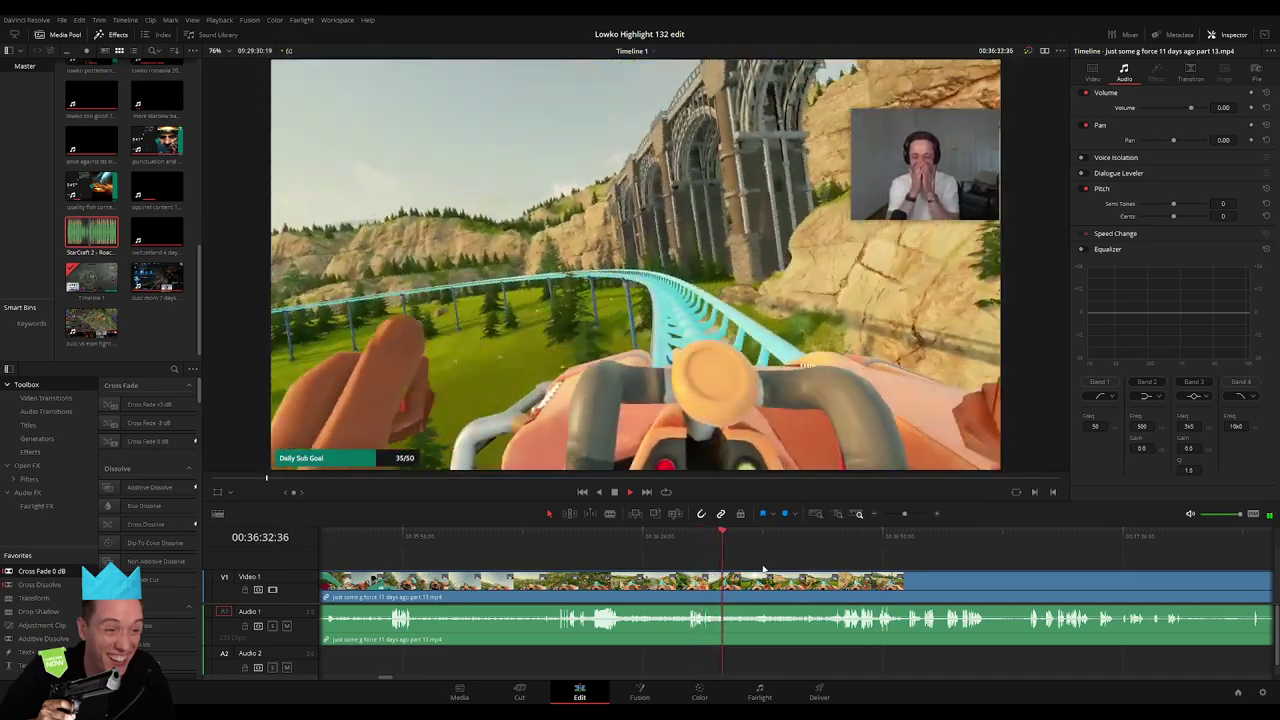
{"action": "scroll", "coordinate": [725, 566], "scroll_direction": "right", "scroll_amount": 3}
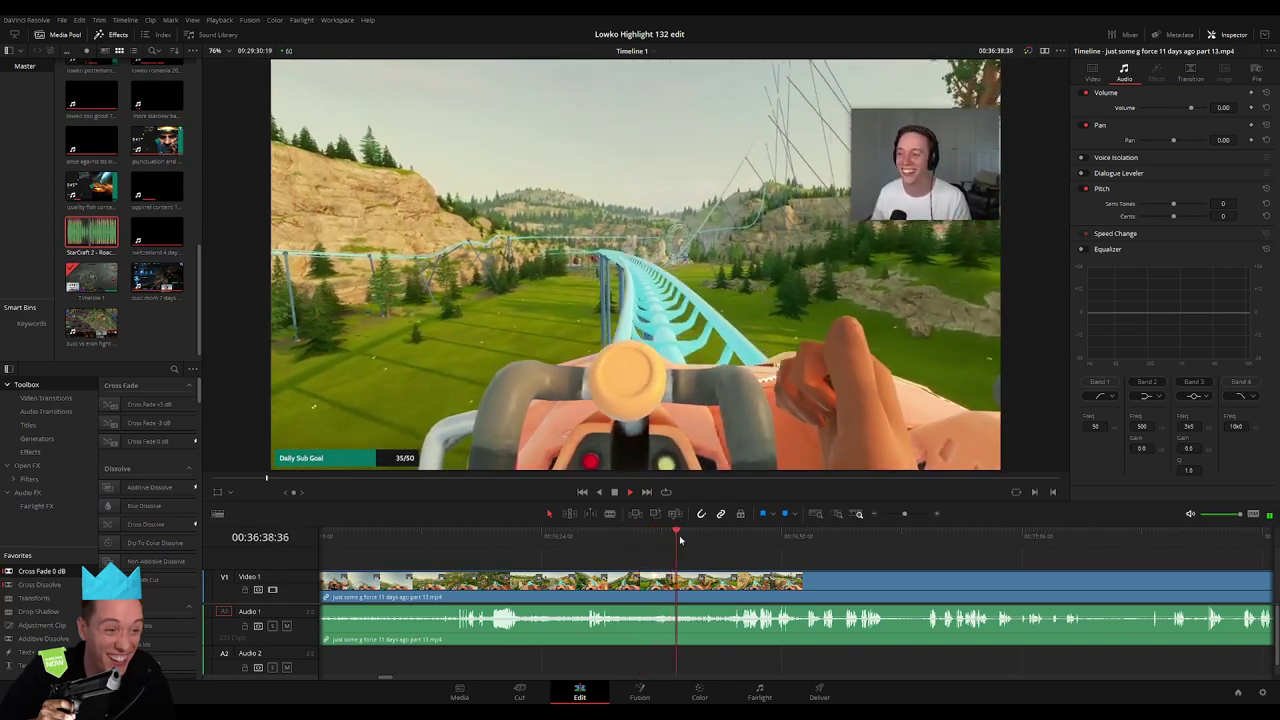
{"action": "left_click", "coordinate": [701, 541]}
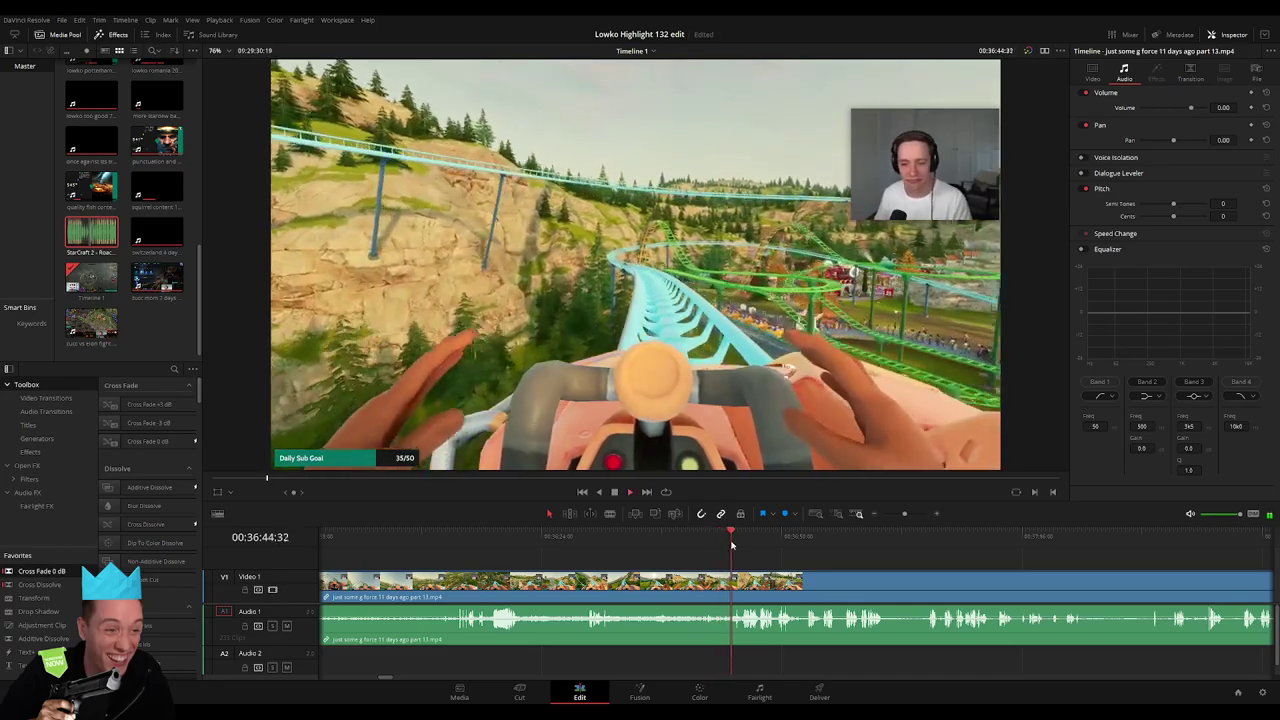
{"action": "scroll", "coordinate": [765, 565], "scroll_direction": "right", "scroll_amount": 3}
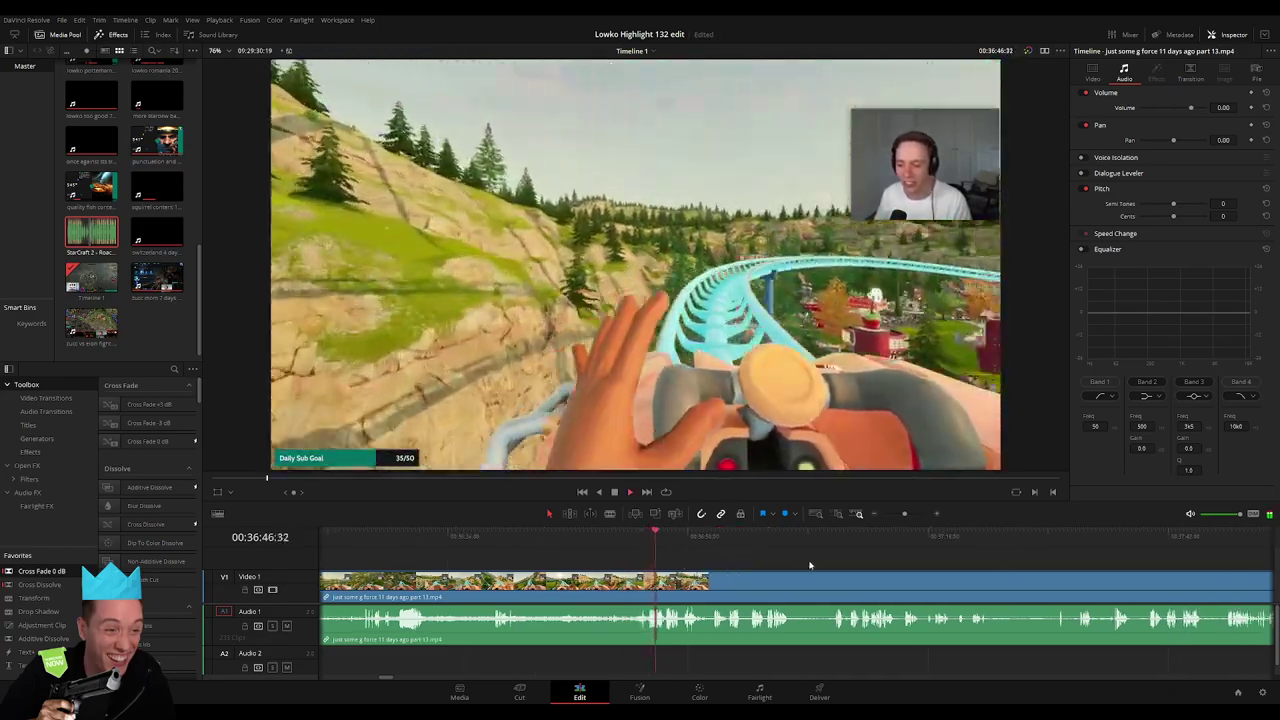
{"action": "scroll", "coordinate": [729, 560], "scroll_direction": "right", "scroll_amount": 3}
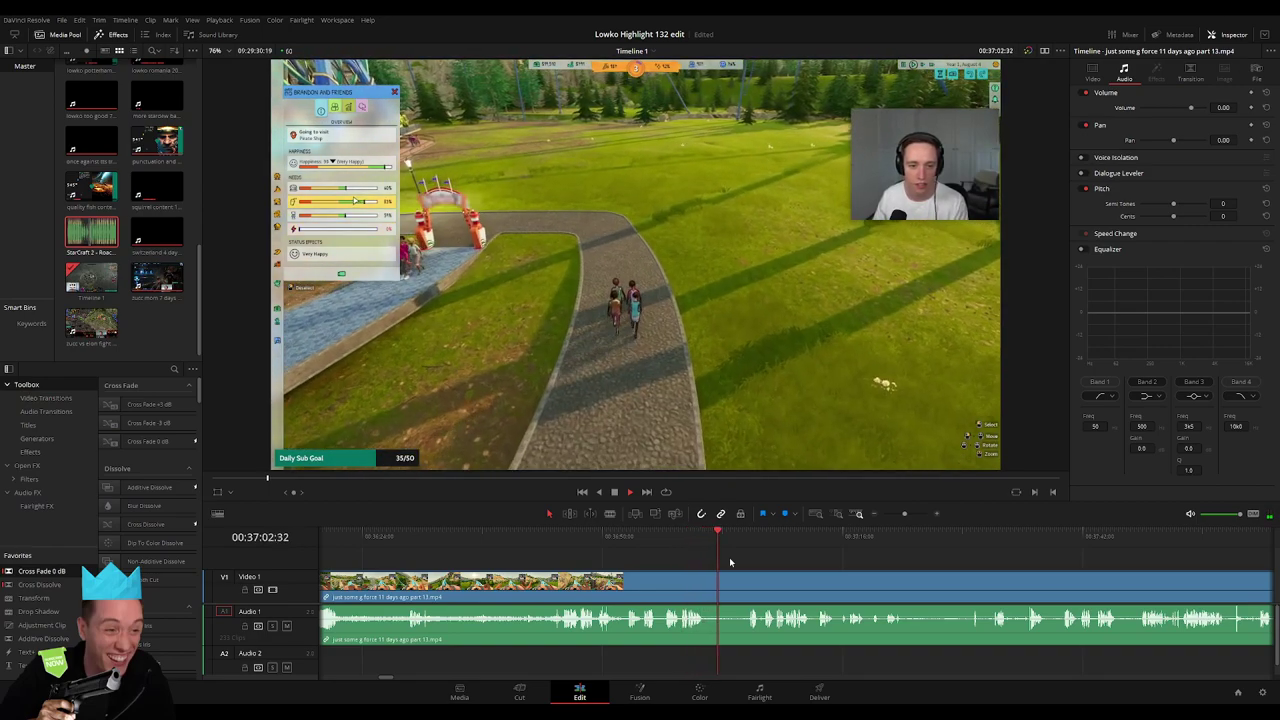
Trim the start of the next clip later and remove the unwanted park-walking segment
{"action": "left_click", "coordinate": [748, 538]}
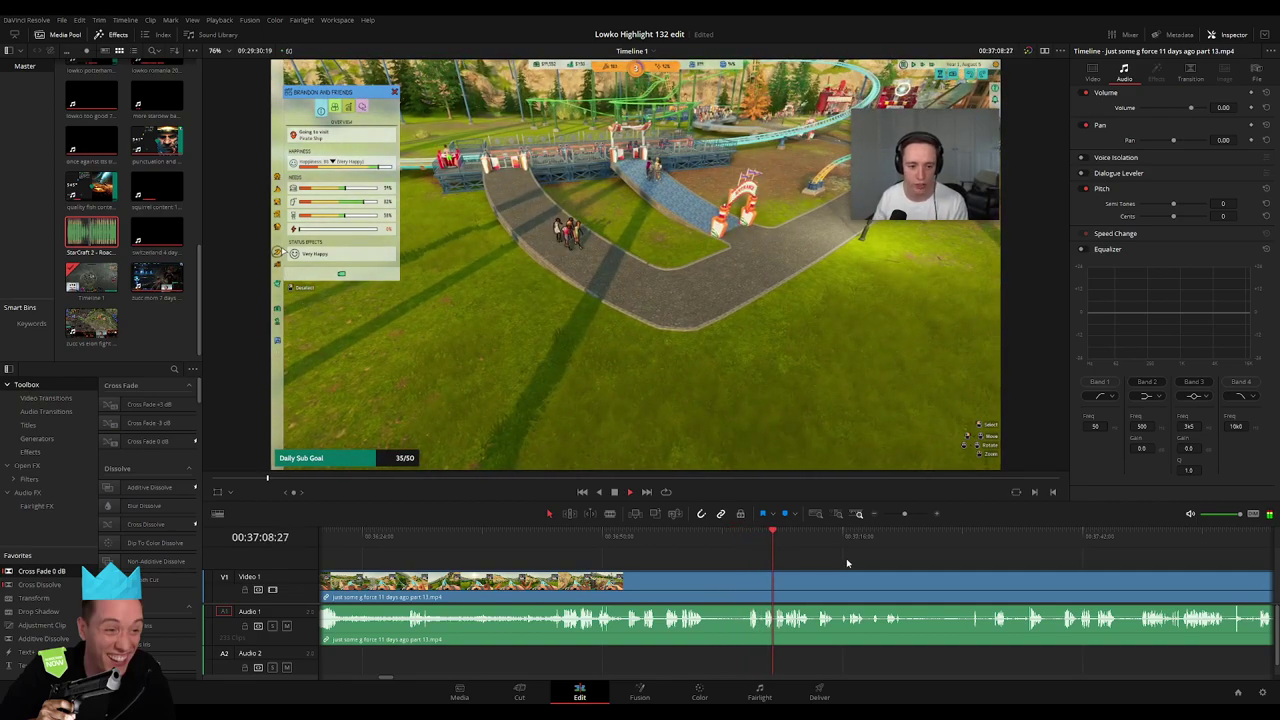
{"action": "left_click_drag", "start_coordinate": [878, 516], "coordinate": [907, 518]}
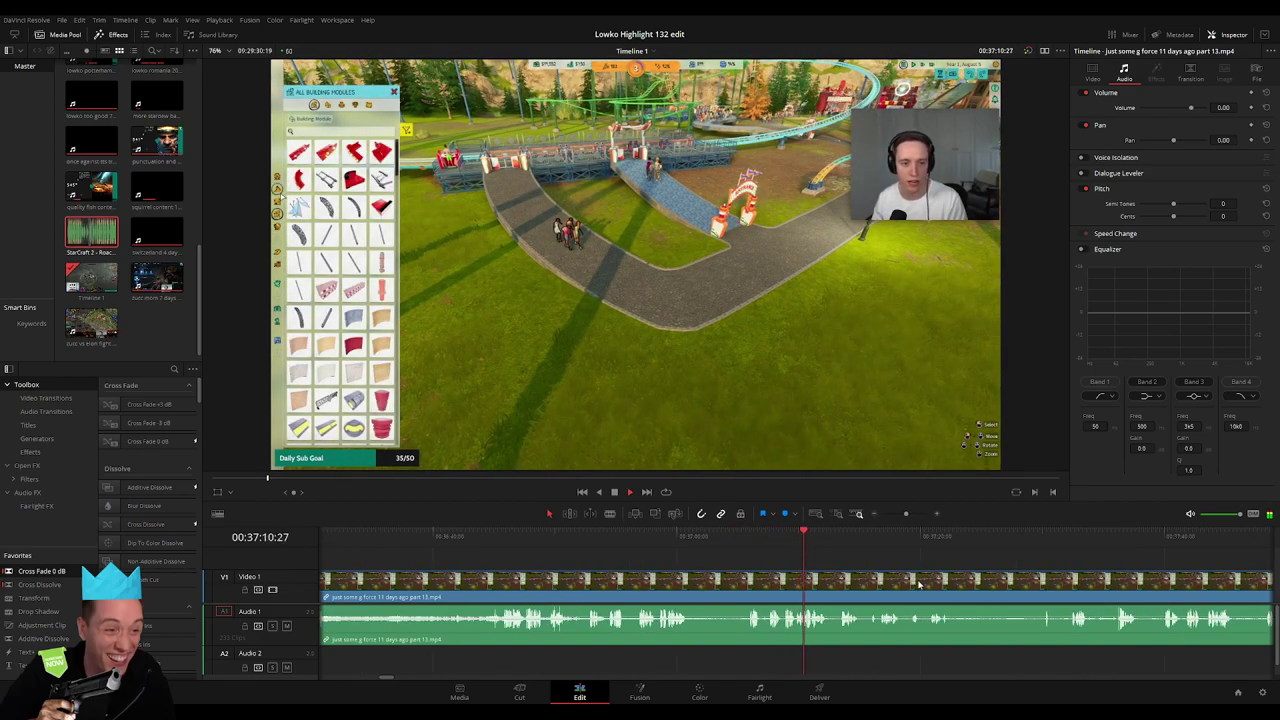
{"action": "scroll", "coordinate": [585, 564], "scroll_direction": "right", "scroll_amount": 3}
{"action": "left_click_drag", "start_coordinate": [578, 538], "coordinate": [628, 542]}
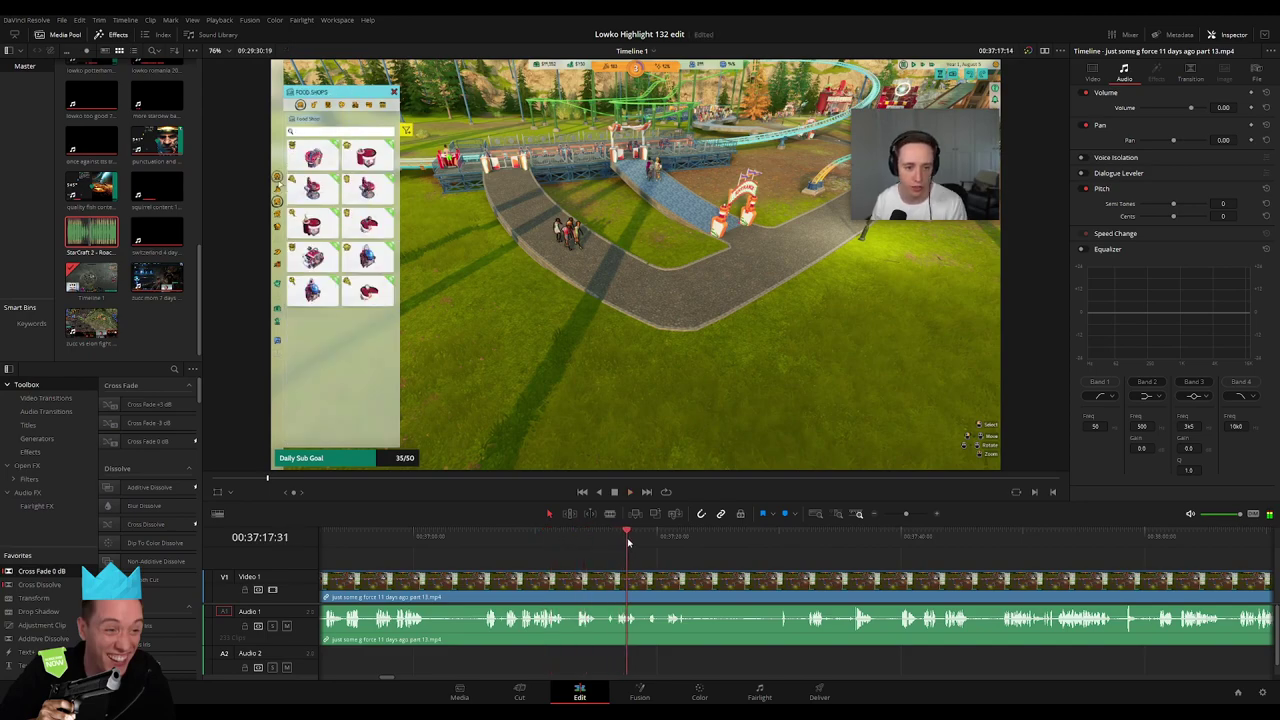
{"action": "left_click_drag", "start_coordinate": [690, 578], "coordinate": [696, 584]}
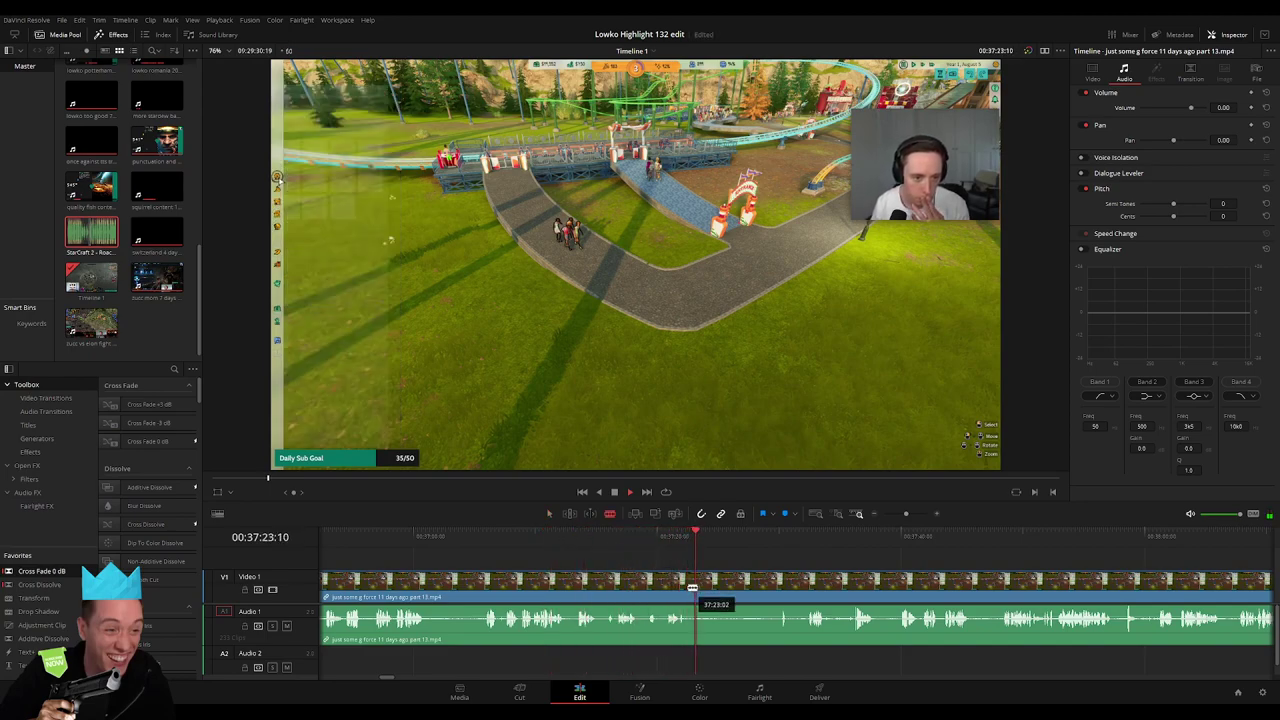
{"action": "left_click_drag", "start_coordinate": [803, 532], "coordinate": [815, 551]}
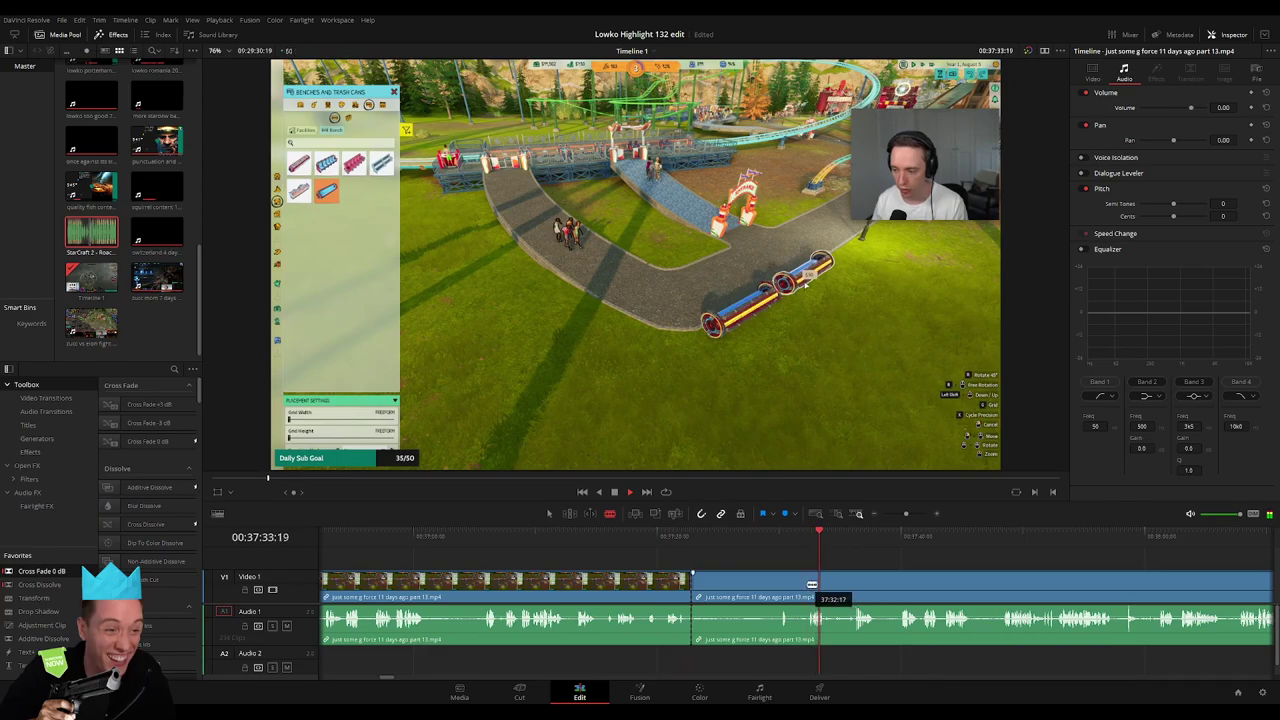
{"action": "key", "text": "BackSpace"}
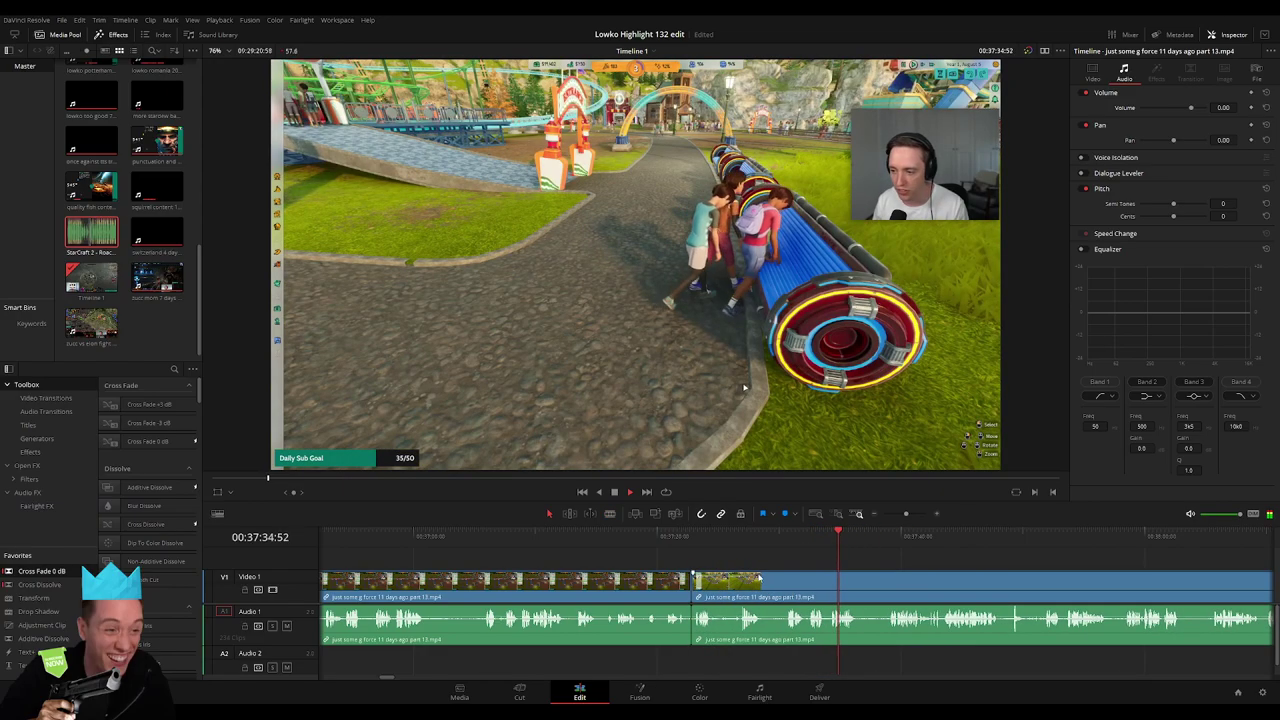
{"action": "left_click", "coordinate": [705, 538]}
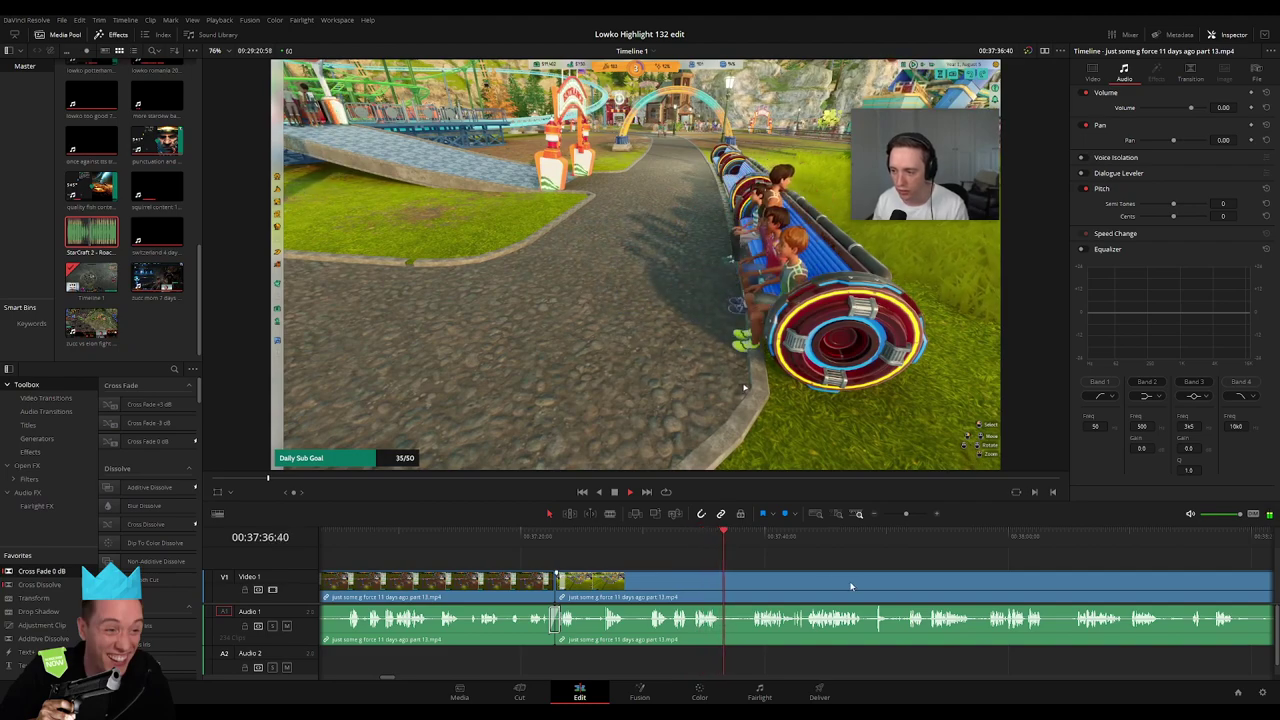
Blade out a short dull piece of the part 13 footage and ripple-delete it
{"action": "scroll", "coordinate": [851, 586], "scroll_direction": "right", "scroll_amount": 3}
{"action": "scroll", "coordinate": [737, 580], "scroll_direction": "right", "scroll_amount": 5}
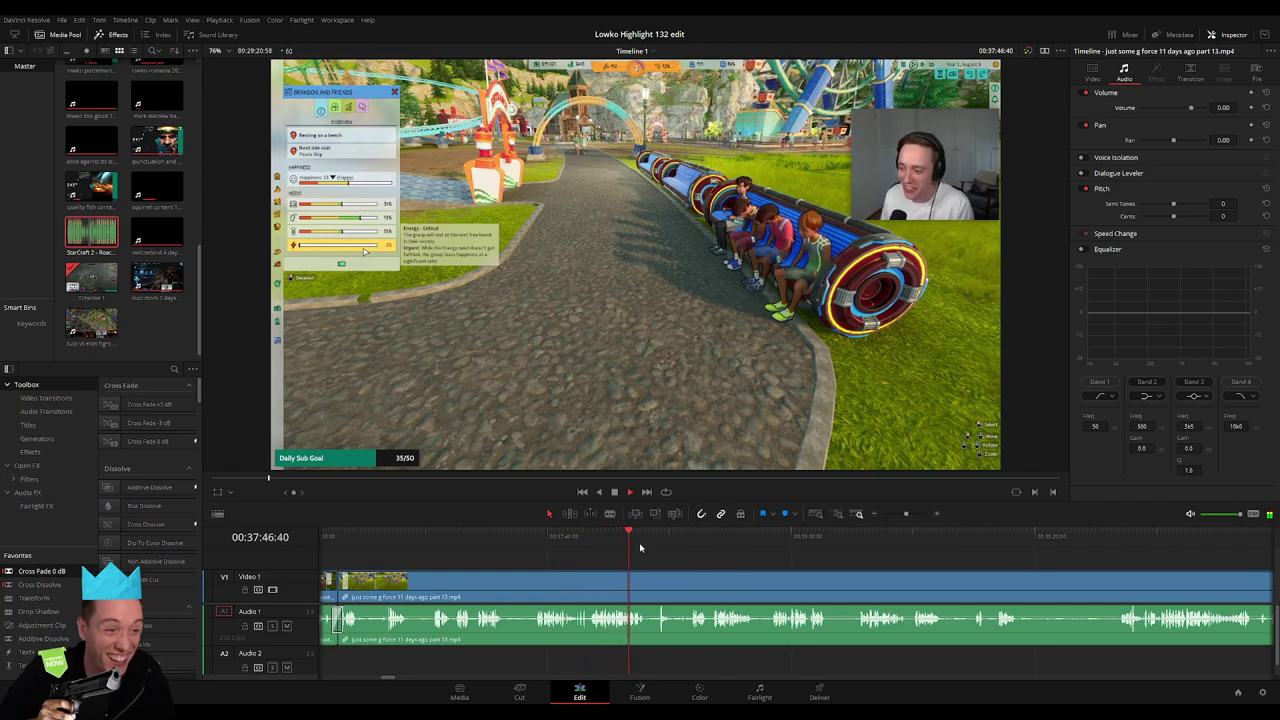
{"action": "left_click", "coordinate": [657, 540]}
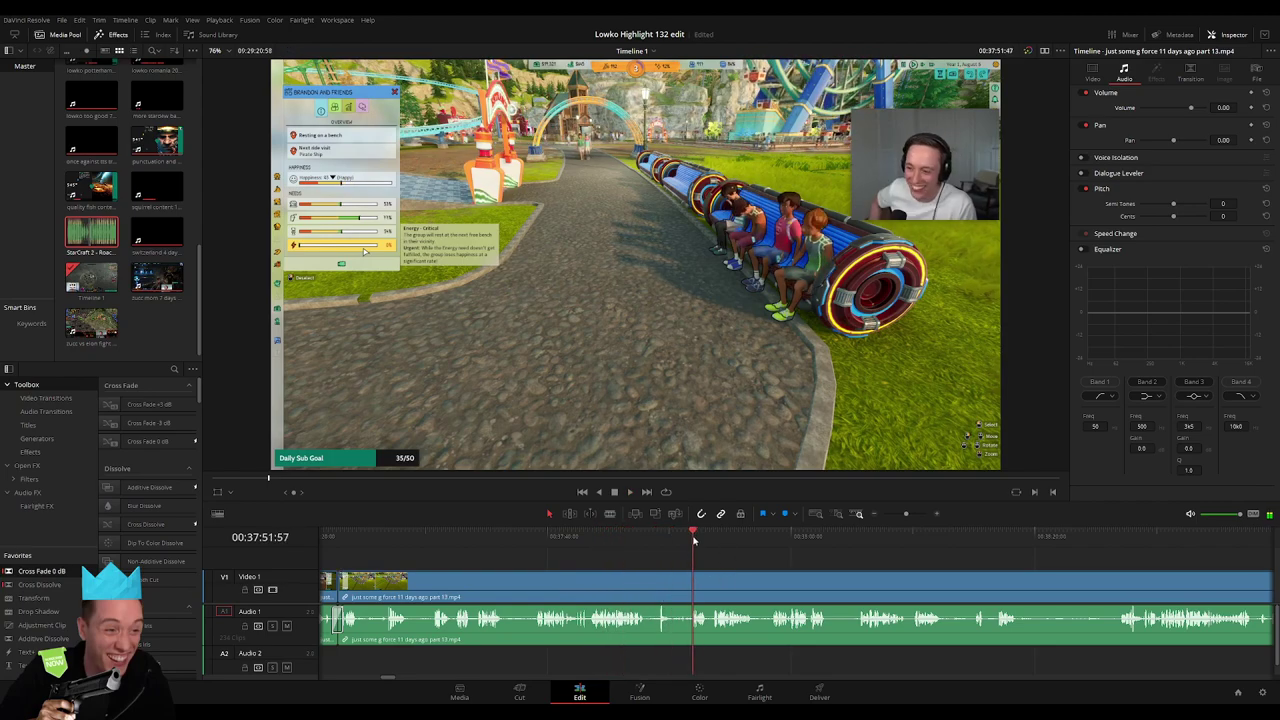
{"action": "left_click_drag", "start_coordinate": [805, 565], "coordinate": [616, 556]}
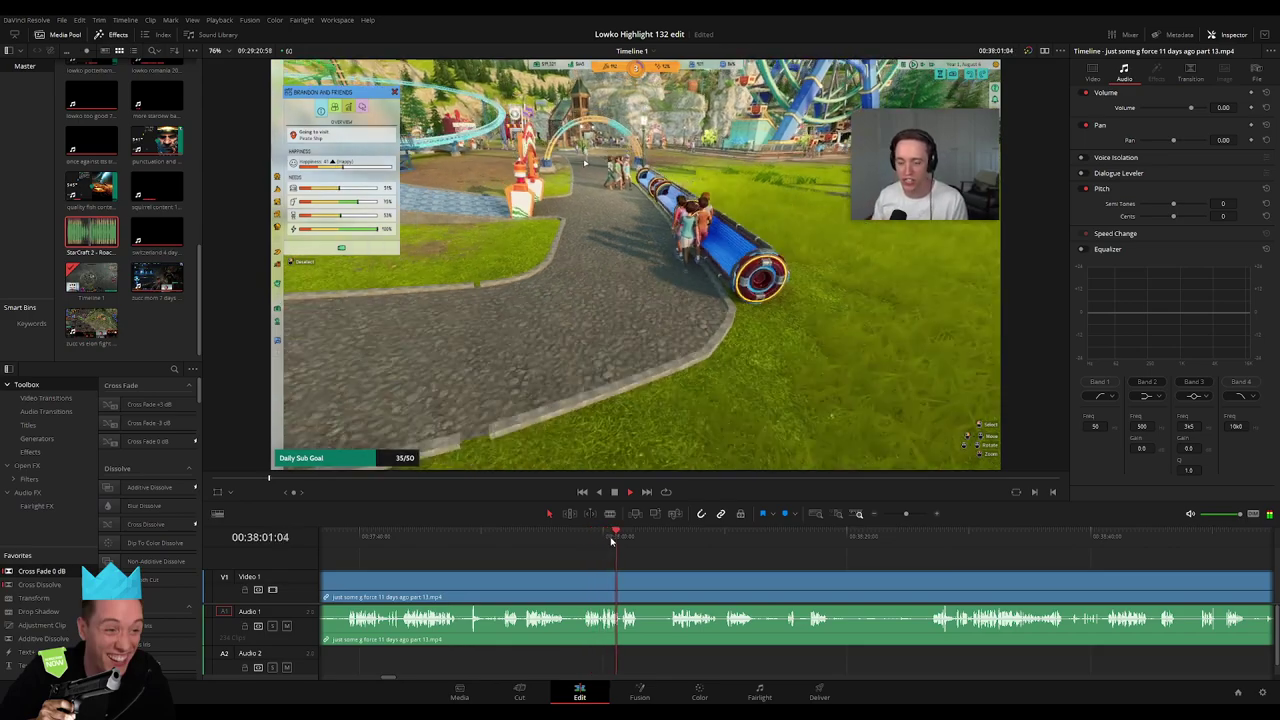
{"action": "left_click", "coordinate": [660, 538]}
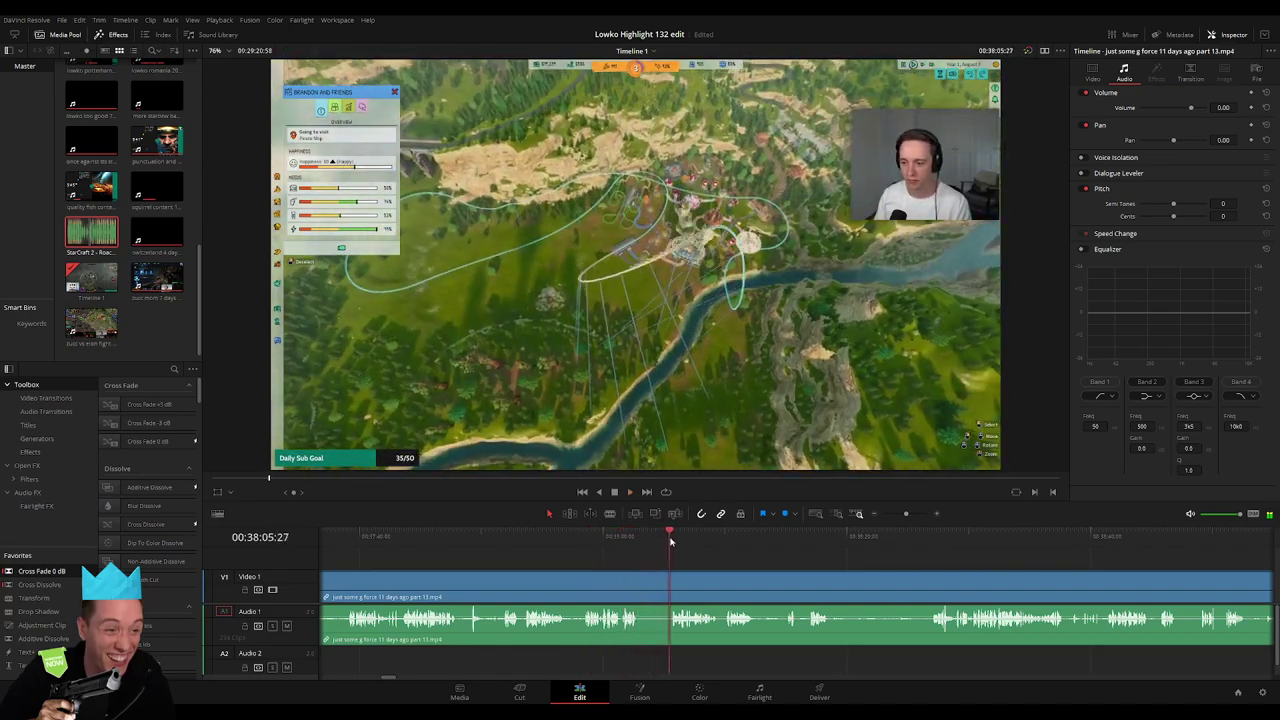
{"action": "key", "text": "b"}
{"action": "left_click", "coordinate": [641, 582]}
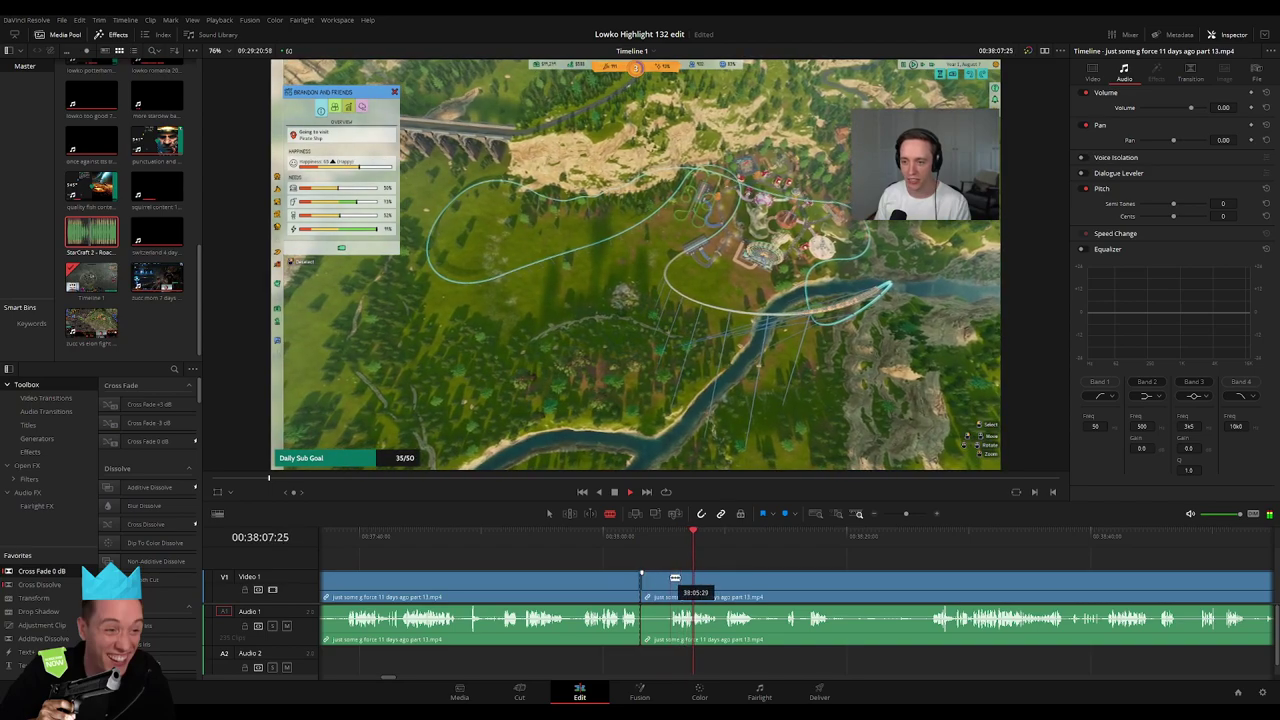
{"action": "left_click", "coordinate": [666, 582]}
{"action": "key", "text": "a"}
{"action": "left_click", "coordinate": [655, 582]}
{"action": "key", "text": "Delete"}
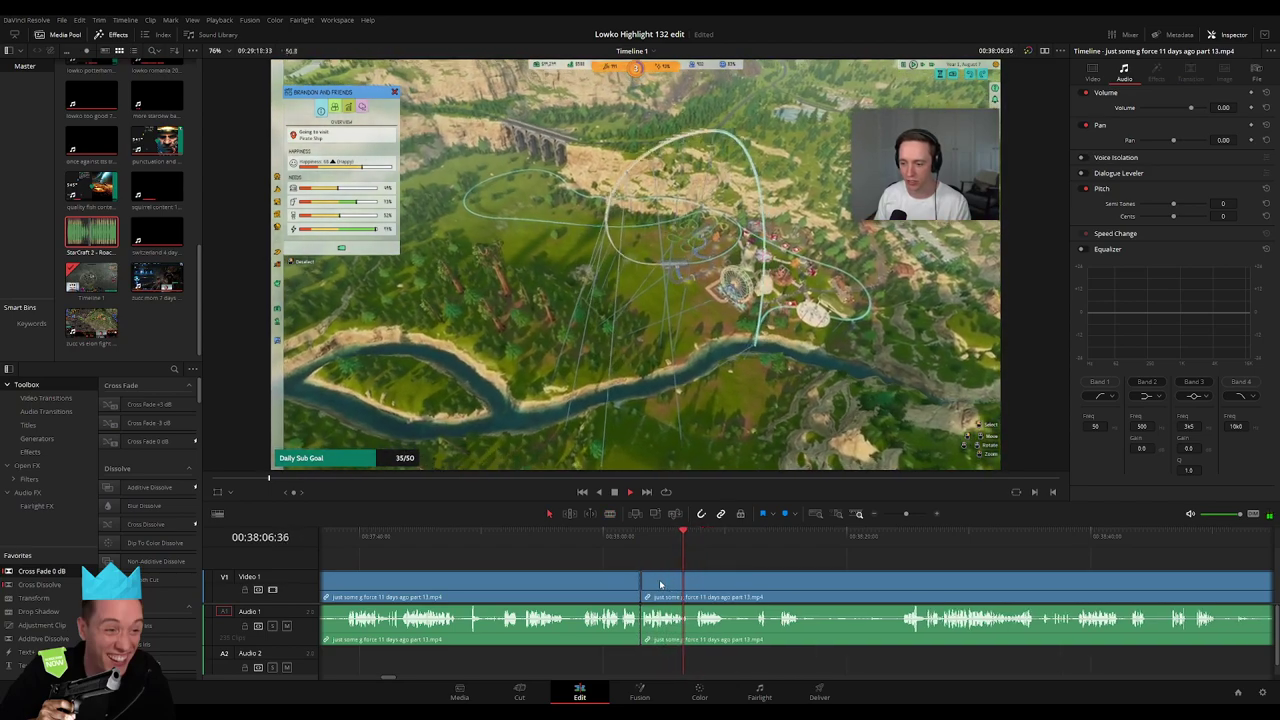
Split the footage with Ctrl+B and ripple-delete another unwanted segment
{"action": "left_click", "coordinate": [638, 582]}
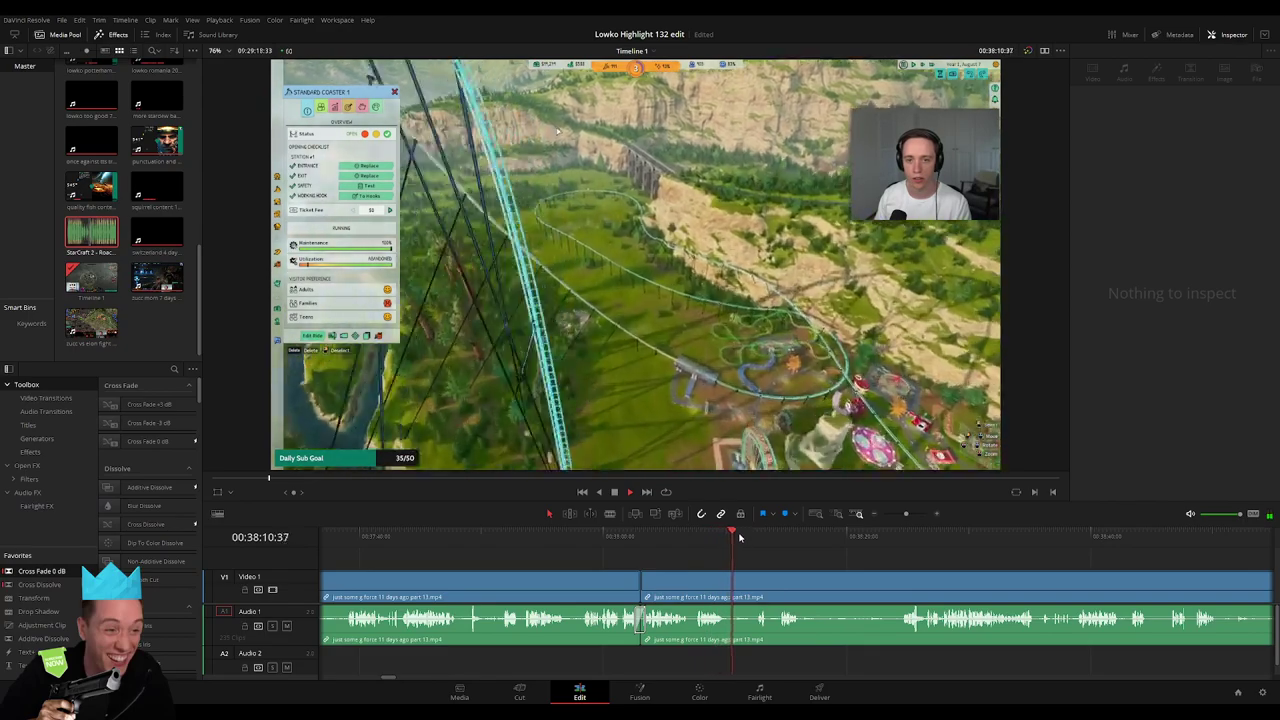
{"action": "left_click", "coordinate": [745, 581]}
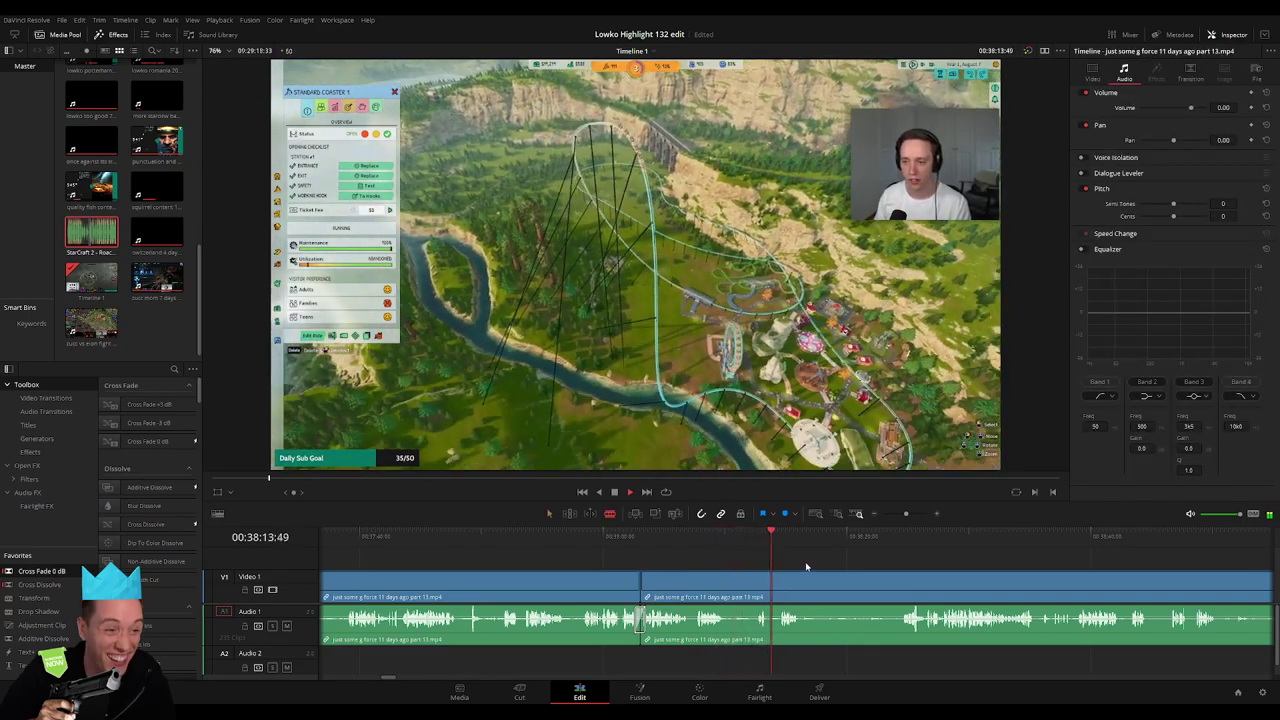
{"action": "scroll", "coordinate": [671, 560], "scroll_direction": "right", "scroll_amount": 3}
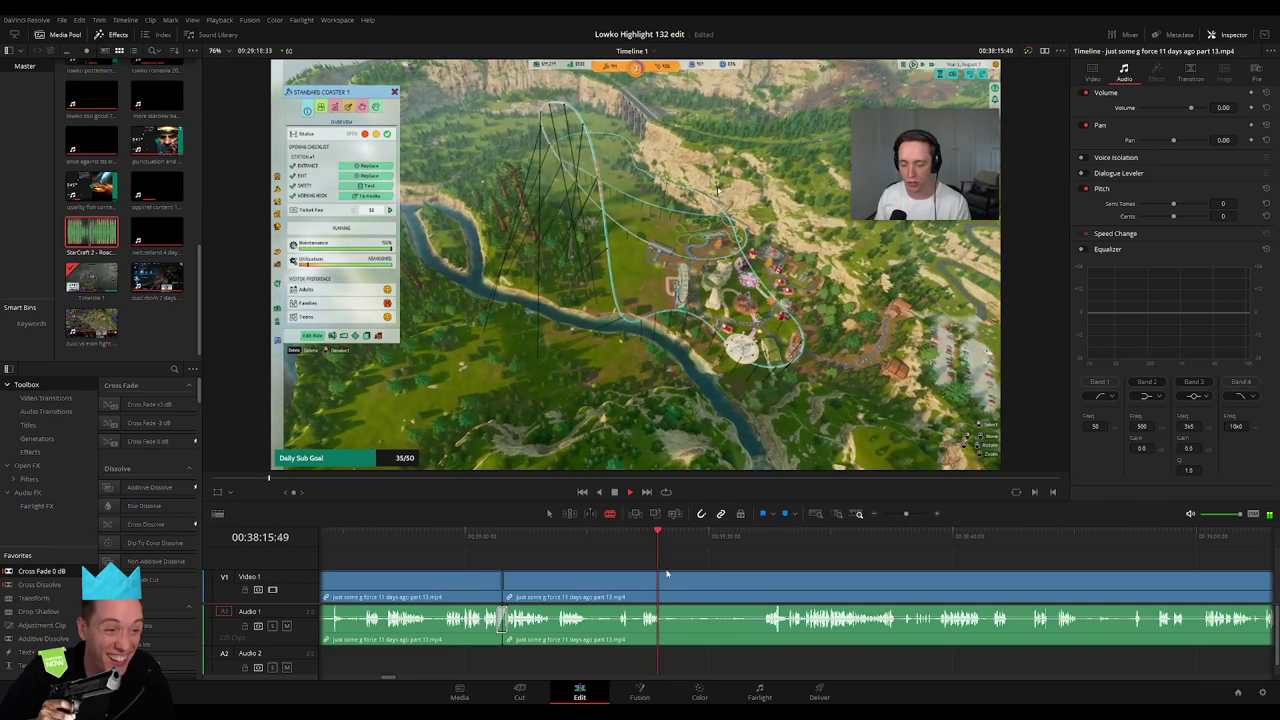
{"action": "key", "text": "ctrl+b"}
{"action": "left_click", "coordinate": [767, 538]}
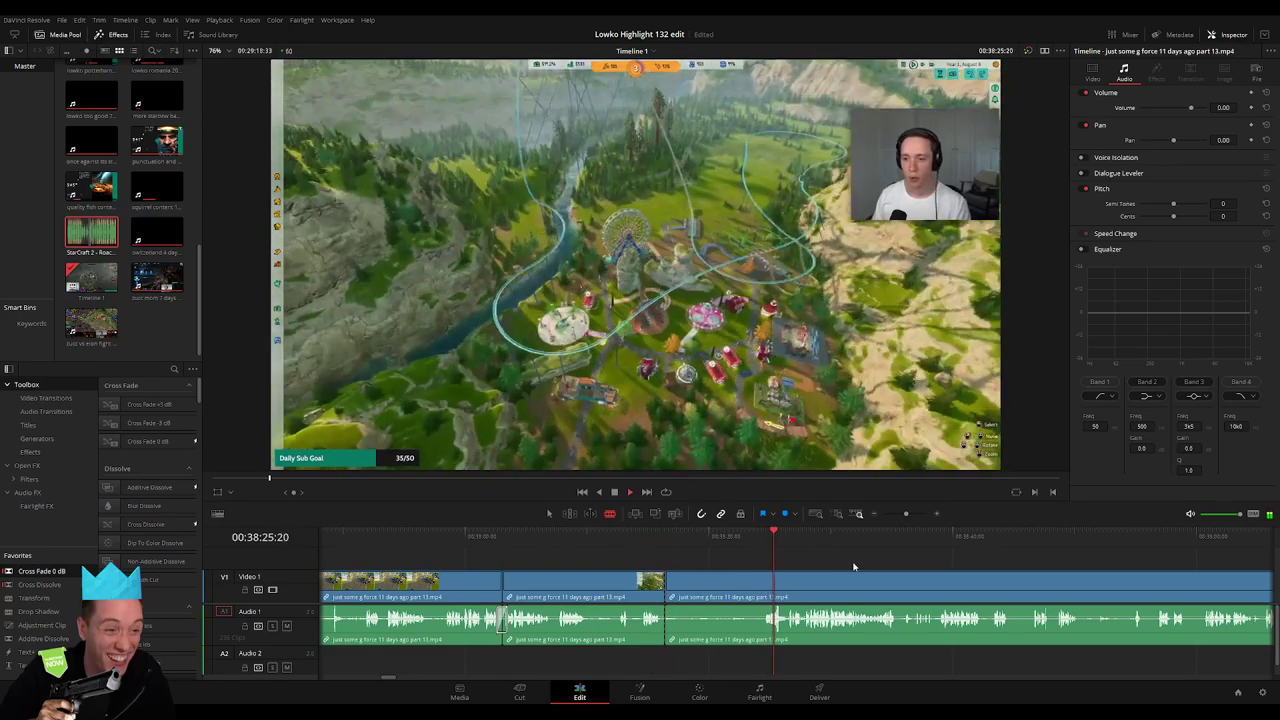
{"action": "scroll", "coordinate": [709, 551], "scroll_direction": "right", "scroll_amount": 3}
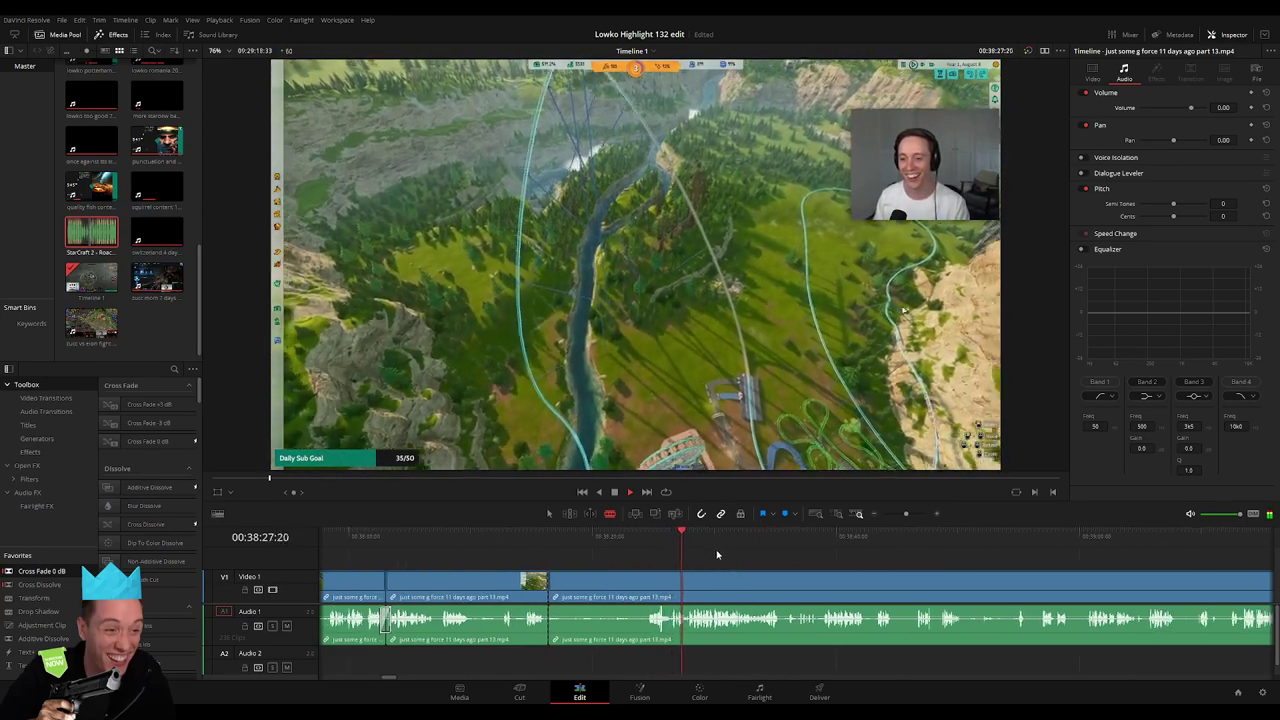
{"action": "scroll", "coordinate": [727, 556], "scroll_direction": "right", "scroll_amount": 2}
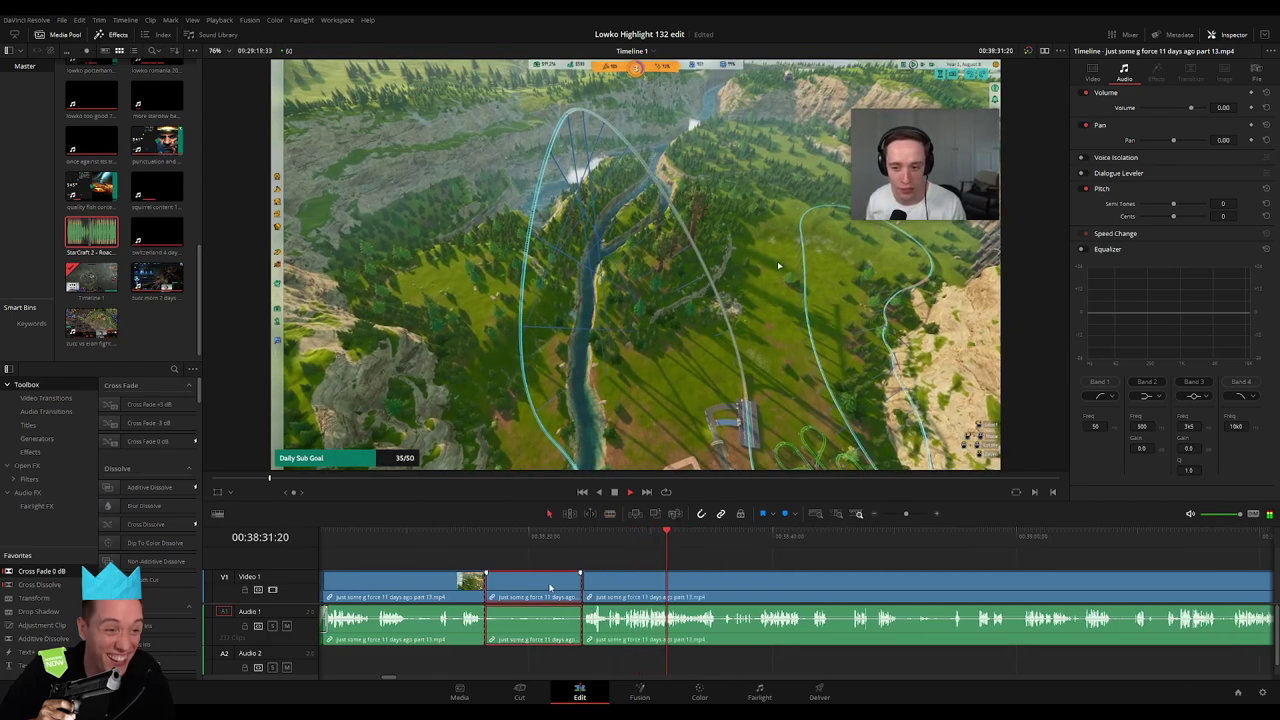
{"action": "key", "text": "Delete"}
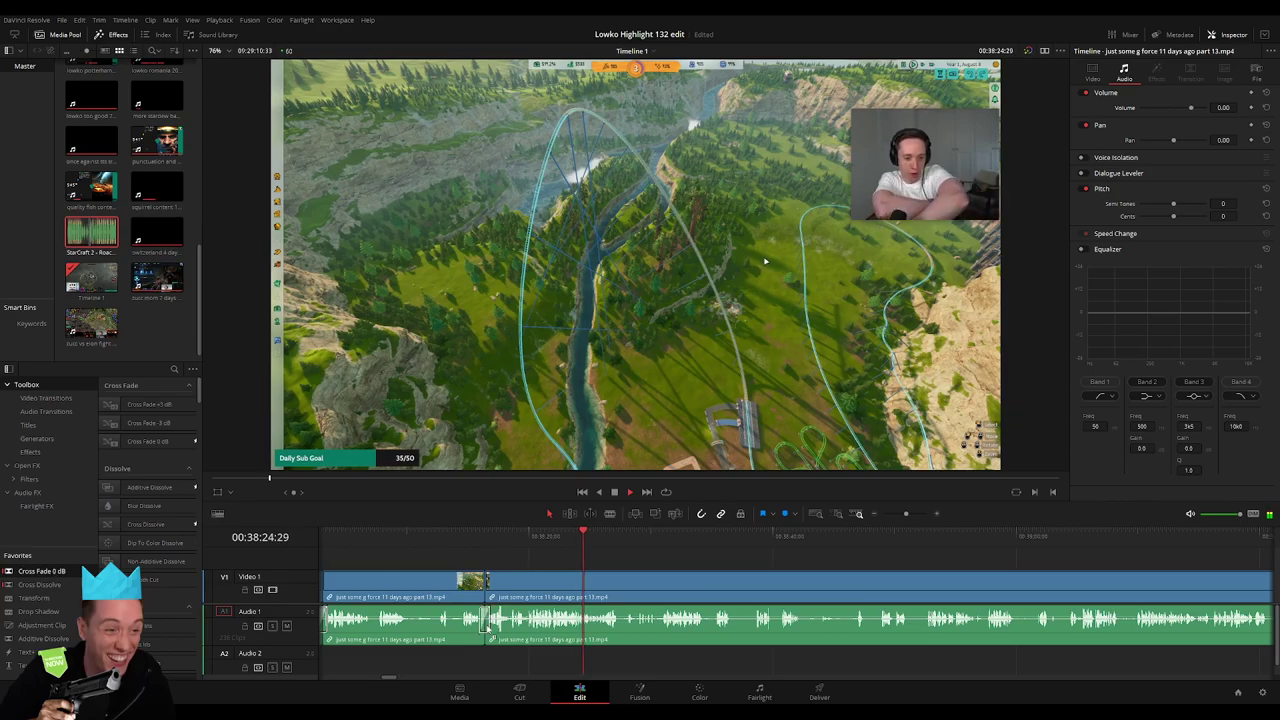
{"action": "left_click", "coordinate": [693, 561]}
Skim ahead through the later coaster scenes and zoom the timeline out
{"action": "left_click", "coordinate": [617, 580]}
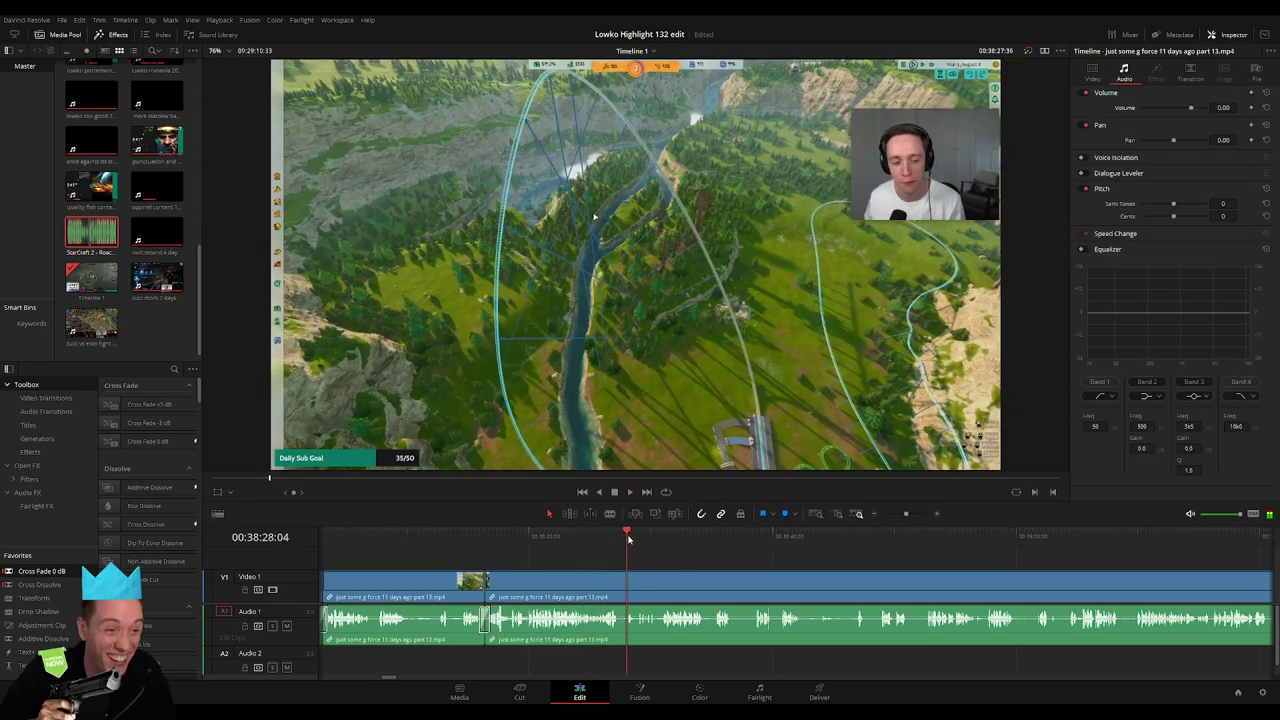
{"action": "scroll", "coordinate": [615, 553], "scroll_direction": "right", "scroll_amount": 5}
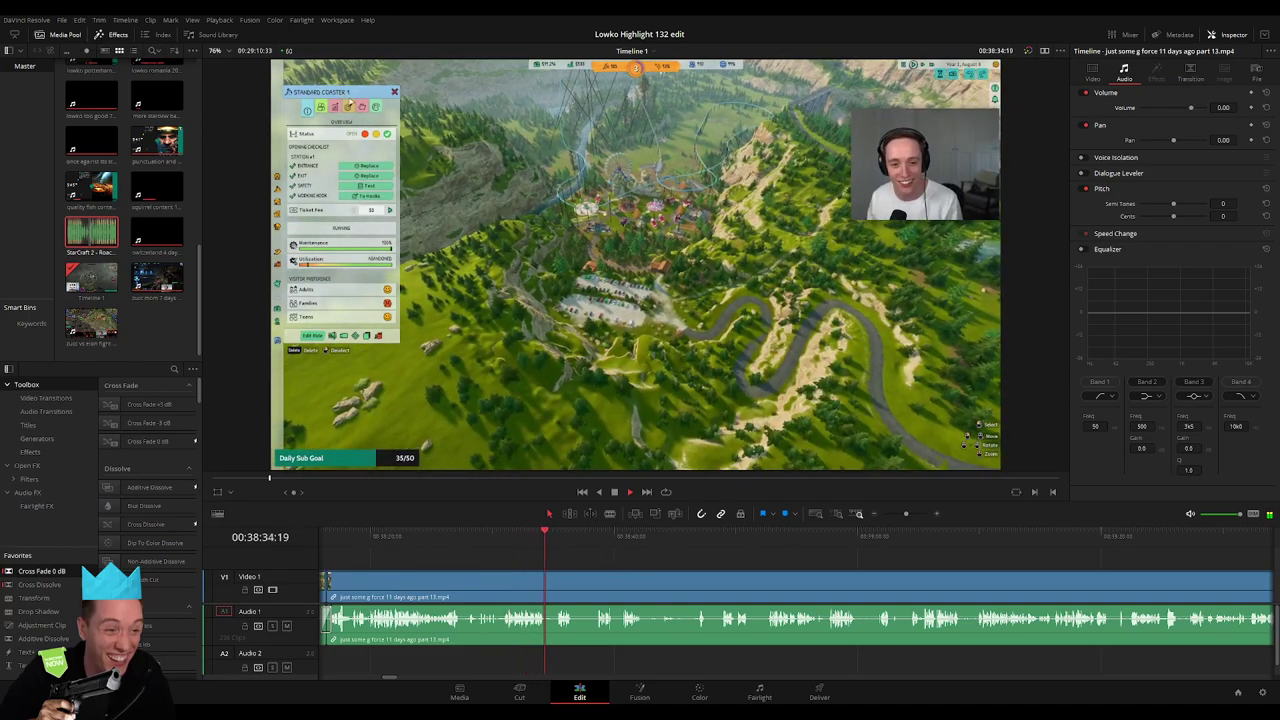
{"action": "left_click", "coordinate": [594, 537]}
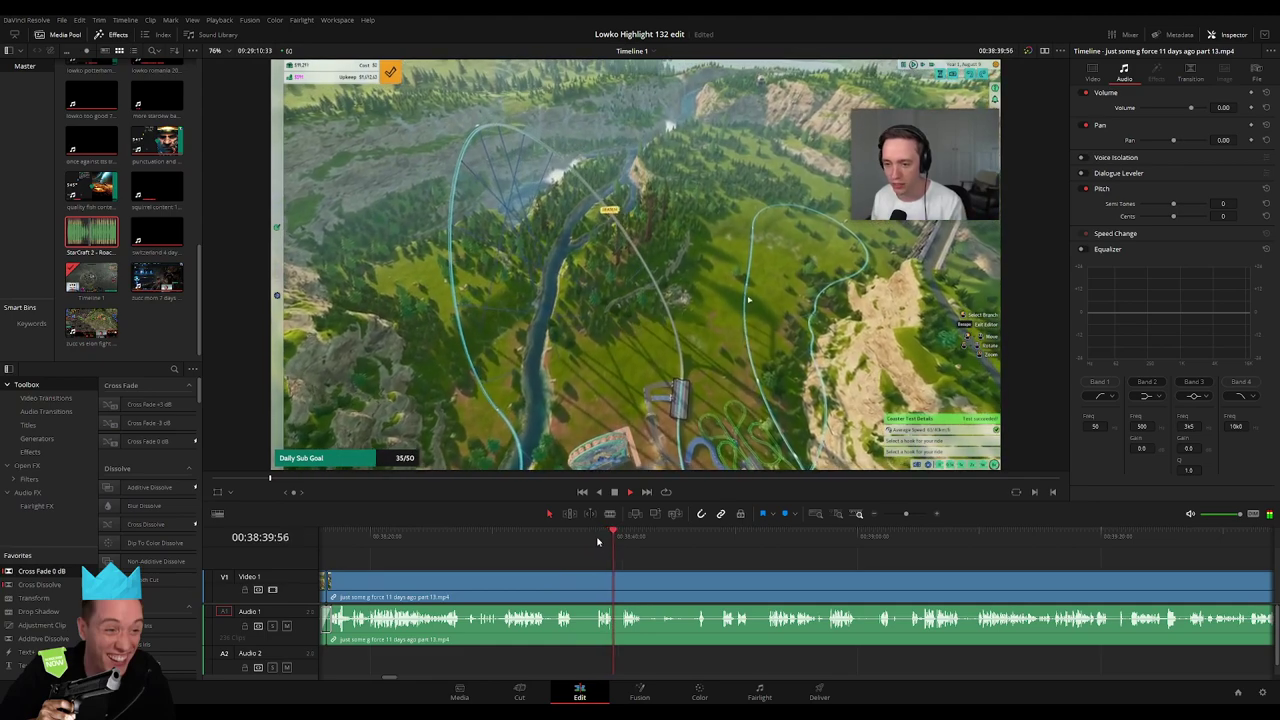
{"action": "left_click", "coordinate": [695, 537]}
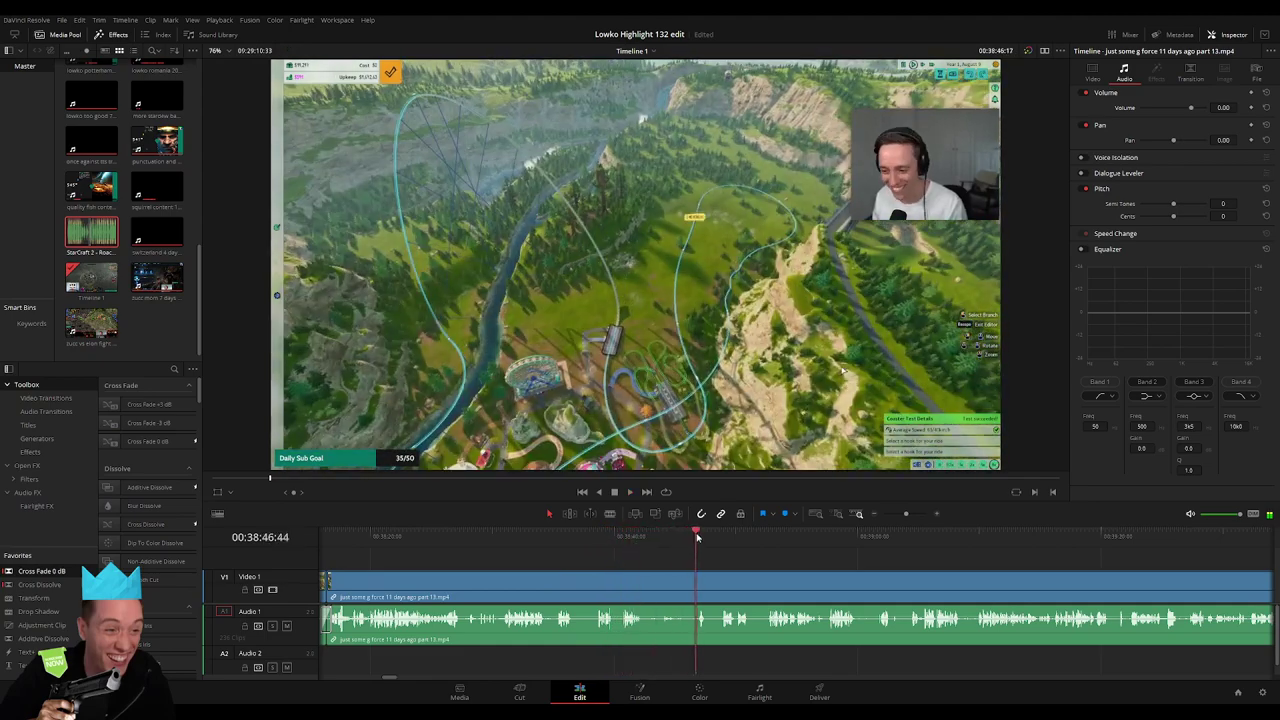
{"action": "scroll", "coordinate": [781, 559], "scroll_direction": "right", "scroll_amount": 2}
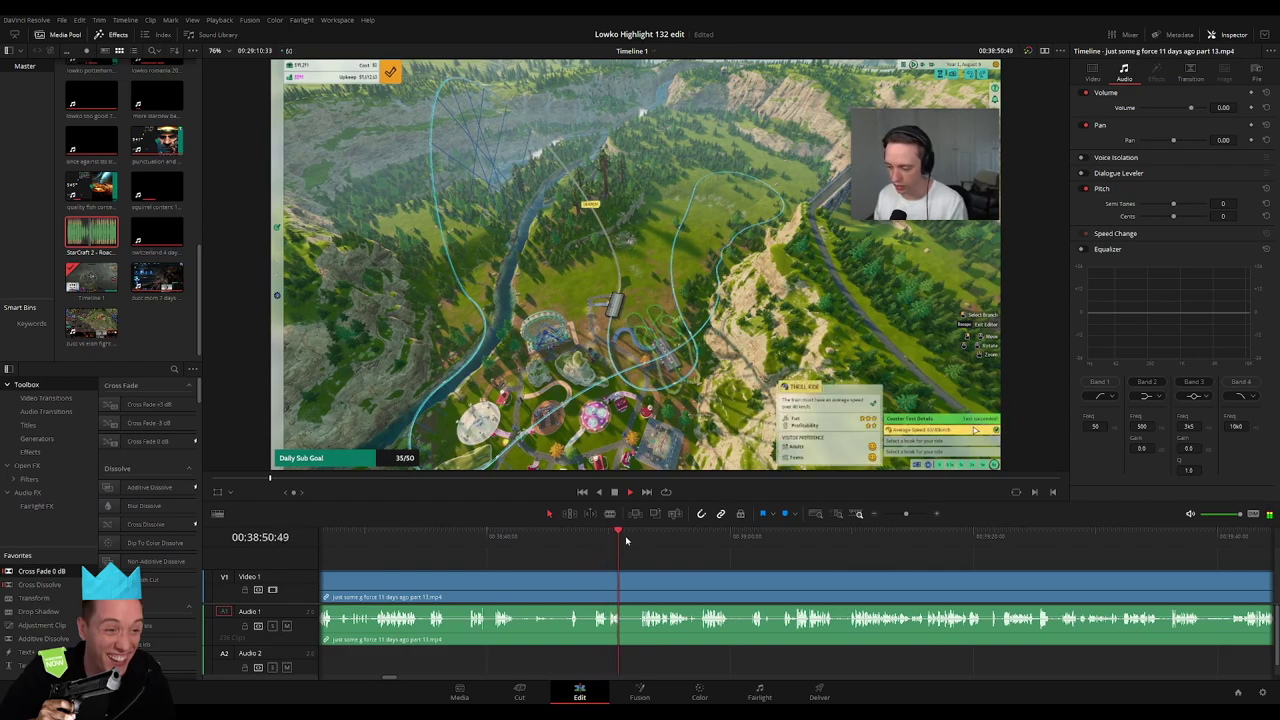
{"action": "left_click", "coordinate": [642, 538]}
{"action": "scroll", "coordinate": [599, 560], "scroll_direction": "right", "scroll_amount": 3}
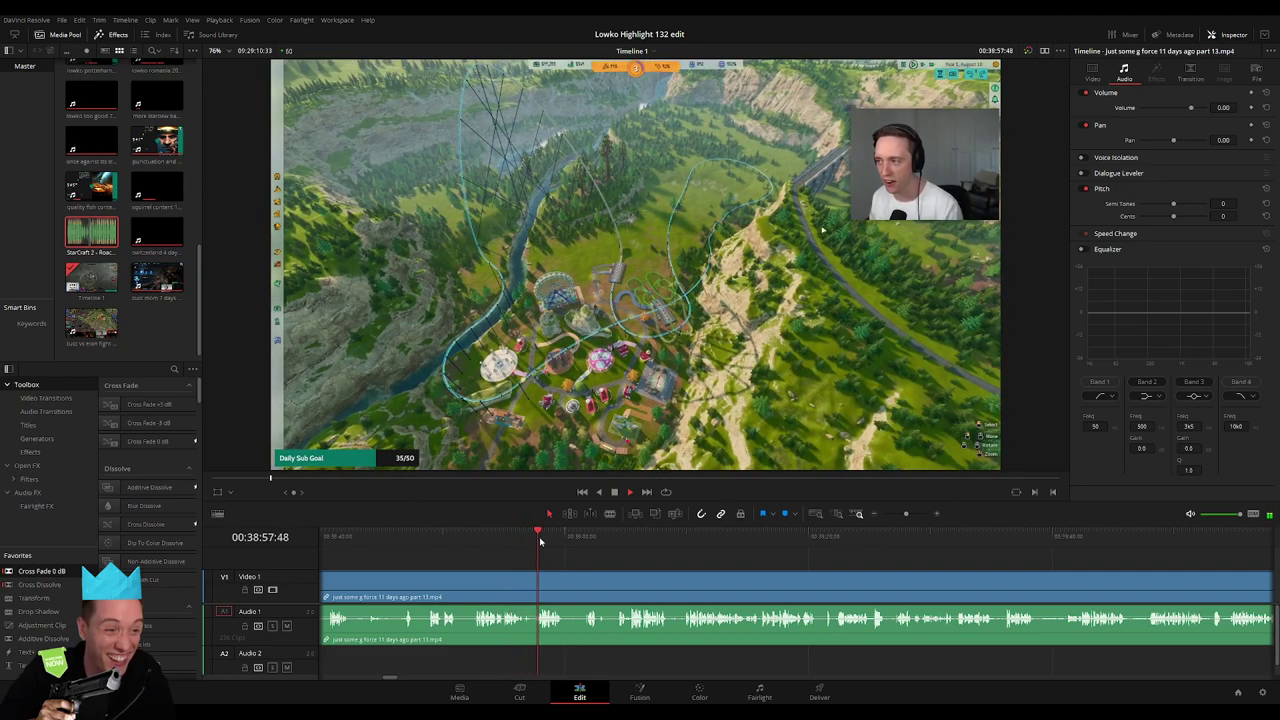
{"action": "scroll", "coordinate": [542, 558], "scroll_direction": "right", "scroll_amount": 2}
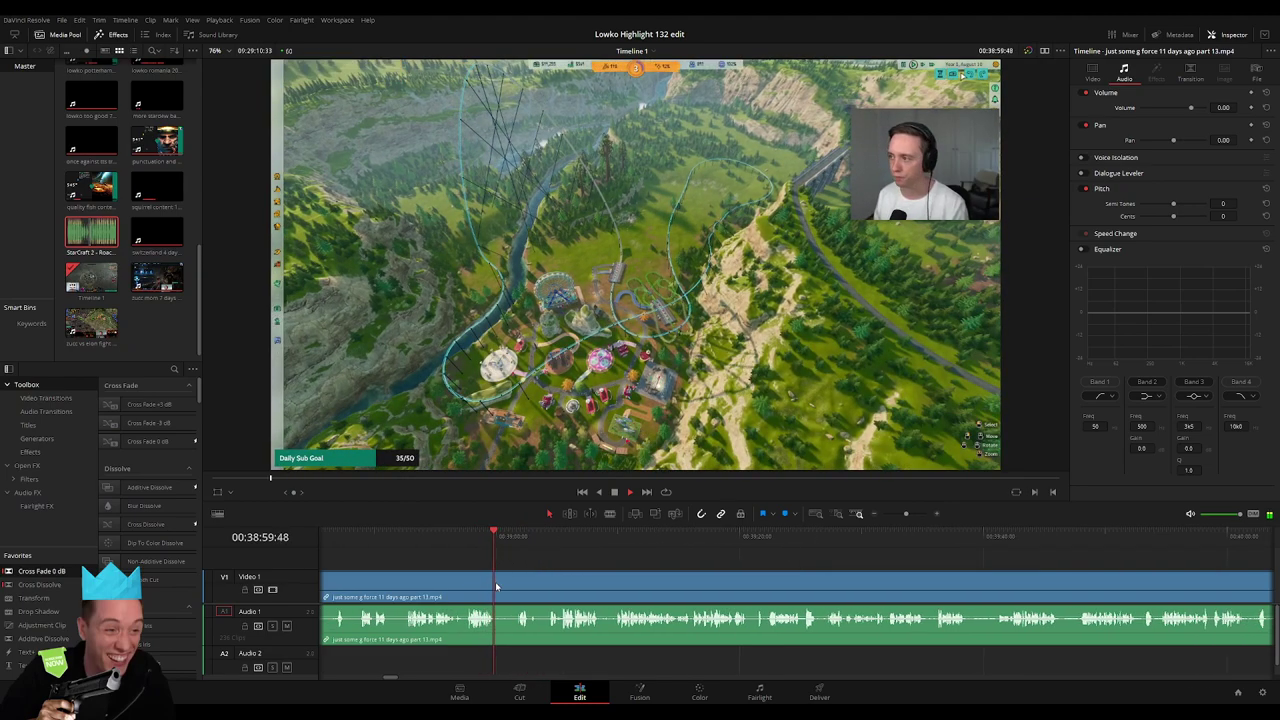
{"action": "left_click_drag", "start_coordinate": [905, 513], "coordinate": [896, 513]}
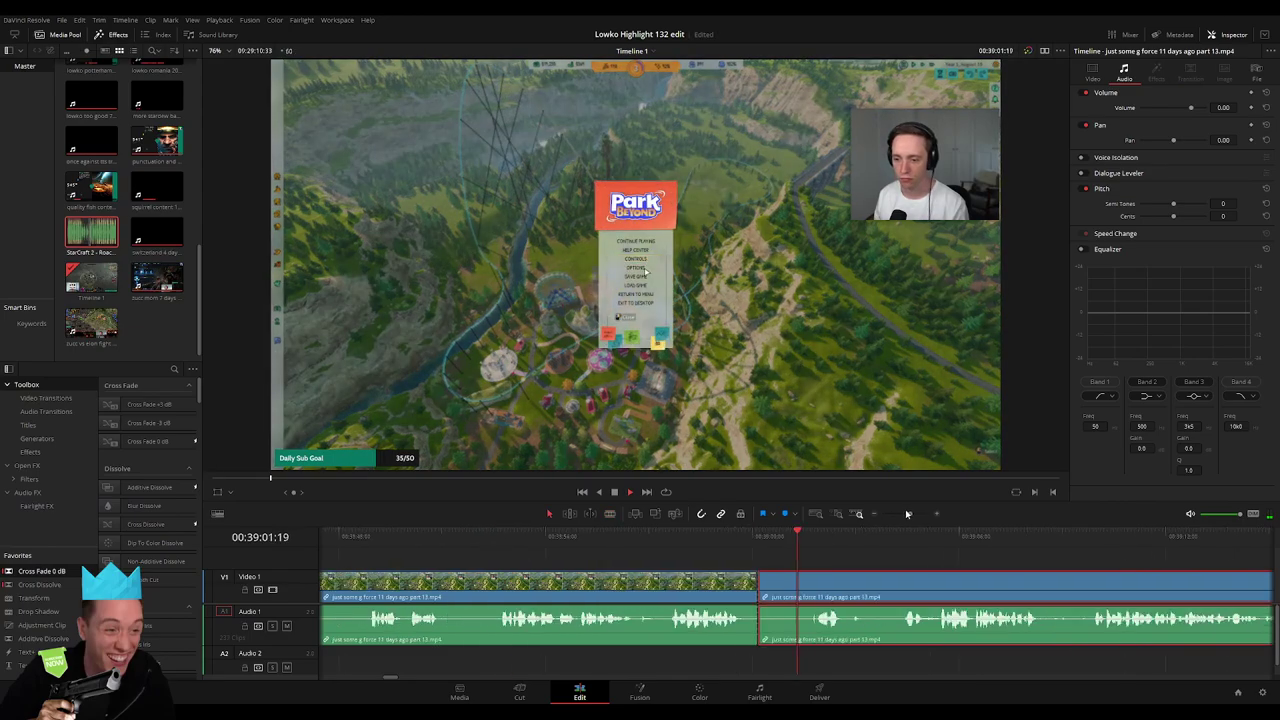
Ripple-delete the unwanted clip and scrub through the following footage
{"action": "left_click", "coordinate": [885, 535]}
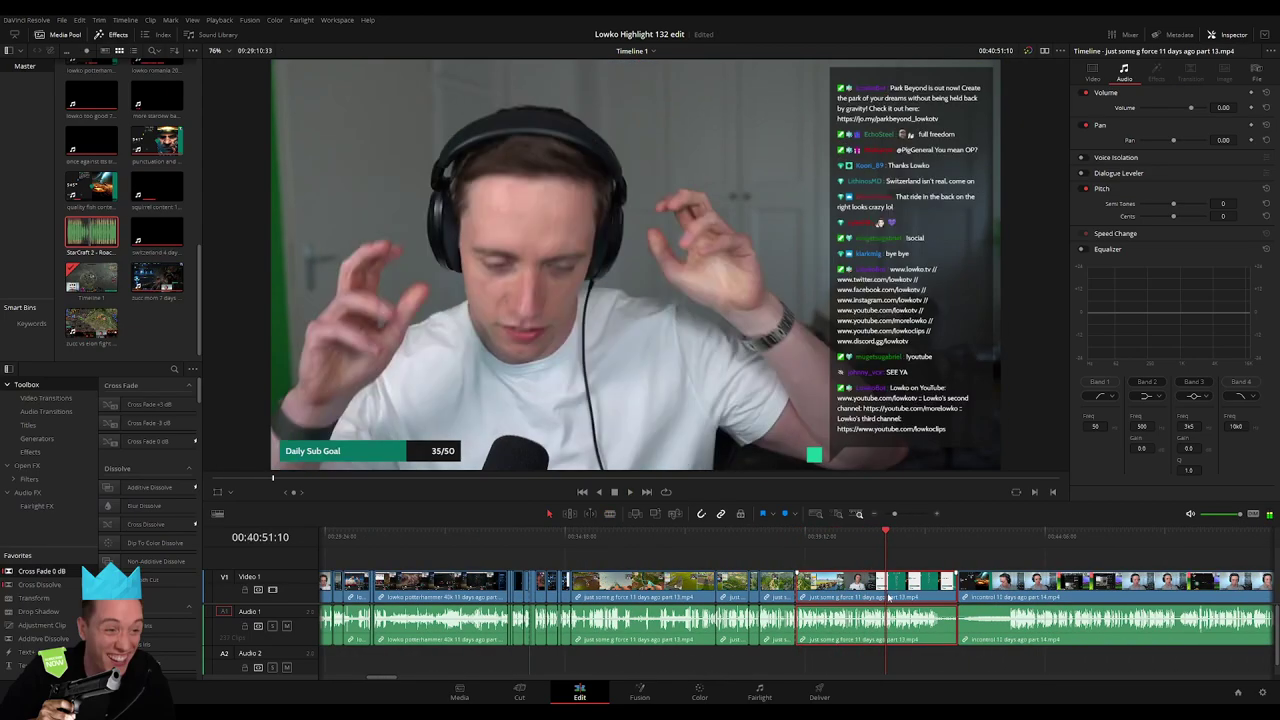
{"action": "key", "text": "BackSpace"}
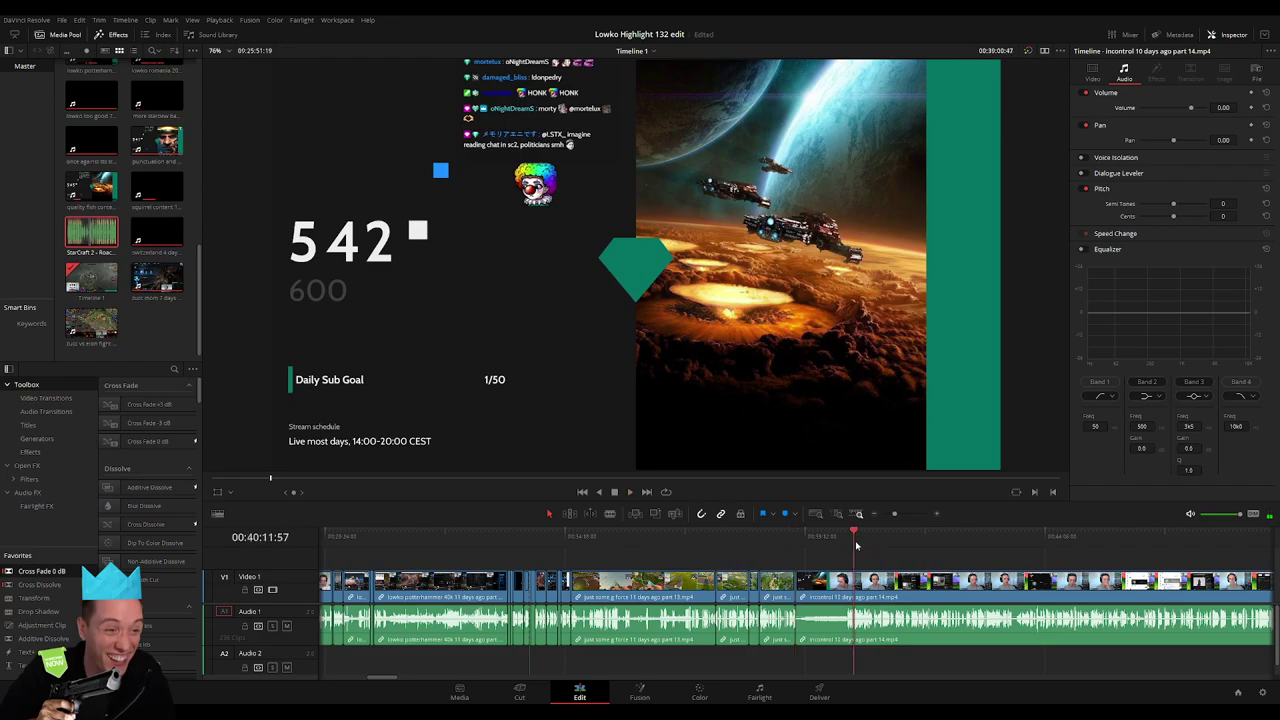
{"action": "left_click_drag", "start_coordinate": [856, 540], "coordinate": [995, 540]}
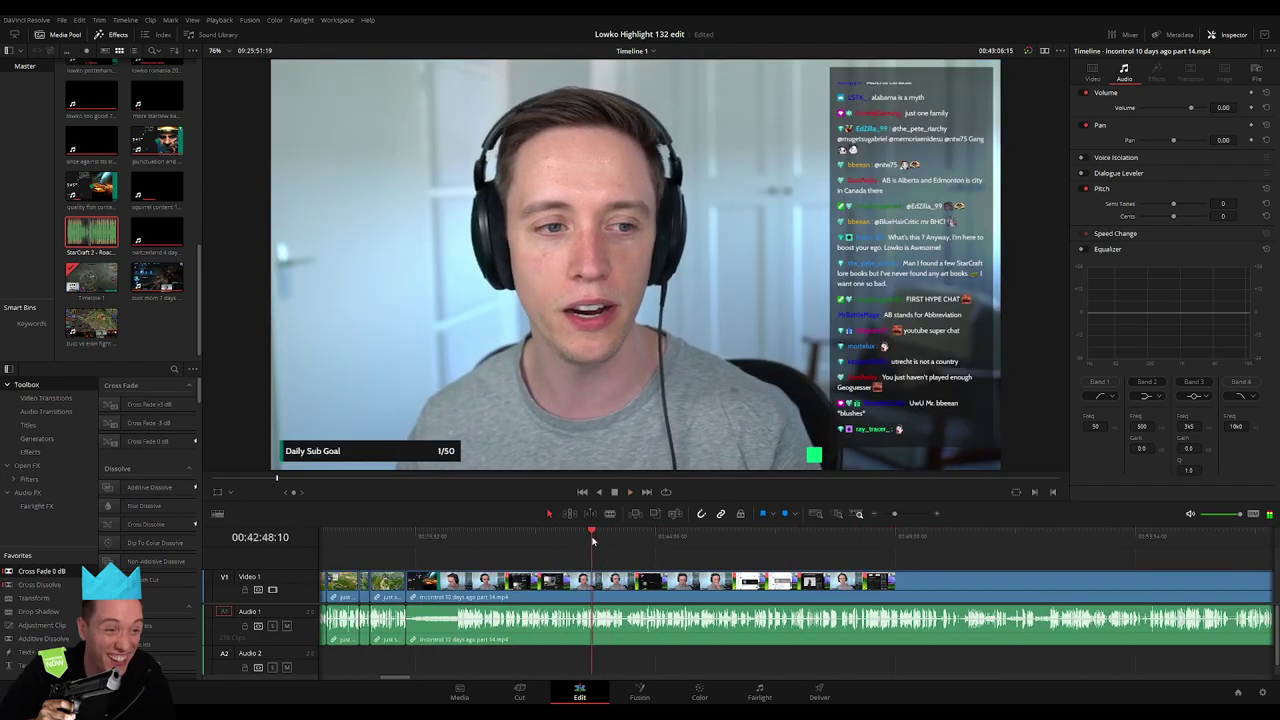
{"action": "left_click_drag", "start_coordinate": [592, 540], "coordinate": [778, 546]}
{"action": "key", "text": "space"}
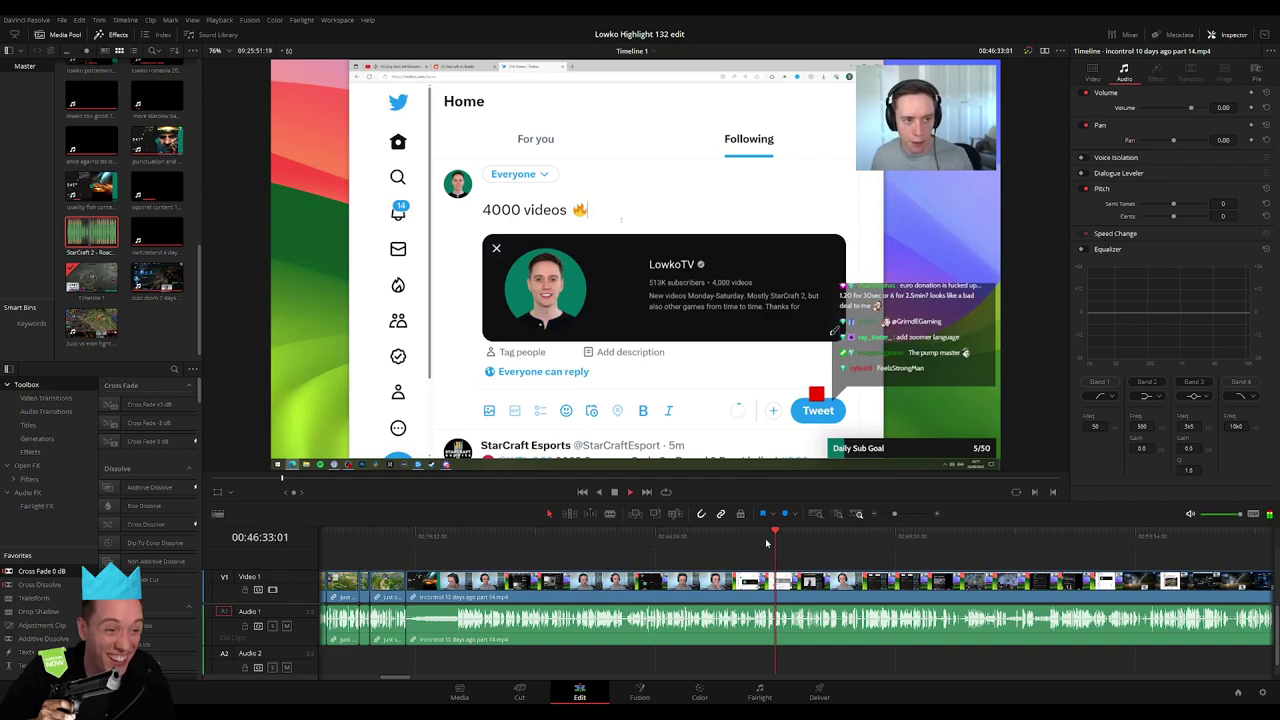
Trim the head of the incontrol part 14 clip so it starts where the Reddit post opens
{"action": "left_click", "coordinate": [877, 537]}
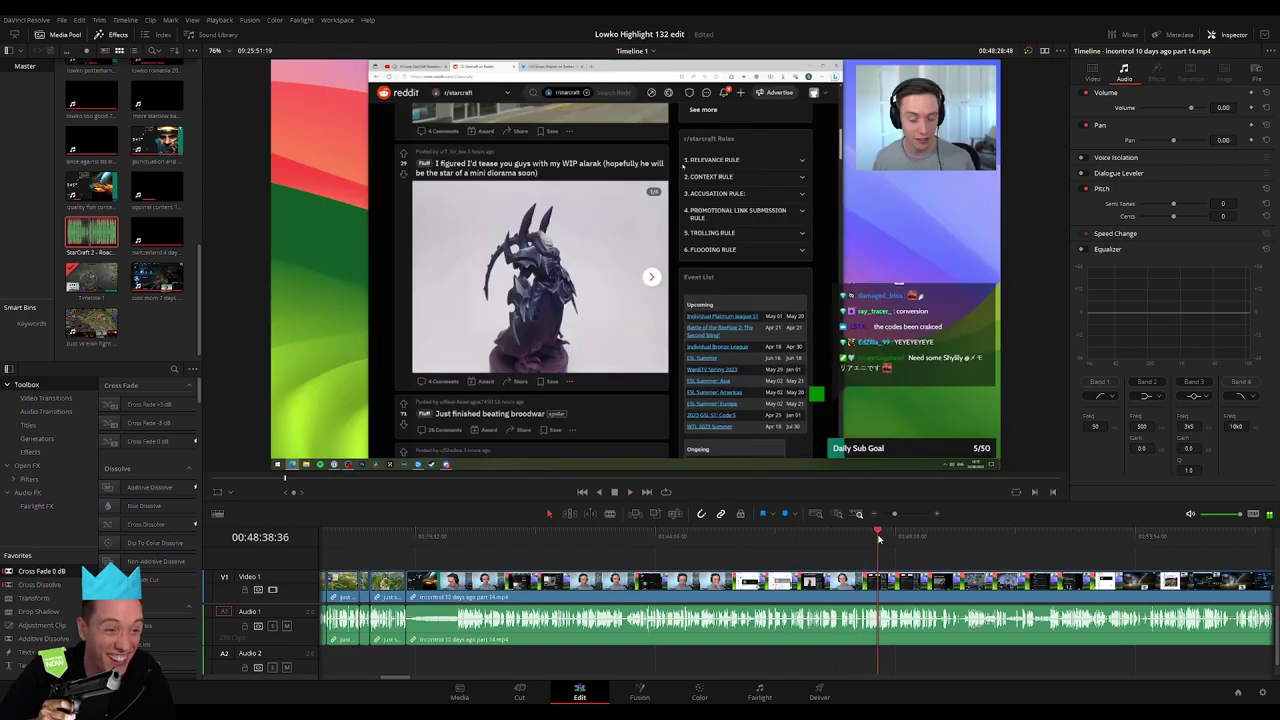
{"action": "scroll", "coordinate": [660, 557], "scroll_direction": "right", "scroll_amount": 3}
{"action": "scroll", "coordinate": [660, 557], "scroll_direction": "right", "scroll_amount": 2}
{"action": "left_click", "coordinate": [633, 537]}
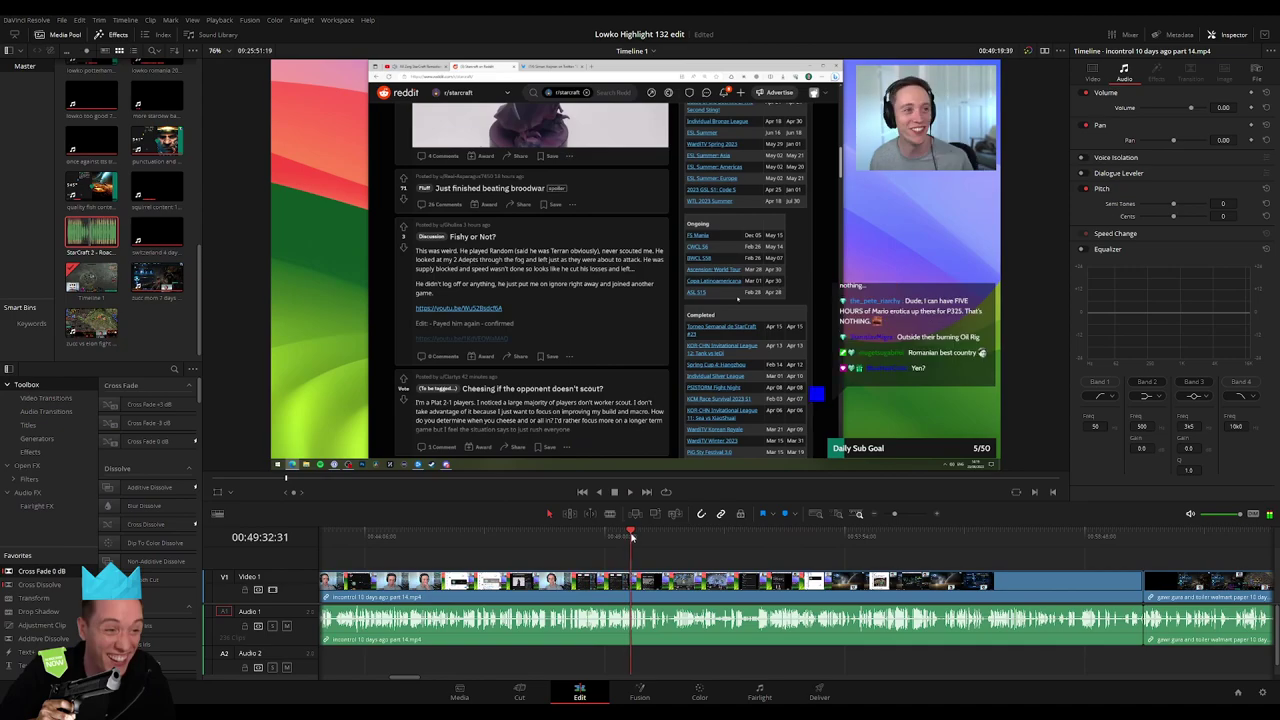
{"action": "left_click", "coordinate": [680, 537]}
{"action": "left_click", "coordinate": [700, 537]}
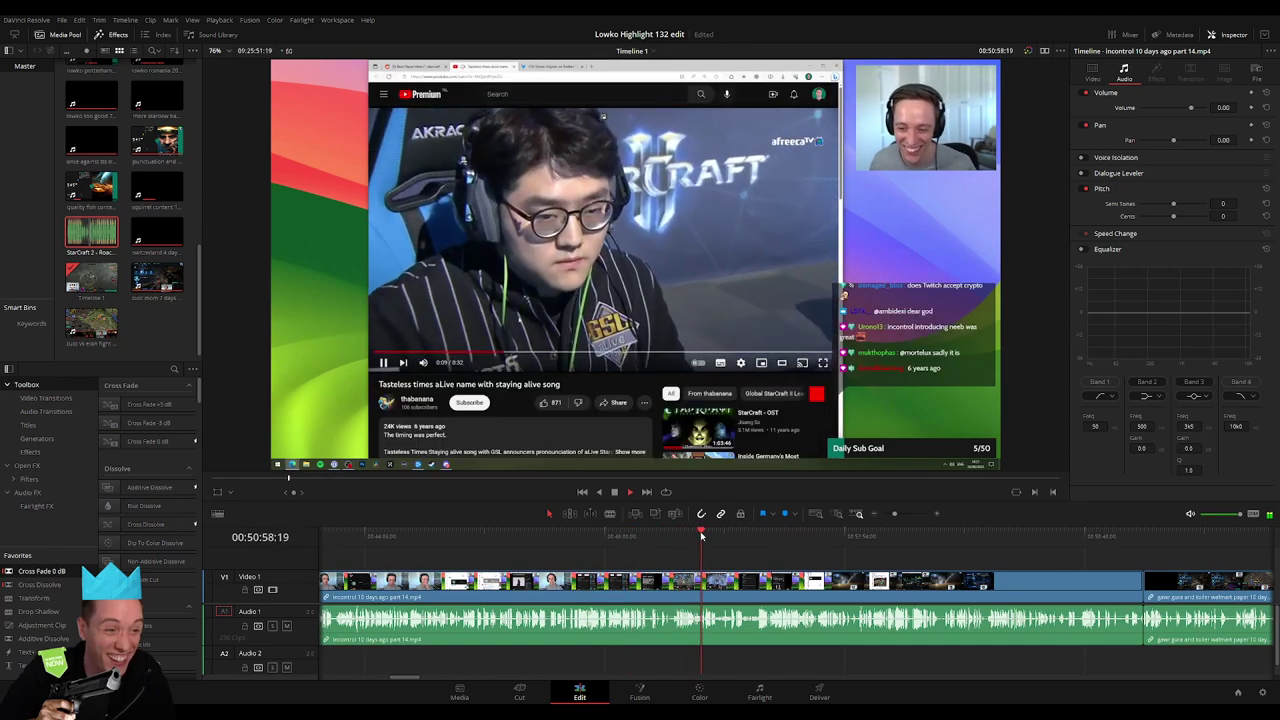
{"action": "left_click", "coordinate": [695, 537]}
{"action": "left_click", "coordinate": [684, 537]}
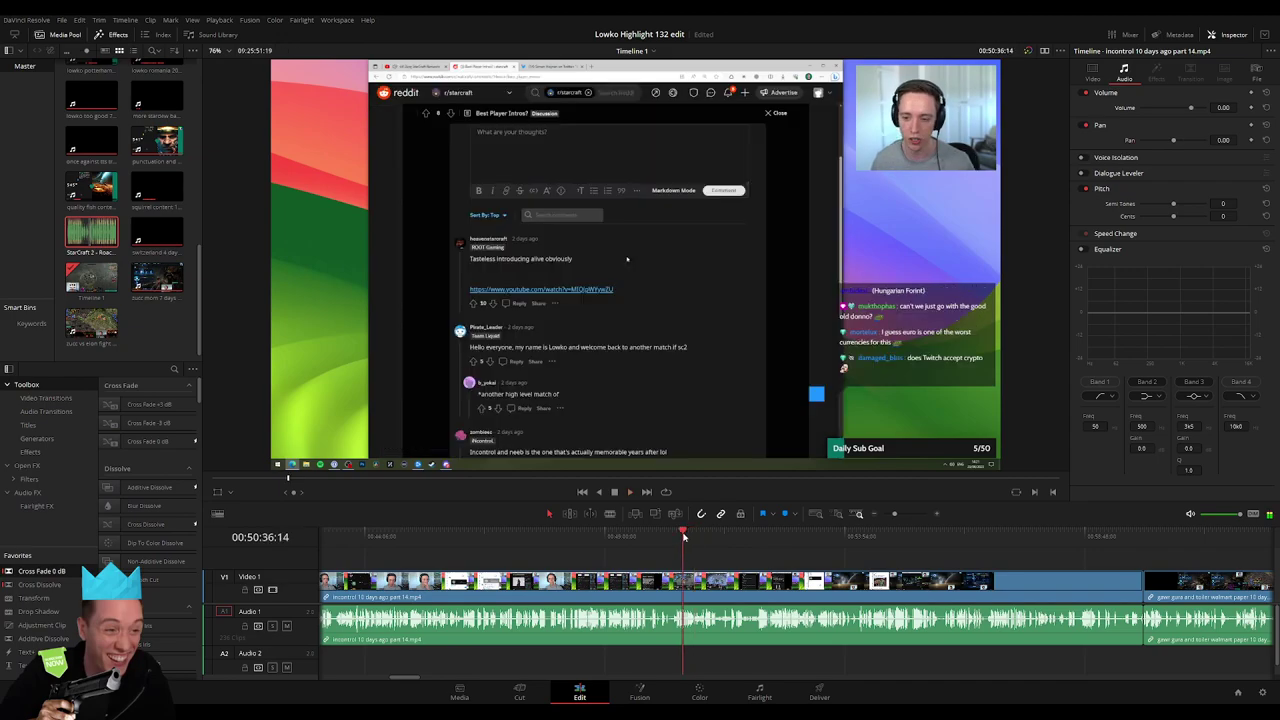
{"action": "left_click", "coordinate": [850, 507]}
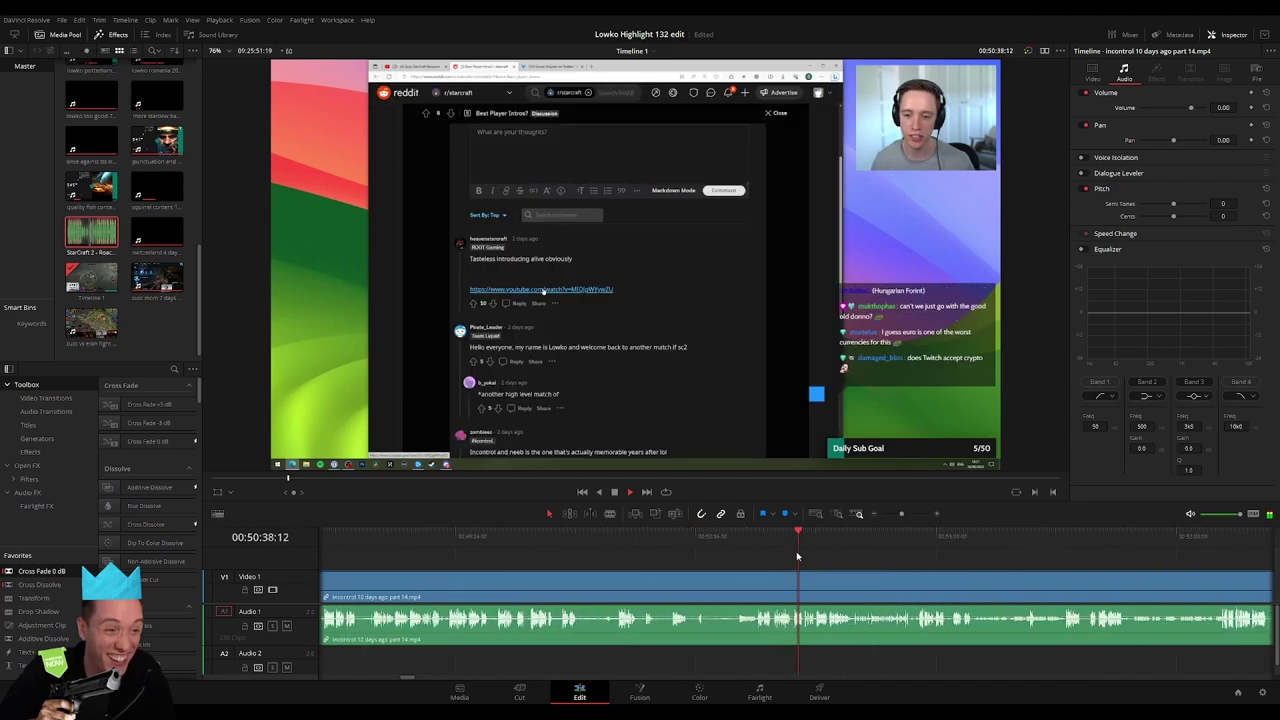
{"action": "left_click", "coordinate": [707, 537]}
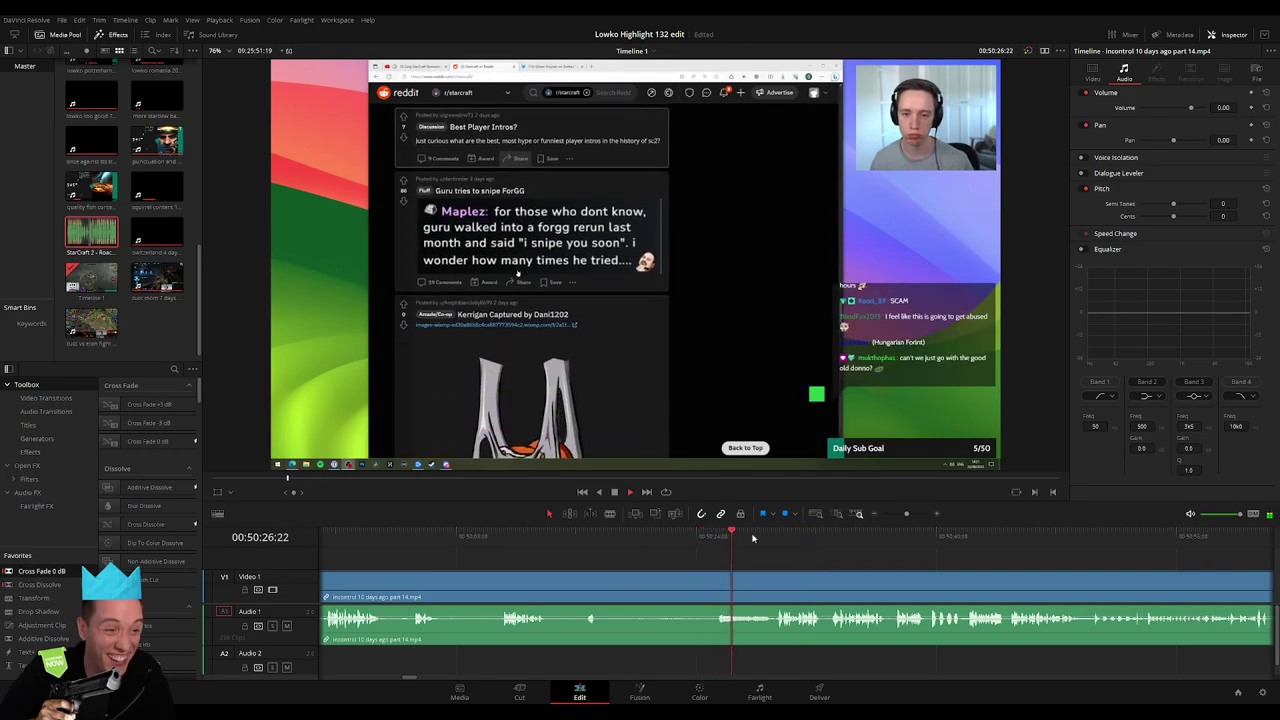
{"action": "left_click", "coordinate": [789, 537]}
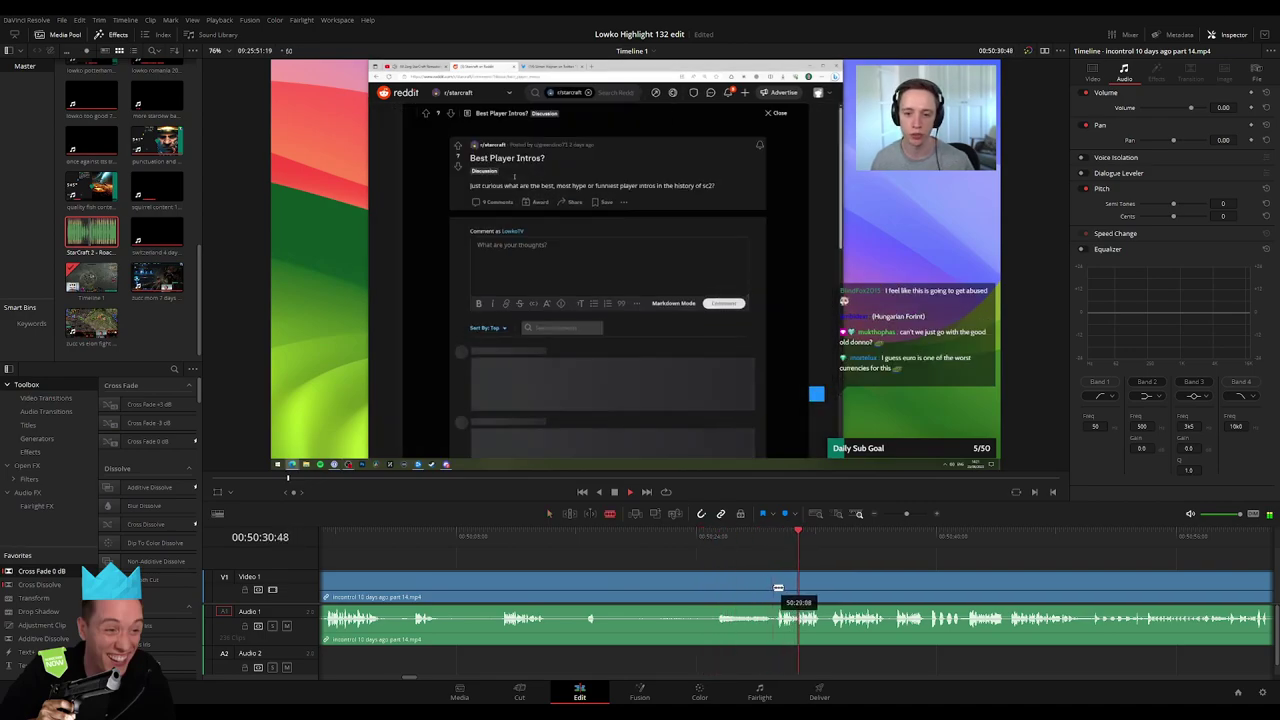
{"action": "left_click_drag", "start_coordinate": [778, 588], "coordinate": [749, 586]}
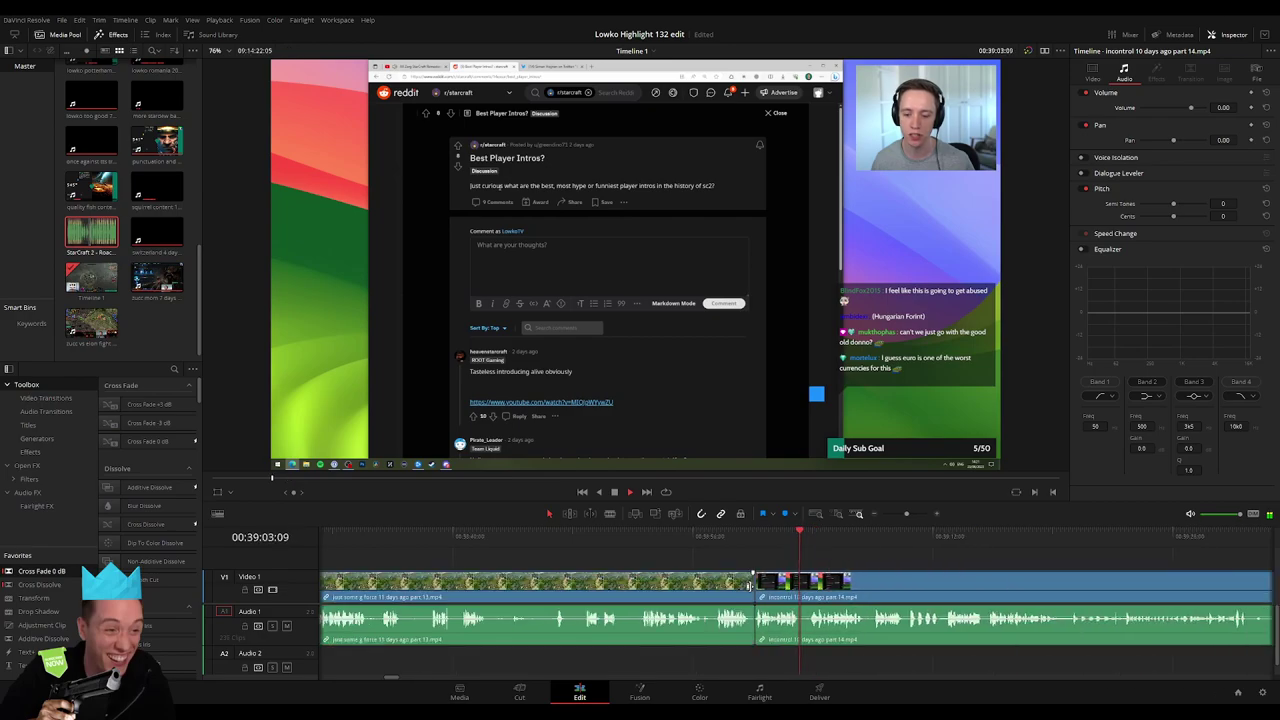
Play through the Reddit comments section and stop at the next cut point
{"action": "scroll", "coordinate": [587, 571], "scroll_direction": "right", "scroll_amount": 5}
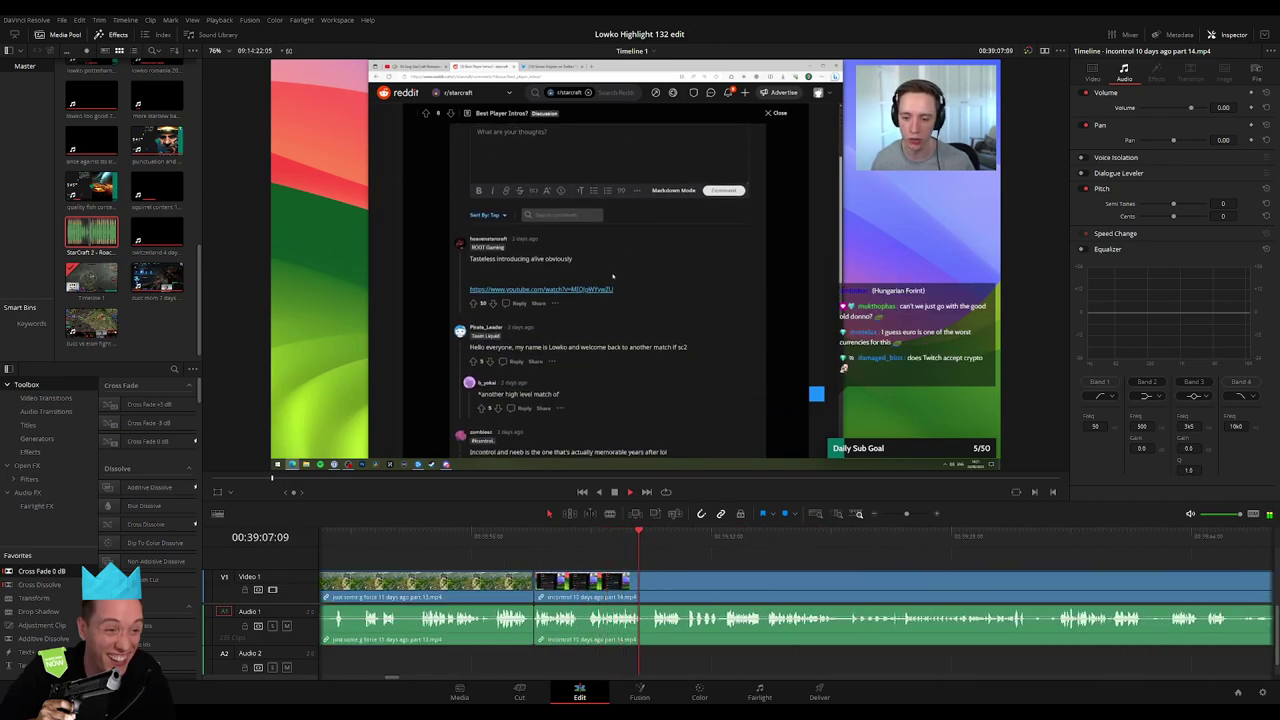
{"action": "scroll", "coordinate": [600, 571], "scroll_direction": "right", "scroll_amount": 5}
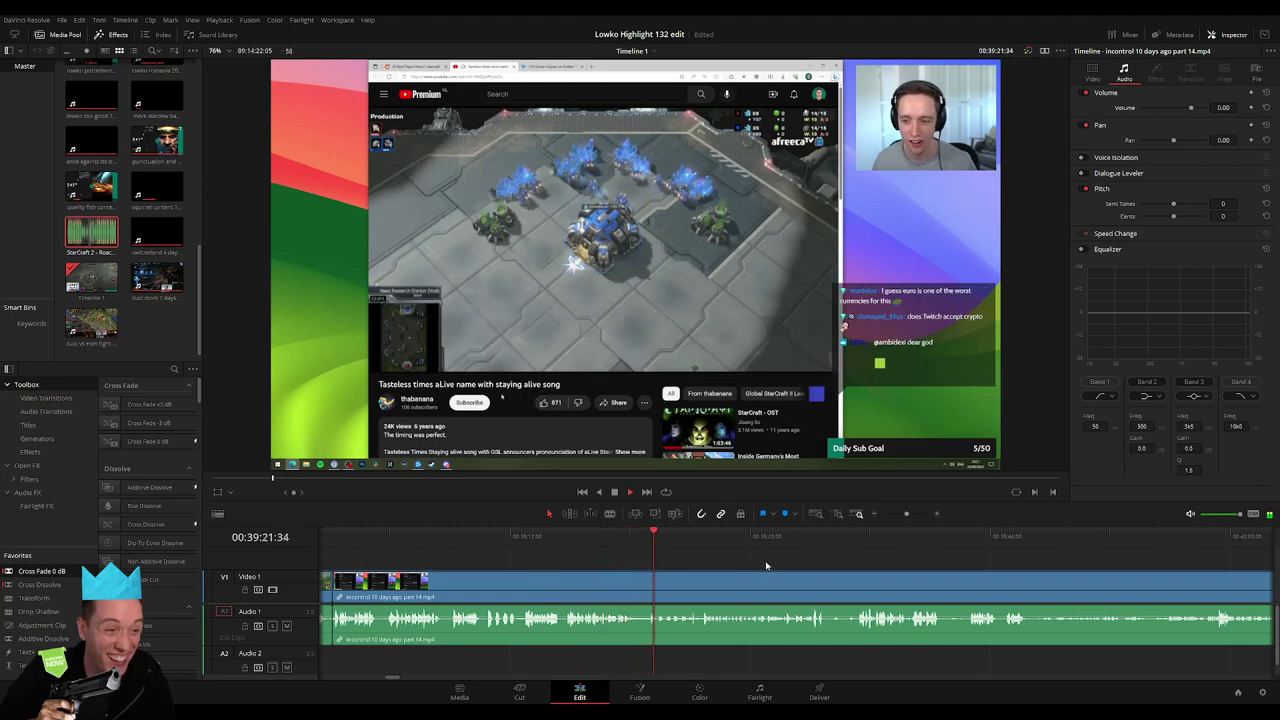
{"action": "scroll", "coordinate": [631, 558], "scroll_direction": "right", "scroll_amount": 3}
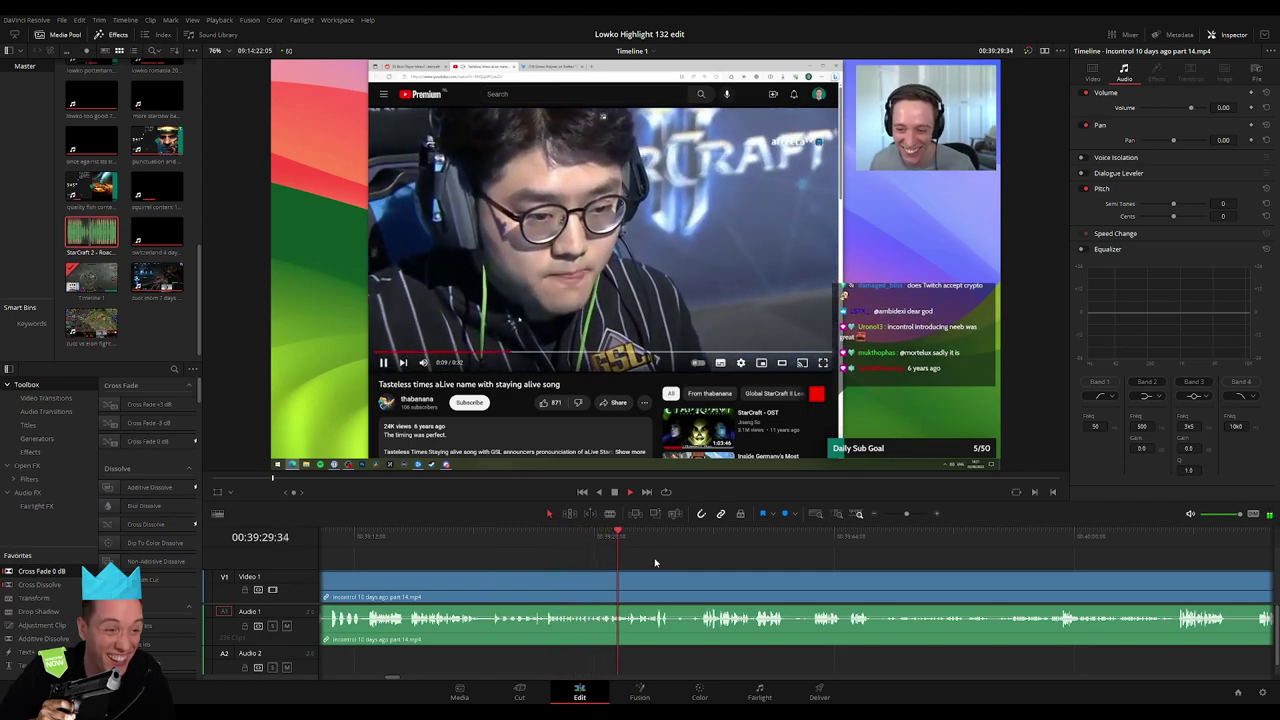
{"action": "scroll", "coordinate": [613, 560], "scroll_direction": "right", "scroll_amount": 2}
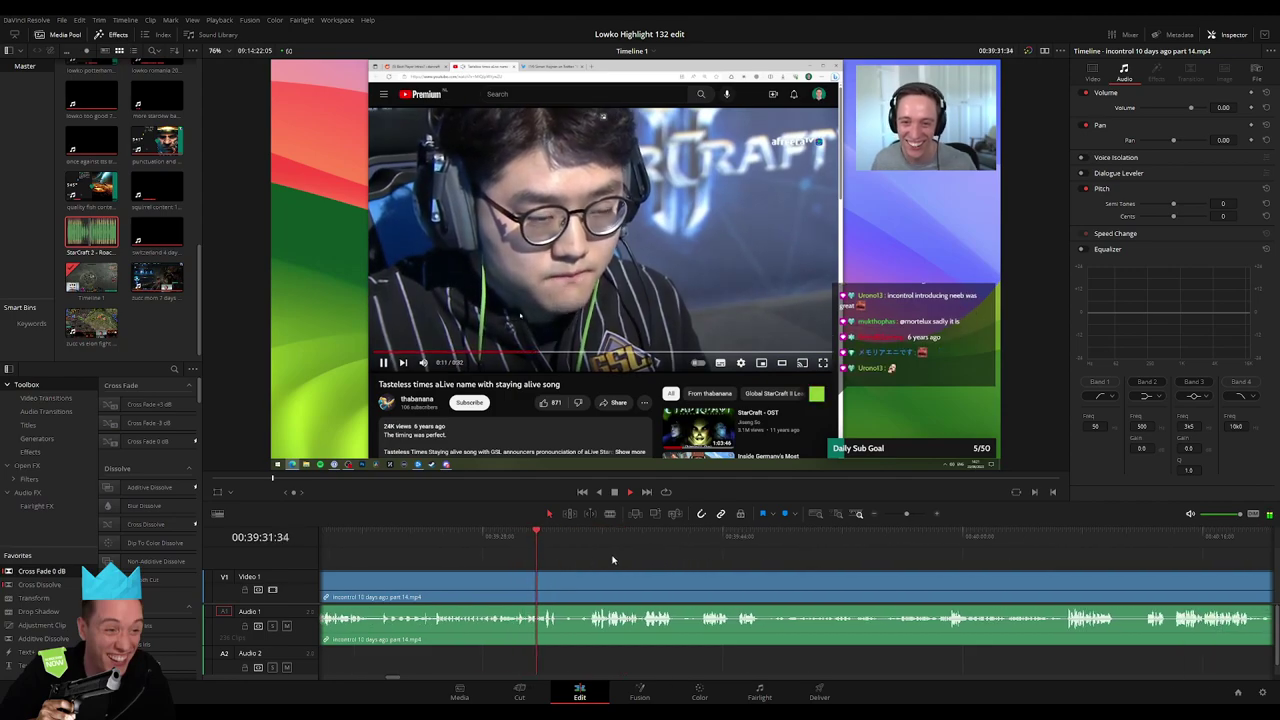
{"action": "left_click", "coordinate": [593, 536]}
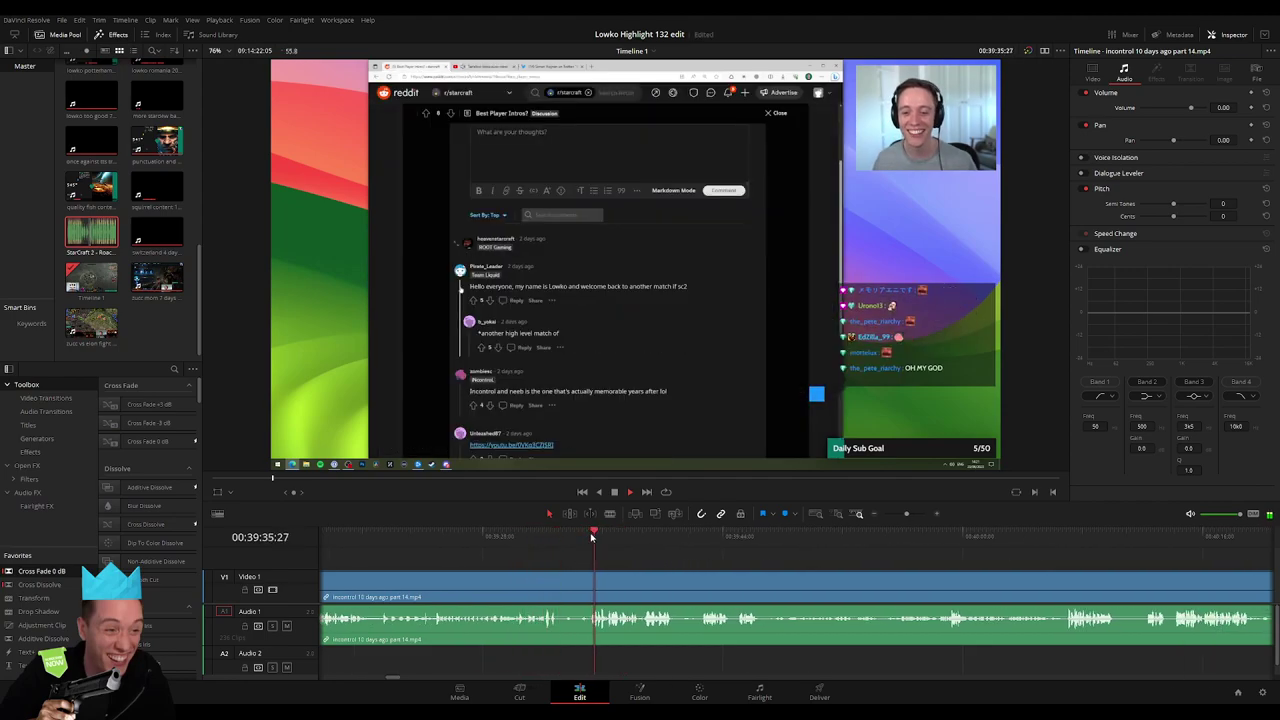
{"action": "scroll", "coordinate": [687, 558], "scroll_direction": "right", "scroll_amount": 2}
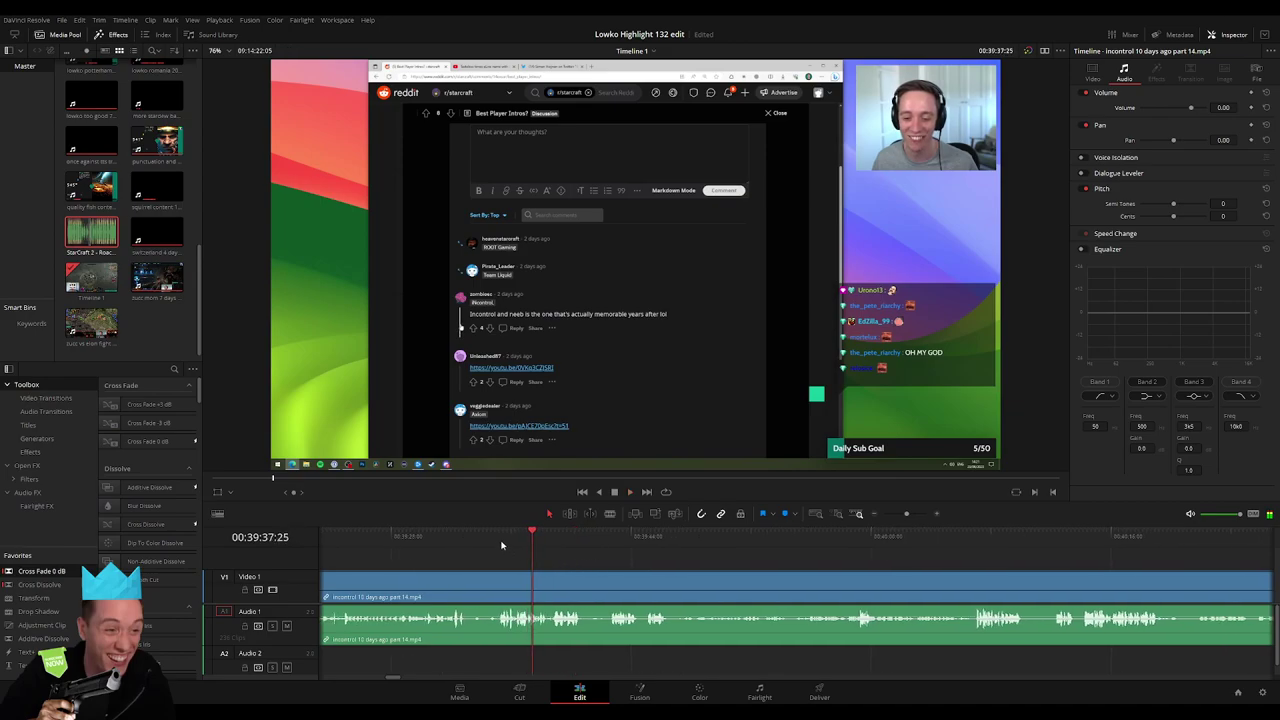
{"action": "scroll", "coordinate": [760, 545], "scroll_direction": "up", "scroll_amount": 3}
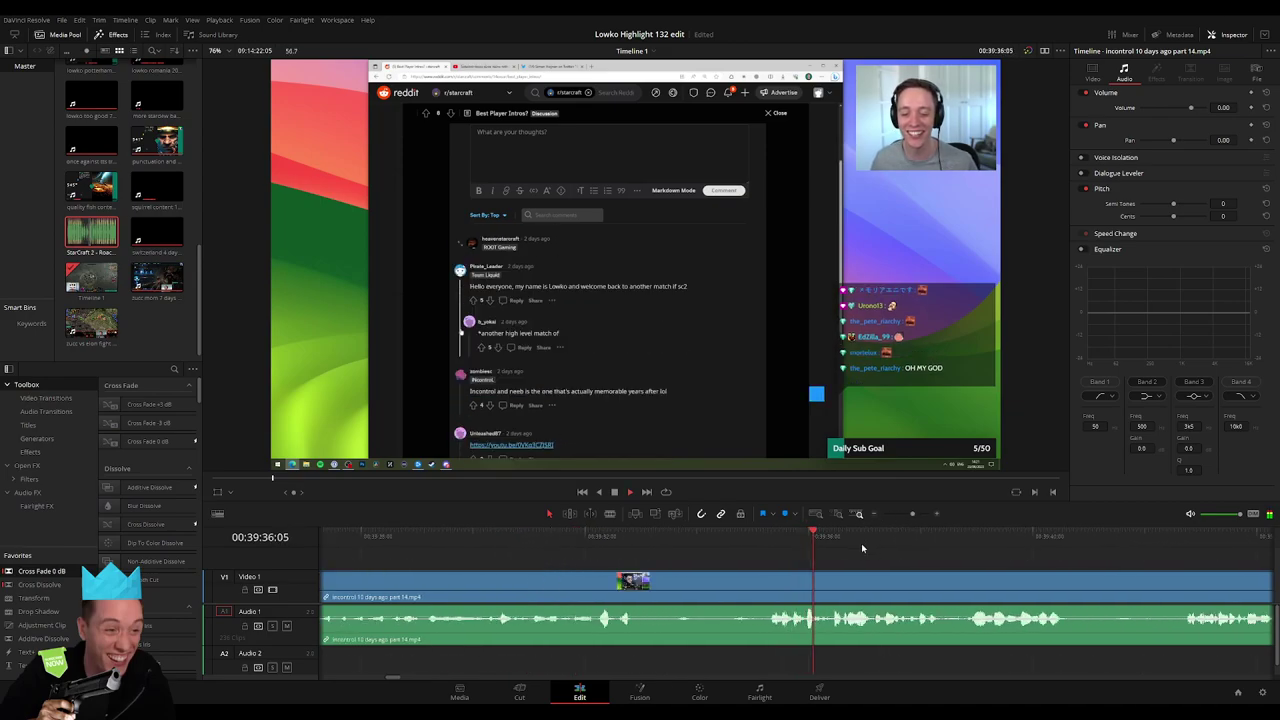
{"action": "key", "text": "space"}
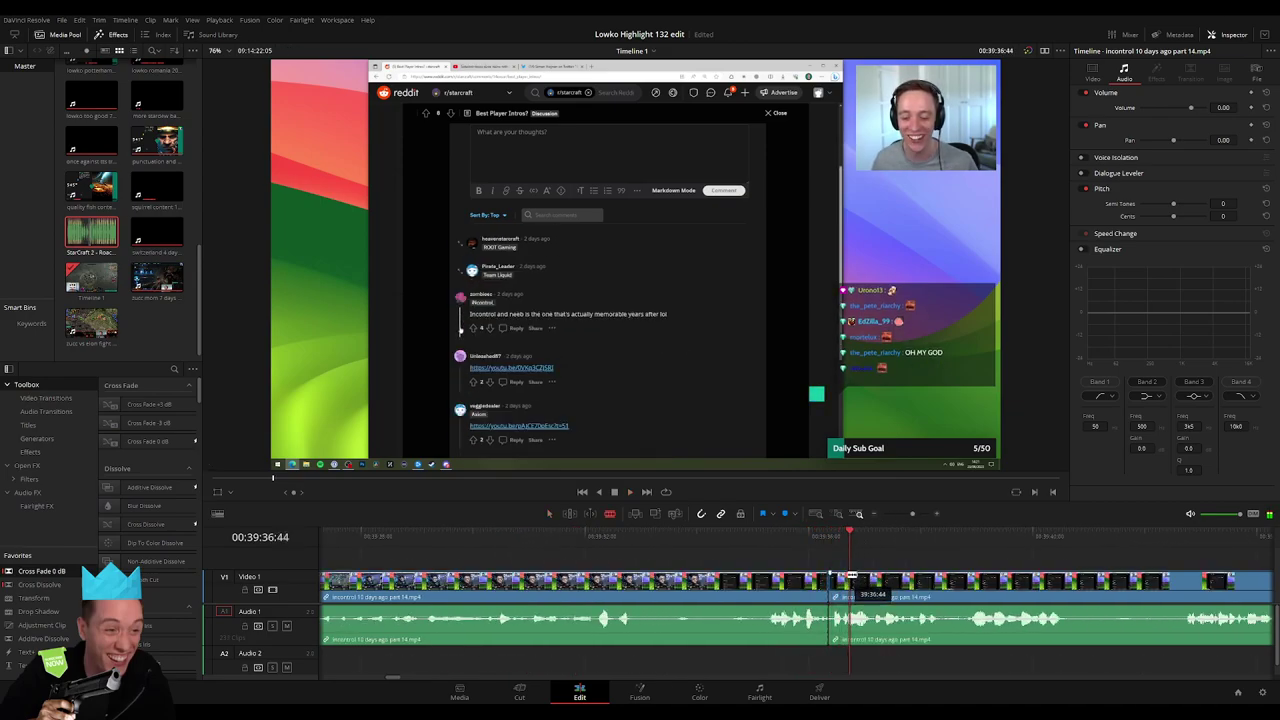
{"action": "left_click", "coordinate": [833, 537]}
{"action": "key", "text": "space"}
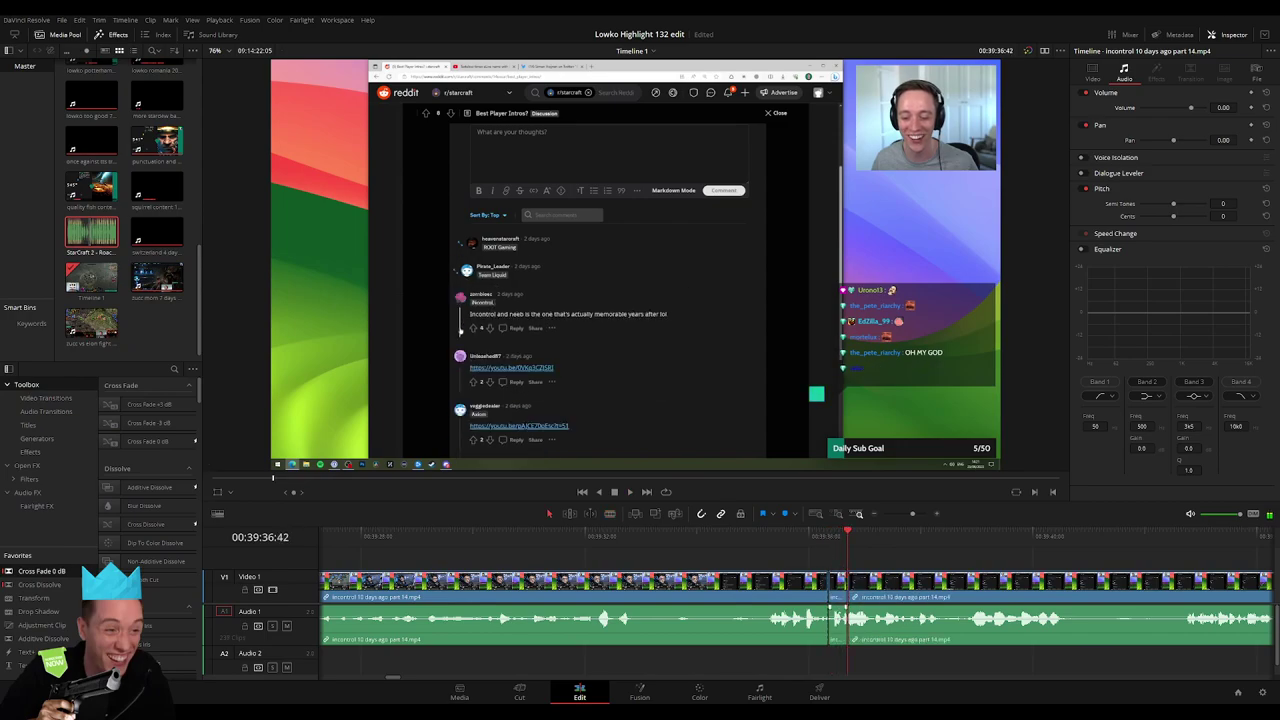
Place a Roach Quotes clip on Audio 2 and blade the footage where it plays
{"action": "double_click", "coordinate": [97, 243]}
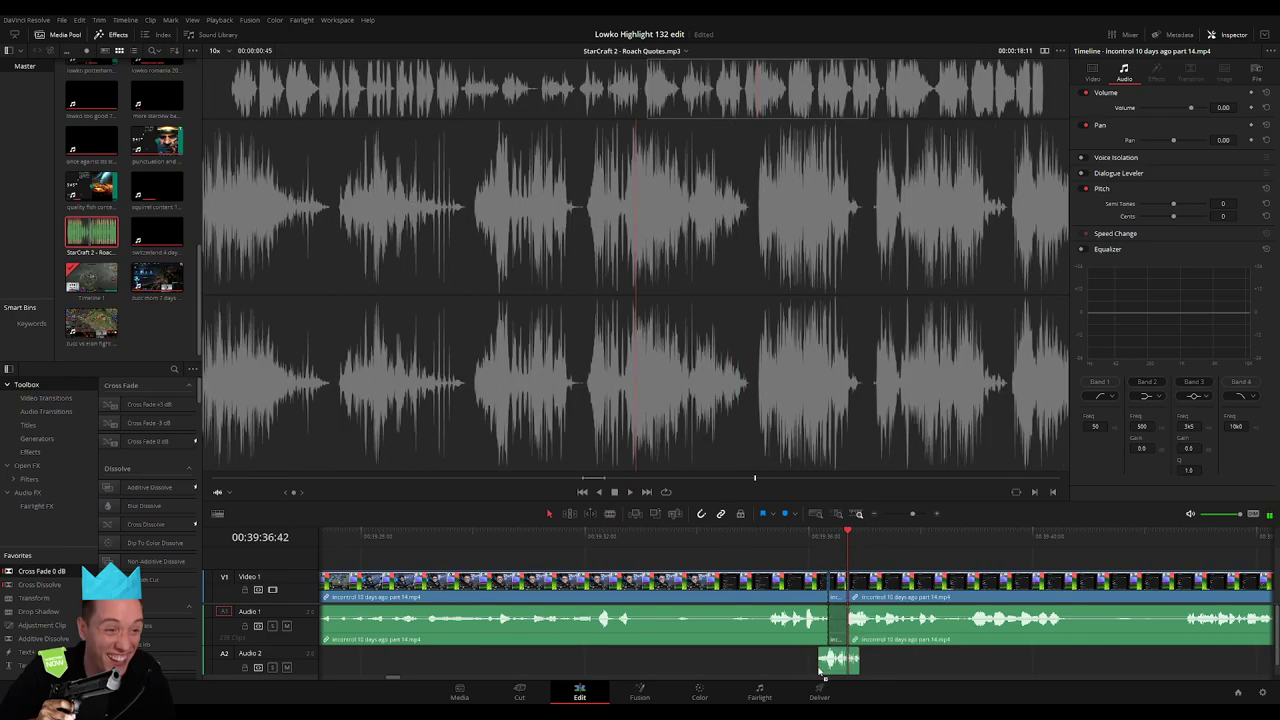
{"action": "left_click_drag", "start_coordinate": [822, 675], "coordinate": [841, 670]}
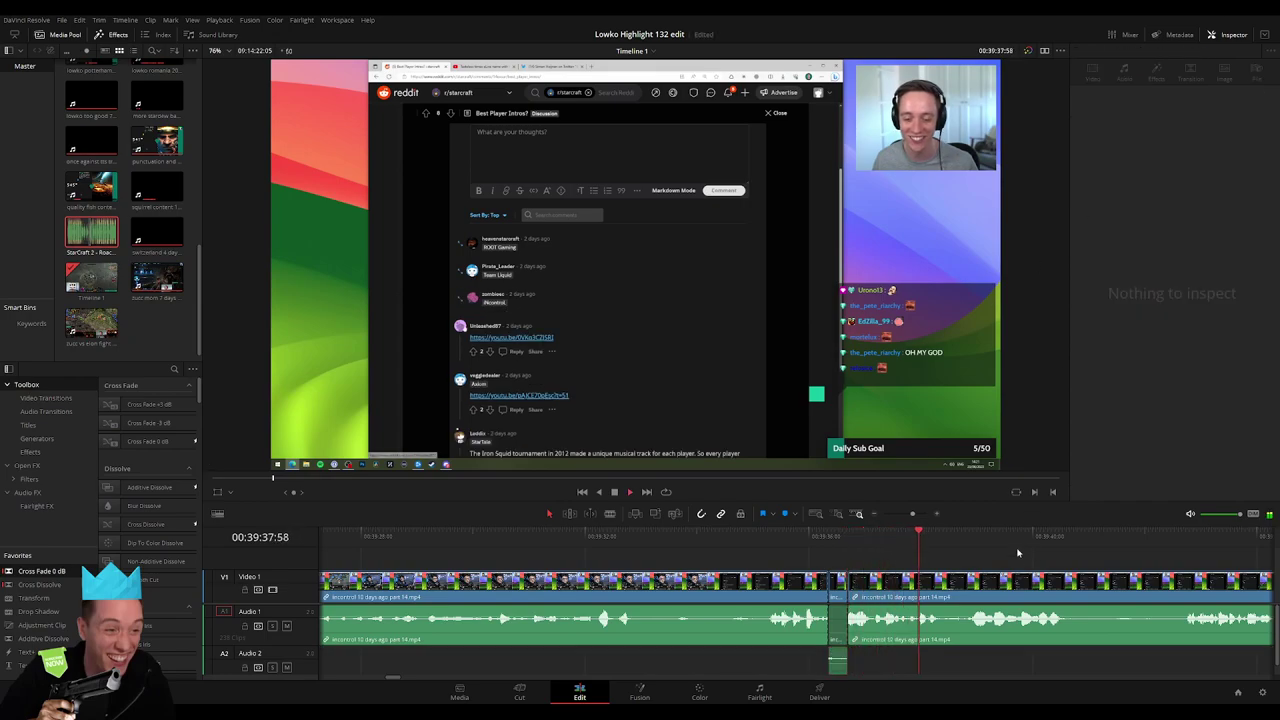
{"action": "scroll", "coordinate": [1014, 550], "scroll_direction": "right", "scroll_amount": 5}
{"action": "left_click", "coordinate": [674, 545]}
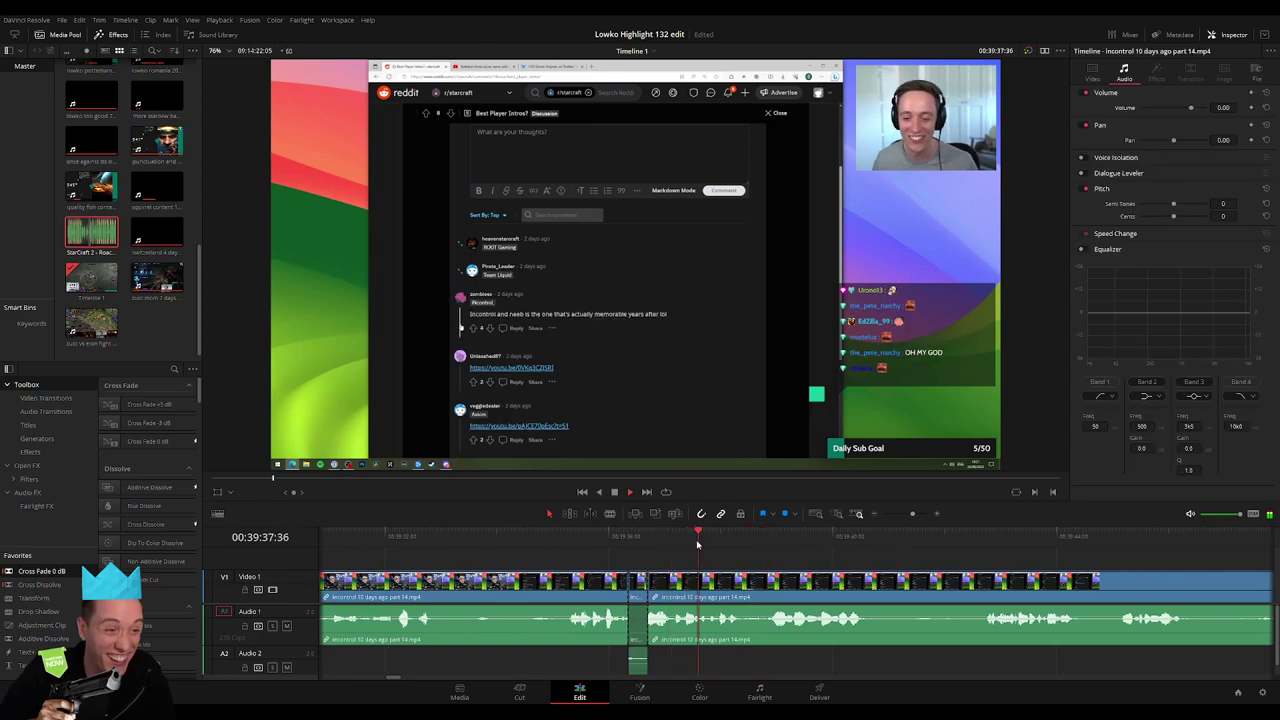
{"action": "key", "text": "b"}
{"action": "left_click", "coordinate": [718, 590]}
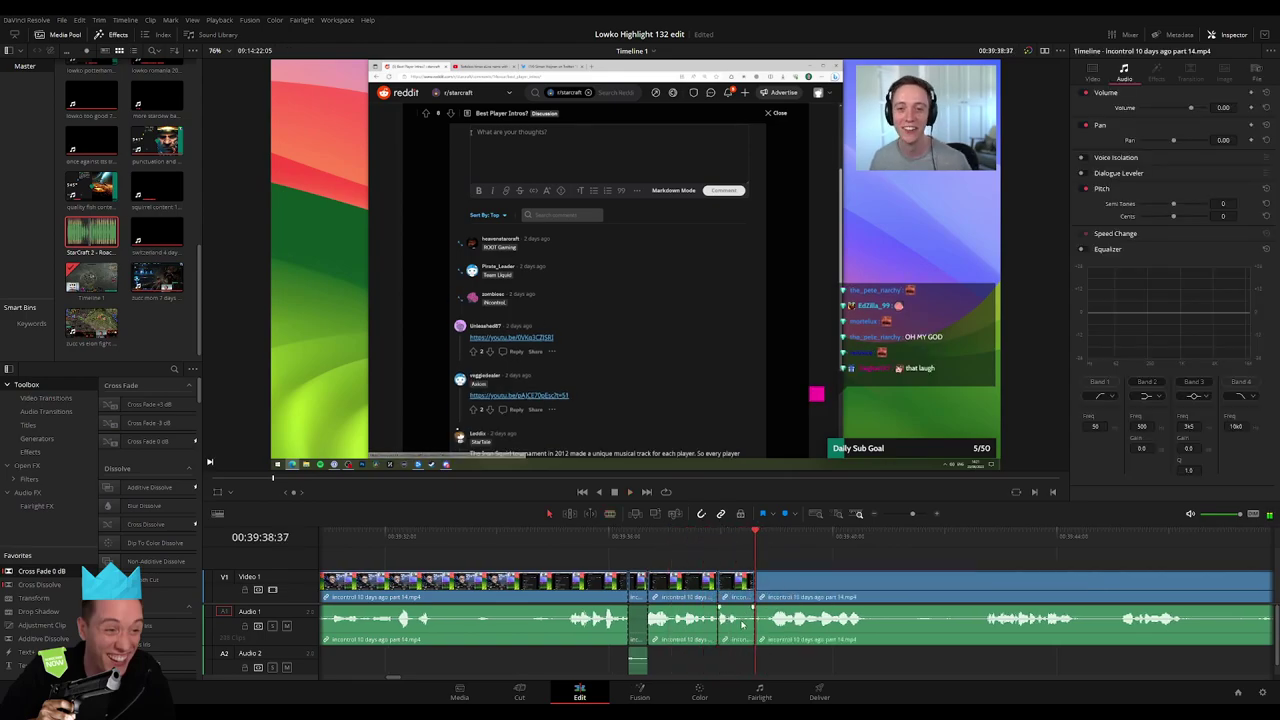
Add a second Roach Quotes clip to Audio 2 and split the footage after it
{"action": "left_click_drag", "start_coordinate": [741, 624], "coordinate": [718, 660]}
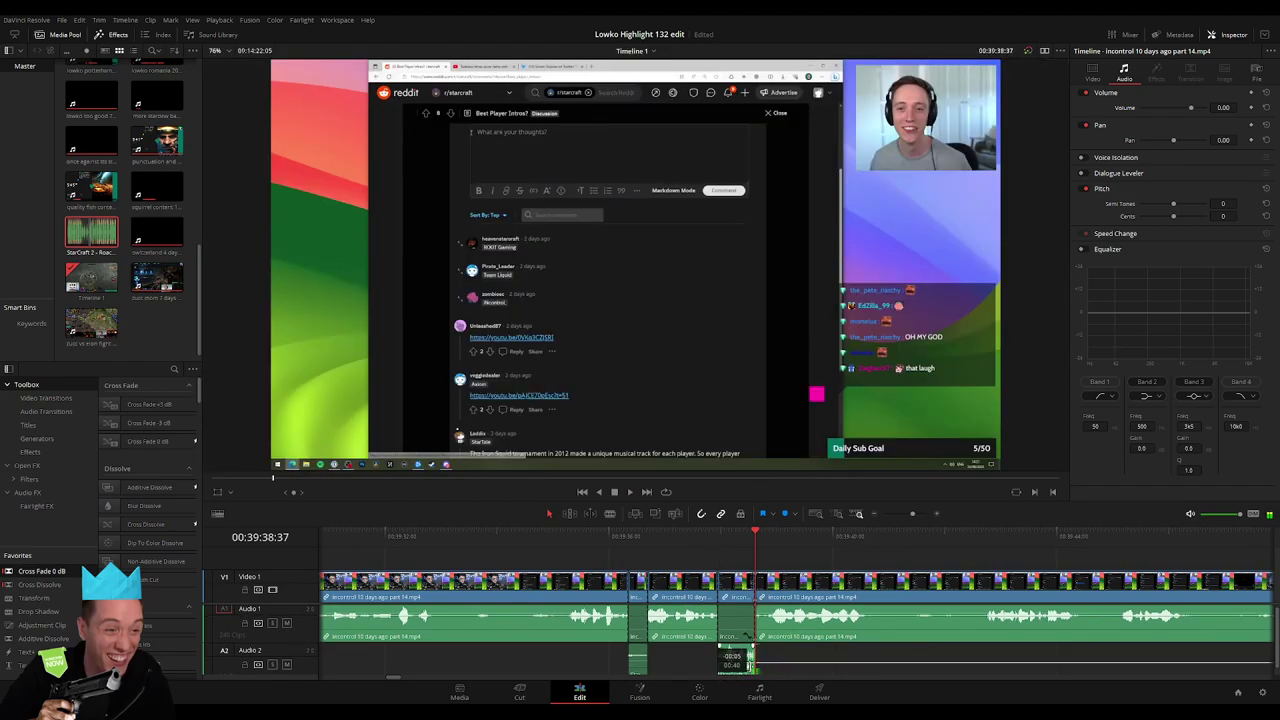
{"action": "left_click", "coordinate": [748, 665]}
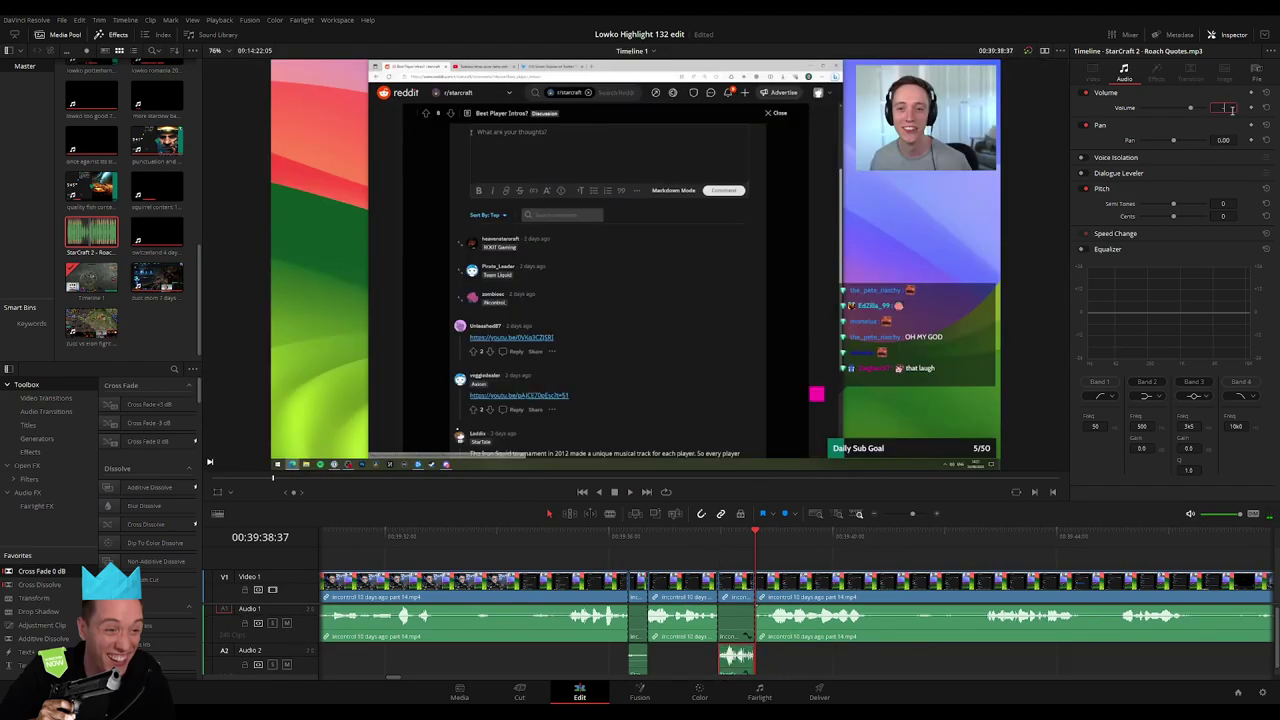
{"action": "type", "text": "-23"}
{"action": "key", "text": "space"}
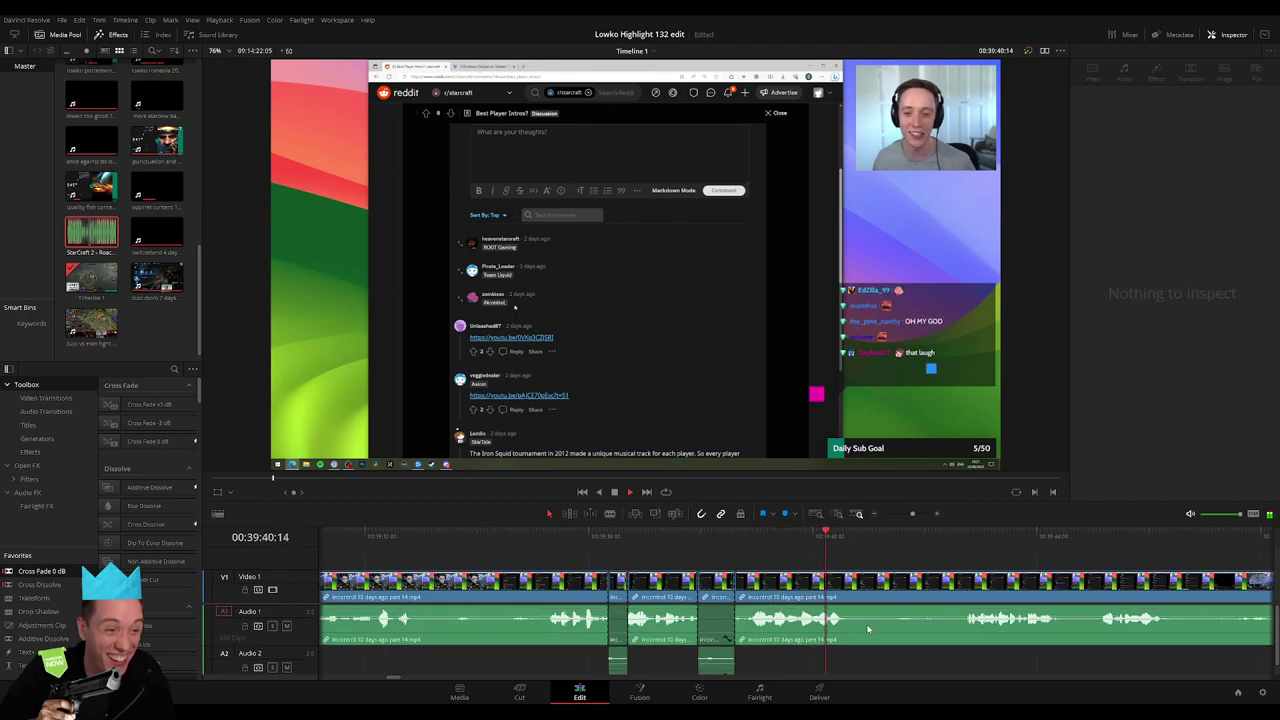
{"action": "key", "text": "ctrl+b"}
{"action": "left_click", "coordinate": [965, 580]}
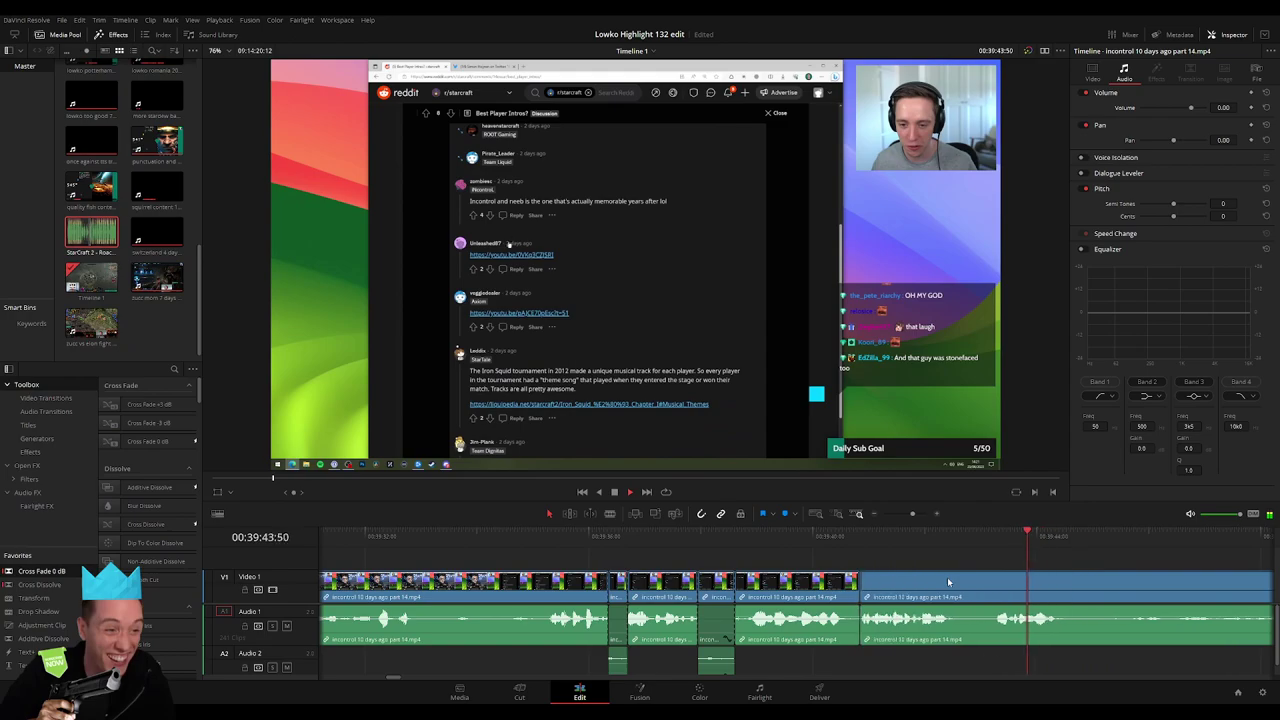
{"action": "scroll", "coordinate": [912, 515], "scroll_direction": "down", "scroll_amount": 2}
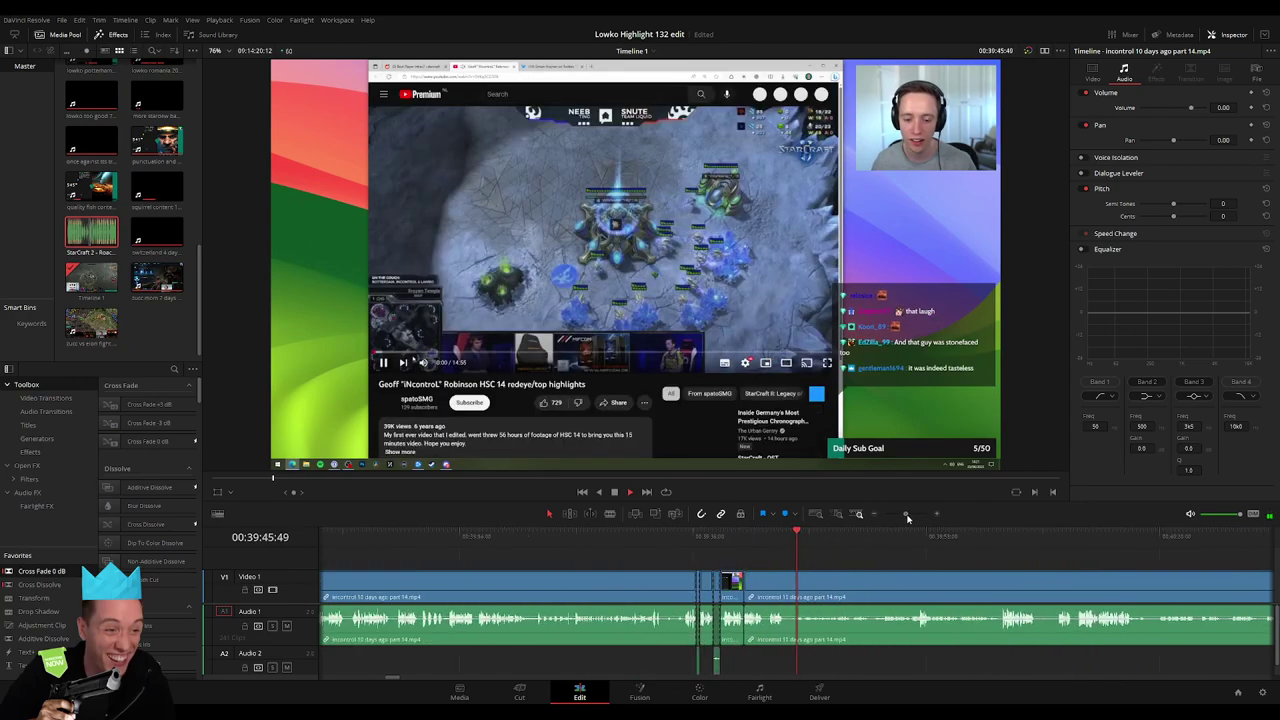
Blade out the first unwanted stretch of the part 14 footage and ripple-delete it
{"action": "scroll", "coordinate": [665, 567], "scroll_direction": "right", "scroll_amount": 5}
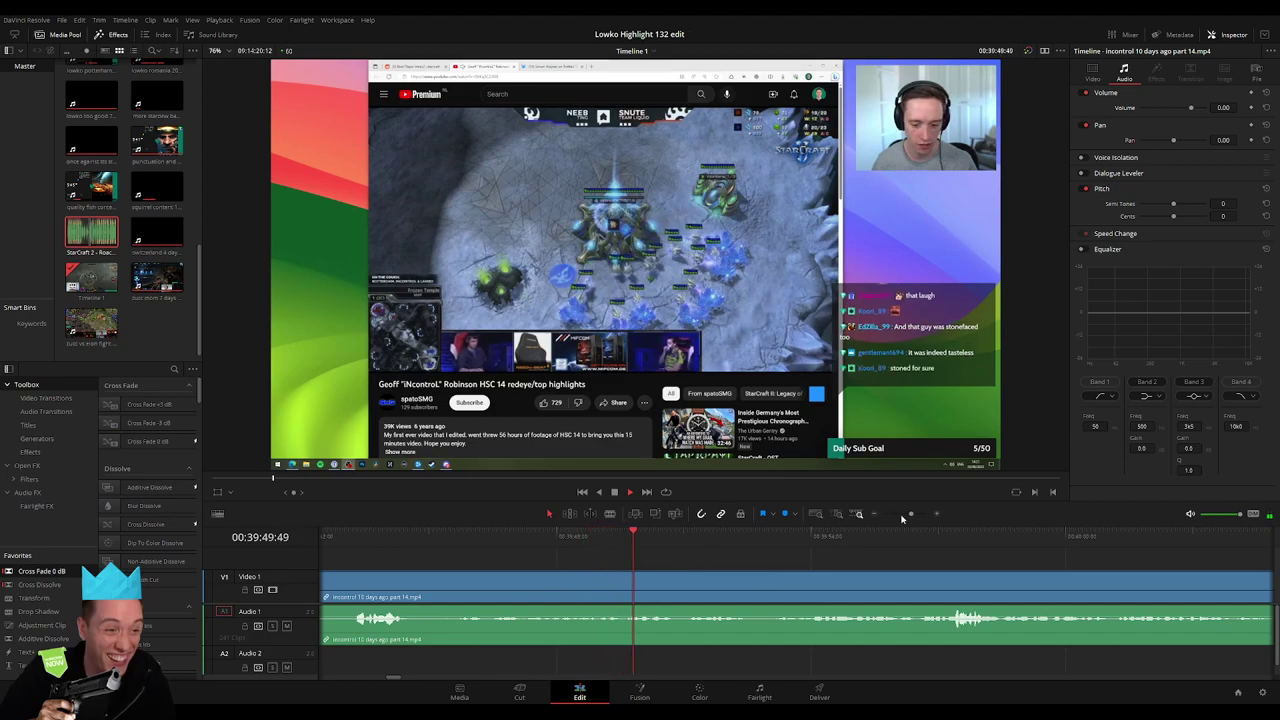
{"action": "scroll", "coordinate": [902, 517], "scroll_direction": "down", "scroll_amount": 2}
{"action": "scroll", "coordinate": [597, 569], "scroll_direction": "up", "scroll_amount": 2}
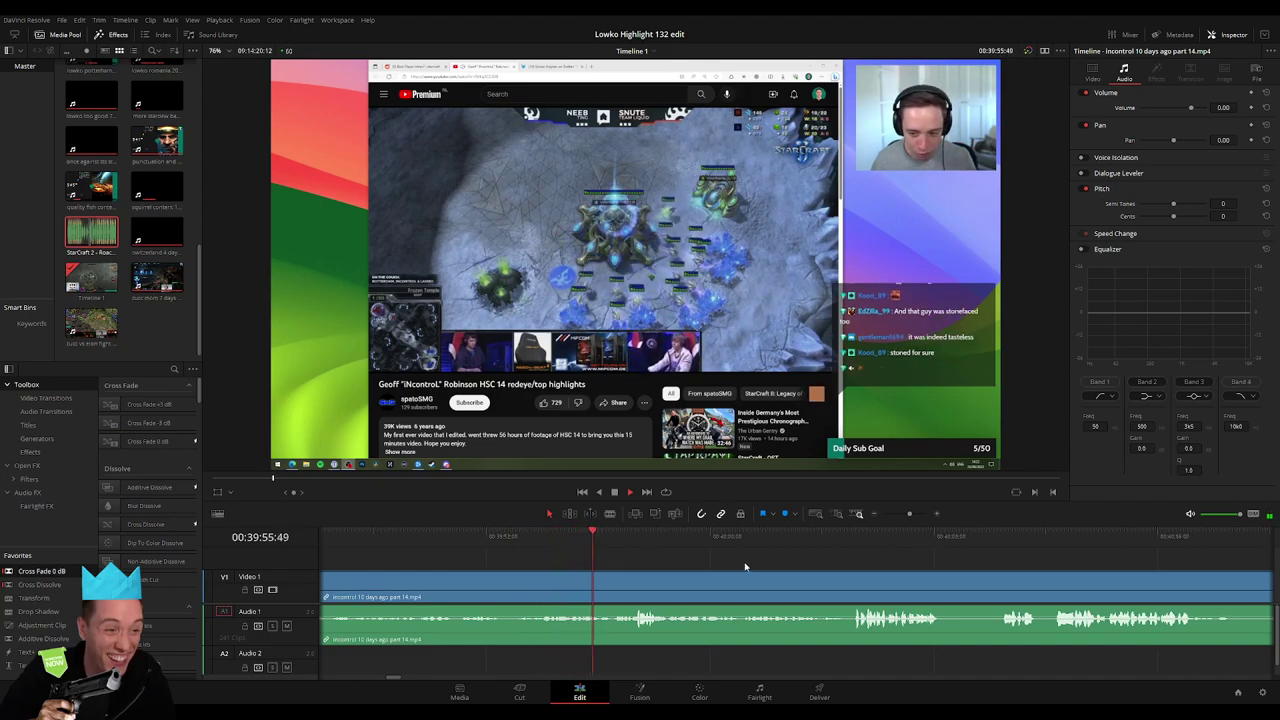
{"action": "scroll", "coordinate": [746, 563], "scroll_direction": "right", "scroll_amount": 2}
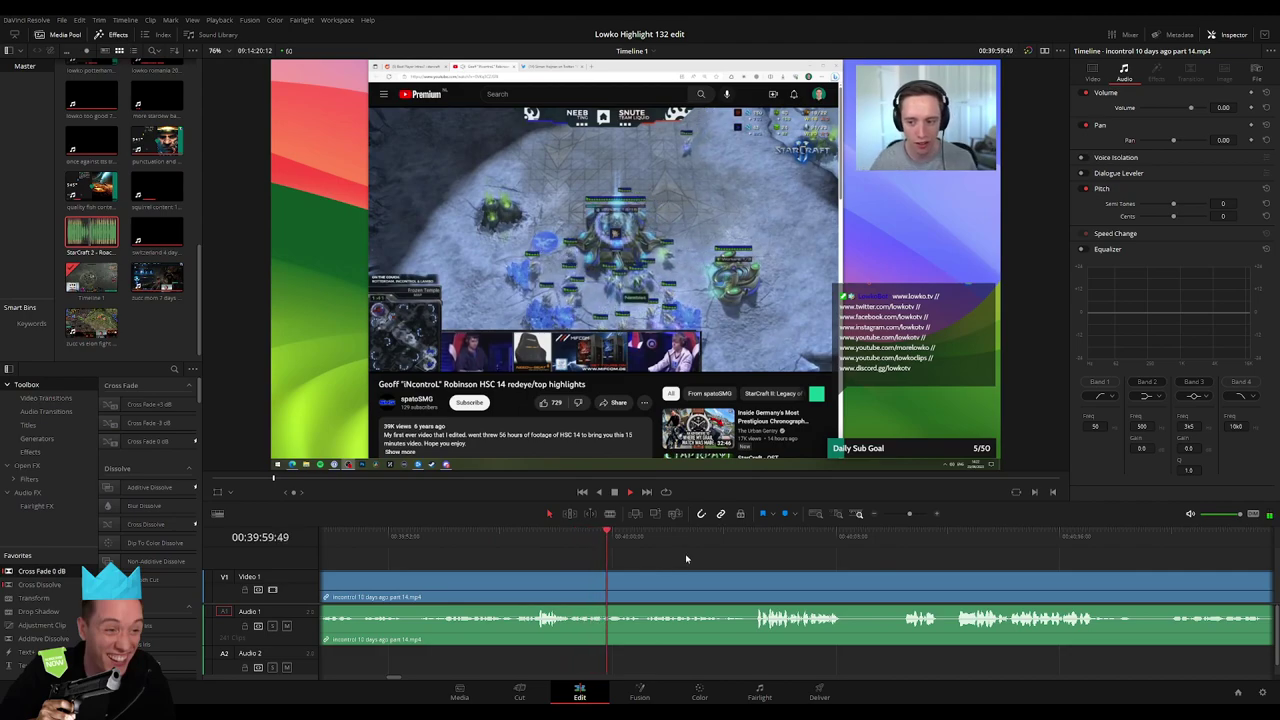
{"action": "scroll", "coordinate": [675, 566], "scroll_direction": "right", "scroll_amount": 3}
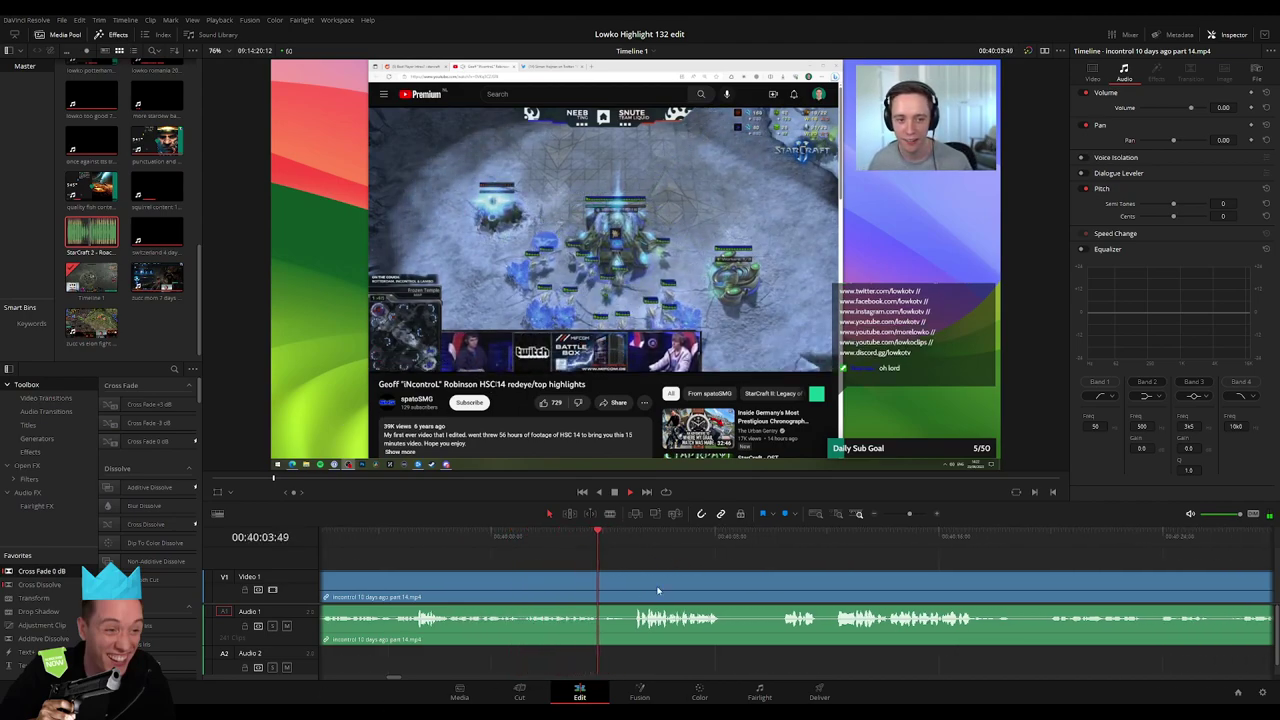
{"action": "scroll", "coordinate": [708, 572], "scroll_direction": "right", "scroll_amount": 3}
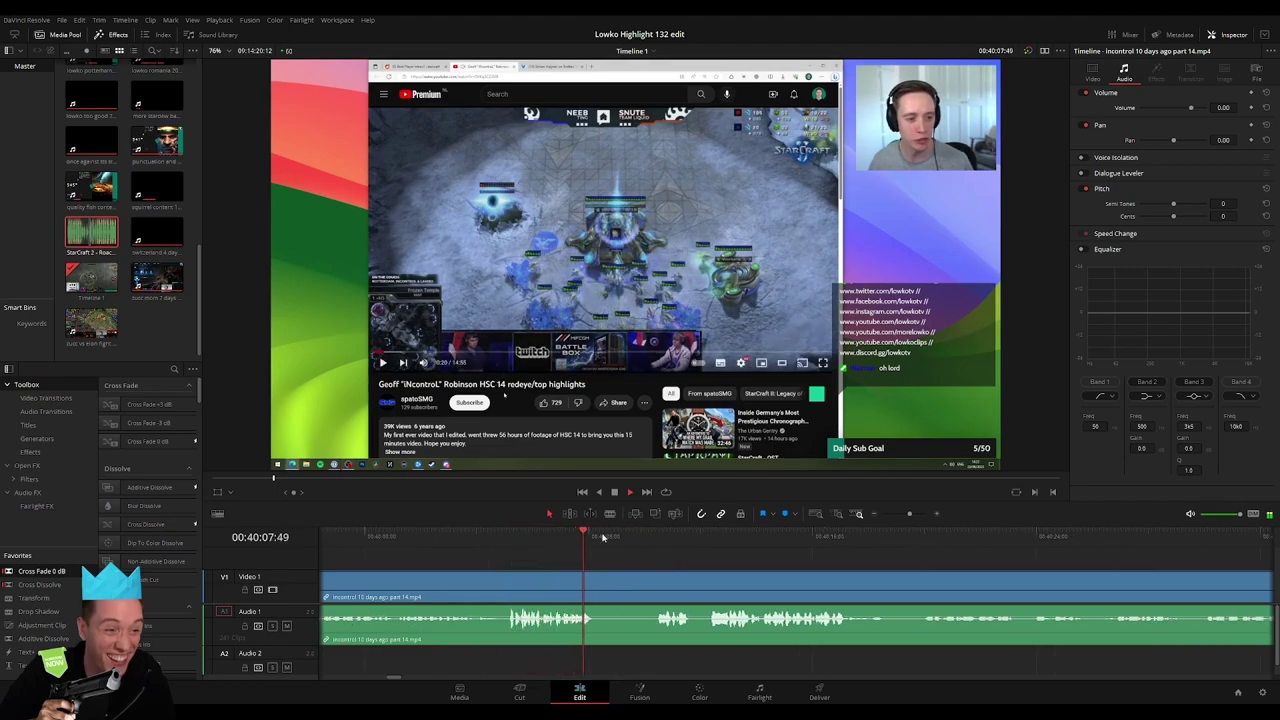
{"action": "left_click", "coordinate": [657, 539]}
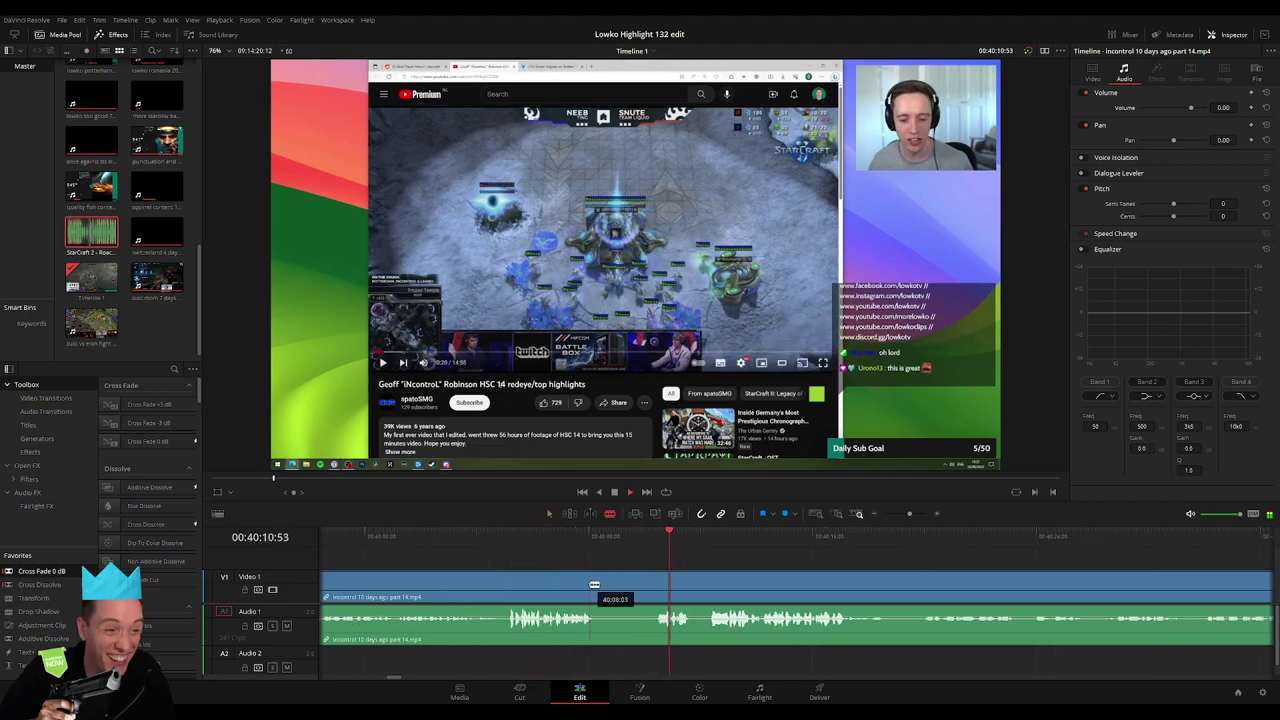
{"action": "left_click", "coordinate": [595, 584]}
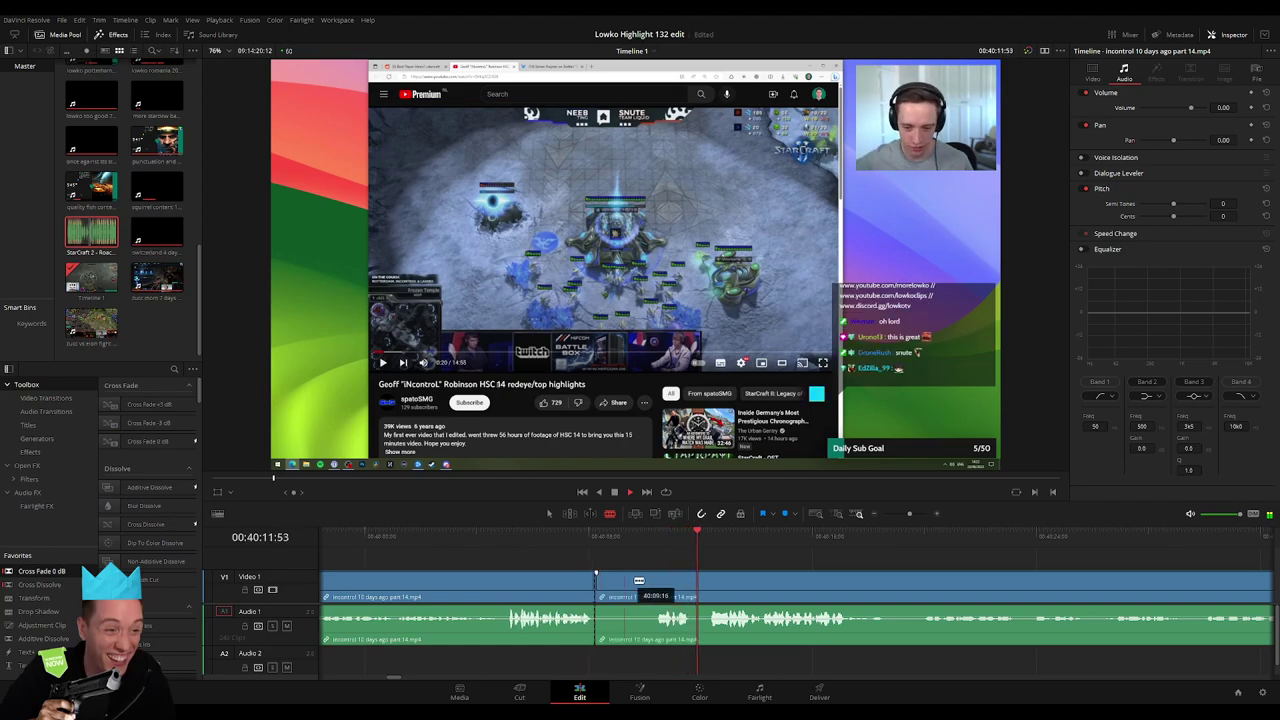
{"action": "left_click", "coordinate": [656, 582]}
{"action": "key", "text": "a"}
{"action": "key", "text": "BackSpace"}
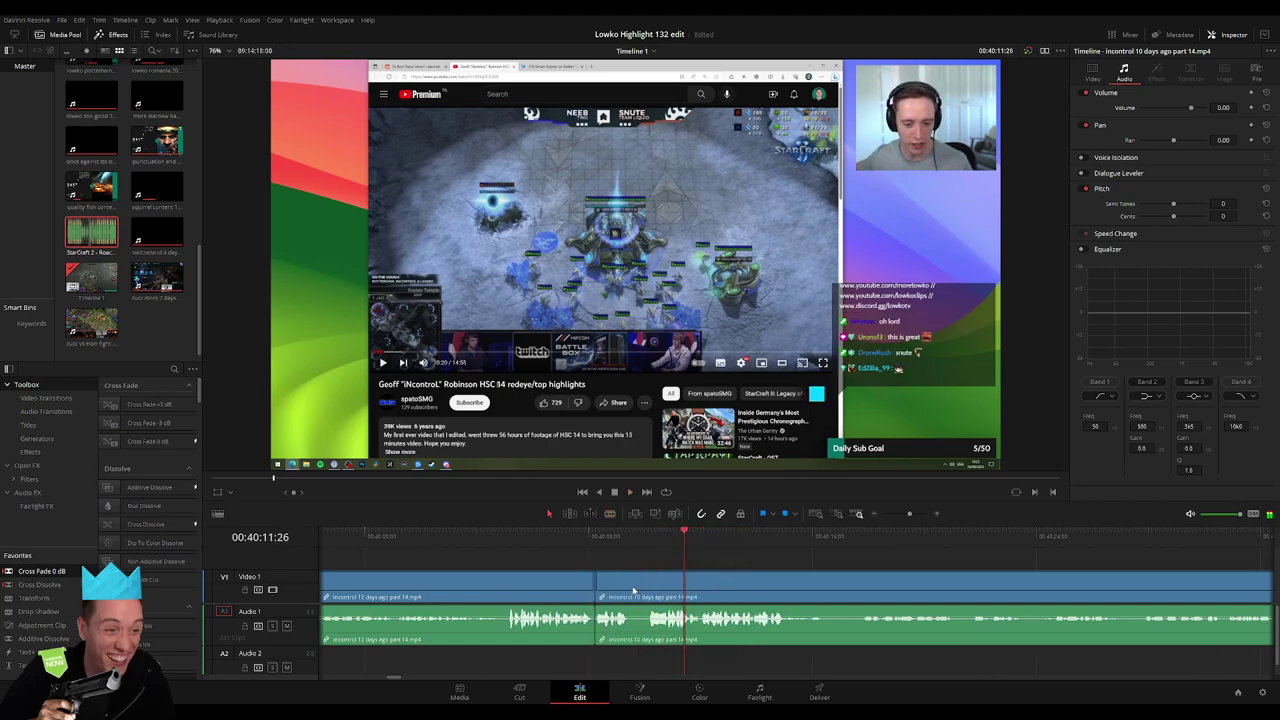
Cut out a second short unwanted piece on V1/A1 and close the gap
{"action": "scroll", "coordinate": [581, 571], "scroll_direction": "right", "scroll_amount": 3}
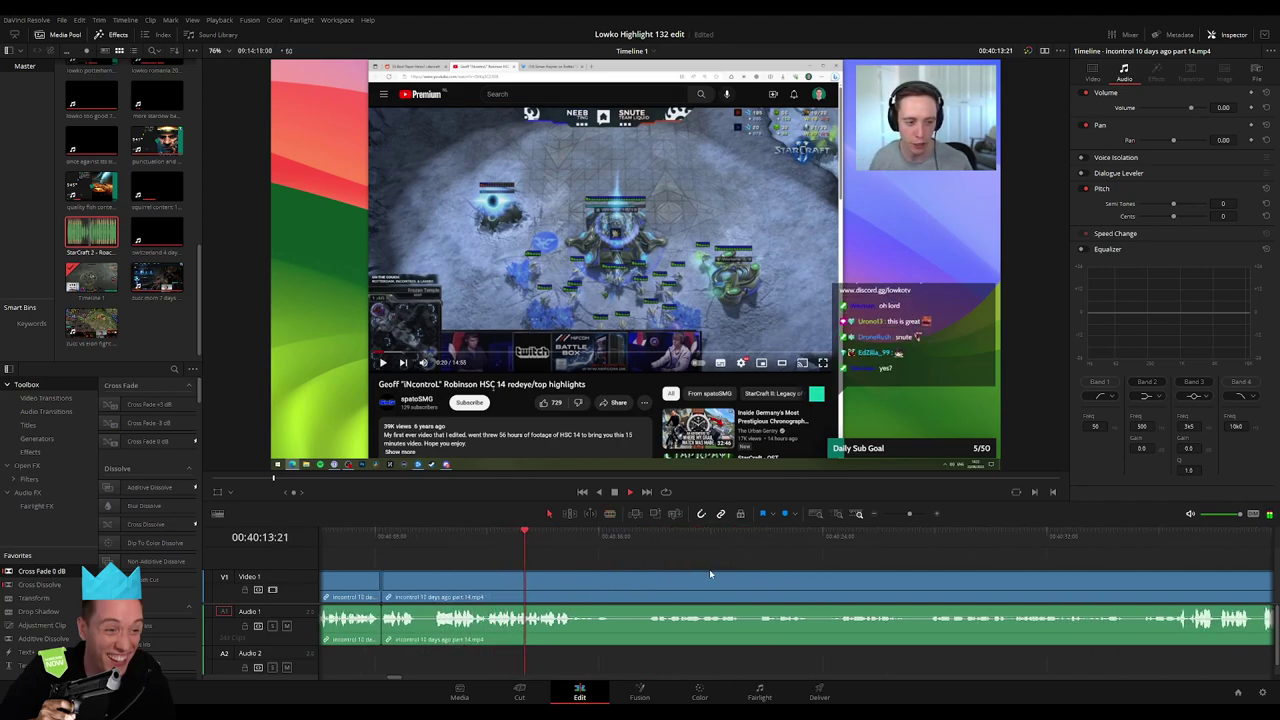
{"action": "scroll", "coordinate": [641, 569], "scroll_direction": "right", "scroll_amount": 1}
{"action": "left_click", "coordinate": [650, 564]}
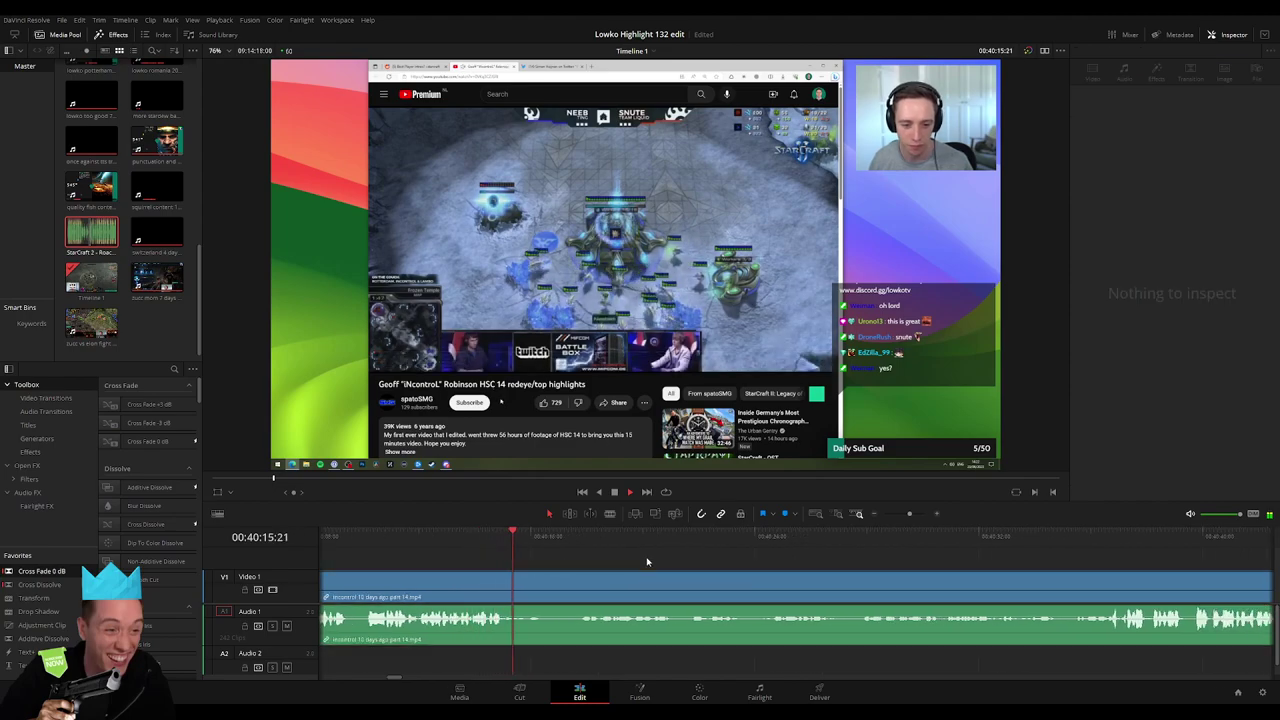
{"action": "left_click", "coordinate": [548, 565]}
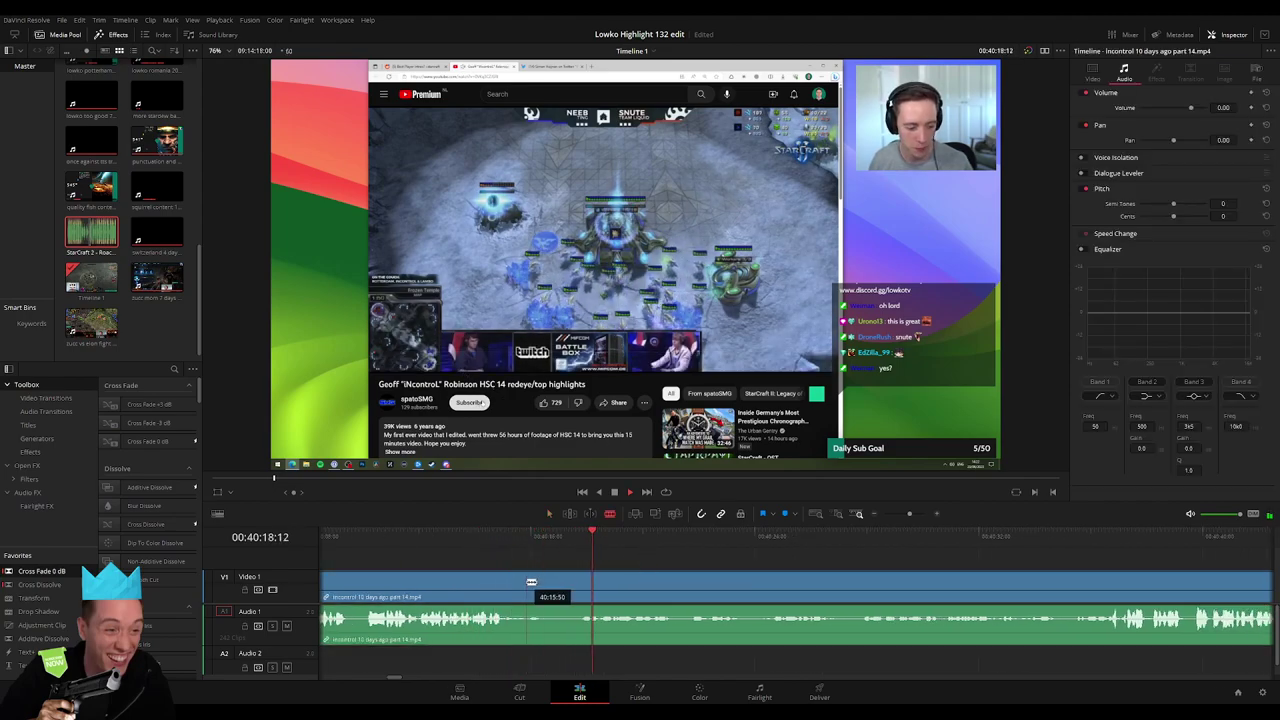
{"action": "left_click", "coordinate": [528, 582]}
{"action": "left_click", "coordinate": [586, 579]}
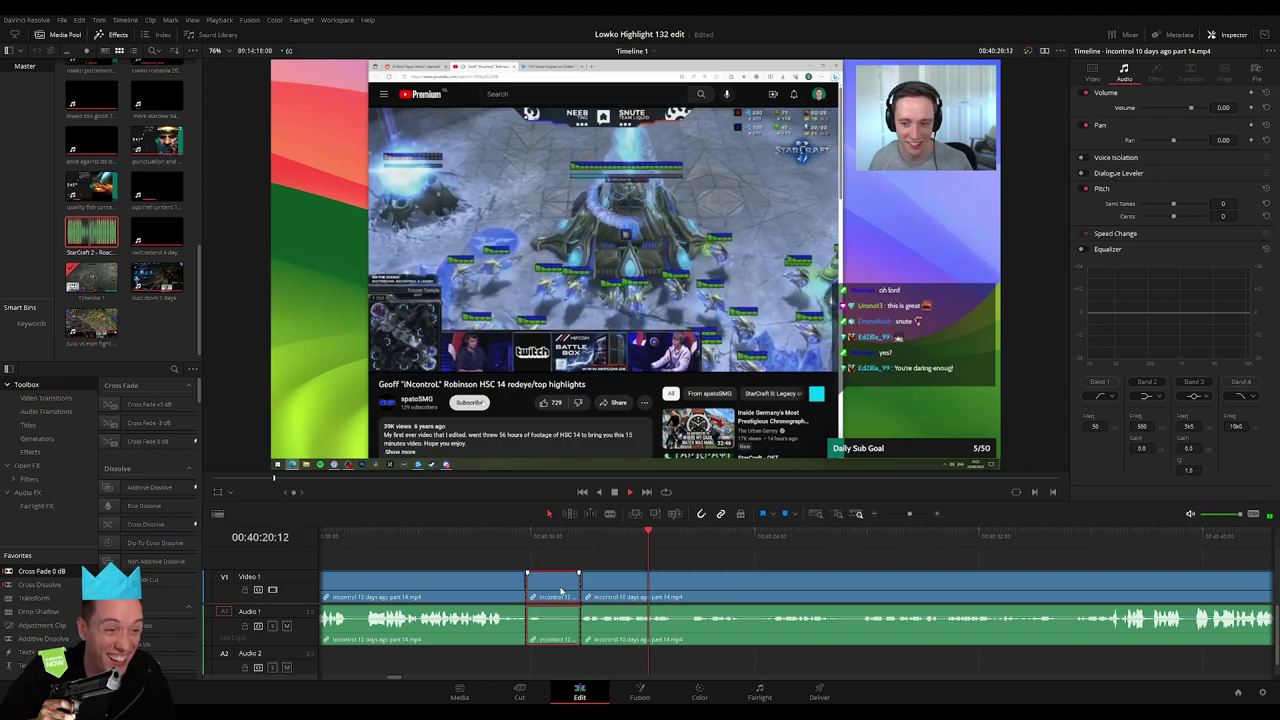
{"action": "key", "text": "BackSpace"}
{"action": "scroll", "coordinate": [549, 567], "scroll_direction": "right", "scroll_amount": 5}
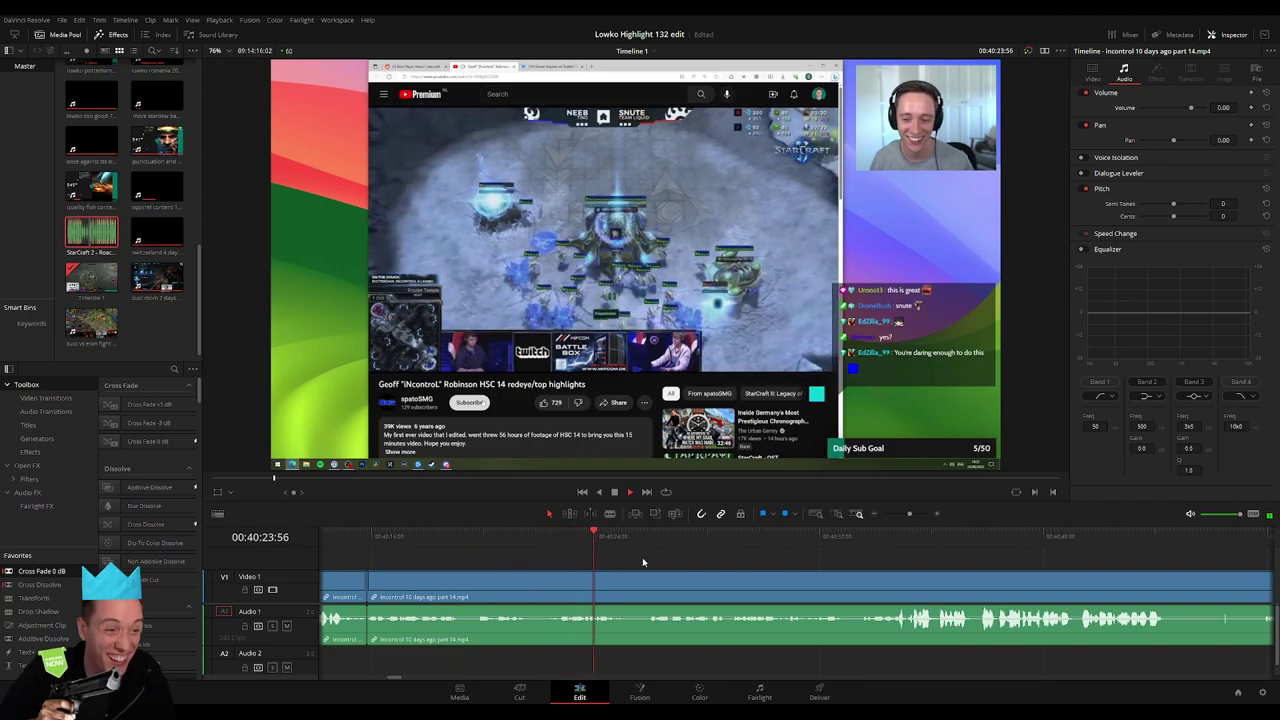
{"action": "scroll", "coordinate": [640, 556], "scroll_direction": "right", "scroll_amount": 5}
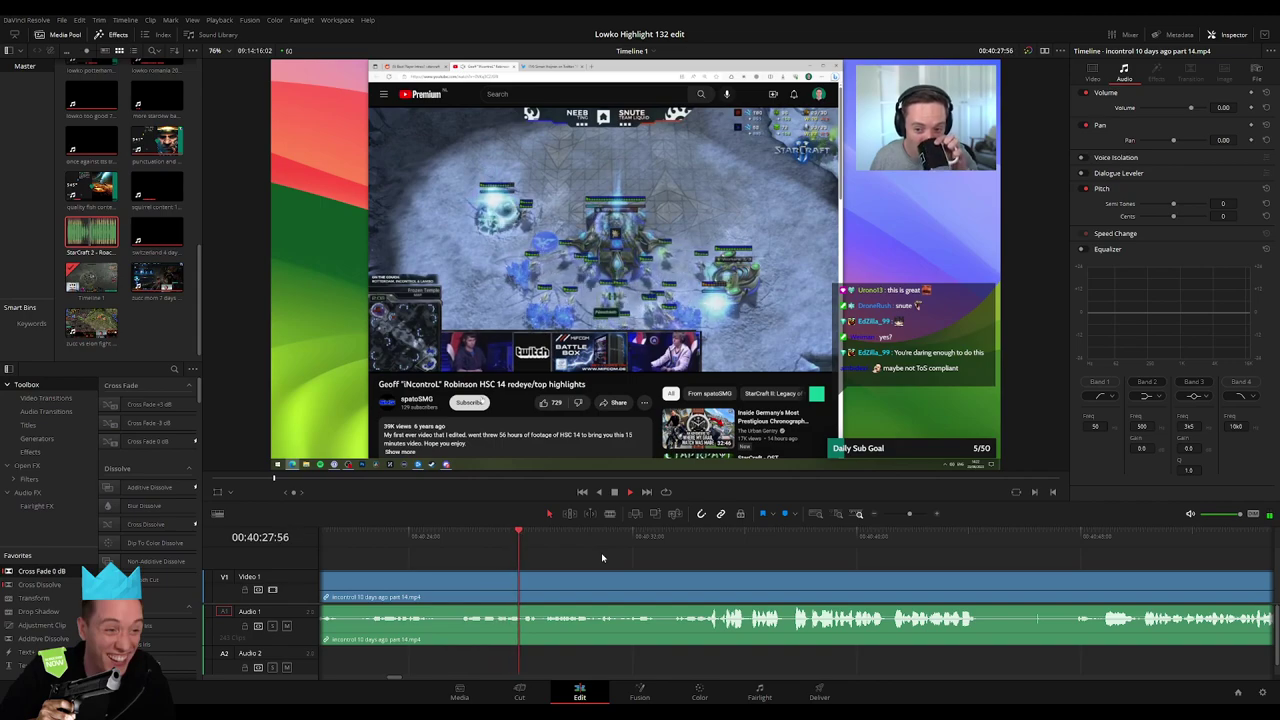
{"action": "scroll", "coordinate": [726, 560], "scroll_direction": "right", "scroll_amount": 3}
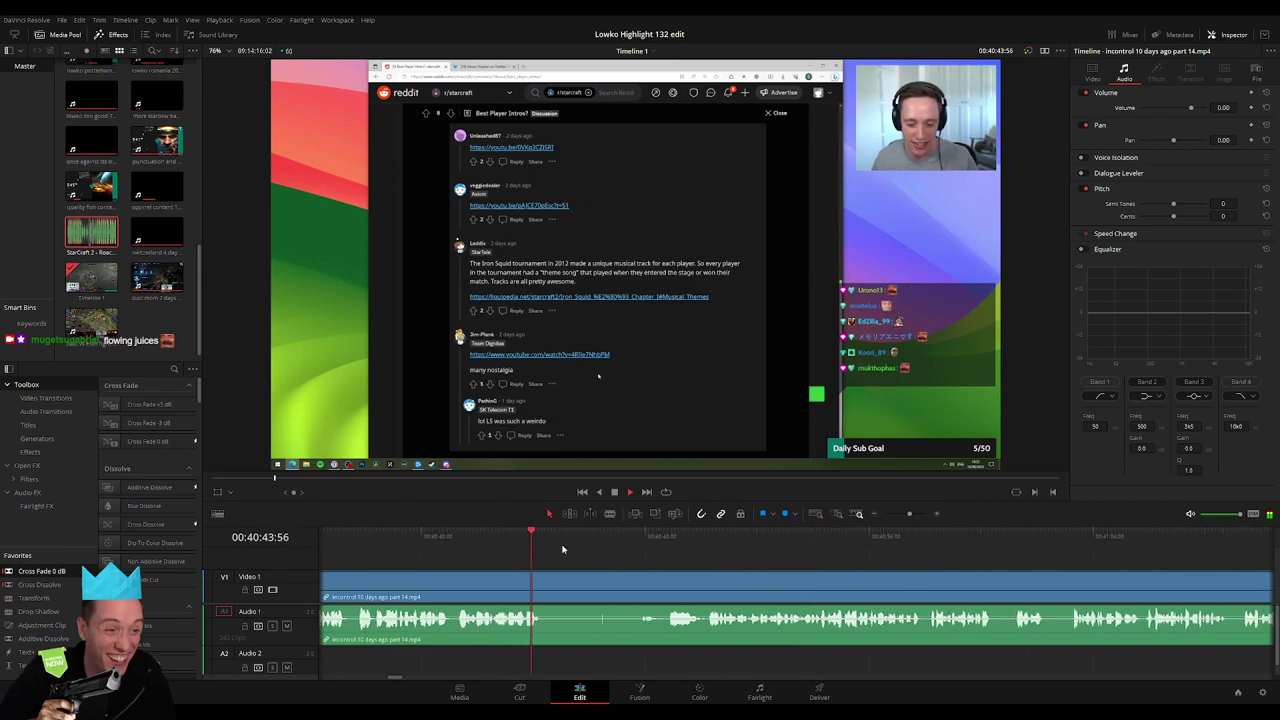
Blade-cut both ends of the quiet section and ripple-delete it
{"action": "left_click", "coordinate": [629, 536]}
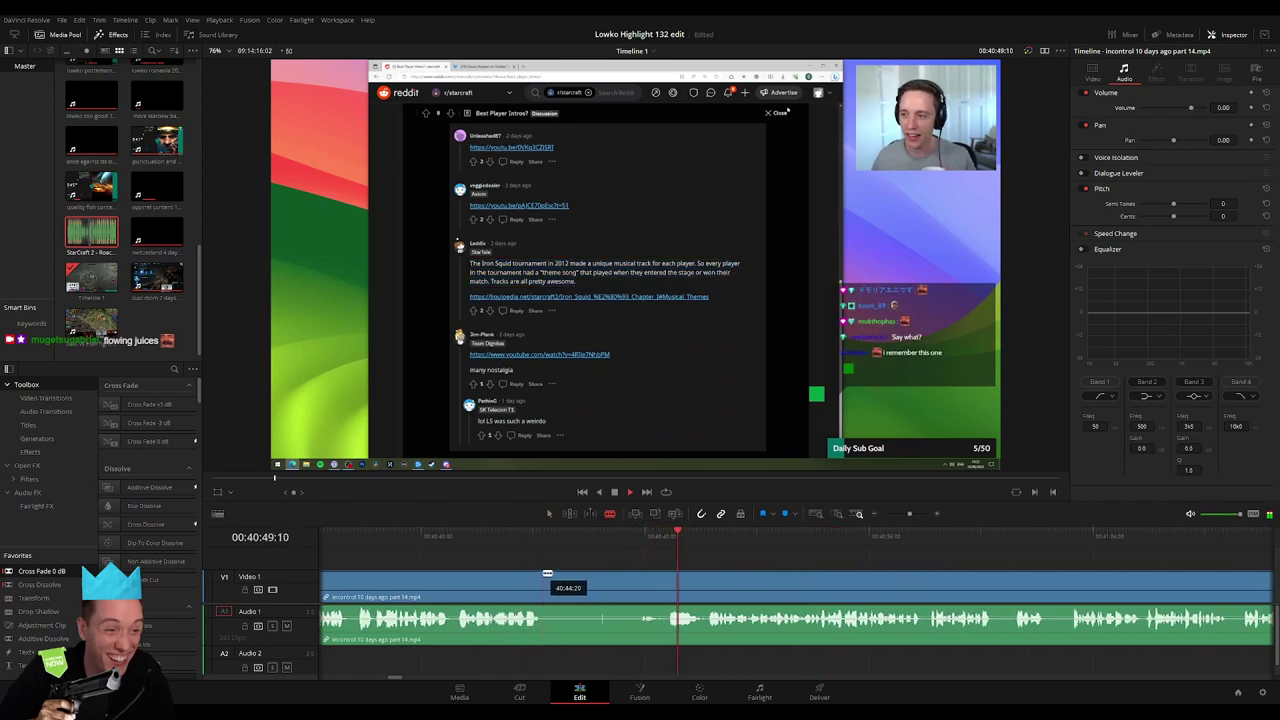
{"action": "left_click", "coordinate": [543, 577]}
{"action": "left_click", "coordinate": [712, 585]}
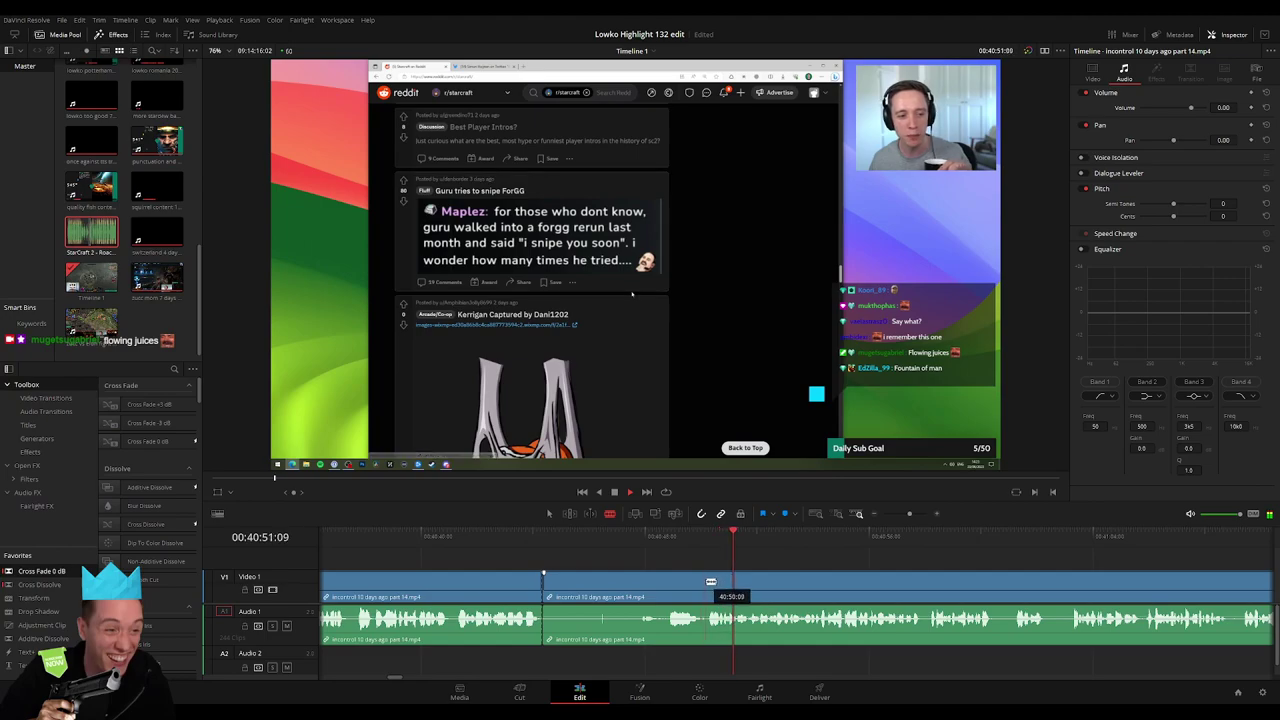
{"action": "key", "text": "a"}
{"action": "left_click", "coordinate": [700, 586]}
{"action": "key", "text": "BackSpace"}
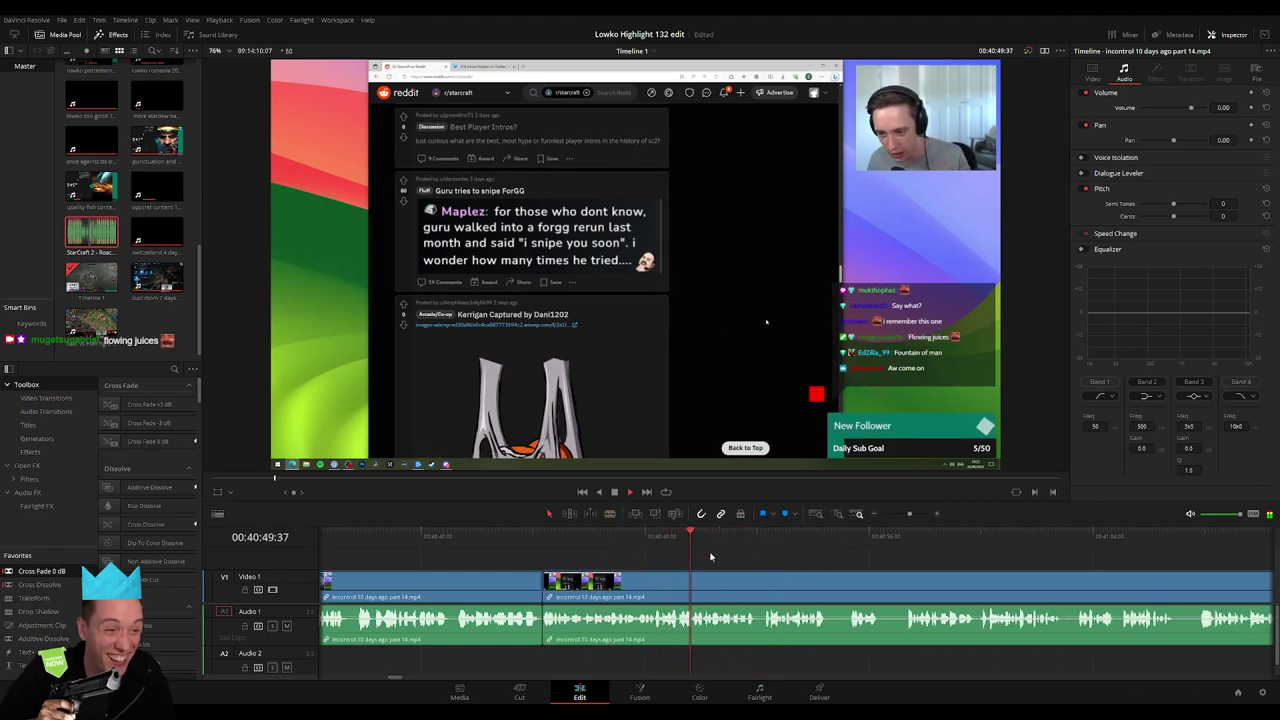
Cut out the next short unwanted bit further along, closing the gap
{"action": "scroll", "coordinate": [710, 556], "scroll_direction": "right", "scroll_amount": 3}
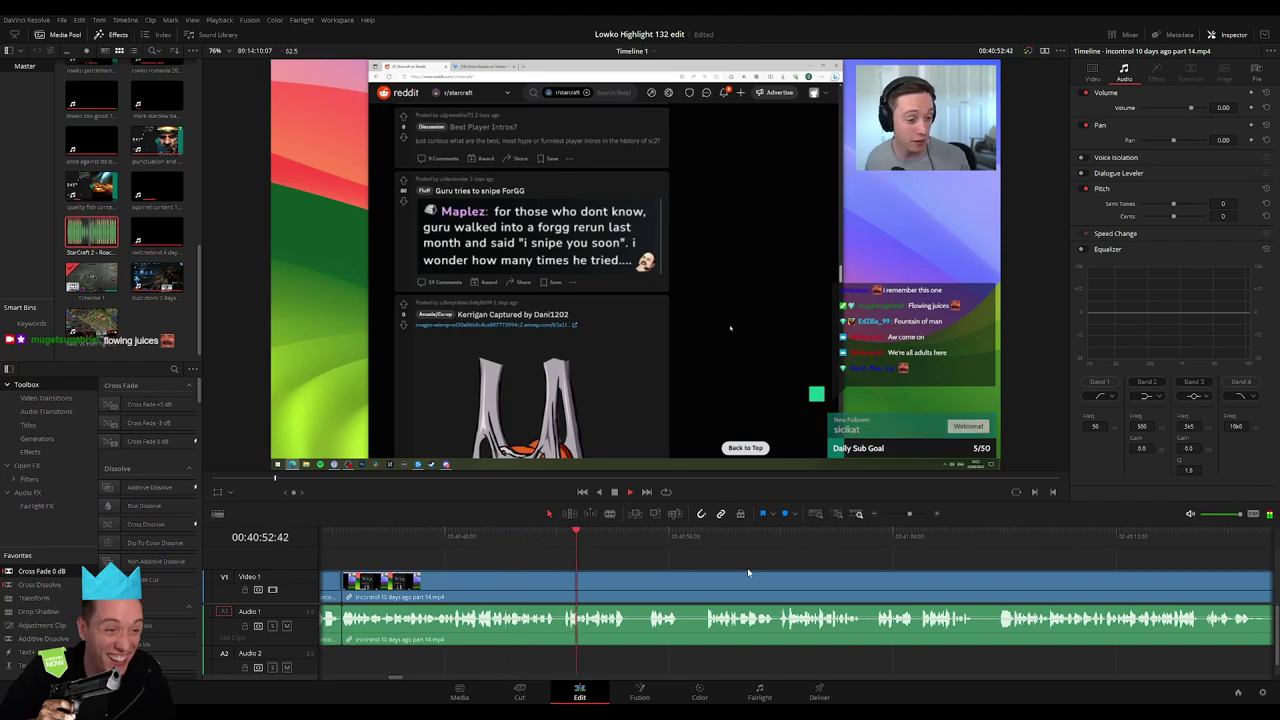
{"action": "mouse_move", "coordinate": [909, 514]}
{"action": "left_mouse_down"}
{"action": "mouse_move", "coordinate": [876, 520]}
{"action": "mouse_move", "coordinate": [907, 516]}
{"action": "left_mouse_up"}
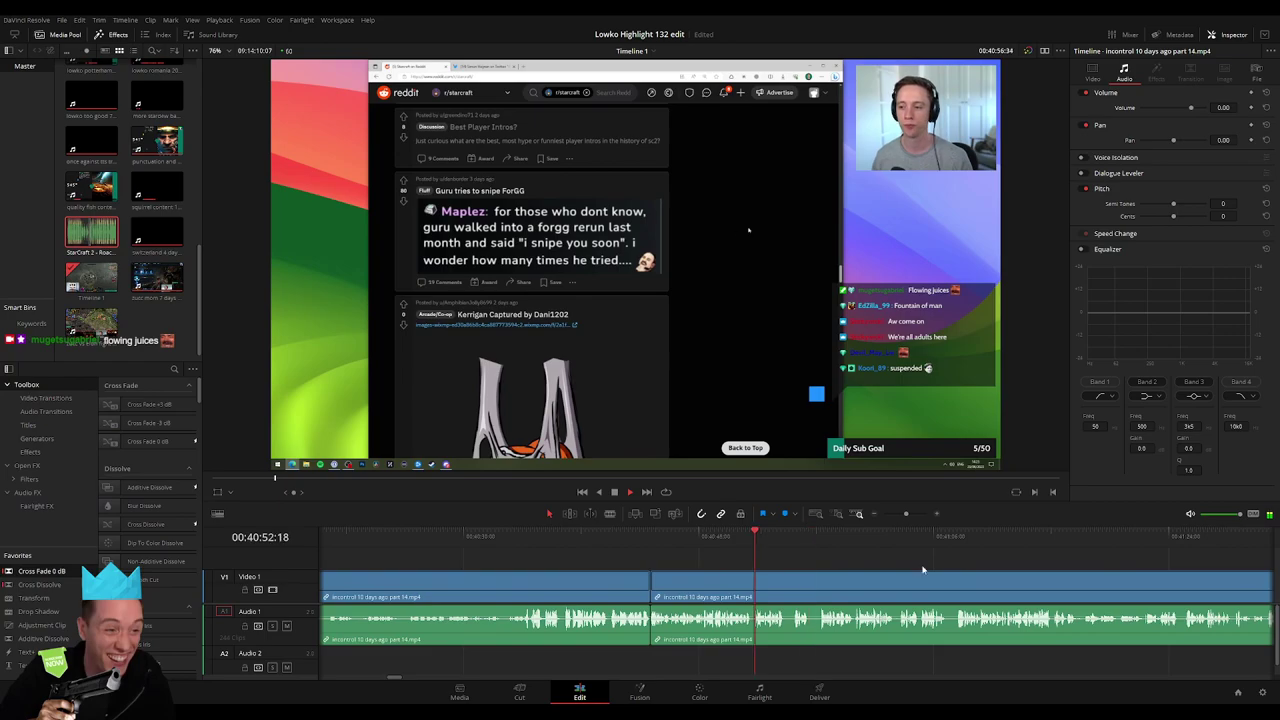
{"action": "scroll", "coordinate": [576, 562], "scroll_direction": "right", "scroll_amount": 5}
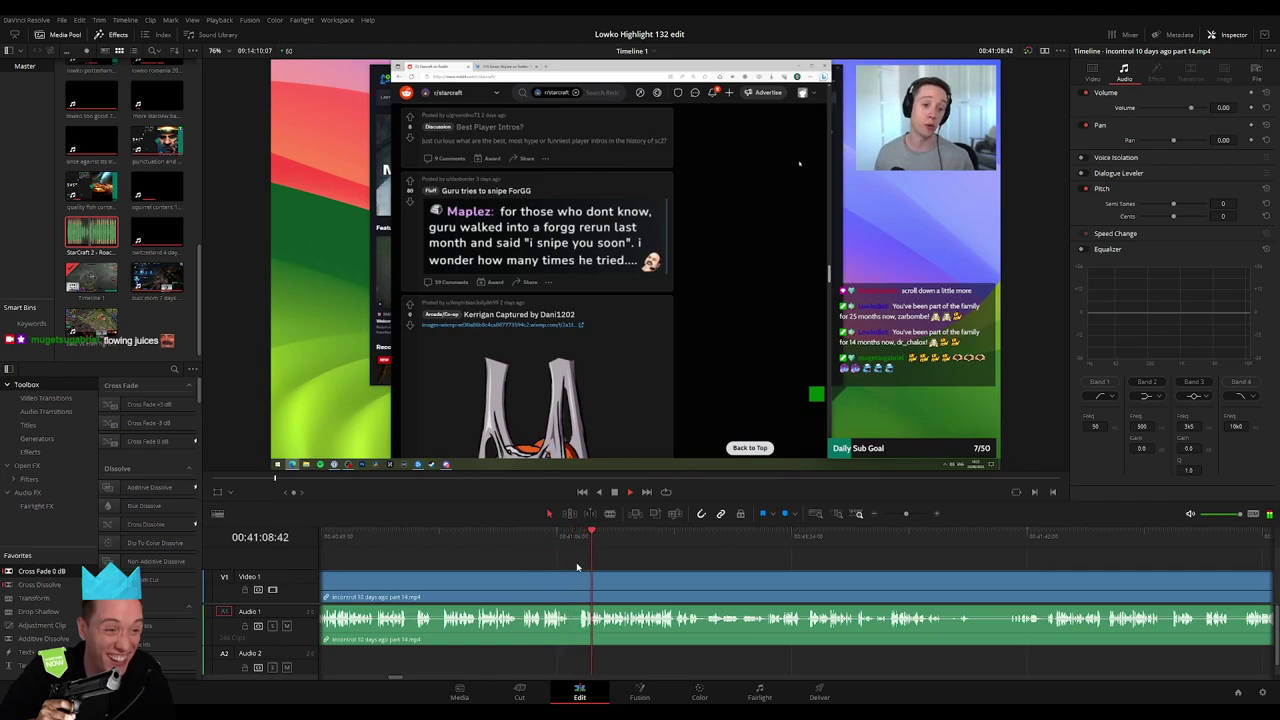
{"action": "left_click_drag", "start_coordinate": [906, 514], "coordinate": [909, 515]}
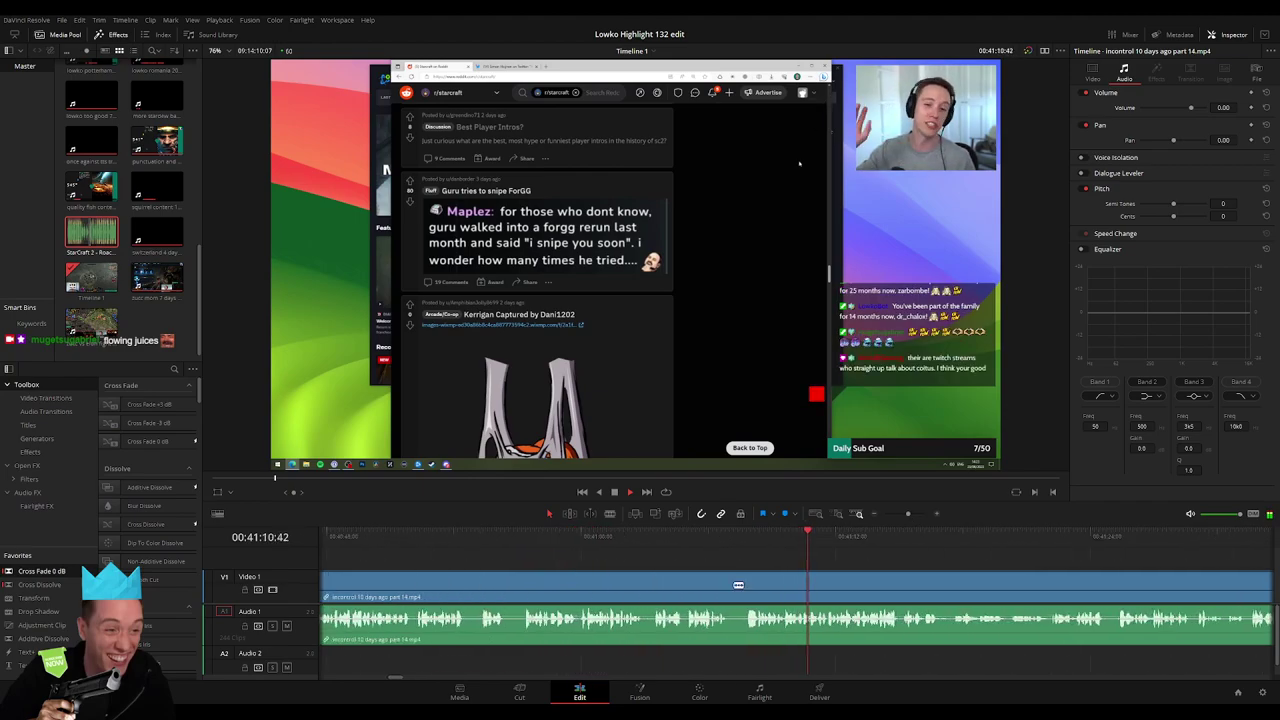
{"action": "key", "text": "b"}
{"action": "left_click", "coordinate": [731, 585]}
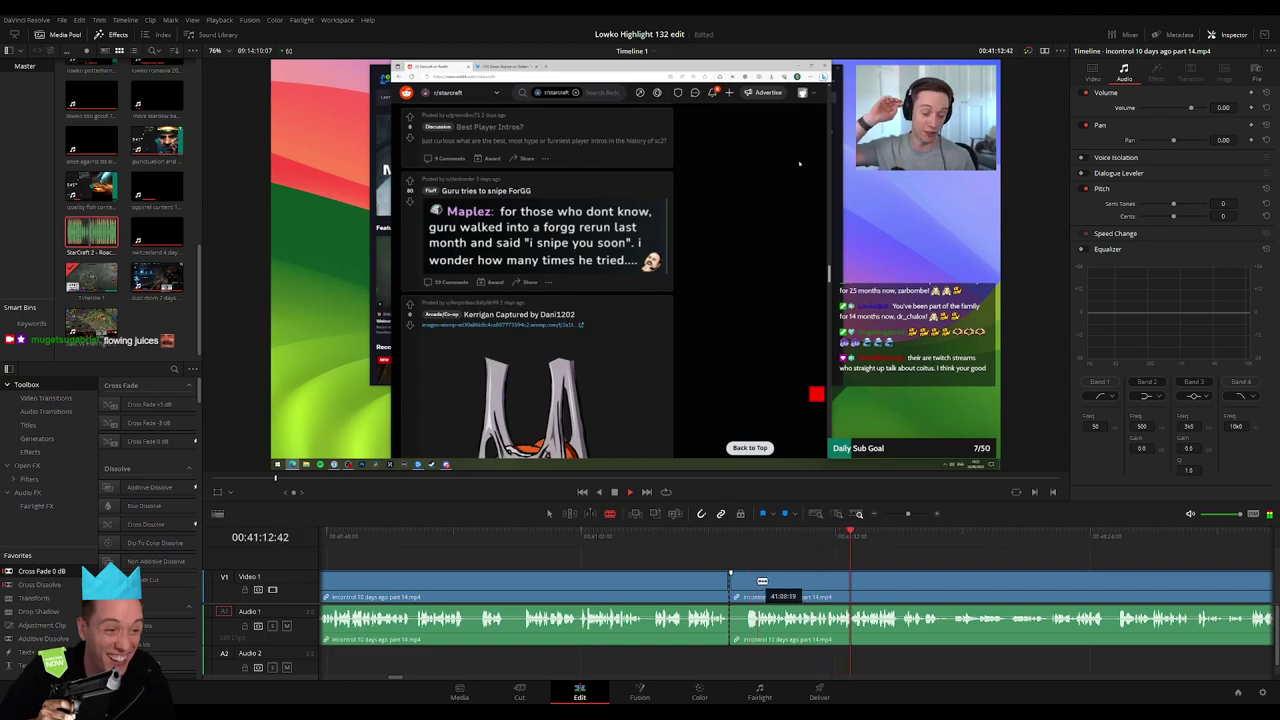
{"action": "left_click", "coordinate": [755, 581]}
{"action": "key", "text": "a"}
{"action": "left_click", "coordinate": [748, 588]}
{"action": "key", "text": "Delete"}
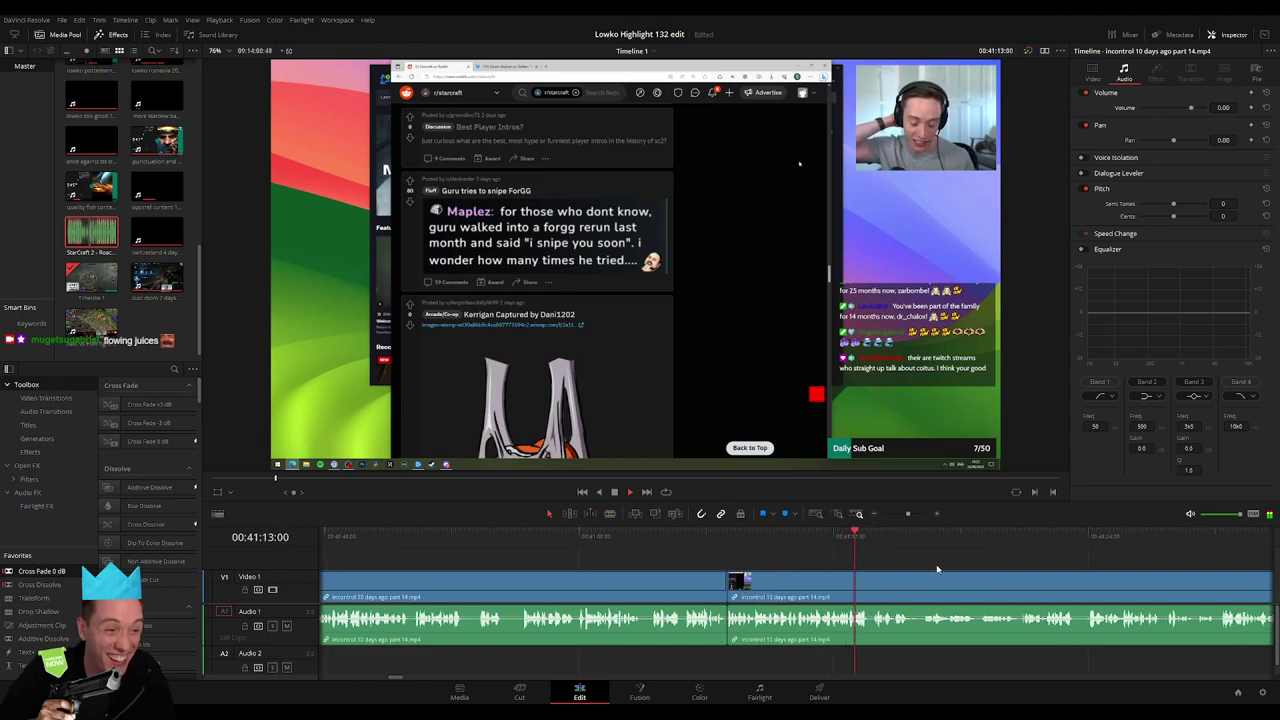
Split the incontrol part 14 clip once more at a later moment
{"action": "scroll", "coordinate": [593, 550], "scroll_direction": "right", "scroll_amount": 5}
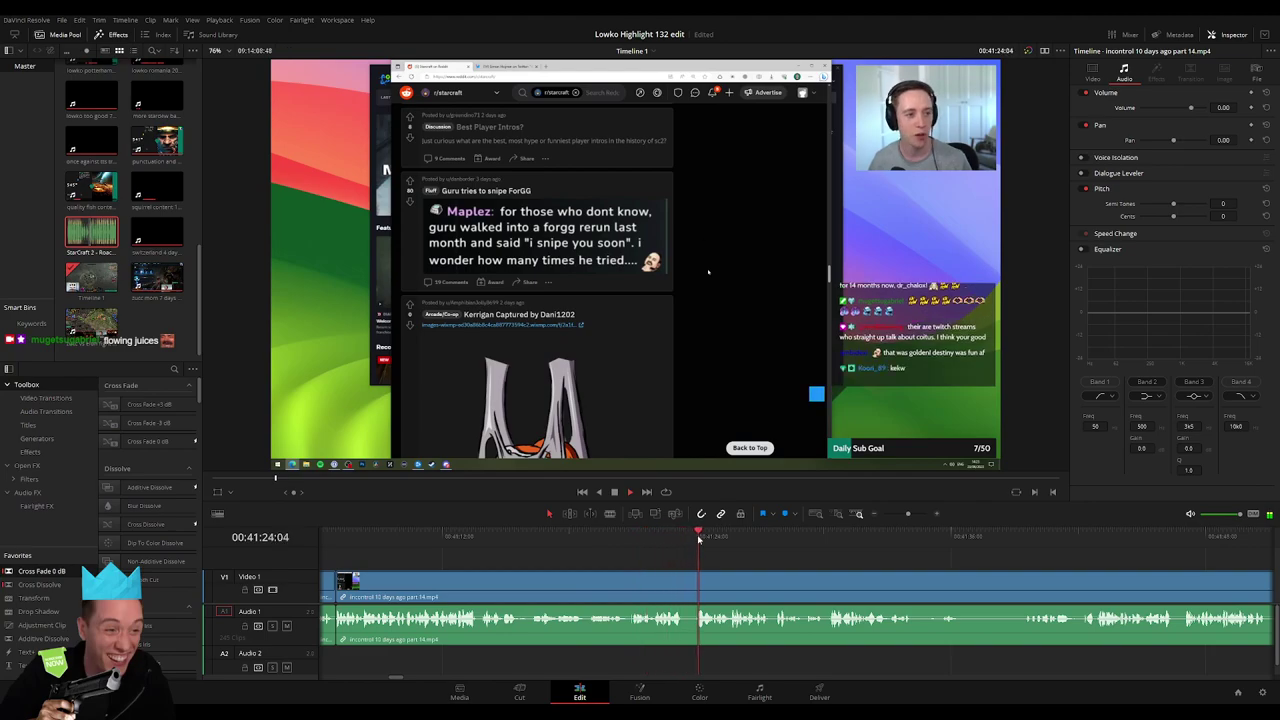
{"action": "scroll", "coordinate": [751, 560], "scroll_direction": "right", "scroll_amount": 2}
{"action": "scroll", "coordinate": [640, 556], "scroll_direction": "right", "scroll_amount": 4}
{"action": "left_click", "coordinate": [580, 540]}
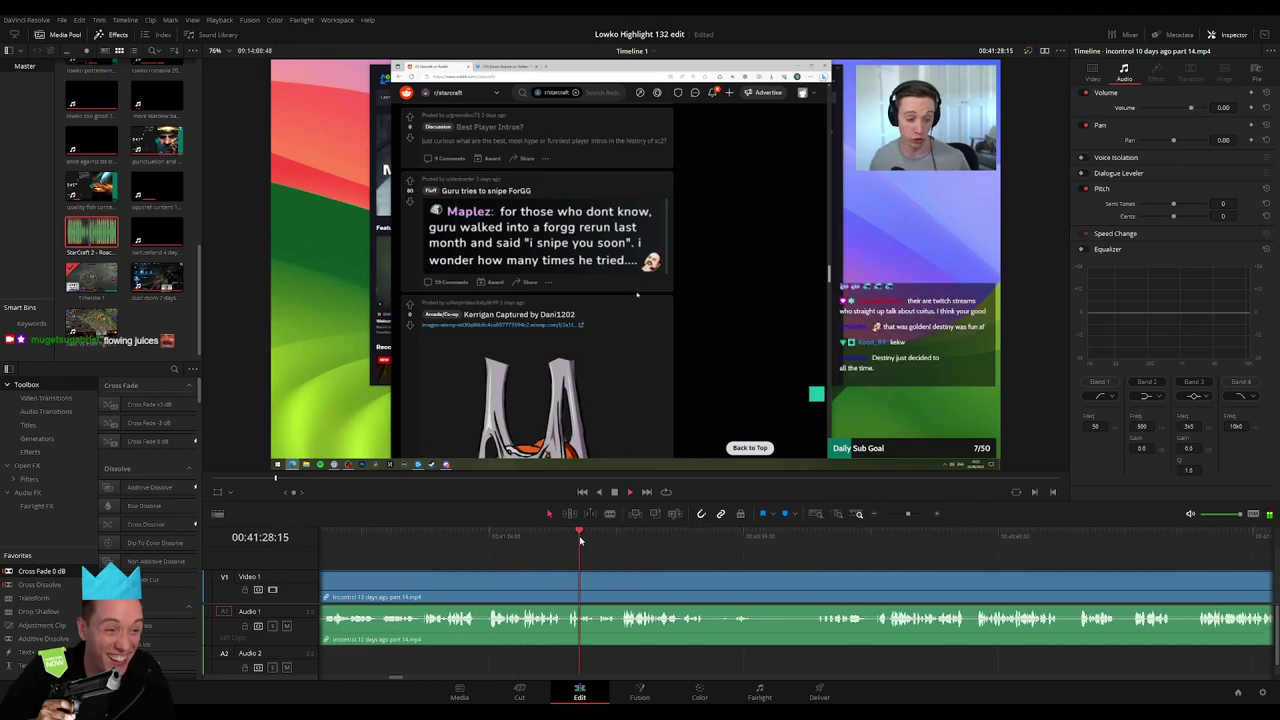
{"action": "scroll", "coordinate": [620, 548], "scroll_direction": "right", "scroll_amount": 2}
{"action": "scroll", "coordinate": [612, 556], "scroll_direction": "right", "scroll_amount": 4}
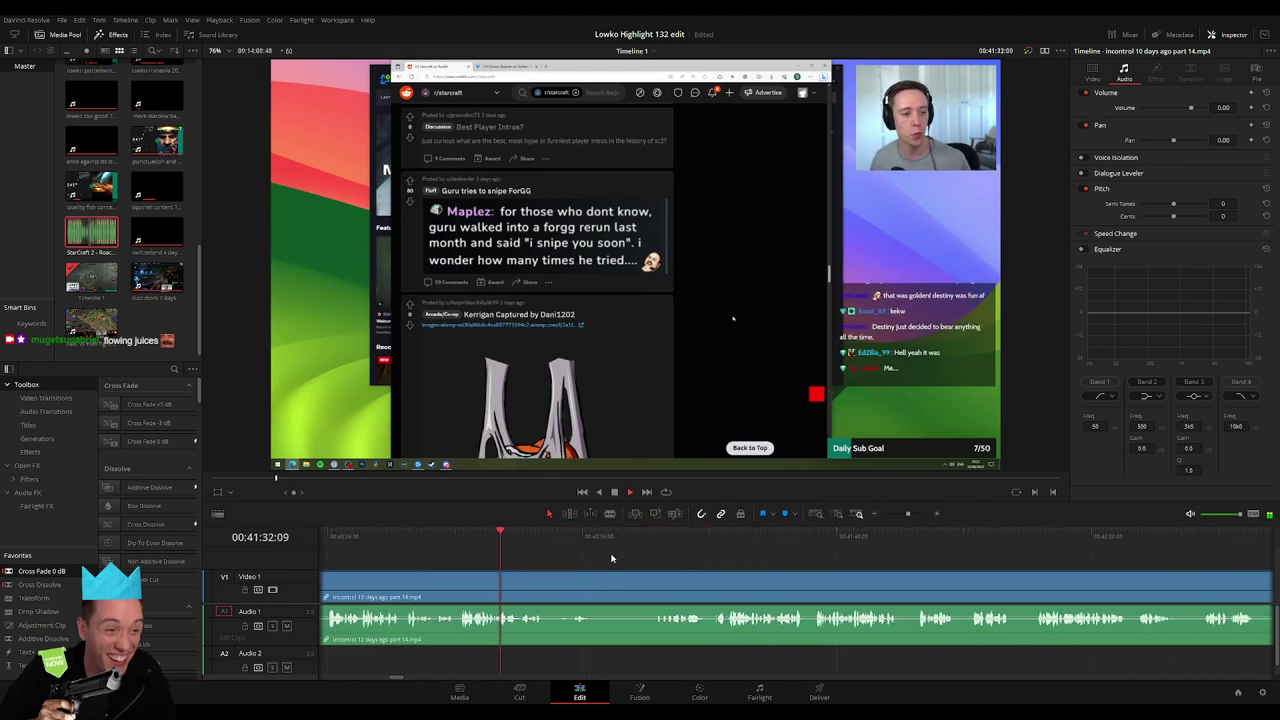
{"action": "left_click", "coordinate": [457, 582]}
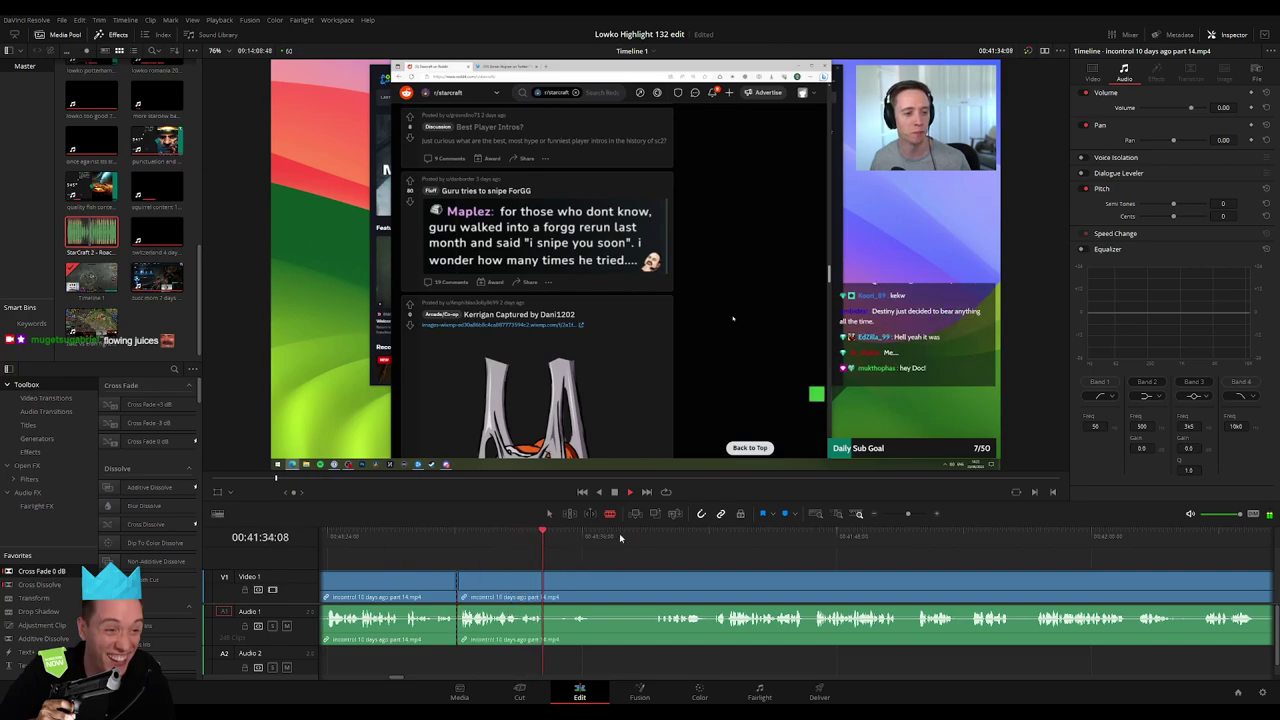
{"action": "left_click", "coordinate": [668, 537]}
{"action": "left_click", "coordinate": [814, 535]}
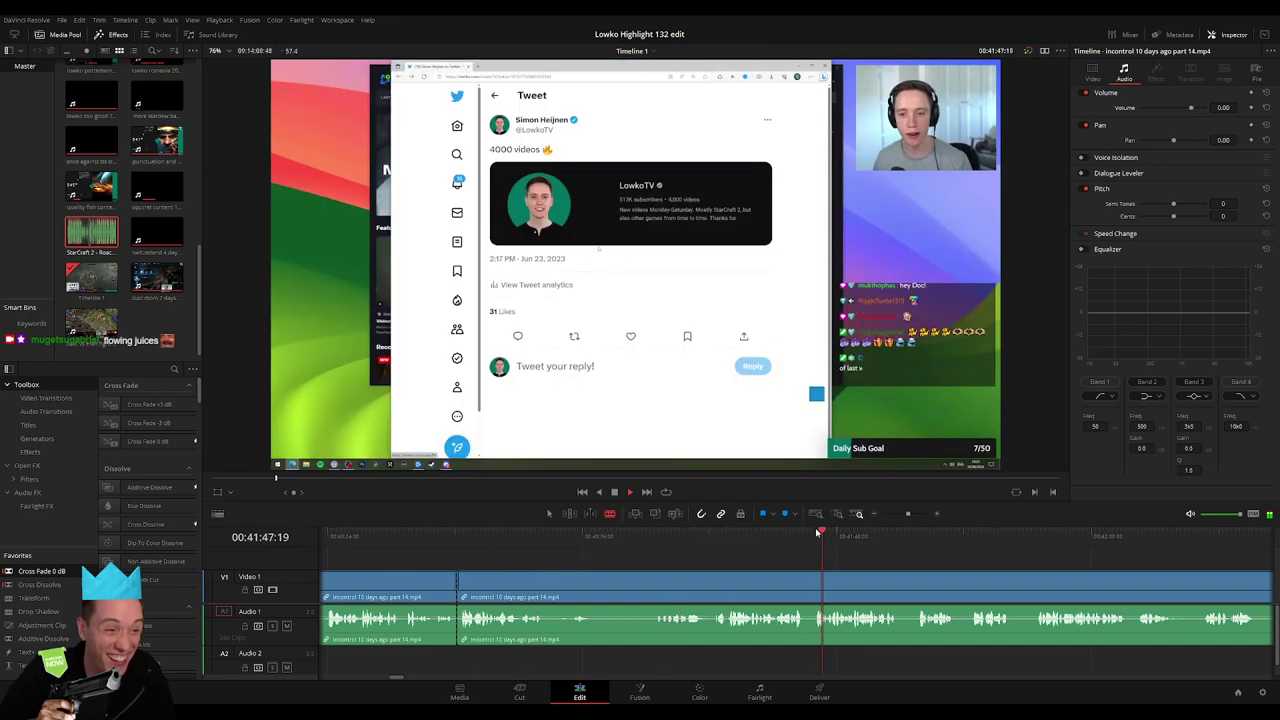
Remove the dull footage before the rewatched moment, ripple-closing the gaps
{"action": "left_click_drag", "start_coordinate": [907, 514], "coordinate": [894, 516]}
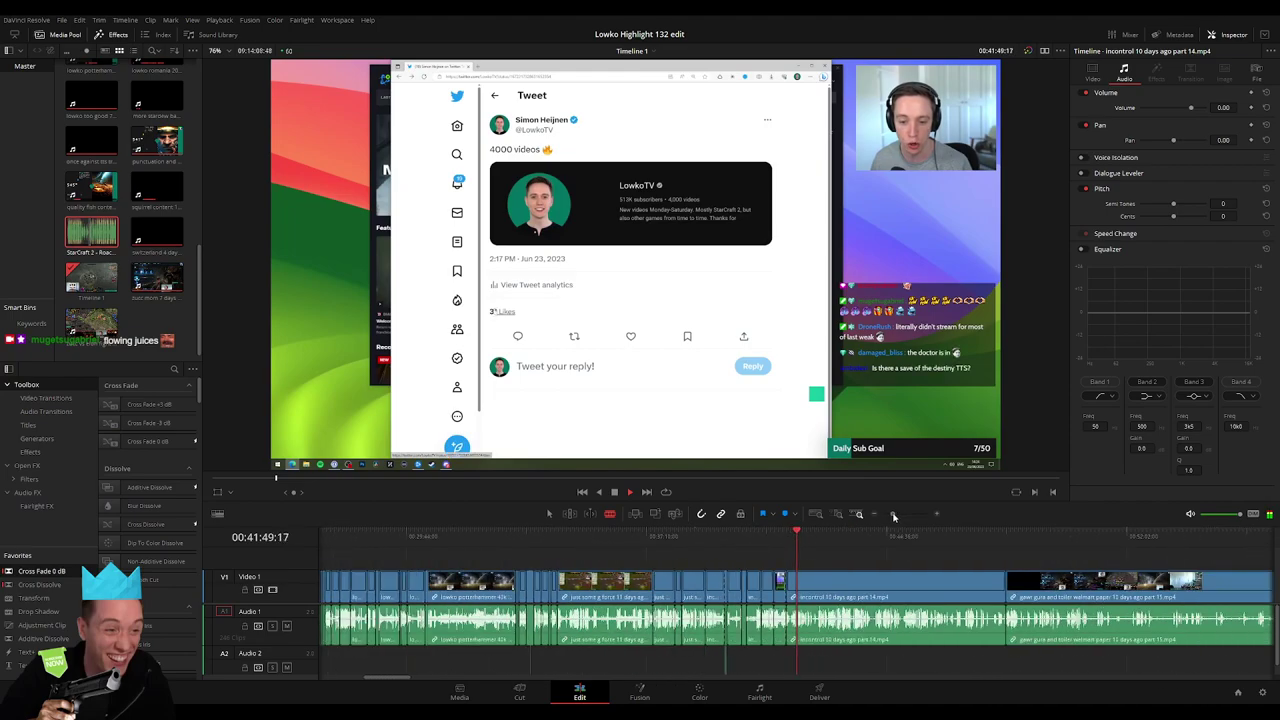
{"action": "left_click_drag", "start_coordinate": [809, 550], "coordinate": [843, 550]}
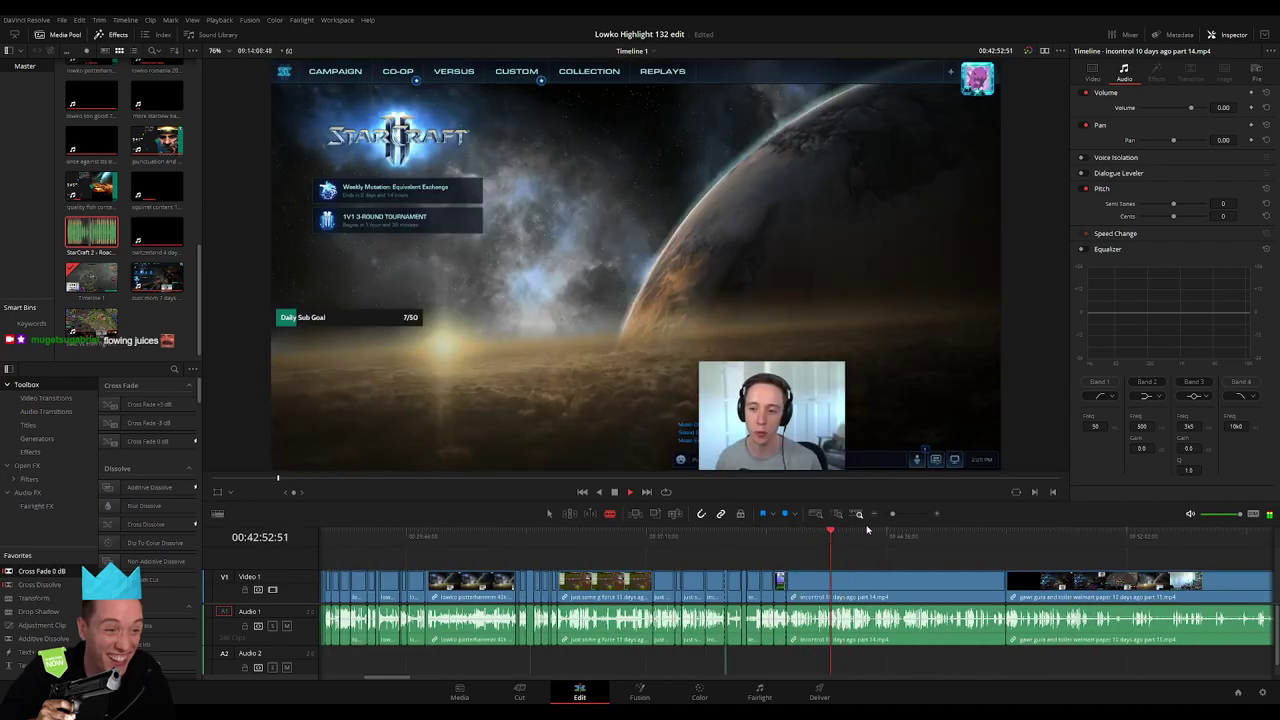
{"action": "left_click_drag", "start_coordinate": [892, 514], "coordinate": [903, 514]}
{"action": "left_click", "coordinate": [676, 537]}
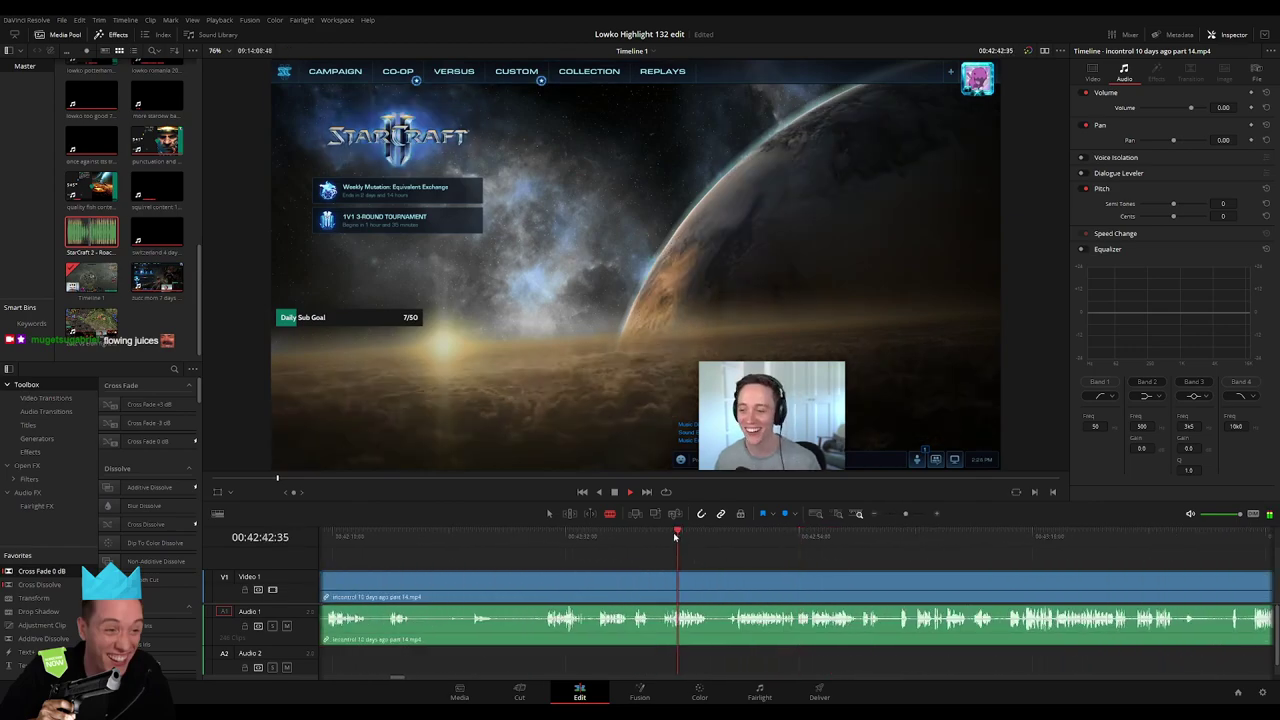
{"action": "left_click", "coordinate": [557, 540]}
{"action": "left_click_drag", "start_coordinate": [581, 540], "coordinate": [600, 540]}
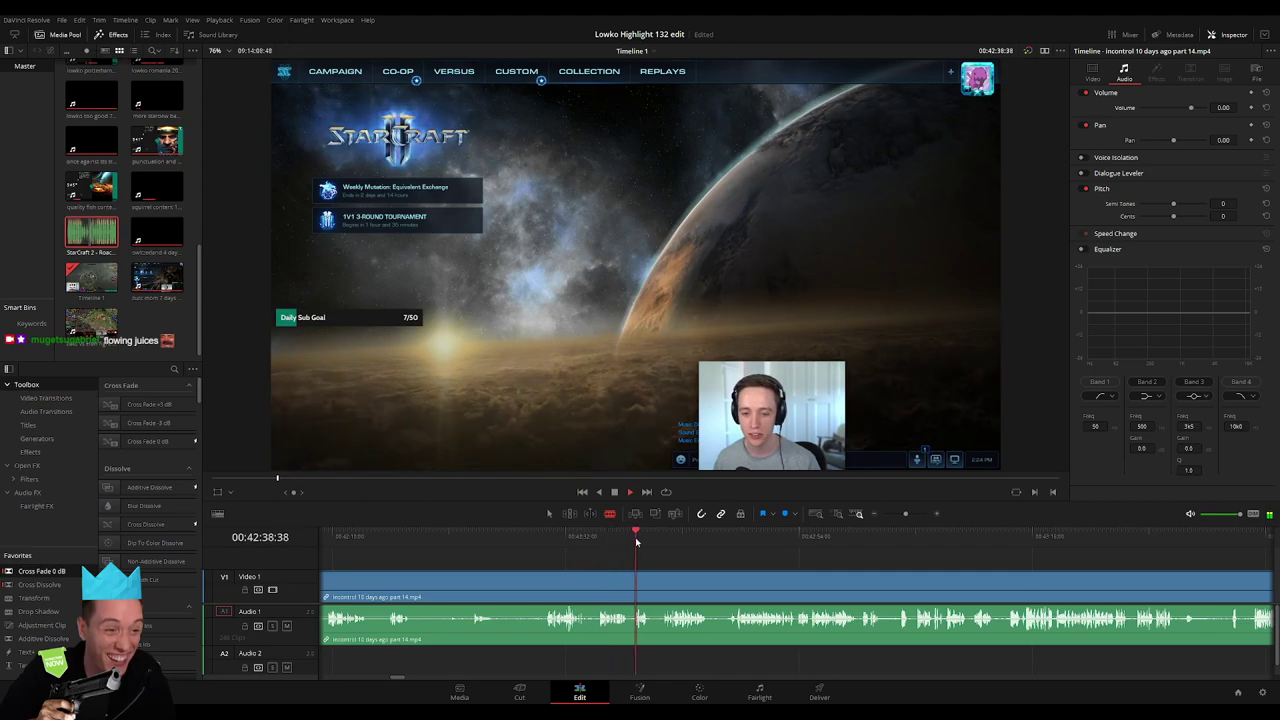
{"action": "left_click", "coordinate": [546, 537]}
{"action": "left_click", "coordinate": [548, 581]}
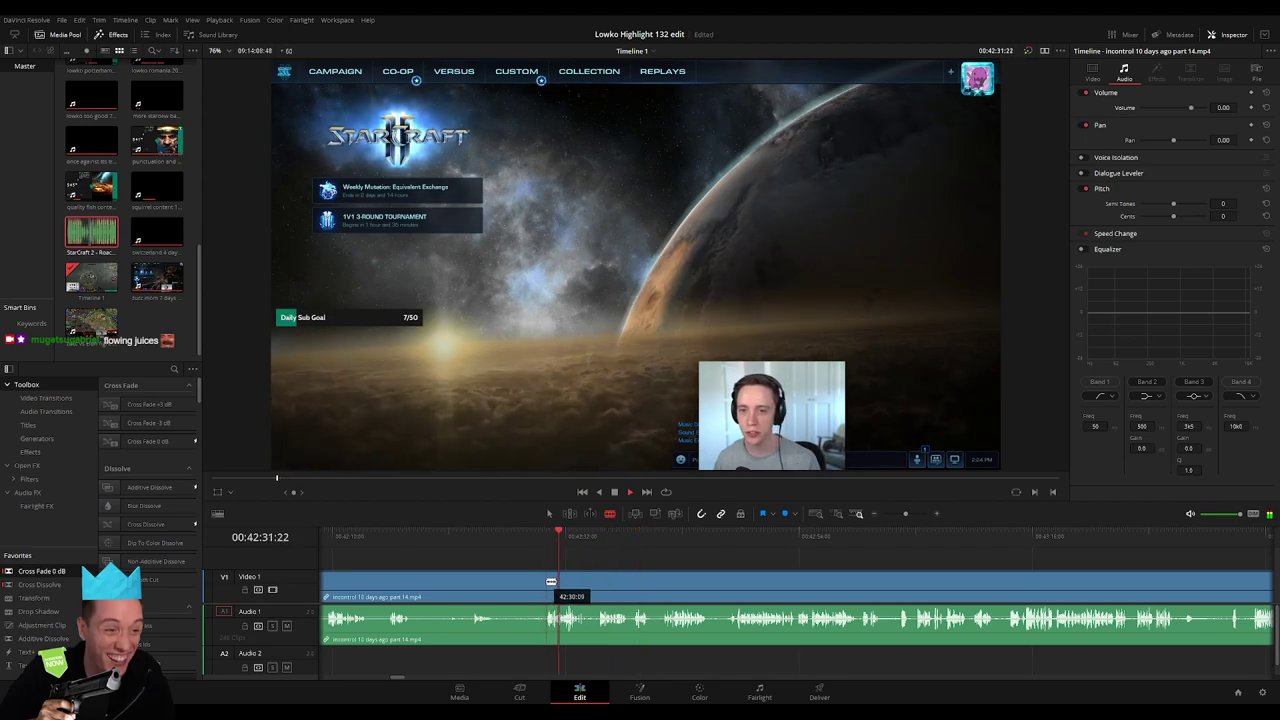
{"action": "left_click", "coordinate": [517, 590]}
{"action": "key", "text": "Delete"}
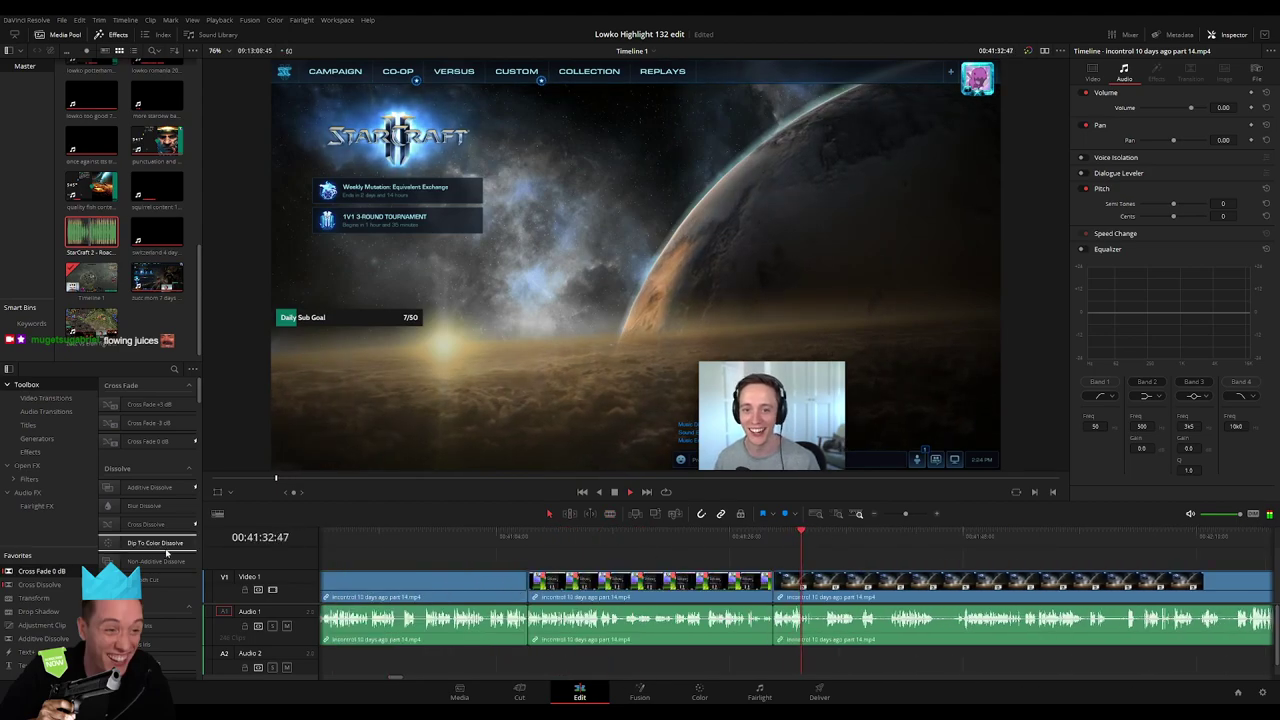
{"action": "left_click", "coordinate": [763, 542]}
{"action": "key", "text": "ctrl+shift+bracketleft"}
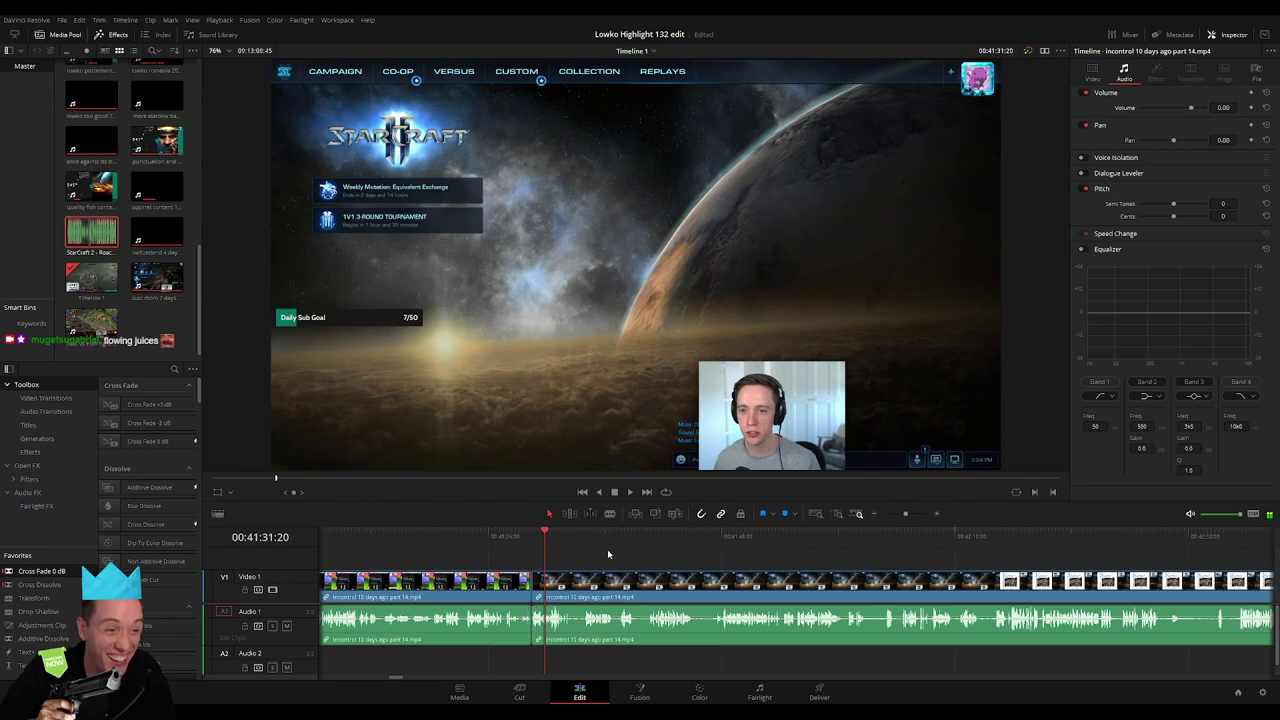
Blade out a short unwanted bit further along and close the gap
{"action": "left_click", "coordinate": [582, 544]}
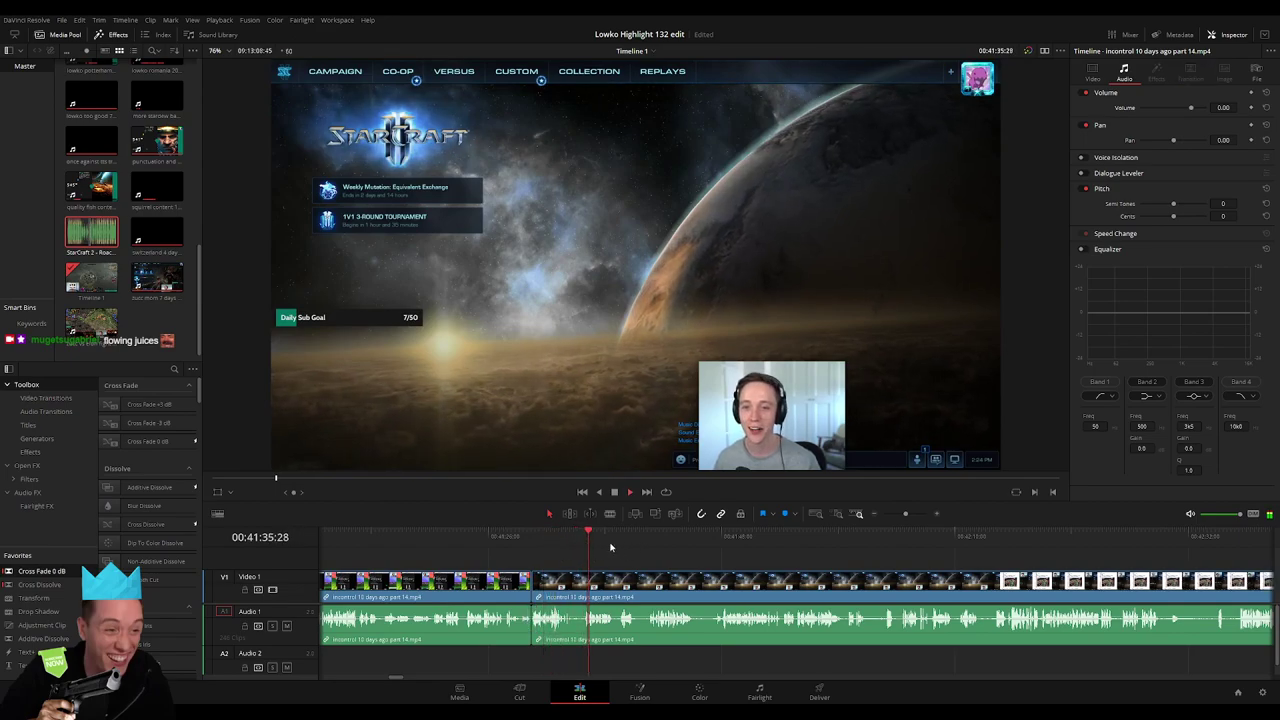
{"action": "left_click", "coordinate": [619, 547]}
{"action": "left_click_drag", "start_coordinate": [620, 547], "coordinate": [649, 547]}
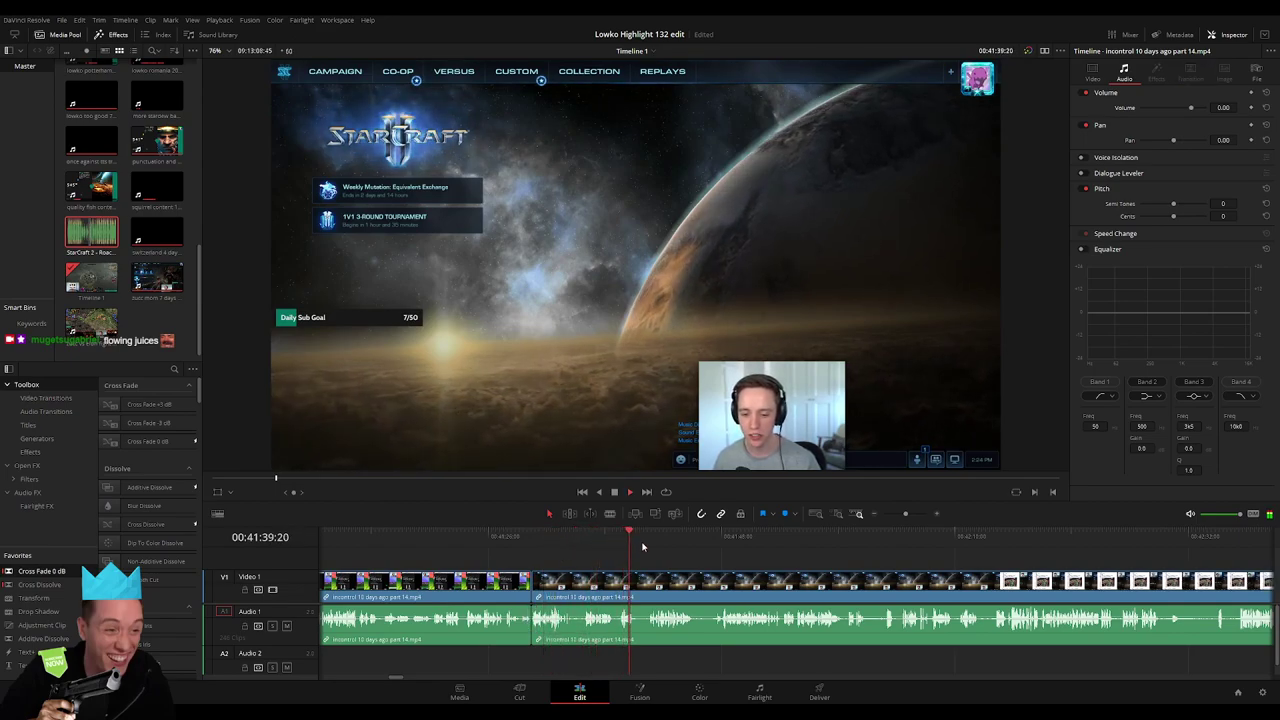
{"action": "key", "text": "b"}
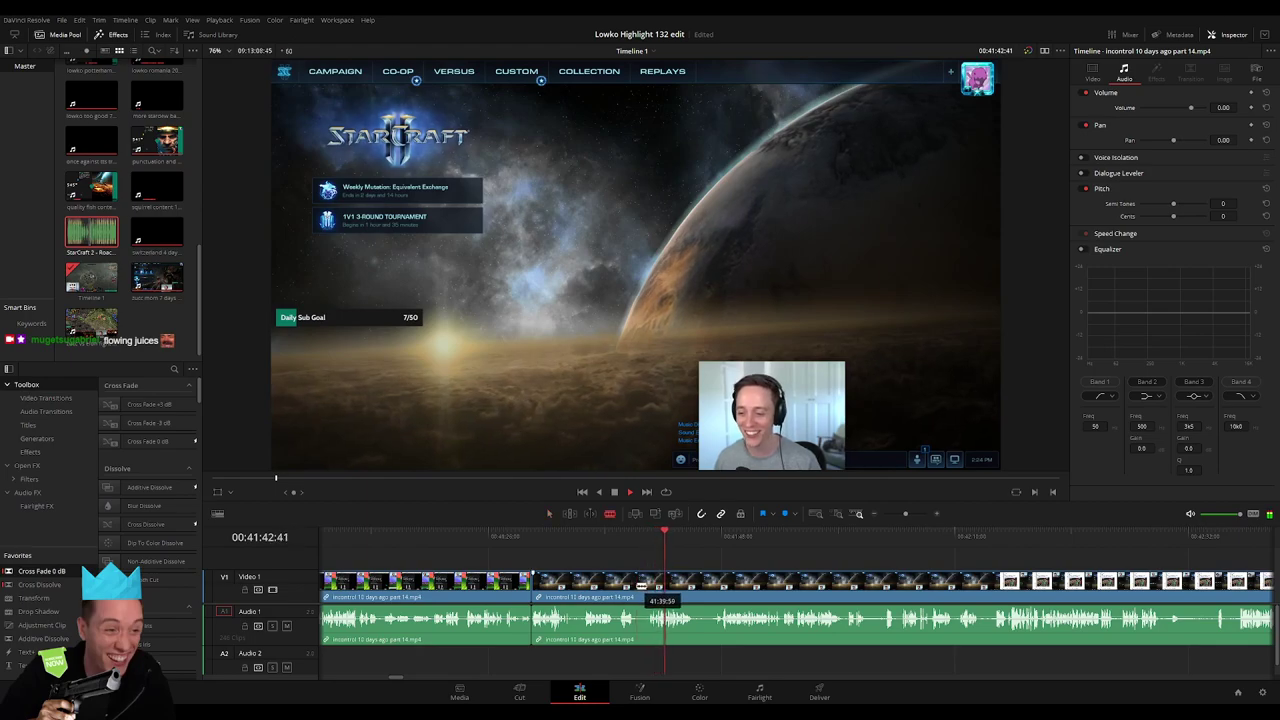
{"action": "left_click", "coordinate": [640, 585]}
{"action": "left_click", "coordinate": [647, 586]}
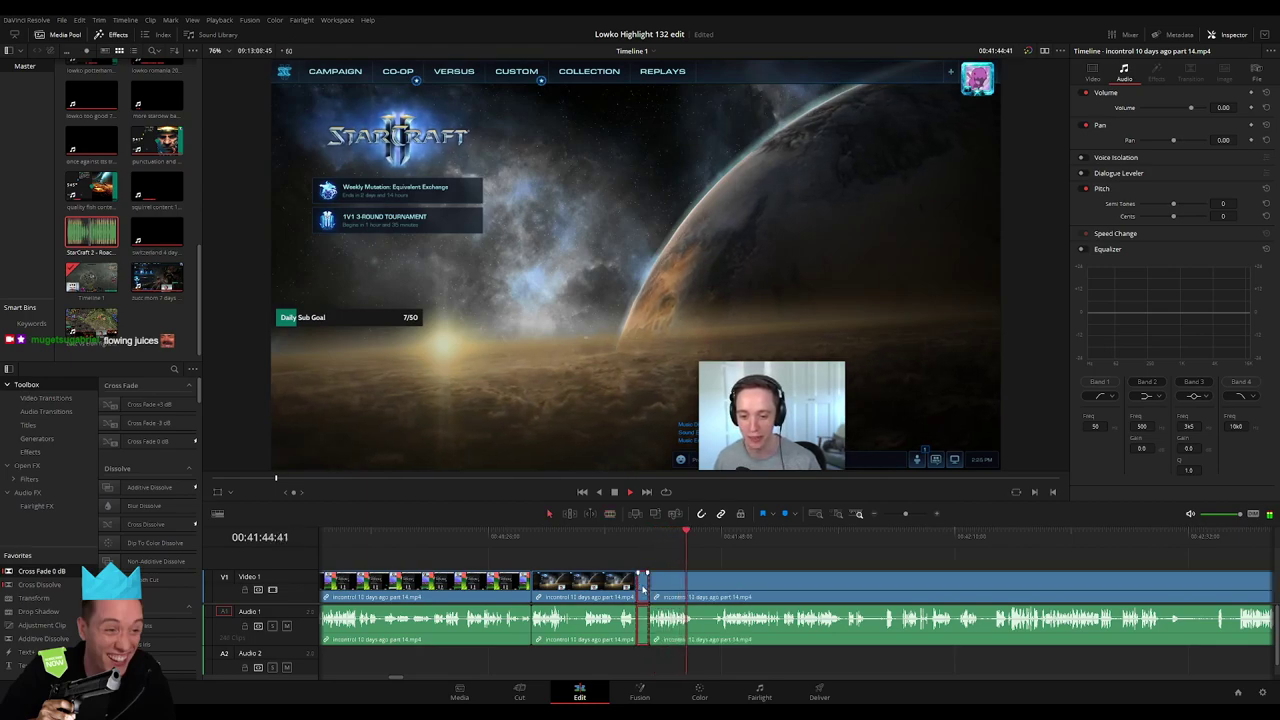
{"action": "key", "text": "Delete"}
{"action": "left_click", "coordinate": [634, 620]}
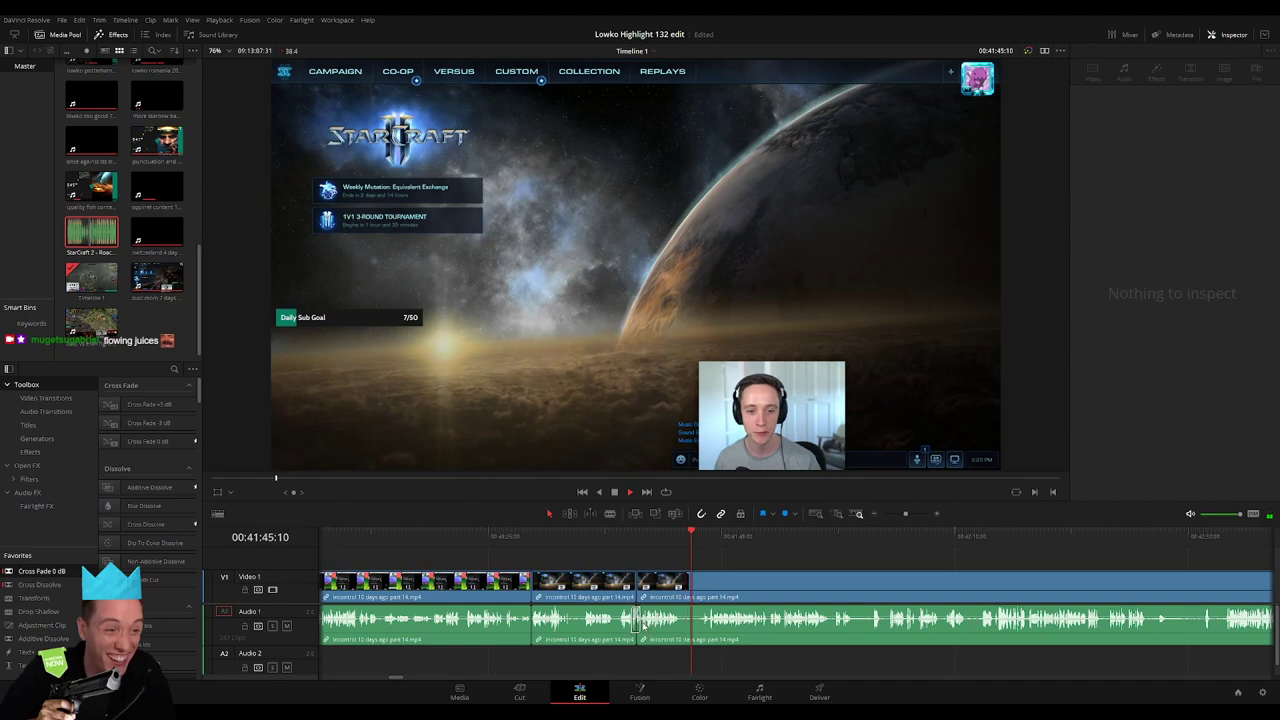
Make two cuts isolating a short piece of the part 14 clip for a sound effect
{"action": "key", "text": "b"}
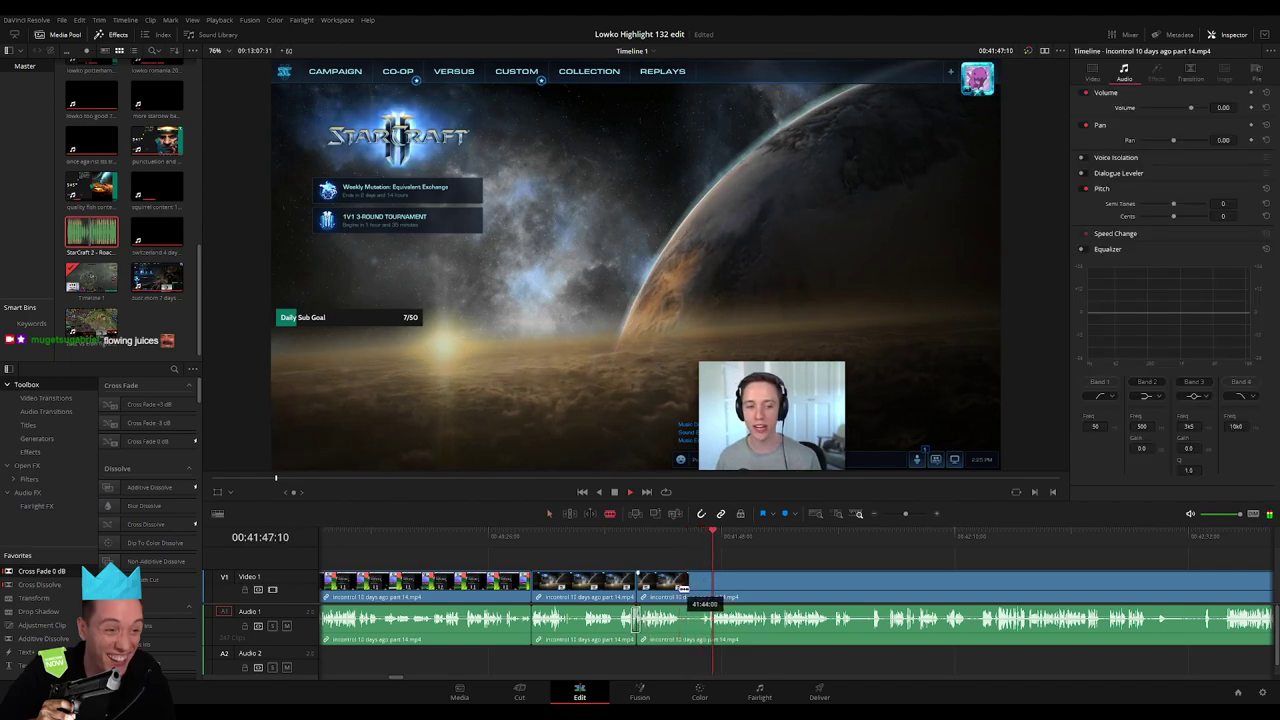
{"action": "left_click", "coordinate": [680, 585]}
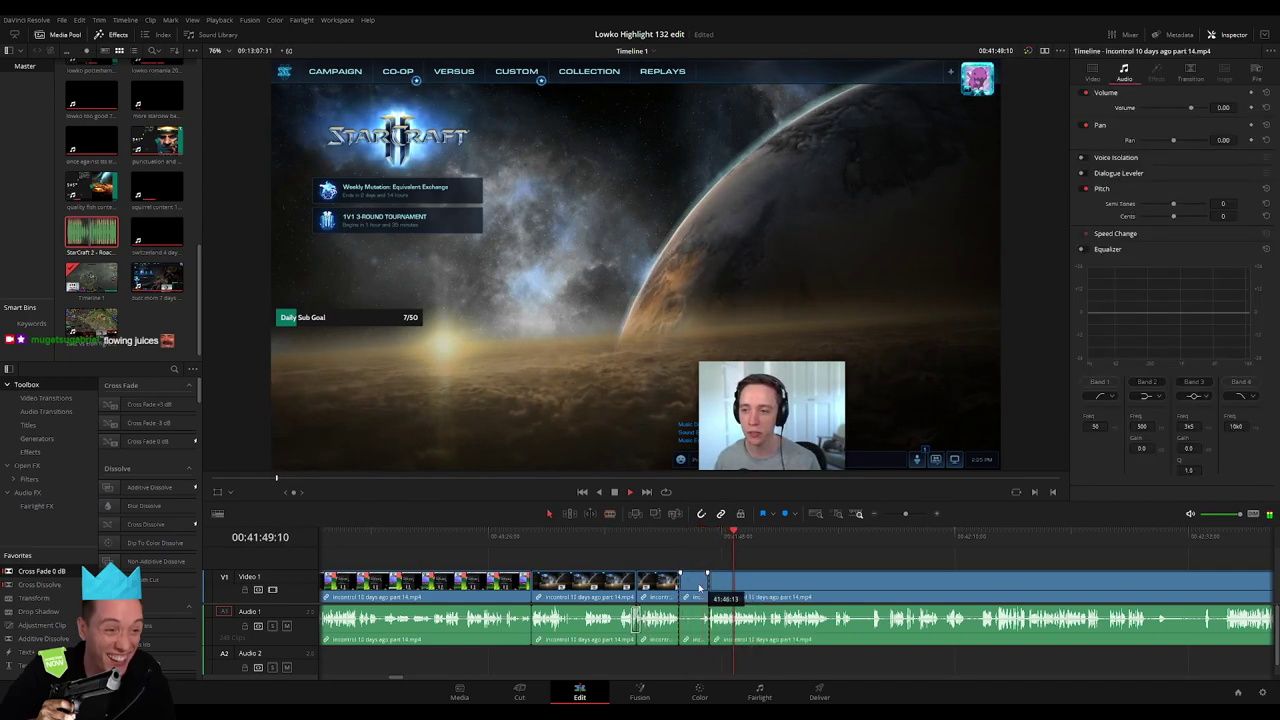
{"action": "key", "text": "a"}
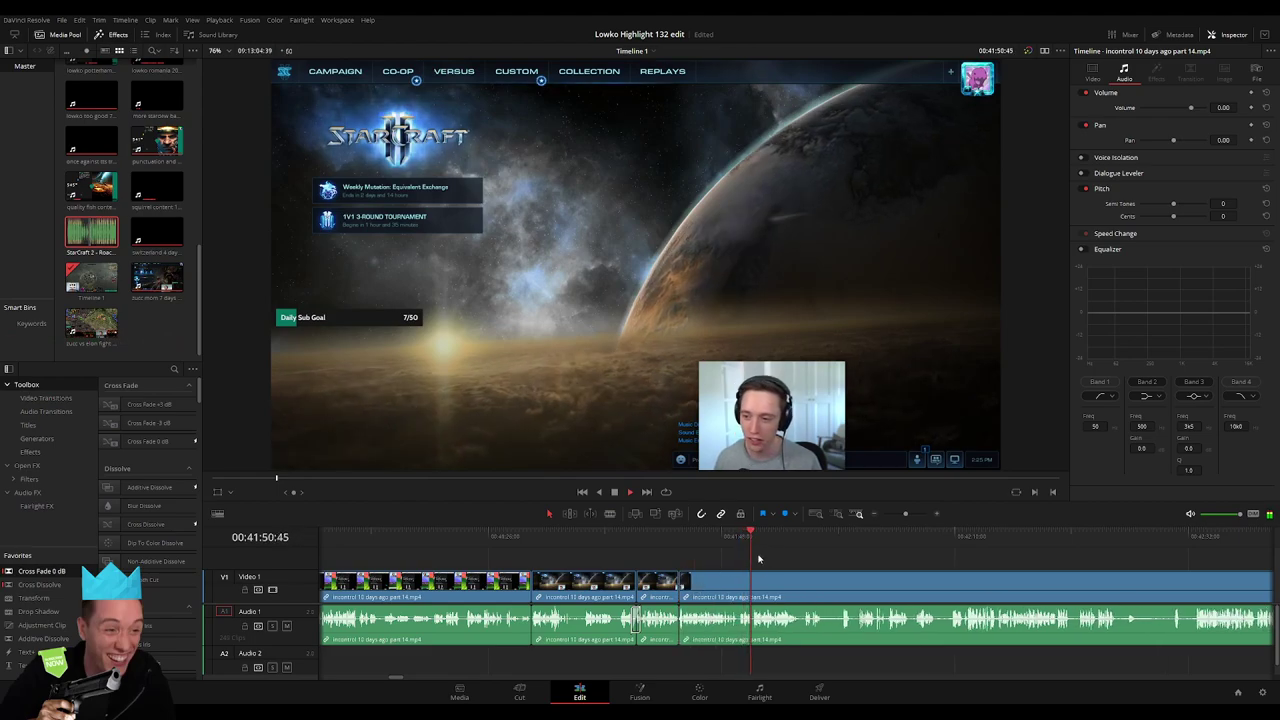
{"action": "scroll", "coordinate": [571, 565], "scroll_direction": "right", "scroll_amount": 3}
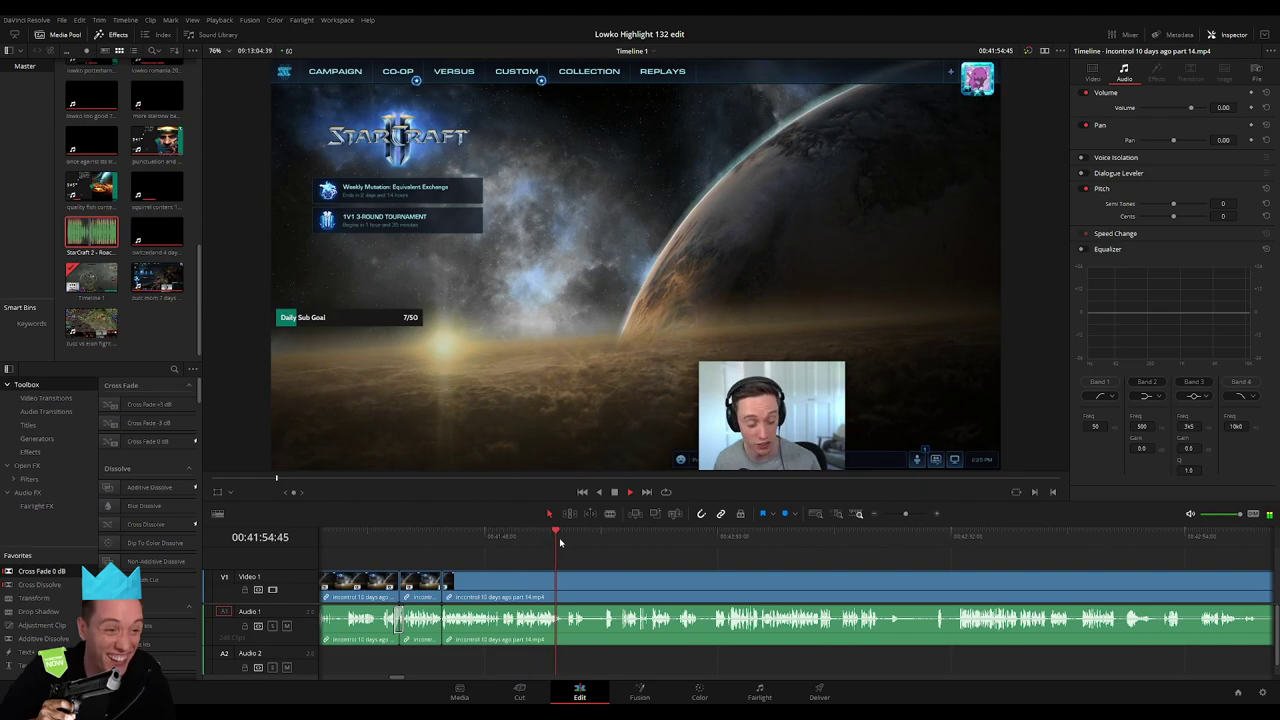
{"action": "left_click", "coordinate": [567, 542]}
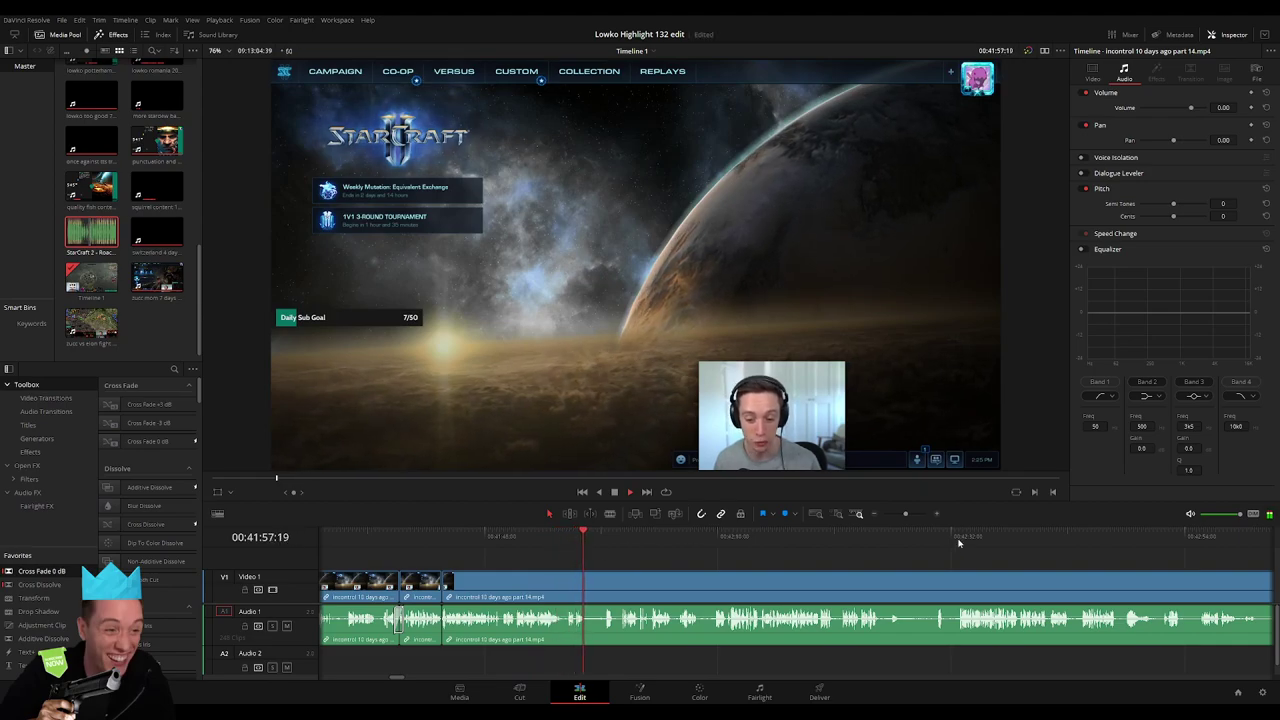
{"action": "left_click_drag", "start_coordinate": [905, 514], "coordinate": [915, 514]}
{"action": "key", "text": "ctrl+minus"}
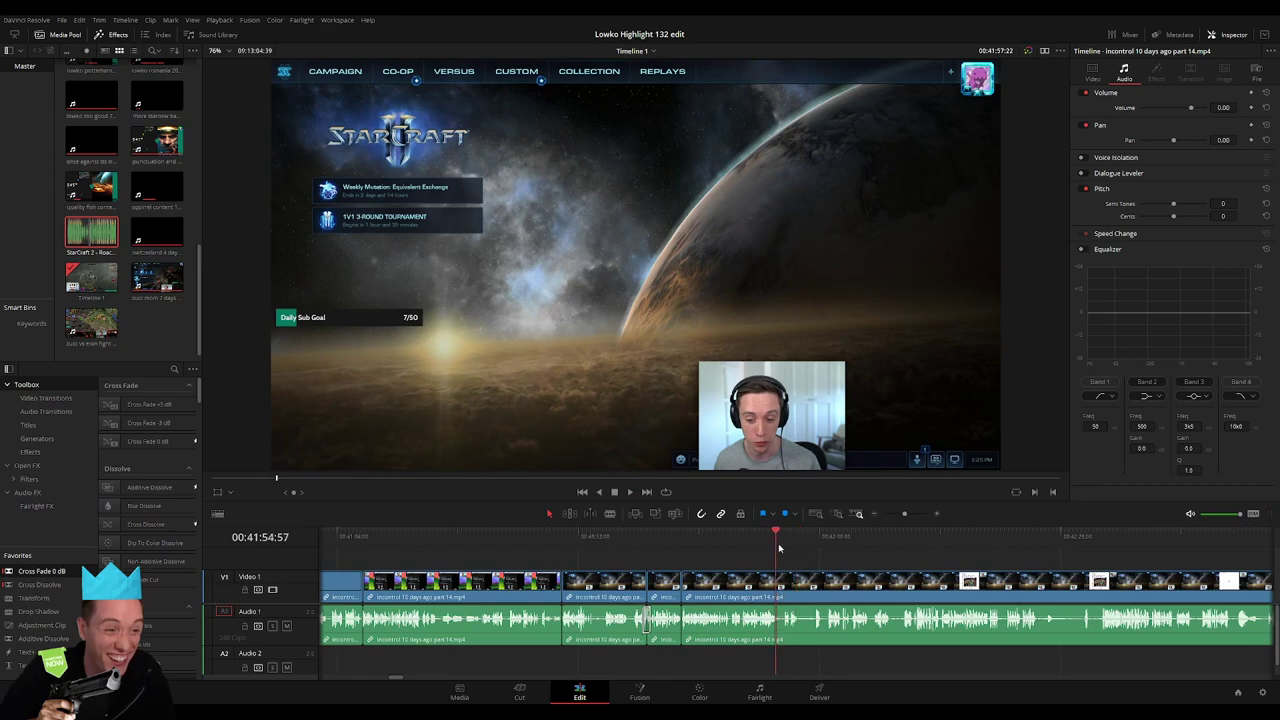
{"action": "key", "text": "ctrl+equal"}
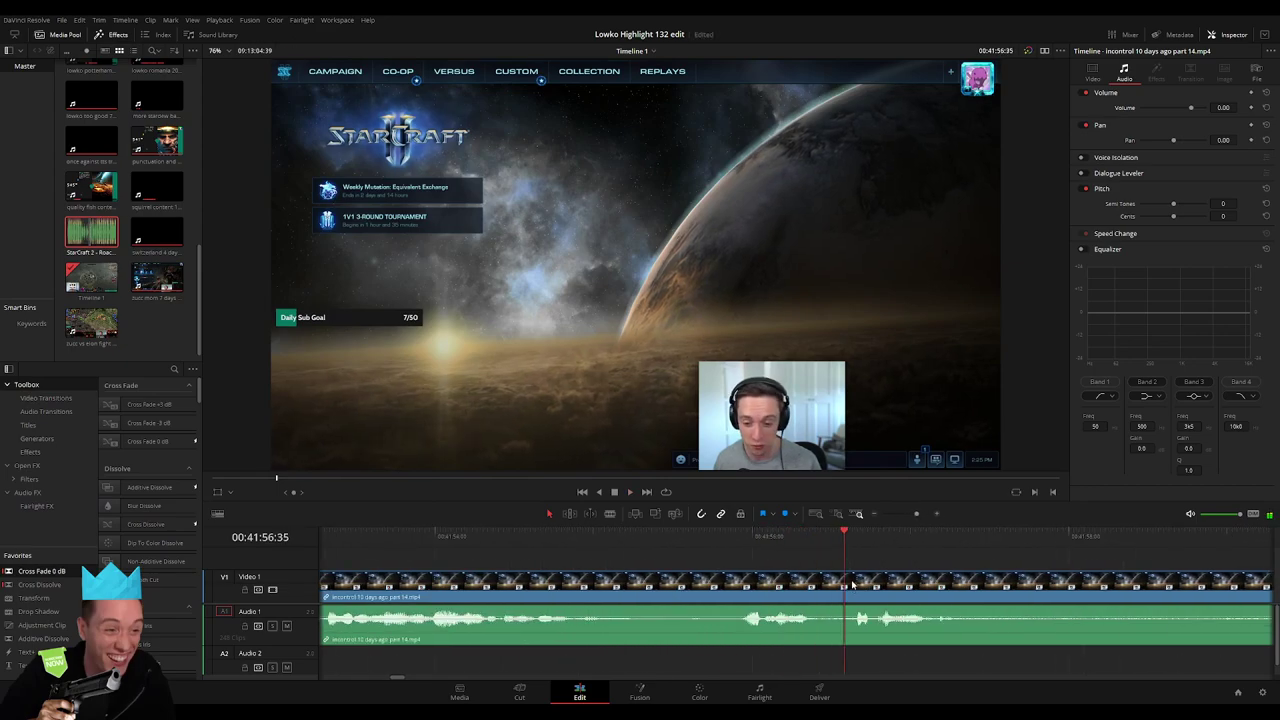
{"action": "key", "text": "ctrl+b"}
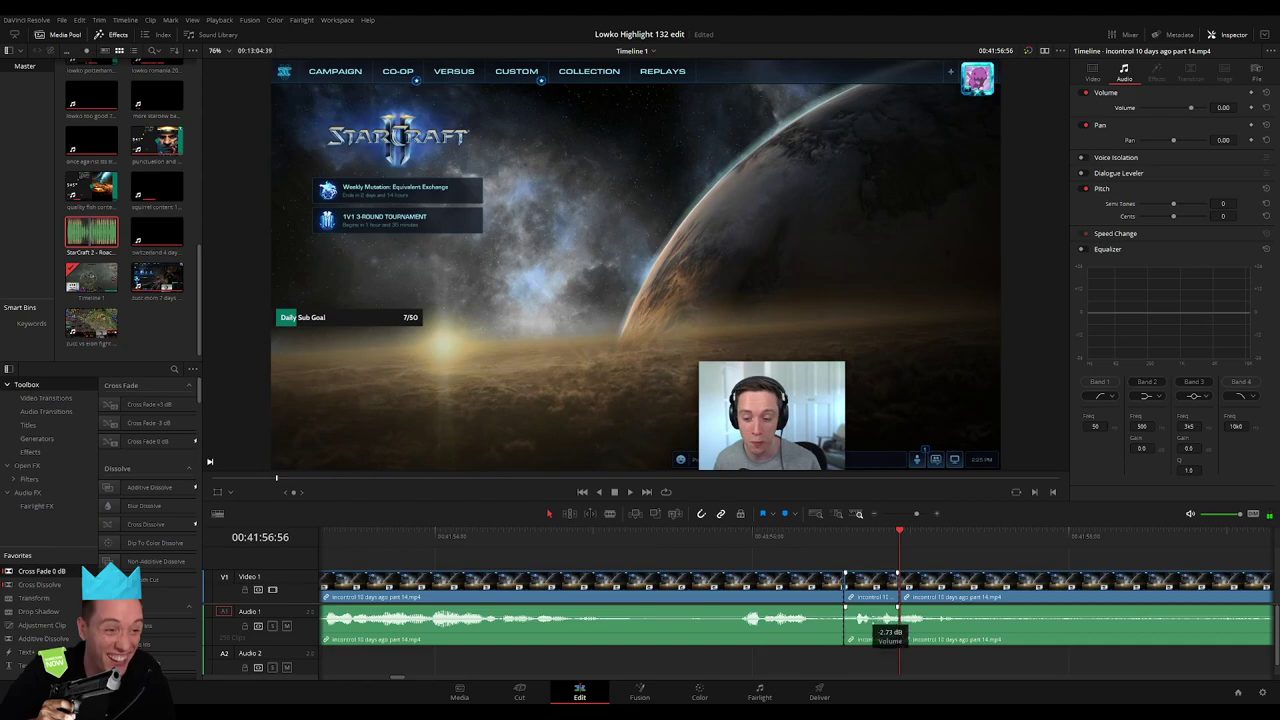
Drop the Roach Quotes sound onto Audio 2 at the cut, trim it to the playhead, set volume -25
{"action": "key", "text": "q"}
{"action": "left_click_drag", "start_coordinate": [455, 331], "coordinate": [841, 662]}
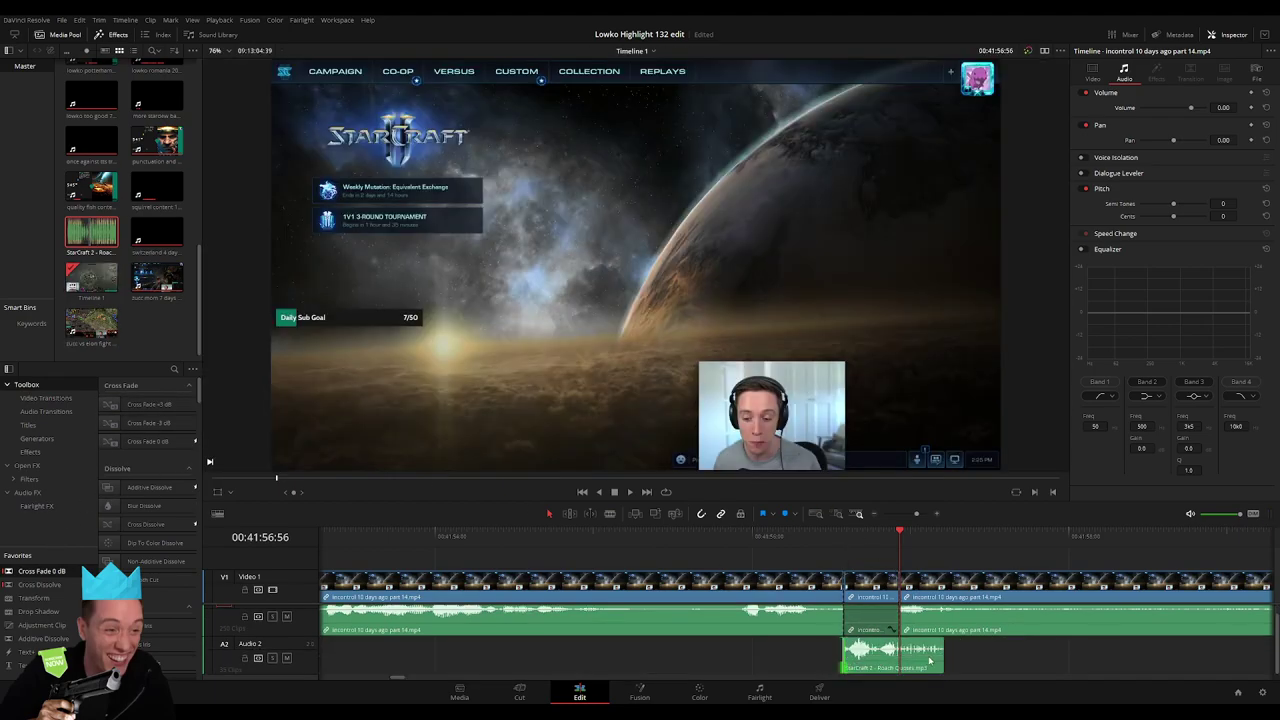
{"action": "left_click_drag", "start_coordinate": [941, 656], "coordinate": [898, 656]}
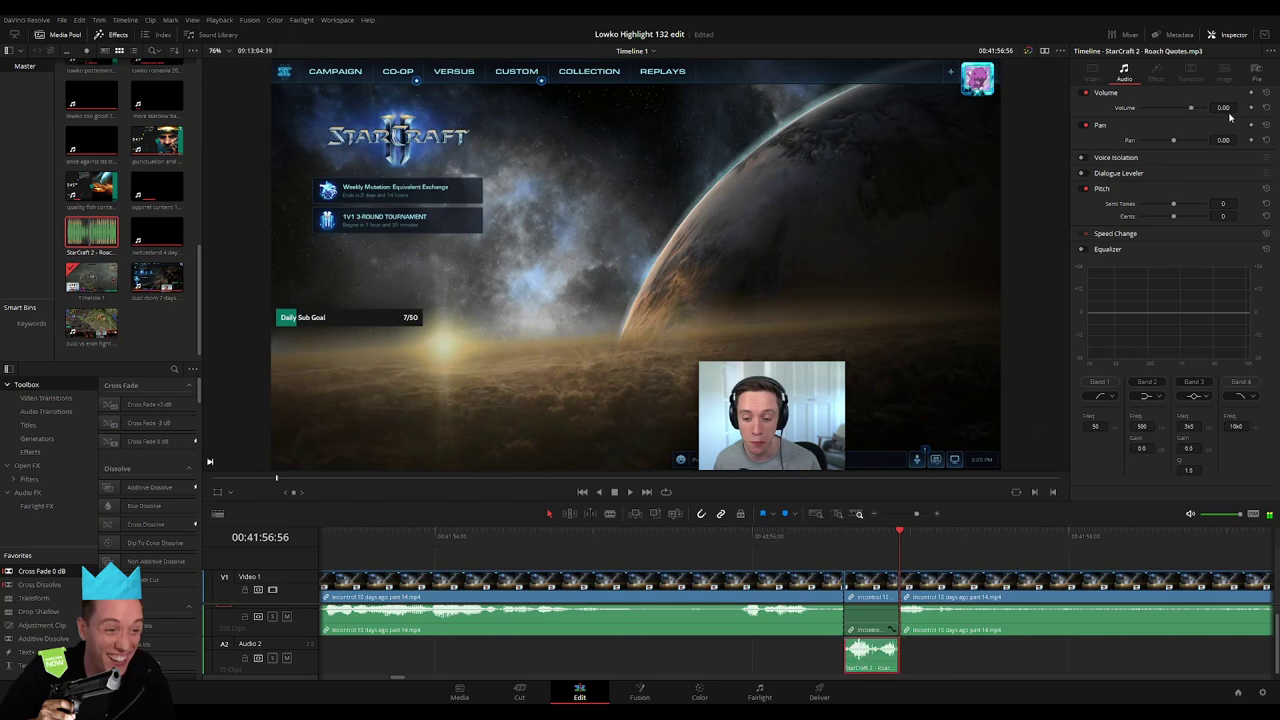
{"action": "type", "text": "-25"}
{"action": "key", "text": "Return"}
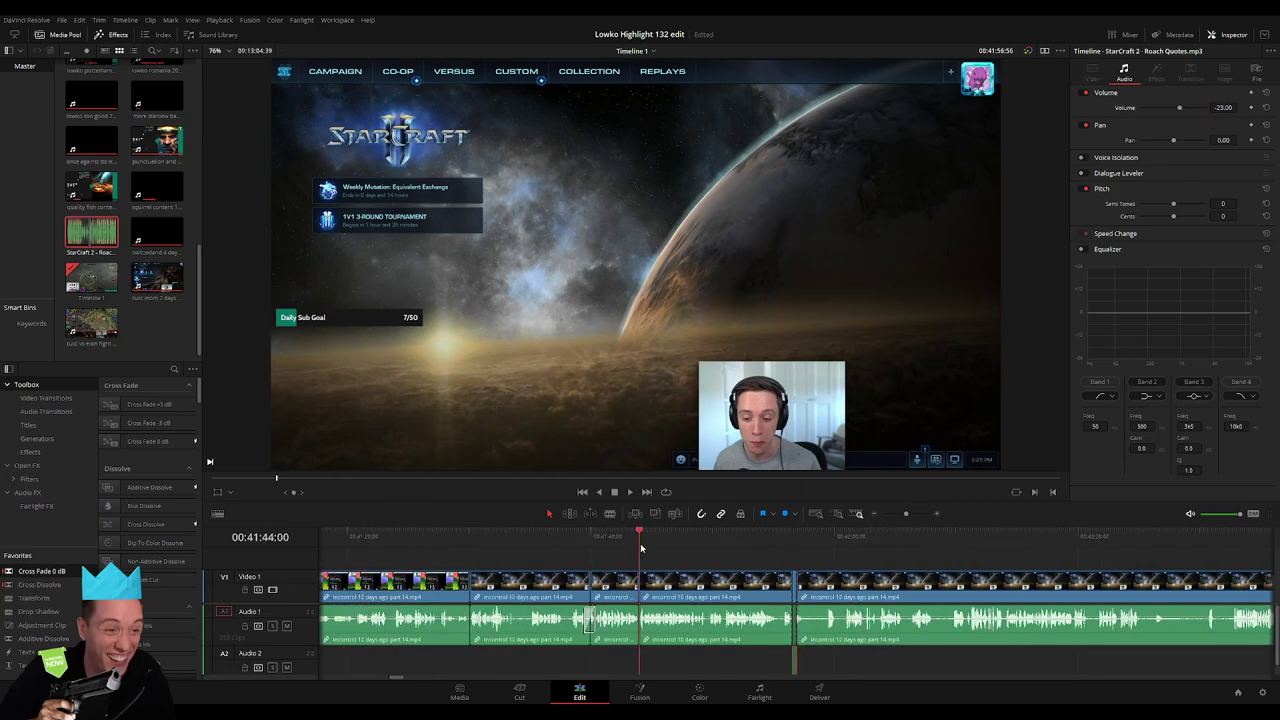
Review the edit, then ripple-trim away three more stretches before the playhead
{"action": "key", "text": "space"}
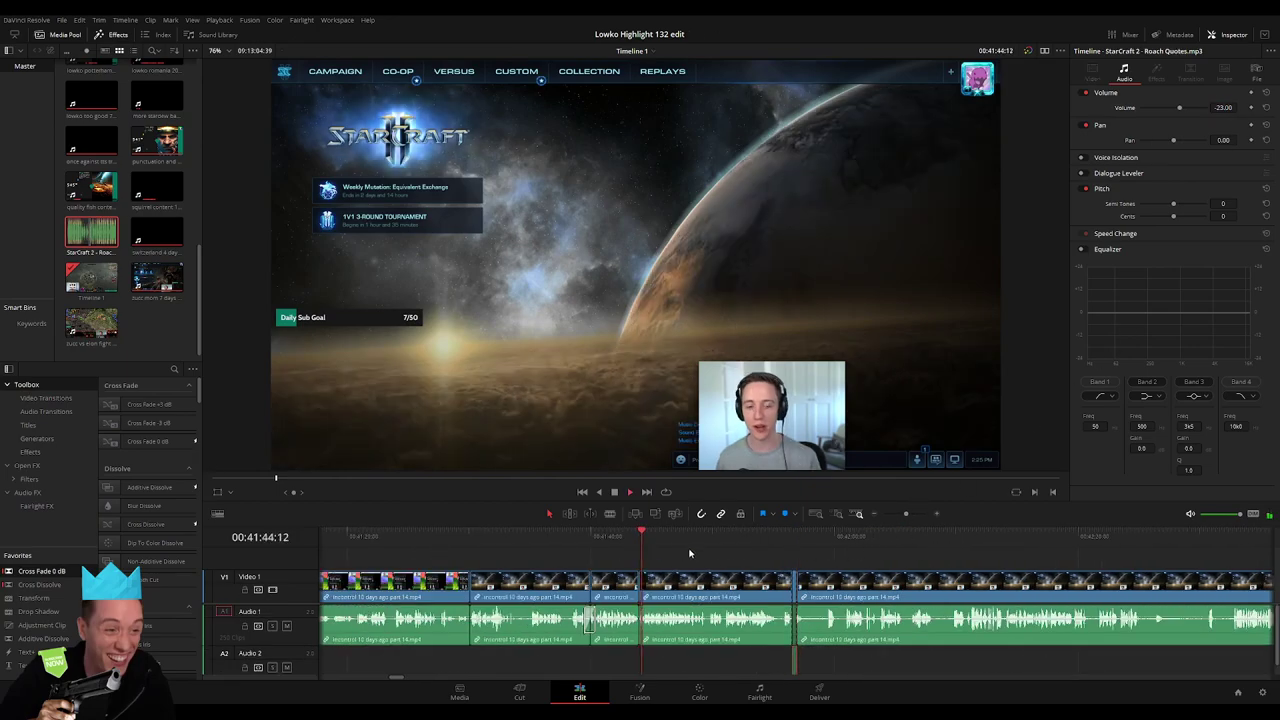
{"action": "left_click", "coordinate": [690, 562]}
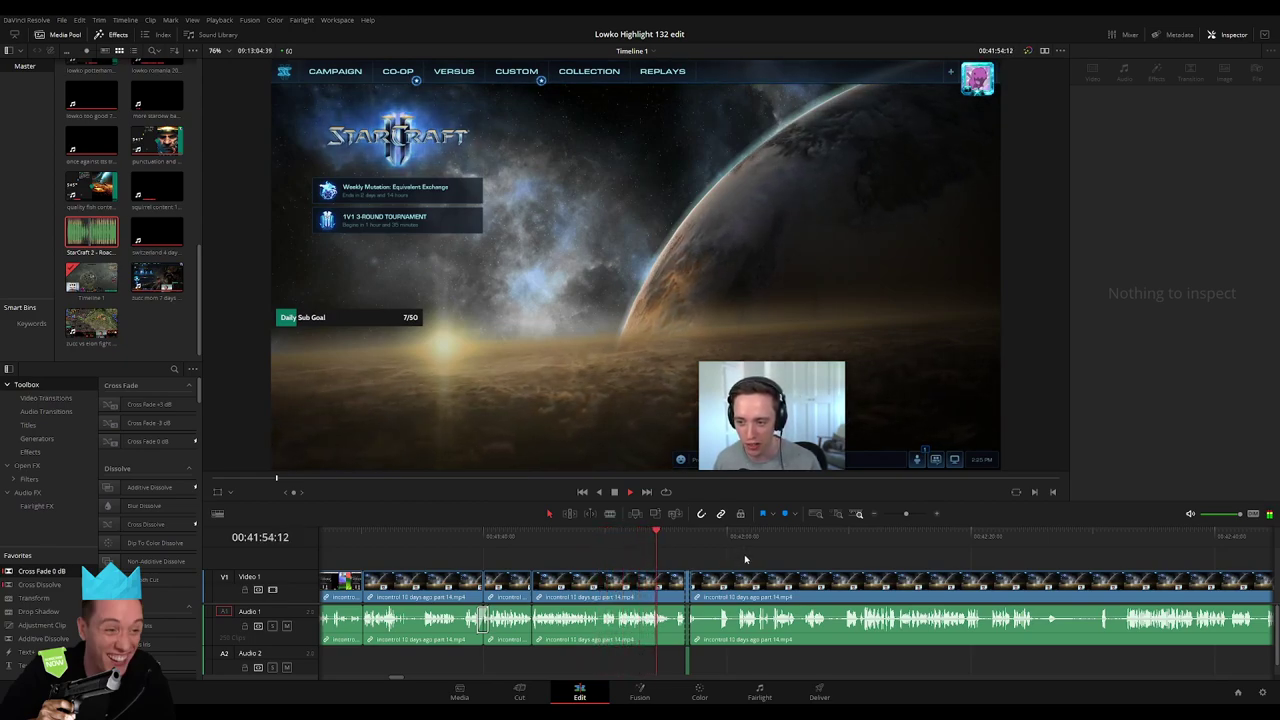
{"action": "left_click_drag", "start_coordinate": [904, 515], "coordinate": [908, 517]}
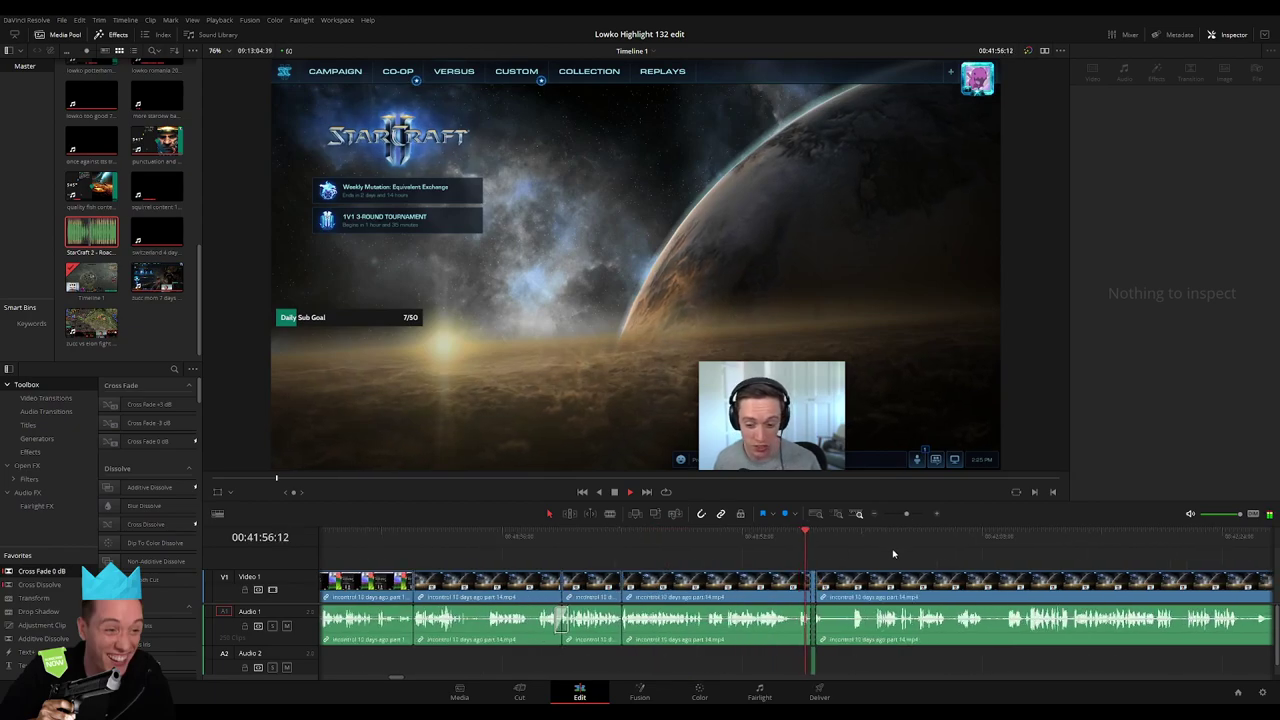
{"action": "key", "text": "ctrl+shift+["}
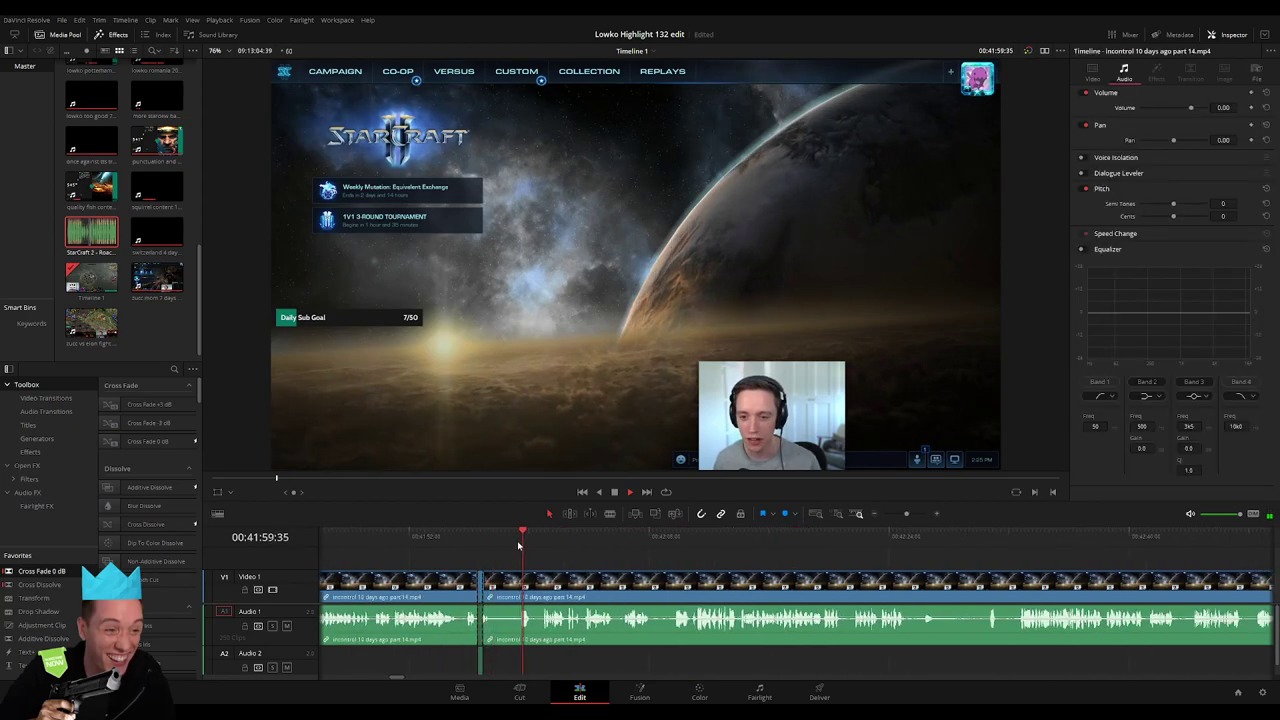
{"action": "key", "text": "ctrl+b"}
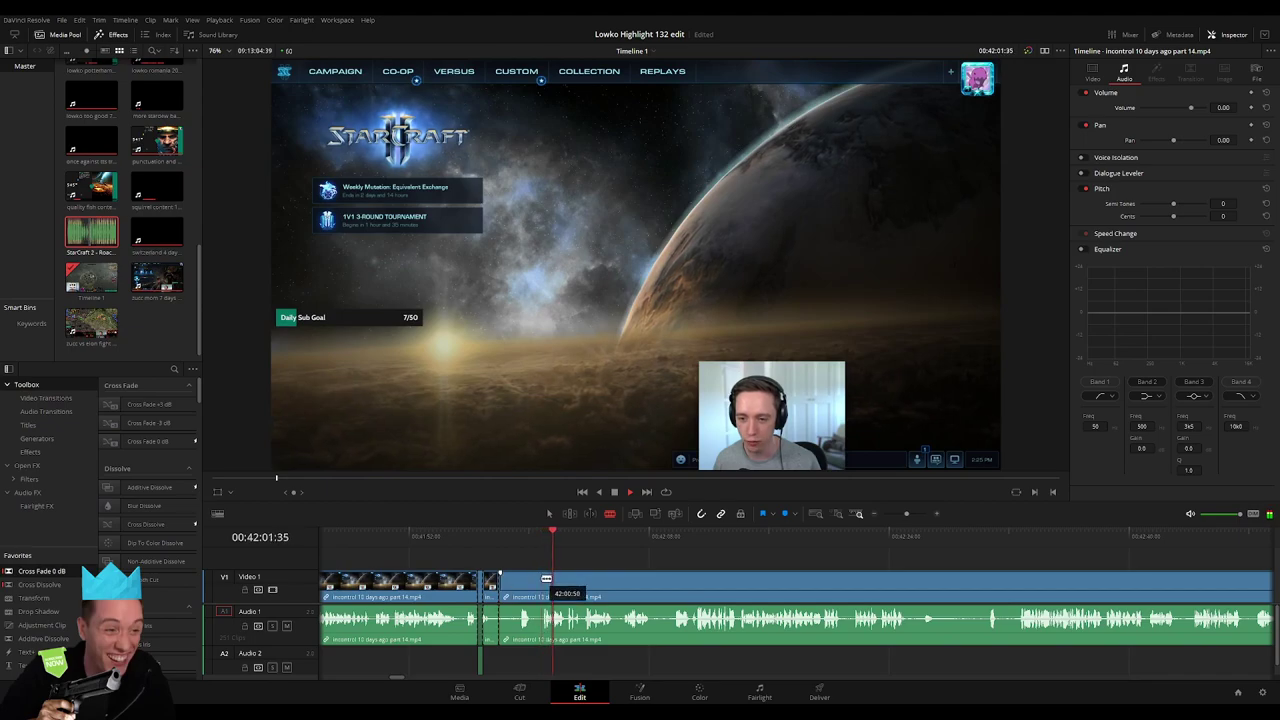
{"action": "key", "text": "ctrl+shift+["}
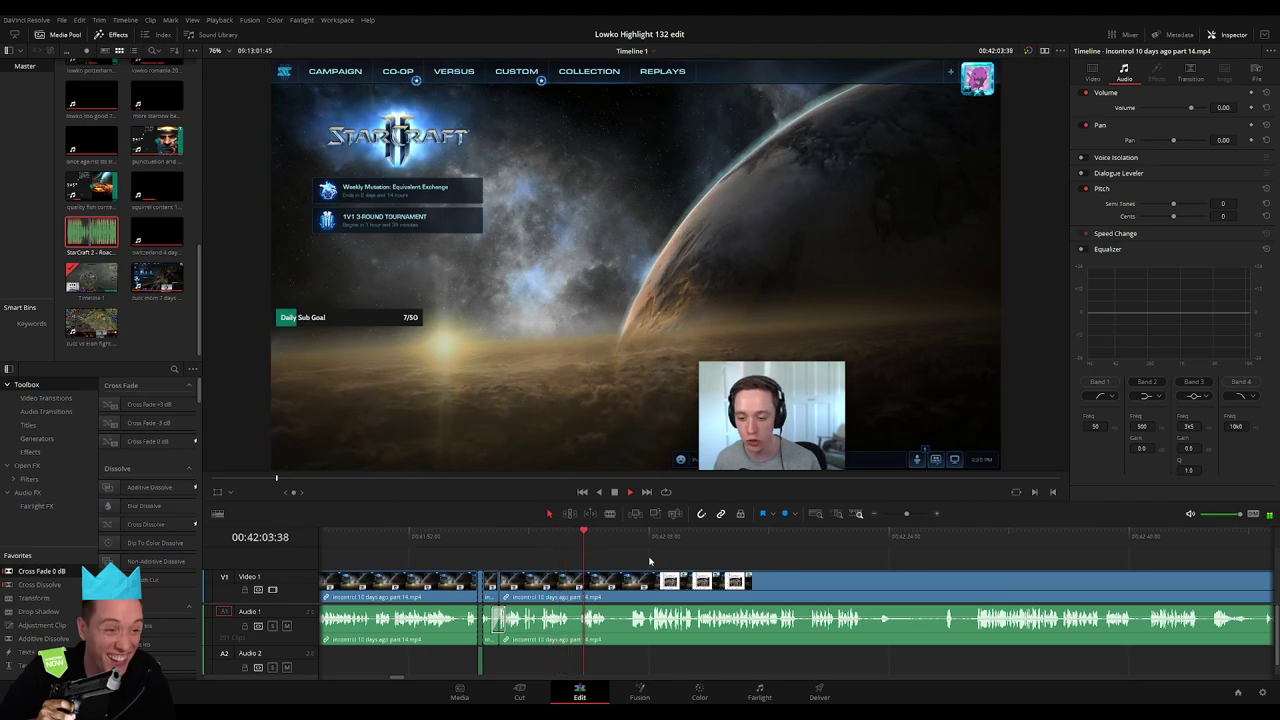
{"action": "key", "text": "ctrl+shift+["}
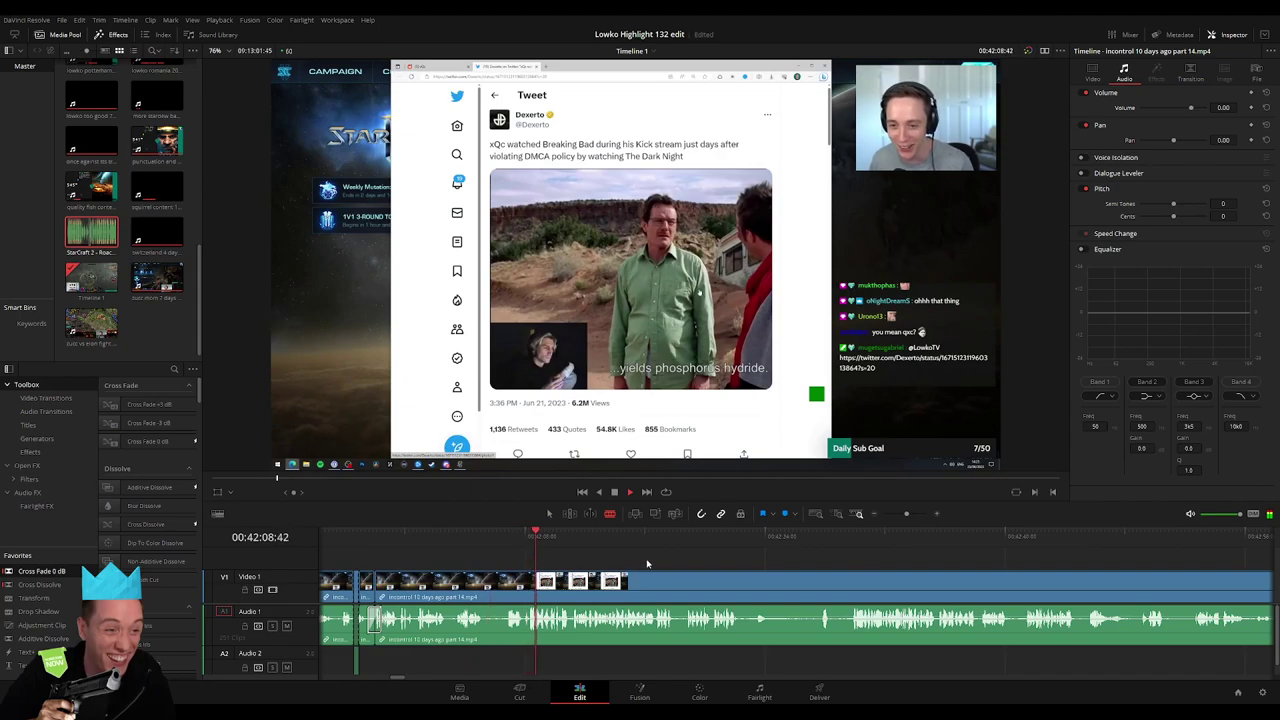
Delete the short stretch between two cuts in the part 14 clip, closing the gap
{"action": "scroll", "coordinate": [697, 562], "scroll_direction": "right", "scroll_amount": 3}
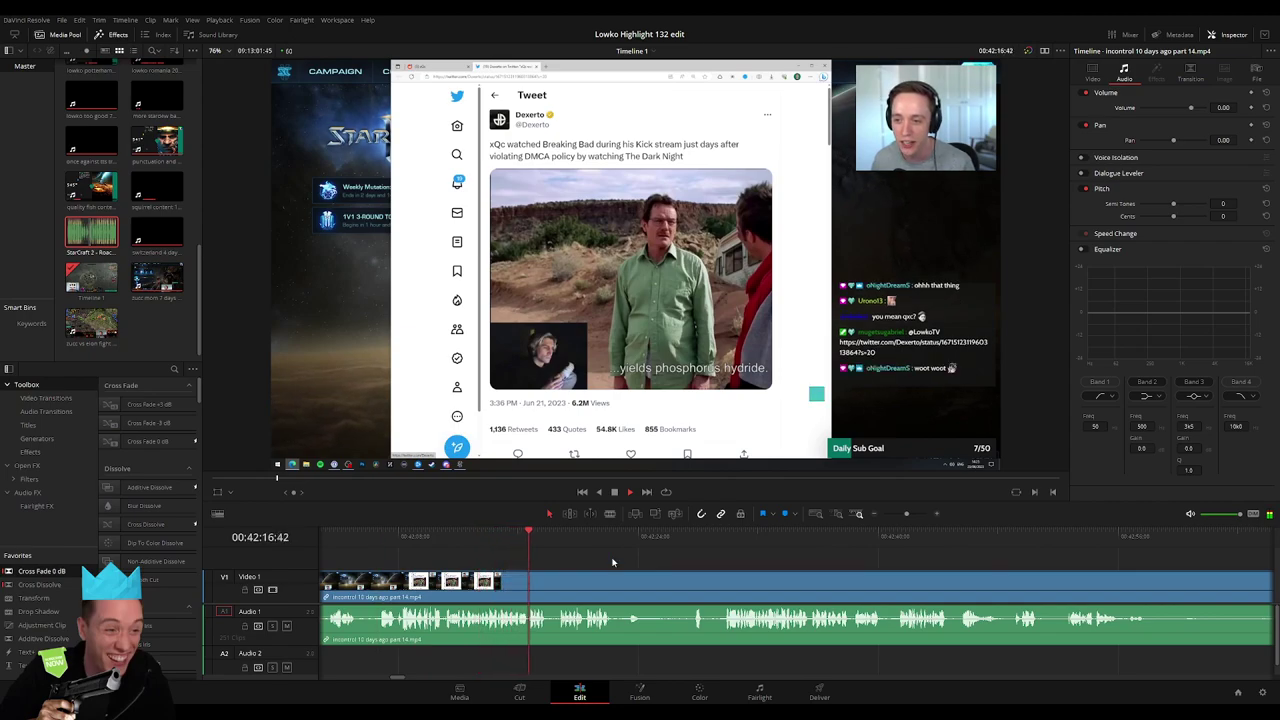
{"action": "scroll", "coordinate": [617, 568], "scroll_direction": "right", "scroll_amount": 2}
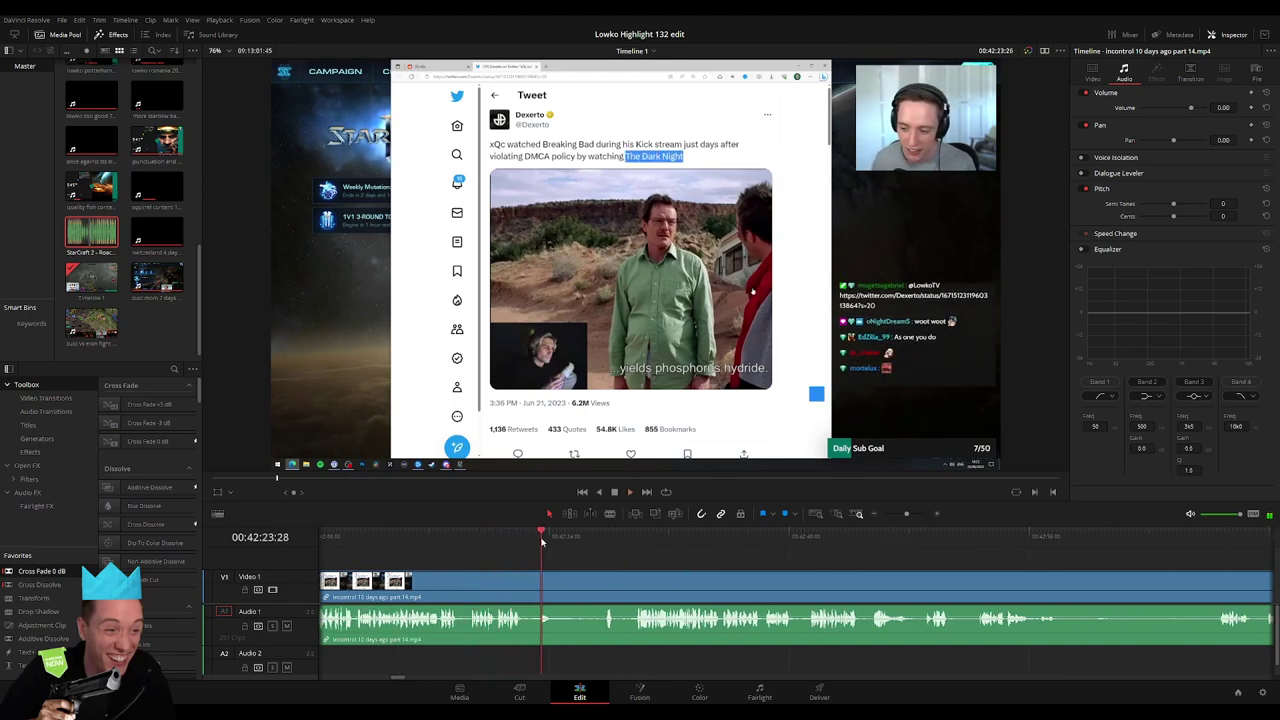
{"action": "left_click_drag", "start_coordinate": [535, 576], "coordinate": [557, 581]}
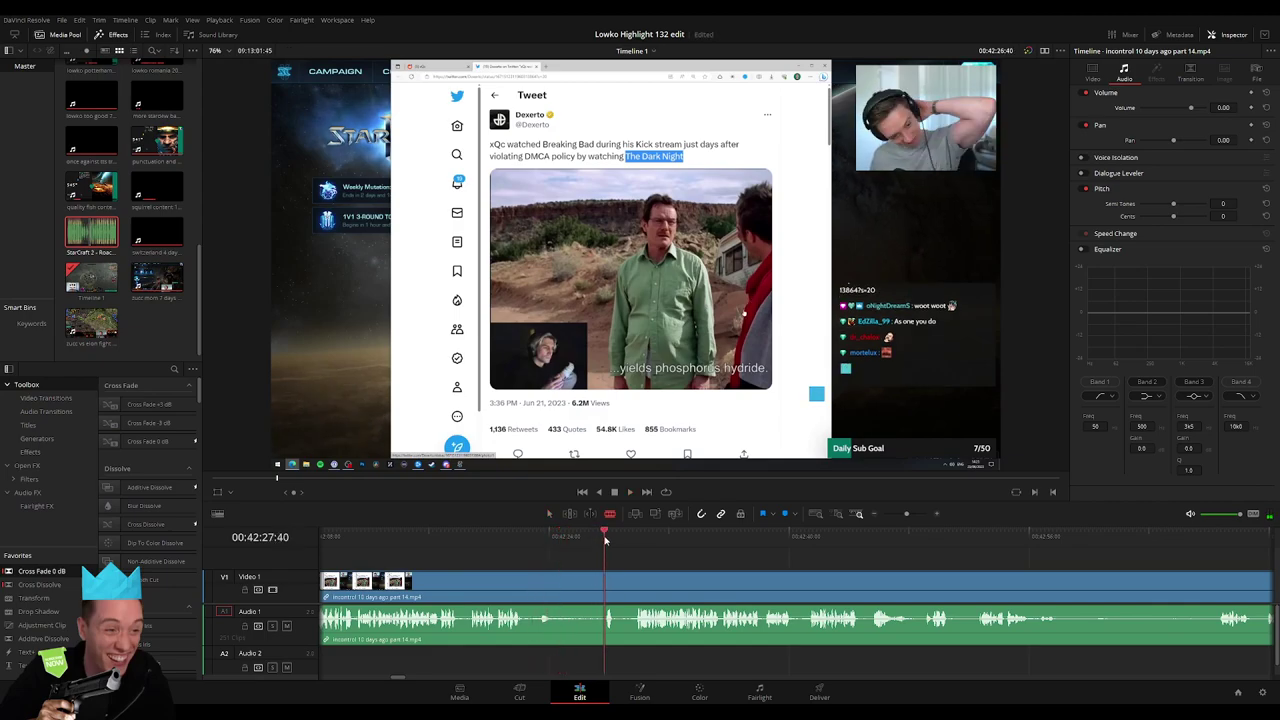
{"action": "left_click", "coordinate": [591, 588]}
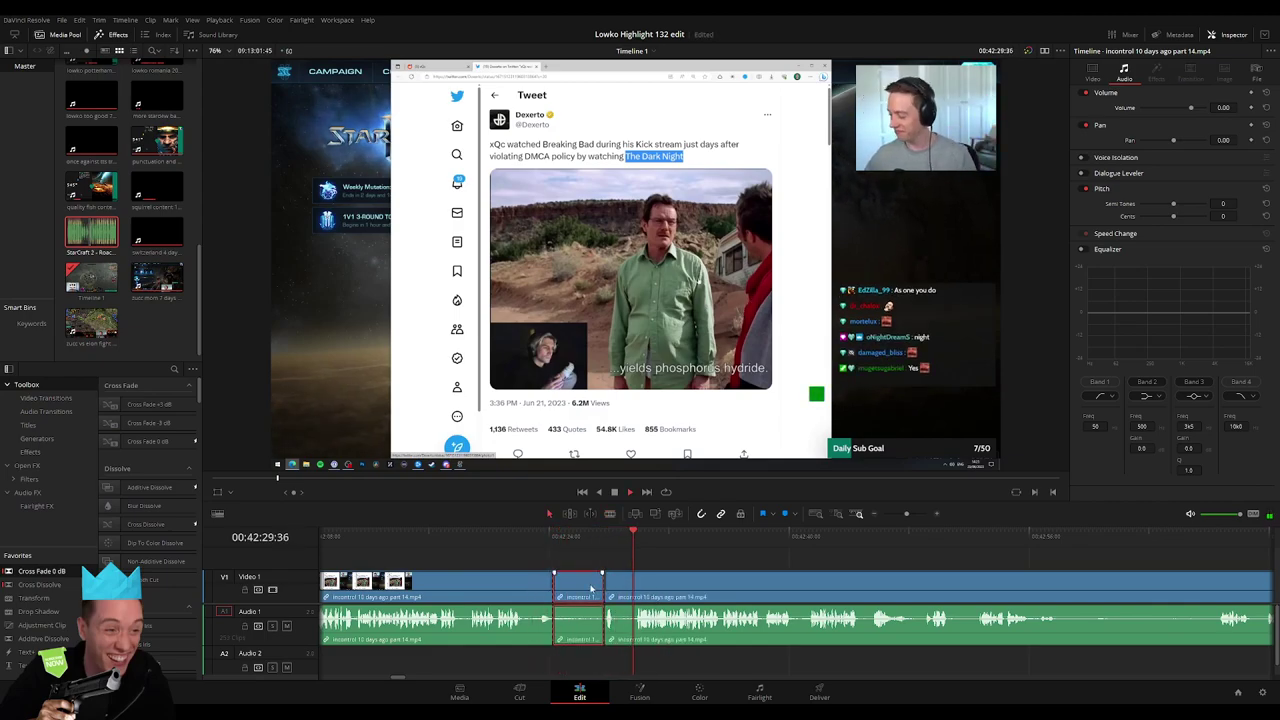
{"action": "key", "text": "Delete"}
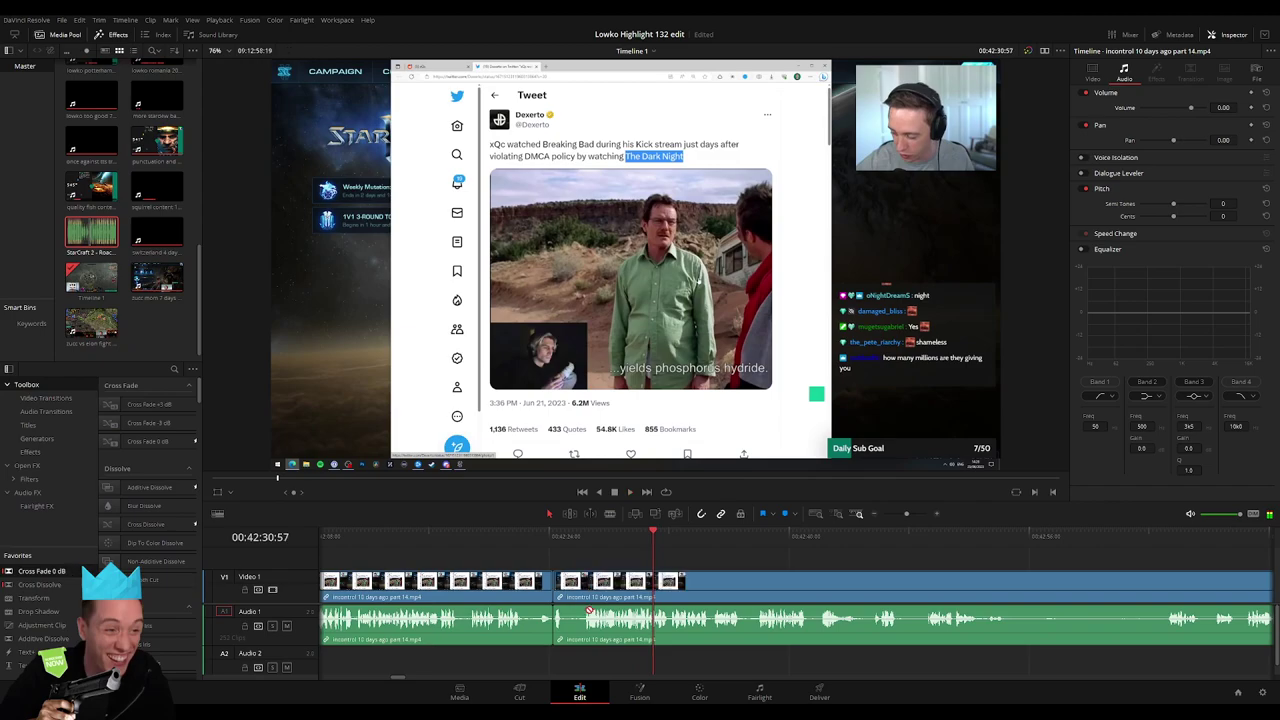
Ripple-trim the new edit point earlier so the footage runs into the Dark Knight tweet
{"action": "key", "text": "Up"}
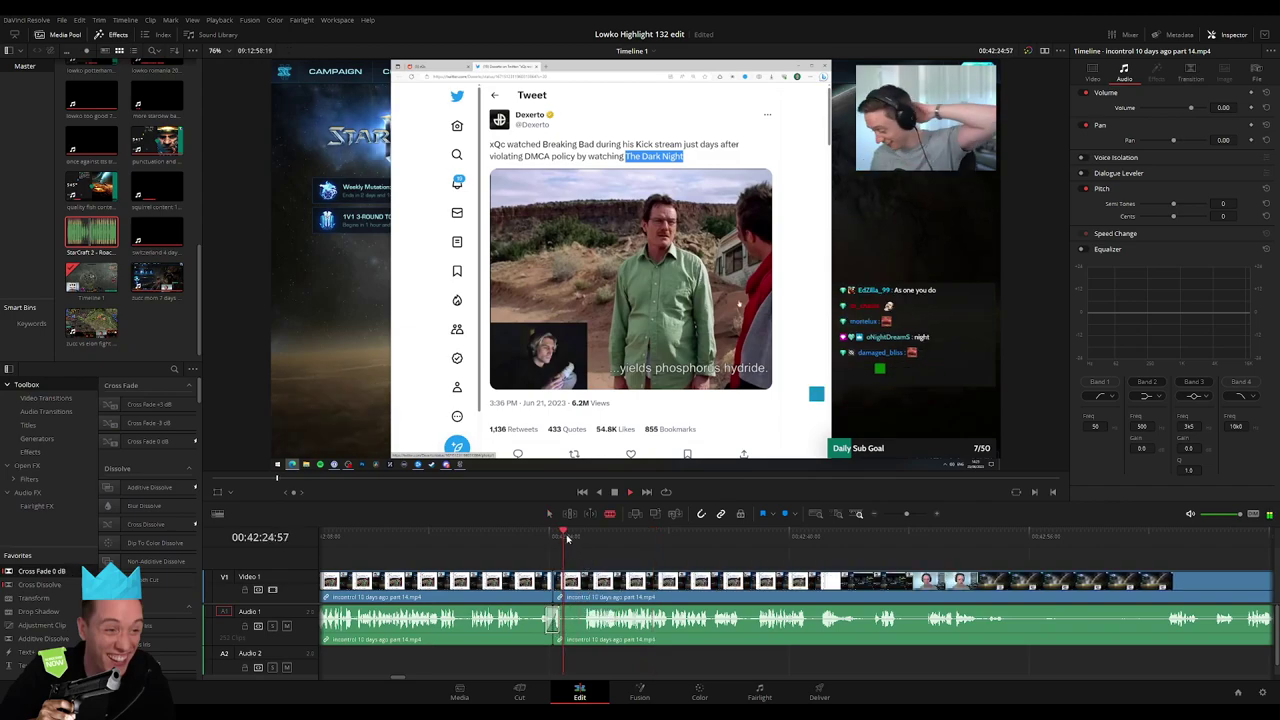
{"action": "left_click_drag", "start_coordinate": [571, 593], "coordinate": [555, 593]}
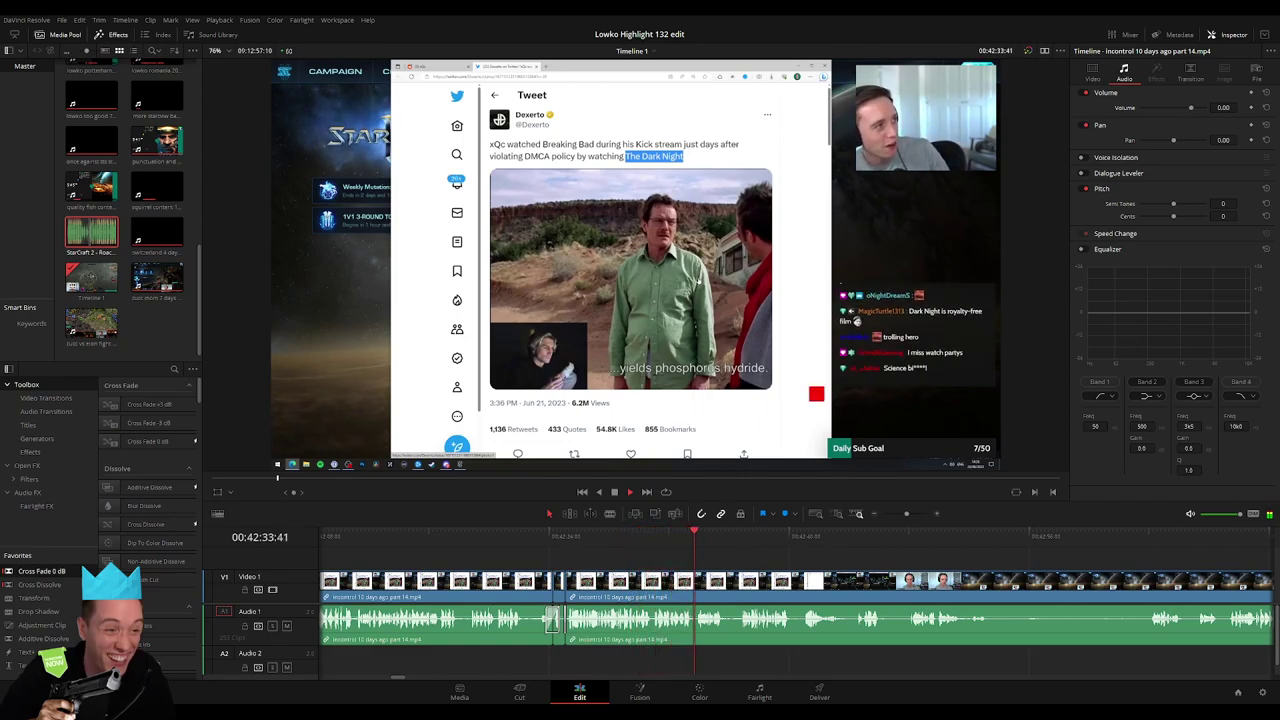
{"action": "scroll", "coordinate": [610, 568], "scroll_direction": "right", "scroll_amount": 3}
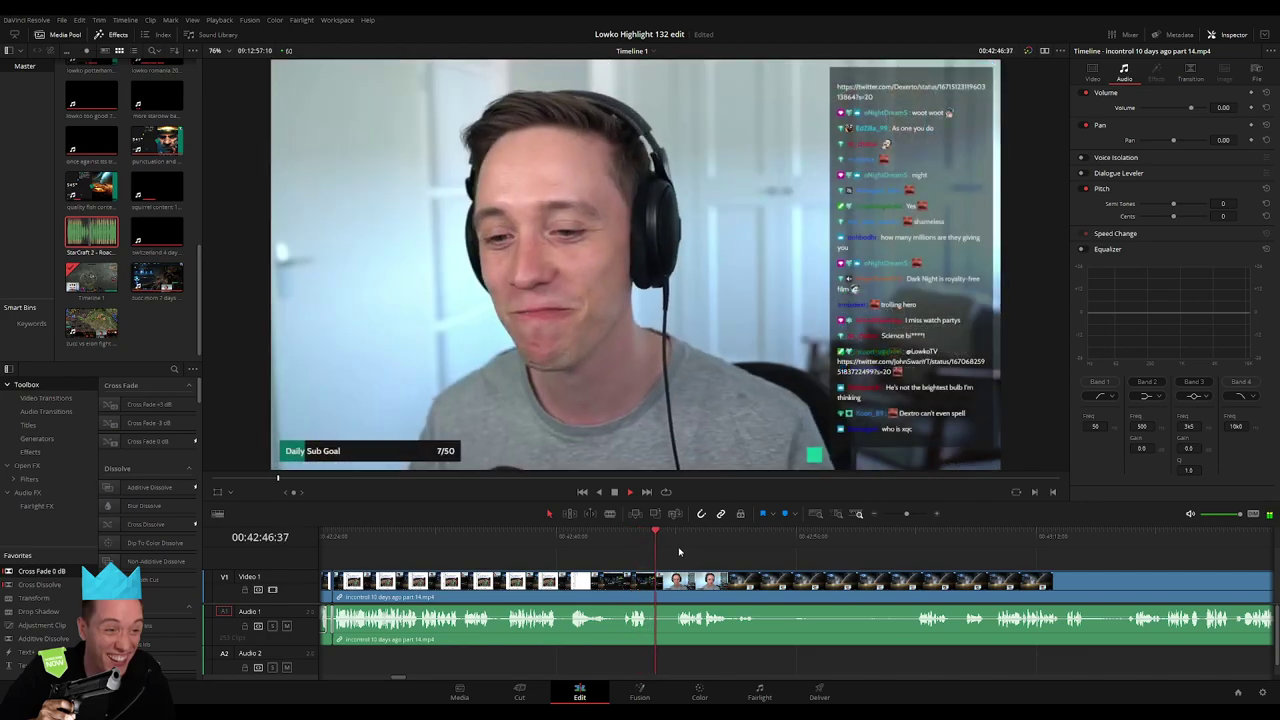
{"action": "left_click", "coordinate": [681, 544]}
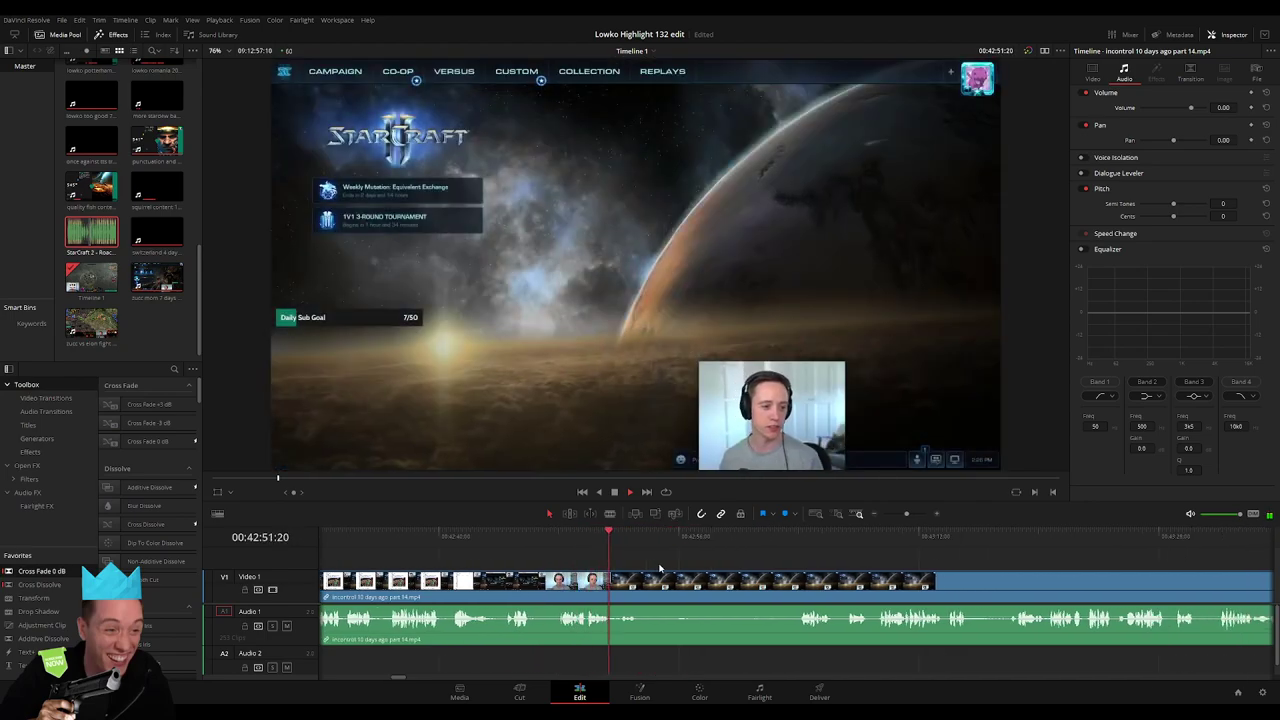
Blade the part 14 clip at the start of the menu stretch, undoing a stray split
{"action": "key", "text": "b"}
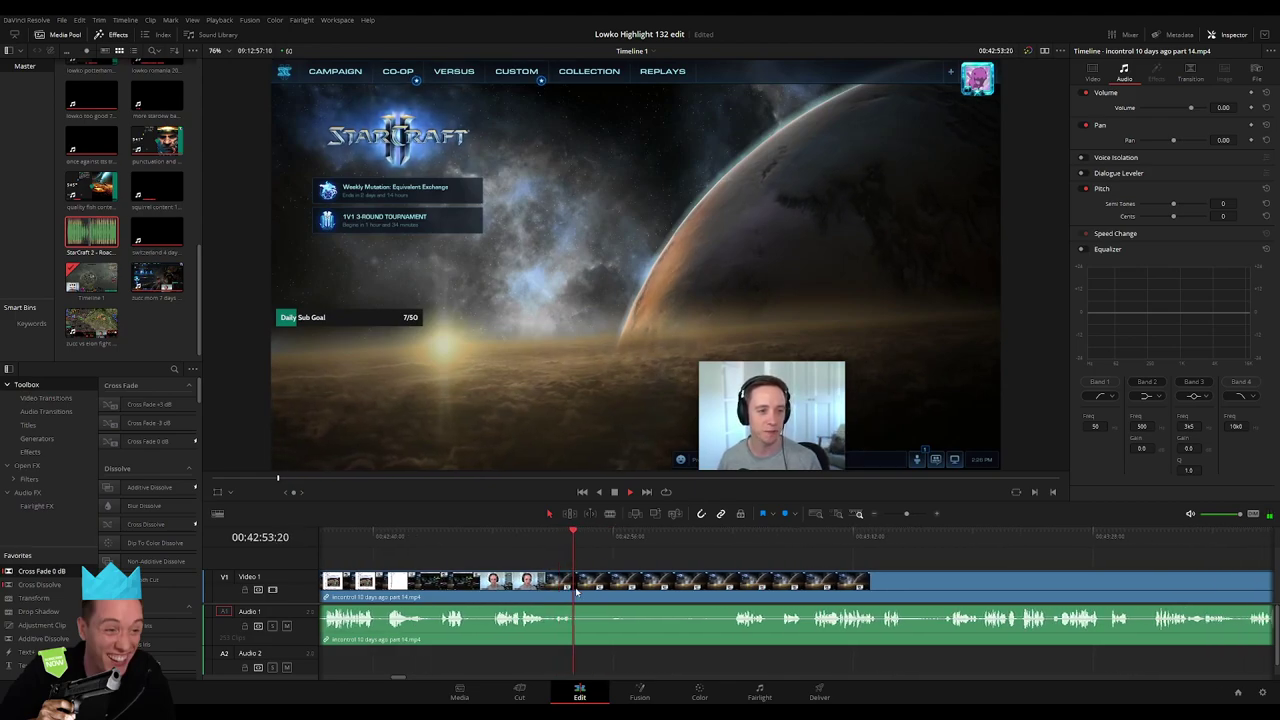
{"action": "left_click", "coordinate": [575, 580]}
{"action": "left_click", "coordinate": [733, 545]}
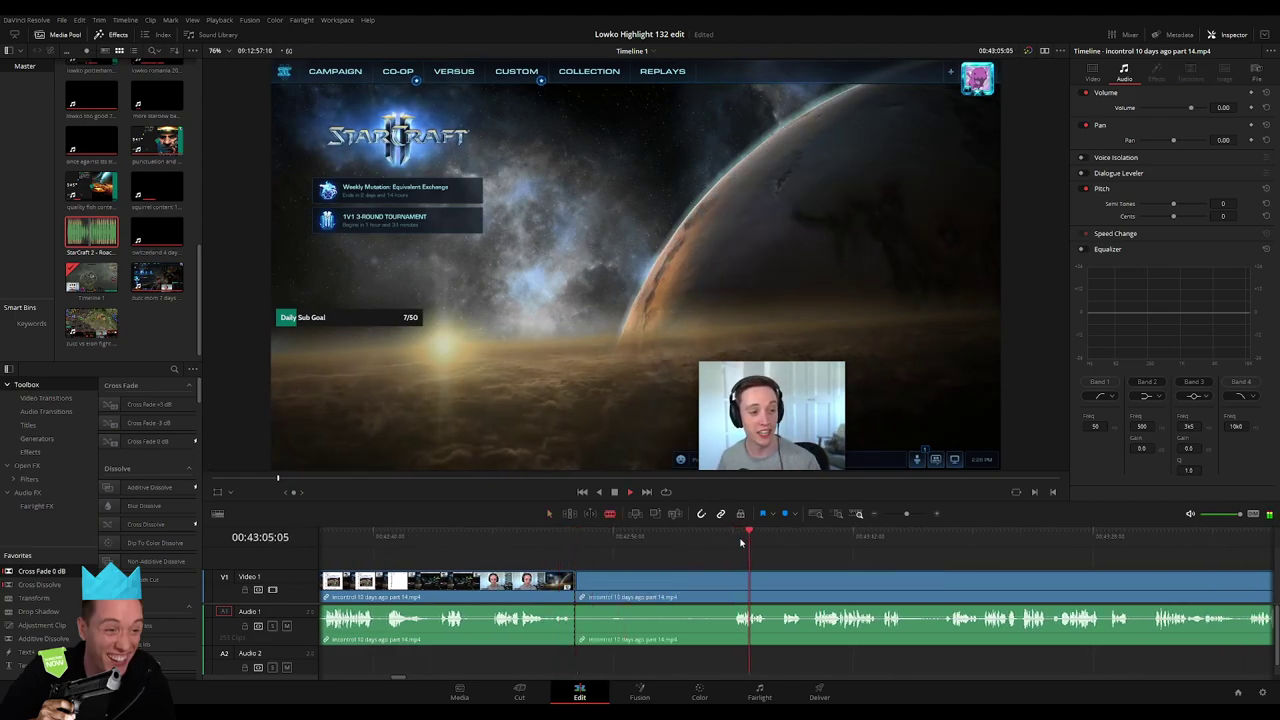
{"action": "left_click", "coordinate": [611, 545]}
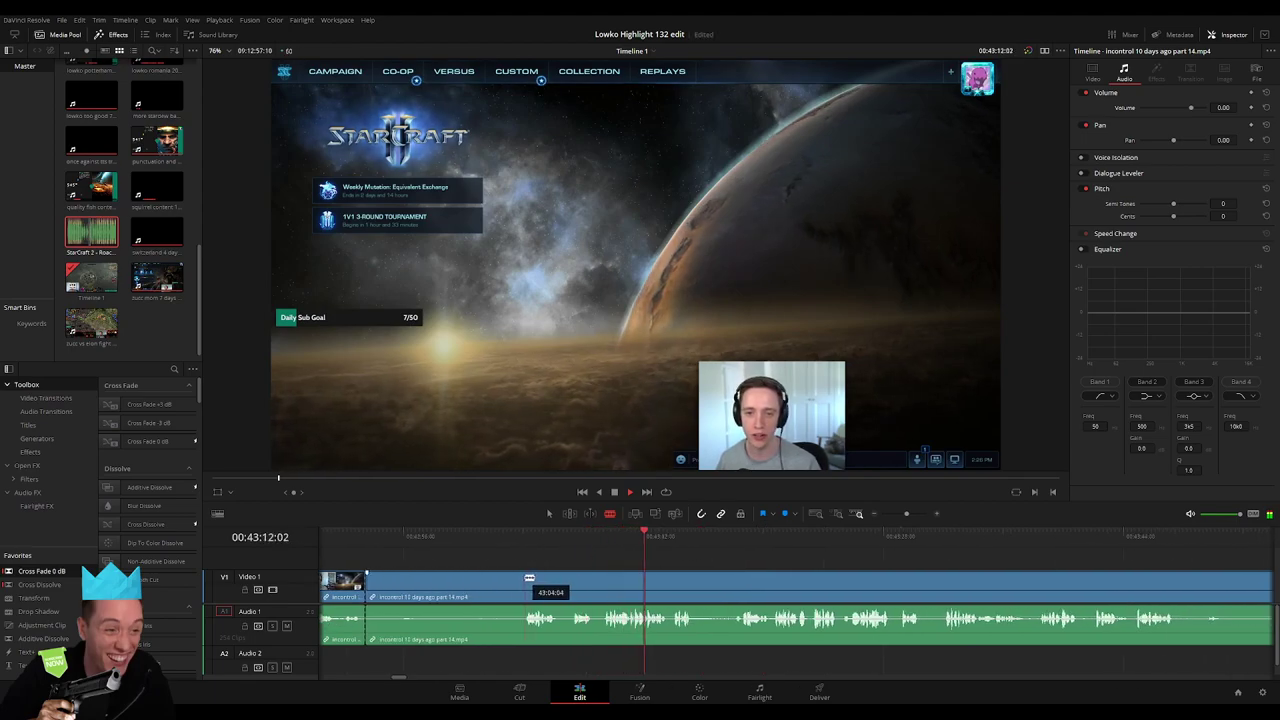
{"action": "left_click", "coordinate": [529, 578]}
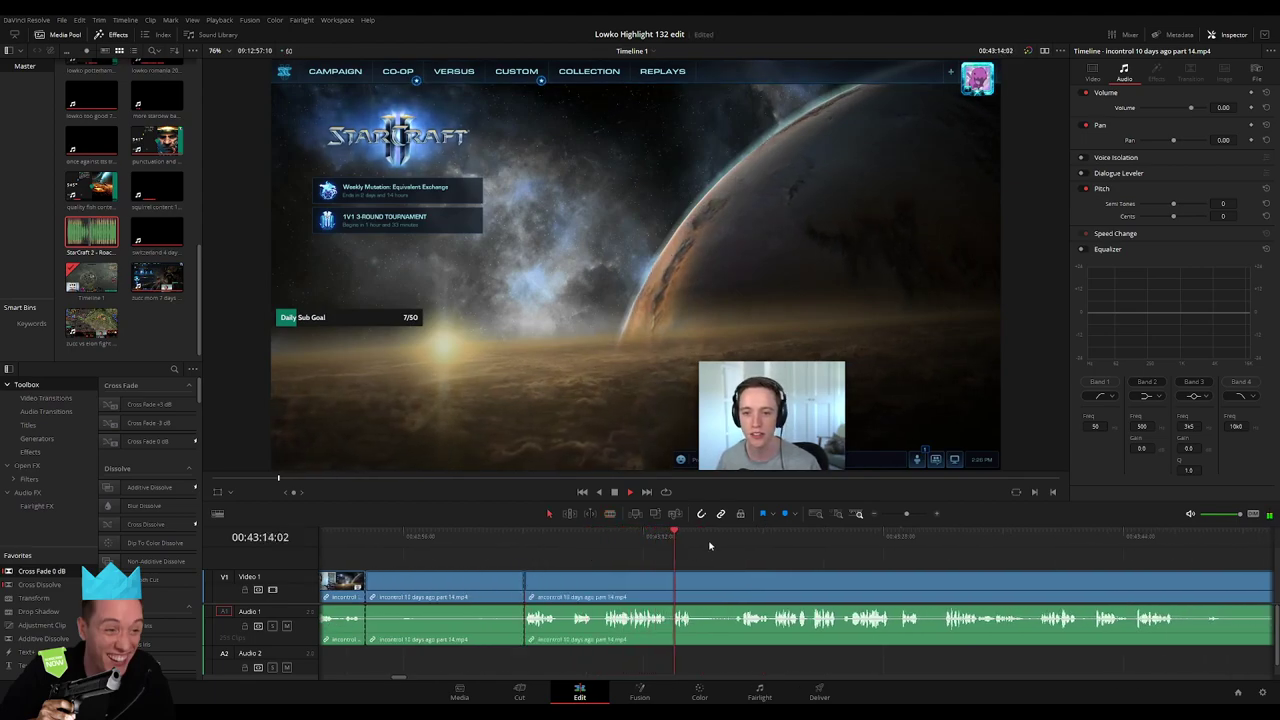
{"action": "key", "text": "ctrl+z"}
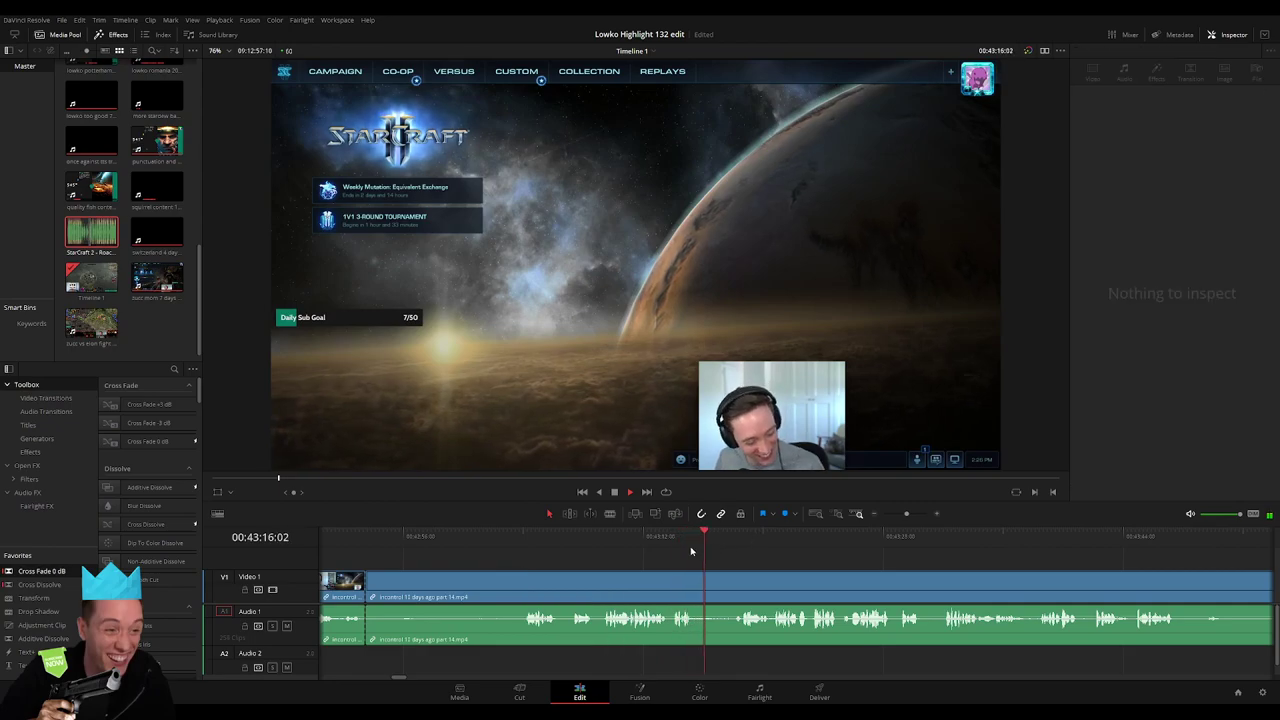
Cut the end of the StarCraft menu stretch and delete it with the gap closed
{"action": "key", "text": "b"}
{"action": "left_click", "coordinate": [529, 577]}
{"action": "key", "text": "a"}
{"action": "left_click", "coordinate": [485, 580]}
{"action": "key", "text": "Delete"}
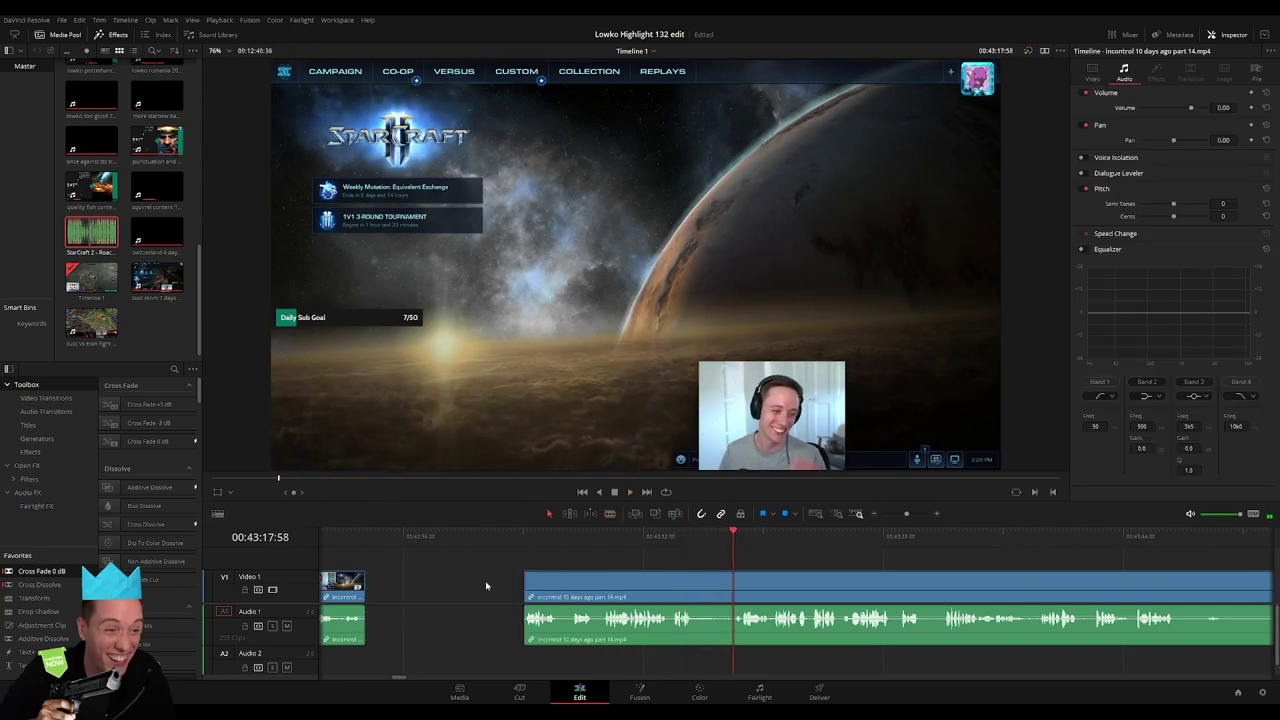
{"action": "left_click", "coordinate": [485, 580]}
{"action": "key", "text": "Delete"}
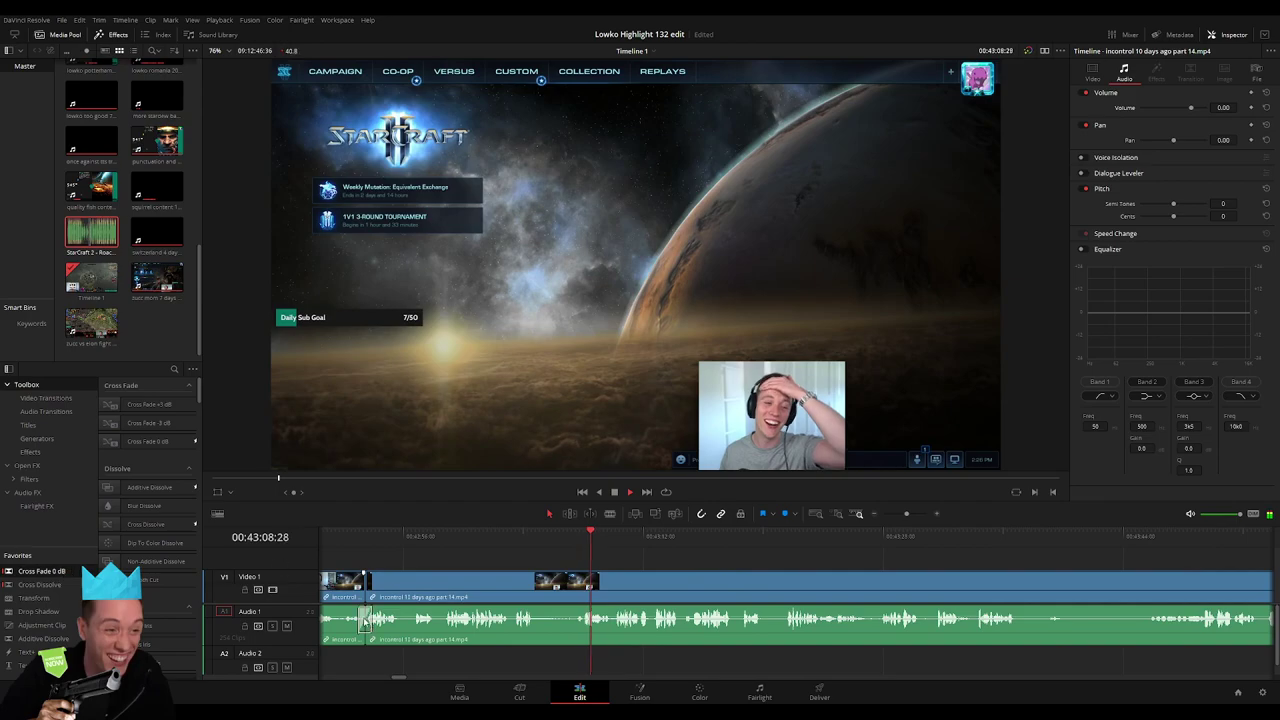
{"action": "left_click", "coordinate": [703, 563]}
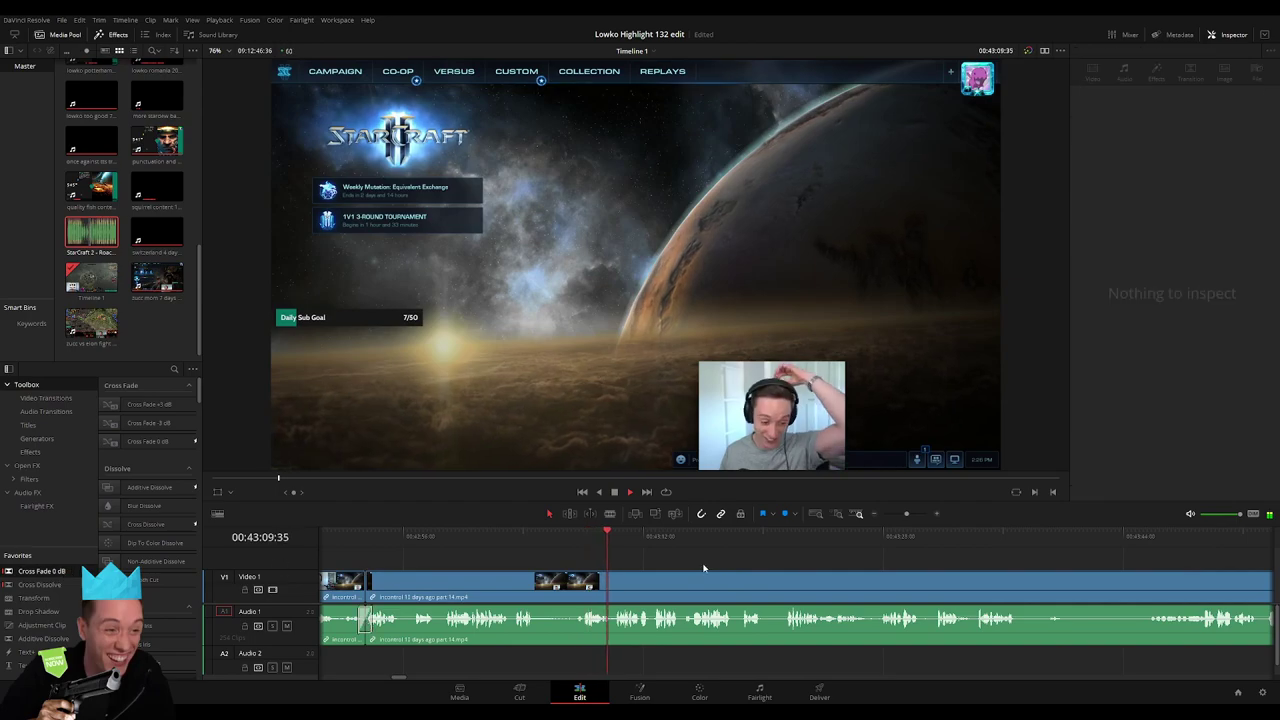
{"action": "left_click", "coordinate": [894, 519]}
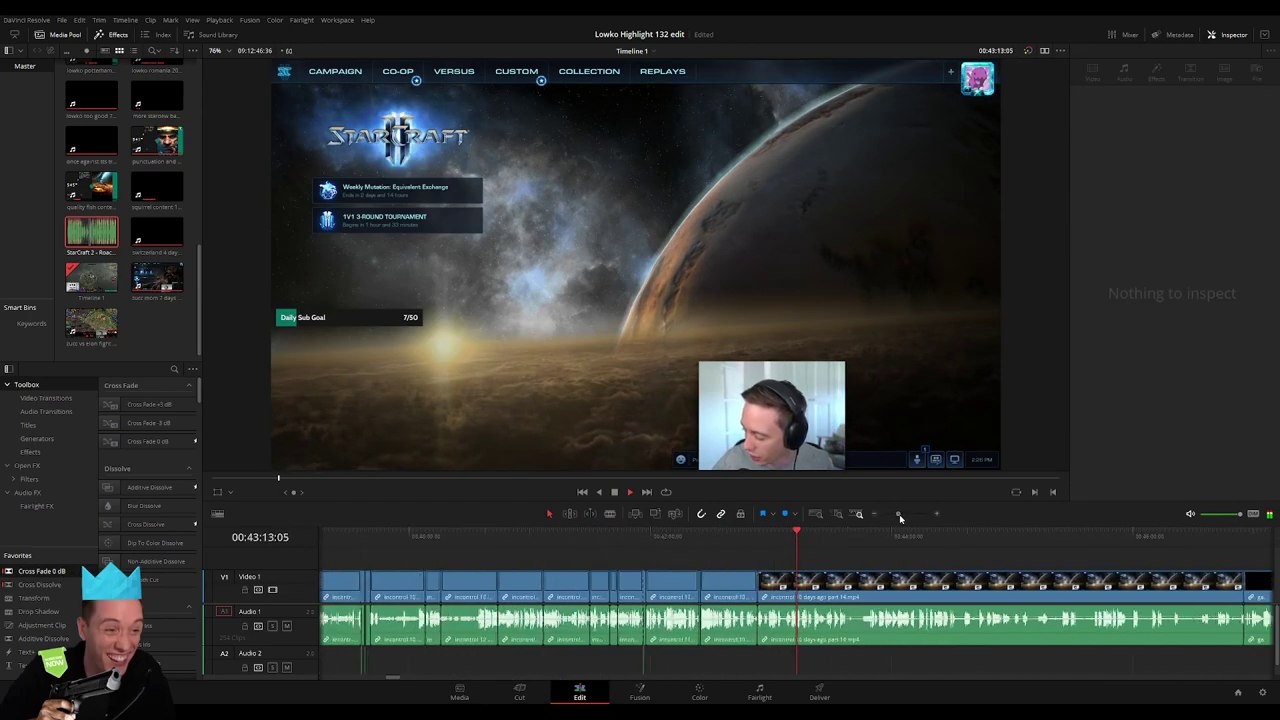
Split at the playhead and delete the short leftover piece
{"action": "left_click_drag", "start_coordinate": [900, 518], "coordinate": [906, 518]}
{"action": "scroll", "coordinate": [621, 570], "scroll_direction": "right", "scroll_amount": 3}
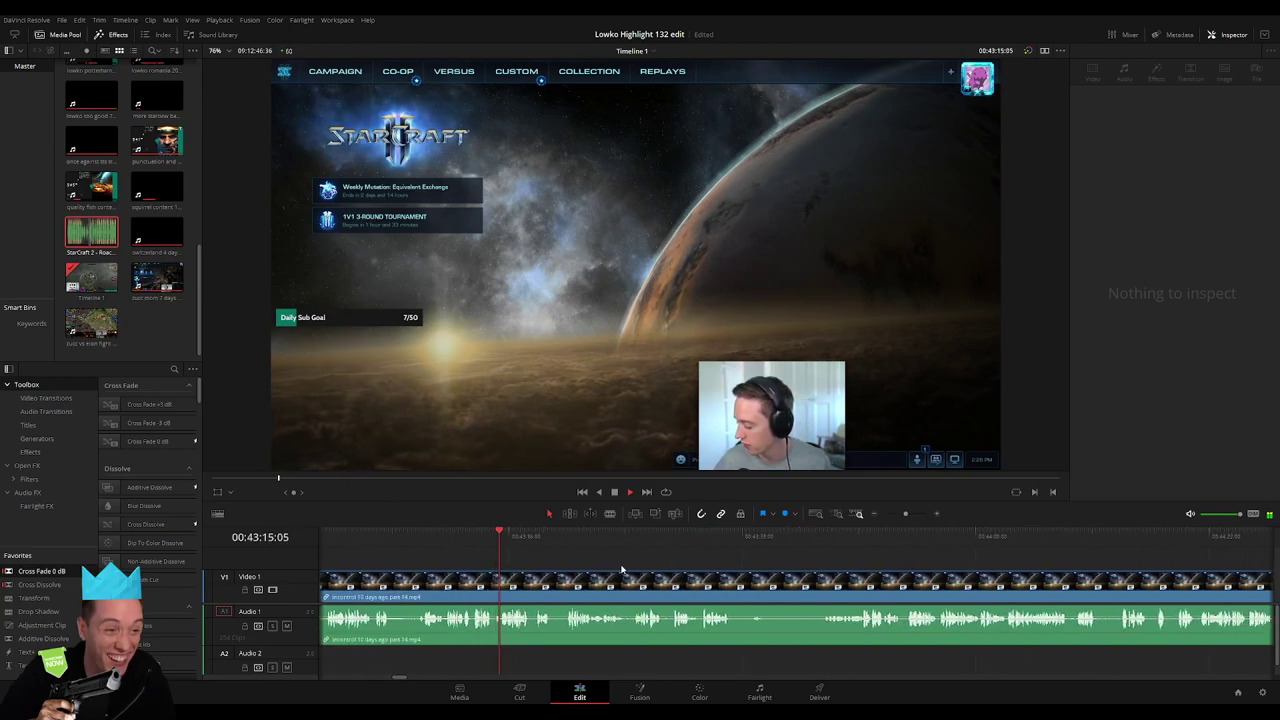
{"action": "key", "text": "ctrl+b"}
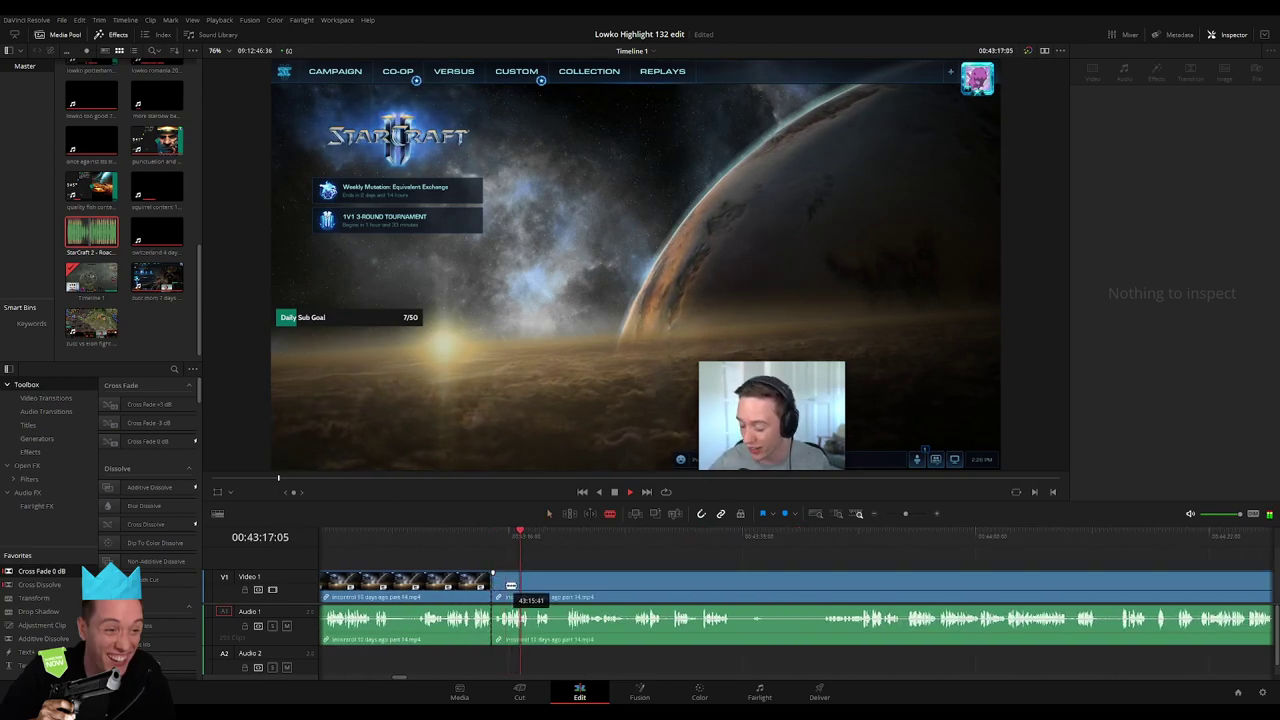
{"action": "left_click", "coordinate": [500, 590]}
{"action": "key", "text": "Delete"}
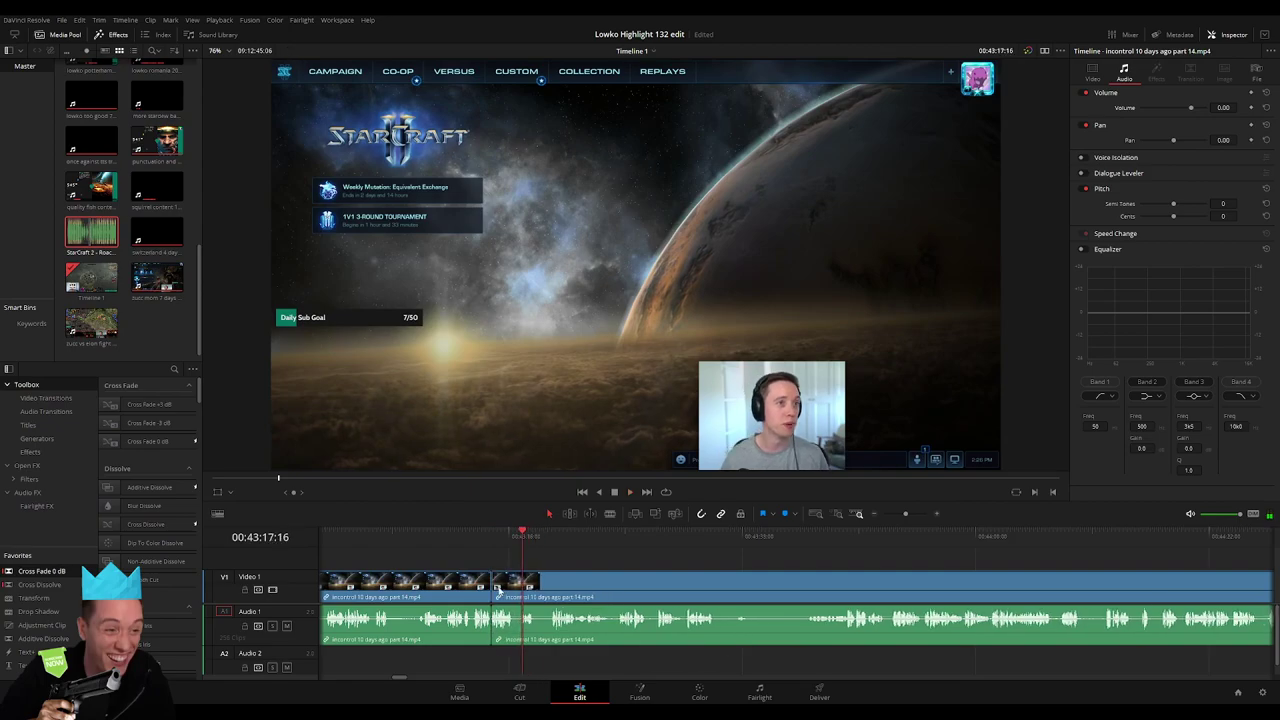
Blade out another tiny unwanted bit and close the gap
{"action": "left_click", "coordinate": [490, 545]}
{"action": "left_click", "coordinate": [520, 547]}
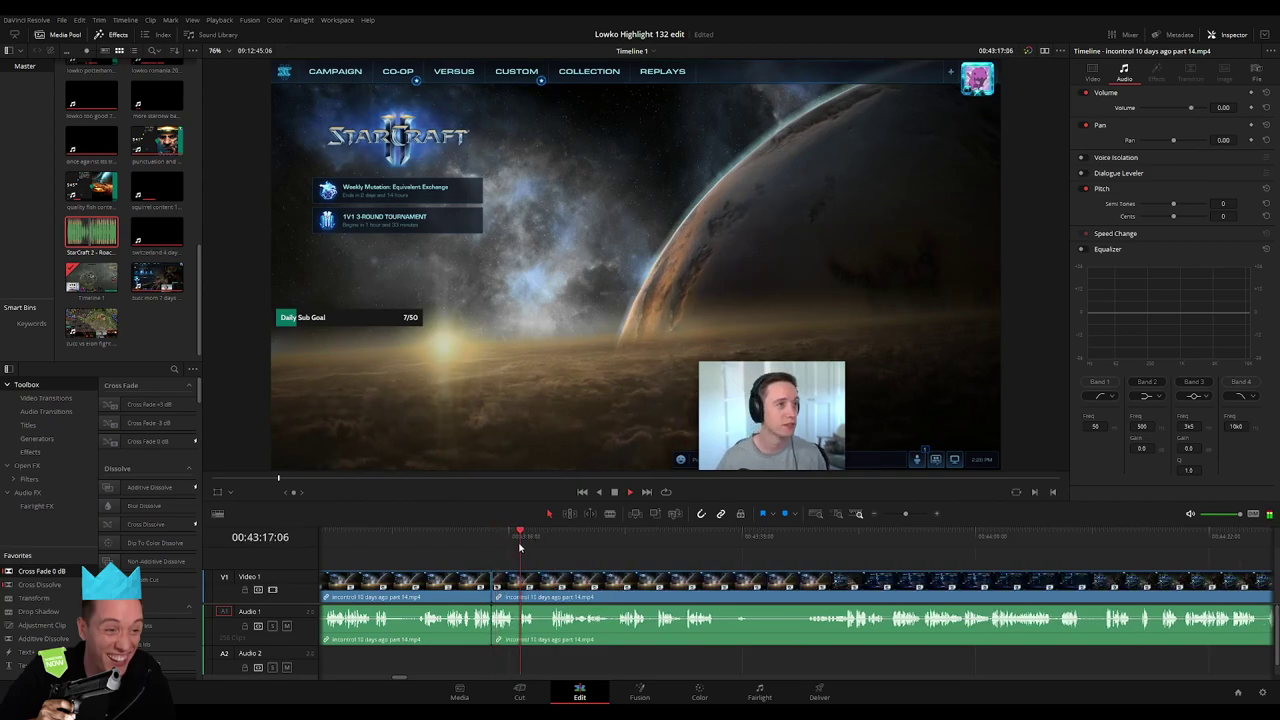
{"action": "key", "text": "b"}
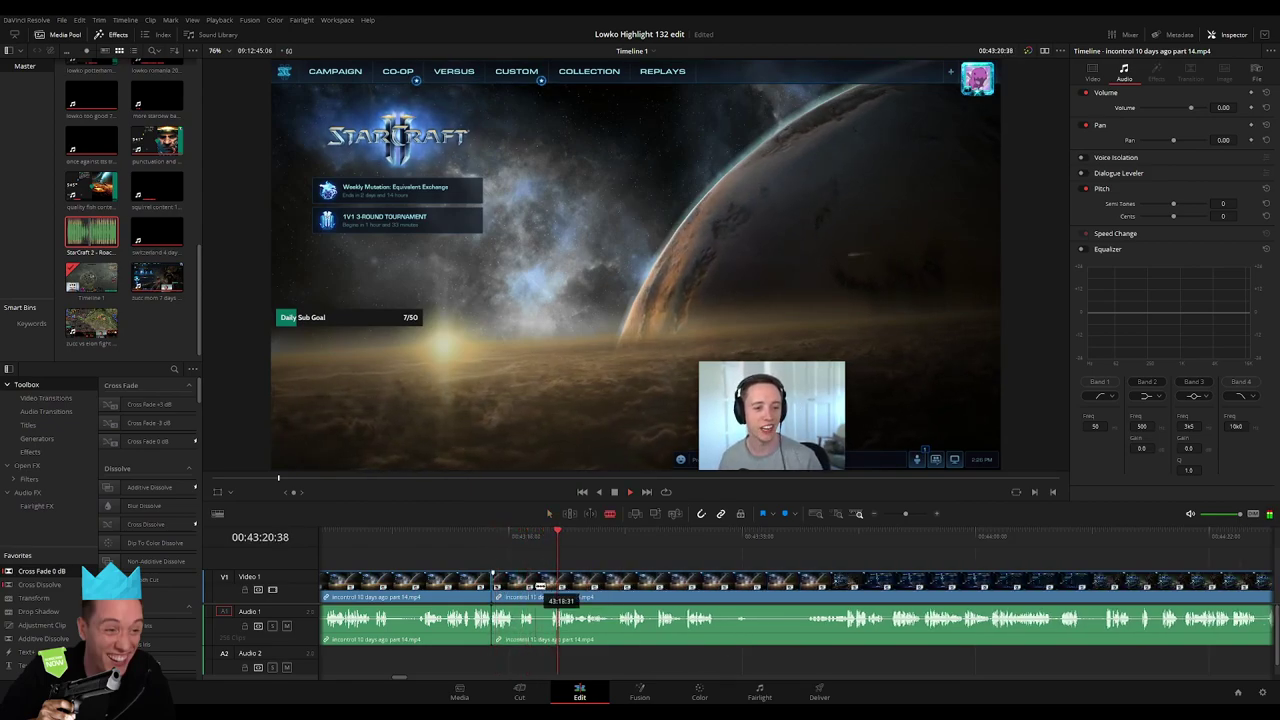
{"action": "left_click", "coordinate": [548, 588]}
{"action": "left_click", "coordinate": [551, 584]}
{"action": "key", "text": "a"}
{"action": "left_click", "coordinate": [545, 592]}
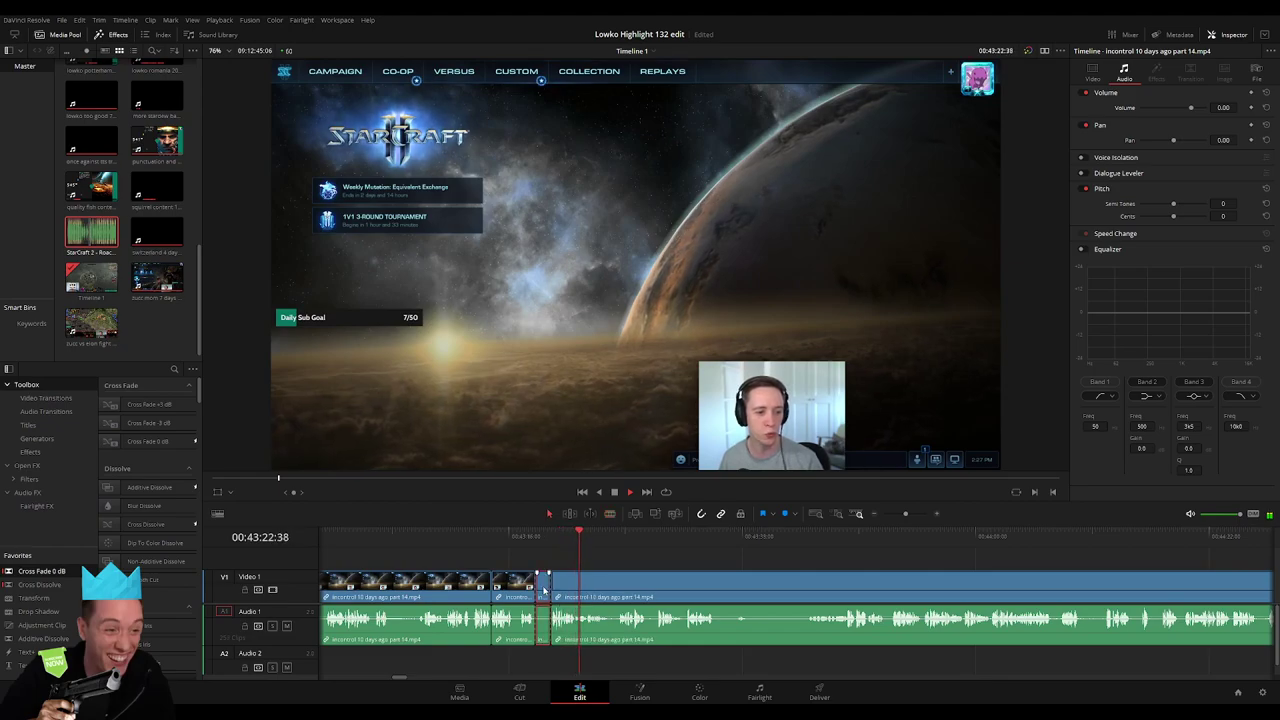
{"action": "key", "text": "Delete"}
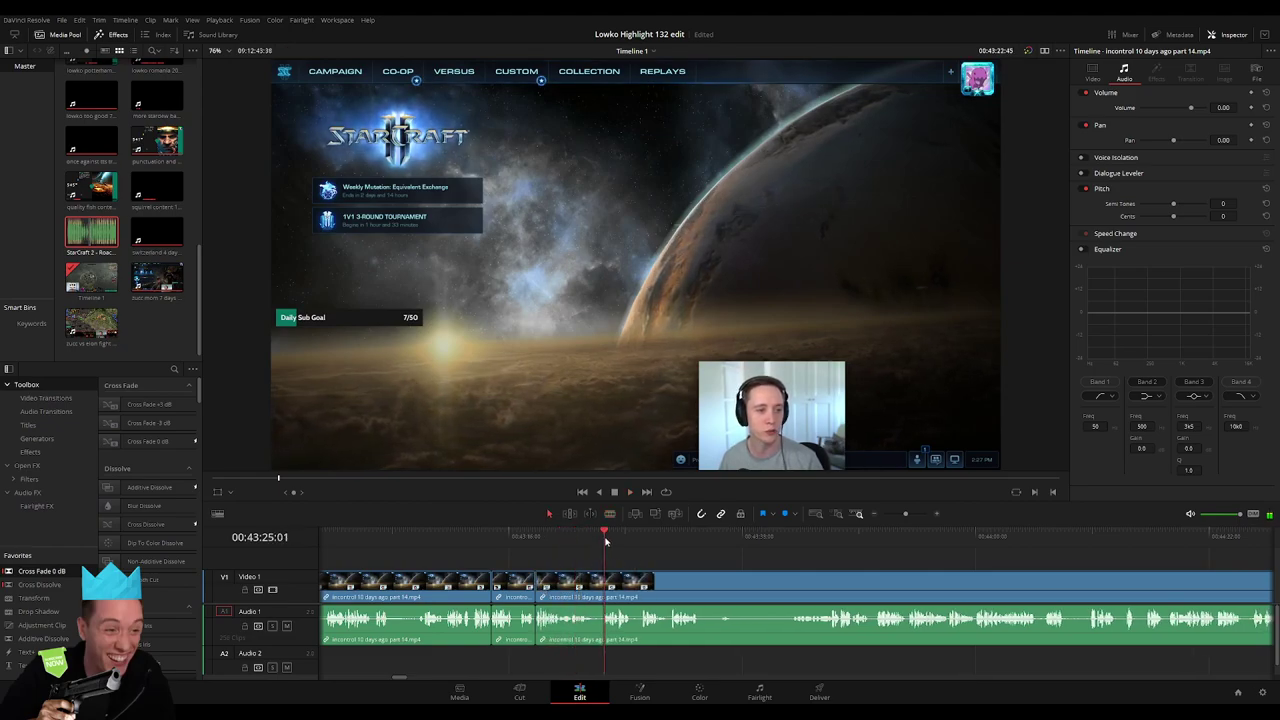
Cut out the long unwanted section before the gameplay footage, closing the gap
{"action": "scroll", "coordinate": [541, 568], "scroll_direction": "right", "scroll_amount": 3}
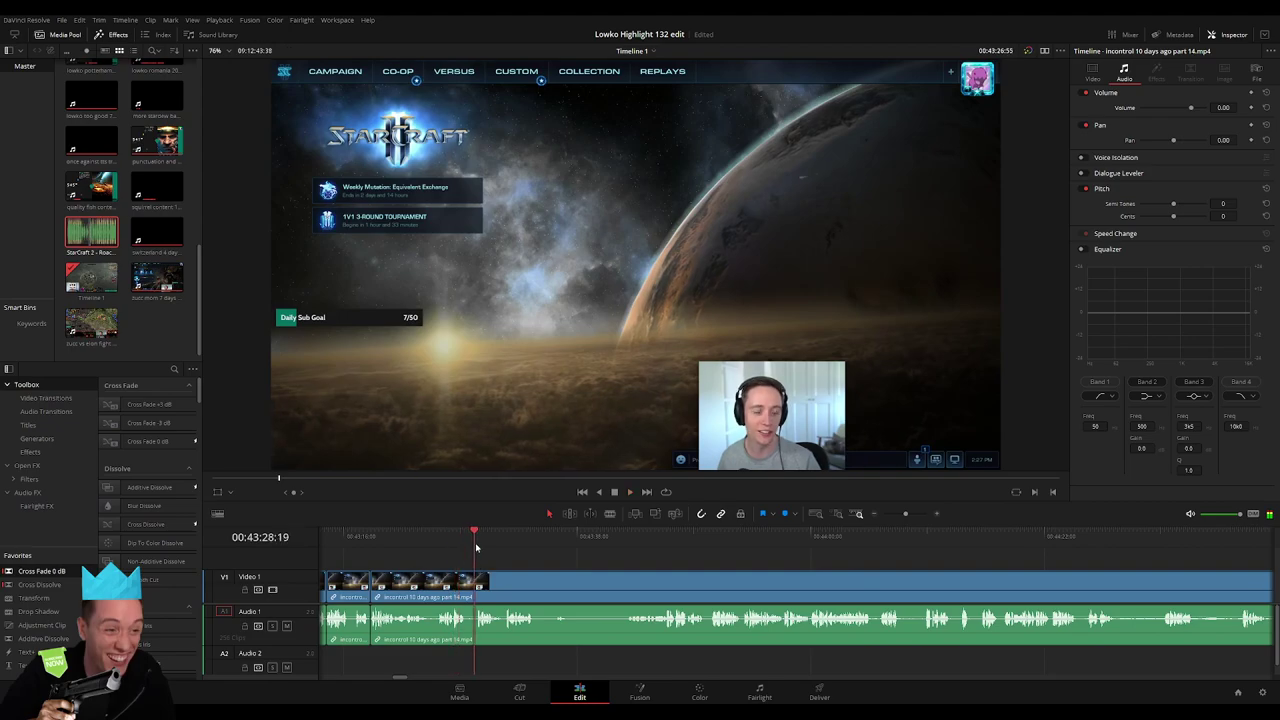
{"action": "left_click", "coordinate": [501, 547]}
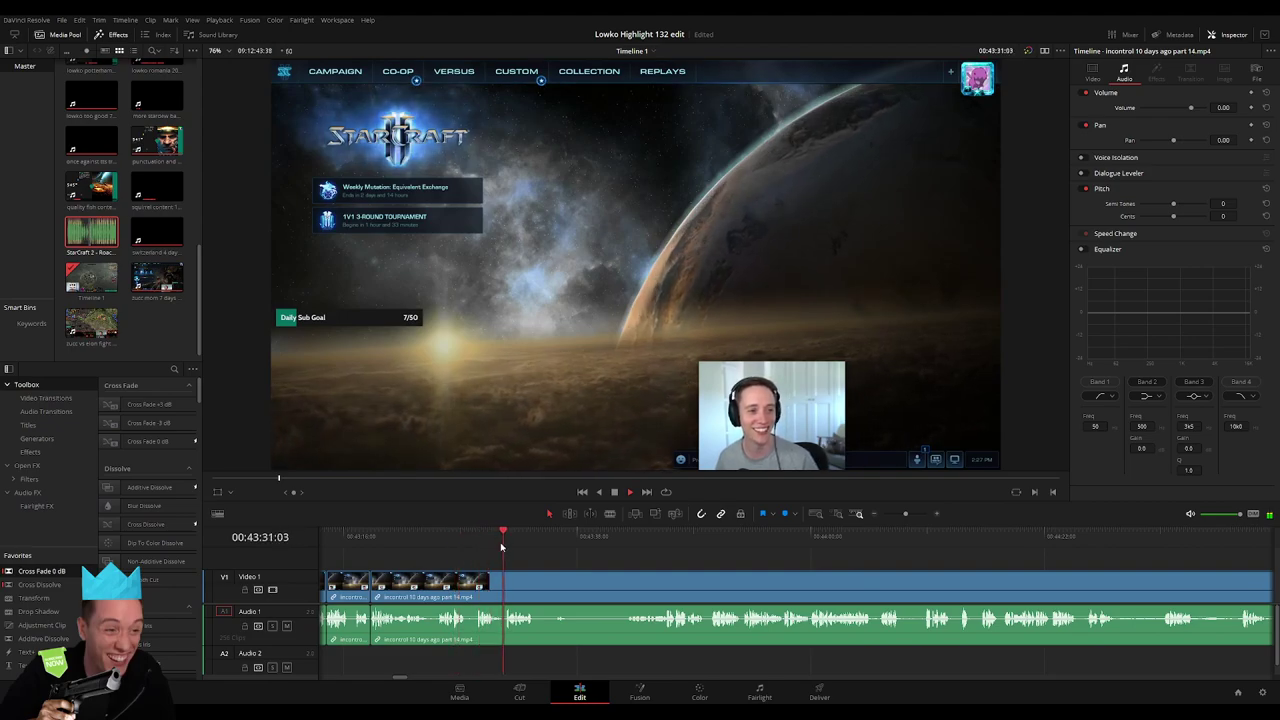
{"action": "scroll", "coordinate": [540, 555], "scroll_direction": "right", "scroll_amount": 2}
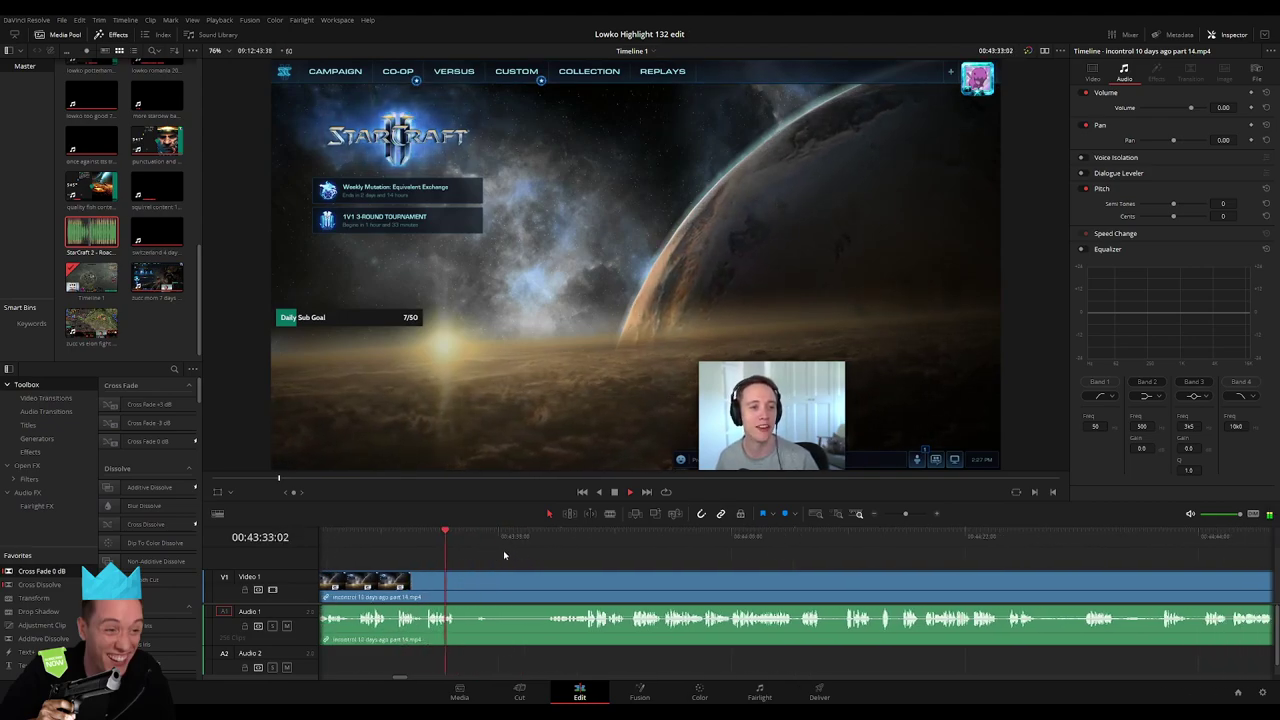
{"action": "key", "text": "ctrl+b"}
{"action": "left_click", "coordinate": [563, 560]}
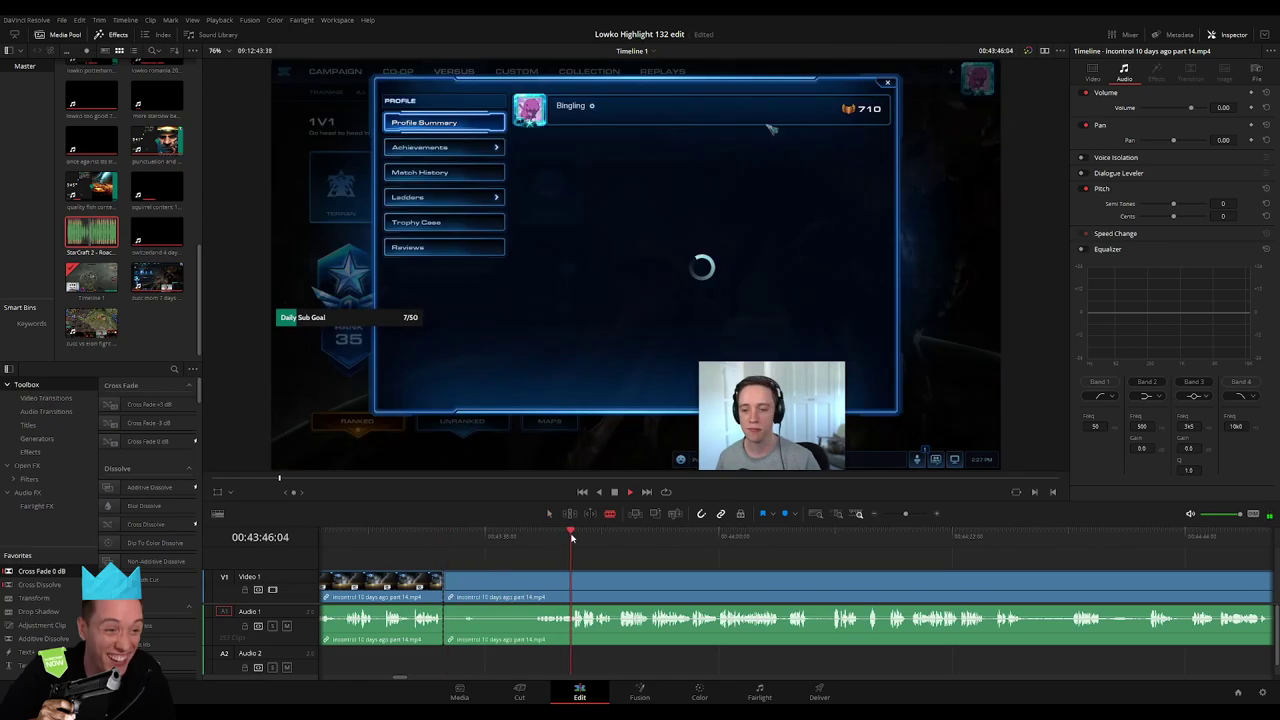
{"action": "left_click", "coordinate": [873, 569]}
{"action": "key", "text": "ctrl+b"}
{"action": "left_click", "coordinate": [598, 590]}
{"action": "key", "text": "Delete"}
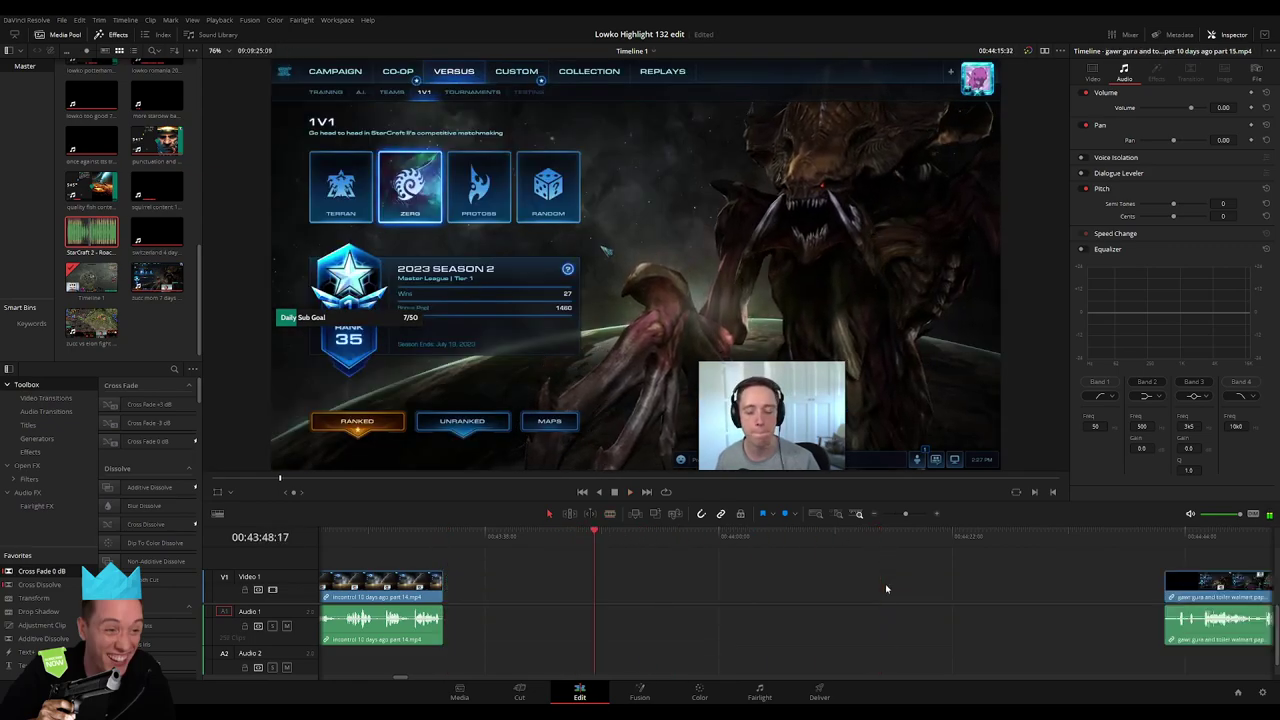
Scrub and skip through the recording past the StarCraft menu toward later footage
{"action": "left_click_drag", "start_coordinate": [486, 540], "coordinate": [1123, 546]}
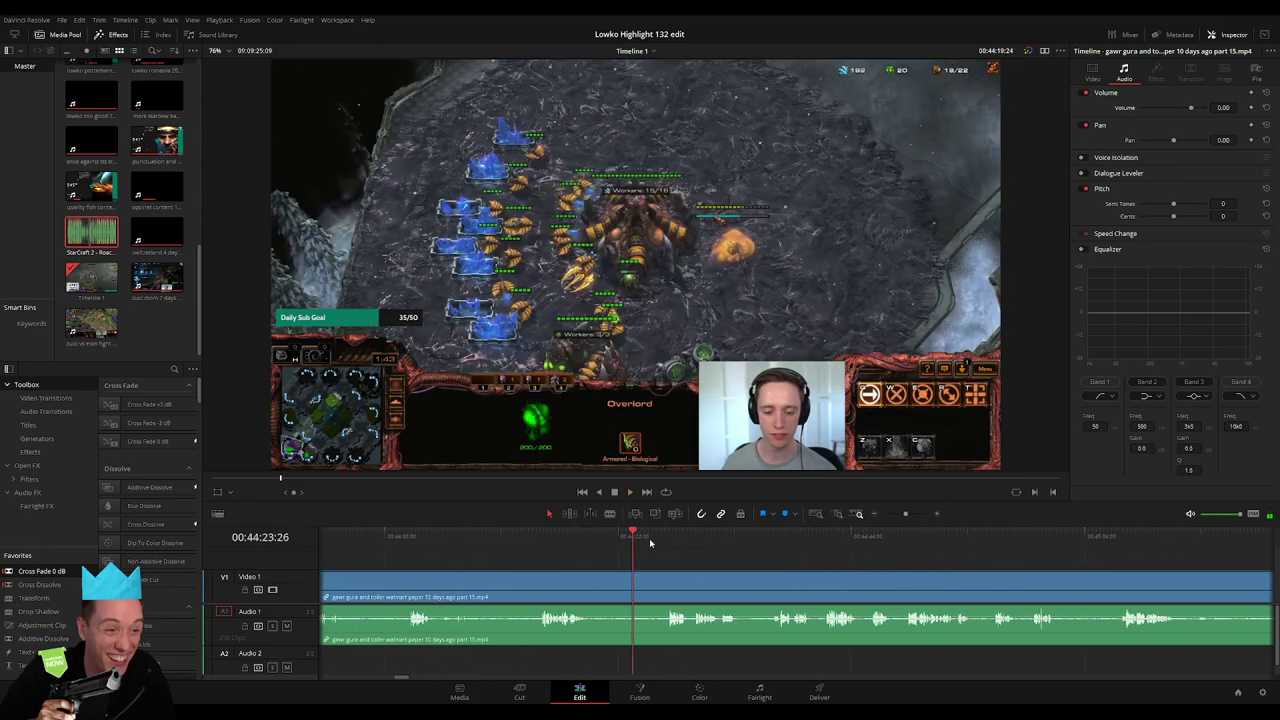
{"action": "mouse_move", "coordinate": [904, 514]}
{"action": "left_mouse_down"}
{"action": "mouse_move", "coordinate": [596, 544]}
{"action": "mouse_move", "coordinate": [757, 542]}
{"action": "left_mouse_up"}
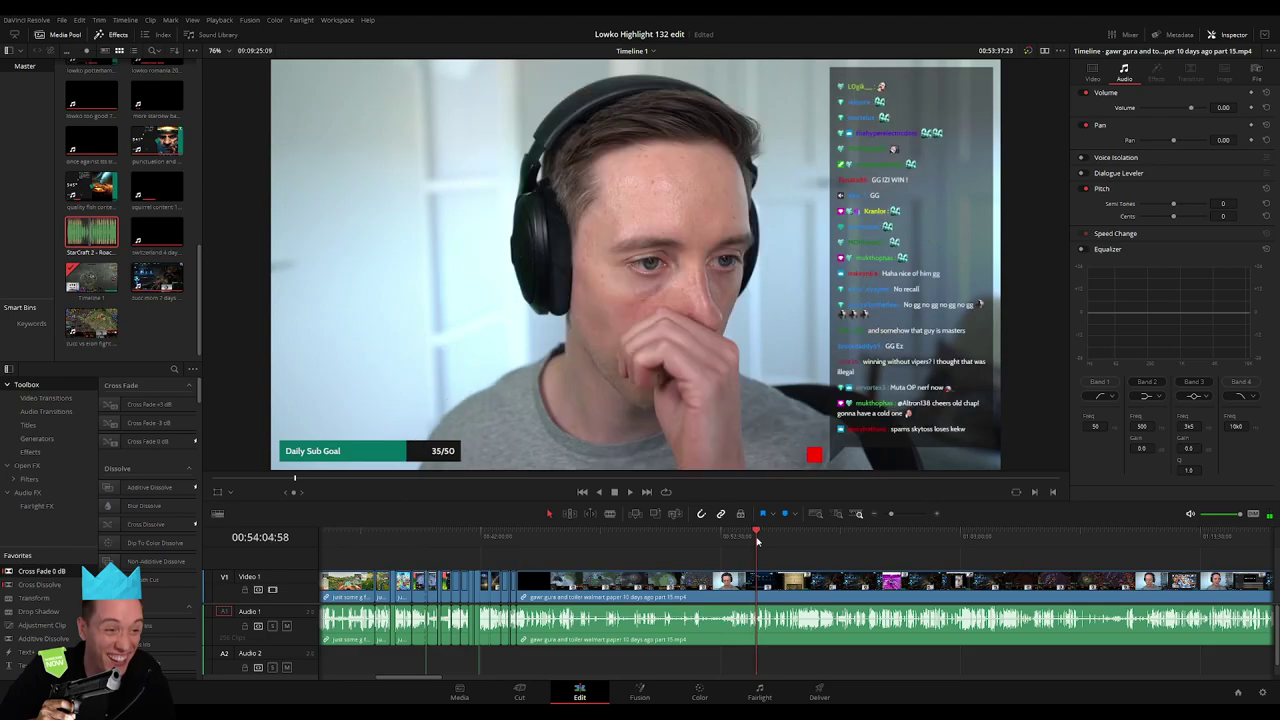
{"action": "key", "text": "space"}
{"action": "left_click", "coordinate": [539, 541]}
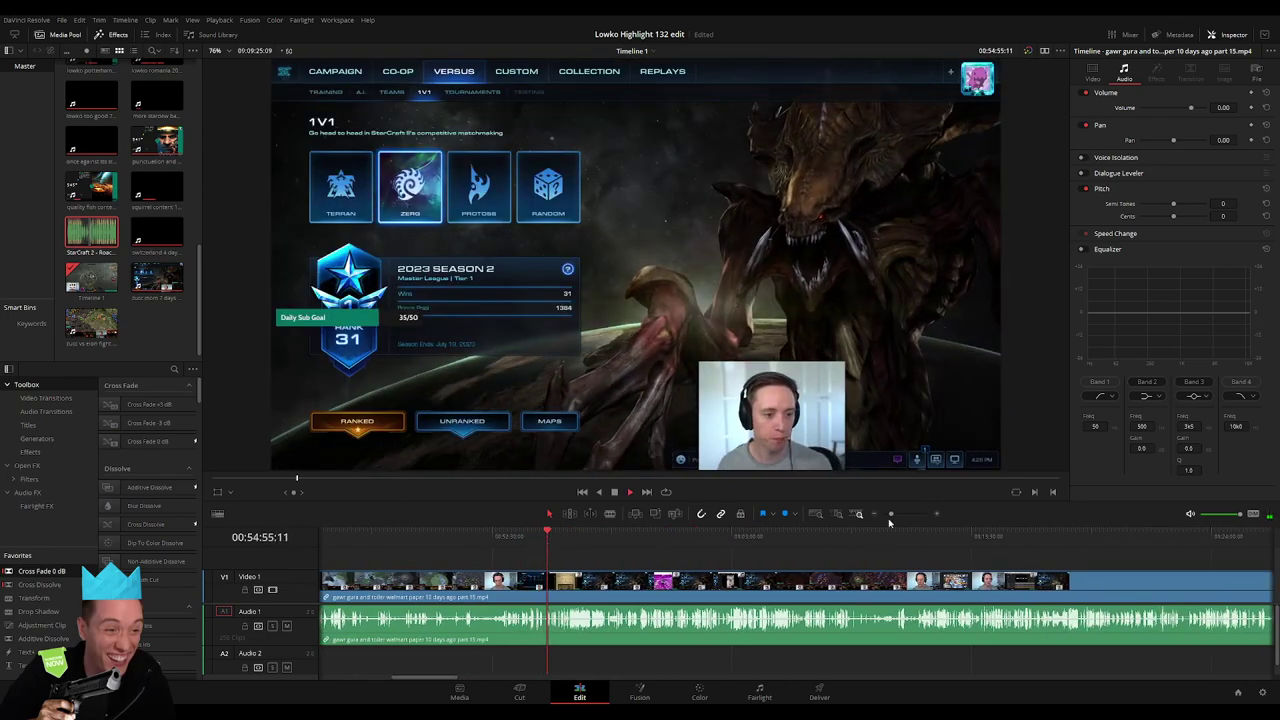
{"action": "scroll", "coordinate": [869, 557], "scroll_direction": "up", "scroll_amount": 2}
{"action": "scroll", "coordinate": [869, 557], "scroll_direction": "down", "scroll_amount": 3}
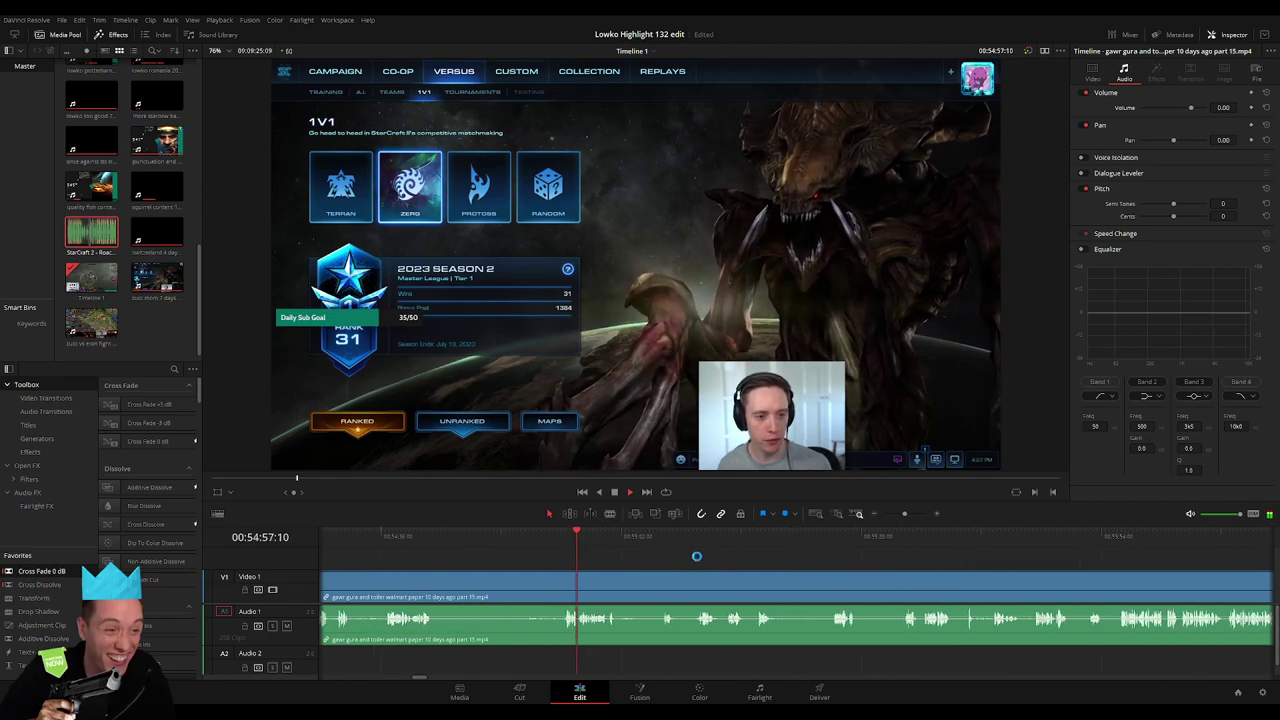
{"action": "left_click", "coordinate": [829, 541]}
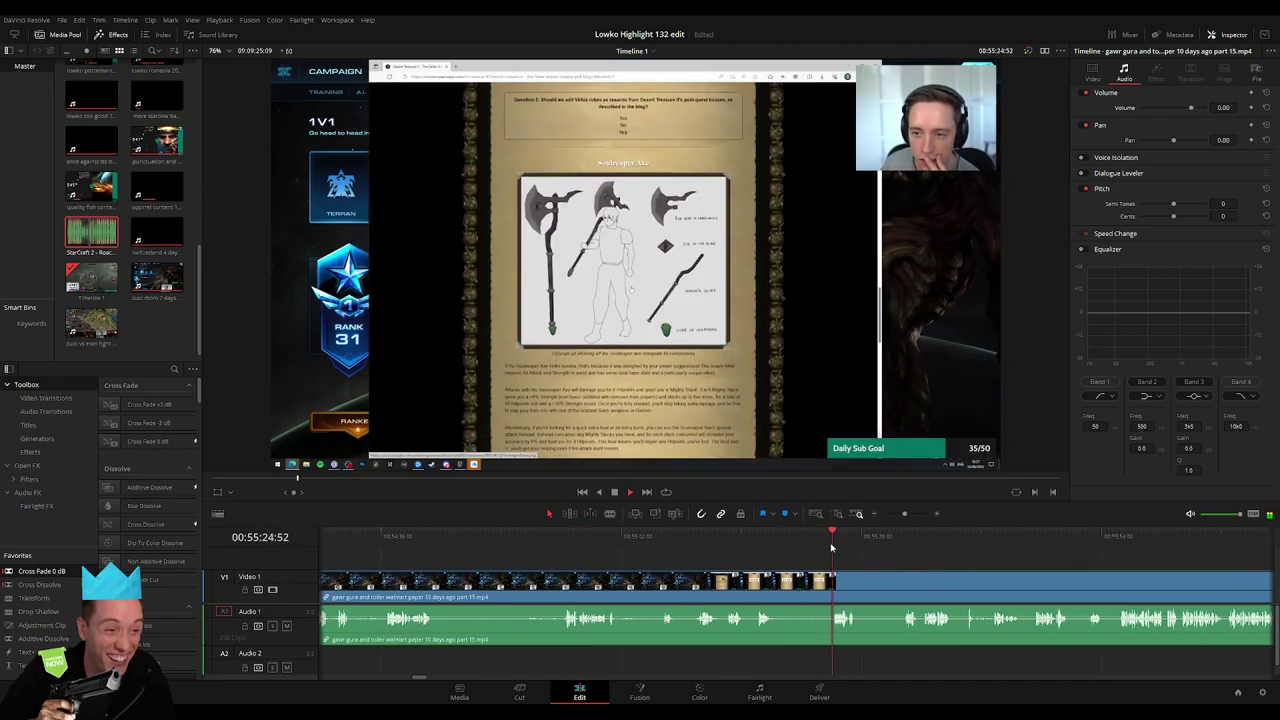
{"action": "scroll", "coordinate": [607, 564], "scroll_direction": "down", "scroll_amount": 3}
{"action": "left_click", "coordinate": [662, 541]}
{"action": "left_click", "coordinate": [808, 541]}
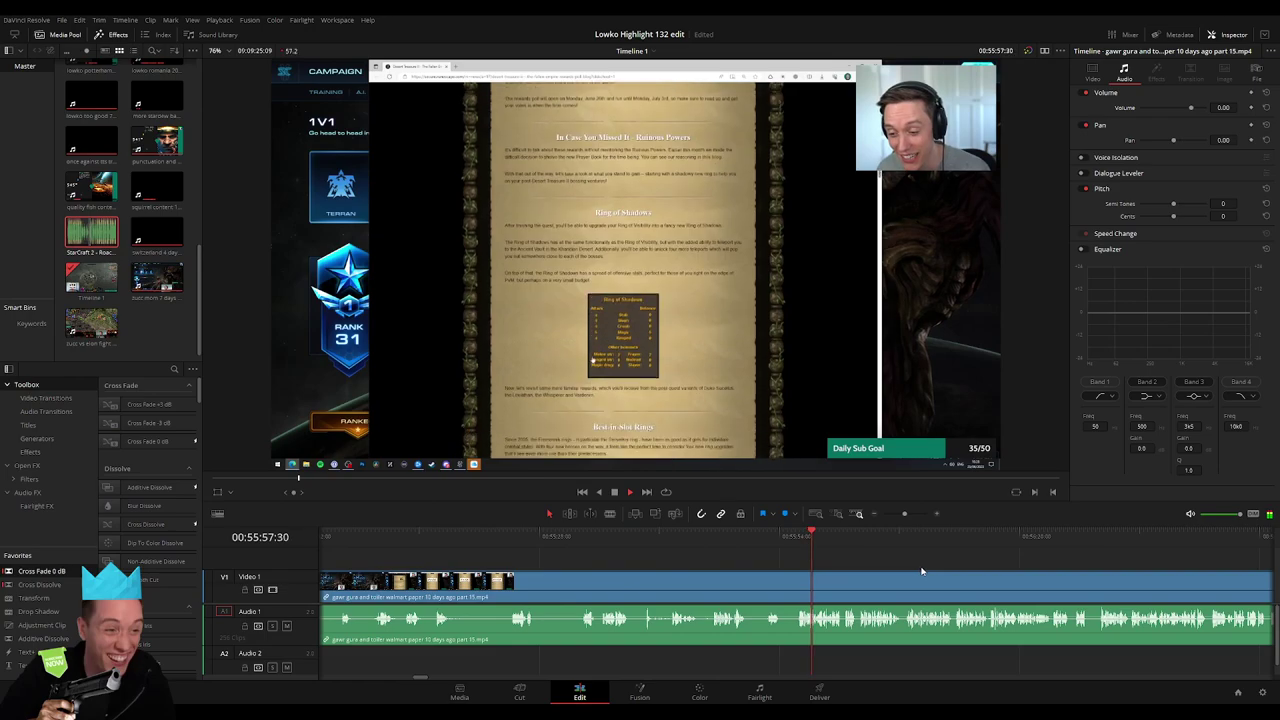
{"action": "scroll", "coordinate": [920, 571], "scroll_direction": "down", "scroll_amount": 3}
{"action": "left_click", "coordinate": [657, 537]}
{"action": "left_click_drag", "start_coordinate": [899, 549], "coordinate": [957, 560]}
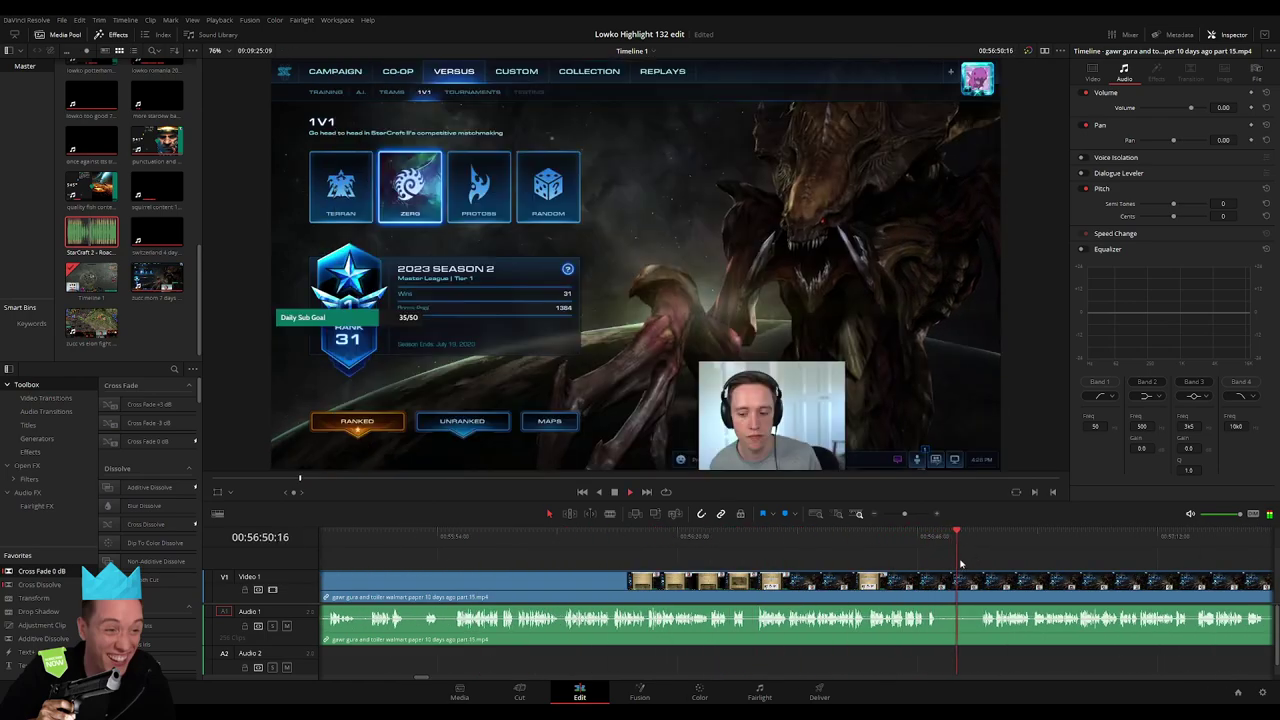
{"action": "mouse_move", "coordinate": [908, 521]}
{"action": "left_mouse_down"}
{"action": "mouse_move", "coordinate": [806, 545]}
{"action": "mouse_move", "coordinate": [852, 541]}
{"action": "mouse_move", "coordinate": [760, 539]}
{"action": "mouse_move", "coordinate": [820, 534]}
{"action": "left_mouse_up"}
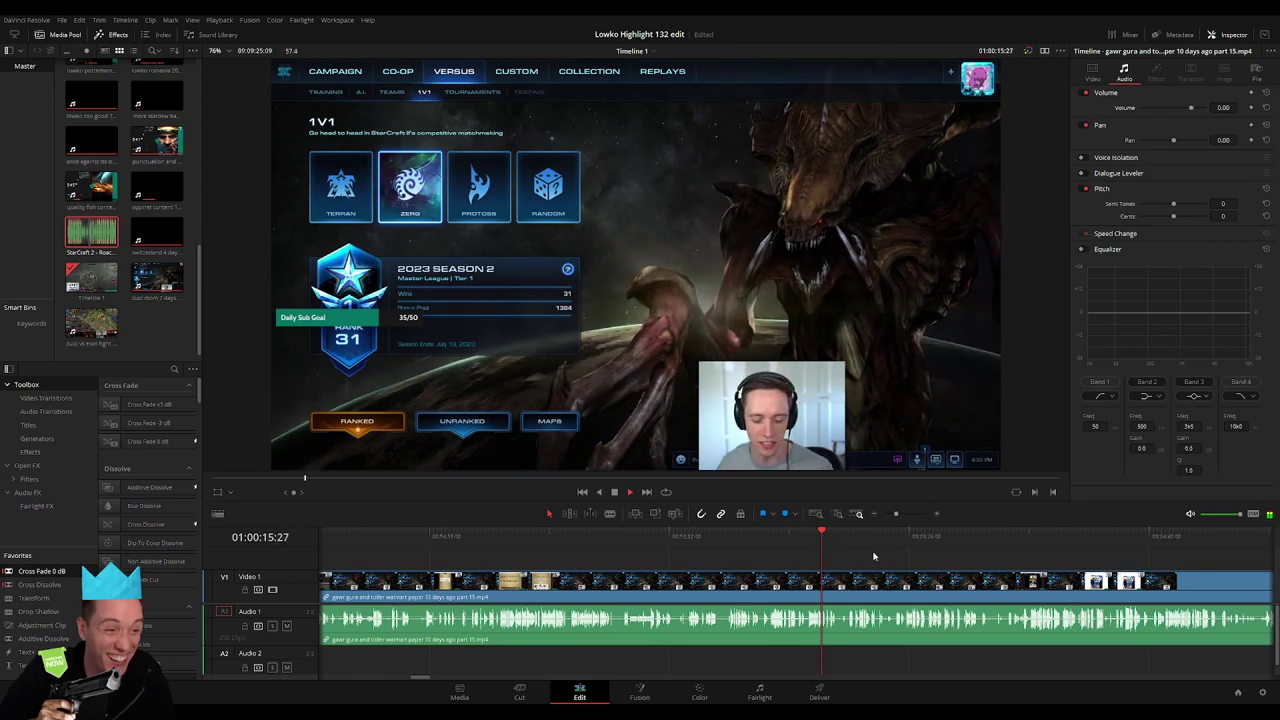
Play to where the Reddit Walmart video begins and zoom the timeline in there
{"action": "key", "text": "space"}
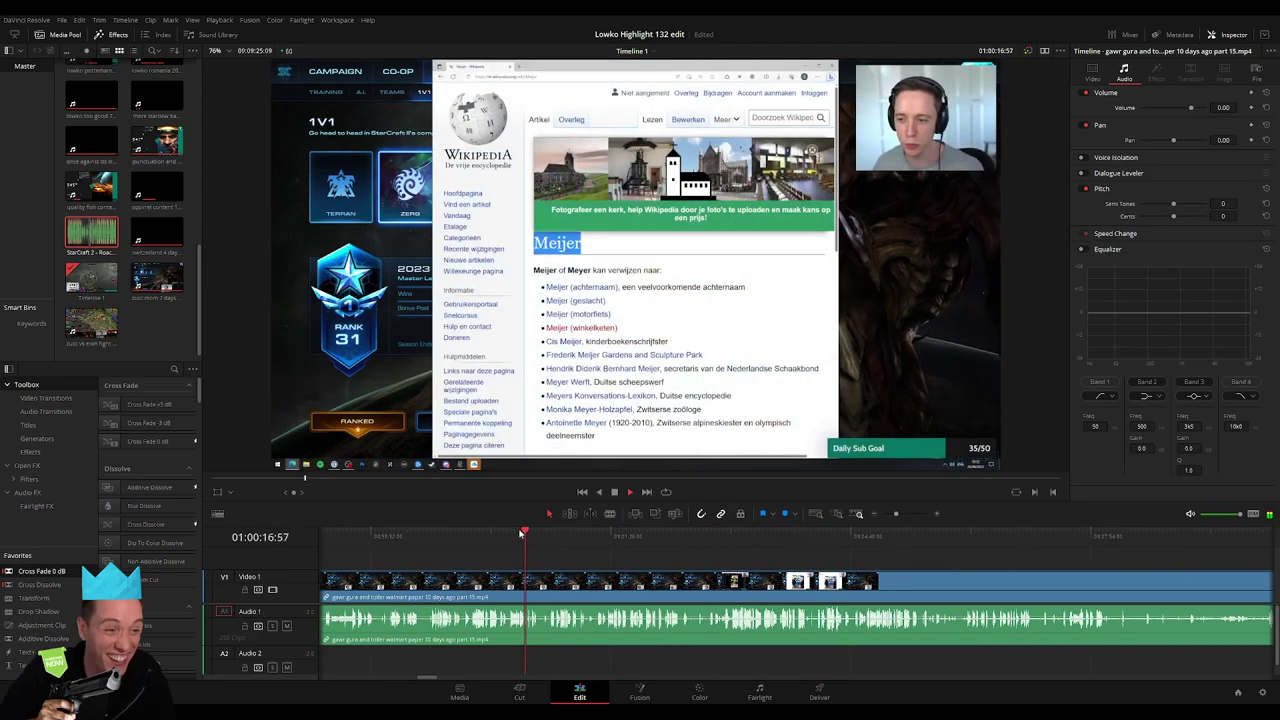
{"action": "left_click_drag", "start_coordinate": [520, 533], "coordinate": [726, 546]}
{"action": "key", "text": "space"}
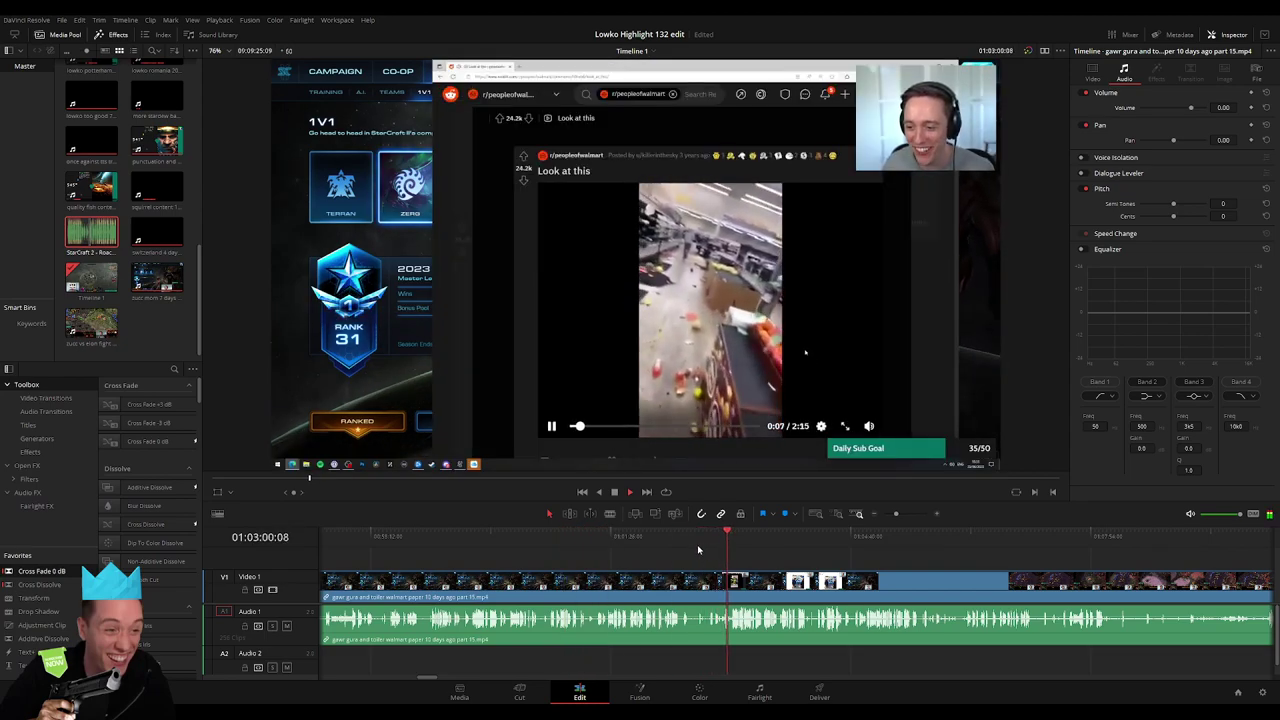
{"action": "left_click_drag", "start_coordinate": [698, 549], "coordinate": [711, 549]}
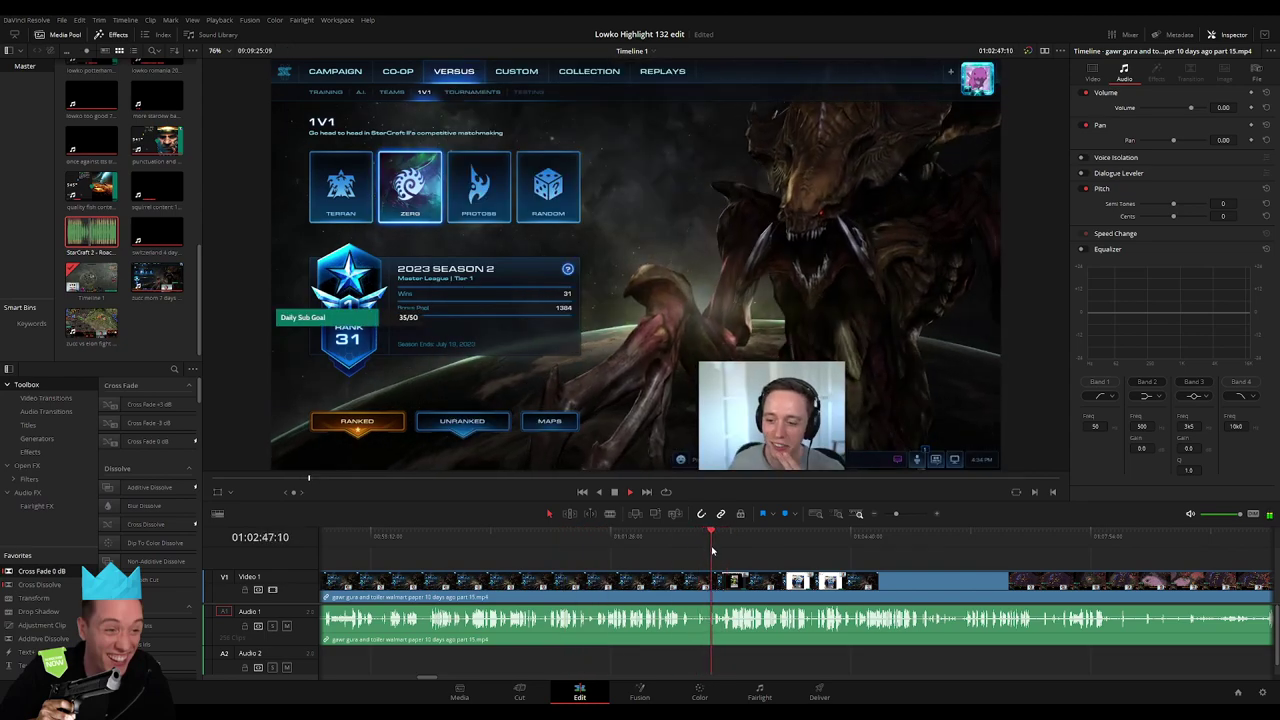
{"action": "left_click", "coordinate": [907, 514]}
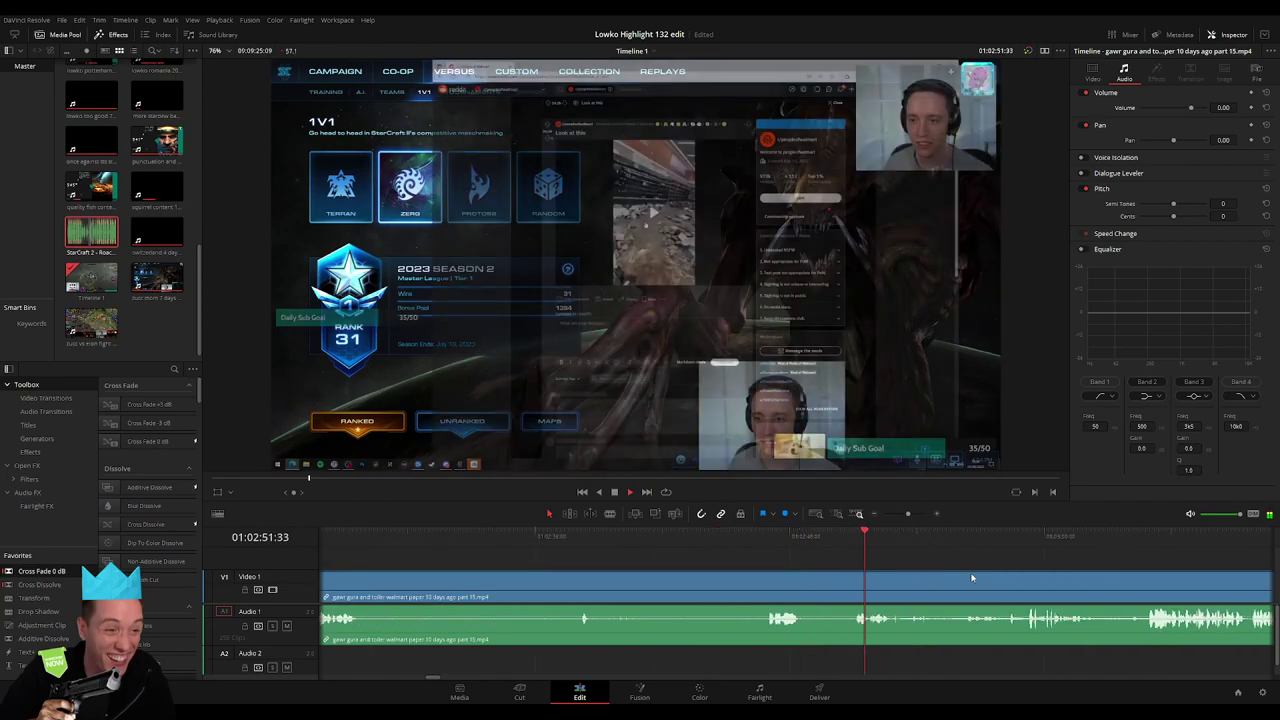
{"action": "scroll", "coordinate": [677, 586], "scroll_direction": "right", "scroll_amount": 3}
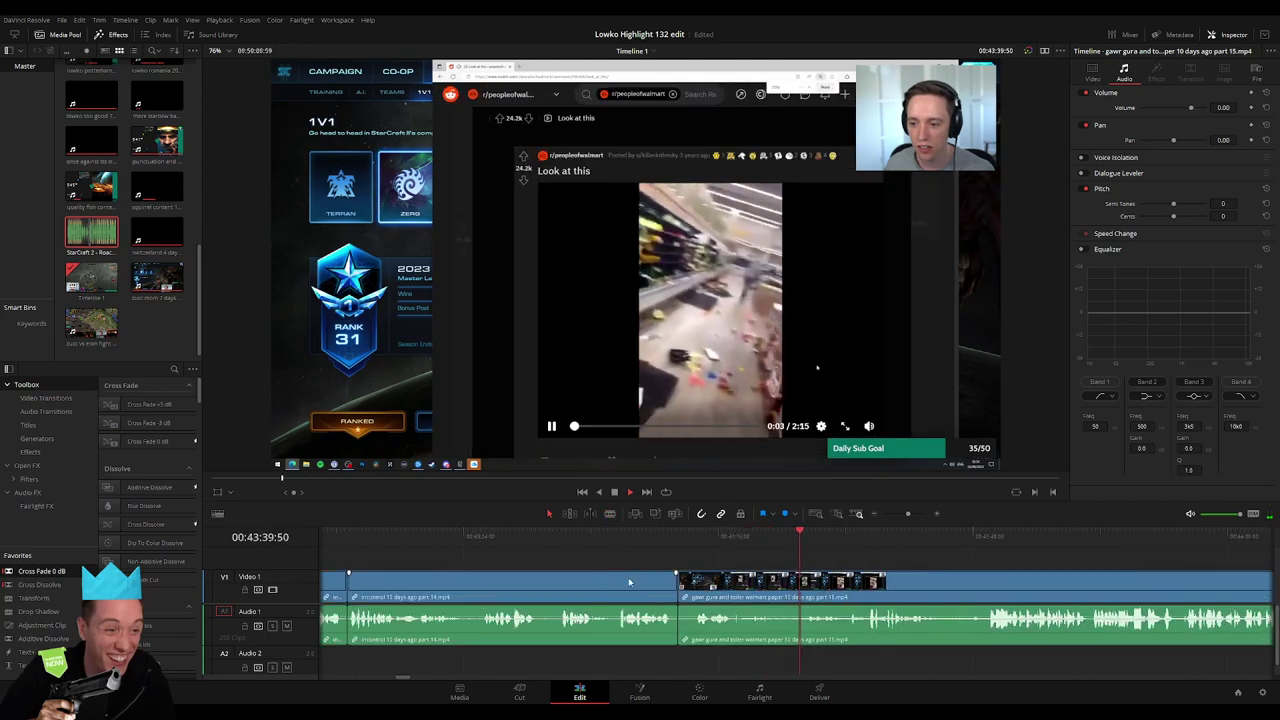
{"action": "scroll", "coordinate": [605, 570], "scroll_direction": "right", "scroll_amount": 5}
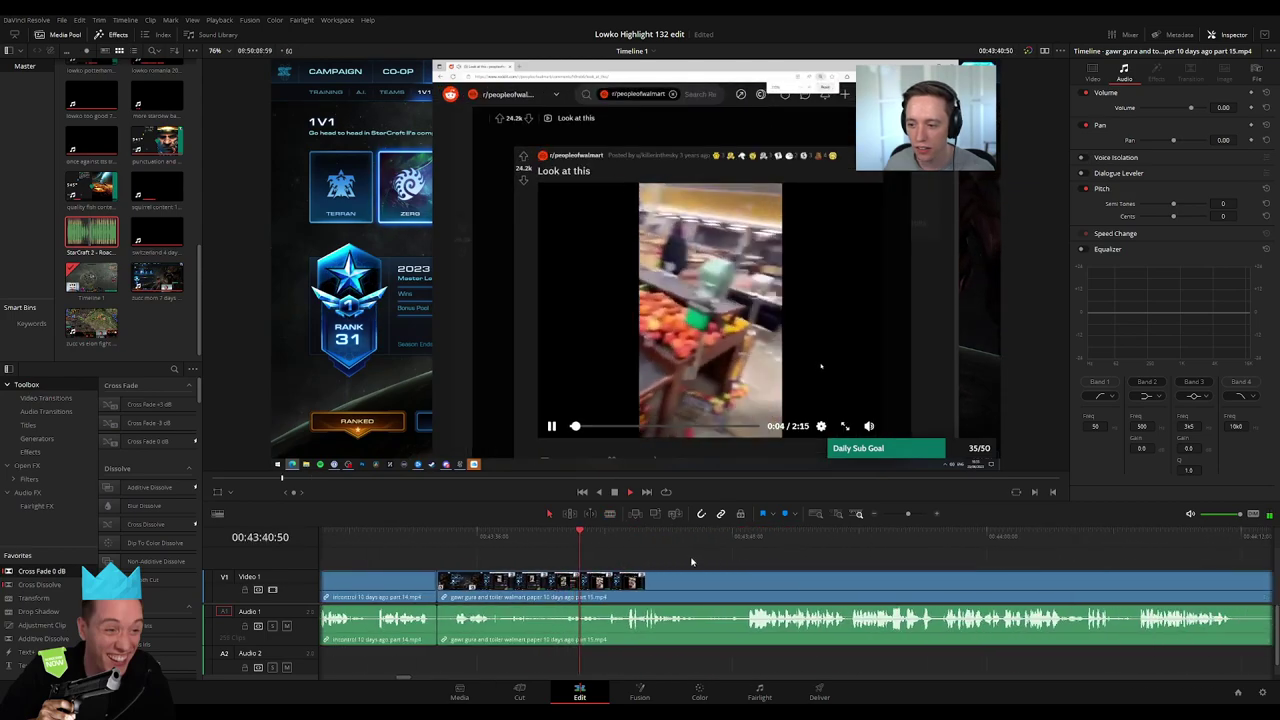
Split the clip just before the Walmart moment and pull the short A1 piece's volume down
{"action": "left_click", "coordinate": [627, 543]}
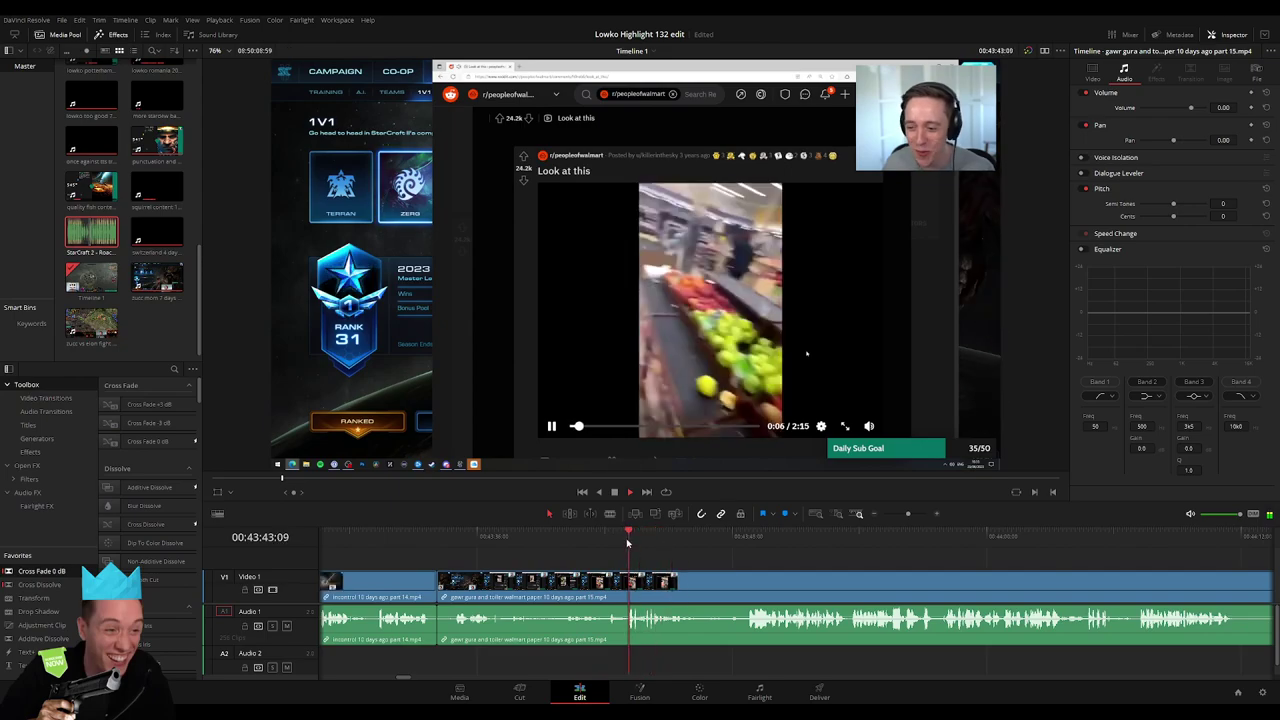
{"action": "key", "text": "b"}
{"action": "left_click", "coordinate": [645, 580]}
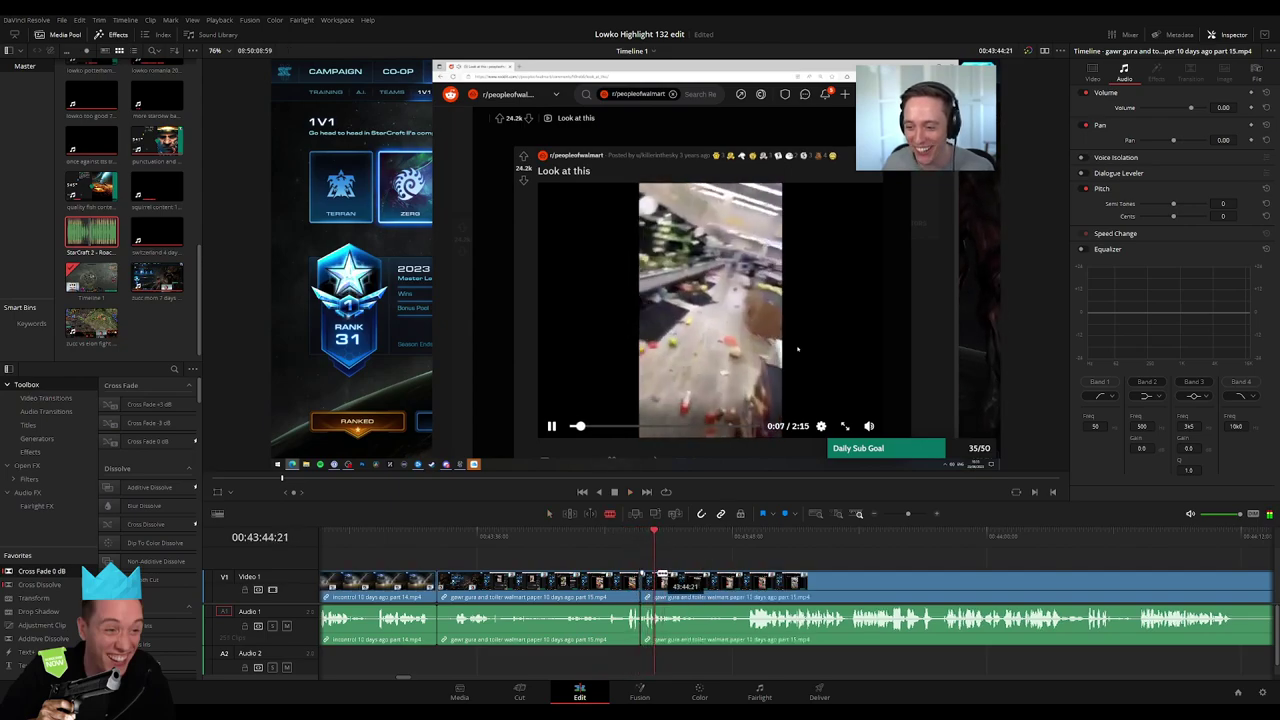
{"action": "key", "text": "a"}
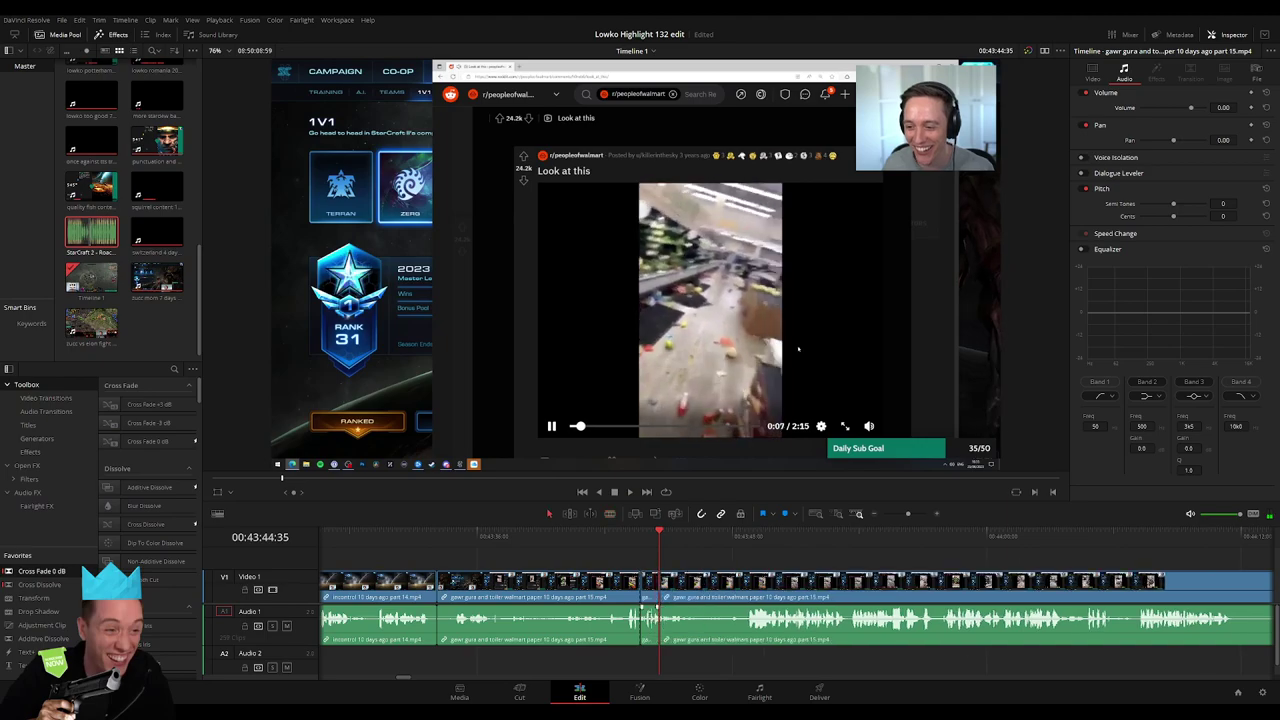
{"action": "left_click_drag", "start_coordinate": [648, 612], "coordinate": [648, 642]}
Place Roach Quotes.mp3 on Audio 2 at the cut, lengthen it three seconds, and play it back
{"action": "double_click", "coordinate": [91, 232]}
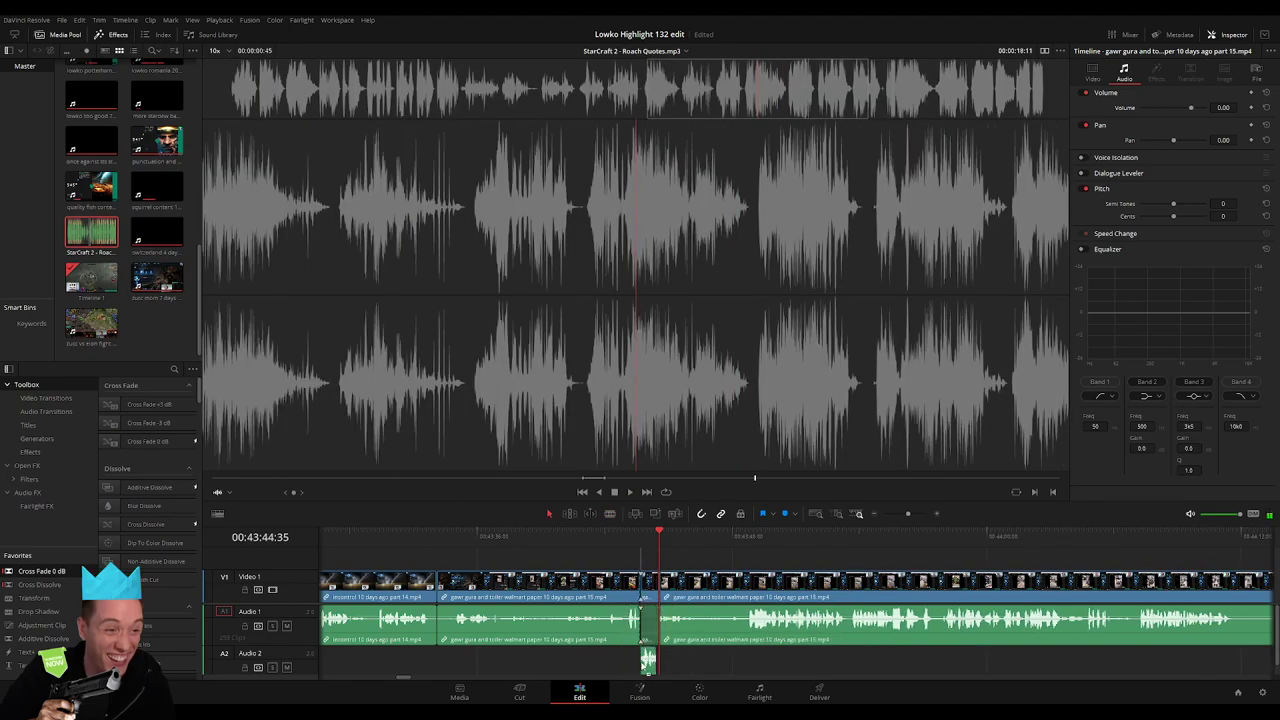
{"action": "left_click", "coordinate": [650, 664]}
{"action": "left_click_drag", "start_coordinate": [909, 515], "coordinate": [916, 520]}
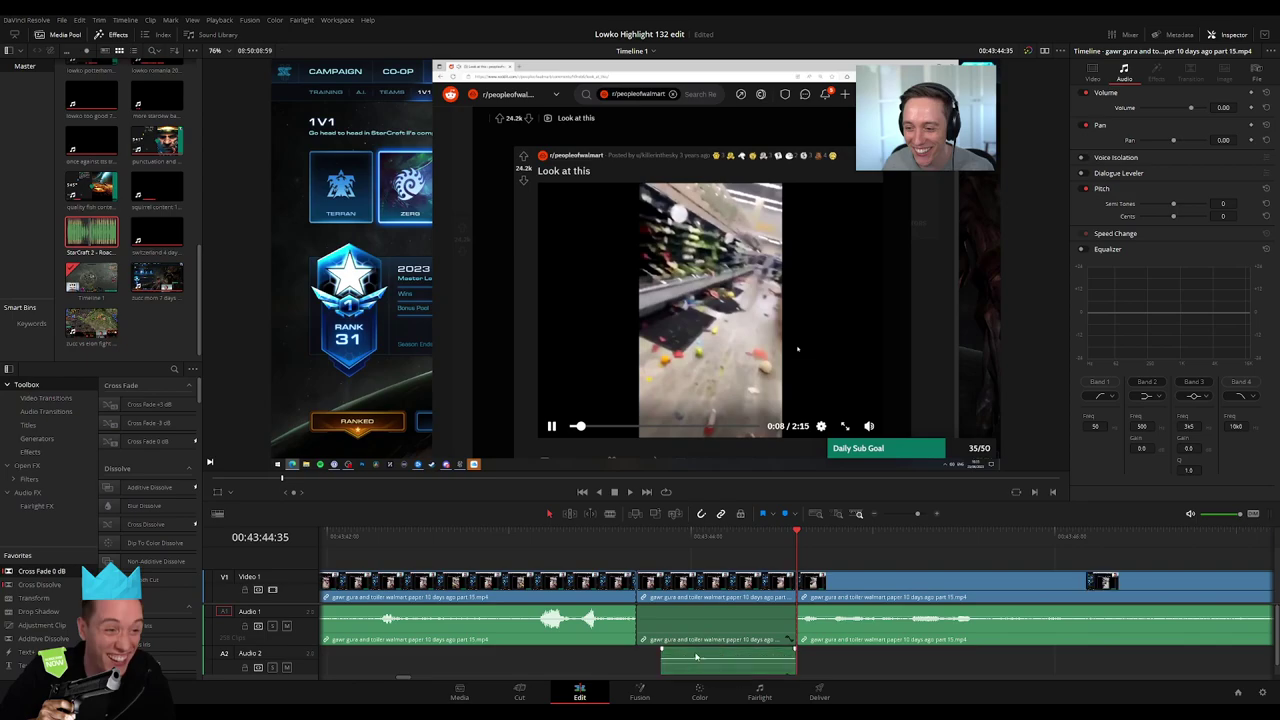
{"action": "left_click_drag", "start_coordinate": [685, 663], "coordinate": [661, 663]}
{"action": "mouse_move", "coordinate": [796, 664]}
{"action": "left_mouse_down"}
{"action": "mouse_move", "coordinate": [781, 665]}
{"action": "mouse_move", "coordinate": [795, 664]}
{"action": "left_mouse_up"}
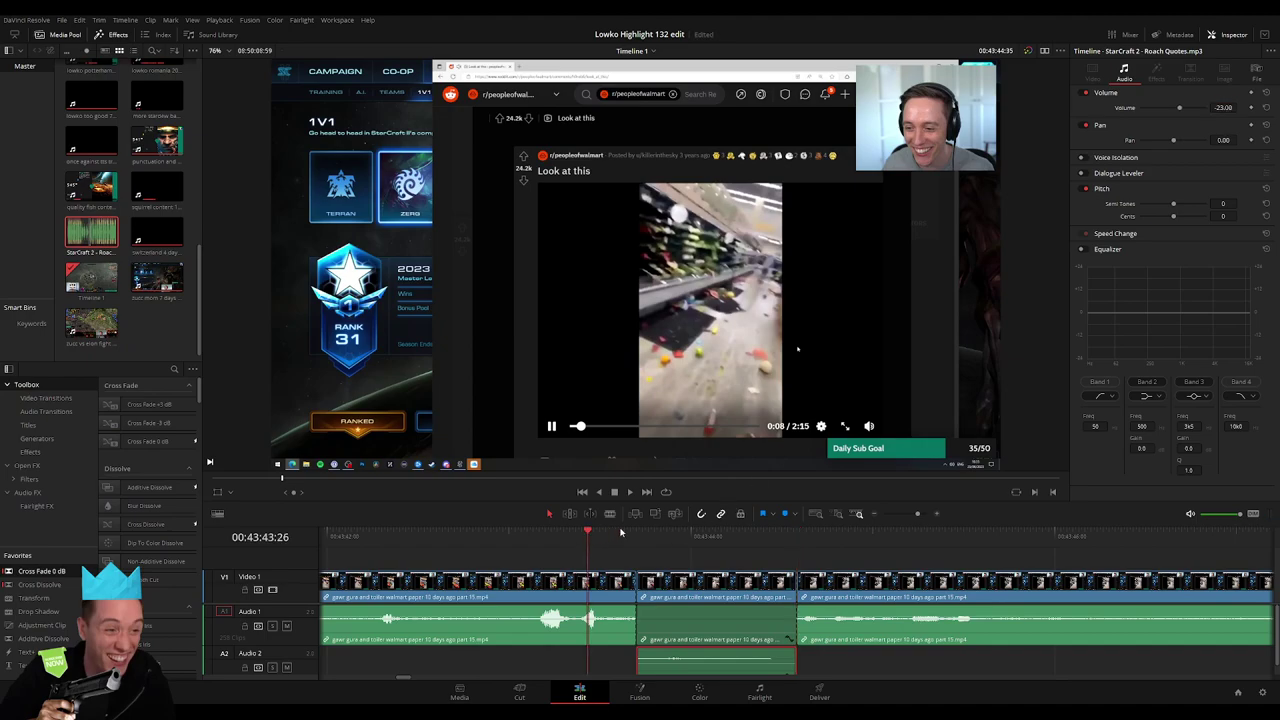
{"action": "key", "text": "space"}
{"action": "left_click", "coordinate": [847, 553]}
{"action": "left_click_drag", "start_coordinate": [917, 513], "coordinate": [906, 518]}
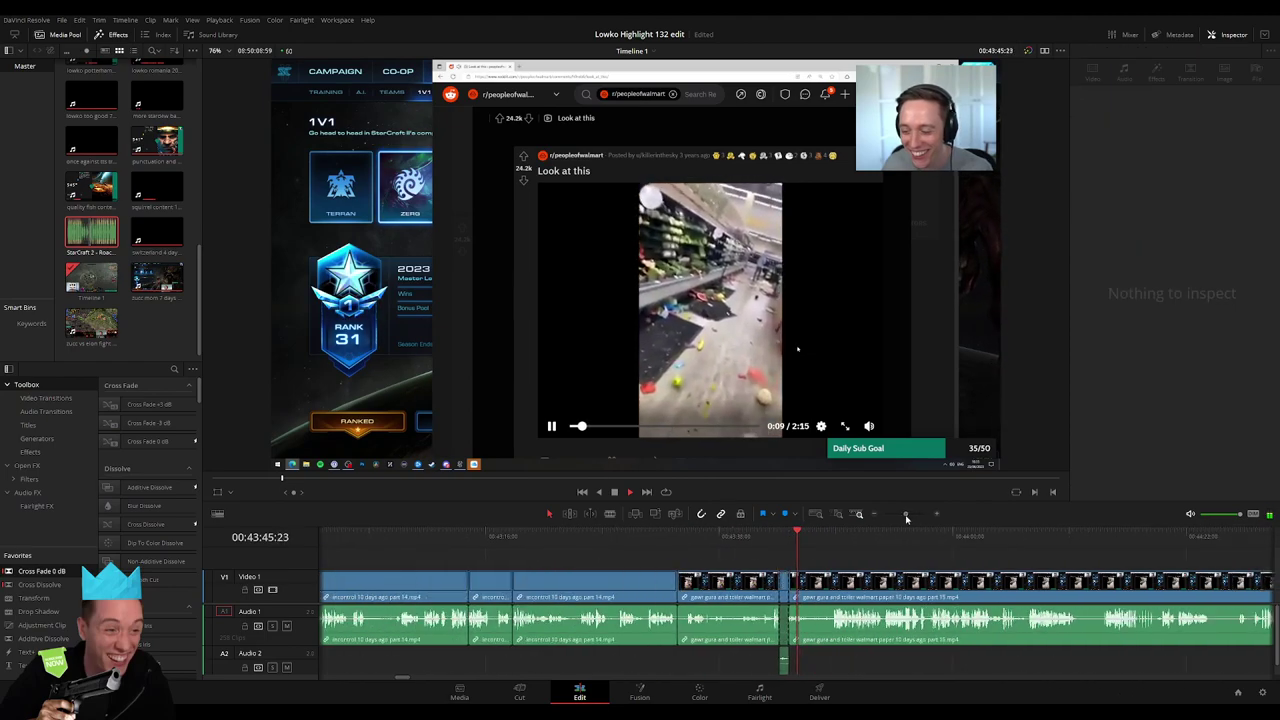
{"action": "scroll", "coordinate": [587, 538], "scroll_direction": "right", "scroll_amount": 2}
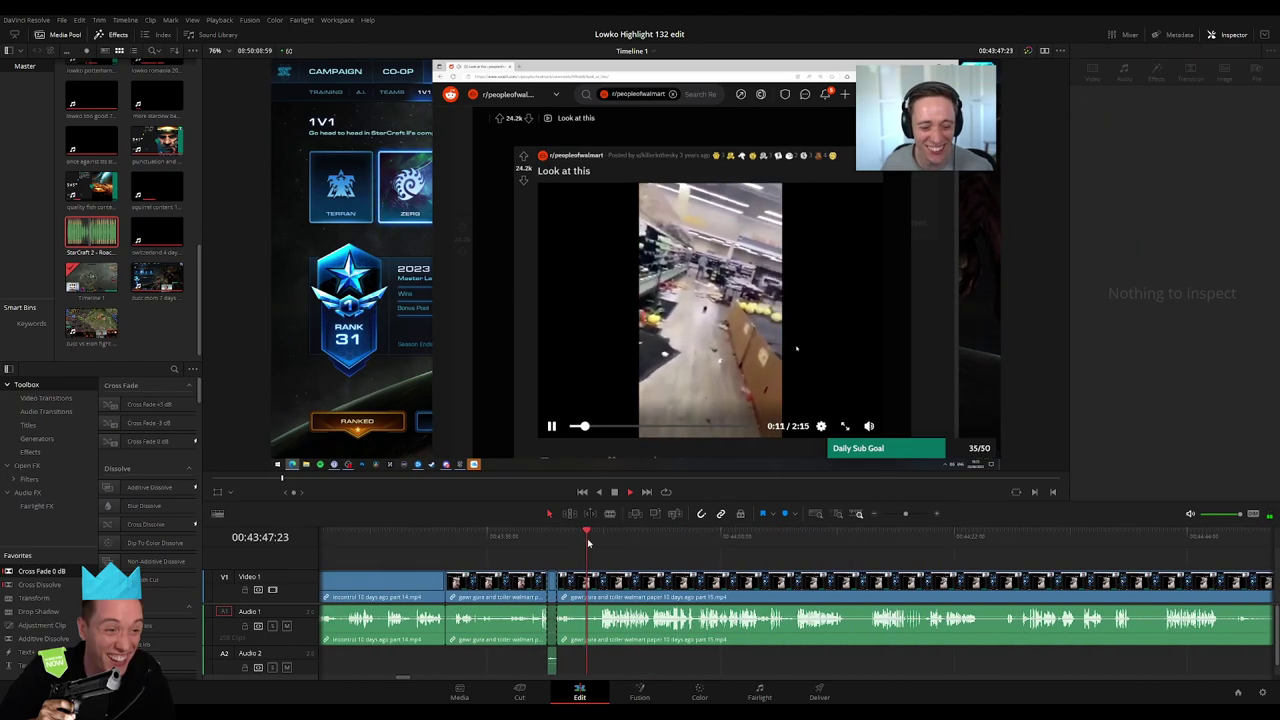
{"action": "left_click", "coordinate": [600, 618]}
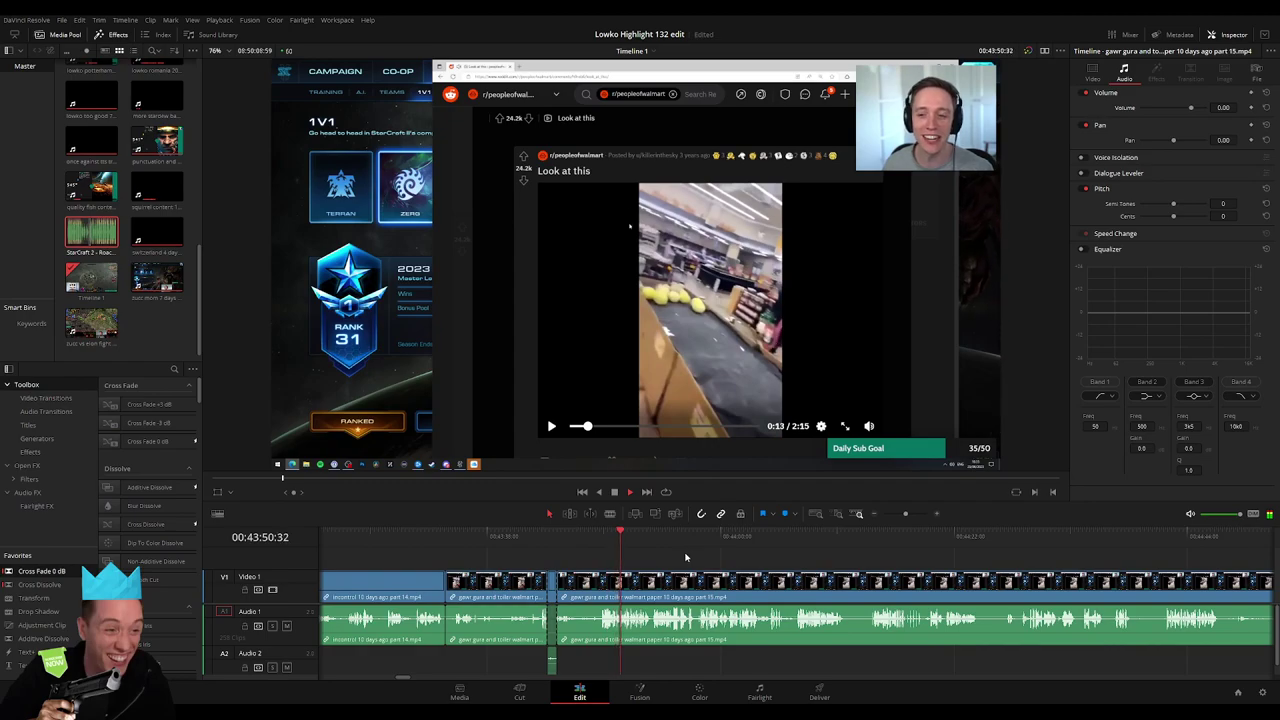
{"action": "scroll", "coordinate": [680, 560], "scroll_direction": "right", "scroll_amount": 1}
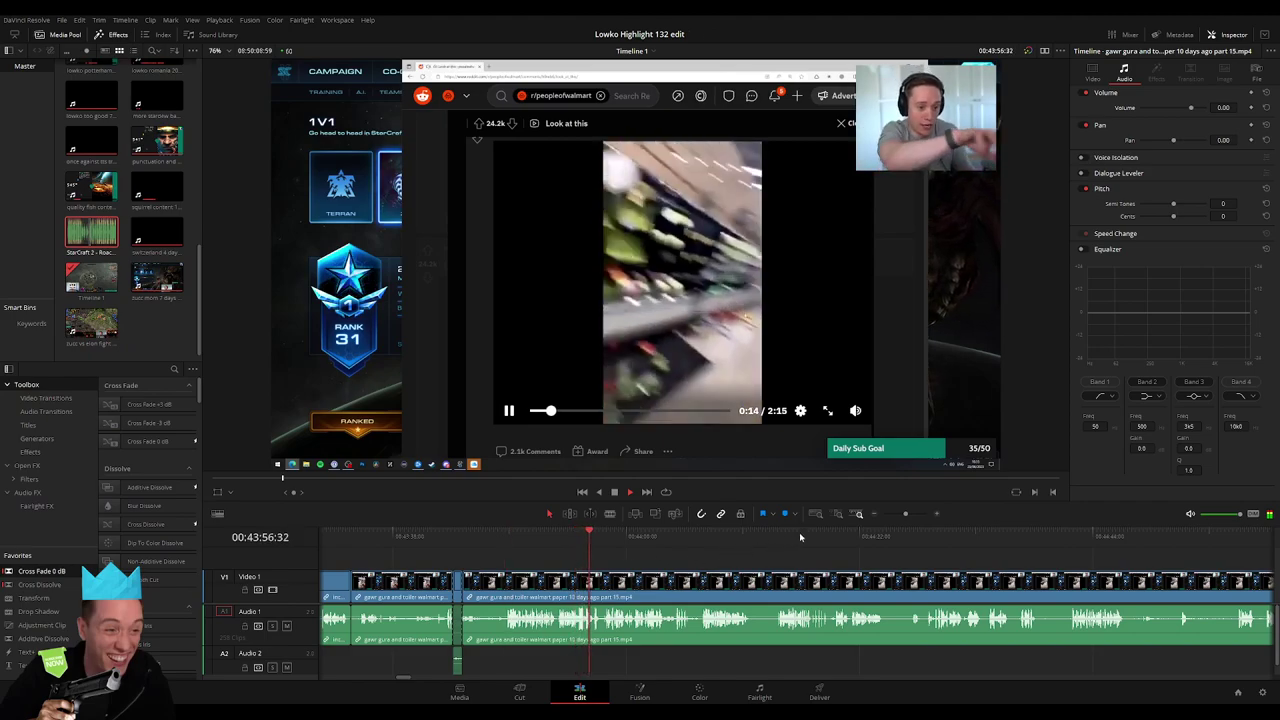
{"action": "left_click_drag", "start_coordinate": [904, 517], "coordinate": [909, 519]}
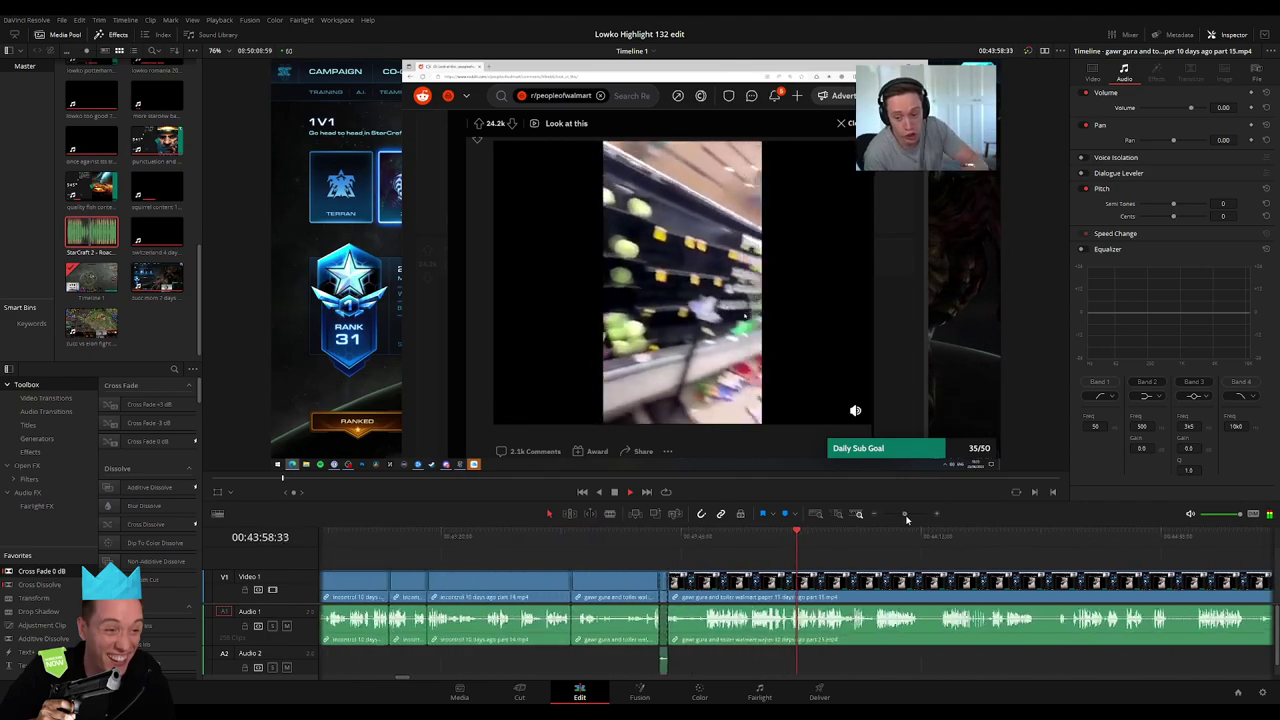
{"action": "scroll", "coordinate": [745, 554], "scroll_direction": "right", "scroll_amount": 3}
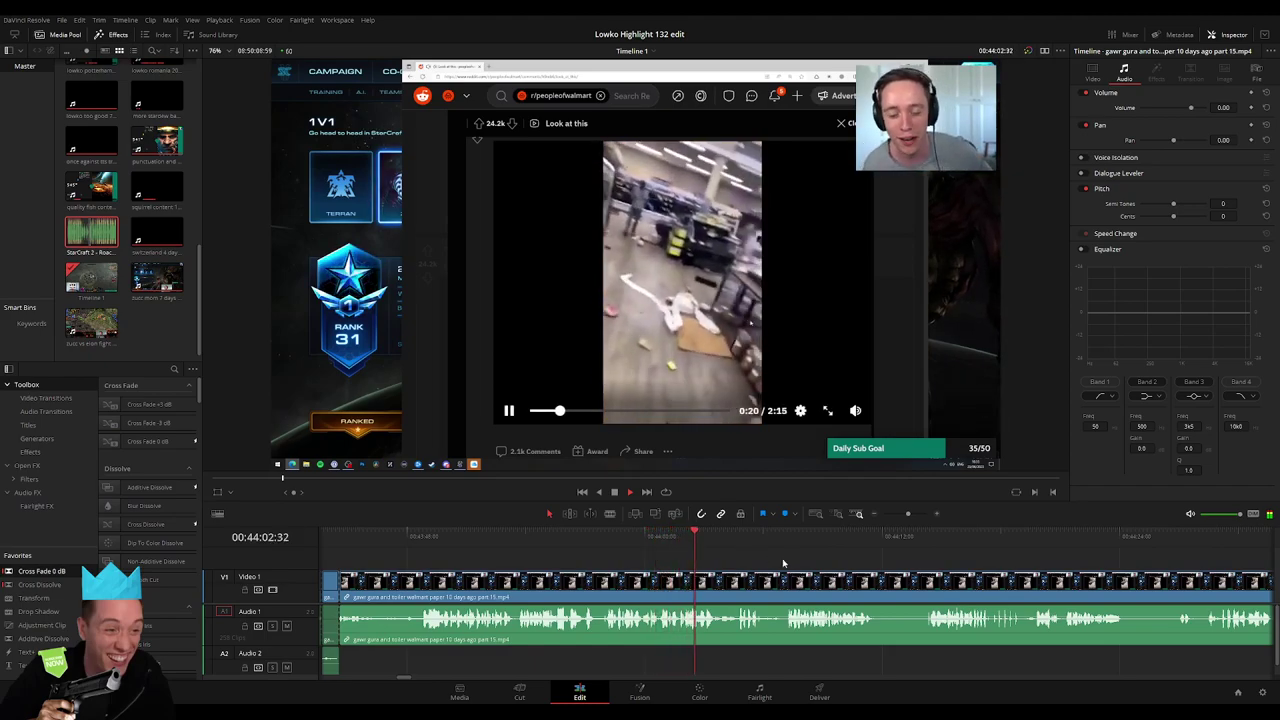
{"action": "scroll", "coordinate": [705, 562], "scroll_direction": "right", "scroll_amount": 1}
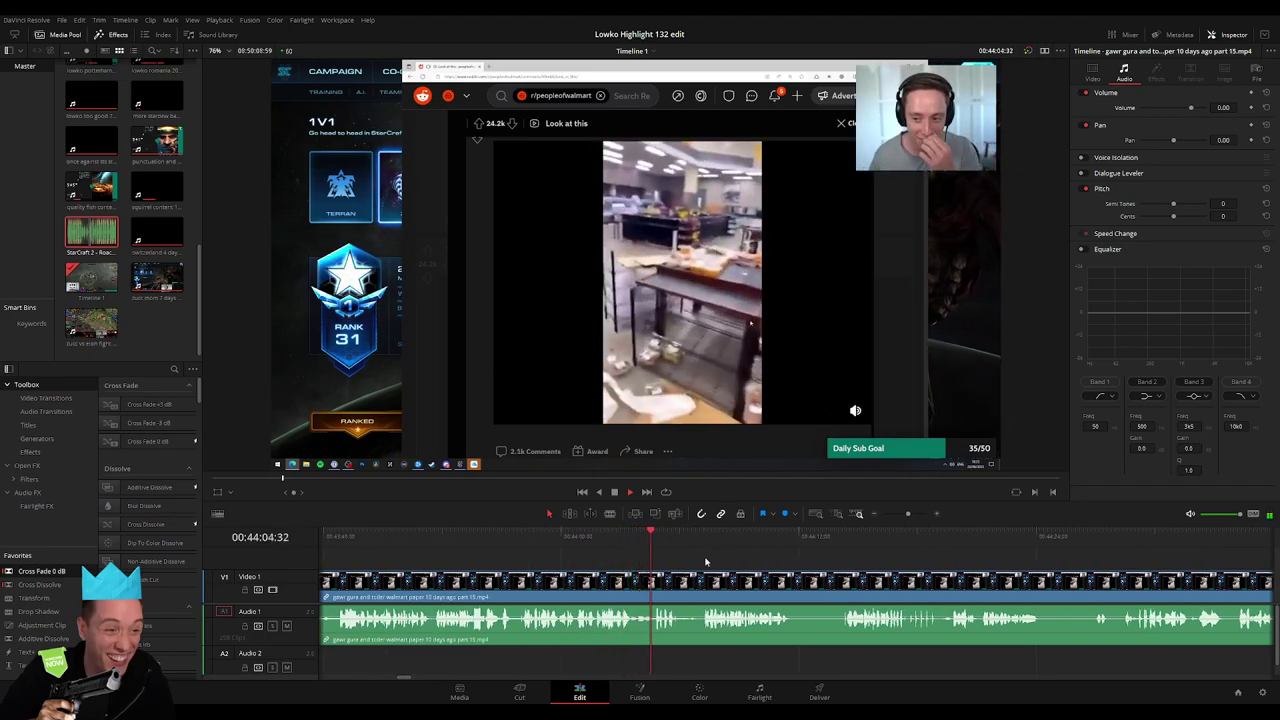
{"action": "scroll", "coordinate": [705, 562], "scroll_direction": "right", "scroll_amount": 2}
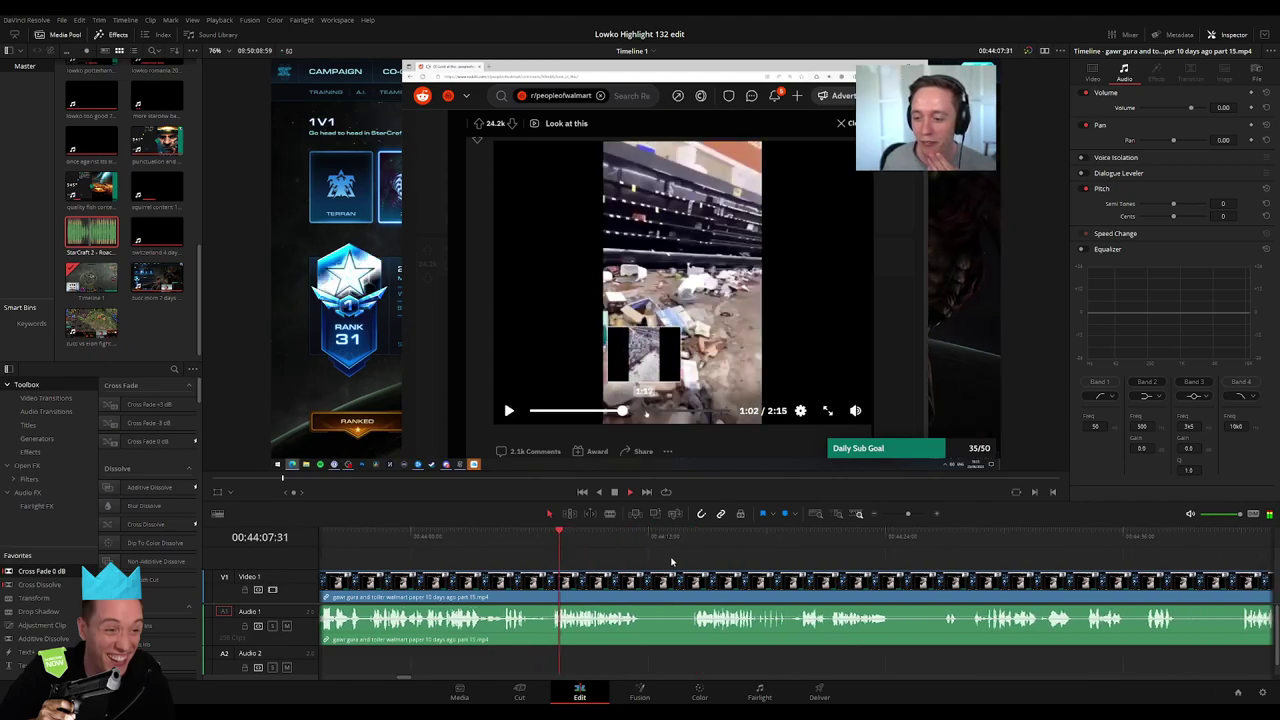
{"action": "left_click", "coordinate": [597, 538]}
{"action": "left_click_drag", "start_coordinate": [600, 538], "coordinate": [624, 538]}
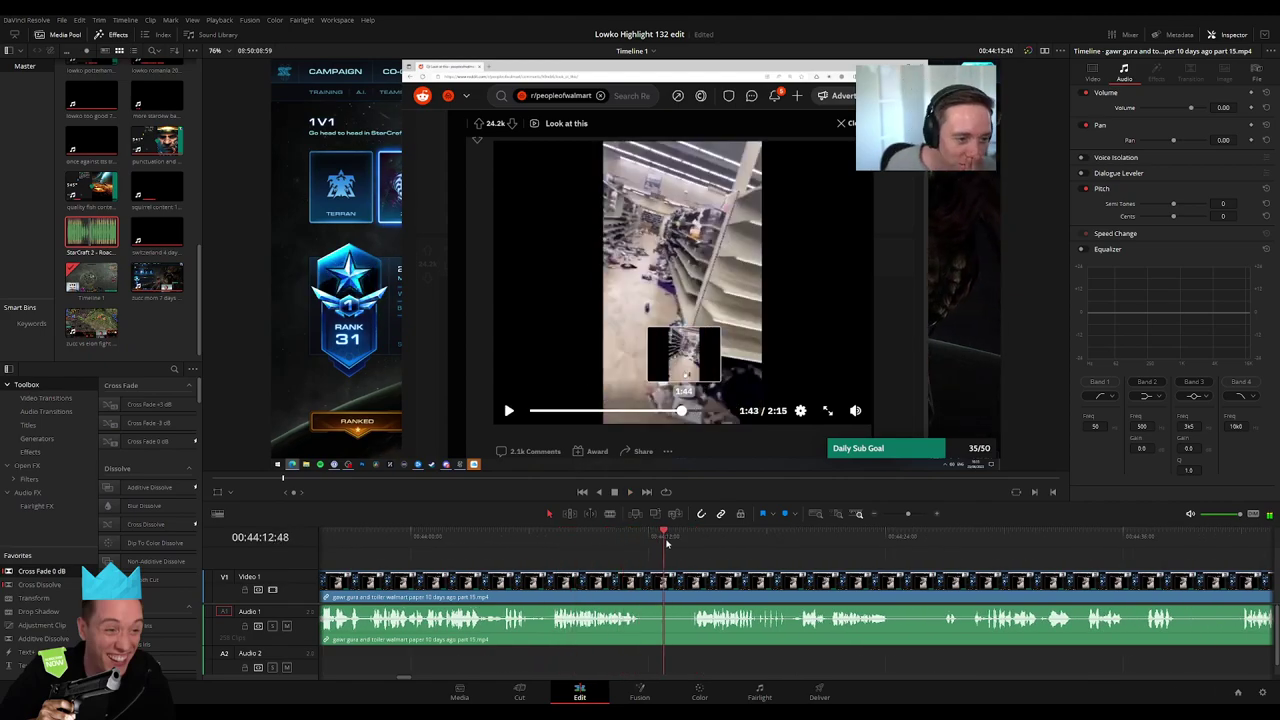
{"action": "left_click", "coordinate": [646, 586]}
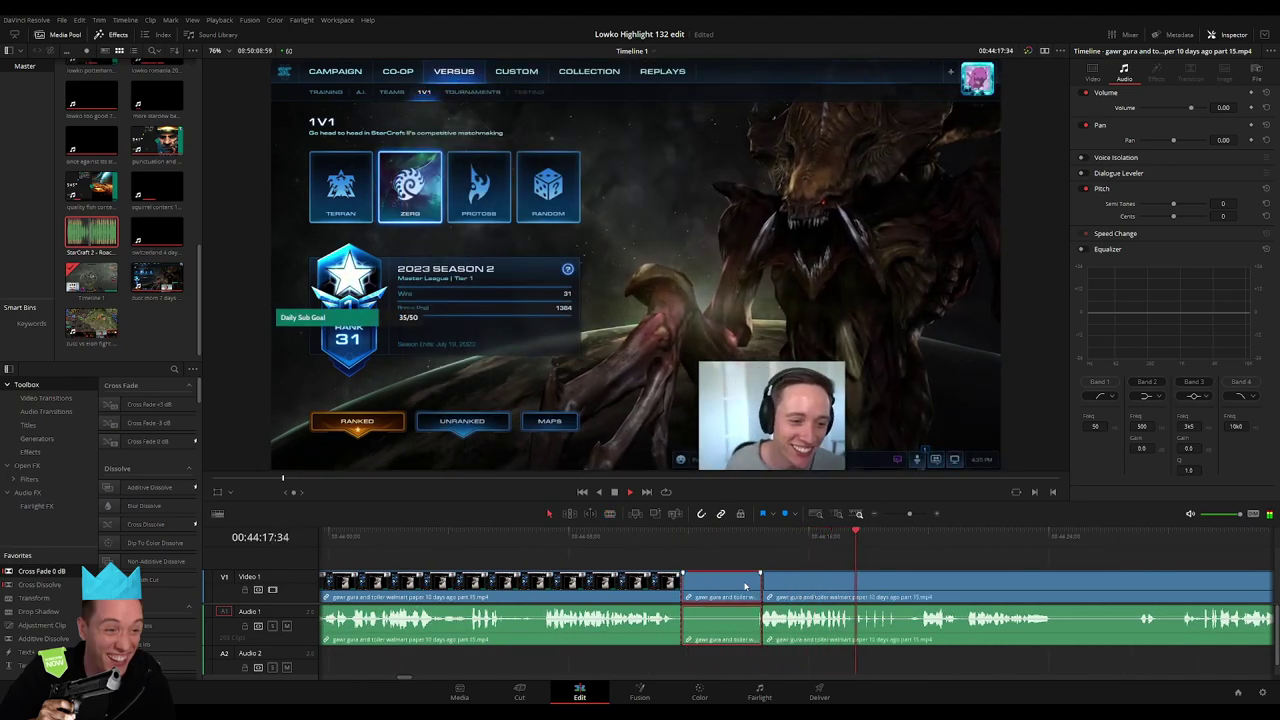
{"action": "left_click_drag", "start_coordinate": [766, 581], "coordinate": [745, 587]}
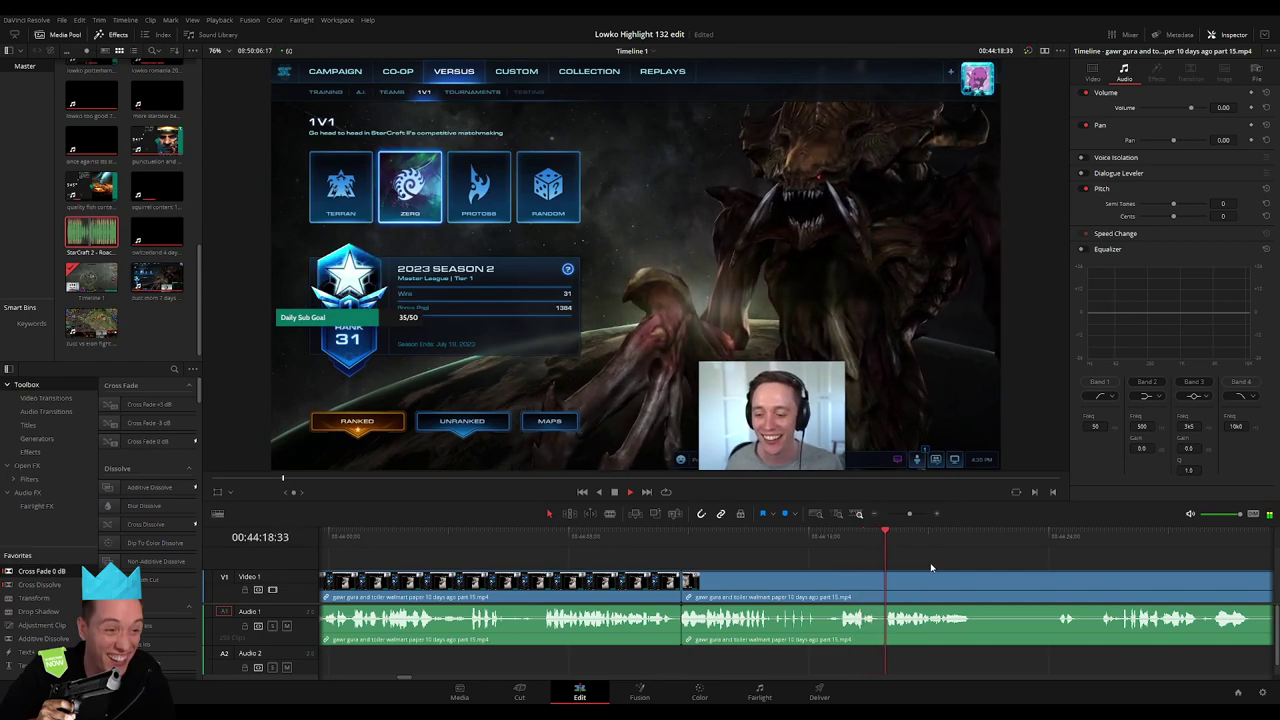
{"action": "scroll", "coordinate": [900, 590], "scroll_direction": "right", "scroll_amount": 3}
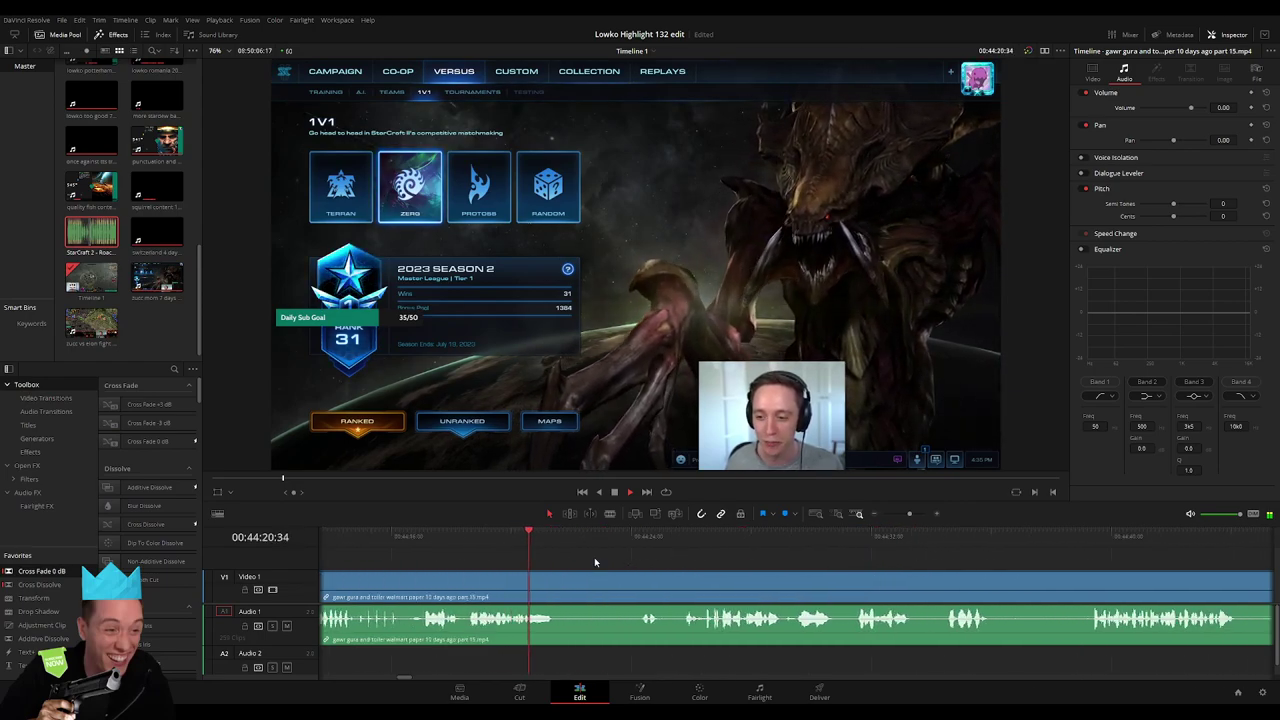
{"action": "left_click", "coordinate": [634, 540]}
{"action": "key", "text": "b"}
{"action": "left_click", "coordinate": [560, 585]}
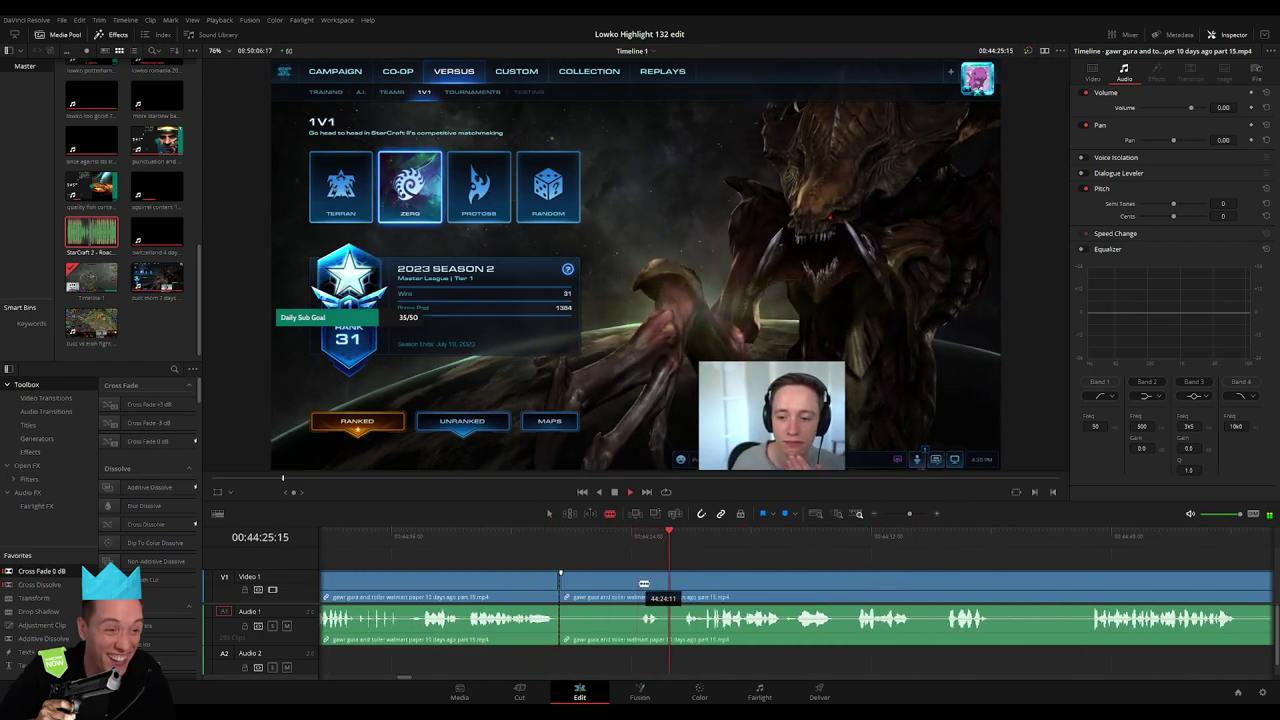
{"action": "left_click", "coordinate": [644, 583]}
{"action": "key", "text": "a"}
{"action": "left_click", "coordinate": [610, 585]}
{"action": "key", "text": "Delete"}
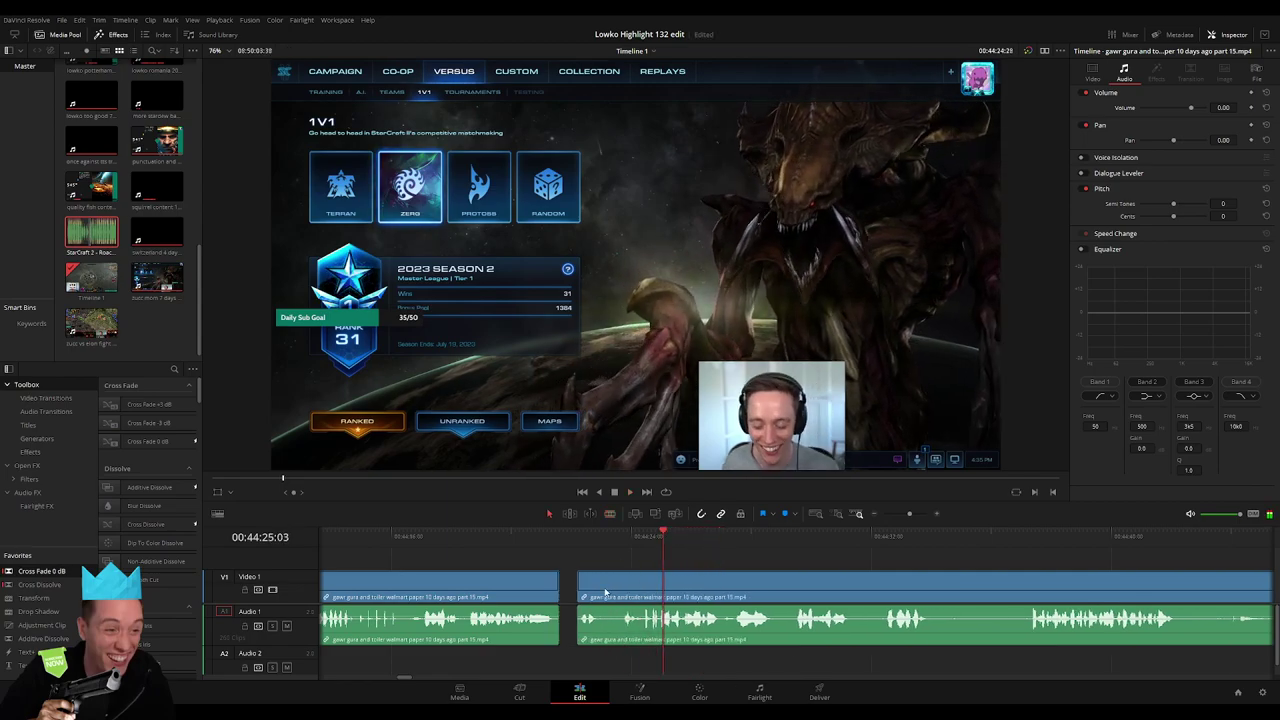
{"action": "scroll", "coordinate": [779, 560], "scroll_direction": "right", "scroll_amount": 2}
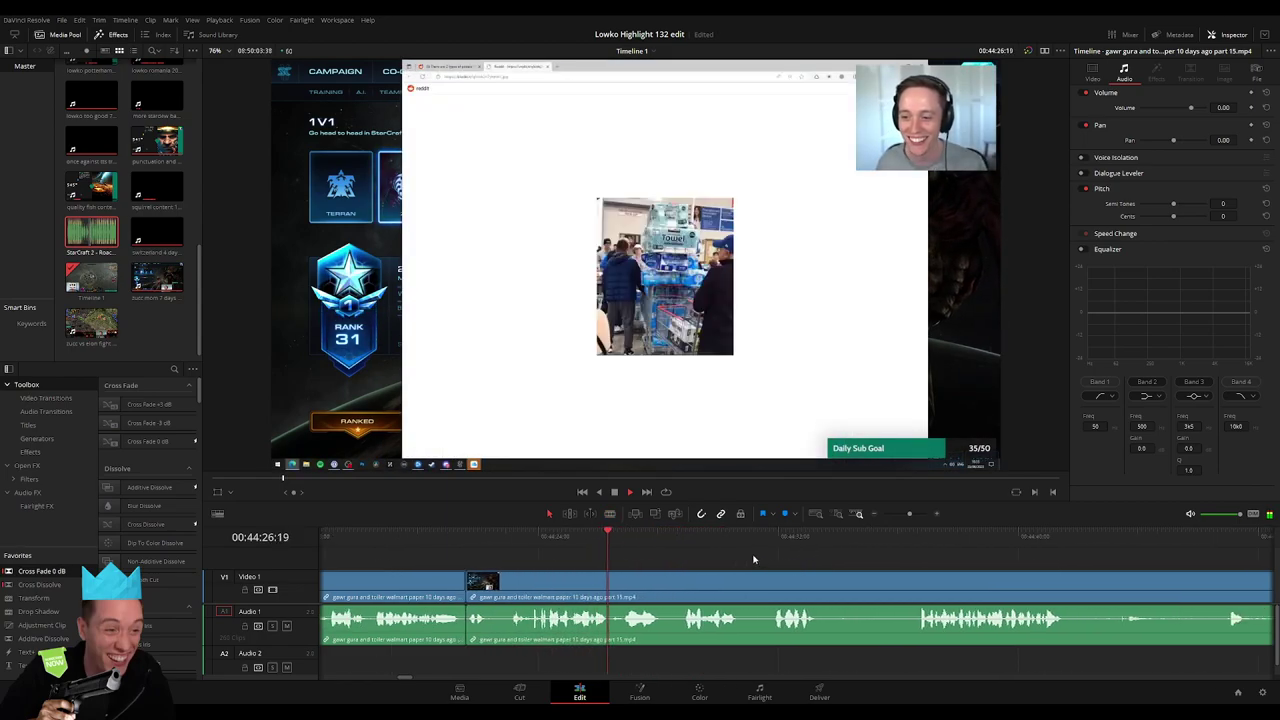
{"action": "scroll", "coordinate": [819, 568], "scroll_direction": "right", "scroll_amount": 2}
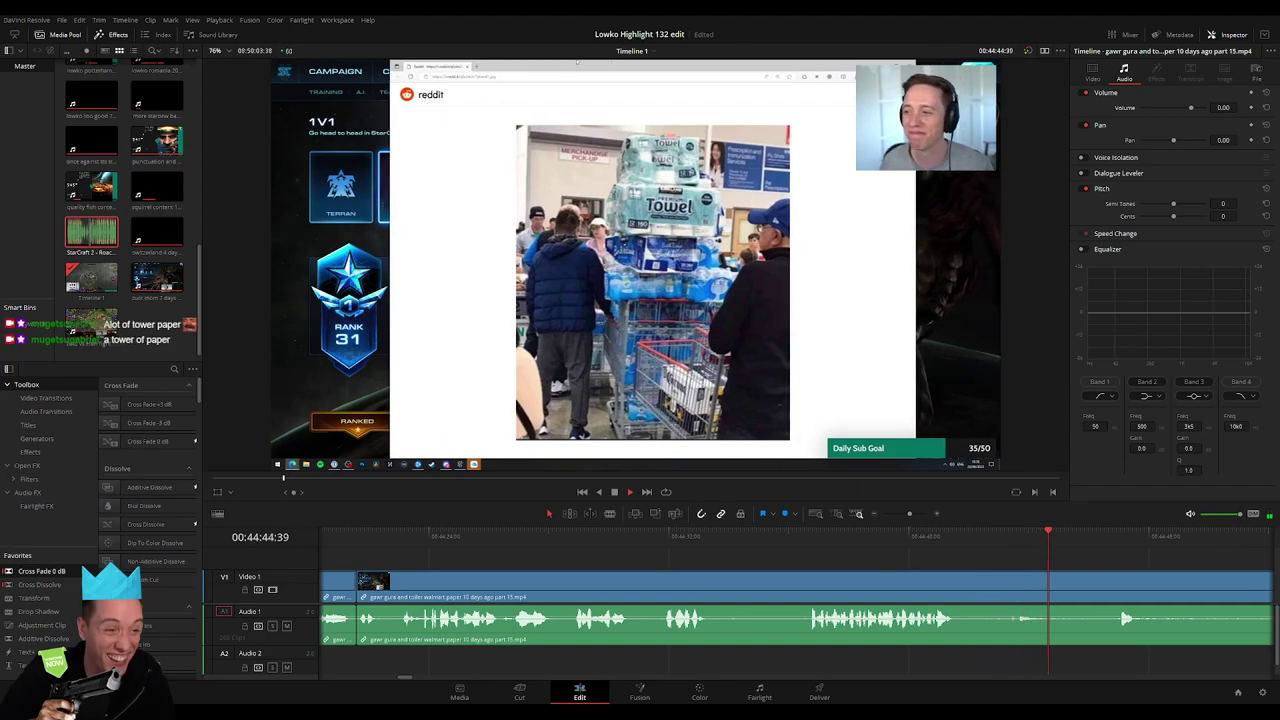
Blade-cut the walmart paper clip at the start and end of the moment
{"action": "left_click", "coordinate": [809, 536]}
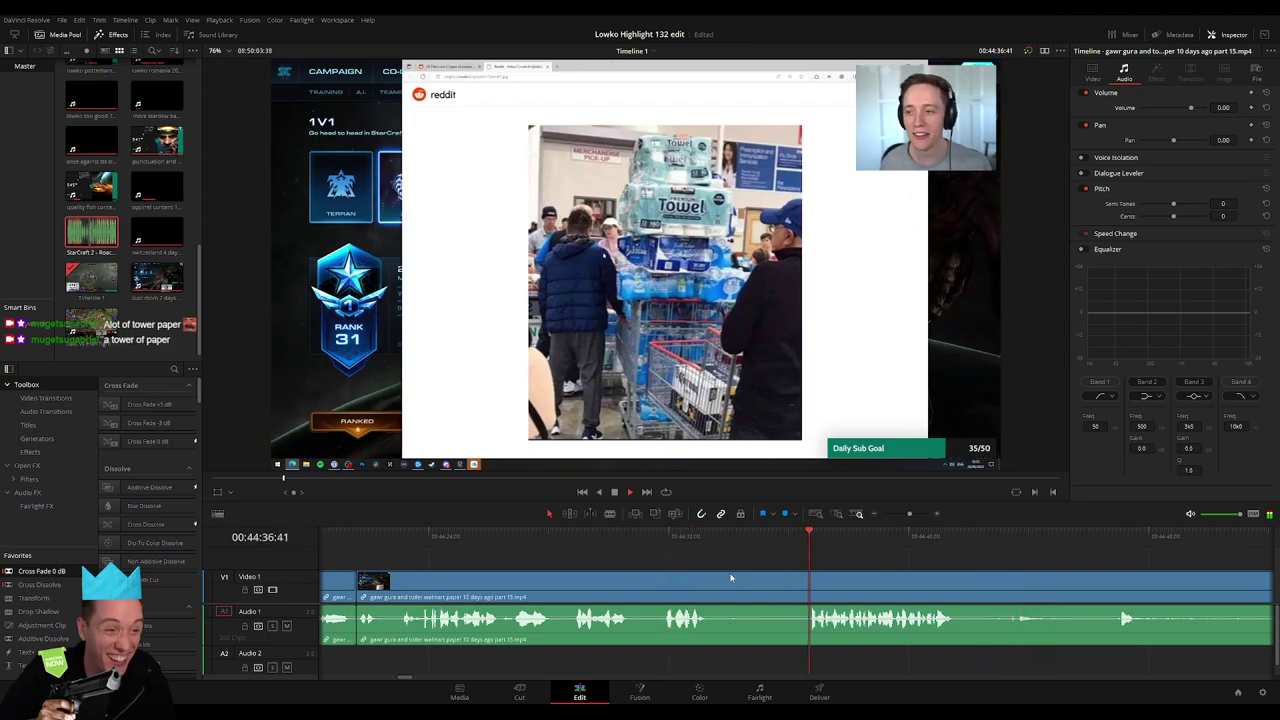
{"action": "left_click", "coordinate": [710, 581]}
{"action": "key", "text": "a"}
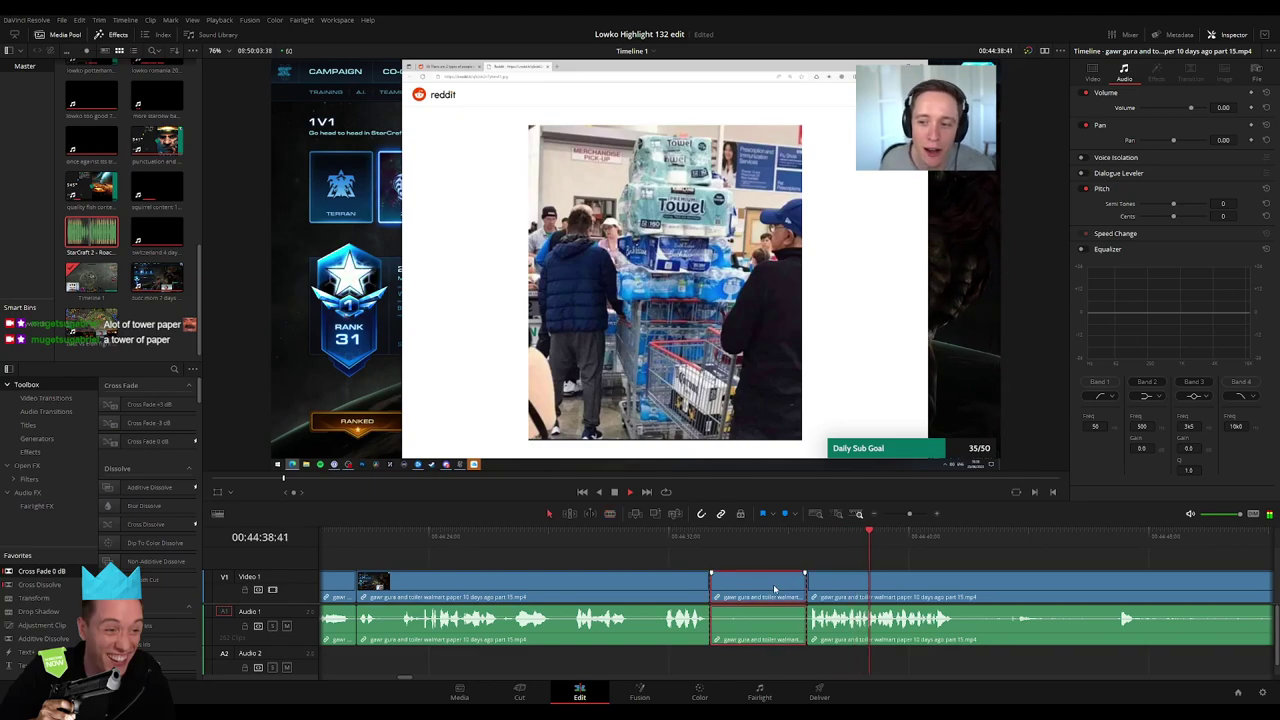
{"action": "left_click", "coordinate": [779, 536]}
{"action": "scroll", "coordinate": [771, 588], "scroll_direction": "right", "scroll_amount": 5}
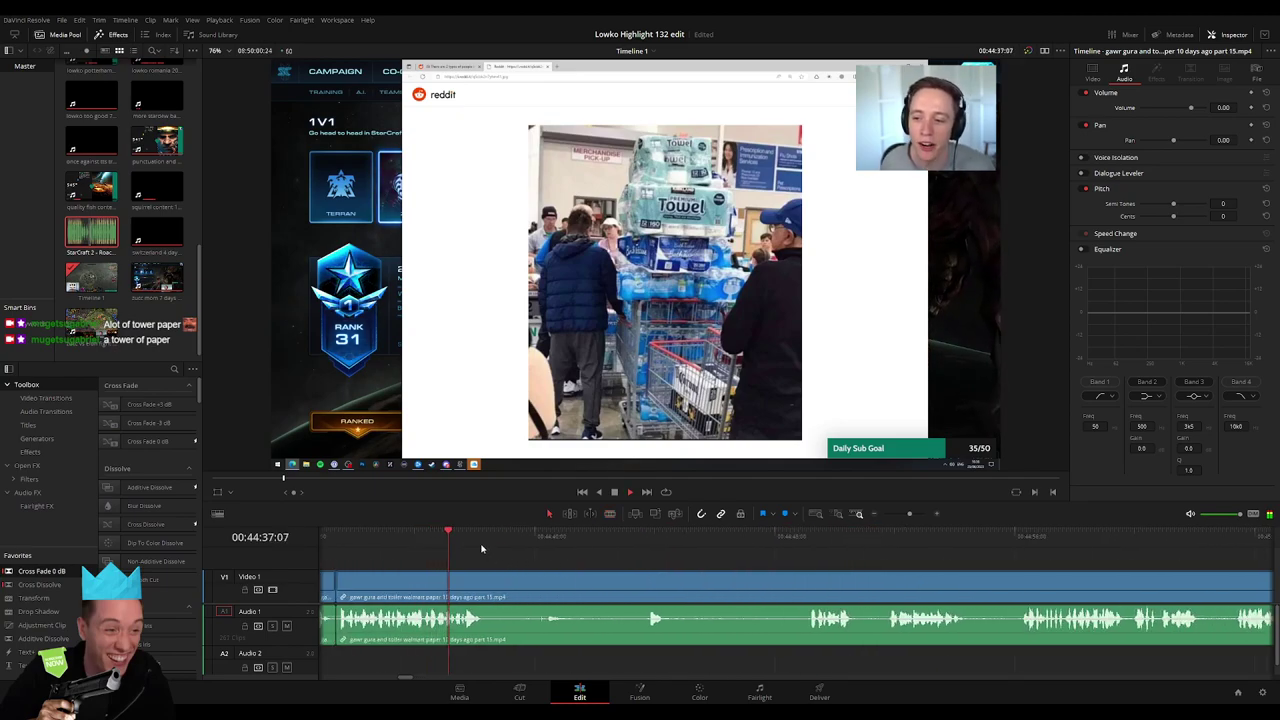
{"action": "left_click", "coordinate": [440, 553]}
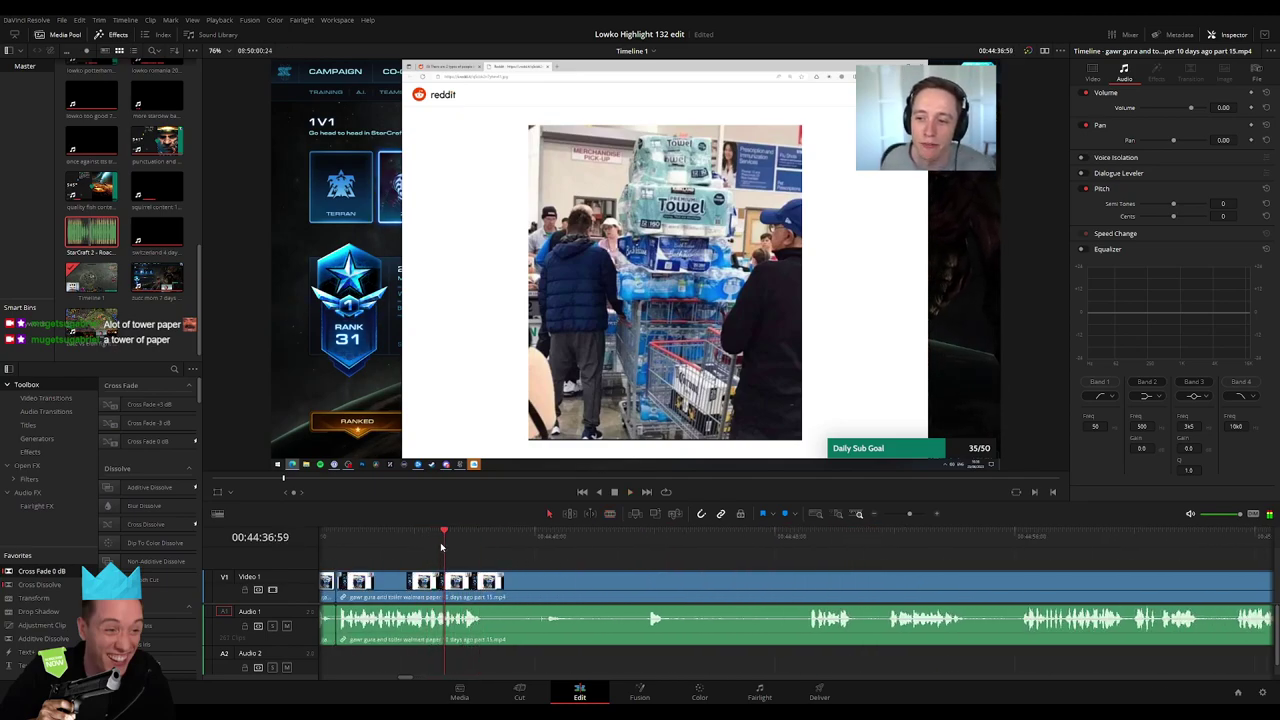
{"action": "key", "text": "b"}
{"action": "left_click", "coordinate": [455, 585]}
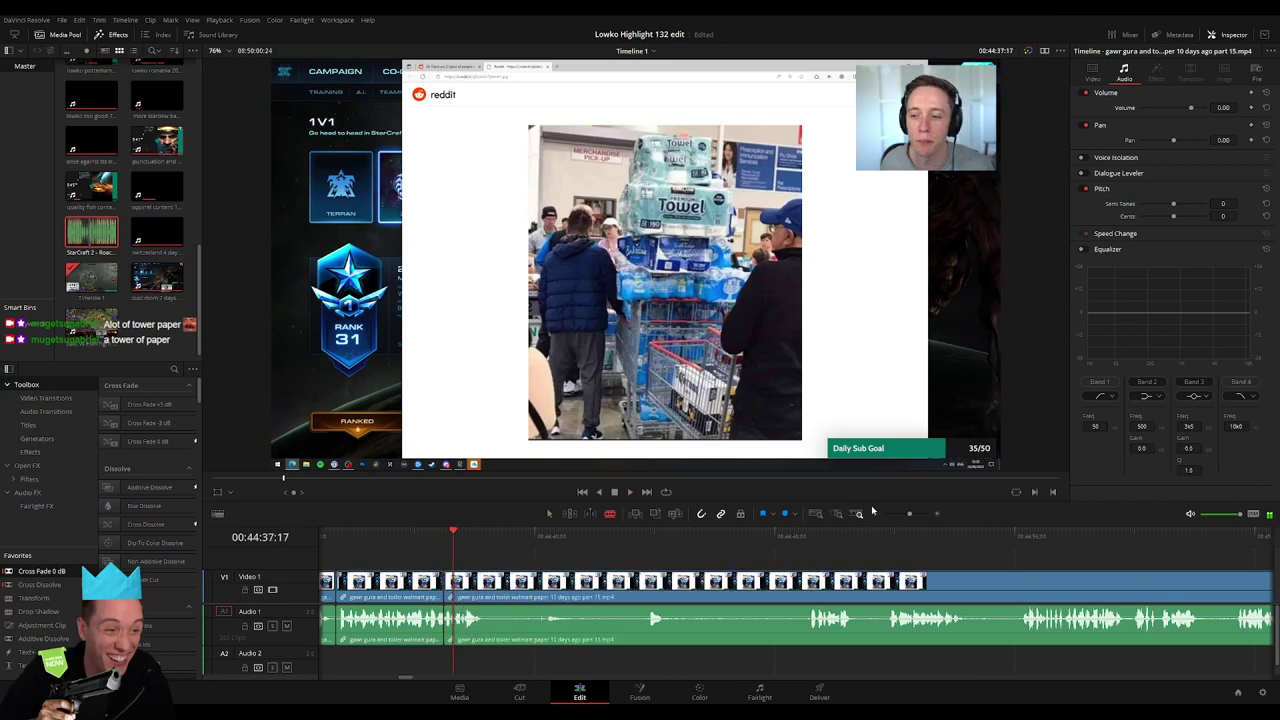
{"action": "left_click_drag", "start_coordinate": [909, 513], "coordinate": [922, 516]}
{"action": "left_click", "coordinate": [822, 590]}
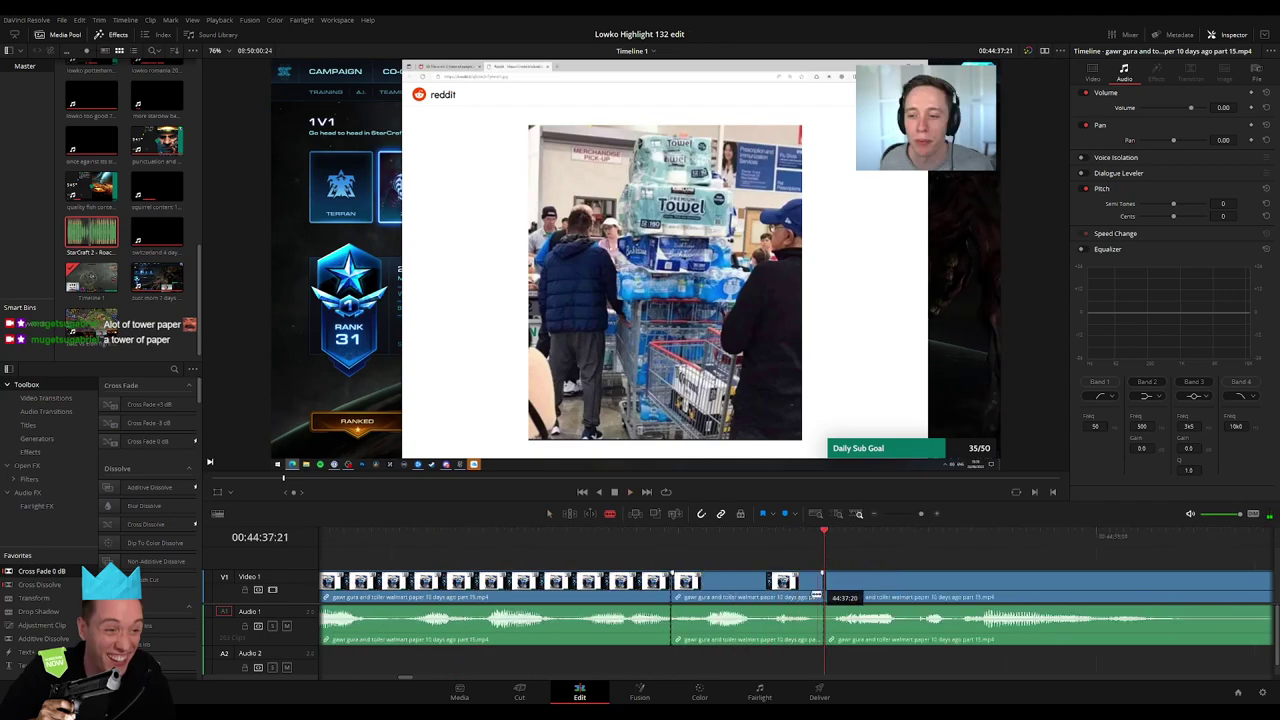
Add StarCraft 2 - Roach Quotes on Audio 2 under the cut at -23 volume
{"action": "left_click", "coordinate": [763, 622]}
{"action": "key", "text": "q"}
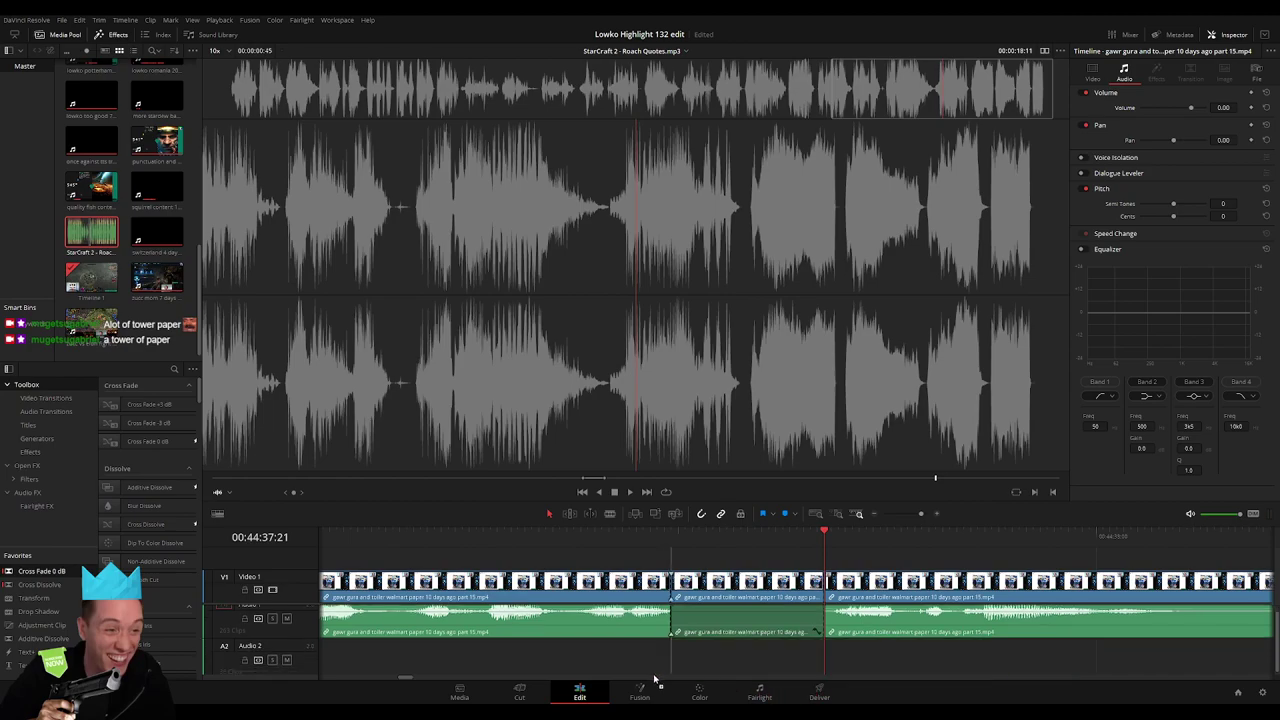
{"action": "mouse_move", "coordinate": [655, 680]}
{"action": "left_mouse_down"}
{"action": "mouse_move", "coordinate": [848, 655]}
{"action": "mouse_move", "coordinate": [822, 655]}
{"action": "left_mouse_up"}
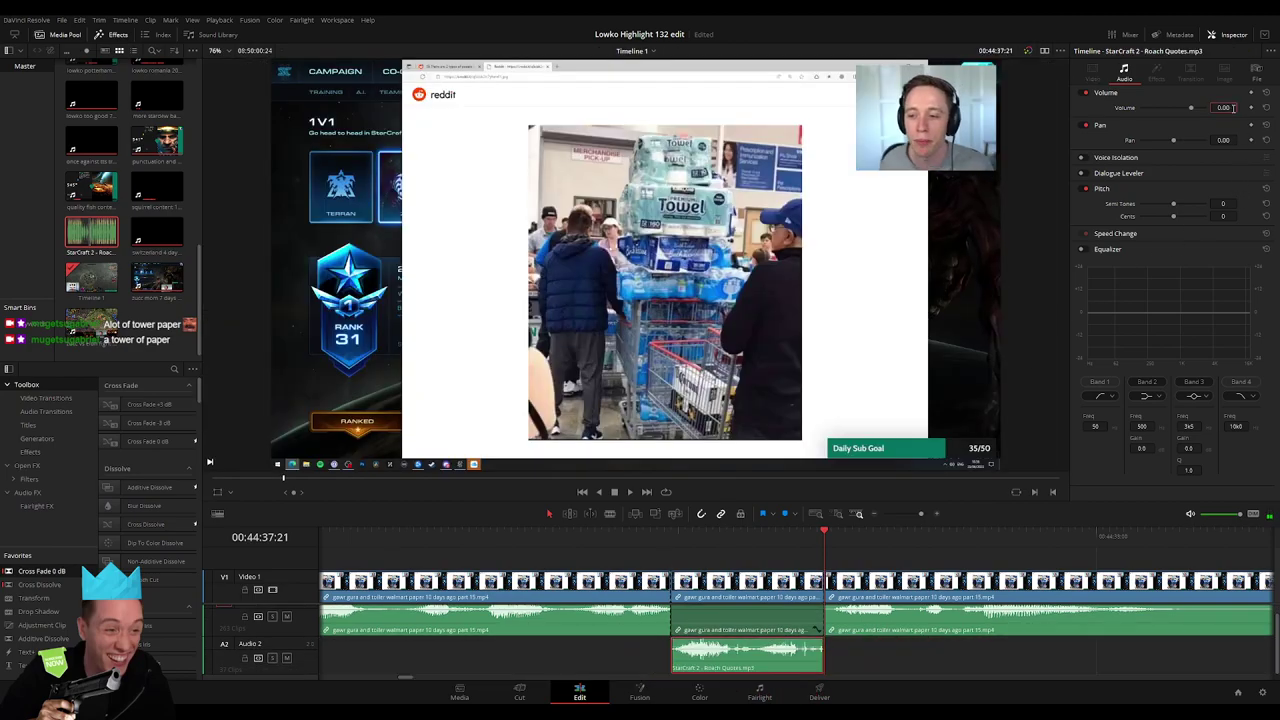
{"action": "key", "text": "Return"}
{"action": "key", "text": "space"}
{"action": "left_click_drag", "start_coordinate": [920, 514], "coordinate": [911, 514]}
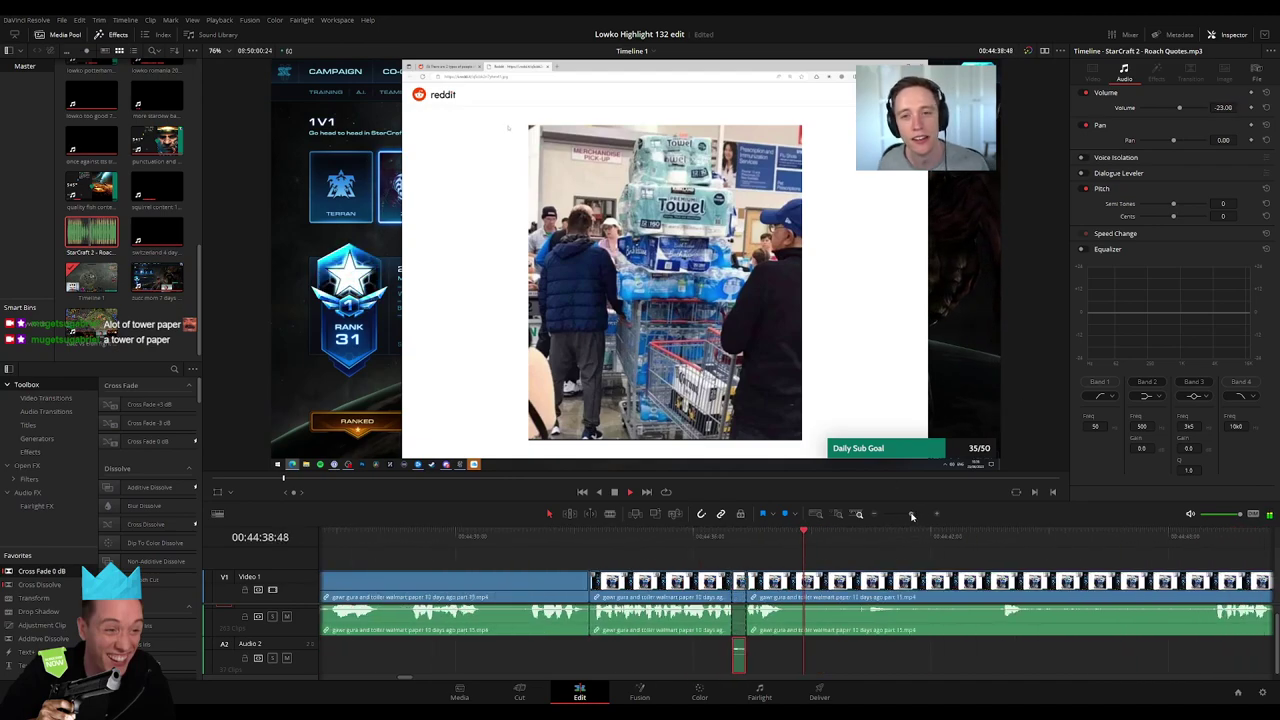
Ripple-delete two silent sections of the walmart paper clip
{"action": "left_click", "coordinate": [858, 580]}
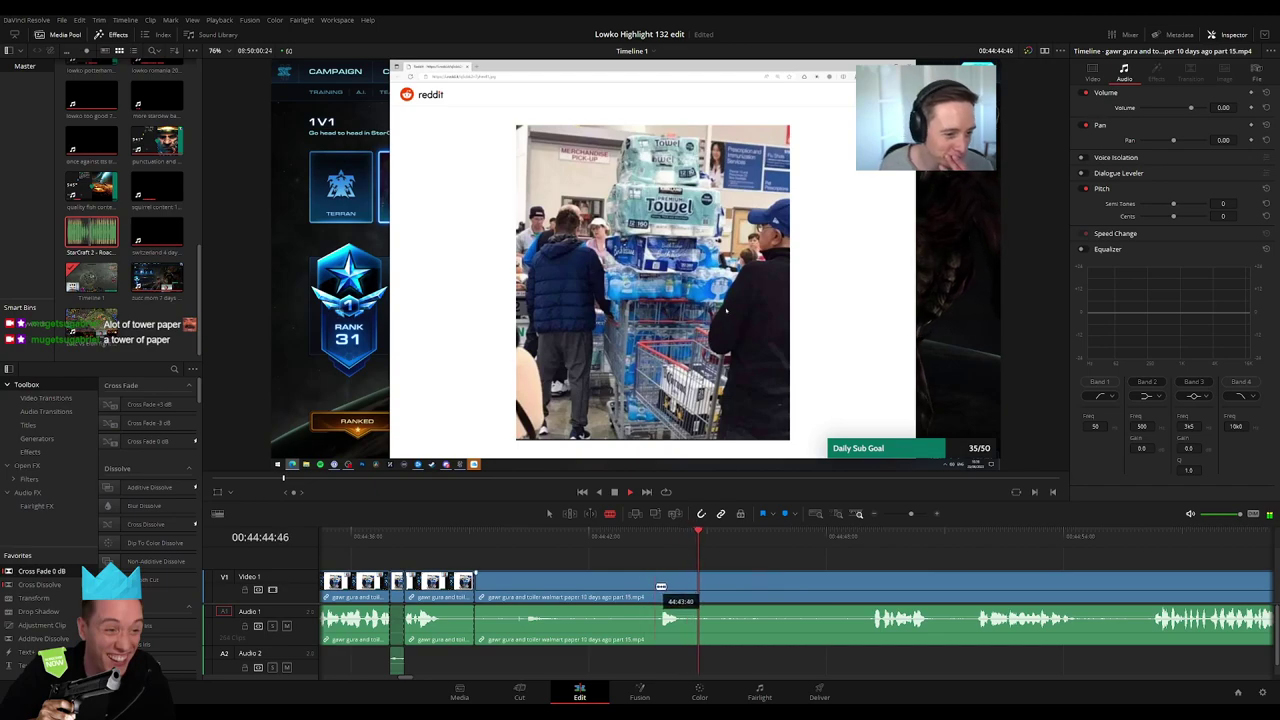
{"action": "left_click", "coordinate": [661, 587]}
{"action": "left_click", "coordinate": [604, 586]}
{"action": "key", "text": "BackSpace"}
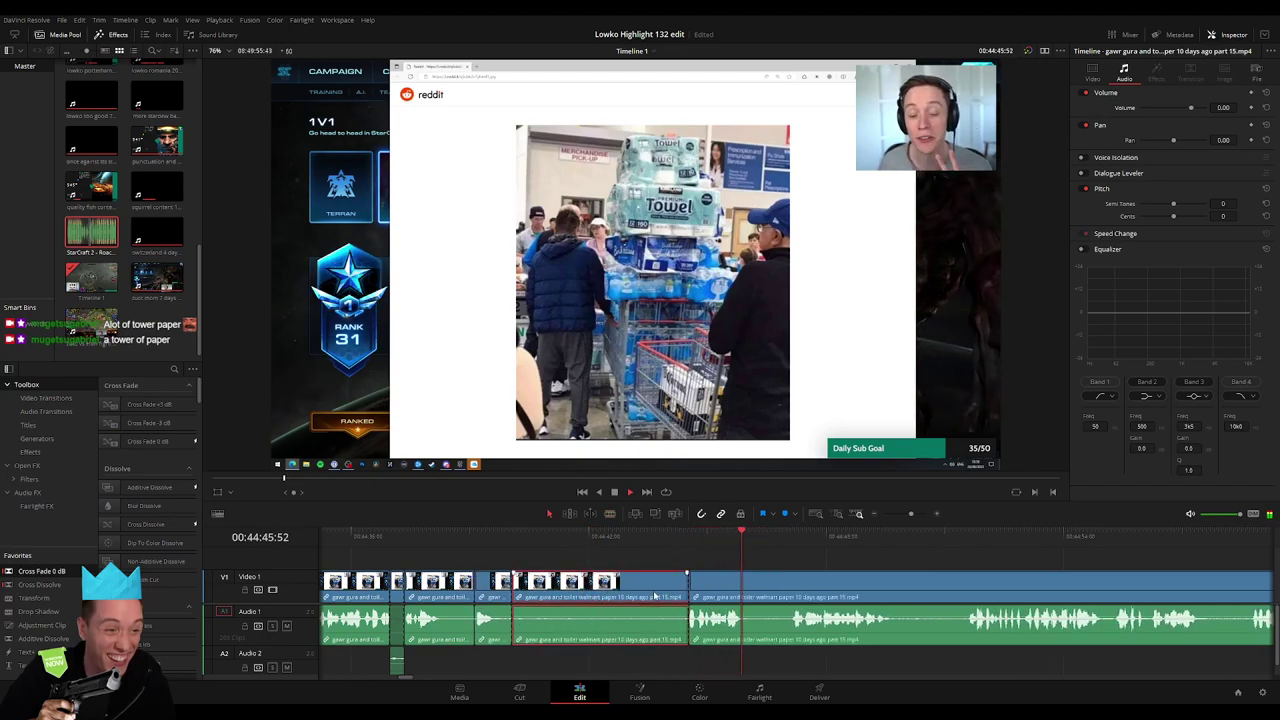
{"action": "key", "text": "BackSpace"}
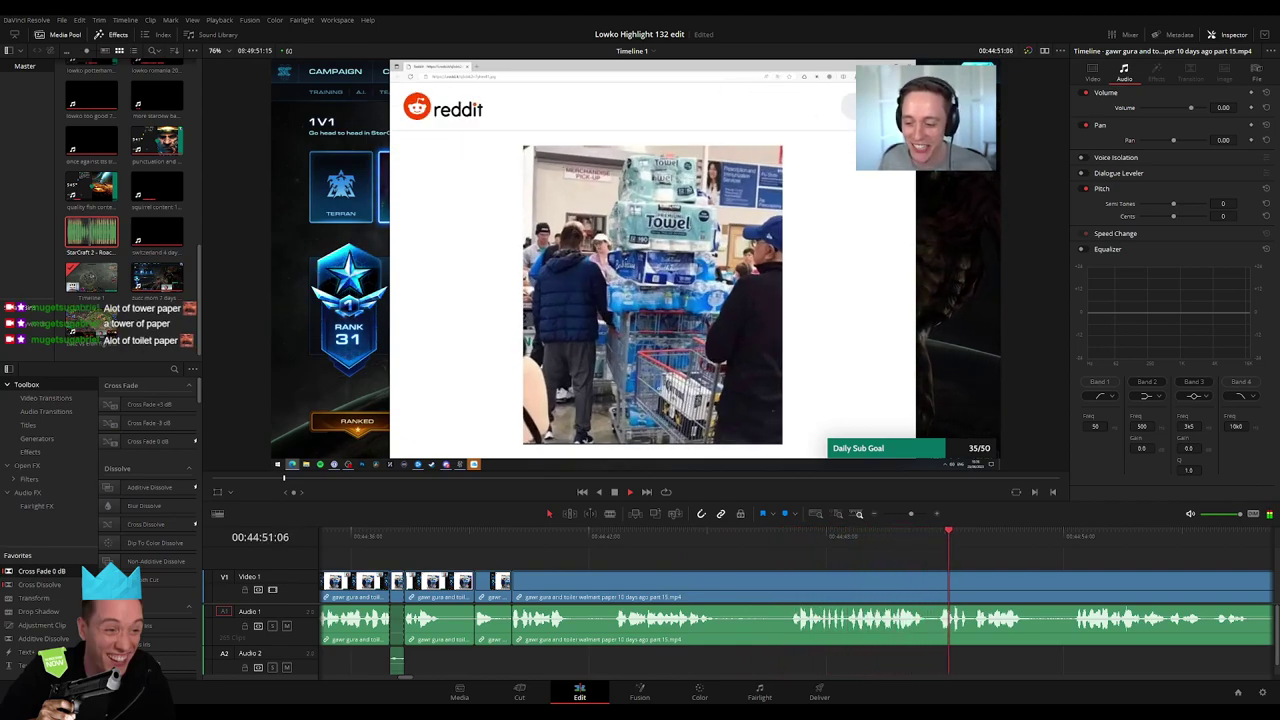
Cut out a dull stretch between two blade cuts, closing the gap, and split at the next moment
{"action": "scroll", "coordinate": [557, 571], "scroll_direction": "up", "scroll_amount": 2}
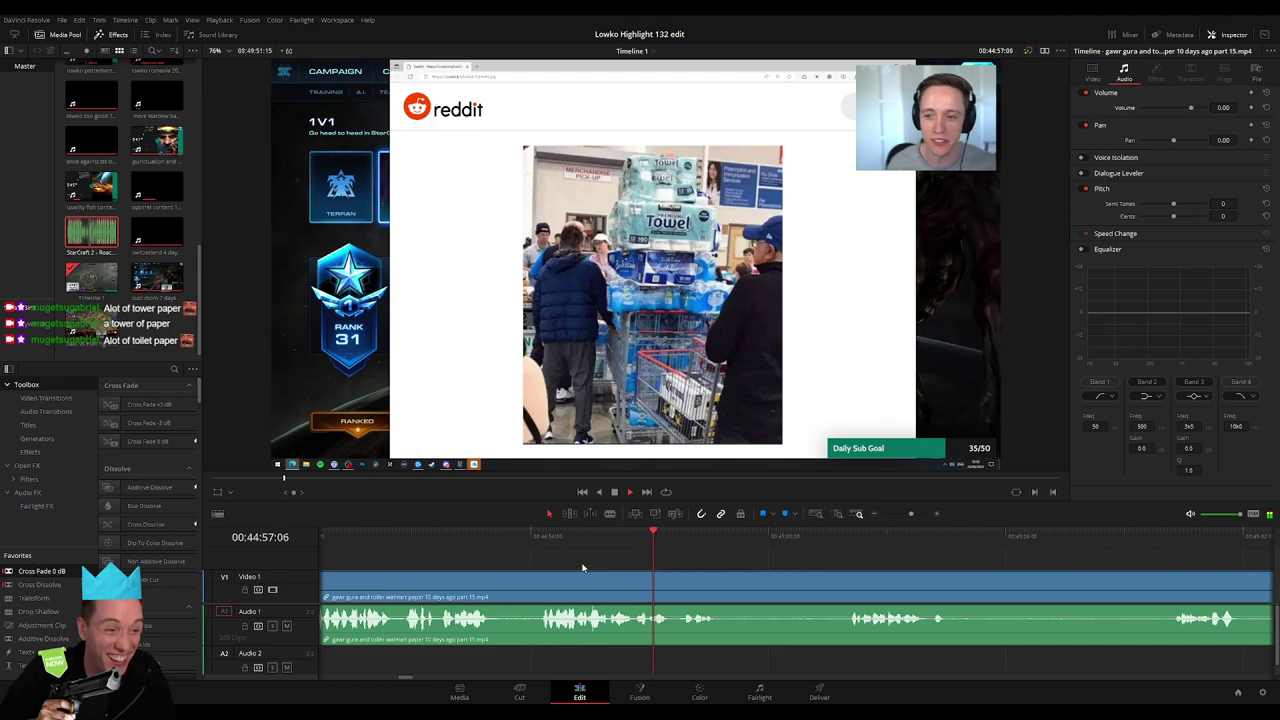
{"action": "scroll", "coordinate": [689, 549], "scroll_direction": "right", "scroll_amount": 2}
{"action": "scroll", "coordinate": [567, 583], "scroll_direction": "right", "scroll_amount": 3}
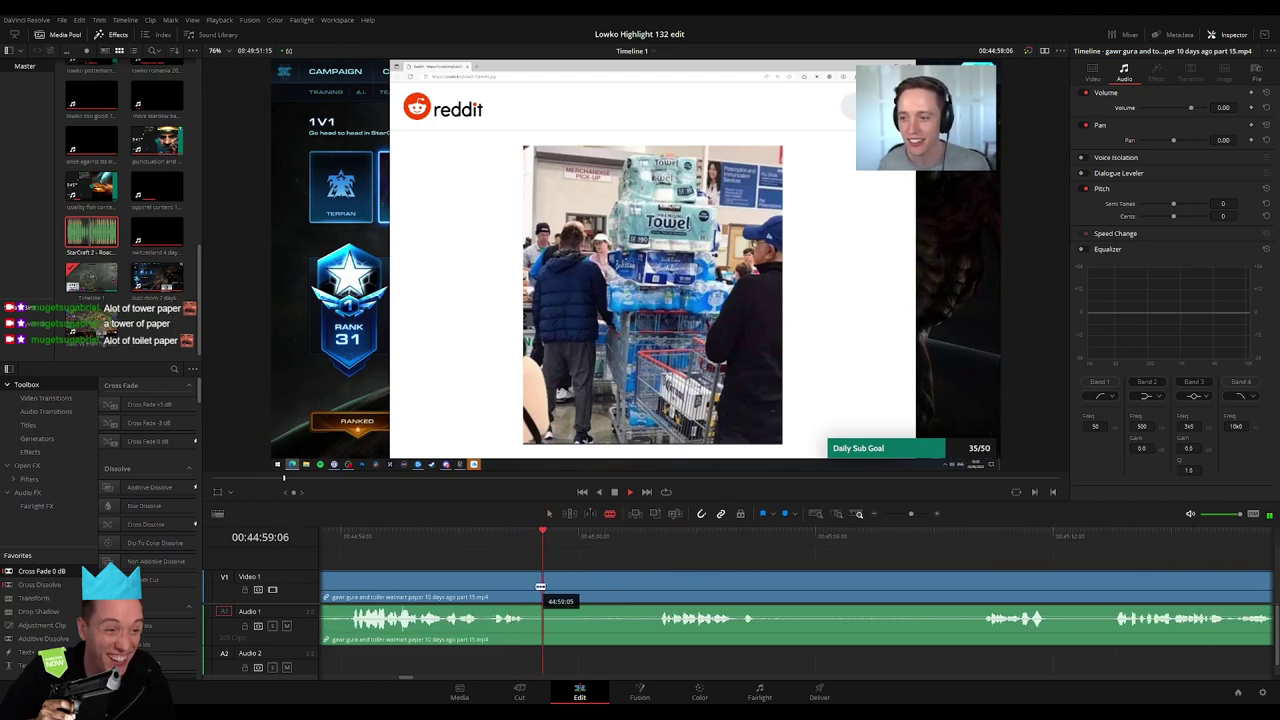
{"action": "left_click", "coordinate": [532, 587]}
{"action": "left_click_drag", "start_coordinate": [641, 580], "coordinate": [661, 580]}
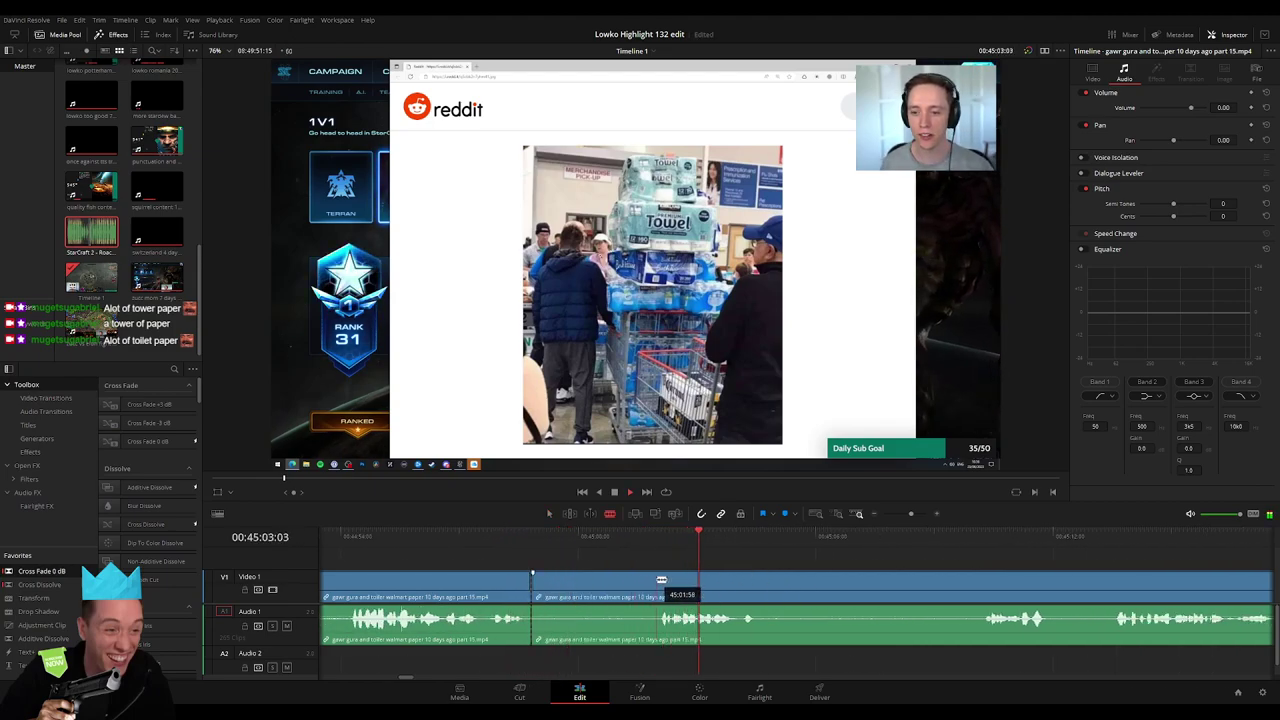
{"action": "left_click", "coordinate": [656, 580]}
{"action": "key", "text": "a"}
{"action": "left_click", "coordinate": [633, 587]}
{"action": "key", "text": "Delete"}
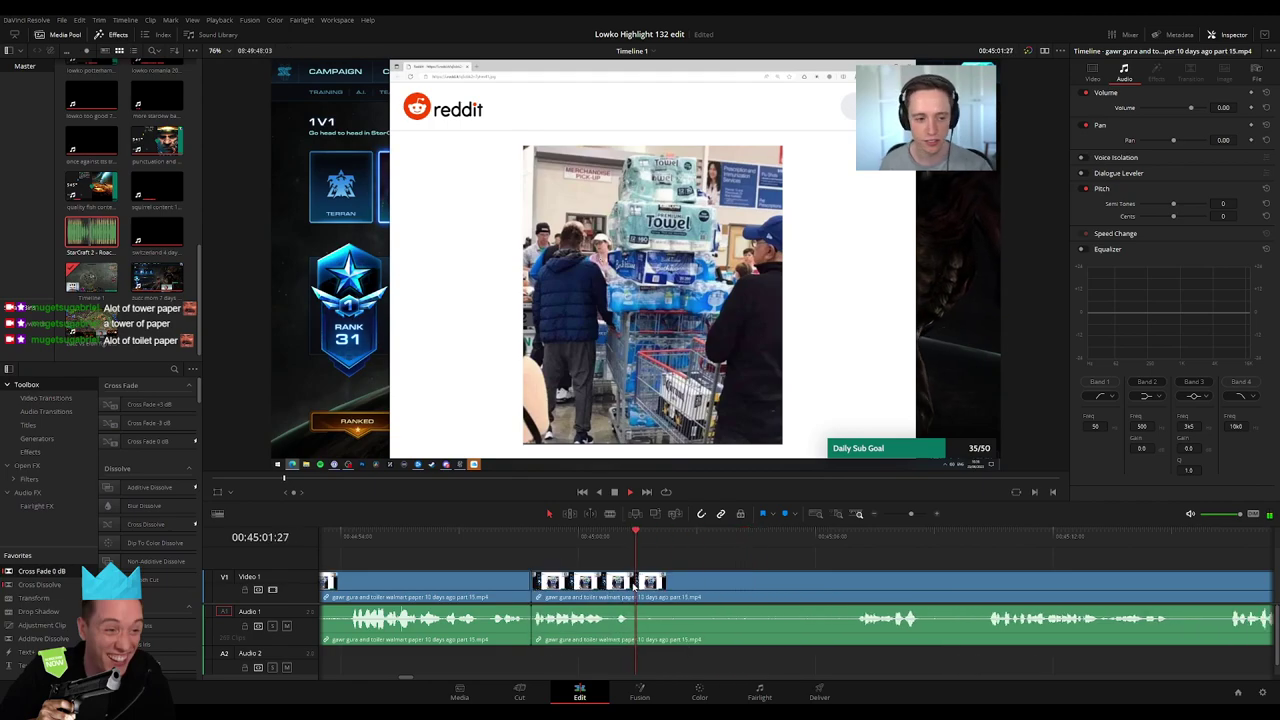
{"action": "key", "text": "b"}
{"action": "left_click", "coordinate": [641, 593]}
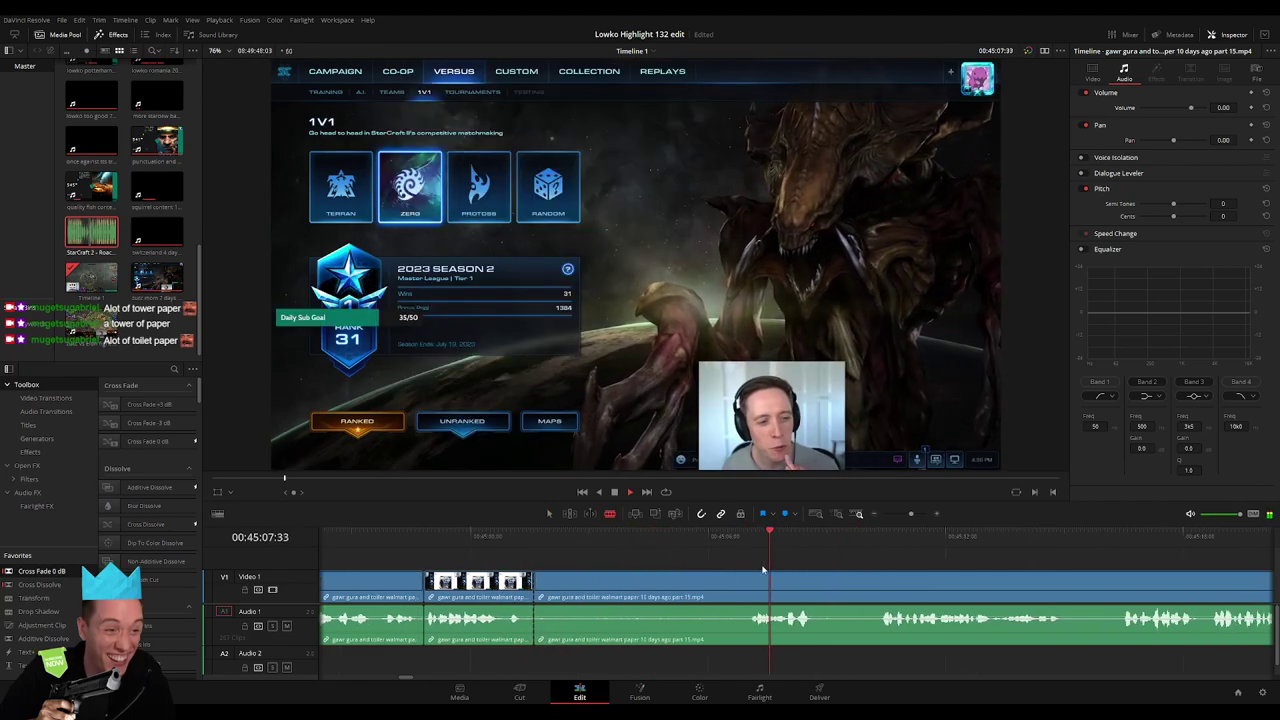
Ripple-delete the unwanted section of the highlight footage, undoing an accidental deletion first
{"action": "key", "text": "a"}
{"action": "left_click", "coordinate": [849, 537]}
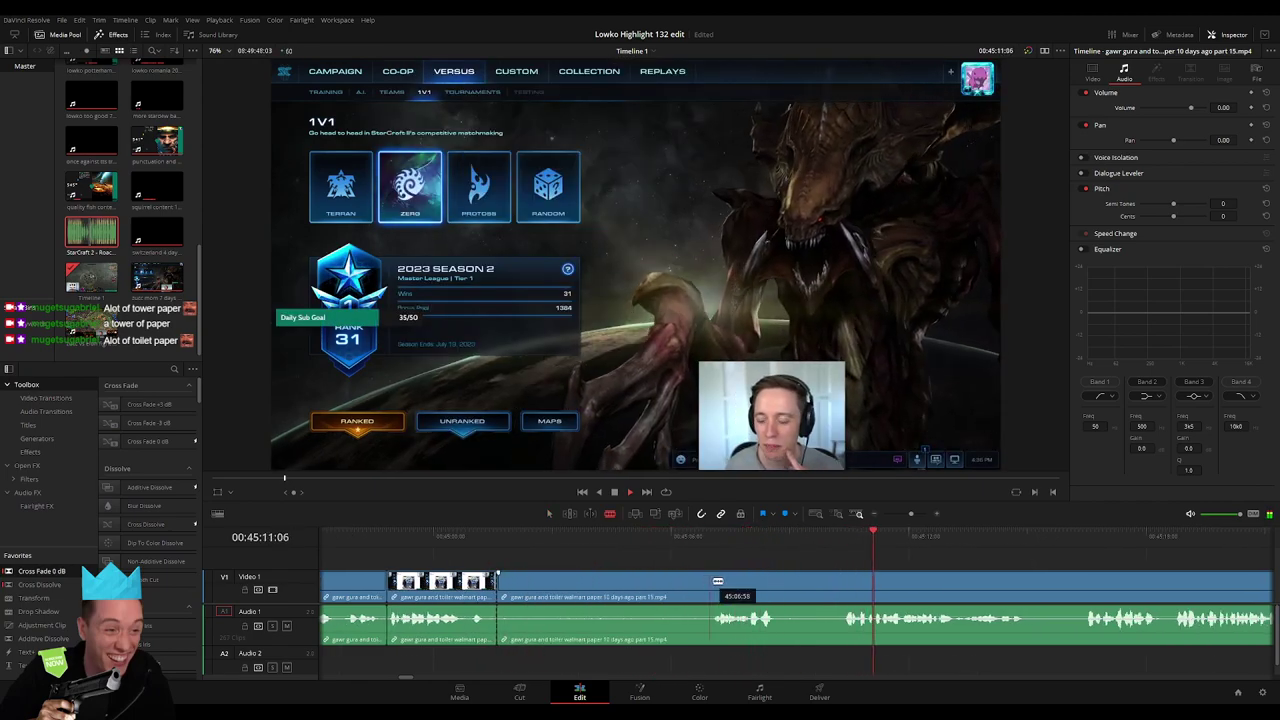
{"action": "scroll", "coordinate": [883, 568], "scroll_direction": "down", "scroll_amount": 3}
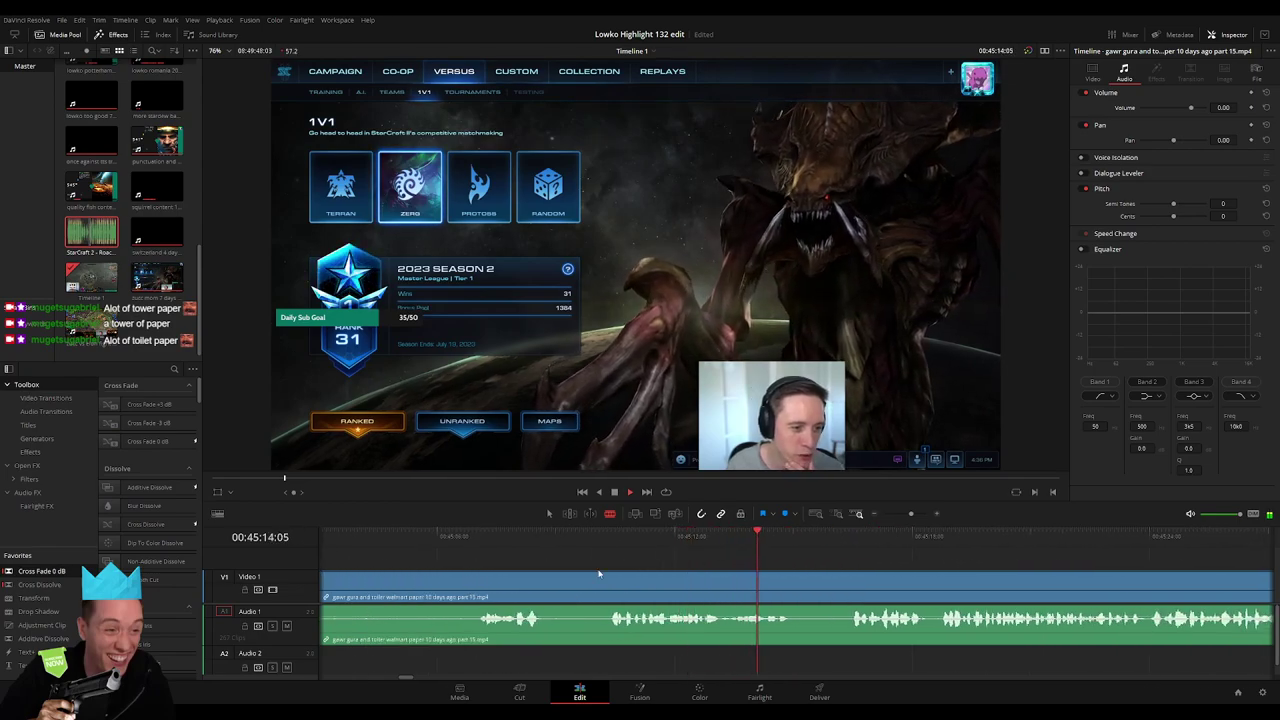
{"action": "left_click", "coordinate": [461, 585]}
{"action": "key", "text": "Delete"}
{"action": "key", "text": "ctrl+z"}
{"action": "left_click", "coordinate": [730, 585]}
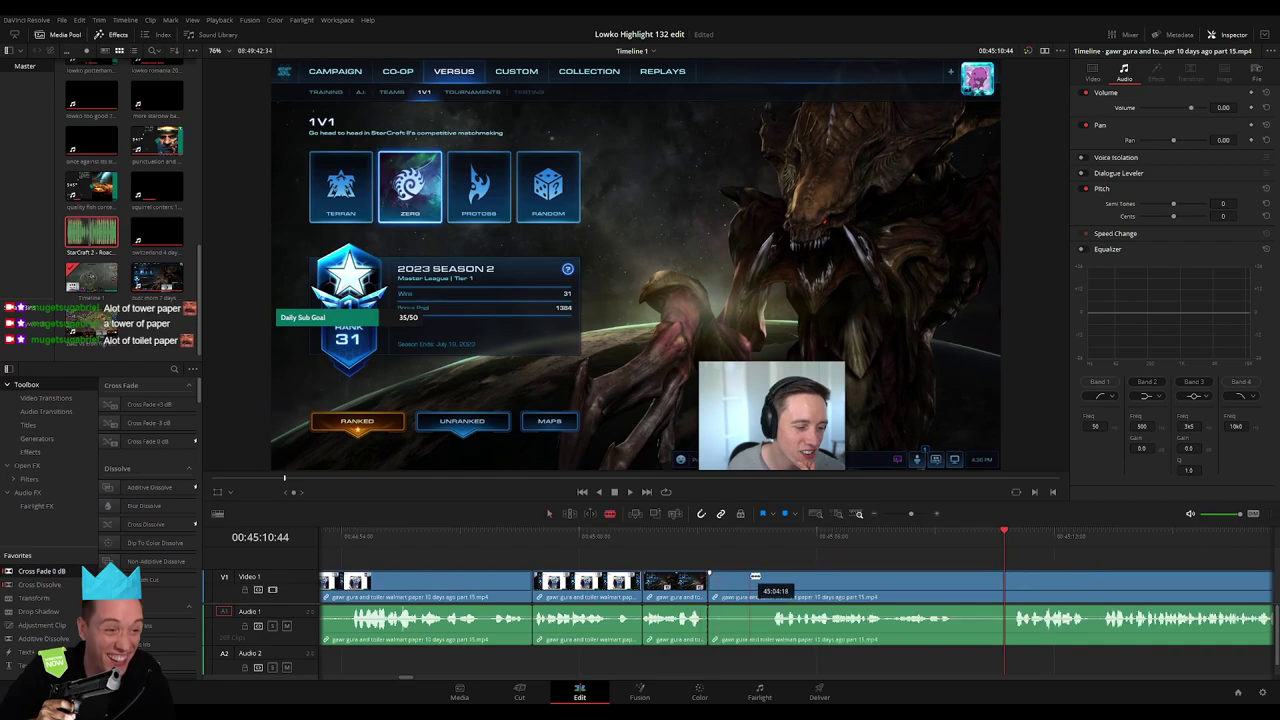
{"action": "key", "text": "Delete"}
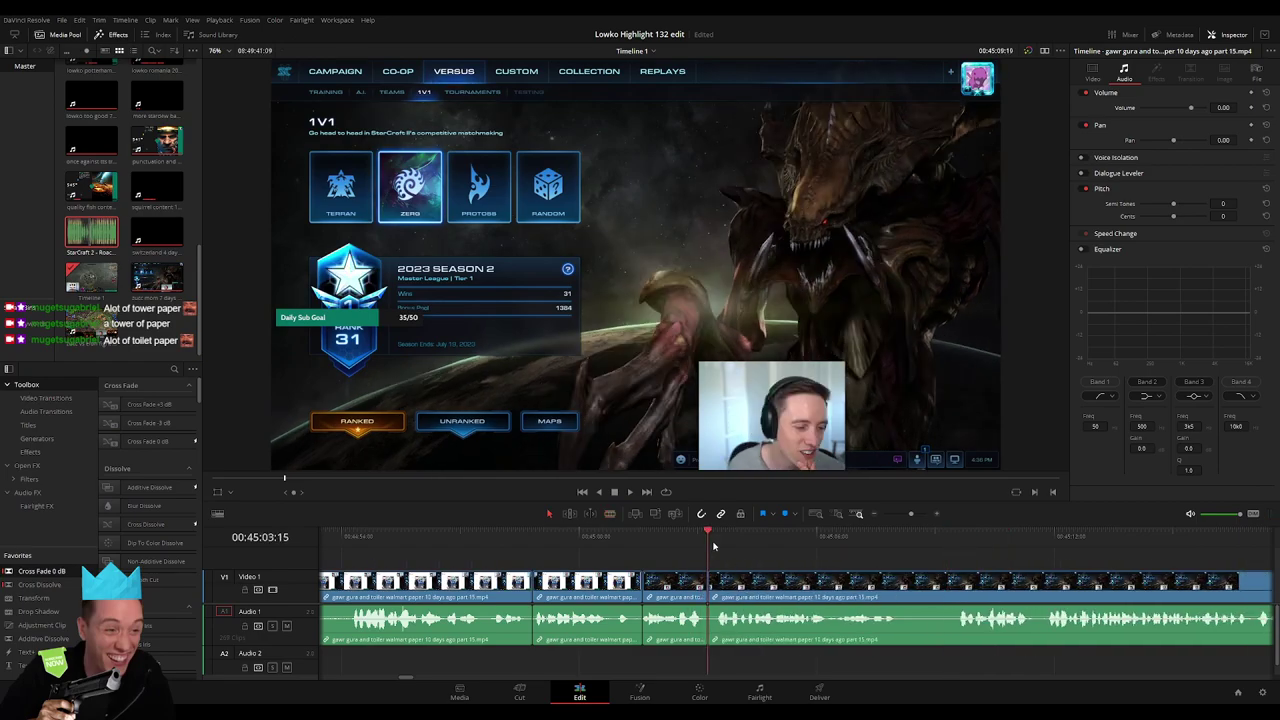
Cut the footage at the playhead and place a Roach Quotes clip on Audio 2 there
{"action": "key", "text": "space"}
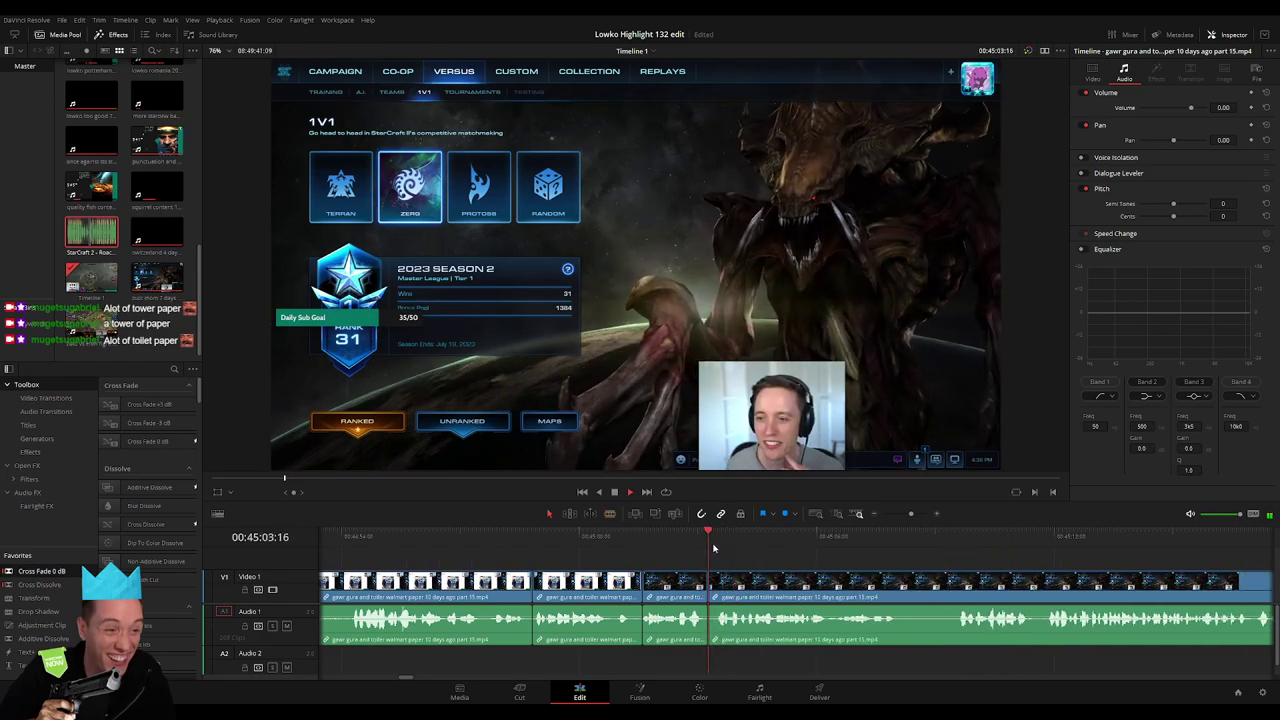
{"action": "key", "text": "b"}
{"action": "left_click", "coordinate": [731, 585]}
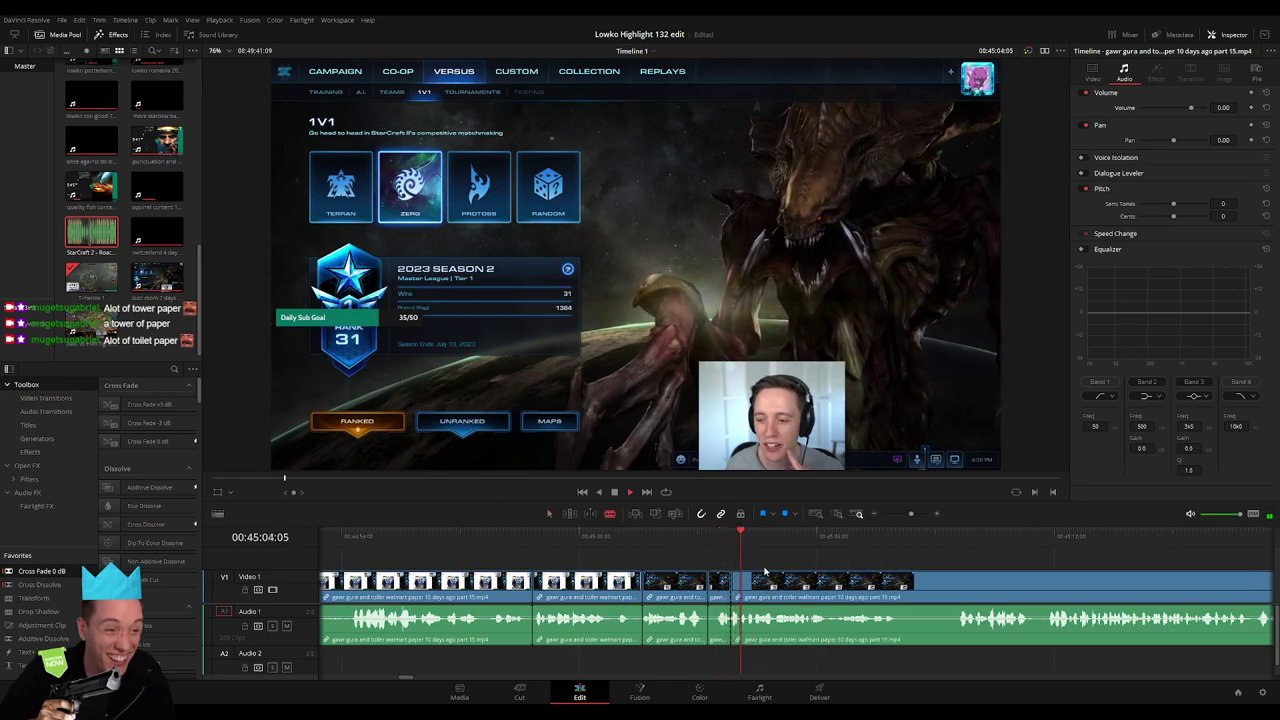
{"action": "left_click", "coordinate": [732, 550]}
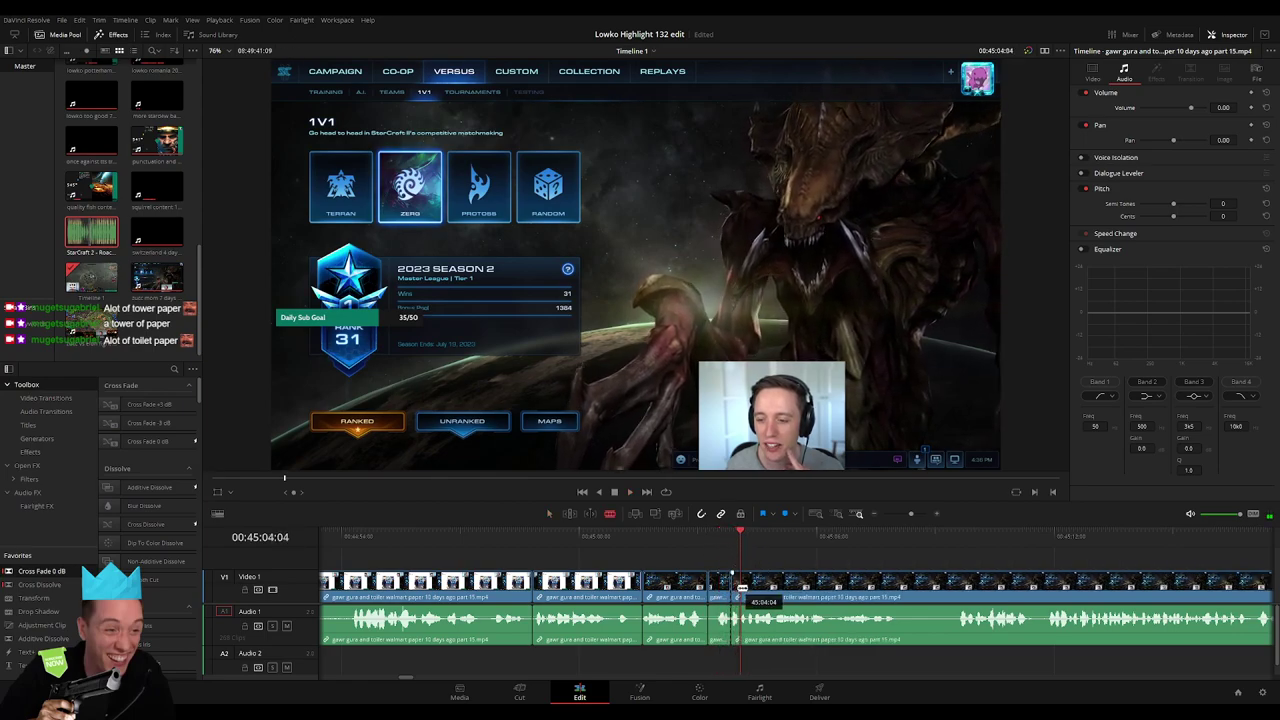
{"action": "key", "text": "a"}
{"action": "left_click", "coordinate": [735, 620]}
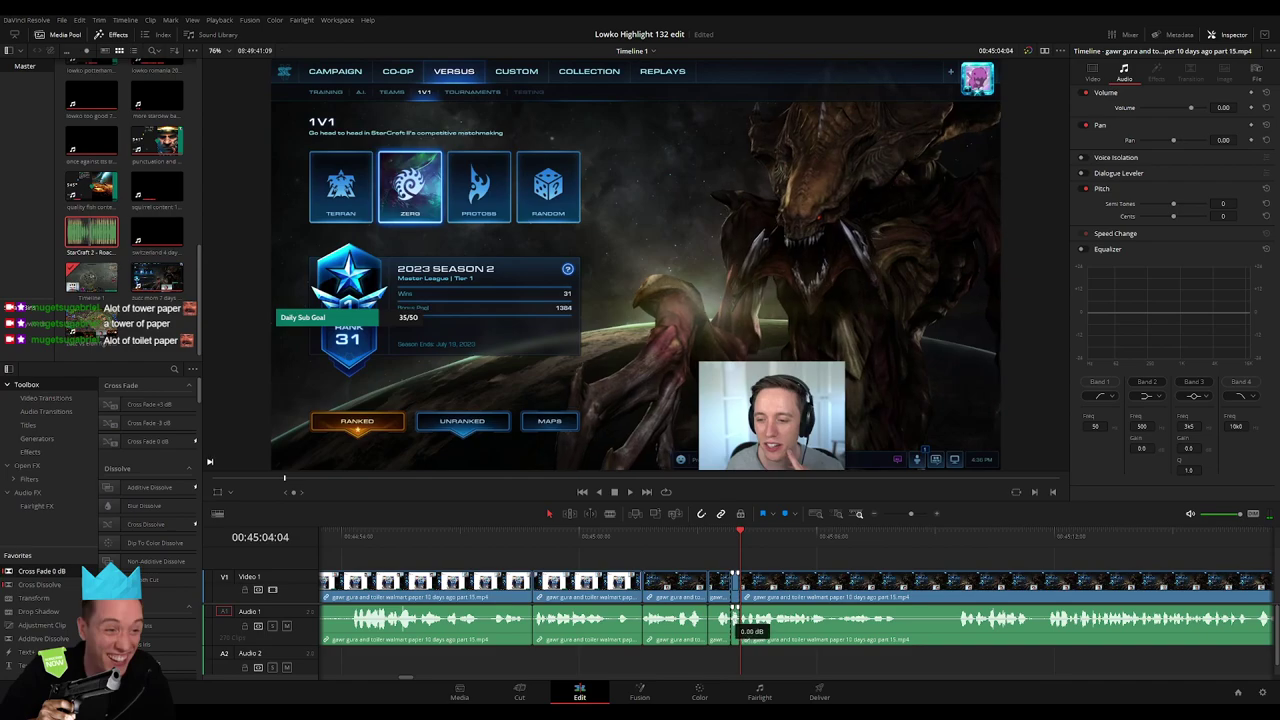
{"action": "mouse_move", "coordinate": [123, 258]}
{"action": "left_mouse_down"}
{"action": "mouse_move", "coordinate": [692, 686]}
{"action": "mouse_move", "coordinate": [743, 672]}
{"action": "left_mouse_up"}
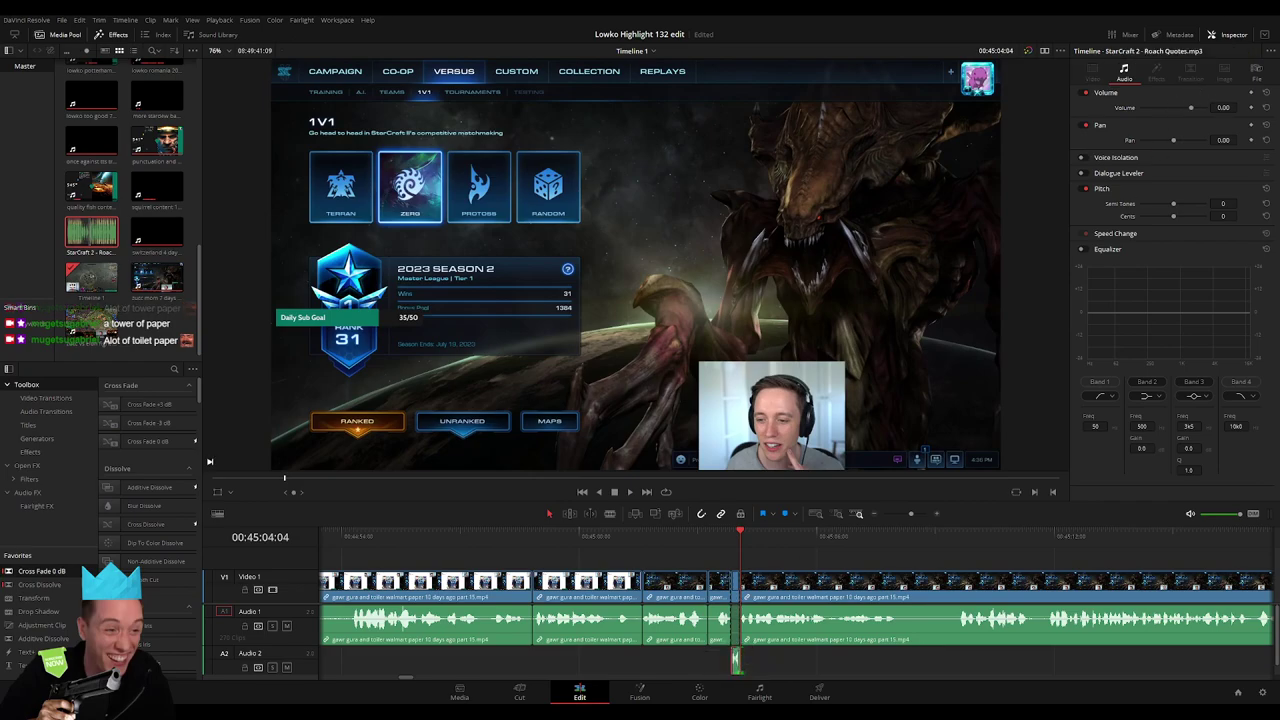
{"action": "left_click", "coordinate": [923, 553]}
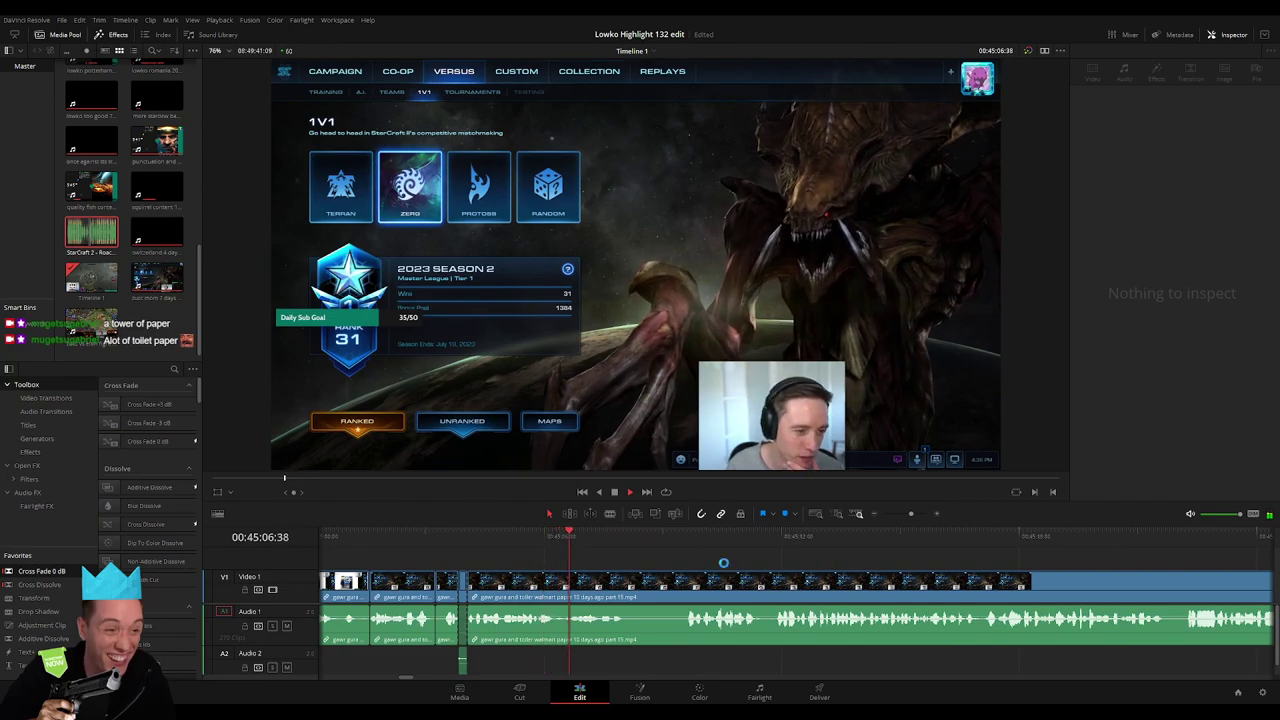
Cut out a short unwanted piece around 00:45:12, close the gap, and zoom in on the join
{"action": "left_click", "coordinate": [637, 580]}
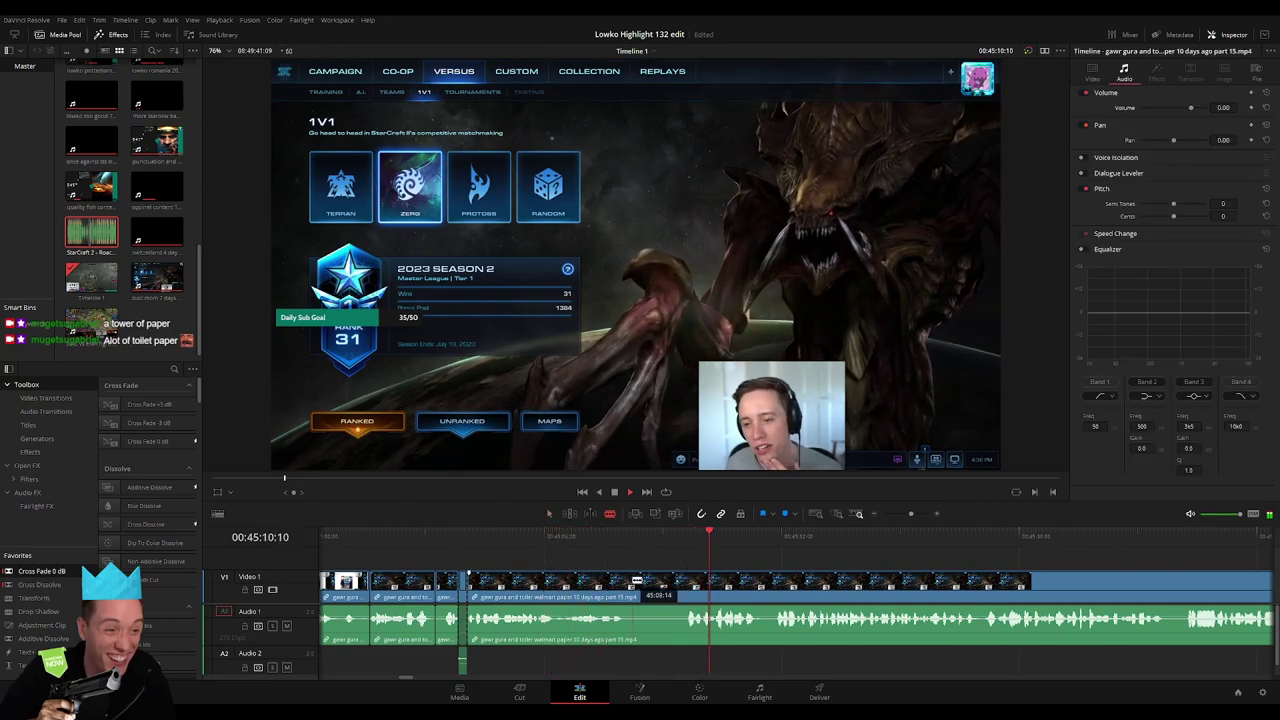
{"action": "left_click", "coordinate": [628, 580]}
{"action": "left_click", "coordinate": [682, 580]}
{"action": "key", "text": "a"}
{"action": "left_click", "coordinate": [648, 585]}
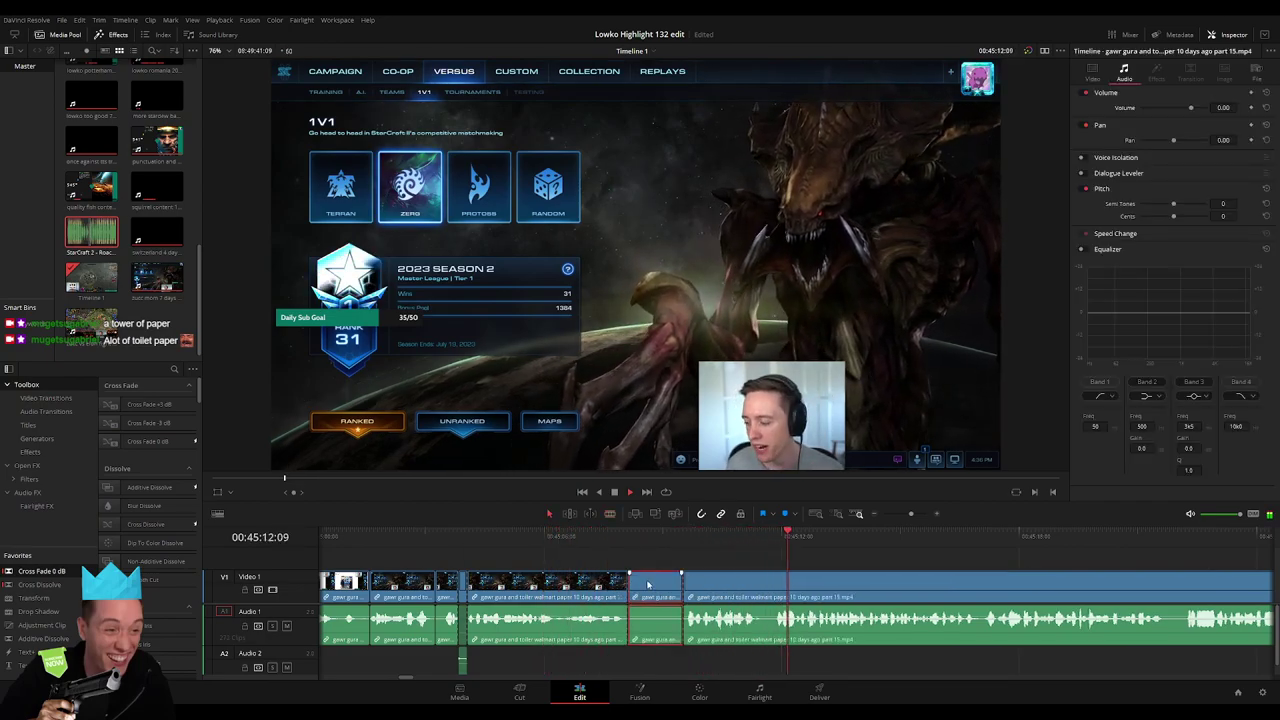
{"action": "key", "text": "BackSpace"}
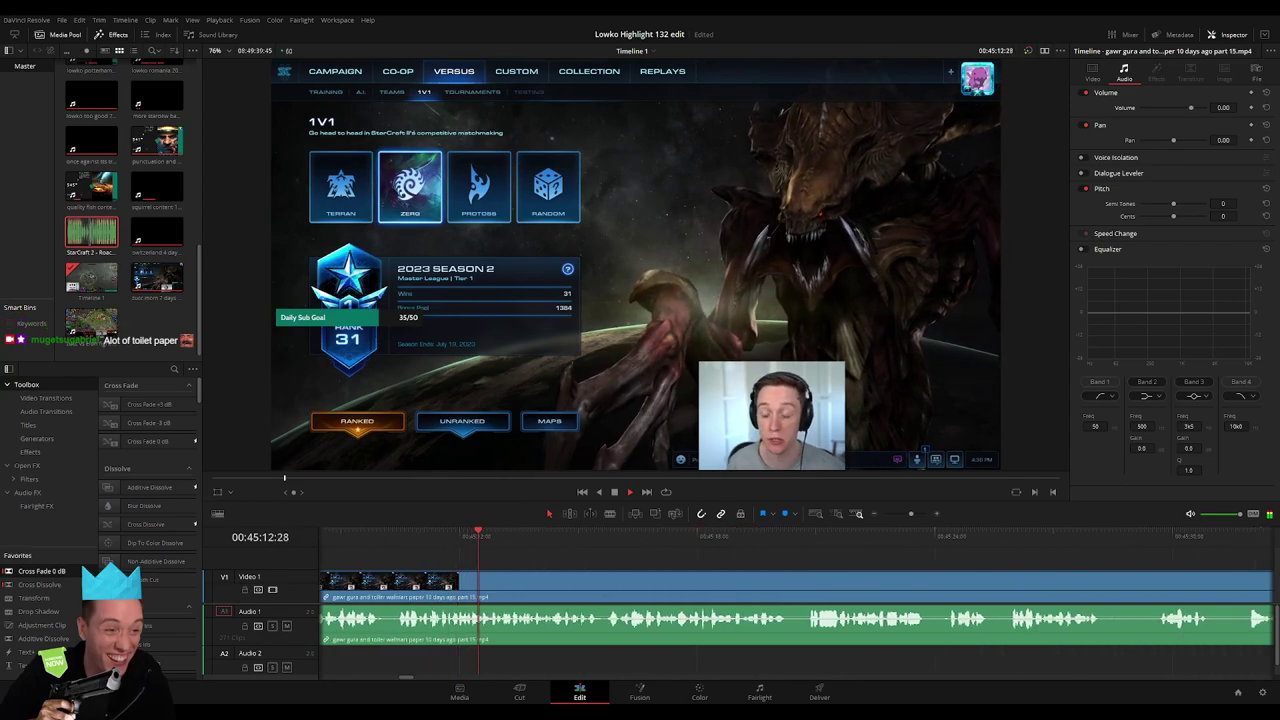
{"action": "left_click", "coordinate": [398, 540]}
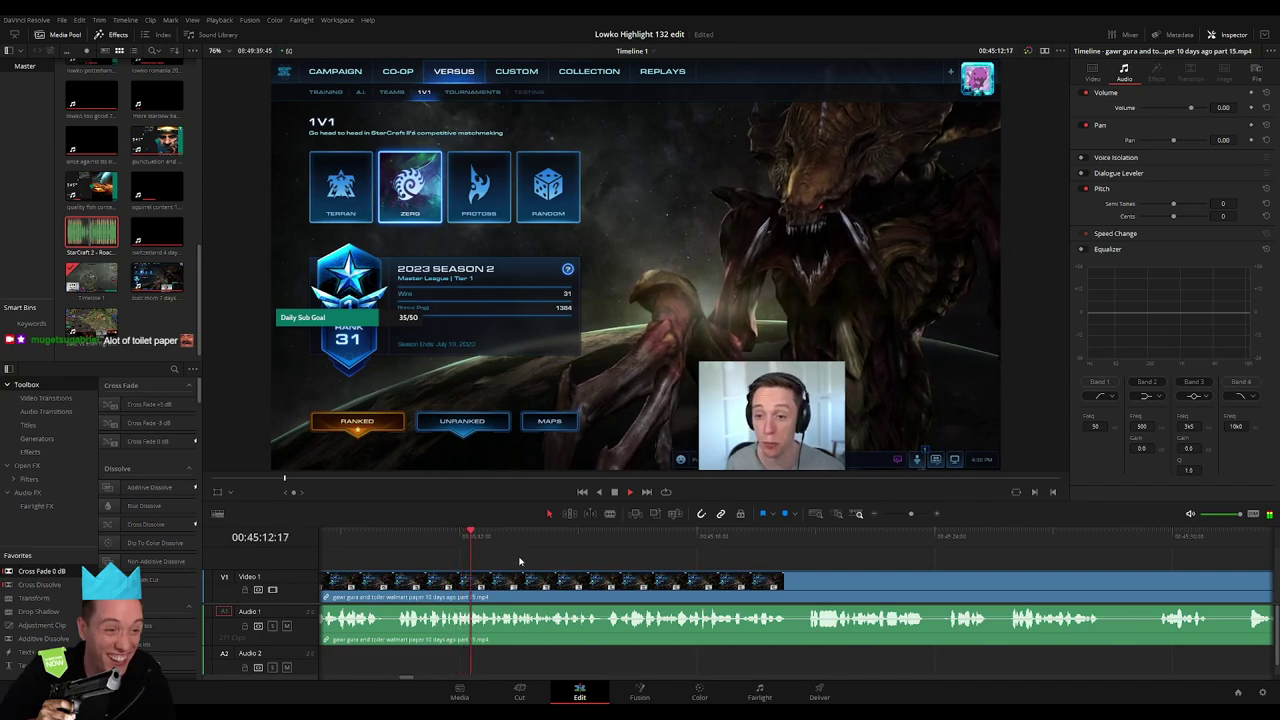
{"action": "left_click", "coordinate": [845, 516]}
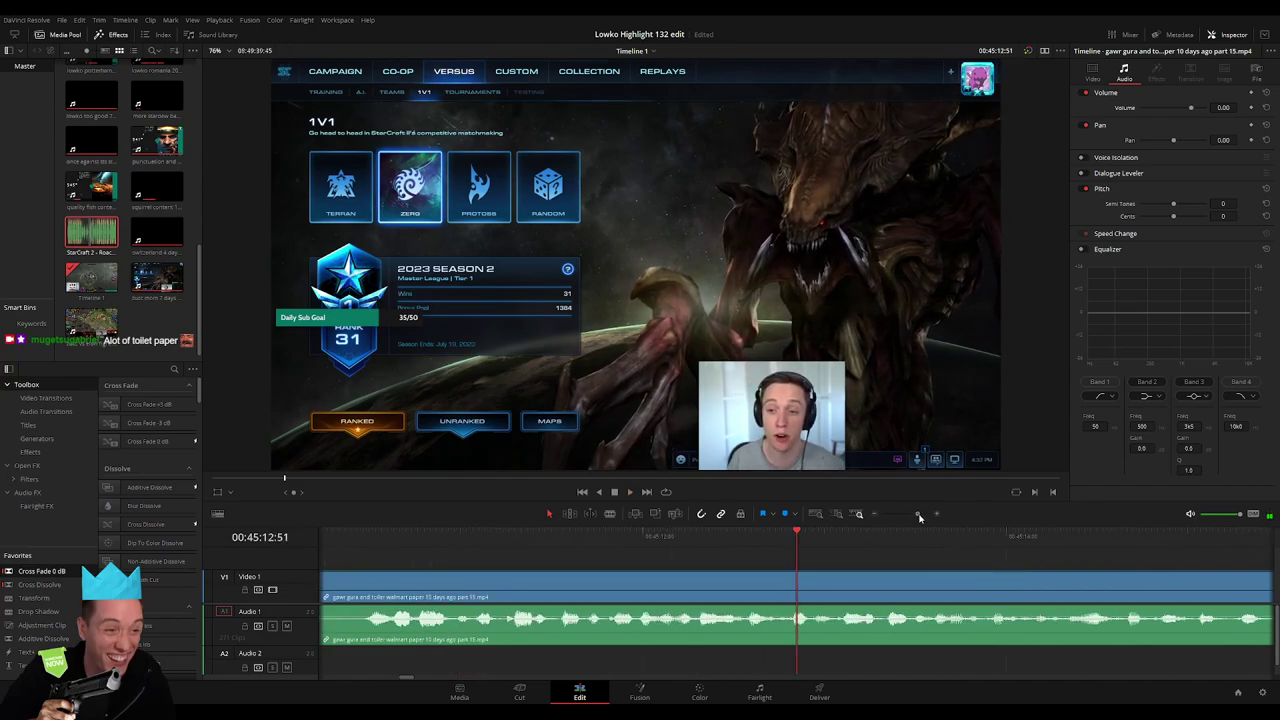
{"action": "left_click", "coordinate": [890, 578]}
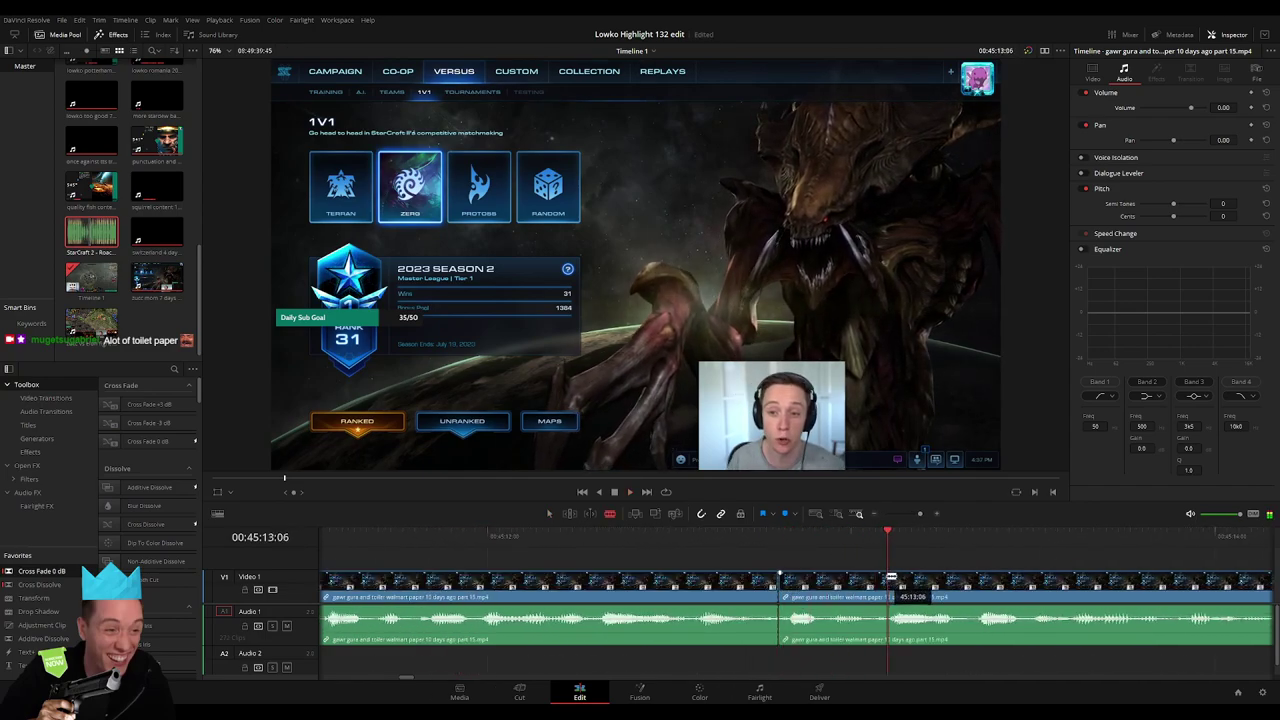
Place the Roach Quotes clip on Audio 2 under the cut at -23 volume
{"action": "left_click_drag", "start_coordinate": [836, 646], "coordinate": [762, 662]}
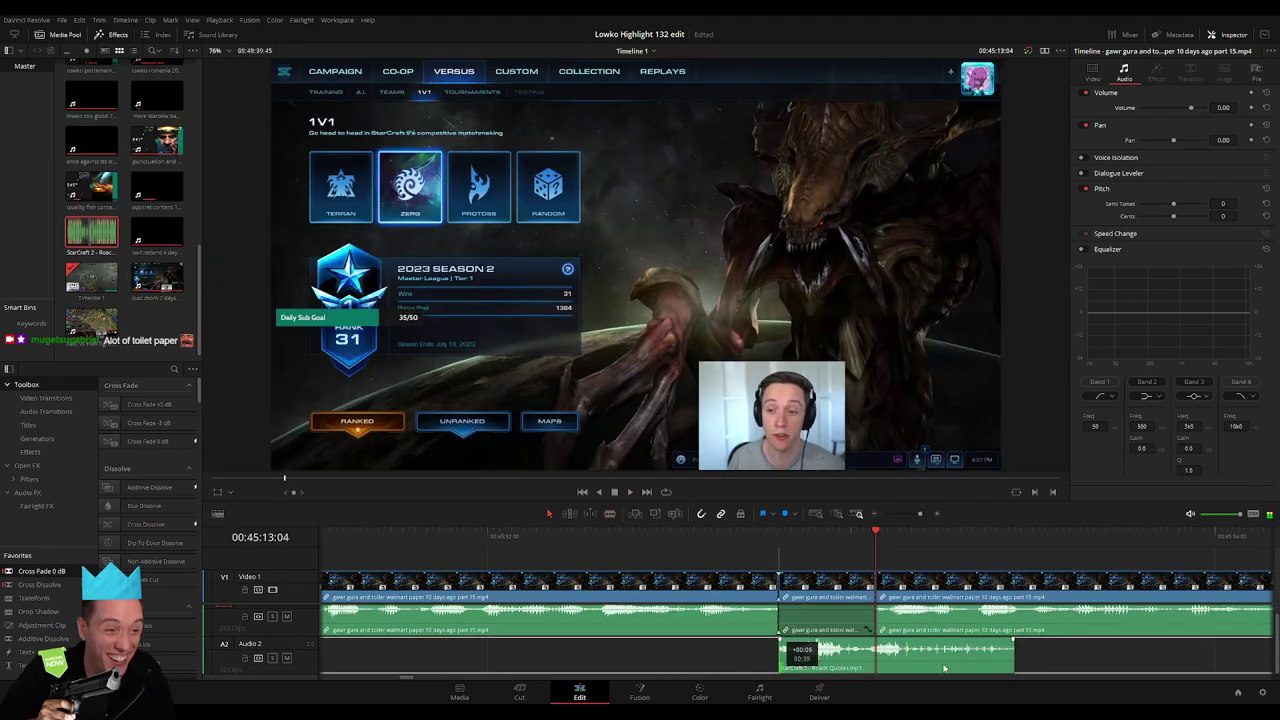
{"action": "left_click_drag", "start_coordinate": [943, 667], "coordinate": [875, 663]}
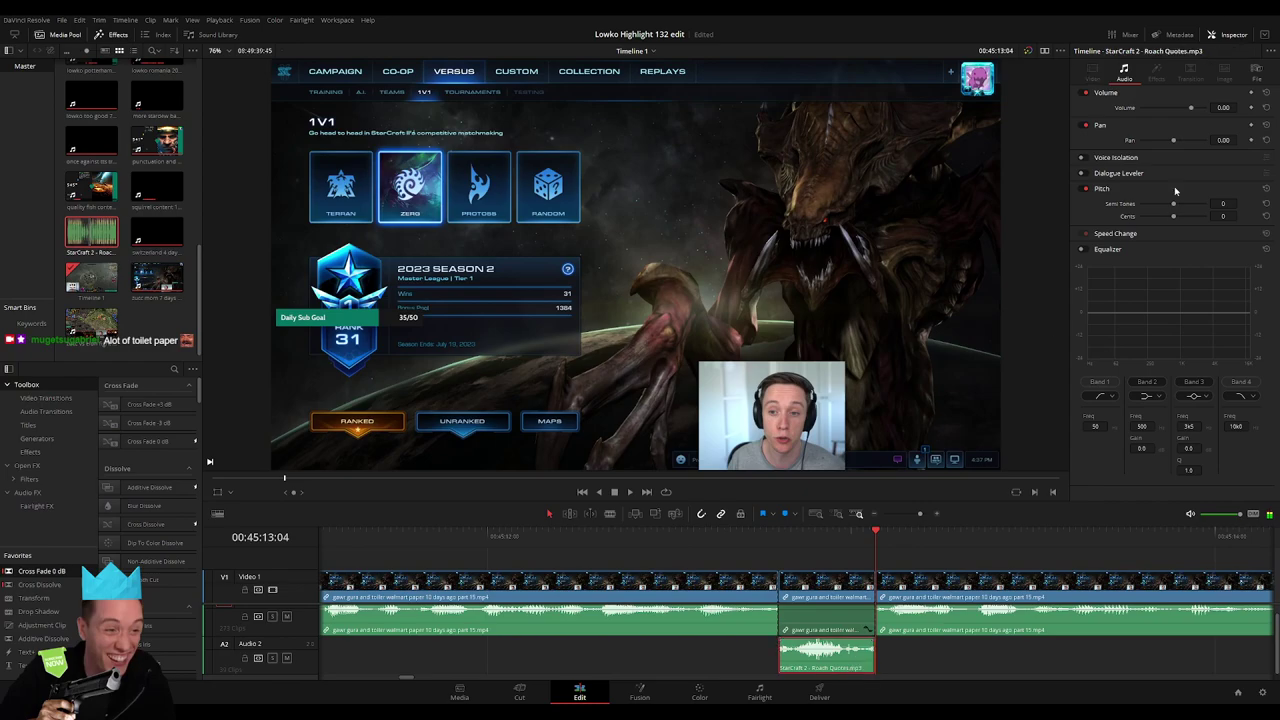
{"action": "type", "text": "-23"}
{"action": "key", "text": "Return"}
{"action": "key", "text": "space"}
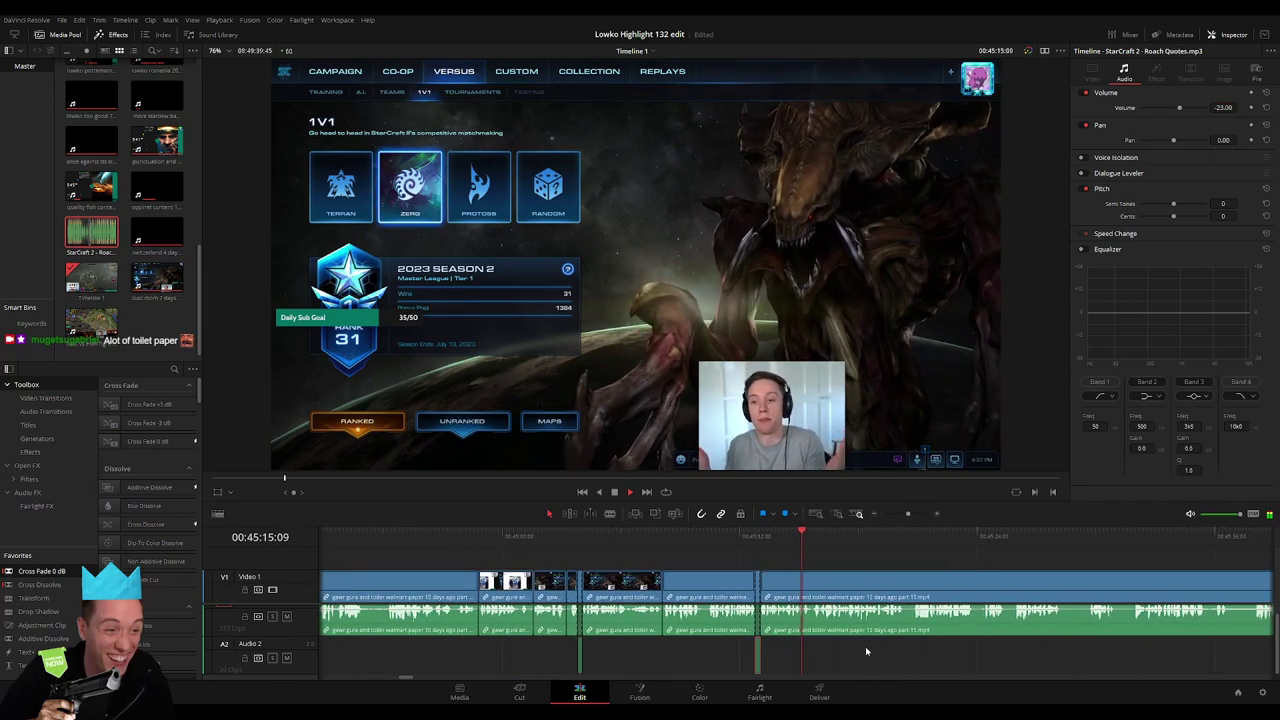
{"action": "left_click", "coordinate": [865, 646]}
Move the highlight footage's edit point a few frames later
{"action": "left_click_drag", "start_coordinate": [907, 514], "coordinate": [912, 518]}
{"action": "scroll", "coordinate": [707, 579], "scroll_direction": "right", "scroll_amount": 5}
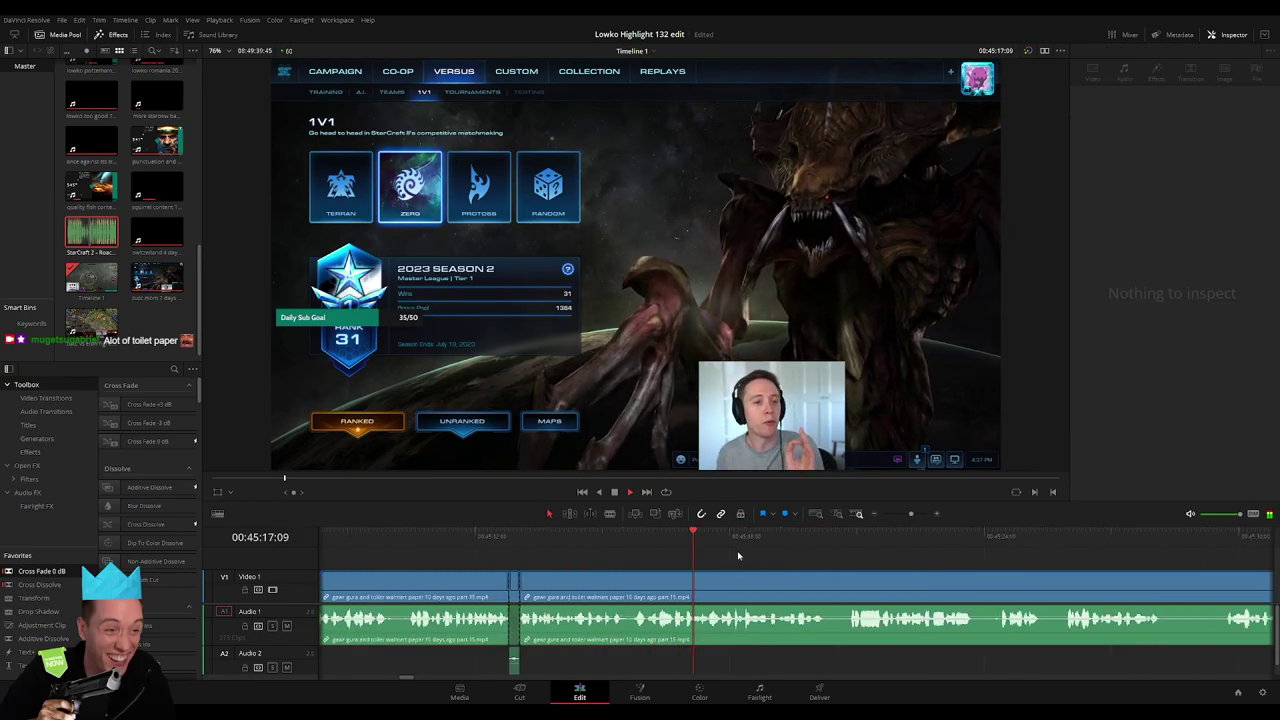
{"action": "scroll", "coordinate": [707, 579], "scroll_direction": "right", "scroll_amount": 3}
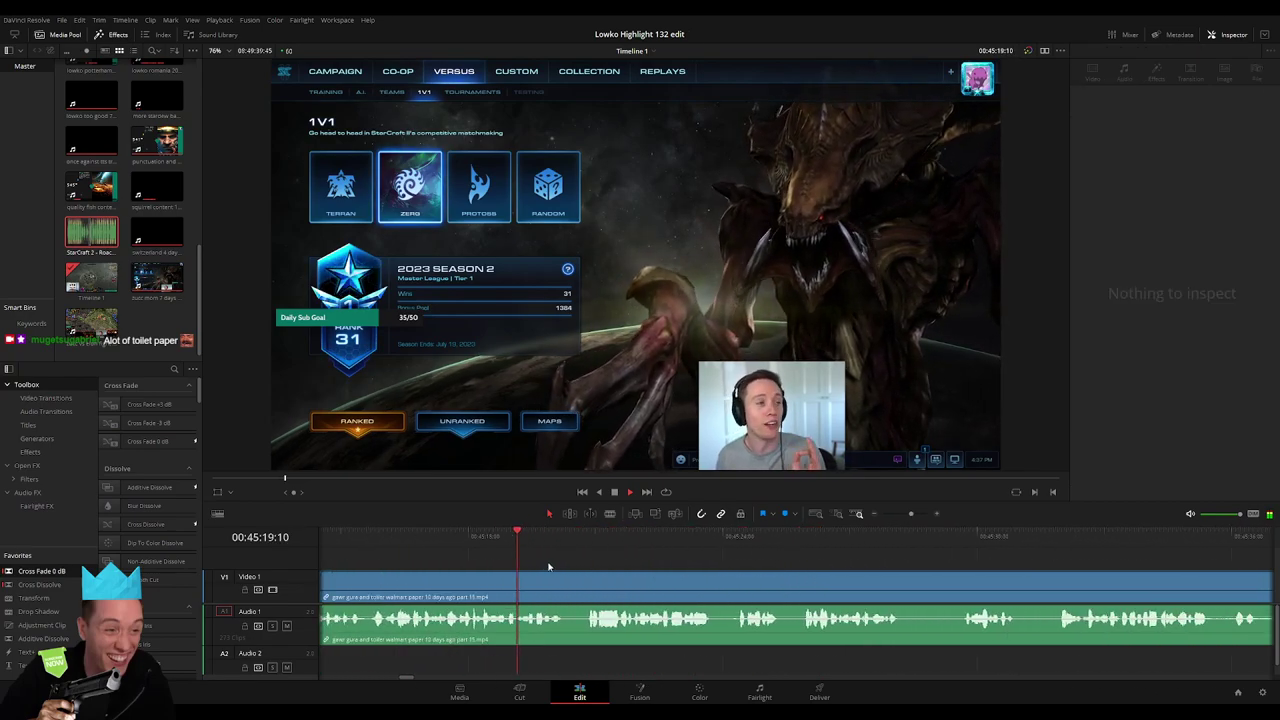
{"action": "scroll", "coordinate": [540, 575], "scroll_direction": "right", "scroll_amount": 2}
{"action": "left_click", "coordinate": [505, 580]}
{"action": "key", "text": "space"}
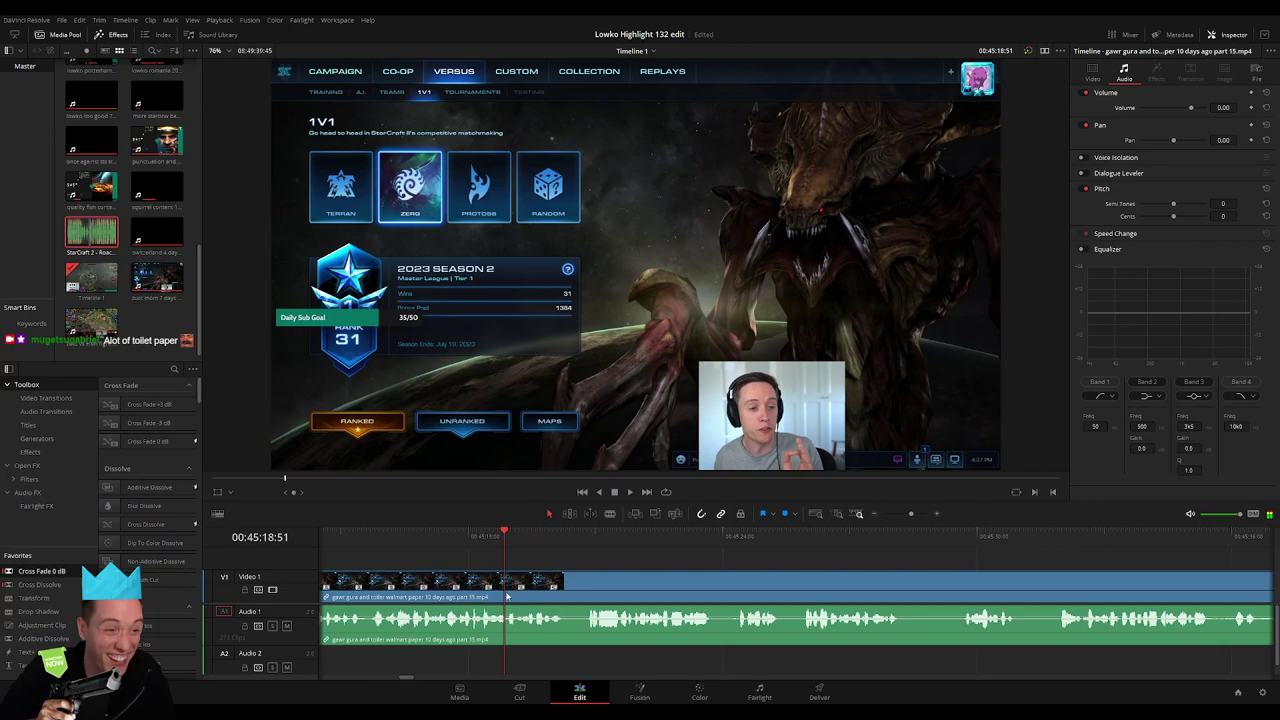
{"action": "left_click_drag", "start_coordinate": [539, 577], "coordinate": [528, 594]}
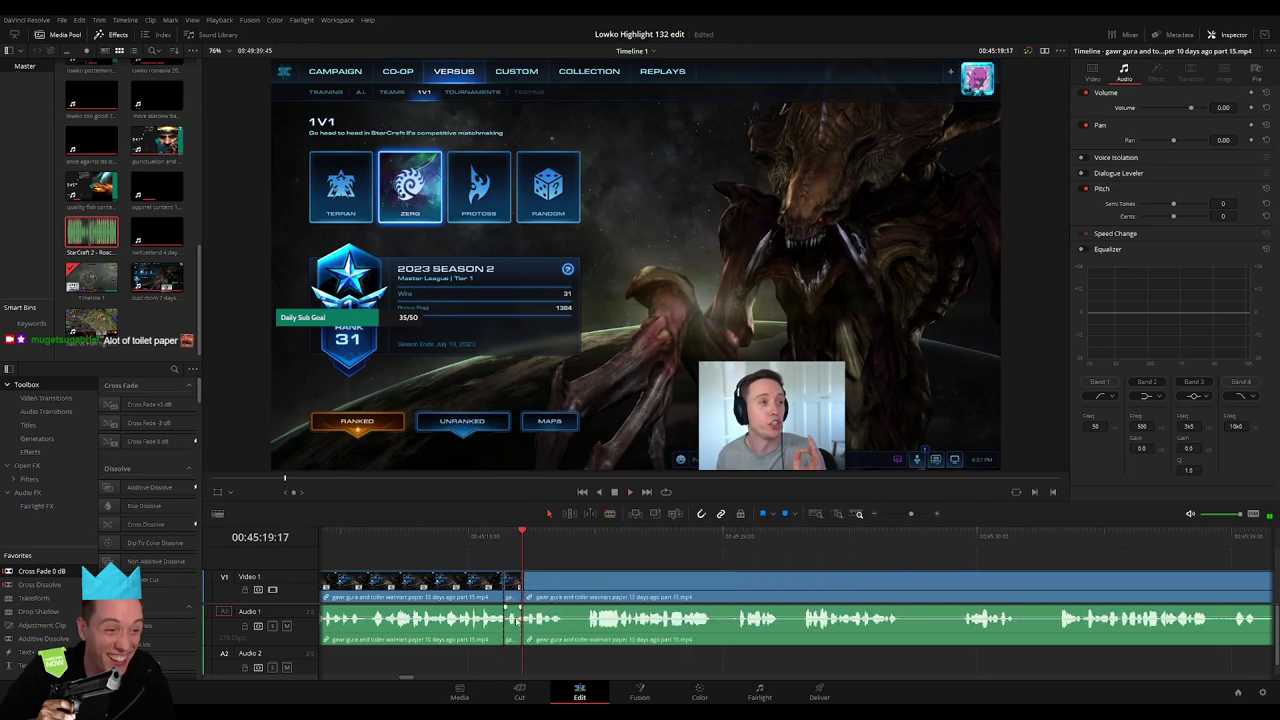
Extend the footage edge beside the new sound clip so it covers the sound effect
{"action": "double_click", "coordinate": [100, 245]}
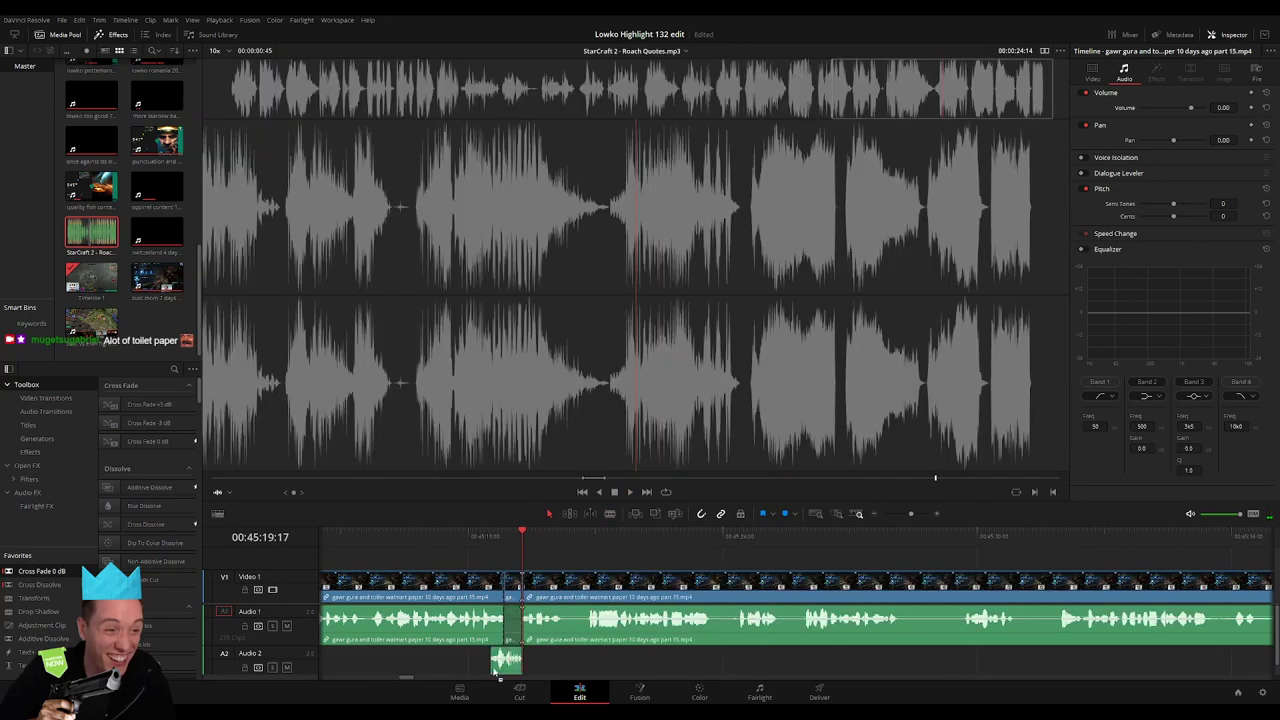
{"action": "left_click", "coordinate": [494, 668]}
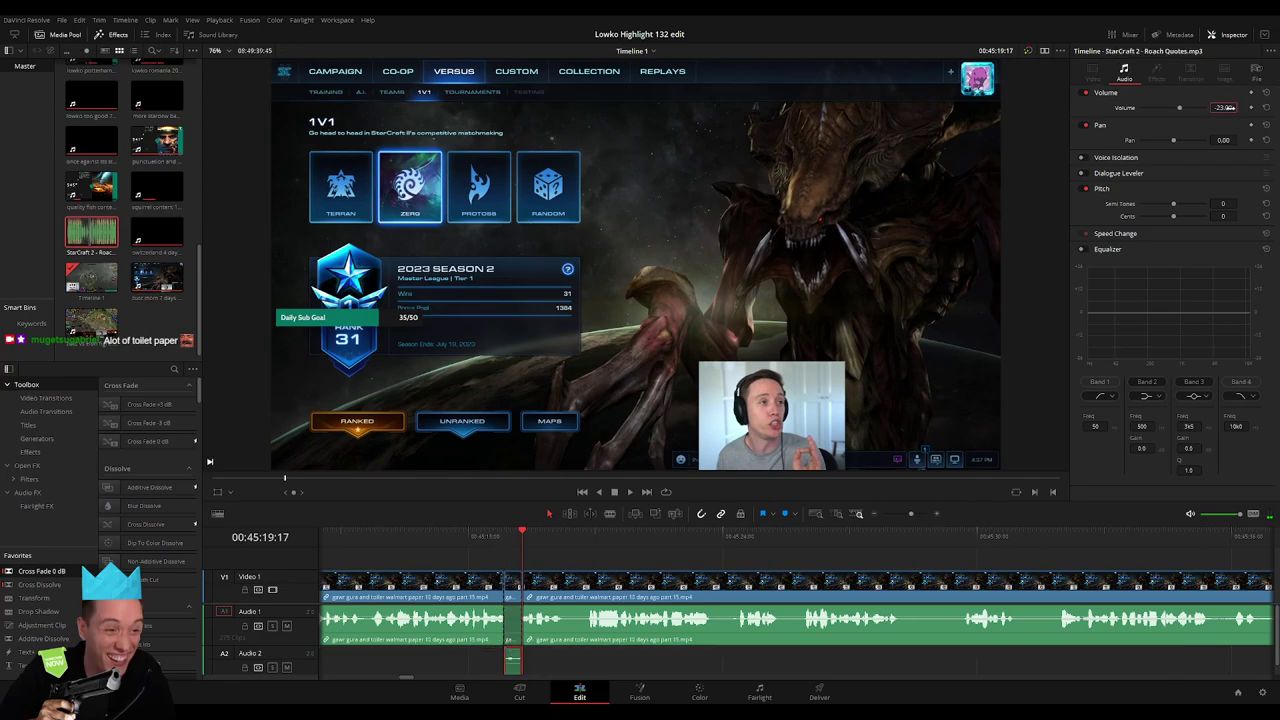
{"action": "left_click", "coordinate": [500, 542]}
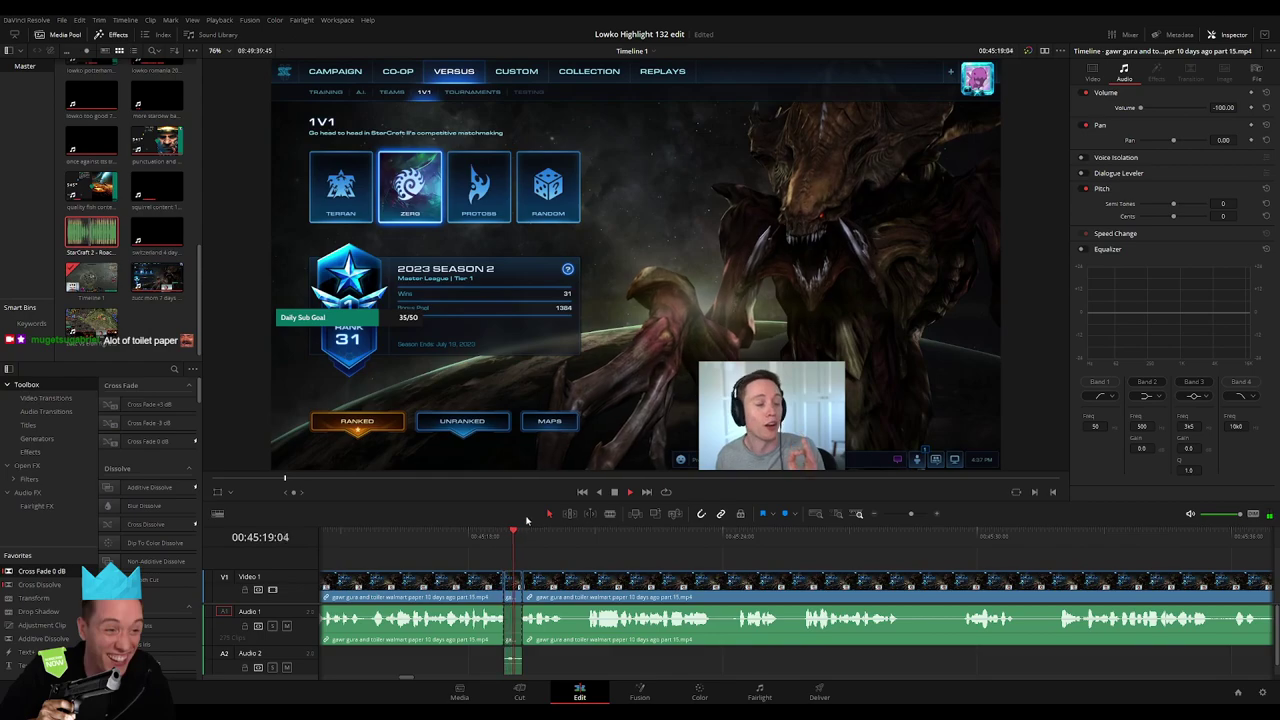
{"action": "left_click_drag", "start_coordinate": [911, 514], "coordinate": [921, 516]}
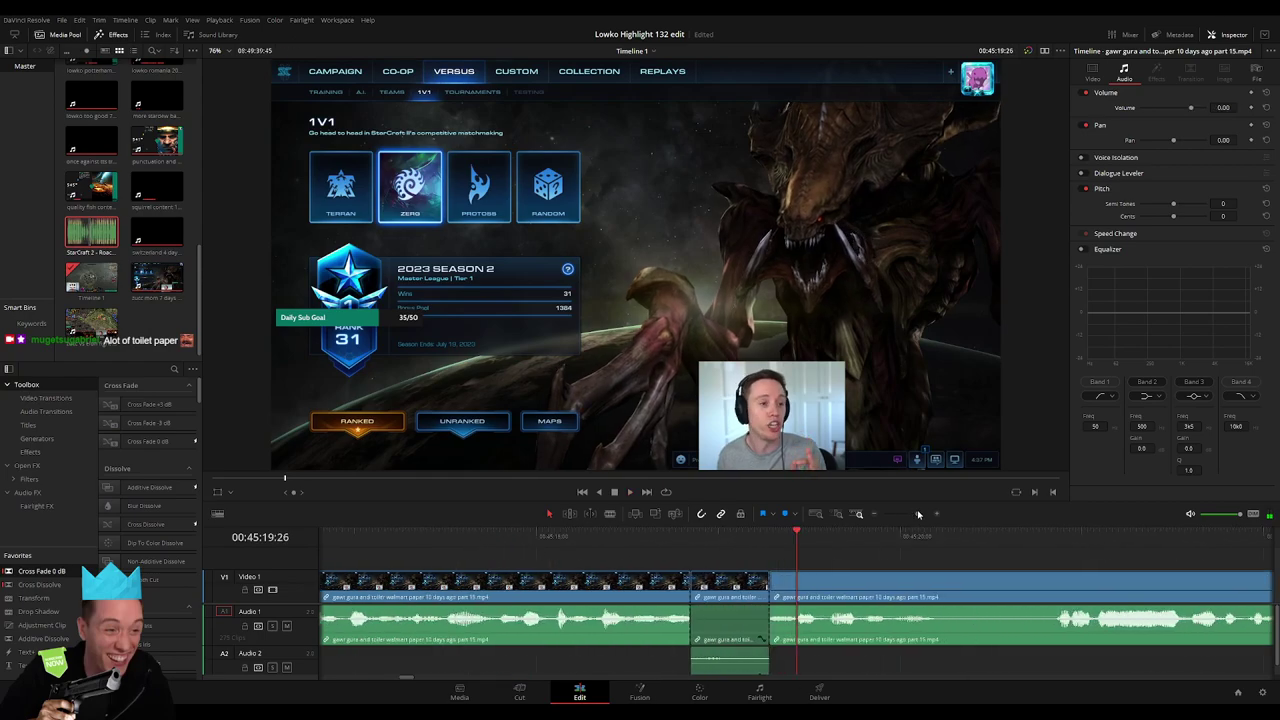
{"action": "left_click_drag", "start_coordinate": [745, 590], "coordinate": [790, 605]}
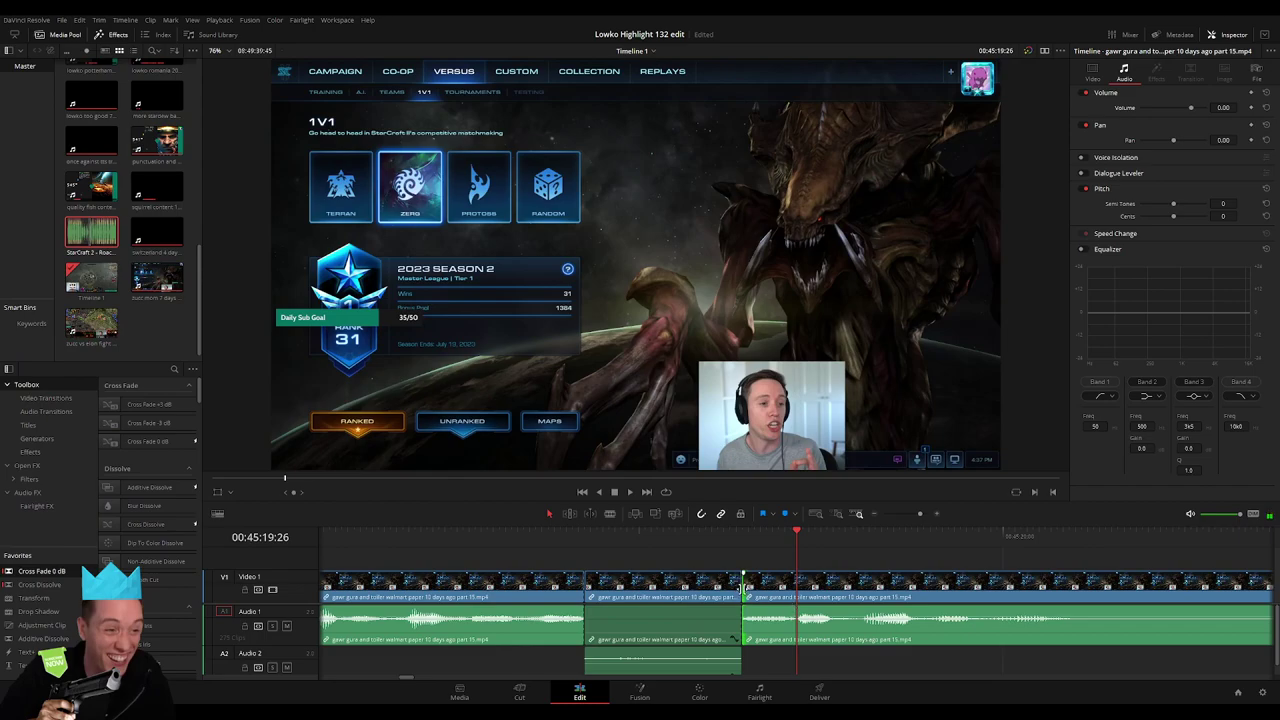
{"action": "left_click_drag", "start_coordinate": [743, 590], "coordinate": [838, 600]}
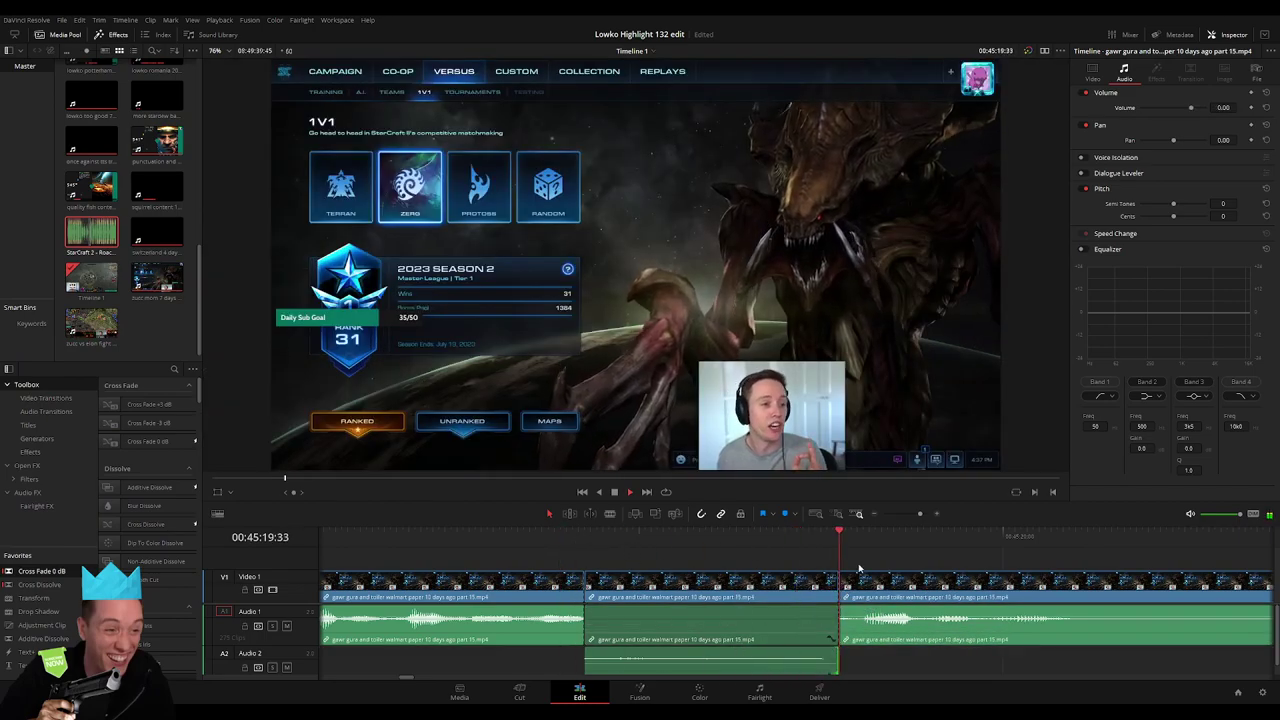
{"action": "key", "text": "space"}
Trim the next clip's start to 45:29:23
{"action": "left_click", "coordinate": [908, 514]}
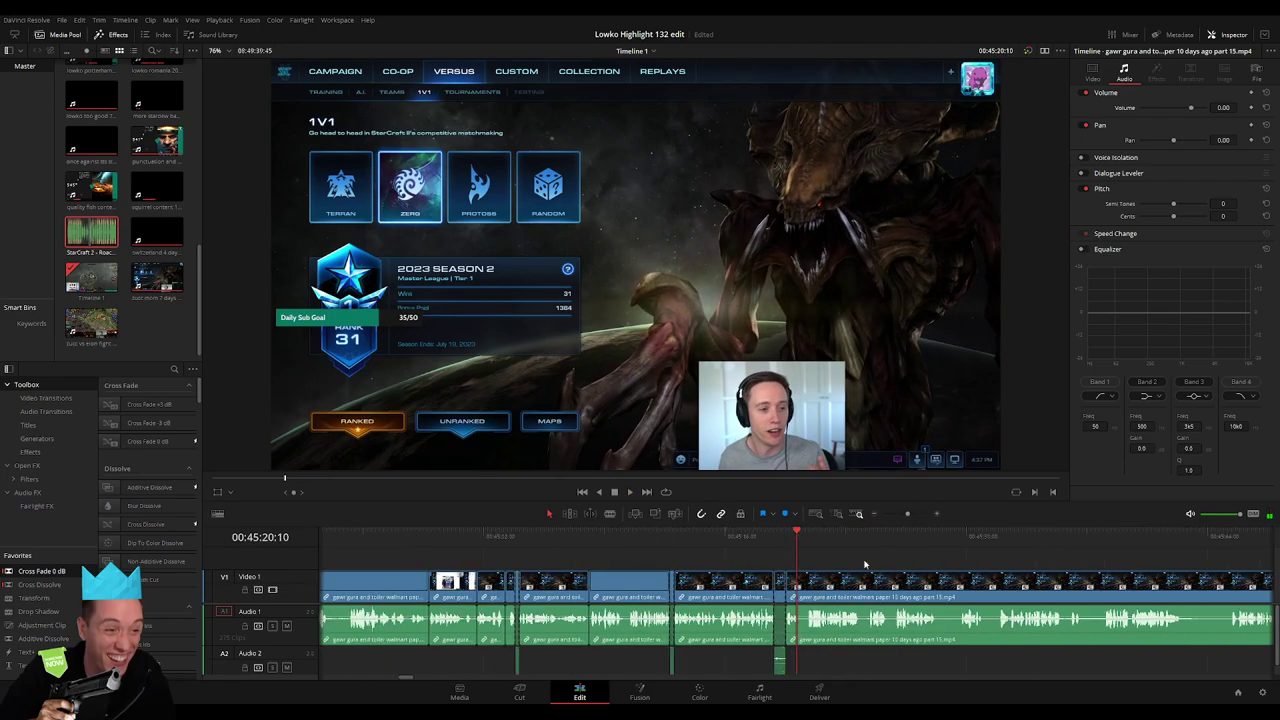
{"action": "scroll", "coordinate": [685, 564], "scroll_direction": "right", "scroll_amount": 5}
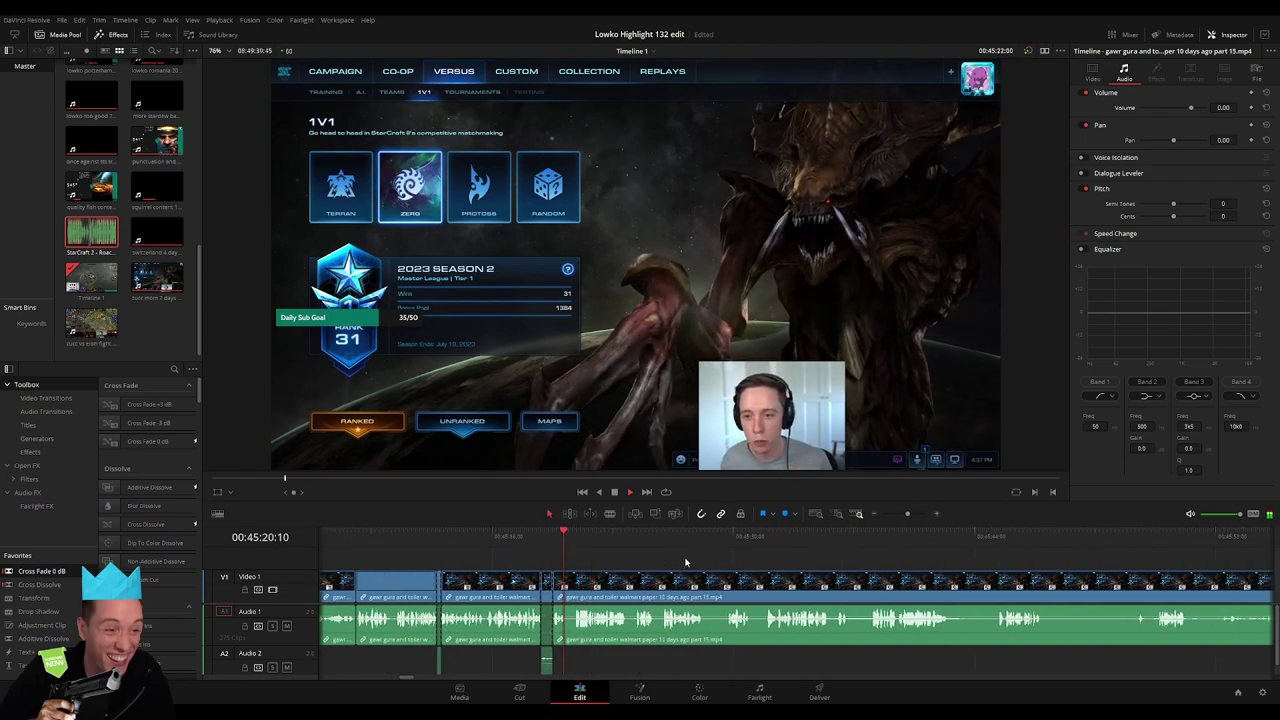
{"action": "scroll", "coordinate": [697, 566], "scroll_direction": "right", "scroll_amount": 3}
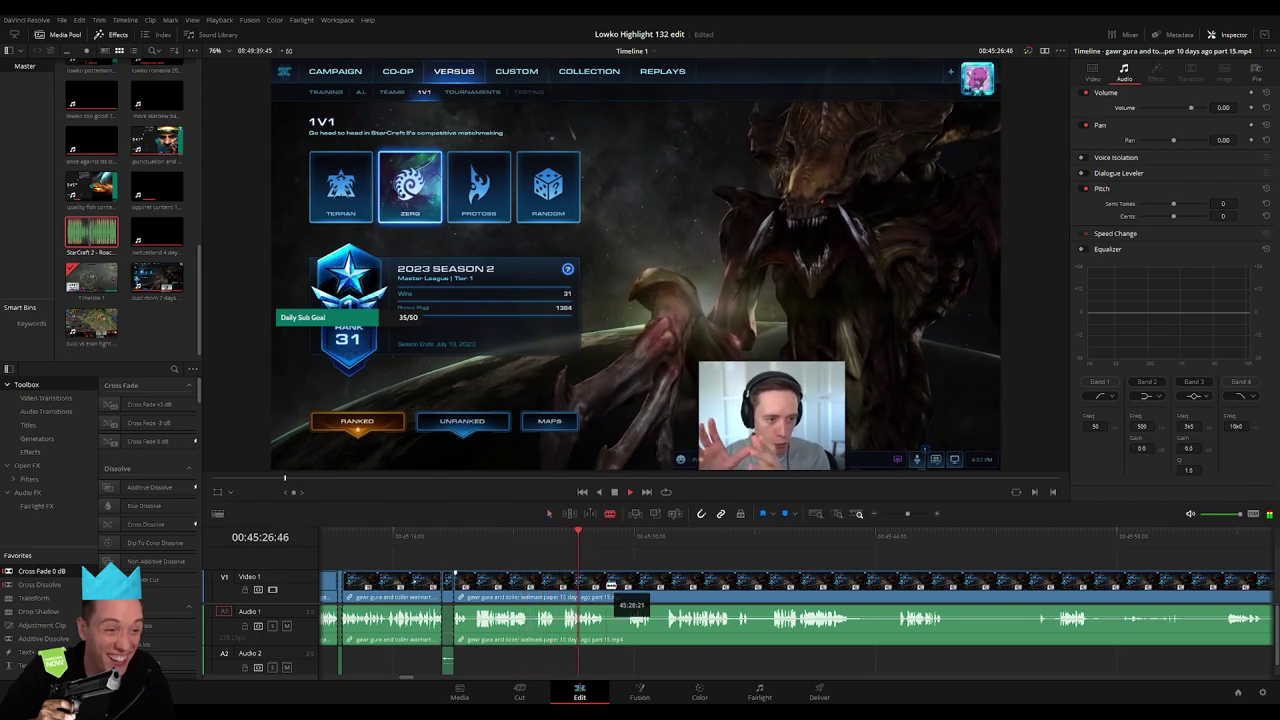
{"action": "mouse_move", "coordinate": [610, 585]}
{"action": "left_mouse_down"}
{"action": "mouse_move", "coordinate": [630, 585]}
{"action": "mouse_move", "coordinate": [618, 591]}
{"action": "left_mouse_up"}
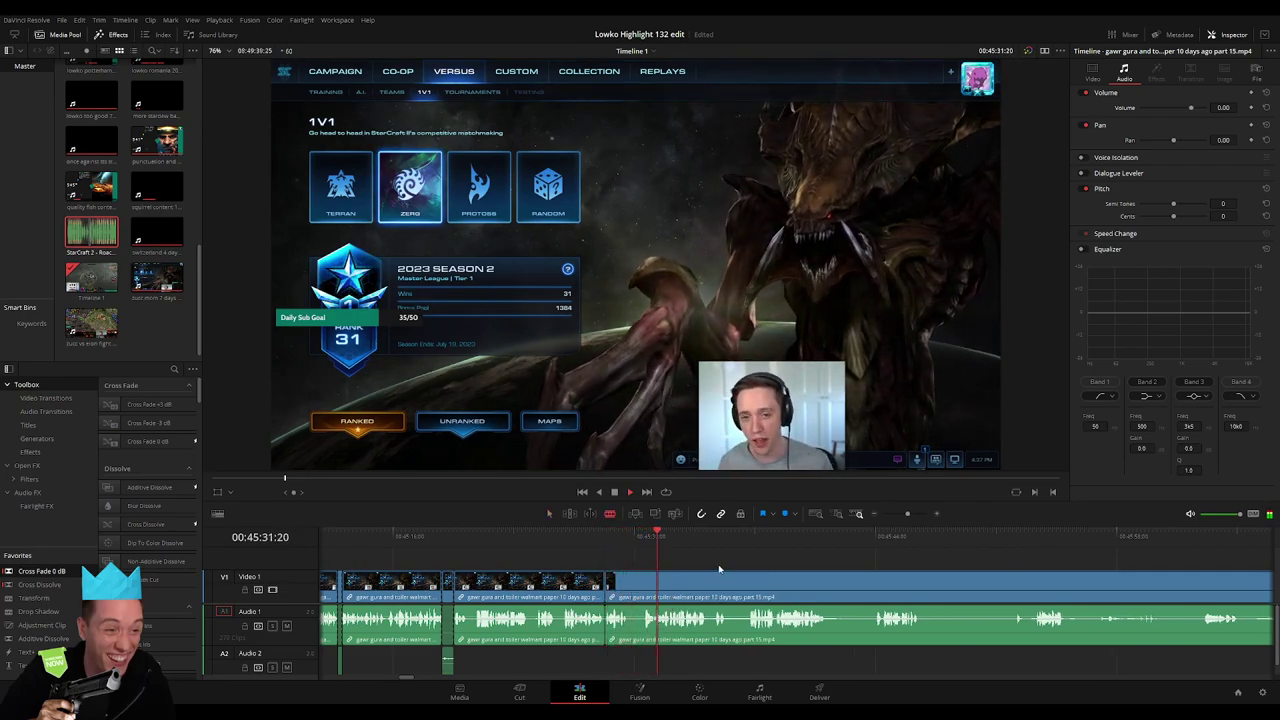
{"action": "scroll", "coordinate": [845, 565], "scroll_direction": "right", "scroll_amount": 3}
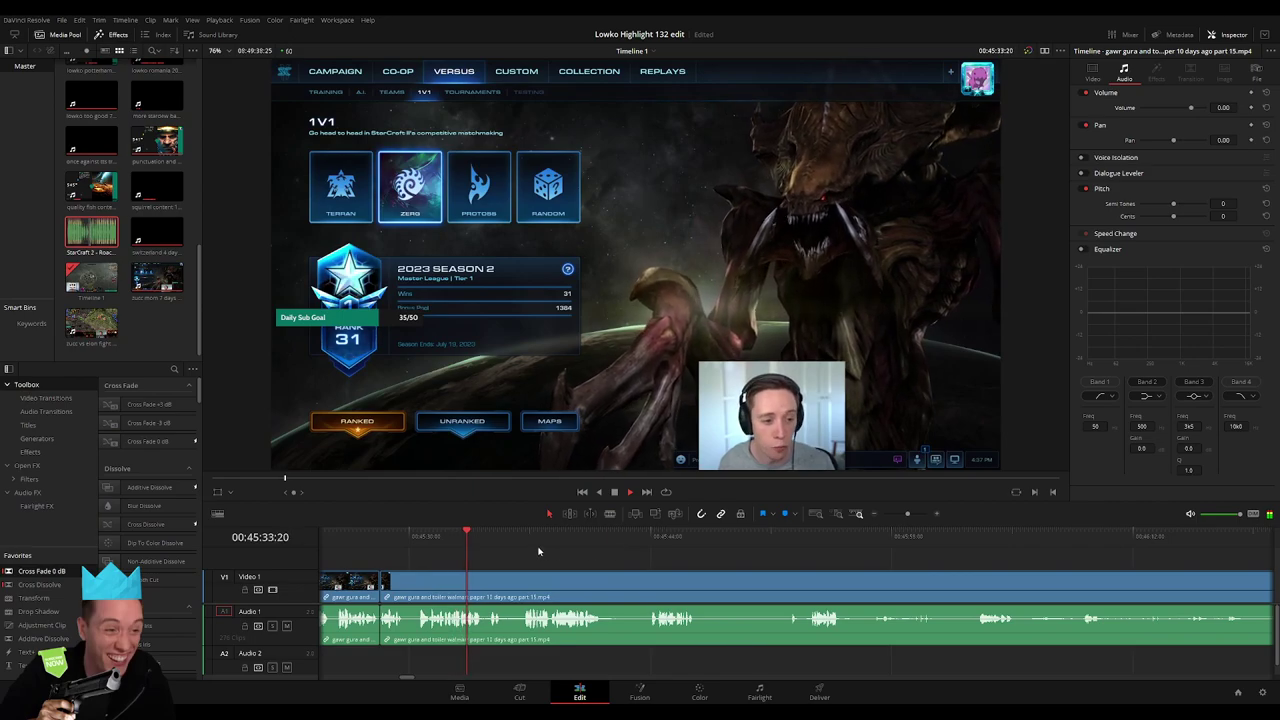
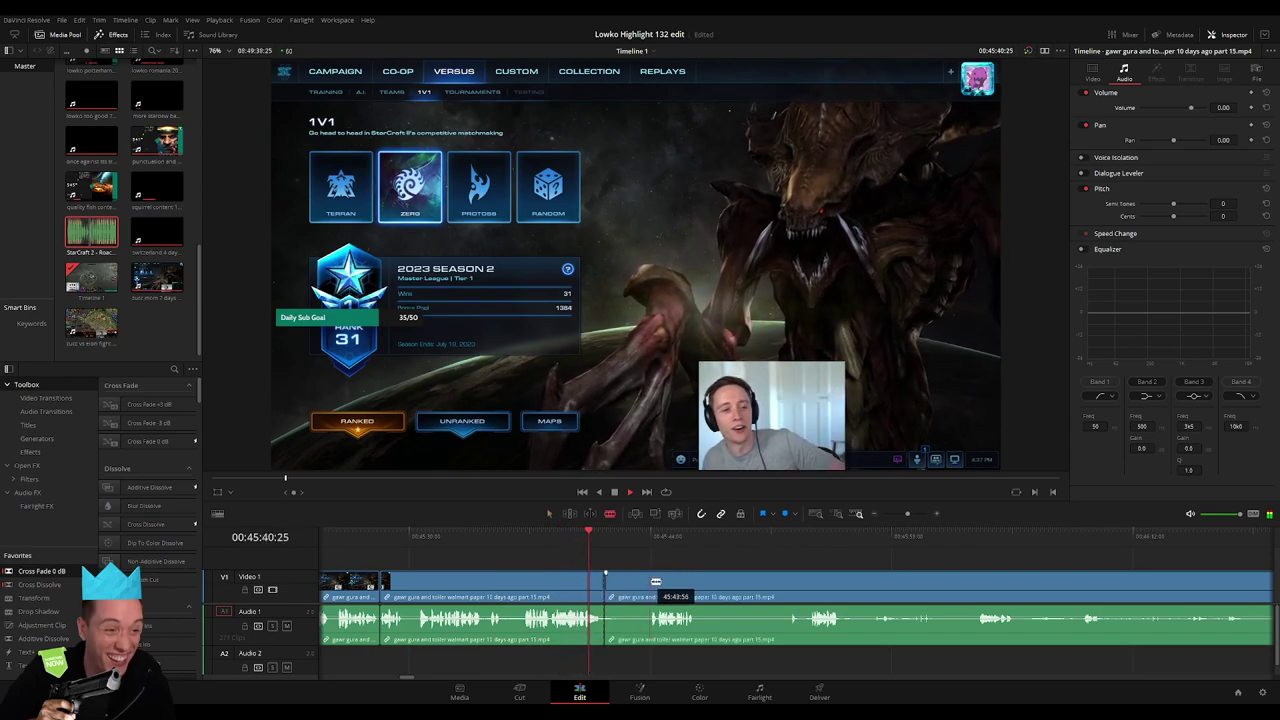
Ripple-delete three stretches of matchmaking-menu footage from V1/A1, closing each gap
{"action": "key", "text": "BackSpace"}
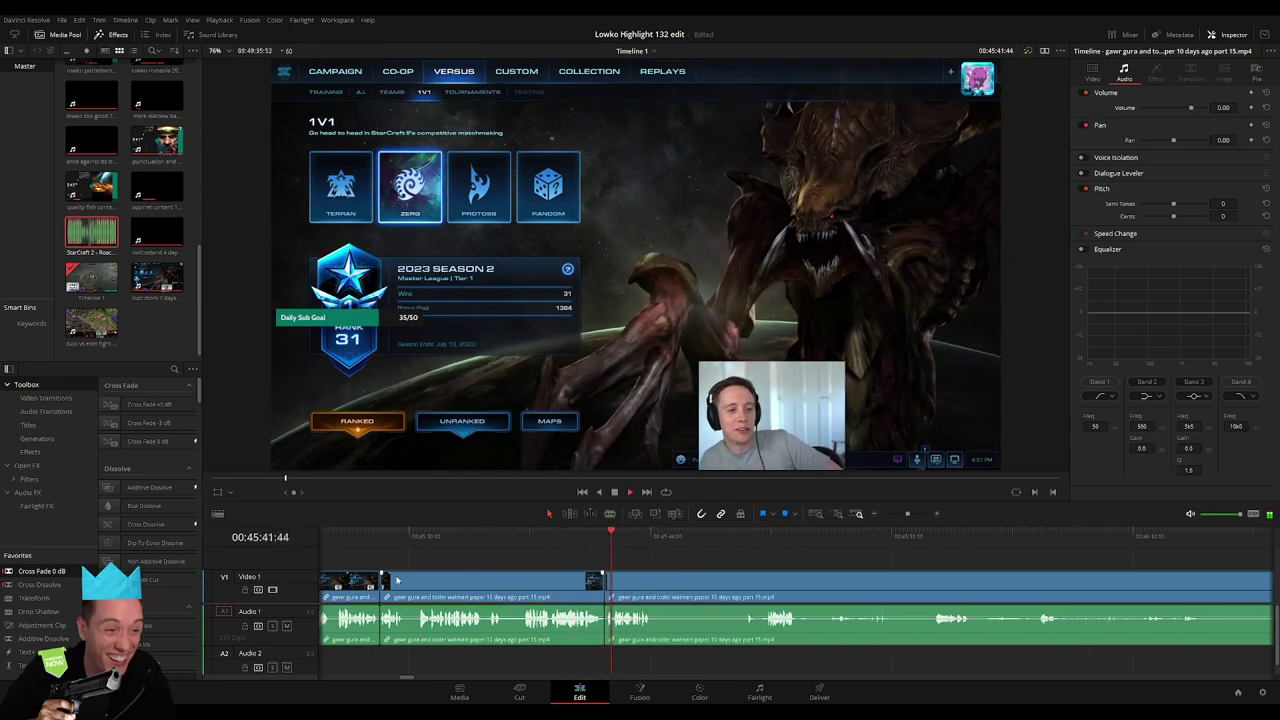
{"action": "scroll", "coordinate": [567, 573], "scroll_direction": "right", "scroll_amount": 3}
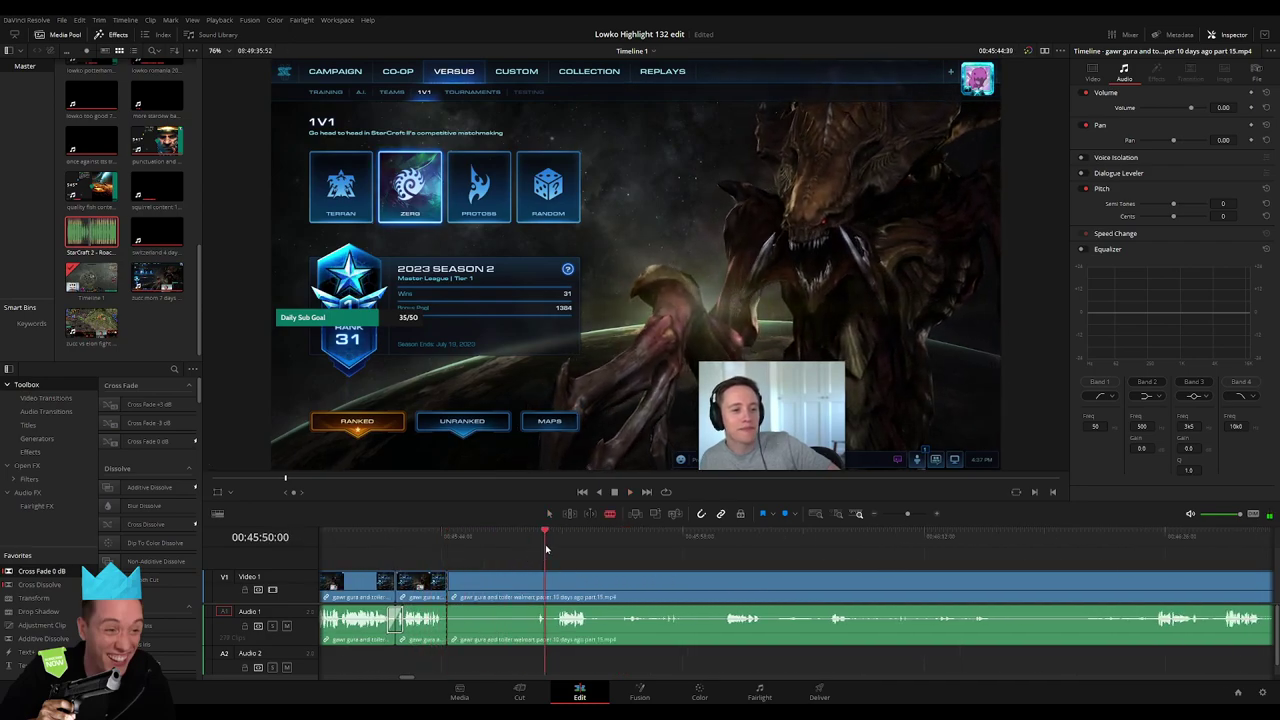
{"action": "key", "text": "space"}
{"action": "left_click_drag", "start_coordinate": [546, 562], "coordinate": [558, 550]}
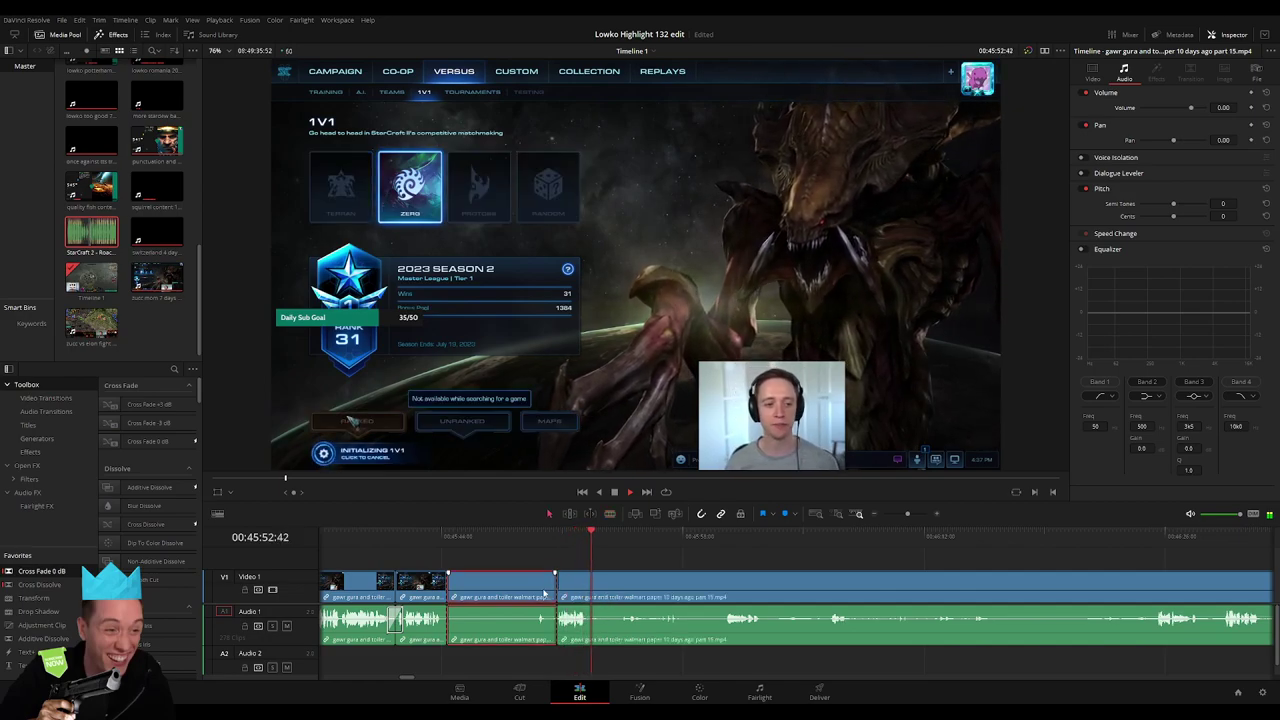
{"action": "key", "text": "BackSpace"}
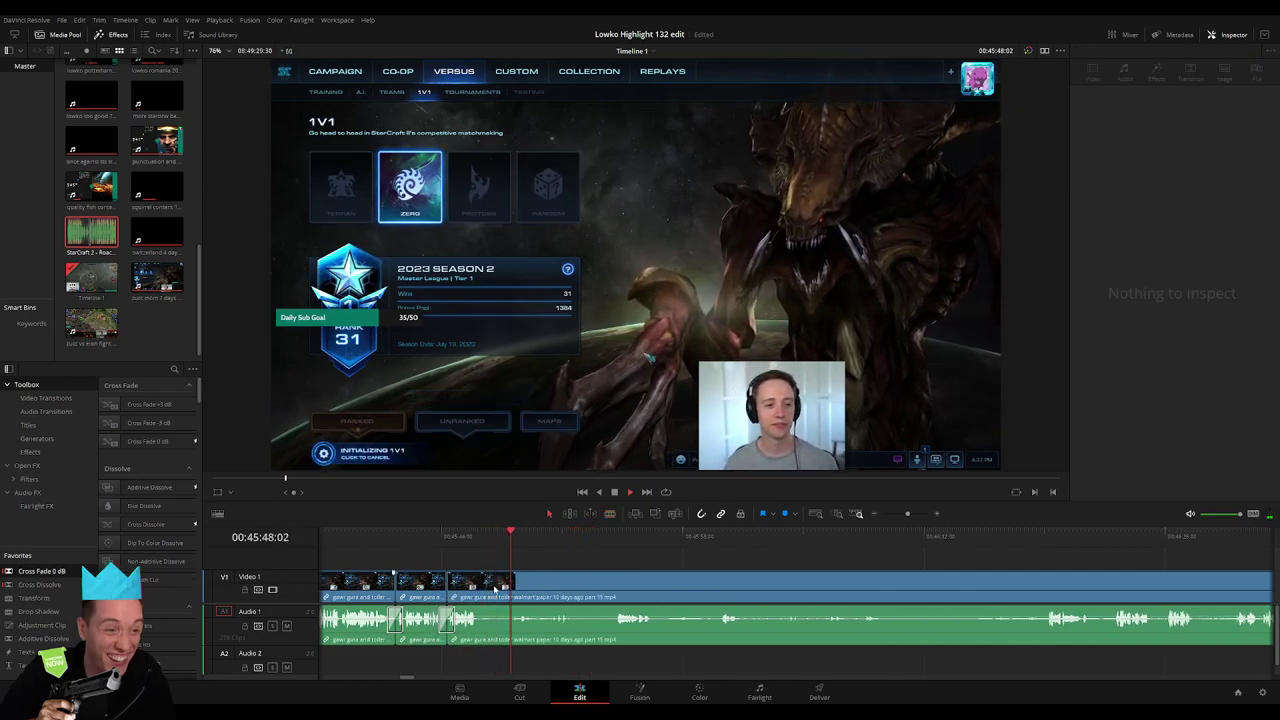
{"action": "left_click", "coordinate": [614, 546]}
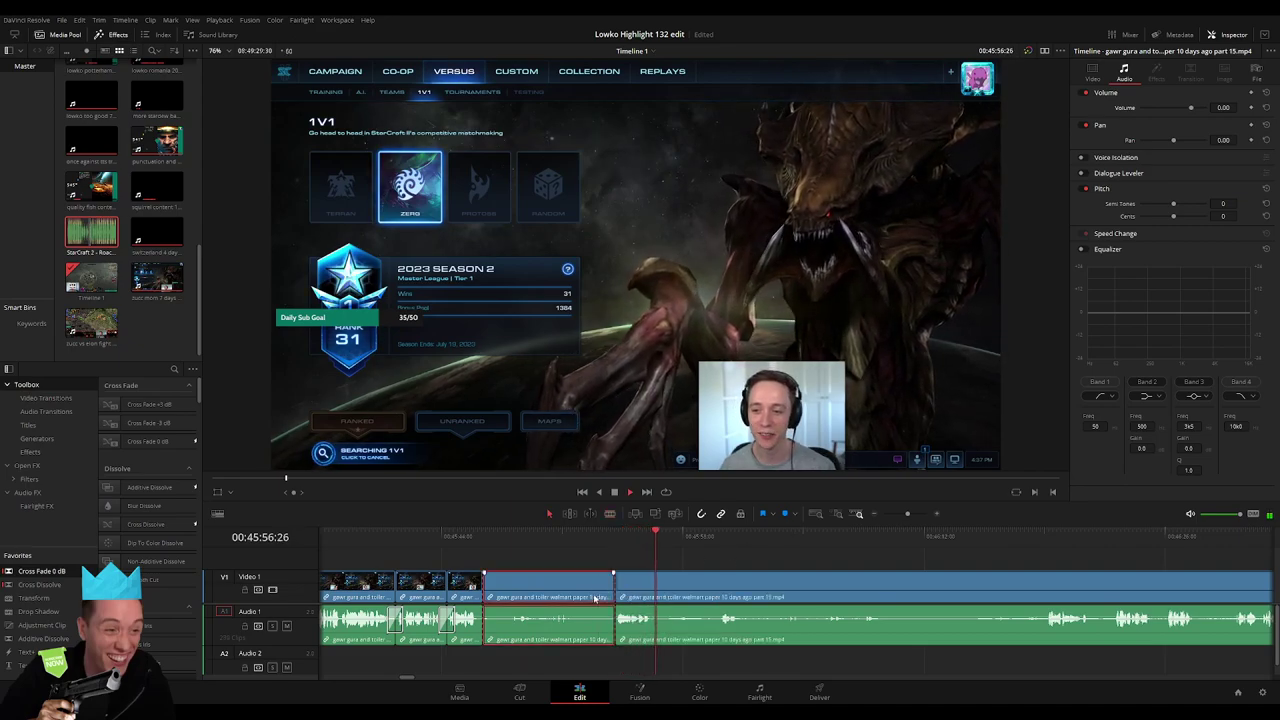
{"action": "key", "text": "BackSpace"}
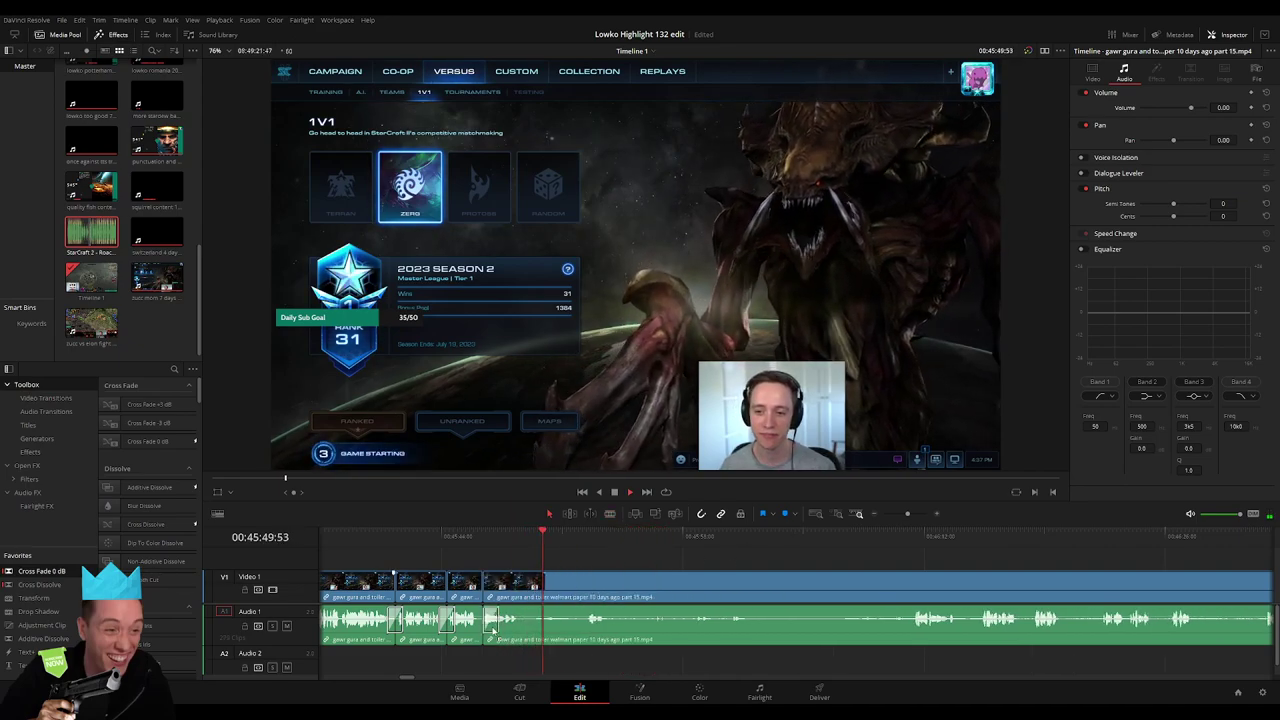
Review the in-game footage to find where the uneventful early-game stretch ends
{"action": "left_click_drag", "start_coordinate": [837, 540], "coordinate": [914, 540]}
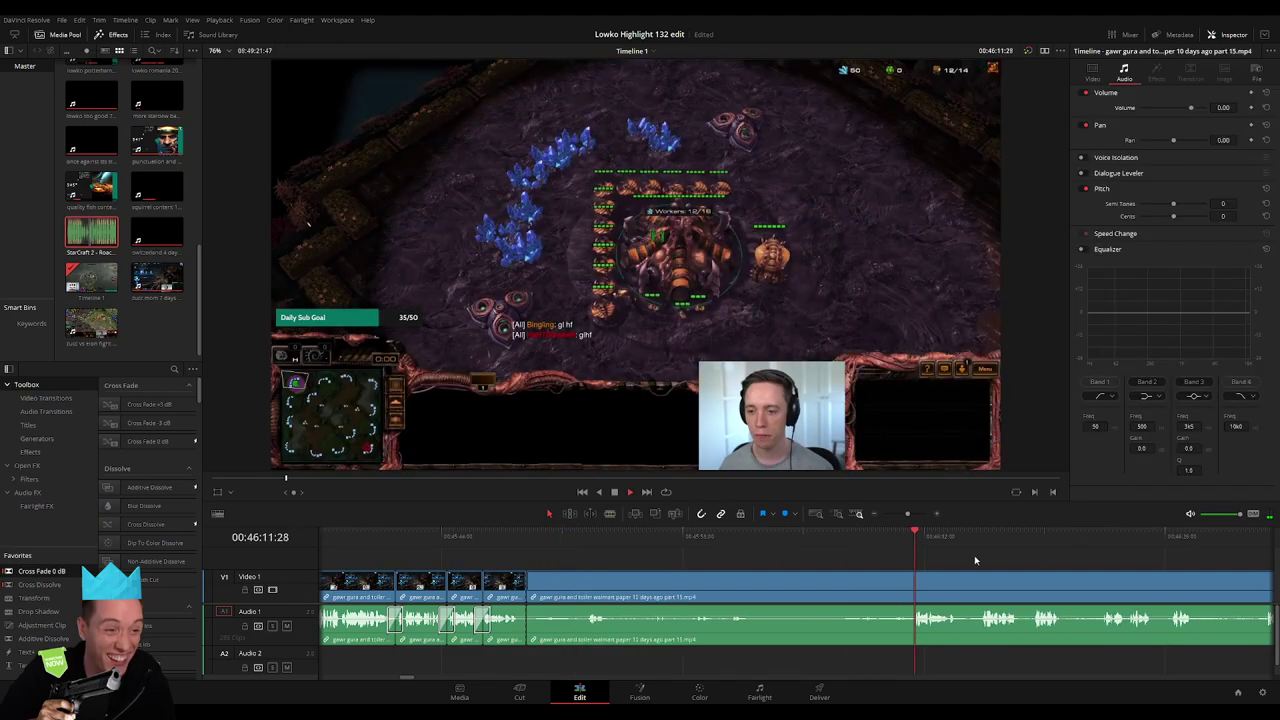
{"action": "key", "text": "space"}
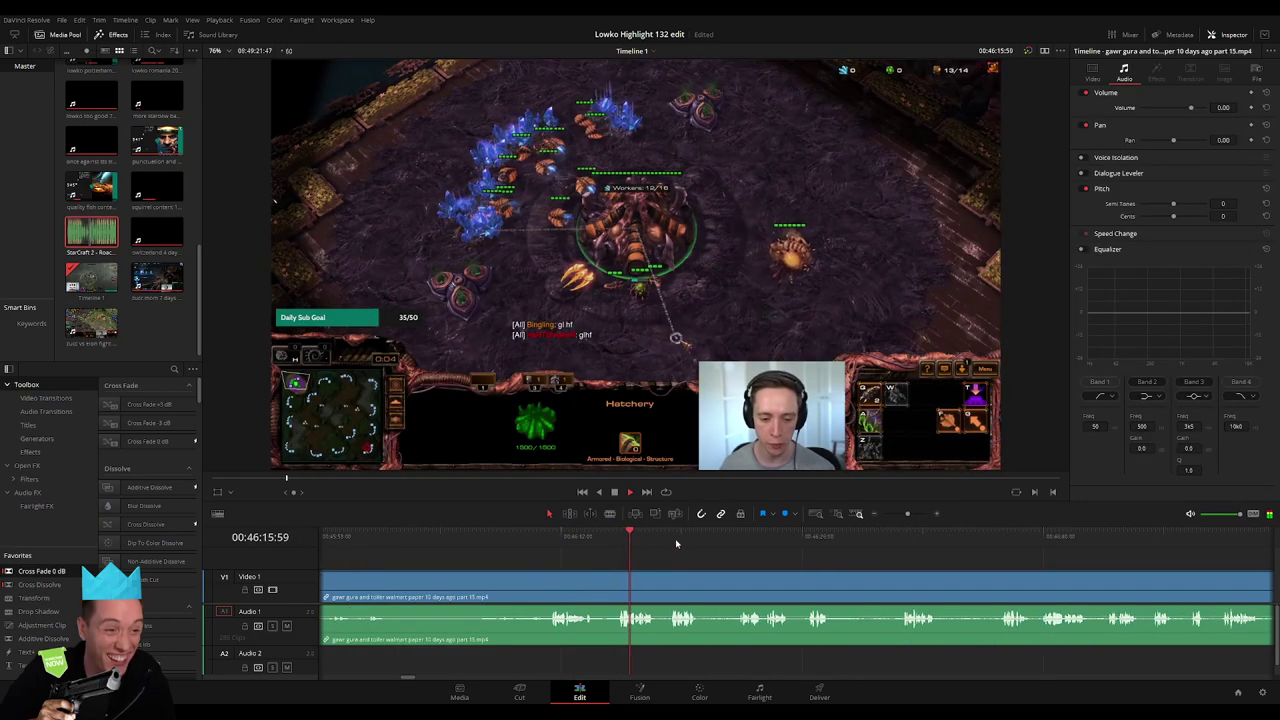
{"action": "mouse_move", "coordinate": [907, 514]}
{"action": "left_mouse_down"}
{"action": "mouse_move", "coordinate": [893, 517]}
{"action": "mouse_move", "coordinate": [957, 547]}
{"action": "left_mouse_up"}
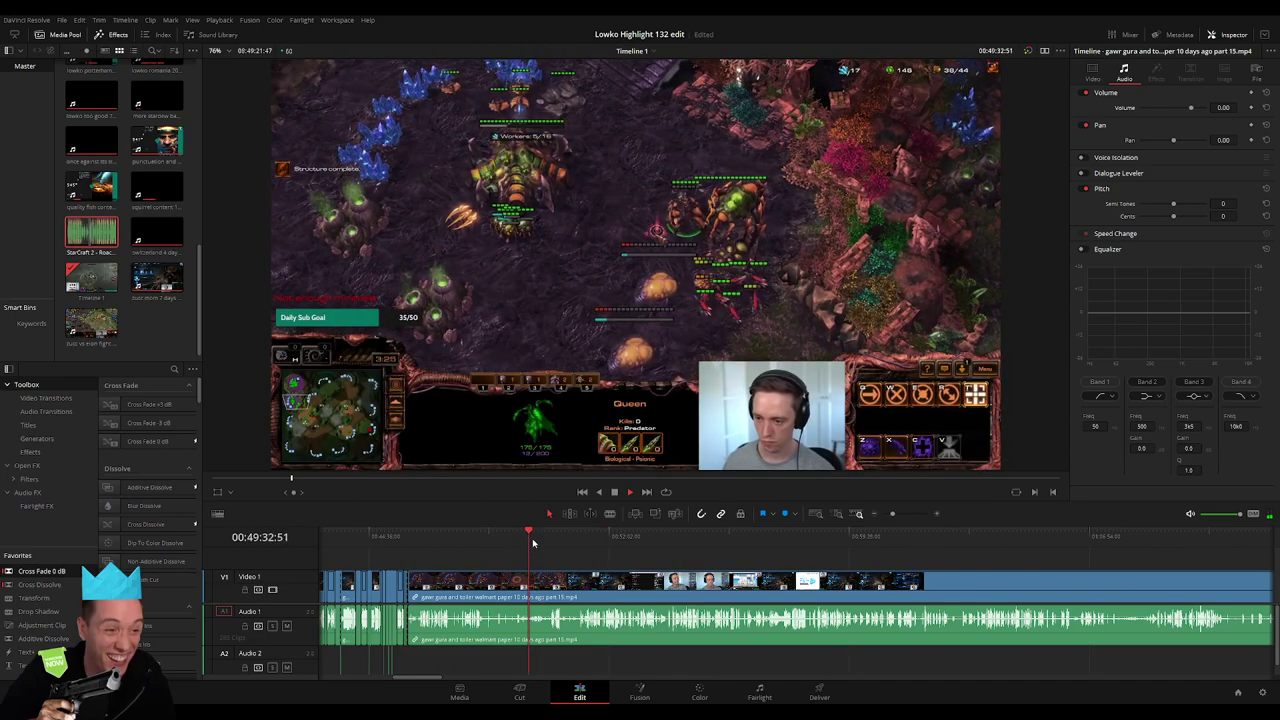
{"action": "left_click", "coordinate": [517, 539]}
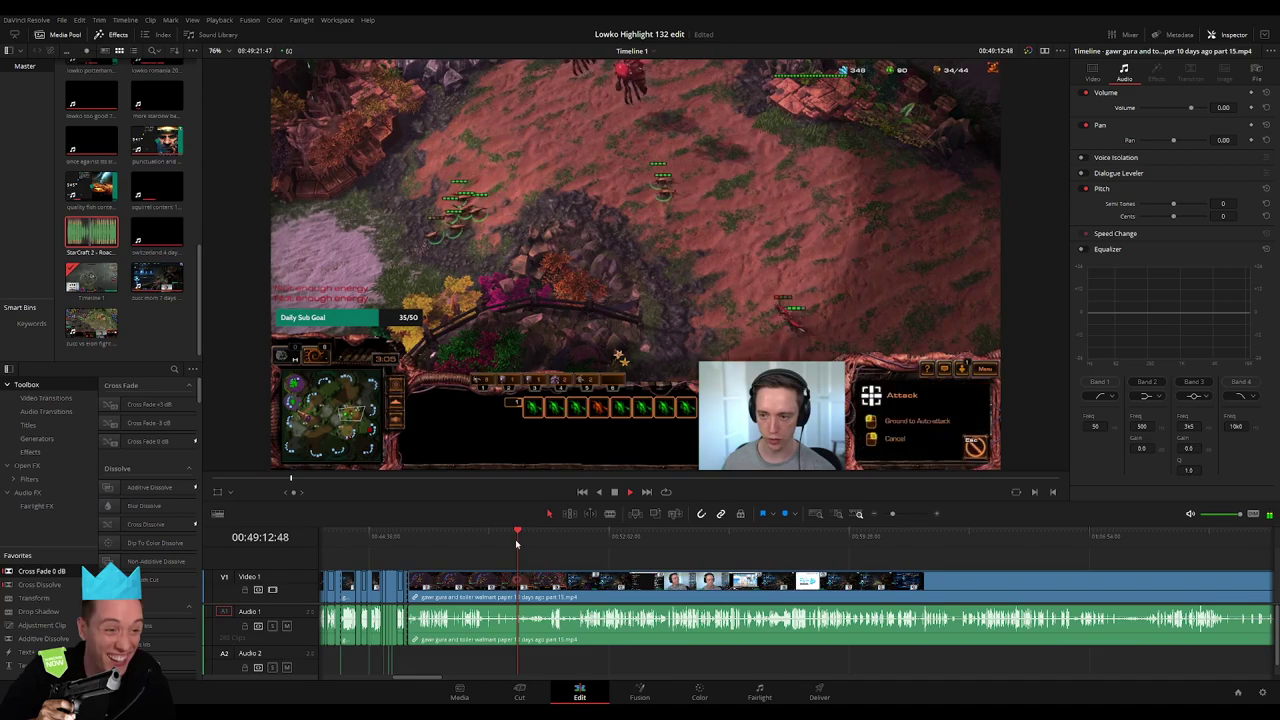
{"action": "left_click", "coordinate": [470, 547]}
{"action": "left_click", "coordinate": [523, 545]}
{"action": "left_click", "coordinate": [553, 545]}
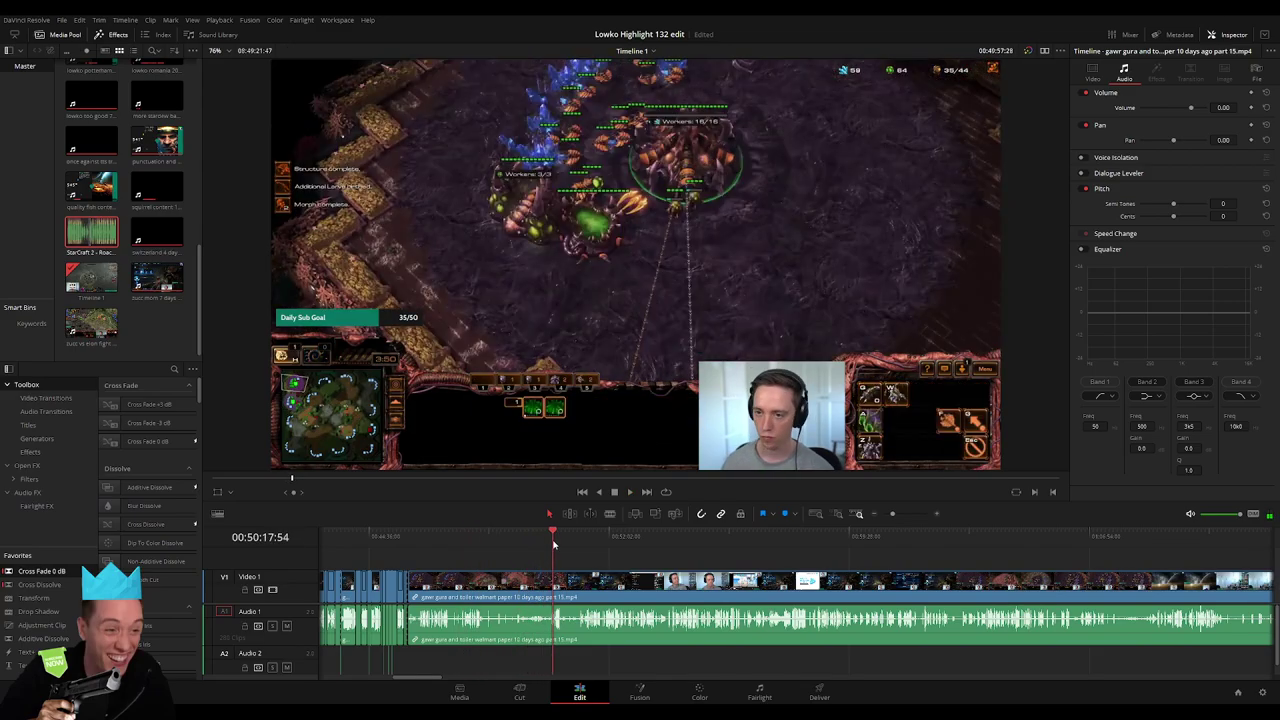
Split the clip near 00:49:15 and ripple-delete the part before the cut
{"action": "left_click", "coordinate": [882, 515]}
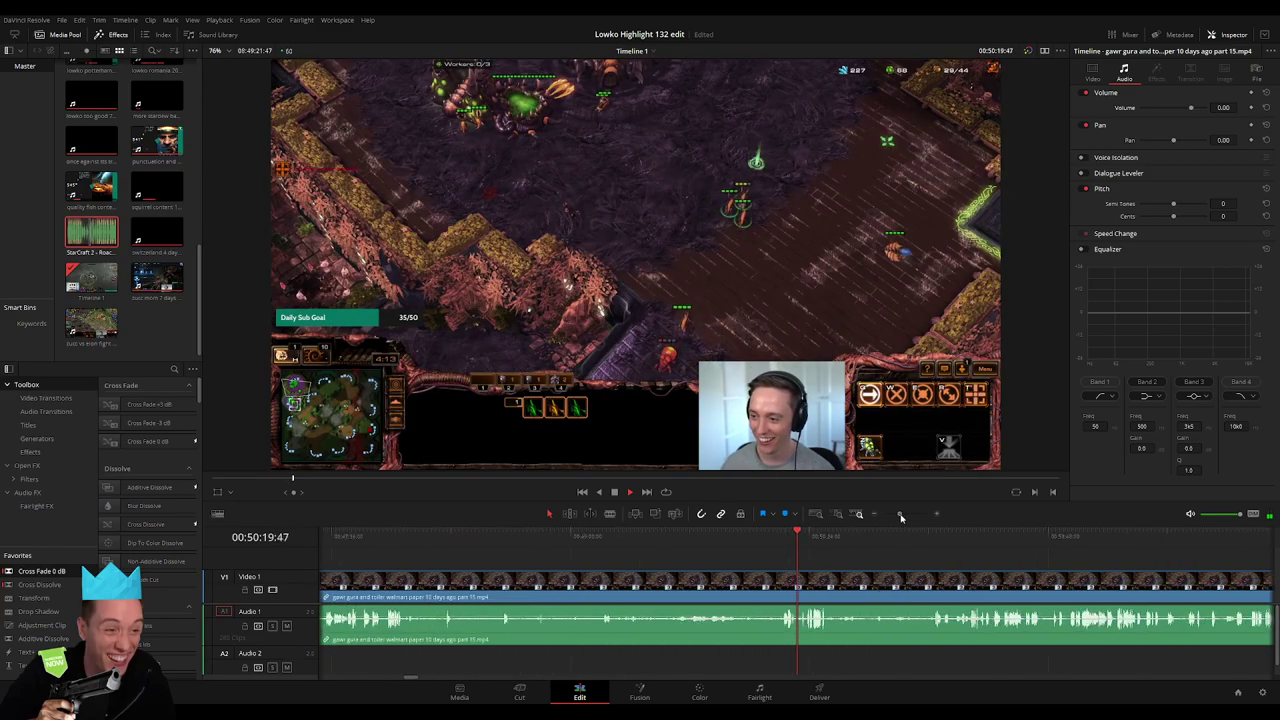
{"action": "left_click", "coordinate": [557, 542]}
{"action": "left_click", "coordinate": [517, 545]}
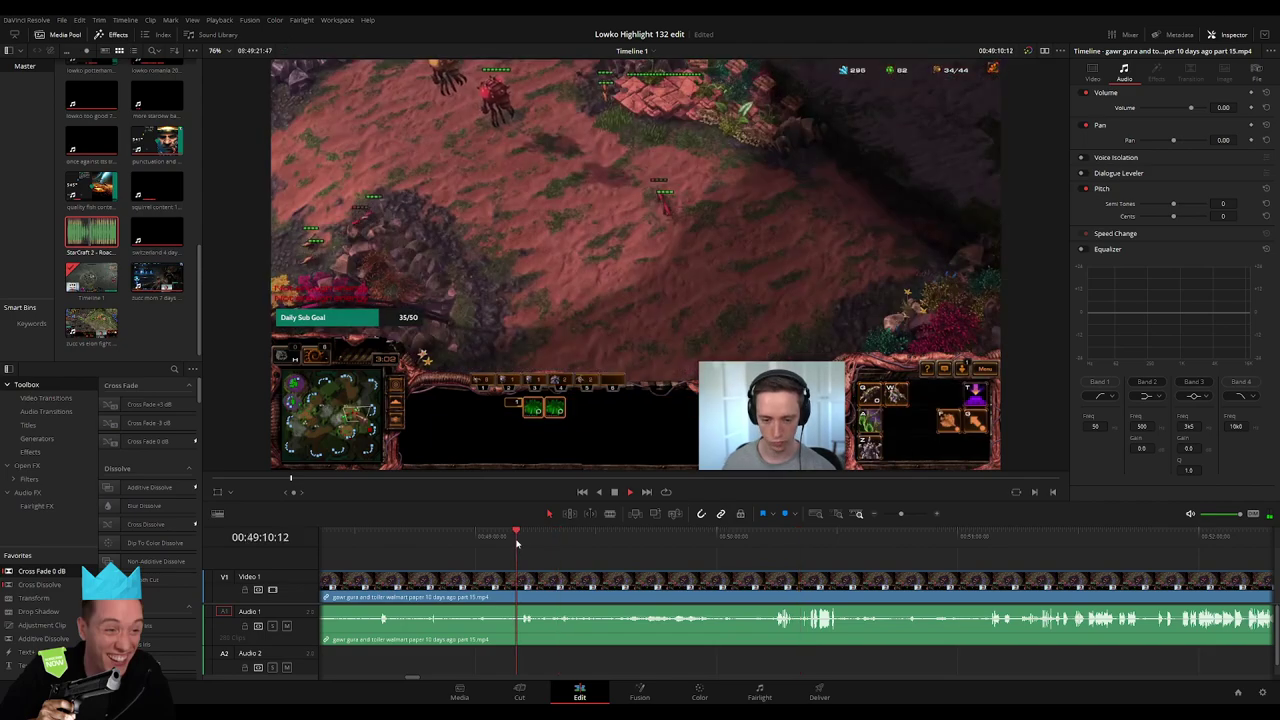
{"action": "left_click", "coordinate": [527, 544]}
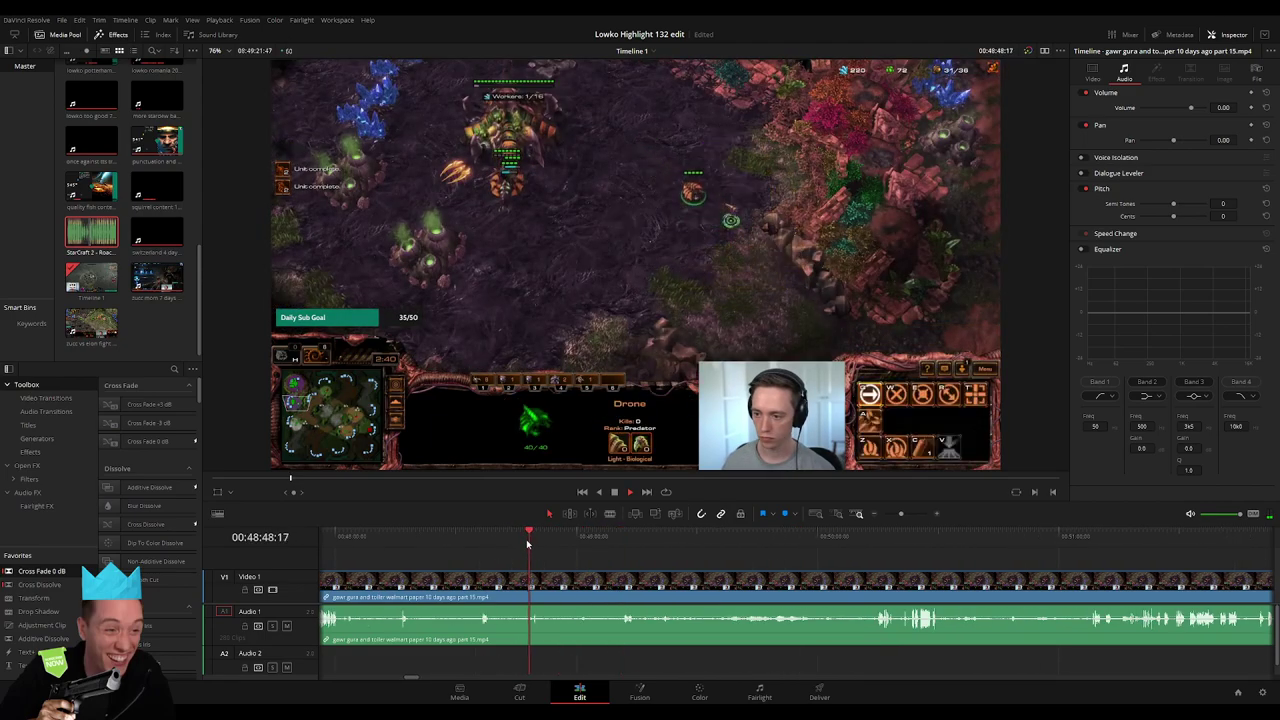
{"action": "left_click", "coordinate": [557, 544]}
{"action": "left_click", "coordinate": [571, 543]}
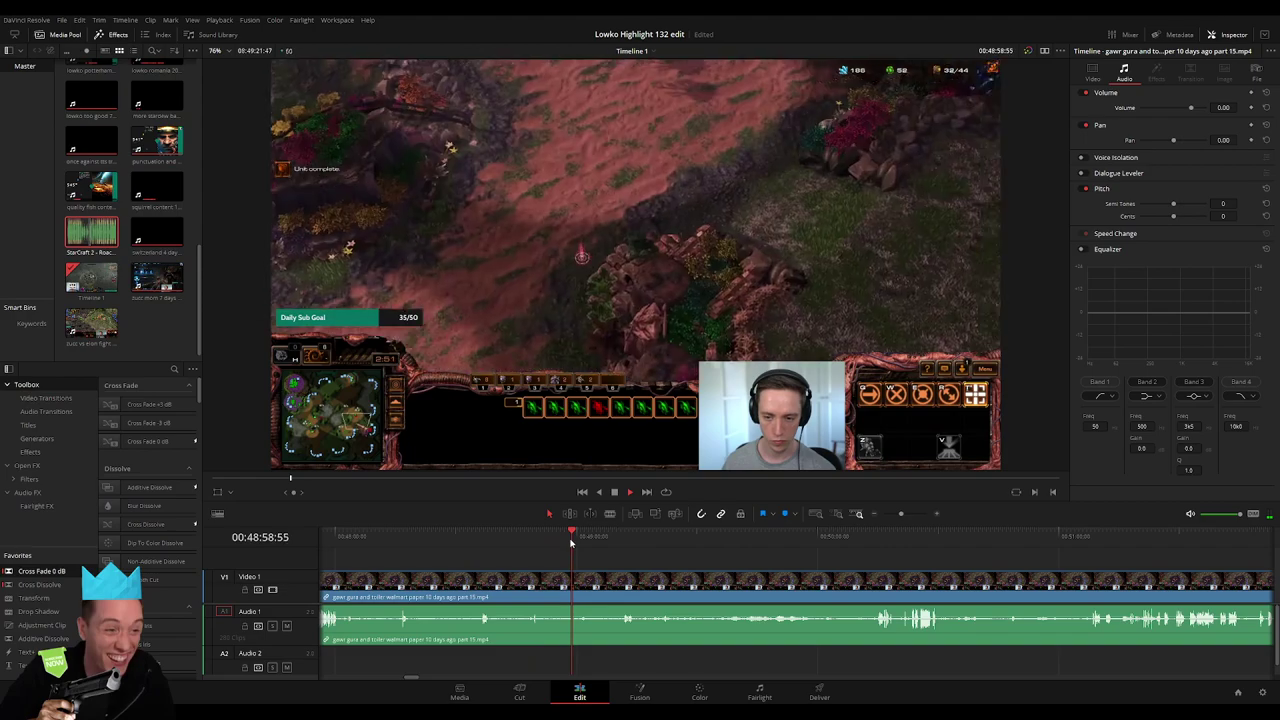
{"action": "left_click_drag", "start_coordinate": [571, 543], "coordinate": [618, 553]}
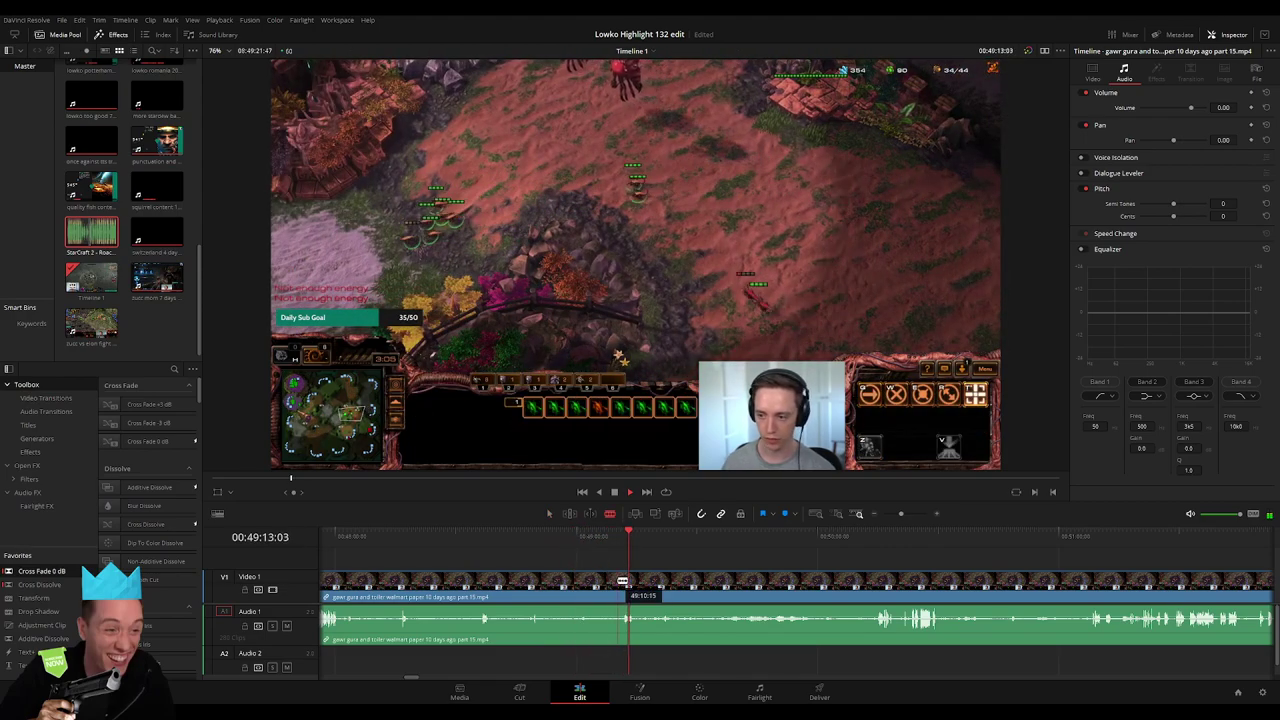
{"action": "key", "text": "ctrl+b"}
{"action": "left_click", "coordinate": [593, 586]}
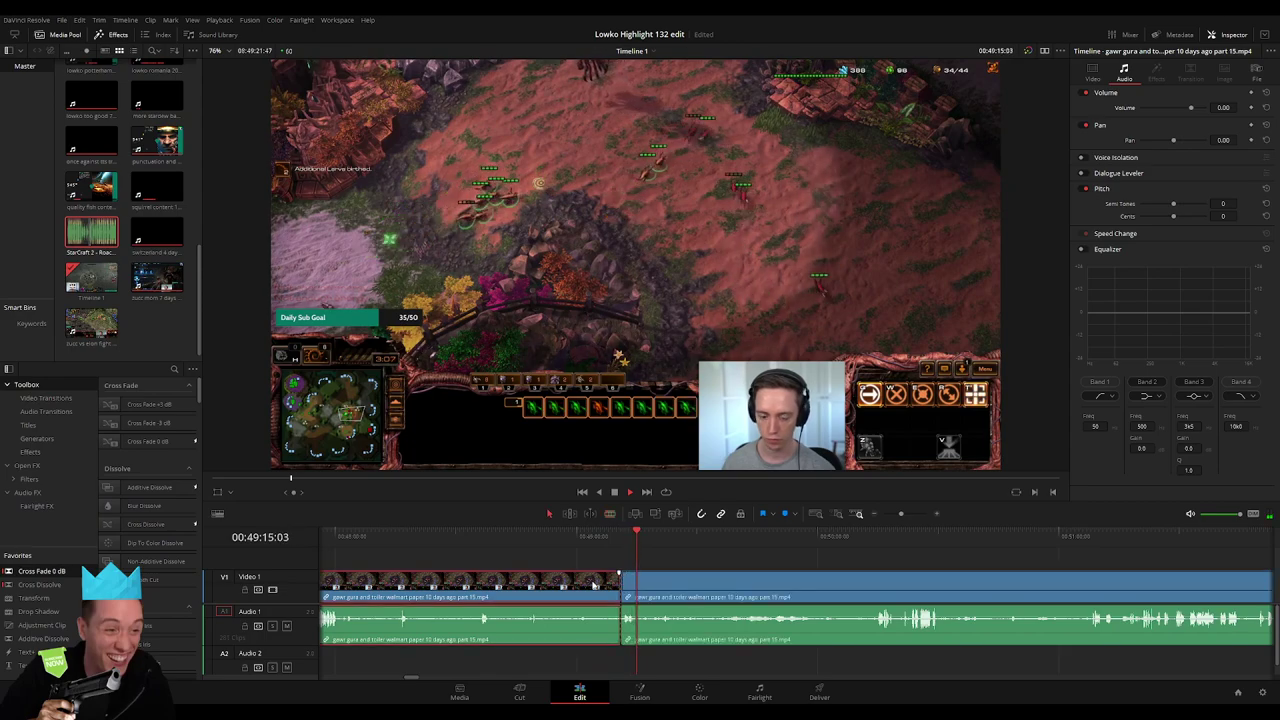
{"action": "key", "text": "Delete"}
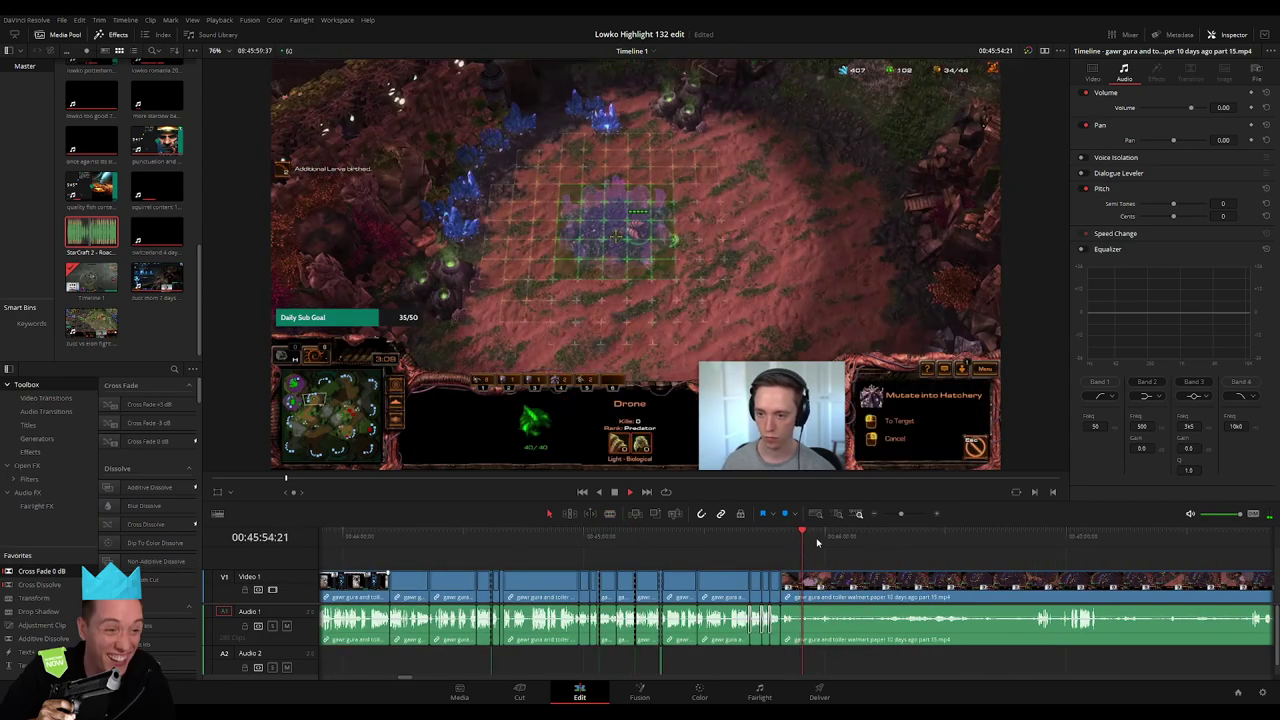
Place the Roach Quotes sound effect on Audio 2 at the playhead
{"action": "left_click", "coordinate": [820, 545]}
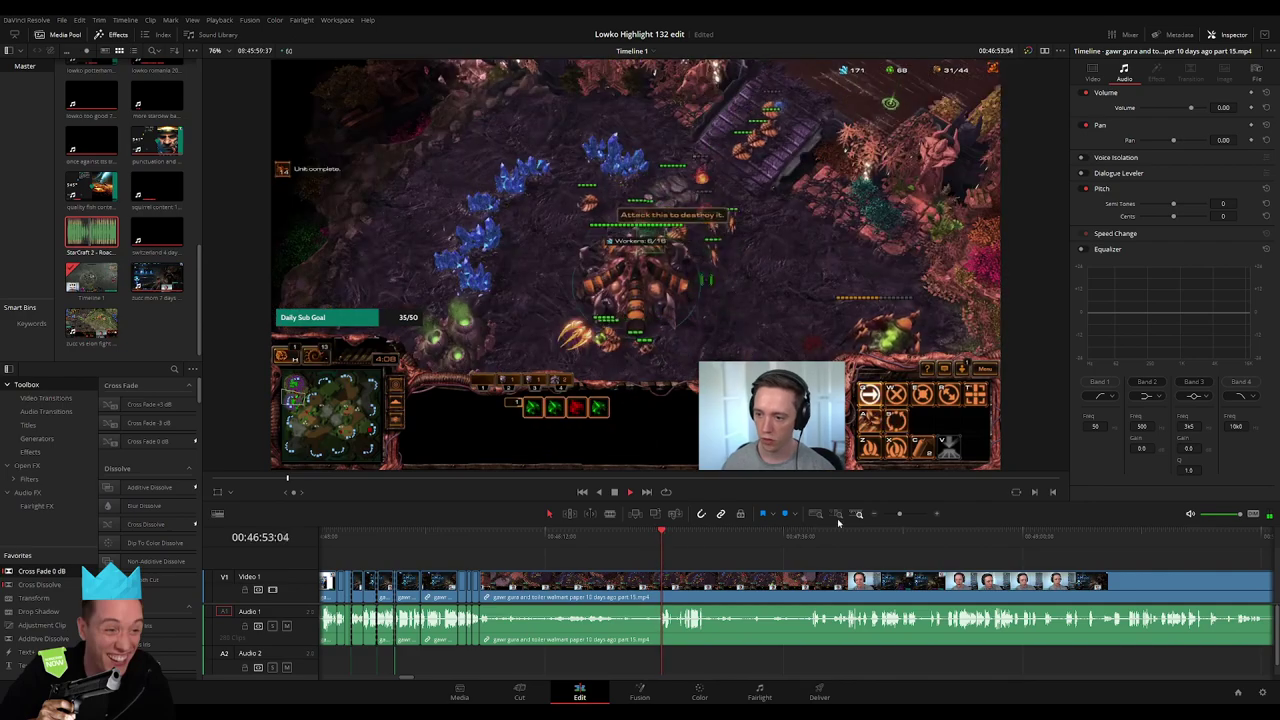
{"action": "left_click_drag", "start_coordinate": [899, 513], "coordinate": [913, 515]}
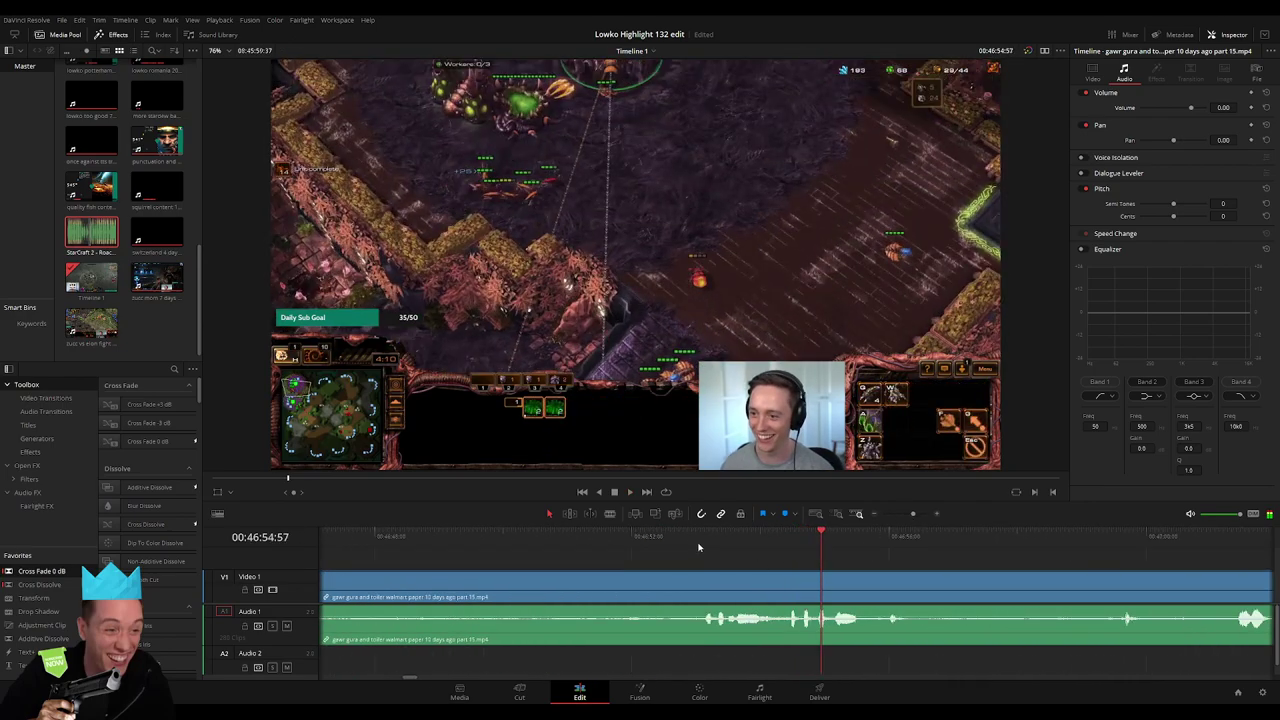
{"action": "left_click", "coordinate": [698, 545]}
{"action": "key", "text": "space"}
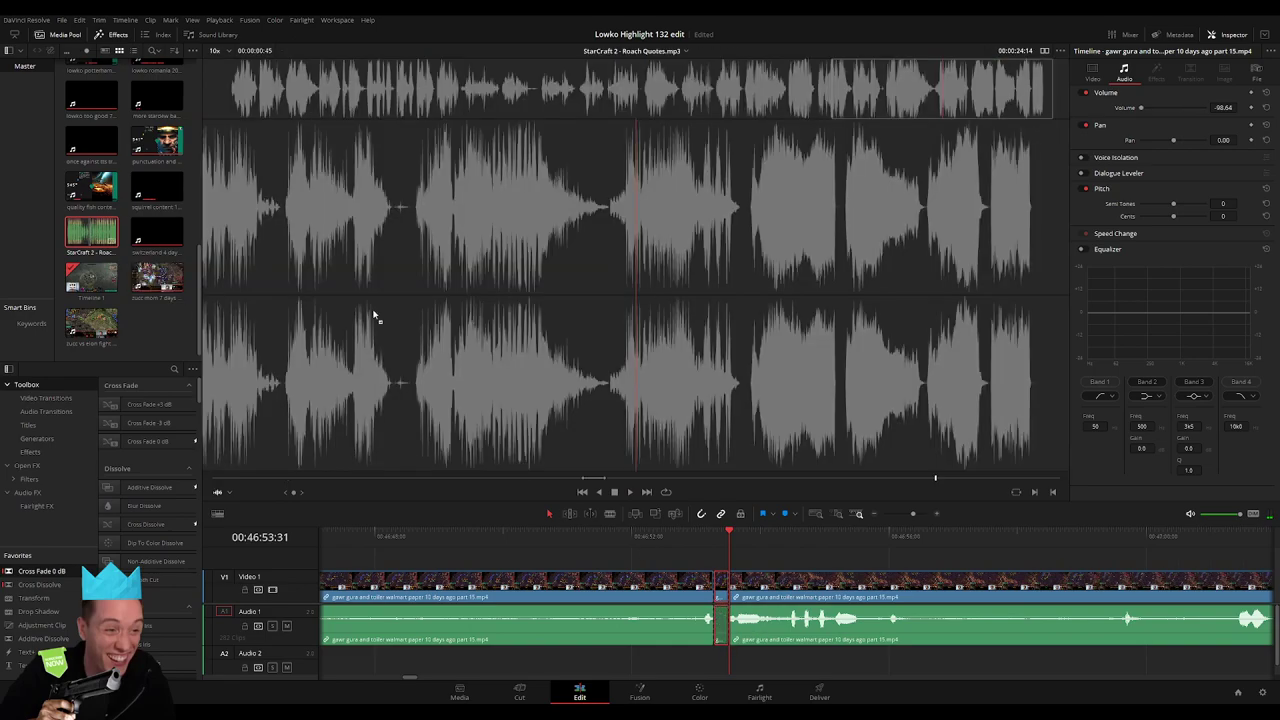
{"action": "mouse_move", "coordinate": [377, 320]}
{"action": "left_mouse_down"}
{"action": "mouse_move", "coordinate": [708, 672]}
{"action": "mouse_move", "coordinate": [733, 661]}
{"action": "left_mouse_up"}
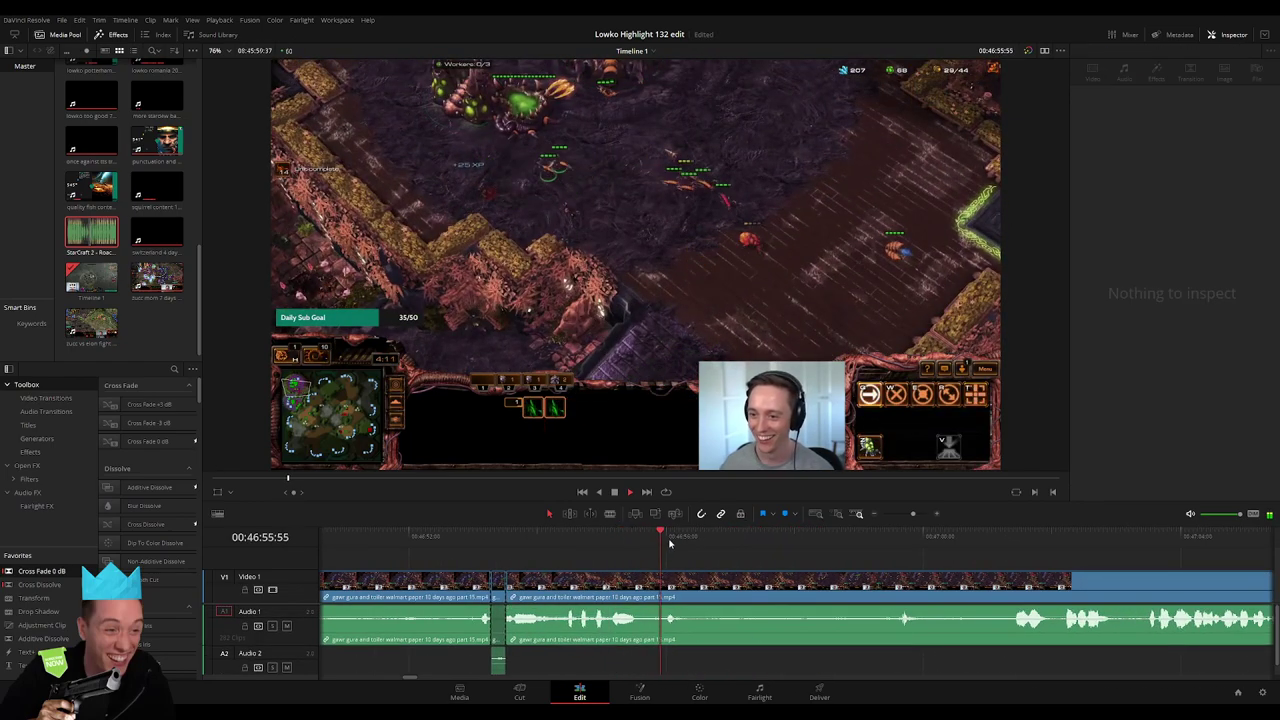
{"action": "left_click", "coordinate": [871, 620]}
Scrub ahead through the game footage to locate the next dull stretch
{"action": "left_click", "coordinate": [696, 546]}
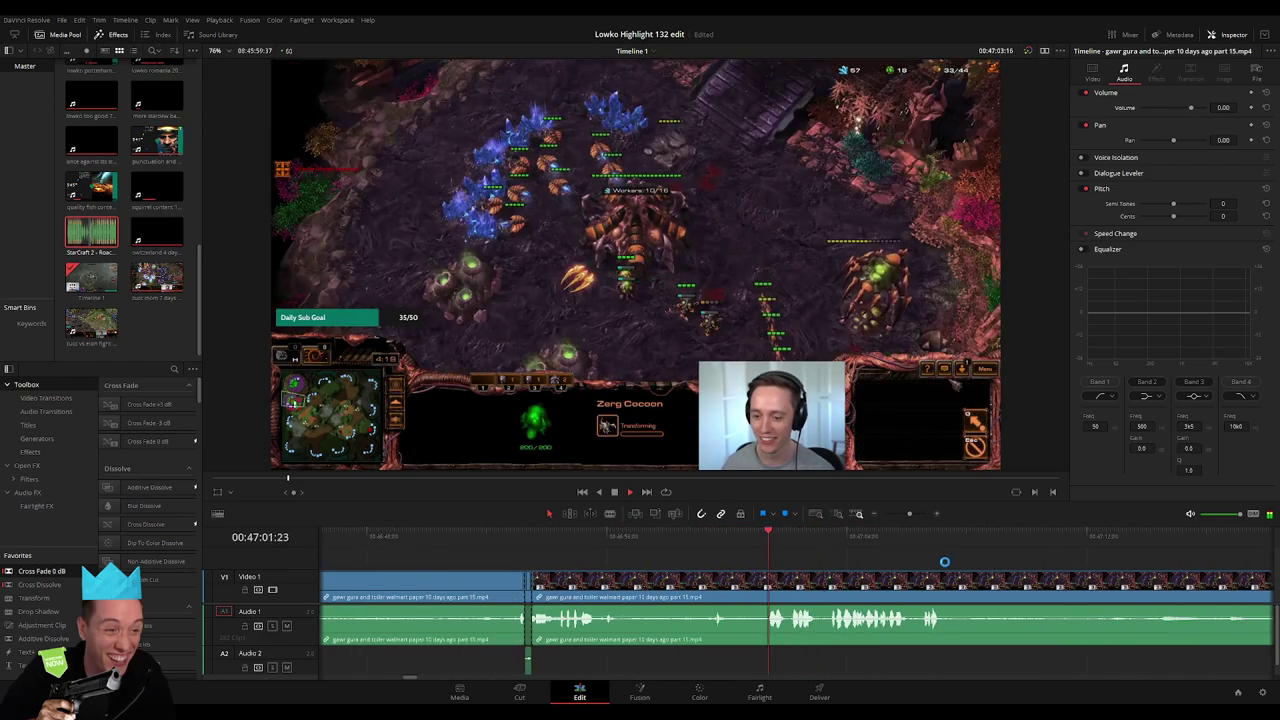
{"action": "scroll", "coordinate": [666, 564], "scroll_direction": "right", "scroll_amount": 3}
{"action": "scroll", "coordinate": [650, 600], "scroll_direction": "up", "scroll_amount": 2}
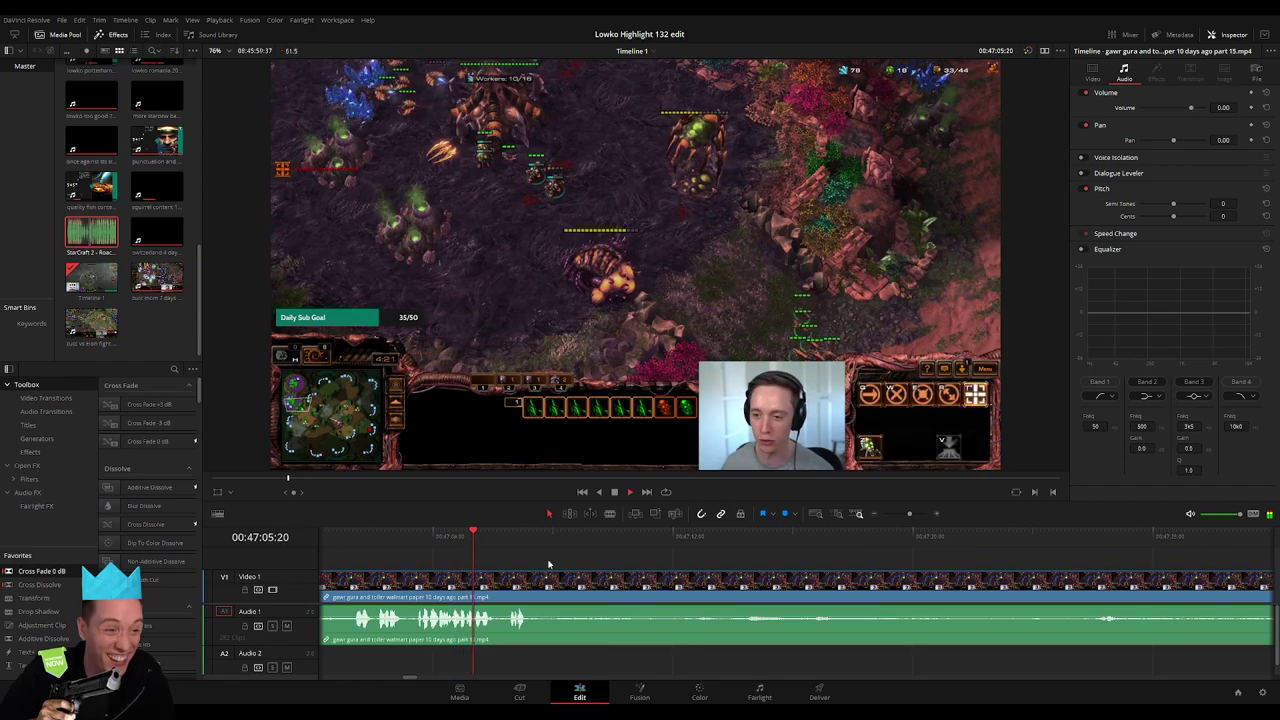
{"action": "left_click_drag", "start_coordinate": [777, 548], "coordinate": [1014, 551]}
{"action": "key", "text": "space"}
{"action": "scroll", "coordinate": [728, 587], "scroll_direction": "right", "scroll_amount": 4}
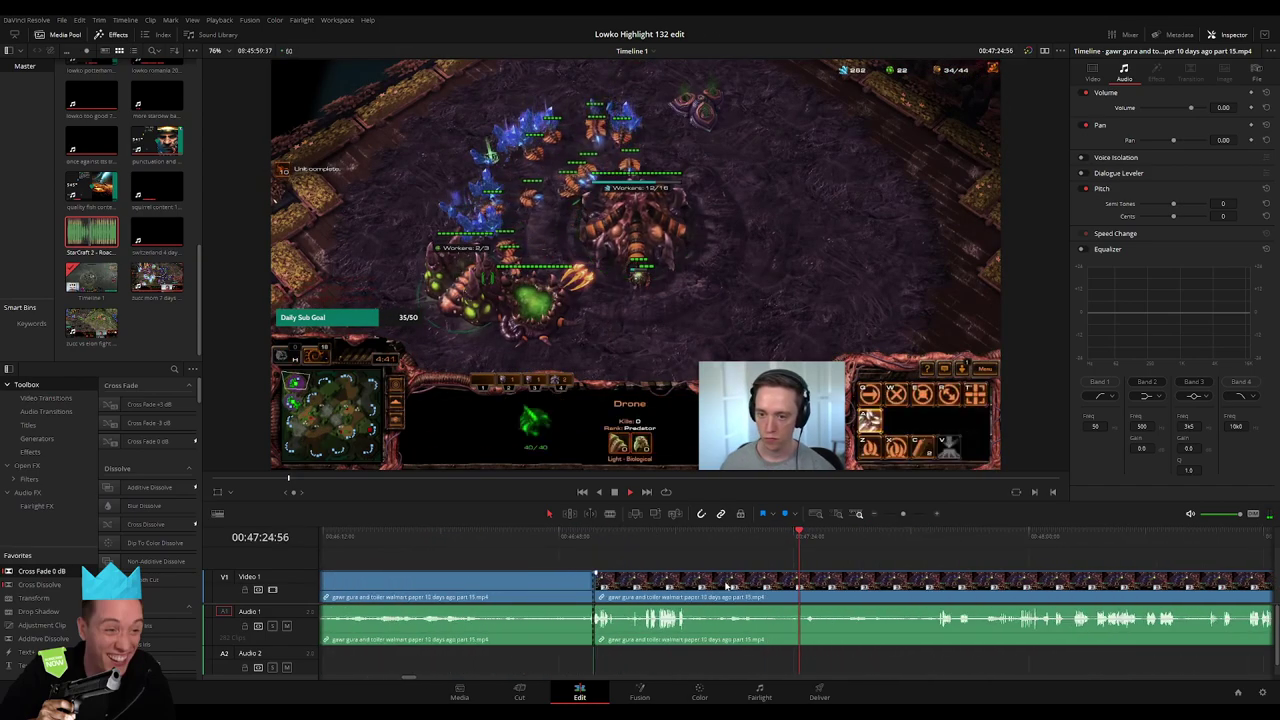
{"action": "left_click", "coordinate": [680, 538]}
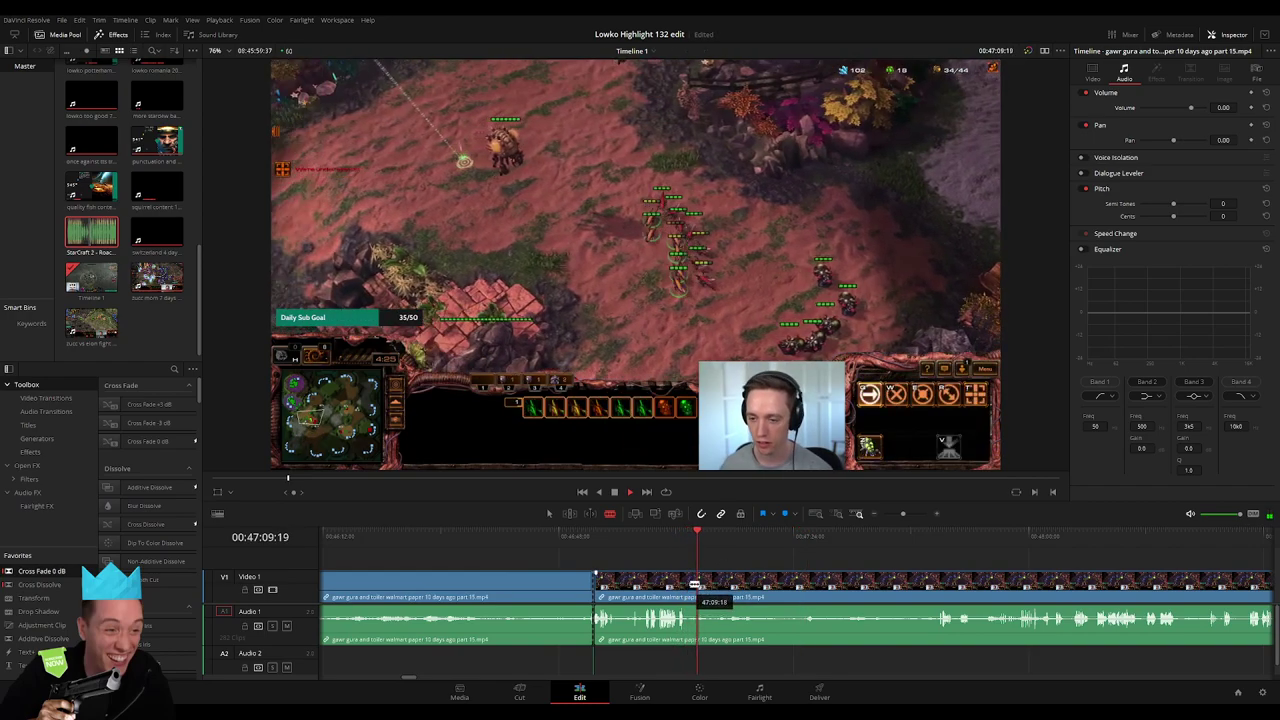
Split the clip and ripple-trim the dull section so it runs to the Victory screen
{"action": "key", "text": "ctrl+b"}
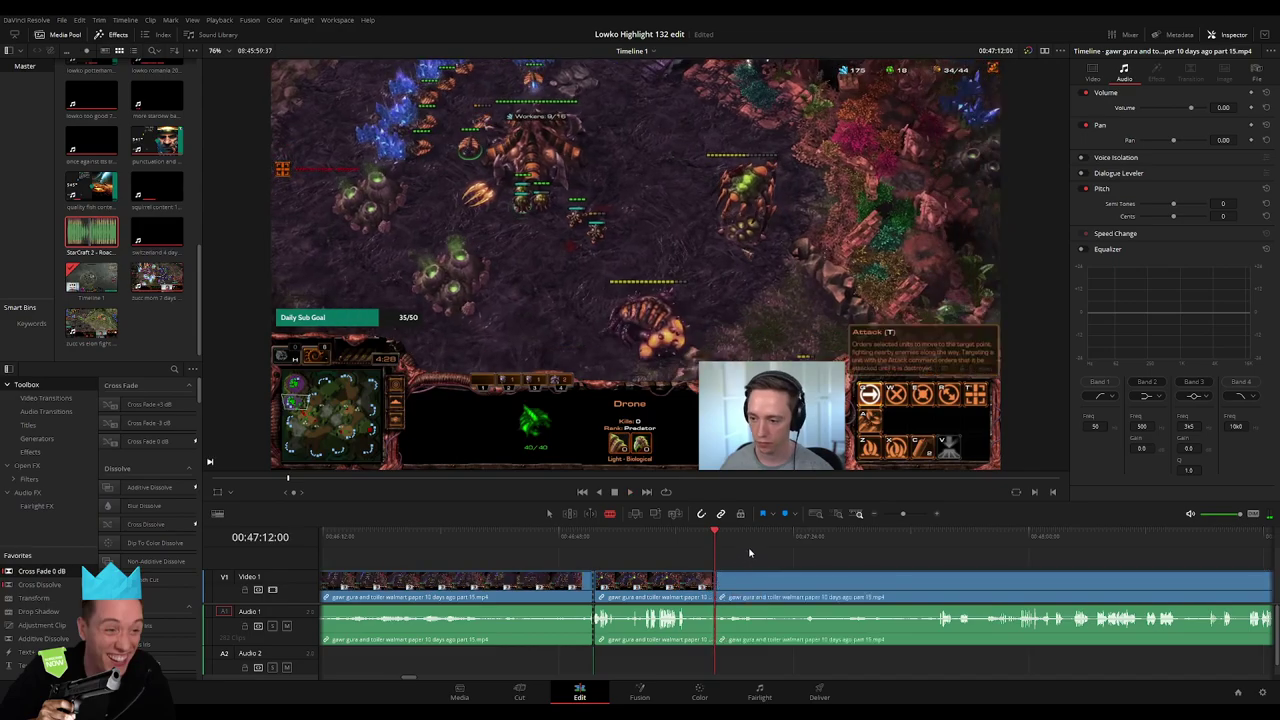
{"action": "left_click", "coordinate": [801, 538]}
{"action": "left_click", "coordinate": [914, 537]}
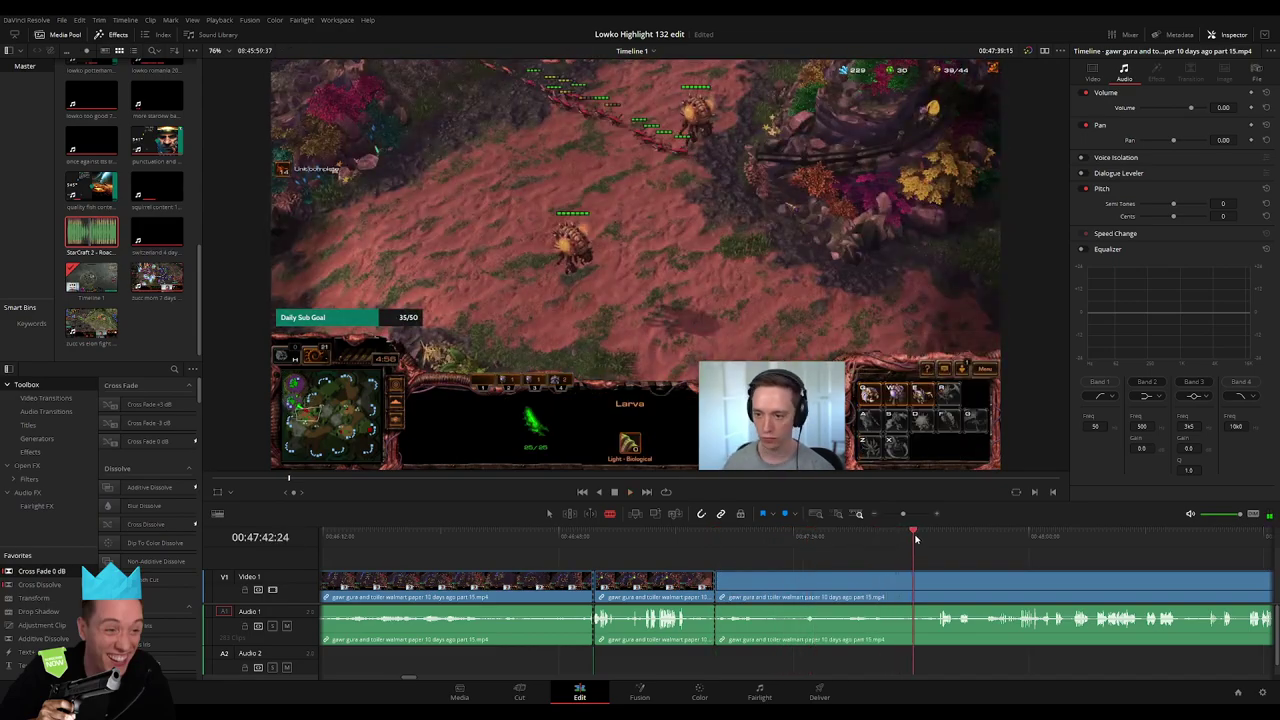
{"action": "left_click_drag", "start_coordinate": [942, 554], "coordinate": [650, 540]}
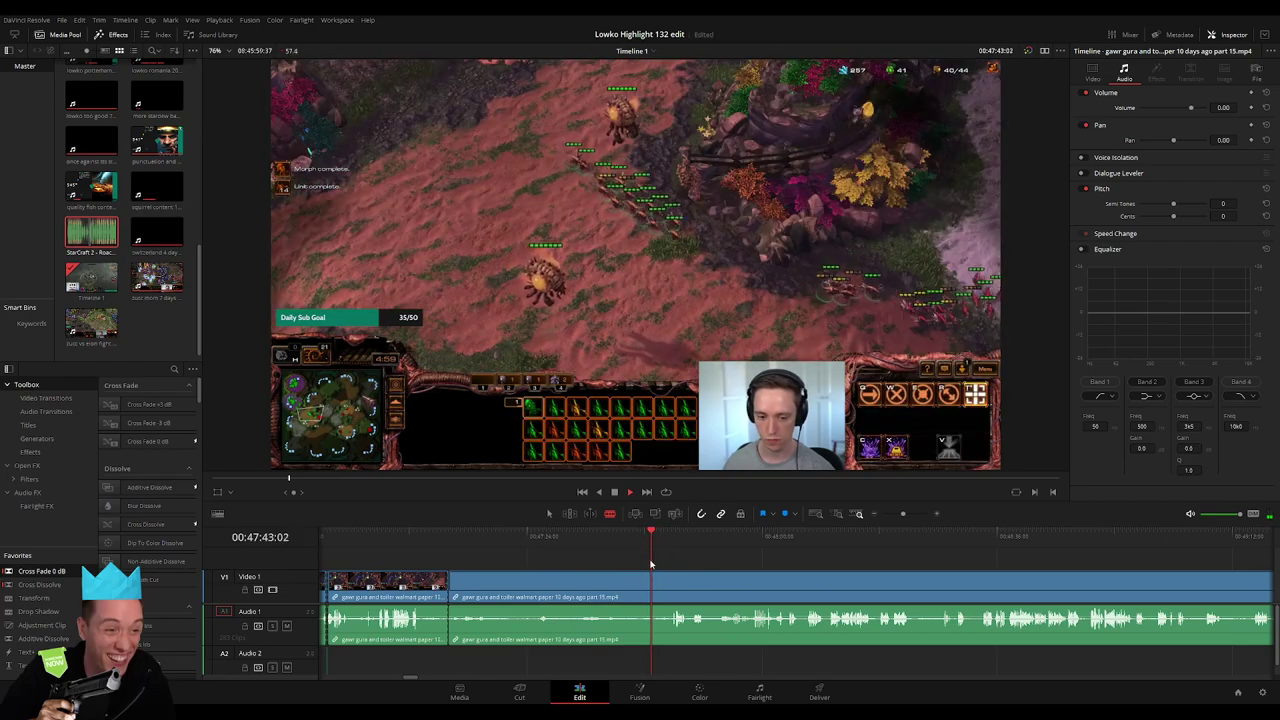
{"action": "key", "text": "shift+bracketleft"}
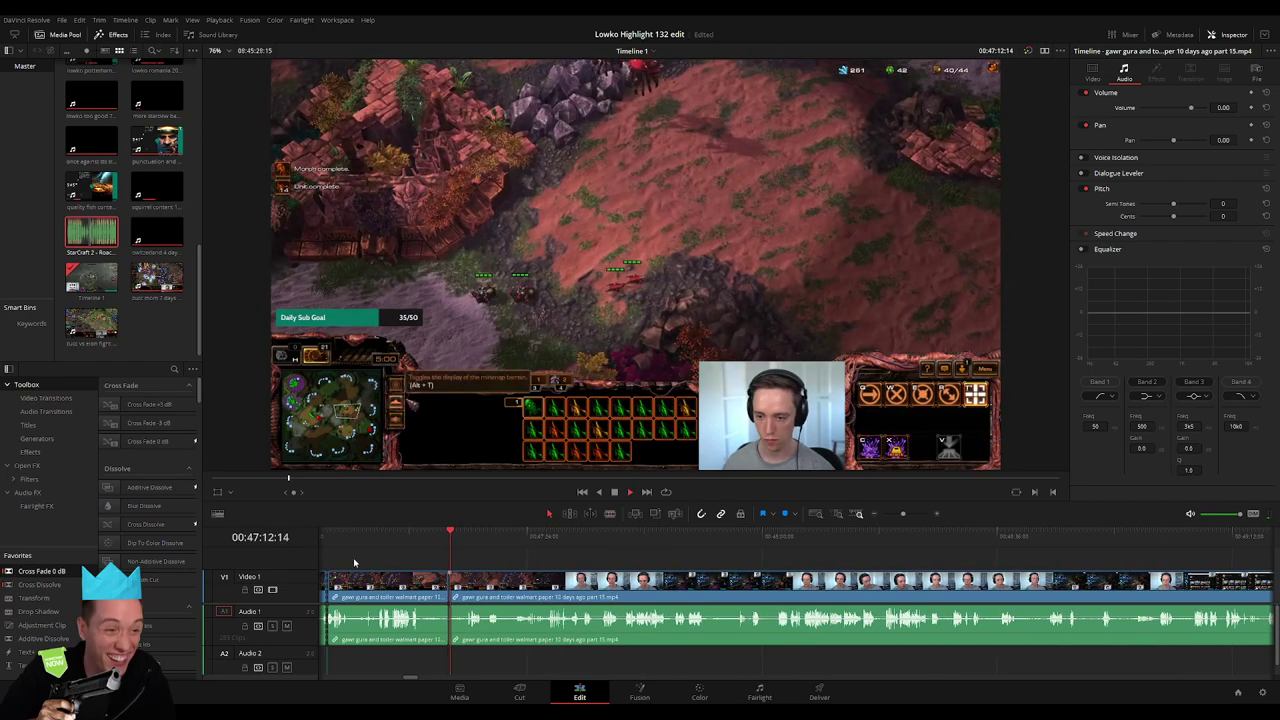
{"action": "left_click_drag", "start_coordinate": [451, 545], "coordinate": [515, 548]}
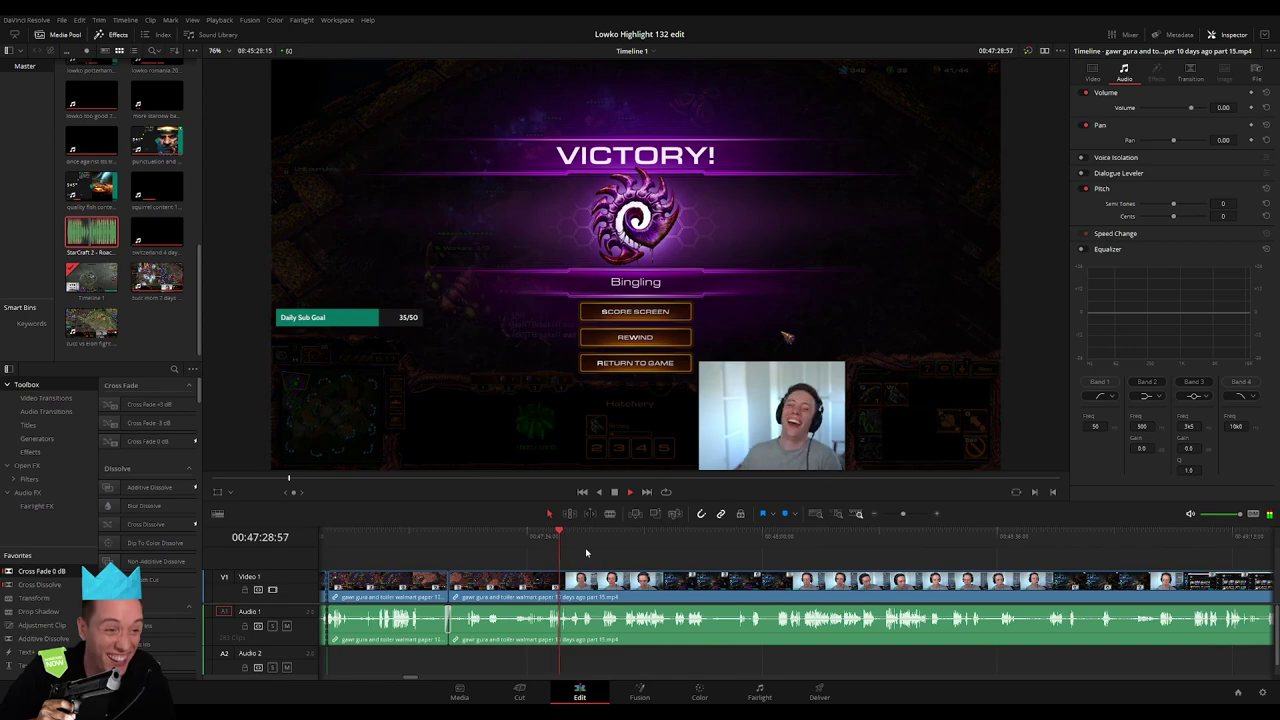
Blade the clip twice near 48:00 and ripple-delete the middle piece
{"action": "left_click", "coordinate": [574, 546]}
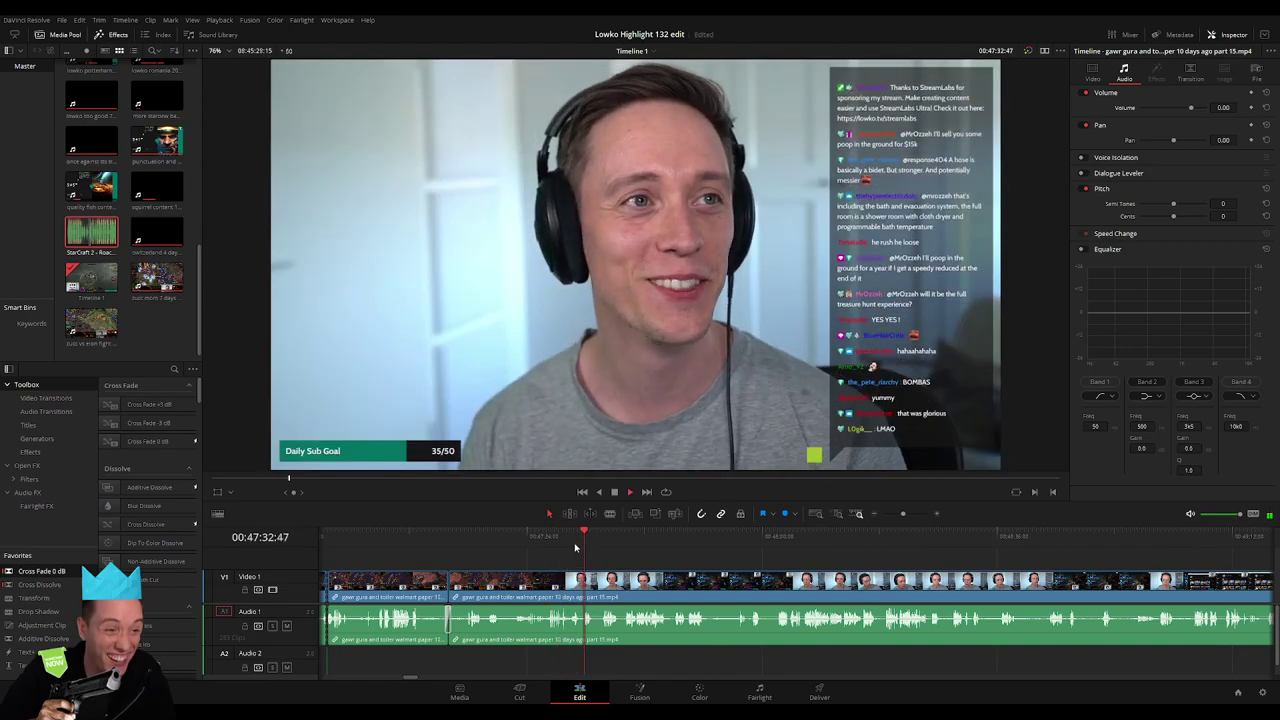
{"action": "left_click_drag", "start_coordinate": [585, 549], "coordinate": [594, 549]}
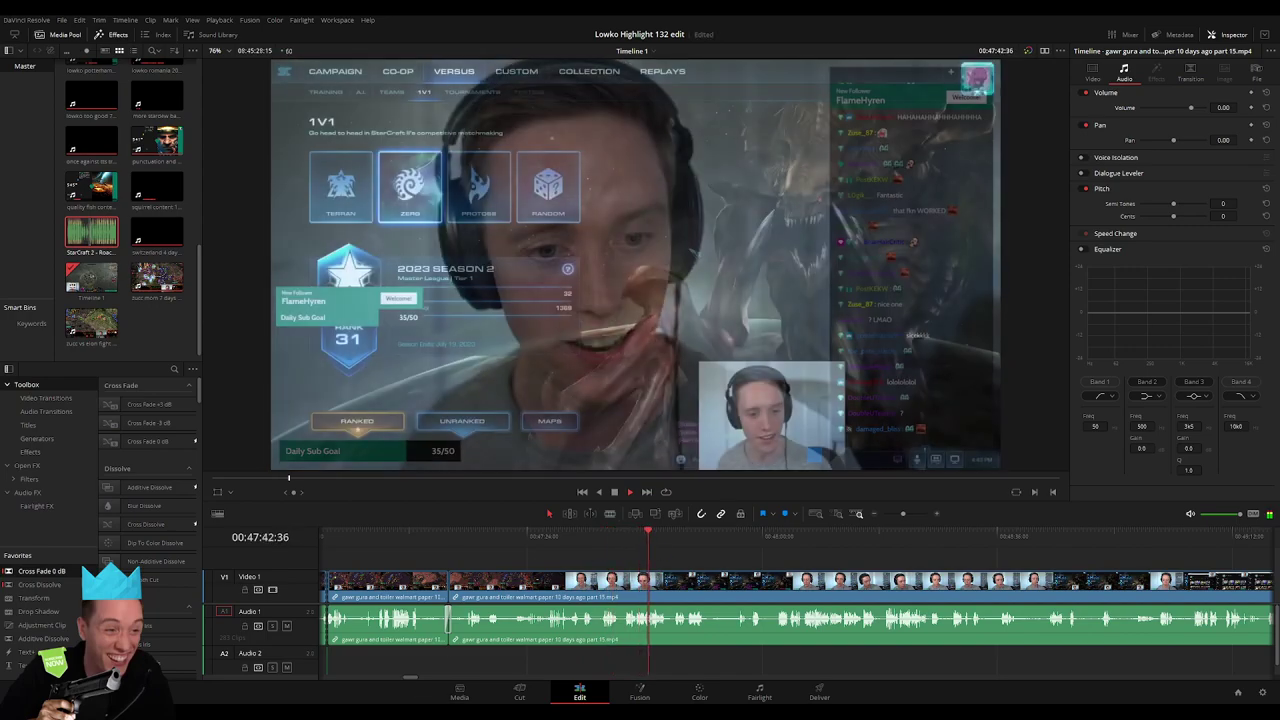
{"action": "left_click", "coordinate": [907, 514]}
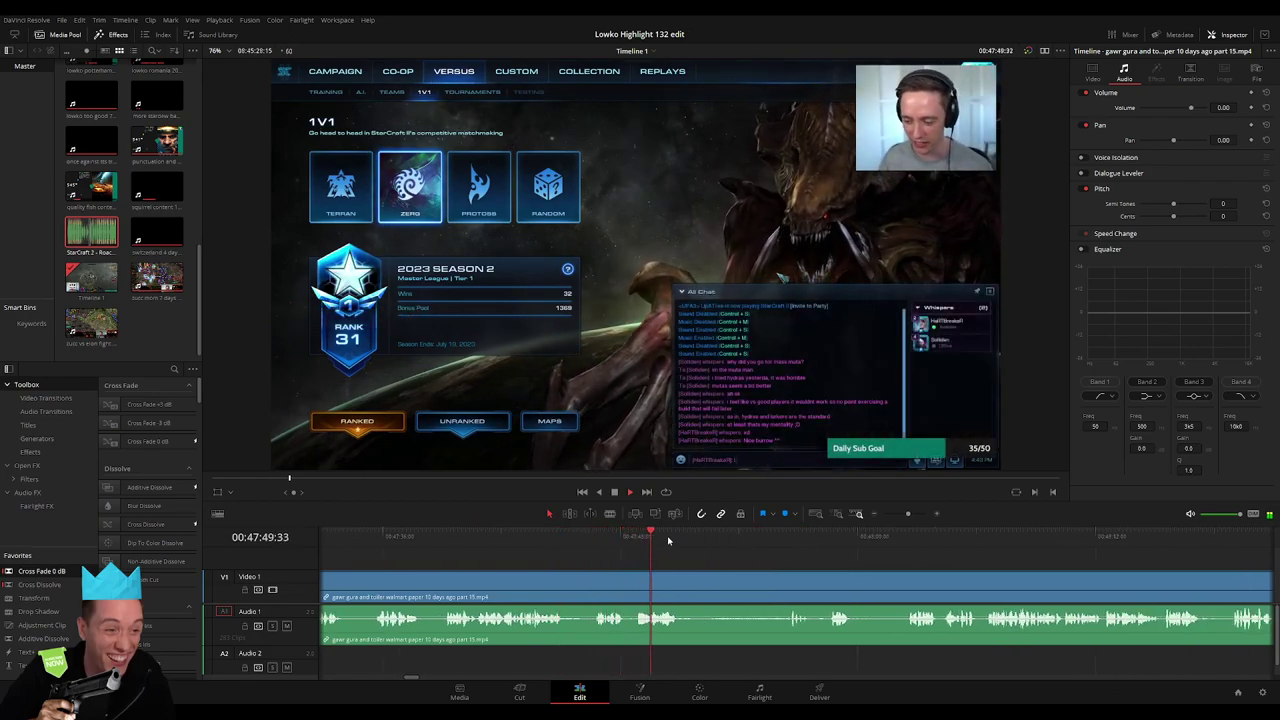
{"action": "left_click", "coordinate": [780, 536]}
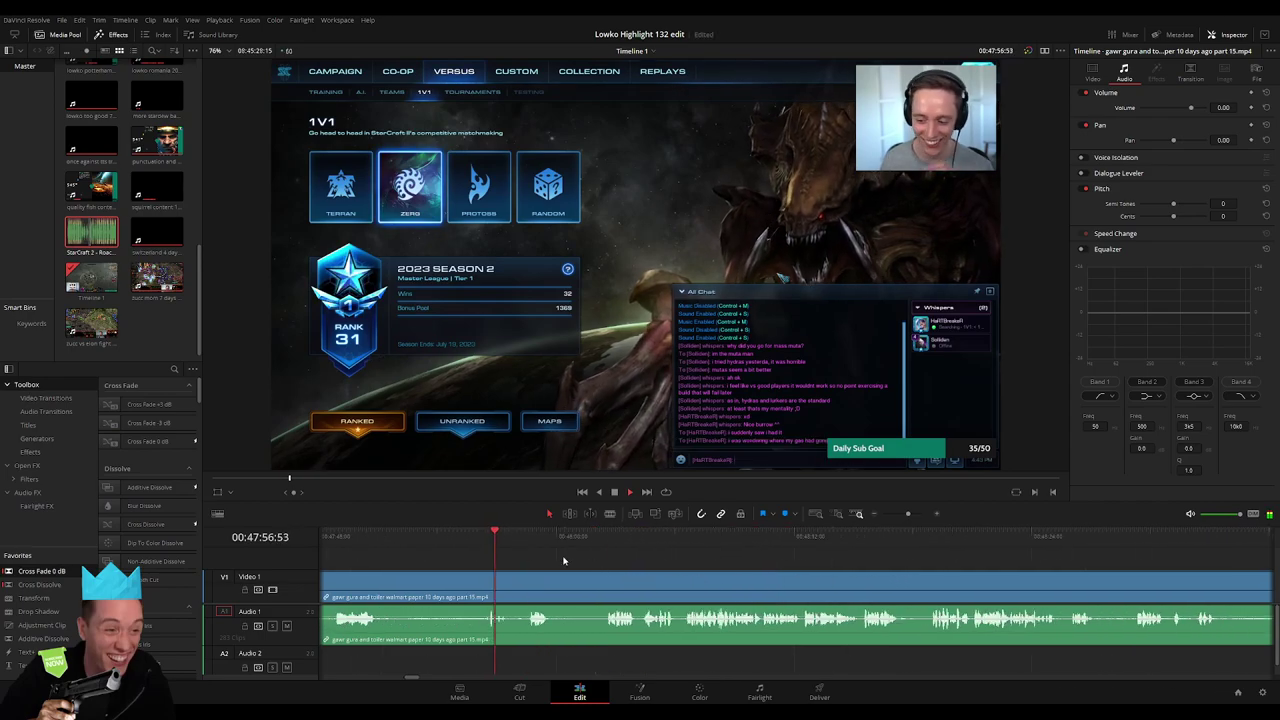
{"action": "left_click", "coordinate": [610, 537]}
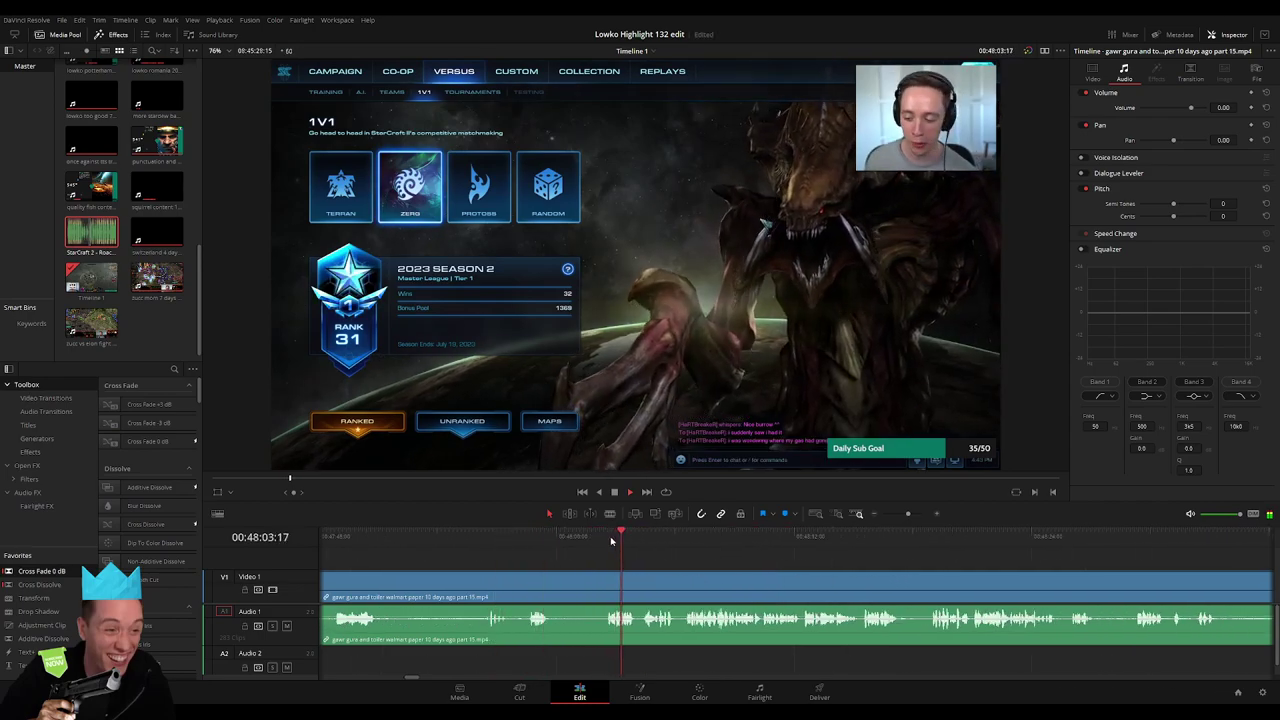
{"action": "key", "text": "b"}
{"action": "left_click", "coordinate": [556, 578]}
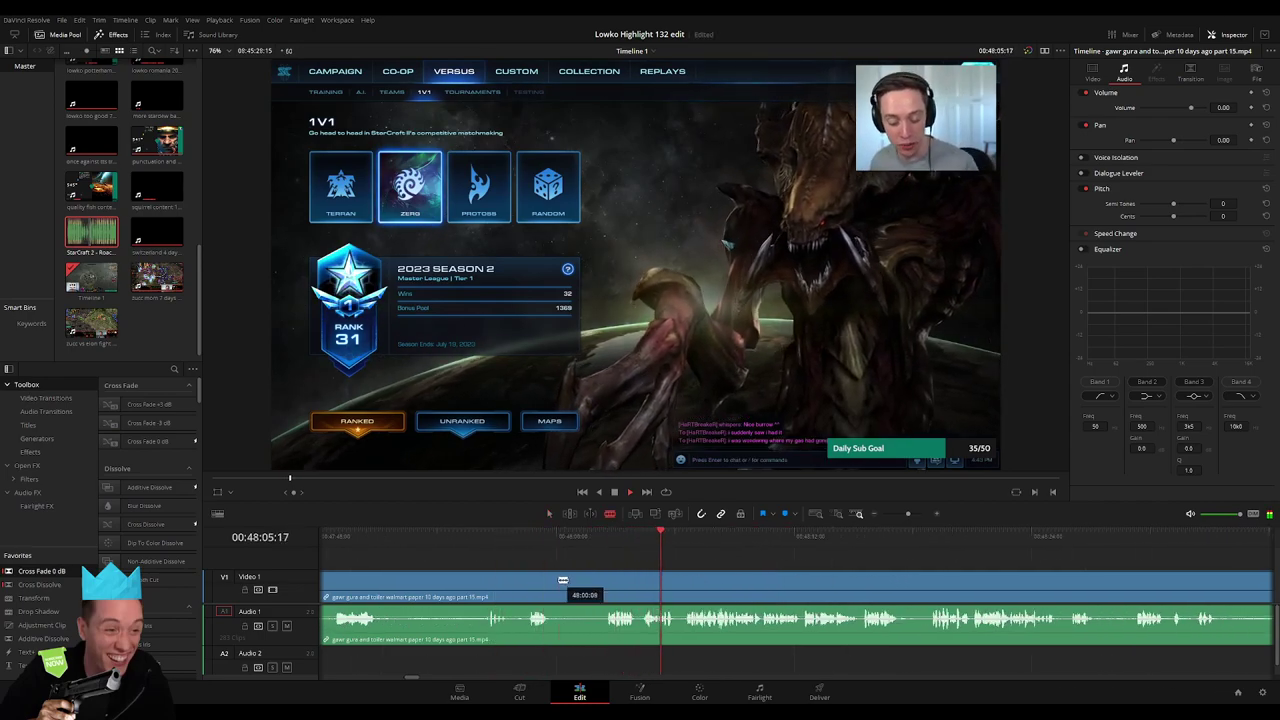
{"action": "left_click", "coordinate": [604, 580]}
{"action": "key", "text": "a"}
{"action": "left_click", "coordinate": [585, 588]}
{"action": "key", "text": "Delete"}
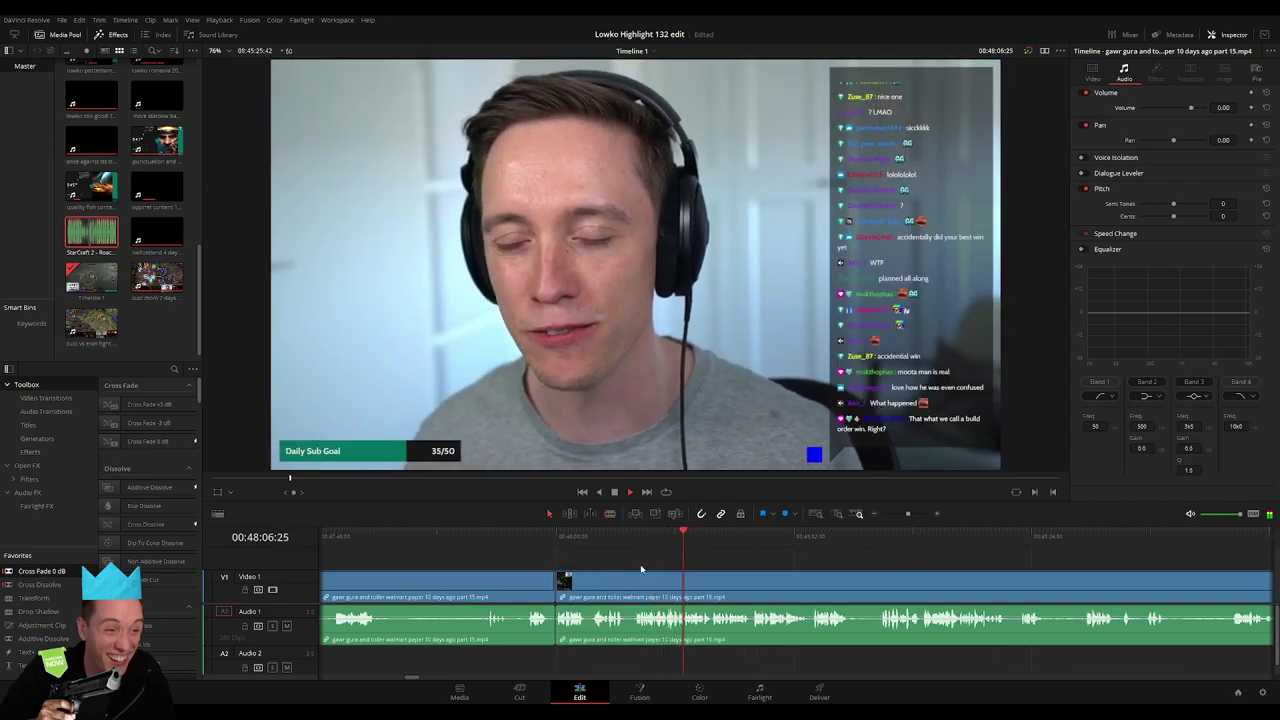
Split the clip again at 48:16 and skip ahead through the later footage
{"action": "mouse_move", "coordinate": [907, 513]}
{"action": "left_mouse_down"}
{"action": "mouse_move", "coordinate": [885, 514]}
{"action": "mouse_move", "coordinate": [898, 518]}
{"action": "left_mouse_up"}
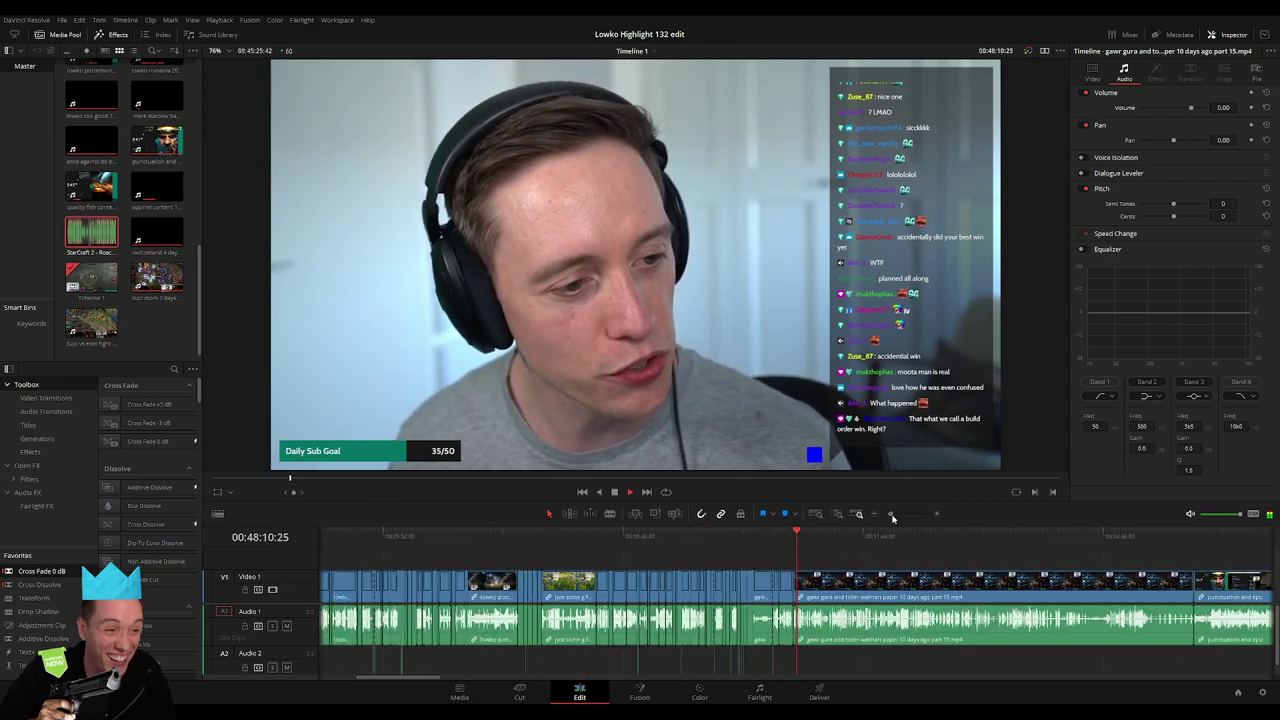
{"action": "left_click_drag", "start_coordinate": [898, 518], "coordinate": [904, 514]}
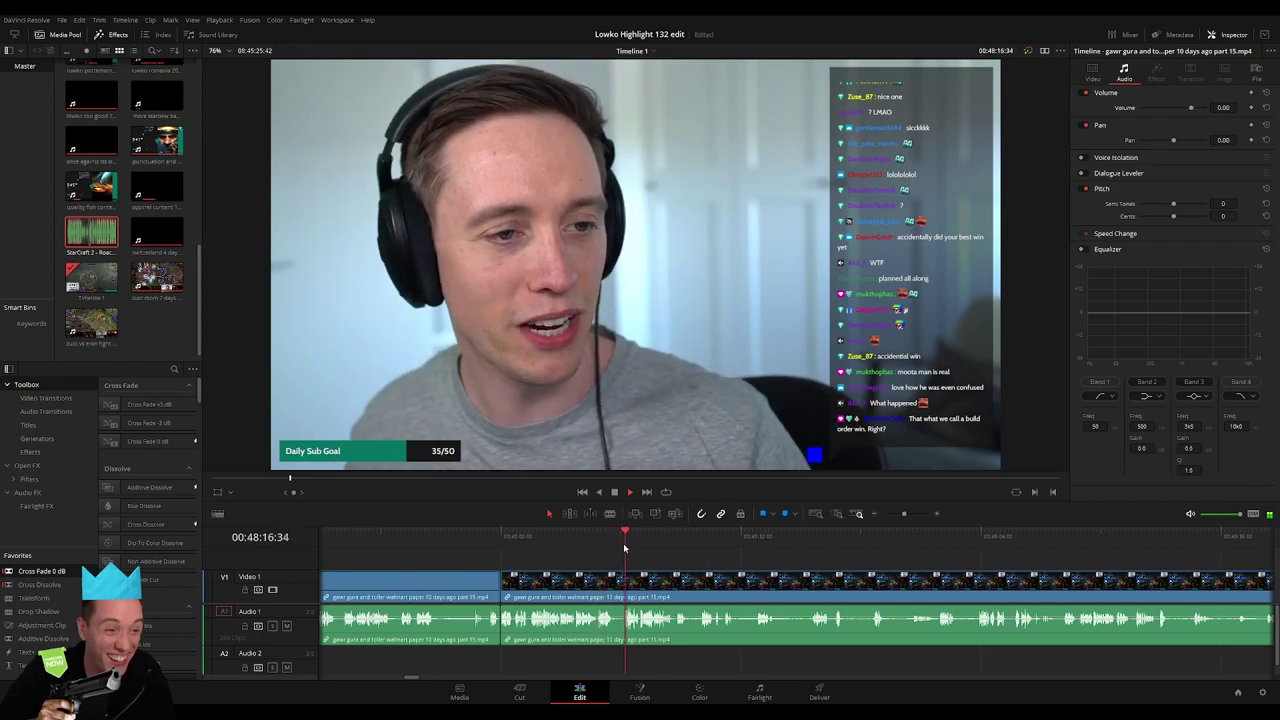
{"action": "left_click", "coordinate": [616, 584]}
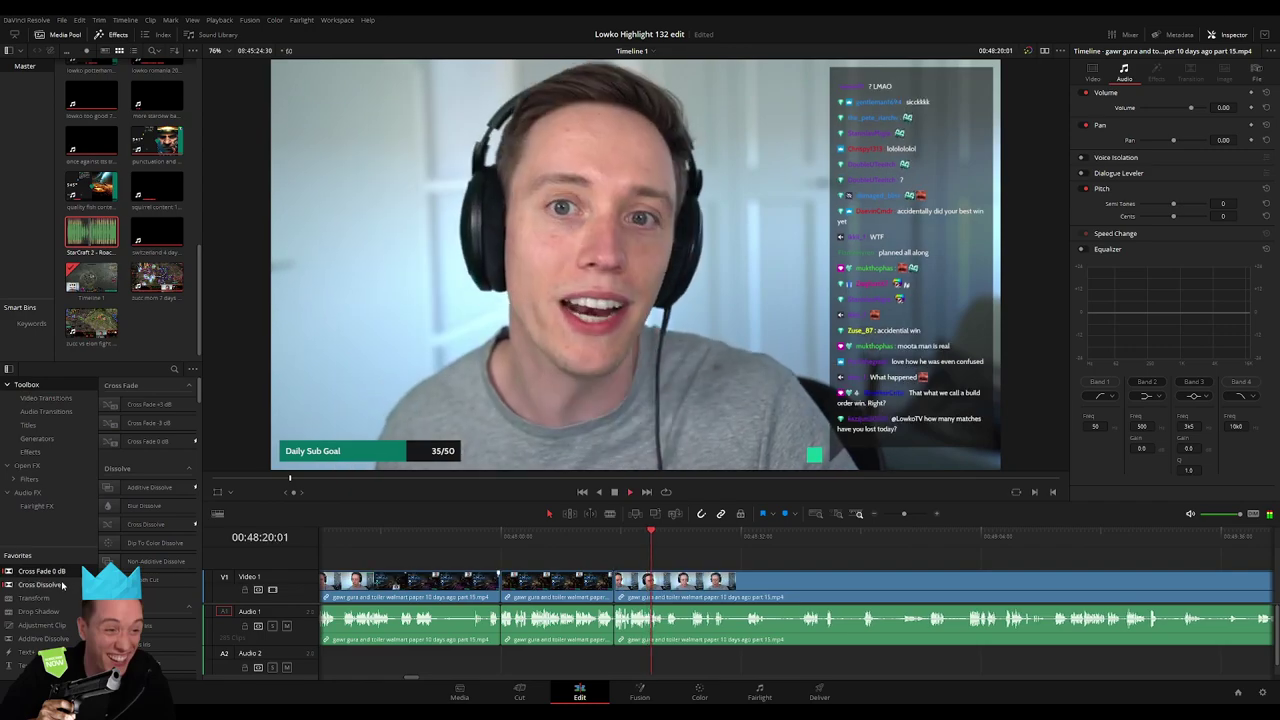
{"action": "left_click", "coordinate": [673, 540]}
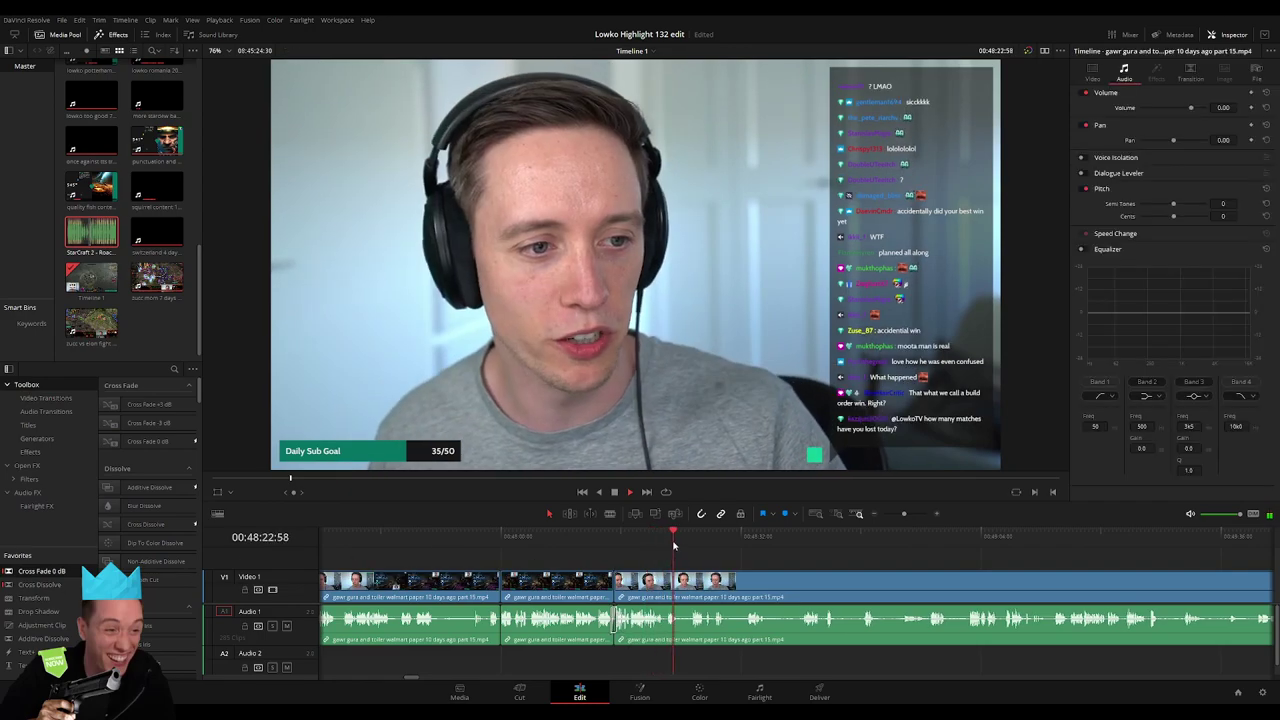
{"action": "left_click", "coordinate": [698, 542]}
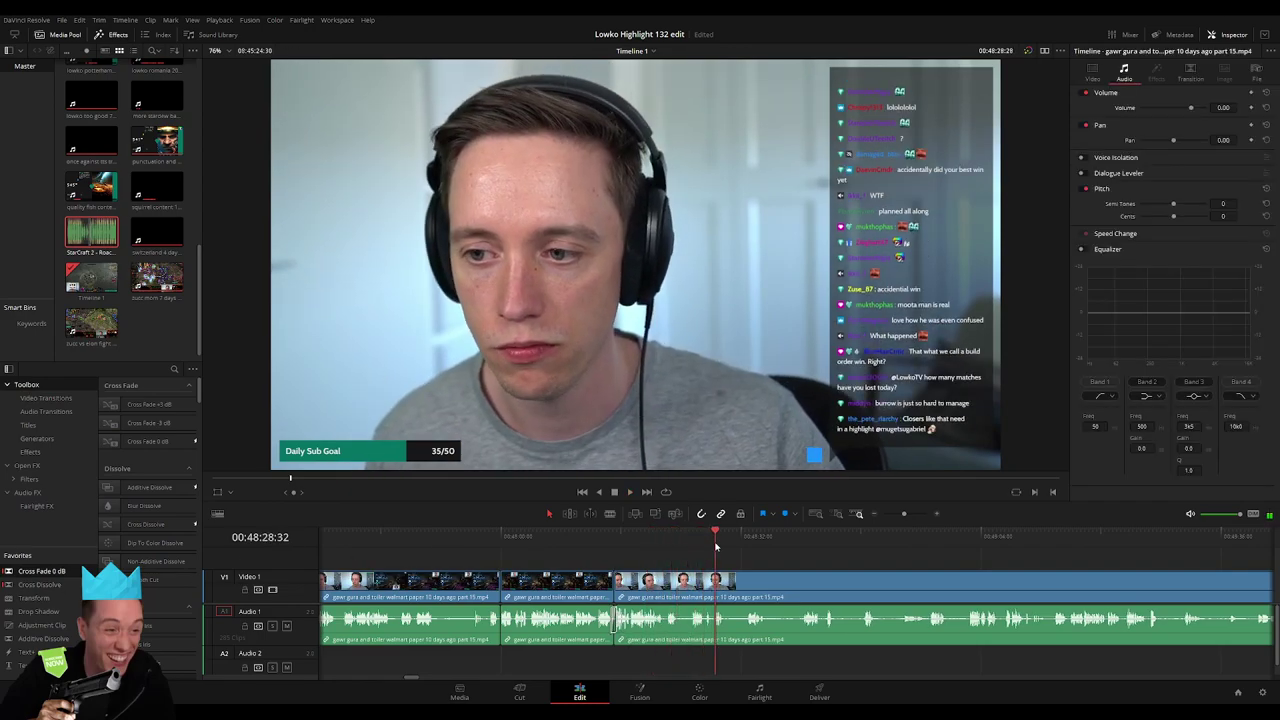
{"action": "left_click", "coordinate": [718, 541]}
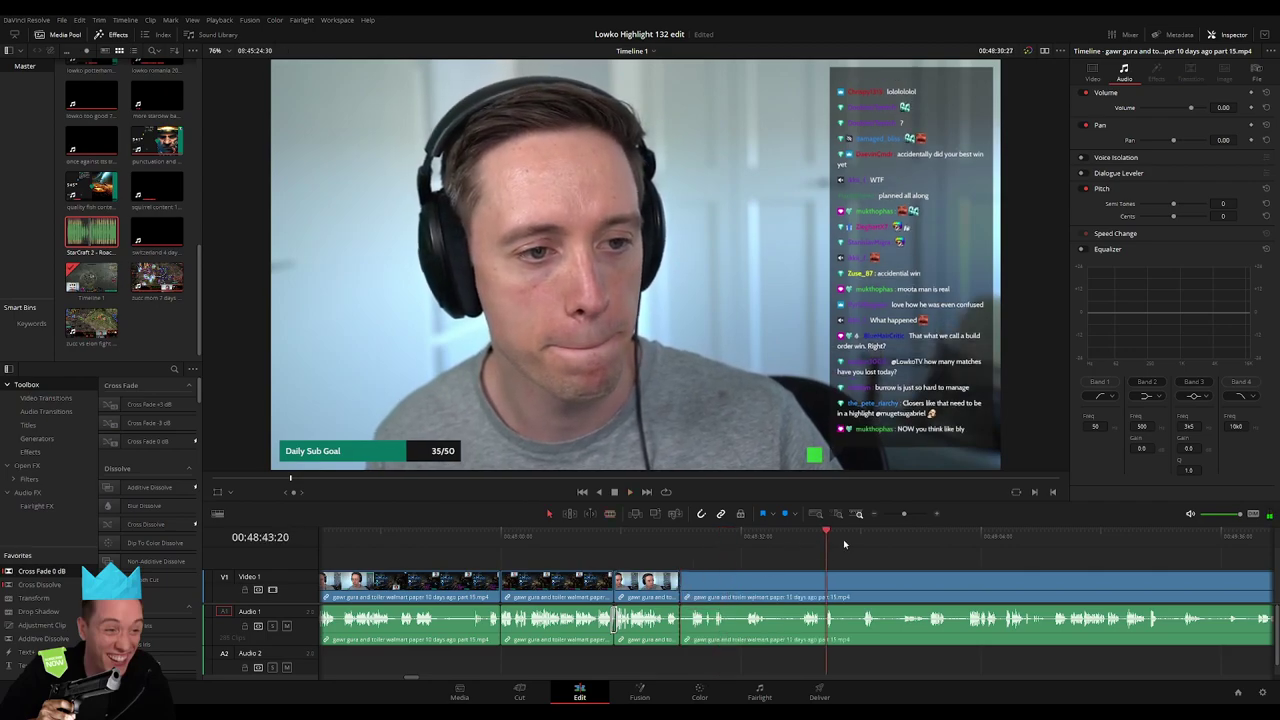
{"action": "left_click", "coordinate": [1157, 540]}
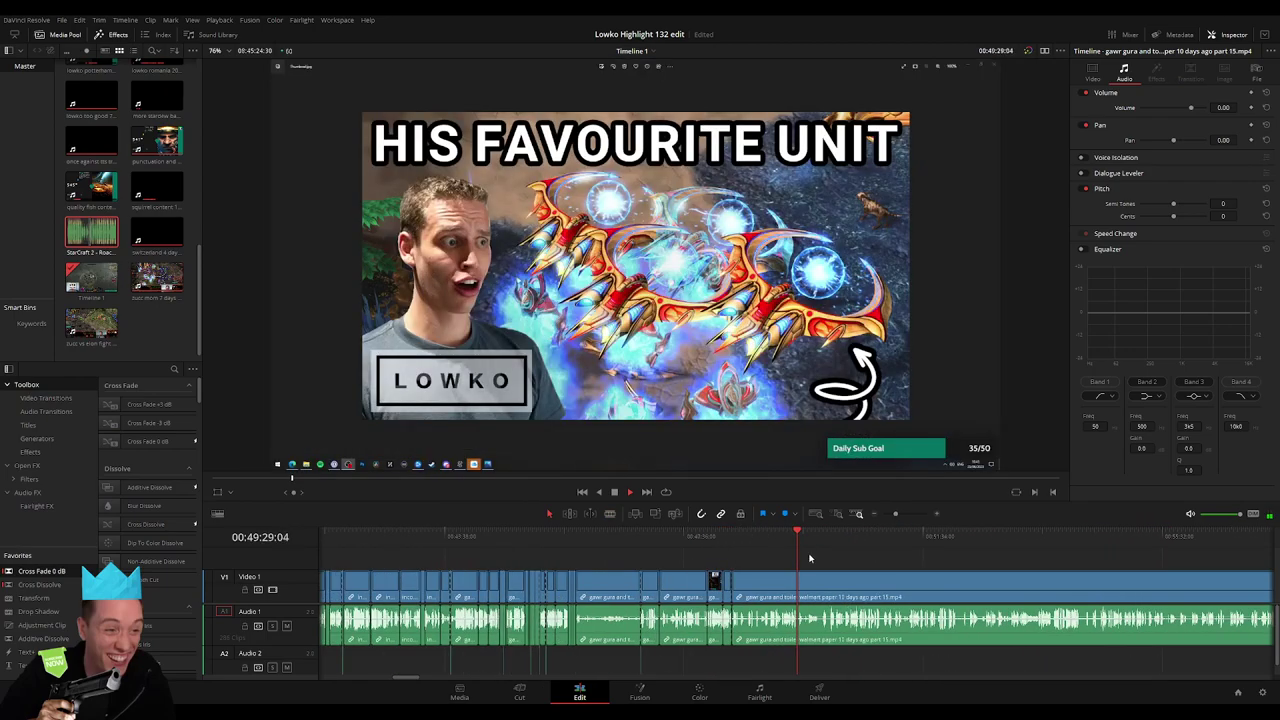
{"action": "left_click_drag", "start_coordinate": [857, 548], "coordinate": [600, 549]}
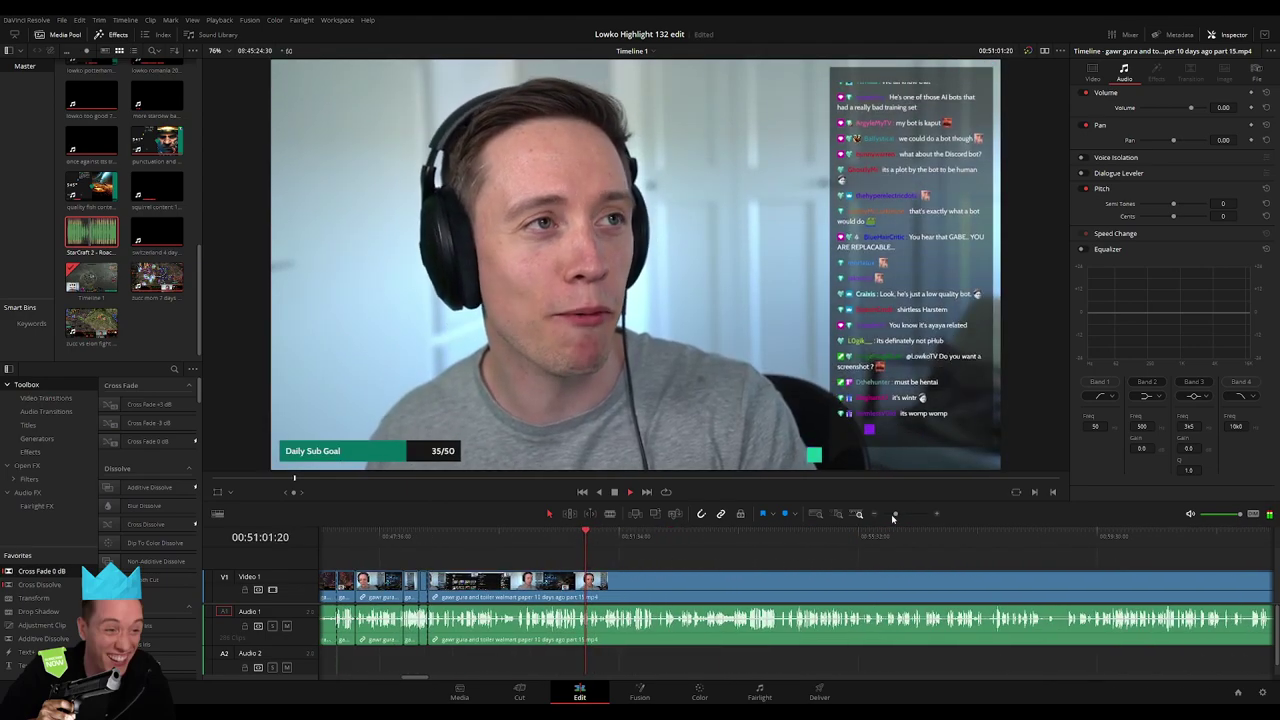
Scrub back through the webcam, end-screen and YouTube comments scenes
{"action": "left_click_drag", "start_coordinate": [895, 514], "coordinate": [904, 518]}
{"action": "left_click", "coordinate": [775, 556]}
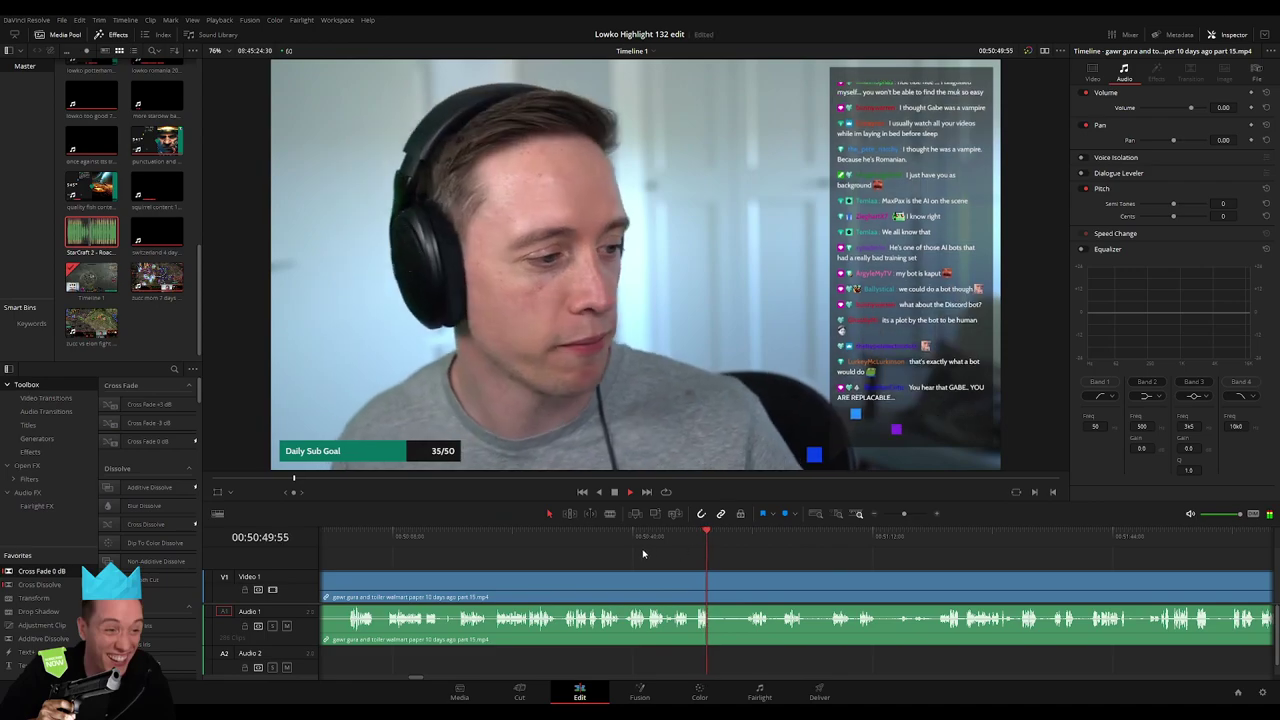
{"action": "left_click", "coordinate": [625, 548]}
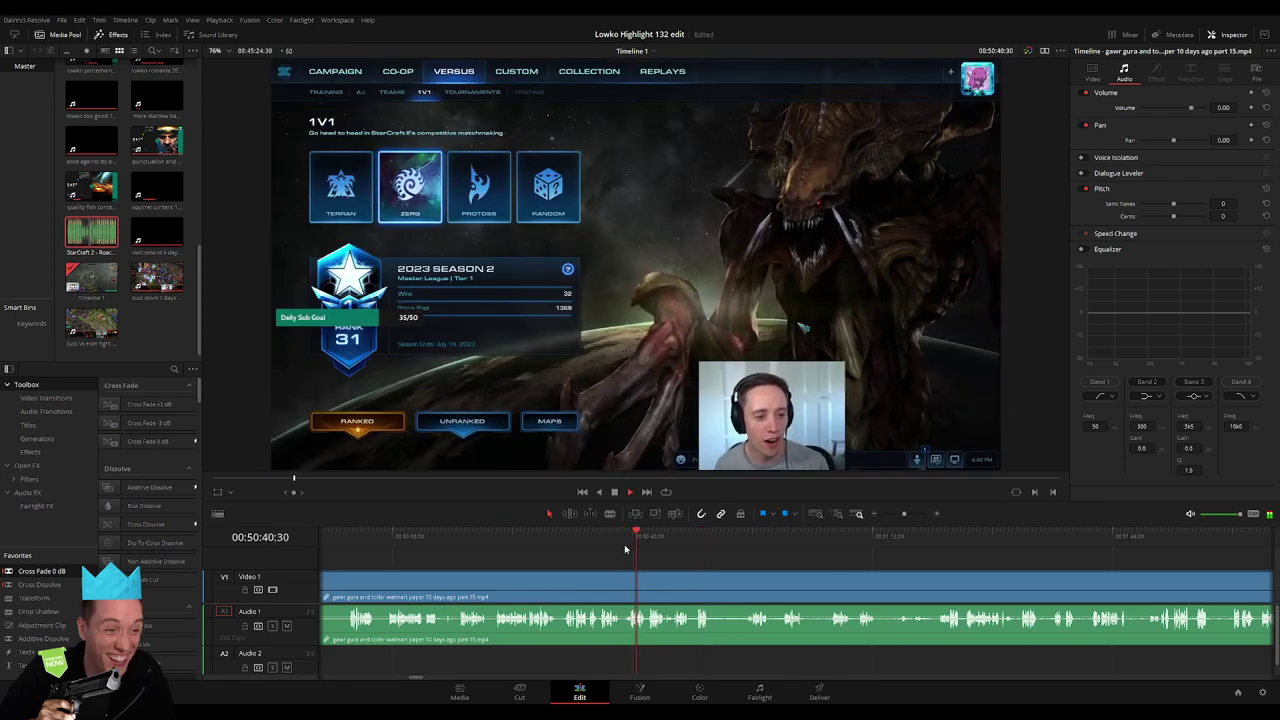
{"action": "left_click", "coordinate": [561, 544]}
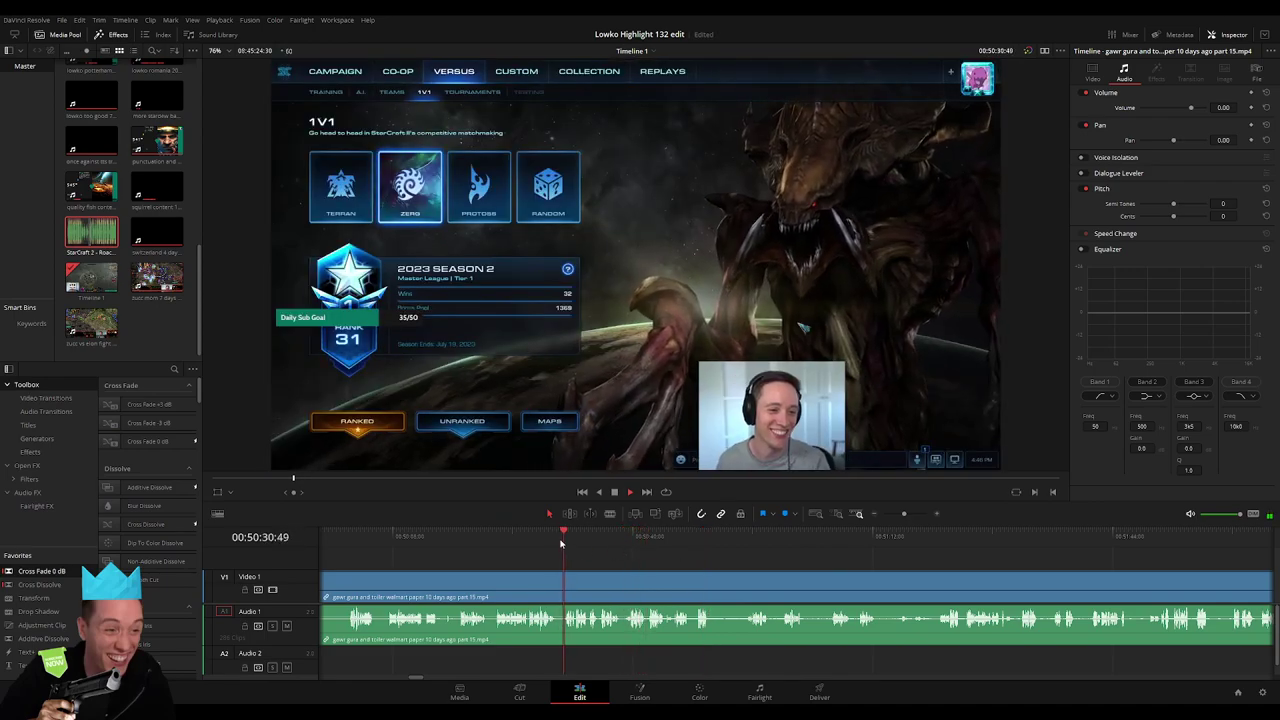
{"action": "left_click", "coordinate": [500, 546]}
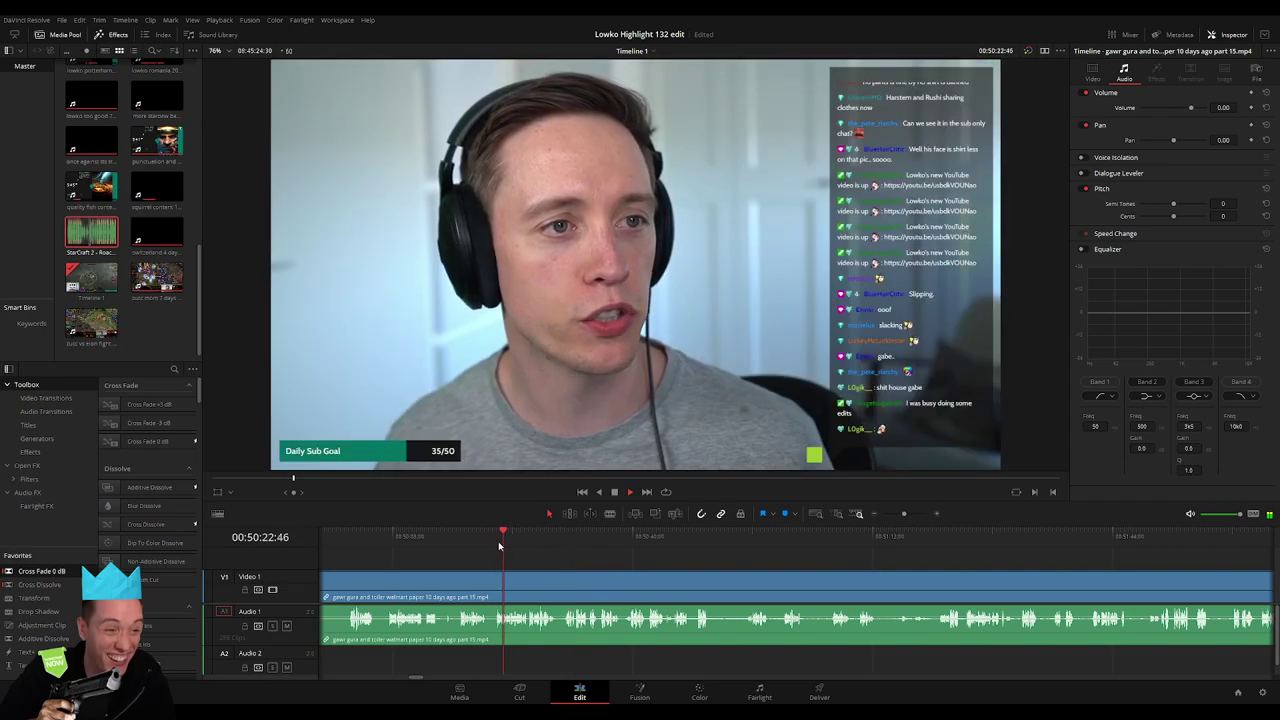
{"action": "left_click", "coordinate": [463, 549]}
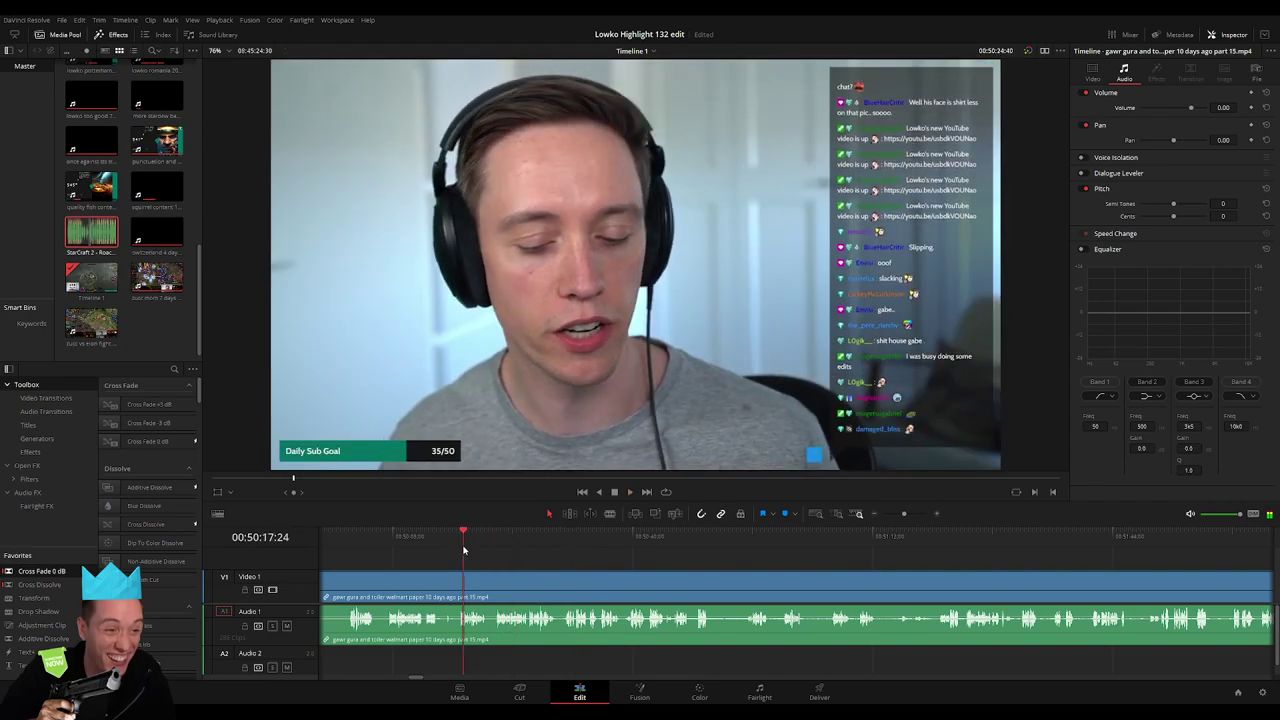
{"action": "scroll", "coordinate": [514, 575], "scroll_direction": "left", "scroll_amount": 2}
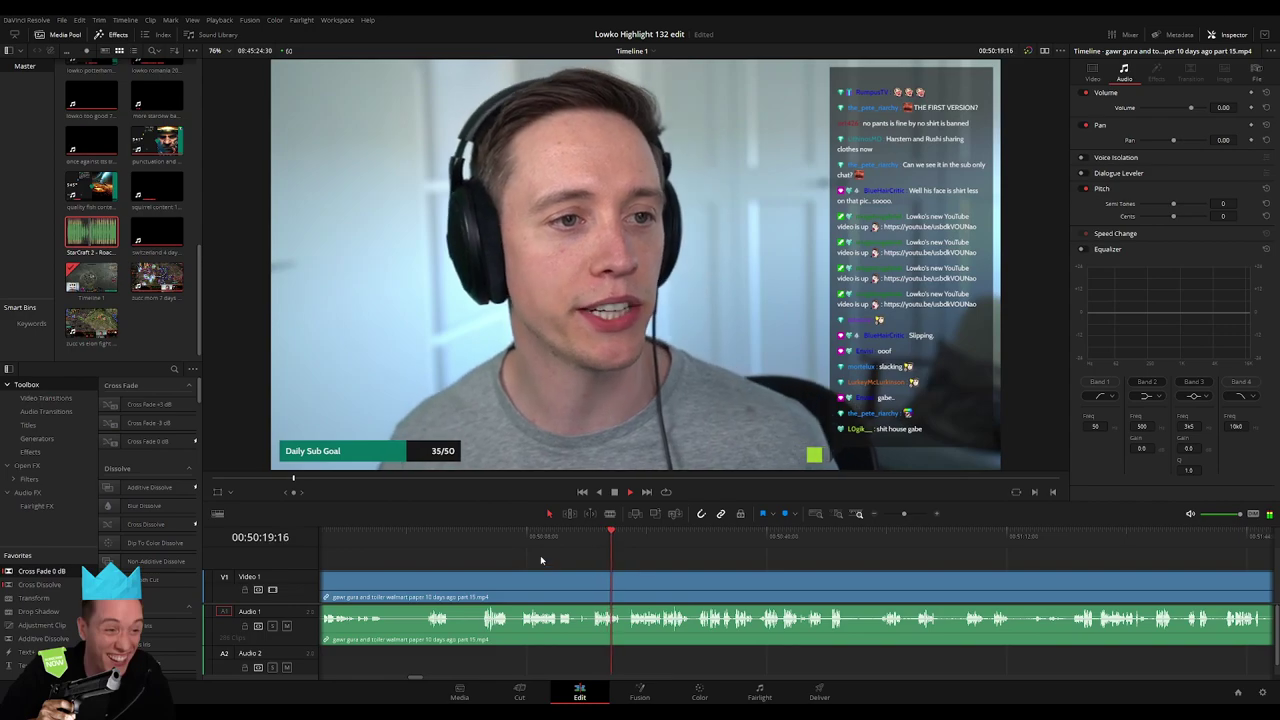
{"action": "left_click", "coordinate": [525, 543]}
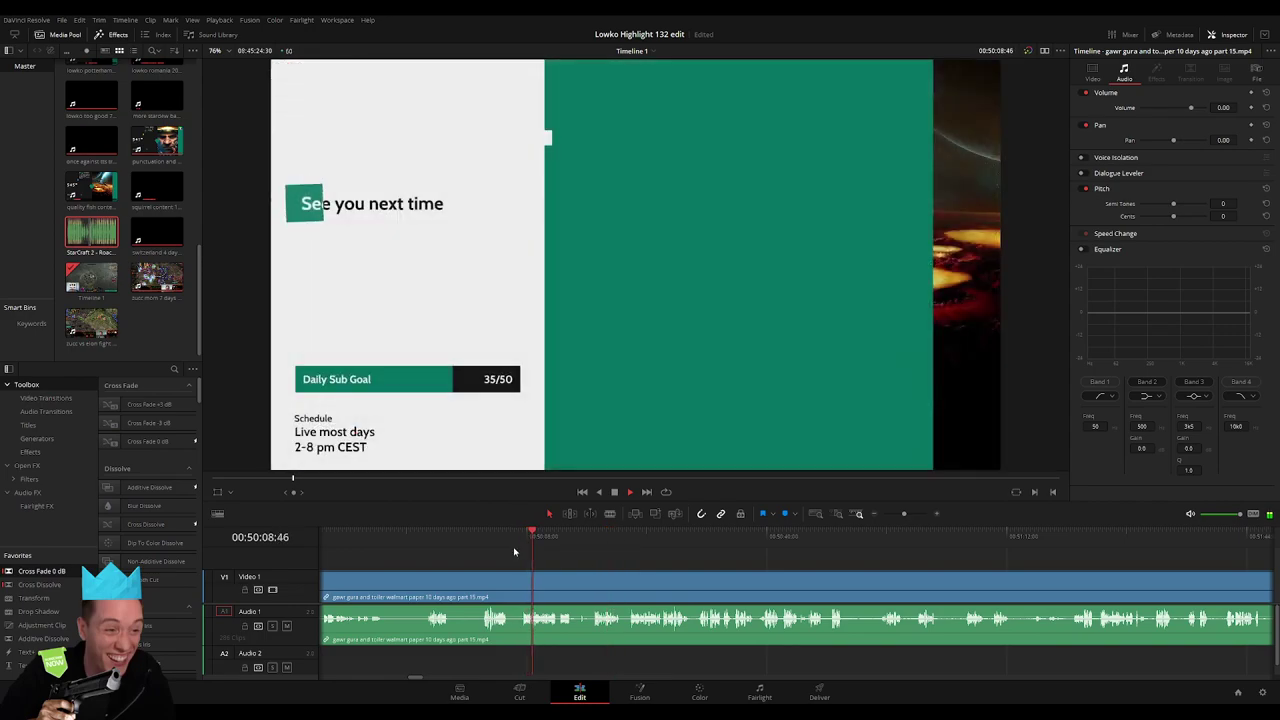
{"action": "left_click", "coordinate": [487, 549]}
Blade the clip at 49:42 and ripple-delete the part left of the split
{"action": "left_click", "coordinate": [425, 543]}
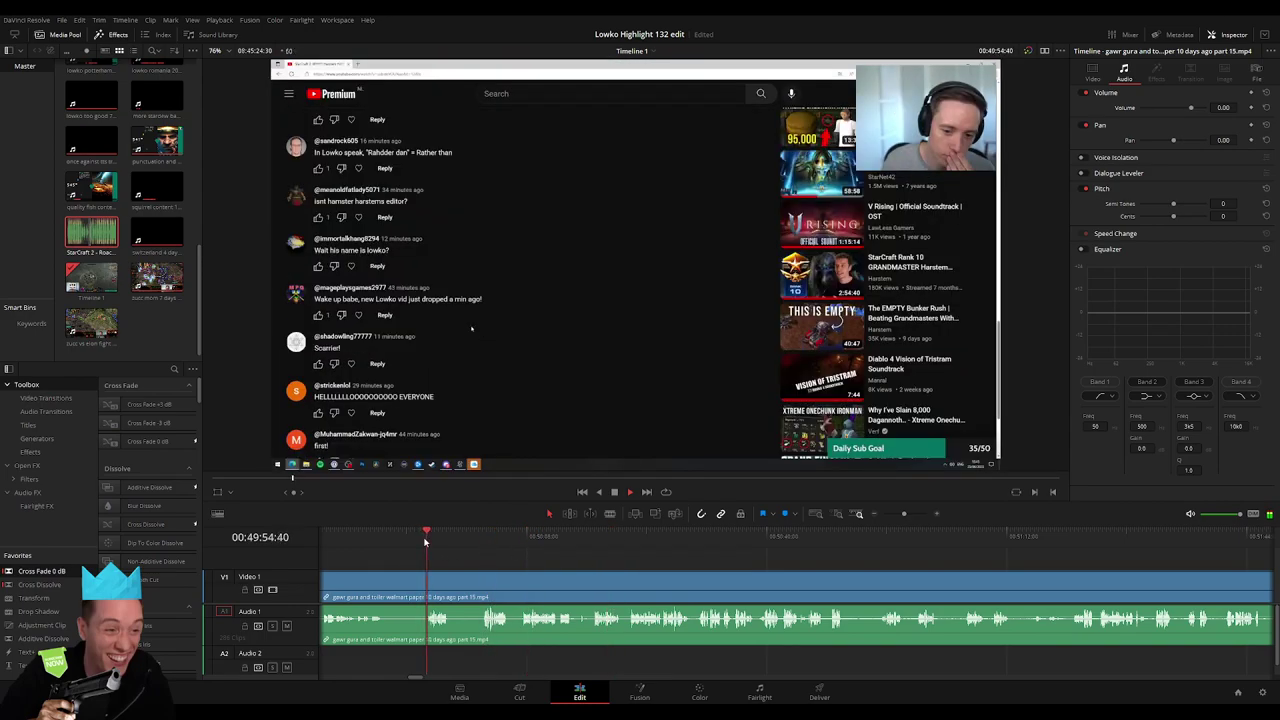
{"action": "scroll", "coordinate": [620, 575], "scroll_direction": "left", "scroll_amount": 3}
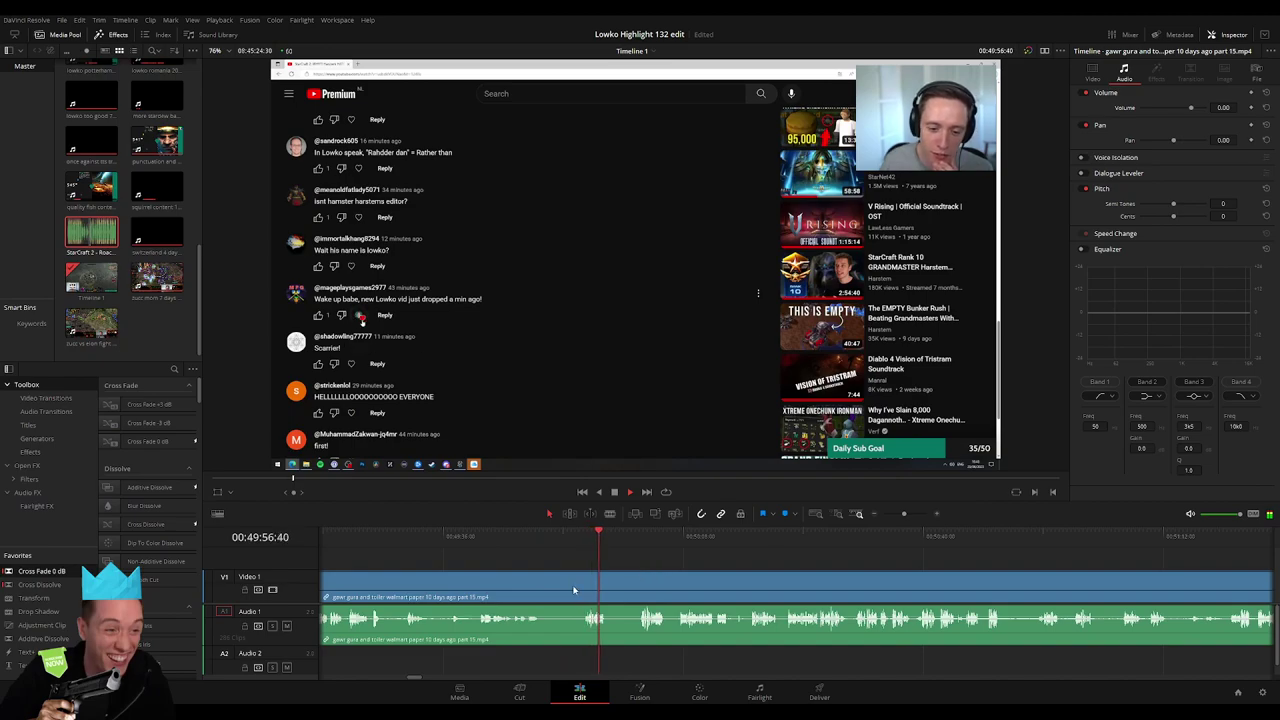
{"action": "left_click", "coordinate": [580, 592]}
{"action": "left_click", "coordinate": [494, 541]}
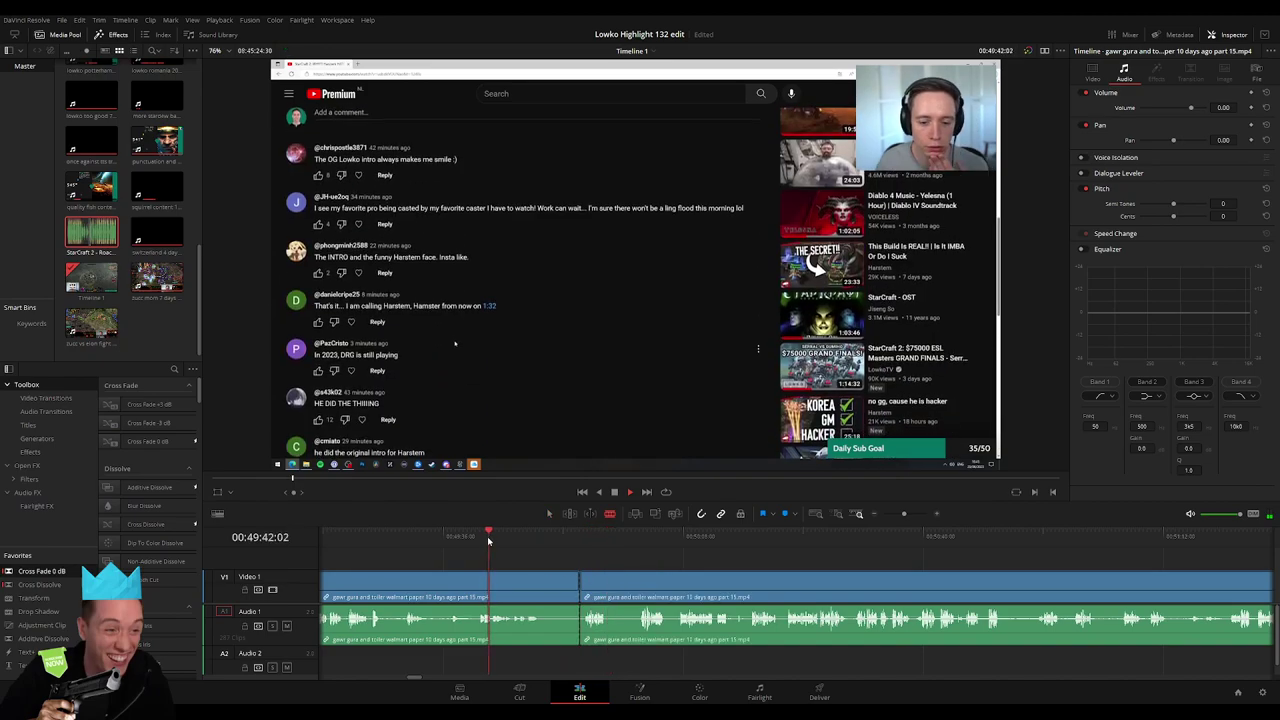
{"action": "left_click_drag", "start_coordinate": [494, 541], "coordinate": [561, 541]}
{"action": "left_click", "coordinate": [550, 587]}
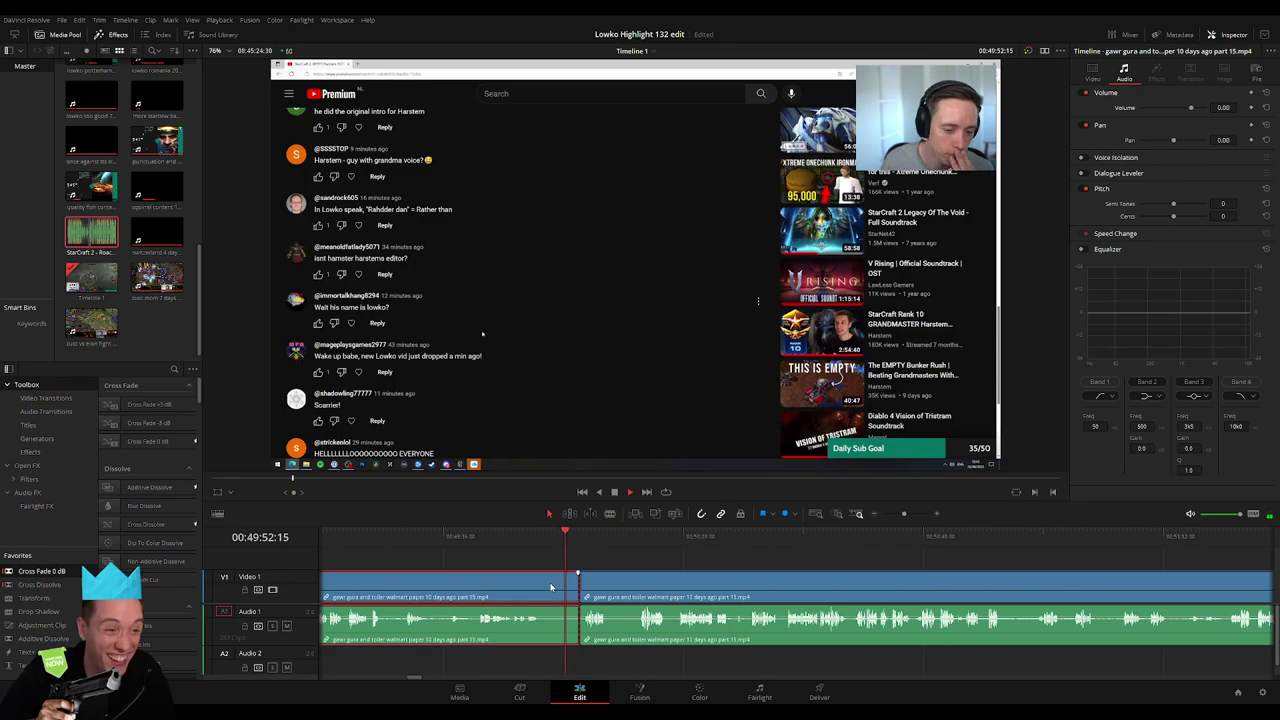
{"action": "key", "text": "Delete"}
Delete the short YouTube-comments clip near 48:33 and close the gap
{"action": "scroll", "coordinate": [589, 555], "scroll_direction": "right", "scroll_amount": 5}
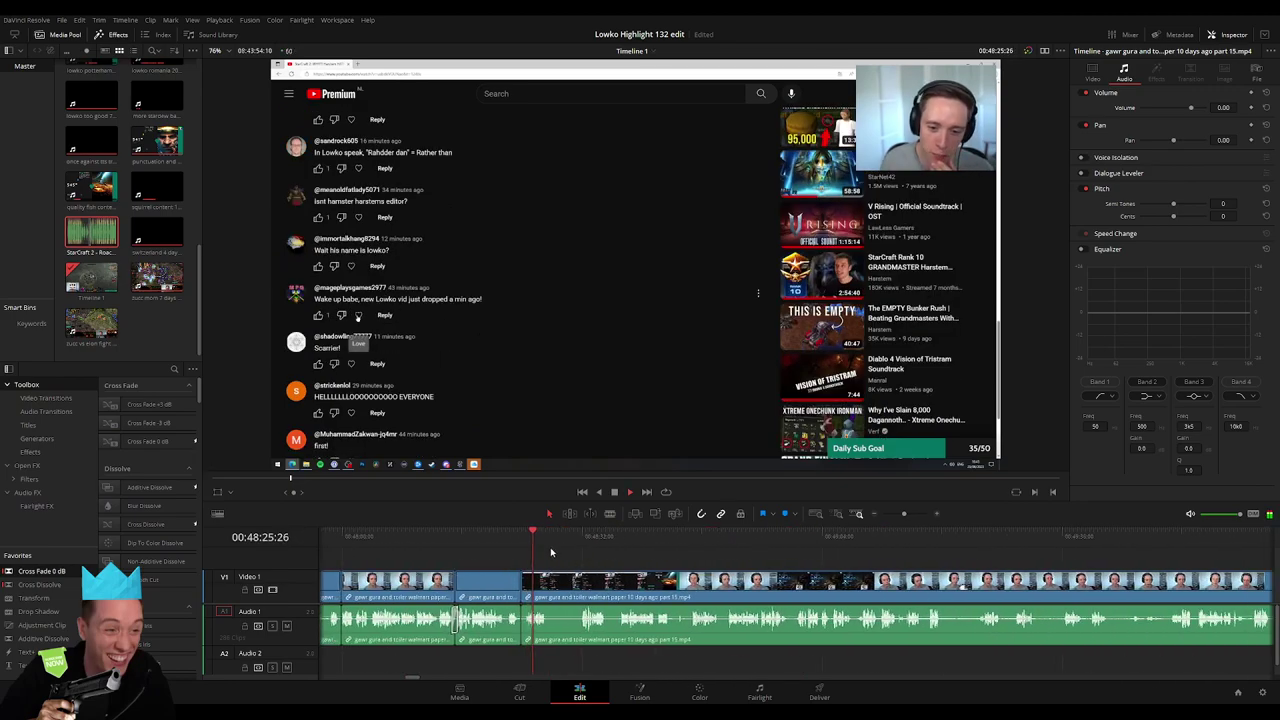
{"action": "left_click_drag", "start_coordinate": [543, 545], "coordinate": [604, 590]}
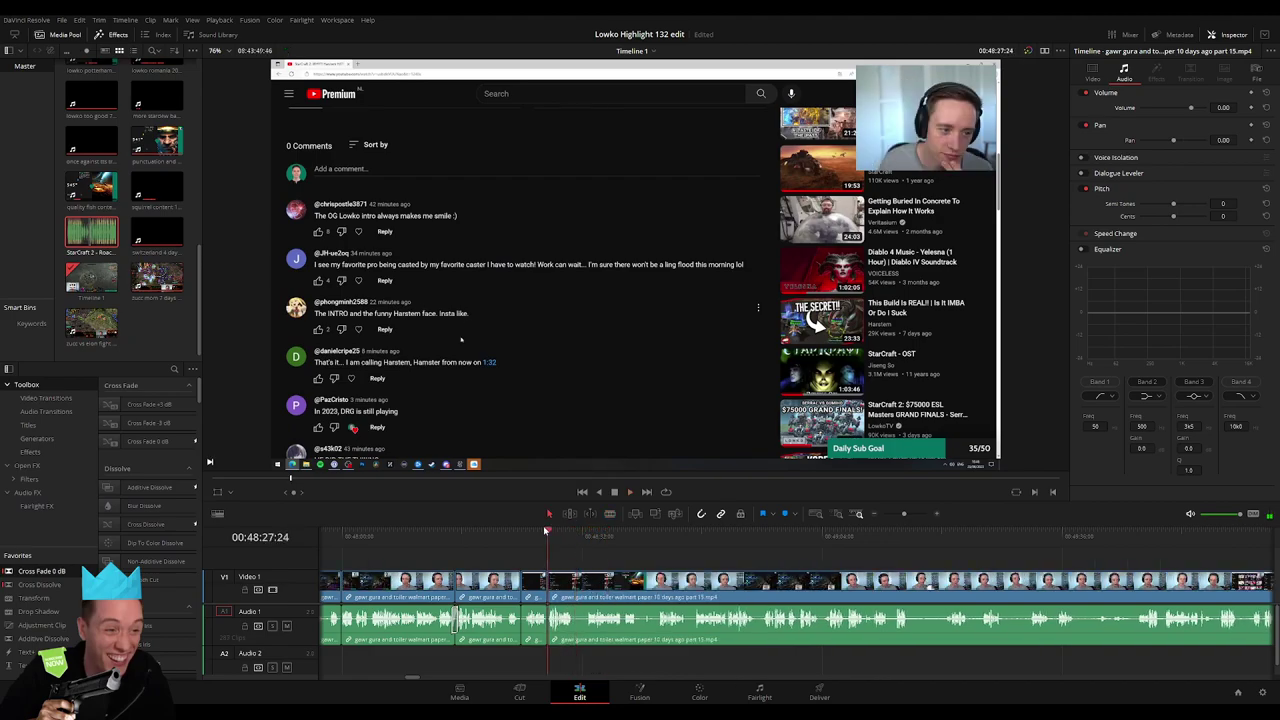
{"action": "left_click_drag", "start_coordinate": [546, 530], "coordinate": [537, 533]}
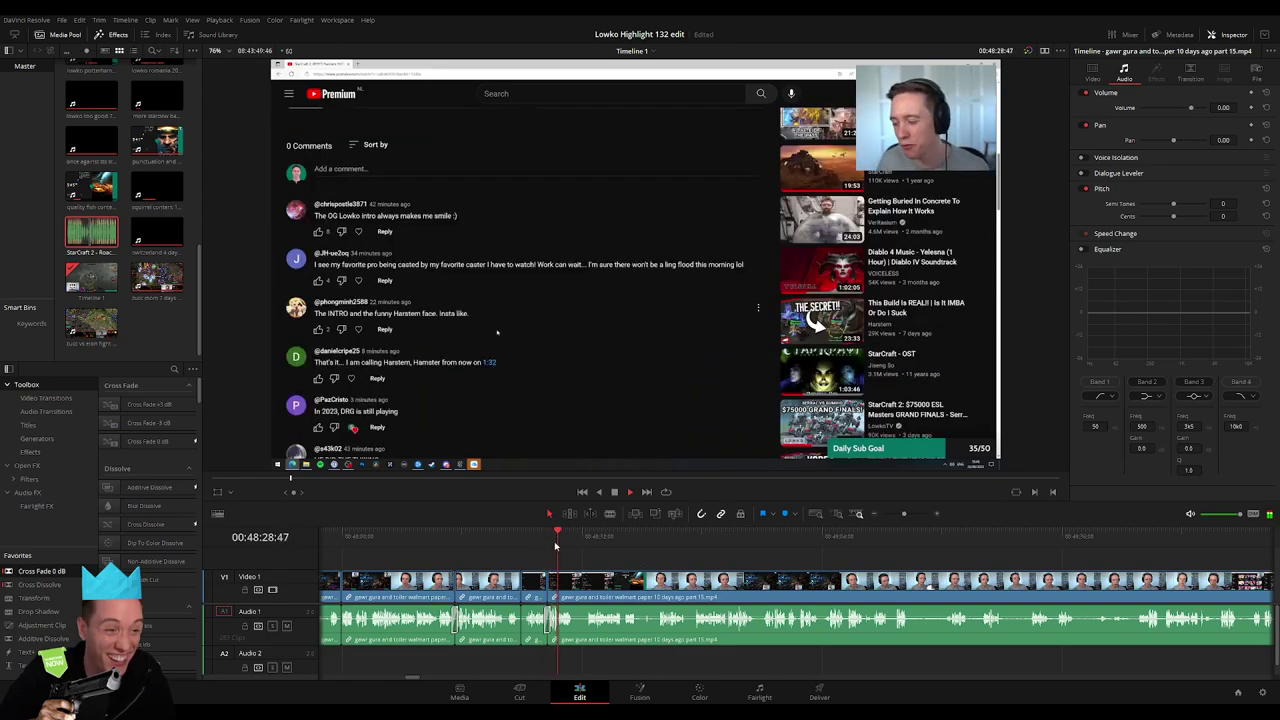
{"action": "left_click_drag", "start_coordinate": [889, 520], "coordinate": [906, 517]}
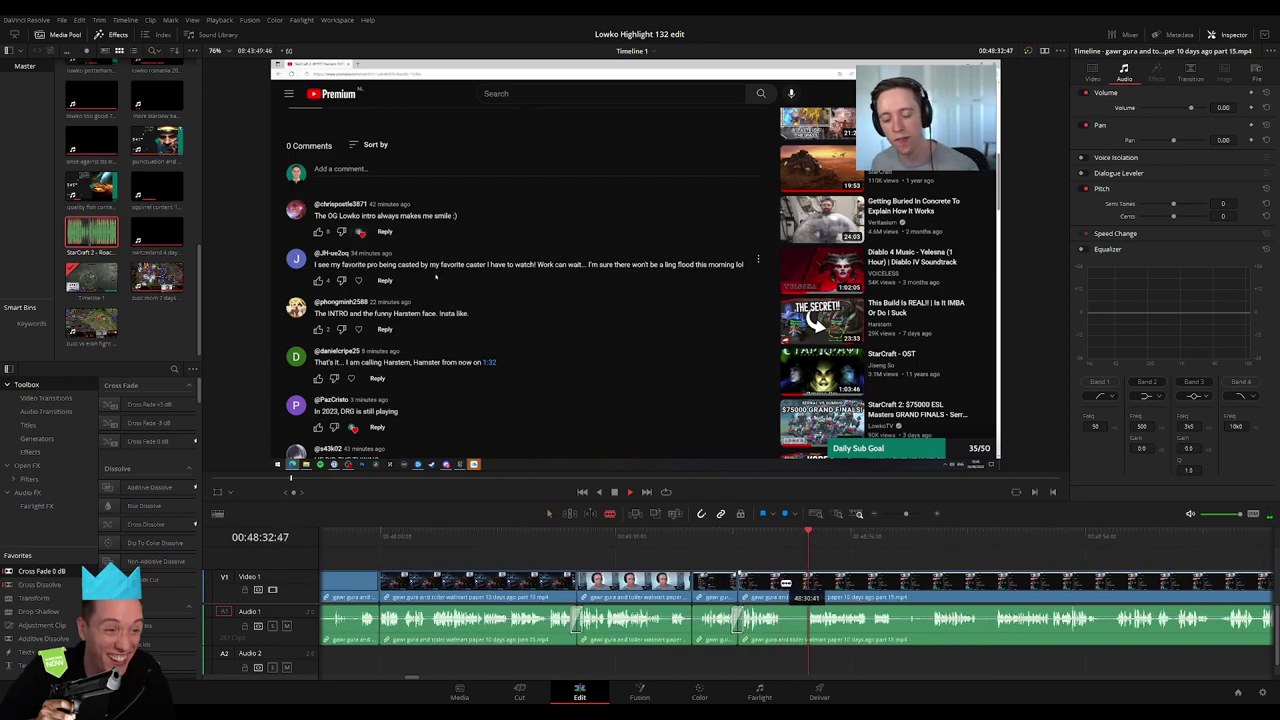
{"action": "key", "text": "Delete"}
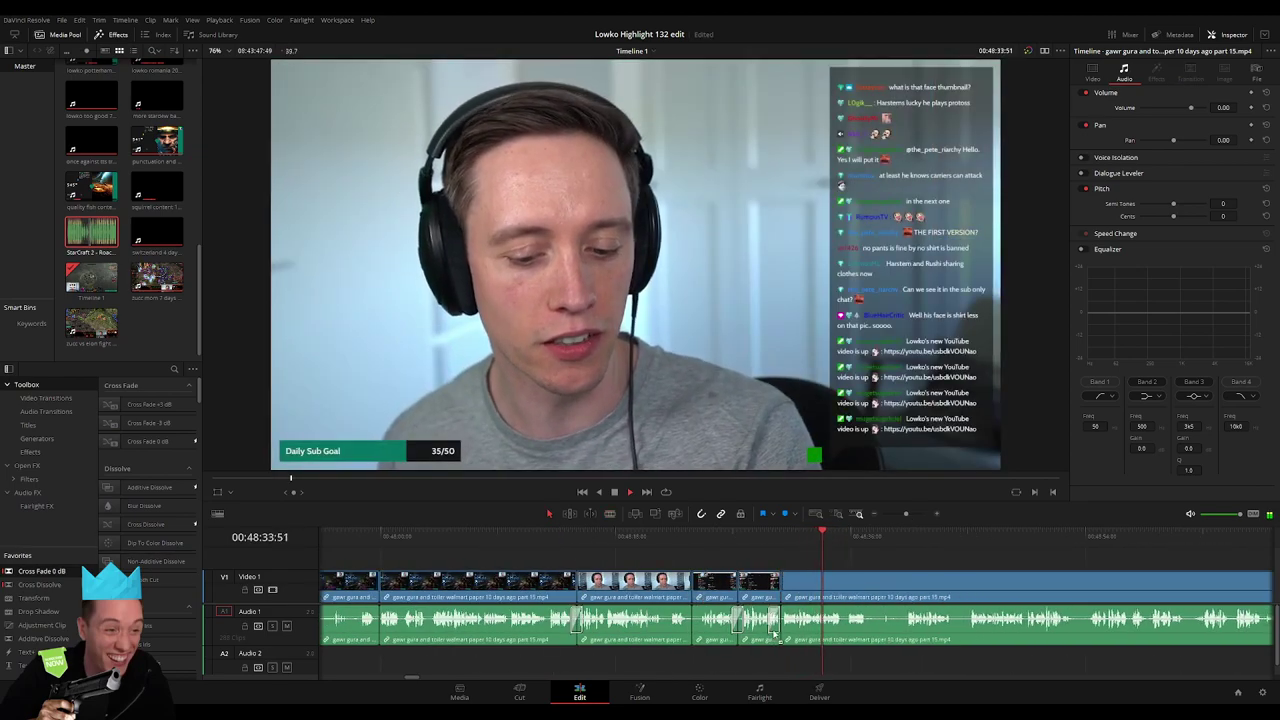
Blade two cuts in the stream clip and ripple-delete the short piece between them
{"action": "left_click", "coordinate": [776, 546]}
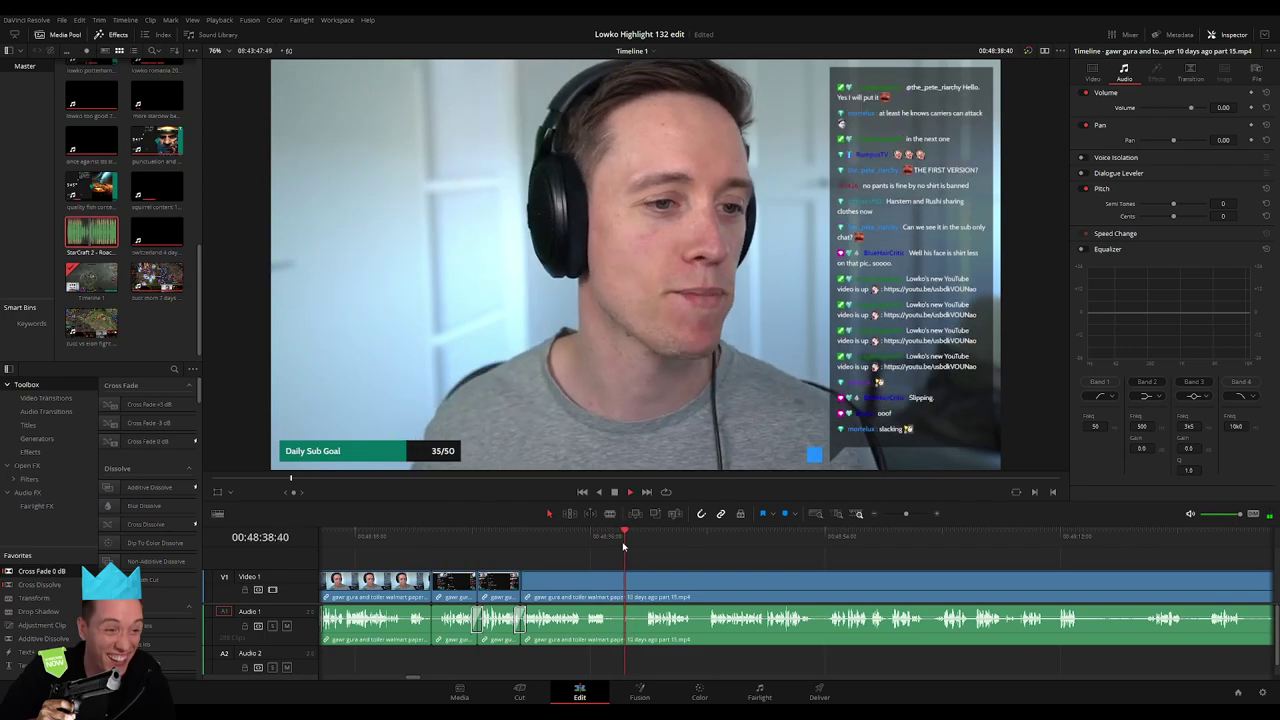
{"action": "key", "text": "b"}
{"action": "left_click", "coordinate": [610, 585]}
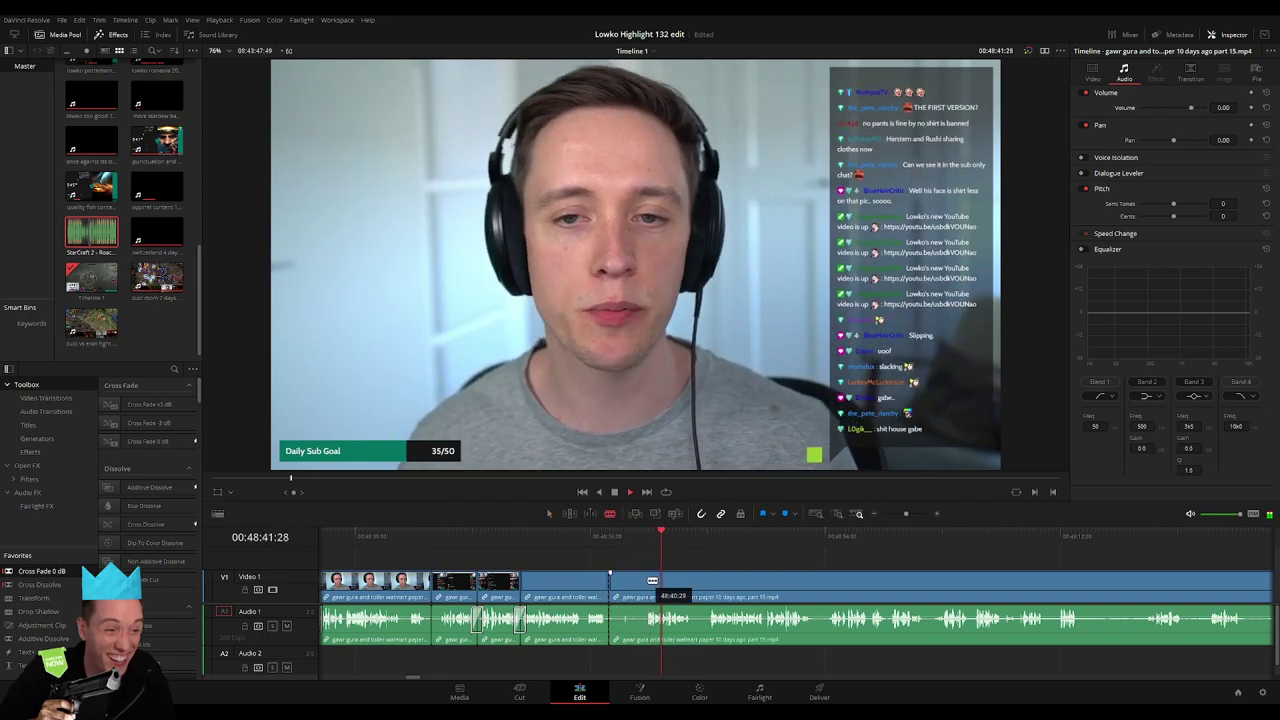
{"action": "left_click", "coordinate": [650, 581]}
{"action": "key", "text": "a"}
{"action": "left_click", "coordinate": [628, 587]}
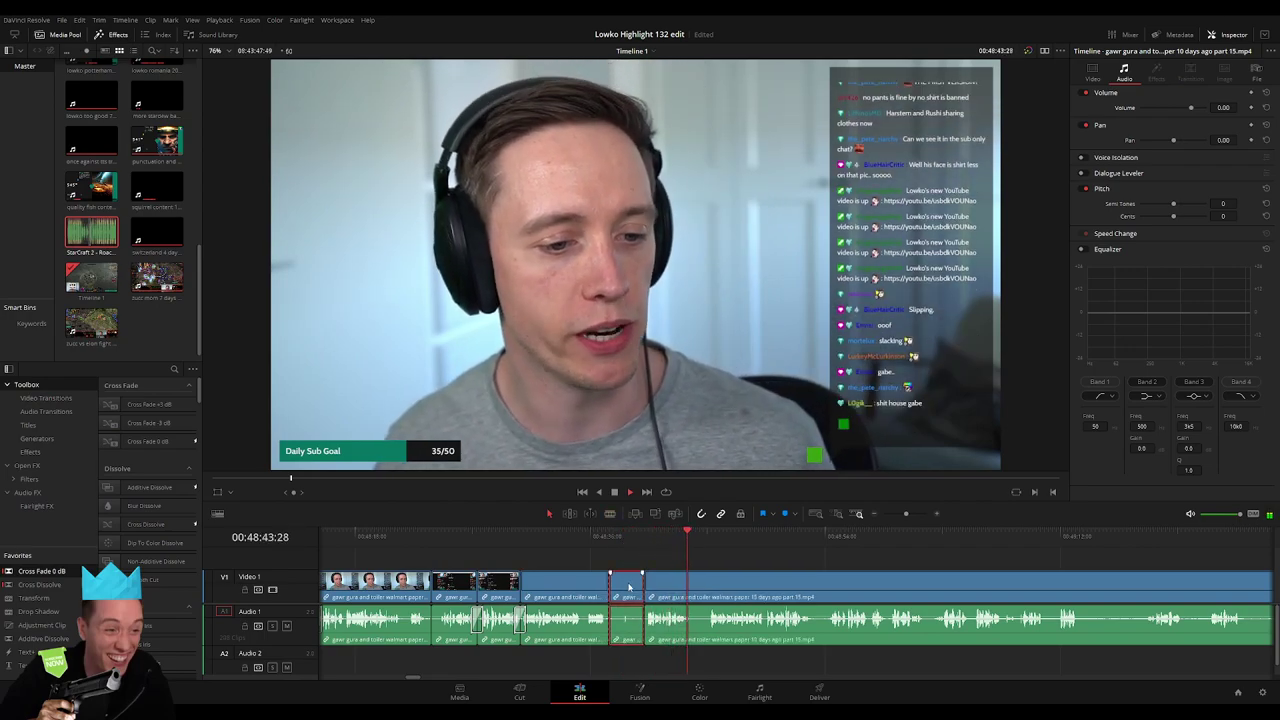
{"action": "key", "text": "Delete"}
Play back the edit and move the playhead further along the stream
{"action": "key", "text": "space"}
{"action": "left_click", "coordinate": [608, 614]}
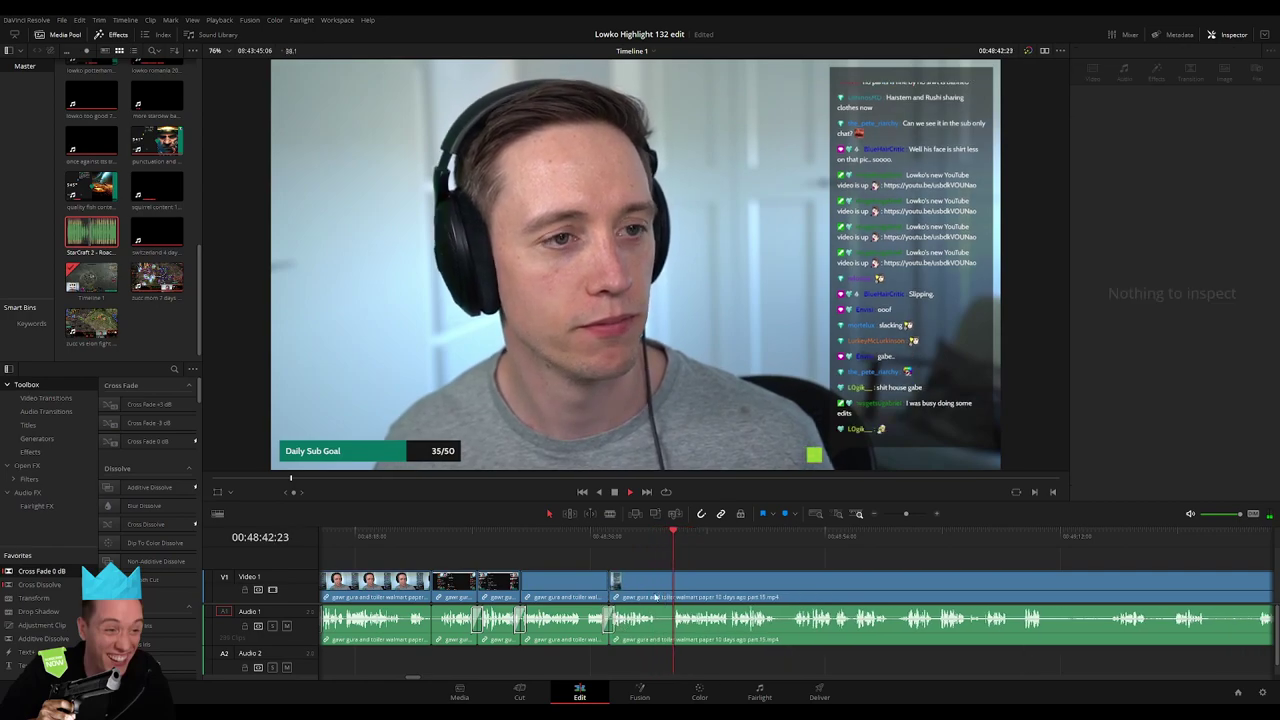
{"action": "key", "text": "space"}
{"action": "left_click", "coordinate": [668, 583]}
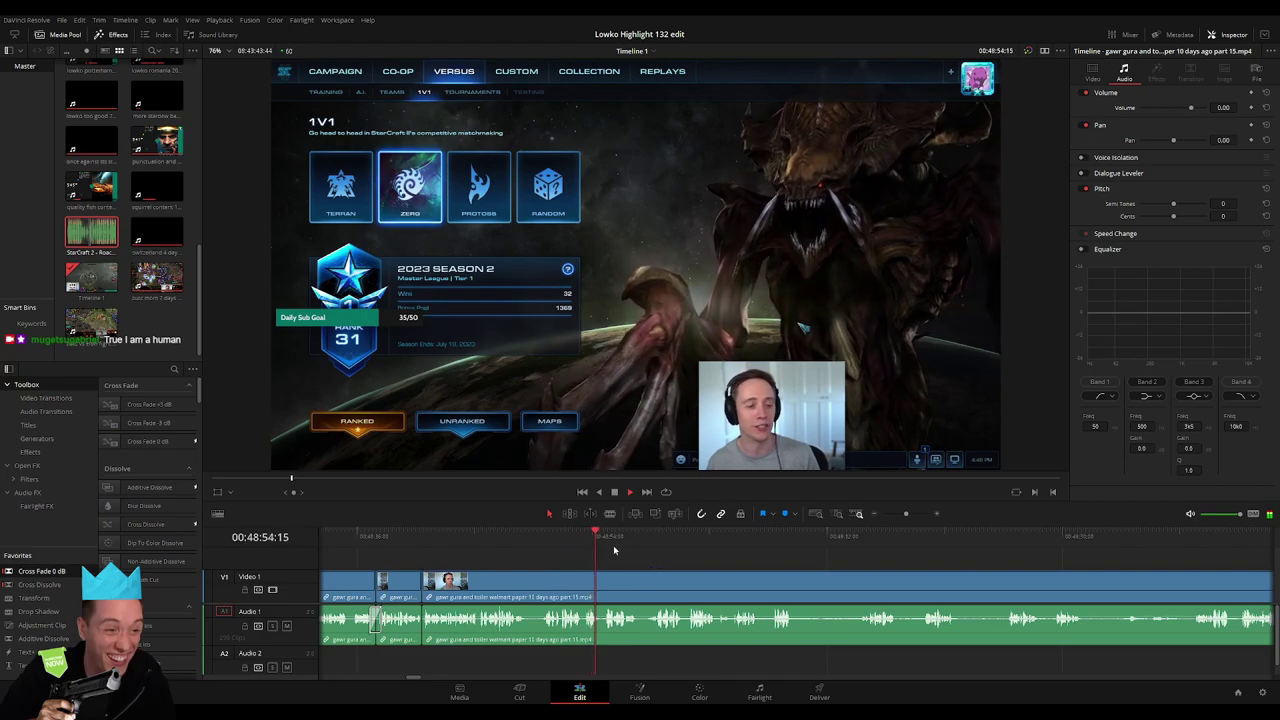
{"action": "left_click_drag", "start_coordinate": [609, 541], "coordinate": [651, 543]}
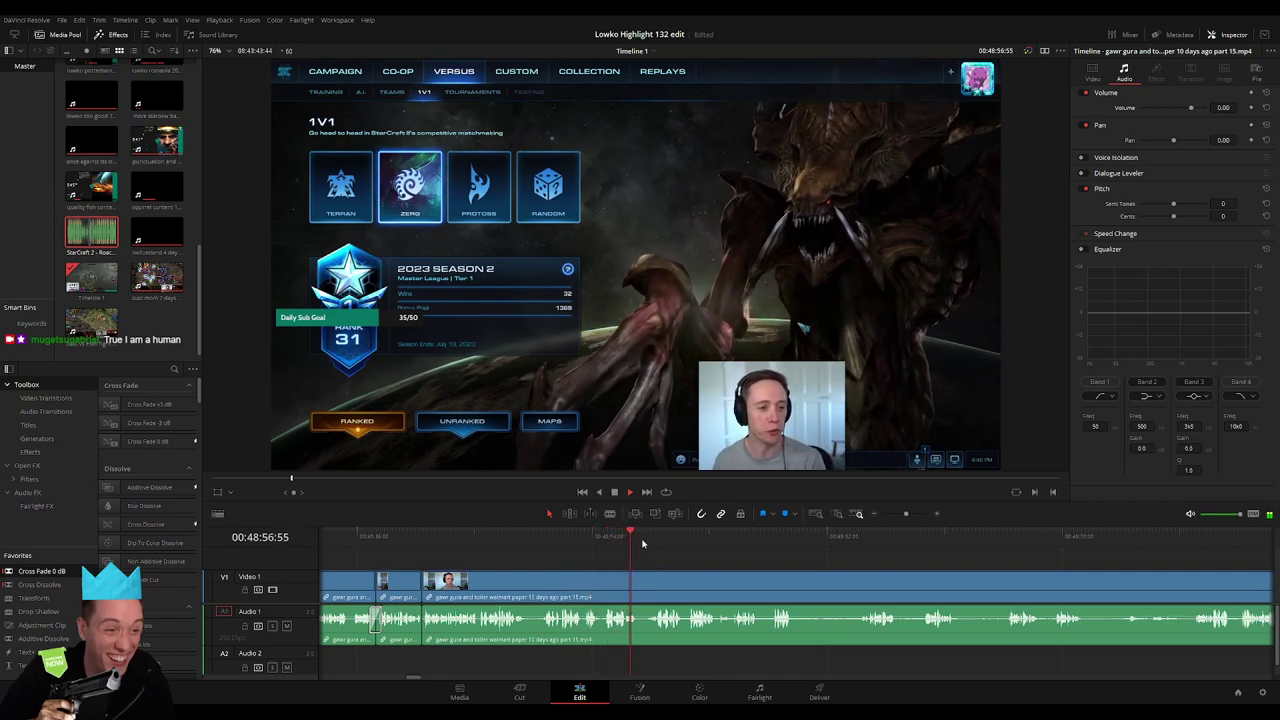
{"action": "key", "text": "space"}
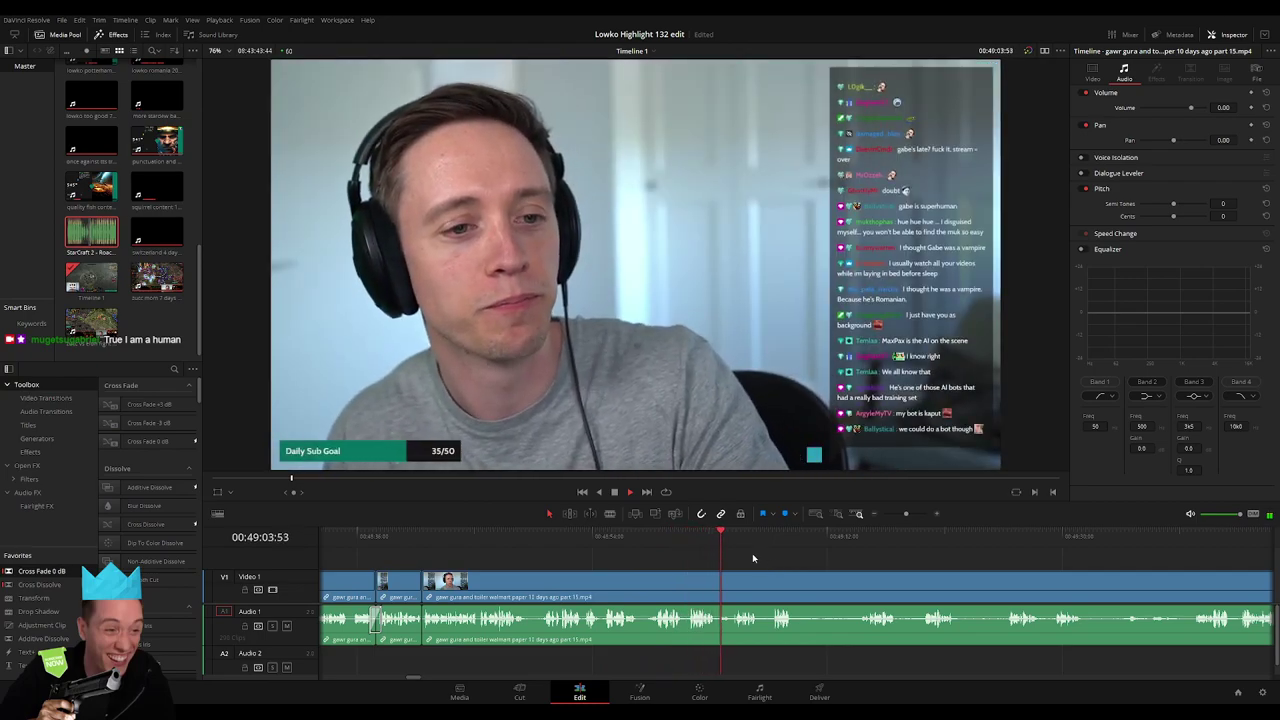
{"action": "scroll", "coordinate": [549, 563], "scroll_direction": "right", "scroll_amount": 3}
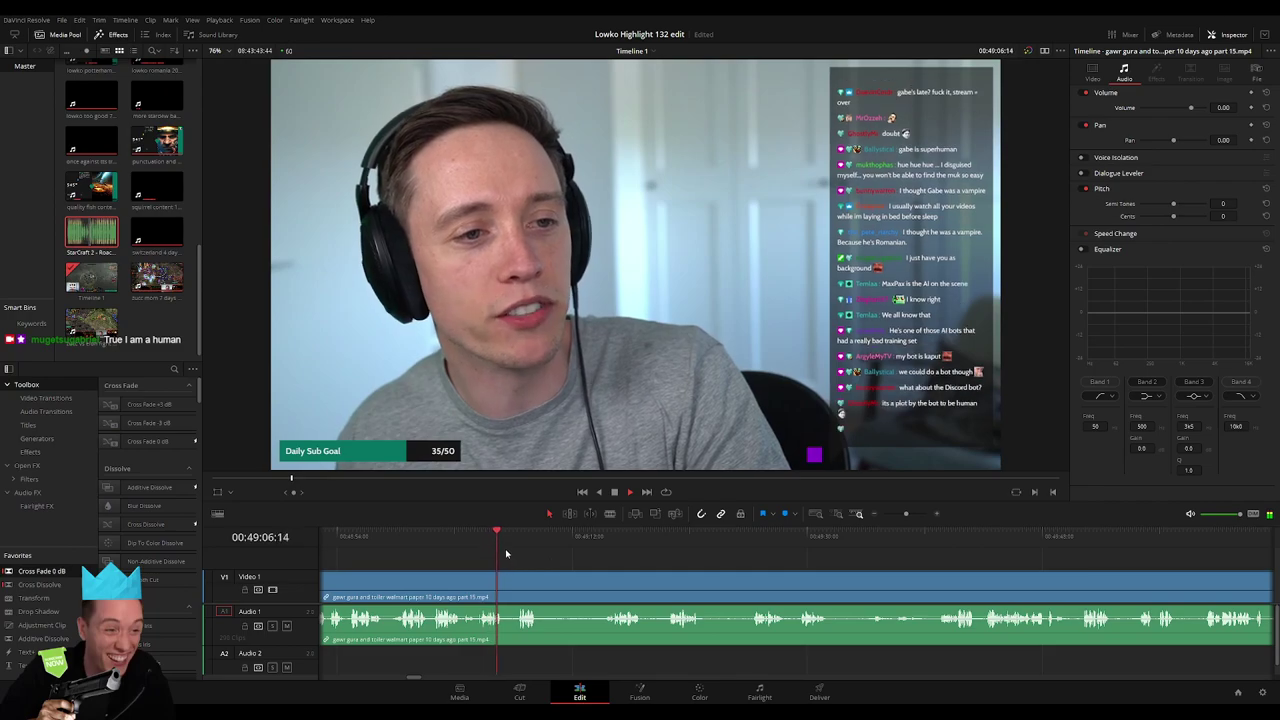
Cut out another unwanted piece and delete a leftover short clip, closing the gaps
{"action": "left_click", "coordinate": [541, 590]}
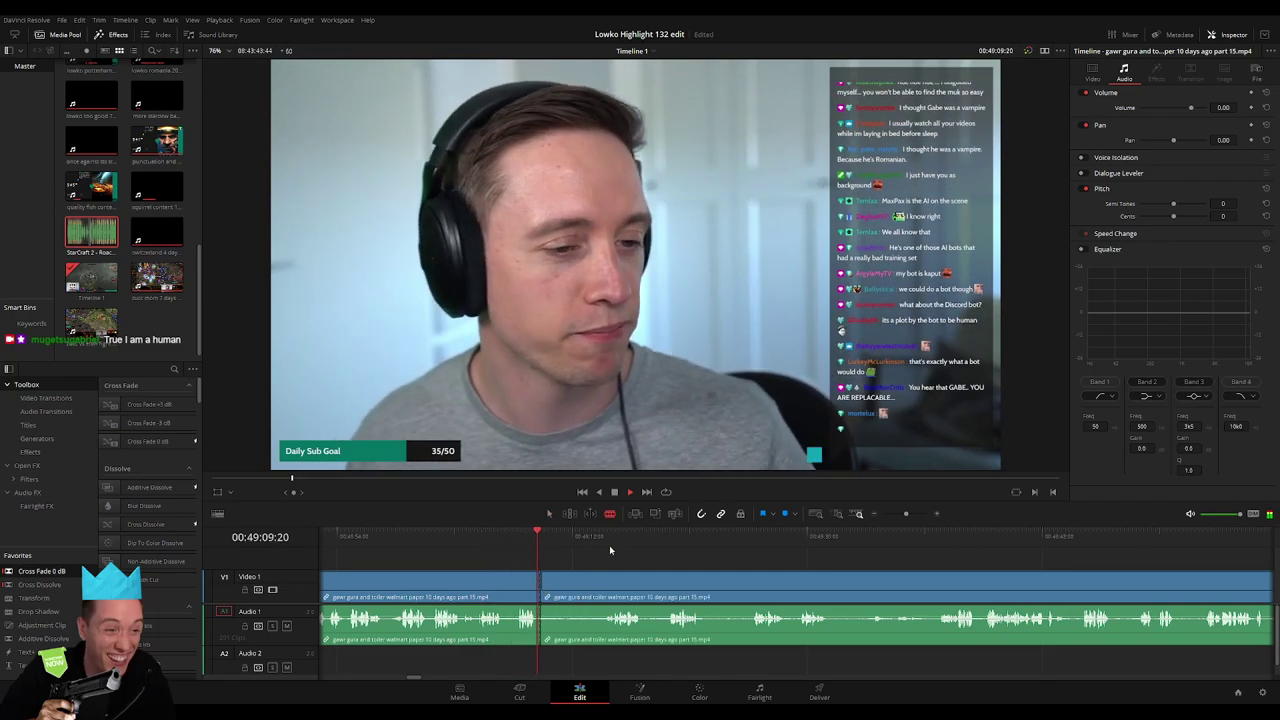
{"action": "left_click", "coordinate": [601, 588]}
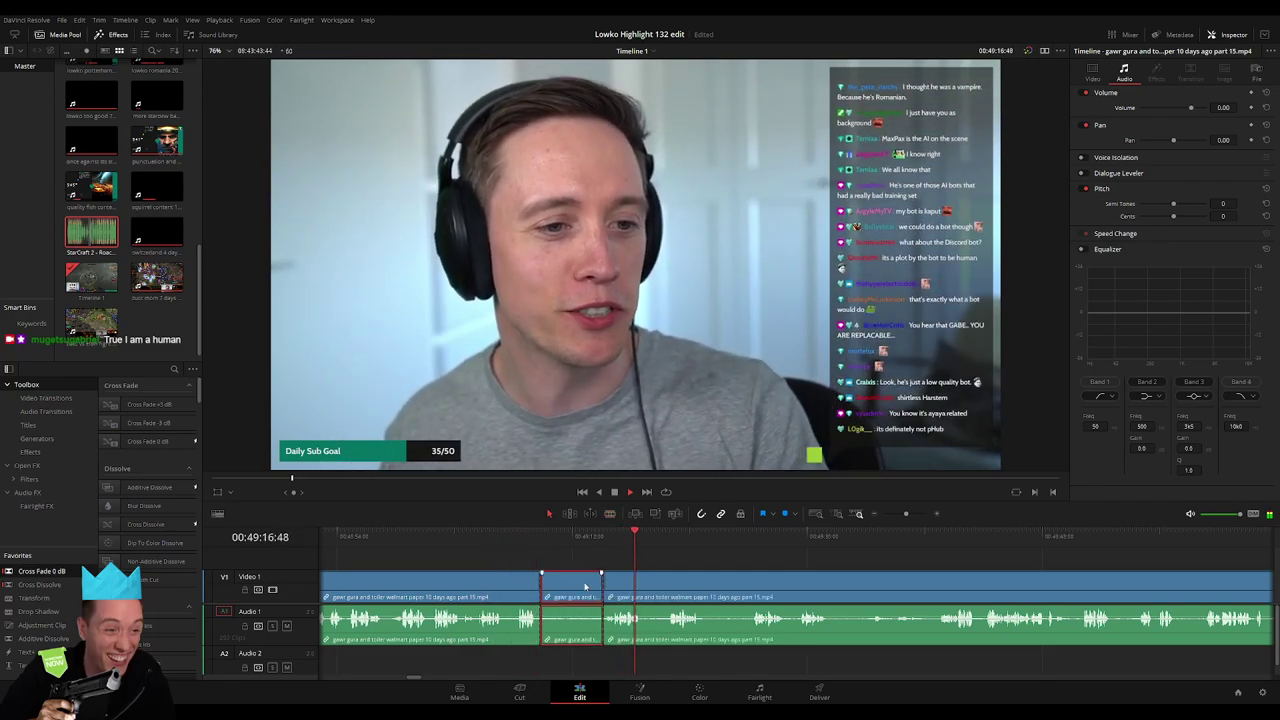
{"action": "key", "text": "Delete"}
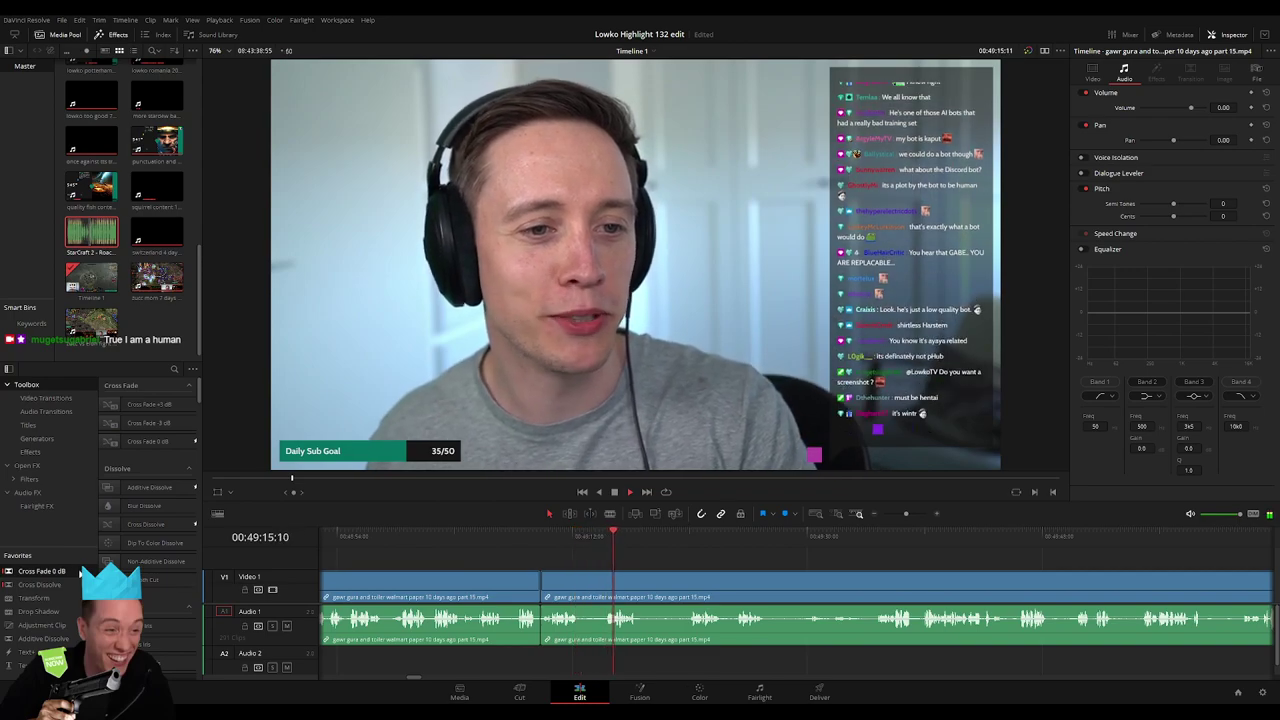
{"action": "left_click", "coordinate": [533, 622]}
{"action": "left_click", "coordinate": [659, 582]}
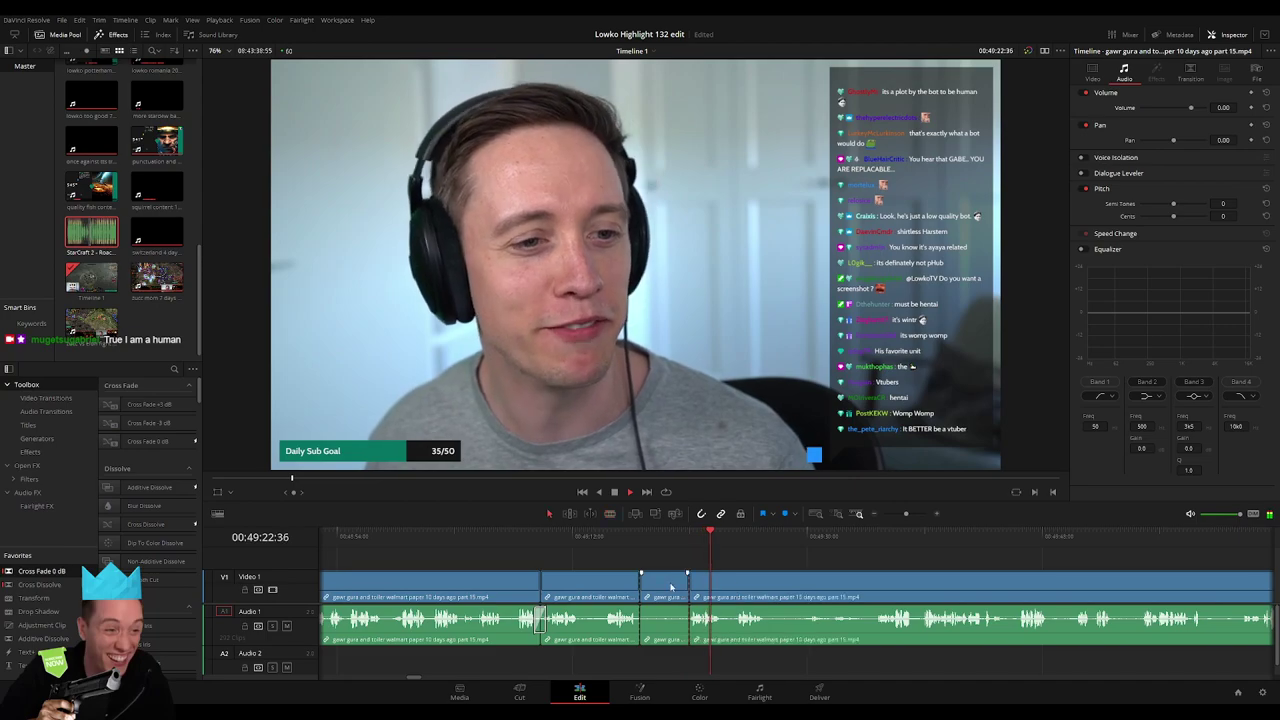
{"action": "key", "text": "Delete"}
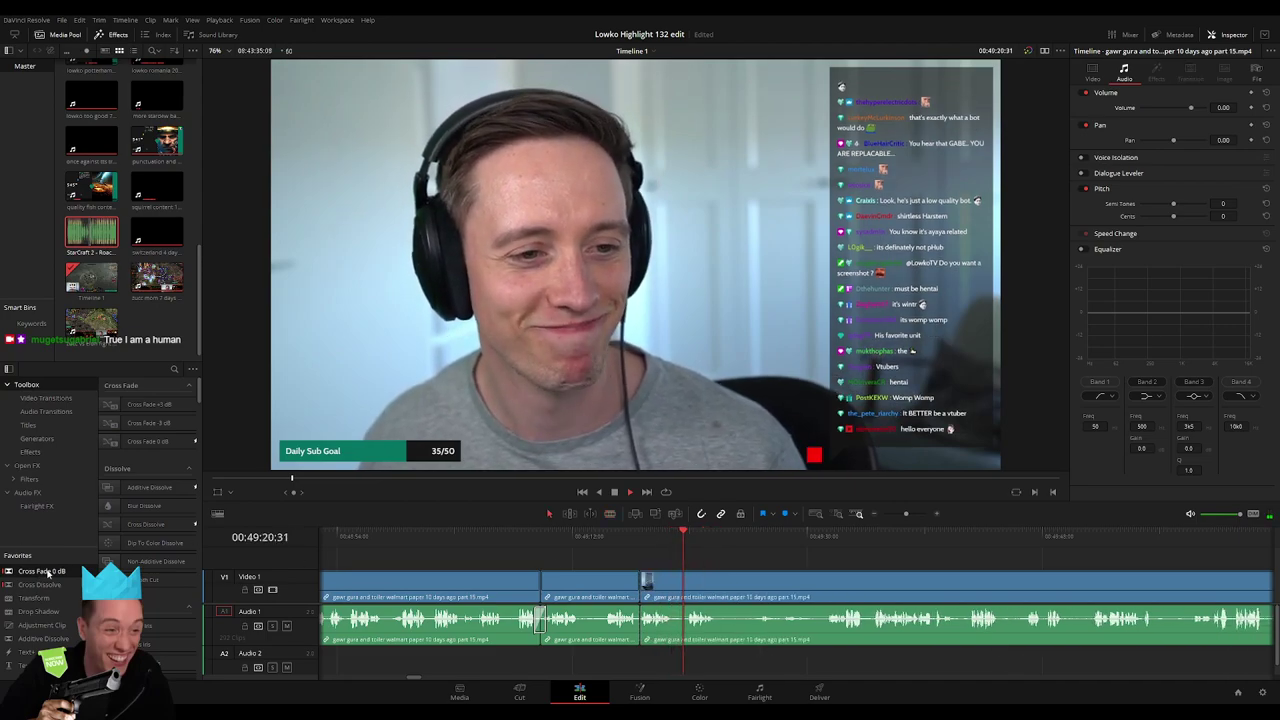
Ripple-delete one more webcam-chat section near 49:30
{"action": "scroll", "coordinate": [555, 598], "scroll_direction": "right", "scroll_amount": 3}
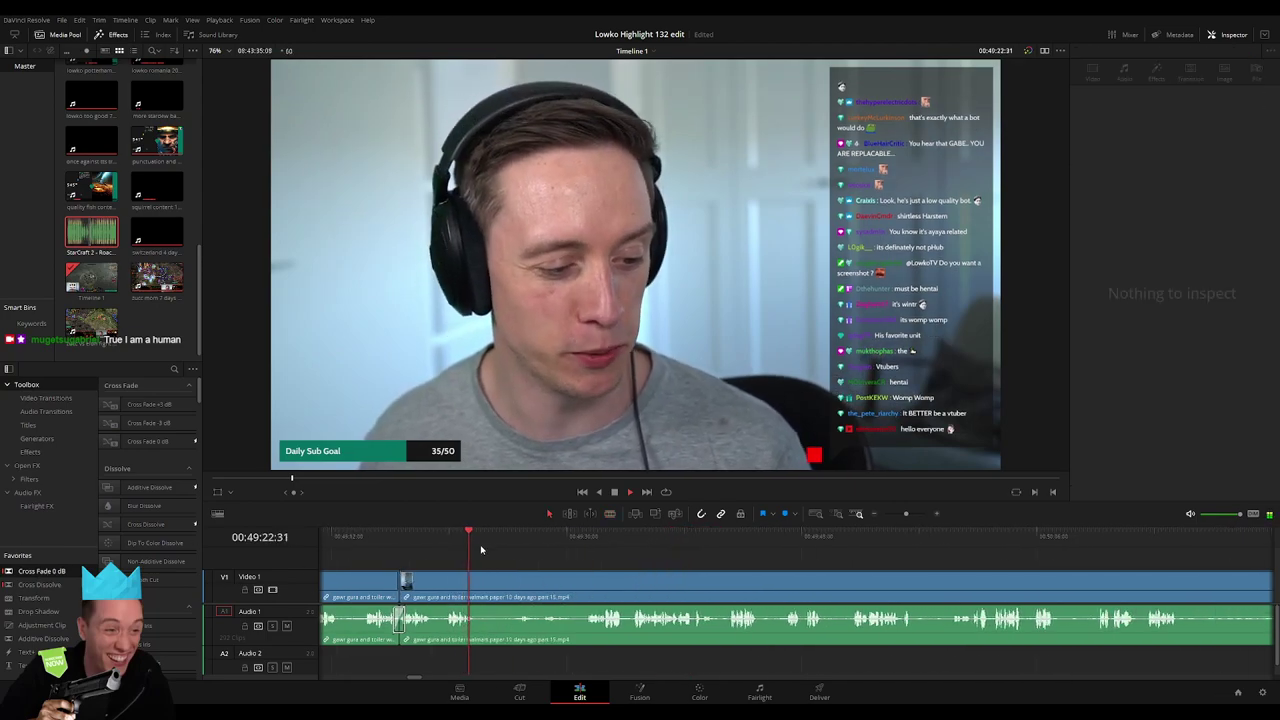
{"action": "left_click", "coordinate": [519, 577]}
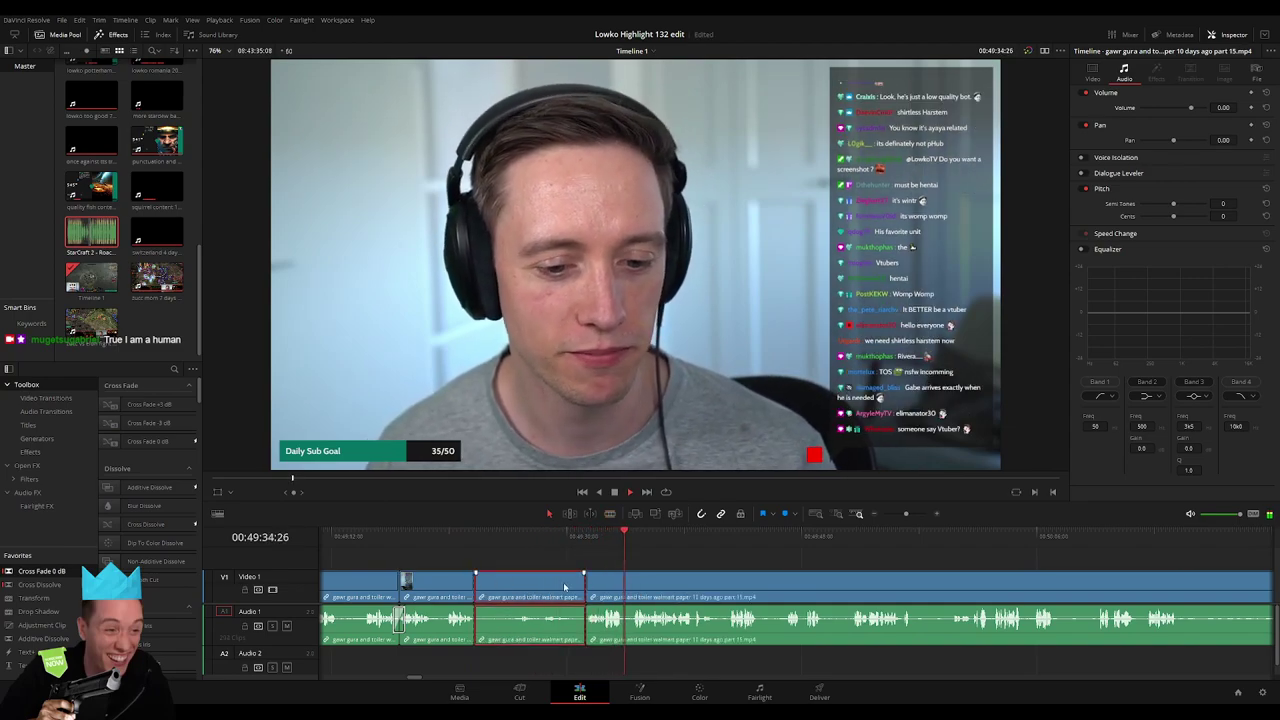
{"action": "key", "text": "Delete"}
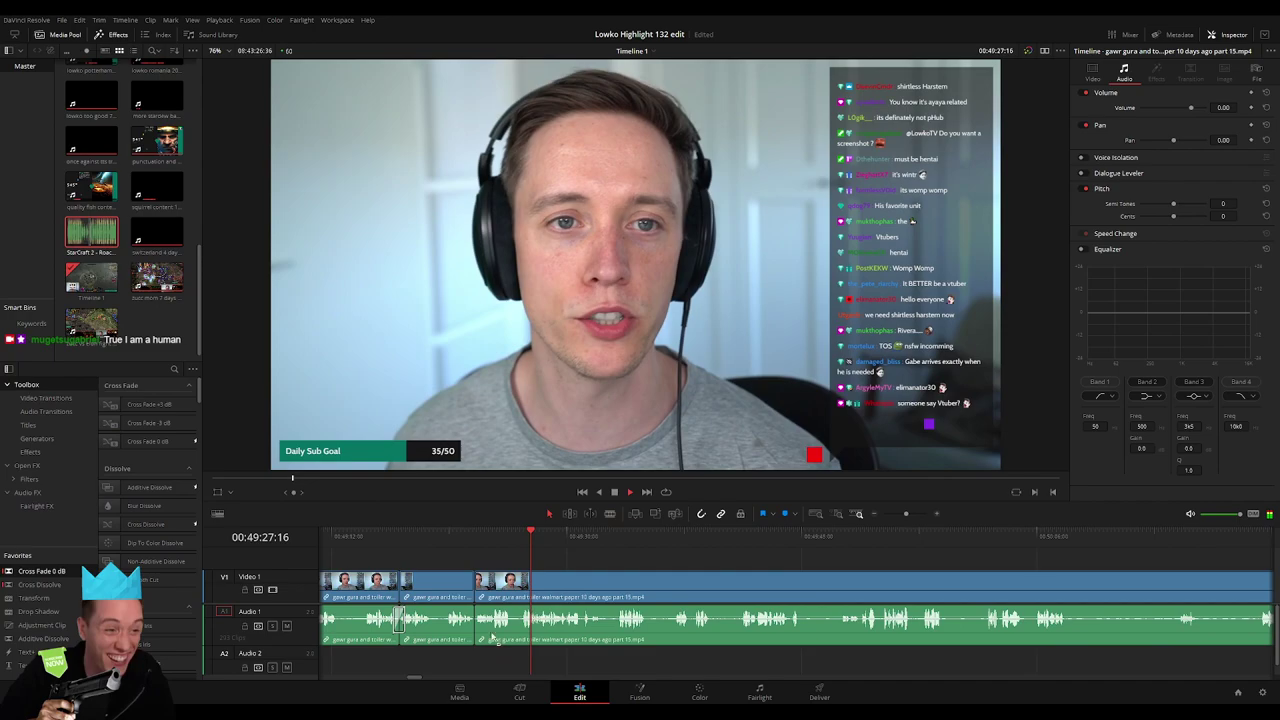
{"action": "left_click", "coordinate": [614, 560]}
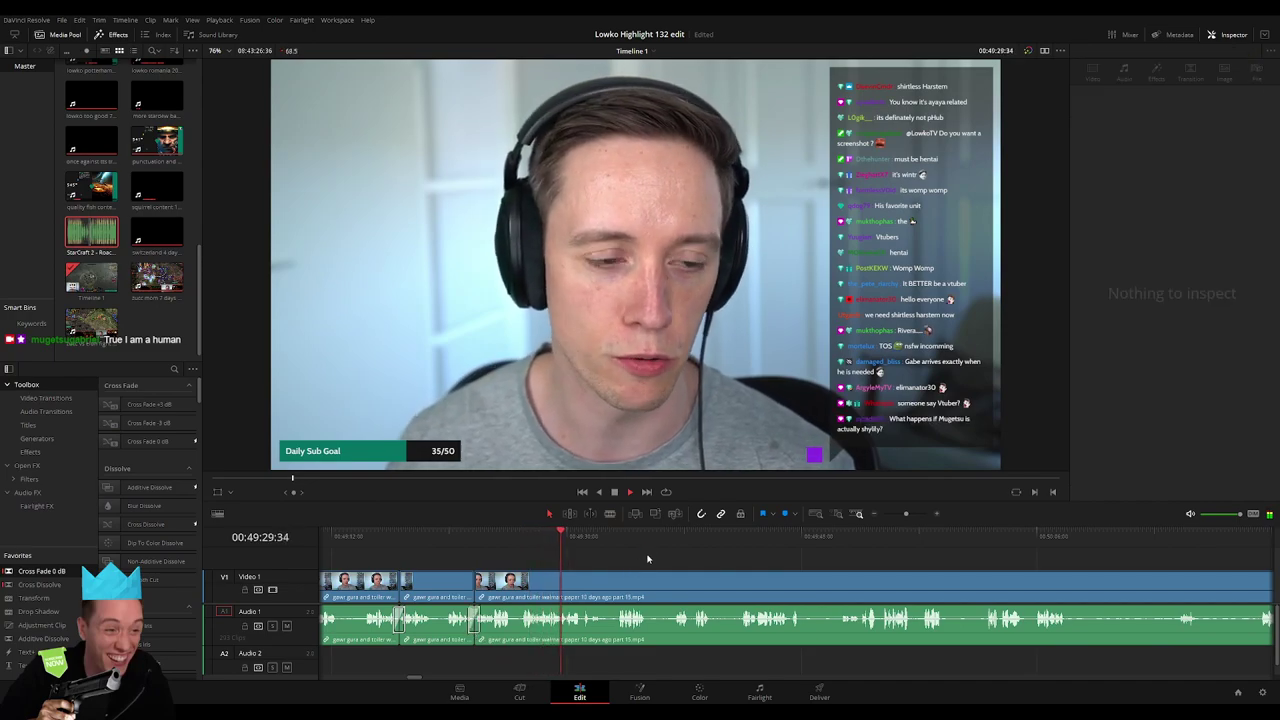
{"action": "scroll", "coordinate": [560, 560], "scroll_direction": "down", "scroll_amount": 2}
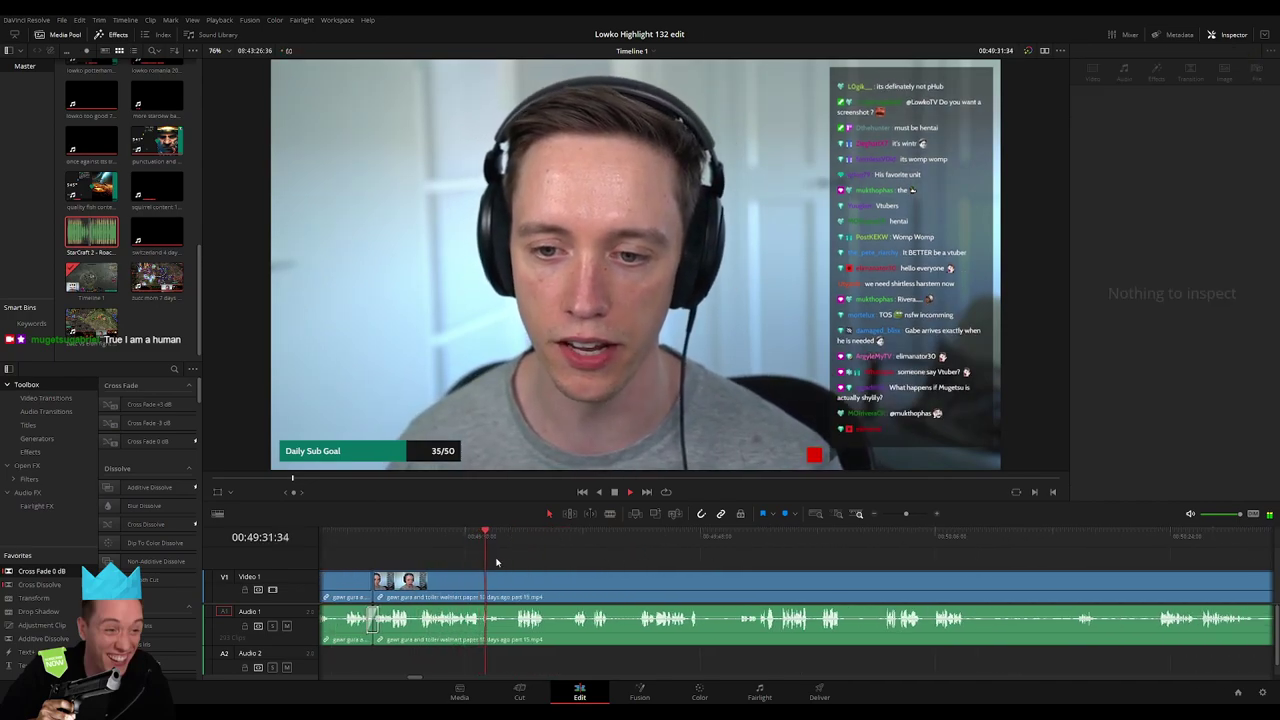
{"action": "left_click", "coordinate": [515, 545]}
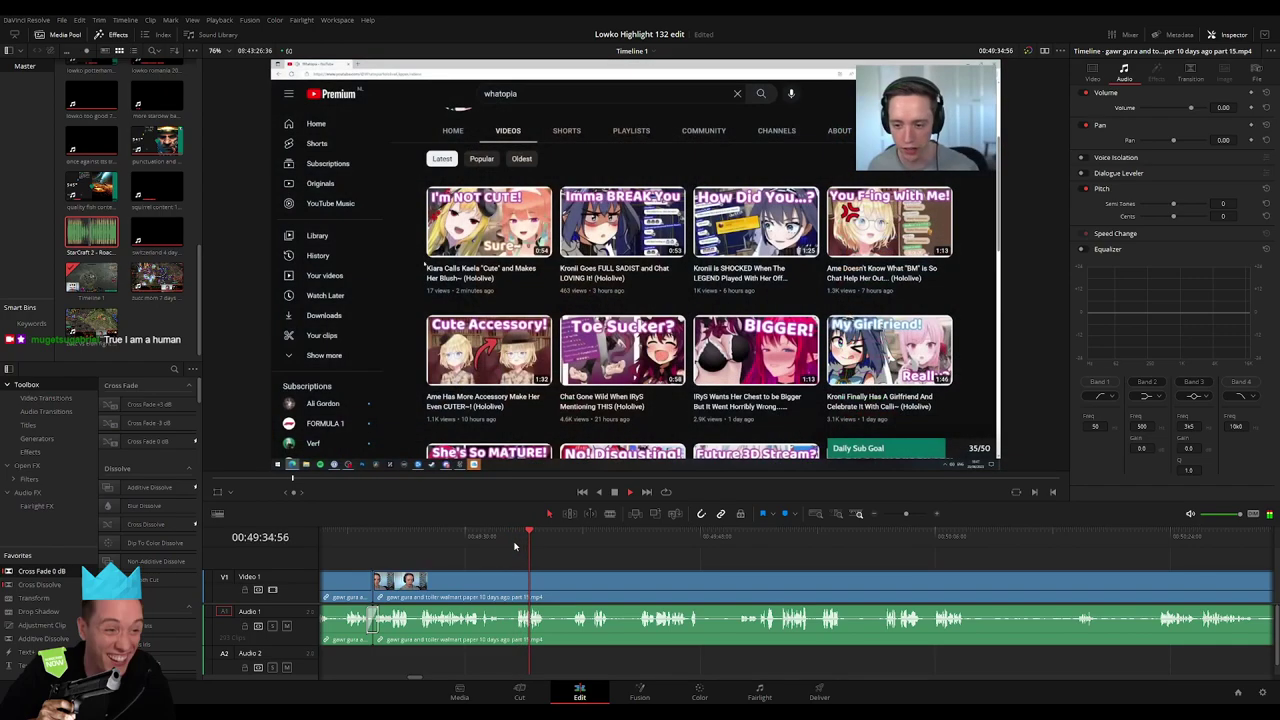
Blade two cuts and ripple-delete the brief webcam-chat piece near 49:52
{"action": "left_click", "coordinate": [566, 550]}
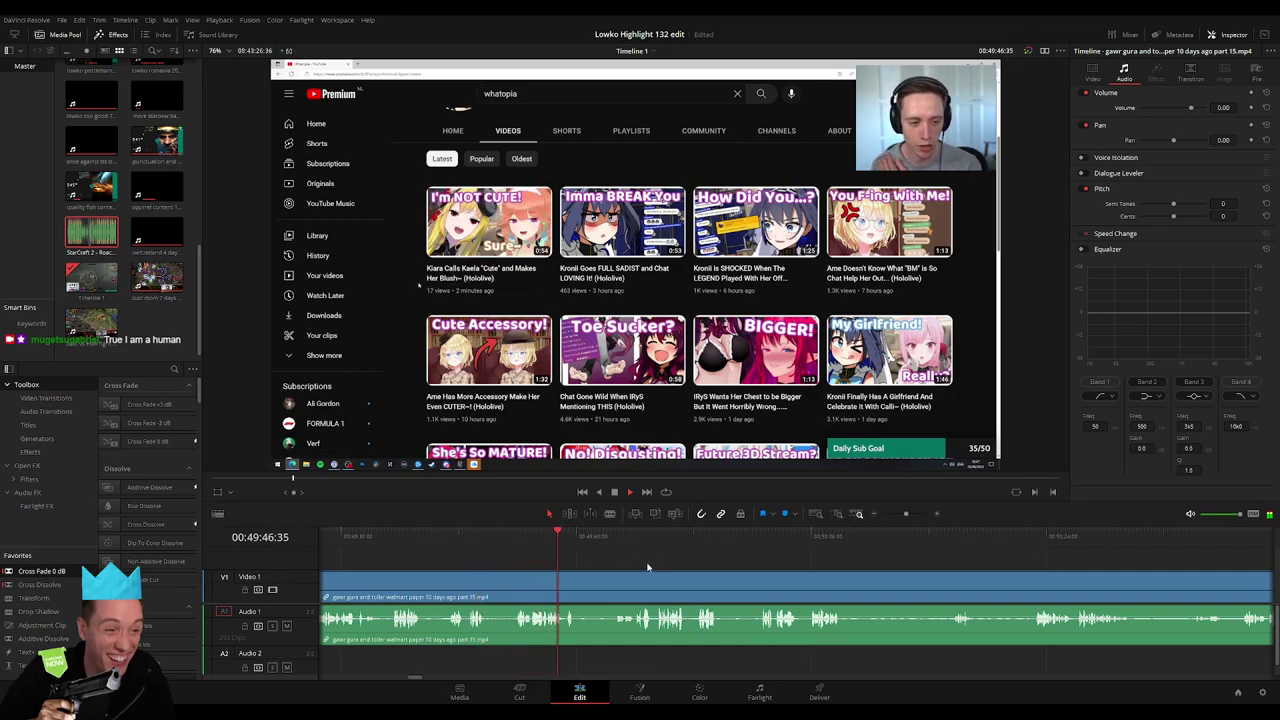
{"action": "scroll", "coordinate": [620, 565], "scroll_direction": "right", "scroll_amount": 3}
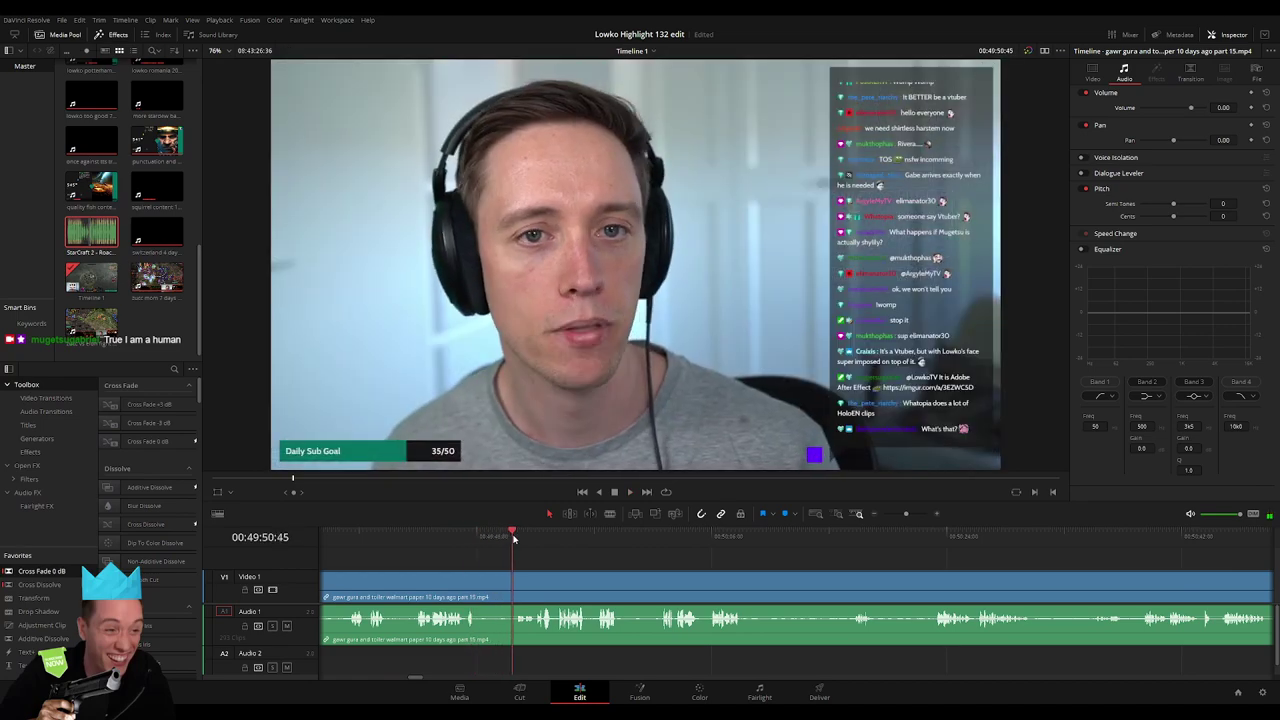
{"action": "key", "text": "b"}
{"action": "left_click", "coordinate": [478, 580]}
{"action": "left_click", "coordinate": [537, 580]}
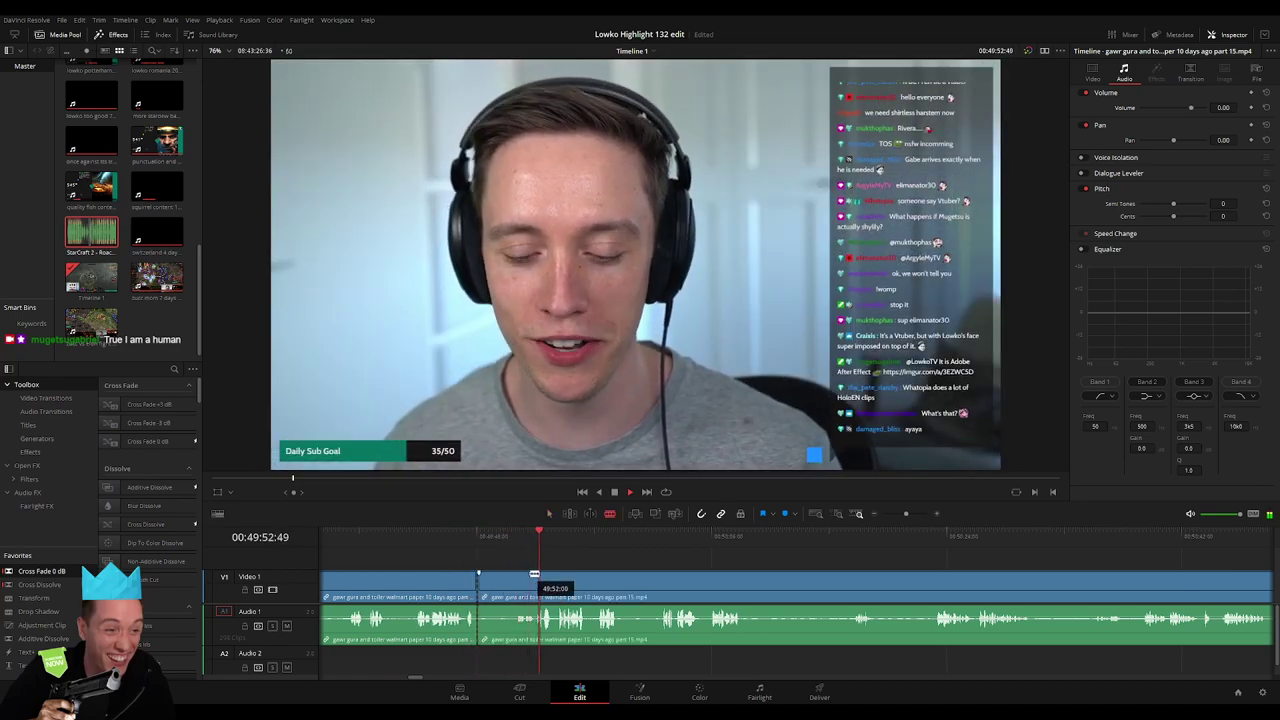
{"action": "key", "text": "a"}
{"action": "left_click", "coordinate": [519, 586]}
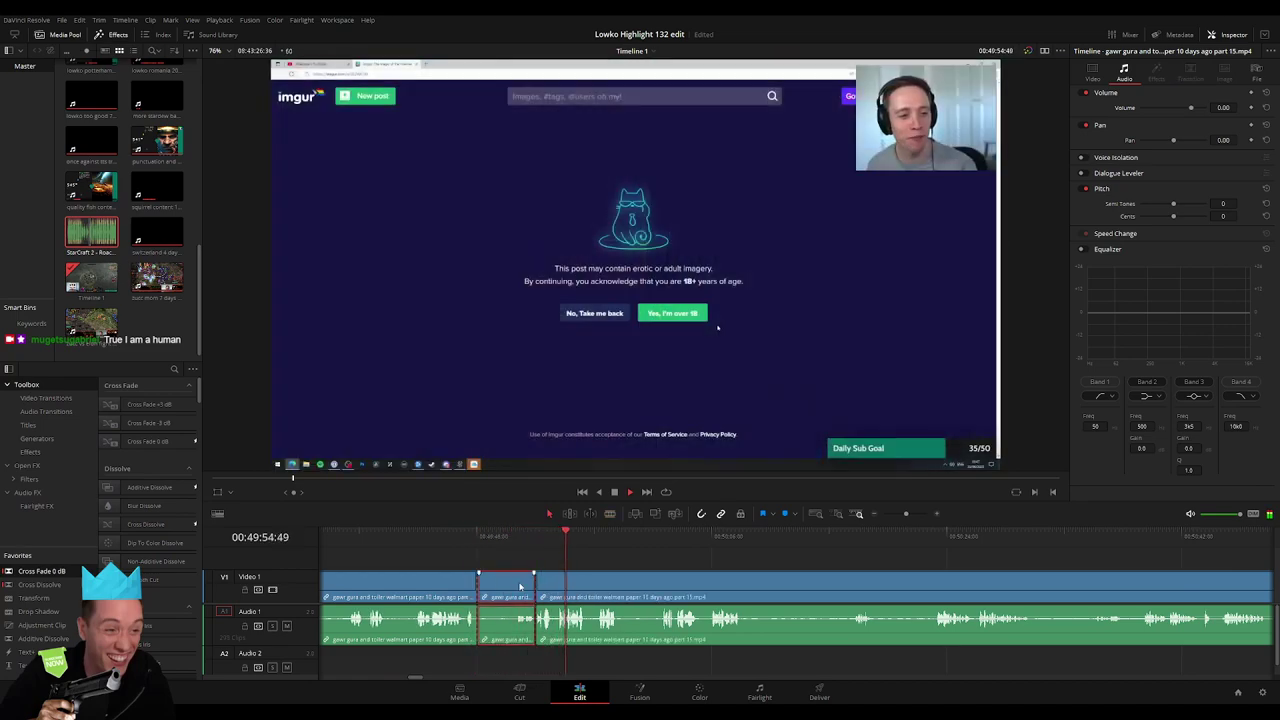
{"action": "key", "text": "Delete"}
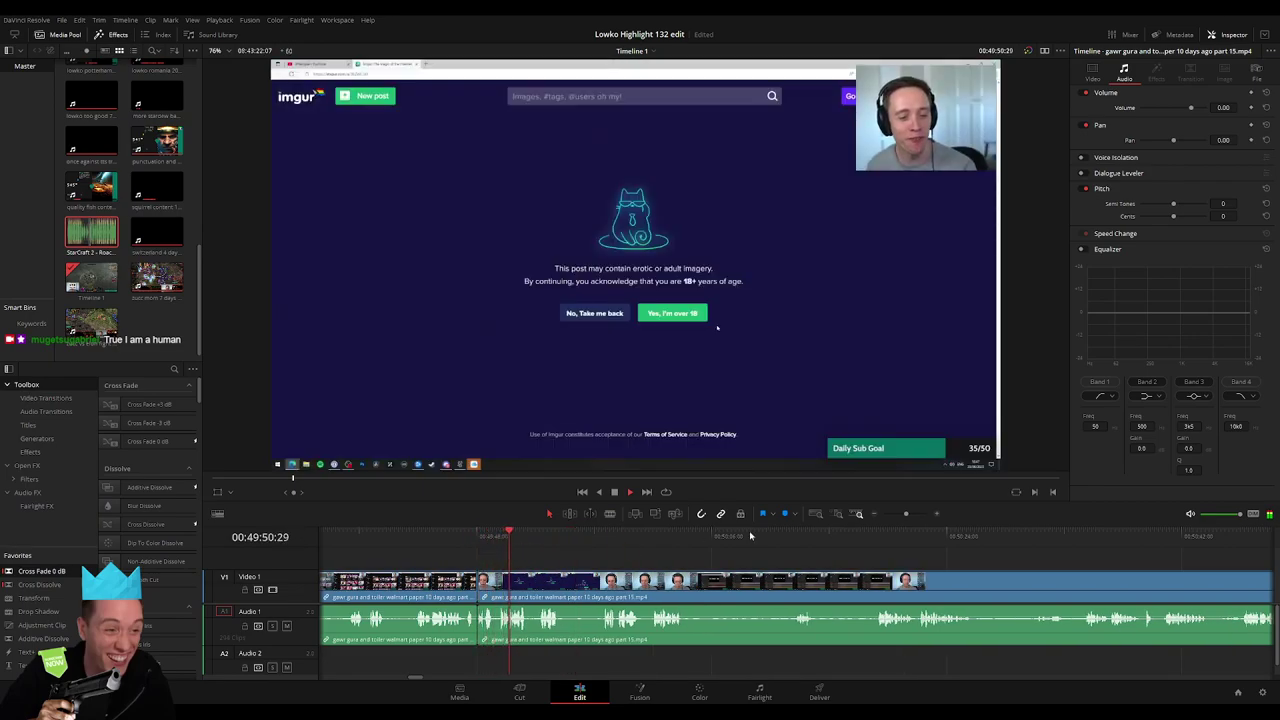
Zoom in and make a fresh blade cut at the playhead near 49:50
{"action": "left_click_drag", "start_coordinate": [902, 514], "coordinate": [913, 515]}
{"action": "left_click", "coordinate": [759, 544]}
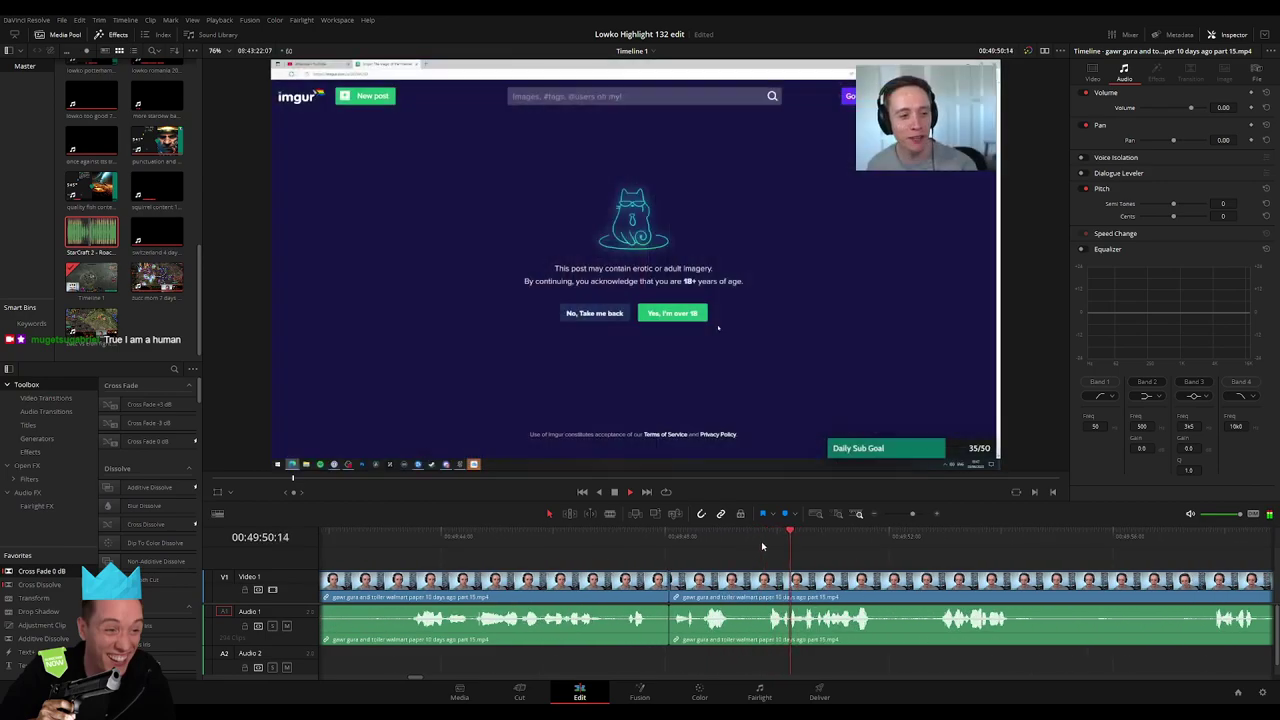
{"action": "key", "text": "b"}
{"action": "left_click", "coordinate": [796, 580]}
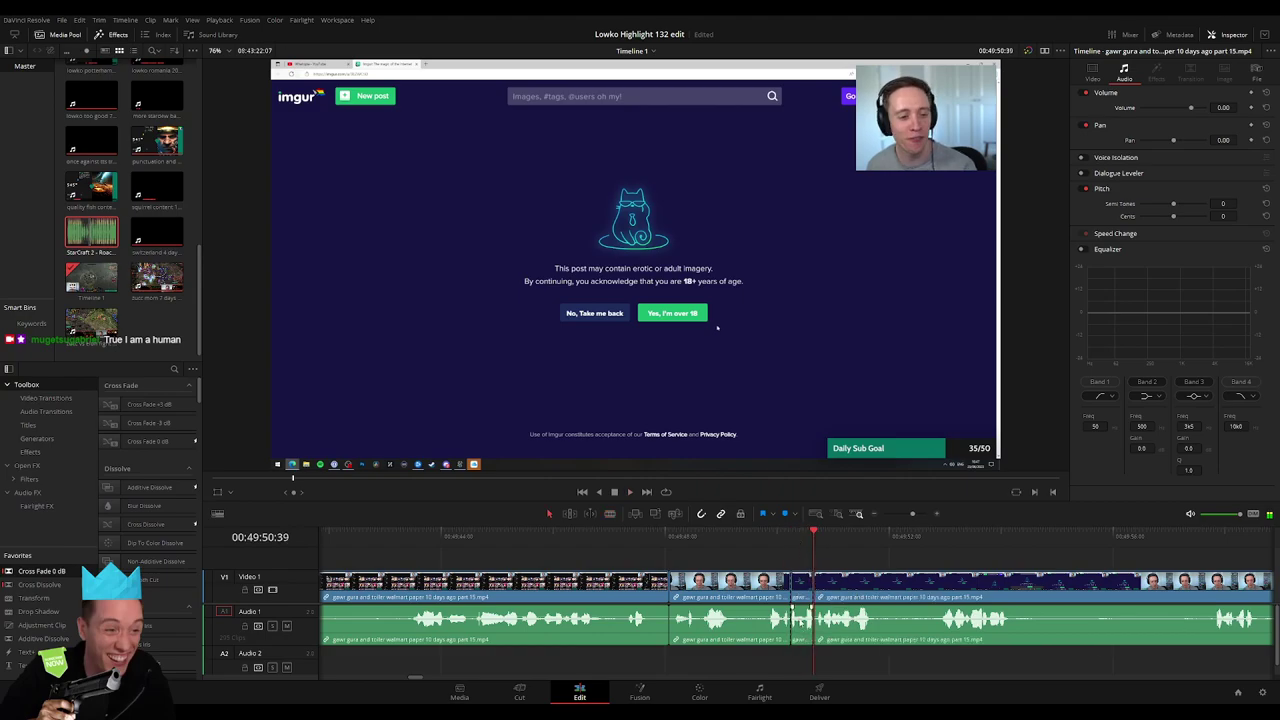
Drop a portion of the Roach Quotes clip onto A2 under the 49:50 split and play it back
{"action": "double_click", "coordinate": [98, 240]}
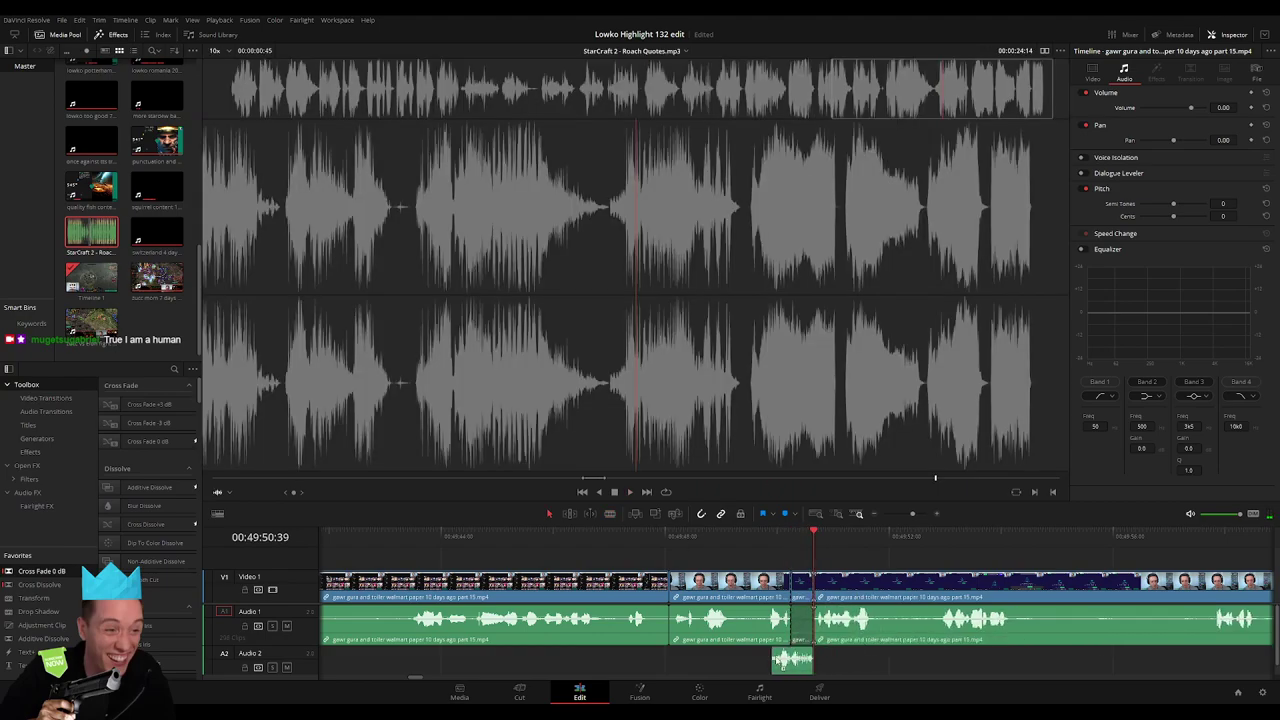
{"action": "left_click_drag", "start_coordinate": [780, 660], "coordinate": [784, 662]}
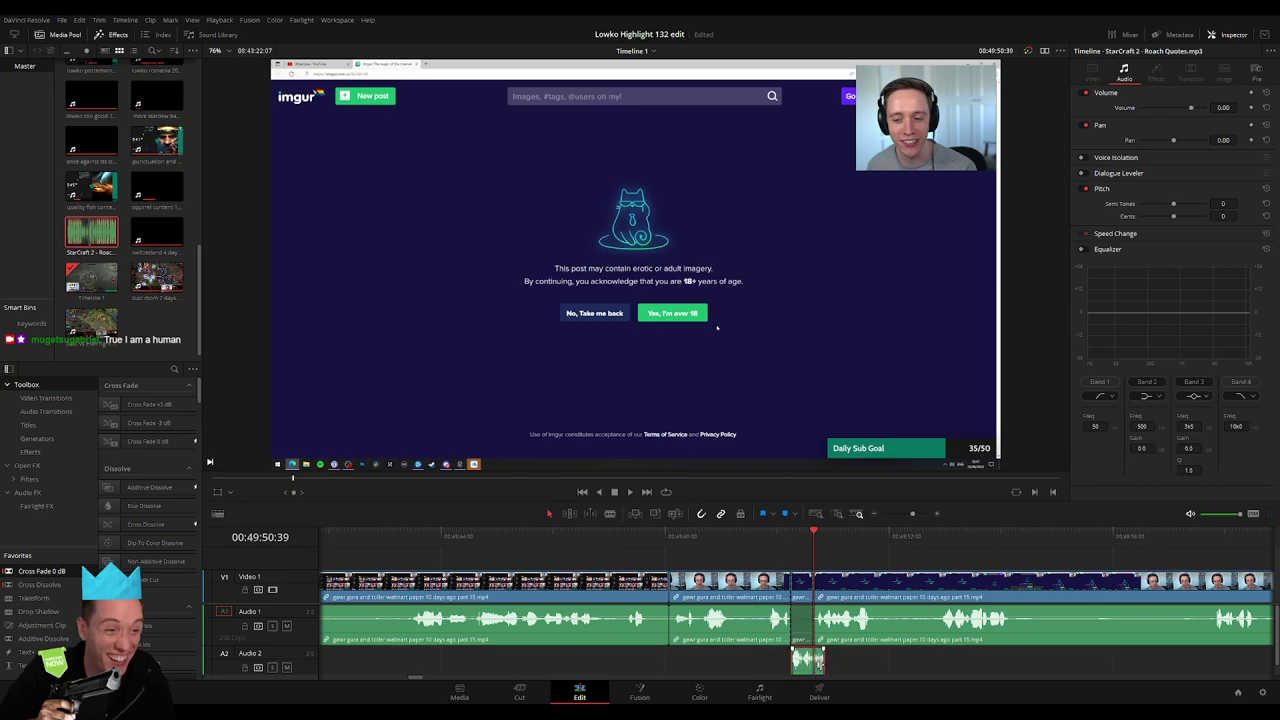
{"action": "scroll", "coordinate": [1232, 111], "scroll_direction": "down", "scroll_amount": 1}
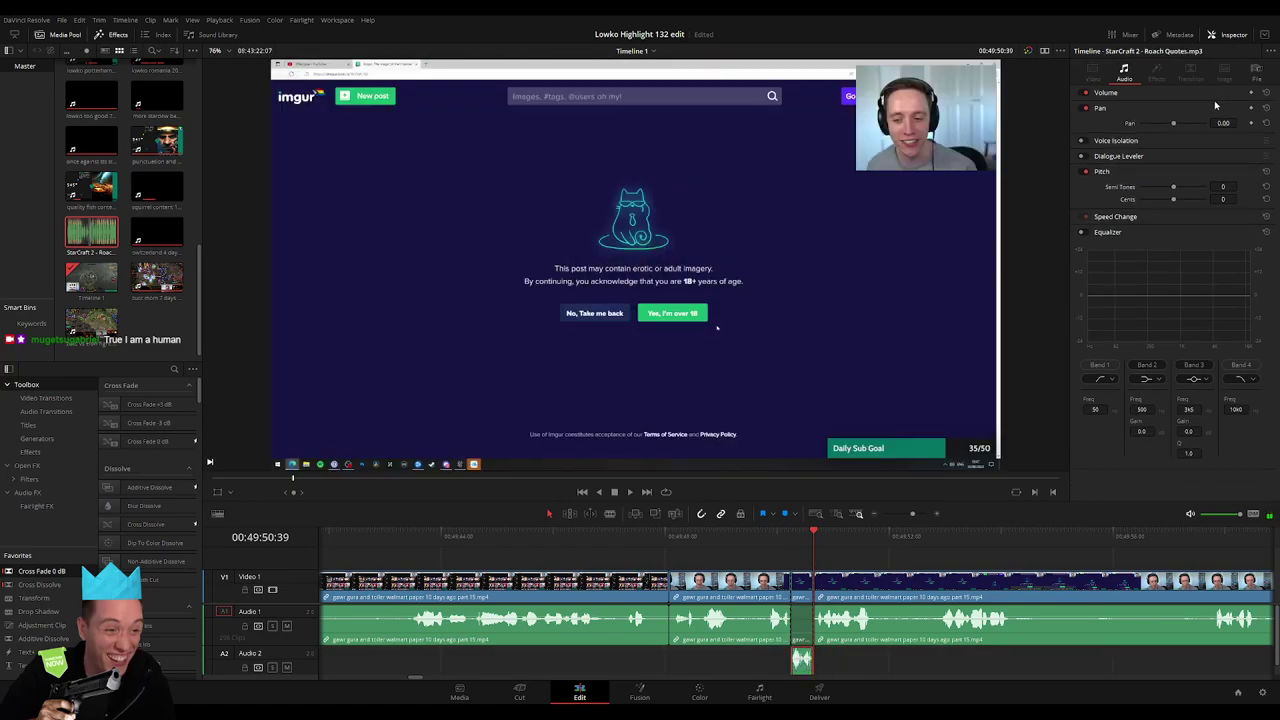
{"action": "scroll", "coordinate": [1220, 106], "scroll_direction": "up", "scroll_amount": 1}
{"action": "type", "text": "-23"}
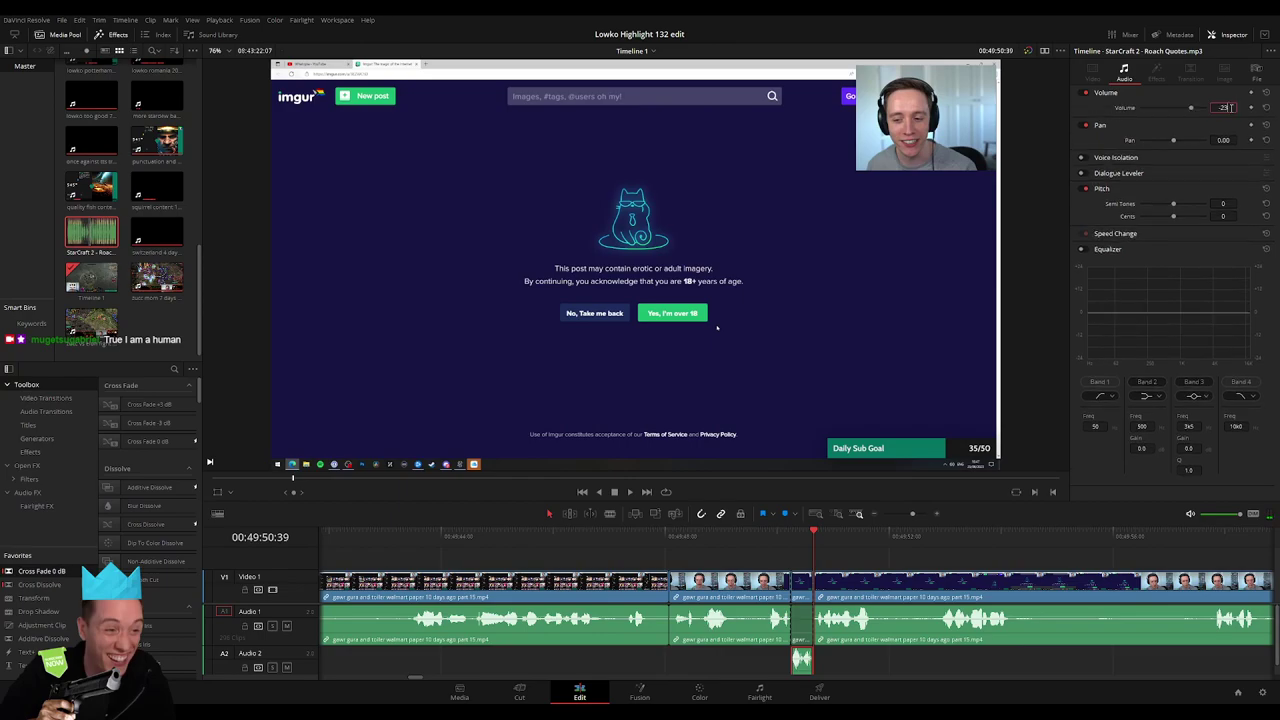
{"action": "left_click", "coordinate": [966, 565]}
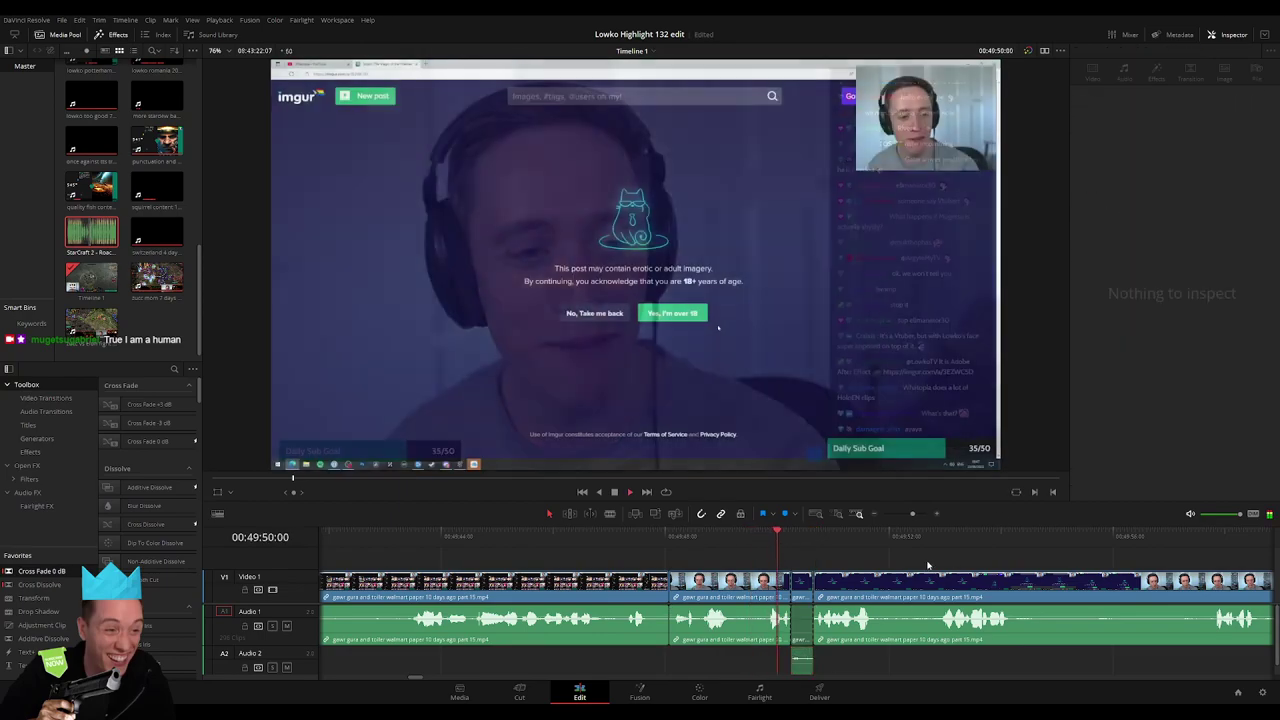
{"action": "key", "text": "space"}
{"action": "left_click_drag", "start_coordinate": [911, 517], "coordinate": [905, 517]}
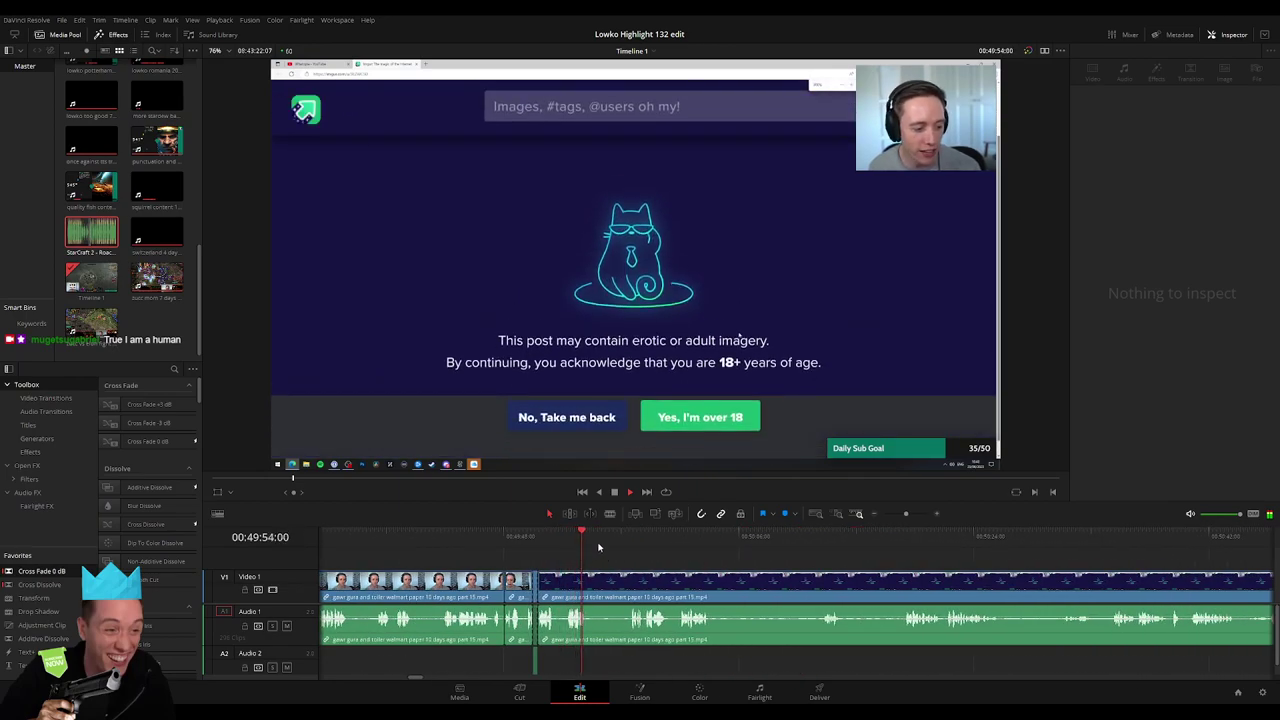
Split the stream clip and ripple-delete the webcam-chat stretch near 50:10
{"action": "left_click", "coordinate": [630, 540]}
{"action": "key", "text": "space"}
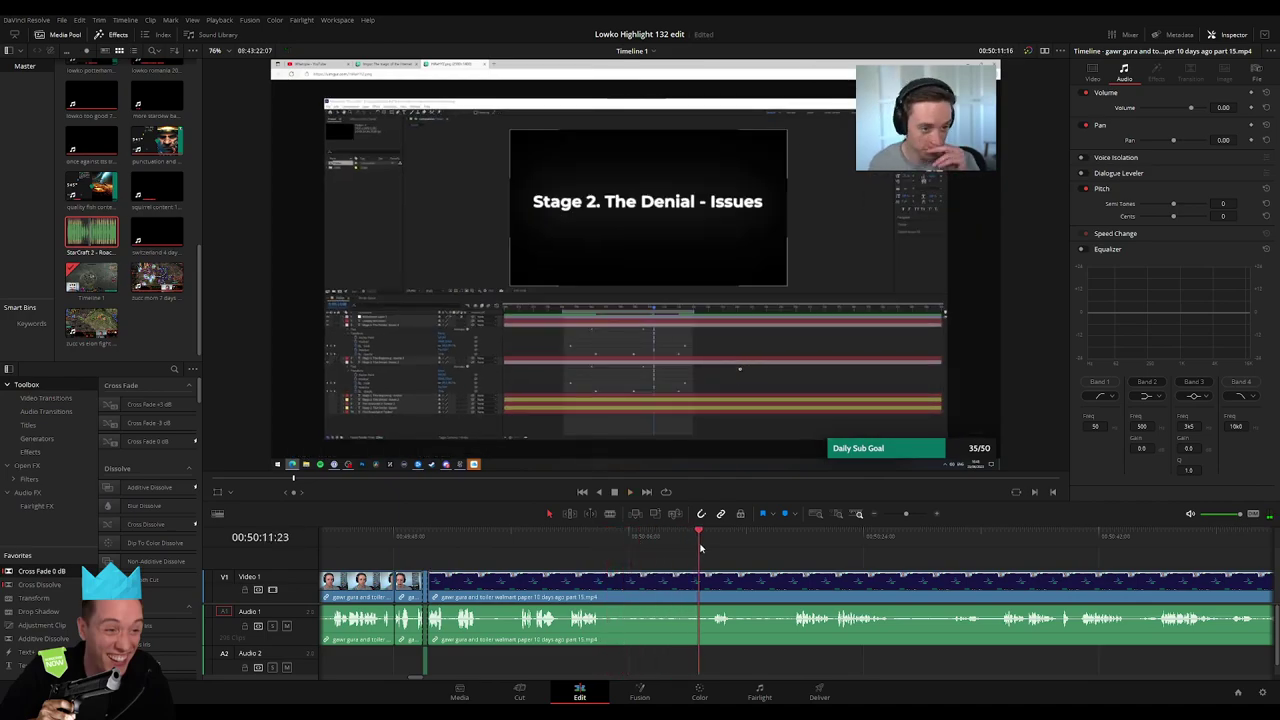
{"action": "scroll", "coordinate": [597, 582], "scroll_direction": "right", "scroll_amount": 2}
{"action": "left_click", "coordinate": [522, 578]}
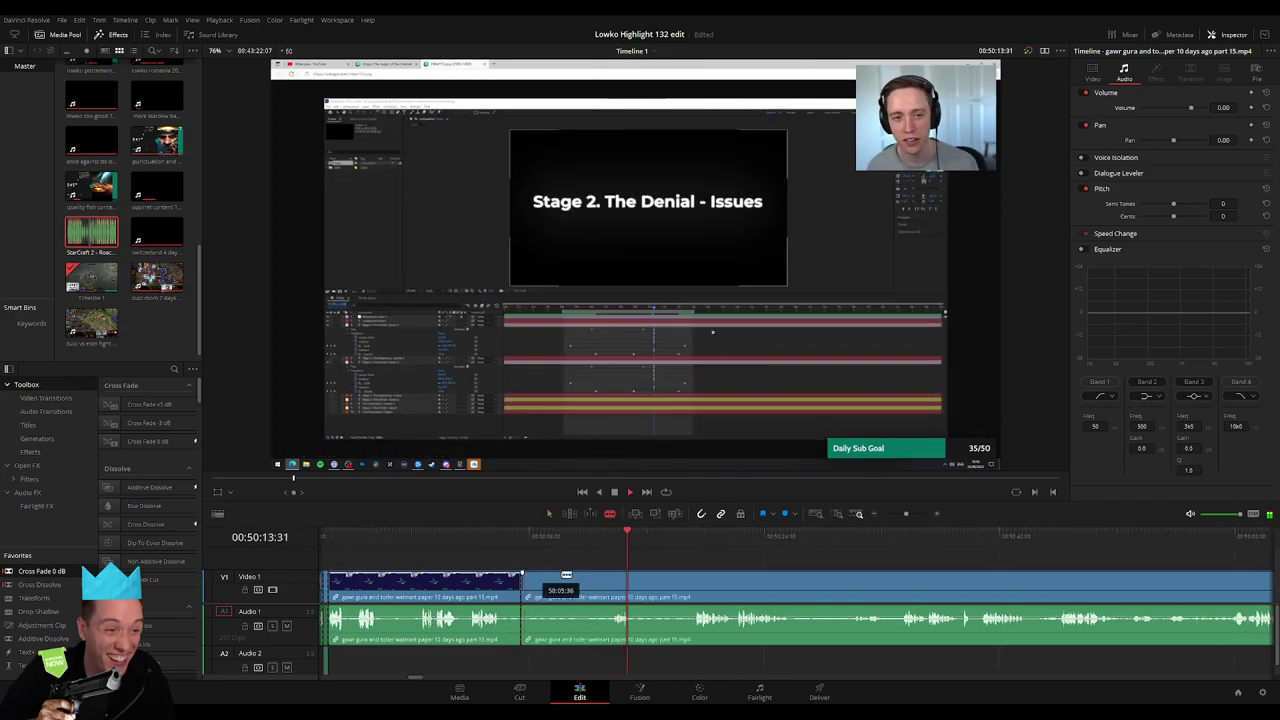
{"action": "key", "text": "Delete"}
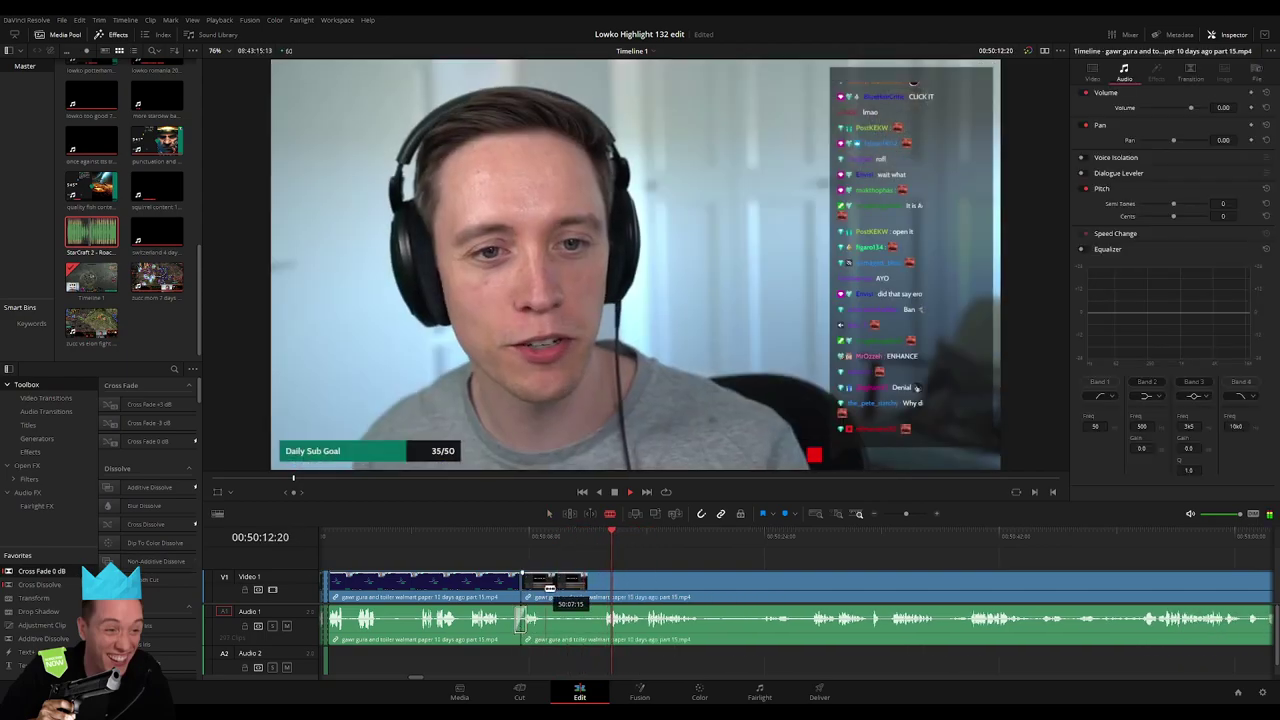
Cut where the unwanted part ends and add a Cross Fade 0 dB at the A1 edit
{"action": "key", "text": "b"}
{"action": "left_click", "coordinate": [543, 583]}
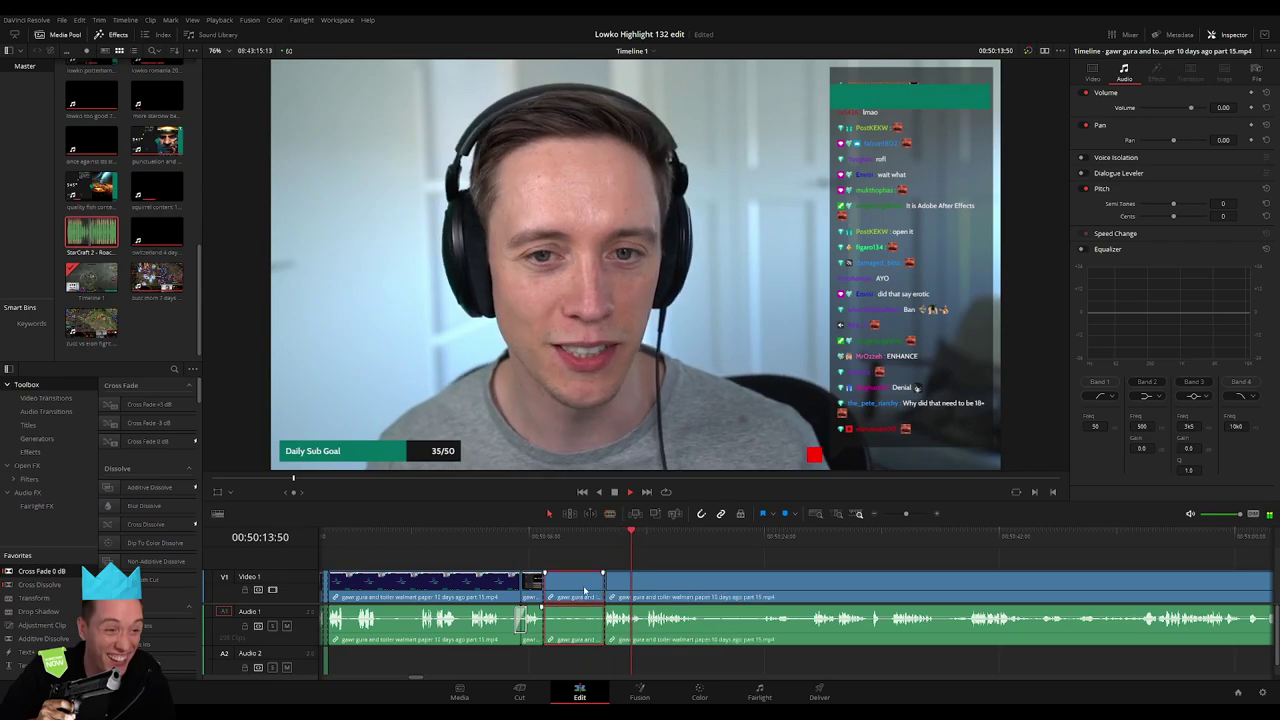
{"action": "key", "text": "a"}
{"action": "left_click", "coordinate": [591, 536]}
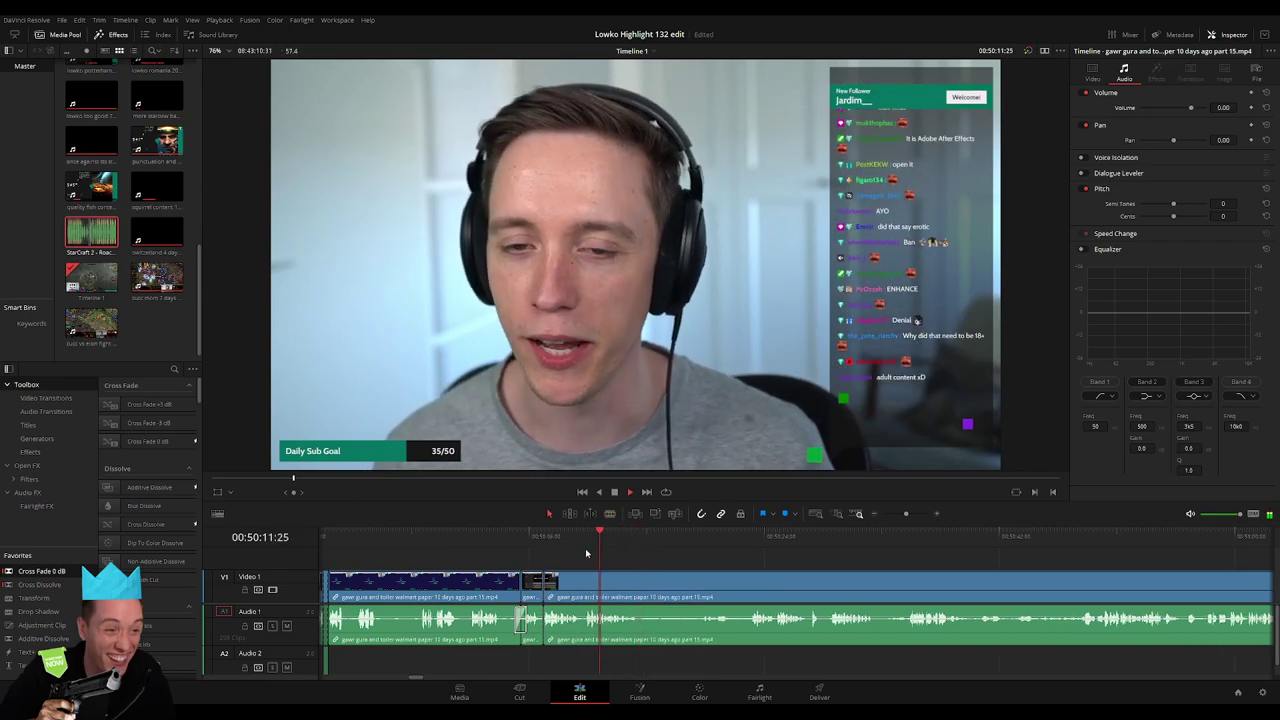
{"action": "left_click_drag", "start_coordinate": [64, 573], "coordinate": [528, 605]}
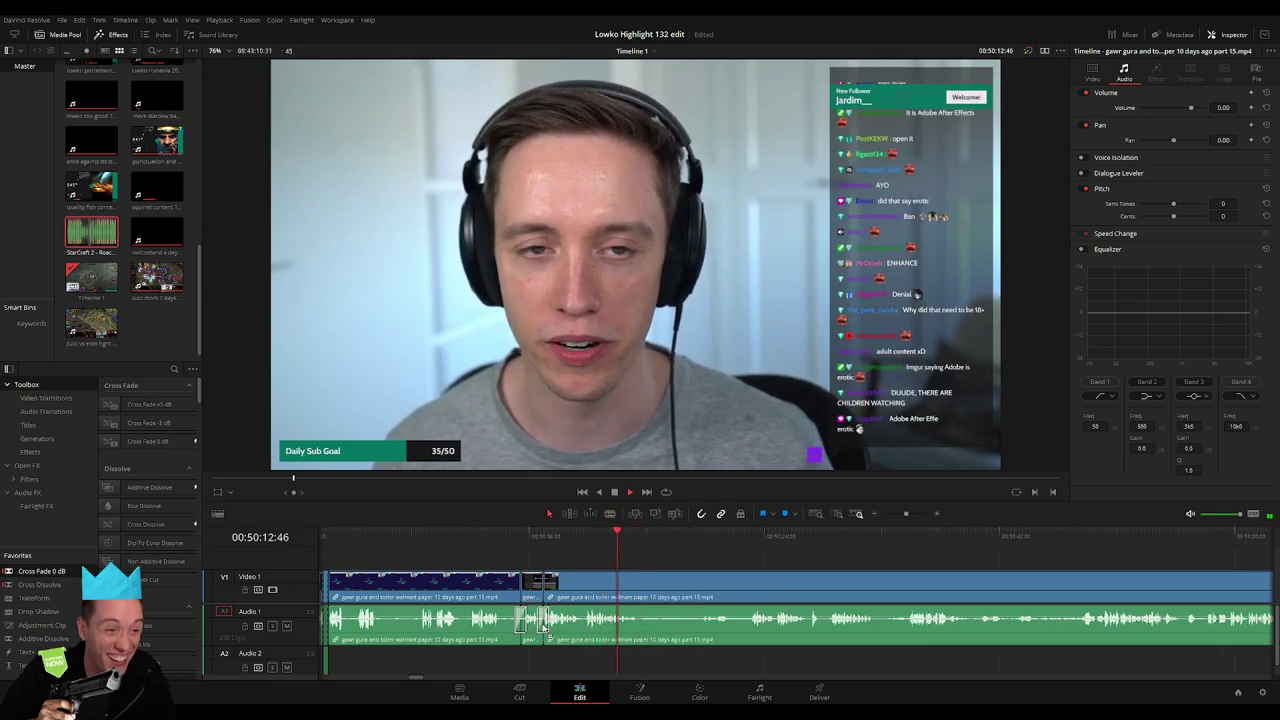
{"action": "left_click_drag", "start_coordinate": [646, 556], "coordinate": [752, 547]}
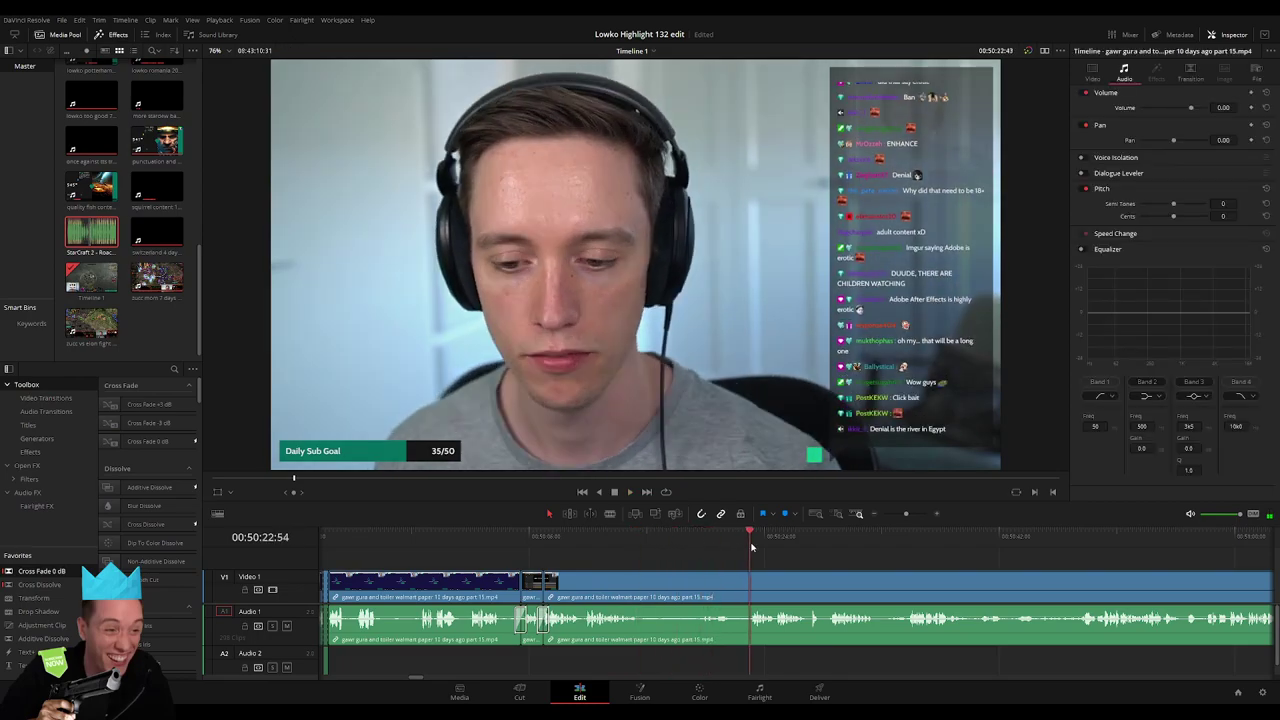
{"action": "key", "text": "space"}
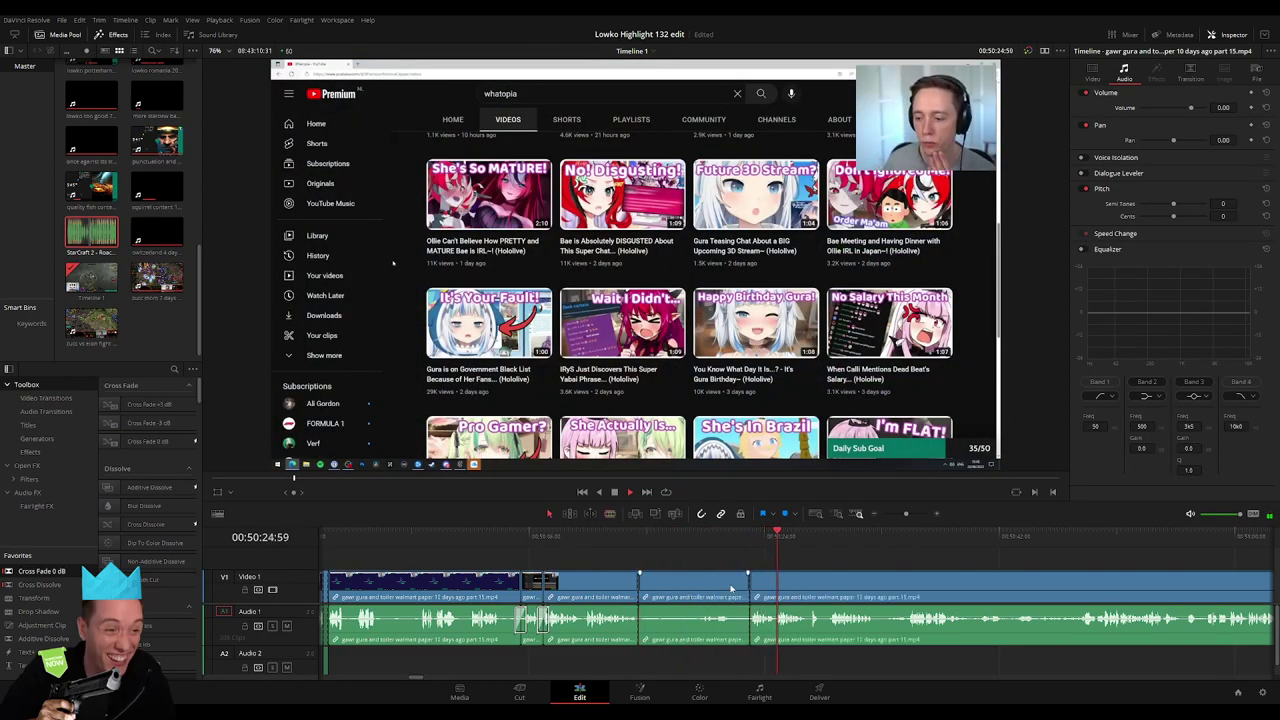
Ripple-delete the selected segment and the short first clip, closing both gaps
{"action": "key", "text": "Delete"}
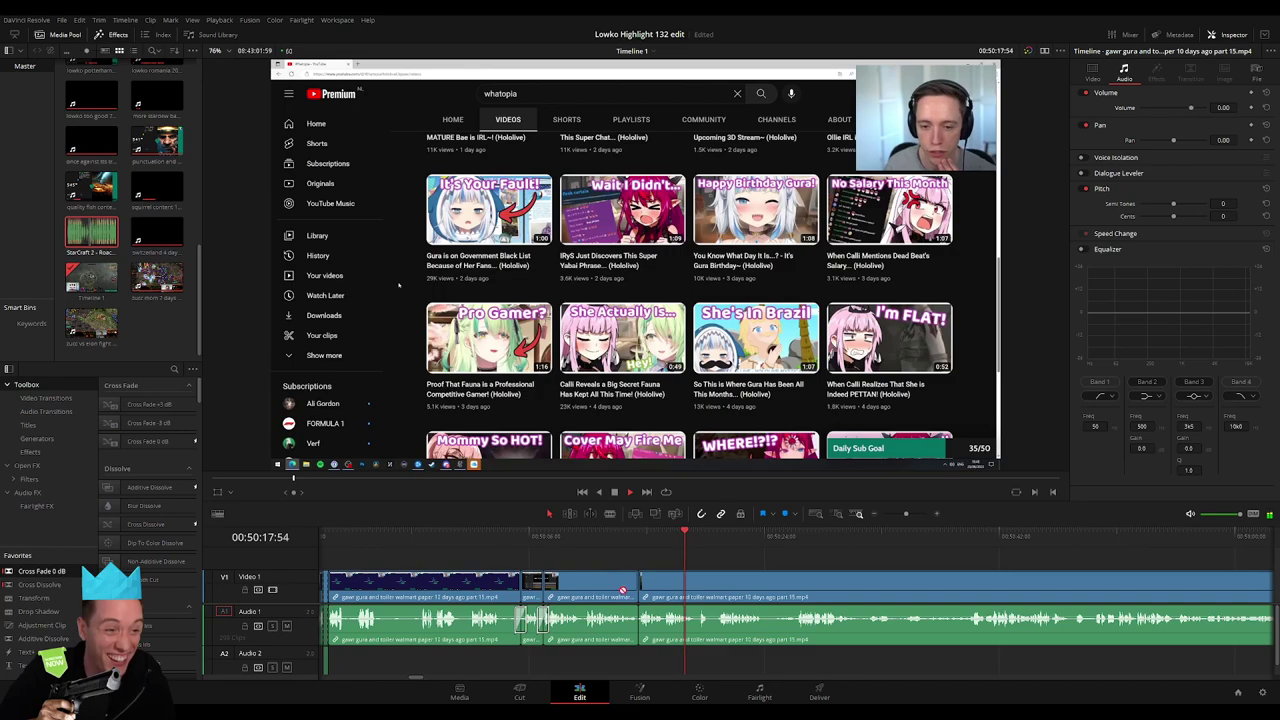
{"action": "left_click", "coordinate": [597, 541]}
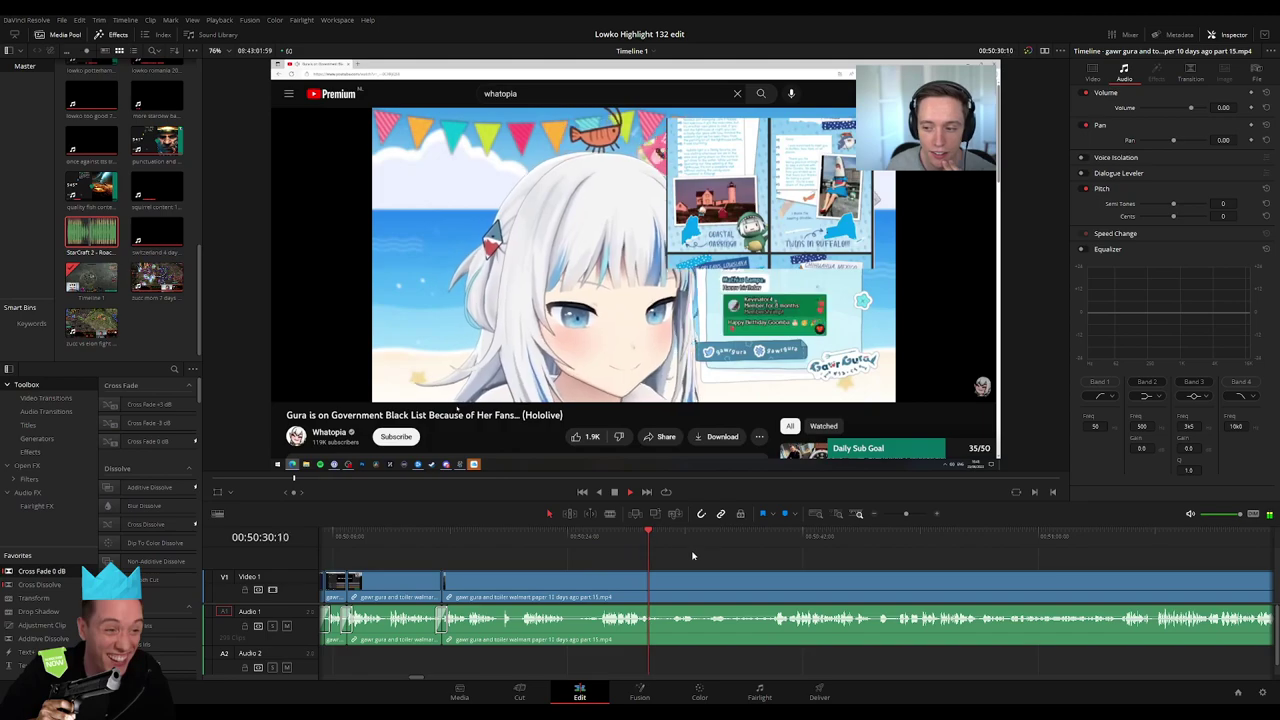
{"action": "key", "text": "BackSpace"}
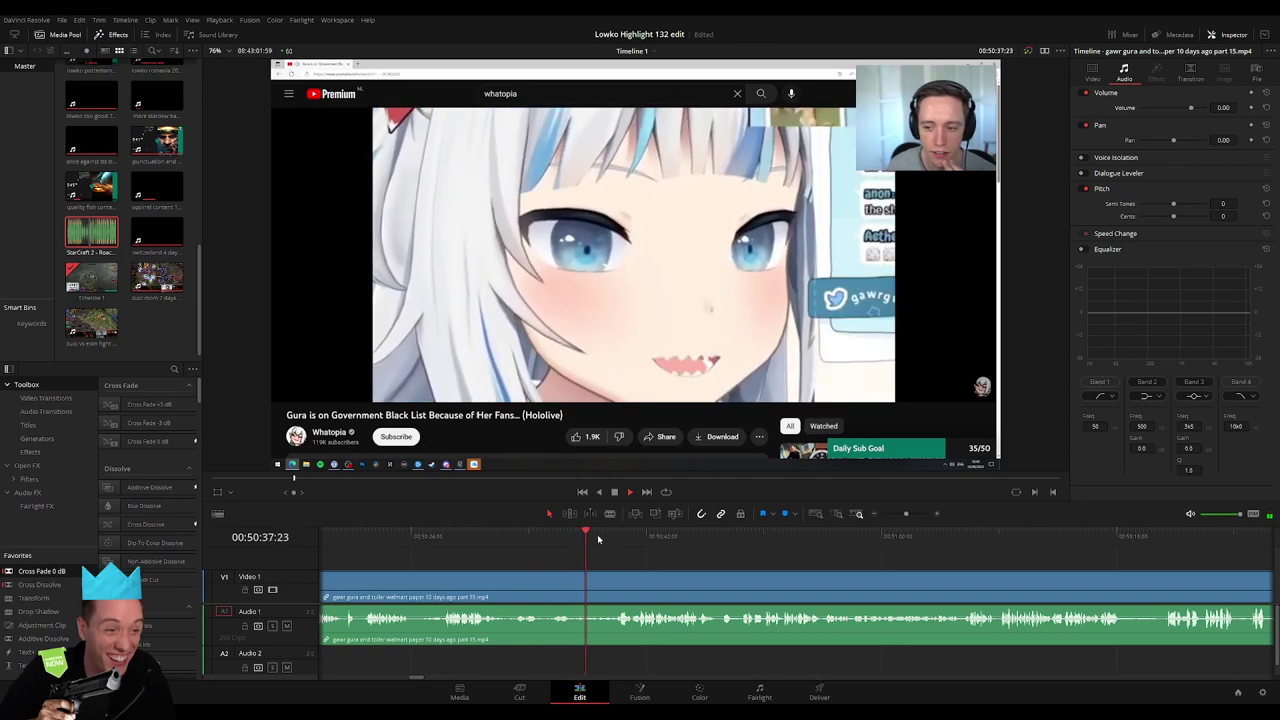
Skim the remaining footage from the YouTube video segment toward the 1v1 Versus menu
{"action": "left_click", "coordinate": [619, 537]}
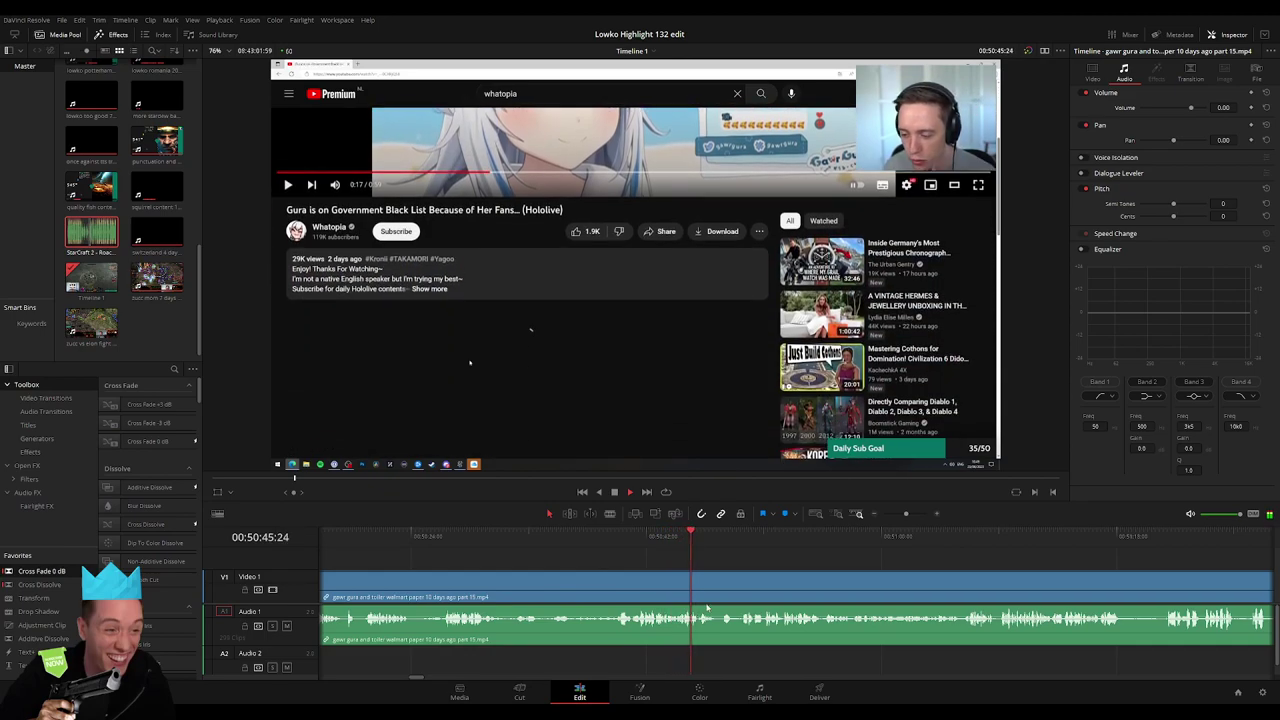
{"action": "left_click", "coordinate": [548, 540]}
{"action": "left_click", "coordinate": [559, 543]}
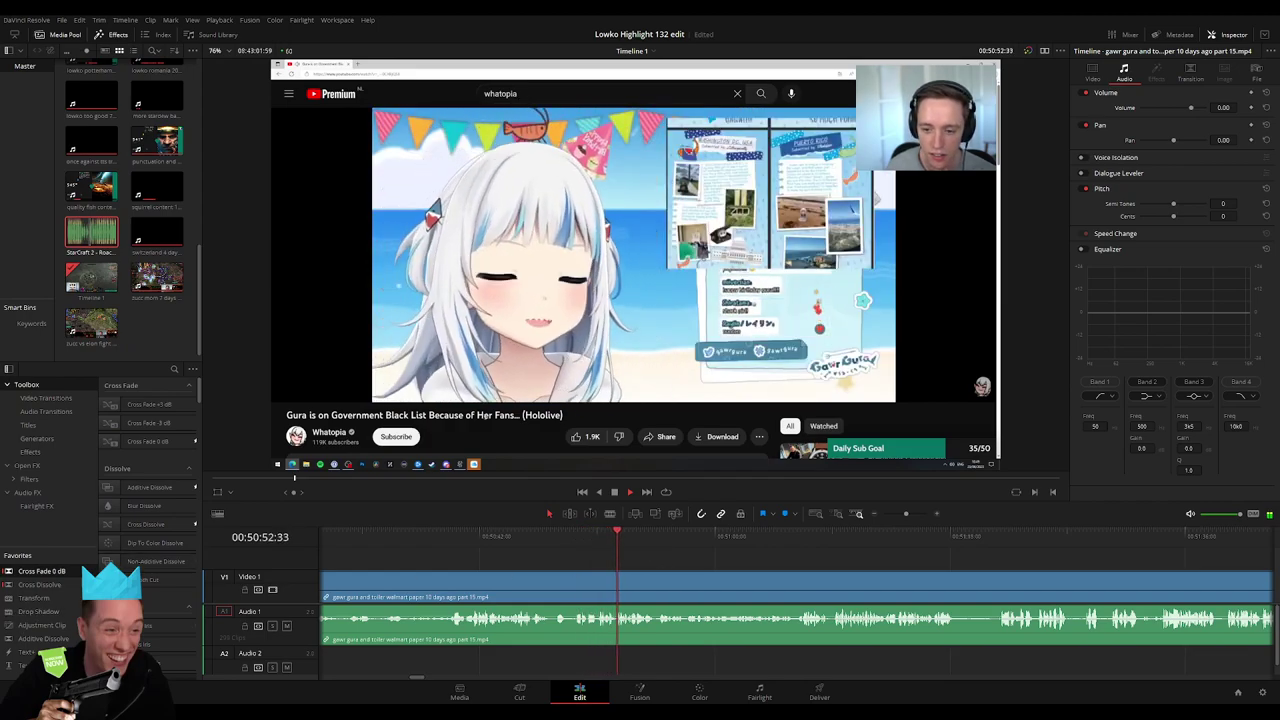
{"action": "scroll", "coordinate": [650, 557], "scroll_direction": "right", "scroll_amount": 3}
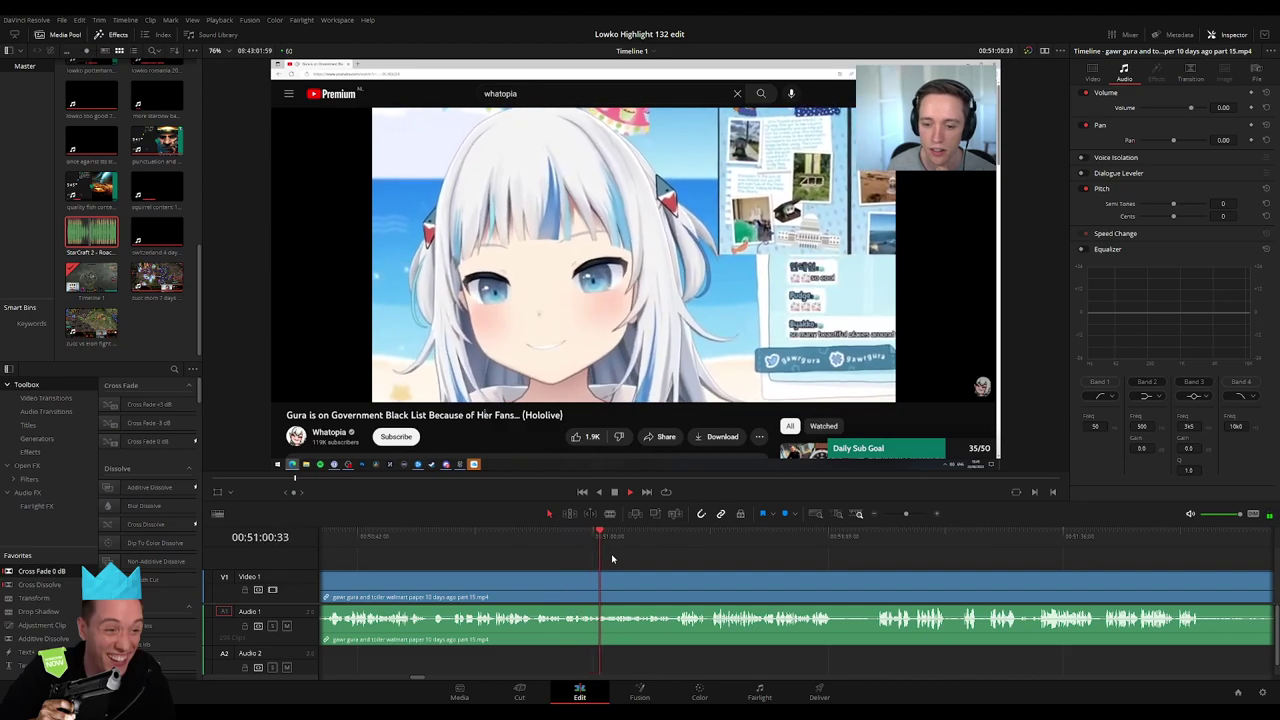
{"action": "key", "text": "l"}
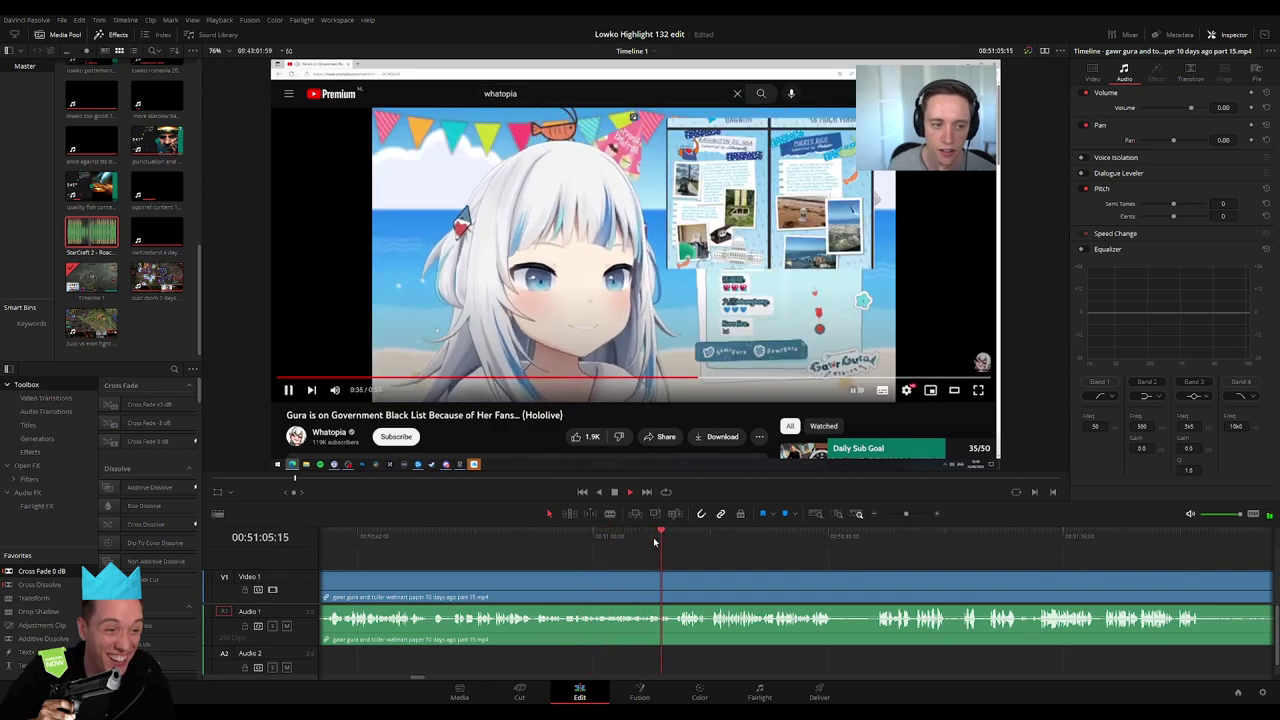
{"action": "scroll", "coordinate": [630, 561], "scroll_direction": "right", "scroll_amount": 3}
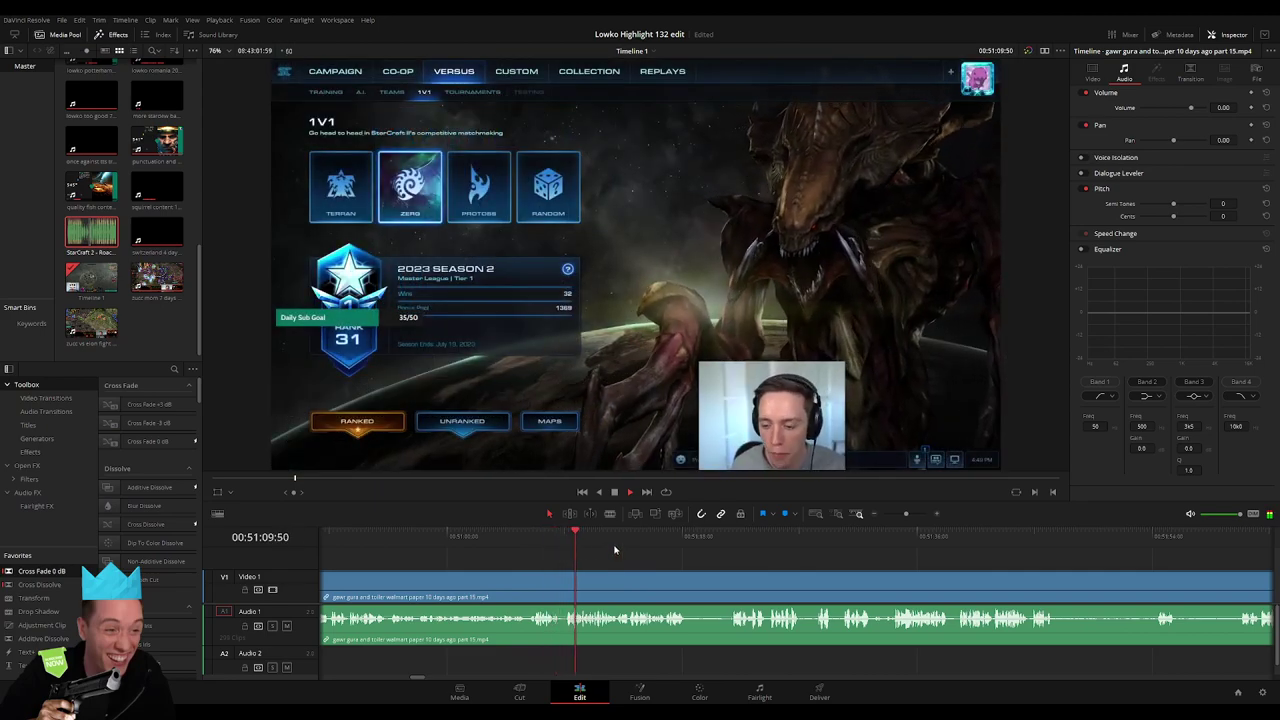
Blade out the unwanted 1v1-menu piece near 51:13 and close the gap
{"action": "key", "text": "b"}
{"action": "left_click", "coordinate": [689, 580]}
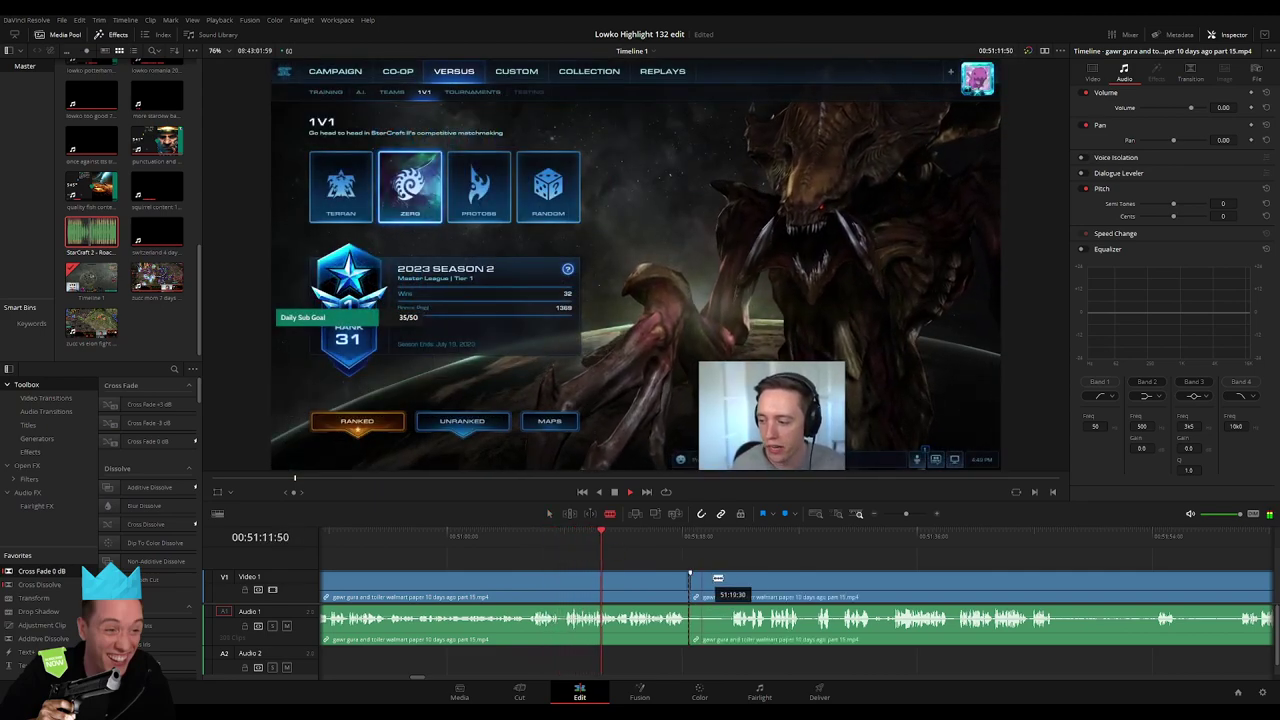
{"action": "left_click", "coordinate": [730, 580]}
{"action": "key", "text": "a"}
{"action": "left_click", "coordinate": [718, 587]}
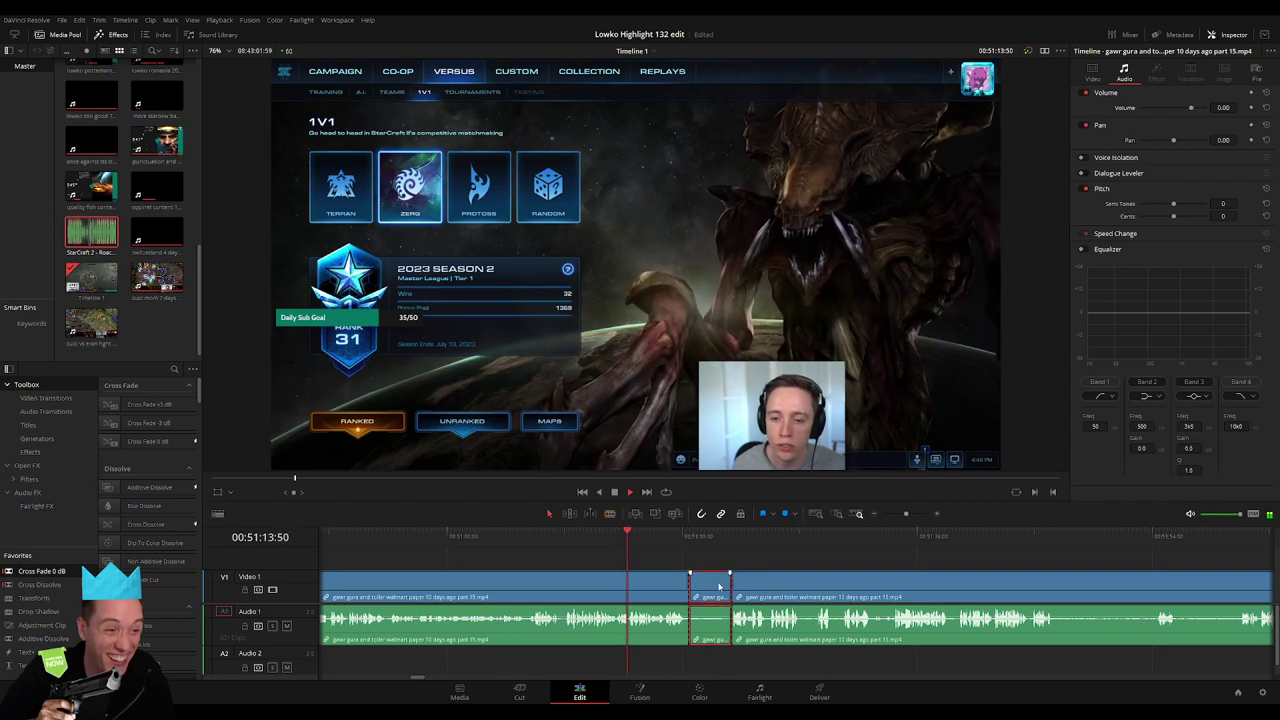
{"action": "key", "text": "Delete"}
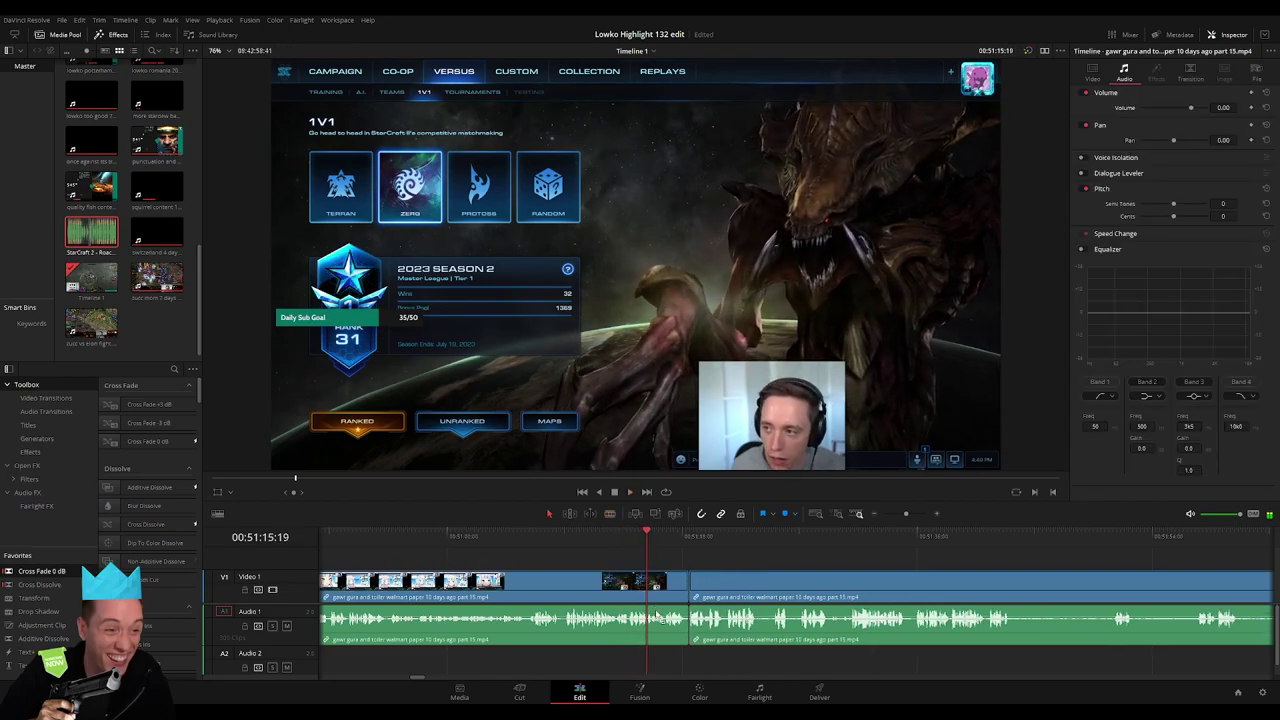
Zoom in near 51:20 and split the clip twice to mark off a brief moment
{"action": "scroll", "coordinate": [600, 570], "scroll_direction": "right", "scroll_amount": 3}
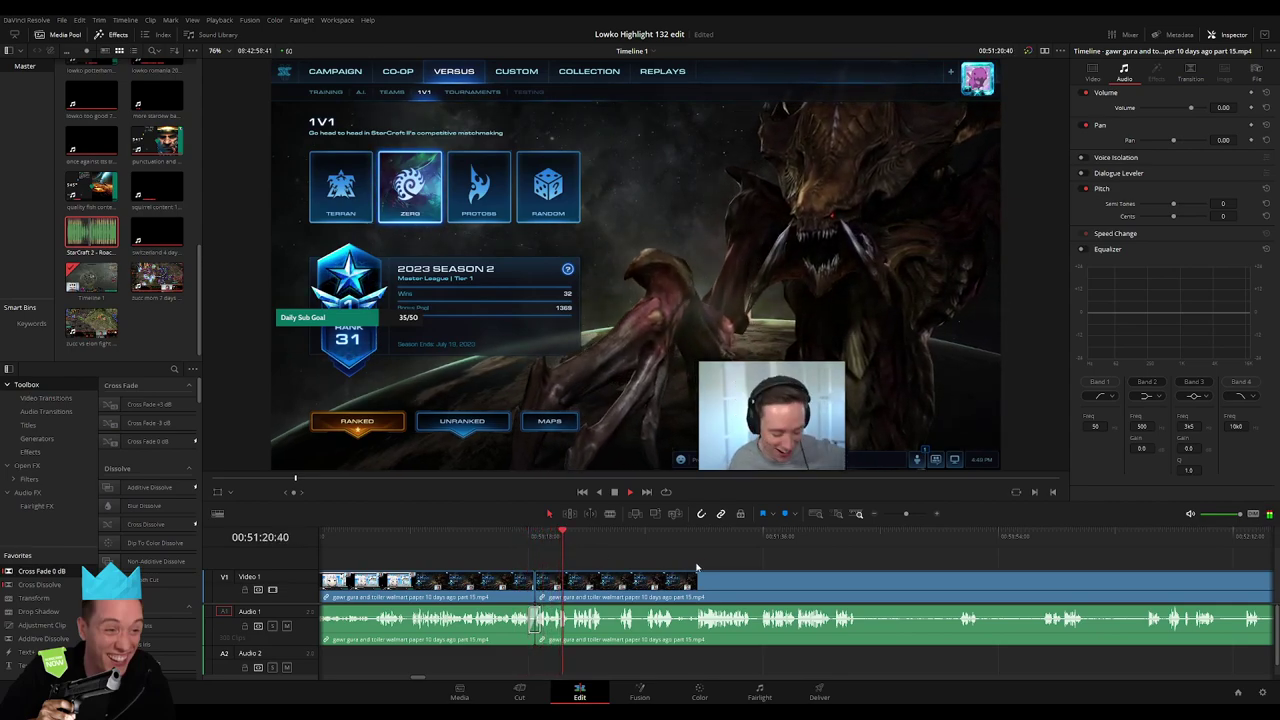
{"action": "key", "text": "space"}
{"action": "key", "text": "ctrl+equal"}
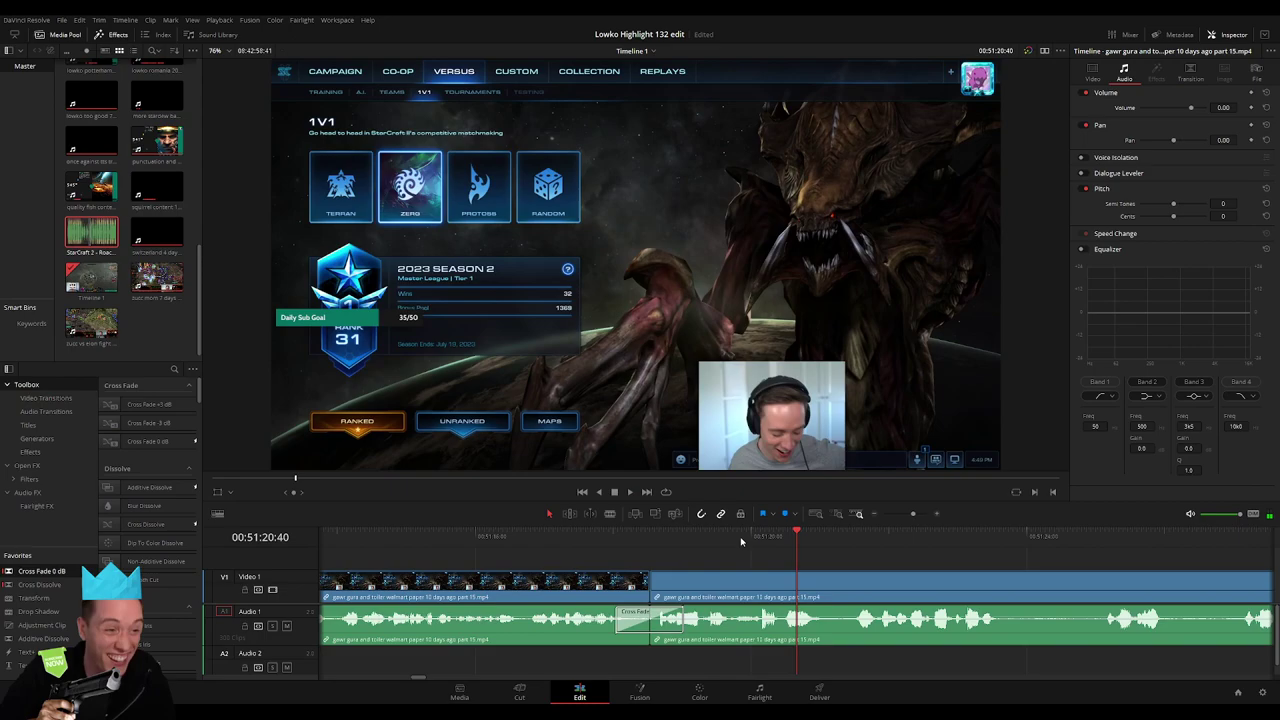
{"action": "left_click", "coordinate": [727, 538]}
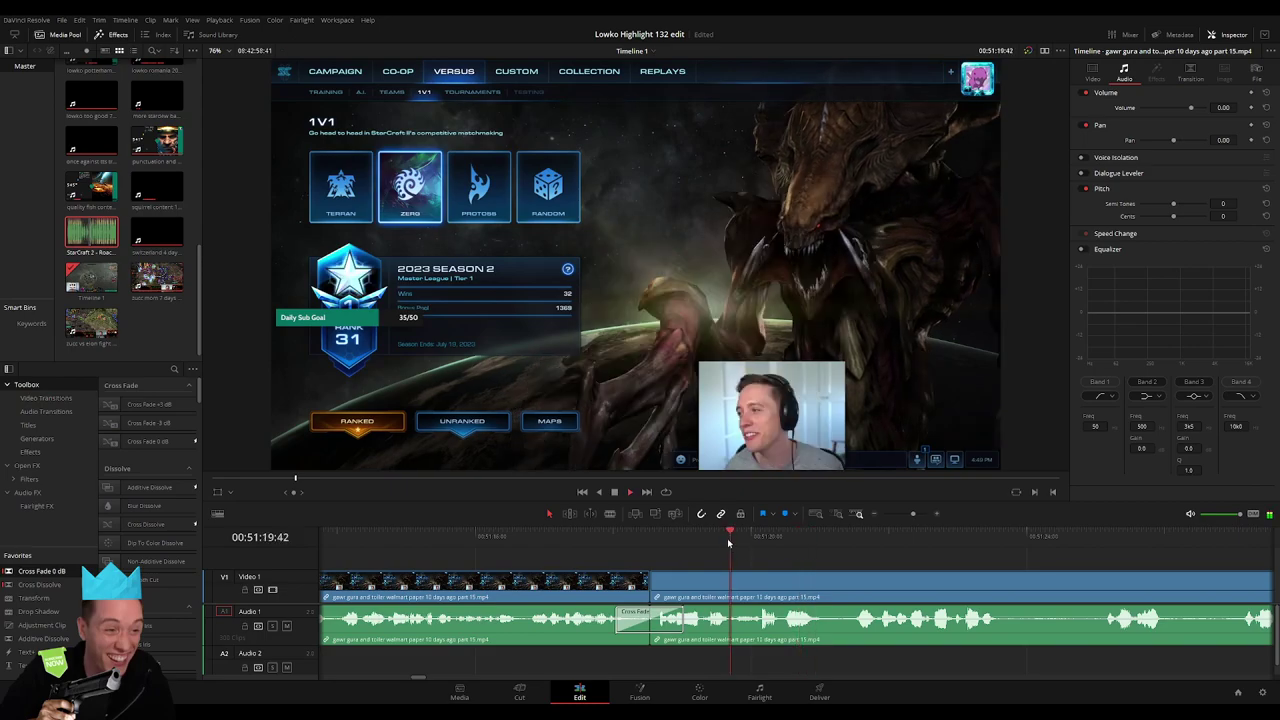
{"action": "left_click", "coordinate": [728, 545]}
{"action": "key", "text": "ctrl+b"}
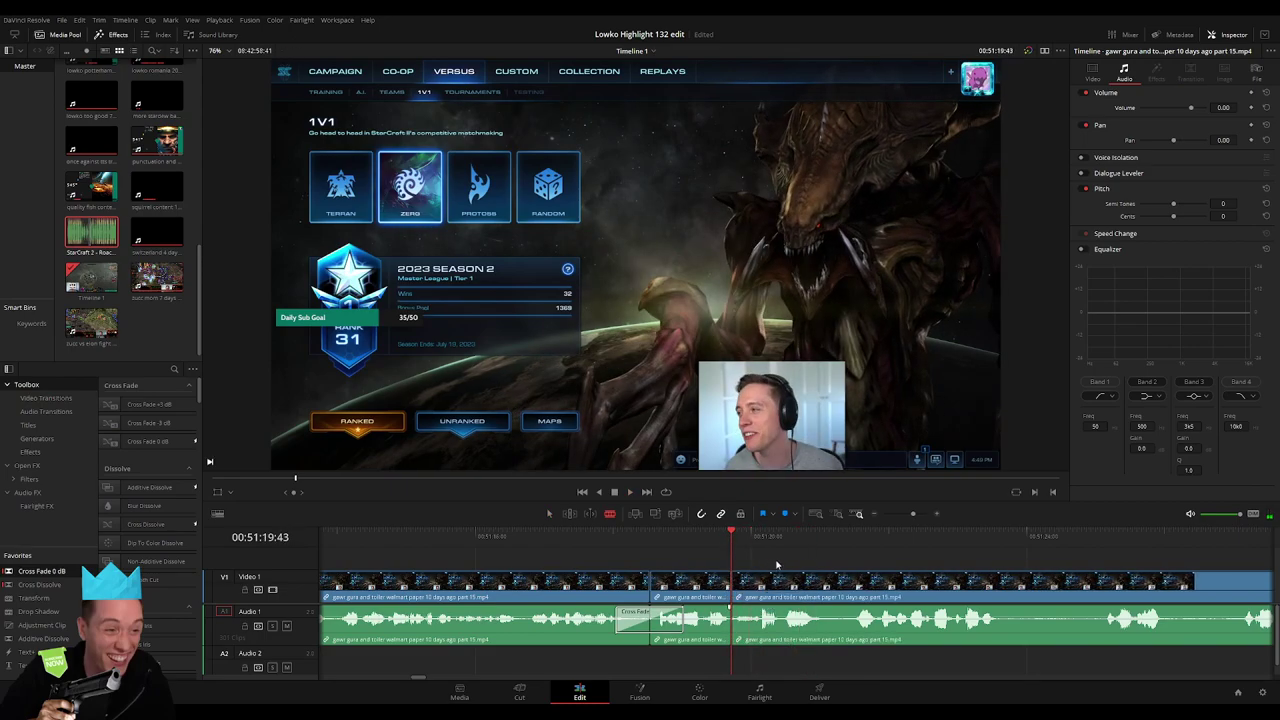
{"action": "key", "text": "space"}
{"action": "key", "text": "space"}
{"action": "key", "text": "ctrl+b"}
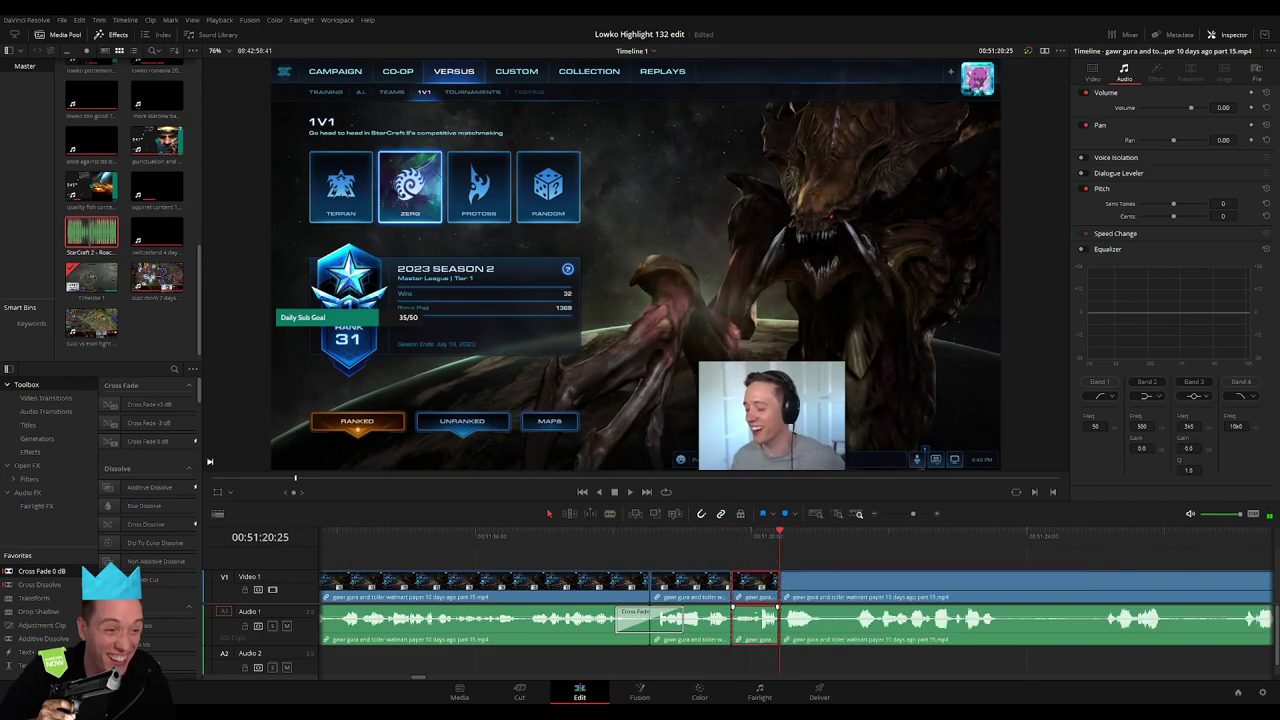
Align the Roach Quotes sound clip on A2 with the new split
{"action": "double_click", "coordinate": [105, 248]}
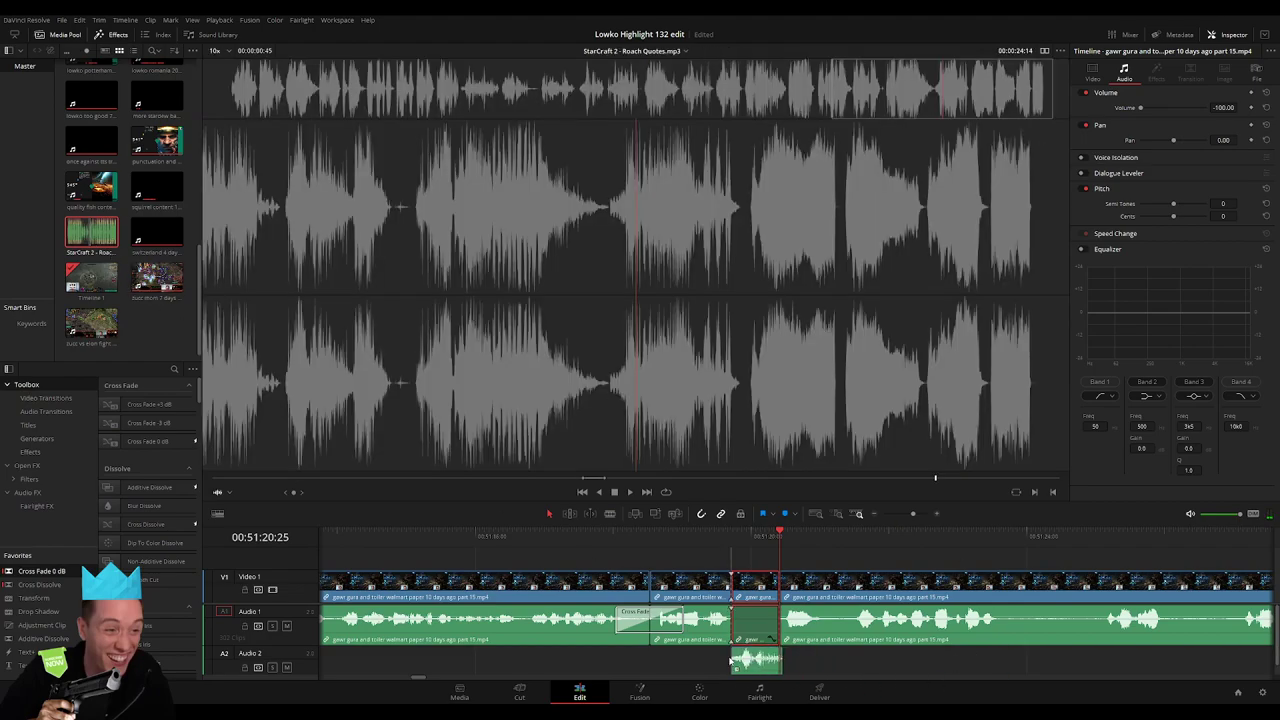
{"action": "left_click_drag", "start_coordinate": [731, 660], "coordinate": [728, 660]}
{"action": "left_click", "coordinate": [741, 667]}
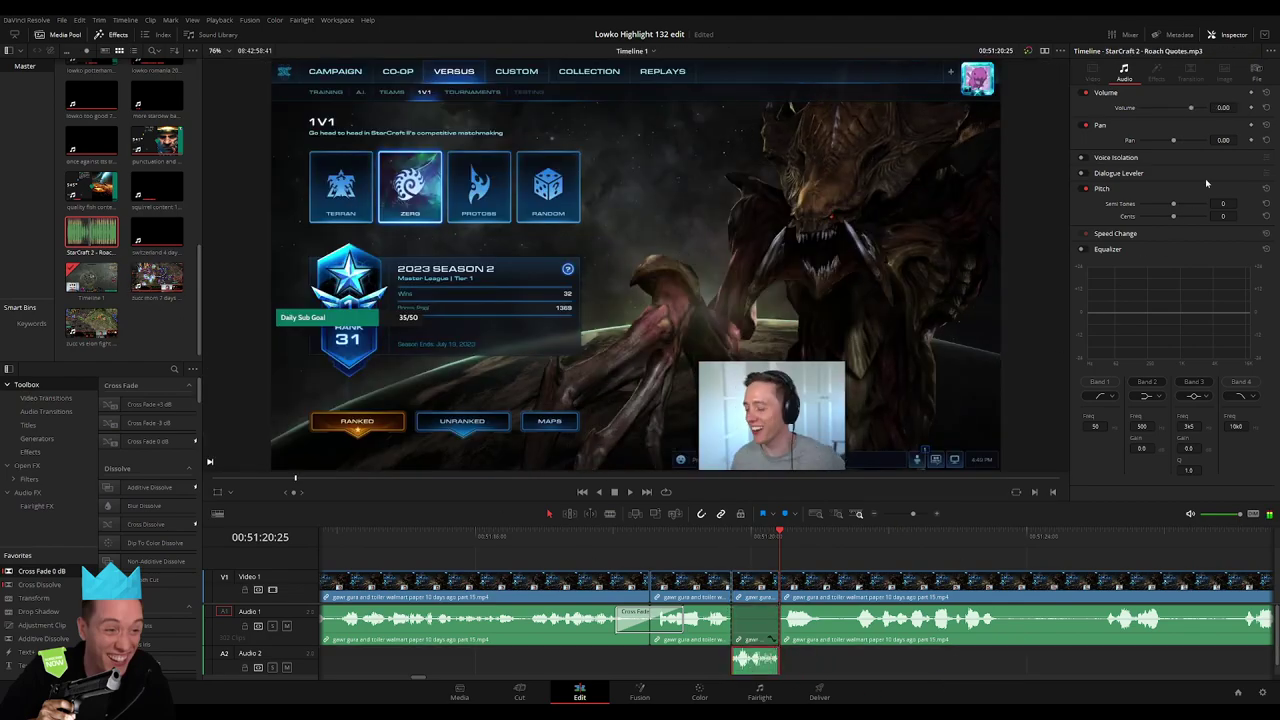
{"action": "scroll", "coordinate": [1212, 150], "scroll_direction": "down", "scroll_amount": 1}
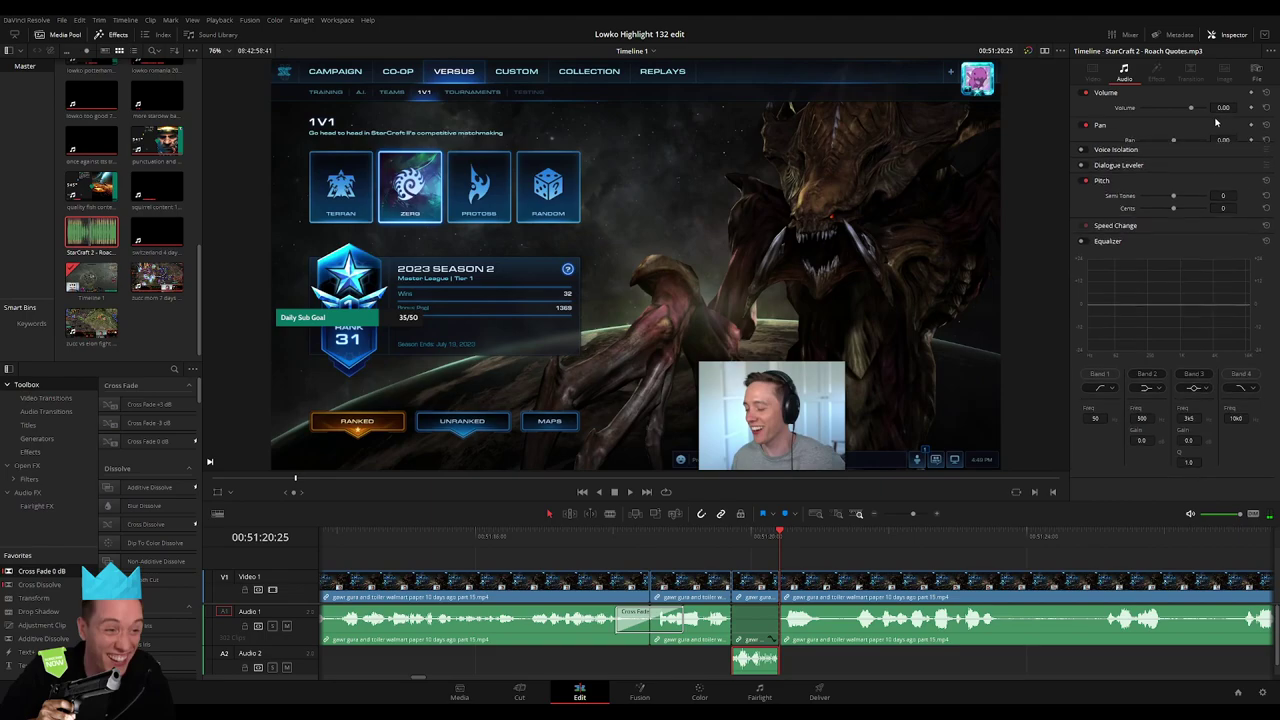
{"action": "scroll", "coordinate": [1216, 122], "scroll_direction": "up", "scroll_amount": 1}
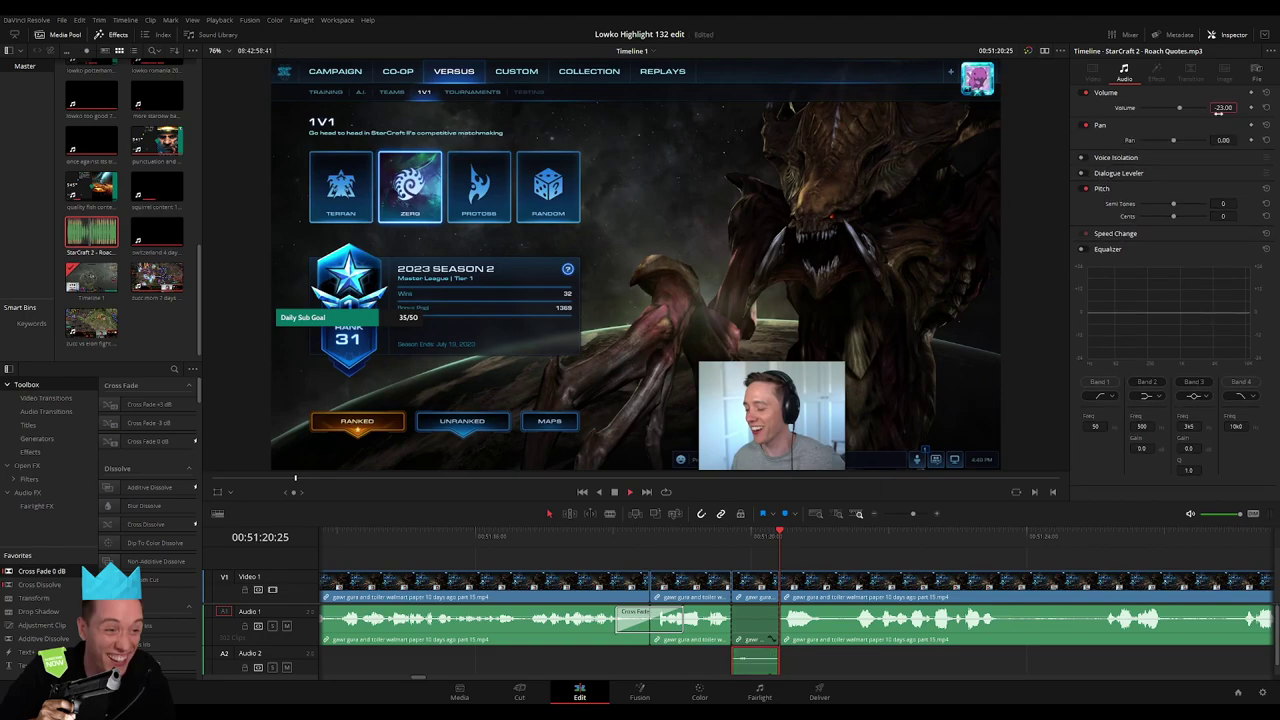
{"action": "left_click", "coordinate": [880, 555]}
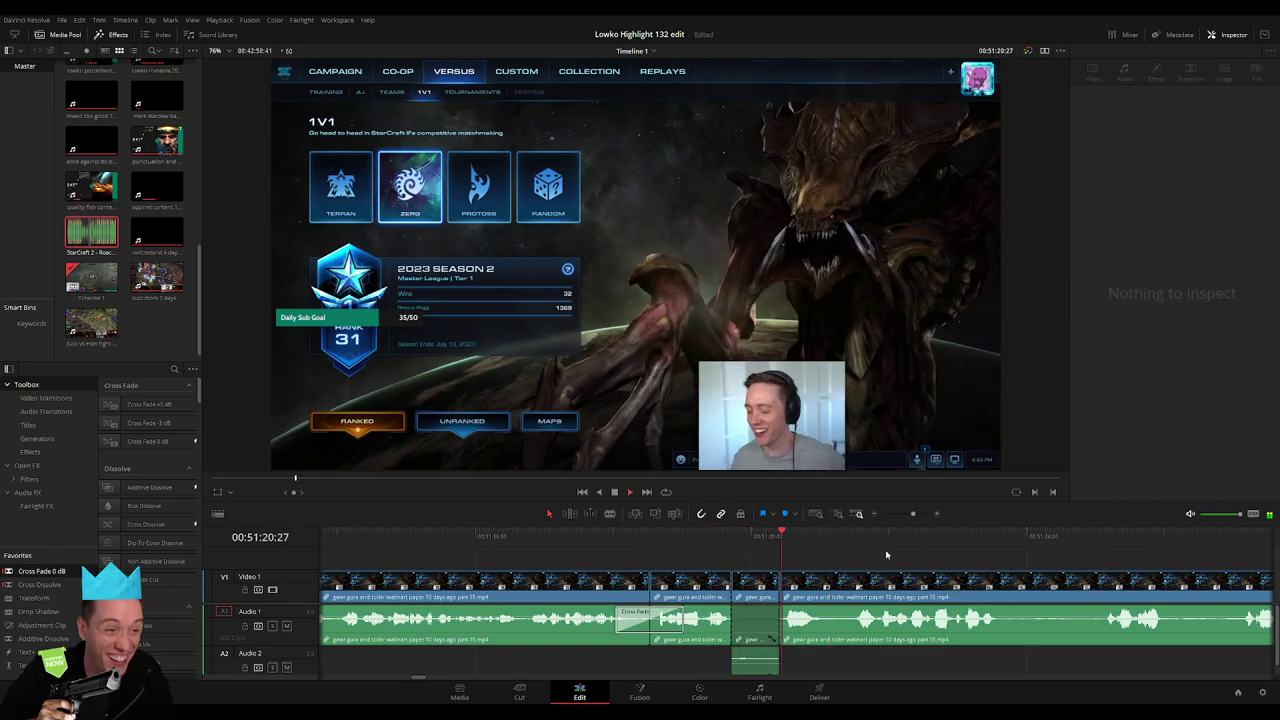
Blade out a short unwanted piece of the V1/A1 stream clip and close the gap
{"action": "left_click_drag", "start_coordinate": [912, 514], "coordinate": [908, 516]}
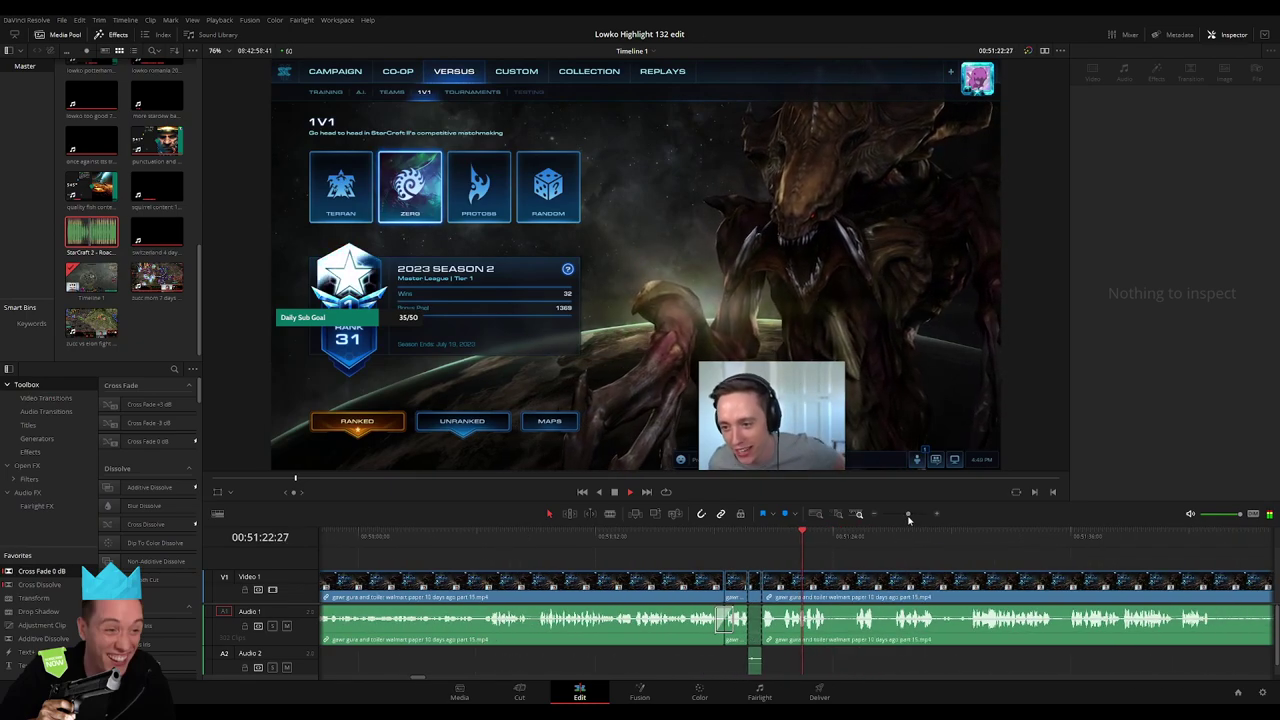
{"action": "left_click", "coordinate": [606, 546]}
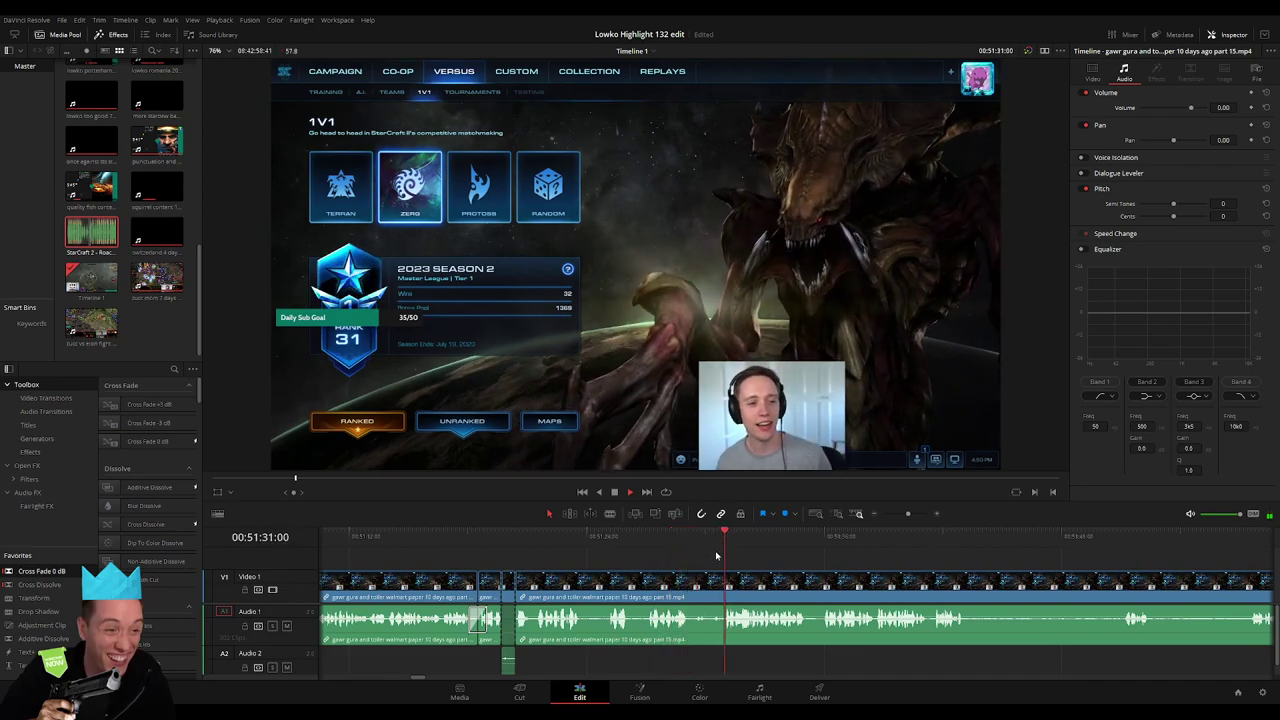
{"action": "left_click", "coordinate": [697, 583]}
{"action": "left_click", "coordinate": [718, 586]}
{"action": "key", "text": "a"}
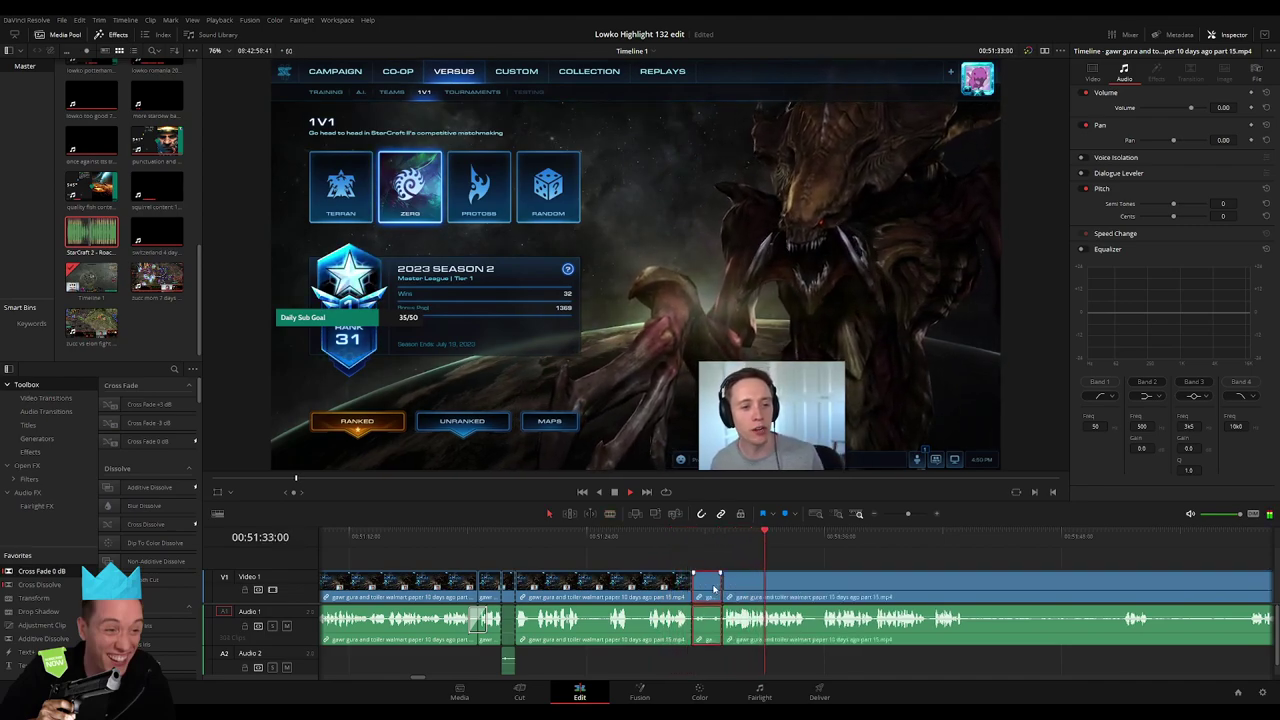
{"action": "key", "text": "Delete"}
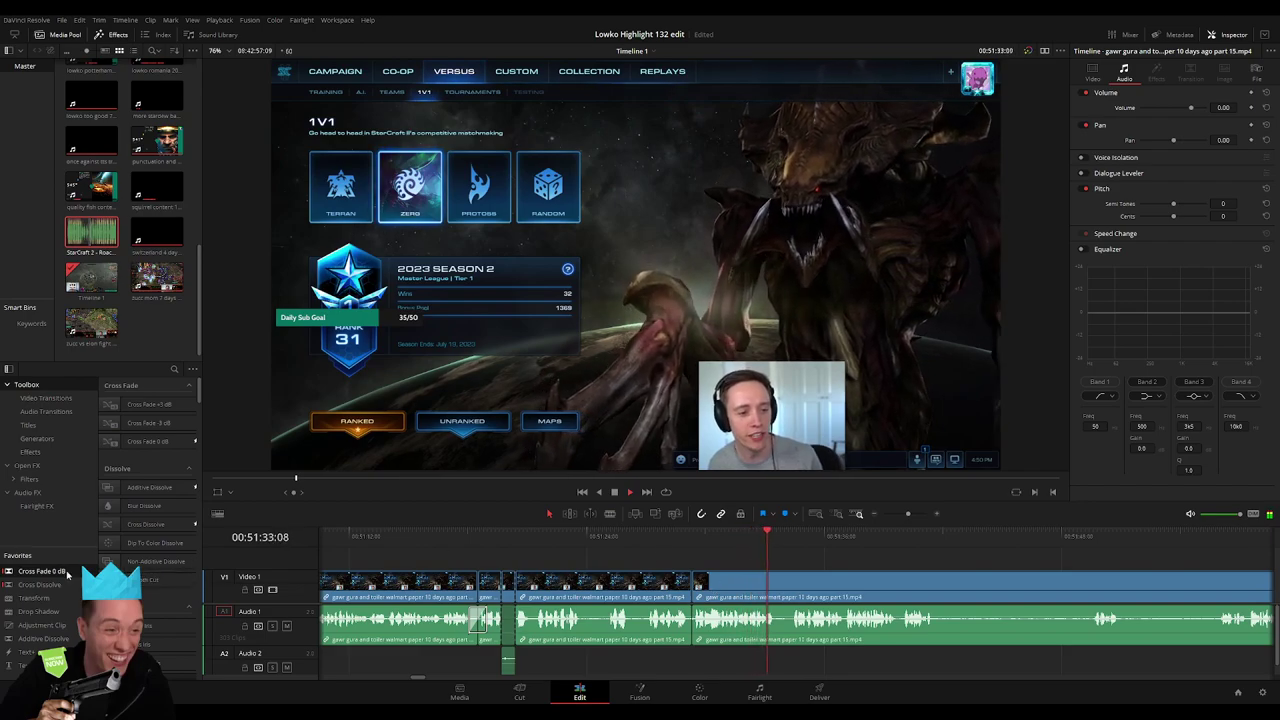
Cut out another unwanted stretch further along the stream clip, closing the gap
{"action": "scroll", "coordinate": [886, 576], "scroll_direction": "right", "scroll_amount": 3}
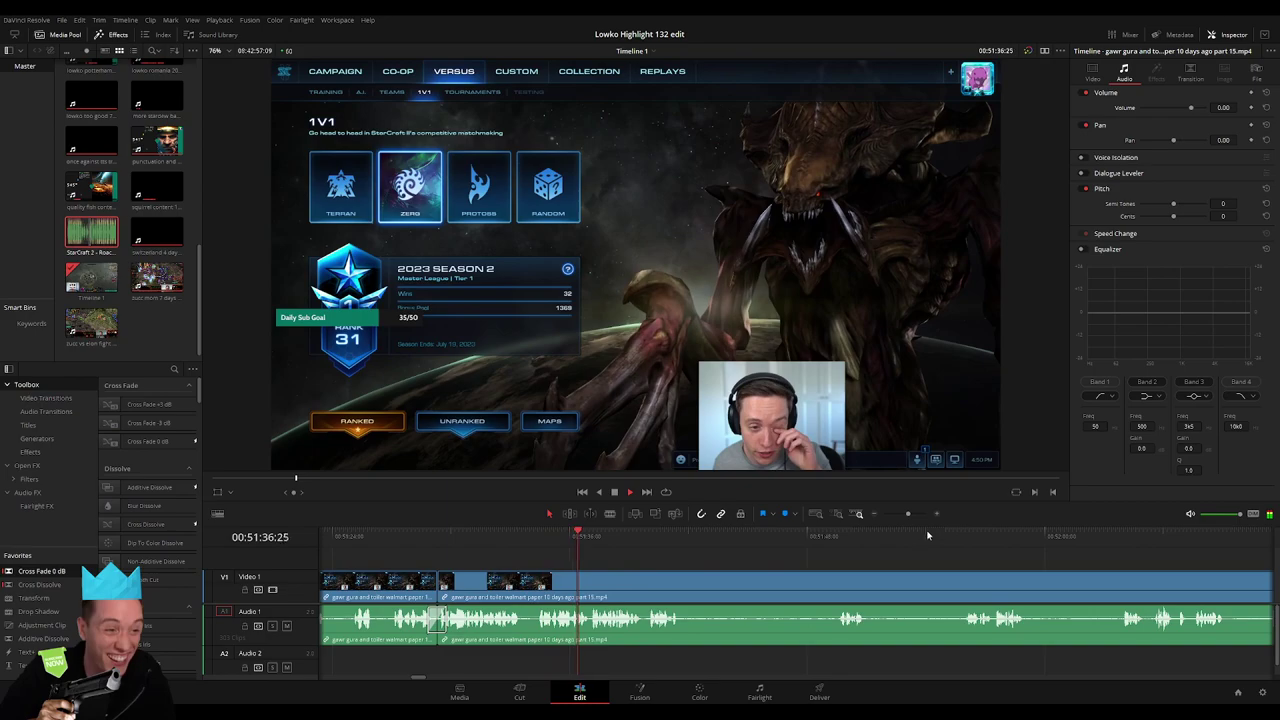
{"action": "scroll", "coordinate": [651, 557], "scroll_direction": "right", "scroll_amount": 2}
{"action": "scroll", "coordinate": [619, 553], "scroll_direction": "right", "scroll_amount": 2}
{"action": "scroll", "coordinate": [619, 553], "scroll_direction": "right", "scroll_amount": 1}
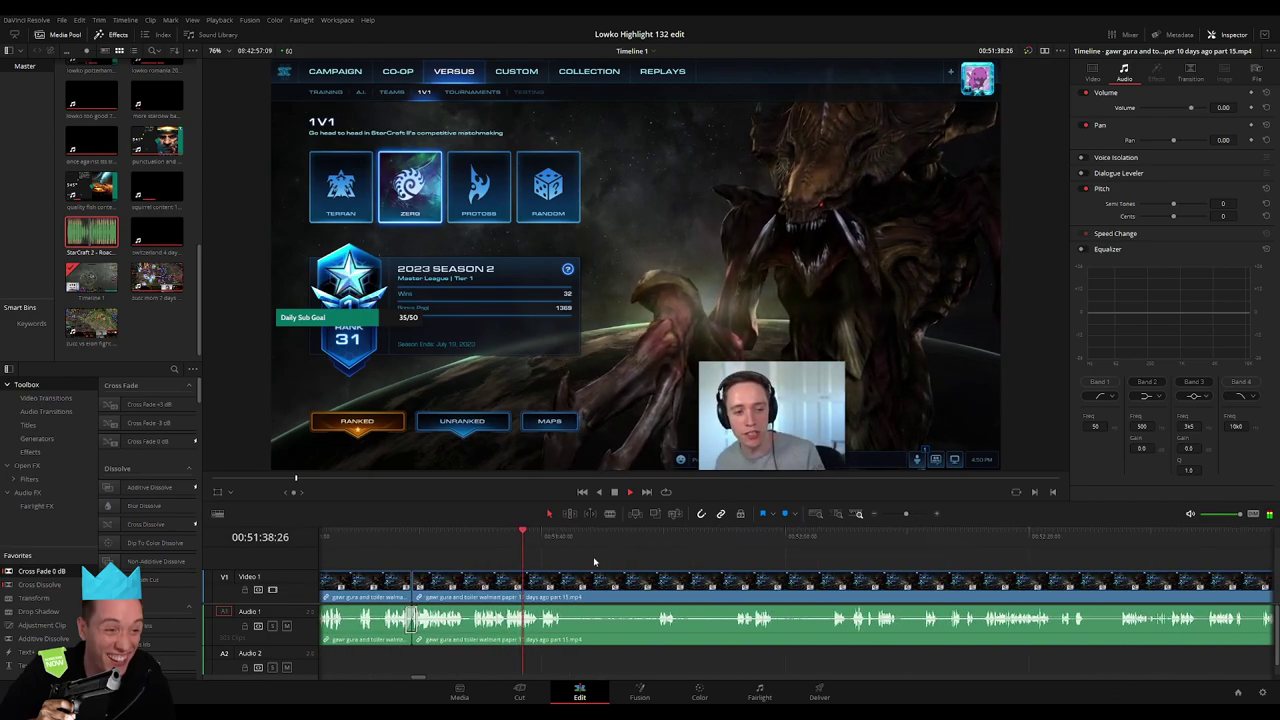
{"action": "scroll", "coordinate": [594, 562], "scroll_direction": "right", "scroll_amount": 2}
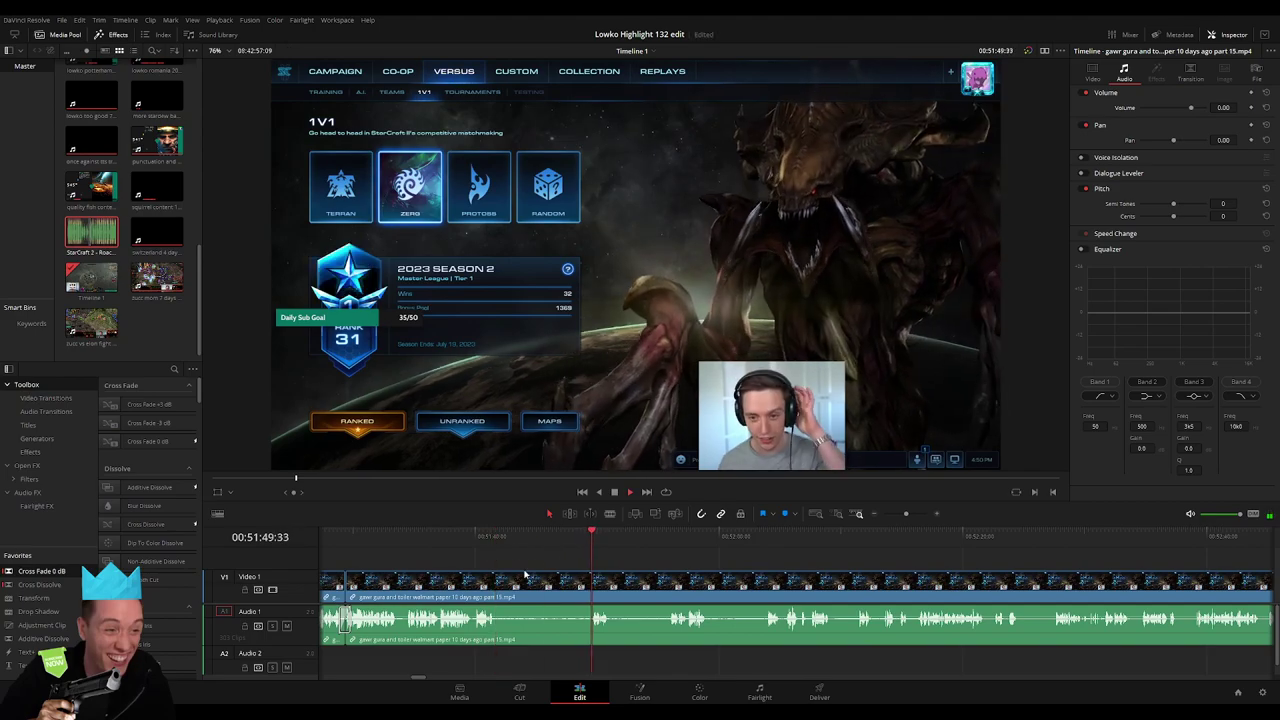
{"action": "key", "text": "b"}
{"action": "left_click", "coordinate": [497, 584]}
{"action": "left_click", "coordinate": [592, 582]}
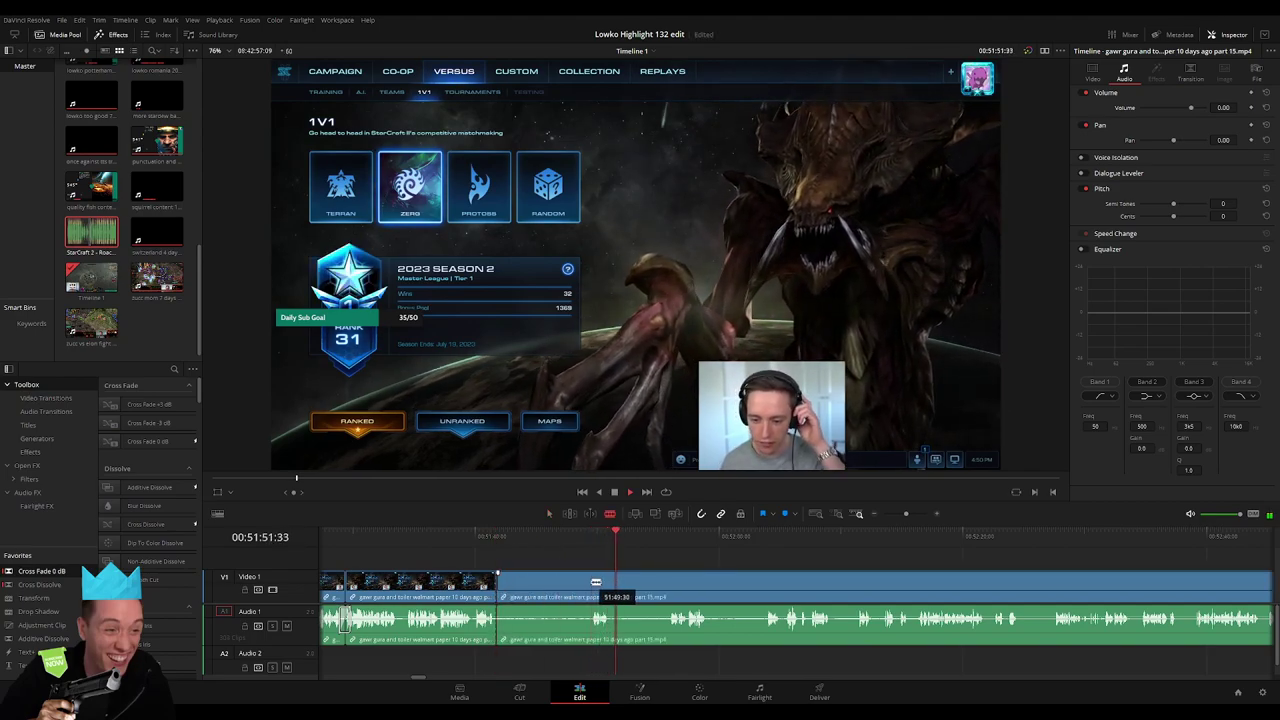
{"action": "key", "text": "a"}
{"action": "left_click", "coordinate": [572, 592]}
{"action": "key", "text": "Delete"}
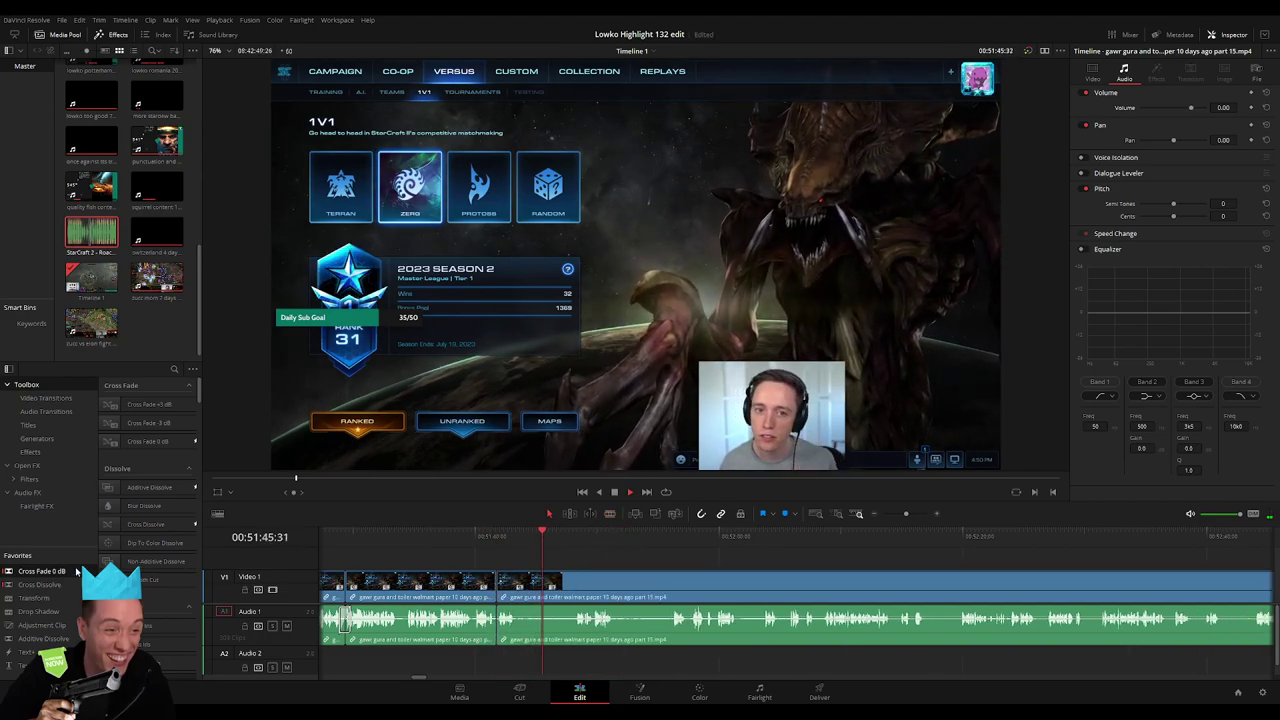
Move the cut slightly later, split at the playhead, and ripple-delete the short piece
{"action": "left_click_drag", "start_coordinate": [497, 620], "coordinate": [520, 620]}
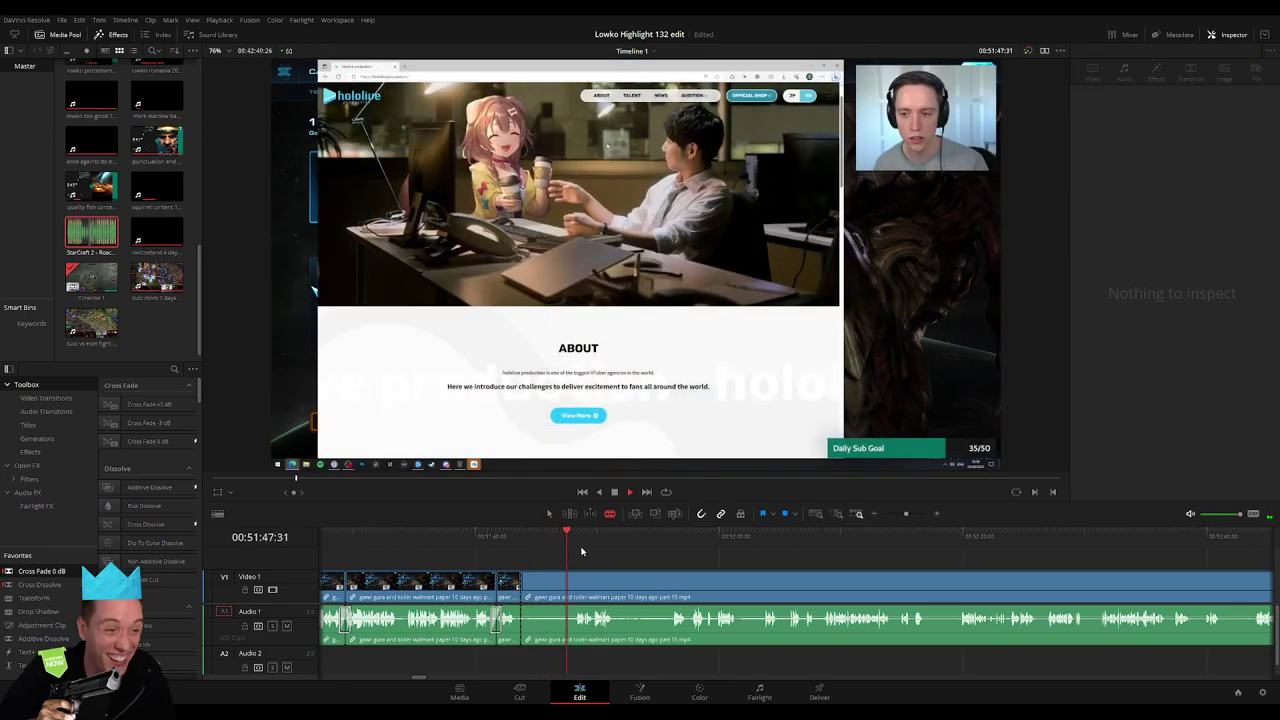
{"action": "key", "text": "ctrl+b"}
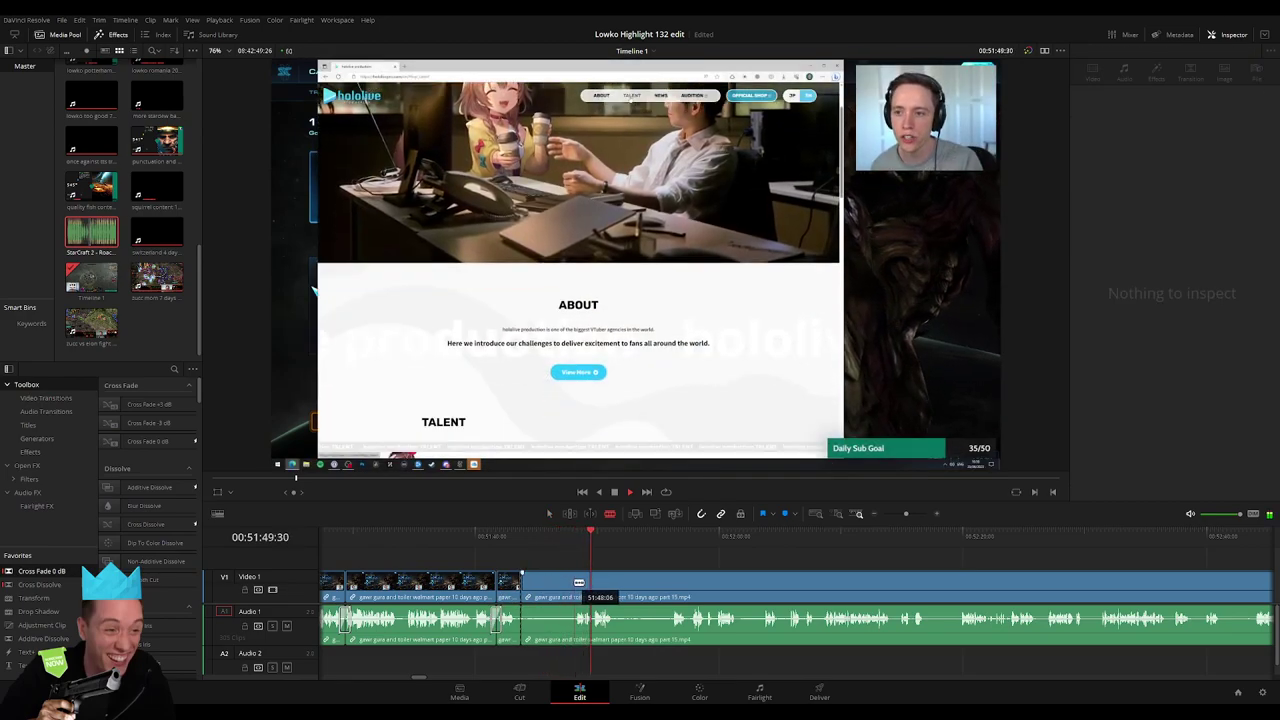
{"action": "left_click", "coordinate": [552, 591]}
{"action": "key", "text": "Delete"}
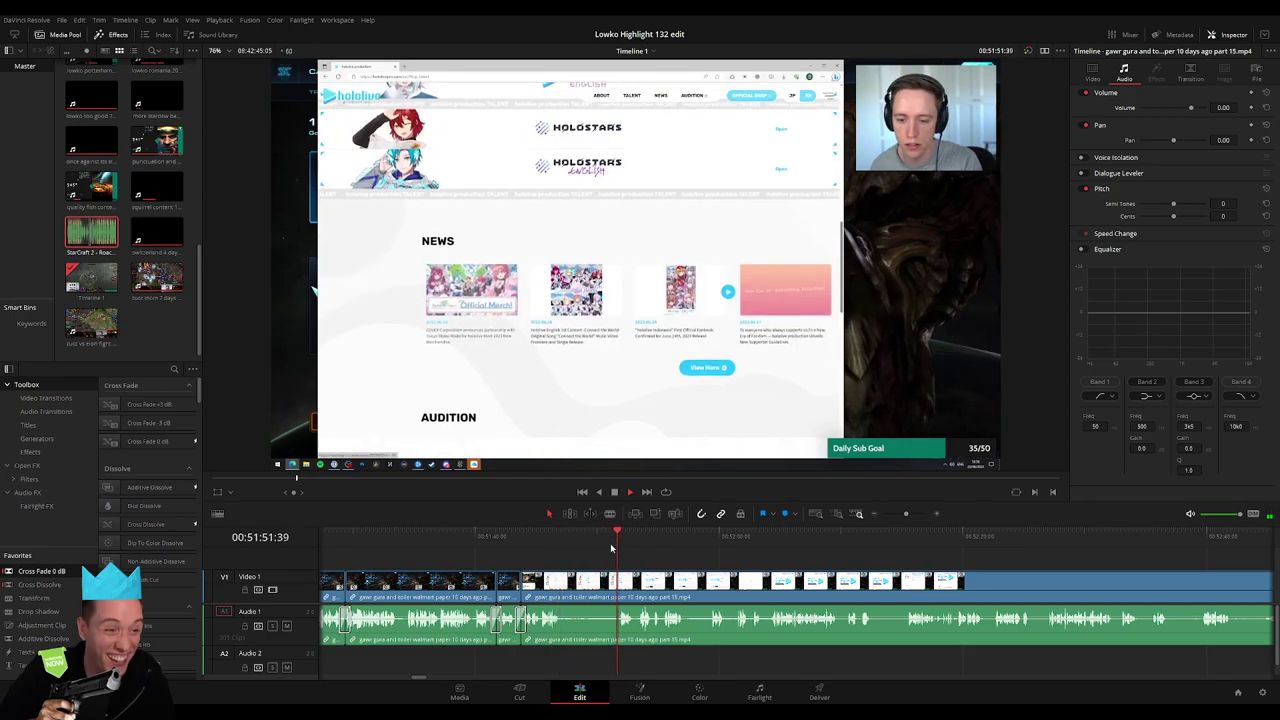
Remove a short piece near 51:57, then blade the start of the next unwanted part
{"action": "scroll", "coordinate": [617, 572], "scroll_direction": "right", "scroll_amount": 2}
{"action": "scroll", "coordinate": [610, 571], "scroll_direction": "right", "scroll_amount": 1}
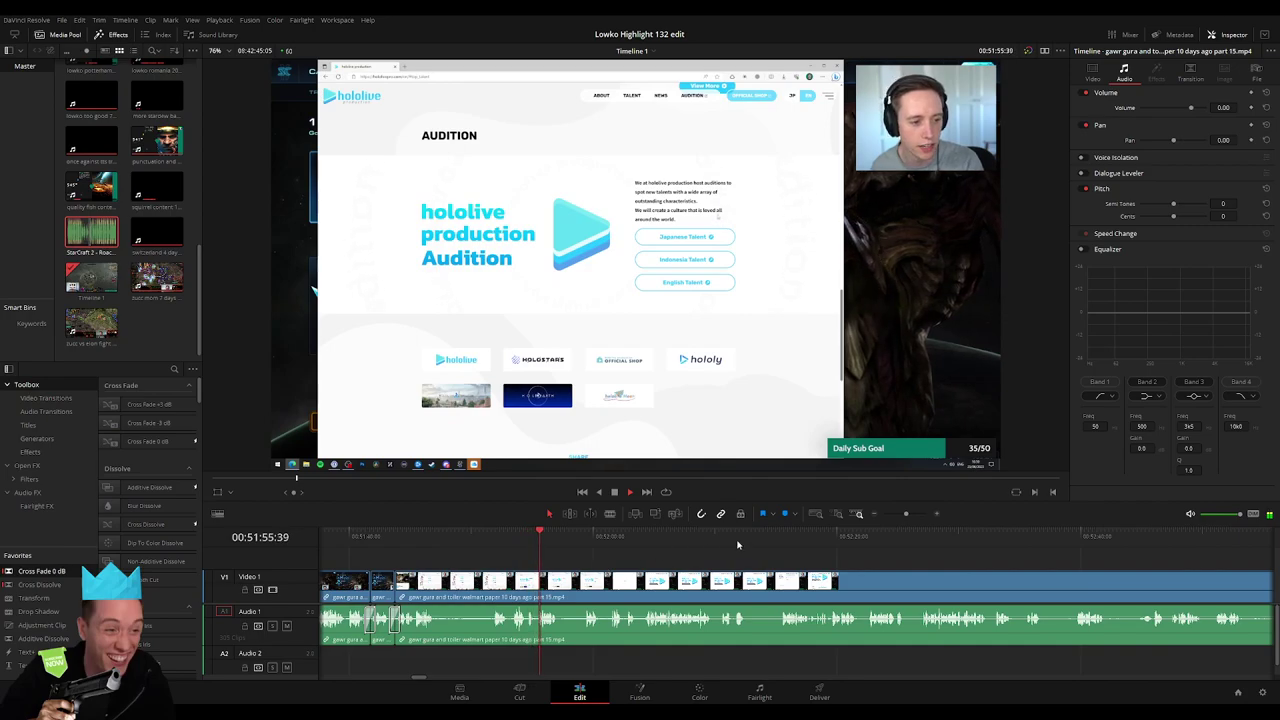
{"action": "left_click", "coordinate": [907, 515]}
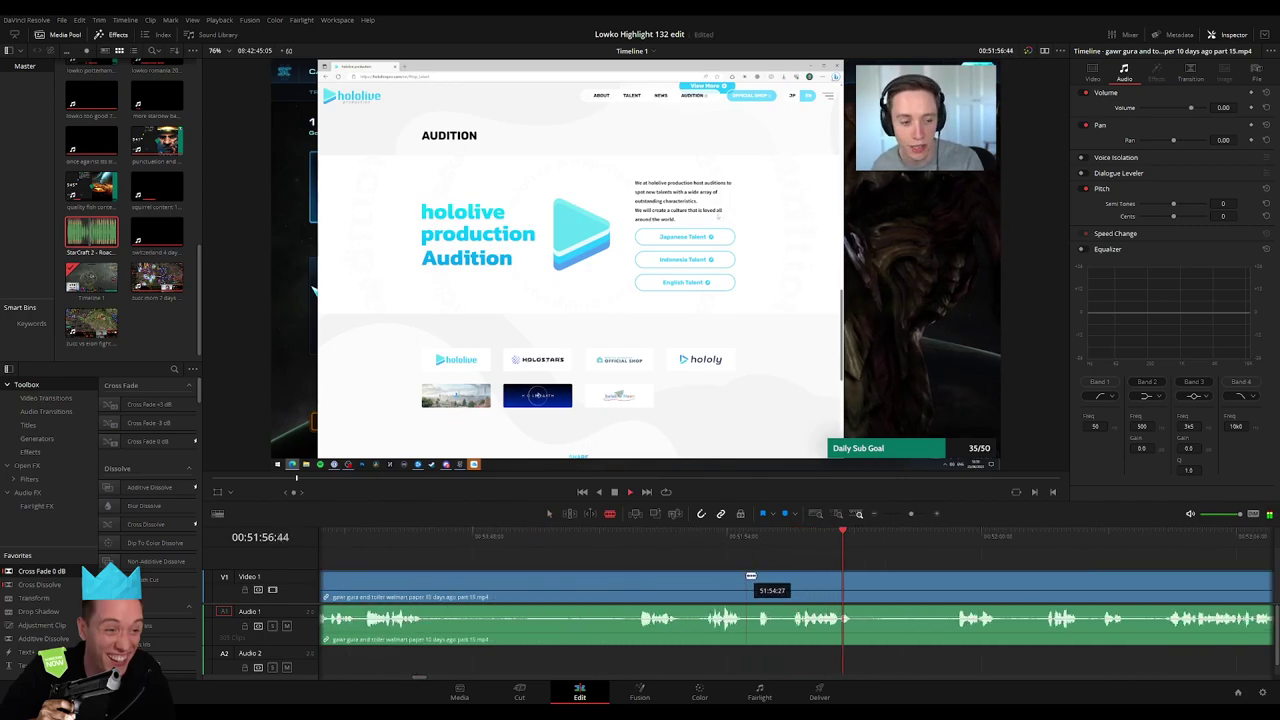
{"action": "left_click", "coordinate": [748, 577]}
{"action": "key", "text": "Delete"}
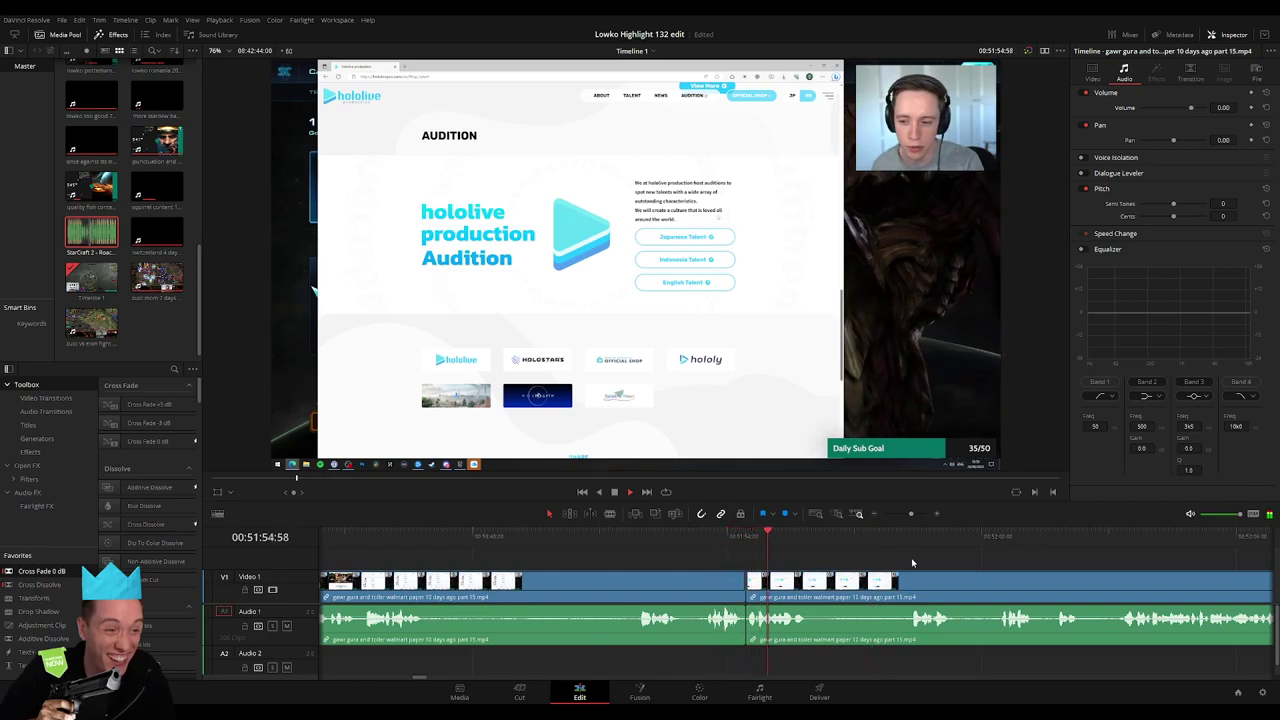
{"action": "left_click_drag", "start_coordinate": [912, 563], "coordinate": [688, 563]}
{"action": "key", "text": "b"}
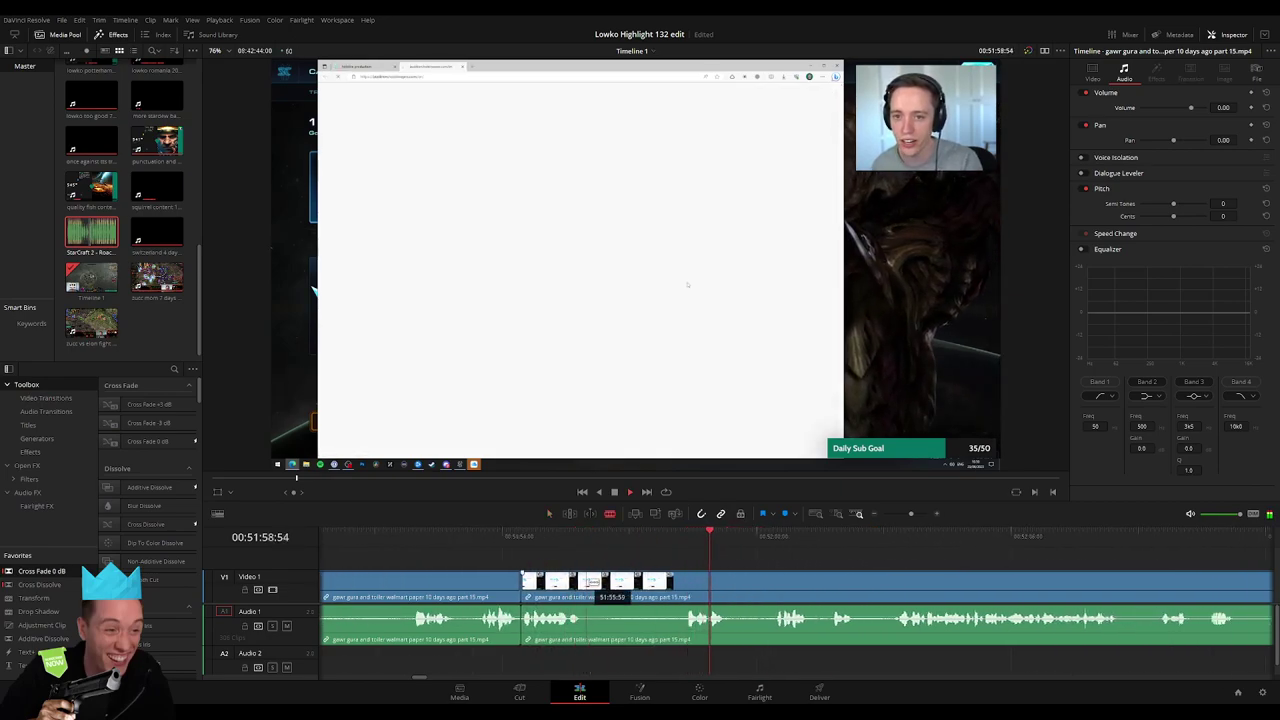
{"action": "left_click", "coordinate": [595, 584]}
Remove two dull hololive website stretches from the stream clip, closing each gap
{"action": "left_click", "coordinate": [684, 584]}
{"action": "key", "text": "a"}
{"action": "left_click", "coordinate": [640, 590]}
{"action": "key", "text": "Delete"}
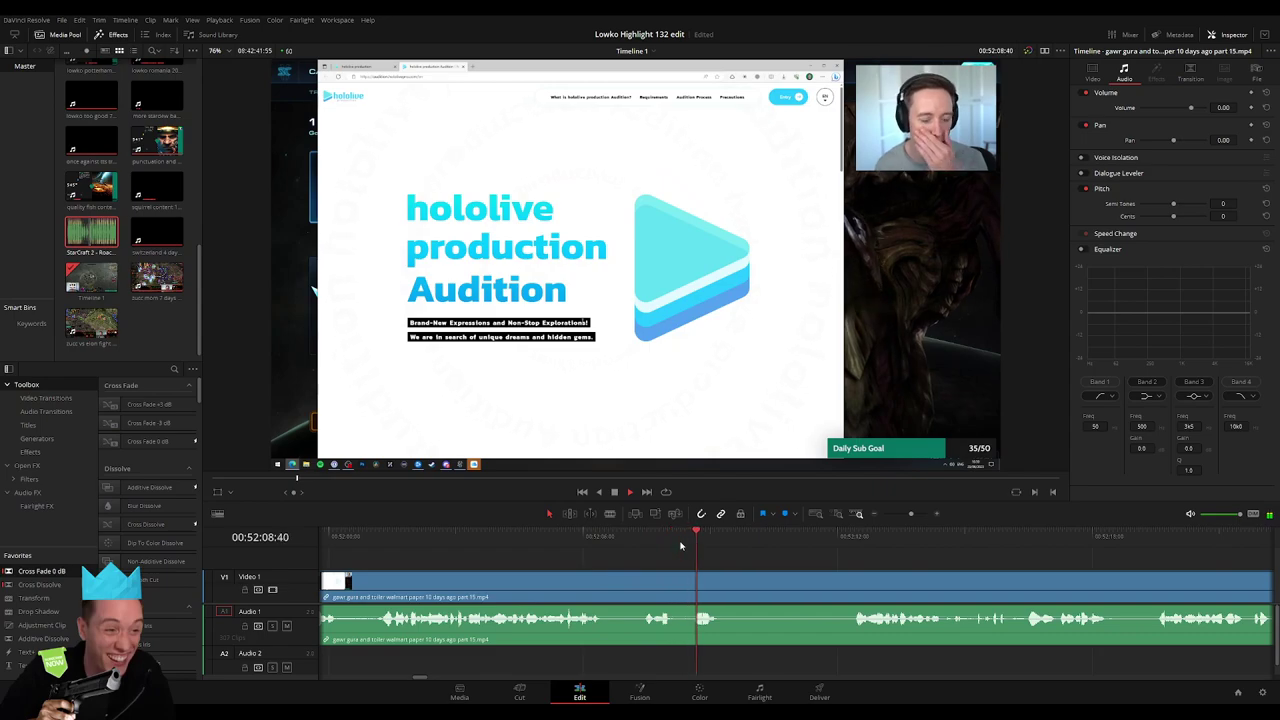
{"action": "left_click", "coordinate": [608, 581]}
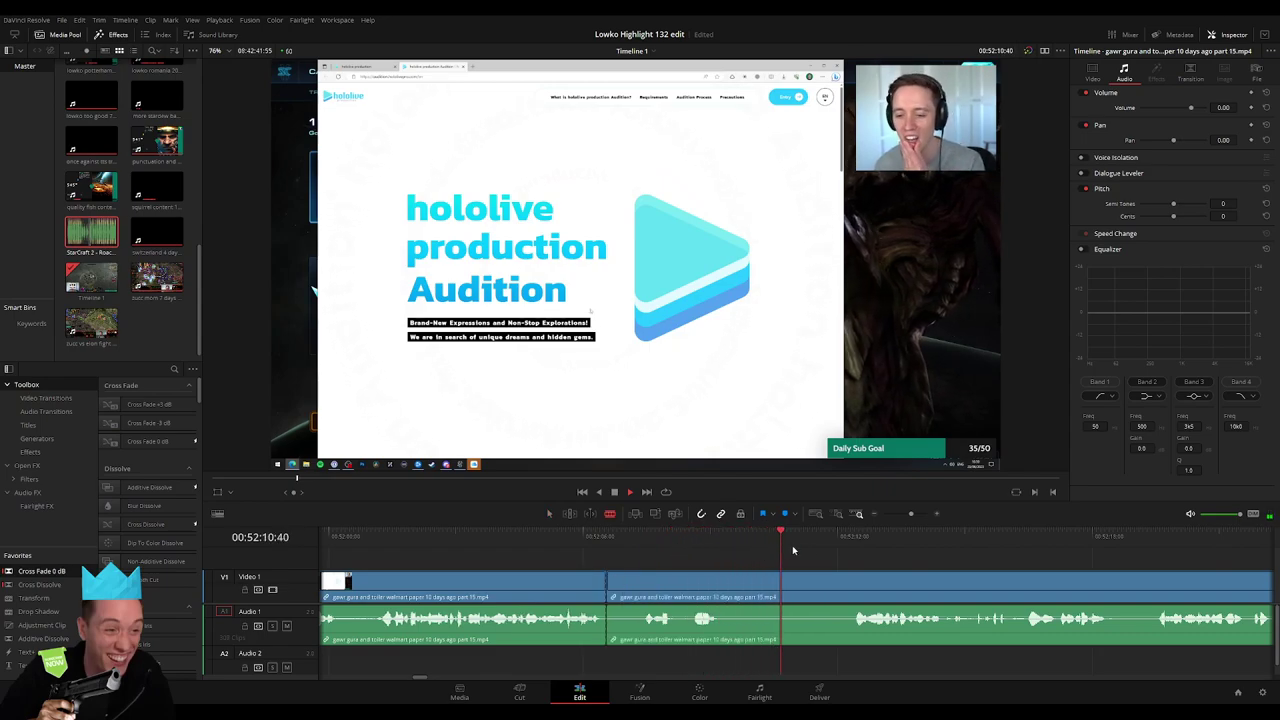
{"action": "left_click", "coordinate": [856, 583]}
{"action": "key", "text": "a"}
{"action": "left_click", "coordinate": [715, 583]}
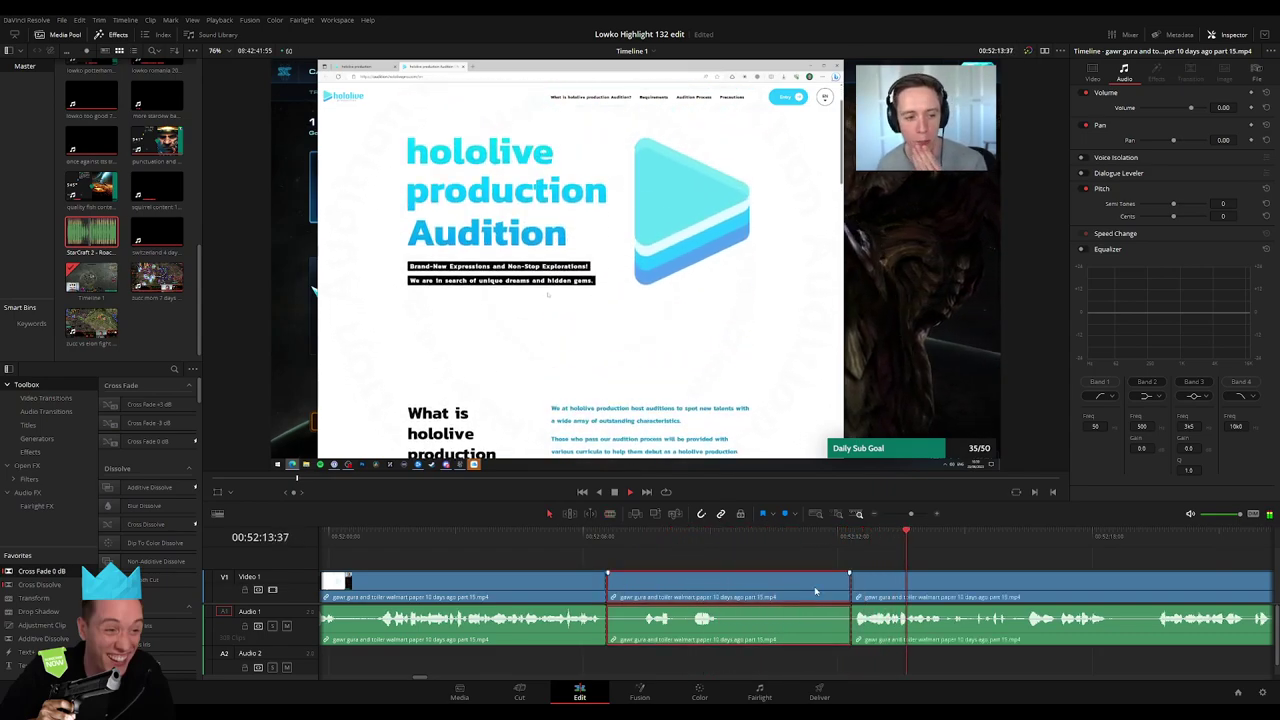
{"action": "key", "text": "Delete"}
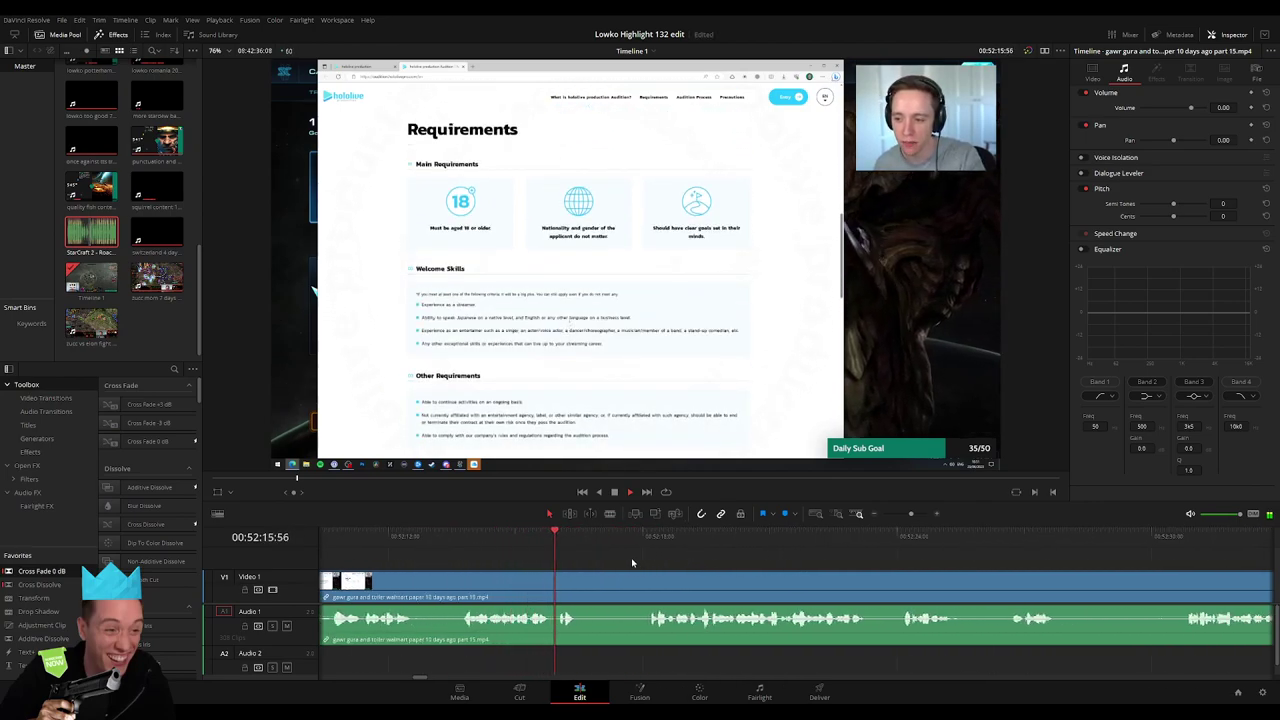
Delete another piece, trim one edit point earlier, and cut the Audition-page stretch near 52:30
{"action": "left_click", "coordinate": [643, 541]}
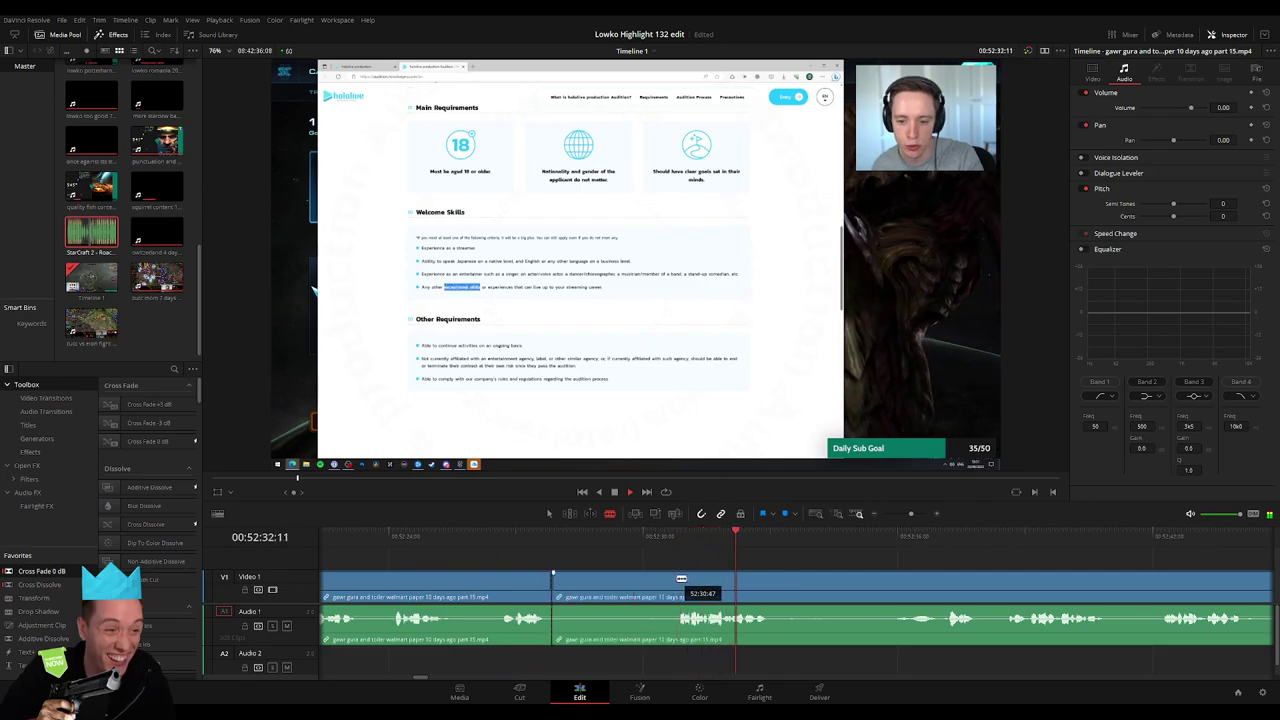
{"action": "key", "text": "Delete"}
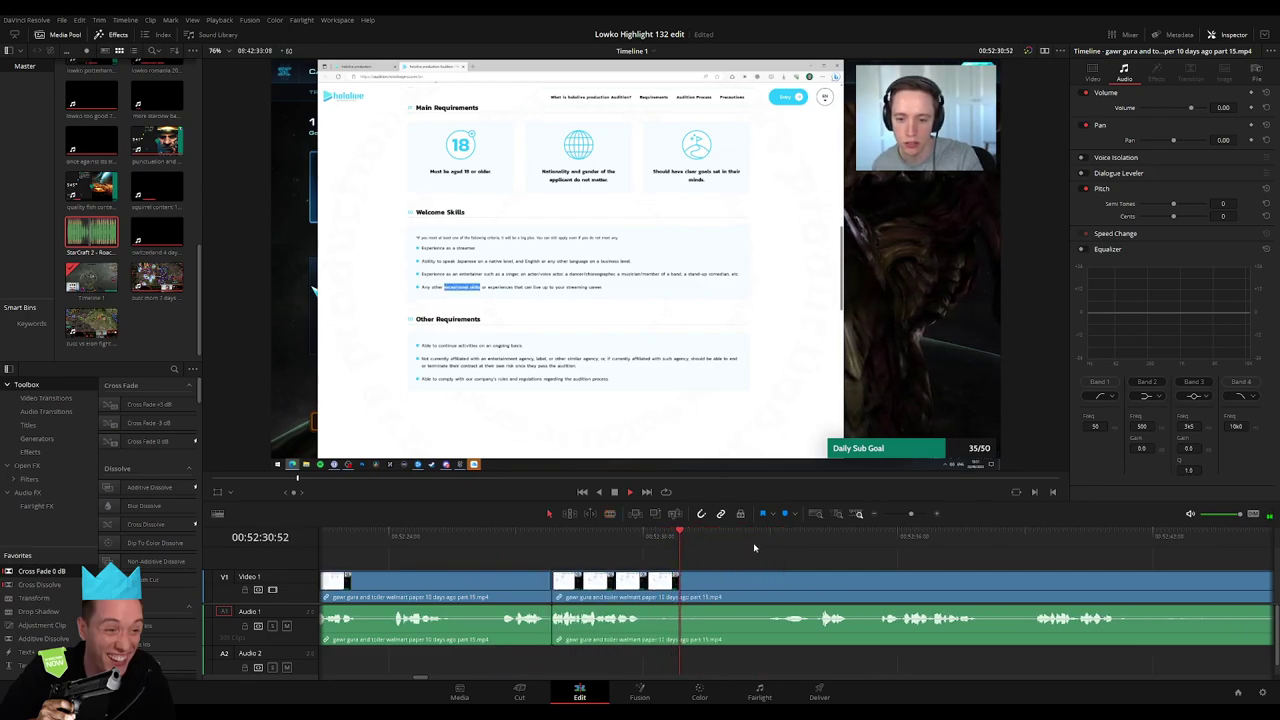
{"action": "left_click_drag", "start_coordinate": [678, 583], "coordinate": [645, 583]}
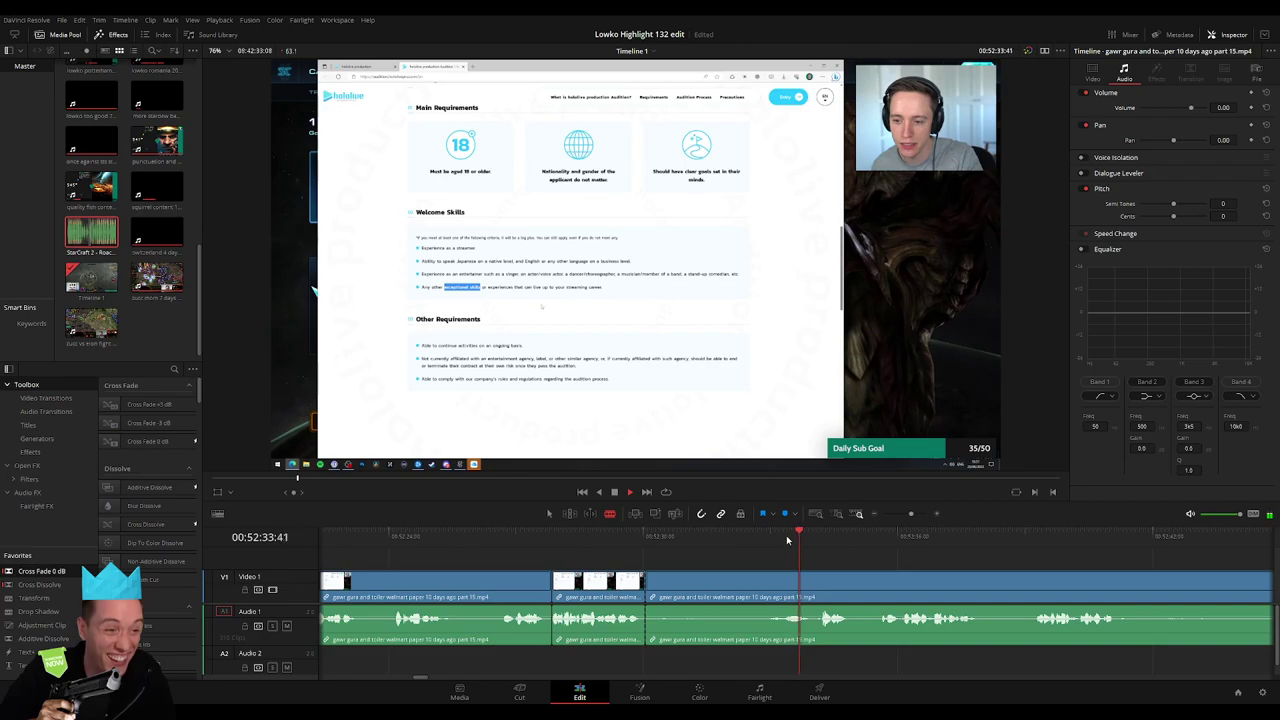
{"action": "left_click", "coordinate": [766, 577]}
{"action": "key", "text": "a"}
{"action": "left_click", "coordinate": [732, 594]}
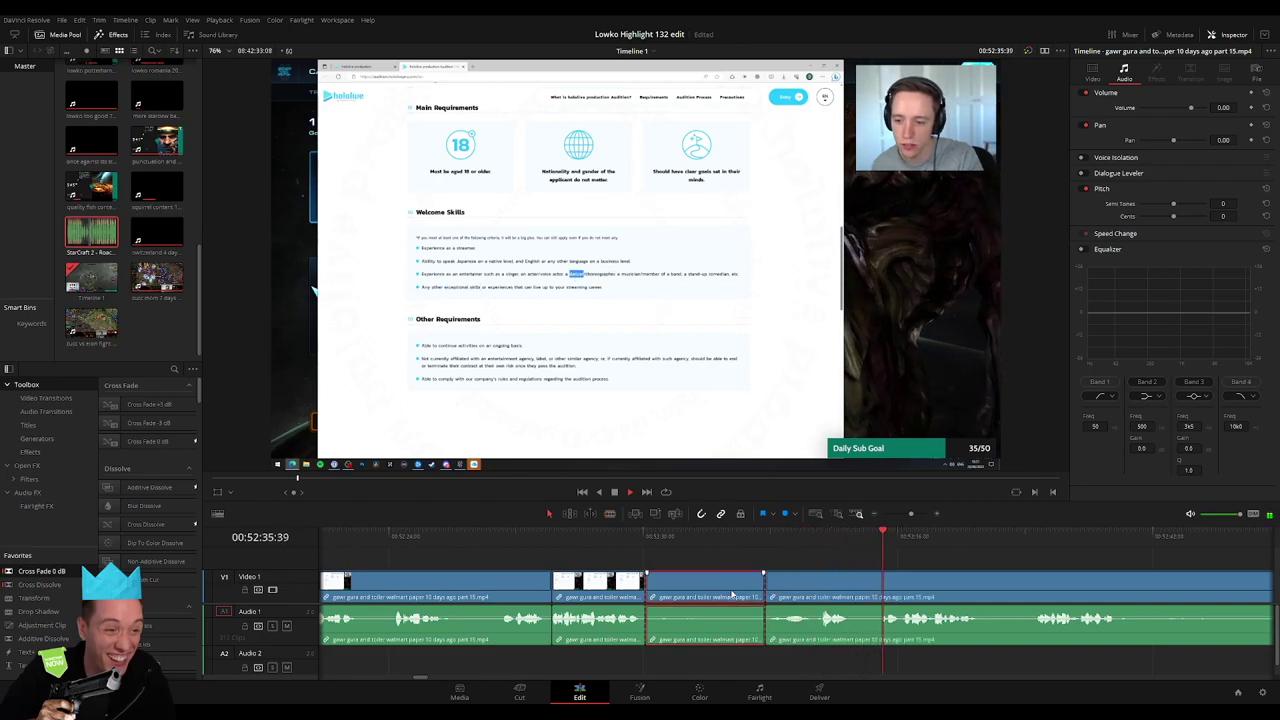
{"action": "key", "text": "Delete"}
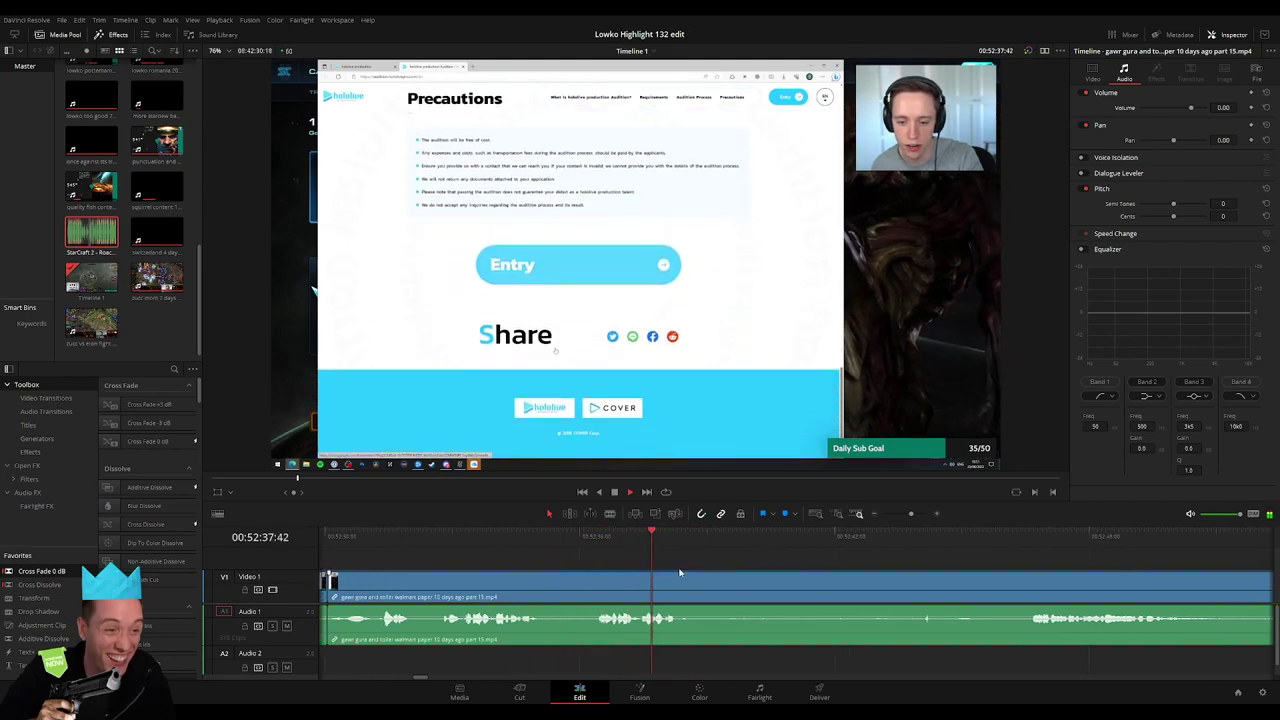
{"action": "key", "text": "ctrl+b"}
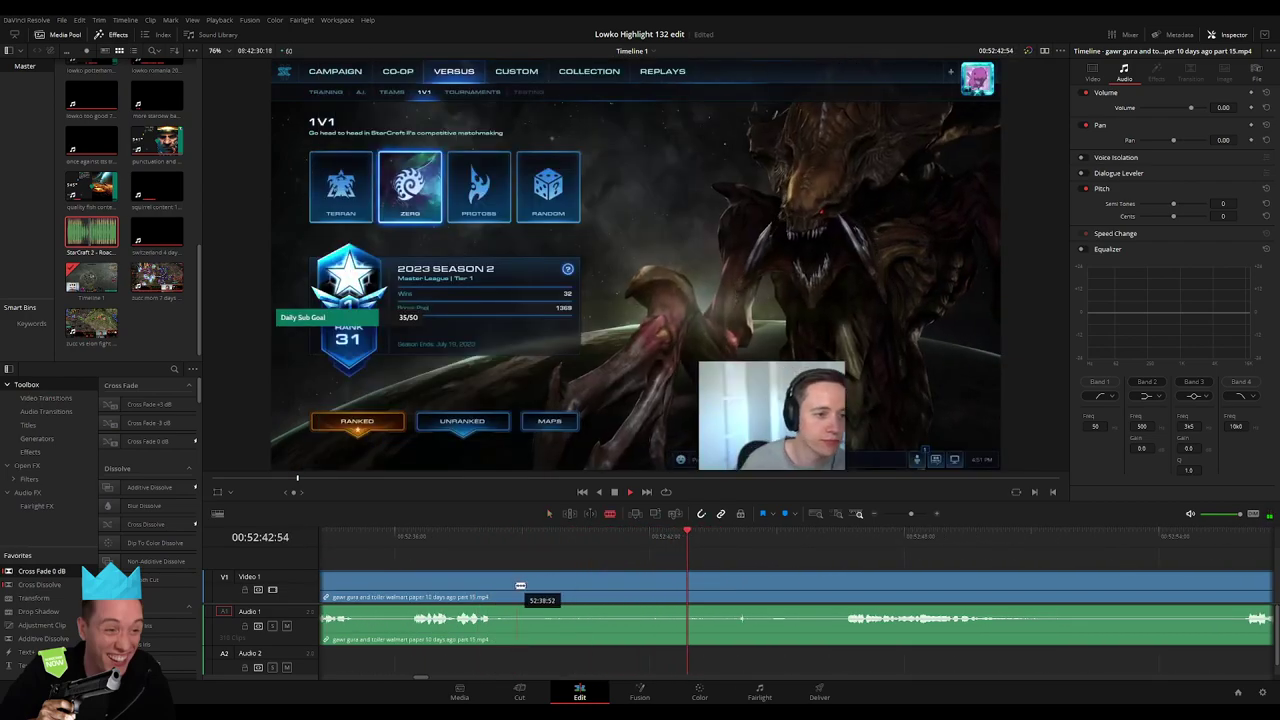
{"action": "key", "text": "ctrl+b"}
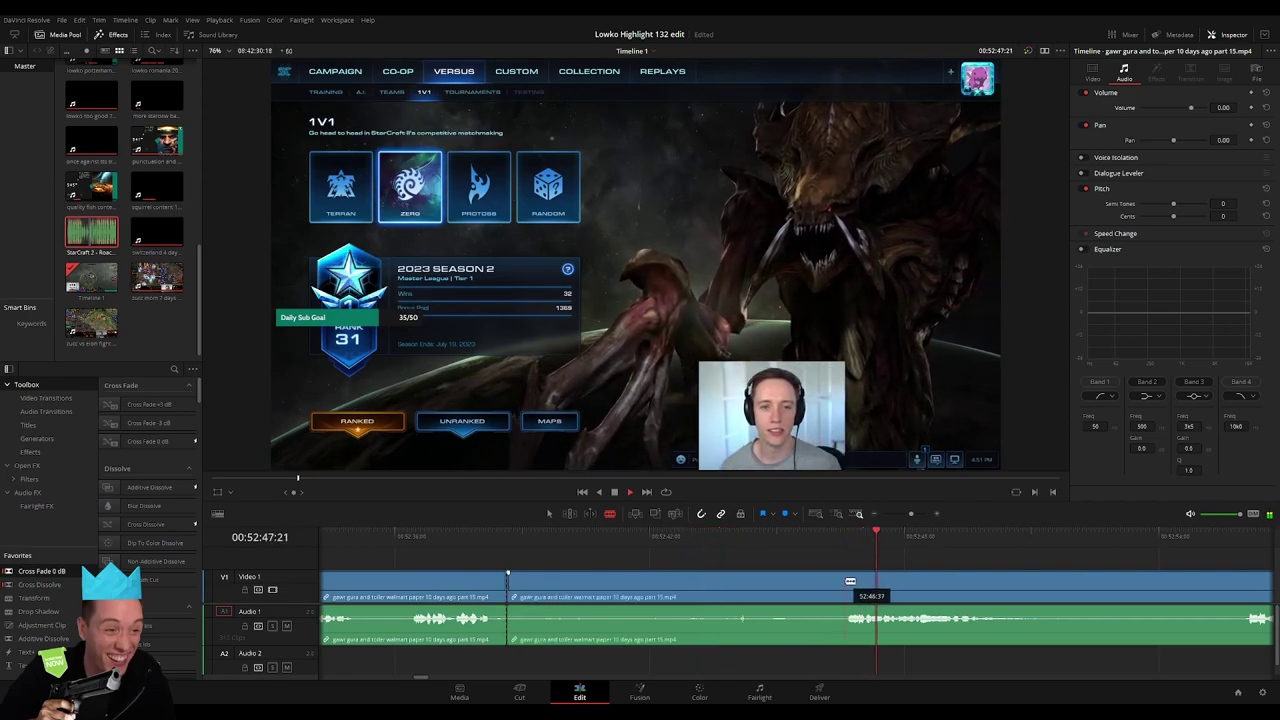
{"action": "left_click", "coordinate": [785, 585]}
{"action": "key", "text": "BackSpace"}
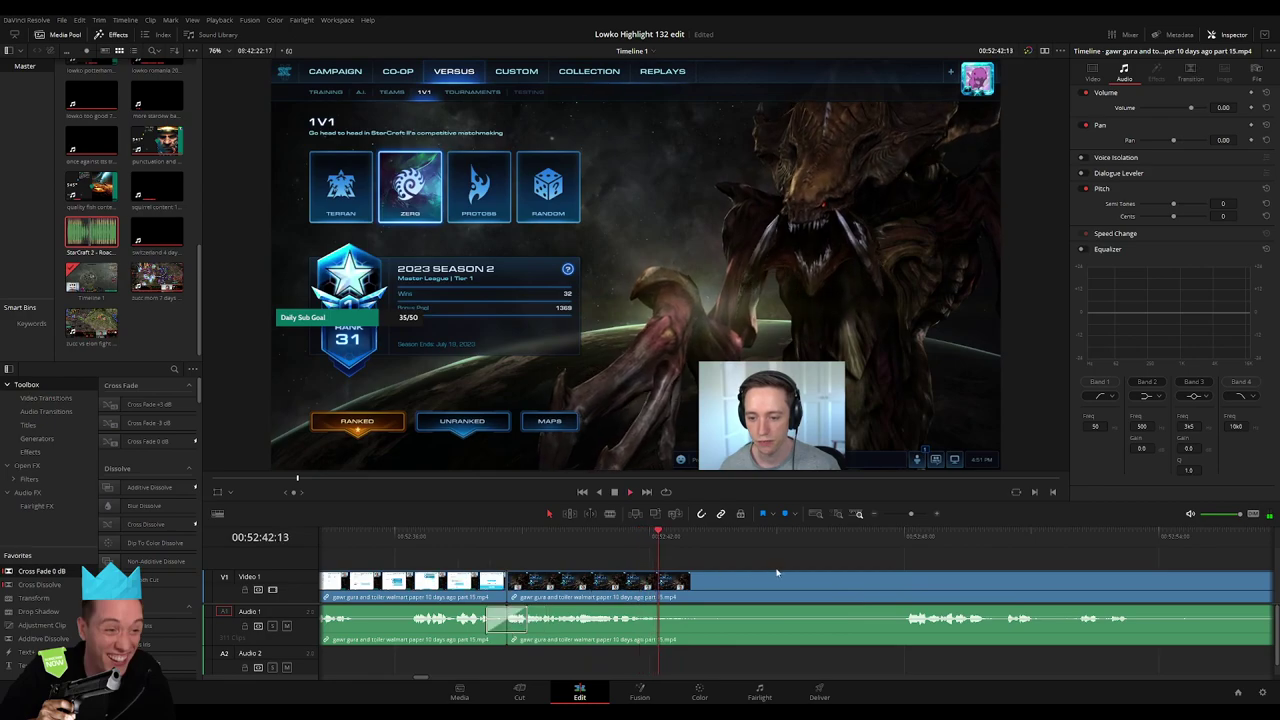
{"action": "key", "text": "ctrl+b"}
{"action": "left_click", "coordinate": [757, 536]}
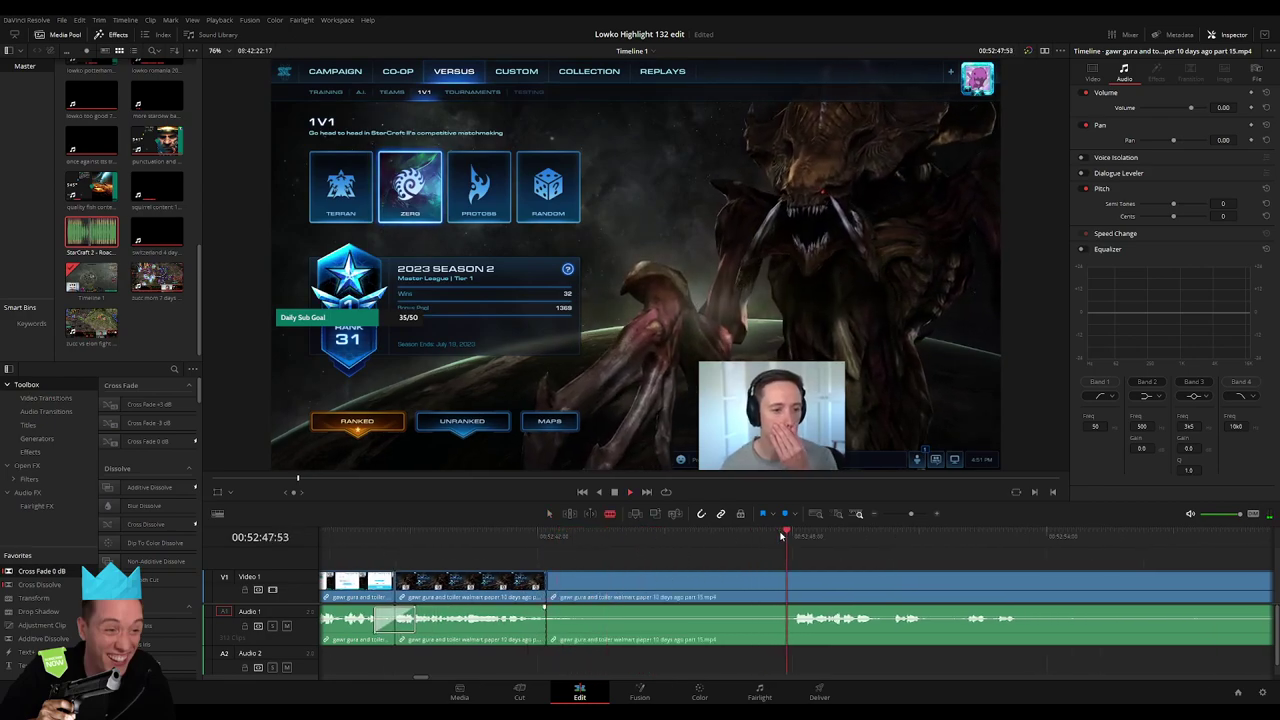
{"action": "left_click", "coordinate": [797, 578]}
{"action": "key", "text": "a"}
{"action": "left_click", "coordinate": [762, 582]}
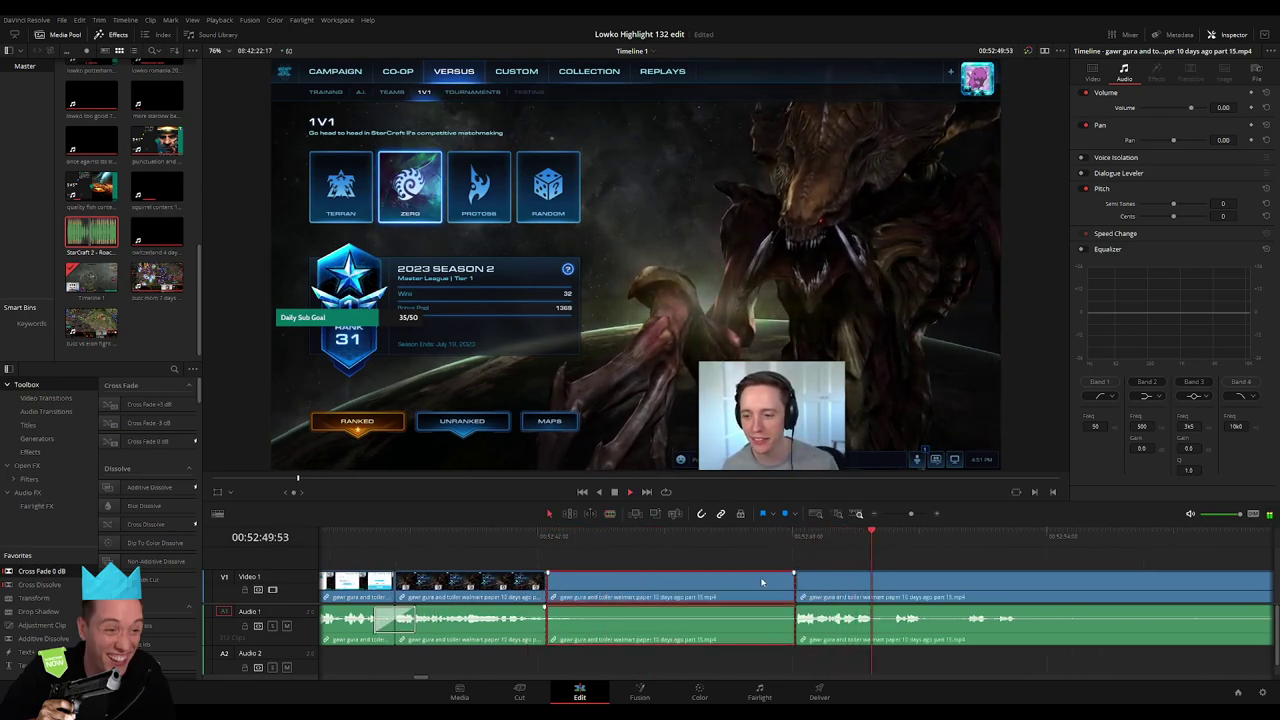
{"action": "key", "text": "BackSpace"}
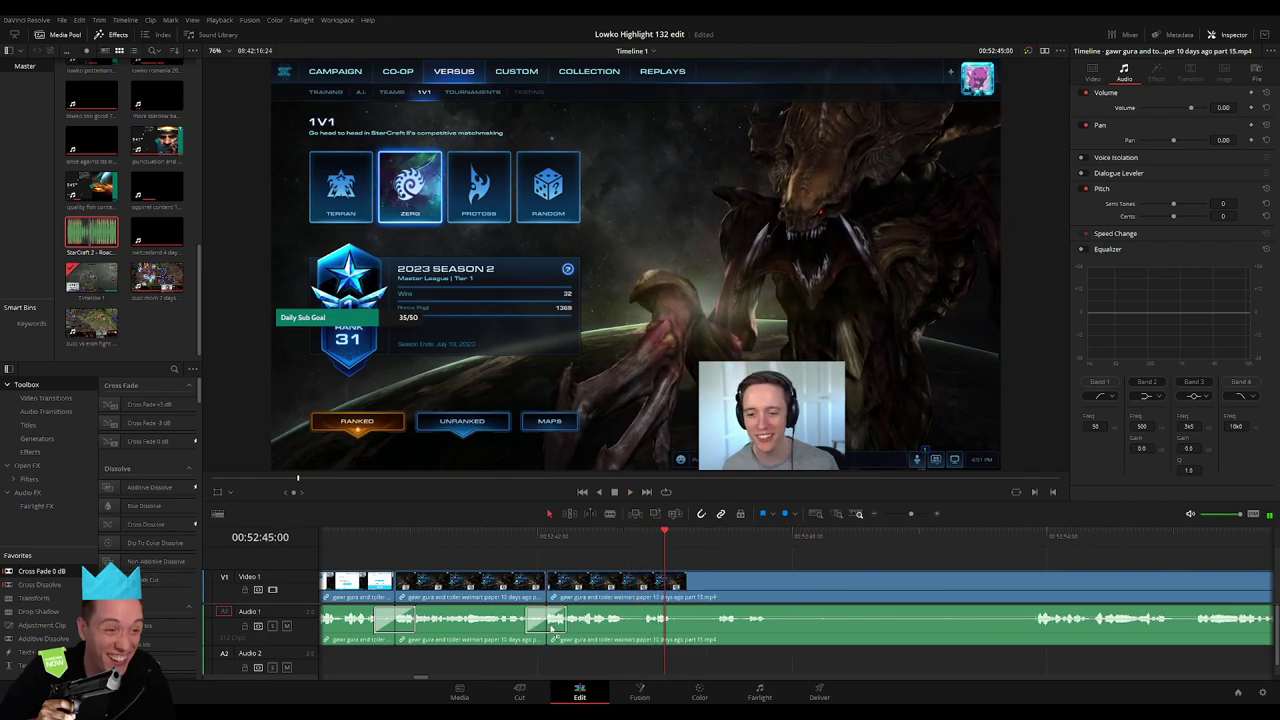
{"action": "scroll", "coordinate": [789, 573], "scroll_direction": "right", "scroll_amount": 3}
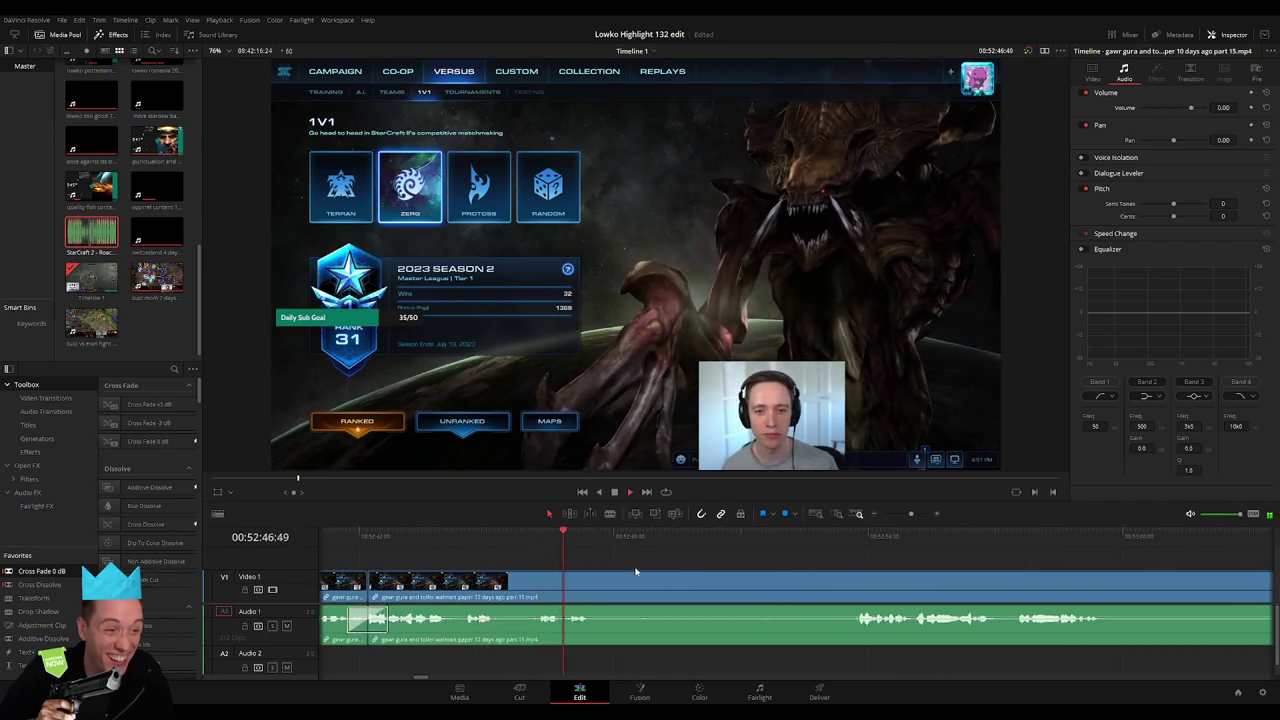
{"action": "left_click", "coordinate": [856, 537]}
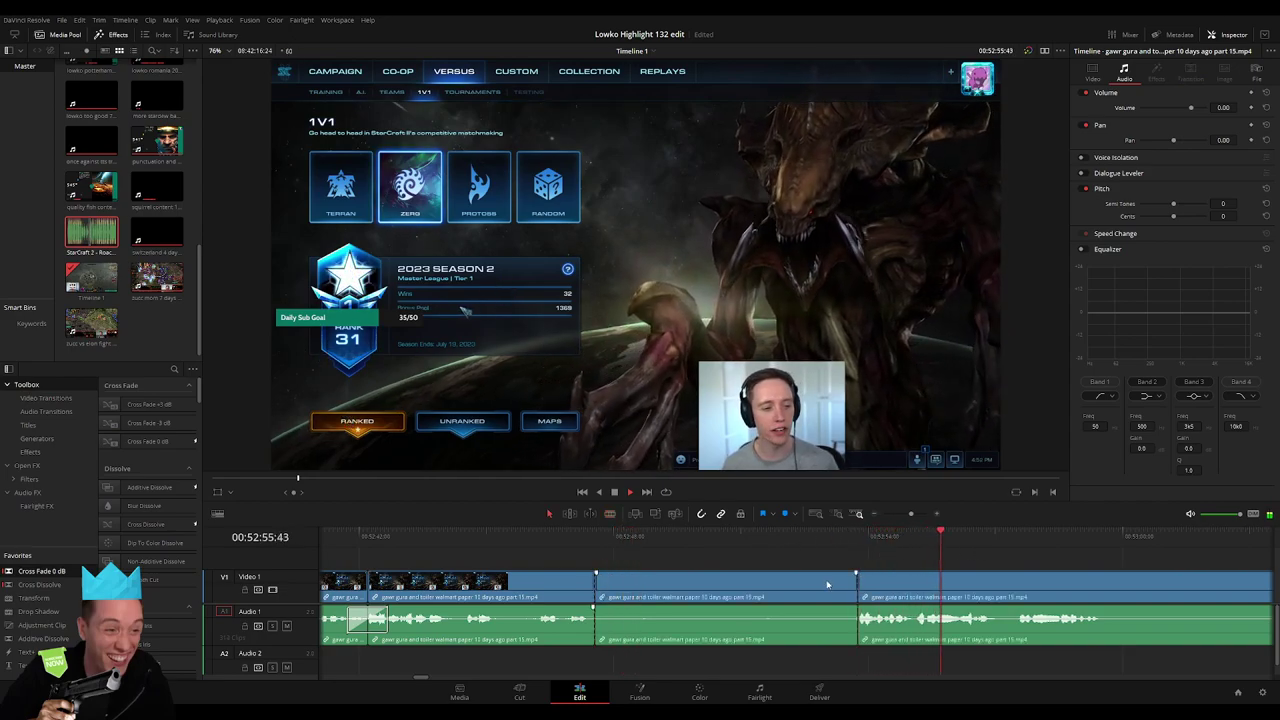
{"action": "left_click", "coordinate": [858, 580]}
{"action": "key", "text": "Delete"}
{"action": "scroll", "coordinate": [697, 573], "scroll_direction": "right", "scroll_amount": 3}
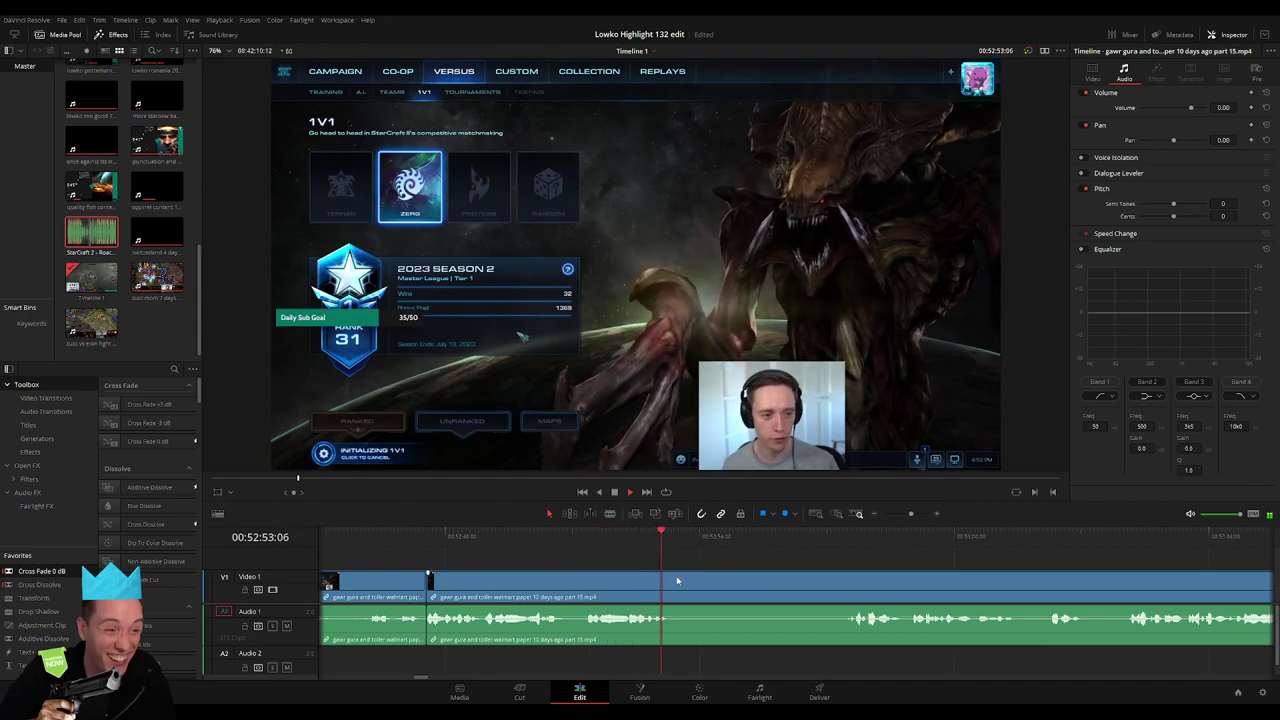
{"action": "scroll", "coordinate": [760, 575], "scroll_direction": "right", "scroll_amount": 3}
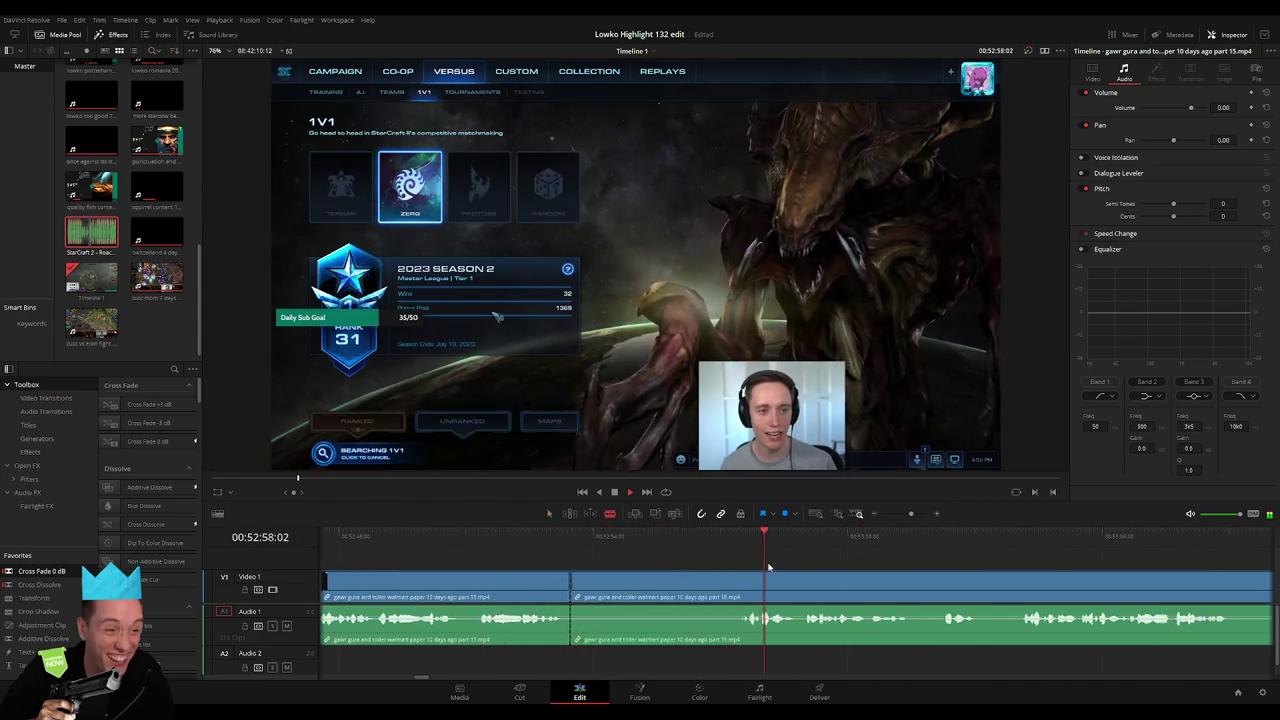
{"action": "left_click", "coordinate": [727, 584]}
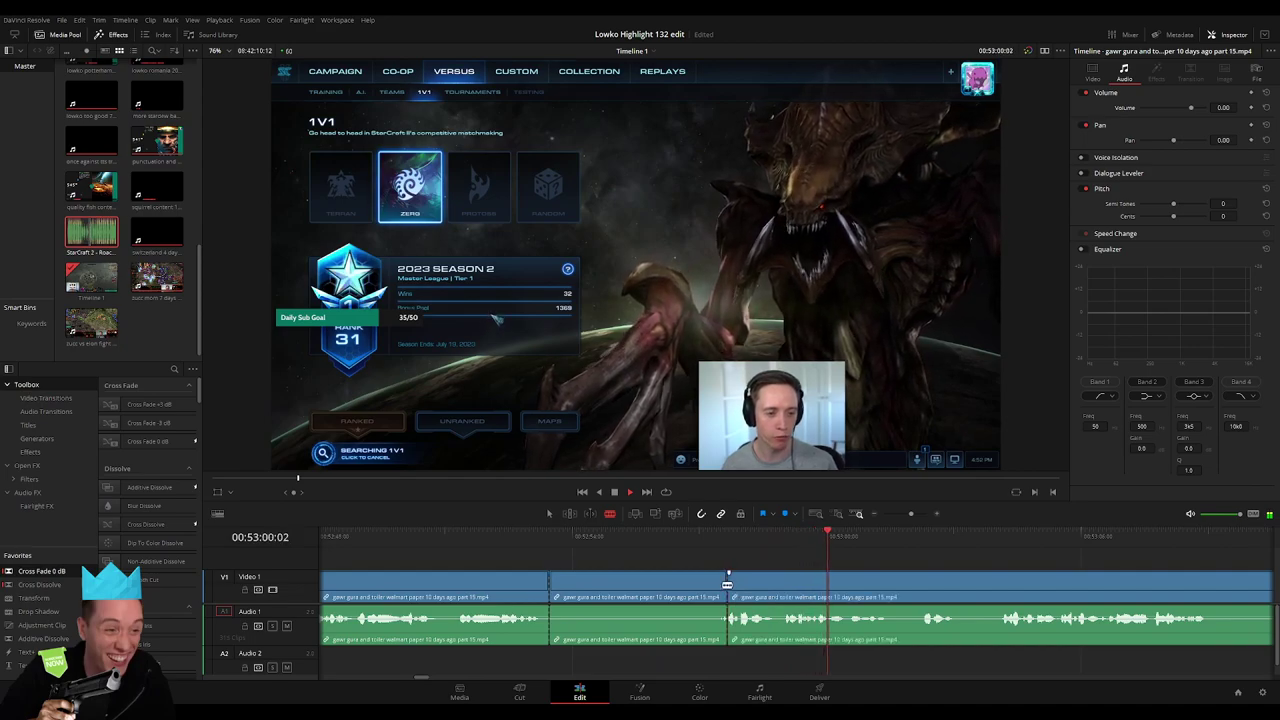
{"action": "key", "text": "Delete"}
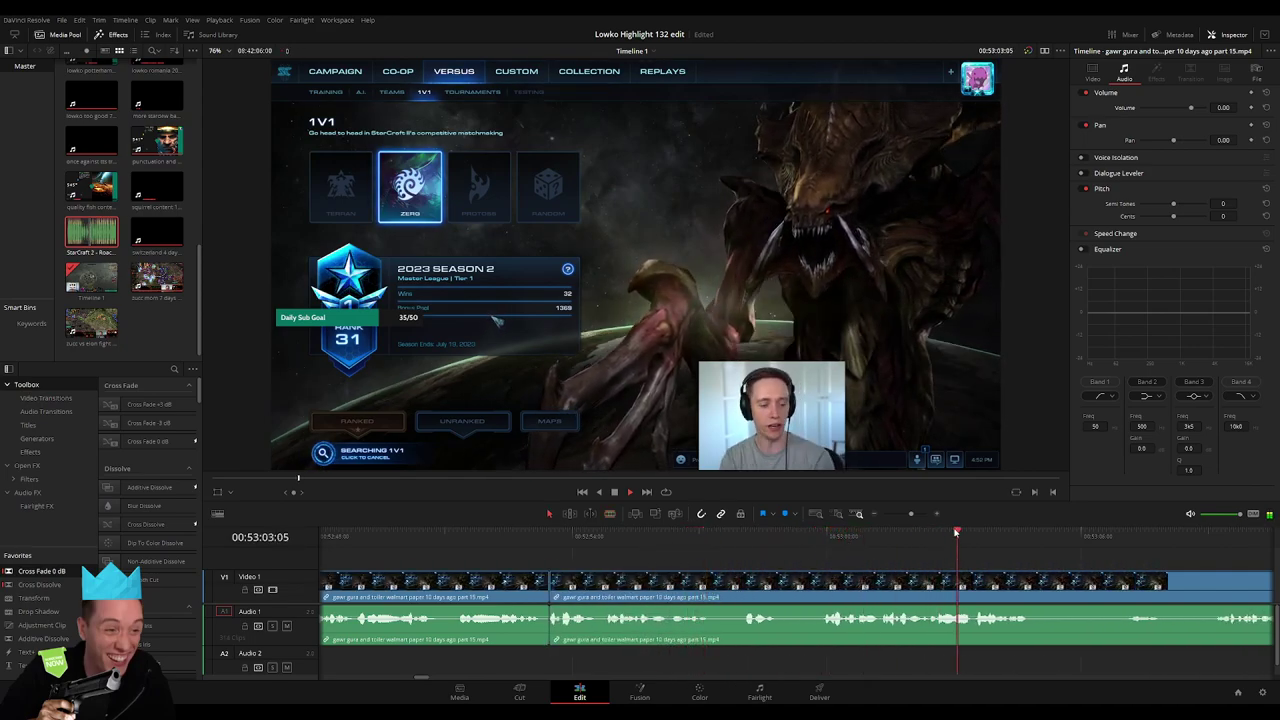
{"action": "left_click_drag", "start_coordinate": [910, 514], "coordinate": [894, 515]}
{"action": "left_click_drag", "start_coordinate": [893, 515], "coordinate": [902, 515]}
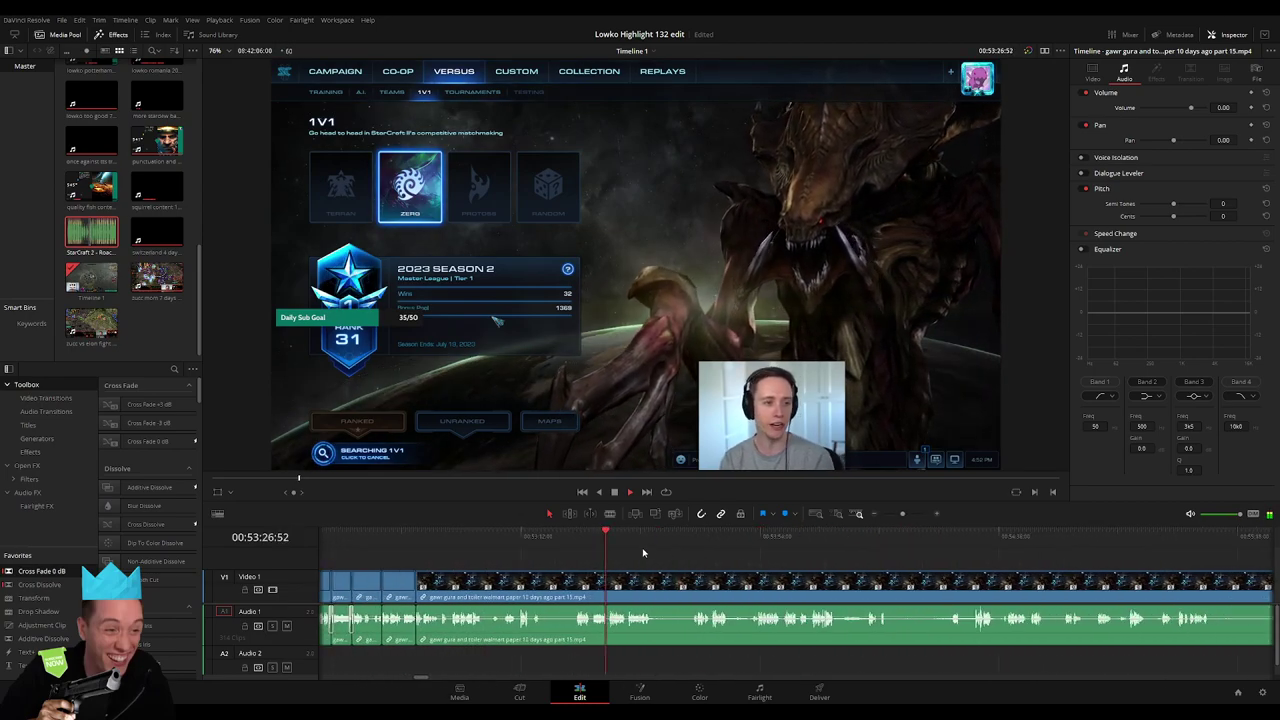
{"action": "left_click", "coordinate": [1060, 553]}
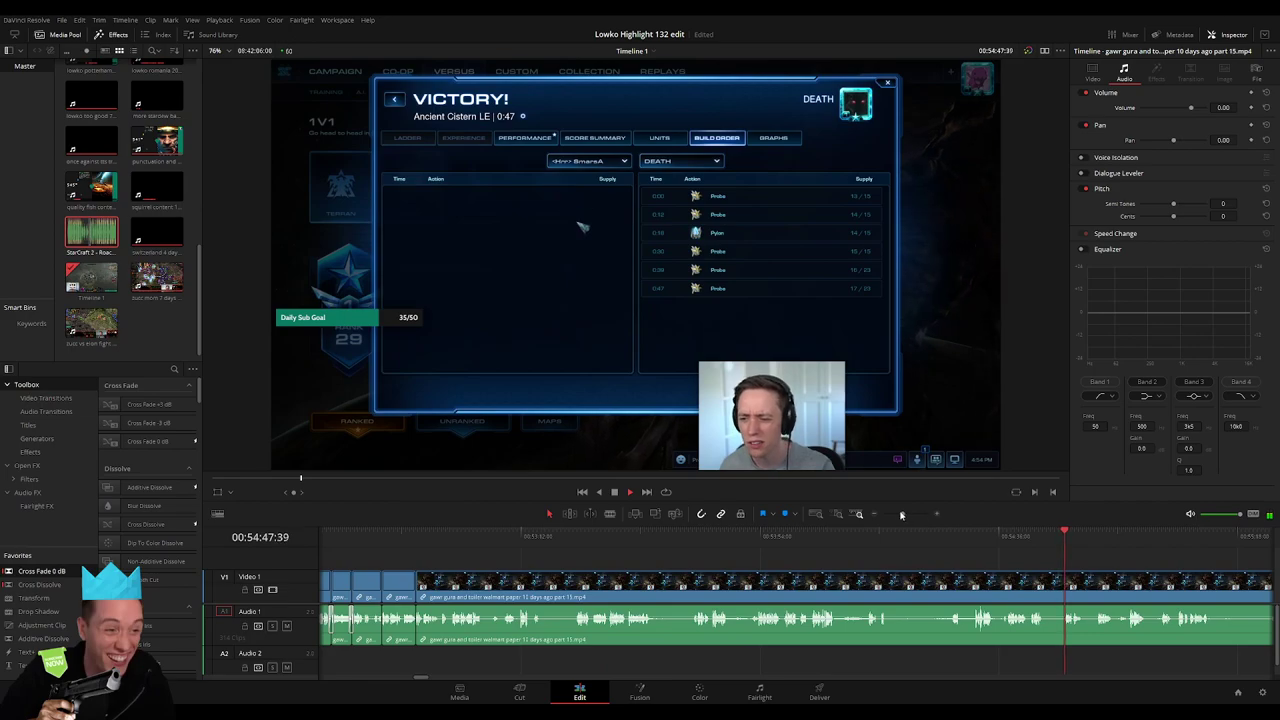
Skim the part 15 tail to the empty room shot and ripple-delete it, bringing part 16 in near 52:53
{"action": "scroll", "coordinate": [902, 560], "scroll_direction": "right", "scroll_amount": 5}
{"action": "left_click", "coordinate": [905, 549]}
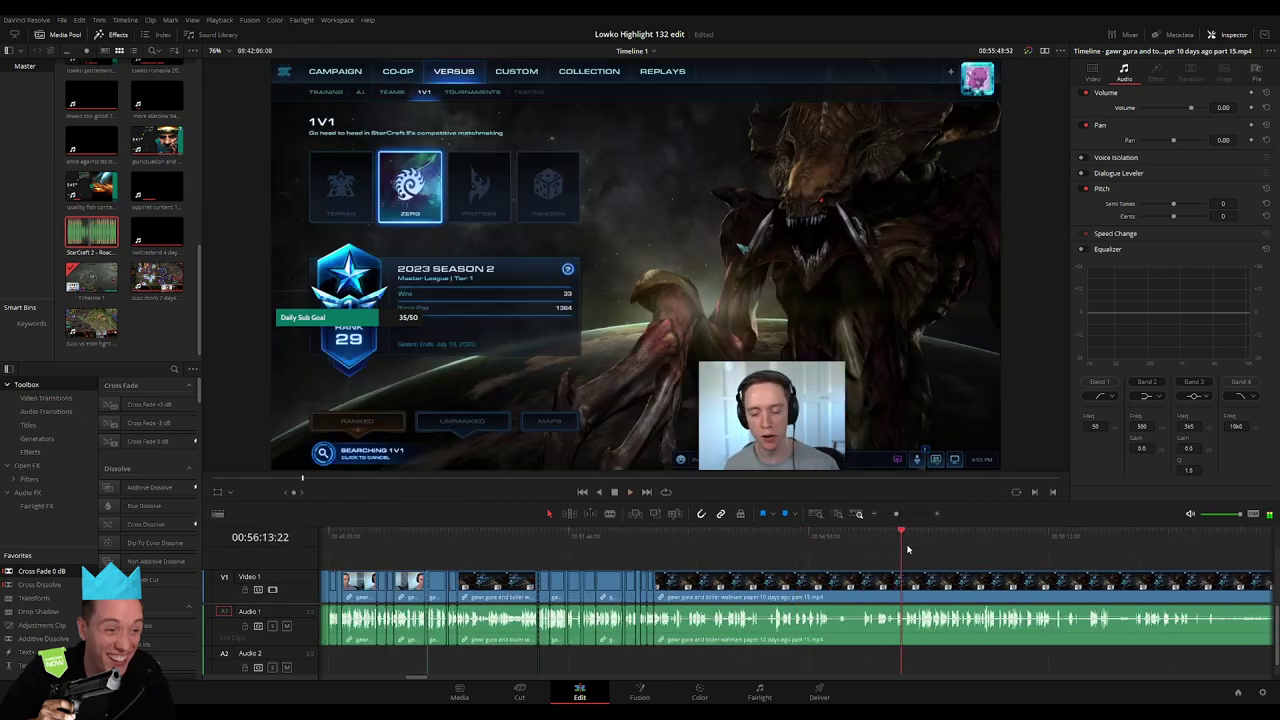
{"action": "left_click", "coordinate": [1043, 549]}
{"action": "left_click", "coordinate": [1110, 549]}
{"action": "scroll", "coordinate": [843, 586], "scroll_direction": "right", "scroll_amount": 4}
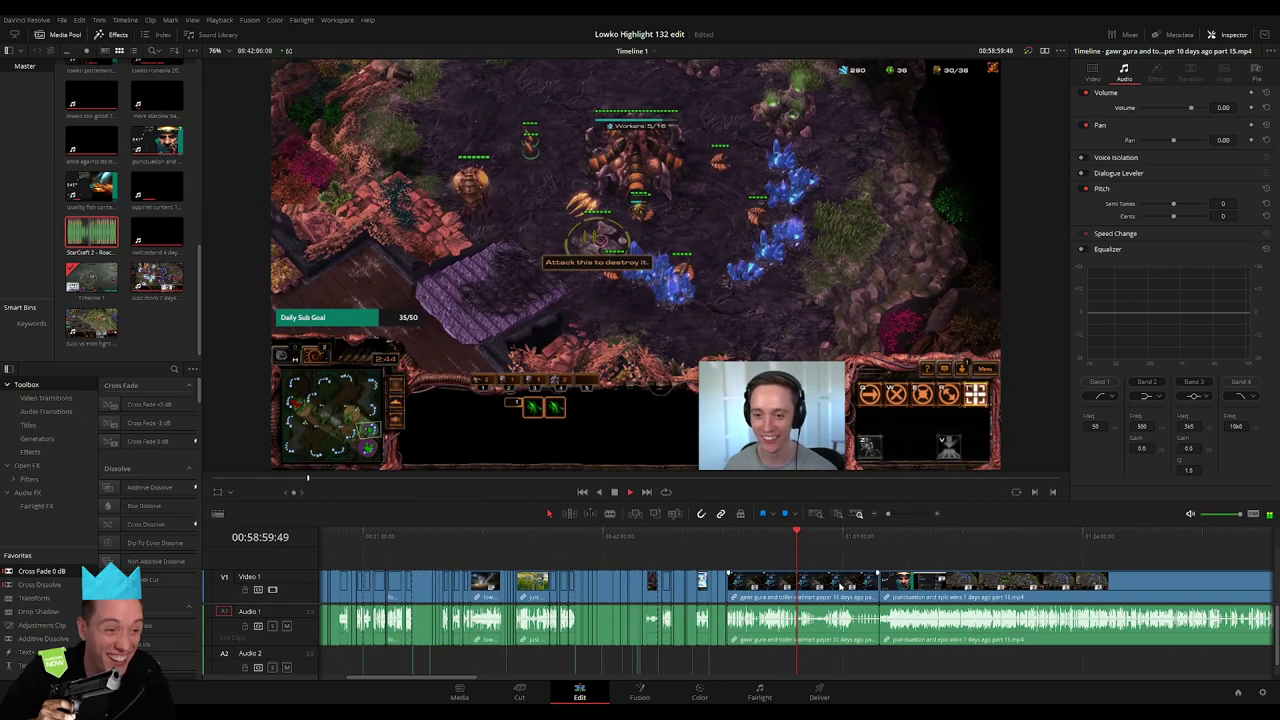
{"action": "left_click", "coordinate": [842, 558]}
{"action": "left_click", "coordinate": [842, 548]}
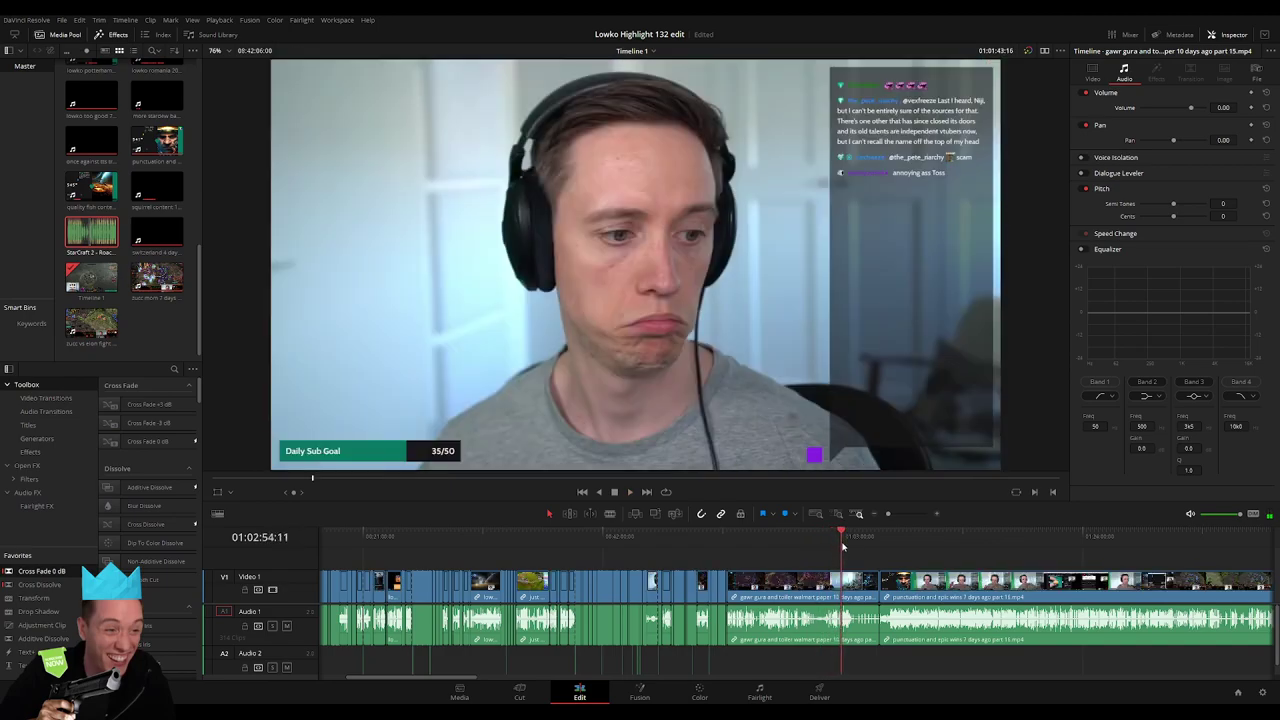
{"action": "left_click_drag", "start_coordinate": [843, 546], "coordinate": [855, 543]}
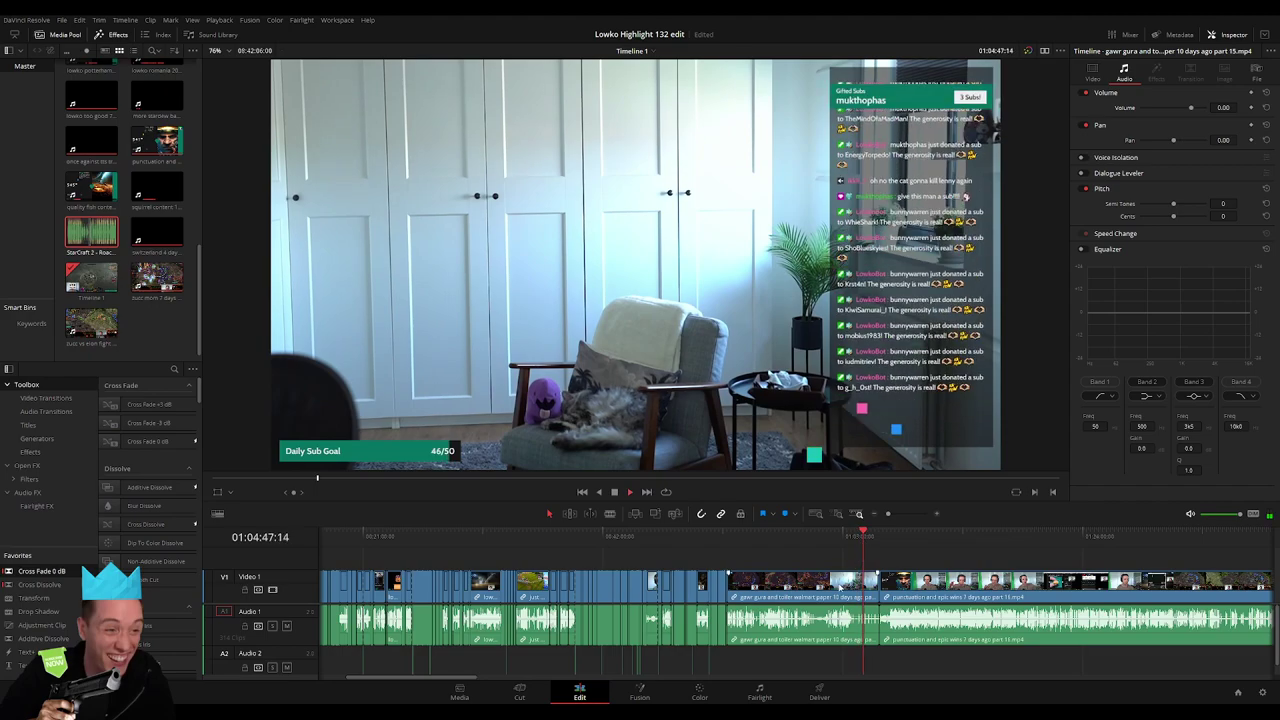
{"action": "key", "text": "Delete"}
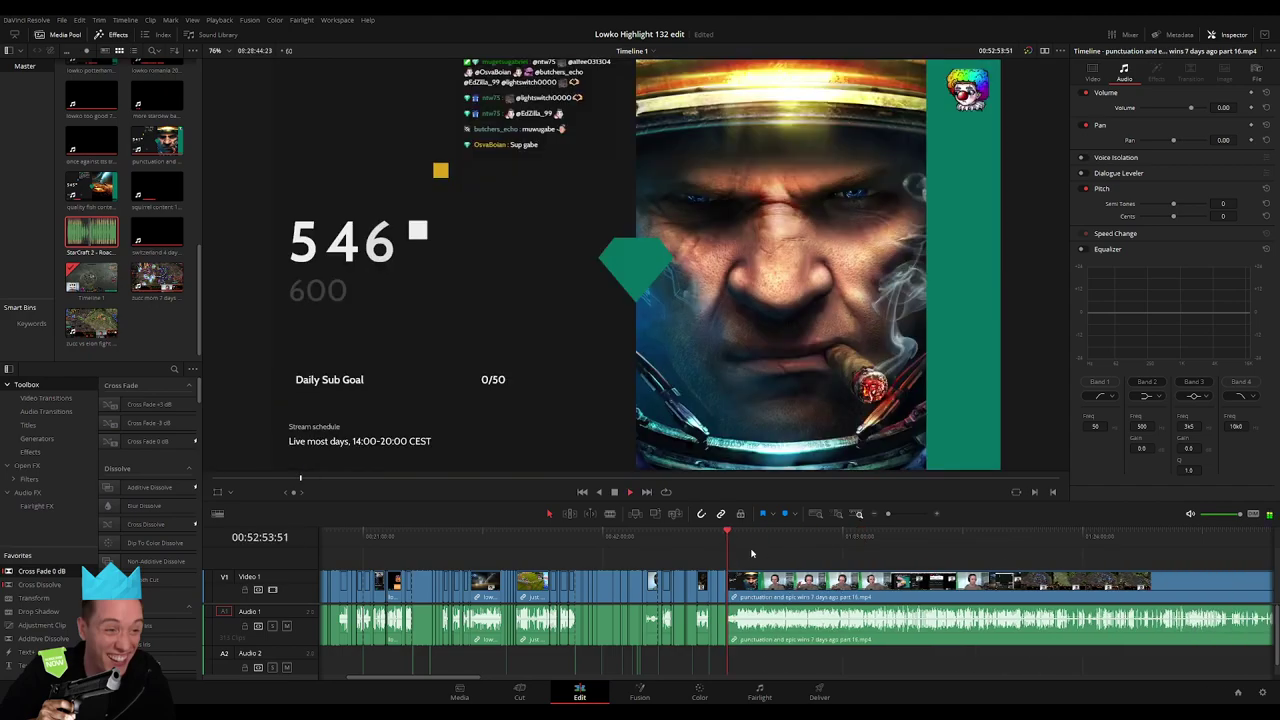
{"action": "left_click", "coordinate": [745, 549]}
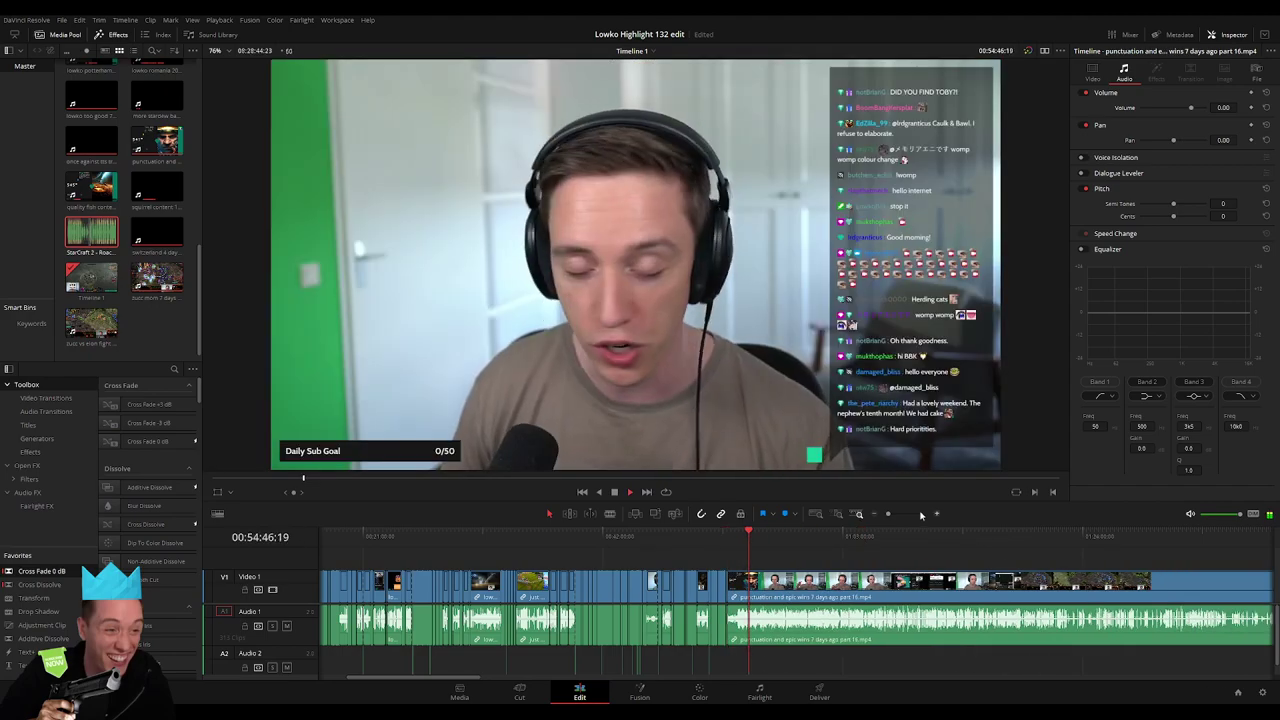
{"action": "left_click_drag", "start_coordinate": [888, 514], "coordinate": [878, 516]}
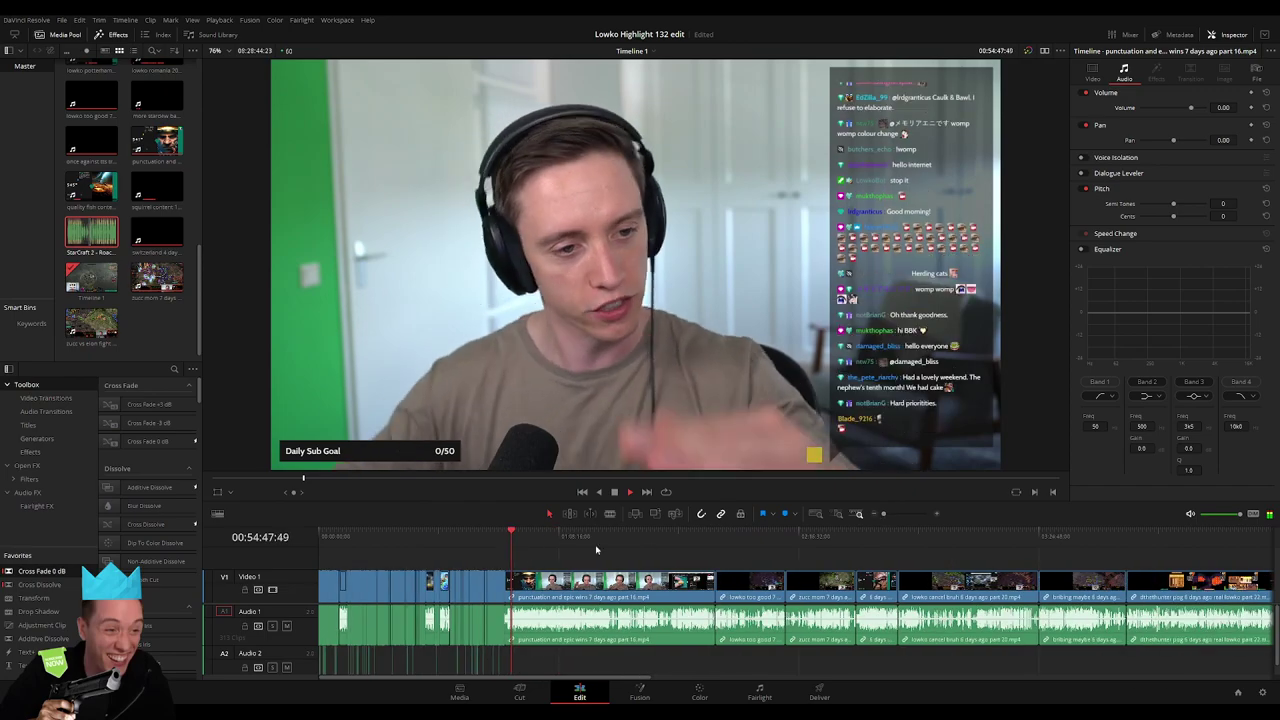
{"action": "left_click_drag", "start_coordinate": [511, 537], "coordinate": [549, 537]}
{"action": "key", "text": "space"}
{"action": "key", "text": "space"}
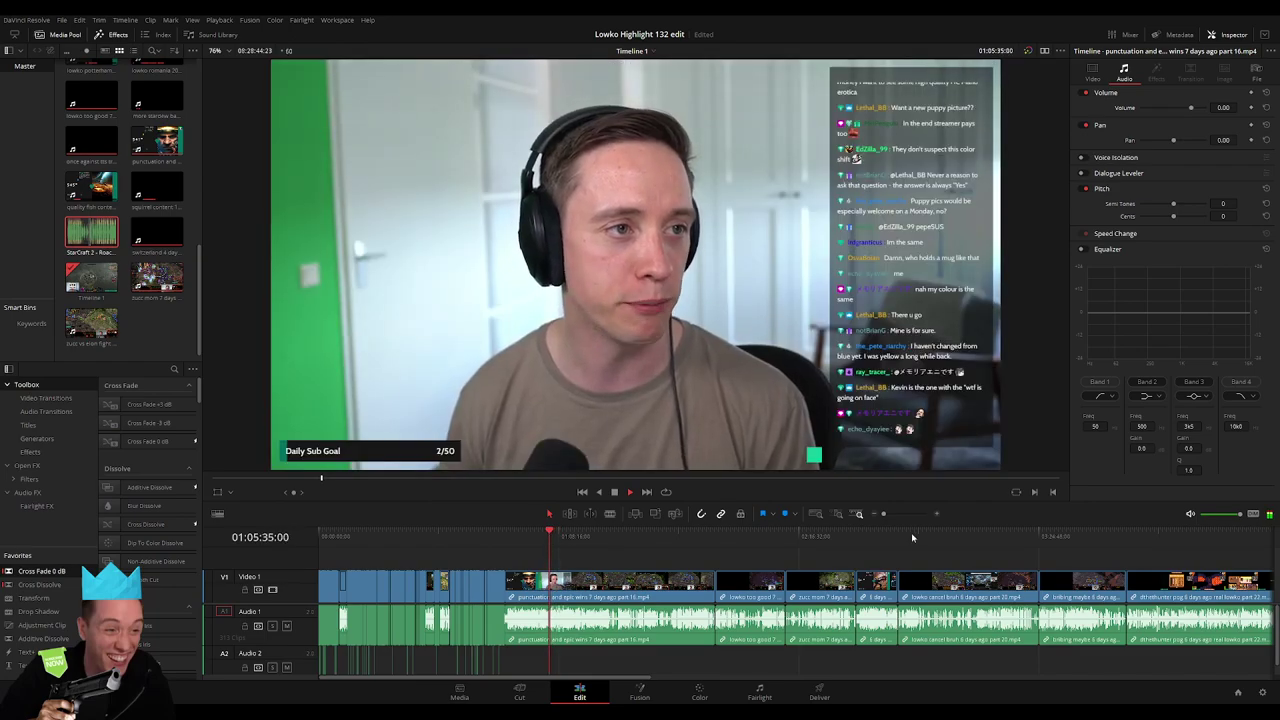
{"action": "scroll", "coordinate": [900, 538], "scroll_direction": "up", "scroll_amount": 3}
{"action": "scroll", "coordinate": [880, 540], "scroll_direction": "down", "scroll_amount": 3}
{"action": "scroll", "coordinate": [840, 548], "scroll_direction": "up", "scroll_amount": 4}
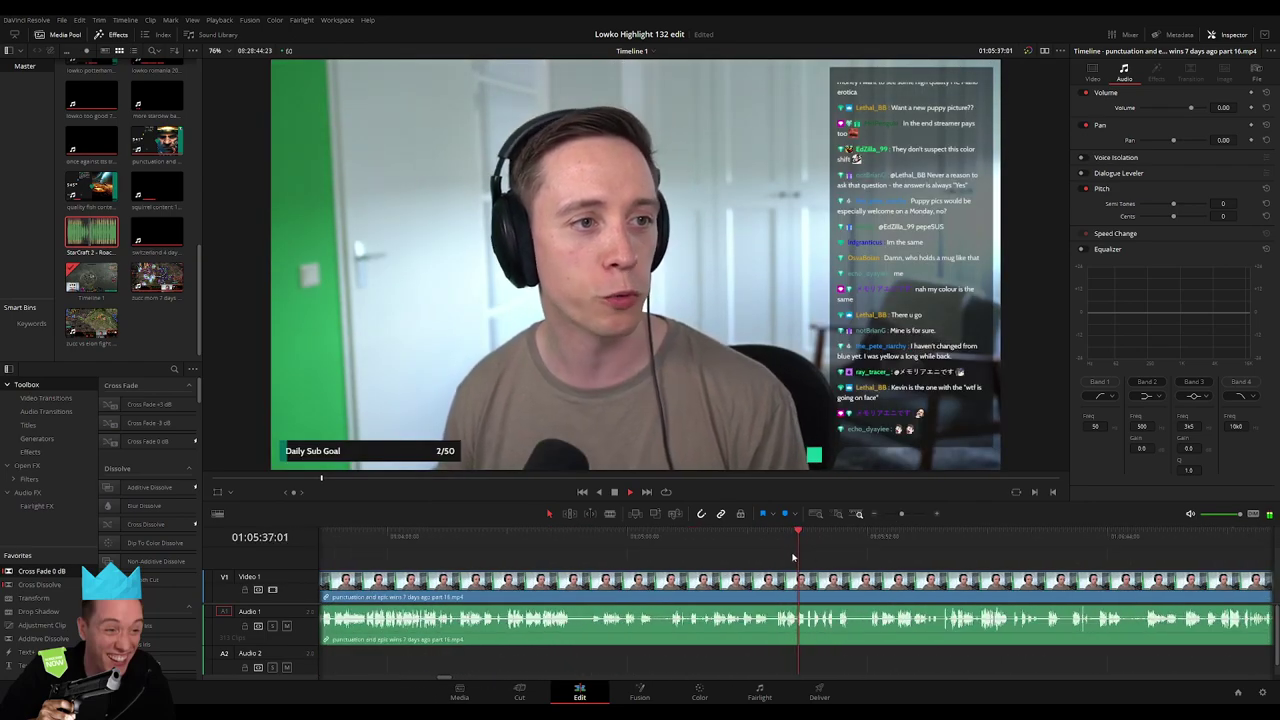
{"action": "left_click_drag", "start_coordinate": [793, 557], "coordinate": [762, 545]}
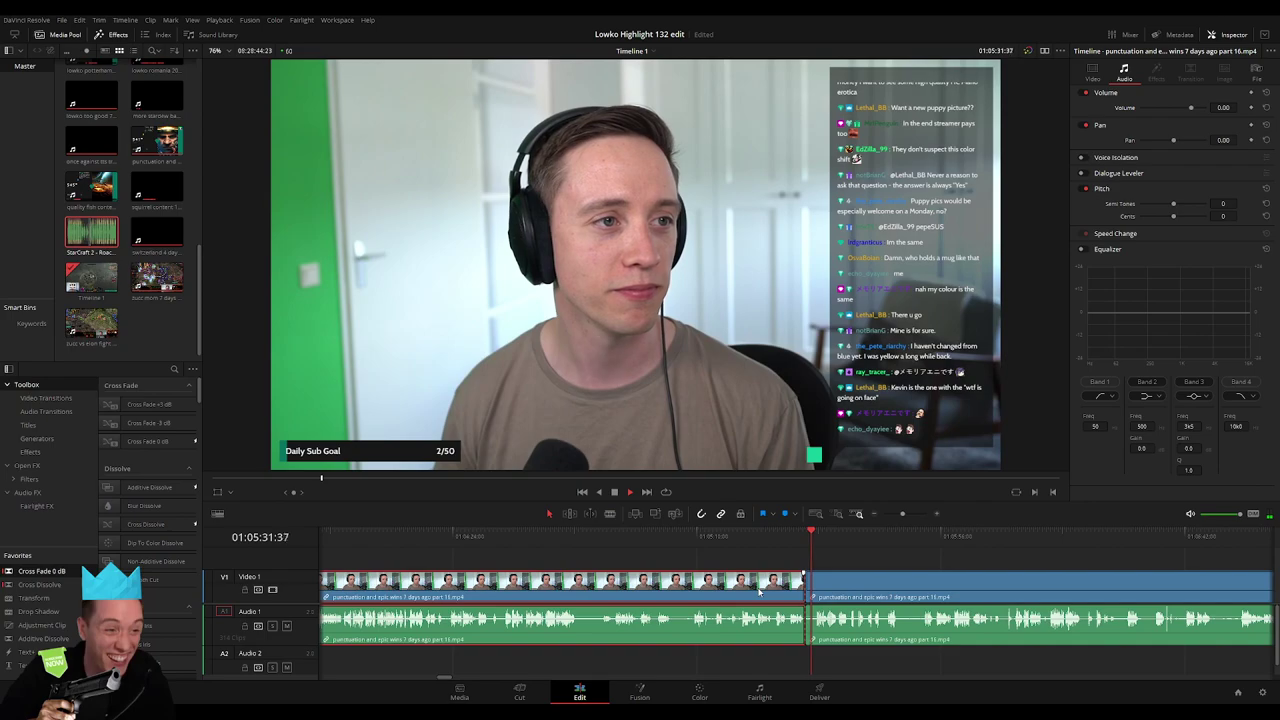
{"action": "key", "text": "Up"}
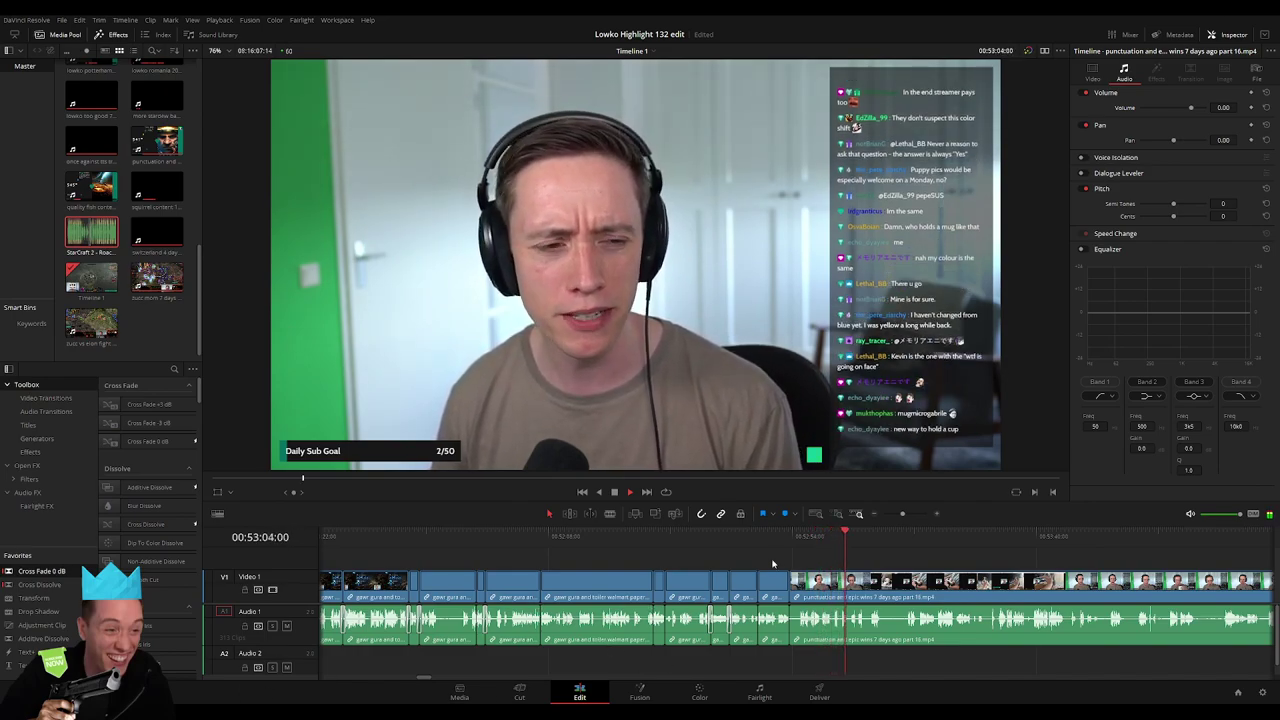
{"action": "scroll", "coordinate": [891, 561], "scroll_direction": "up", "scroll_amount": 5}
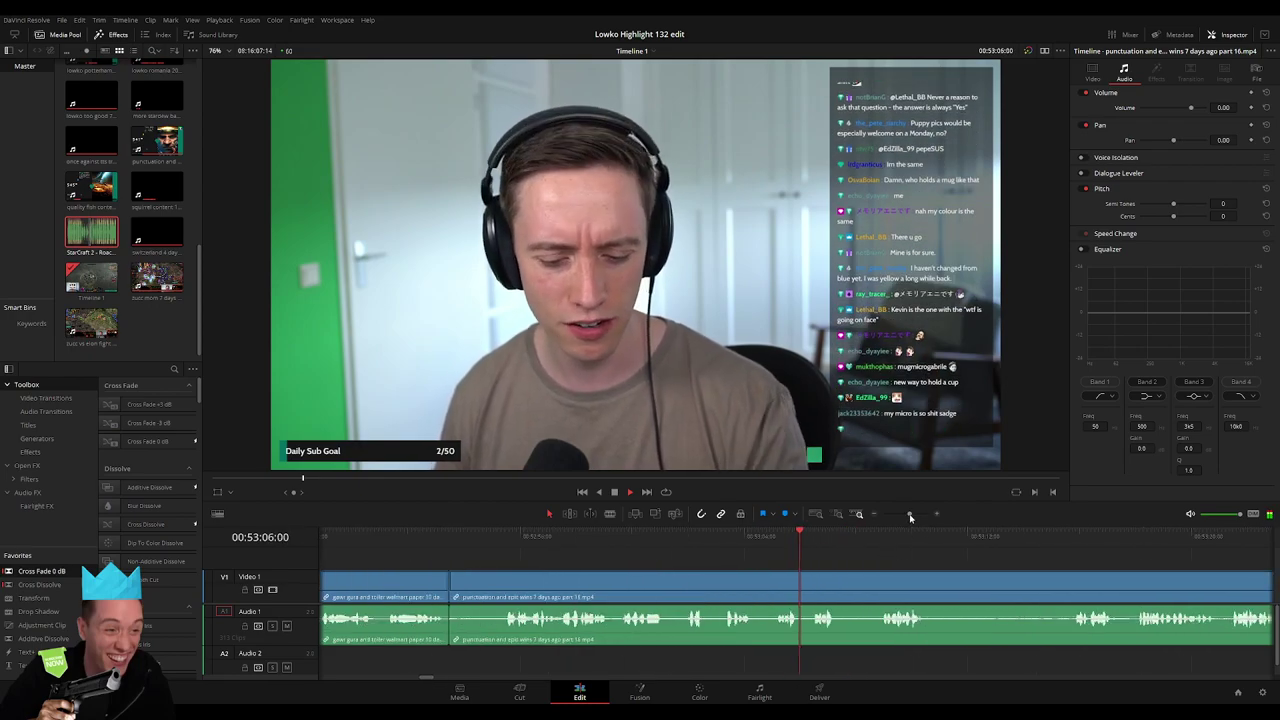
{"action": "scroll", "coordinate": [697, 550], "scroll_direction": "right", "scroll_amount": 3}
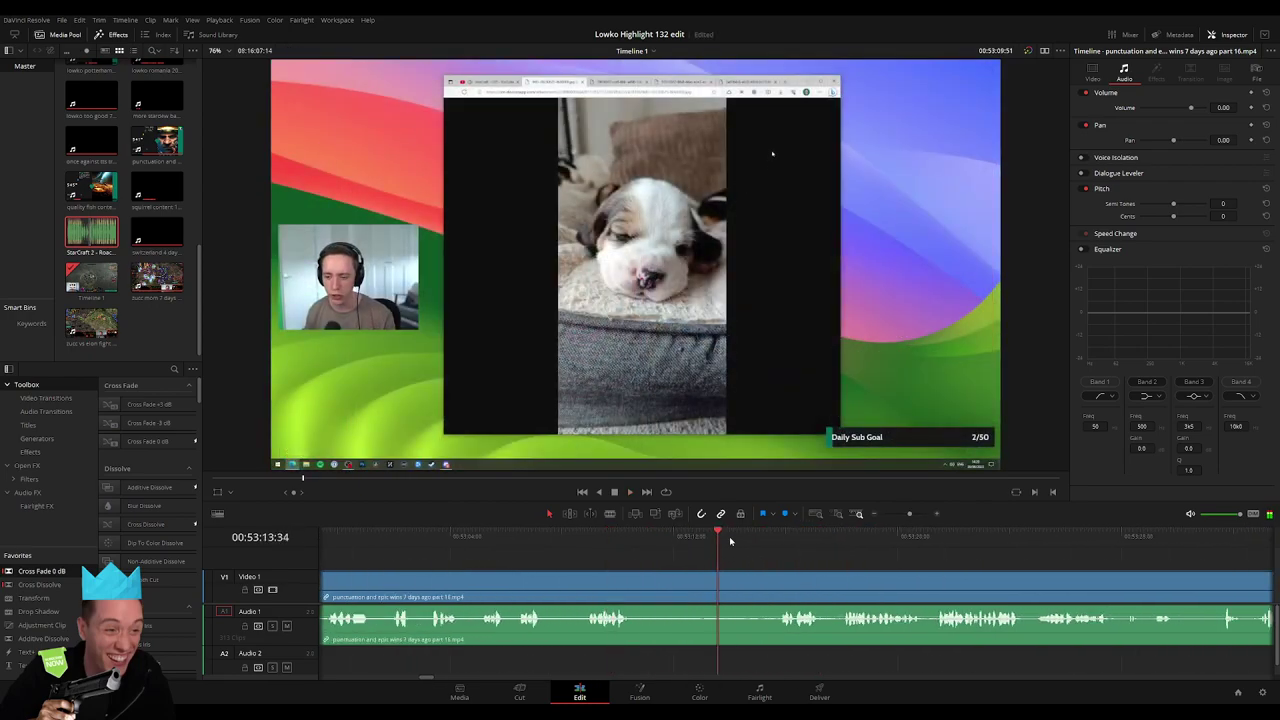
{"action": "scroll", "coordinate": [914, 566], "scroll_direction": "right", "scroll_amount": 3}
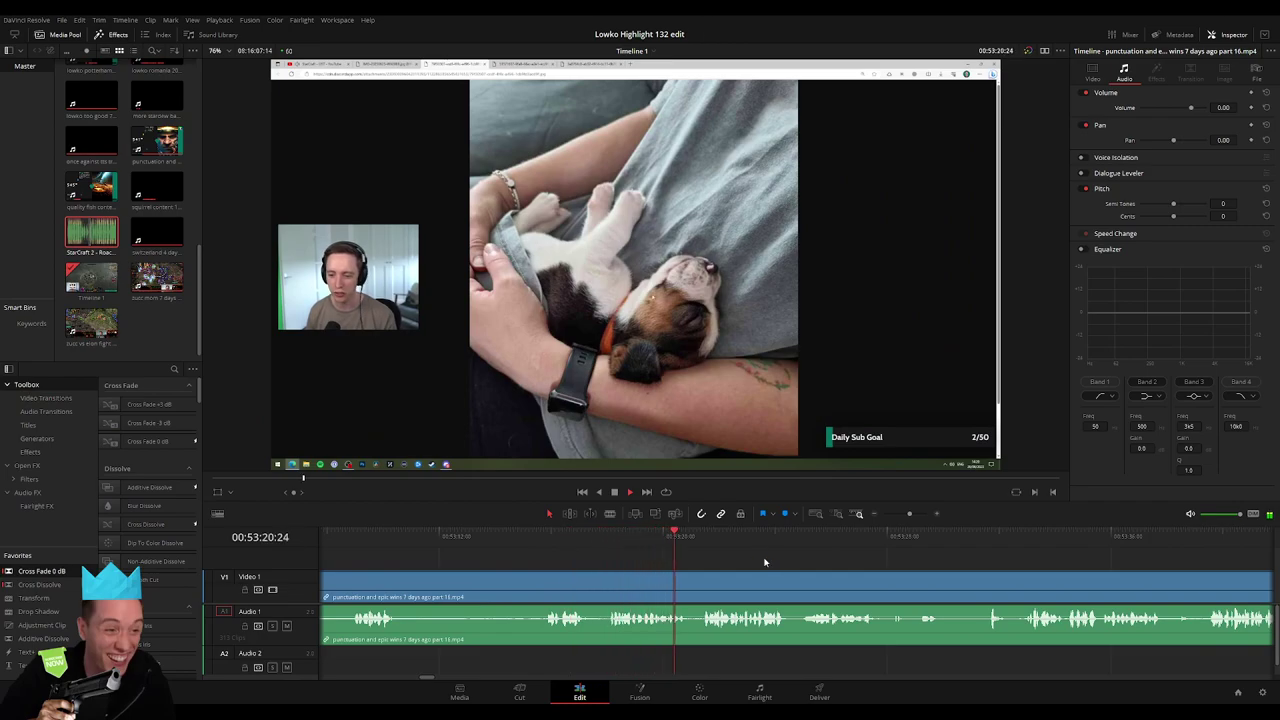
{"action": "scroll", "coordinate": [790, 572], "scroll_direction": "right", "scroll_amount": 2}
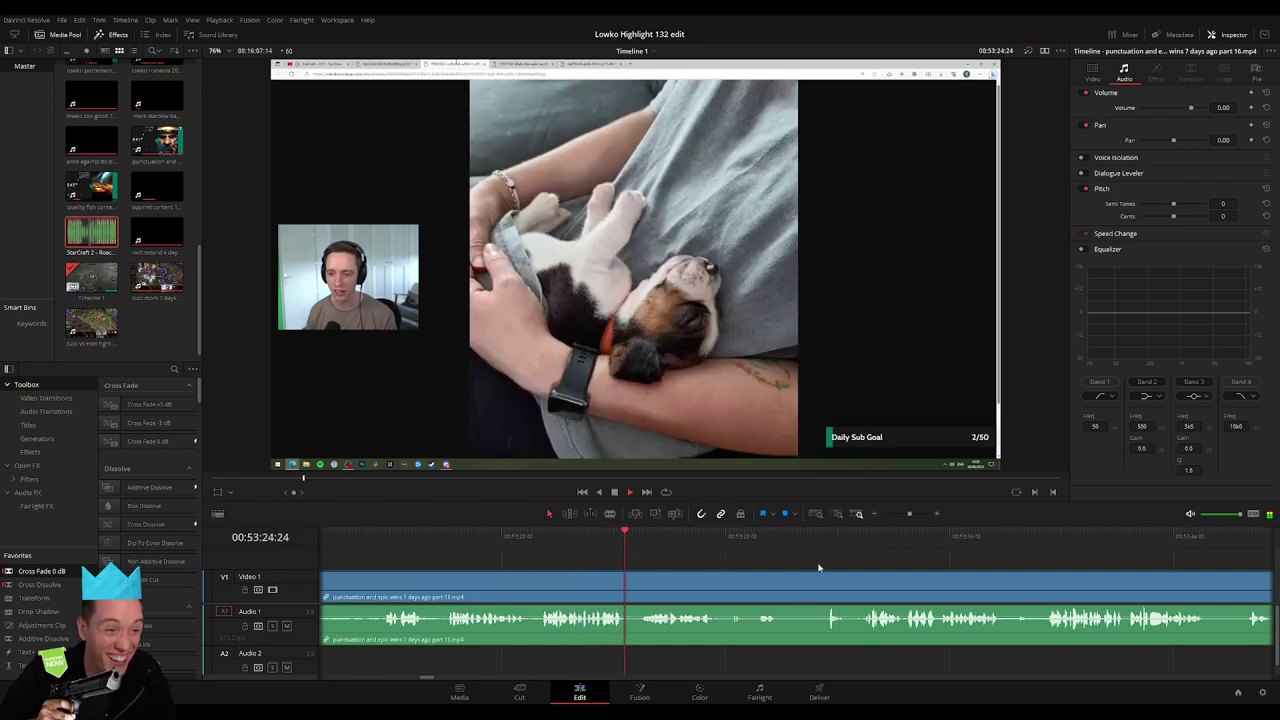
{"action": "scroll", "coordinate": [818, 568], "scroll_direction": "right", "scroll_amount": 2}
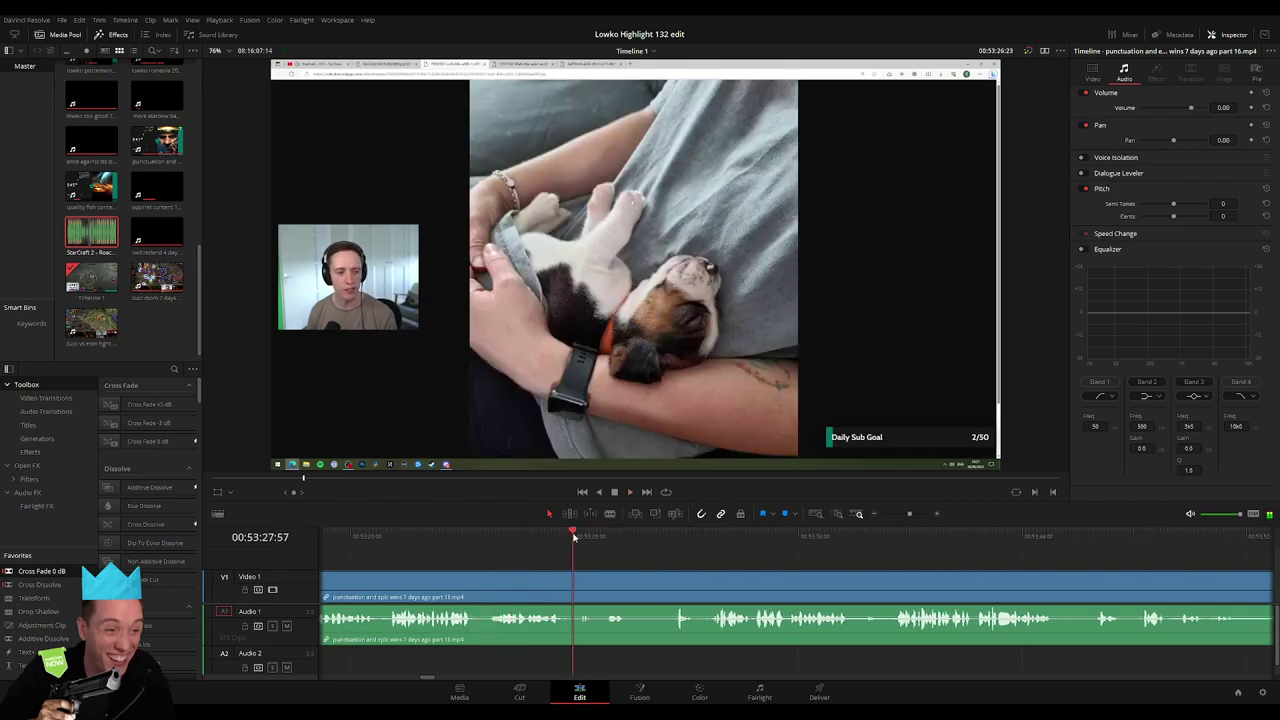
{"action": "key", "text": "b"}
{"action": "left_click", "coordinate": [567, 585]}
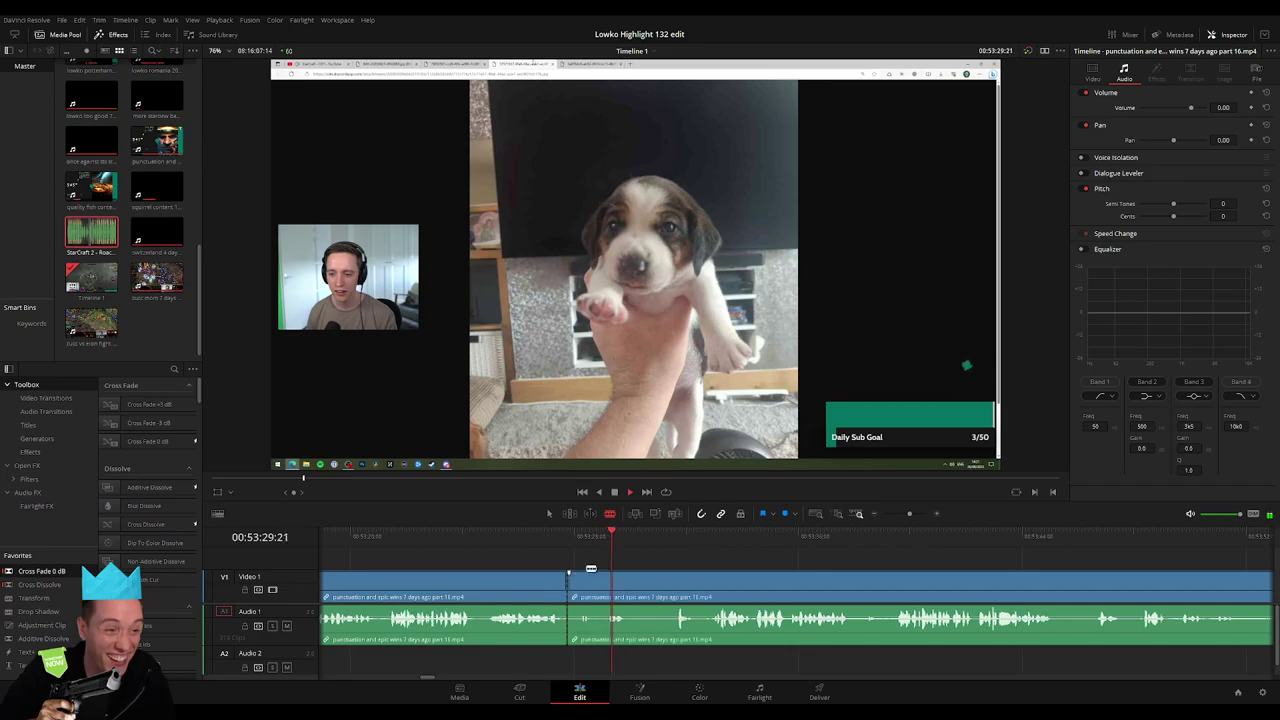
{"action": "left_click", "coordinate": [671, 542]}
{"action": "left_click", "coordinate": [669, 578]}
{"action": "key", "text": "a"}
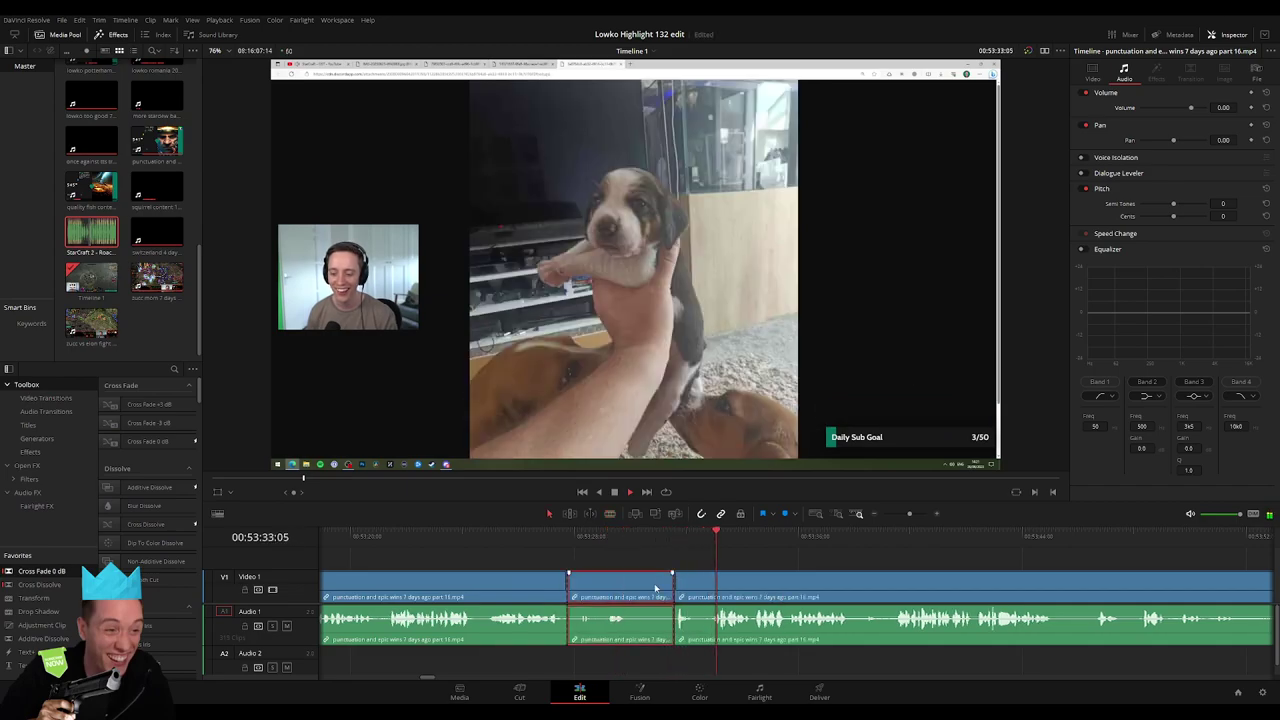
{"action": "left_click", "coordinate": [600, 585]}
{"action": "key", "text": "Delete"}
{"action": "left_click", "coordinate": [541, 540]}
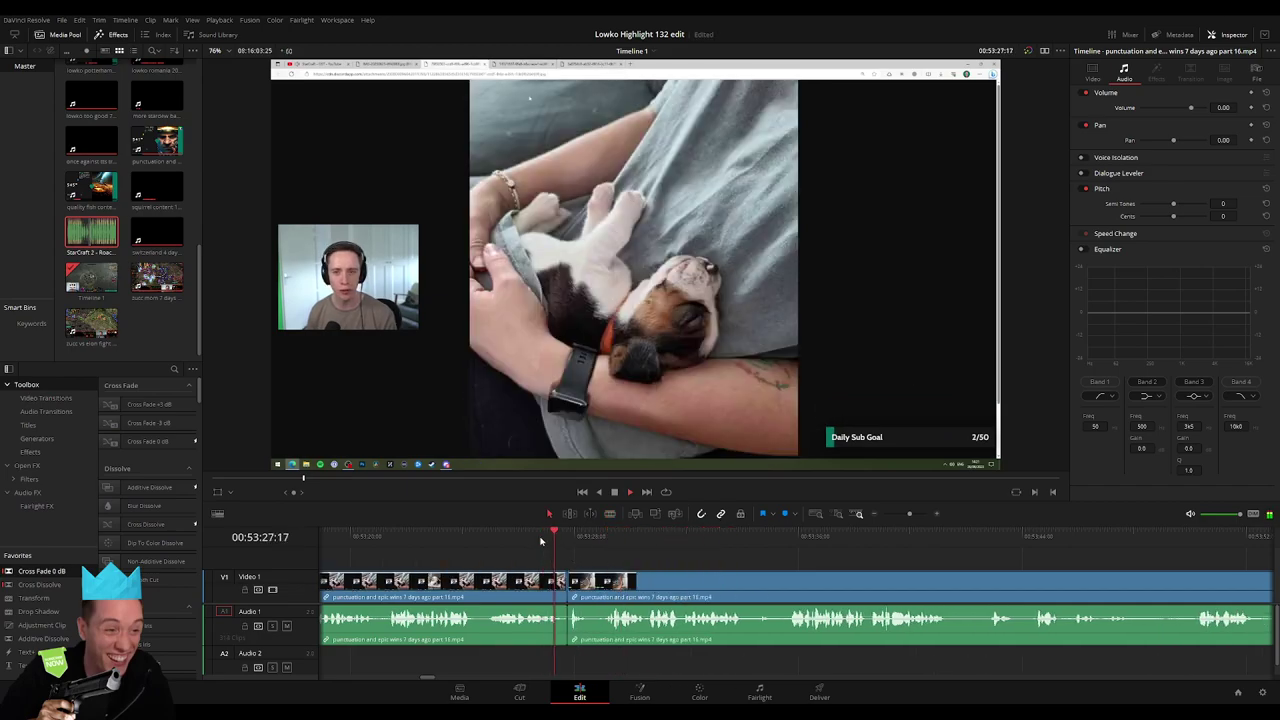
{"action": "key", "text": "ctrl+z"}
{"action": "left_click", "coordinate": [641, 542]}
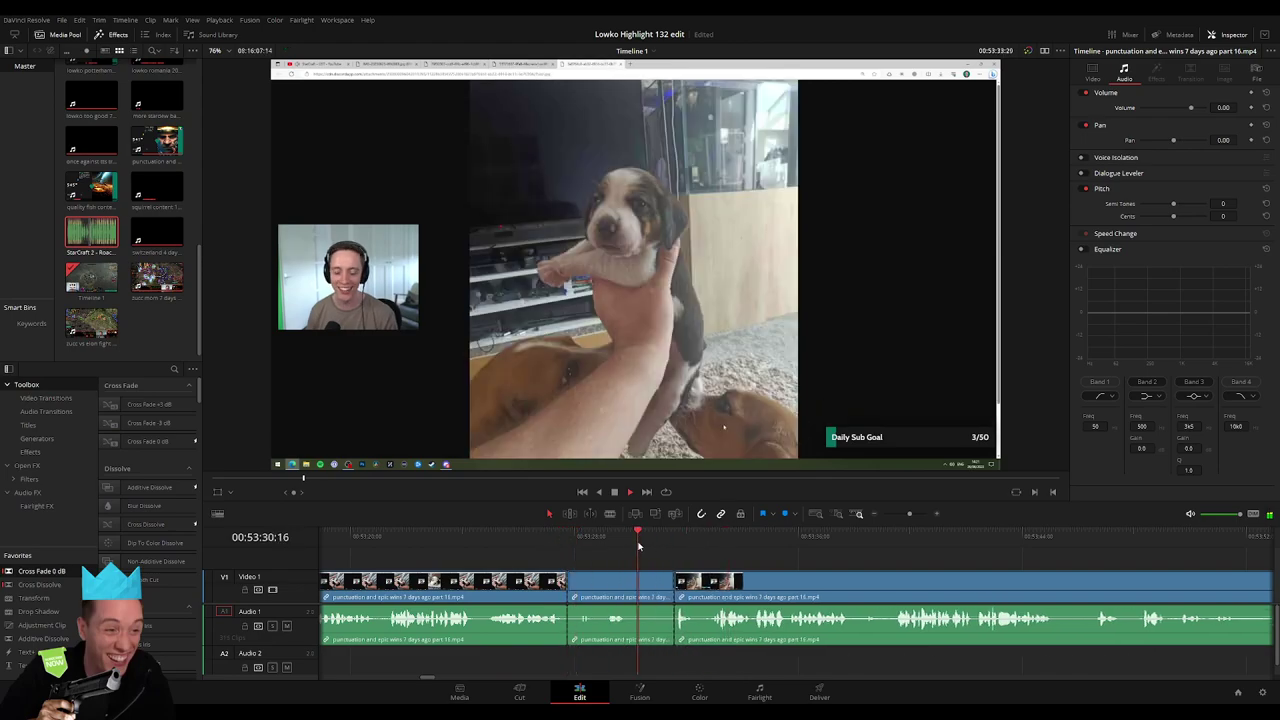
{"action": "key", "text": "ctrl+z"}
{"action": "left_click", "coordinate": [626, 545]}
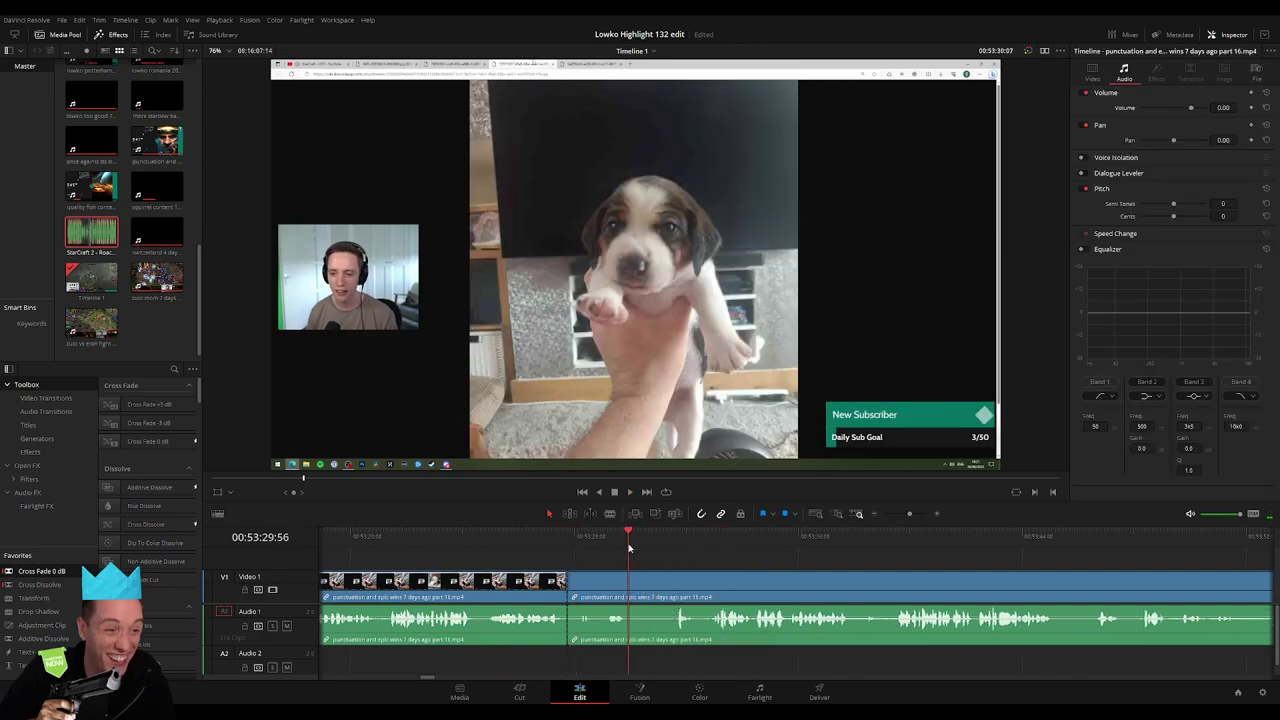
{"action": "key", "text": "ctrl+shift+bracketleft"}
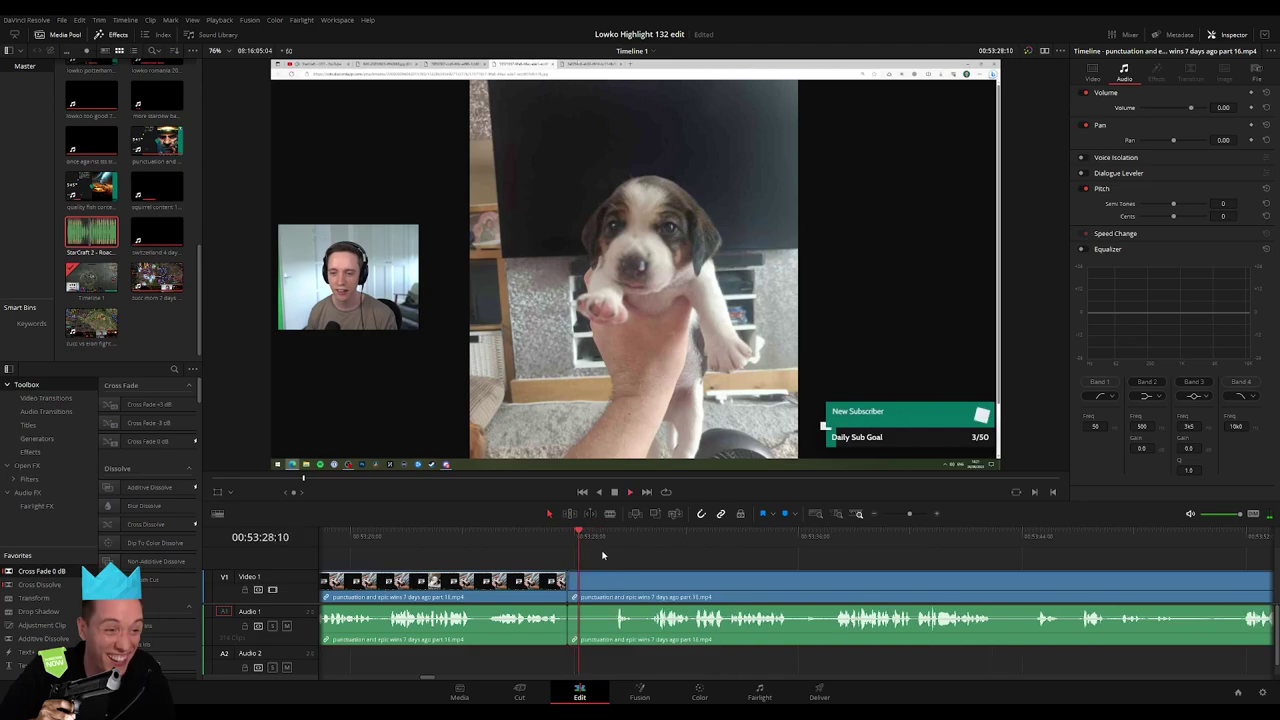
{"action": "left_click", "coordinate": [617, 542]}
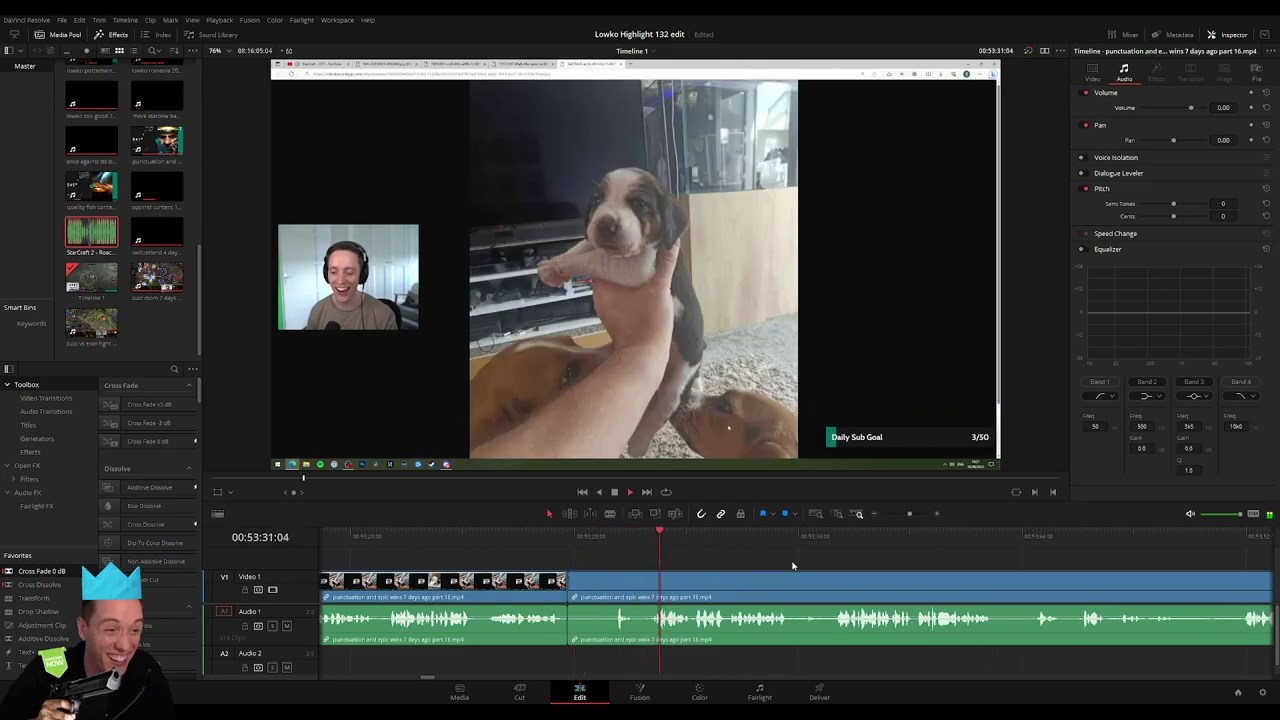
{"action": "scroll", "coordinate": [800, 565], "scroll_direction": "right", "scroll_amount": 2}
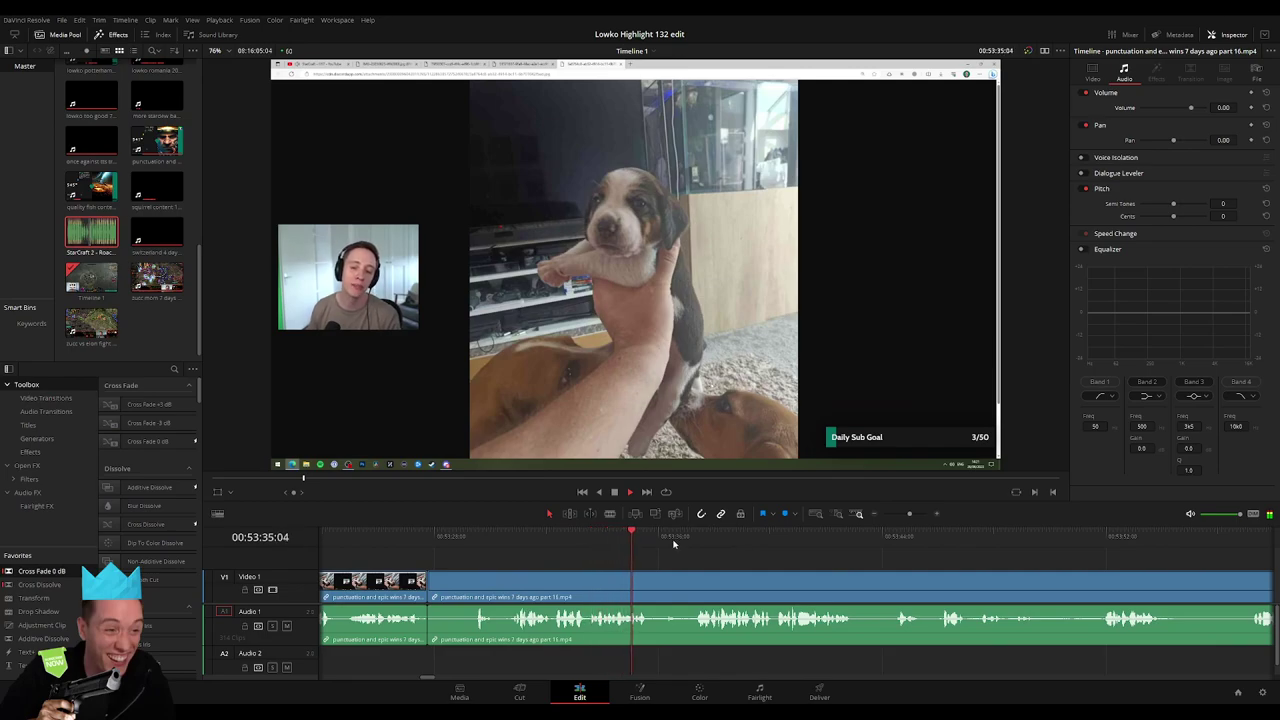
{"action": "key", "text": "space"}
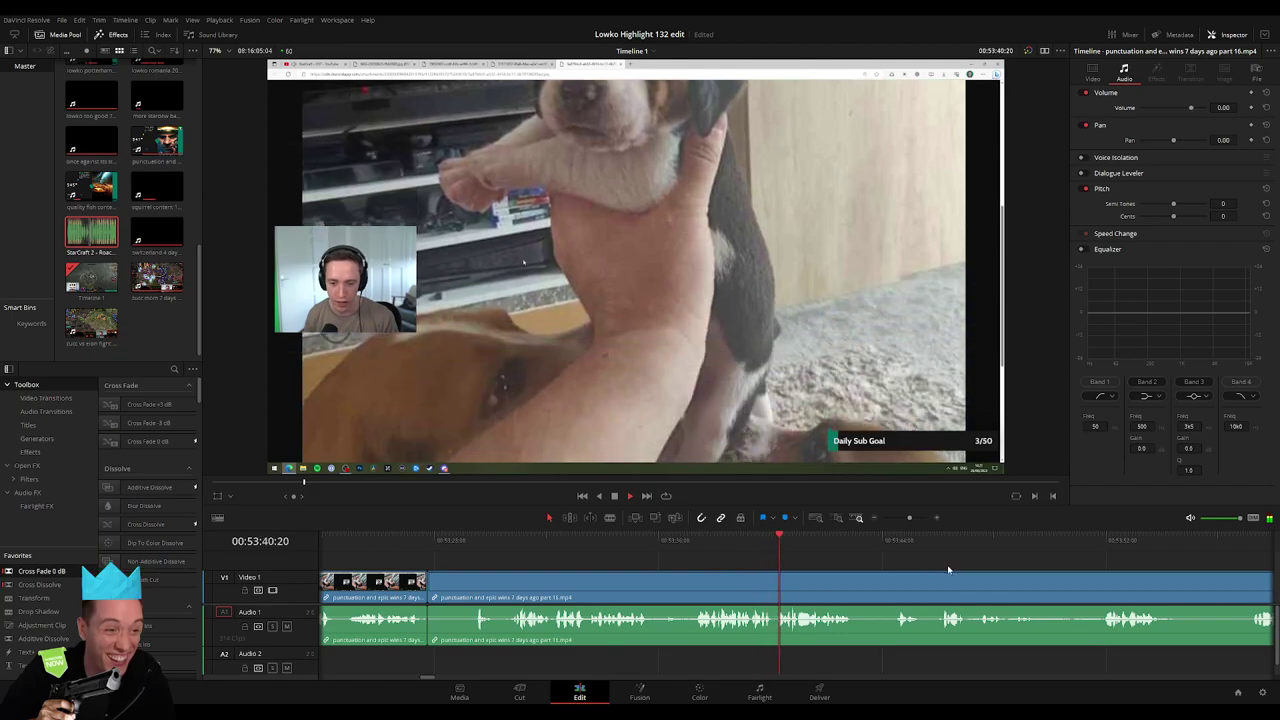
{"action": "scroll", "coordinate": [810, 567], "scroll_direction": "right", "scroll_amount": 3}
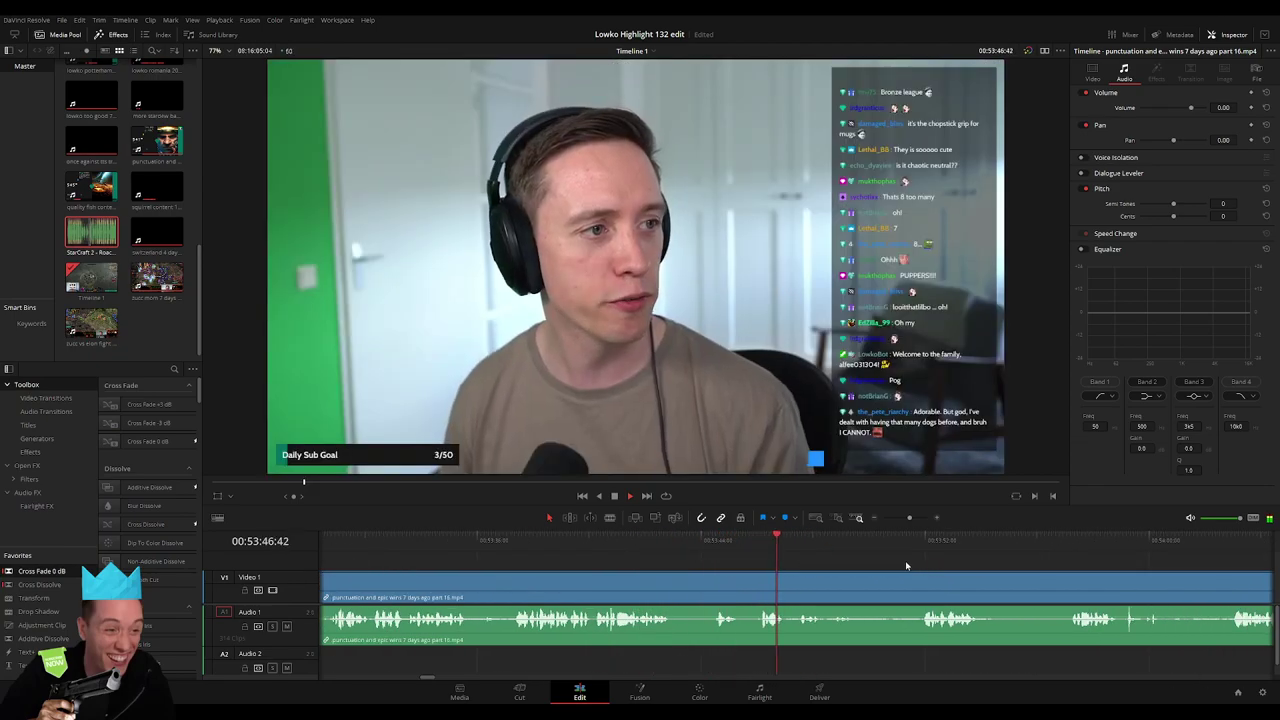
{"action": "key", "text": "b"}
{"action": "left_click", "coordinate": [569, 585]}
{"action": "key", "text": "ctrl+z"}
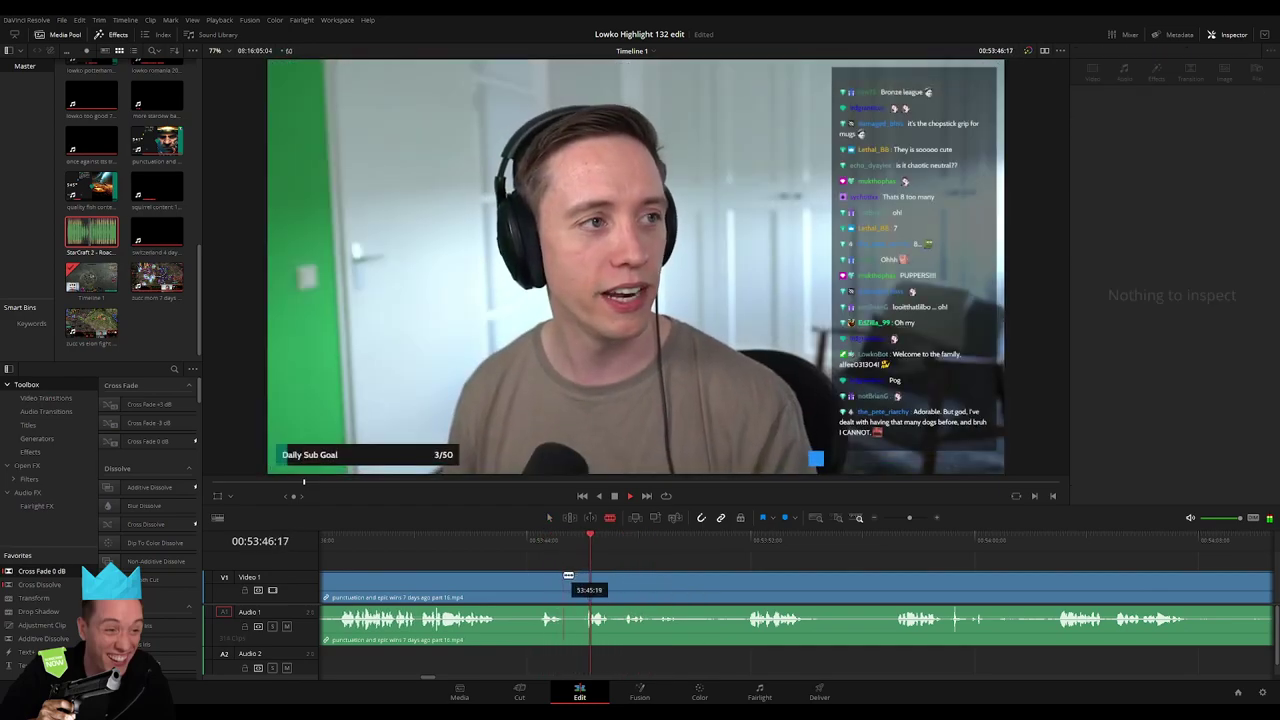
{"action": "left_click", "coordinate": [568, 580]}
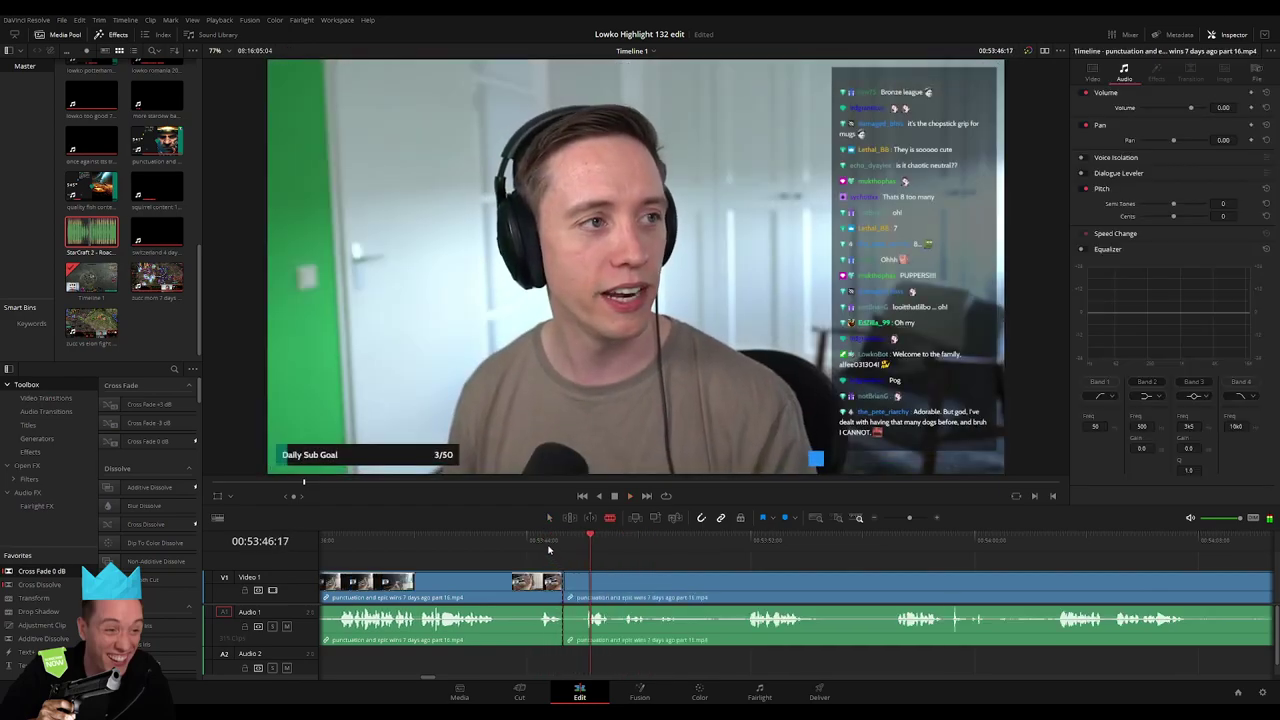
{"action": "left_click", "coordinate": [851, 541]}
{"action": "key", "text": "space"}
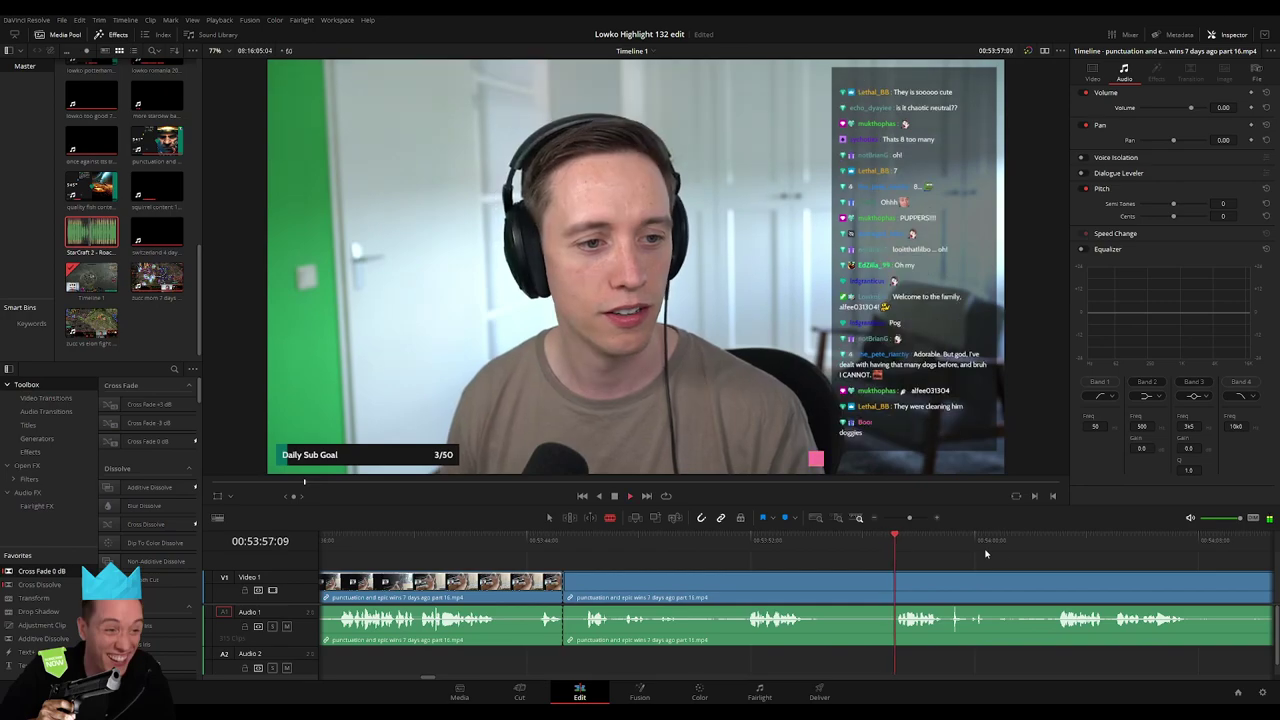
{"action": "left_click_drag", "start_coordinate": [908, 519], "coordinate": [906, 519]}
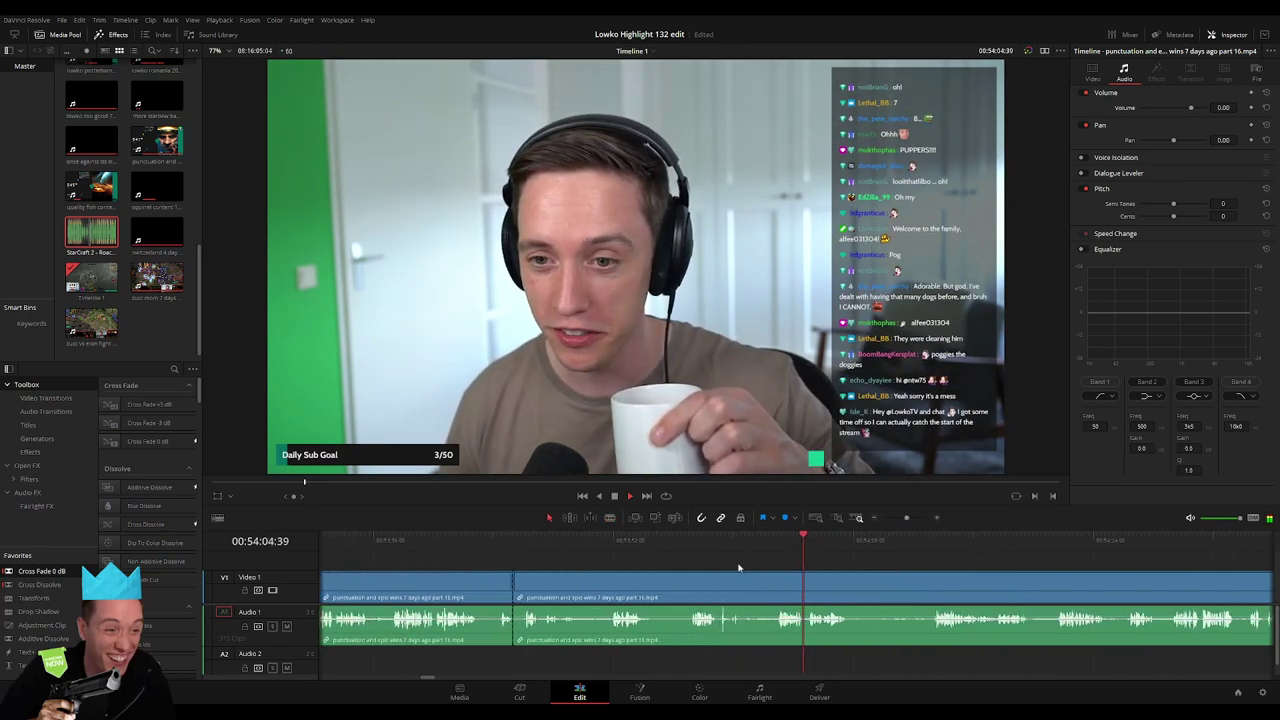
{"action": "left_click", "coordinate": [695, 540]}
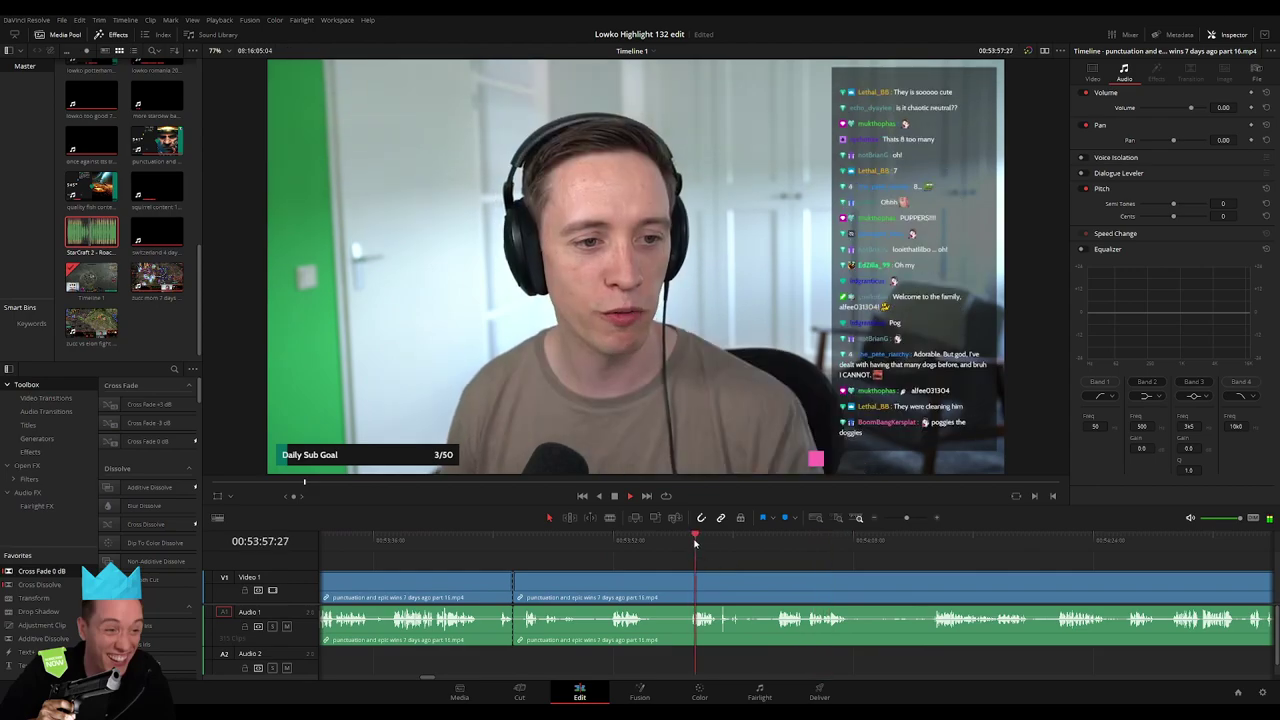
{"action": "left_click", "coordinate": [1045, 540]}
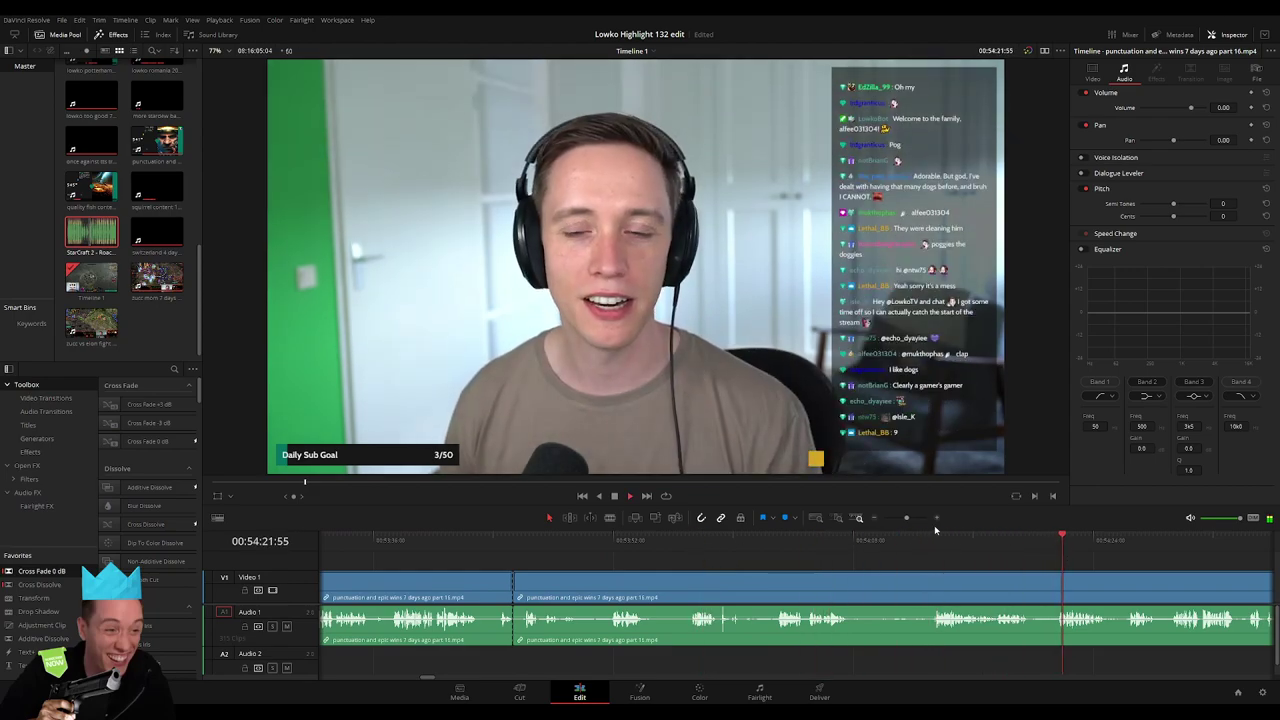
{"action": "left_click_drag", "start_coordinate": [906, 519], "coordinate": [895, 518]}
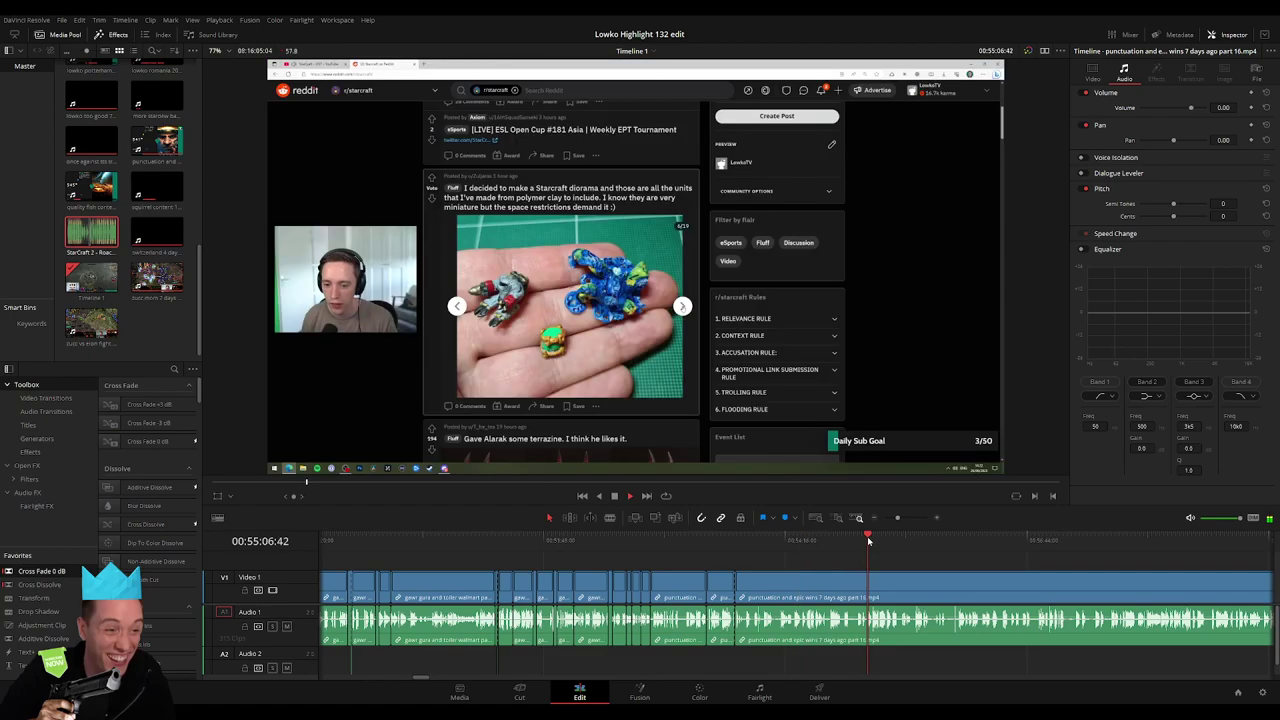
Scrub past the Reddit posts to where the StarCraft menu shot begins
{"action": "left_click", "coordinate": [952, 540]}
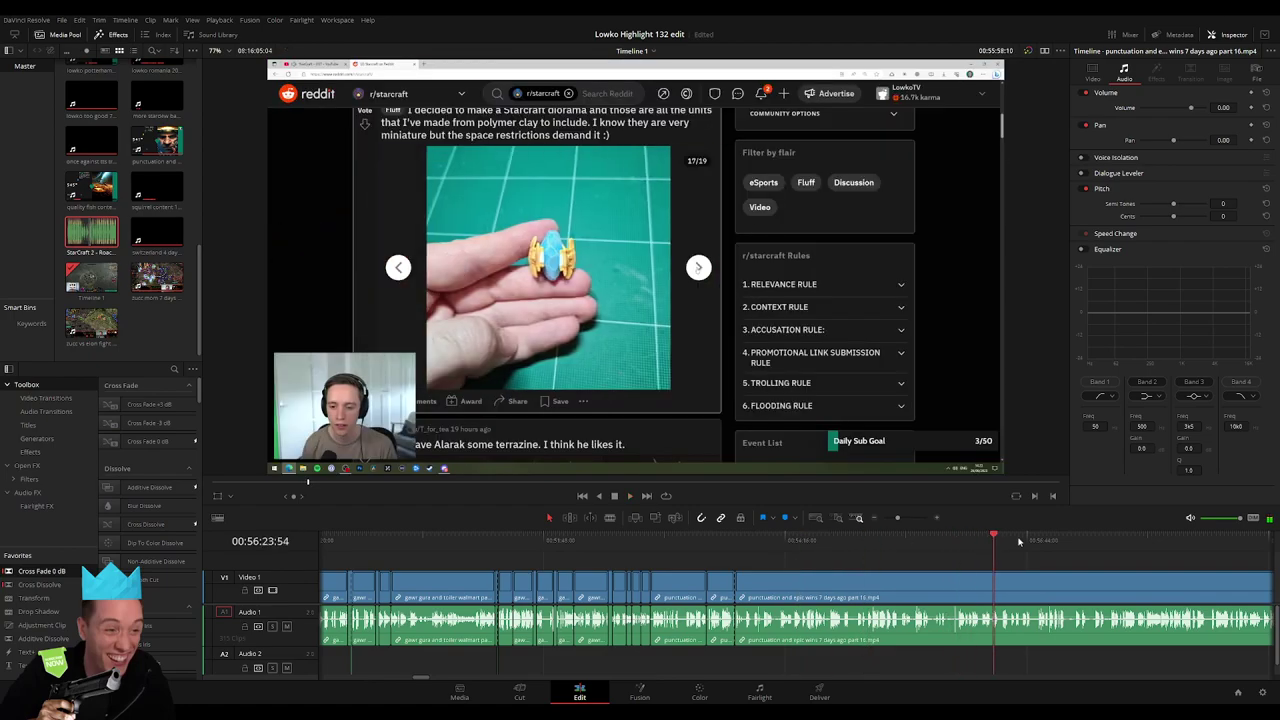
{"action": "left_click", "coordinate": [1108, 540]}
{"action": "left_click", "coordinate": [859, 541]}
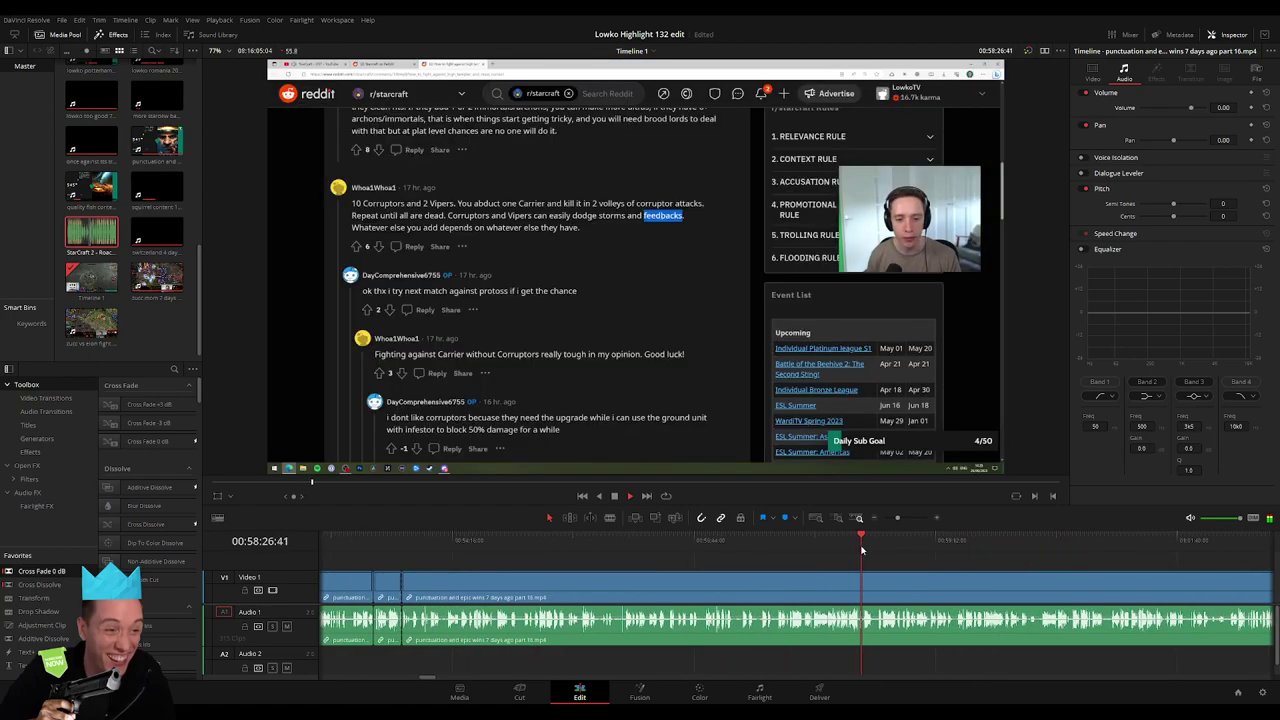
{"action": "left_click", "coordinate": [1000, 540]}
{"action": "left_click", "coordinate": [1134, 540]}
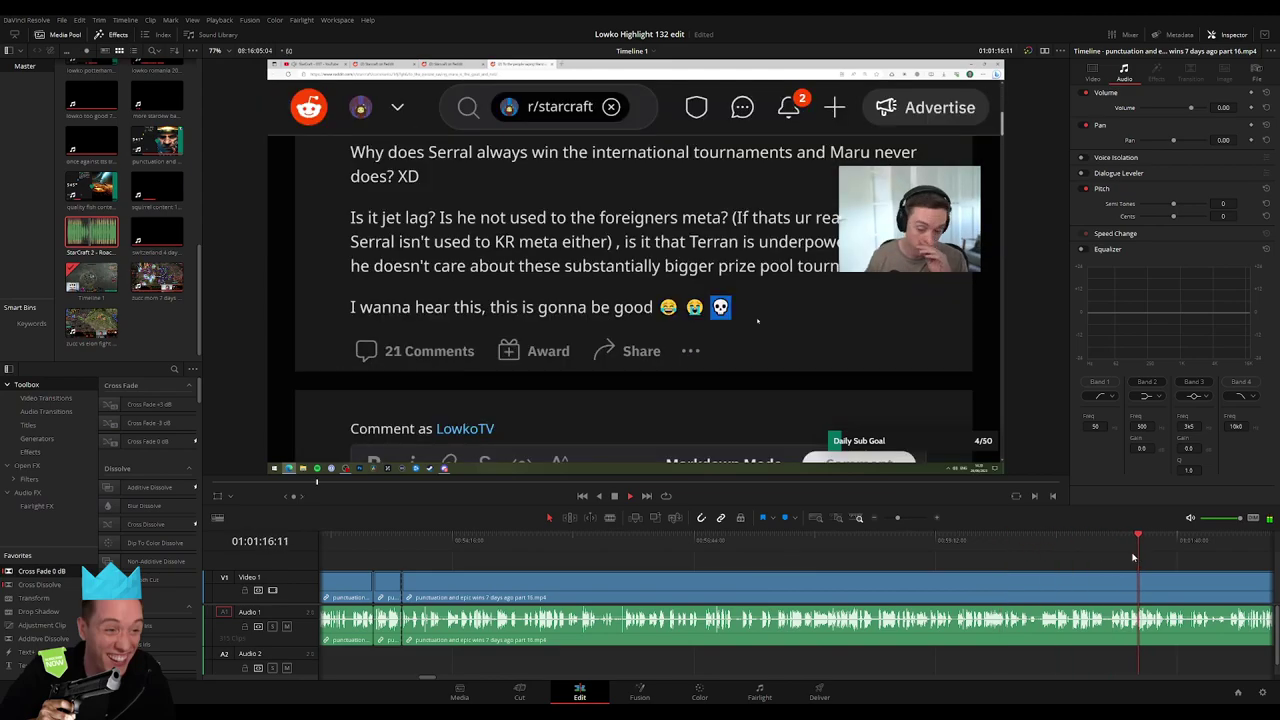
{"action": "left_click", "coordinate": [800, 540]}
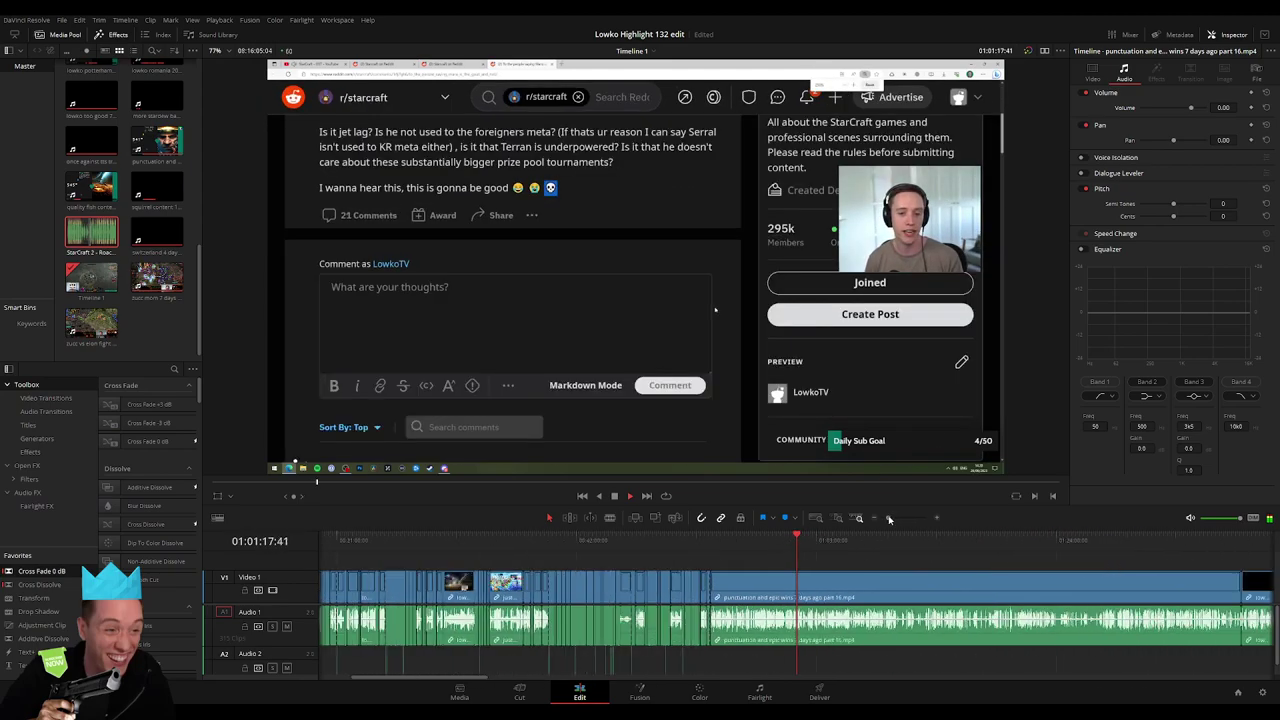
{"action": "left_click", "coordinate": [811, 540]}
{"action": "left_click", "coordinate": [832, 540]}
{"action": "left_click", "coordinate": [843, 540]}
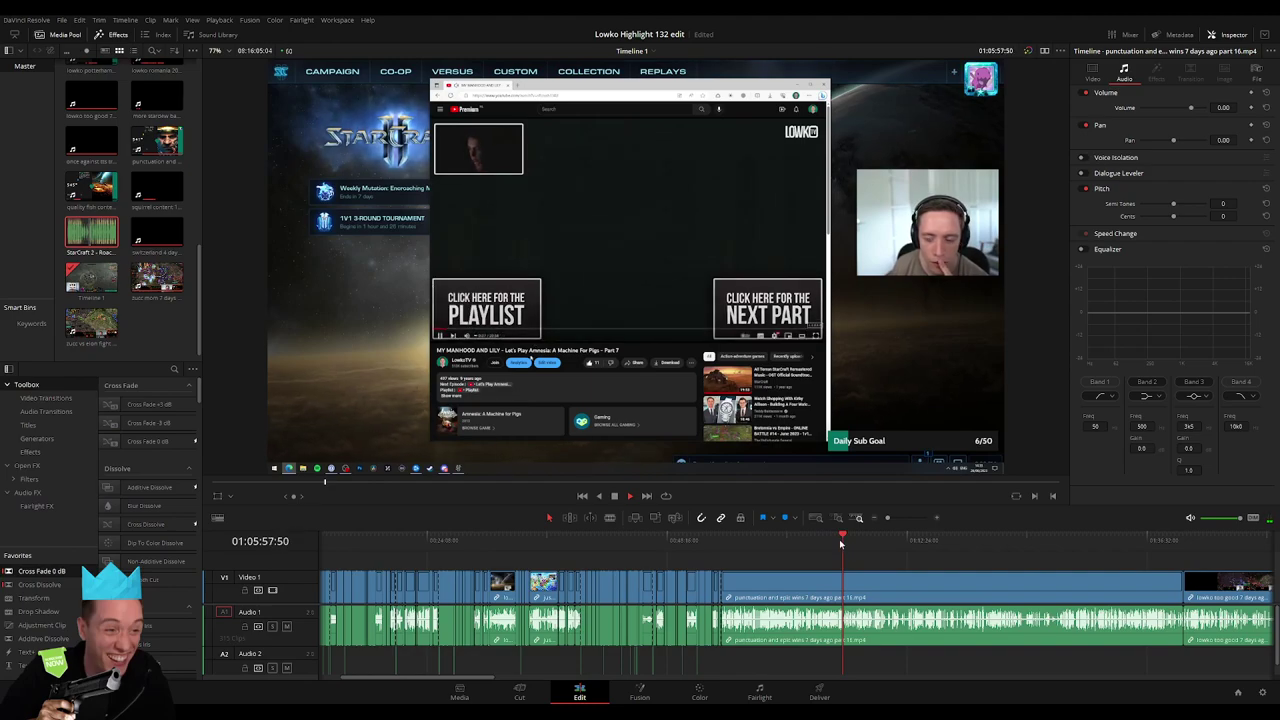
{"action": "left_click", "coordinate": [840, 540]}
{"action": "left_click_drag", "start_coordinate": [889, 518], "coordinate": [901, 518]}
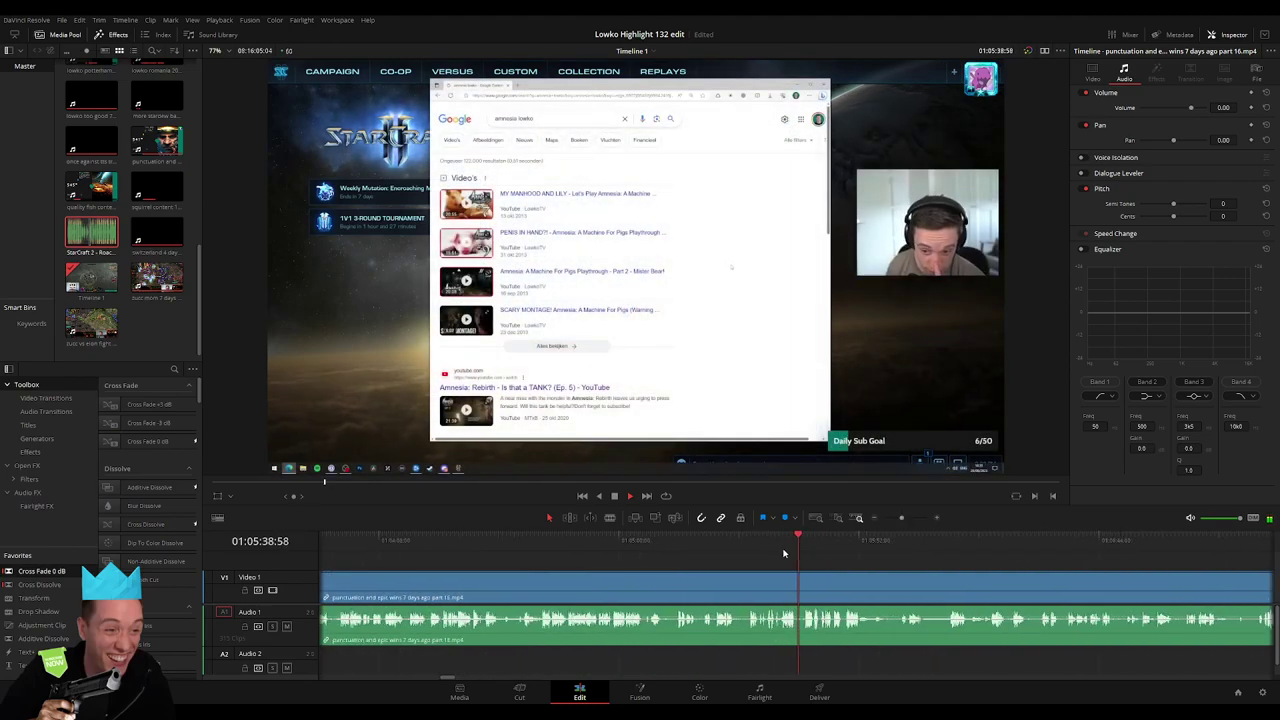
{"action": "left_click", "coordinate": [748, 540]}
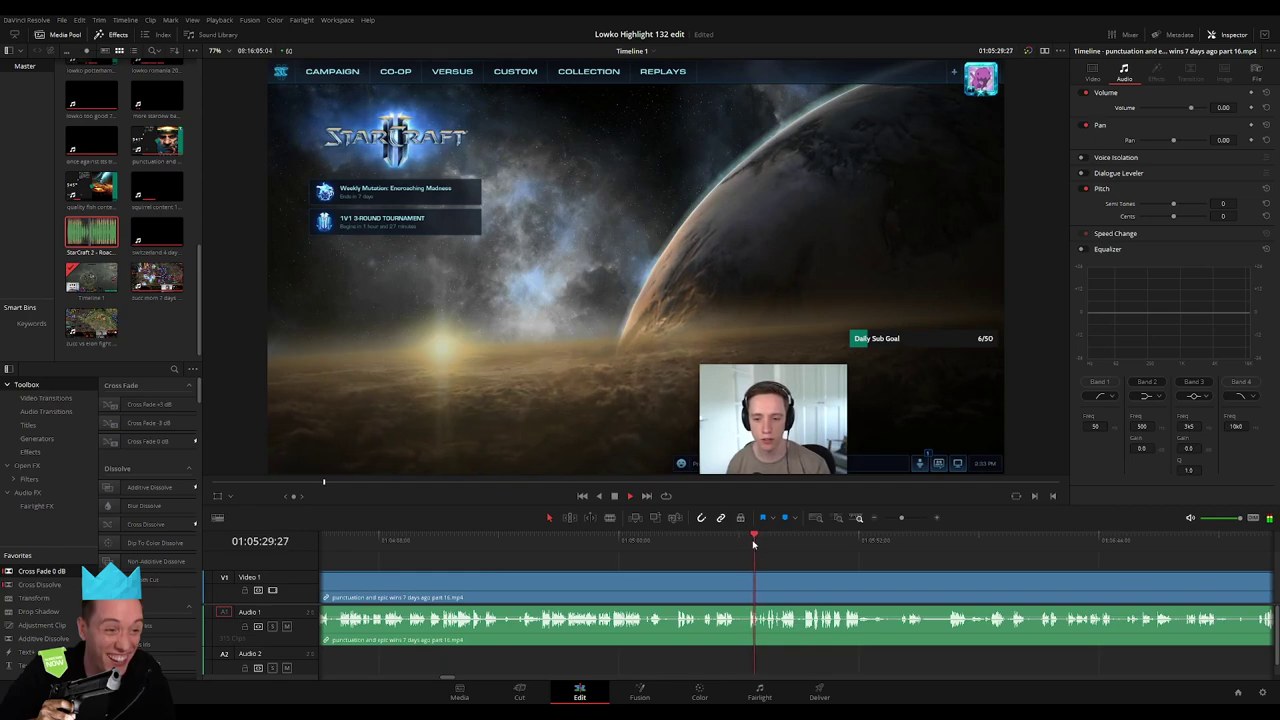
{"action": "left_click_drag", "start_coordinate": [905, 519], "coordinate": [908, 518]}
{"action": "left_click", "coordinate": [604, 540]}
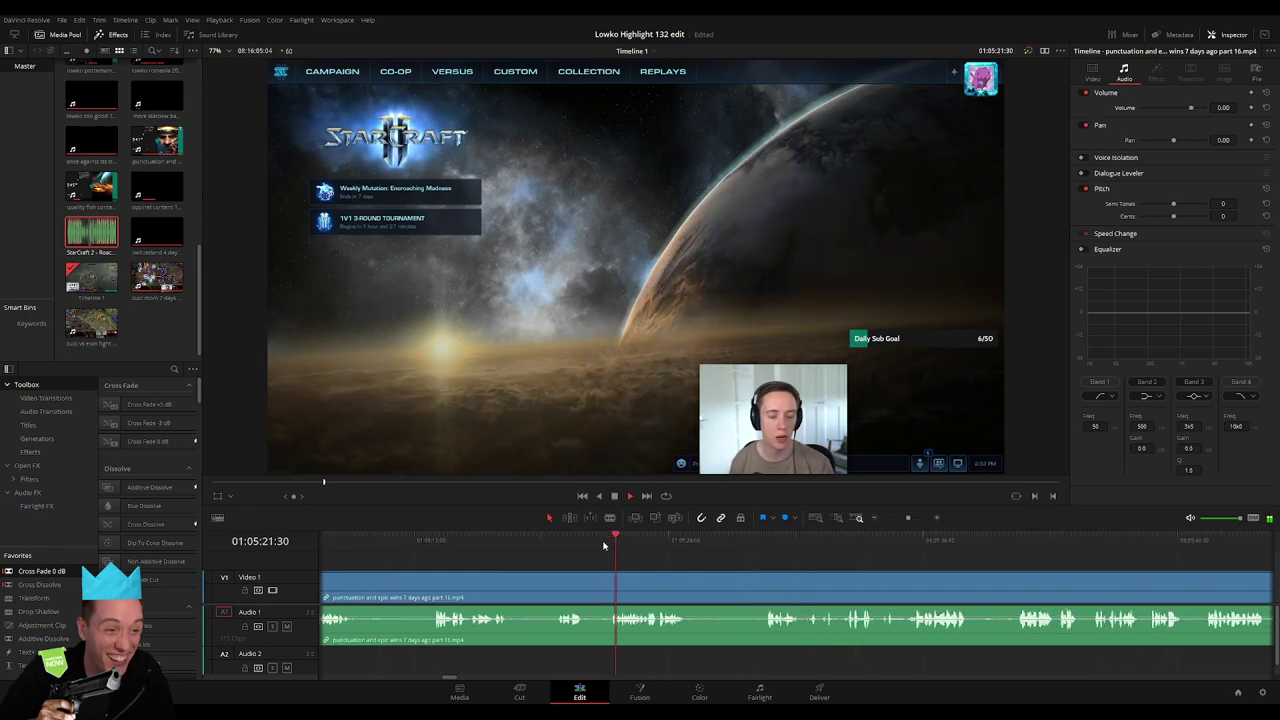
Blade at the menu shot's start and ripple-delete the footage before it
{"action": "key", "text": "b"}
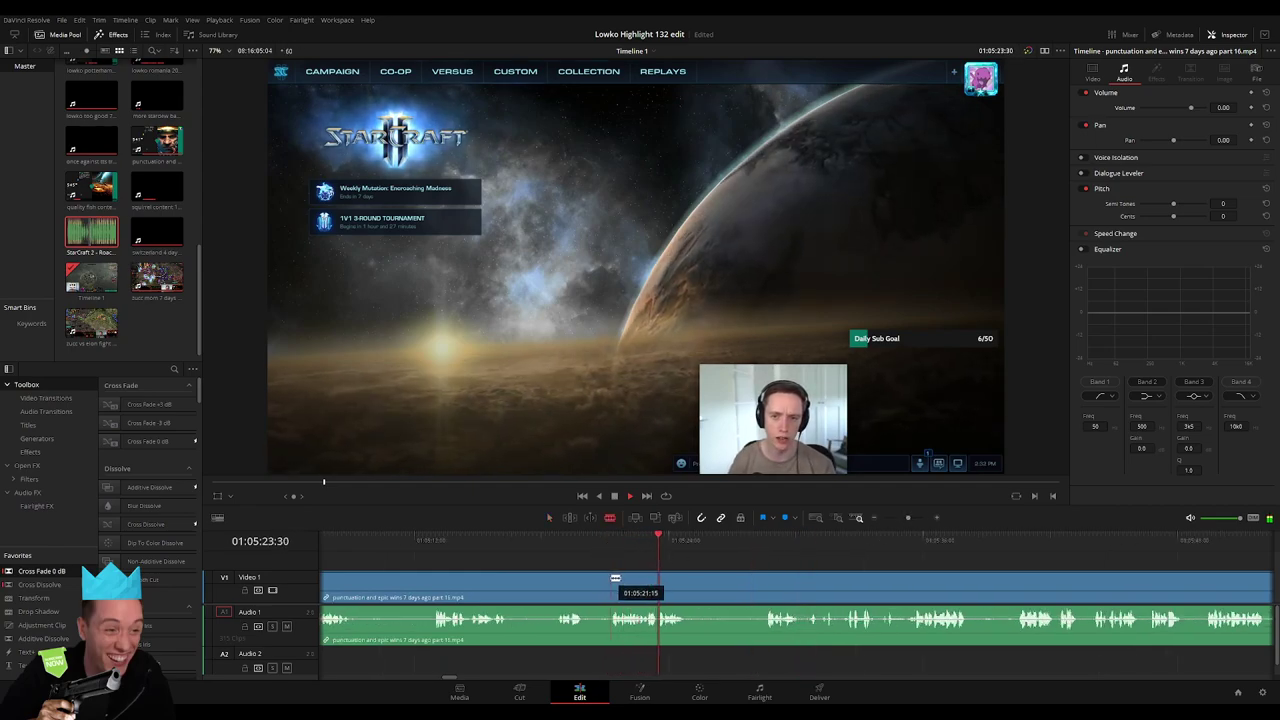
{"action": "left_click", "coordinate": [607, 580]}
{"action": "key", "text": "a"}
{"action": "left_click", "coordinate": [575, 593]}
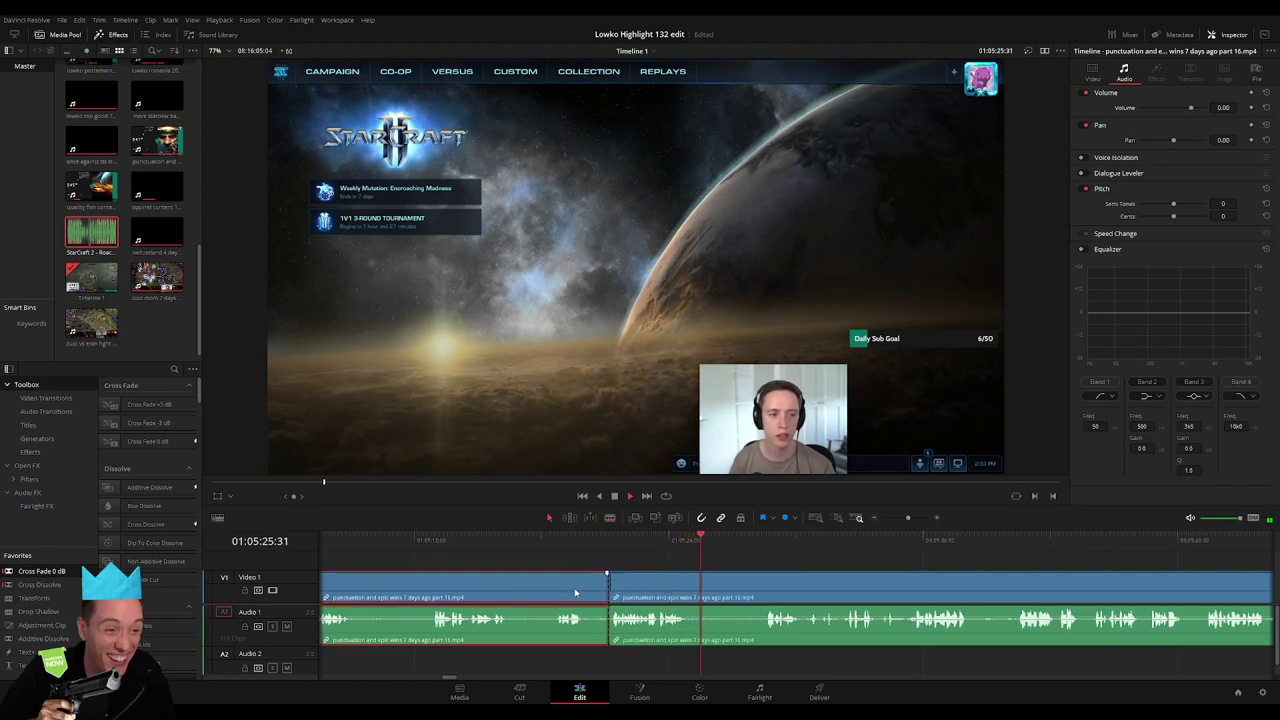
{"action": "key", "text": "BackSpace"}
{"action": "left_click_drag", "start_coordinate": [907, 518], "coordinate": [887, 518]}
{"action": "left_click", "coordinate": [688, 538]}
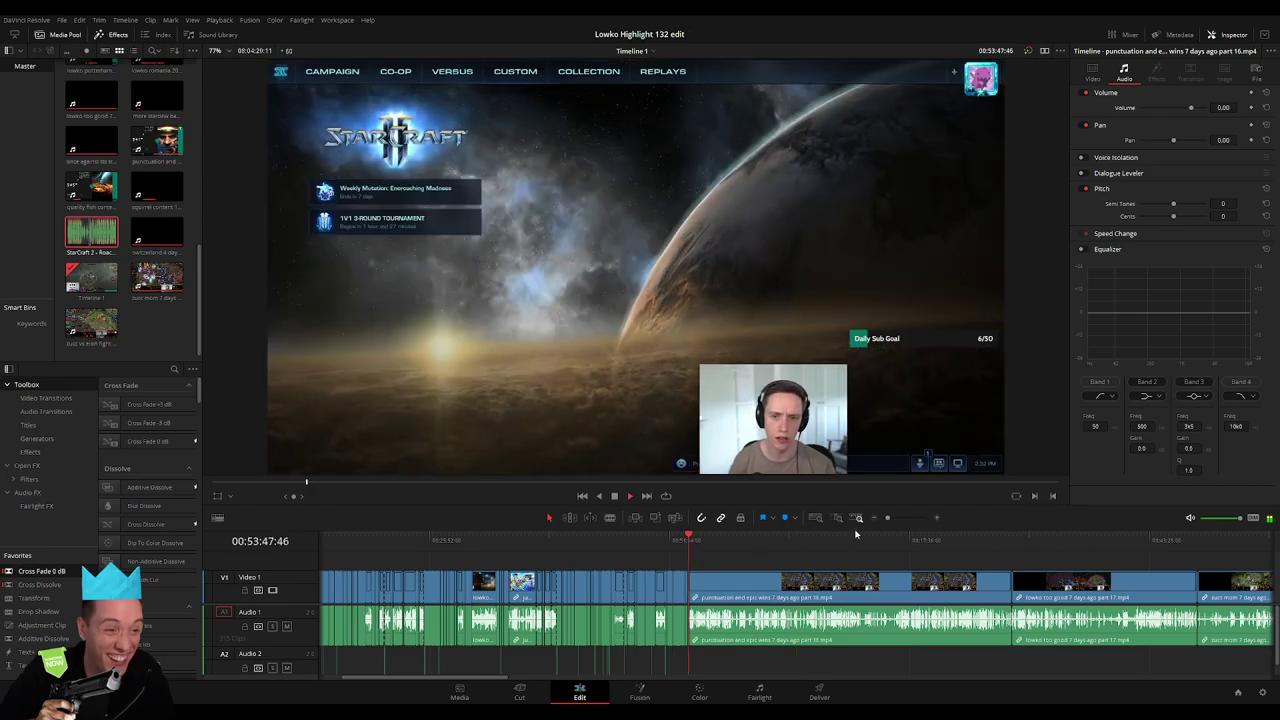
Review the part 16 footage around the current edit point, zoomed in
{"action": "scroll", "coordinate": [958, 583], "scroll_direction": "right", "scroll_amount": 10}
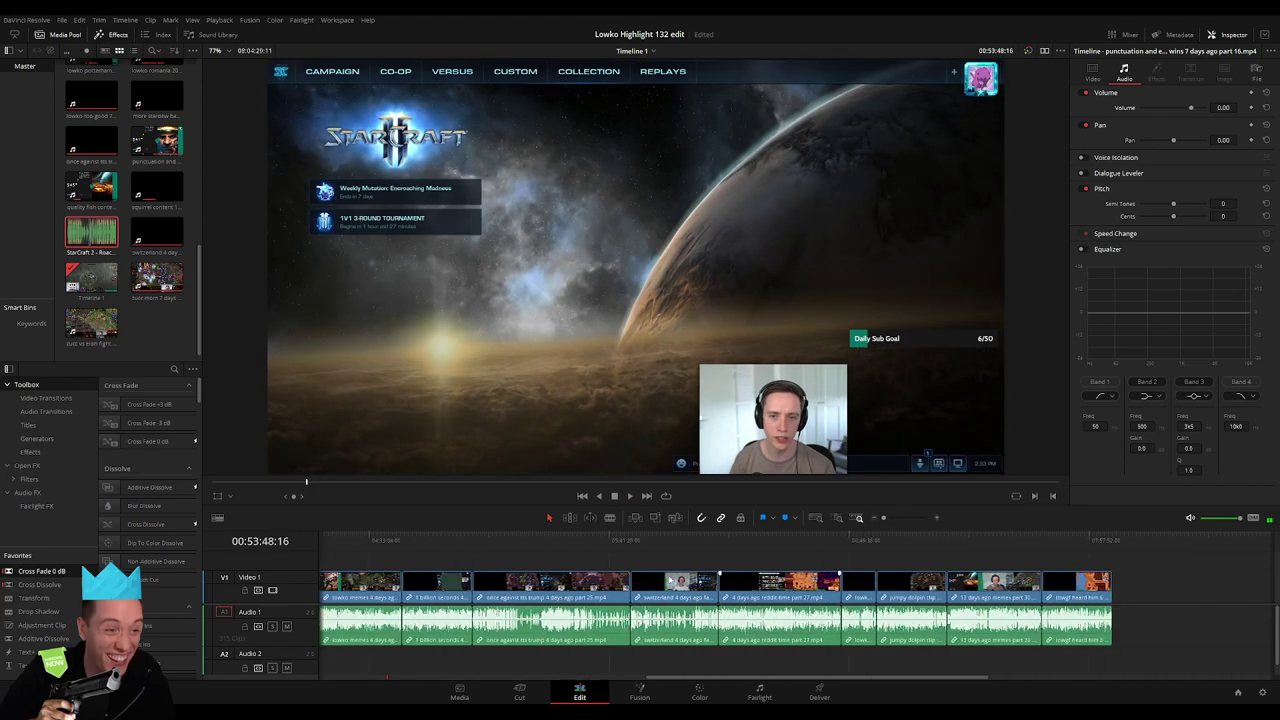
{"action": "left_click", "coordinate": [984, 553]}
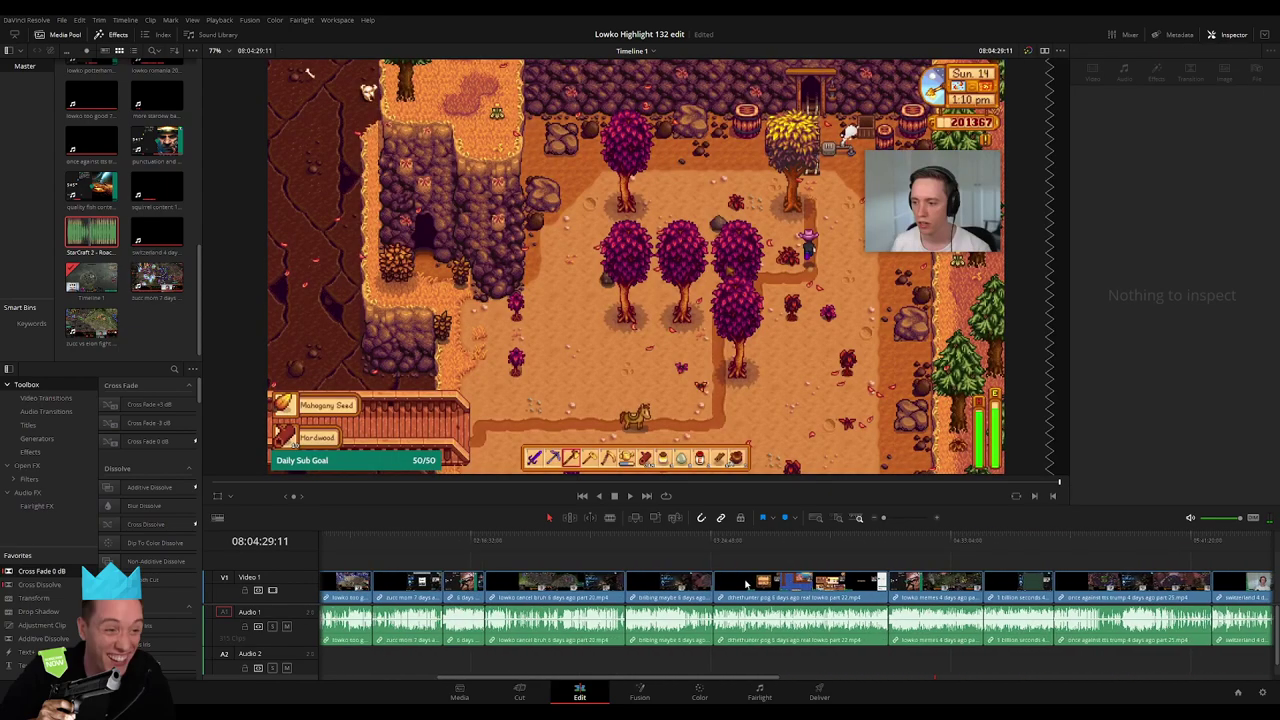
{"action": "left_click_drag", "start_coordinate": [517, 545], "coordinate": [507, 541]}
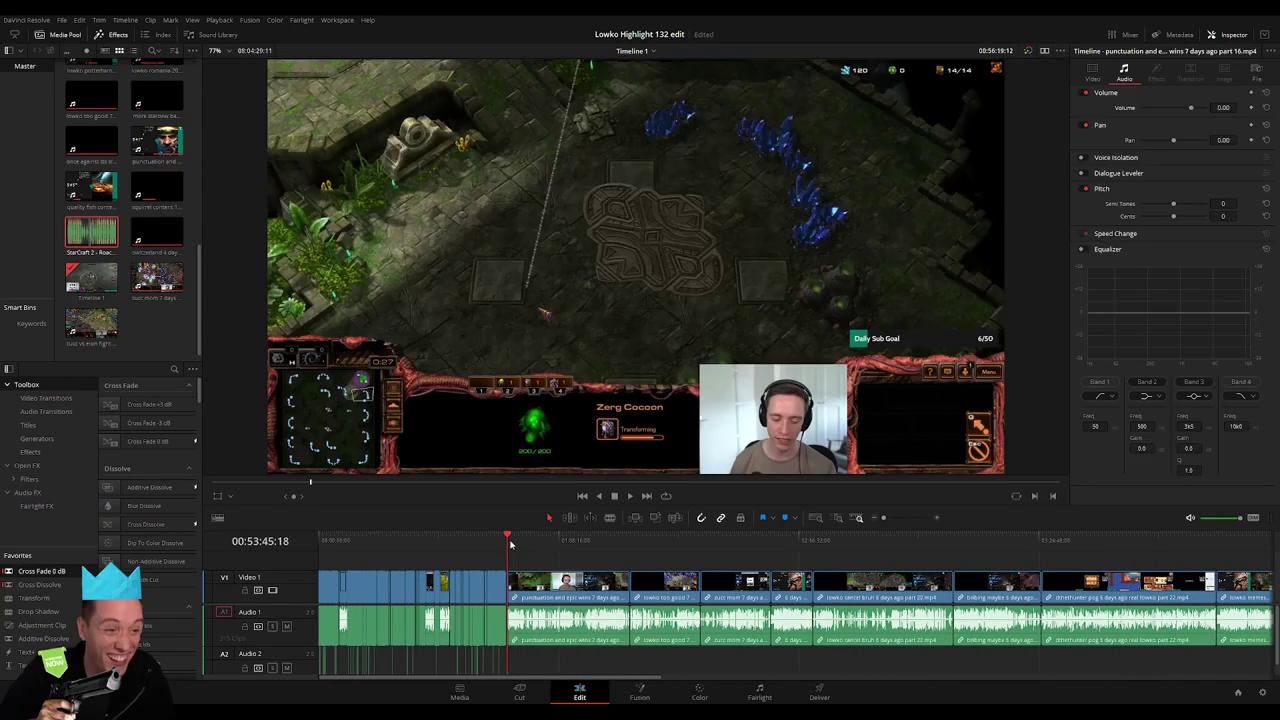
{"action": "left_click_drag", "start_coordinate": [612, 553], "coordinate": [510, 540]}
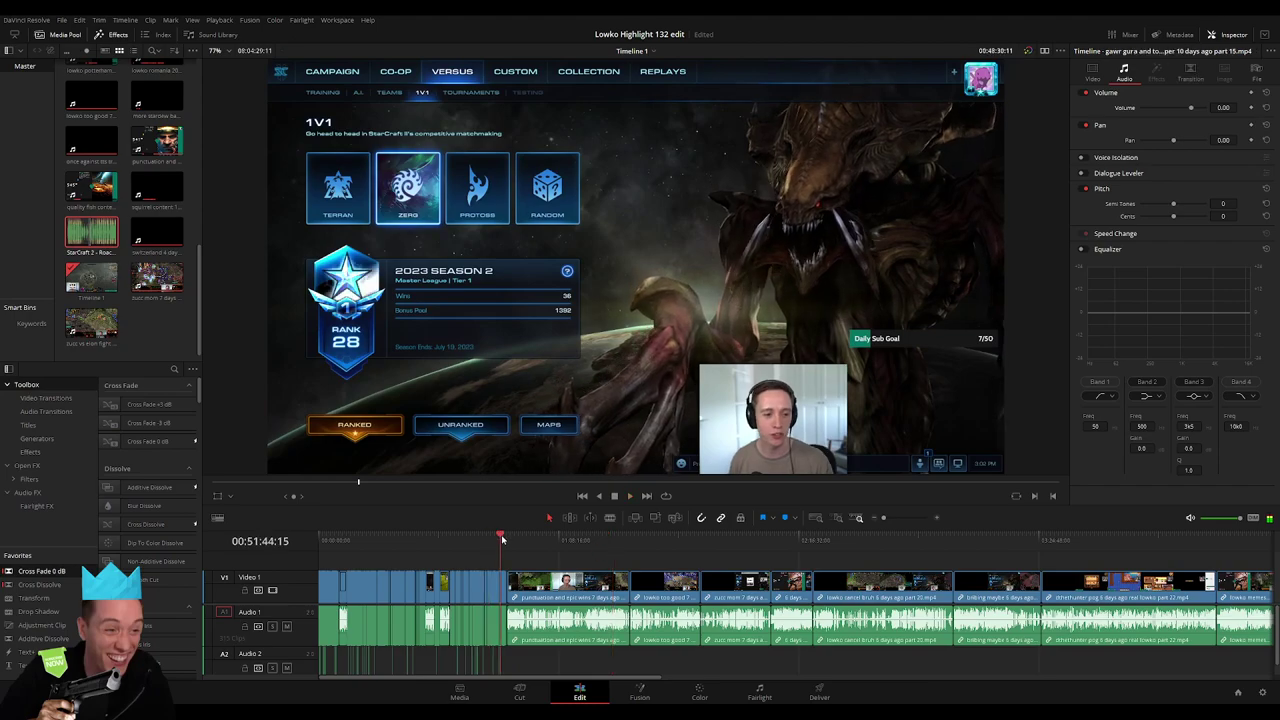
{"action": "left_click_drag", "start_coordinate": [900, 527], "coordinate": [909, 524]}
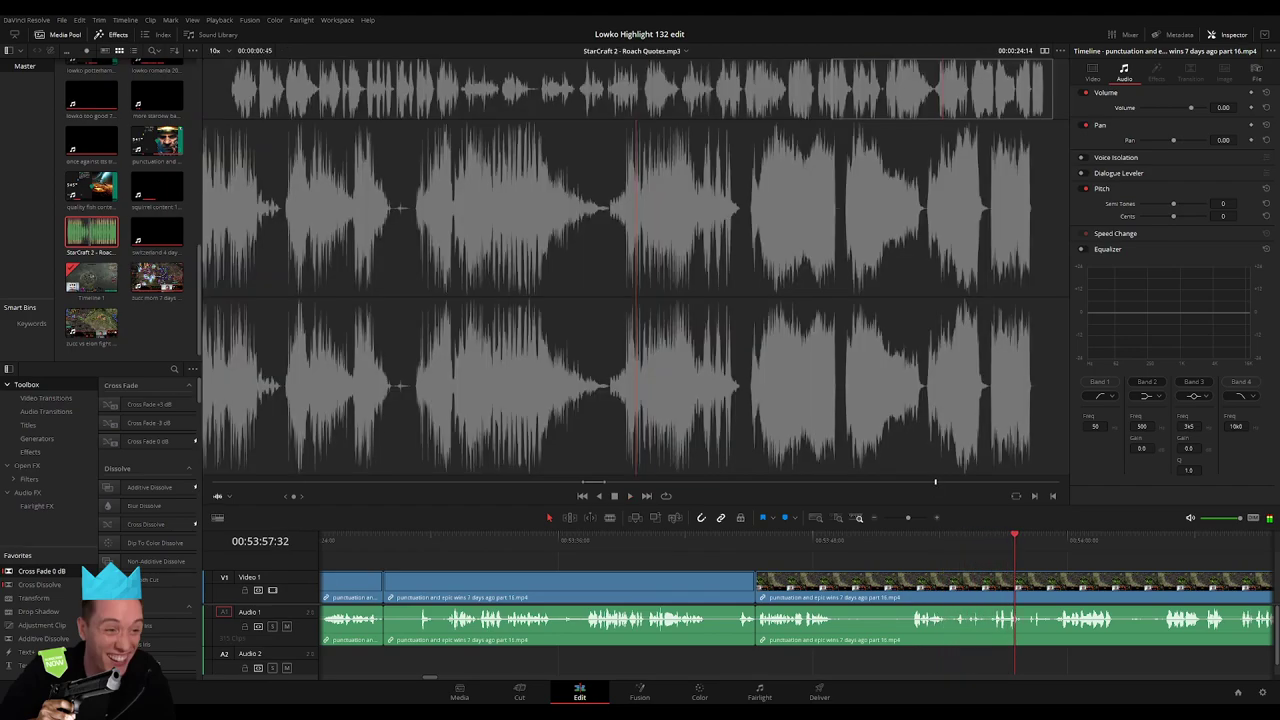
{"action": "left_click", "coordinate": [826, 545]}
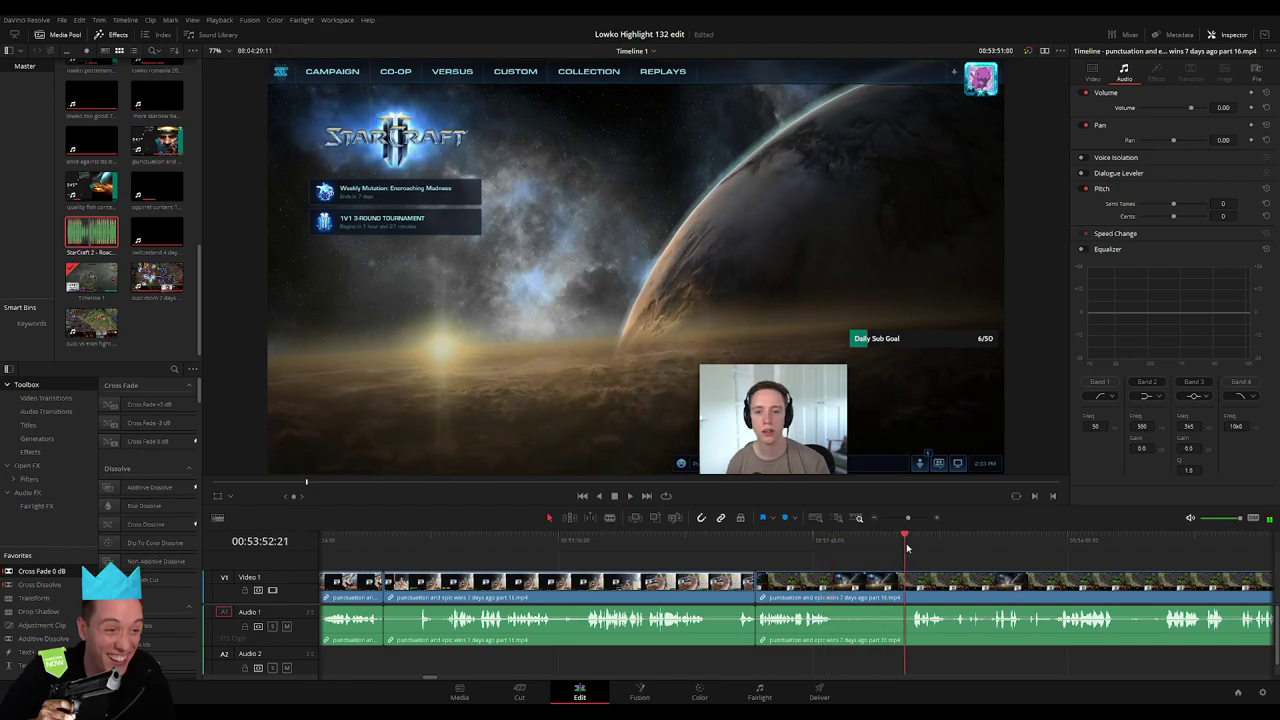
Blade out the stretch before the StarCraft II menu shot and close the gap
{"action": "key", "text": "b"}
{"action": "left_click", "coordinate": [836, 588]}
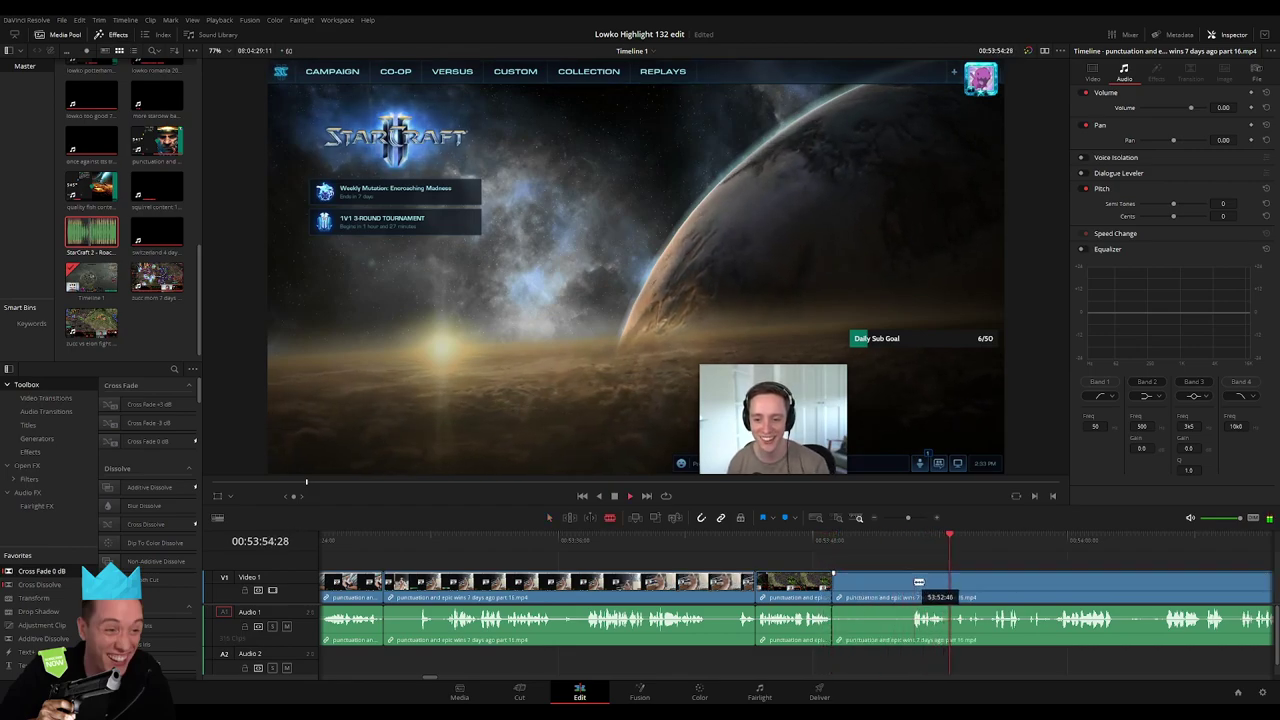
{"action": "left_click", "coordinate": [911, 583]}
{"action": "key", "text": "Delete"}
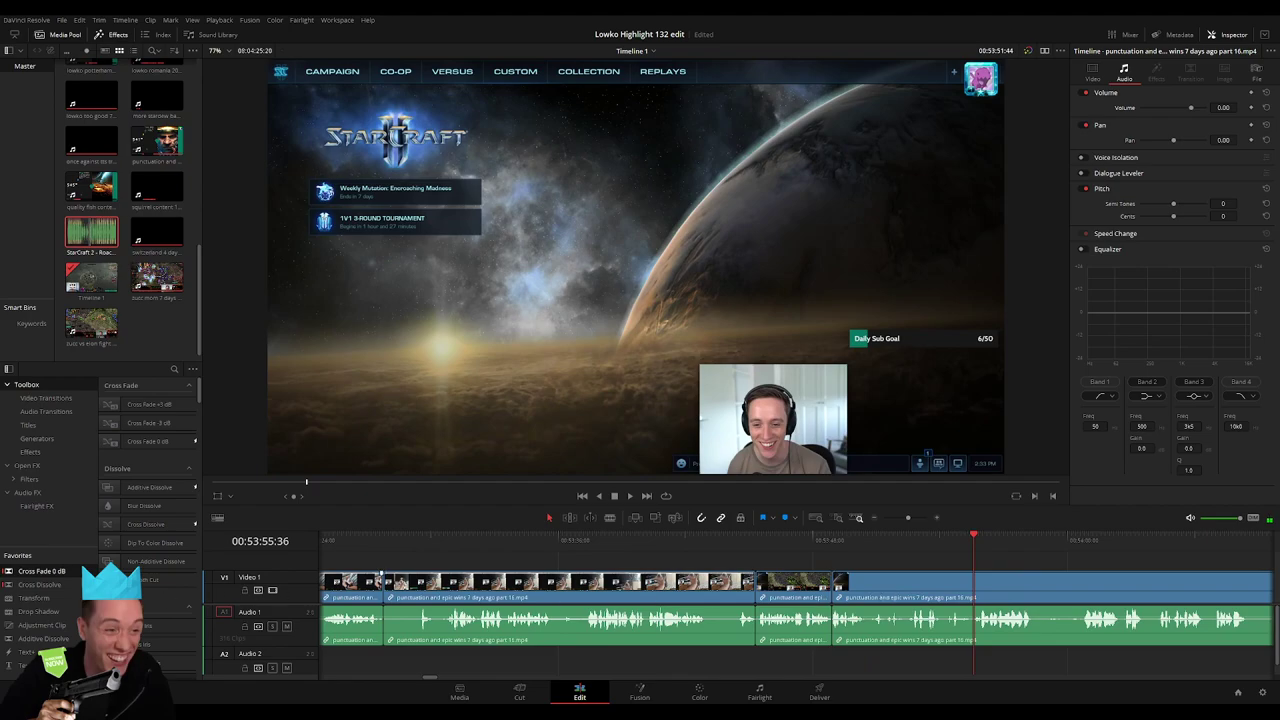
{"action": "left_click", "coordinate": [832, 540]}
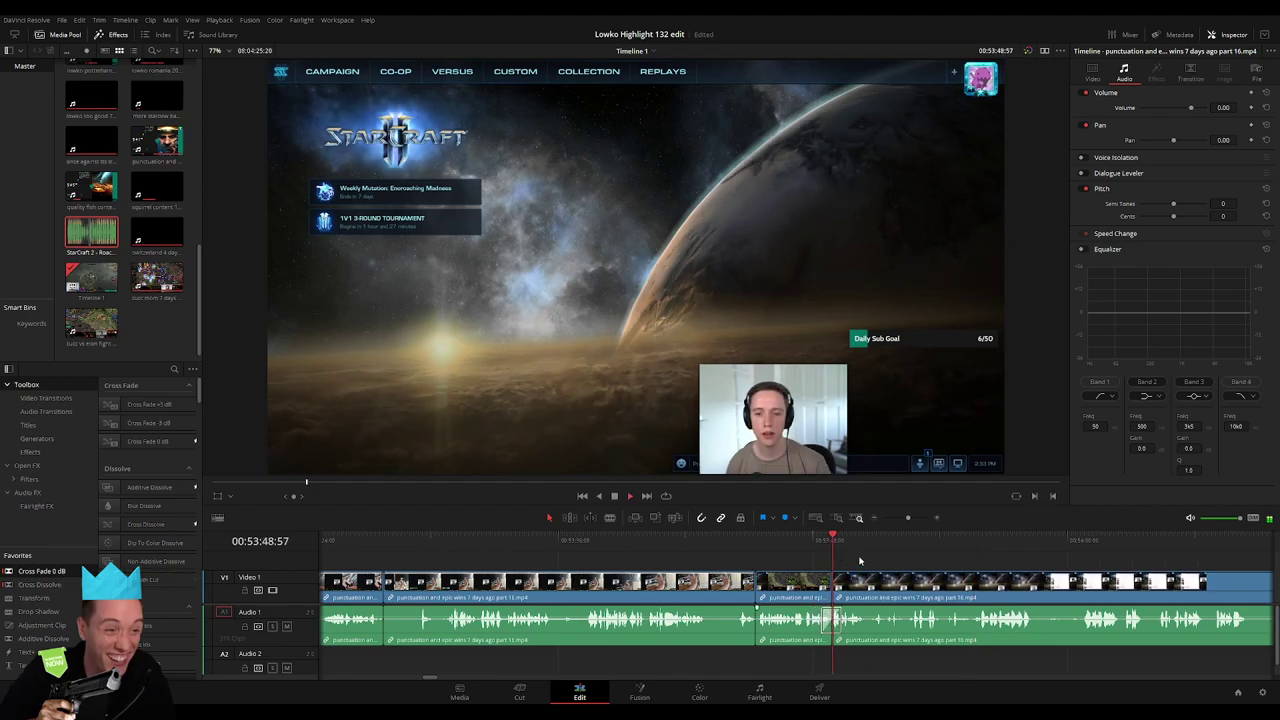
{"action": "left_click_drag", "start_coordinate": [910, 518], "coordinate": [913, 518]}
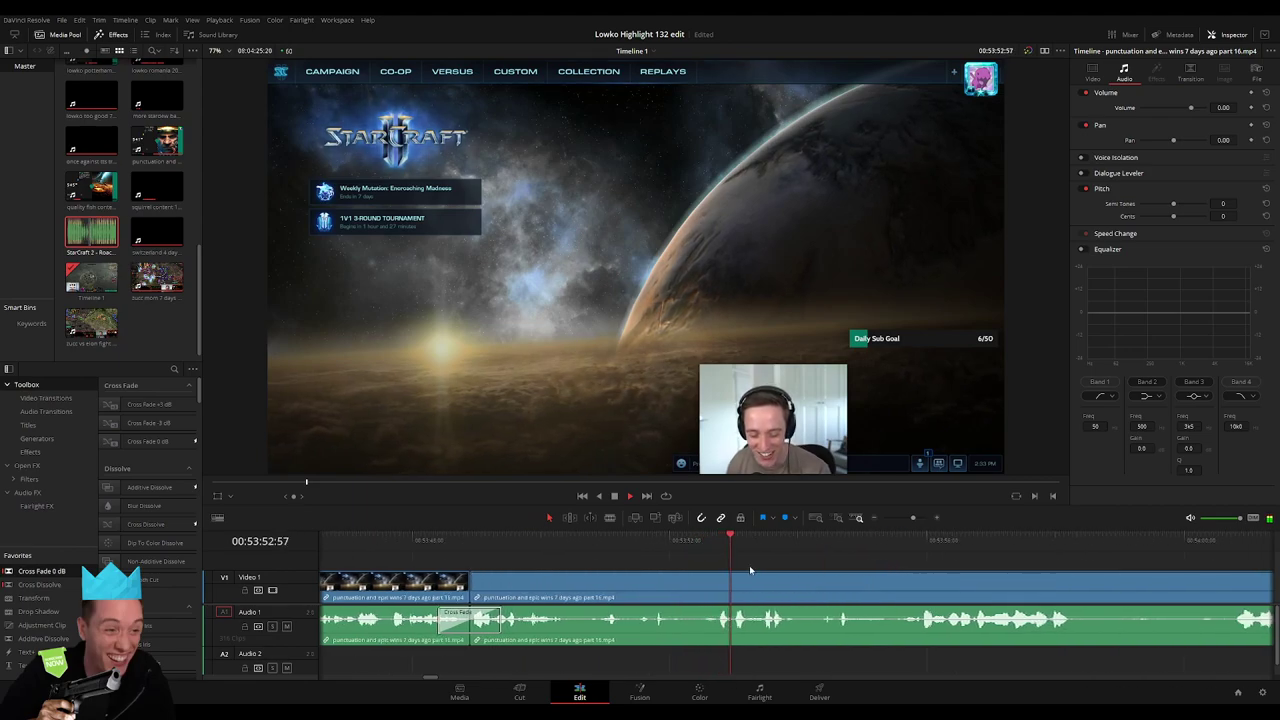
{"action": "key", "text": "b"}
{"action": "key", "text": "space"}
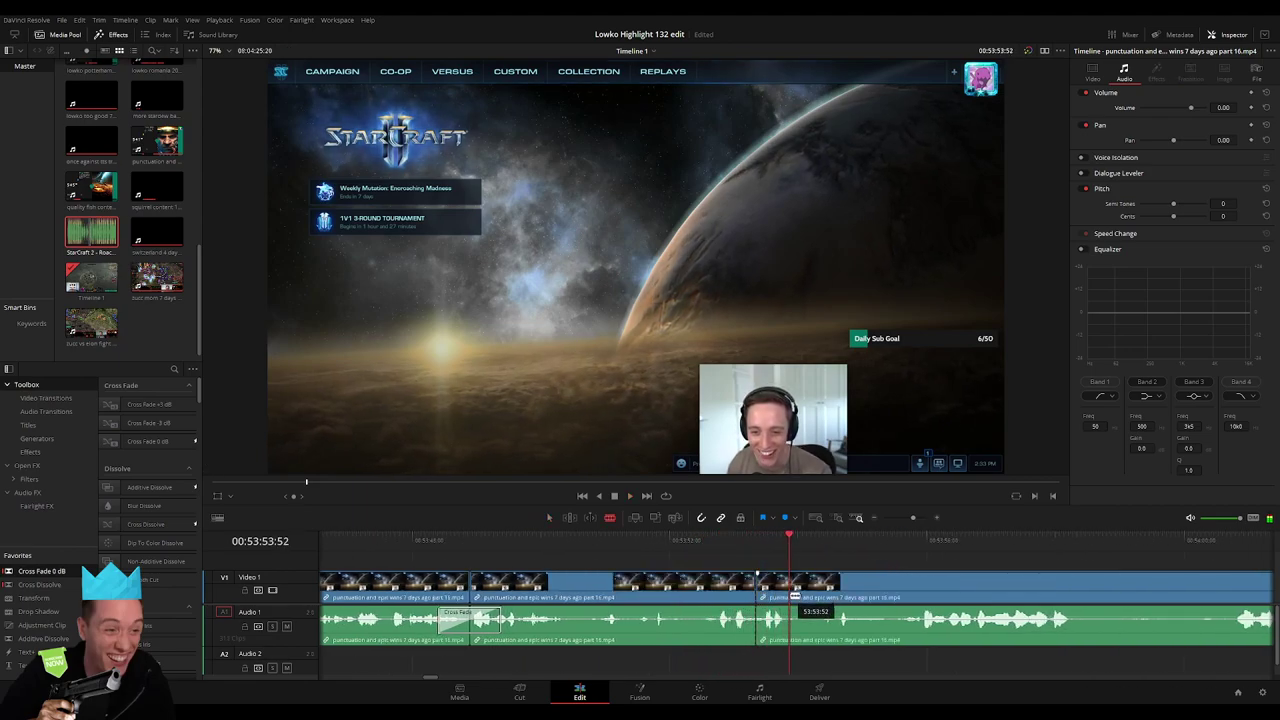
{"action": "left_click", "coordinate": [788, 580]}
{"action": "key", "text": "a"}
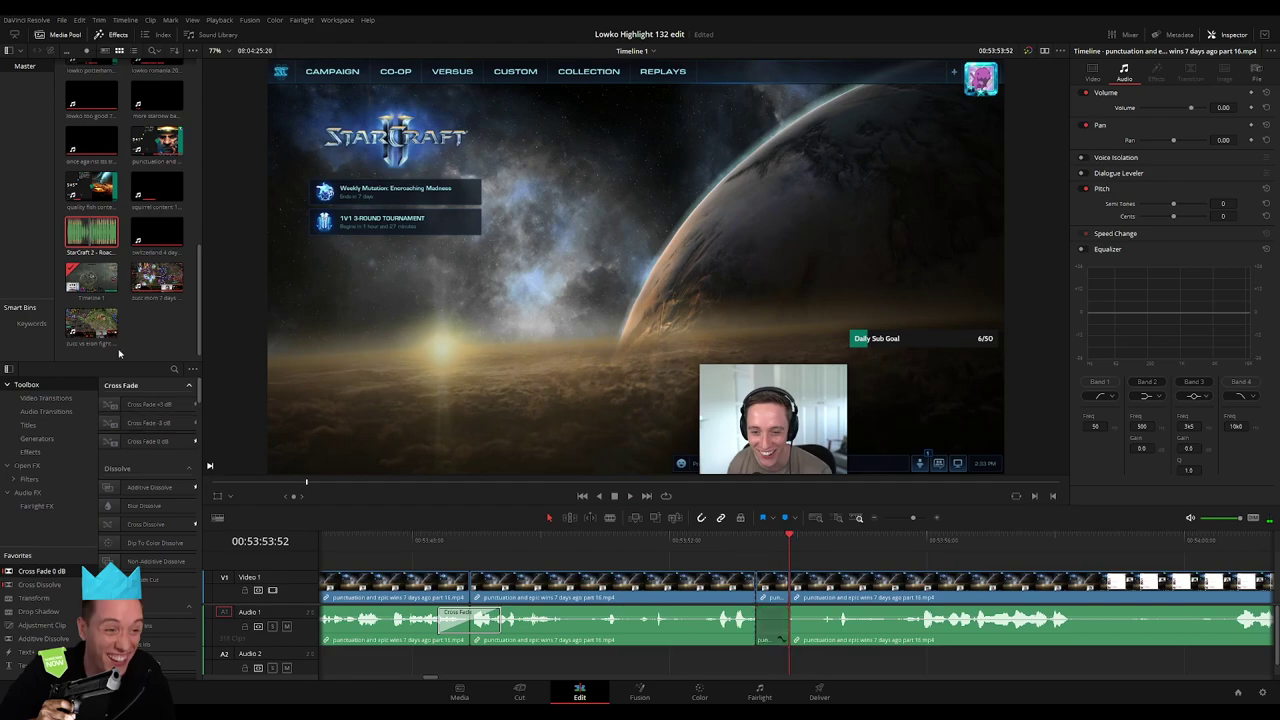
{"action": "mouse_move", "coordinate": [775, 630]}
{"action": "left_mouse_down"}
{"action": "mouse_move", "coordinate": [778, 660]}
{"action": "mouse_move", "coordinate": [754, 663]}
{"action": "left_mouse_up"}
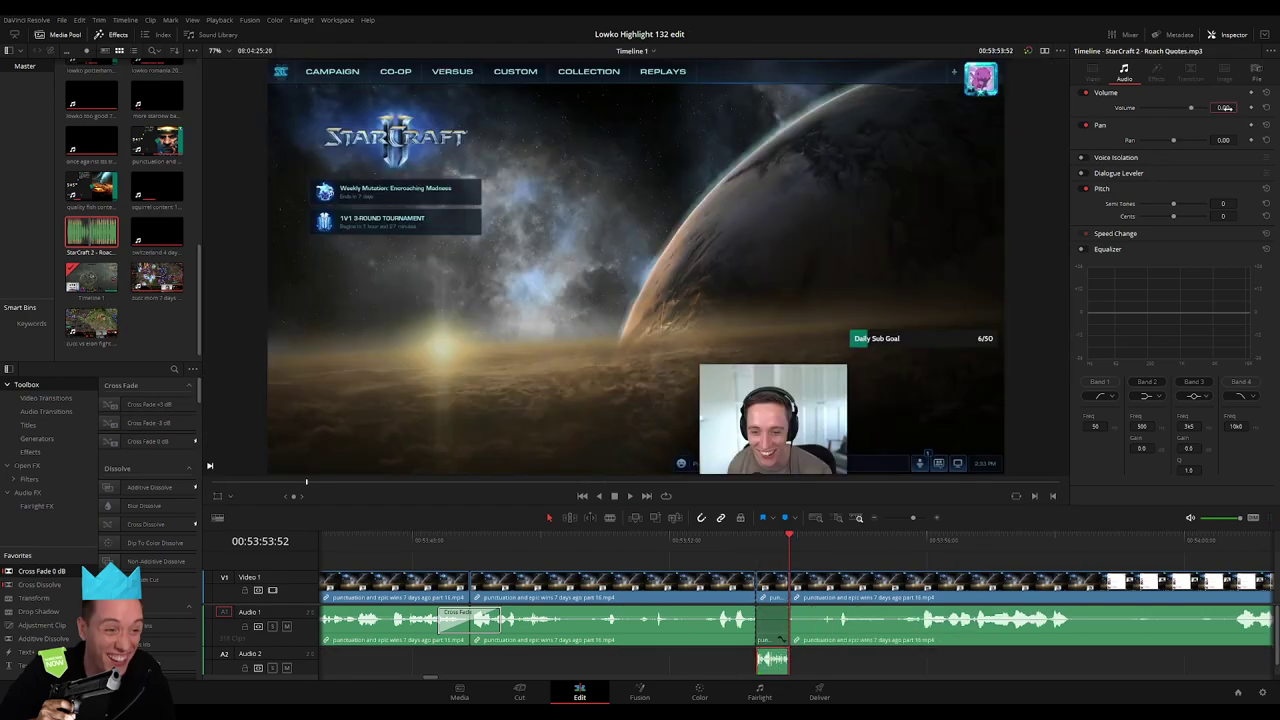
{"action": "key", "text": "space"}
{"action": "type", "text": "-23"}
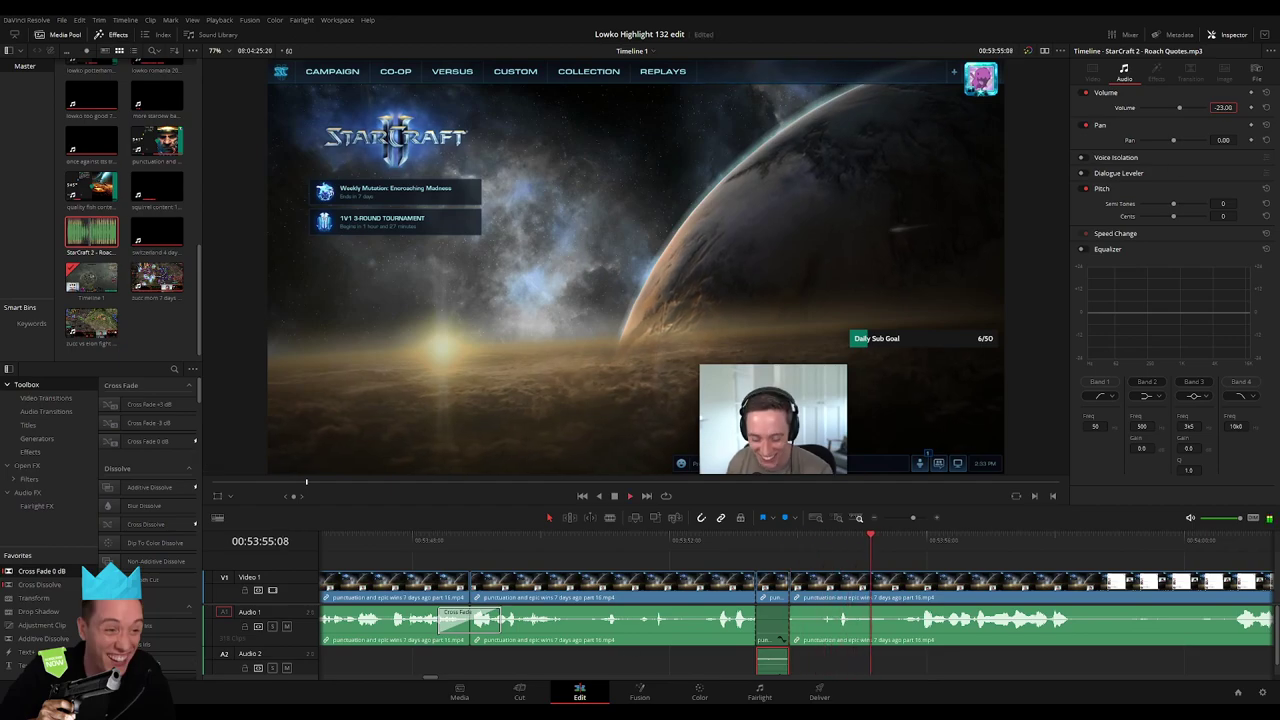
{"action": "left_click", "coordinate": [954, 576]}
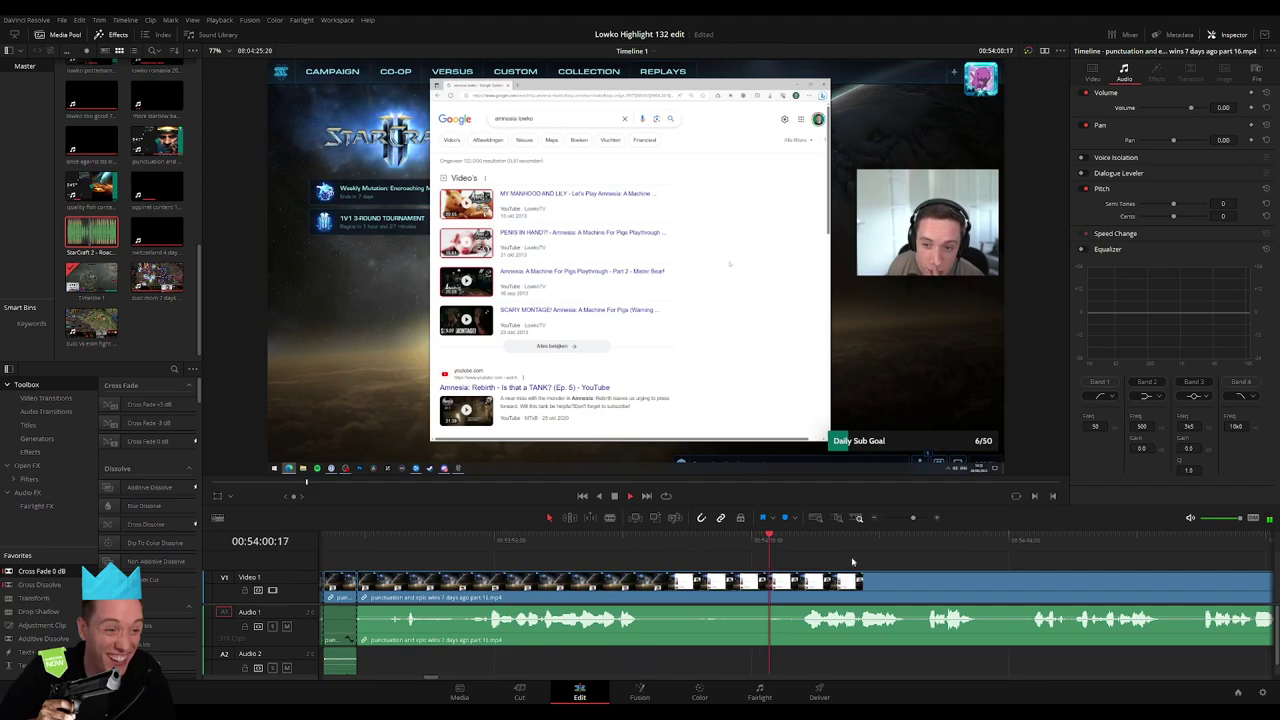
{"action": "left_click", "coordinate": [894, 555]}
{"action": "left_click", "coordinate": [784, 555]}
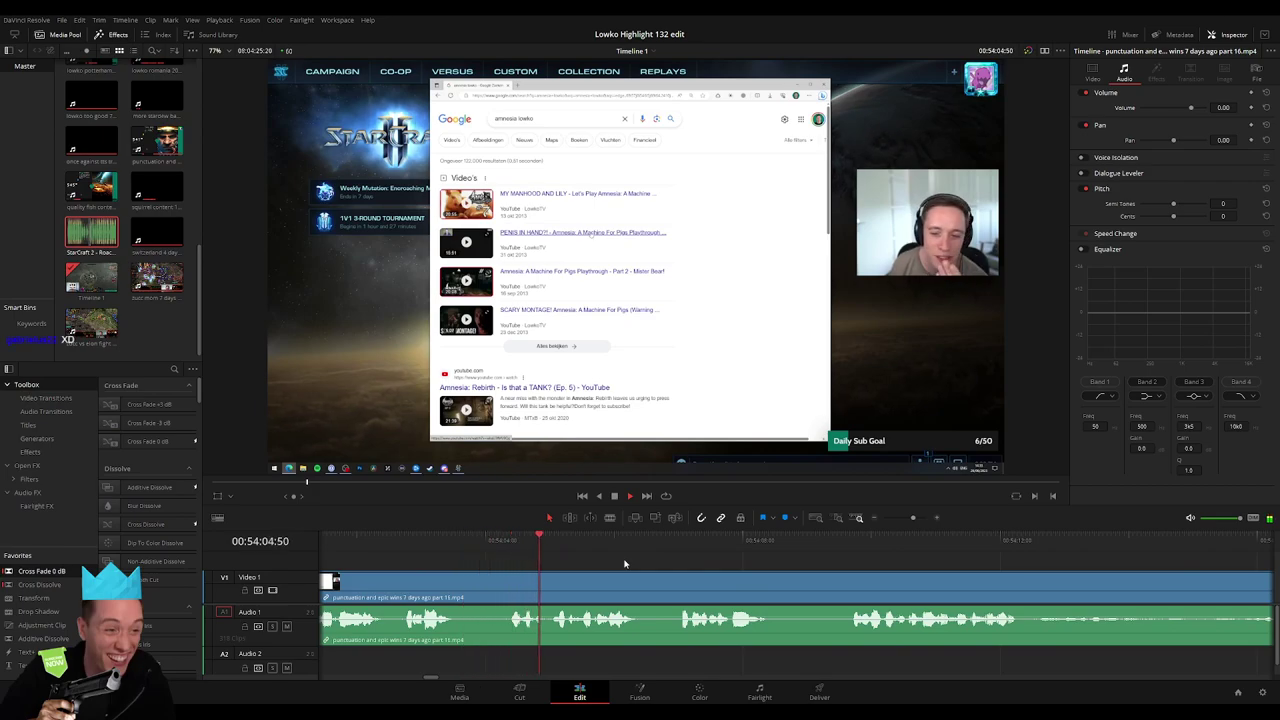
{"action": "left_click", "coordinate": [525, 543]}
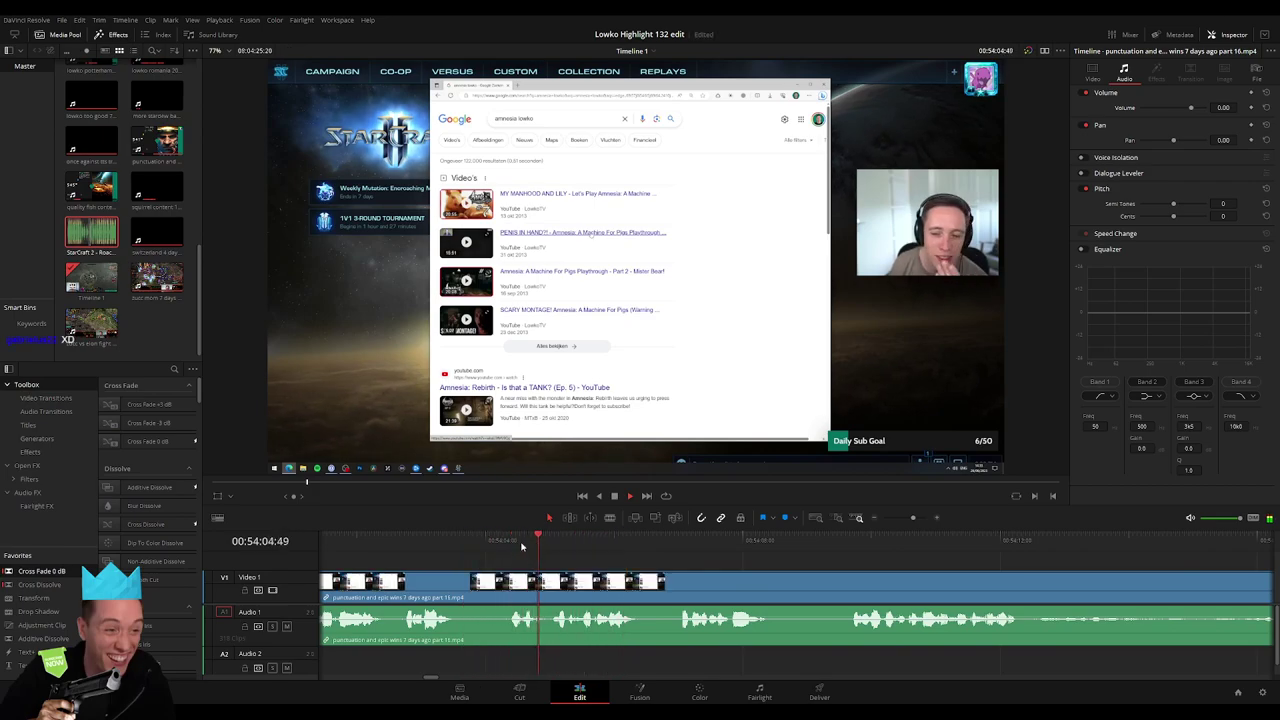
{"action": "key", "text": "b"}
{"action": "left_click", "coordinate": [580, 583]}
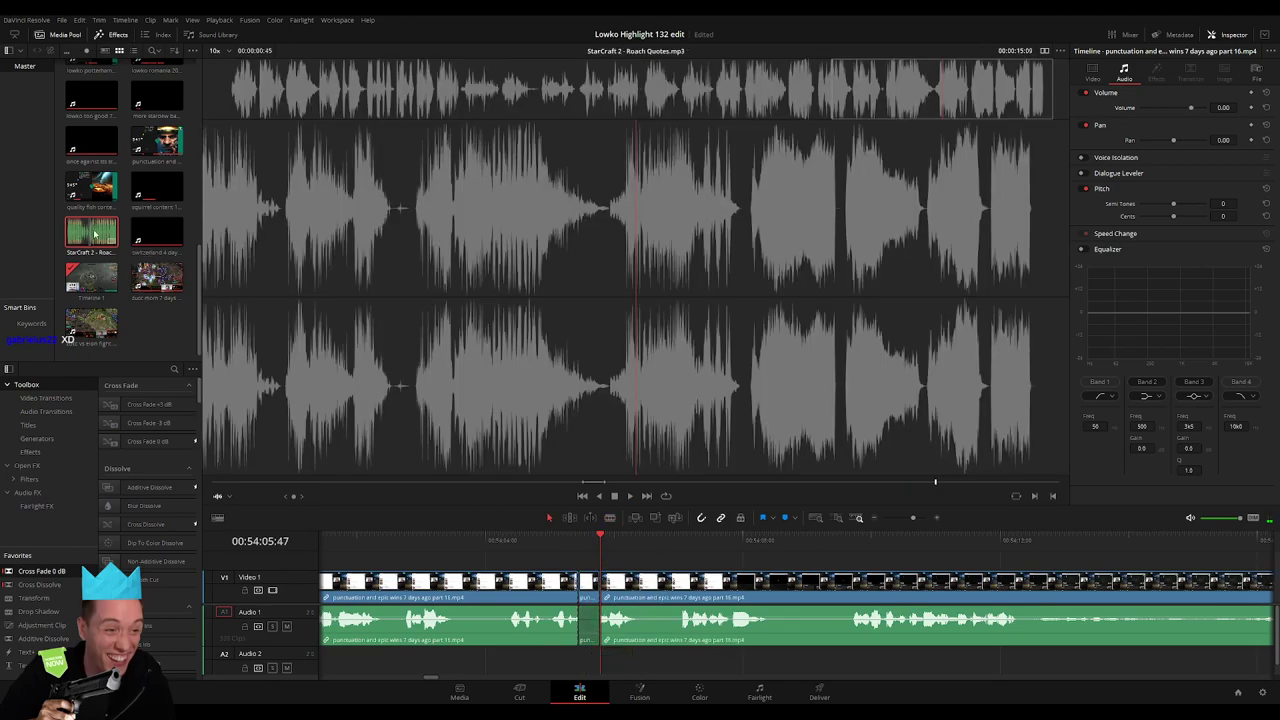
{"action": "mouse_move", "coordinate": [91, 232]}
{"action": "left_mouse_down"}
{"action": "mouse_move", "coordinate": [573, 662]}
{"action": "mouse_move", "coordinate": [597, 666]}
{"action": "left_mouse_up"}
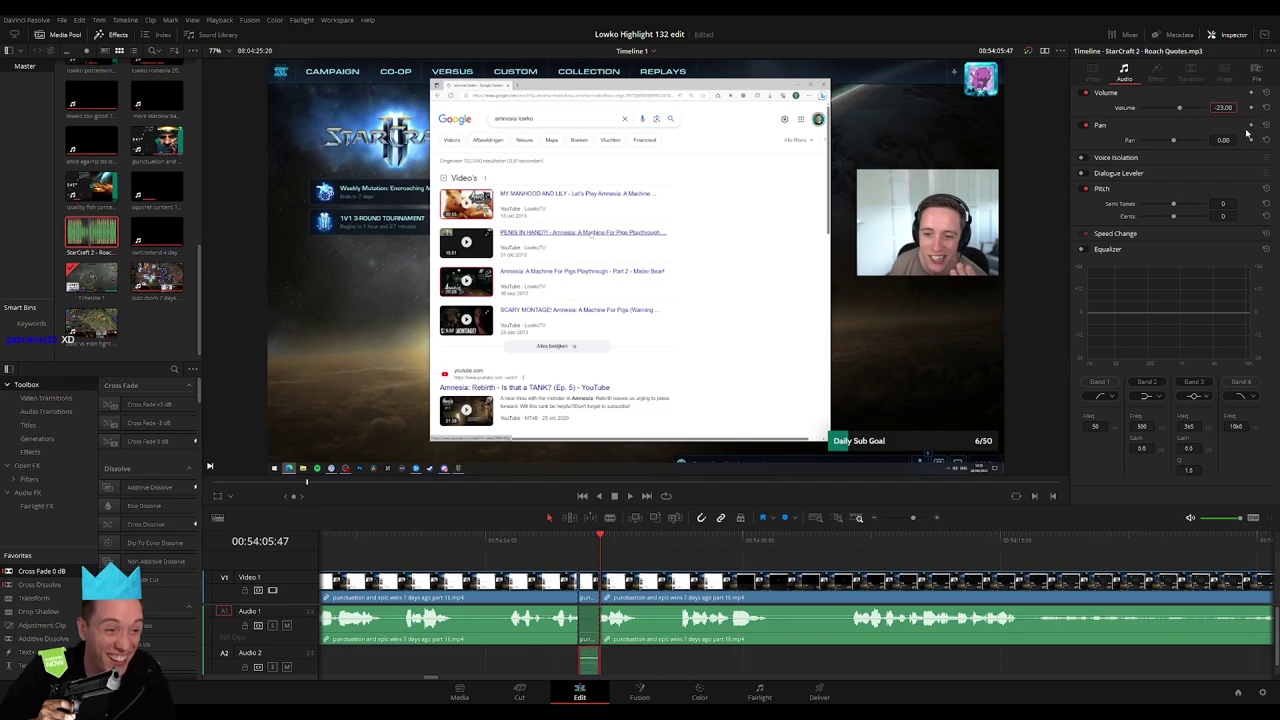
{"action": "left_click", "coordinate": [410, 540]}
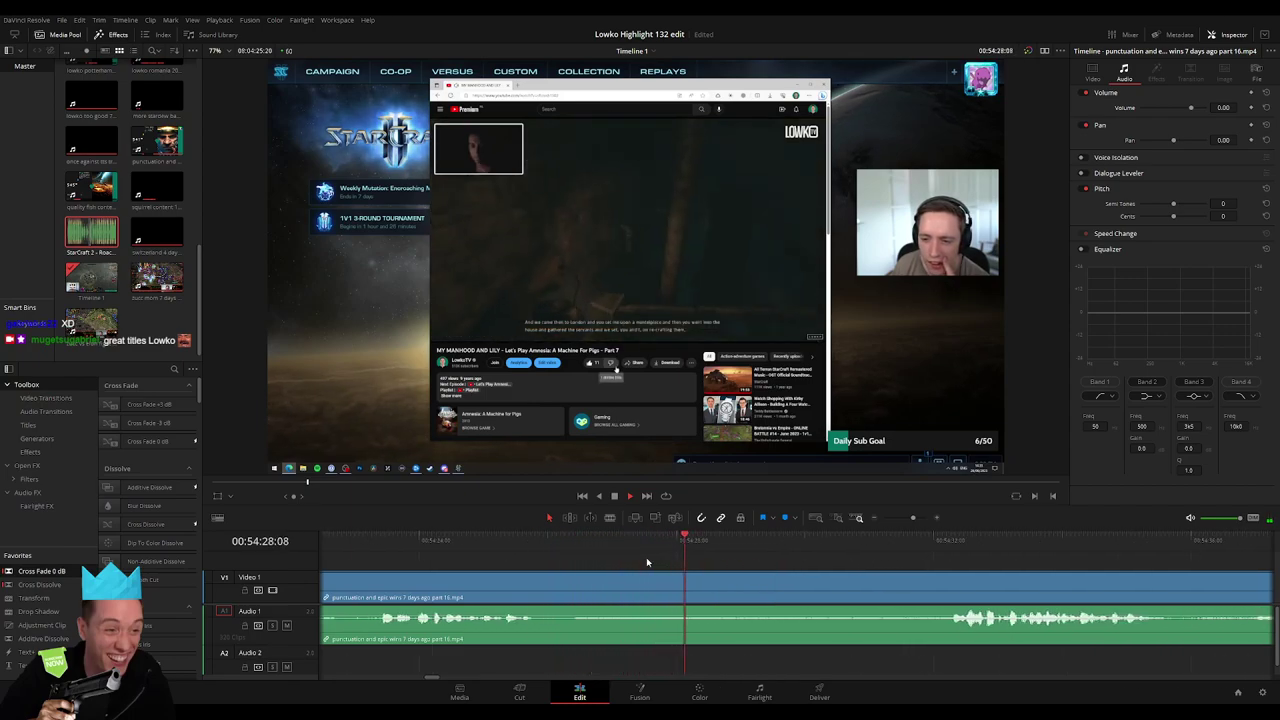
{"action": "left_click", "coordinate": [890, 558]}
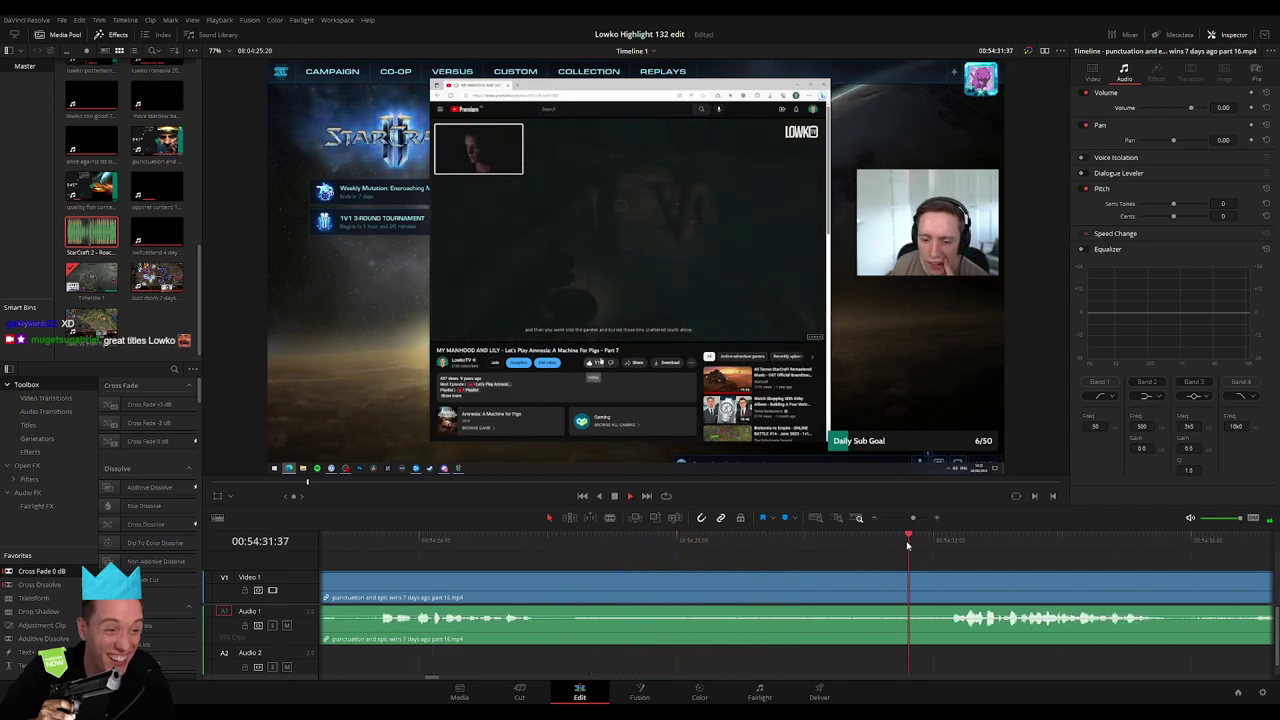
{"action": "scroll", "coordinate": [657, 550], "scroll_direction": "right", "scroll_amount": 10}
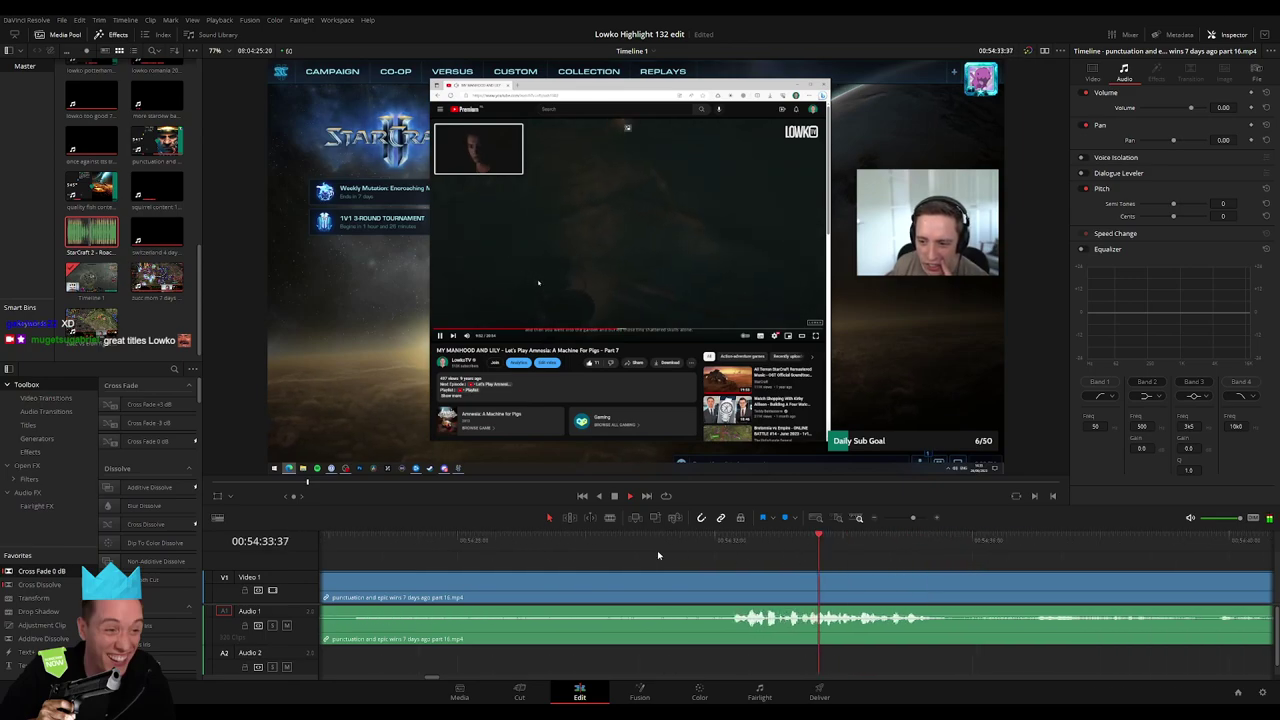
{"action": "left_click", "coordinate": [620, 562]}
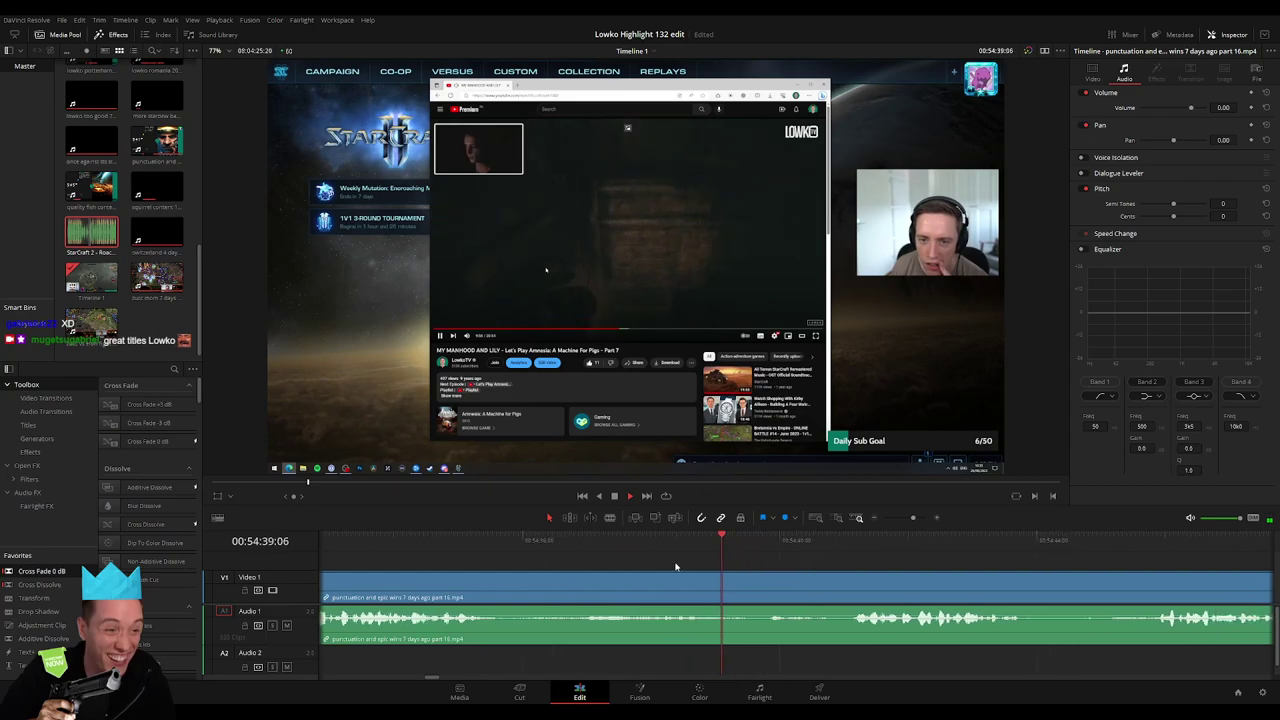
{"action": "scroll", "coordinate": [611, 559], "scroll_direction": "right", "scroll_amount": 4}
{"action": "left_click", "coordinate": [665, 552]}
Blade out a dull lobby stretch from the part 16 footage and close the gap
{"action": "scroll", "coordinate": [591, 563], "scroll_direction": "right", "scroll_amount": 5}
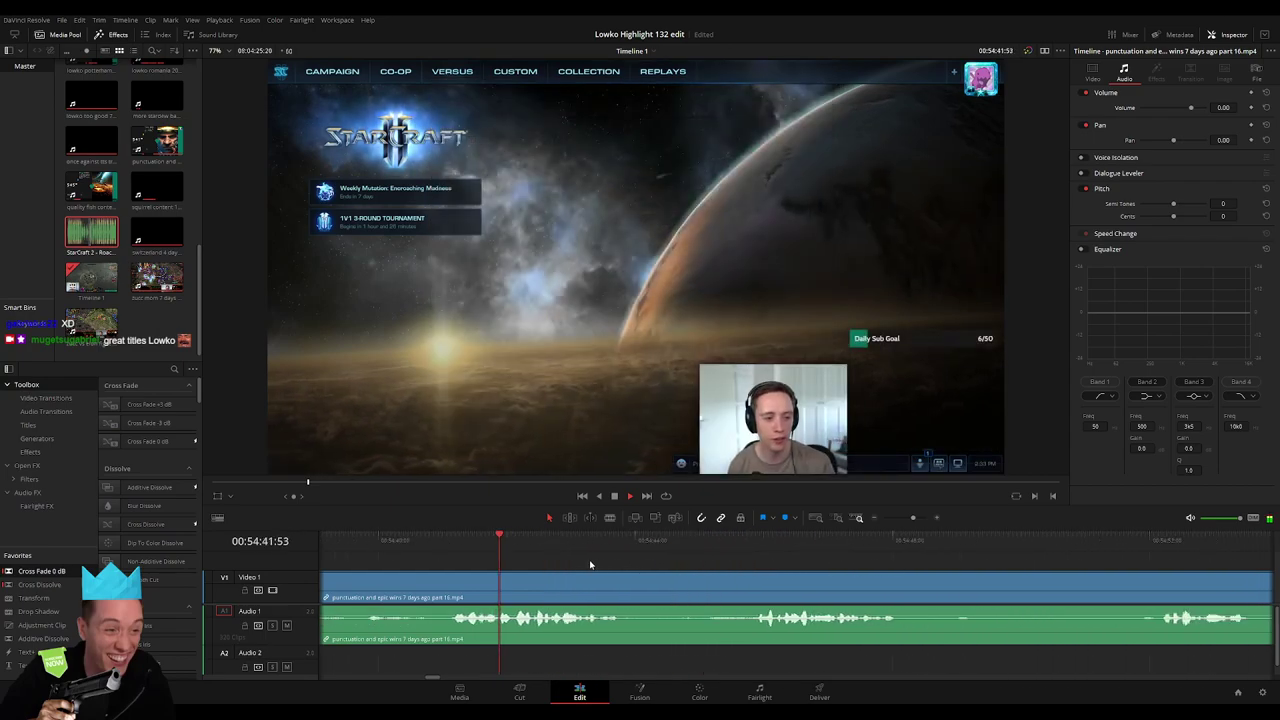
{"action": "left_click", "coordinate": [647, 545]}
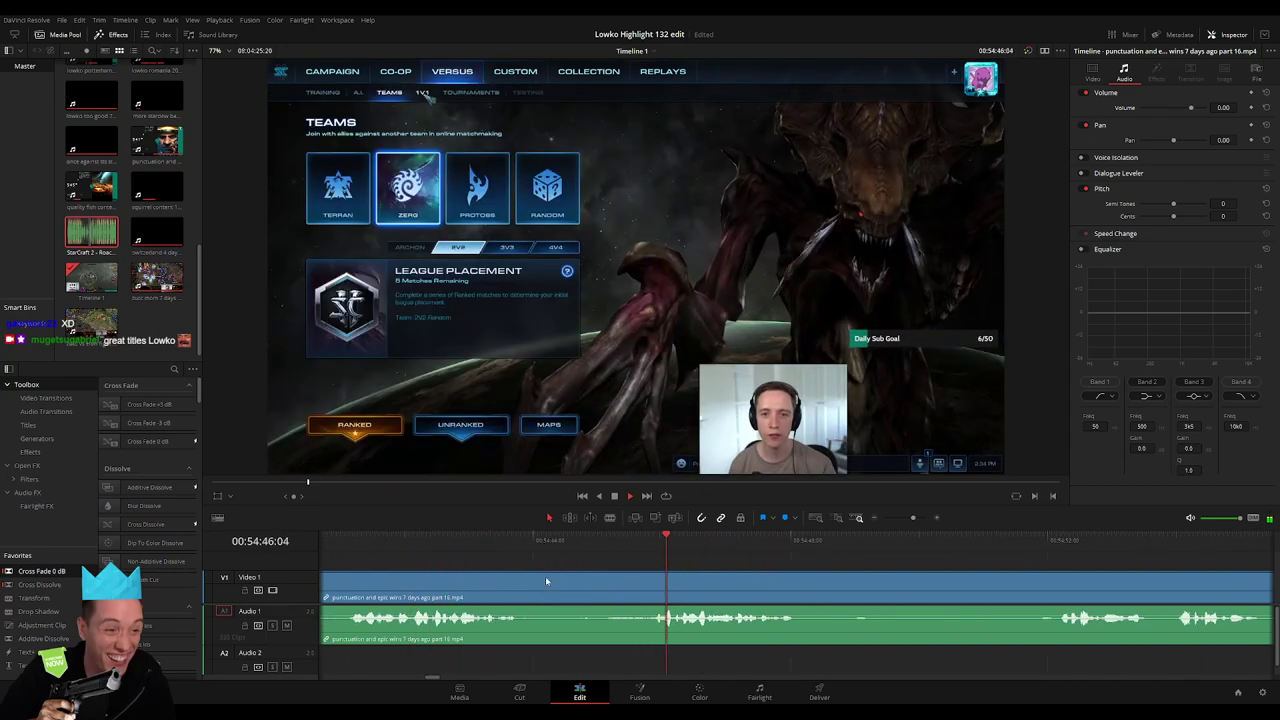
{"action": "key", "text": "b"}
{"action": "left_click", "coordinate": [520, 588]}
{"action": "left_click", "coordinate": [651, 588]}
{"action": "key", "text": "a"}
{"action": "left_click", "coordinate": [605, 588]}
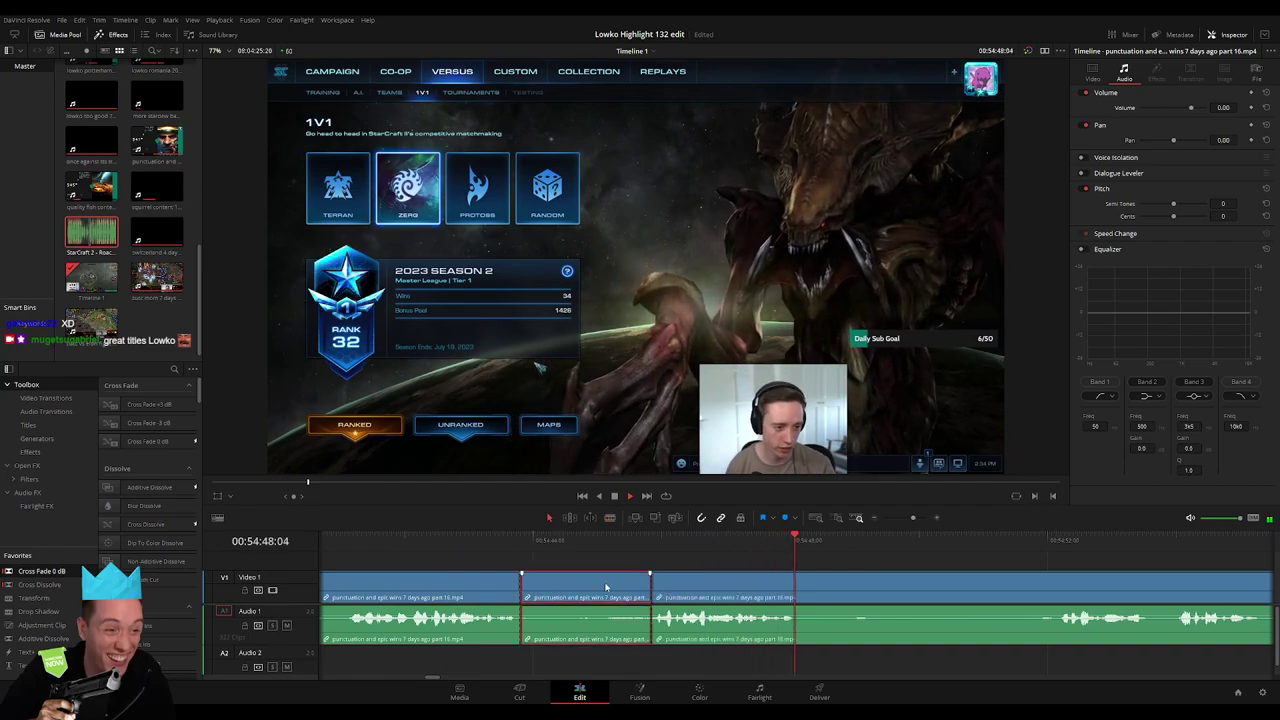
{"action": "key", "text": "Delete"}
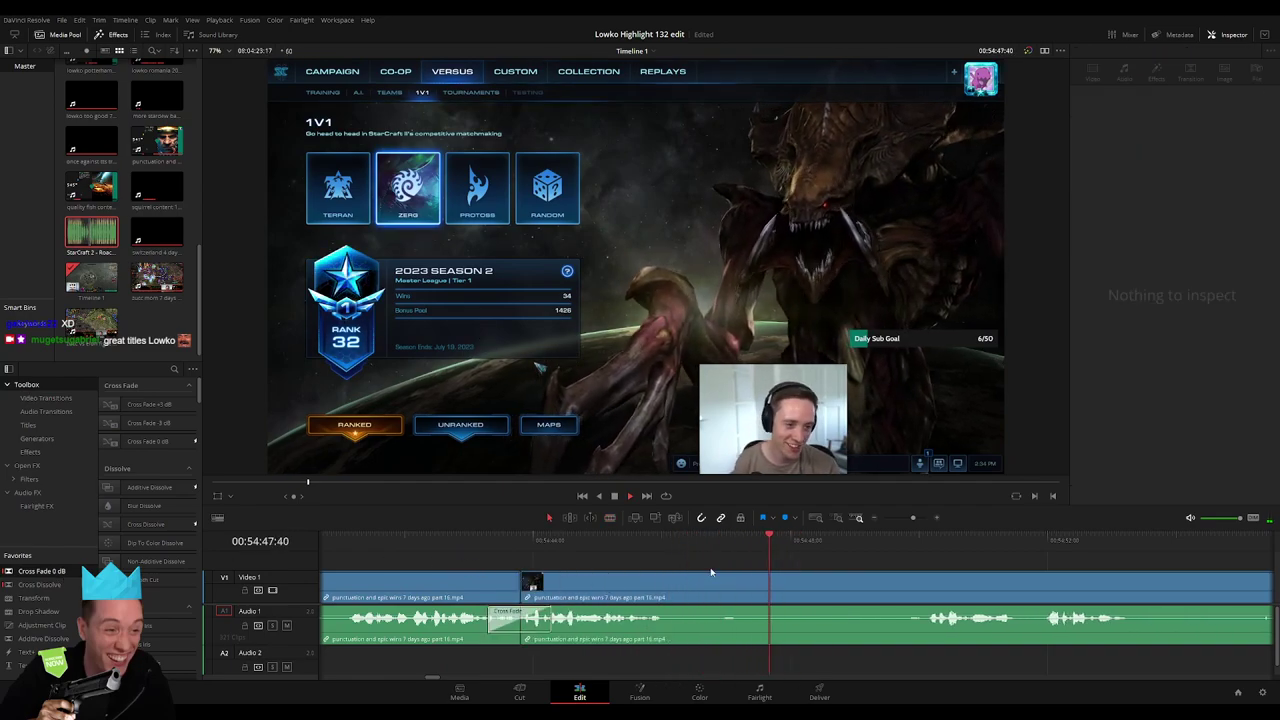
Split and trim the next edit, add a Cross Fade on the A1 join, and remove the unwanted clip
{"action": "left_click", "coordinate": [879, 557]}
{"action": "key", "text": "ctrl+b"}
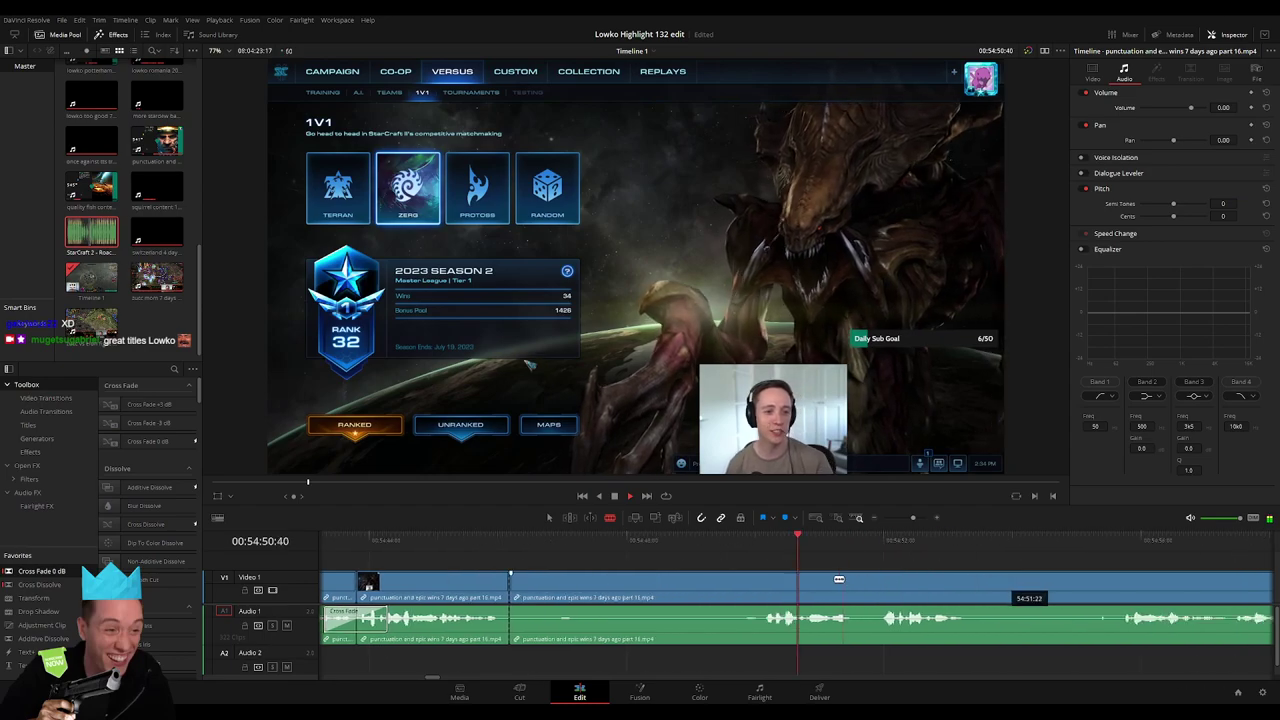
{"action": "left_click_drag", "start_coordinate": [756, 588], "coordinate": [712, 590]}
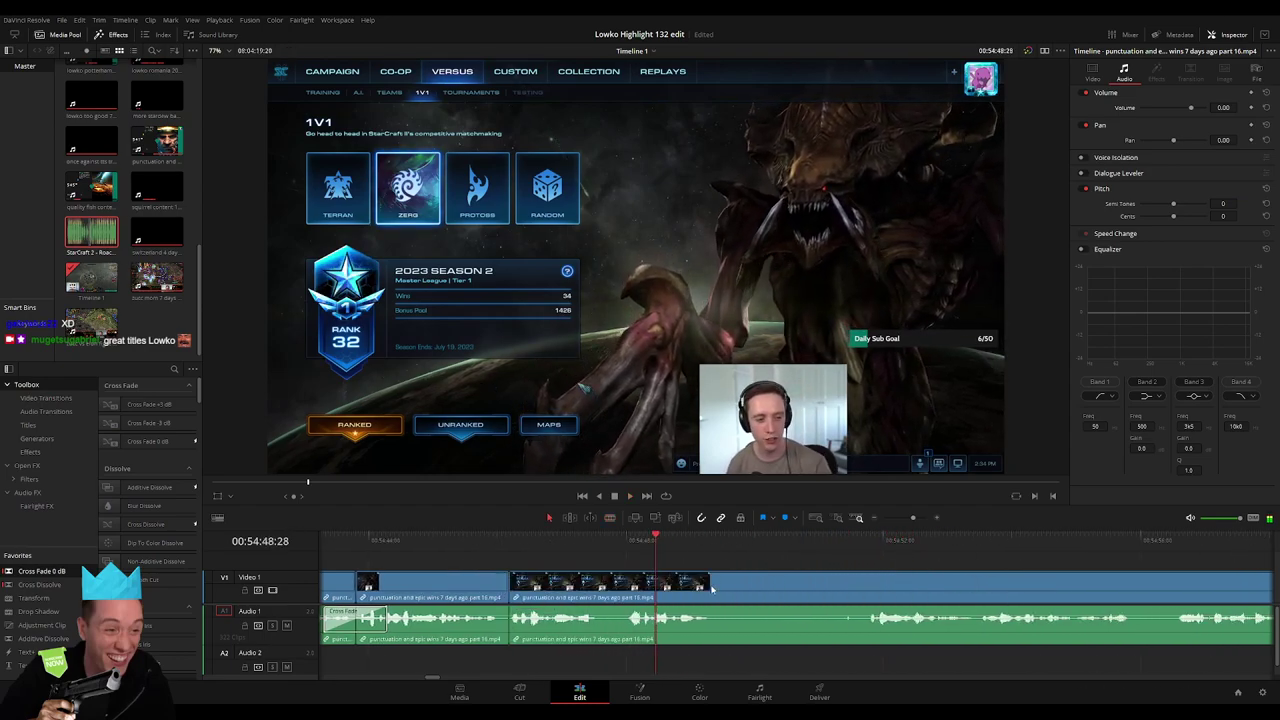
{"action": "left_click_drag", "start_coordinate": [77, 575], "coordinate": [528, 627]}
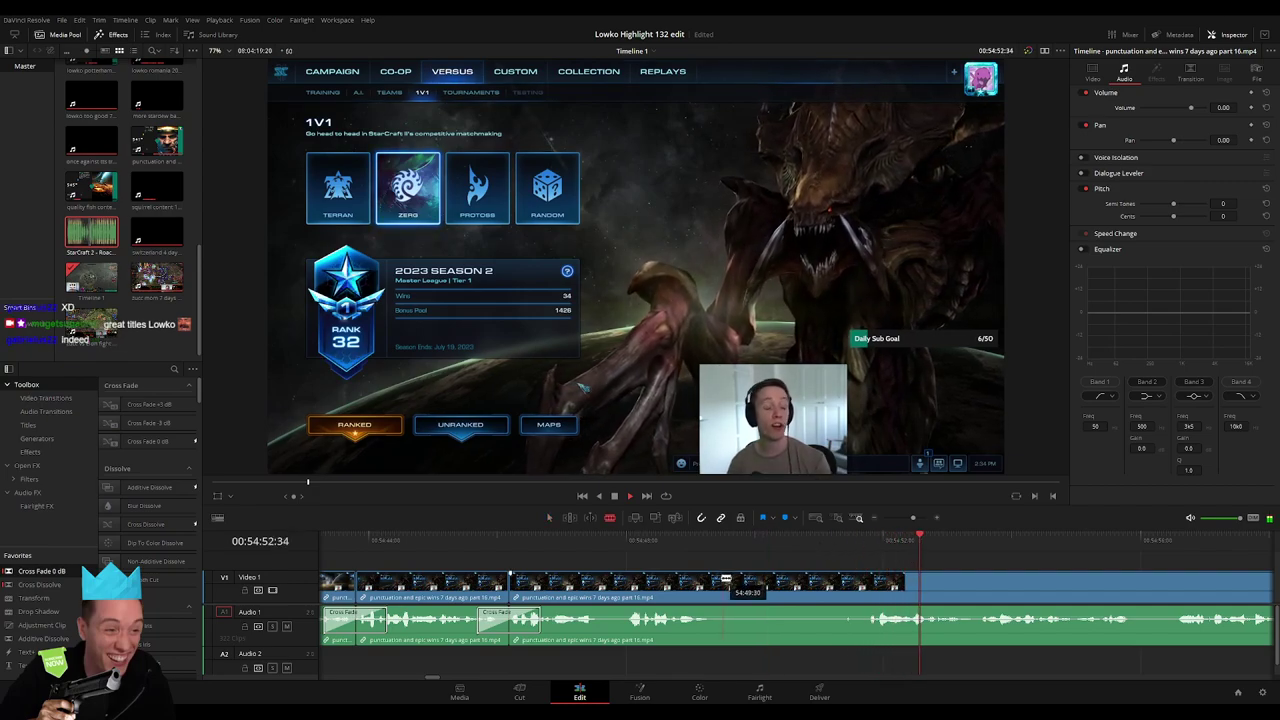
{"action": "left_click", "coordinate": [740, 588]}
{"action": "key", "text": "Delete"}
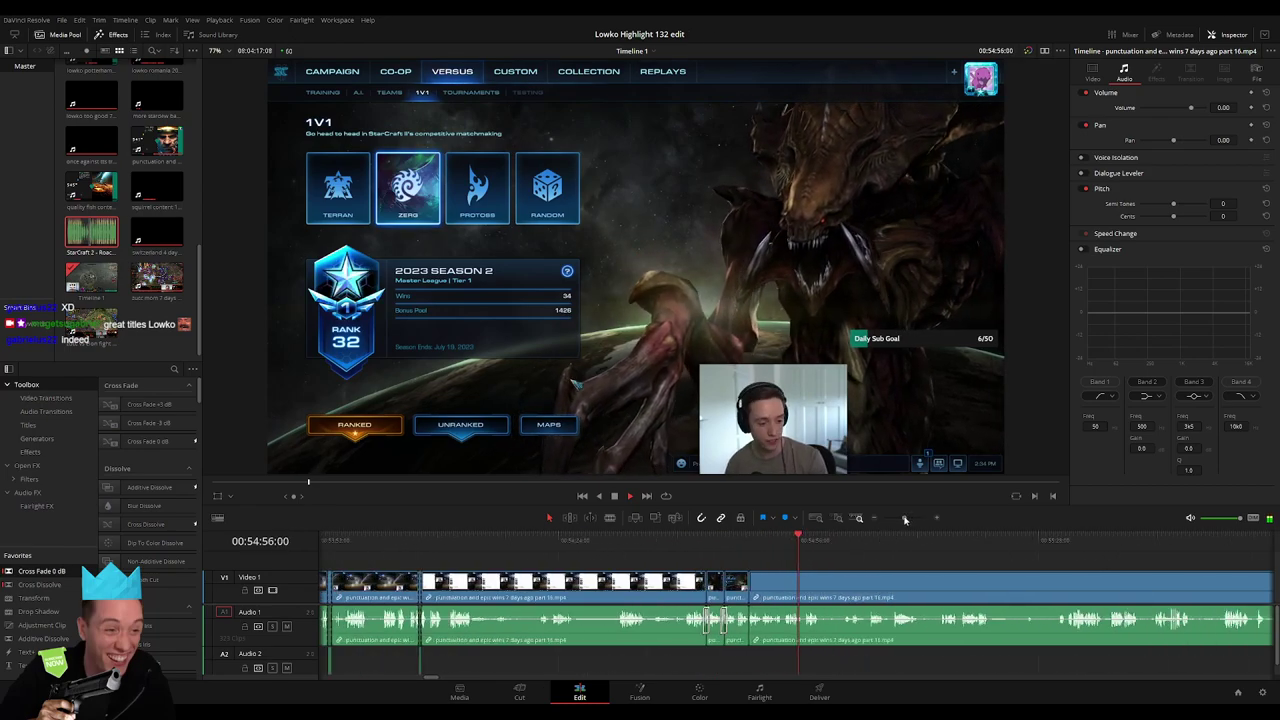
Remove the 1v1 queue footage near 55:00, reaching the Ancient Cistern LE loading screen
{"action": "scroll", "coordinate": [670, 566], "scroll_direction": "down", "scroll_amount": 2}
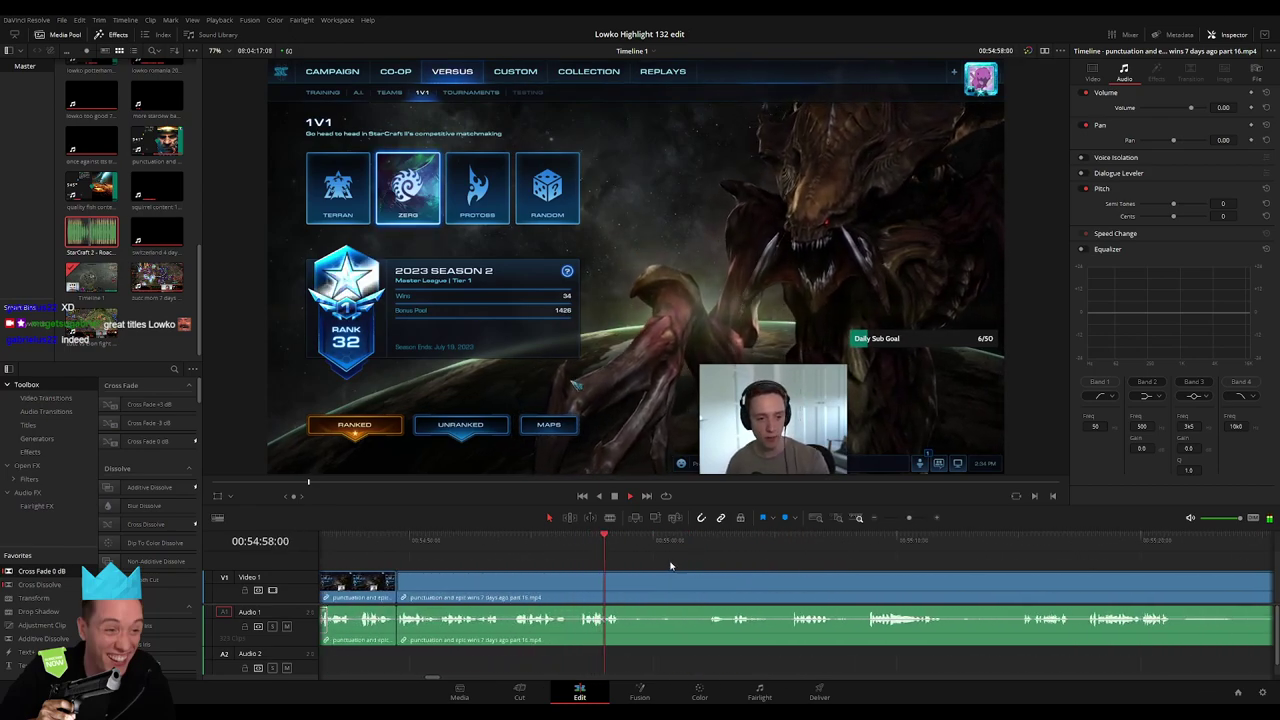
{"action": "key", "text": "b"}
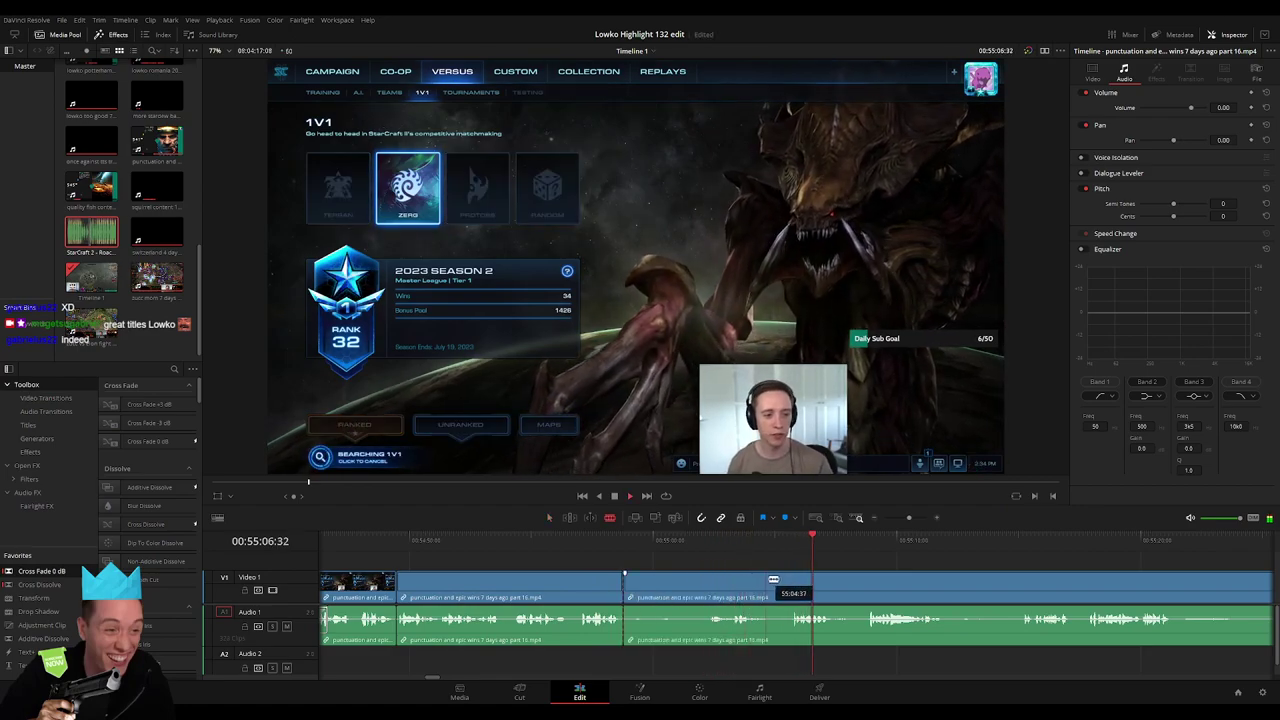
{"action": "key", "text": "Delete"}
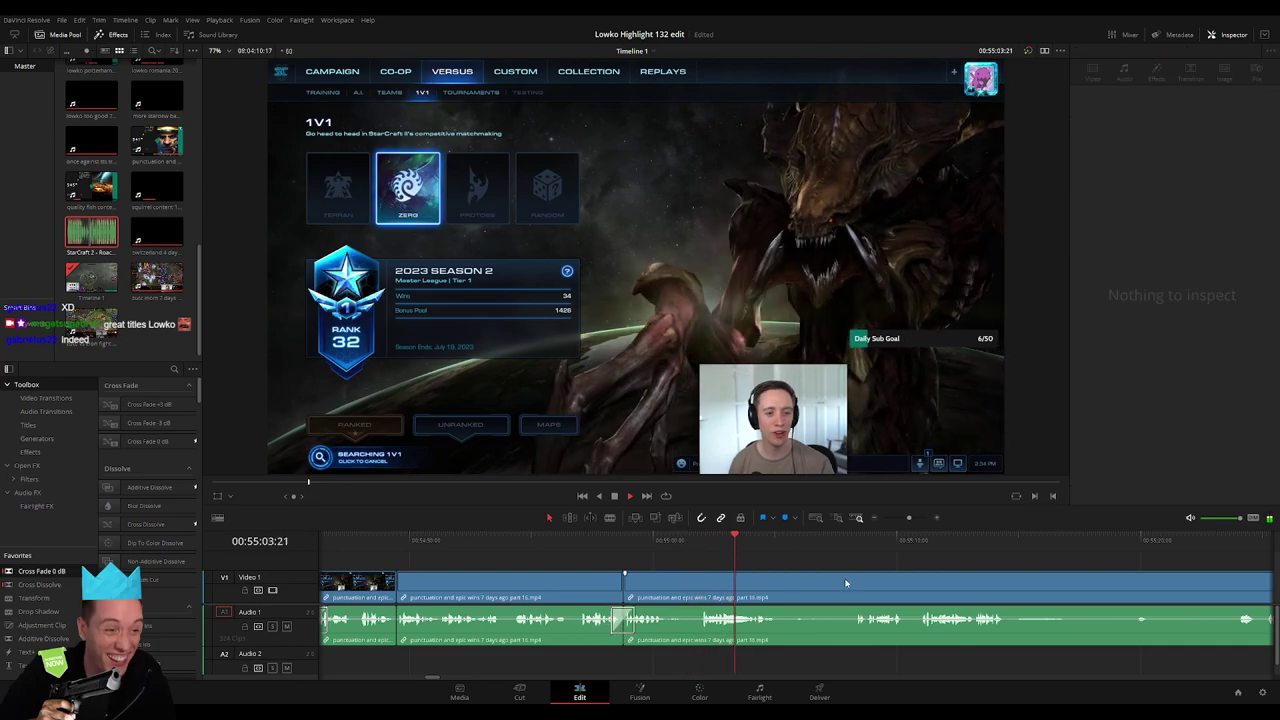
{"action": "scroll", "coordinate": [690, 580], "scroll_direction": "right", "scroll_amount": 3}
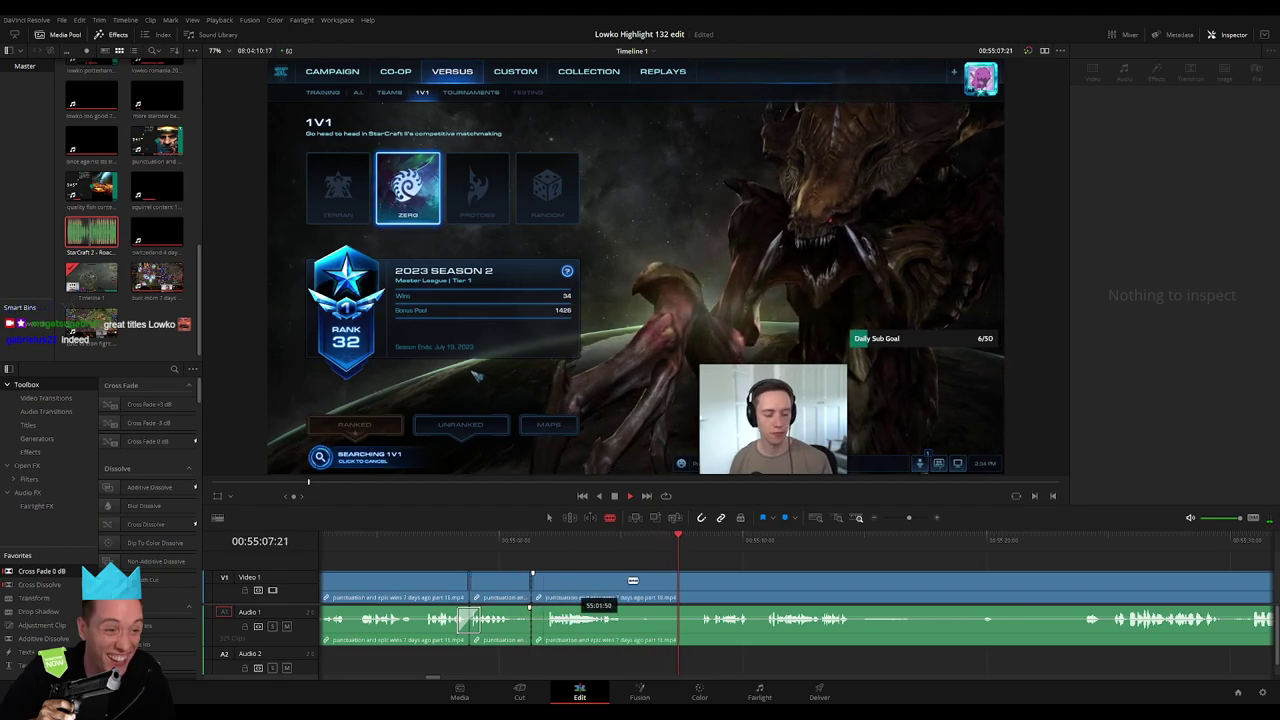
{"action": "left_click", "coordinate": [632, 580]}
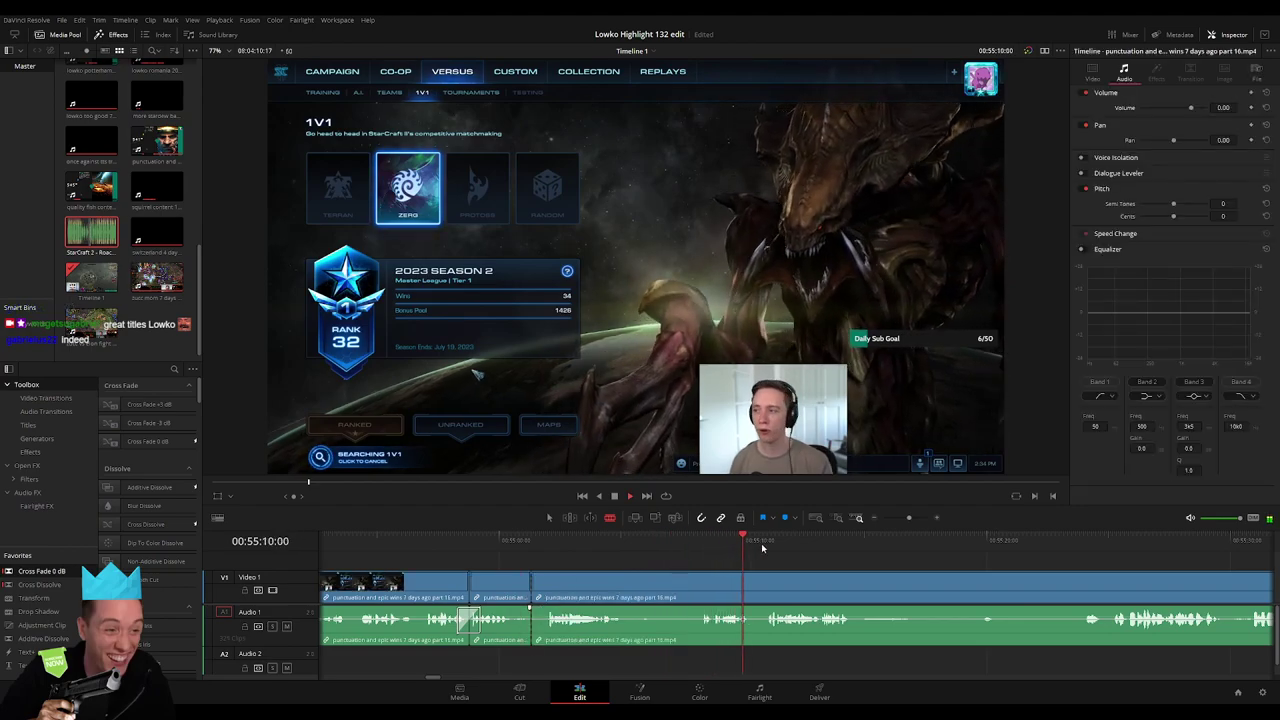
{"action": "left_click_drag", "start_coordinate": [762, 548], "coordinate": [1060, 552]}
{"action": "scroll", "coordinate": [1102, 560], "scroll_direction": "down", "scroll_amount": 5}
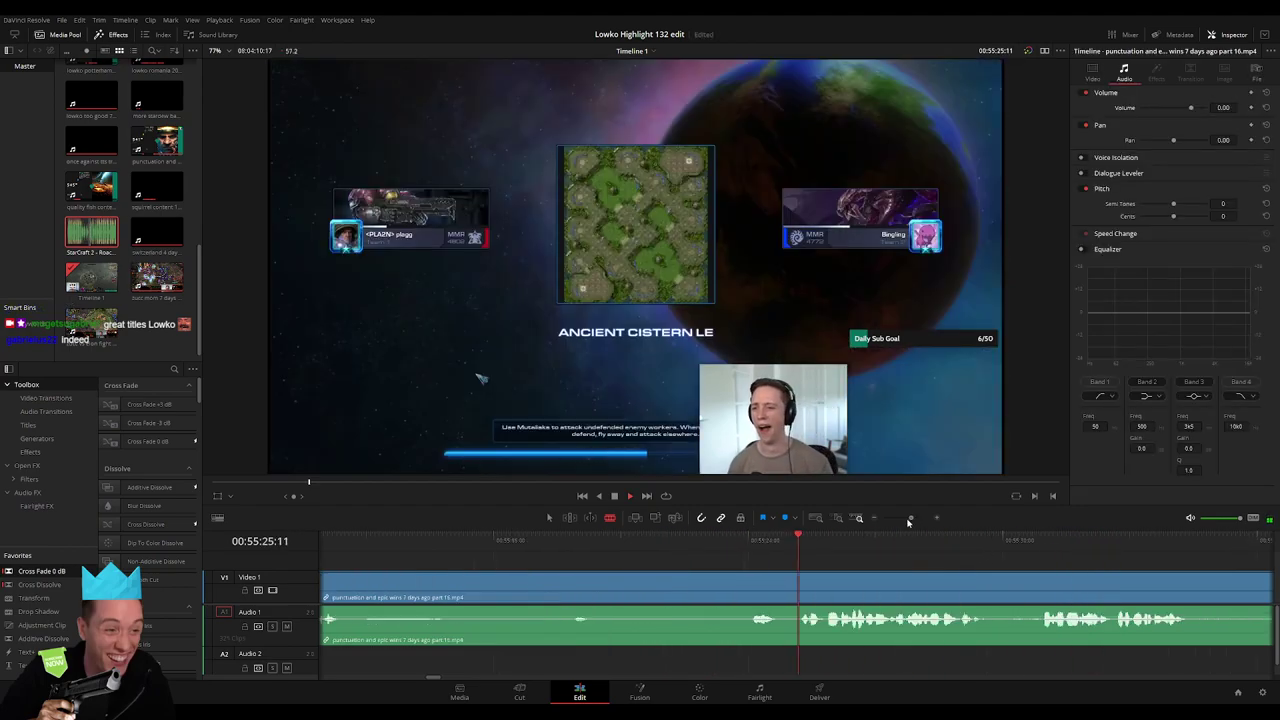
{"action": "left_click", "coordinate": [932, 545]}
{"action": "scroll", "coordinate": [1032, 578], "scroll_direction": "right", "scroll_amount": 5}
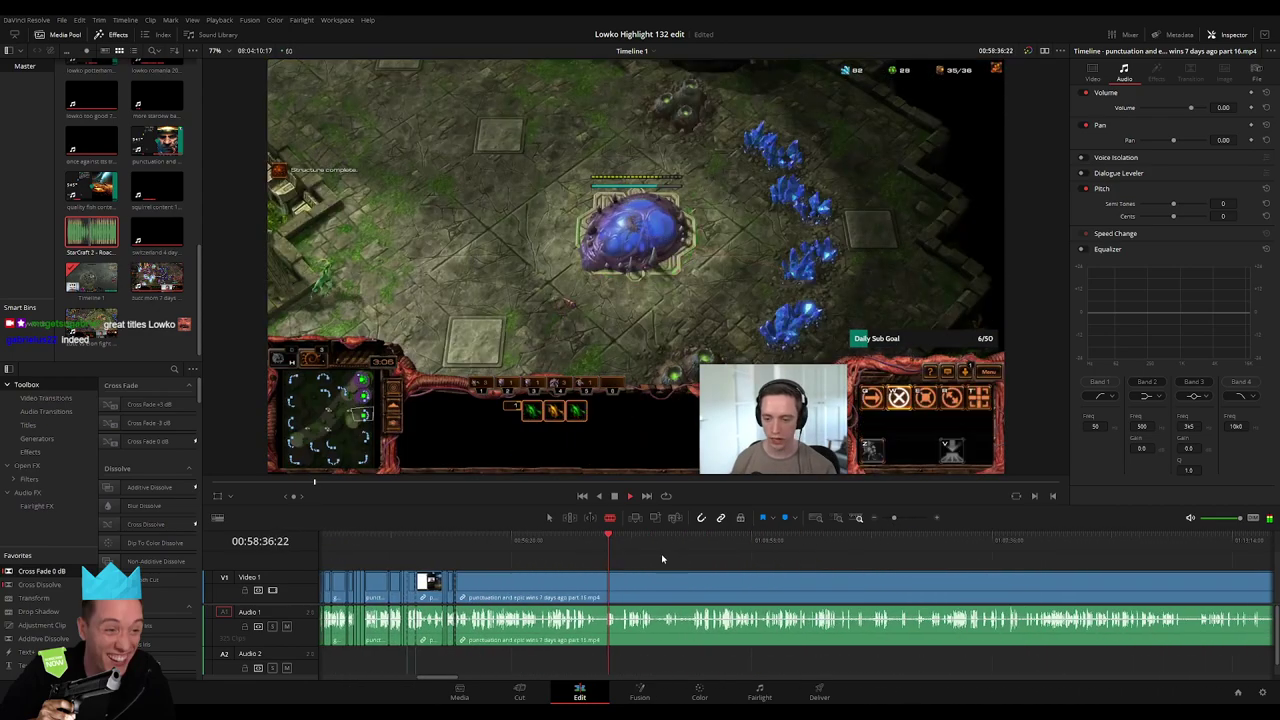
{"action": "left_click_drag", "start_coordinate": [612, 548], "coordinate": [995, 552]}
{"action": "mouse_move", "coordinate": [893, 518]}
{"action": "left_mouse_down"}
{"action": "mouse_move", "coordinate": [838, 545]}
{"action": "mouse_move", "coordinate": [943, 545]}
{"action": "left_mouse_up"}
{"action": "scroll", "coordinate": [689, 561], "scroll_direction": "right", "scroll_amount": 5}
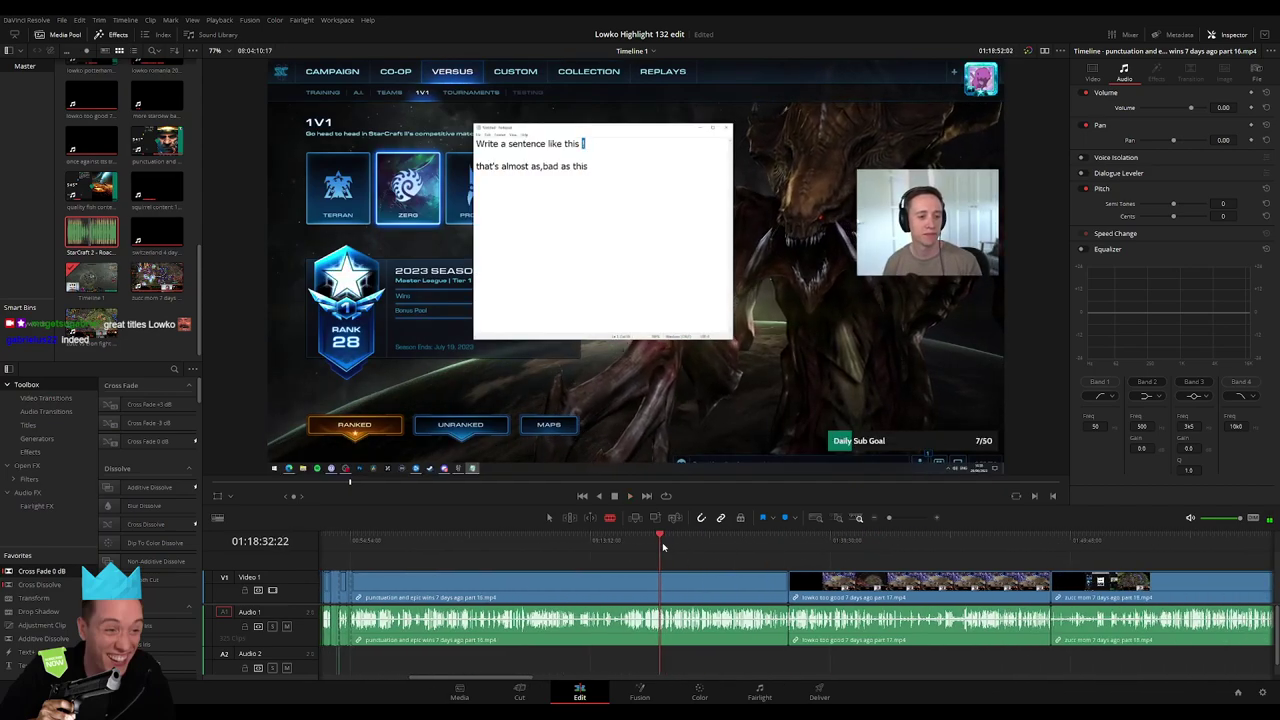
{"action": "mouse_move", "coordinate": [662, 546]}
{"action": "left_mouse_down"}
{"action": "mouse_move", "coordinate": [723, 548]}
{"action": "mouse_move", "coordinate": [648, 550]}
{"action": "left_mouse_up"}
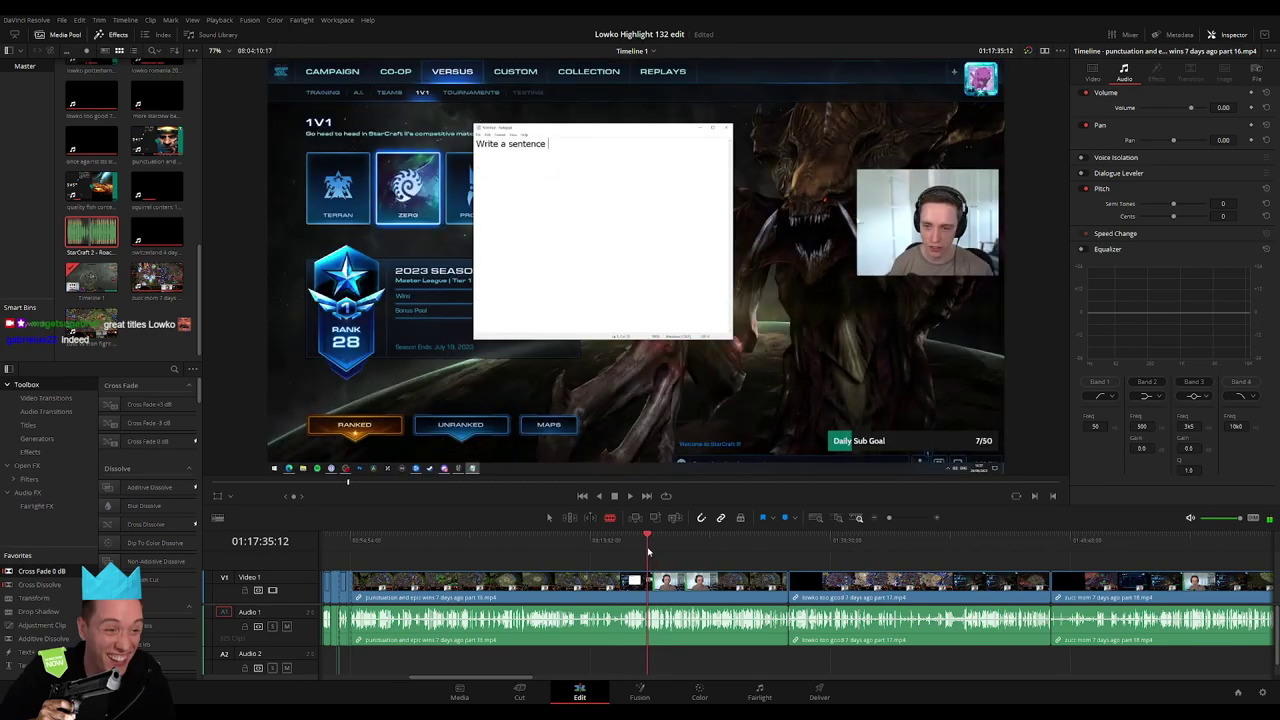
{"action": "left_click_drag", "start_coordinate": [629, 548], "coordinate": [594, 549]}
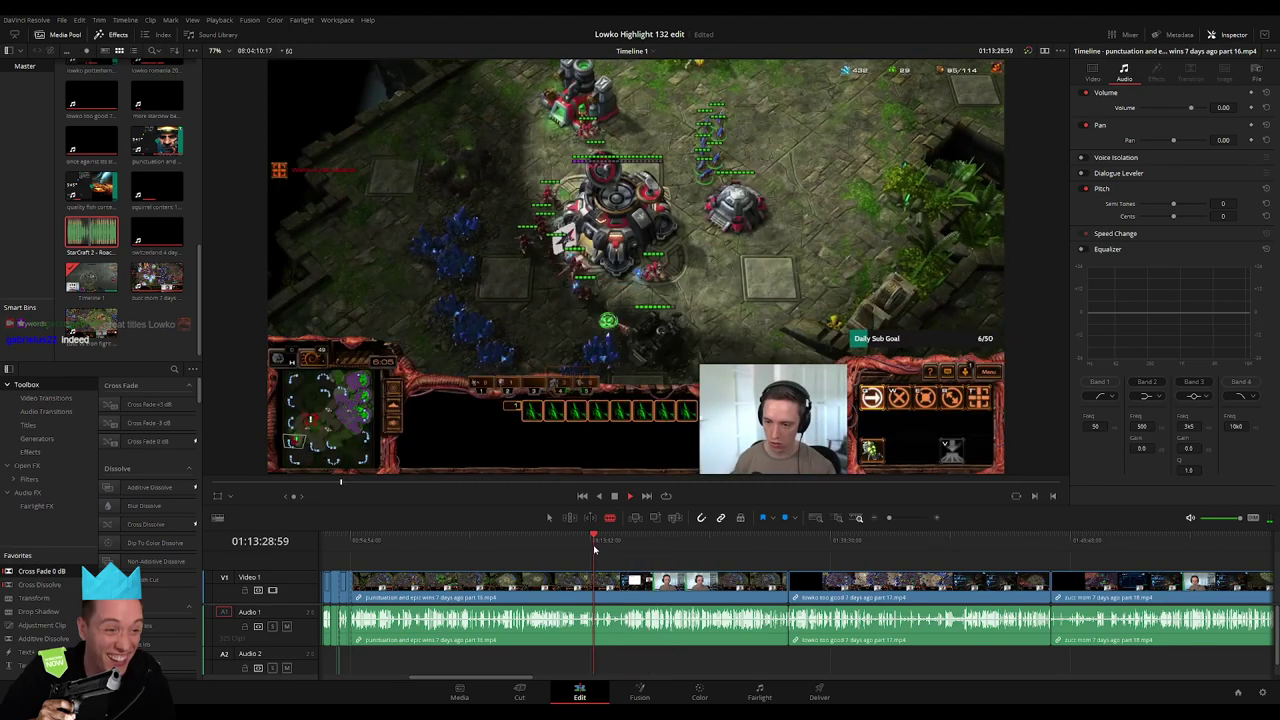
{"action": "left_click_drag", "start_coordinate": [599, 549], "coordinate": [618, 549]}
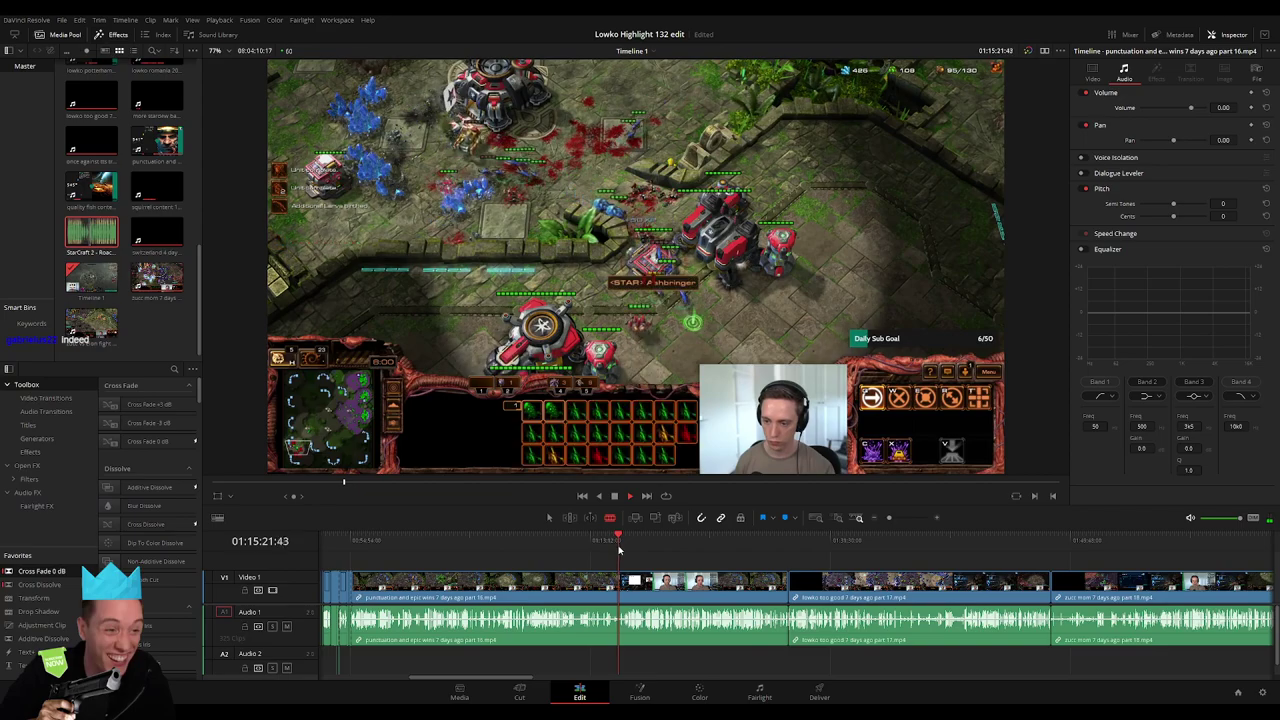
{"action": "key", "text": "ctrl+equal"}
{"action": "left_click", "coordinate": [703, 549]}
{"action": "mouse_move", "coordinate": [703, 549]}
{"action": "left_mouse_down"}
{"action": "mouse_move", "coordinate": [1035, 549]}
{"action": "mouse_move", "coordinate": [723, 543]}
{"action": "mouse_move", "coordinate": [980, 554]}
{"action": "mouse_move", "coordinate": [594, 567]}
{"action": "mouse_move", "coordinate": [960, 563]}
{"action": "mouse_move", "coordinate": [1042, 590]}
{"action": "left_mouse_up"}
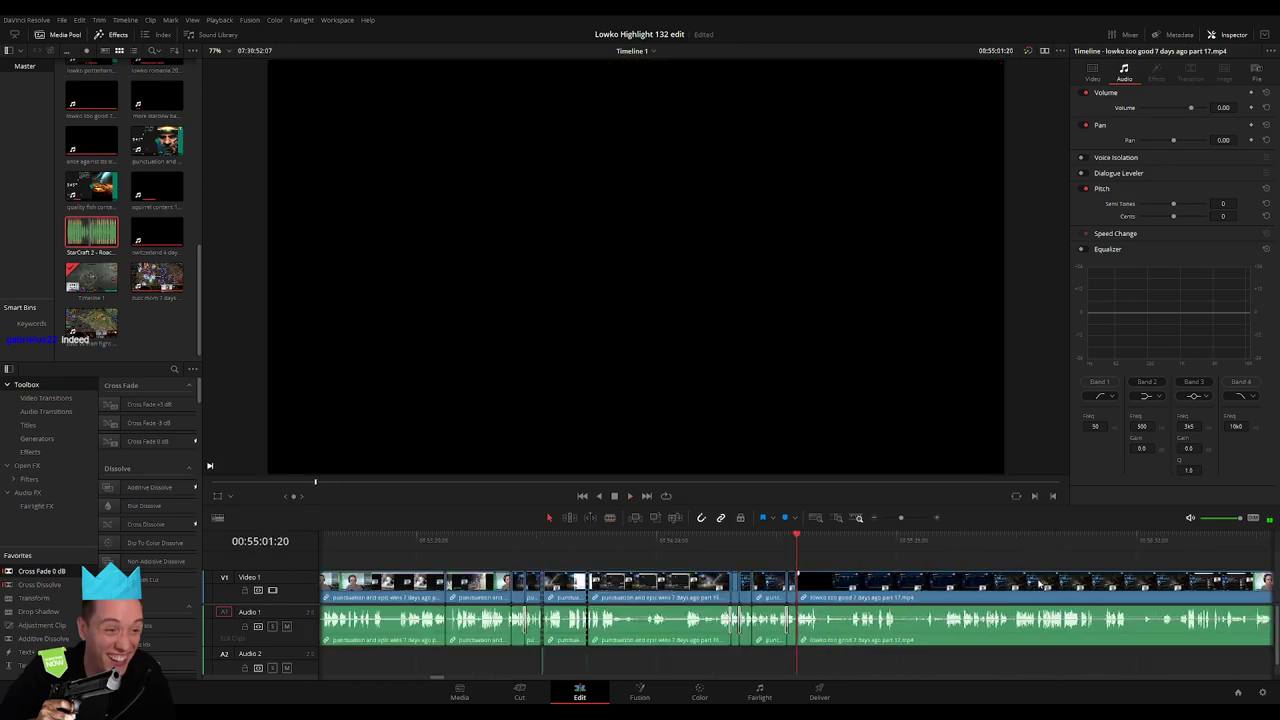
{"action": "left_click_drag", "start_coordinate": [900, 518], "coordinate": [887, 519]}
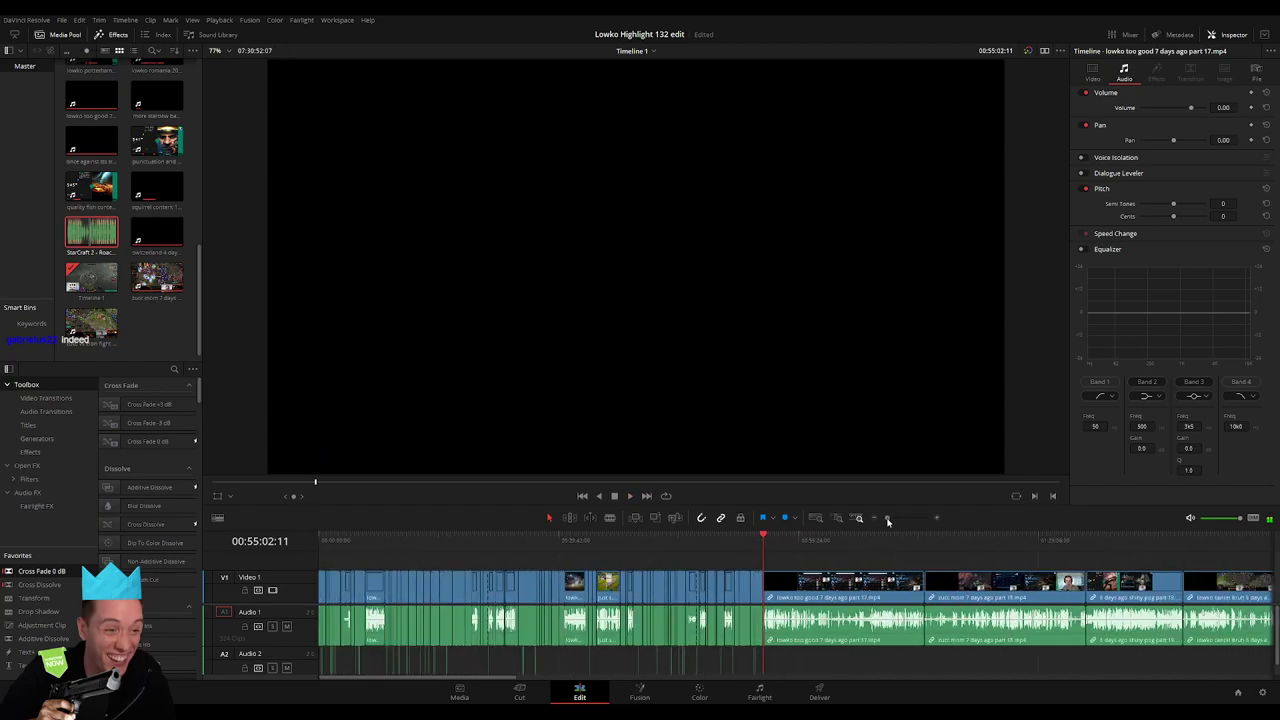
{"action": "left_click_drag", "start_coordinate": [798, 549], "coordinate": [779, 546]}
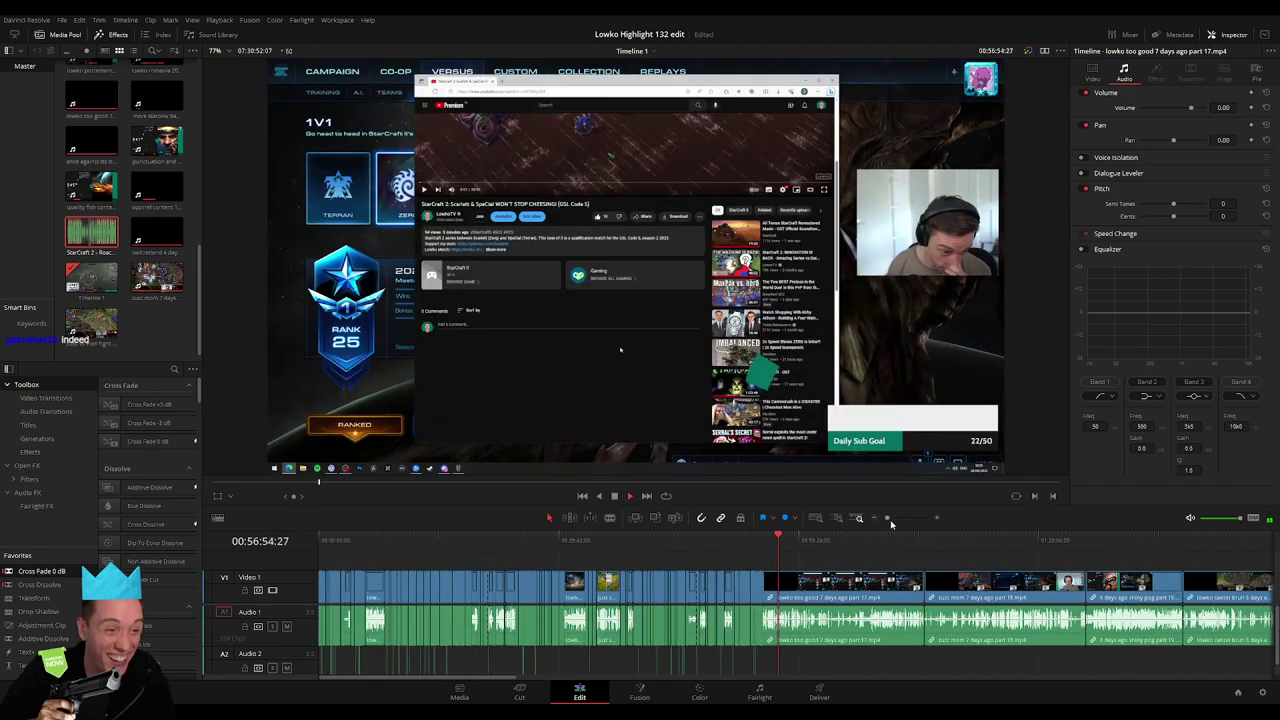
{"action": "left_click_drag", "start_coordinate": [888, 519], "coordinate": [902, 519]}
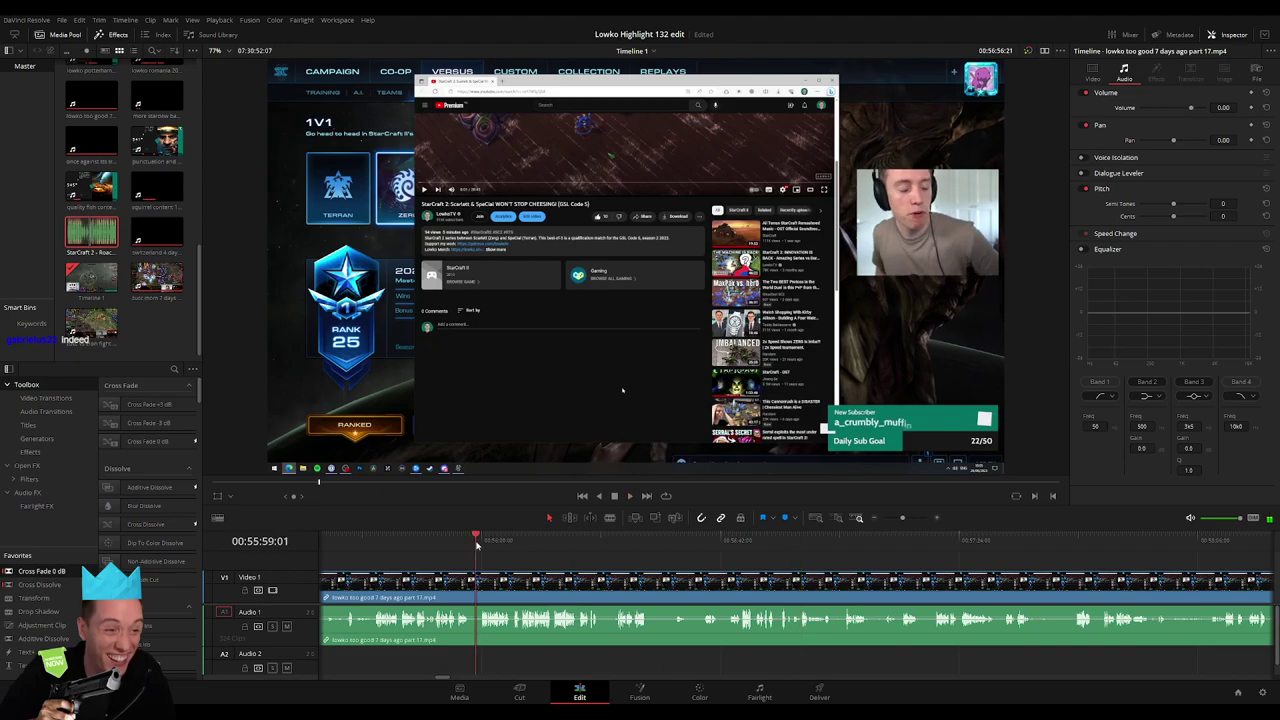
{"action": "left_click_drag", "start_coordinate": [477, 545], "coordinate": [1061, 560]}
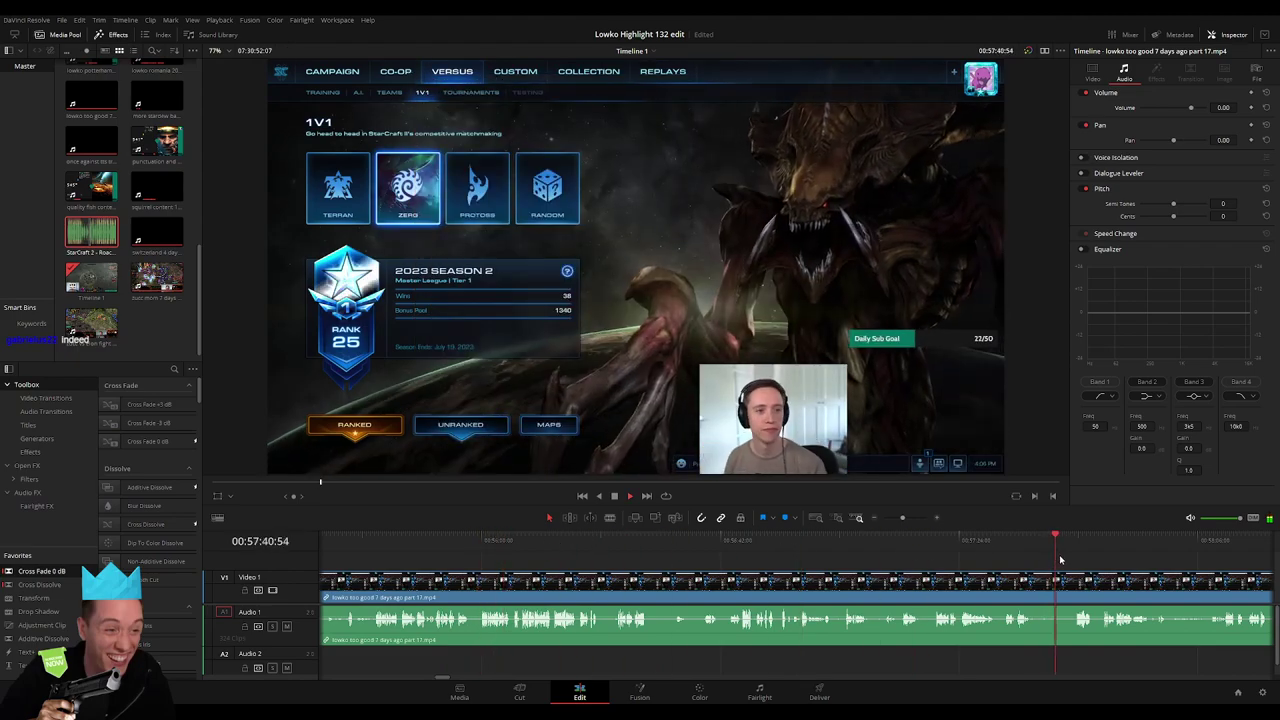
{"action": "left_click_drag", "start_coordinate": [1204, 564], "coordinate": [674, 540]}
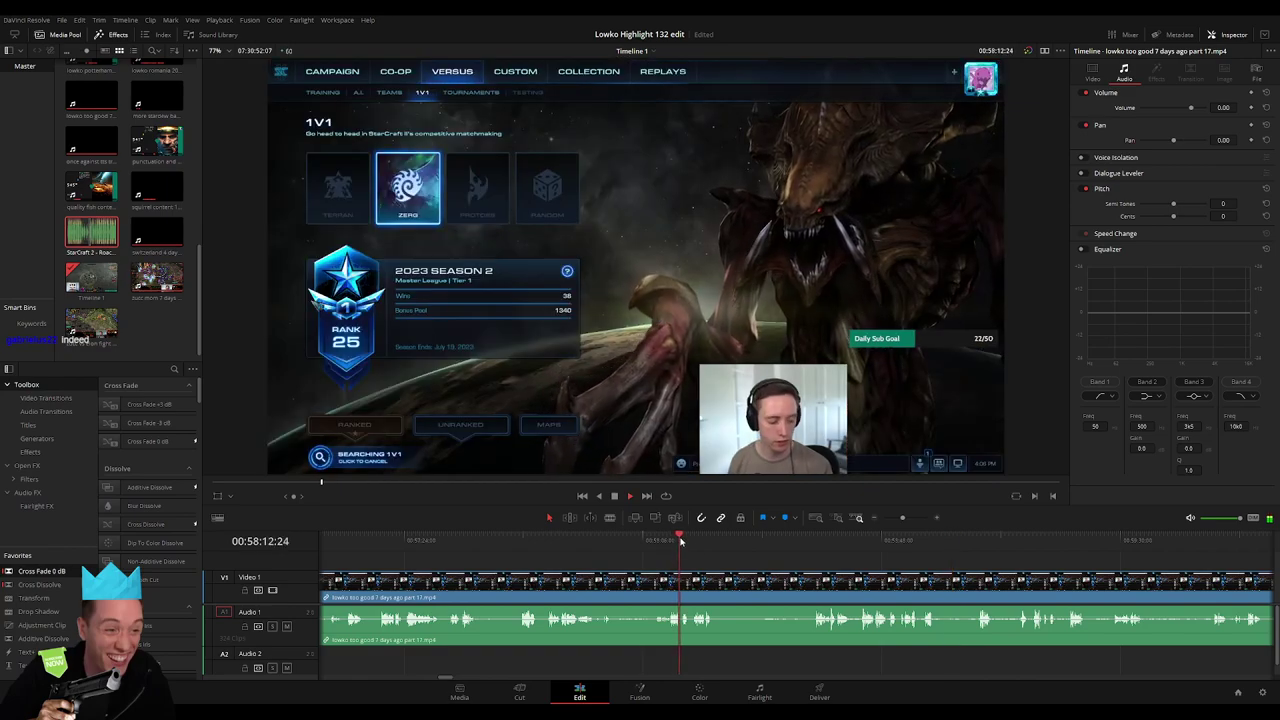
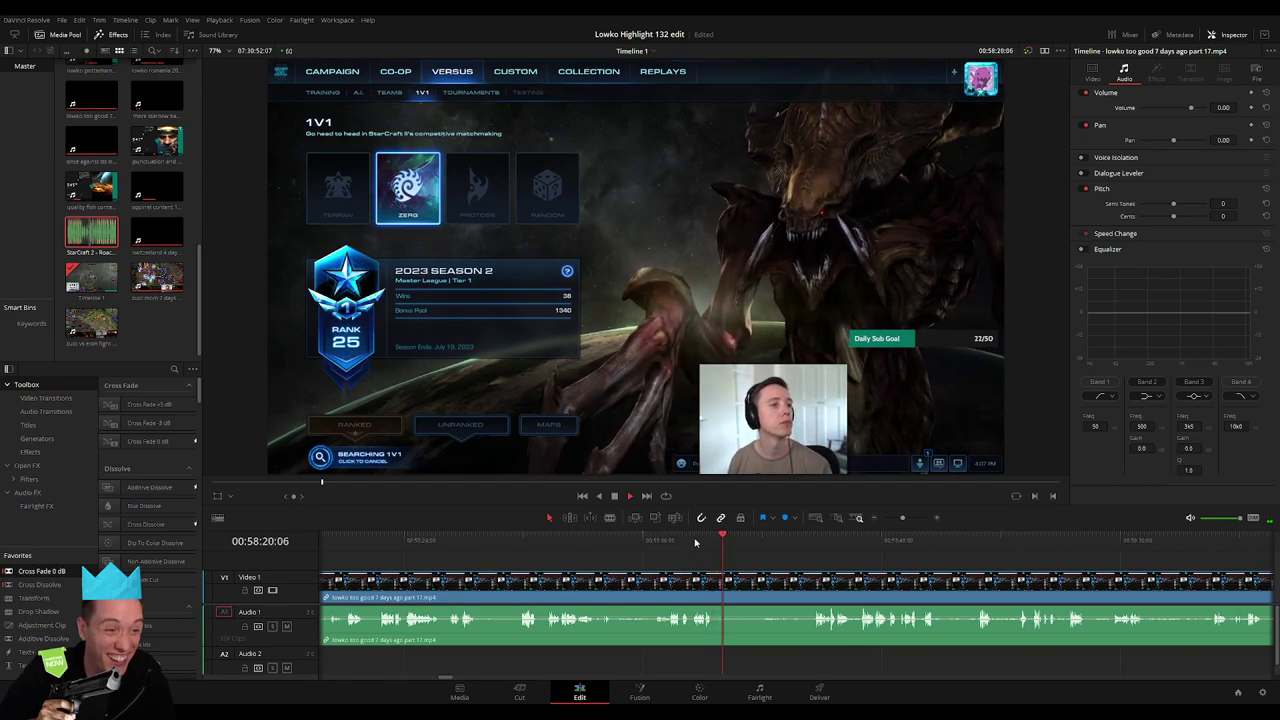
Split the part 17 clip with the Blade tool where the post-victory facecam section begins
{"action": "left_click", "coordinate": [811, 541]}
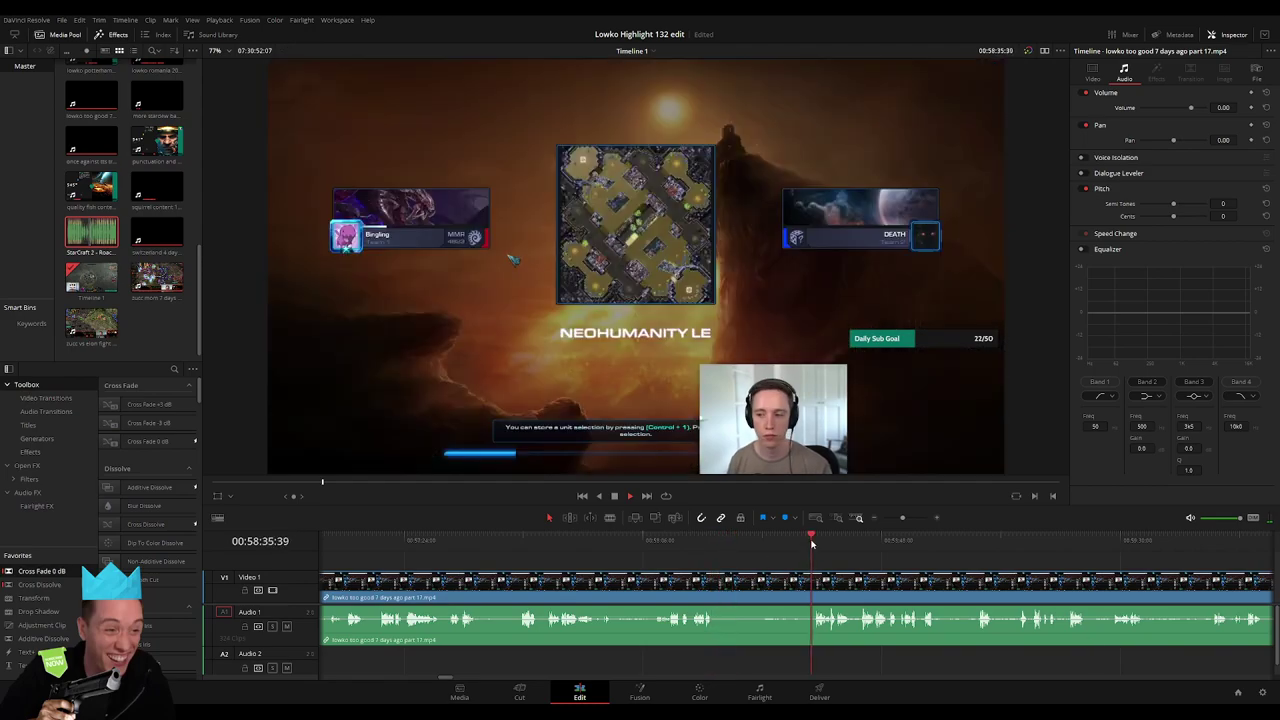
{"action": "scroll", "coordinate": [900, 545], "scroll_direction": "down", "scroll_amount": 3}
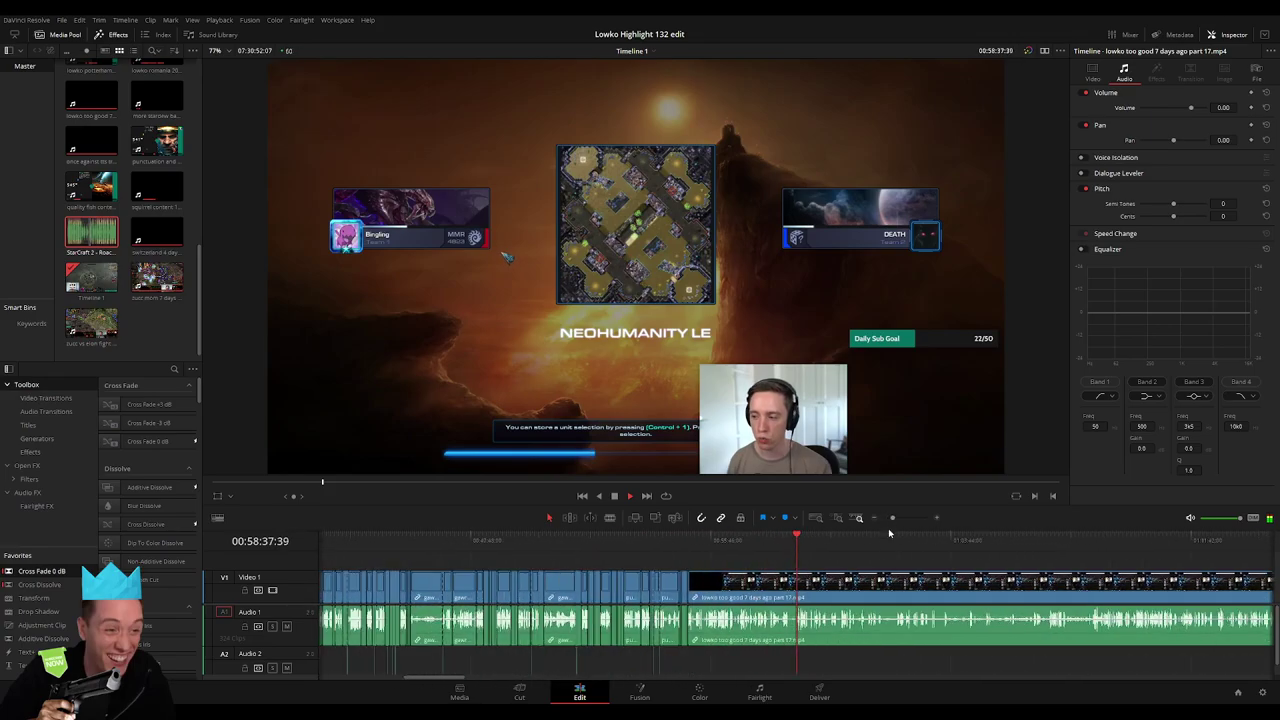
{"action": "left_click_drag", "start_coordinate": [811, 551], "coordinate": [969, 552]}
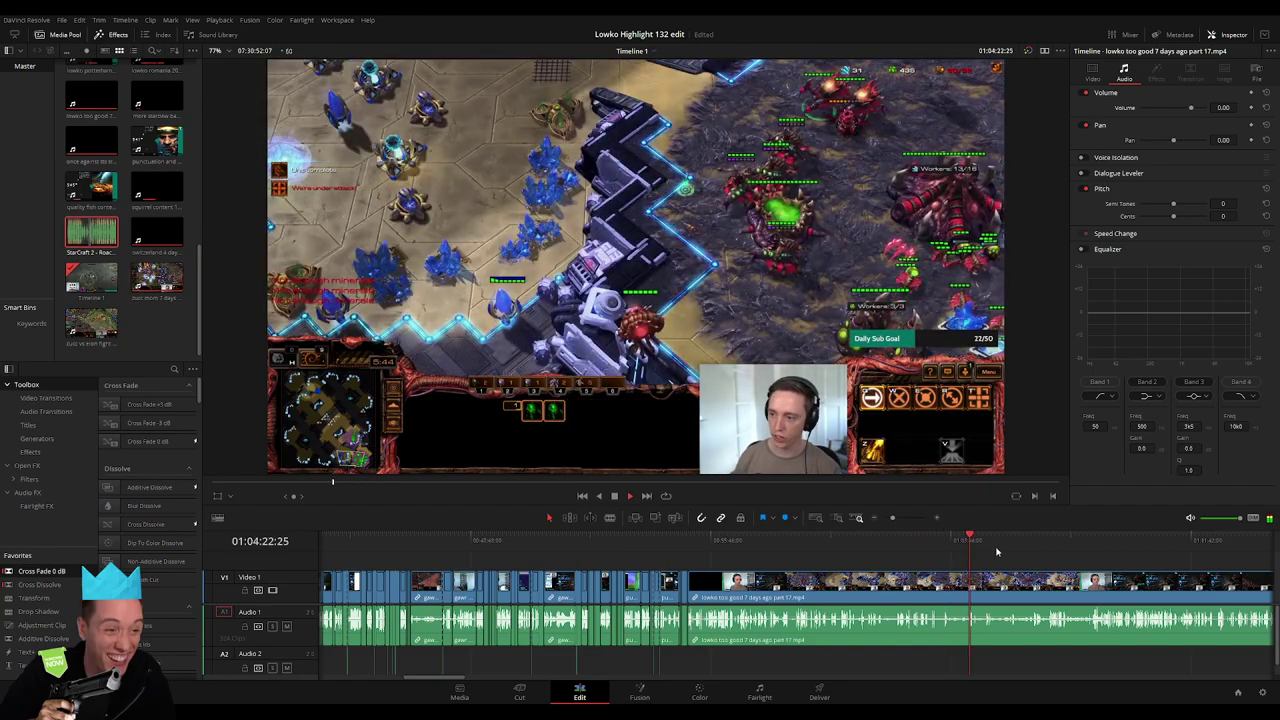
{"action": "mouse_move", "coordinate": [969, 552]}
{"action": "left_mouse_down"}
{"action": "mouse_move", "coordinate": [1057, 549]}
{"action": "mouse_move", "coordinate": [866, 567]}
{"action": "mouse_move", "coordinate": [869, 547]}
{"action": "left_mouse_up"}
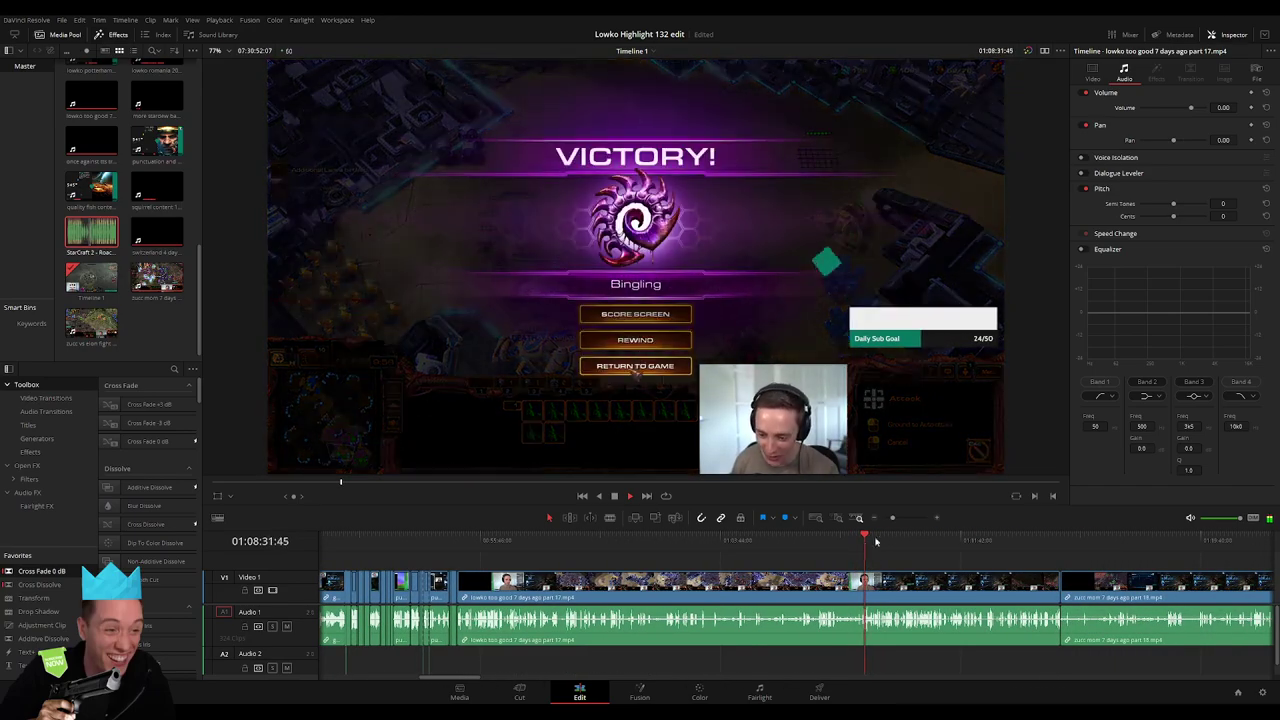
{"action": "left_click_drag", "start_coordinate": [896, 520], "coordinate": [901, 518]}
{"action": "left_click", "coordinate": [823, 548]}
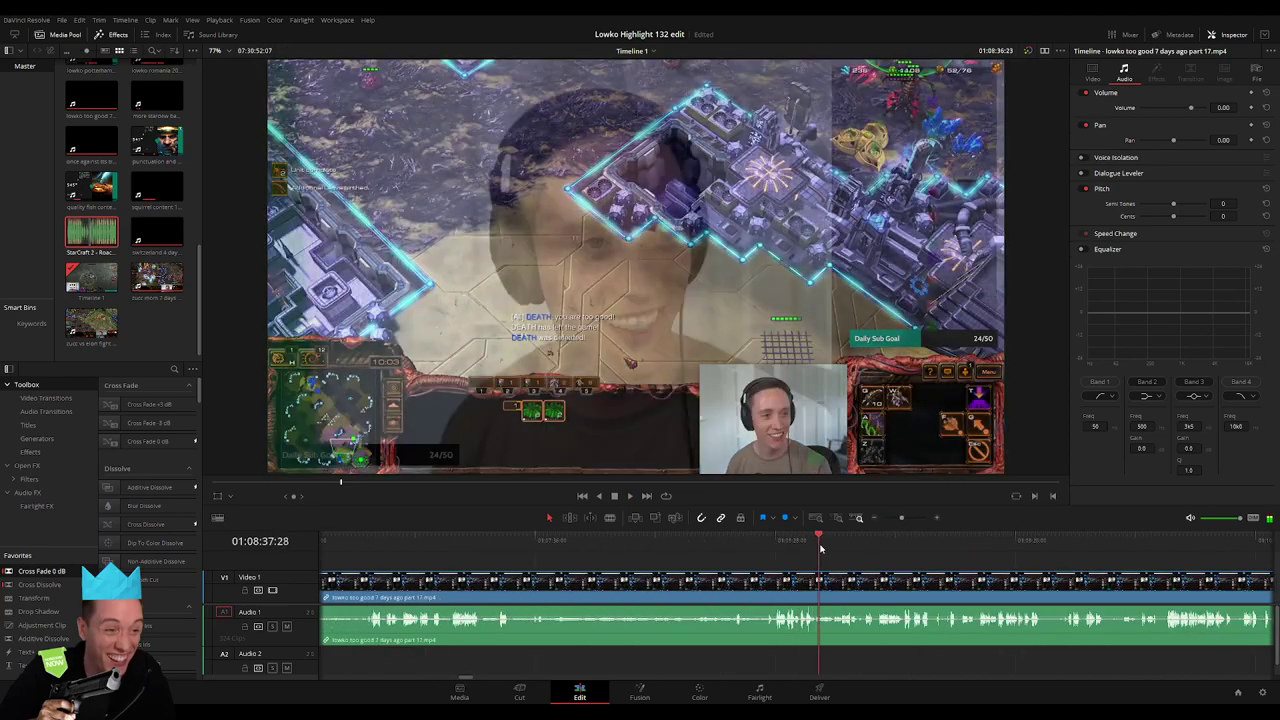
{"action": "left_click_drag", "start_coordinate": [824, 548], "coordinate": [925, 548]}
{"action": "scroll", "coordinate": [848, 572], "scroll_direction": "right", "scroll_amount": 2}
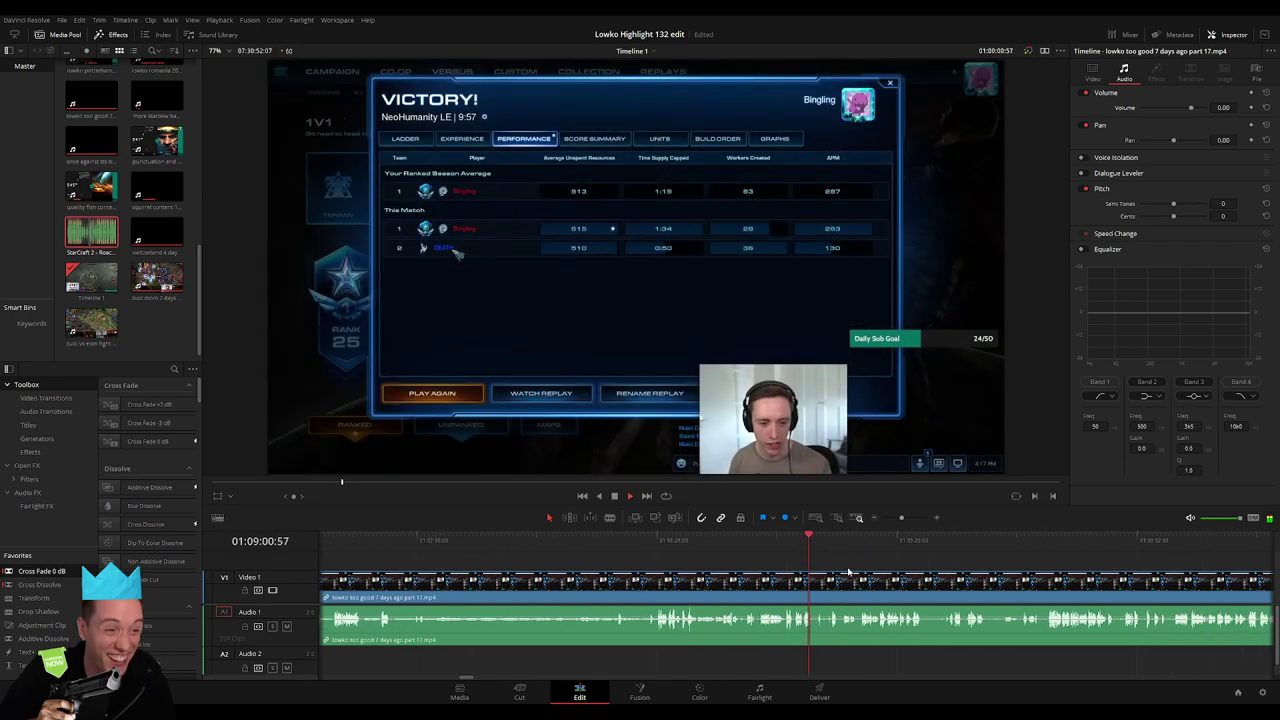
{"action": "left_click", "coordinate": [910, 519]}
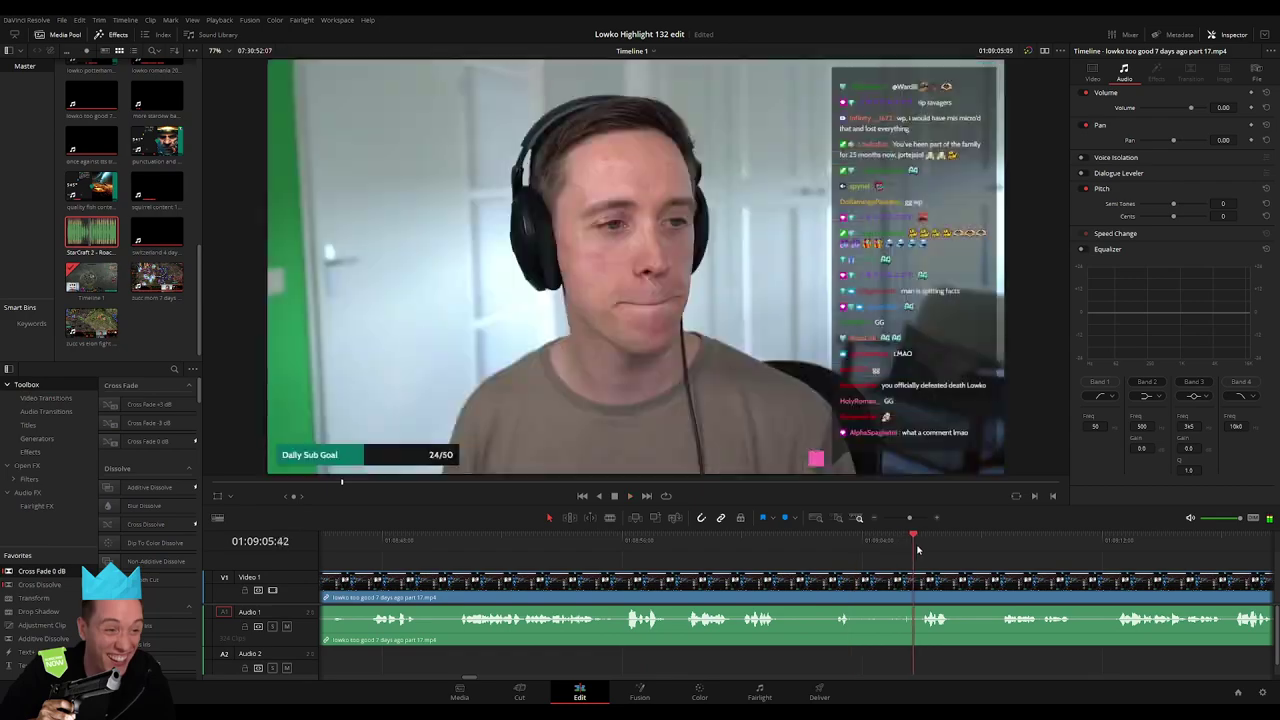
{"action": "key", "text": "b"}
{"action": "left_click", "coordinate": [857, 585]}
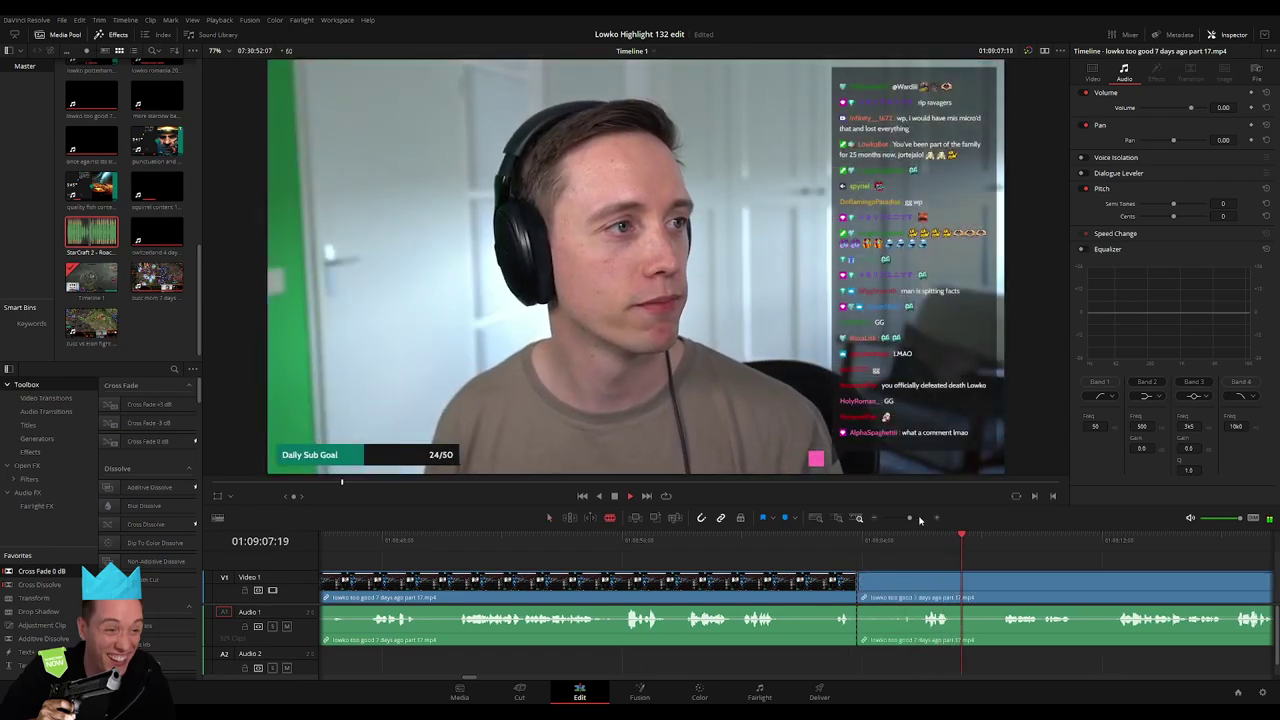
Find about 58:51:18 in the match and split the clip there with Ctrl+B
{"action": "left_click", "coordinate": [889, 518]}
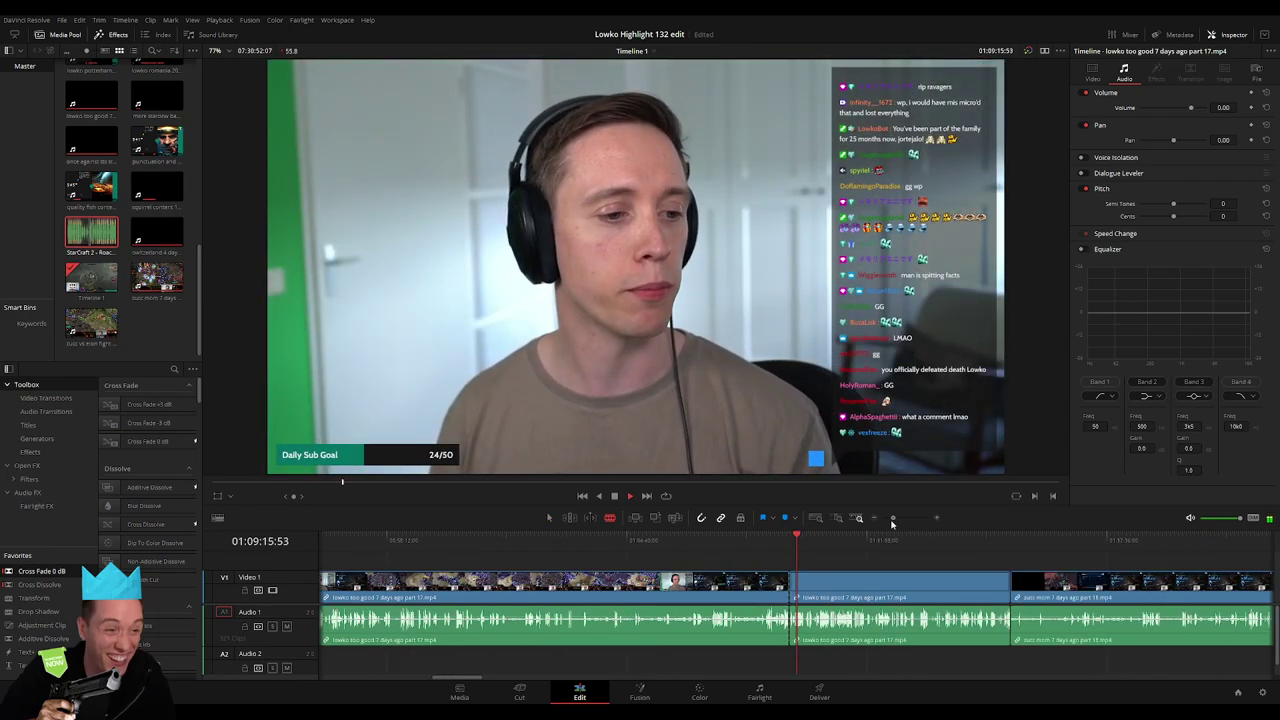
{"action": "left_click", "coordinate": [684, 545]}
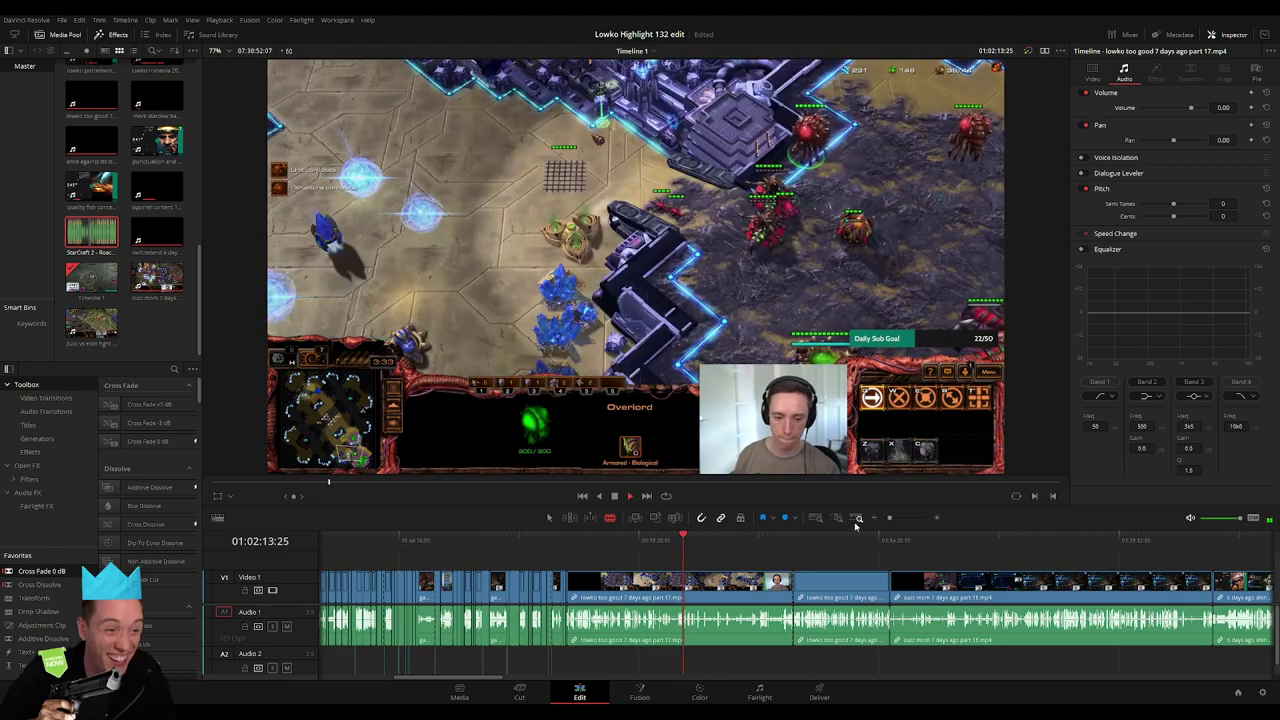
{"action": "left_click", "coordinate": [897, 518]}
{"action": "left_click", "coordinate": [533, 541]}
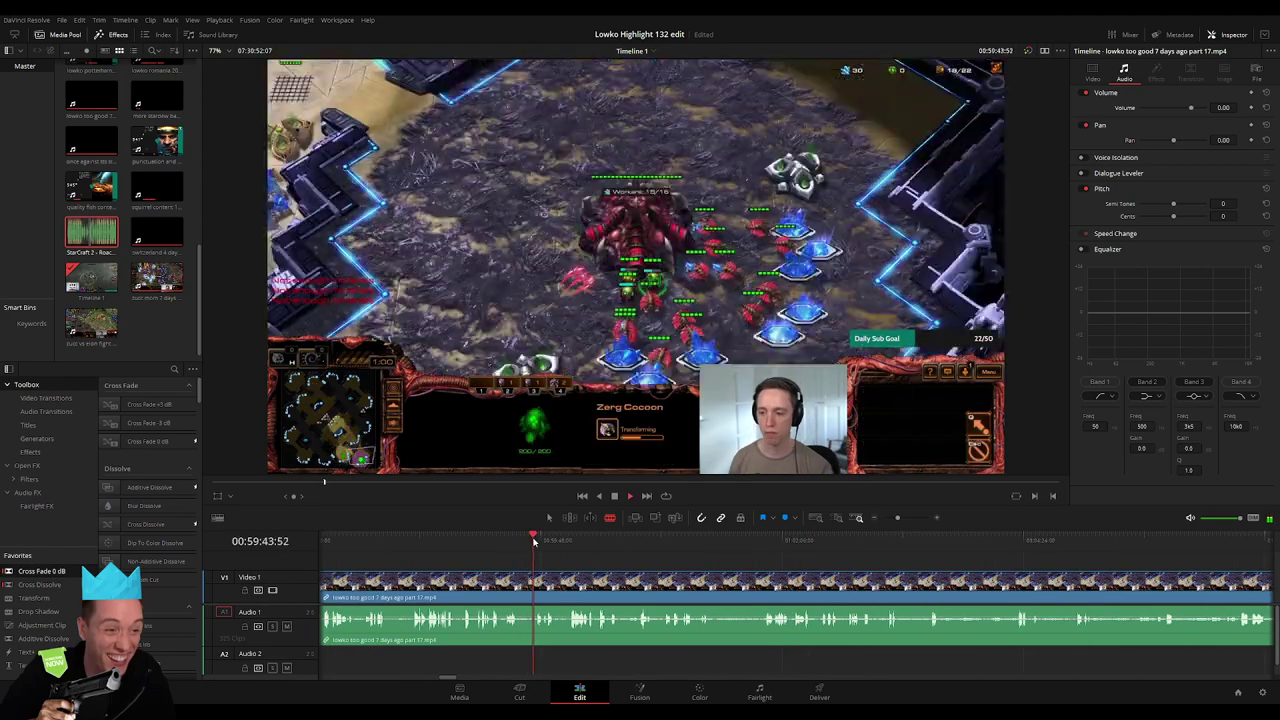
{"action": "mouse_move", "coordinate": [487, 548]}
{"action": "left_mouse_down"}
{"action": "mouse_move", "coordinate": [462, 550]}
{"action": "mouse_move", "coordinate": [582, 550]}
{"action": "left_mouse_up"}
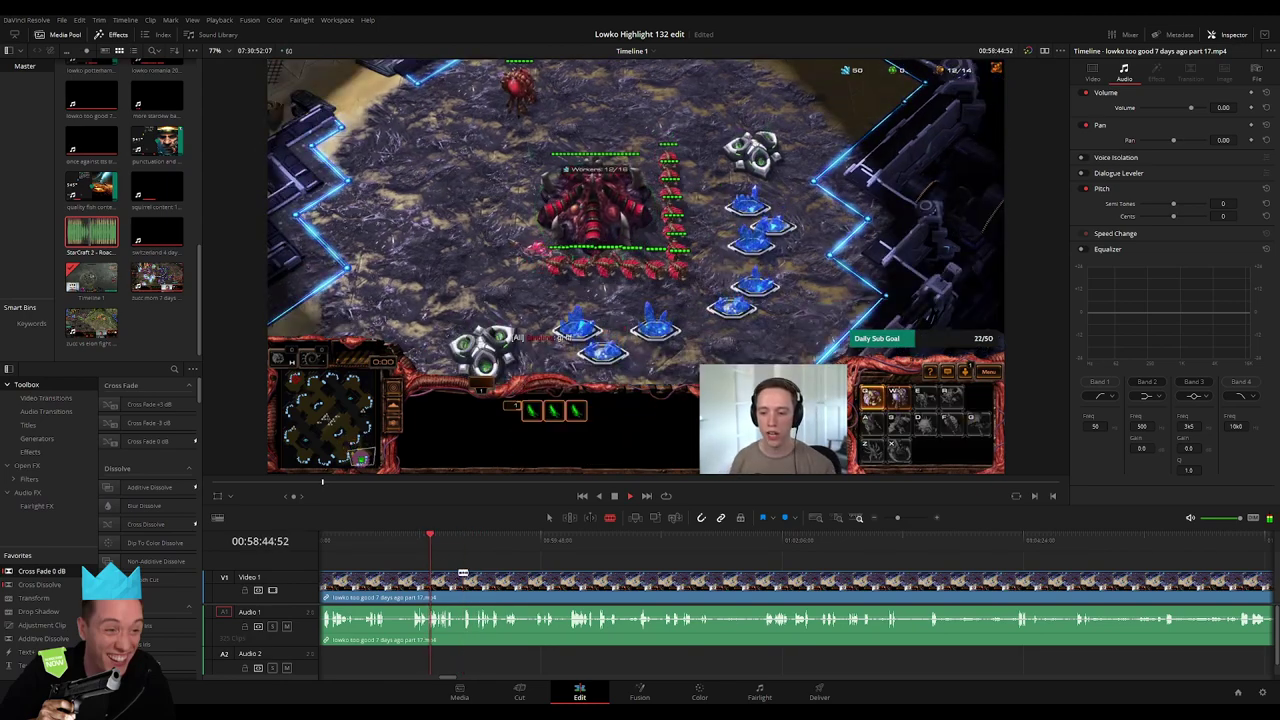
{"action": "left_click_drag", "start_coordinate": [898, 521], "coordinate": [907, 518]}
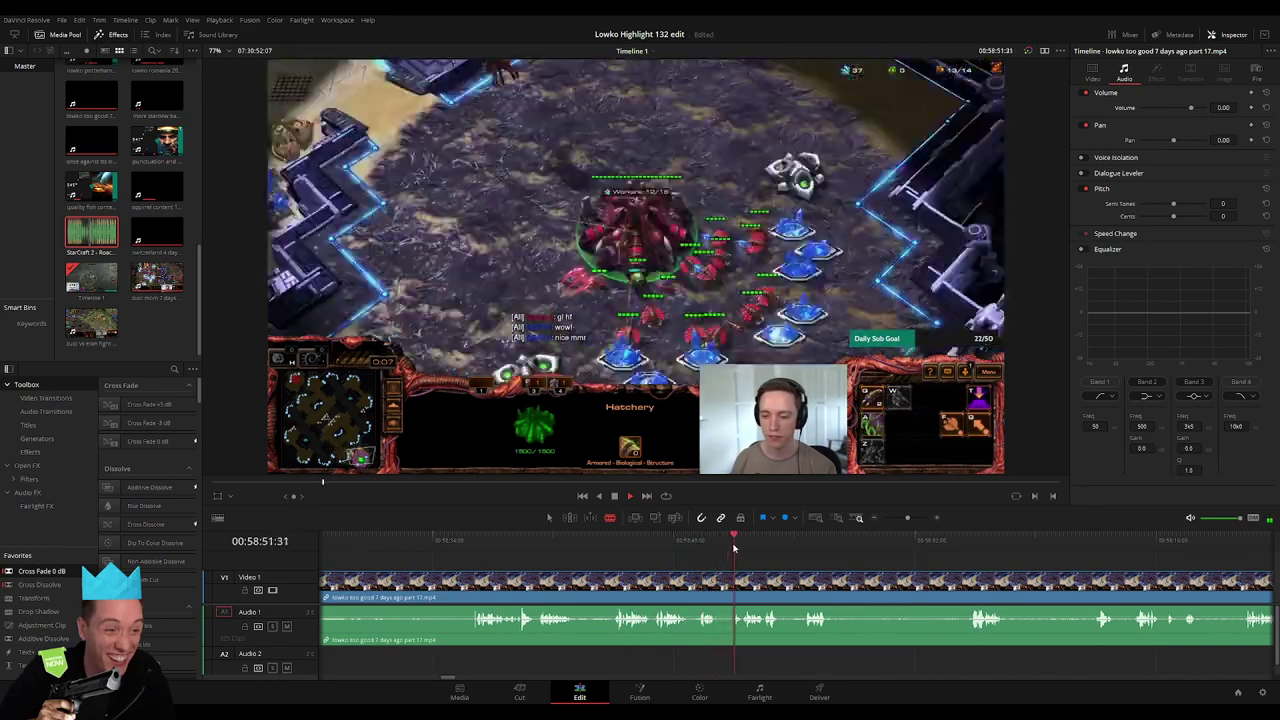
{"action": "key", "text": "ctrl+b"}
Ripple delete the footage before the 58:51 cut and trim the short clip's edge
{"action": "left_click", "coordinate": [734, 582]}
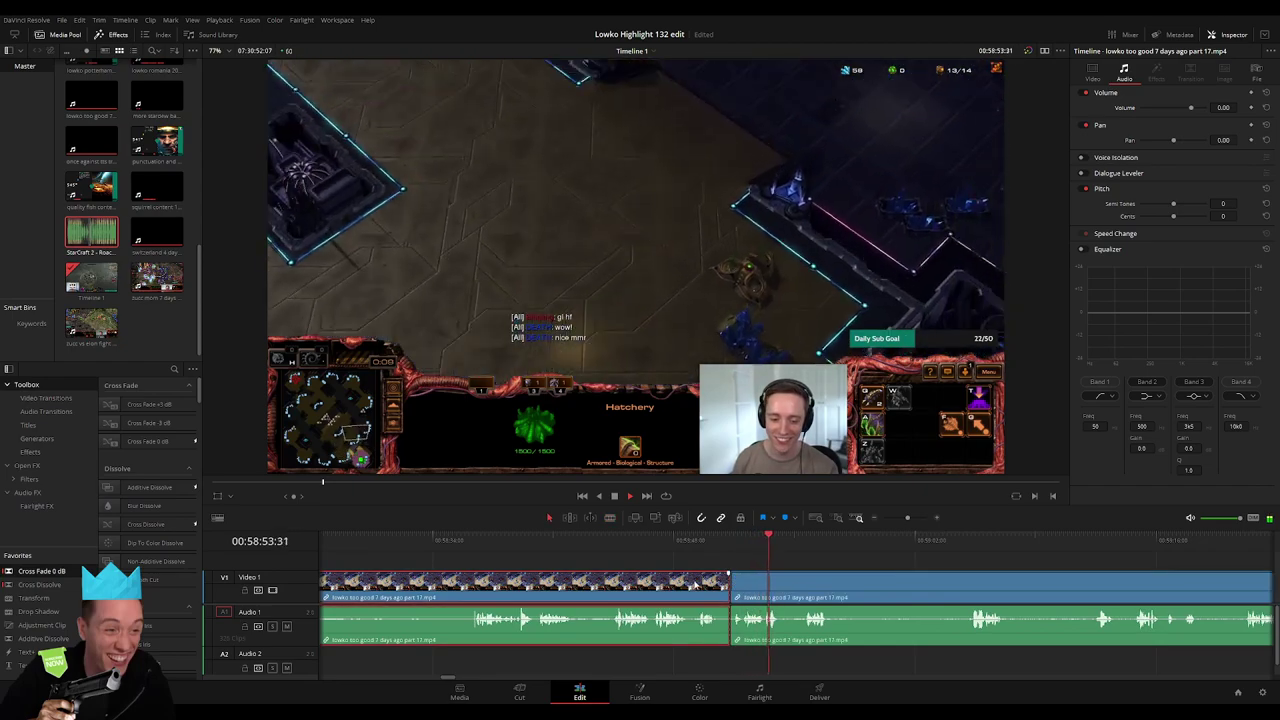
{"action": "key", "text": "Delete"}
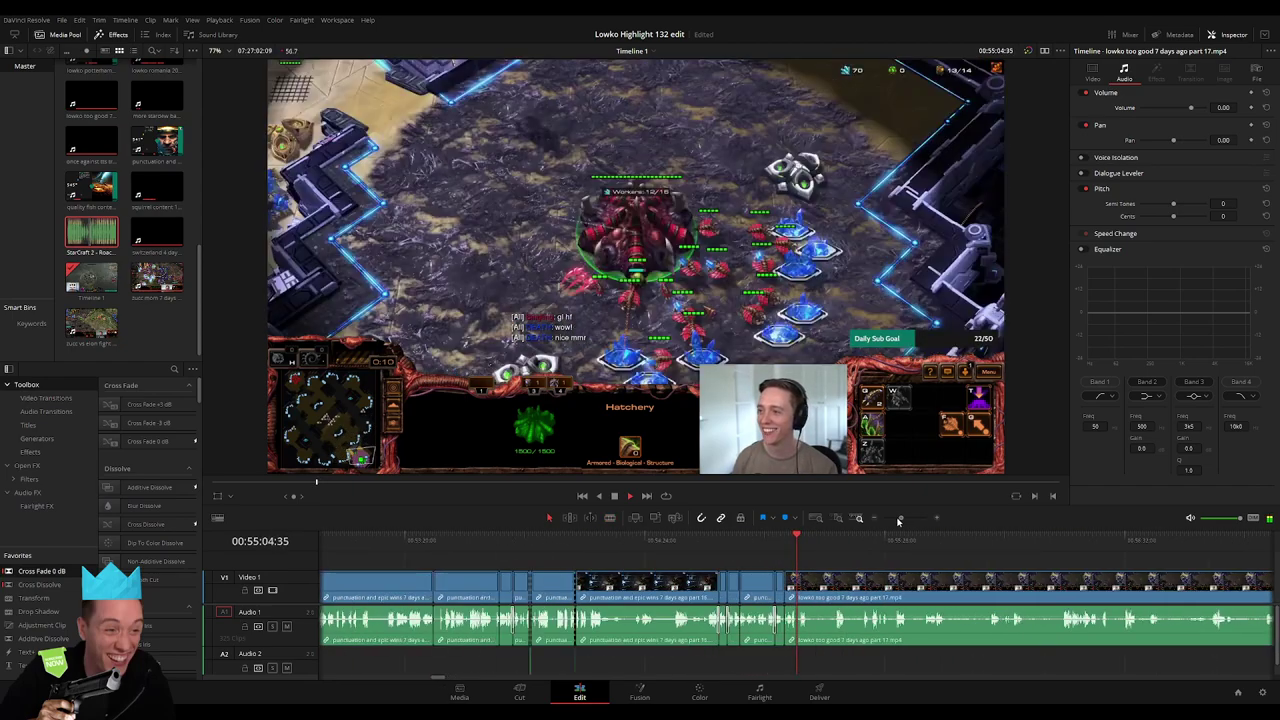
{"action": "scroll", "coordinate": [683, 577], "scroll_direction": "down", "scroll_amount": 3}
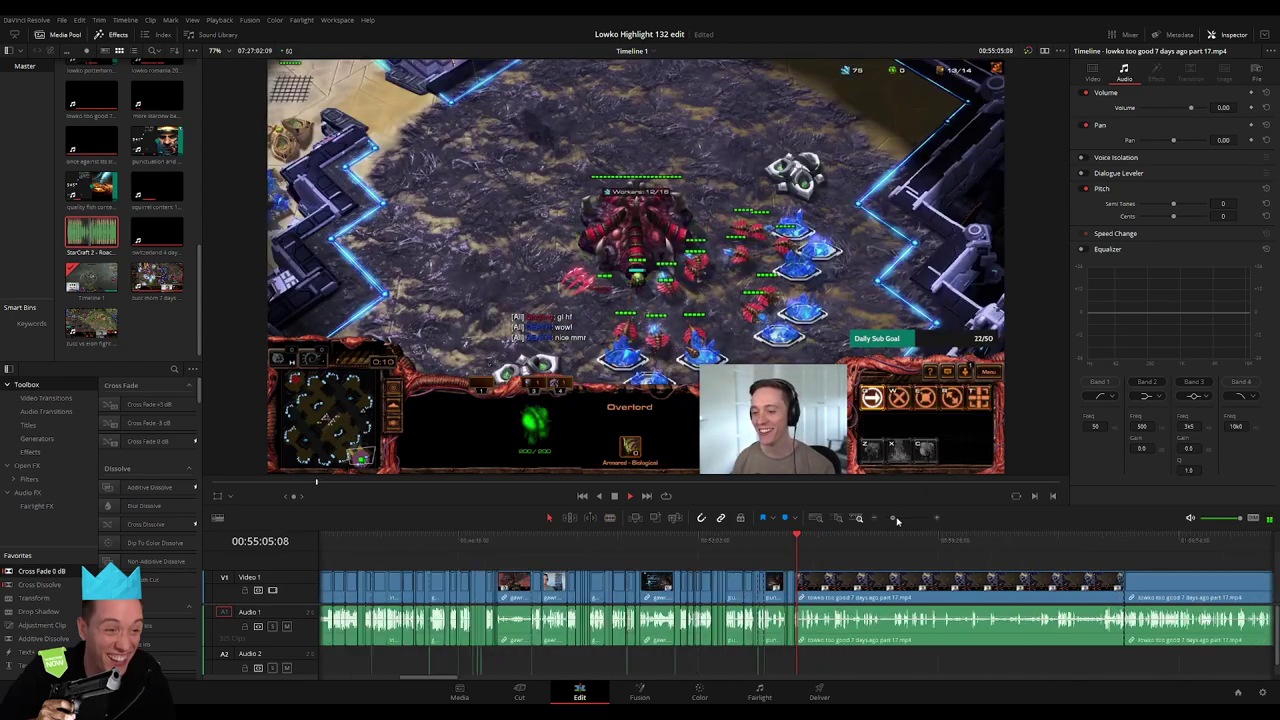
{"action": "scroll", "coordinate": [683, 577], "scroll_direction": "down", "scroll_amount": 3}
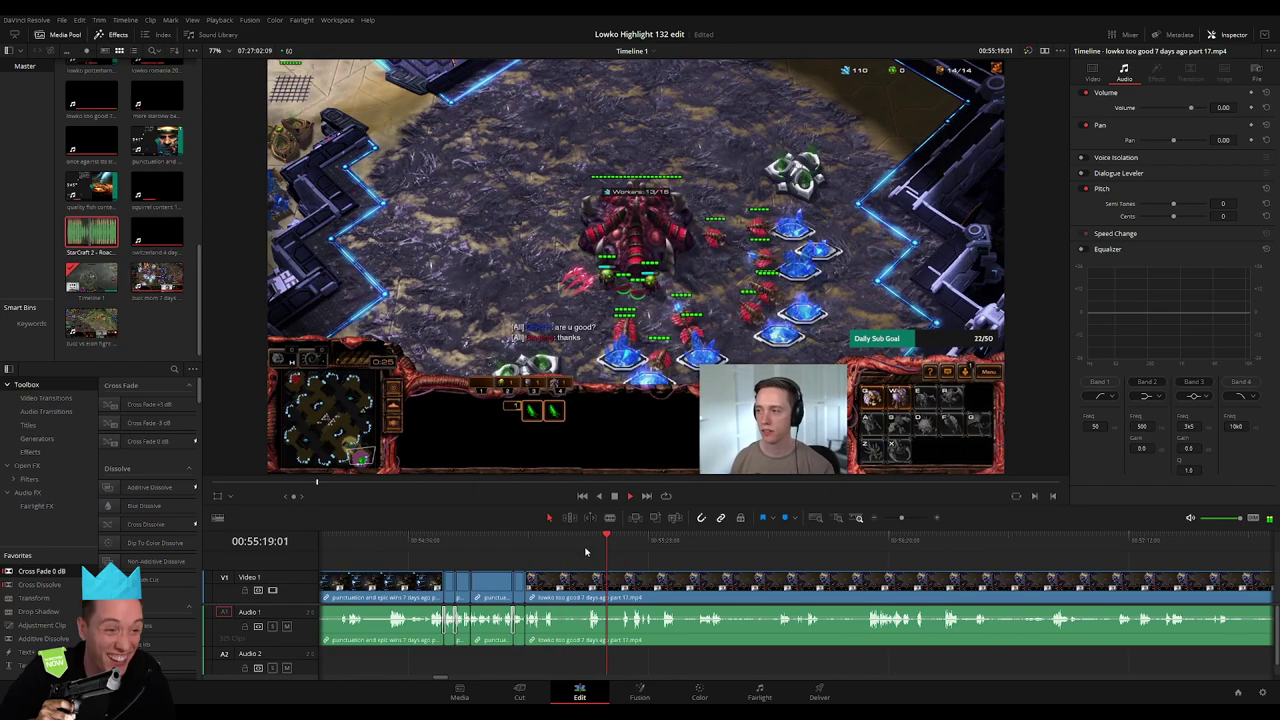
{"action": "left_click", "coordinate": [588, 550]}
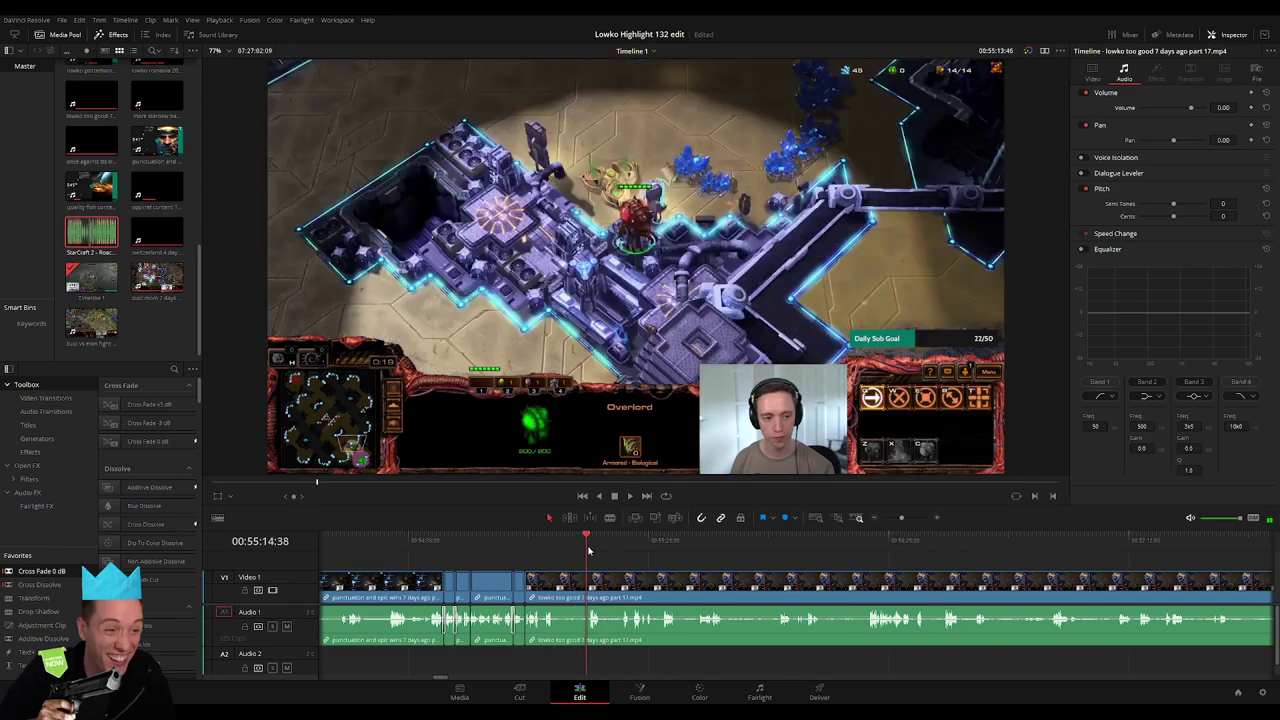
{"action": "left_click_drag", "start_coordinate": [556, 582], "coordinate": [583, 582]}
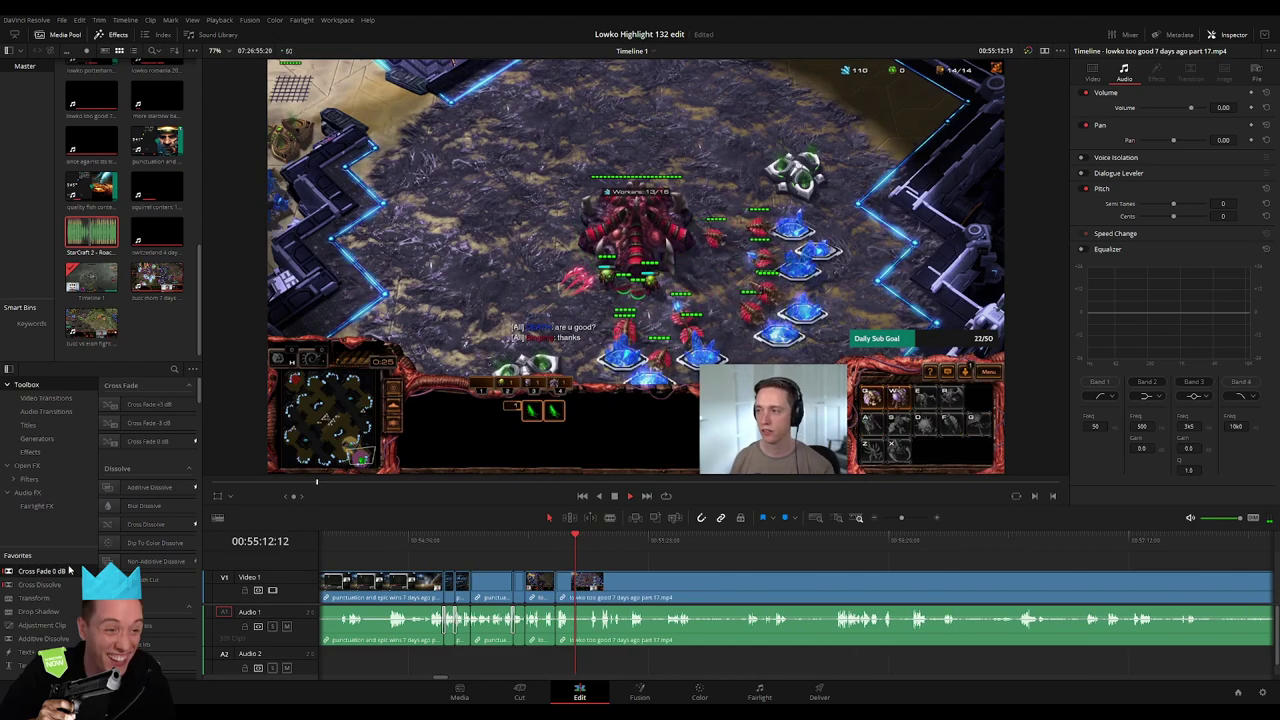
Cut out the dead stretch starting around 55:32 and close the gap
{"action": "left_click", "coordinate": [599, 540]}
{"action": "key", "text": "space"}
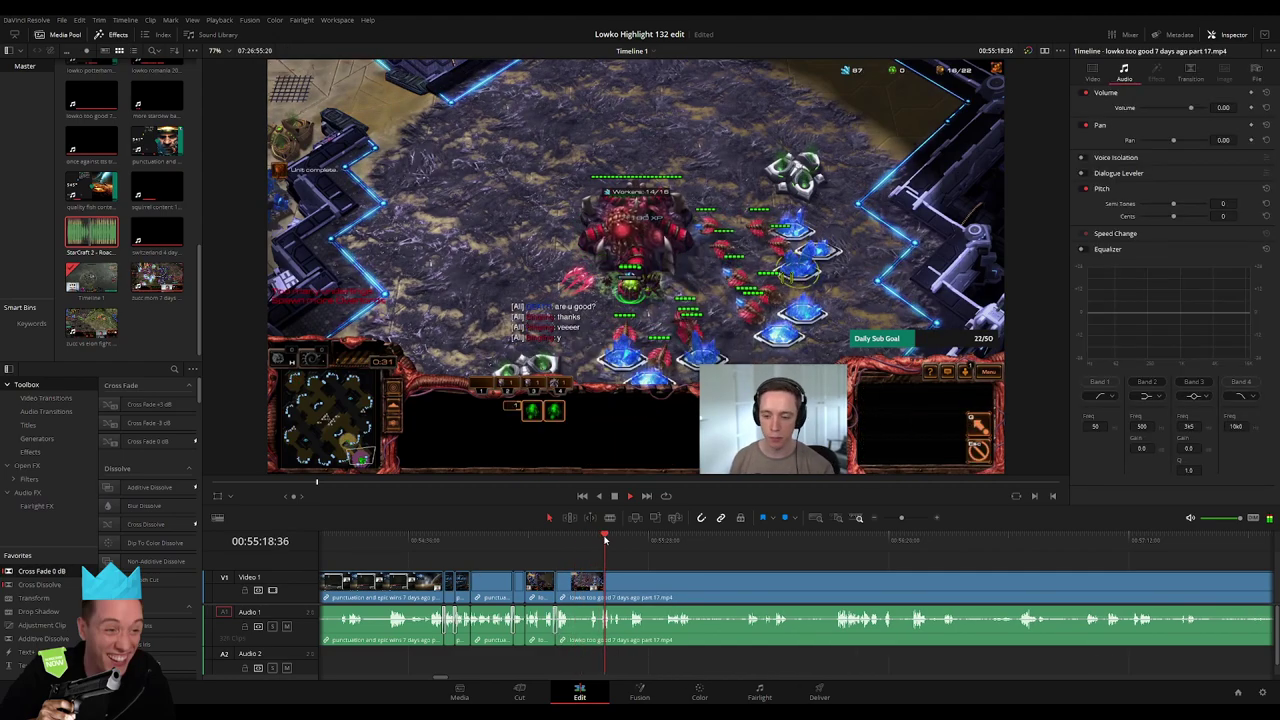
{"action": "scroll", "coordinate": [695, 576], "scroll_direction": "right", "scroll_amount": 3}
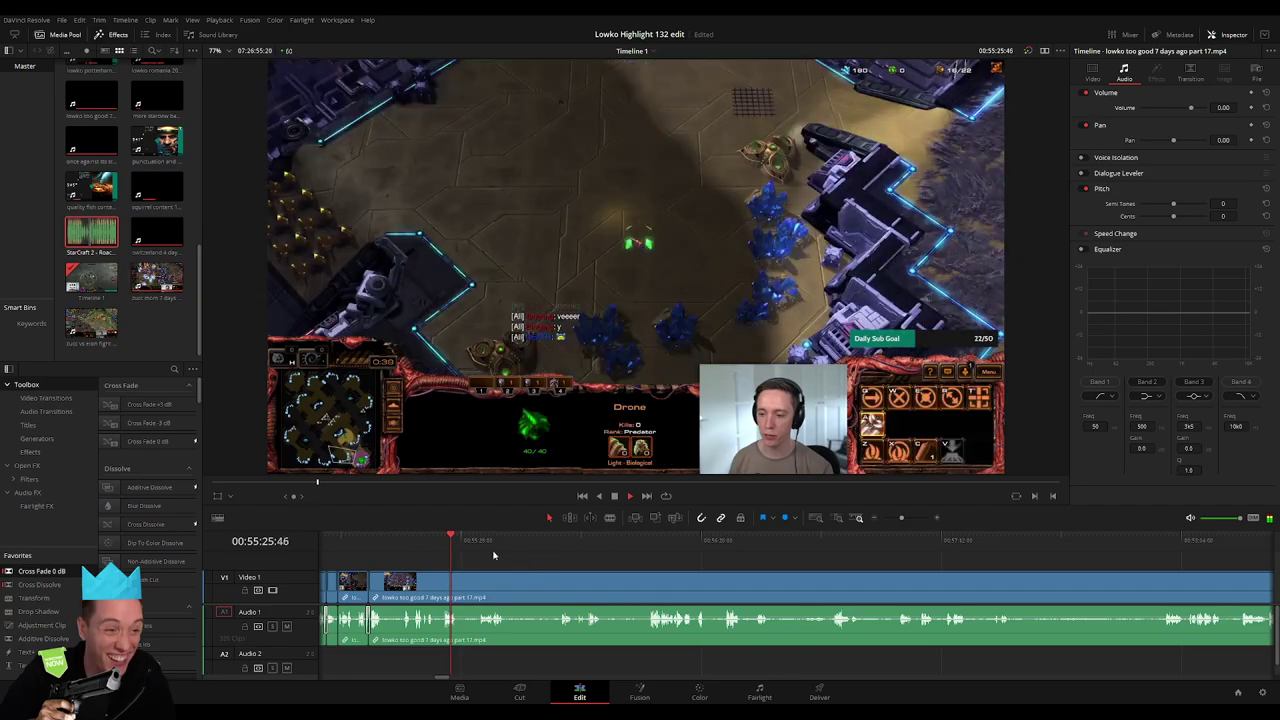
{"action": "left_click", "coordinate": [480, 548]}
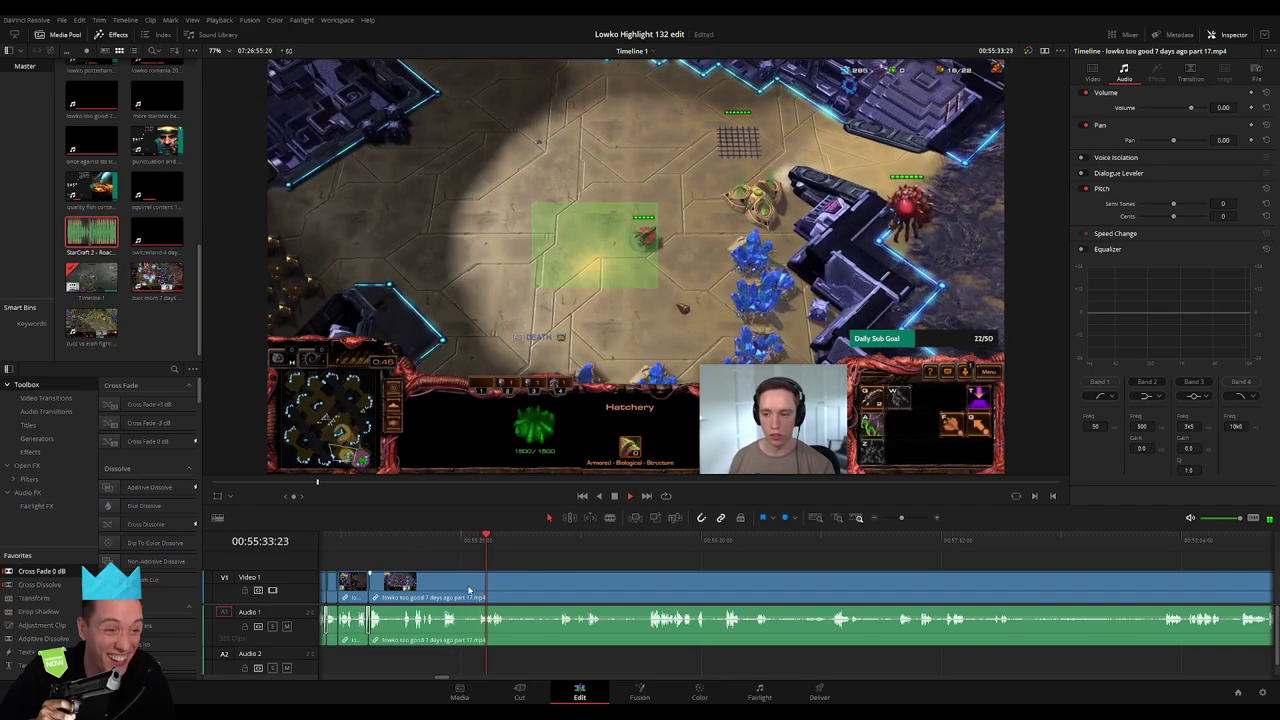
{"action": "left_click", "coordinate": [458, 588]}
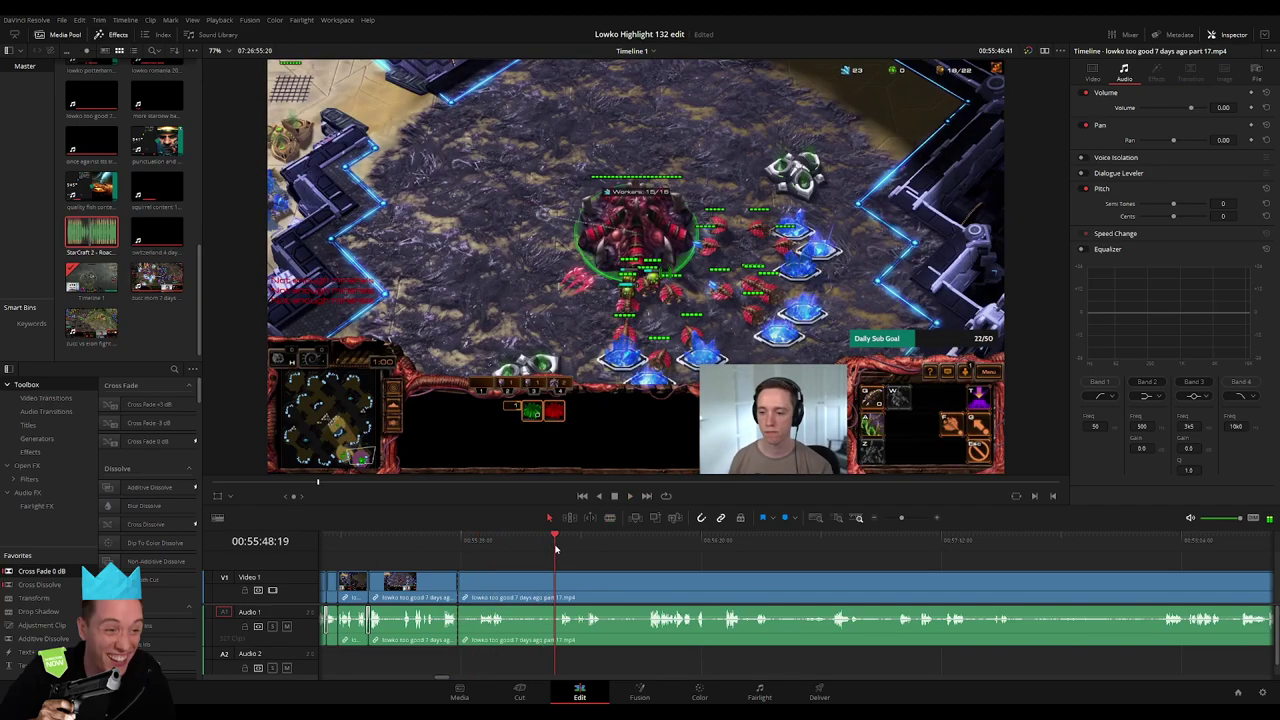
{"action": "left_click_drag", "start_coordinate": [571, 546], "coordinate": [652, 545]}
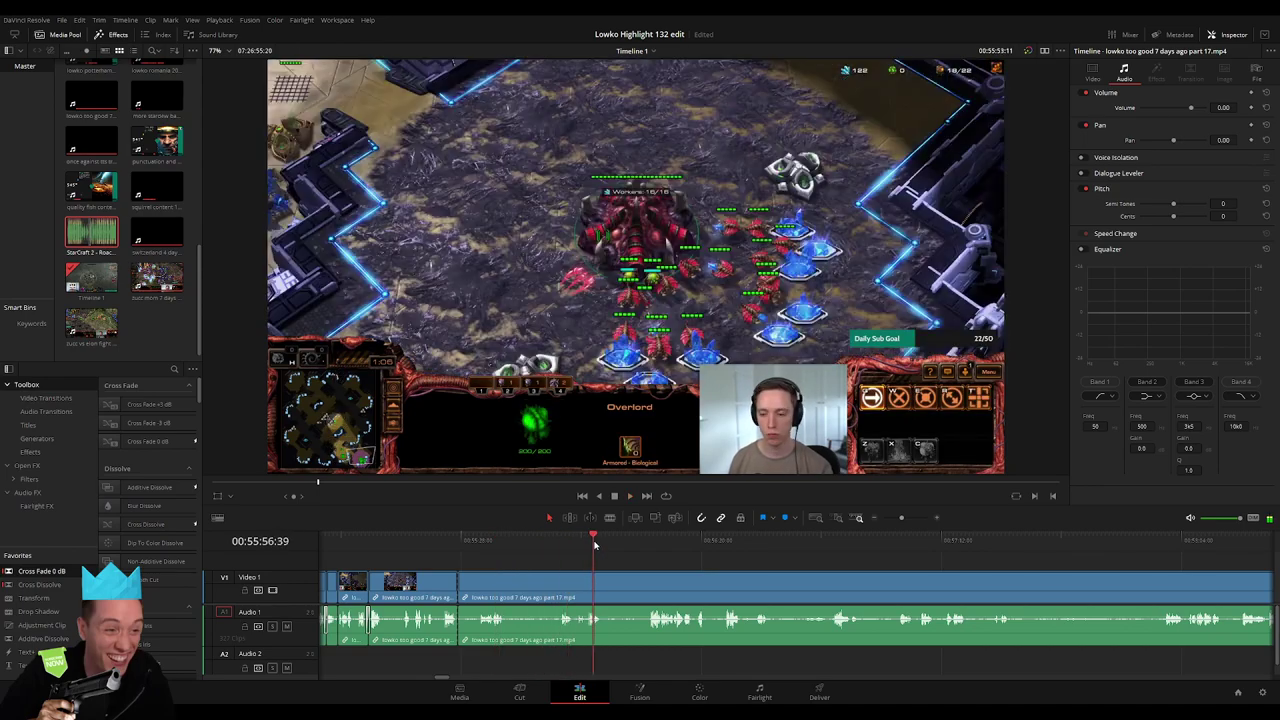
{"action": "scroll", "coordinate": [712, 567], "scroll_direction": "right", "scroll_amount": 3}
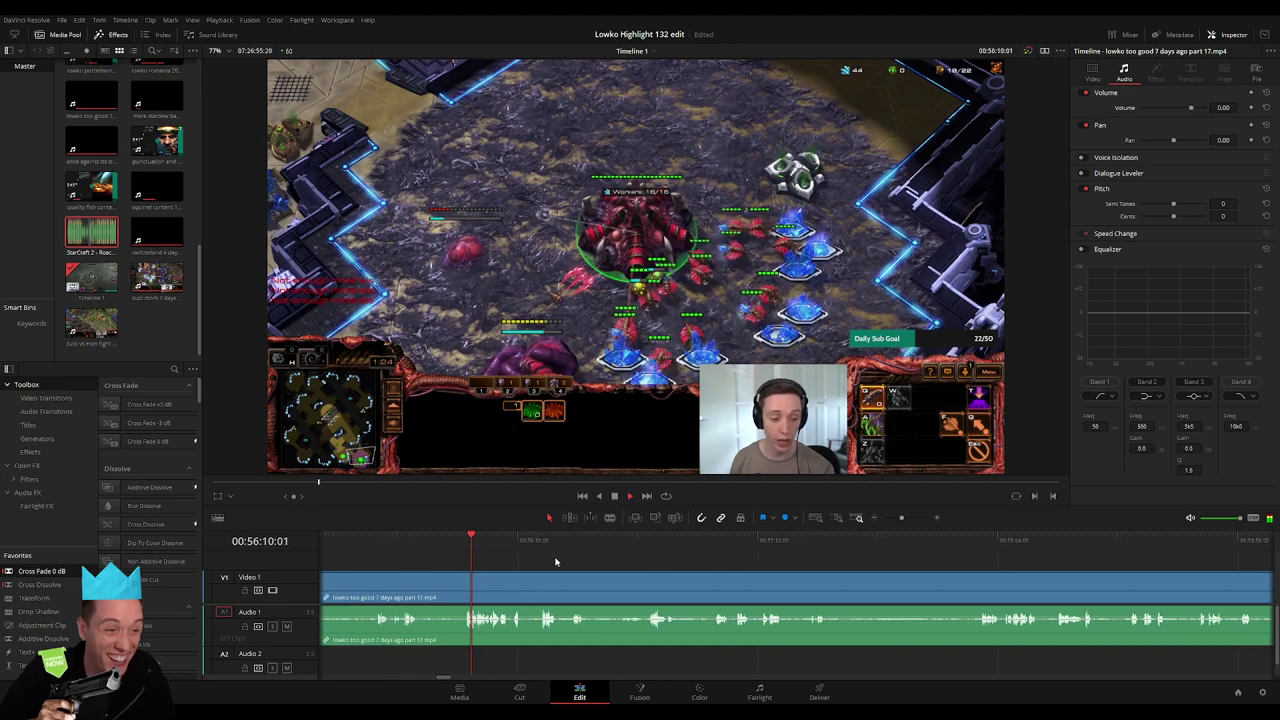
{"action": "key", "text": "ctrl+b"}
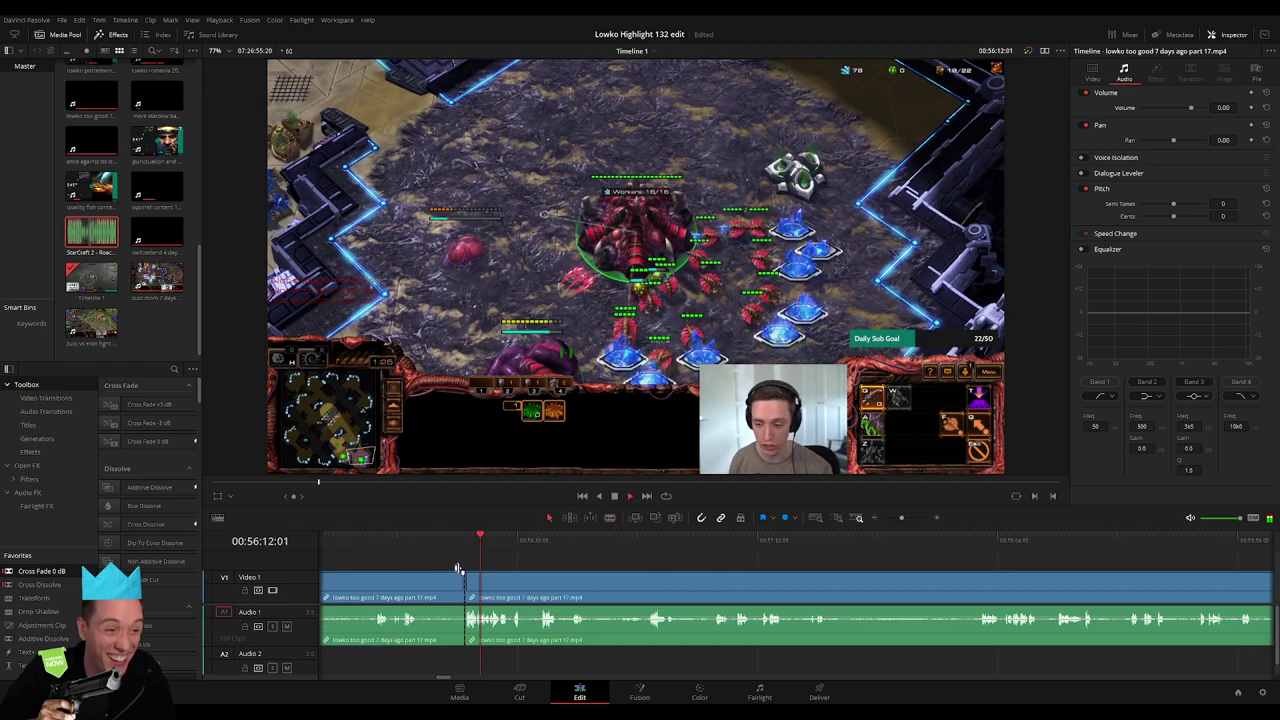
{"action": "scroll", "coordinate": [531, 587], "scroll_direction": "left", "scroll_amount": 2}
{"action": "key", "text": "BackSpace"}
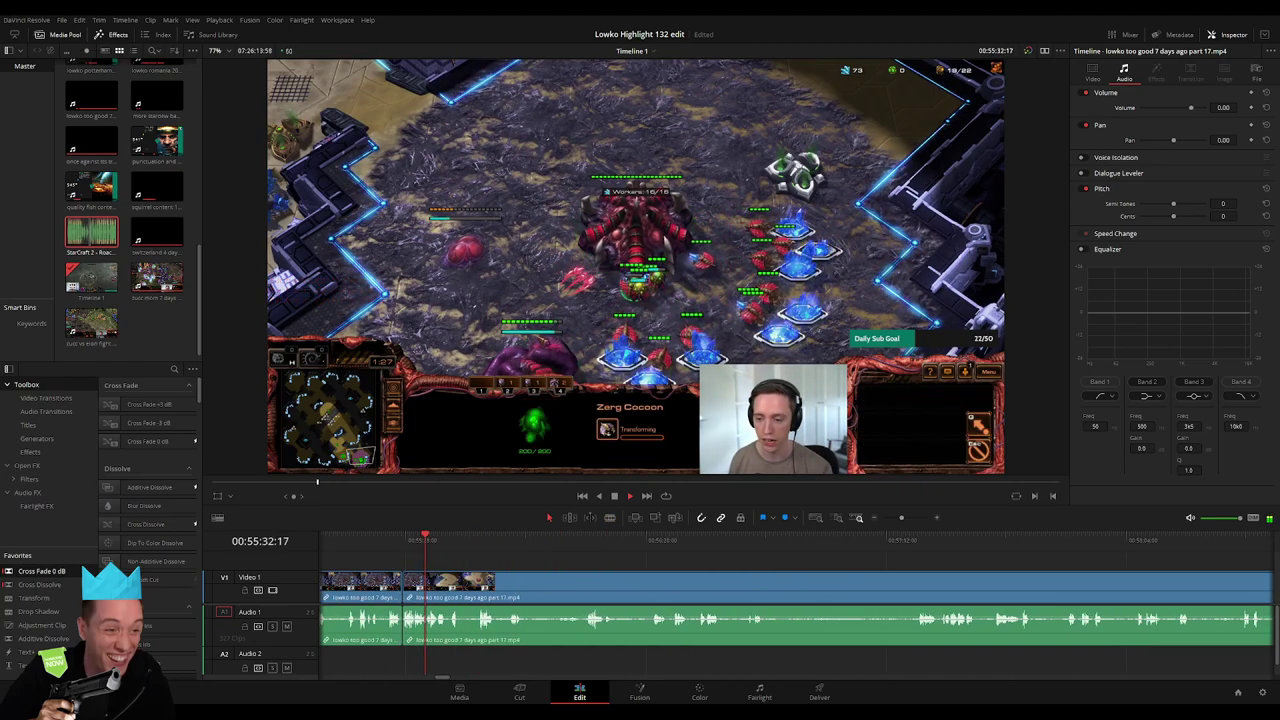
Review the tightened part 17 footage and move on to the later clip
{"action": "mouse_move", "coordinate": [430, 540]}
{"action": "left_mouse_down"}
{"action": "mouse_move", "coordinate": [950, 561]}
{"action": "mouse_move", "coordinate": [1071, 552]}
{"action": "left_mouse_up"}
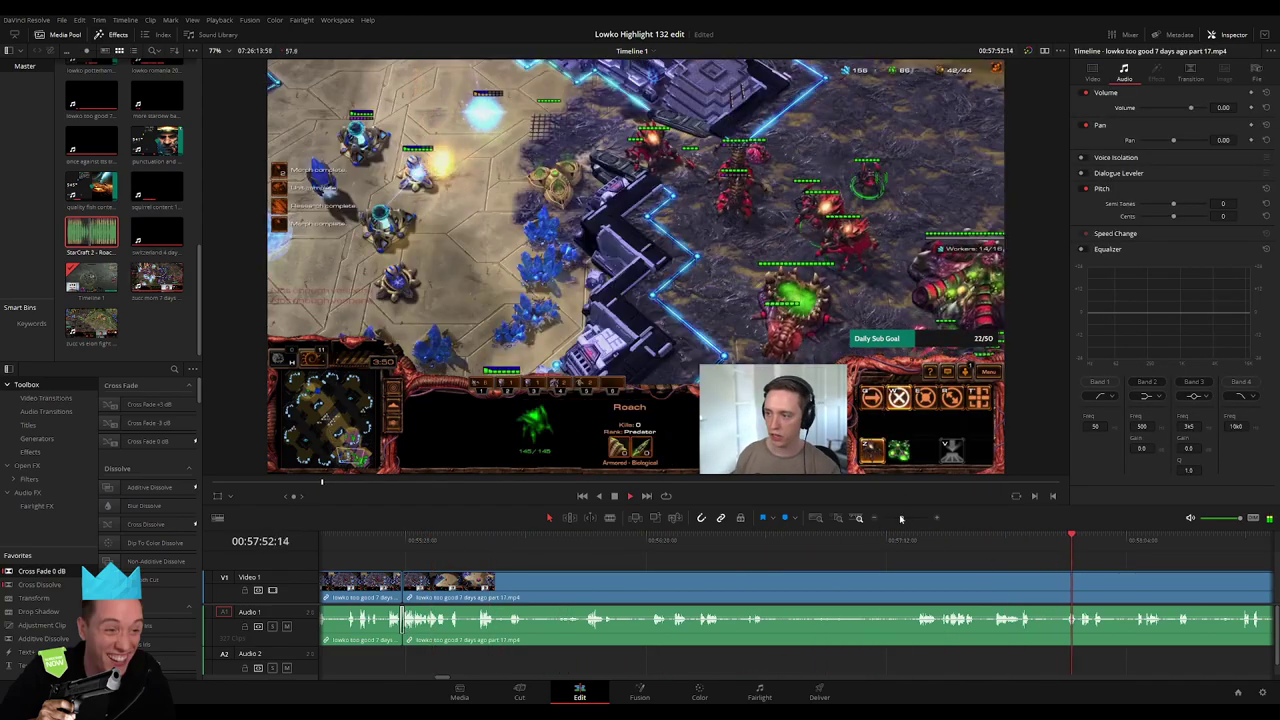
{"action": "scroll", "coordinate": [910, 552], "scroll_direction": "down", "scroll_amount": 2}
{"action": "mouse_move", "coordinate": [910, 552]}
{"action": "left_mouse_down"}
{"action": "mouse_move", "coordinate": [538, 552]}
{"action": "mouse_move", "coordinate": [679, 552]}
{"action": "left_mouse_up"}
{"action": "scroll", "coordinate": [538, 552], "scroll_direction": "up", "scroll_amount": 2}
{"action": "left_click", "coordinate": [538, 552]}
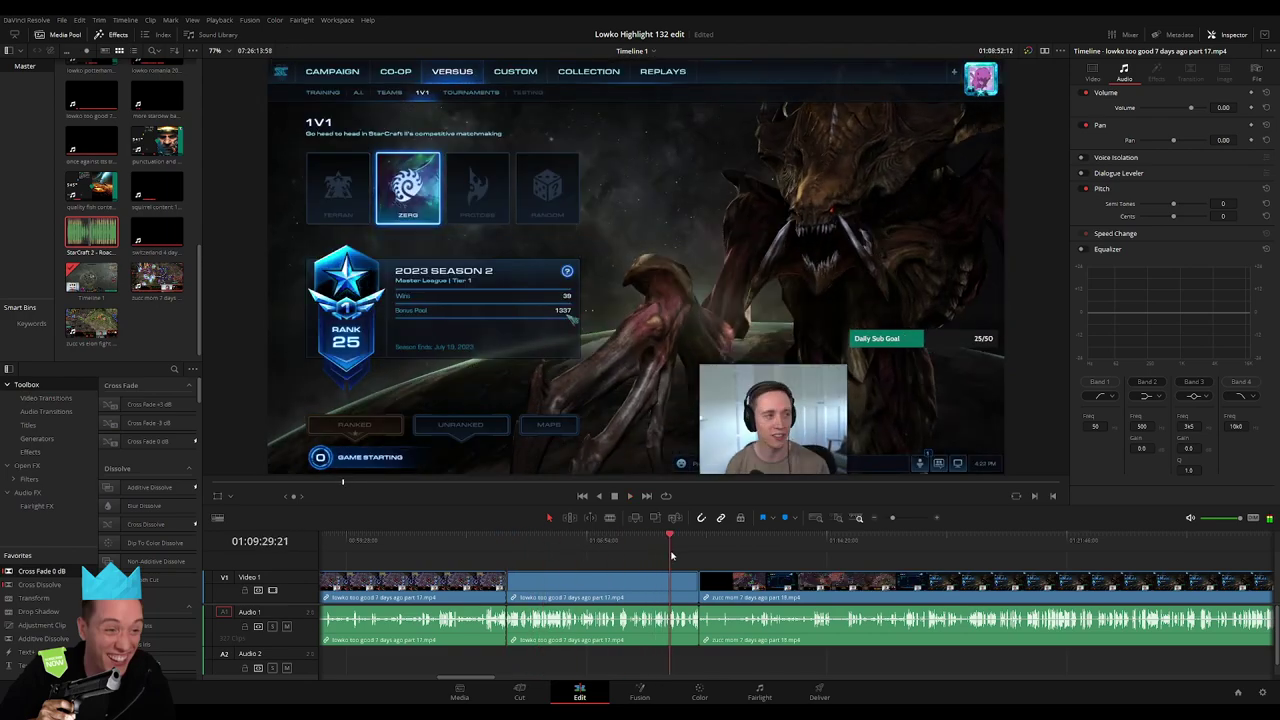
Ripple delete the middle clip after the facecam cut and scrub to the victory screen
{"action": "left_click", "coordinate": [633, 596]}
{"action": "key", "text": "space"}
{"action": "key", "text": "Delete"}
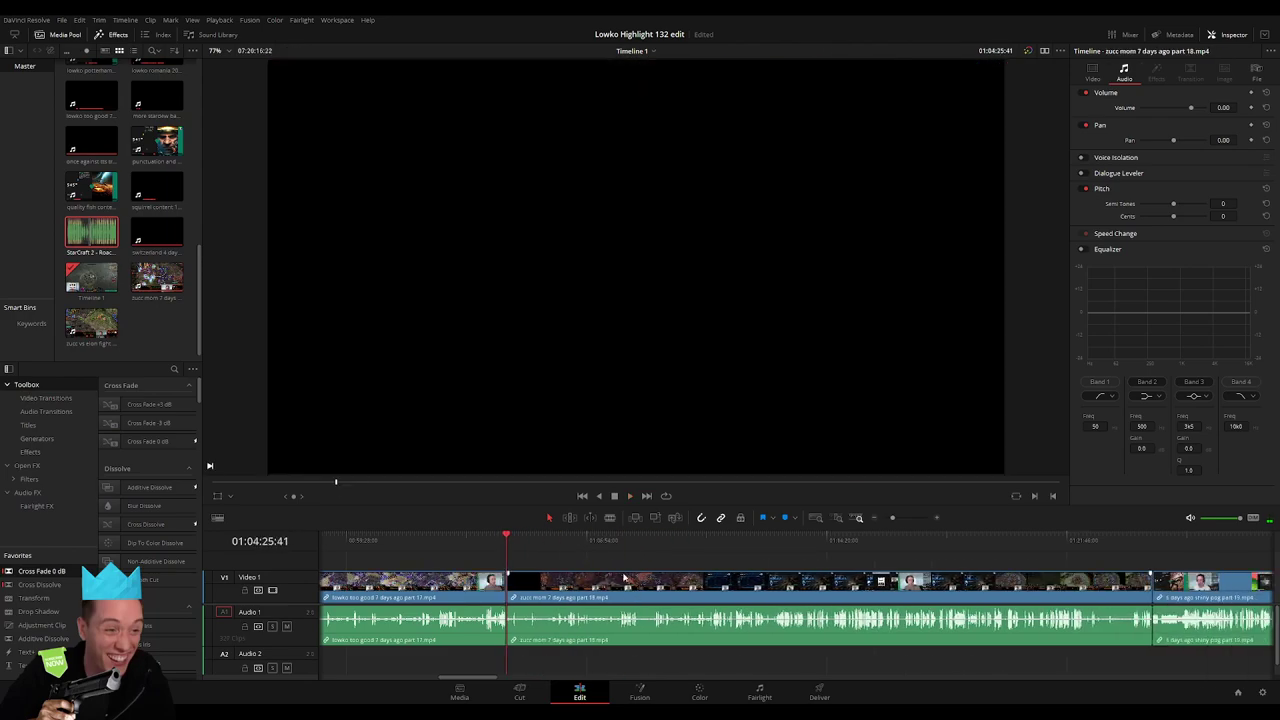
{"action": "left_click_drag", "start_coordinate": [562, 543], "coordinate": [768, 549]}
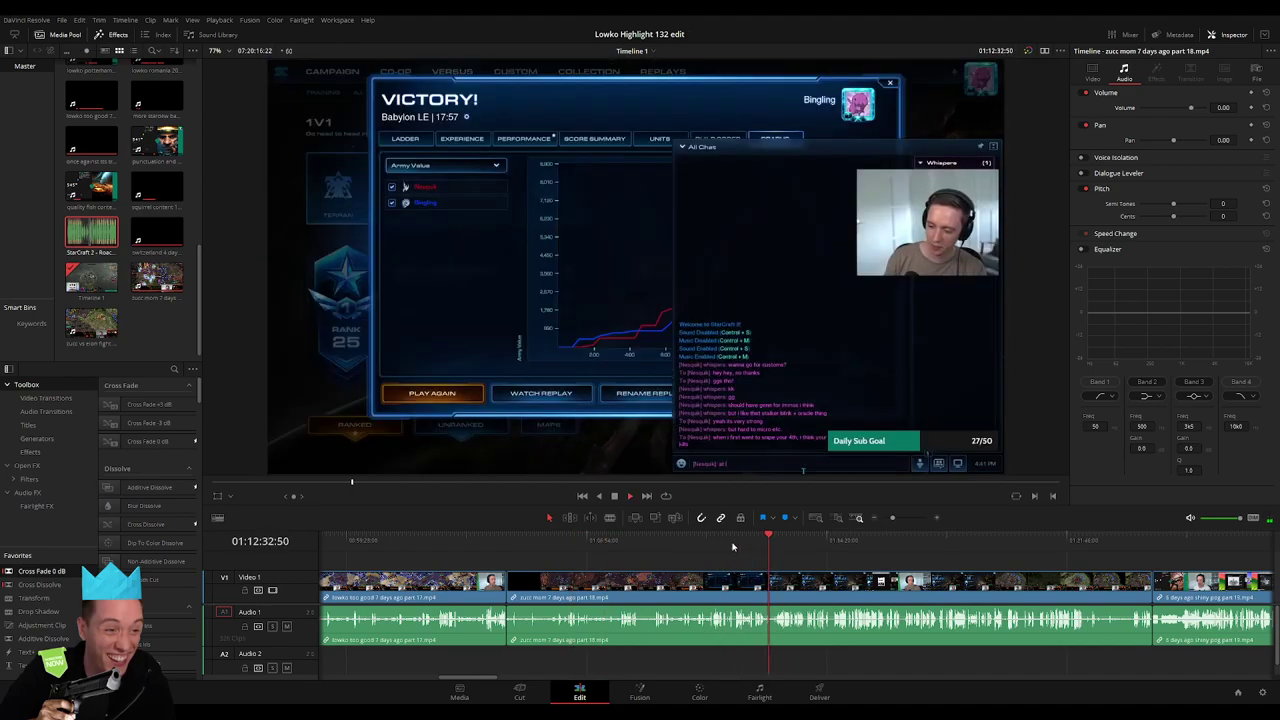
{"action": "mouse_move", "coordinate": [732, 547]}
{"action": "left_mouse_down"}
{"action": "mouse_move", "coordinate": [670, 552]}
{"action": "mouse_move", "coordinate": [843, 550]}
{"action": "mouse_move", "coordinate": [812, 551]}
{"action": "left_mouse_up"}
Split where the tweet section starts and ripple delete the piece before it
{"action": "scroll", "coordinate": [853, 553], "scroll_direction": "up", "scroll_amount": 2}
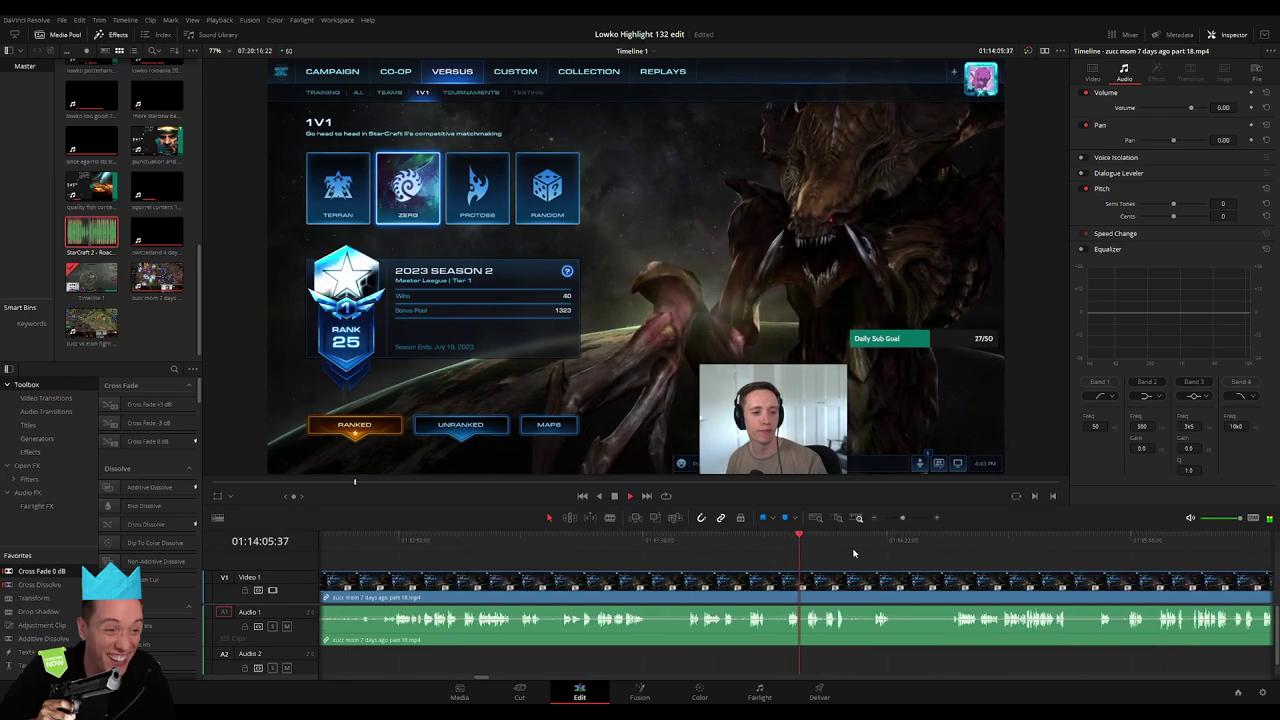
{"action": "left_click", "coordinate": [937, 548]}
{"action": "scroll", "coordinate": [690, 590], "scroll_direction": "right", "scroll_amount": 3}
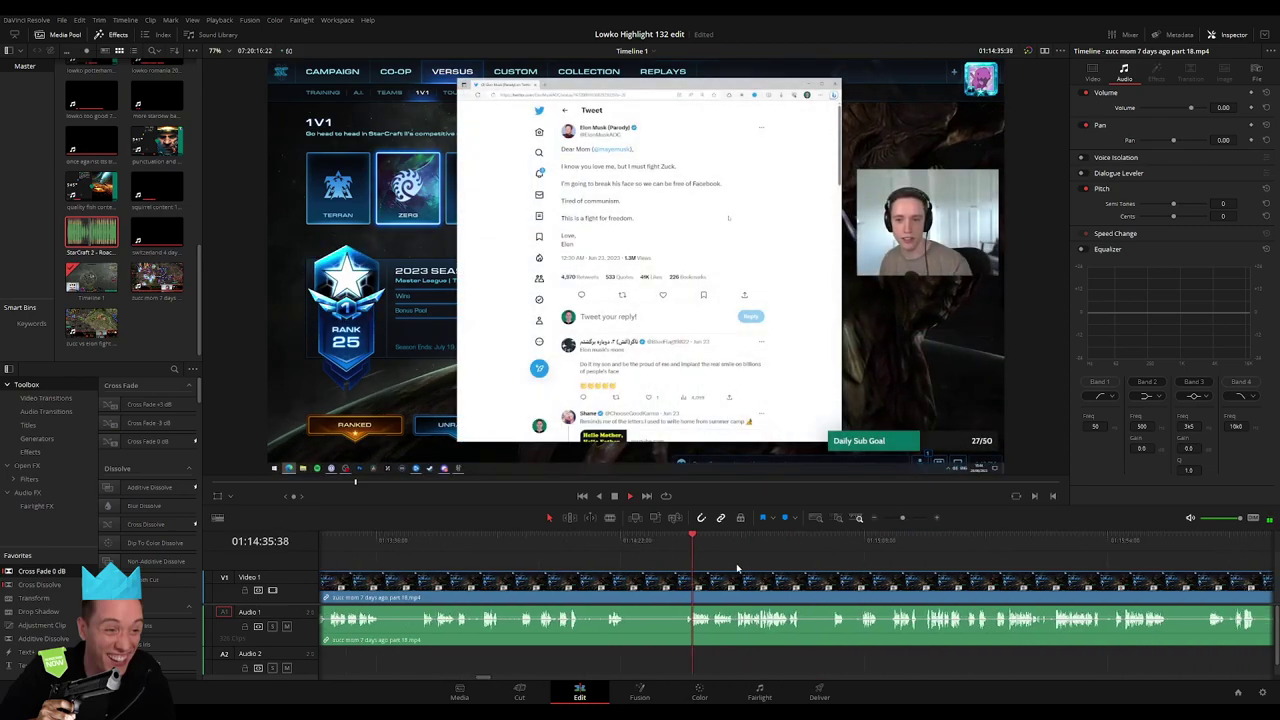
{"action": "left_click", "coordinate": [678, 585]}
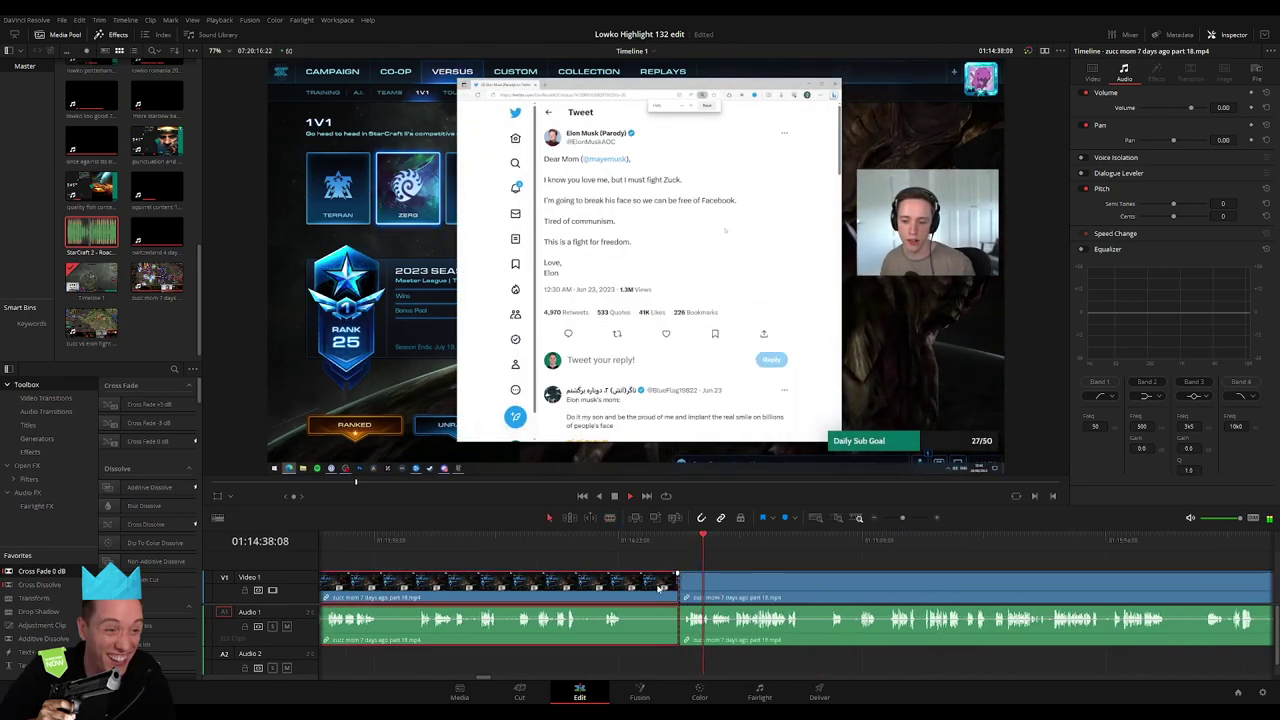
{"action": "key", "text": "Delete"}
Zoom around the part 18 clip and play it back to find the tweet shot
{"action": "left_click_drag", "start_coordinate": [902, 517], "coordinate": [885, 519]}
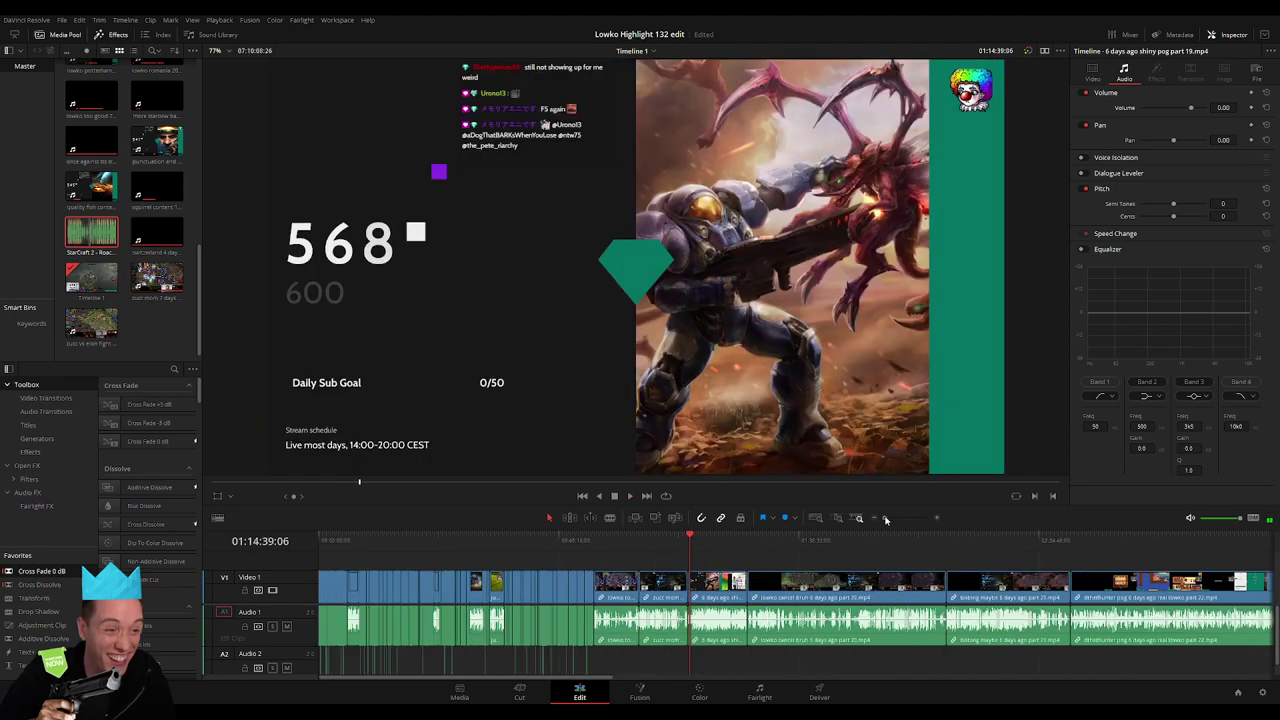
{"action": "left_click", "coordinate": [628, 545]}
{"action": "left_click", "coordinate": [638, 545]}
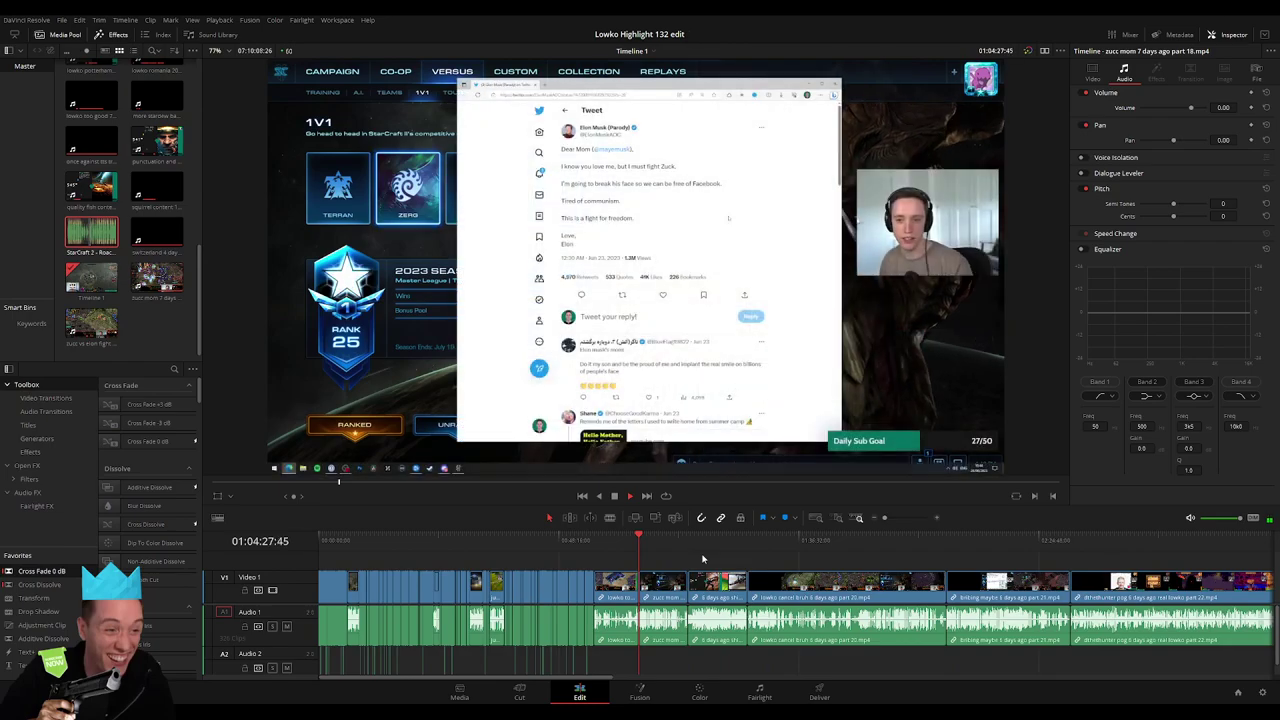
{"action": "left_click_drag", "start_coordinate": [885, 521], "coordinate": [900, 523]}
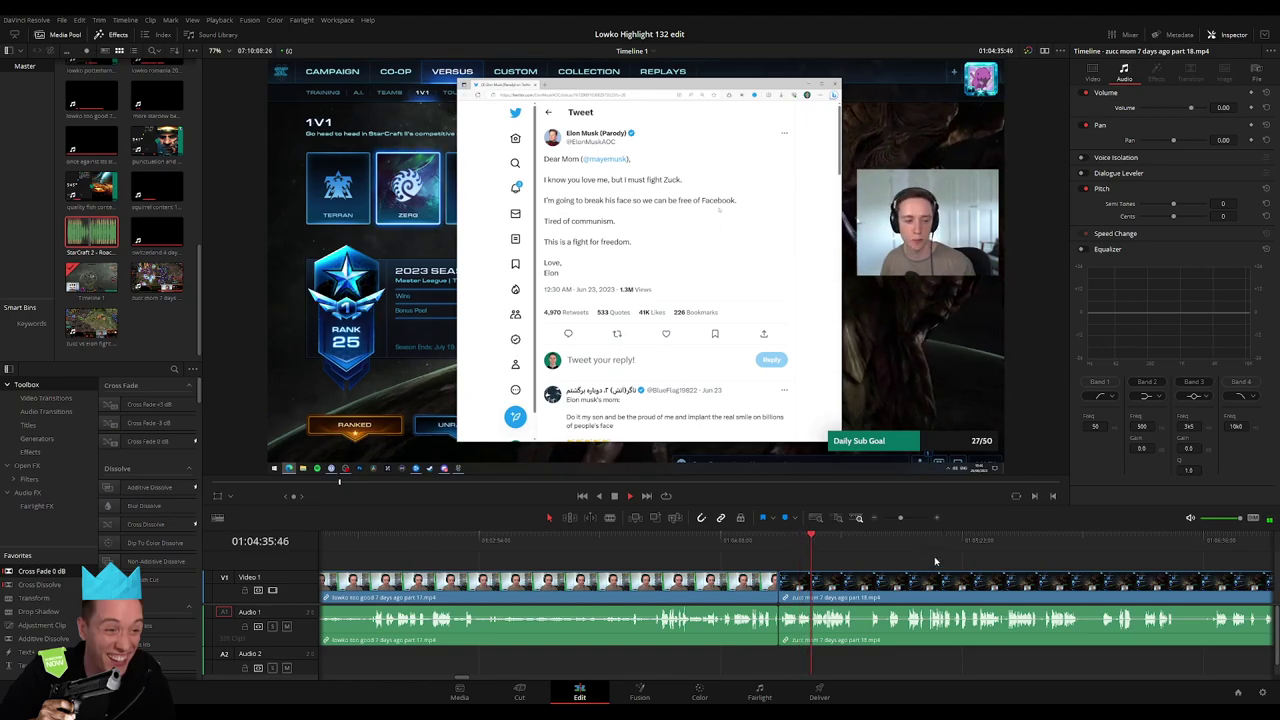
{"action": "key", "text": "l"}
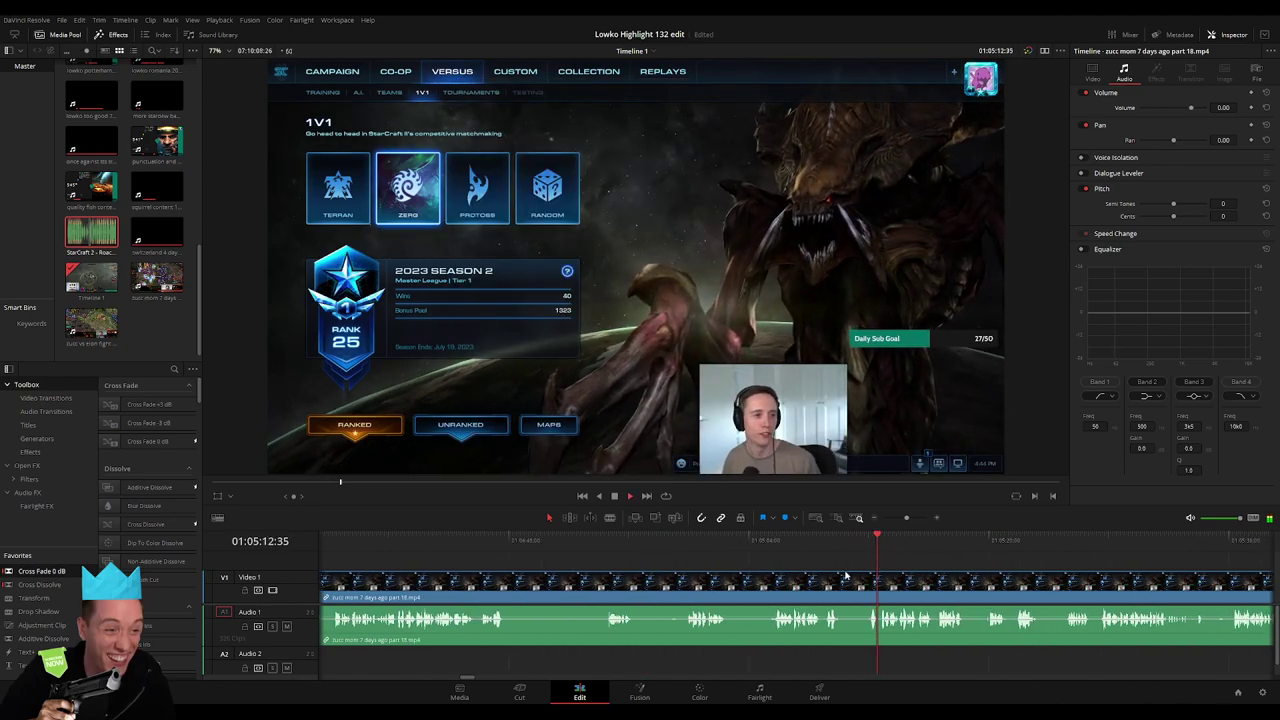
{"action": "left_click_drag", "start_coordinate": [710, 537], "coordinate": [820, 548]}
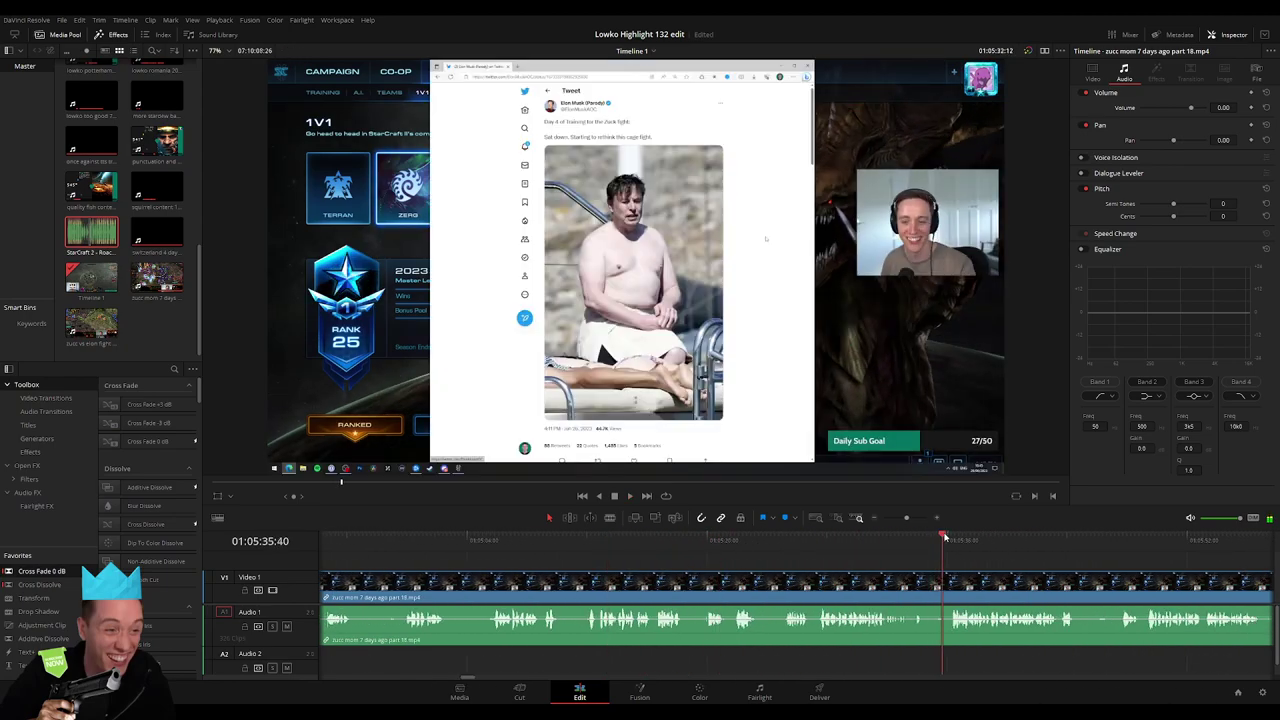
{"action": "key", "text": "space"}
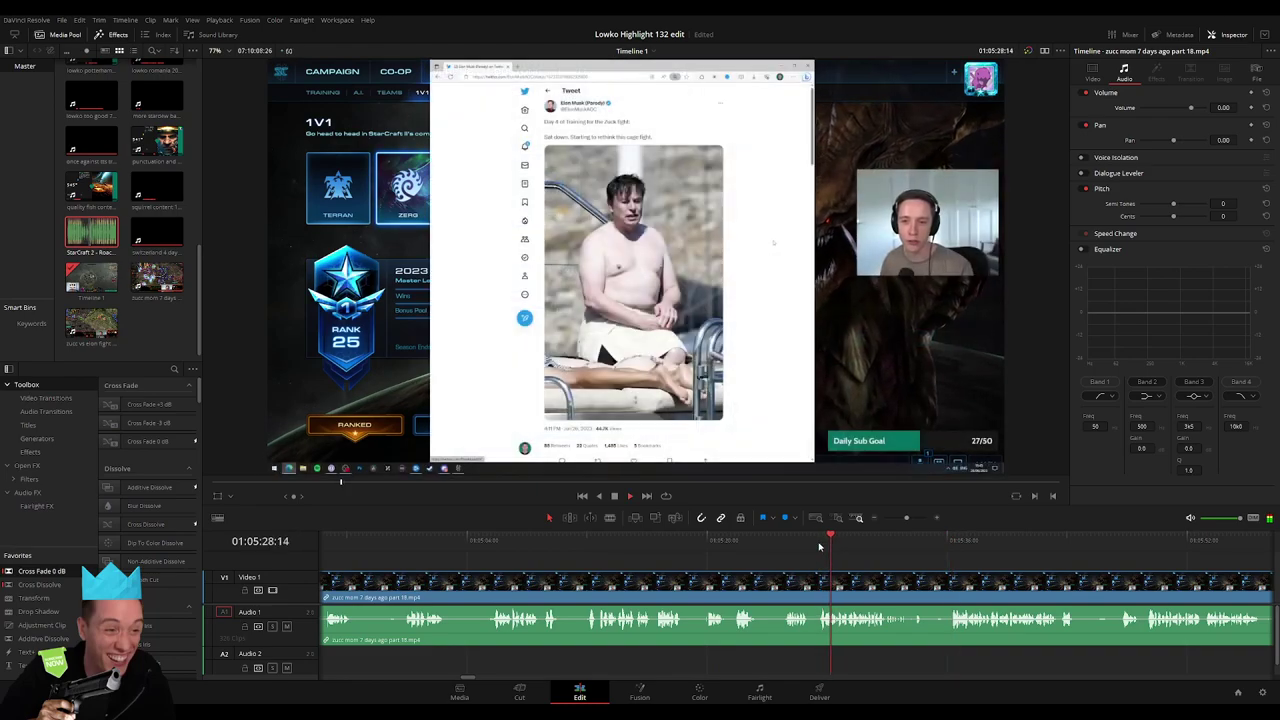
Replay around the tweet shot and scrub to the article scene
{"action": "left_click", "coordinate": [790, 549]}
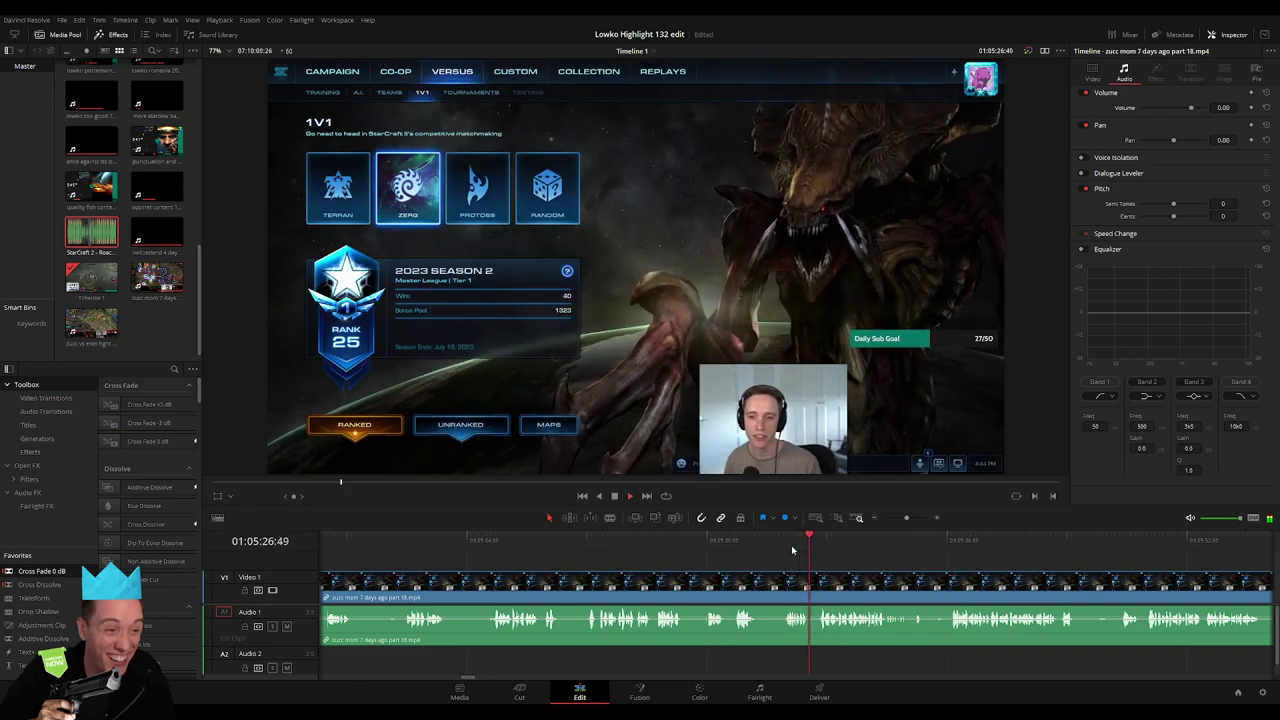
{"action": "left_click", "coordinate": [744, 543]}
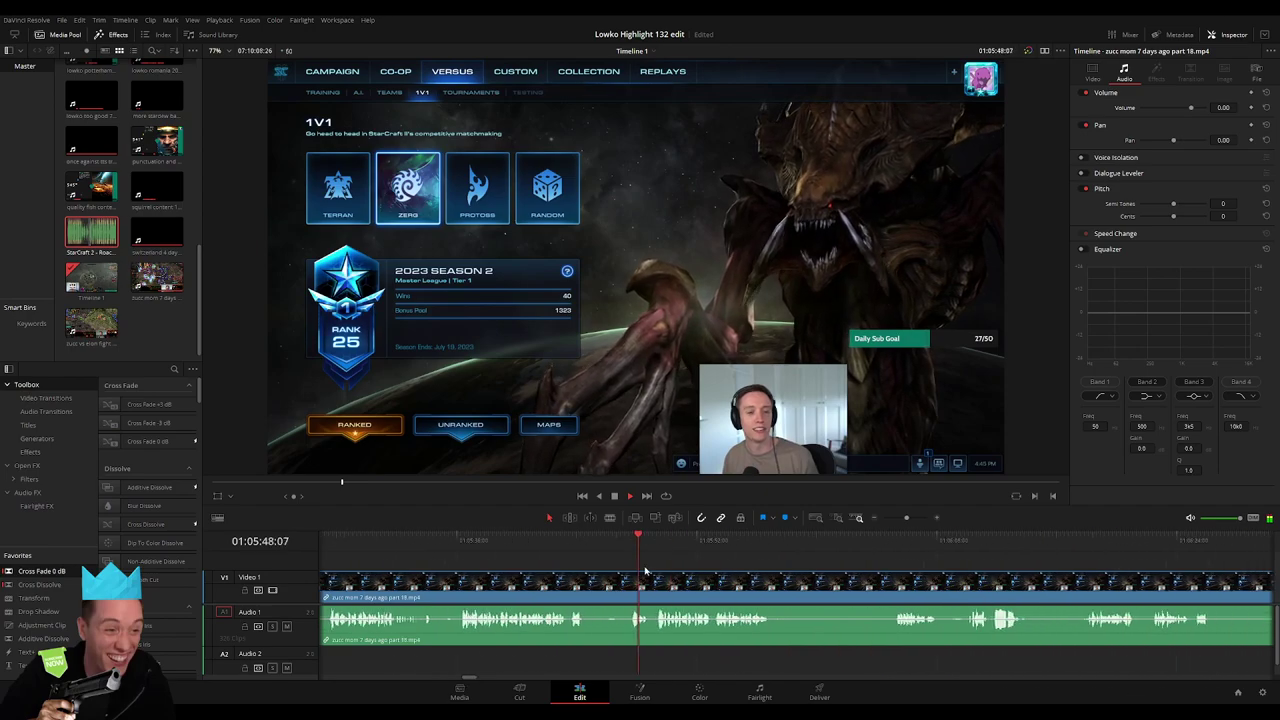
{"action": "left_click", "coordinate": [840, 554]}
{"action": "left_click", "coordinate": [1018, 549]}
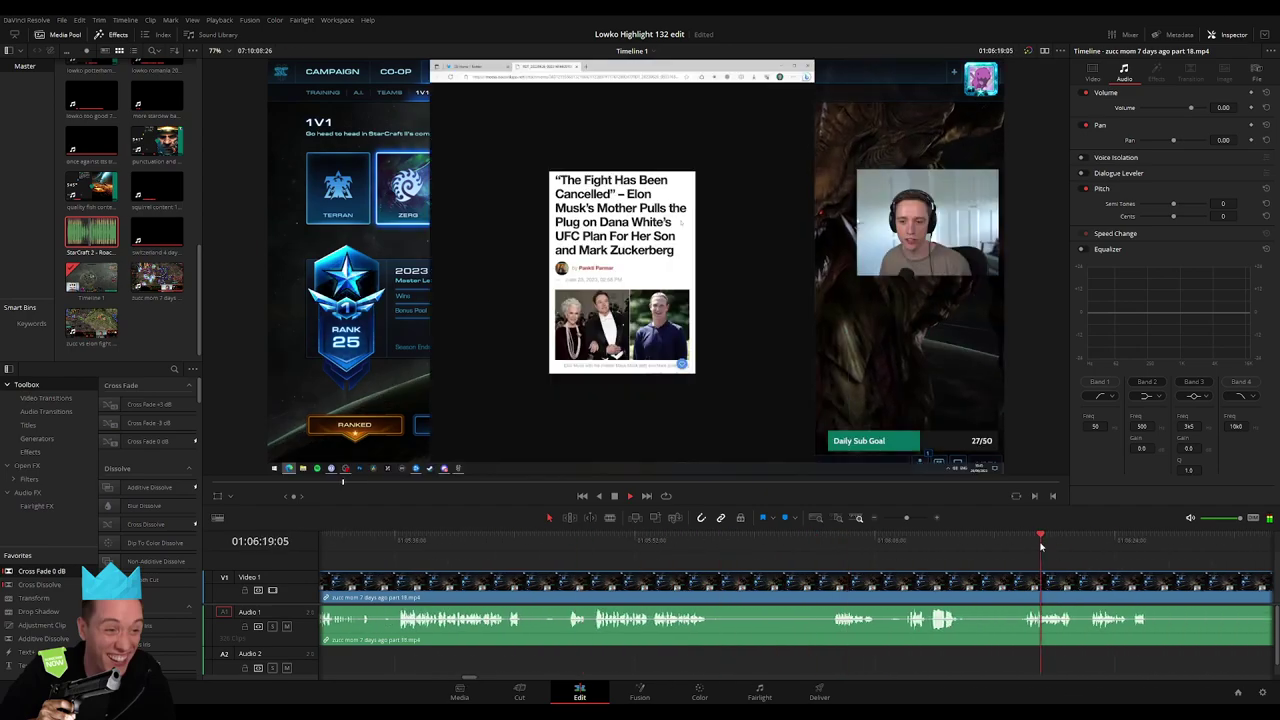
{"action": "left_click_drag", "start_coordinate": [503, 548], "coordinate": [498, 549]}
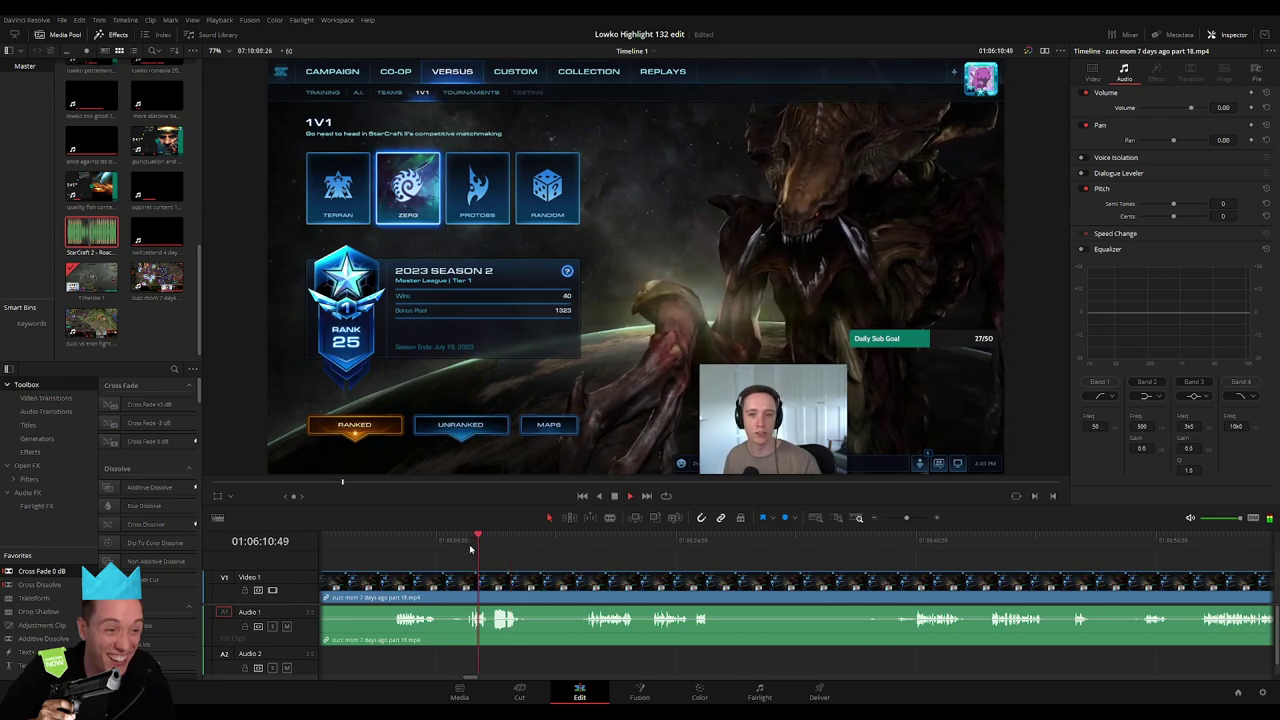
{"action": "left_click", "coordinate": [401, 549]}
{"action": "scroll", "coordinate": [455, 571], "scroll_direction": "left", "scroll_amount": 3}
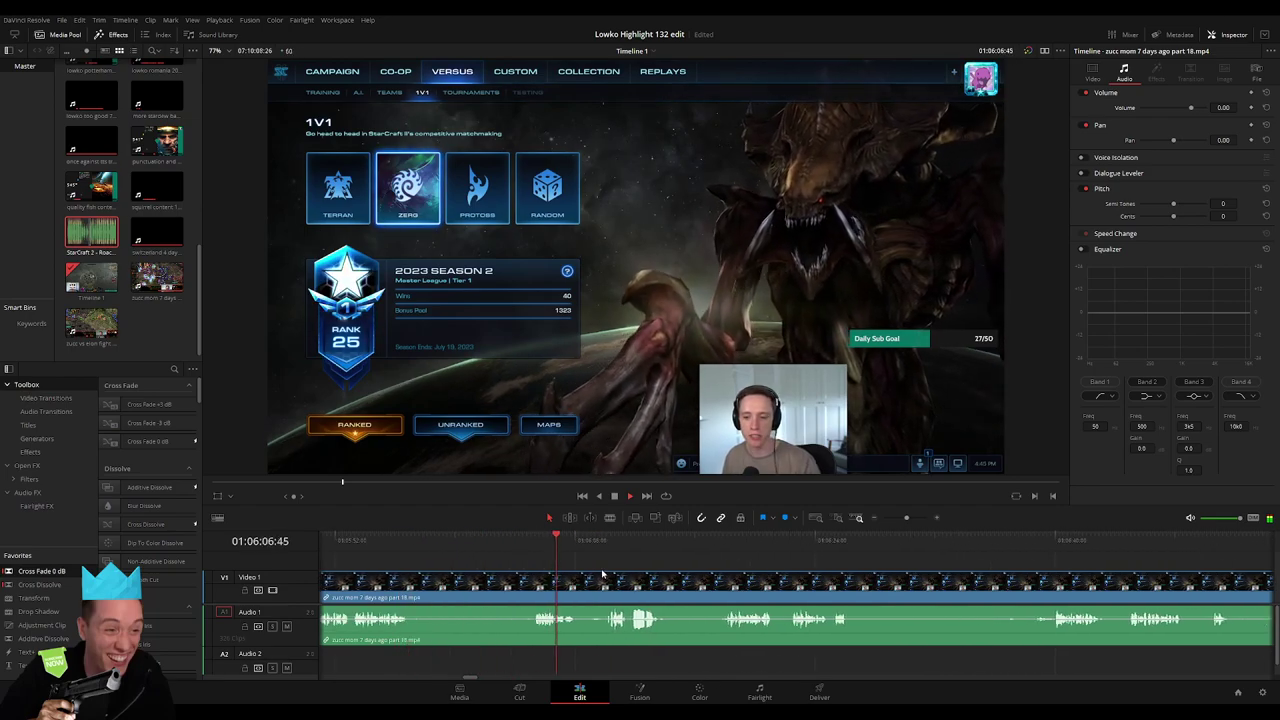
{"action": "left_click", "coordinate": [597, 558]}
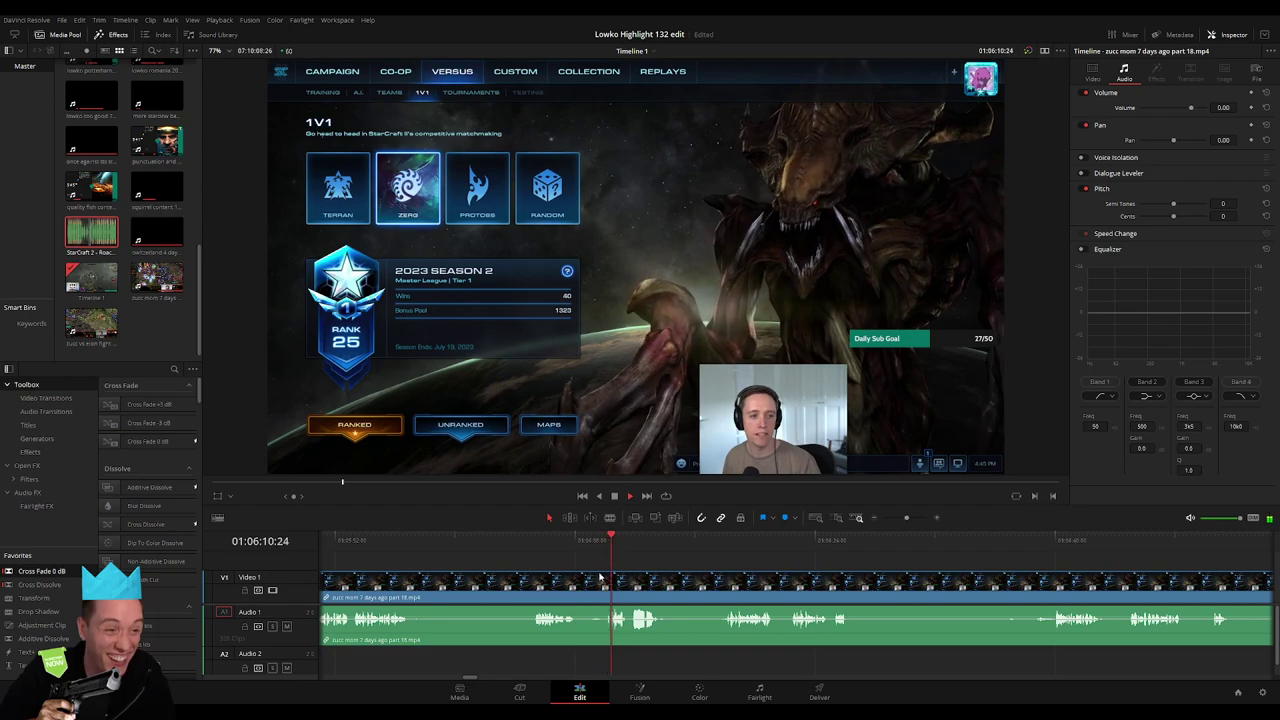
{"action": "left_click_drag", "start_coordinate": [631, 561], "coordinate": [718, 557]}
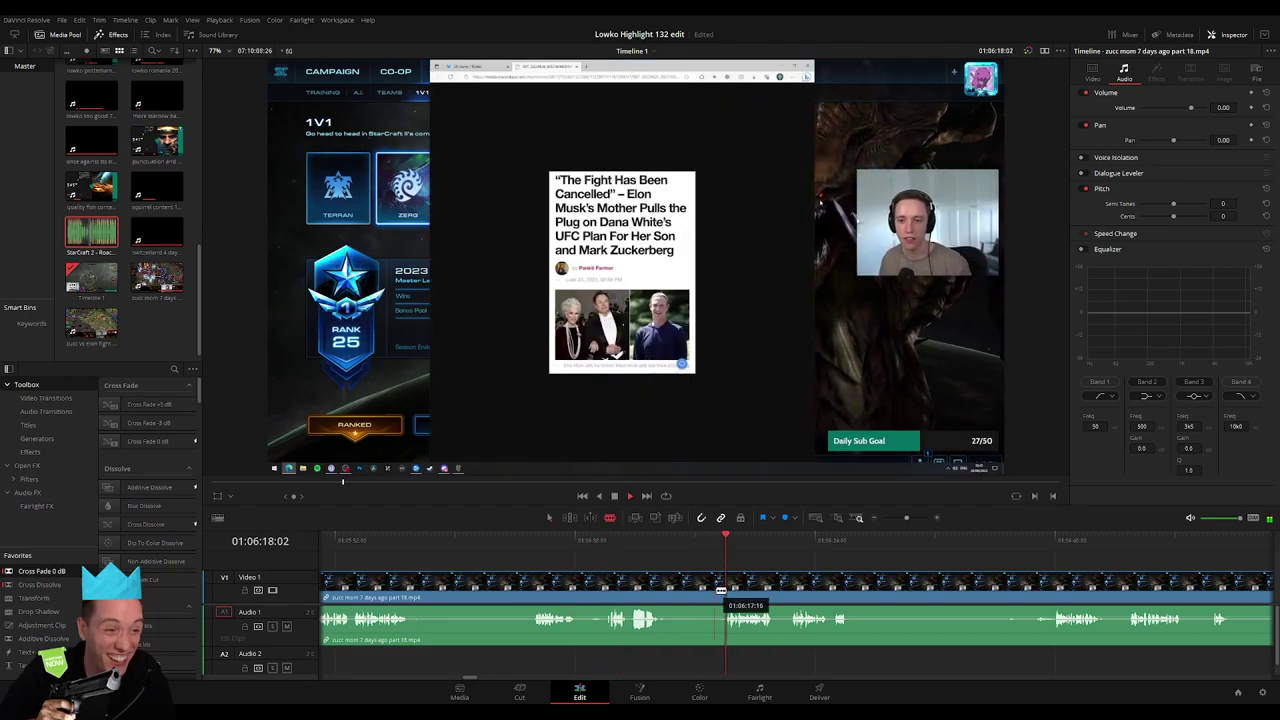
Cut at the article scene and once more, ripple deleting both unwanted sections
{"action": "left_click", "coordinate": [718, 588]}
{"action": "key", "text": "a"}
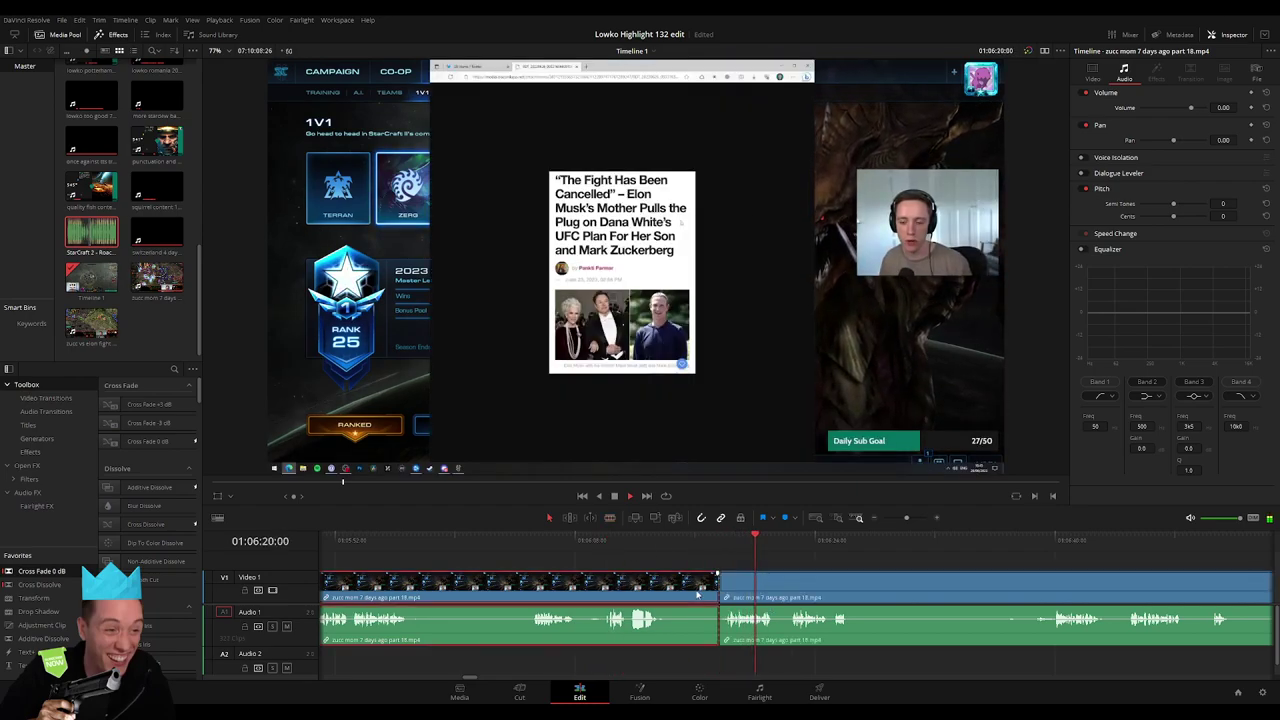
{"action": "key", "text": "BackSpace"}
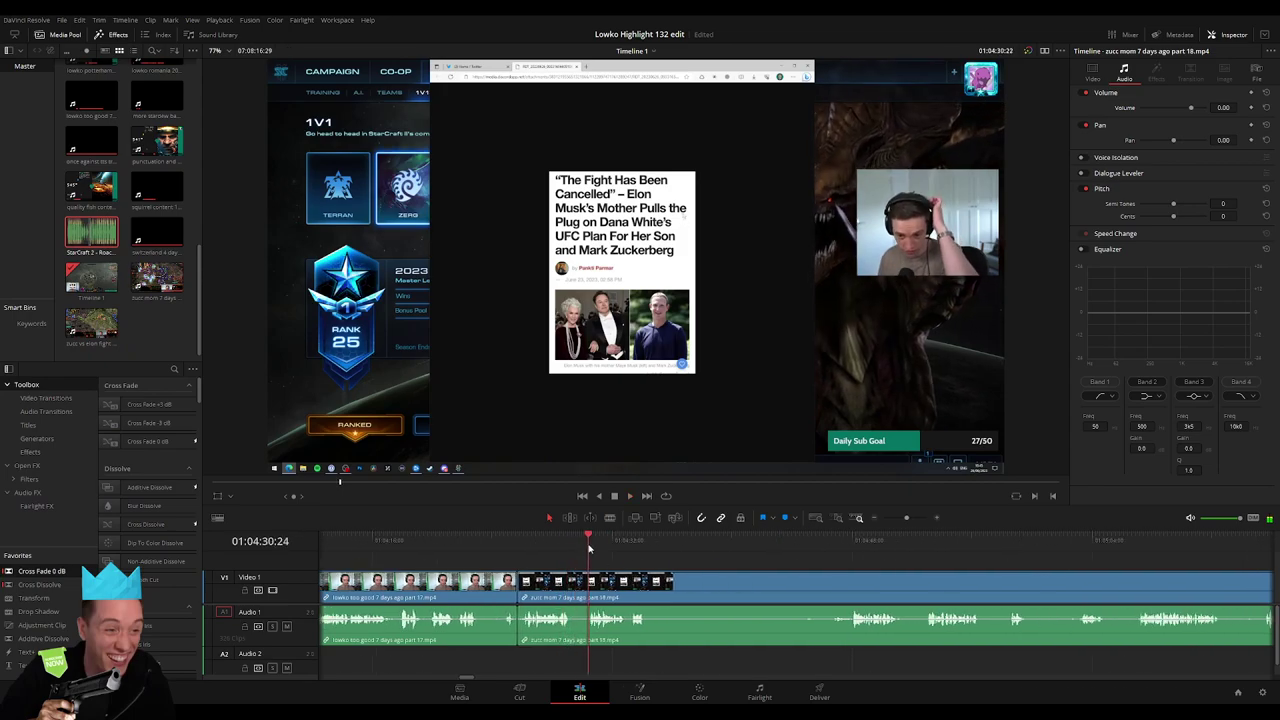
{"action": "key", "text": "b"}
{"action": "left_click", "coordinate": [648, 583]}
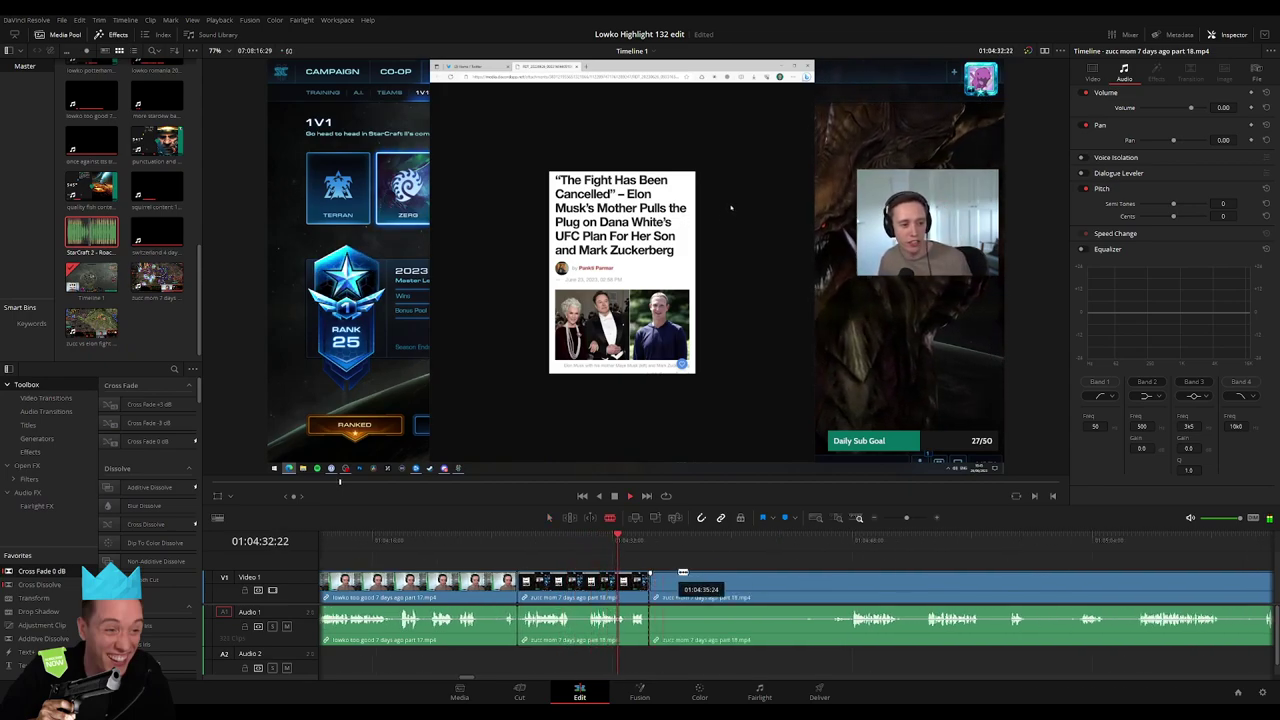
{"action": "key", "text": "a"}
{"action": "key", "text": "BackSpace"}
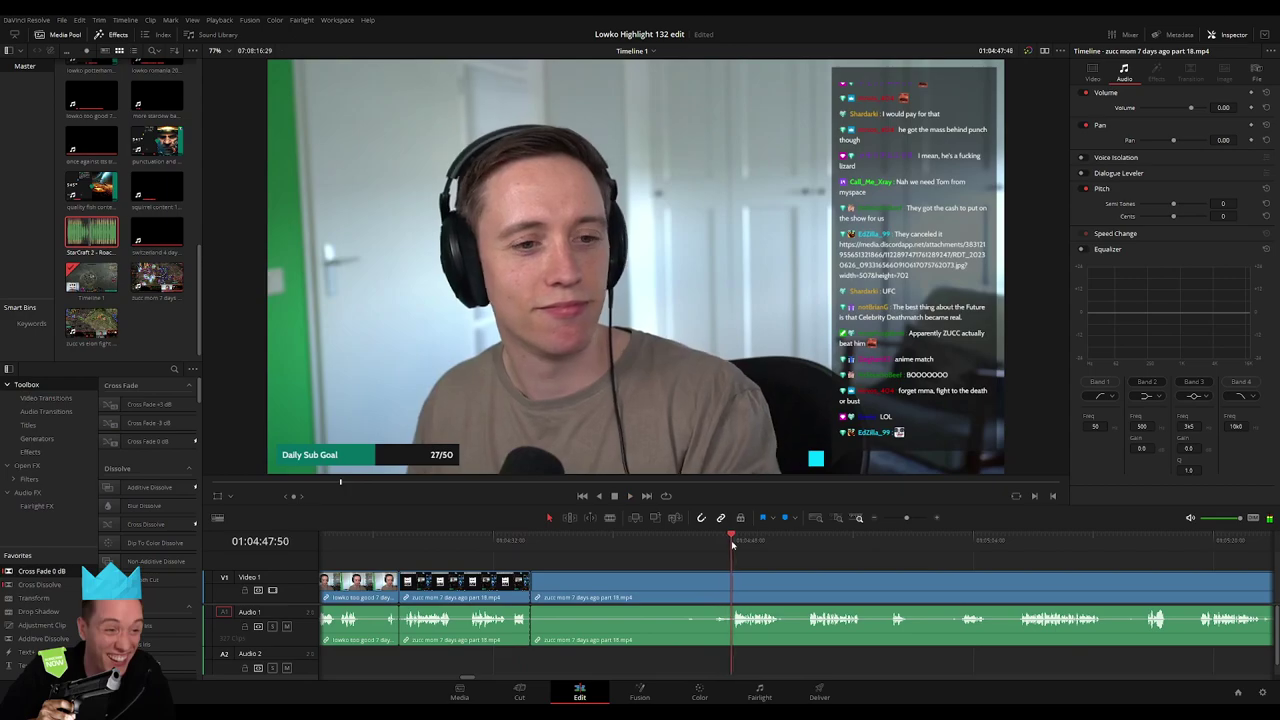
Split at the playhead, then ripple delete the segment before it and a short following piece
{"action": "key", "text": "ctrl+b"}
{"action": "left_click", "coordinate": [688, 588]}
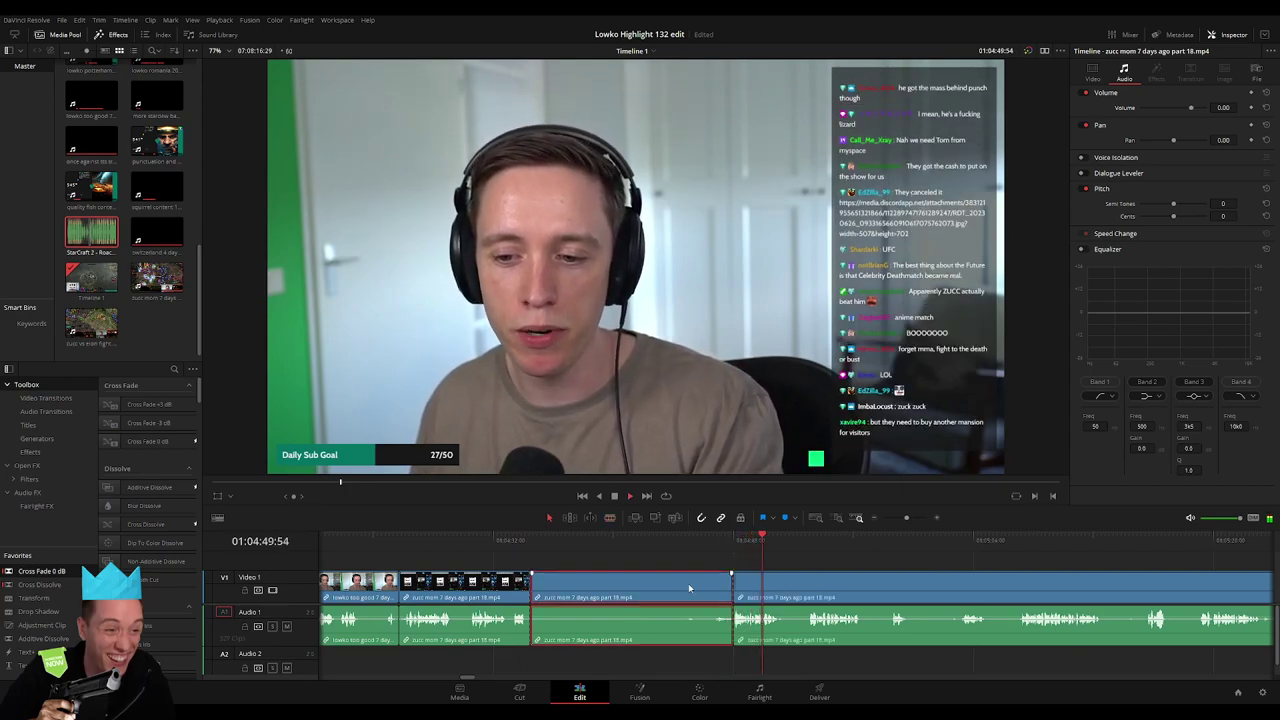
{"action": "key", "text": "BackSpace"}
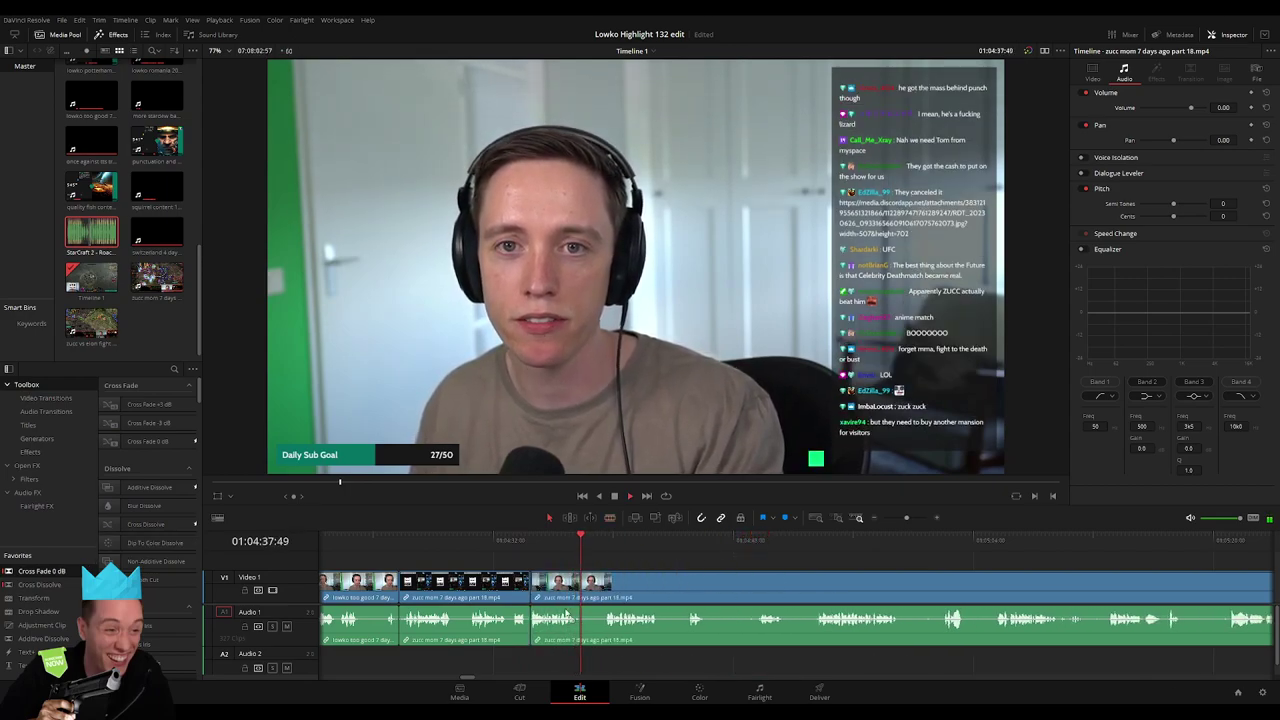
{"action": "key", "text": "b"}
{"action": "left_click", "coordinate": [577, 615]}
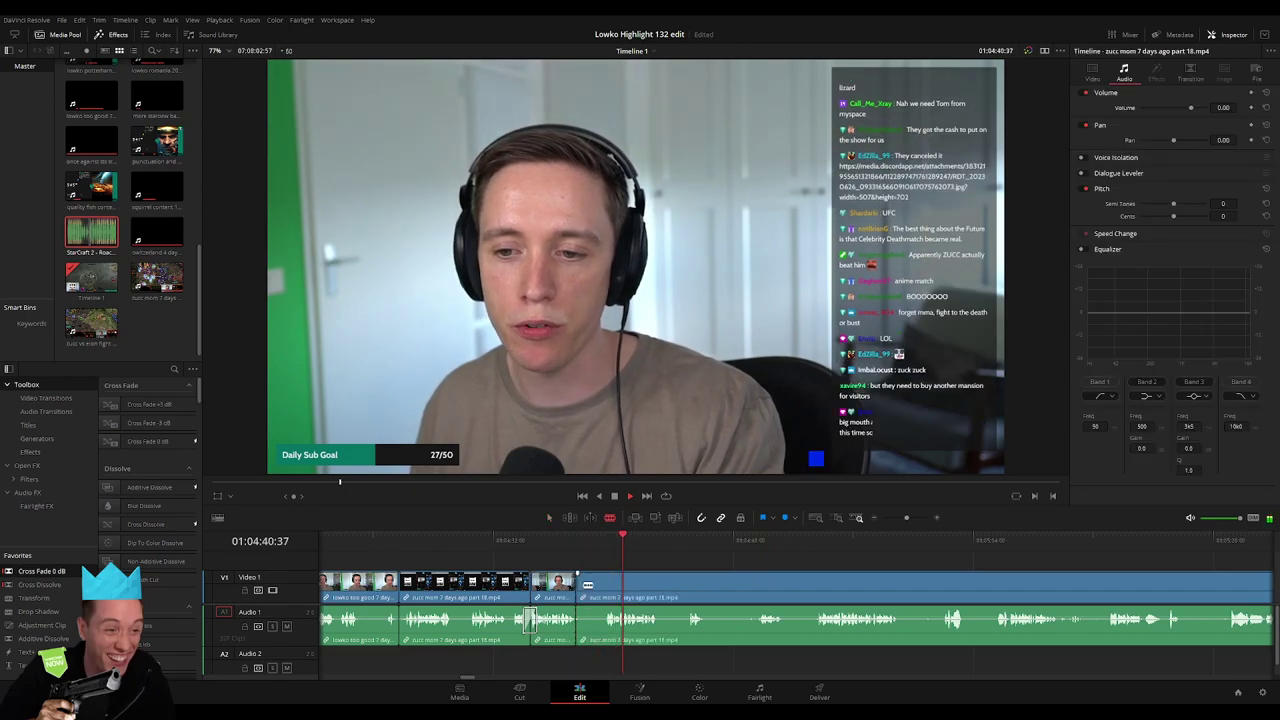
{"action": "left_click", "coordinate": [605, 615]}
{"action": "key", "text": "a"}
{"action": "left_click", "coordinate": [590, 600]}
{"action": "key", "text": "BackSpace"}
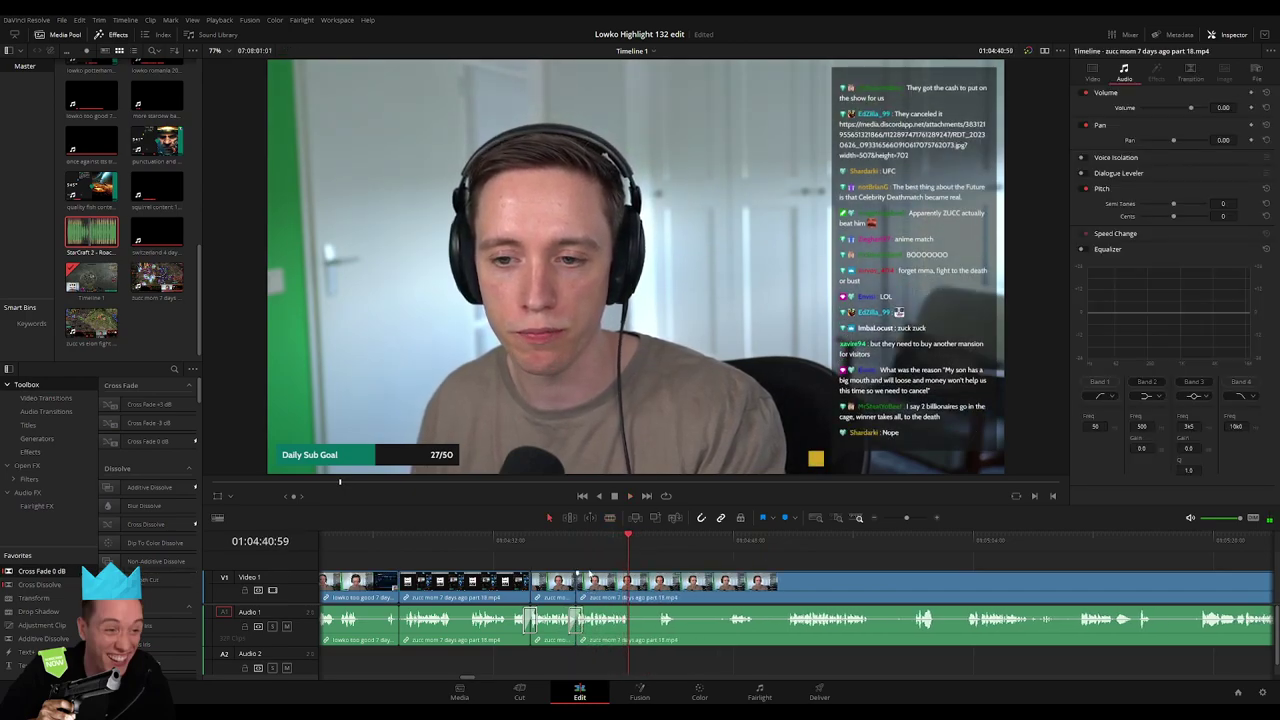
Add a cross fade at the audio cut and place the StarCraft 2 Roach Quotes sound on Audio 2
{"action": "key", "text": "shift+t"}
{"action": "key", "text": "ctrl+equal"}
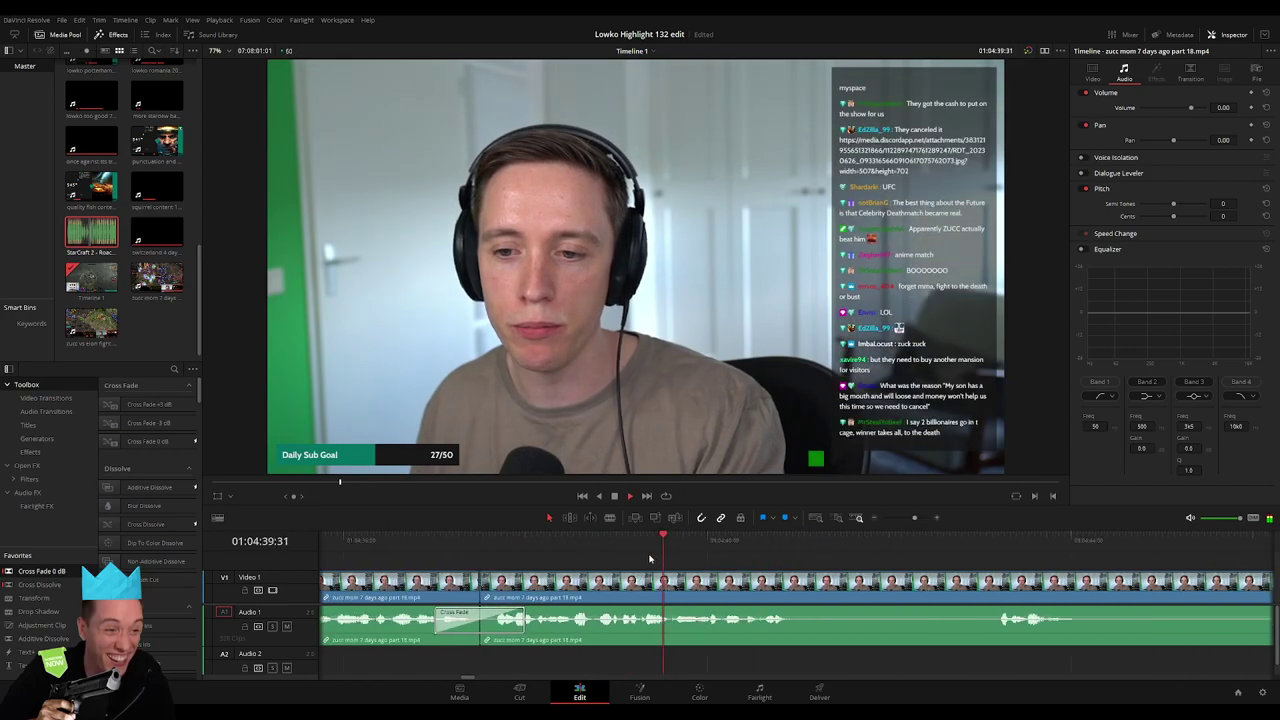
{"action": "key", "text": "b"}
{"action": "left_click", "coordinate": [623, 581]}
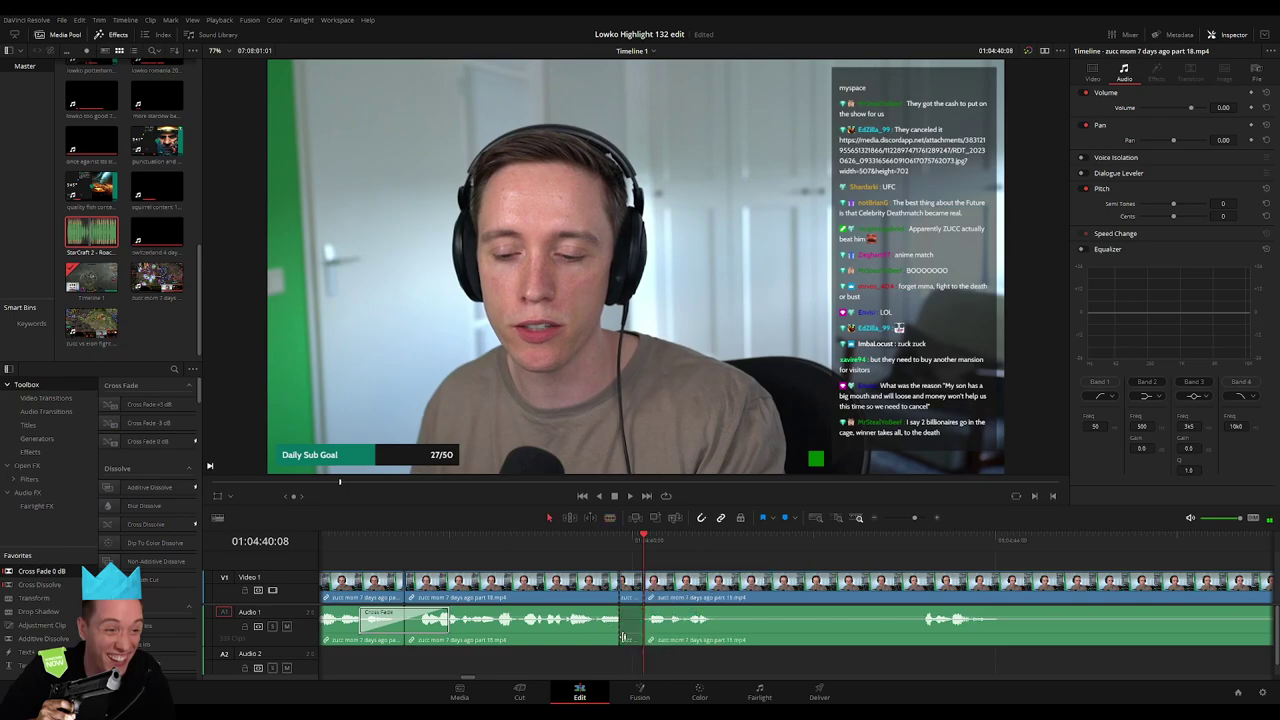
{"action": "left_click", "coordinate": [104, 241]}
{"action": "mouse_move", "coordinate": [633, 656]}
{"action": "left_mouse_down"}
{"action": "mouse_move", "coordinate": [620, 660]}
{"action": "mouse_move", "coordinate": [645, 665]}
{"action": "left_mouse_up"}
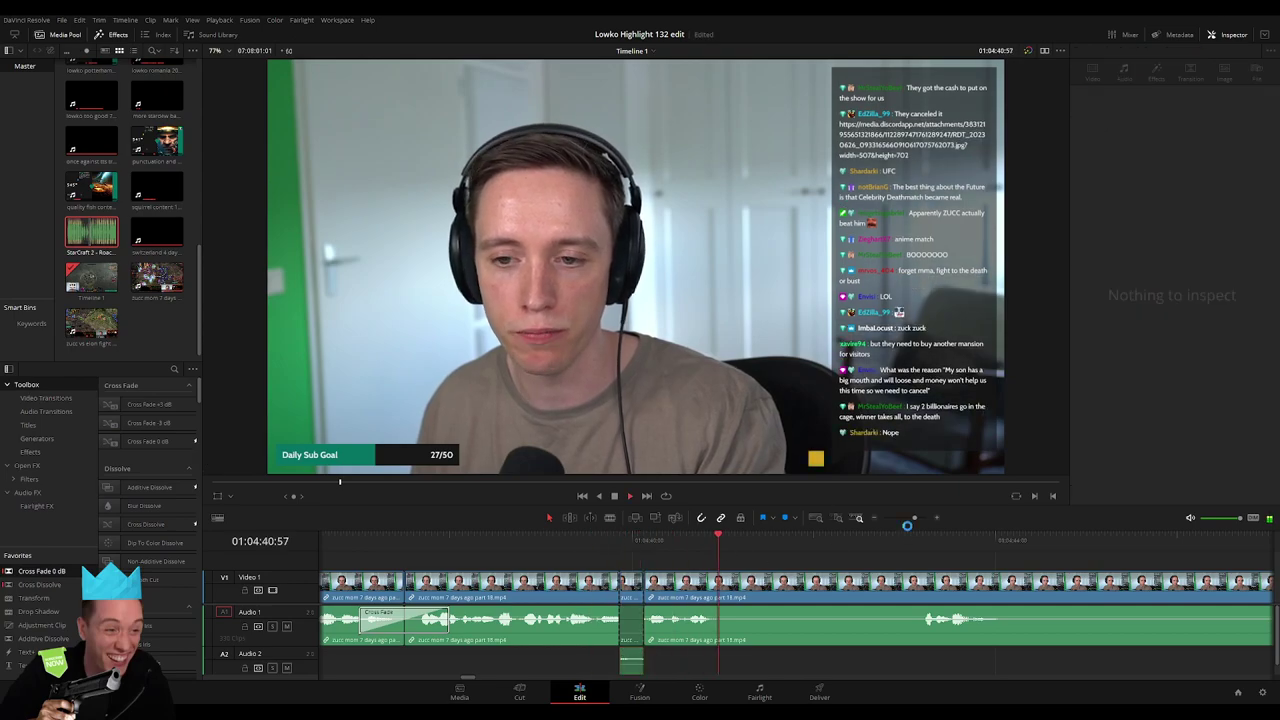
Blade both ends of a short unwanted stretch and ripple delete it
{"action": "left_click_drag", "start_coordinate": [914, 518], "coordinate": [909, 519]}
{"action": "key", "text": "b"}
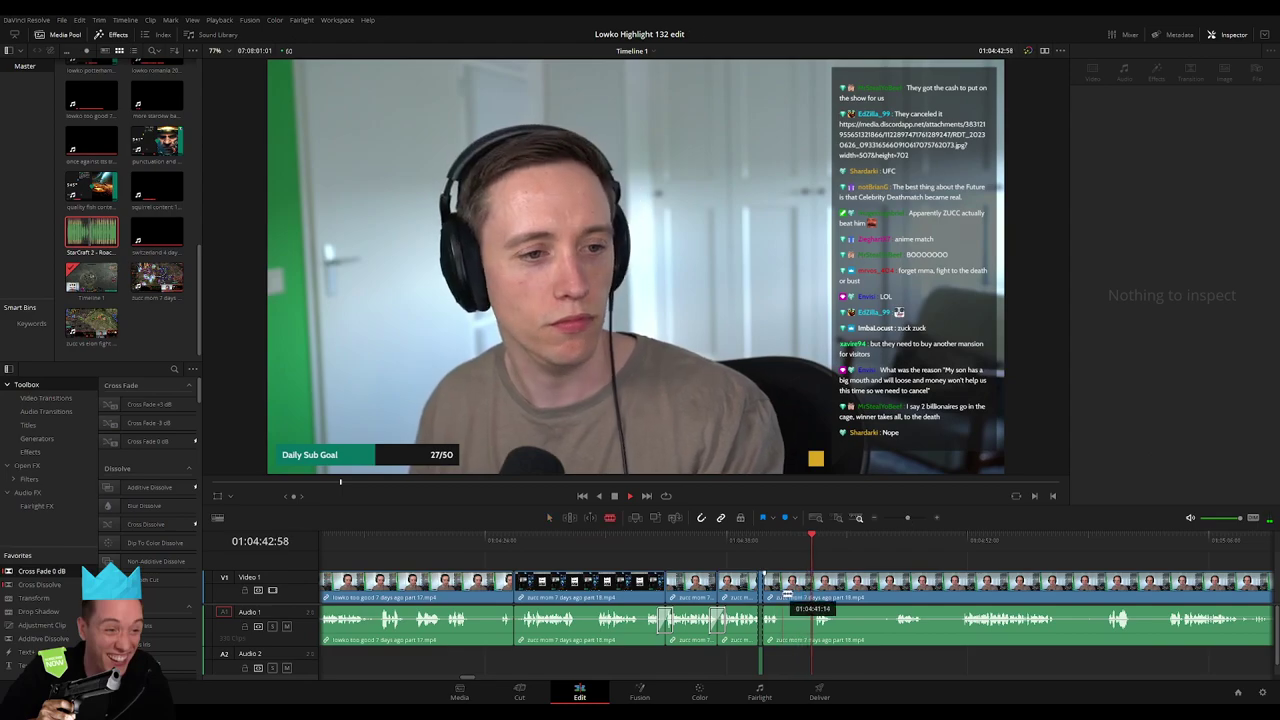
{"action": "left_click", "coordinate": [818, 593]}
{"action": "key", "text": "a"}
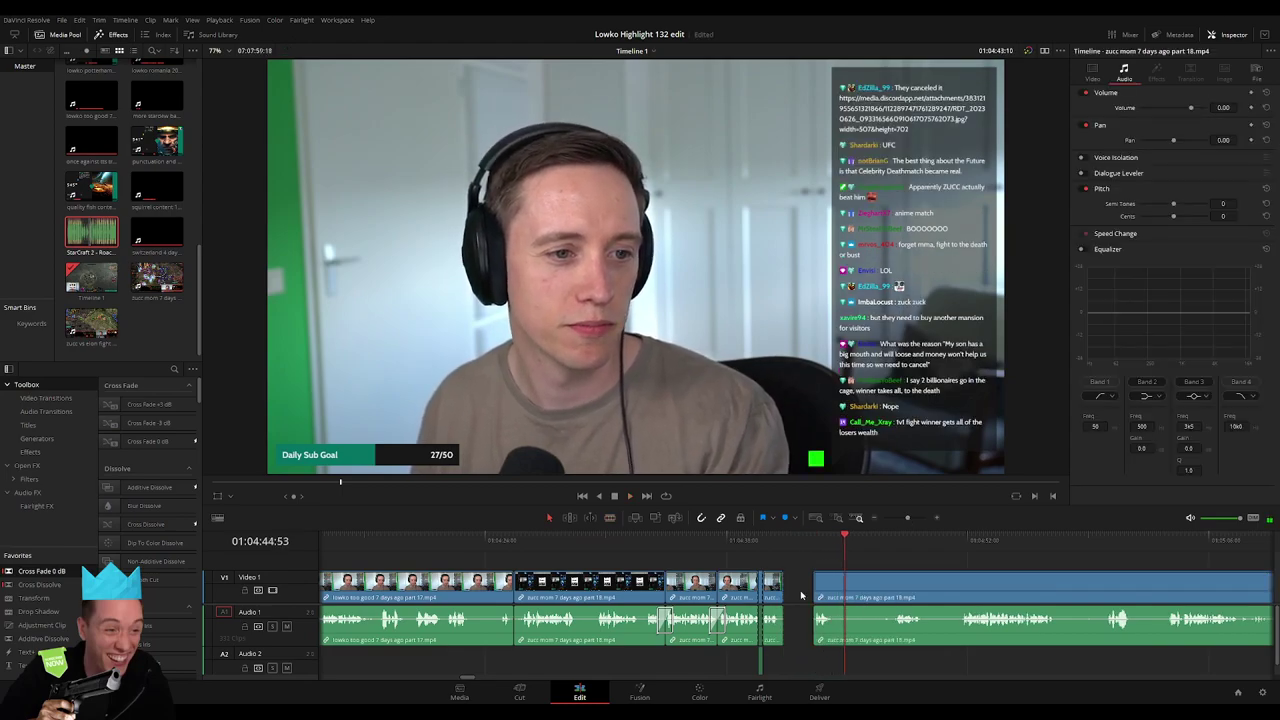
{"action": "scroll", "coordinate": [644, 558], "scroll_direction": "right", "scroll_amount": 5}
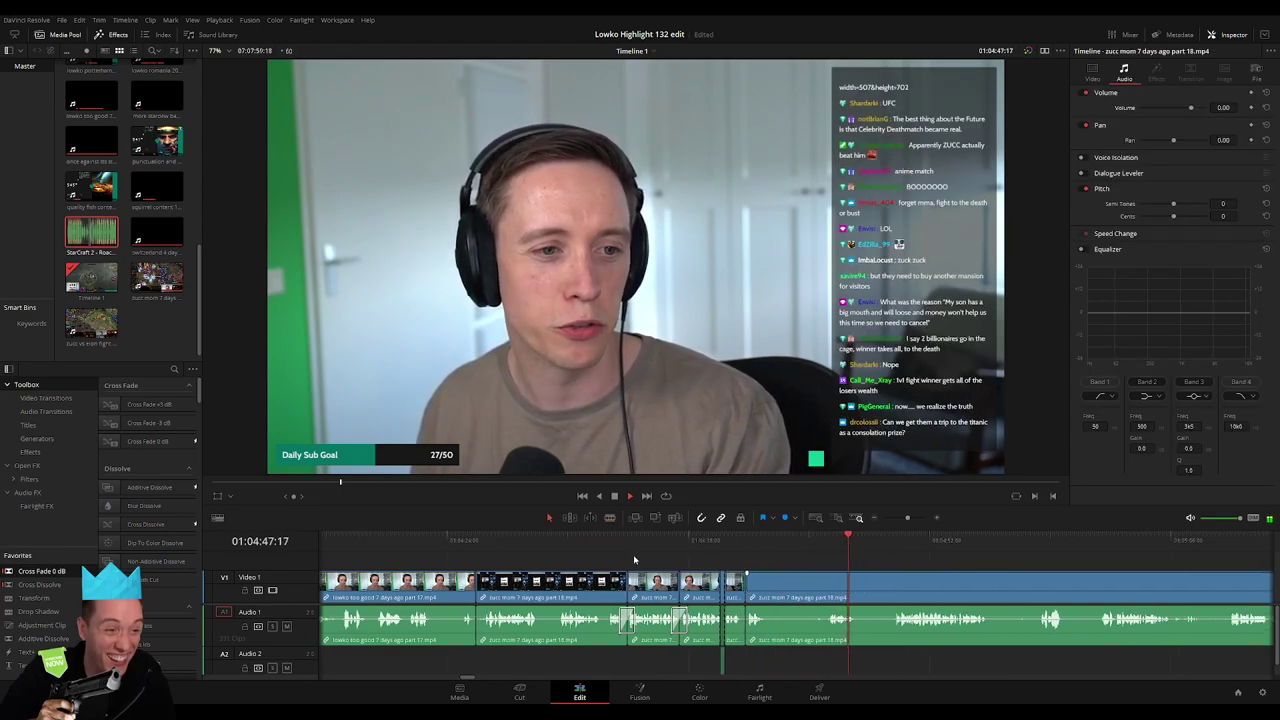
{"action": "left_click", "coordinate": [499, 585]}
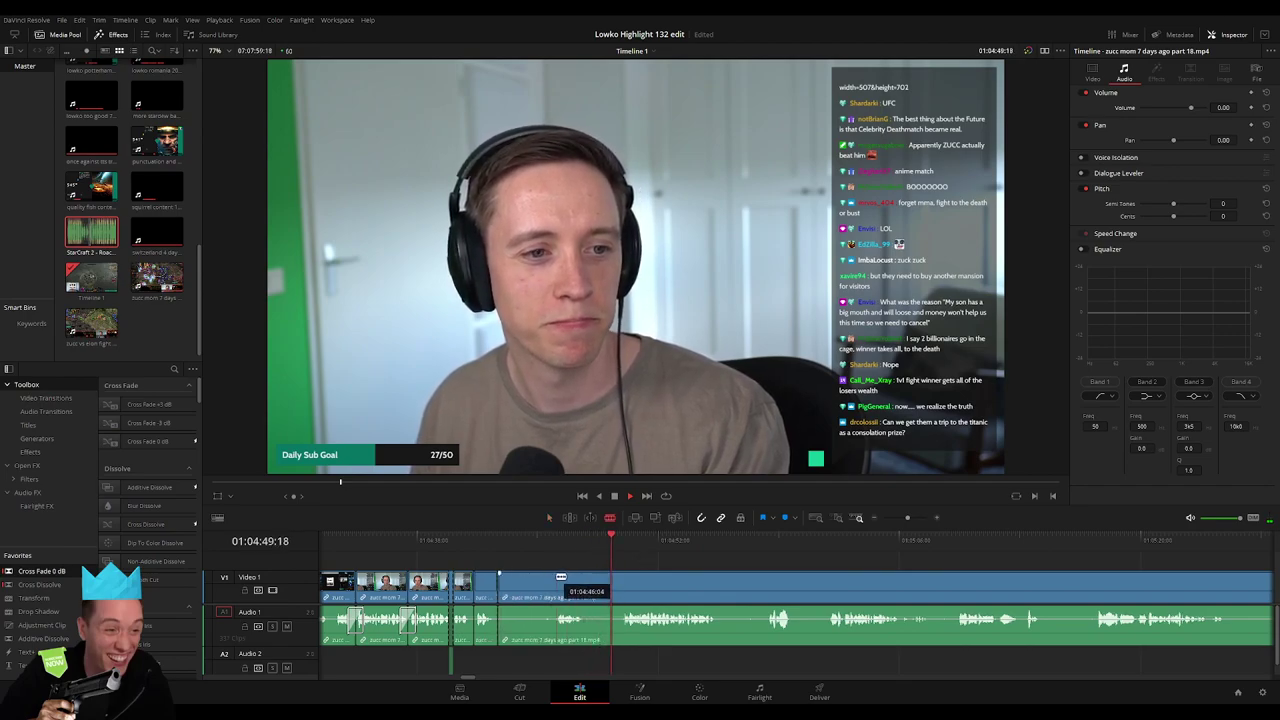
{"action": "left_click", "coordinate": [556, 585]}
{"action": "key", "text": "a"}
{"action": "left_click", "coordinate": [541, 586]}
{"action": "key", "text": "Delete"}
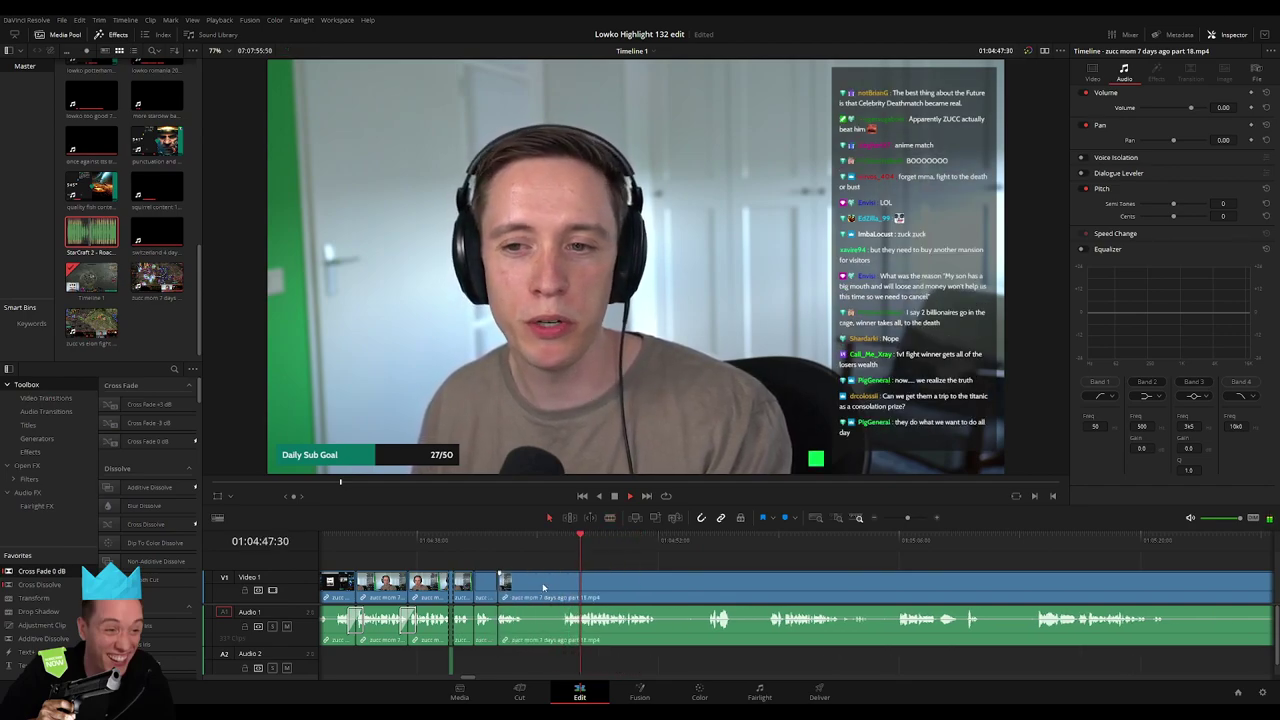
Remove the next two unwanted stretches, each cut at both ends and deleted
{"action": "left_click", "coordinate": [523, 585]}
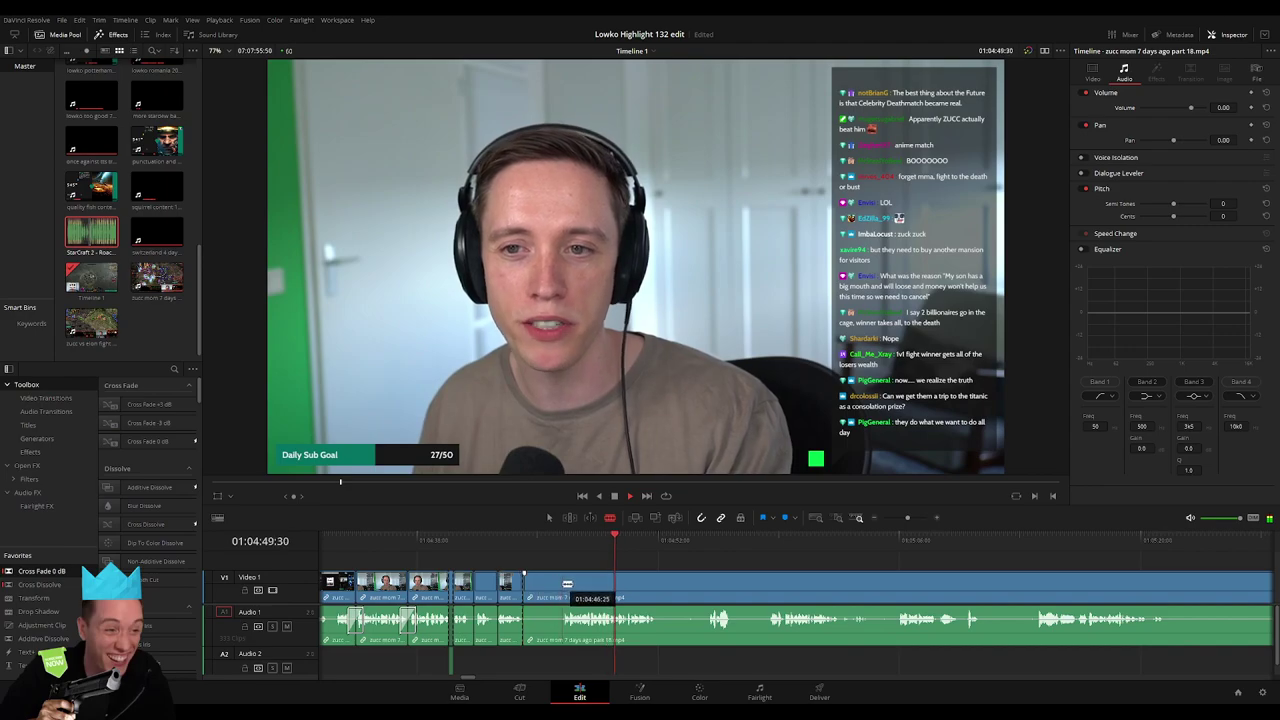
{"action": "left_click", "coordinate": [563, 584]}
{"action": "key", "text": "a"}
{"action": "key", "text": "Delete"}
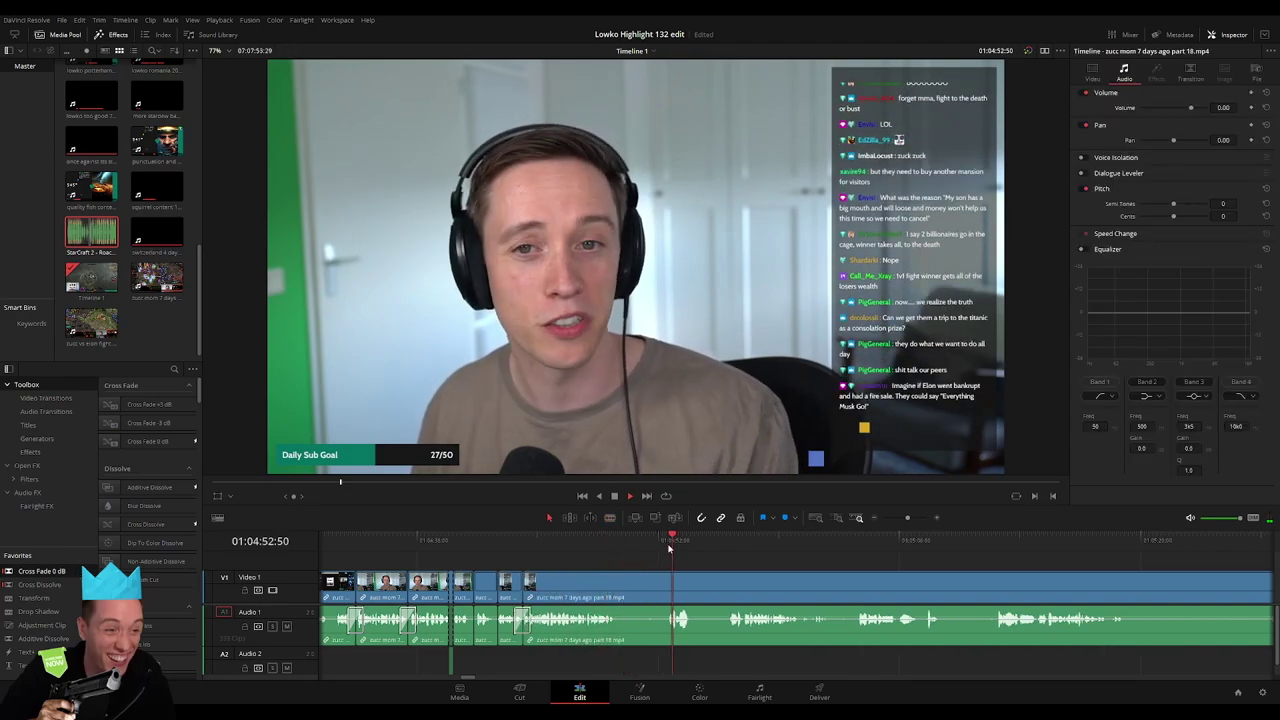
{"action": "key", "text": "b"}
{"action": "left_click", "coordinate": [620, 585]}
{"action": "left_click", "coordinate": [666, 585]}
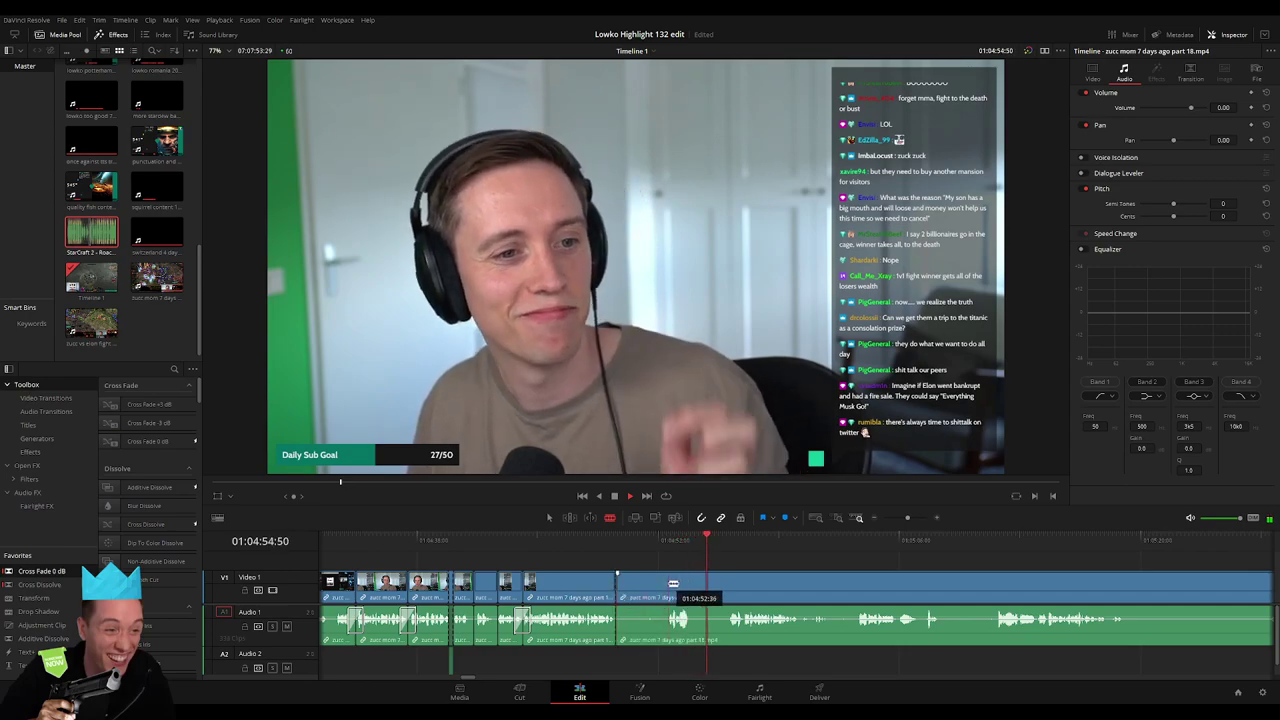
{"action": "key", "text": "a"}
{"action": "left_click", "coordinate": [645, 585]}
{"action": "key", "text": "Delete"}
Cut out another short piece and ripple delete it
{"action": "key", "text": "b"}
{"action": "left_click", "coordinate": [640, 586]}
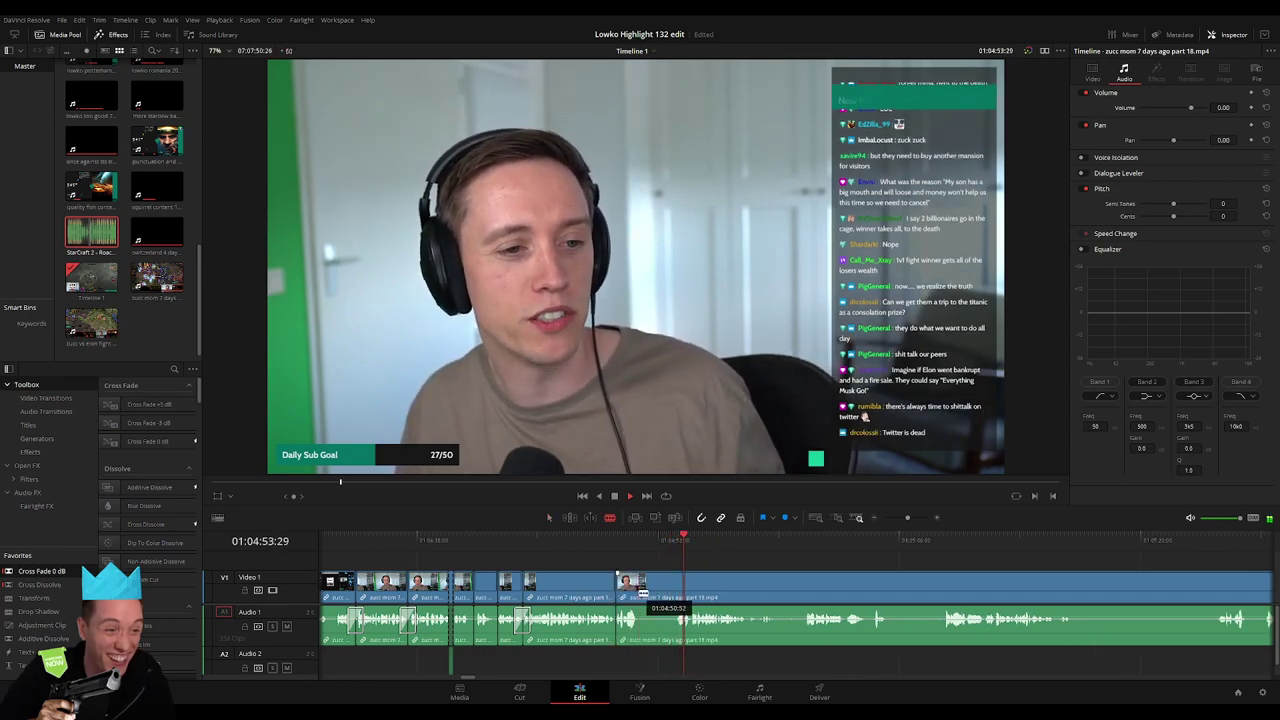
{"action": "left_click", "coordinate": [681, 589]}
{"action": "key", "text": "a"}
{"action": "left_click", "coordinate": [660, 585]}
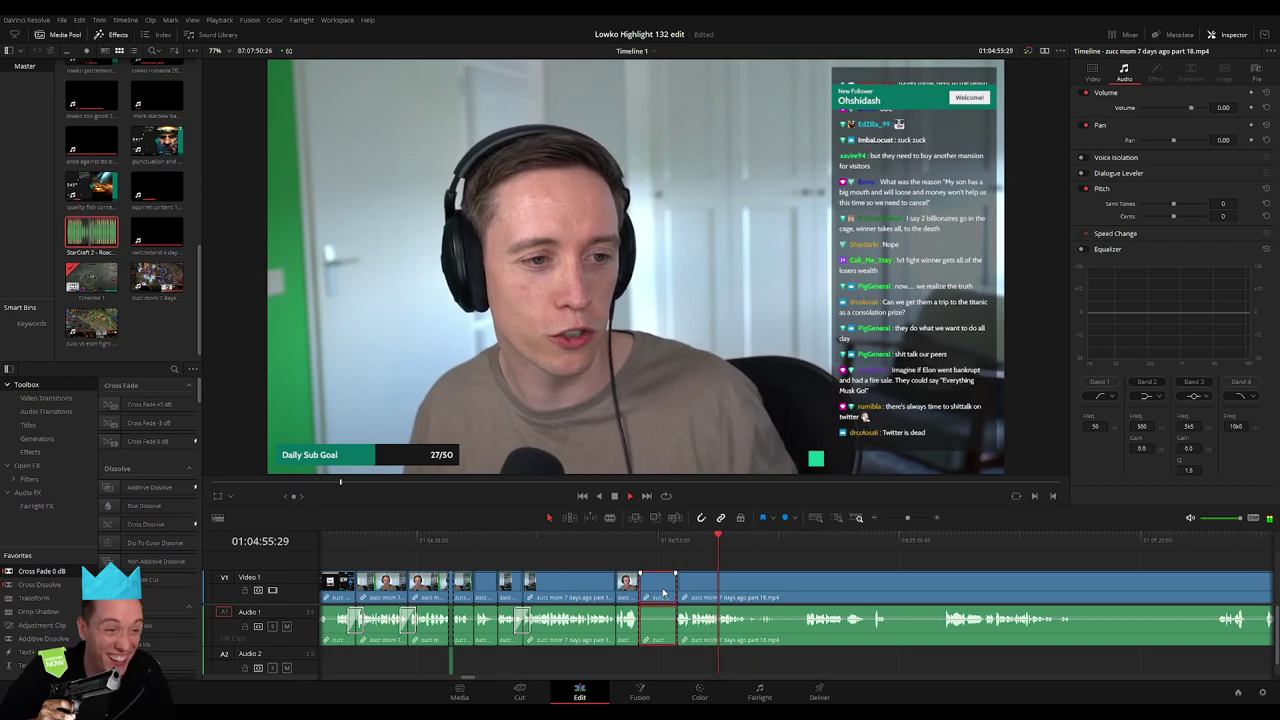
{"action": "key", "text": "Delete"}
Further along the timeline, blade out one more unwanted stretch and close the gap
{"action": "scroll", "coordinate": [640, 548], "scroll_direction": "right", "scroll_amount": 2}
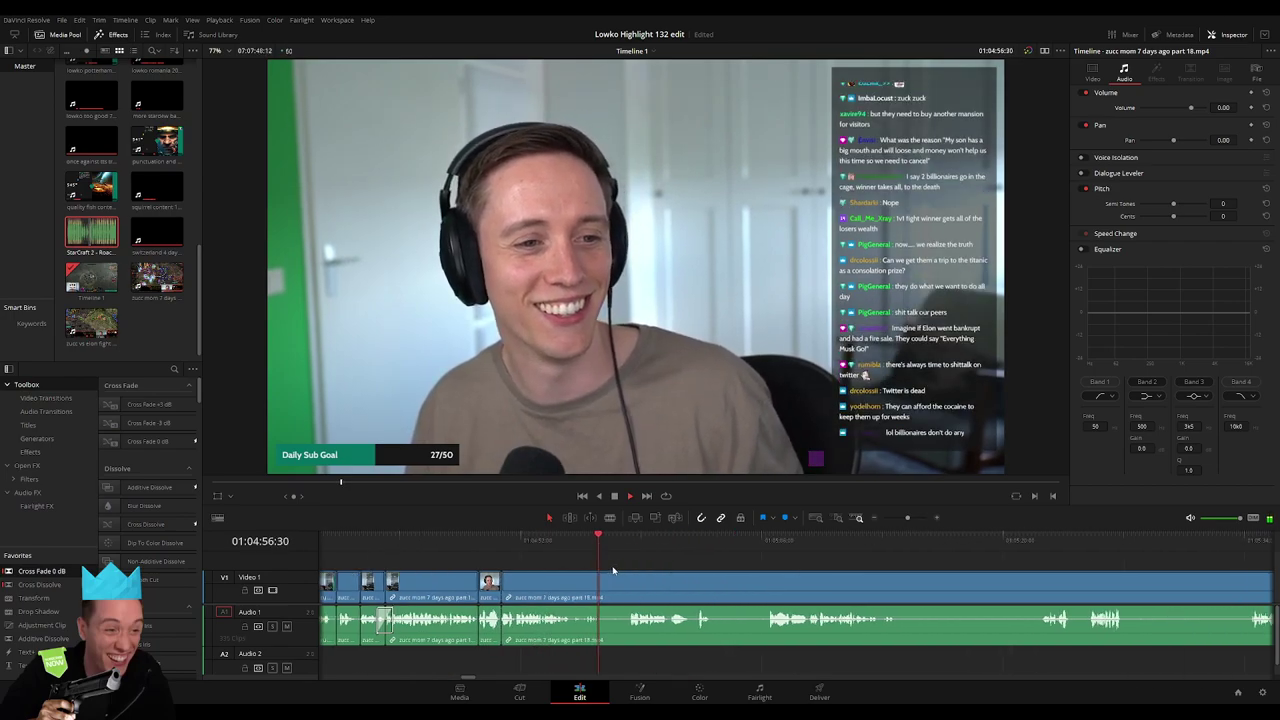
{"action": "scroll", "coordinate": [600, 548], "scroll_direction": "right", "scroll_amount": 2}
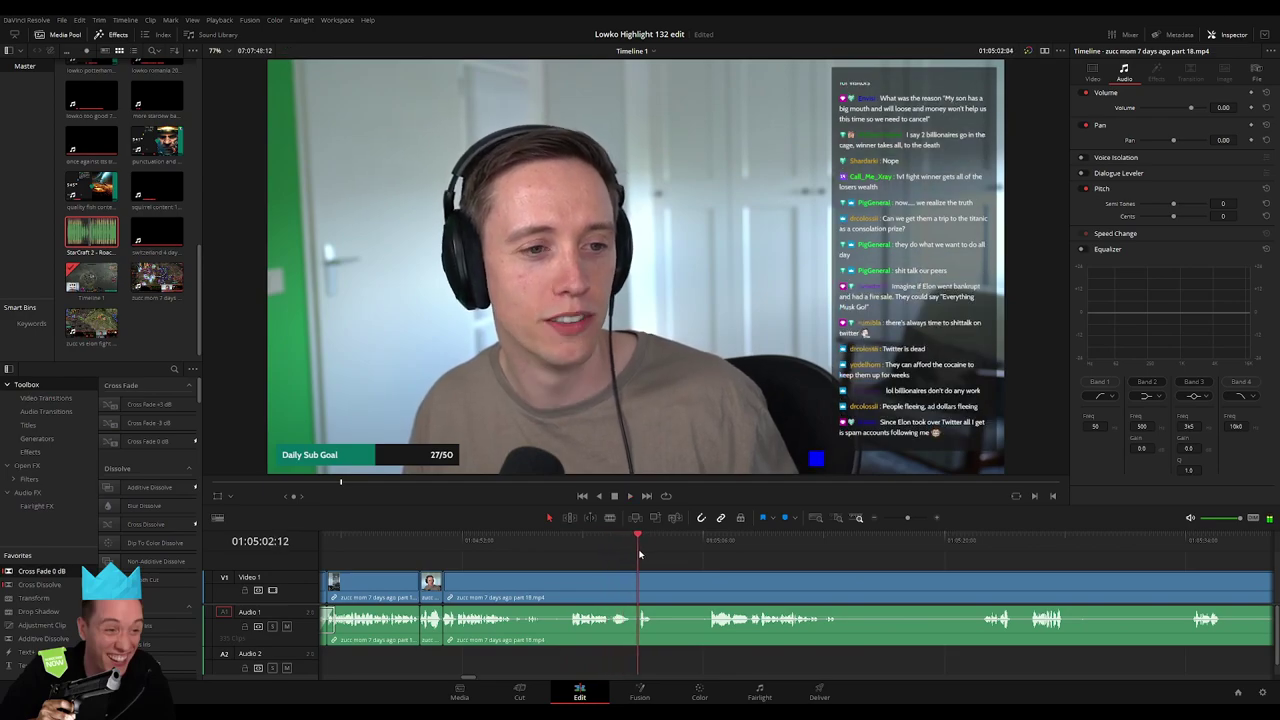
{"action": "scroll", "coordinate": [588, 572], "scroll_direction": "right", "scroll_amount": 3}
{"action": "key", "text": "b"}
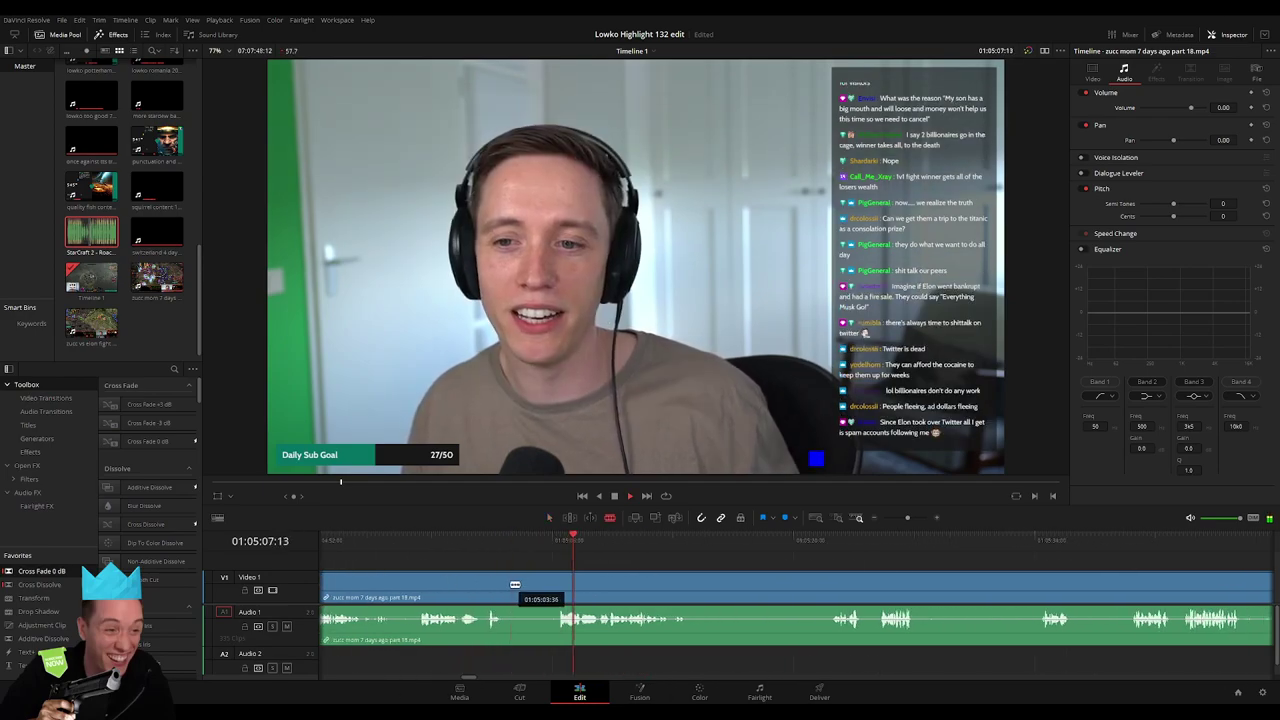
{"action": "left_click", "coordinate": [503, 583]}
{"action": "left_click", "coordinate": [556, 584]}
{"action": "key", "text": "a"}
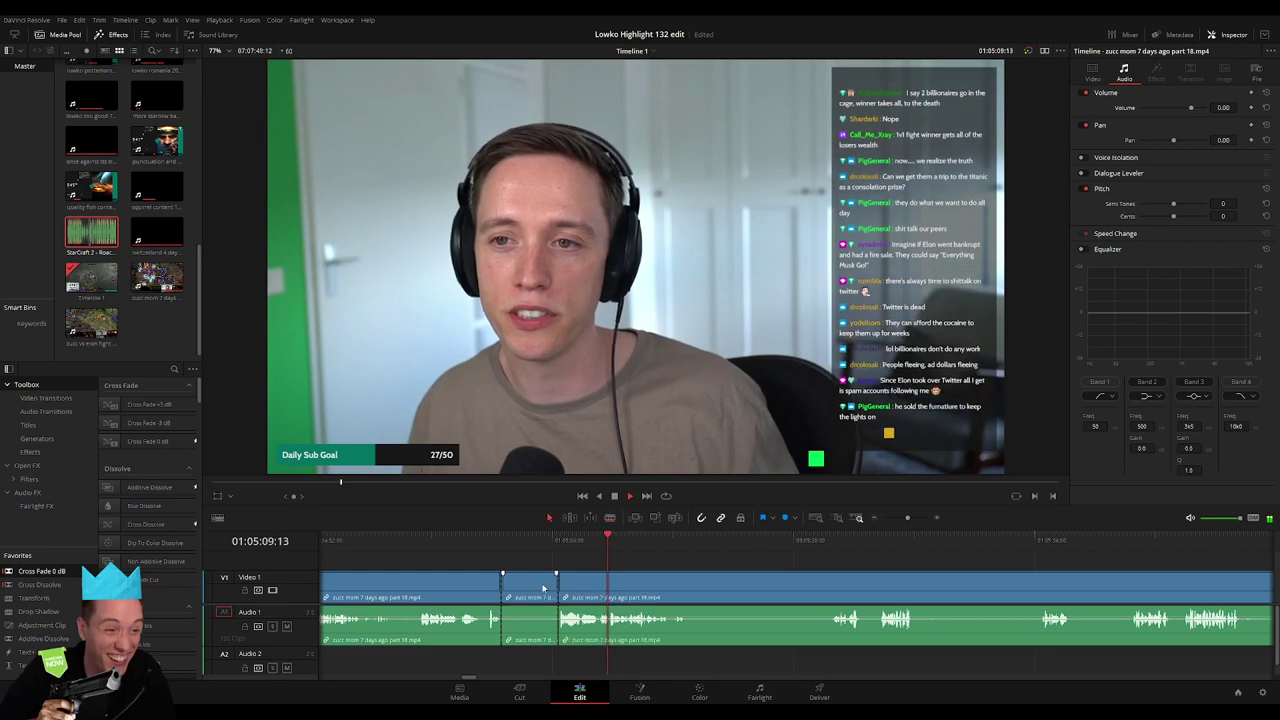
{"action": "key", "text": "Delete"}
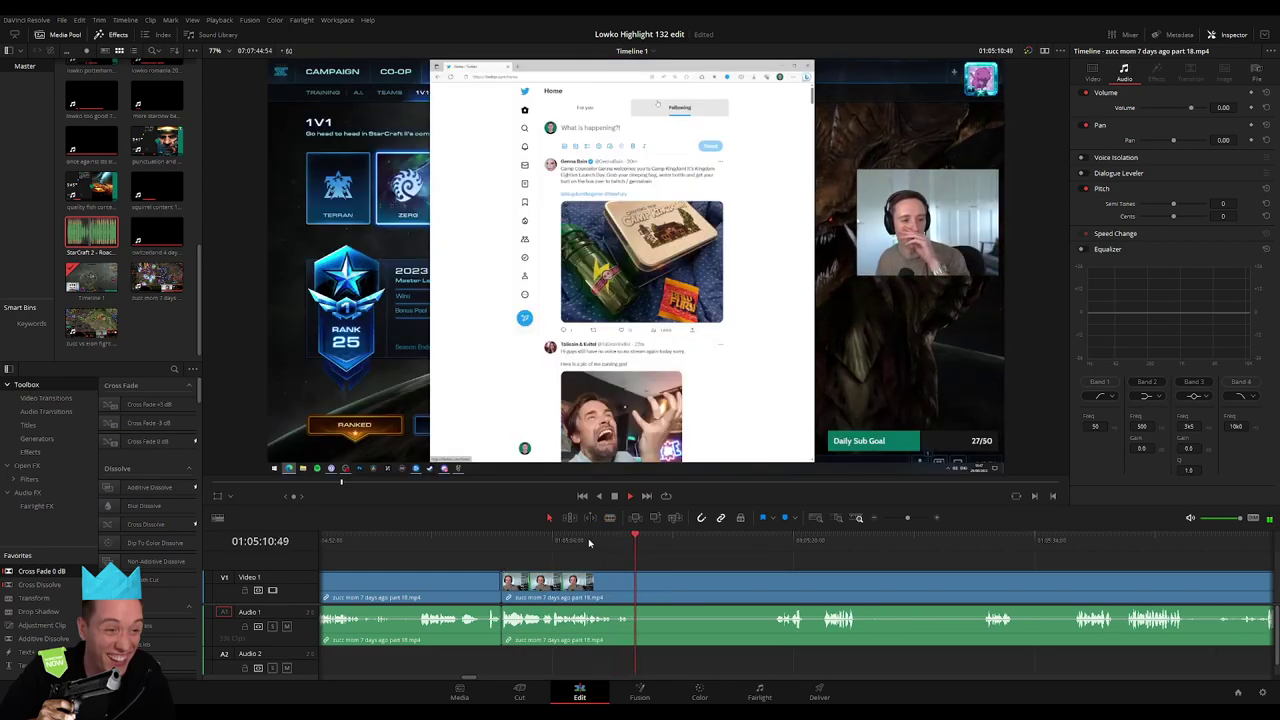
Recheck the last edit, then cut out a dead stretch of part 19 and close the gap
{"action": "left_click", "coordinate": [590, 541]}
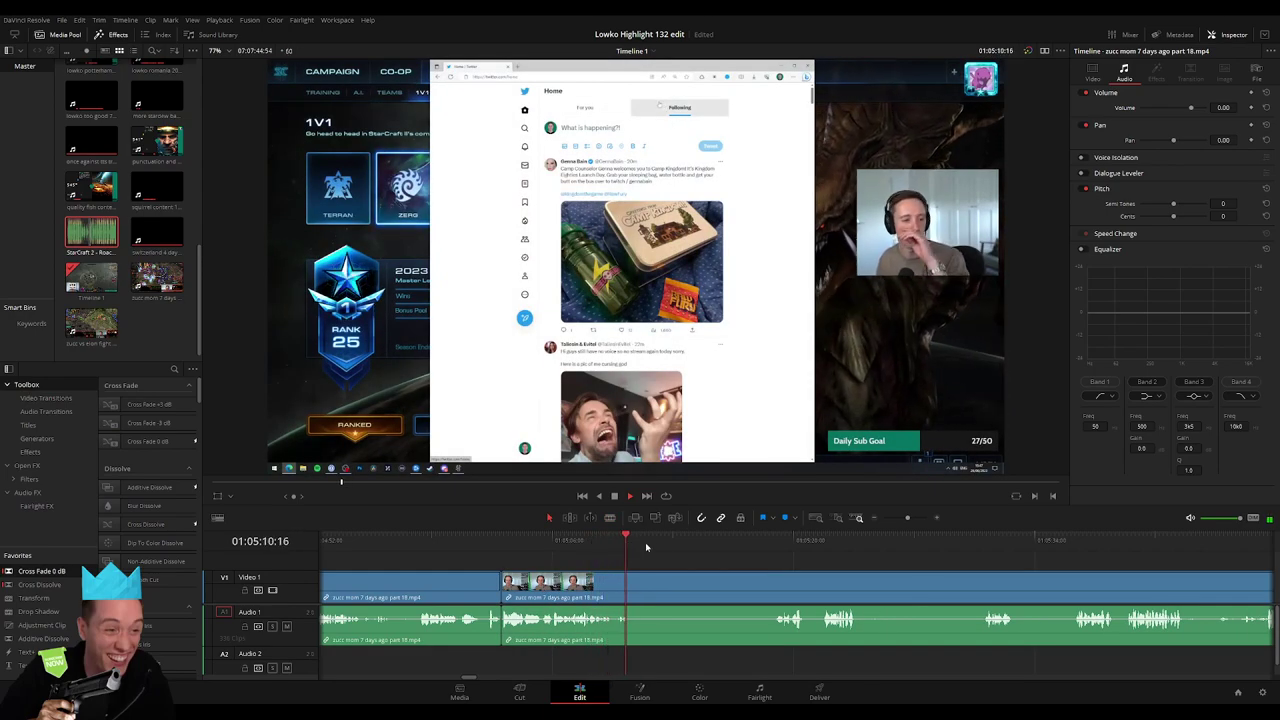
{"action": "left_click", "coordinate": [757, 541]}
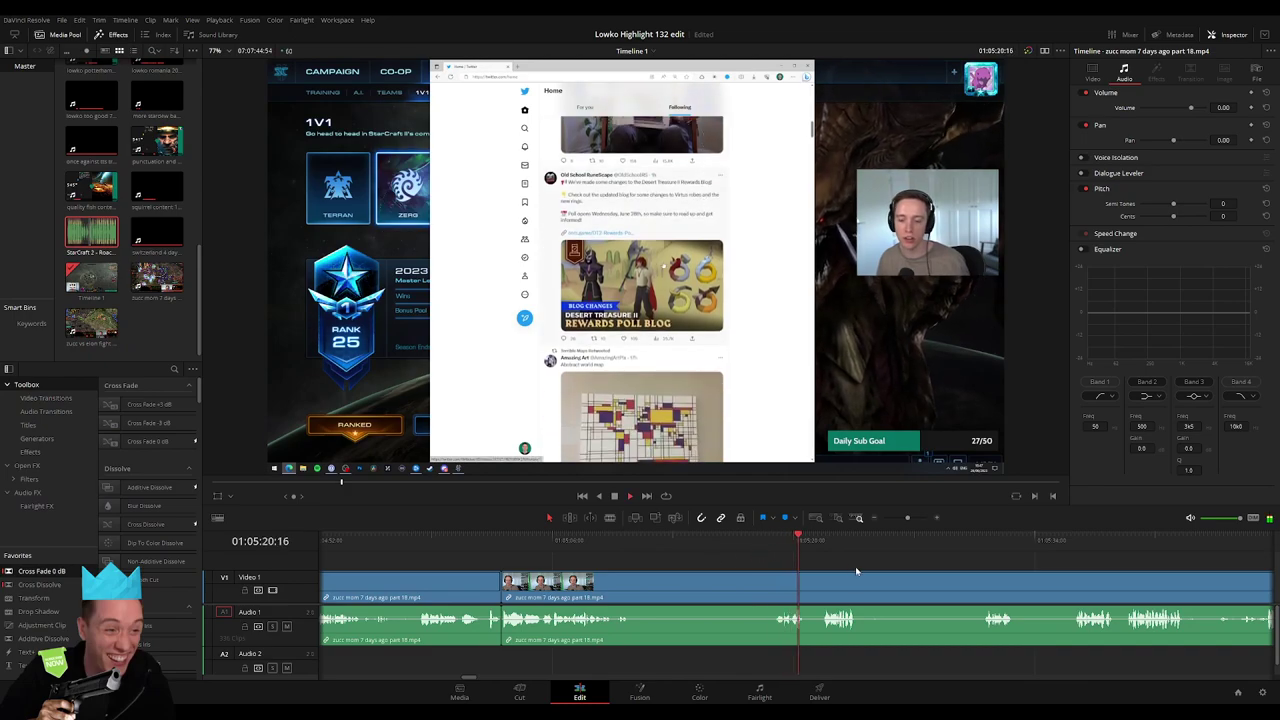
{"action": "scroll", "coordinate": [690, 560], "scroll_direction": "right", "scroll_amount": 3}
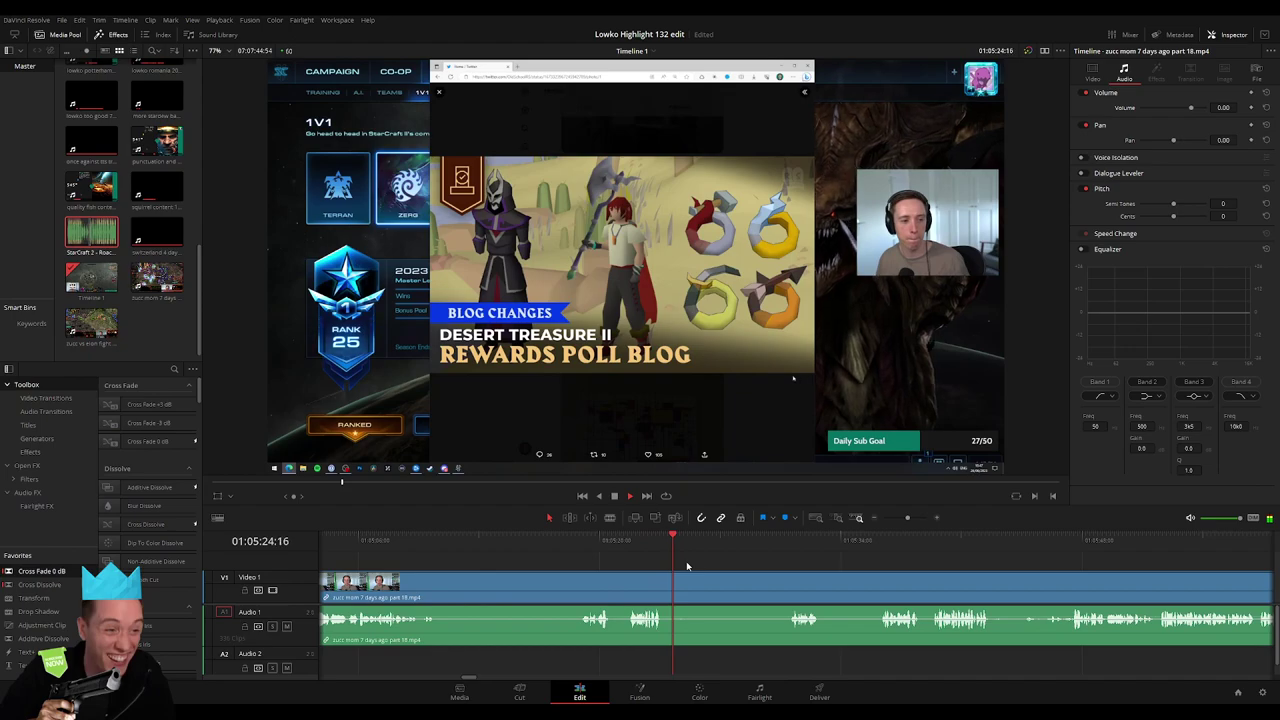
{"action": "scroll", "coordinate": [680, 567], "scroll_direction": "right", "scroll_amount": 1}
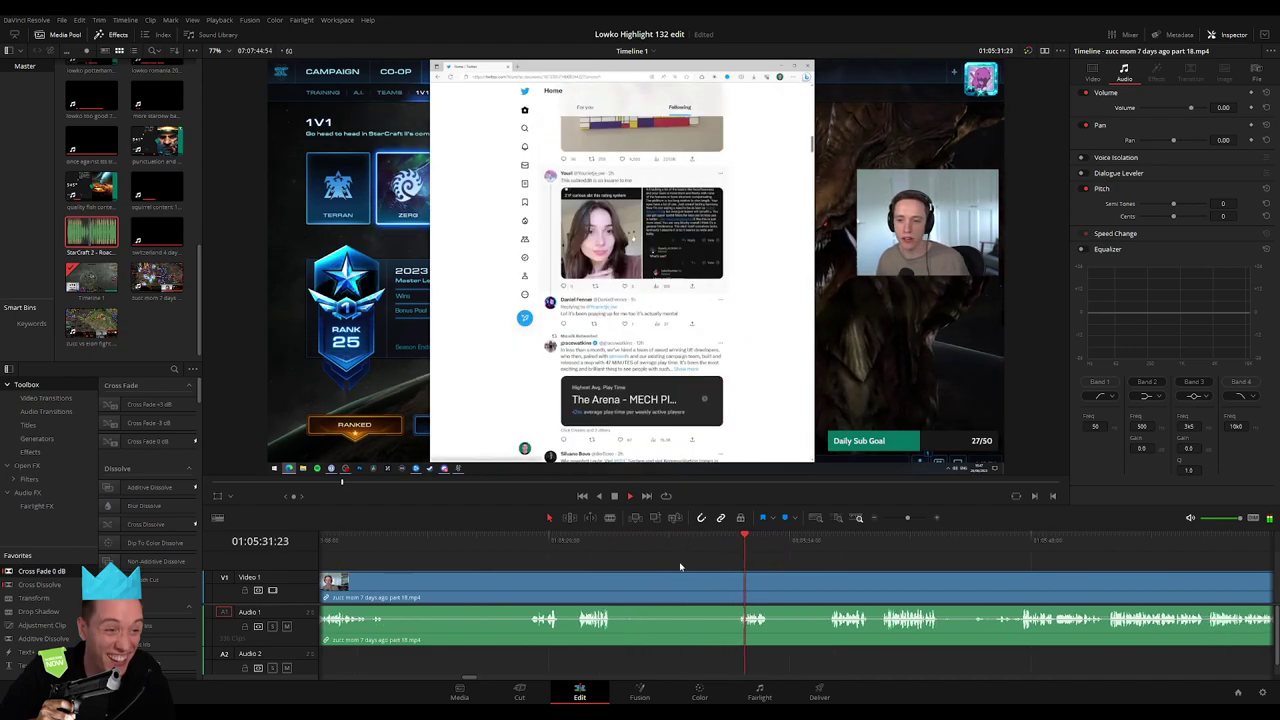
{"action": "scroll", "coordinate": [553, 563], "scroll_direction": "right", "scroll_amount": 4}
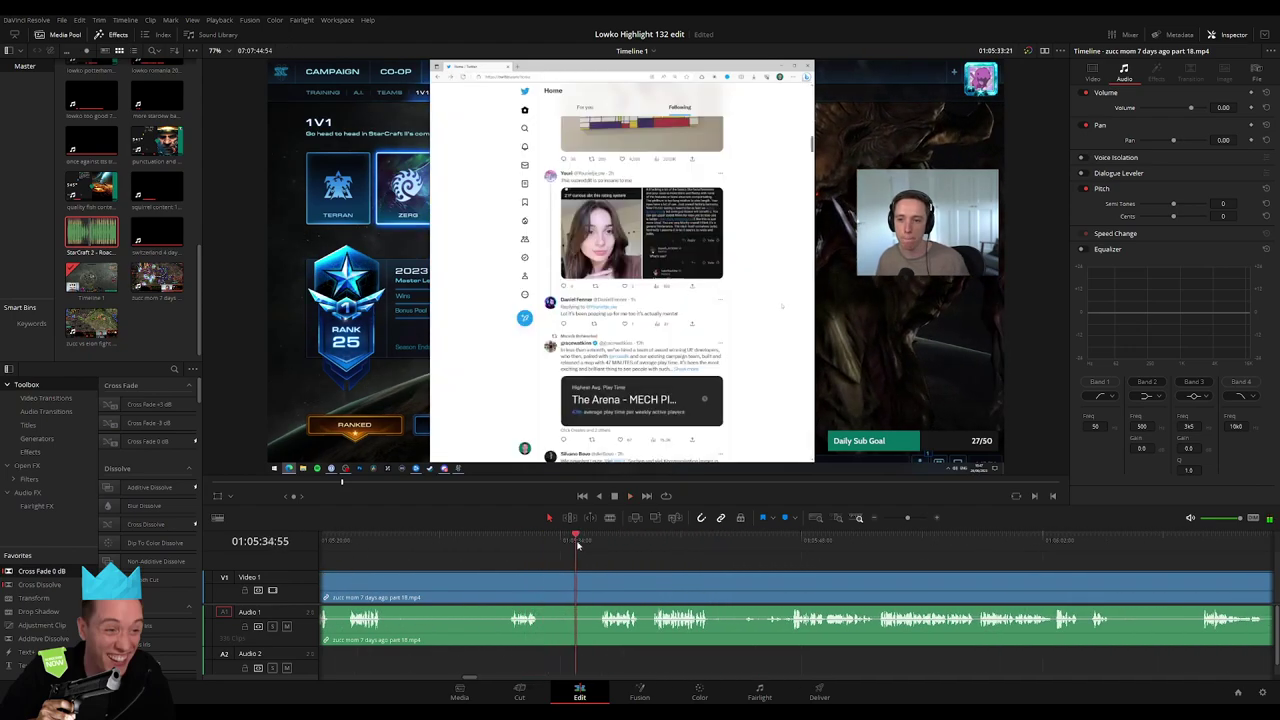
{"action": "left_click", "coordinate": [541, 581]}
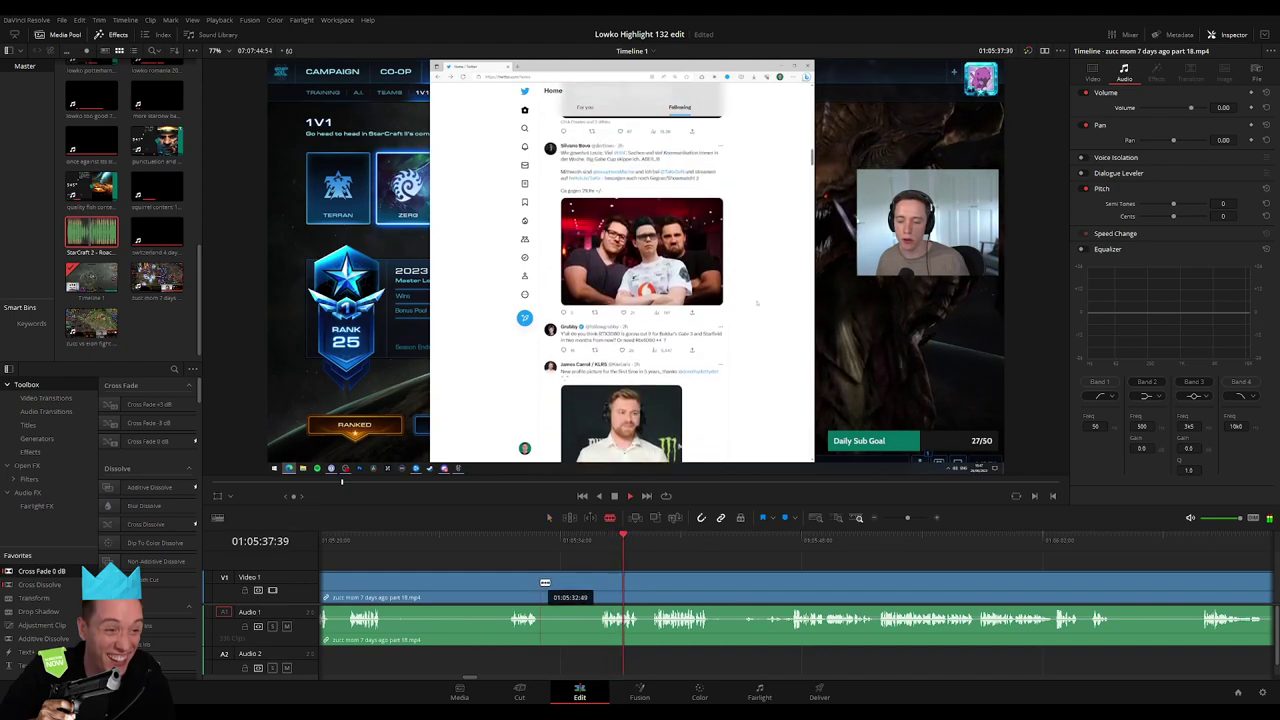
{"action": "left_click", "coordinate": [598, 585]}
{"action": "left_click", "coordinate": [572, 588]}
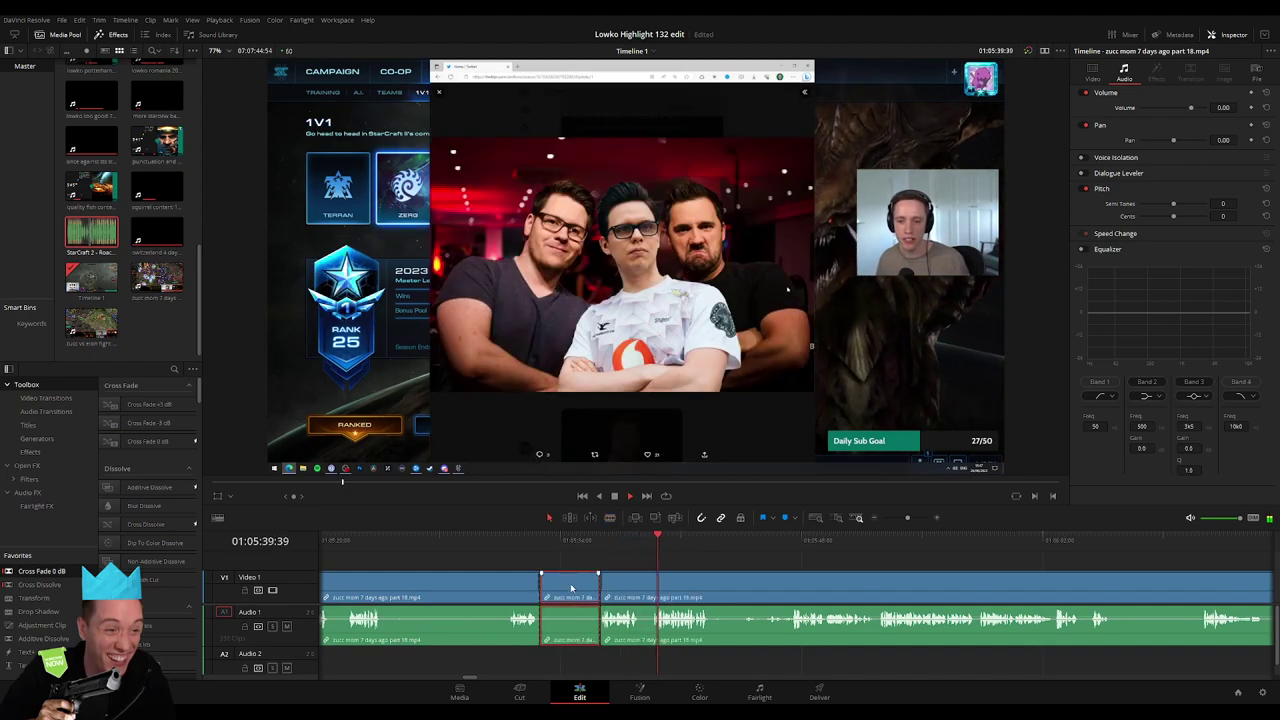
{"action": "key", "text": "Delete"}
Review the new cut, then split off and delete a second dead part
{"action": "left_click", "coordinate": [603, 540]}
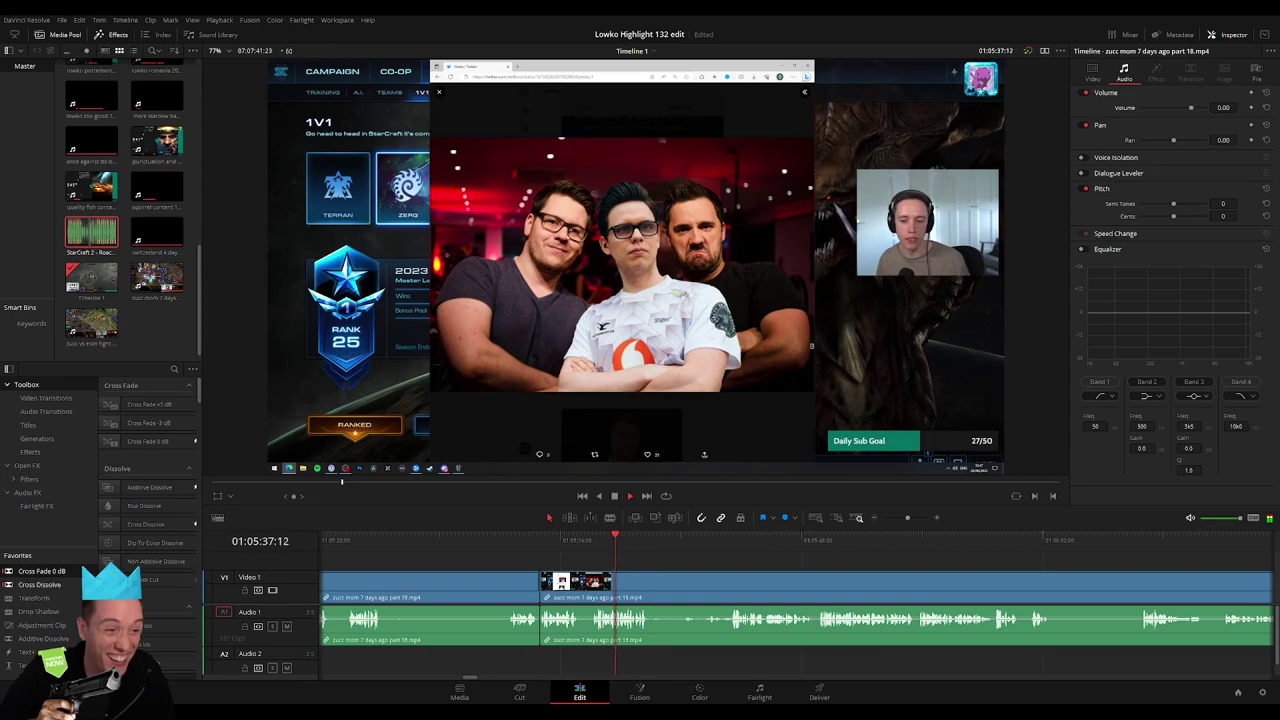
{"action": "scroll", "coordinate": [567, 570], "scroll_direction": "down", "scroll_amount": 2}
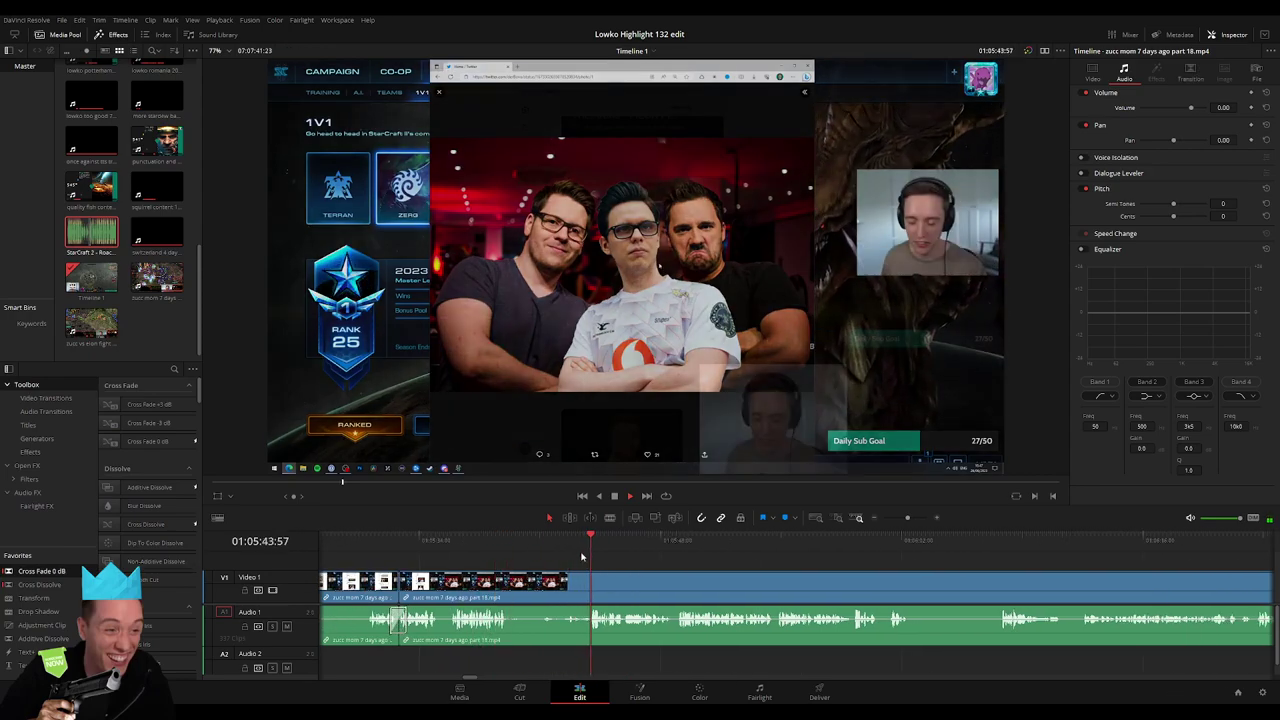
{"action": "left_click", "coordinate": [512, 590]}
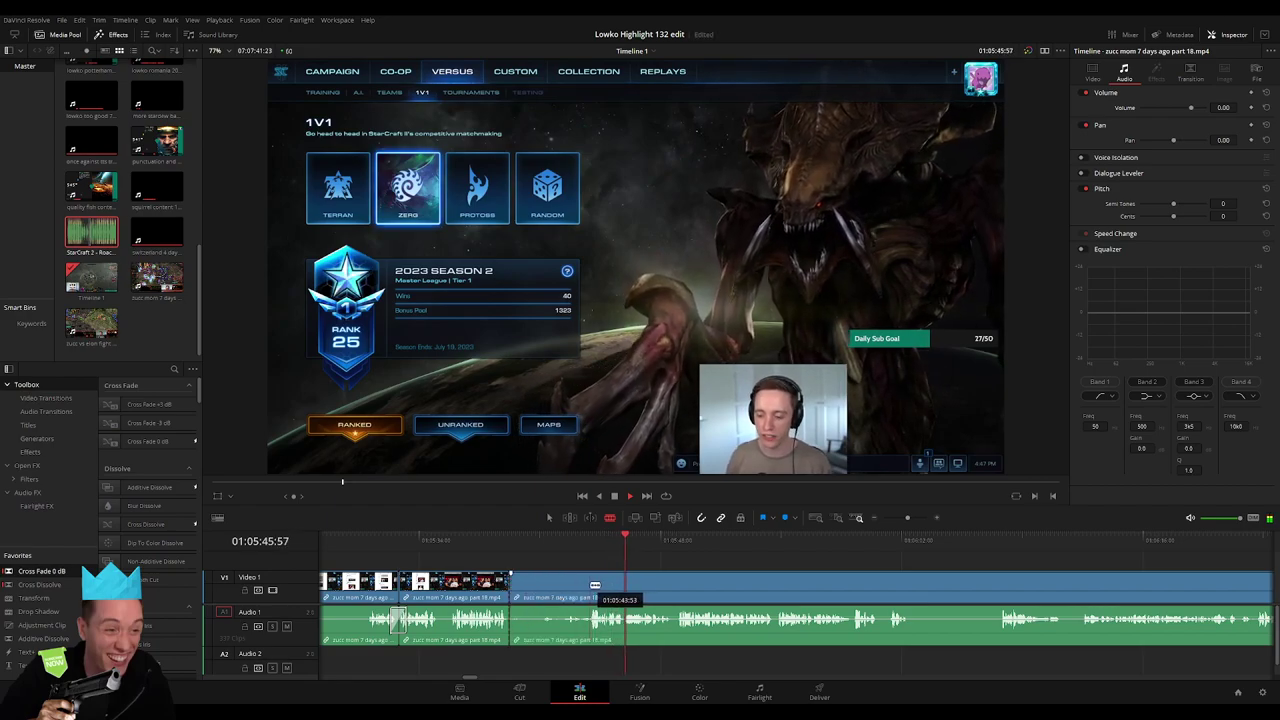
{"action": "key", "text": "Delete"}
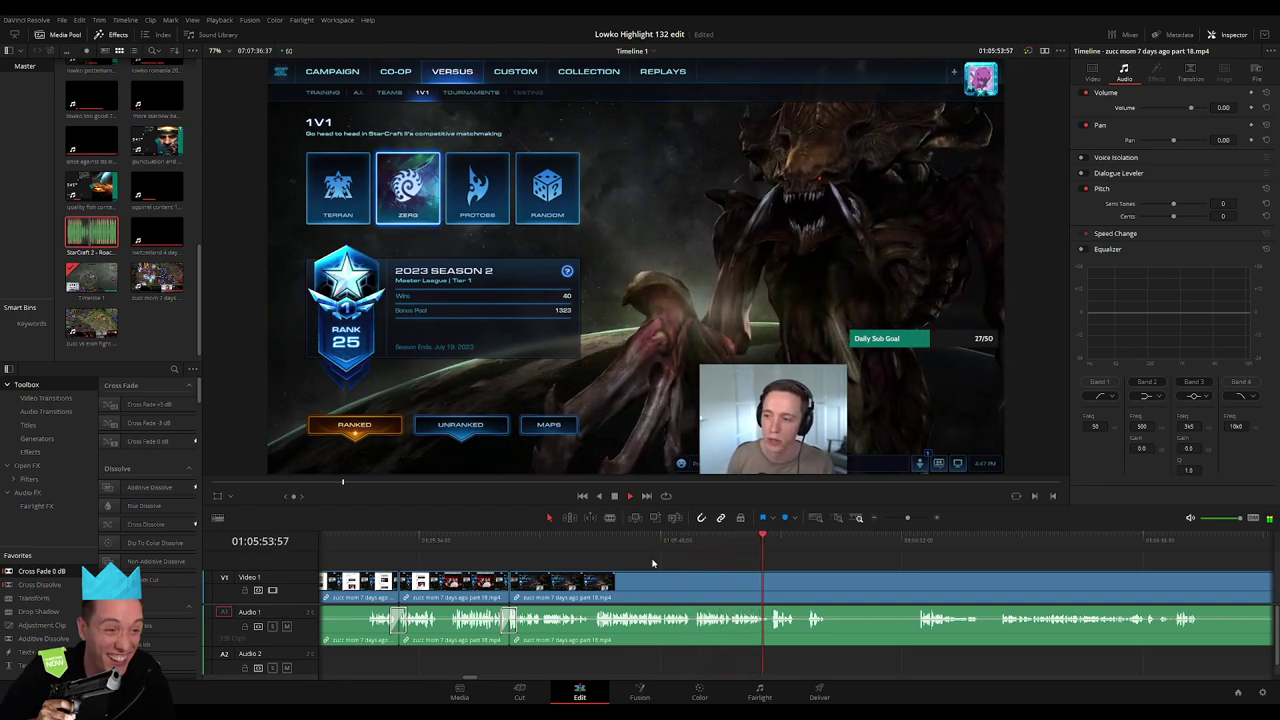
Blade both ends of the next dead stretch during the 1v1 ladder-screen footage
{"action": "scroll", "coordinate": [788, 558], "scroll_direction": "right", "scroll_amount": 3}
{"action": "key", "text": "b"}
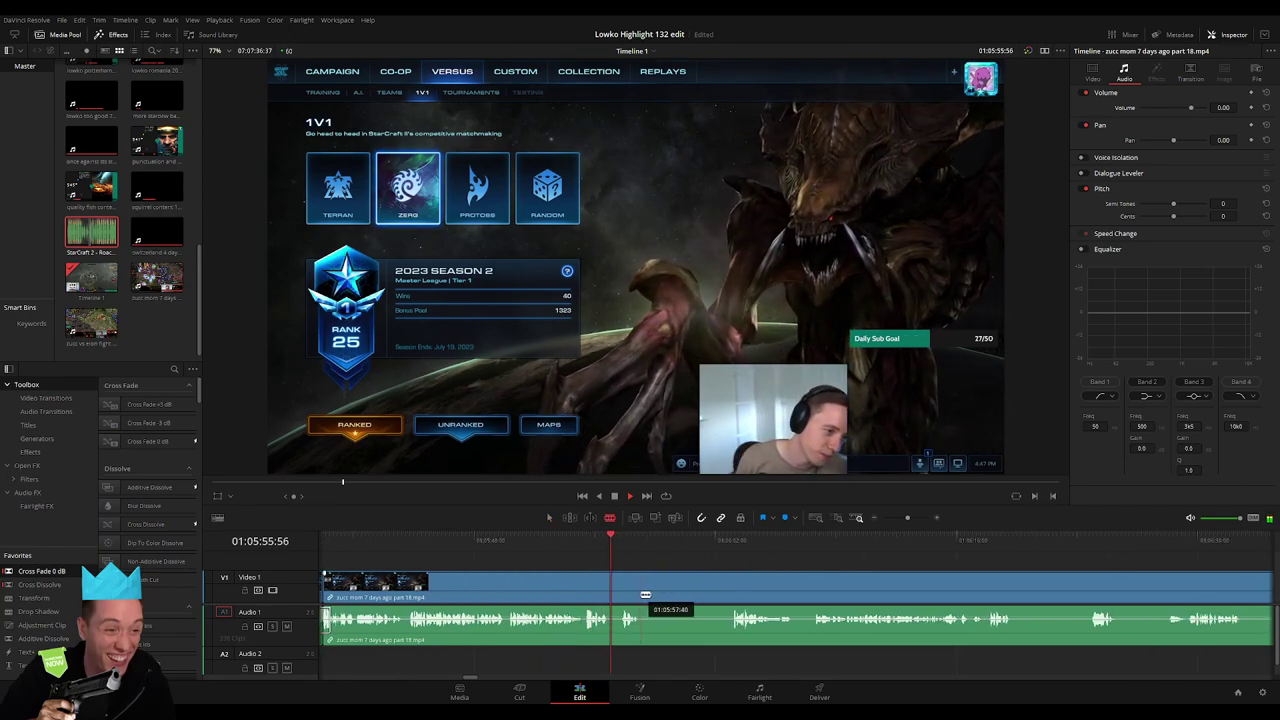
{"action": "left_click", "coordinate": [641, 606]}
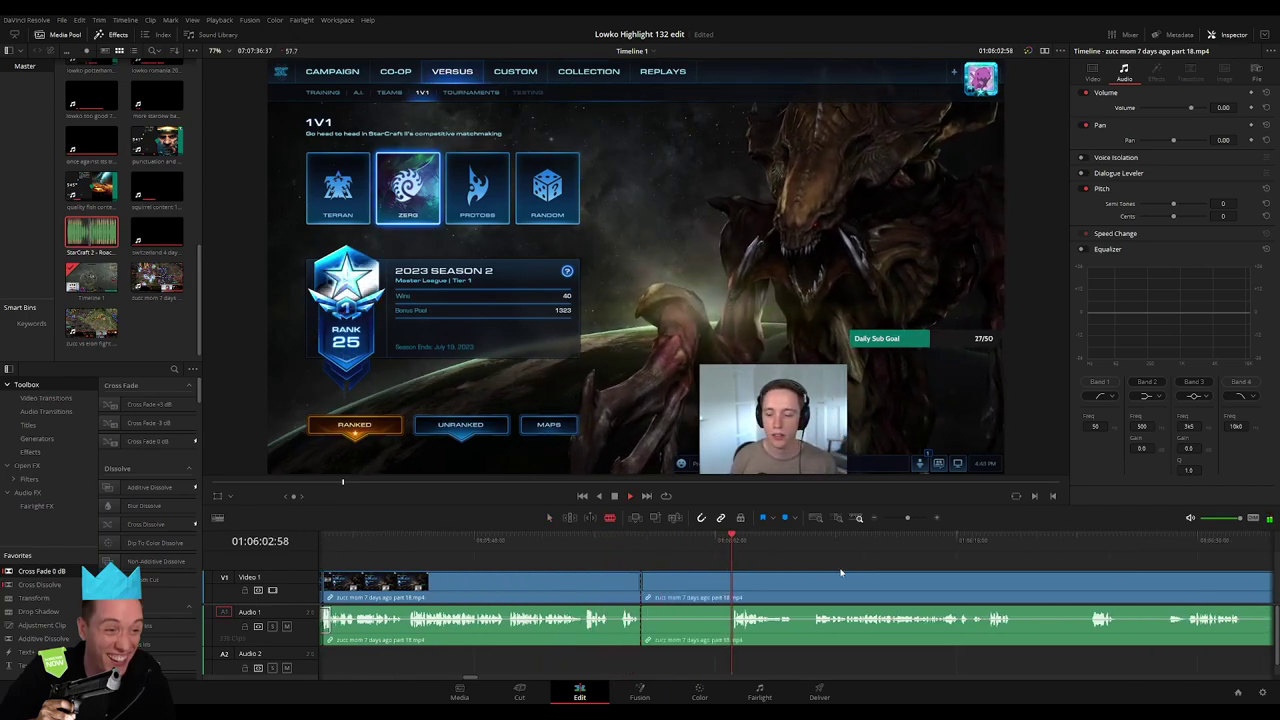
{"action": "scroll", "coordinate": [650, 570], "scroll_direction": "right", "scroll_amount": 3}
{"action": "left_click", "coordinate": [580, 585]}
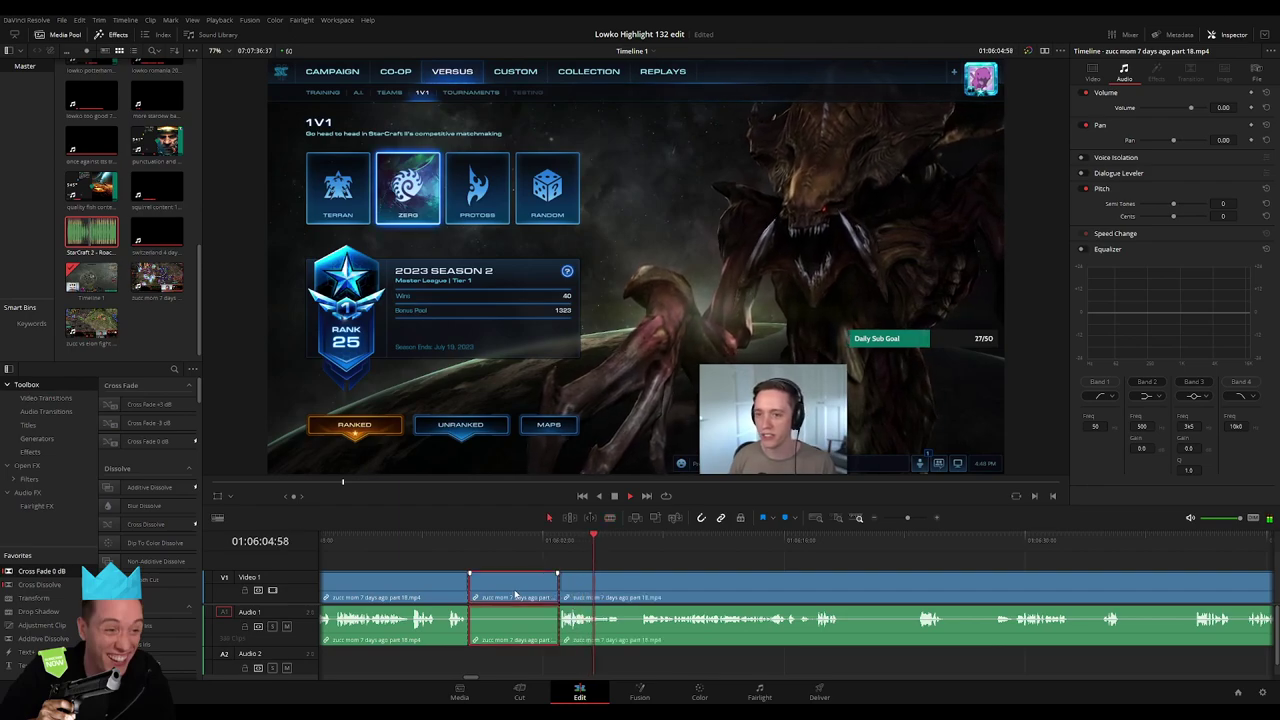
Ripple-delete the marked stretch, then blade out and ripple-delete another short piece of the stream clip
{"action": "key", "text": "Delete"}
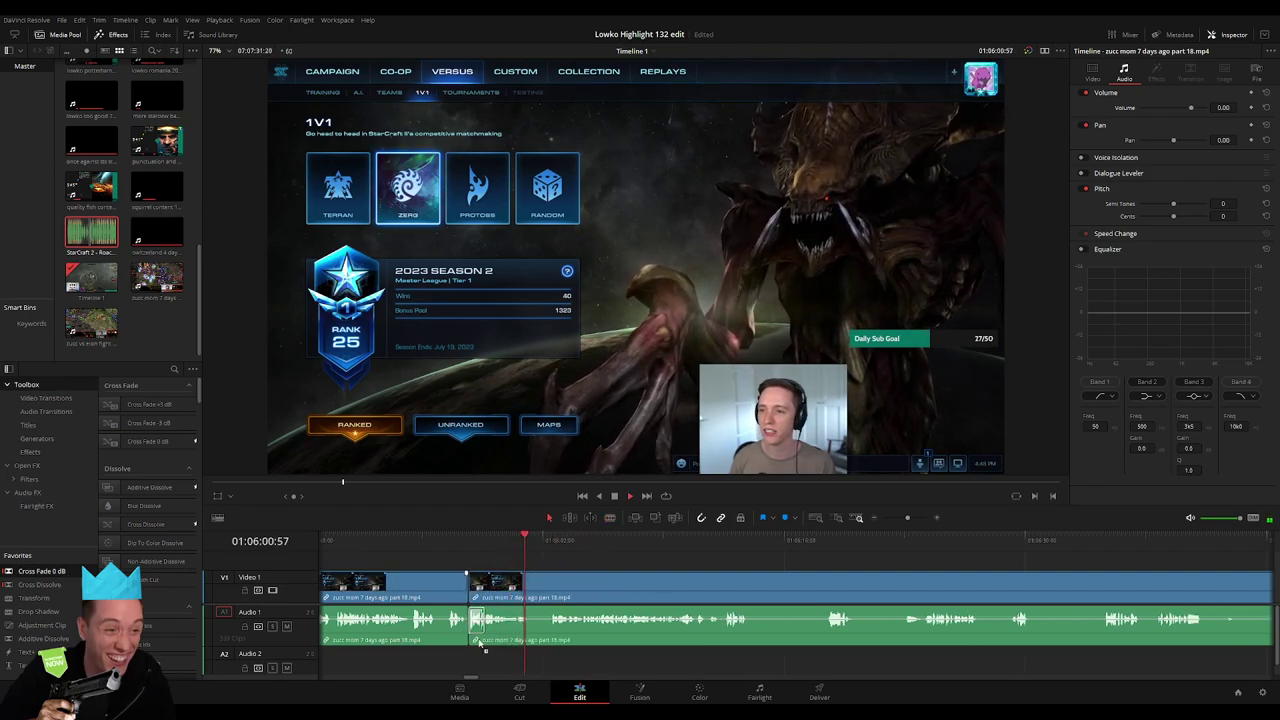
{"action": "left_click", "coordinate": [483, 648]}
{"action": "key", "text": "b"}
{"action": "left_click", "coordinate": [528, 590]}
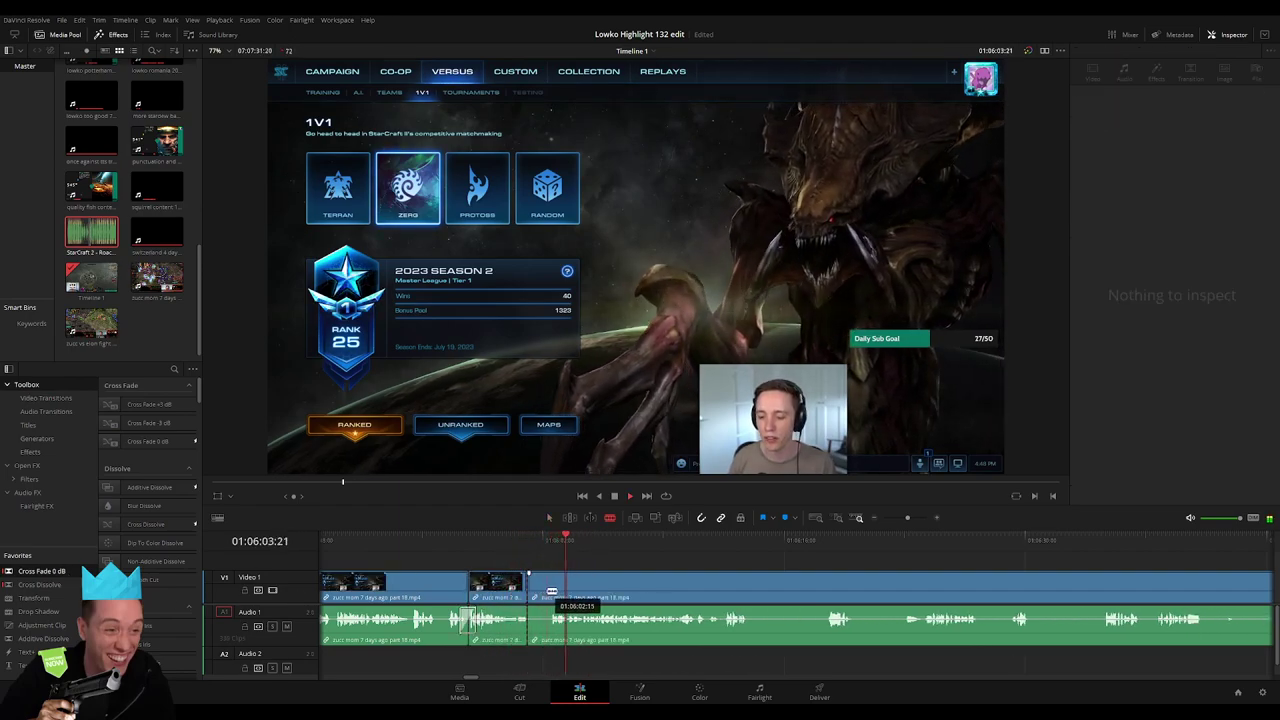
{"action": "left_click", "coordinate": [548, 590]}
{"action": "key", "text": "a"}
{"action": "left_click", "coordinate": [540, 596]}
{"action": "key", "text": "Delete"}
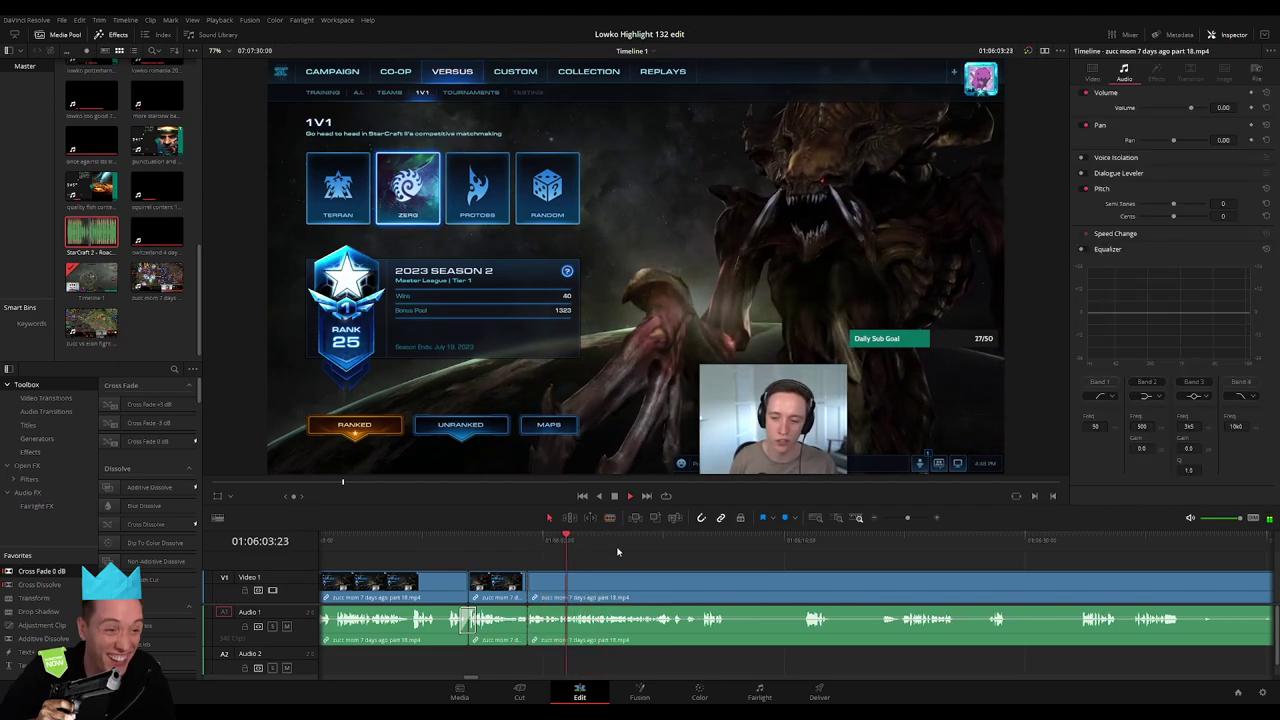
Blade off a short piece where unwanted audio starts and lower its volume to -15 dB
{"action": "left_click_drag", "start_coordinate": [907, 518], "coordinate": [913, 521]}
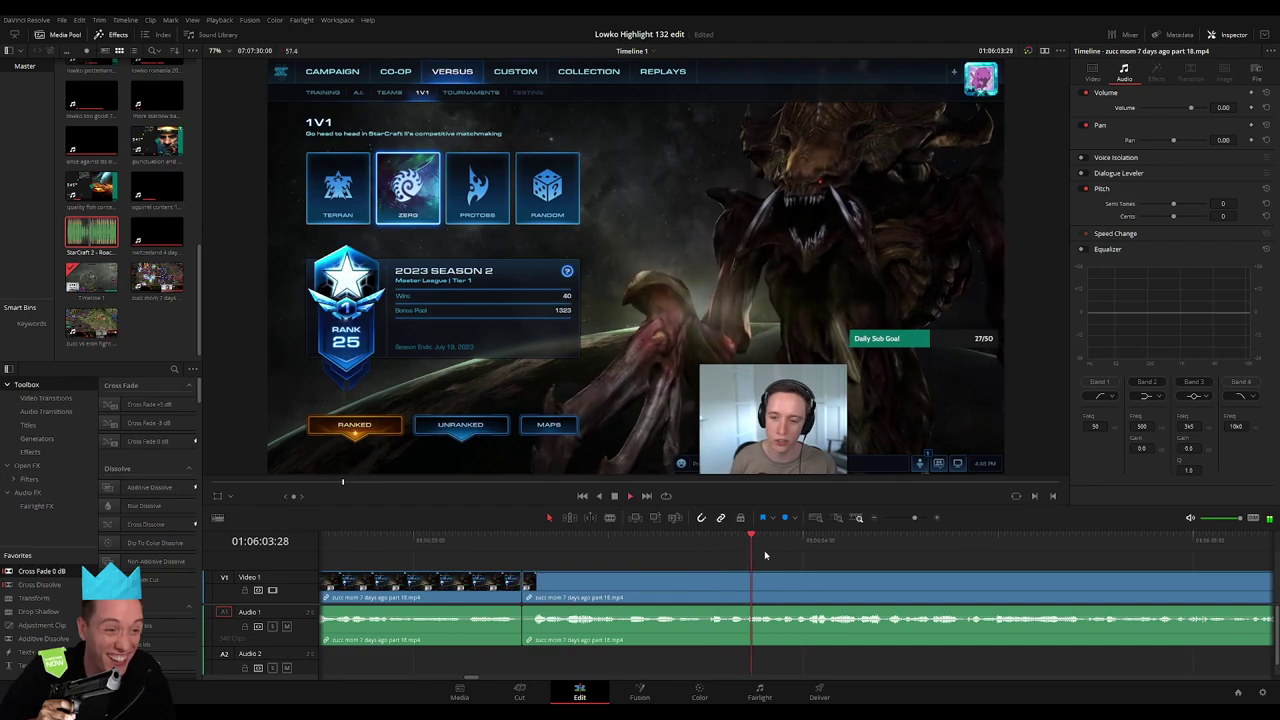
{"action": "key", "text": "b"}
{"action": "left_click", "coordinate": [778, 585]}
{"action": "left_click", "coordinate": [792, 585]}
{"action": "key", "text": "a"}
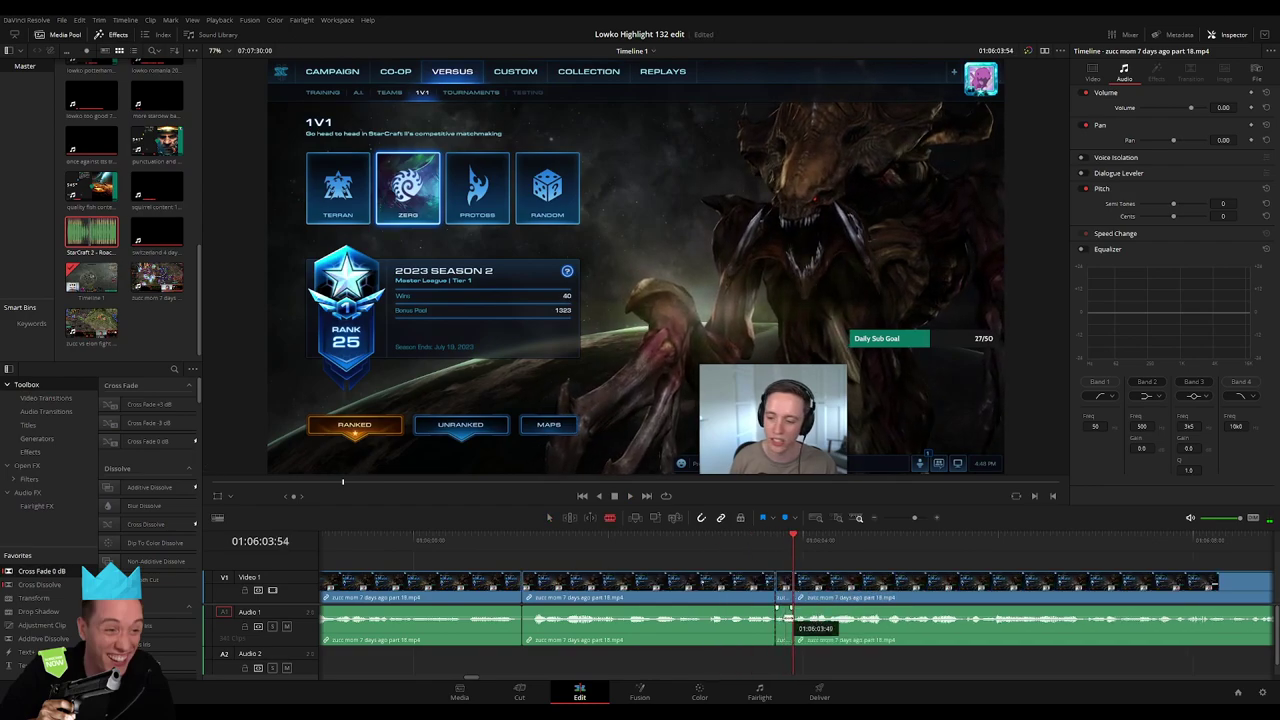
{"action": "left_click_drag", "start_coordinate": [785, 610], "coordinate": [784, 660]}
Load StarCraft 2 - Roach Quotes.mp3 and place a Roach quote on audio track A2
{"action": "double_click", "coordinate": [91, 232]}
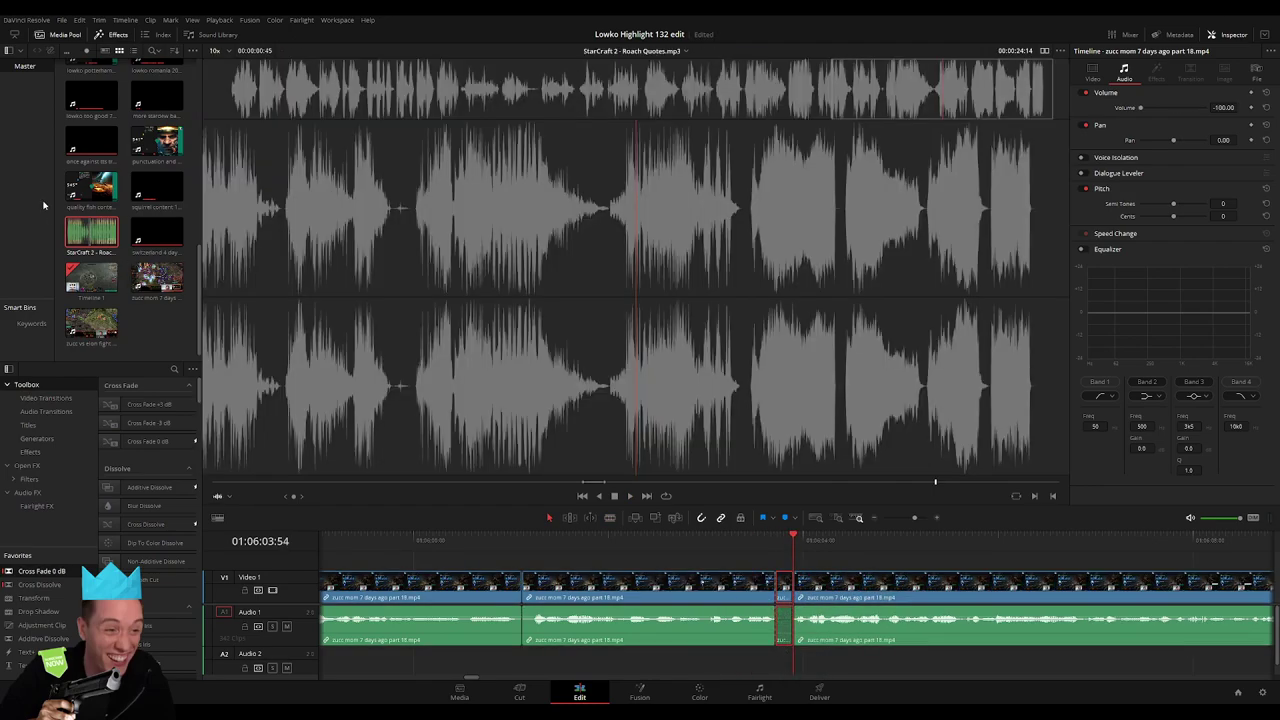
{"action": "mouse_move", "coordinate": [474, 327]}
{"action": "left_mouse_down"}
{"action": "mouse_move", "coordinate": [776, 668]}
{"action": "mouse_move", "coordinate": [803, 668]}
{"action": "mouse_move", "coordinate": [789, 662]}
{"action": "left_mouse_up"}
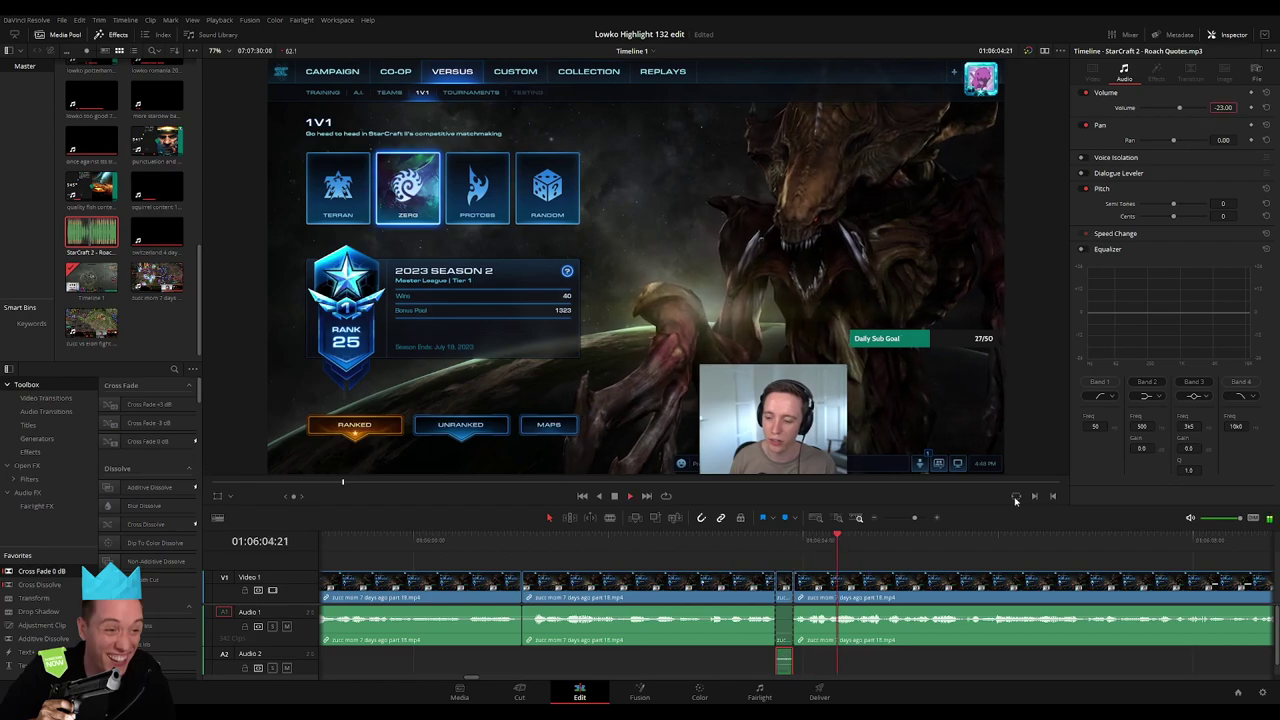
{"action": "left_click_drag", "start_coordinate": [914, 518], "coordinate": [903, 518]}
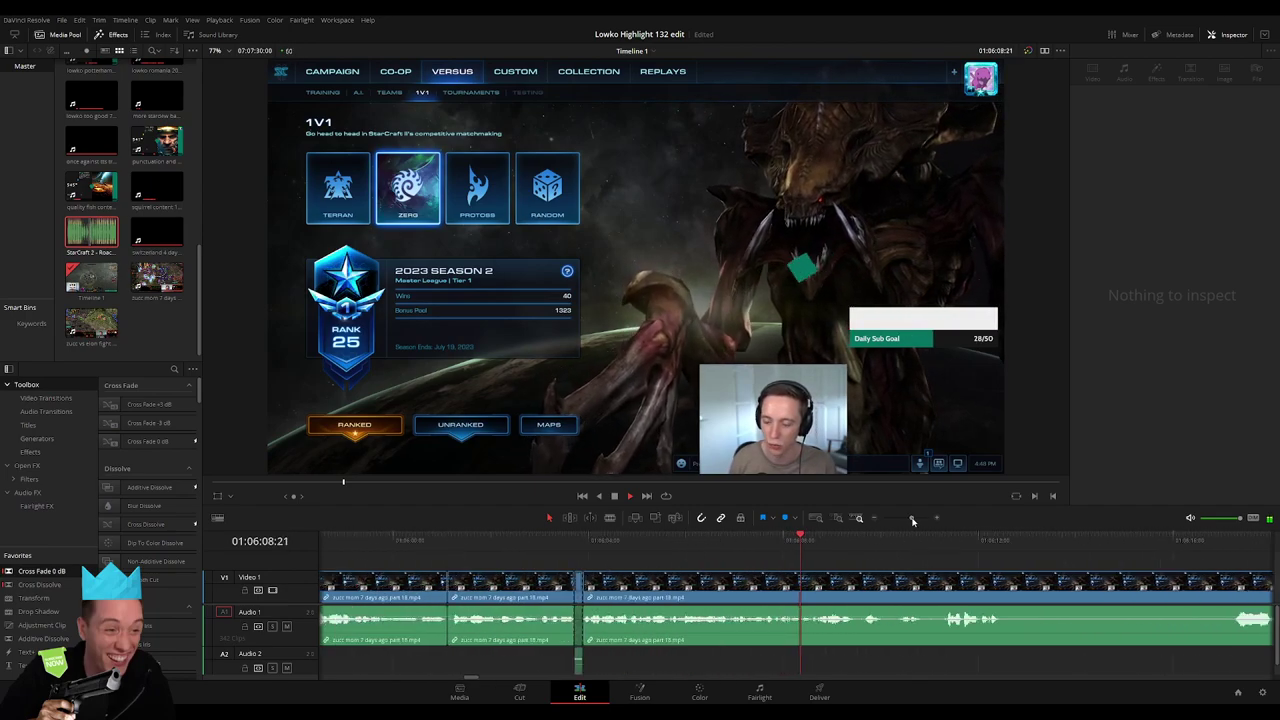
Split the stream clip at the playhead and ripple-delete the short piece after the cut
{"action": "left_click", "coordinate": [739, 548]}
{"action": "left_click", "coordinate": [727, 551]}
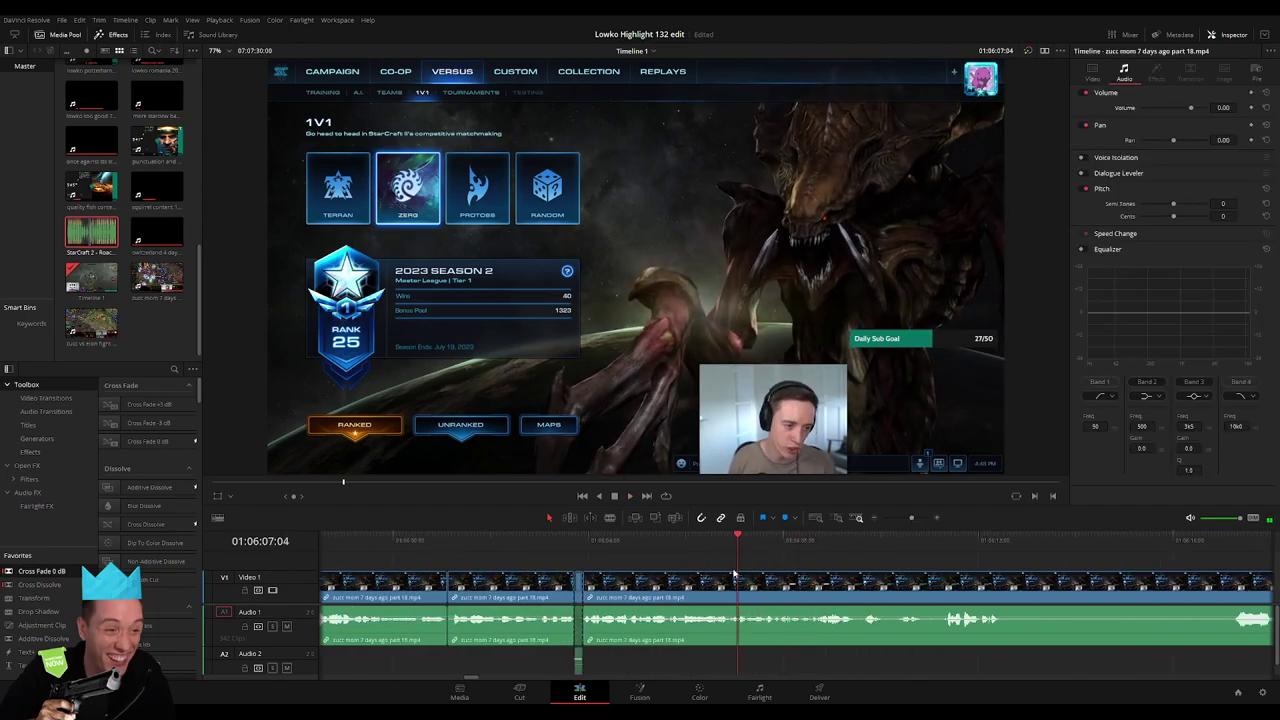
{"action": "key", "text": "ctrl+b"}
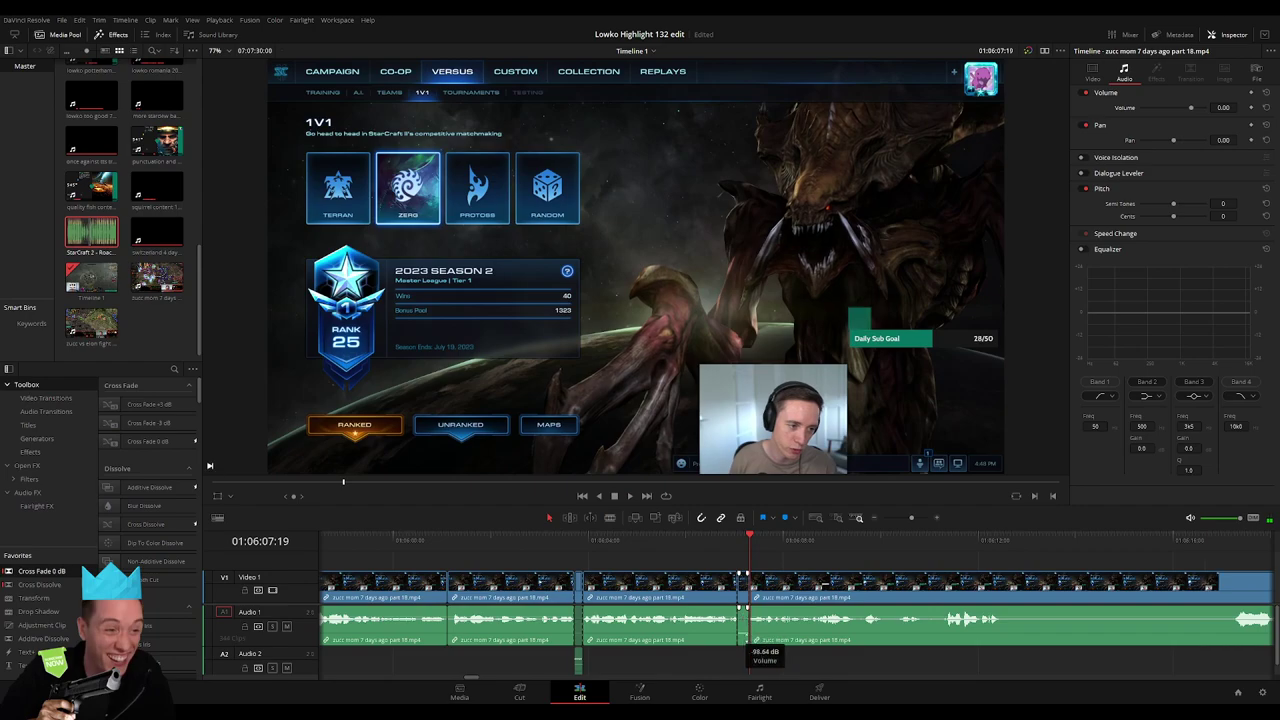
{"action": "left_click_drag", "start_coordinate": [911, 518], "coordinate": [920, 518]}
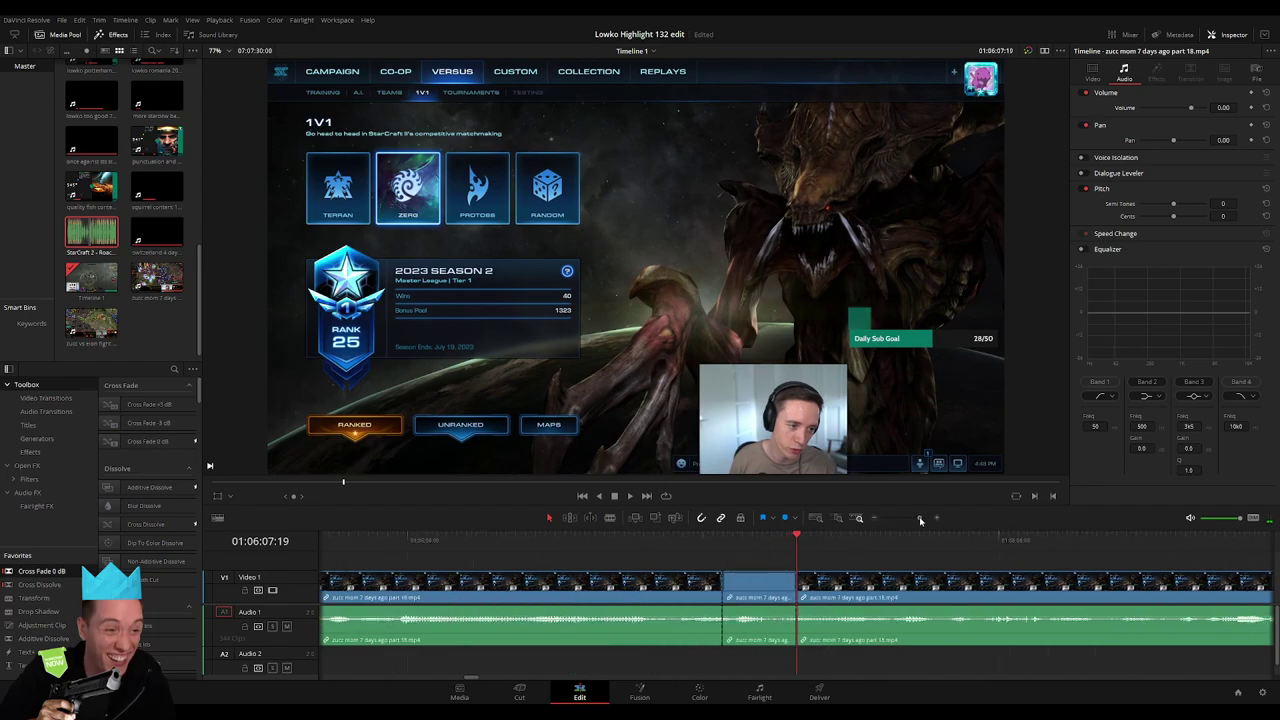
{"action": "left_click", "coordinate": [777, 549]}
{"action": "left_click", "coordinate": [779, 590]}
{"action": "key", "text": "Delete"}
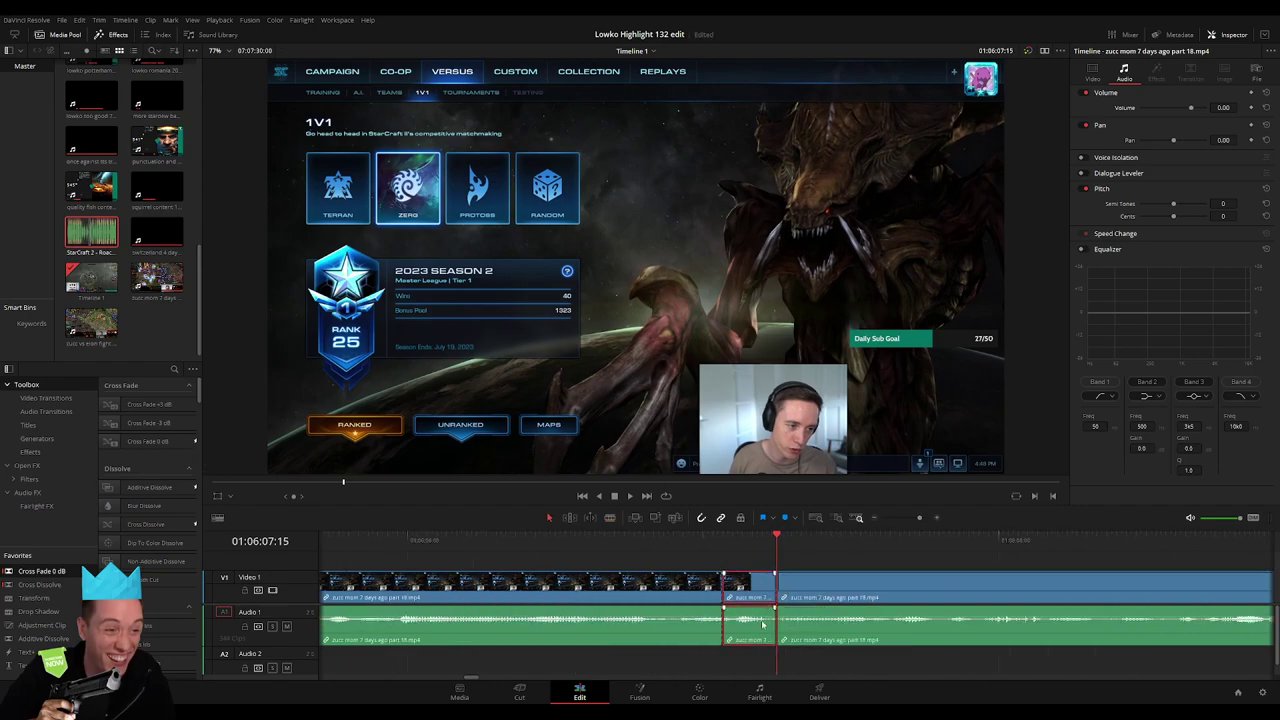
Add another Roach quote on A2, trimmed between the cut and the playhead, and play it back
{"action": "mouse_move", "coordinate": [91, 232]}
{"action": "left_mouse_down"}
{"action": "mouse_move", "coordinate": [668, 660]}
{"action": "mouse_move", "coordinate": [722, 660]}
{"action": "left_mouse_up"}
{"action": "key", "text": "shift+bracketright"}
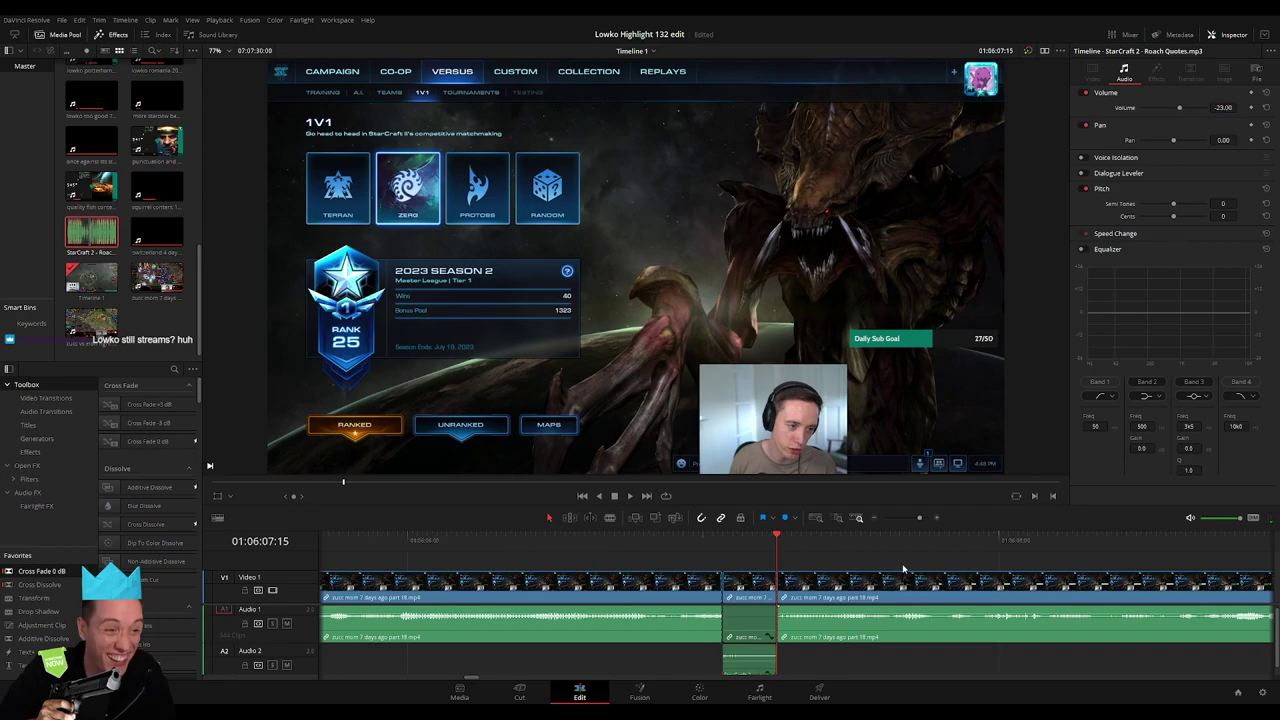
{"action": "key", "text": "space"}
{"action": "left_click_drag", "start_coordinate": [919, 517], "coordinate": [902, 517]}
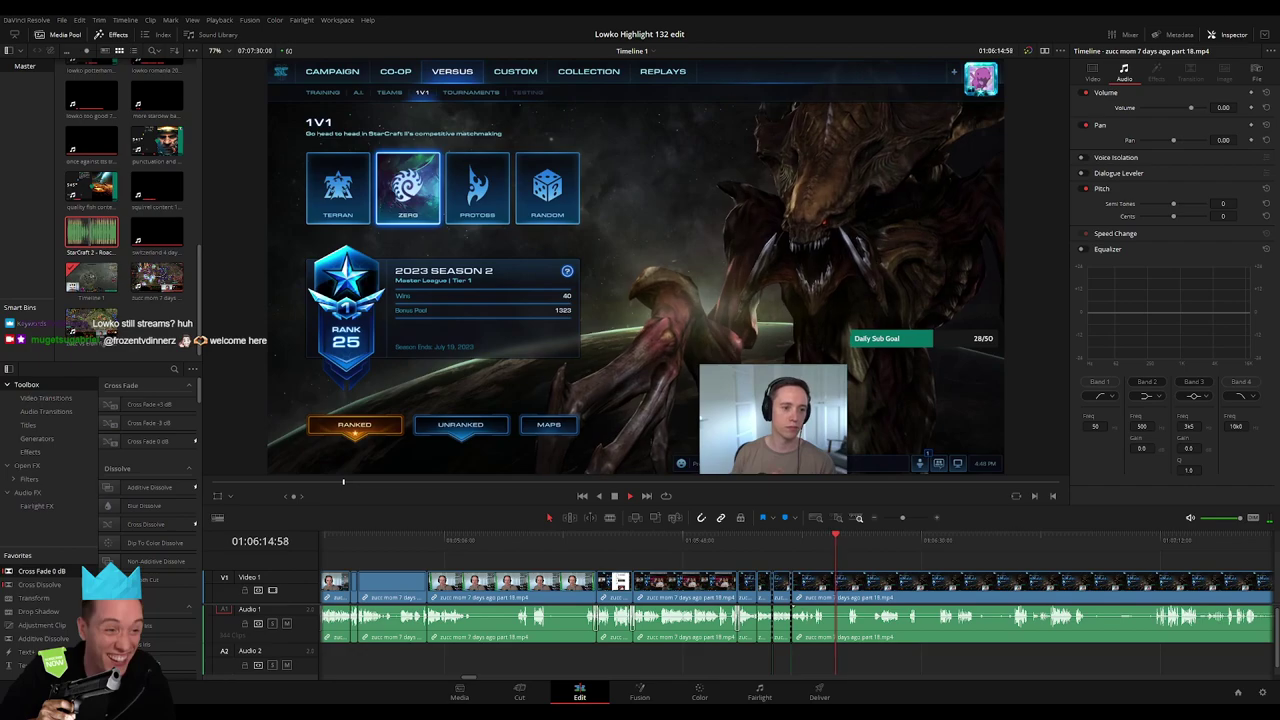
Blade the part 18 stream clip at two points in the ladder-screen footage
{"action": "scroll", "coordinate": [645, 555], "scroll_direction": "down", "scroll_amount": 2}
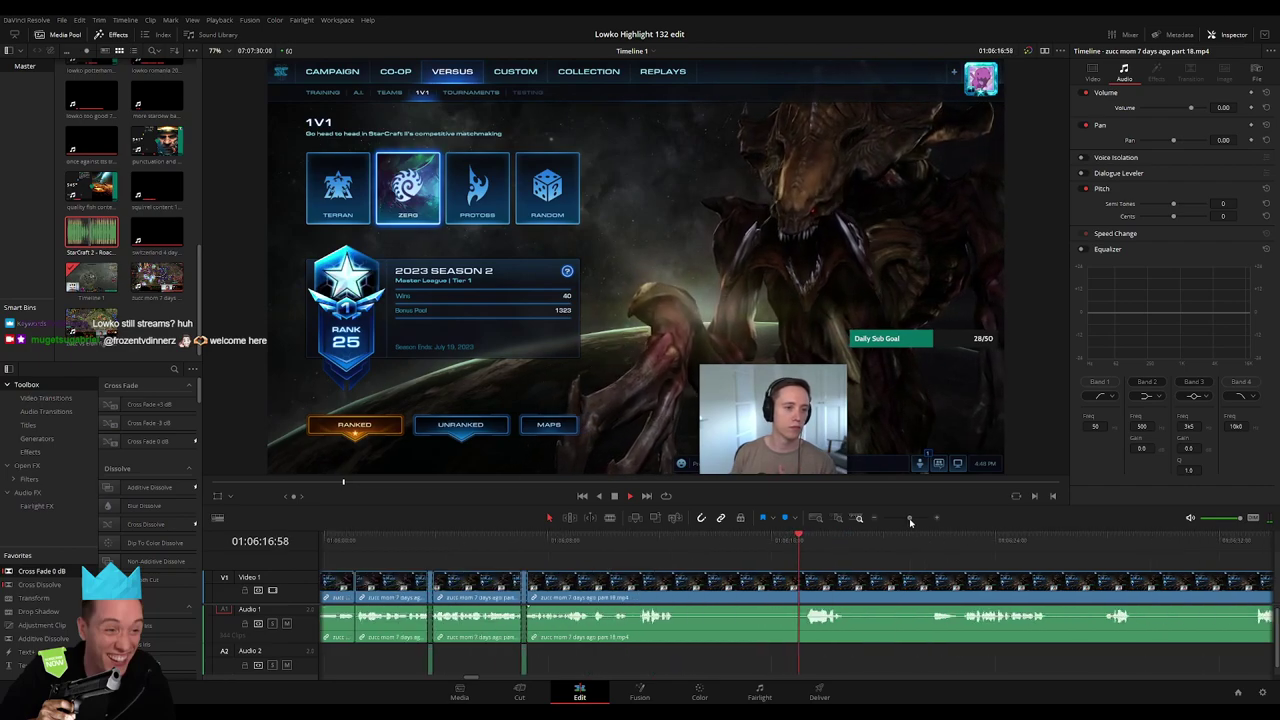
{"action": "left_click", "coordinate": [645, 555]}
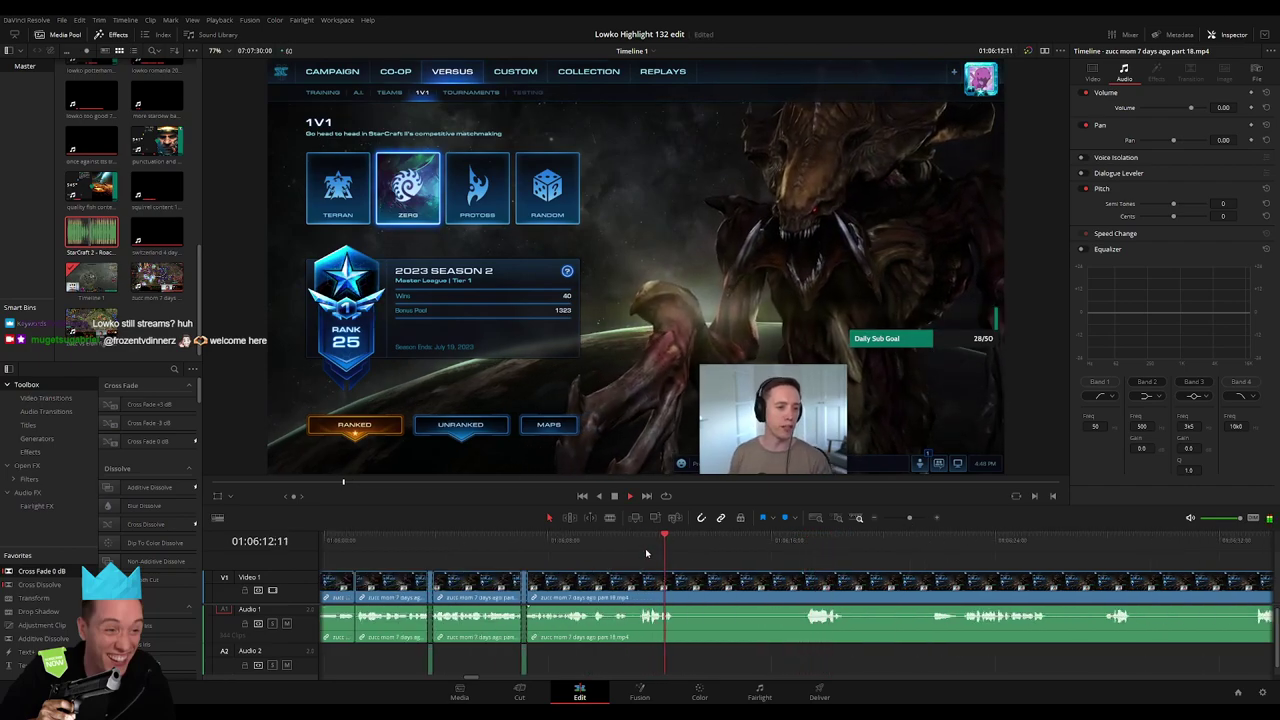
{"action": "left_click", "coordinate": [611, 551]}
{"action": "key", "text": "b"}
{"action": "left_click", "coordinate": [638, 581]}
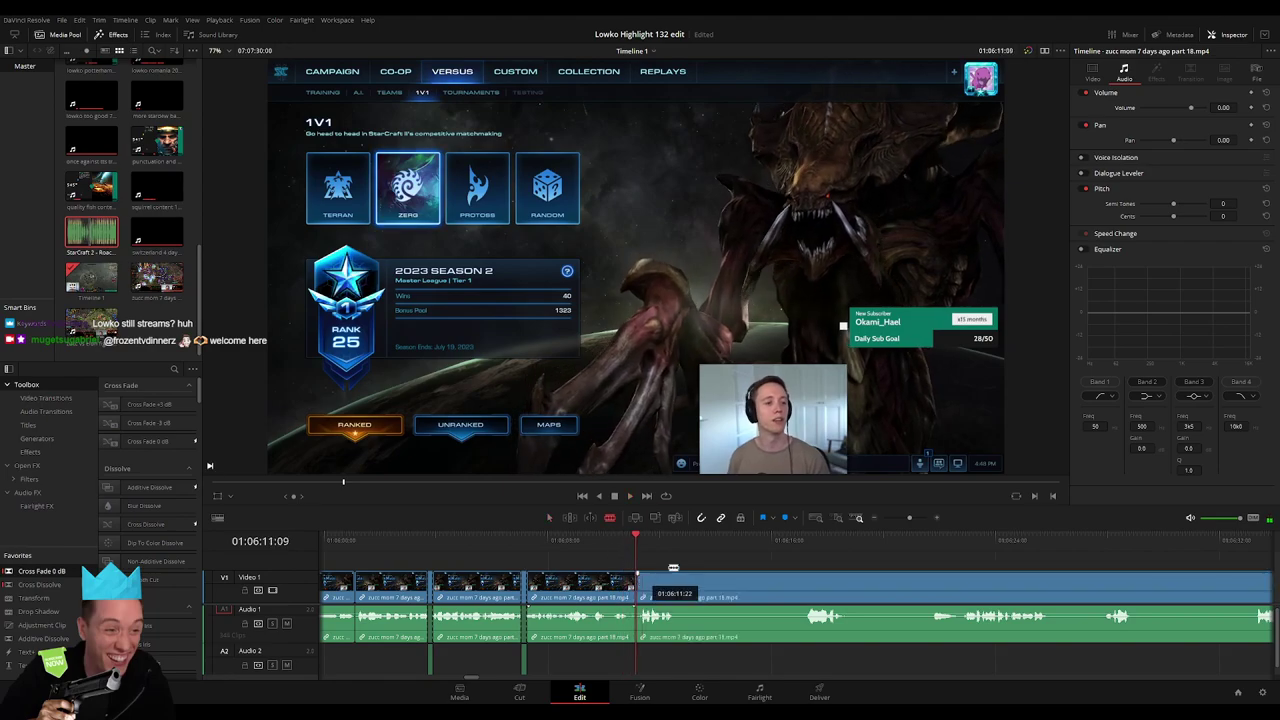
{"action": "key", "text": "ctrl+z"}
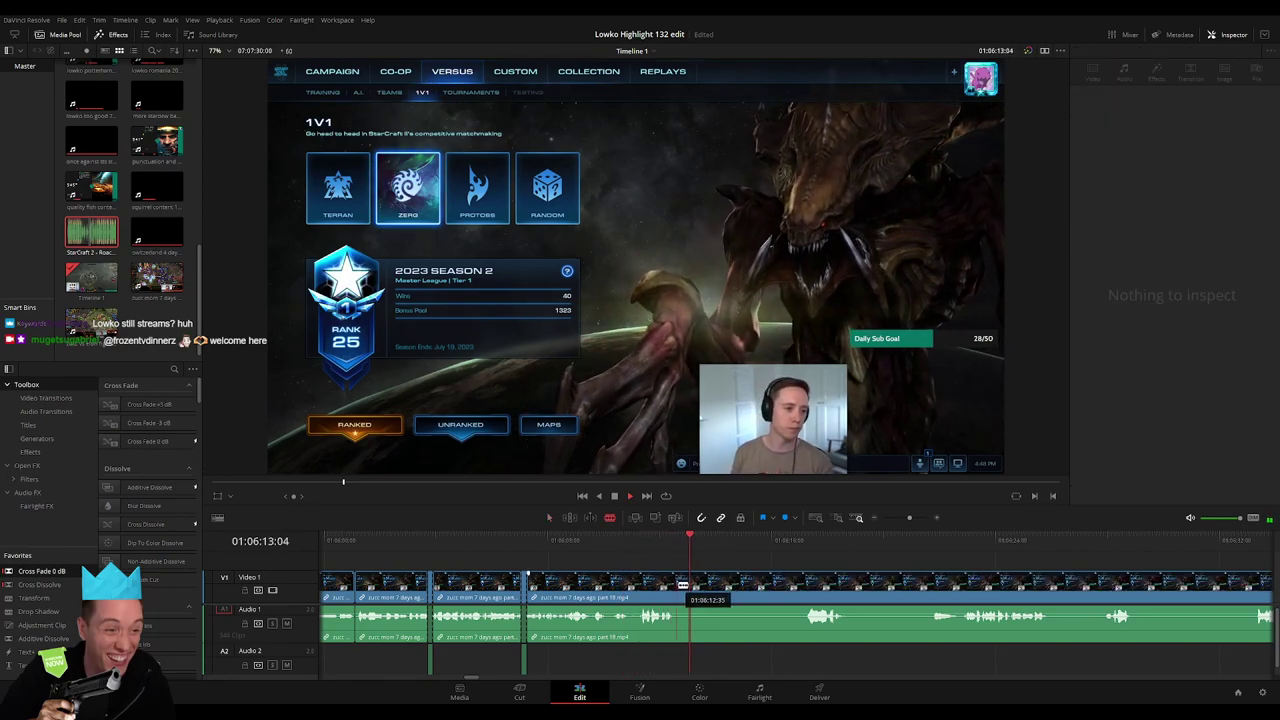
{"action": "left_click", "coordinate": [678, 581]}
Zoom out and select the long leftover part 18 clip for removal
{"action": "left_click_drag", "start_coordinate": [813, 548], "coordinate": [968, 547]}
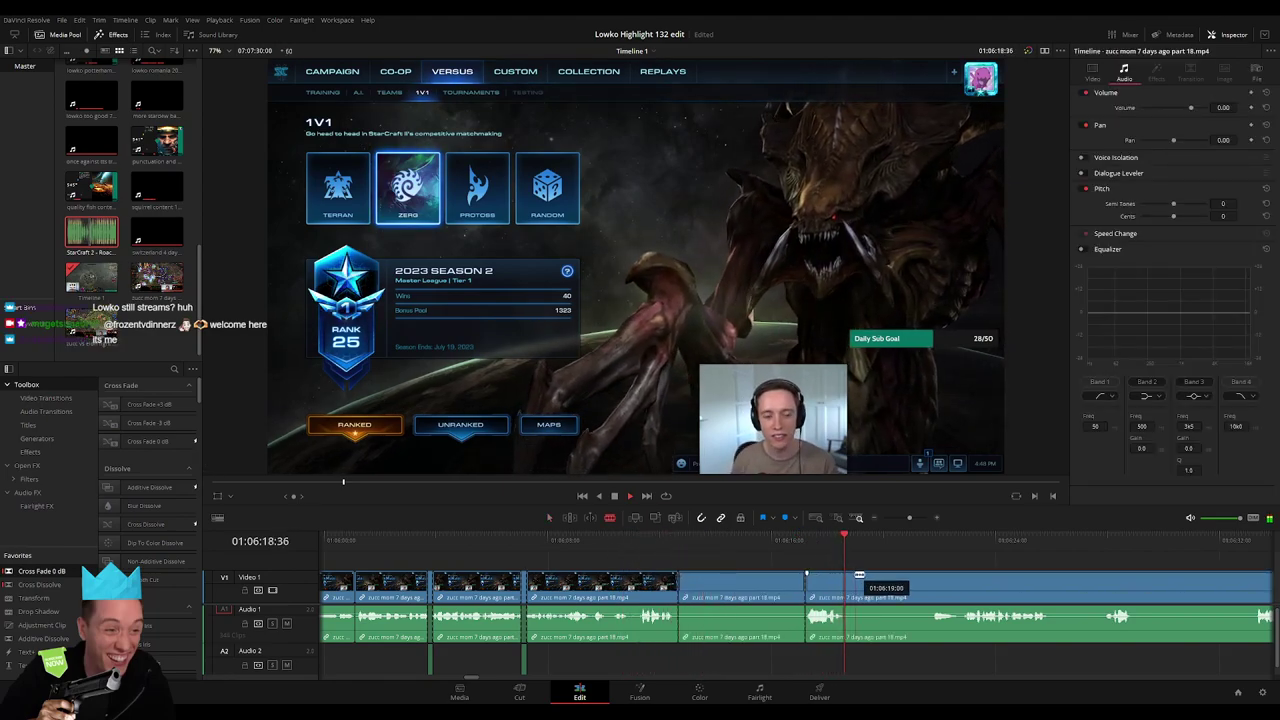
{"action": "scroll", "coordinate": [900, 585], "scroll_direction": "right", "scroll_amount": 3}
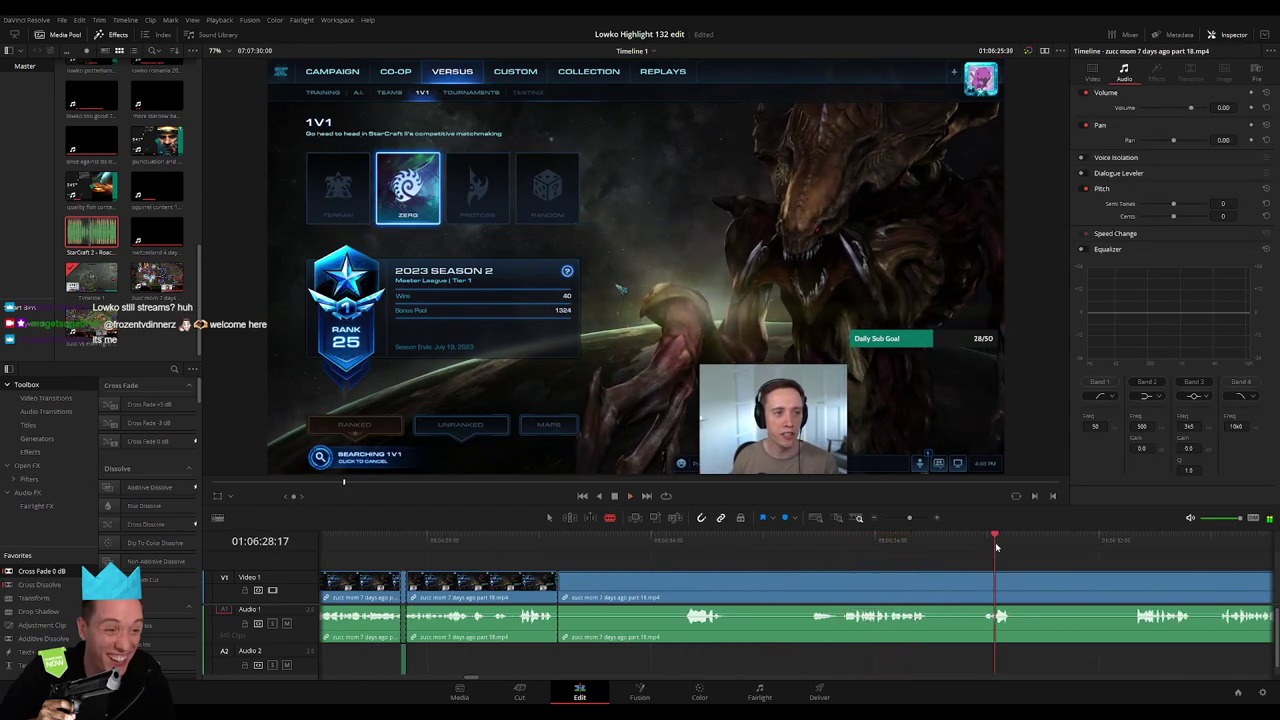
{"action": "left_click_drag", "start_coordinate": [910, 518], "coordinate": [897, 518]}
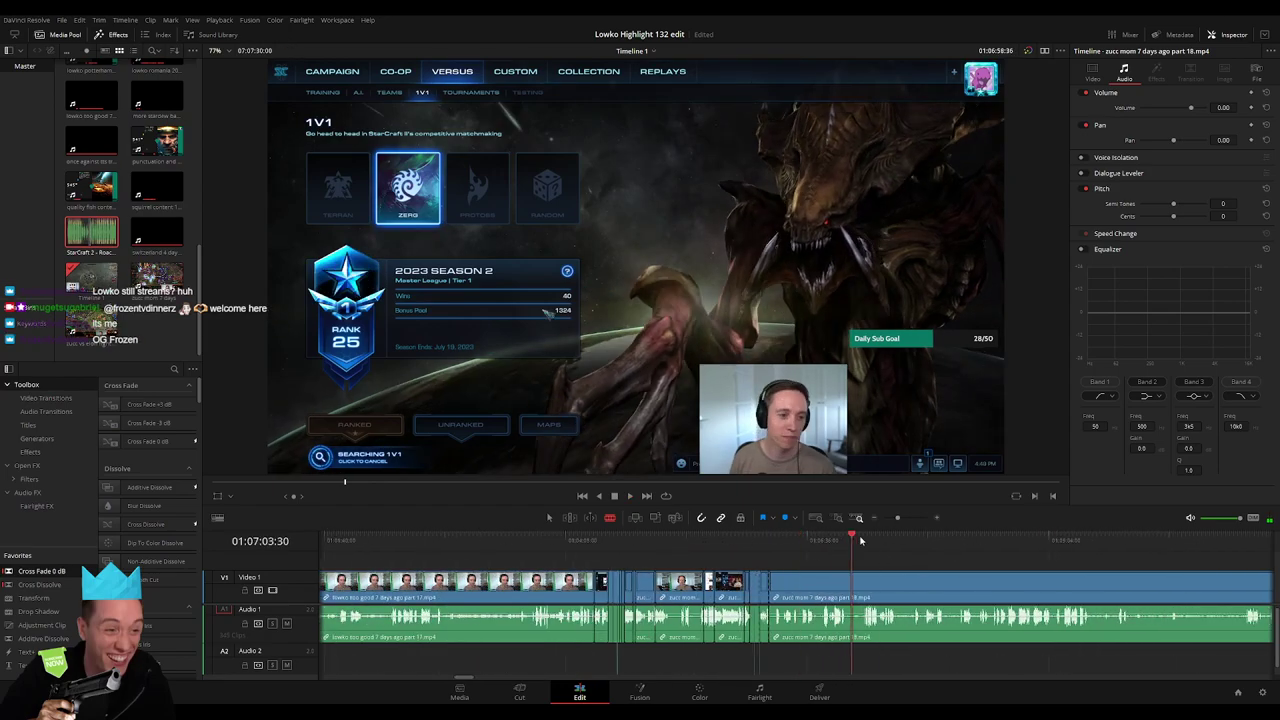
{"action": "left_click", "coordinate": [606, 548]}
{"action": "left_click", "coordinate": [787, 585]}
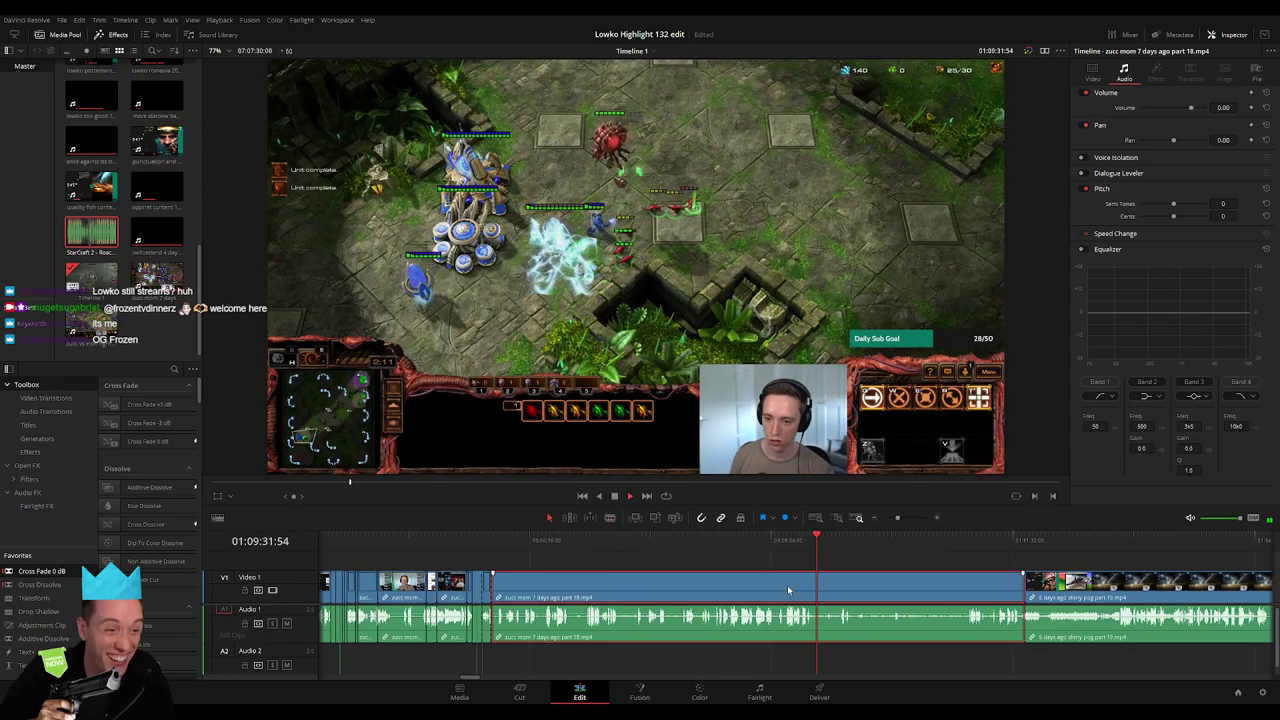
{"action": "key", "text": "BackSpace"}
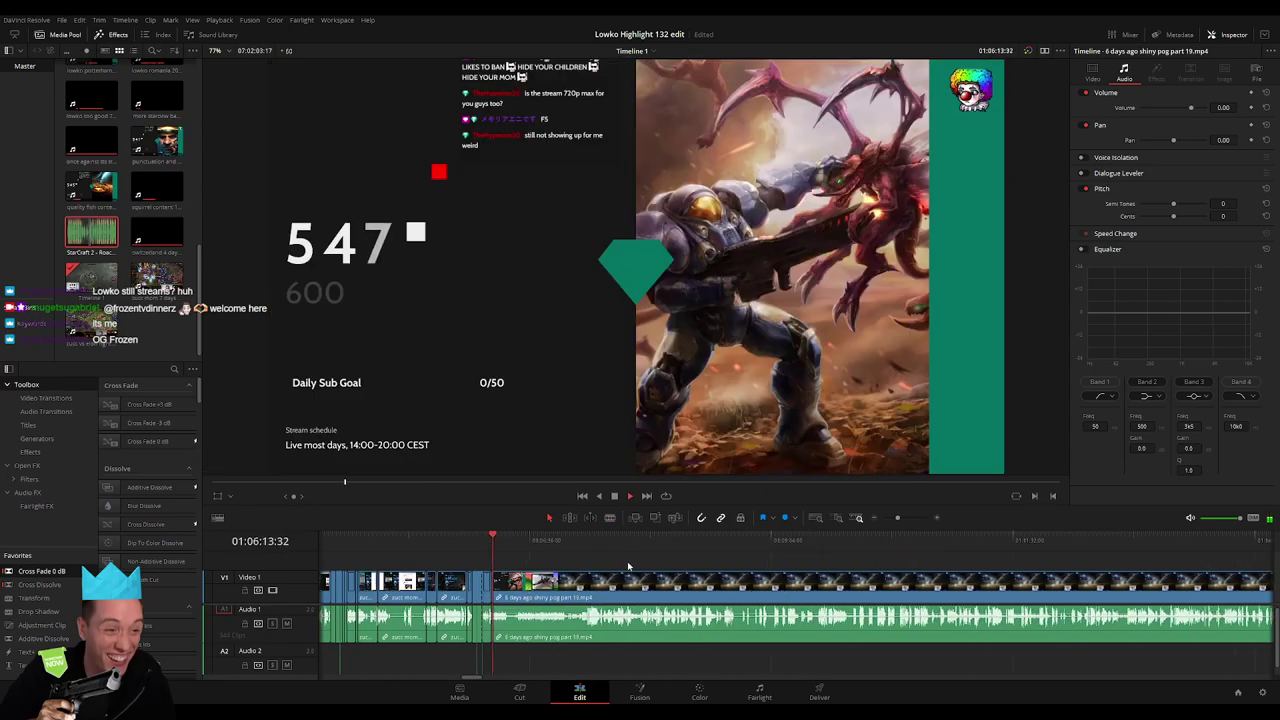
{"action": "left_click", "coordinate": [586, 548]}
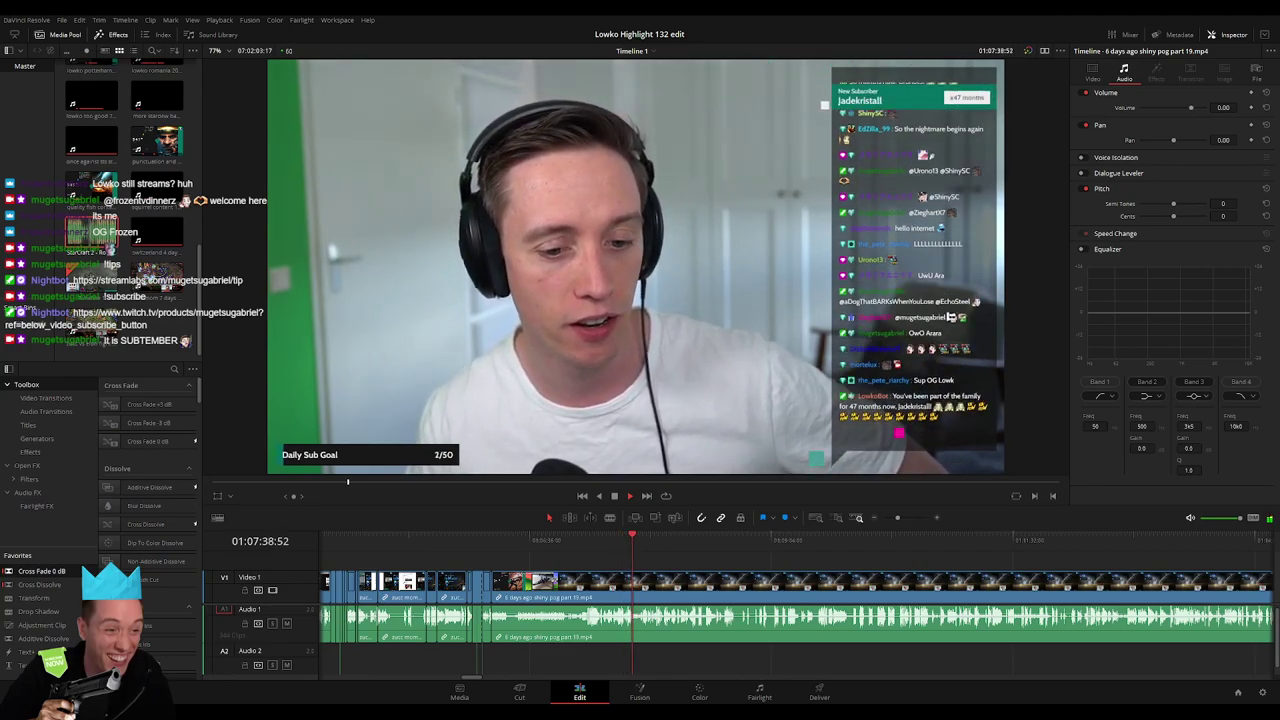
Play and skim through the Reddit and Twitter footage to review it
{"action": "left_click_drag", "start_coordinate": [697, 540], "coordinate": [785, 549]}
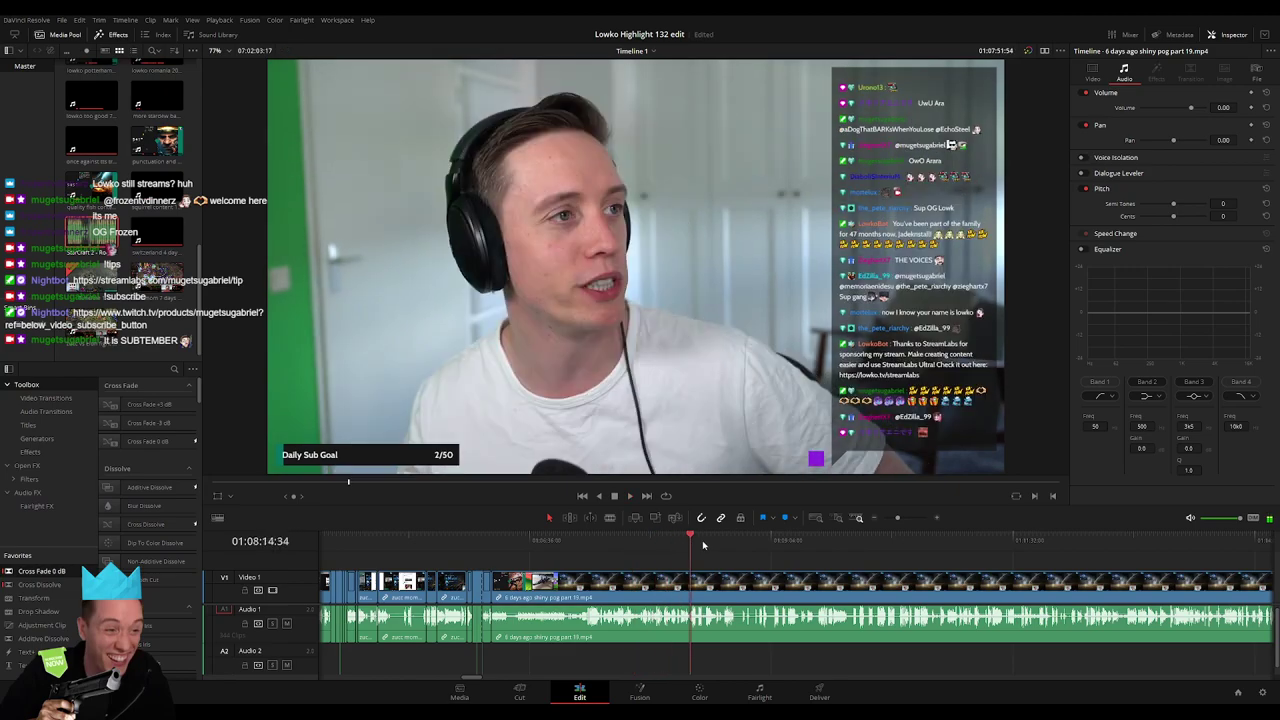
{"action": "key", "text": "space"}
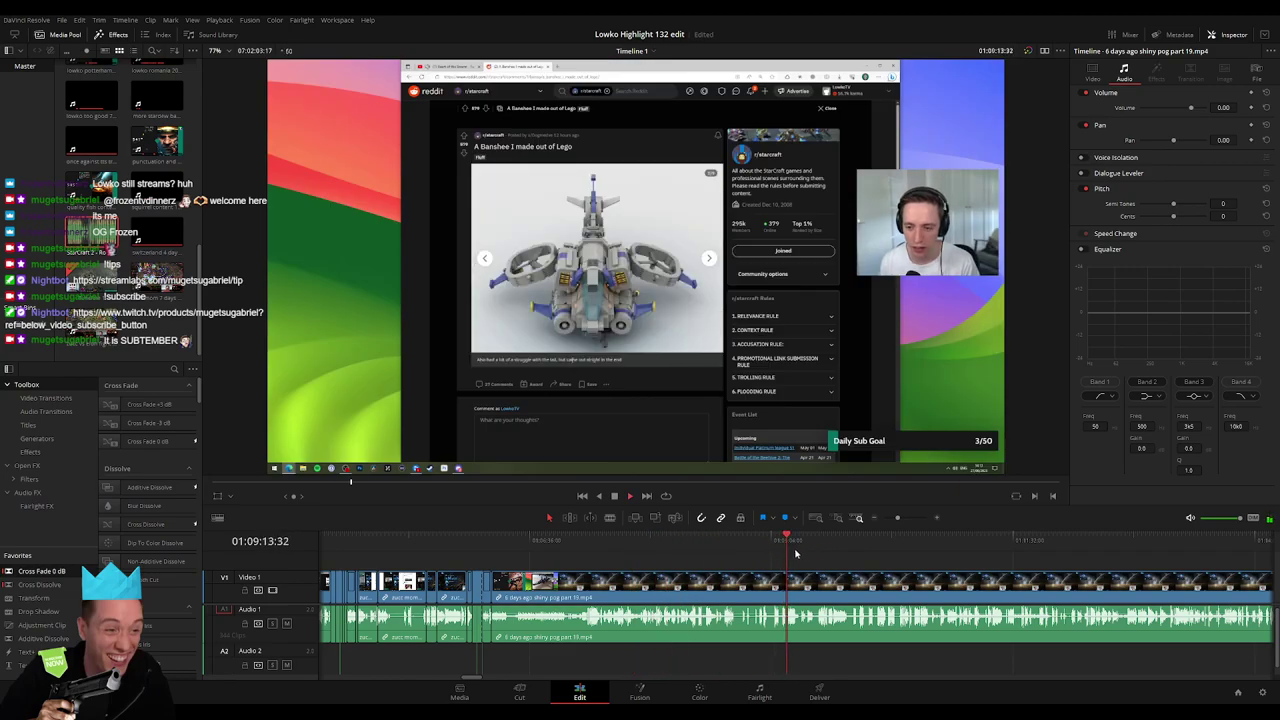
{"action": "key", "text": "l"}
{"action": "key", "text": "l"}
{"action": "key", "text": "l"}
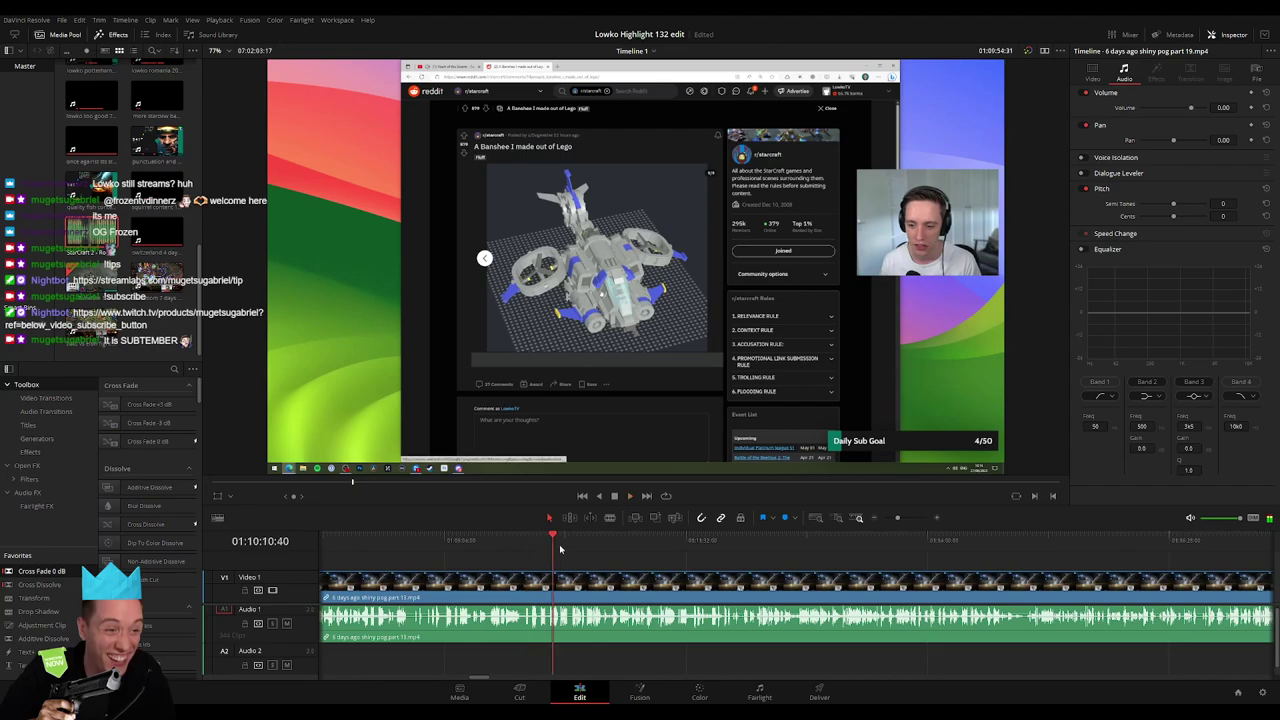
{"action": "left_click_drag", "start_coordinate": [560, 549], "coordinate": [665, 549]}
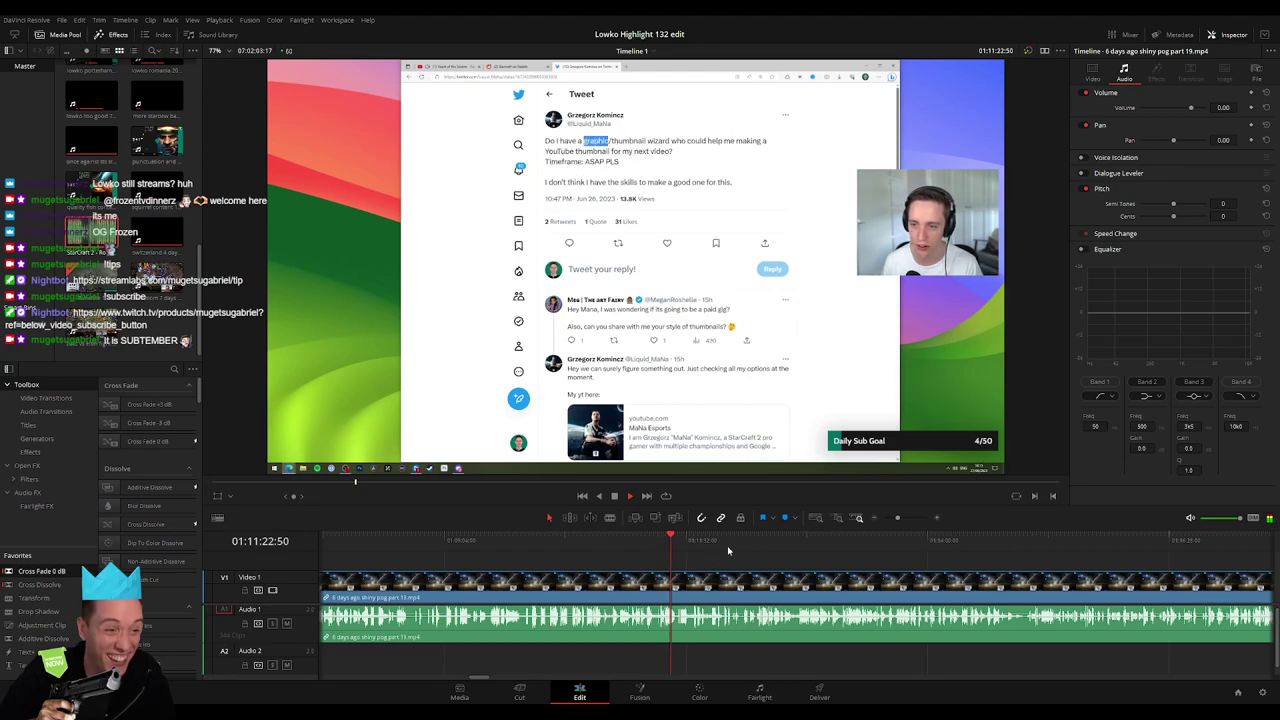
{"action": "left_click_drag", "start_coordinate": [674, 549], "coordinate": [686, 549]}
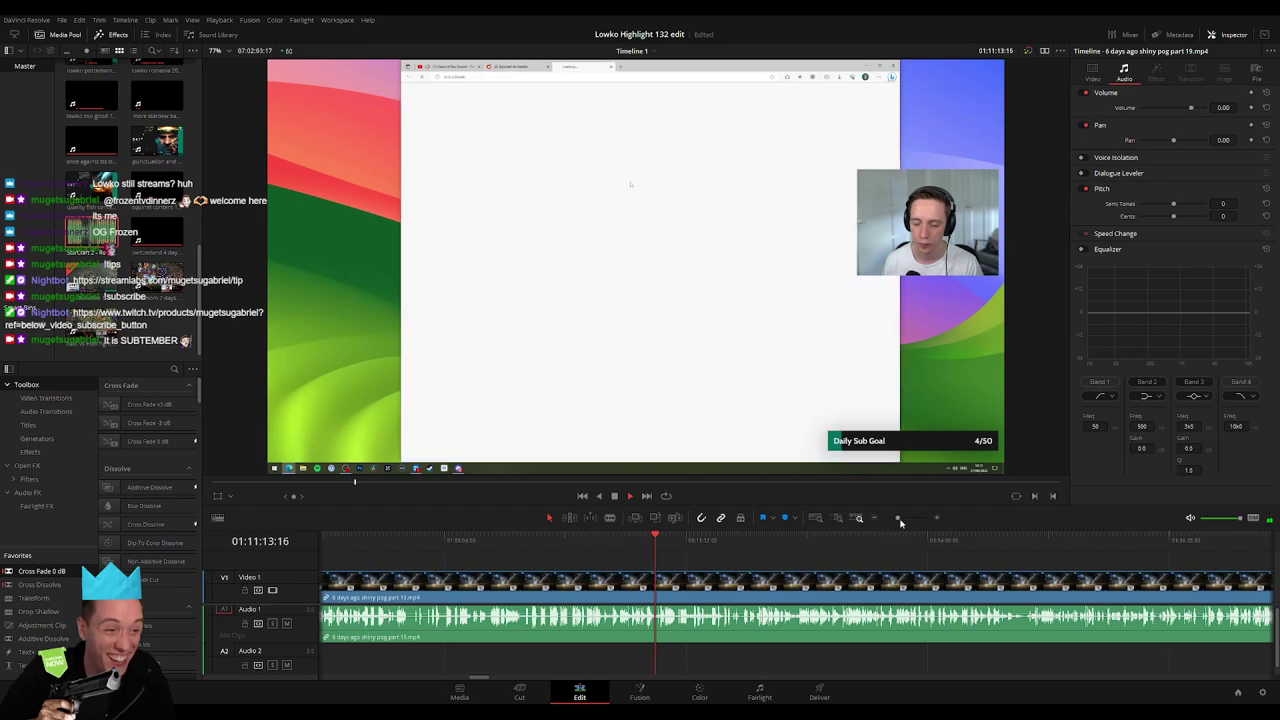
{"action": "scroll", "coordinate": [730, 582], "scroll_direction": "right", "scroll_amount": 3}
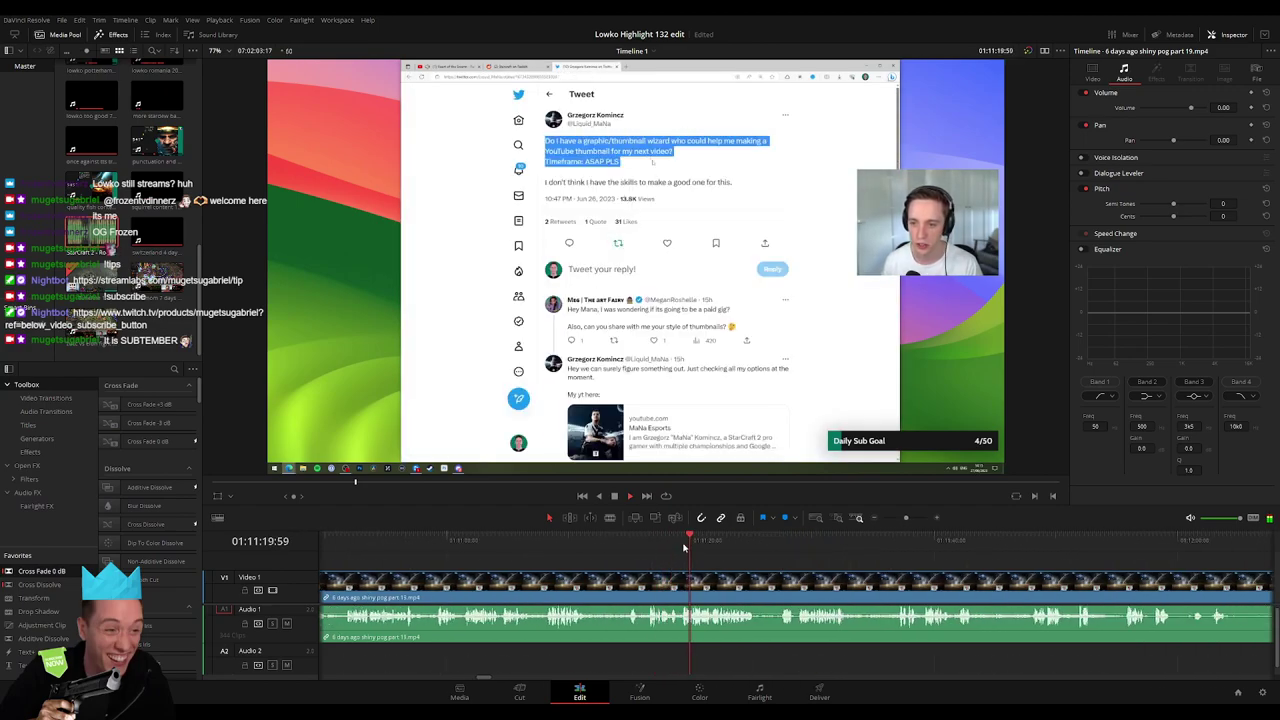
{"action": "scroll", "coordinate": [700, 580], "scroll_direction": "left", "scroll_amount": 15}
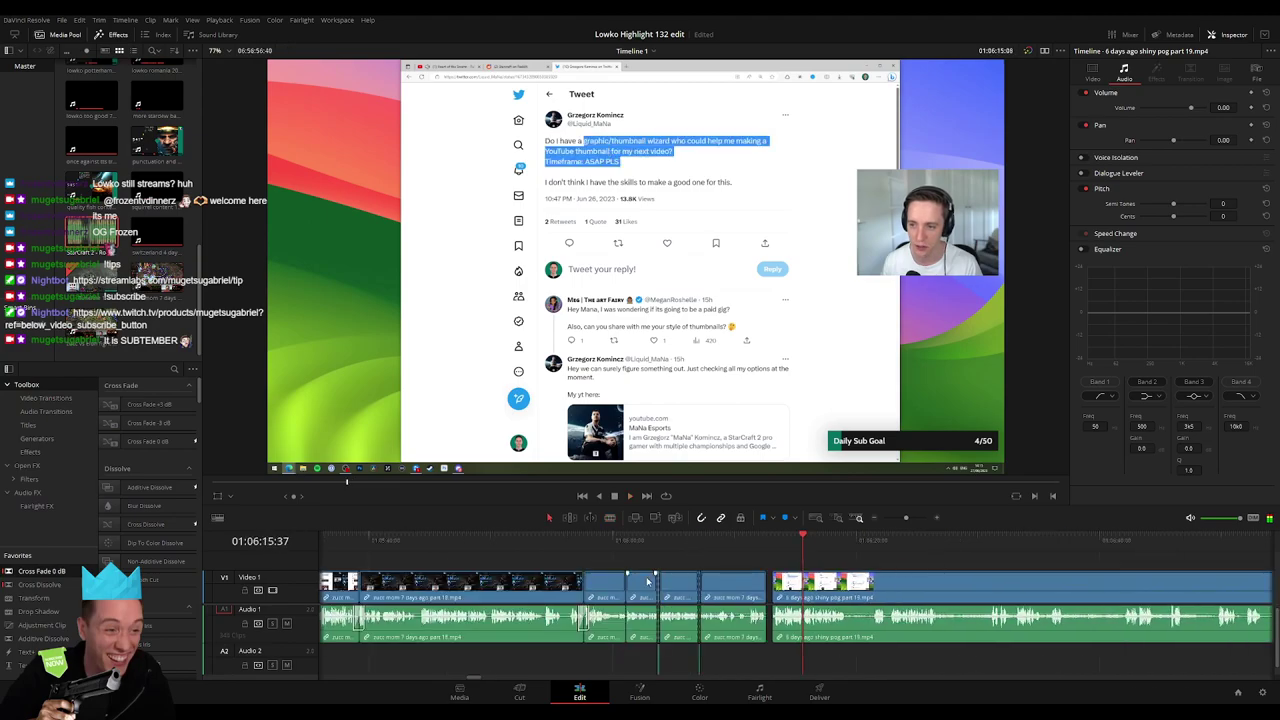
Cut an unwanted bit out of the tweet-reading footage near 01:06:15 and close the gap
{"action": "left_click", "coordinate": [802, 566]}
{"action": "scroll", "coordinate": [700, 600], "scroll_direction": "right", "scroll_amount": 4}
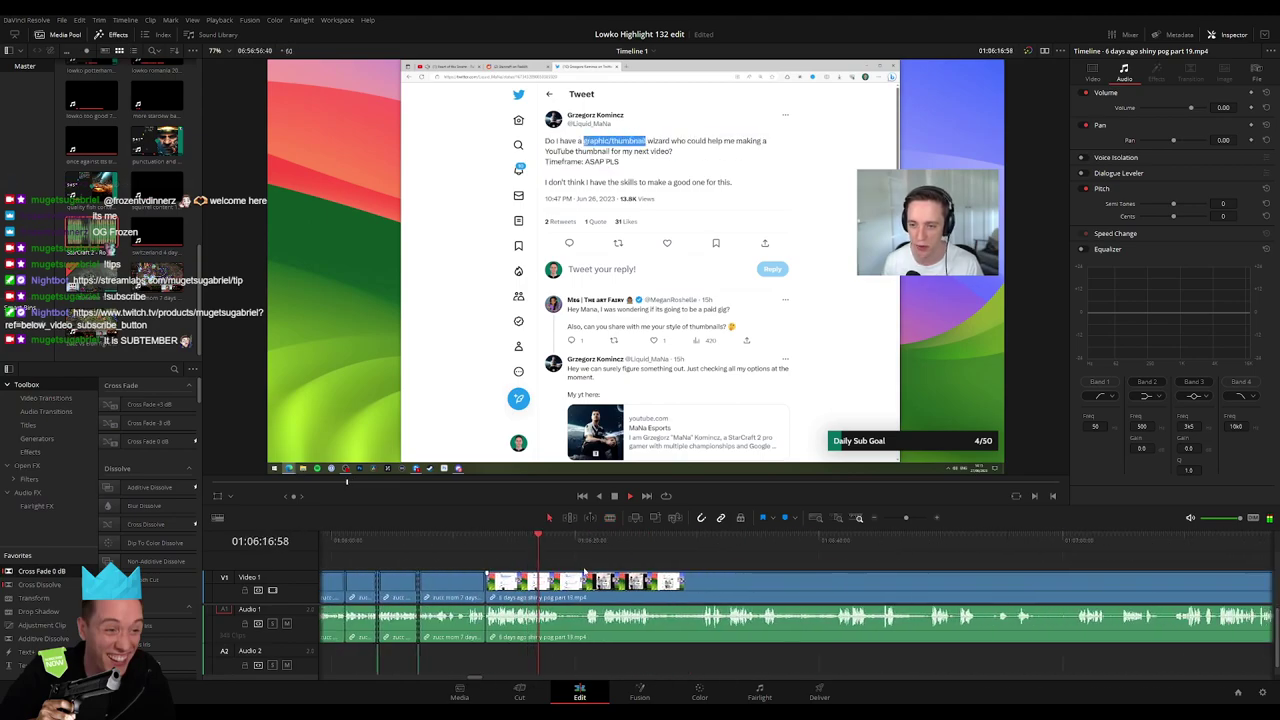
{"action": "left_click", "coordinate": [587, 548]}
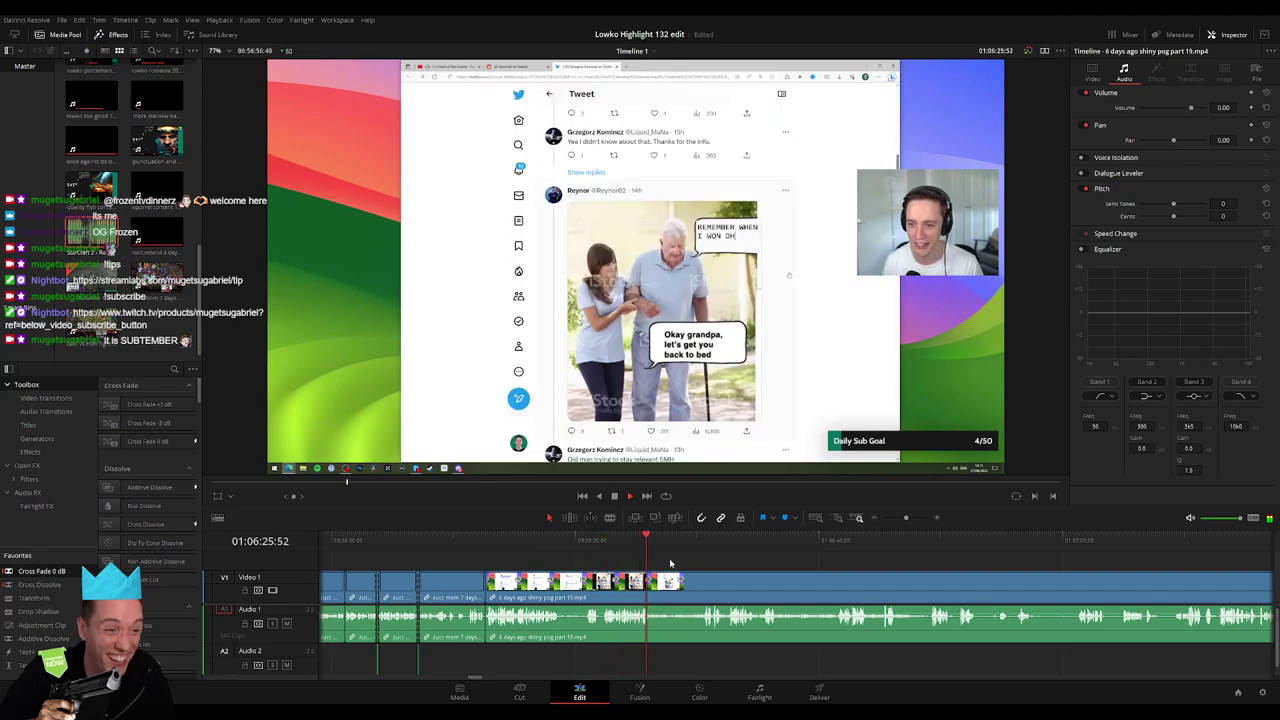
{"action": "scroll", "coordinate": [679, 549], "scroll_direction": "right", "scroll_amount": 2}
{"action": "scroll", "coordinate": [679, 549], "scroll_direction": "right", "scroll_amount": 2}
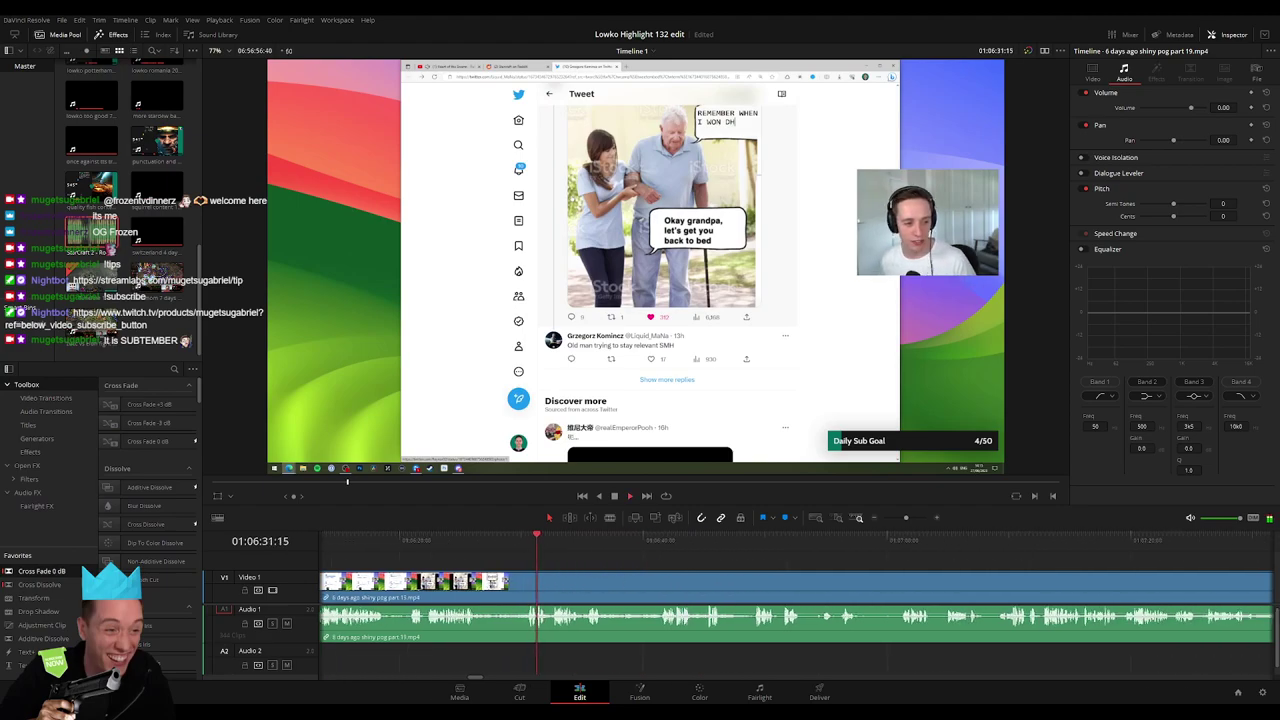
{"action": "left_click", "coordinate": [476, 580]}
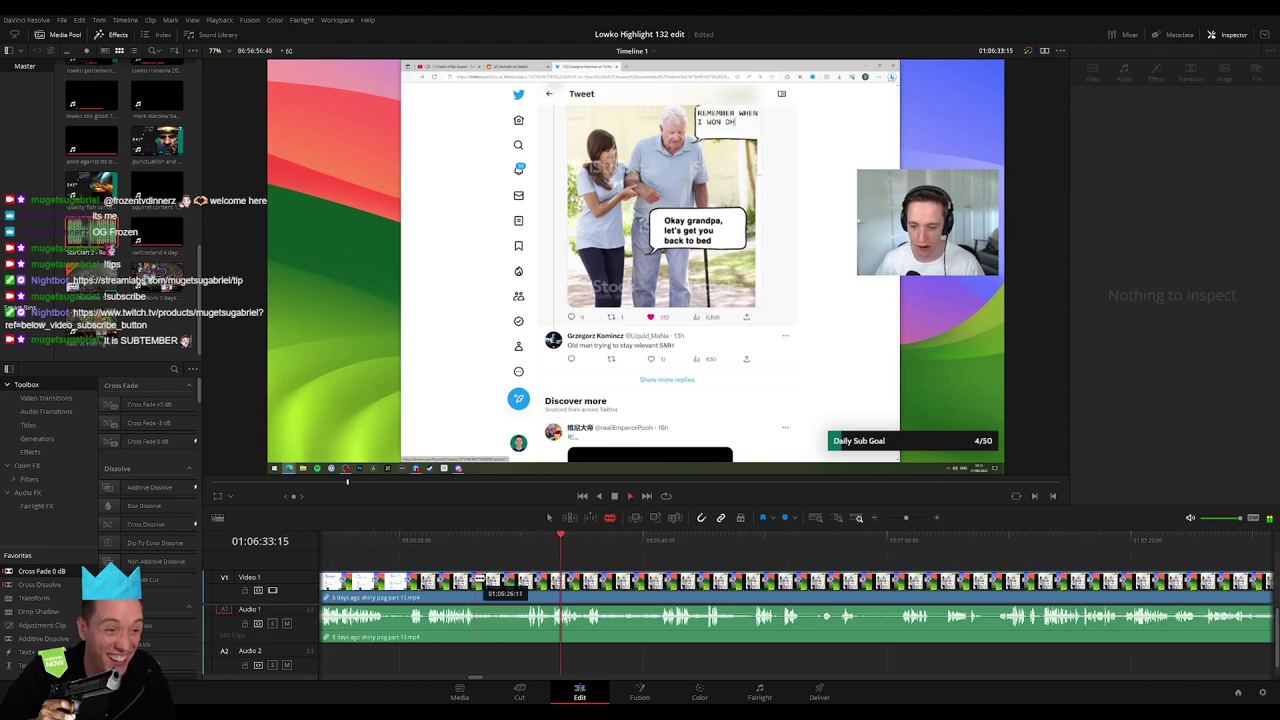
{"action": "left_click", "coordinate": [527, 580]}
{"action": "key", "text": "a"}
{"action": "left_click", "coordinate": [513, 583]}
{"action": "key", "text": "BackSpace"}
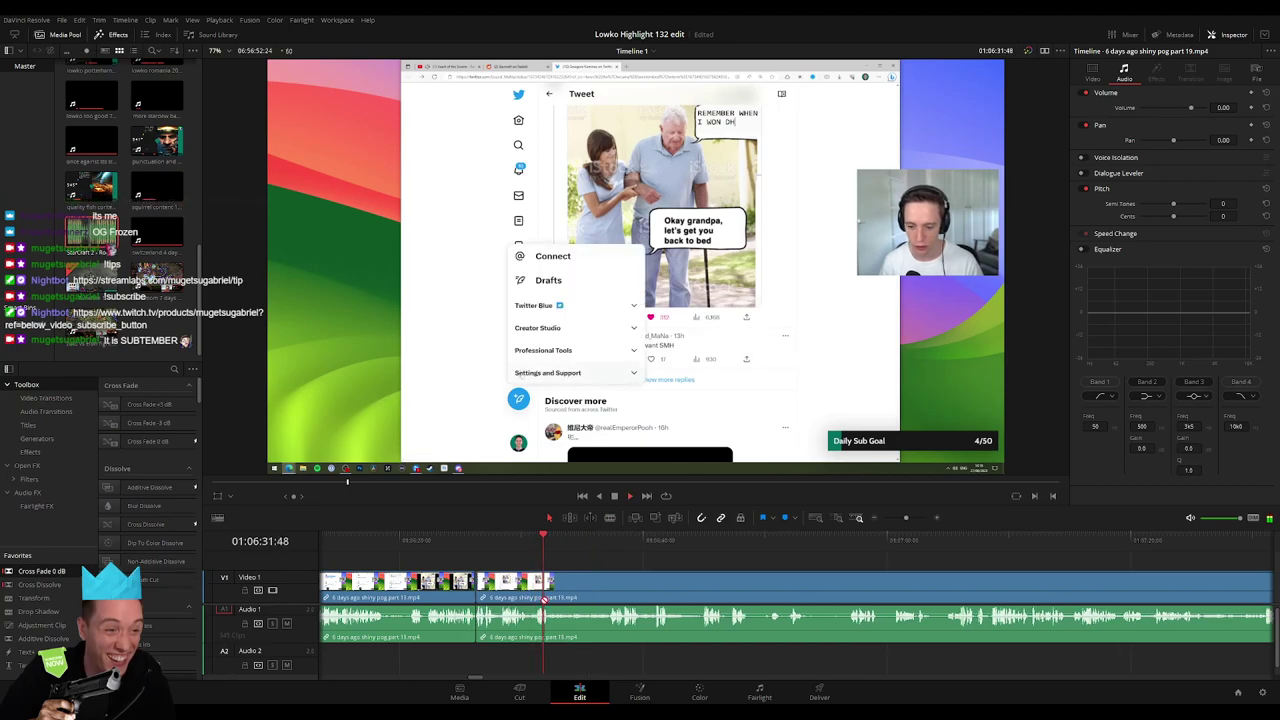
Blade off another short bit of footage and ripple-delete it
{"action": "left_click", "coordinate": [510, 655]}
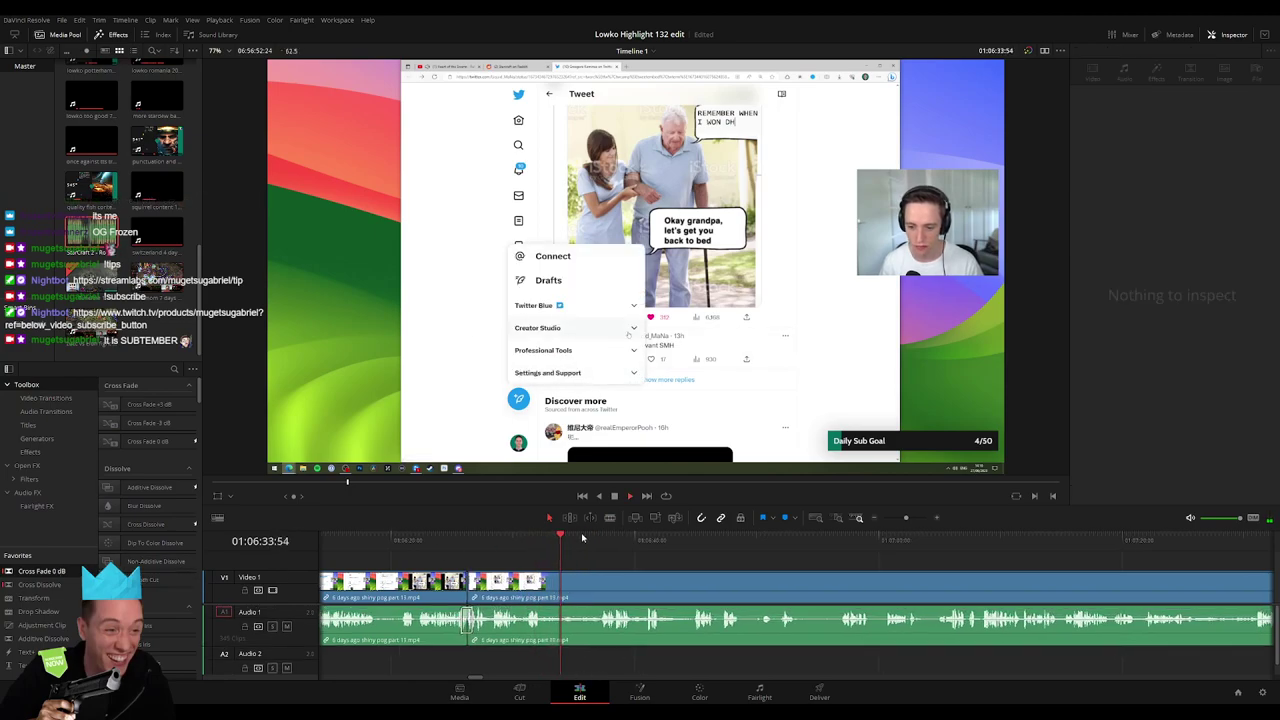
{"action": "left_click", "coordinate": [590, 580]}
{"action": "key", "text": "b"}
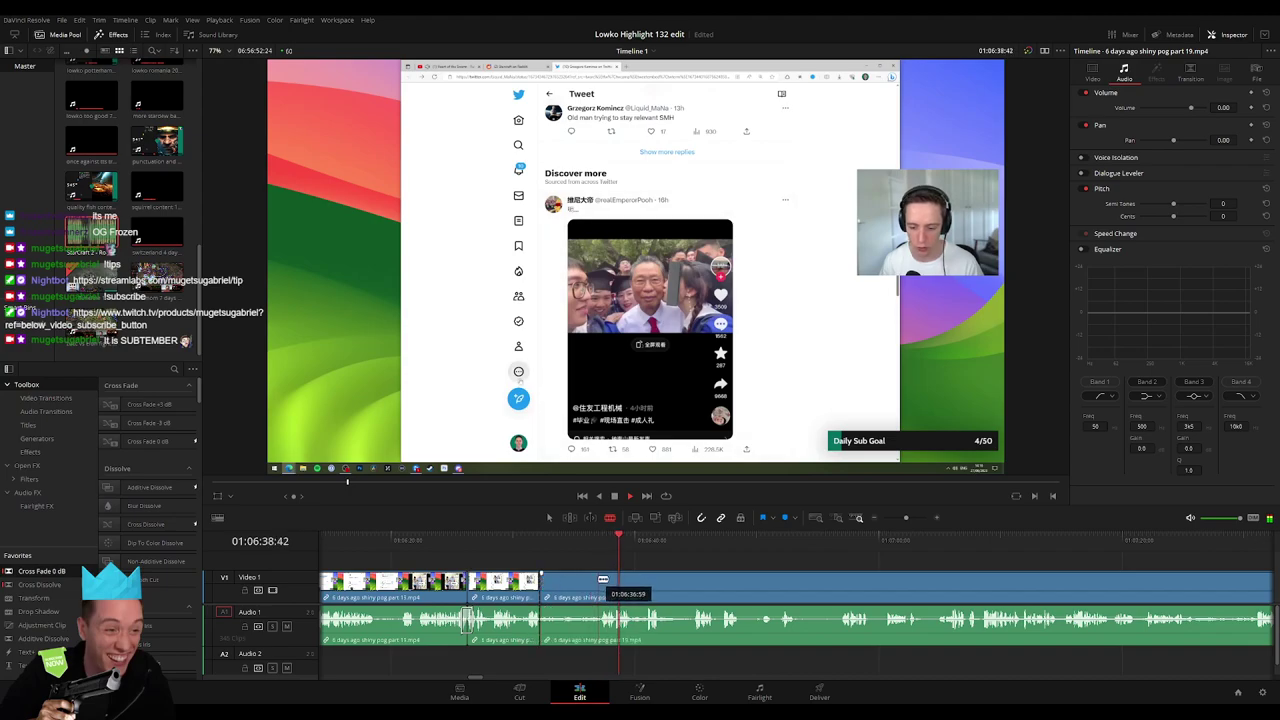
{"action": "left_click", "coordinate": [603, 579]}
{"action": "key", "text": "a"}
{"action": "key", "text": "Delete"}
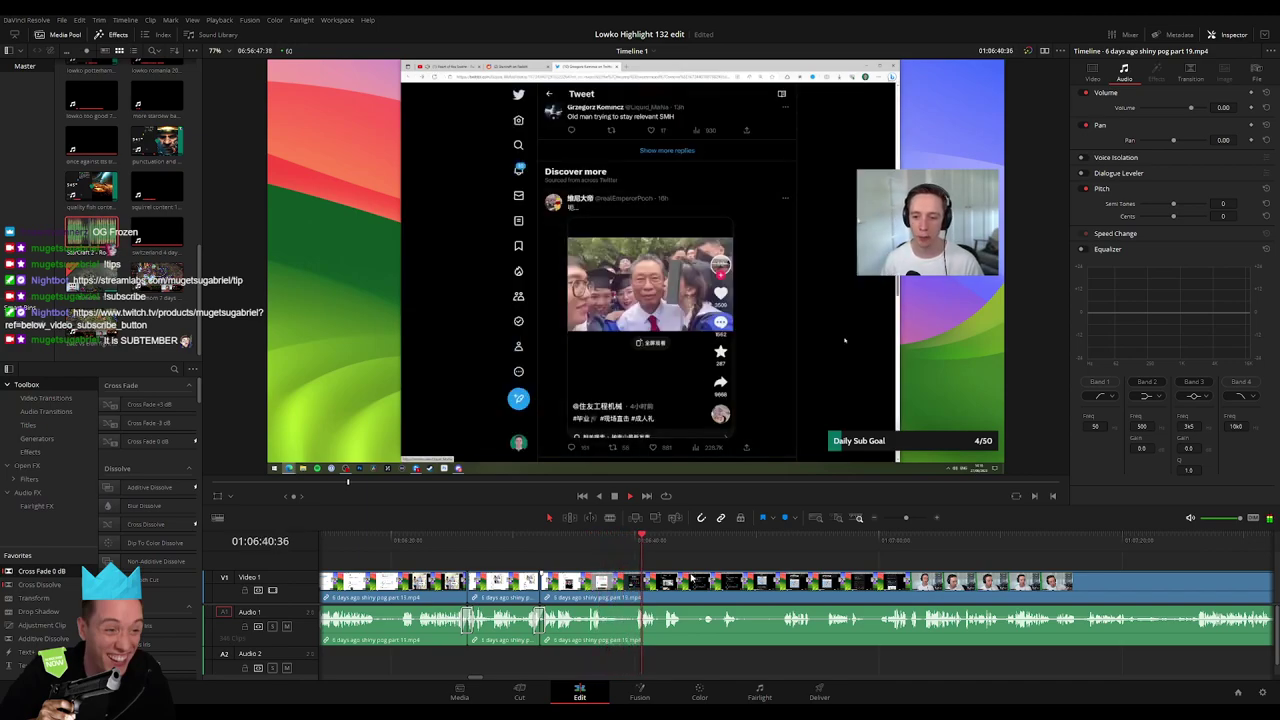
Skim through the Reddit section to the webcam footage and split it near 01:08:22
{"action": "scroll", "coordinate": [690, 578], "scroll_direction": "down", "scroll_amount": 1}
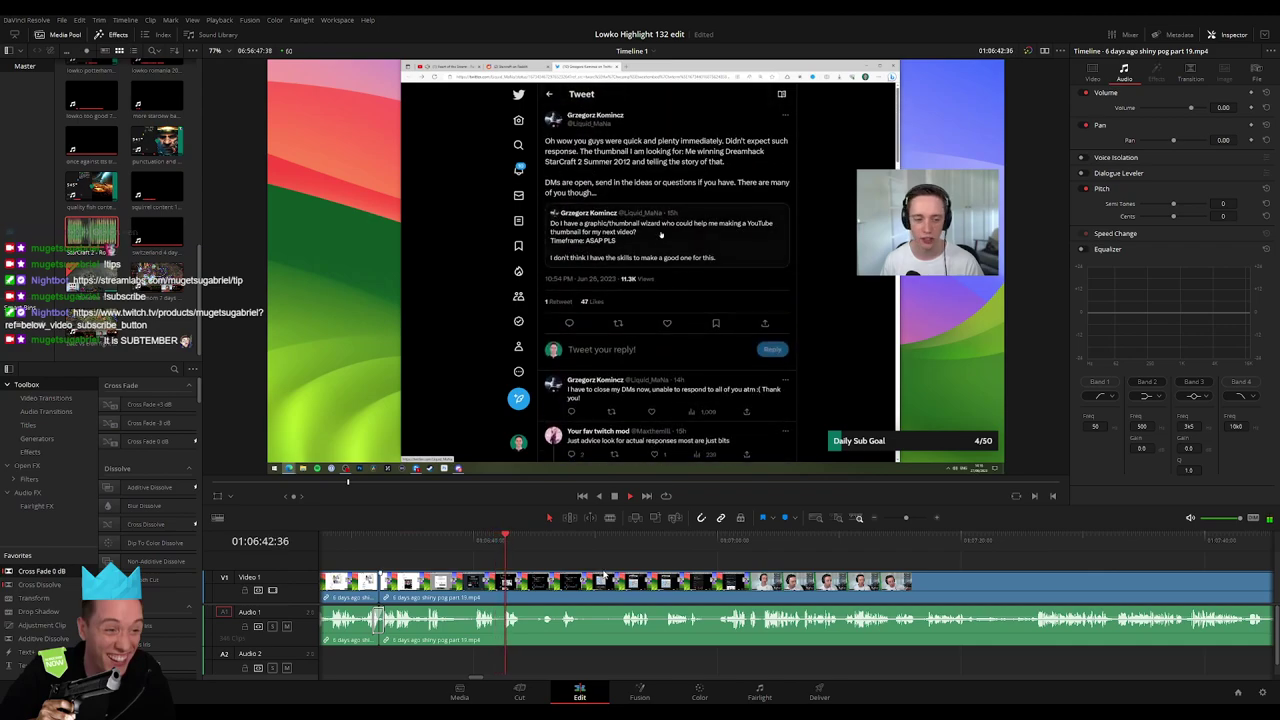
{"action": "left_click_drag", "start_coordinate": [521, 541], "coordinate": [620, 541]}
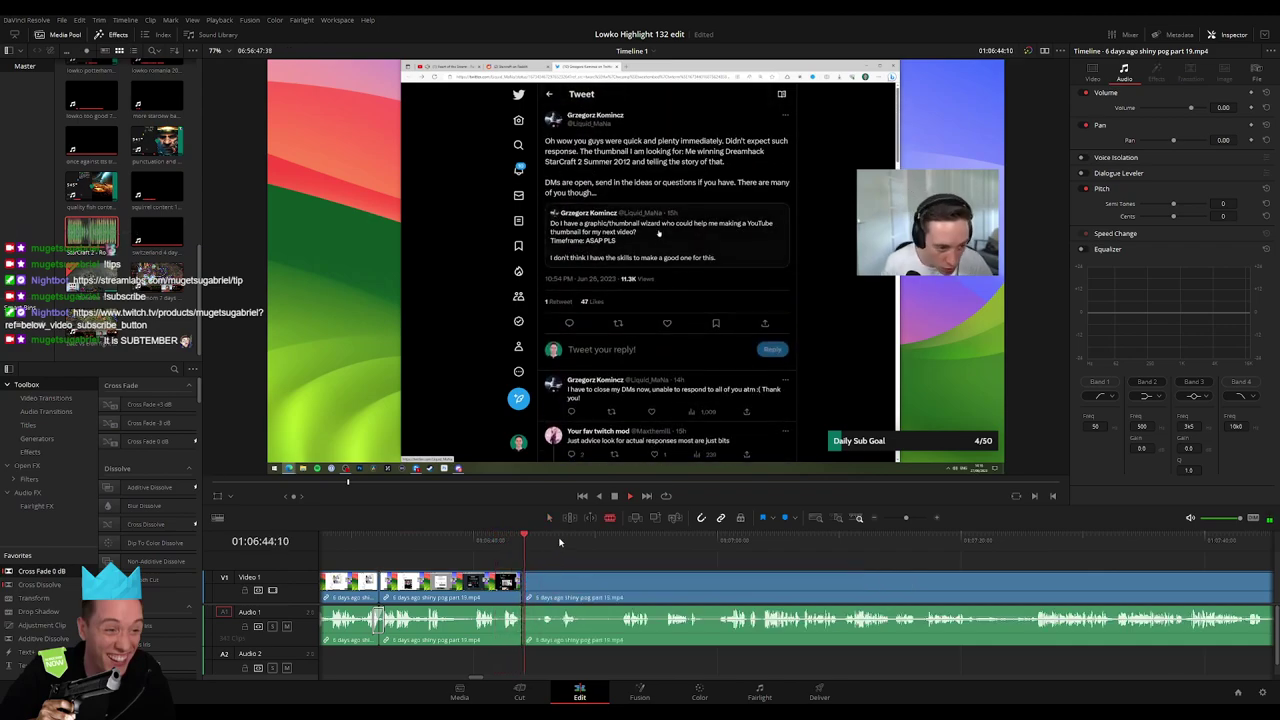
{"action": "scroll", "coordinate": [610, 546], "scroll_direction": "right", "scroll_amount": 2}
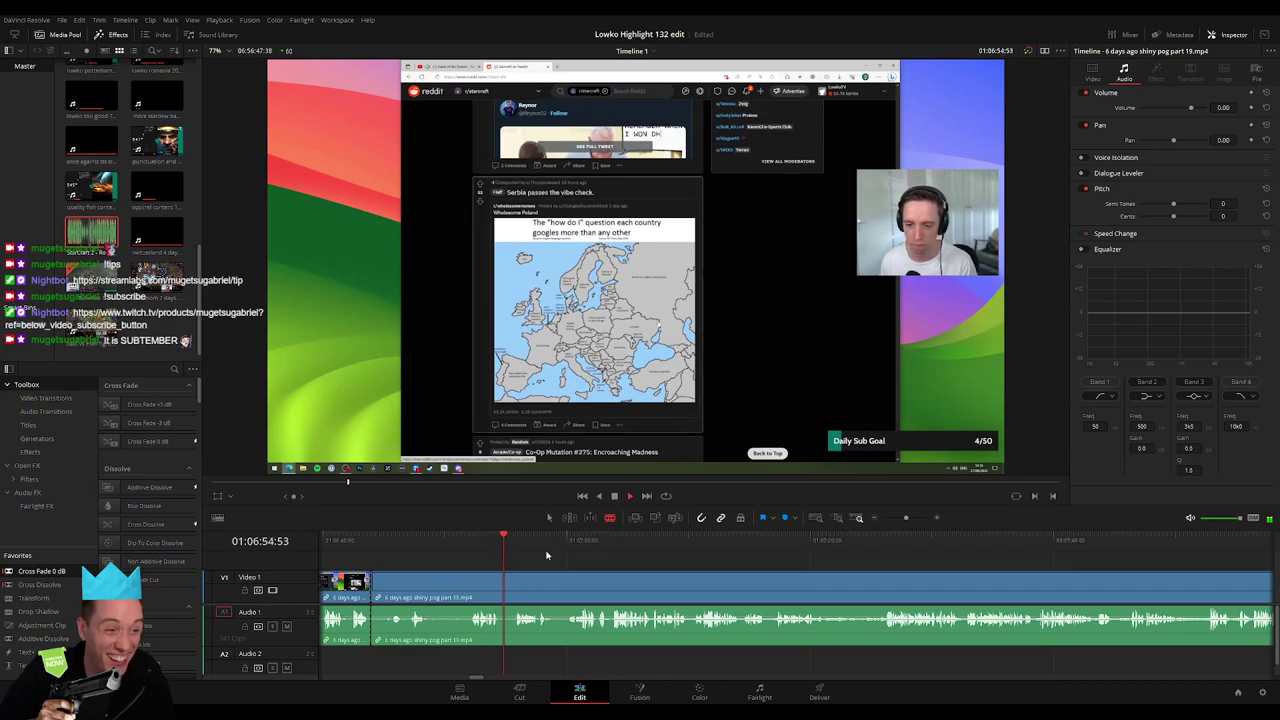
{"action": "left_click", "coordinate": [591, 540]}
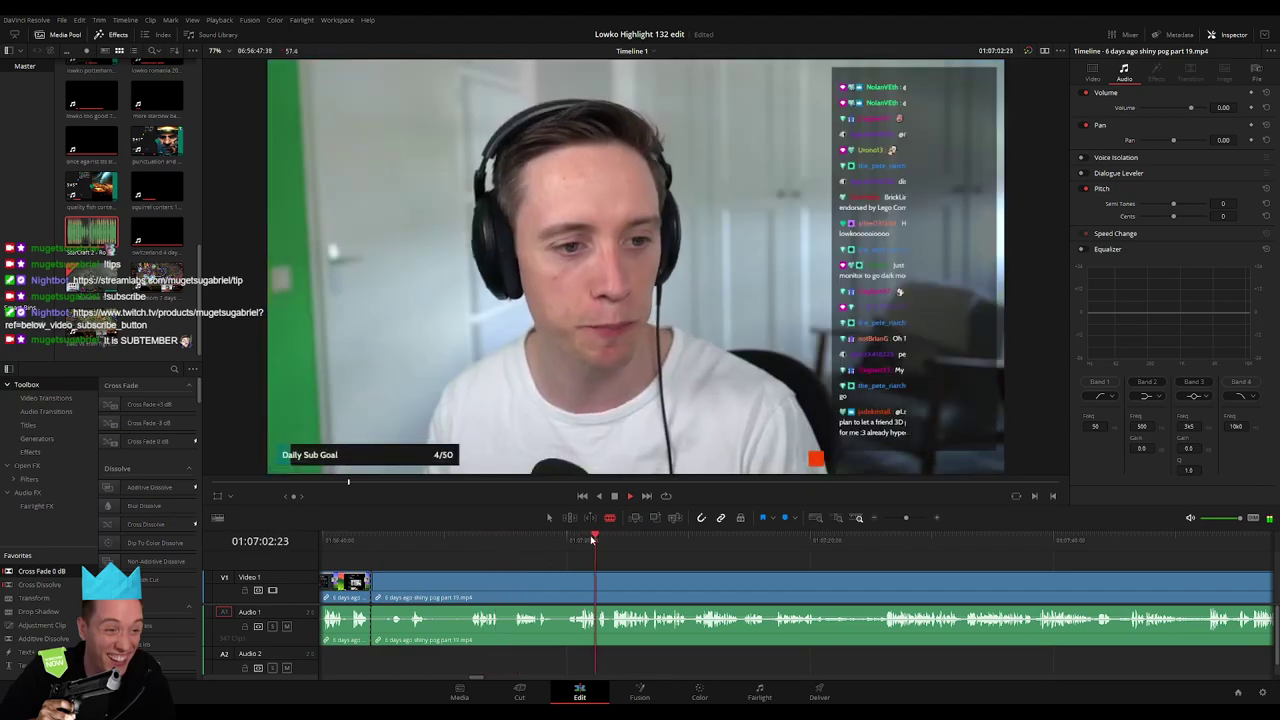
{"action": "left_click_drag", "start_coordinate": [591, 540], "coordinate": [891, 540]}
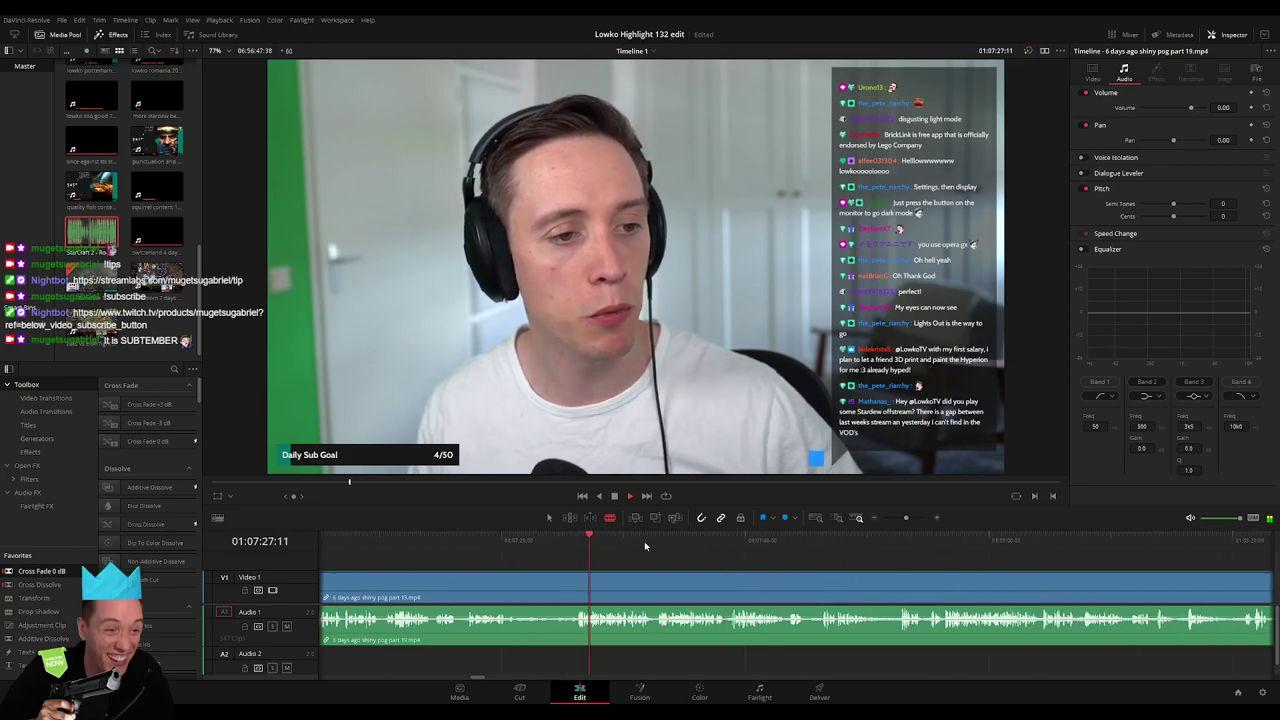
{"action": "mouse_move", "coordinate": [589, 541]}
{"action": "left_mouse_down"}
{"action": "mouse_move", "coordinate": [641, 560]}
{"action": "mouse_move", "coordinate": [1084, 541]}
{"action": "left_mouse_up"}
{"action": "left_click_drag", "start_coordinate": [972, 545], "coordinate": [853, 580]}
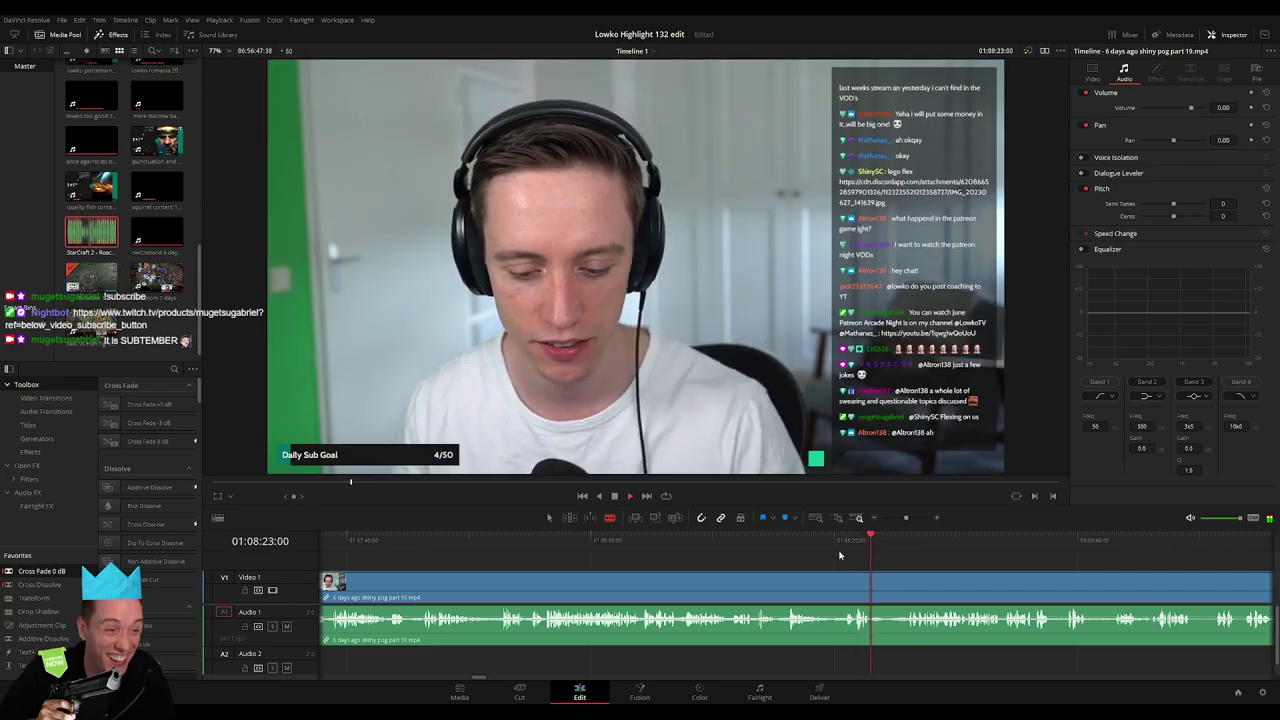
{"action": "left_click_drag", "start_coordinate": [786, 555], "coordinate": [829, 549]}
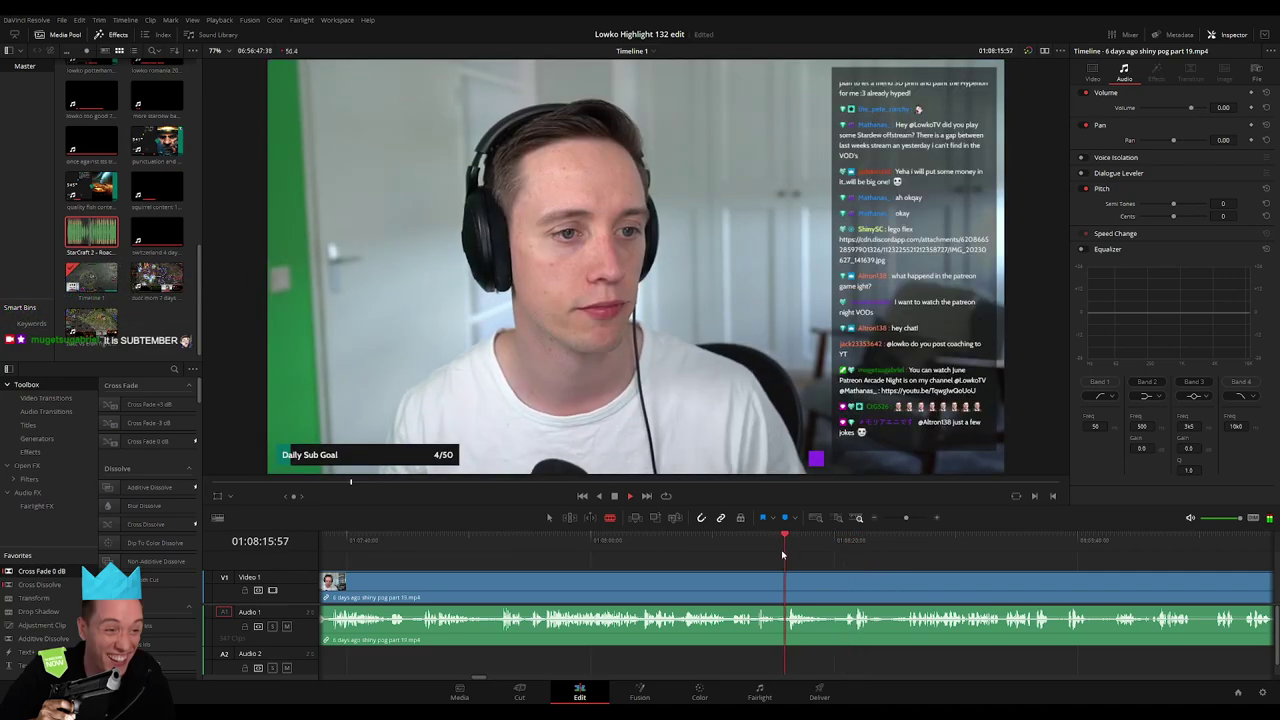
{"action": "key", "text": "space"}
{"action": "key", "text": "ctrl+b"}
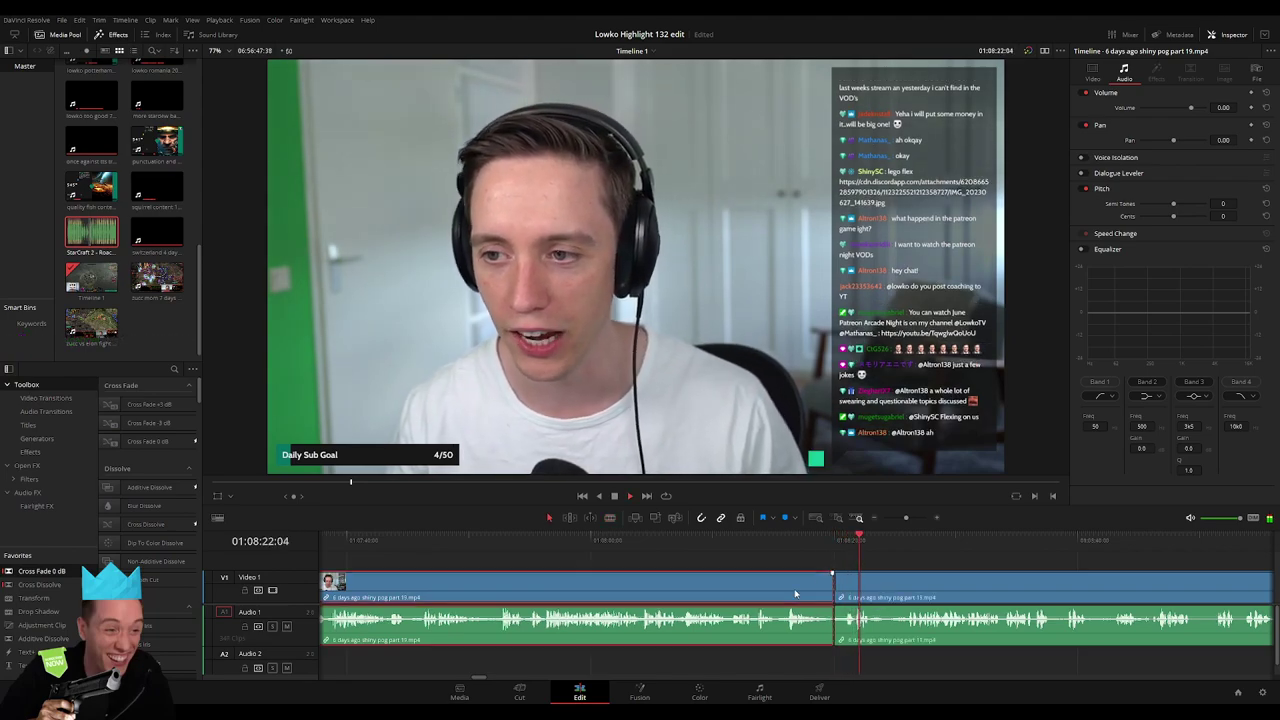
{"action": "key", "text": "a"}
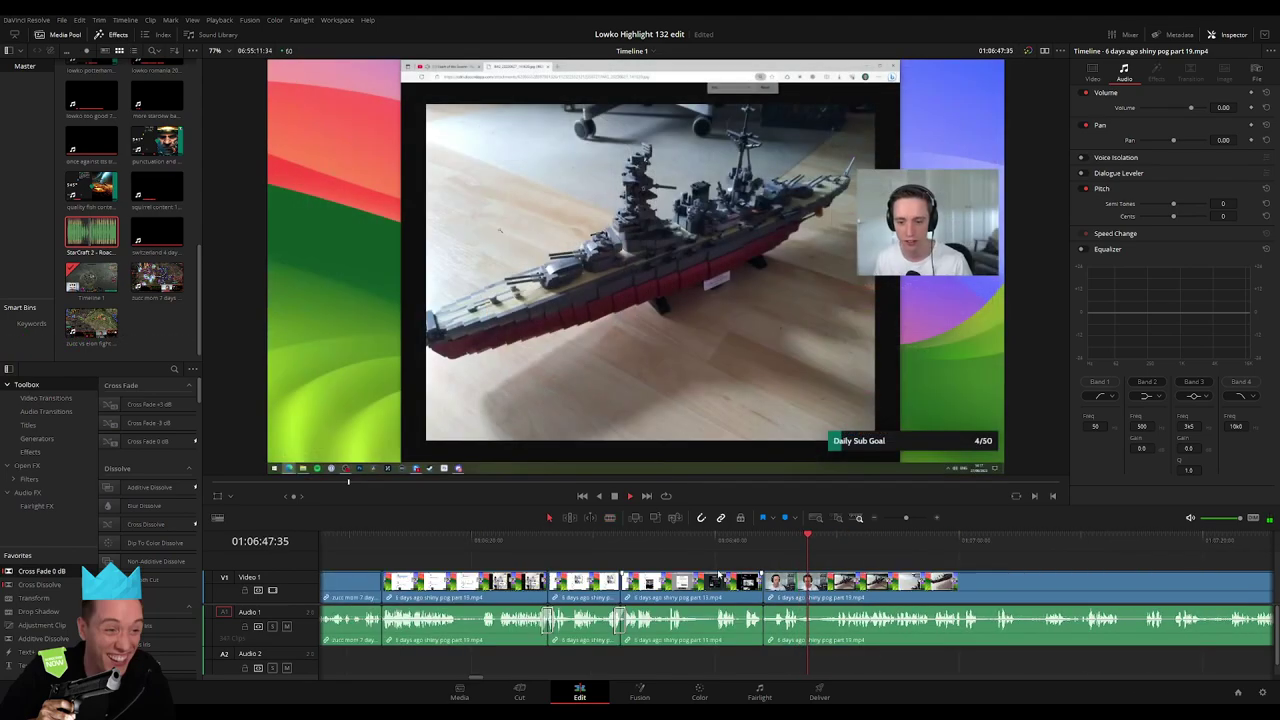
Around 01:07:15, blade the part 19 clip and ripple-delete the tiny sliver
{"action": "scroll", "coordinate": [906, 597], "scroll_direction": "right", "scroll_amount": 3}
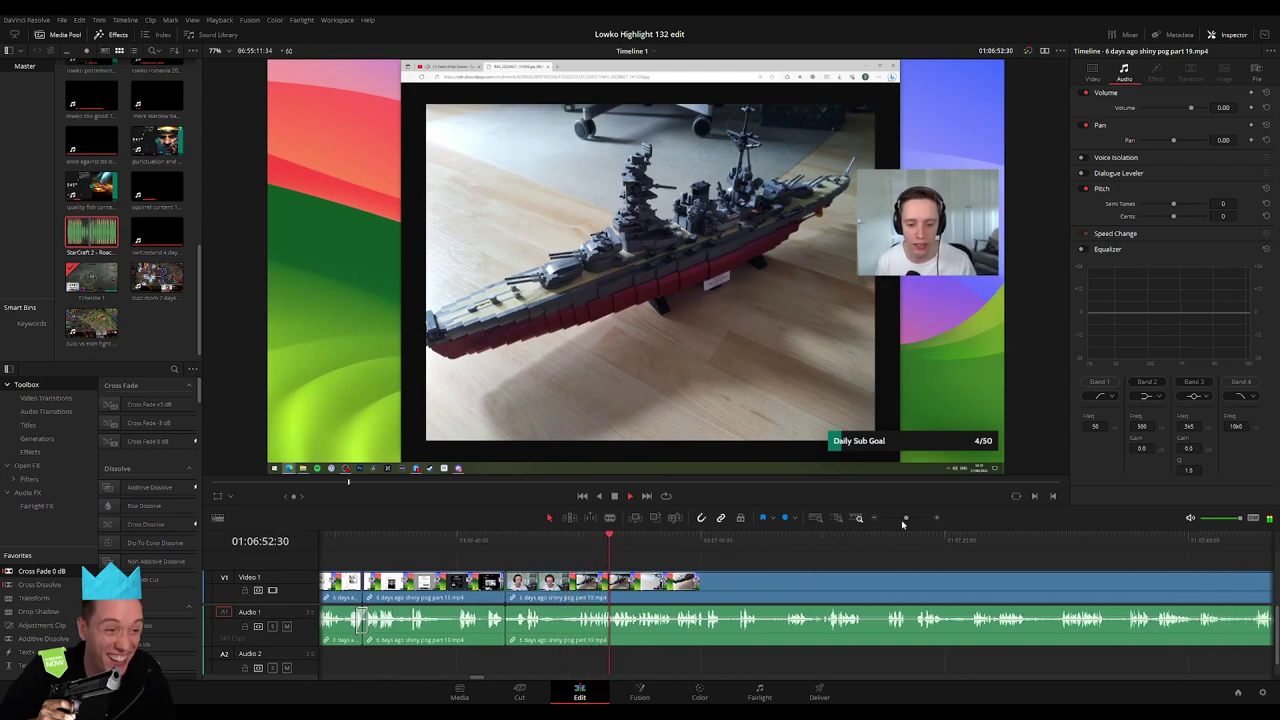
{"action": "left_click_drag", "start_coordinate": [903, 521], "coordinate": [908, 522]}
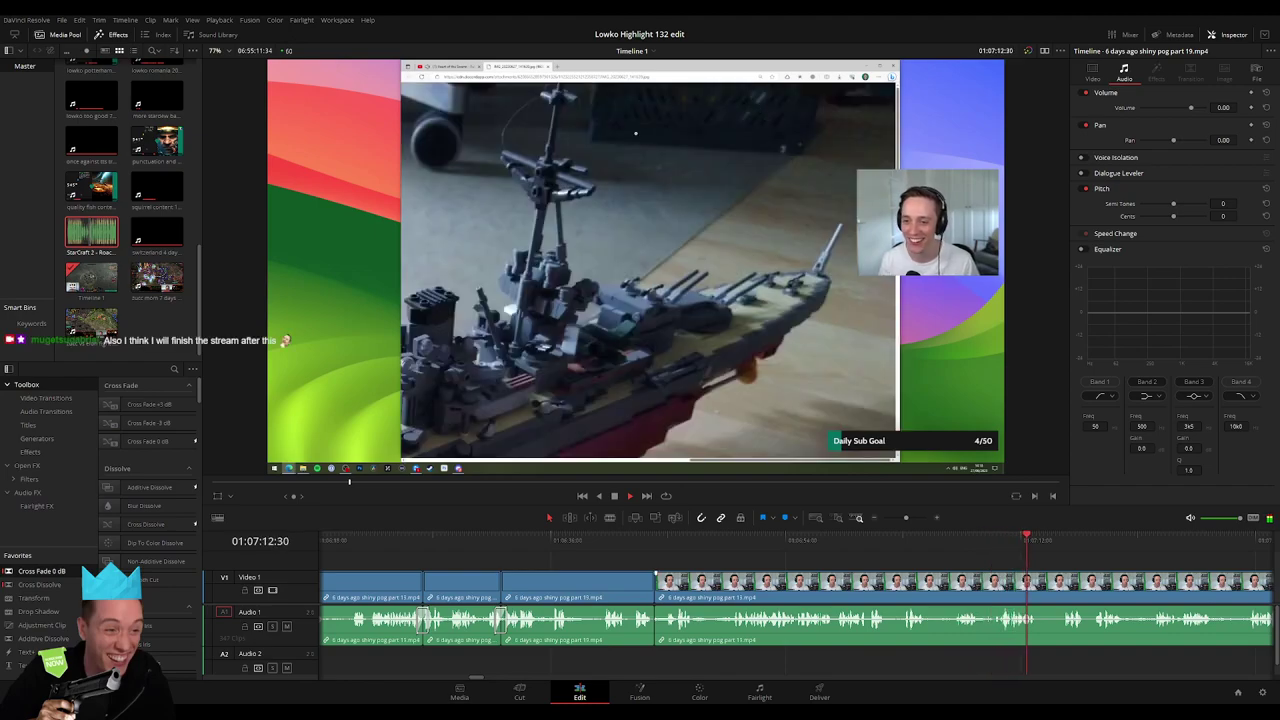
{"action": "left_click_drag", "start_coordinate": [651, 540], "coordinate": [671, 545]}
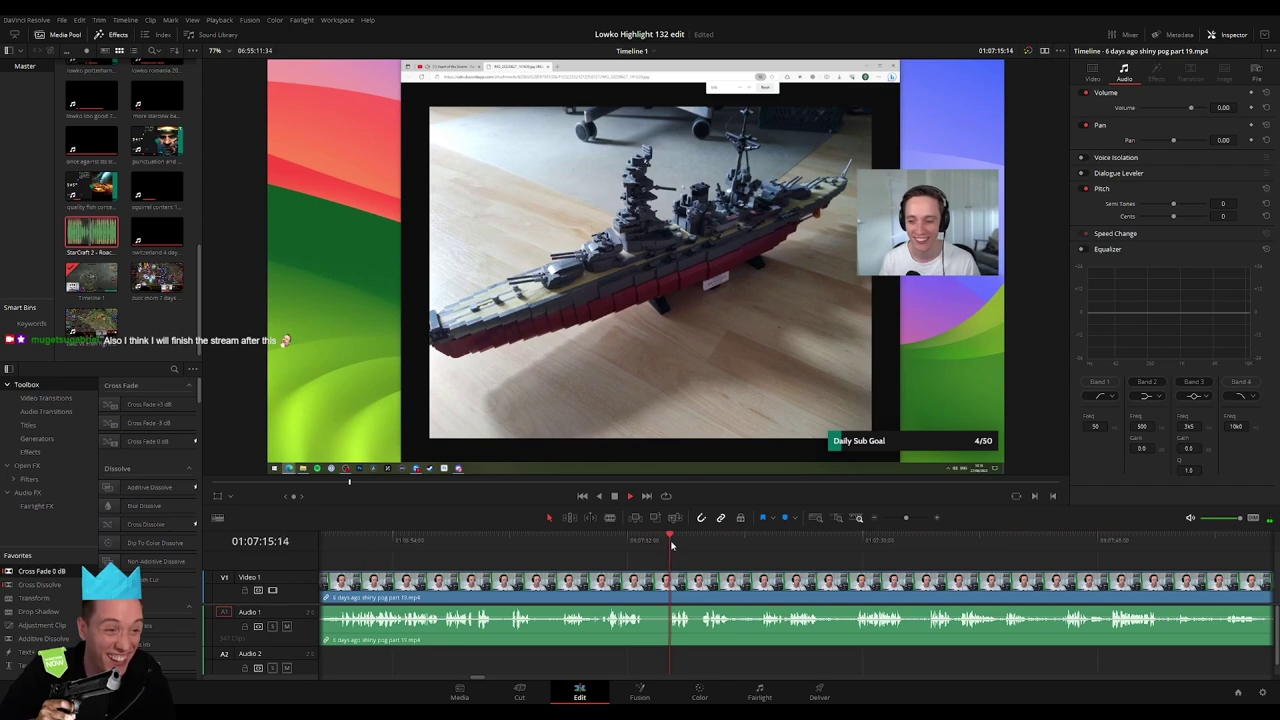
{"action": "scroll", "coordinate": [615, 550], "scroll_direction": "right", "scroll_amount": 3}
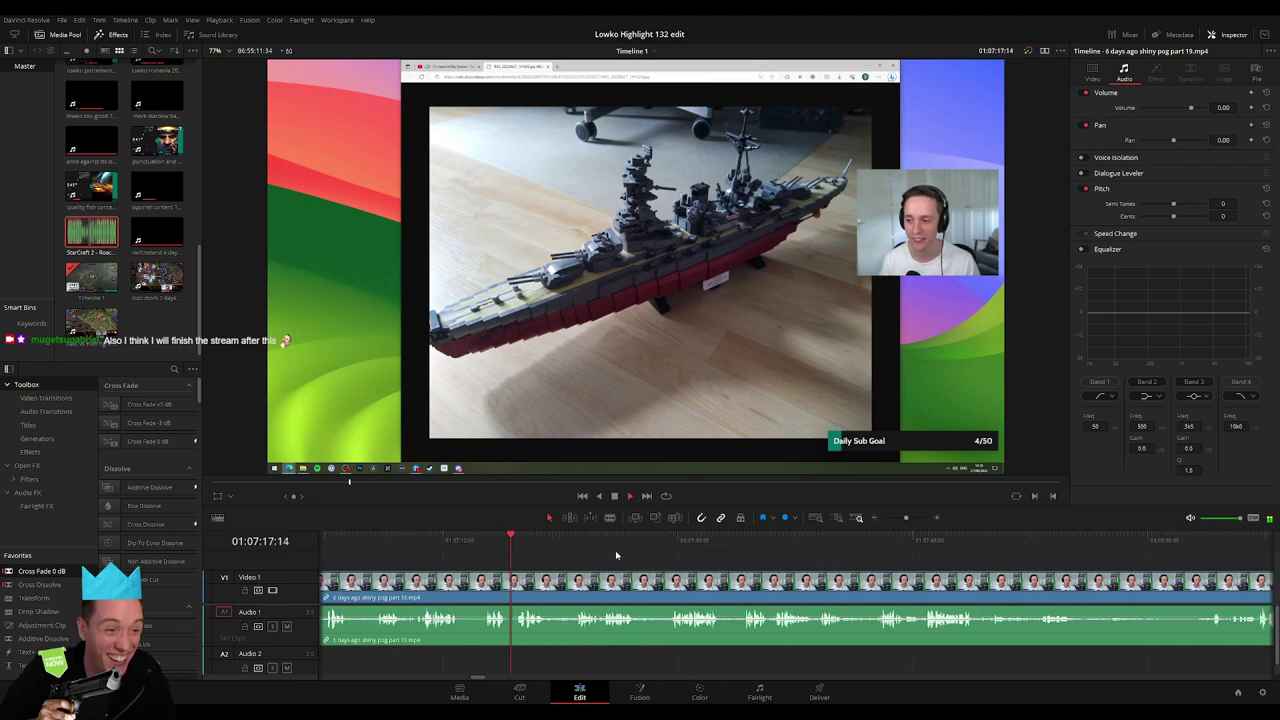
{"action": "key", "text": "b"}
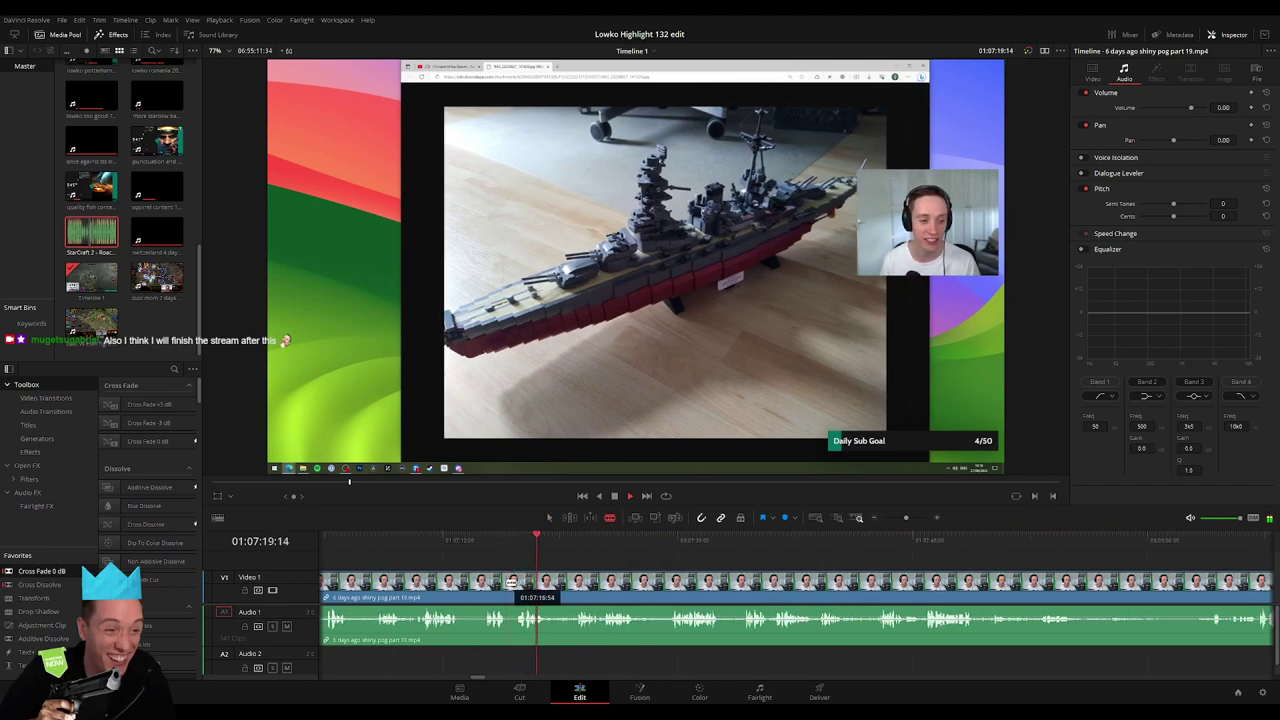
{"action": "left_click", "coordinate": [510, 583]}
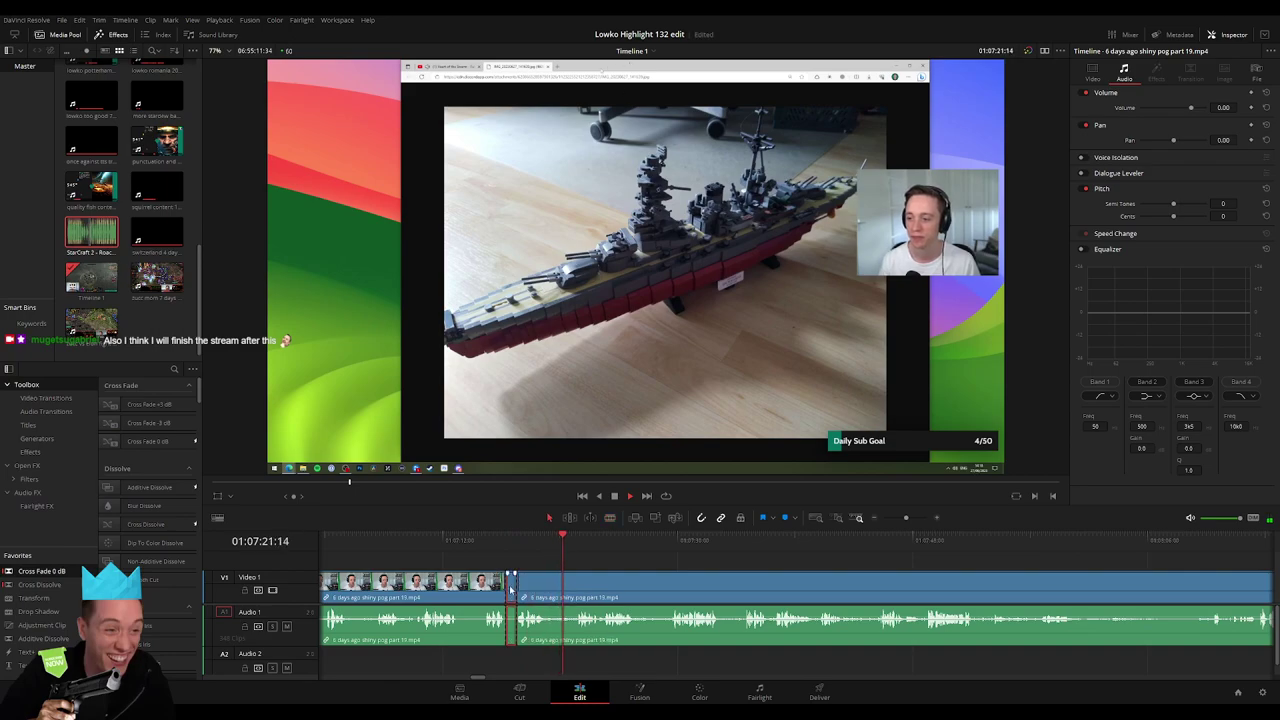
{"action": "key", "text": "Delete"}
Split and ripple-delete two more short pieces of the shiny pog clip
{"action": "key", "text": "ctrl+b"}
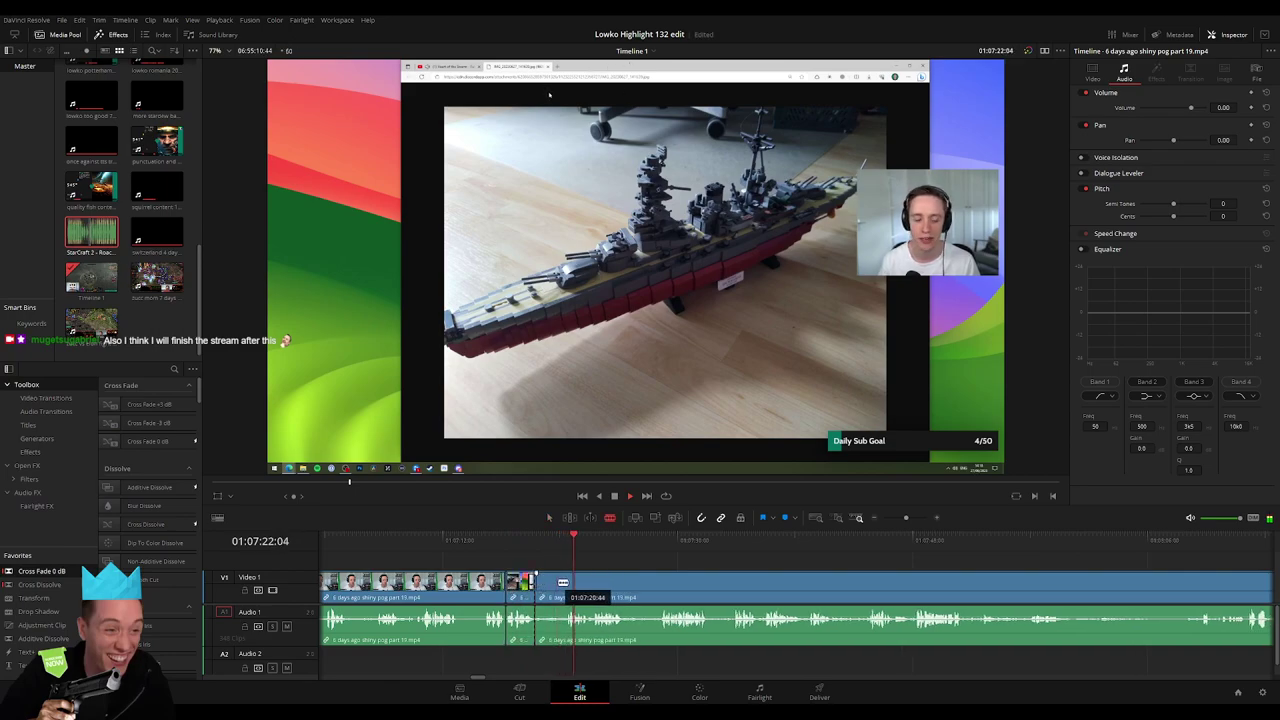
{"action": "left_click", "coordinate": [557, 590]}
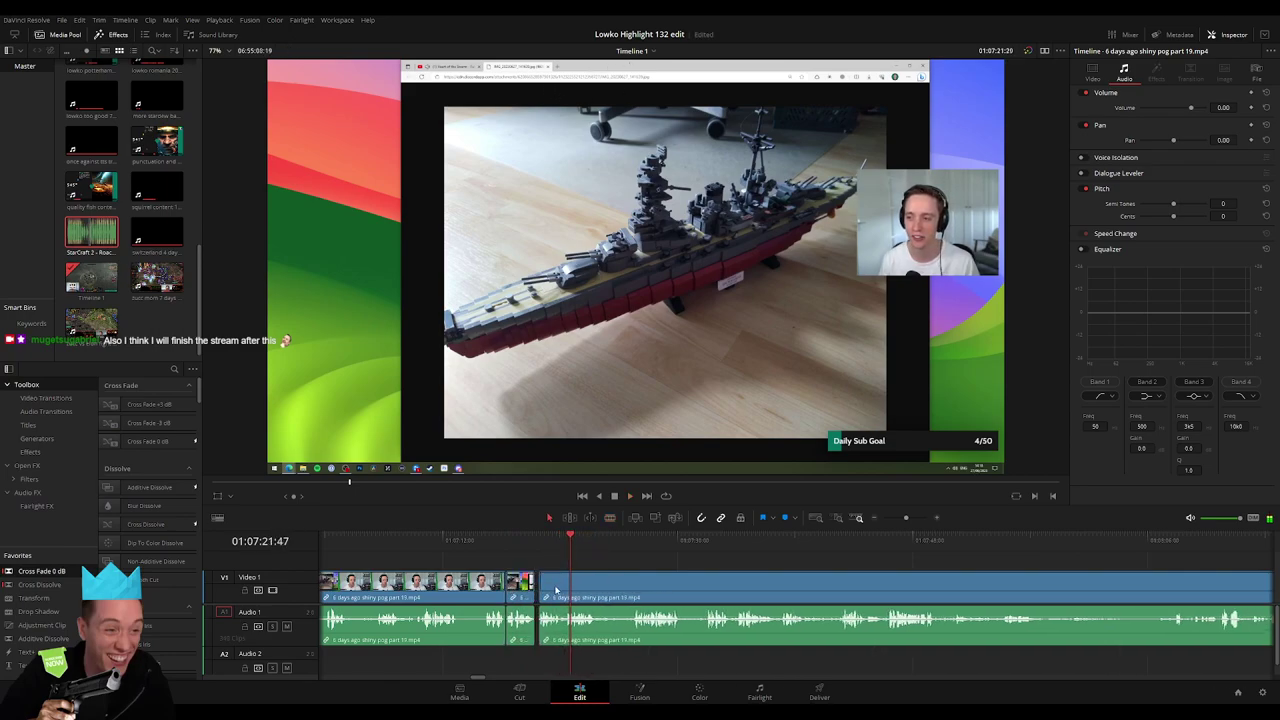
{"action": "key", "text": "Delete"}
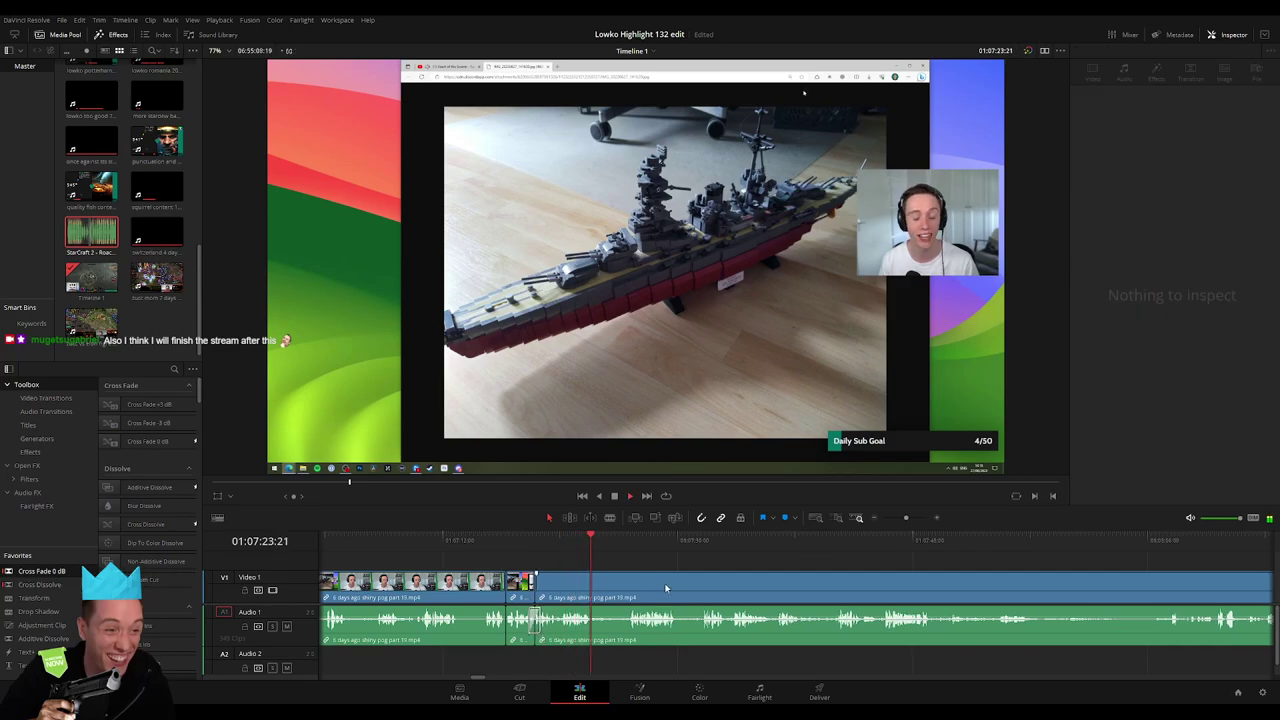
{"action": "scroll", "coordinate": [505, 595], "scroll_direction": "right", "scroll_amount": 2}
{"action": "scroll", "coordinate": [485, 570], "scroll_direction": "right", "scroll_amount": 1}
{"action": "key", "text": "ctrl+b"}
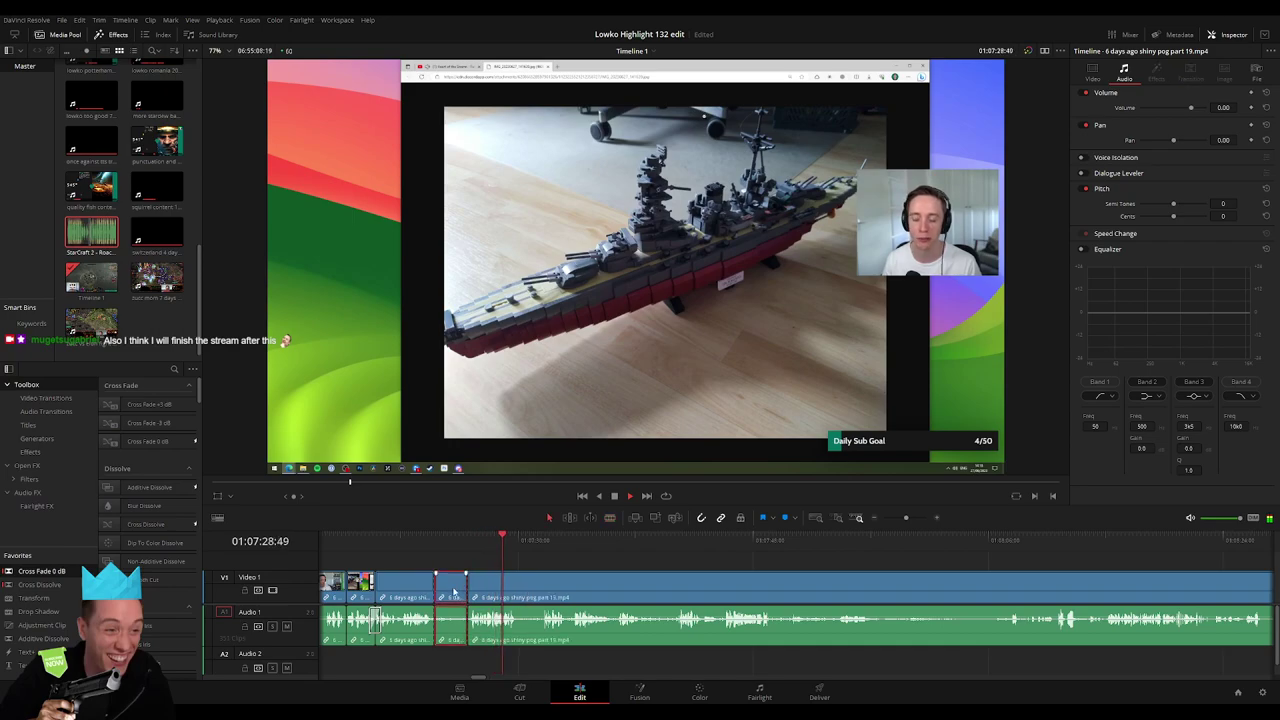
{"action": "left_click", "coordinate": [453, 591]}
{"action": "key", "text": "Delete"}
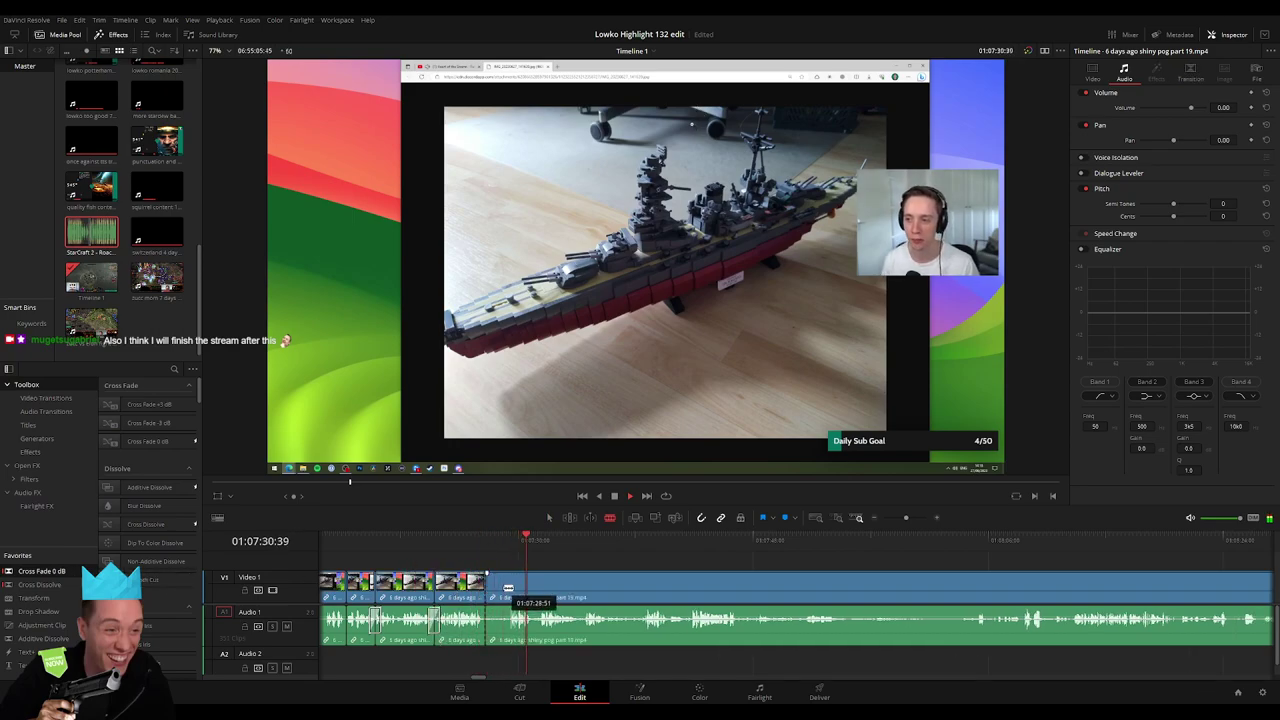
Trim the opening frames off the following clip and remove the leftover gap
{"action": "left_click_drag", "start_coordinate": [488, 592], "coordinate": [510, 596]}
{"action": "left_click", "coordinate": [496, 597]}
{"action": "key", "text": "Delete"}
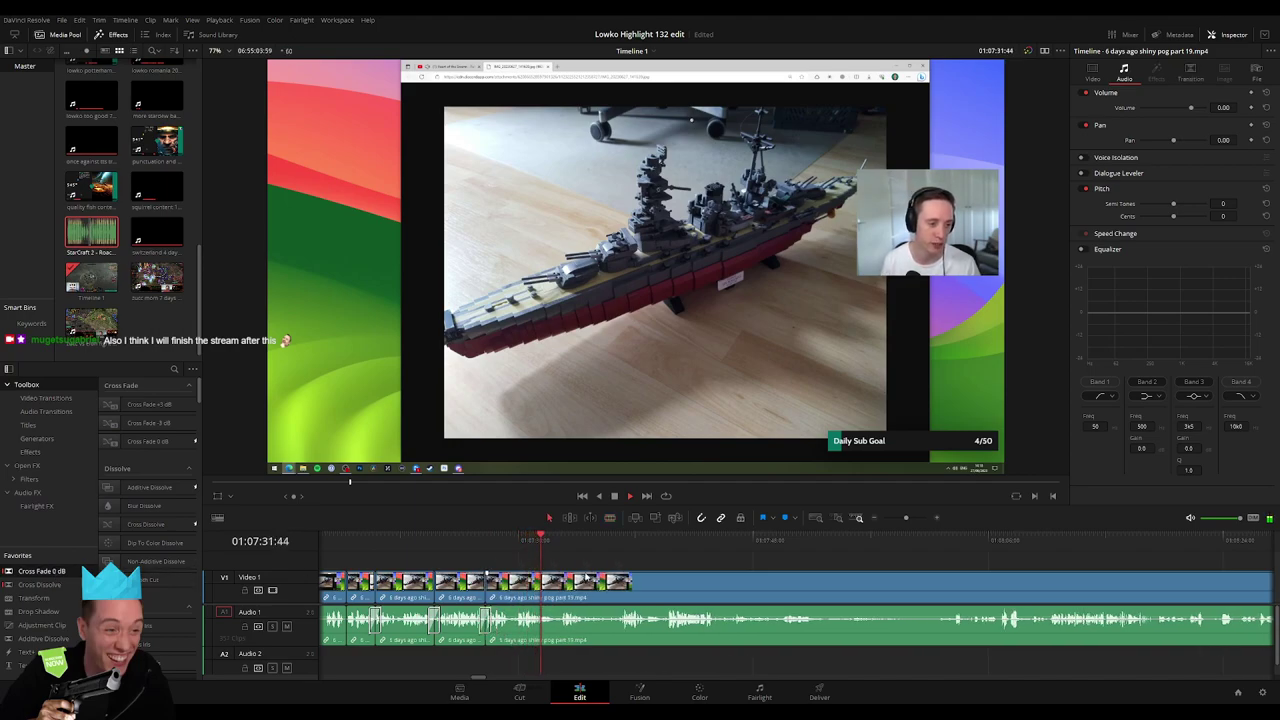
Split the clip at the Lego ship moment and ripple-delete the segment before it
{"action": "scroll", "coordinate": [638, 560], "scroll_direction": "right", "scroll_amount": 2}
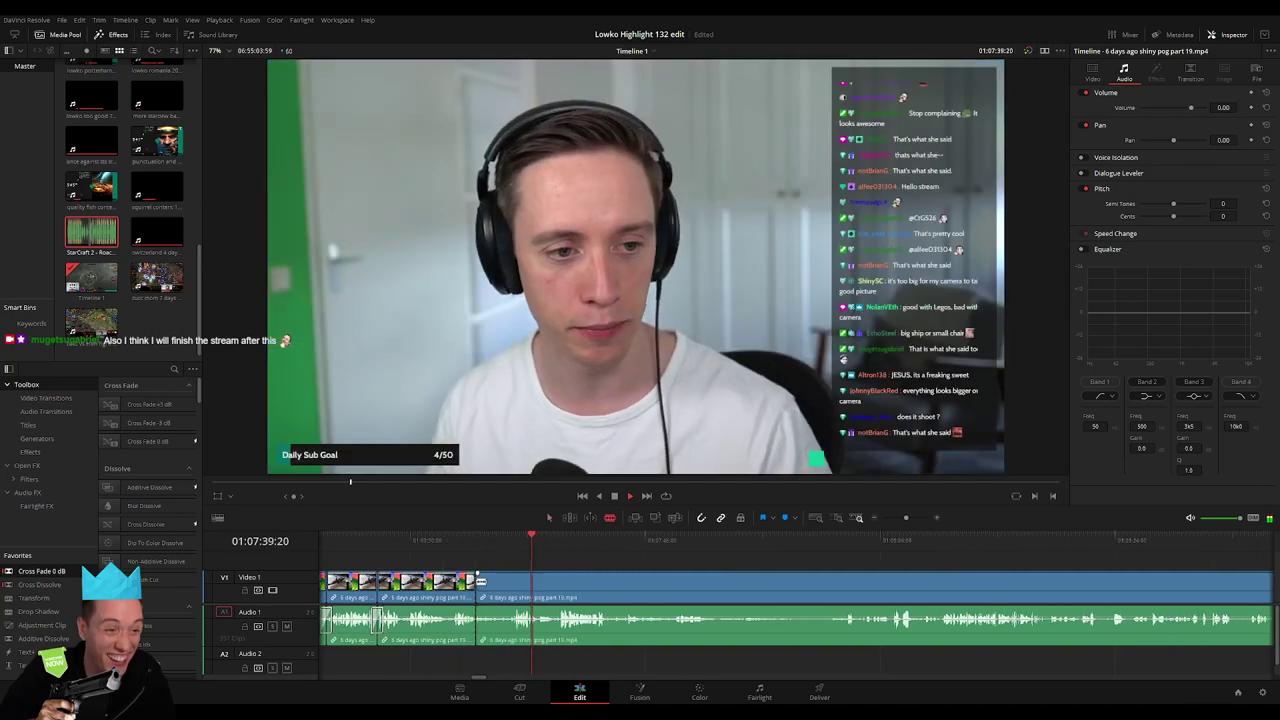
{"action": "left_click", "coordinate": [507, 547]}
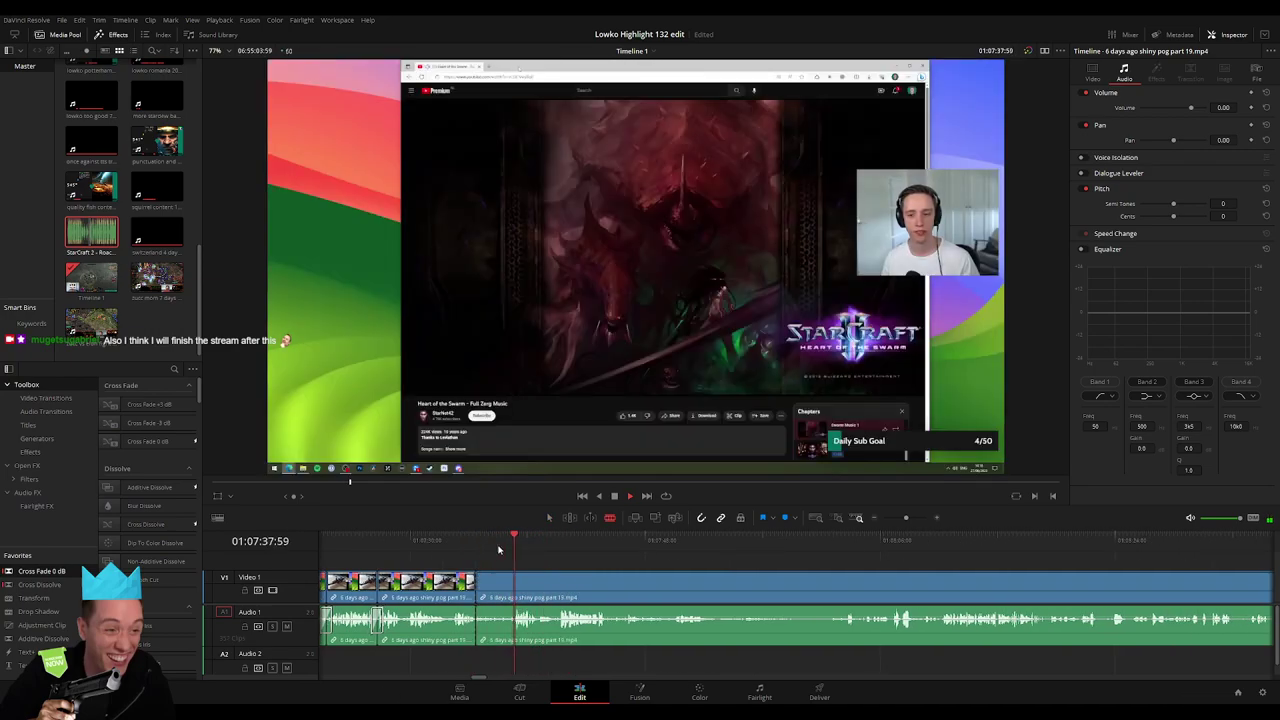
{"action": "left_click", "coordinate": [503, 547]}
{"action": "key", "text": "ctrl+b"}
{"action": "left_click", "coordinate": [492, 591]}
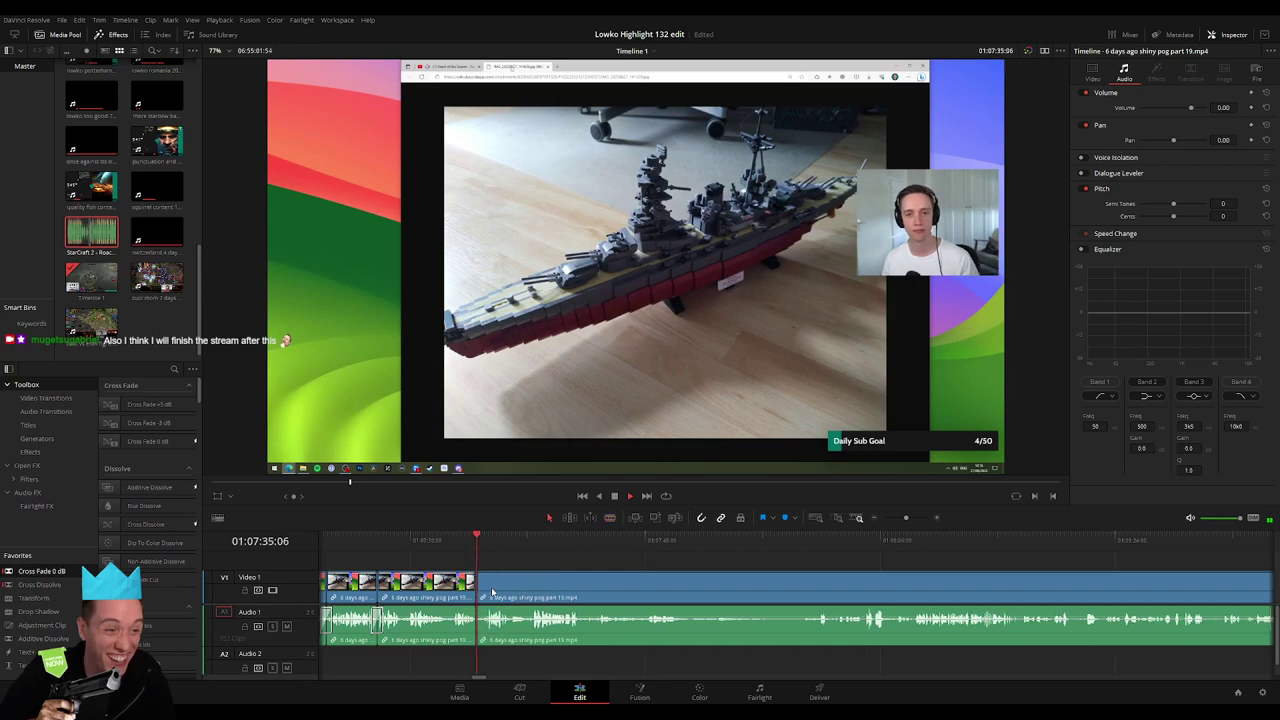
{"action": "key", "text": "Delete"}
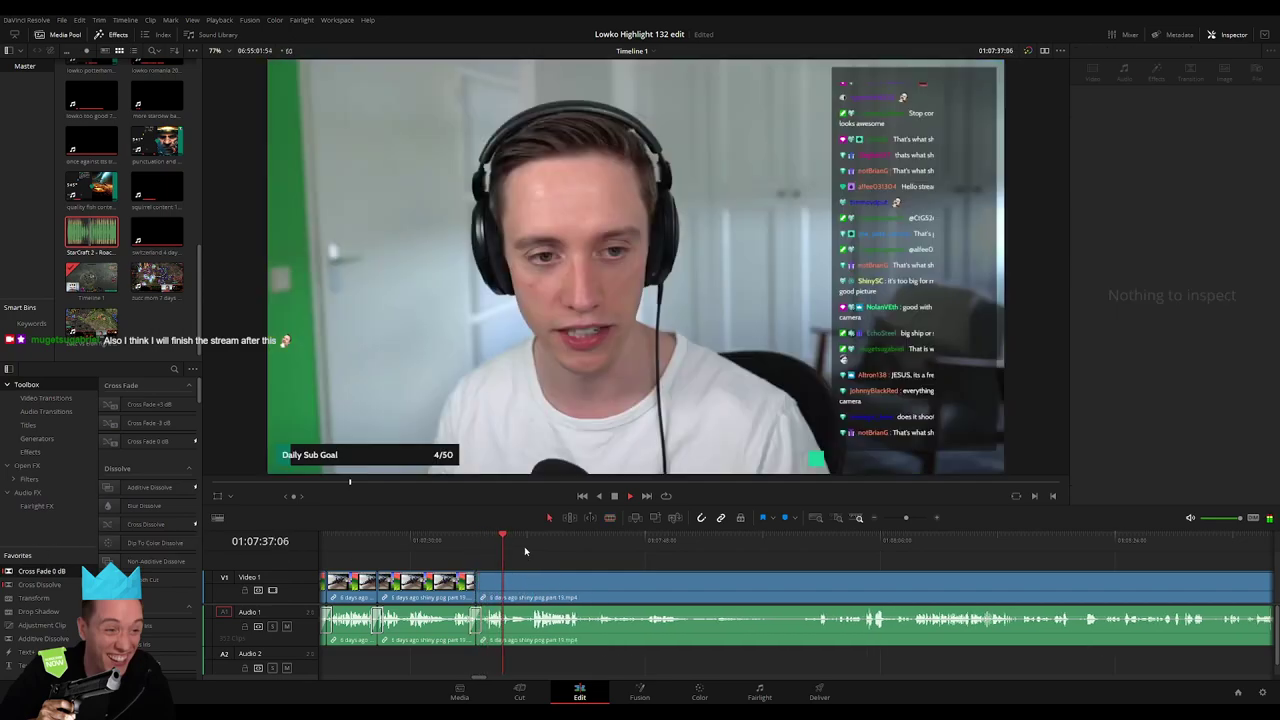
Scrub ahead and blade the part 19 clip near 01:07:39
{"action": "left_click_drag", "start_coordinate": [500, 547], "coordinate": [550, 570]}
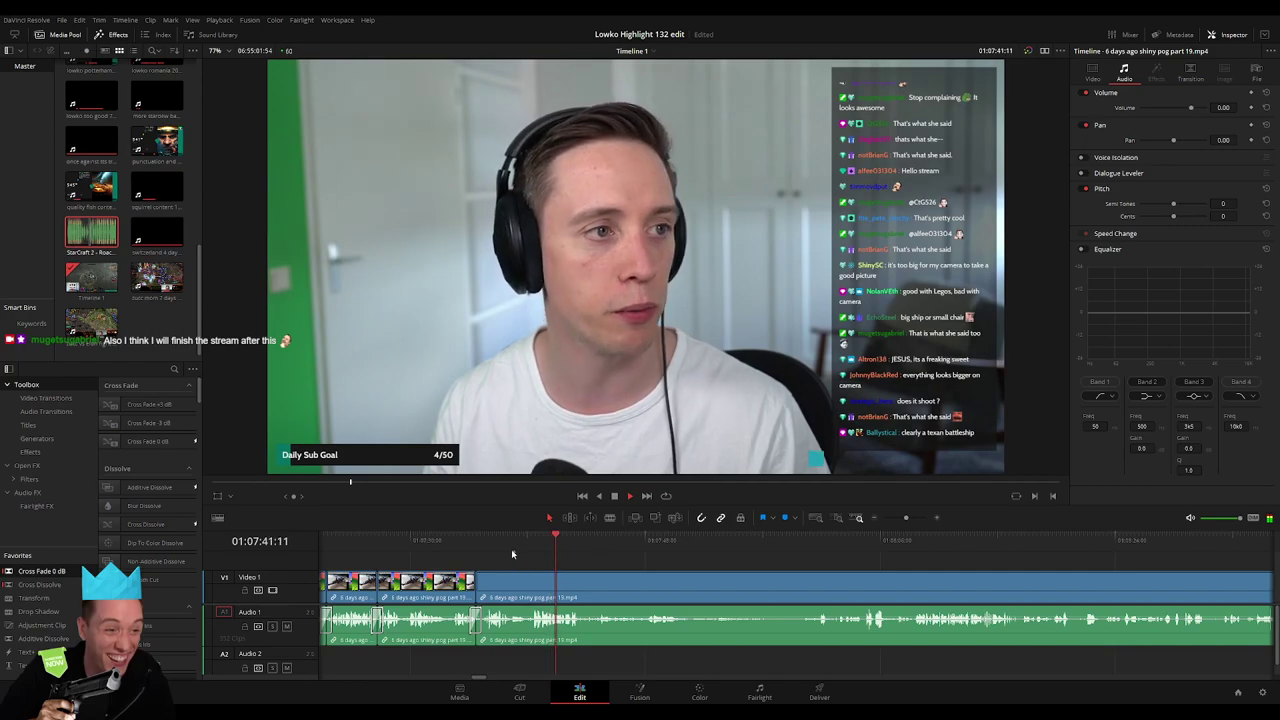
{"action": "left_click", "coordinate": [511, 547]}
{"action": "key", "text": "b"}
{"action": "left_click", "coordinate": [527, 595]}
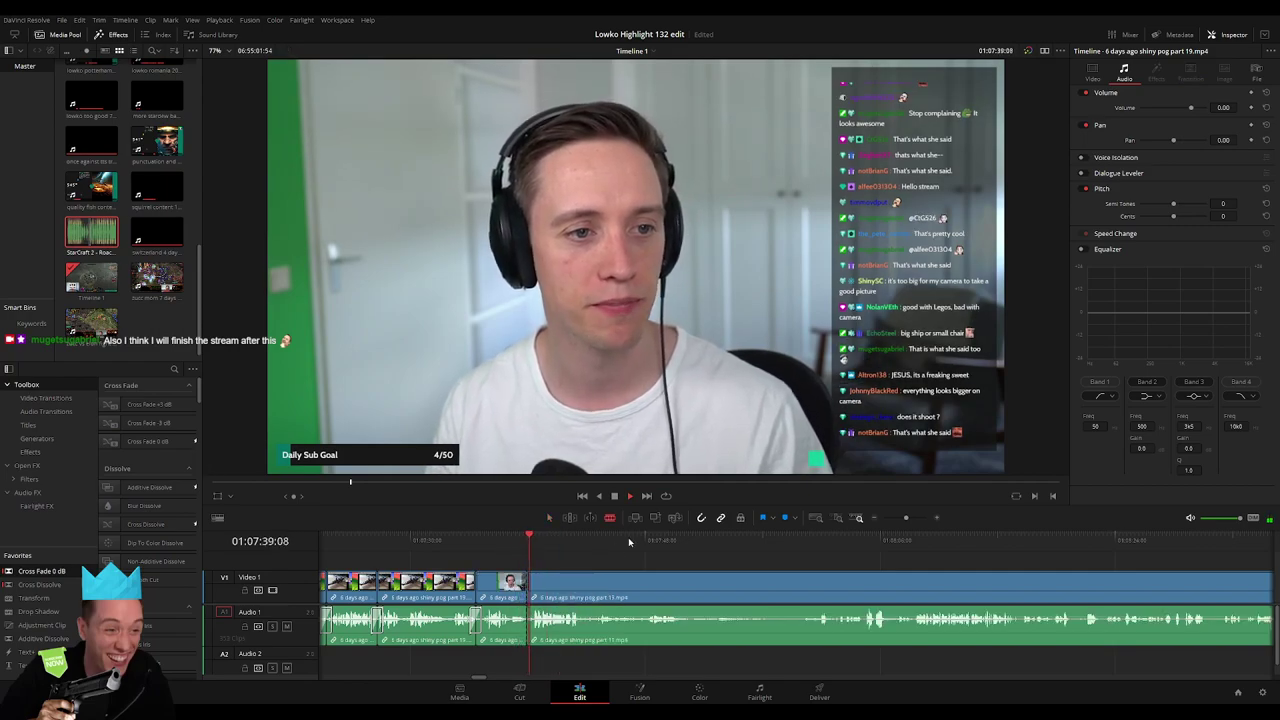
{"action": "left_click", "coordinate": [900, 540]}
{"action": "scroll", "coordinate": [706, 551], "scroll_direction": "right", "scroll_amount": 3}
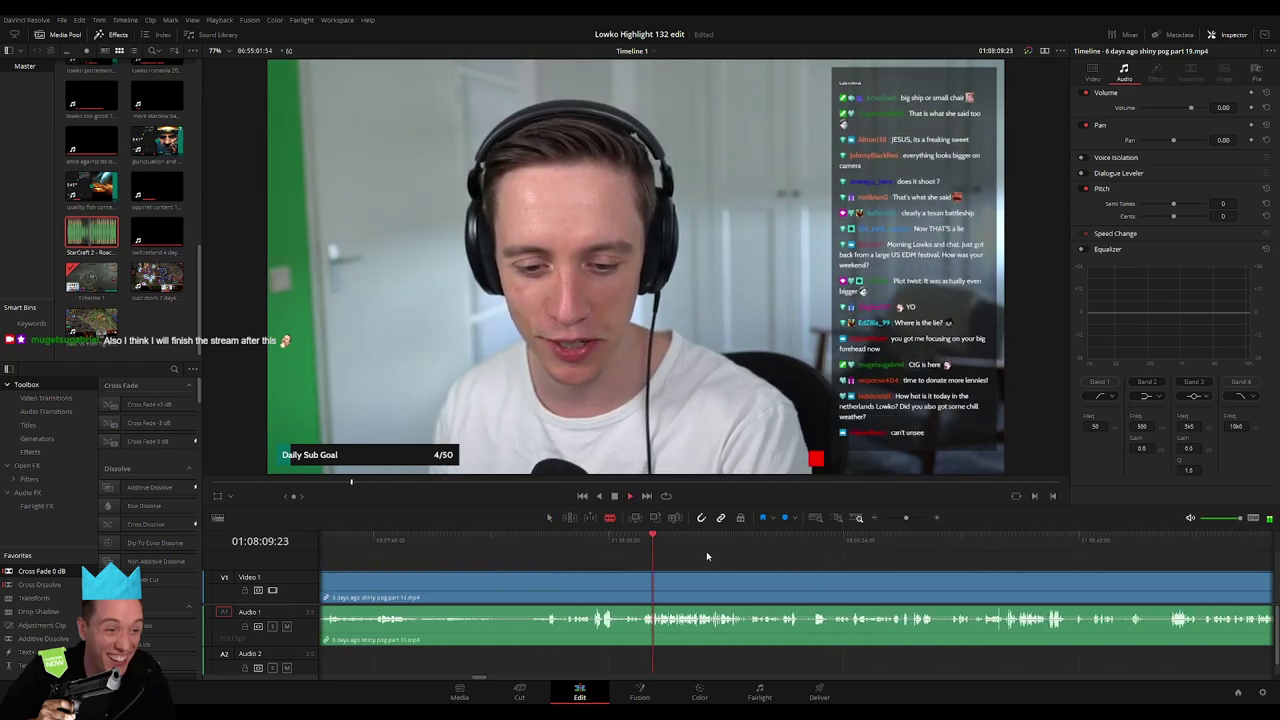
{"action": "left_click", "coordinate": [1078, 540]}
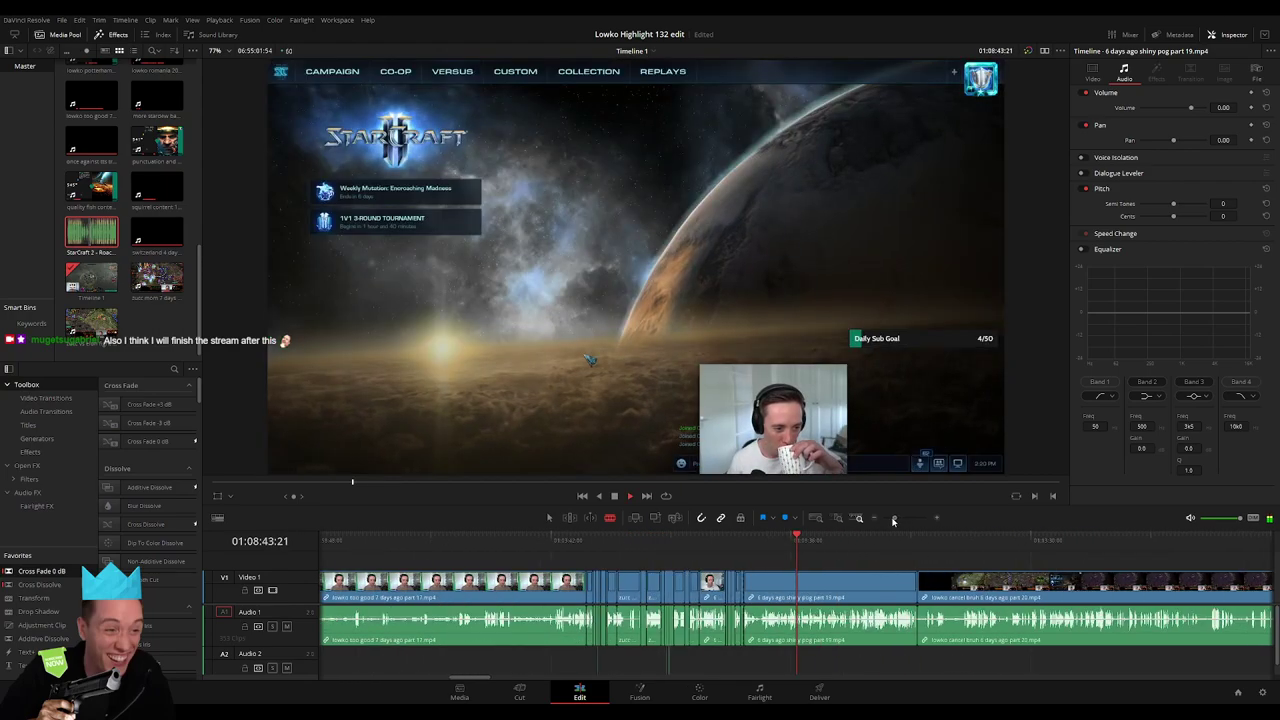
Ripple-delete the remaining shiny pog clip so 'lowko cancel bruh' part 20 follows, then zoom out
{"action": "scroll", "coordinate": [913, 540], "scroll_direction": "right", "scroll_amount": 5}
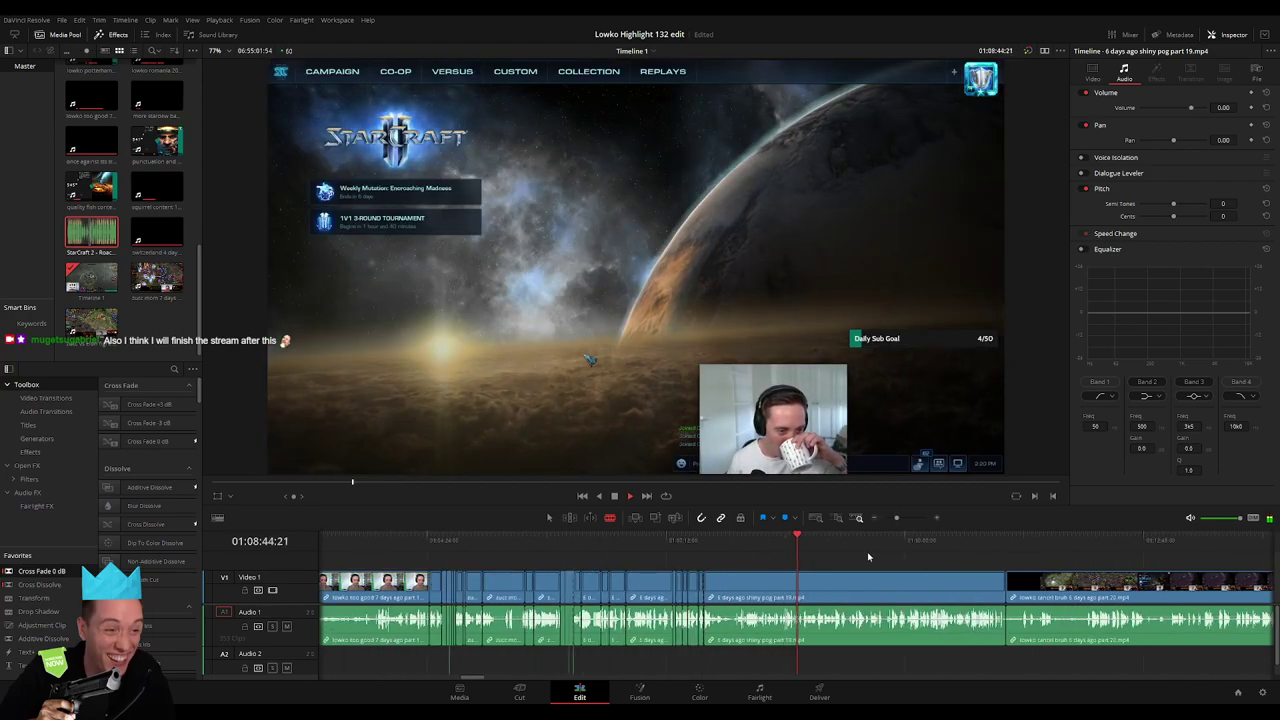
{"action": "left_click", "coordinate": [938, 545]}
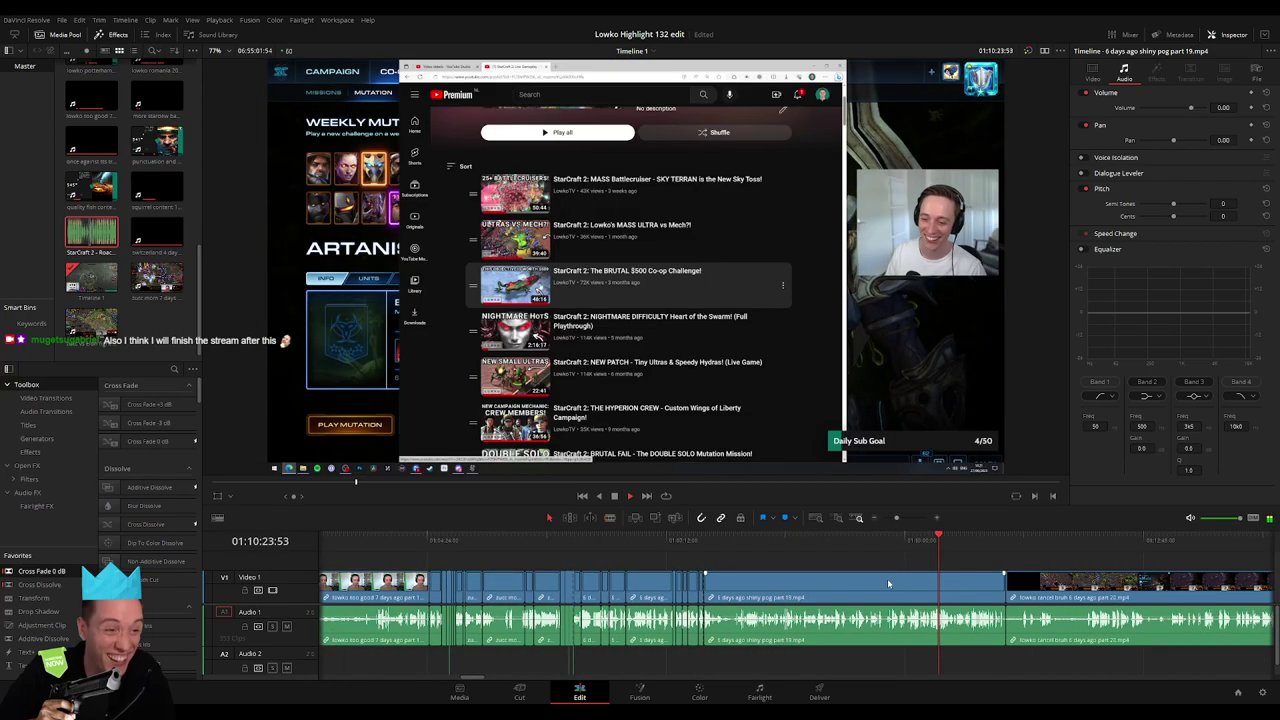
{"action": "left_click", "coordinate": [887, 583]}
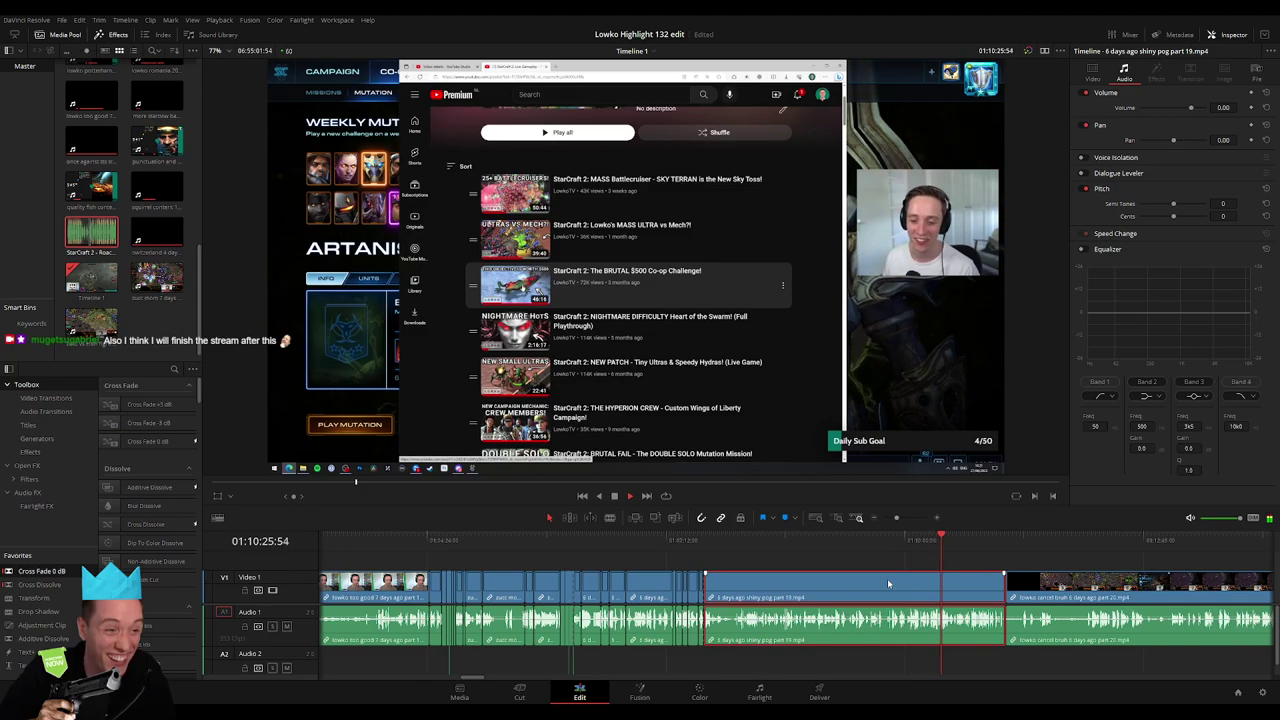
{"action": "key", "text": "BackSpace"}
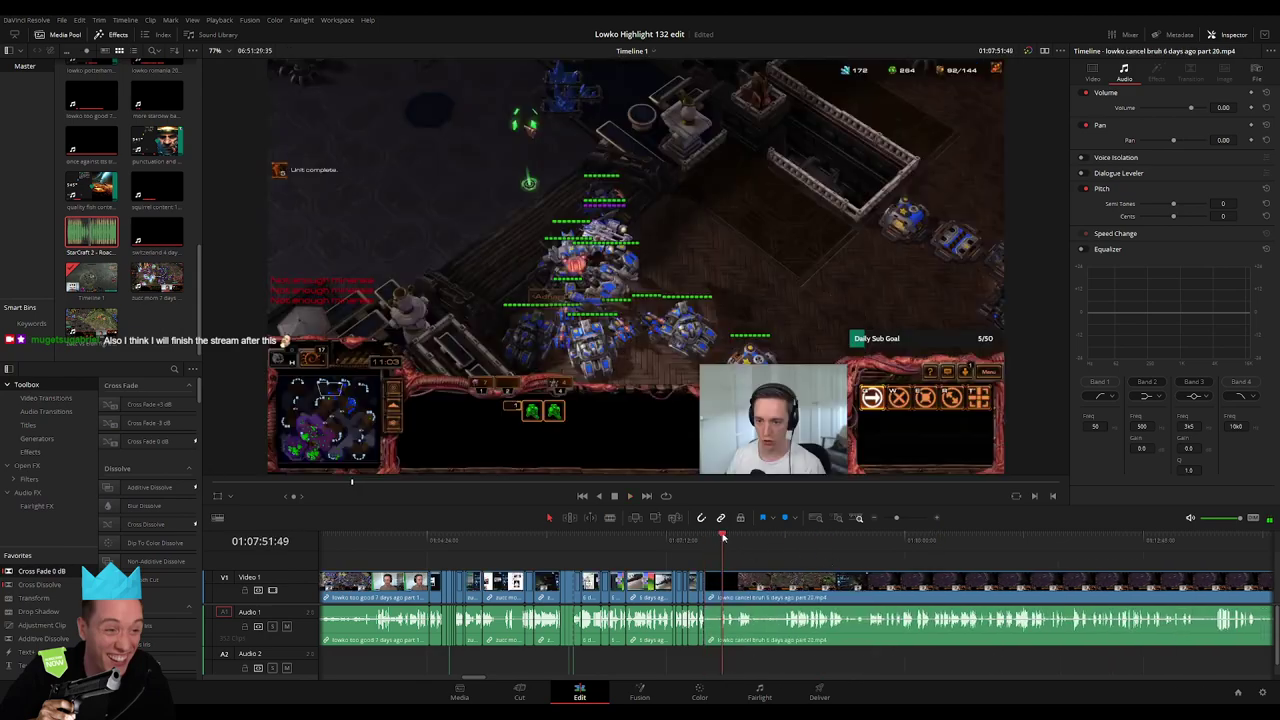
{"action": "key", "text": "ctrl+z"}
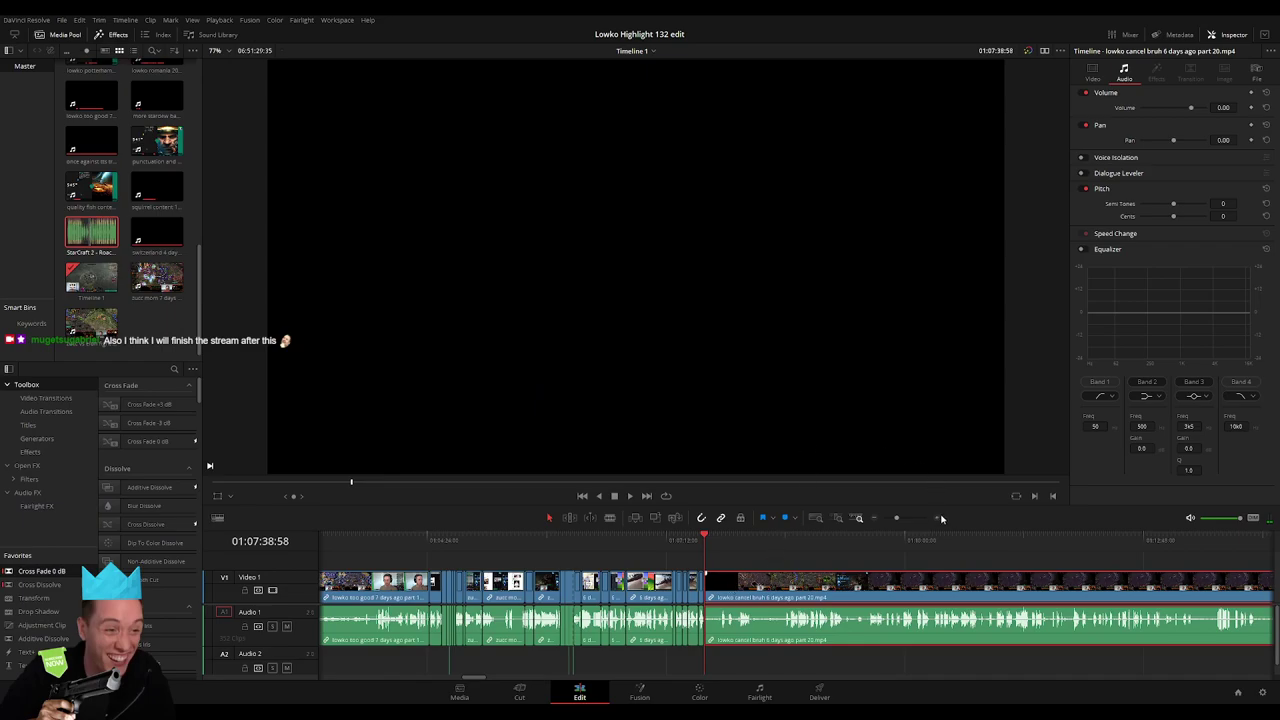
{"action": "left_click", "coordinate": [905, 561]}
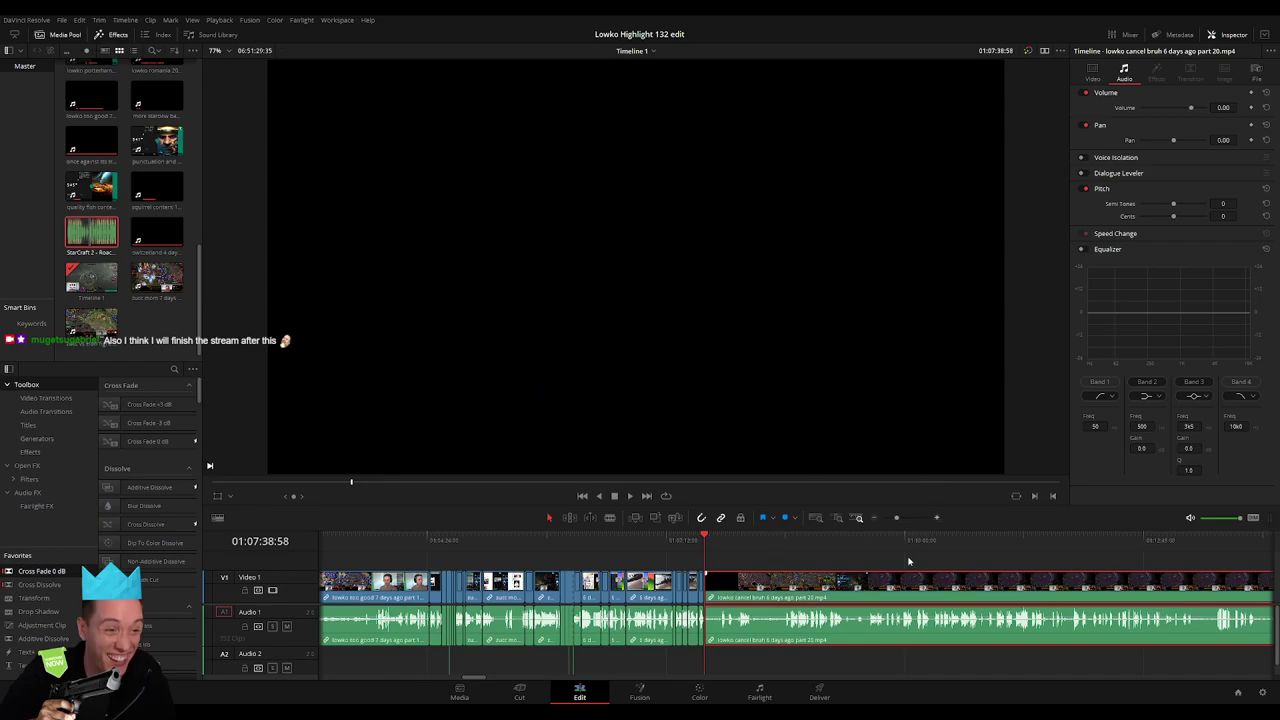
{"action": "left_click", "coordinate": [822, 577]}
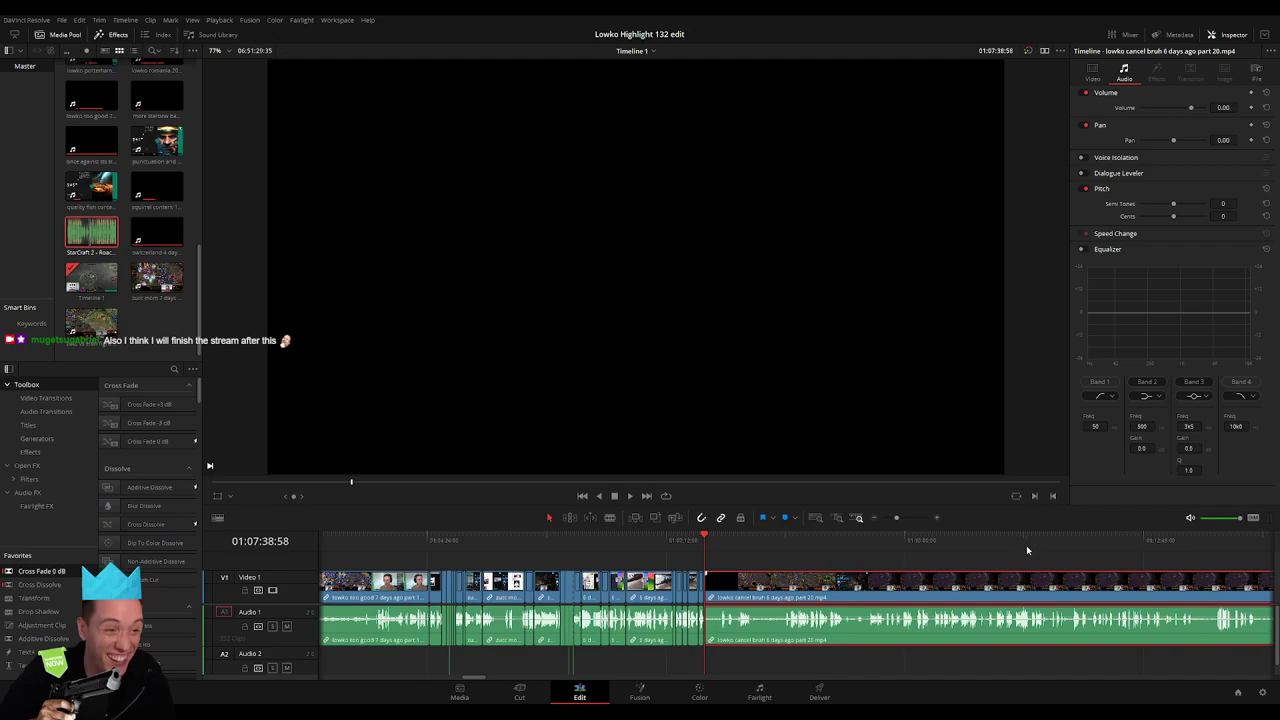
{"action": "left_click_drag", "start_coordinate": [896, 517], "coordinate": [883, 518]}
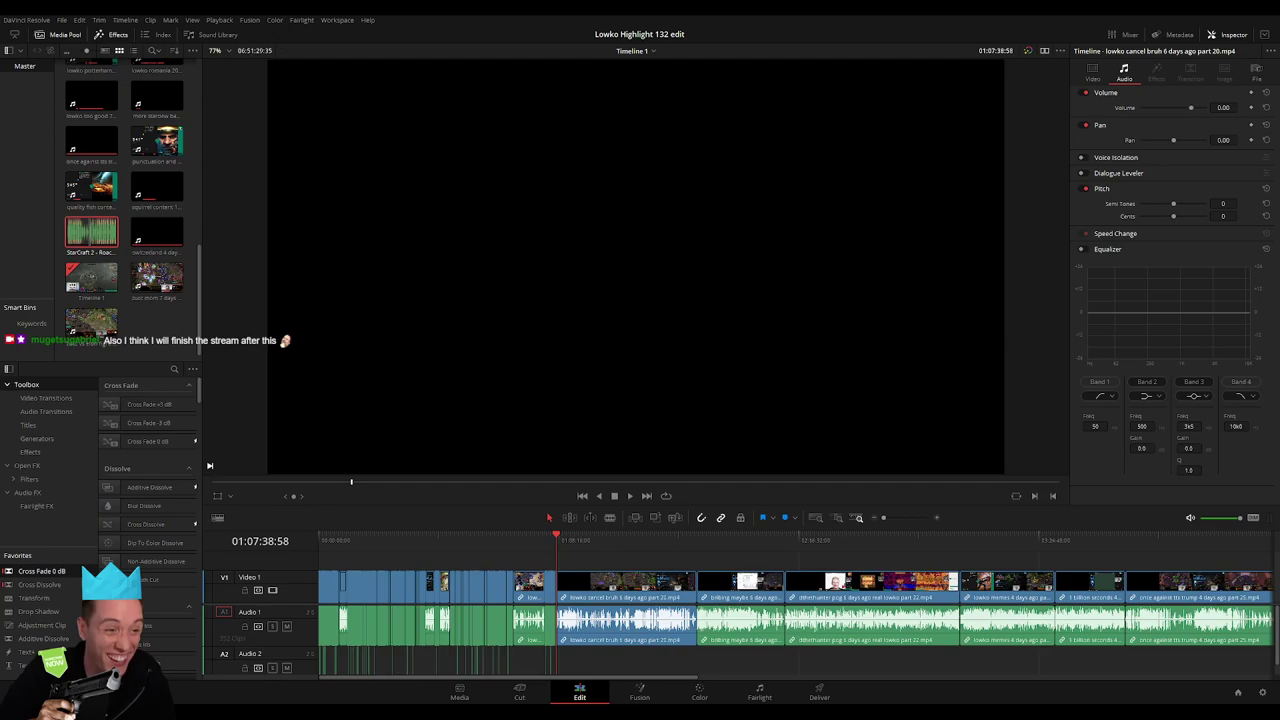
{"action": "scroll", "coordinate": [635, 557], "scroll_direction": "right", "scroll_amount": 10}
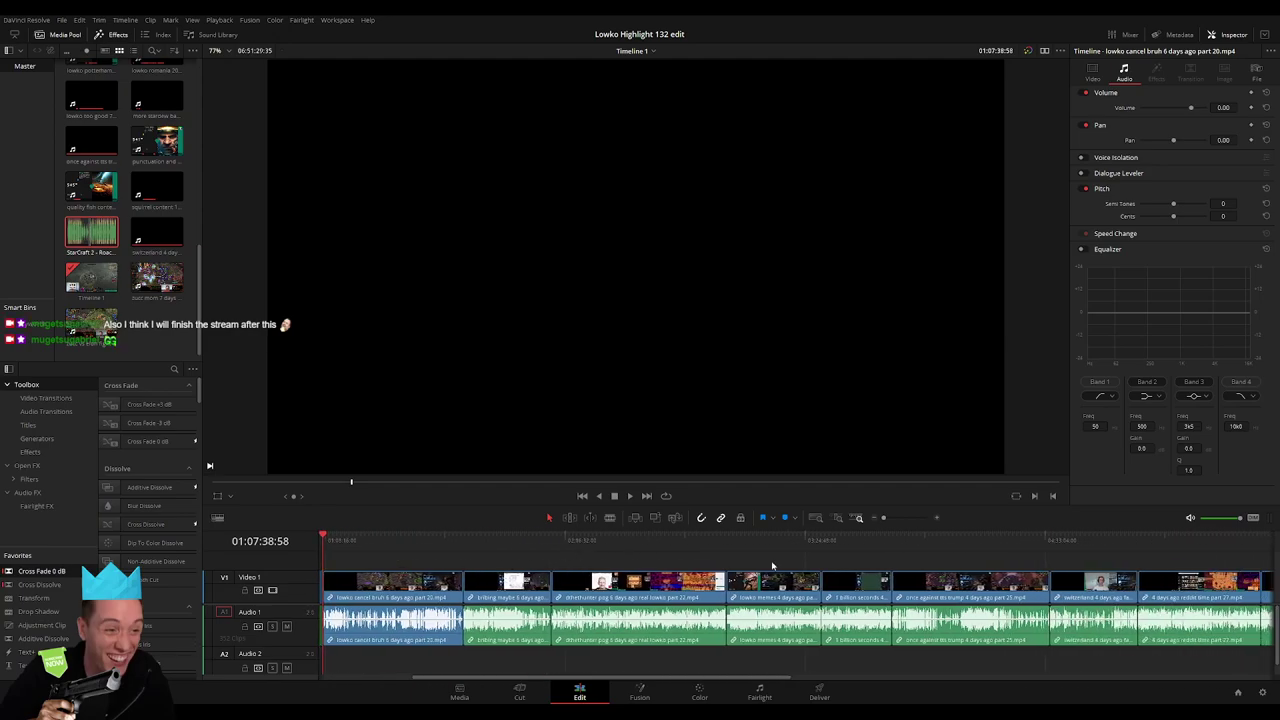
{"action": "left_click", "coordinate": [950, 551]}
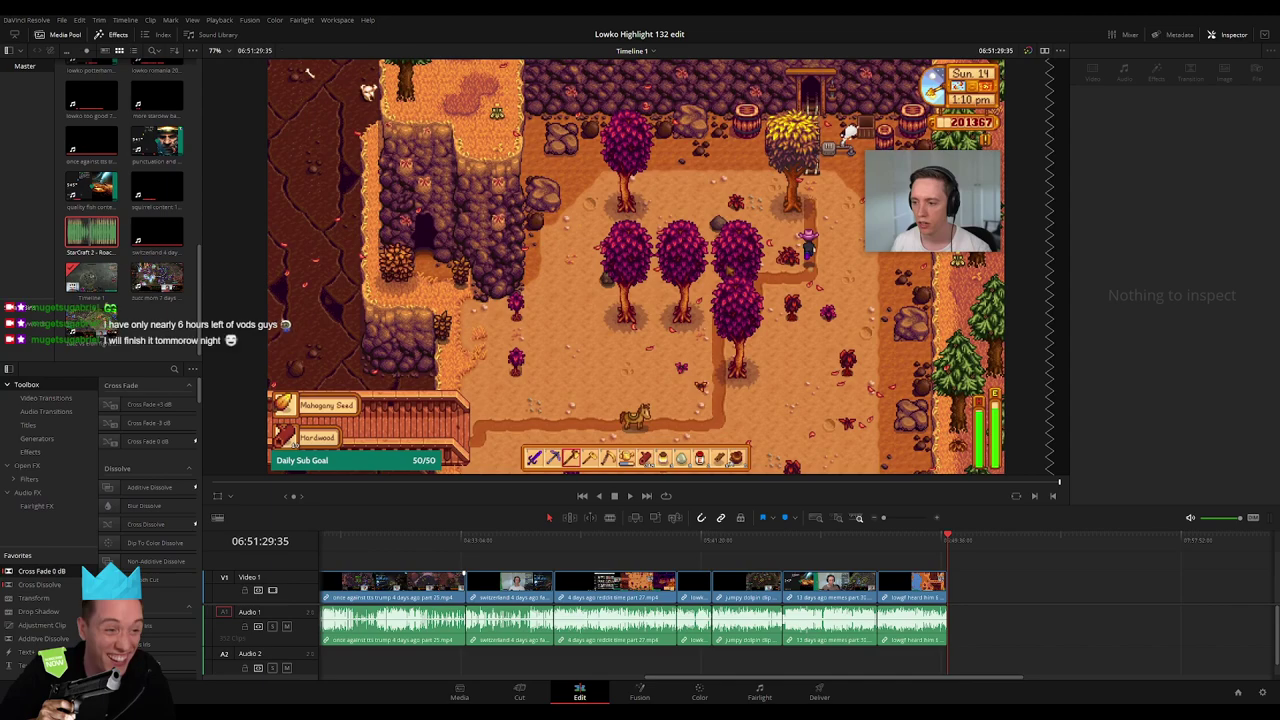
{"action": "scroll", "coordinate": [560, 560], "scroll_direction": "left", "scroll_amount": 6}
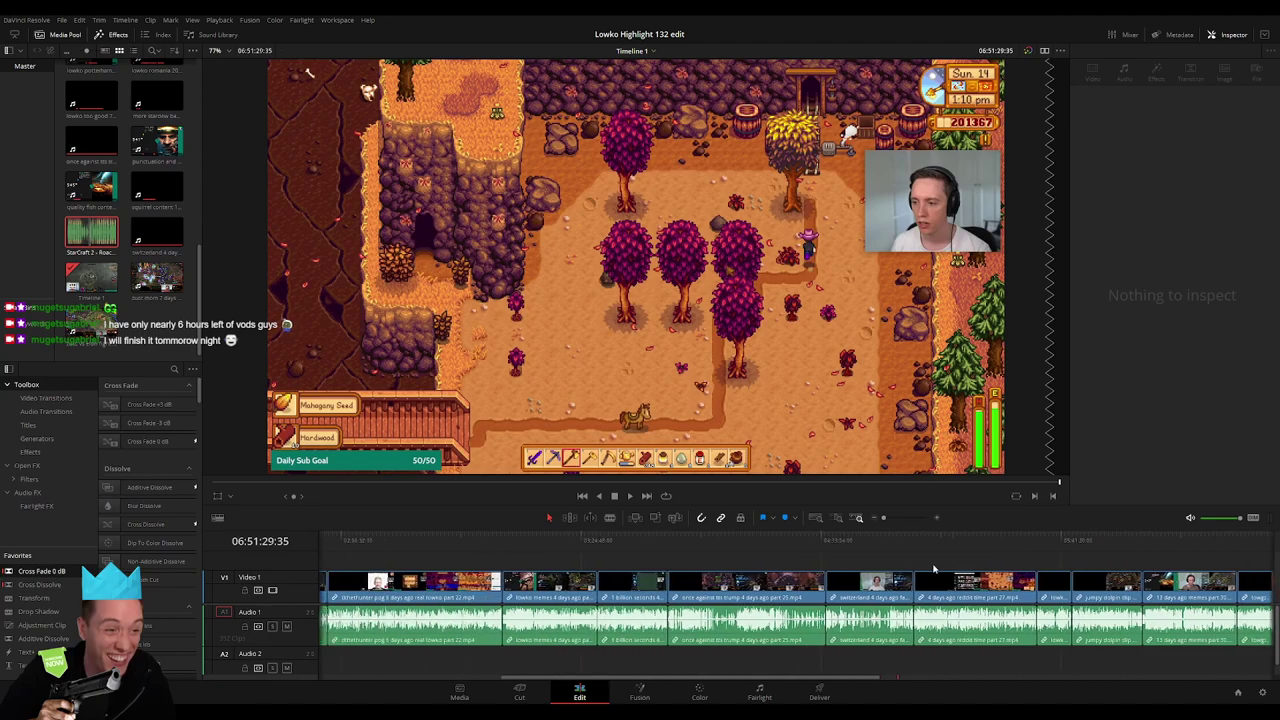
{"action": "left_click", "coordinate": [469, 541]}
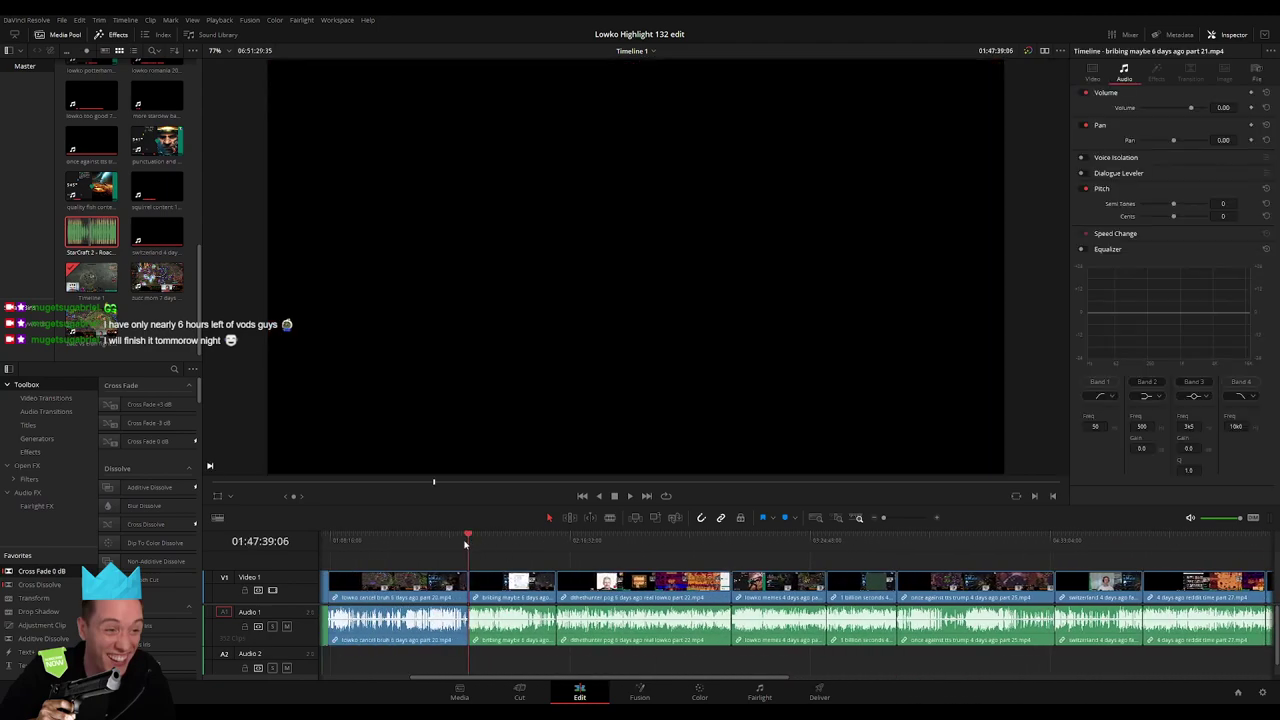
{"action": "left_click", "coordinate": [457, 545]}
{"action": "left_click", "coordinate": [500, 552]}
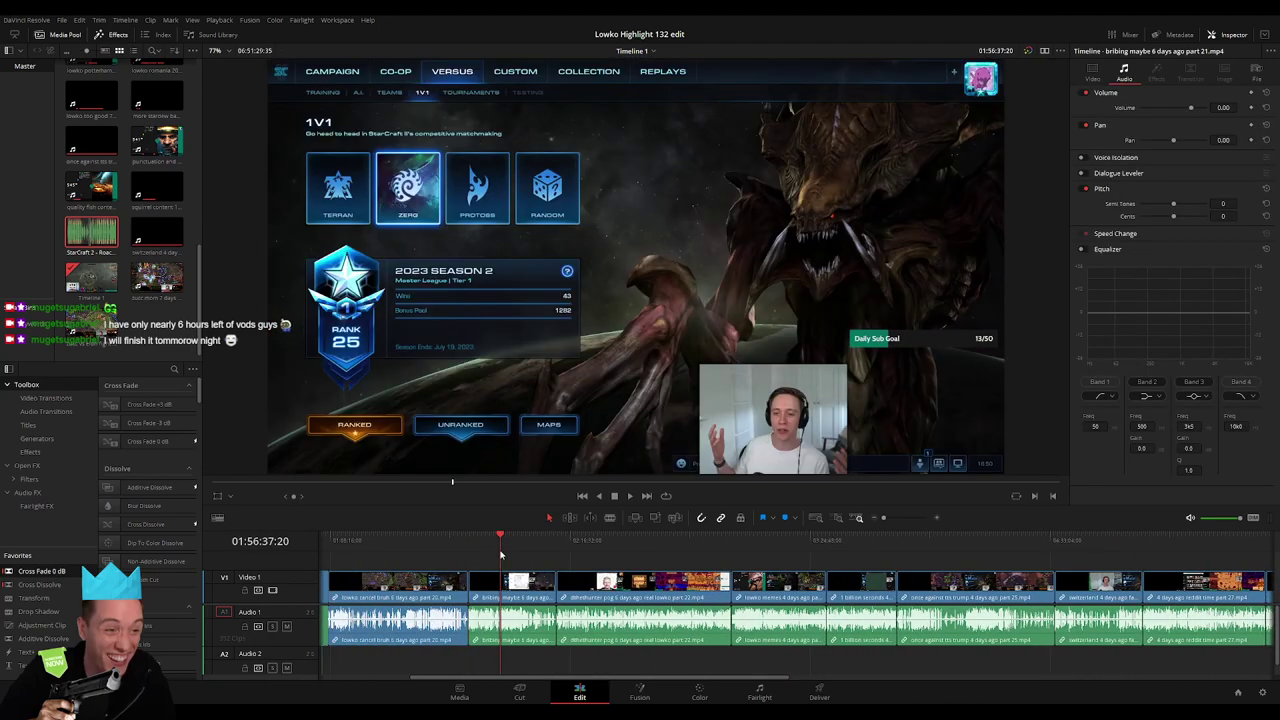
{"action": "scroll", "coordinate": [830, 540], "scroll_direction": "right", "scroll_amount": 2}
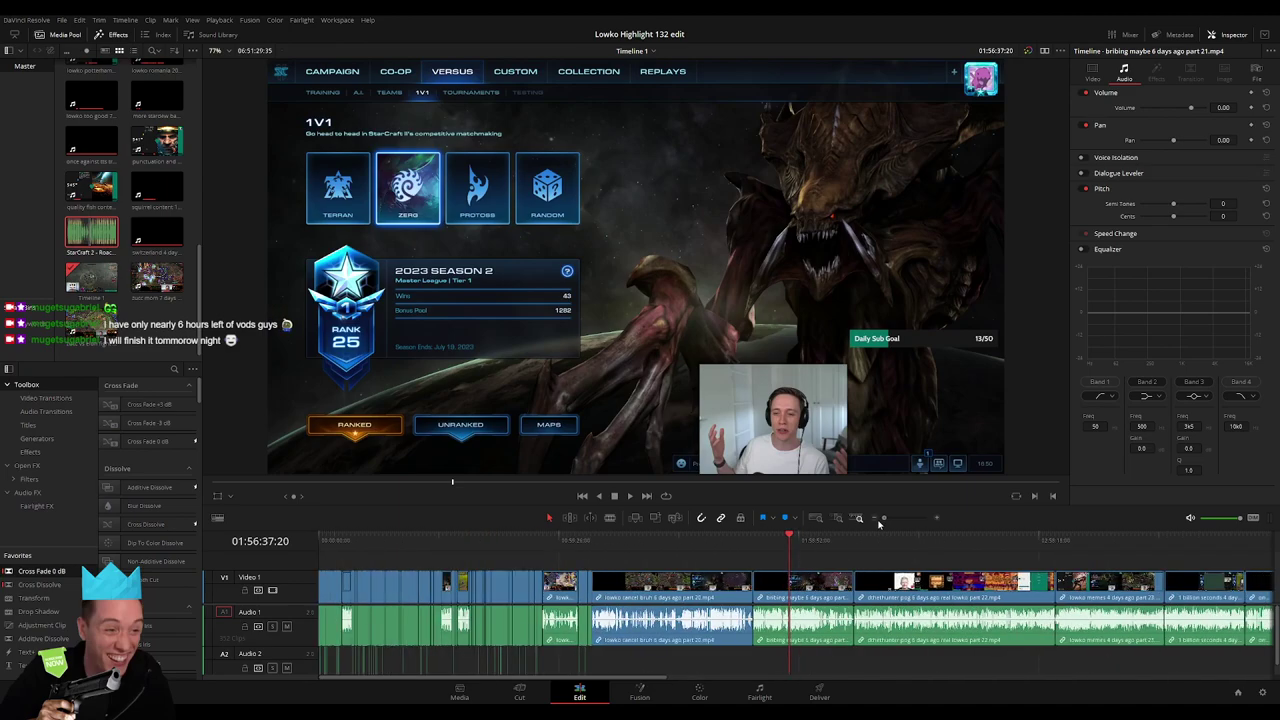
{"action": "scroll", "coordinate": [810, 555], "scroll_direction": "right", "scroll_amount": 2}
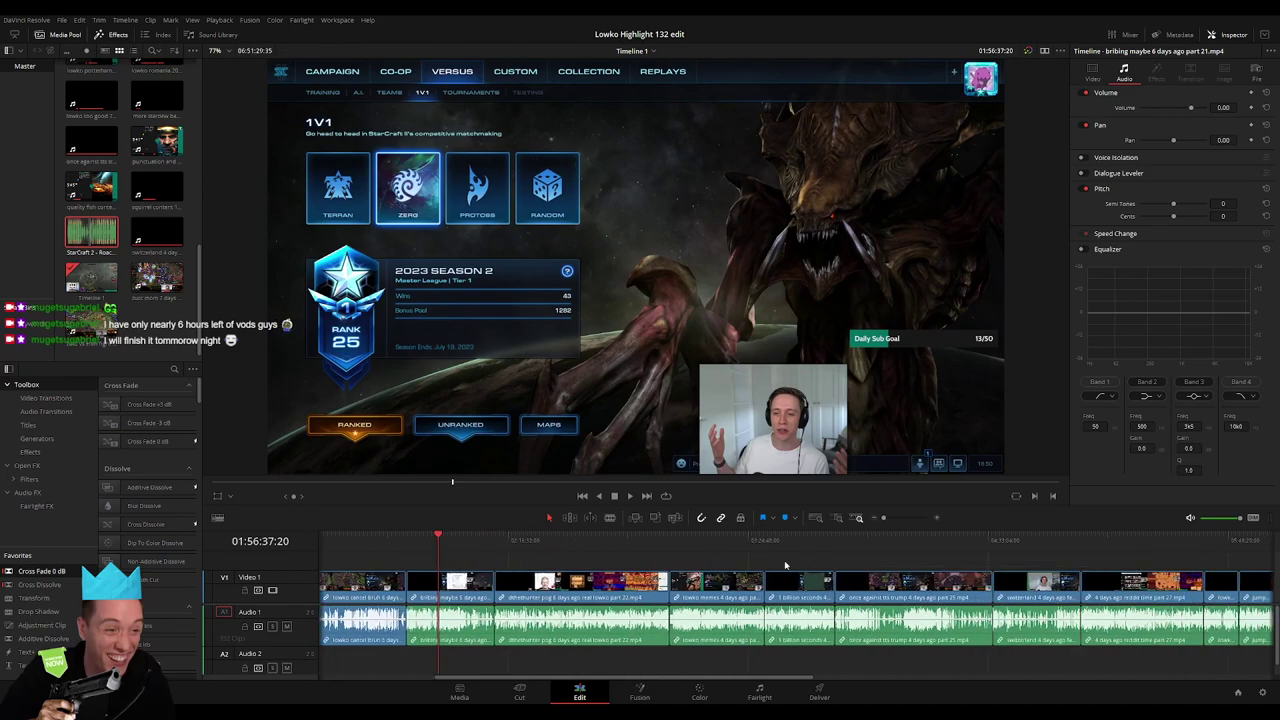
{"action": "key", "text": "End"}
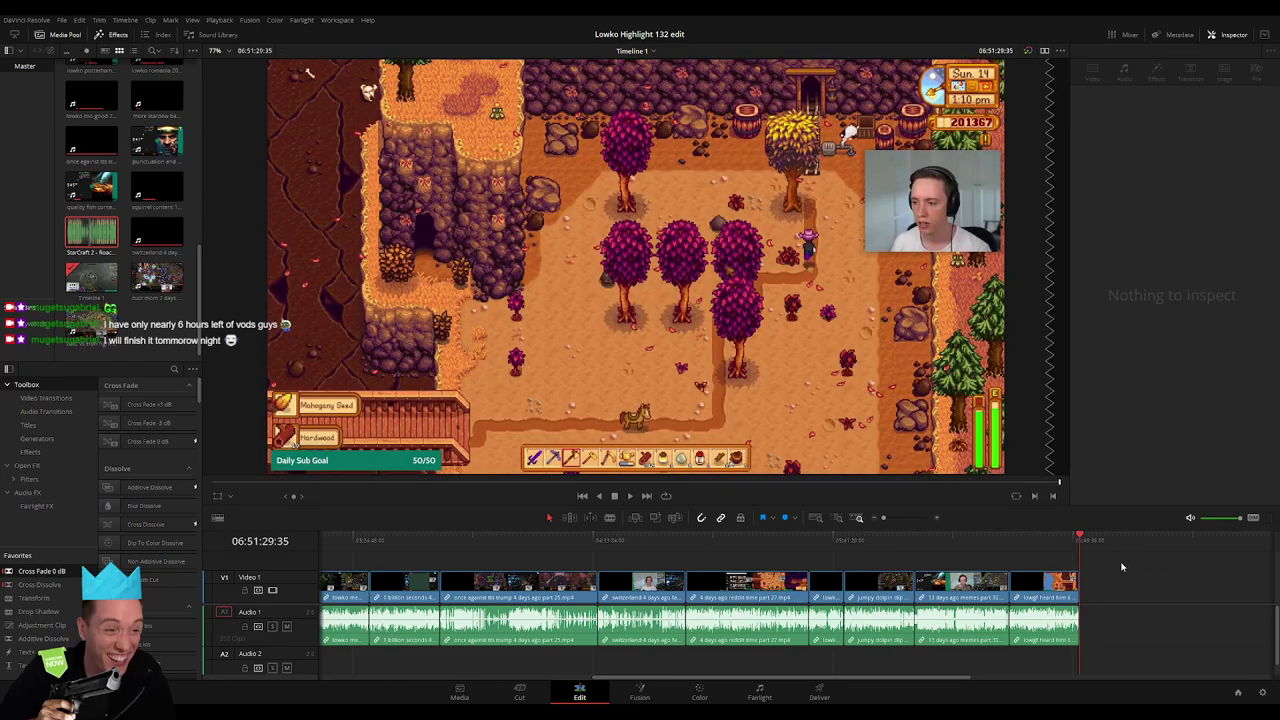